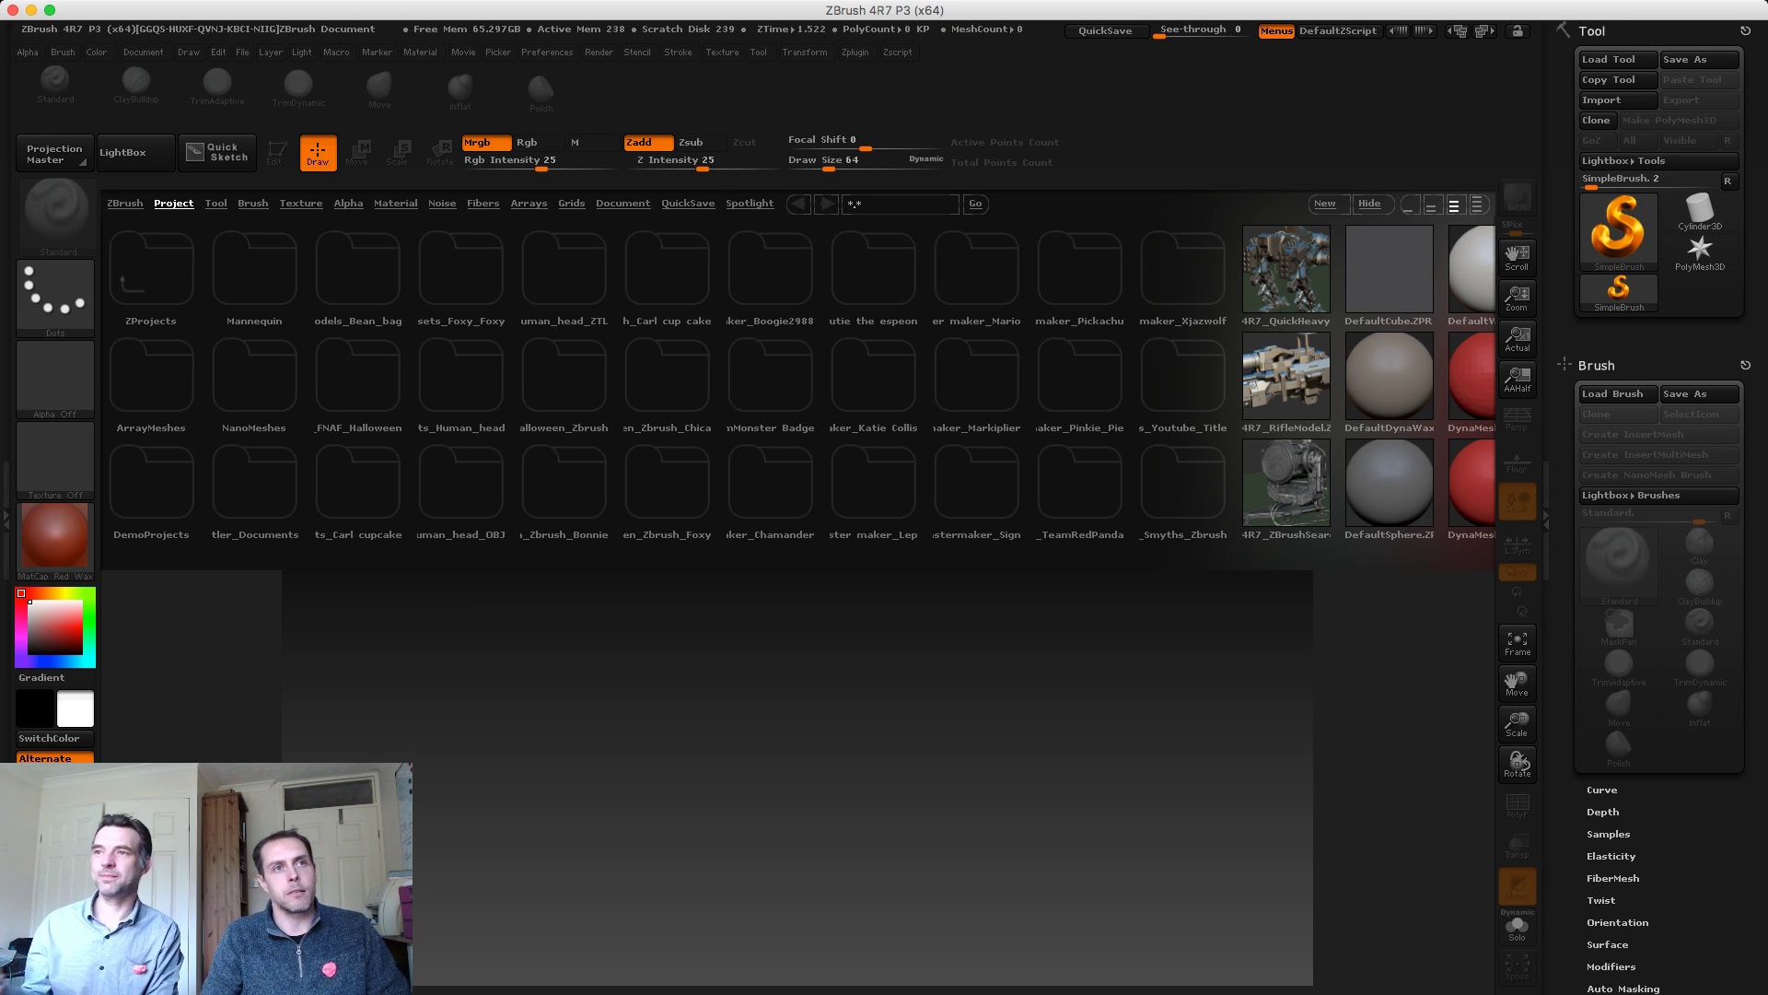
Open the DynaMesh016 sphere project
{"action": "double_click", "coordinate": [1473, 377]}
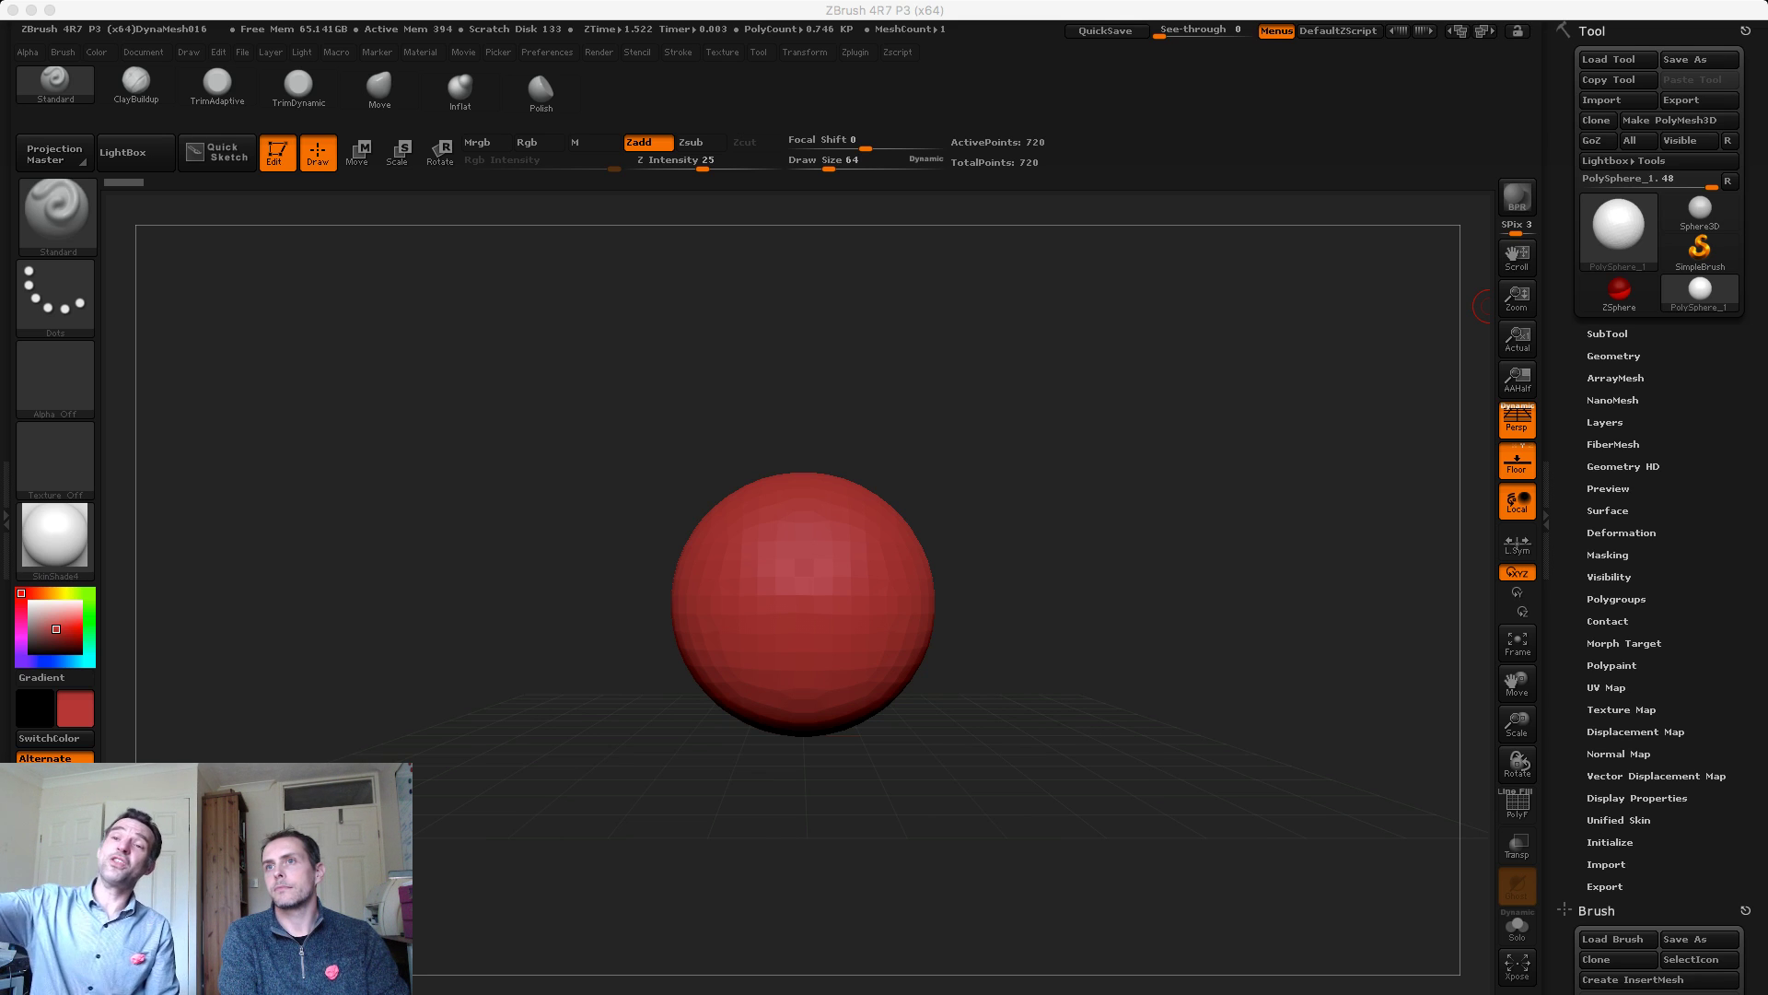
{"action": "left_click", "coordinate": [845, 372]}
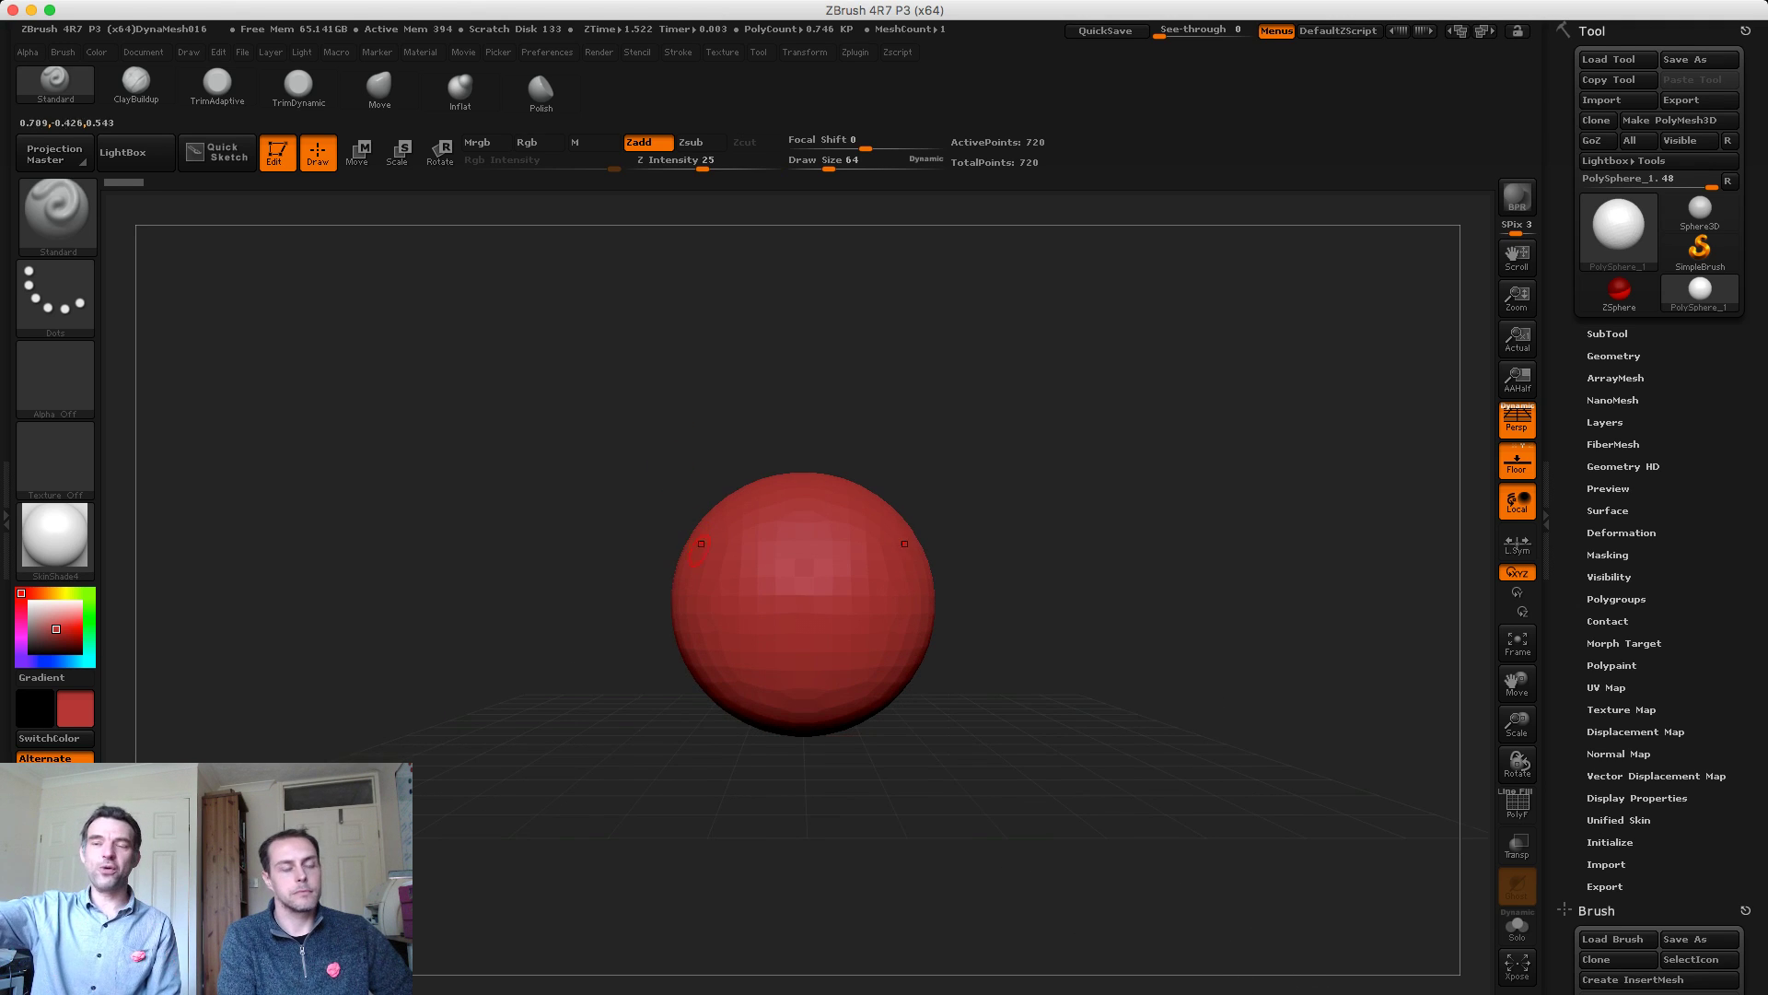
Increase the draw size to 362 and select the Move brush
{"action": "key", "text": "s"}
{"action": "left_click_drag", "start_coordinate": [660, 503], "coordinate": [707, 503]}
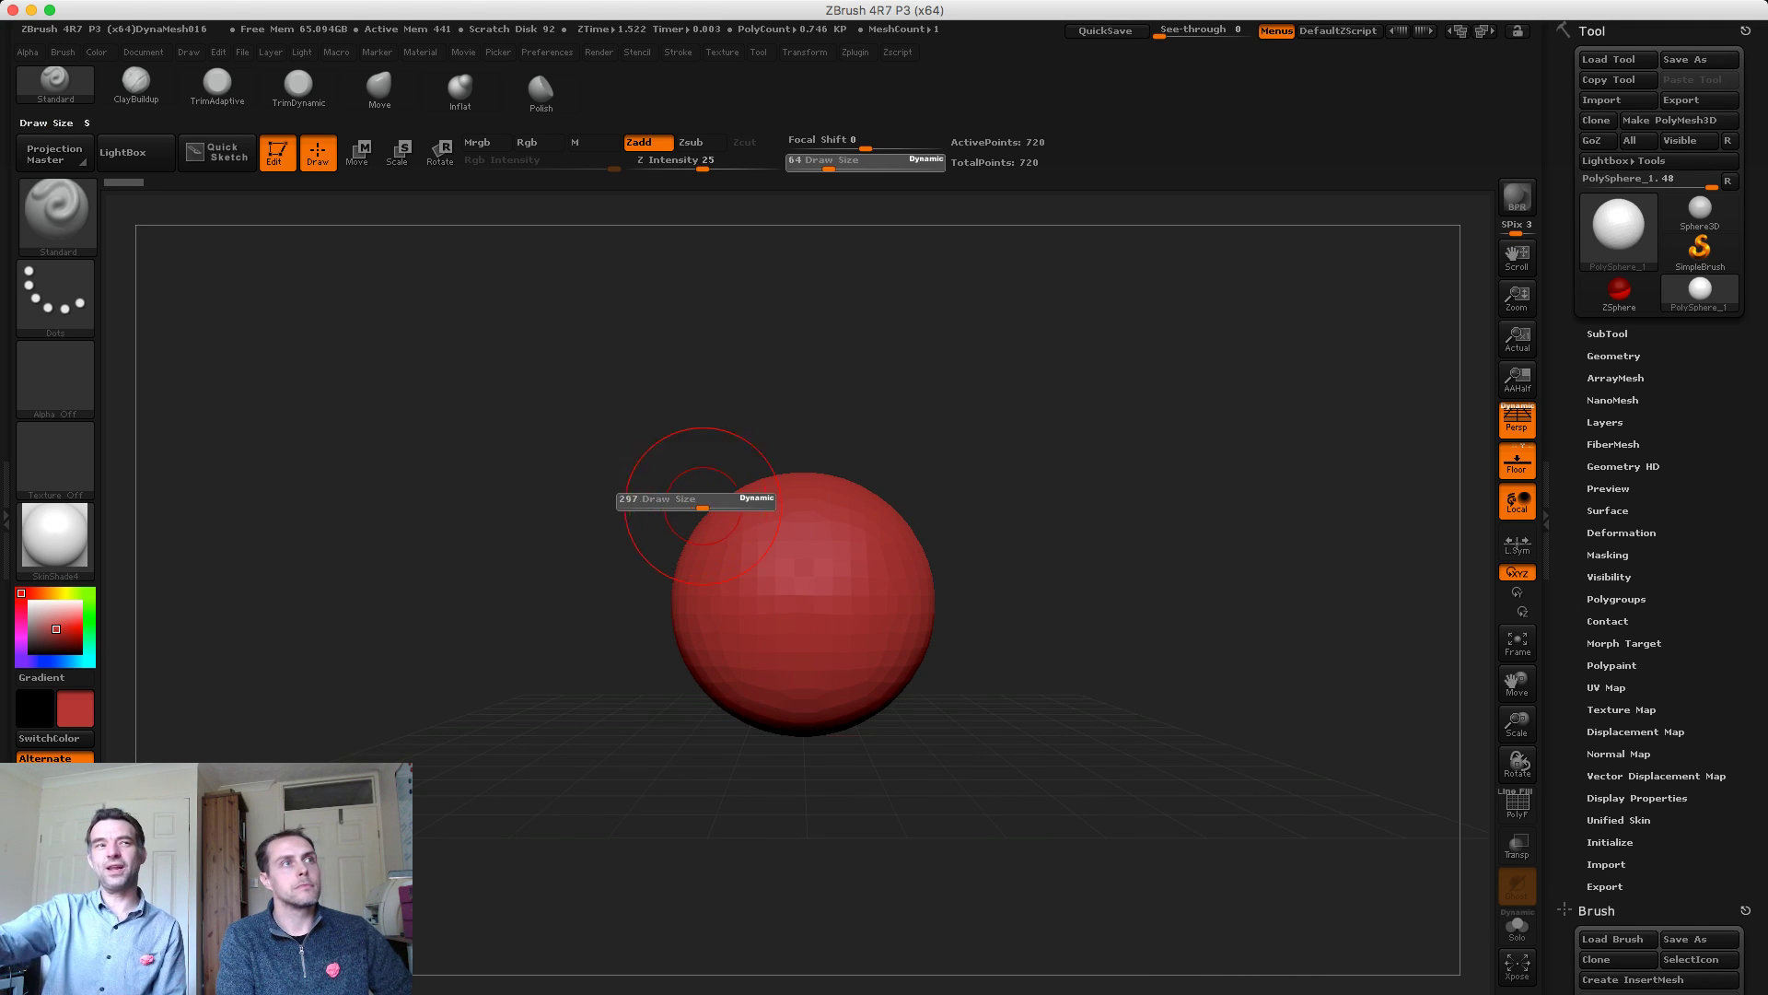
{"action": "left_click", "coordinate": [379, 88]}
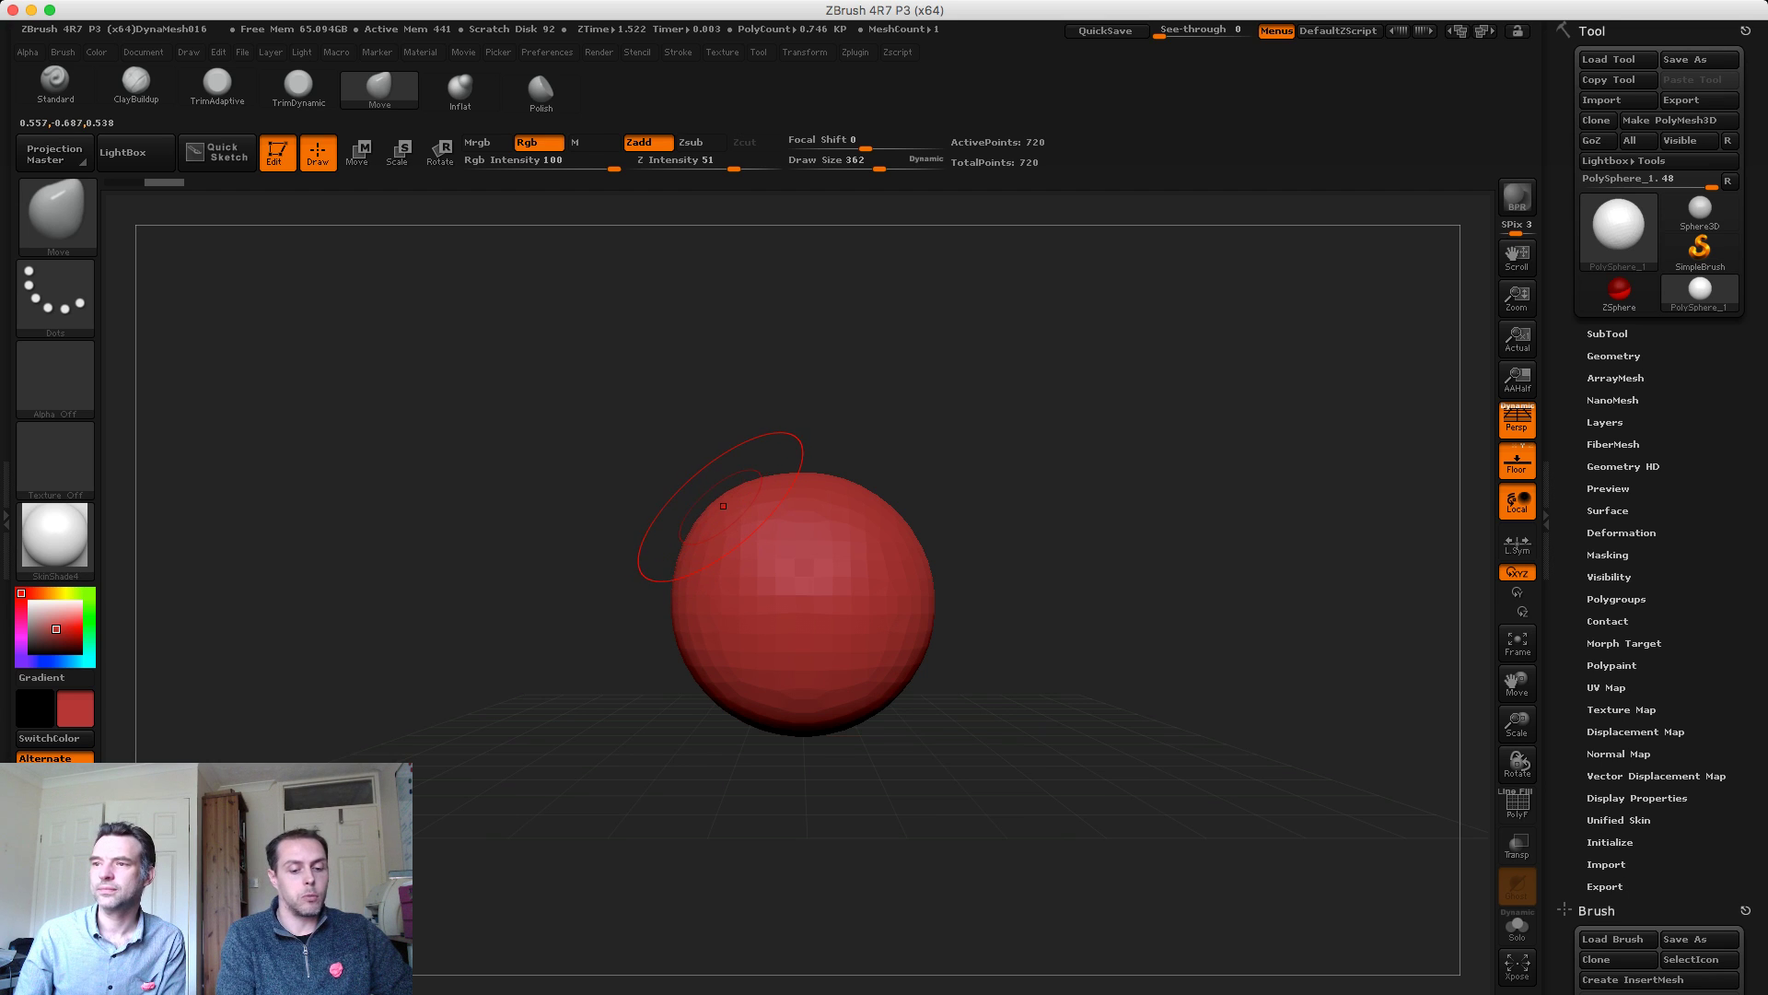
Pull the sphere's upper sides outward with symmetrical Move brush strokes, then raise and round off its crown
{"action": "left_click_drag", "start_coordinate": [727, 513], "coordinate": [714, 493]}
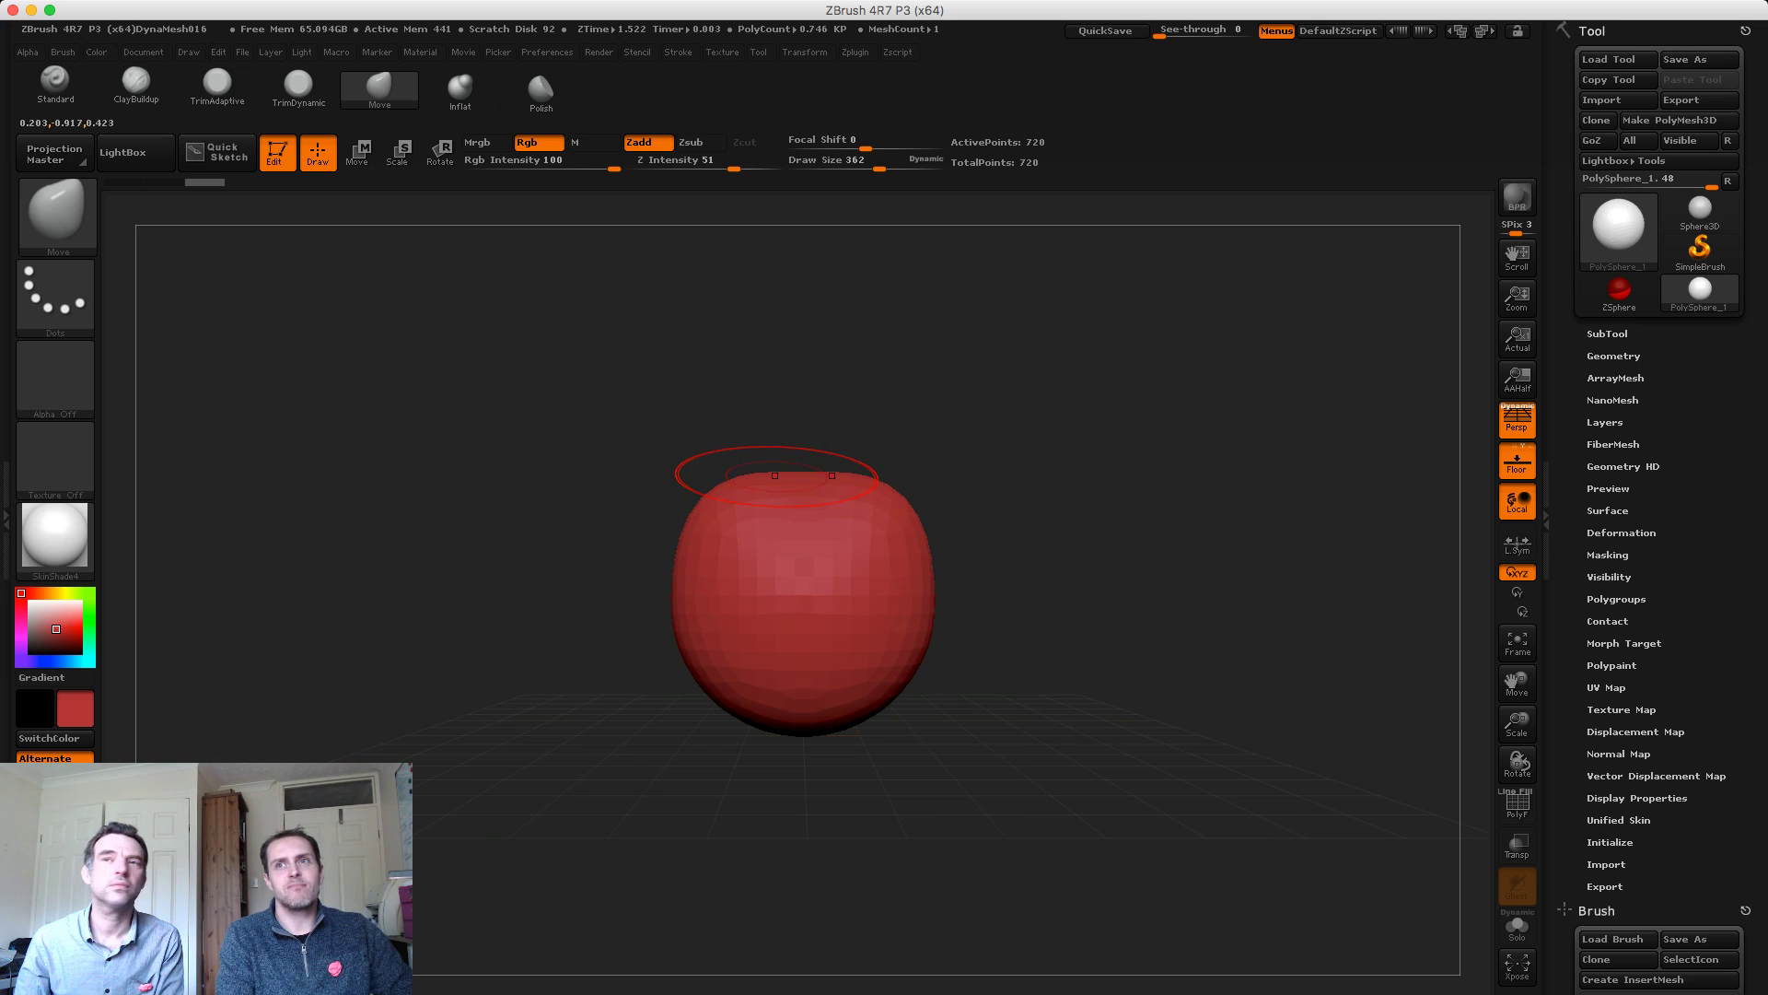
{"action": "key", "text": "ctrl+z"}
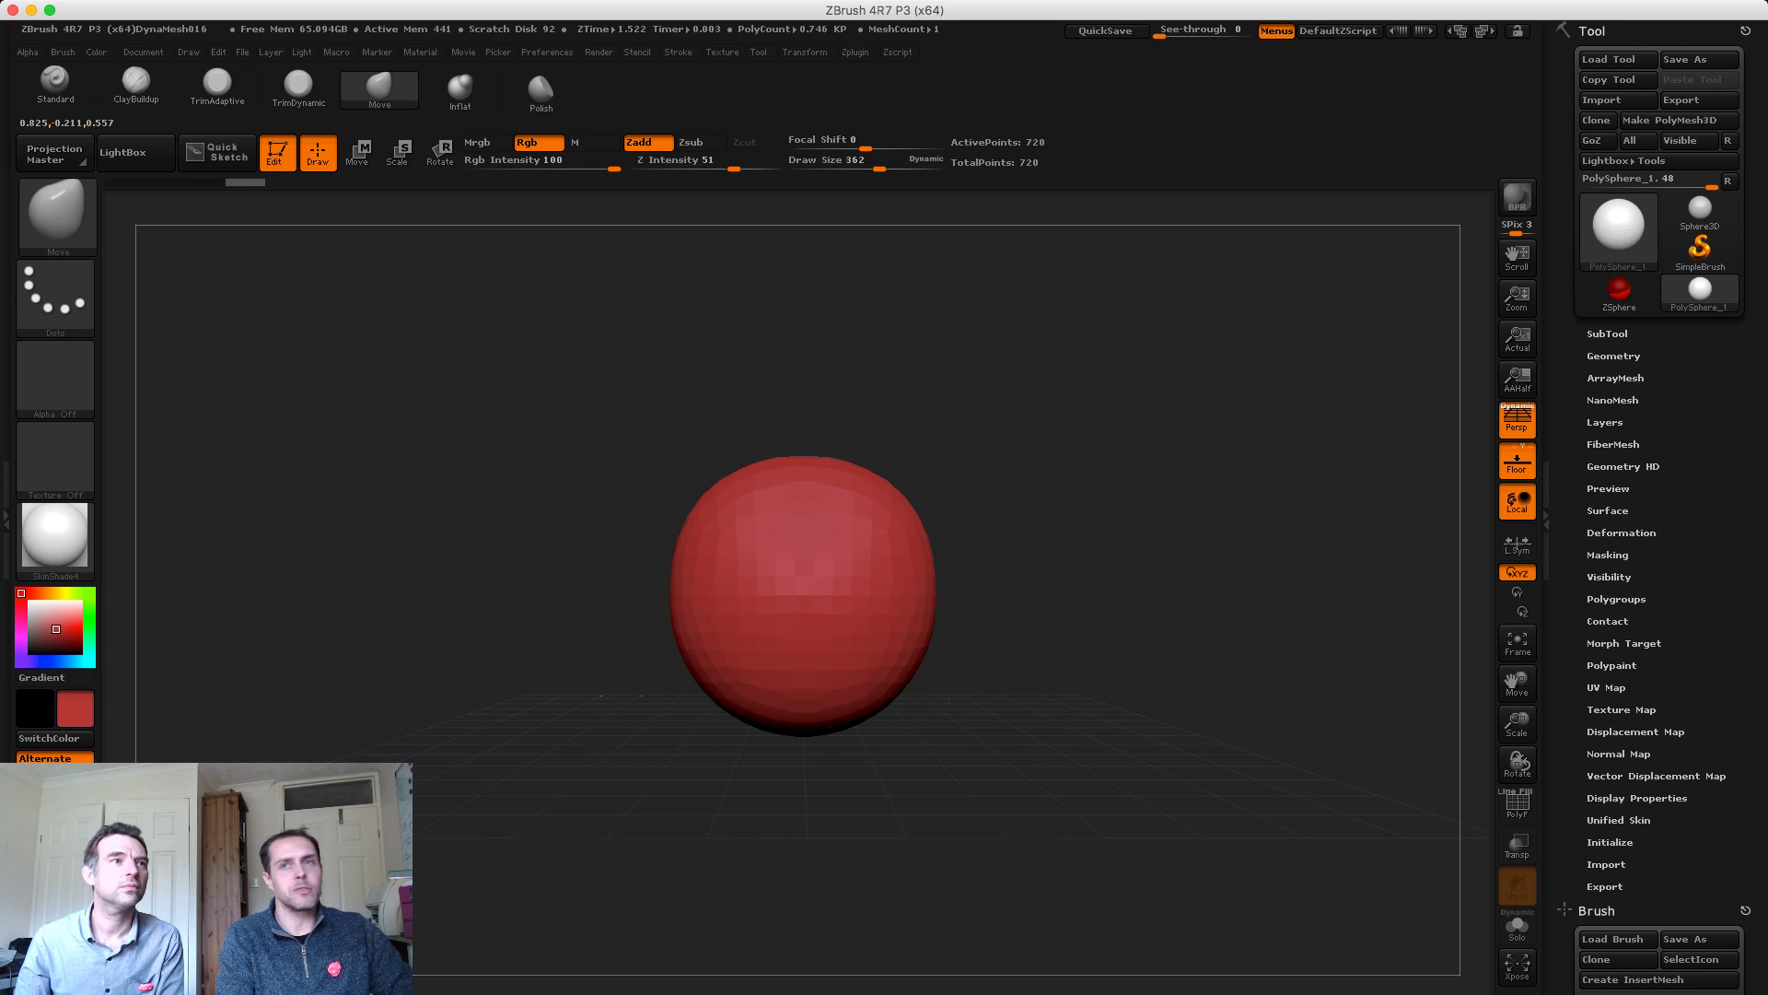
{"action": "left_click_drag", "start_coordinate": [693, 569], "coordinate": [684, 595]}
{"action": "left_click_drag", "start_coordinate": [553, 576], "coordinate": [659, 564], "text": "shift"}
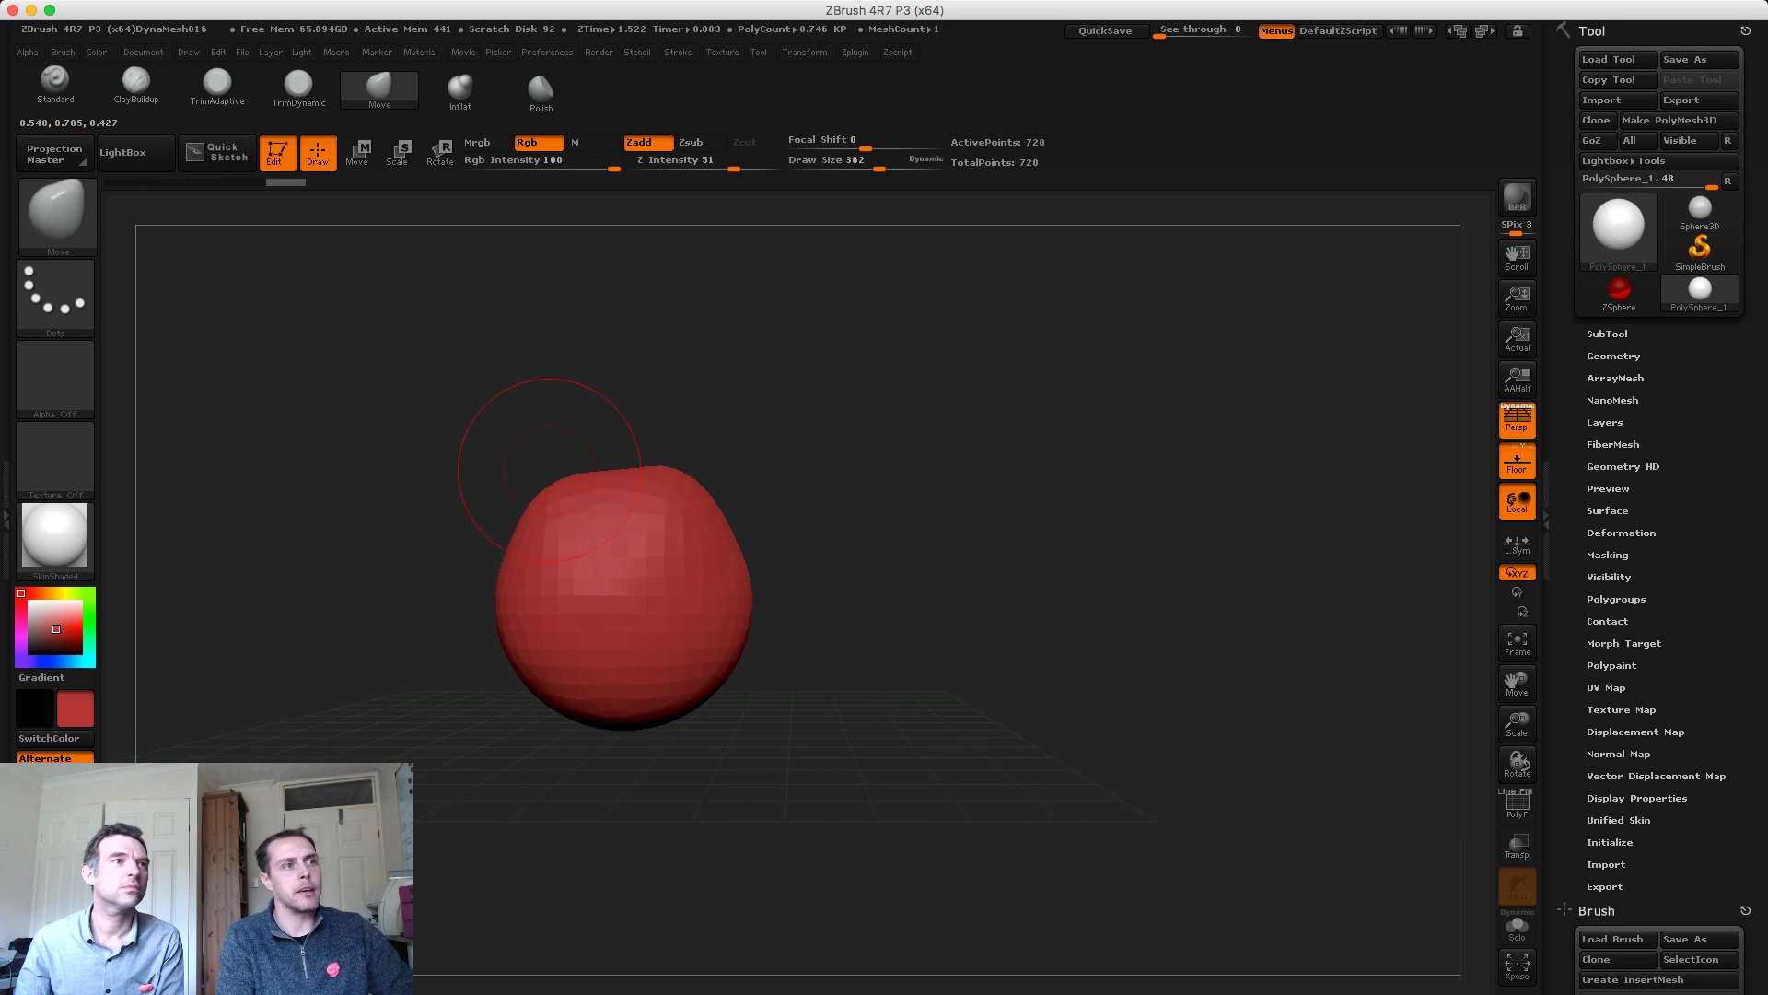
{"action": "key", "text": "ctrl+shift+z"}
{"action": "key", "text": "ctrl+shift+z"}
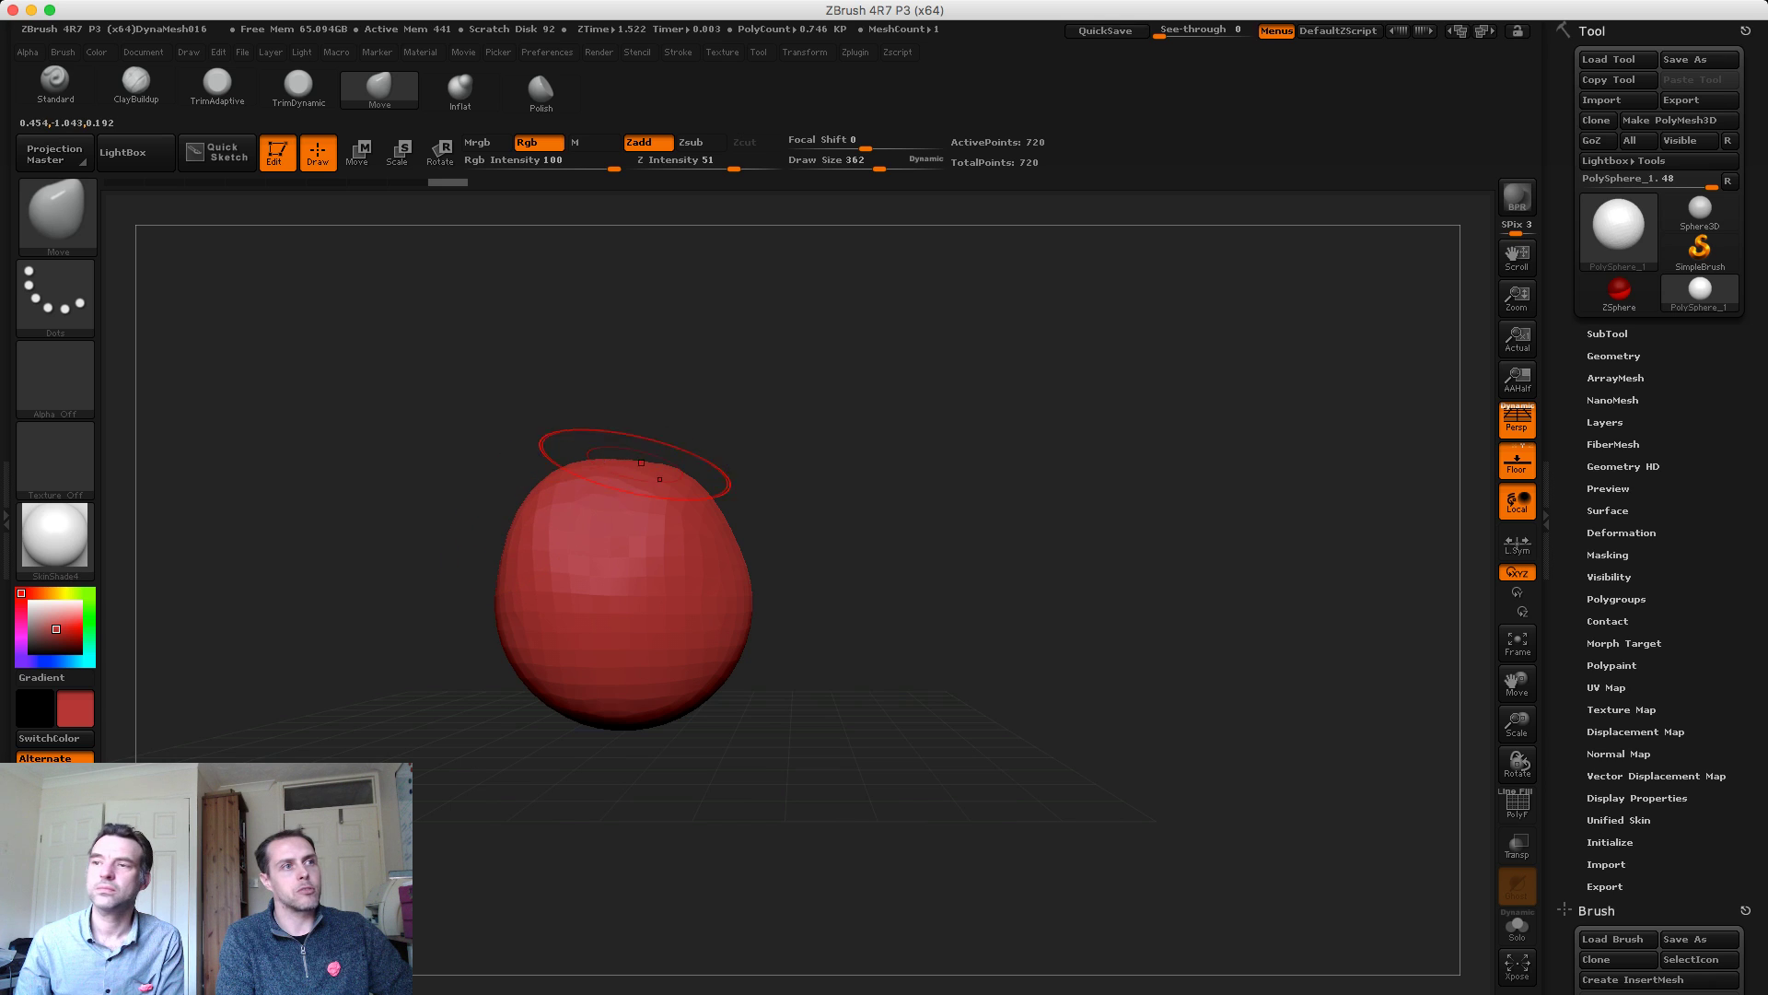
{"action": "key", "text": "ctrl+shift+z"}
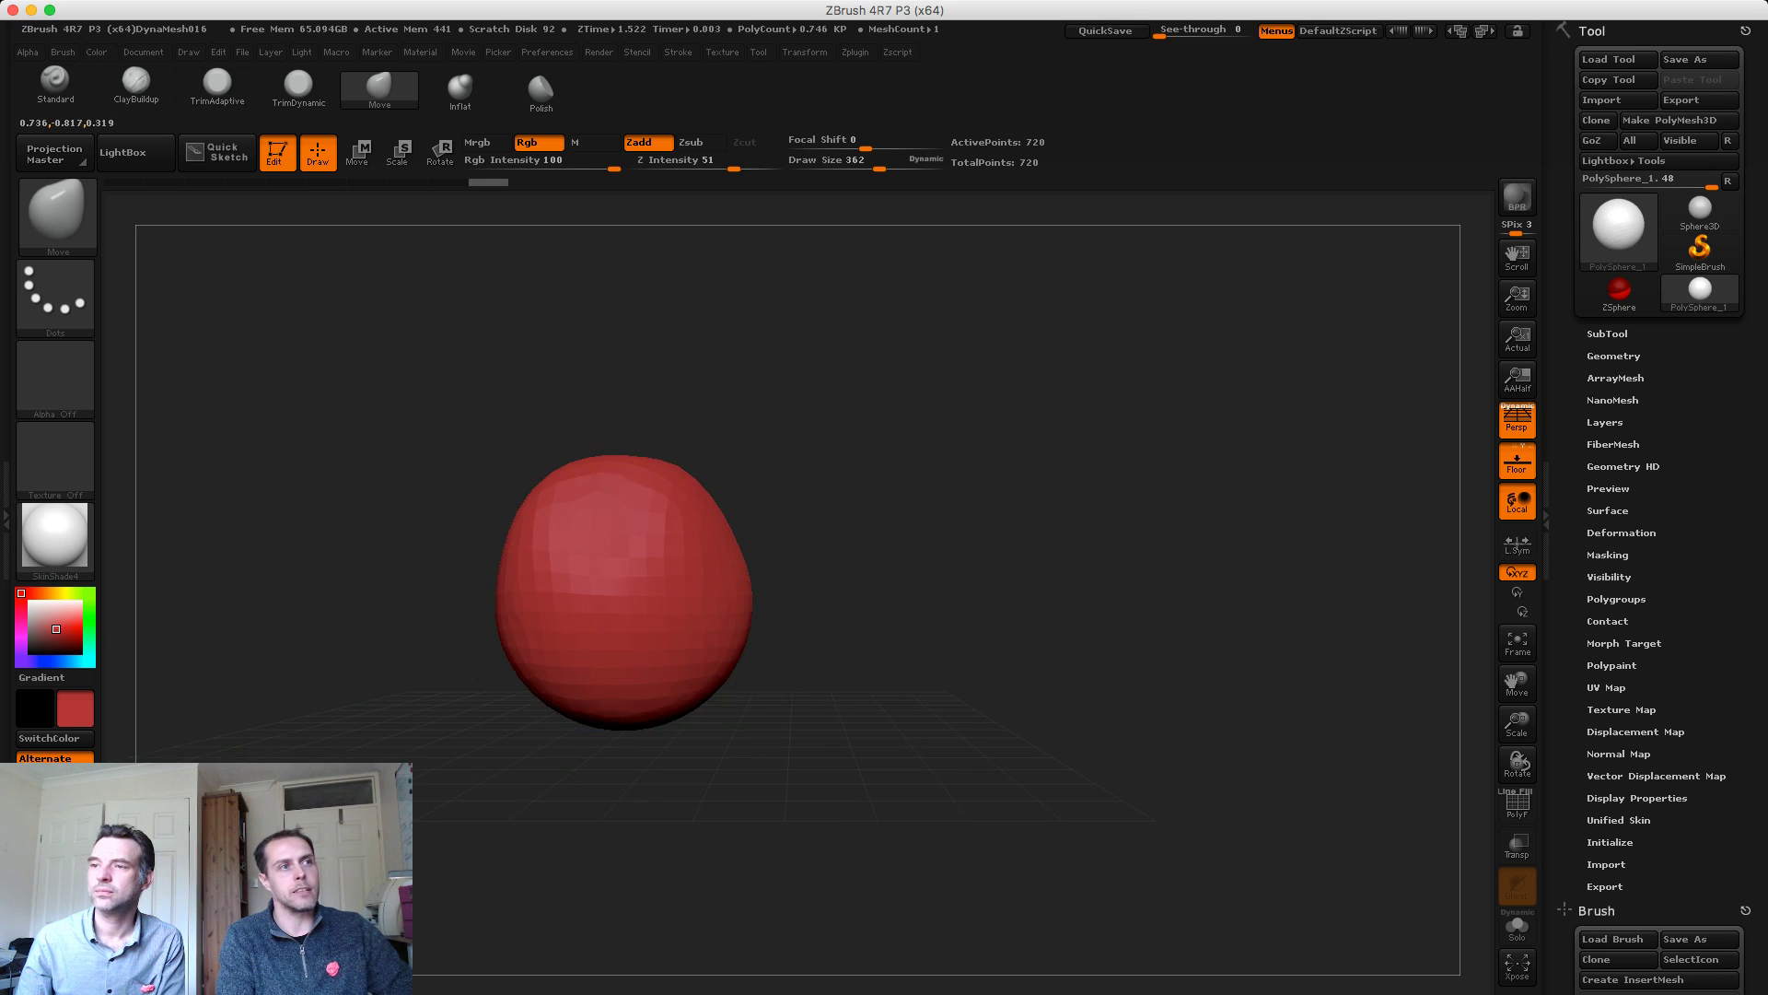
Reshape the lower half with the Move brush, flattening the underside and squaring off its lower sides
{"action": "left_click_drag", "start_coordinate": [810, 548], "coordinate": [580, 580], "text": "shift"}
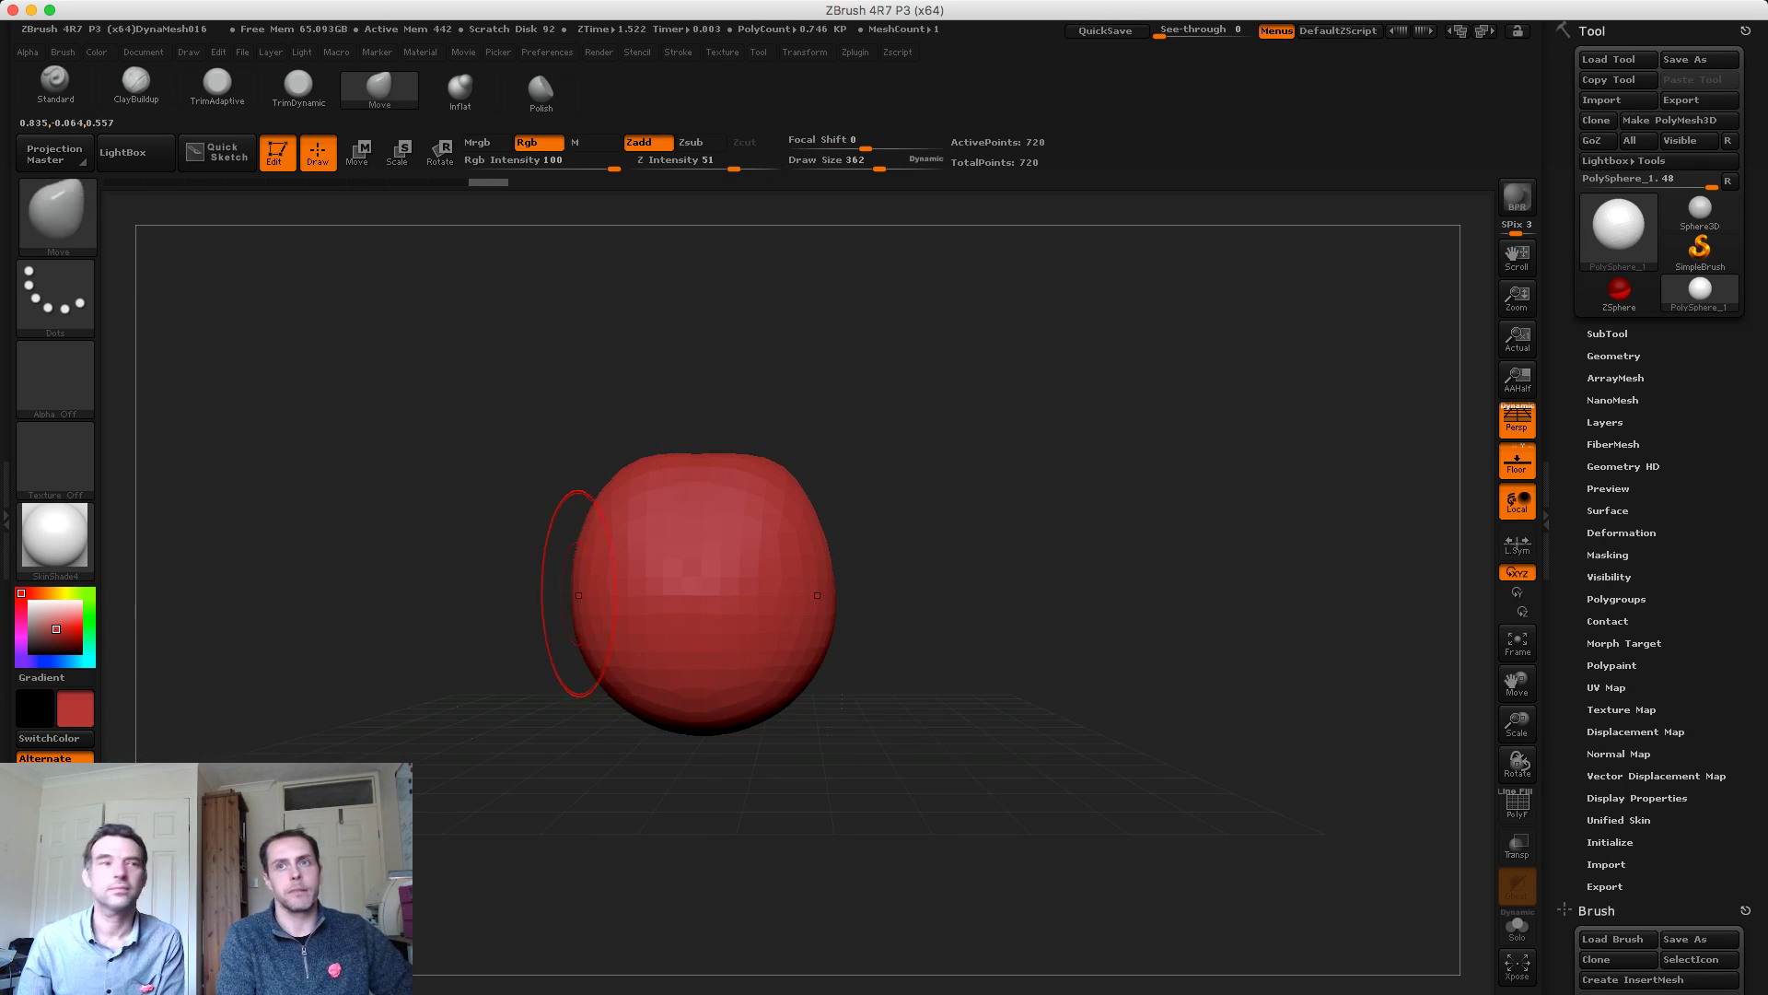
{"action": "key", "text": "ctrl+shift+z"}
{"action": "key", "text": "ctrl+shift+z"}
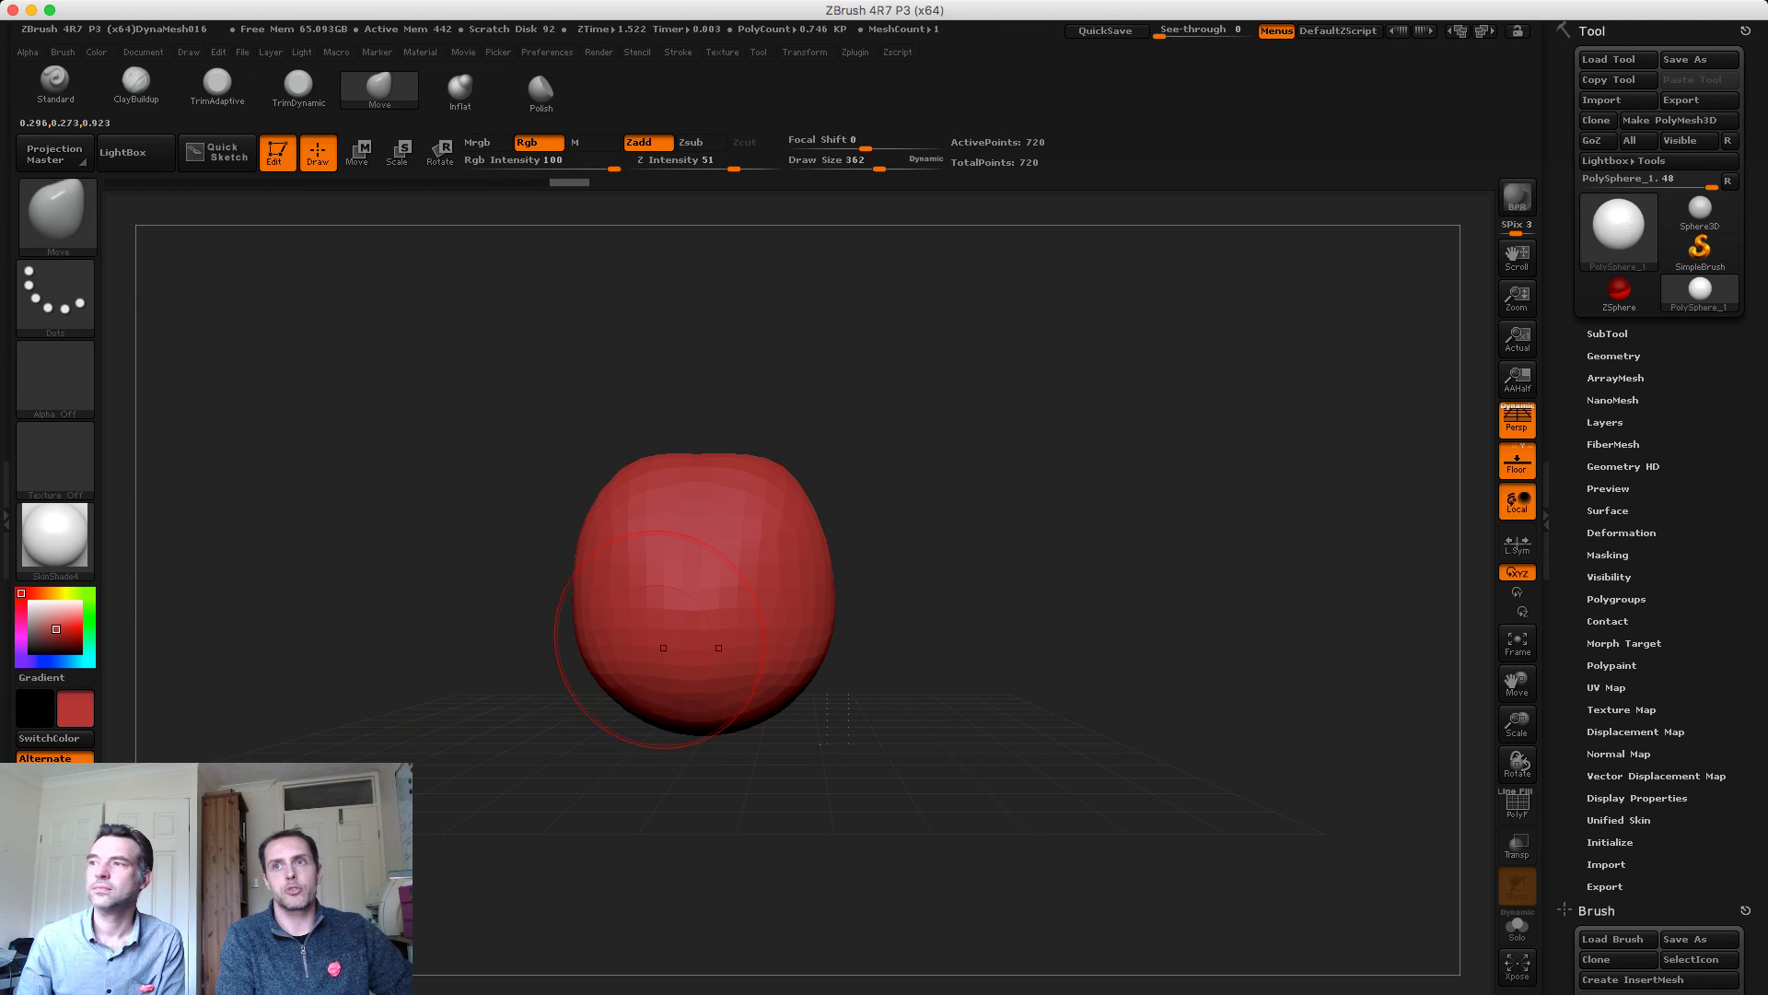
{"action": "key", "text": "ctrl+shift+z"}
{"action": "key", "text": "ctrl+shift+z"}
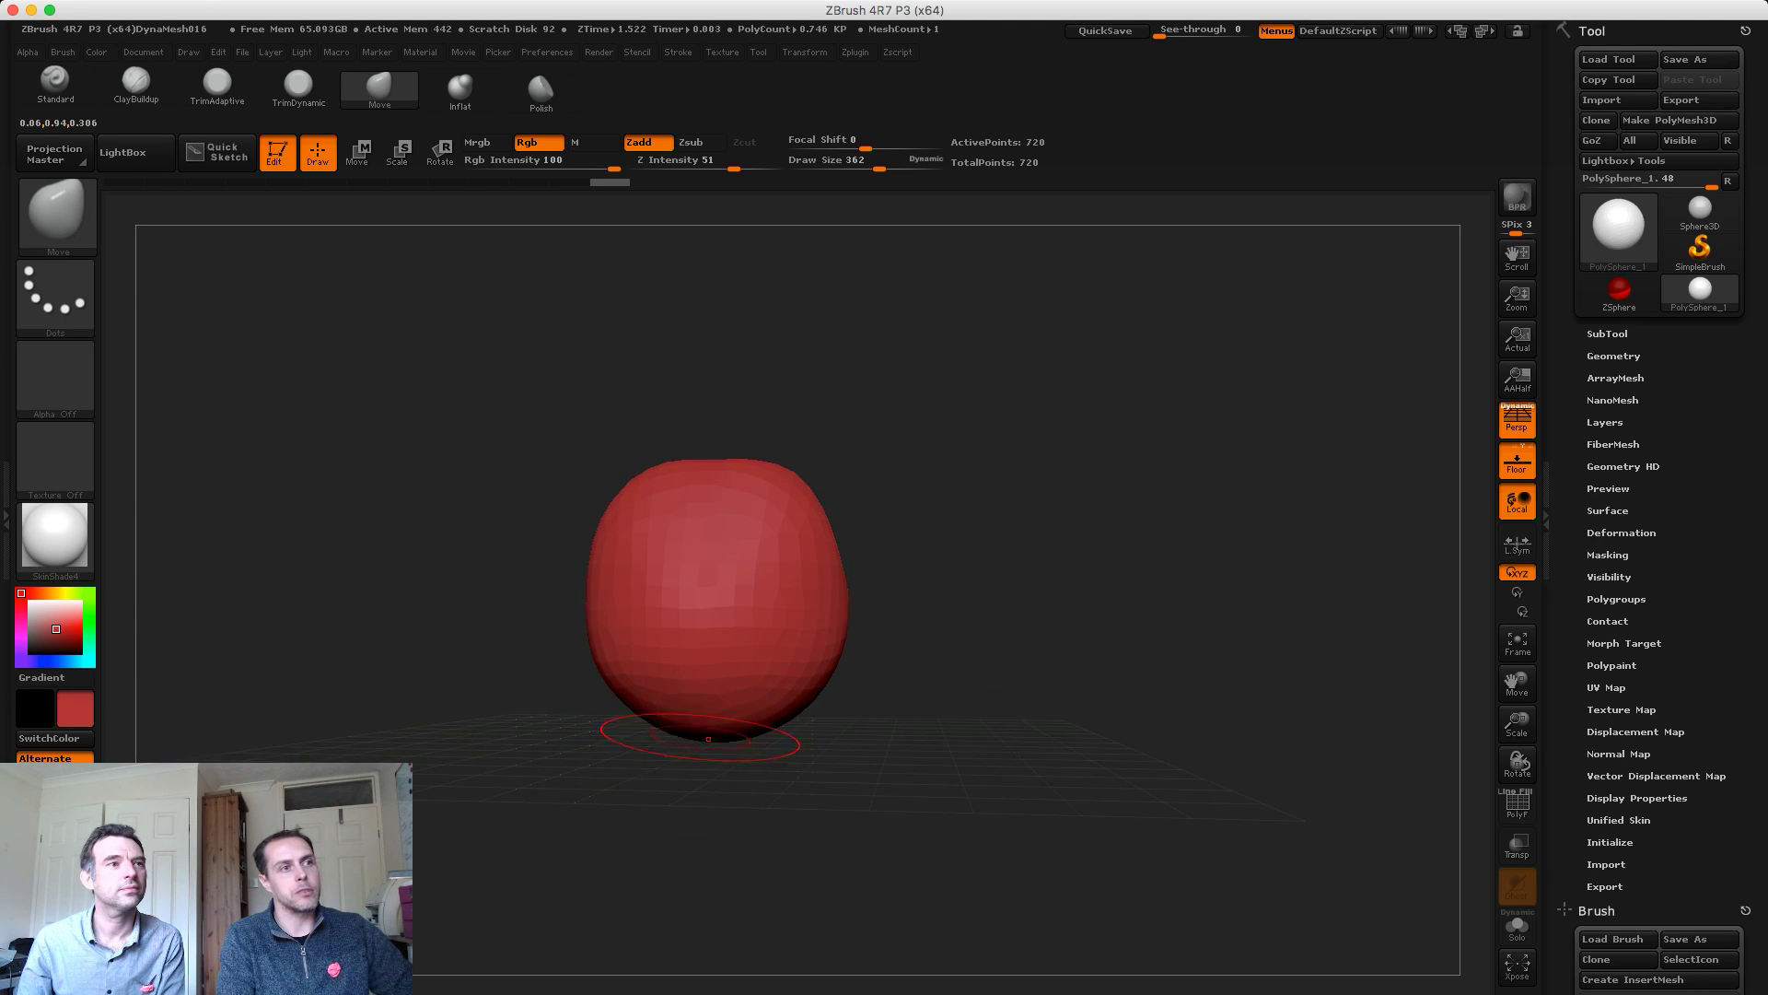
{"action": "key", "text": "ctrl+shift+z"}
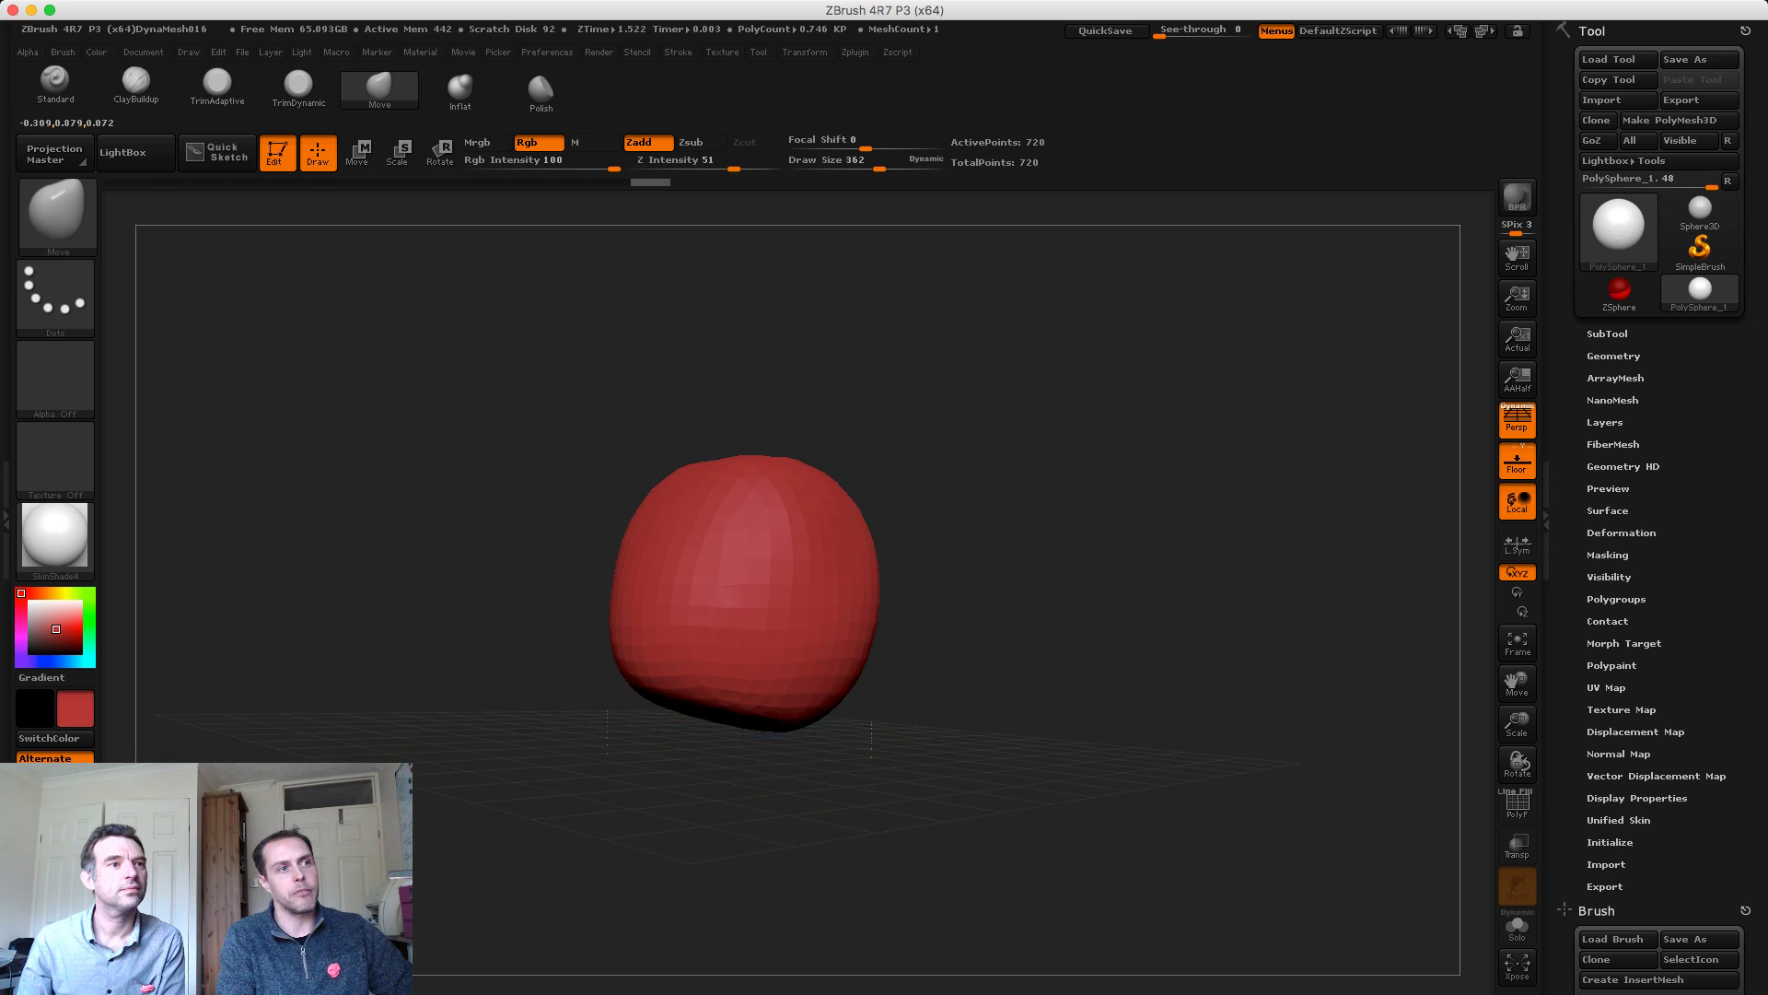
{"action": "key", "text": "ctrl+shift+z"}
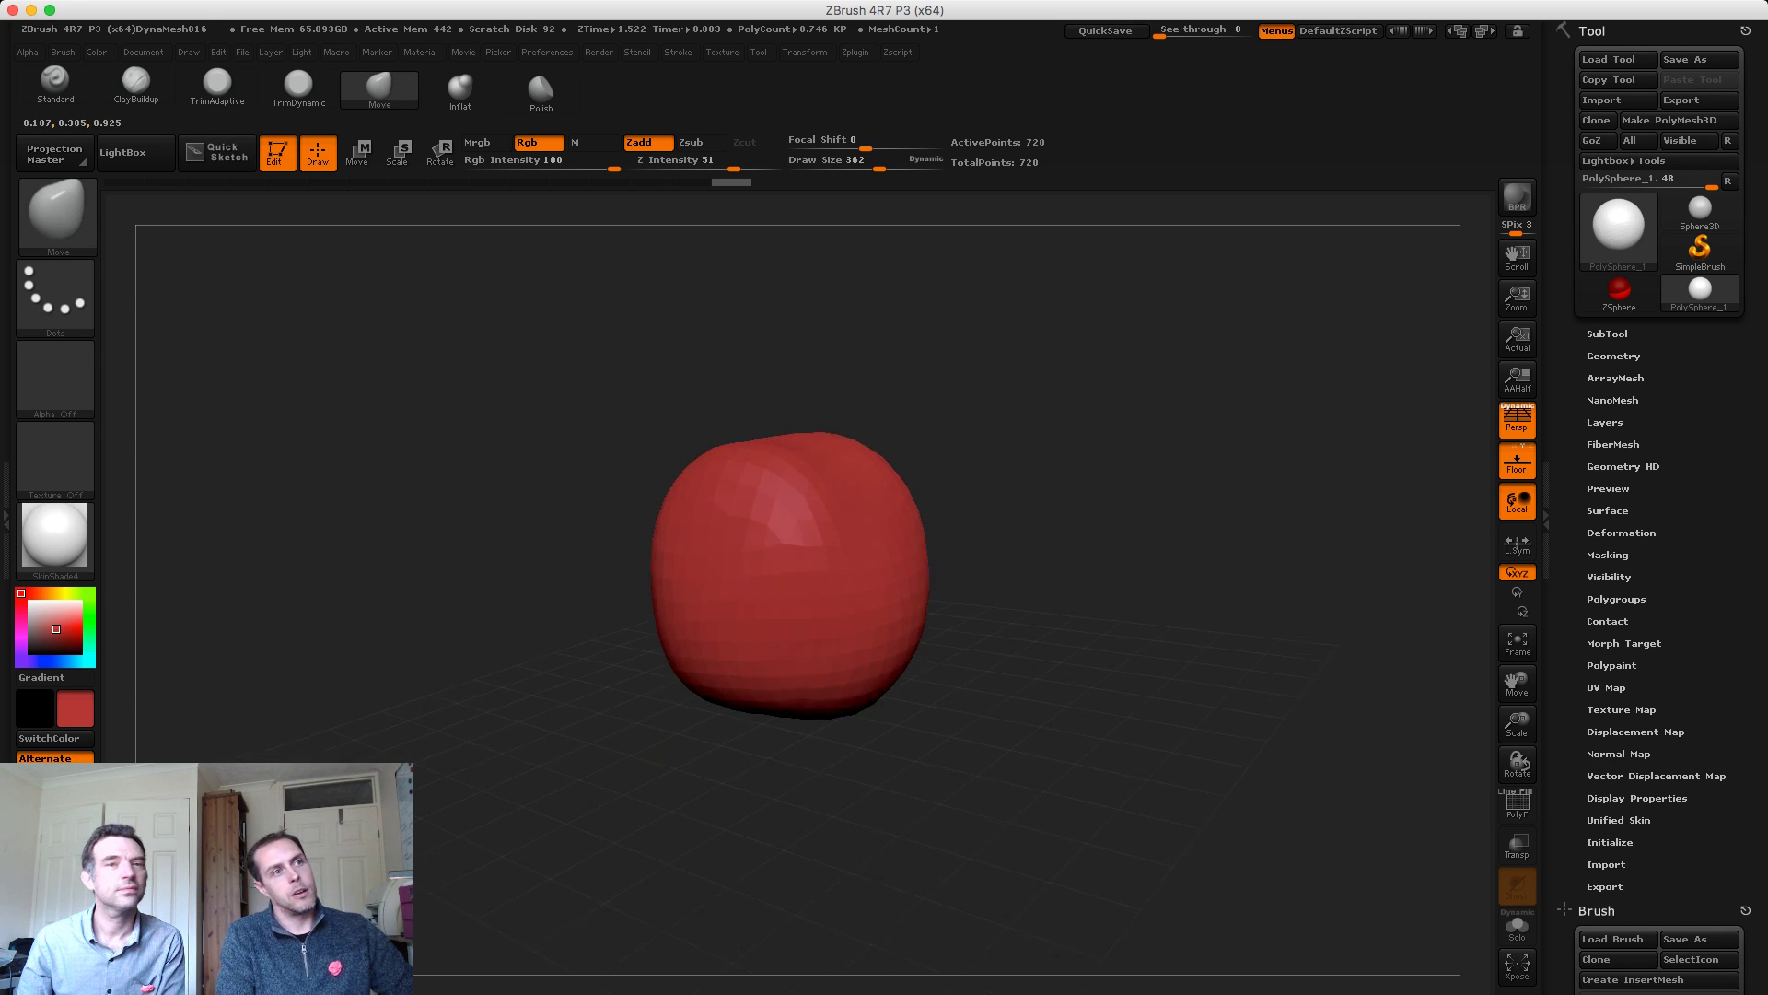
Raise the top of the form and widen its sides with the Move brush, checking the side and front profiles
{"action": "key", "text": "ctrl+shift+z"}
{"action": "key", "text": "ctrl+shift+z"}
{"action": "key", "text": "ctrl+shift+z"}
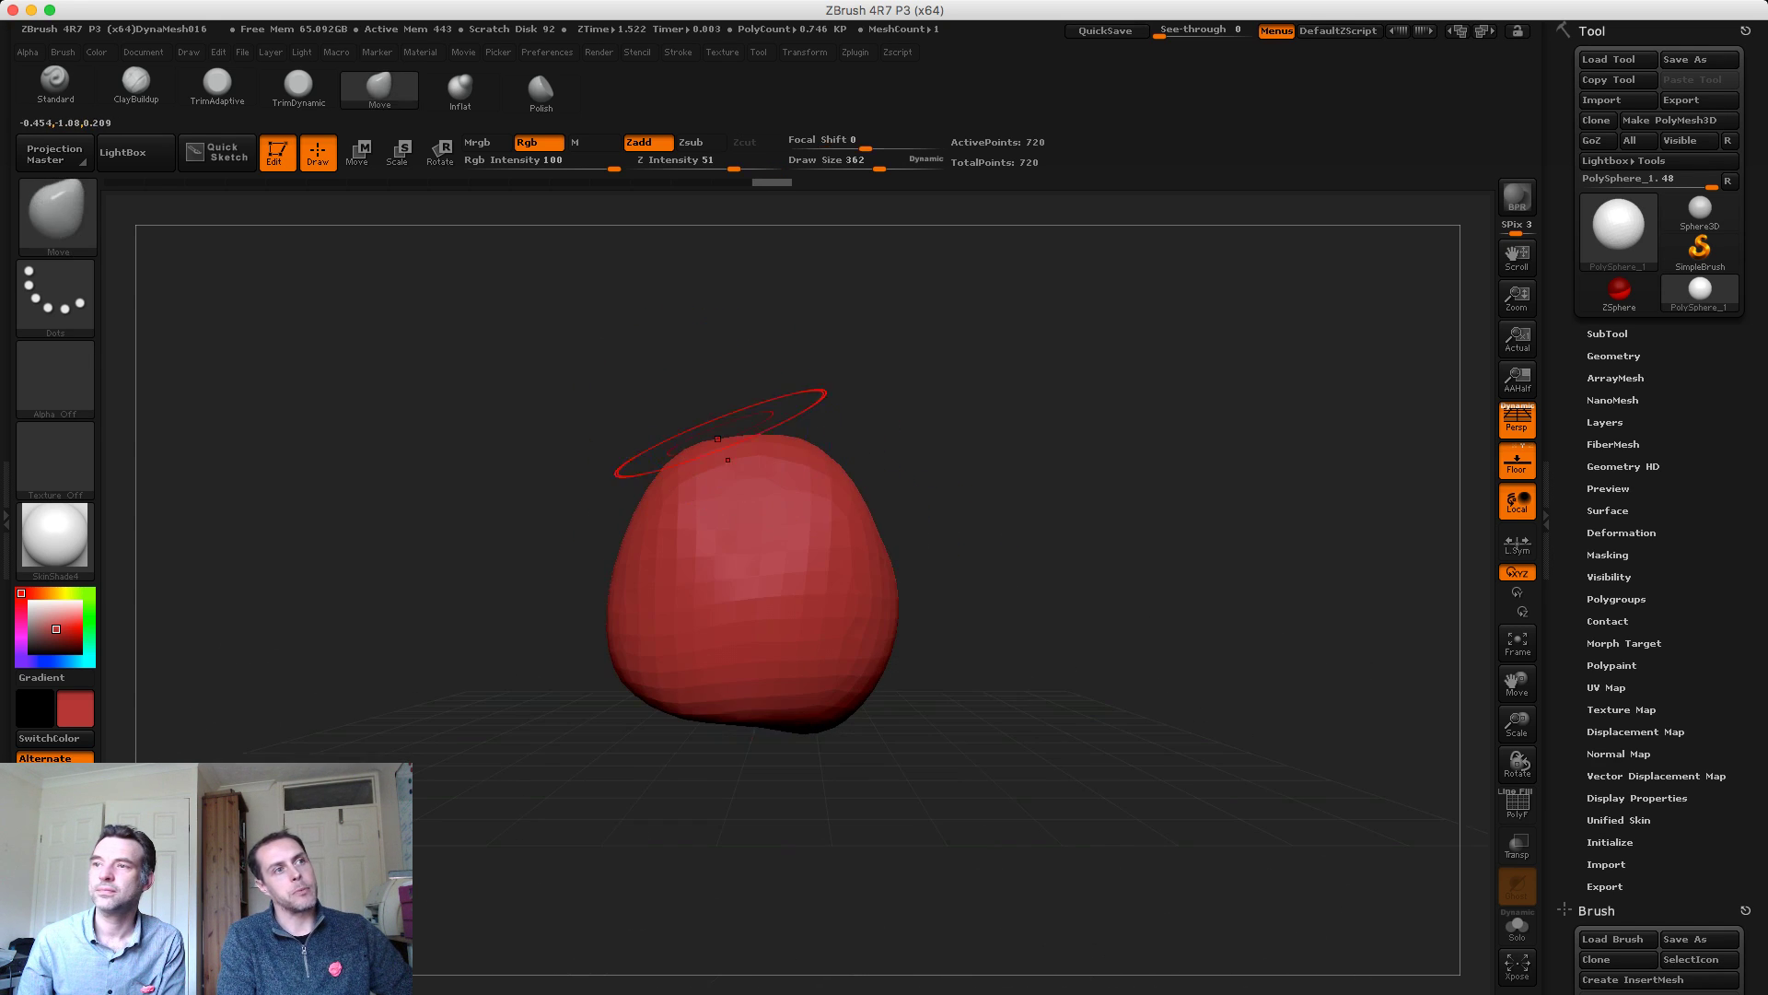
{"action": "left_click_drag", "start_coordinate": [1059, 553], "coordinate": [1114, 552], "text": "shift"}
{"action": "key", "text": "ctrl+shift+z"}
{"action": "key", "text": "ctrl+shift+z"}
{"action": "key", "text": "ctrl+shift+z"}
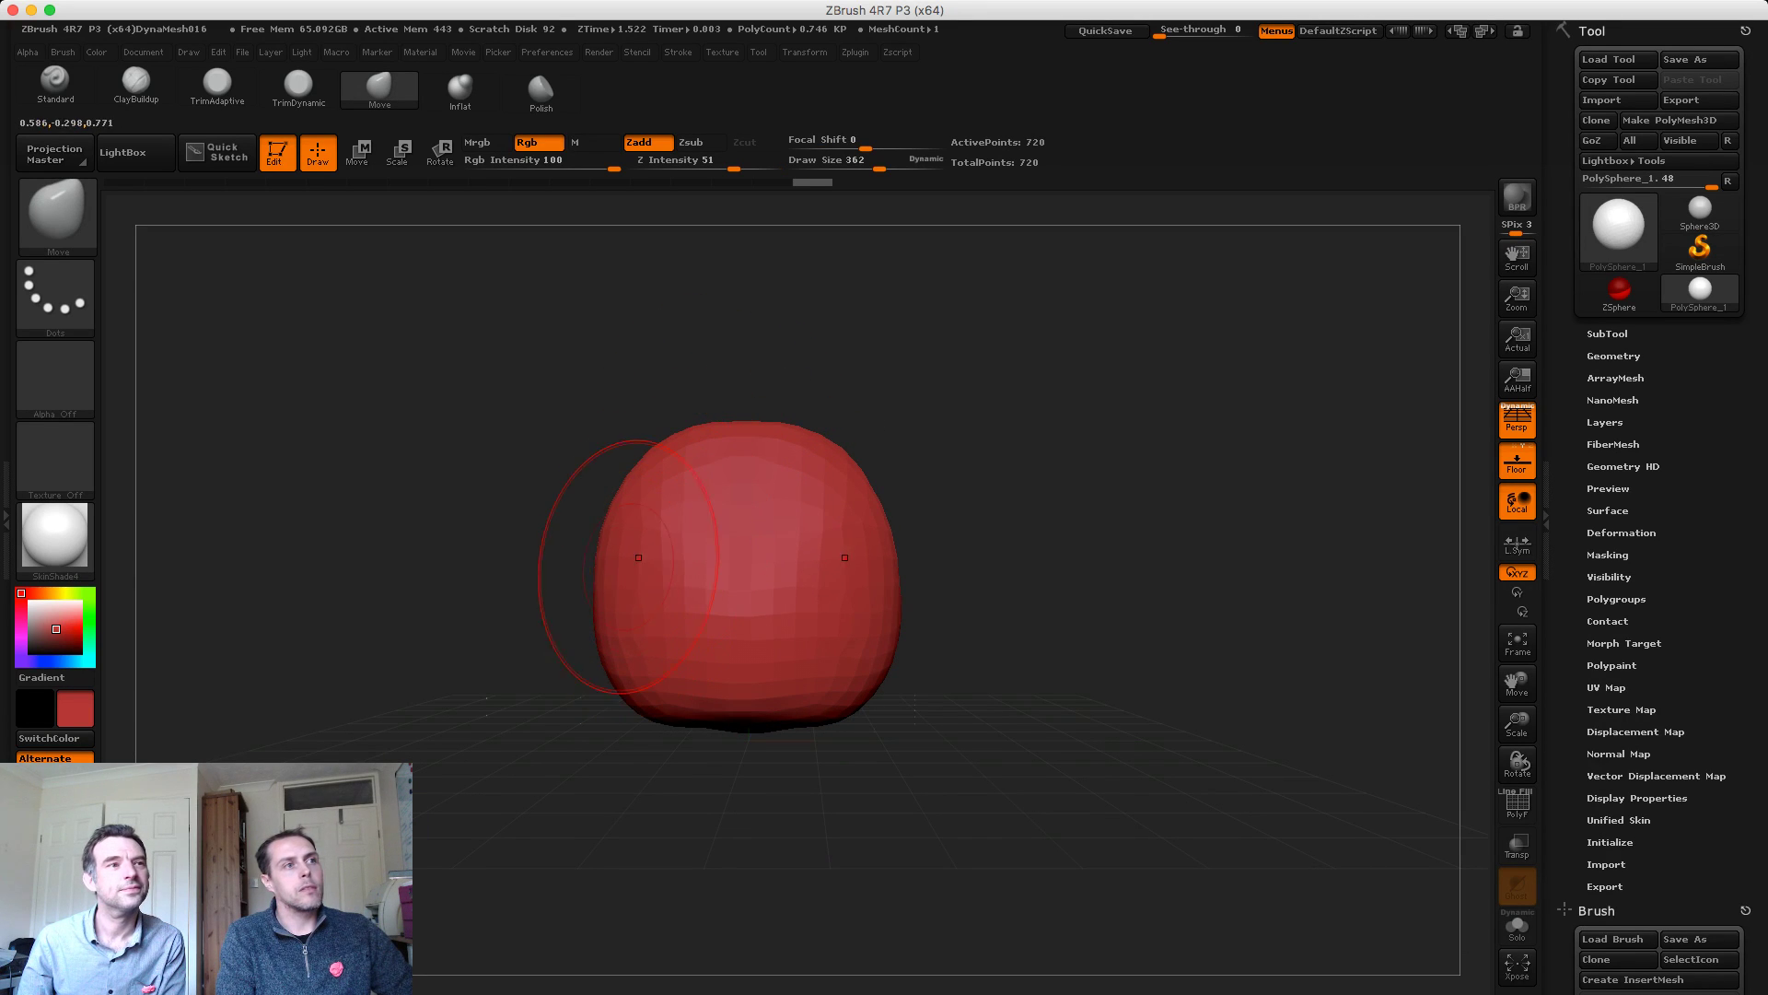
Fill out the upper sides with the Move brush until the front silhouette is a rounded box
{"action": "key", "text": "ctrl+shift+z"}
{"action": "key", "text": "ctrl+shift+z"}
{"action": "key", "text": "ctrl+shift+z"}
{"action": "key", "text": "ctrl+shift+z"}
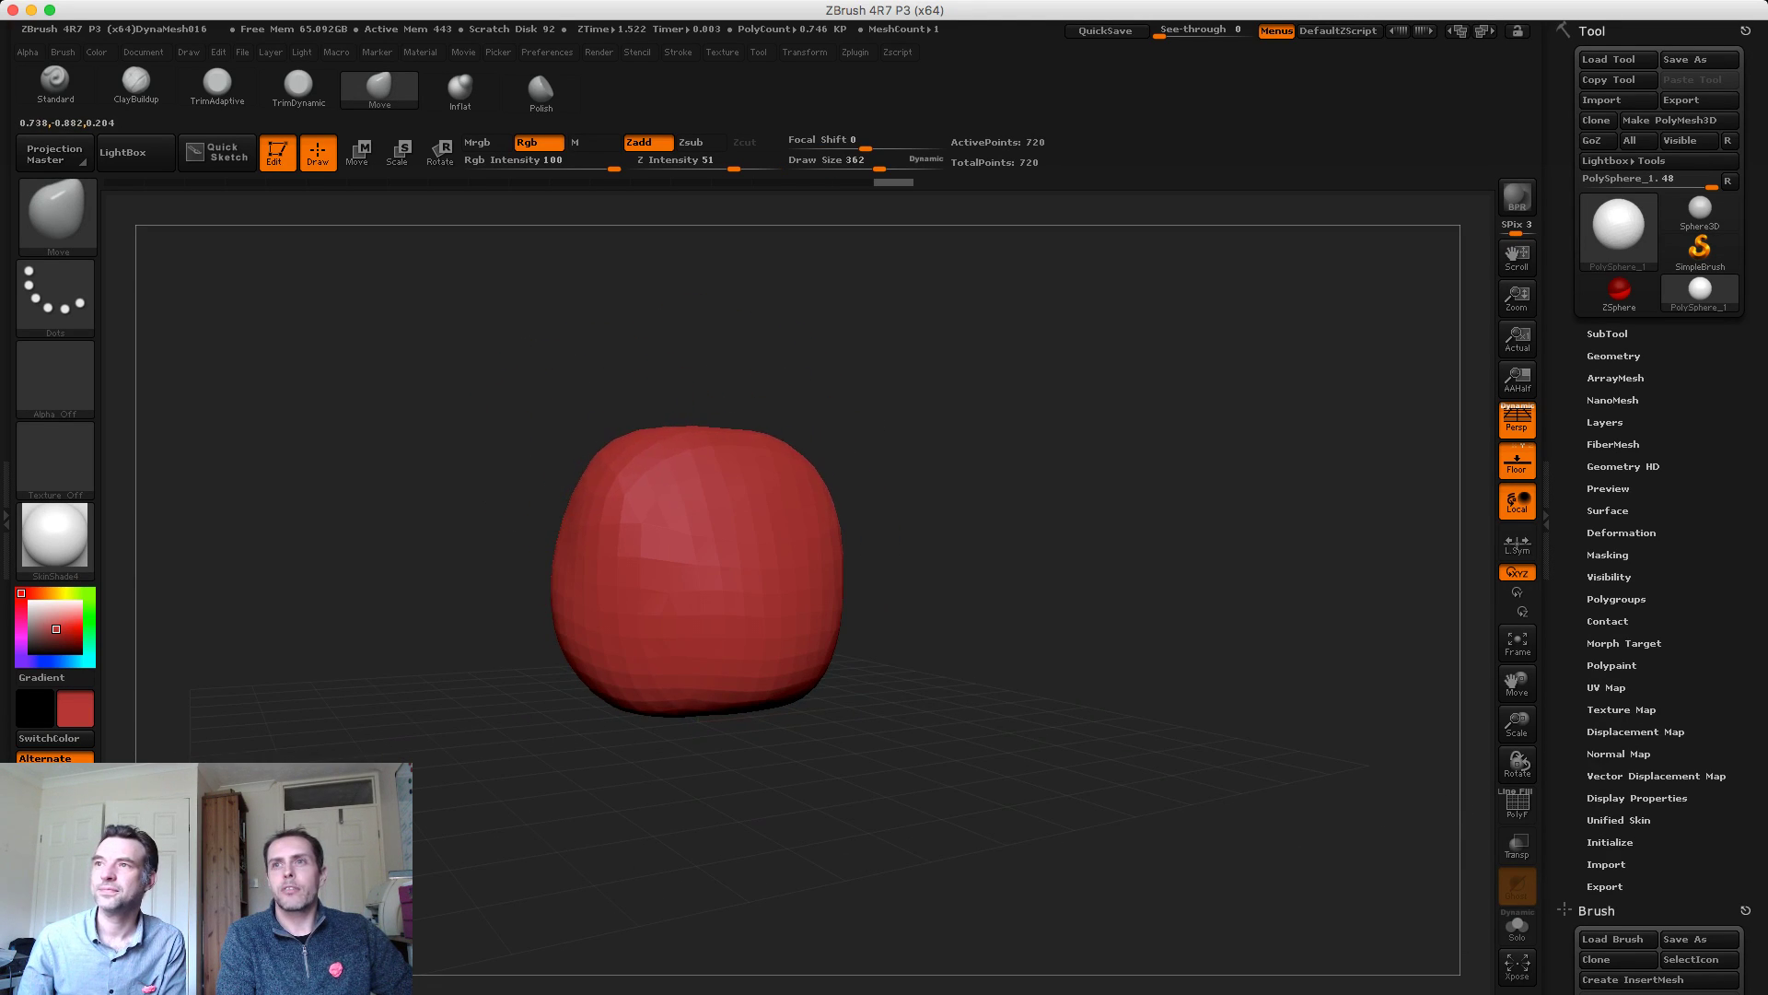
{"action": "key", "text": "ctrl+shift+z"}
{"action": "key", "text": "ctrl+shift+z"}
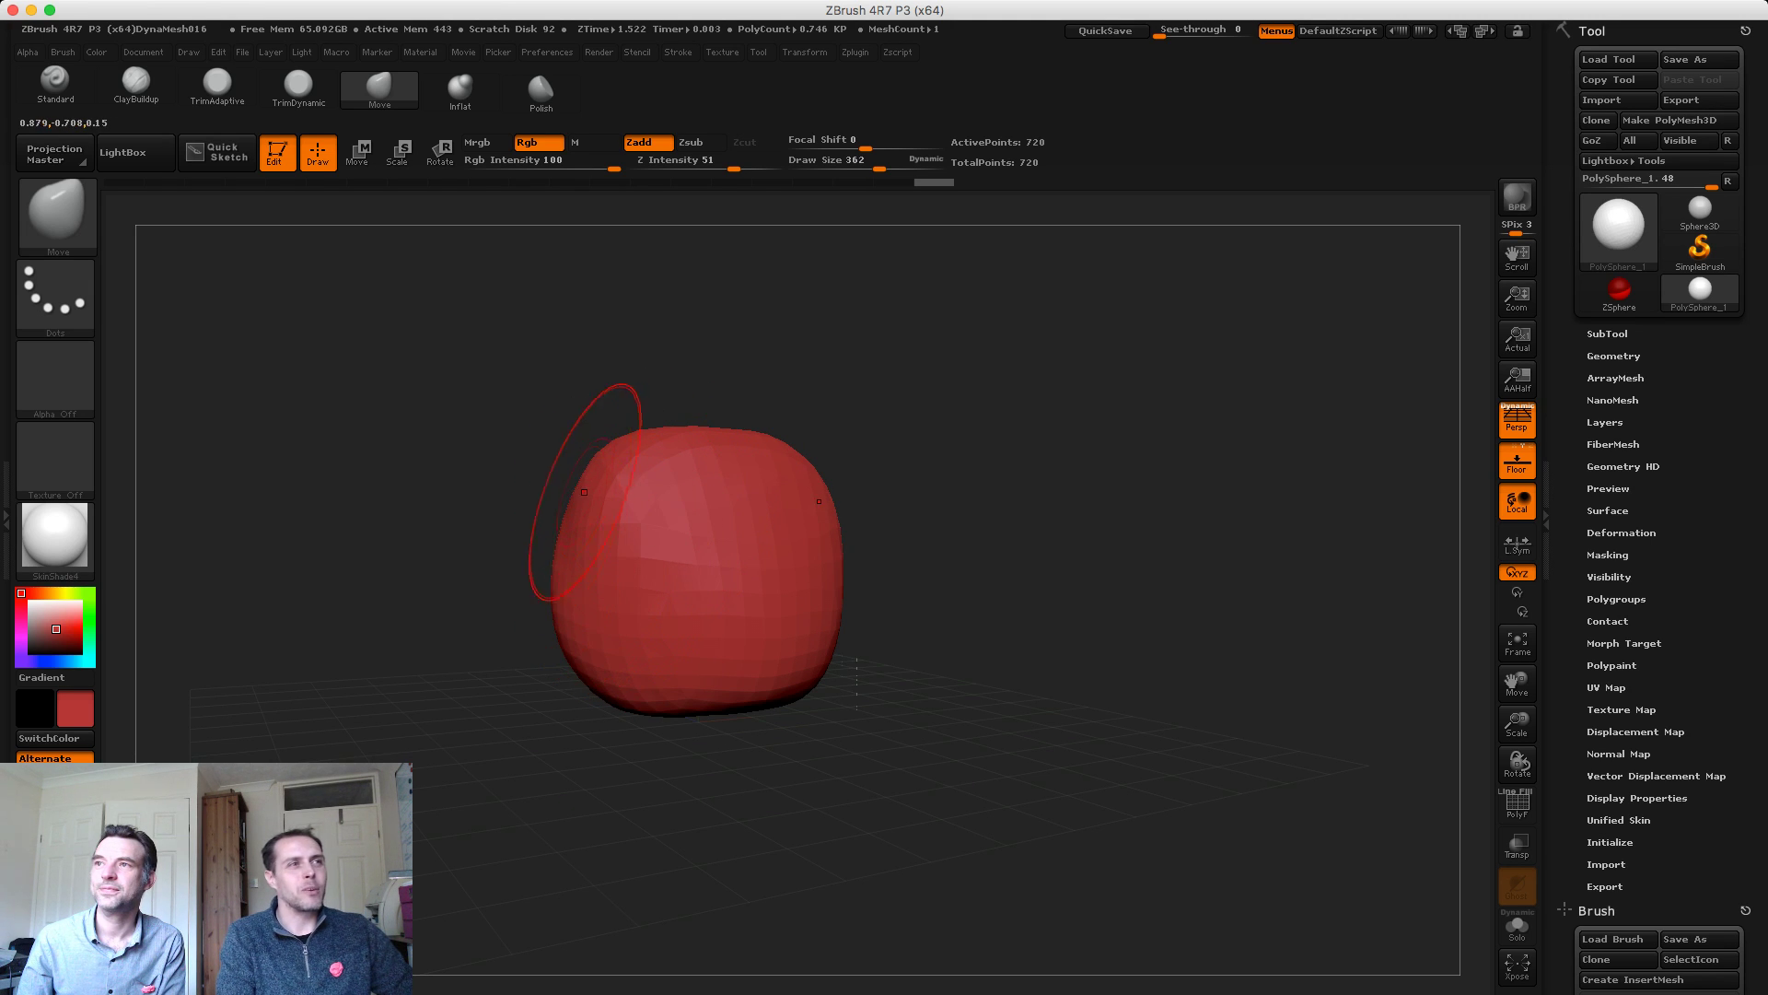
{"action": "left_click_drag", "start_coordinate": [566, 422], "coordinate": [649, 425], "text": "shift"}
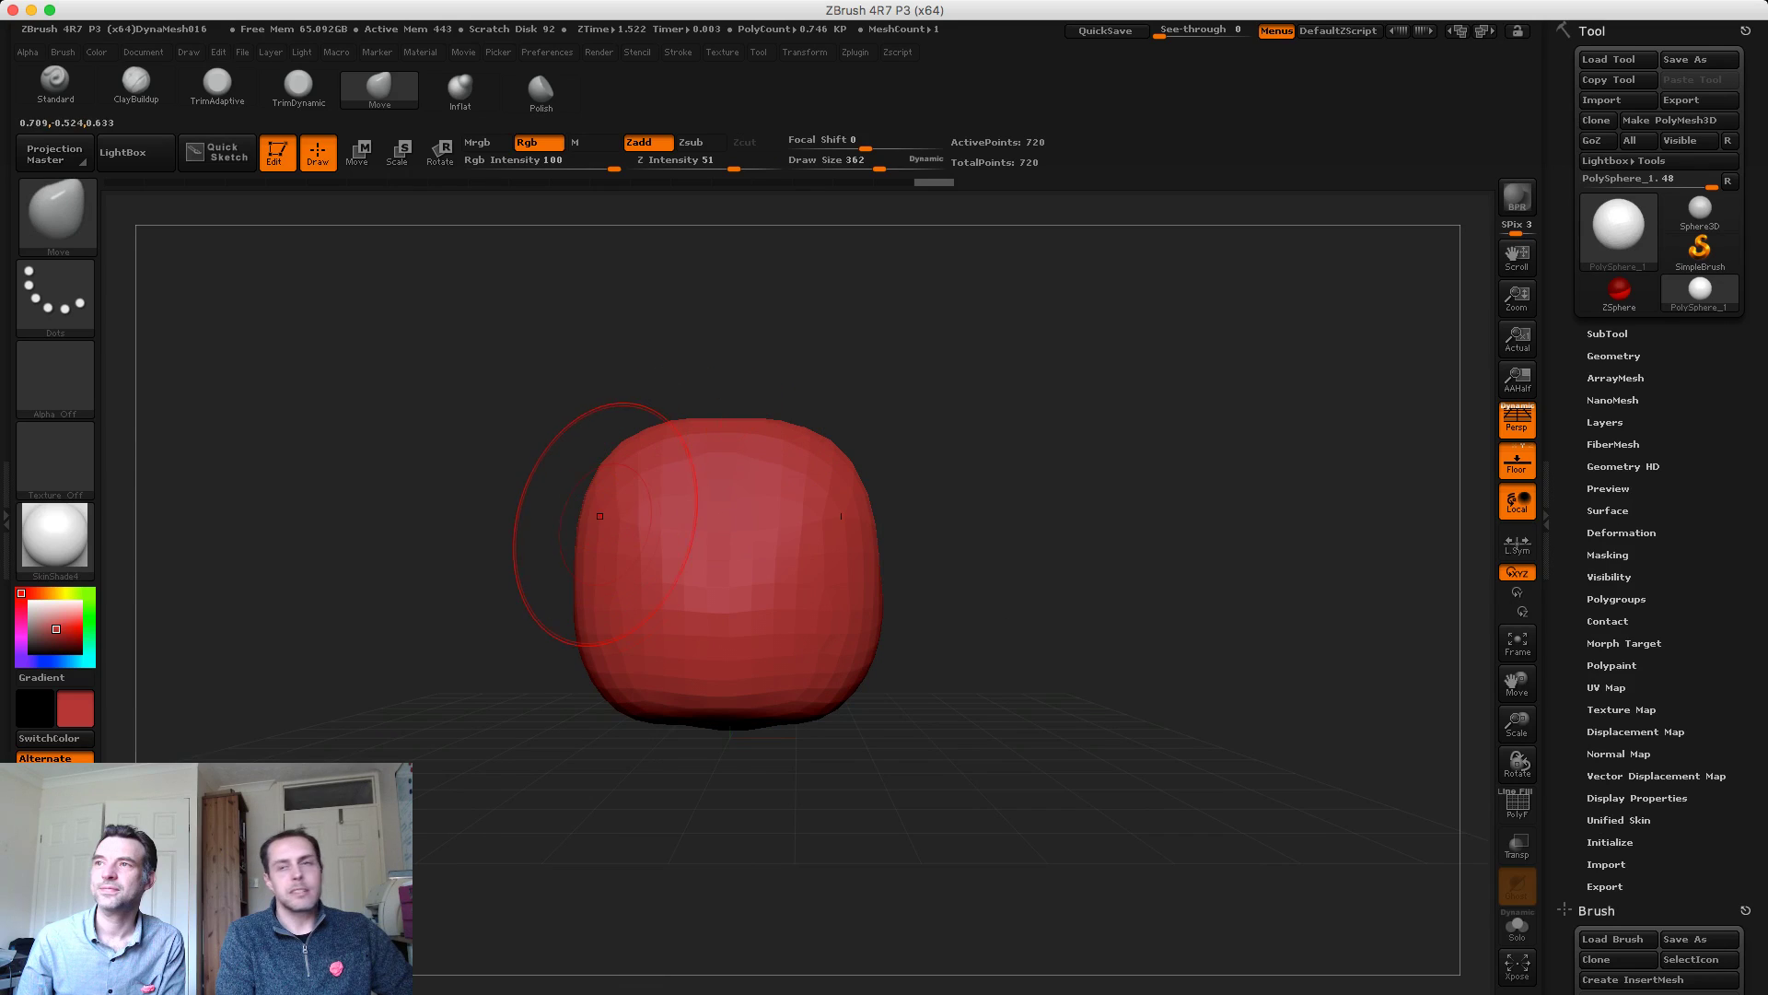
{"action": "key", "text": "ctrl+shift+z"}
{"action": "key", "text": "ctrl+shift+z"}
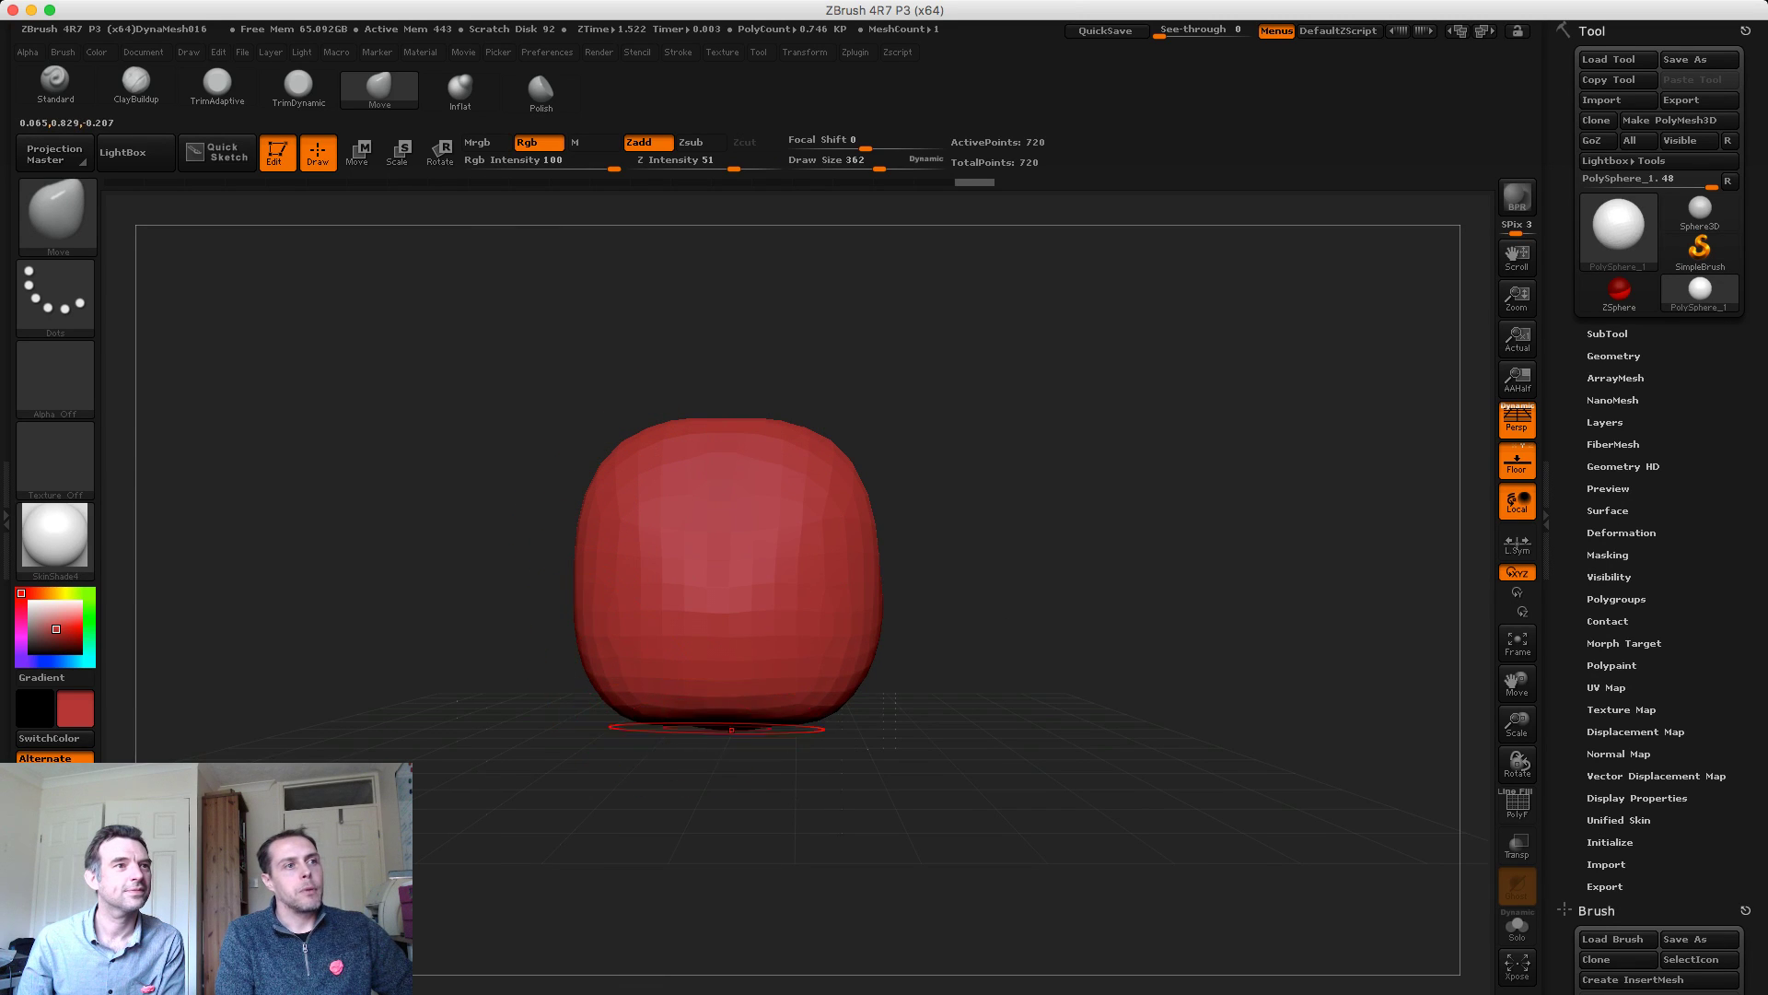
Adjust the underside and pull the crown's upper edges outward with the Move brush to fill out the side profile
{"action": "key", "text": "ctrl+shift+z"}
{"action": "key", "text": "ctrl+shift+z"}
{"action": "left_click", "coordinate": [379, 87]}
{"action": "key", "text": "ctrl+shift+z"}
{"action": "key", "text": "ctrl+shift+z"}
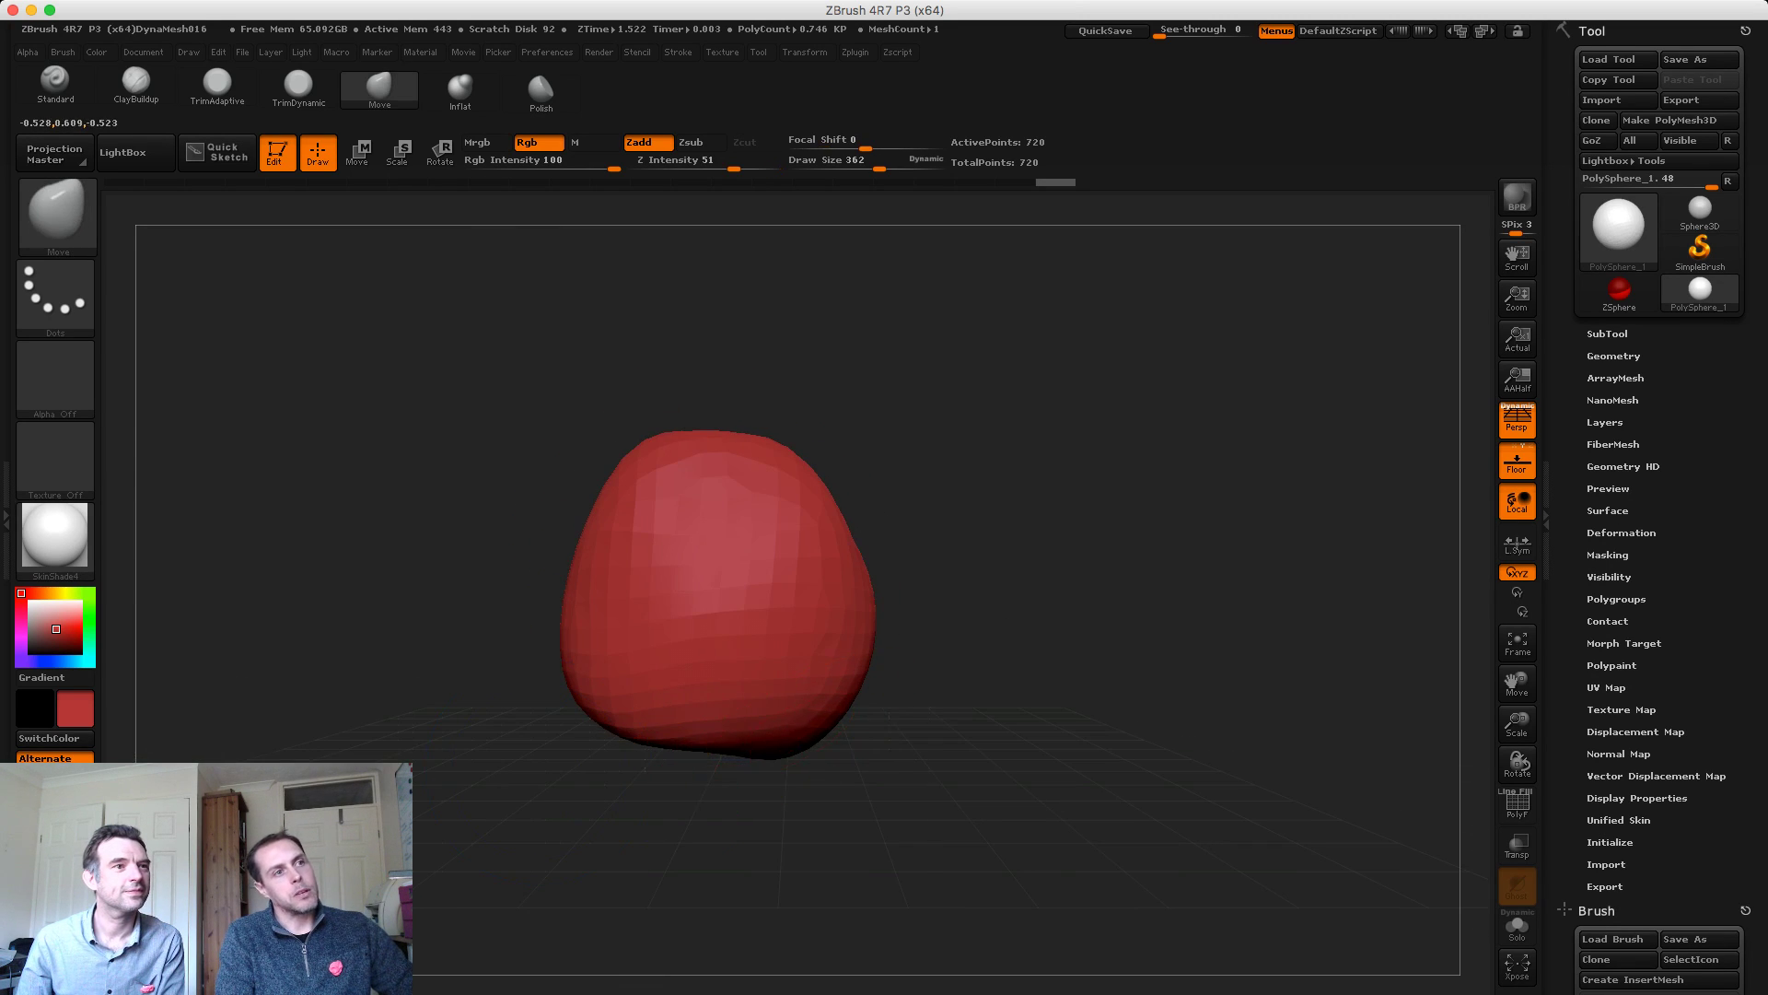
{"action": "left_click_drag", "start_coordinate": [800, 528], "coordinate": [803, 526]}
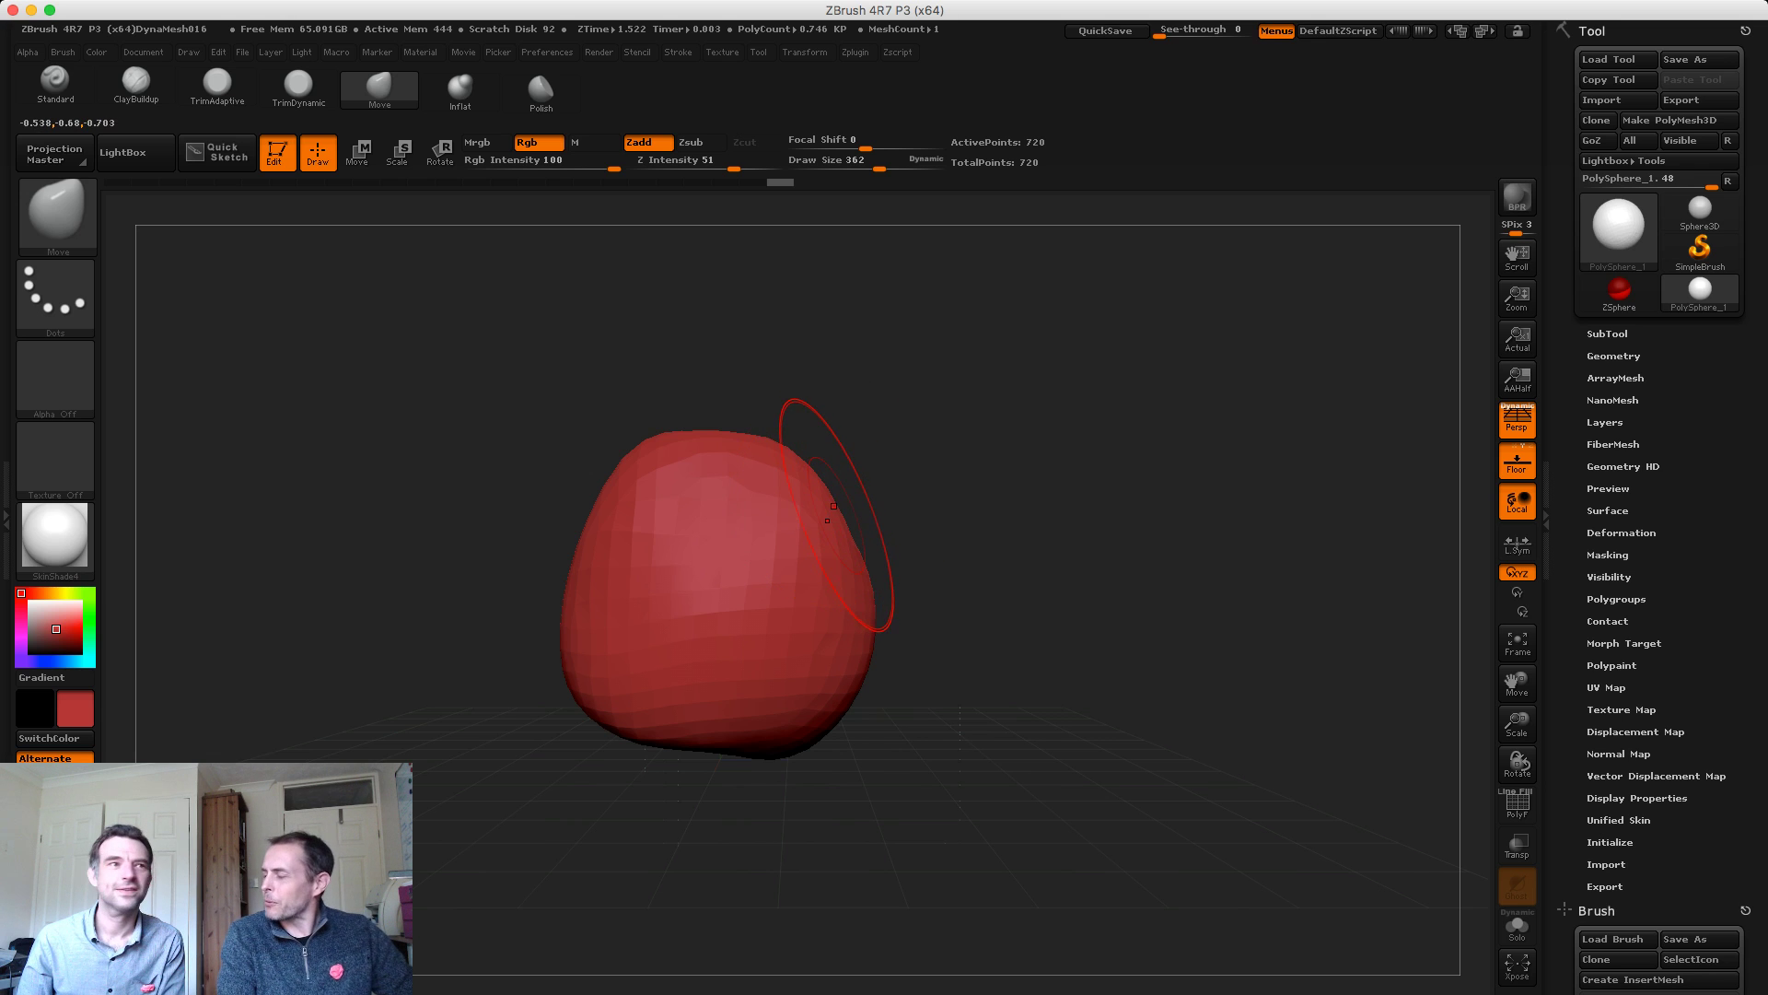
{"action": "right_click_drag", "start_coordinate": [784, 463], "coordinate": [816, 457]}
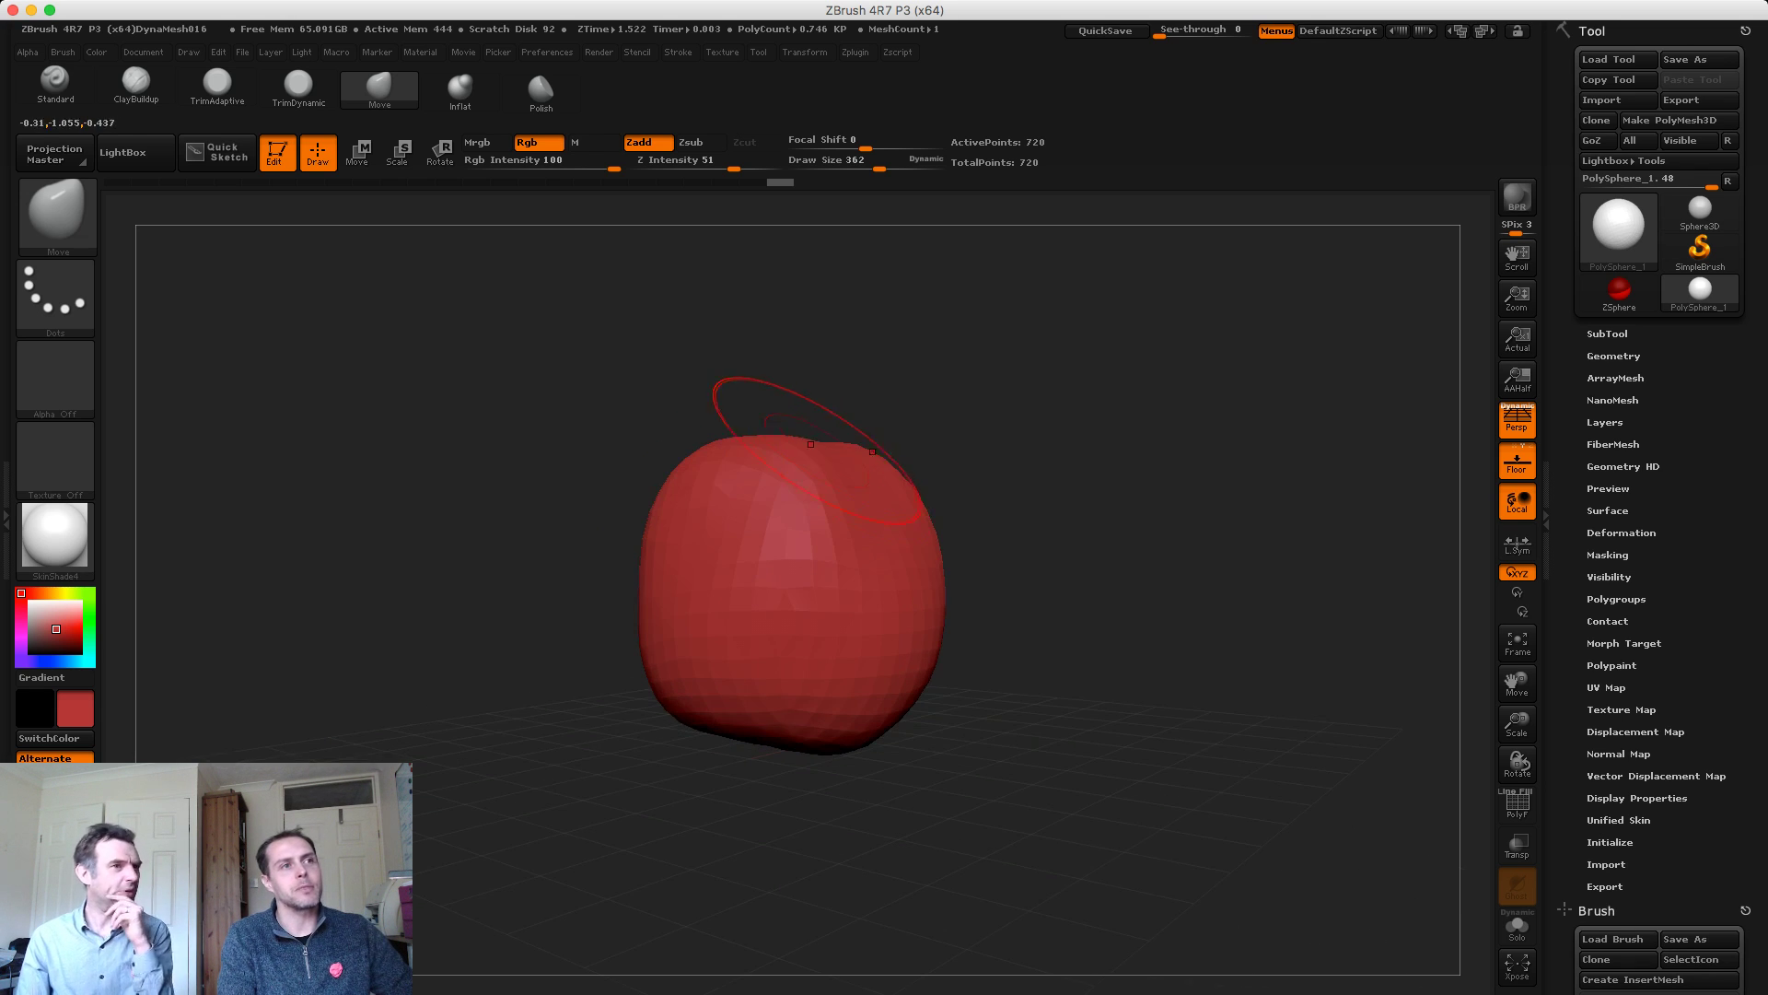
{"action": "left_click_drag", "start_coordinate": [819, 458], "coordinate": [836, 444]}
{"action": "key", "text": "ctrl+shift+z"}
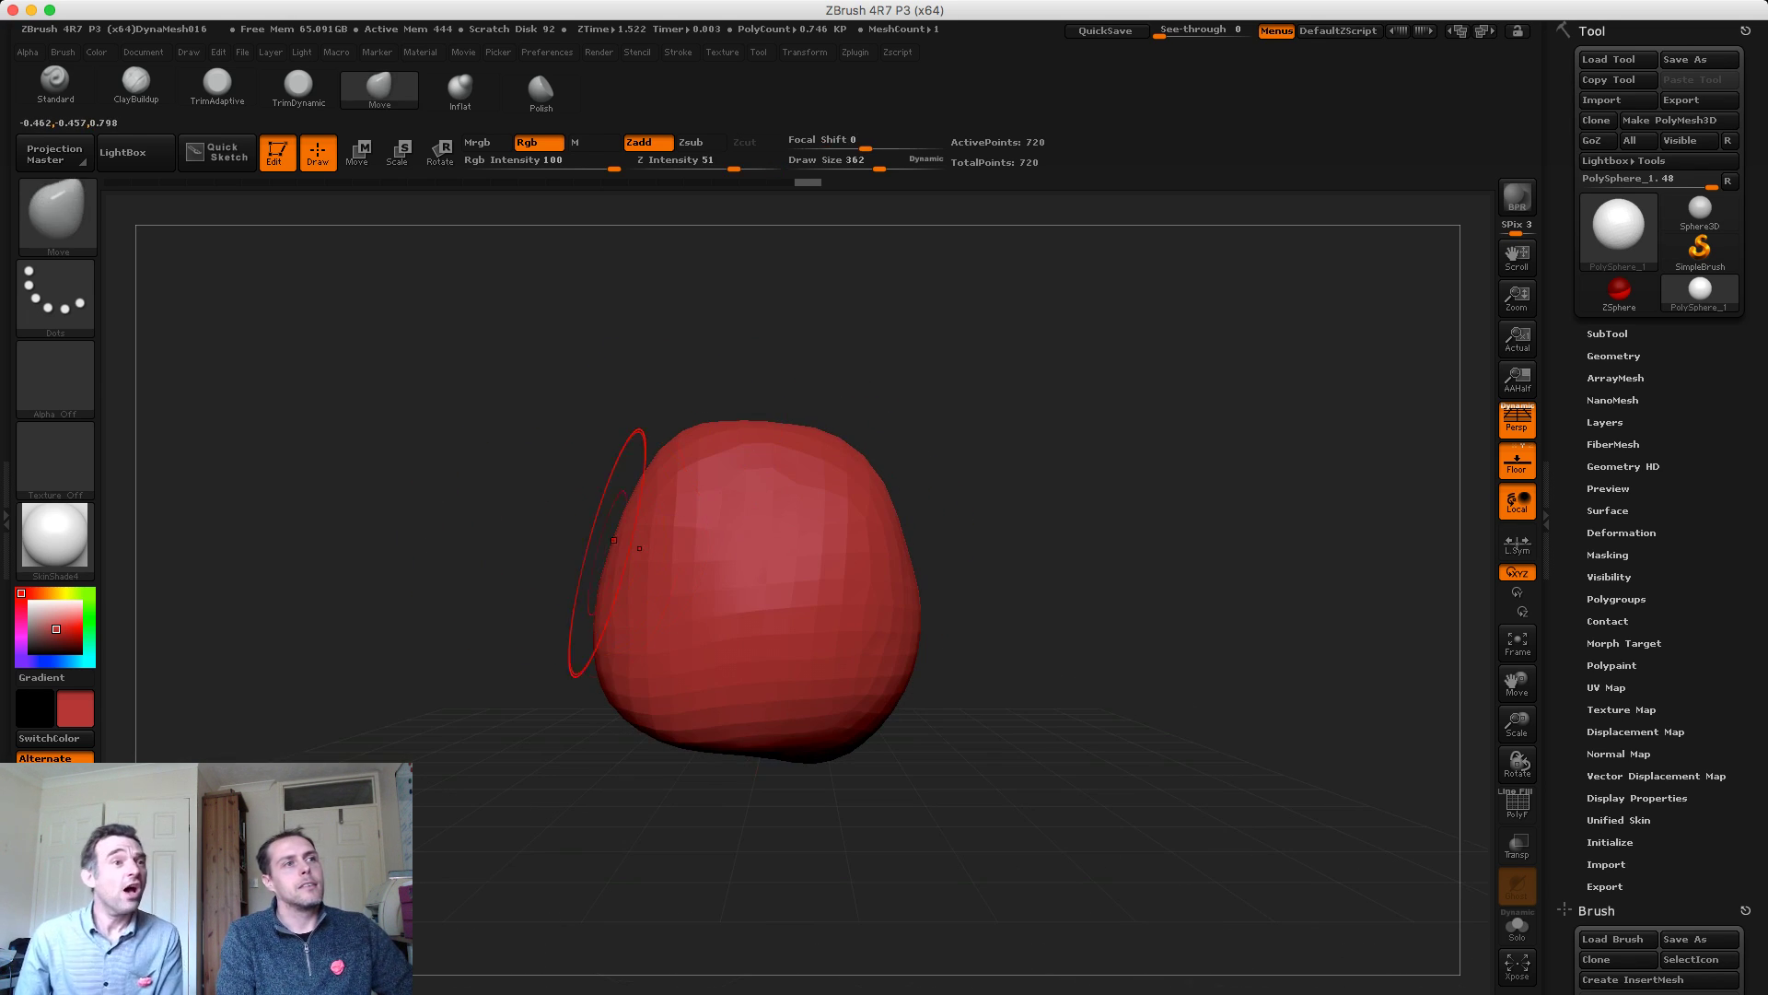
Push out the sloping upper parts of the side profile and level the crown with the Move brush
{"action": "left_click_drag", "start_coordinate": [636, 502], "coordinate": [621, 494]}
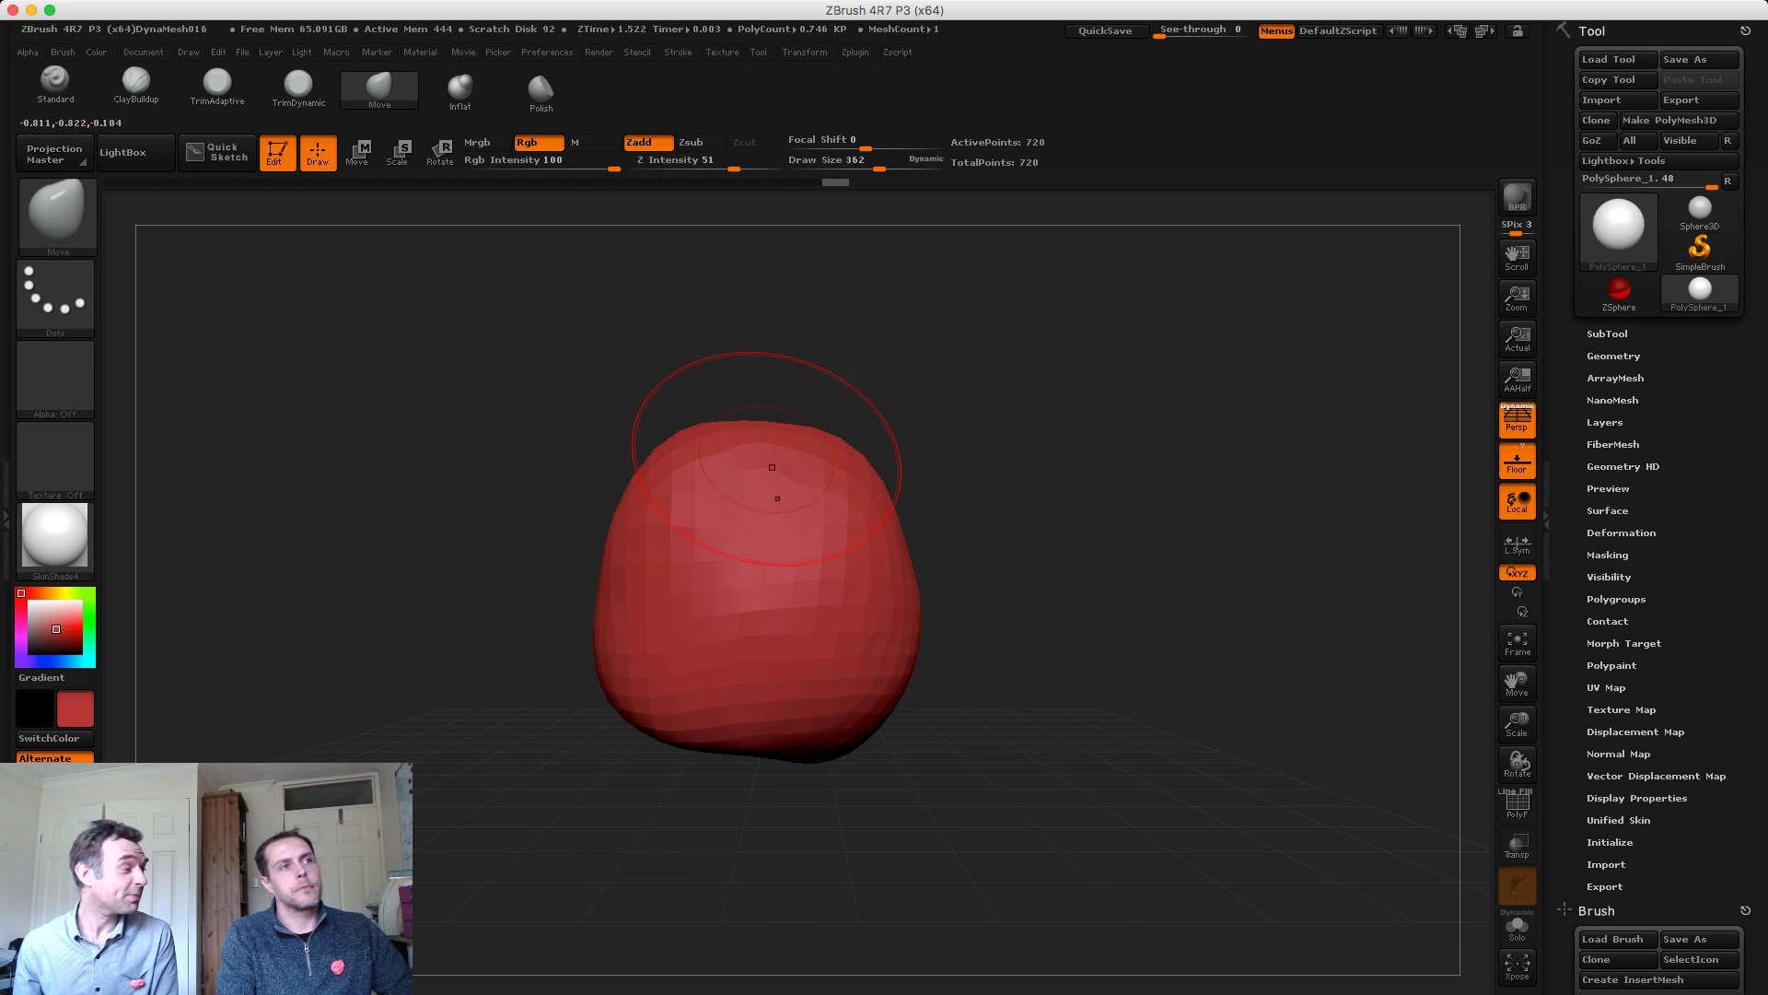
{"action": "key", "text": "ctrl+z"}
{"action": "mouse_move", "coordinate": [592, 335]}
{"action": "left_mouse_down"}
{"action": "mouse_move", "coordinate": [592, 442]}
{"action": "mouse_move", "coordinate": [478, 484]}
{"action": "mouse_move", "coordinate": [511, 516]}
{"action": "left_mouse_up"}
{"action": "key", "text": "ctrl+shift+z"}
{"action": "left_click_drag", "start_coordinate": [921, 479], "coordinate": [903, 405], "text": "shift"}
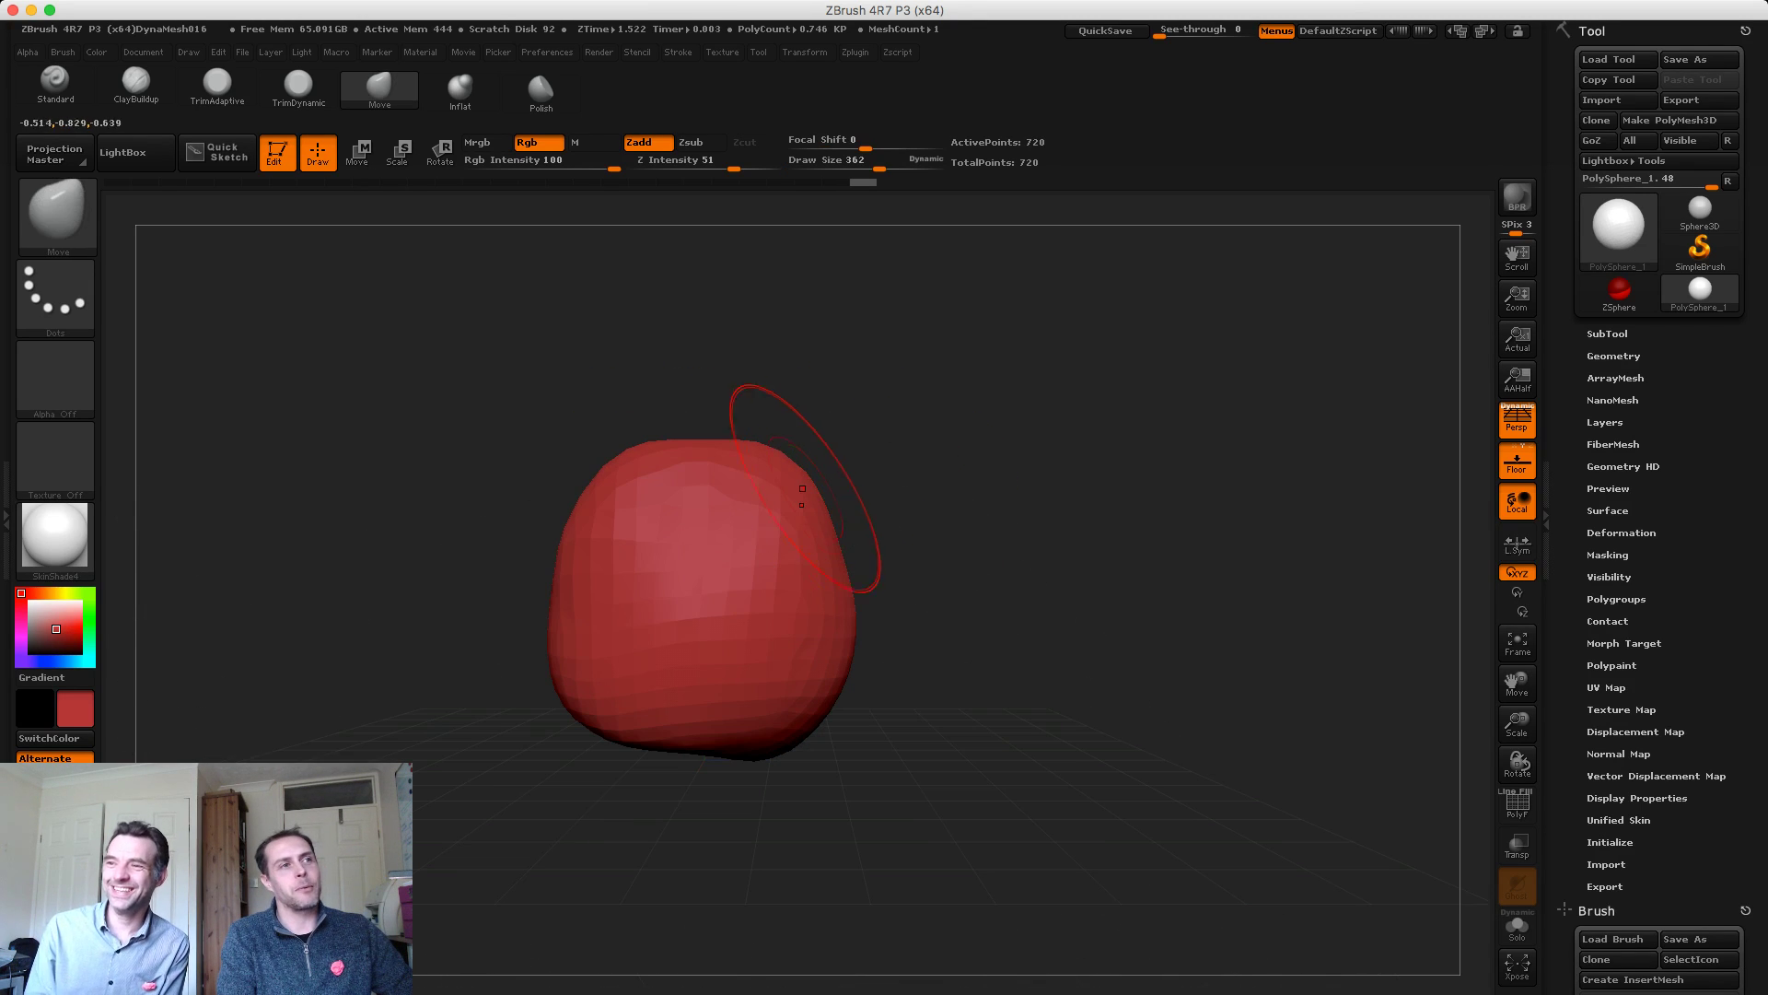
Nudge the side profile's bulging vertical edge inward and even out the uneven underside
{"action": "left_click_drag", "start_coordinate": [834, 531], "coordinate": [821, 534]}
{"action": "left_click_drag", "start_coordinate": [854, 618], "coordinate": [839, 632]}
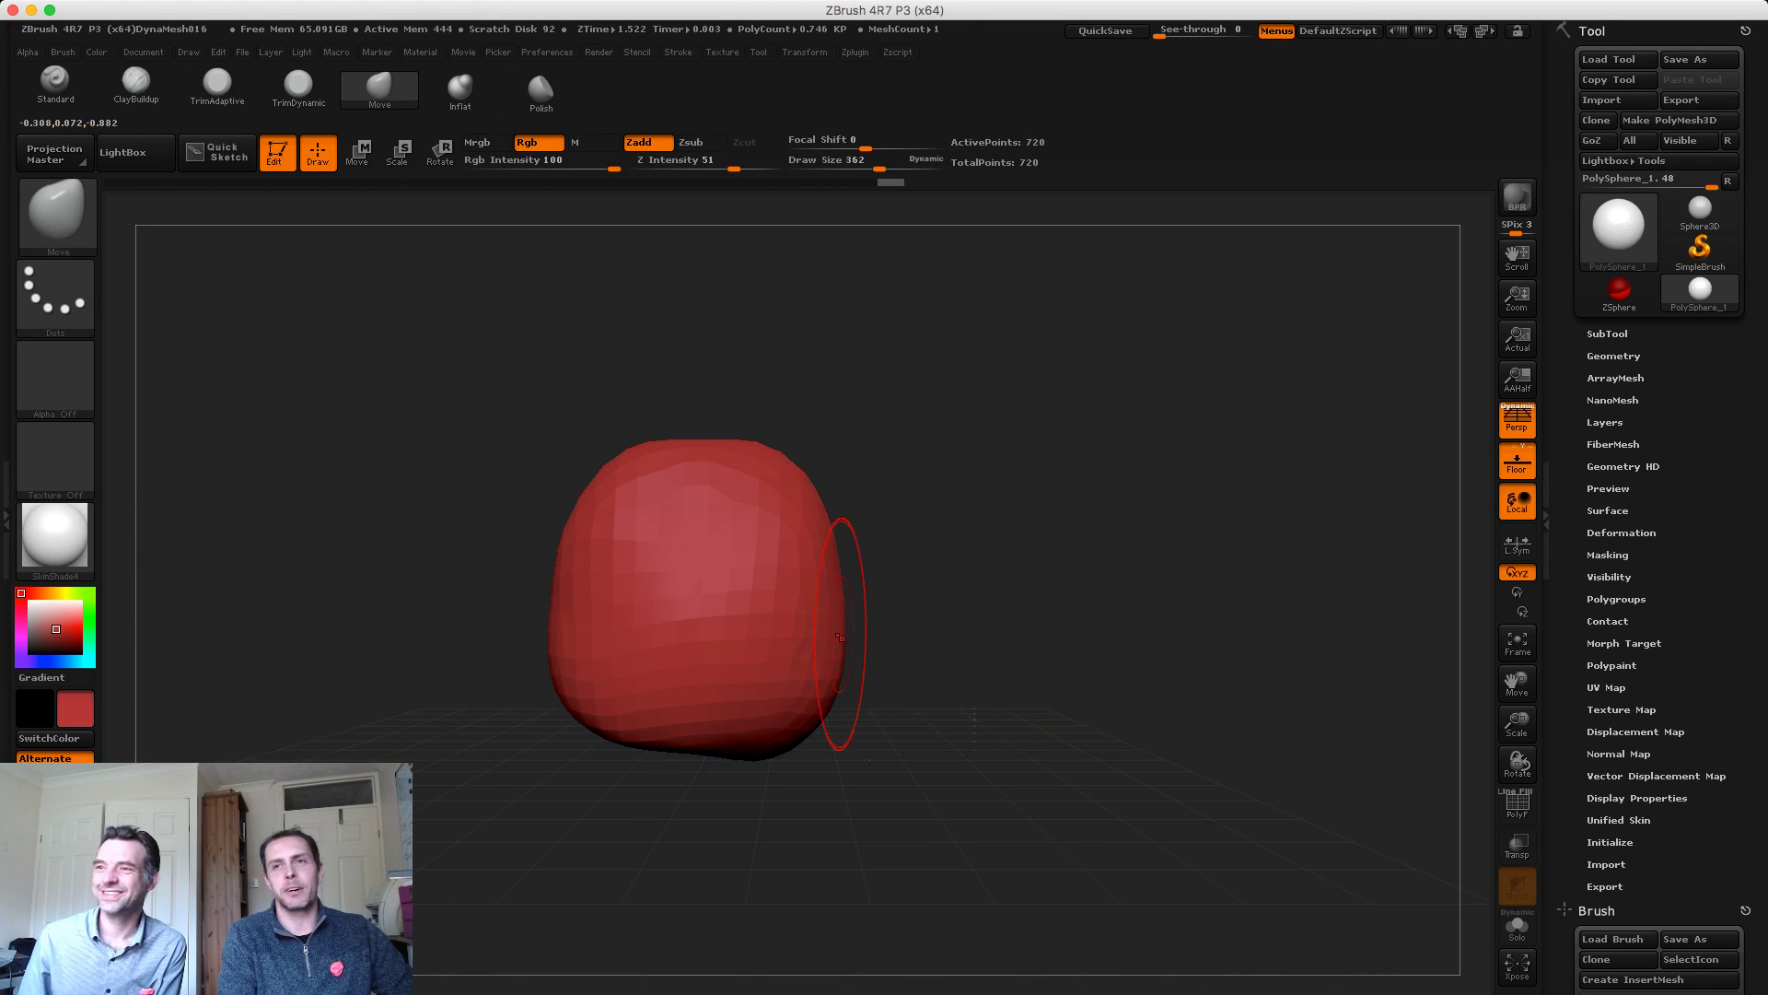
{"action": "left_click_drag", "start_coordinate": [814, 690], "coordinate": [750, 744]}
Refine the front and side silhouettes with the Move brush, evening the sides and flattening the base
{"action": "left_click_drag", "start_coordinate": [530, 764], "coordinate": [396, 741], "text": "shift"}
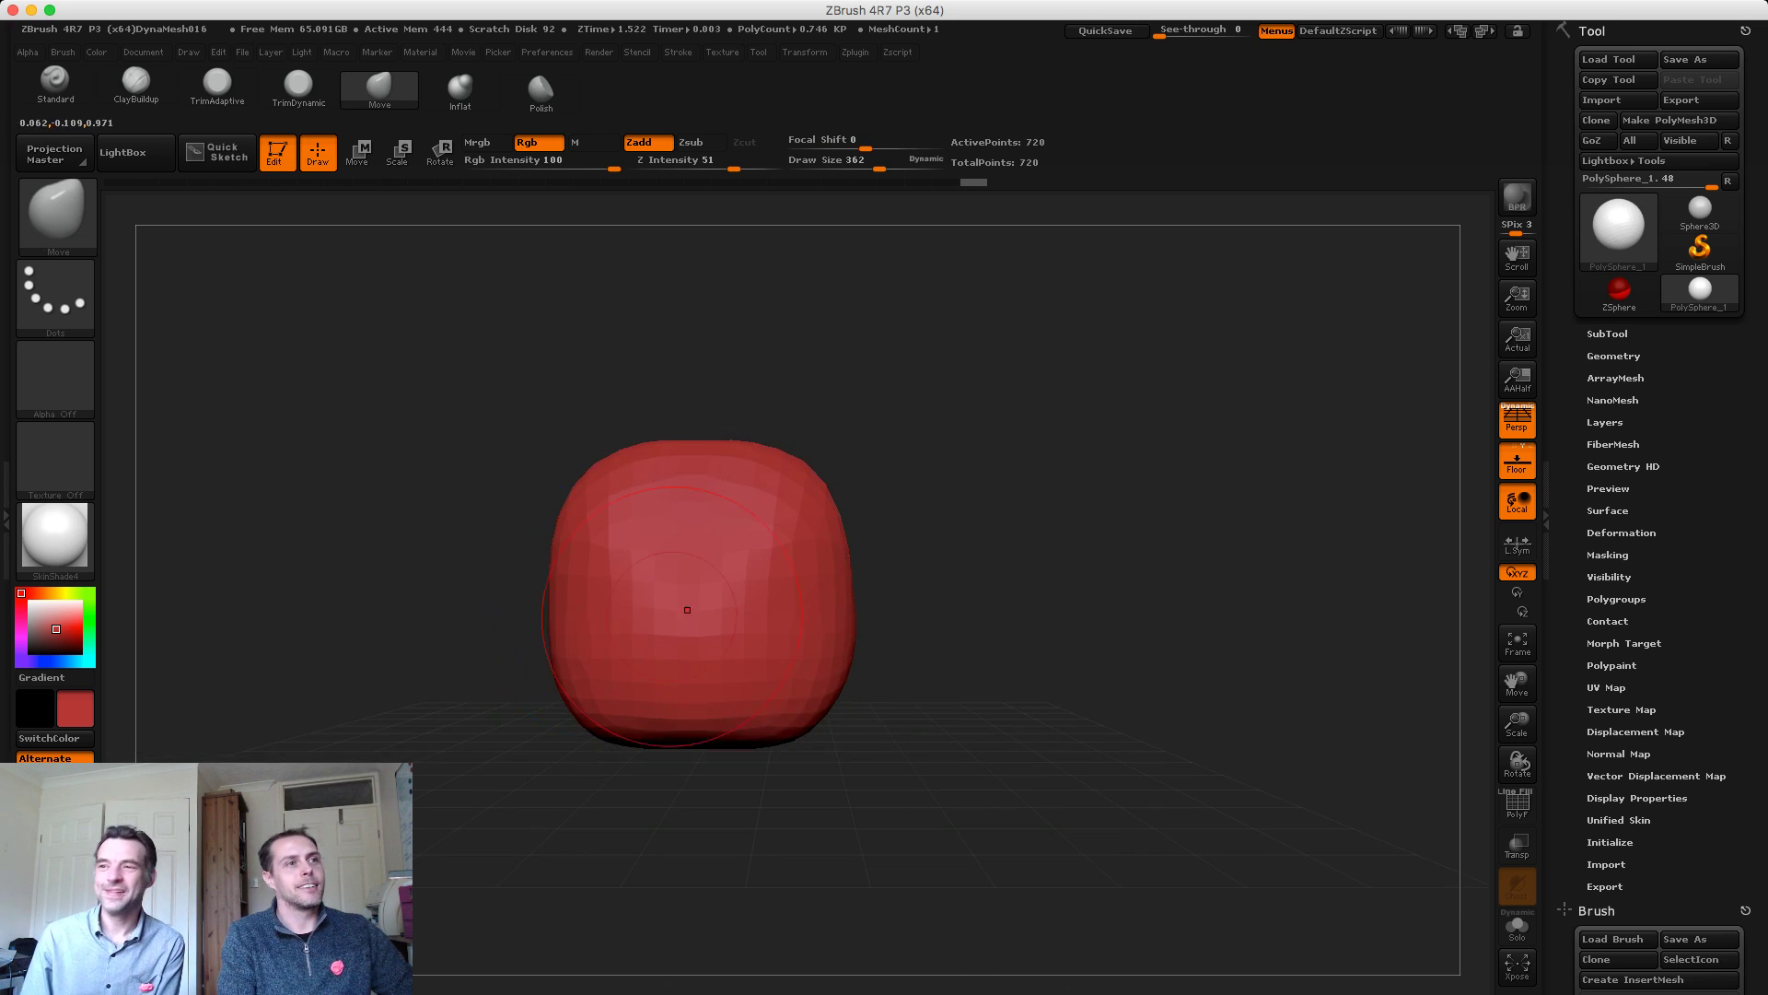
{"action": "left_click_drag", "start_coordinate": [810, 541], "coordinate": [800, 581]}
{"action": "left_click_drag", "start_coordinate": [599, 724], "coordinate": [675, 757]}
{"action": "mouse_move", "coordinate": [589, 810]}
{"action": "left_mouse_down"}
{"action": "mouse_move", "coordinate": [492, 806]}
{"action": "mouse_move", "coordinate": [442, 769]}
{"action": "left_mouse_up"}
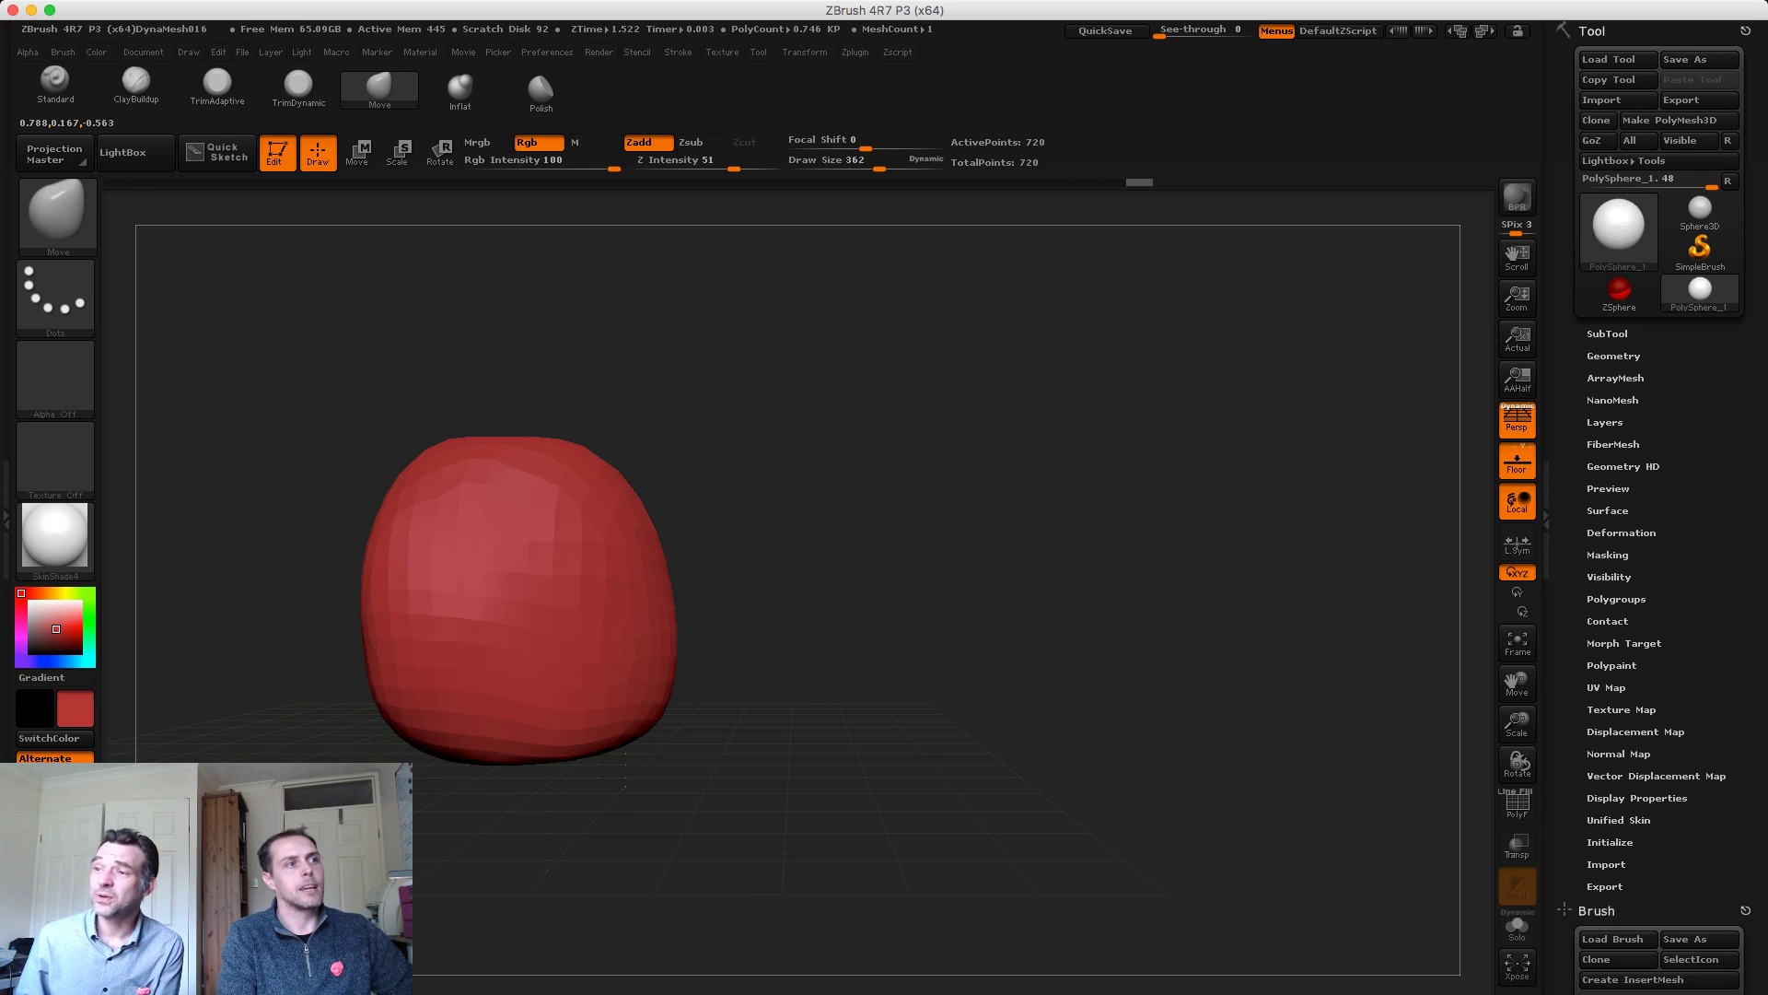
{"action": "left_click_drag", "start_coordinate": [310, 623], "coordinate": [308, 600], "text": "shift"}
{"action": "left_click_drag", "start_coordinate": [387, 552], "coordinate": [380, 518]}
{"action": "mouse_move", "coordinate": [323, 543]}
{"action": "left_mouse_down"}
{"action": "mouse_move", "coordinate": [267, 515]}
{"action": "mouse_move", "coordinate": [451, 468]}
{"action": "mouse_move", "coordinate": [405, 451]}
{"action": "mouse_move", "coordinate": [532, 520]}
{"action": "left_mouse_up"}
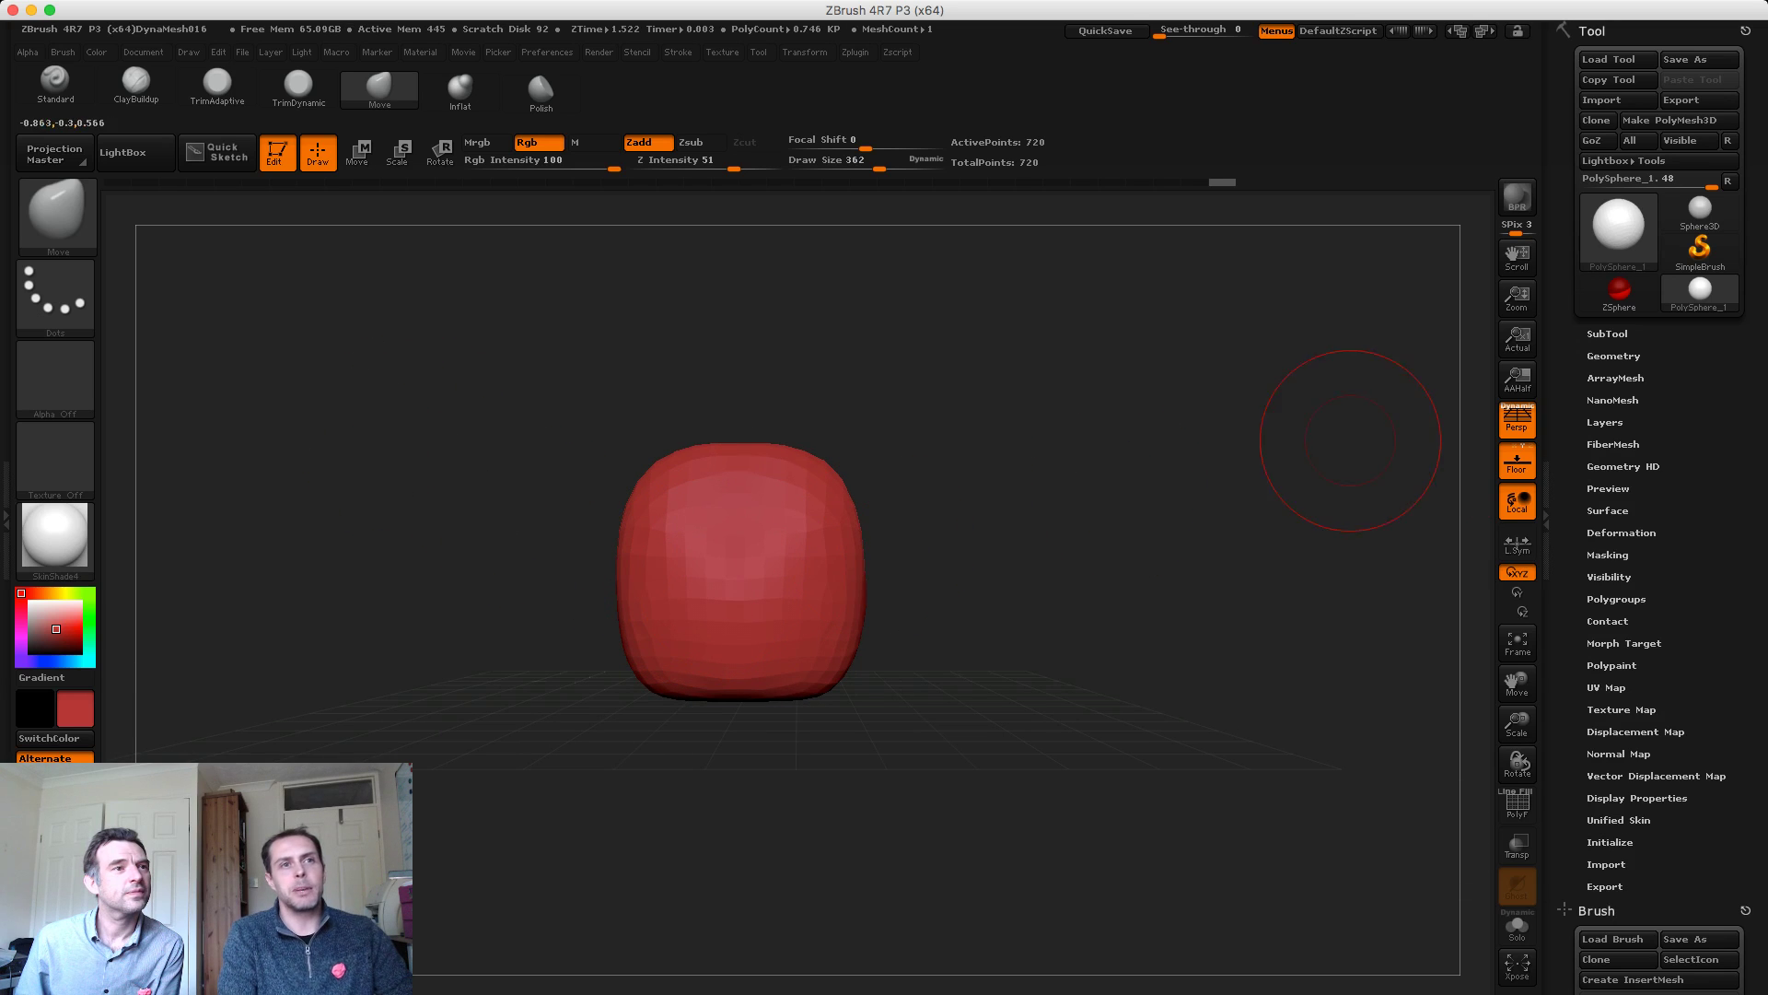
Turn off perspective view and refine the crown and sides of the rounded block with the Move brush
{"action": "left_click", "coordinate": [1517, 421]}
{"action": "left_click_drag", "start_coordinate": [1039, 513], "coordinate": [1079, 552], "text": "alt"}
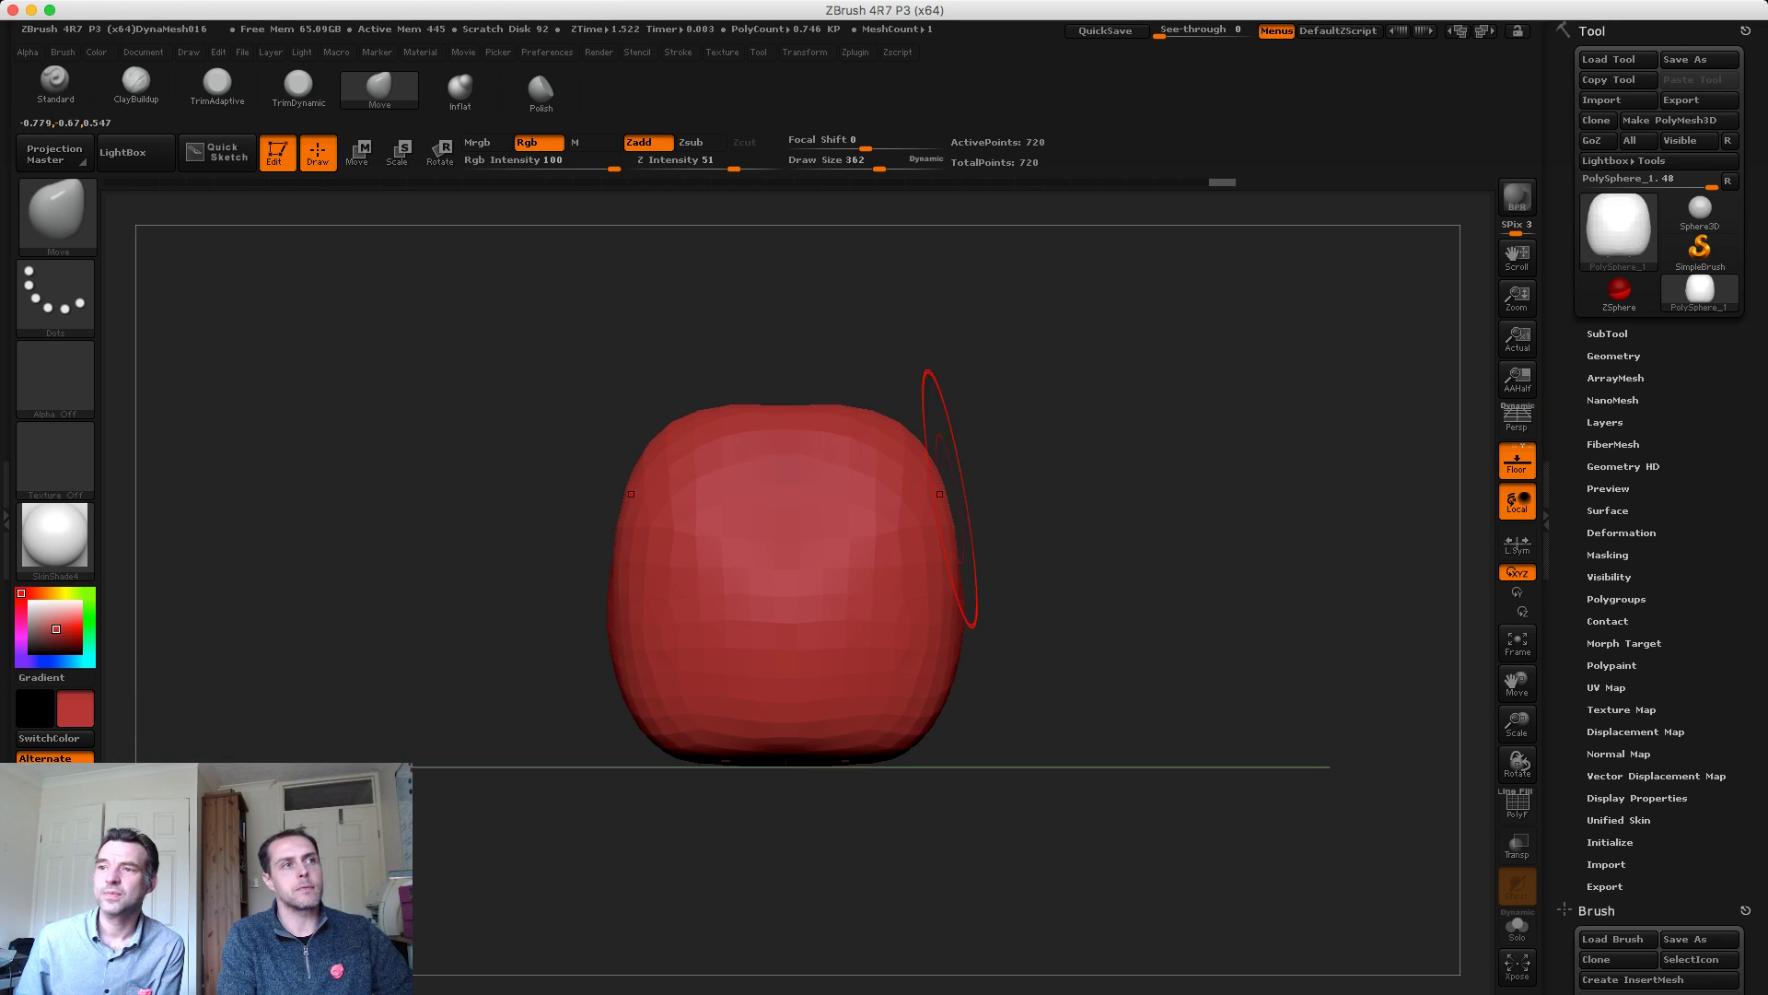
{"action": "left_click_drag", "start_coordinate": [636, 355], "coordinate": [737, 396]}
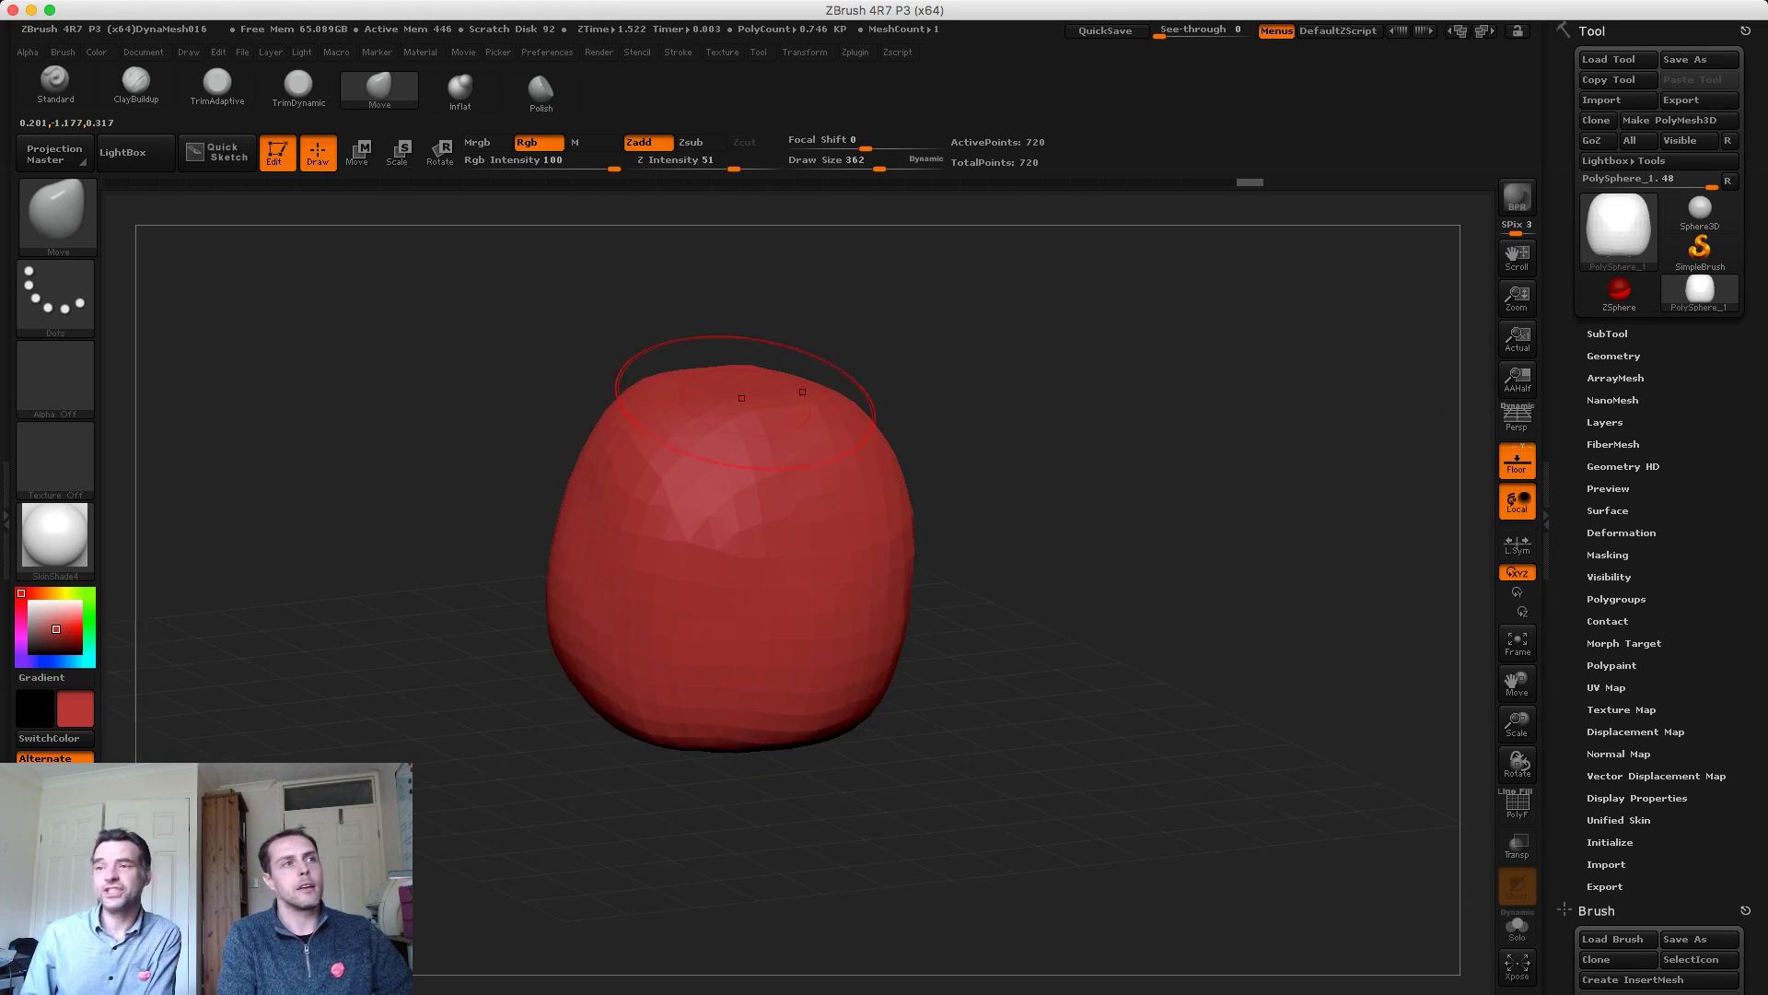
{"action": "left_click_drag", "start_coordinate": [497, 407], "coordinate": [474, 425]}
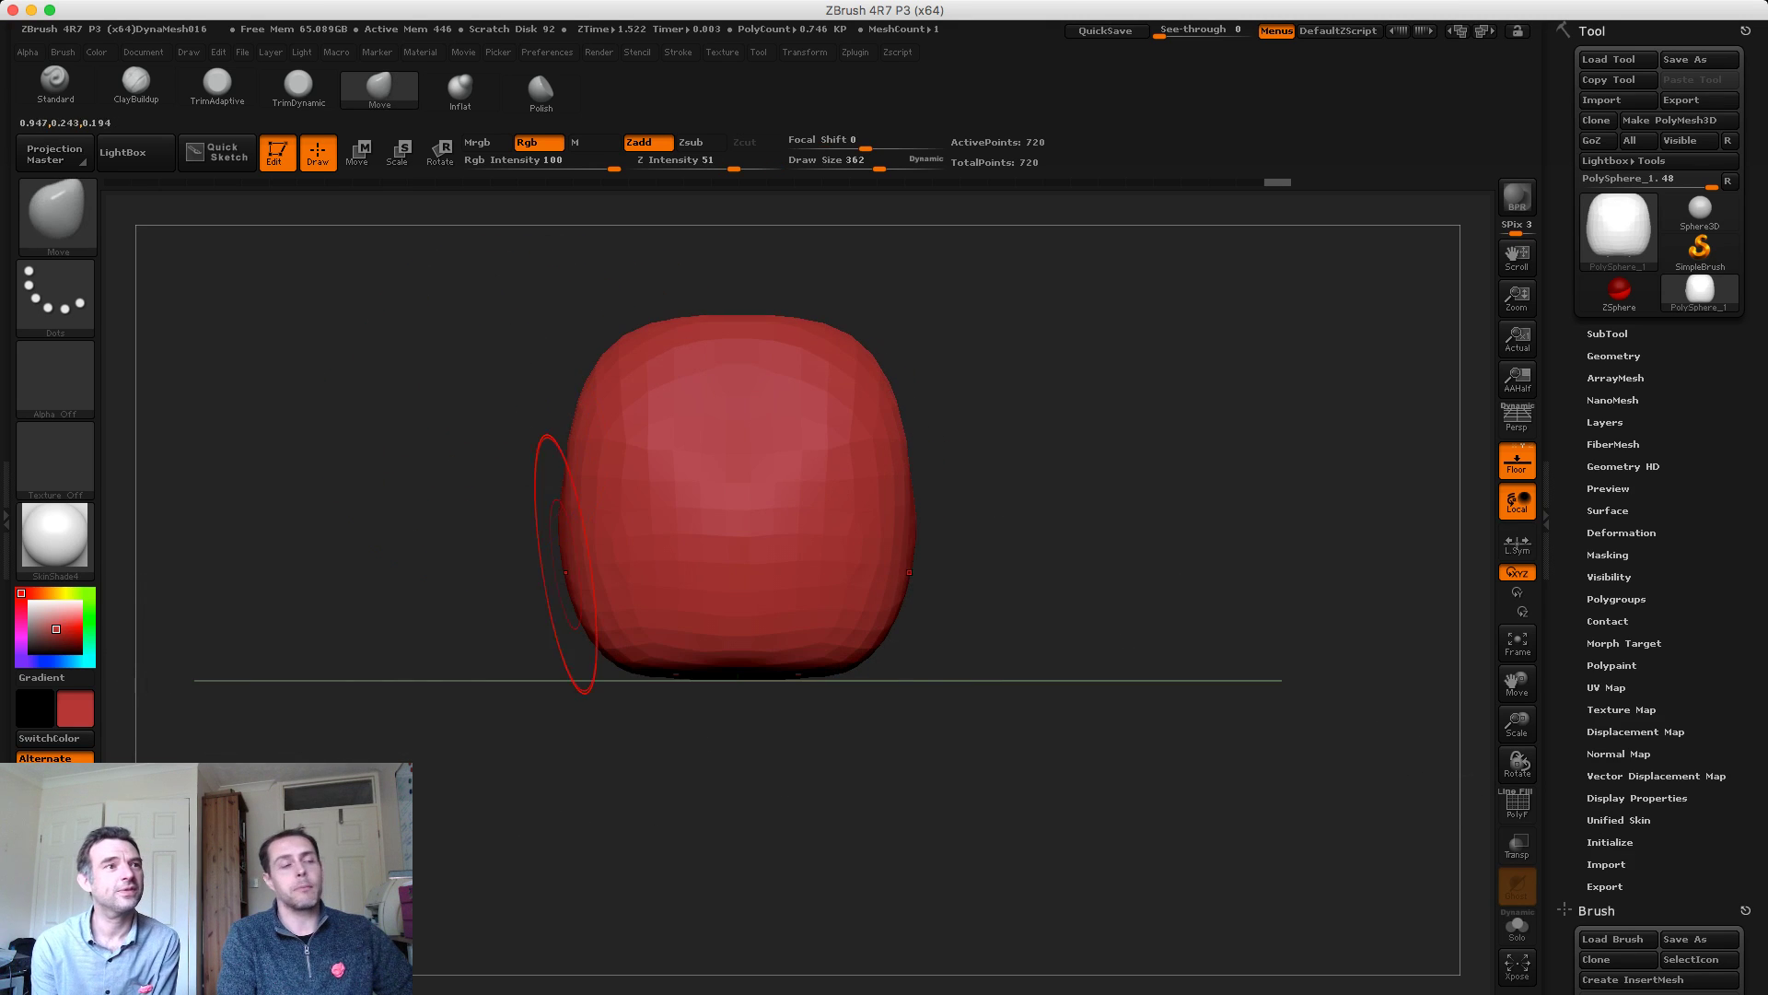
Mask the lower front of the rounded block with the MaskPen brush at draw size 165
{"action": "key", "text": "s"}
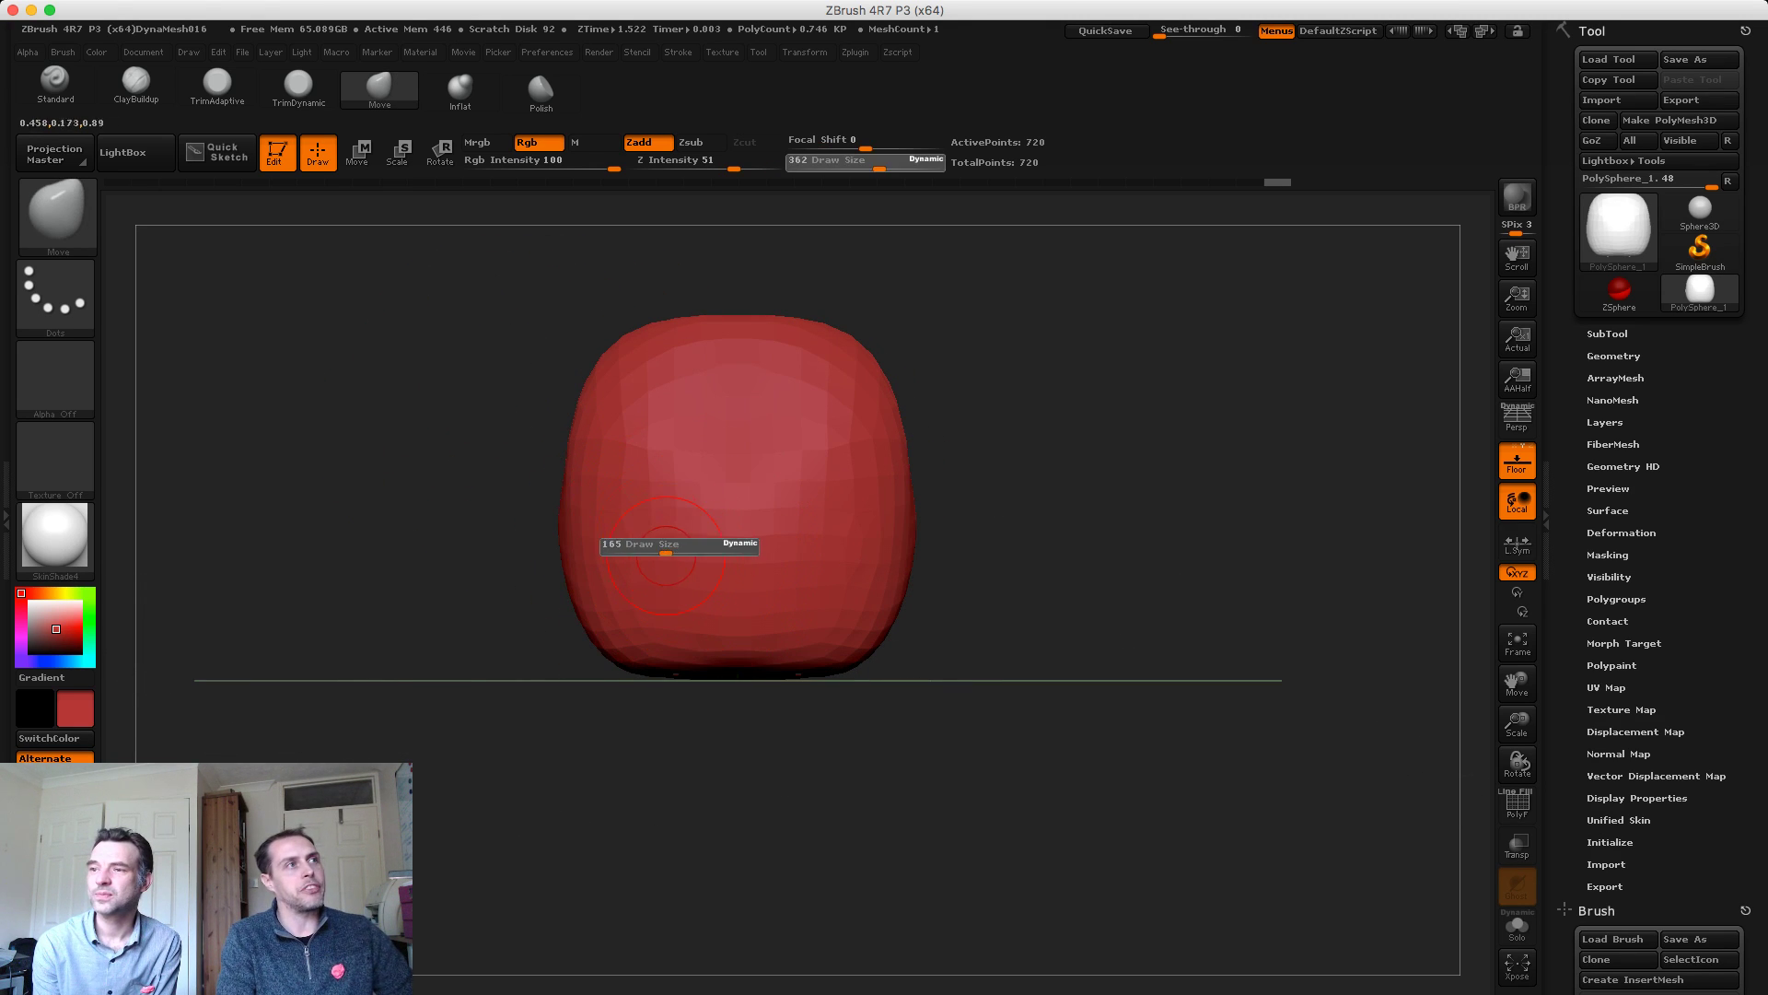
{"action": "key", "text": "ctrl"}
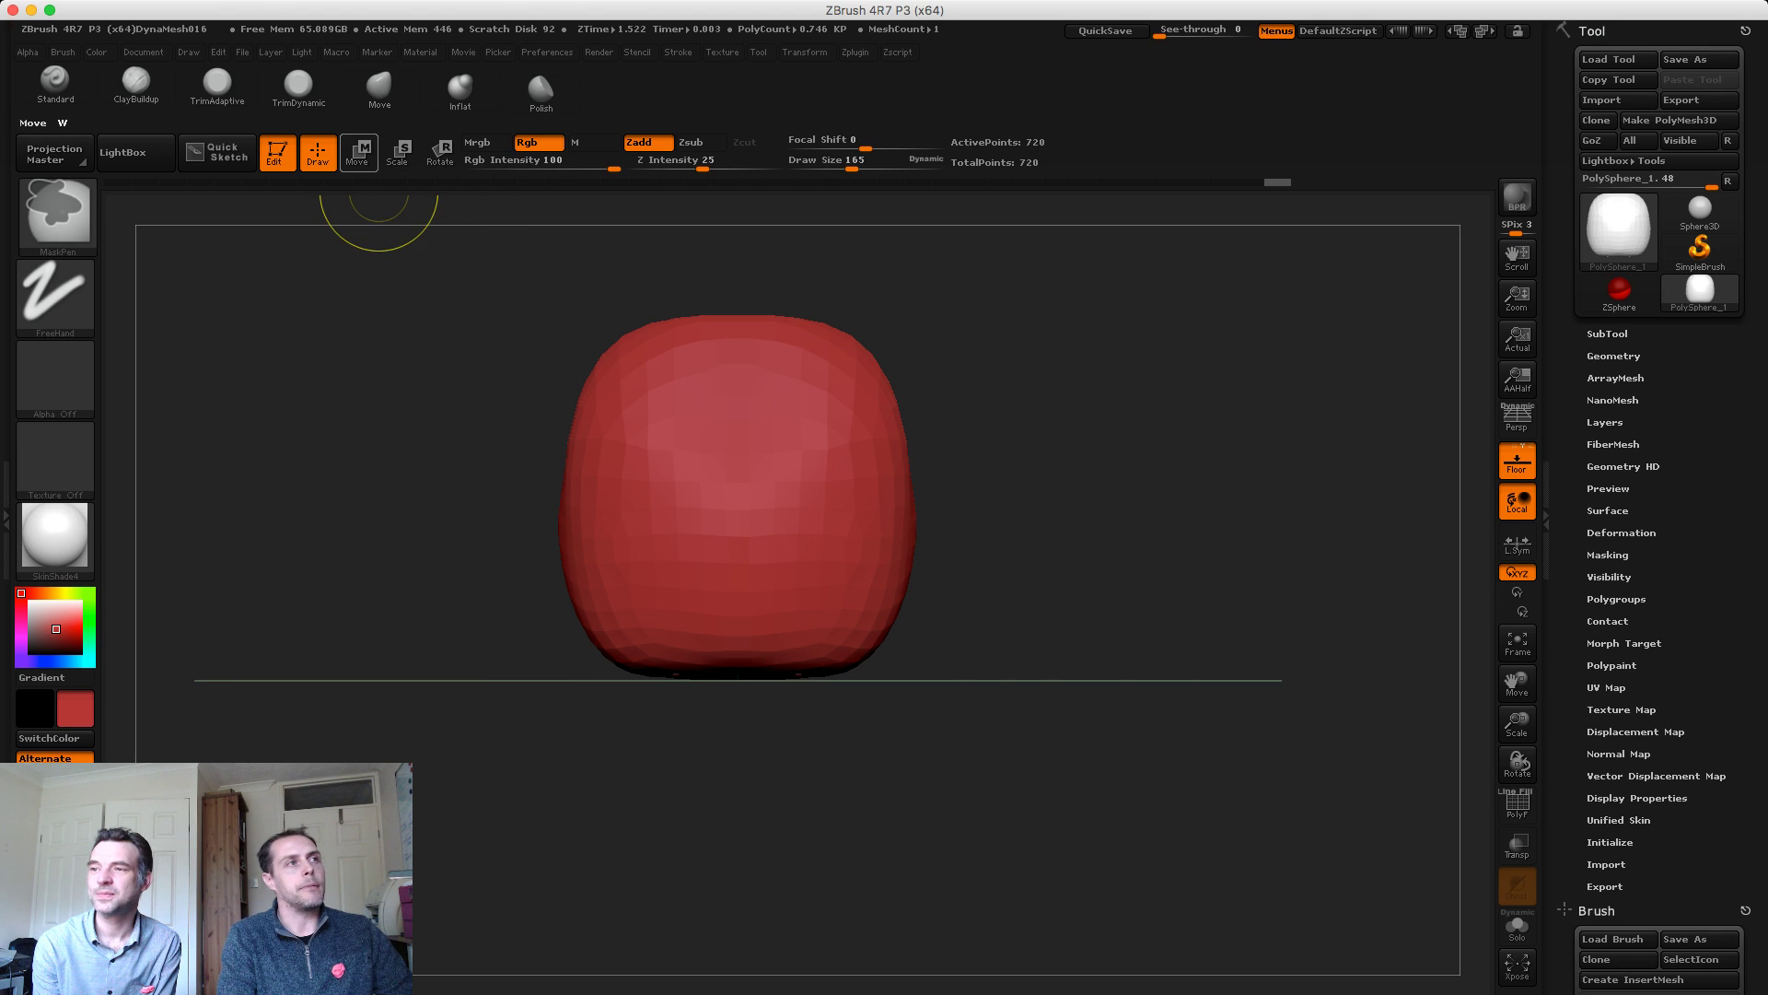
{"action": "mouse_move", "coordinate": [397, 153]}
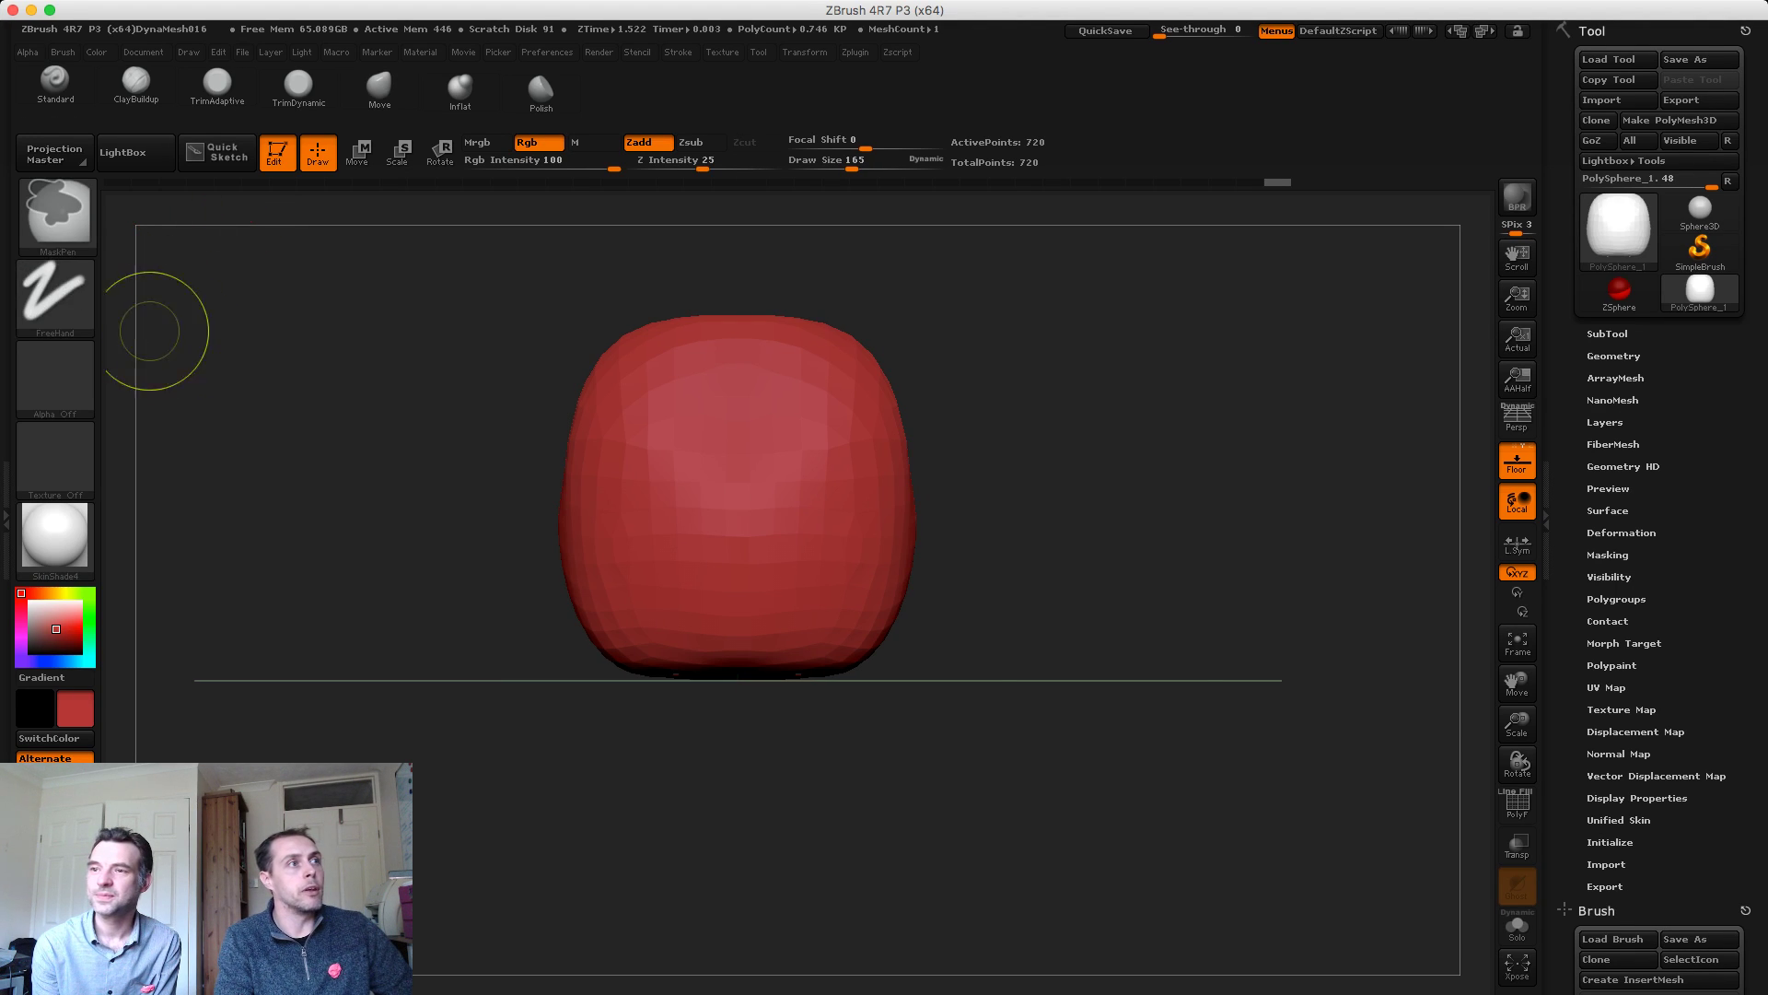
{"action": "left_click", "coordinate": [737, 548], "text": "ctrl"}
{"action": "mouse_move", "coordinate": [739, 570]}
{"action": "left_mouse_down", "text": "ctrl"}
{"action": "mouse_move", "coordinate": [800, 596]}
{"action": "mouse_move", "coordinate": [739, 573]}
{"action": "mouse_move", "coordinate": [816, 557]}
{"action": "left_mouse_up", "text": "ctrl"}
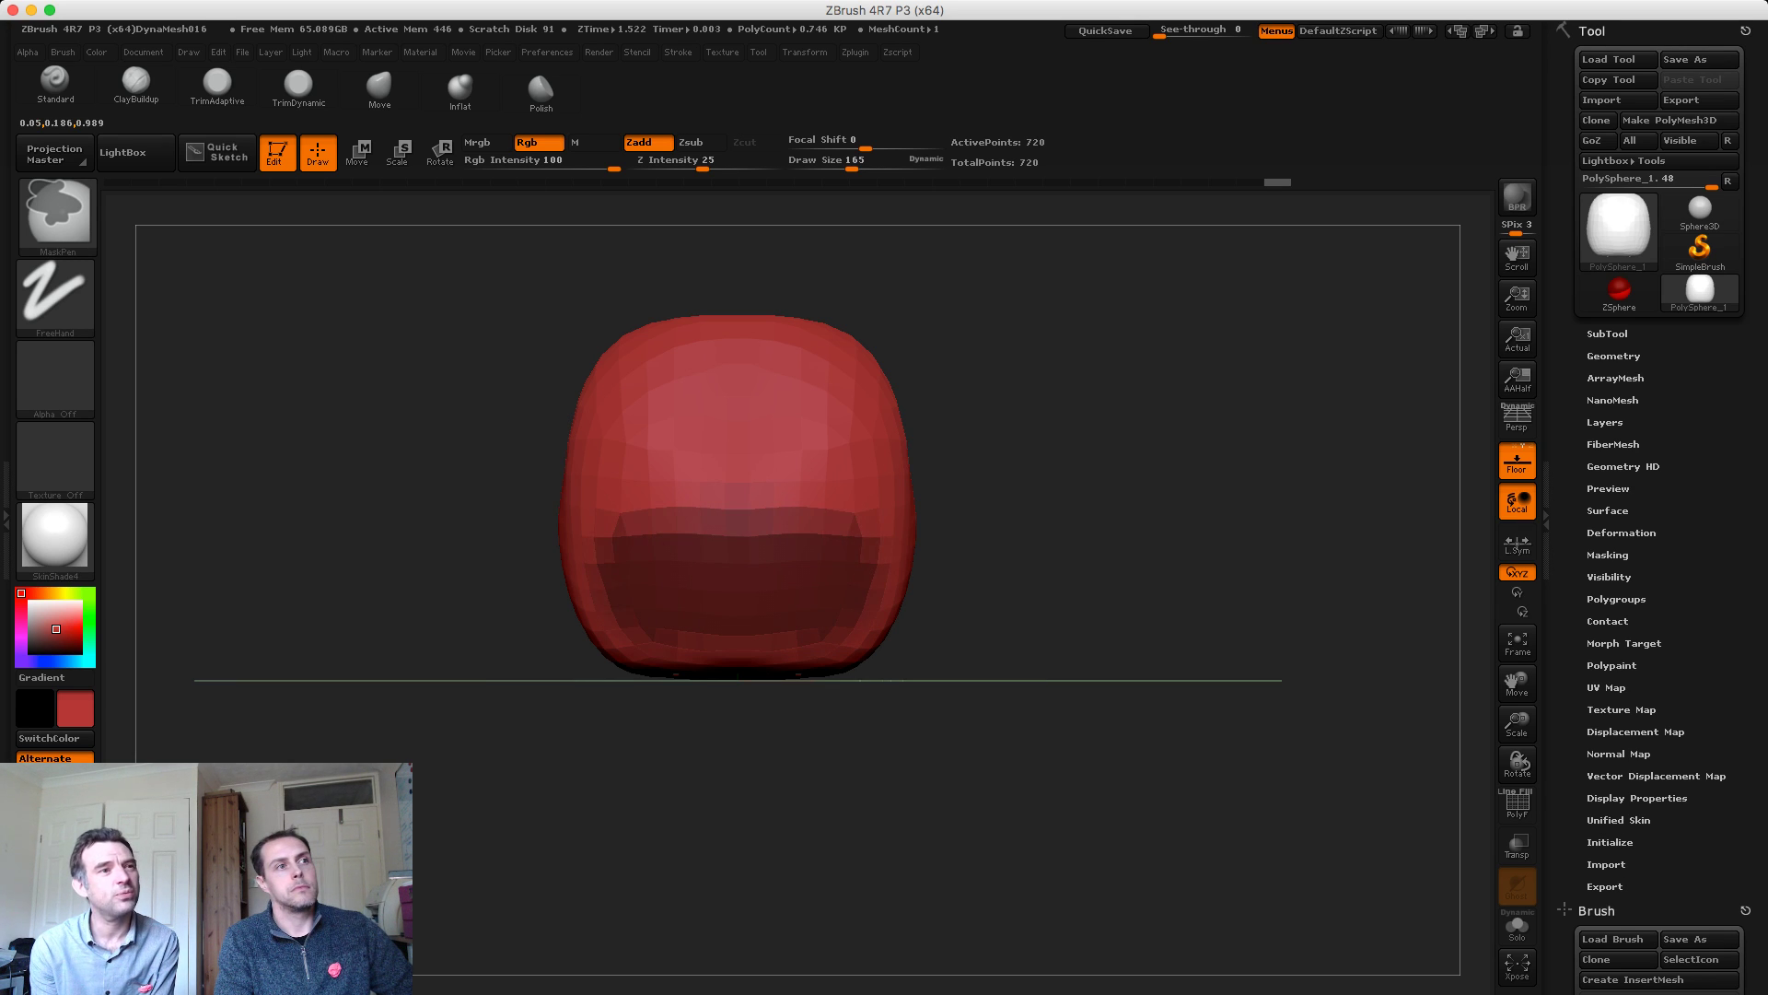
Invert the mask and pull the unmasked lower front outward into a muzzle with the Move brush at draw size 503
{"action": "left_click_drag", "start_coordinate": [1035, 631], "coordinate": [782, 617], "text": "shift"}
{"action": "mouse_move", "coordinate": [569, 525]}
{"action": "left_mouse_down", "text": "alt"}
{"action": "mouse_move", "coordinate": [568, 427]}
{"action": "mouse_move", "coordinate": [350, 442]}
{"action": "left_mouse_up", "text": "alt"}
{"action": "left_click_drag", "start_coordinate": [556, 496], "coordinate": [738, 509]}
{"action": "left_click_drag", "start_coordinate": [553, 563], "coordinate": [433, 544]}
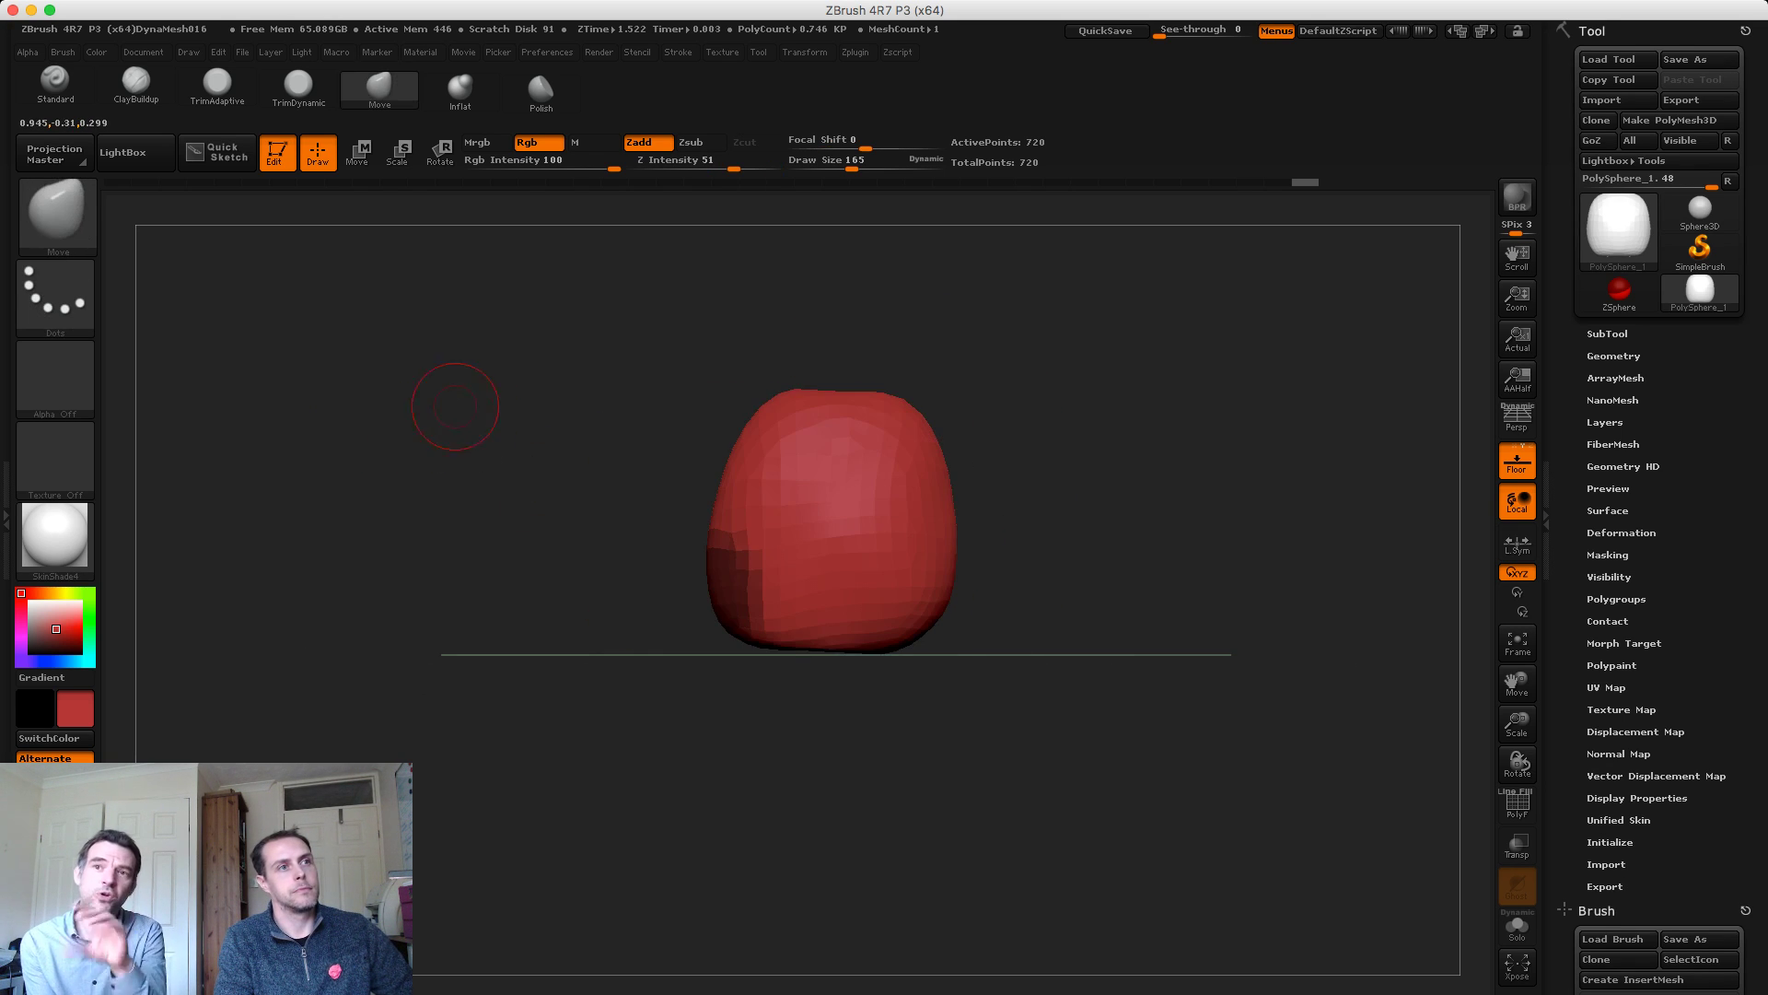
{"action": "left_click", "coordinate": [557, 478], "text": "ctrl"}
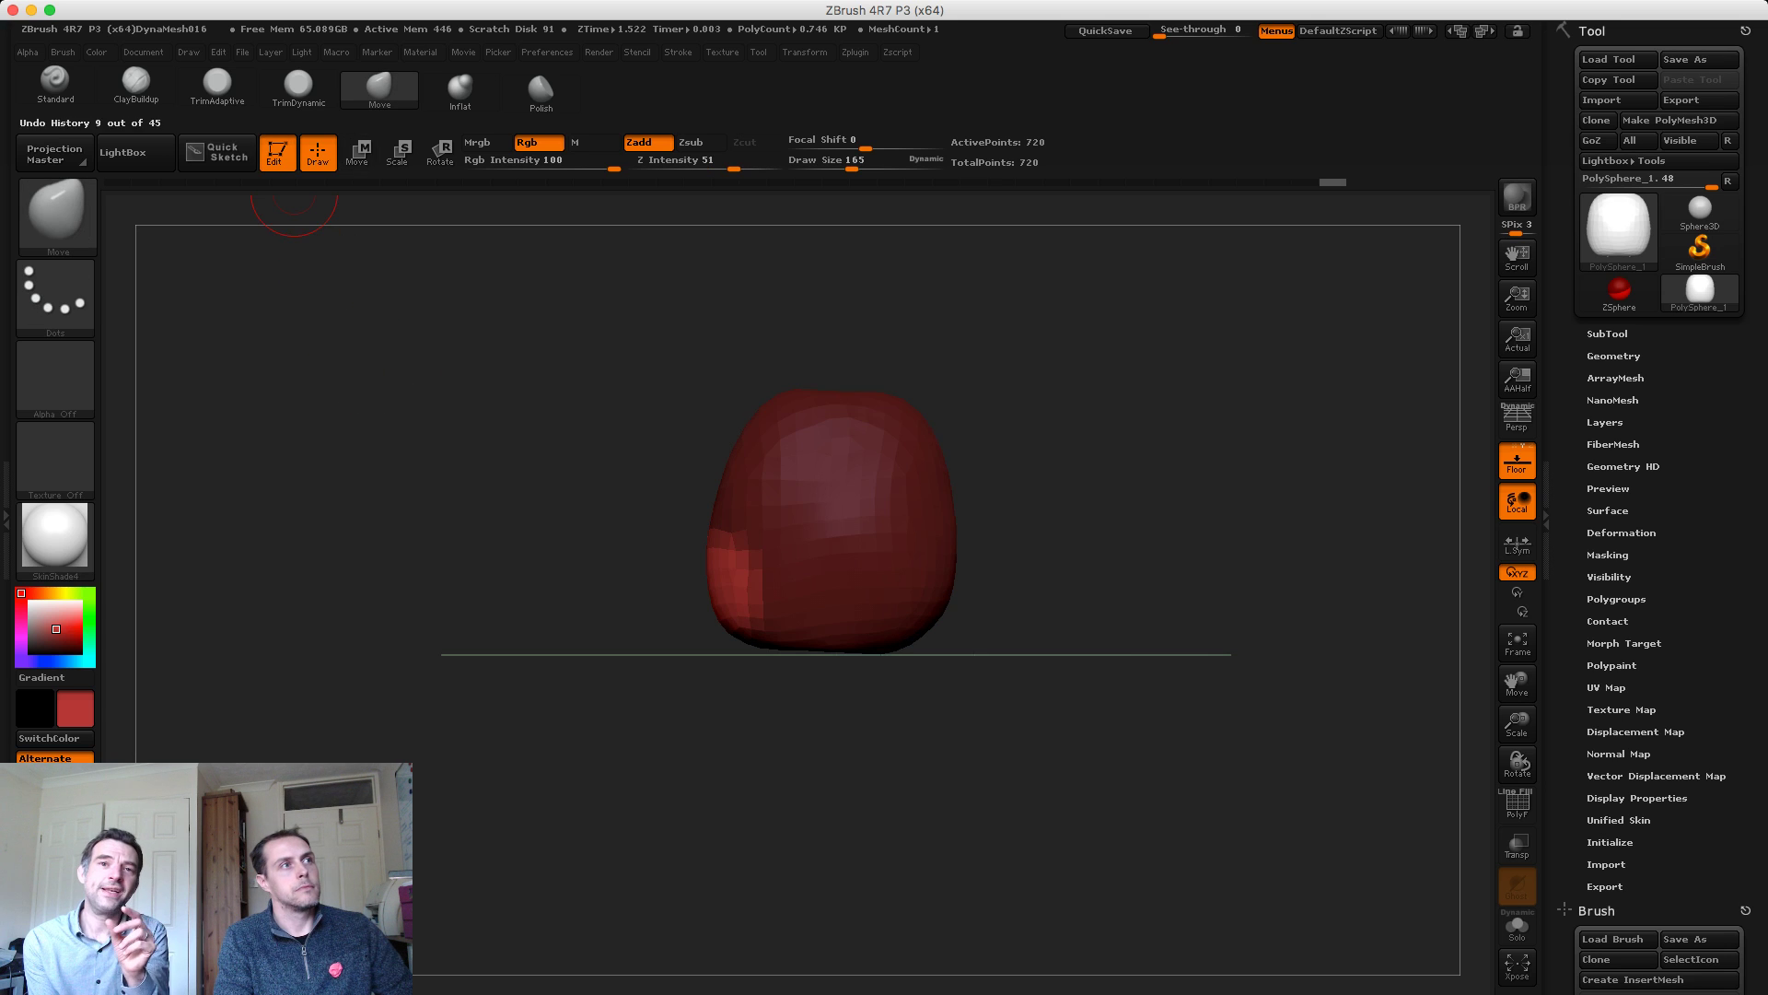
{"action": "key", "text": "s"}
{"action": "mouse_move", "coordinate": [706, 600]}
{"action": "left_mouse_down"}
{"action": "mouse_move", "coordinate": [734, 604]}
{"action": "mouse_move", "coordinate": [634, 586]}
{"action": "mouse_move", "coordinate": [660, 604]}
{"action": "mouse_move", "coordinate": [650, 552]}
{"action": "mouse_move", "coordinate": [689, 615]}
{"action": "left_mouse_up"}
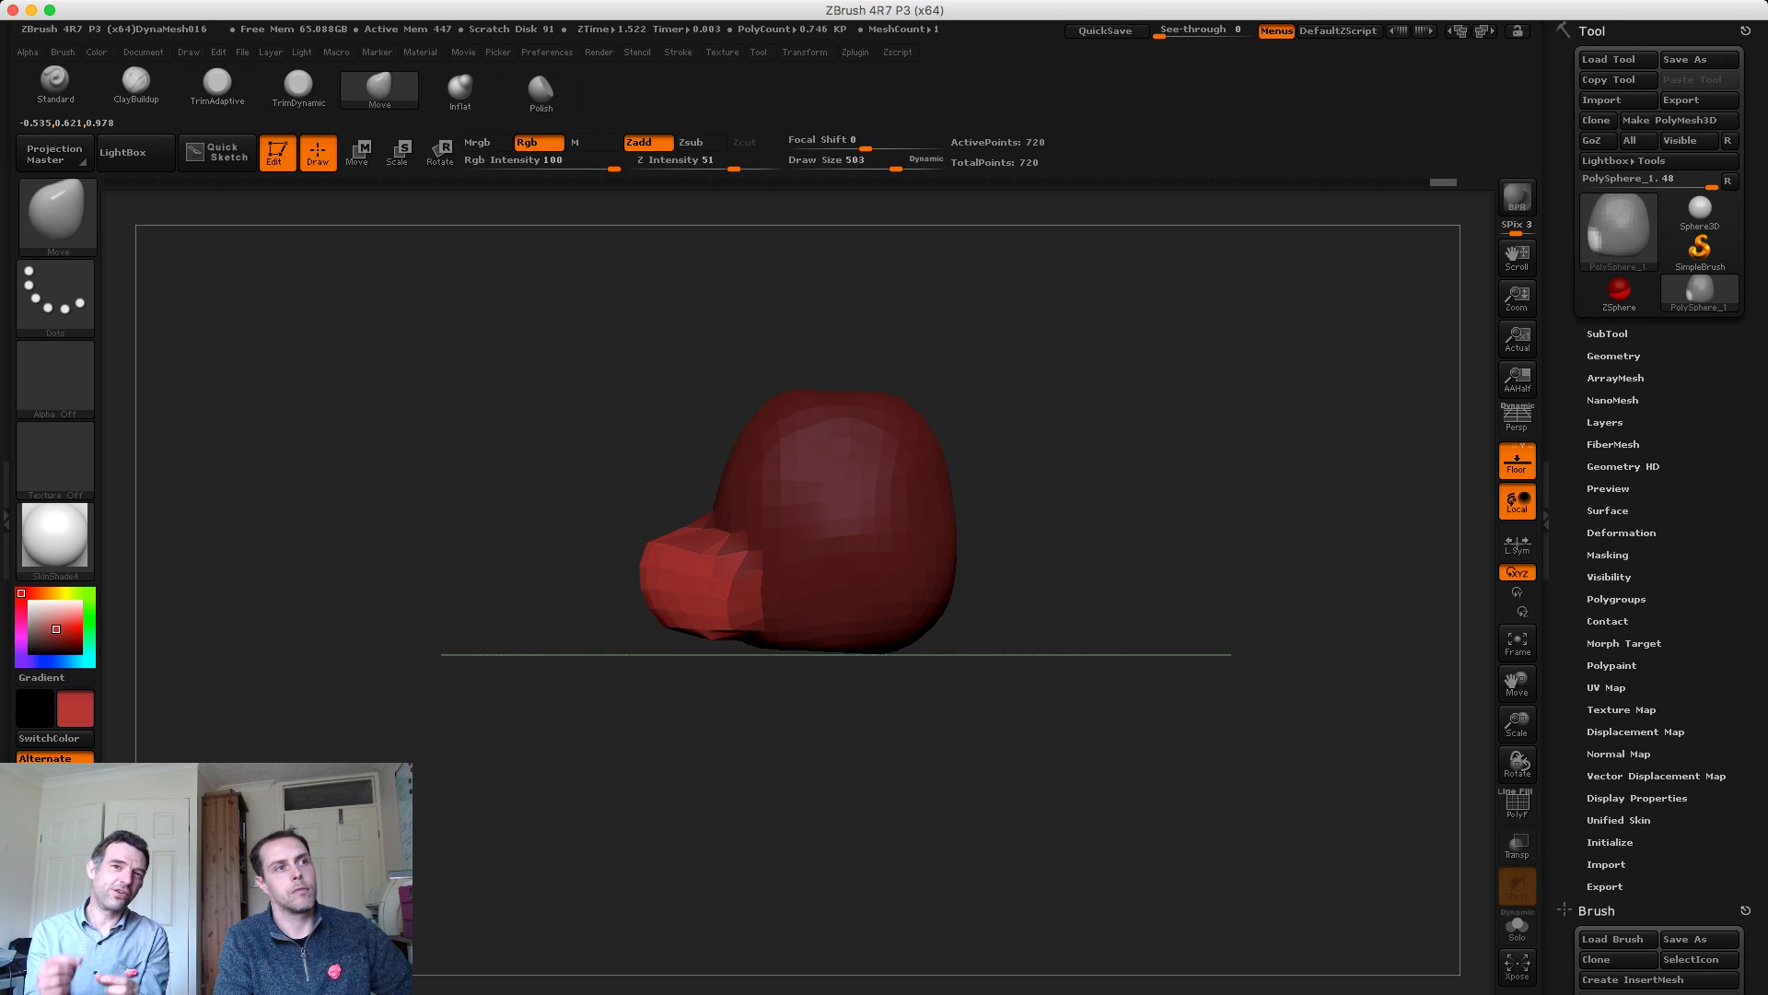
{"action": "left_click_drag", "start_coordinate": [571, 727], "coordinate": [719, 727], "text": "shift"}
{"action": "key", "text": "ctrl+z"}
{"action": "mouse_move", "coordinate": [562, 629]}
{"action": "left_mouse_down"}
{"action": "mouse_move", "coordinate": [535, 594]}
{"action": "mouse_move", "coordinate": [635, 589]}
{"action": "left_mouse_up"}
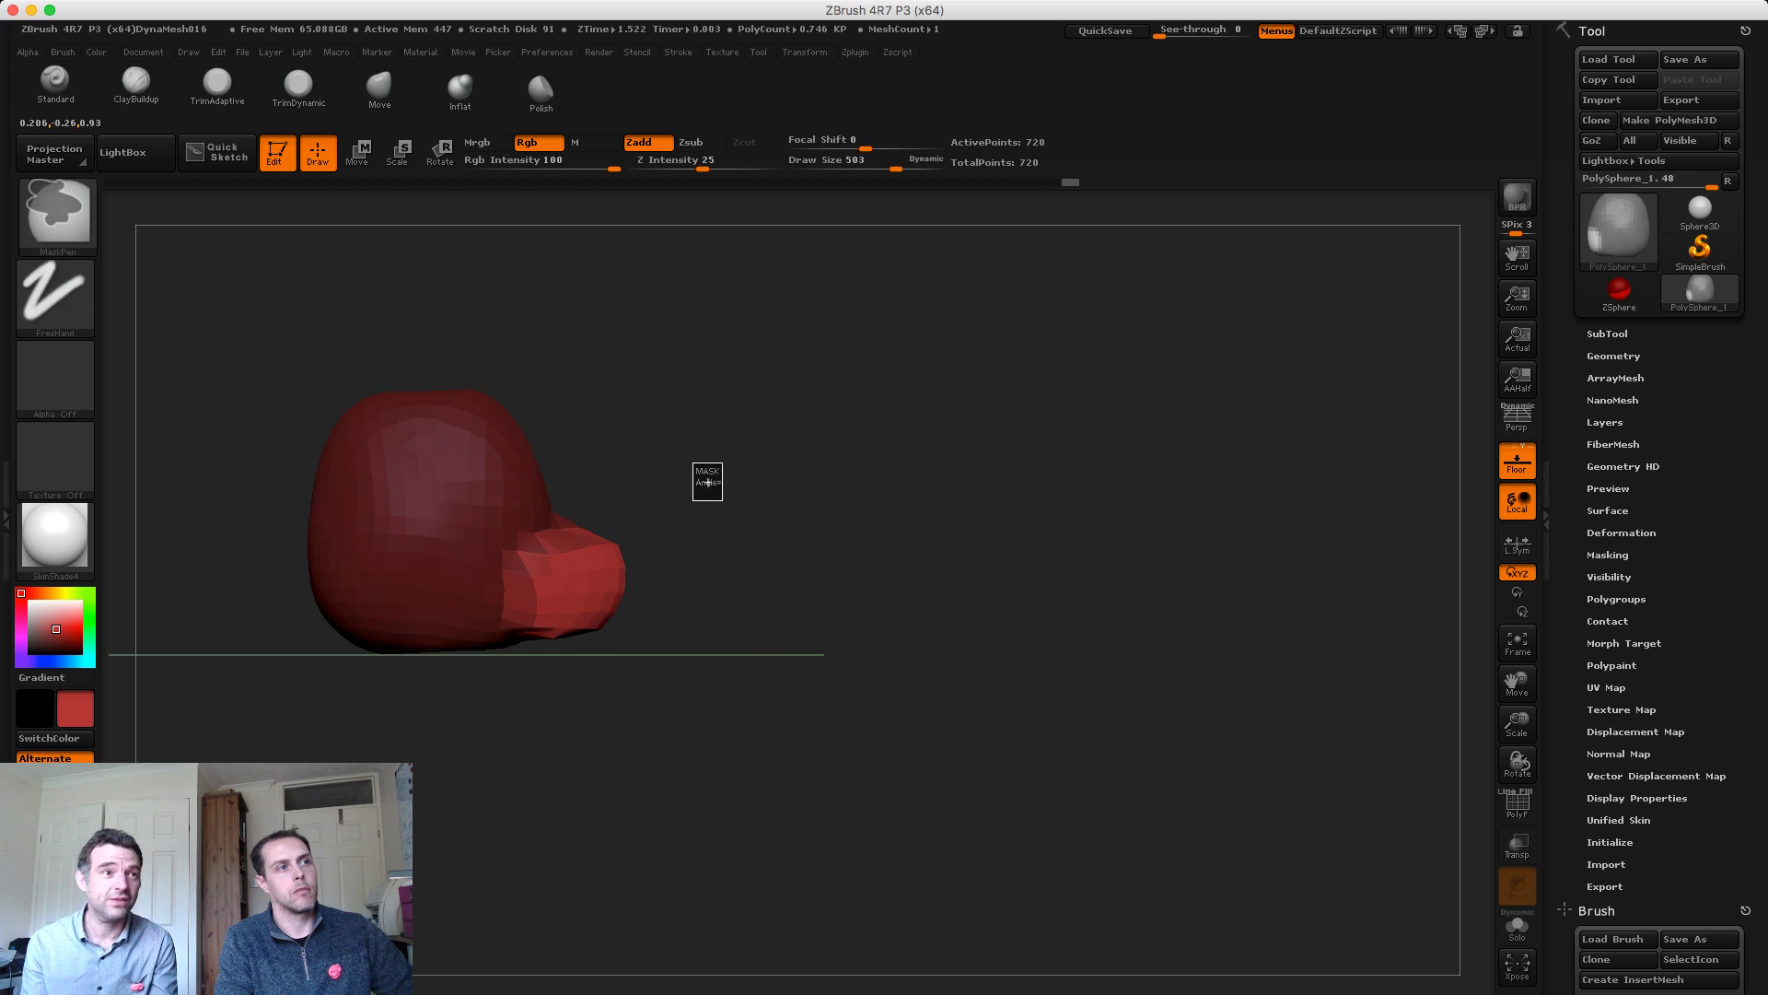
Clear the mask, remesh the form with DynaMesh, and adjust the muzzle using the Move brush at draw size 238
{"action": "key", "text": "ctrl+shift+z"}
{"action": "mouse_move", "coordinate": [697, 658]}
{"action": "left_mouse_down"}
{"action": "mouse_move", "coordinate": [544, 663]}
{"action": "mouse_move", "coordinate": [414, 543]}
{"action": "mouse_move", "coordinate": [469, 497]}
{"action": "mouse_move", "coordinate": [466, 442]}
{"action": "mouse_move", "coordinate": [549, 500]}
{"action": "left_mouse_up"}
{"action": "key", "text": "s"}
{"action": "left_click", "coordinate": [544, 505]}
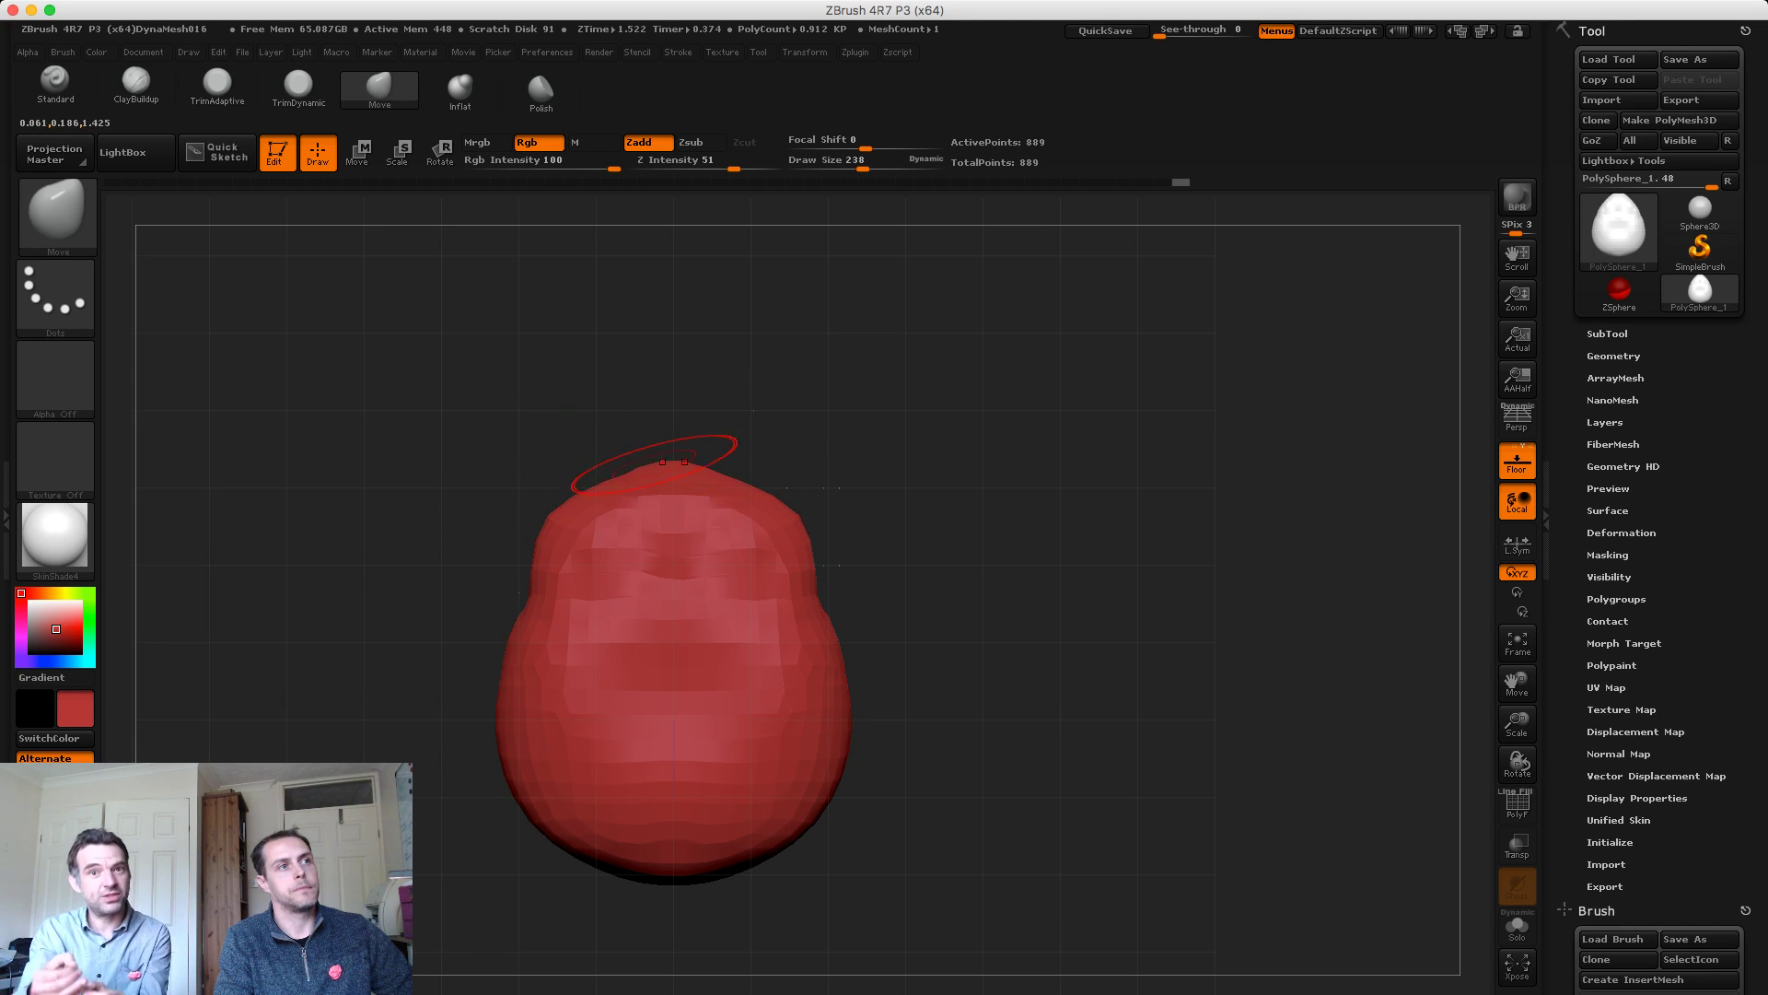
{"action": "left_click_drag", "start_coordinate": [592, 443], "coordinate": [375, 563]}
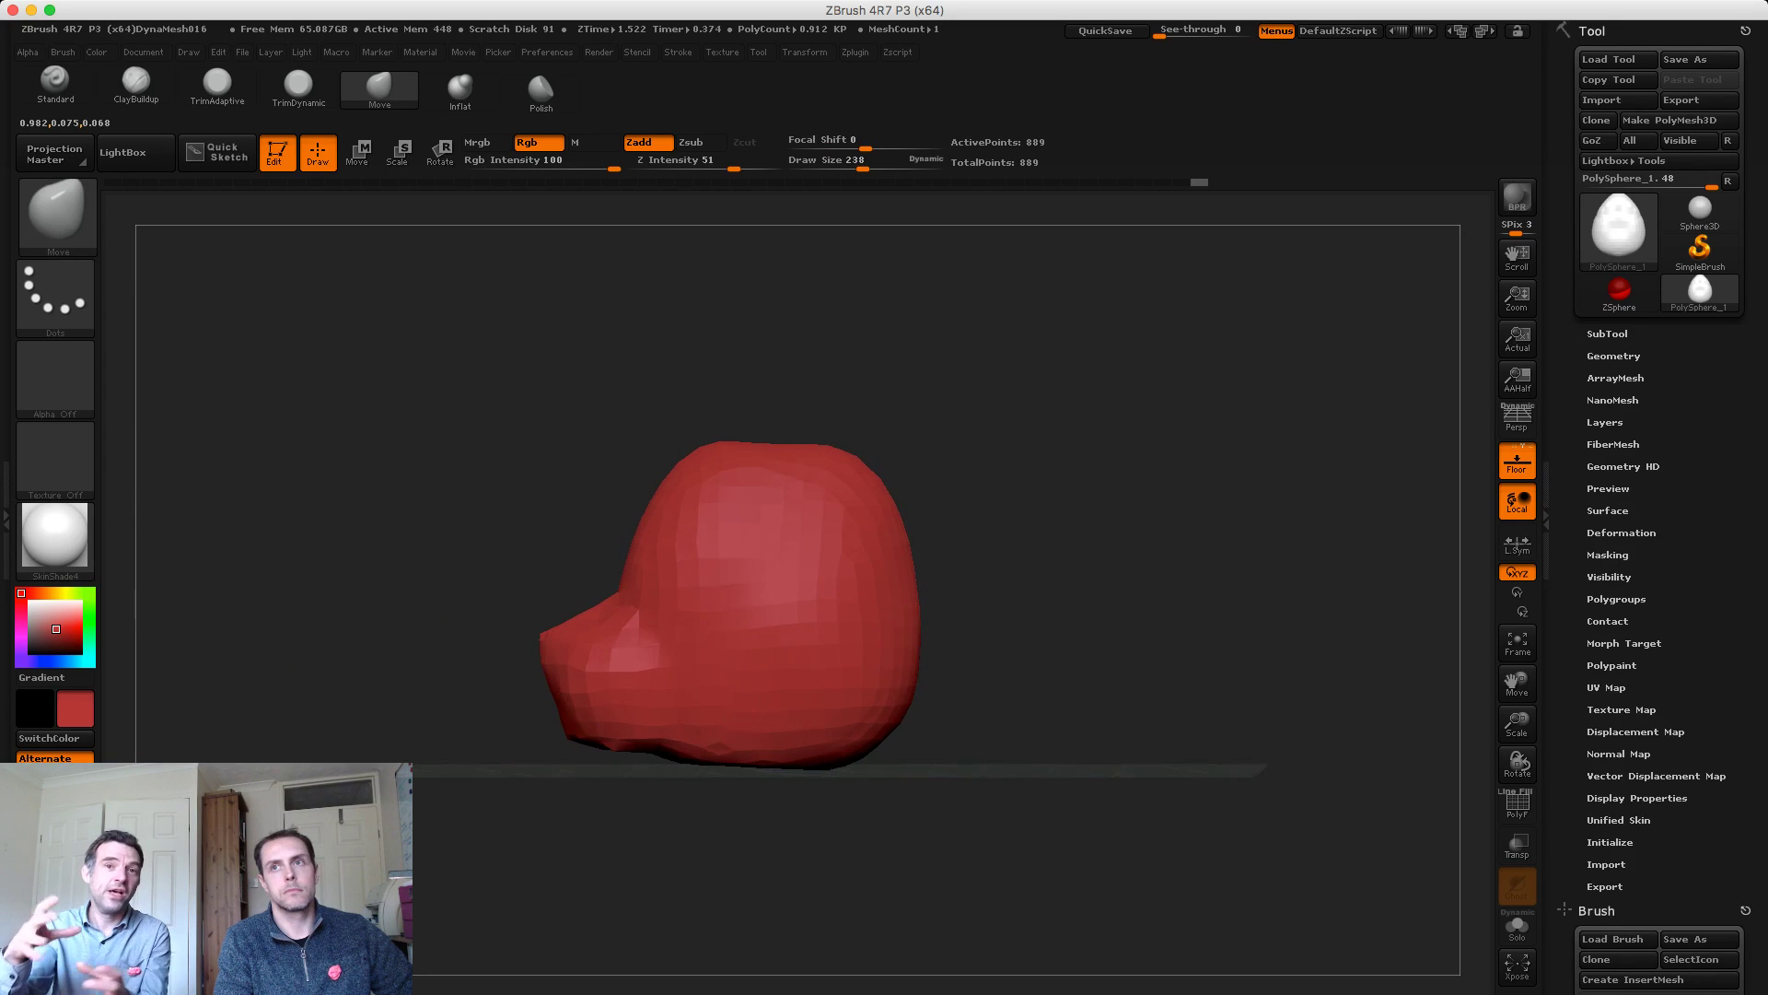
{"action": "left_click_drag", "start_coordinate": [544, 646], "coordinate": [560, 643]}
{"action": "left_click_drag", "start_coordinate": [502, 636], "coordinate": [613, 626], "text": "shift"}
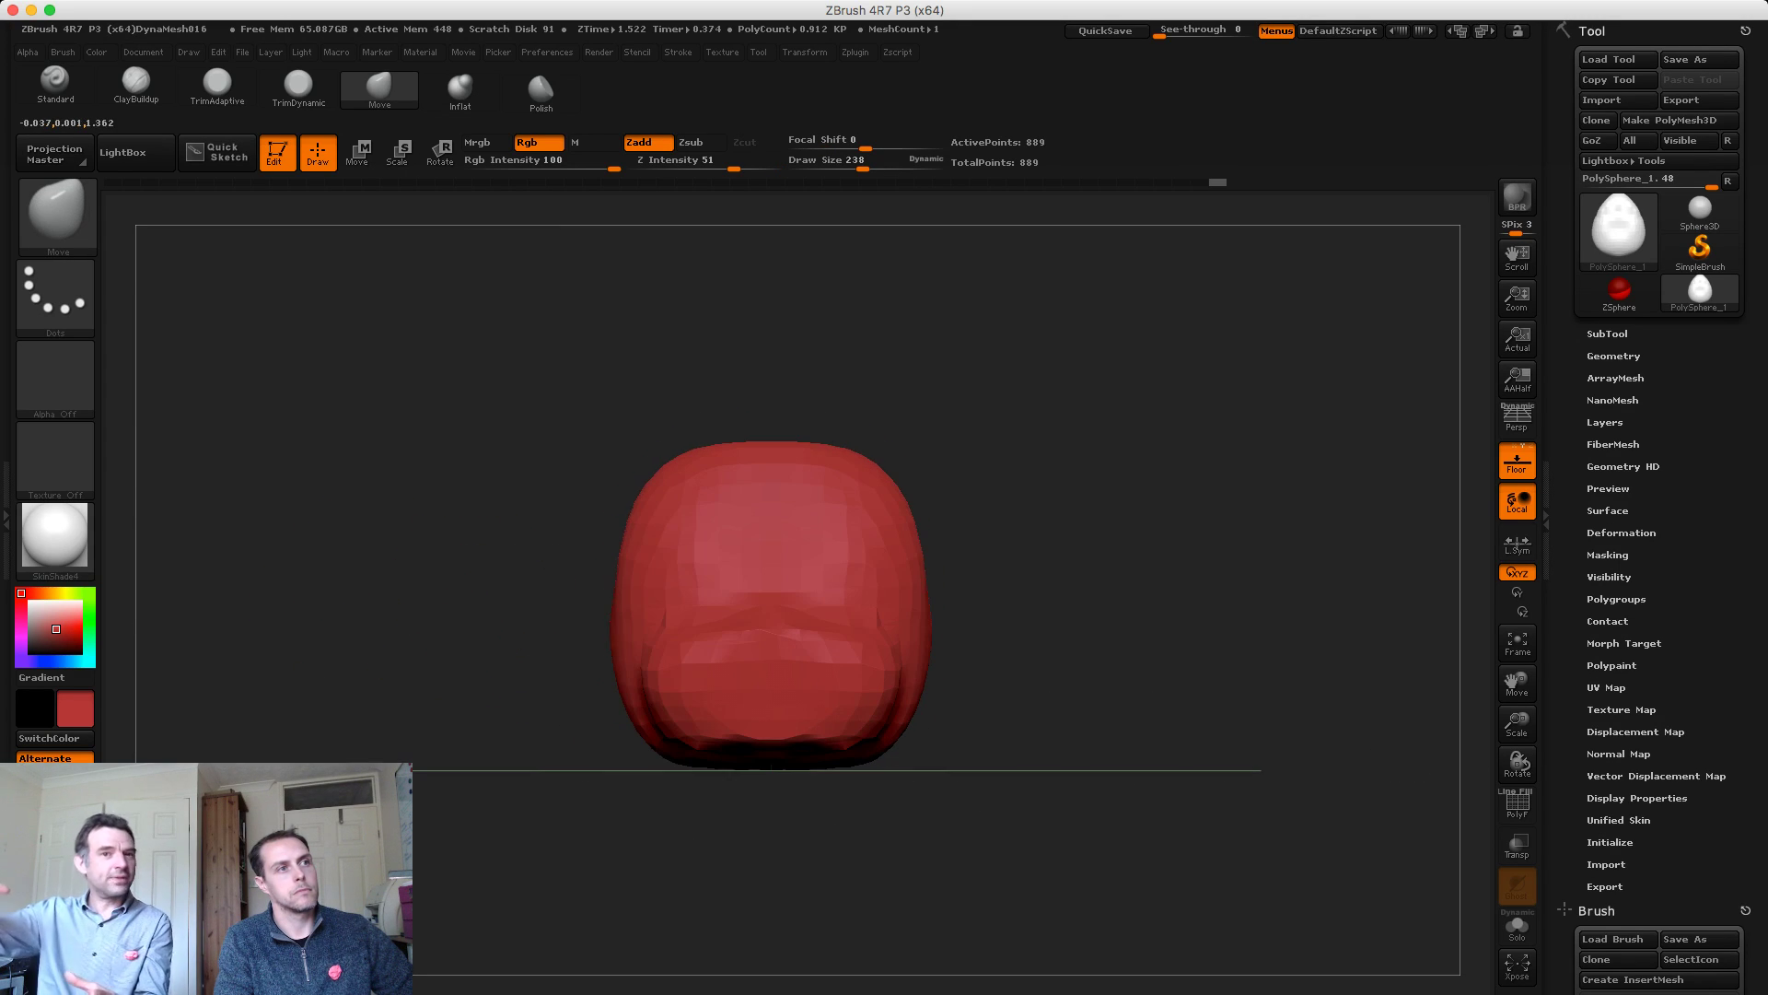
Carve two symmetrical eye sockets above the muzzle with the ClayBuildup brush at draw size 109
{"action": "key", "text": "s"}
{"action": "left_click_drag", "start_coordinate": [689, 570], "coordinate": [667, 569]}
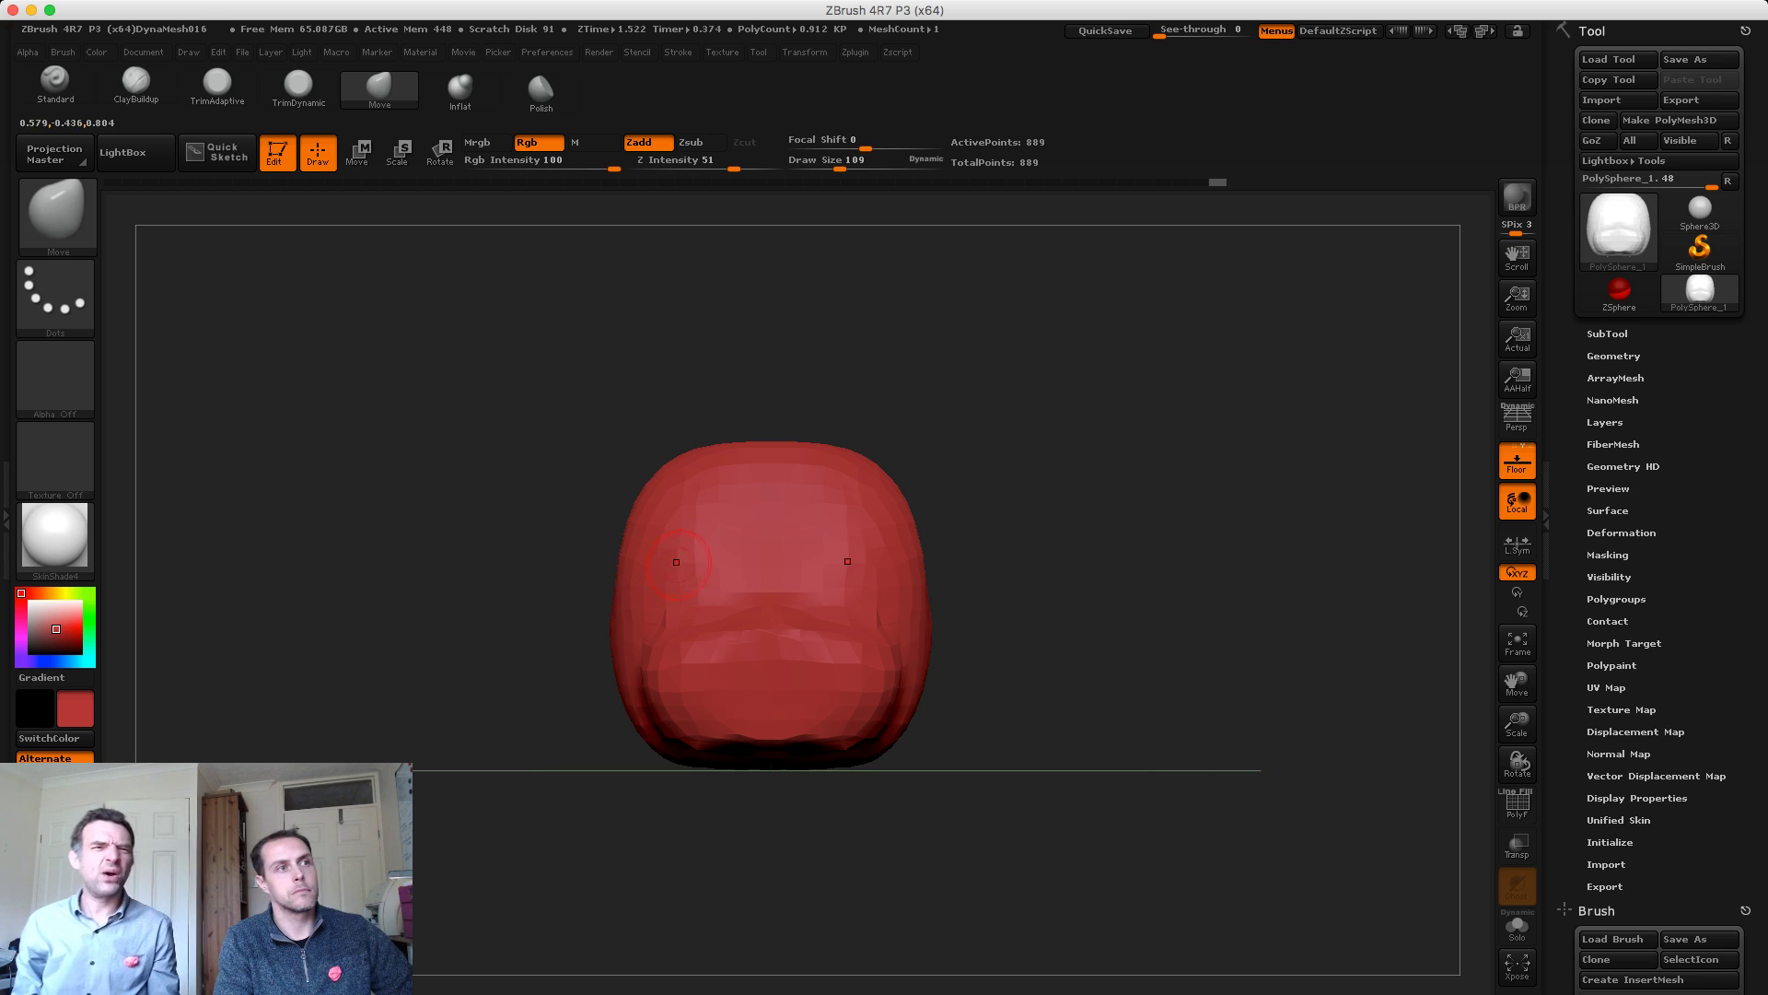
{"action": "left_click", "coordinate": [135, 83]}
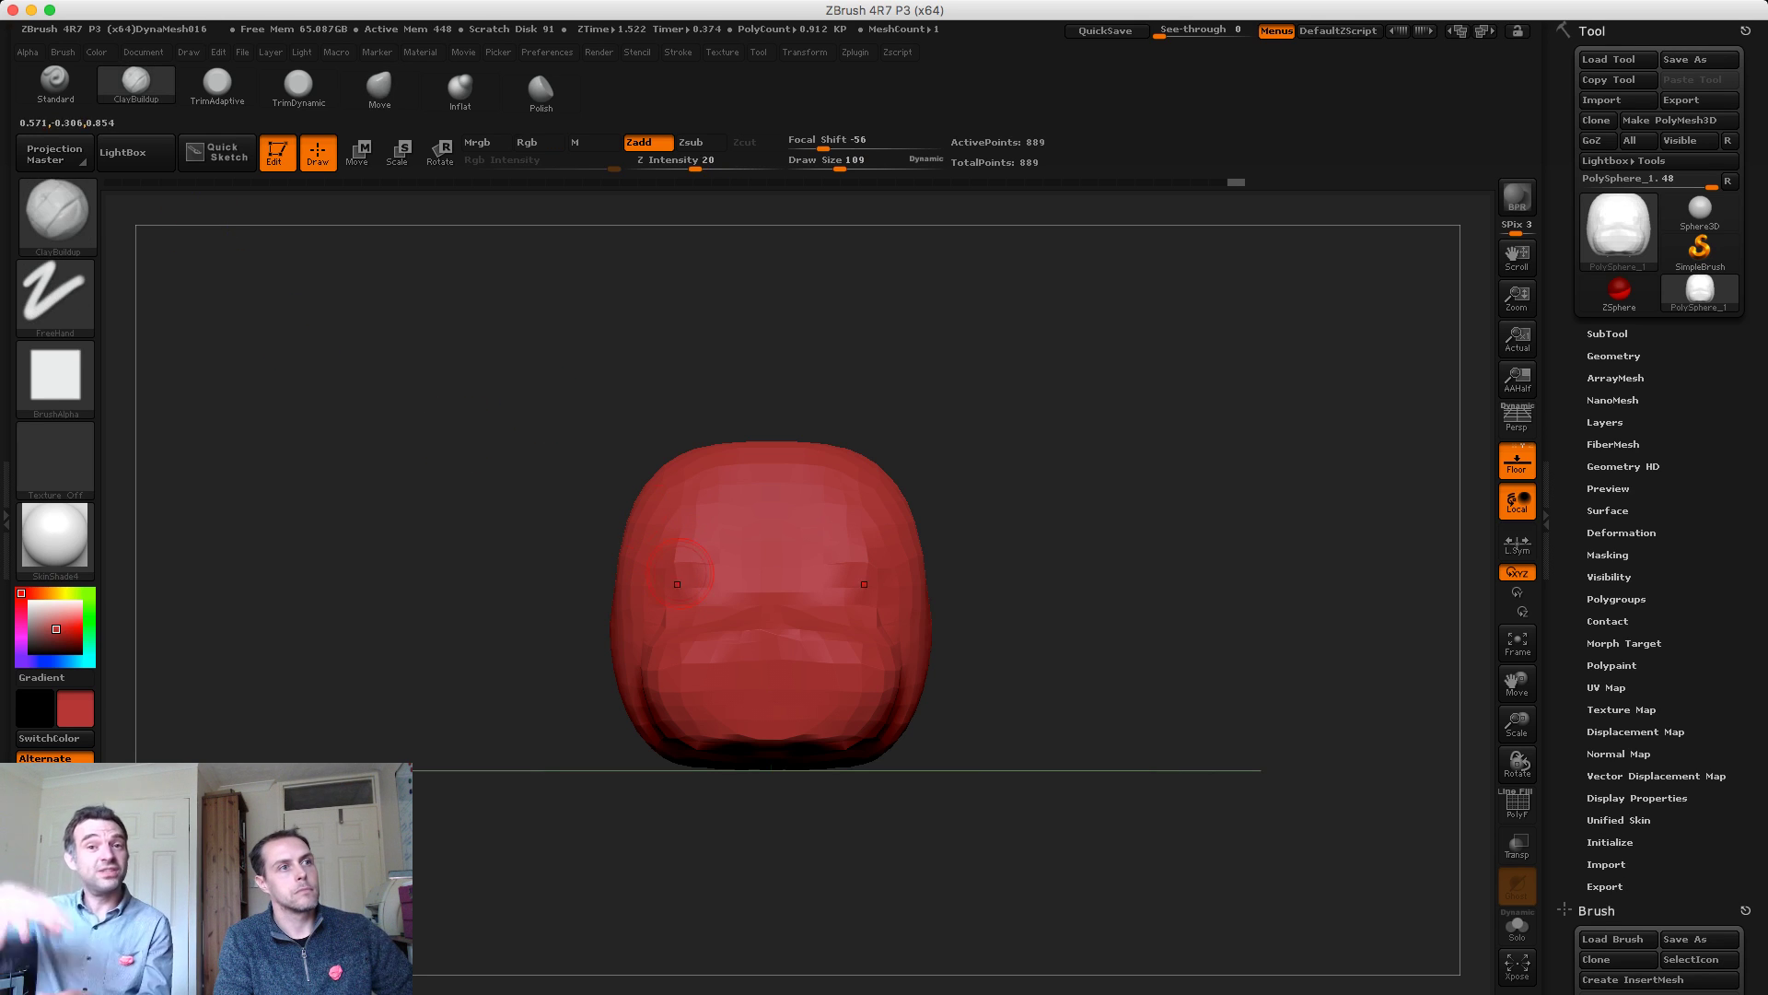
{"action": "mouse_move", "coordinate": [686, 572]}
{"action": "left_mouse_down", "text": "alt"}
{"action": "mouse_move", "coordinate": [720, 566]}
{"action": "mouse_move", "coordinate": [705, 556]}
{"action": "left_mouse_up", "text": "alt"}
{"action": "key", "text": "ctrl+z"}
{"action": "mouse_move", "coordinate": [494, 482]}
{"action": "left_mouse_down"}
{"action": "mouse_move", "coordinate": [415, 498]}
{"action": "mouse_move", "coordinate": [518, 522]}
{"action": "left_mouse_up"}
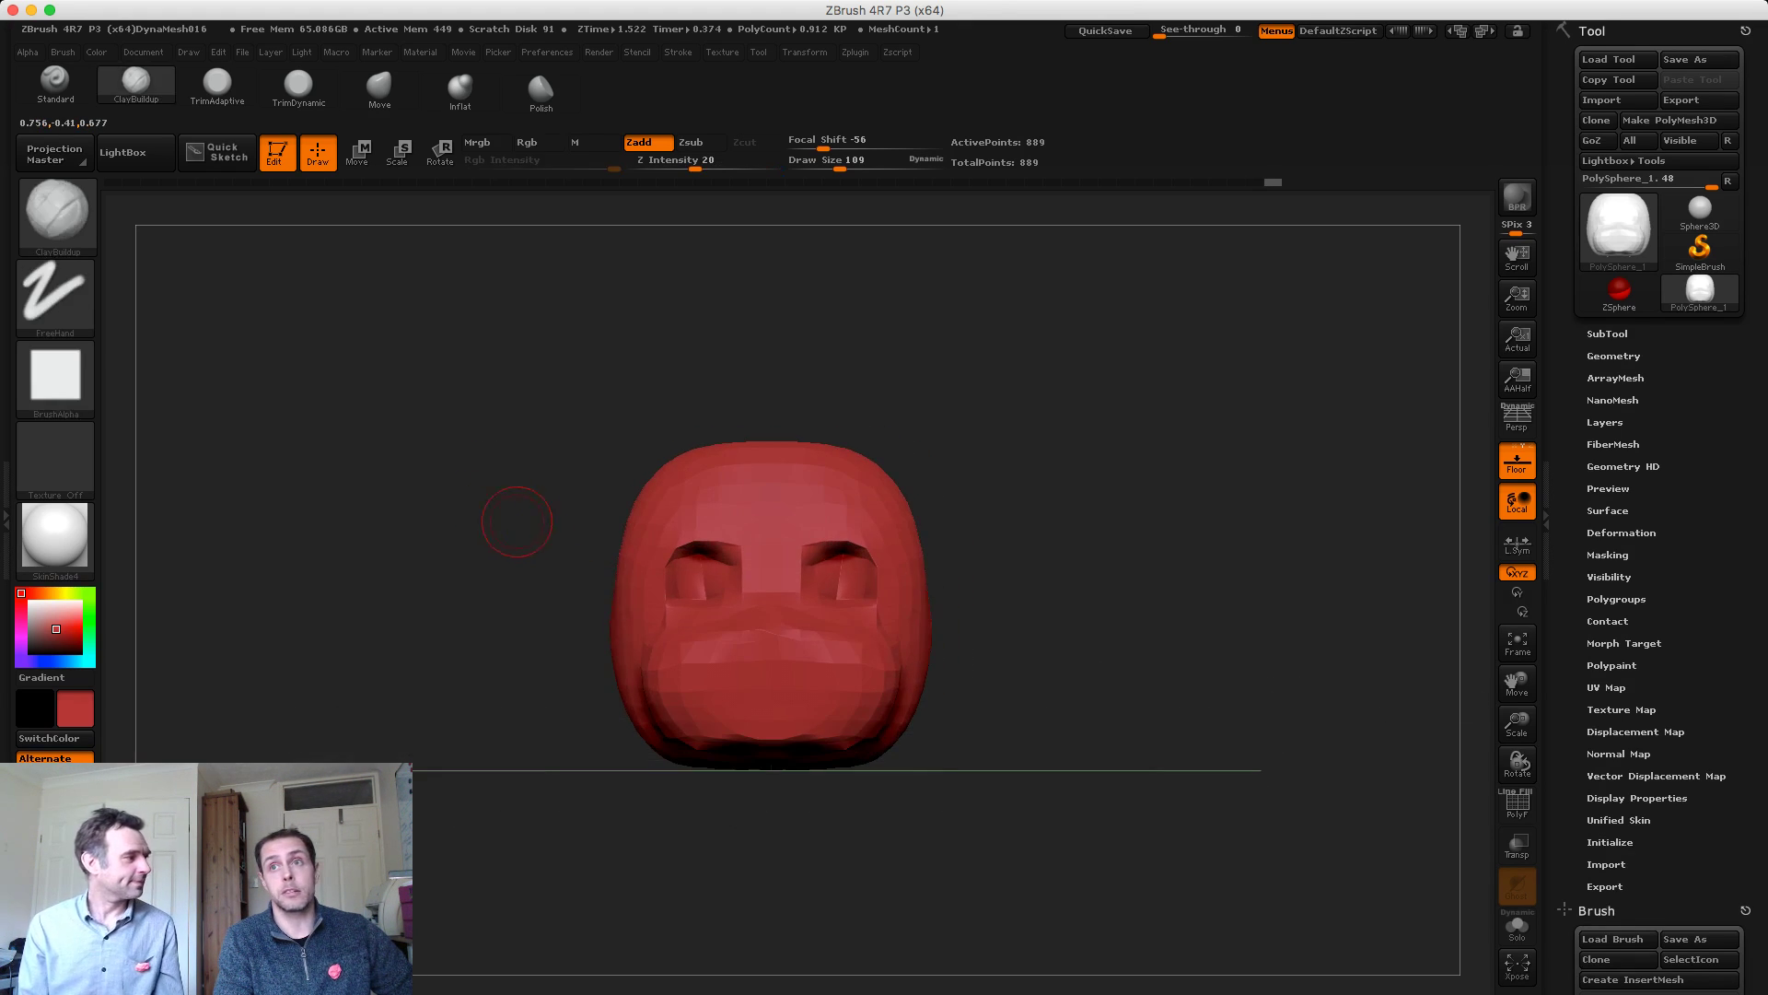
{"action": "left_click_drag", "start_coordinate": [703, 571], "coordinate": [698, 564], "text": "alt"}
{"action": "mouse_move", "coordinate": [506, 515]}
{"action": "left_mouse_down"}
{"action": "mouse_move", "coordinate": [575, 529]}
{"action": "mouse_move", "coordinate": [510, 517]}
{"action": "mouse_move", "coordinate": [474, 454]}
{"action": "mouse_move", "coordinate": [544, 459]}
{"action": "mouse_move", "coordinate": [468, 512]}
{"action": "left_mouse_up"}
{"action": "key", "text": "s"}
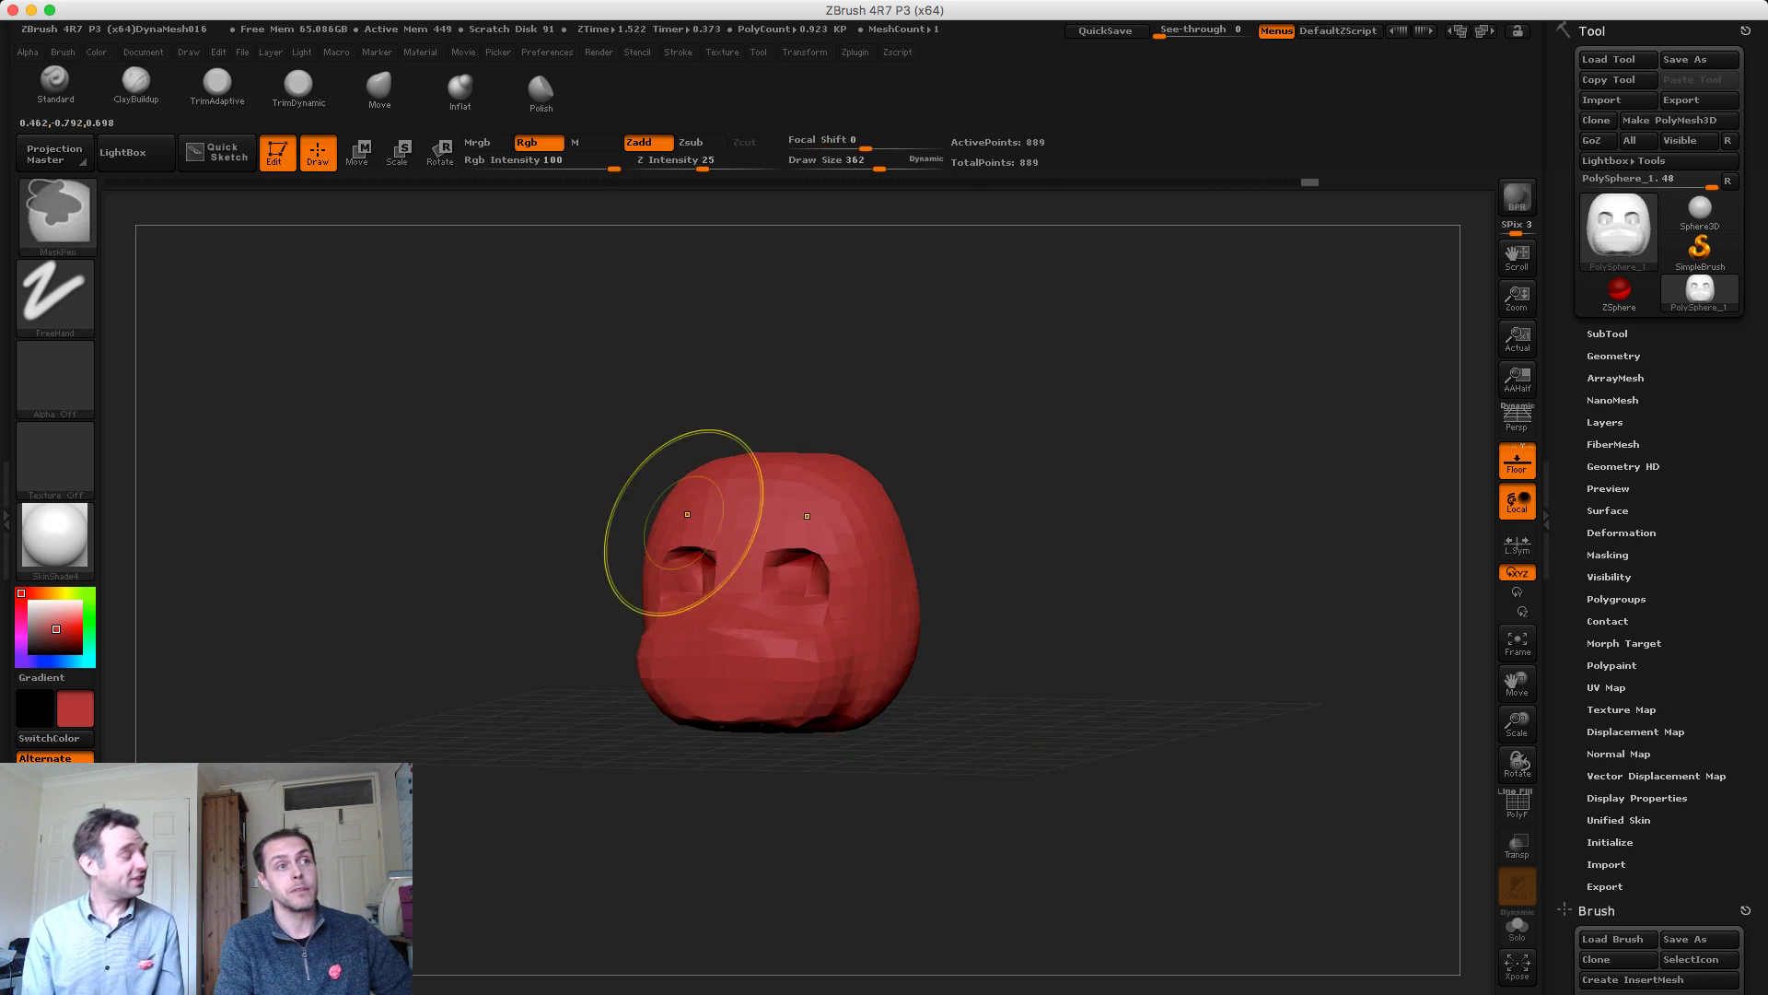
Raise the DynaMesh resolution to 56 and remesh the head
{"action": "left_click", "coordinate": [1614, 356]}
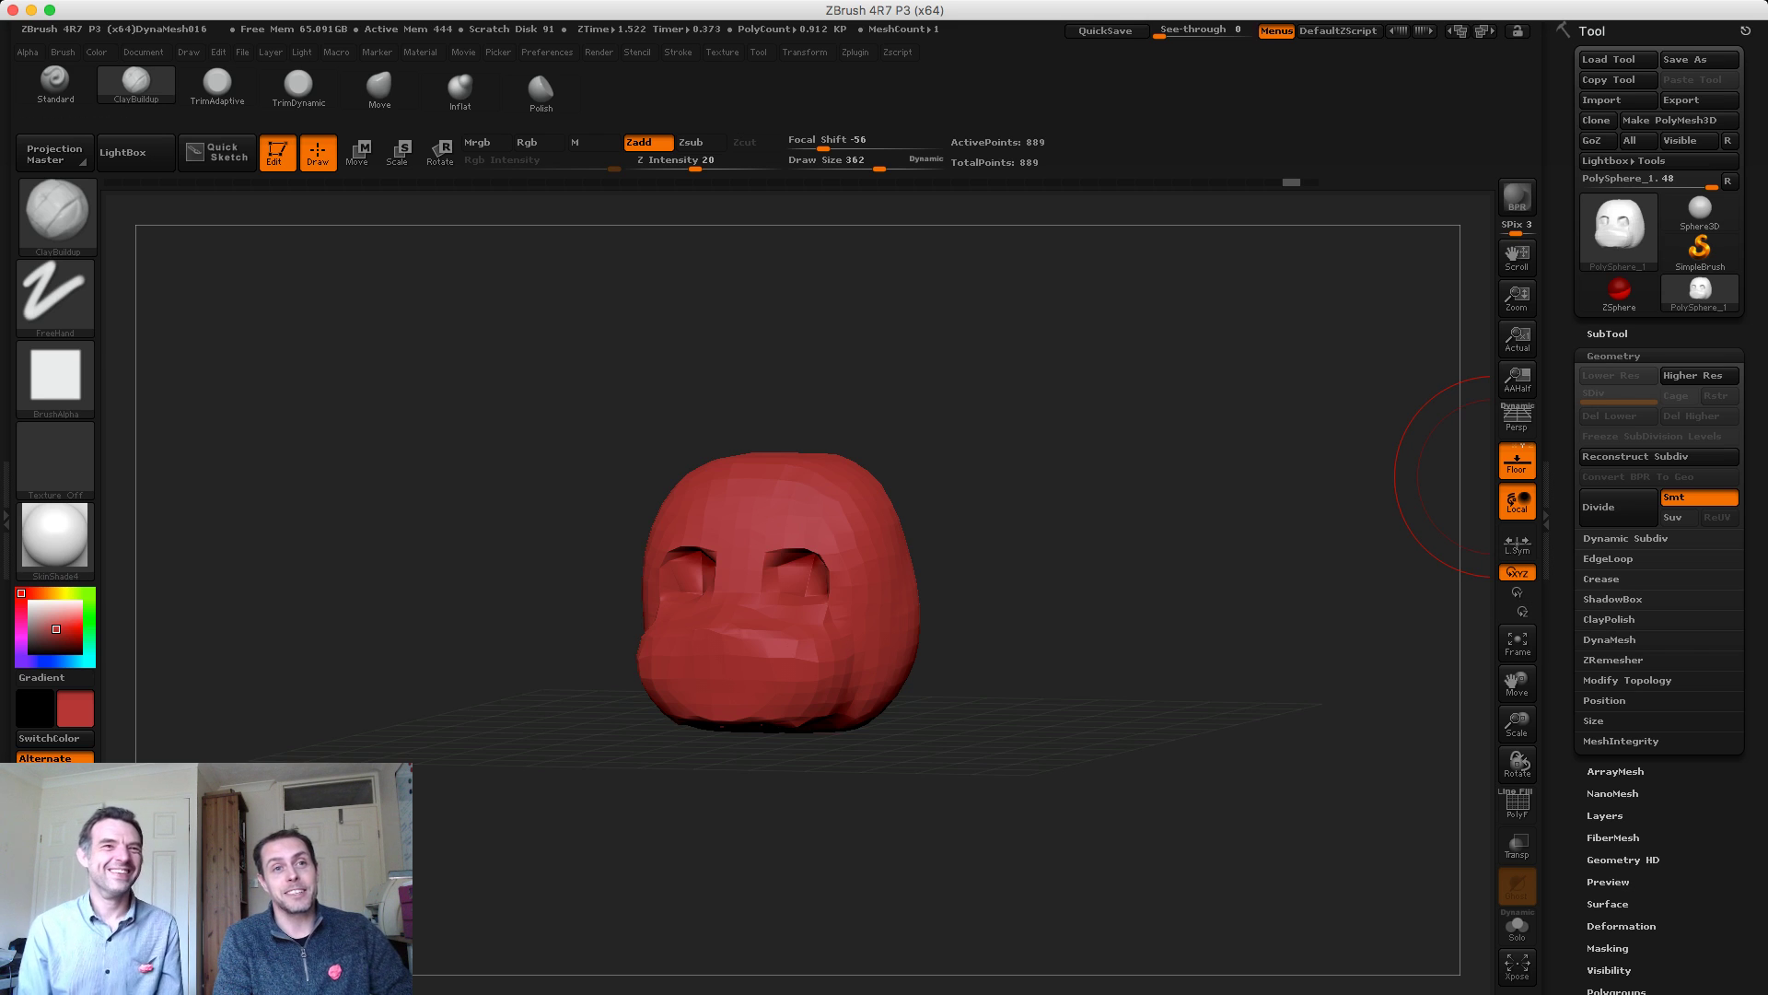
{"action": "left_click", "coordinate": [1610, 639]}
{"action": "left_click_drag", "start_coordinate": [1587, 702], "coordinate": [1590, 702]}
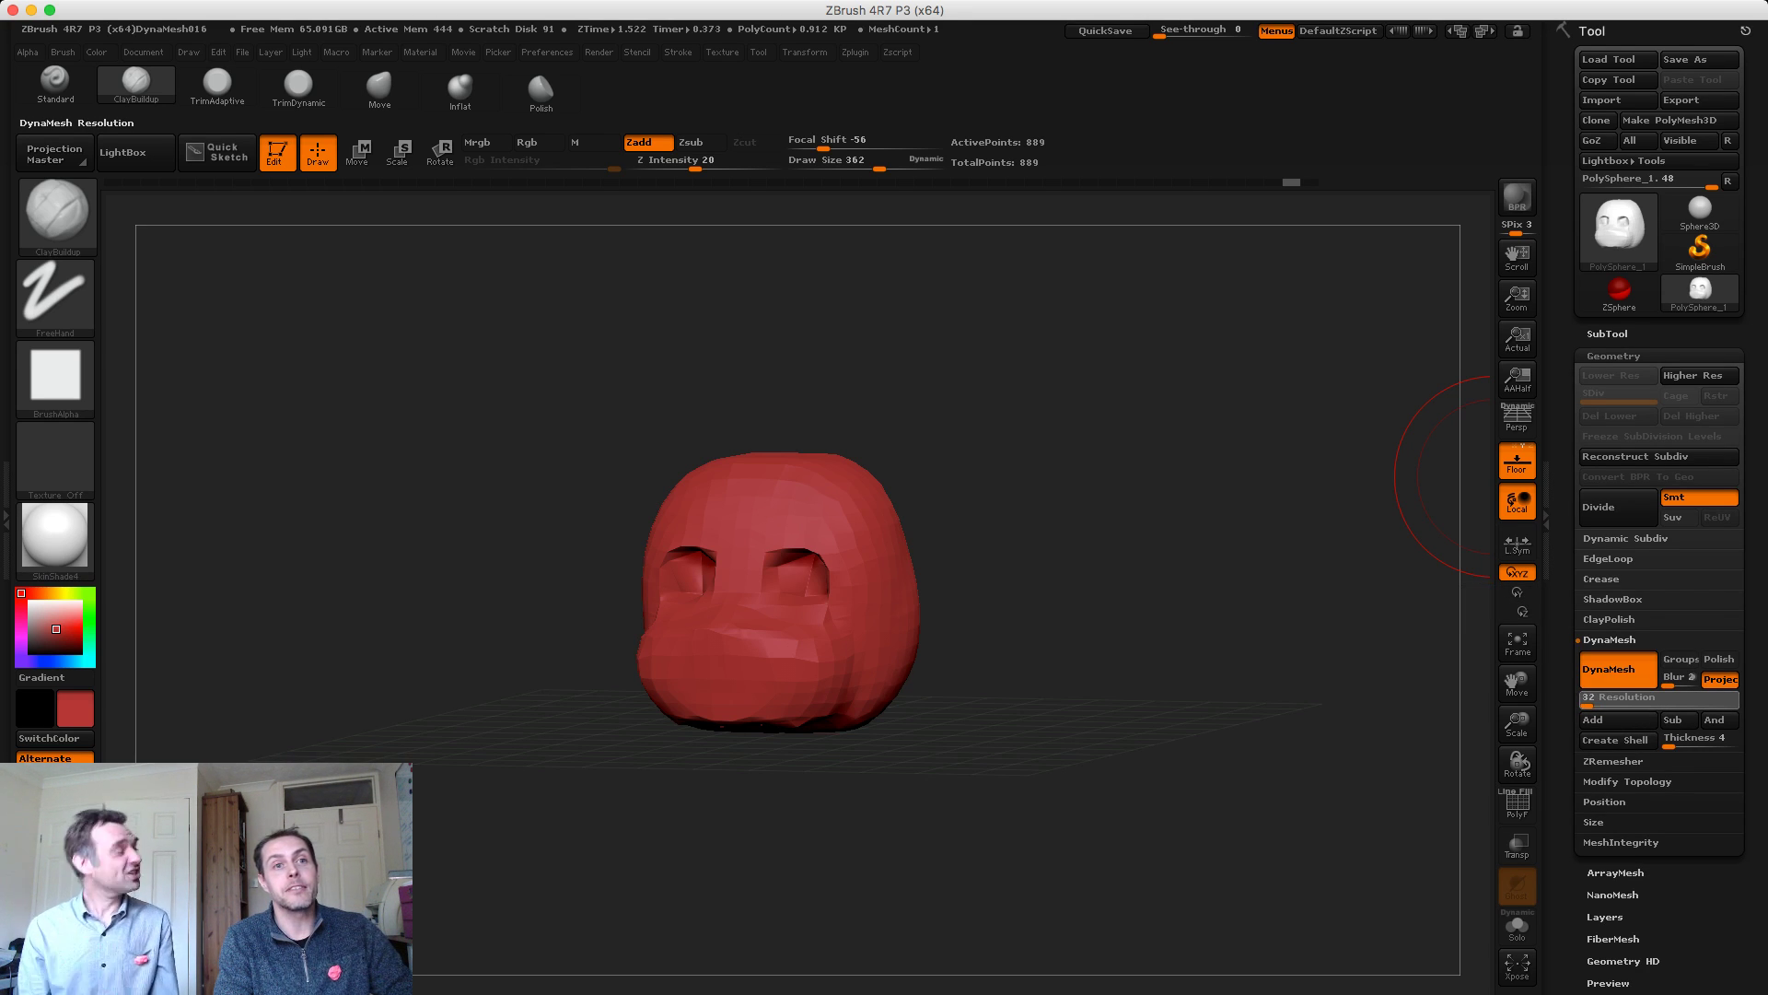
{"action": "left_click_drag", "start_coordinate": [1127, 528], "coordinate": [1135, 543], "text": "ctrl"}
Smooth the blocky surface around the eyes and muzzle from the front, then set the draw size to 251
{"action": "left_click_drag", "start_coordinate": [1122, 657], "coordinate": [1142, 656]}
{"action": "left_click_drag", "start_coordinate": [799, 561], "coordinate": [821, 560], "text": "shift"}
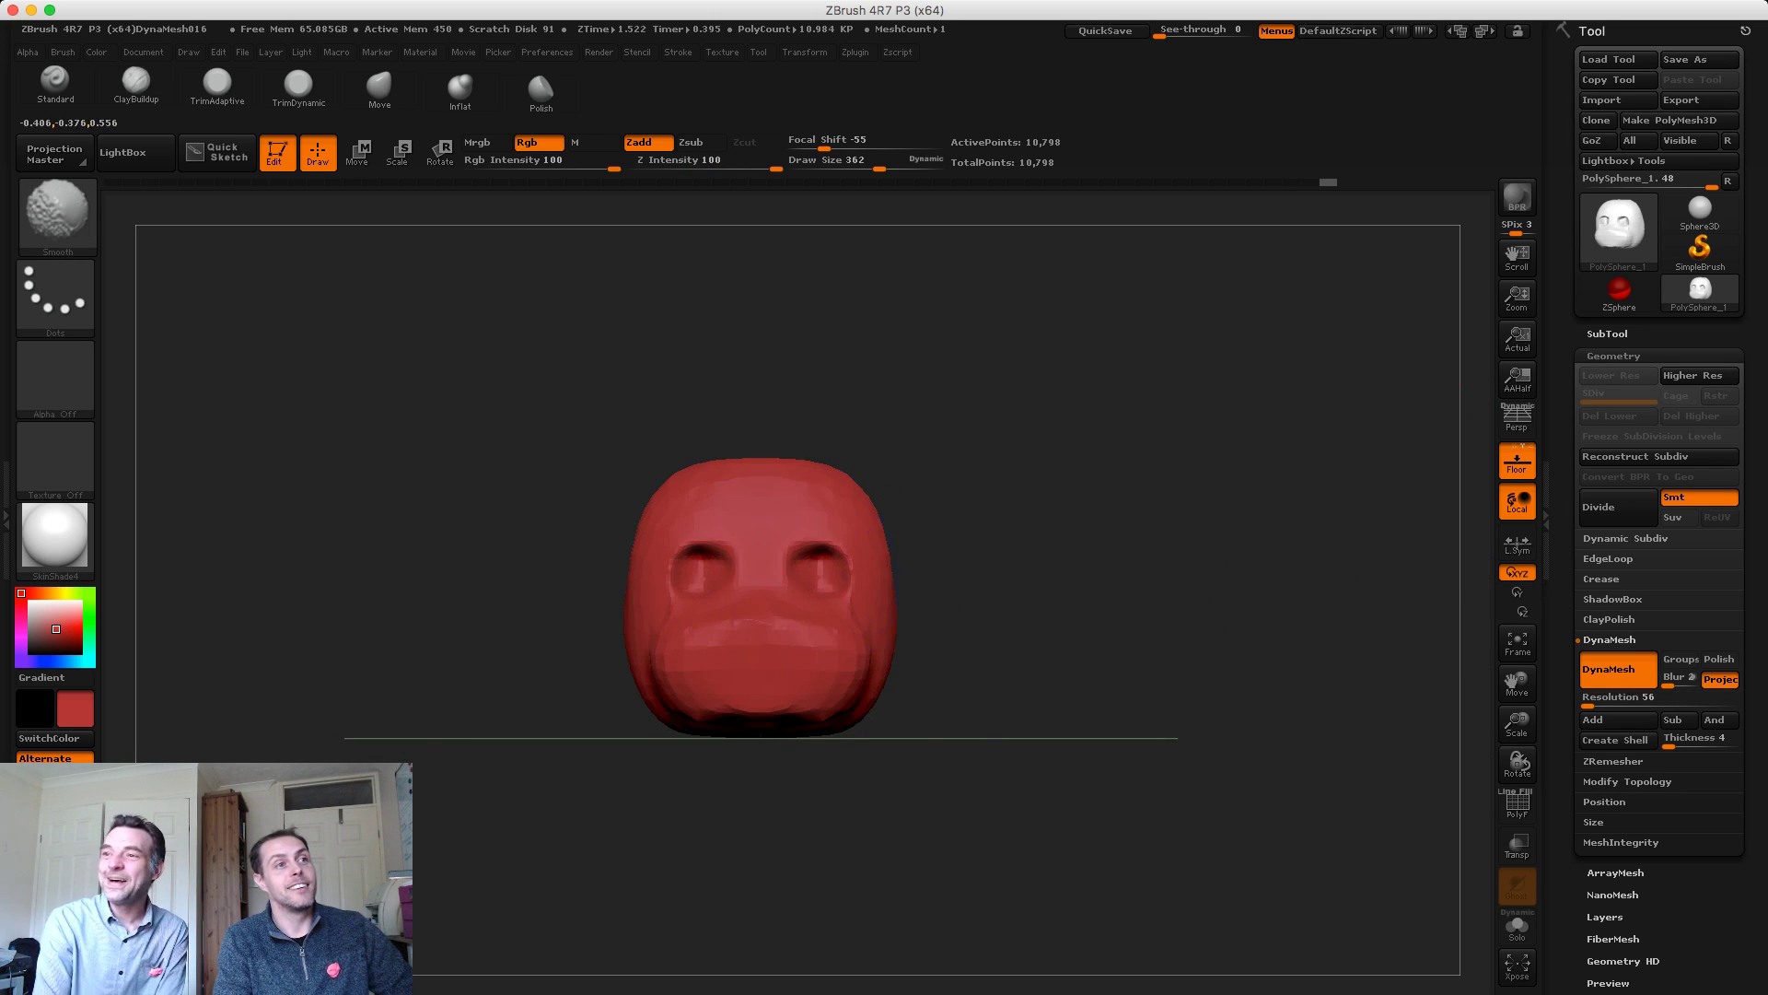
{"action": "key", "text": "s"}
{"action": "left_click_drag", "start_coordinate": [526, 483], "coordinate": [509, 487]}
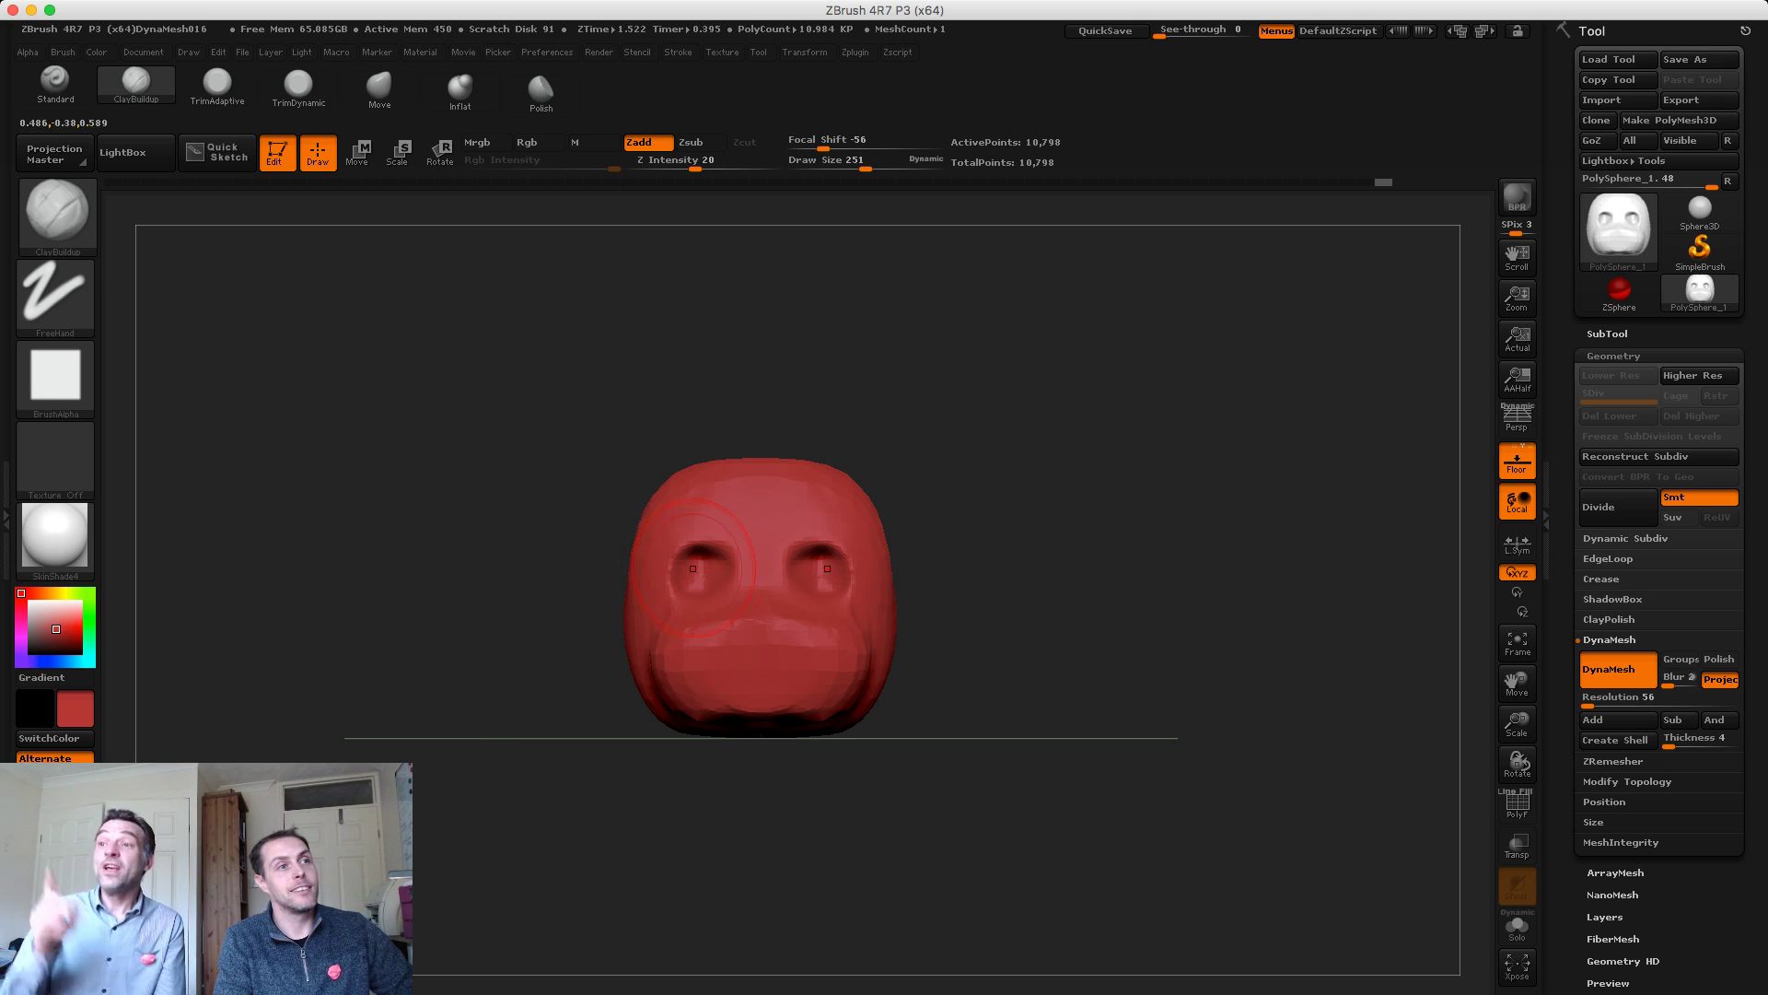
Reshape the eye sockets and build up the area around them with ClayBuildup at a smaller draw size, smoothing the strokes
{"action": "key", "text": "s"}
{"action": "mouse_move", "coordinate": [709, 577]}
{"action": "left_mouse_down"}
{"action": "mouse_move", "coordinate": [693, 577]}
{"action": "mouse_move", "coordinate": [720, 606]}
{"action": "left_mouse_up"}
{"action": "key", "text": "shift"}
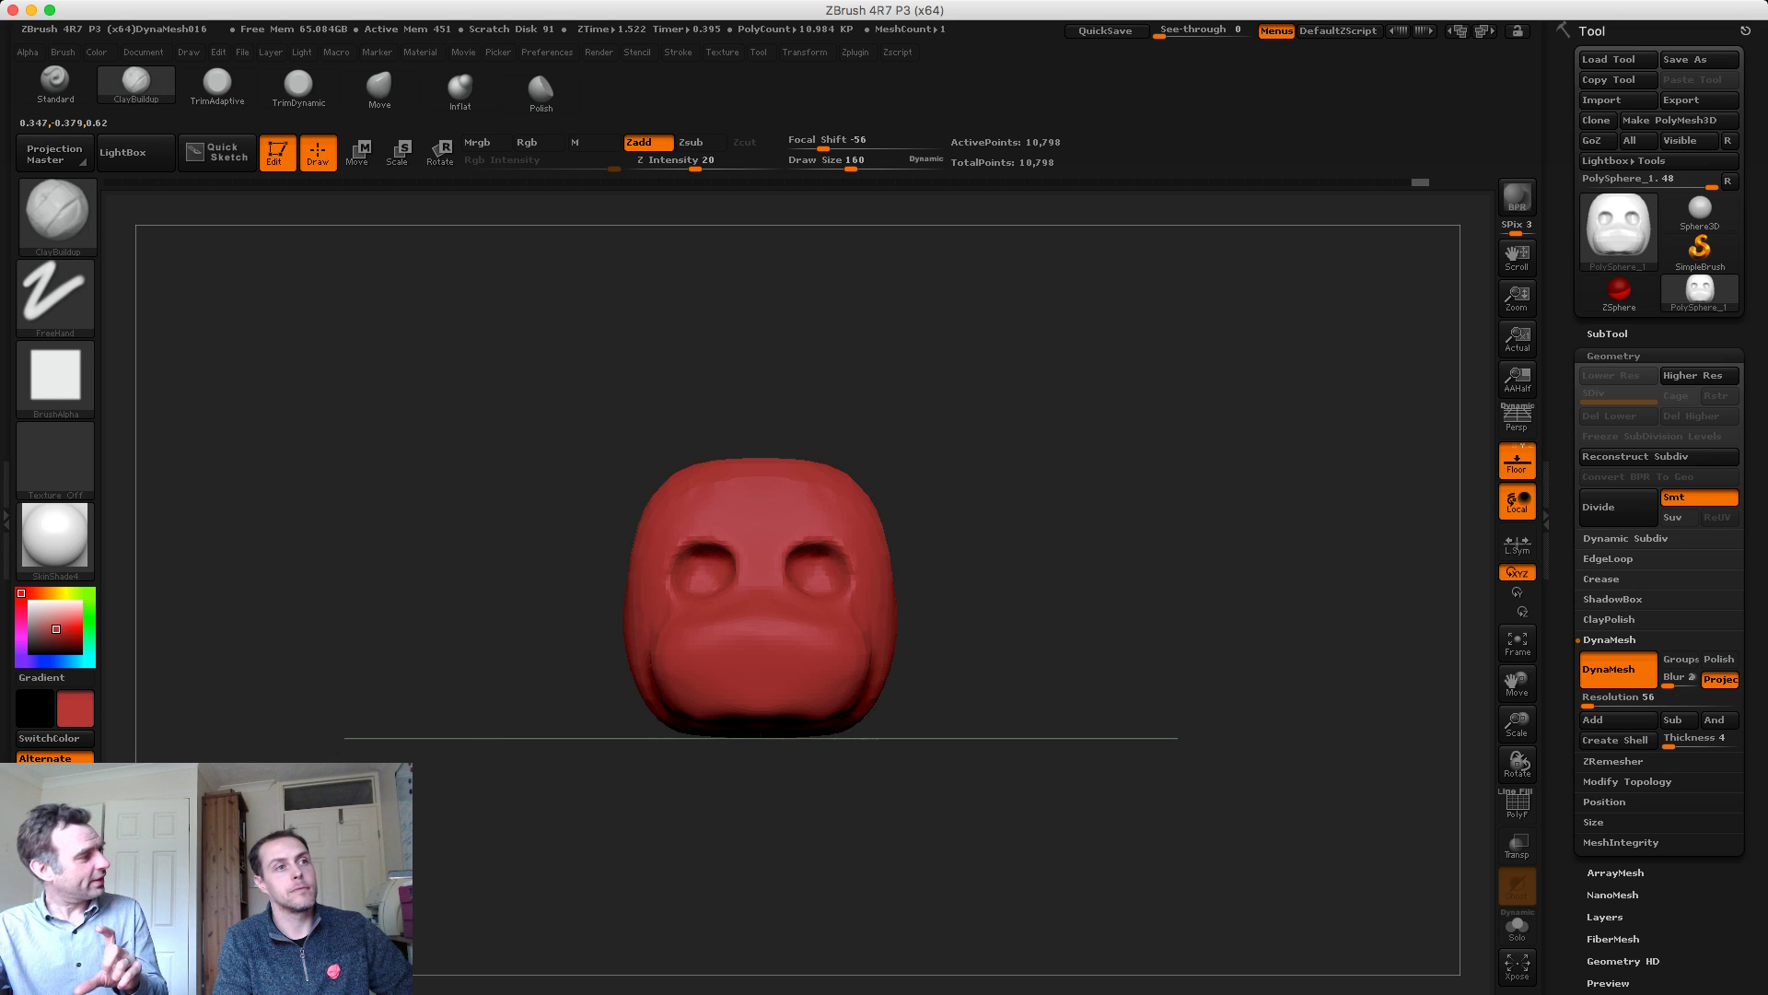
{"action": "key", "text": "shift"}
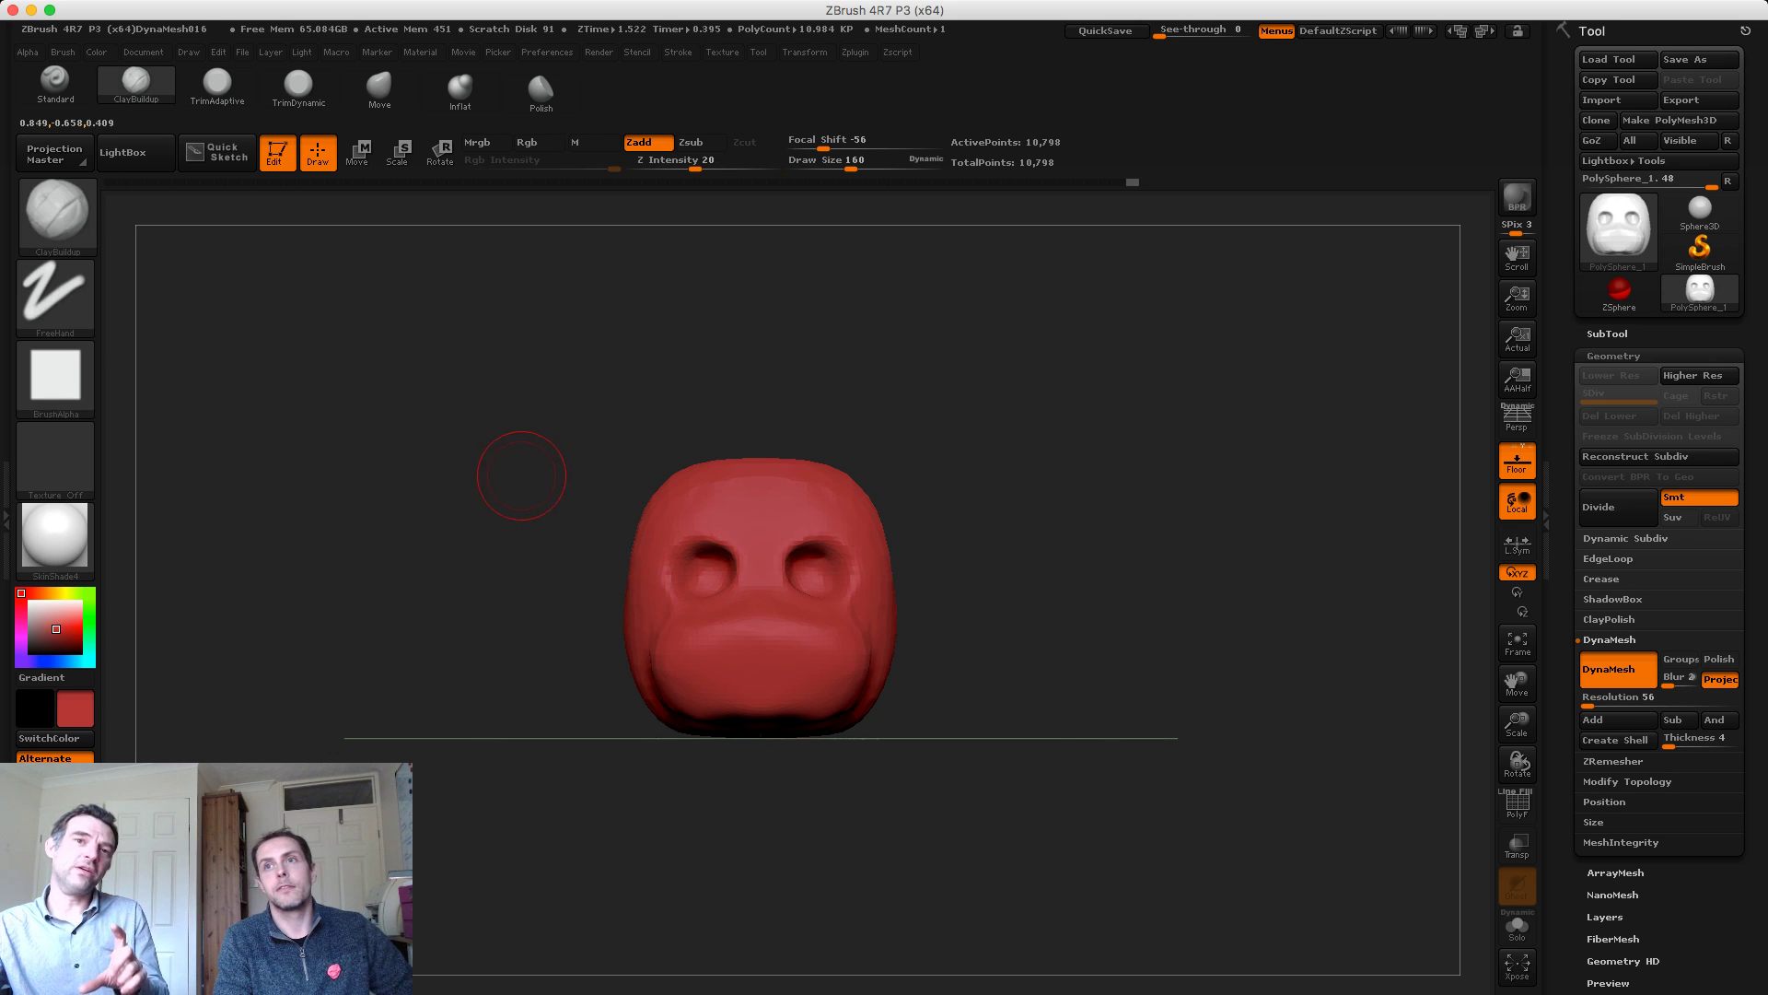
{"action": "mouse_move", "coordinate": [521, 475]}
{"action": "left_mouse_down", "text": "alt"}
{"action": "mouse_move", "coordinate": [511, 448]}
{"action": "mouse_move", "coordinate": [527, 494]}
{"action": "left_mouse_up", "text": "alt"}
{"action": "key", "text": "shift"}
Smooth the forehead and sides of the head with the Smooth brush at draw size 332
{"action": "key", "text": "s"}
{"action": "left_click_drag", "start_coordinate": [722, 523], "coordinate": [747, 523]}
{"action": "key", "text": "shift"}
{"action": "left_click_drag", "start_coordinate": [624, 577], "coordinate": [723, 584]}
{"action": "key", "text": "shift"}
{"action": "key", "text": "shift"}
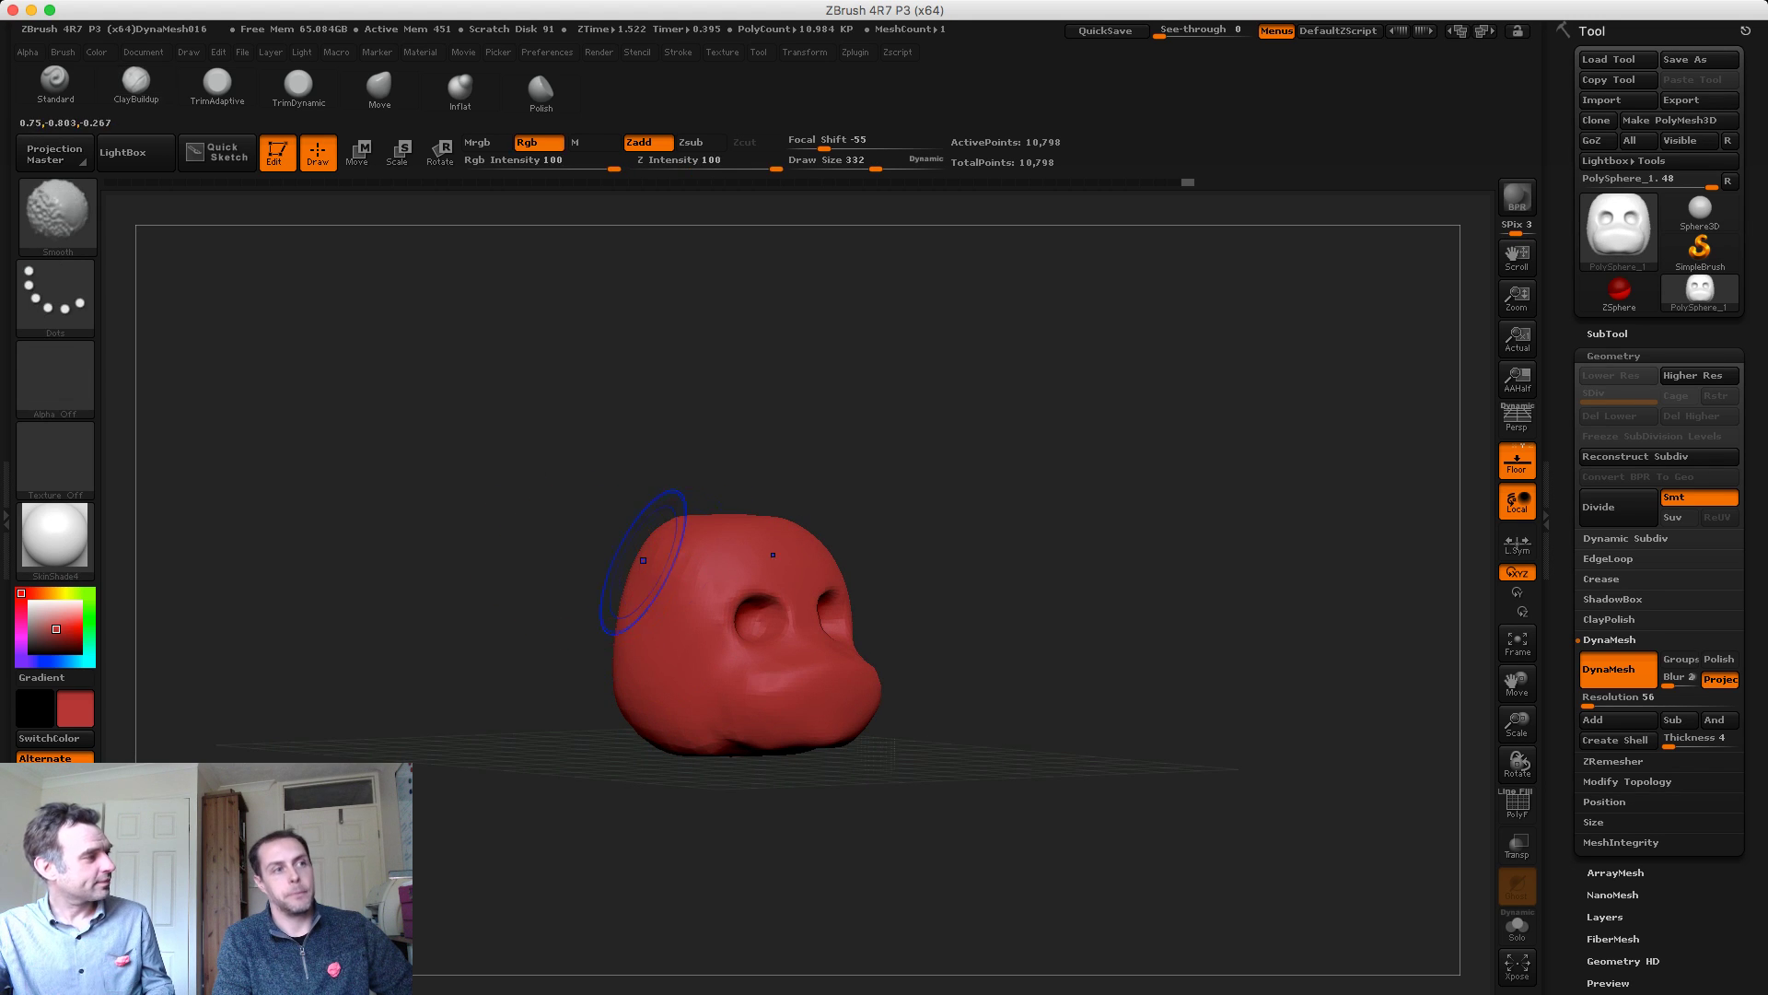
{"action": "left_click_drag", "start_coordinate": [558, 571], "coordinate": [643, 574]}
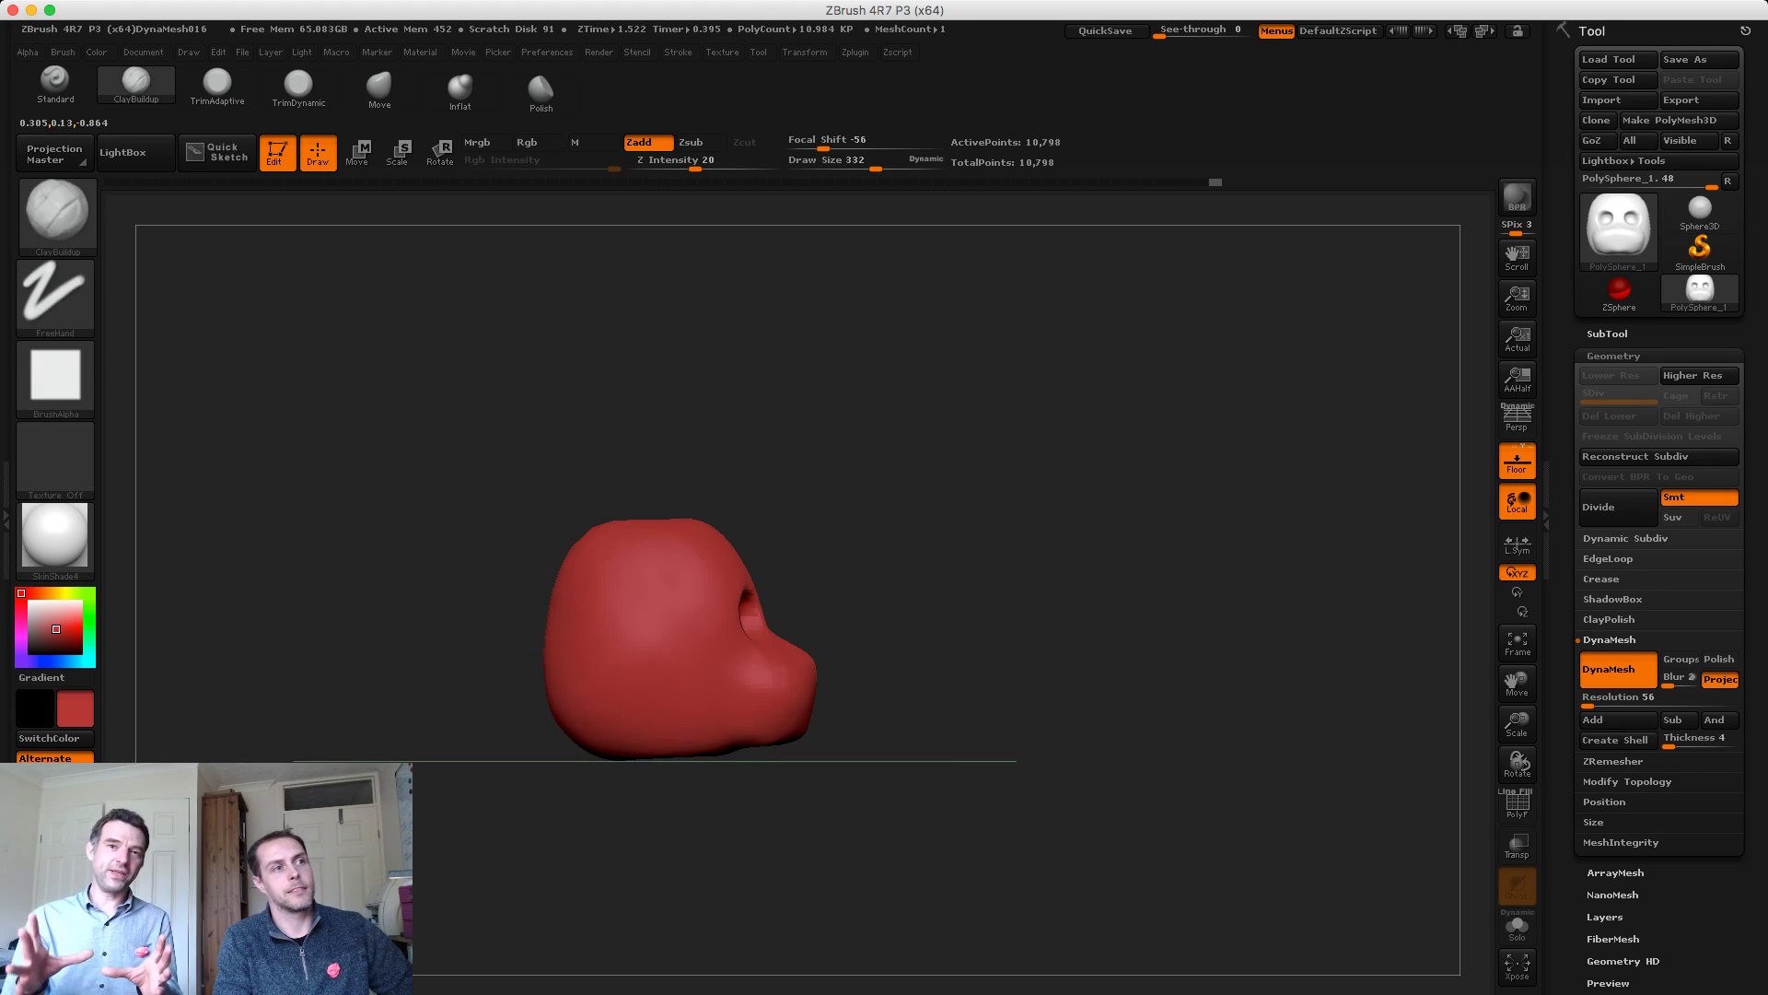
{"action": "key", "text": "shift"}
{"action": "mouse_move", "coordinate": [448, 472]}
{"action": "left_mouse_down"}
{"action": "mouse_move", "coordinate": [497, 474]}
{"action": "mouse_move", "coordinate": [387, 479]}
{"action": "mouse_move", "coordinate": [415, 475]}
{"action": "left_mouse_up"}
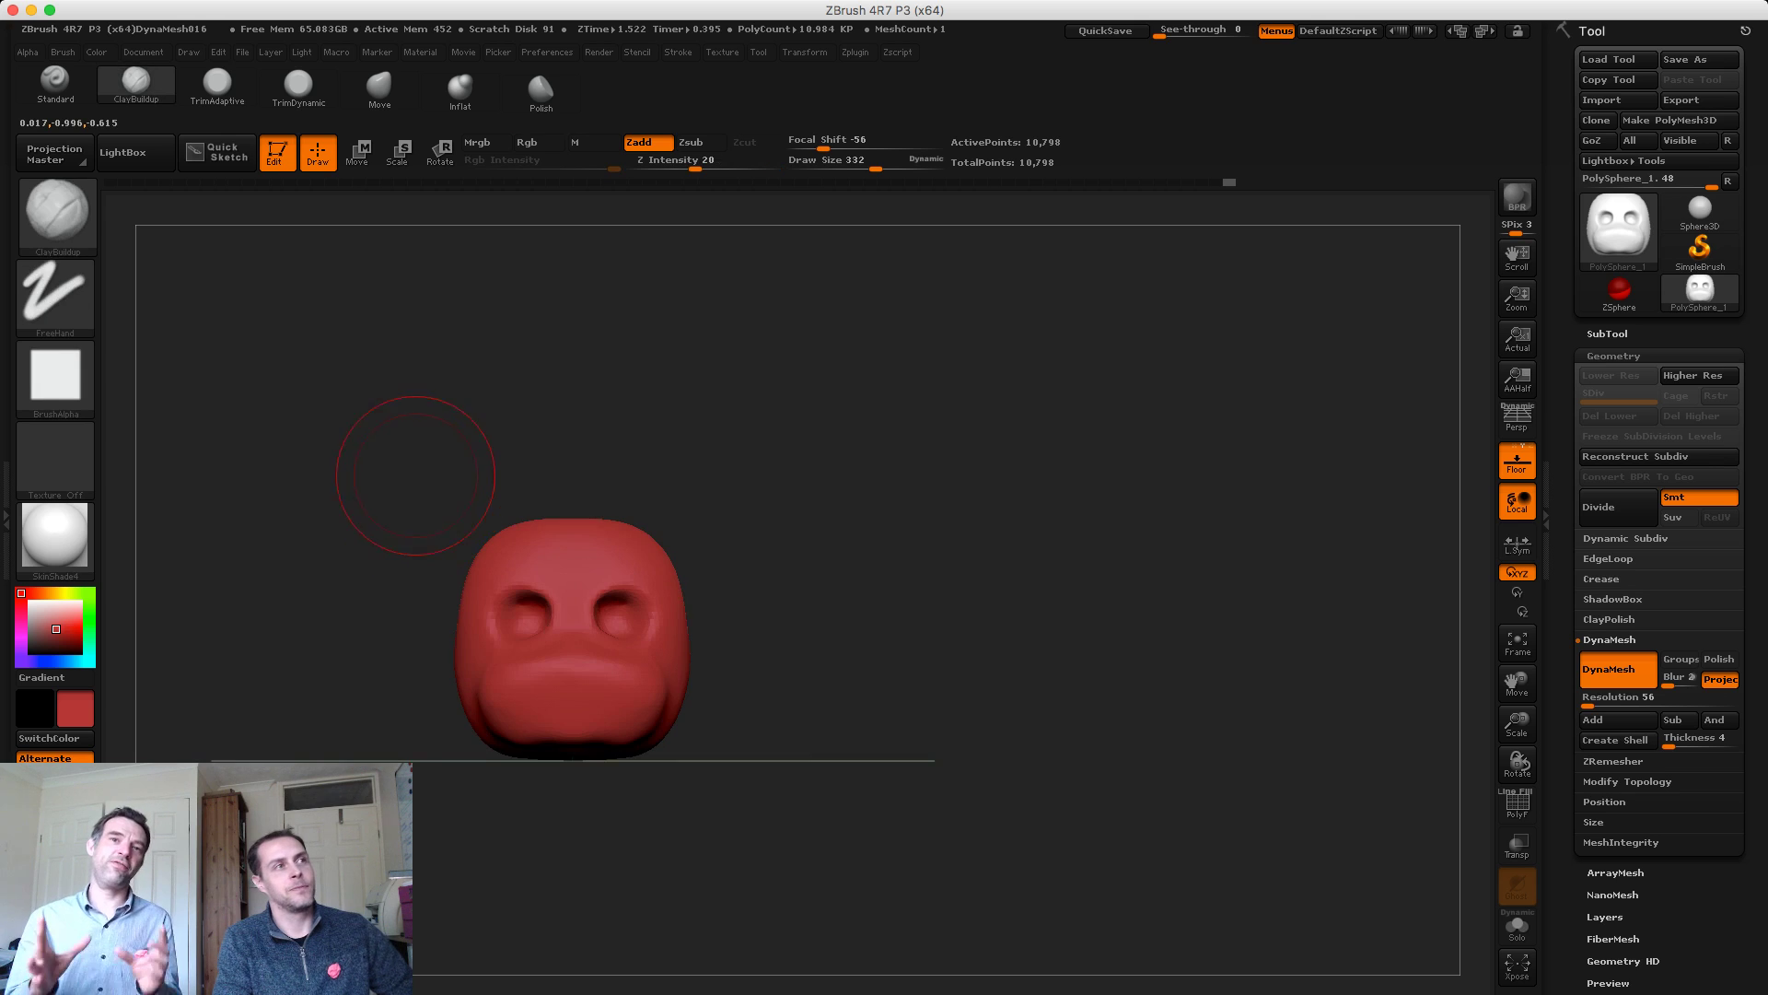
Adjust the crown and sides of the head with the Move brush at draw size 459
{"action": "left_click", "coordinate": [379, 90]}
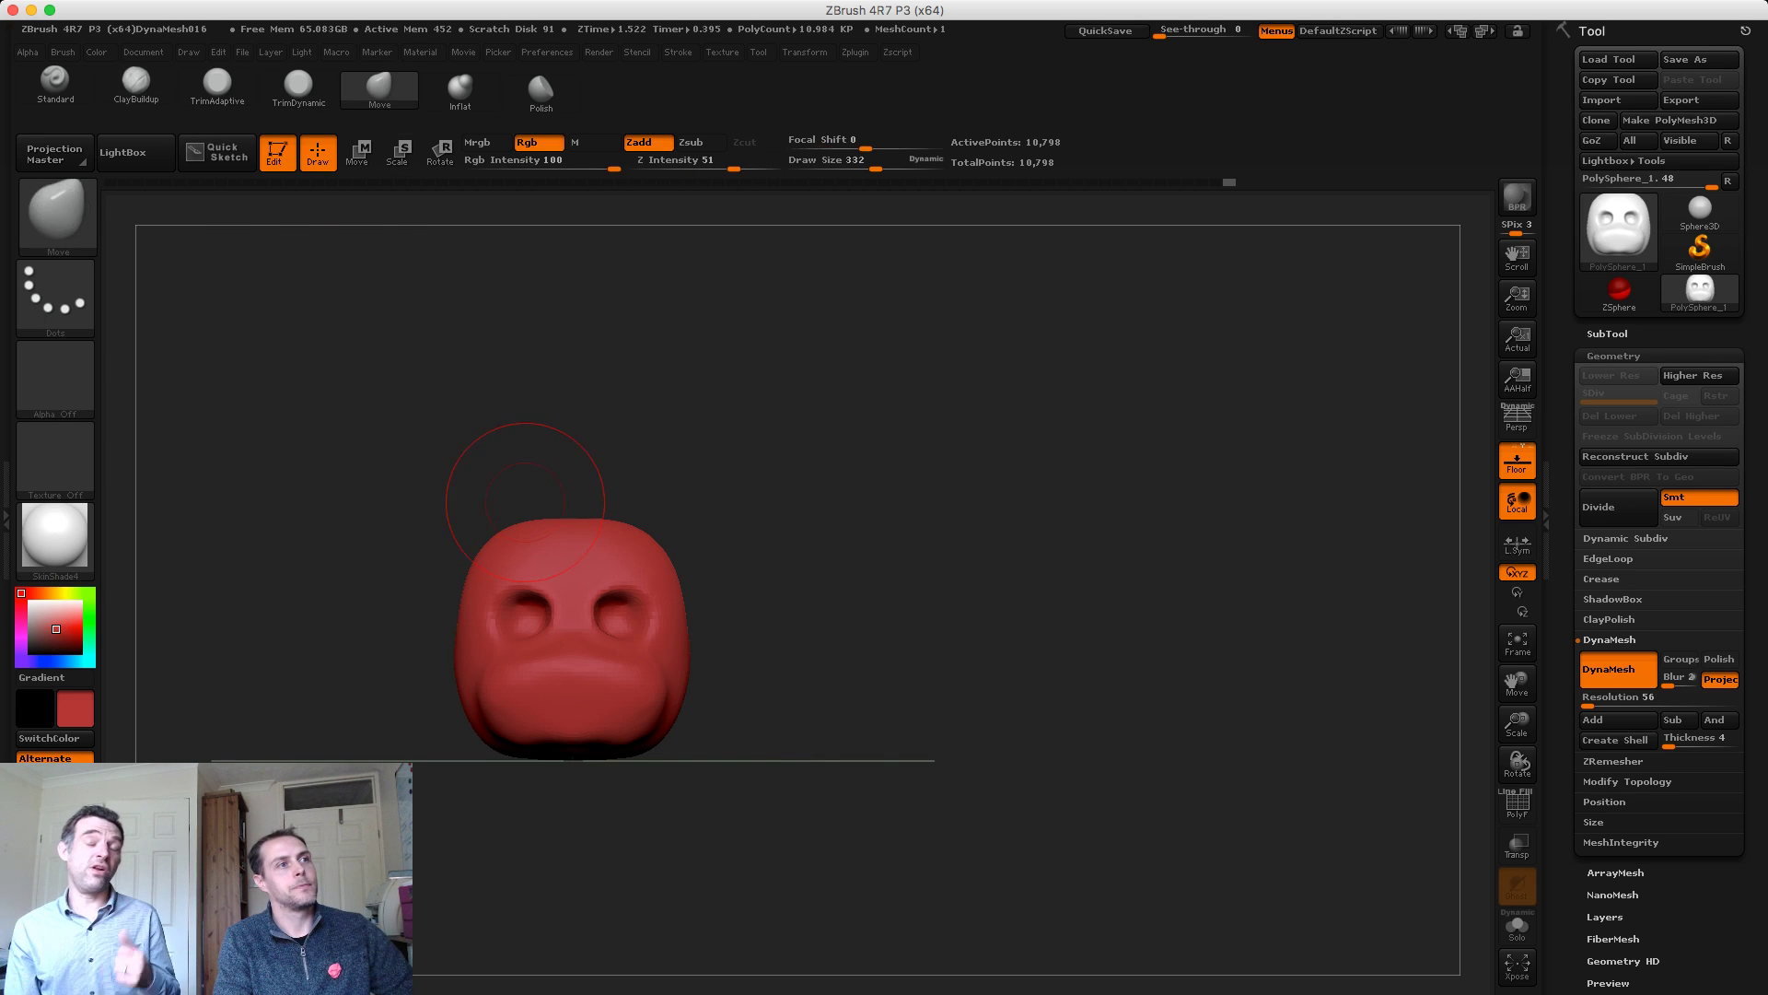
{"action": "key", "text": "s"}
{"action": "mouse_move", "coordinate": [528, 505]}
{"action": "left_mouse_down"}
{"action": "mouse_move", "coordinate": [595, 551]}
{"action": "mouse_move", "coordinate": [601, 536]}
{"action": "left_mouse_up"}
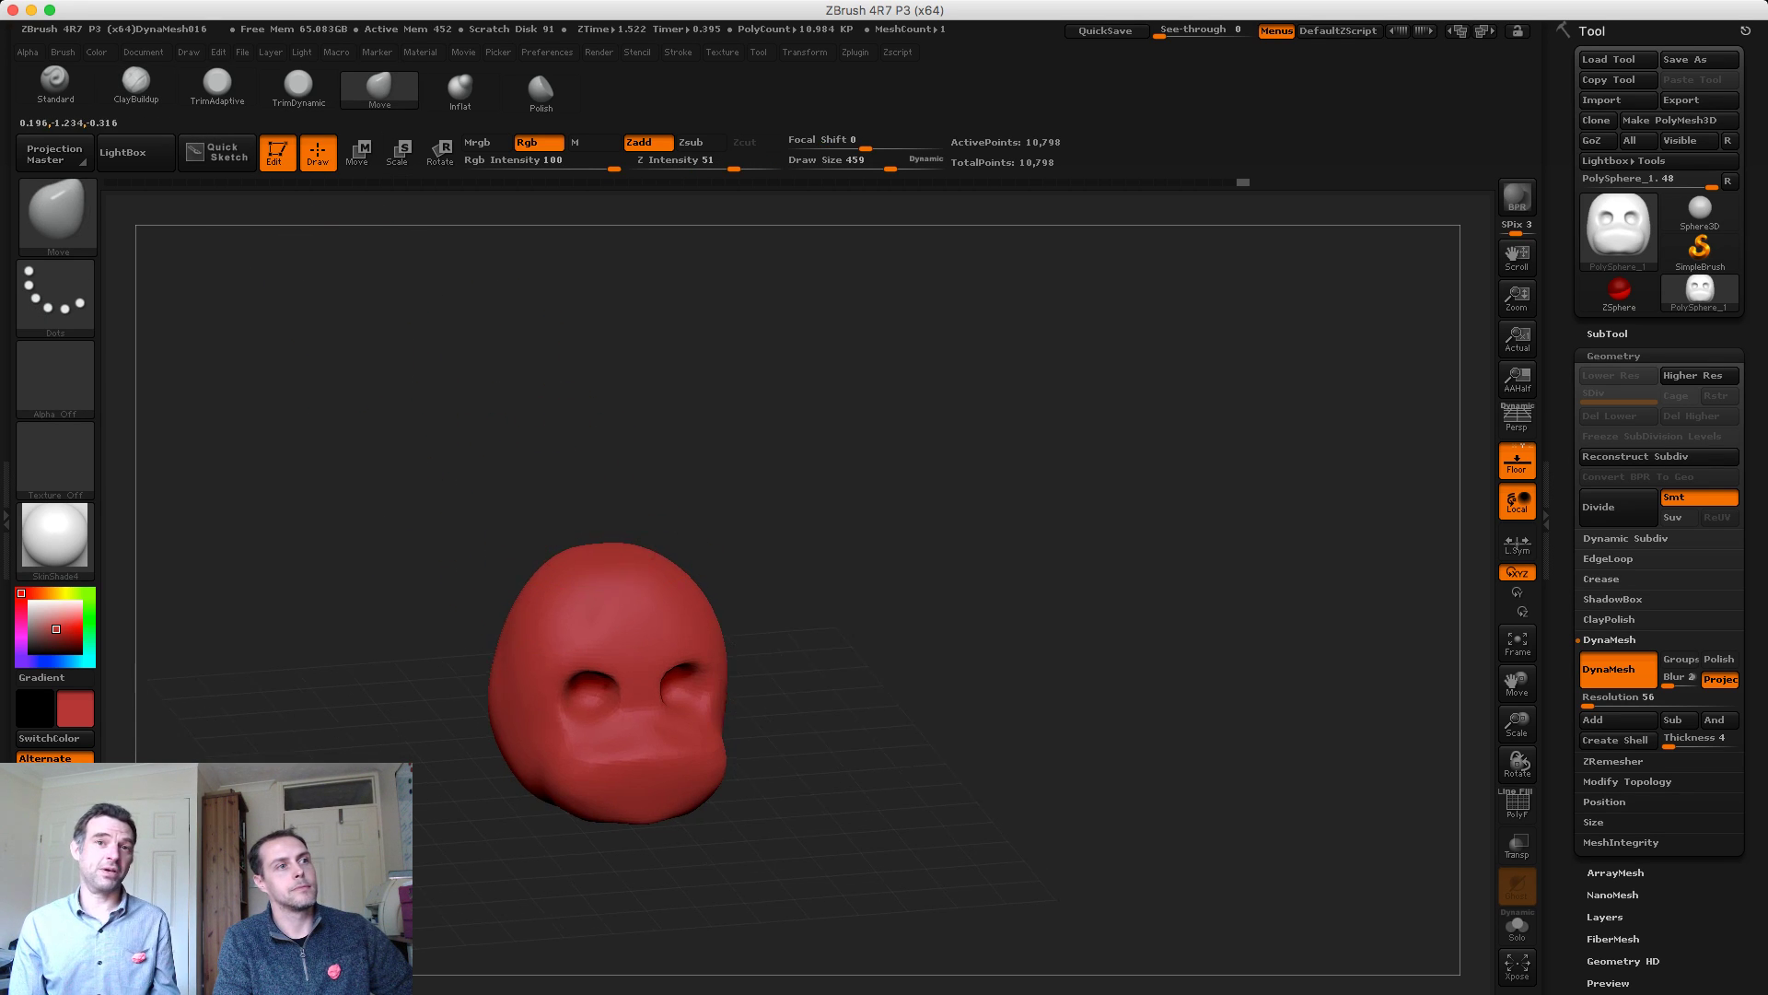
{"action": "left_click_drag", "start_coordinate": [479, 527], "coordinate": [451, 516], "text": "shift"}
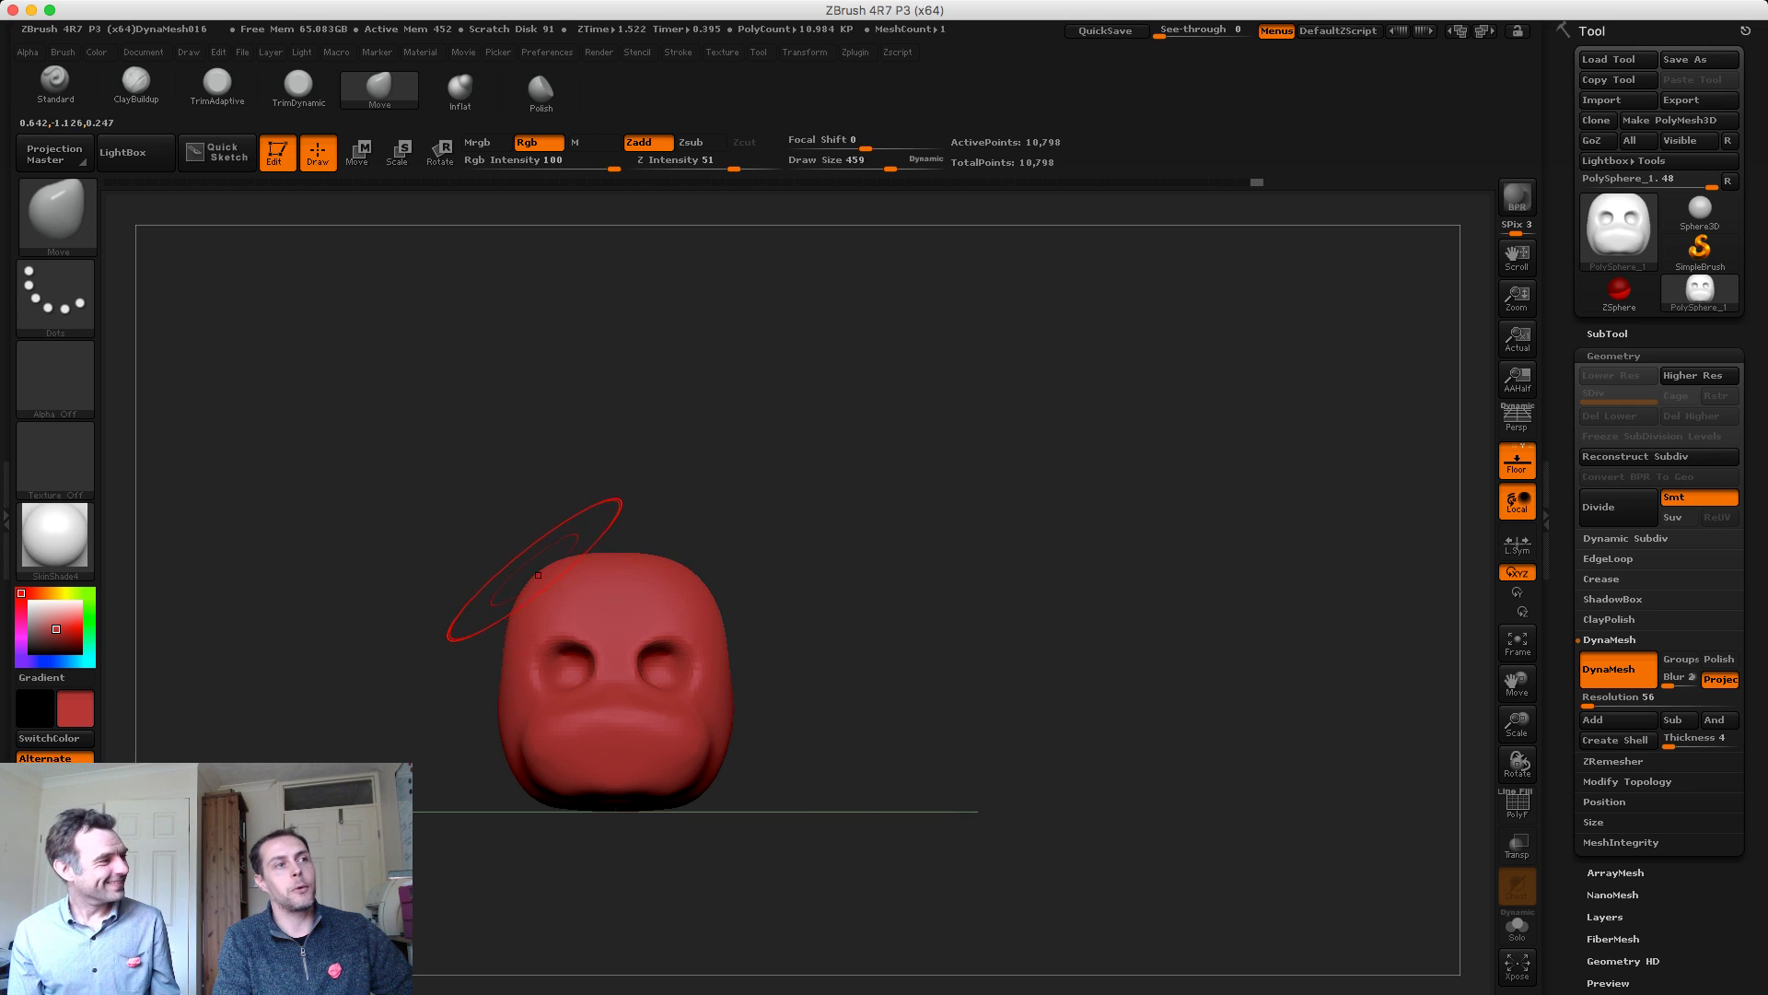
{"action": "left_click_drag", "start_coordinate": [497, 517], "coordinate": [433, 521], "text": "shift"}
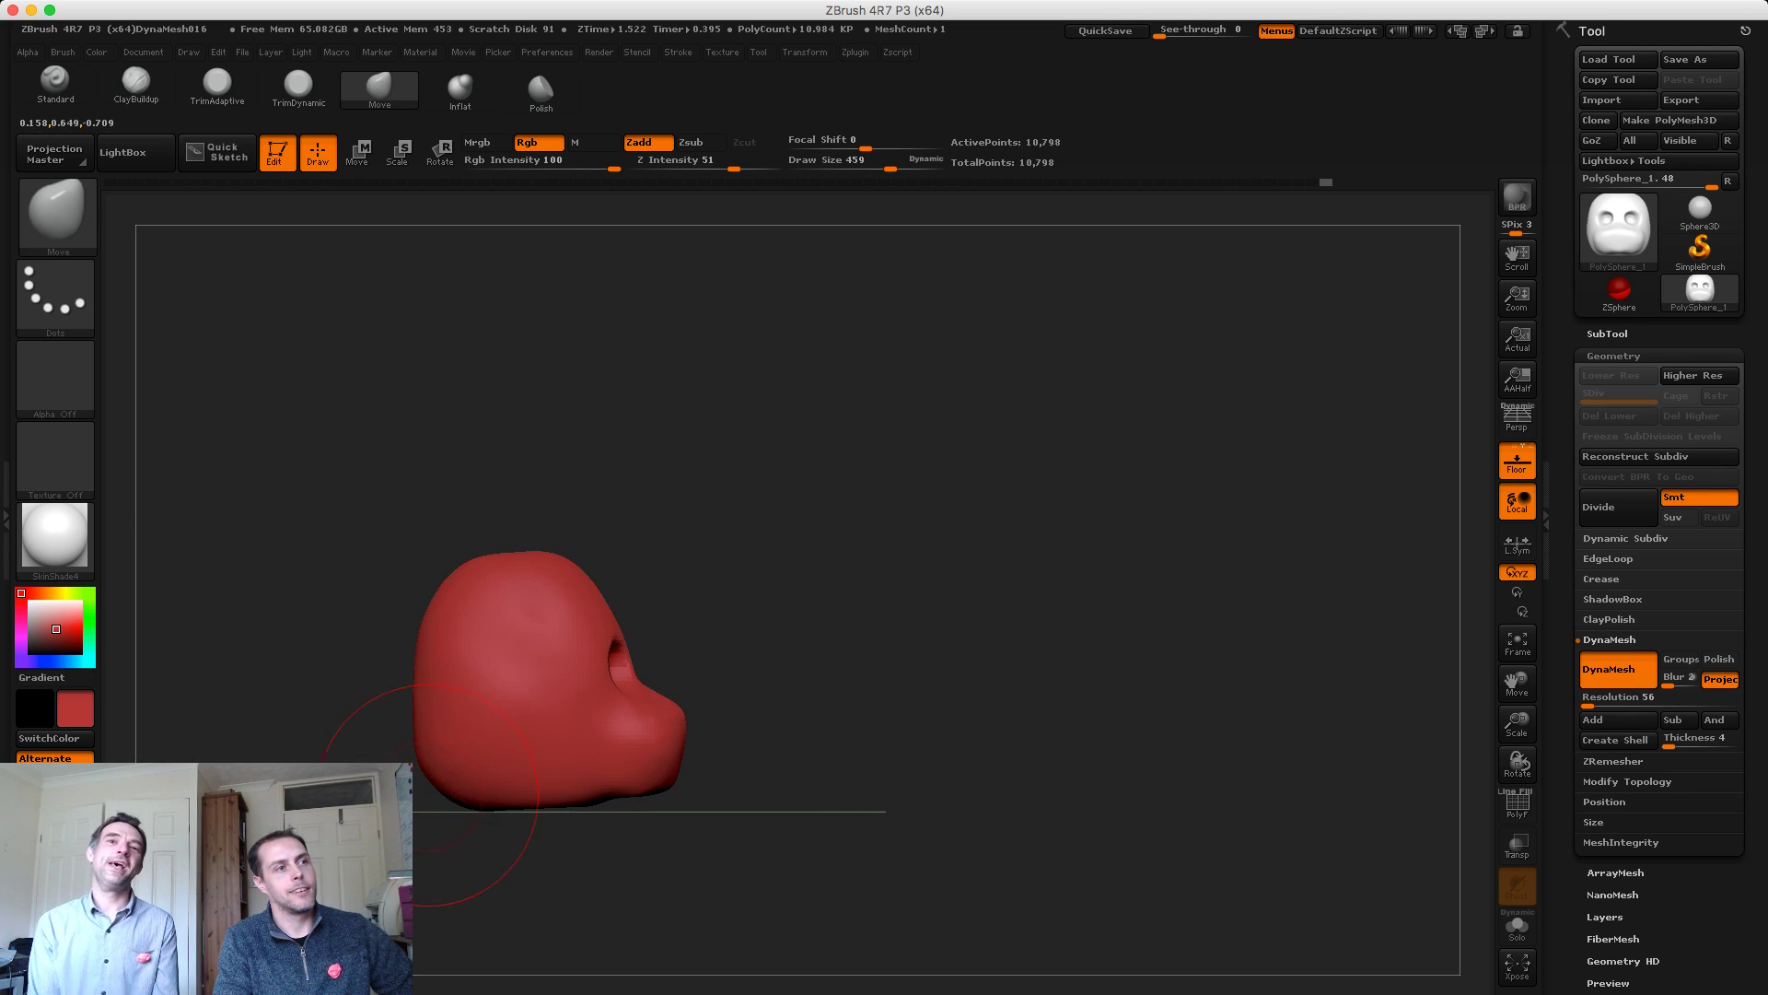
Push the lower back of the head inward with the Move brush and smooth its rear curve
{"action": "mouse_move", "coordinate": [465, 760]}
{"action": "left_mouse_down", "text": "shift"}
{"action": "mouse_move", "coordinate": [378, 741]}
{"action": "mouse_move", "coordinate": [299, 756]}
{"action": "left_mouse_up", "text": "shift"}
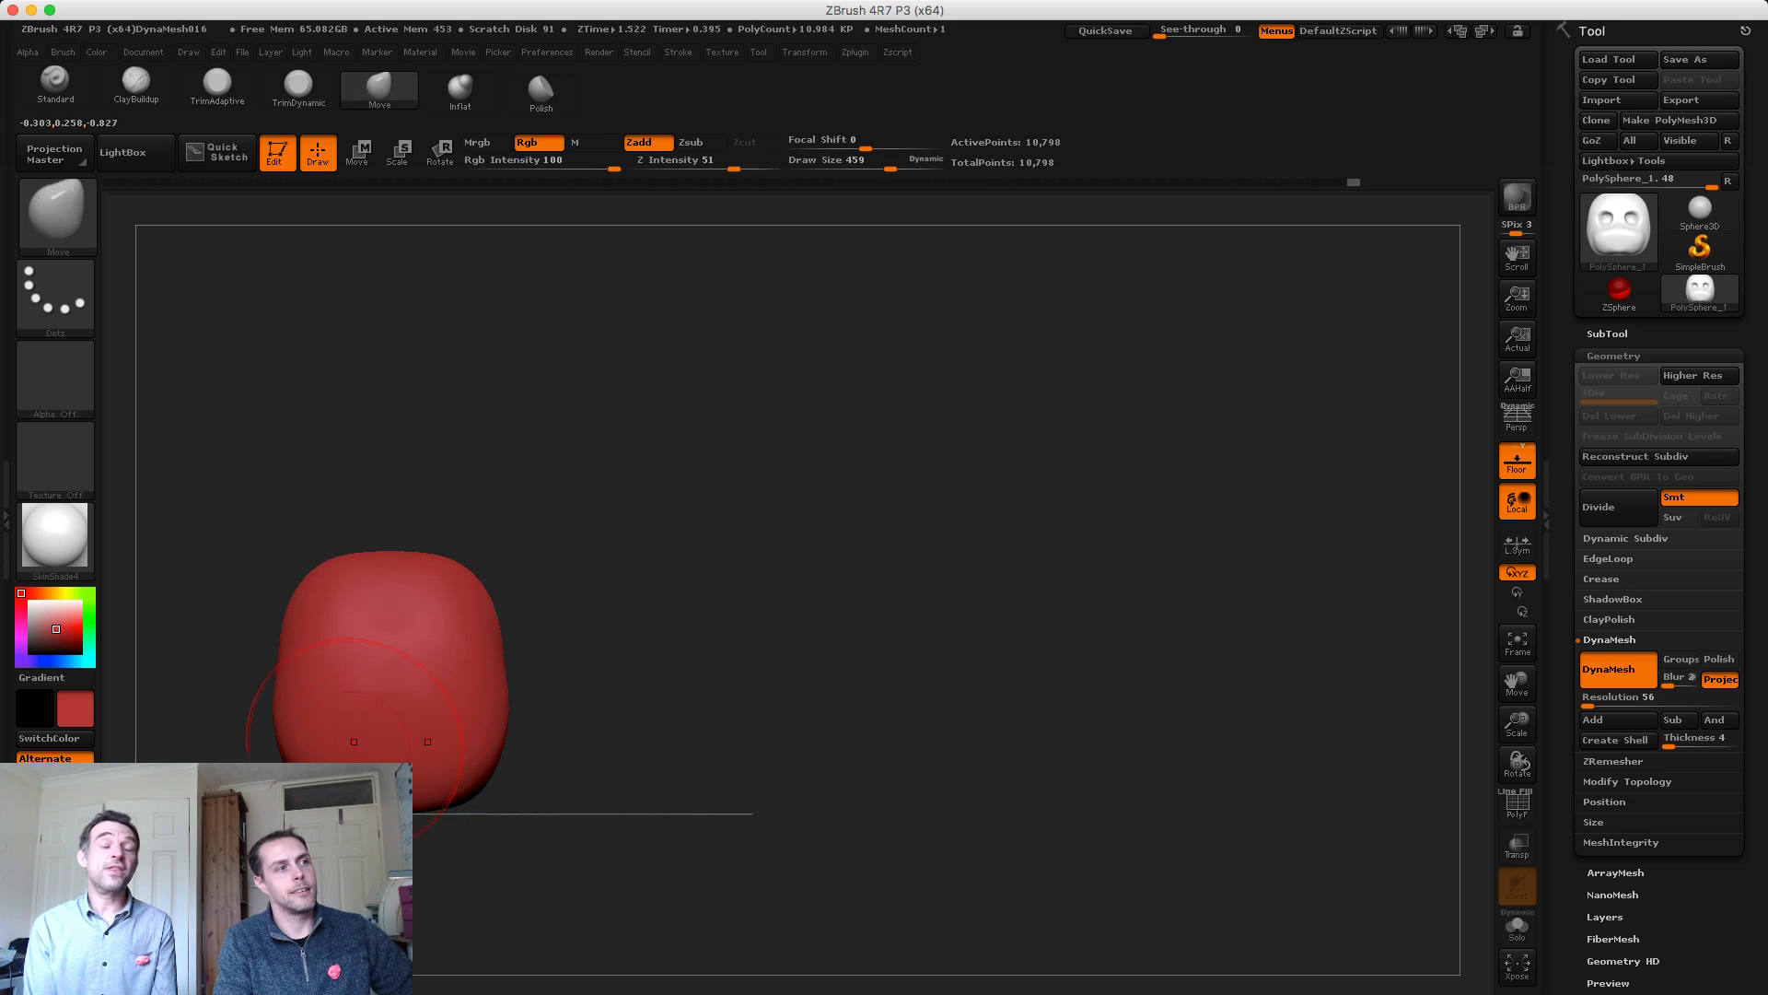
{"action": "left_click_drag", "start_coordinate": [461, 690], "coordinate": [272, 685]}
{"action": "left_click_drag", "start_coordinate": [272, 685], "coordinate": [455, 683], "text": "alt"}
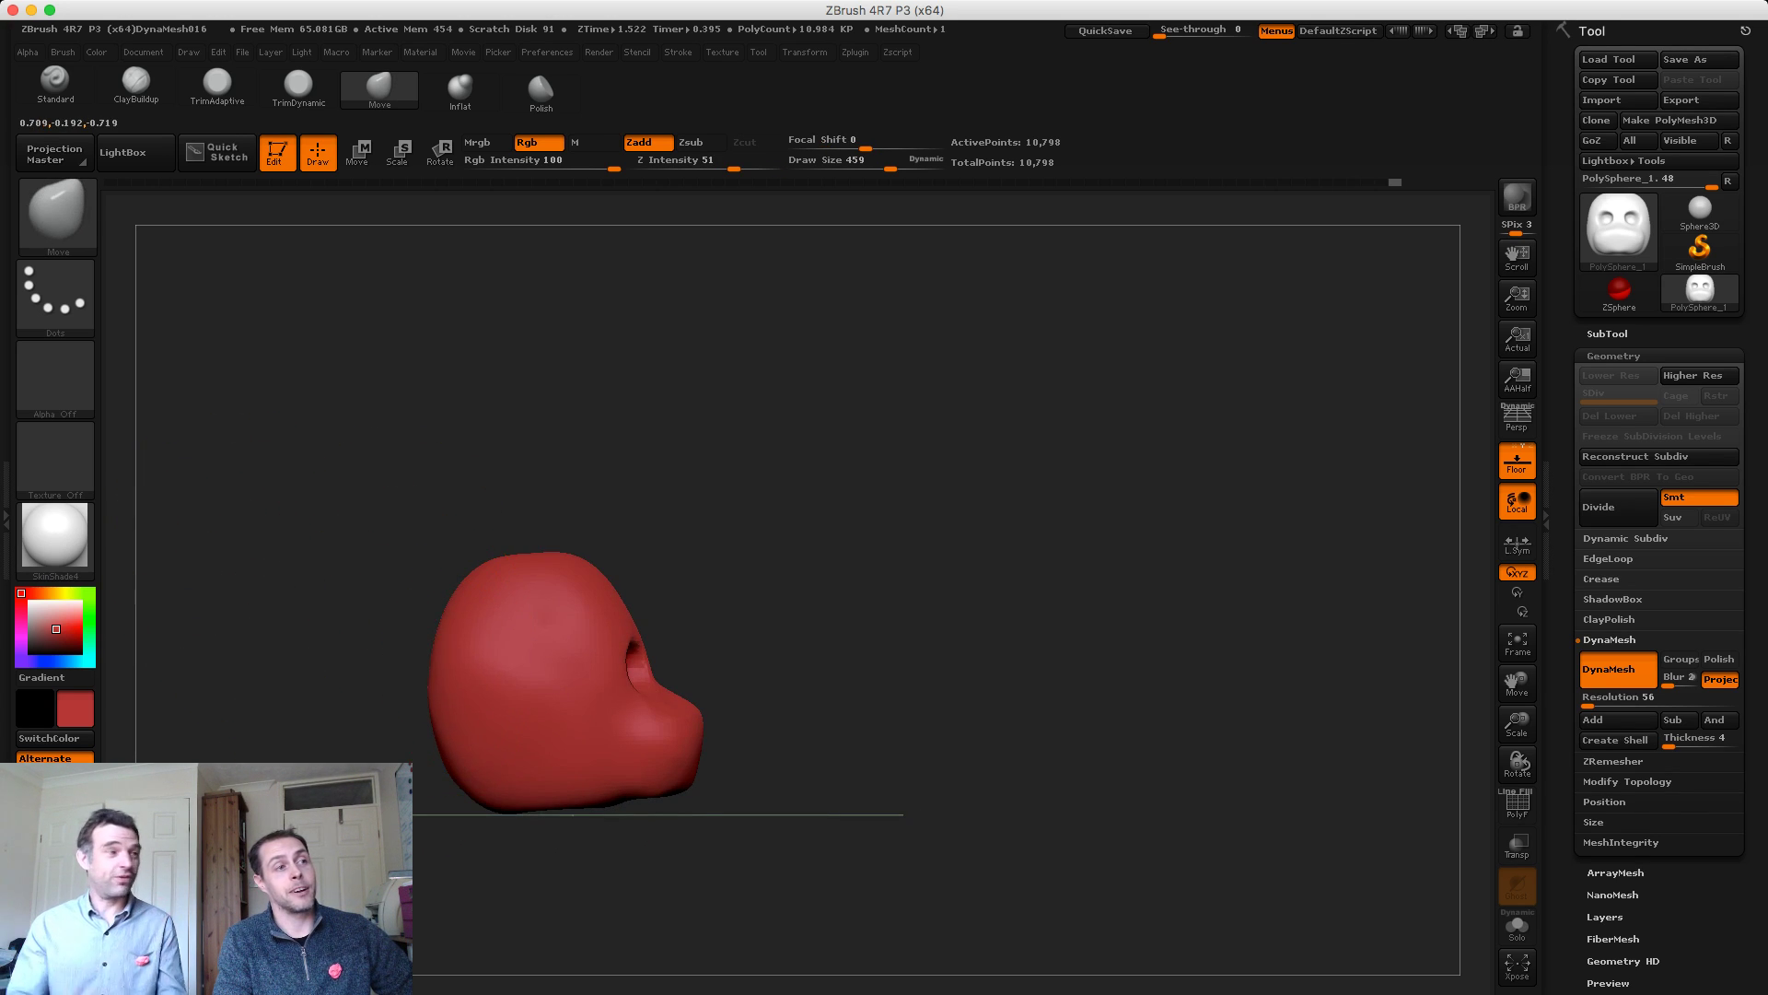
{"action": "key", "text": "shift"}
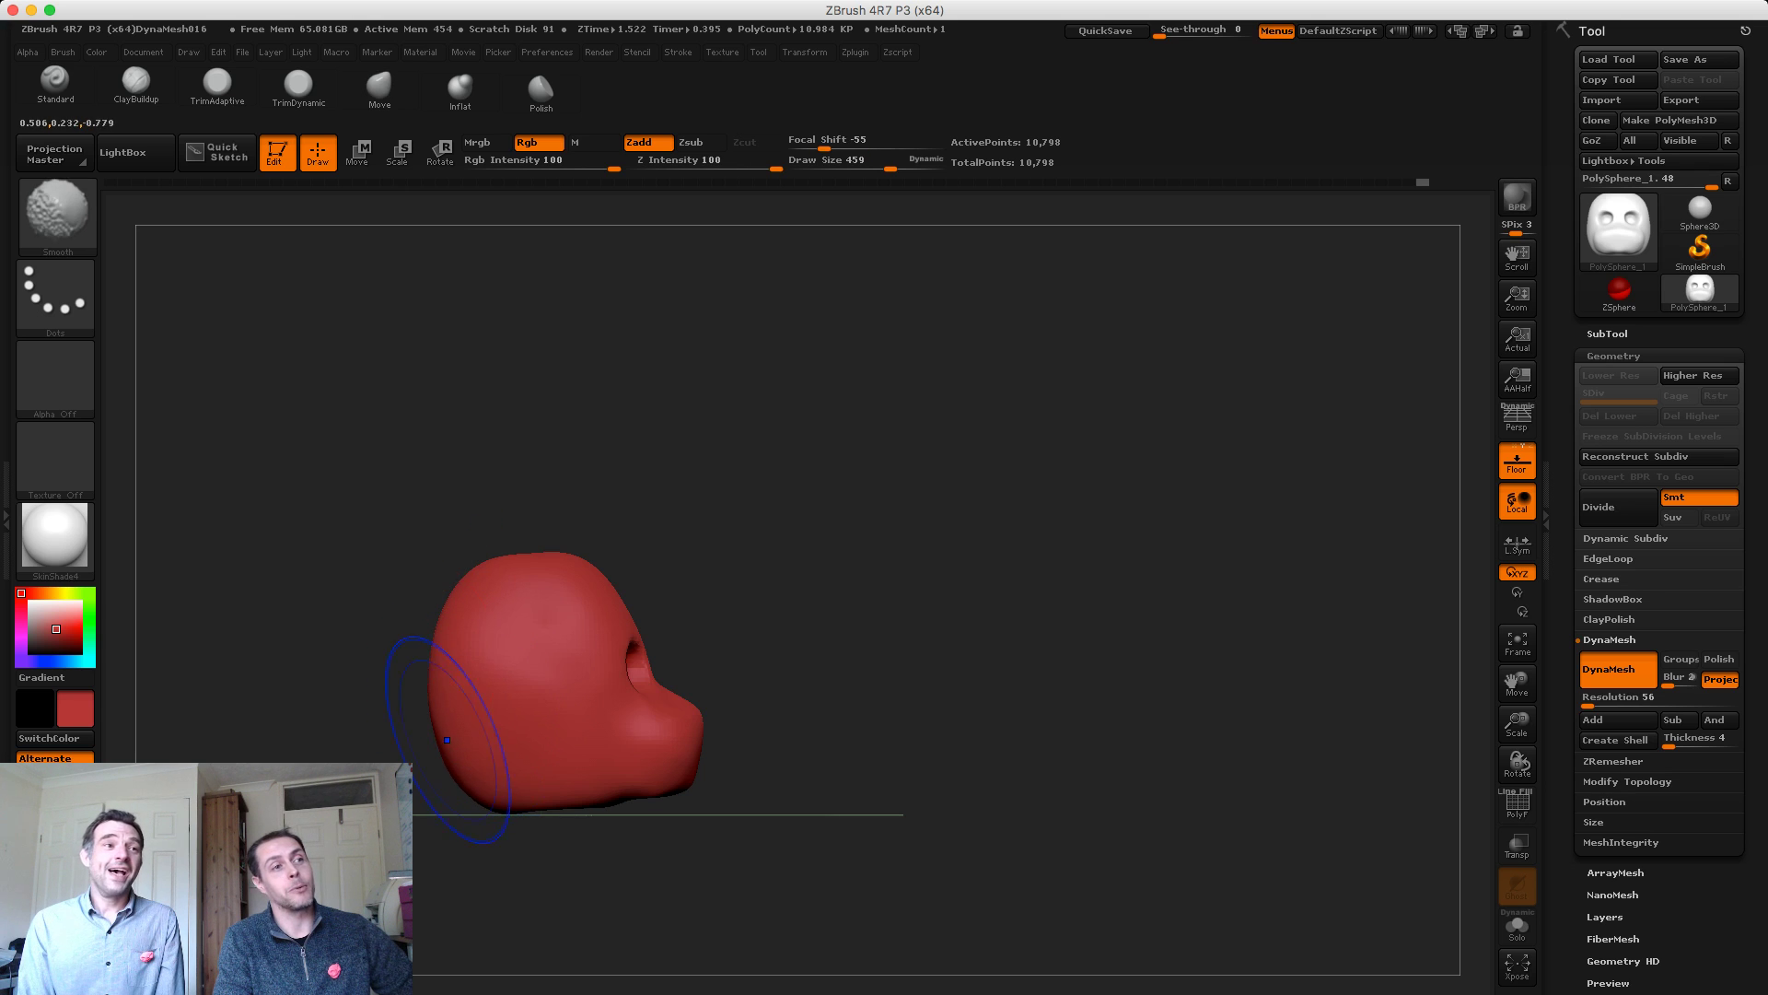
{"action": "left_click_drag", "start_coordinate": [447, 740], "coordinate": [370, 660], "text": "shift"}
{"action": "mouse_move", "coordinate": [459, 572]}
{"action": "left_mouse_down"}
{"action": "mouse_move", "coordinate": [474, 554]}
{"action": "mouse_move", "coordinate": [498, 621]}
{"action": "mouse_move", "coordinate": [468, 610]}
{"action": "left_mouse_up"}
{"action": "key", "text": "s"}
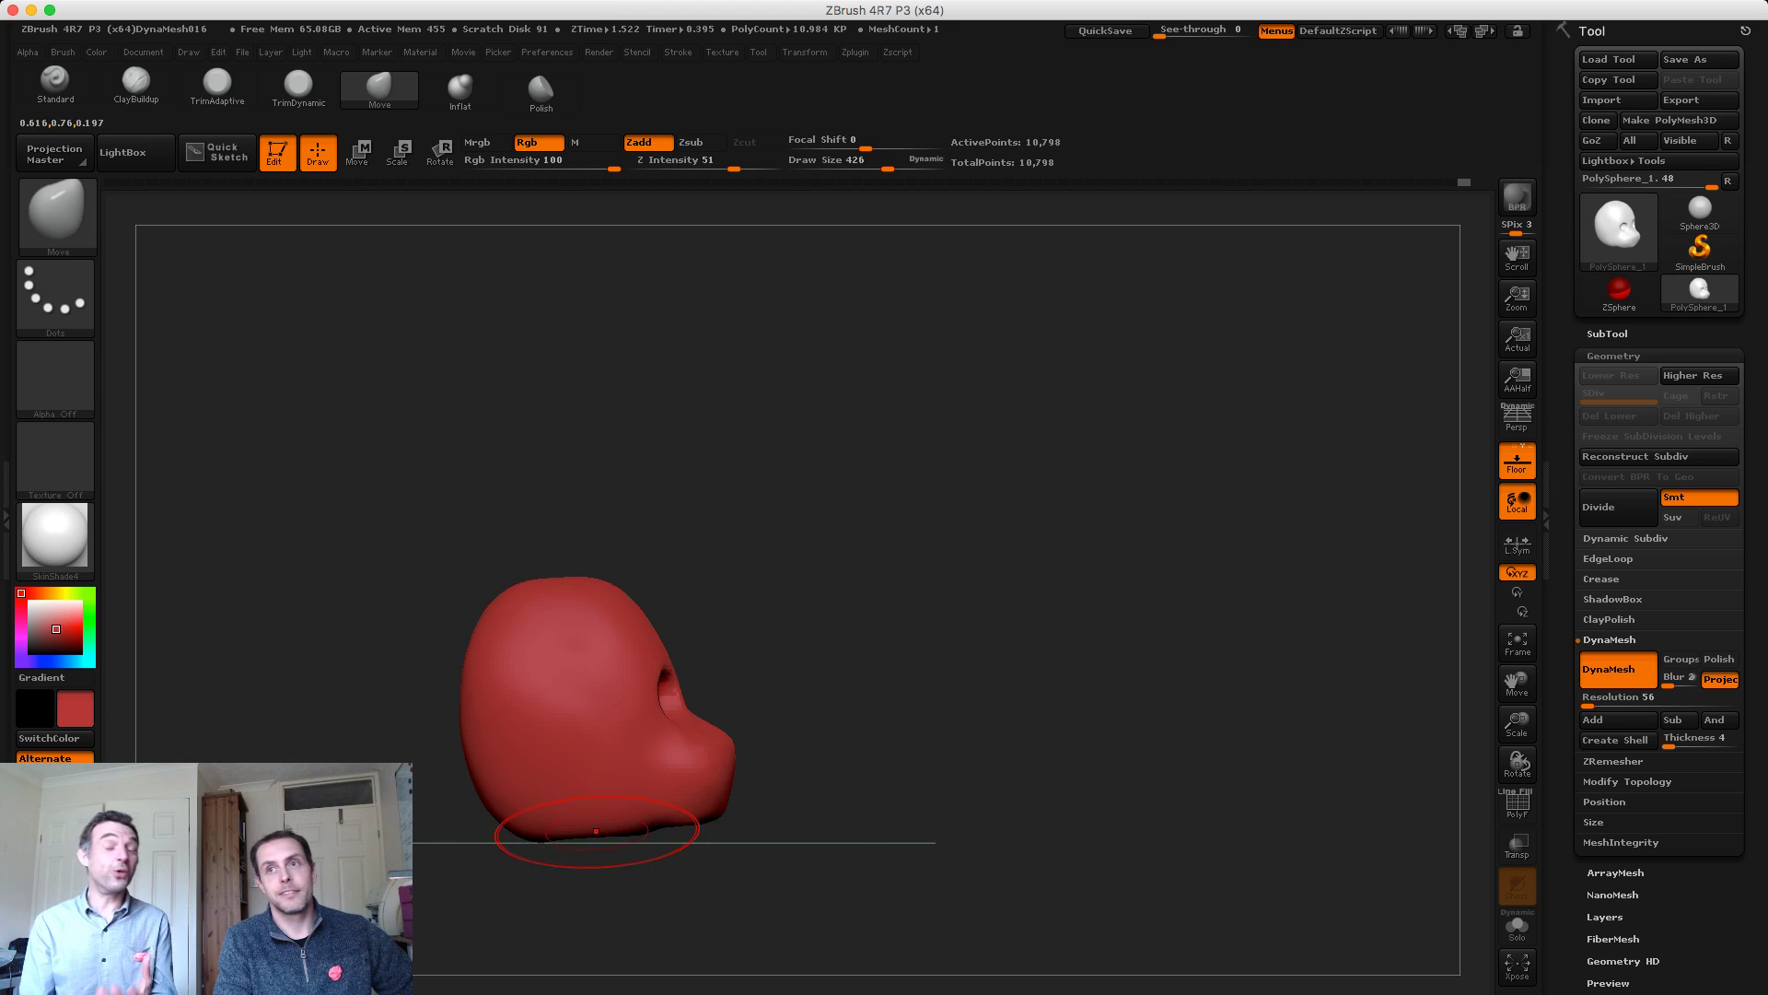
Define the rims of the eye sockets from the front with the ClayBuildup brush at draw size 181
{"action": "key", "text": "shift"}
{"action": "left_click_drag", "start_coordinate": [636, 870], "coordinate": [516, 778]}
{"action": "key", "text": "s"}
{"action": "left_click_drag", "start_coordinate": [658, 692], "coordinate": [636, 692]}
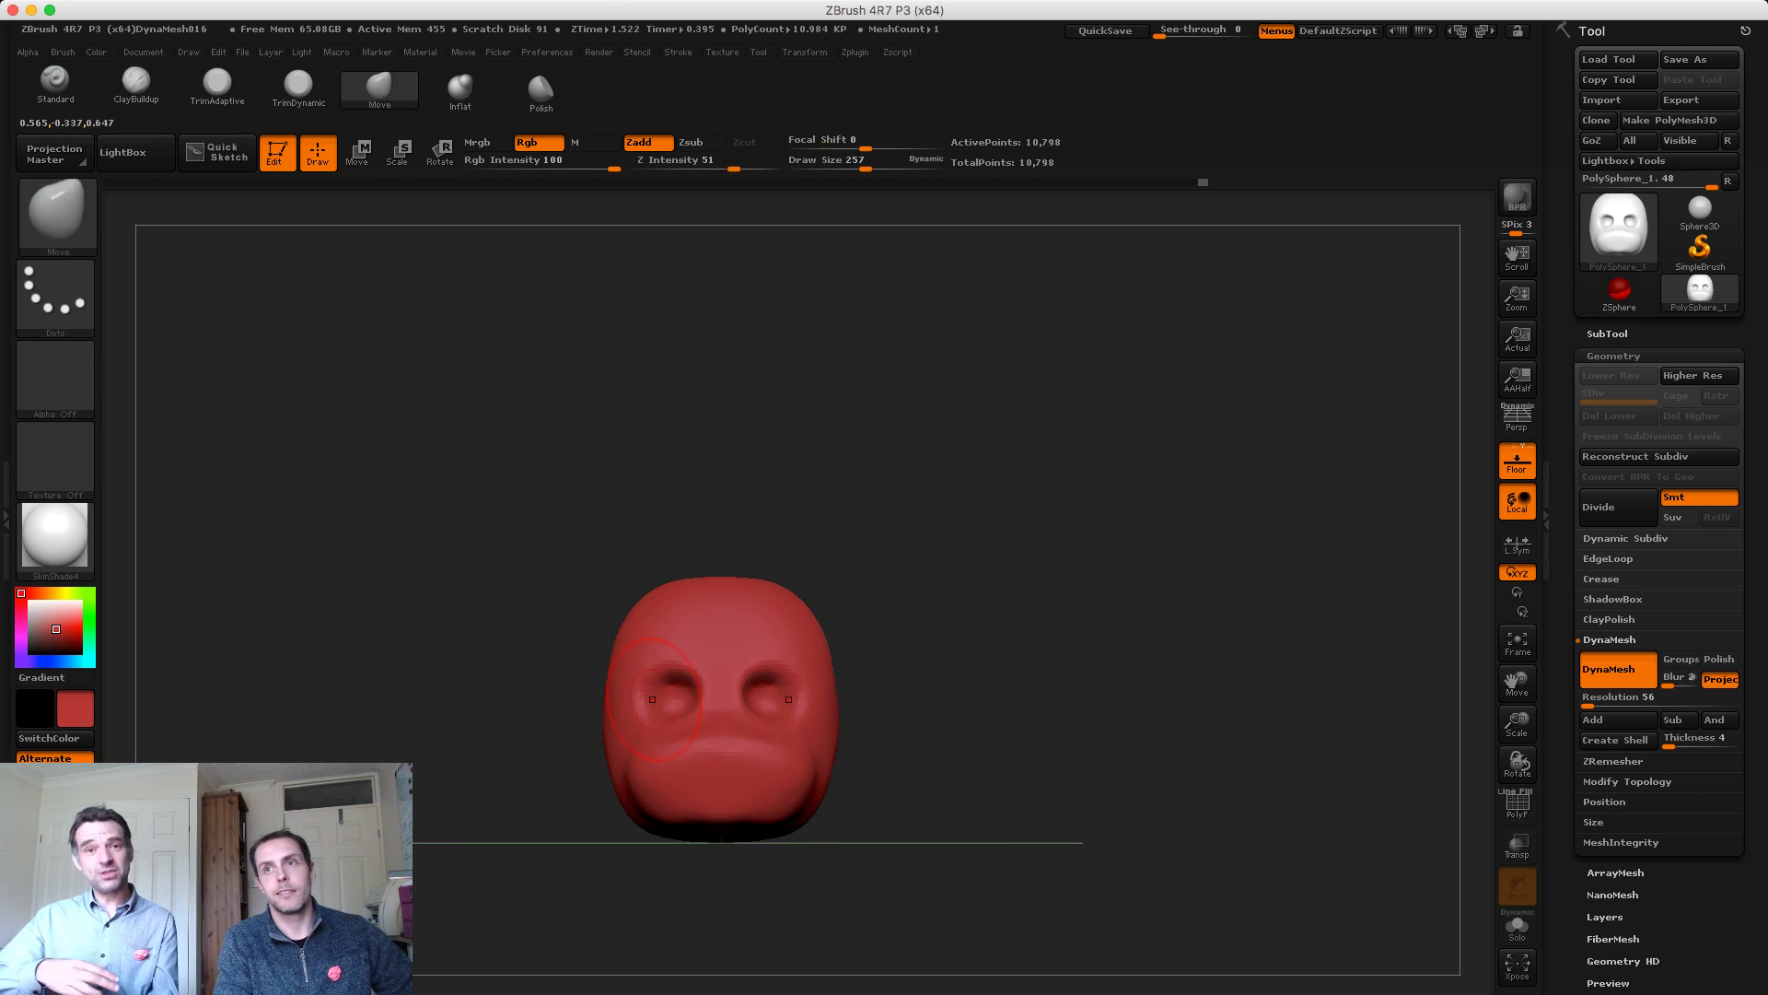
{"action": "left_click", "coordinate": [135, 83]}
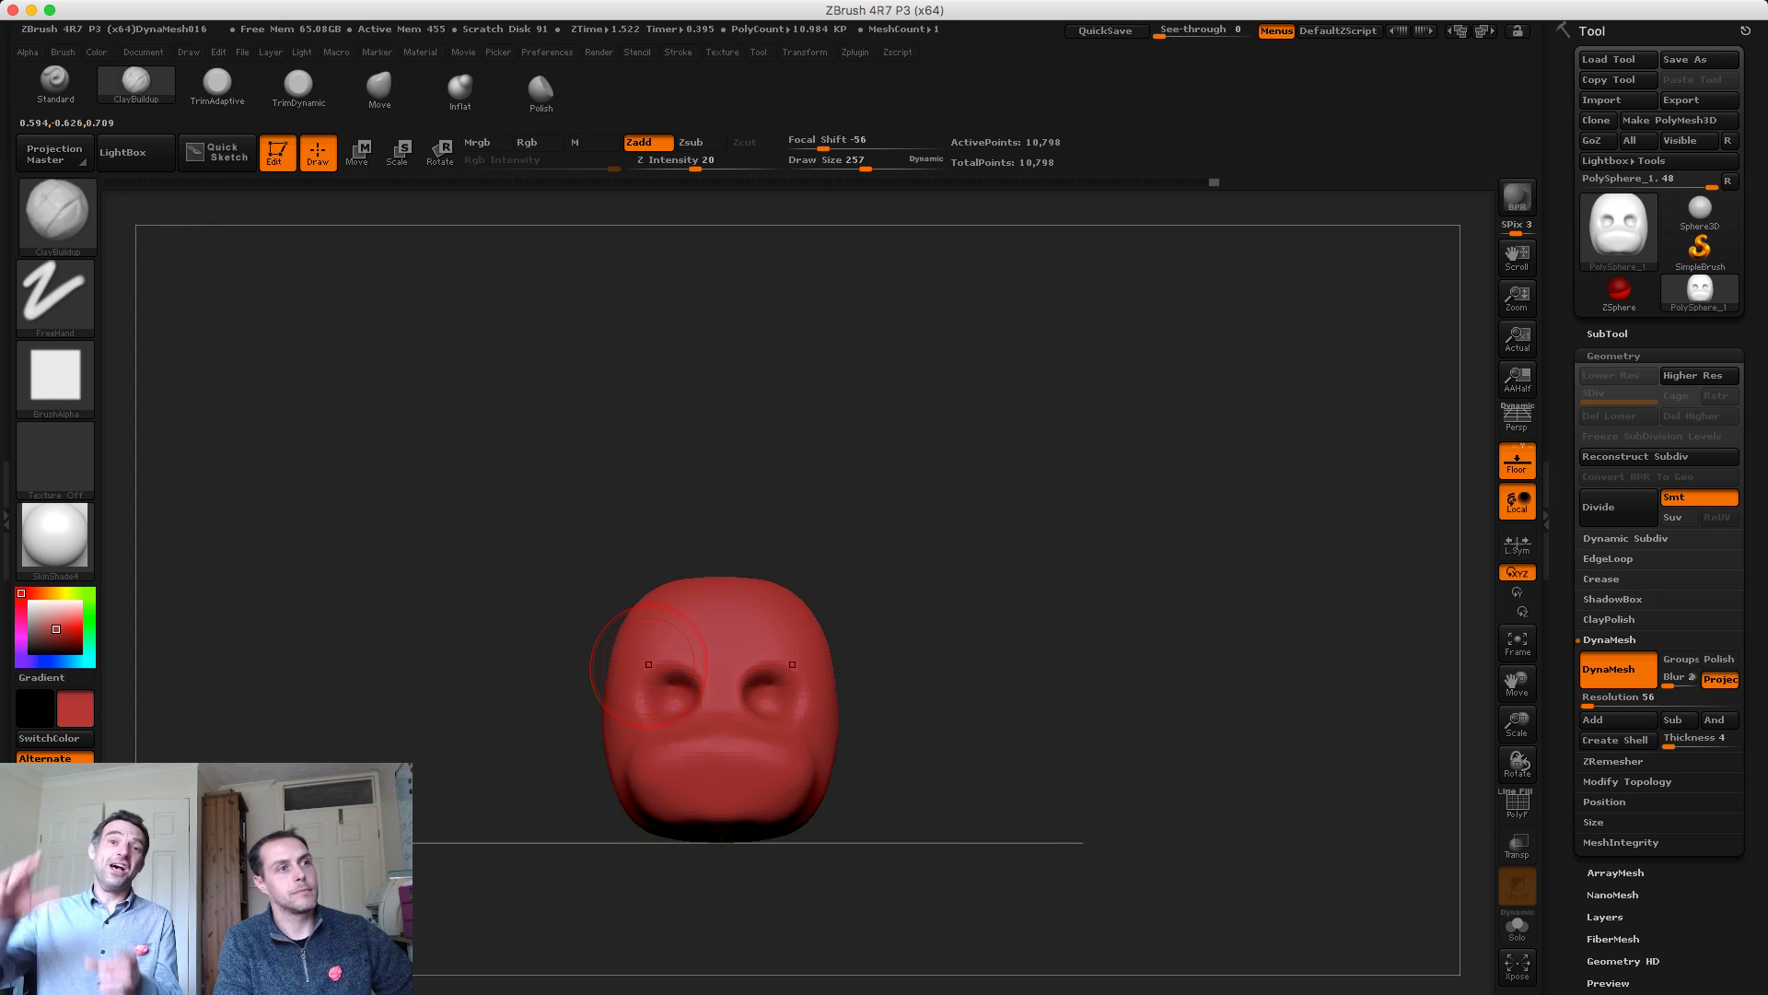
{"action": "key", "text": "s"}
{"action": "left_click_drag", "start_coordinate": [649, 670], "coordinate": [632, 671]}
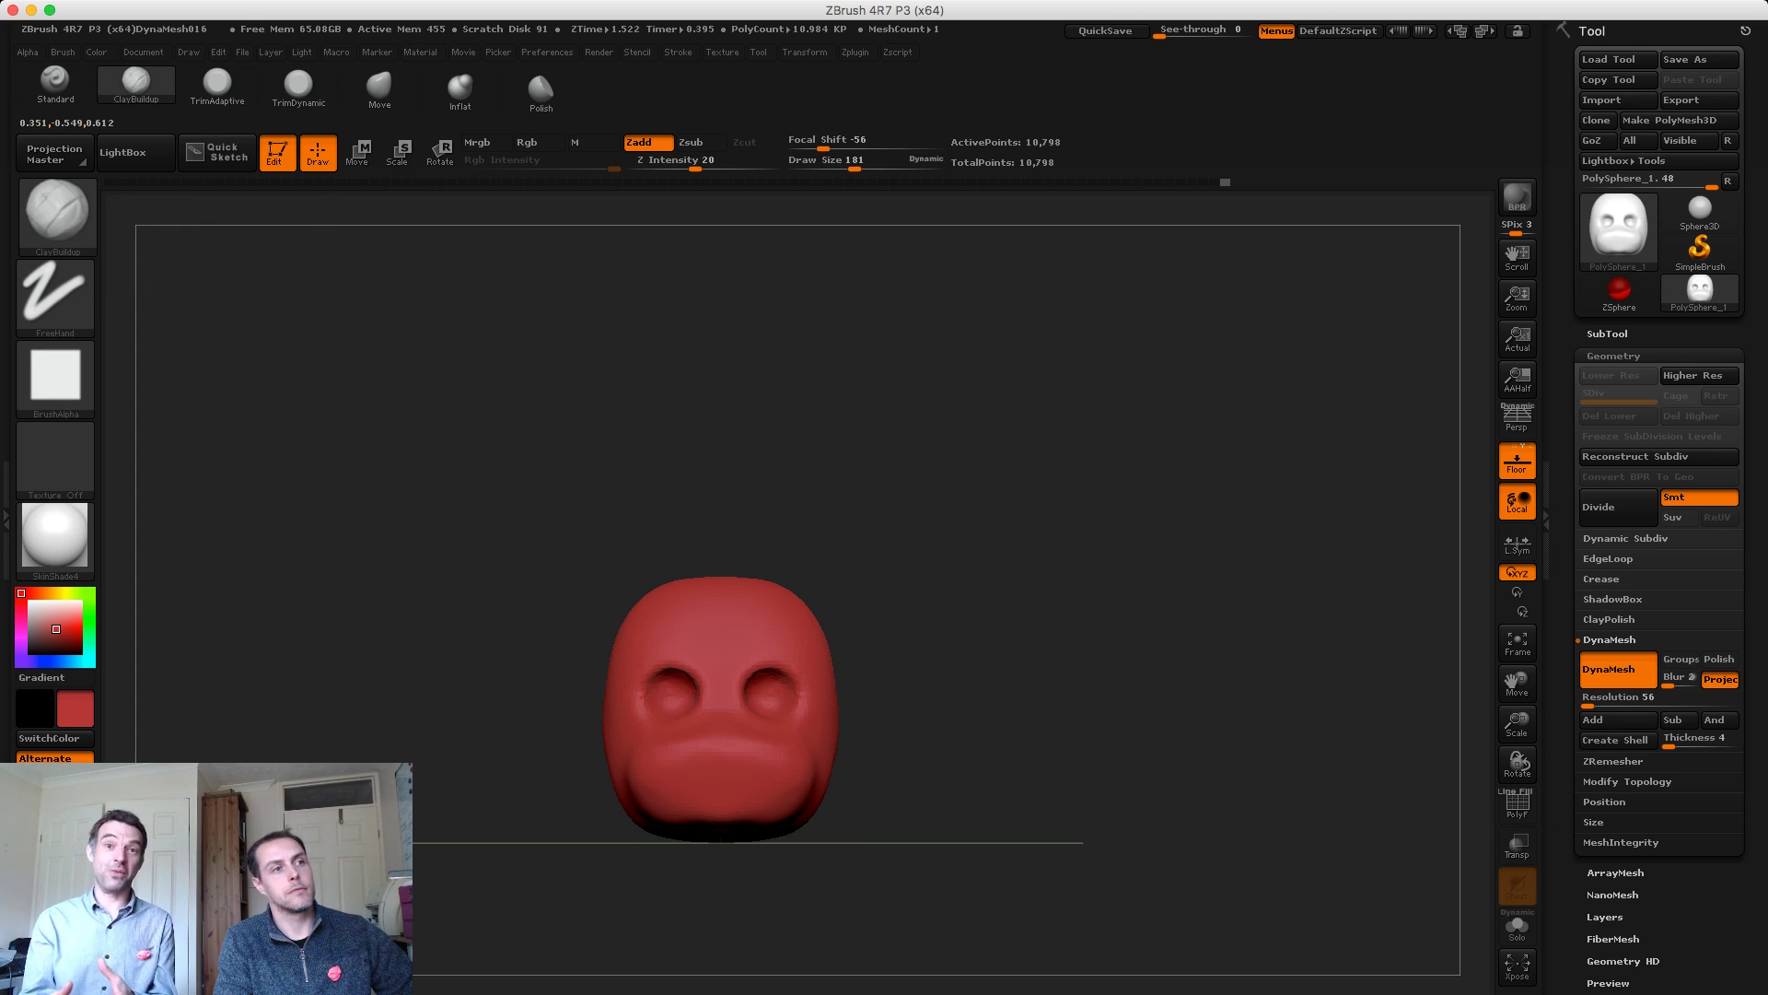
Flatten the upper sides of the head with the TrimDynamic brush at draw size 347
{"action": "mouse_move", "coordinate": [563, 618]}
{"action": "left_mouse_down"}
{"action": "mouse_move", "coordinate": [479, 628]}
{"action": "mouse_move", "coordinate": [512, 657]}
{"action": "mouse_move", "coordinate": [621, 668]}
{"action": "mouse_move", "coordinate": [582, 622]}
{"action": "mouse_move", "coordinate": [626, 563]}
{"action": "left_mouse_up"}
{"action": "key", "text": "s"}
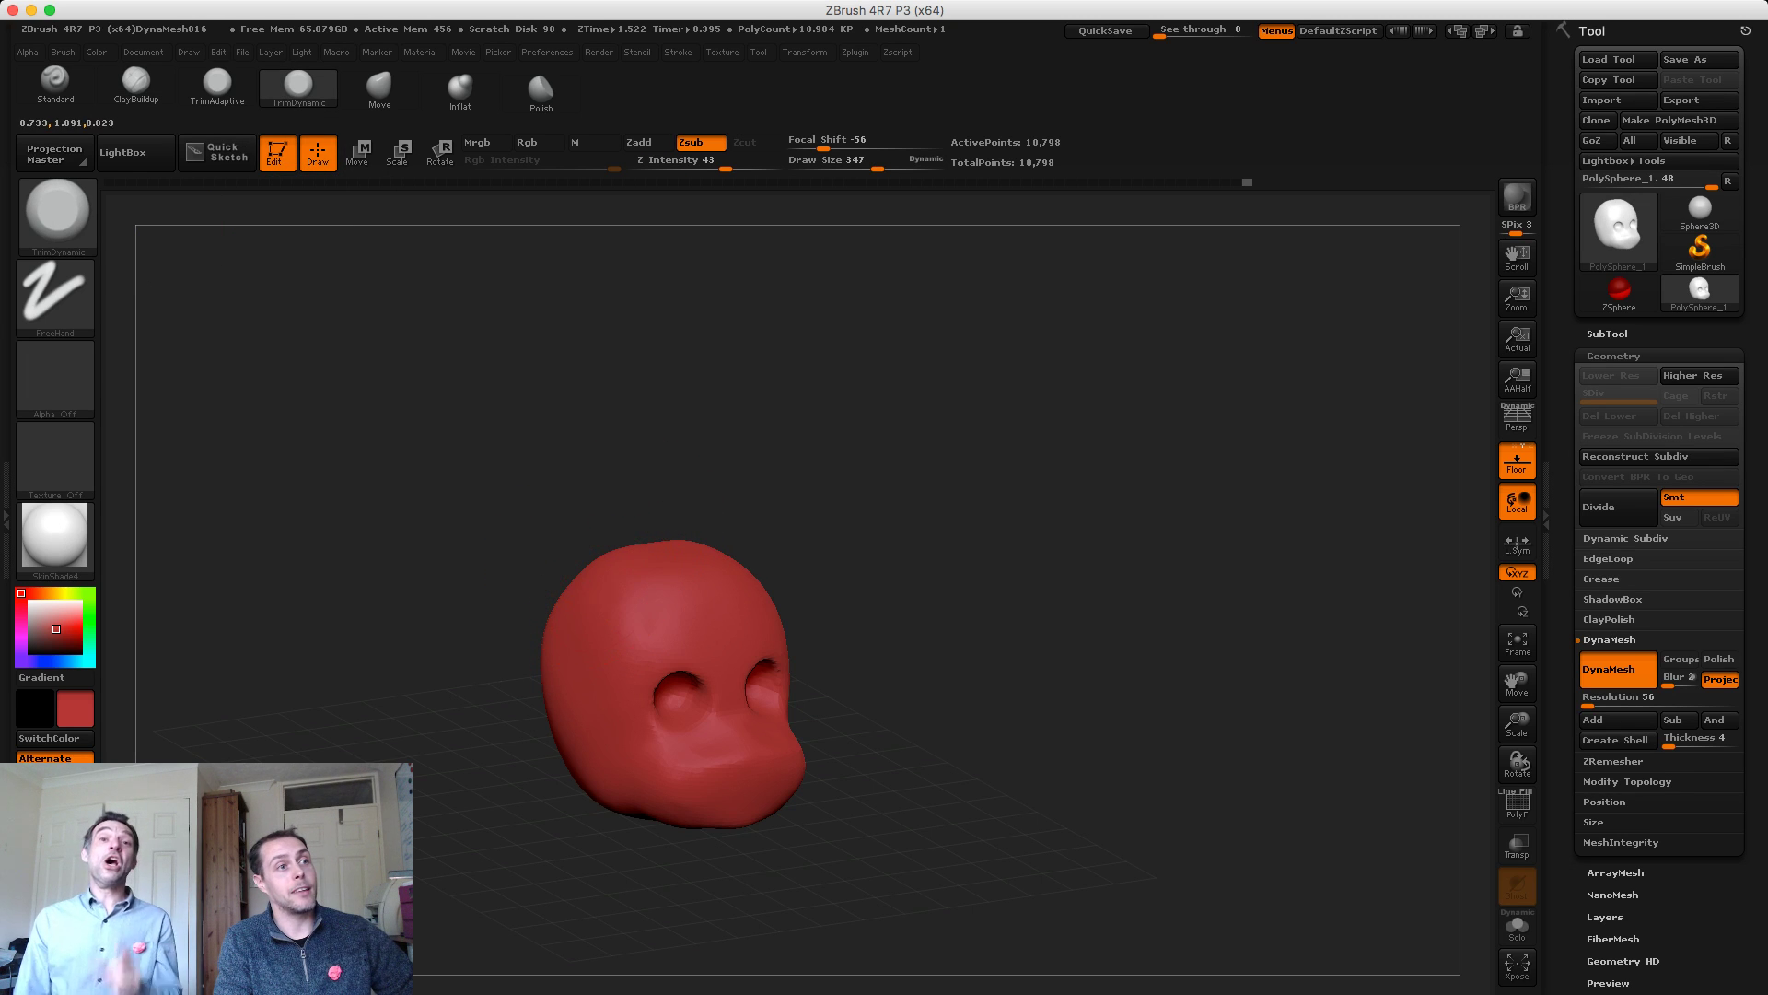
{"action": "mouse_move", "coordinate": [493, 538]}
{"action": "left_mouse_down"}
{"action": "mouse_move", "coordinate": [420, 534]}
{"action": "mouse_move", "coordinate": [529, 555]}
{"action": "left_mouse_up"}
{"action": "left_click_drag", "start_coordinate": [575, 601], "coordinate": [585, 618]}
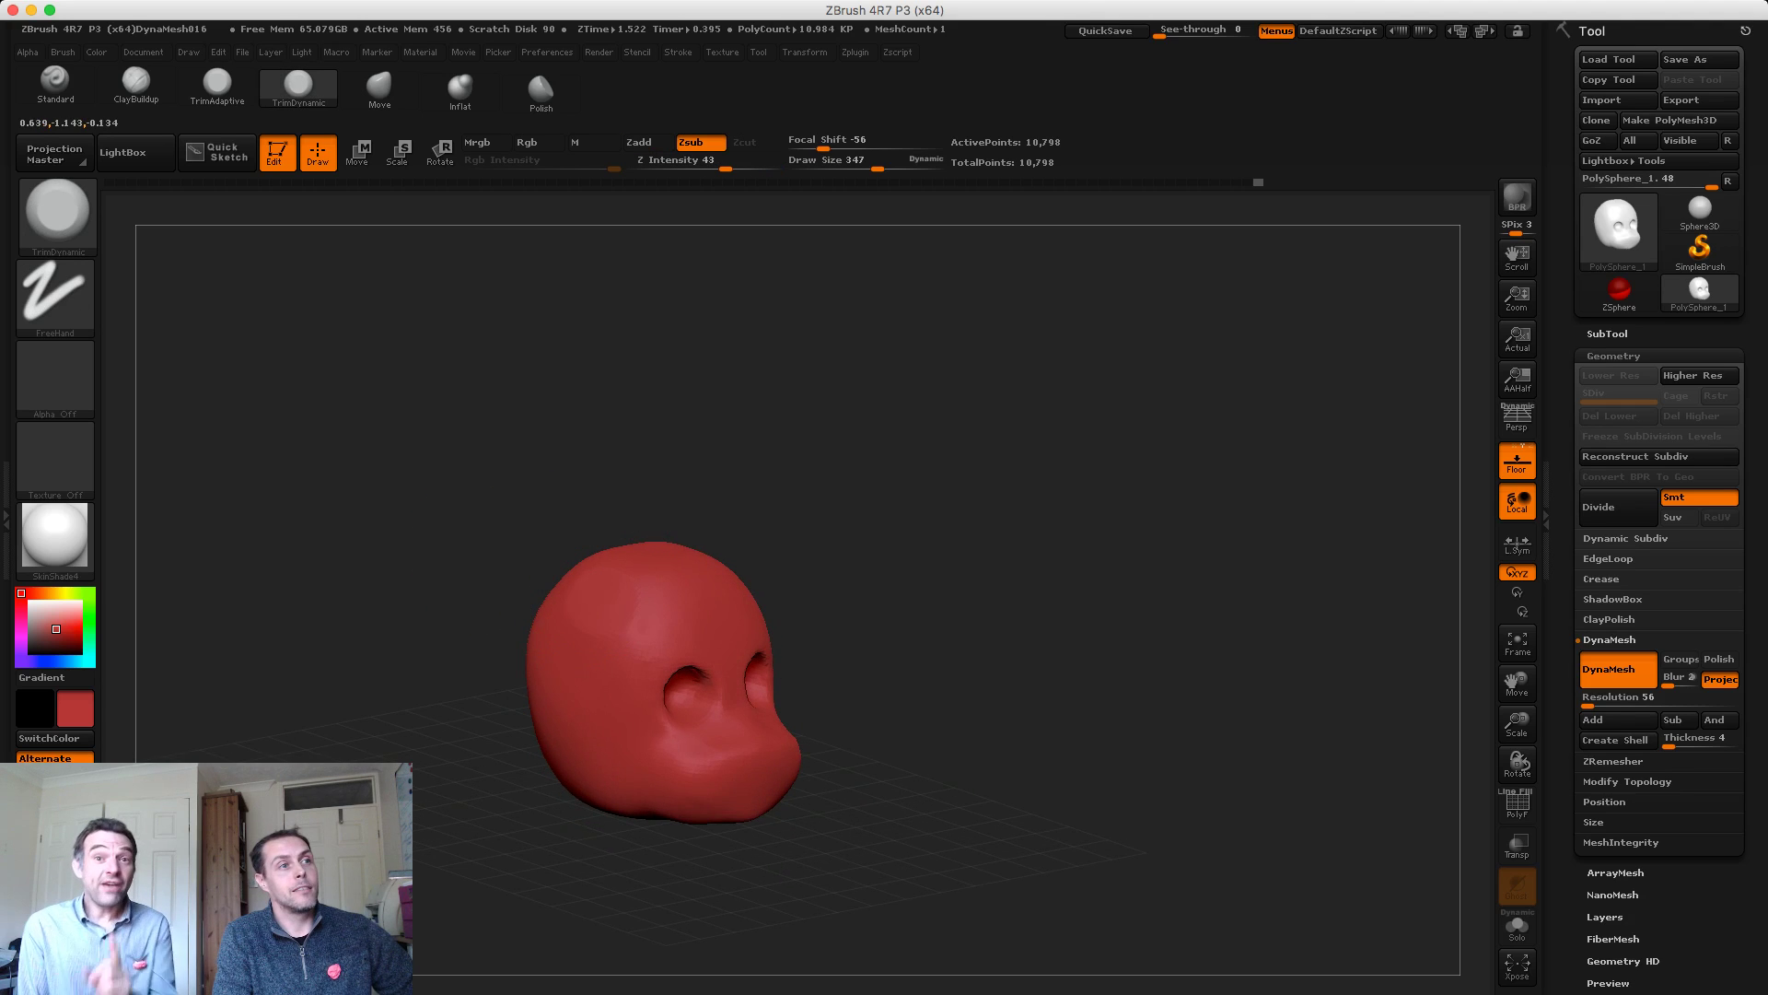
{"action": "left_click_drag", "start_coordinate": [465, 571], "coordinate": [497, 573]}
Carve ear hollows into the upper sides of the head with the ClayBuildup brush, reducing its draw size from 175 to 105
{"action": "left_click", "coordinate": [135, 83]}
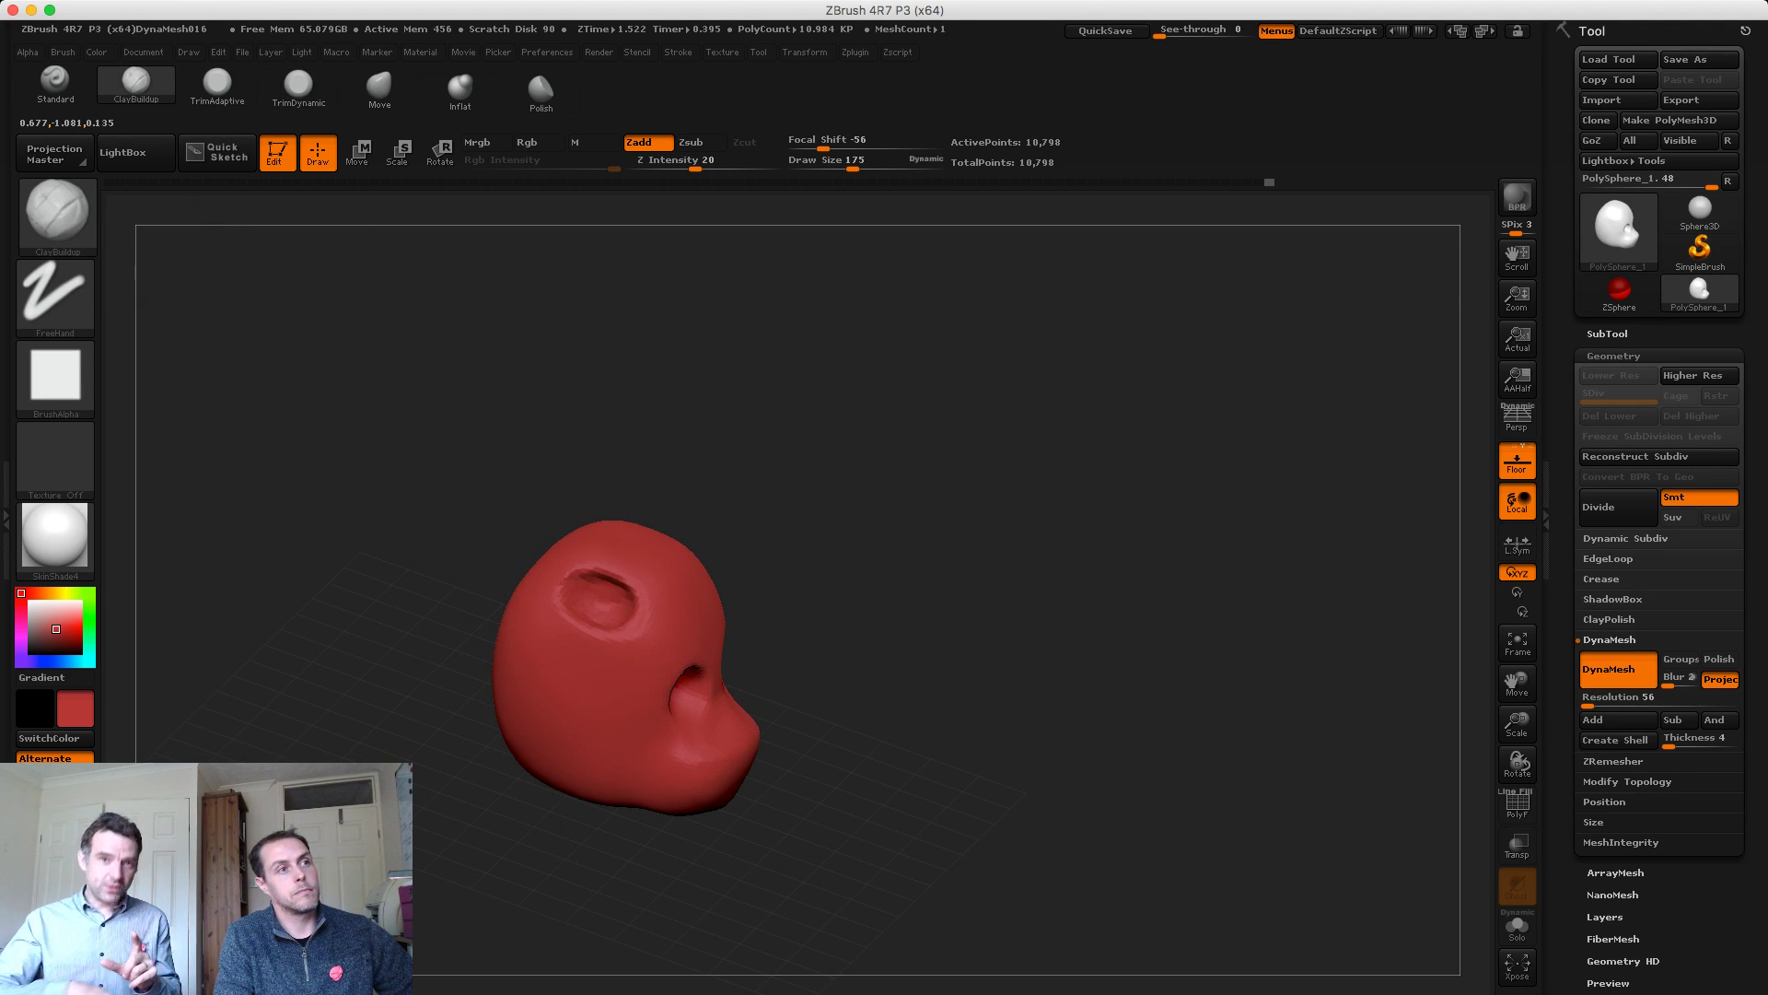
{"action": "mouse_move", "coordinate": [493, 530]}
{"action": "left_mouse_down"}
{"action": "mouse_move", "coordinate": [442, 517]}
{"action": "mouse_move", "coordinate": [559, 609]}
{"action": "left_mouse_up"}
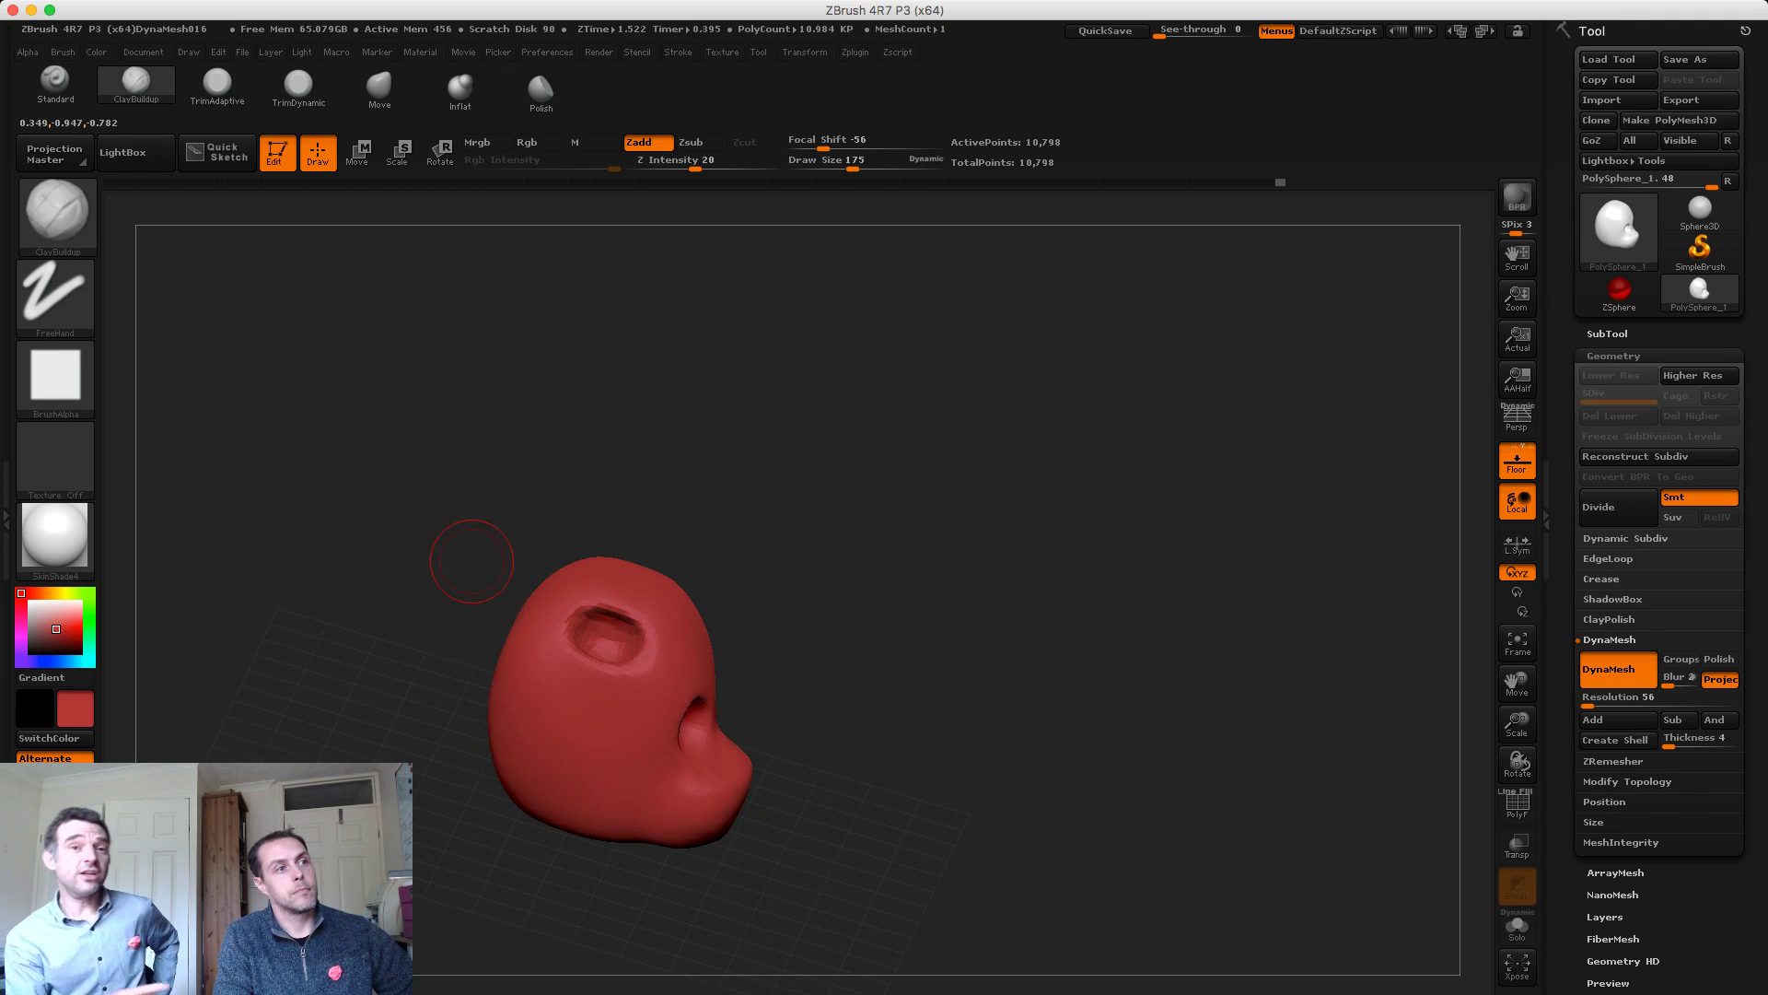
{"action": "mouse_move", "coordinate": [471, 562]}
{"action": "left_mouse_down"}
{"action": "mouse_move", "coordinate": [442, 541]}
{"action": "mouse_move", "coordinate": [457, 577]}
{"action": "left_mouse_up"}
{"action": "key", "text": "s"}
{"action": "left_click_drag", "start_coordinate": [597, 635], "coordinate": [583, 635]}
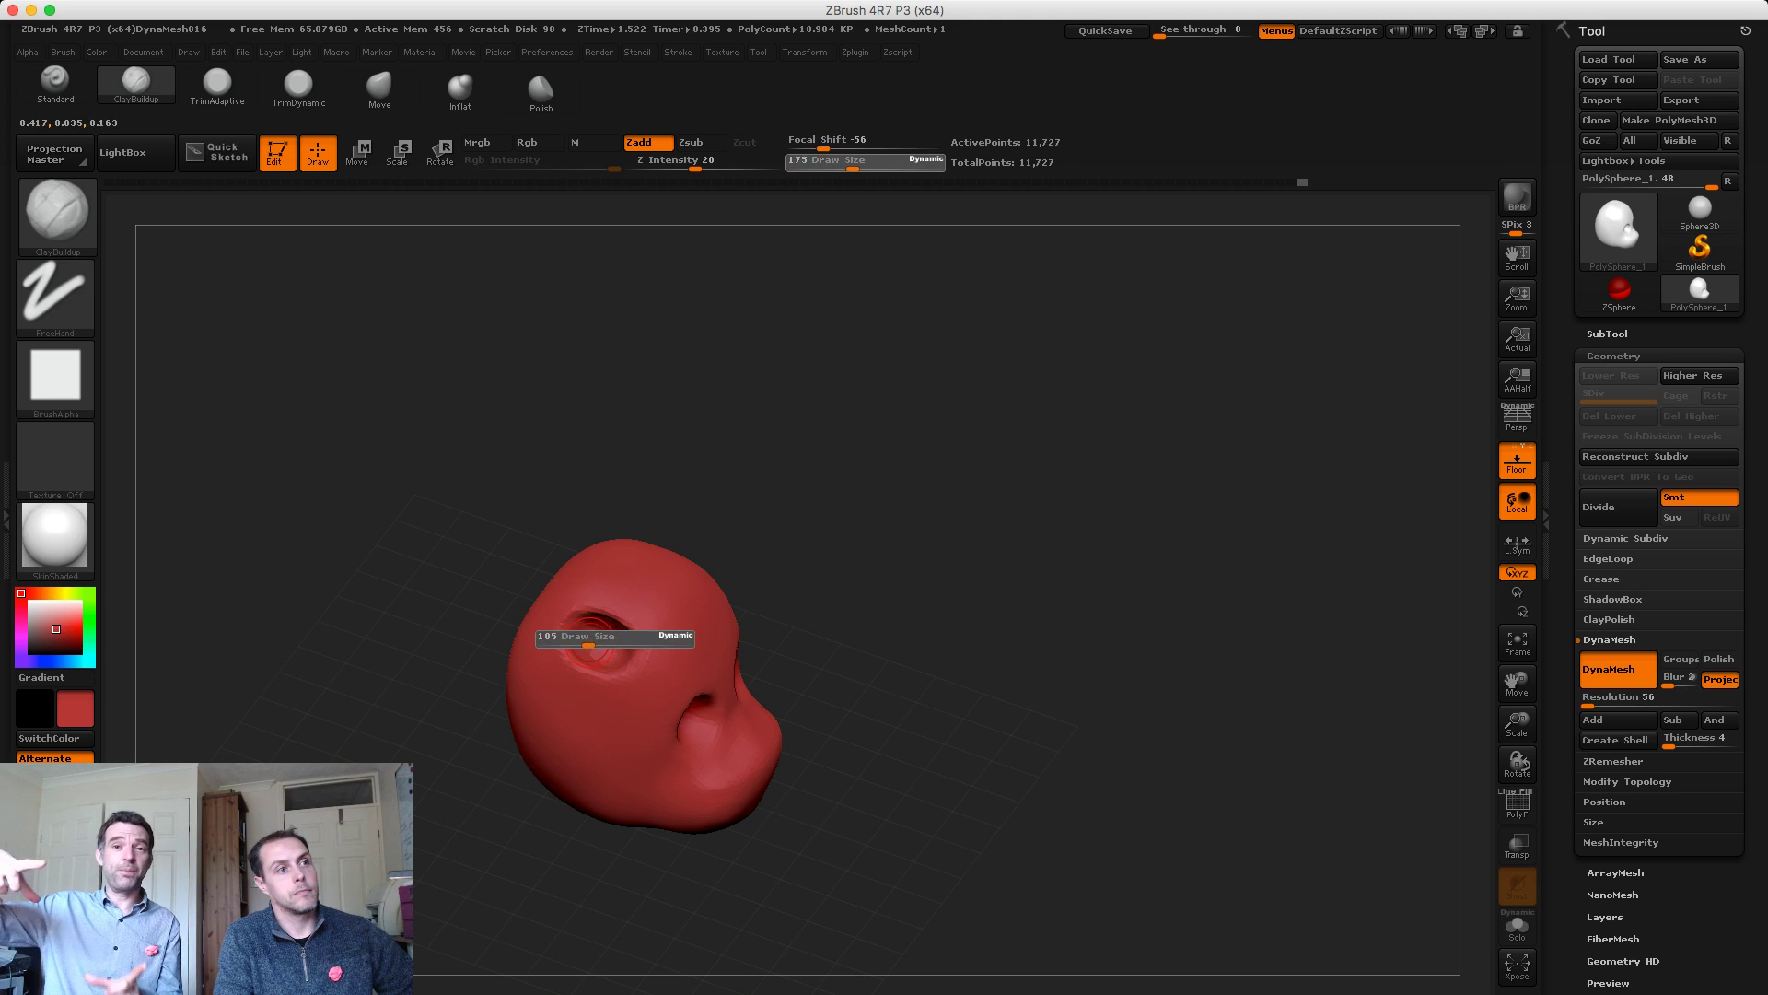
{"action": "left_click_drag", "start_coordinate": [479, 552], "coordinate": [414, 506], "text": "shift"}
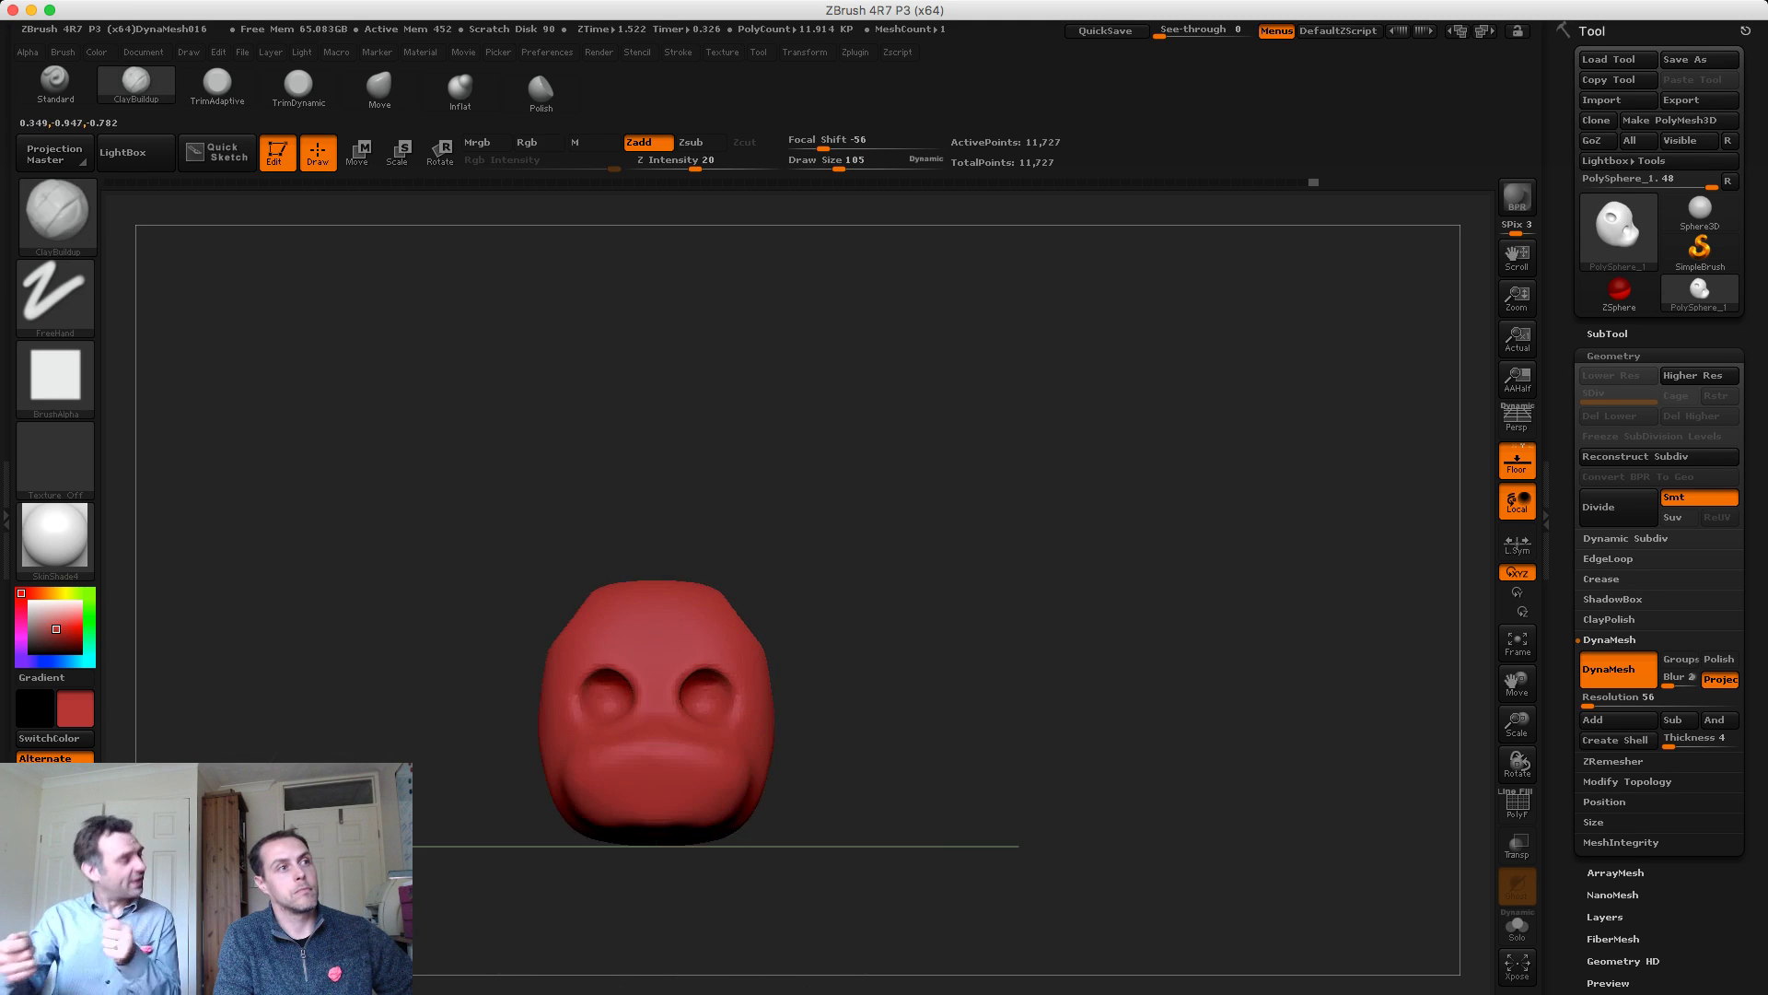
Mask the whole head except the centres of the ear hollows and set the Move brush's draw size to 318
{"action": "left_click", "coordinate": [379, 90]}
{"action": "key", "text": "s"}
{"action": "mouse_move", "coordinate": [554, 627]}
{"action": "left_mouse_down"}
{"action": "mouse_move", "coordinate": [589, 628]}
{"action": "mouse_move", "coordinate": [520, 568]}
{"action": "mouse_move", "coordinate": [402, 527]}
{"action": "mouse_move", "coordinate": [497, 552]}
{"action": "mouse_move", "coordinate": [465, 551]}
{"action": "left_mouse_up"}
{"action": "left_click", "coordinate": [470, 536], "text": "ctrl"}
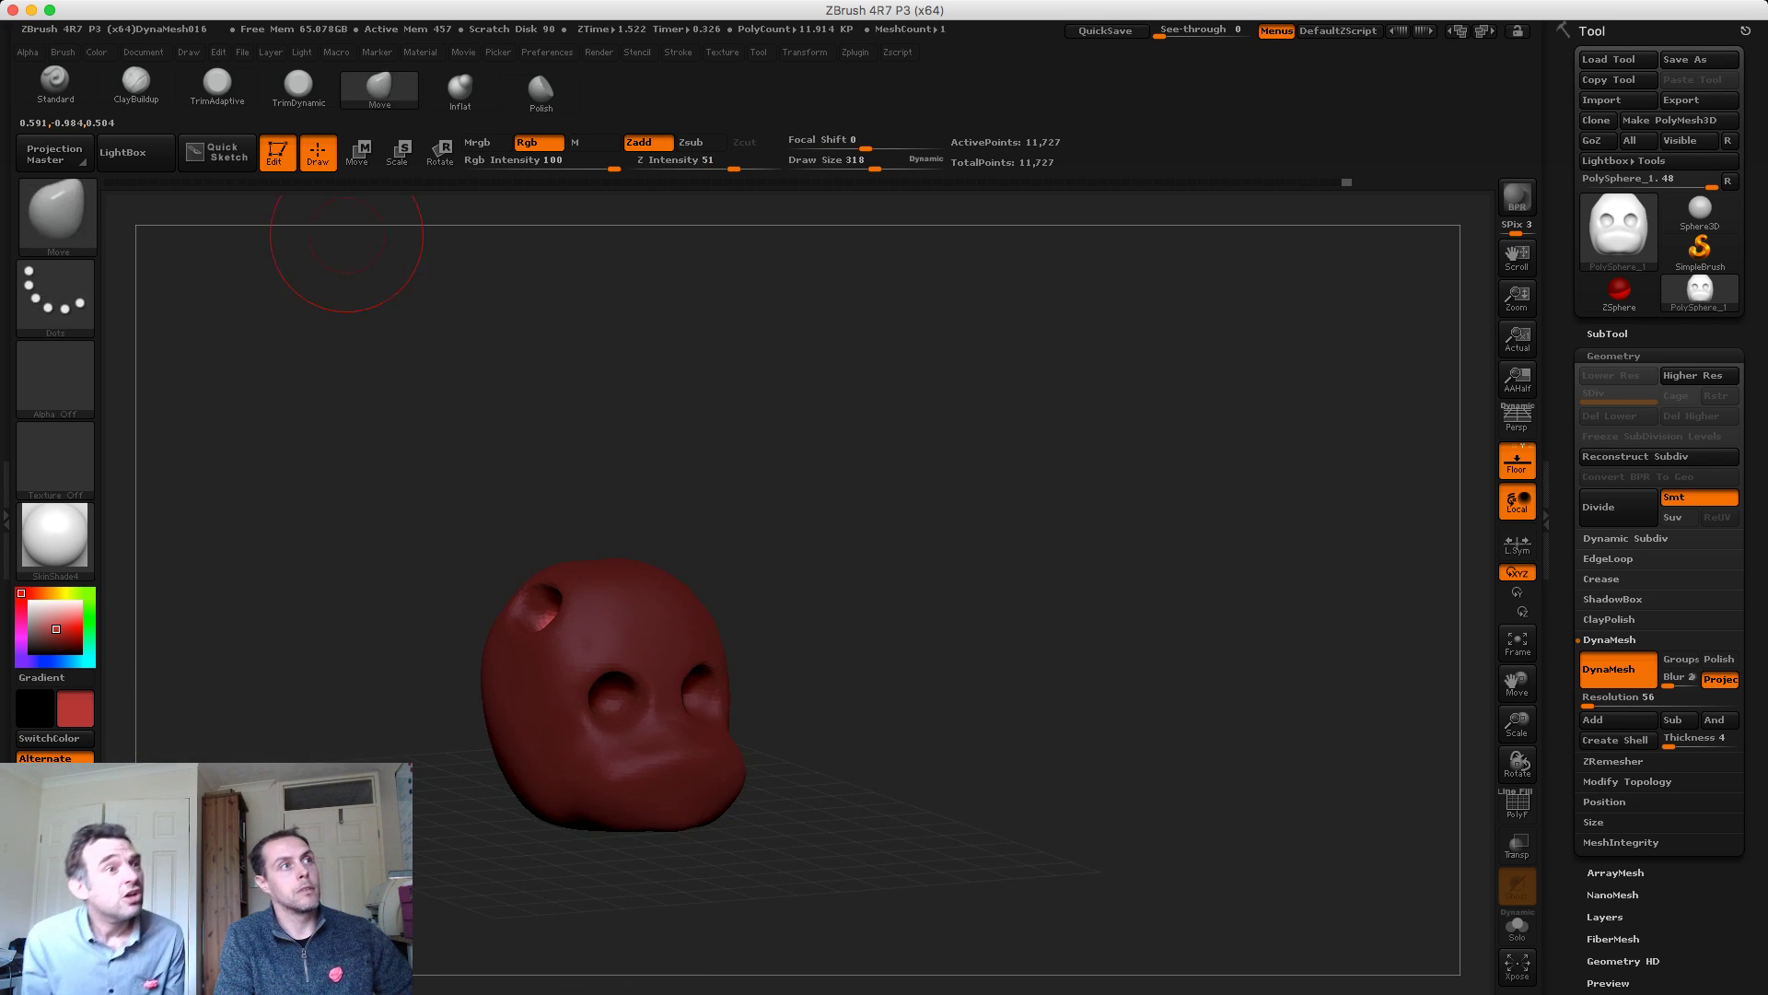
Pull the unmasked centres of the ear hollows outward into short ear stubs with the Move brush at draw size 318
{"action": "mouse_move", "coordinate": [448, 430]}
{"action": "left_mouse_down", "text": "shift"}
{"action": "mouse_move", "coordinate": [295, 226]}
{"action": "mouse_move", "coordinate": [400, 253]}
{"action": "left_mouse_up", "text": "shift"}
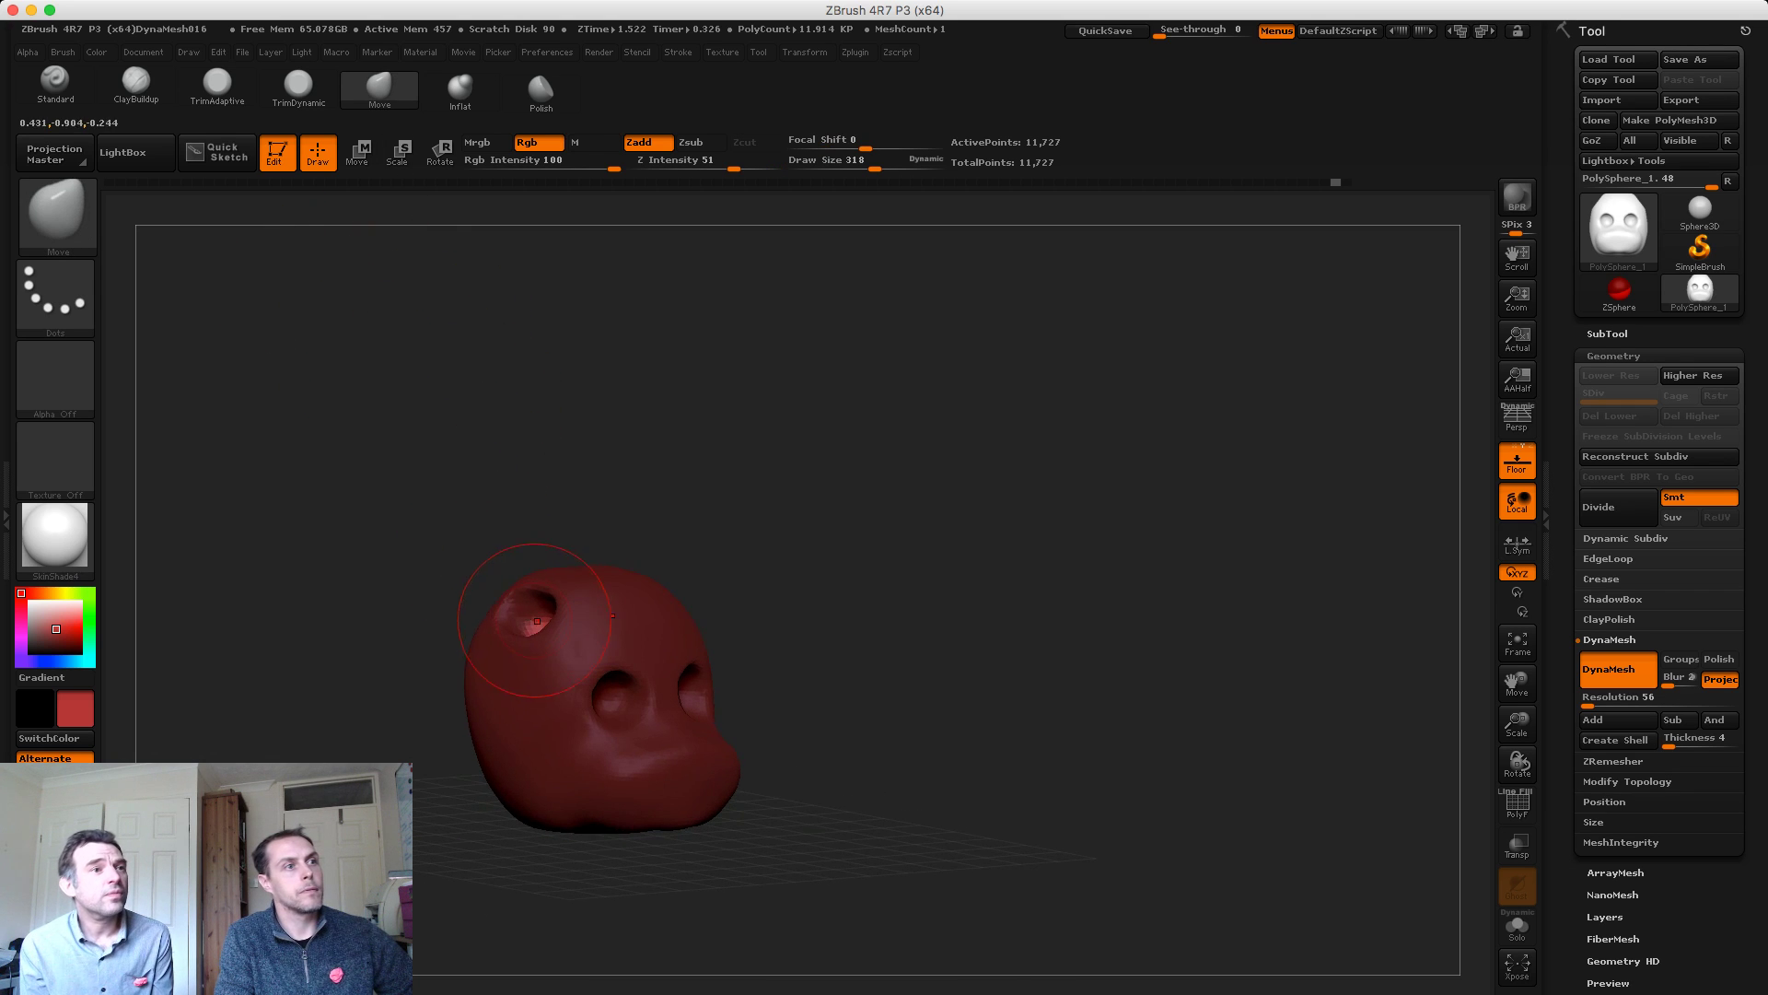
{"action": "mouse_move", "coordinate": [533, 621]}
{"action": "left_mouse_down"}
{"action": "mouse_move", "coordinate": [418, 564]}
{"action": "mouse_move", "coordinate": [612, 562]}
{"action": "left_mouse_up"}
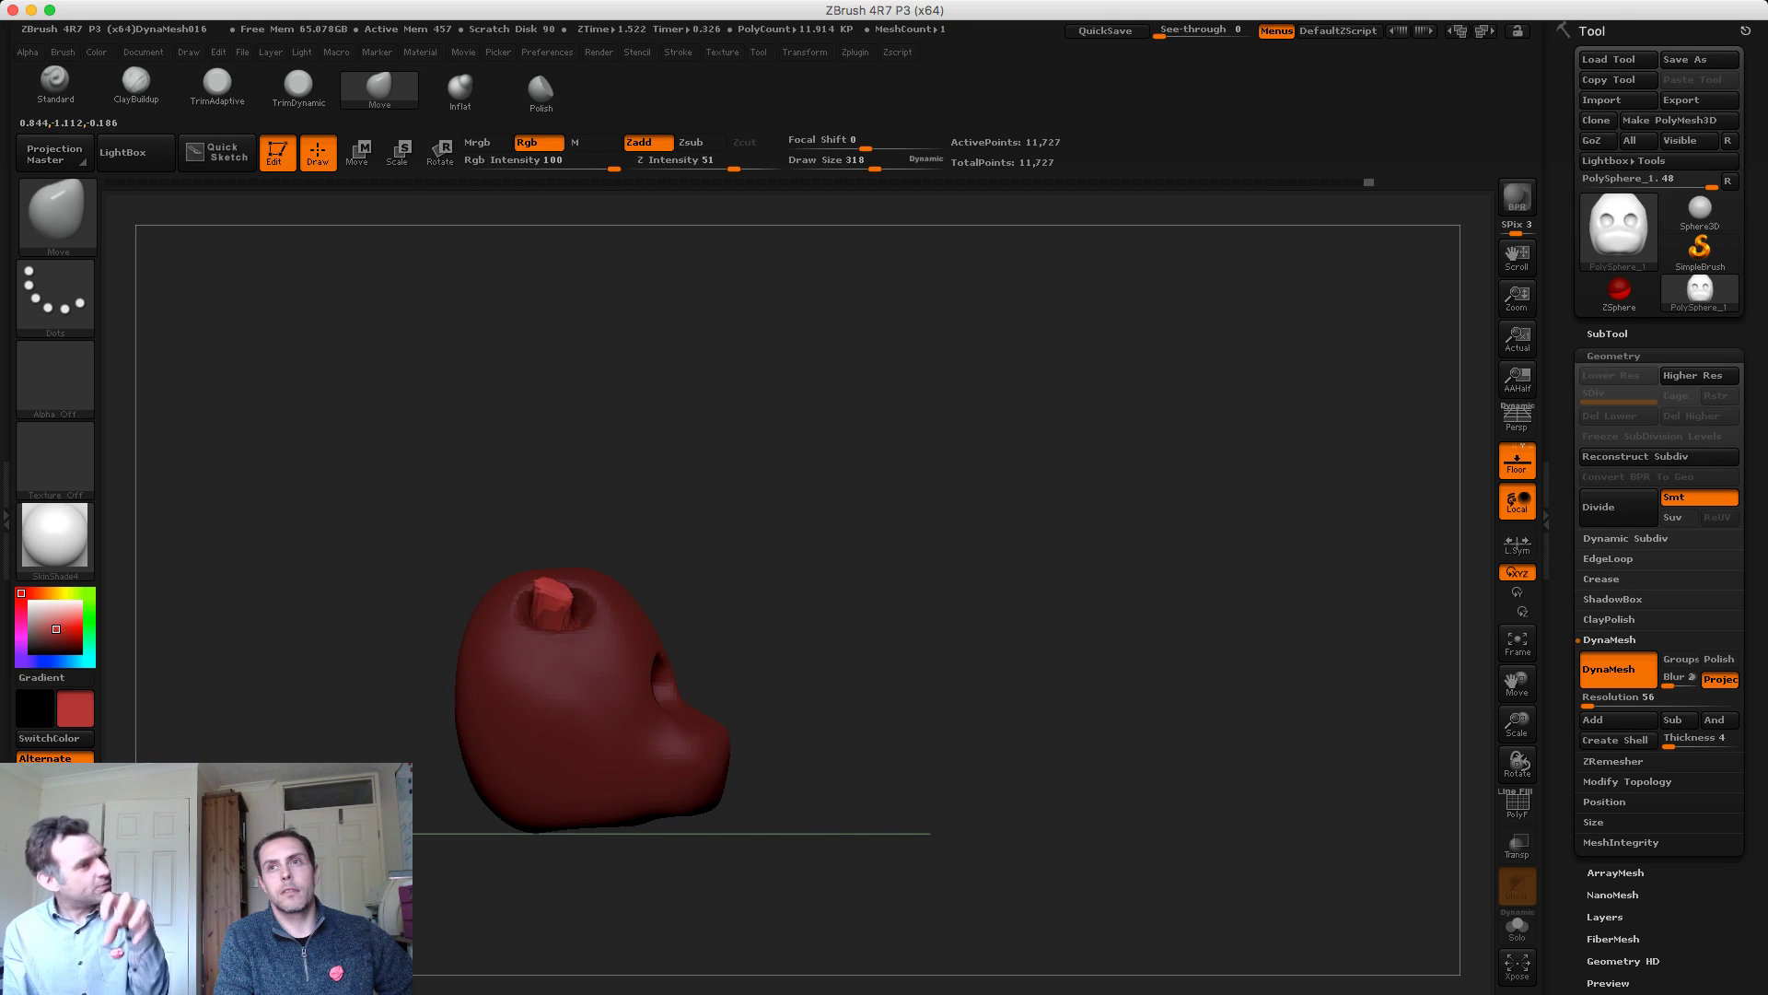
{"action": "mouse_move", "coordinate": [463, 551]}
{"action": "left_mouse_down", "text": "alt"}
{"action": "mouse_move", "coordinate": [505, 539]}
{"action": "mouse_move", "coordinate": [361, 560]}
{"action": "left_mouse_up", "text": "alt"}
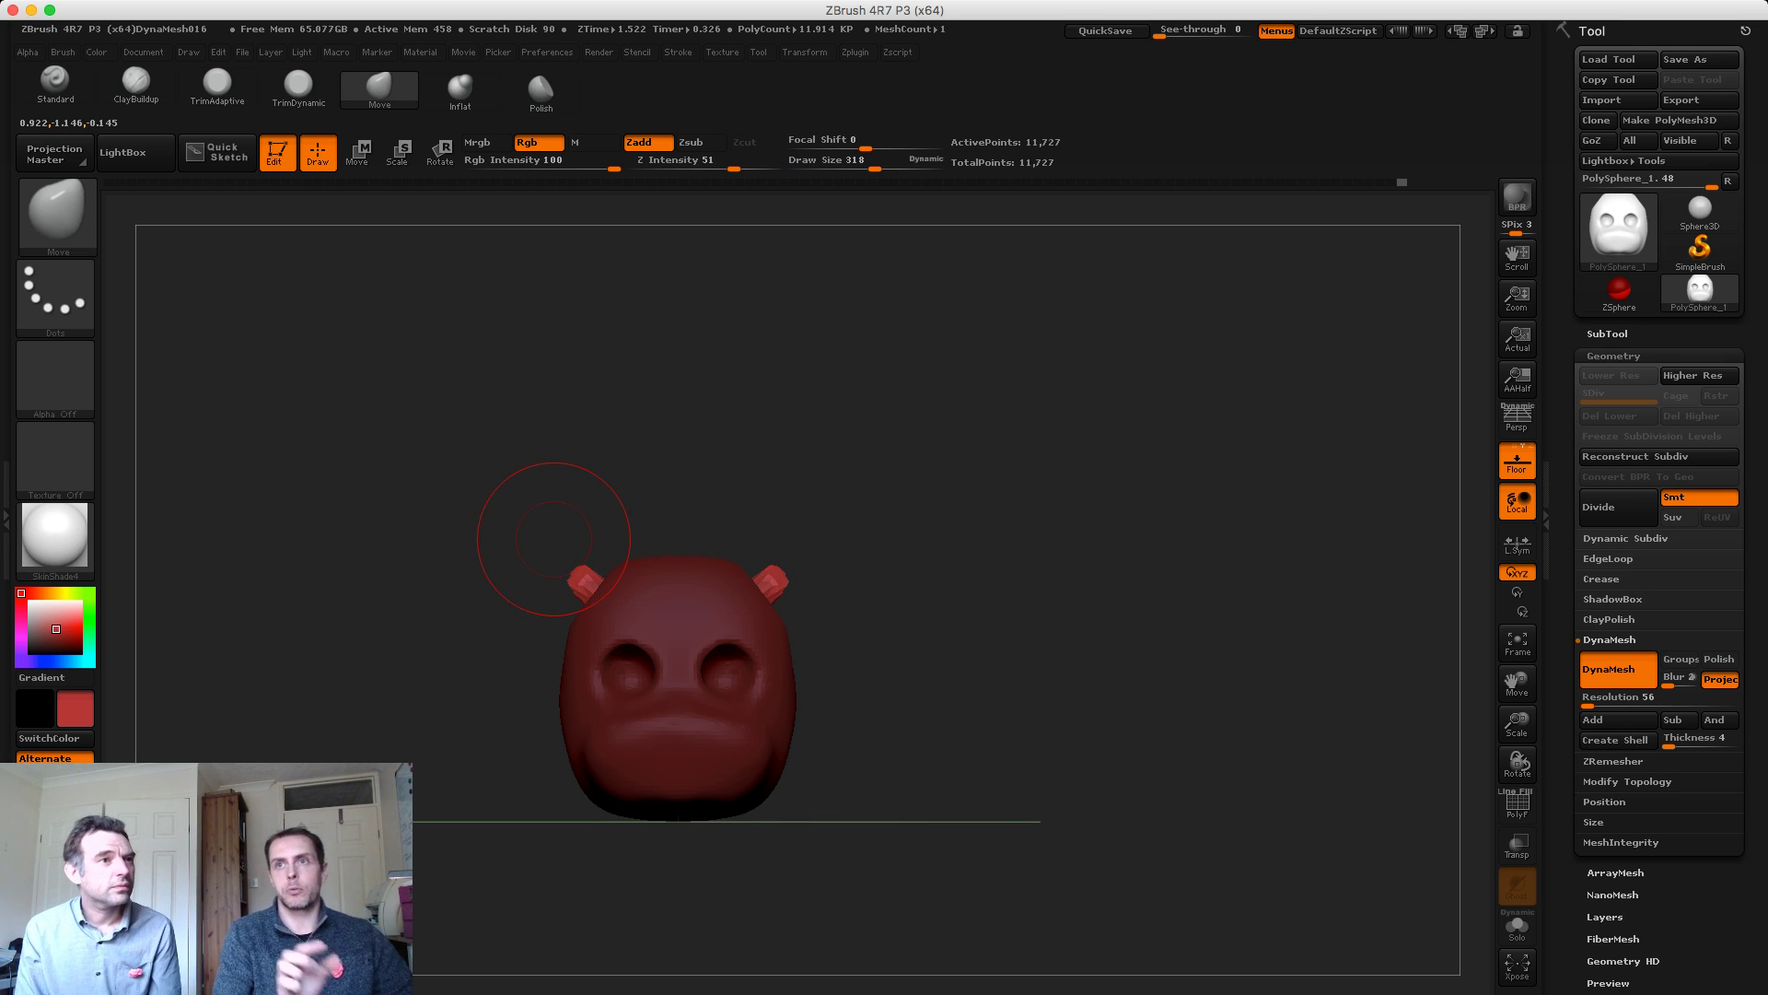
{"action": "mouse_move", "coordinate": [479, 506]}
{"action": "left_mouse_down"}
{"action": "mouse_move", "coordinate": [477, 541]}
{"action": "mouse_move", "coordinate": [502, 543]}
{"action": "mouse_move", "coordinate": [442, 501]}
{"action": "mouse_move", "coordinate": [481, 555]}
{"action": "mouse_move", "coordinate": [450, 519]}
{"action": "mouse_move", "coordinate": [564, 569]}
{"action": "mouse_move", "coordinate": [493, 553]}
{"action": "mouse_move", "coordinate": [516, 564]}
{"action": "left_mouse_up"}
Clear the mask, rebuild the DynaMesh and smooth the ear stubs, with the Move brush set to draw size 155
{"action": "key", "text": "b"}
{"action": "key", "text": "m"}
{"action": "key", "text": "v"}
{"action": "key", "text": "s"}
{"action": "key", "text": "shift"}
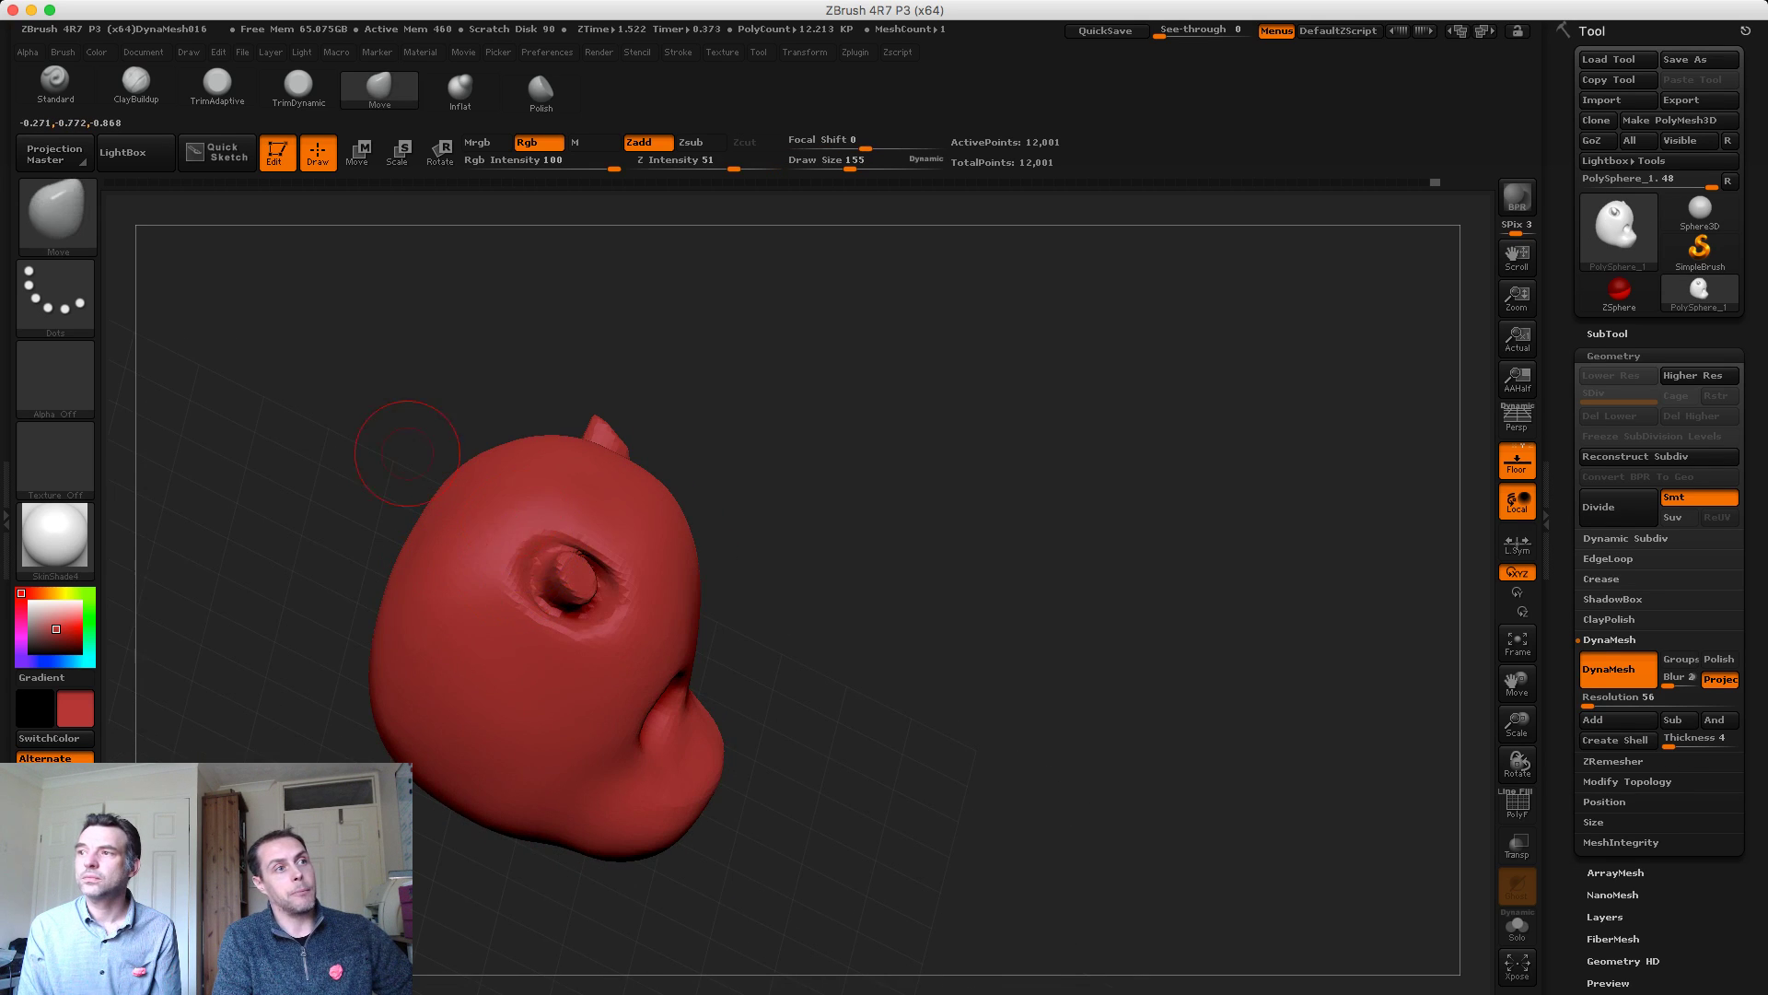
{"action": "key", "text": "ctrl"}
{"action": "mouse_move", "coordinate": [406, 434]}
{"action": "left_mouse_down"}
{"action": "mouse_move", "coordinate": [371, 462]}
{"action": "mouse_move", "coordinate": [398, 443]}
{"action": "mouse_move", "coordinate": [391, 469]}
{"action": "mouse_move", "coordinate": [411, 457]}
{"action": "left_mouse_up"}
{"action": "key", "text": "ctrl"}
{"action": "left_click_drag", "start_coordinate": [556, 563], "coordinate": [558, 571], "text": "shift"}
{"action": "mouse_move", "coordinate": [396, 451]}
{"action": "left_mouse_down"}
{"action": "mouse_move", "coordinate": [308, 368]}
{"action": "mouse_move", "coordinate": [349, 370]}
{"action": "mouse_move", "coordinate": [276, 364]}
{"action": "left_mouse_up"}
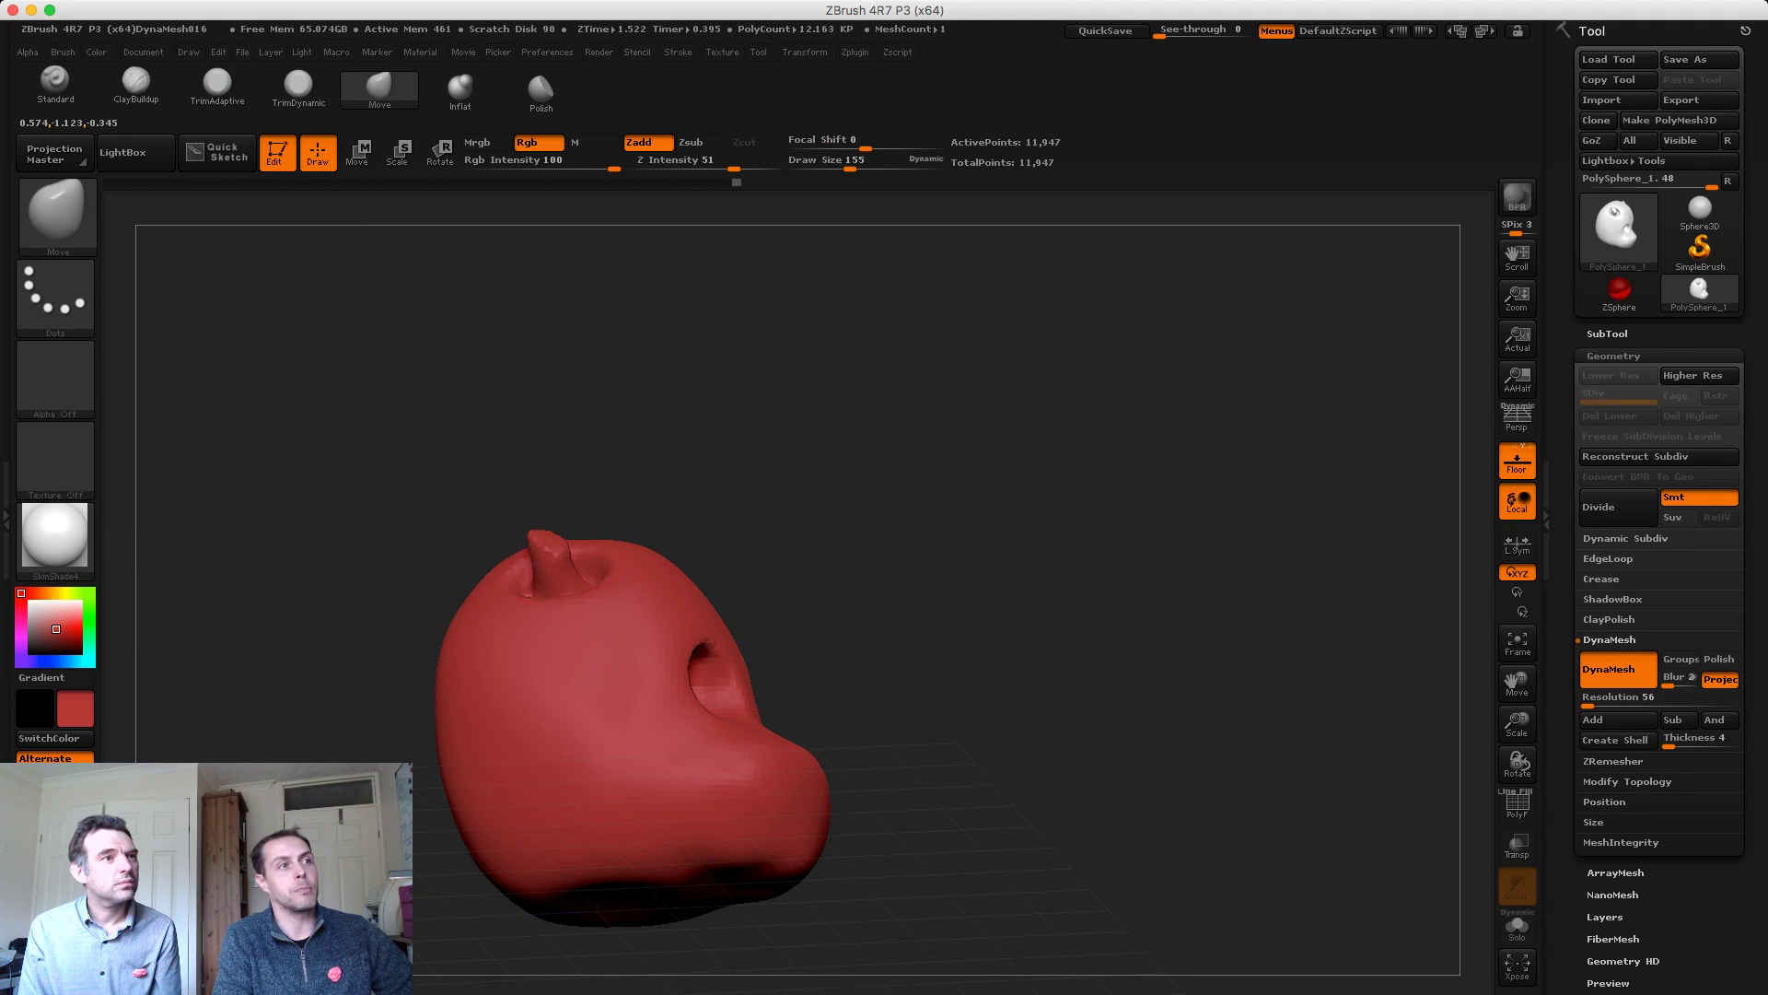
Adjust the shape and angle of the ear stubs from several sides with the Move brush at draw size 155
{"action": "mouse_move", "coordinate": [512, 548]}
{"action": "left_mouse_down"}
{"action": "mouse_move", "coordinate": [608, 538]}
{"action": "mouse_move", "coordinate": [456, 534]}
{"action": "left_mouse_up"}
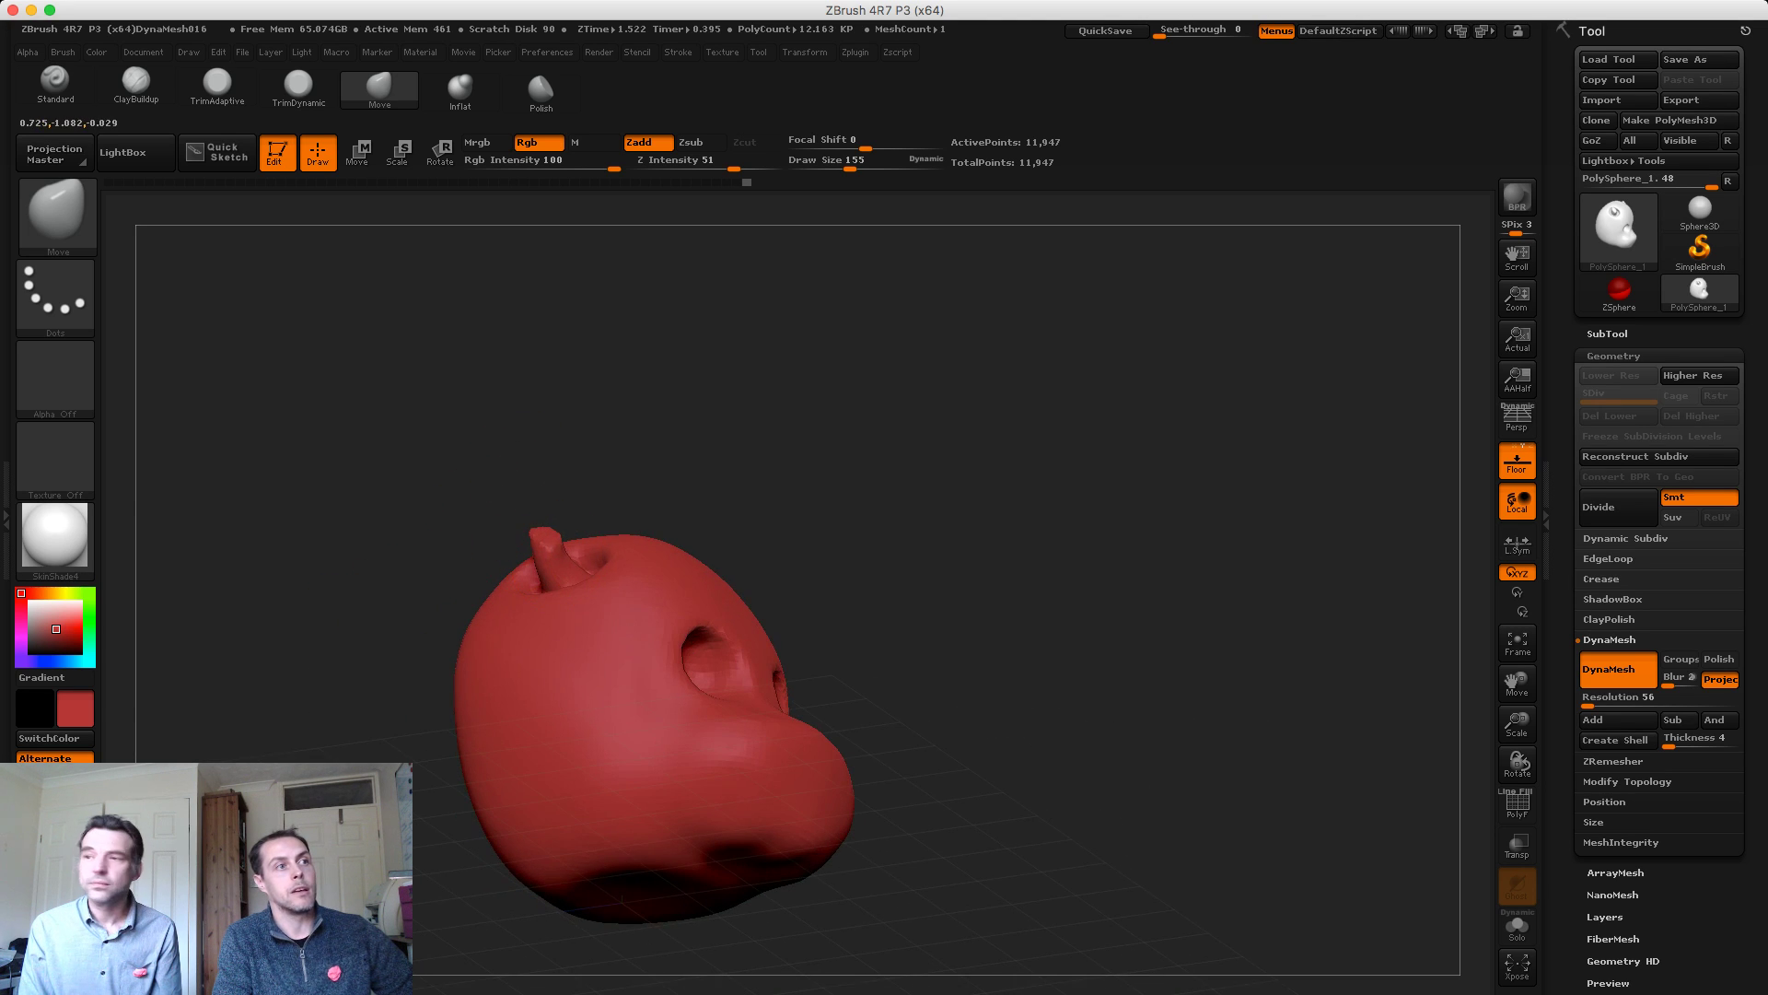
{"action": "mouse_move", "coordinate": [478, 466]}
{"action": "left_mouse_down", "text": "shift"}
{"action": "mouse_move", "coordinate": [572, 536]}
{"action": "mouse_move", "coordinate": [433, 546]}
{"action": "mouse_move", "coordinate": [505, 518]}
{"action": "mouse_move", "coordinate": [382, 519]}
{"action": "left_mouse_up", "text": "shift"}
{"action": "left_click_drag", "start_coordinate": [569, 481], "coordinate": [512, 589]}
{"action": "left_click_drag", "start_coordinate": [802, 545], "coordinate": [599, 647]}
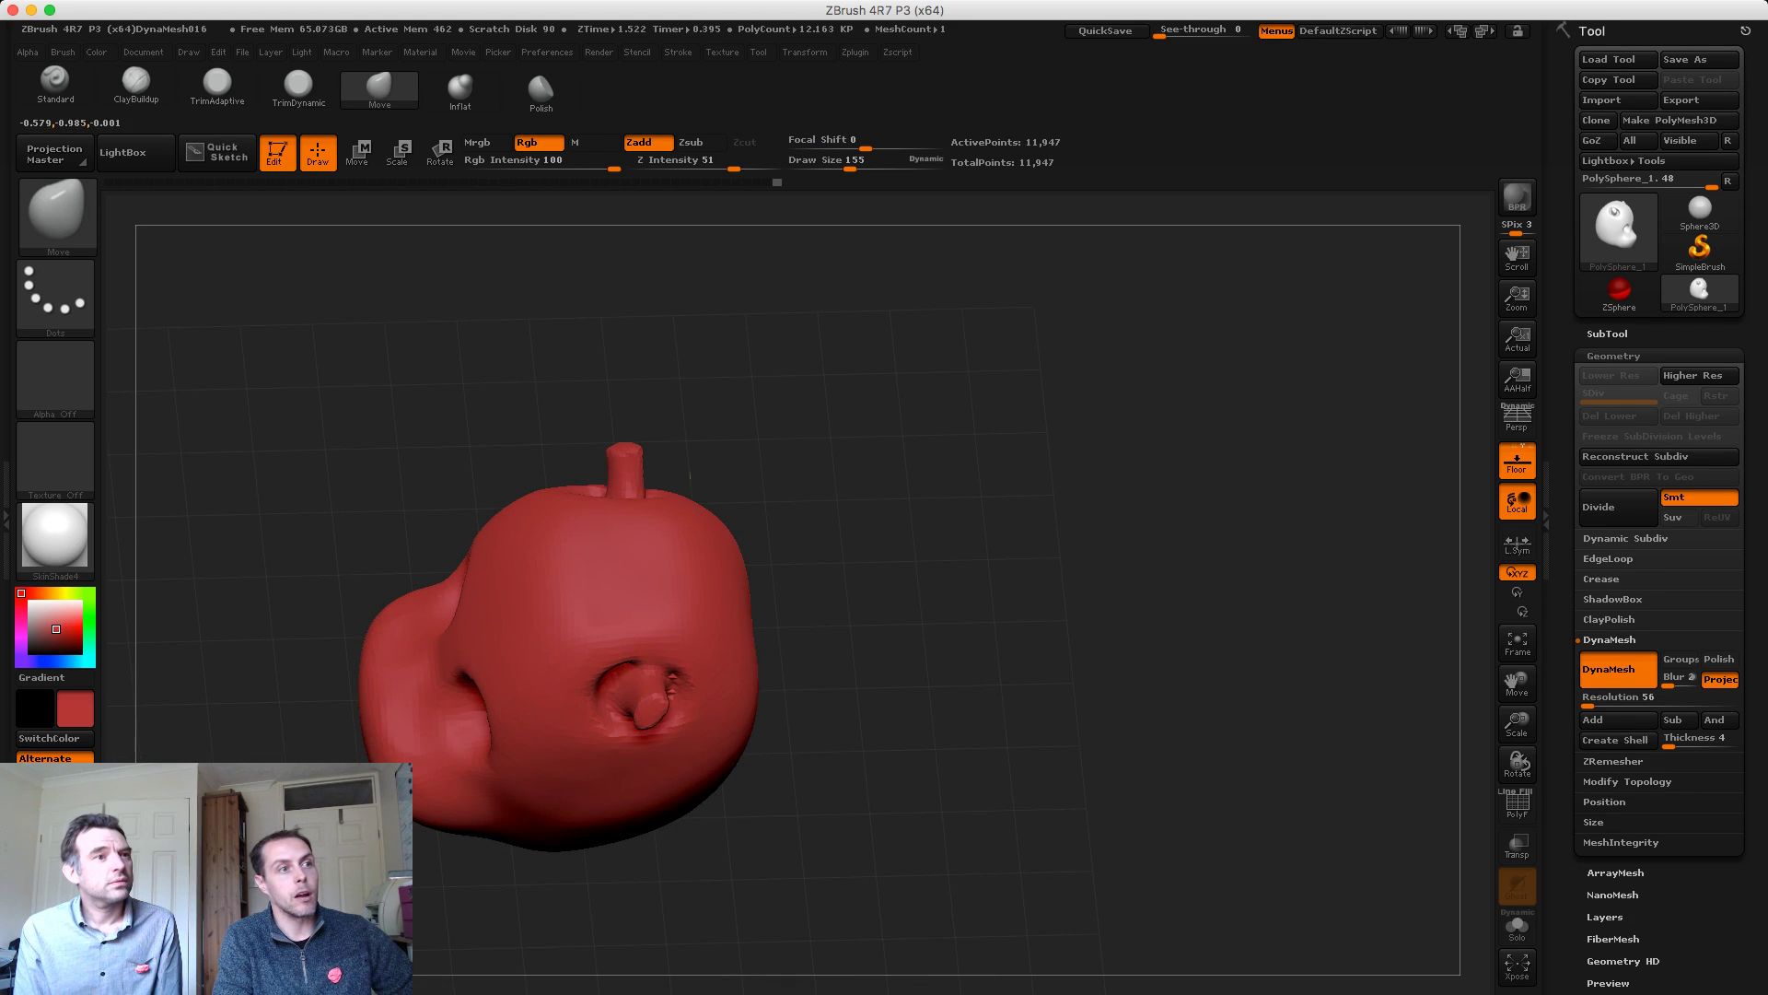
{"action": "left_click_drag", "start_coordinate": [434, 490], "coordinate": [387, 502]}
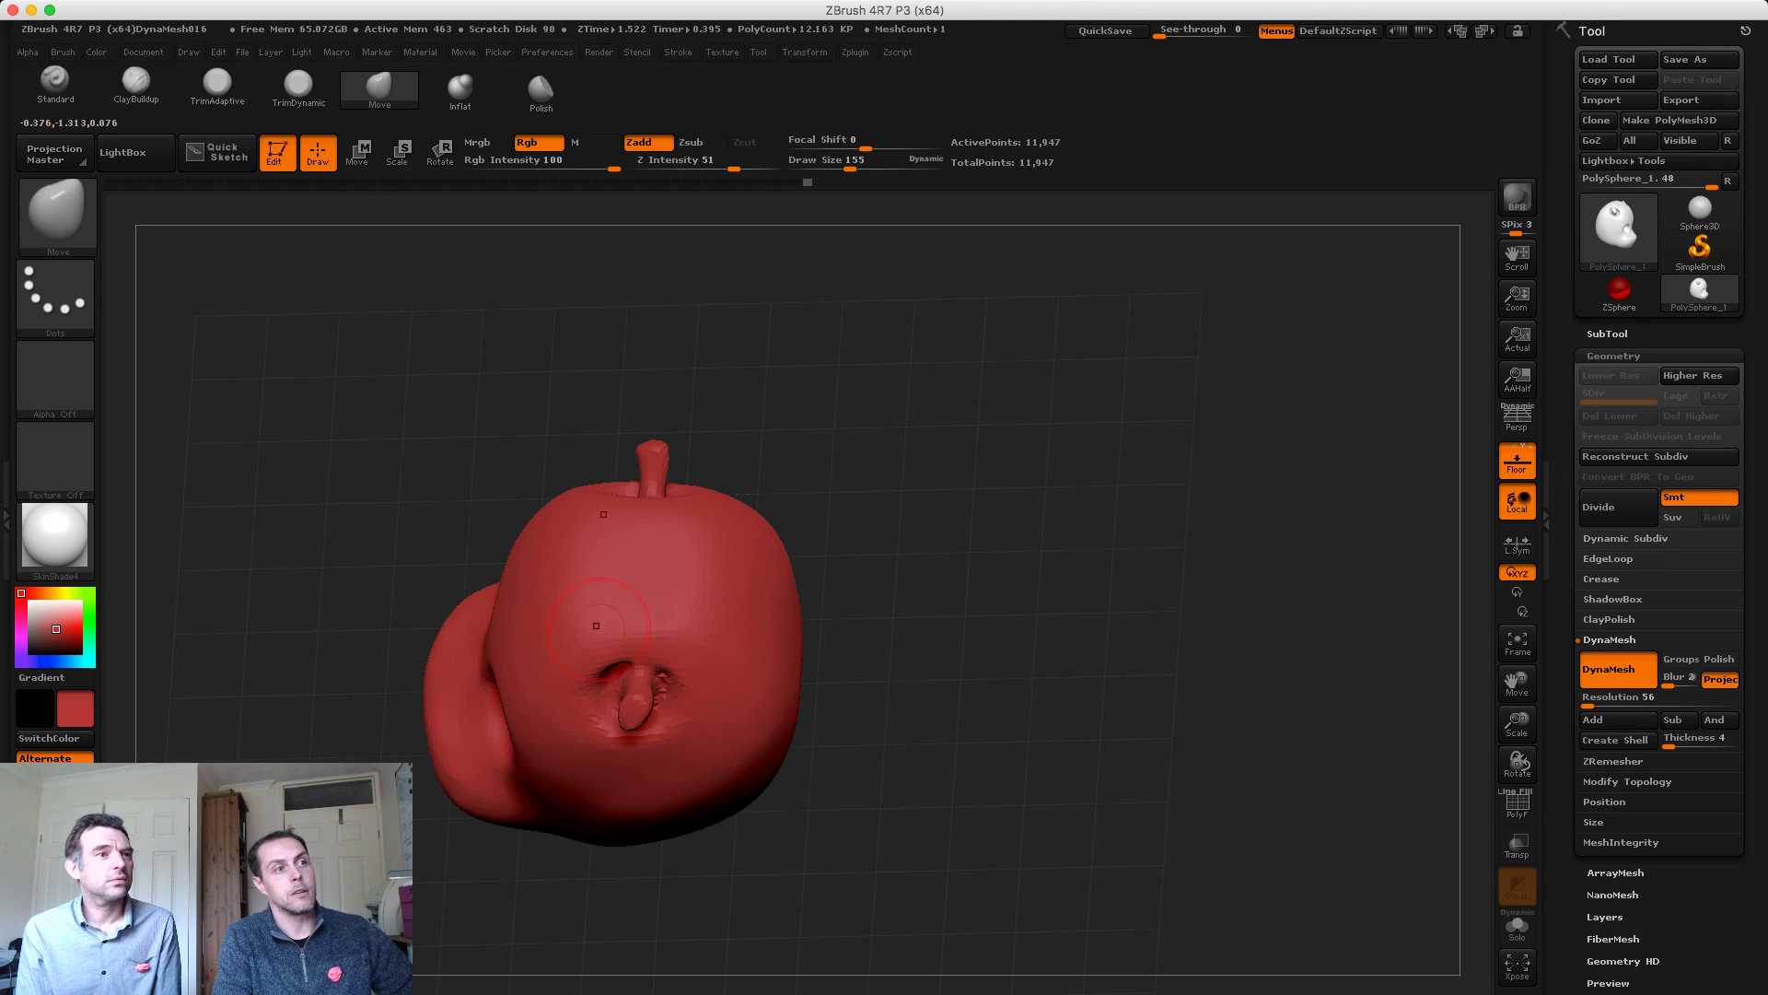
{"action": "left_click_drag", "start_coordinate": [470, 488], "coordinate": [425, 443]}
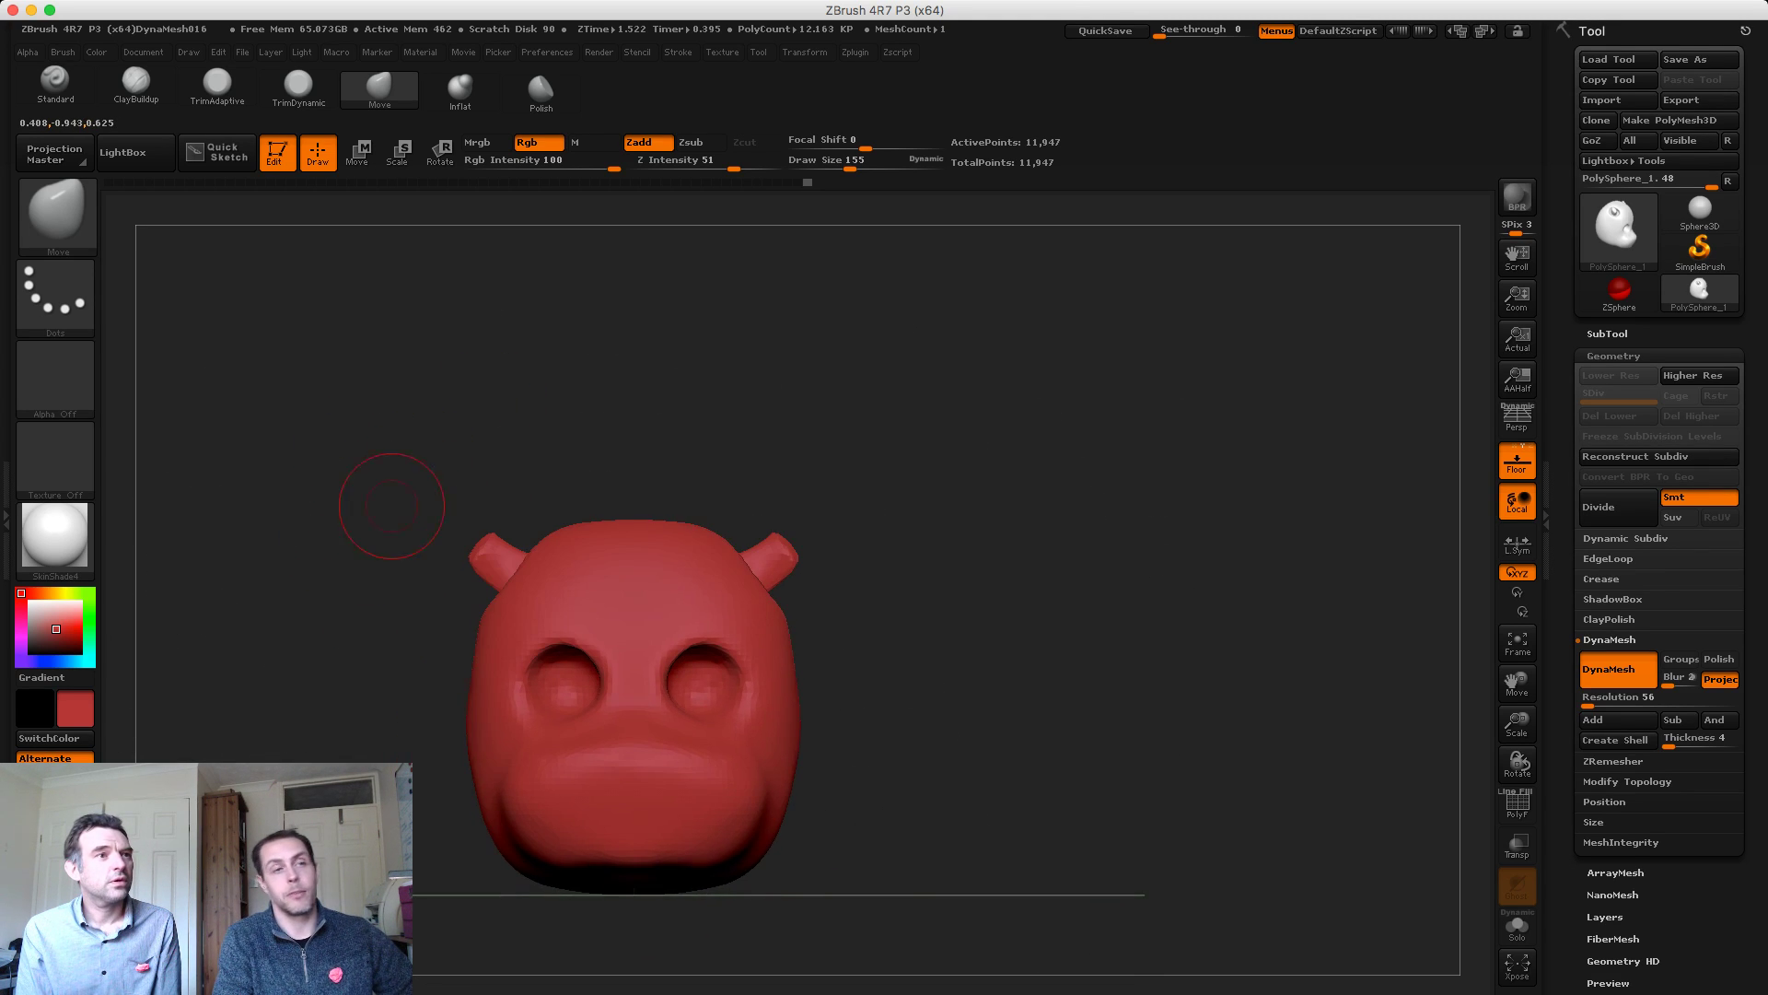
Shorten the ear stubs and flare their tips with the Move brush at draw size 155, then rebuild the DynaMesh
{"action": "mouse_move", "coordinate": [391, 506]}
{"action": "left_mouse_down", "text": "alt"}
{"action": "mouse_move", "coordinate": [433, 568]}
{"action": "mouse_move", "coordinate": [431, 451]}
{"action": "left_mouse_up", "text": "alt"}
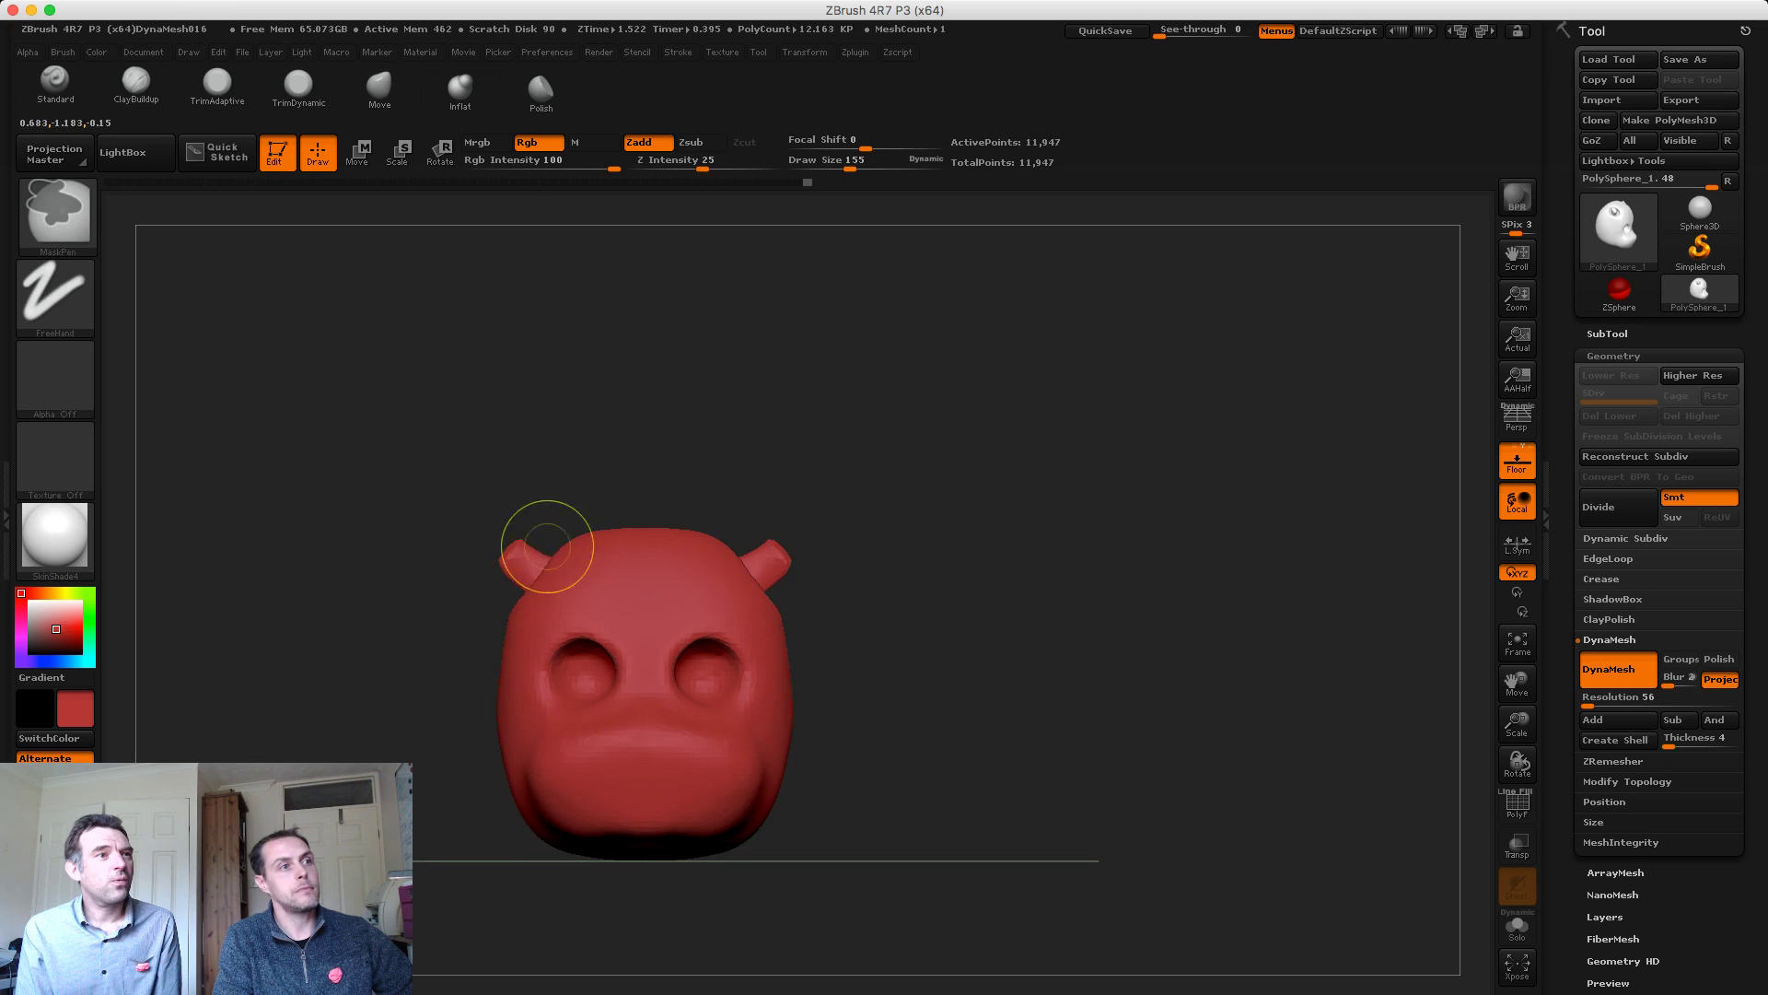
{"action": "left_click_drag", "start_coordinate": [552, 550], "coordinate": [530, 558], "text": "ctrl"}
{"action": "left_click_drag", "start_coordinate": [504, 656], "coordinate": [520, 684], "text": "ctrl"}
{"action": "left_click", "coordinate": [419, 632], "text": "ctrl"}
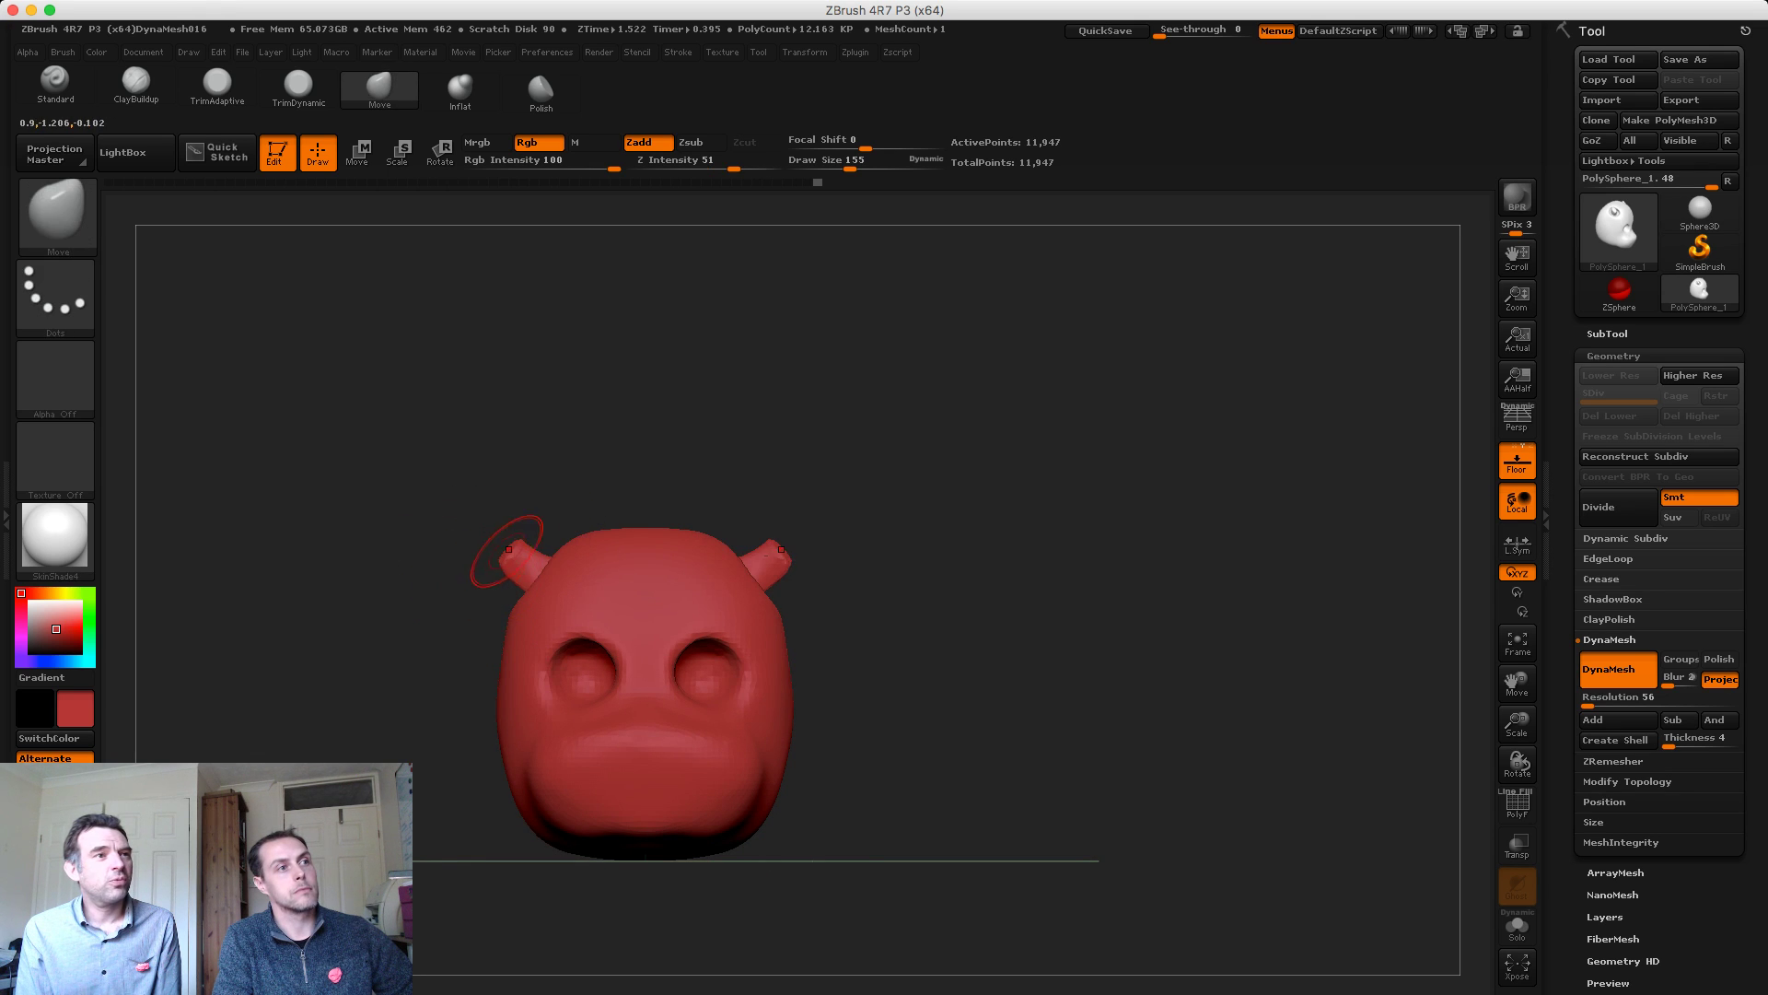
{"action": "left_click_drag", "start_coordinate": [512, 552], "coordinate": [471, 551]}
{"action": "mouse_move", "coordinate": [511, 558]}
{"action": "left_mouse_down"}
{"action": "mouse_move", "coordinate": [488, 568]}
{"action": "mouse_move", "coordinate": [544, 562]}
{"action": "left_mouse_up"}
{"action": "left_click_drag", "start_coordinate": [517, 558], "coordinate": [341, 571]}
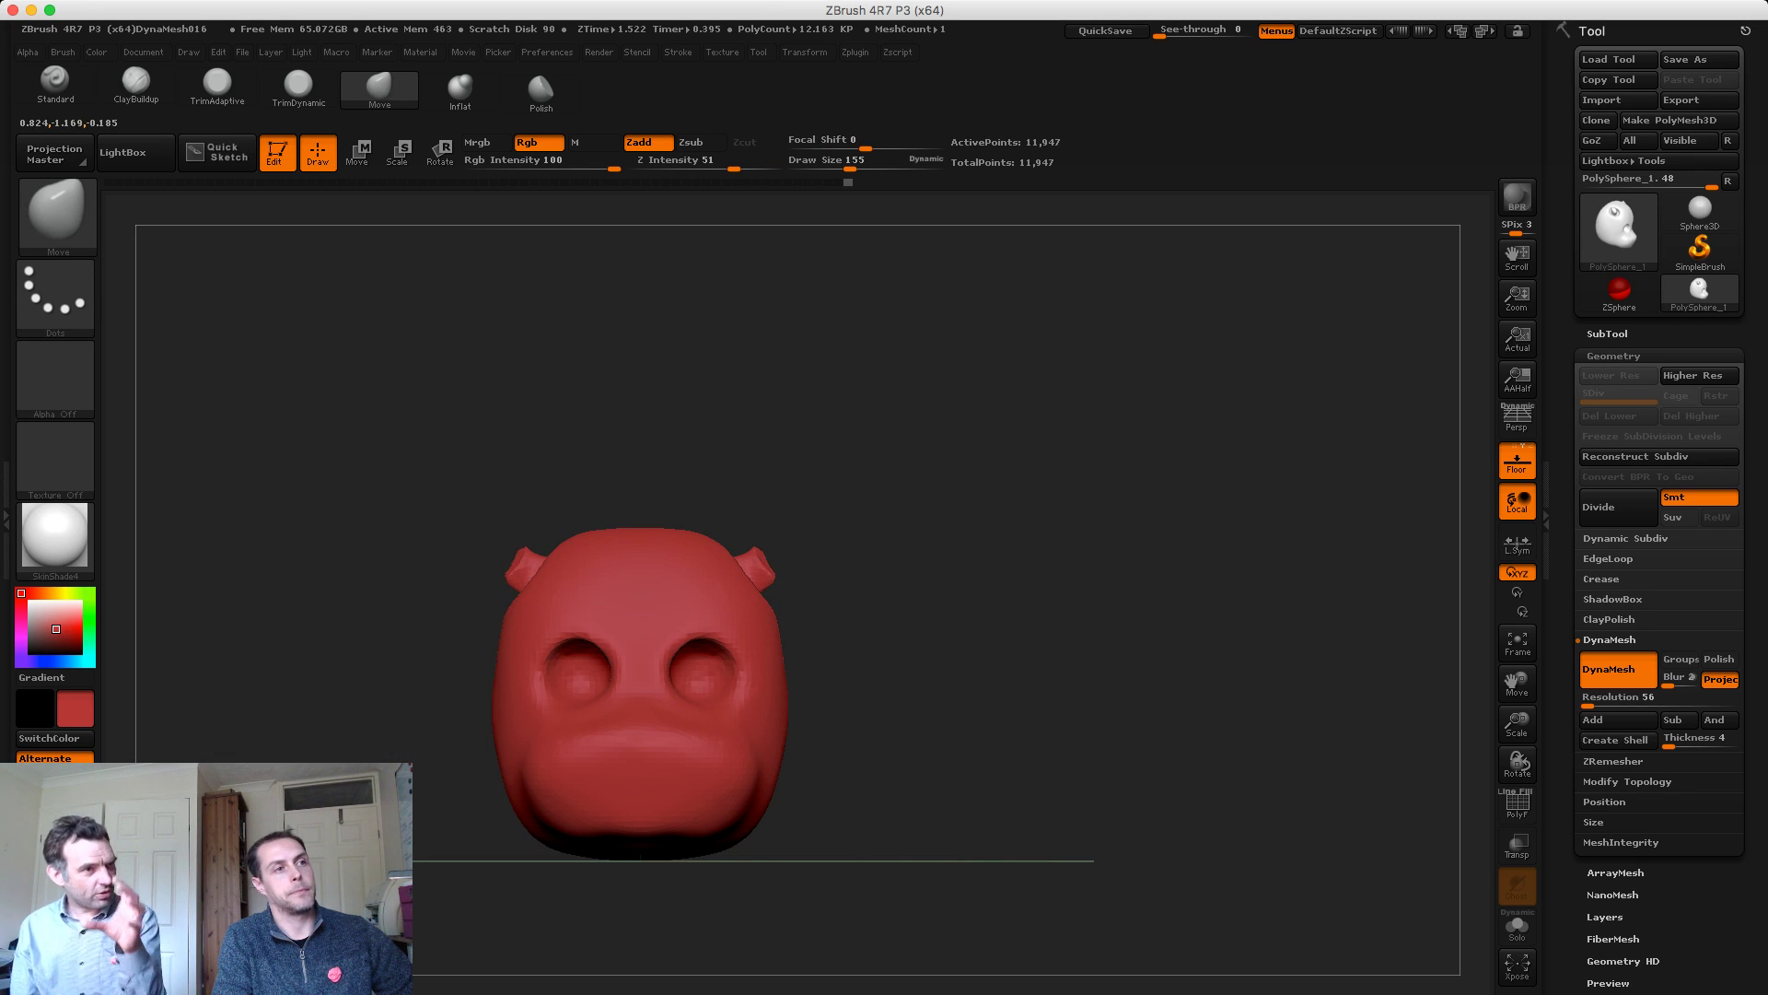
{"action": "left_click_drag", "start_coordinate": [442, 543], "coordinate": [470, 600]}
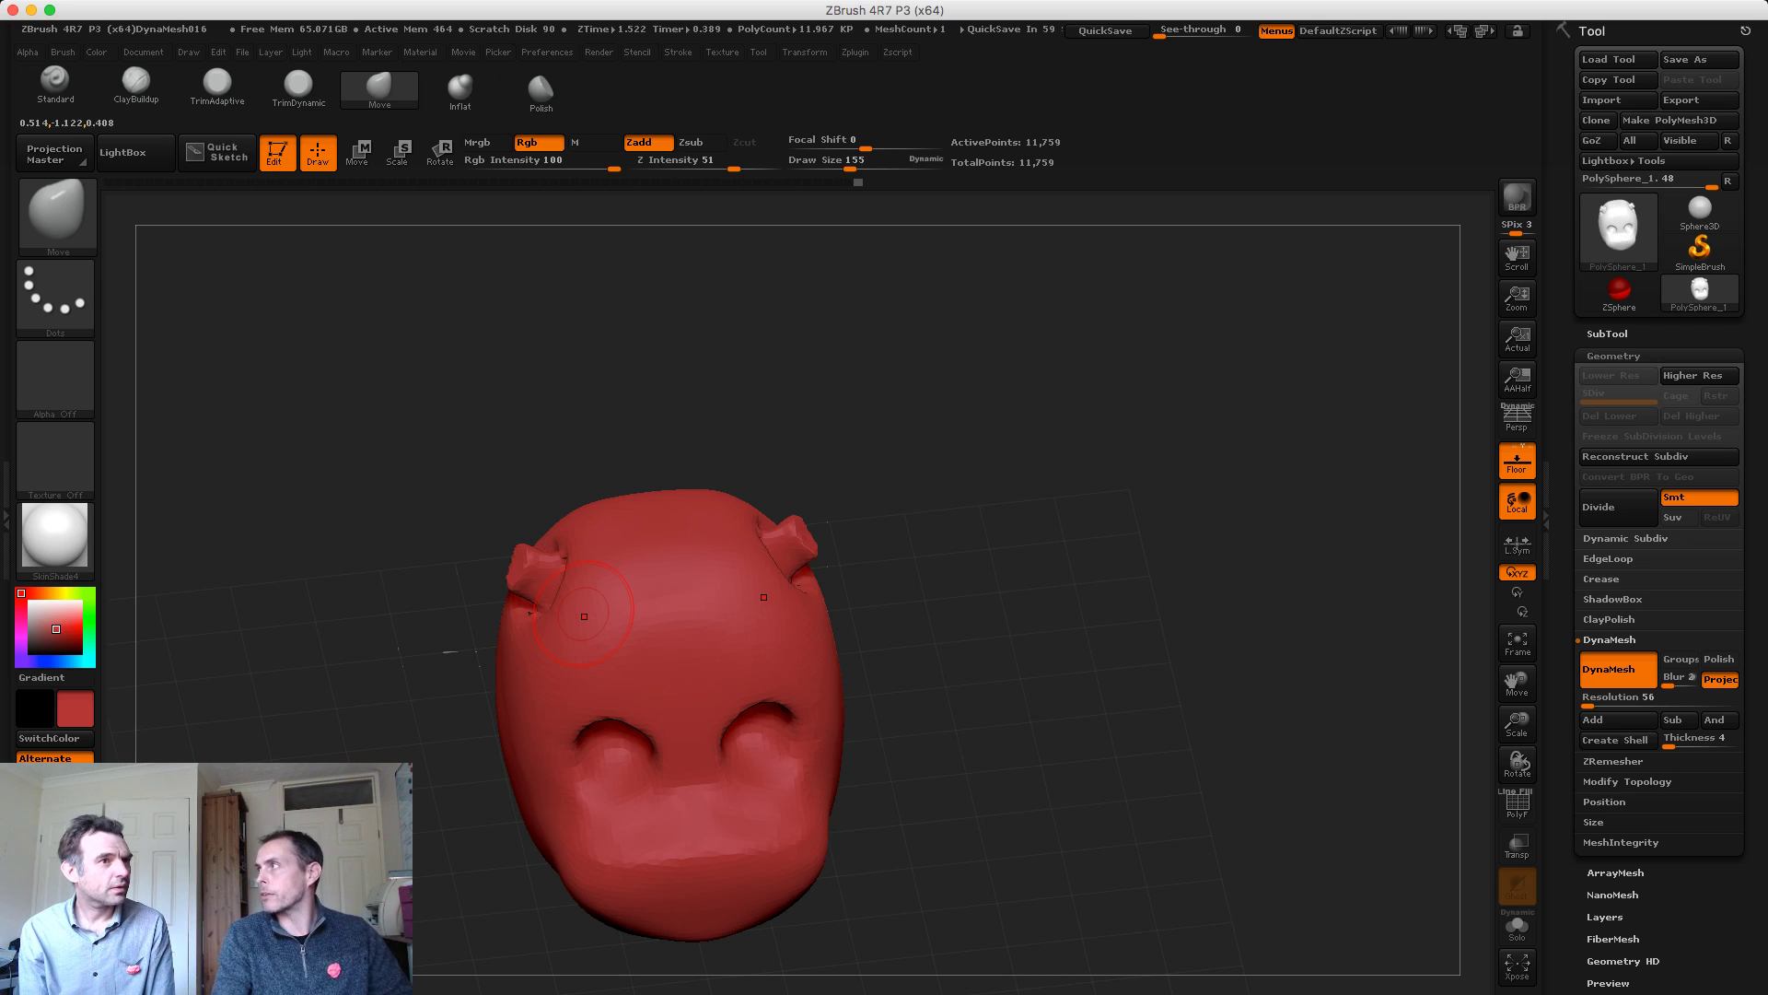
Switch the masking stroke to Lasso, outline the ears from the front and invert the mask to protect the head
{"action": "left_click_drag", "start_coordinate": [392, 384], "coordinate": [375, 427]}
{"action": "key", "text": "ctrl"}
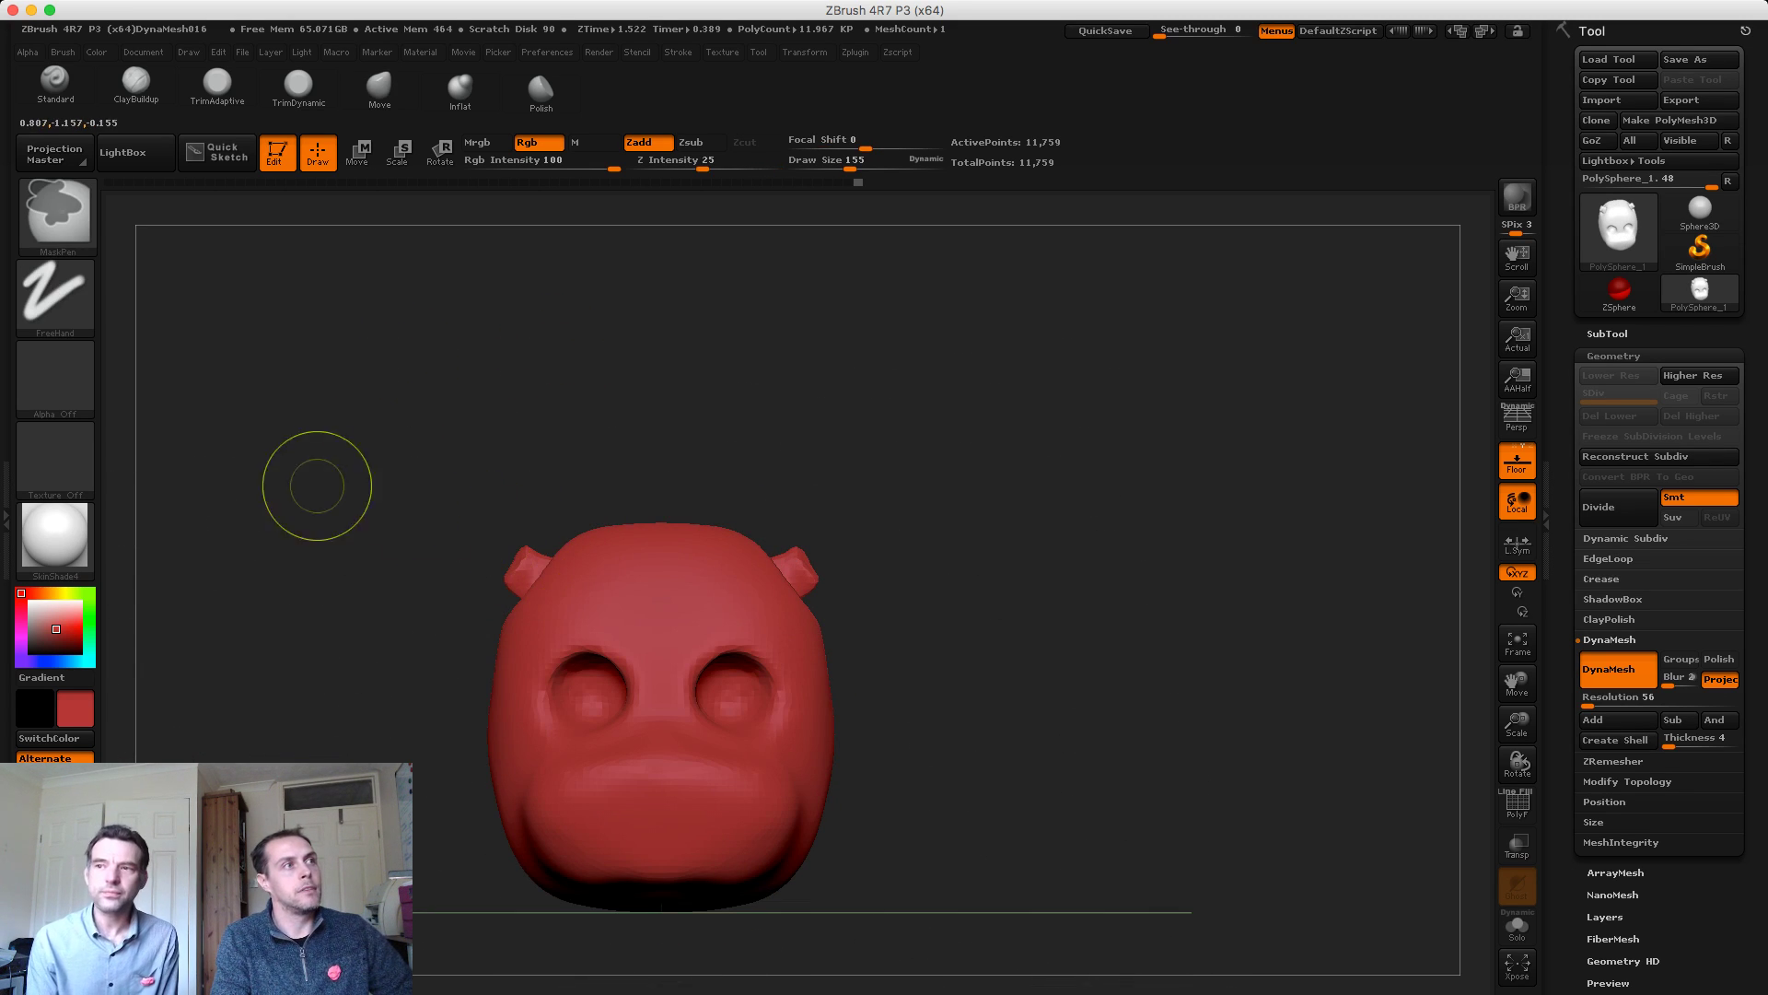
{"action": "left_click", "coordinate": [56, 295]}
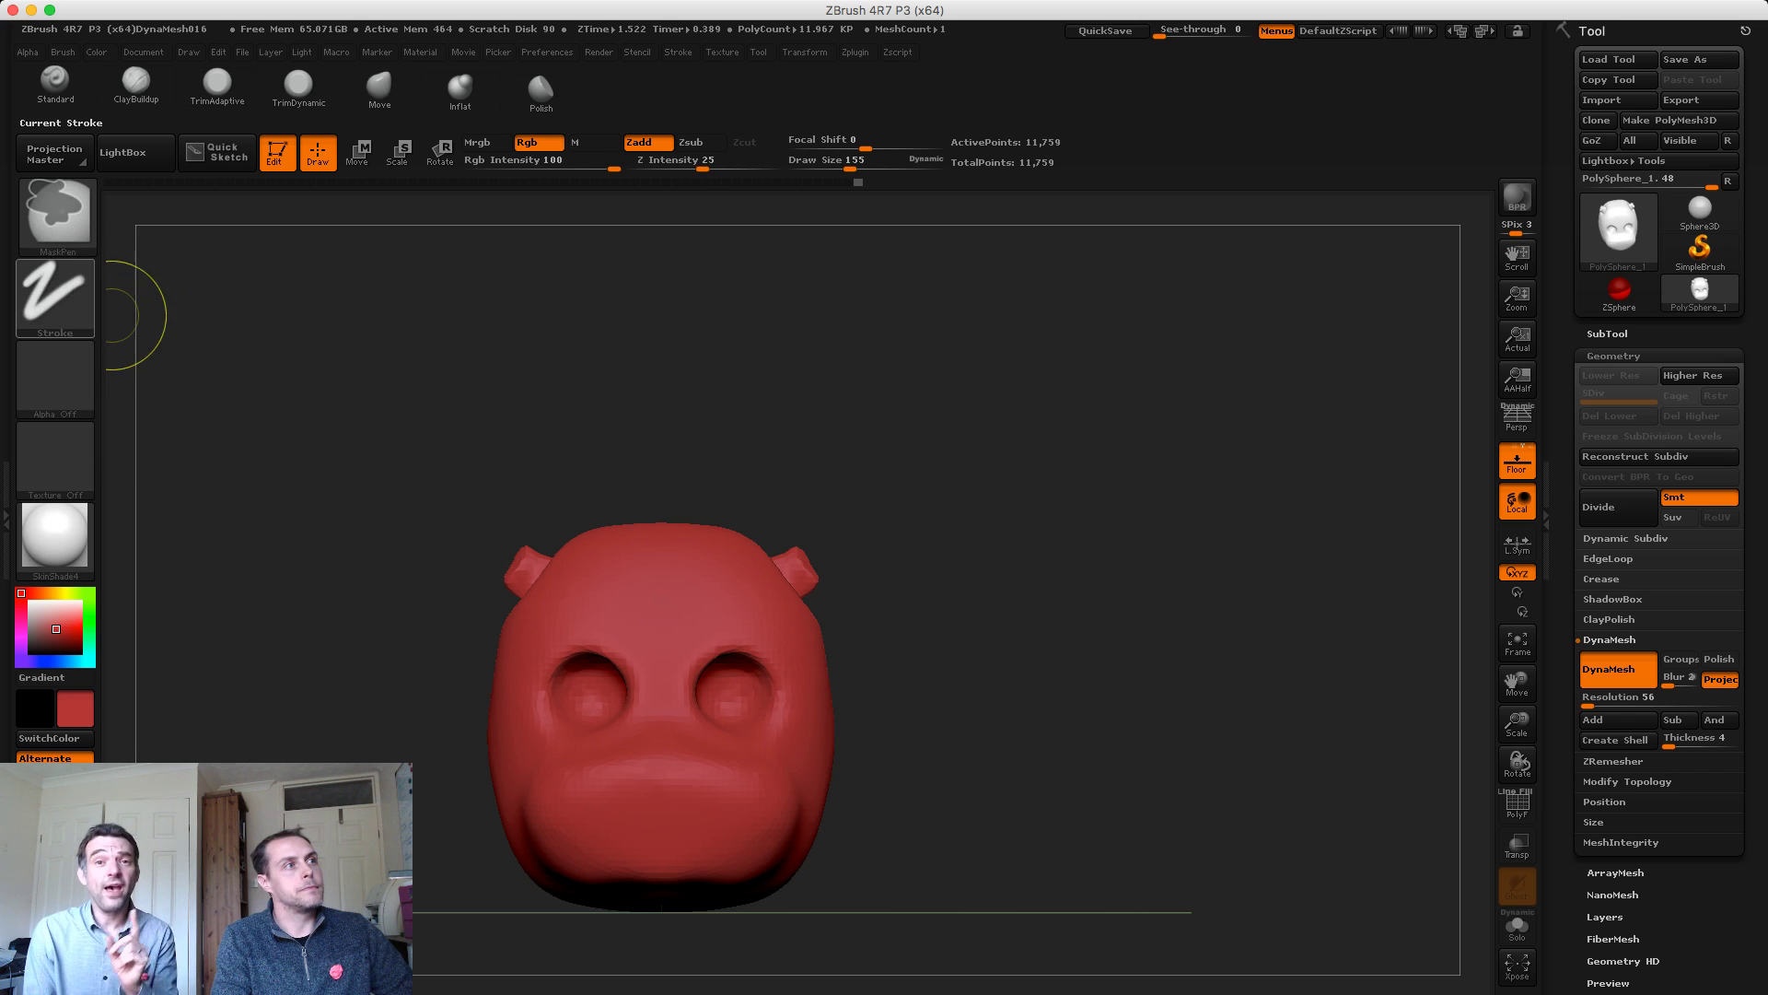
{"action": "left_click", "coordinate": [55, 295]}
{"action": "left_click", "coordinate": [322, 350]}
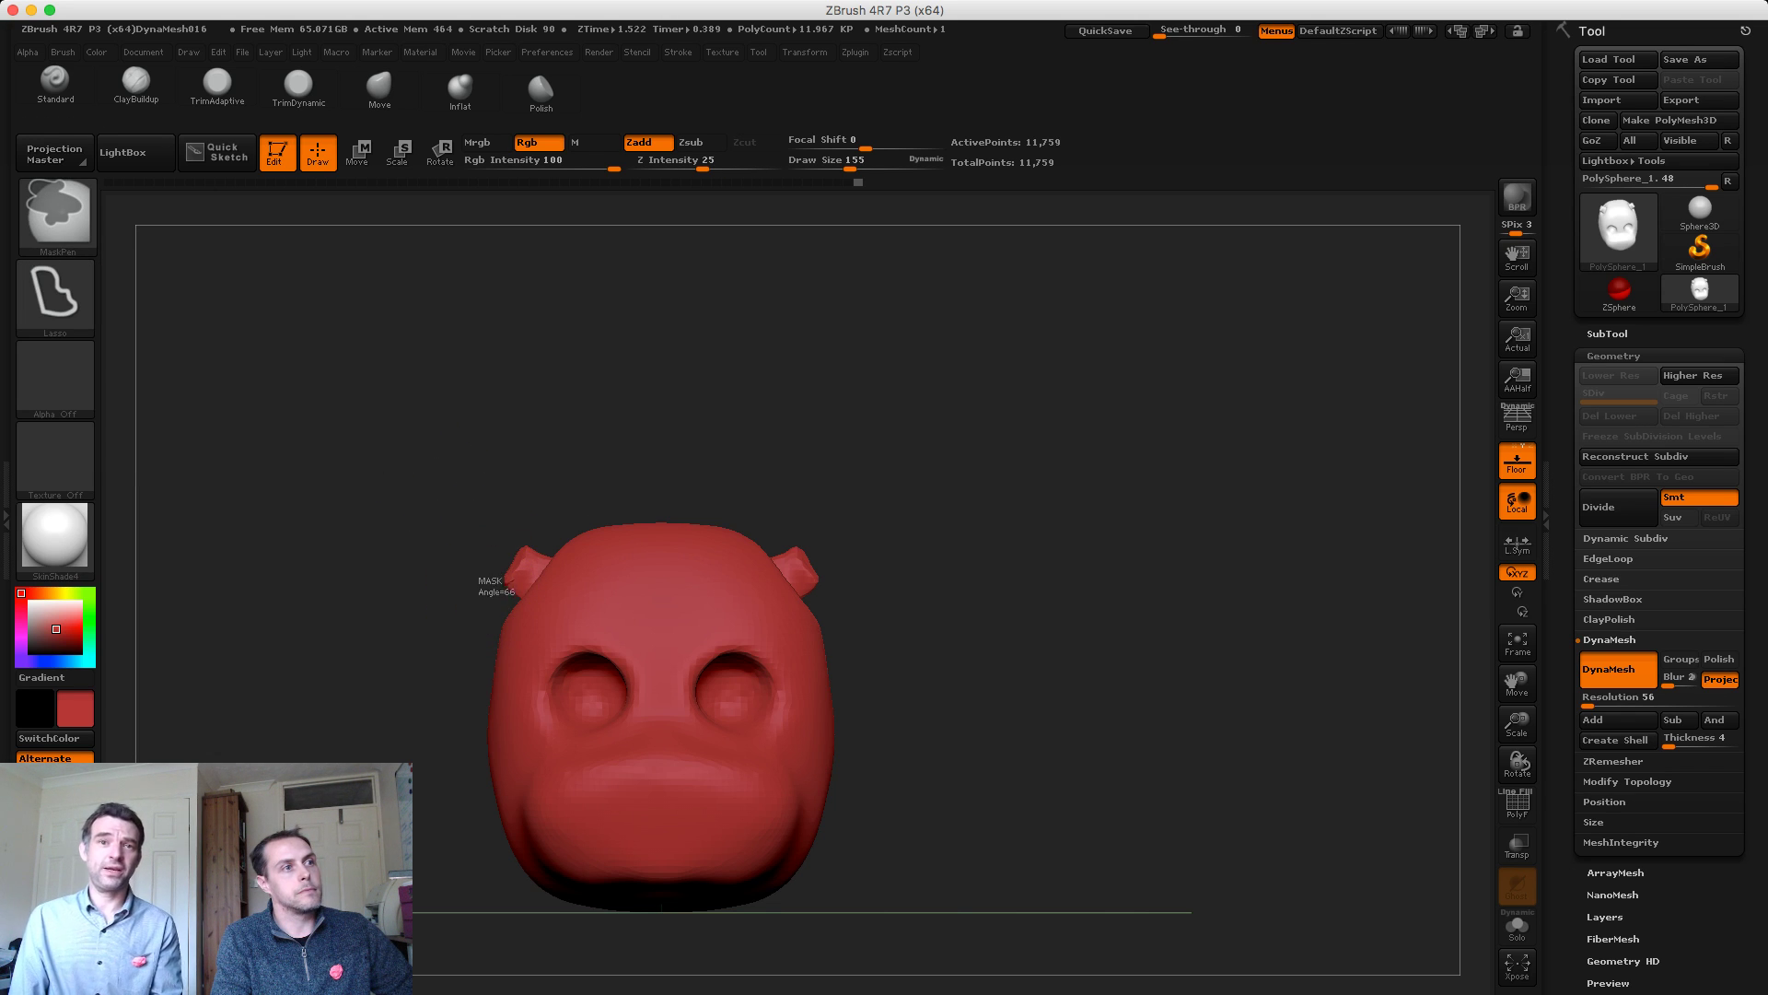
{"action": "left_click", "coordinate": [368, 560], "text": "ctrl"}
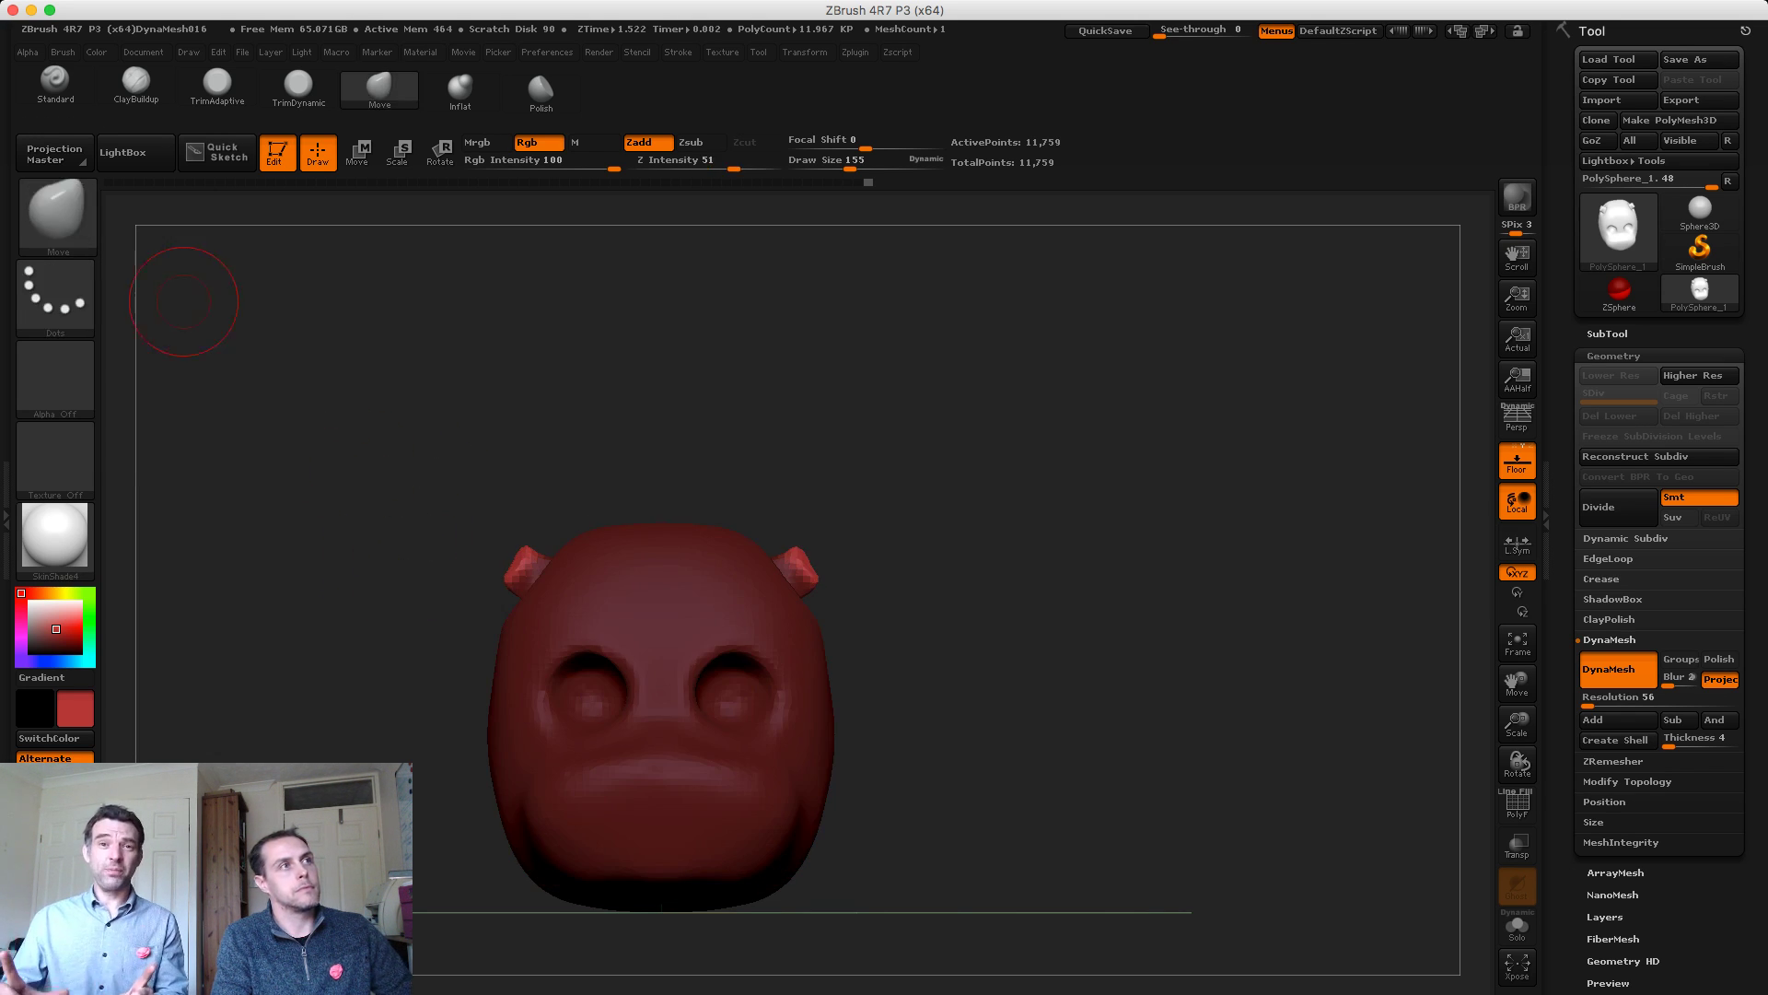
Stretch the unmasked ear stubs outward and upward with the Move brush at draw size 304
{"action": "key", "text": "s"}
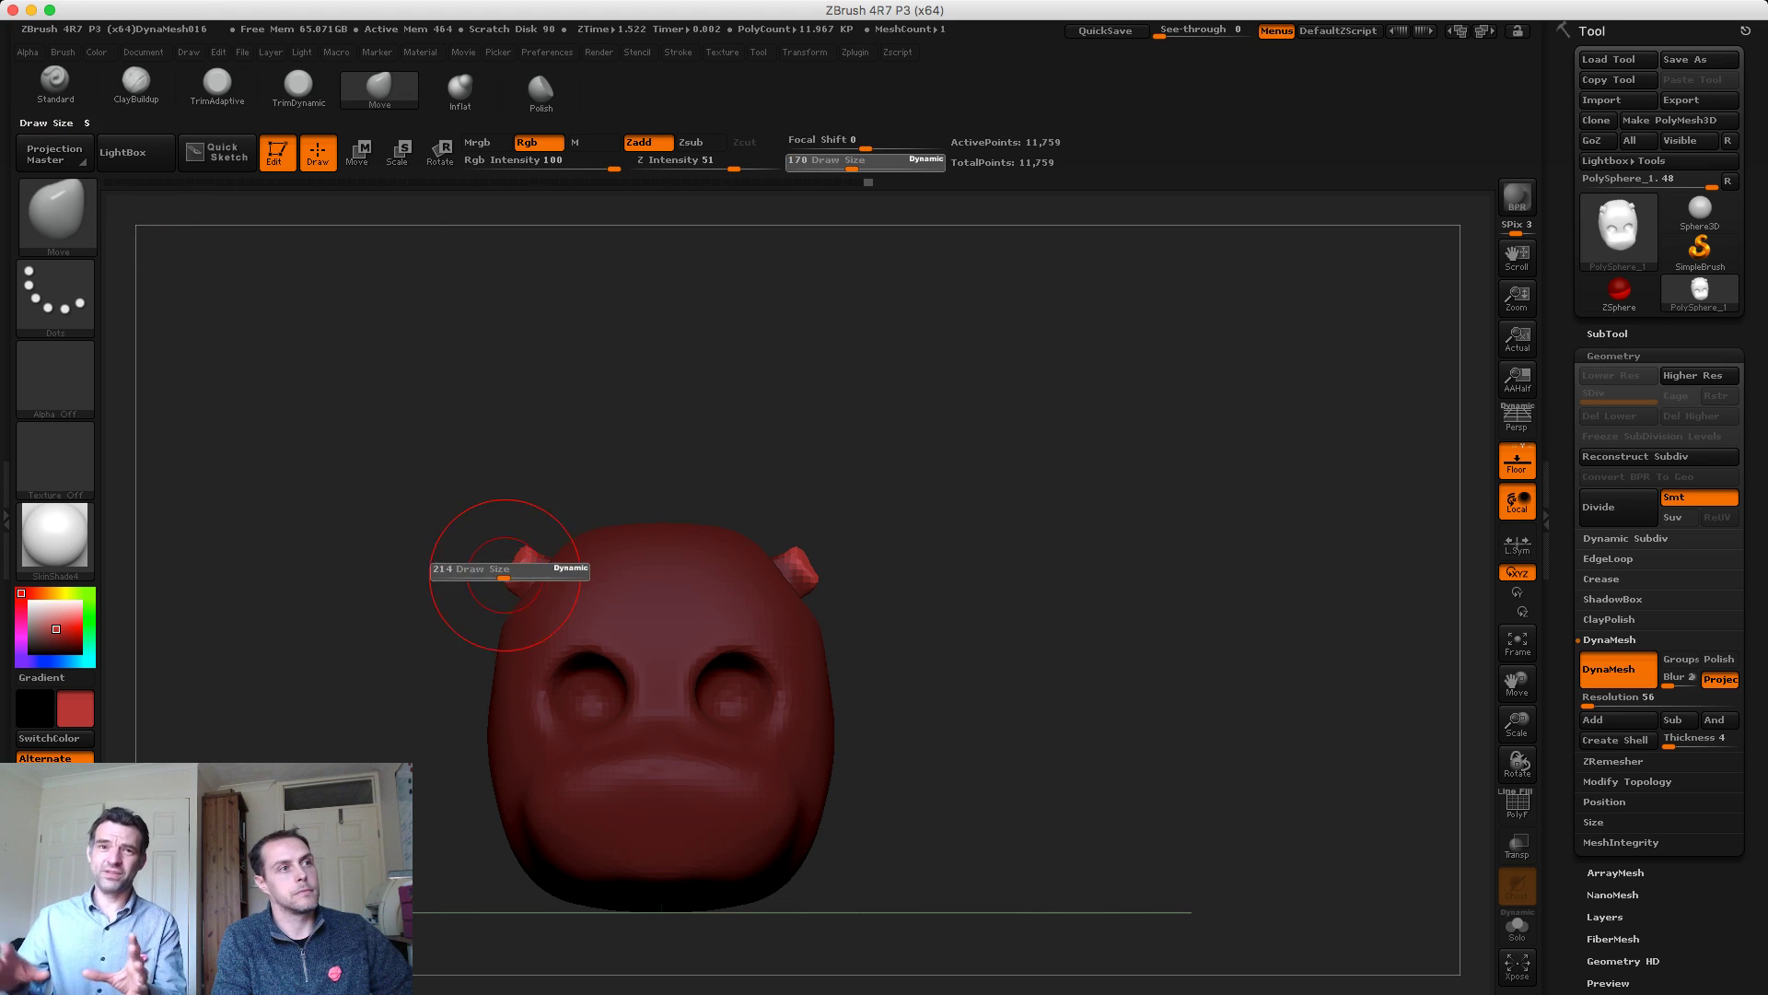
{"action": "left_click_drag", "start_coordinate": [504, 575], "coordinate": [518, 574]}
{"action": "left_click_drag", "start_coordinate": [525, 560], "coordinate": [472, 526]}
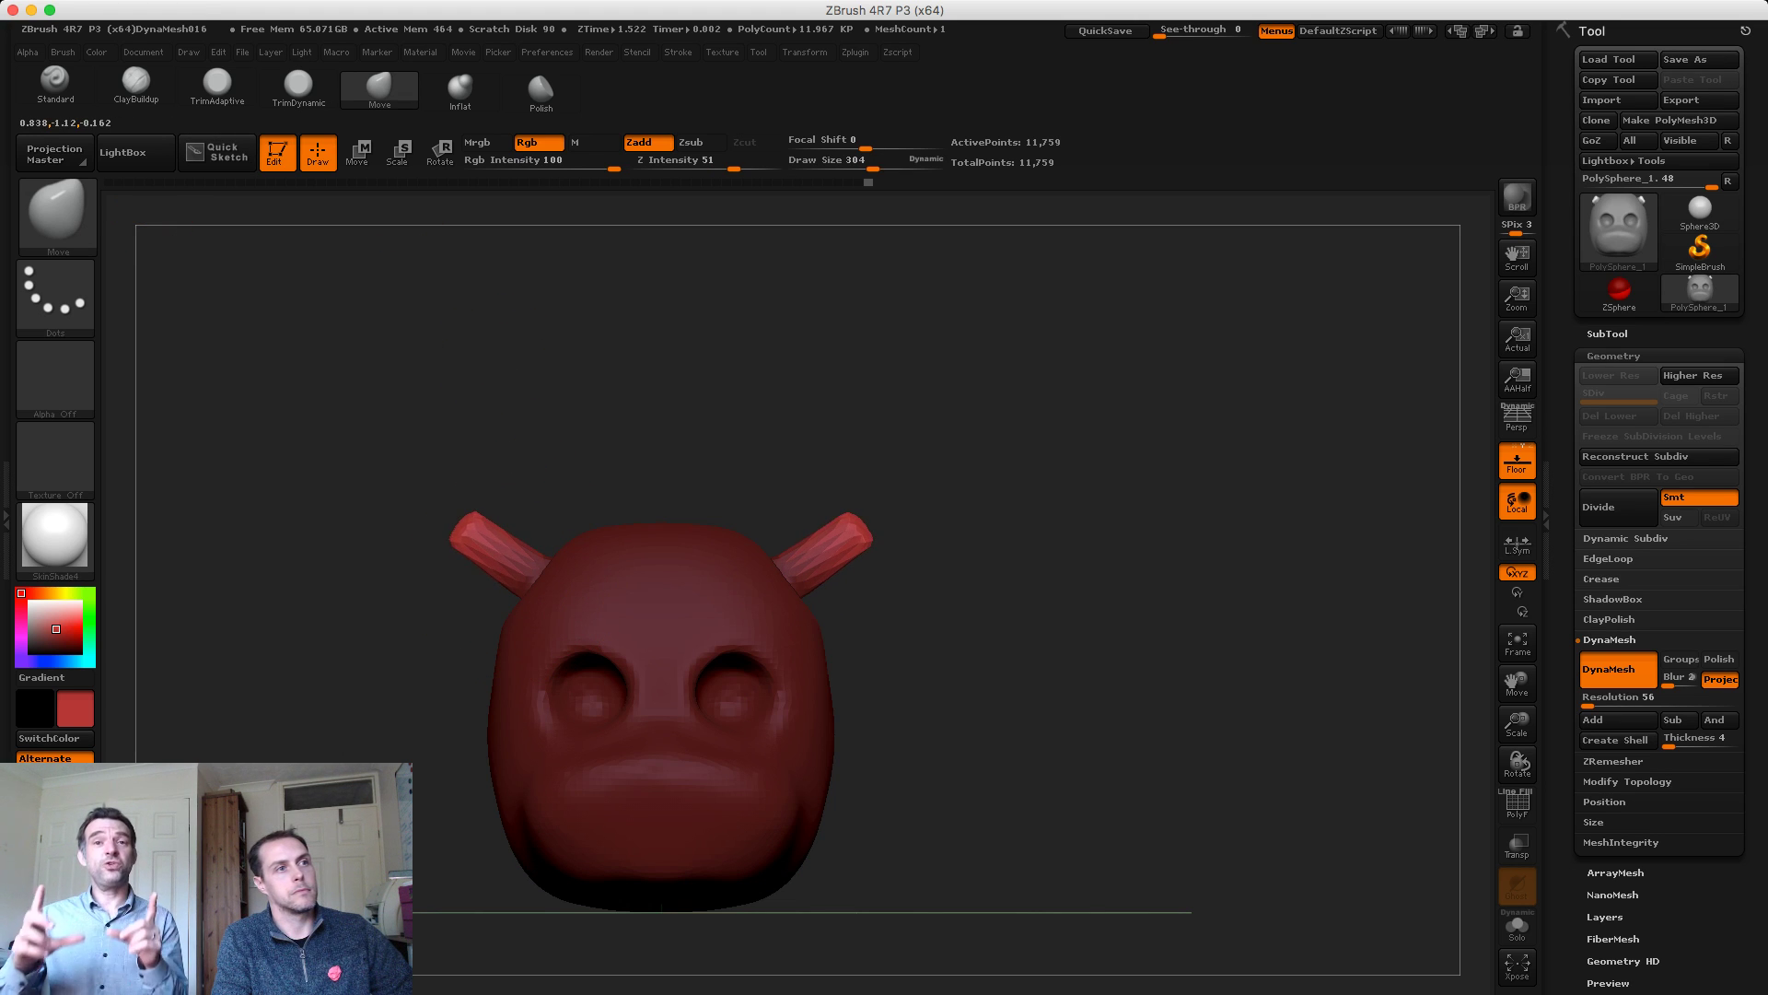
Undo the ear stretch and the head mask, then redo both
{"action": "key", "text": "ctrl+z"}
{"action": "key", "text": "ctrl+z"}
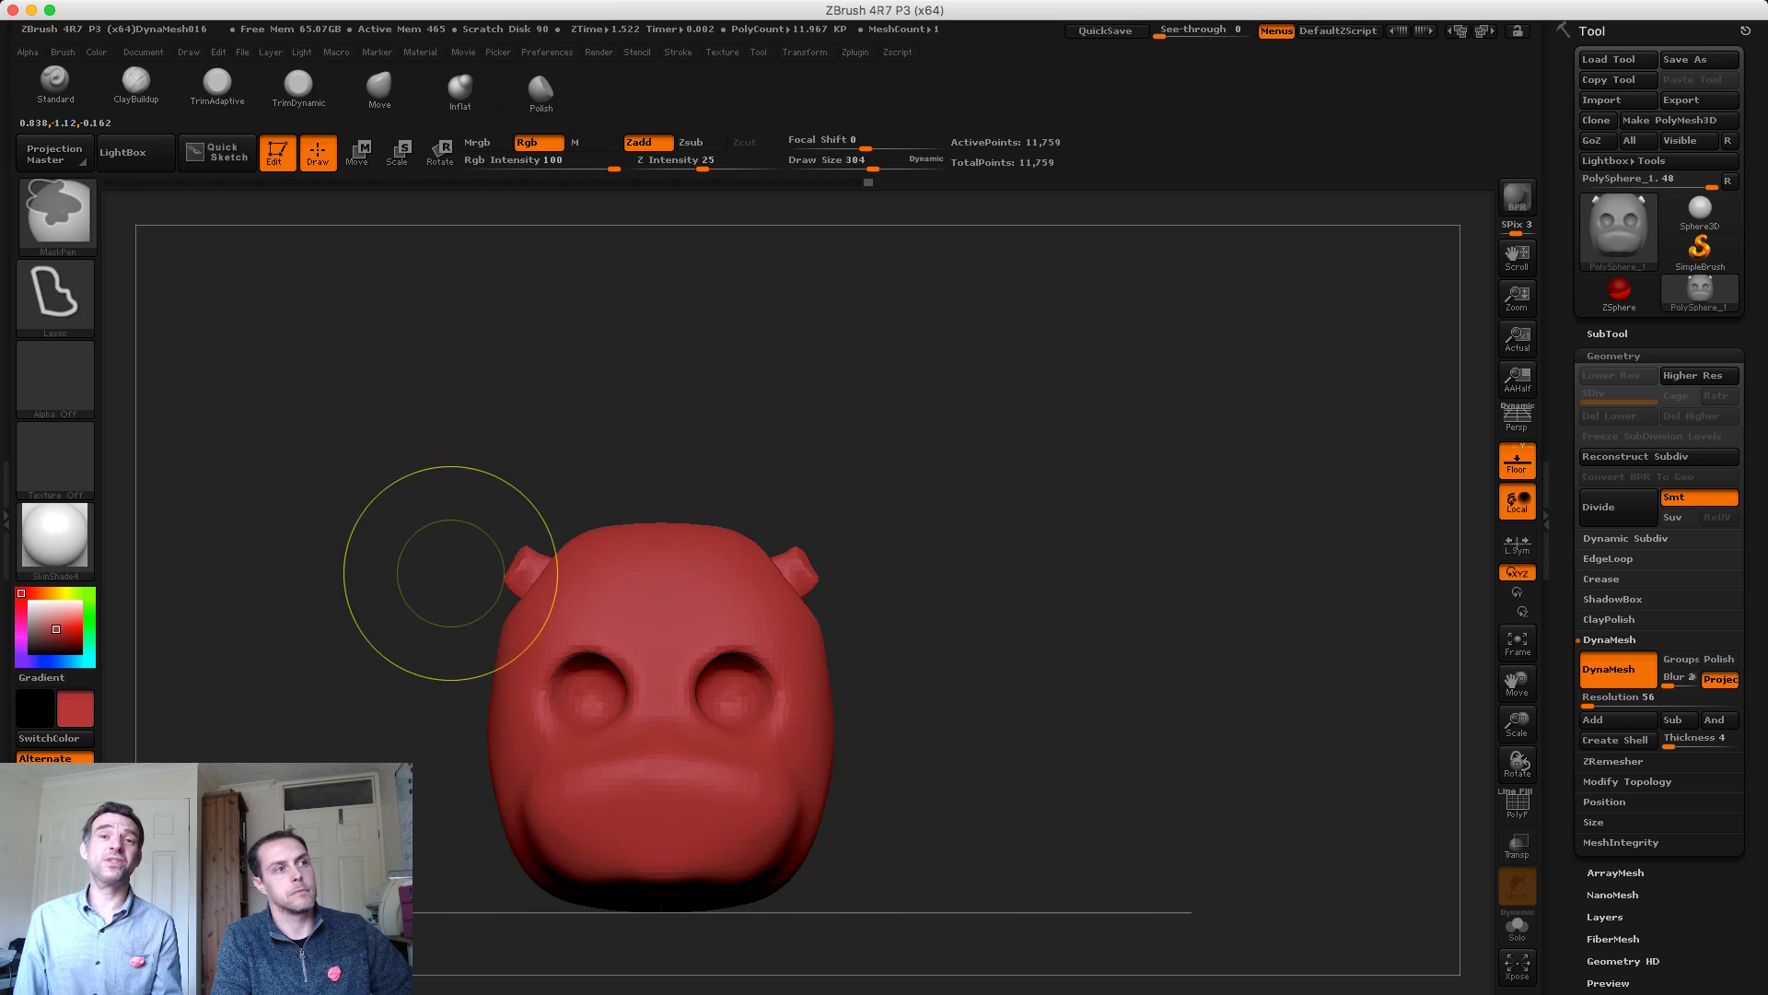
{"action": "key", "text": "ctrl"}
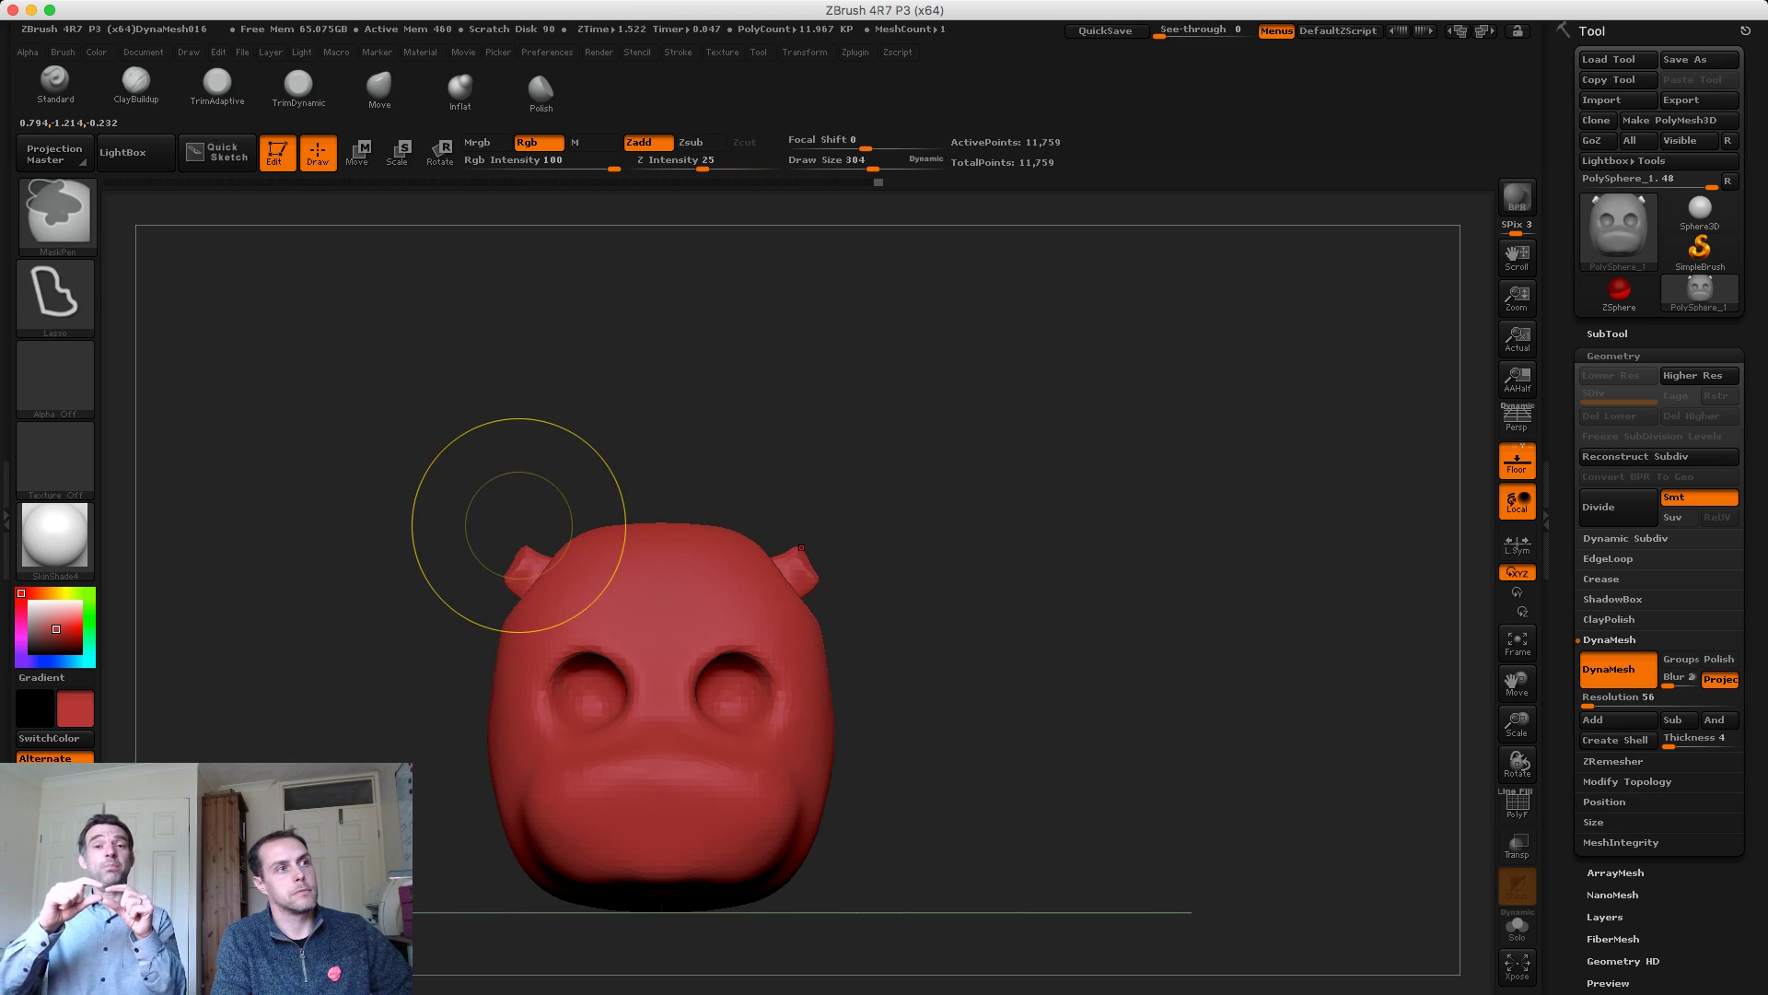
{"action": "key", "text": "ctrl+shift+z"}
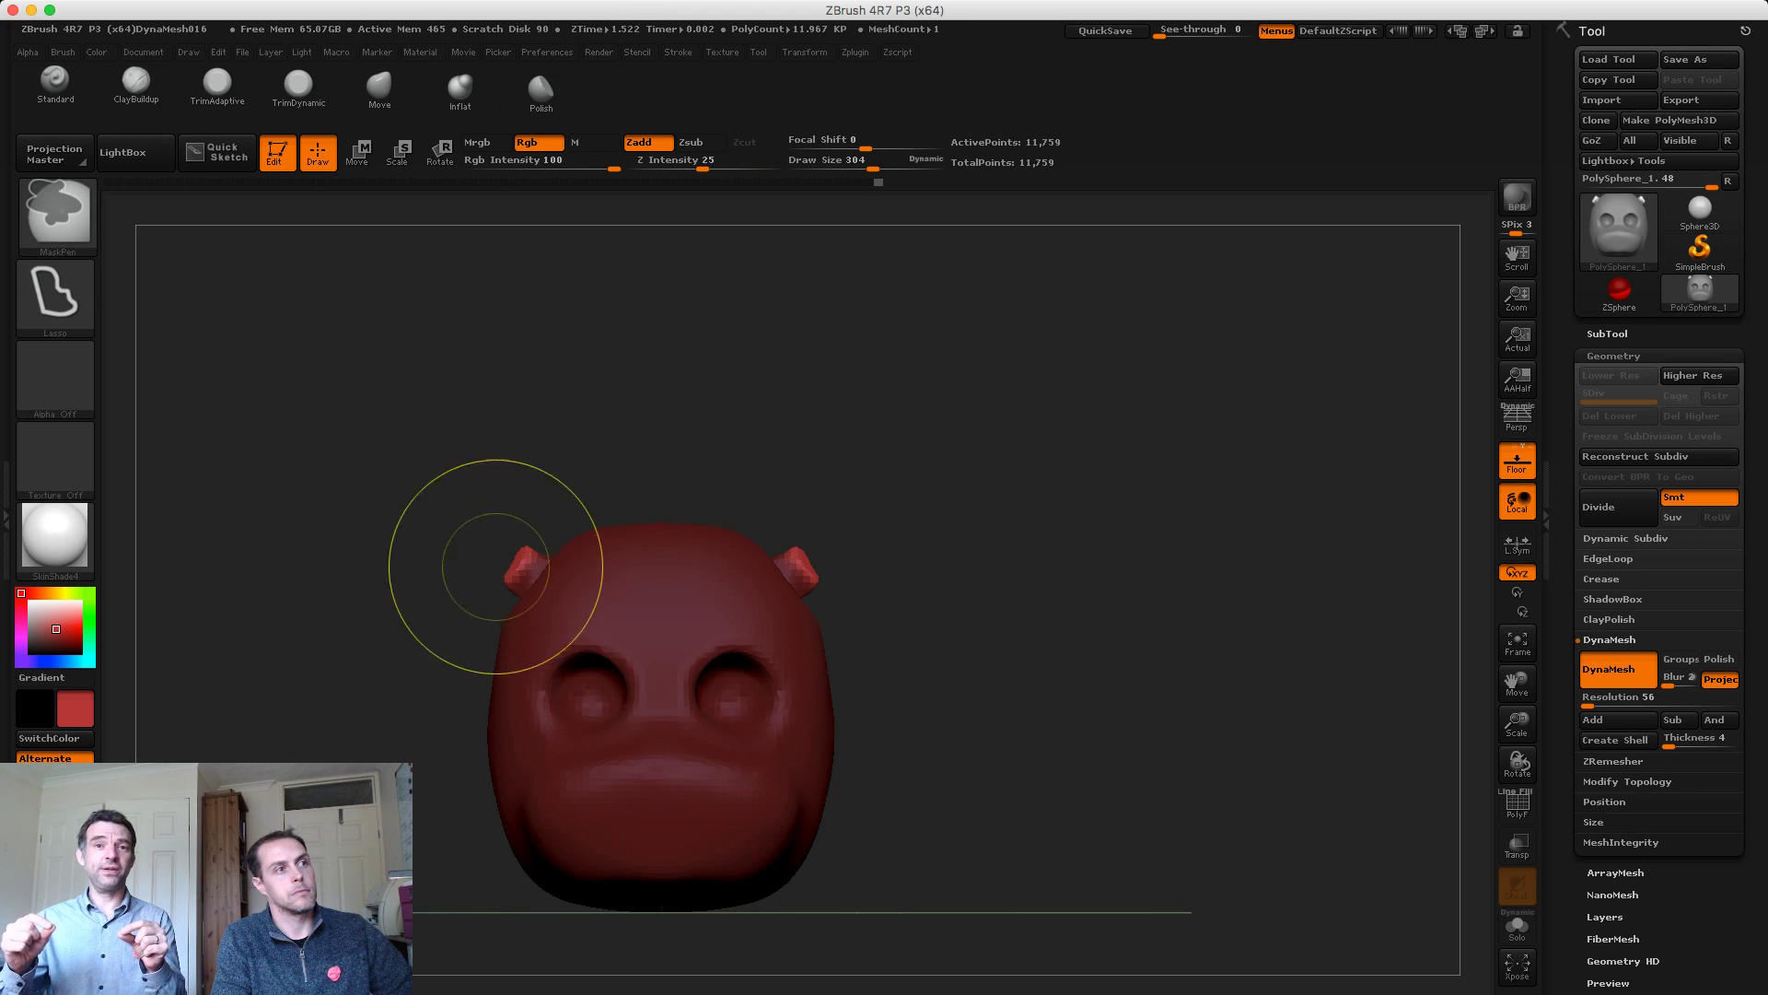
{"action": "key", "text": "ctrl+shift+z"}
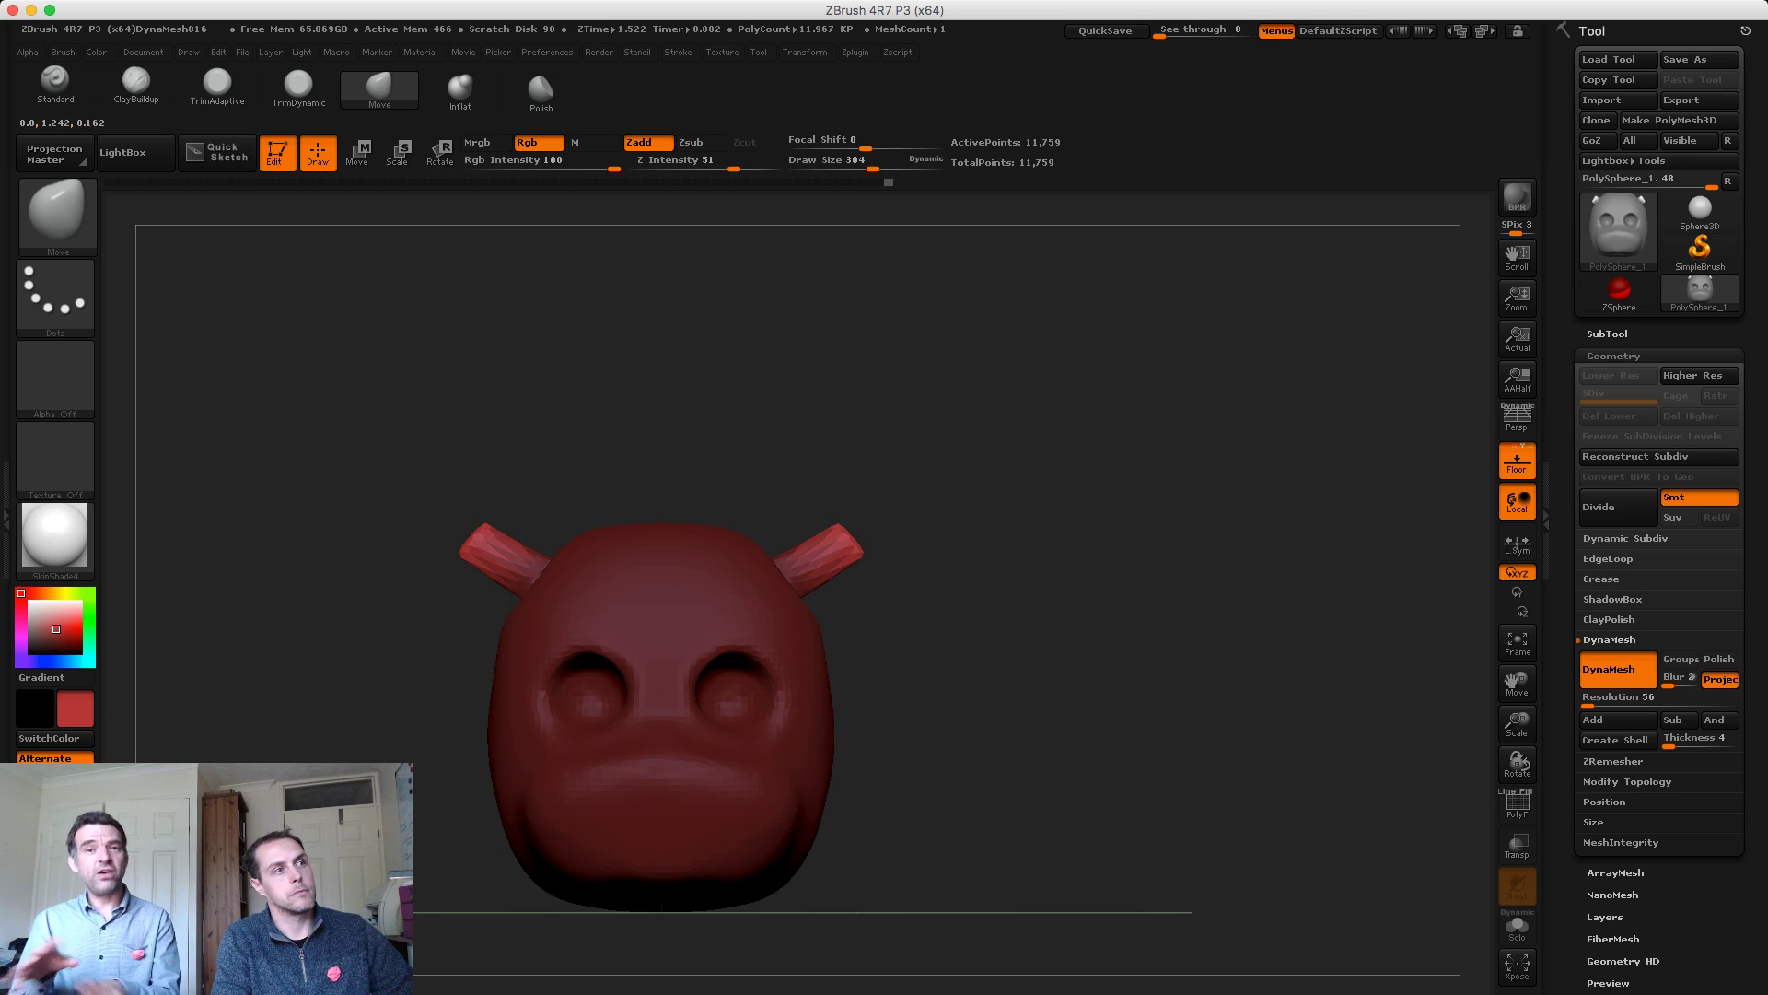
Widen the ear tips into fan shapes with the Move brush and reduce its draw size to 232
{"action": "left_click_drag", "start_coordinate": [474, 545], "coordinate": [505, 439]}
{"action": "left_click_drag", "start_coordinate": [476, 575], "coordinate": [455, 596]}
{"action": "mouse_move", "coordinate": [405, 479]}
{"action": "left_mouse_down"}
{"action": "mouse_move", "coordinate": [350, 520]}
{"action": "mouse_move", "coordinate": [396, 488]}
{"action": "left_mouse_up"}
{"action": "mouse_move", "coordinate": [472, 564]}
{"action": "left_mouse_down"}
{"action": "mouse_move", "coordinate": [451, 586]}
{"action": "mouse_move", "coordinate": [450, 552]}
{"action": "mouse_move", "coordinate": [392, 502]}
{"action": "mouse_move", "coordinate": [448, 546]}
{"action": "mouse_move", "coordinate": [433, 542]}
{"action": "mouse_move", "coordinate": [523, 522]}
{"action": "mouse_move", "coordinate": [468, 519]}
{"action": "left_mouse_up"}
{"action": "key", "text": "s"}
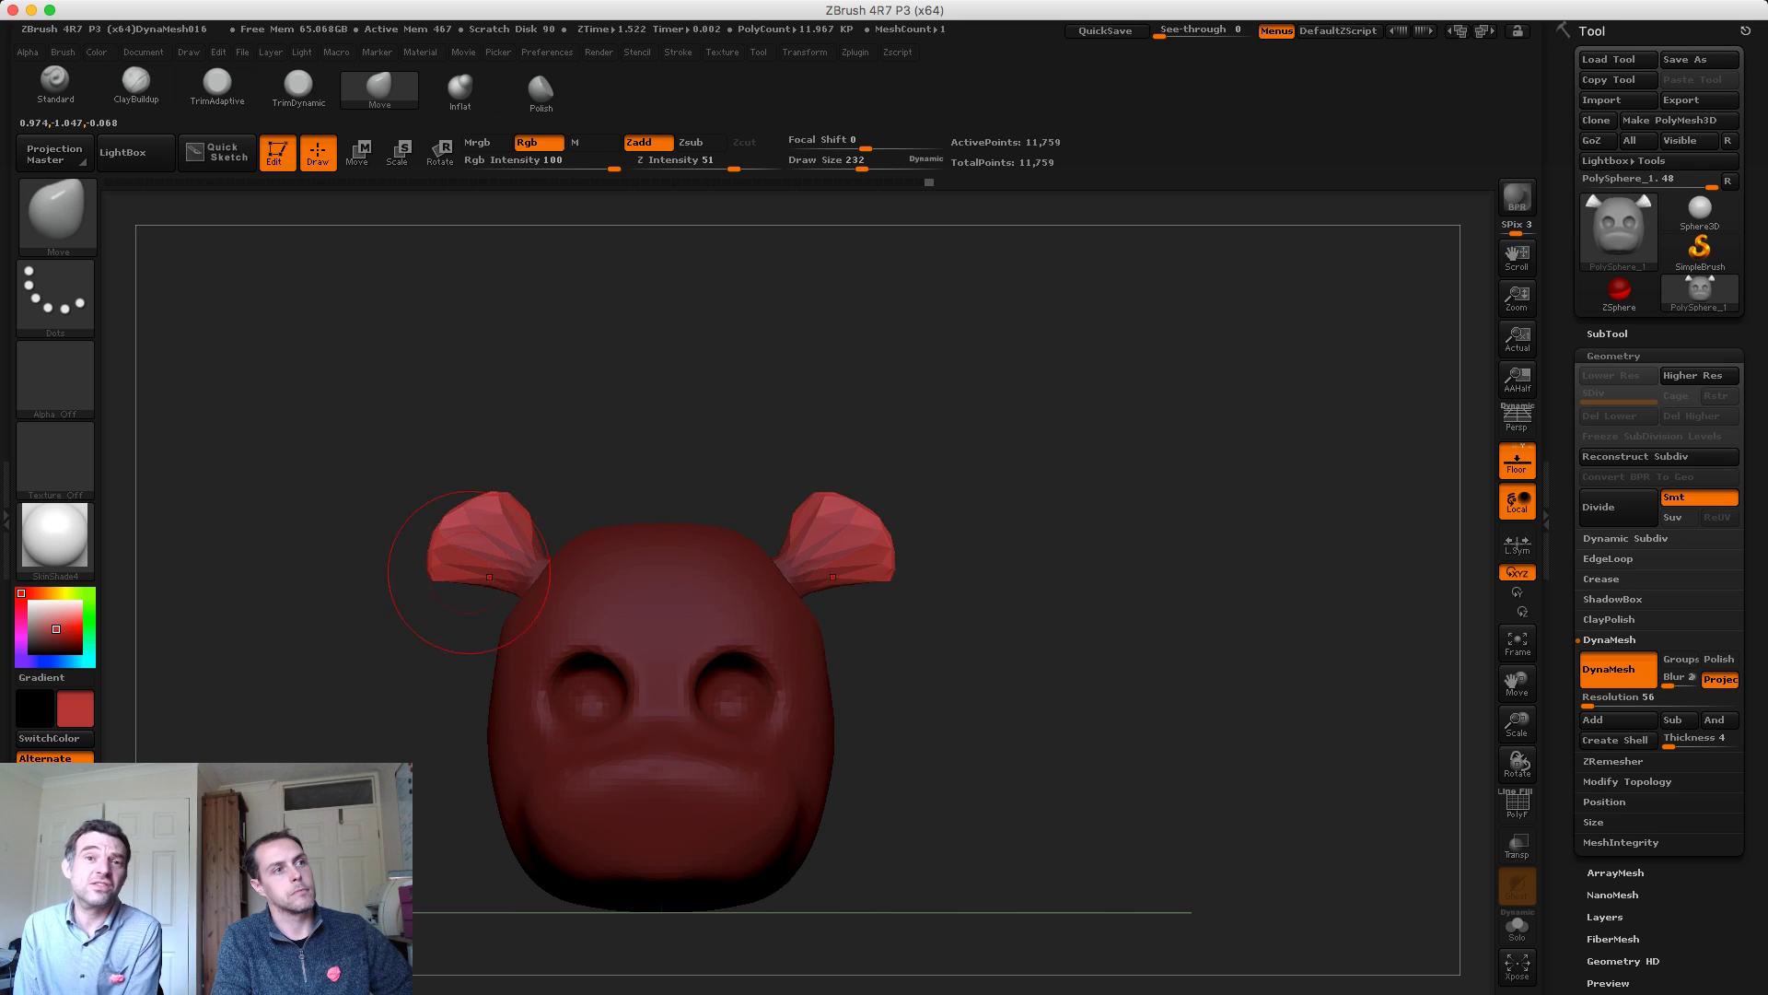
Refine the upper, outer and lower edges of the ears into a rounder outline with the Move and Smooth brushes at draw size 232
{"action": "key", "text": "ctrl+shift+z"}
{"action": "key", "text": "ctrl+shift+z"}
{"action": "key", "text": "ctrl+shift+z"}
{"action": "key", "text": "ctrl+shift+z"}
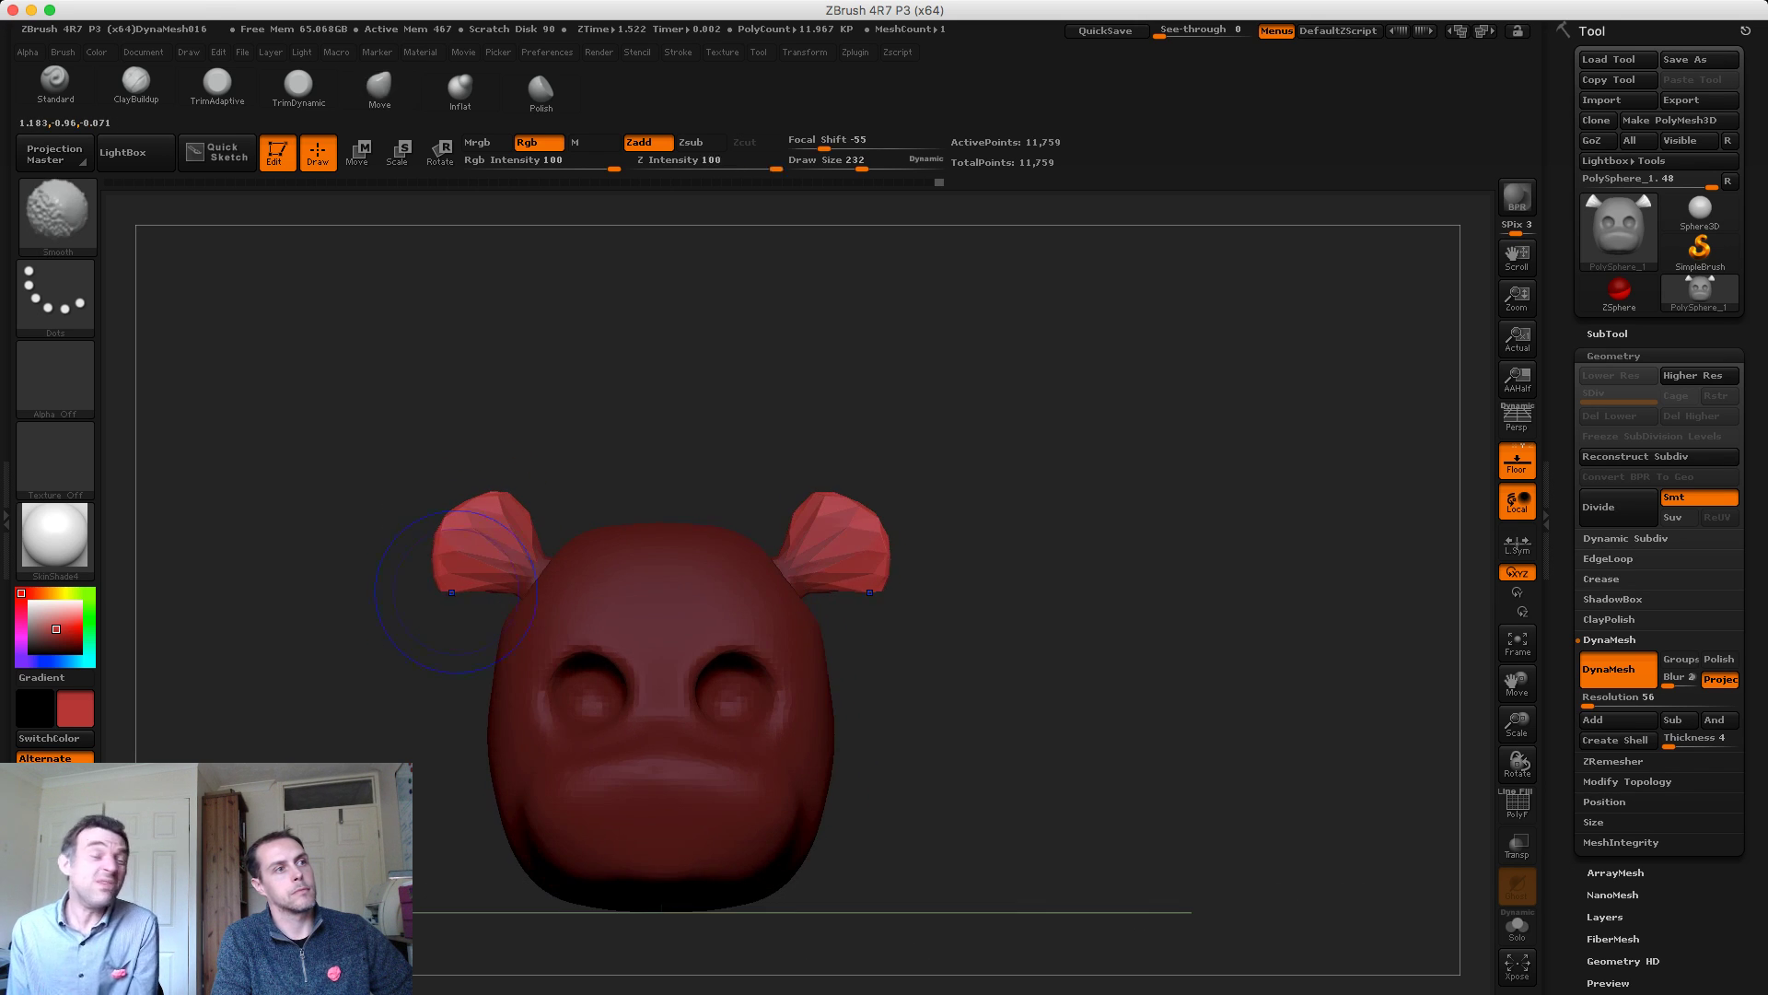
{"action": "key", "text": "ctrl+shift+z"}
{"action": "key", "text": "ctrl+shift+z"}
{"action": "key", "text": "ctrl+shift+z"}
{"action": "key", "text": "ctrl+shift+z"}
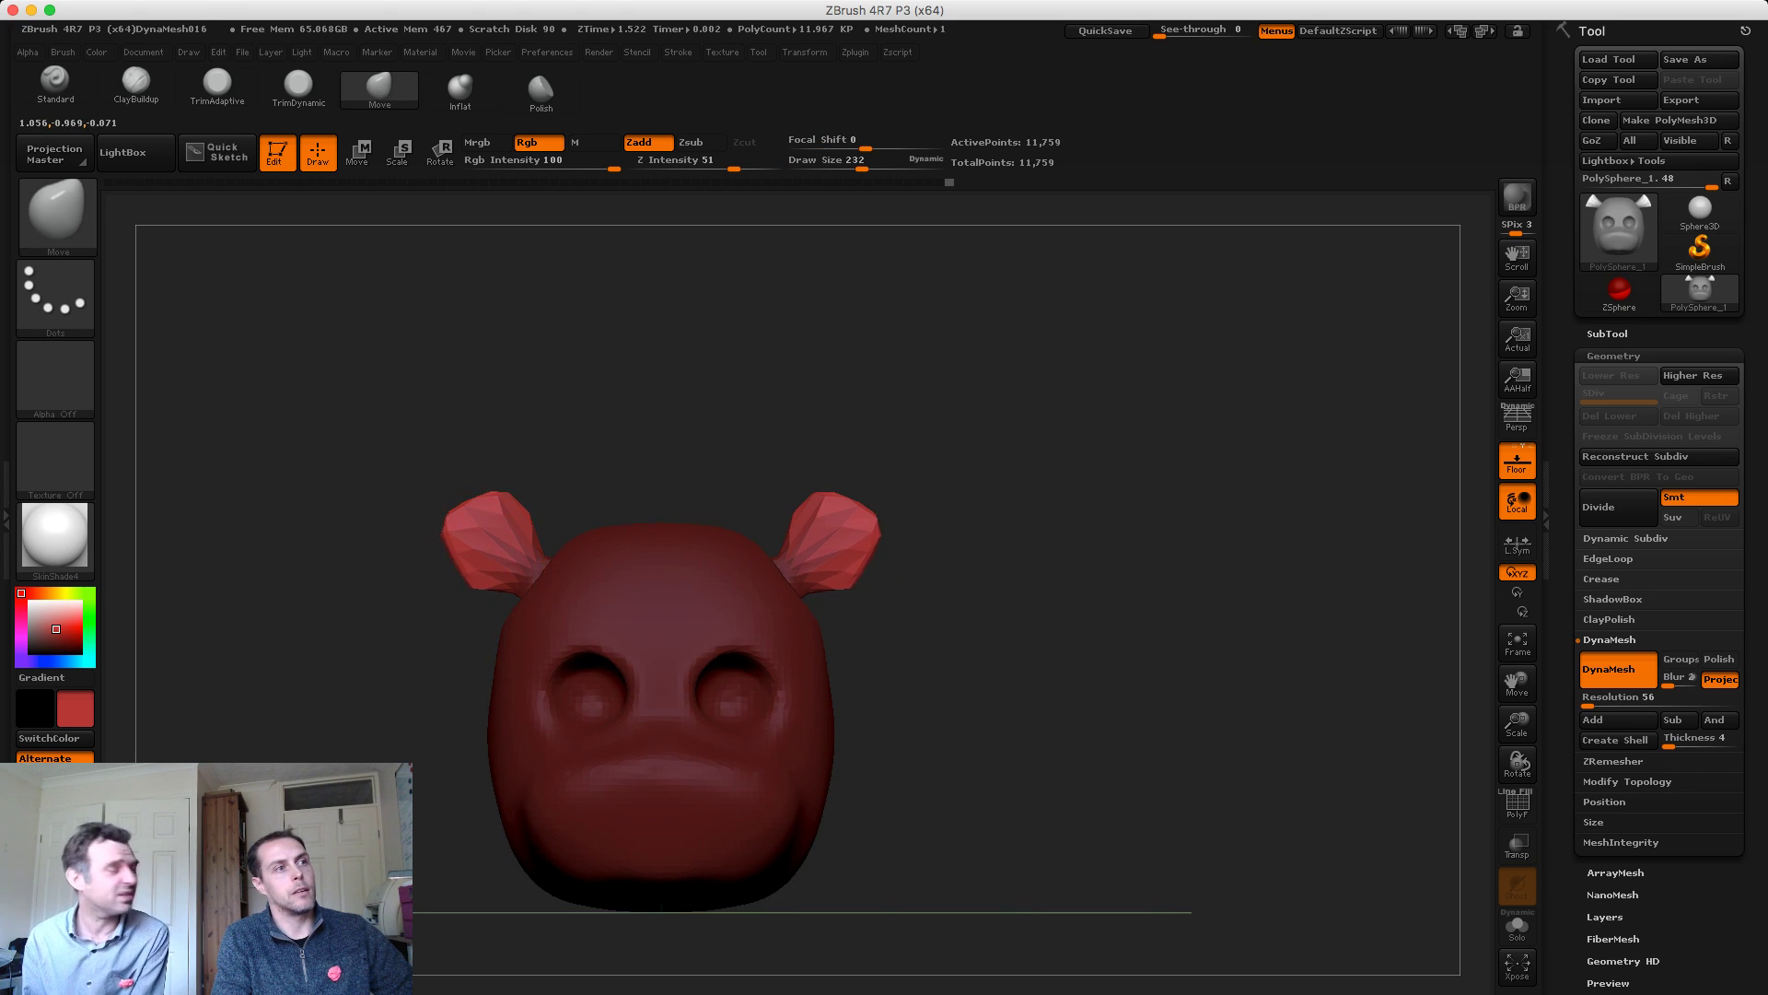
{"action": "key", "text": "ctrl+shift+z"}
{"action": "key", "text": "ctrl+shift+z"}
{"action": "key", "text": "ctrl+shift+z"}
{"action": "key", "text": "ctrl+shift+z"}
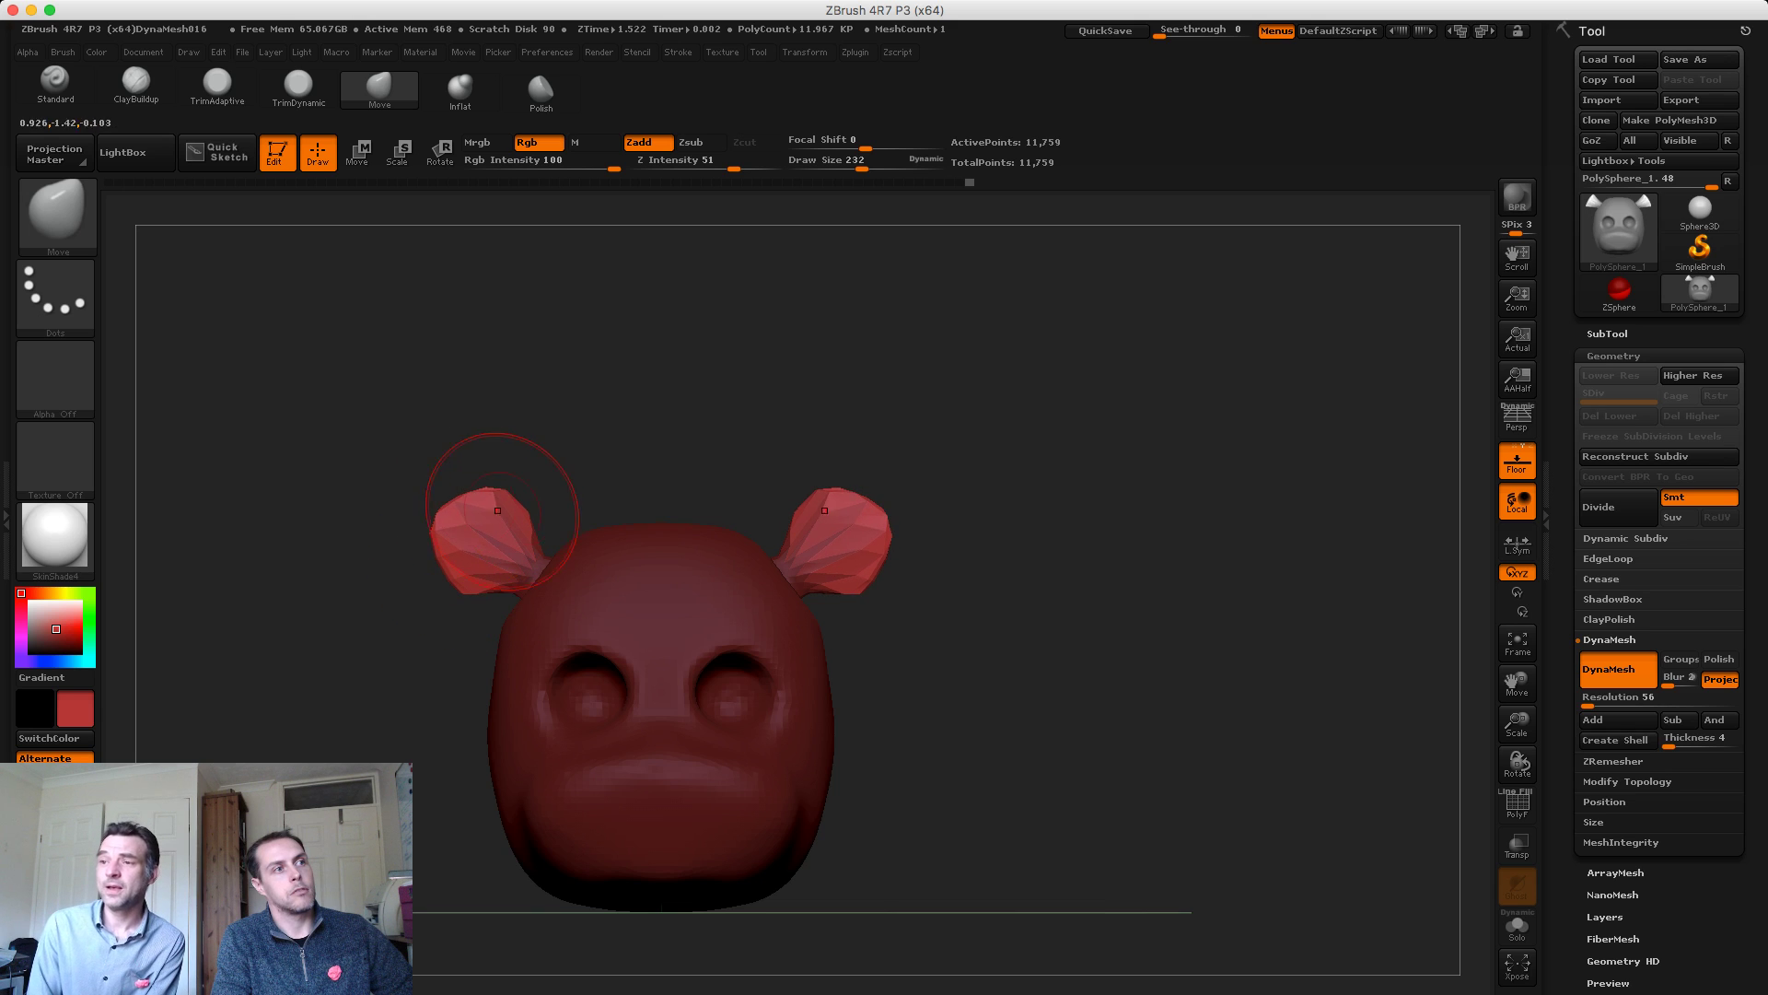
{"action": "key", "text": "ctrl+shift+z"}
{"action": "key", "text": "ctrl+shift+z"}
{"action": "key", "text": "ctrl+shift+z"}
{"action": "key", "text": "ctrl+shift+z"}
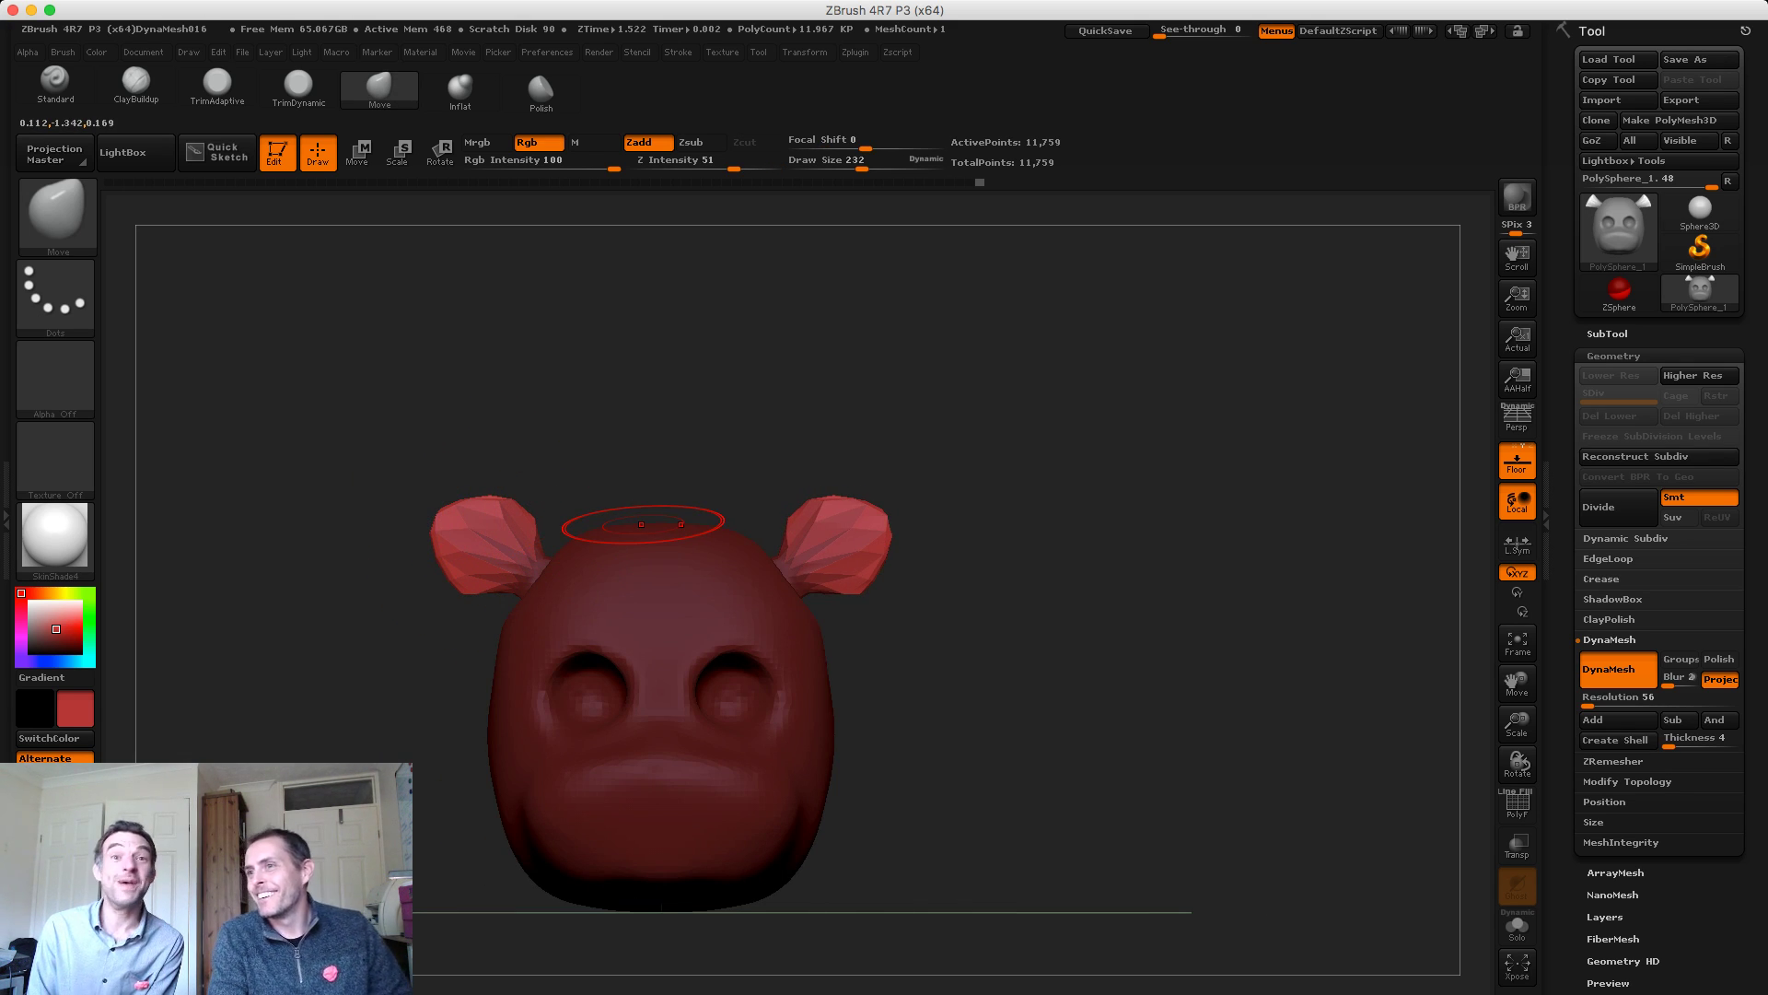
Redo the last sculpting changes on the ears
{"action": "key", "text": "ctrl+shift+z"}
{"action": "key", "text": "ctrl+shift+z"}
{"action": "key", "text": "ctrl+shift+z"}
{"action": "key", "text": "ctrl+shift+z"}
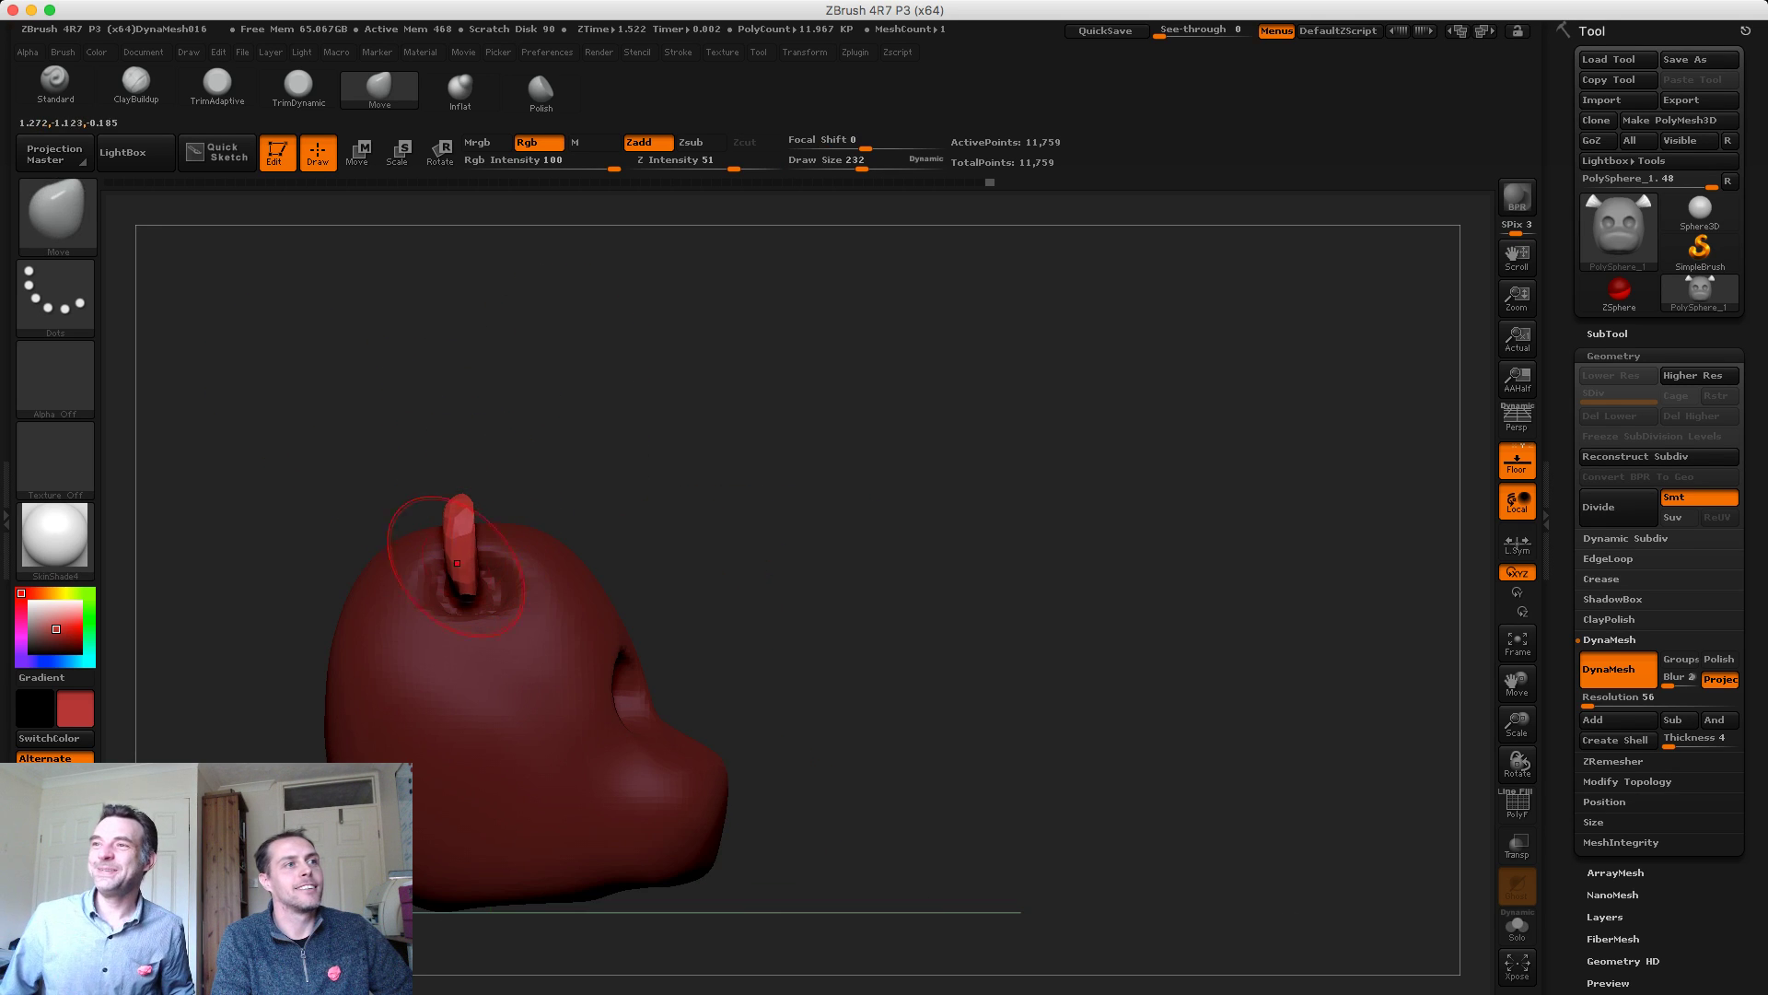
Clear the head mask and remesh the model with DynaMesh at resolution 56
{"action": "left_click_drag", "start_coordinate": [369, 461], "coordinate": [184, 461]}
{"action": "left_click_drag", "start_coordinate": [380, 460], "coordinate": [383, 492], "text": "ctrl"}
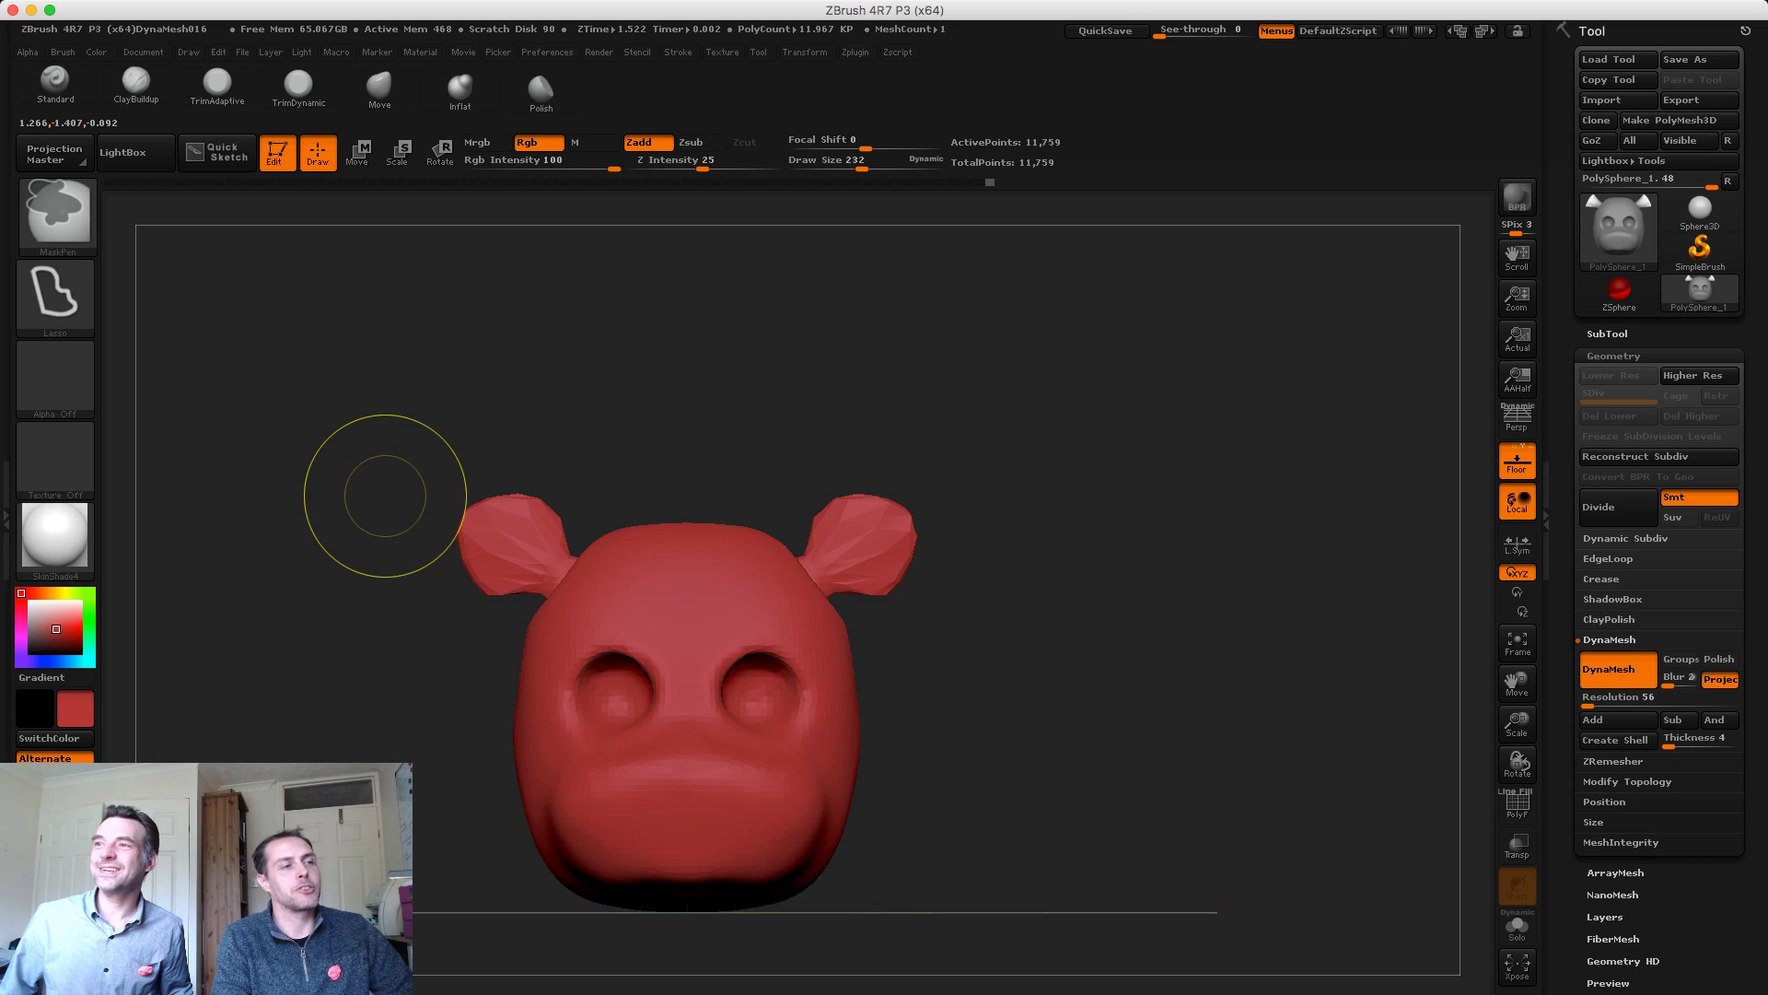
{"action": "mouse_move", "coordinate": [479, 414]}
{"action": "left_mouse_down"}
{"action": "mouse_move", "coordinate": [332, 506]}
{"action": "mouse_move", "coordinate": [479, 424]}
{"action": "left_mouse_up"}
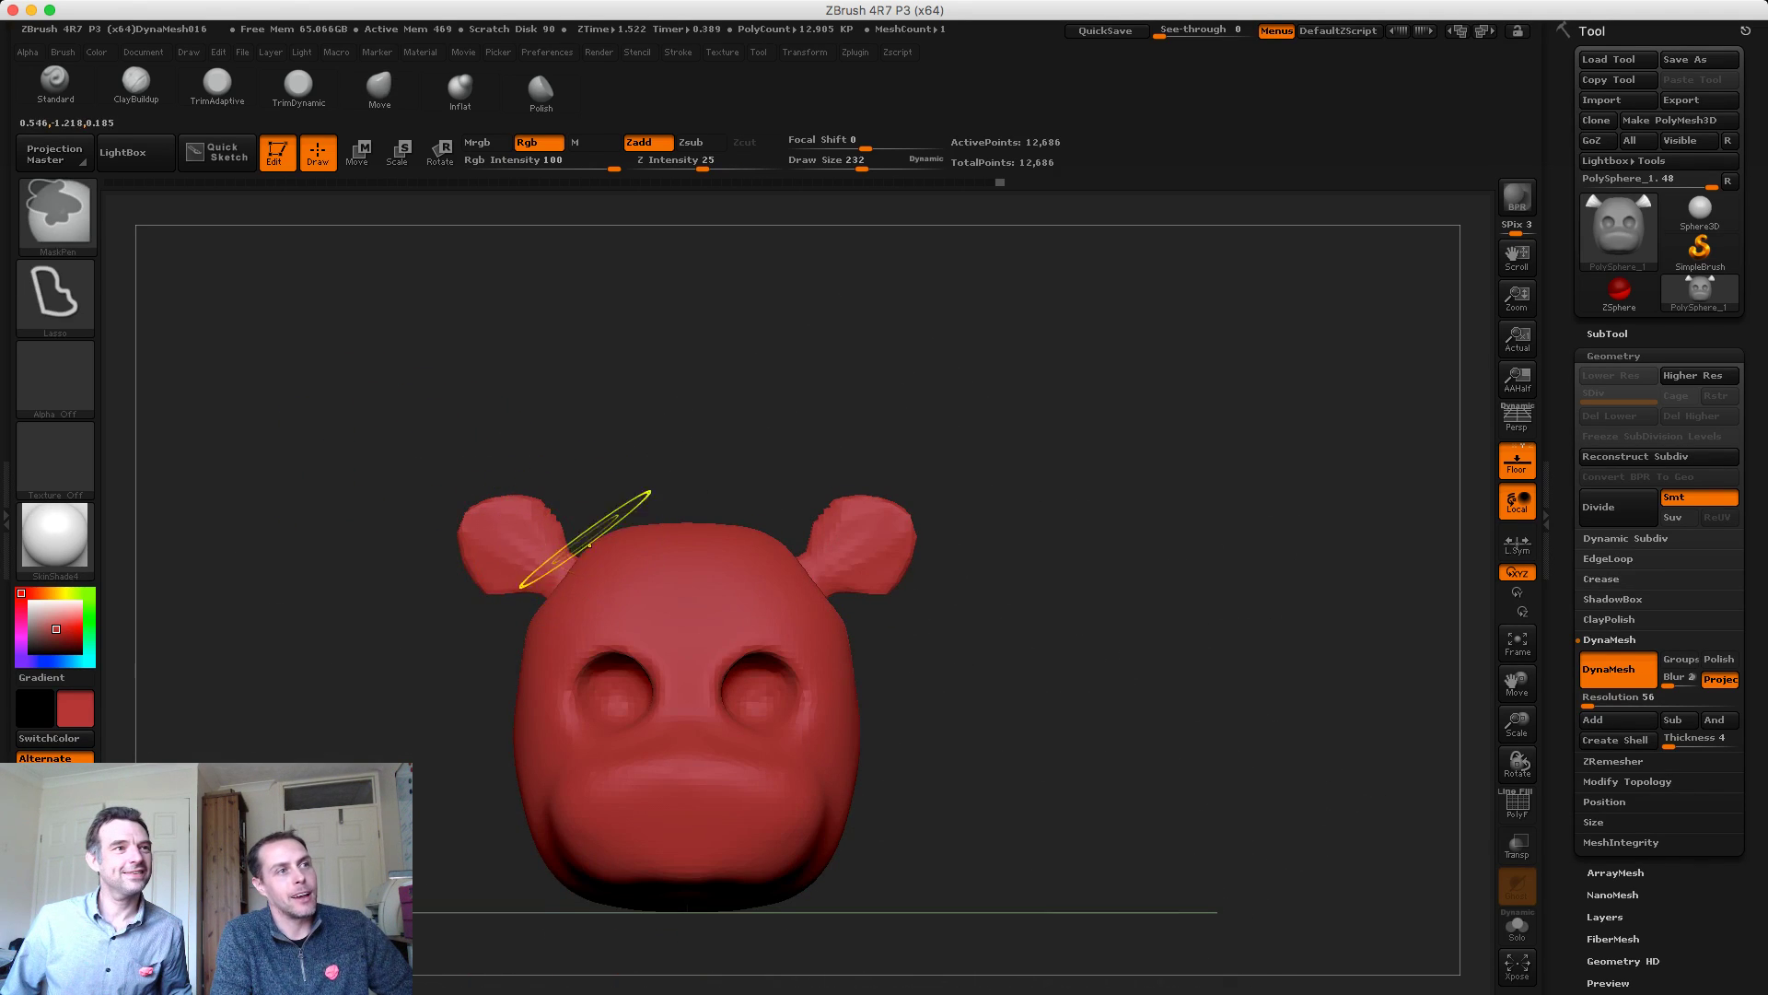
Mask the whole head with a lasso mask, leaving only the two ears unmasked
{"action": "key", "text": "b"}
{"action": "key", "text": "m"}
{"action": "key", "text": "v"}
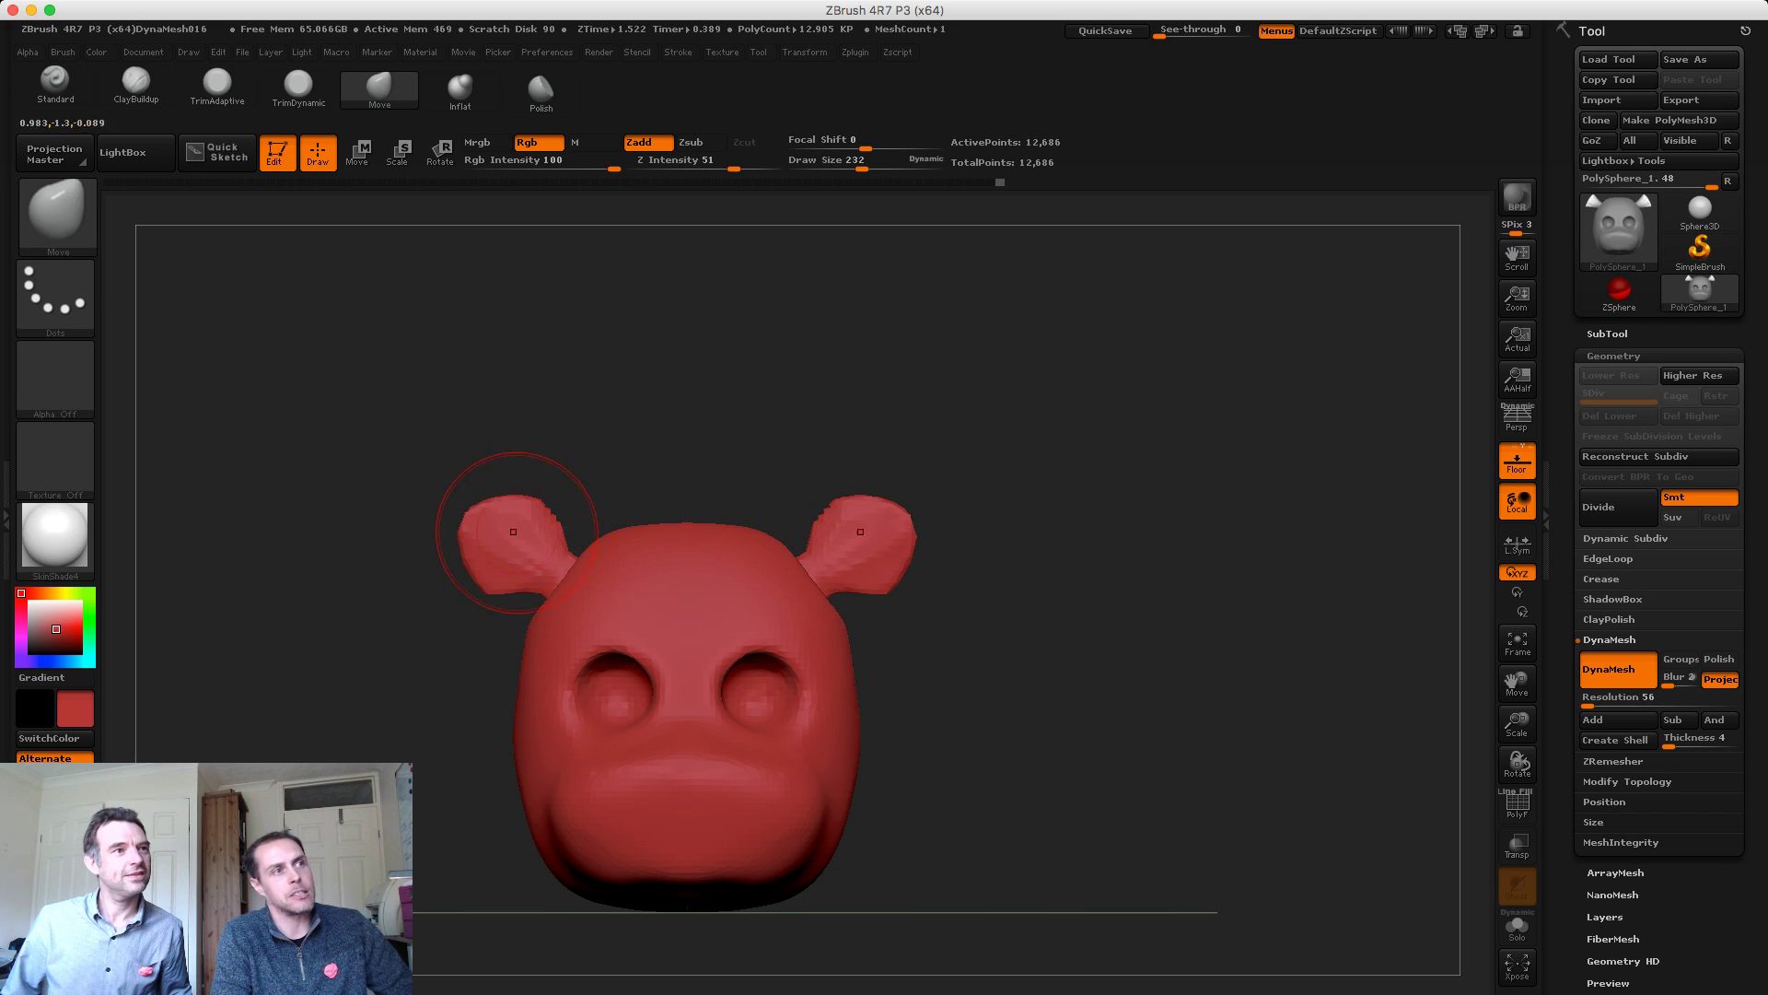
{"action": "left_click_drag", "start_coordinate": [449, 492], "coordinate": [497, 450], "text": "alt"}
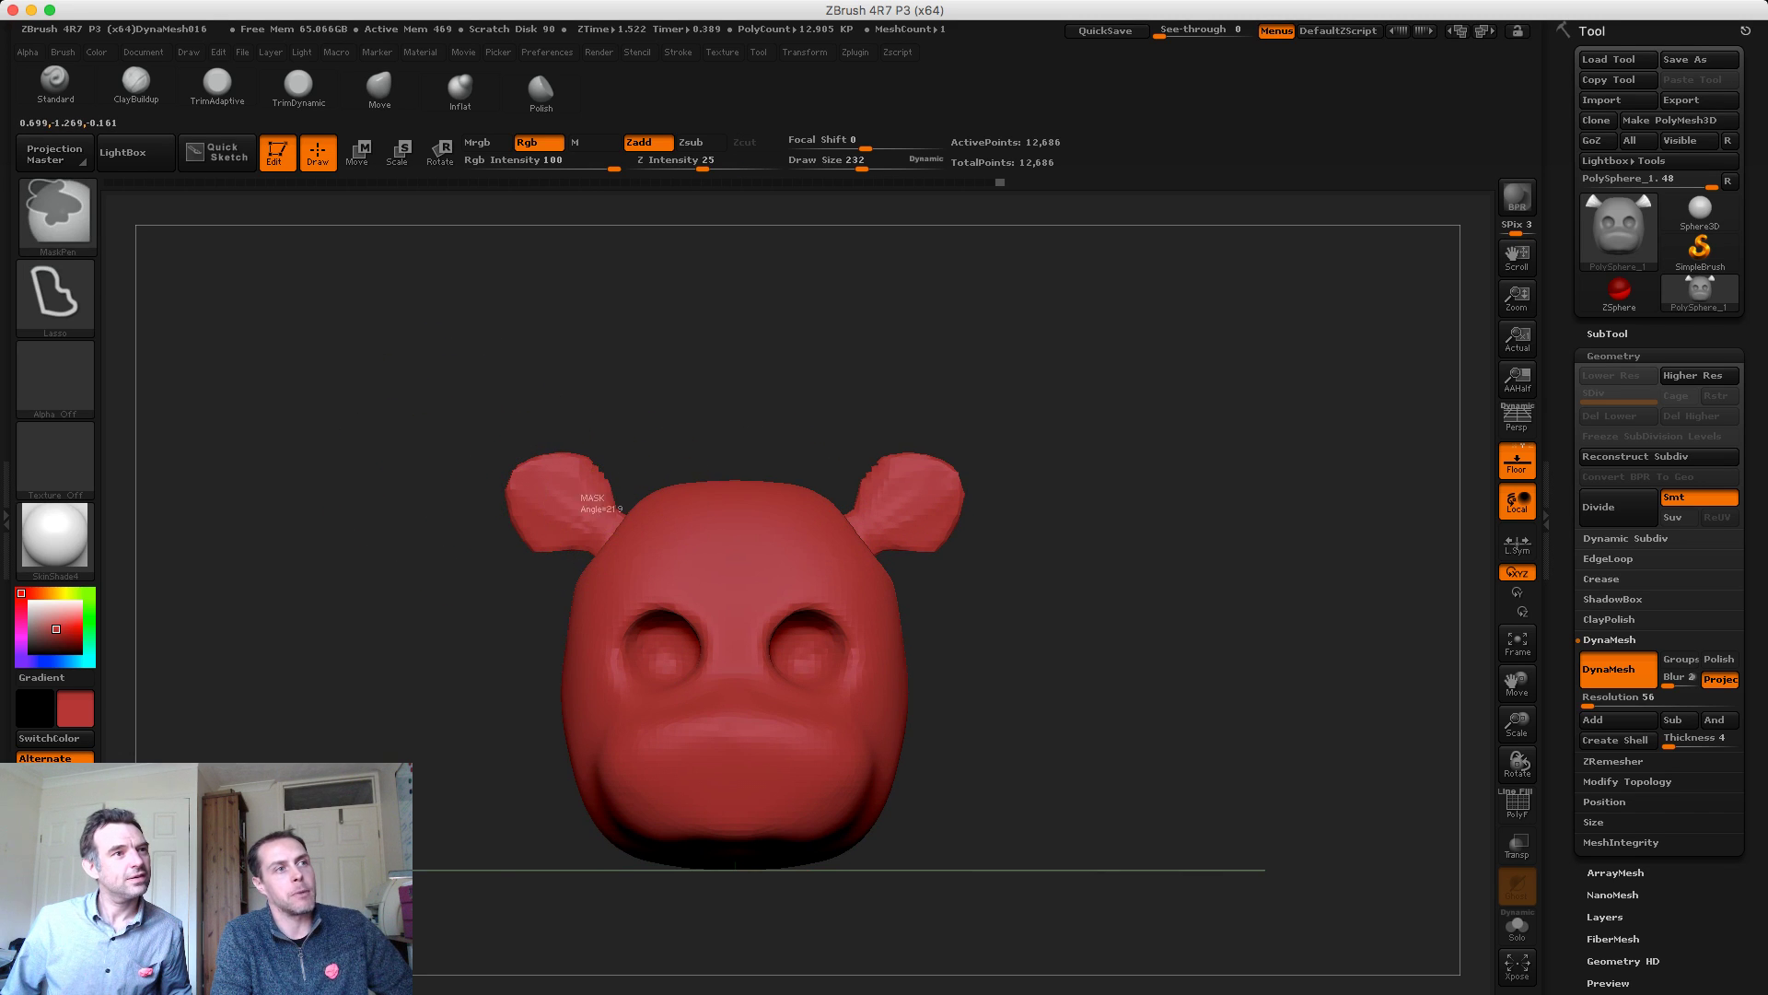
{"action": "mouse_move", "coordinate": [582, 517]}
{"action": "left_mouse_down", "text": "ctrl"}
{"action": "mouse_move", "coordinate": [586, 788]}
{"action": "mouse_move", "coordinate": [721, 583]}
{"action": "mouse_move", "coordinate": [645, 459]}
{"action": "mouse_move", "coordinate": [788, 748]}
{"action": "mouse_move", "coordinate": [748, 438]}
{"action": "left_mouse_up", "text": "ctrl"}
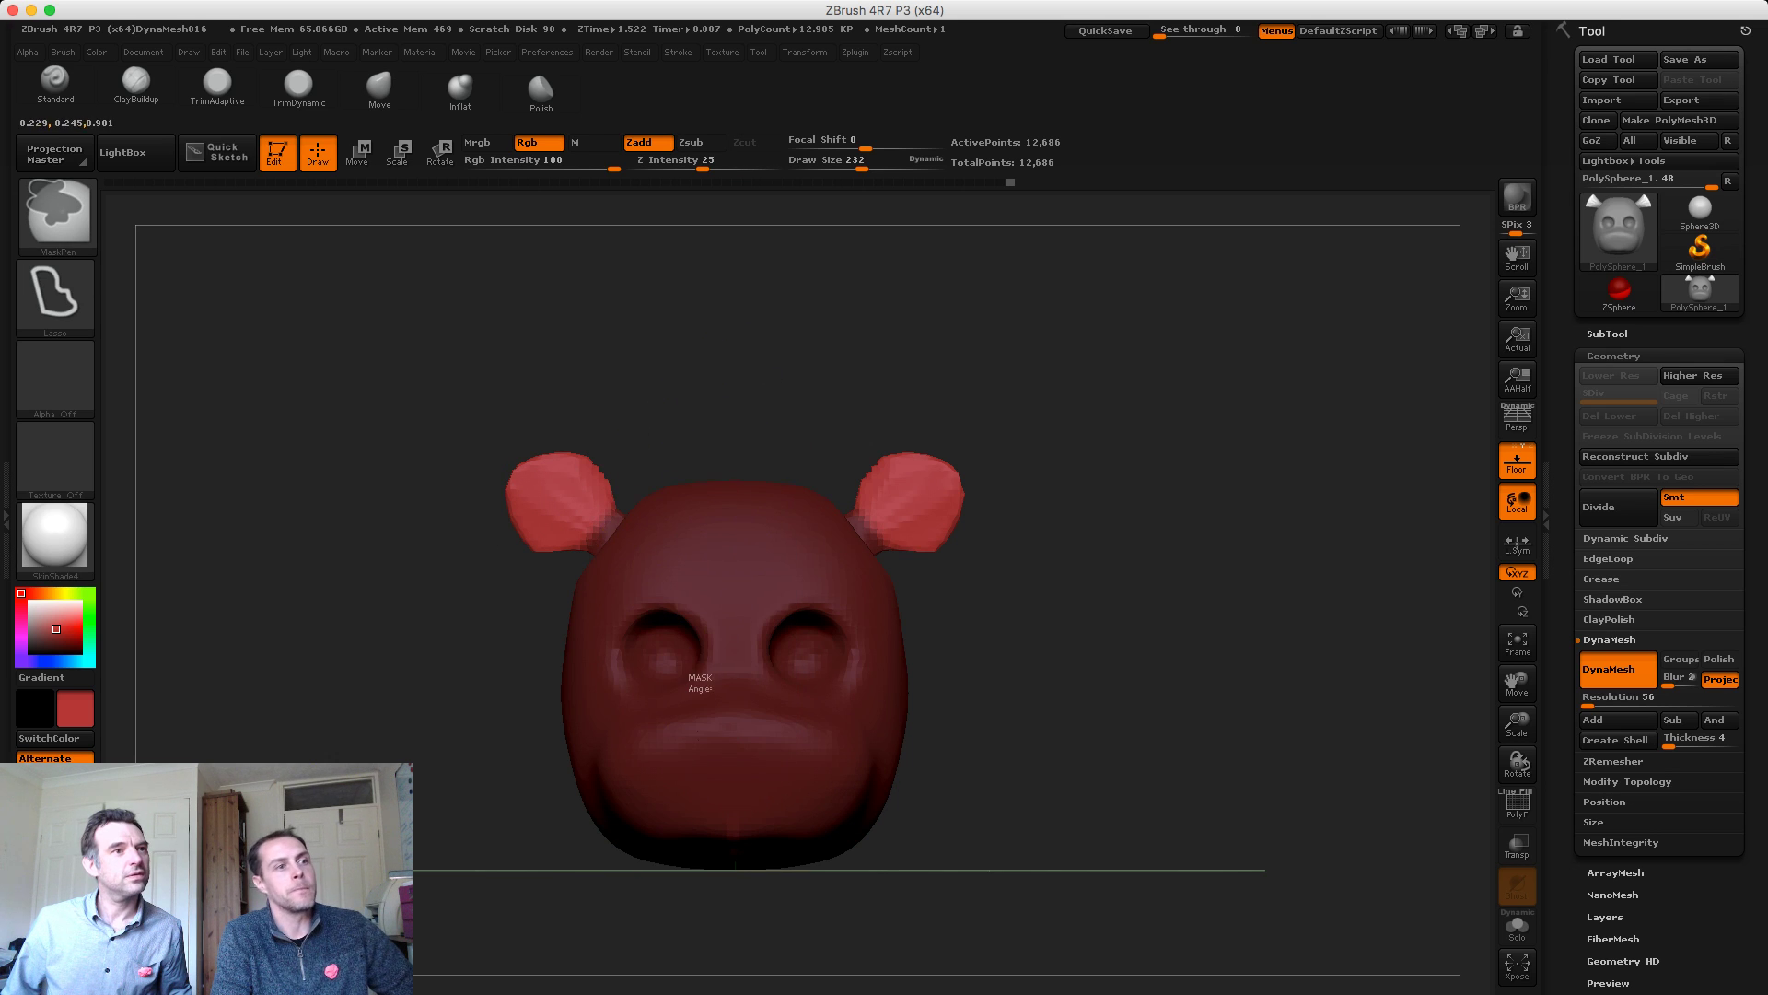
Round out the unmasked ears with the Move brush at draw sizes 140 and 186
{"action": "key", "text": "s"}
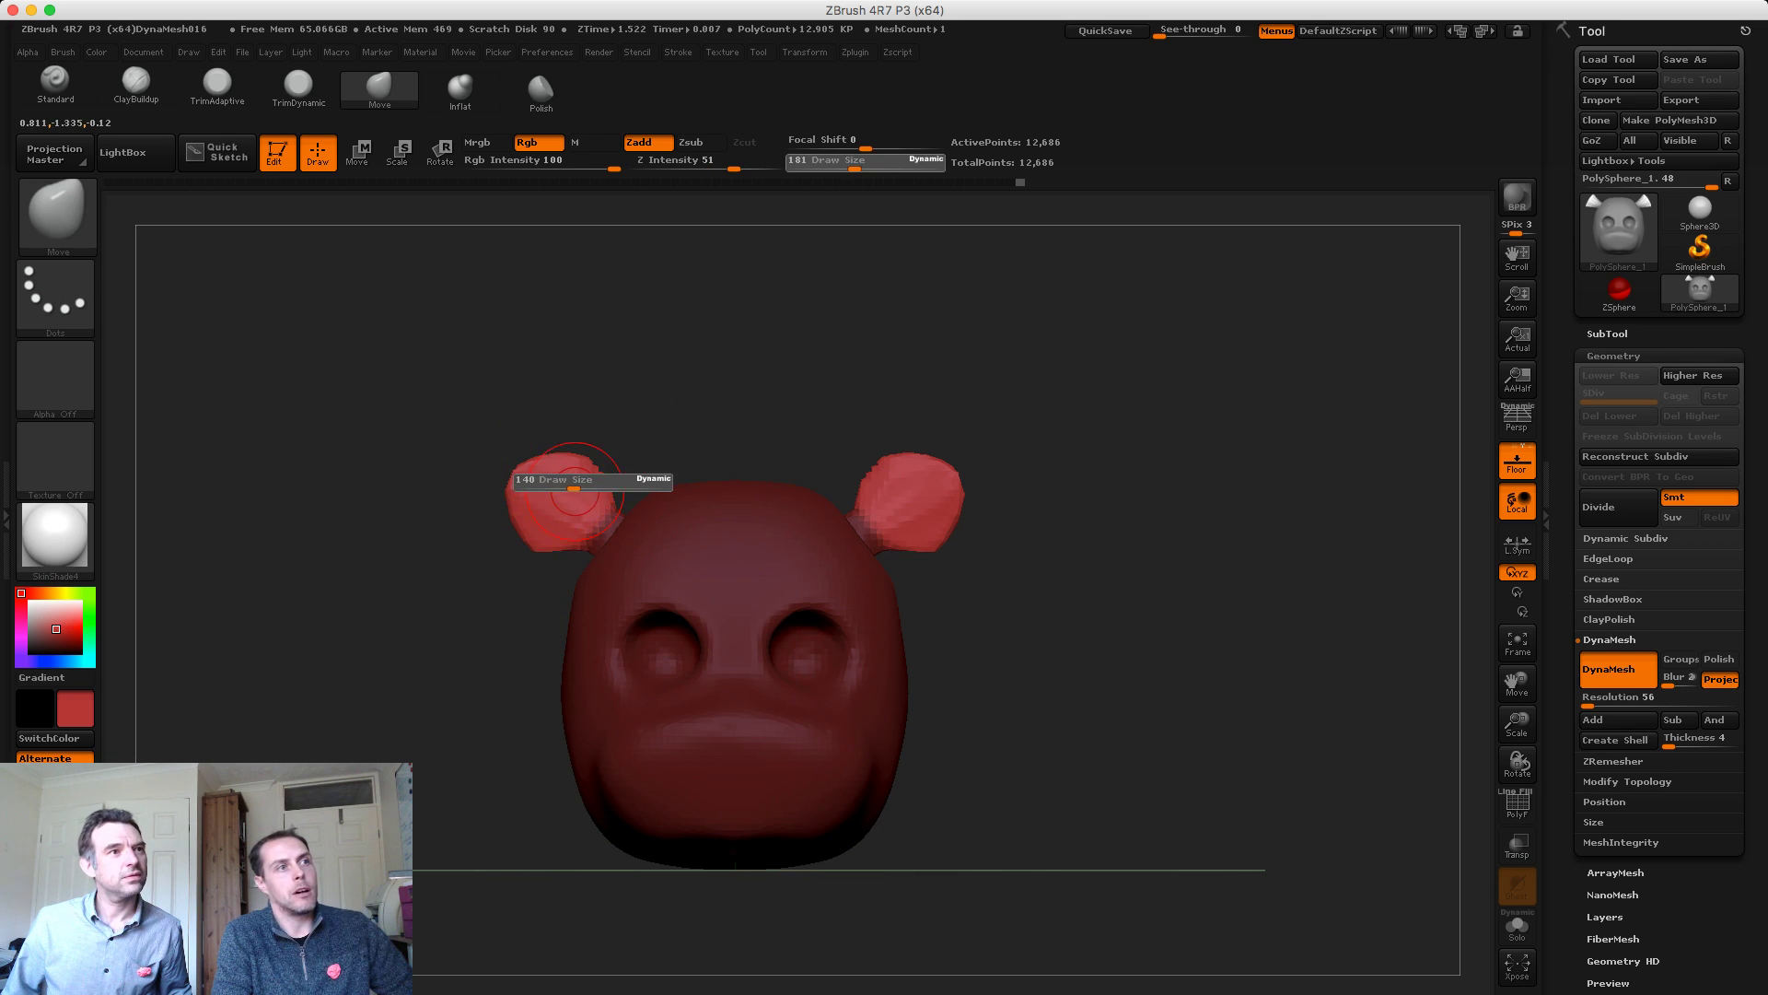
{"action": "left_click_drag", "start_coordinate": [573, 488], "coordinate": [597, 484]}
{"action": "key", "text": "s"}
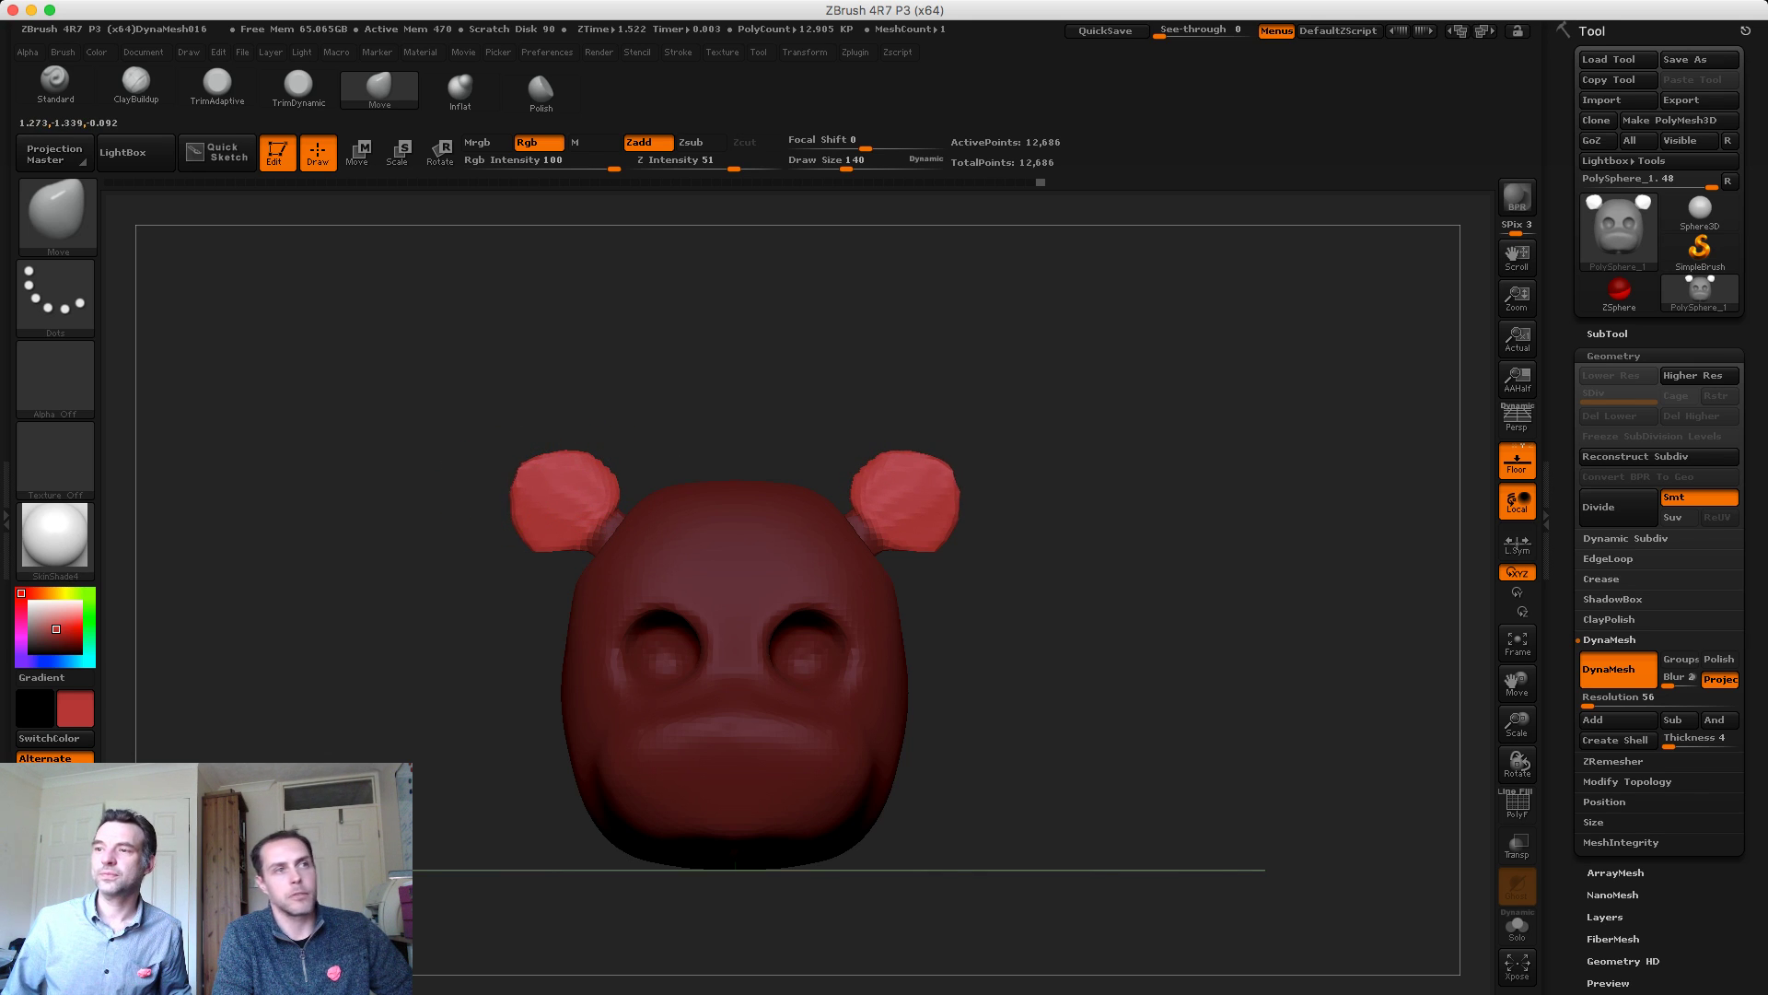
{"action": "left_click_drag", "start_coordinate": [524, 542], "coordinate": [519, 531]}
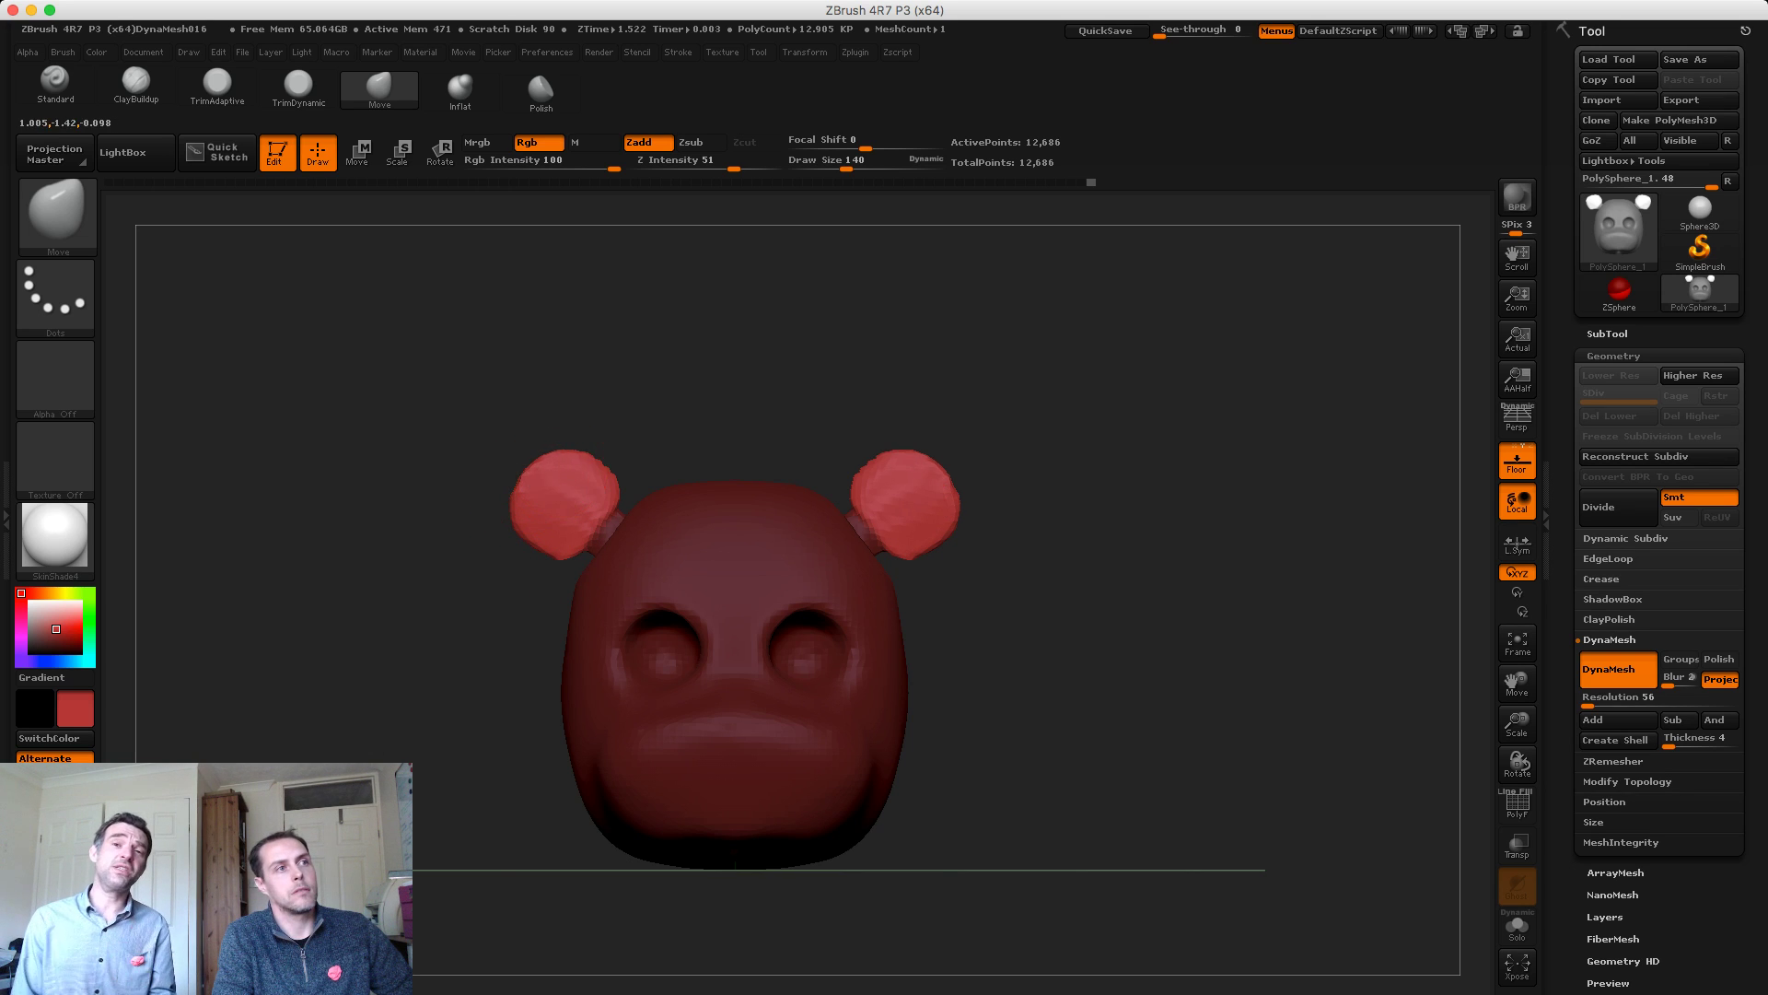
{"action": "key", "text": "s"}
{"action": "left_click_drag", "start_coordinate": [568, 466], "coordinate": [585, 474]}
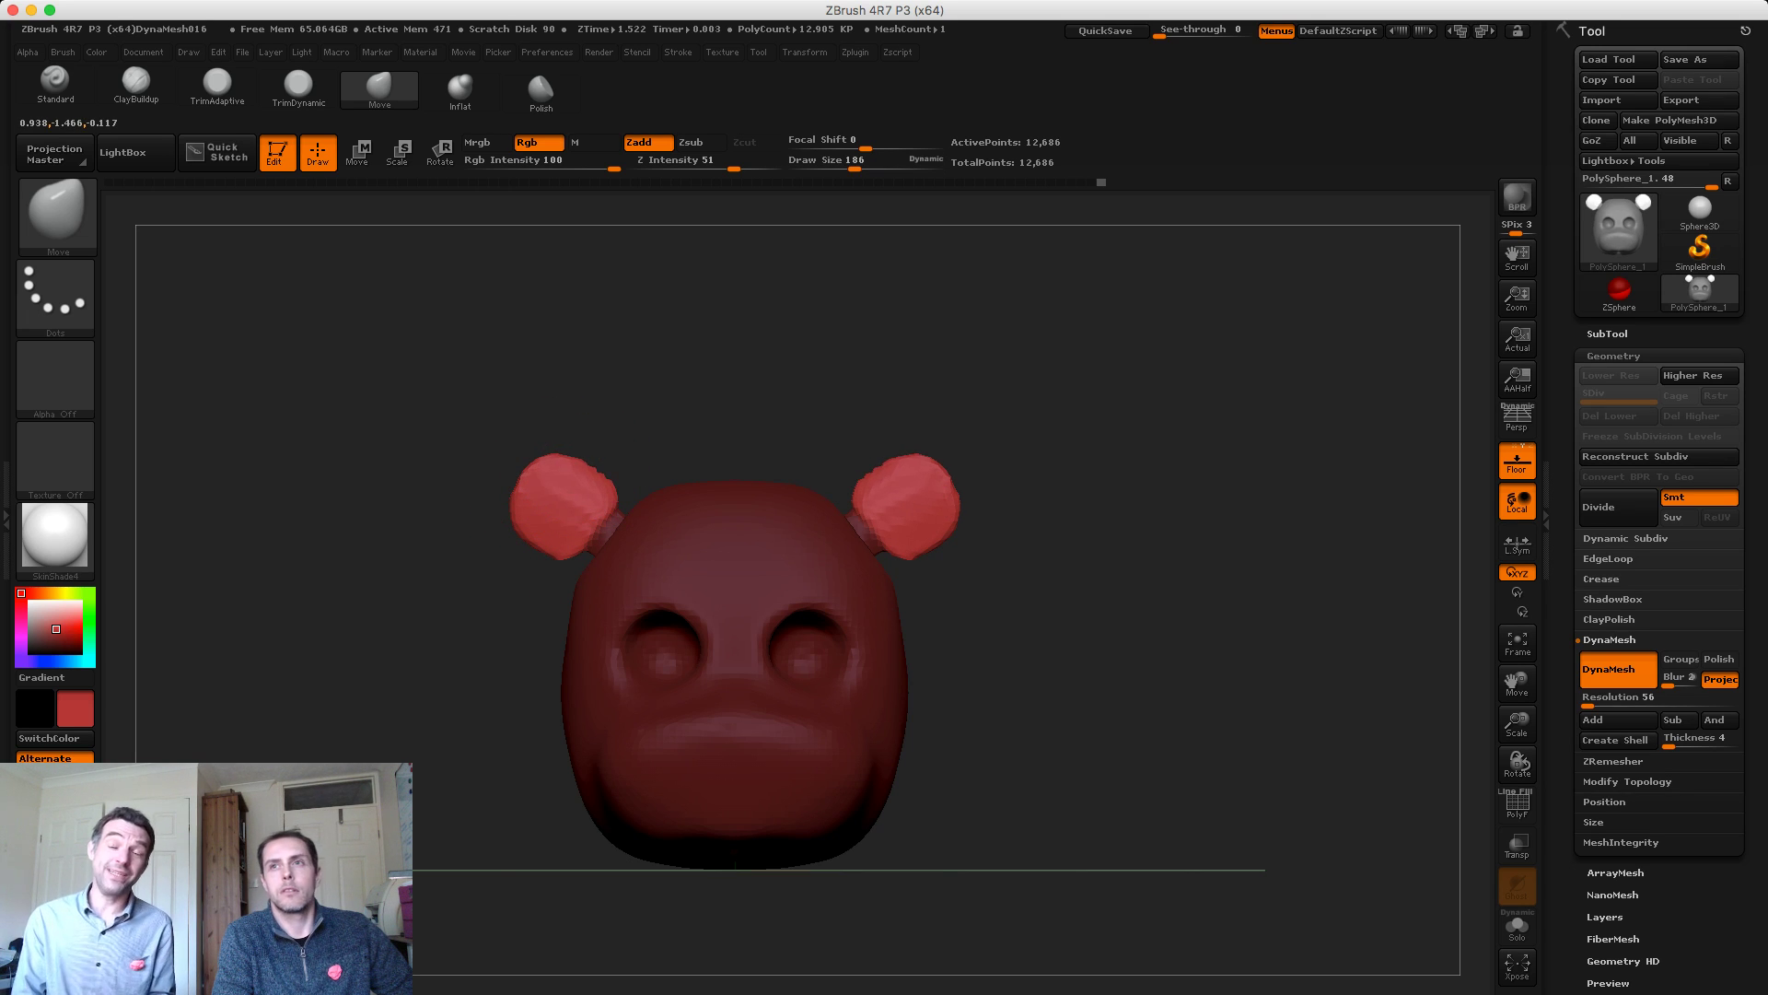
{"action": "left_click_drag", "start_coordinate": [423, 494], "coordinate": [498, 539]}
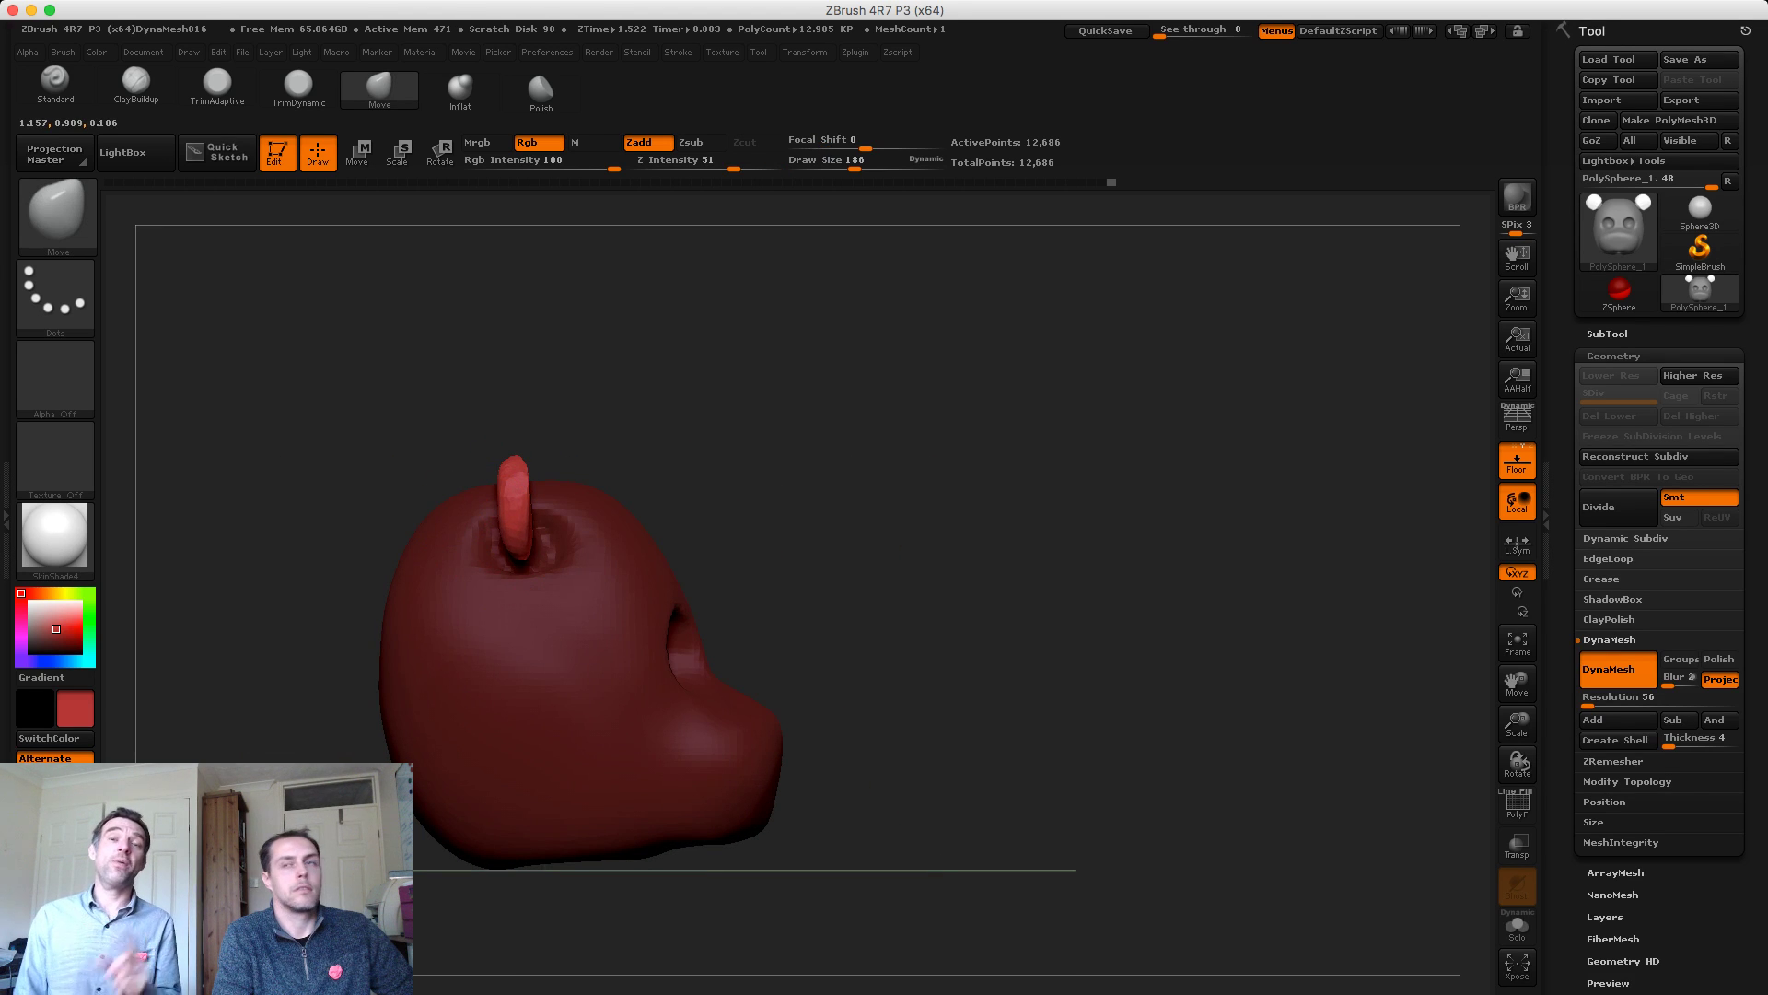
Invert the mask onto the ears and paint additional masking over the face and sides, leaving the ear stems free
{"action": "mouse_move", "coordinate": [420, 485]}
{"action": "left_mouse_down"}
{"action": "mouse_move", "coordinate": [351, 466]}
{"action": "mouse_move", "coordinate": [395, 462]}
{"action": "mouse_move", "coordinate": [347, 463]}
{"action": "mouse_move", "coordinate": [429, 488]}
{"action": "left_mouse_up"}
{"action": "left_click", "coordinate": [553, 584], "text": "ctrl"}
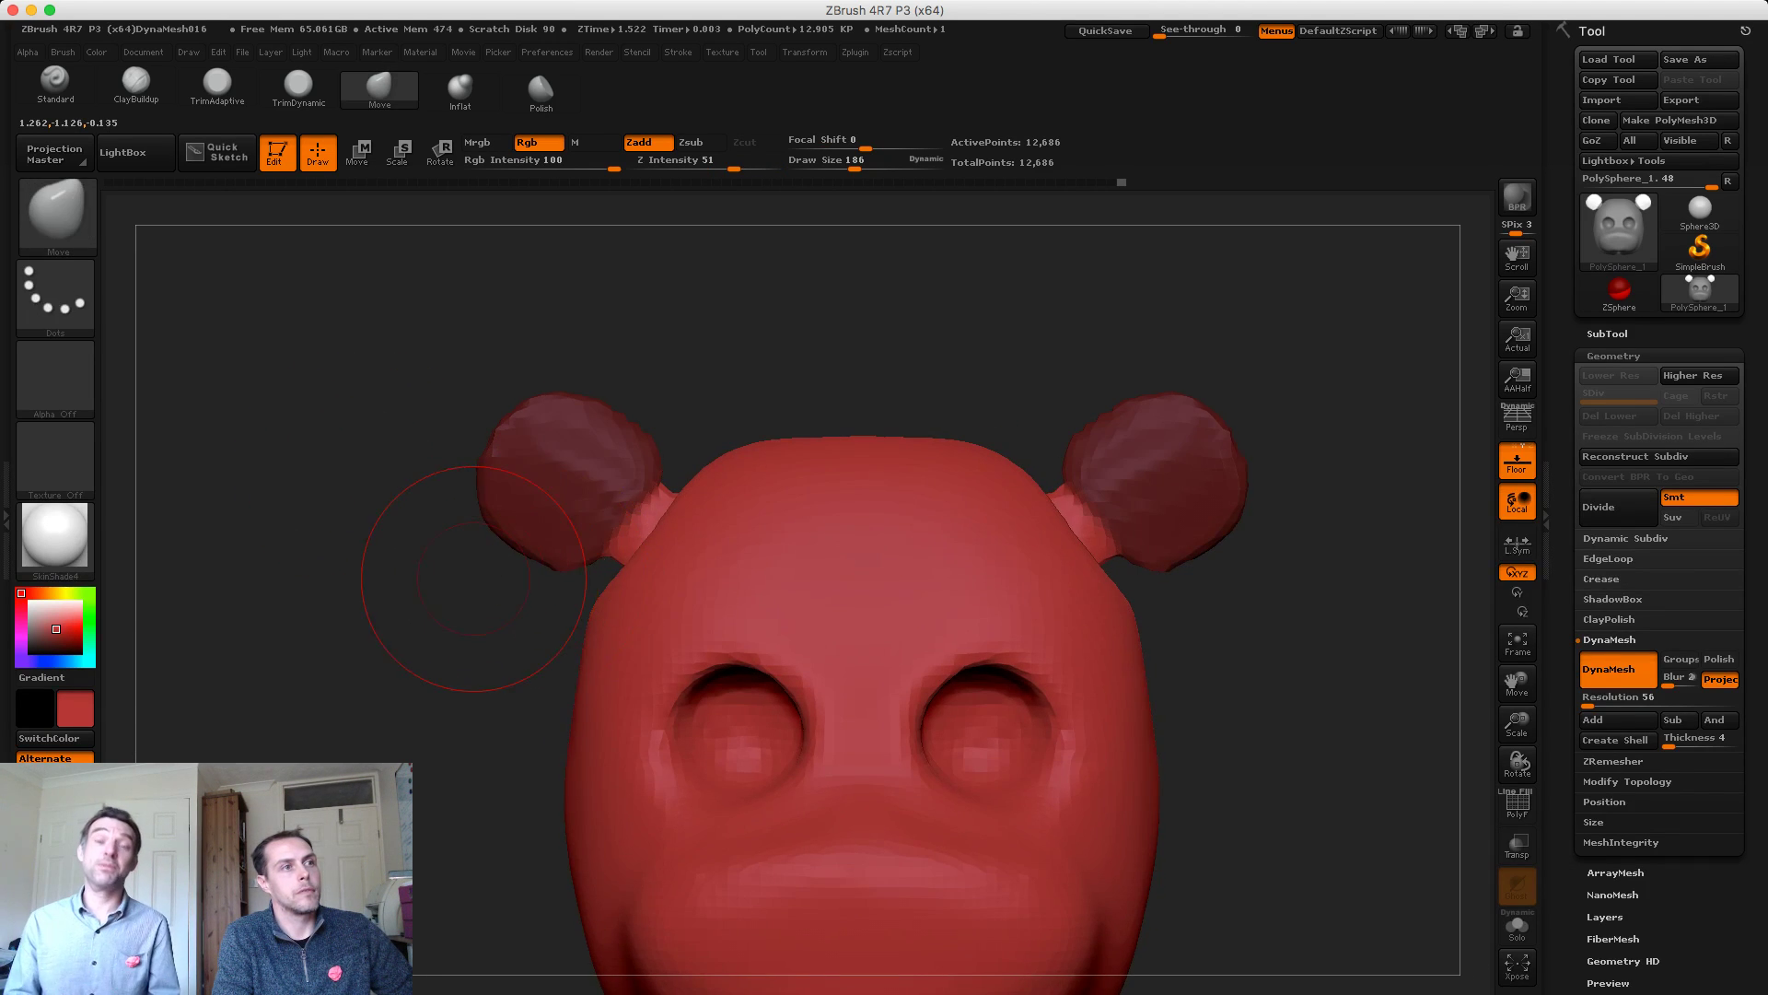
{"action": "mouse_move", "coordinate": [475, 582]}
{"action": "left_mouse_down"}
{"action": "mouse_move", "coordinate": [549, 591]}
{"action": "mouse_move", "coordinate": [800, 436]}
{"action": "mouse_move", "coordinate": [572, 857]}
{"action": "left_mouse_up"}
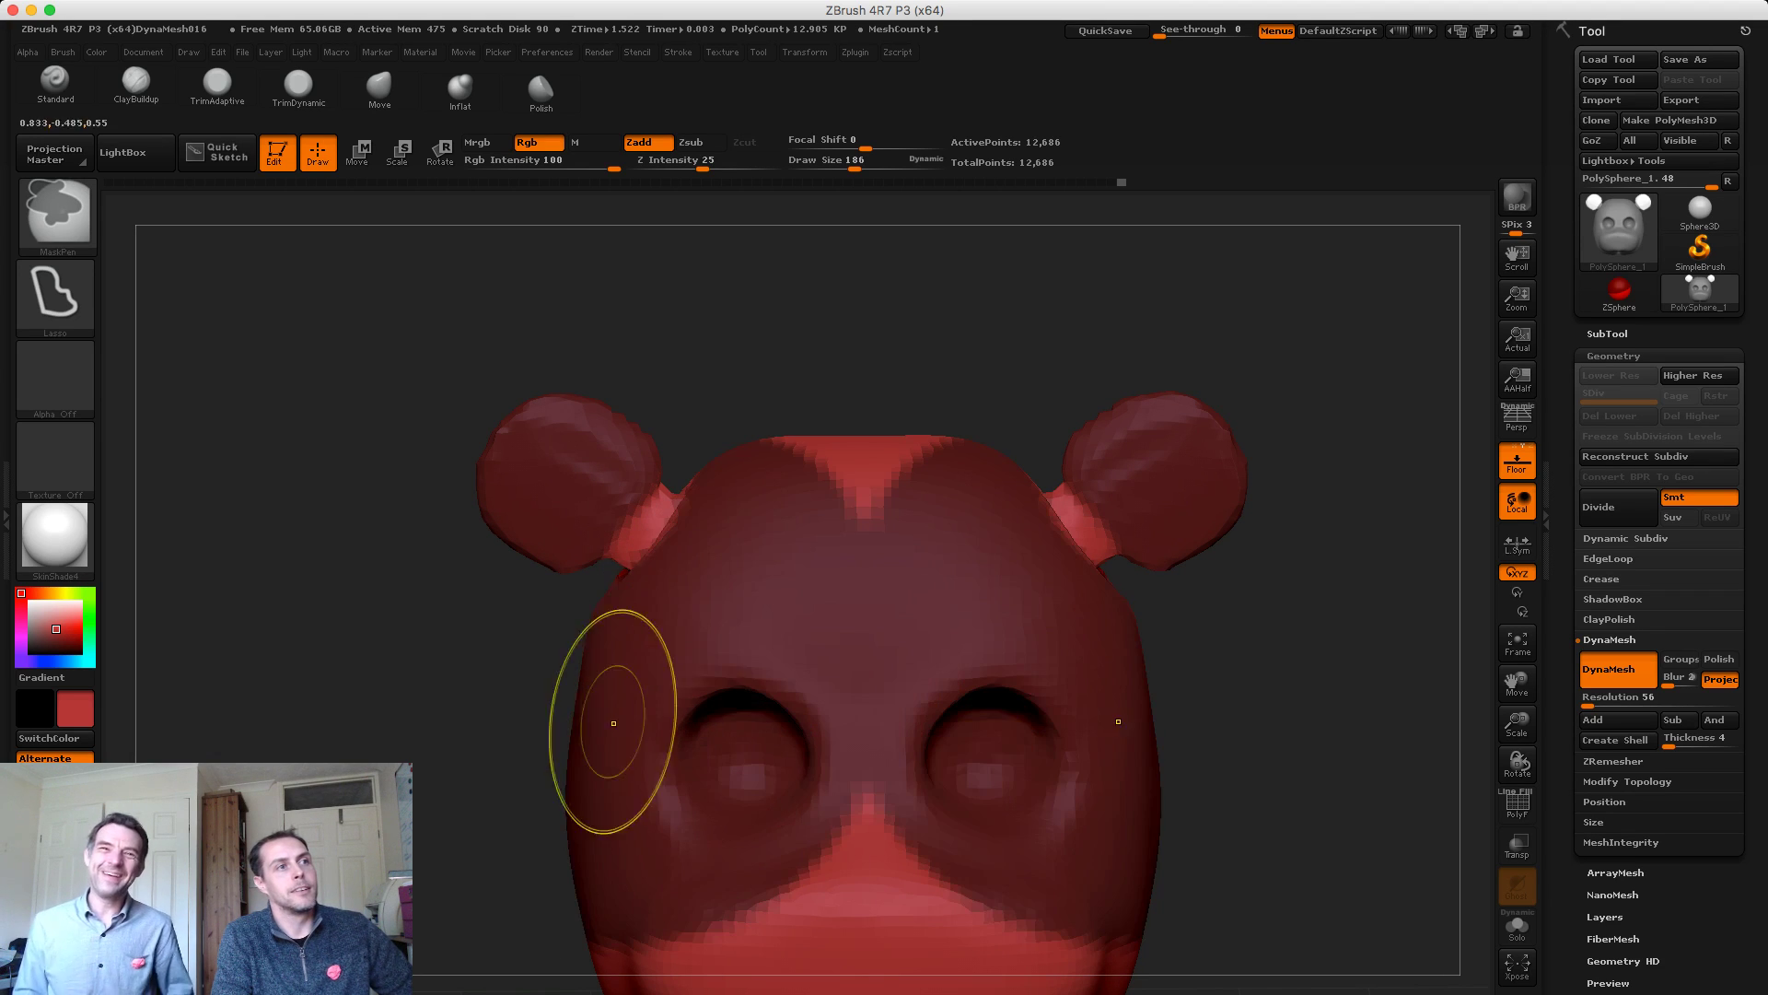
Narrow the unmasked ear stems where they meet the head with the Move brush at draw size 109
{"action": "left_click_drag", "start_coordinate": [550, 595], "coordinate": [545, 588], "text": "shift"}
{"action": "left_click_drag", "start_coordinate": [677, 518], "coordinate": [620, 526]}
{"action": "key", "text": "s"}
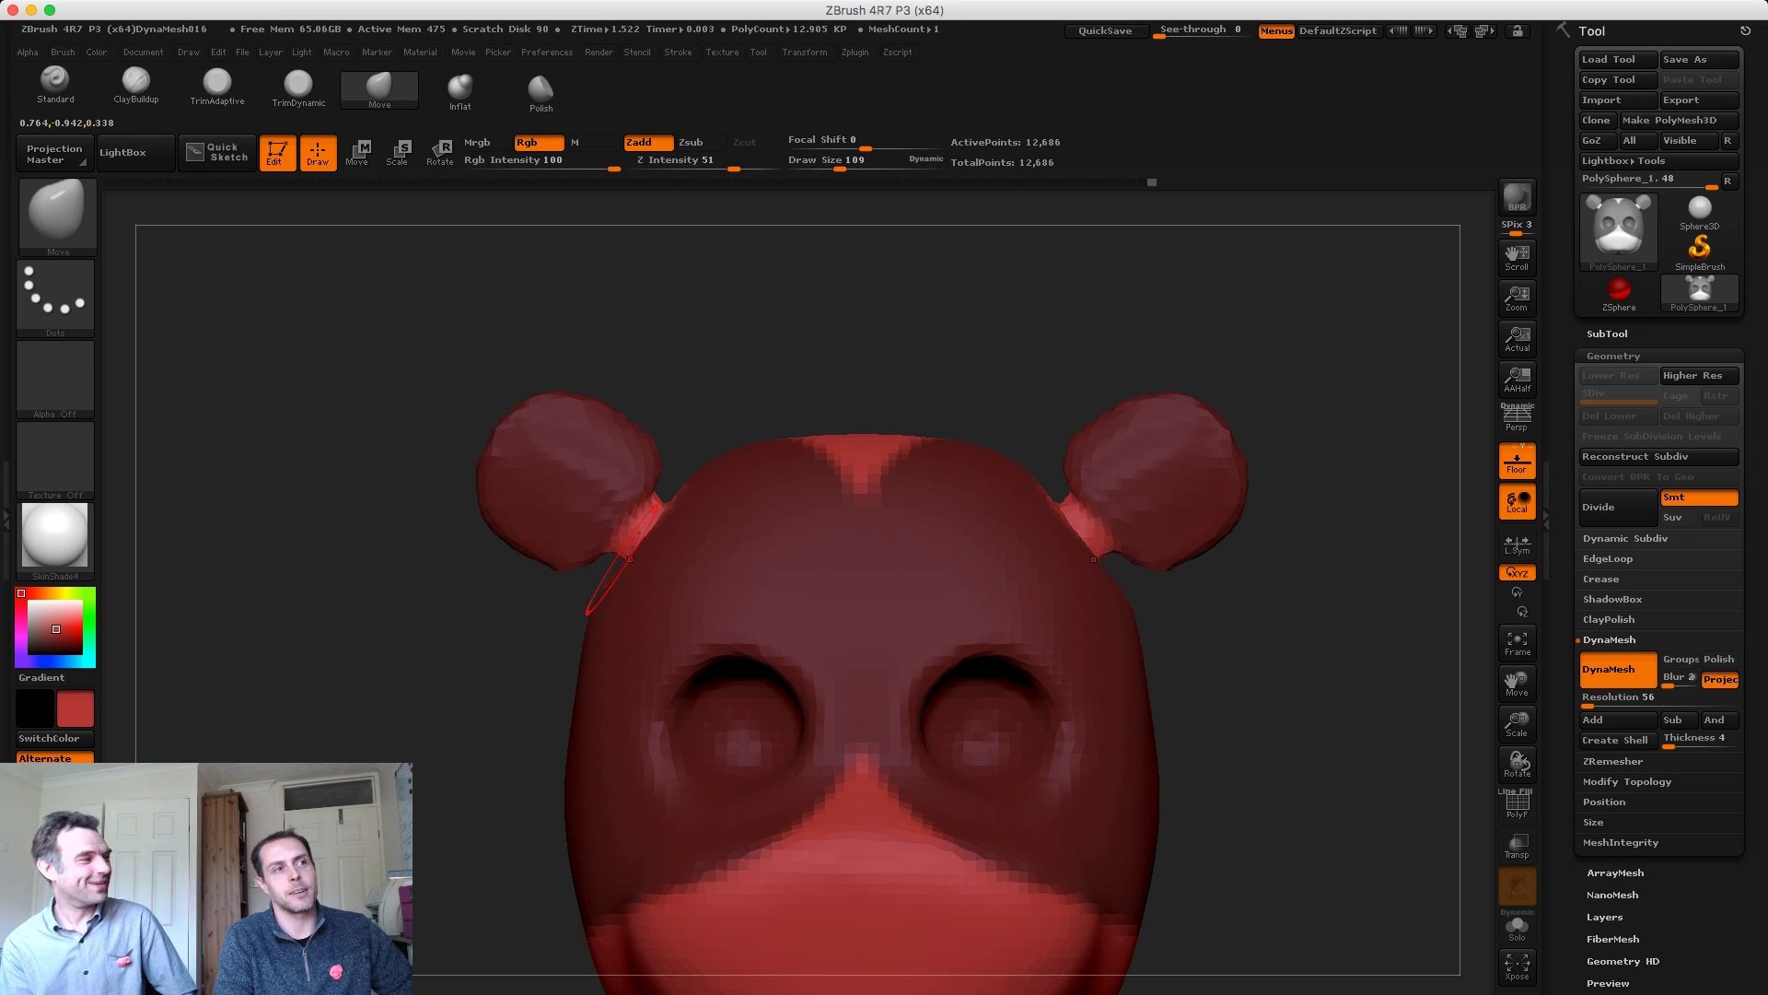
{"action": "left_click_drag", "start_coordinate": [644, 512], "coordinate": [635, 531]}
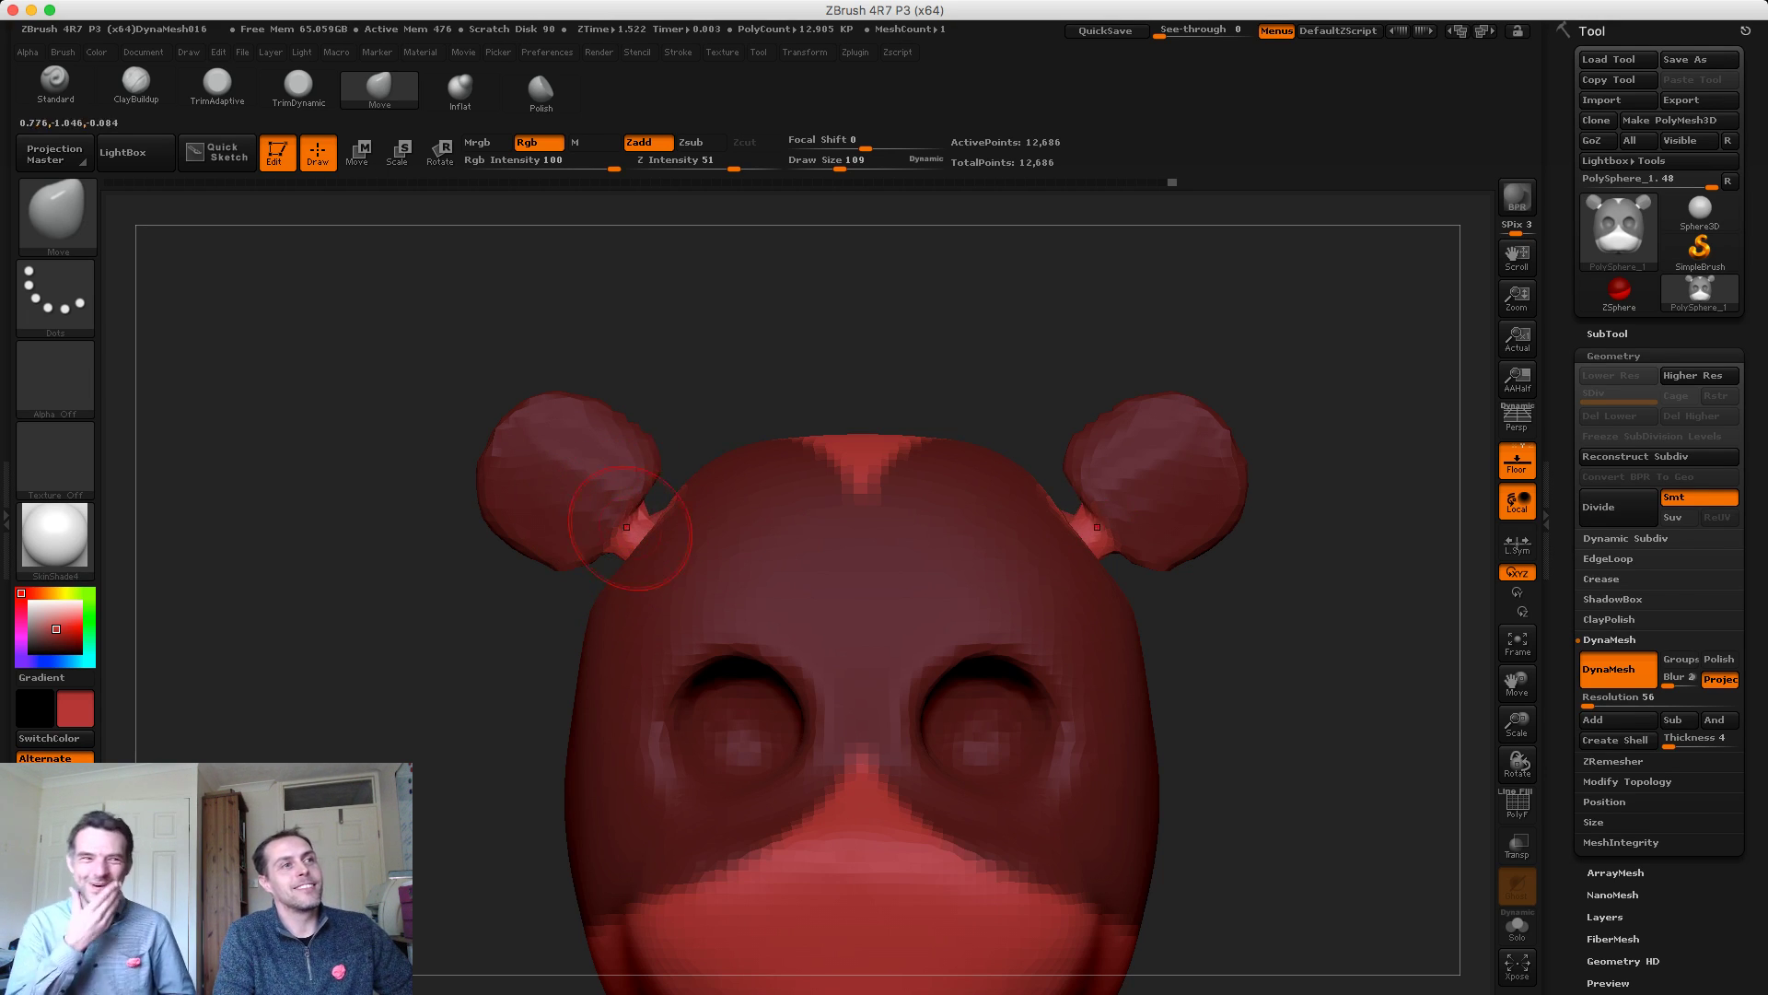
{"action": "left_click_drag", "start_coordinate": [616, 547], "coordinate": [620, 543]}
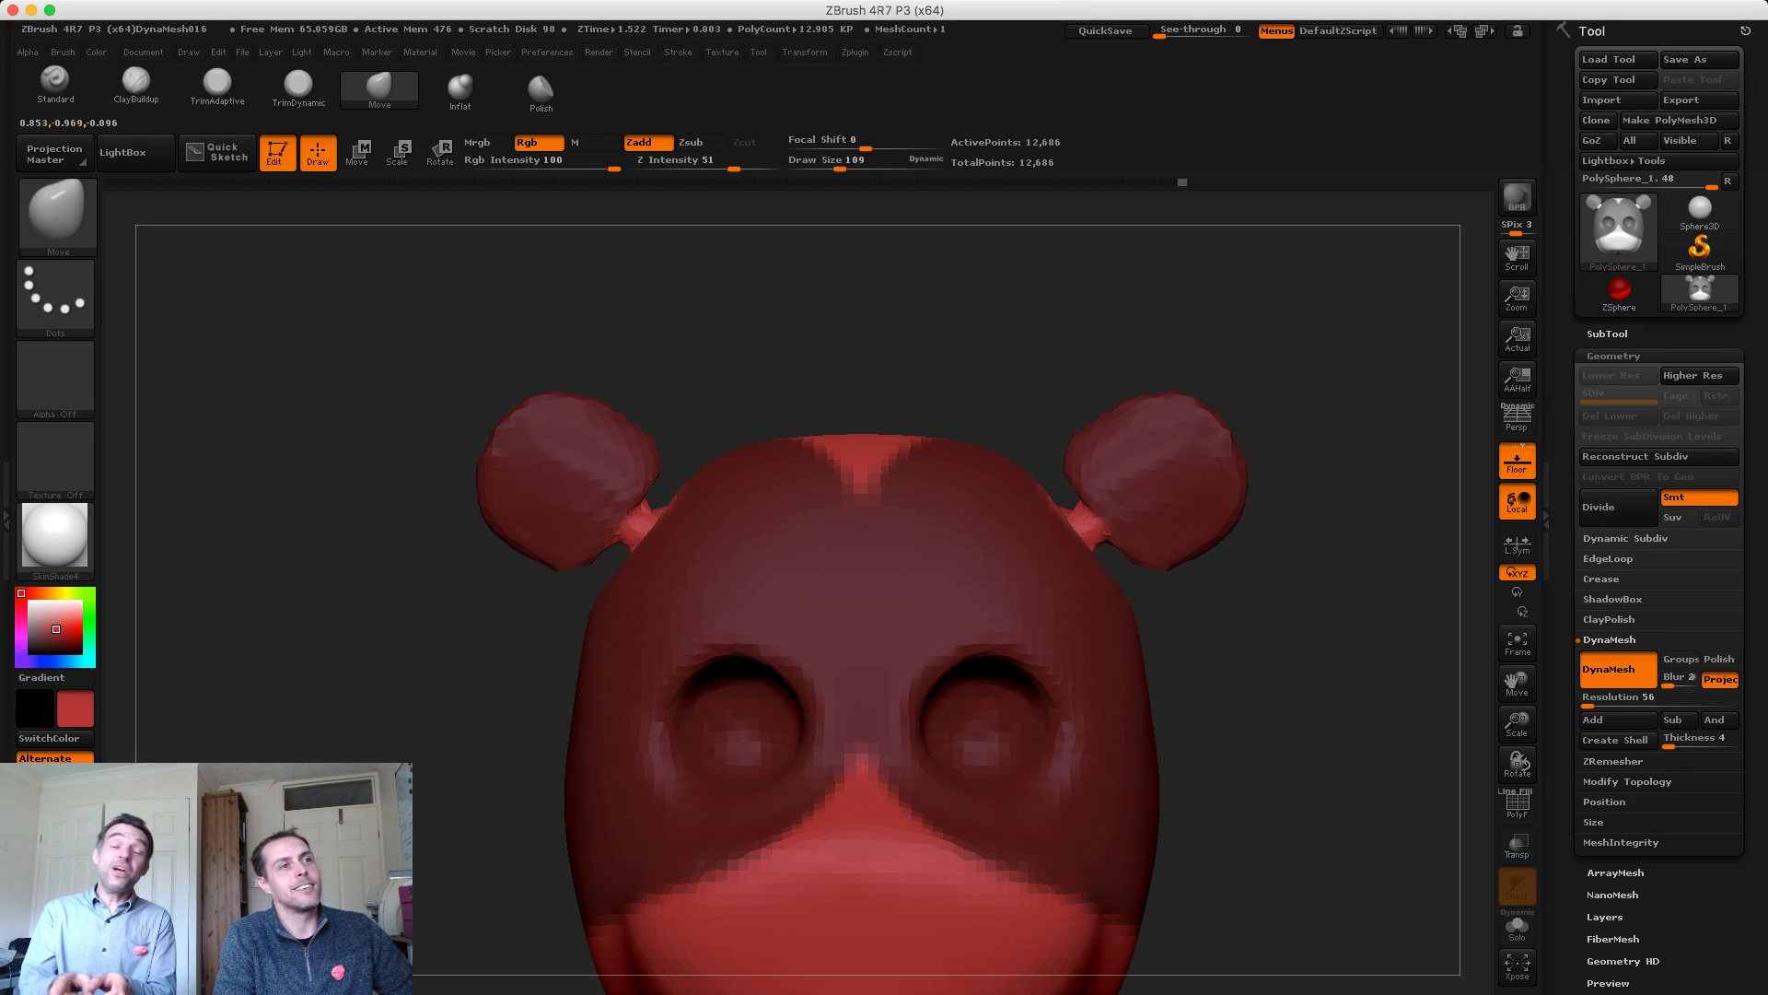
Clear the mask, remesh the head with DynaMesh and reduce the draw size to 82
{"action": "mouse_move", "coordinate": [414, 442]}
{"action": "left_mouse_down", "text": "alt"}
{"action": "mouse_move", "coordinate": [347, 363]}
{"action": "mouse_move", "coordinate": [348, 329]}
{"action": "left_mouse_up", "text": "alt"}
{"action": "mouse_move", "coordinate": [365, 426]}
{"action": "left_mouse_down", "text": "ctrl"}
{"action": "mouse_move", "coordinate": [405, 462]}
{"action": "mouse_move", "coordinate": [773, 475]}
{"action": "mouse_move", "coordinate": [515, 478]}
{"action": "mouse_move", "coordinate": [405, 456]}
{"action": "mouse_move", "coordinate": [336, 479]}
{"action": "mouse_move", "coordinate": [373, 461]}
{"action": "mouse_move", "coordinate": [396, 534]}
{"action": "mouse_move", "coordinate": [396, 479]}
{"action": "mouse_move", "coordinate": [461, 571]}
{"action": "left_mouse_up", "text": "ctrl"}
{"action": "key", "text": "s"}
{"action": "left_click", "coordinate": [568, 507]}
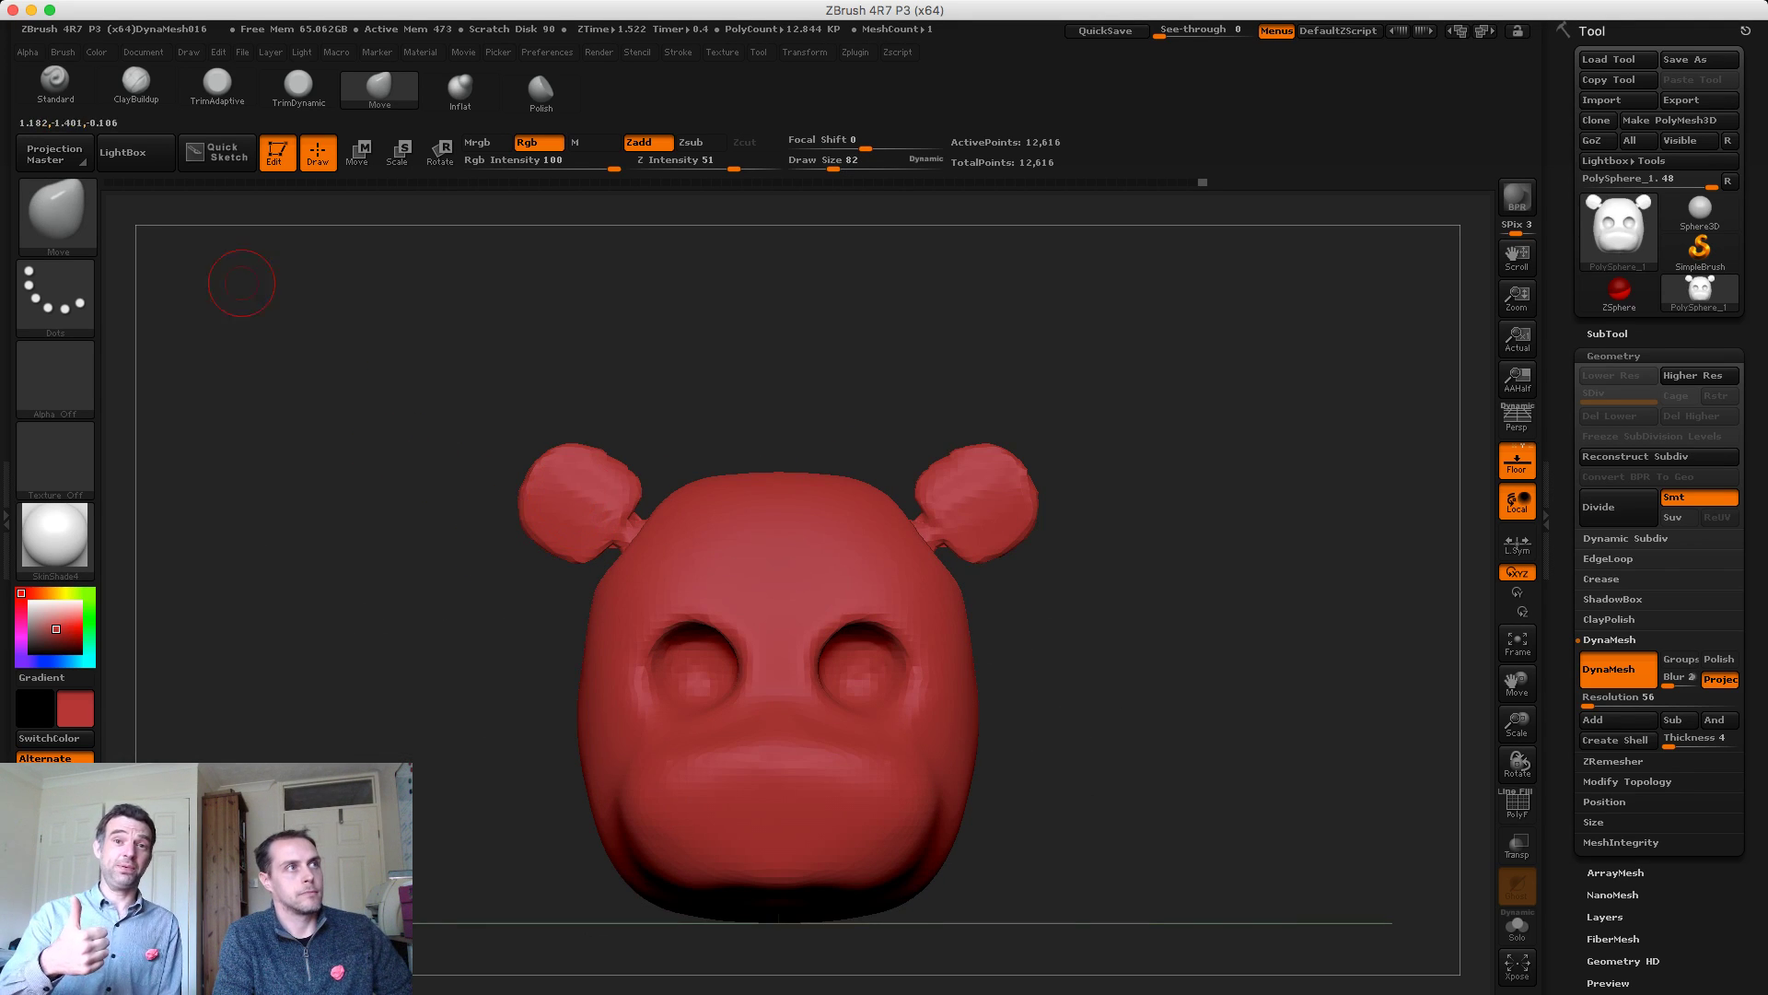
Carve hollows into the front faces of both ears with the ClayBuildup brush at draw size 82
{"action": "key", "text": "b"}
{"action": "key", "text": "c"}
{"action": "key", "text": "b"}
{"action": "mouse_move", "coordinate": [608, 512]}
{"action": "left_mouse_down"}
{"action": "mouse_move", "coordinate": [589, 490]}
{"action": "mouse_move", "coordinate": [568, 514]}
{"action": "left_mouse_up"}
{"action": "key", "text": "ctrl"}
{"action": "key", "text": "ctrl"}
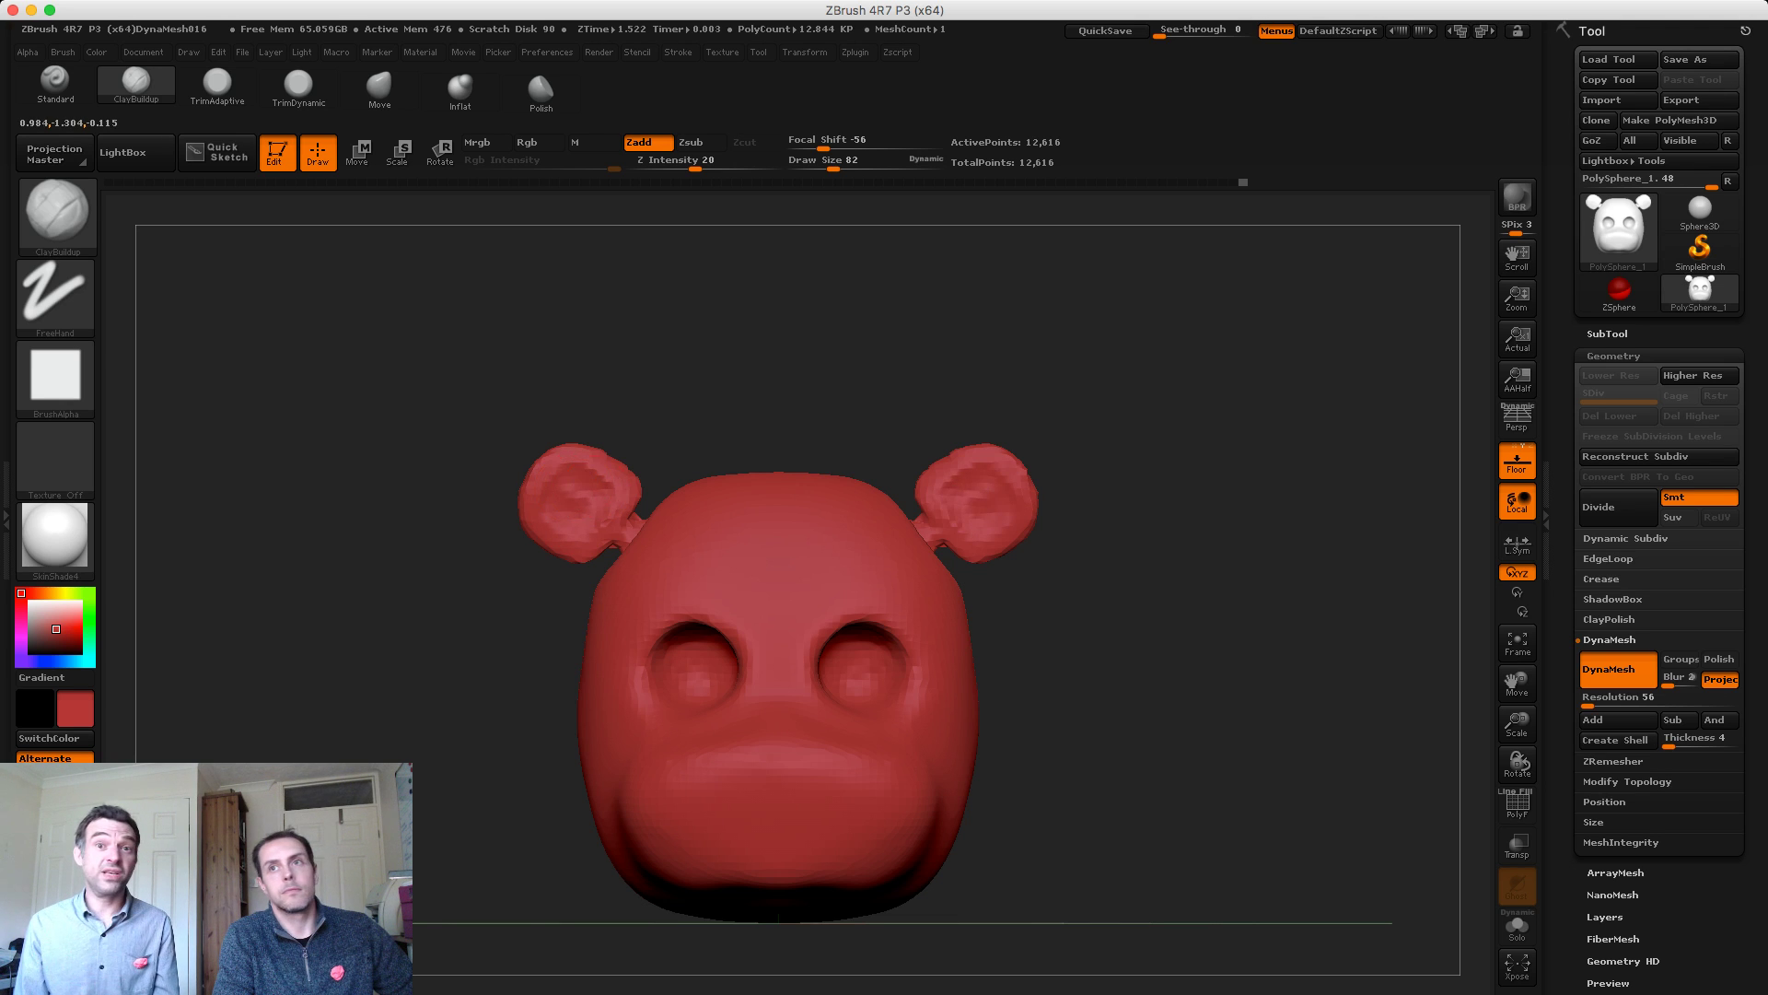
{"action": "left_click_drag", "start_coordinate": [575, 505], "coordinate": [562, 495]}
{"action": "mouse_move", "coordinate": [428, 460]}
{"action": "left_mouse_down", "text": "alt"}
{"action": "mouse_move", "coordinate": [423, 387]}
{"action": "mouse_move", "coordinate": [451, 472]}
{"action": "mouse_move", "coordinate": [429, 517]}
{"action": "mouse_move", "coordinate": [434, 501]}
{"action": "left_mouse_up", "text": "alt"}
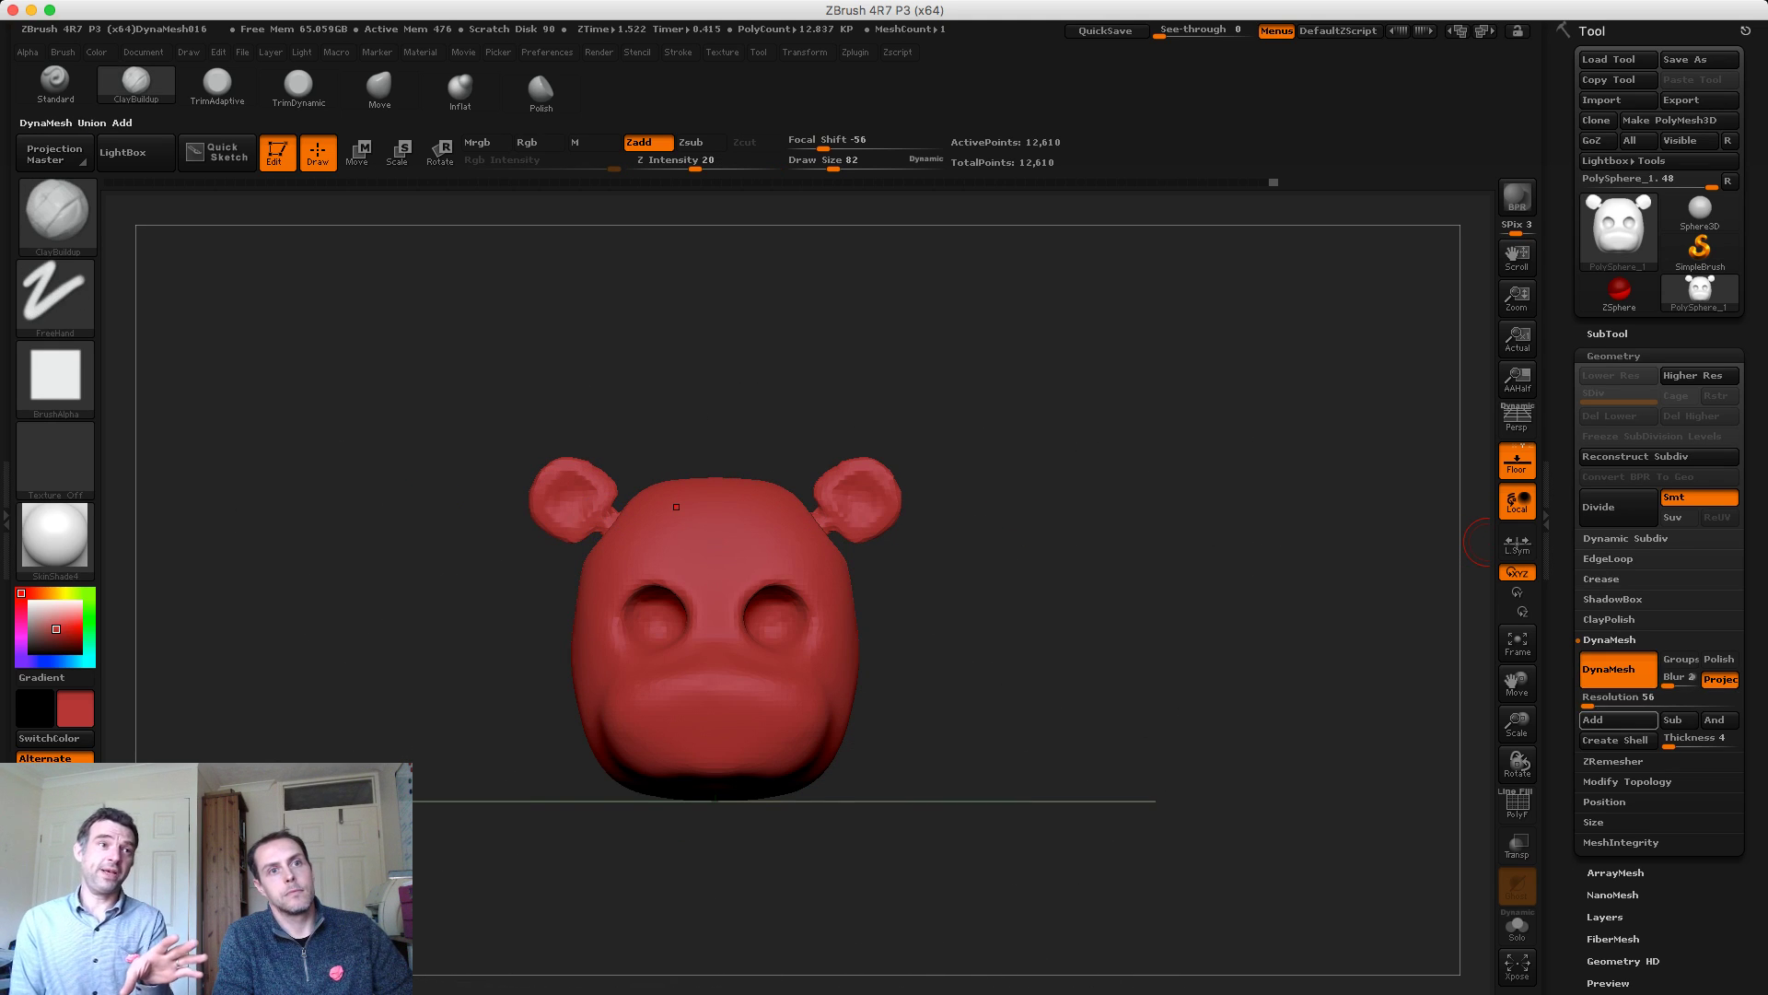
Set the DynaMesh resolution to 88 and try to remesh the head
{"action": "left_click", "coordinate": [1618, 699]}
{"action": "type", "text": "88"}
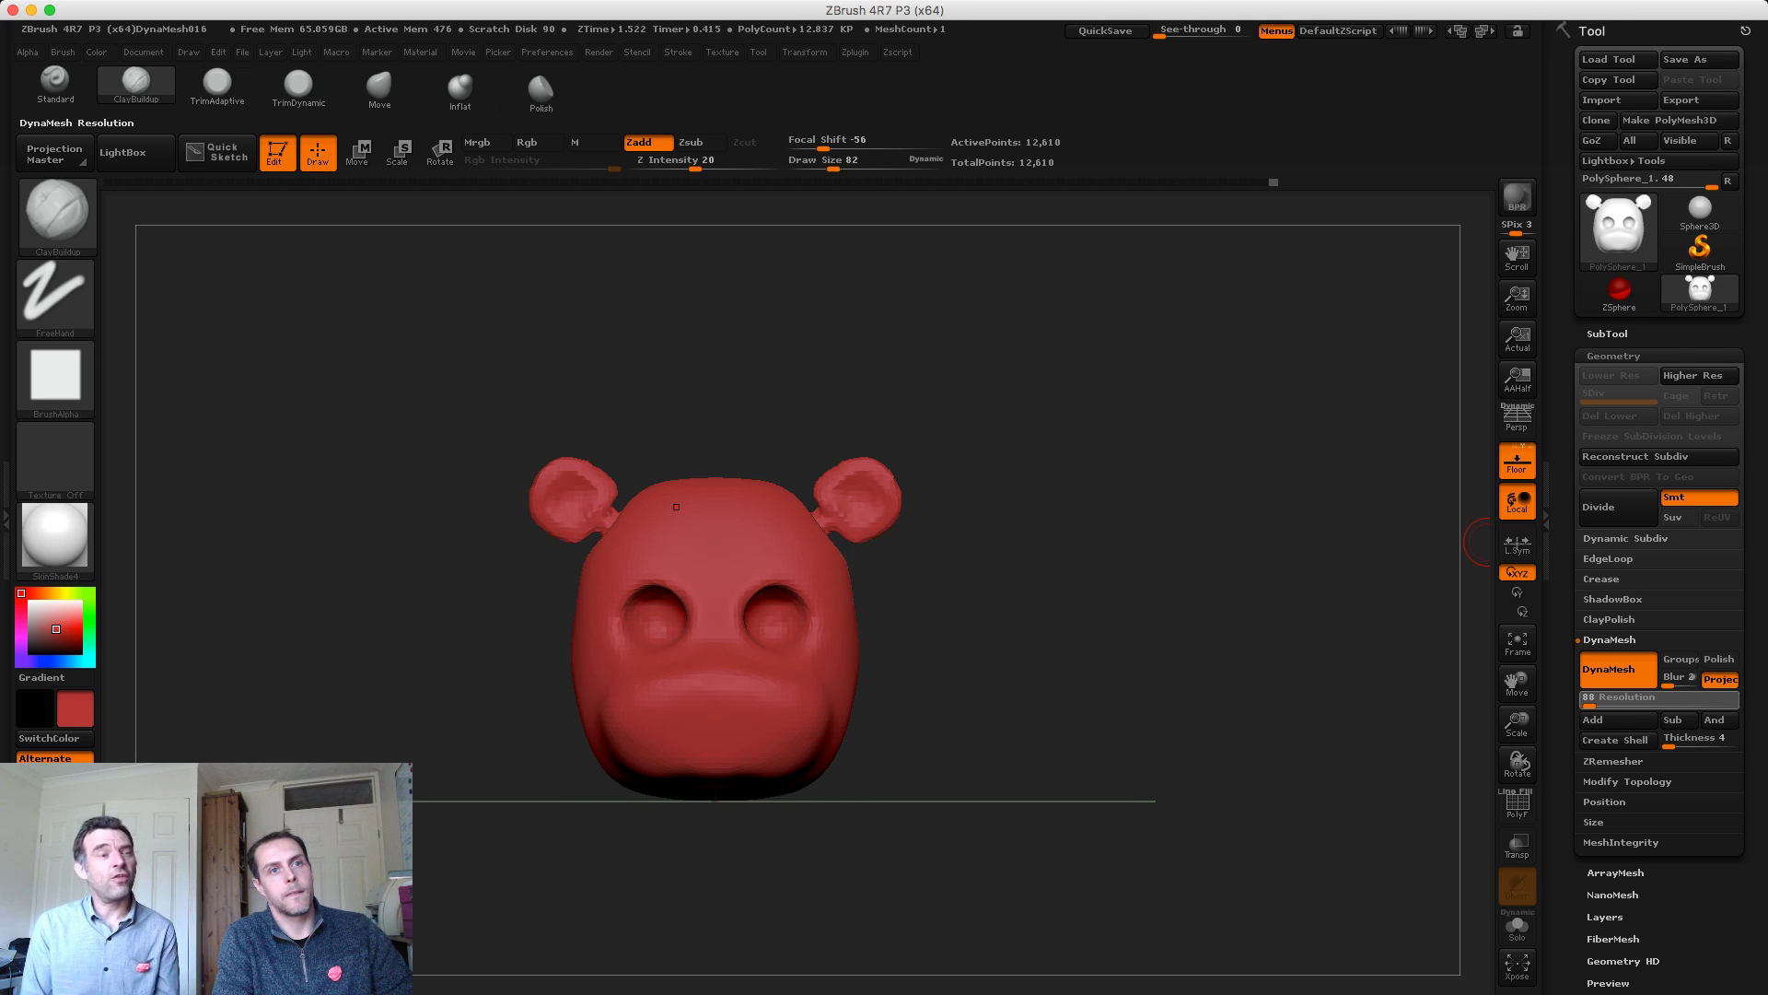
{"action": "key", "text": "Return"}
{"action": "left_click_drag", "start_coordinate": [1176, 529], "coordinate": [1014, 652], "text": "ctrl"}
{"action": "left_click_drag", "start_coordinate": [1136, 525], "coordinate": [1096, 598]}
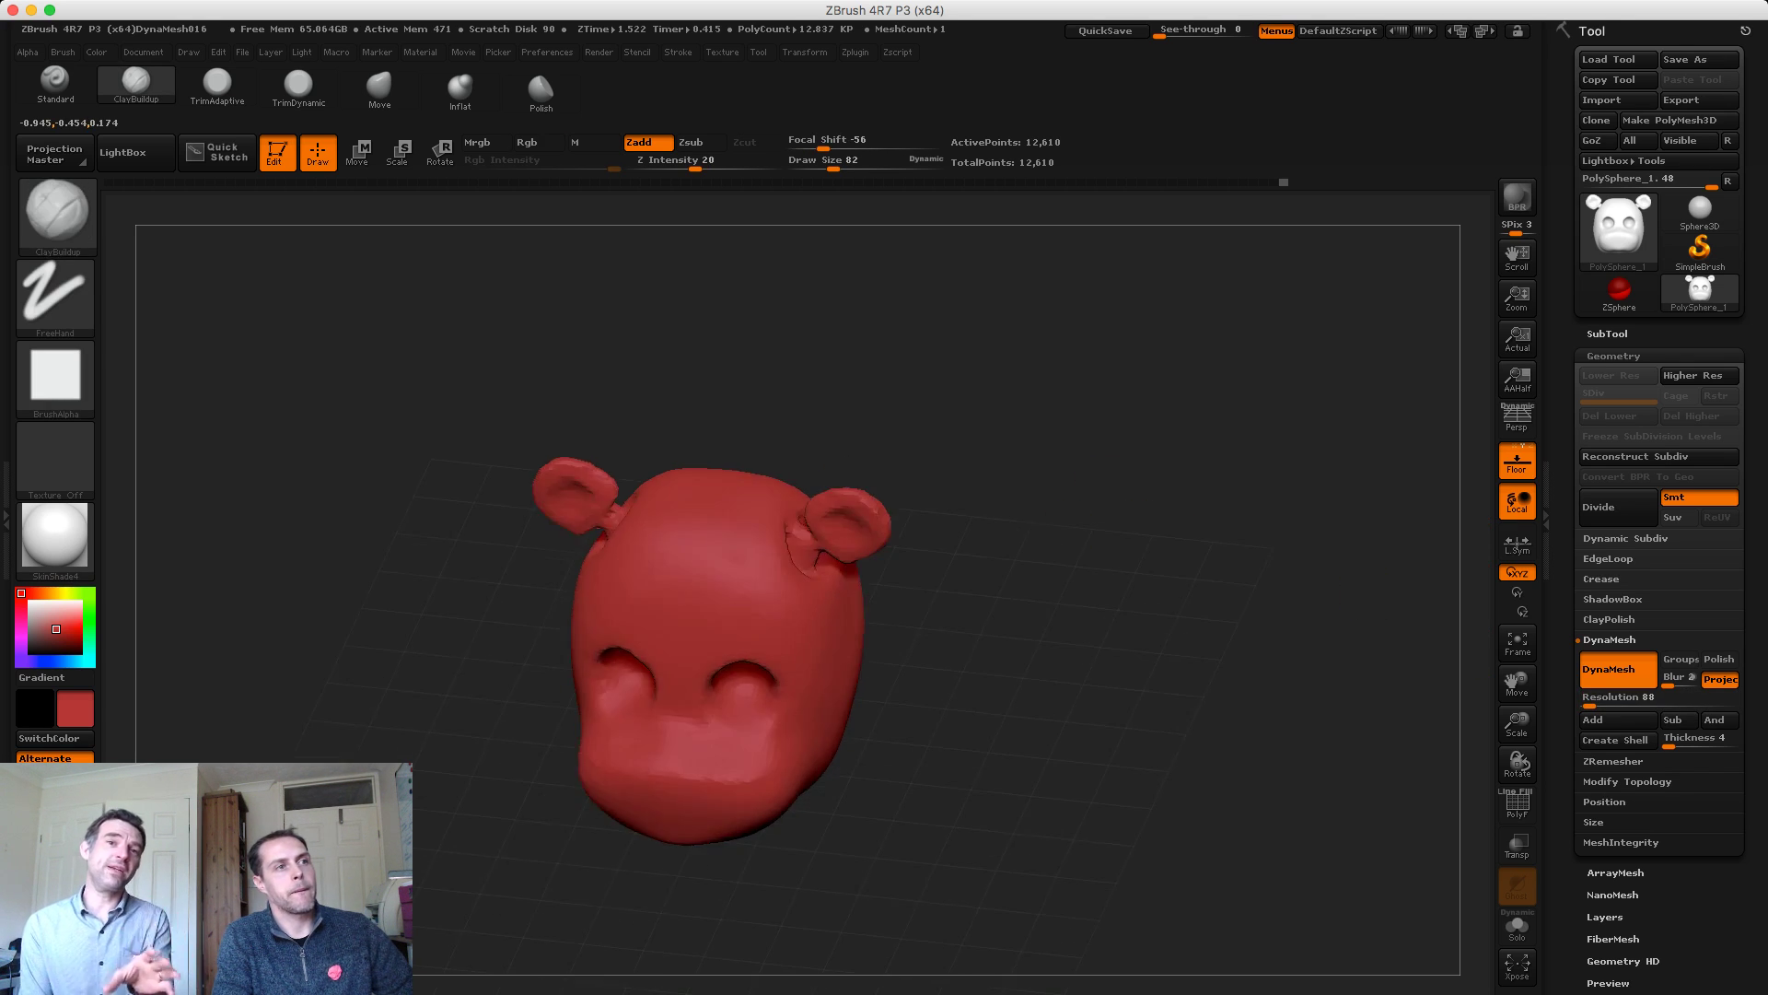
Switch the masking stroke to Circle and mask a round area on the crown of the head, seen from above
{"action": "mouse_move", "coordinate": [355, 368]}
{"action": "left_mouse_down"}
{"action": "mouse_move", "coordinate": [399, 371]}
{"action": "mouse_move", "coordinate": [470, 423]}
{"action": "left_mouse_up"}
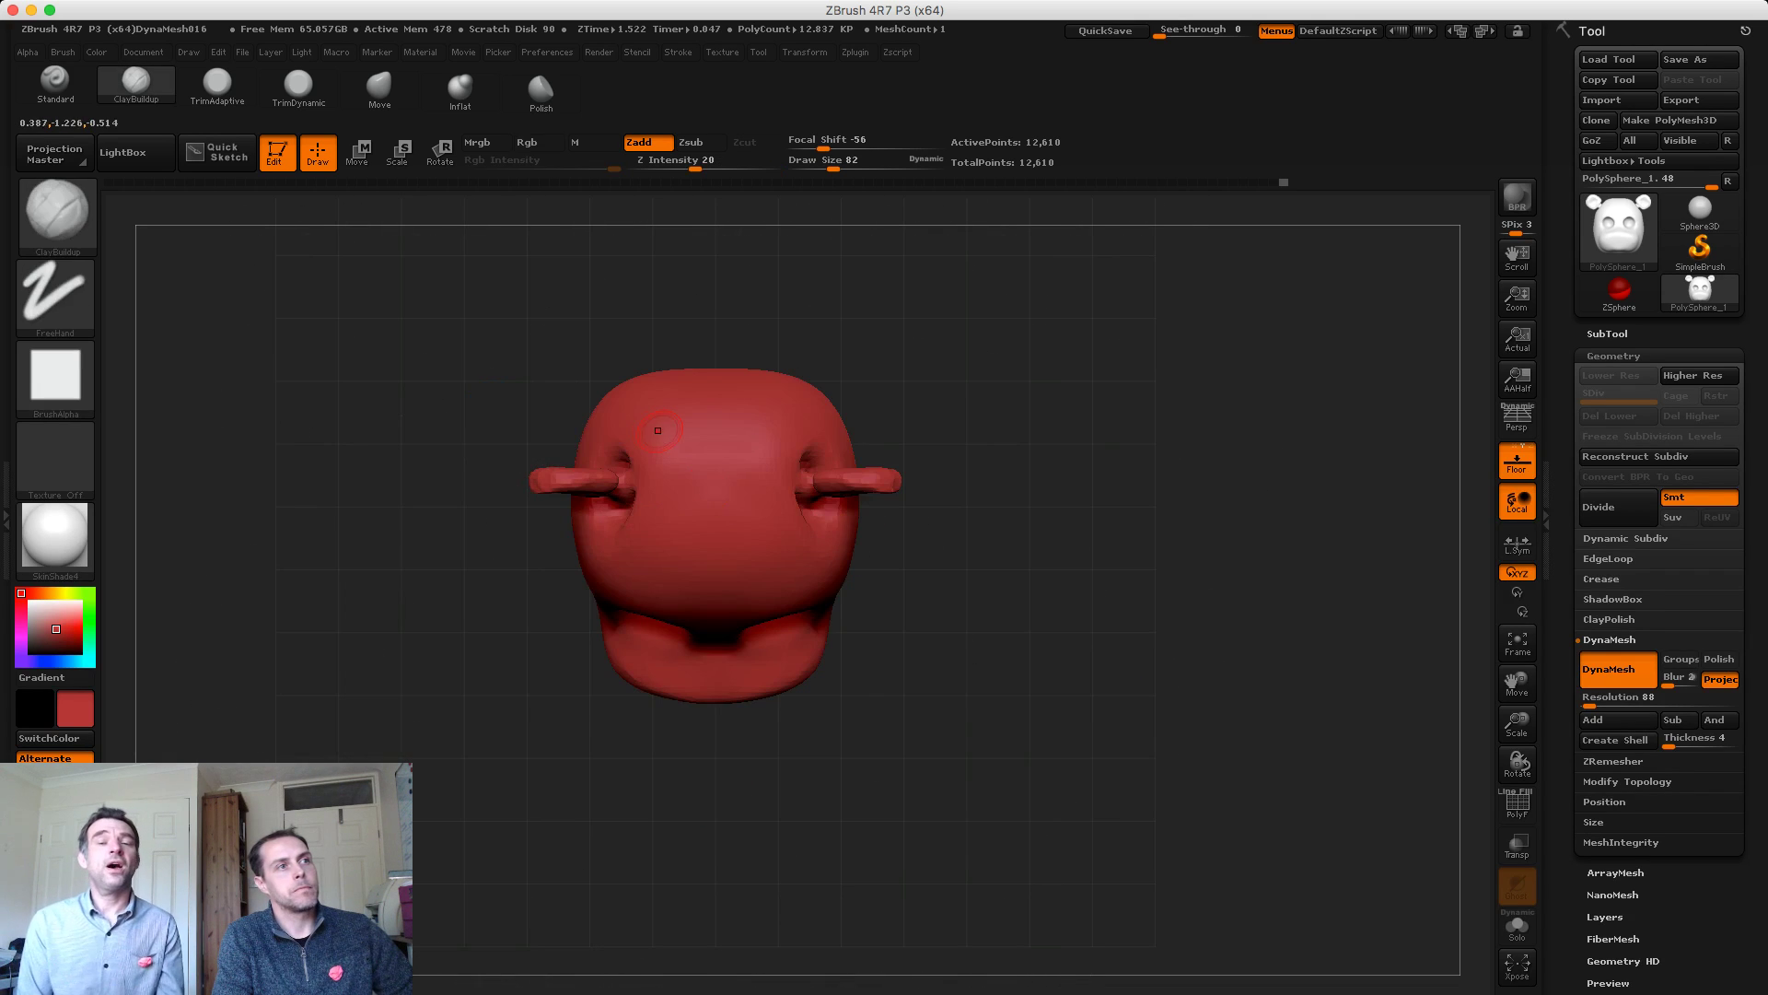
{"action": "left_click", "coordinate": [55, 295], "text": "ctrl"}
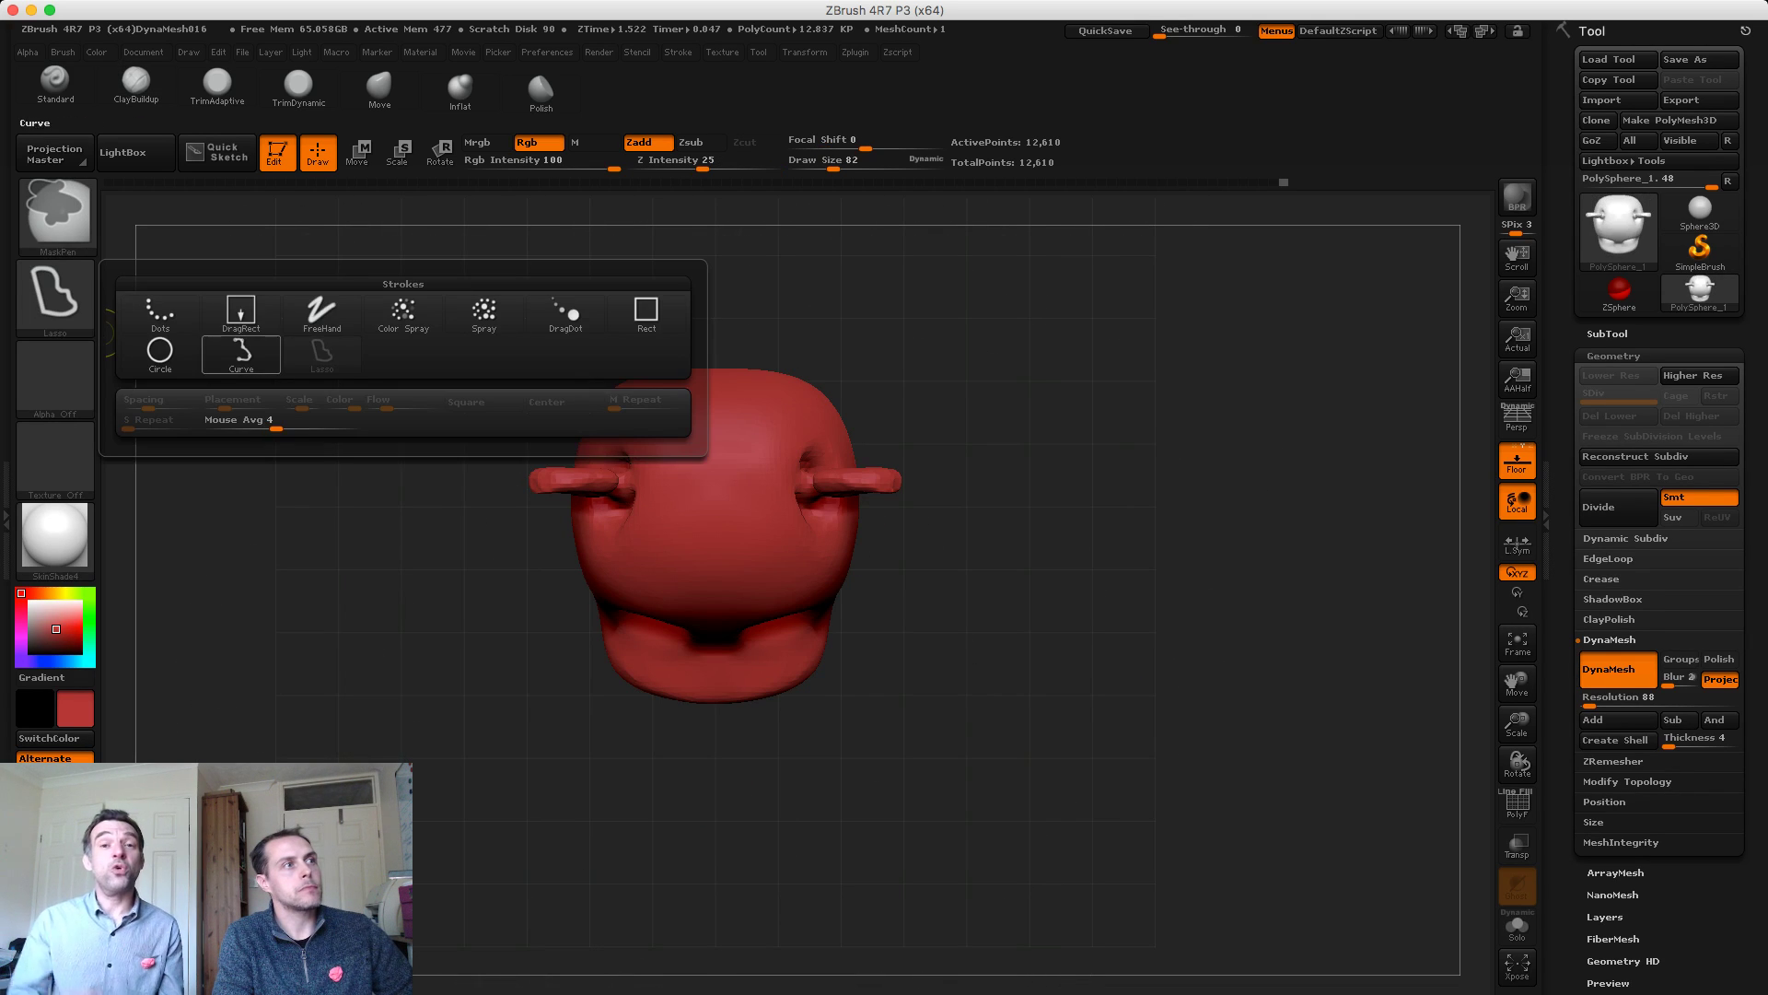
{"action": "left_click", "coordinate": [160, 351]}
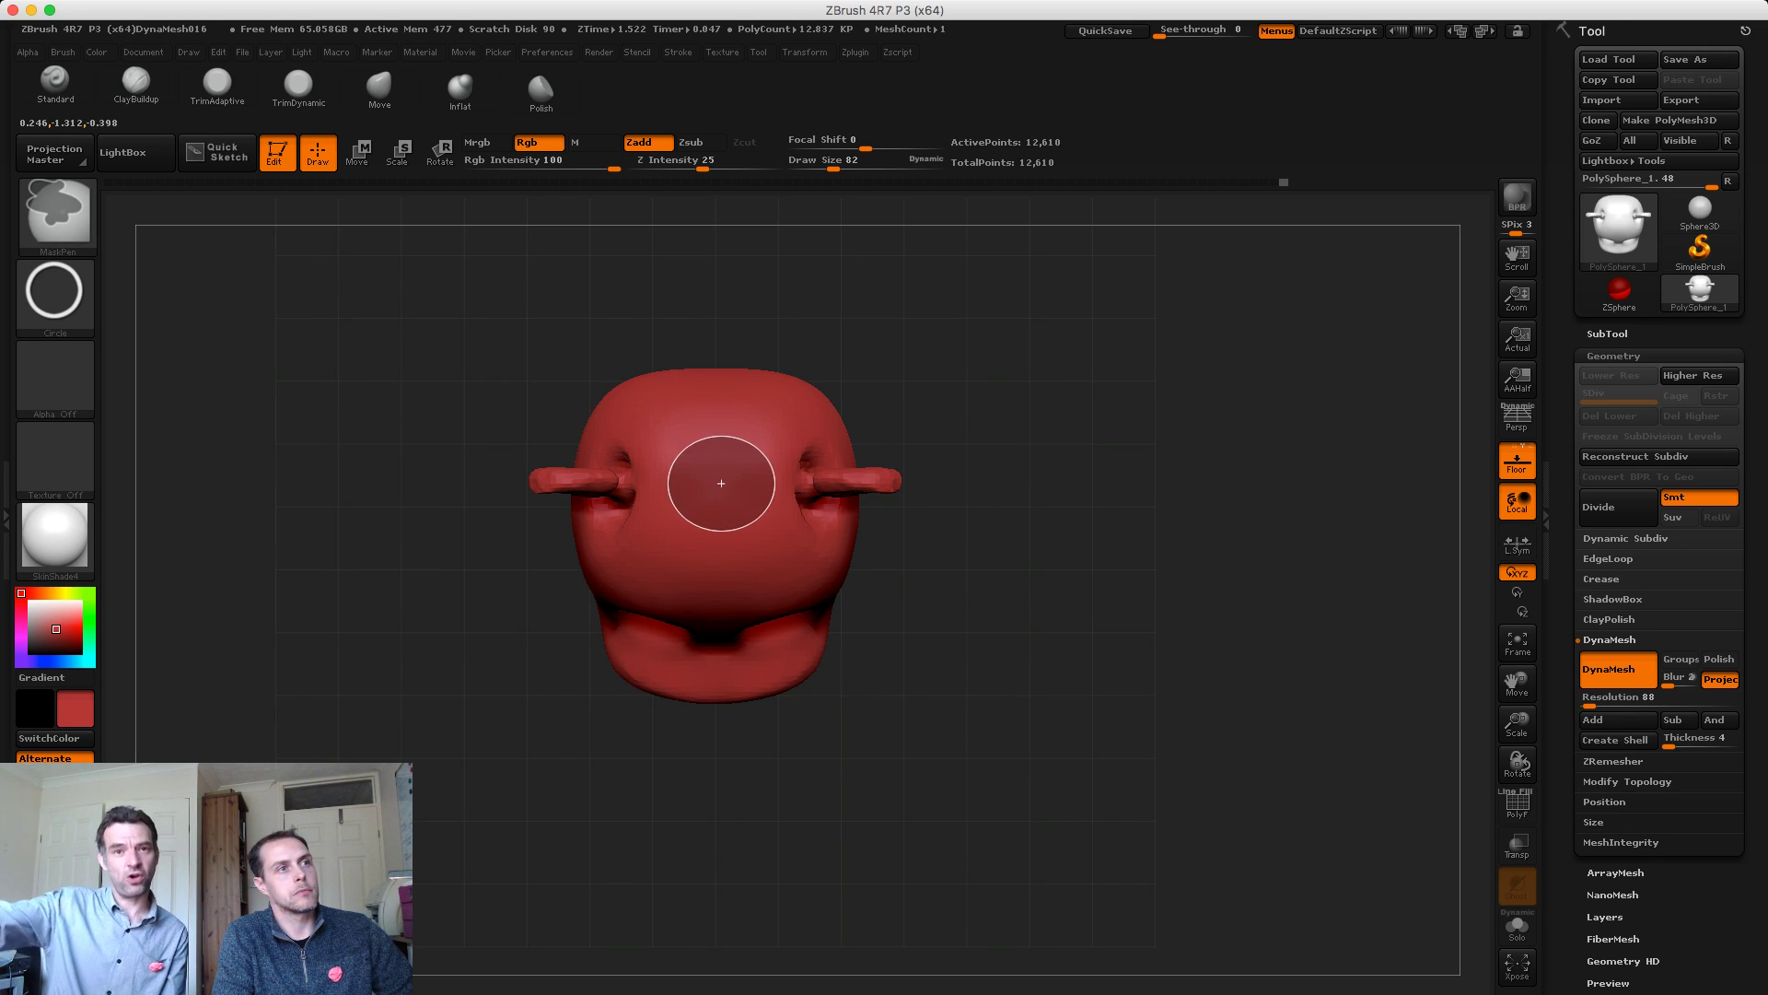
{"action": "left_click_drag", "start_coordinate": [775, 532], "coordinate": [776, 535], "text": "ctrl"}
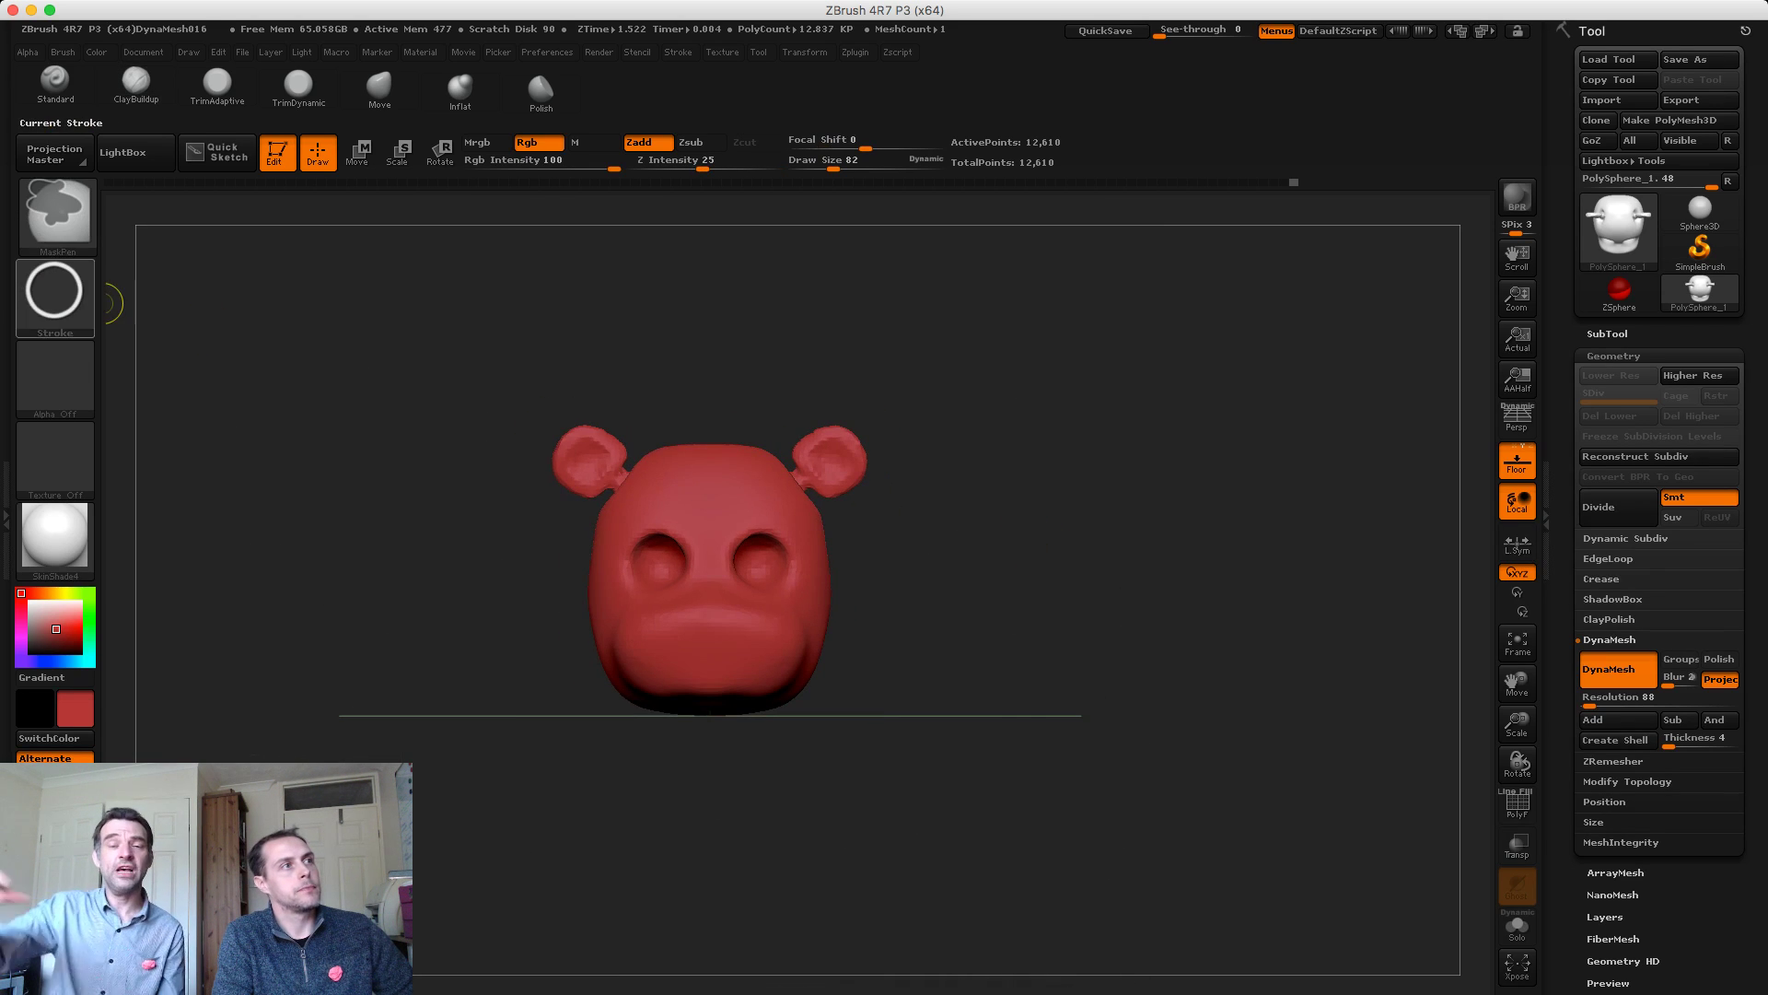
Set the masking stroke back to Lasso
{"action": "left_click", "coordinate": [56, 295]}
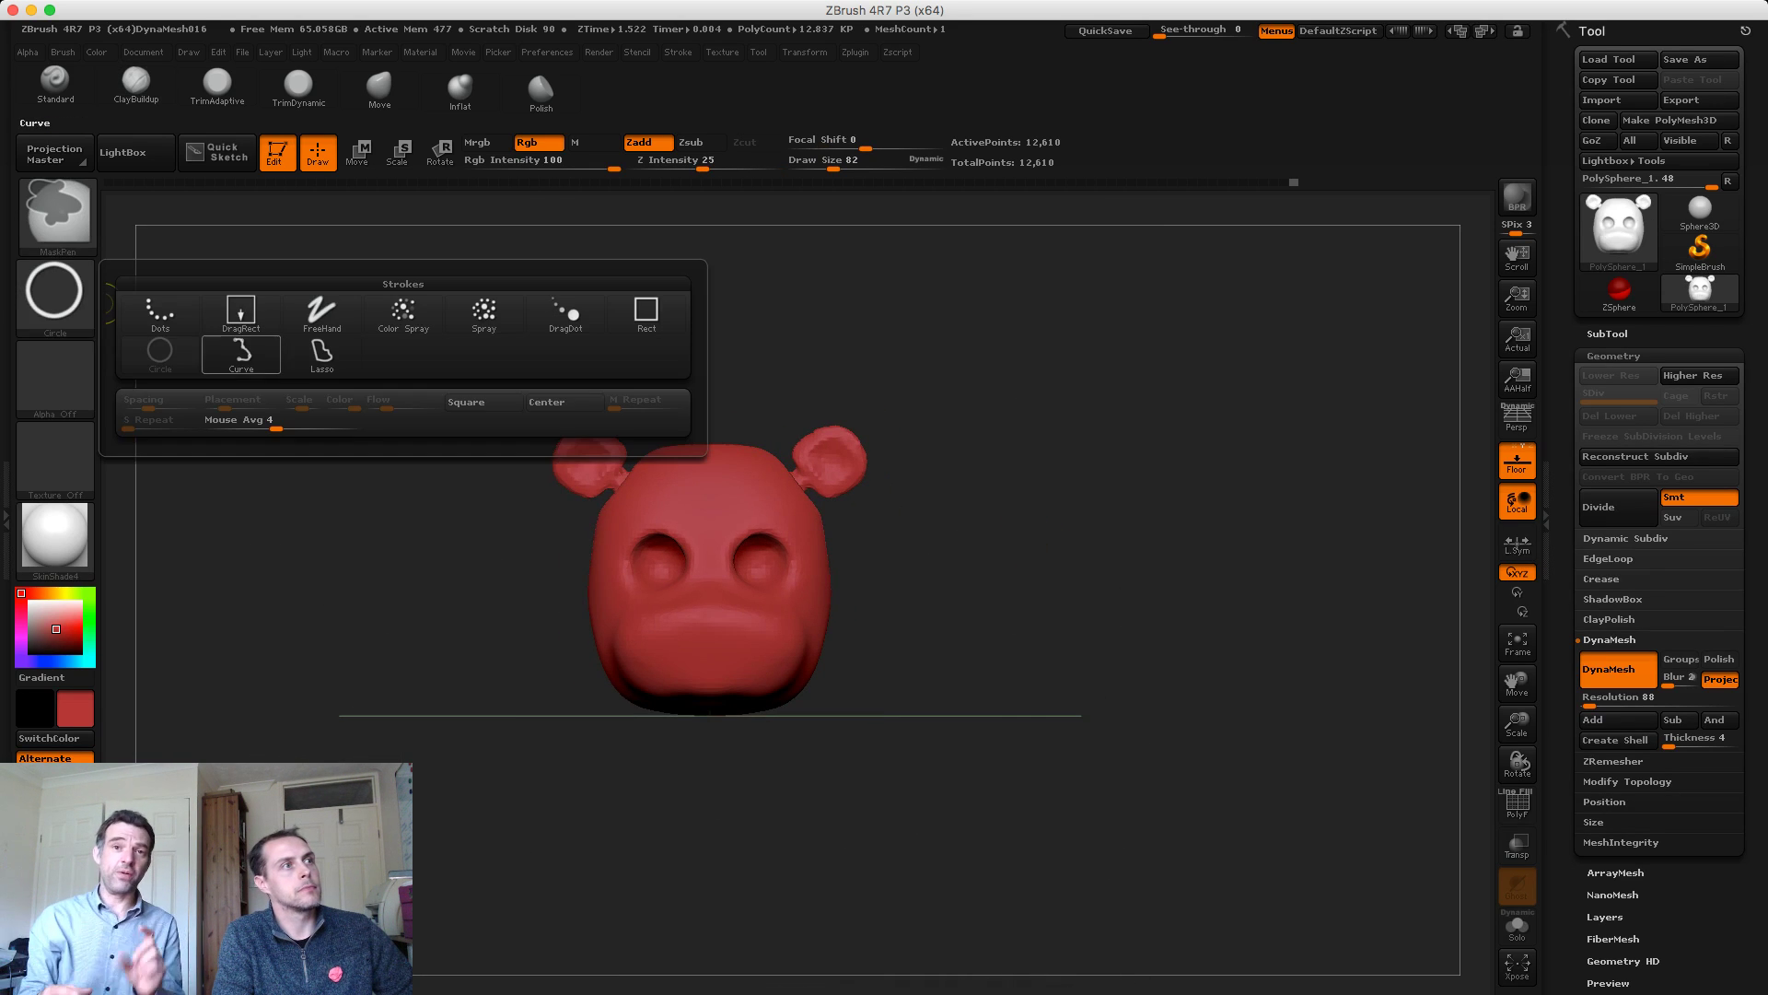
{"action": "left_click", "coordinate": [321, 354]}
{"action": "left_click_drag", "start_coordinate": [382, 582], "coordinate": [396, 590], "text": "ctrl"}
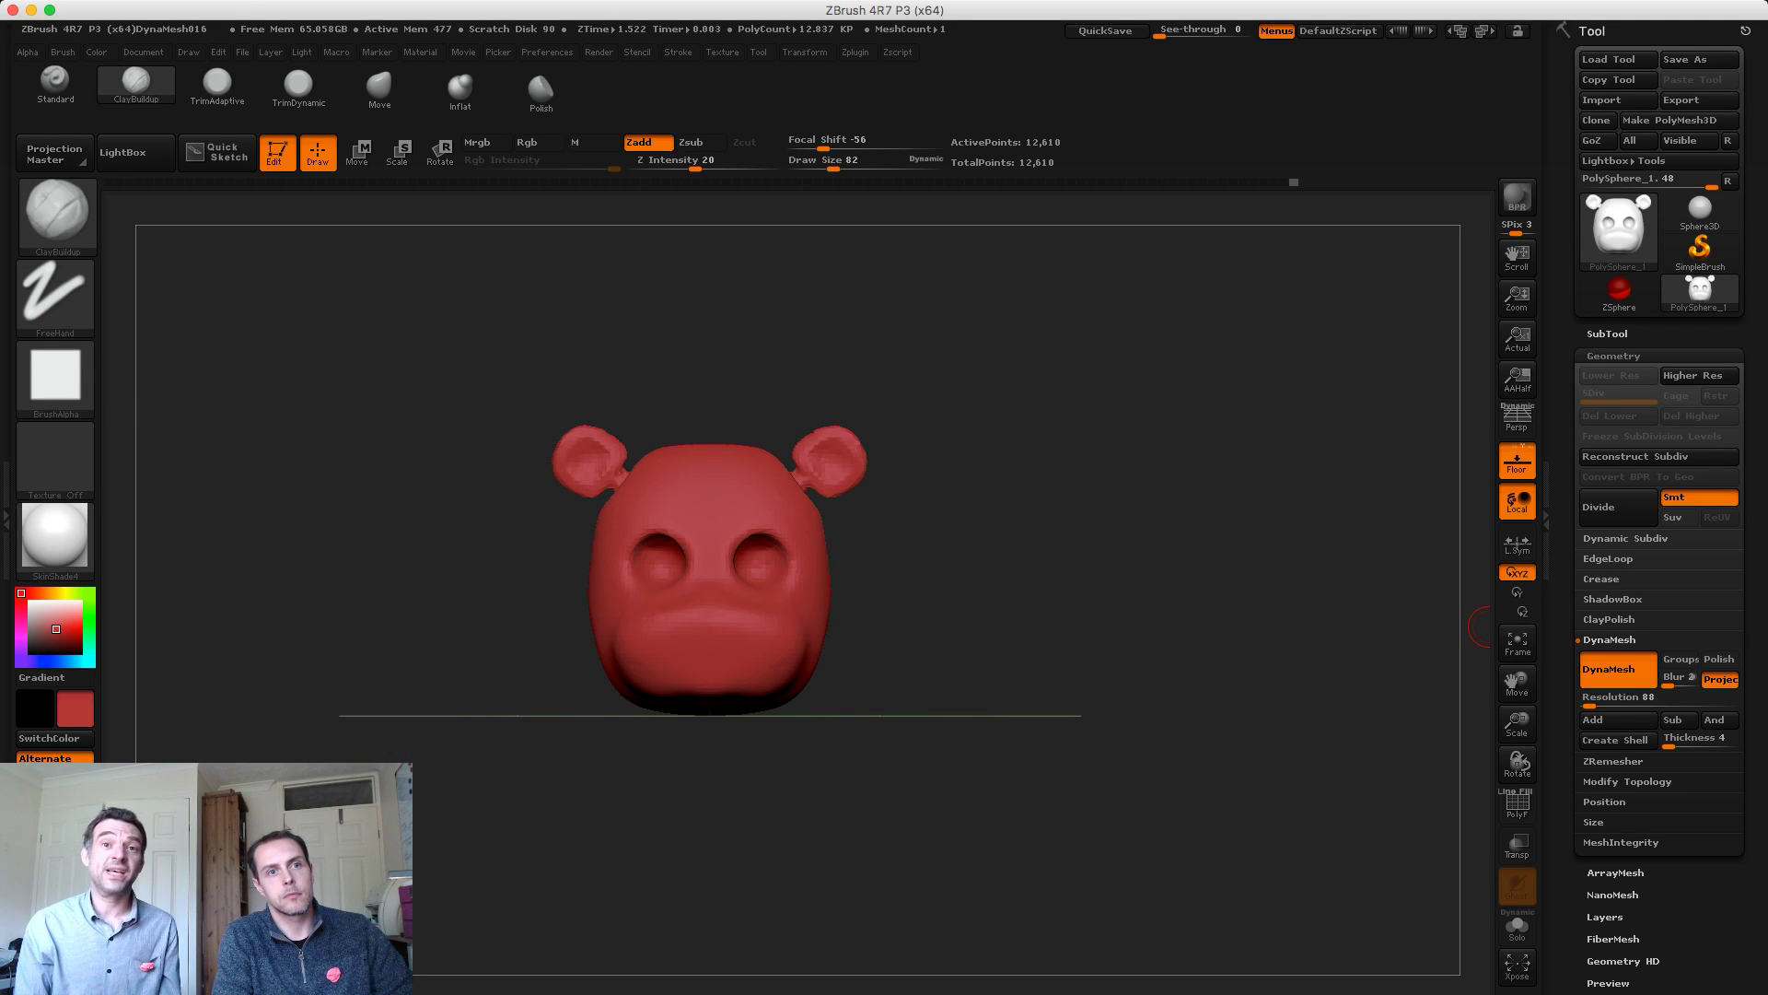
Preview a SubTool extraction of the masked crown with smoothness 5 and thickness 0.02
{"action": "left_click", "coordinate": [1607, 334]}
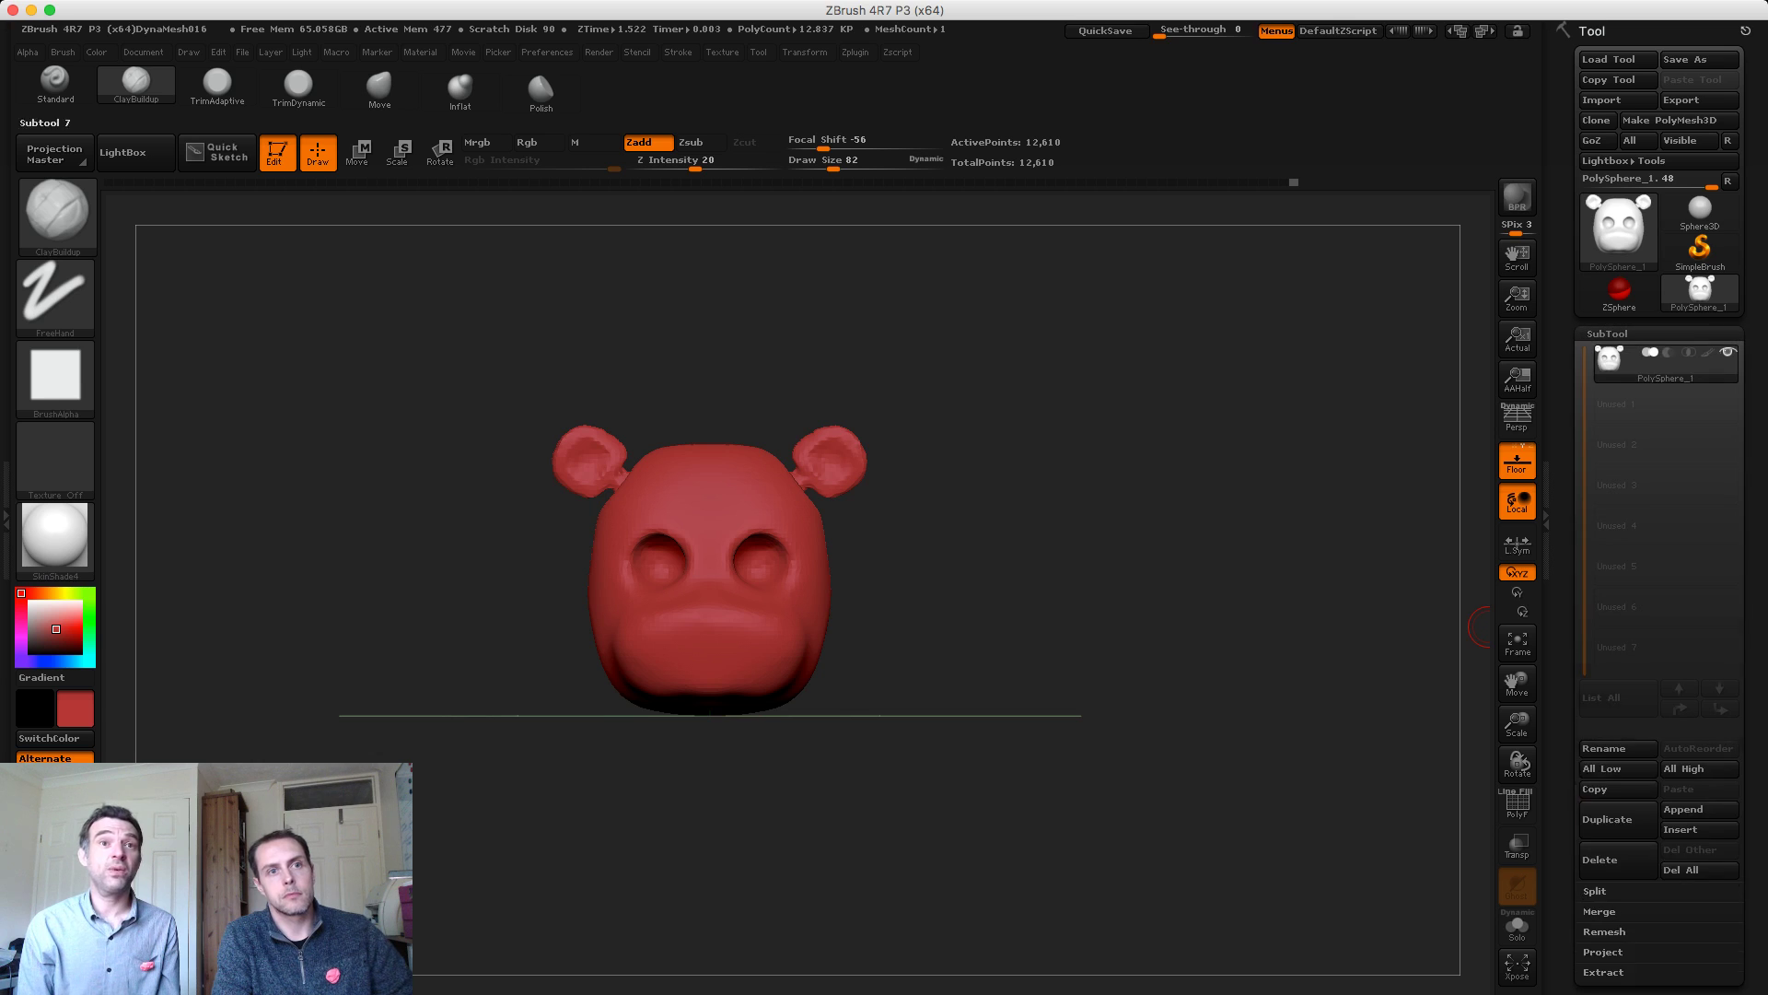
{"action": "left_click_drag", "start_coordinate": [1568, 829], "coordinate": [1569, 725]}
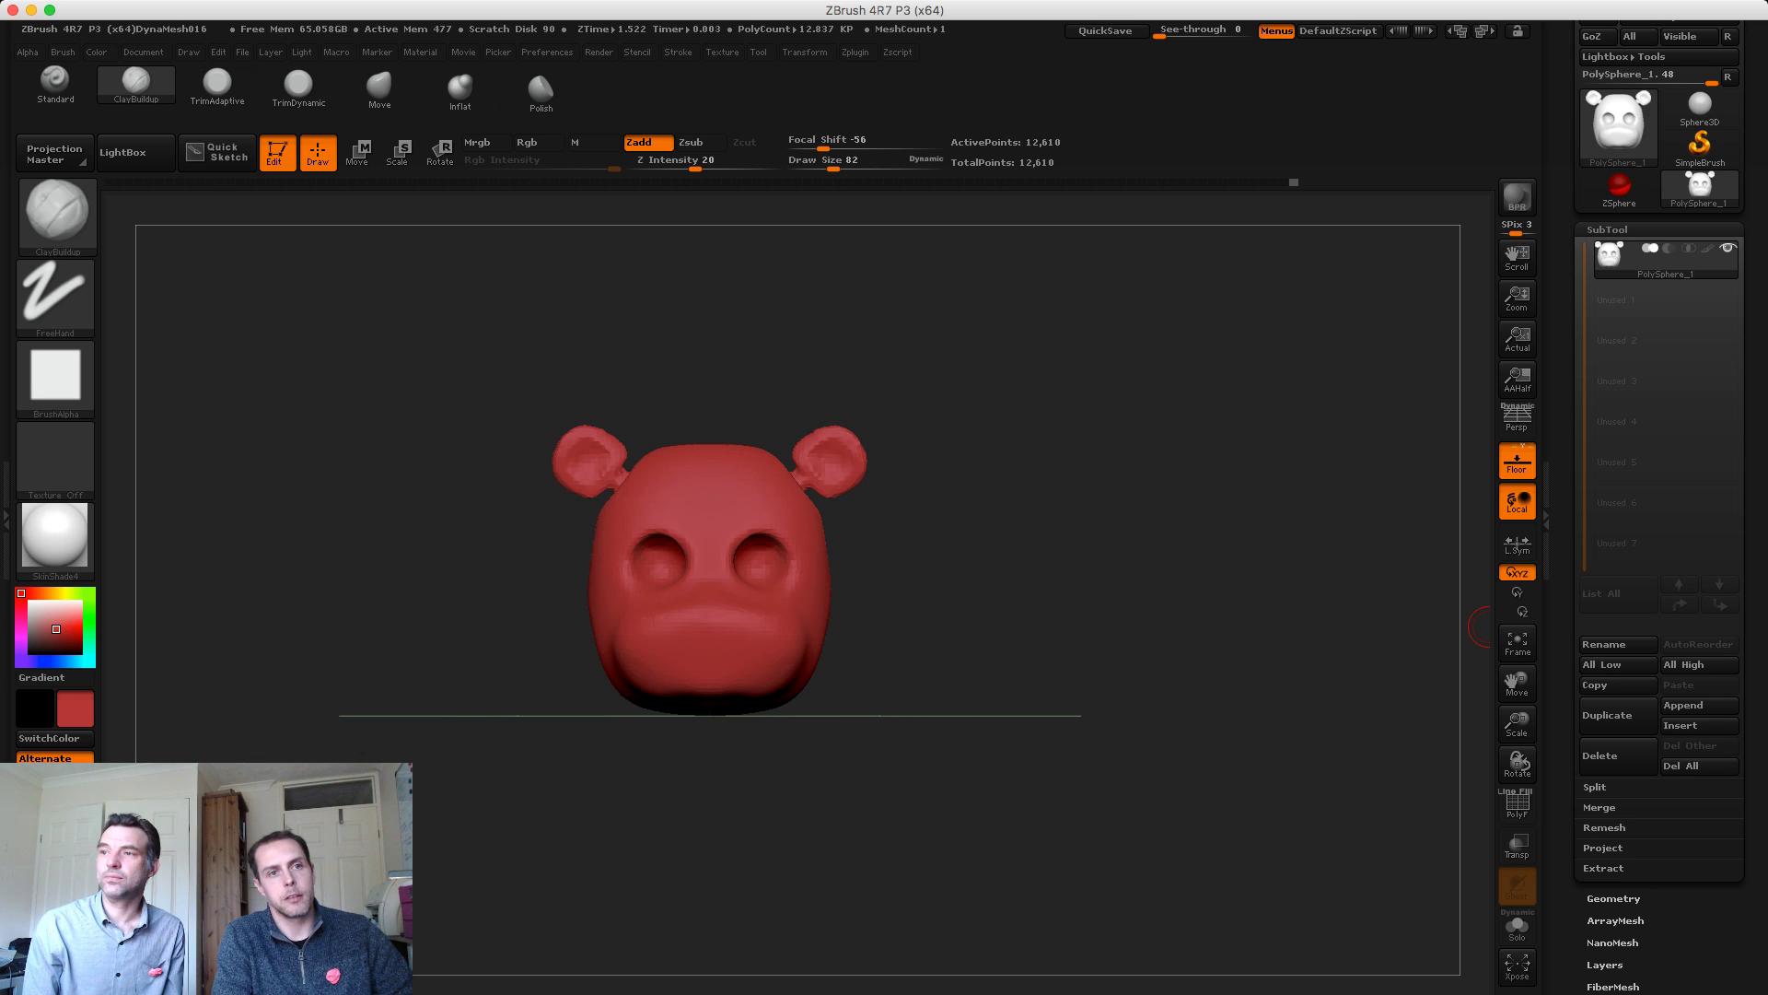
{"action": "left_click", "coordinate": [1604, 867]}
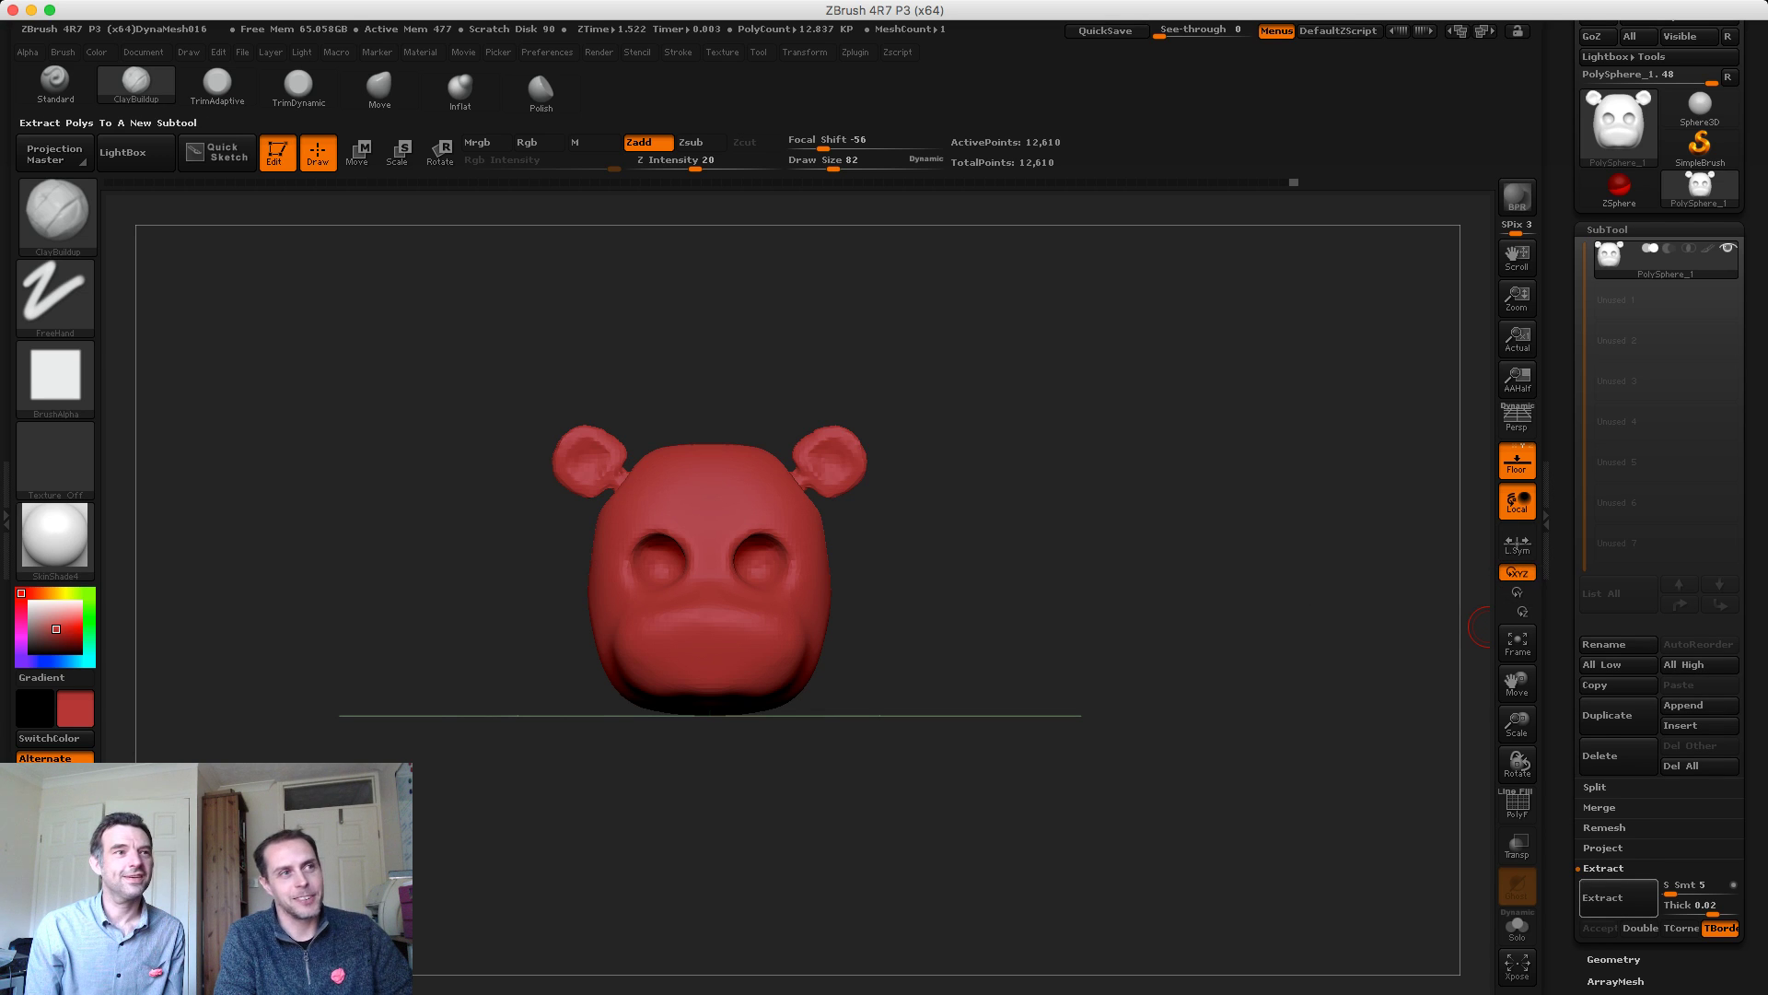
{"action": "left_click", "coordinate": [1603, 897]}
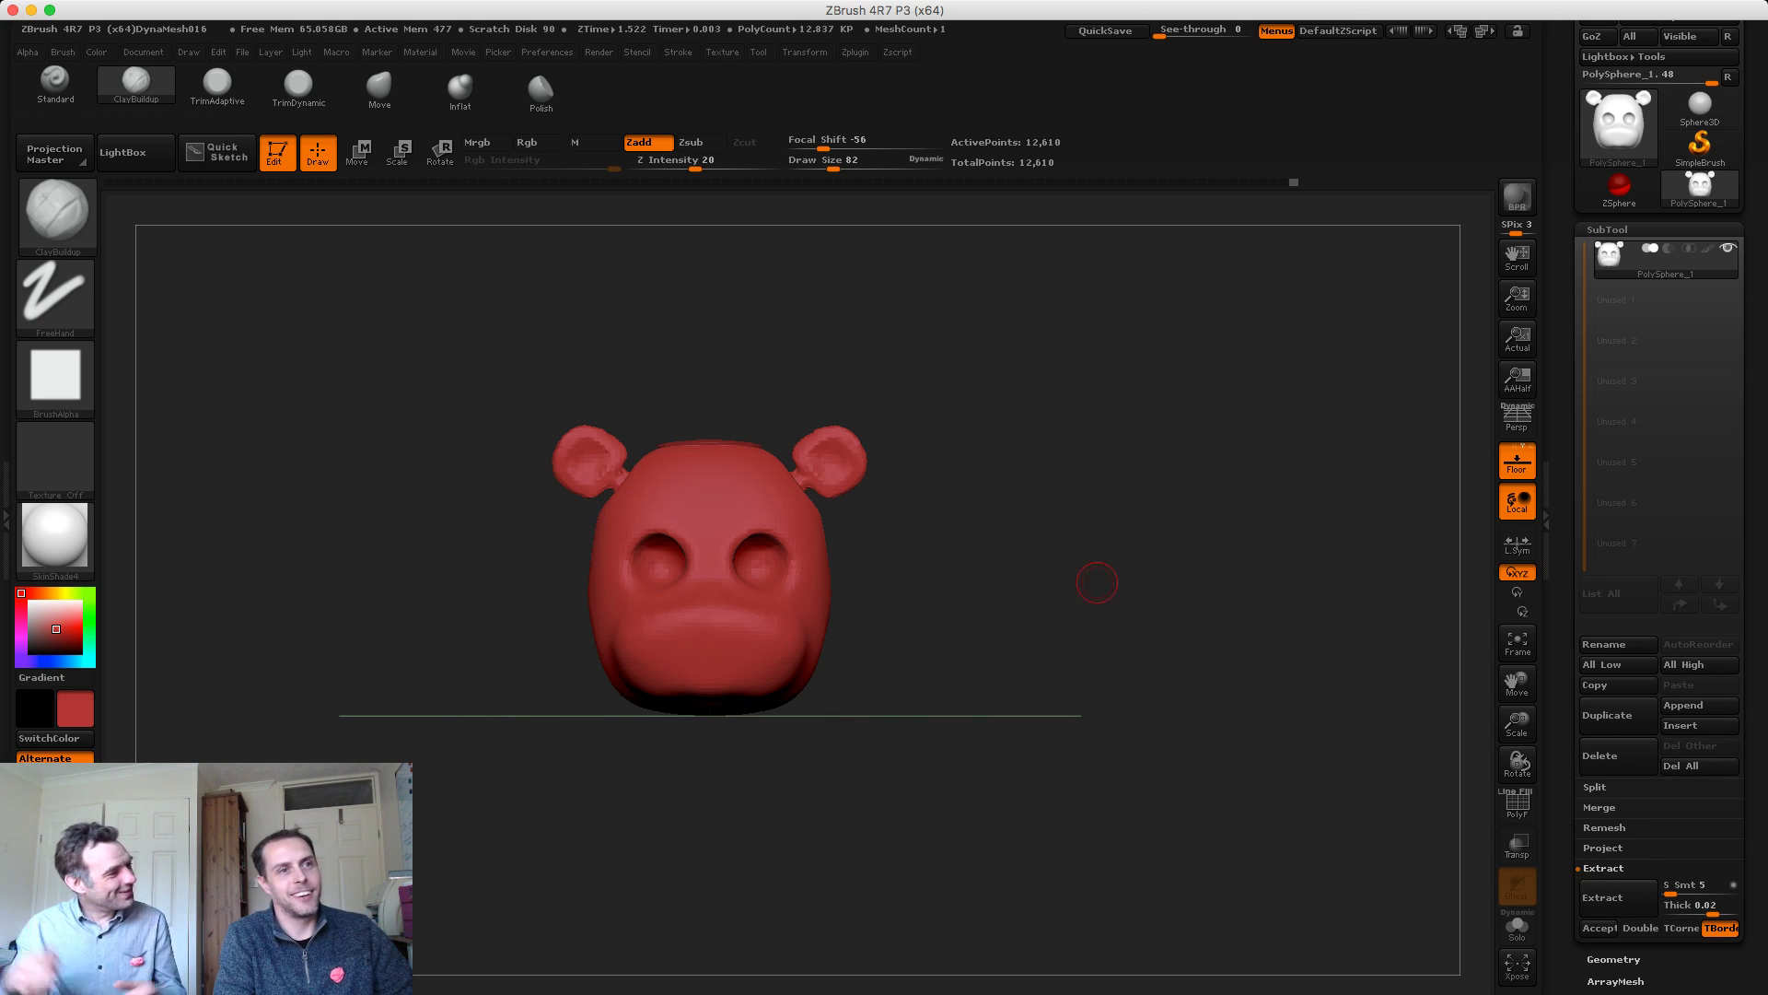
{"action": "mouse_move", "coordinate": [1228, 663]}
{"action": "left_mouse_down"}
{"action": "mouse_move", "coordinate": [1299, 682]}
{"action": "mouse_move", "coordinate": [1297, 702]}
{"action": "mouse_move", "coordinate": [1433, 776]}
{"action": "left_mouse_up"}
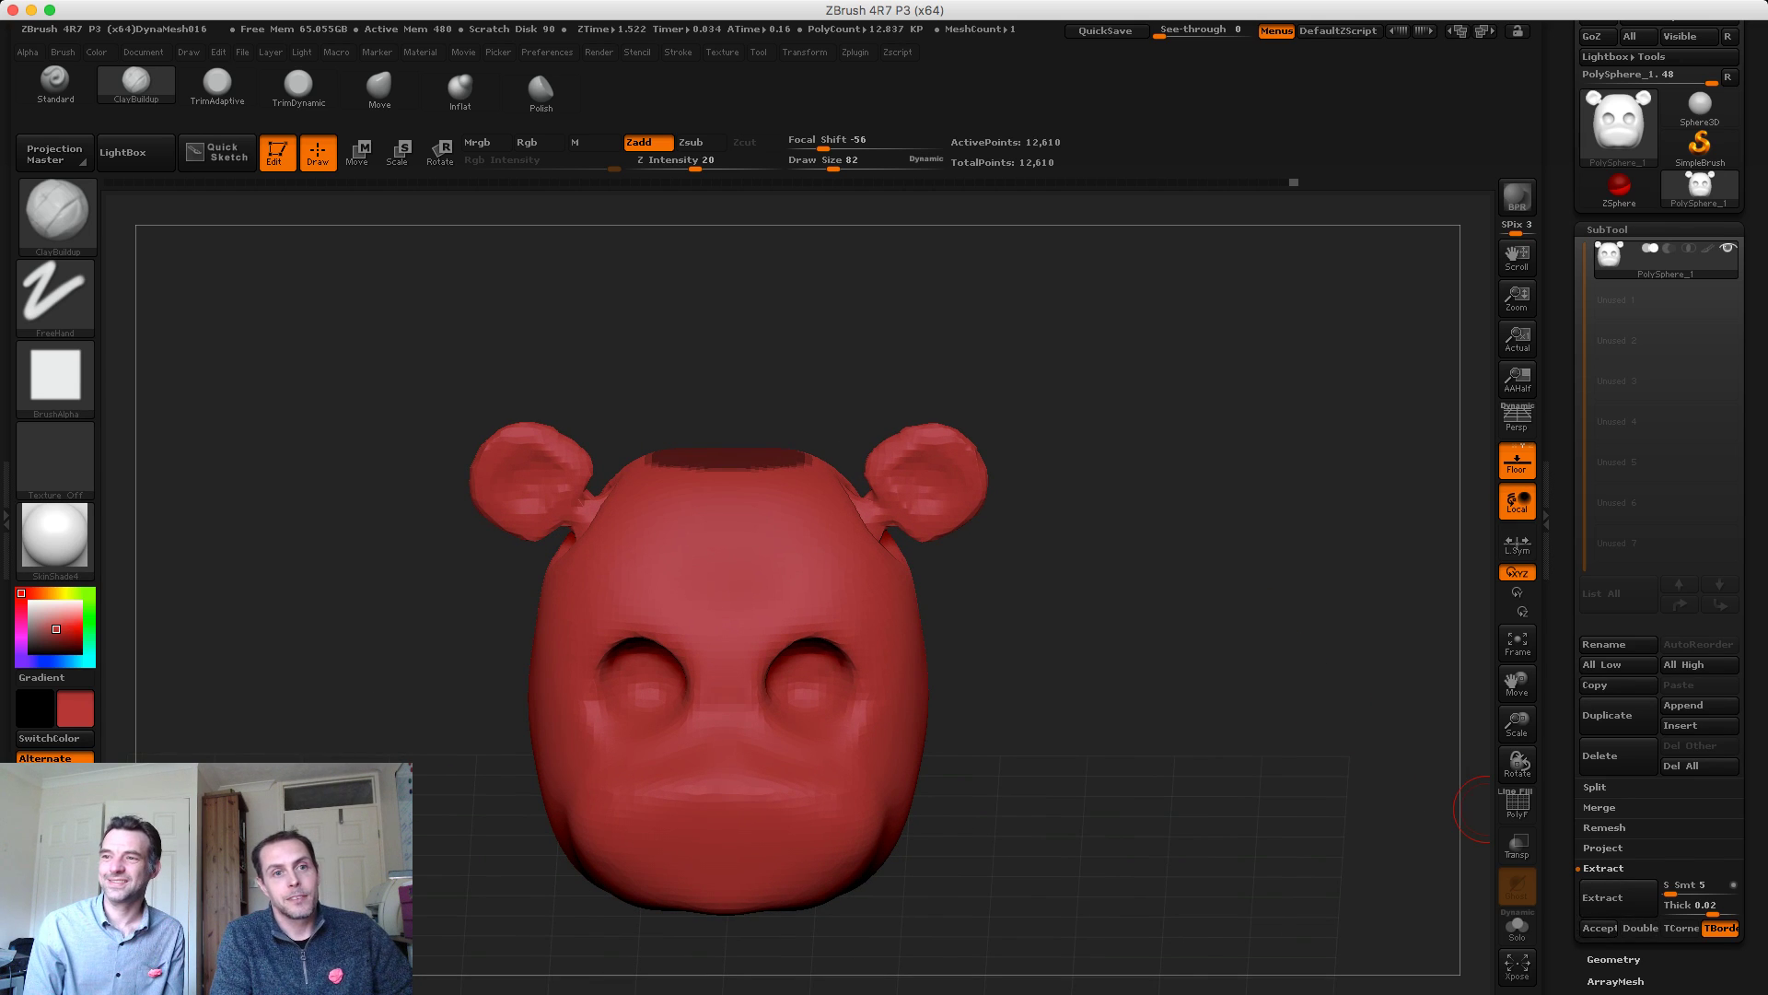
Preview the crown extraction at thickness 0.0073 with Double off, then raise the thickness to 0.44202 for a tall hat shape
{"action": "left_click_drag", "start_coordinate": [1713, 910], "coordinate": [1711, 910]}
{"action": "left_click", "coordinate": [1640, 927]}
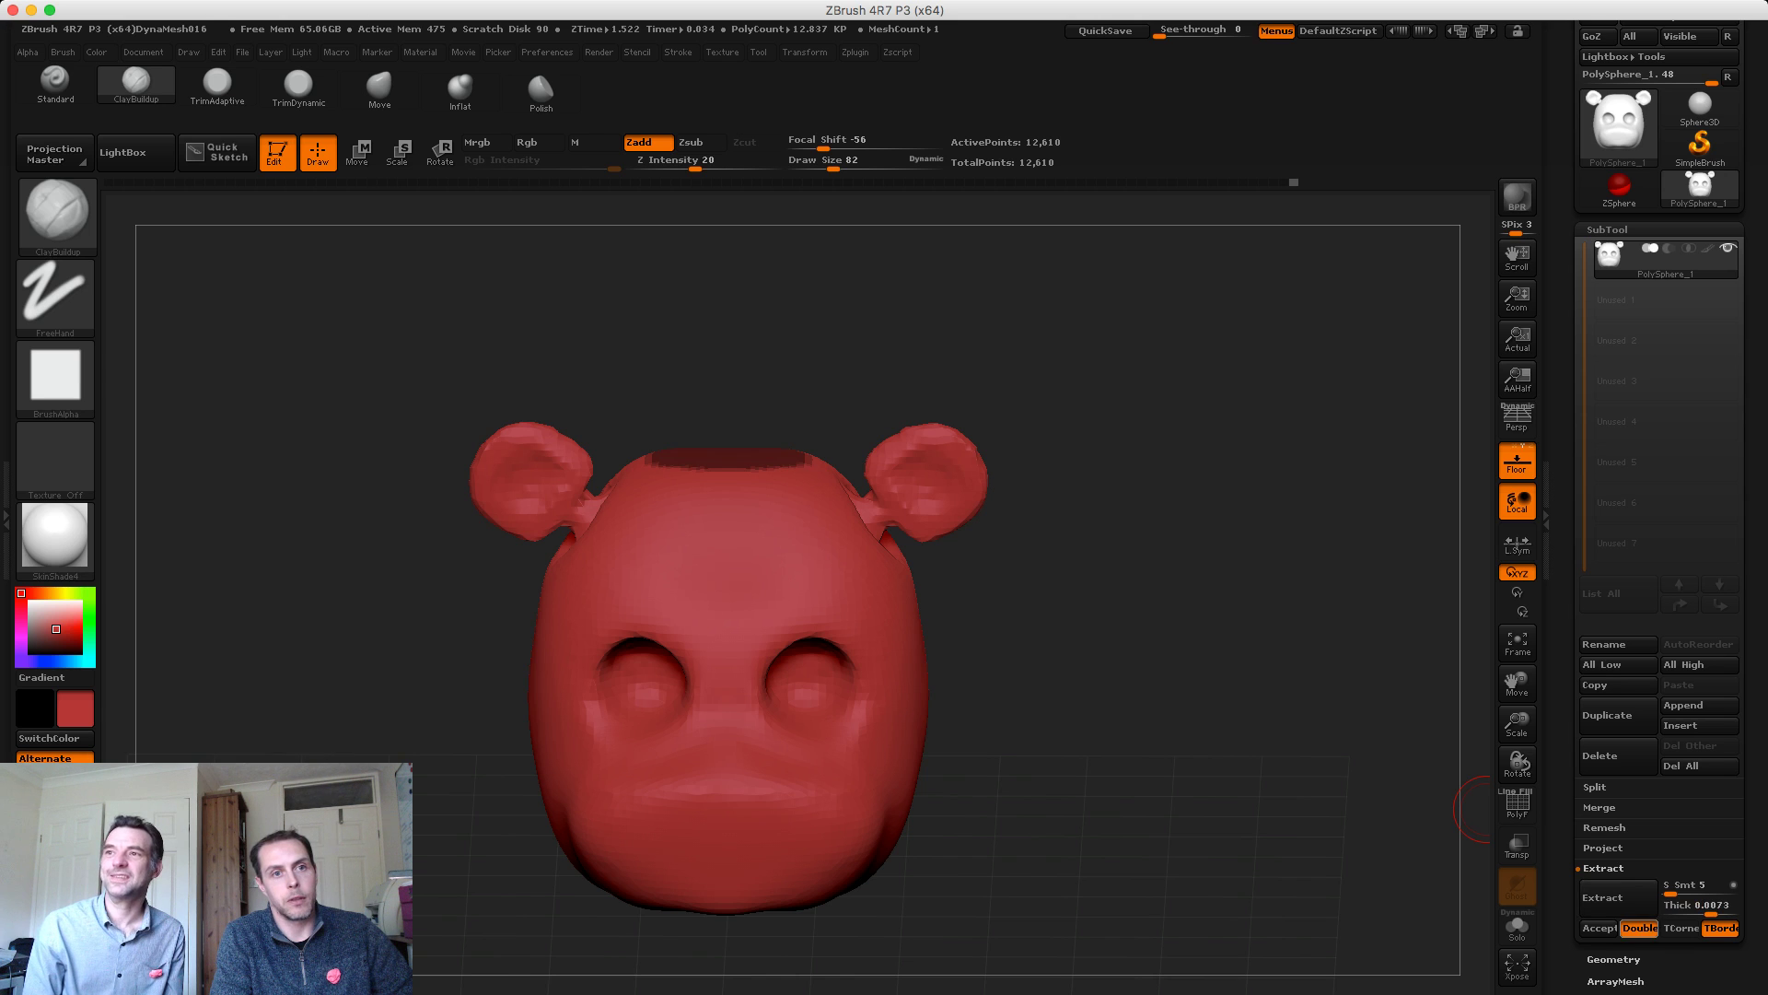
{"action": "left_click", "coordinate": [1640, 927]}
{"action": "left_click", "coordinate": [1612, 898]}
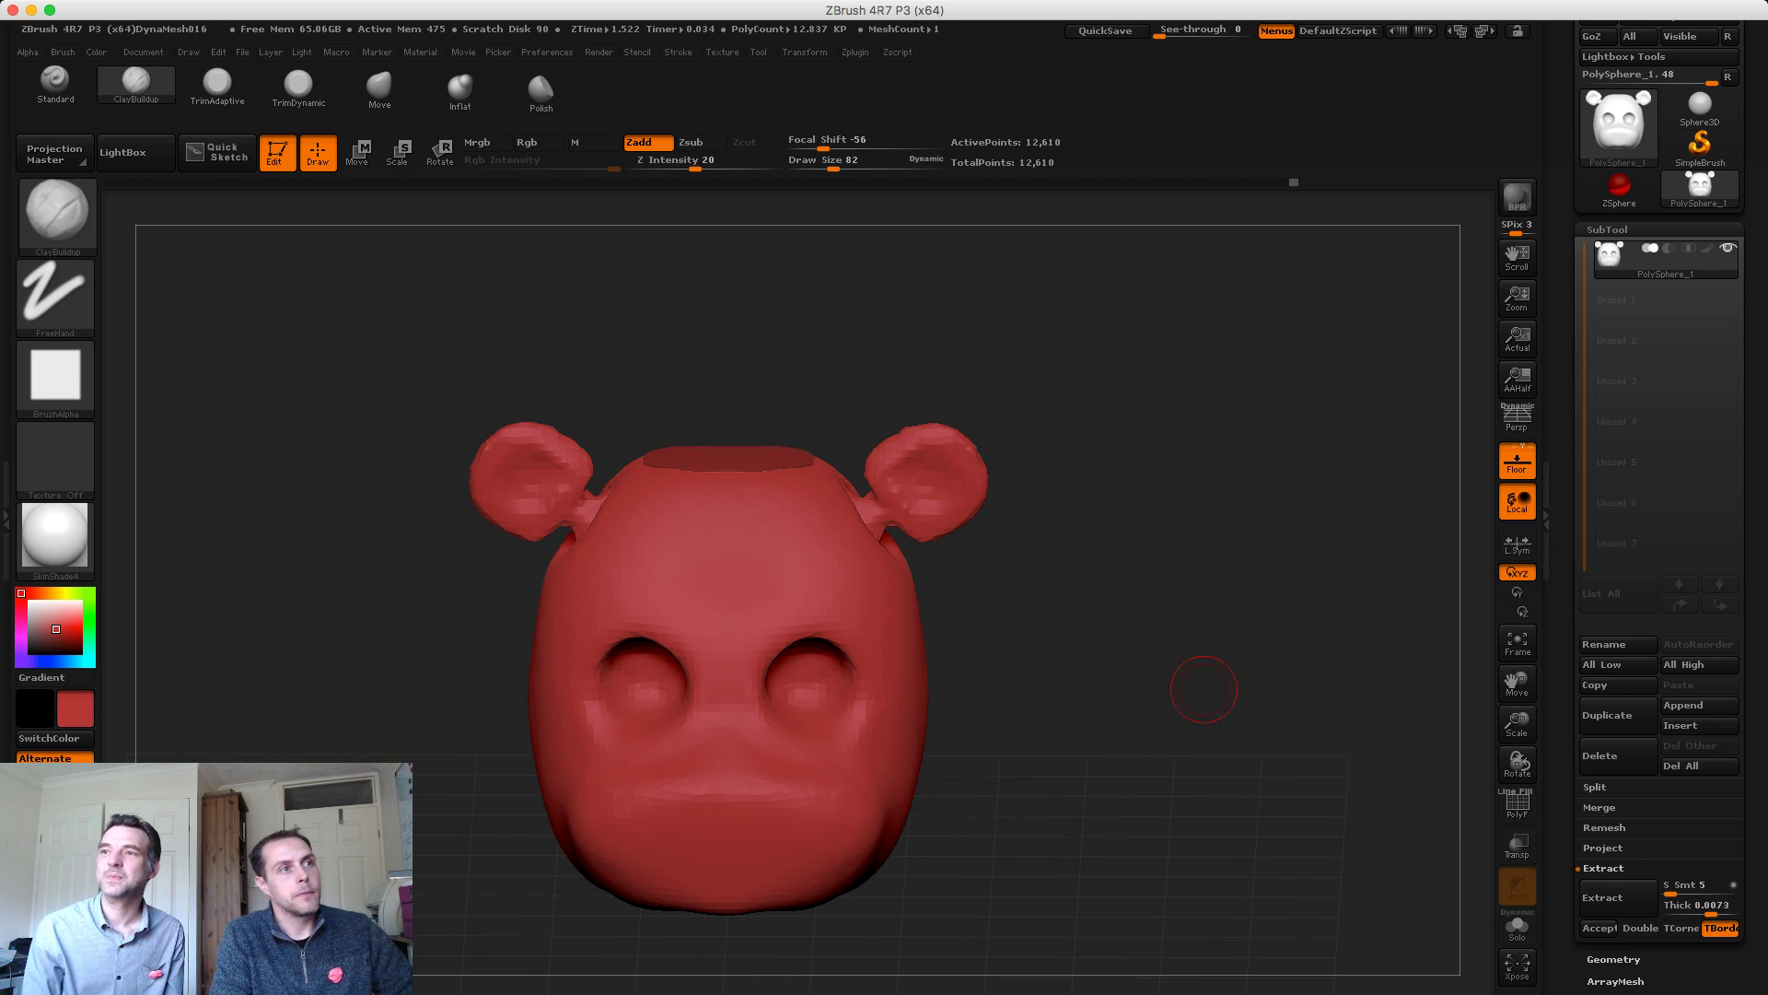
{"action": "mouse_move", "coordinate": [1212, 687]}
{"action": "left_mouse_down"}
{"action": "mouse_move", "coordinate": [1208, 782]}
{"action": "mouse_move", "coordinate": [1218, 719]}
{"action": "left_mouse_up"}
{"action": "left_click_drag", "start_coordinate": [1712, 910], "coordinate": [1718, 910]}
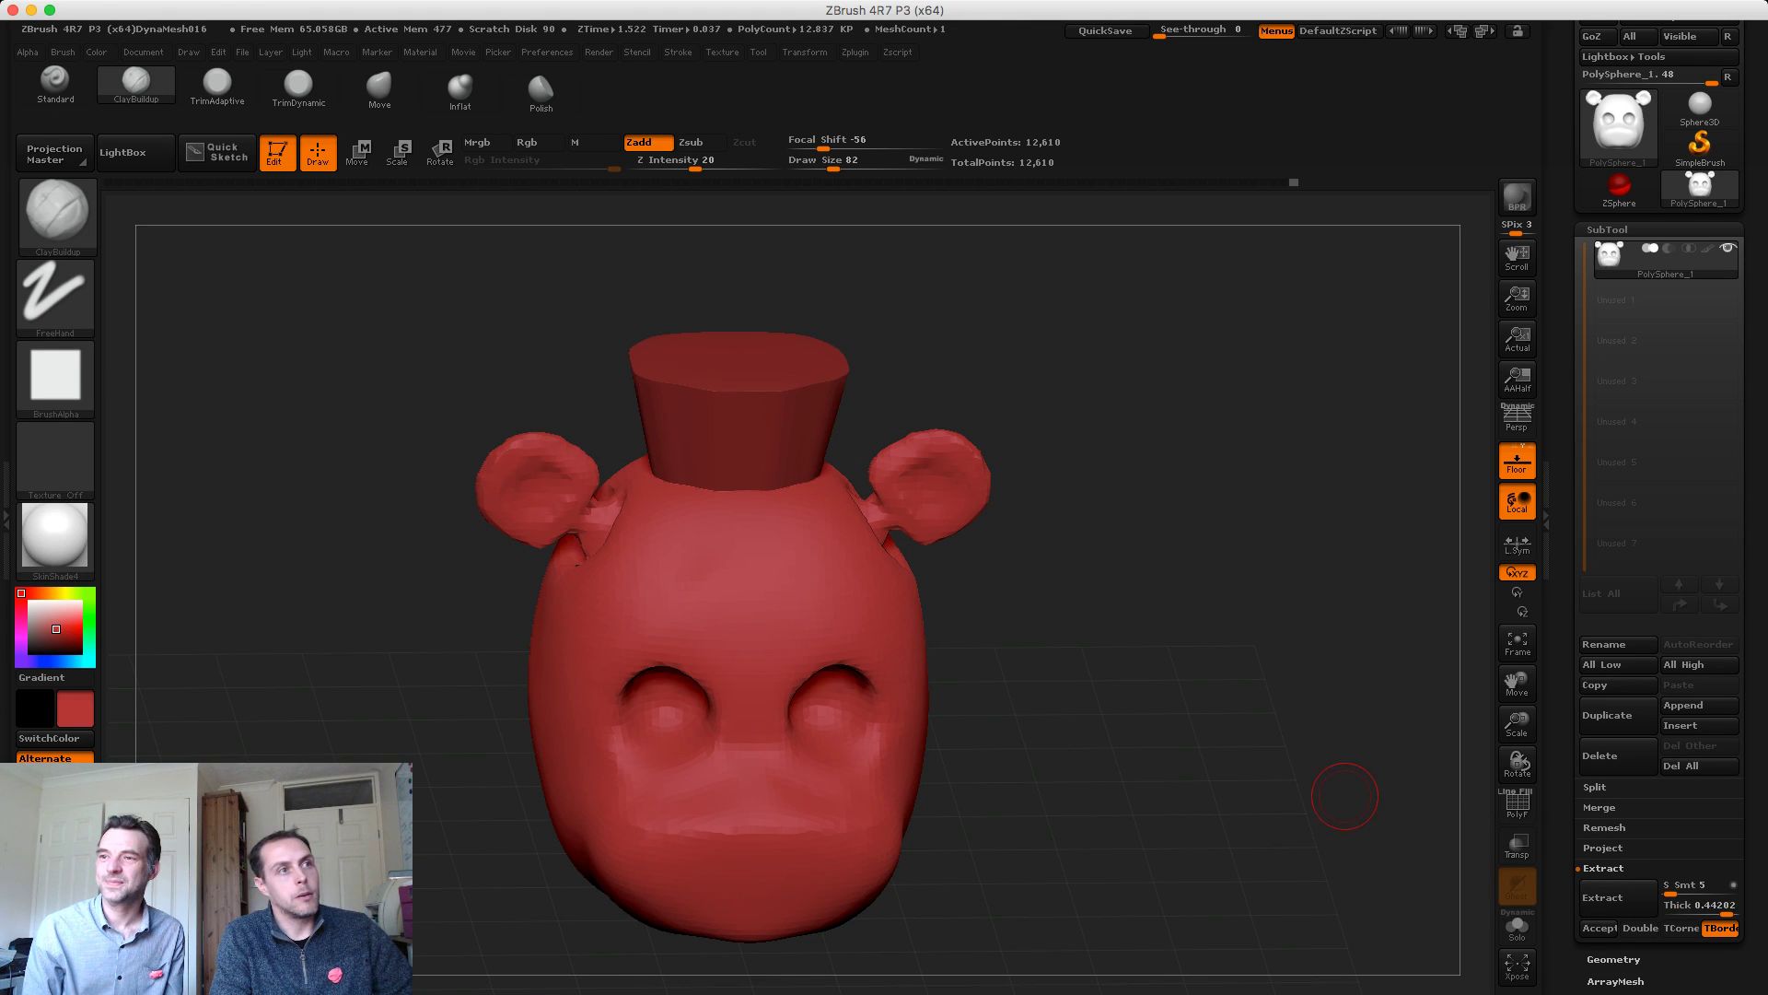
Set the extraction thickness to 0.02977, extract the masked crown again and accept it as a new SubTool
{"action": "left_click_drag", "start_coordinate": [1445, 830], "coordinate": [1457, 808]}
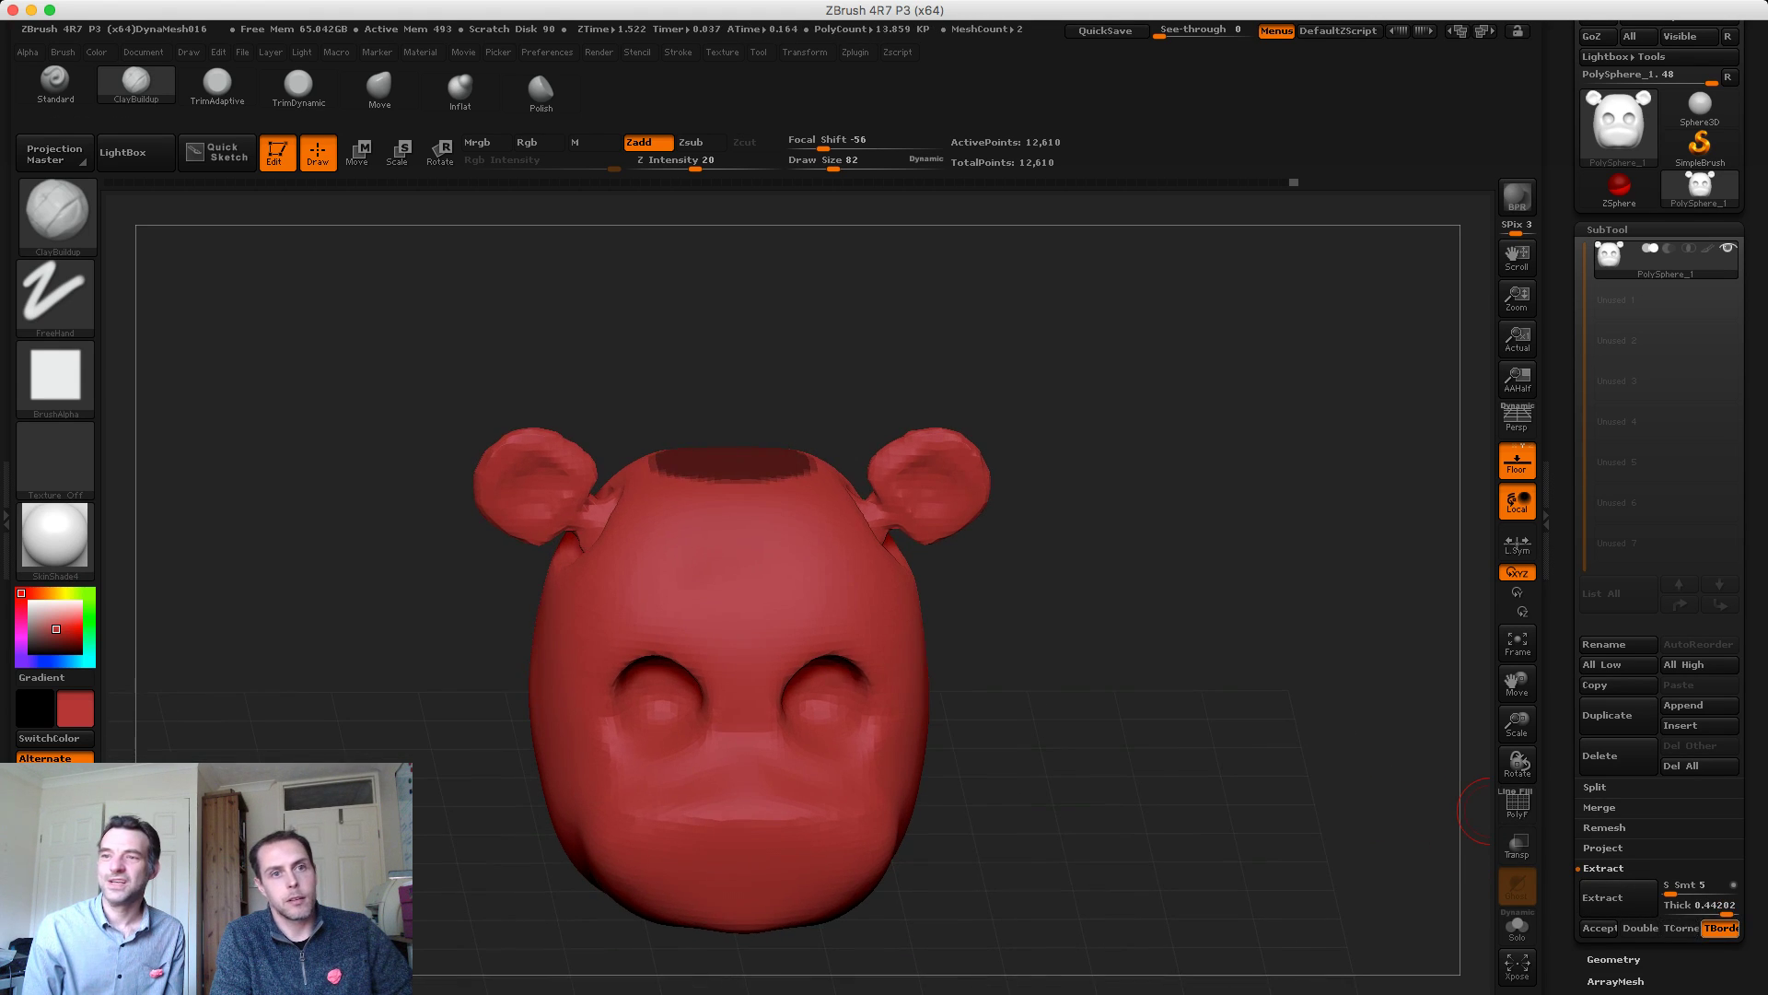
{"action": "left_click_drag", "start_coordinate": [1727, 910], "coordinate": [1717, 910]}
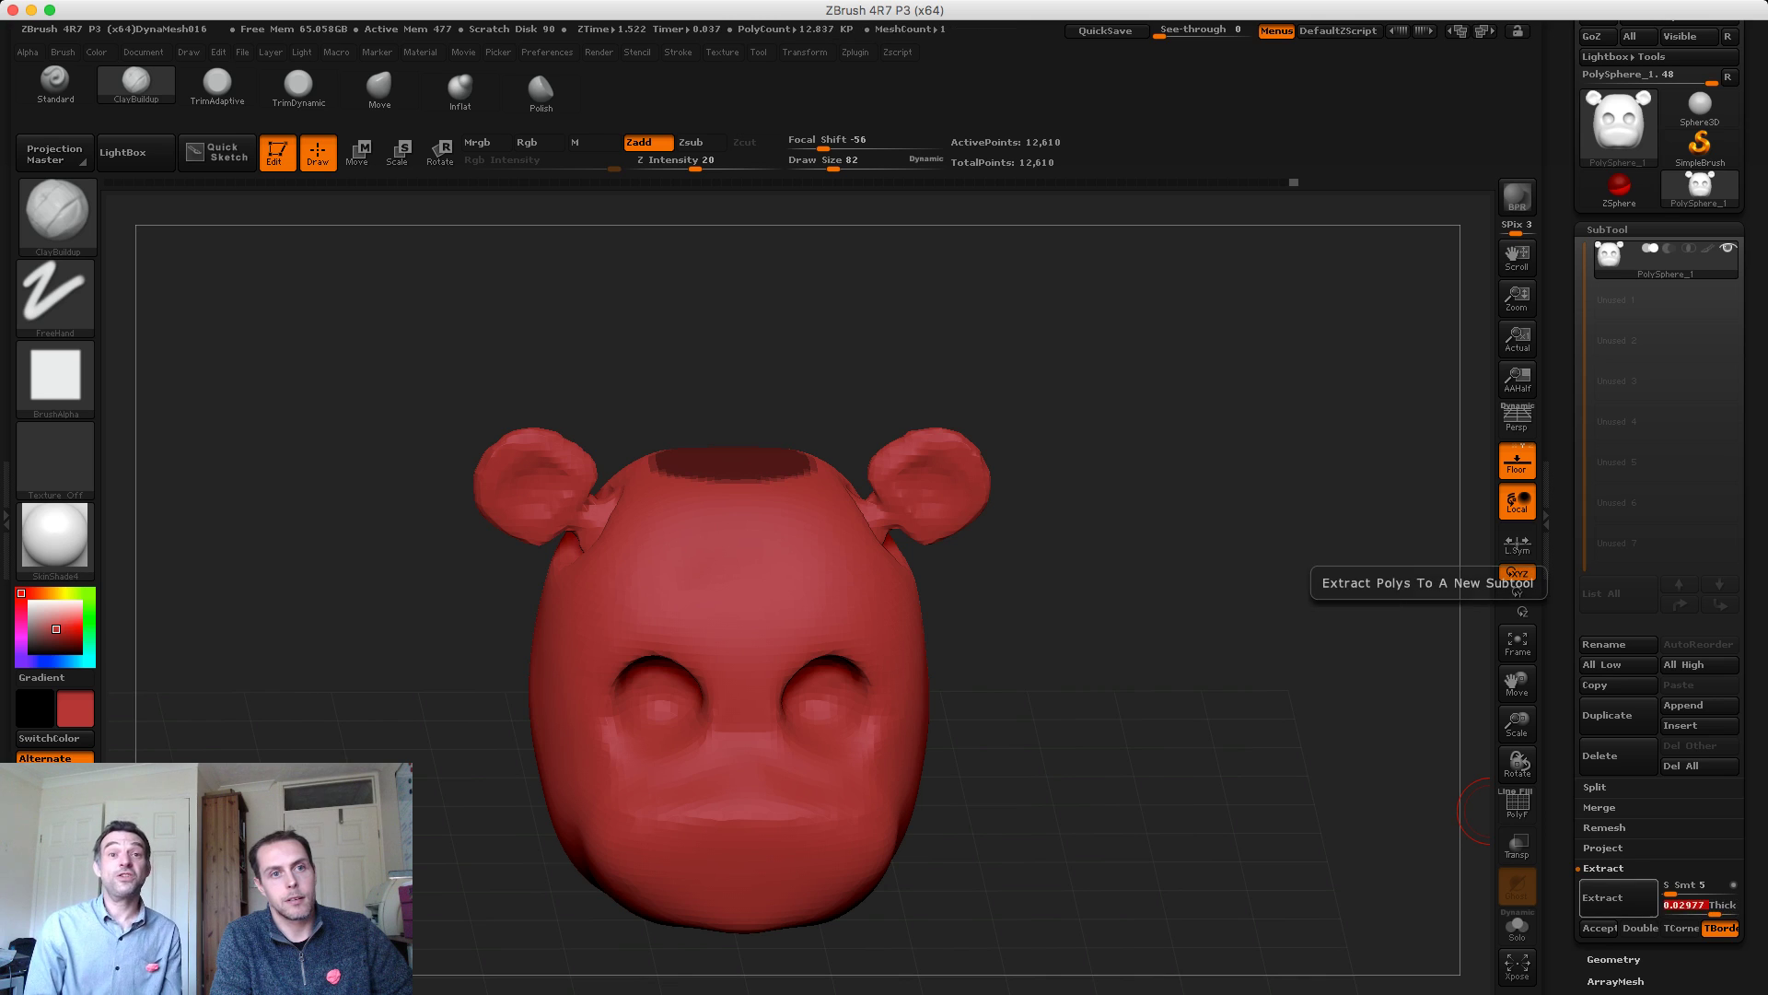
{"action": "left_click", "coordinate": [1603, 897]}
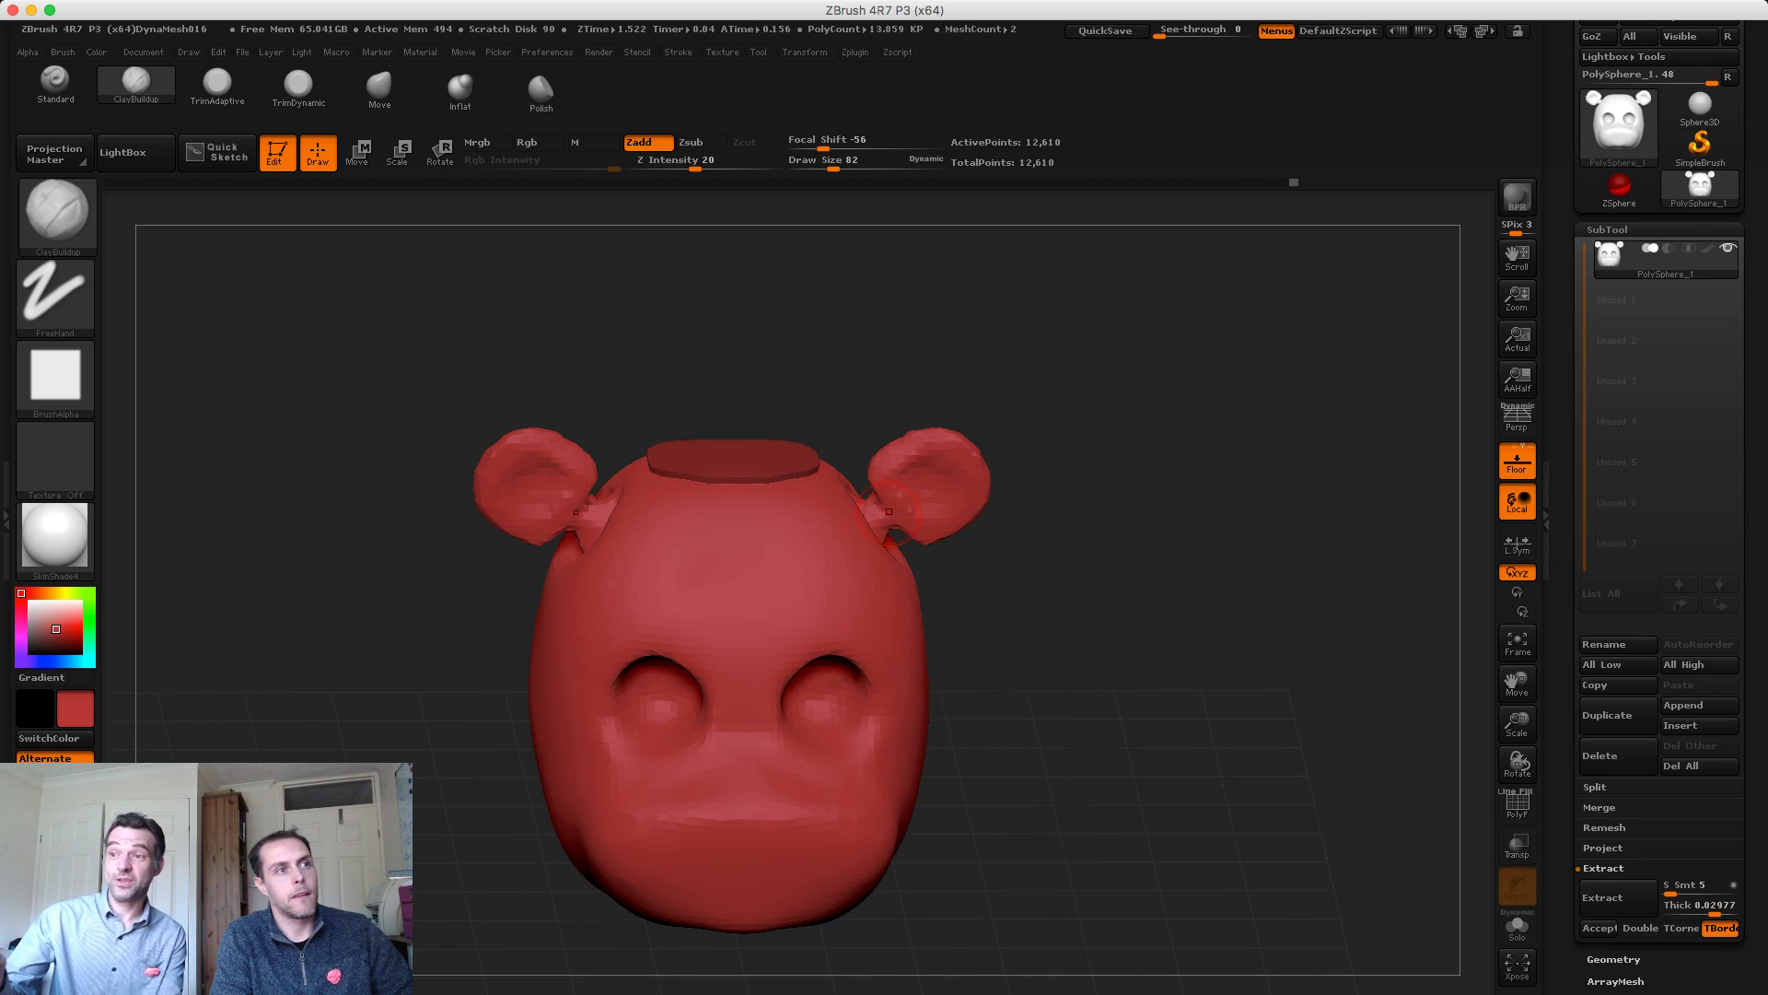
{"action": "left_click", "coordinate": [1600, 927]}
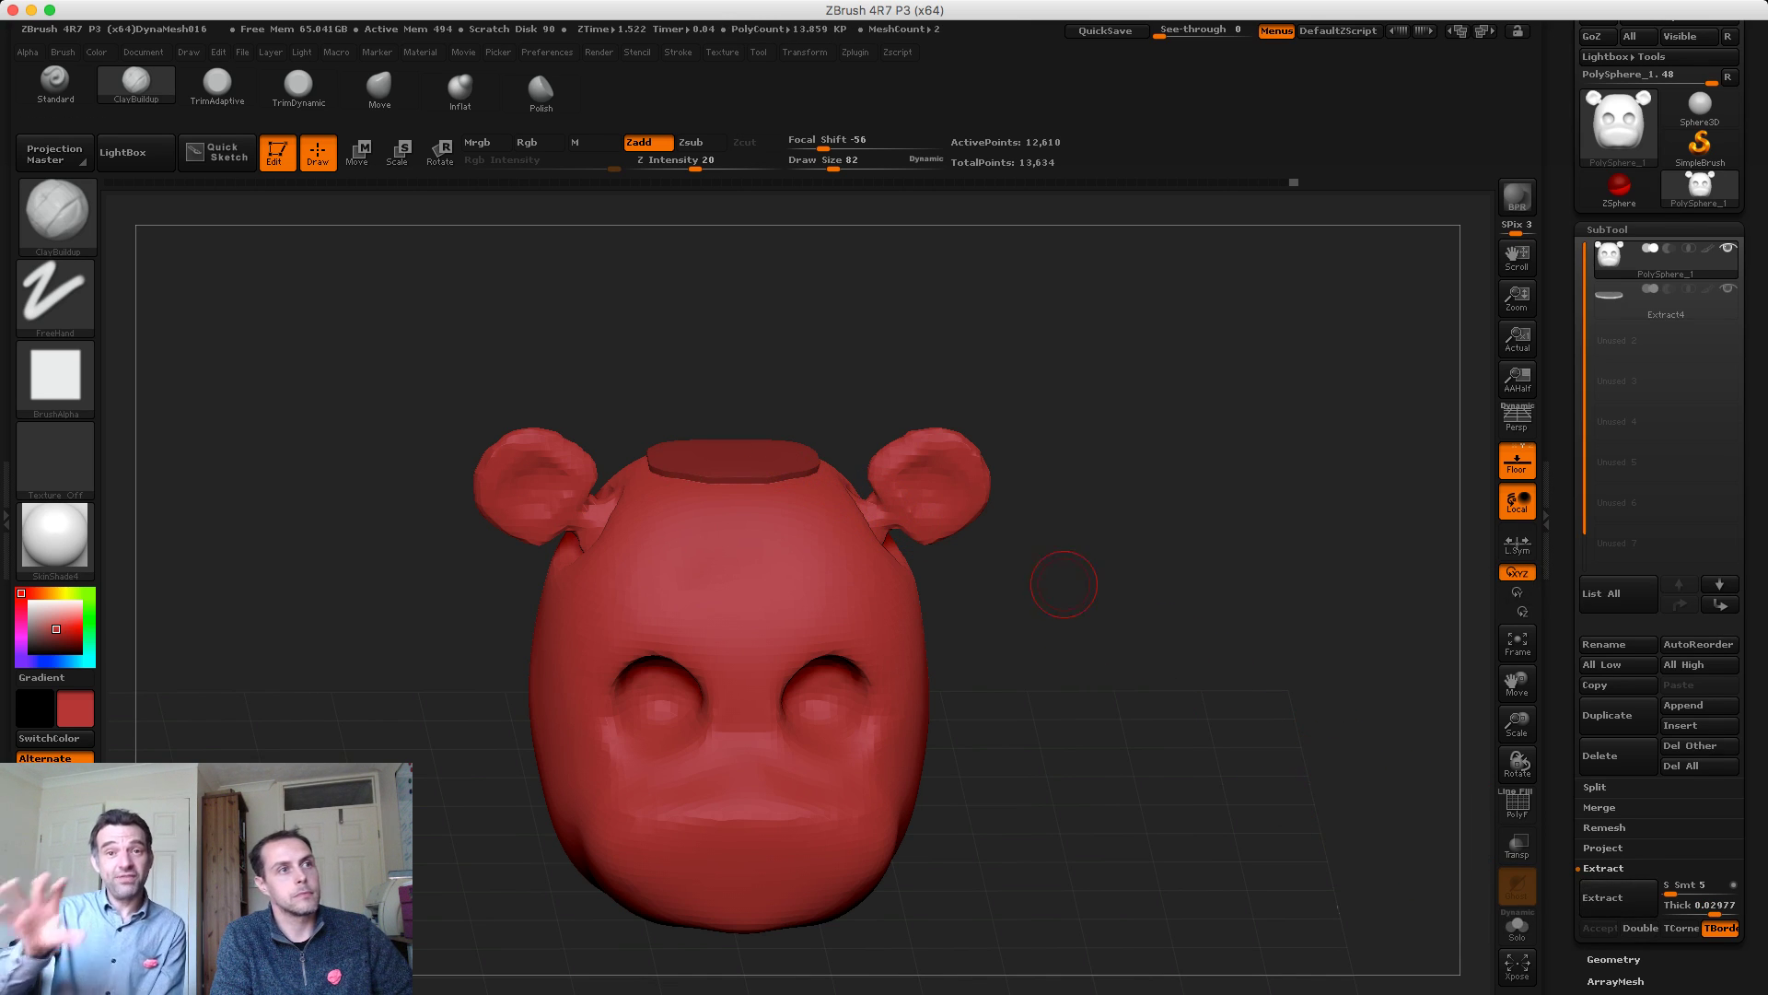
Select the extracted crown piece and stretch it upward with a transpose Move to give it height, finishing in Draw mode
{"action": "left_click_drag", "start_coordinate": [750, 383], "coordinate": [635, 333], "text": "shift"}
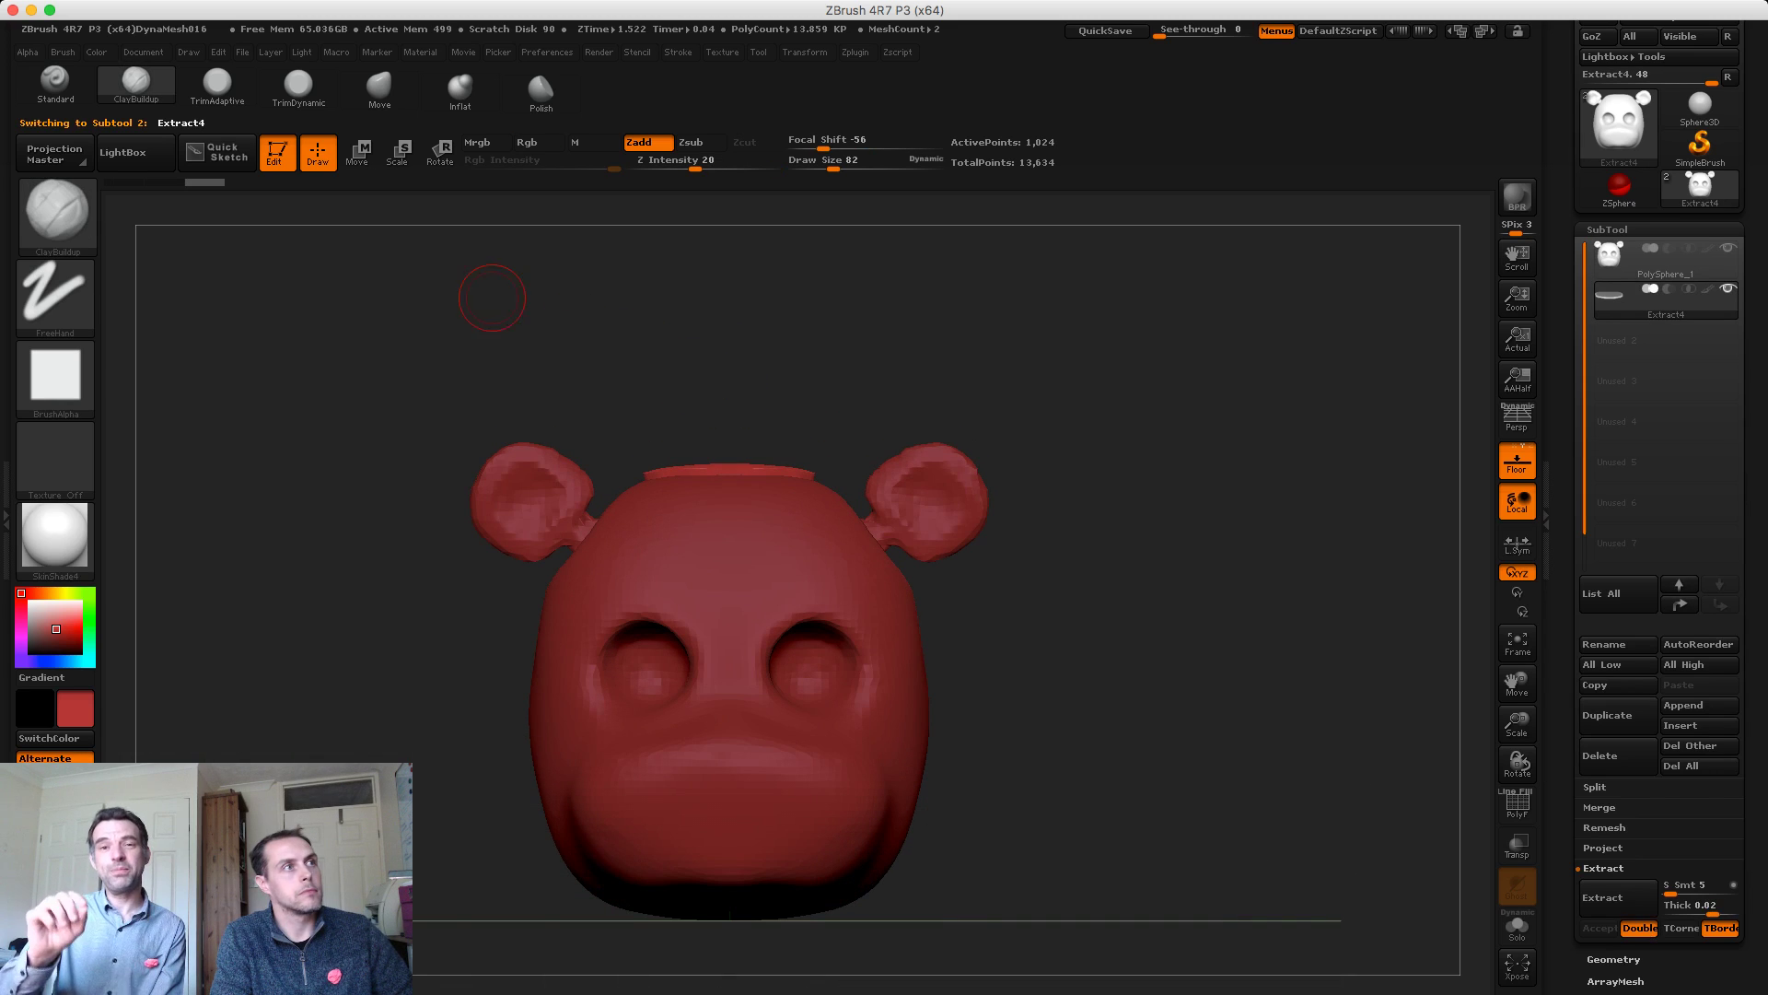
{"action": "left_click", "coordinate": [380, 88]}
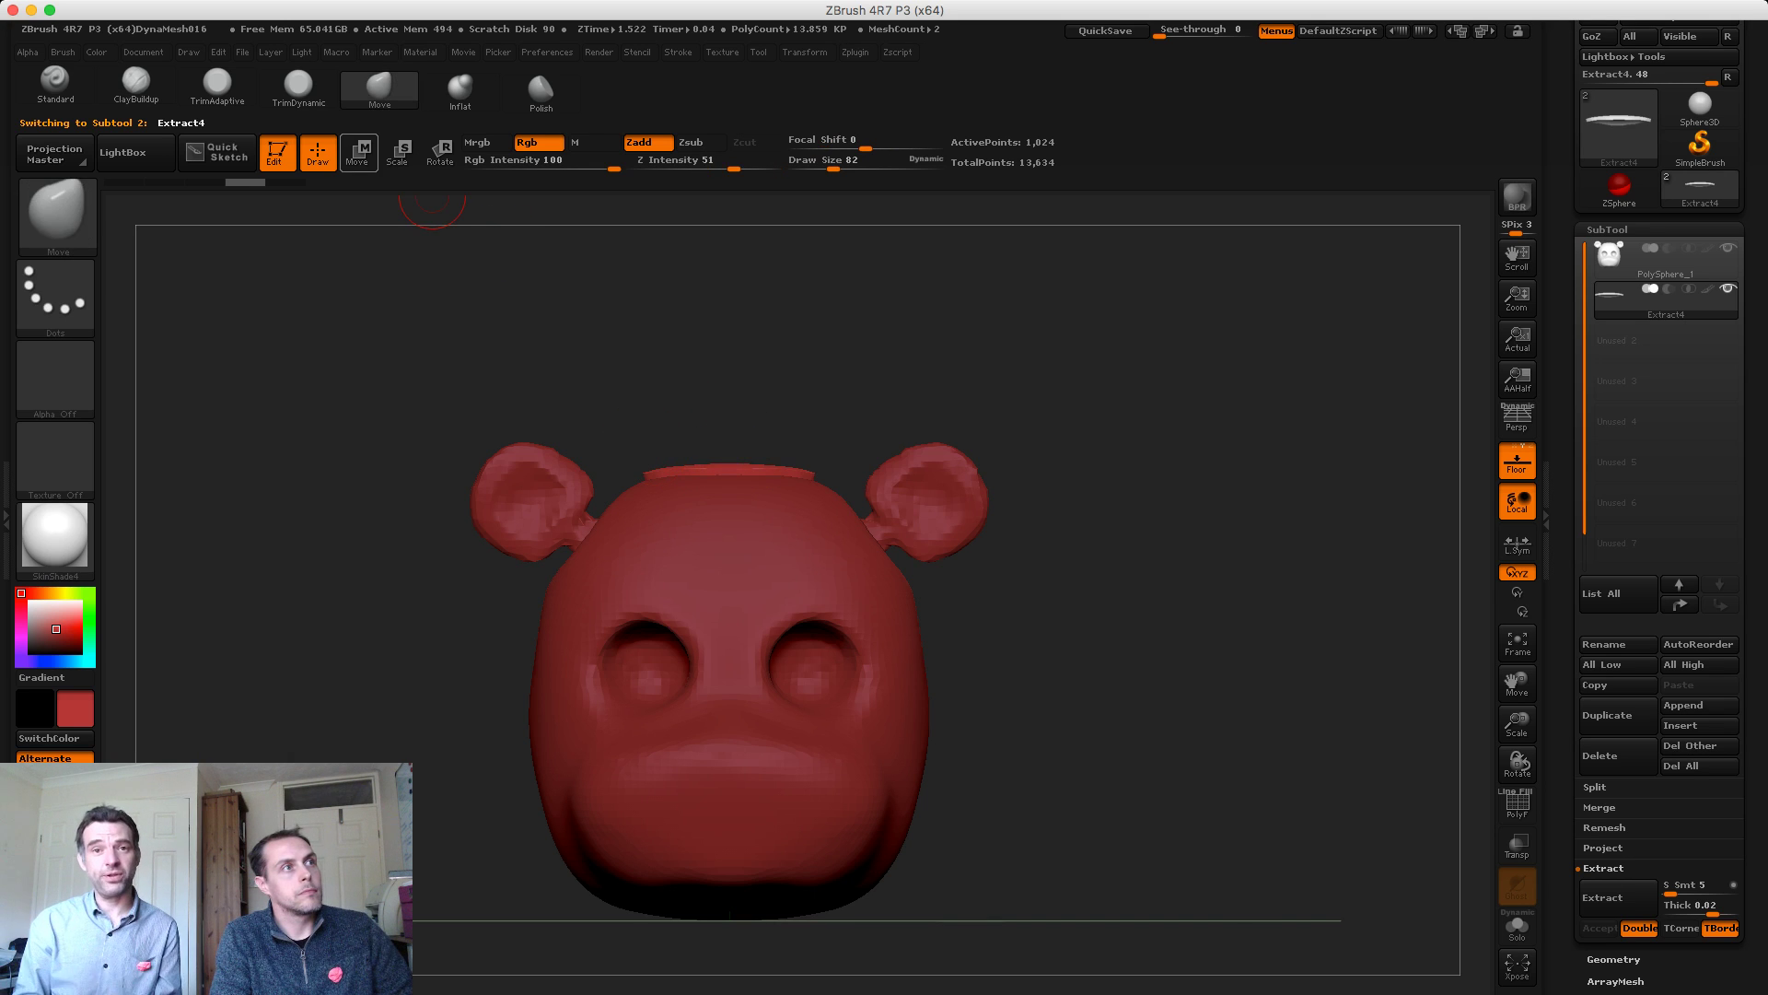
{"action": "key", "text": "w"}
{"action": "left_click_drag", "start_coordinate": [680, 475], "coordinate": [680, 390]}
{"action": "left_click_drag", "start_coordinate": [1105, 460], "coordinate": [1105, 525], "text": "alt"}
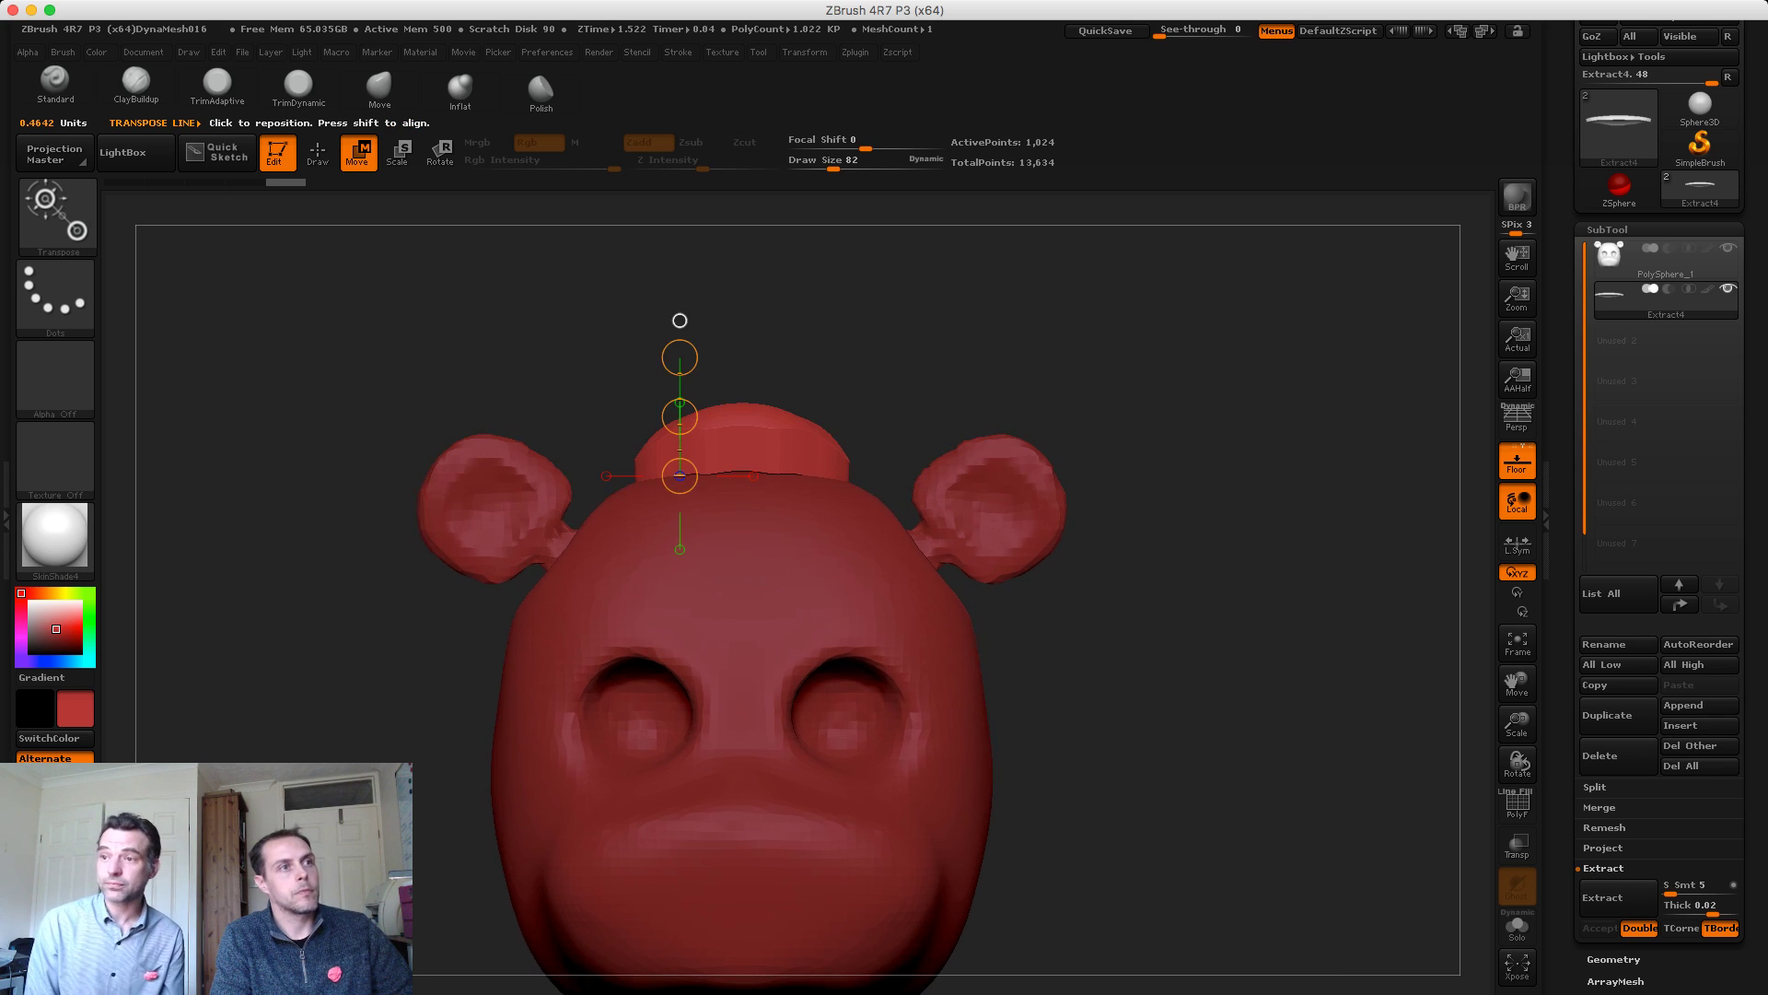
{"action": "left_click", "coordinate": [317, 152]}
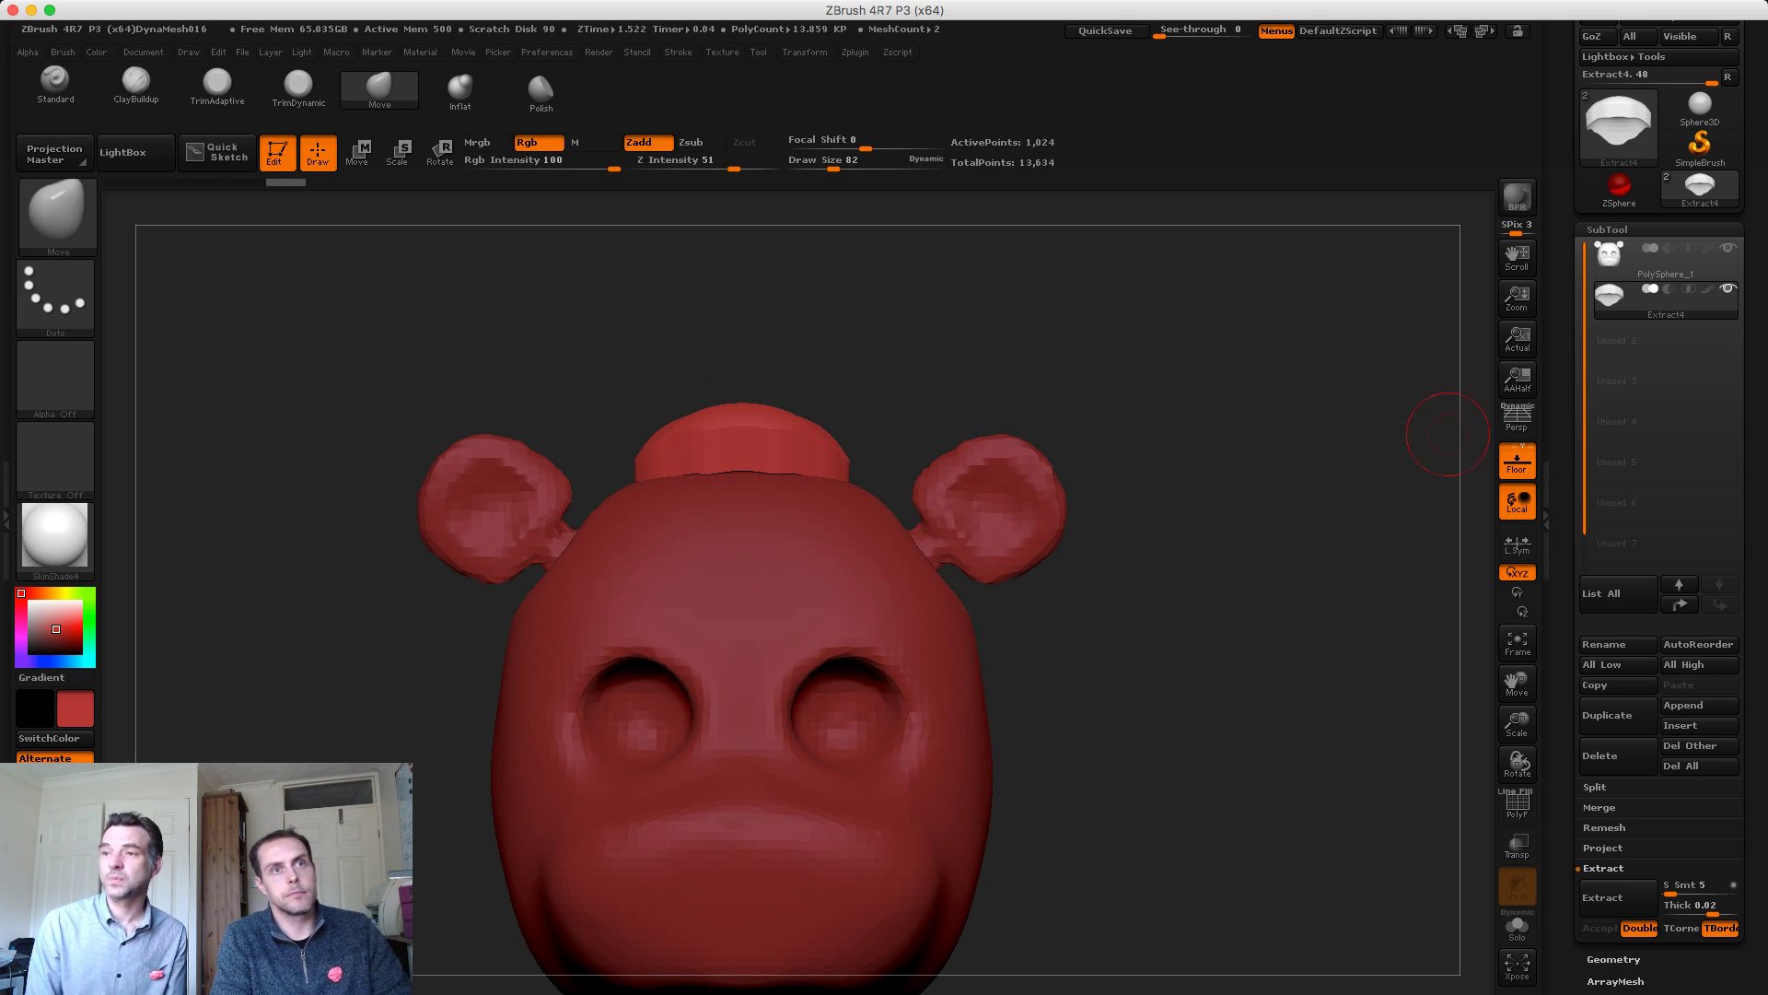
Turn on DynaMesh at resolution 128 for the hat piece and remesh it with its mask cleared
{"action": "left_click", "coordinate": [1607, 230]}
{"action": "left_click", "coordinate": [1613, 251]}
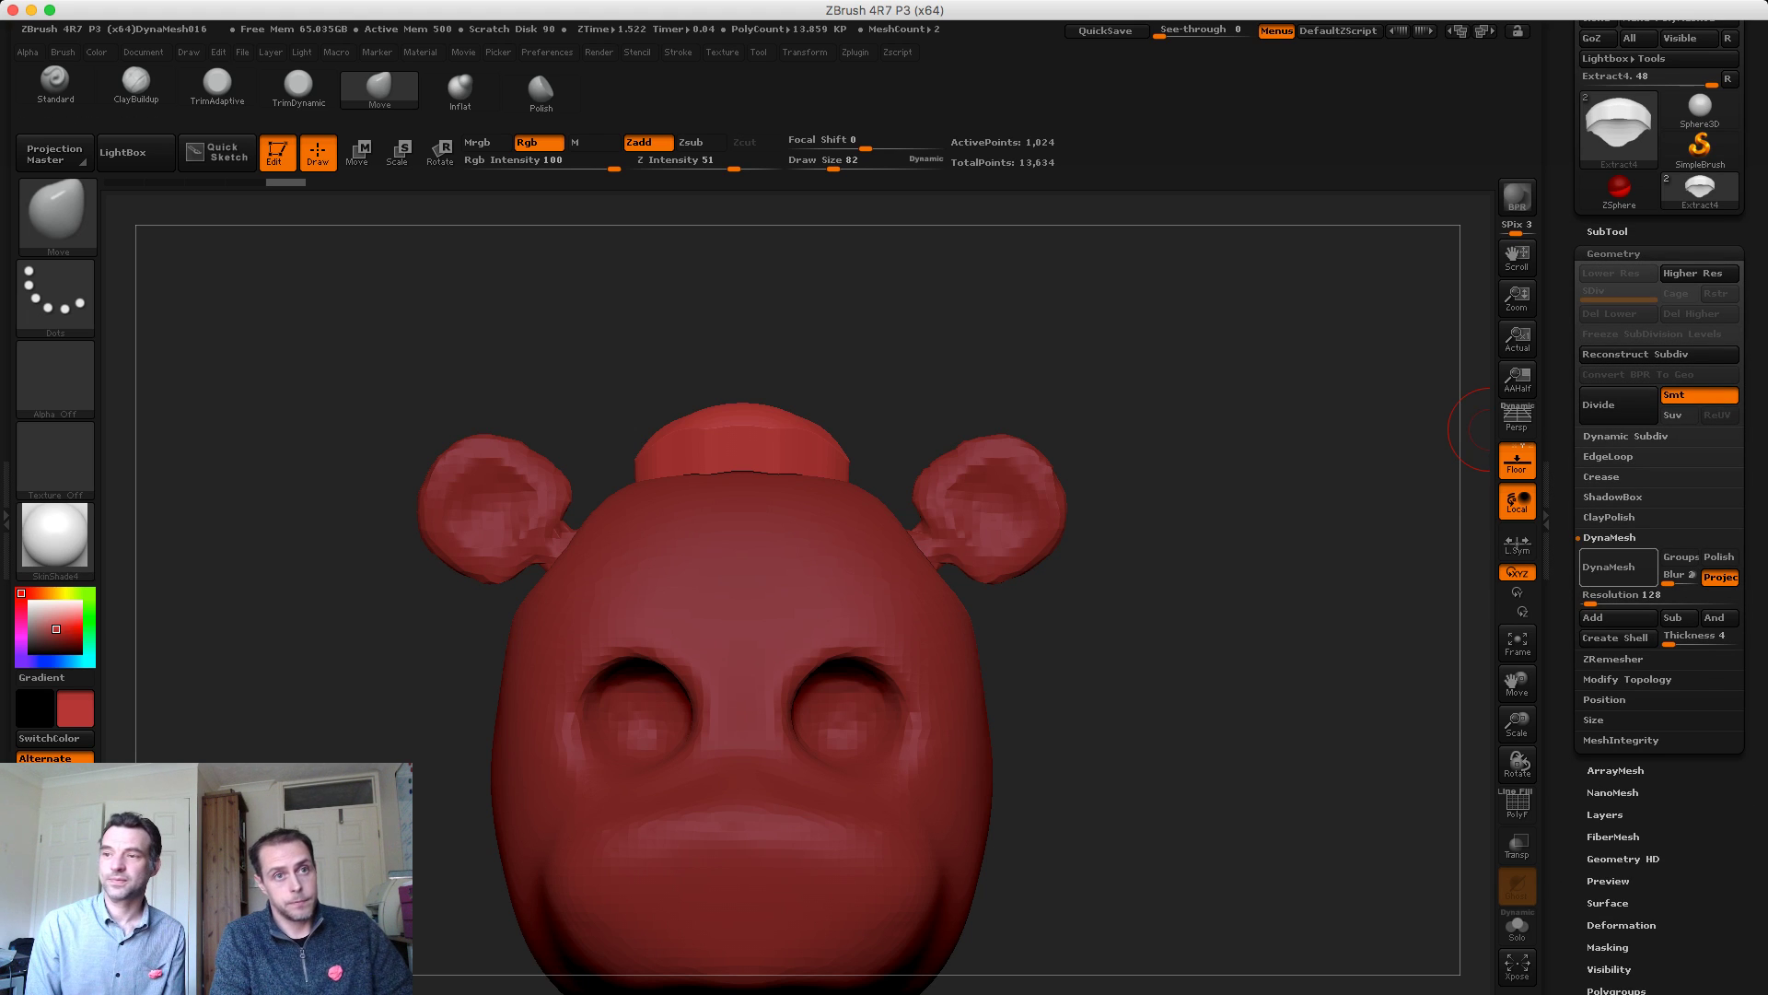
{"action": "left_click", "coordinate": [1618, 566]}
{"action": "left_click_drag", "start_coordinate": [1034, 354], "coordinate": [1181, 488], "text": "ctrl"}
{"action": "mouse_move", "coordinate": [1042, 360]}
{"action": "left_mouse_down"}
{"action": "mouse_move", "coordinate": [1244, 433]}
{"action": "mouse_move", "coordinate": [1317, 378]}
{"action": "mouse_move", "coordinate": [1090, 376]}
{"action": "left_mouse_up"}
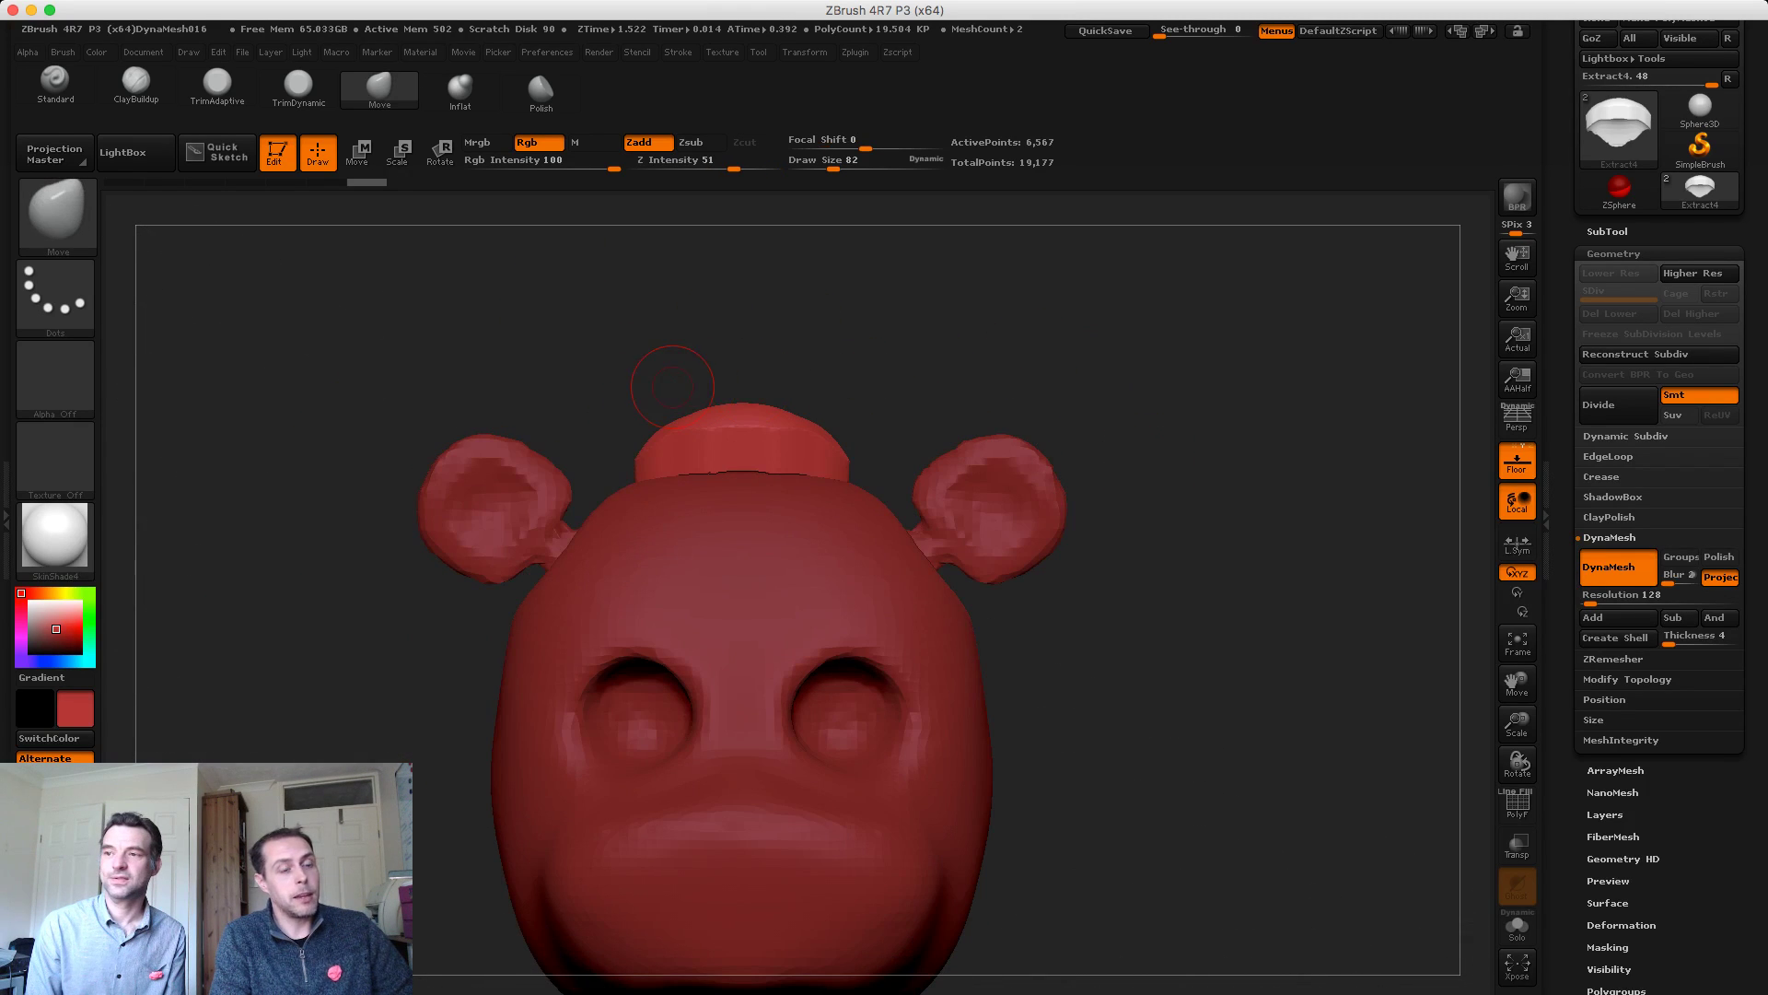
Choose the ClipCurve brush and clip the hat piece's domed top flat with a horizontal cut
{"action": "key", "text": "b"}
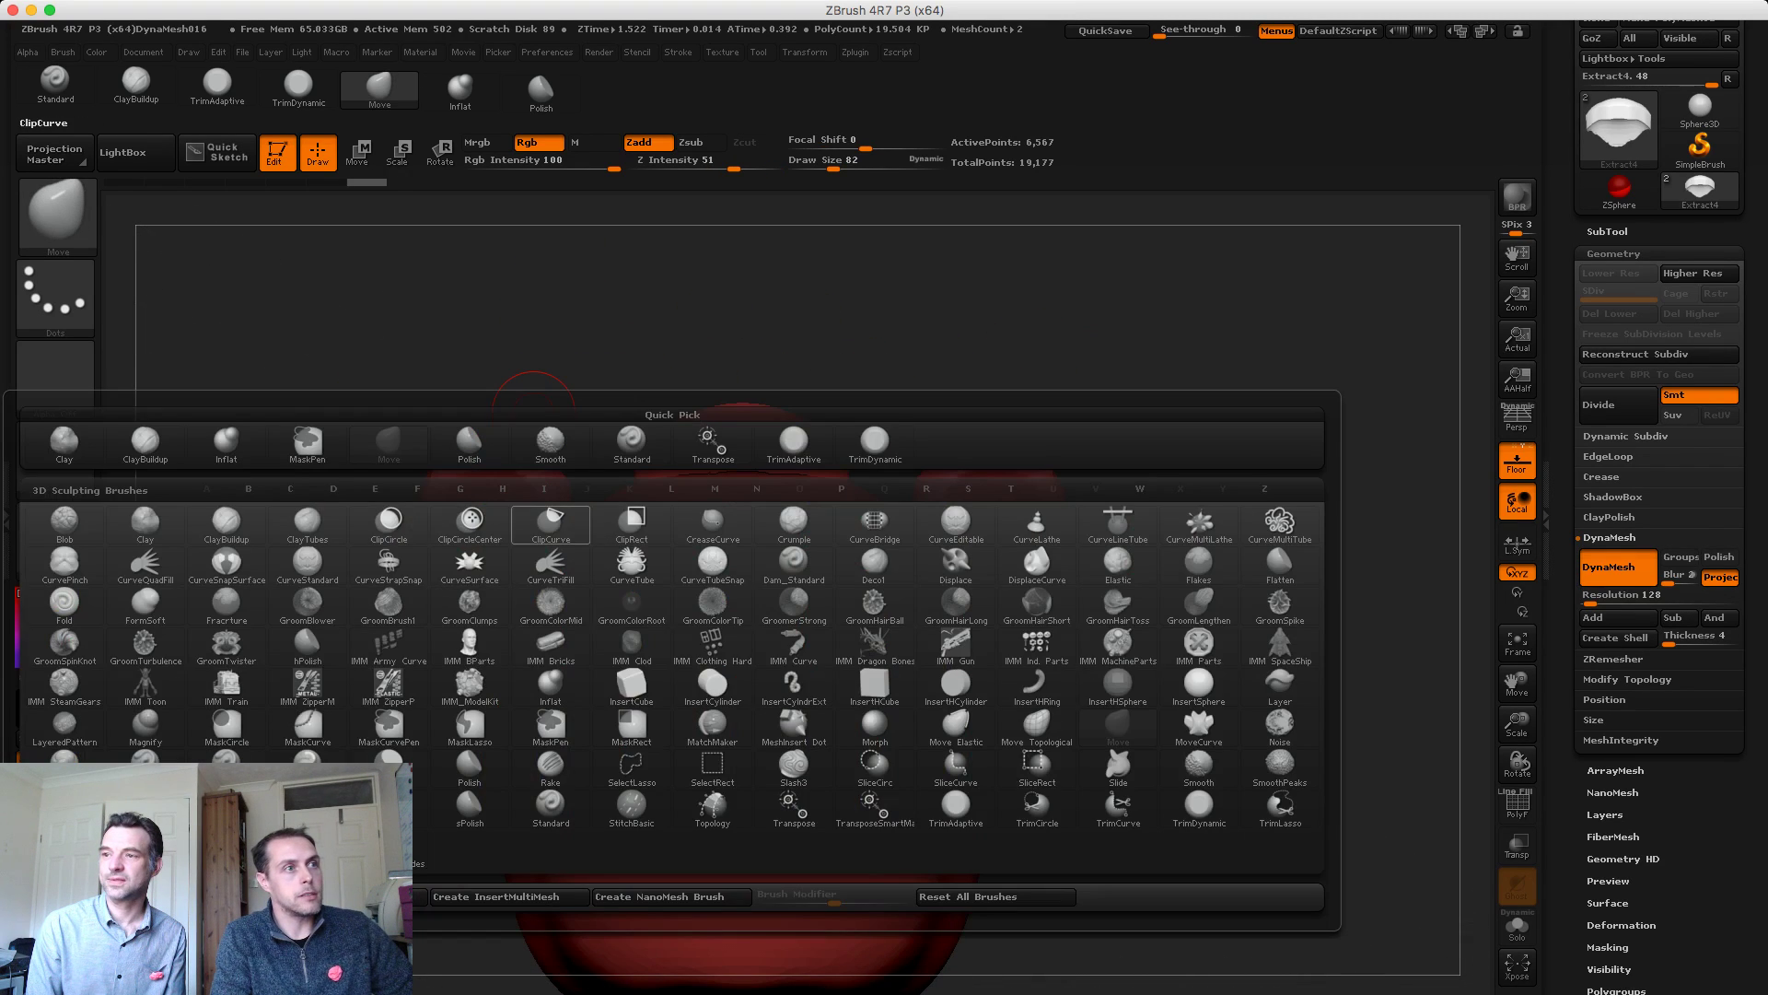
{"action": "left_click", "coordinate": [550, 523]}
{"action": "left_click", "coordinate": [502, 570]}
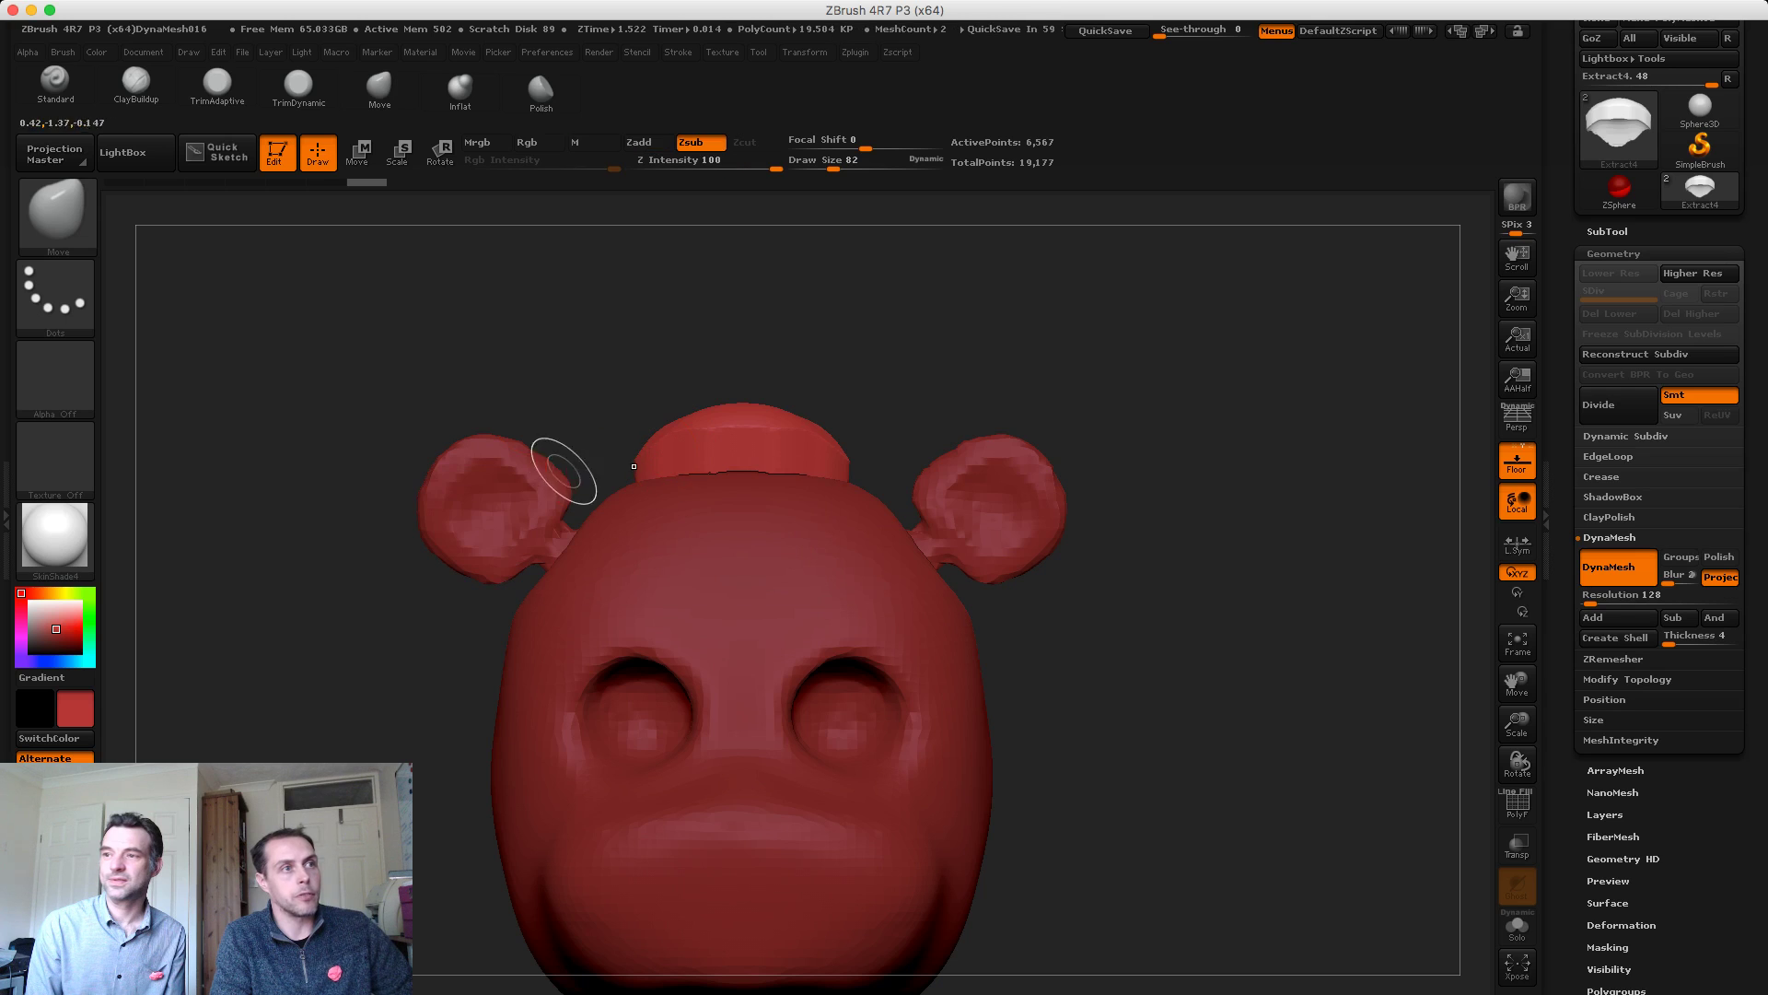
{"action": "left_click_drag", "start_coordinate": [537, 453], "coordinate": [1074, 458], "text": "ctrl+shift"}
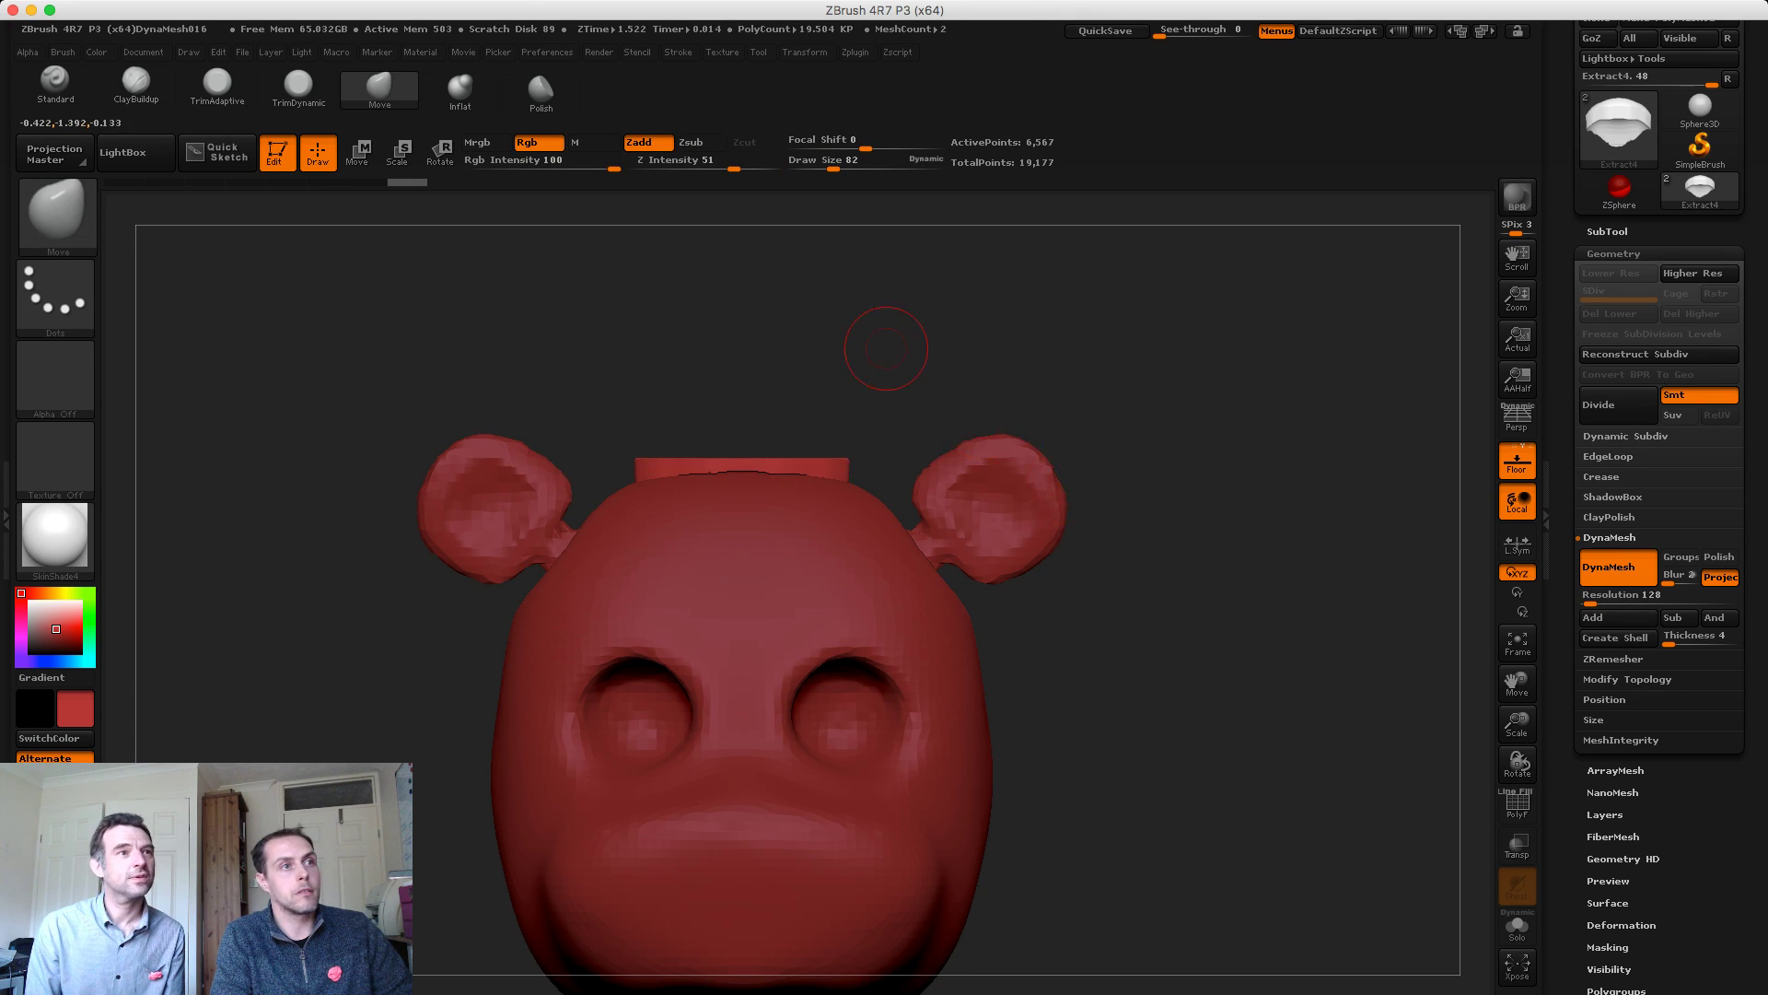
Round out the back edge of the hat disc from above with the Move brush at draw size 170
{"action": "left_click_drag", "start_coordinate": [885, 355], "coordinate": [907, 553]}
{"action": "left_click_drag", "start_coordinate": [530, 276], "coordinate": [545, 300], "text": "shift"}
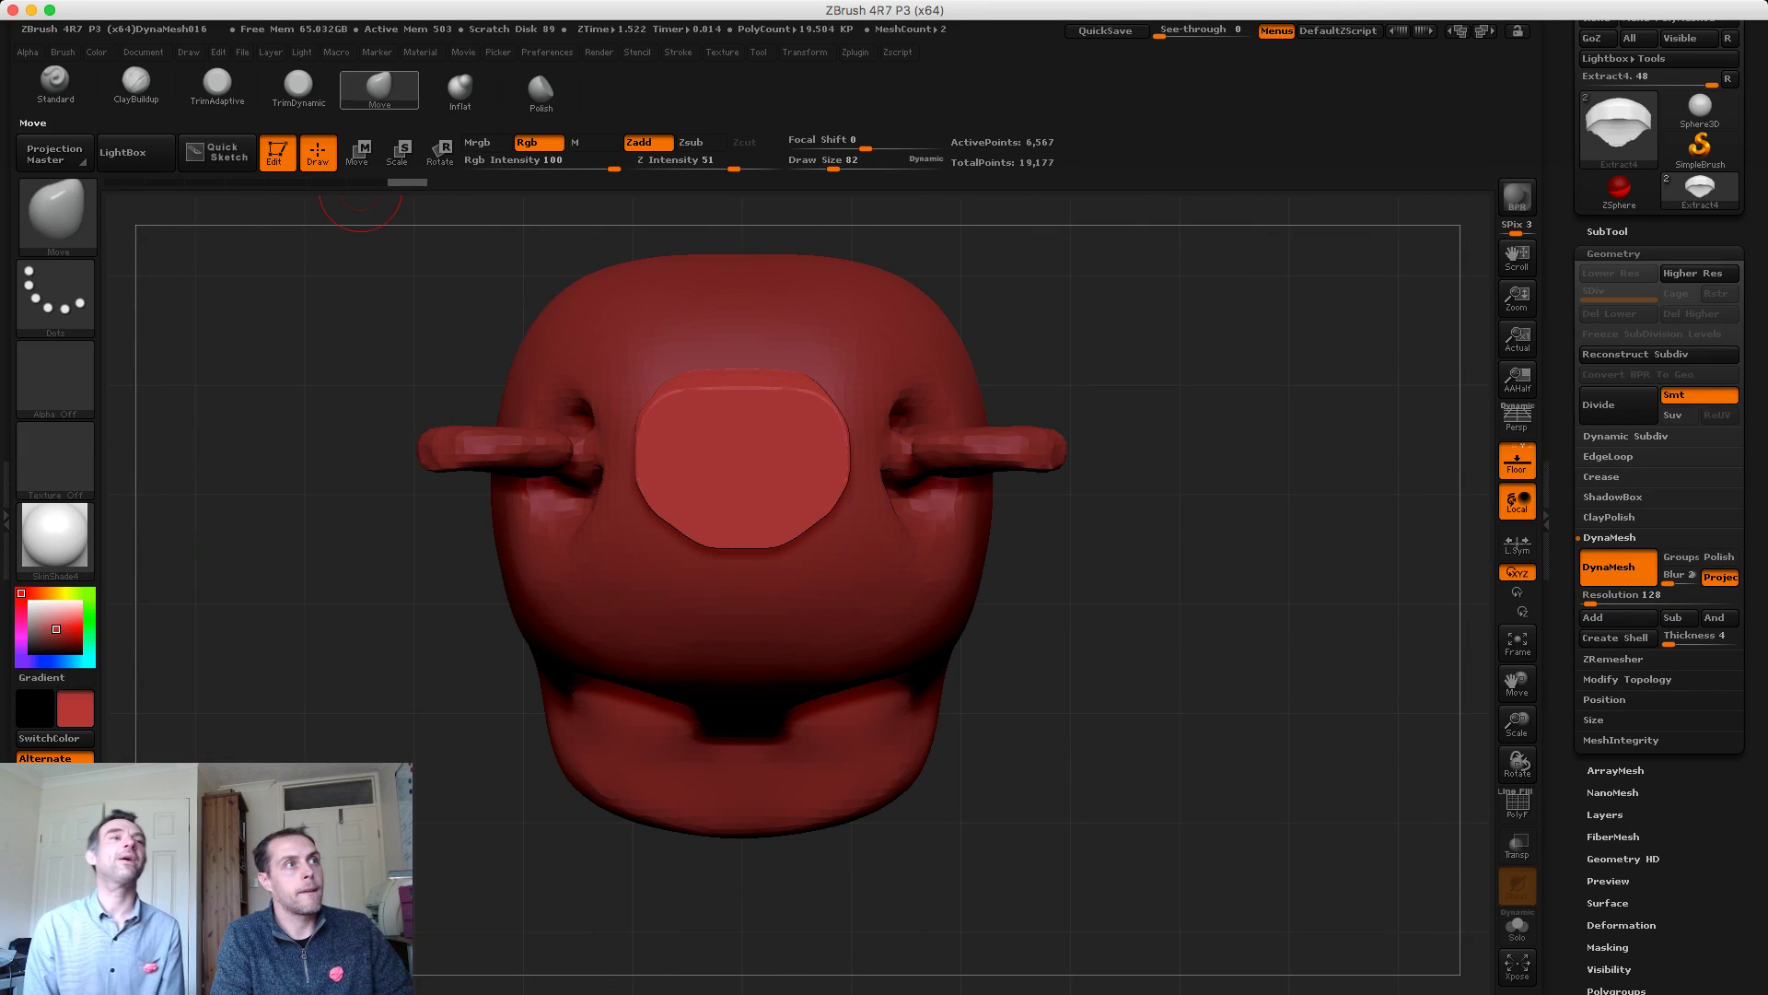
{"action": "key", "text": "s"}
{"action": "left_click_drag", "start_coordinate": [745, 410], "coordinate": [764, 411]}
{"action": "mouse_move", "coordinate": [747, 393]}
{"action": "left_mouse_down"}
{"action": "mouse_move", "coordinate": [747, 368]}
{"action": "mouse_move", "coordinate": [813, 376]}
{"action": "left_mouse_up"}
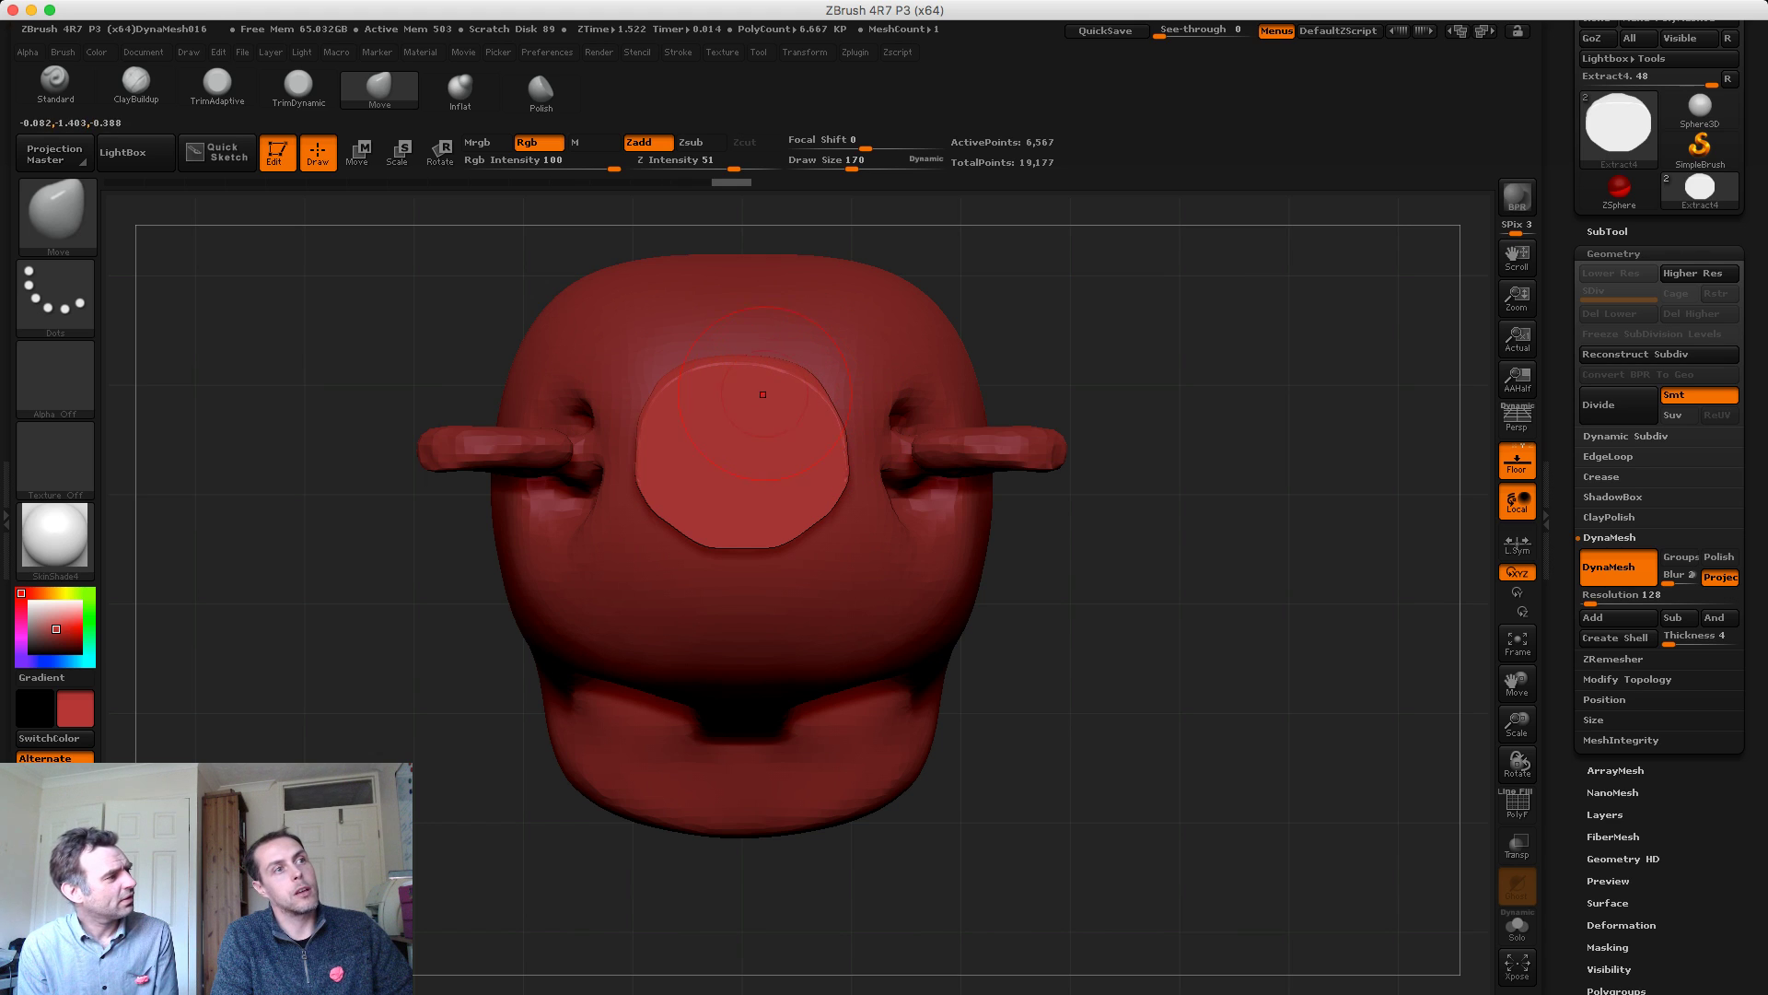
Round out the disc's front and side edges with the Move brush, using draw sizes 113 and 136
{"action": "key", "text": "s"}
{"action": "left_click_drag", "start_coordinate": [677, 526], "coordinate": [665, 526]}
{"action": "left_click_drag", "start_coordinate": [672, 527], "coordinate": [668, 533]}
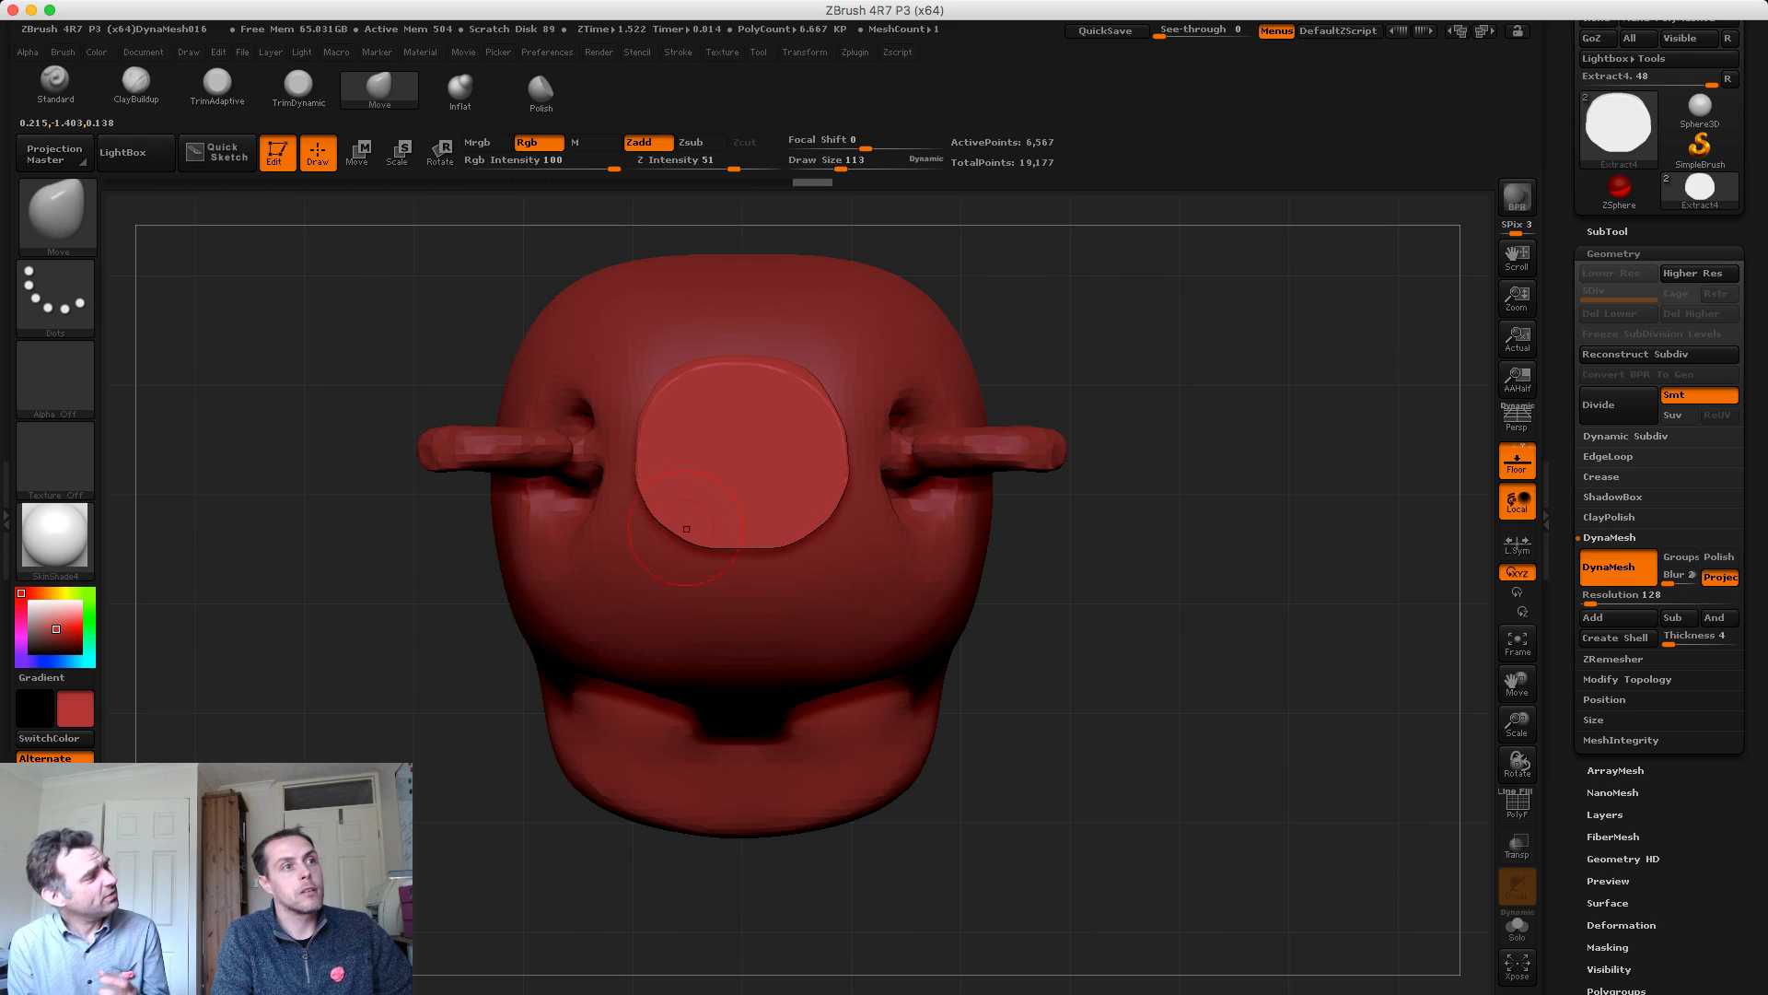
{"action": "key", "text": "s"}
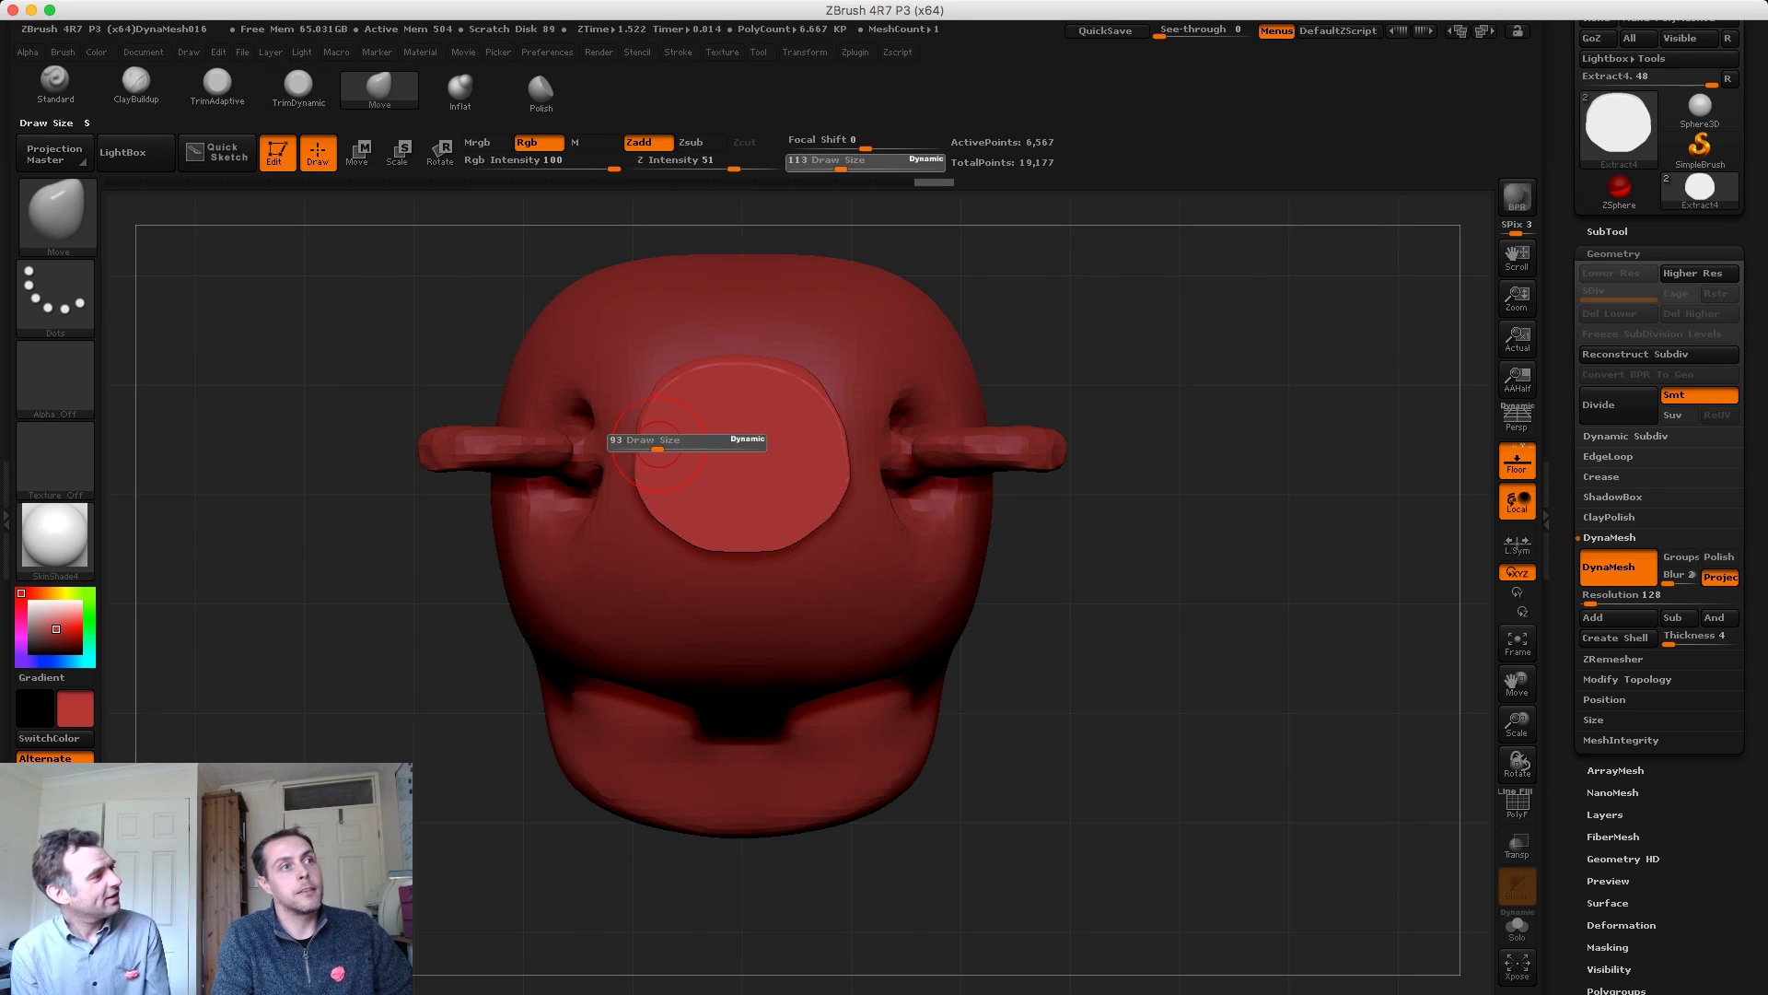
{"action": "left_click_drag", "start_coordinate": [659, 444], "coordinate": [668, 448]}
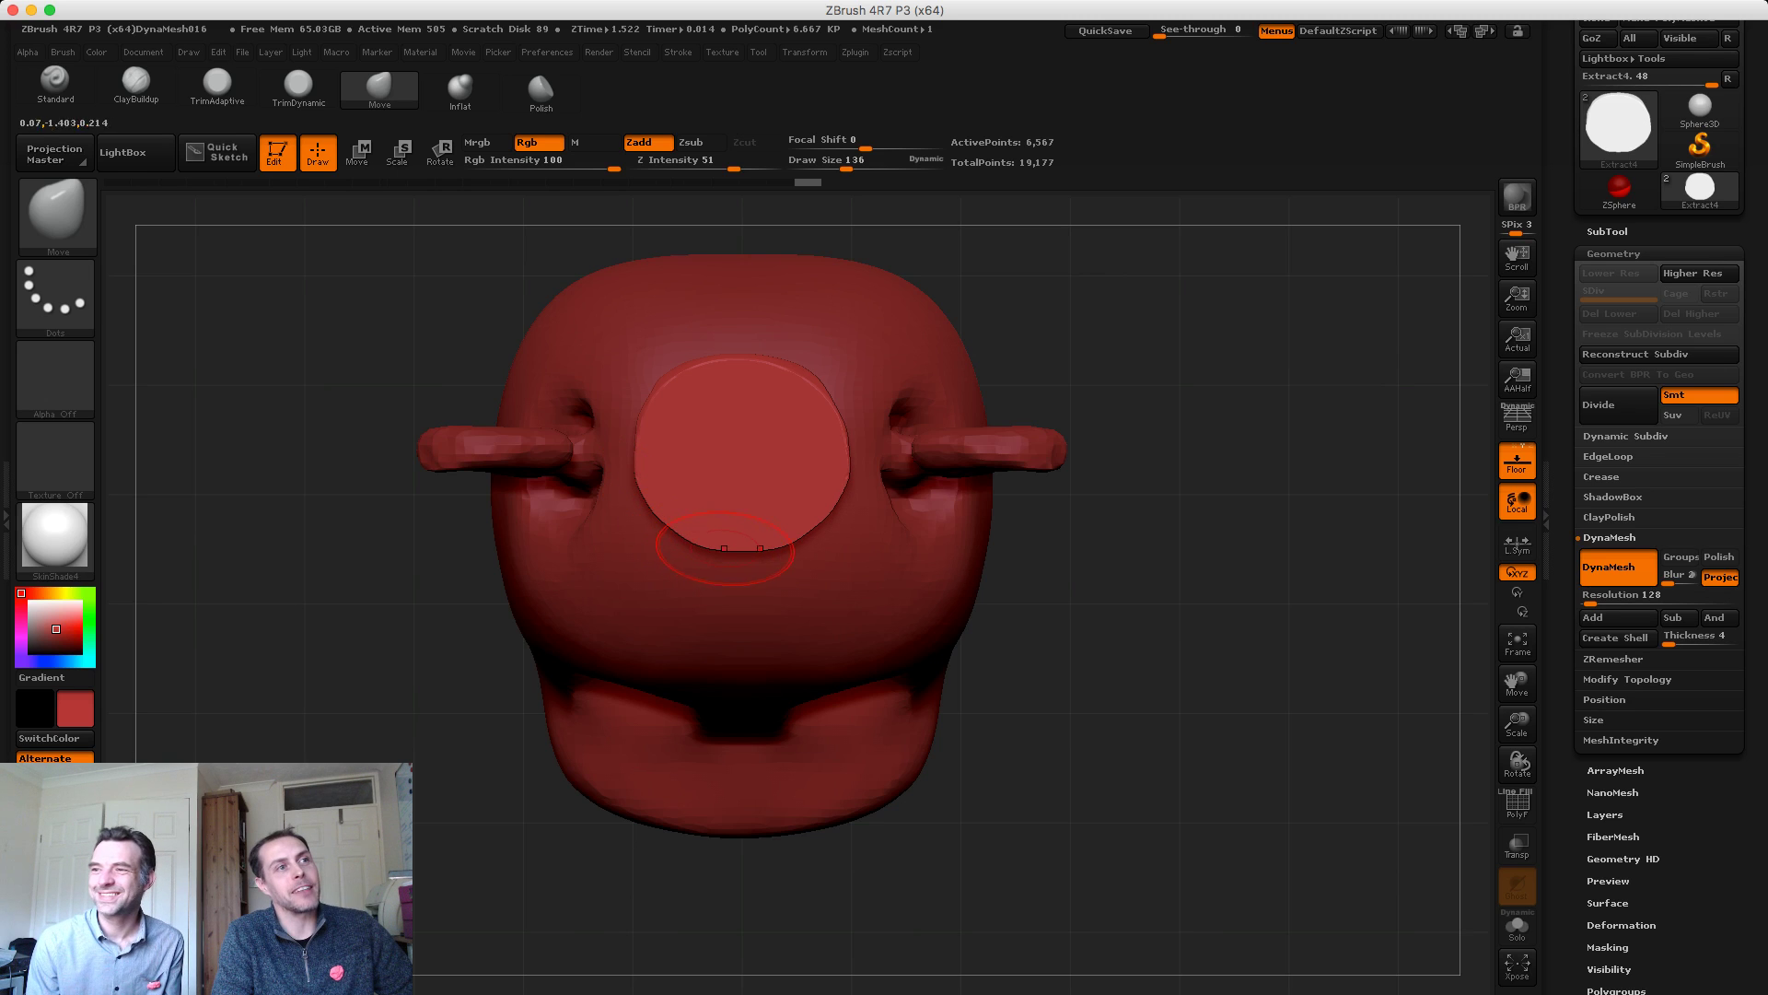
Remesh the rounded disc with DynaMesh and smooth the uneven area on its top face
{"action": "right_click_drag", "start_coordinate": [741, 531], "coordinate": [783, 368]}
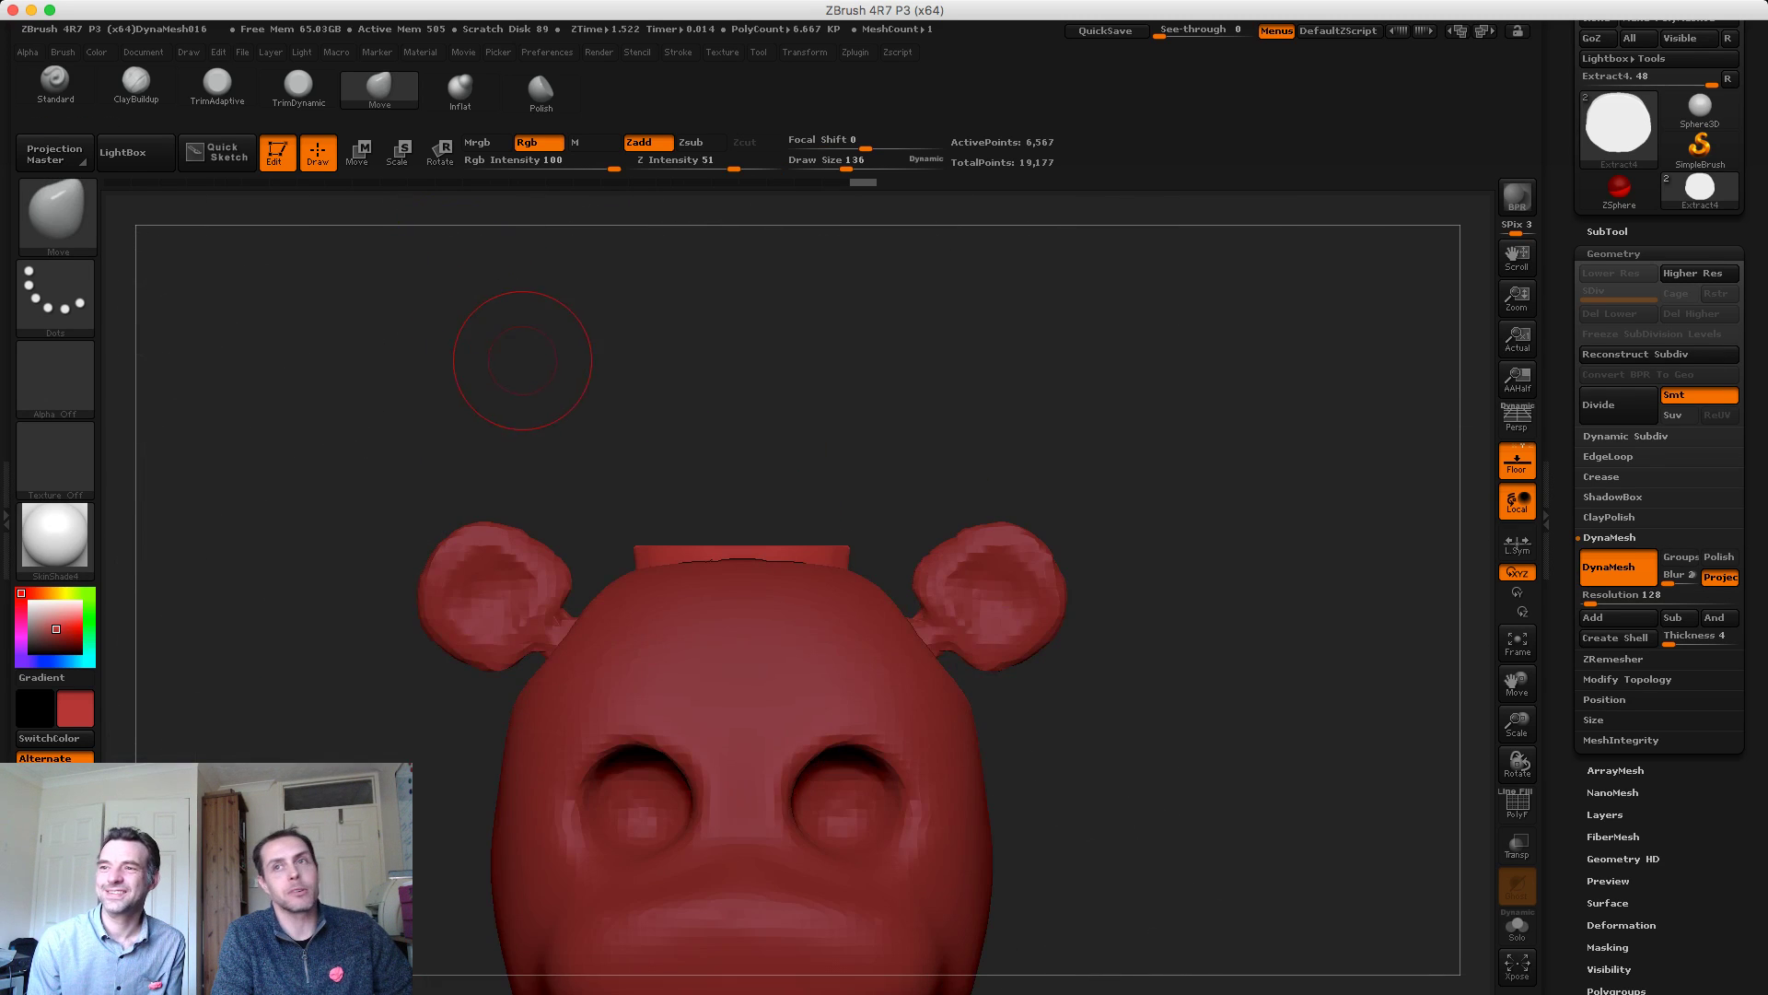
{"action": "right_click_drag", "start_coordinate": [522, 361], "coordinate": [573, 419]}
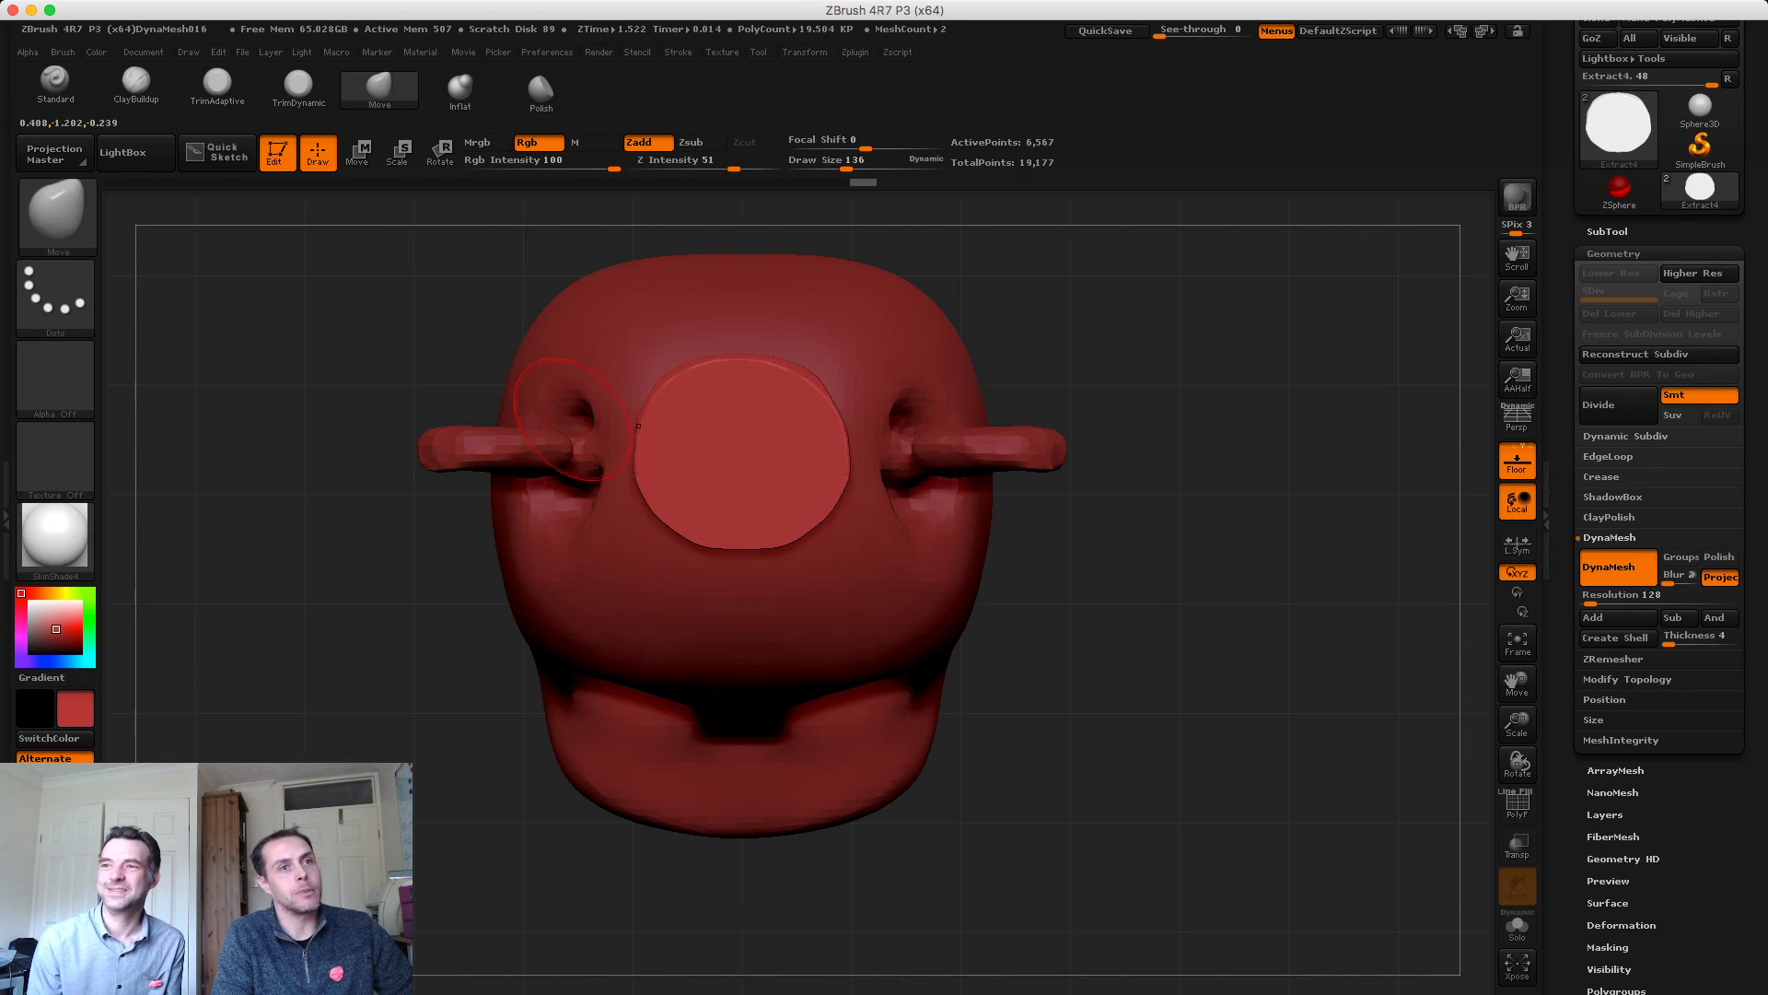
{"action": "left_click_drag", "start_coordinate": [1216, 521], "coordinate": [1202, 513], "text": "ctrl"}
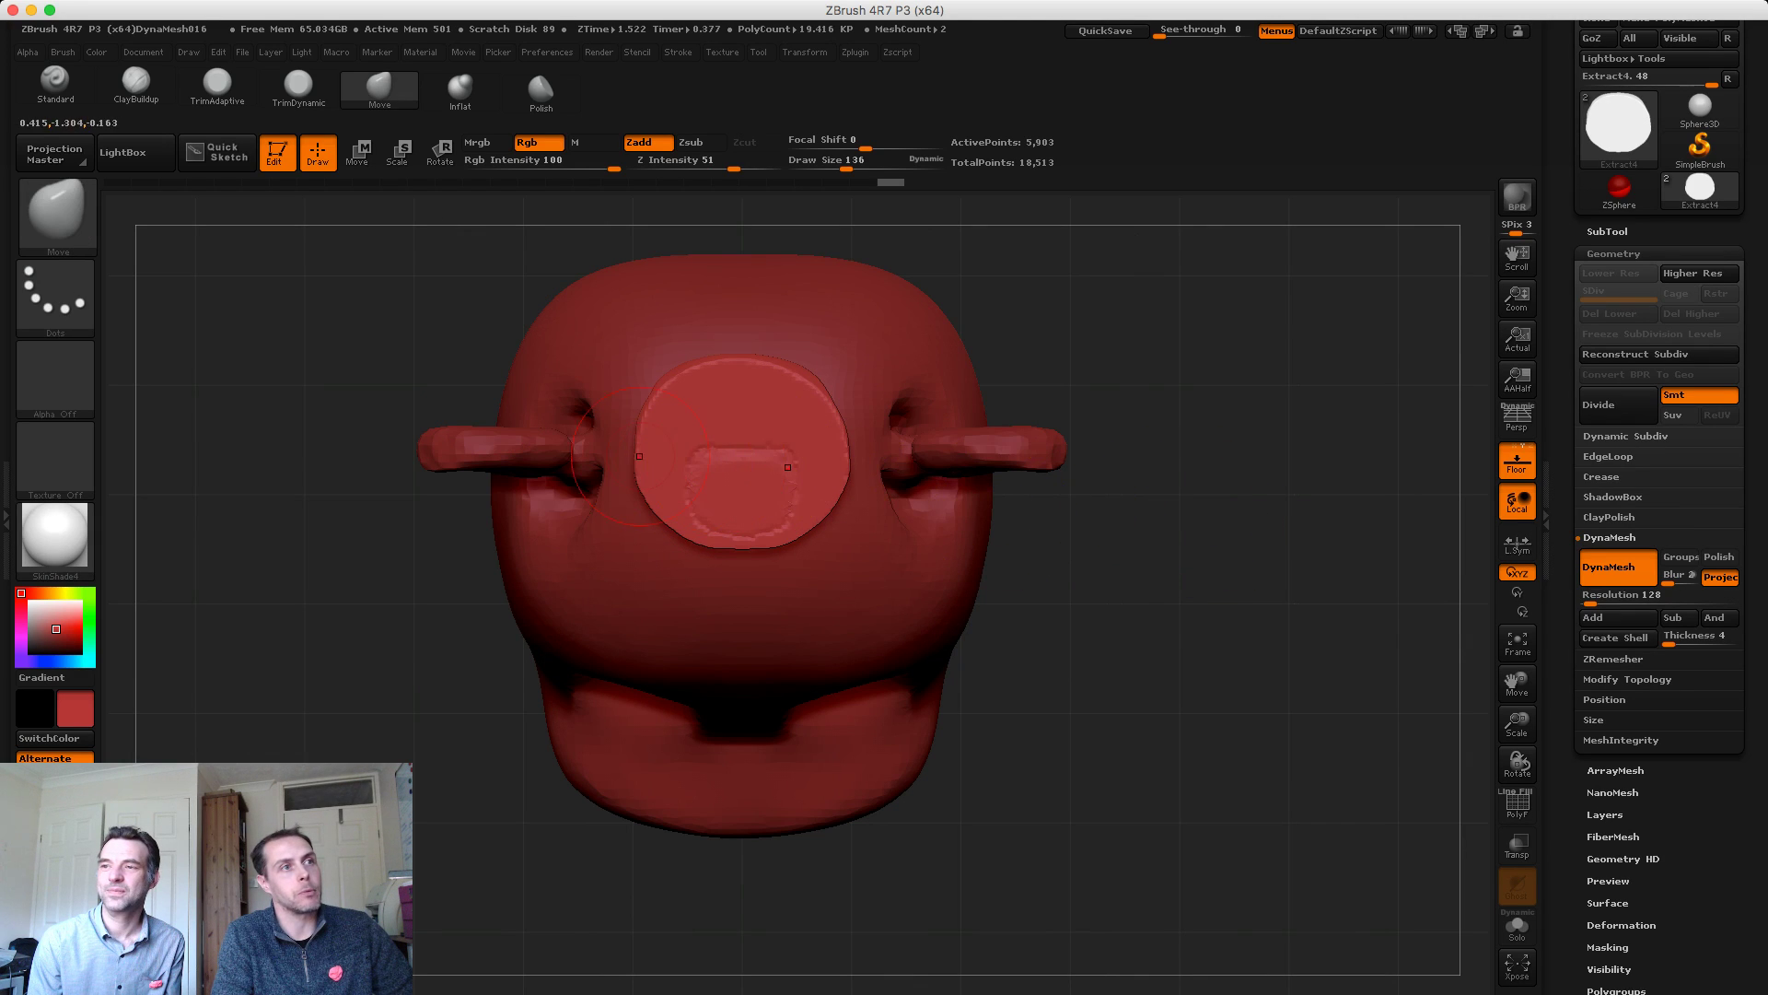
{"action": "mouse_move", "coordinate": [635, 459]}
{"action": "right_mouse_down"}
{"action": "mouse_move", "coordinate": [516, 552]}
{"action": "mouse_move", "coordinate": [306, 305]}
{"action": "right_mouse_up"}
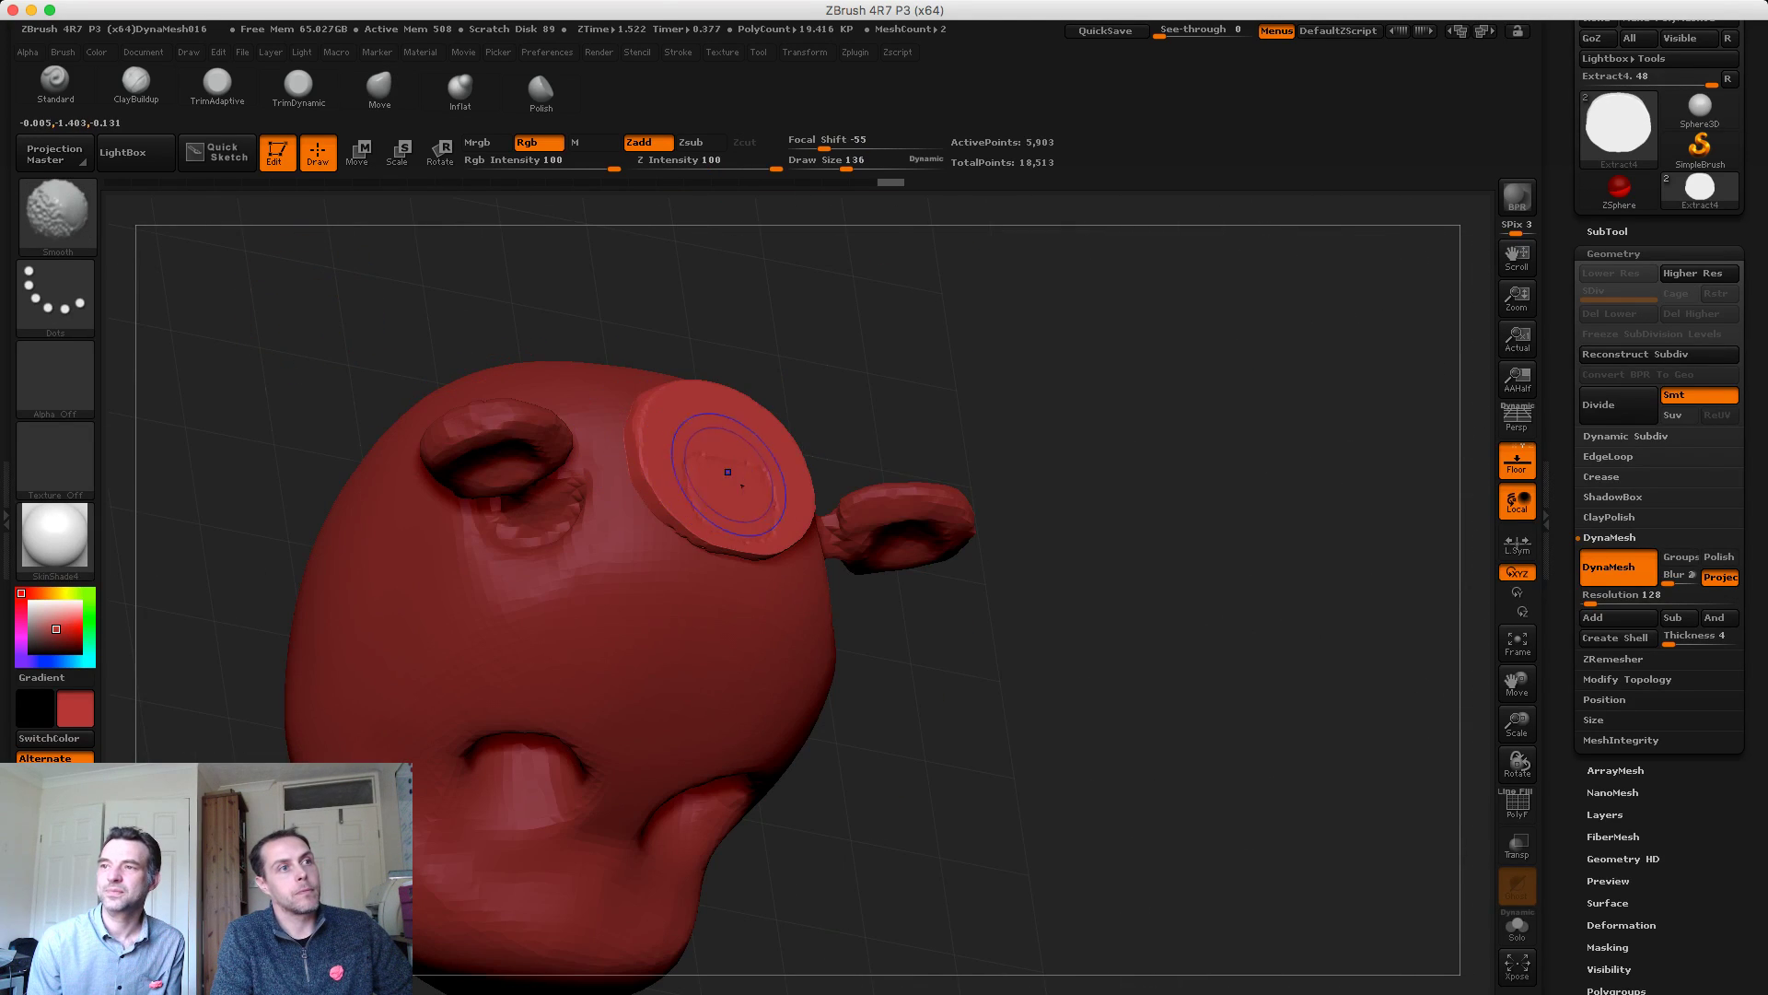
{"action": "left_click_drag", "start_coordinate": [313, 318], "coordinate": [308, 364]}
Switch the masking stroke to Circle and mask a round area in the centre of the disc's top
{"action": "left_click", "coordinate": [56, 297]}
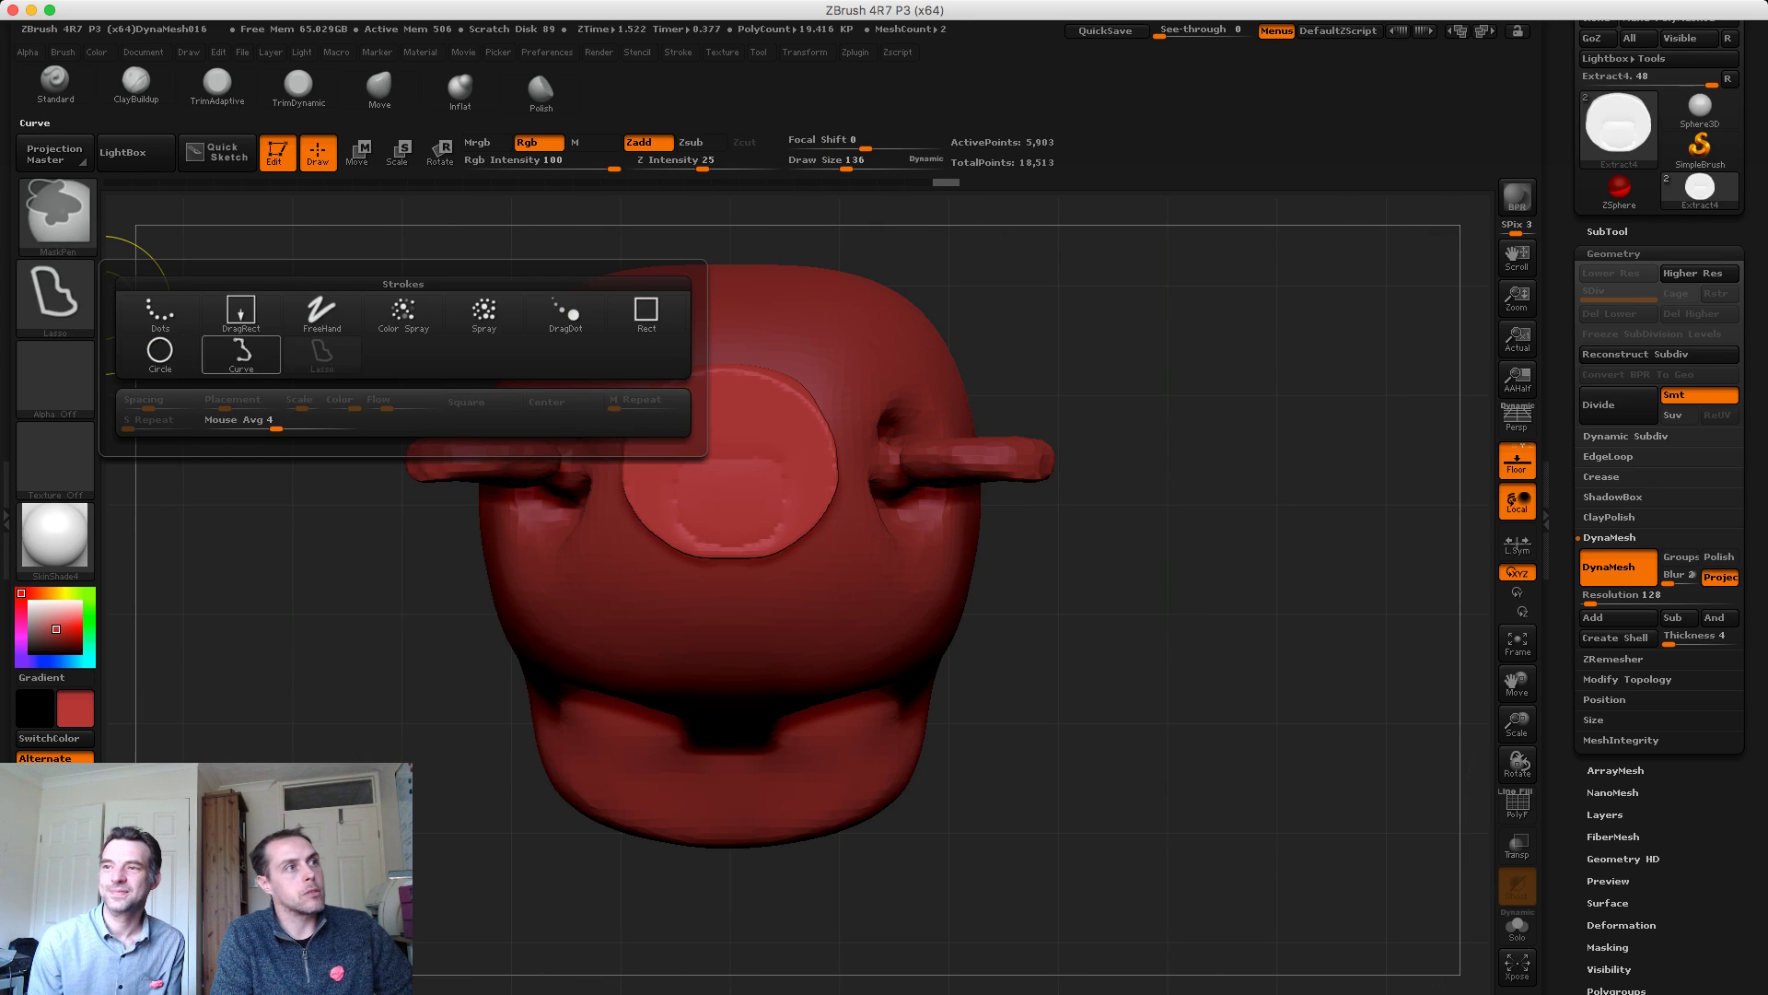
{"action": "left_click", "coordinate": [161, 351]}
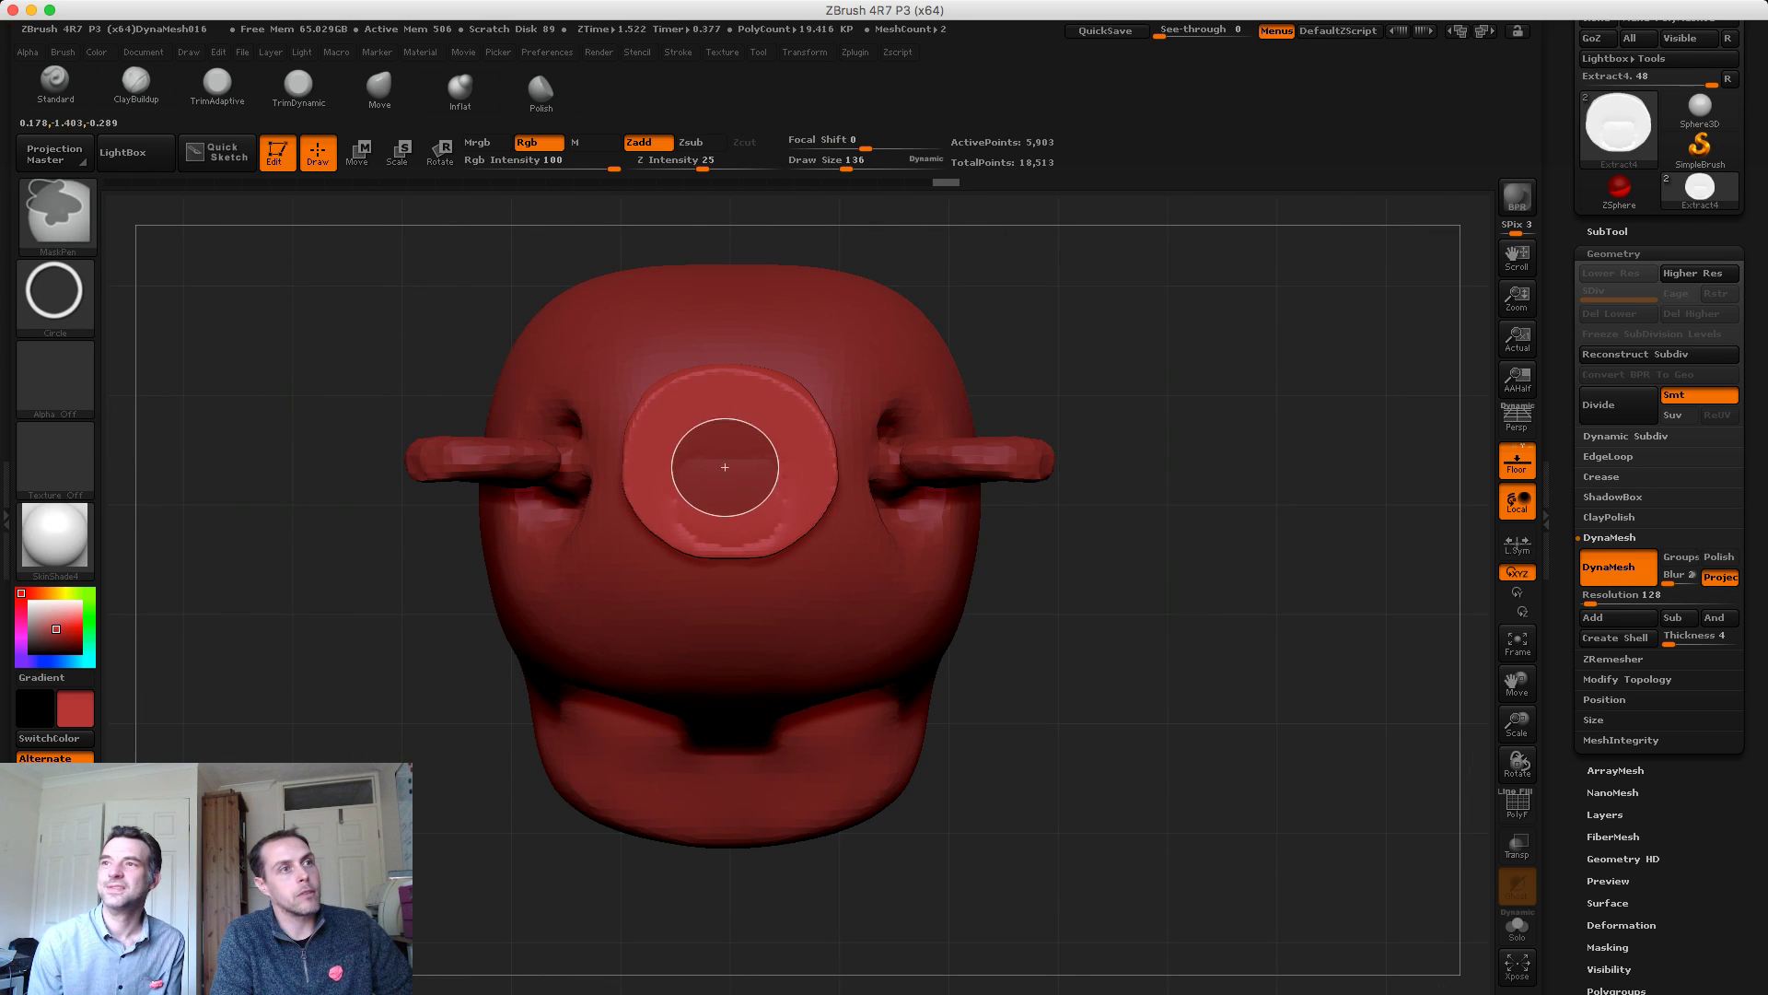
{"action": "left_click_drag", "start_coordinate": [778, 516], "coordinate": [779, 523], "text": "ctrl"}
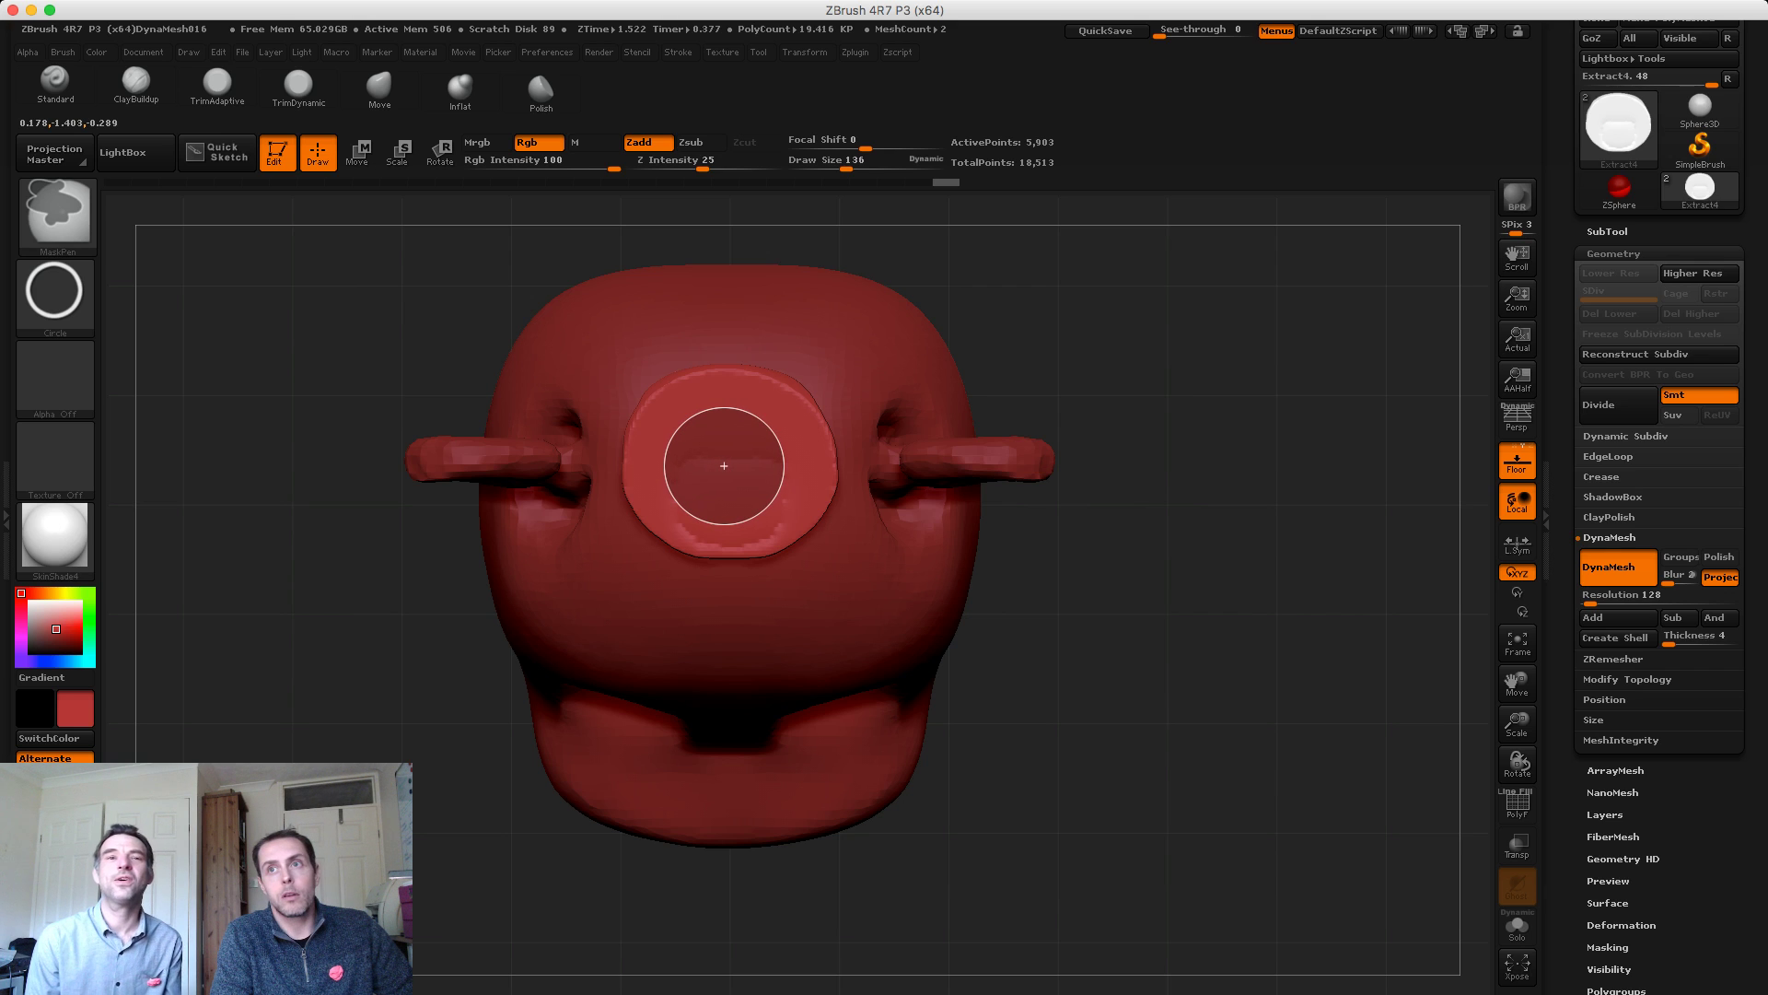
{"action": "left_click_drag", "start_coordinate": [723, 465], "coordinate": [726, 462], "text": "ctrl"}
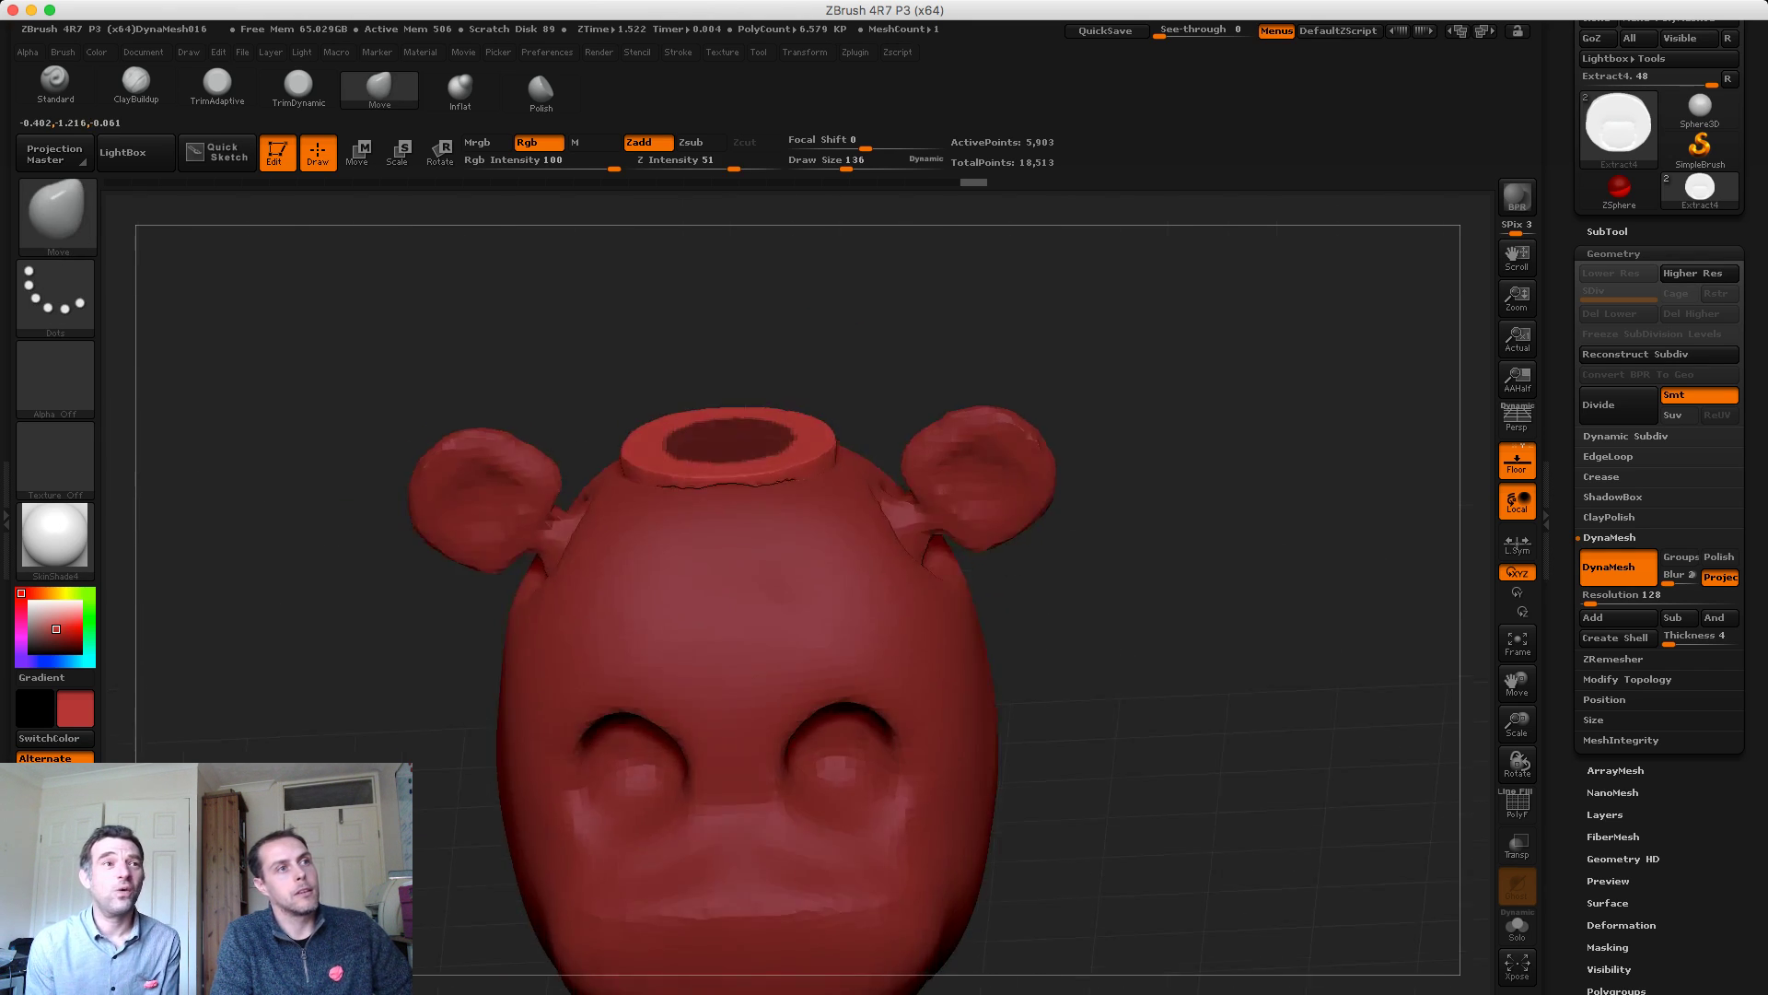
Select the Move brush, clear the circular mask and remesh the disc
{"action": "key", "text": "b"}
{"action": "key", "text": "m"}
{"action": "key", "text": "v"}
{"action": "mouse_move", "coordinate": [518, 348]}
{"action": "left_mouse_down"}
{"action": "mouse_move", "coordinate": [543, 331]}
{"action": "mouse_move", "coordinate": [524, 377]}
{"action": "mouse_move", "coordinate": [511, 347]}
{"action": "left_mouse_up"}
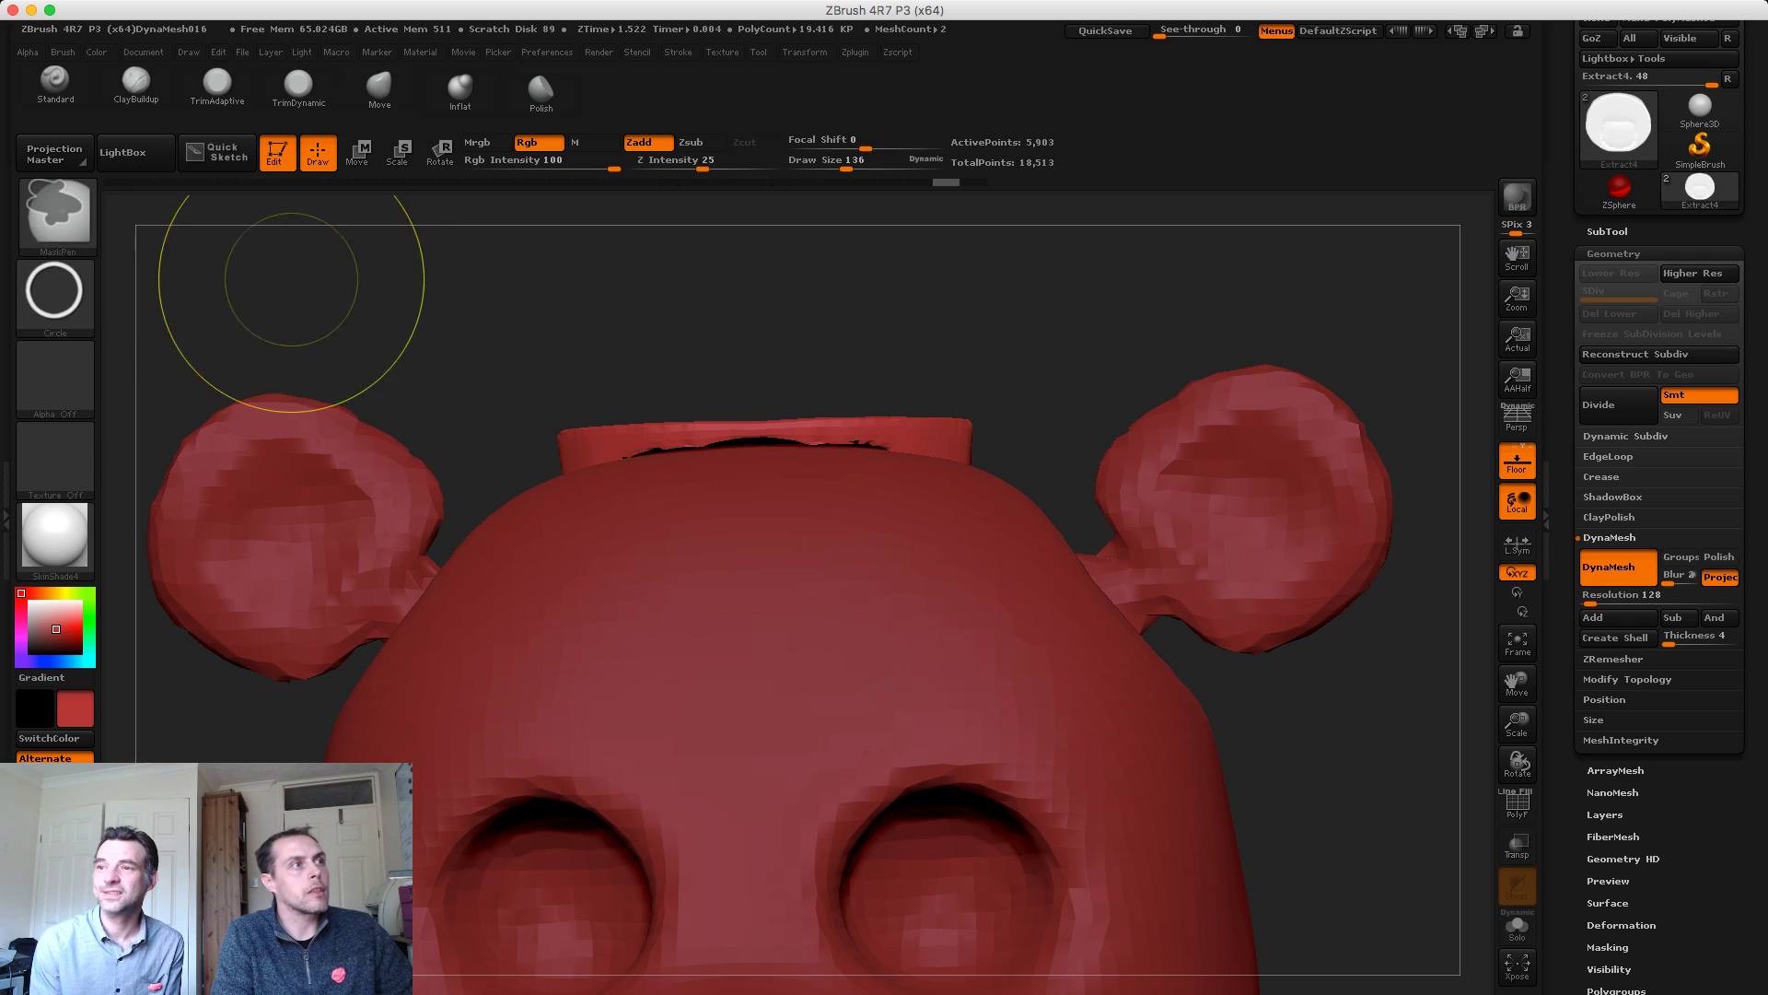
{"action": "left_click_drag", "start_coordinate": [291, 282], "coordinate": [337, 317], "text": "ctrl"}
Switch the masking stroke to Rect and mask the upper rim of the disc from the front
{"action": "left_click", "coordinate": [54, 295]}
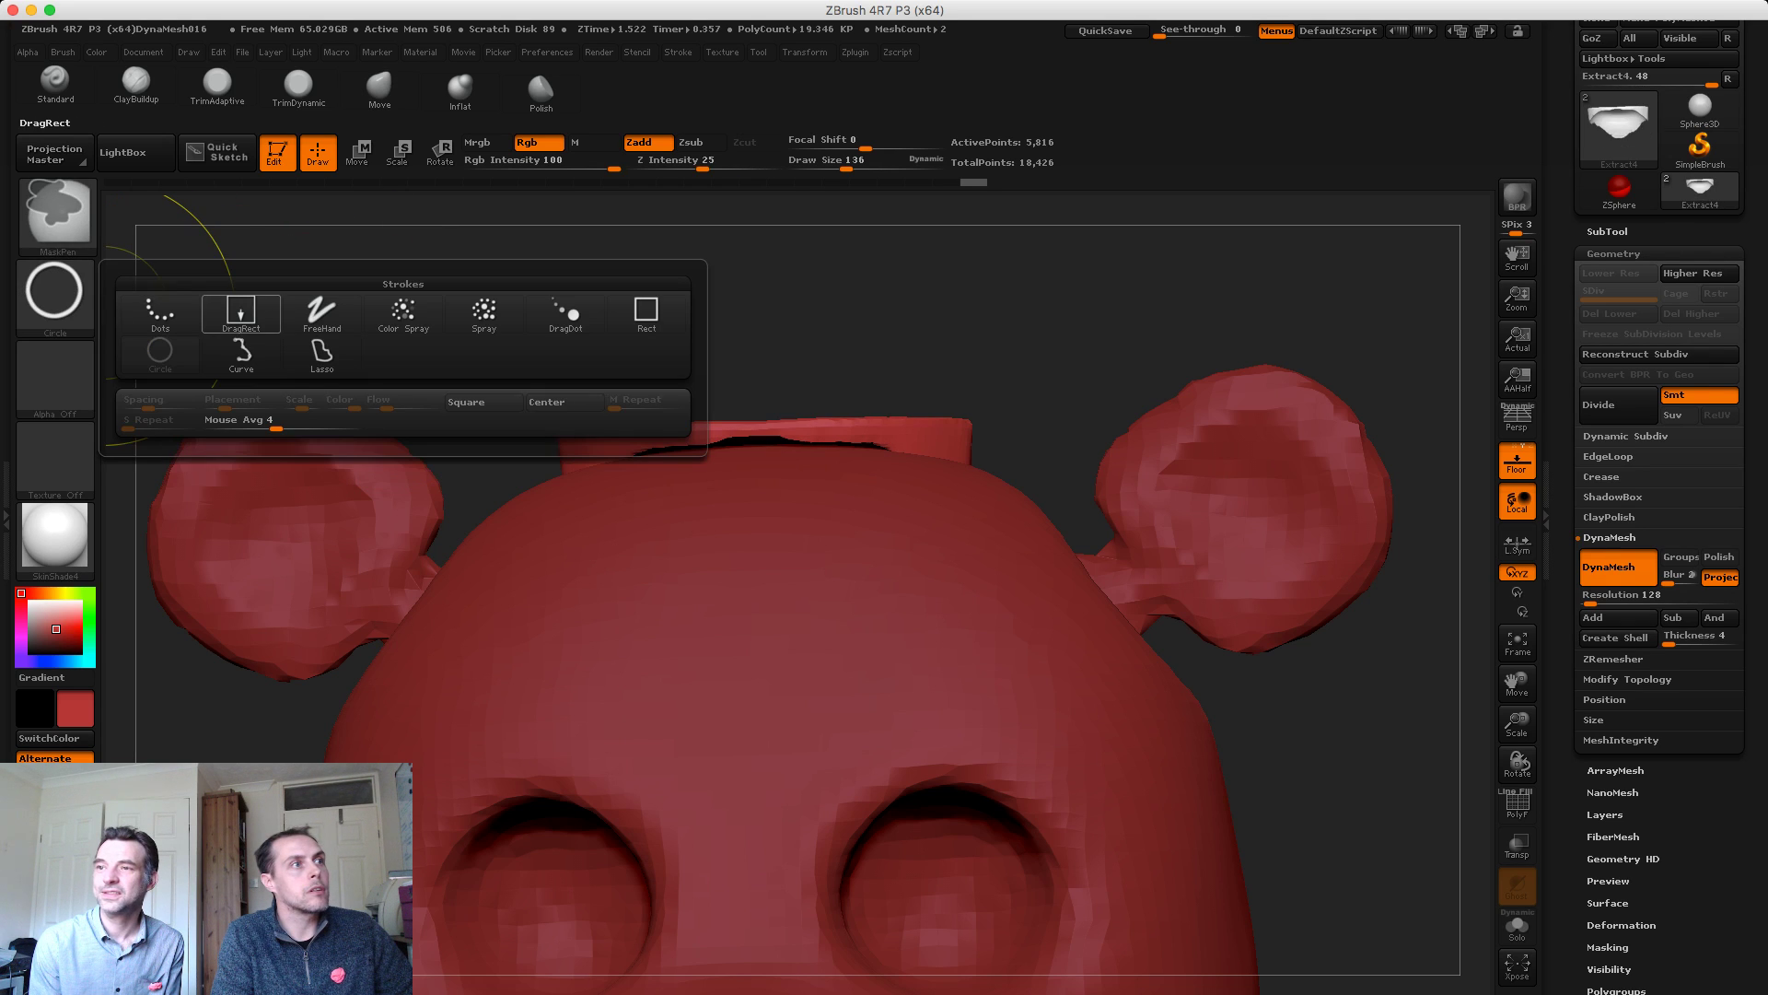
{"action": "left_click", "coordinate": [645, 313]}
{"action": "left_click_drag", "start_coordinate": [362, 340], "coordinate": [1074, 429], "text": "ctrl"}
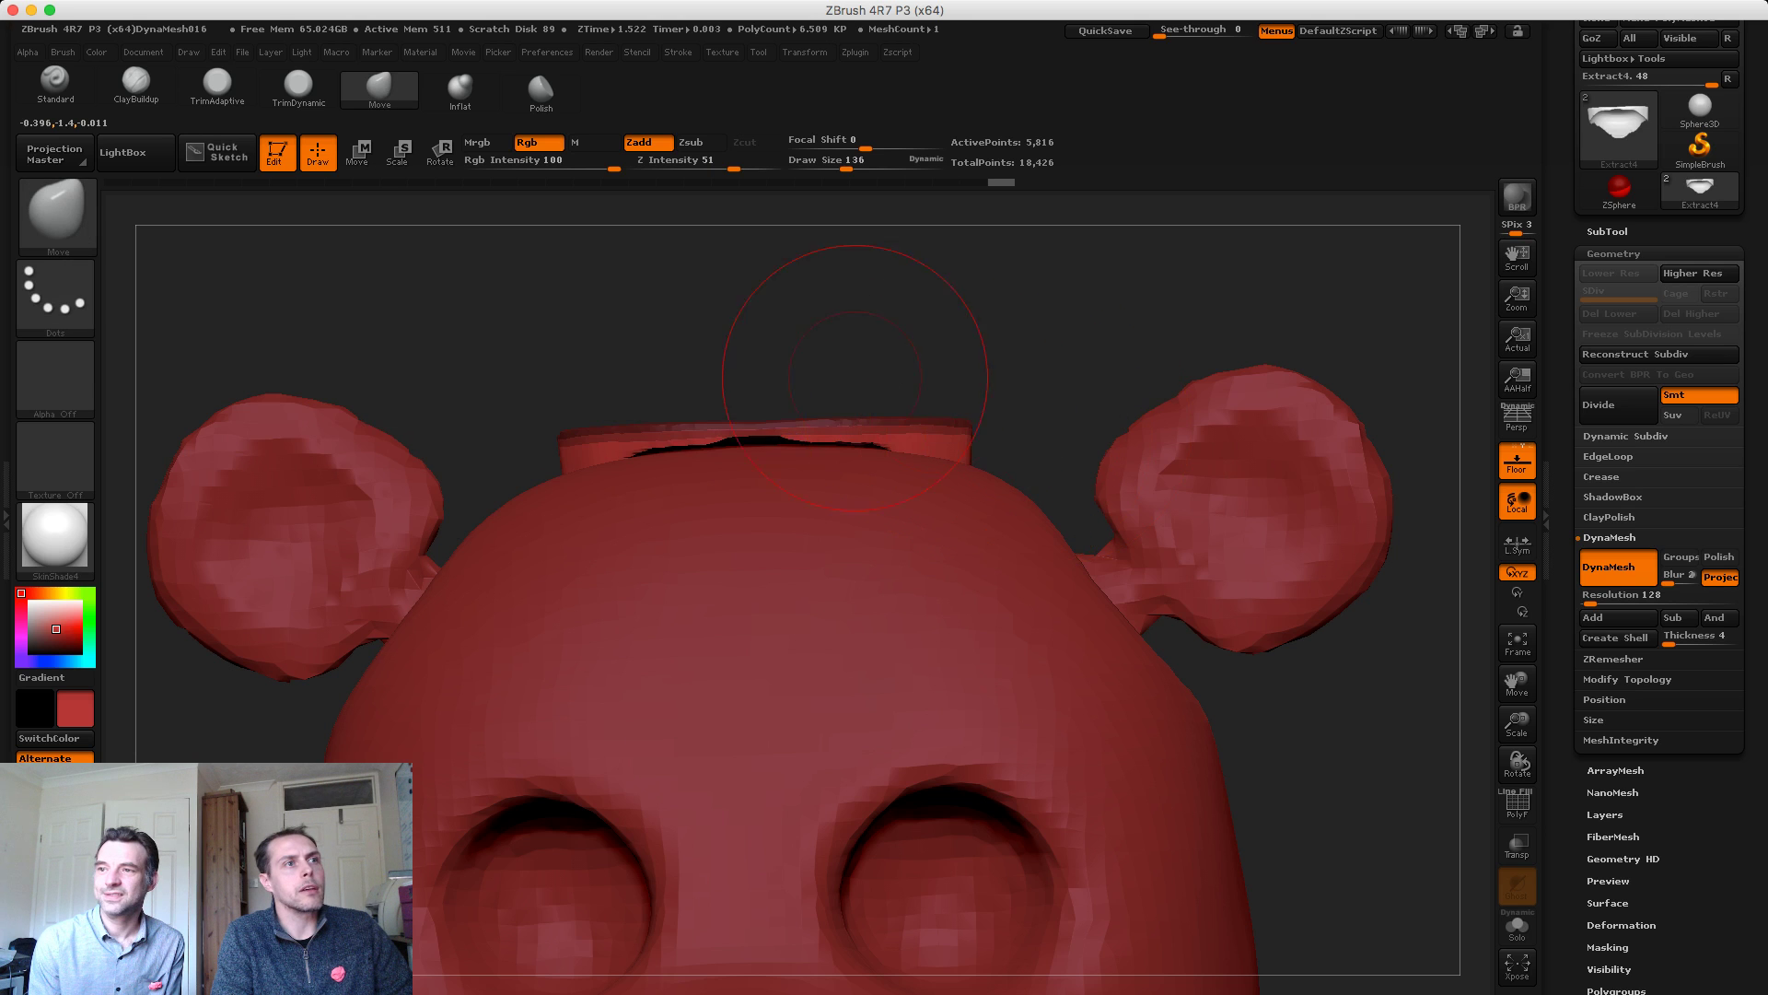
{"action": "mouse_move", "coordinate": [858, 378]}
{"action": "left_mouse_down"}
{"action": "mouse_move", "coordinate": [1041, 502]}
{"action": "mouse_move", "coordinate": [981, 493]}
{"action": "mouse_move", "coordinate": [861, 391]}
{"action": "left_mouse_up"}
{"action": "left_click_drag", "start_coordinate": [478, 340], "coordinate": [1059, 442], "text": "ctrl"}
{"action": "mouse_move", "coordinate": [529, 312]}
{"action": "left_mouse_down"}
{"action": "mouse_move", "coordinate": [732, 415]}
{"action": "mouse_move", "coordinate": [502, 290]}
{"action": "left_mouse_up"}
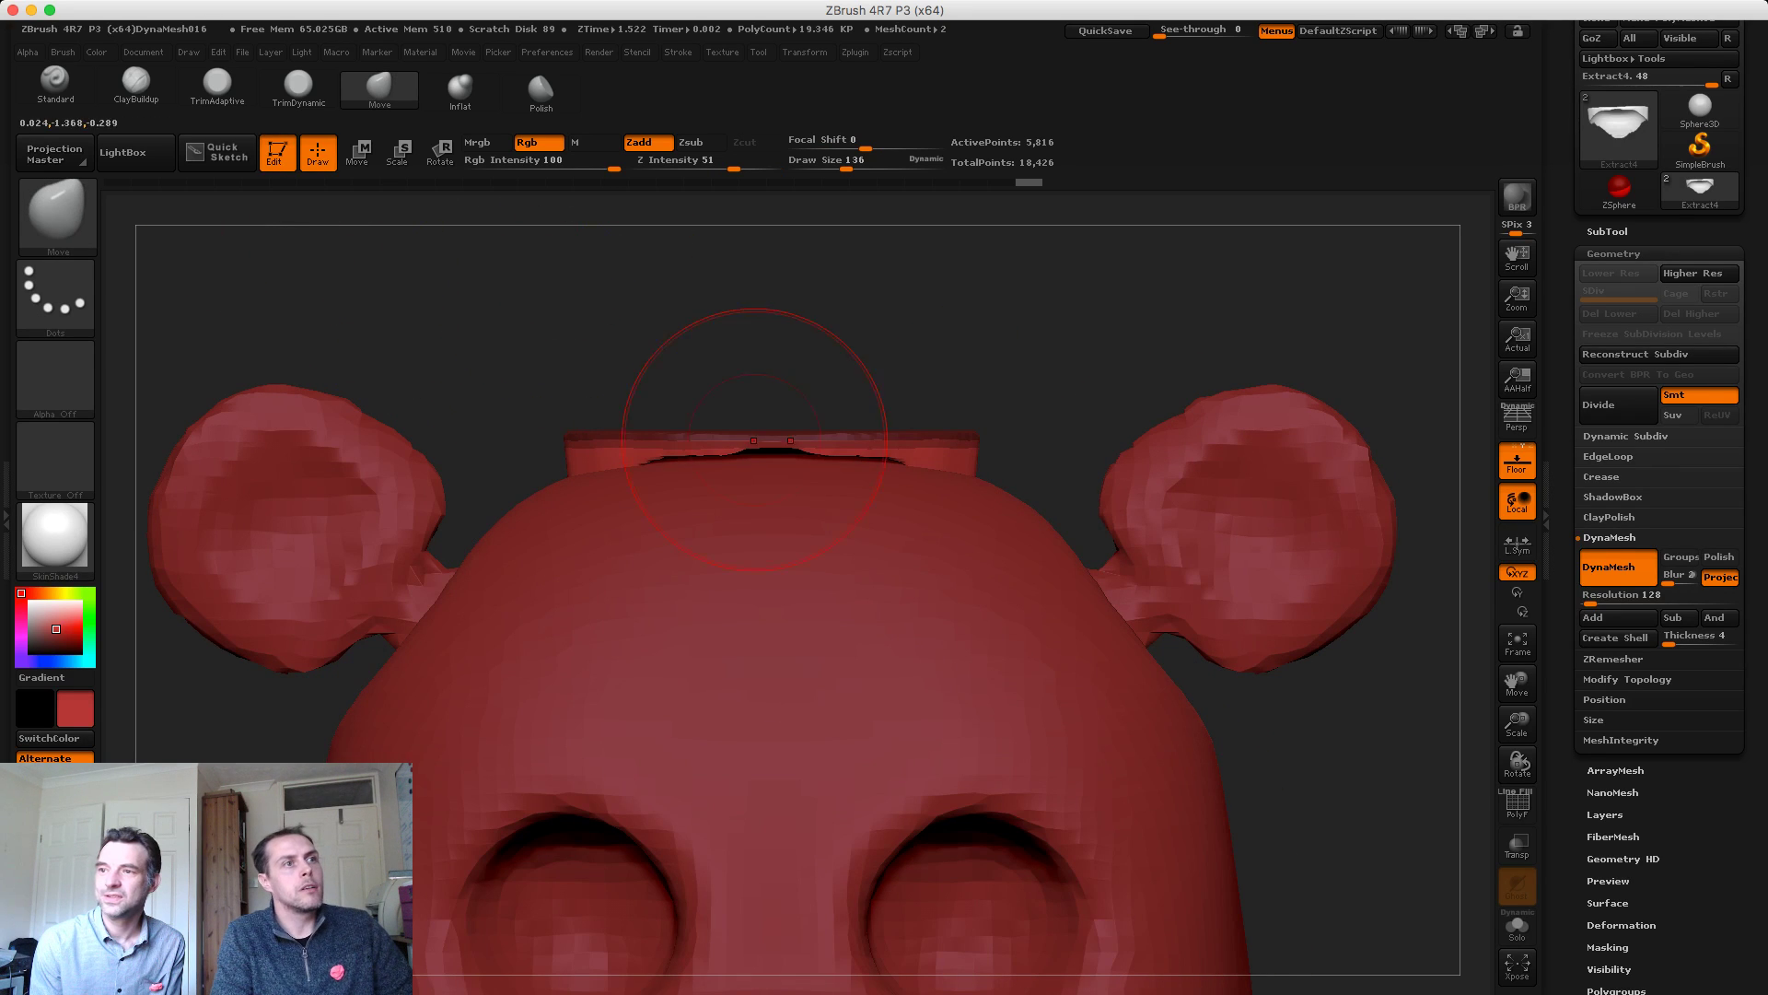
Lower the unmasked underside of the disc into the head with a transpose Move, then clear the mask and remesh
{"action": "left_click", "coordinate": [357, 152]}
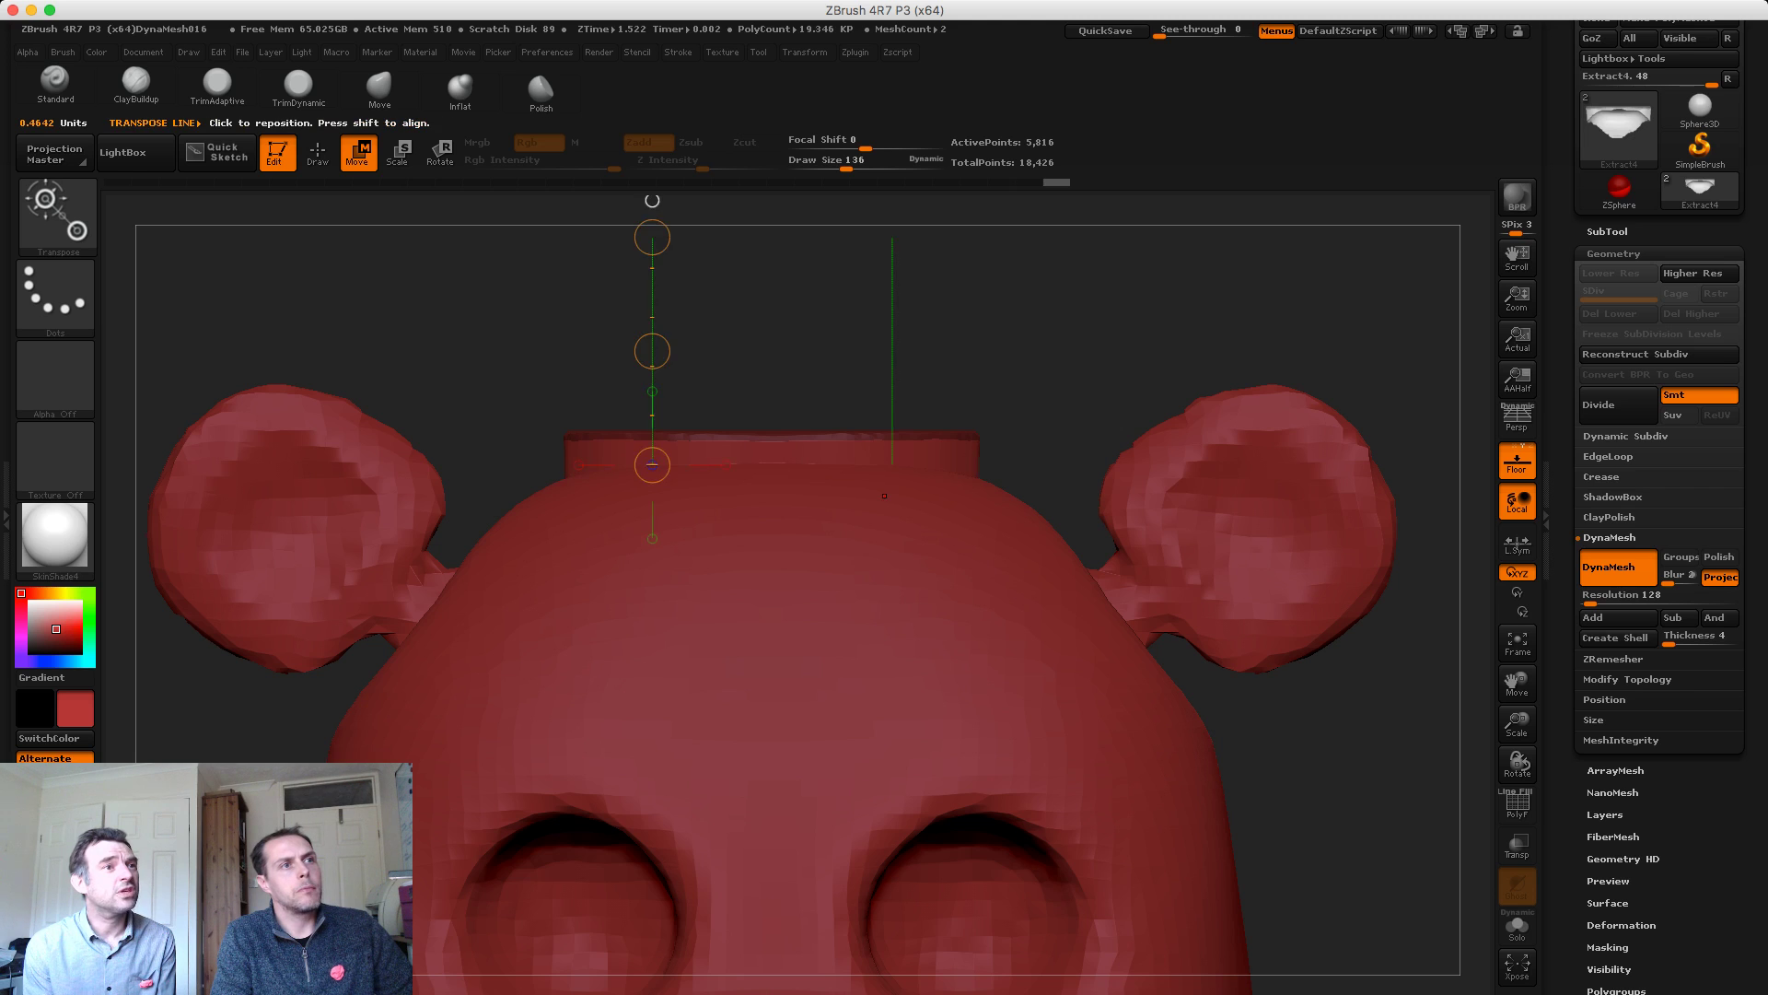
{"action": "left_click_drag", "start_coordinate": [516, 299], "coordinate": [571, 474]}
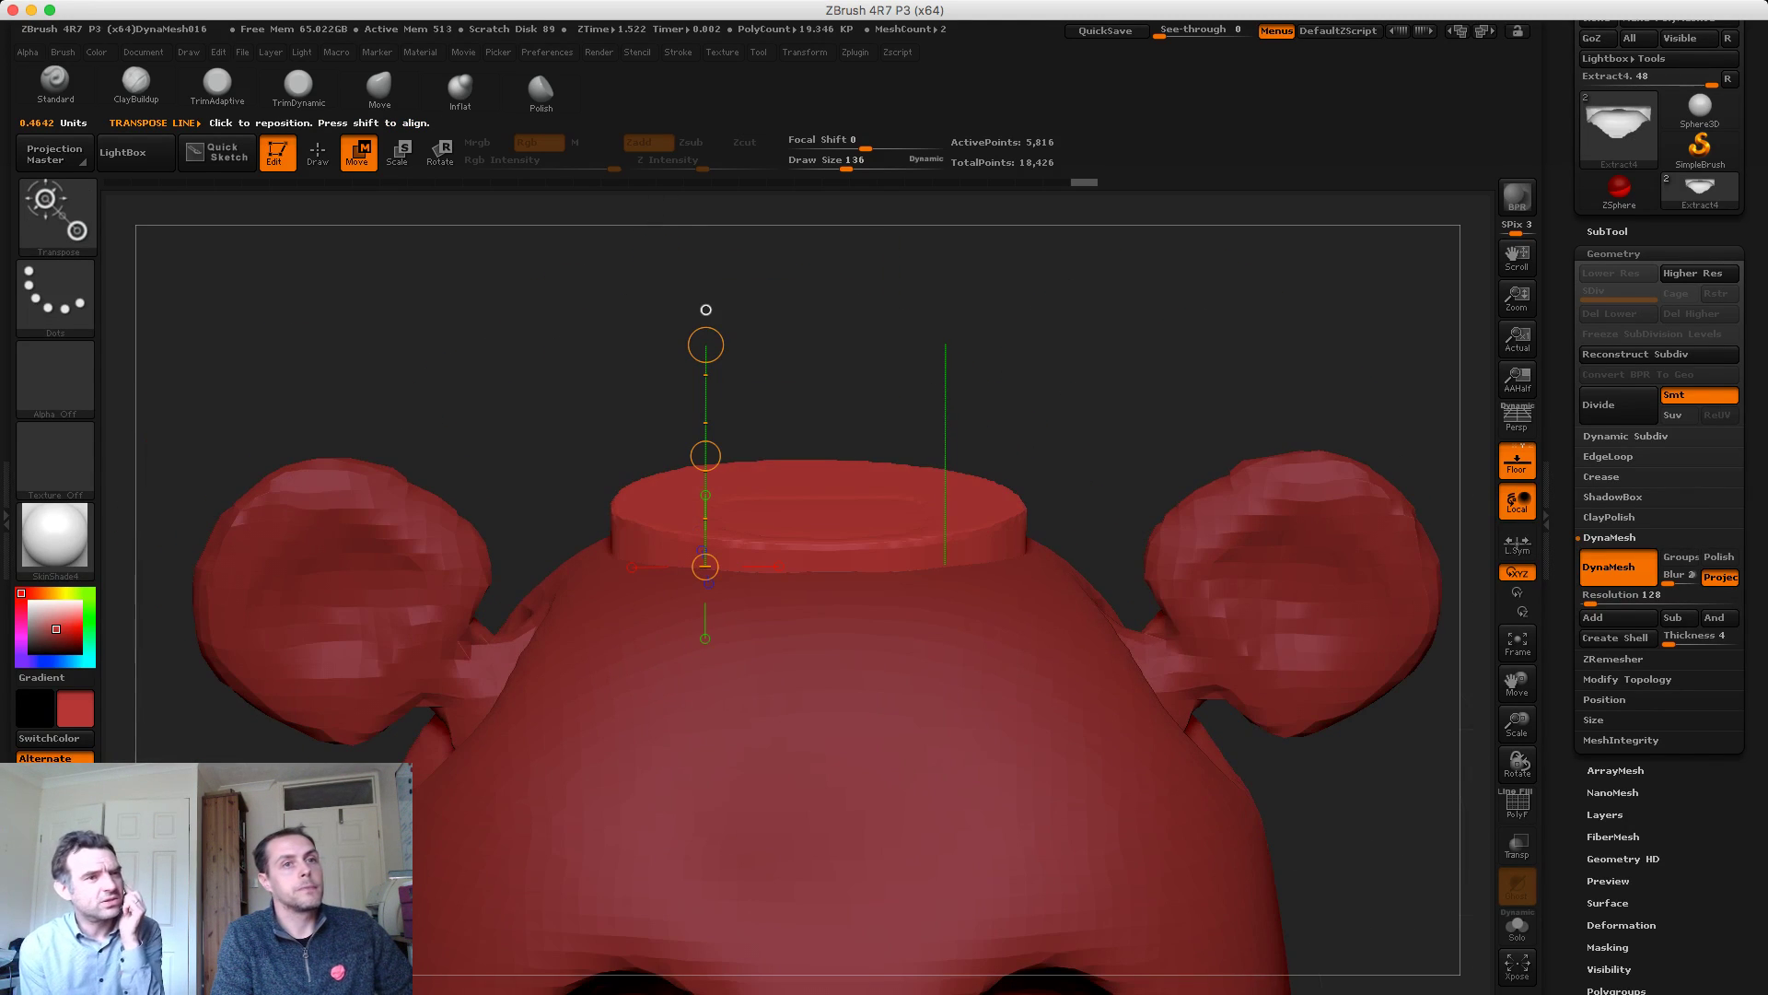
{"action": "left_click", "coordinate": [318, 152]}
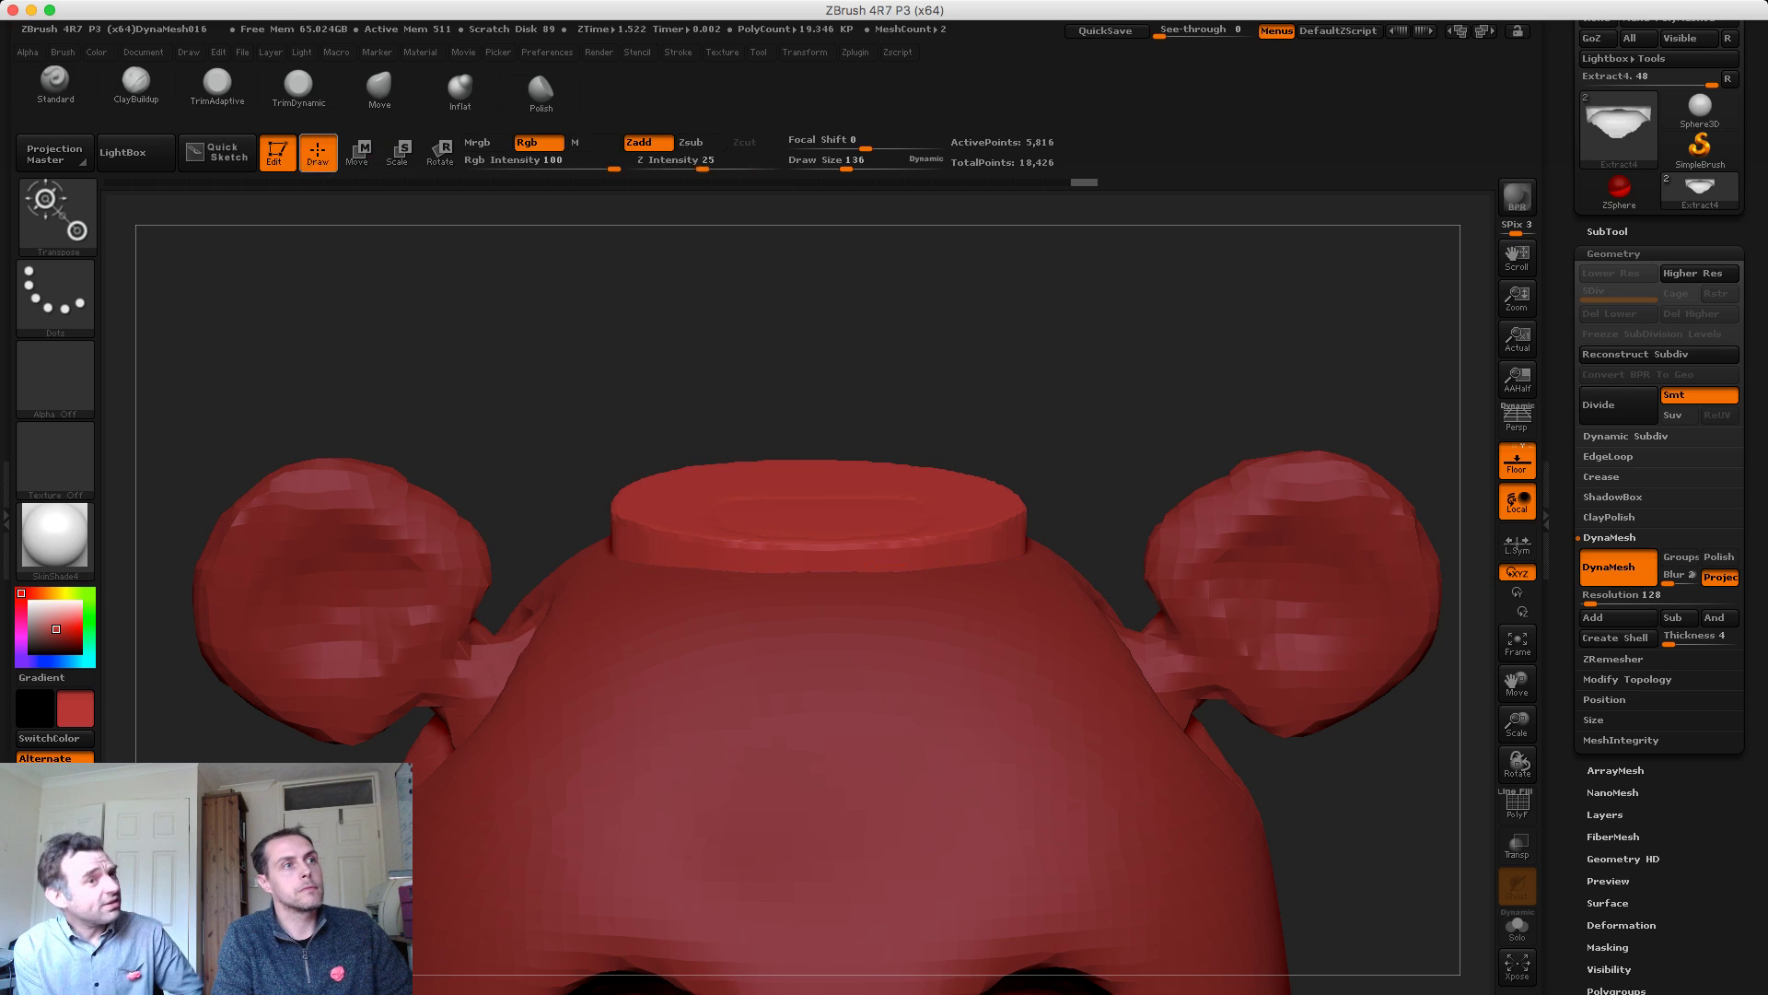
{"action": "mouse_move", "coordinate": [540, 312]}
{"action": "left_mouse_down", "text": "ctrl"}
{"action": "mouse_move", "coordinate": [598, 355]}
{"action": "mouse_move", "coordinate": [551, 398]}
{"action": "left_mouse_up", "text": "ctrl"}
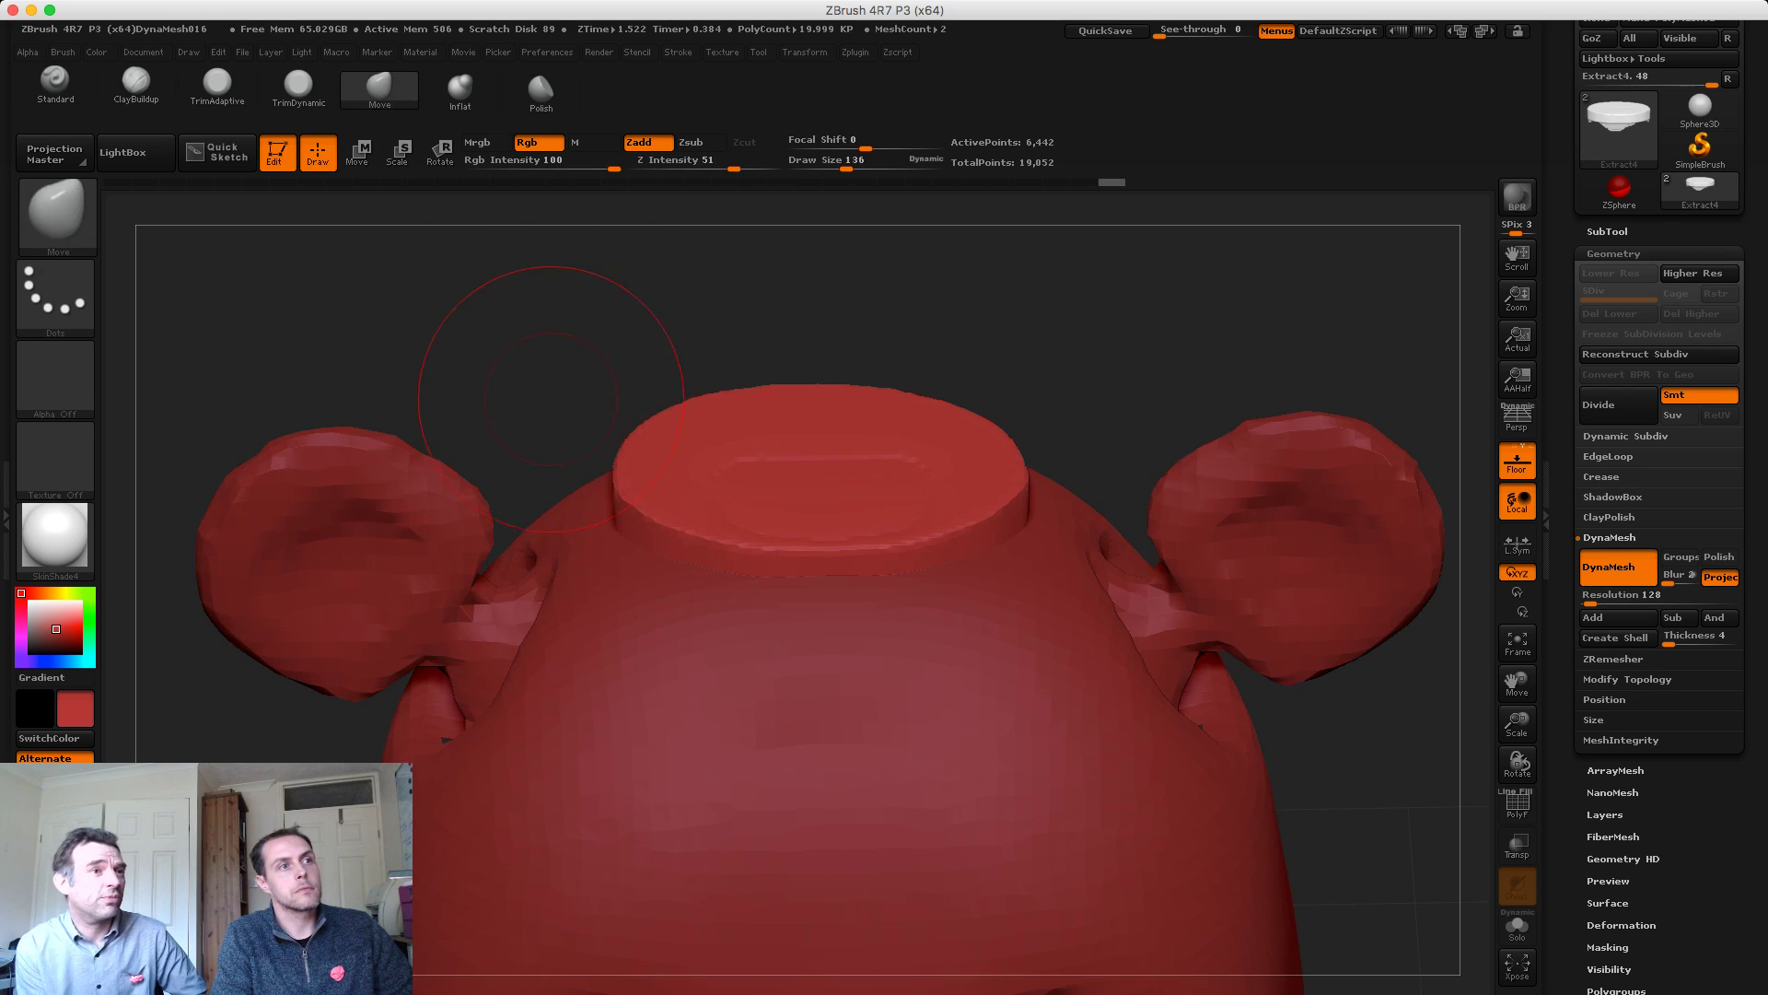
Set Draw Size to 78, switch the masking stroke to Circle and mask a round area on the disc's top
{"action": "key", "text": "s"}
{"action": "mouse_move", "coordinate": [780, 477]}
{"action": "left_mouse_down"}
{"action": "mouse_move", "coordinate": [793, 463]}
{"action": "mouse_move", "coordinate": [861, 475]}
{"action": "left_mouse_up"}
{"action": "left_click_drag", "start_coordinate": [511, 363], "coordinate": [474, 444], "text": "shift"}
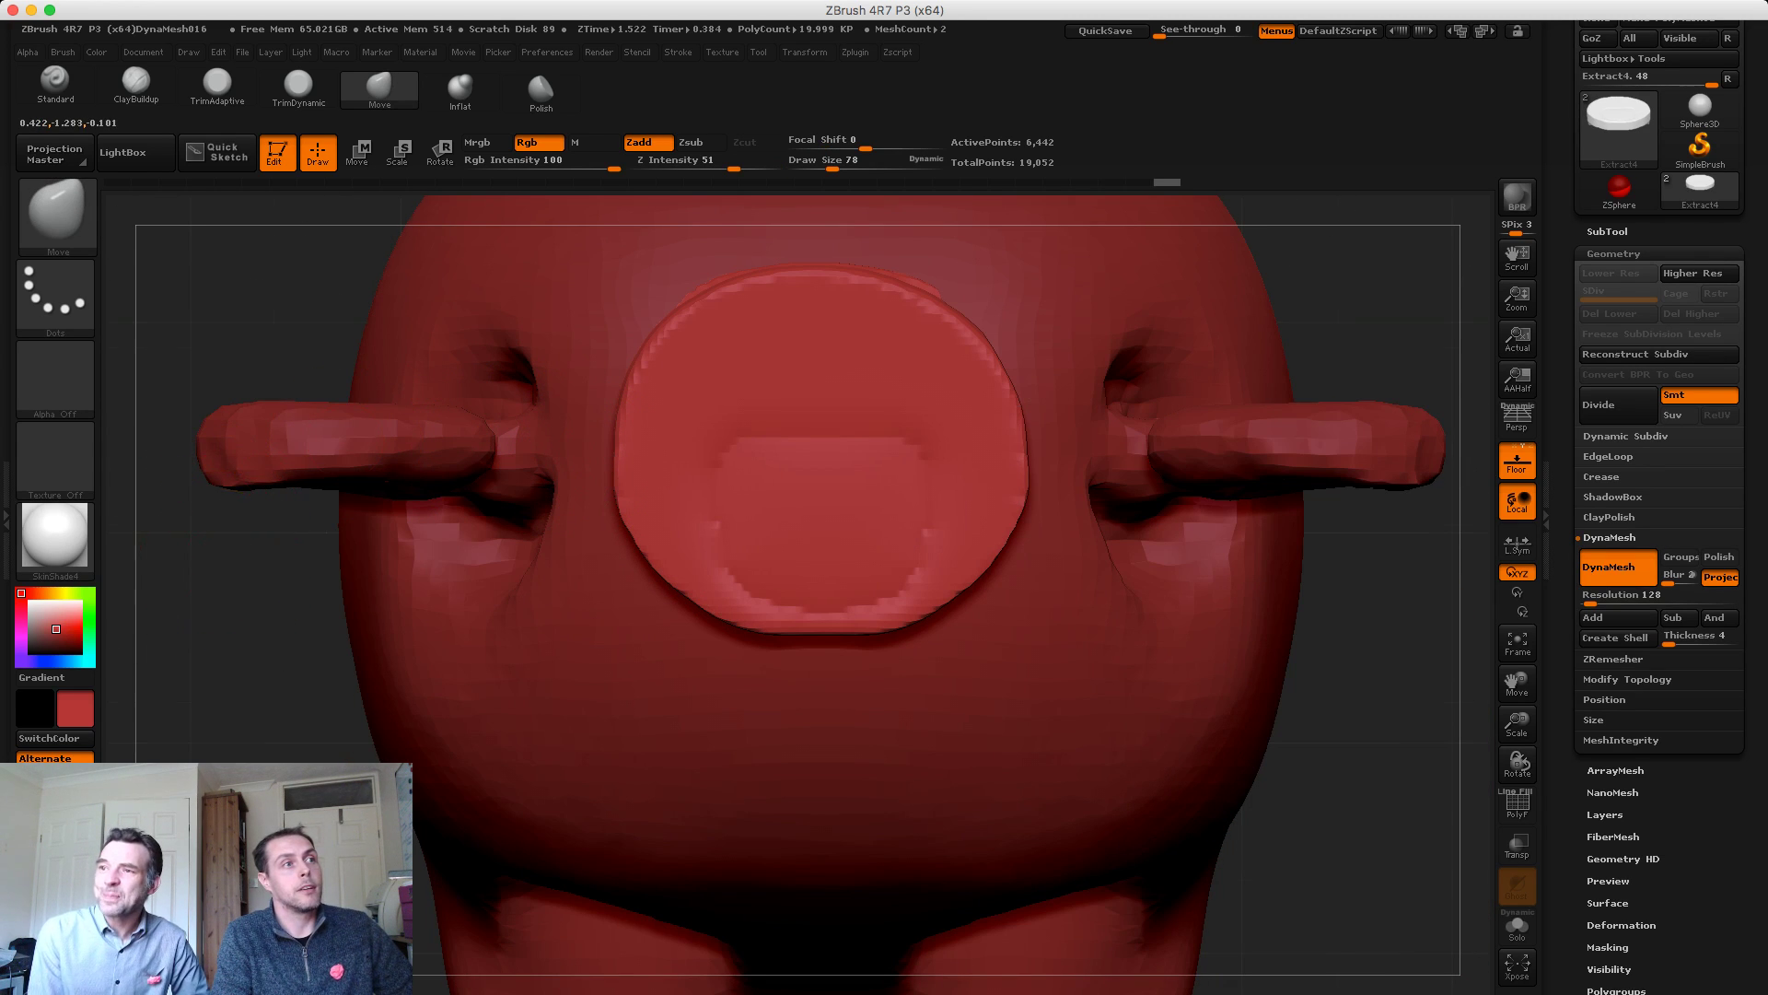
{"action": "mouse_move", "coordinate": [241, 589]}
{"action": "left_mouse_down", "text": "alt"}
{"action": "mouse_move", "coordinate": [227, 534]}
{"action": "mouse_move", "coordinate": [241, 626]}
{"action": "mouse_move", "coordinate": [184, 710]}
{"action": "mouse_move", "coordinate": [331, 276]}
{"action": "mouse_move", "coordinate": [317, 469]}
{"action": "mouse_move", "coordinate": [309, 405]}
{"action": "left_mouse_up", "text": "alt"}
{"action": "key", "text": "ctrl+shift"}
{"action": "left_click", "coordinate": [55, 296], "text": "ctrl"}
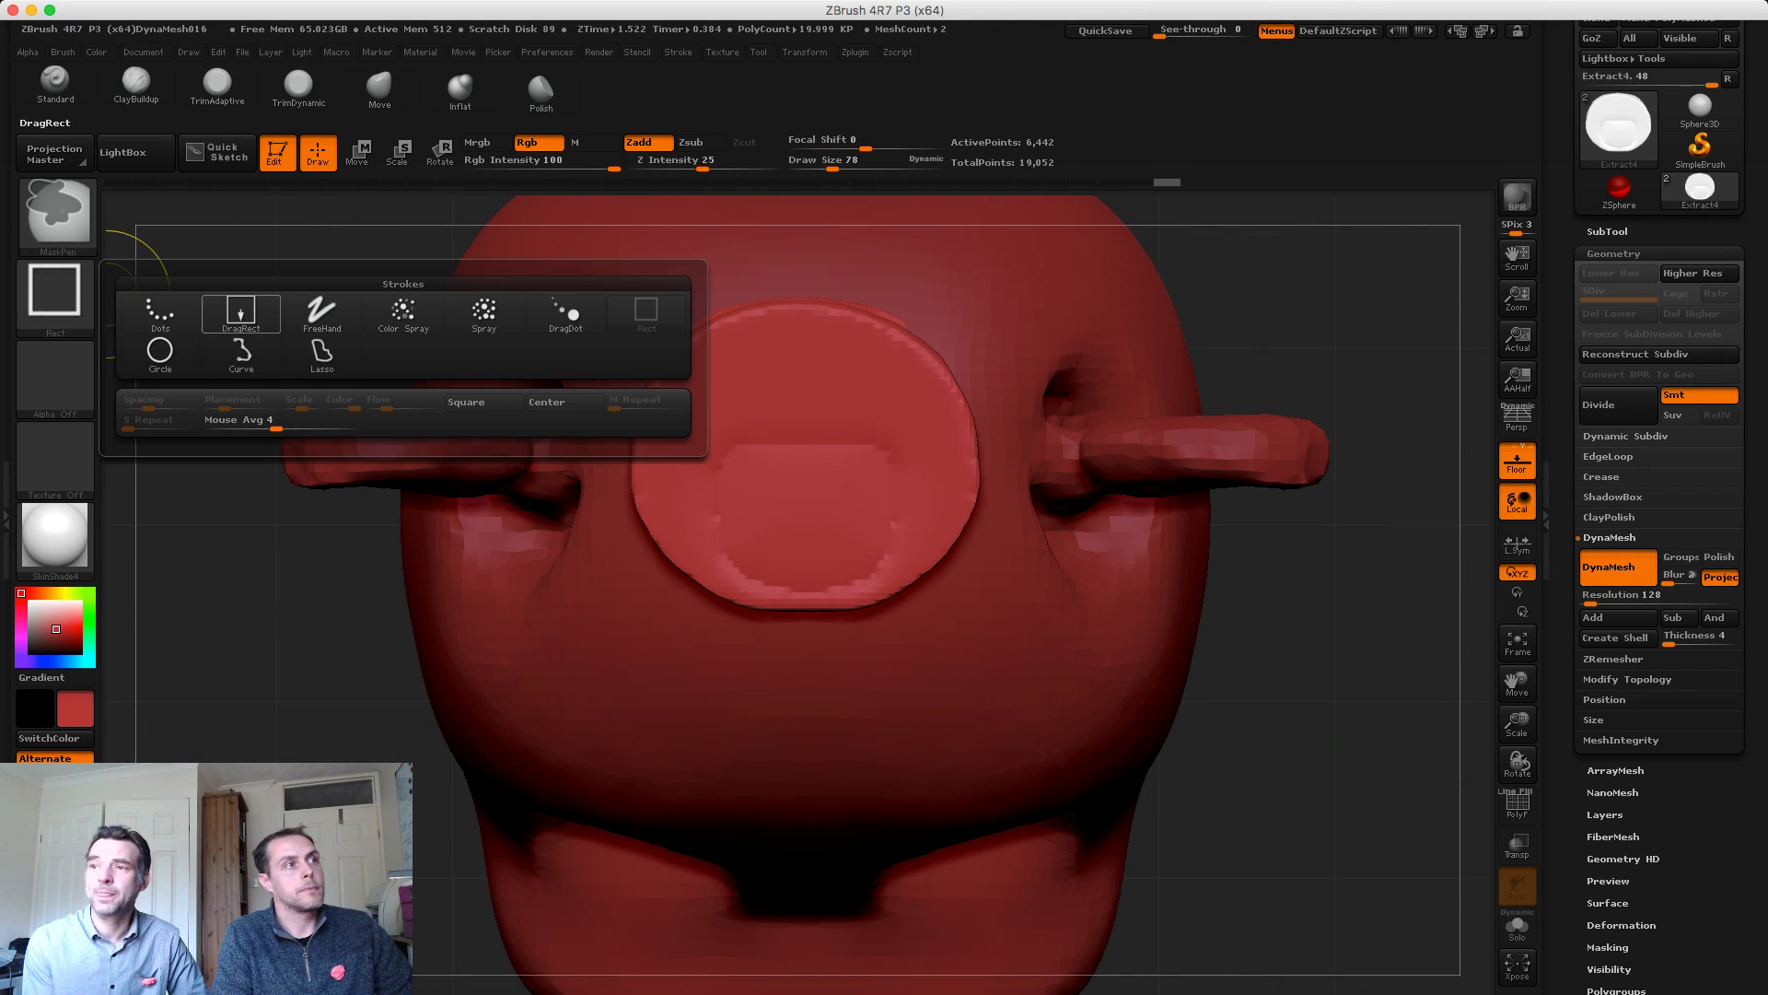
{"action": "left_click", "coordinate": [160, 352]}
{"action": "mouse_move", "coordinate": [764, 451]}
{"action": "left_mouse_down", "text": "ctrl"}
{"action": "mouse_move", "coordinate": [819, 493]}
{"action": "mouse_move", "coordinate": [807, 459]}
{"action": "left_mouse_up", "text": "ctrl"}
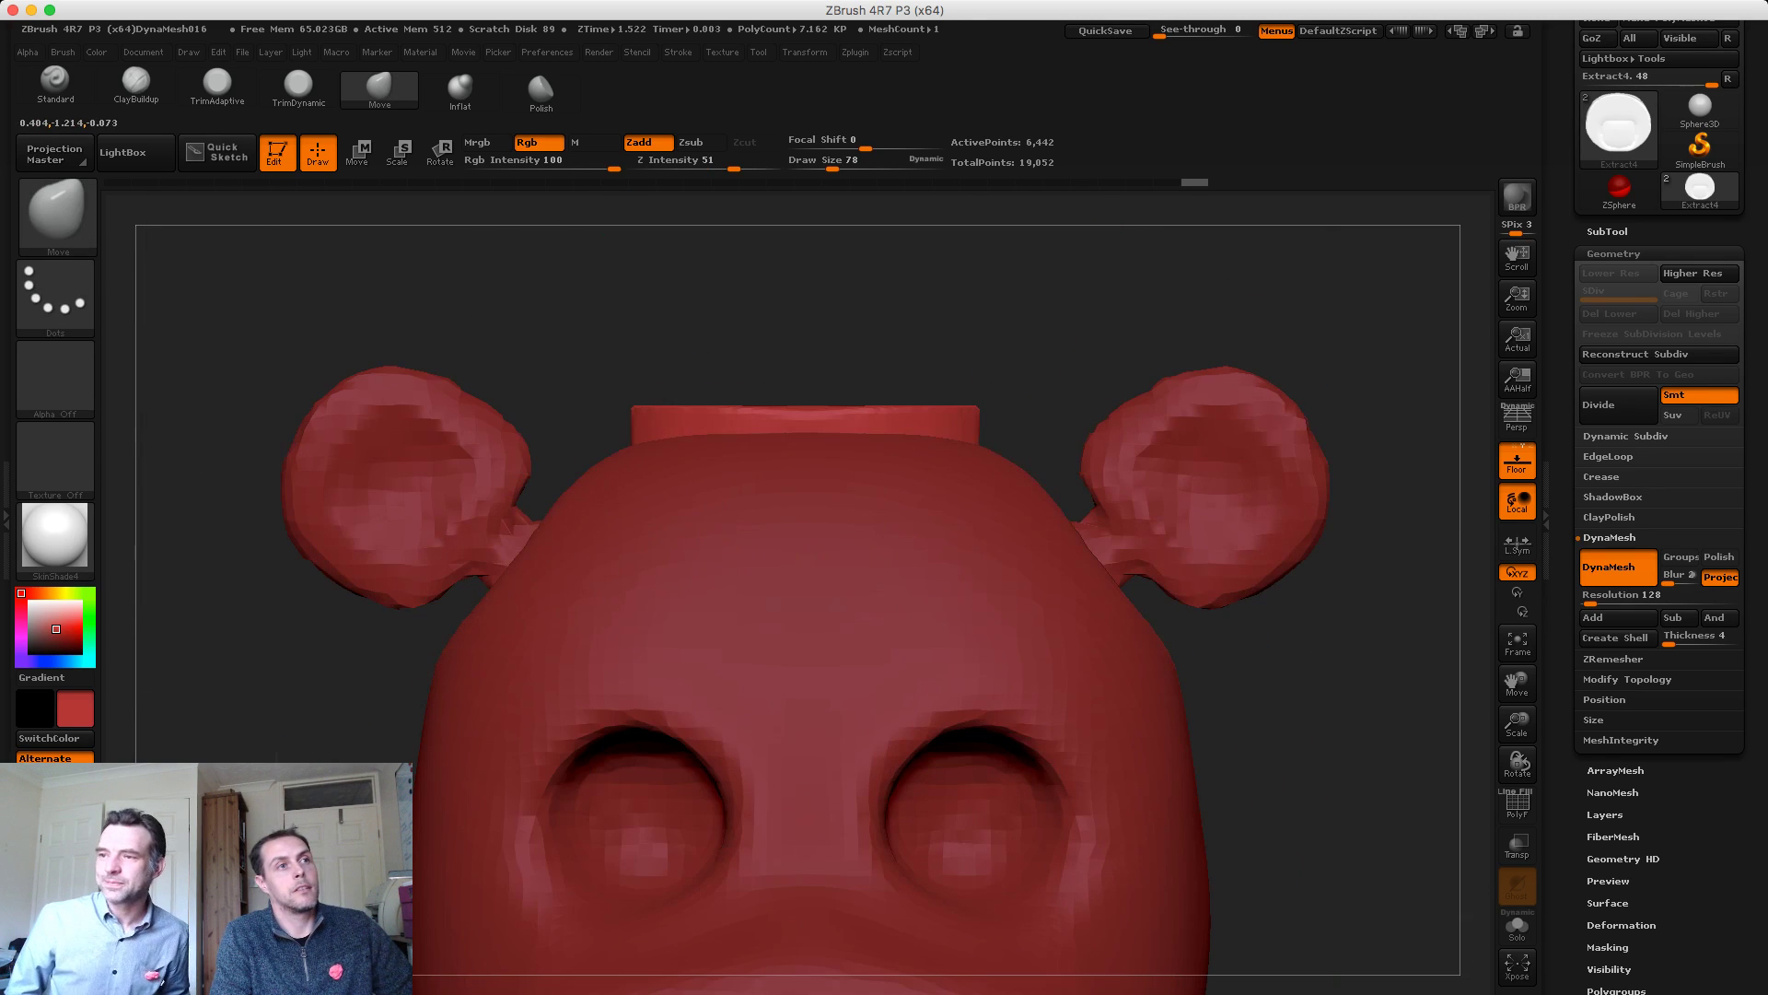
Switch the masking stroke to Rect and invert the circular mask on the disc from the front view
{"action": "left_click", "coordinate": [55, 293], "text": "ctrl"}
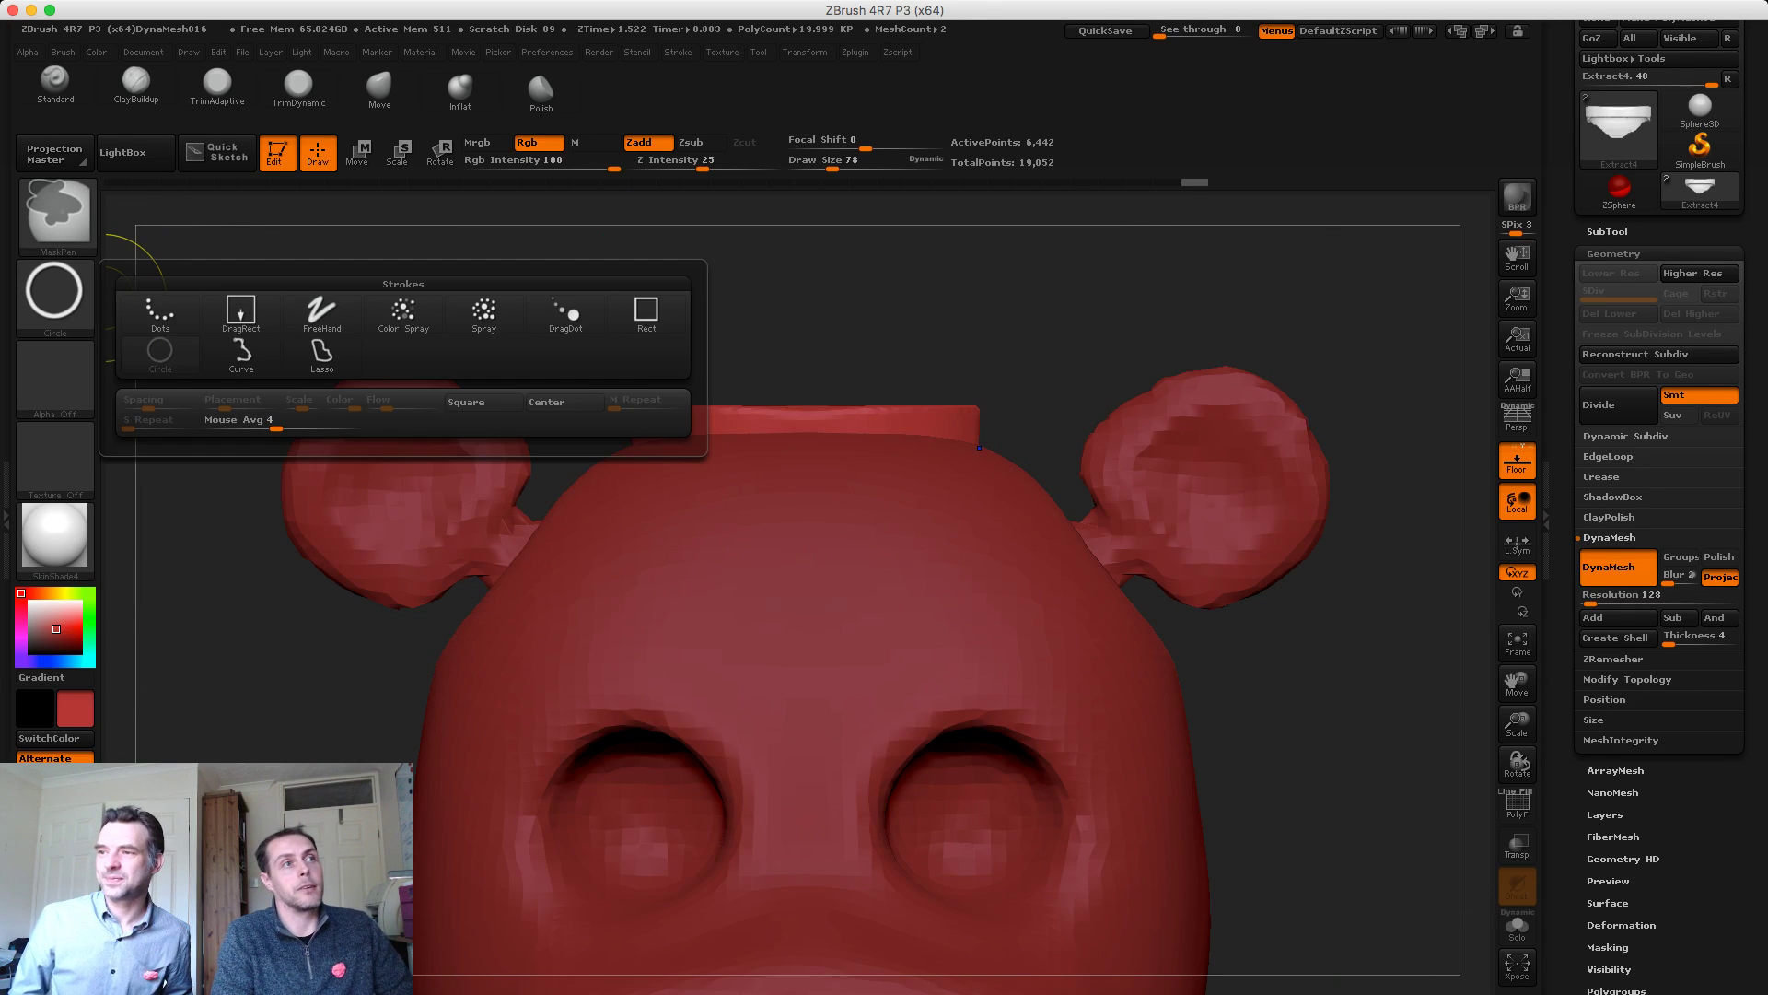
{"action": "left_click", "coordinate": [646, 314], "text": "ctrl"}
{"action": "left_click_drag", "start_coordinate": [1097, 624], "coordinate": [531, 424], "text": "ctrl+alt"}
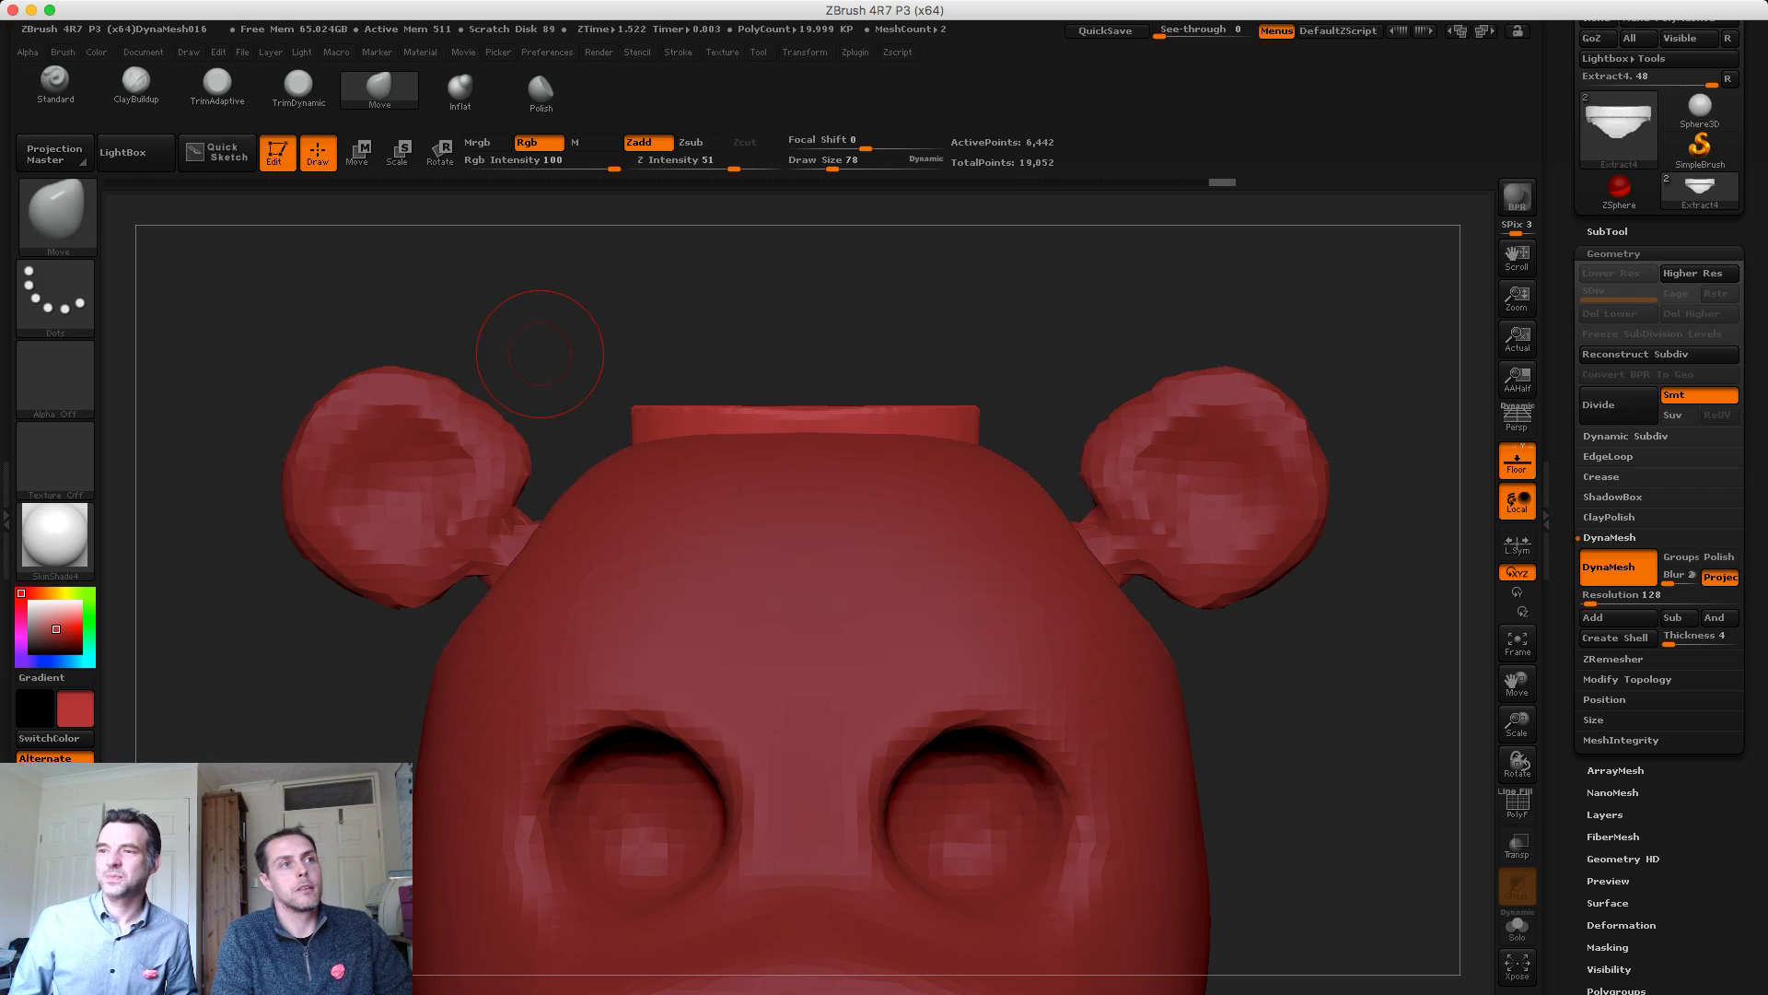
{"action": "mouse_move", "coordinate": [540, 347]}
{"action": "left_mouse_down"}
{"action": "mouse_move", "coordinate": [546, 461]}
{"action": "mouse_move", "coordinate": [553, 335]}
{"action": "mouse_move", "coordinate": [564, 415]}
{"action": "left_mouse_up"}
{"action": "left_click", "coordinate": [546, 335], "text": "ctrl"}
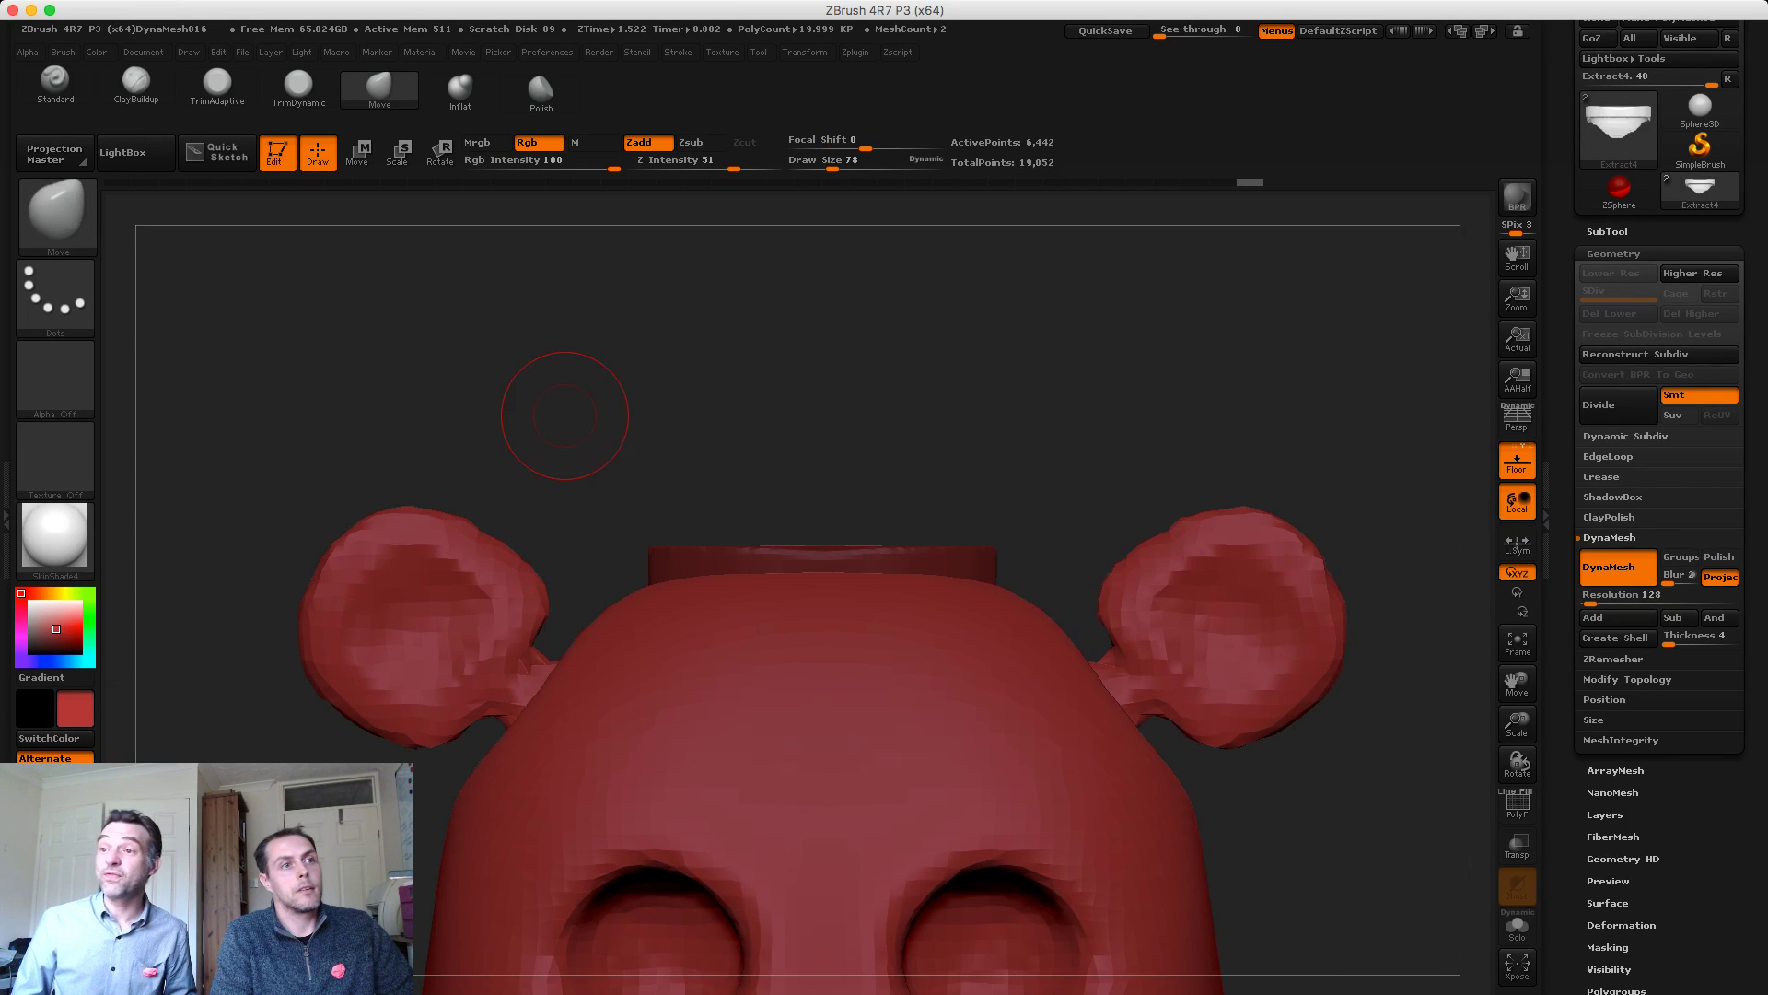
{"action": "mouse_move", "coordinate": [541, 544]}
{"action": "left_mouse_down", "text": "ctrl"}
{"action": "mouse_move", "coordinate": [829, 639]}
{"action": "mouse_move", "coordinate": [678, 466]}
{"action": "mouse_move", "coordinate": [544, 396]}
{"action": "left_mouse_up", "text": "ctrl"}
{"action": "key", "text": "ctrl+z"}
{"action": "key", "text": "ctrl+z"}
{"action": "key", "text": "ctrl+z"}
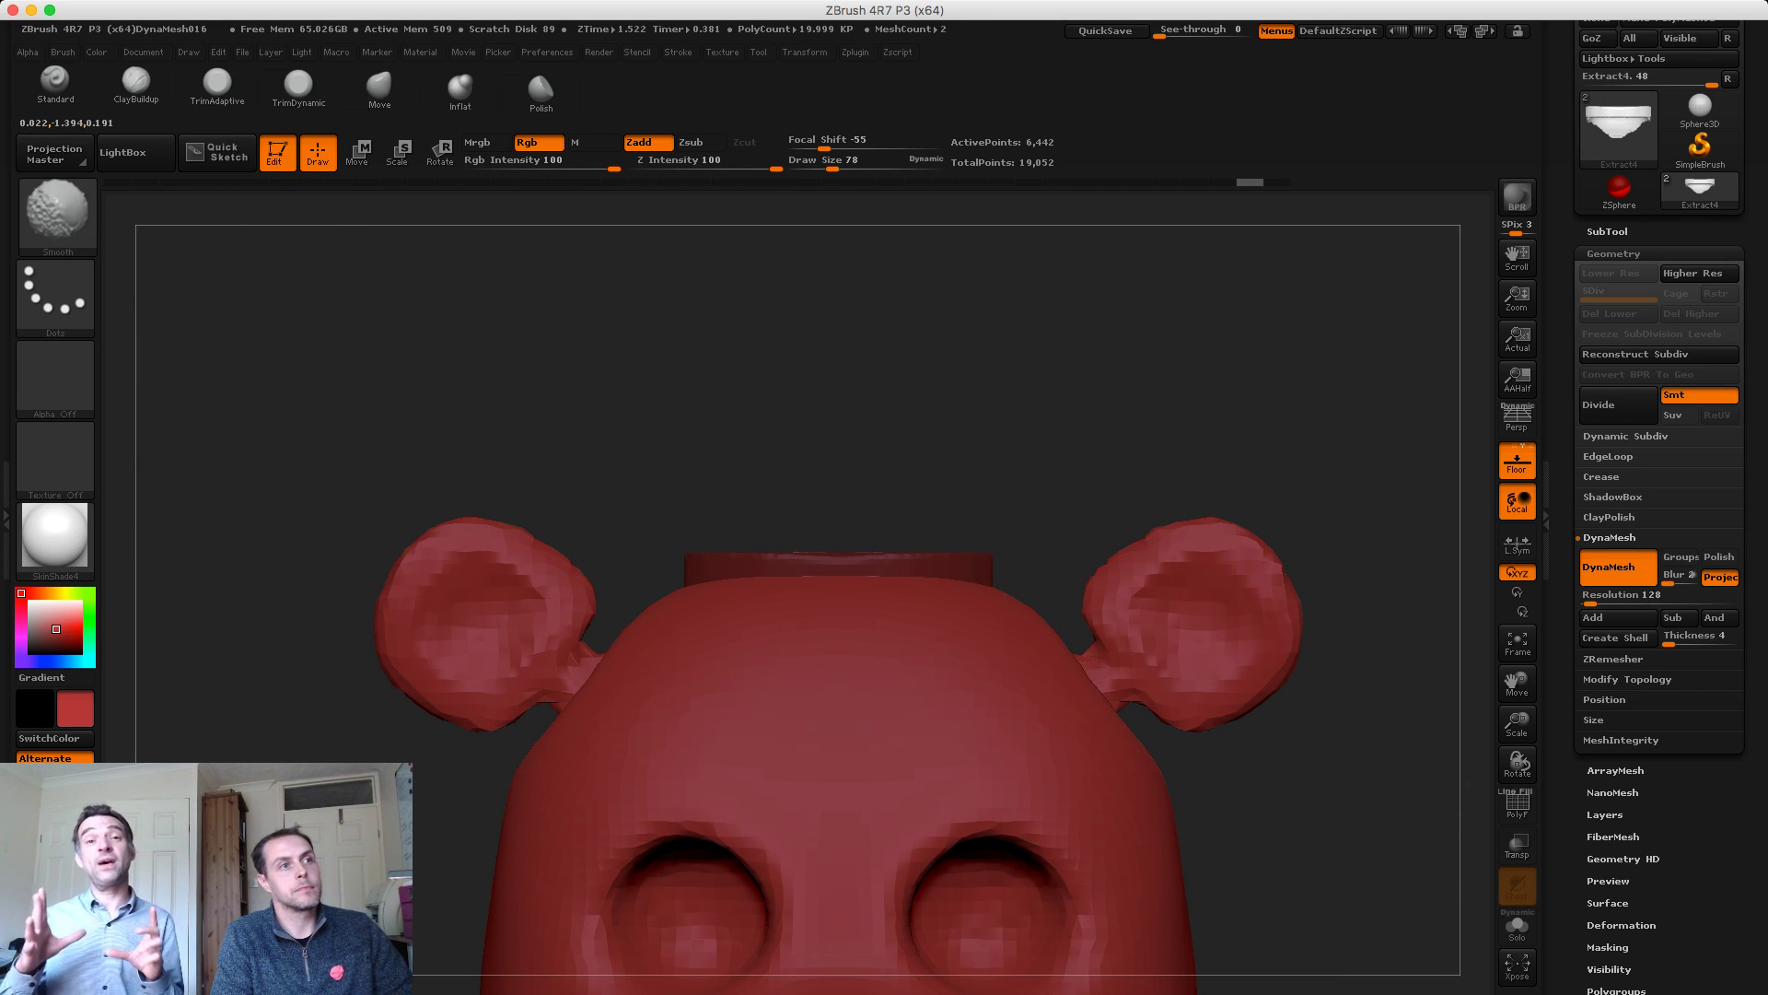
Raise the unmasked round centre of the disc with a transpose Move to form the hat's tall crown
{"action": "left_click", "coordinate": [359, 153]}
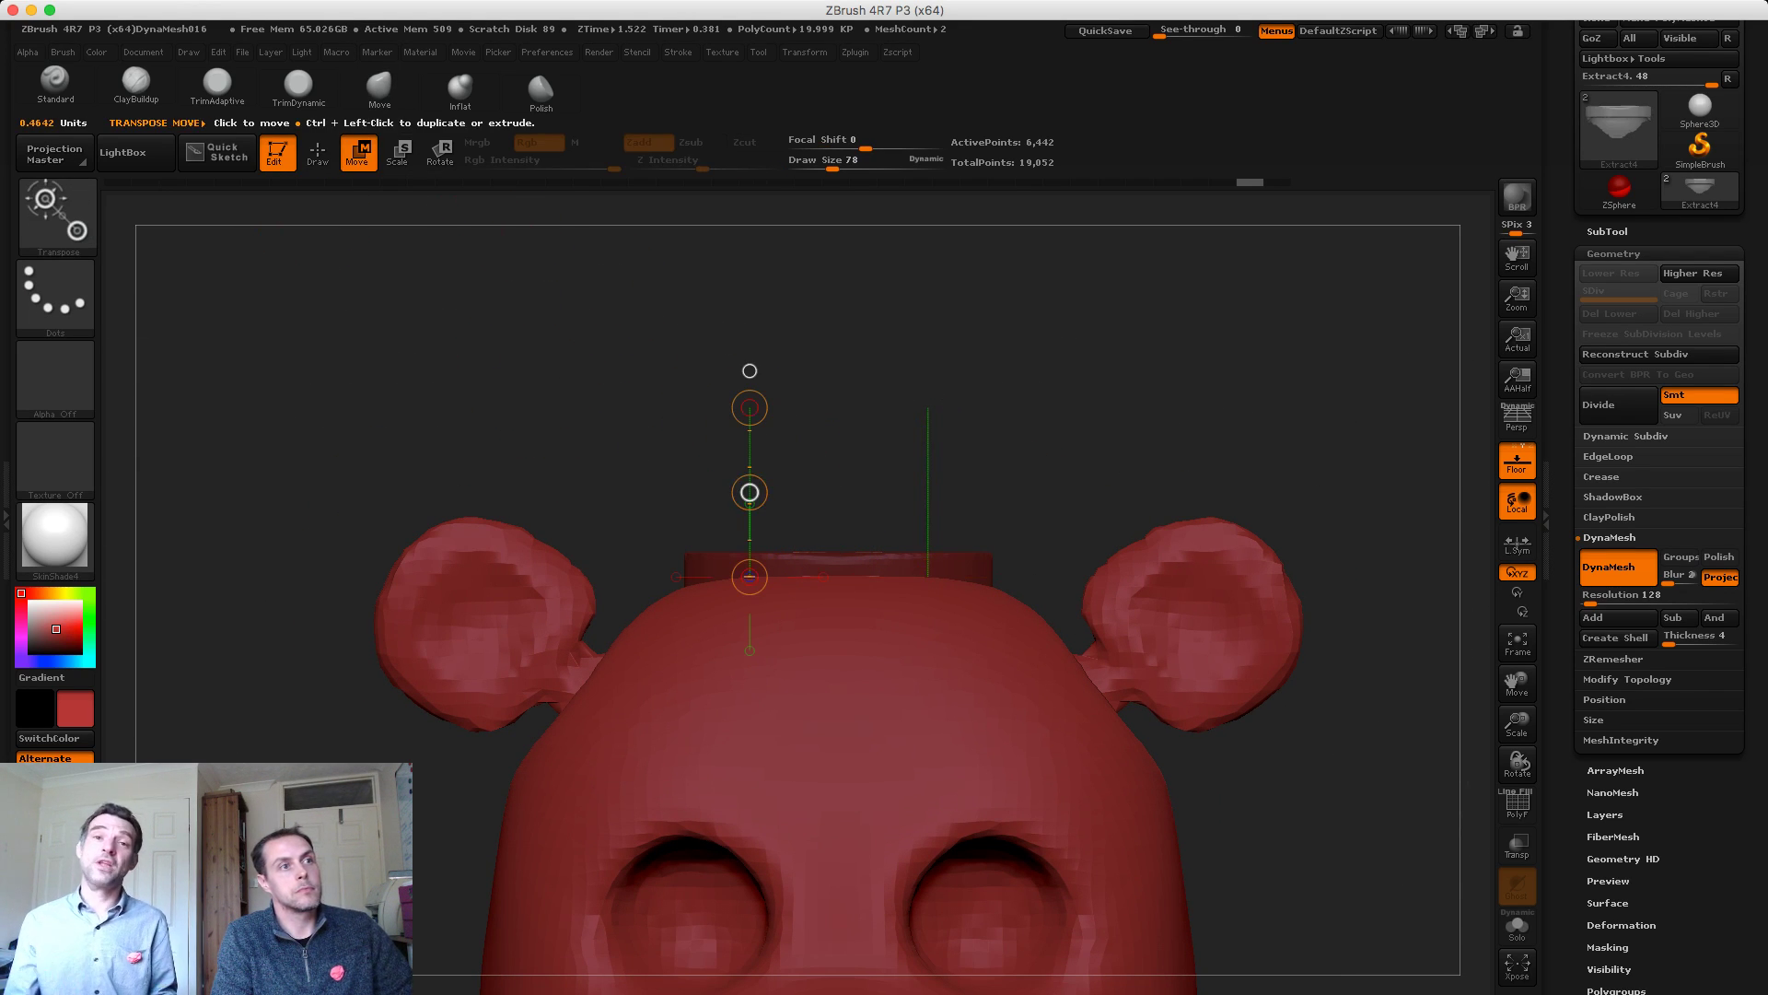
{"action": "left_click_drag", "start_coordinate": [750, 492], "coordinate": [729, 256]}
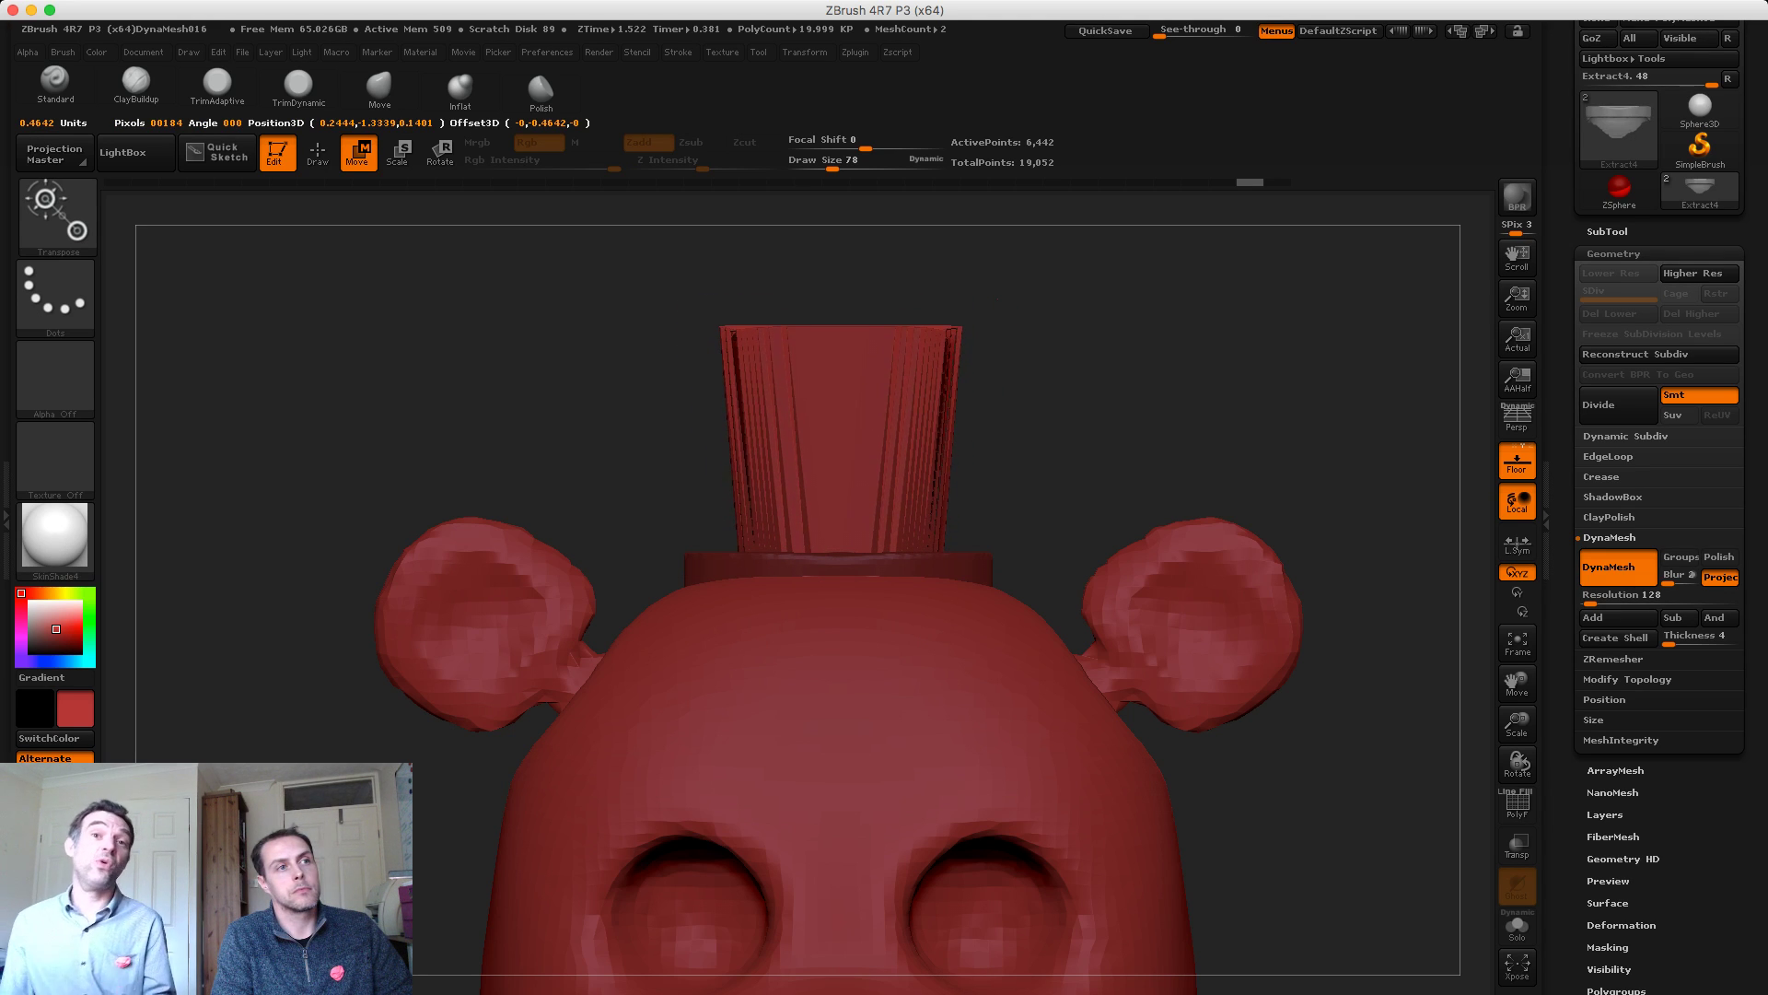
{"action": "key", "text": "f"}
{"action": "left_click_drag", "start_coordinate": [1198, 442], "coordinate": [1188, 553], "text": "alt"}
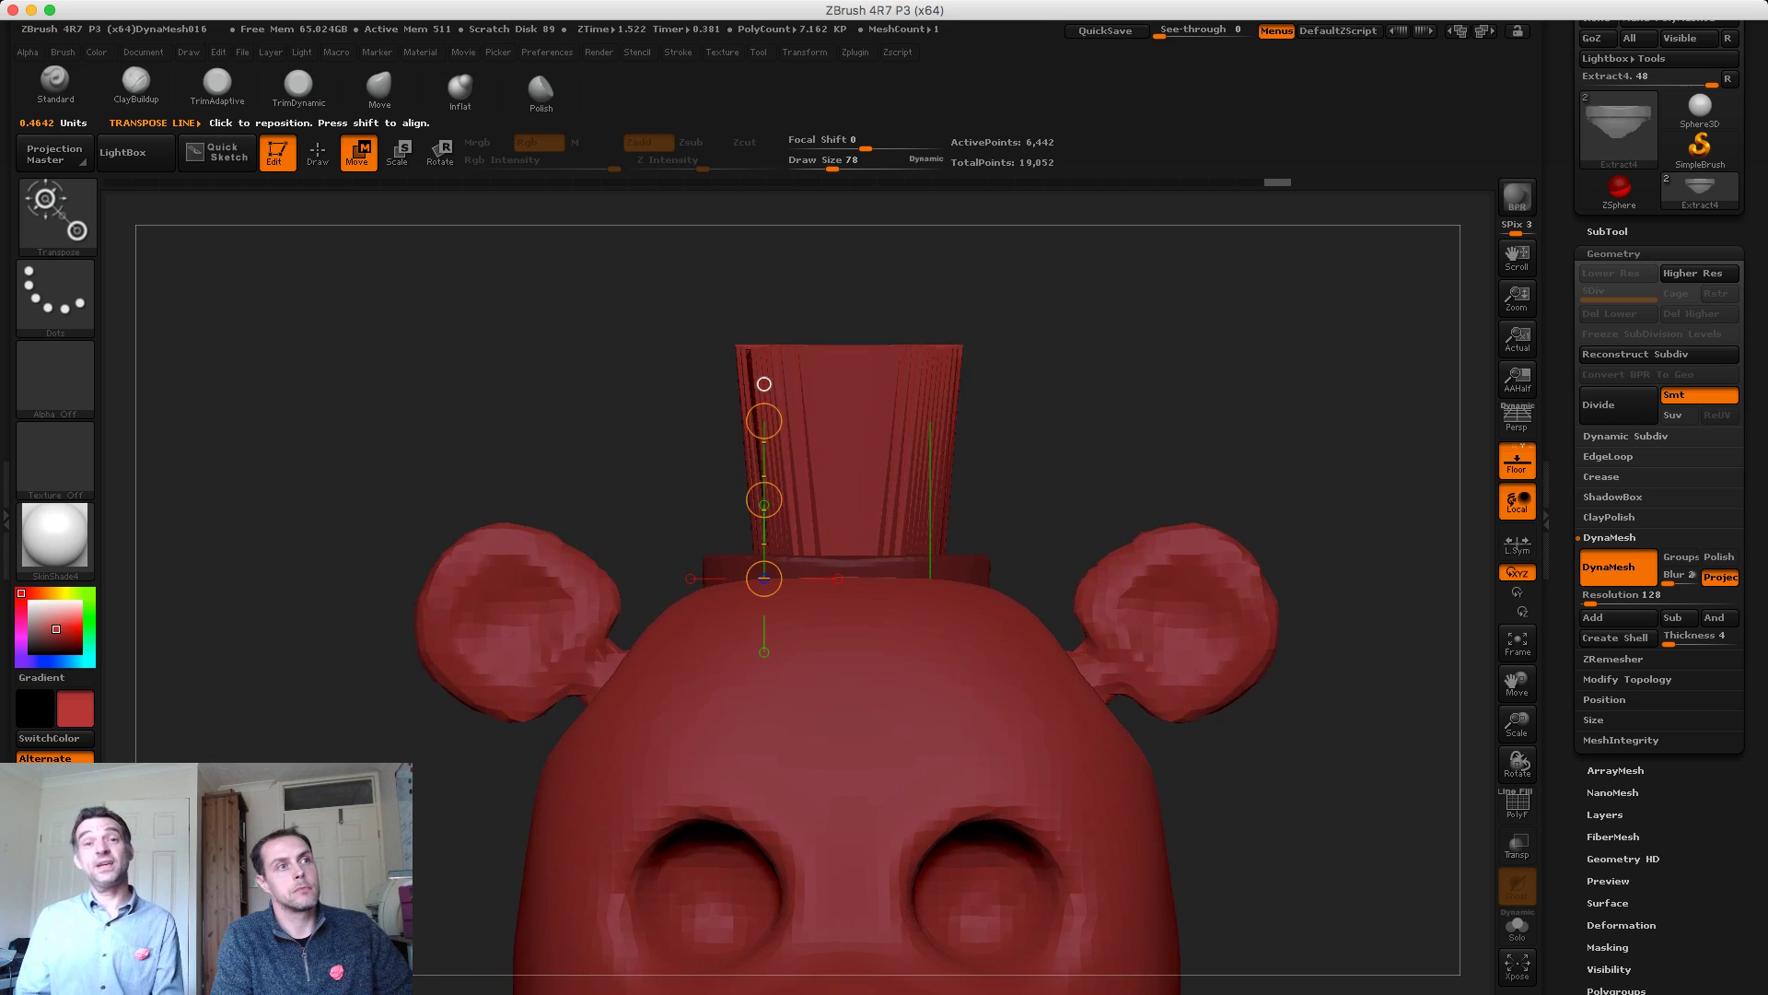
{"action": "left_click_drag", "start_coordinate": [763, 420], "coordinate": [766, 449]}
{"action": "left_click_drag", "start_coordinate": [1198, 516], "coordinate": [1193, 442], "text": "alt"}
{"action": "mouse_move", "coordinate": [1198, 442]}
{"action": "left_mouse_down"}
{"action": "mouse_move", "coordinate": [1192, 626]}
{"action": "mouse_move", "coordinate": [1193, 479]}
{"action": "mouse_move", "coordinate": [1192, 544]}
{"action": "left_mouse_up"}
Return to Draw mode and clear the mask from the hat
{"action": "key", "text": "q"}
{"action": "left_click_drag", "start_coordinate": [556, 410], "coordinate": [630, 507], "text": "ctrl"}
{"action": "left_click_drag", "start_coordinate": [692, 425], "coordinate": [626, 518]}
{"action": "left_click_drag", "start_coordinate": [626, 443], "coordinate": [645, 562], "text": "alt"}
{"action": "mouse_move", "coordinate": [405, 474]}
{"action": "left_mouse_down"}
{"action": "mouse_move", "coordinate": [398, 525]}
{"action": "mouse_move", "coordinate": [431, 450]}
{"action": "left_mouse_up"}
{"action": "key", "text": "ctrl+z"}
{"action": "left_click_drag", "start_coordinate": [396, 382], "coordinate": [417, 468], "text": "alt"}
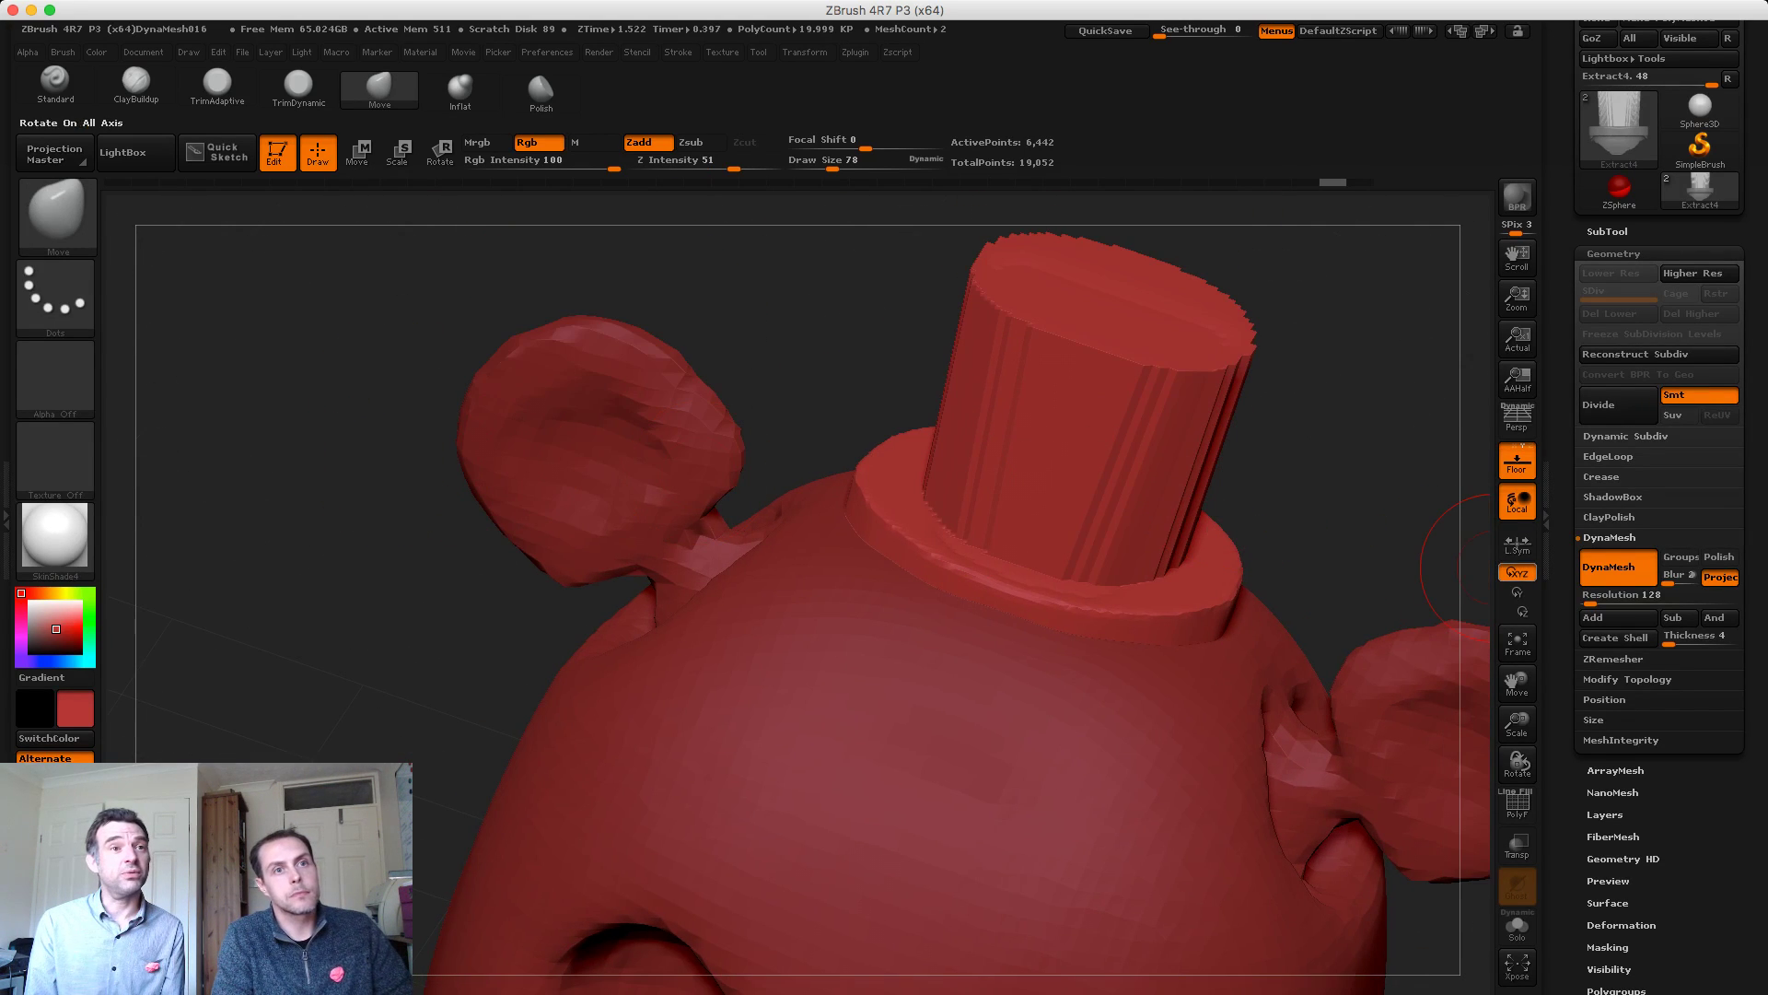
Try remeshing the hat with DynaMesh at resolution 368, undo it and turn DynaMesh off
{"action": "left_click_drag", "start_coordinate": [1591, 600], "coordinate": [1603, 599]}
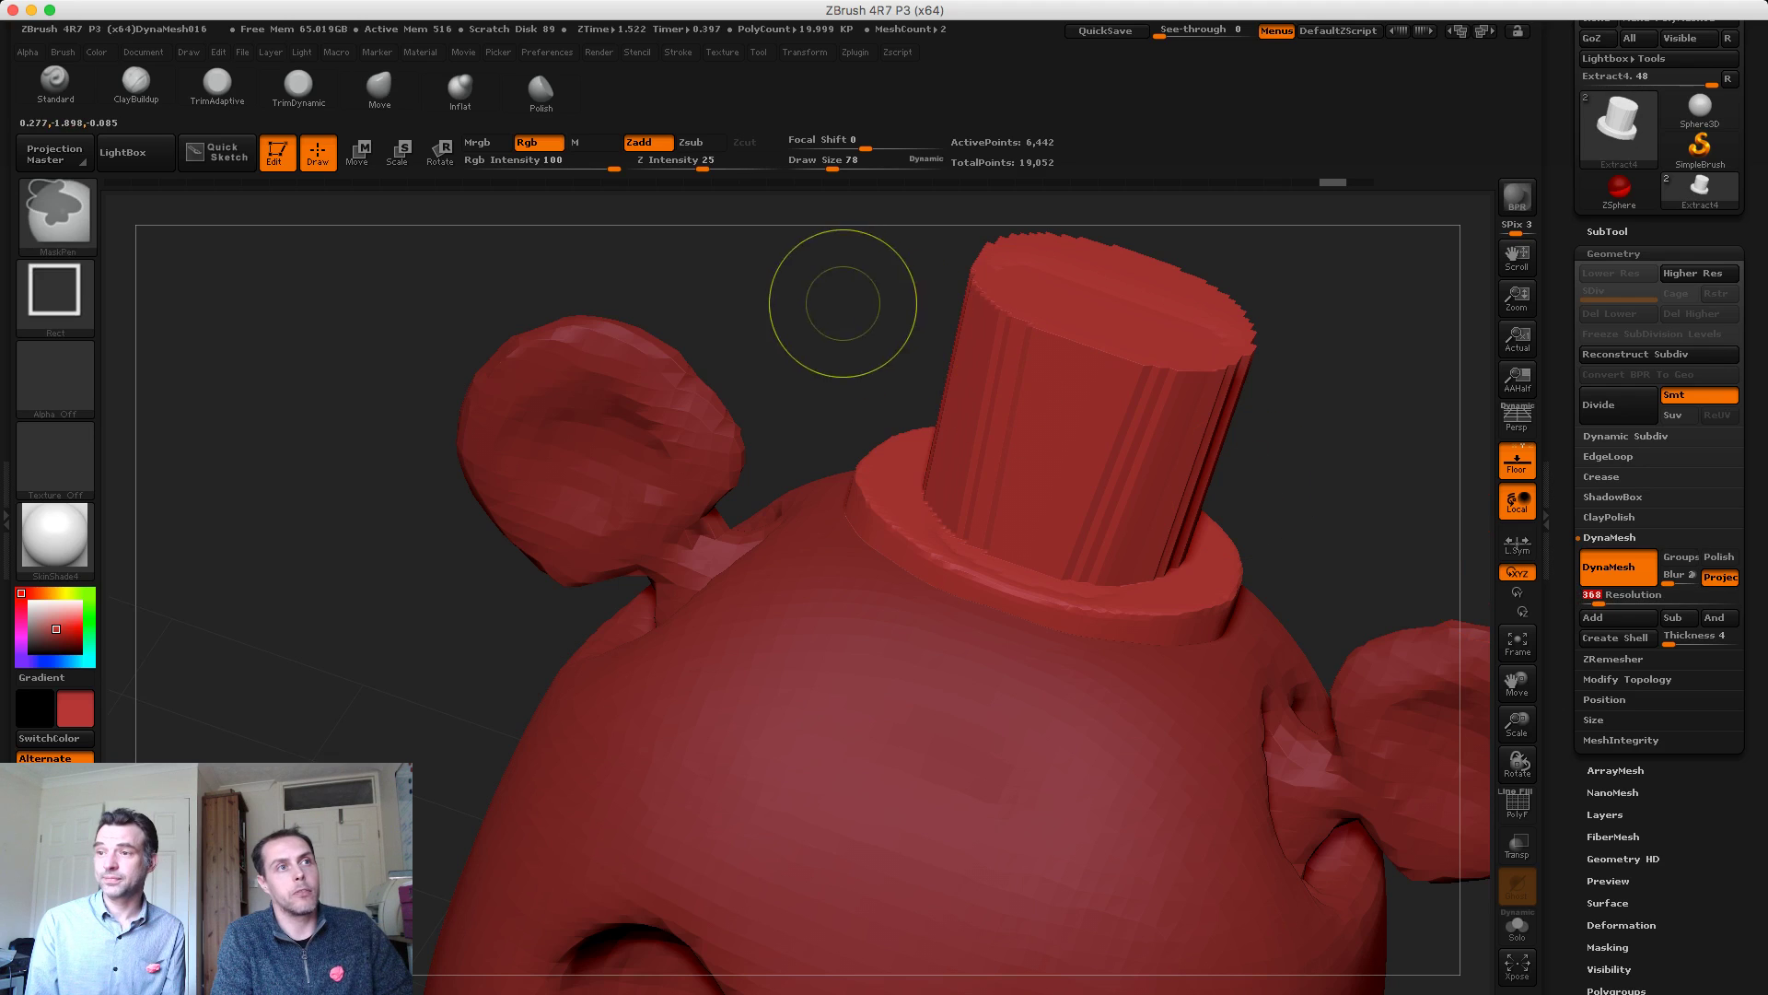
{"action": "mouse_move", "coordinate": [767, 280]}
{"action": "left_mouse_down", "text": "ctrl"}
{"action": "mouse_move", "coordinate": [798, 304]}
{"action": "mouse_move", "coordinate": [714, 320]}
{"action": "mouse_move", "coordinate": [681, 241]}
{"action": "mouse_move", "coordinate": [889, 276]}
{"action": "mouse_move", "coordinate": [1162, 516]}
{"action": "mouse_move", "coordinate": [1266, 543]}
{"action": "mouse_move", "coordinate": [1179, 534]}
{"action": "left_mouse_up", "text": "ctrl"}
{"action": "key", "text": "ctrl+z"}
{"action": "left_click", "coordinate": [1618, 567]}
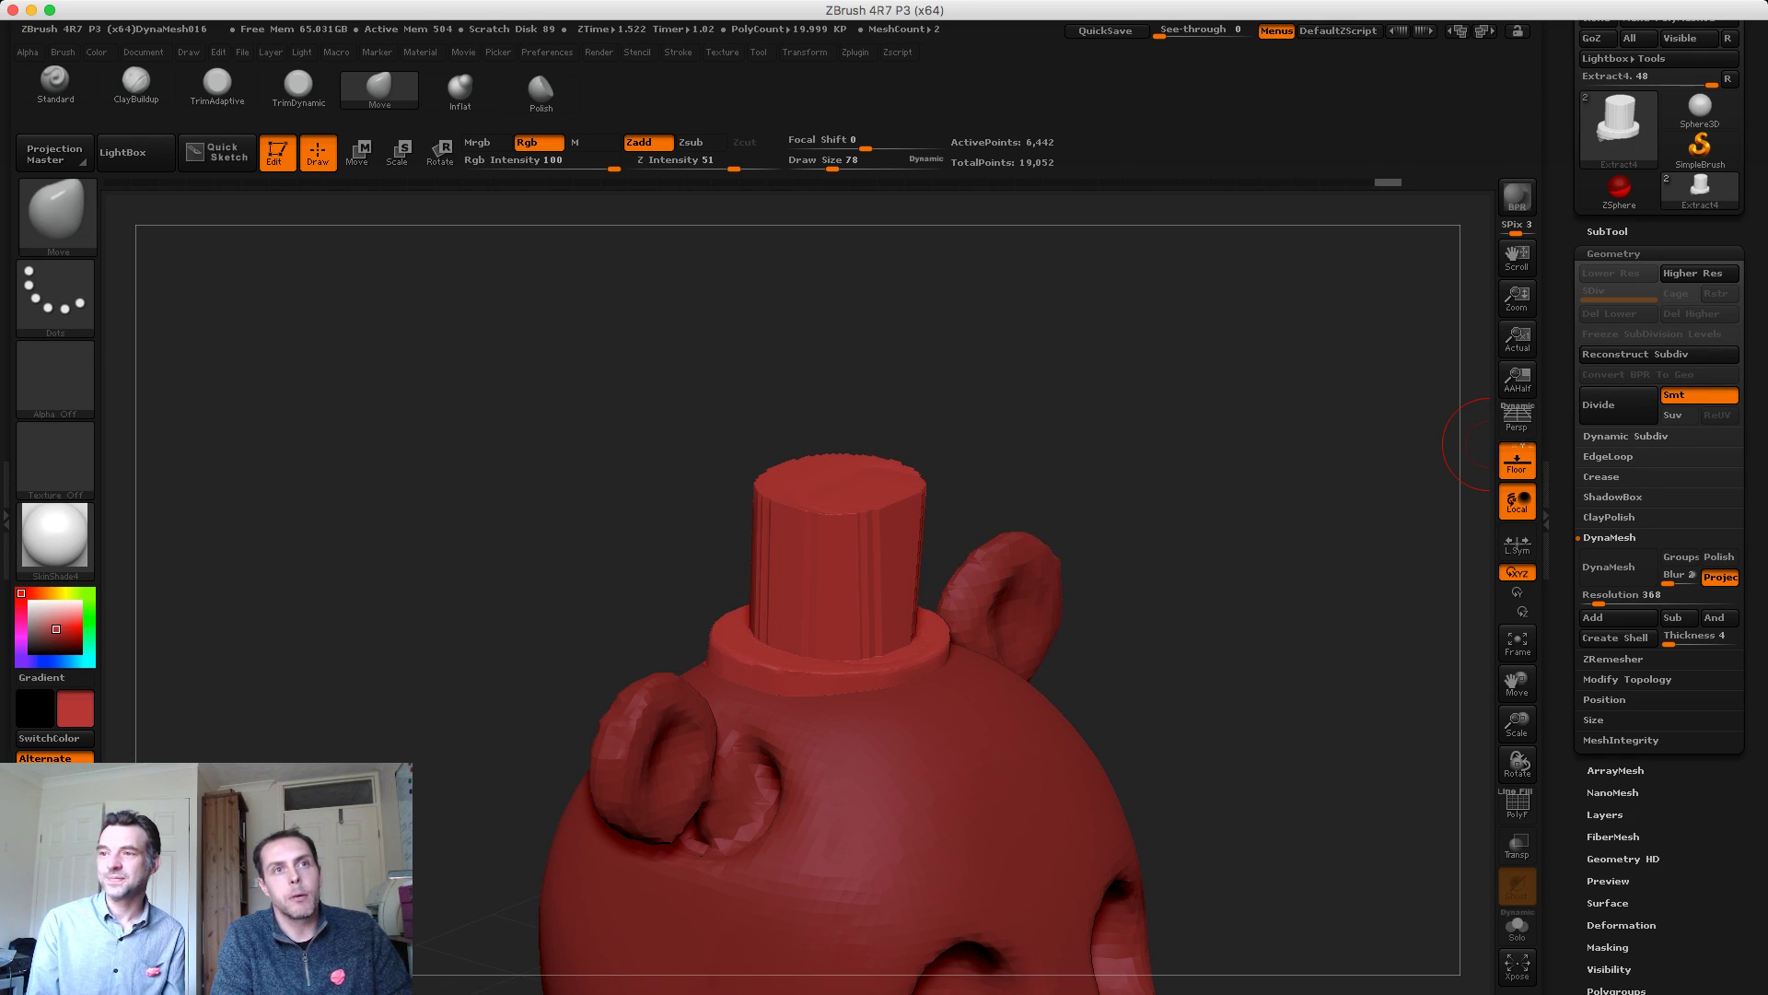
Try retopologising the hat with ZRemesher at a target polygon count of 5, and undo it
{"action": "left_click", "coordinate": [1614, 254]}
{"action": "left_click", "coordinate": [1614, 254]}
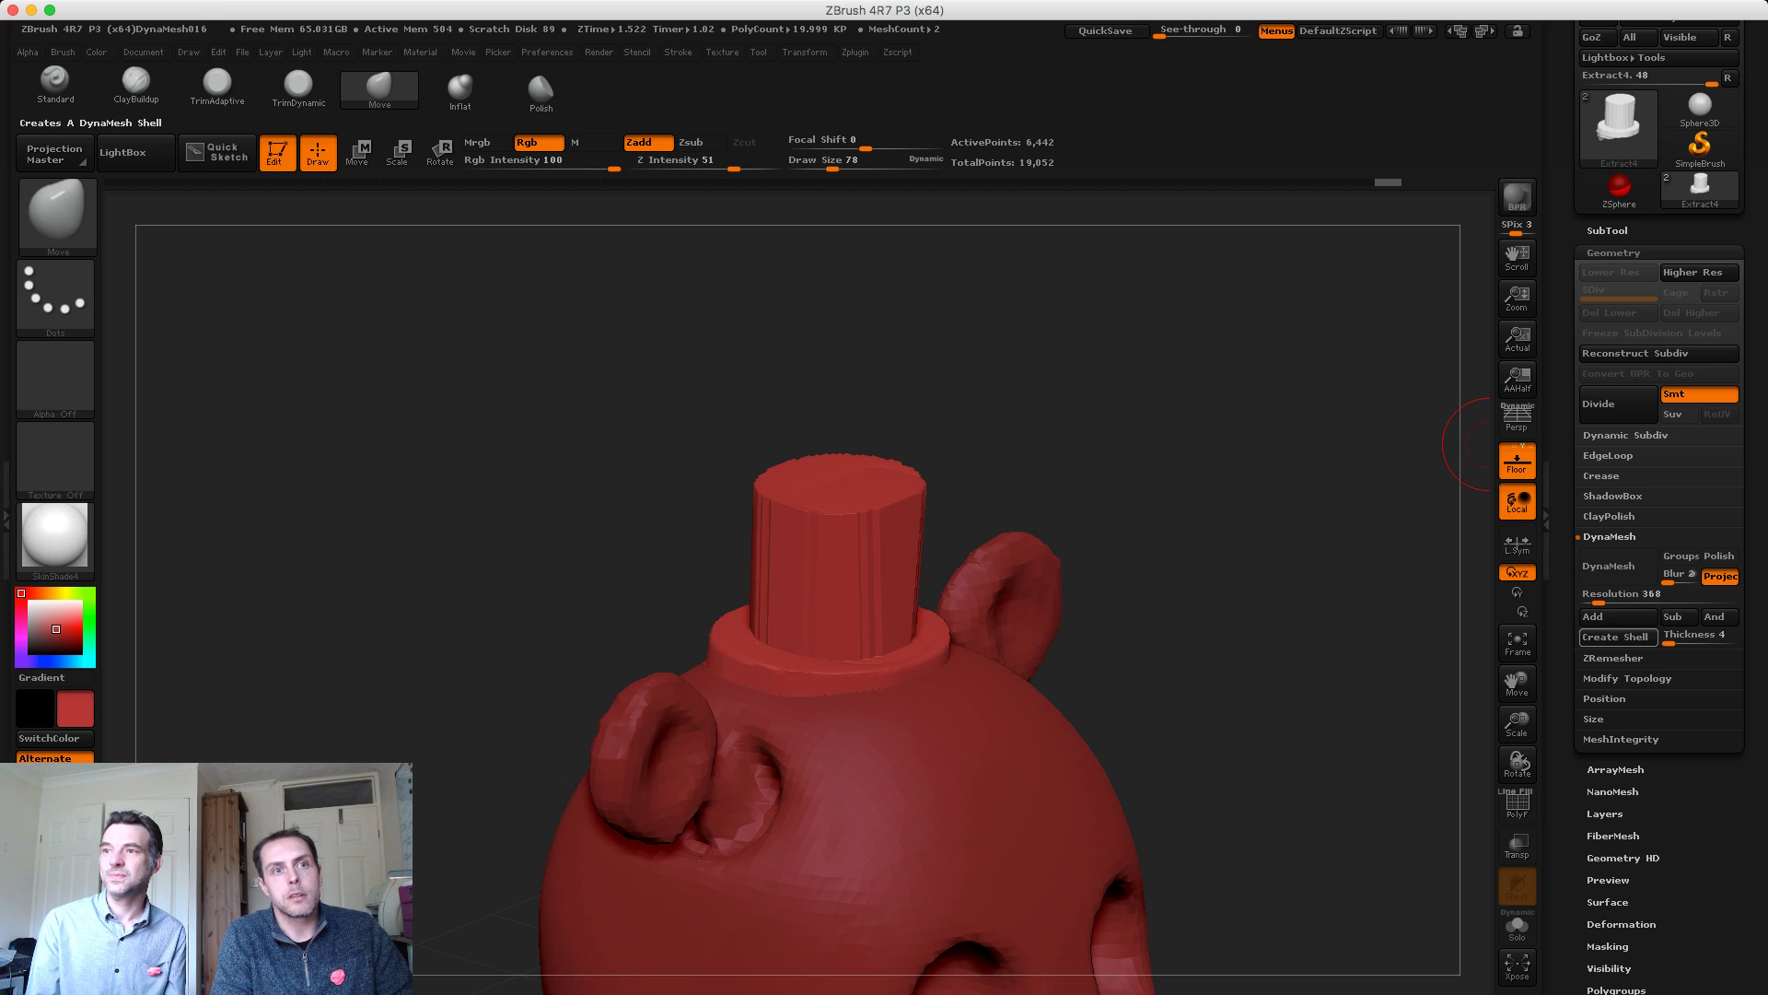
{"action": "left_click", "coordinate": [1614, 658]}
{"action": "left_click", "coordinate": [1618, 585]}
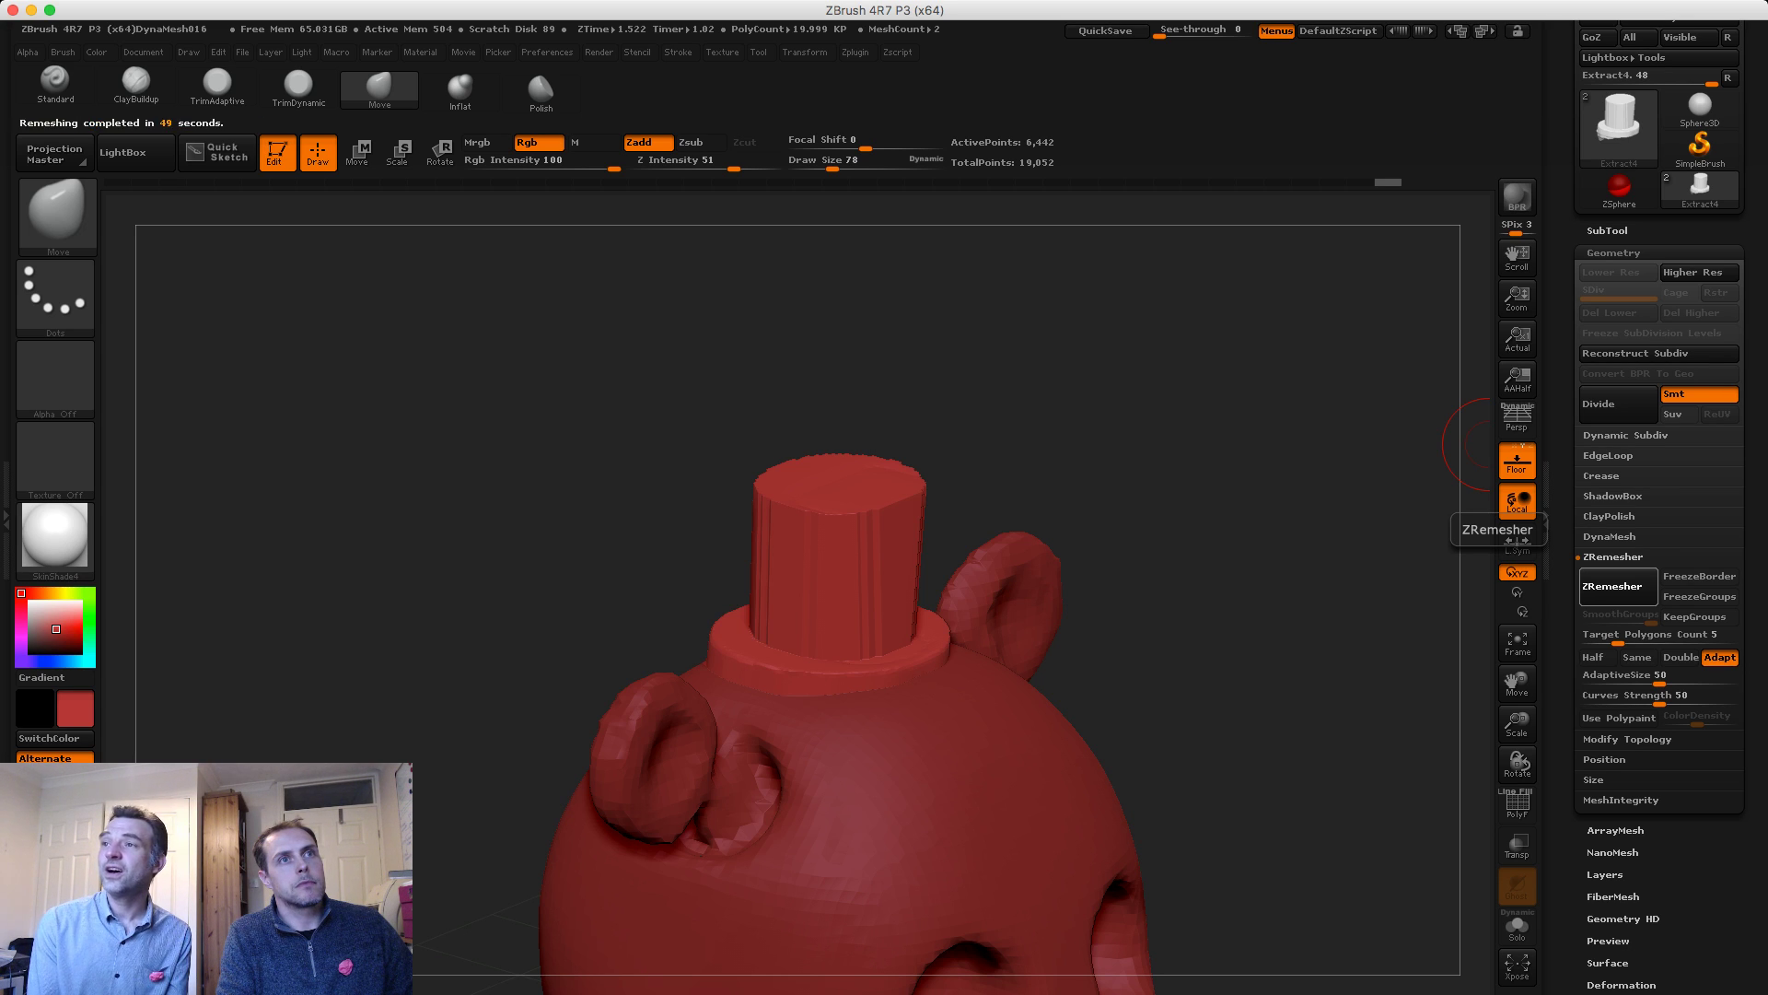
{"action": "left_click_drag", "start_coordinate": [1382, 442], "coordinate": [746, 390]}
{"action": "key", "text": "ctrl+z"}
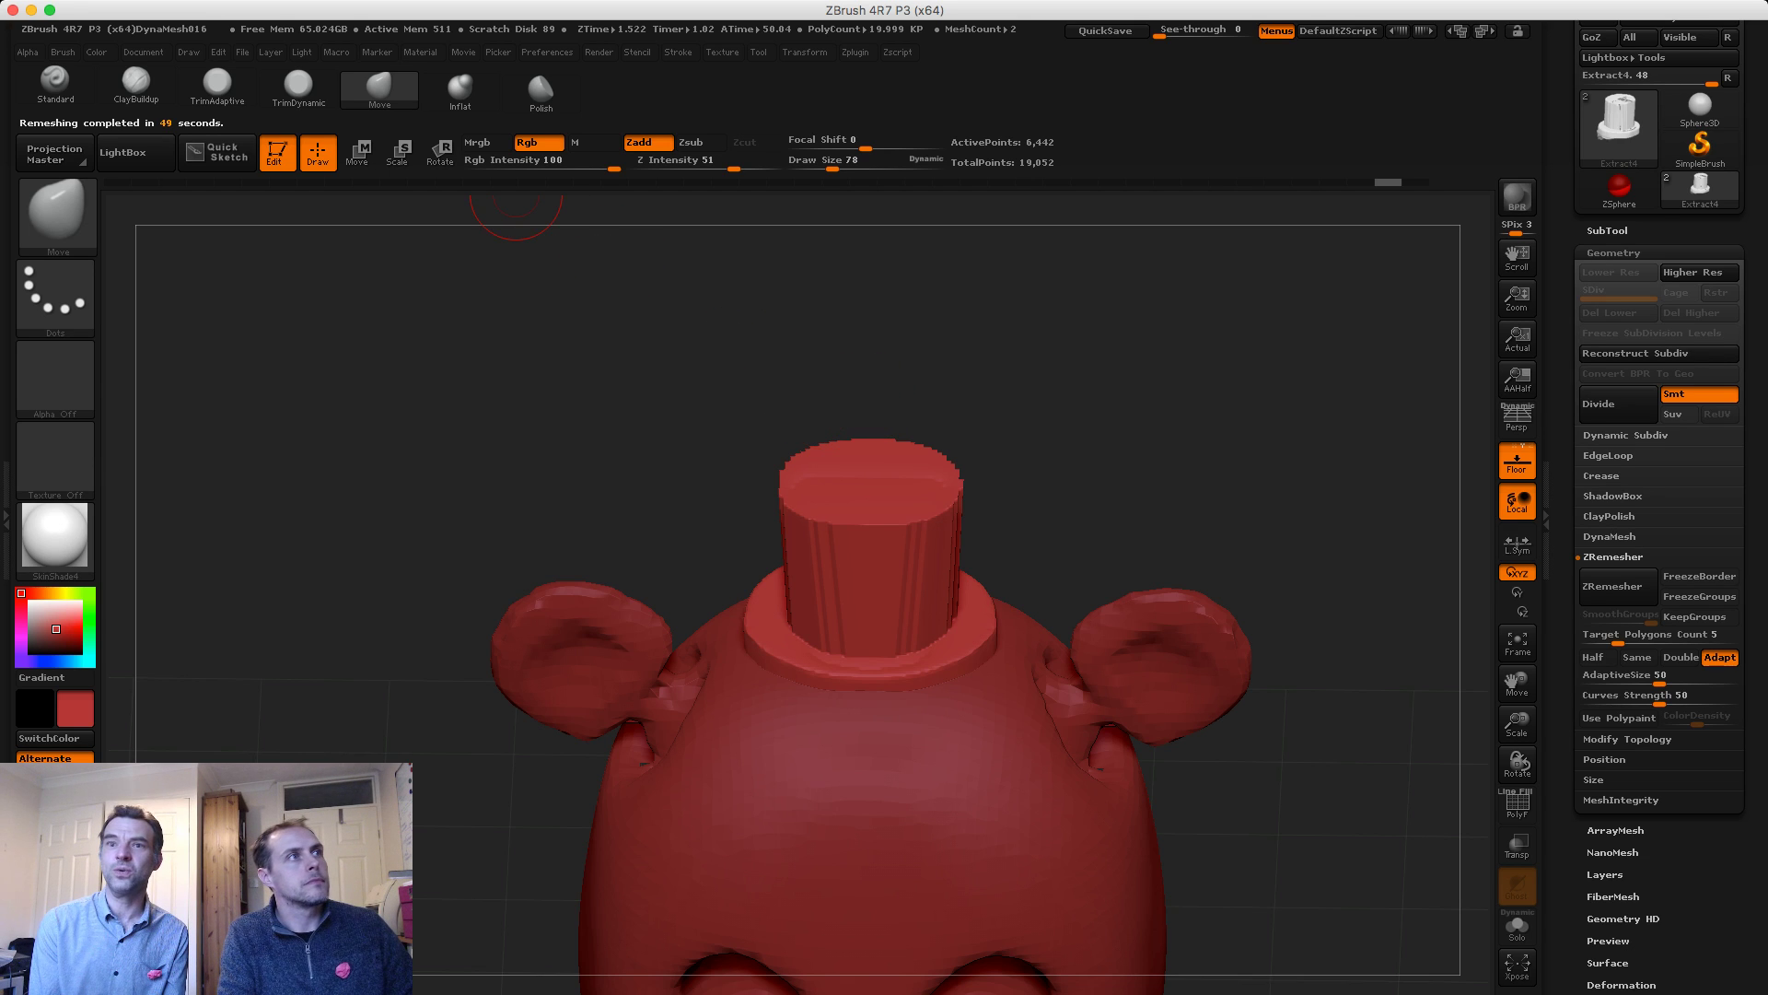
Save the project as Freddy
{"action": "left_click", "coordinate": [243, 52]}
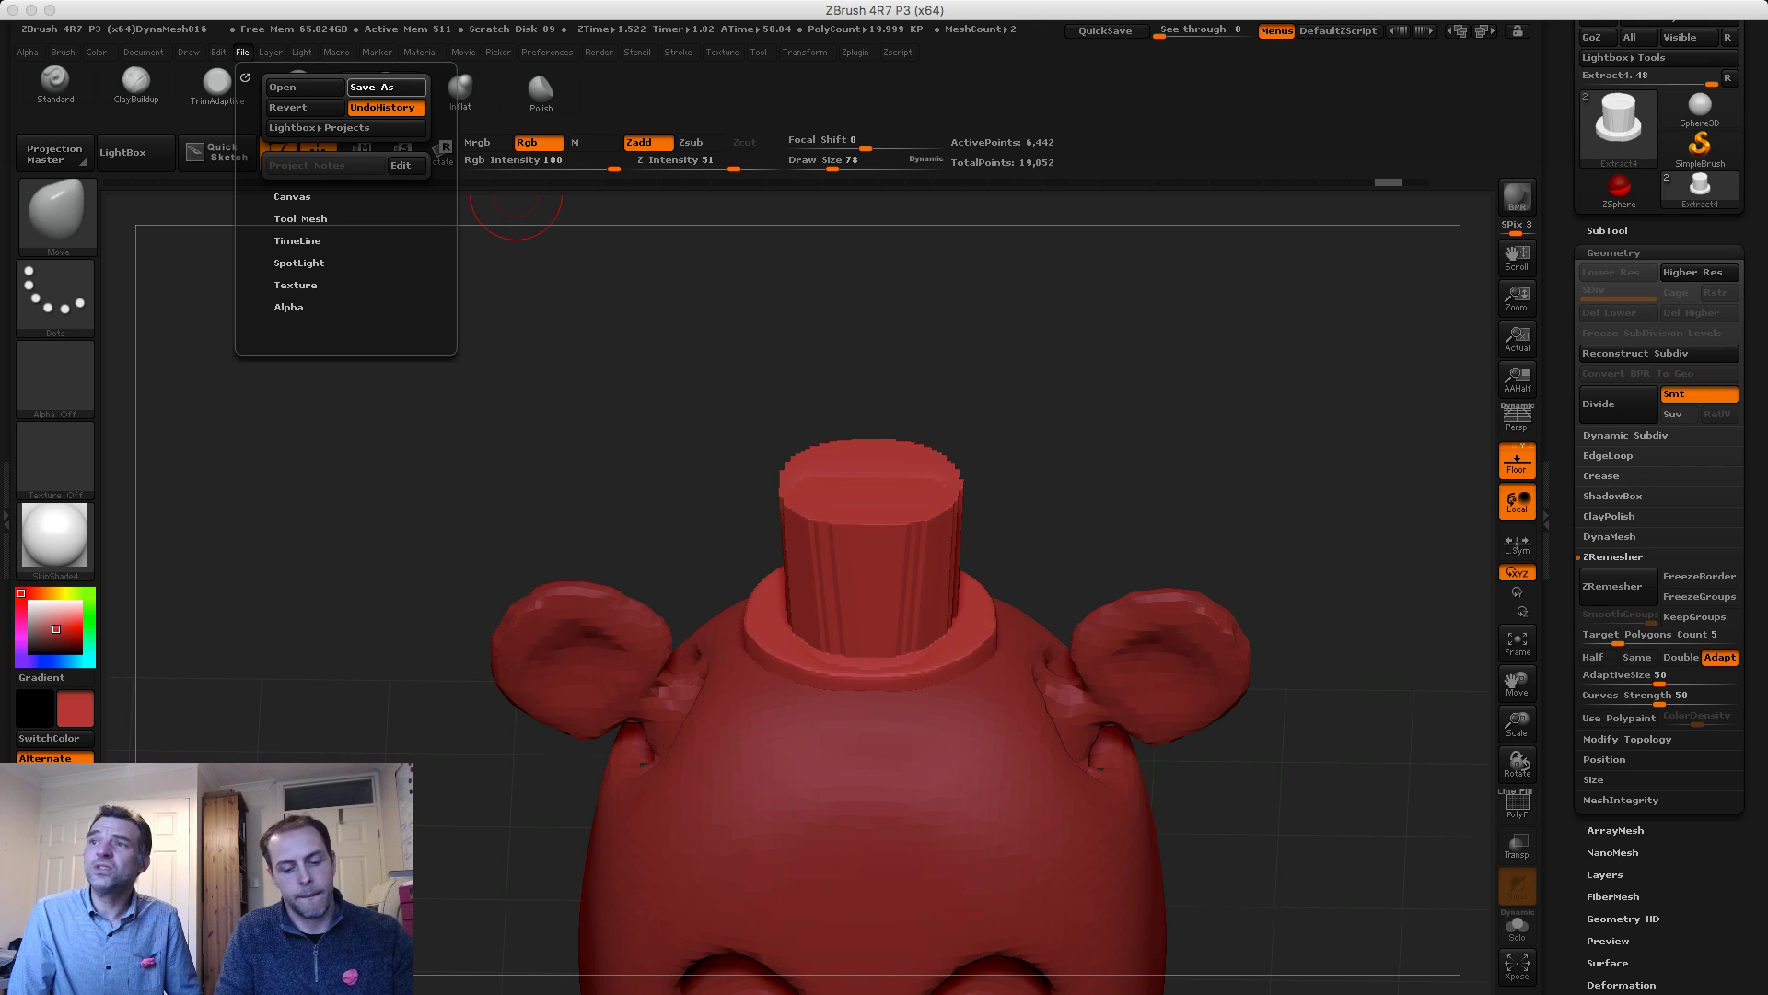
{"action": "key", "text": "ctrl+s"}
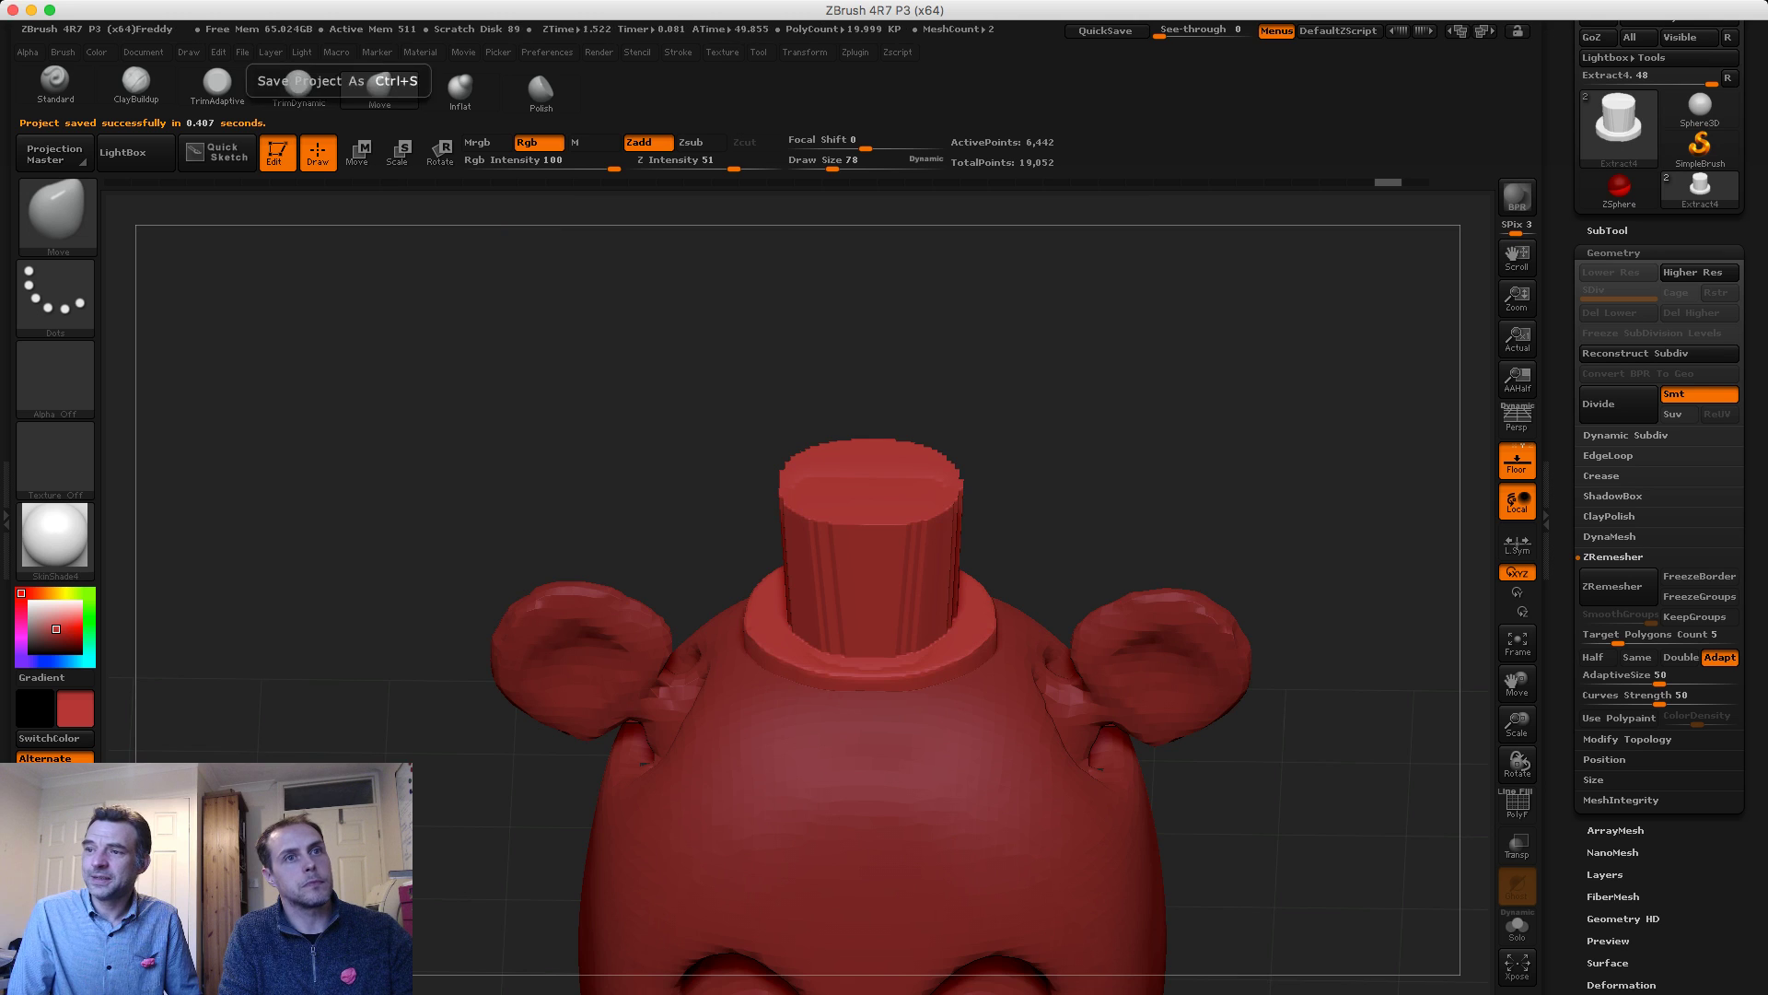
Hide the head SubTool so that only the hat is shown, and view the hat from the side
{"action": "left_click_drag", "start_coordinate": [1474, 599], "coordinate": [1493, 525]}
{"action": "left_click", "coordinate": [1607, 231]}
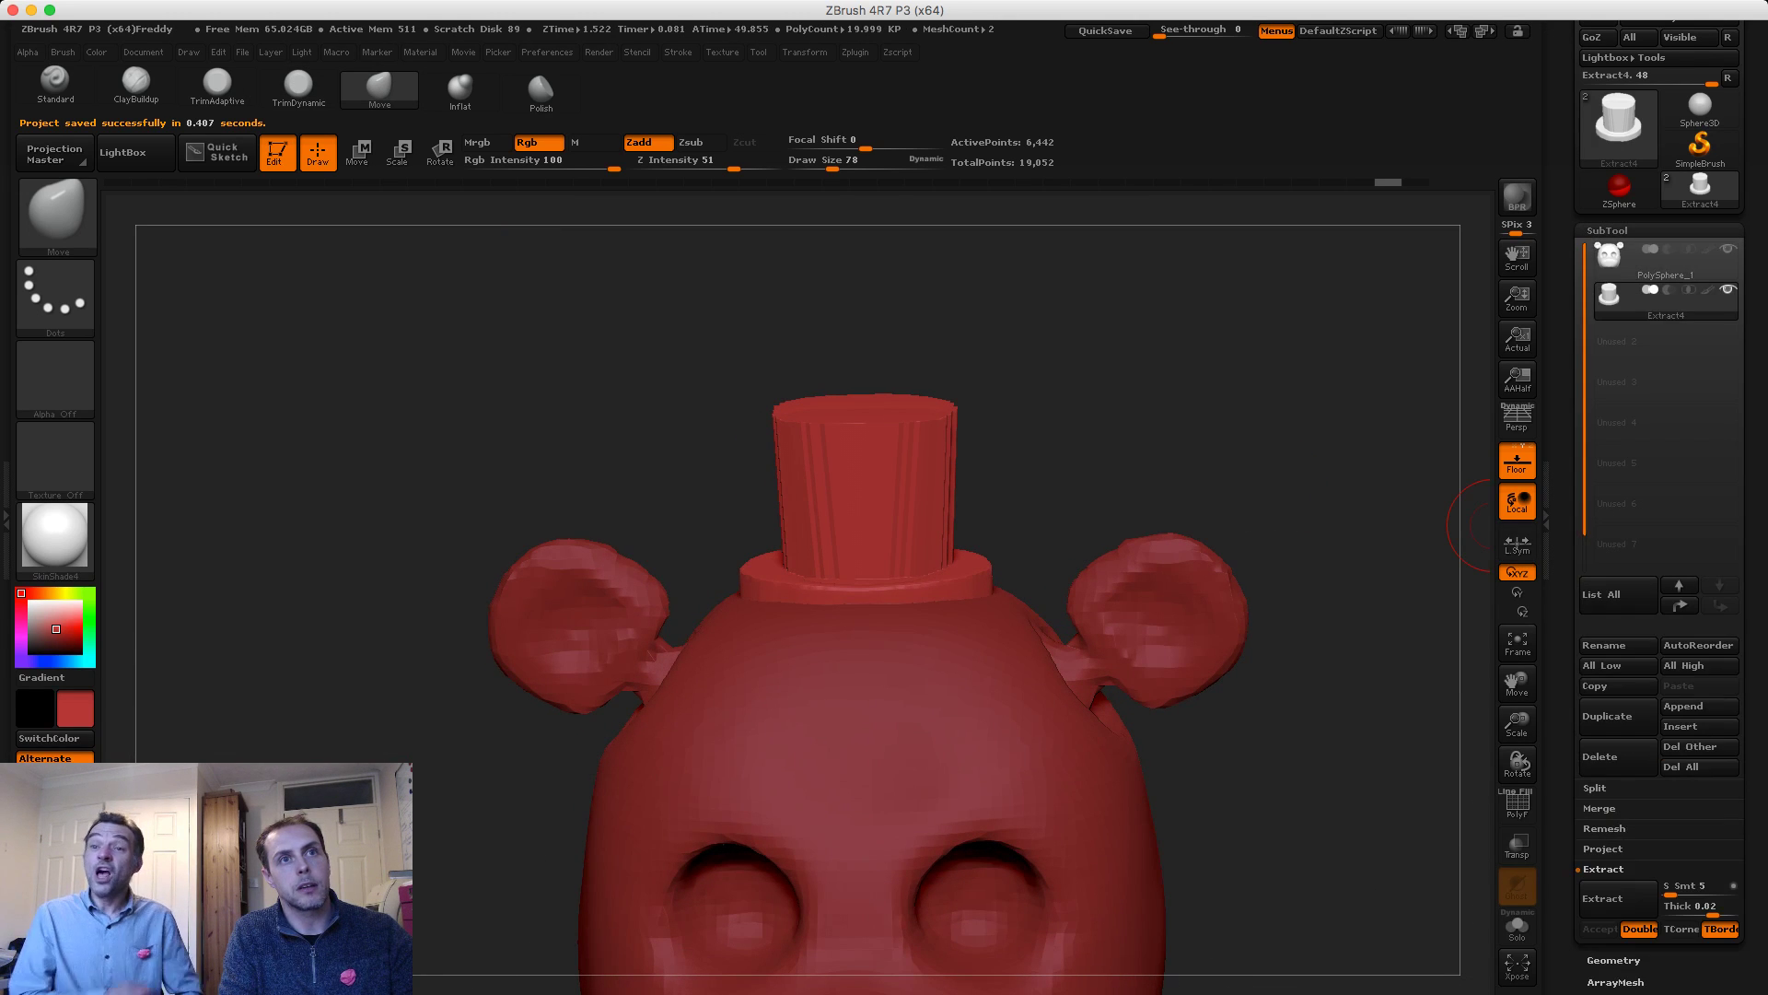
{"action": "left_click", "coordinate": [1728, 248]}
{"action": "left_click_drag", "start_coordinate": [1170, 702], "coordinate": [1335, 599]}
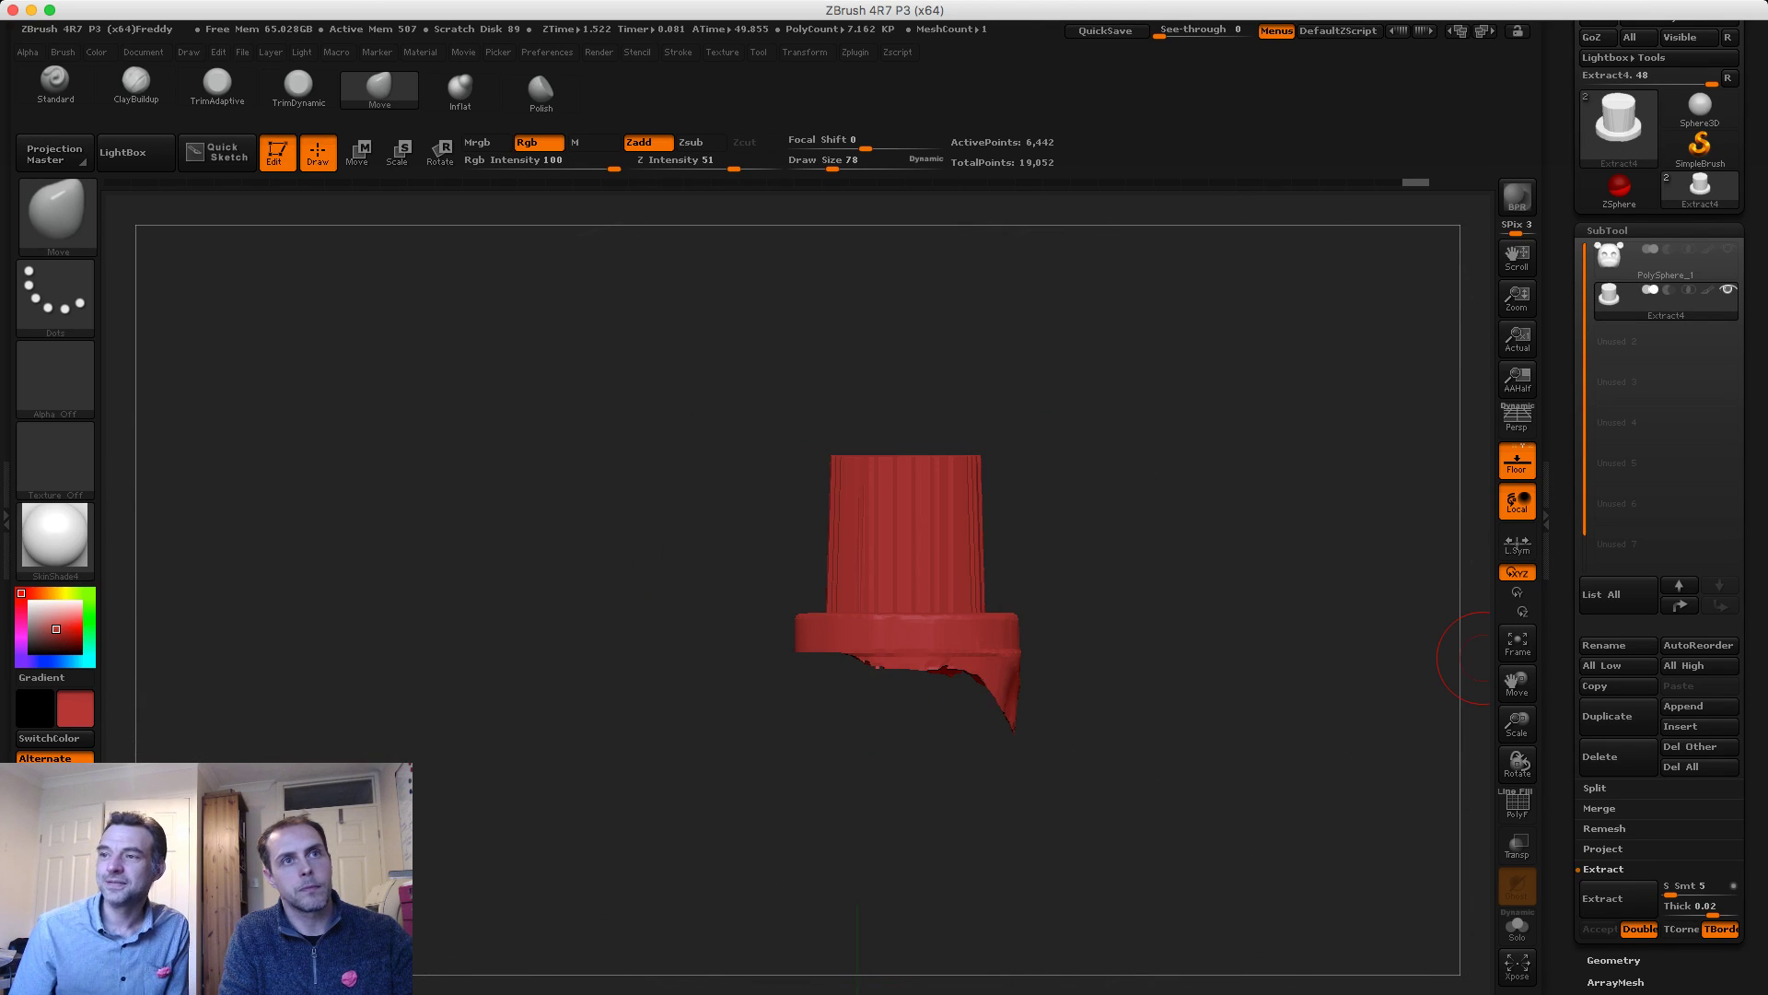
{"action": "left_click", "coordinate": [1607, 231]}
{"action": "left_click", "coordinate": [1607, 231]}
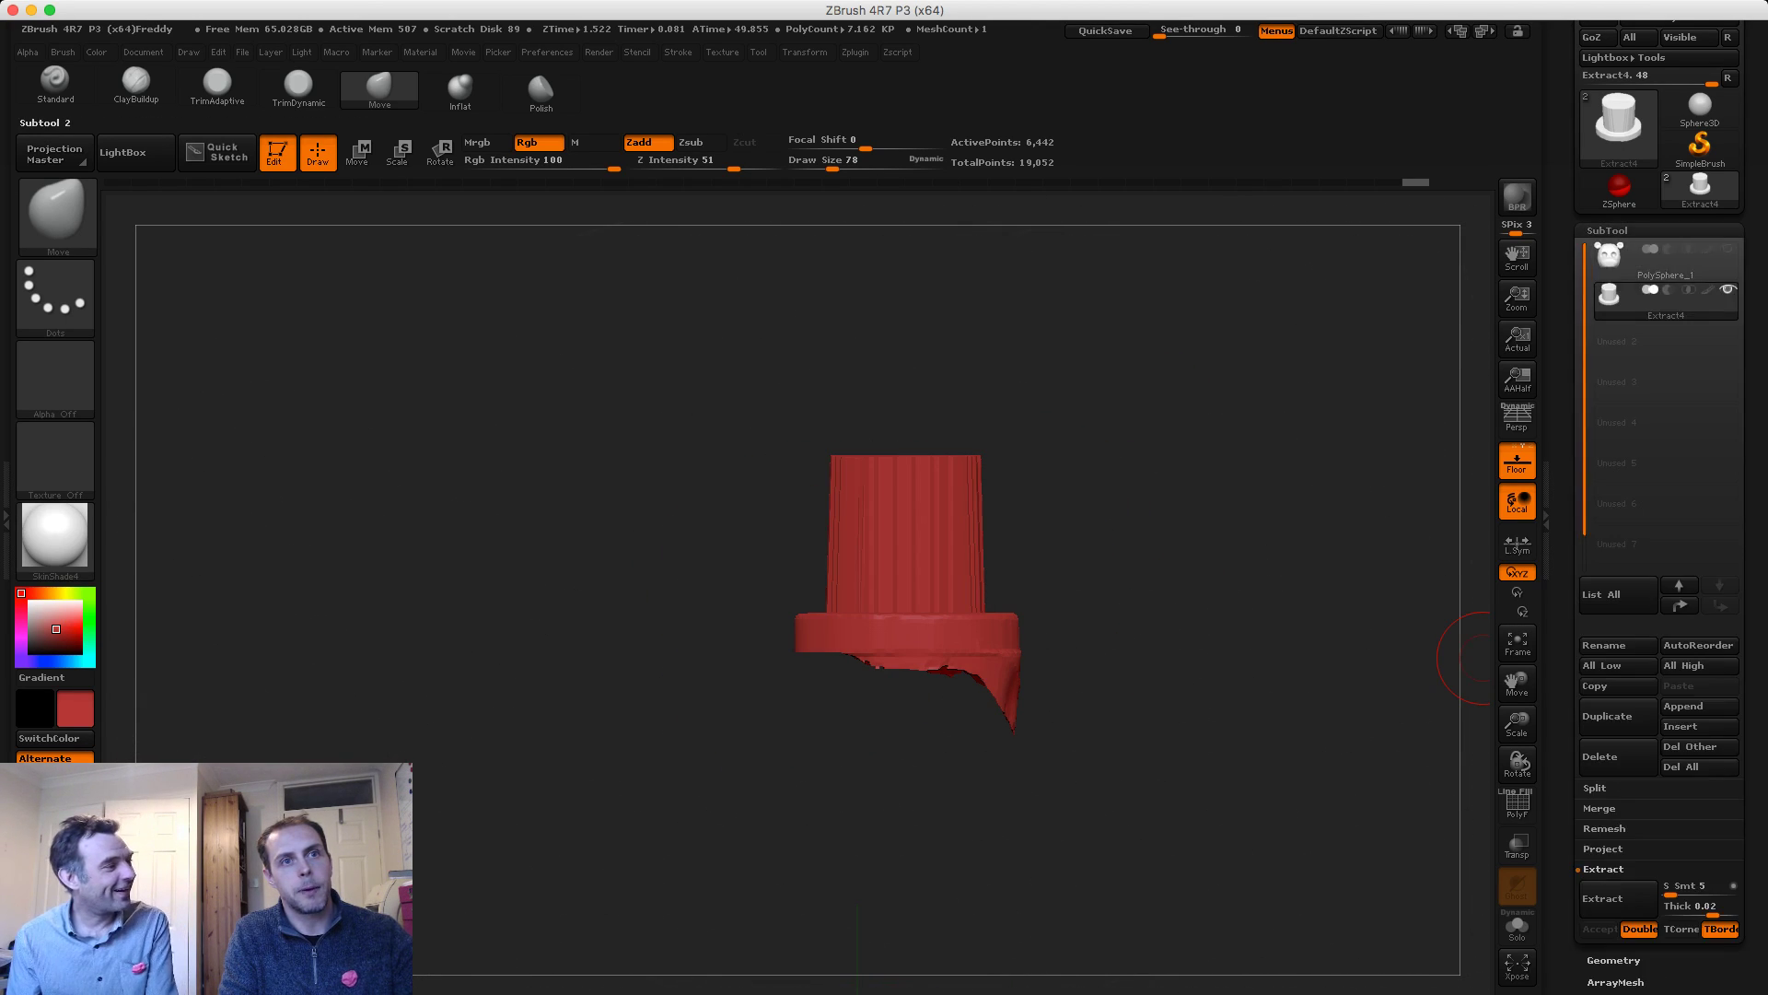
{"action": "left_click", "coordinate": [1607, 231]}
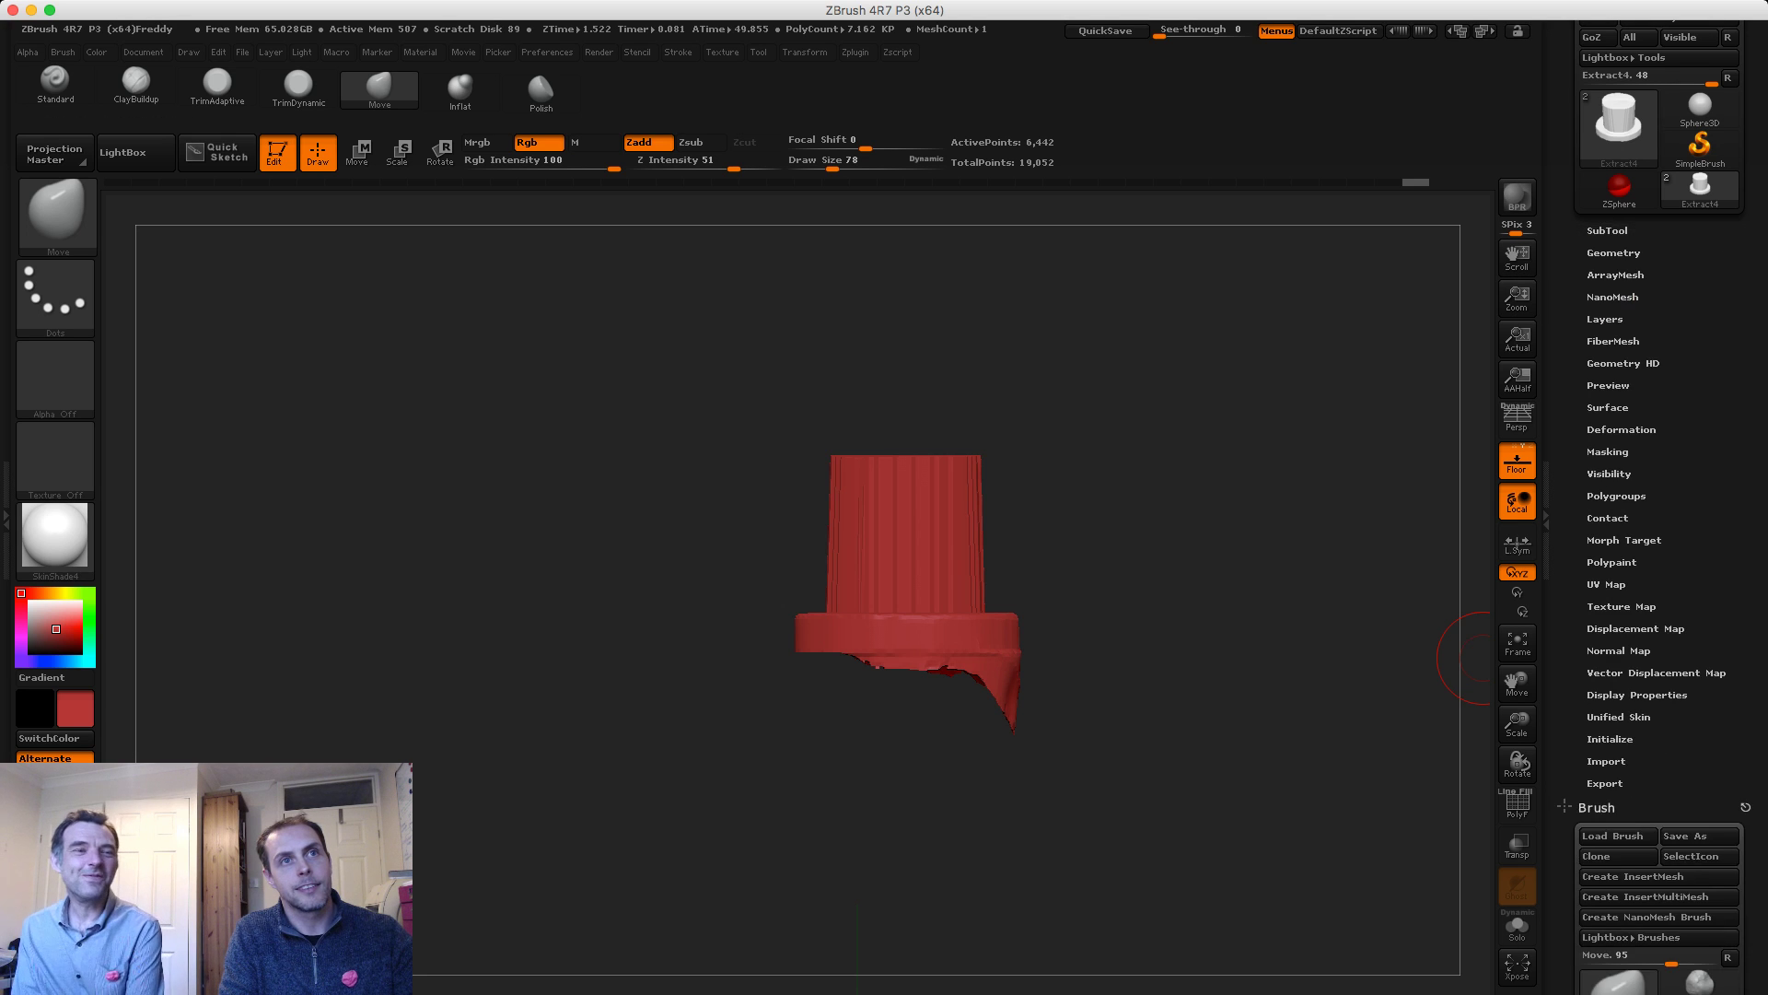
{"action": "left_click", "coordinate": [1613, 253]}
{"action": "left_click", "coordinate": [1613, 556]}
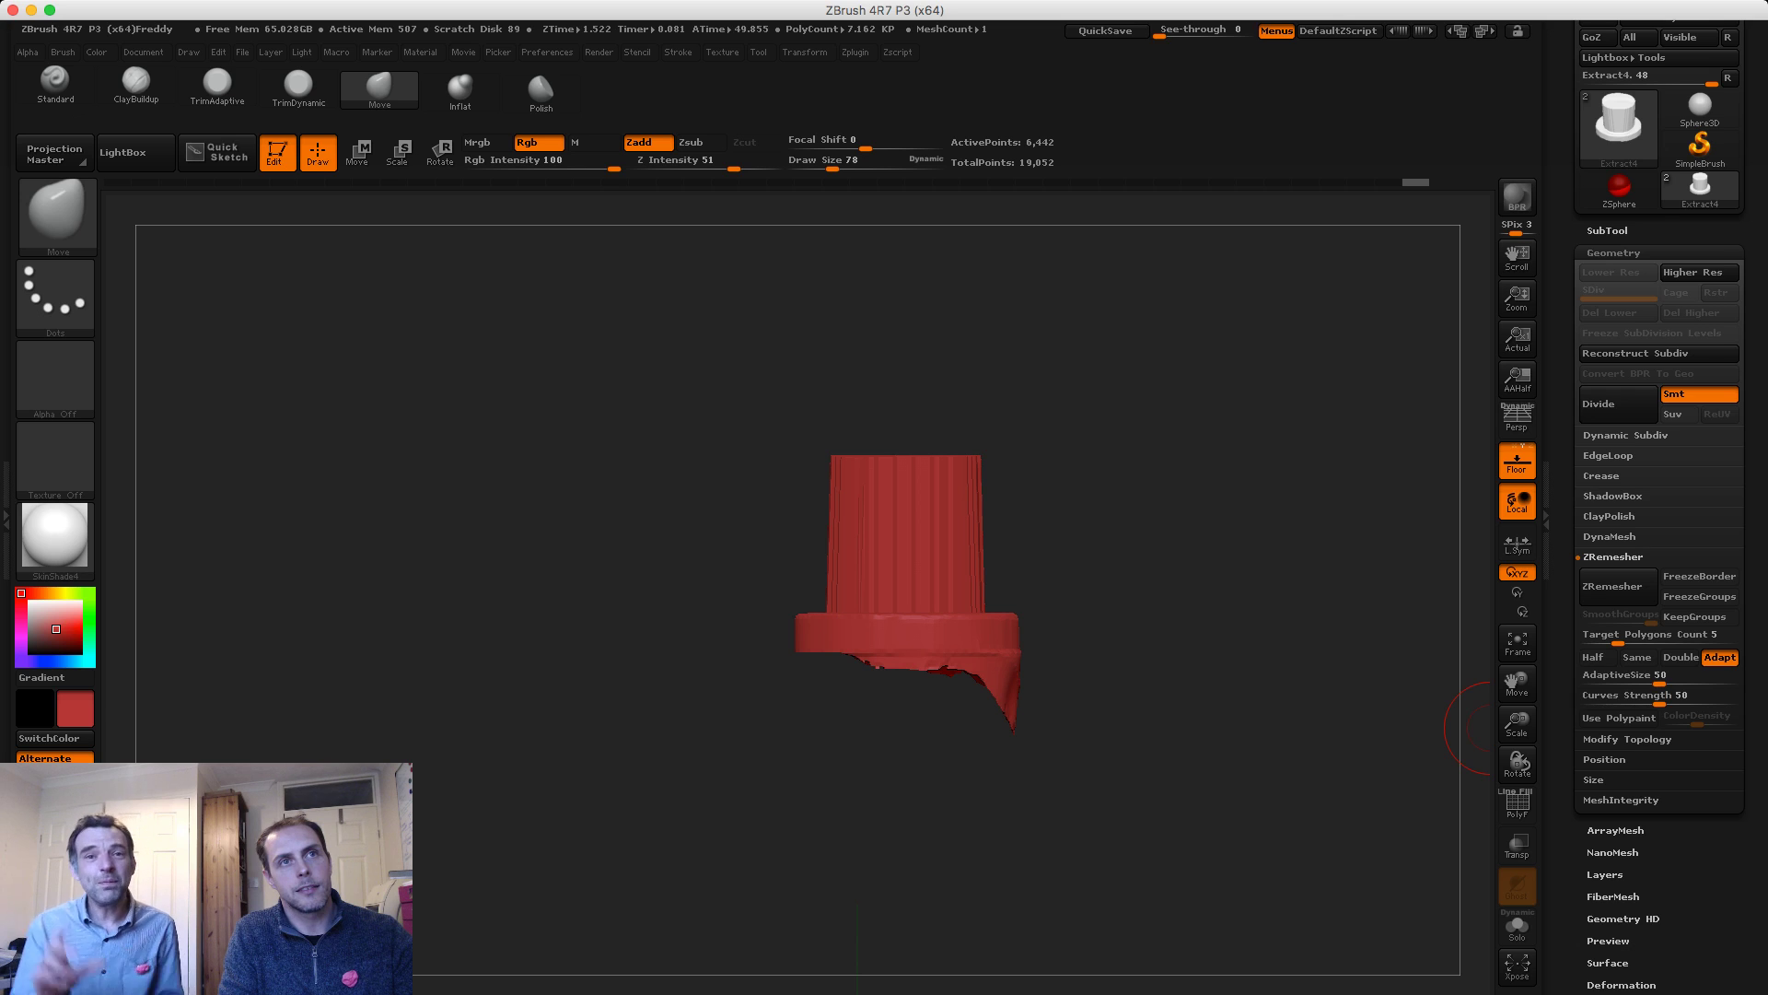
Extract a shell from the hat with a thickness of 0.02, accept it as a new SubTool and select it
{"action": "left_click", "coordinate": [1607, 231]}
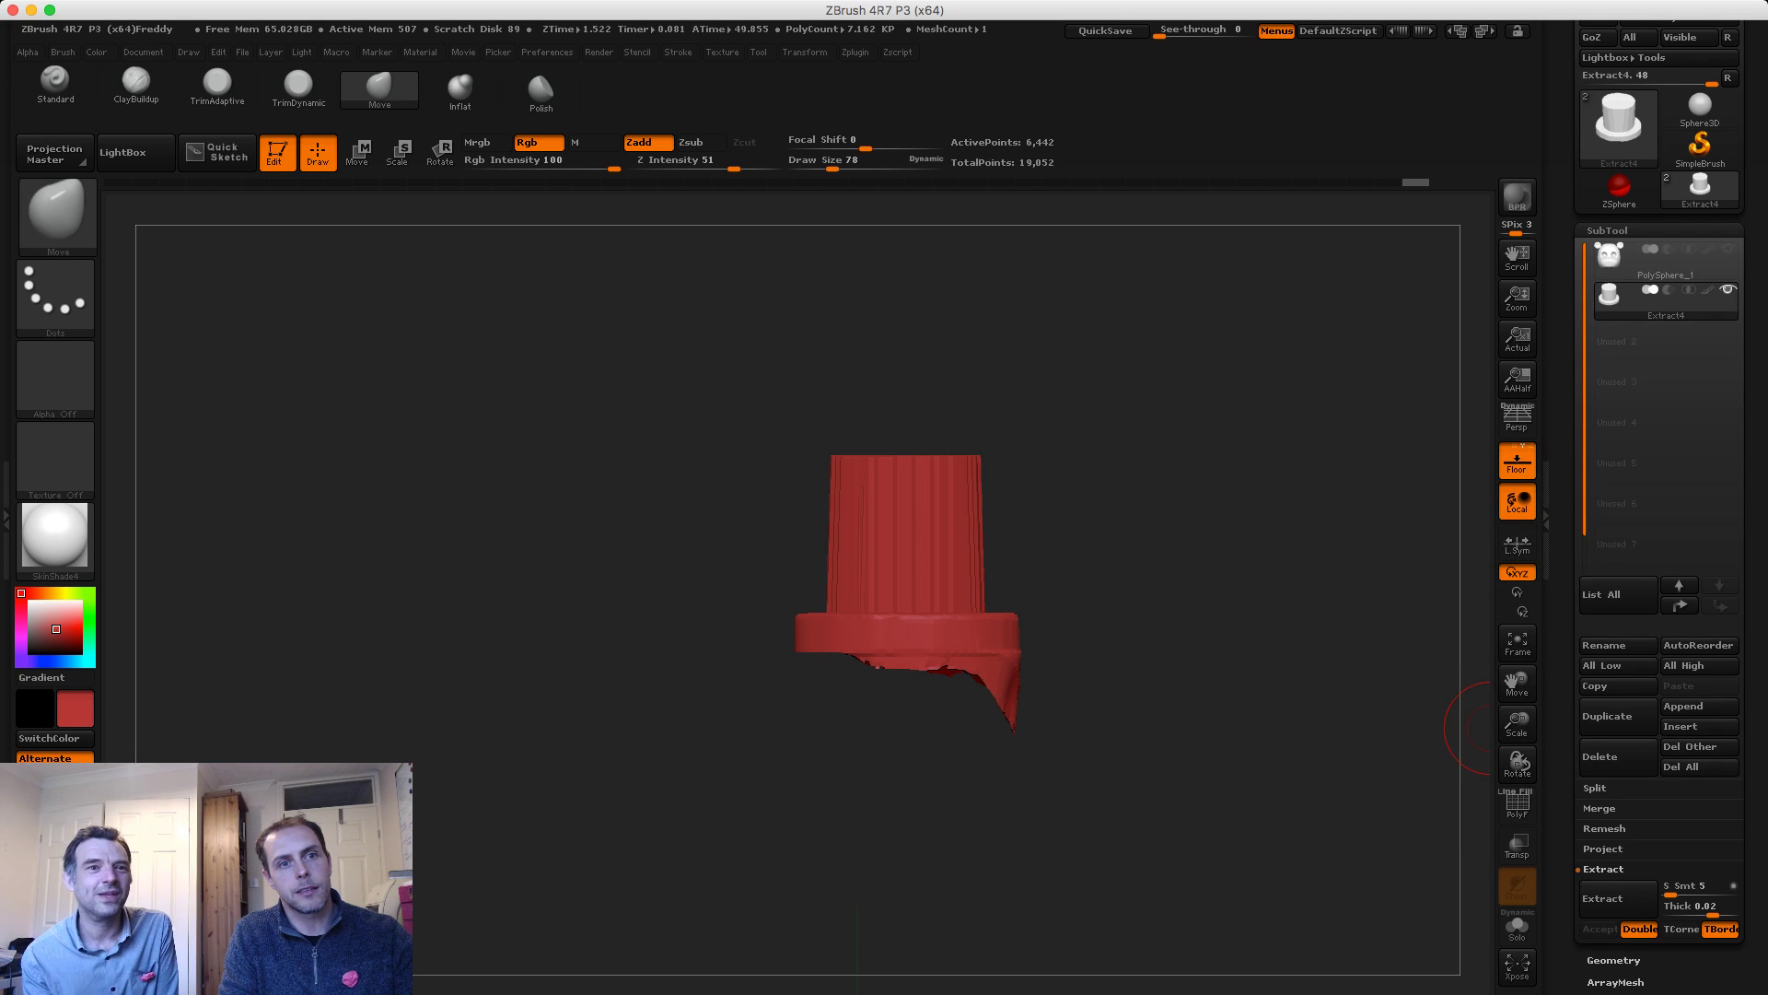
{"action": "left_click", "coordinate": [1602, 898]}
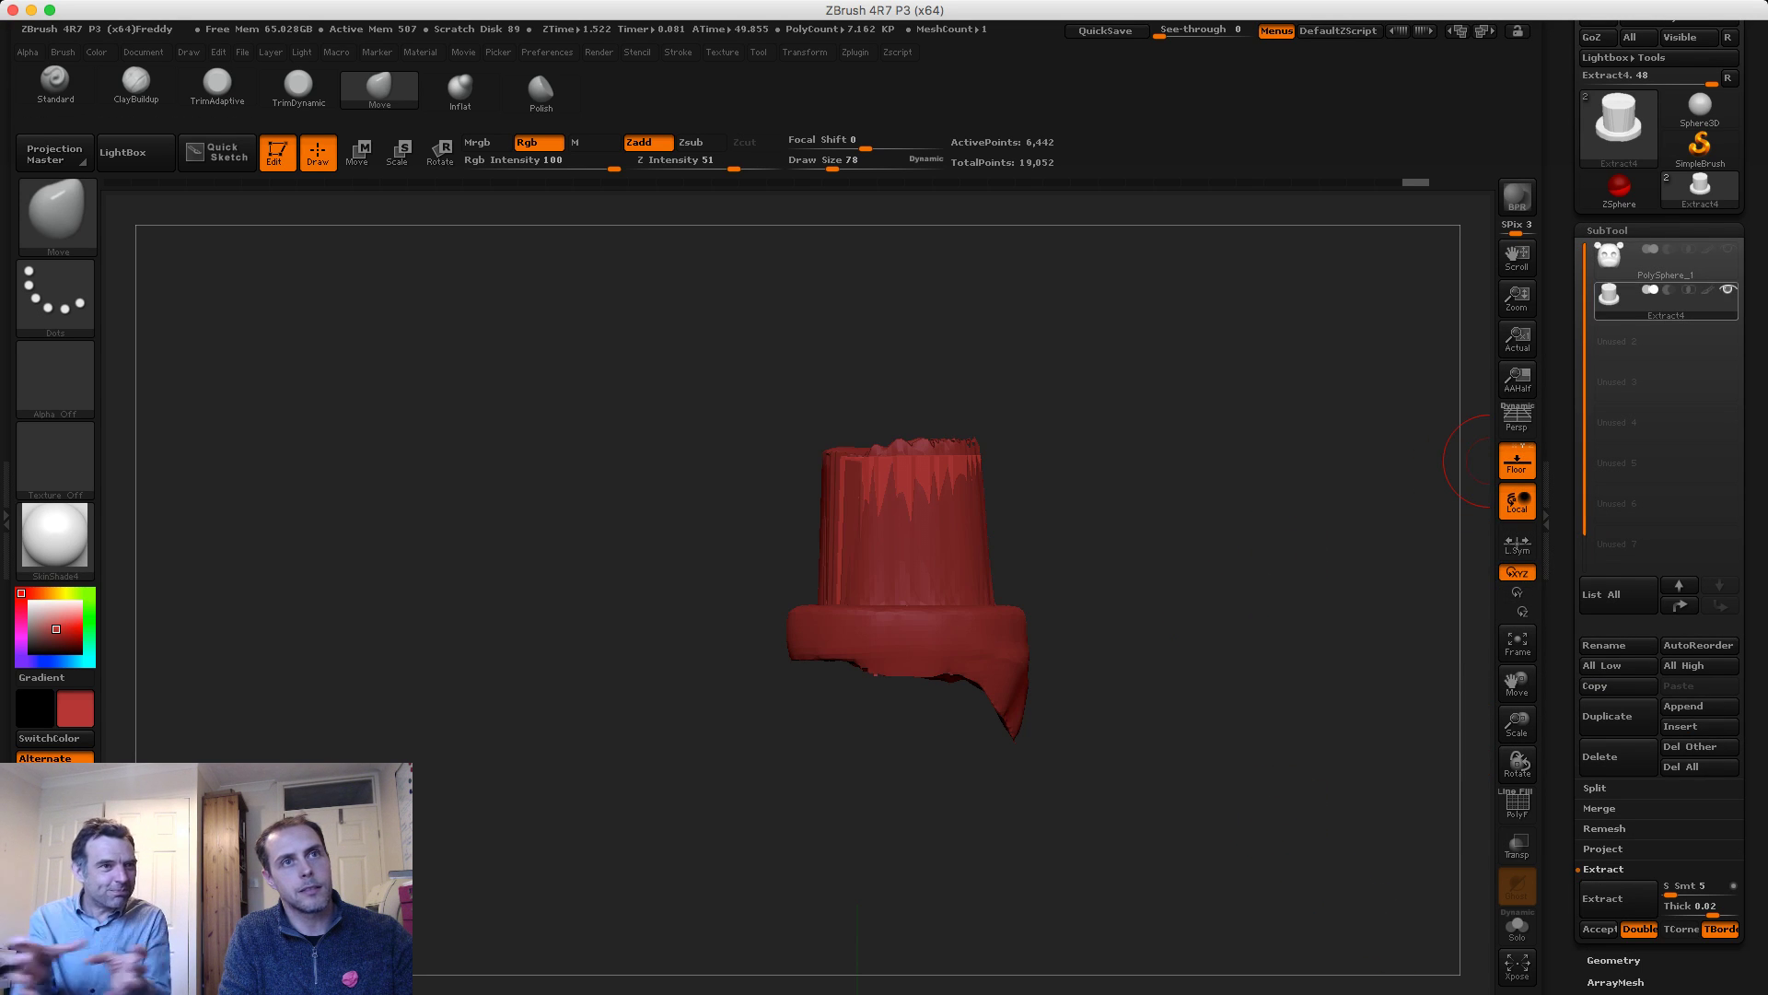
{"action": "left_click", "coordinate": [1600, 929]}
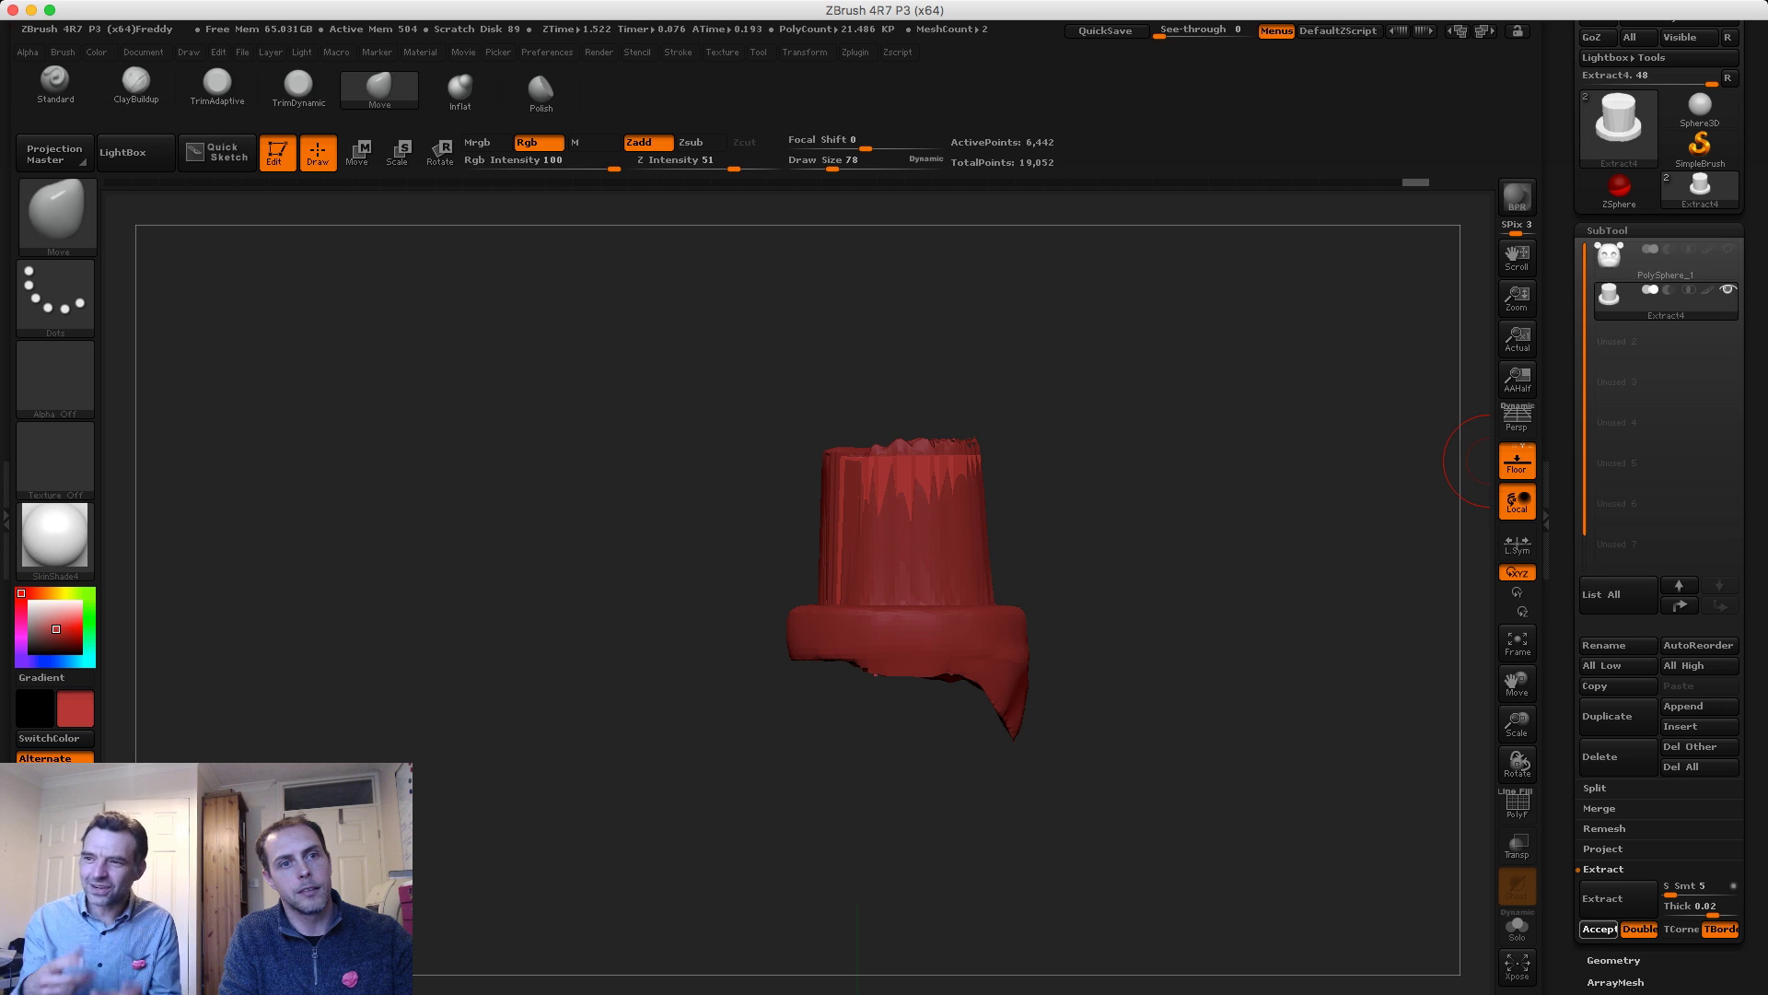
{"action": "left_click_drag", "start_coordinate": [1224, 341], "coordinate": [1234, 405]}
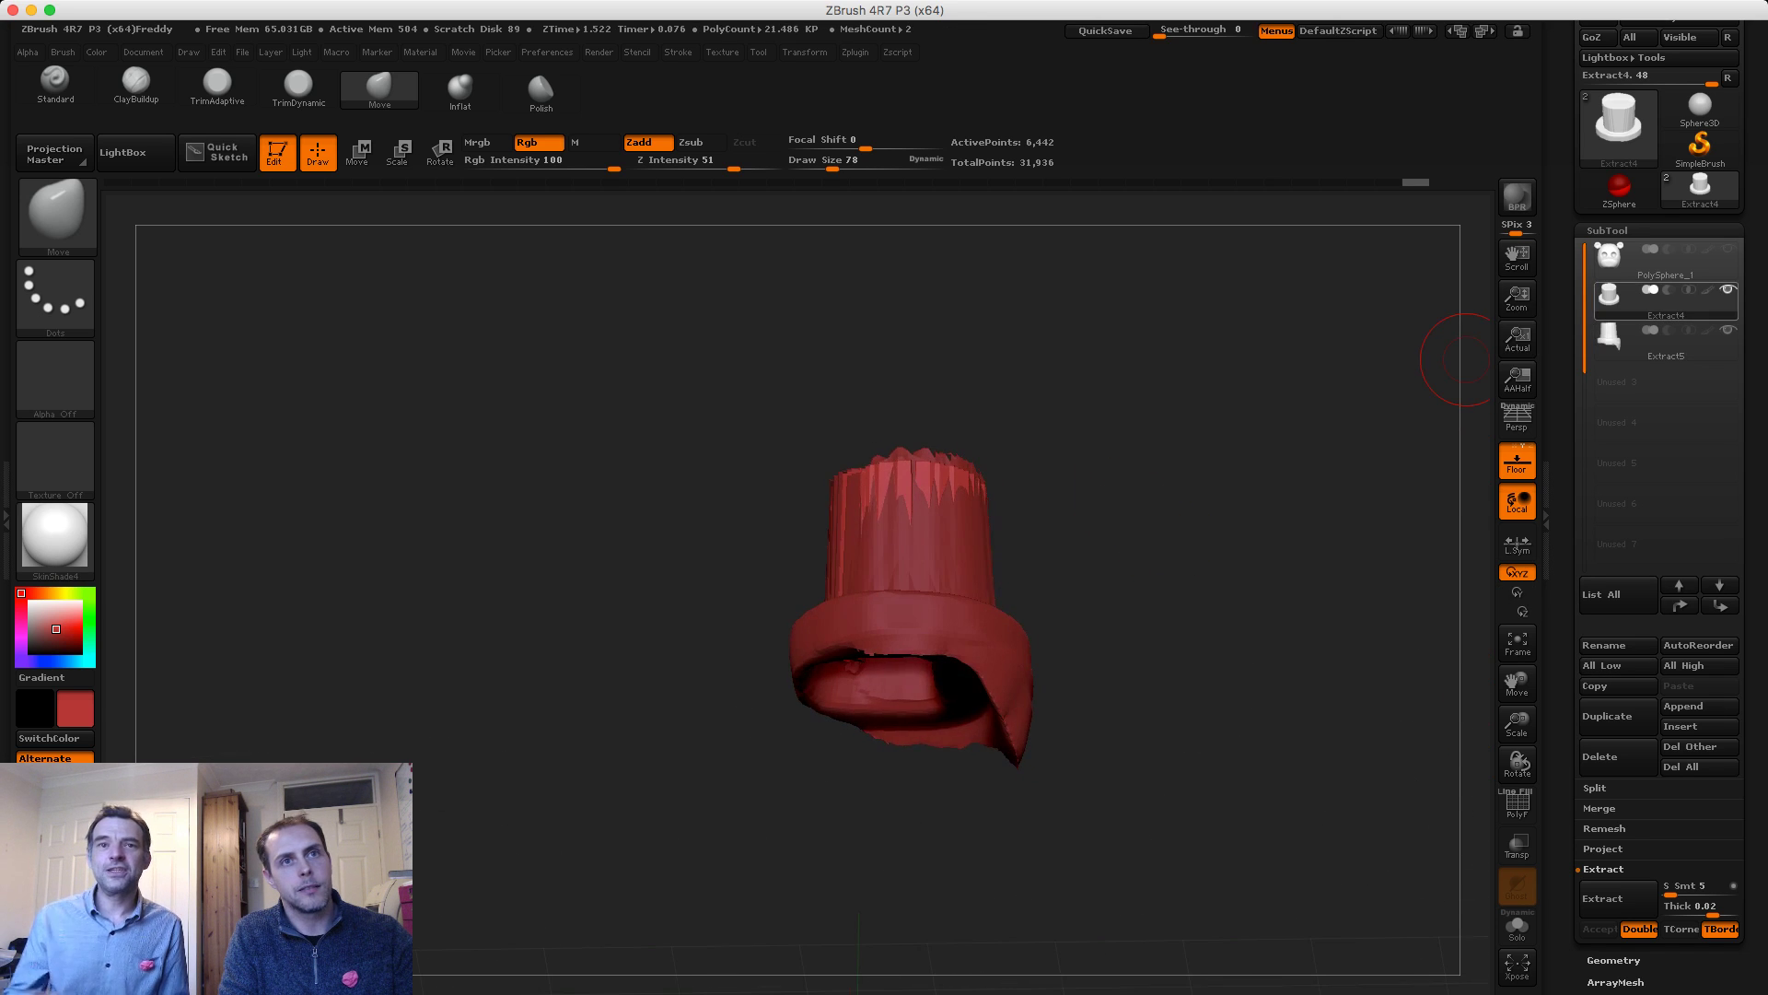
{"action": "left_click", "coordinate": [1665, 343]}
{"action": "left_click_drag", "start_coordinate": [792, 415], "coordinate": [1027, 461]}
{"action": "mouse_move", "coordinate": [1059, 534]}
{"action": "left_mouse_down"}
{"action": "mouse_move", "coordinate": [1073, 368]}
{"action": "mouse_move", "coordinate": [1096, 359]}
{"action": "mouse_move", "coordinate": [1112, 555]}
{"action": "mouse_move", "coordinate": [1464, 632]}
{"action": "left_mouse_up"}
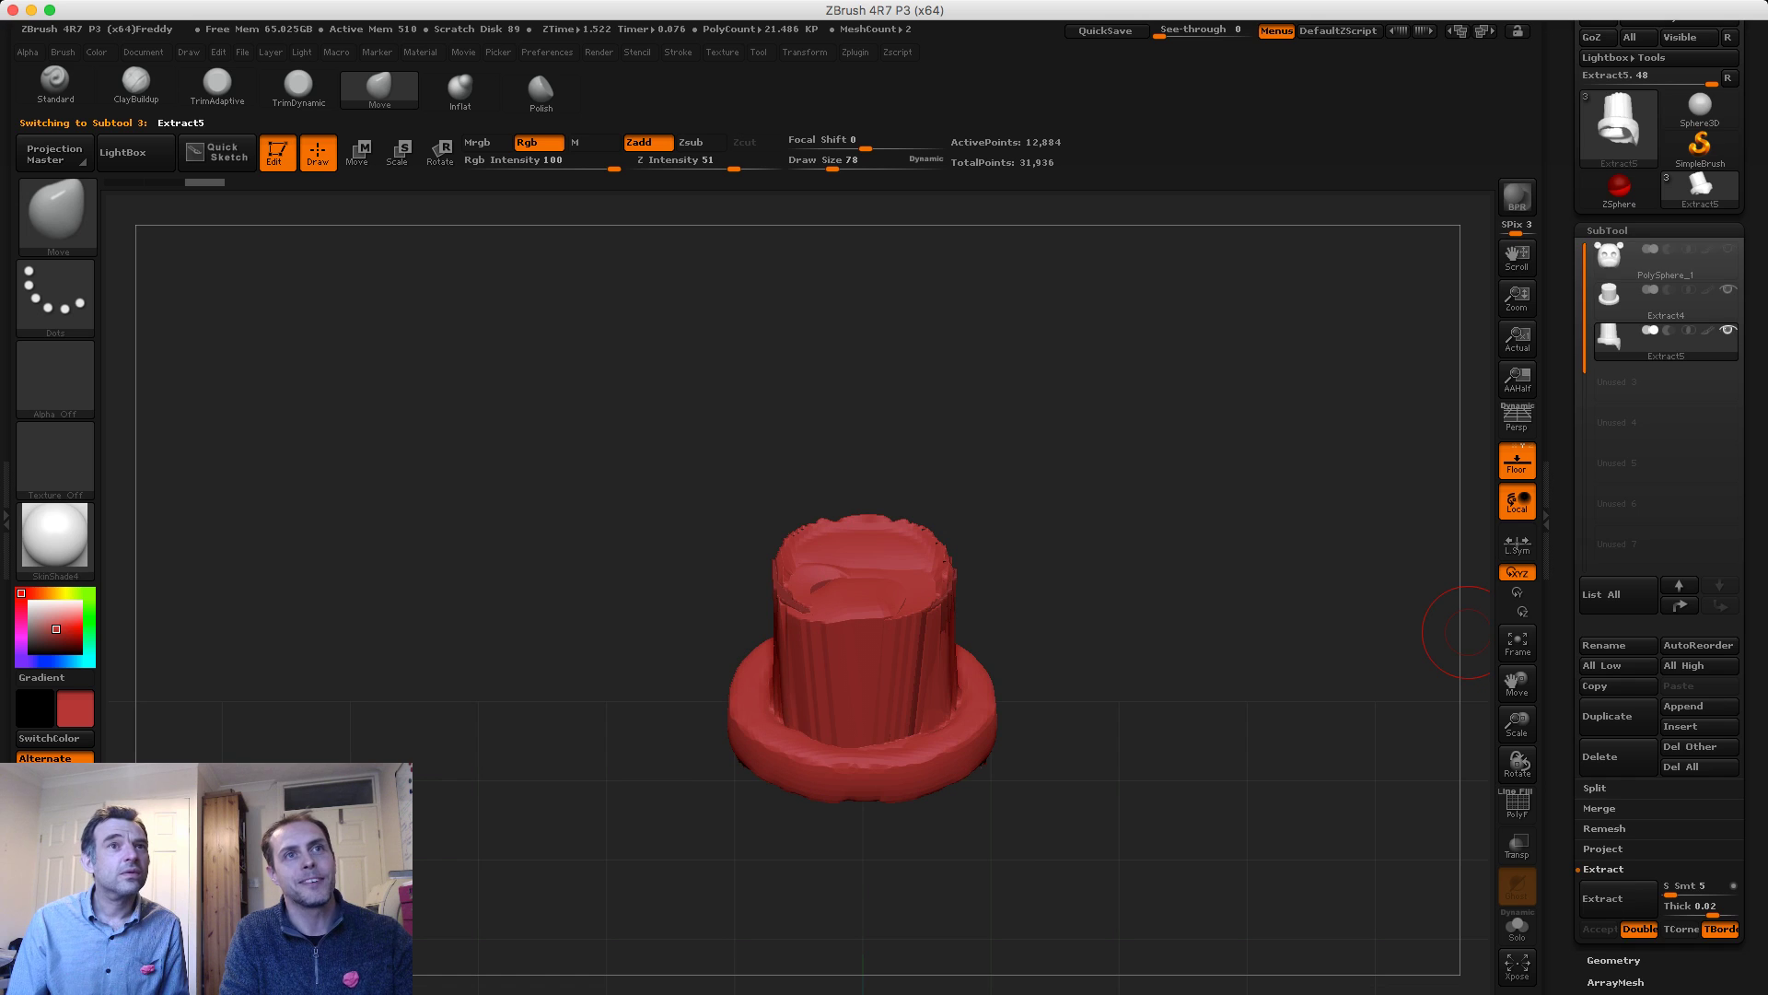
Convert the extracted hat shell to a DynaMesh at resolution 128
{"action": "left_click", "coordinate": [1608, 231]}
{"action": "left_click", "coordinate": [1614, 252]}
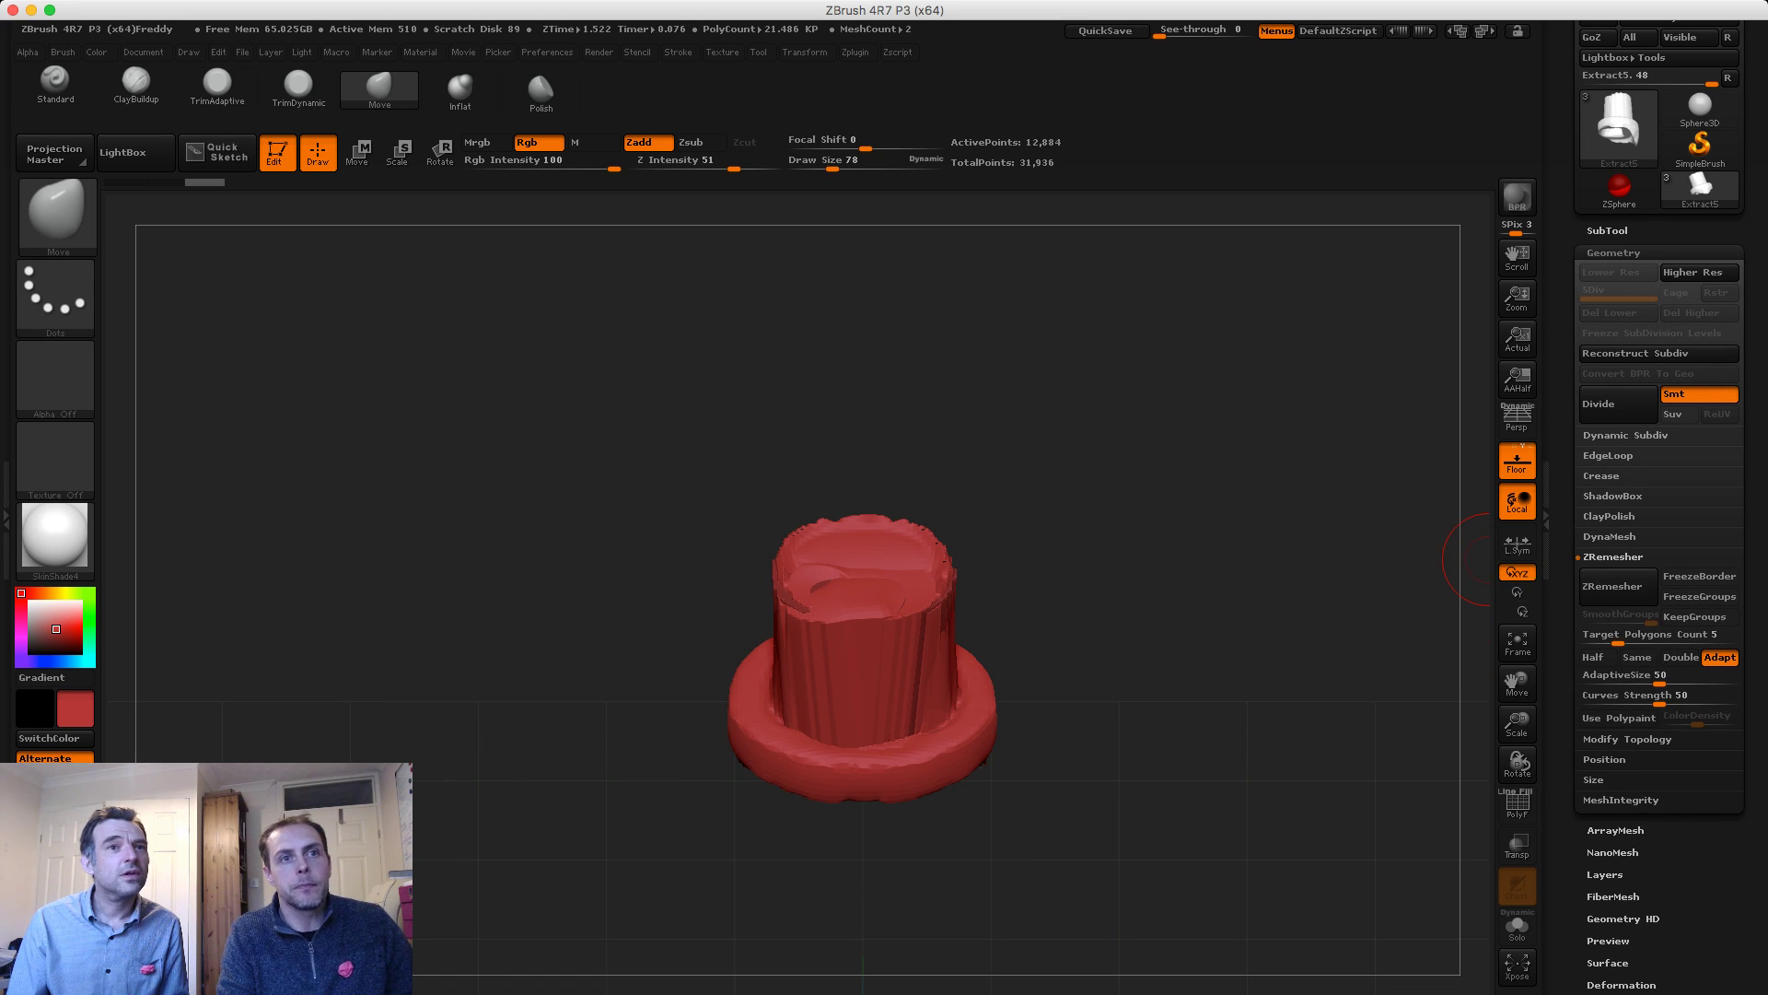
{"action": "left_click", "coordinate": [1613, 556]}
{"action": "left_click", "coordinate": [1610, 536]}
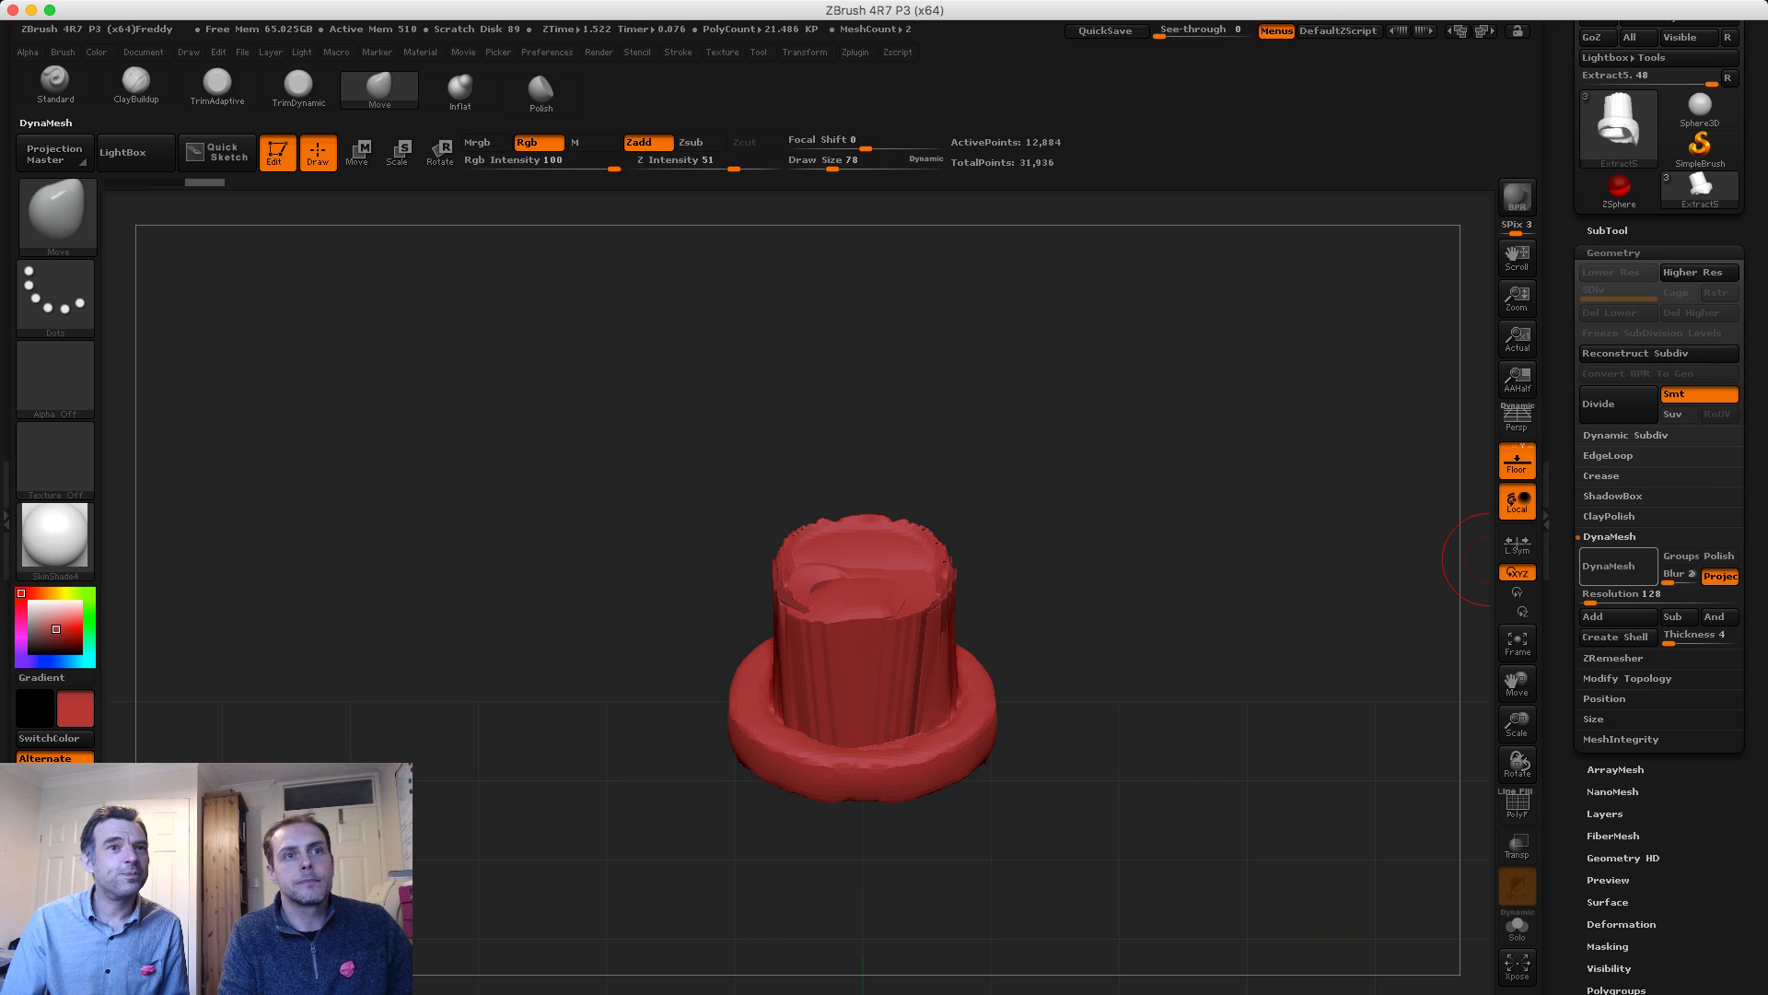
{"action": "left_click", "coordinate": [1609, 566]}
{"action": "mouse_move", "coordinate": [1185, 473]}
{"action": "left_mouse_down"}
{"action": "mouse_move", "coordinate": [1124, 516]}
{"action": "mouse_move", "coordinate": [1197, 527]}
{"action": "mouse_move", "coordinate": [1289, 472]}
{"action": "left_mouse_up"}
{"action": "left_click", "coordinate": [1607, 230]}
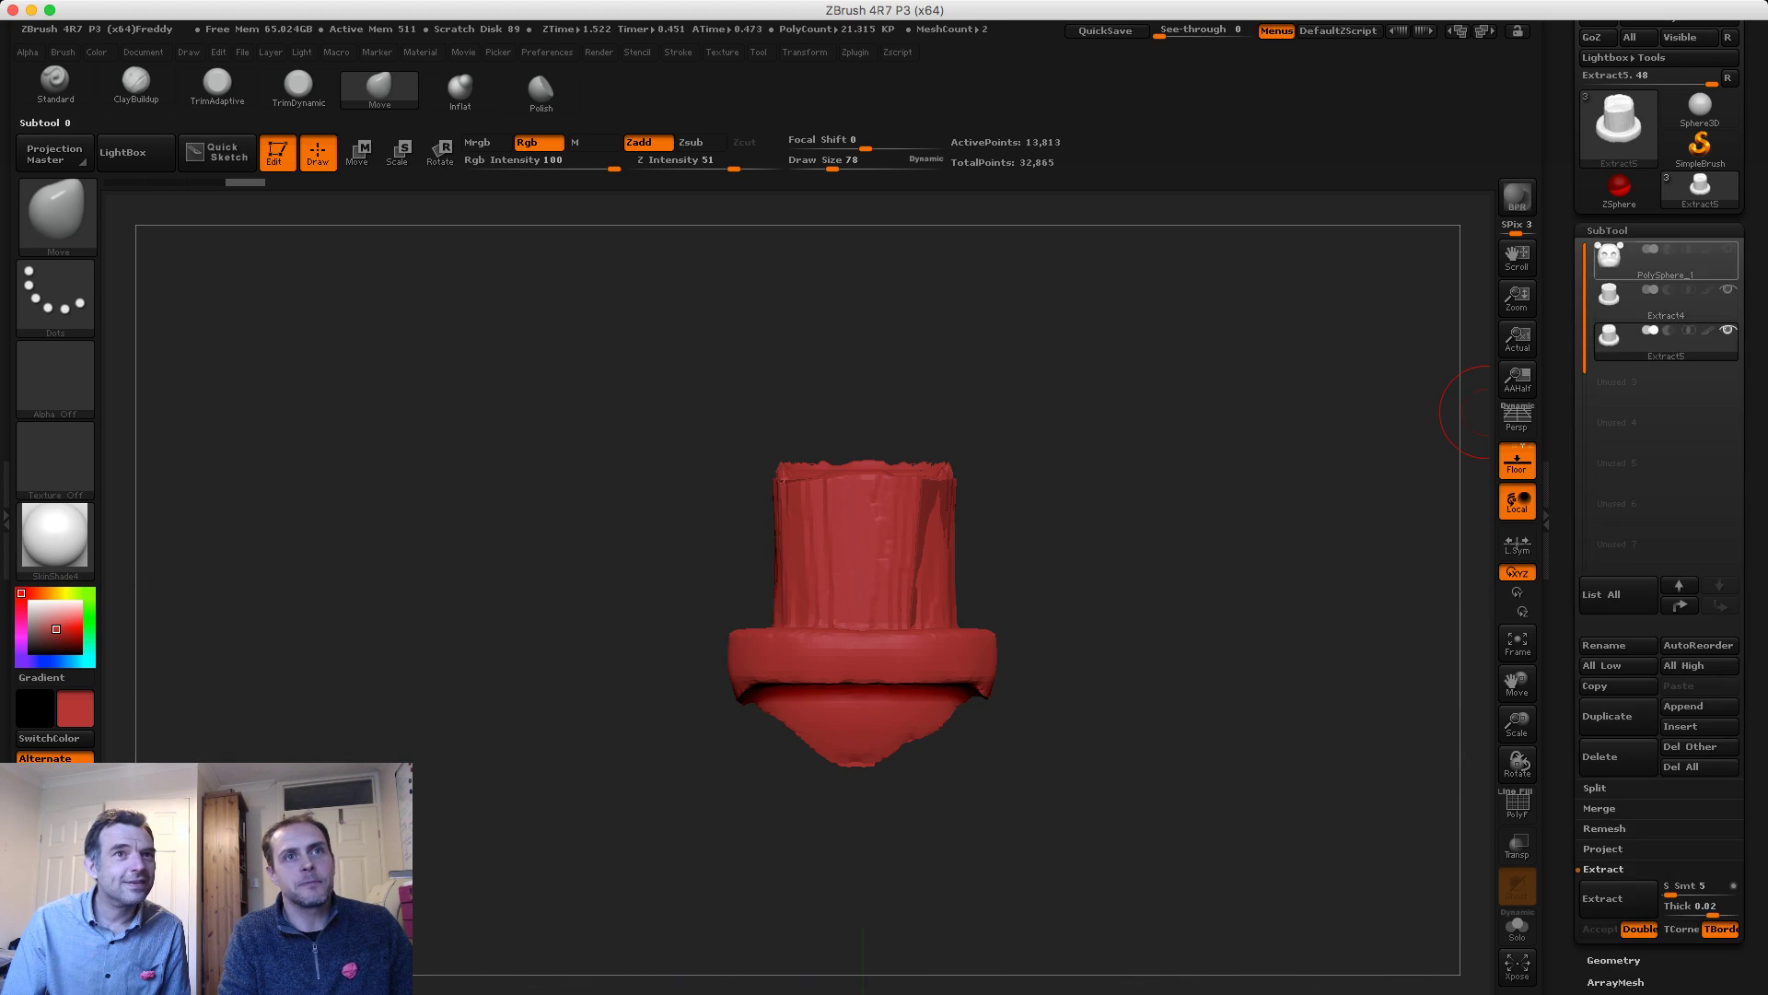
Select the Inflat brush, set Draw Size to 168 and inflate the inside of the hollow on the hat's underside
{"action": "left_click_drag", "start_coordinate": [1215, 467], "coordinate": [1184, 506]}
{"action": "mouse_move", "coordinate": [694, 386]}
{"action": "left_mouse_down"}
{"action": "mouse_move", "coordinate": [725, 407]}
{"action": "mouse_move", "coordinate": [722, 506]}
{"action": "mouse_move", "coordinate": [645, 497]}
{"action": "mouse_move", "coordinate": [626, 442]}
{"action": "left_mouse_up"}
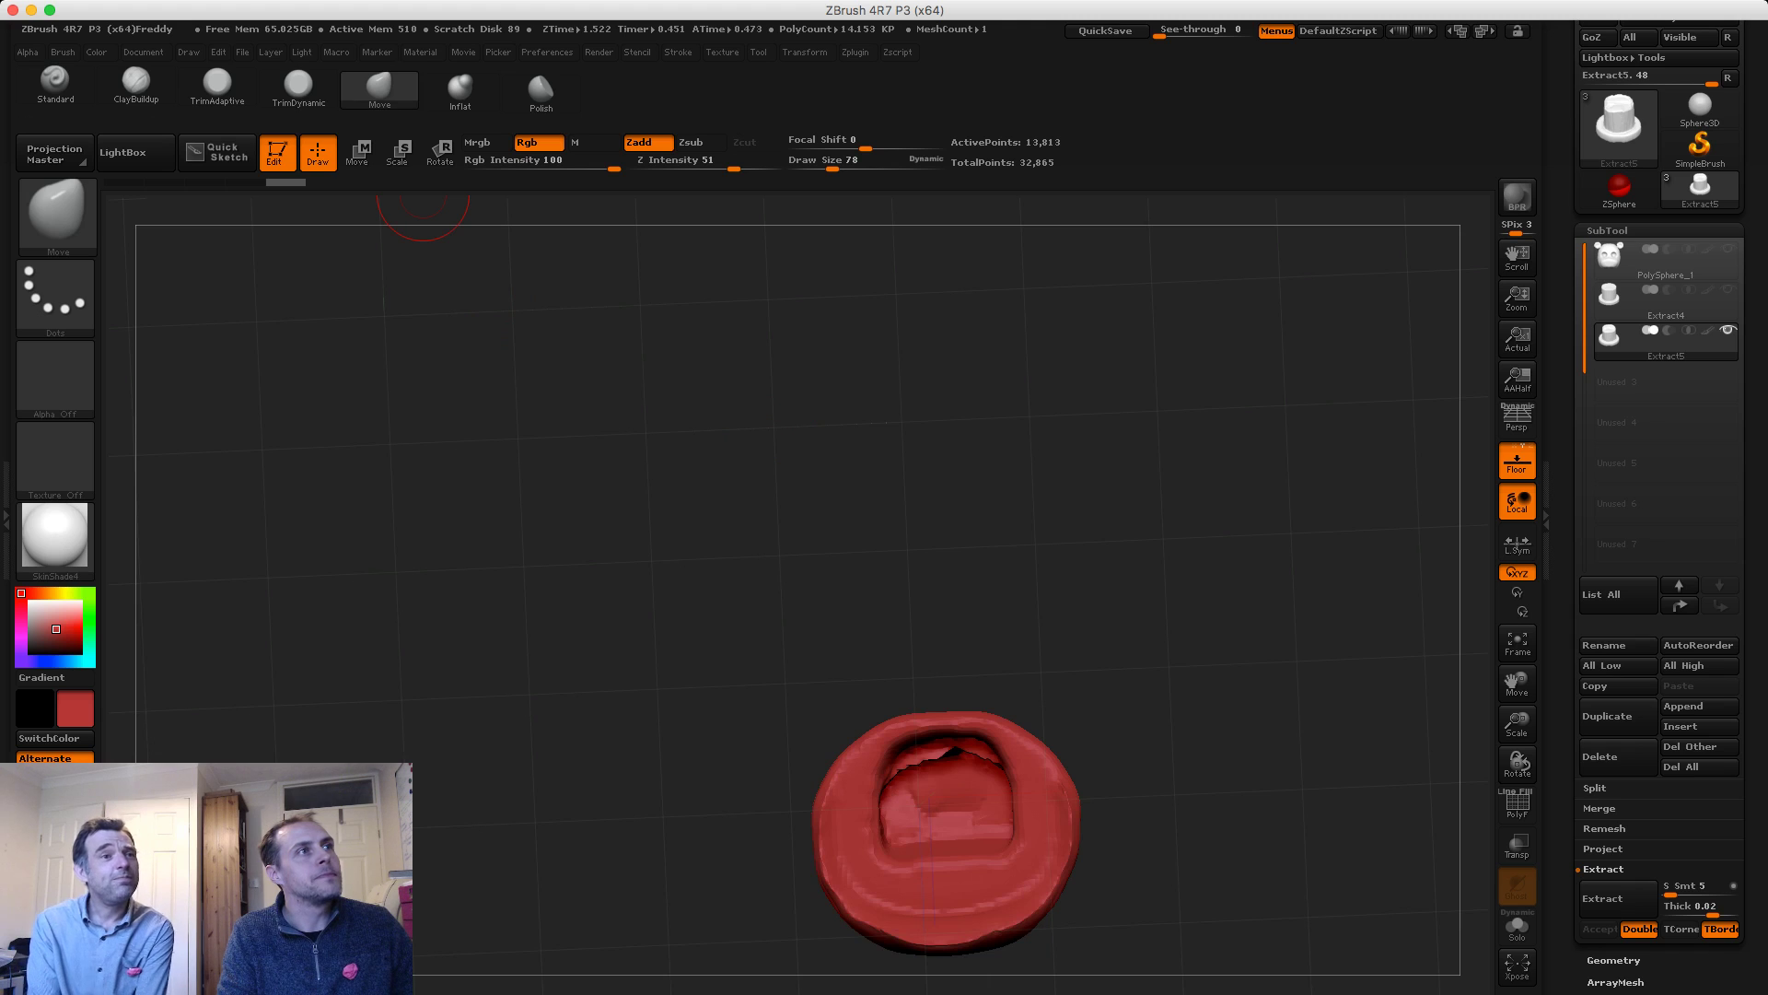
{"action": "left_click", "coordinate": [460, 87]}
{"action": "left_click_drag", "start_coordinate": [910, 795], "coordinate": [966, 794]}
{"action": "key", "text": "s"}
{"action": "mouse_move", "coordinate": [703, 608]}
{"action": "left_mouse_down"}
{"action": "mouse_move", "coordinate": [692, 554]}
{"action": "mouse_move", "coordinate": [684, 584]}
{"action": "left_mouse_up"}
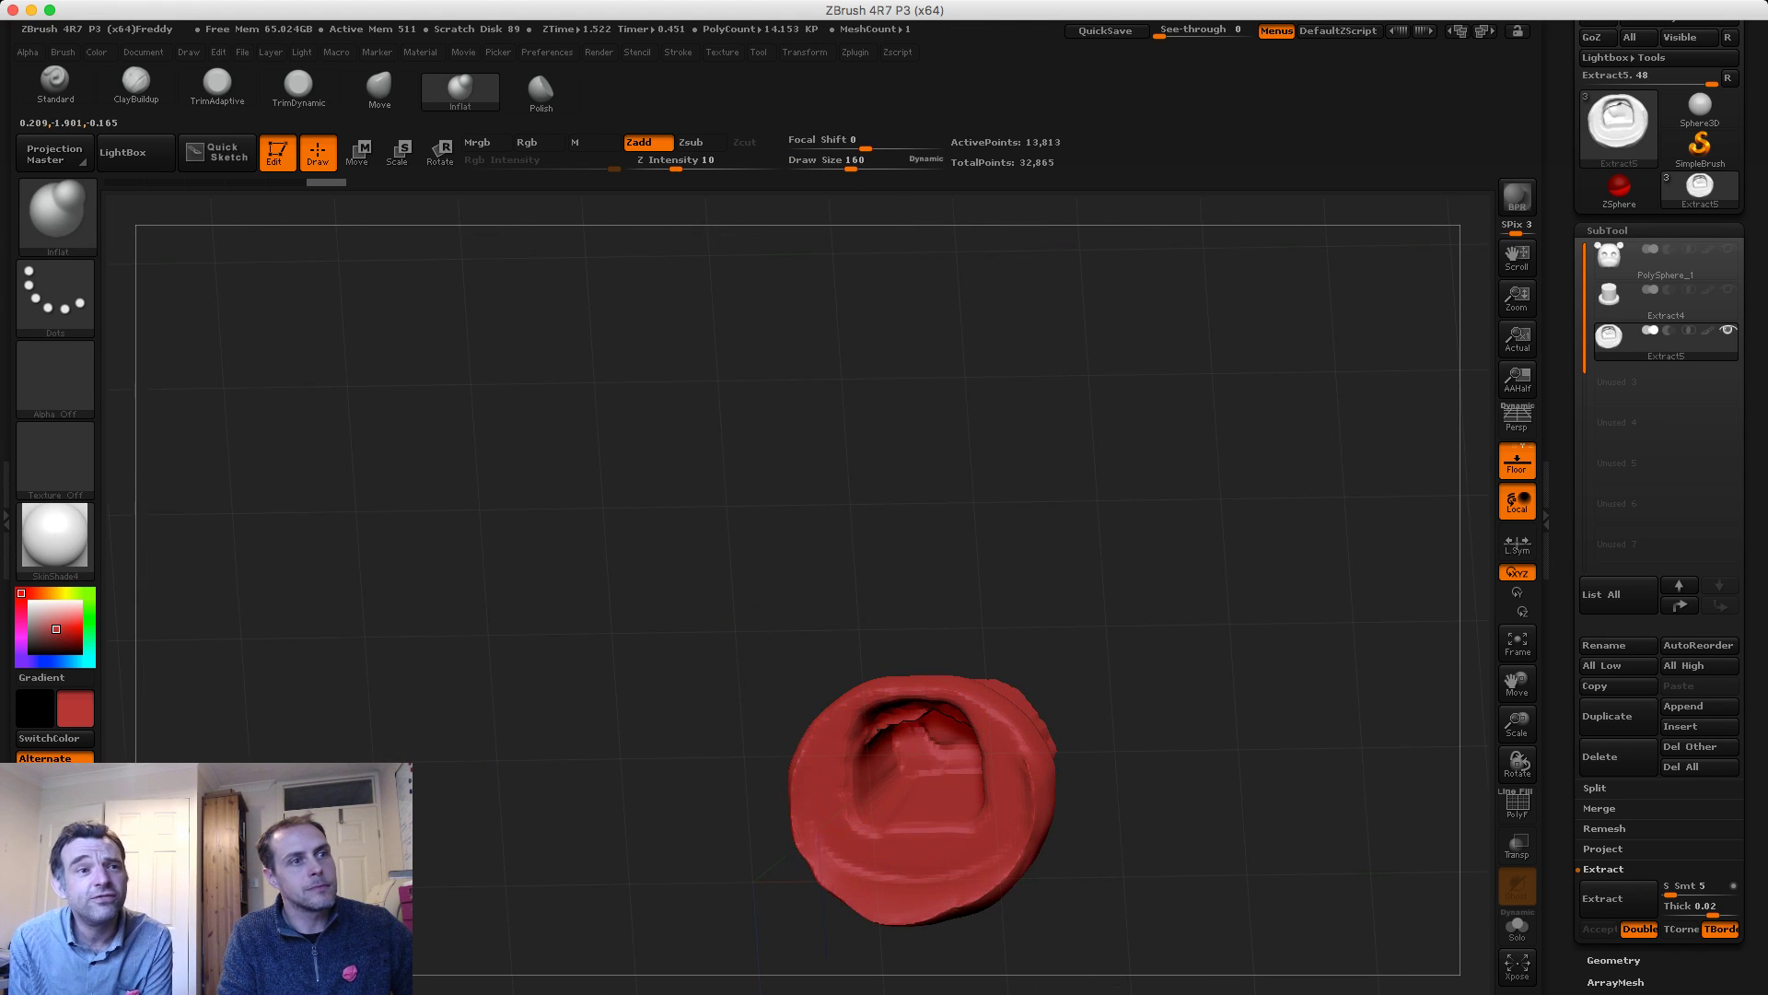
{"action": "mouse_move", "coordinate": [912, 737]}
{"action": "left_mouse_down"}
{"action": "mouse_move", "coordinate": [932, 768]}
{"action": "mouse_move", "coordinate": [954, 759]}
{"action": "left_mouse_up"}
Continue inflating the walls of the hollow under the hat from several angles and re-mesh the hat's DynaMesh
{"action": "left_click_drag", "start_coordinate": [700, 590], "coordinate": [697, 578]}
{"action": "mouse_move", "coordinate": [714, 516]}
{"action": "left_mouse_down"}
{"action": "mouse_move", "coordinate": [751, 728]}
{"action": "mouse_move", "coordinate": [826, 447]}
{"action": "mouse_move", "coordinate": [843, 516]}
{"action": "left_mouse_up"}
{"action": "left_click", "coordinate": [802, 751]}
{"action": "key", "text": "ctrl+z"}
{"action": "left_click_drag", "start_coordinate": [1006, 652], "coordinate": [1004, 689]}
{"action": "left_click_drag", "start_coordinate": [839, 525], "coordinate": [869, 630]}
{"action": "mouse_move", "coordinate": [962, 705]}
{"action": "left_mouse_down"}
{"action": "mouse_move", "coordinate": [976, 737]}
{"action": "mouse_move", "coordinate": [953, 705]}
{"action": "left_mouse_up"}
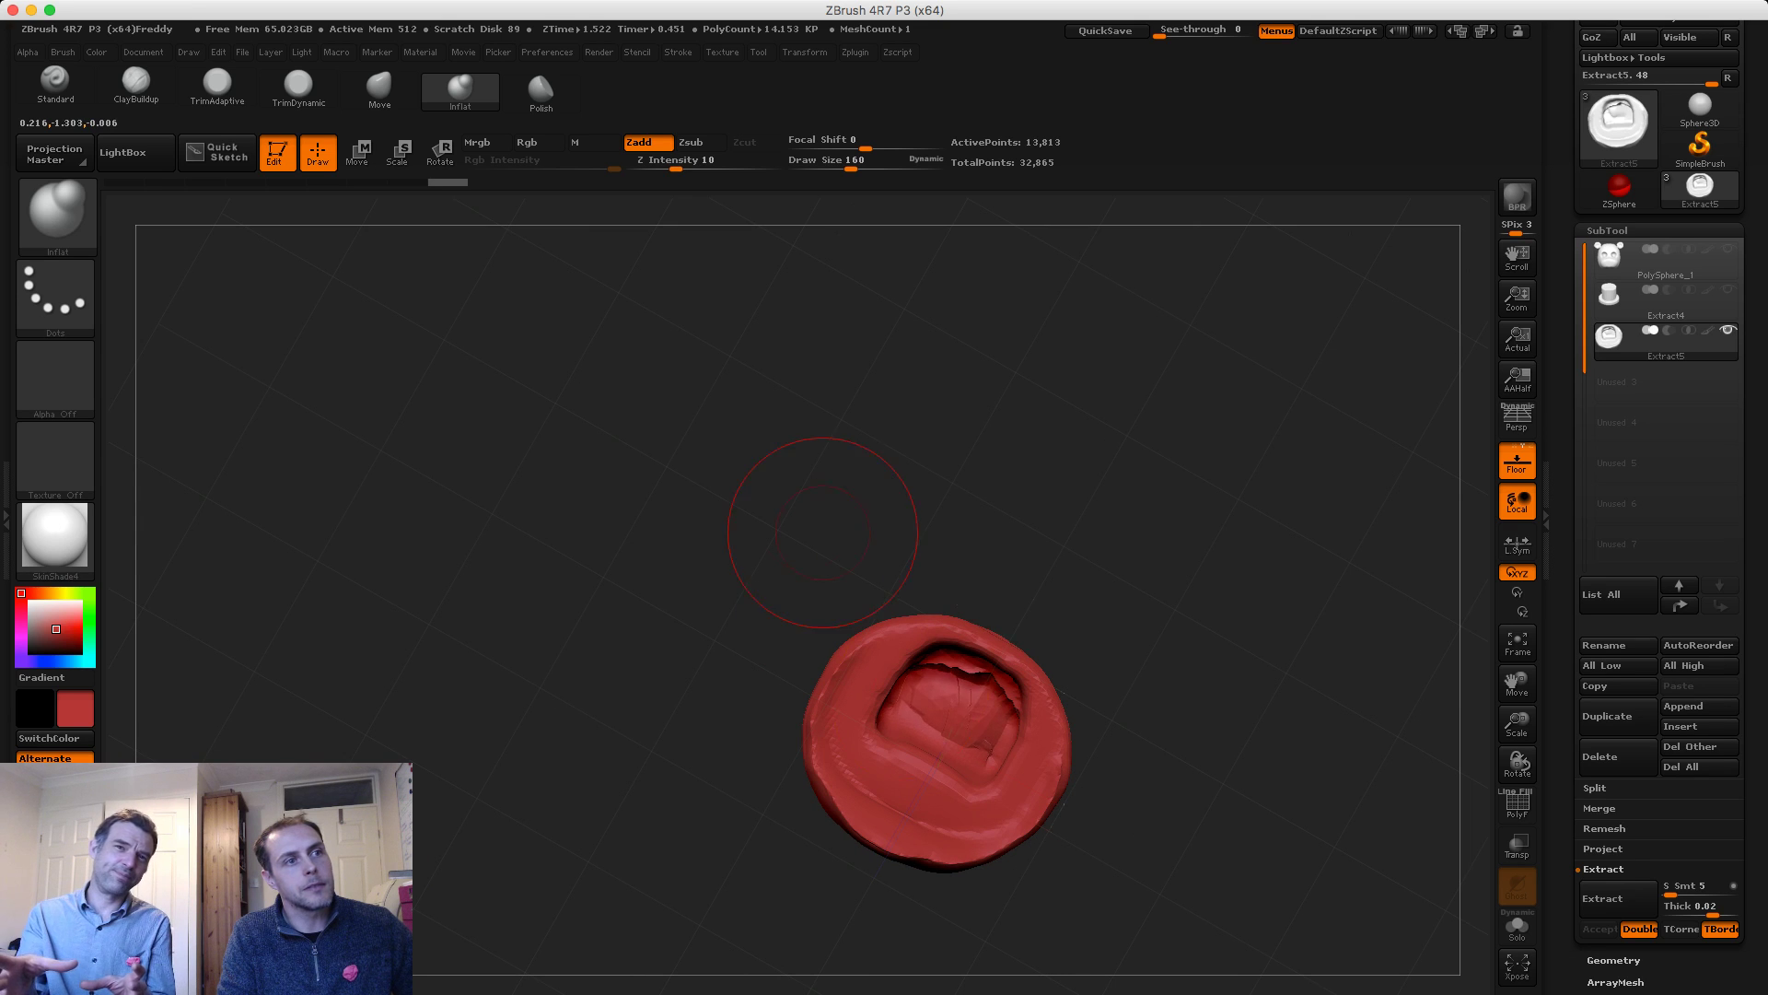
{"action": "mouse_move", "coordinate": [822, 530]}
{"action": "left_mouse_down"}
{"action": "mouse_move", "coordinate": [746, 616]}
{"action": "mouse_move", "coordinate": [797, 659]}
{"action": "mouse_move", "coordinate": [783, 617]}
{"action": "mouse_move", "coordinate": [800, 461]}
{"action": "mouse_move", "coordinate": [824, 451]}
{"action": "left_mouse_up"}
{"action": "left_click_drag", "start_coordinate": [986, 698], "coordinate": [974, 723]}
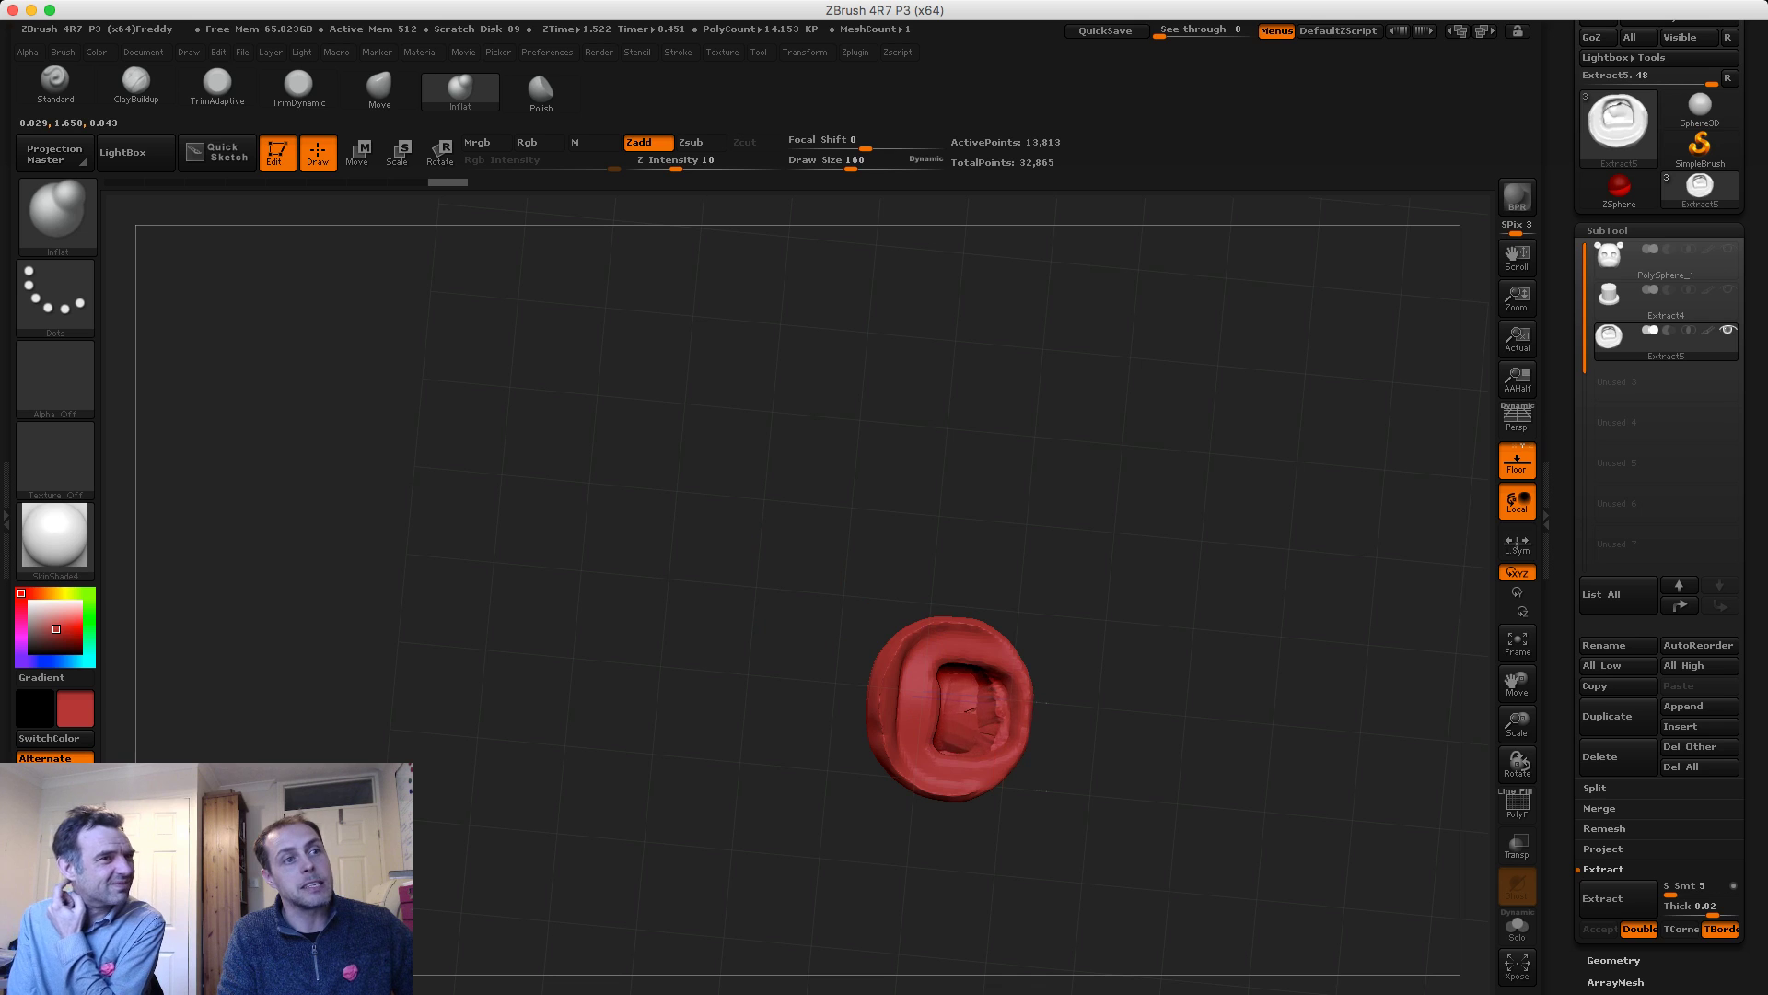
{"action": "left_click_drag", "start_coordinate": [738, 513], "coordinate": [708, 687]}
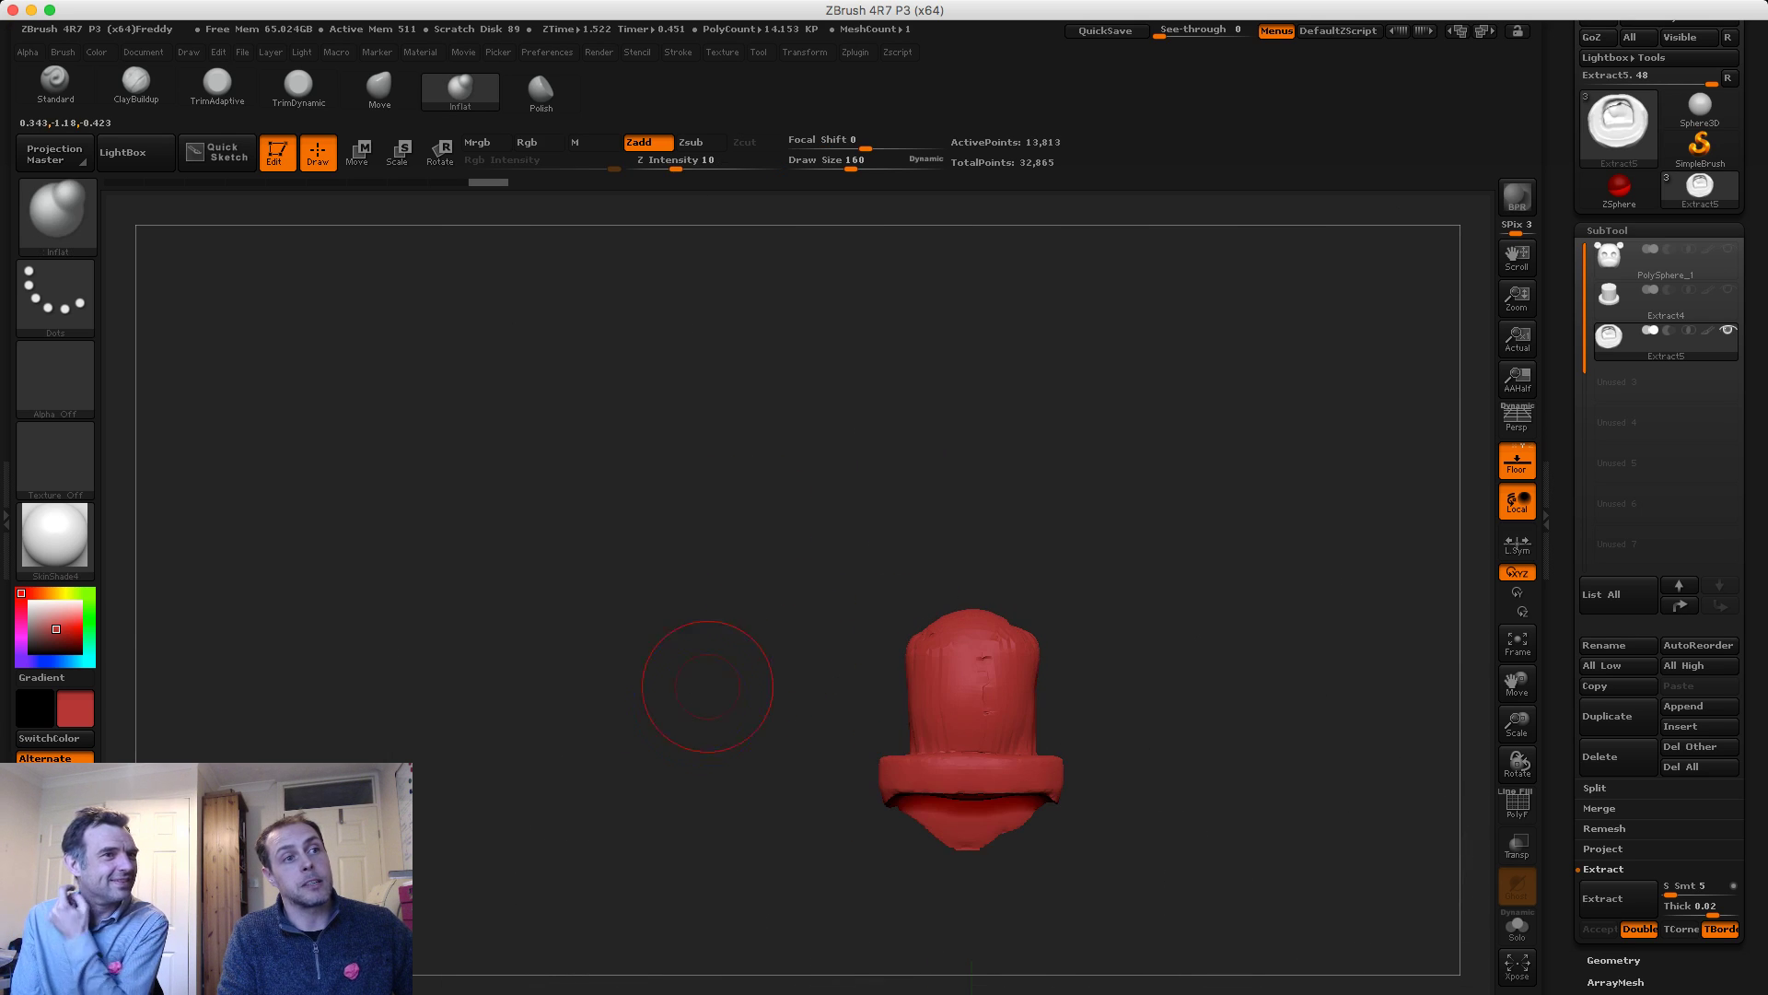
{"action": "left_click_drag", "start_coordinate": [841, 609], "coordinate": [719, 554]}
{"action": "left_click_drag", "start_coordinate": [730, 491], "coordinate": [722, 516], "text": "ctrl"}
Smooth the sides of the hat's crown and the brim
{"action": "mouse_move", "coordinate": [831, 542]}
{"action": "left_mouse_down"}
{"action": "mouse_move", "coordinate": [958, 575]}
{"action": "mouse_move", "coordinate": [948, 626]}
{"action": "left_mouse_up"}
{"action": "left_click_drag", "start_coordinate": [765, 525], "coordinate": [757, 622]}
{"action": "left_click_drag", "start_coordinate": [921, 617], "coordinate": [999, 645], "text": "shift"}
{"action": "left_click_drag", "start_coordinate": [778, 544], "coordinate": [728, 613]}
{"action": "mouse_move", "coordinate": [1031, 553]}
{"action": "left_mouse_down", "text": "shift"}
{"action": "mouse_move", "coordinate": [1073, 580]}
{"action": "mouse_move", "coordinate": [1049, 562]}
{"action": "left_mouse_up", "text": "shift"}
{"action": "mouse_move", "coordinate": [813, 508]}
{"action": "left_mouse_down", "text": "shift"}
{"action": "mouse_move", "coordinate": [889, 545]}
{"action": "mouse_move", "coordinate": [1124, 589]}
{"action": "left_mouse_up", "text": "shift"}
{"action": "left_click_drag", "start_coordinate": [930, 543], "coordinate": [944, 622]}
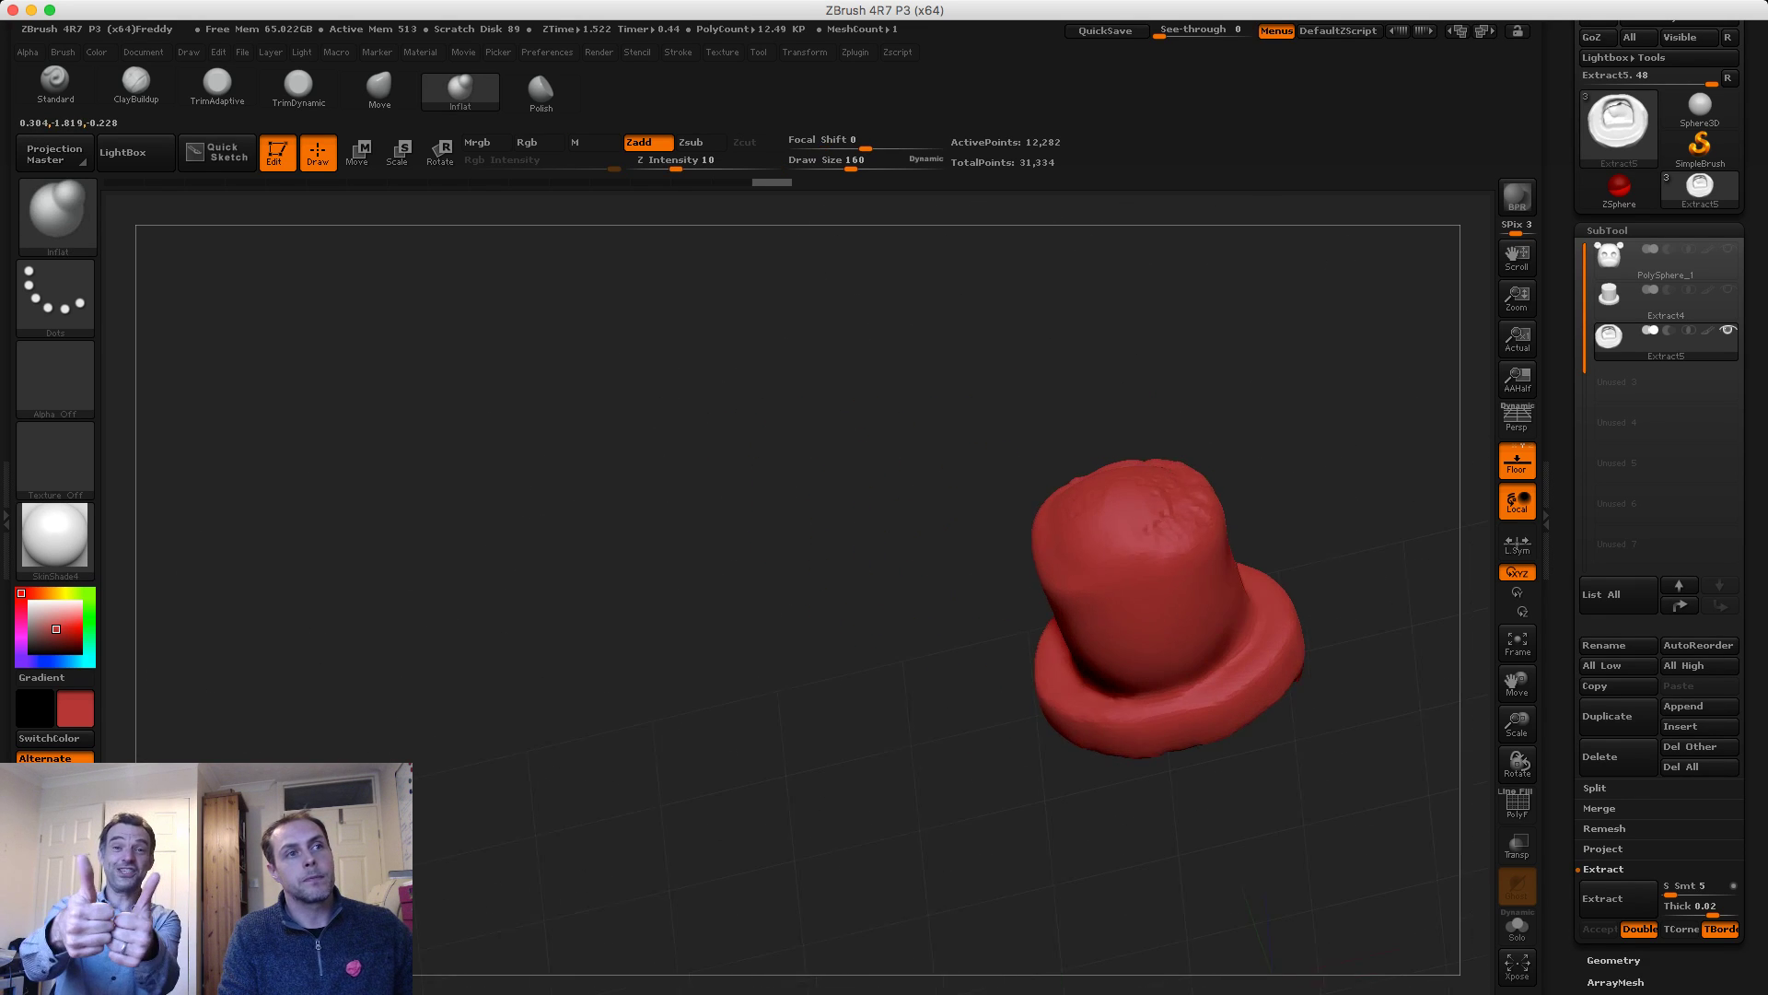
Smooth the wrinkled top of the crown and the protruding lump below the brim
{"action": "left_click_drag", "start_coordinate": [1087, 552], "coordinate": [1147, 530], "text": "shift"}
{"action": "mouse_move", "coordinate": [829, 515]}
{"action": "left_mouse_down"}
{"action": "mouse_move", "coordinate": [834, 599]}
{"action": "mouse_move", "coordinate": [870, 644]}
{"action": "left_mouse_up"}
{"action": "mouse_move", "coordinate": [1165, 405]}
{"action": "left_mouse_down", "text": "shift"}
{"action": "mouse_move", "coordinate": [1146, 368]}
{"action": "mouse_move", "coordinate": [1027, 392]}
{"action": "left_mouse_up", "text": "shift"}
{"action": "left_click_drag", "start_coordinate": [884, 442], "coordinate": [827, 637]}
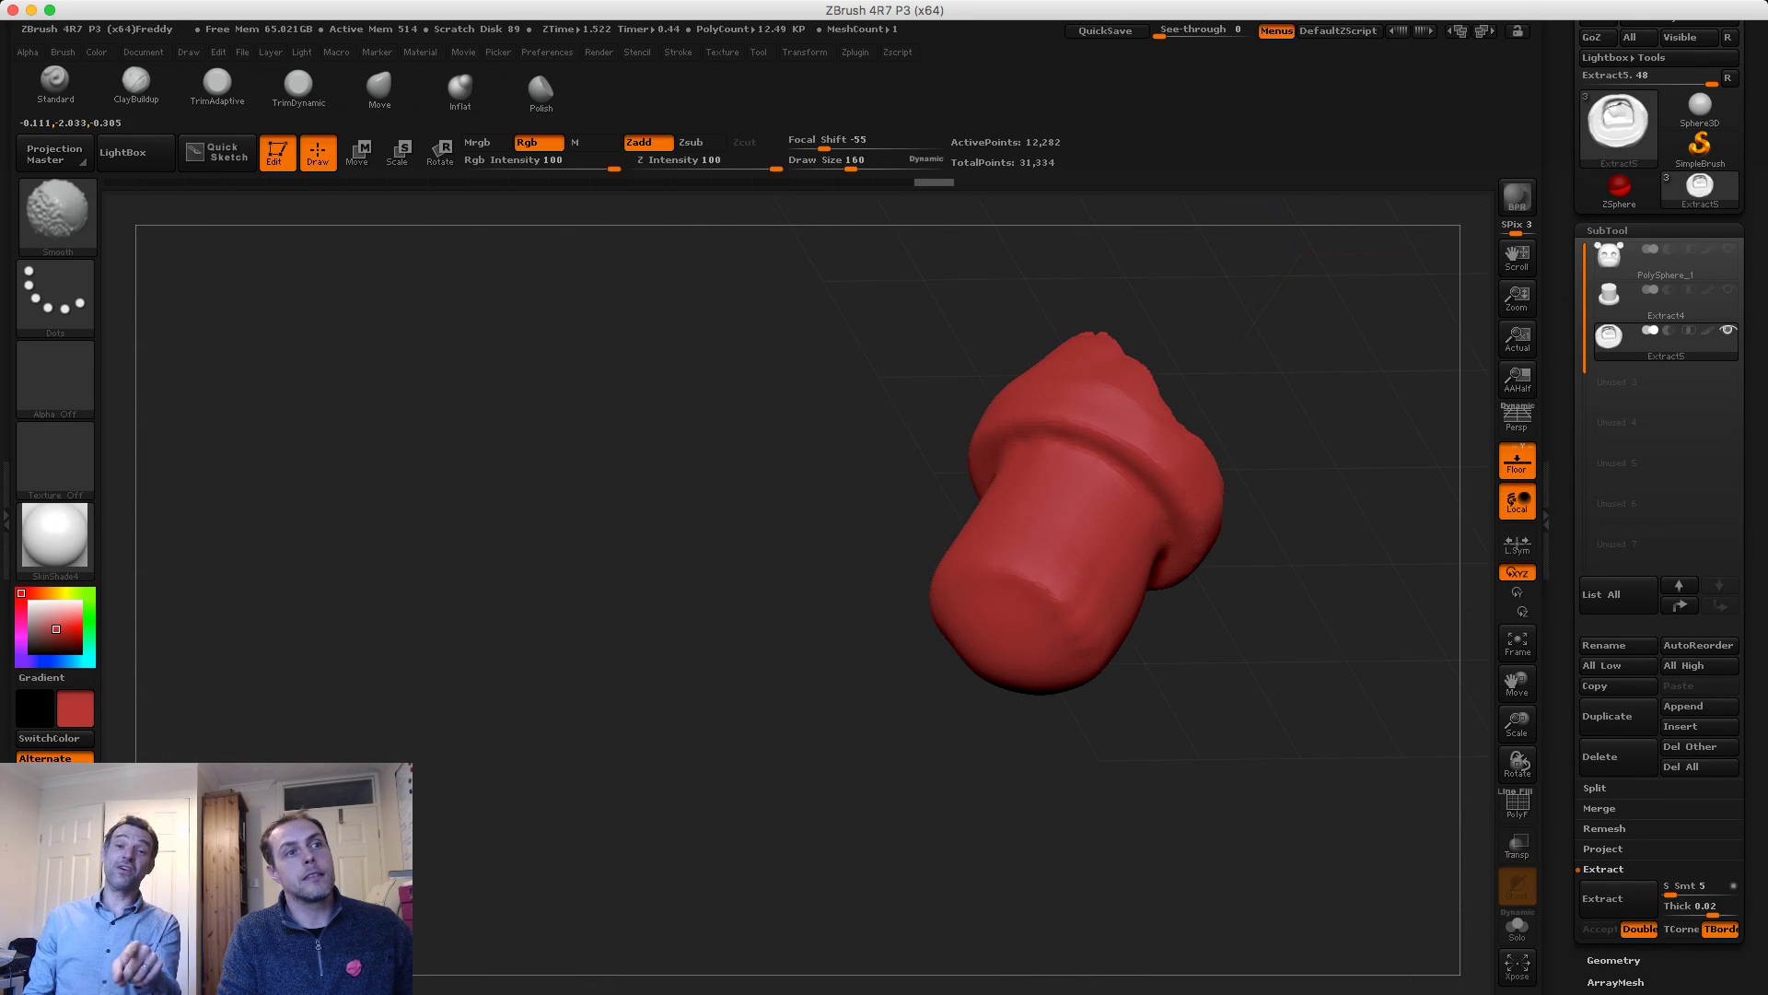
{"action": "mouse_move", "coordinate": [1055, 585]}
{"action": "left_mouse_down", "text": "shift"}
{"action": "mouse_move", "coordinate": [1034, 531]}
{"action": "mouse_move", "coordinate": [990, 552]}
{"action": "left_mouse_up", "text": "shift"}
{"action": "mouse_move", "coordinate": [802, 635]}
{"action": "left_mouse_down"}
{"action": "mouse_move", "coordinate": [750, 470]}
{"action": "mouse_move", "coordinate": [771, 492]}
{"action": "left_mouse_up"}
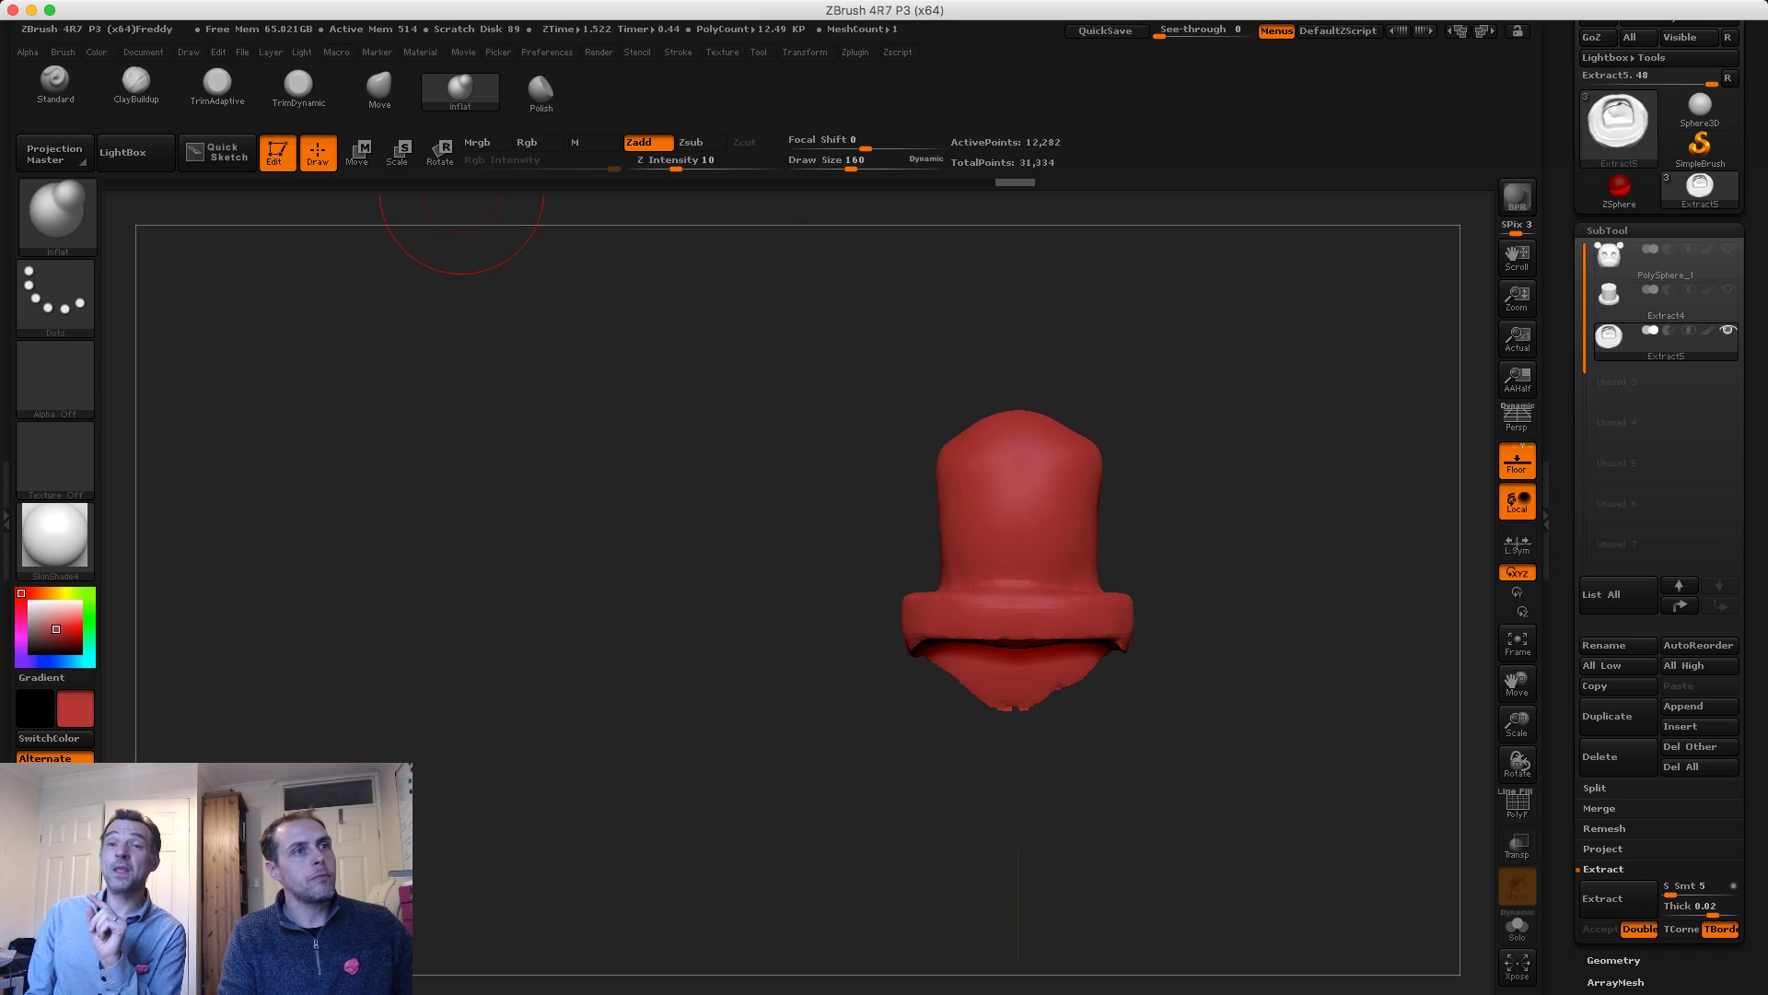
{"action": "left_click_drag", "start_coordinate": [888, 692], "coordinate": [902, 563]}
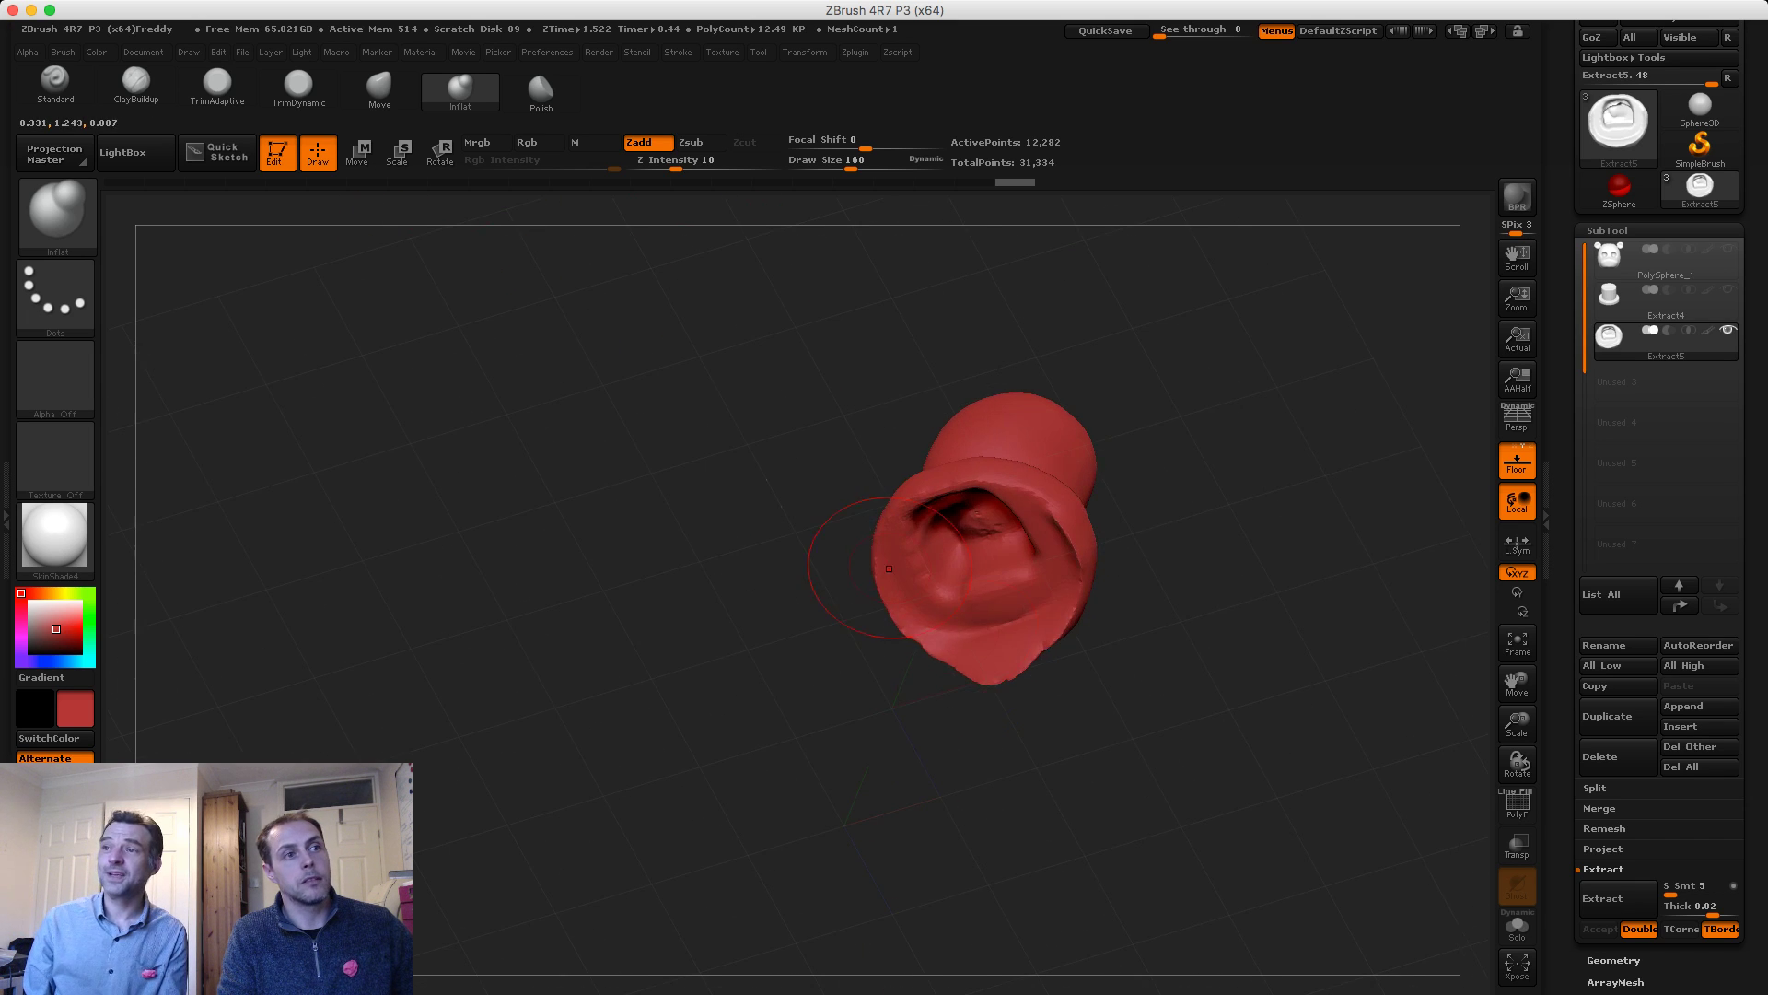
{"action": "left_click_drag", "start_coordinate": [1013, 668], "coordinate": [965, 663], "text": "shift"}
Use the ClipCurve brush to cut off the lump below the brim and flatten the crown's rounded top
{"action": "left_click_drag", "start_coordinate": [800, 525], "coordinate": [722, 604]}
{"action": "key", "text": "b"}
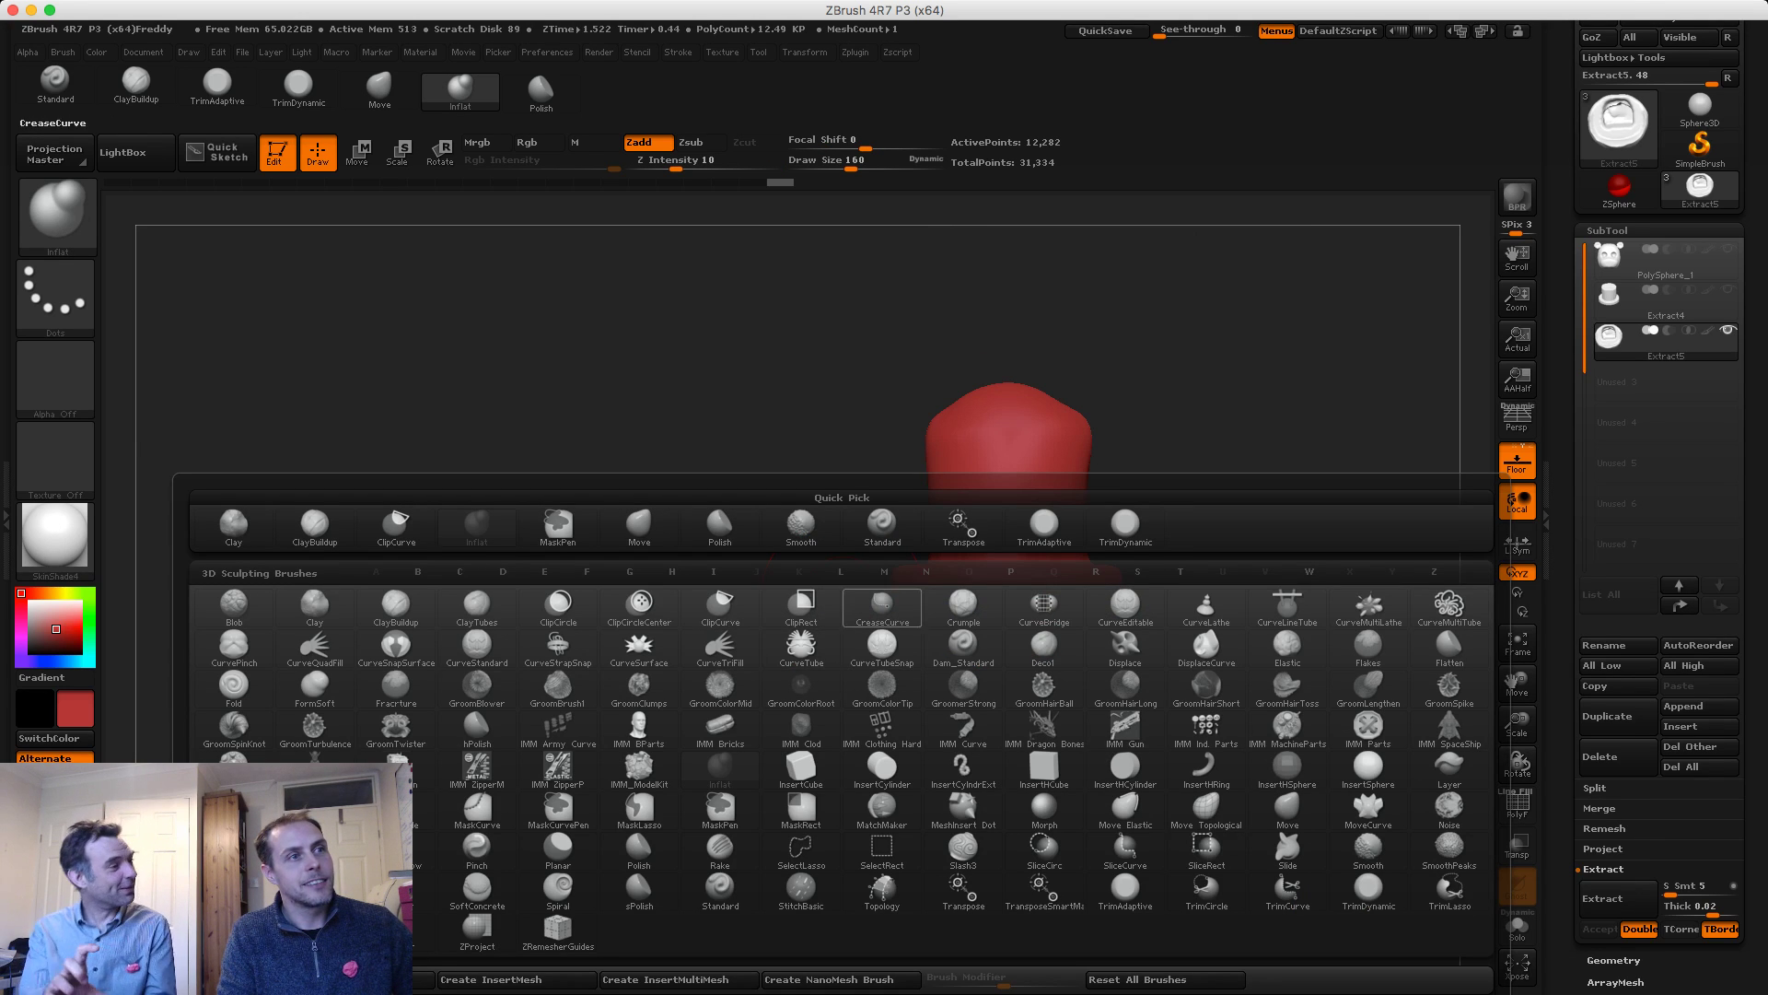
{"action": "left_click", "coordinate": [720, 608]}
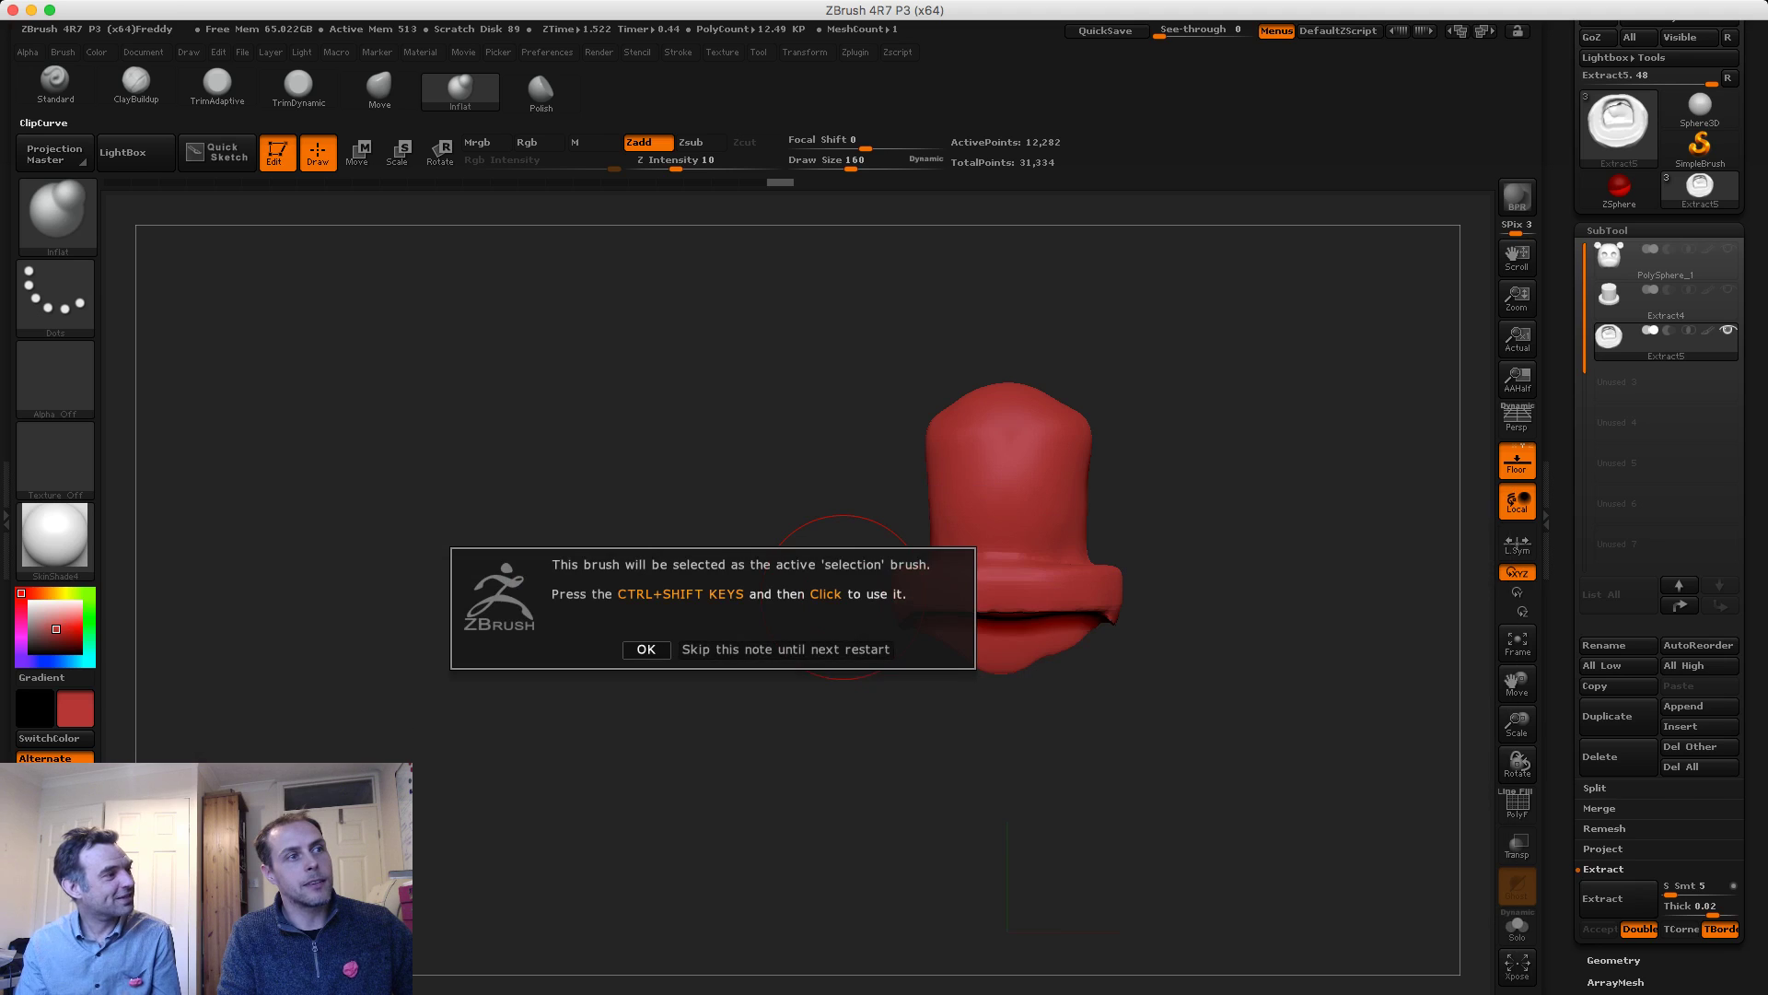
{"action": "left_click", "coordinate": [647, 650]}
{"action": "mouse_move", "coordinate": [1066, 587]}
{"action": "left_mouse_down", "text": "ctrl+shift"}
{"action": "mouse_move", "coordinate": [742, 615]}
{"action": "mouse_move", "coordinate": [1145, 599]}
{"action": "mouse_move", "coordinate": [848, 801]}
{"action": "mouse_move", "coordinate": [445, 593]}
{"action": "mouse_move", "coordinate": [1361, 625]}
{"action": "mouse_move", "coordinate": [572, 603]}
{"action": "left_mouse_up", "text": "ctrl+shift"}
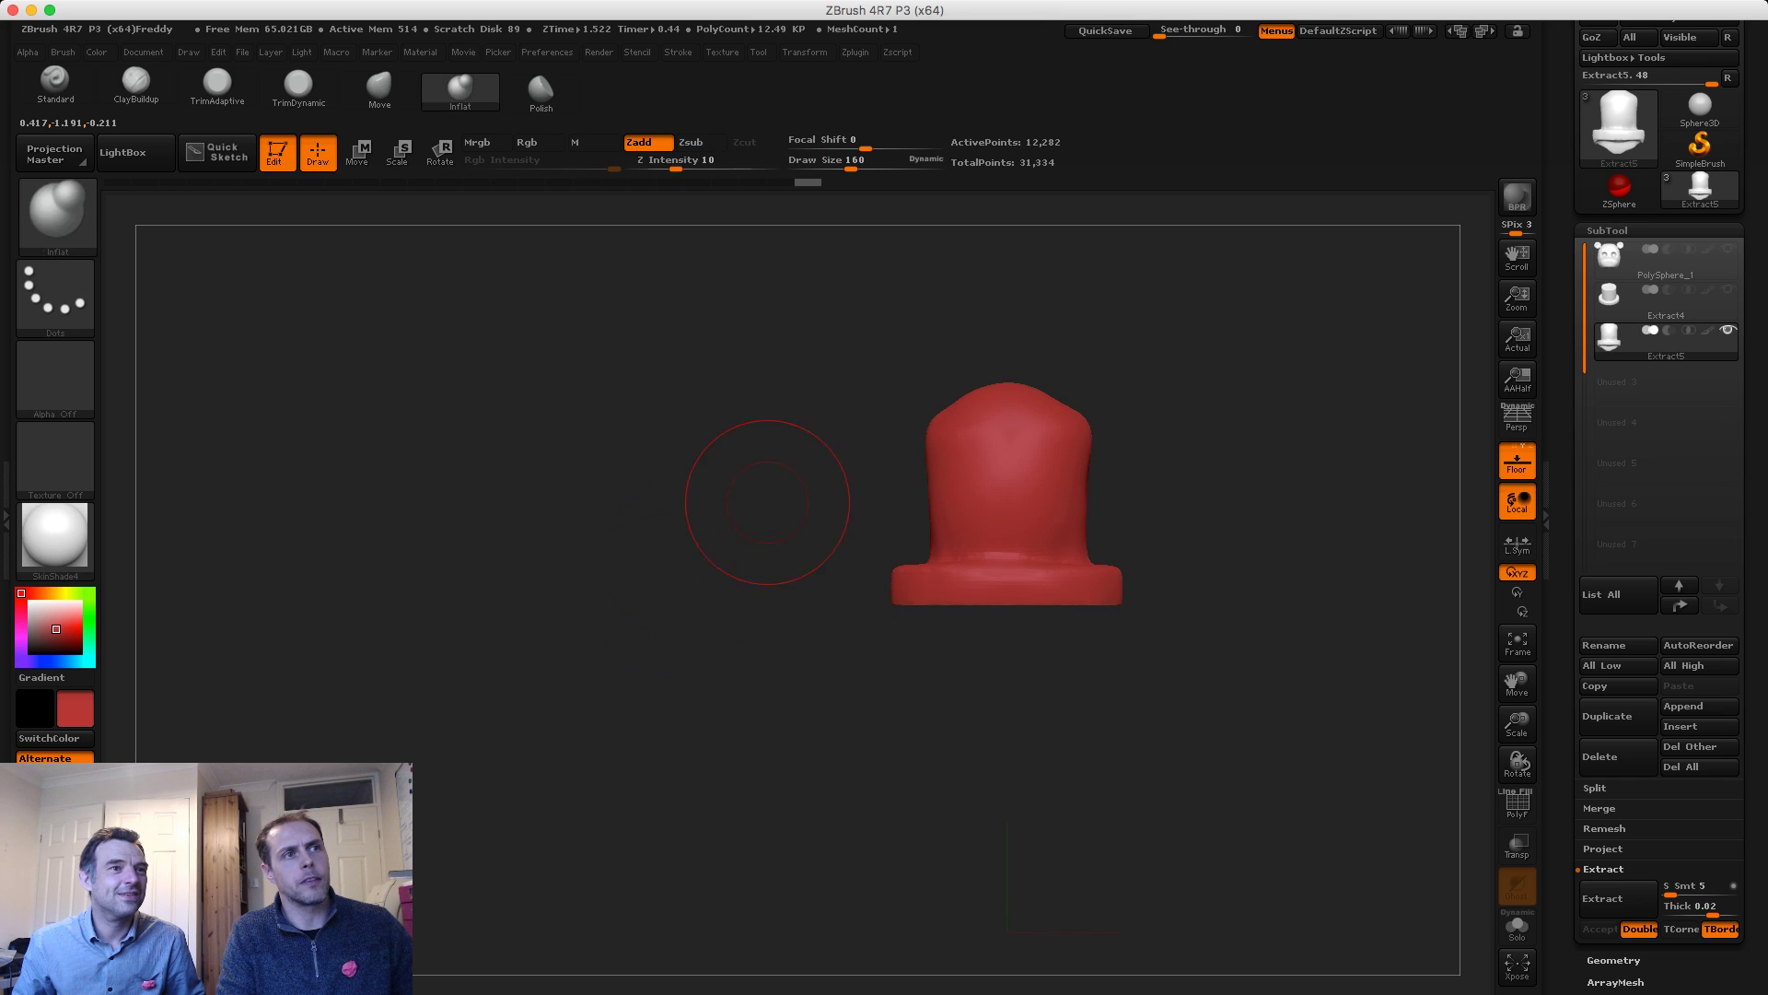
{"action": "left_click_drag", "start_coordinate": [710, 424], "coordinate": [1336, 424], "text": "ctrl+shift"}
Activate radial symmetry about the Y axis with a RadialCount of 8
{"action": "mouse_move", "coordinate": [770, 451]}
{"action": "left_mouse_down"}
{"action": "mouse_move", "coordinate": [714, 543]}
{"action": "mouse_move", "coordinate": [760, 504]}
{"action": "mouse_move", "coordinate": [755, 466]}
{"action": "left_mouse_up"}
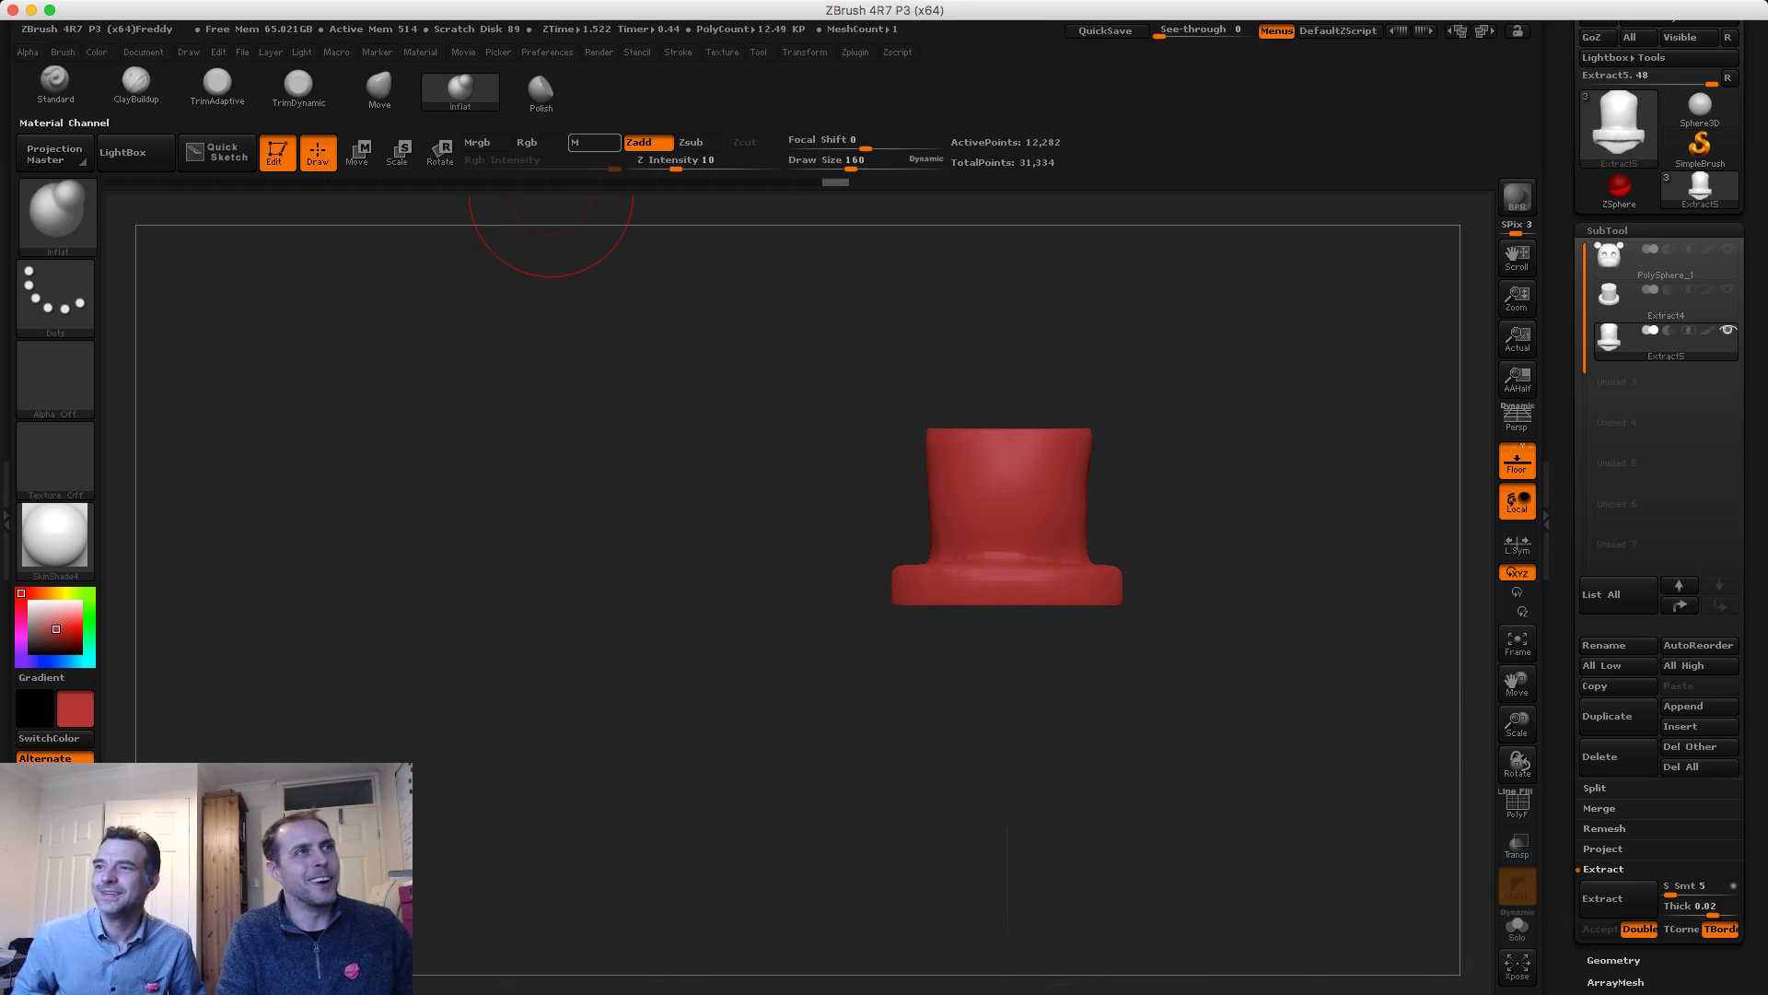
{"action": "left_click", "coordinate": [804, 52]}
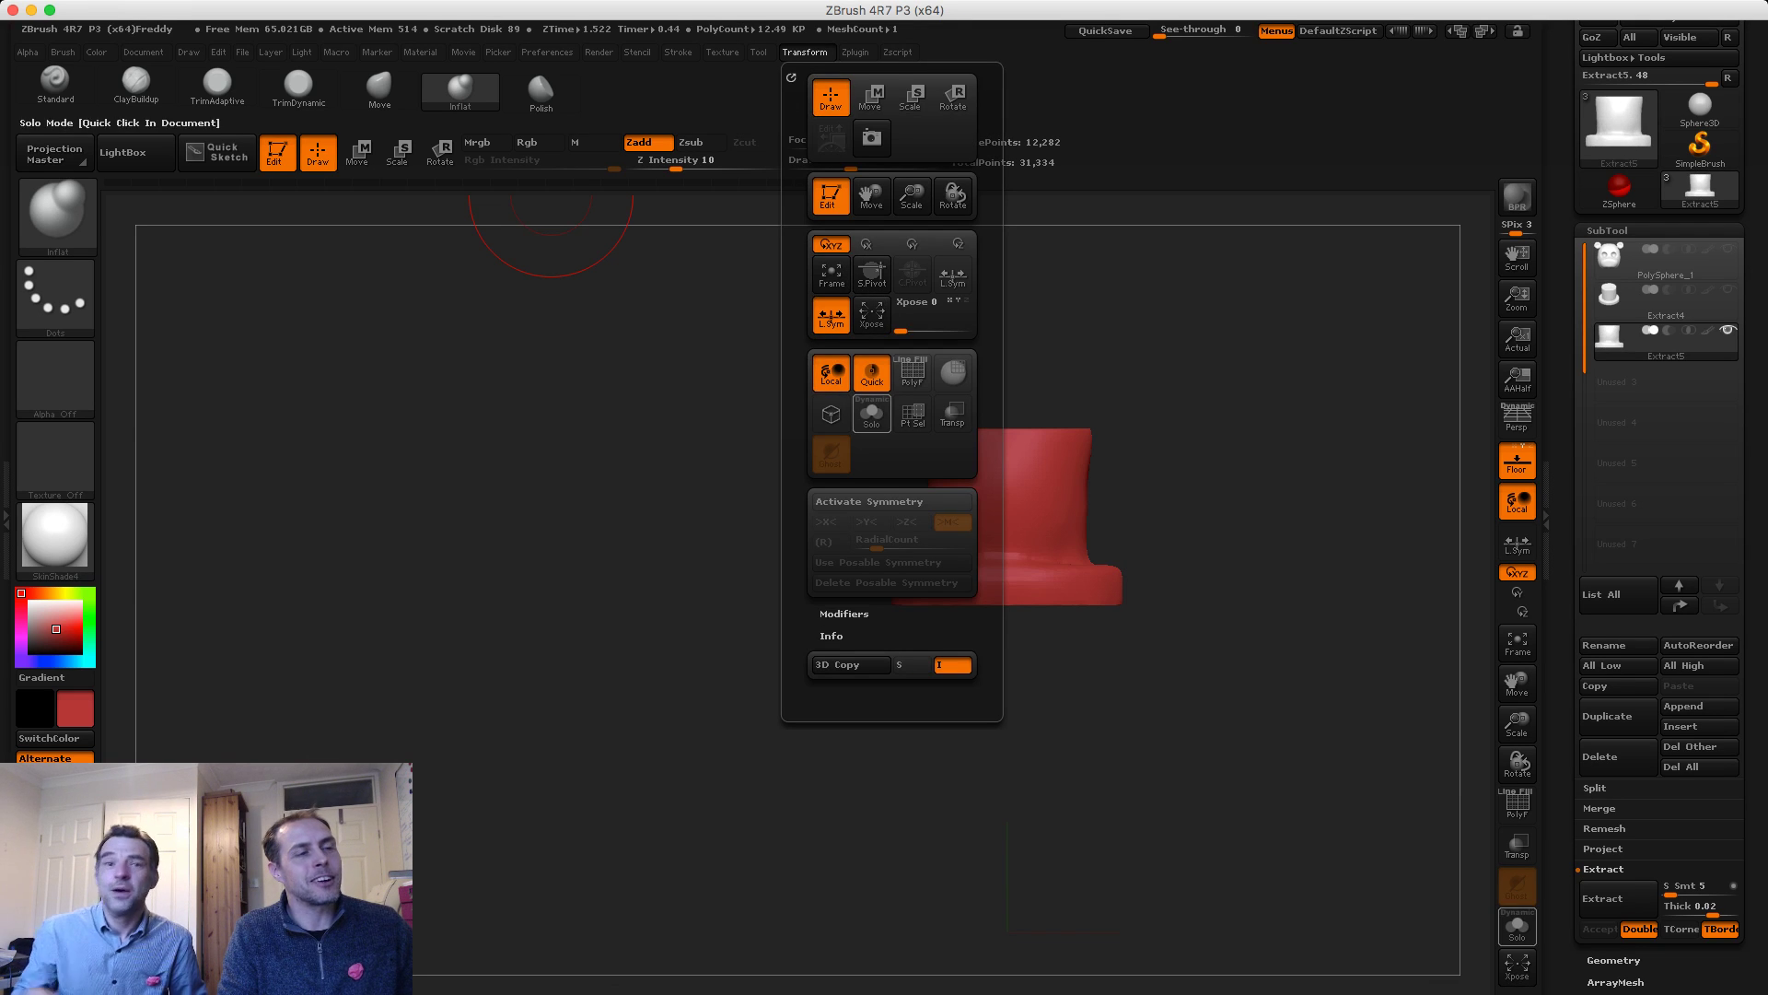
{"action": "left_click", "coordinate": [884, 501]}
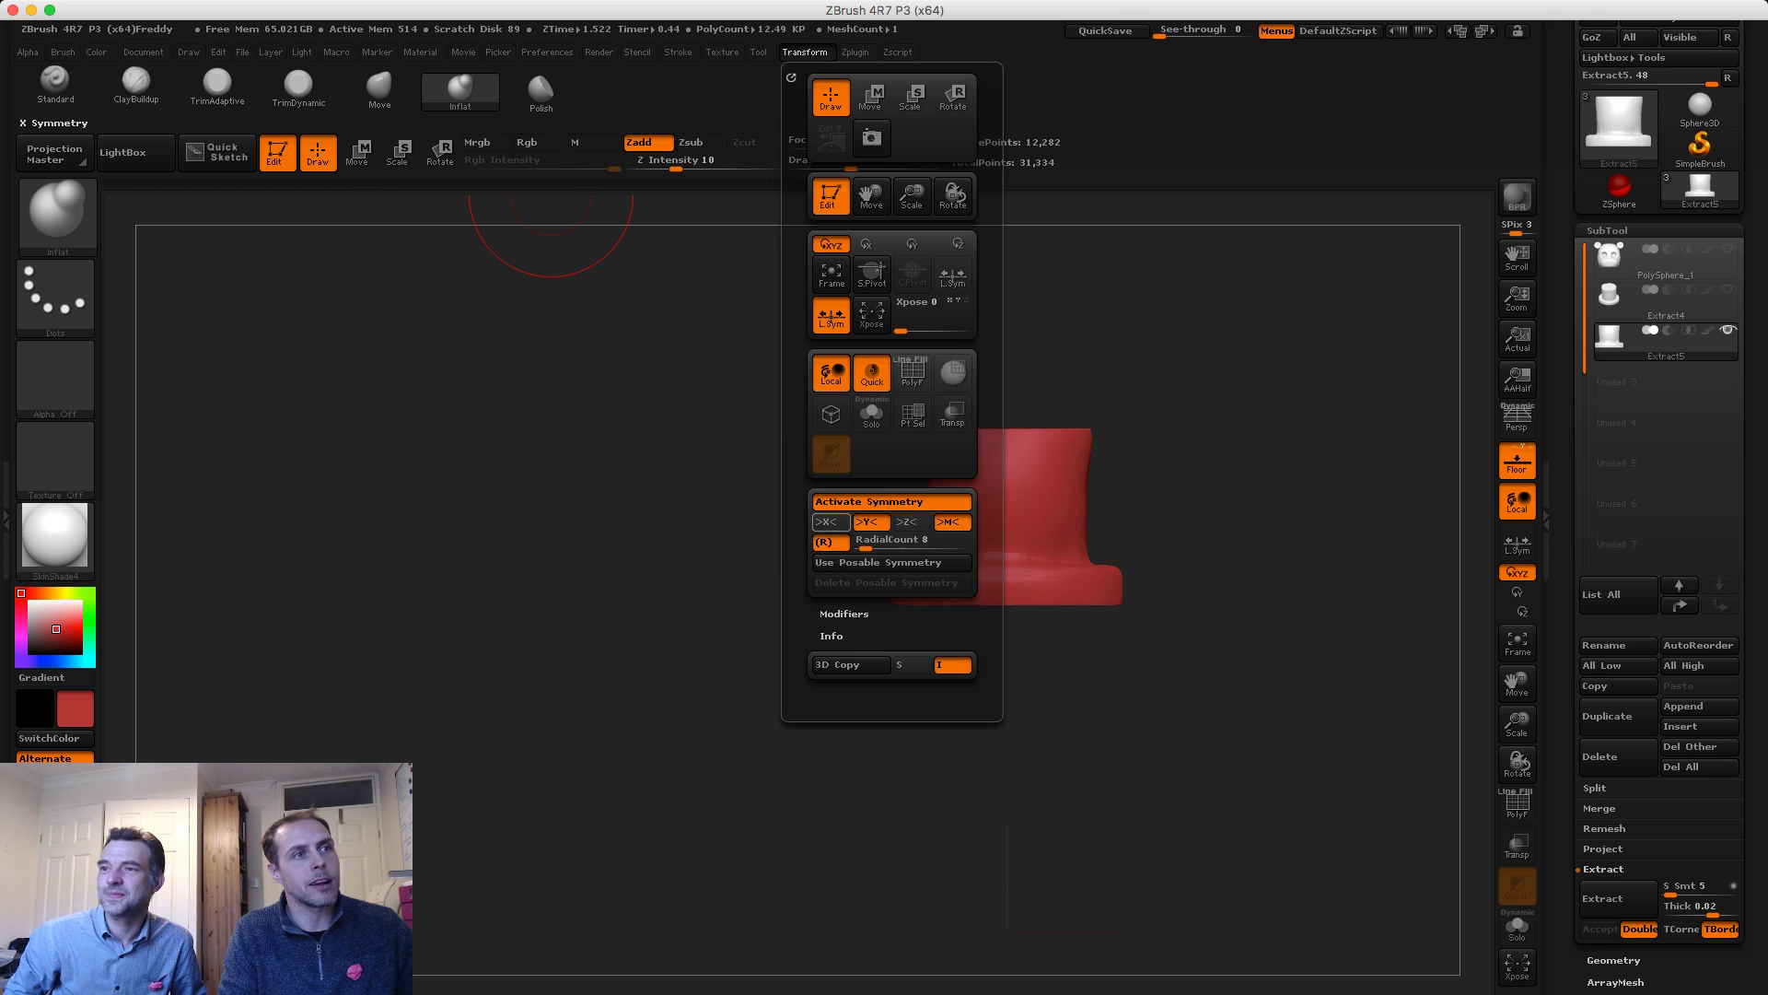
Select the TrimDynamic brush with Draw Size 197 and Z Intensity 4
{"action": "key", "text": "s"}
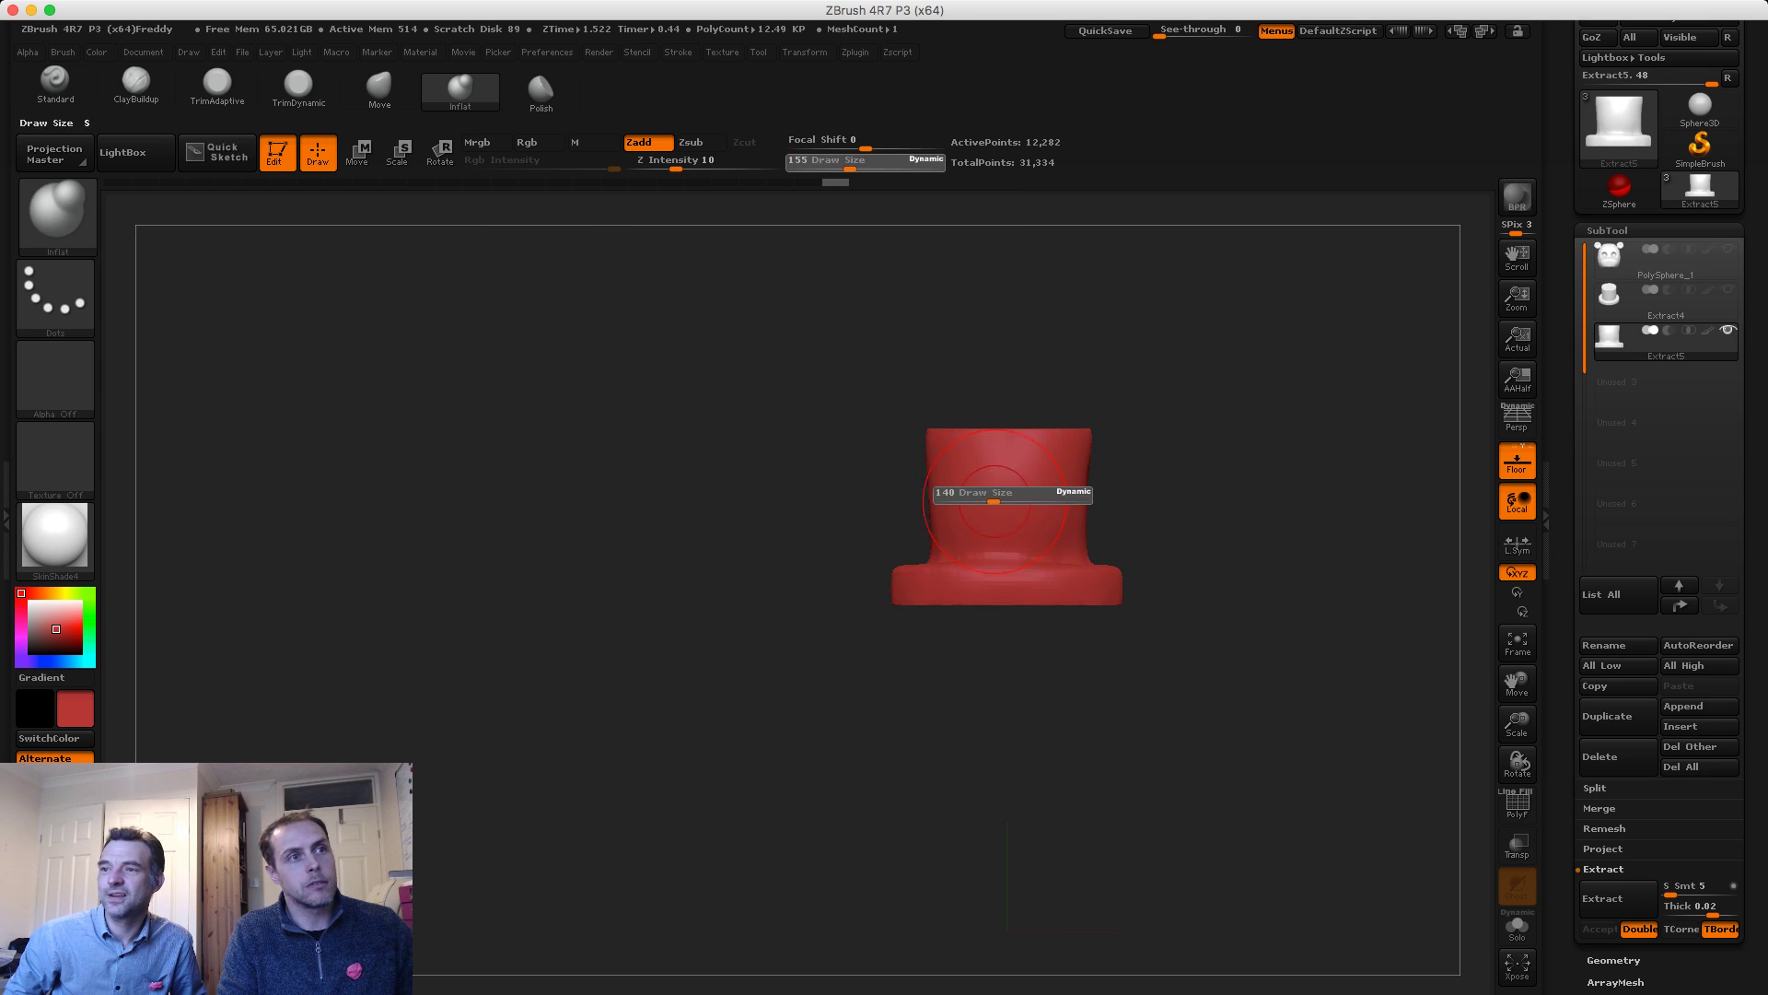
{"action": "left_click", "coordinate": [1005, 503]}
{"action": "left_click_drag", "start_coordinate": [1005, 484], "coordinate": [1017, 468]}
{"action": "left_click", "coordinate": [298, 84]}
{"action": "key", "text": "super+z"}
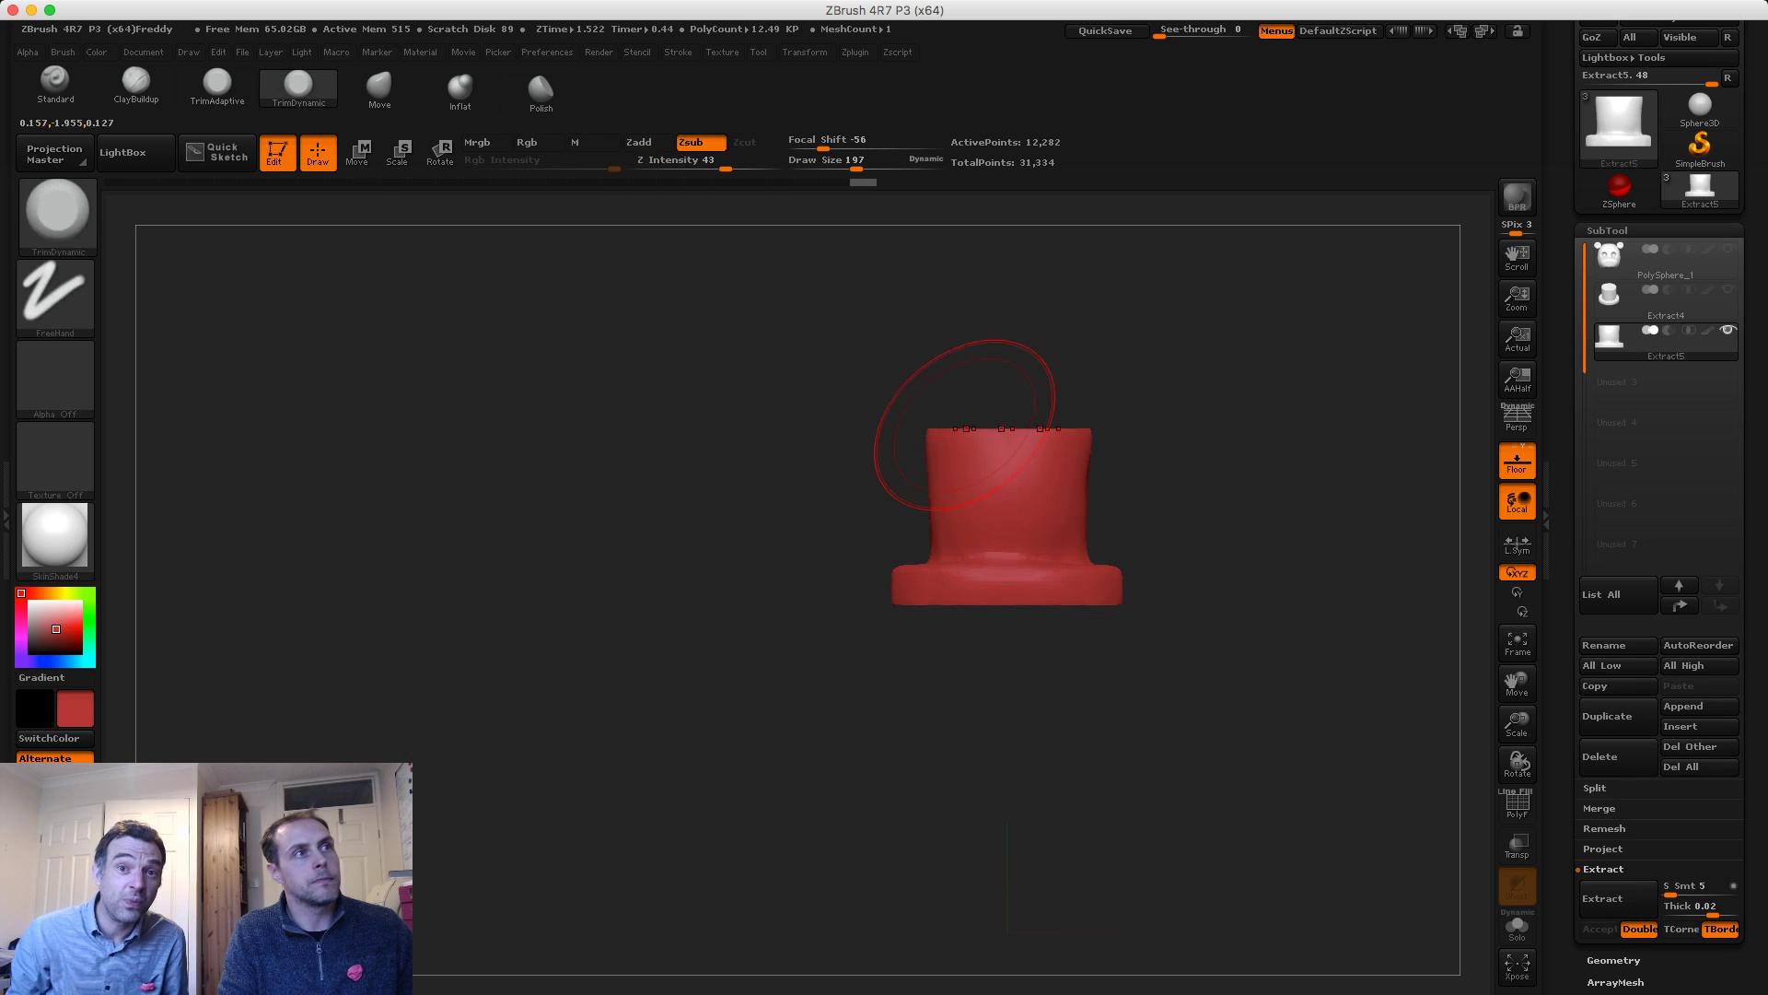
{"action": "left_click", "coordinate": [673, 161]}
{"action": "type", "text": "1"}
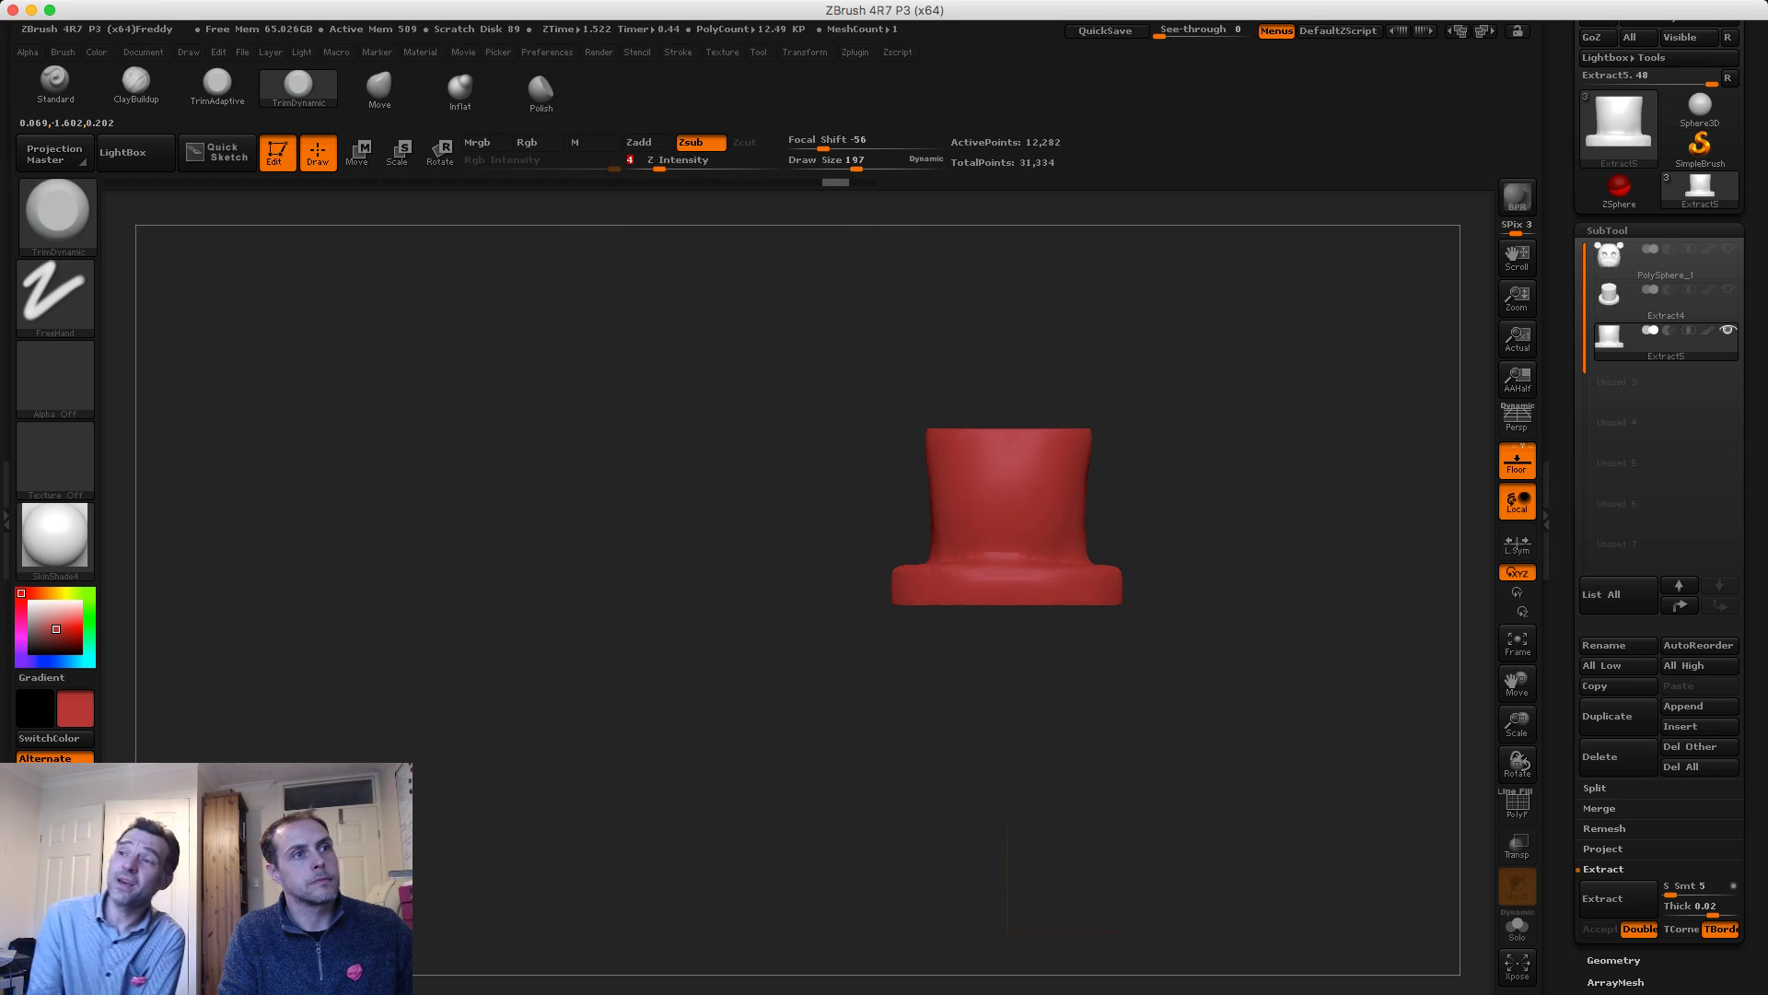
Try to trim and smooth the sides of the crown with the radial symmetry
{"action": "left_click_drag", "start_coordinate": [1142, 658], "coordinate": [1198, 732]}
{"action": "left_click_drag", "start_coordinate": [930, 580], "coordinate": [988, 590]}
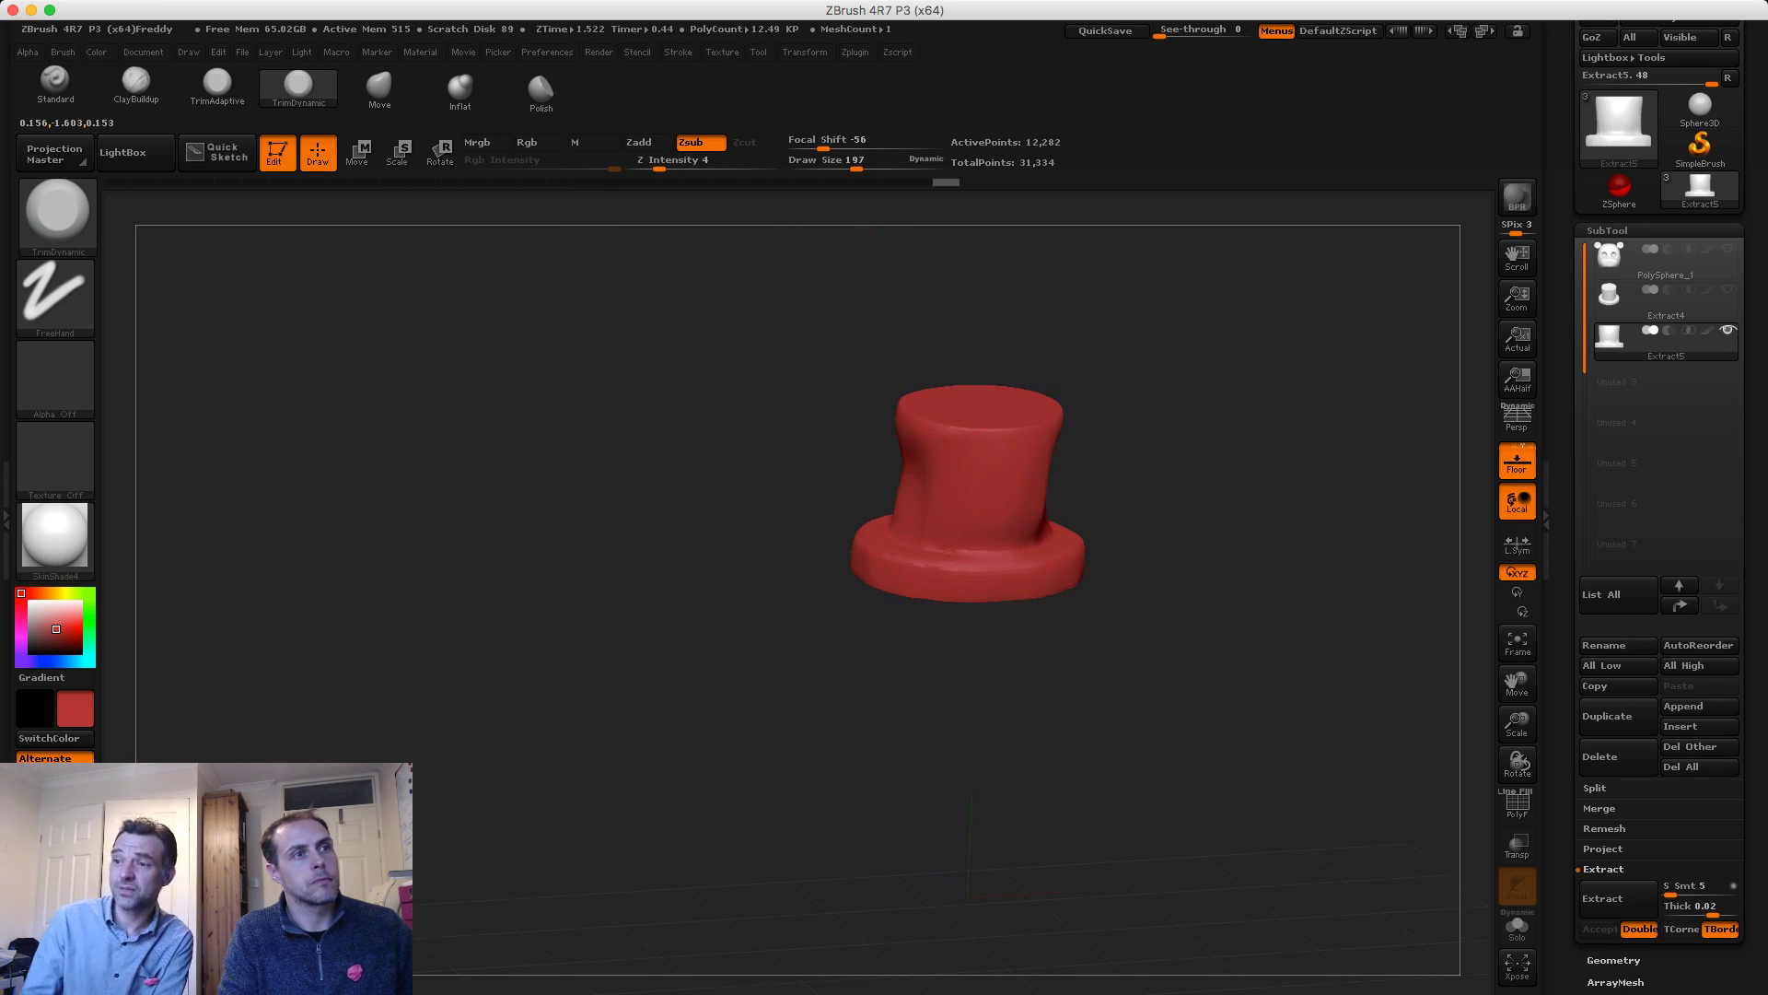
{"action": "mouse_move", "coordinate": [867, 429]}
{"action": "left_mouse_down"}
{"action": "mouse_move", "coordinate": [1010, 479]}
{"action": "mouse_move", "coordinate": [792, 447]}
{"action": "left_mouse_up"}
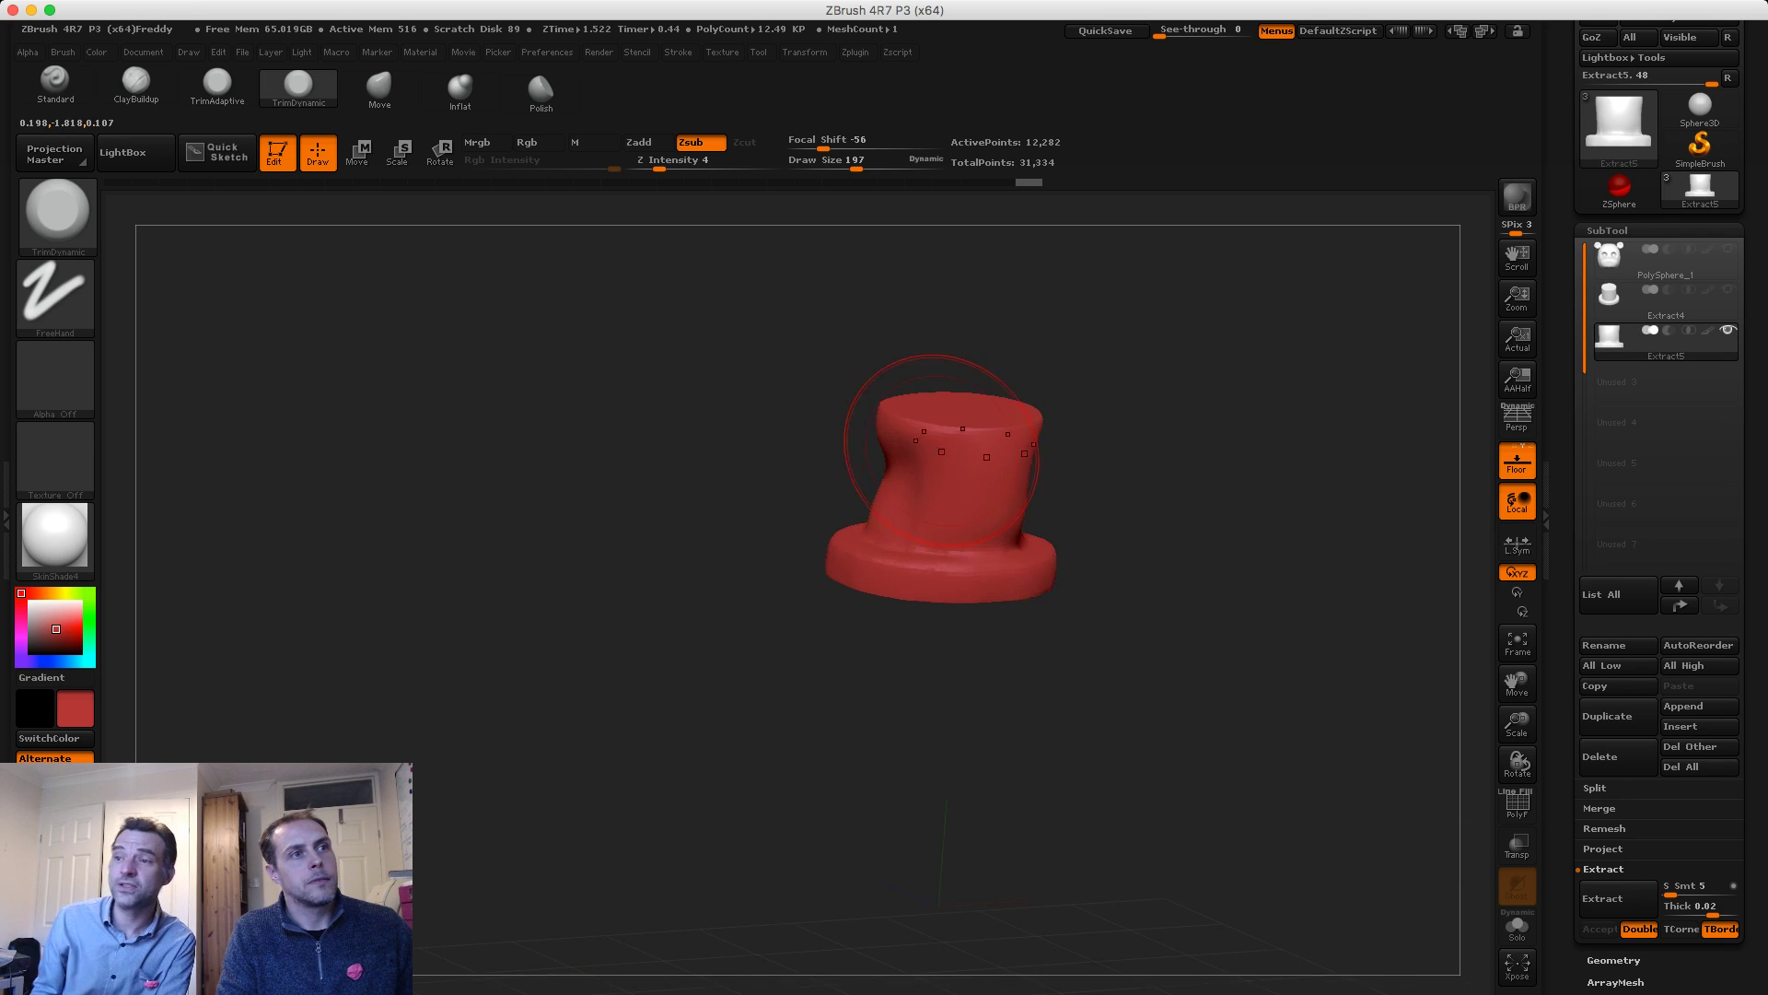
{"action": "left_click_drag", "start_coordinate": [946, 451], "coordinate": [954, 525], "text": "shift"}
{"action": "left_click_drag", "start_coordinate": [792, 451], "coordinate": [865, 447]}
{"action": "left_click_drag", "start_coordinate": [976, 414], "coordinate": [1041, 423]}
{"action": "mouse_move", "coordinate": [843, 488]}
{"action": "left_mouse_down", "text": "shift"}
{"action": "mouse_move", "coordinate": [834, 443]}
{"action": "mouse_move", "coordinate": [771, 445]}
{"action": "mouse_move", "coordinate": [794, 463]}
{"action": "mouse_move", "coordinate": [788, 405]}
{"action": "left_mouse_up", "text": "shift"}
Undo the recent trim and smoothing strokes on the crown
{"action": "key", "text": "ctrl+z"}
{"action": "key", "text": "ctrl+z"}
{"action": "key", "text": "ctrl+z"}
{"action": "key", "text": "ctrl+z"}
{"action": "key", "text": "ctrl+z"}
{"action": "key", "text": "ctrl+z"}
{"action": "key", "text": "ctrl+z"}
{"action": "key", "text": "ctrl+z"}
{"action": "left_click_drag", "start_coordinate": [787, 405], "coordinate": [772, 365]}
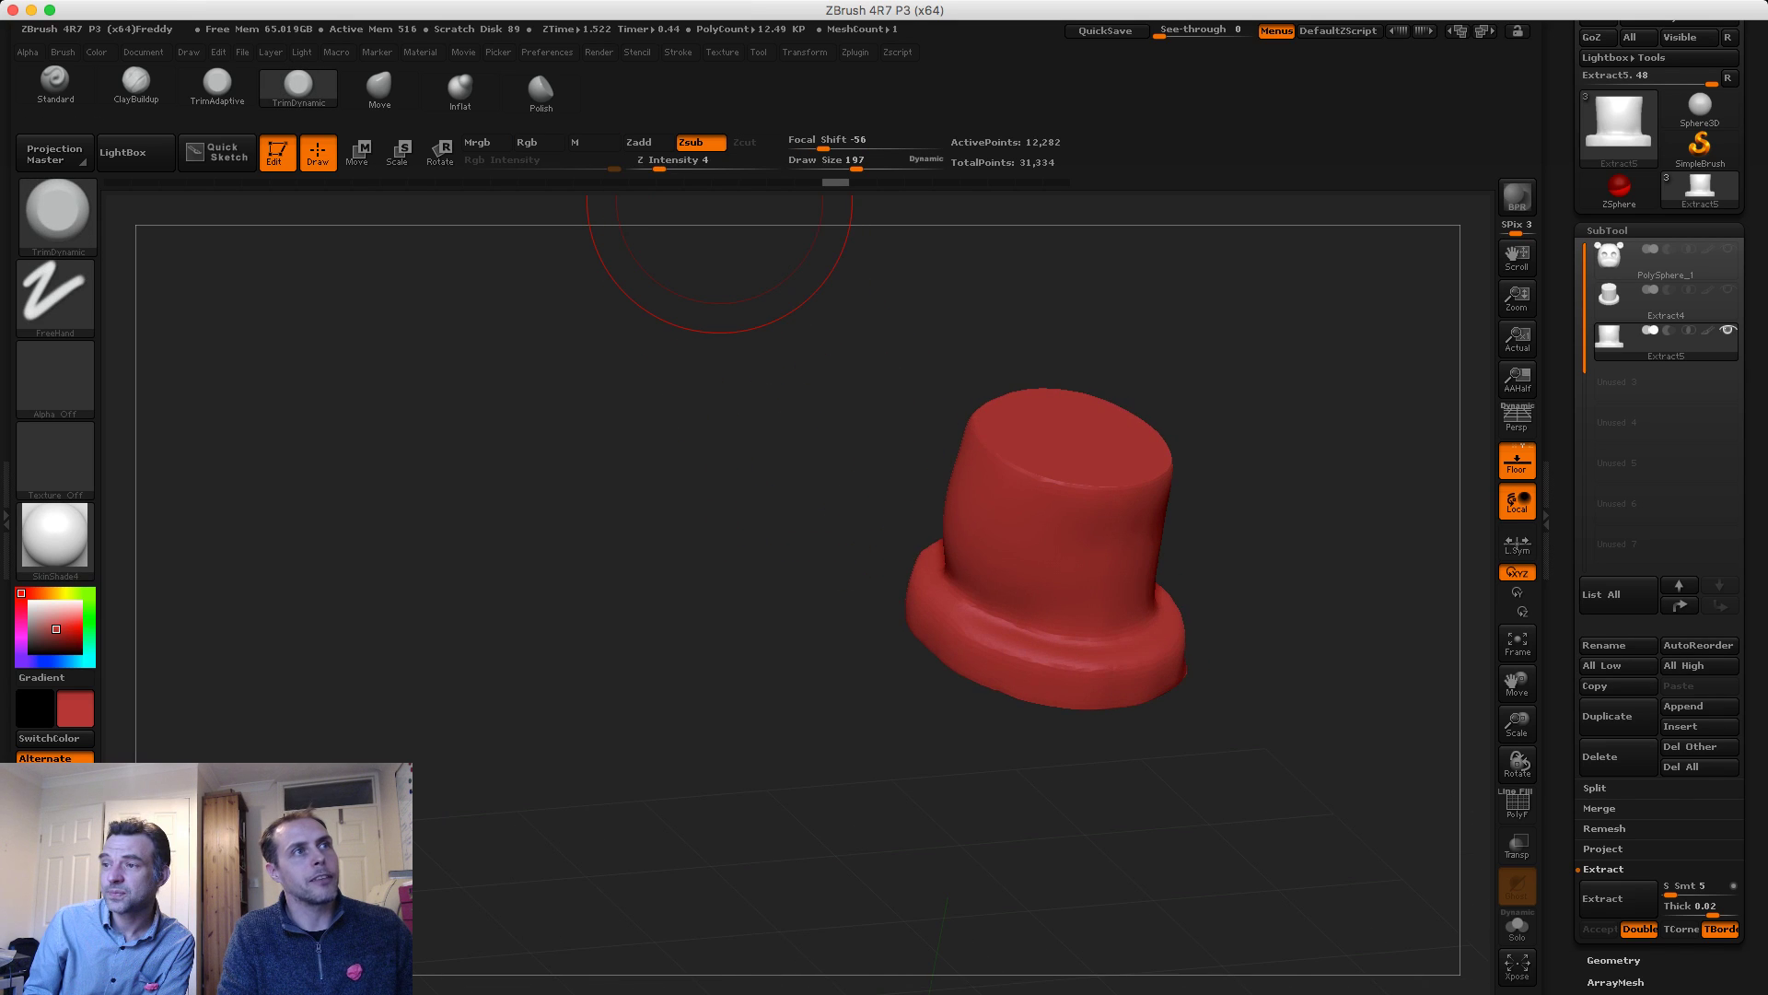
Set the symmetry's RadialCount to 18
{"action": "left_click", "coordinate": [759, 52]}
{"action": "left_click", "coordinate": [804, 51]}
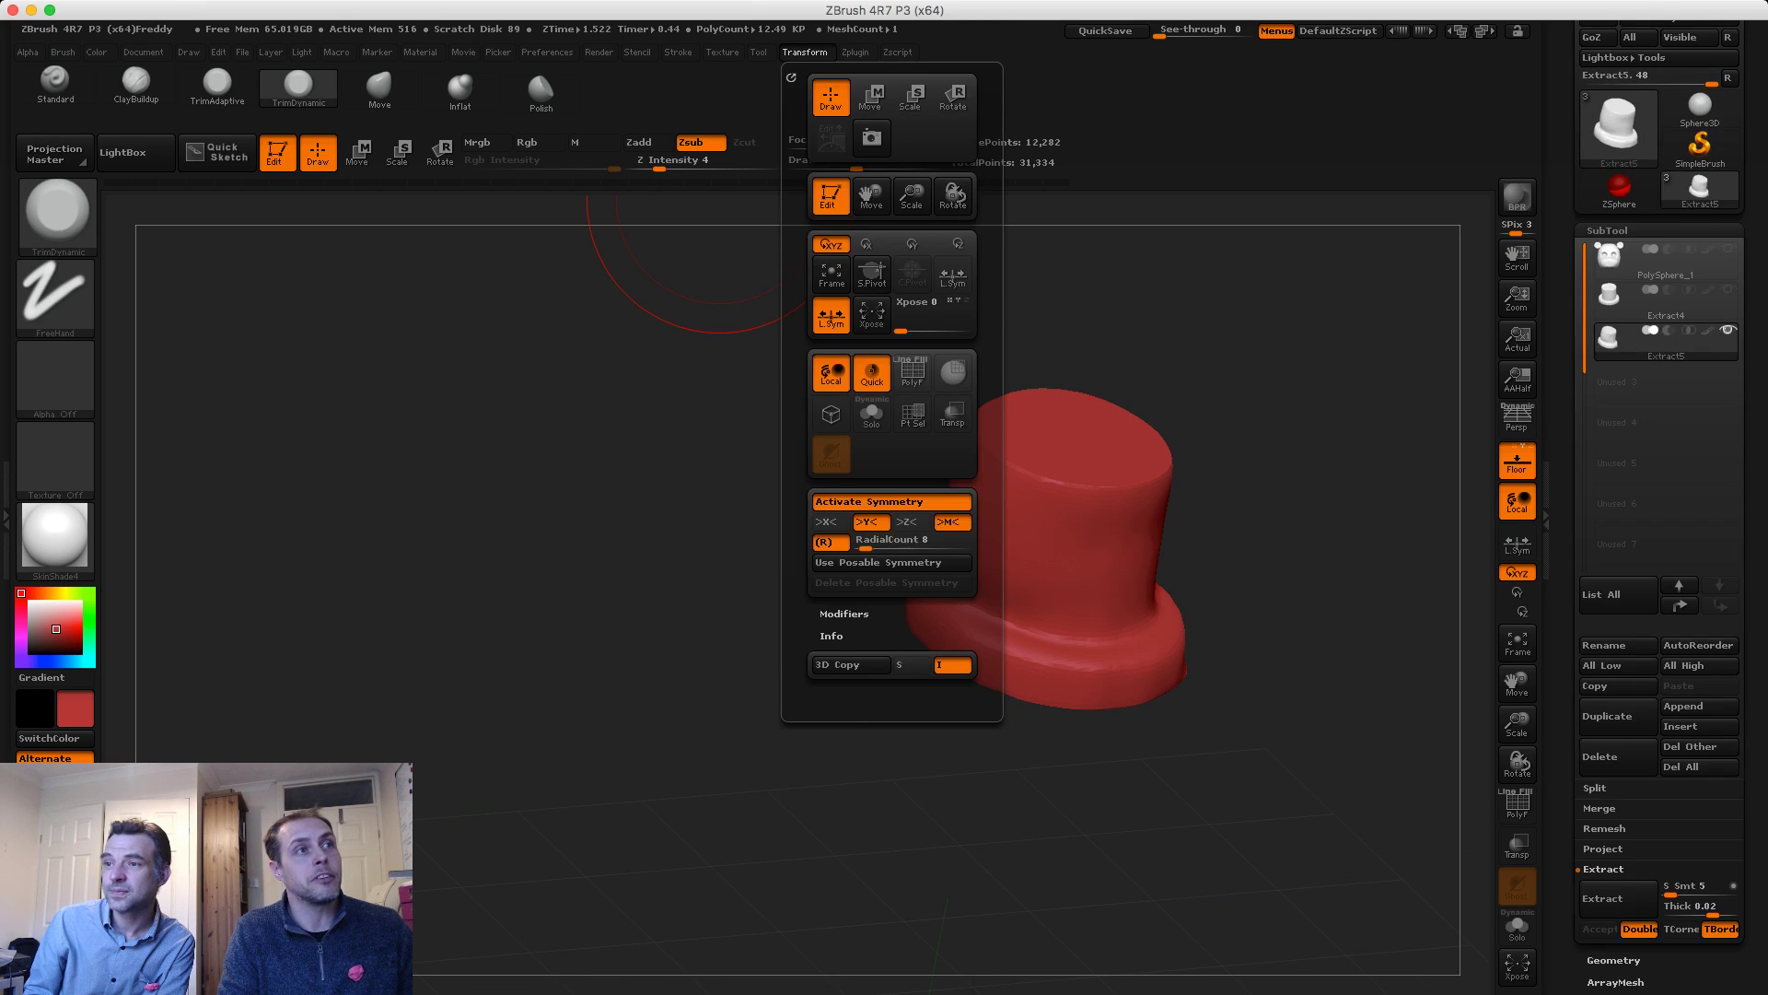
{"action": "left_click", "coordinate": [759, 52]}
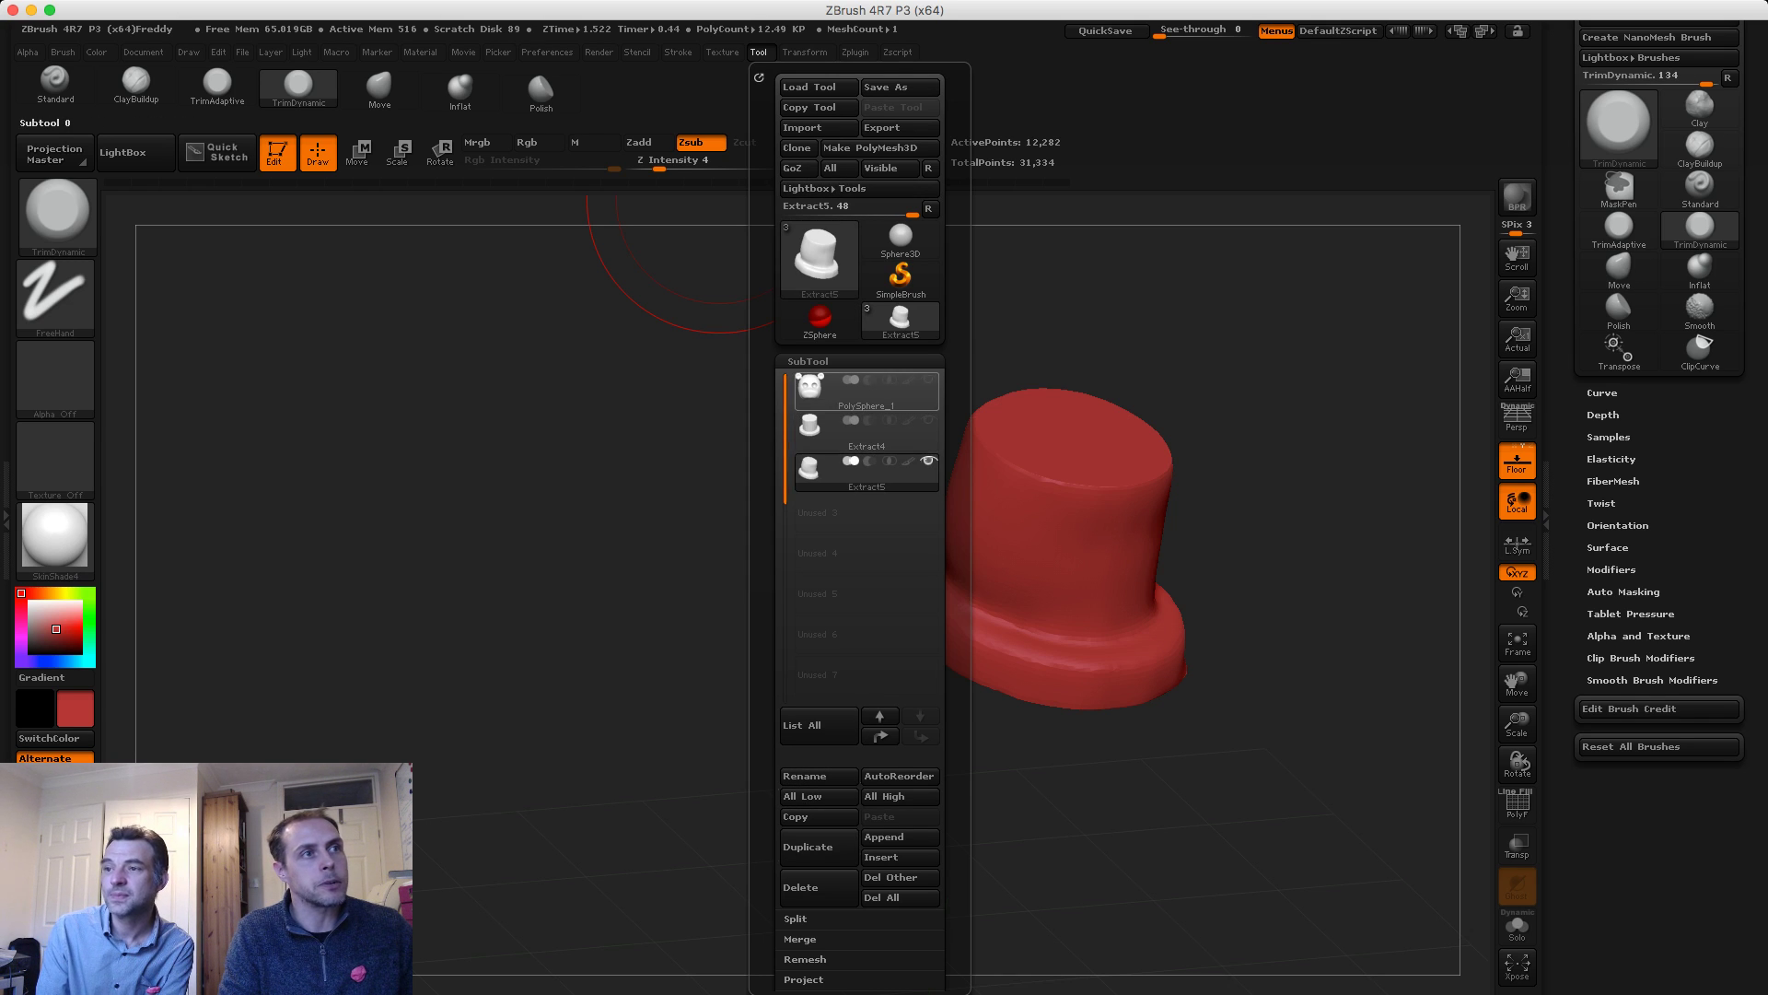
{"action": "left_click", "coordinate": [808, 362]}
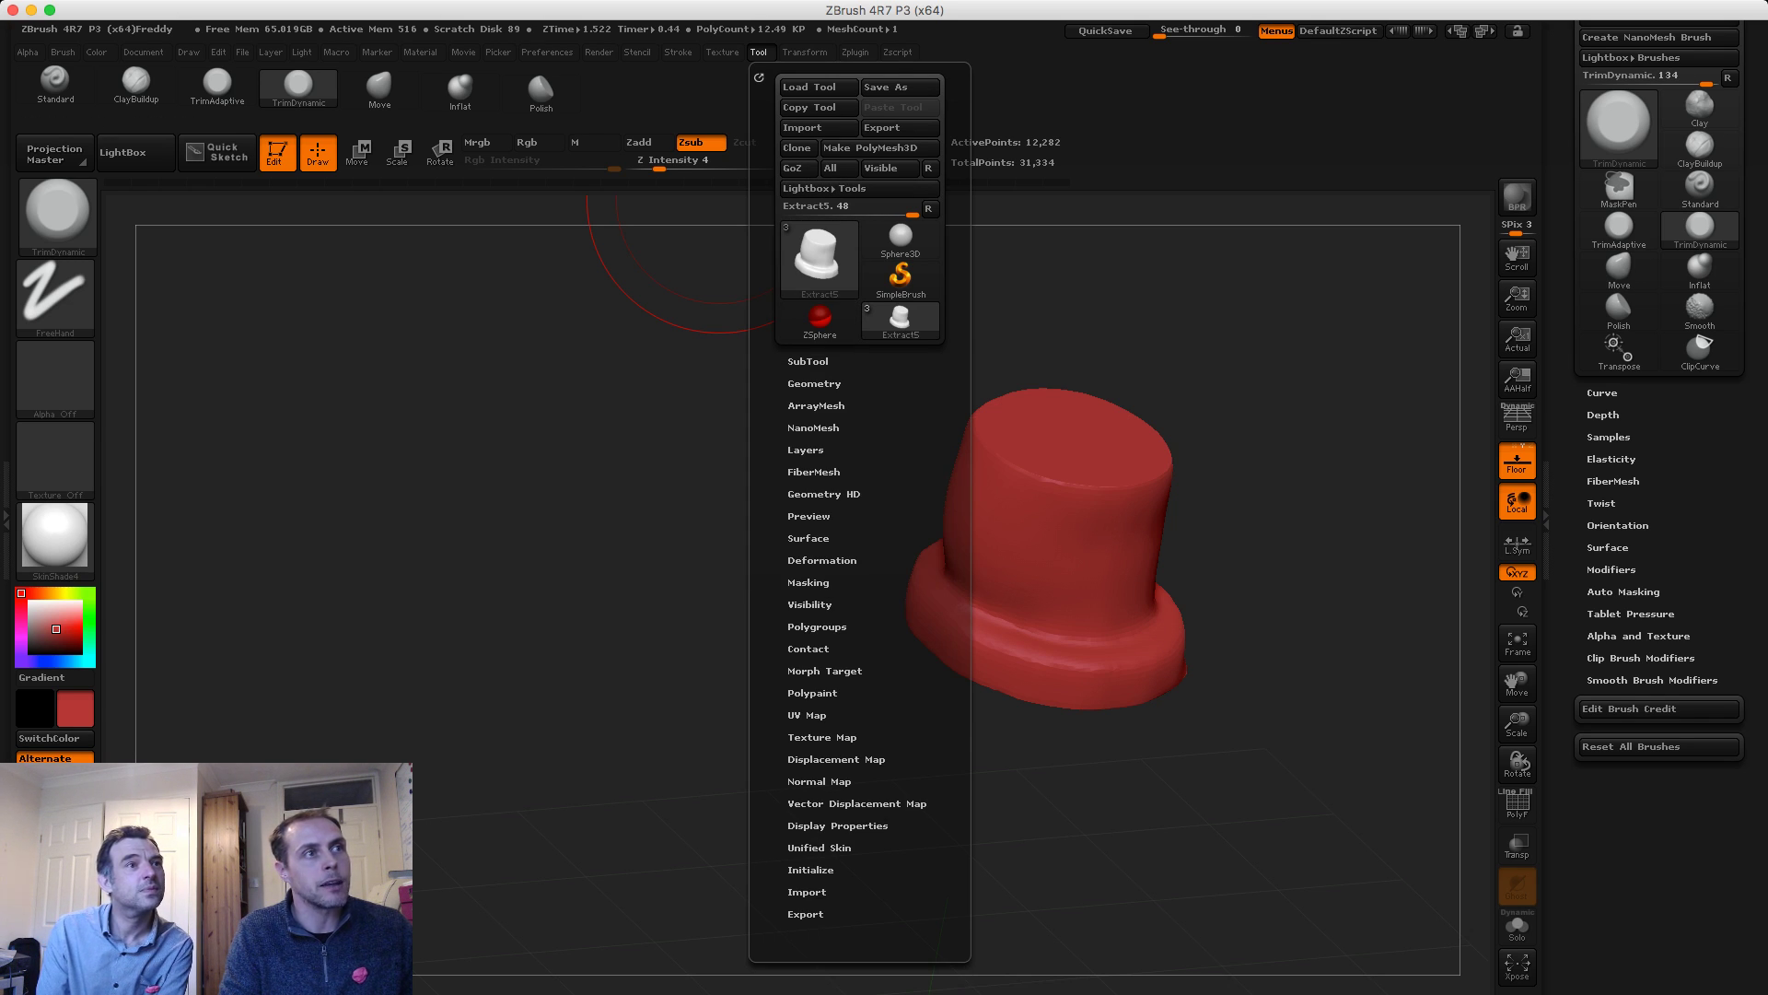
{"action": "left_click", "coordinate": [804, 51]}
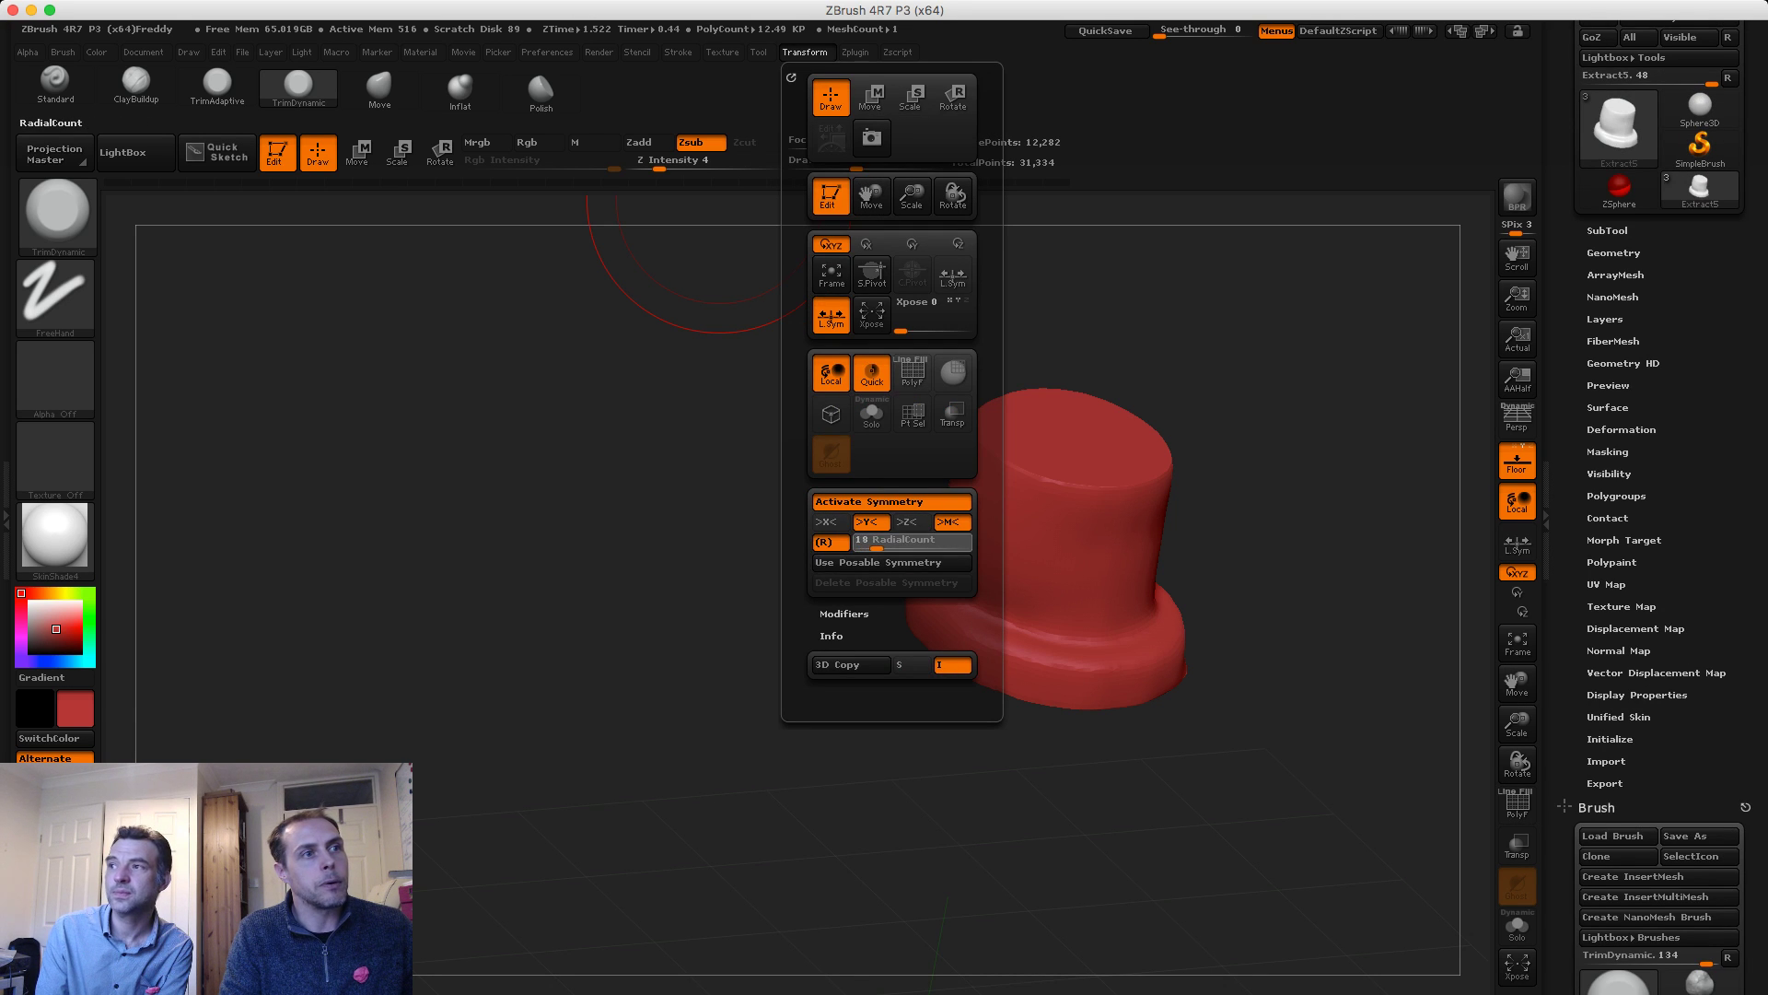
{"action": "left_click", "coordinate": [878, 544]}
Try TrimDynamic strokes on the side of the crown and undo the last one
{"action": "left_click_drag", "start_coordinate": [1029, 554], "coordinate": [1013, 529]}
{"action": "left_click_drag", "start_coordinate": [1013, 518], "coordinate": [985, 530]}
{"action": "left_click_drag", "start_coordinate": [783, 516], "coordinate": [796, 562]}
{"action": "left_click_drag", "start_coordinate": [1004, 543], "coordinate": [913, 465]}
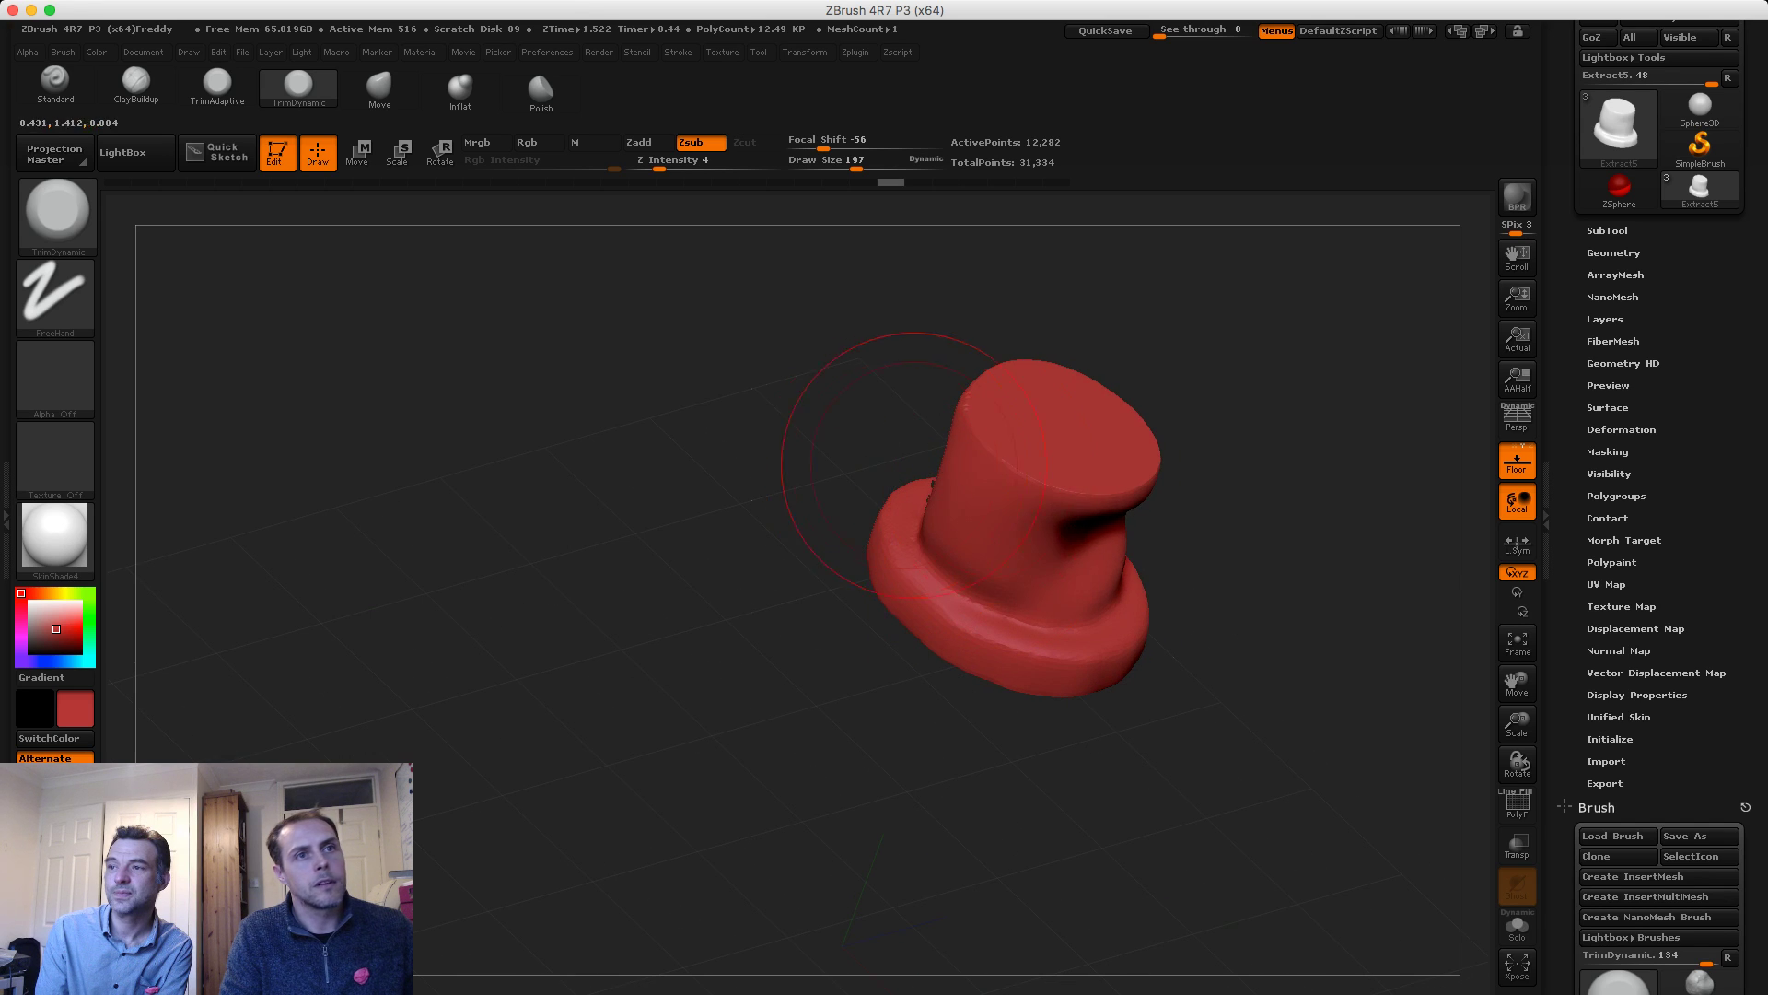
{"action": "key", "text": "ctrl+z"}
Turn on Local Symmetry and trim the crown's sides all around into an even inward curve
{"action": "left_click", "coordinate": [1517, 543]}
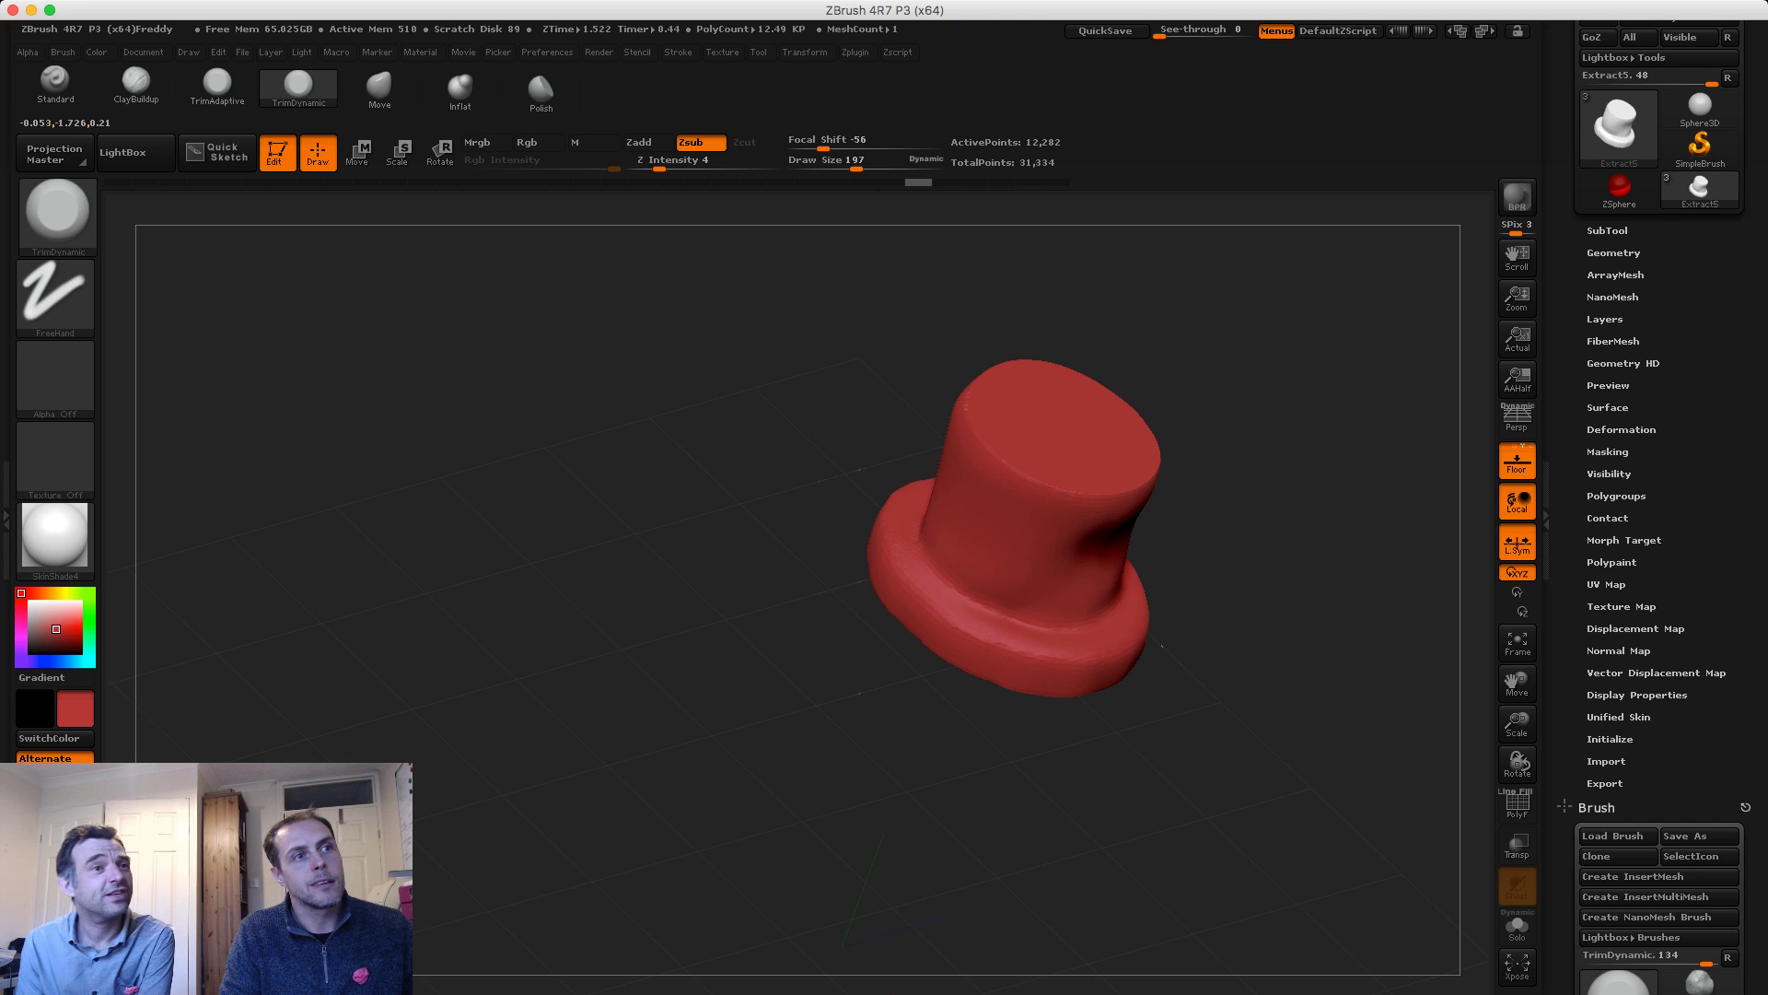
{"action": "left_click_drag", "start_coordinate": [1225, 635], "coordinate": [1128, 603]}
{"action": "left_click_drag", "start_coordinate": [992, 488], "coordinate": [1002, 580]}
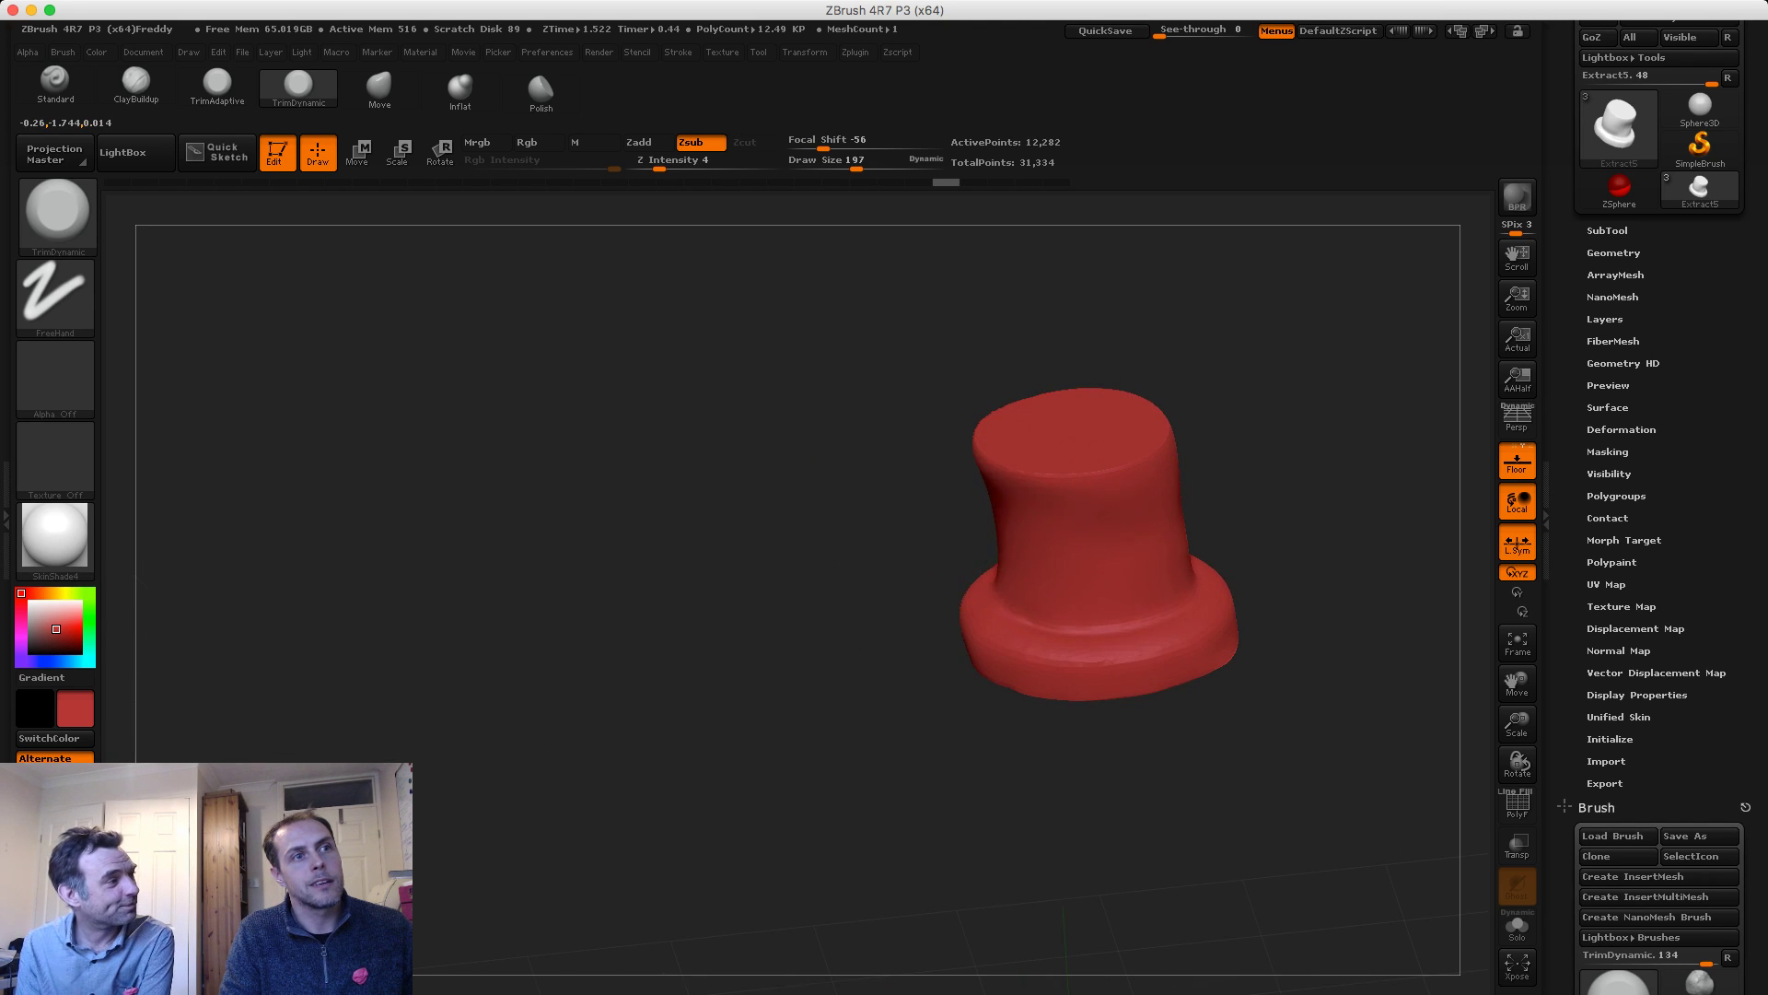
{"action": "left_click_drag", "start_coordinate": [1289, 571], "coordinate": [1175, 516]}
{"action": "mouse_move", "coordinate": [967, 452]}
{"action": "left_mouse_down"}
{"action": "mouse_move", "coordinate": [769, 364]}
{"action": "mouse_move", "coordinate": [884, 403]}
{"action": "left_mouse_up"}
{"action": "left_click_drag", "start_coordinate": [810, 359], "coordinate": [737, 318]}
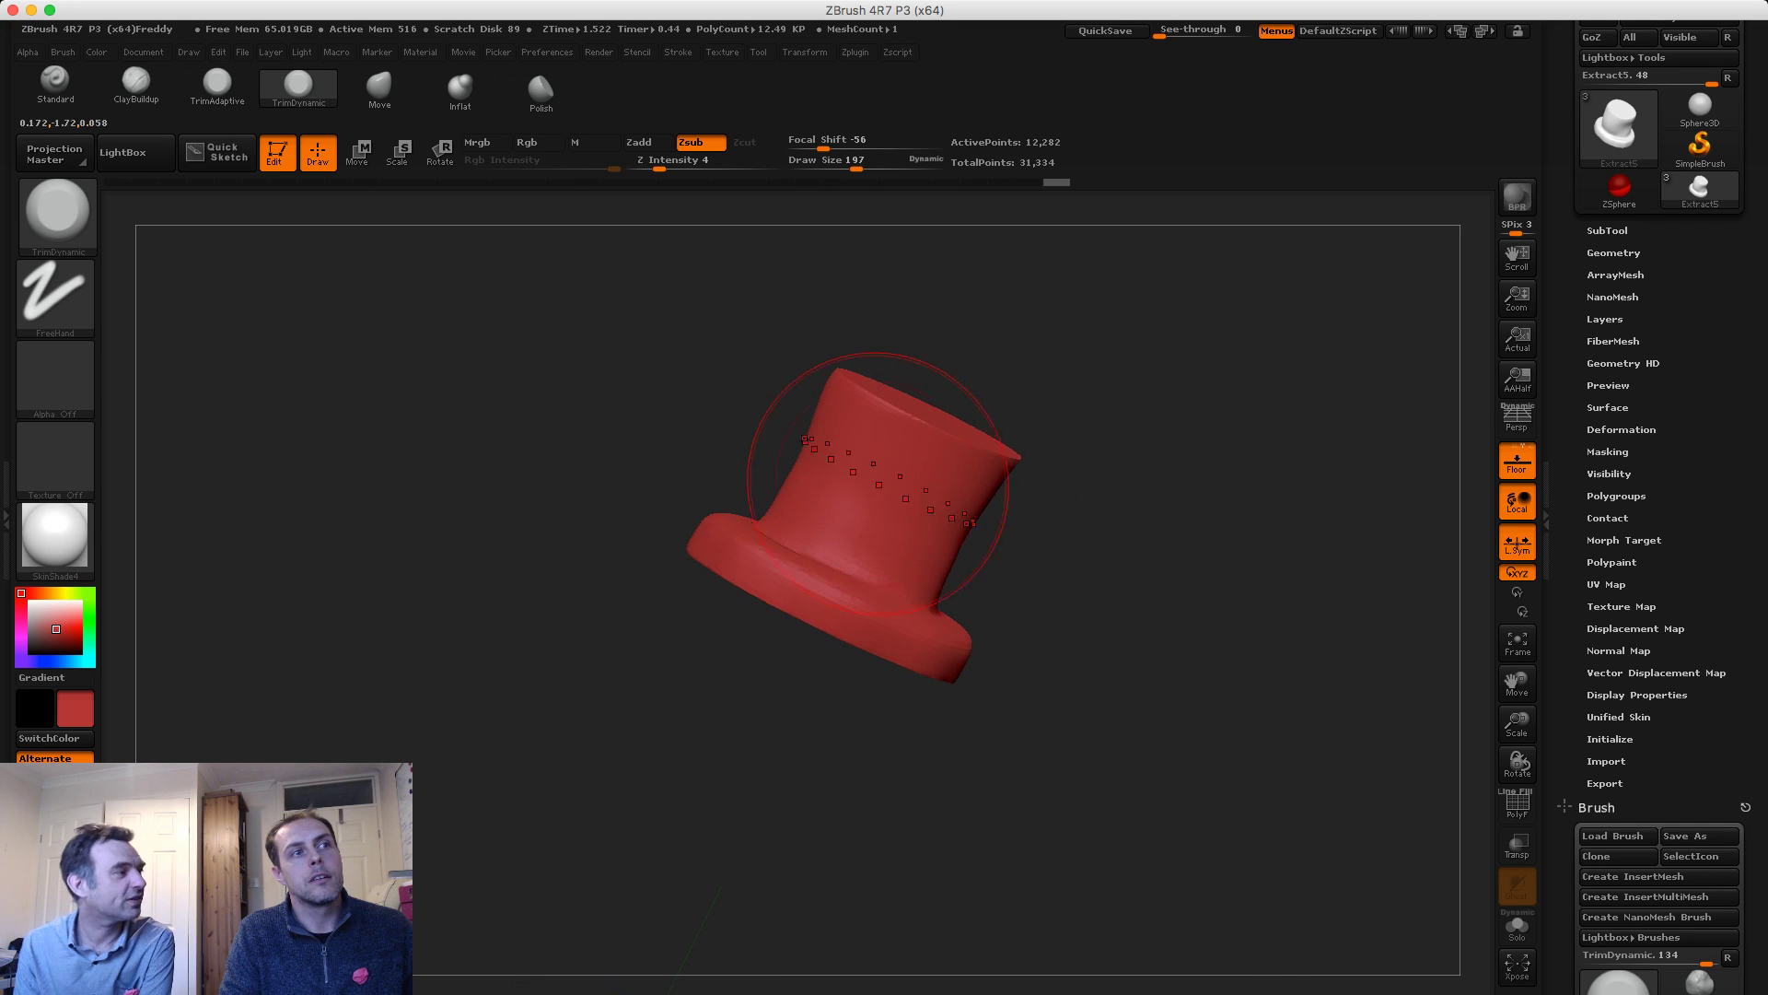
{"action": "left_click_drag", "start_coordinate": [878, 480], "coordinate": [747, 457]}
{"action": "left_click_drag", "start_coordinate": [995, 433], "coordinate": [875, 373]}
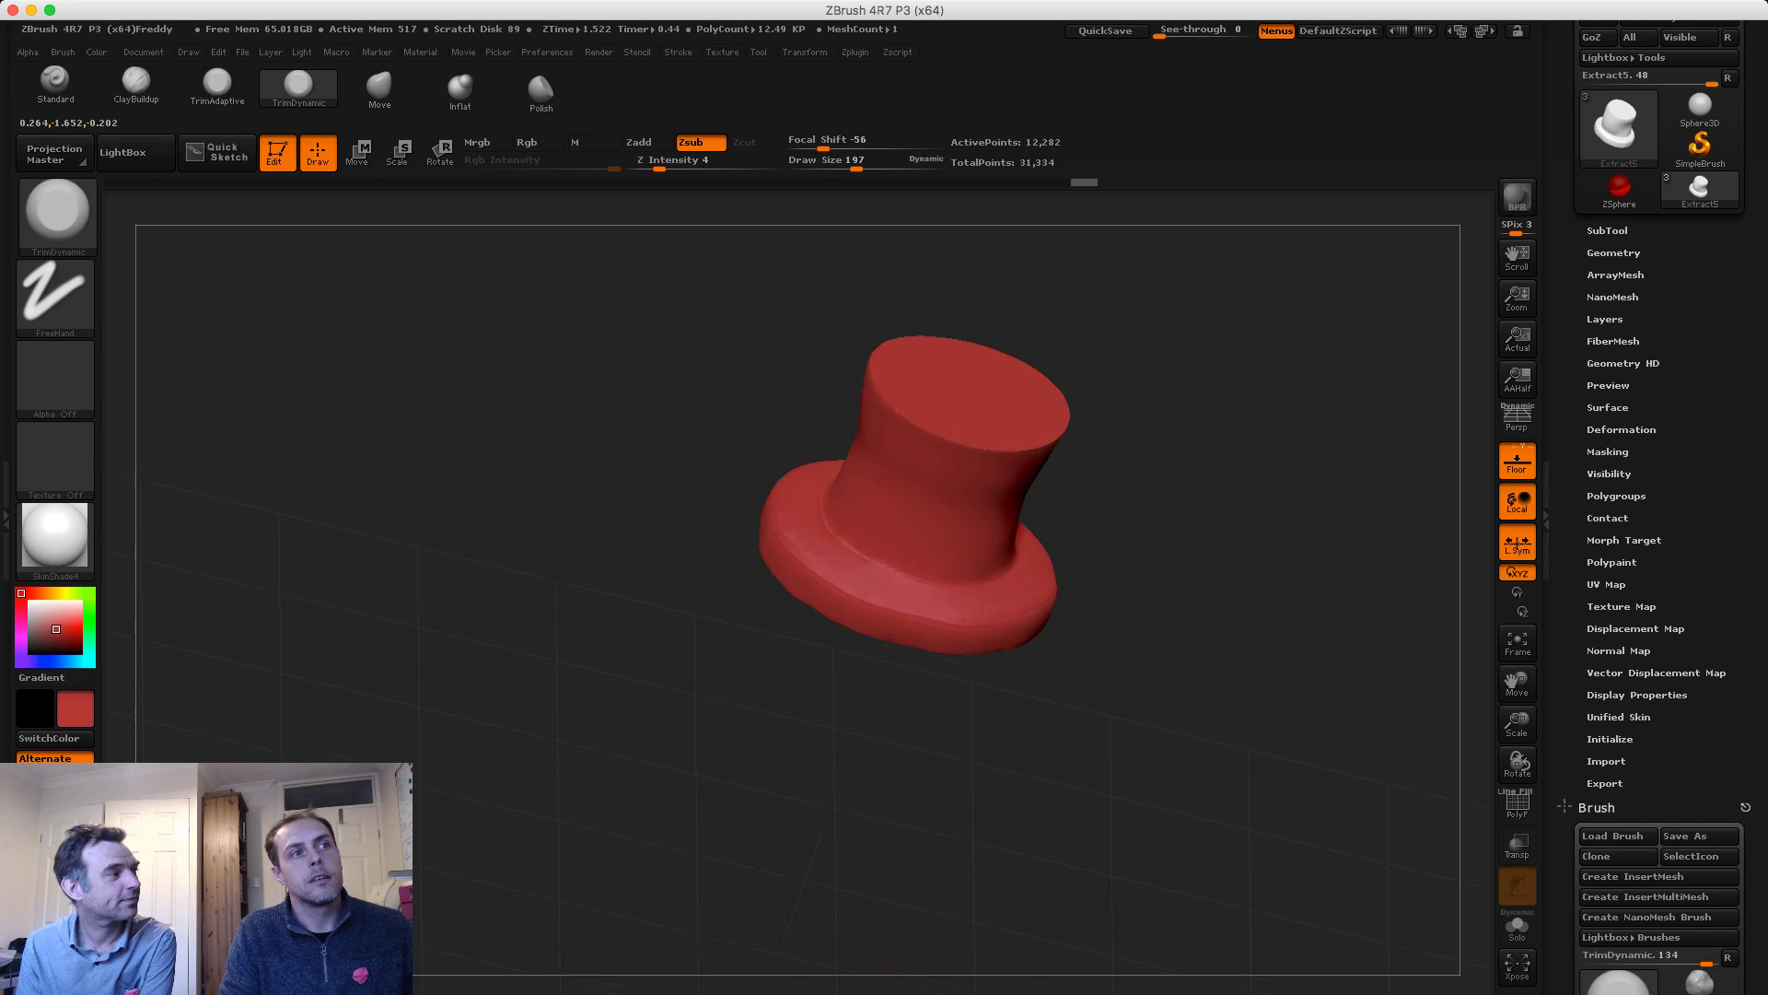
{"action": "left_click_drag", "start_coordinate": [737, 368], "coordinate": [933, 480], "text": "shift"}
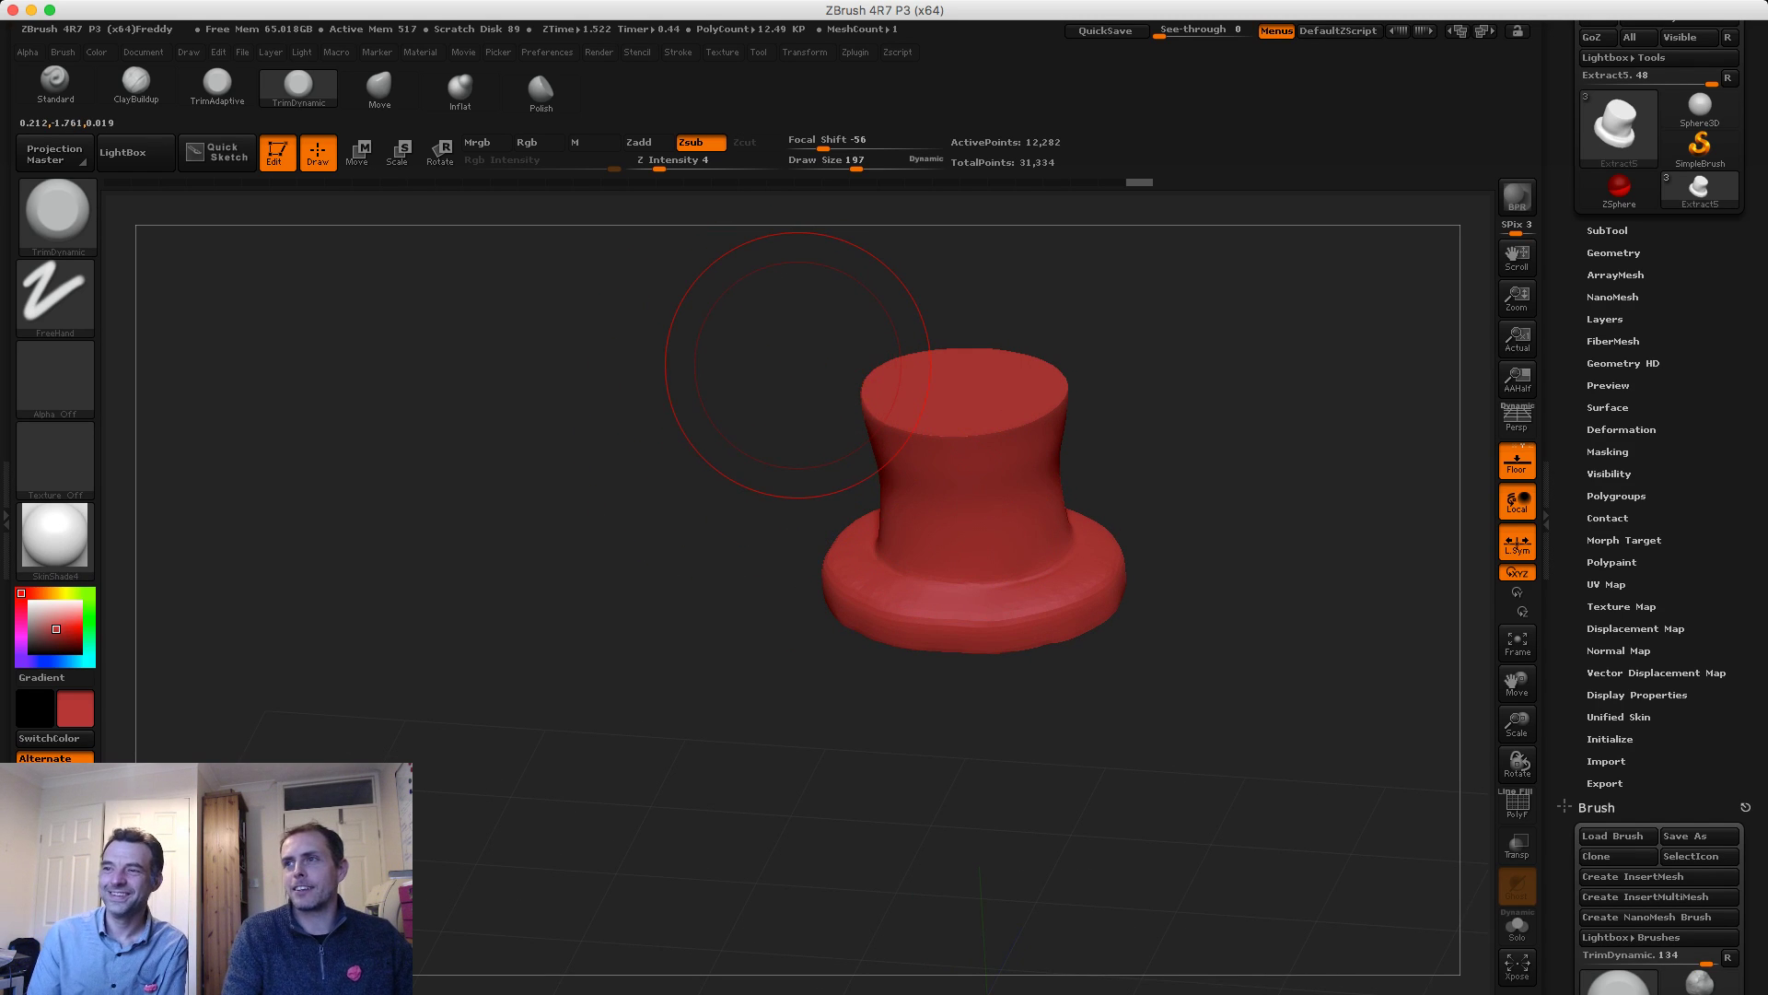
Reduce the Draw Size to 59 and trim the brim's outer edge all around
{"action": "key", "text": "s"}
{"action": "left_click_drag", "start_coordinate": [785, 377], "coordinate": [753, 392]}
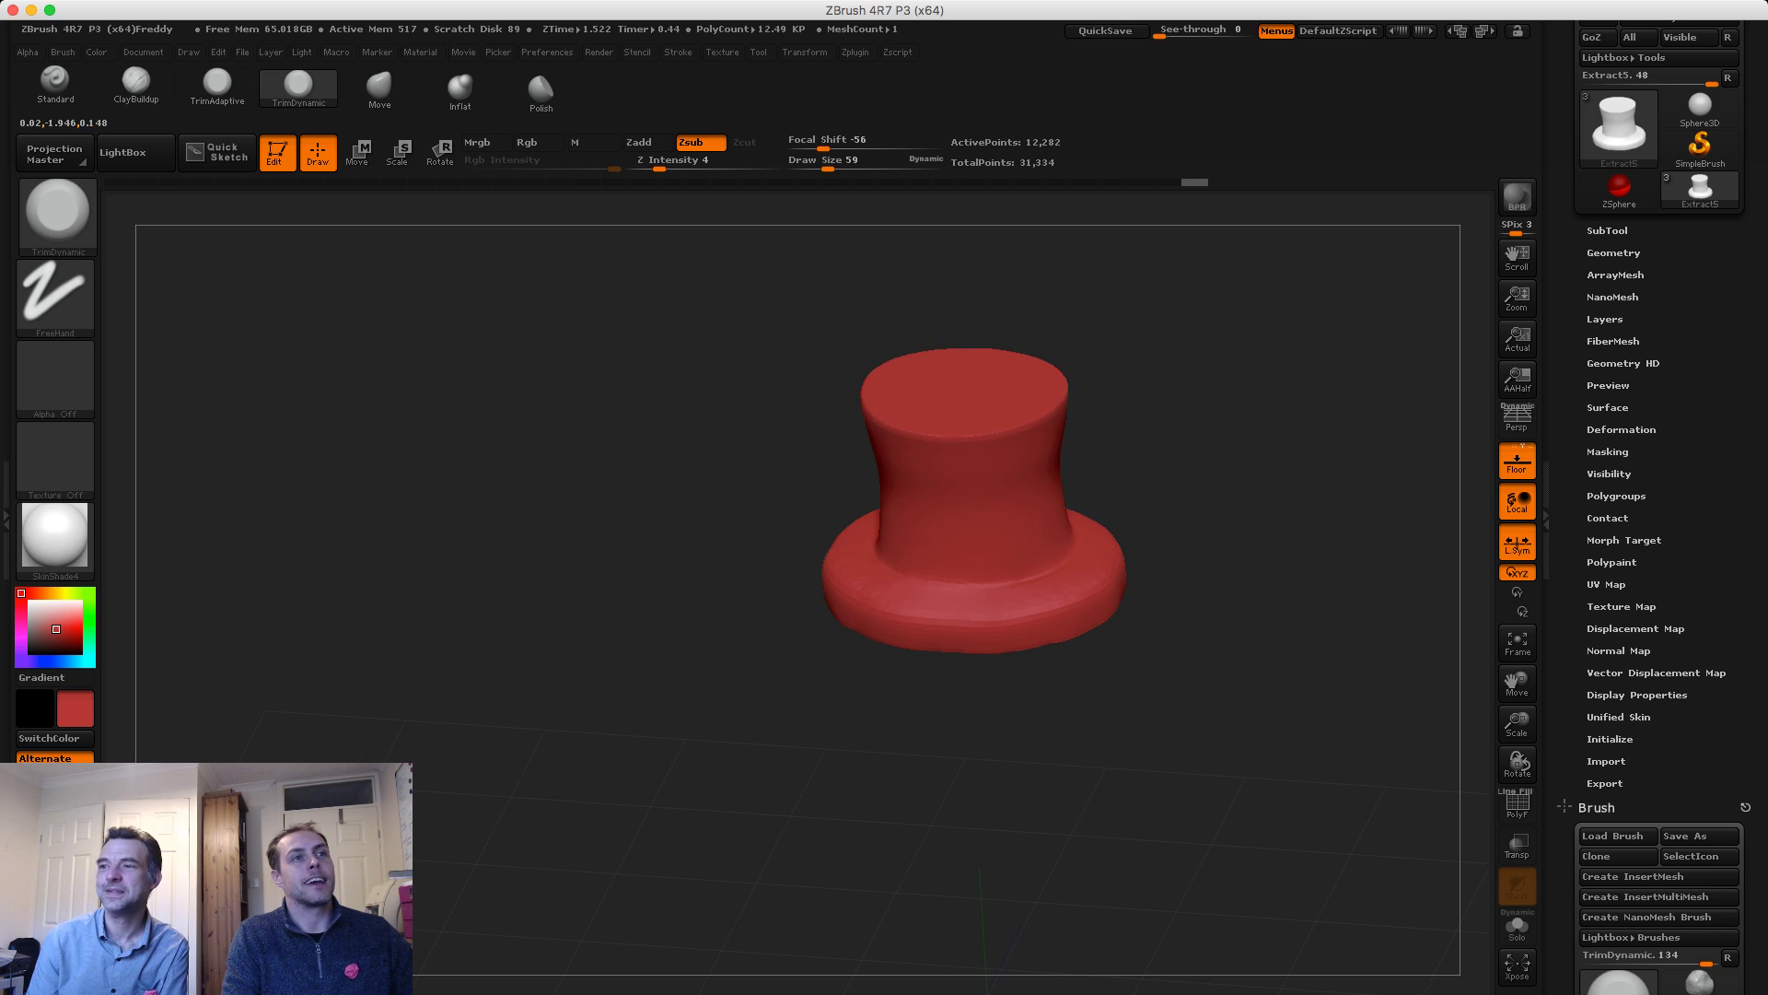
{"action": "mouse_move", "coordinate": [801, 433]}
{"action": "left_mouse_down"}
{"action": "mouse_move", "coordinate": [922, 549]}
{"action": "mouse_move", "coordinate": [811, 489]}
{"action": "mouse_move", "coordinate": [783, 534]}
{"action": "left_mouse_up"}
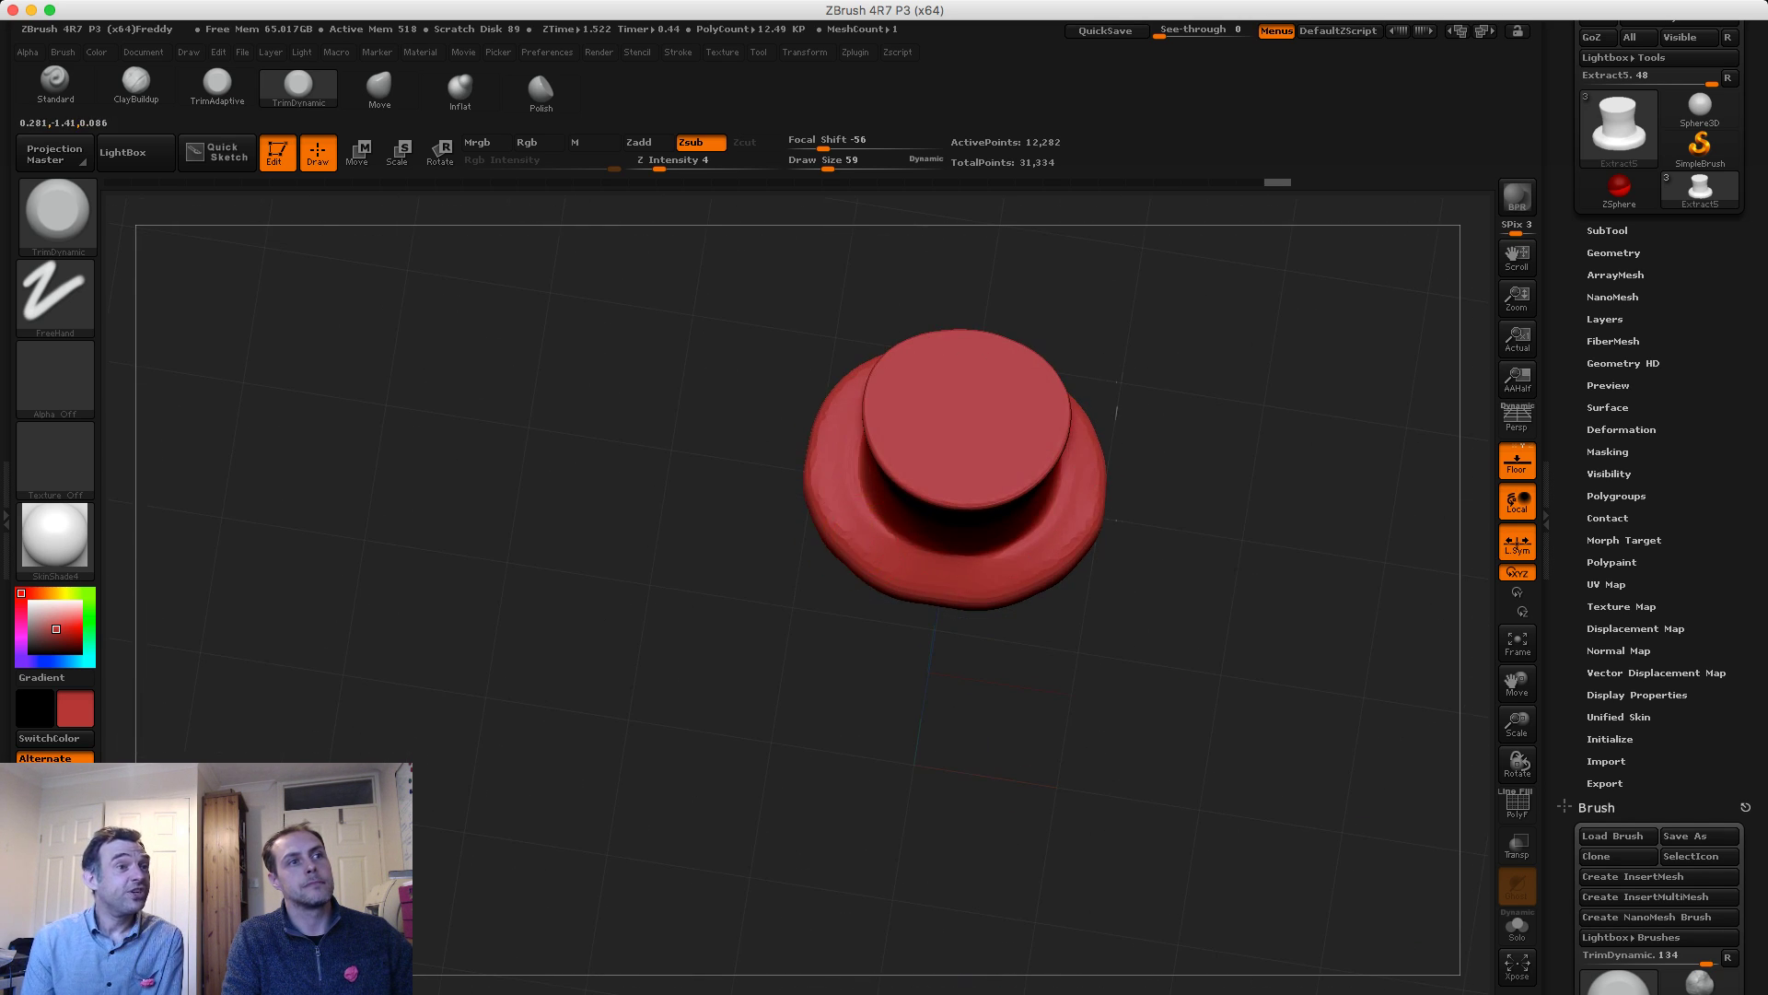
{"action": "left_click_drag", "start_coordinate": [816, 460], "coordinate": [812, 472]}
{"action": "mouse_move", "coordinate": [740, 489]}
{"action": "left_mouse_down"}
{"action": "mouse_move", "coordinate": [779, 438]}
{"action": "mouse_move", "coordinate": [807, 543]}
{"action": "left_mouse_up"}
{"action": "mouse_move", "coordinate": [750, 516]}
{"action": "left_mouse_down"}
{"action": "mouse_move", "coordinate": [723, 524]}
{"action": "mouse_move", "coordinate": [700, 482]}
{"action": "mouse_move", "coordinate": [714, 461]}
{"action": "mouse_move", "coordinate": [783, 544]}
{"action": "mouse_move", "coordinate": [785, 415]}
{"action": "left_mouse_up"}
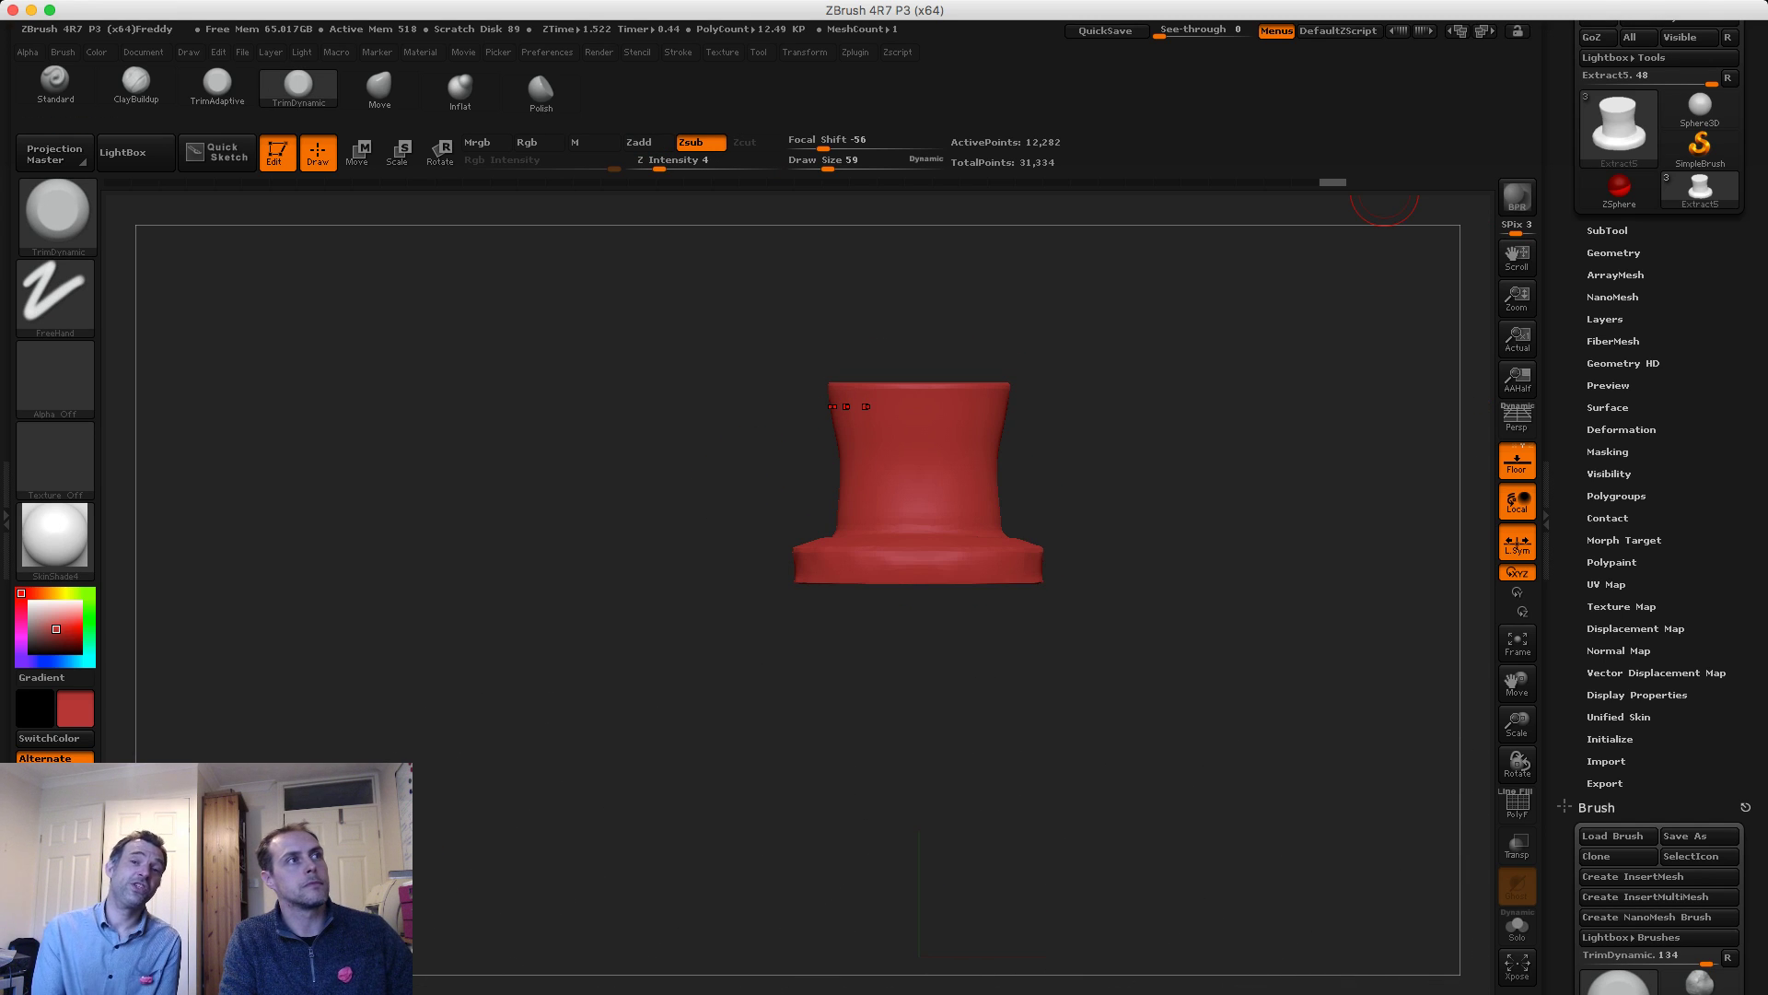
Save the project and expand the SubTool list
{"action": "mouse_move", "coordinate": [242, 52]}
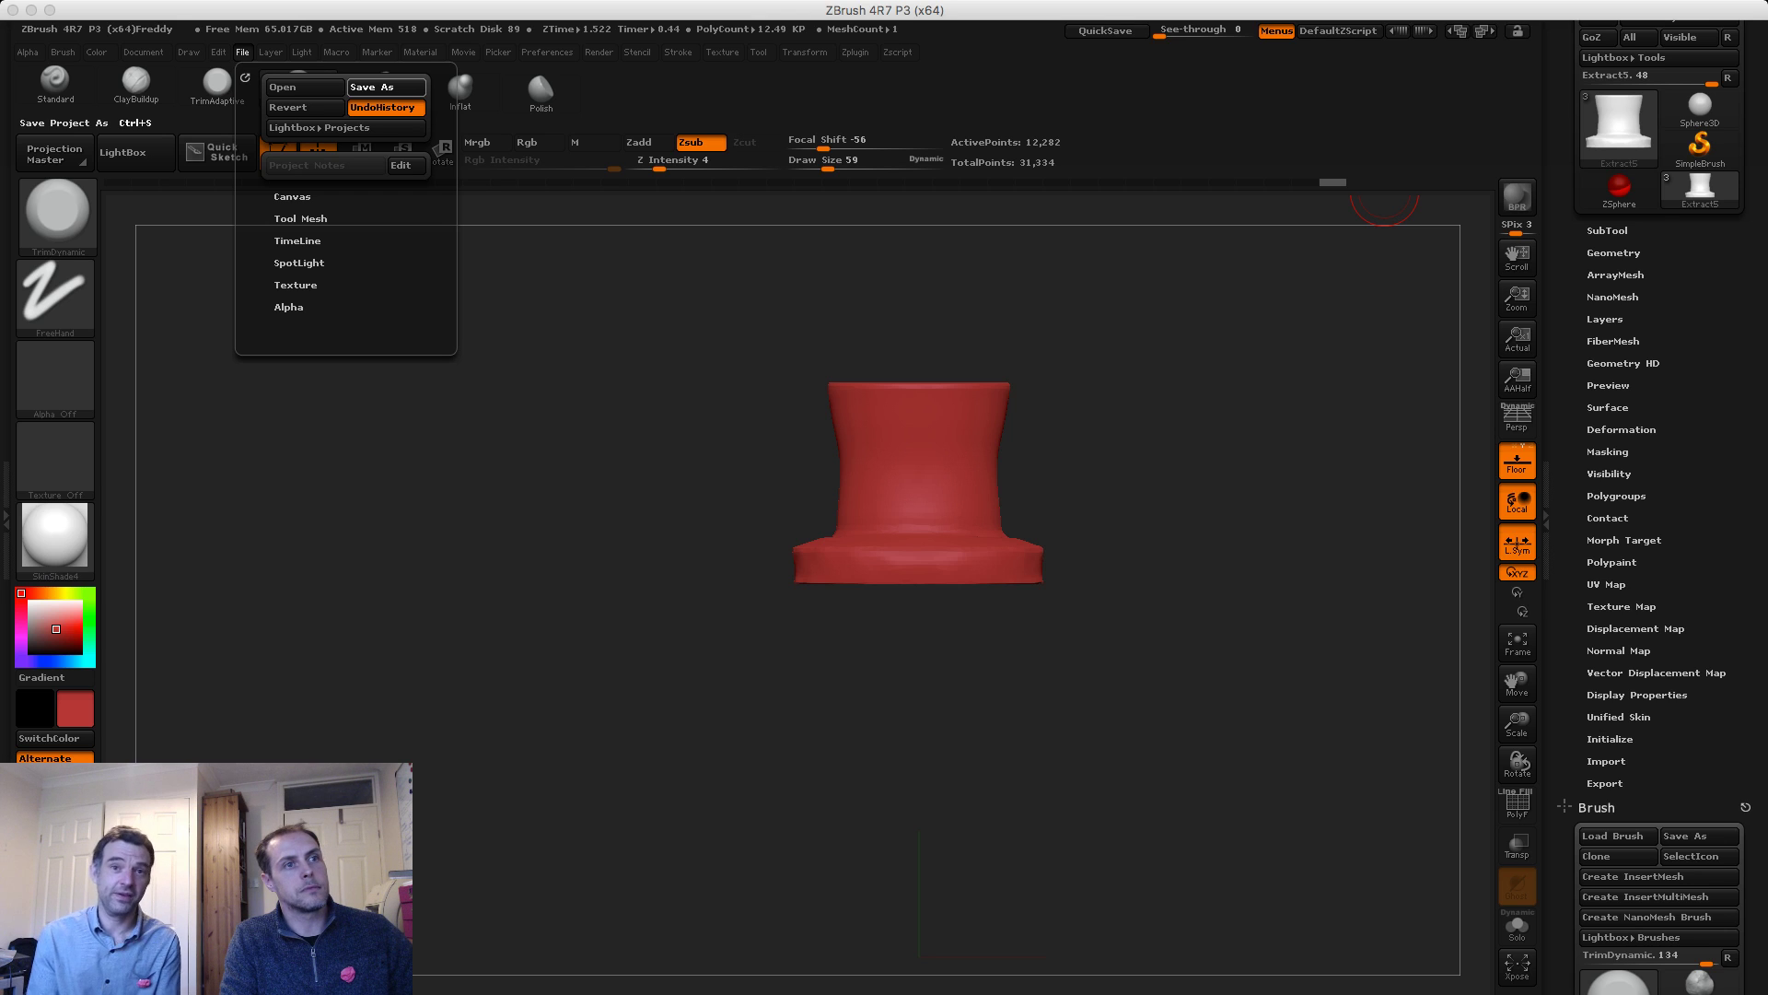
{"action": "left_click", "coordinate": [383, 87]}
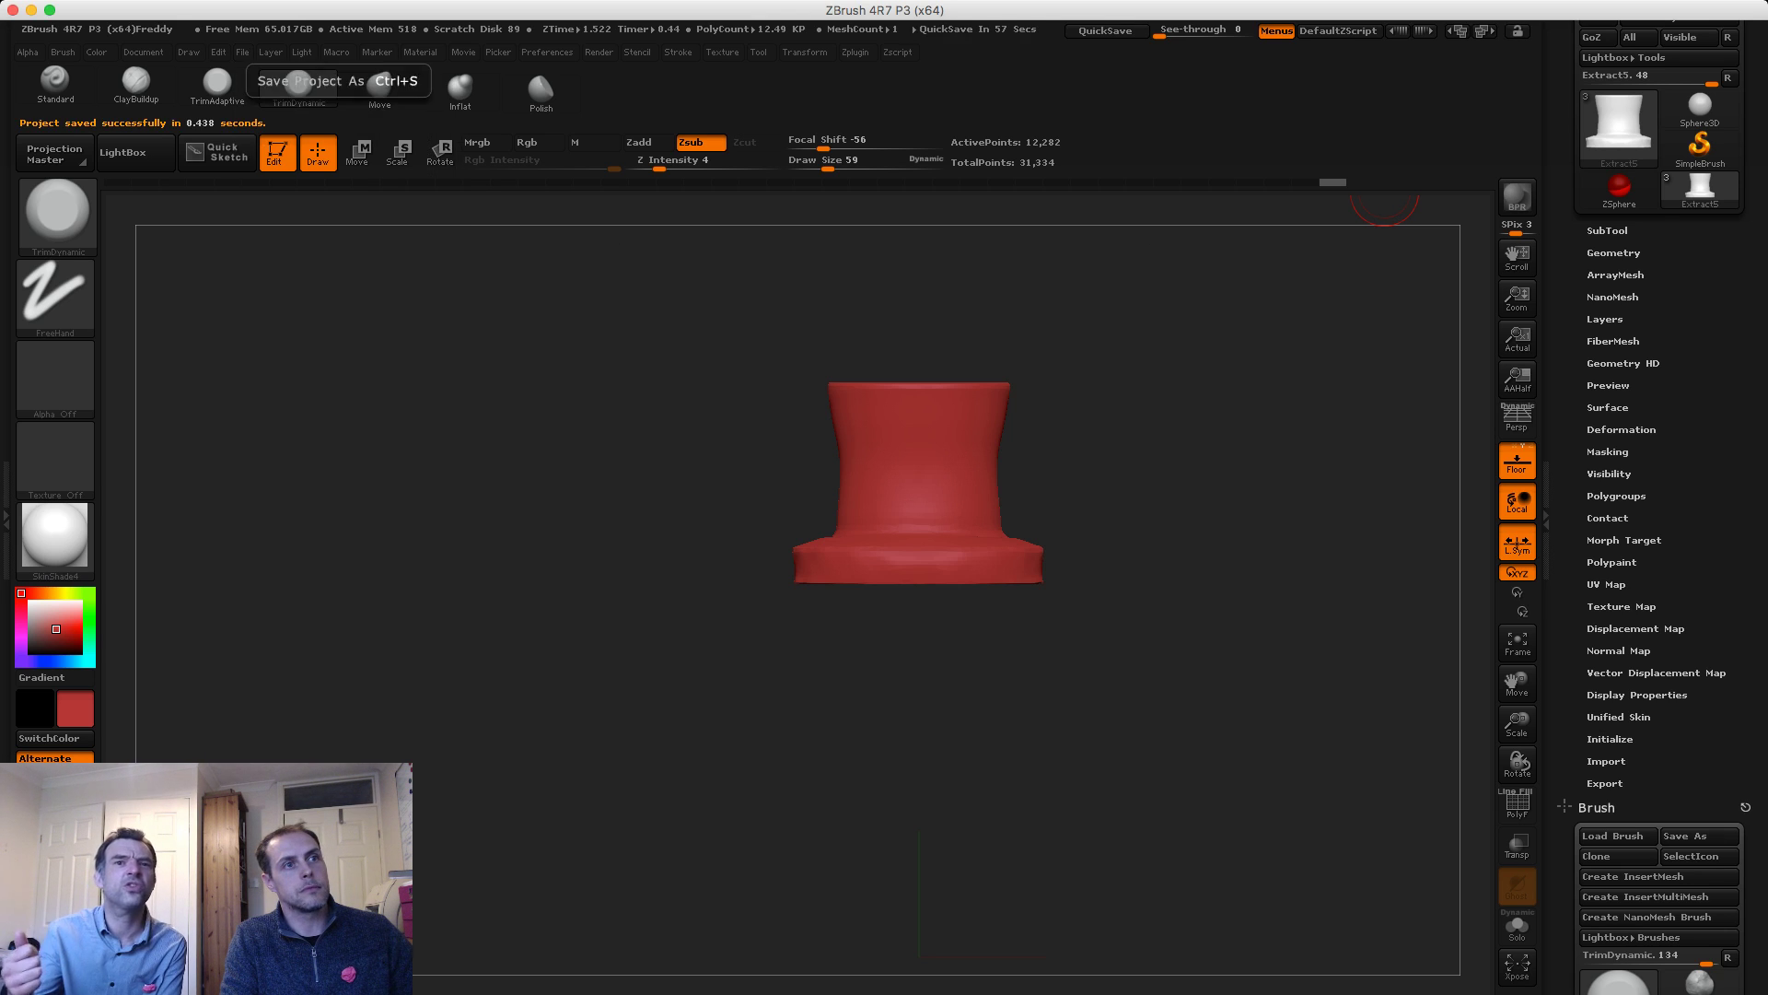
{"action": "left_click_drag", "start_coordinate": [1283, 414], "coordinate": [1450, 332]}
{"action": "left_click", "coordinate": [1607, 230]}
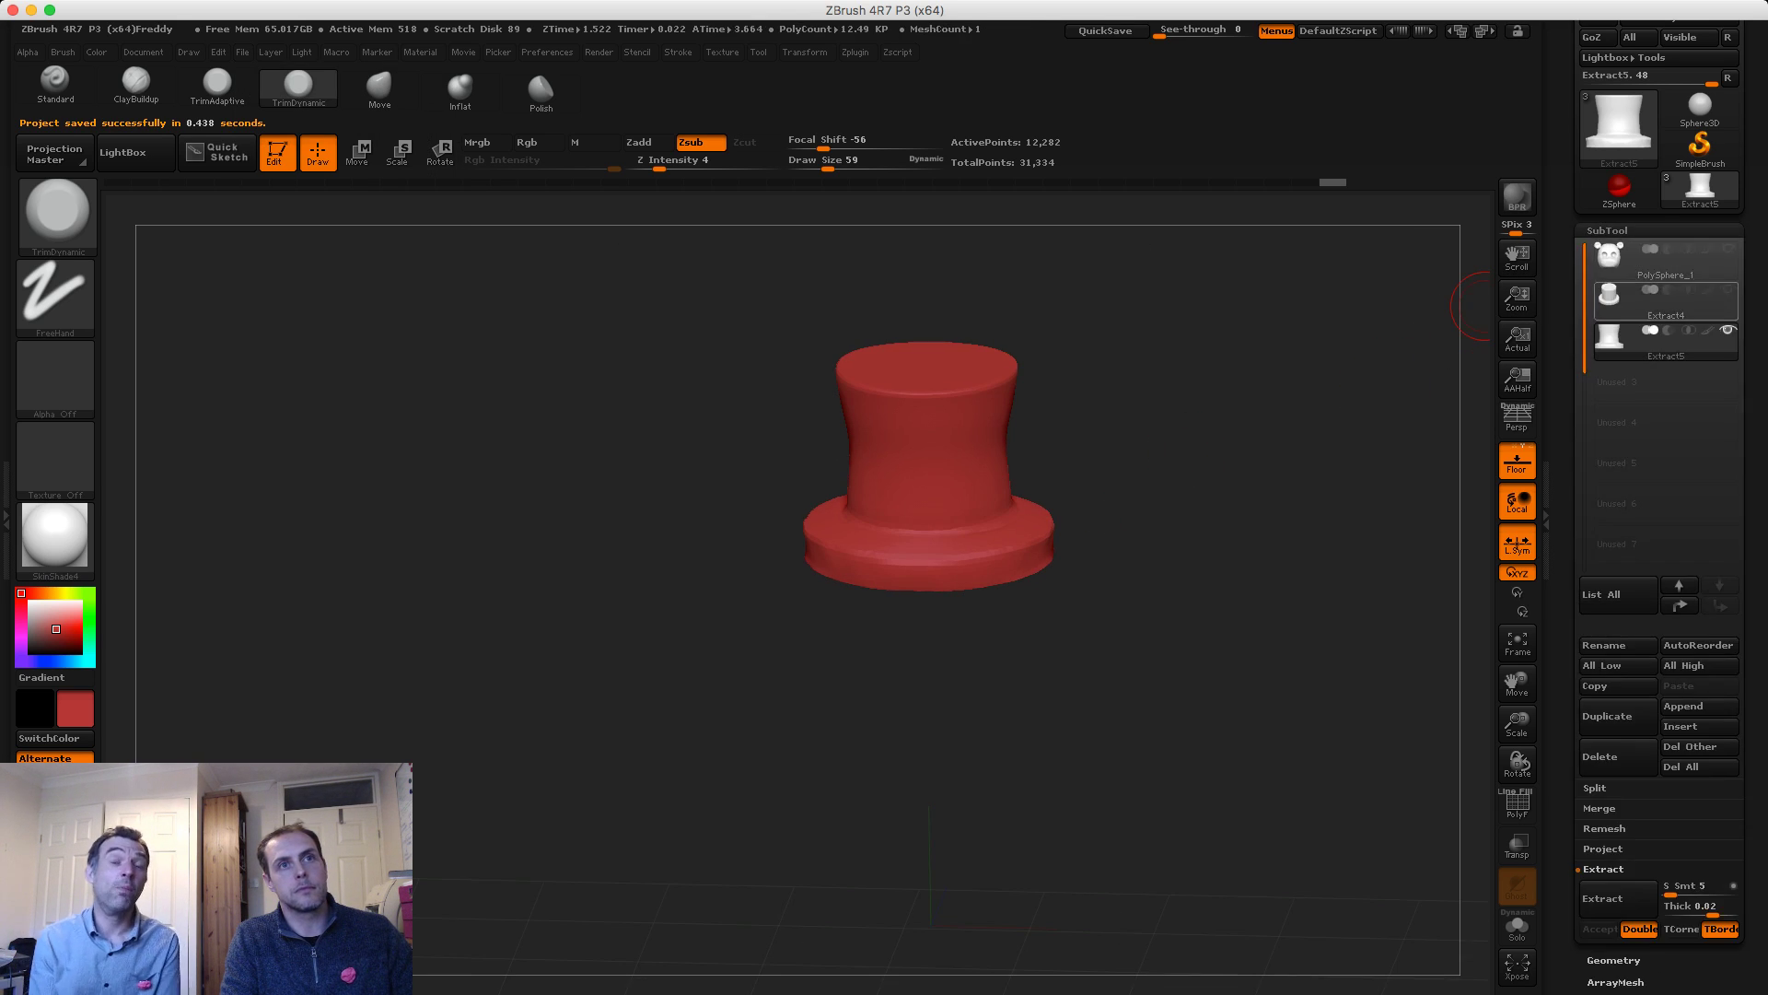
Delete the old rough hat SubTool, Extract4, and confirm the deletion
{"action": "left_click", "coordinate": [1662, 260]}
{"action": "key", "text": "f"}
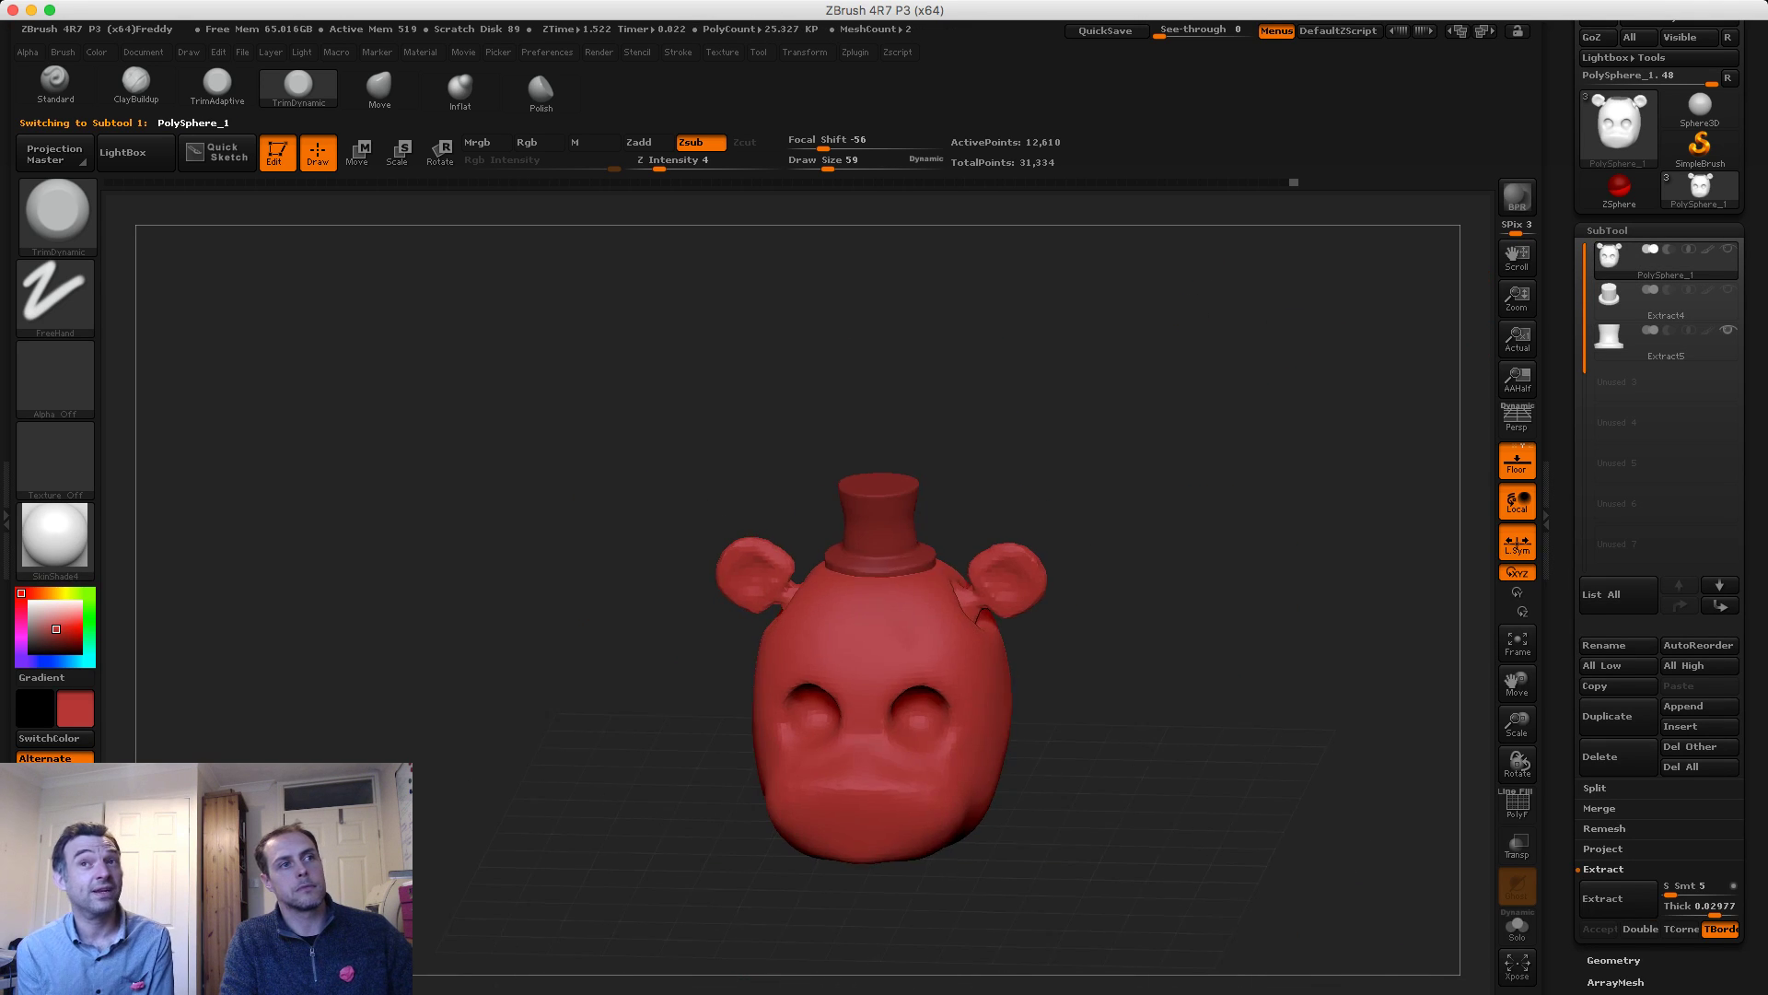
{"action": "left_click", "coordinate": [1665, 303]}
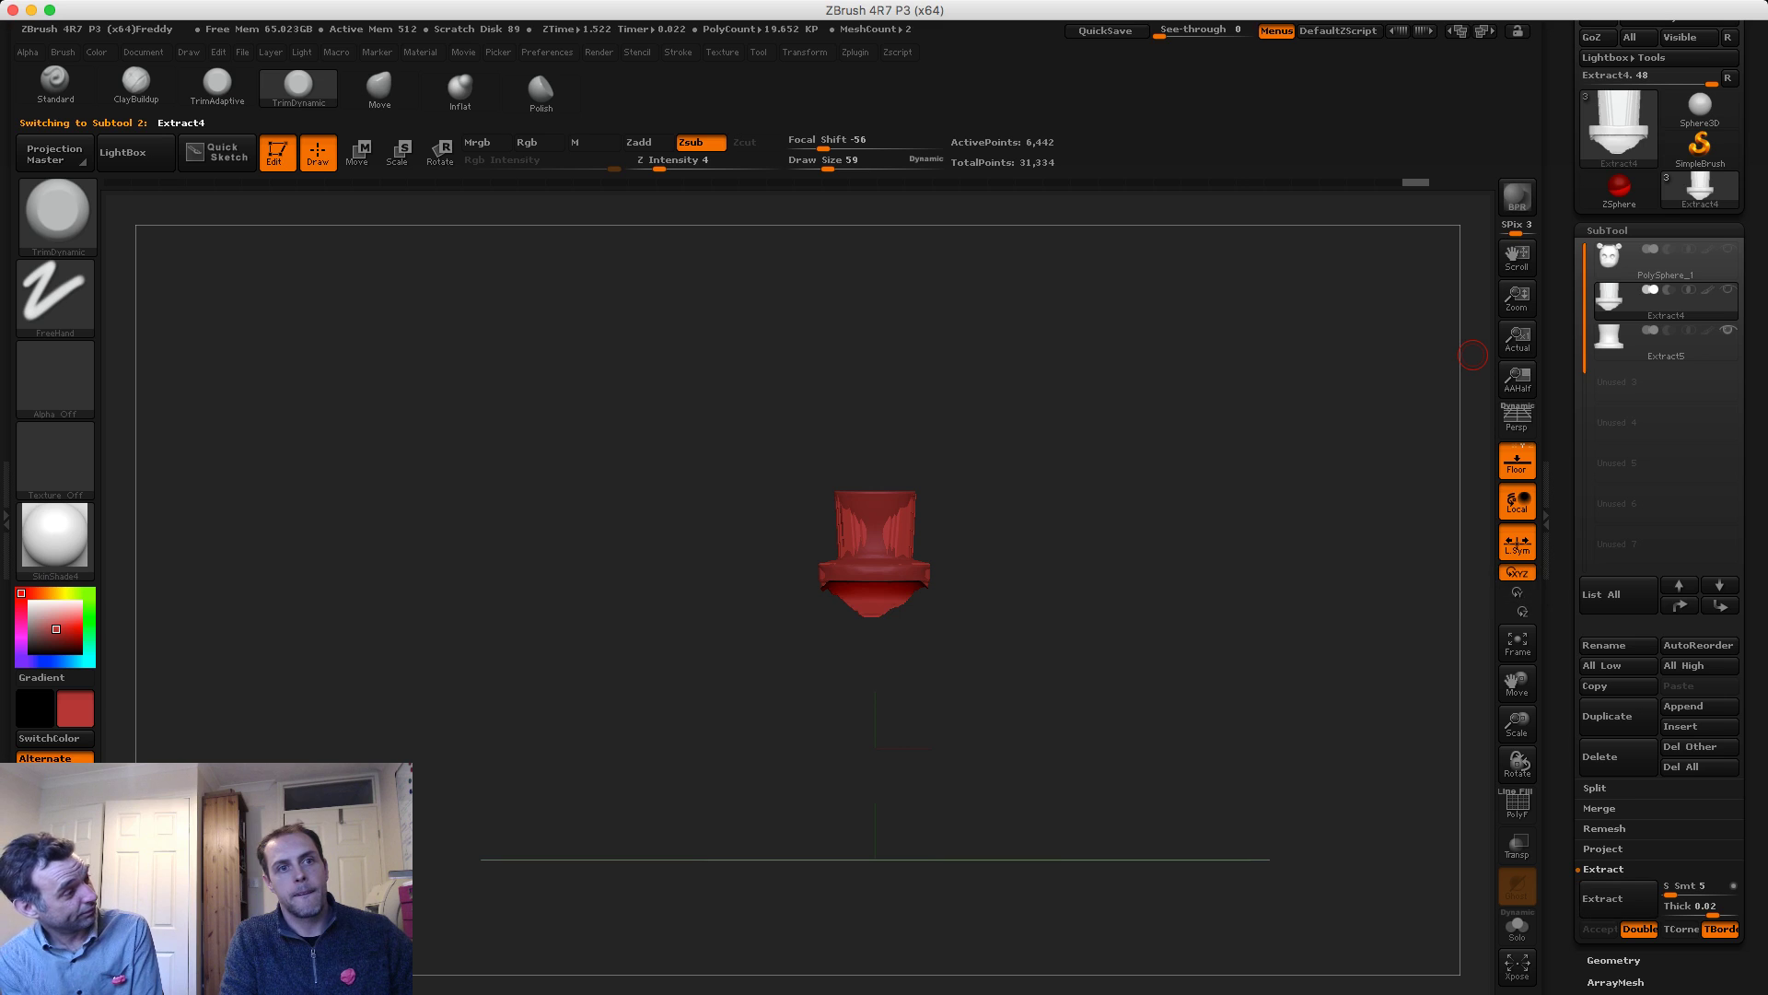
{"action": "left_click", "coordinate": [1619, 756]}
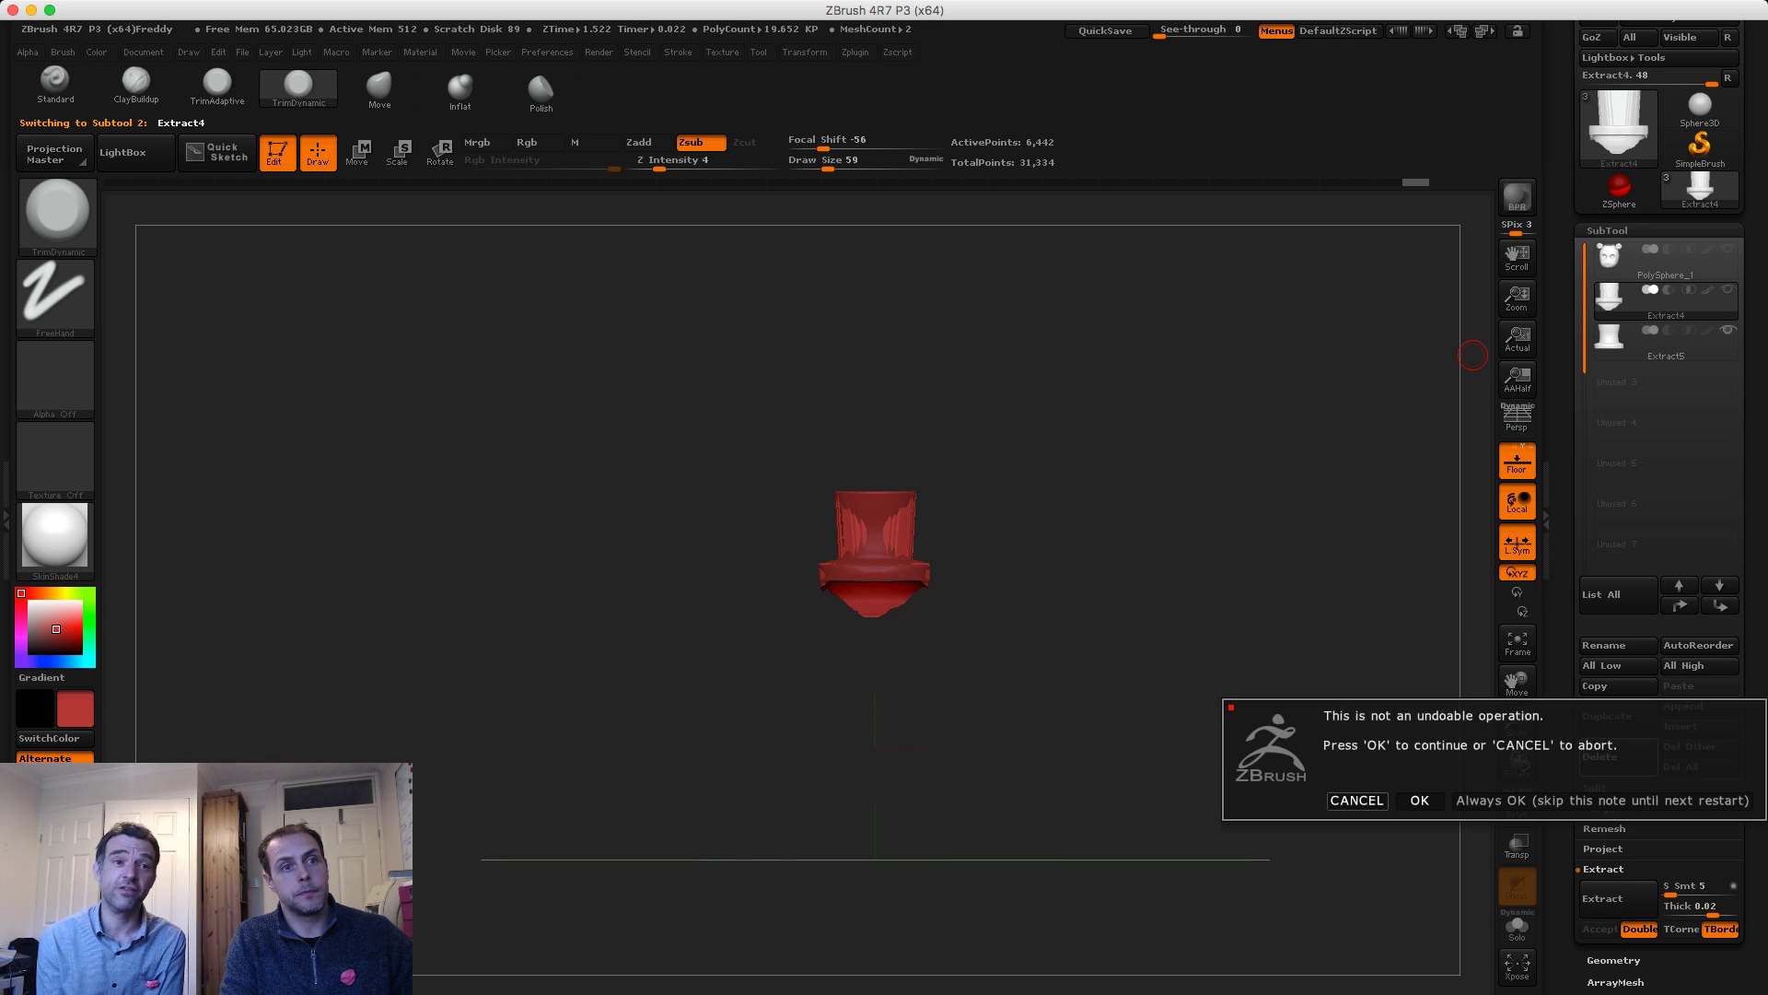
{"action": "left_click", "coordinate": [1419, 800]}
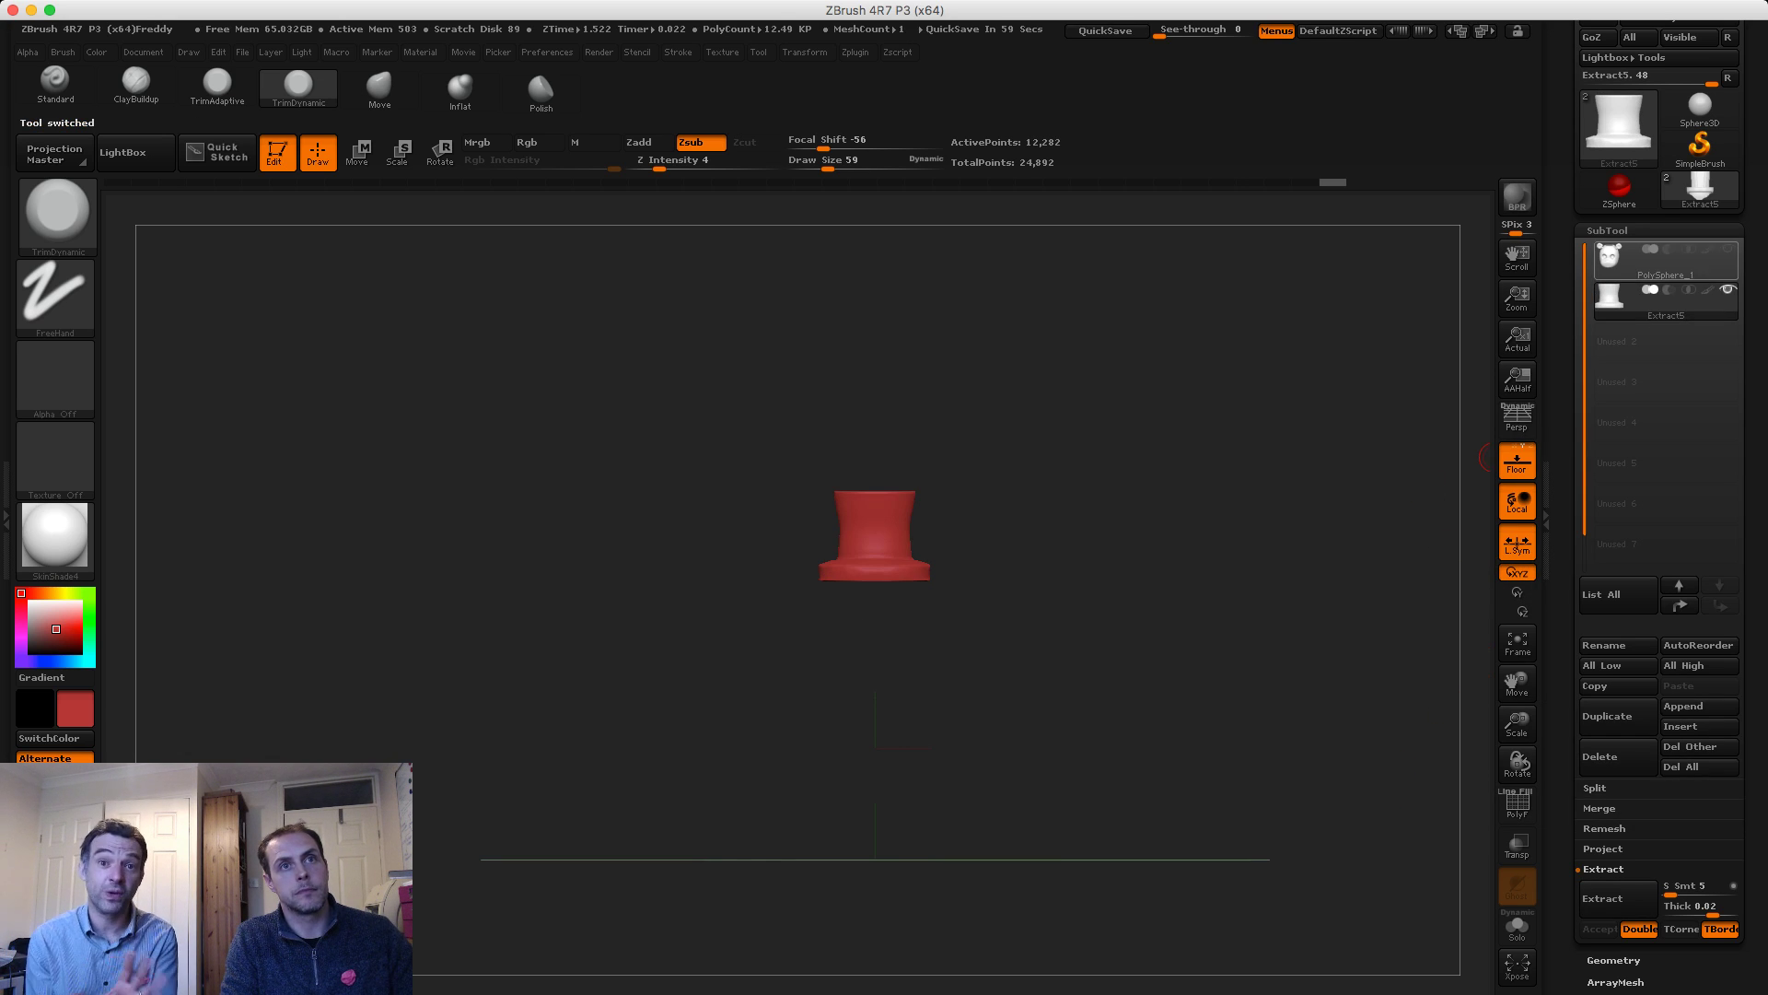
Show and select the head SubTool PolySphere_1 and build up a nose atop the muzzle with ClayBuildup at Draw Size 89
{"action": "left_click", "coordinate": [1729, 249]}
{"action": "left_click", "coordinate": [1662, 262]}
{"action": "left_click_drag", "start_coordinate": [1237, 543], "coordinate": [1154, 581], "text": "alt"}
{"action": "left_click_drag", "start_coordinate": [600, 635], "coordinate": [434, 402]}
{"action": "left_click", "coordinate": [137, 86]}
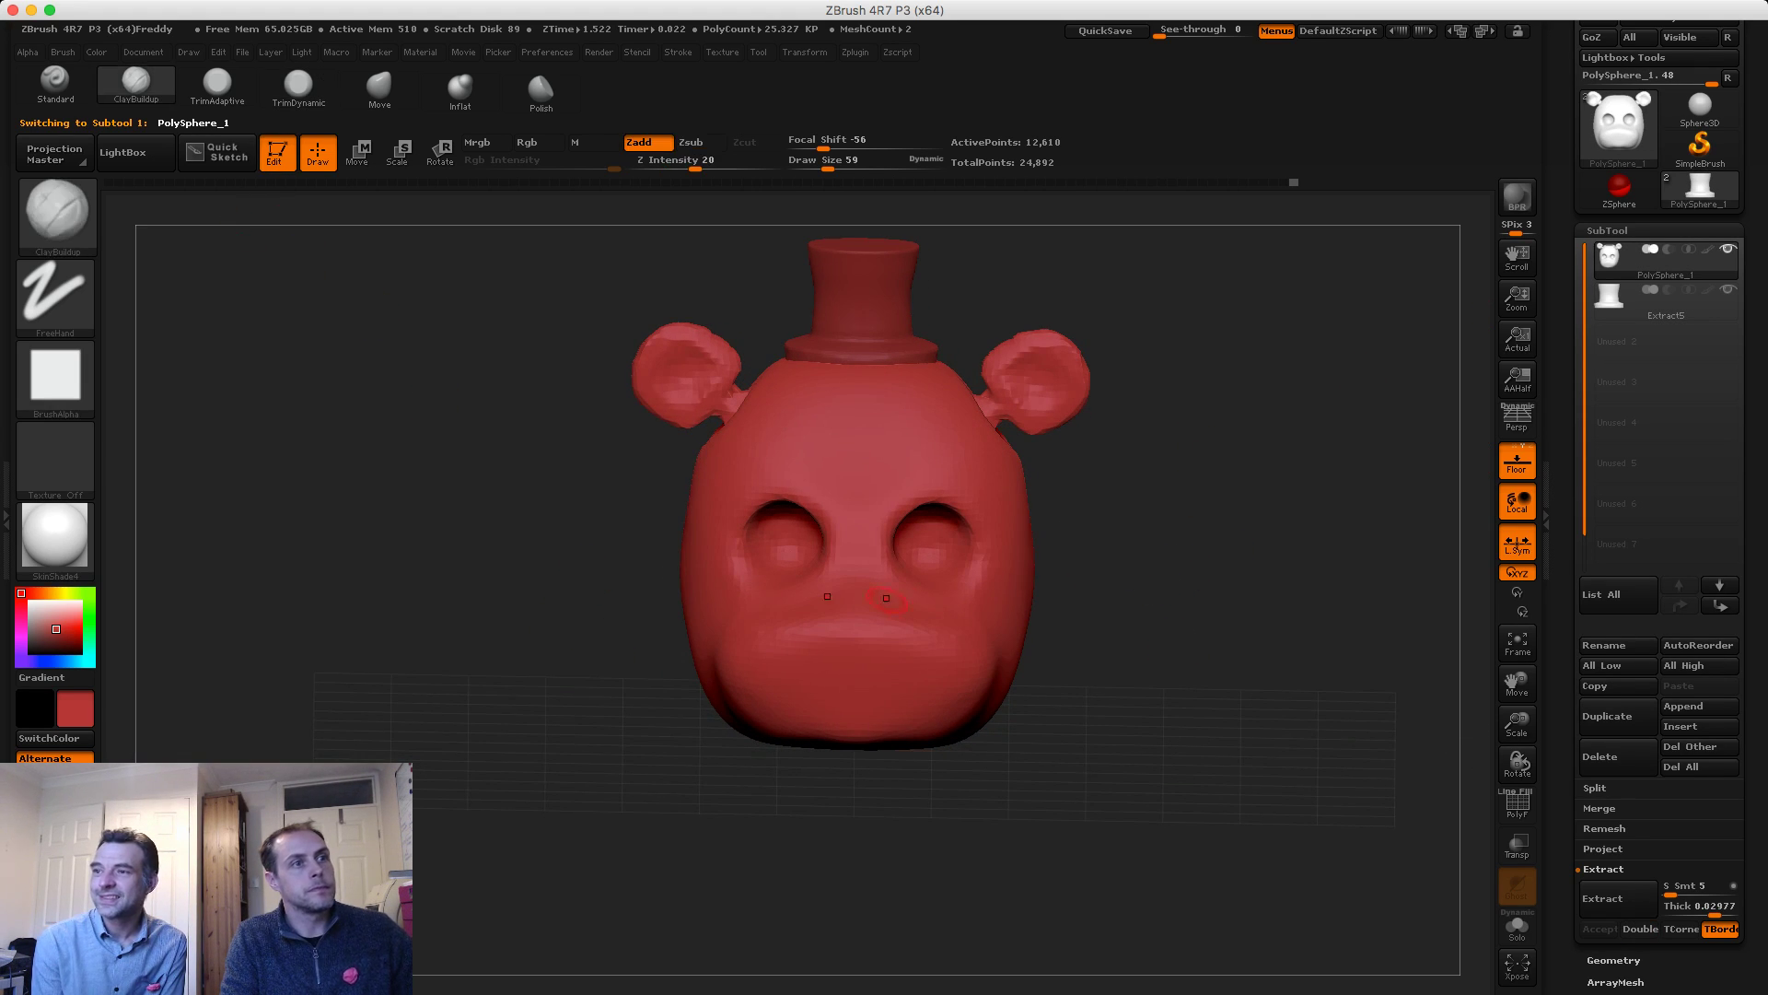
{"action": "key", "text": "s"}
{"action": "left_click_drag", "start_coordinate": [828, 629], "coordinate": [834, 630]}
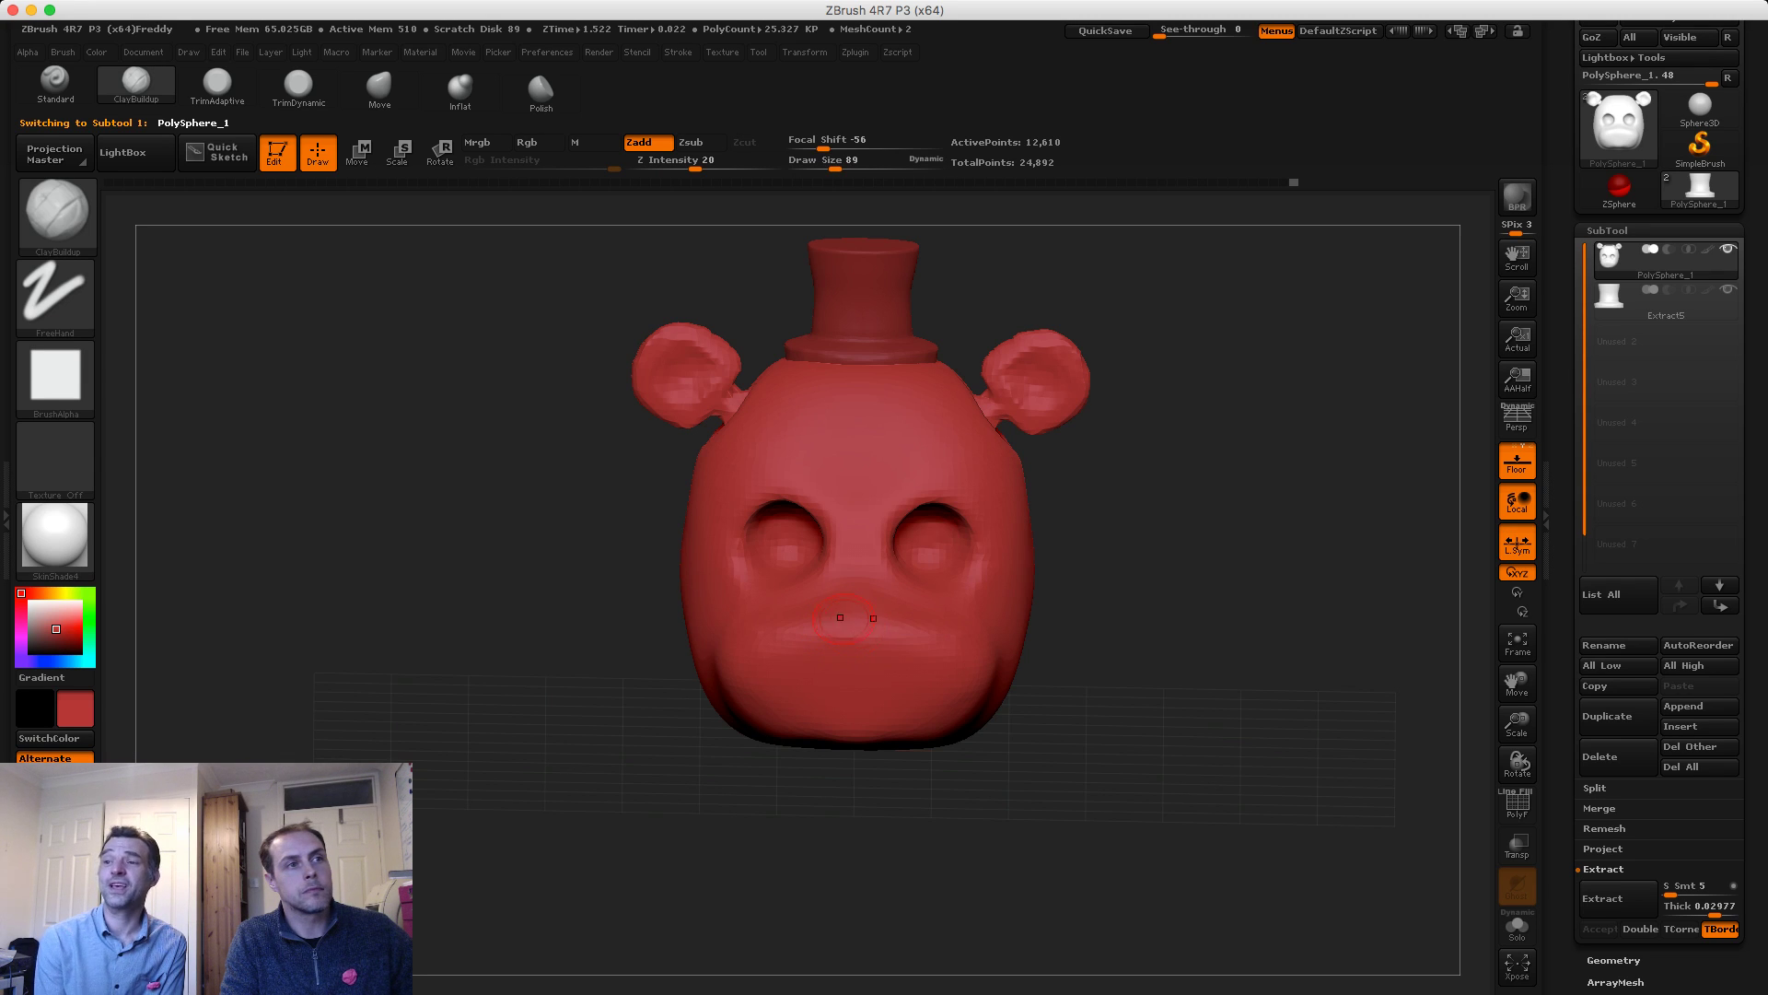
Smooth the new nose into the muzzle from several angles
{"action": "left_click_drag", "start_coordinate": [1183, 479], "coordinate": [1156, 575]}
{"action": "mouse_move", "coordinate": [870, 615]}
{"action": "left_mouse_down", "text": "shift"}
{"action": "mouse_move", "coordinate": [837, 605]}
{"action": "mouse_move", "coordinate": [876, 609]}
{"action": "left_mouse_up", "text": "shift"}
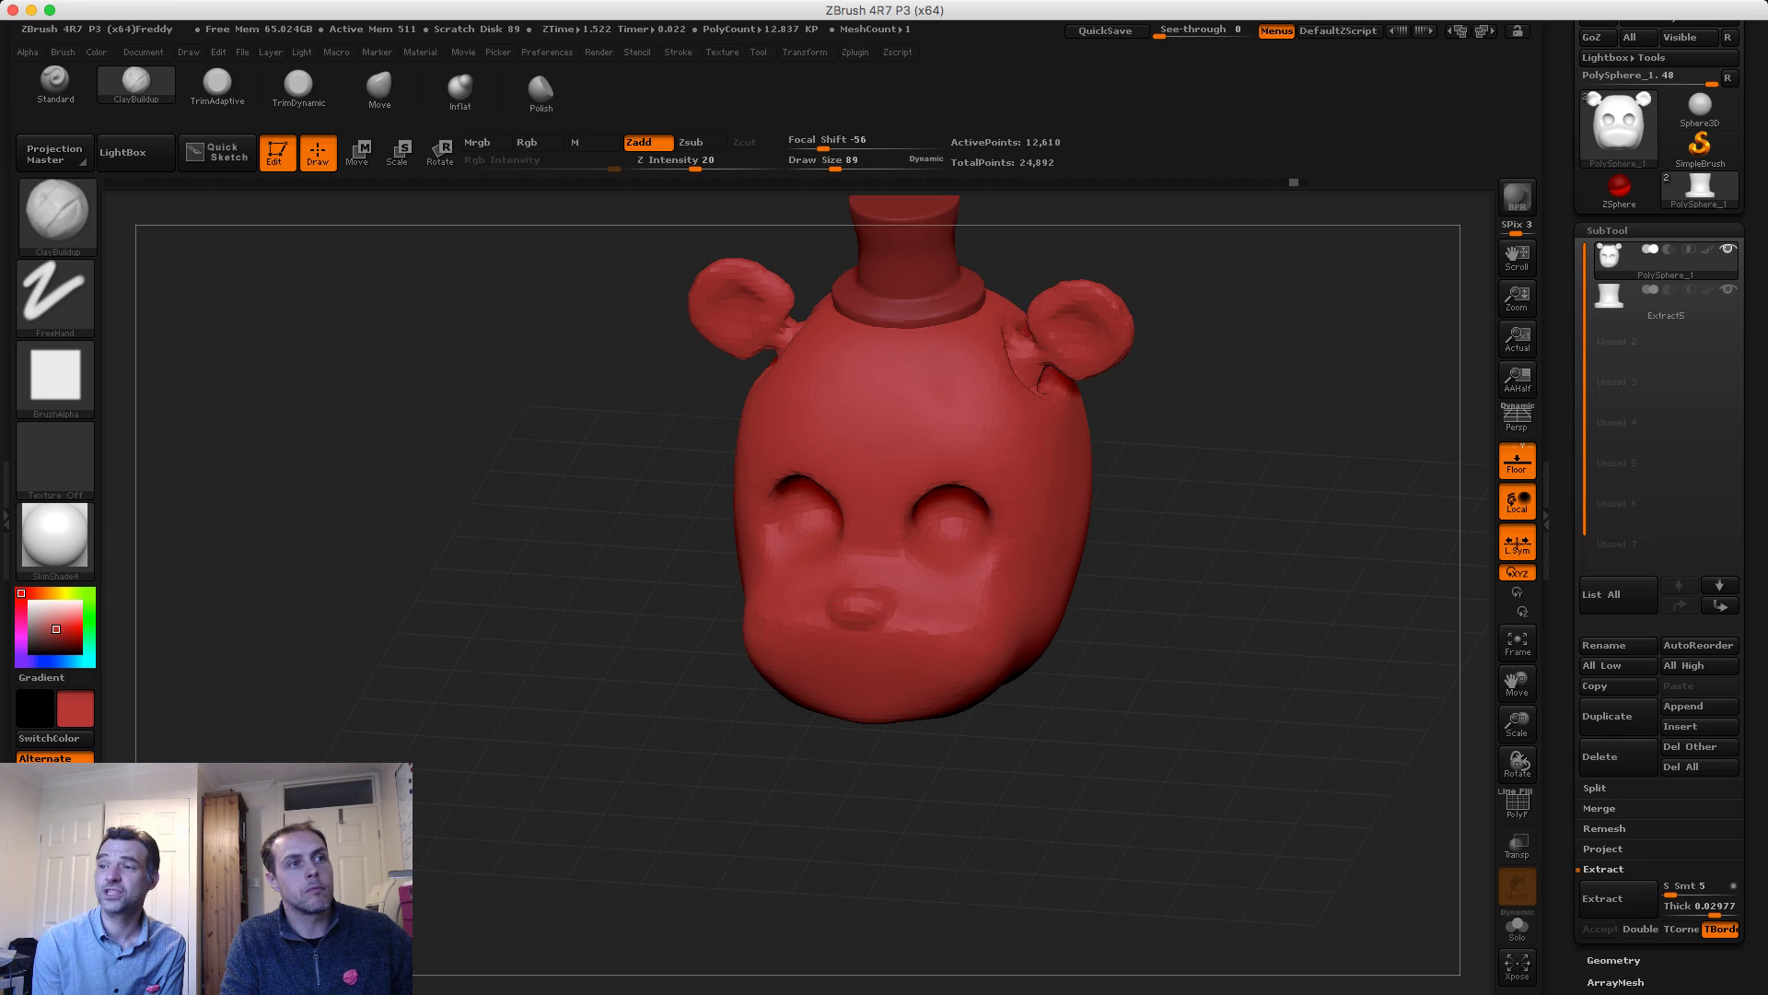
{"action": "mouse_move", "coordinate": [1179, 562]}
{"action": "left_mouse_down"}
{"action": "mouse_move", "coordinate": [1197, 516]}
{"action": "mouse_move", "coordinate": [1119, 612]}
{"action": "left_mouse_up"}
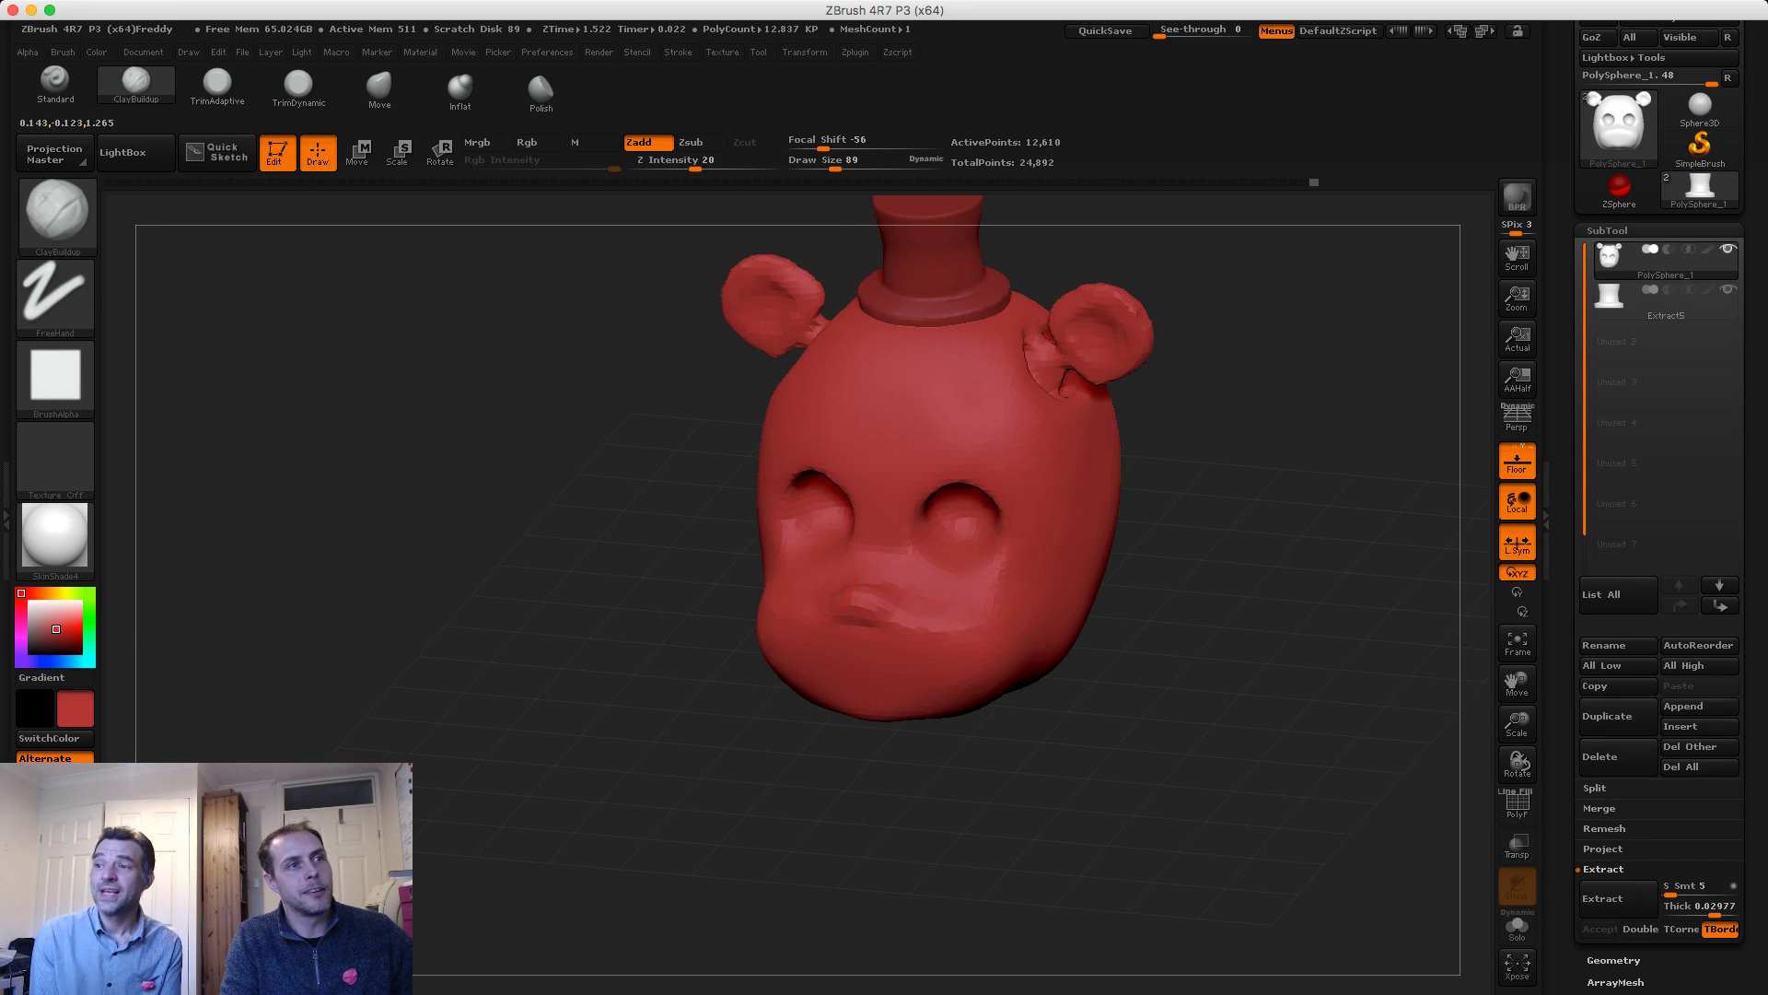
{"action": "left_click_drag", "start_coordinate": [1197, 516], "coordinate": [1269, 598]}
{"action": "left_click_drag", "start_coordinate": [838, 598], "coordinate": [880, 606], "text": "shift"}
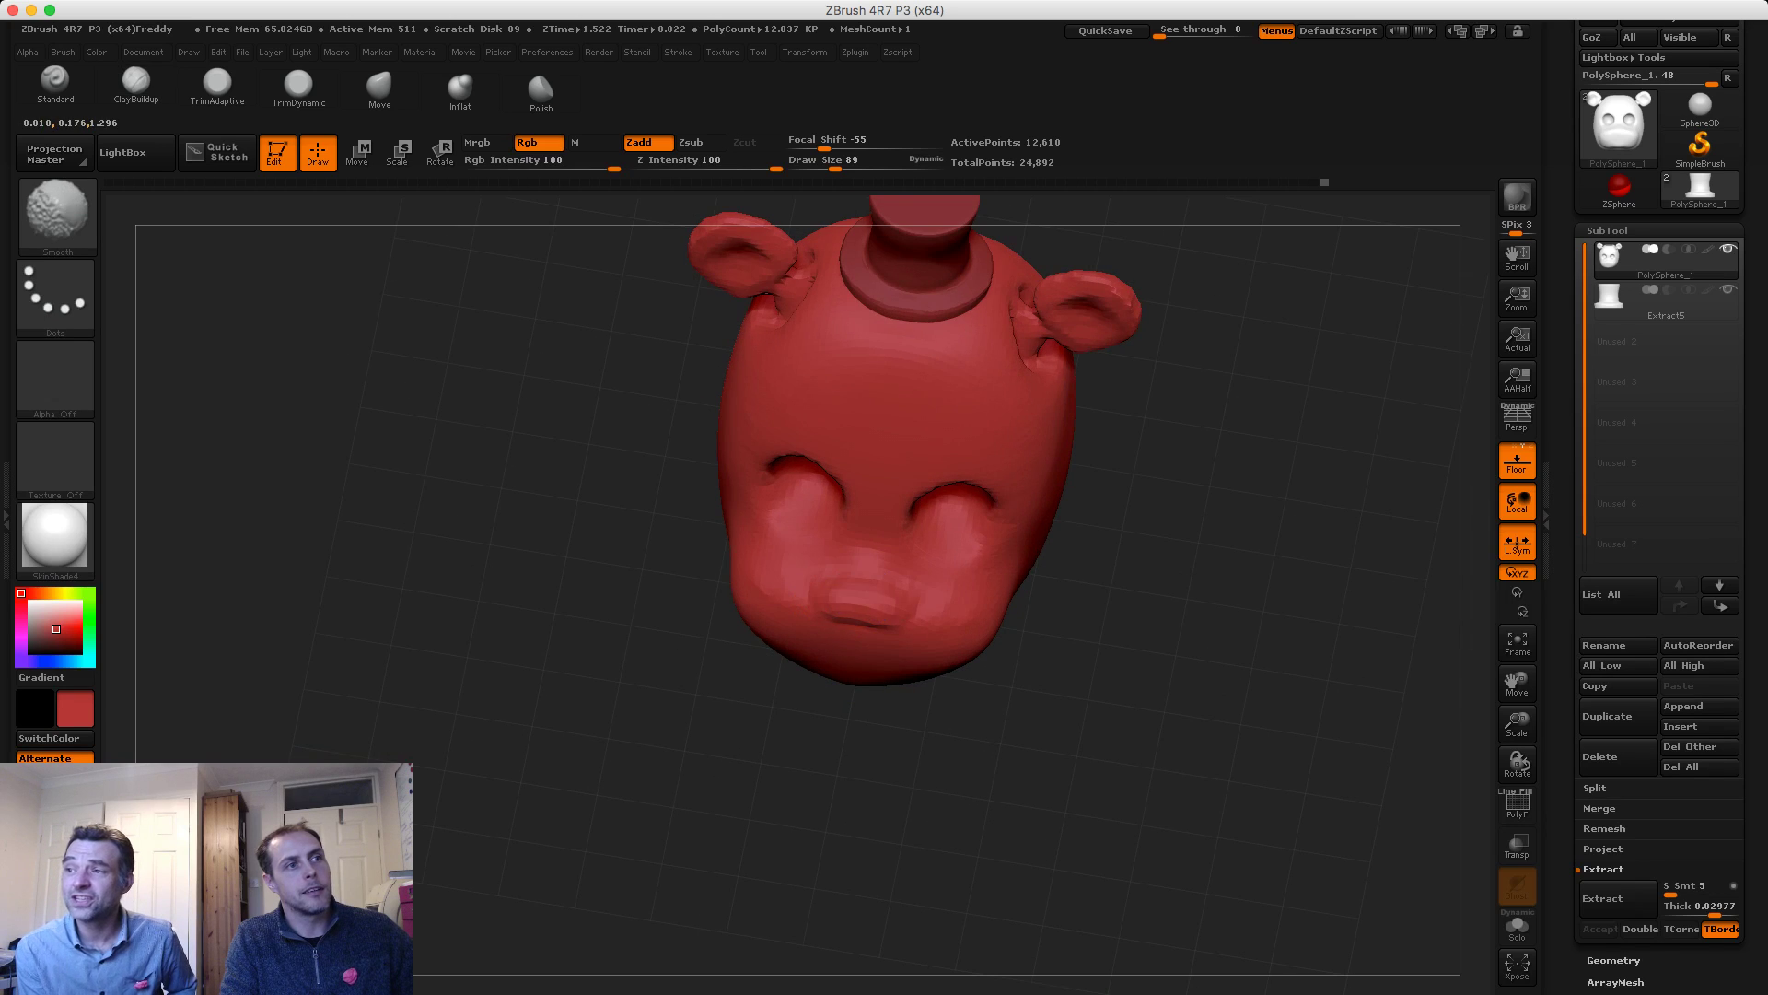
Carve a vertical groove down the muzzle below the nose with the Dam_Standard brush at Draw Size 32
{"action": "mouse_move", "coordinate": [1197, 608]}
{"action": "left_mouse_down"}
{"action": "mouse_move", "coordinate": [1262, 479]}
{"action": "mouse_move", "coordinate": [1244, 497]}
{"action": "left_mouse_up"}
{"action": "left_click_drag", "start_coordinate": [629, 537], "coordinate": [719, 606]}
{"action": "key", "text": "b"}
{"action": "key", "text": "d"}
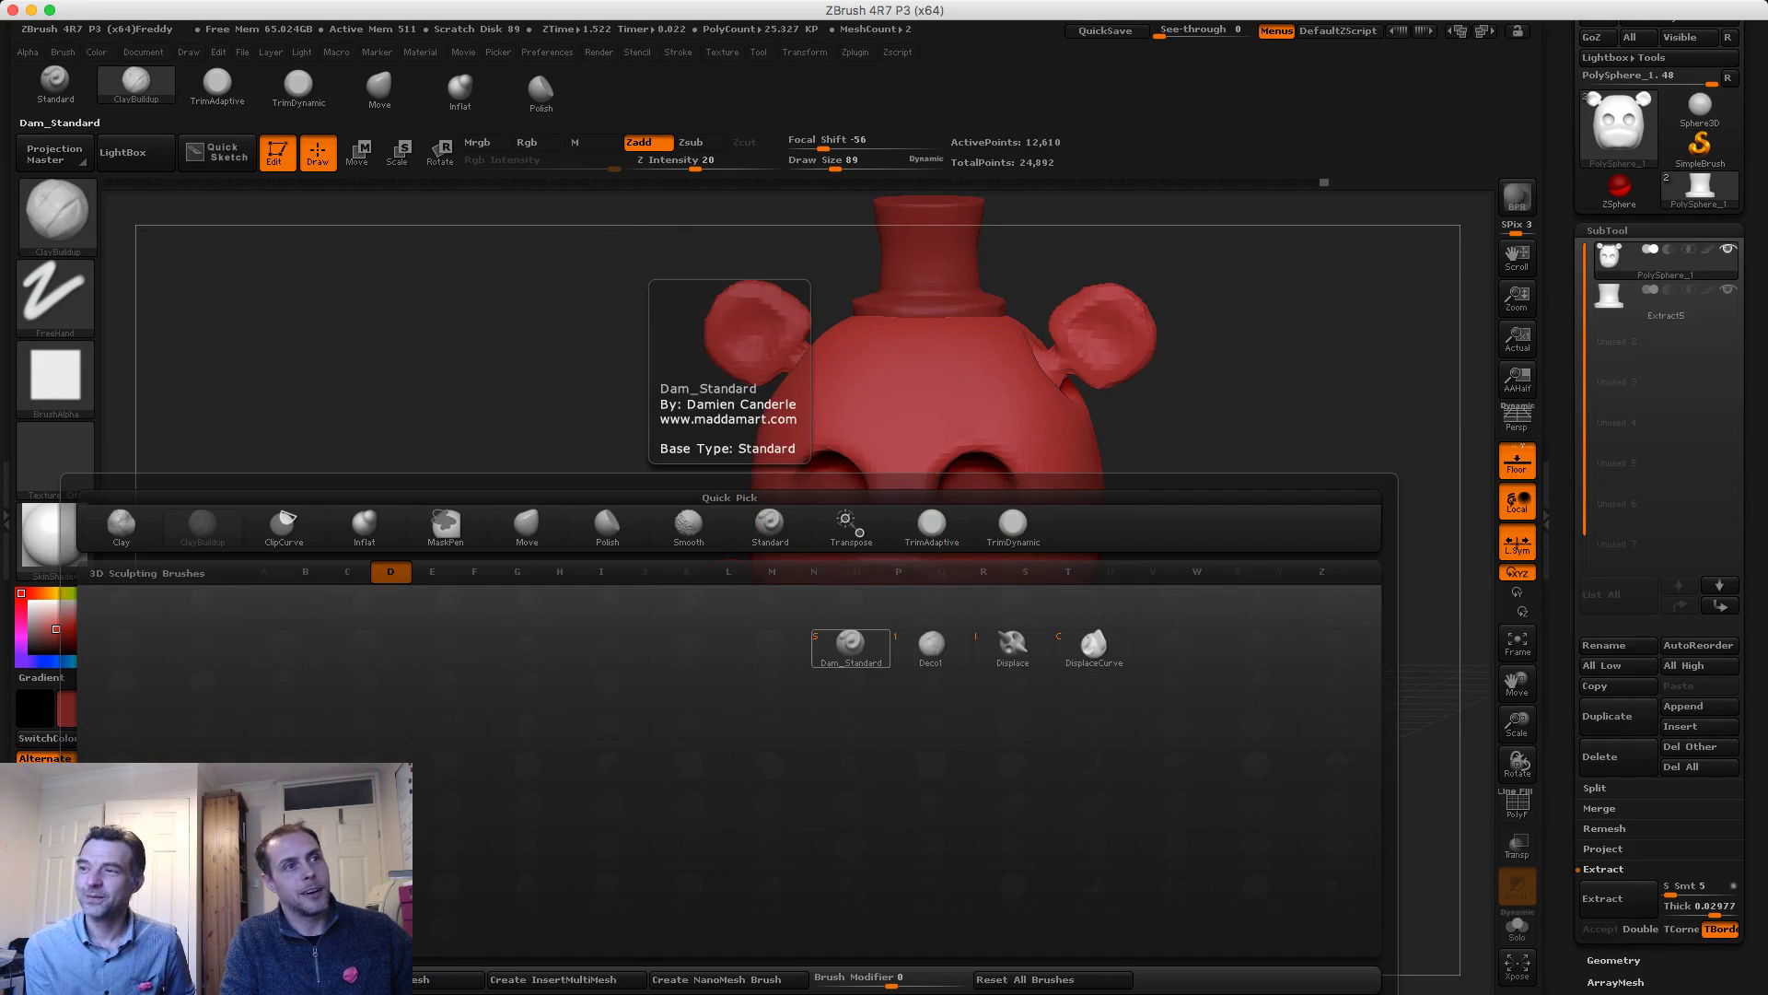
{"action": "key", "text": "s"}
{"action": "key", "text": "s"}
{"action": "mouse_move", "coordinate": [877, 603]}
{"action": "left_mouse_down"}
{"action": "mouse_move", "coordinate": [885, 582]}
{"action": "mouse_move", "coordinate": [887, 650]}
{"action": "left_mouse_up"}
{"action": "mouse_move", "coordinate": [677, 659]}
{"action": "left_mouse_down"}
{"action": "mouse_move", "coordinate": [685, 598]}
{"action": "mouse_move", "coordinate": [647, 559]}
{"action": "mouse_move", "coordinate": [681, 559]}
{"action": "left_mouse_up"}
{"action": "left_click_drag", "start_coordinate": [885, 556], "coordinate": [886, 609]}
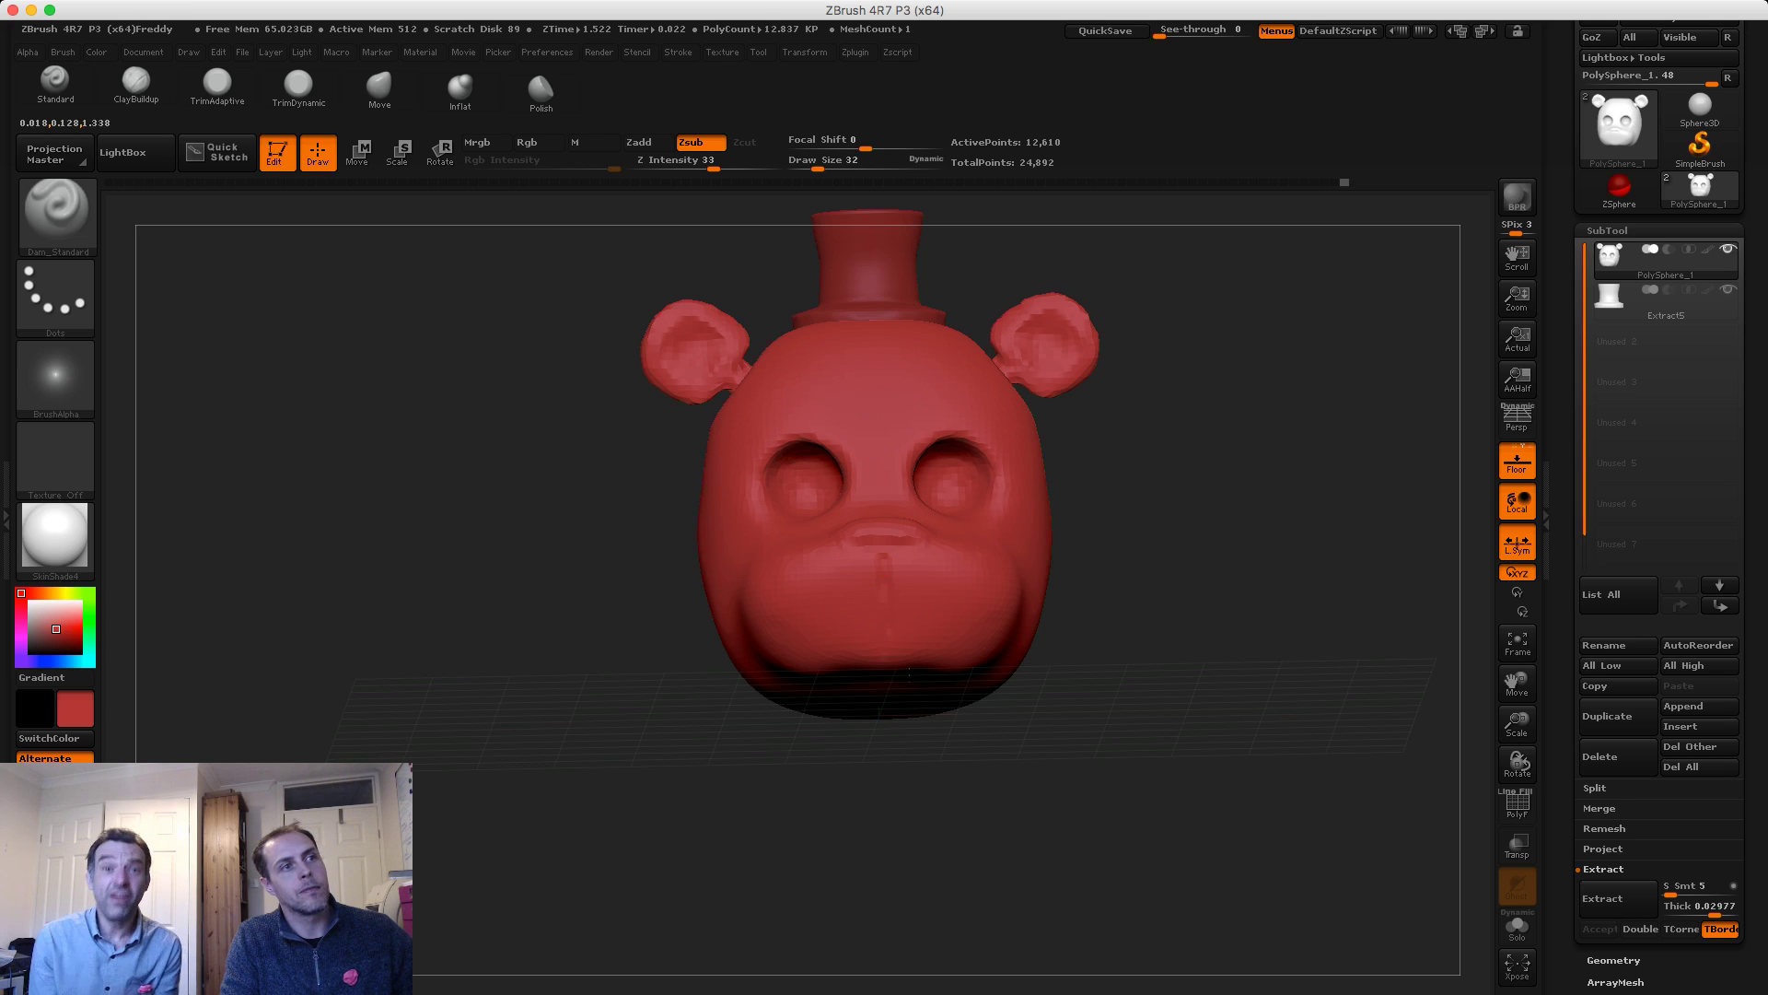
Set the Draw Size to 140, change the masking stroke to FreeHand and paint a mask across the rear underside of the head
{"action": "left_click_drag", "start_coordinate": [627, 615], "coordinate": [474, 534], "text": "alt"}
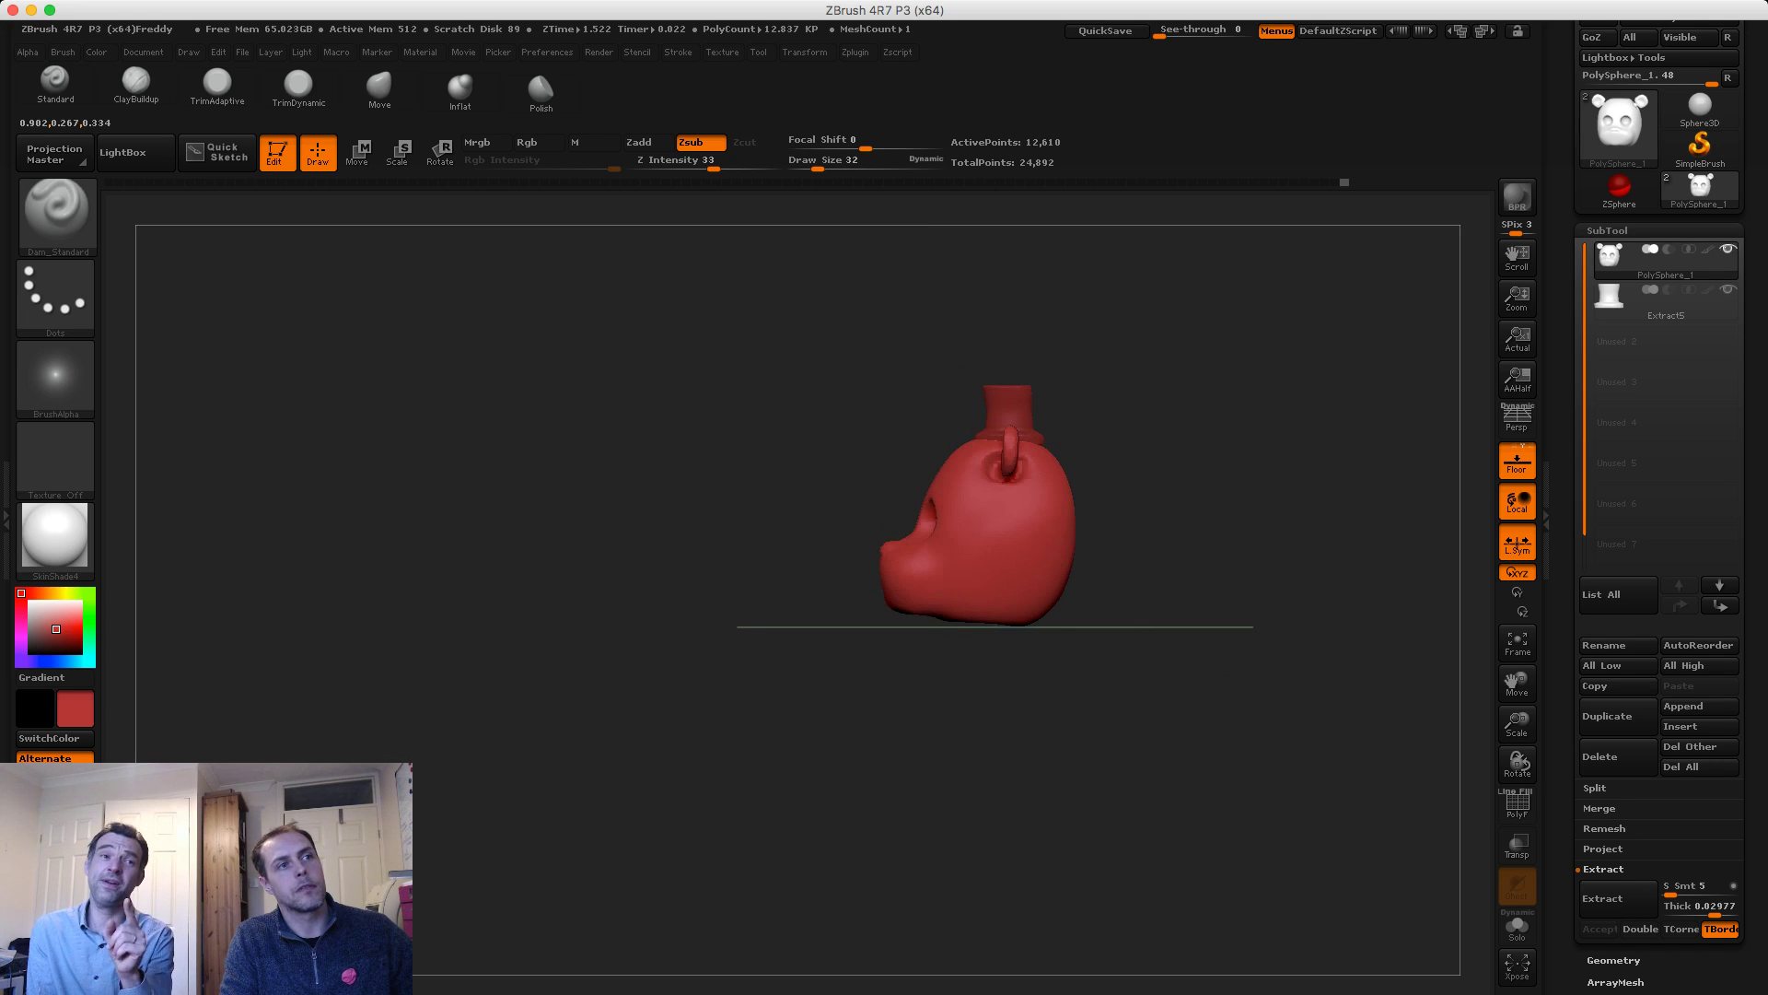
{"action": "left_click_drag", "start_coordinate": [619, 554], "coordinate": [675, 459]}
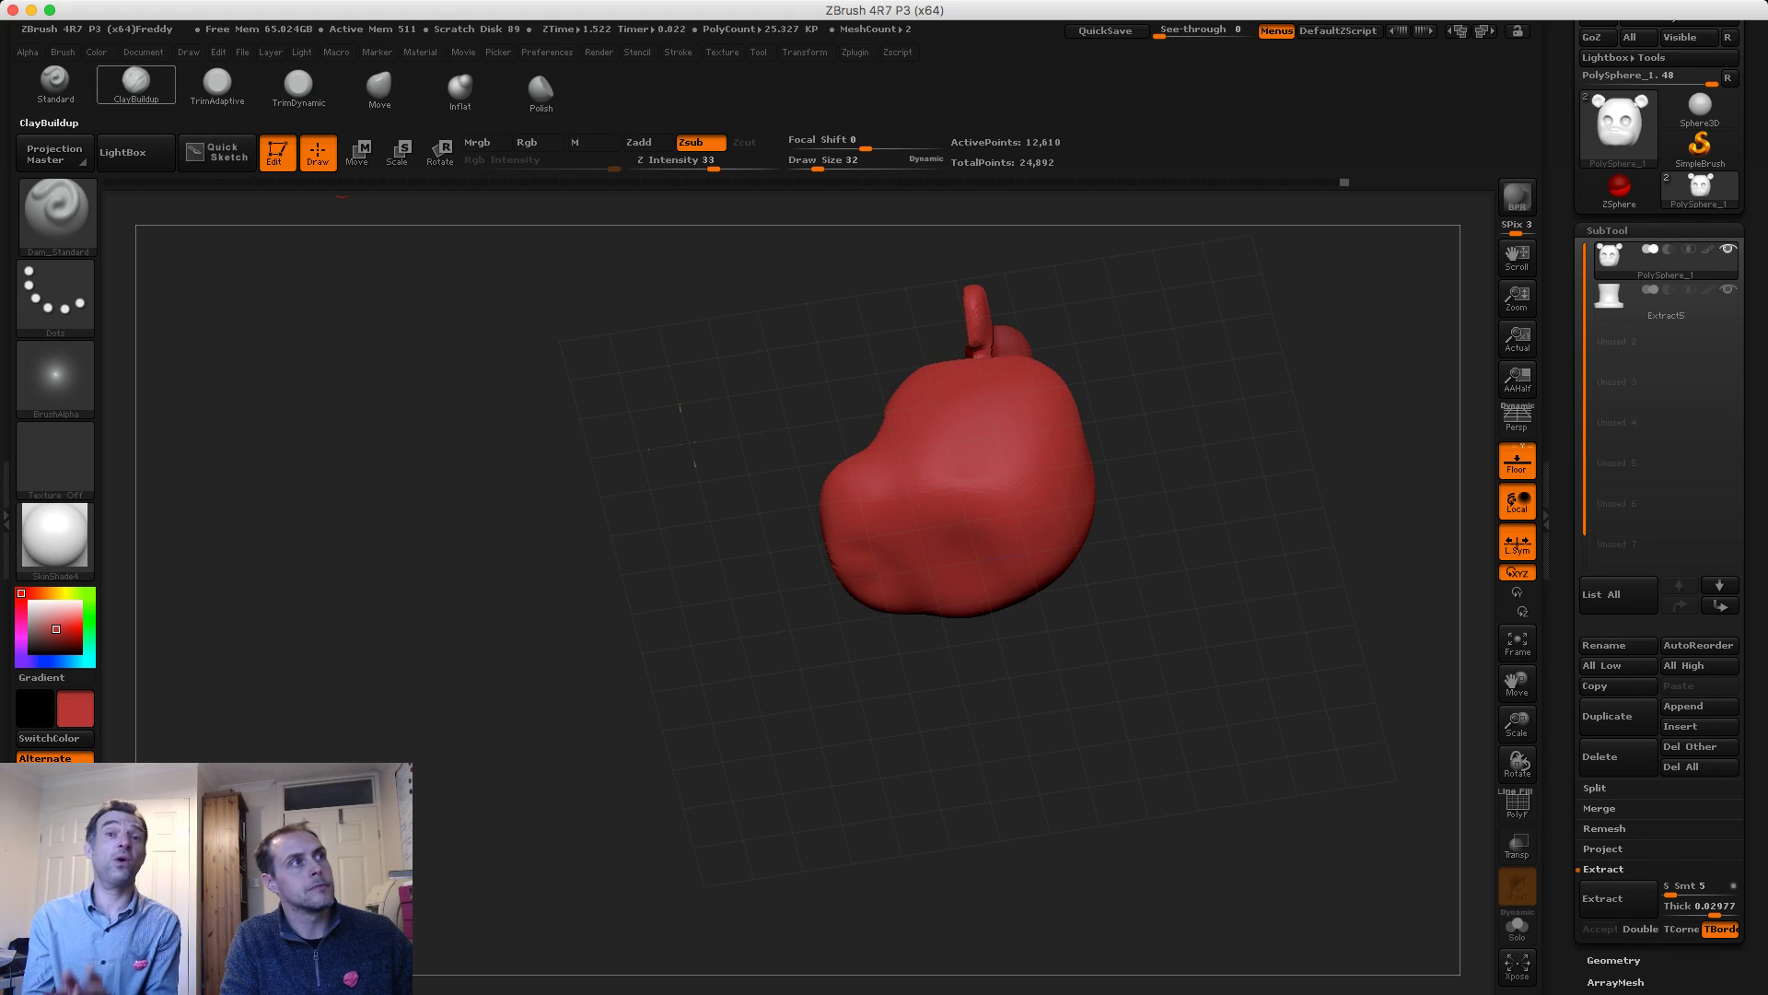
{"action": "left_click", "coordinate": [137, 83]}
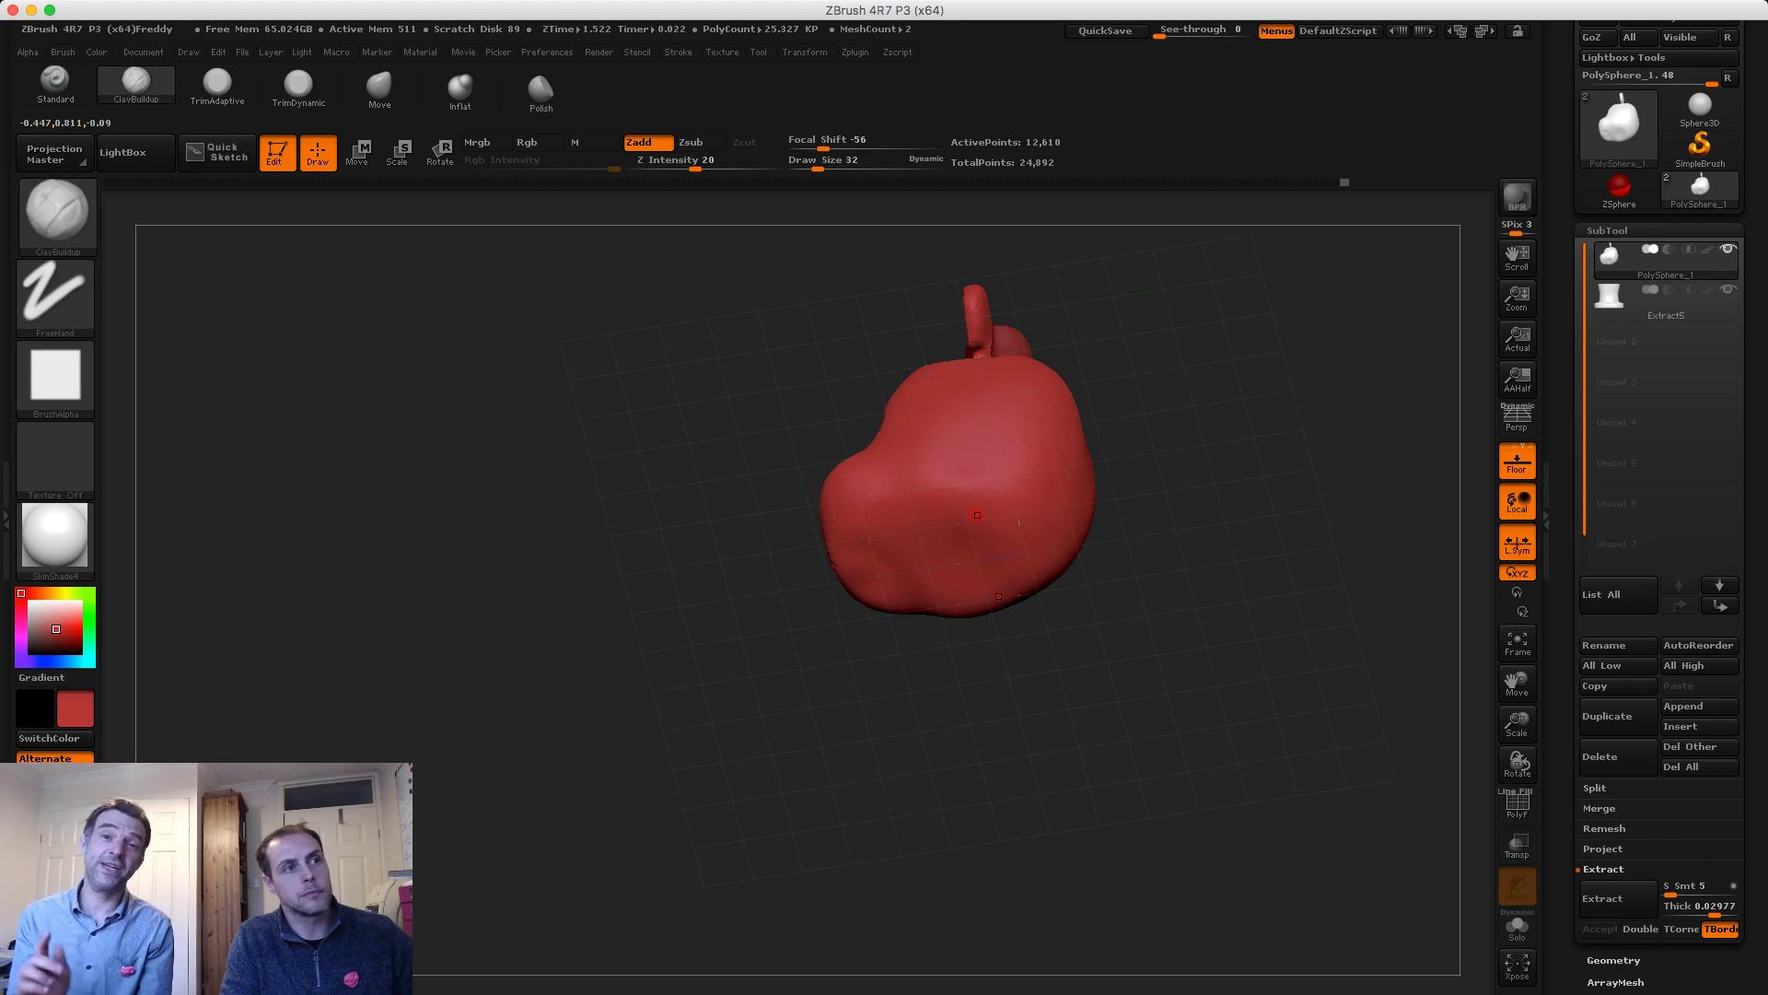
{"action": "key", "text": "s"}
{"action": "mouse_move", "coordinate": [977, 518]}
{"action": "left_mouse_down"}
{"action": "mouse_move", "coordinate": [1006, 518]}
{"action": "mouse_move", "coordinate": [1006, 549]}
{"action": "left_mouse_up"}
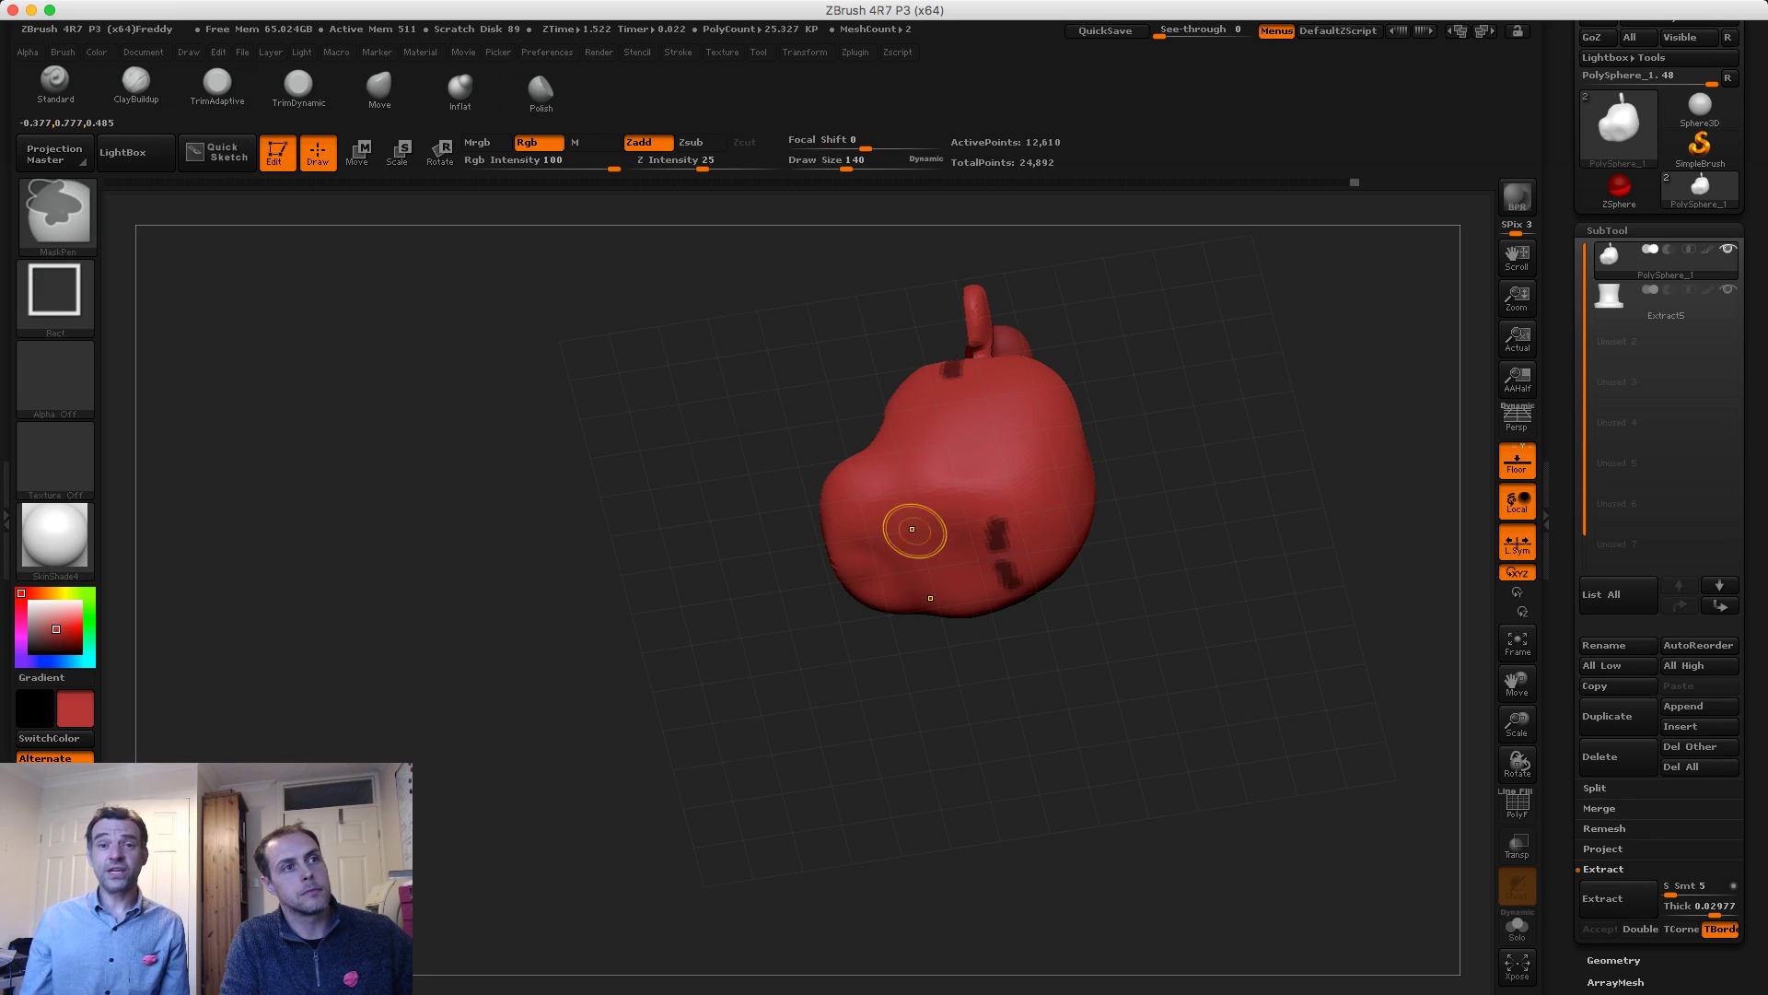
{"action": "left_click_drag", "start_coordinate": [680, 440], "coordinate": [716, 483], "text": "ctrl"}
{"action": "left_click", "coordinate": [57, 299], "text": "ctrl"}
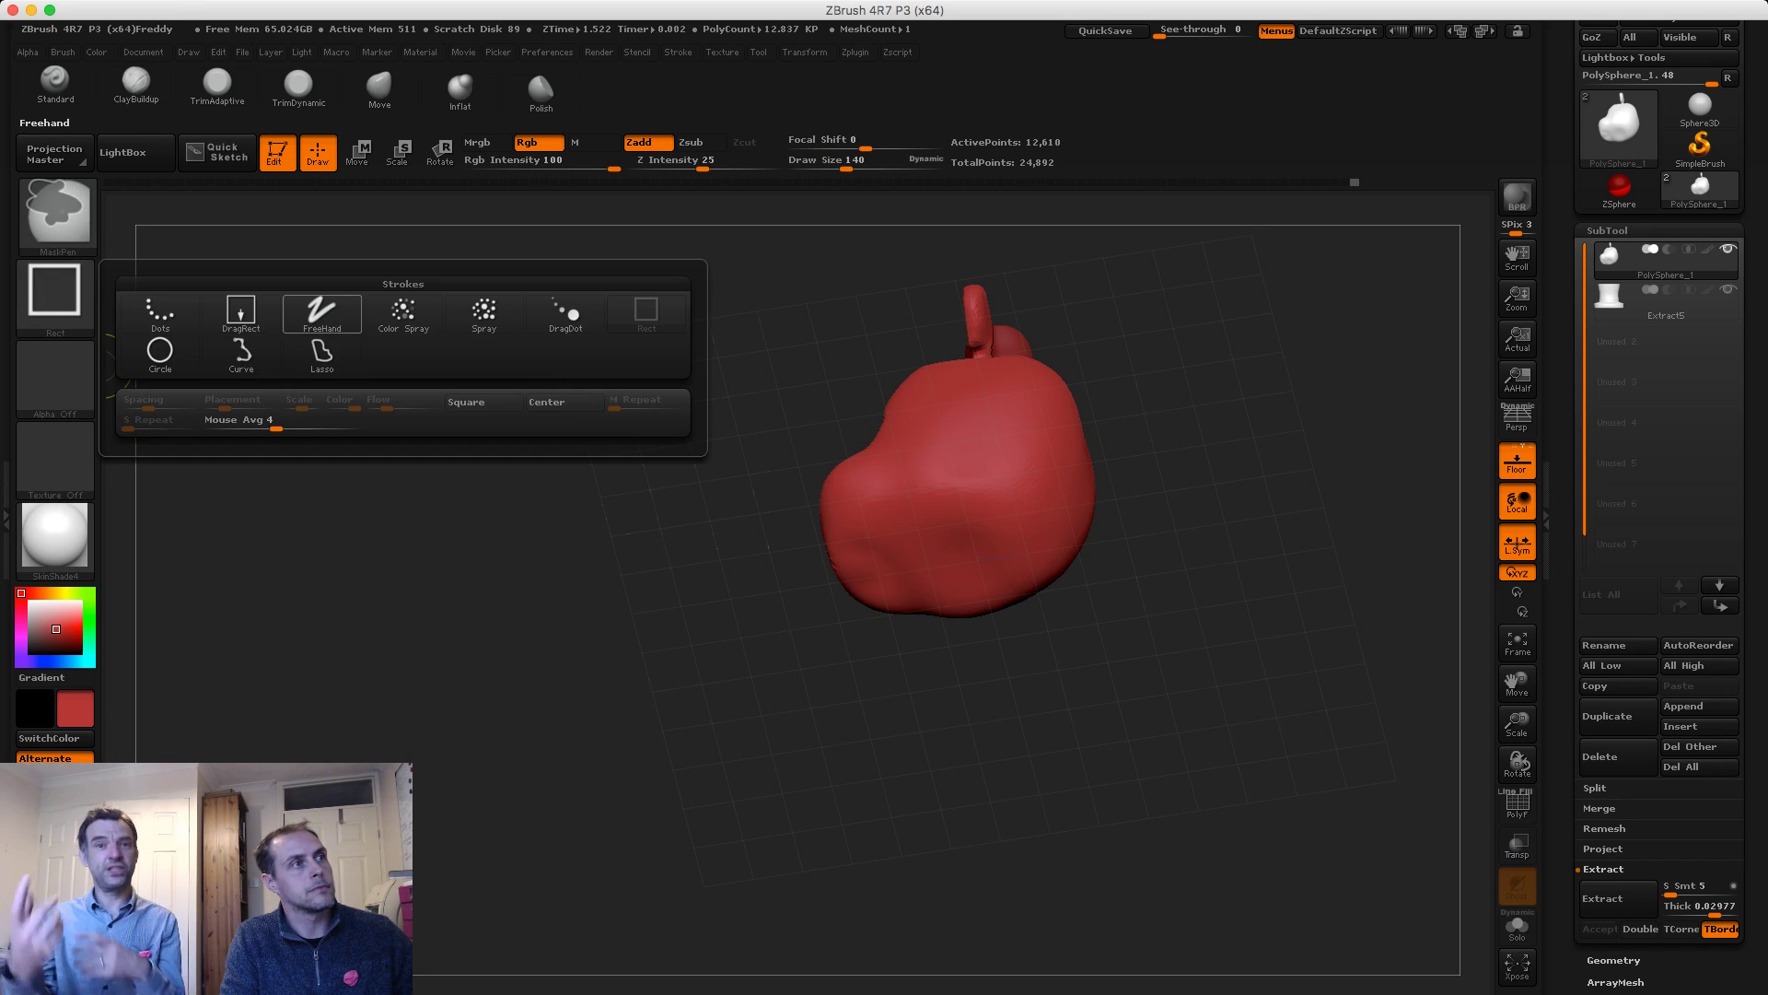
{"action": "left_click", "coordinate": [321, 314]}
{"action": "mouse_move", "coordinate": [995, 513]}
{"action": "left_mouse_down", "text": "ctrl"}
{"action": "mouse_move", "coordinate": [999, 571]}
{"action": "mouse_move", "coordinate": [993, 553]}
{"action": "mouse_move", "coordinate": [1015, 564]}
{"action": "mouse_move", "coordinate": [981, 517]}
{"action": "left_mouse_up", "text": "ctrl"}
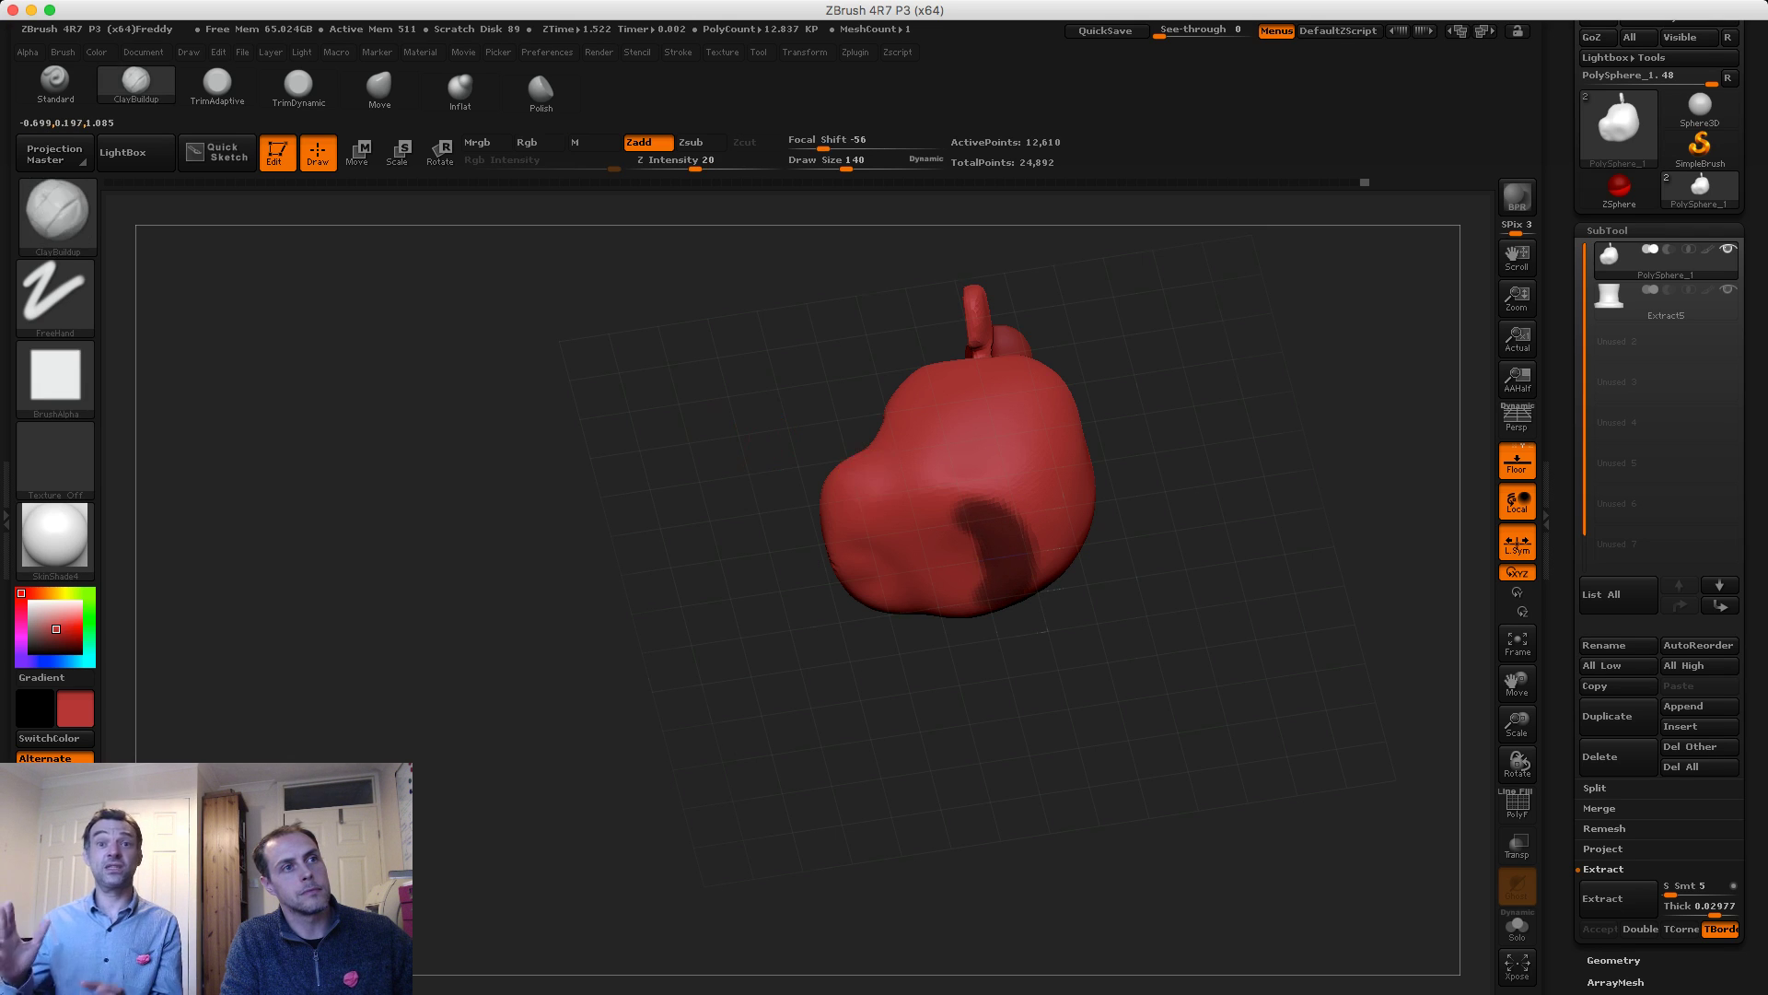
{"action": "left_click_drag", "start_coordinate": [700, 442], "coordinate": [737, 589]}
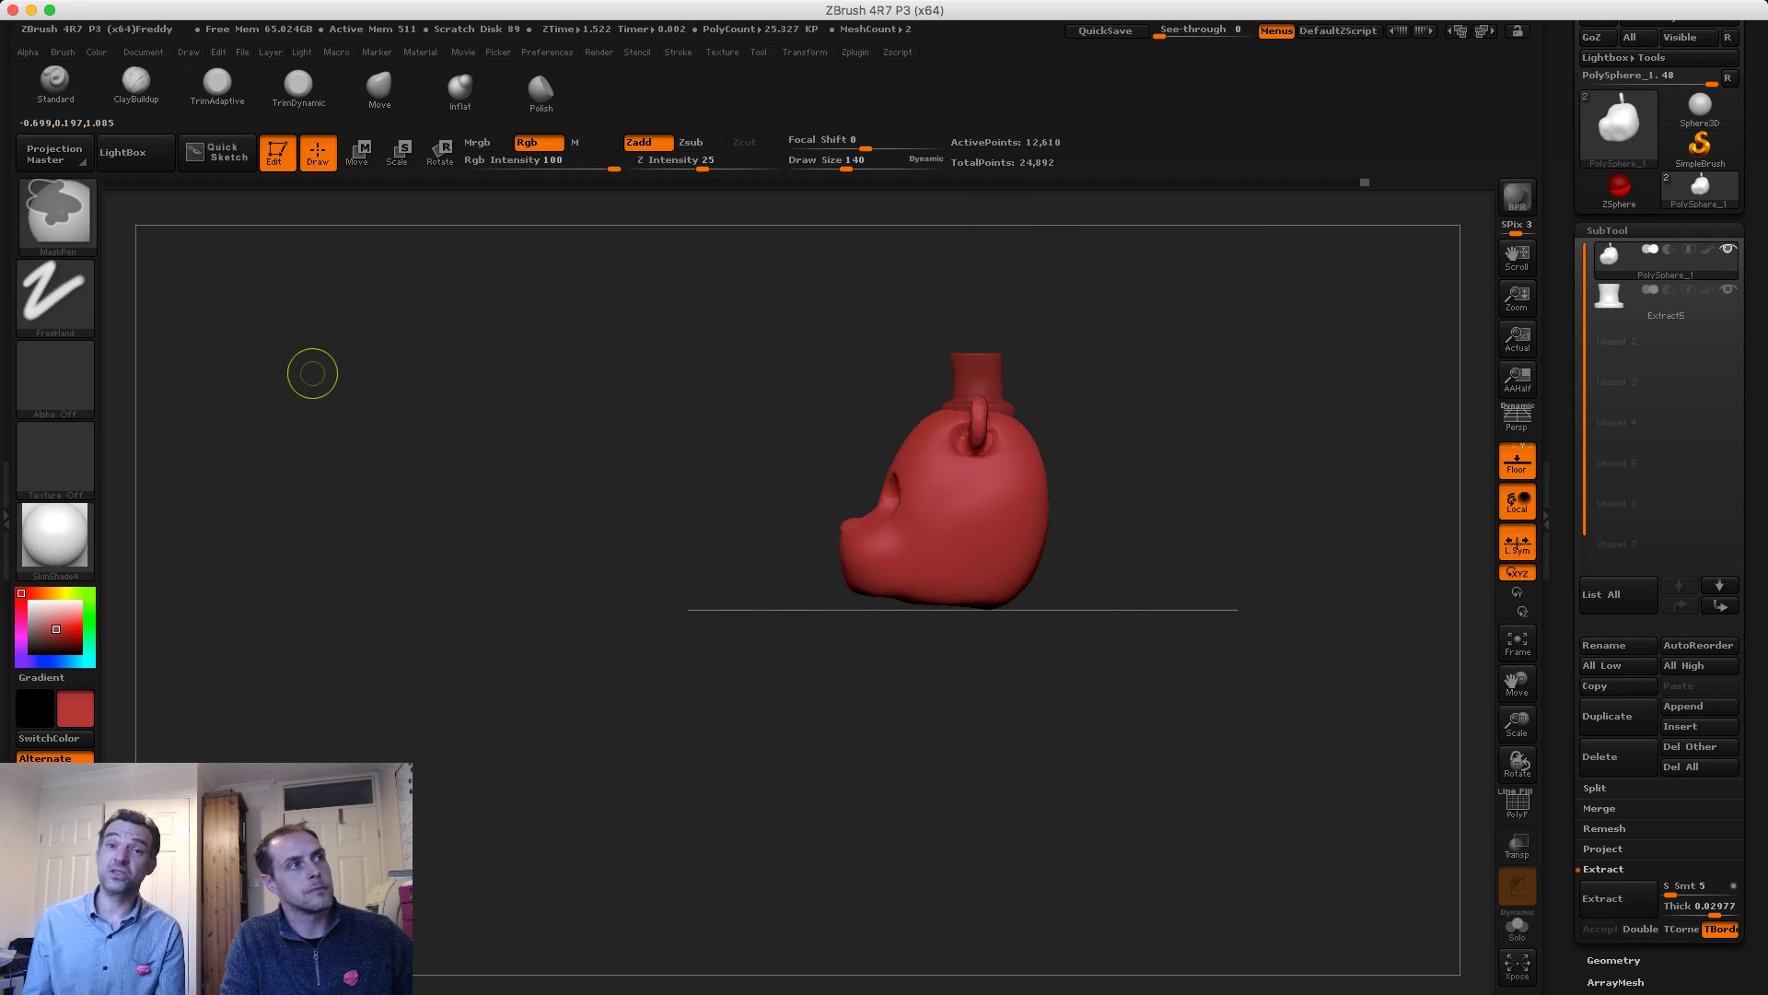
Change the masking stroke to Lasso and view the head closely from the side
{"action": "left_click", "coordinate": [55, 295], "text": "ctrl"}
{"action": "left_click", "coordinate": [322, 355], "text": "ctrl"}
{"action": "mouse_move", "coordinate": [626, 462]}
{"action": "left_mouse_down", "text": "ctrl"}
{"action": "mouse_move", "coordinate": [834, 196]}
{"action": "mouse_move", "coordinate": [820, 198]}
{"action": "left_mouse_up", "text": "ctrl"}
{"action": "left_click_drag", "start_coordinate": [544, 313], "coordinate": [686, 442]}
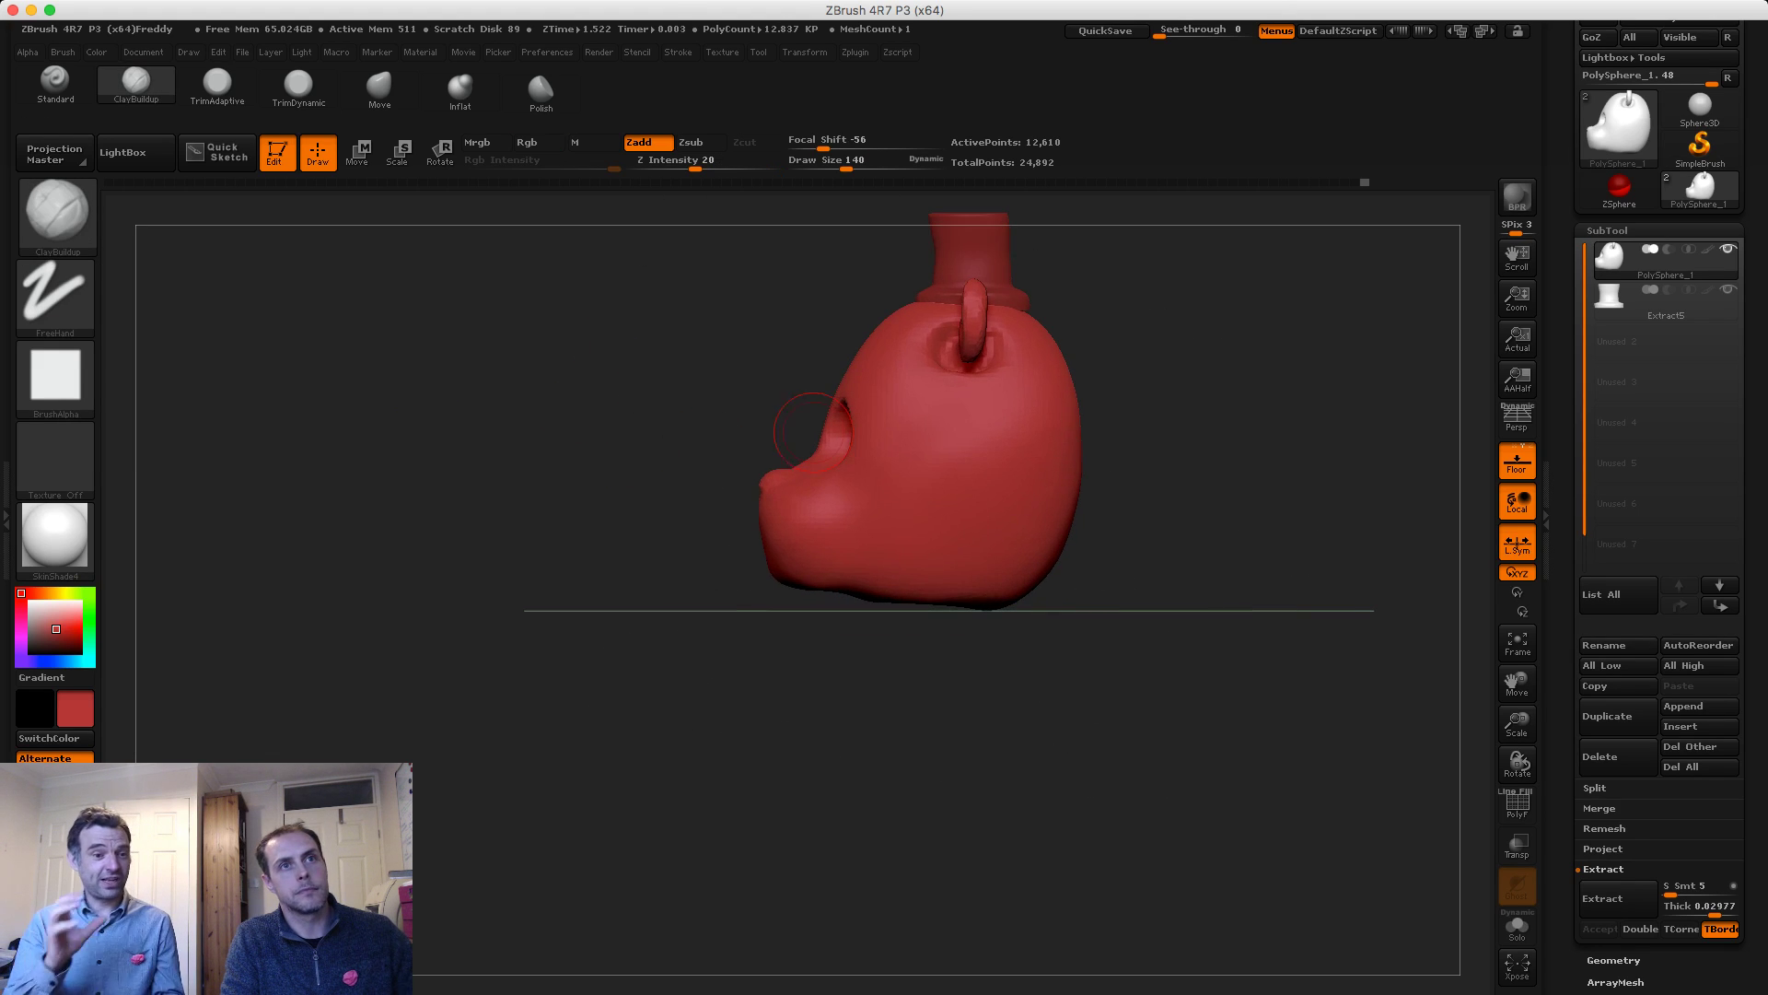
Extract the masked underside area as a new SubTool with Thick 0.02977, accept it and make it active
{"action": "left_click", "coordinate": [1608, 231]}
{"action": "left_click", "coordinate": [1614, 254]}
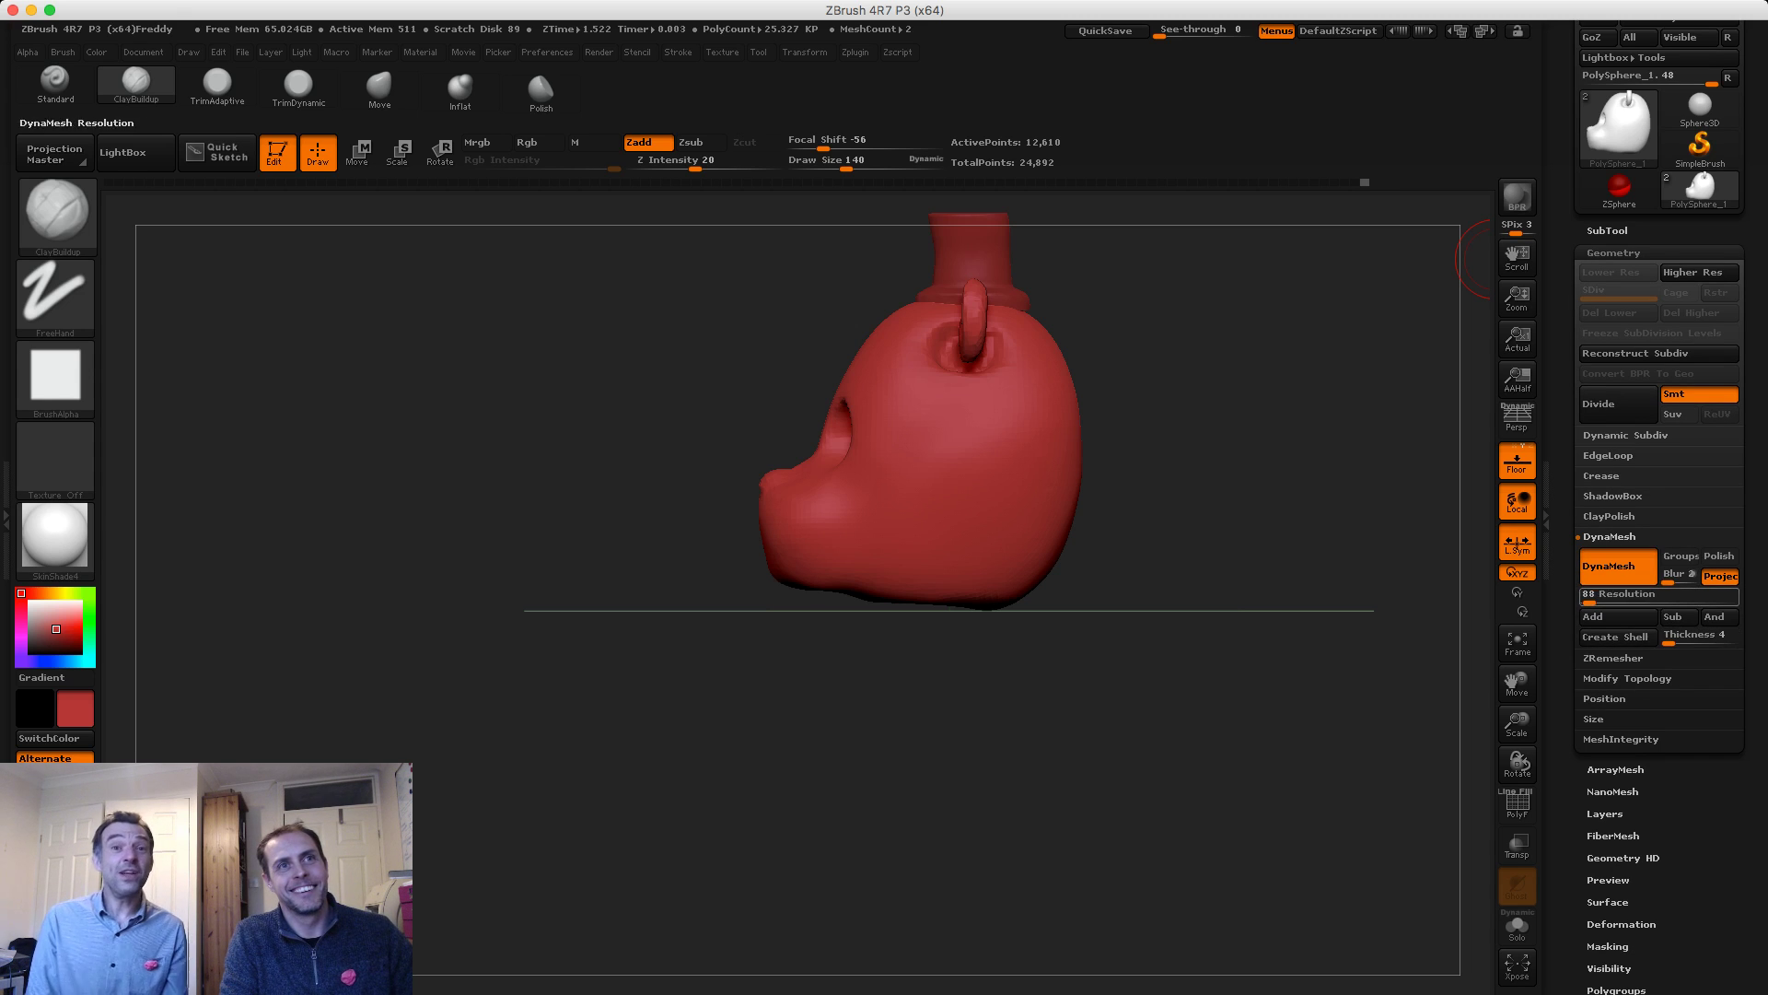
{"action": "left_click", "coordinate": [1607, 231]}
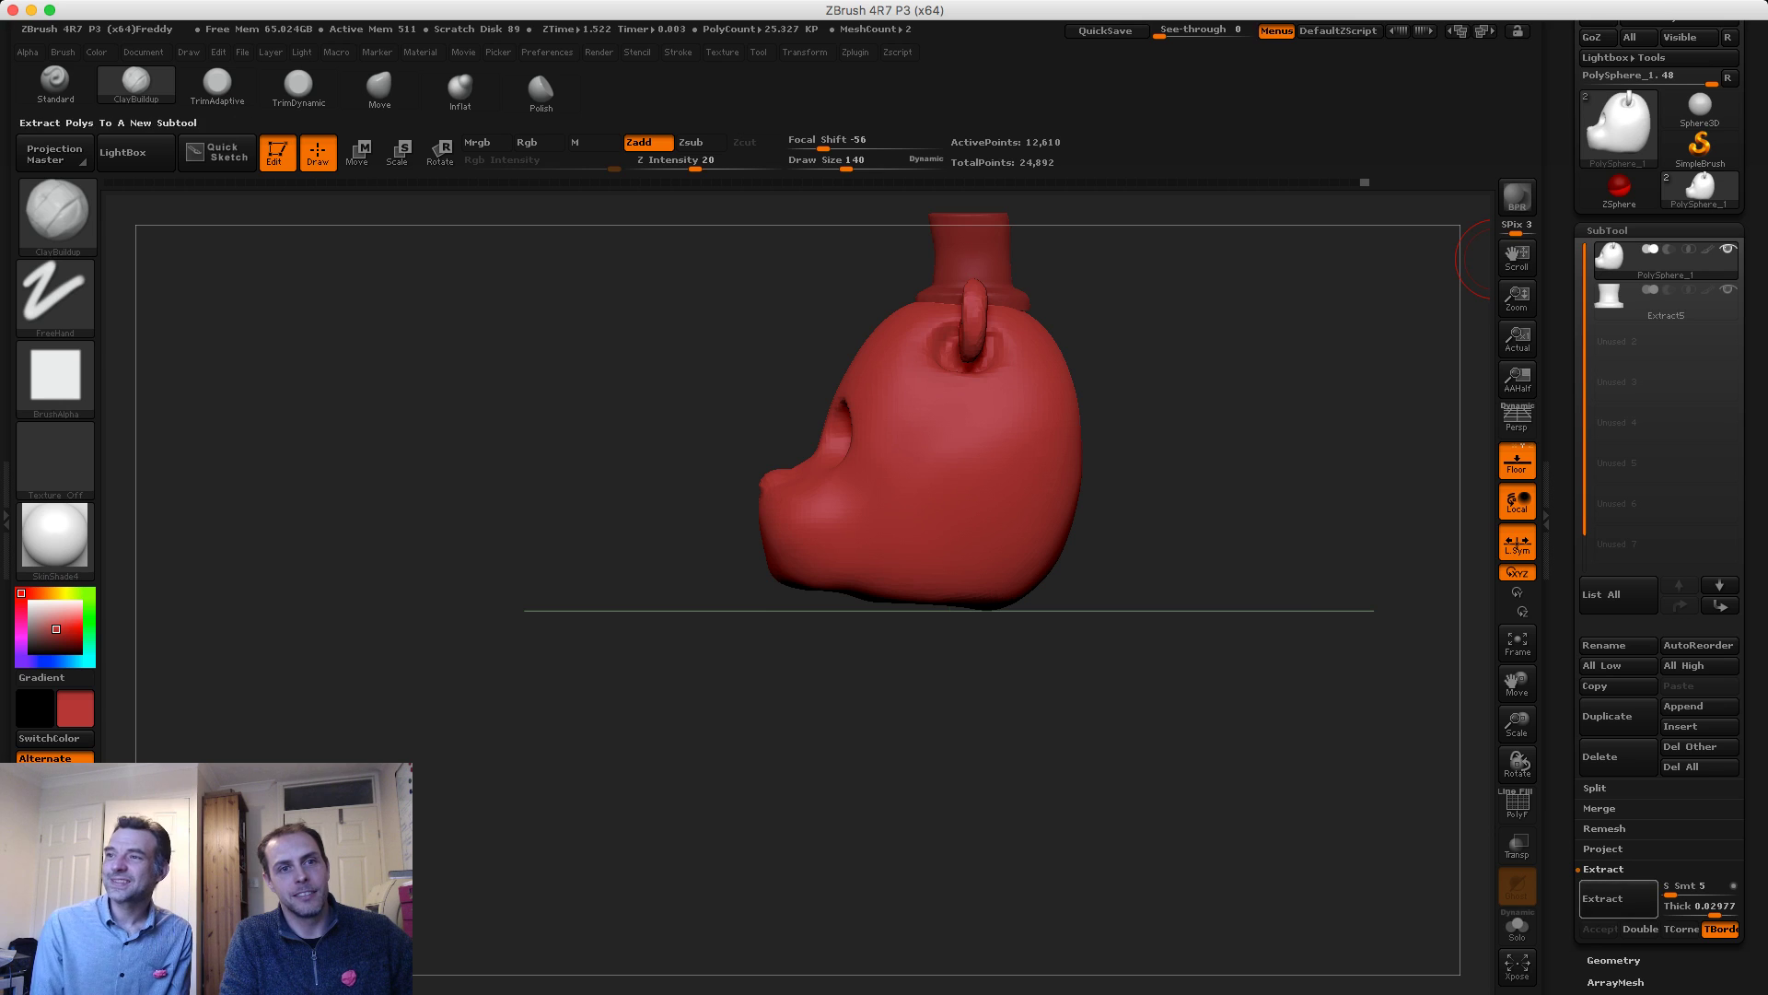
{"action": "left_click", "coordinate": [1603, 898]}
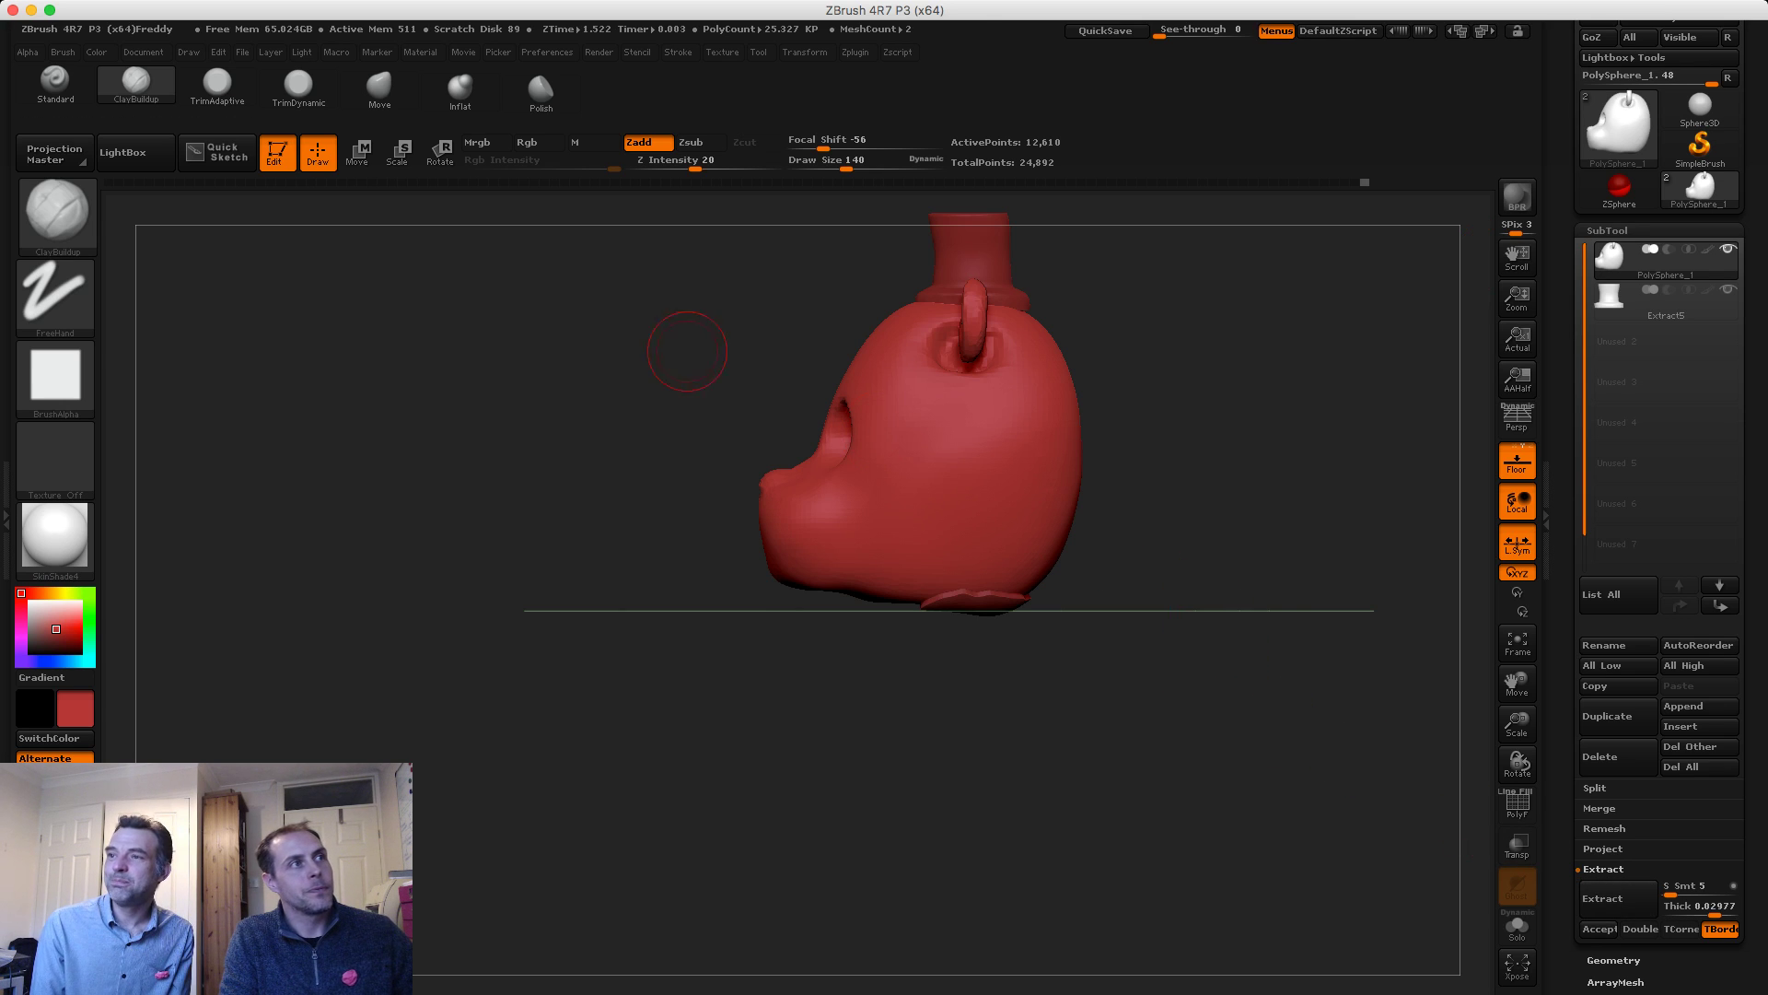
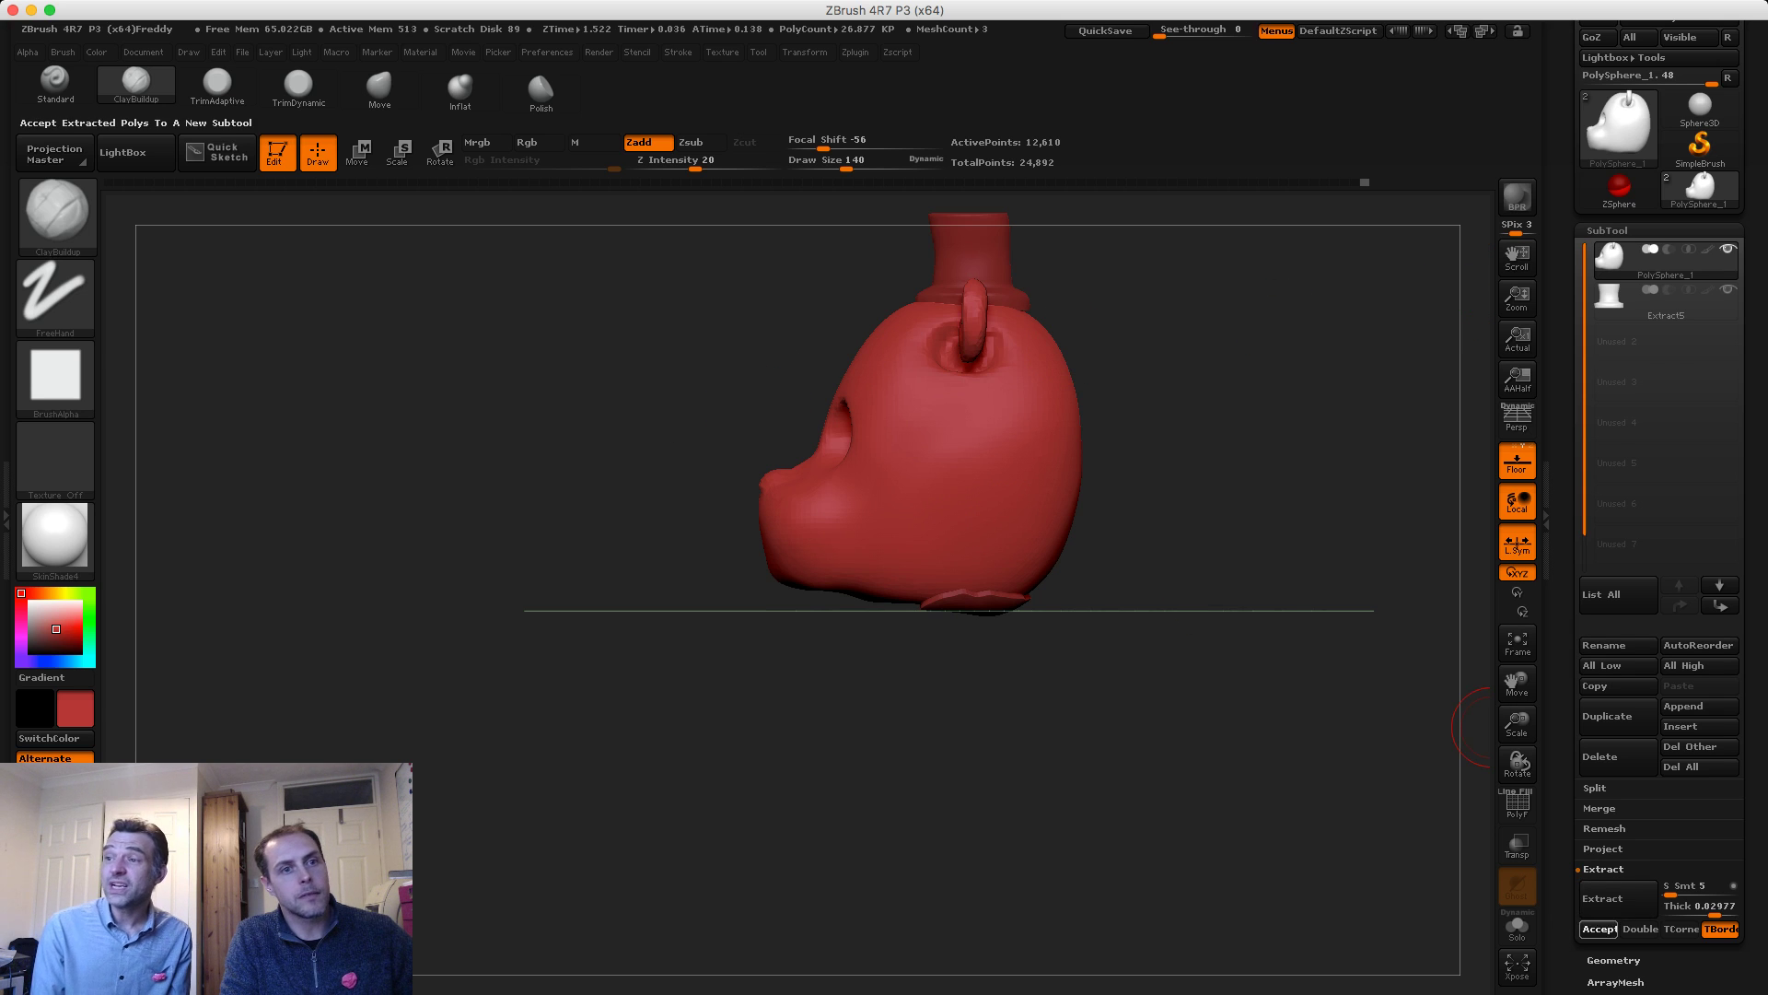
{"action": "left_click", "coordinate": [1599, 929]}
{"action": "left_click", "coordinate": [983, 605], "text": "alt"}
{"action": "left_click_drag", "start_coordinate": [1094, 687], "coordinate": [884, 585]}
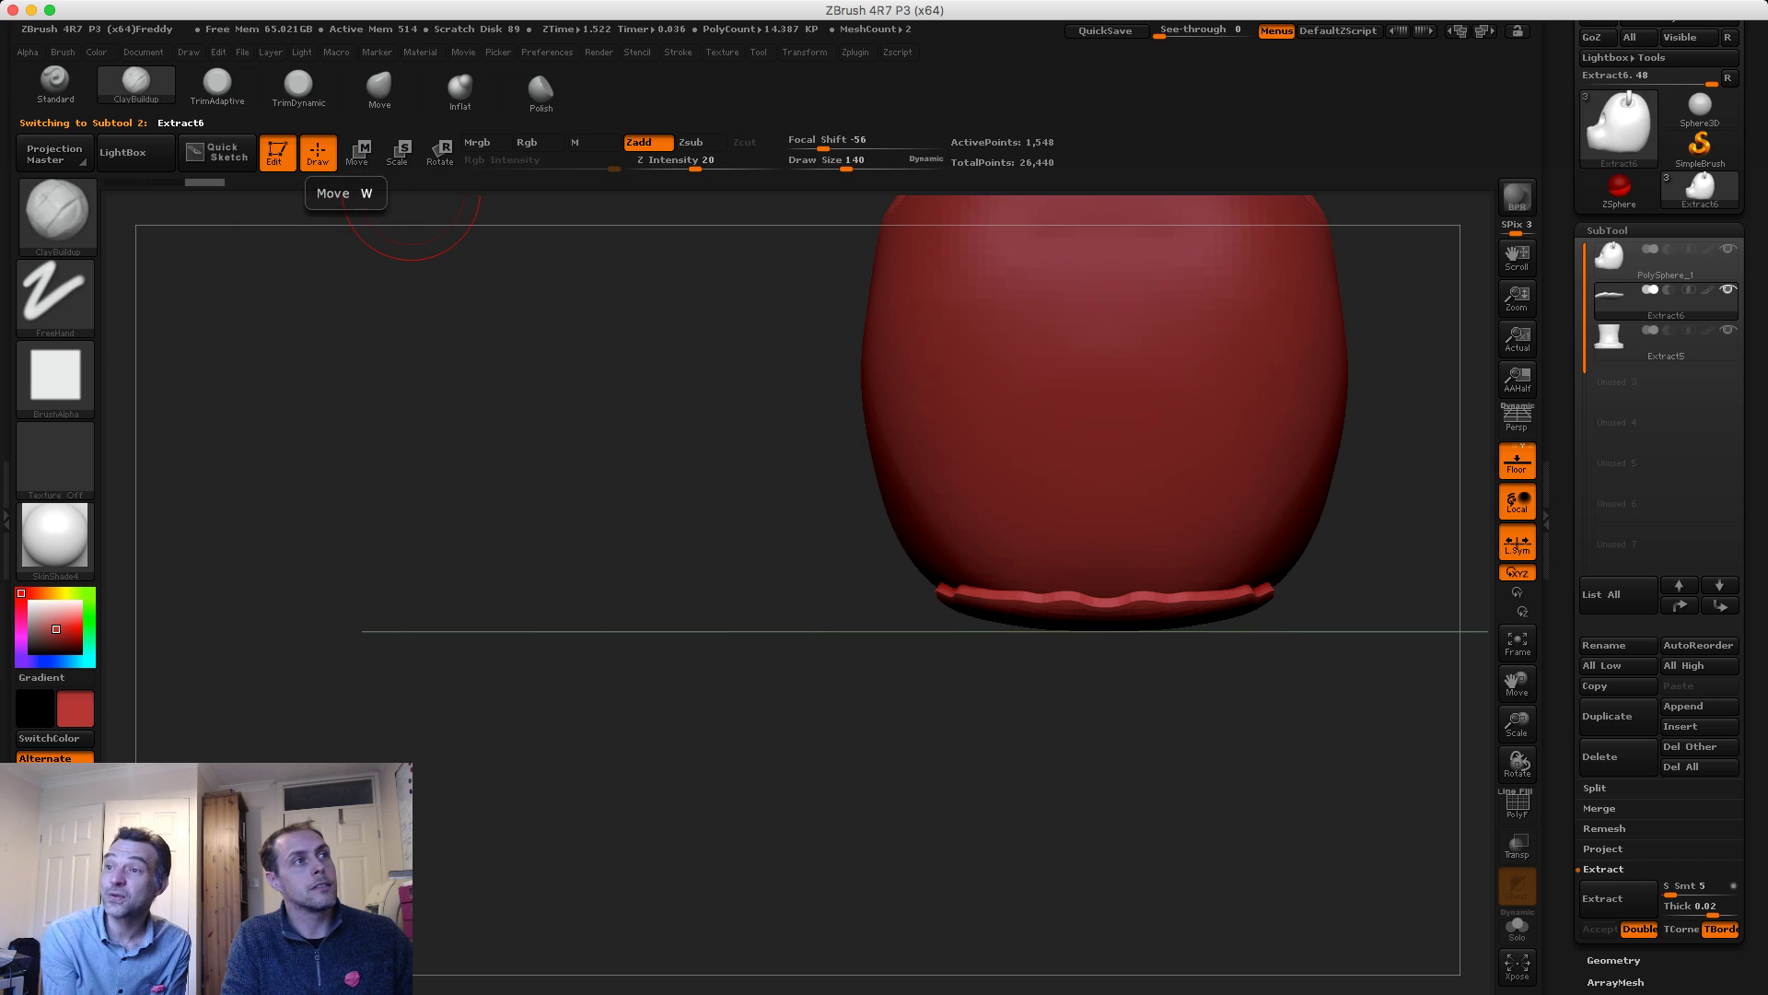
Try vertical Transpose Move lines on the extracted piece under the head, undo the move attempt and return to Draw mode
{"action": "left_click", "coordinate": [358, 152]}
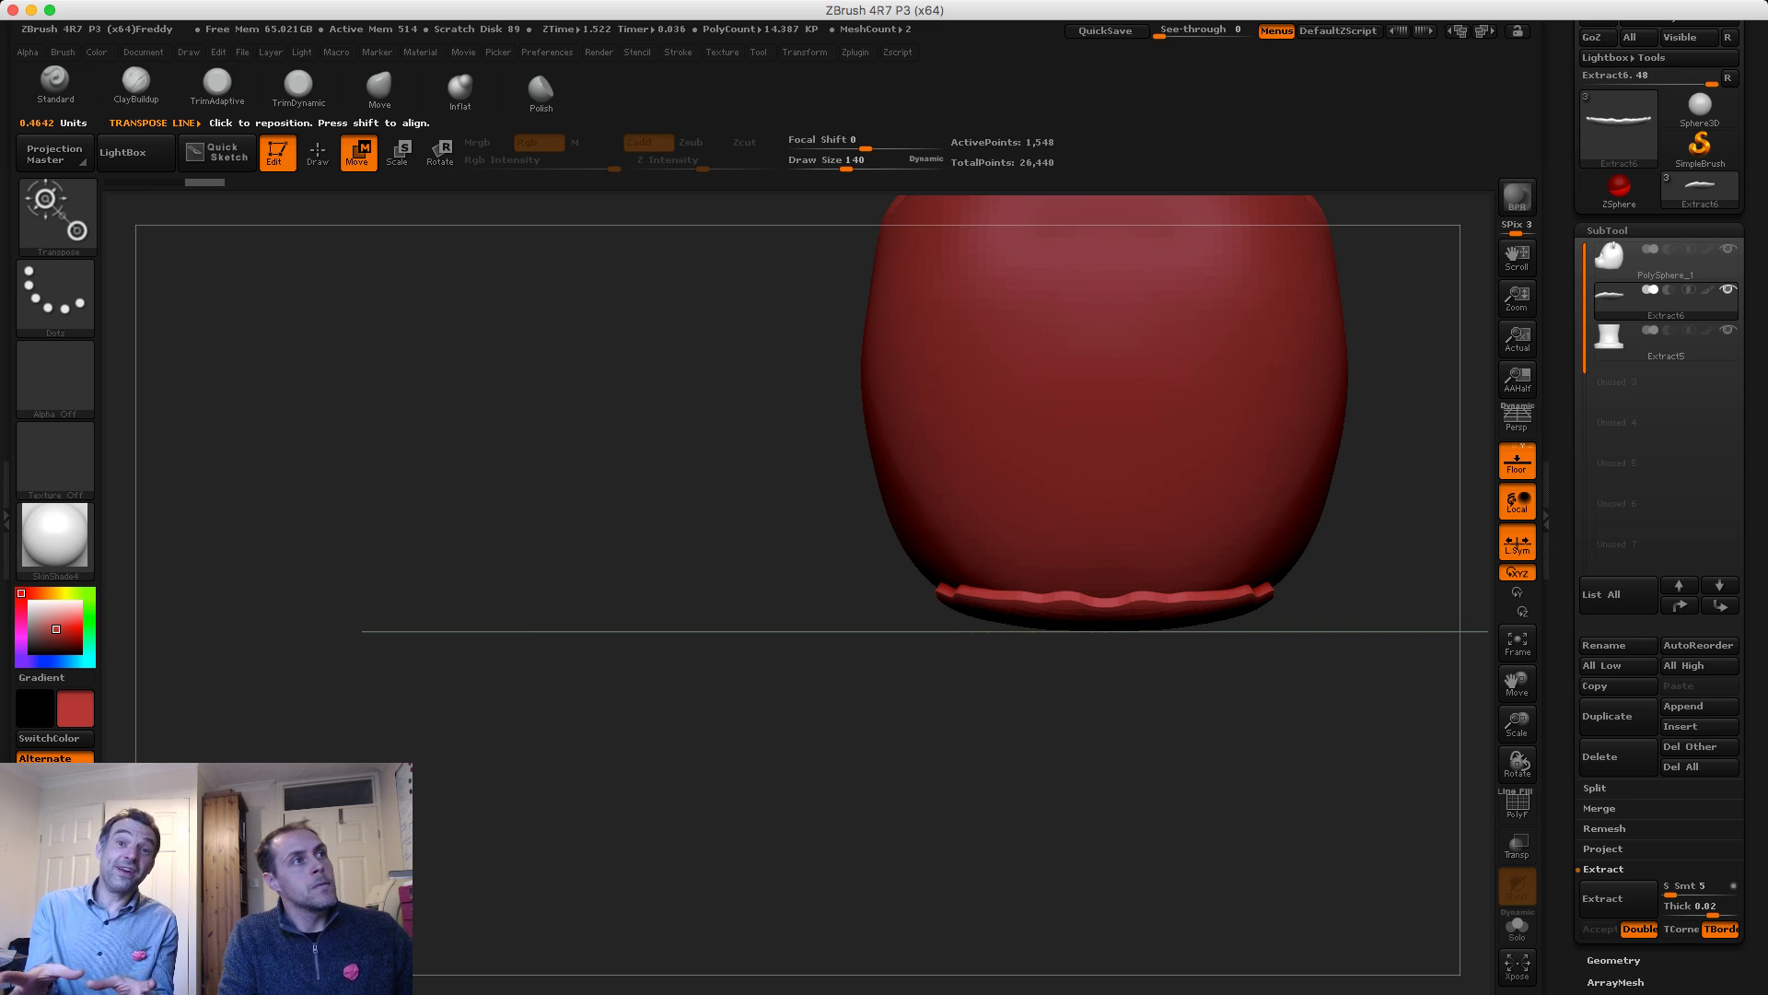
{"action": "left_click_drag", "start_coordinate": [1035, 622], "coordinate": [1018, 802], "text": "shift"}
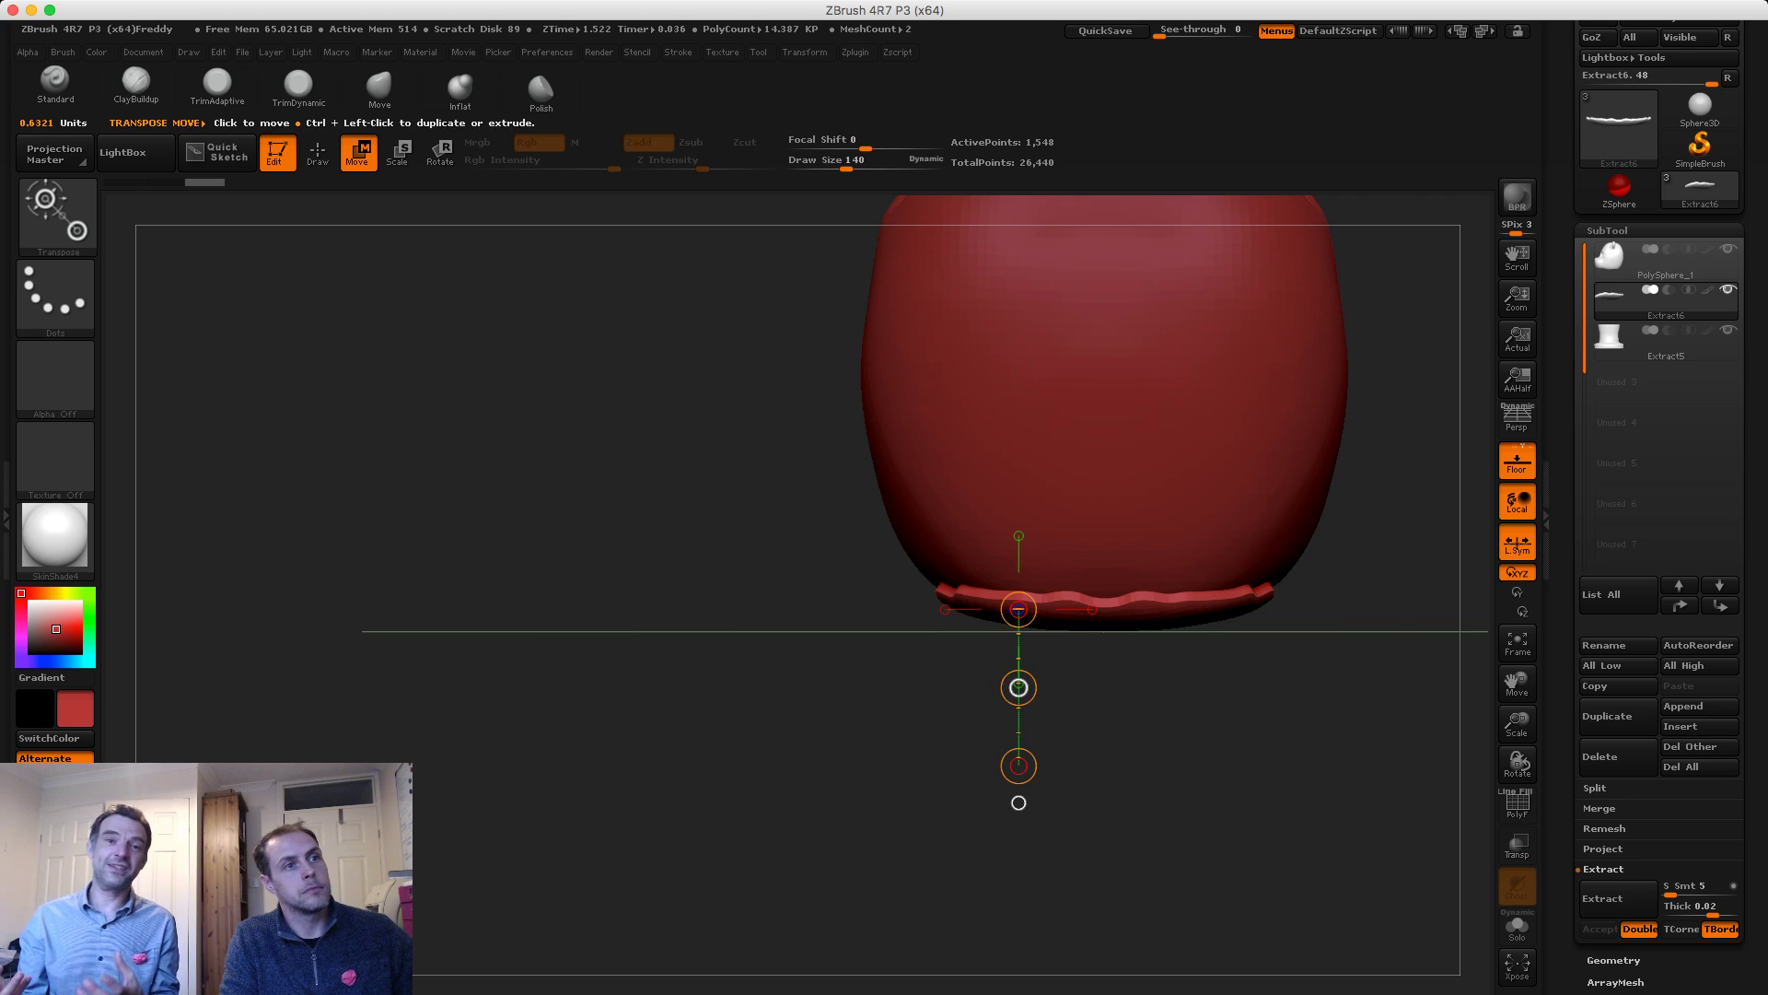
{"action": "left_click_drag", "start_coordinate": [1018, 688], "coordinate": [1019, 688]}
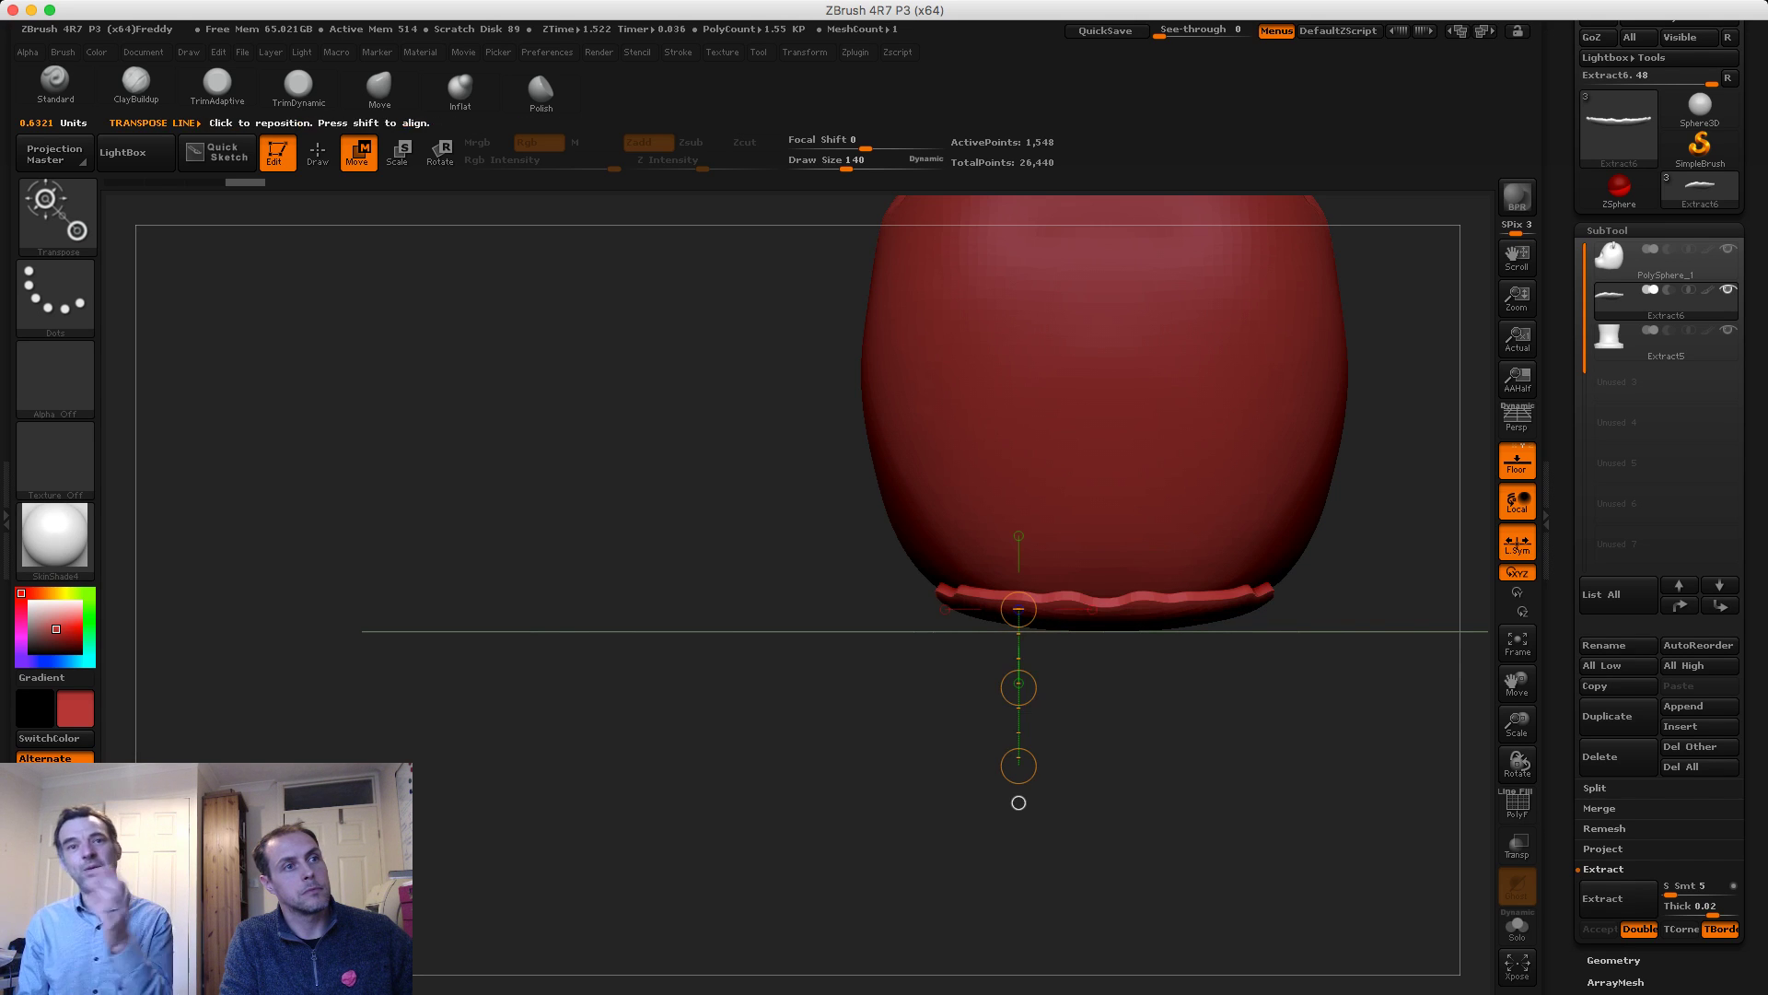
{"action": "left_click_drag", "start_coordinate": [1018, 802], "coordinate": [1019, 802]}
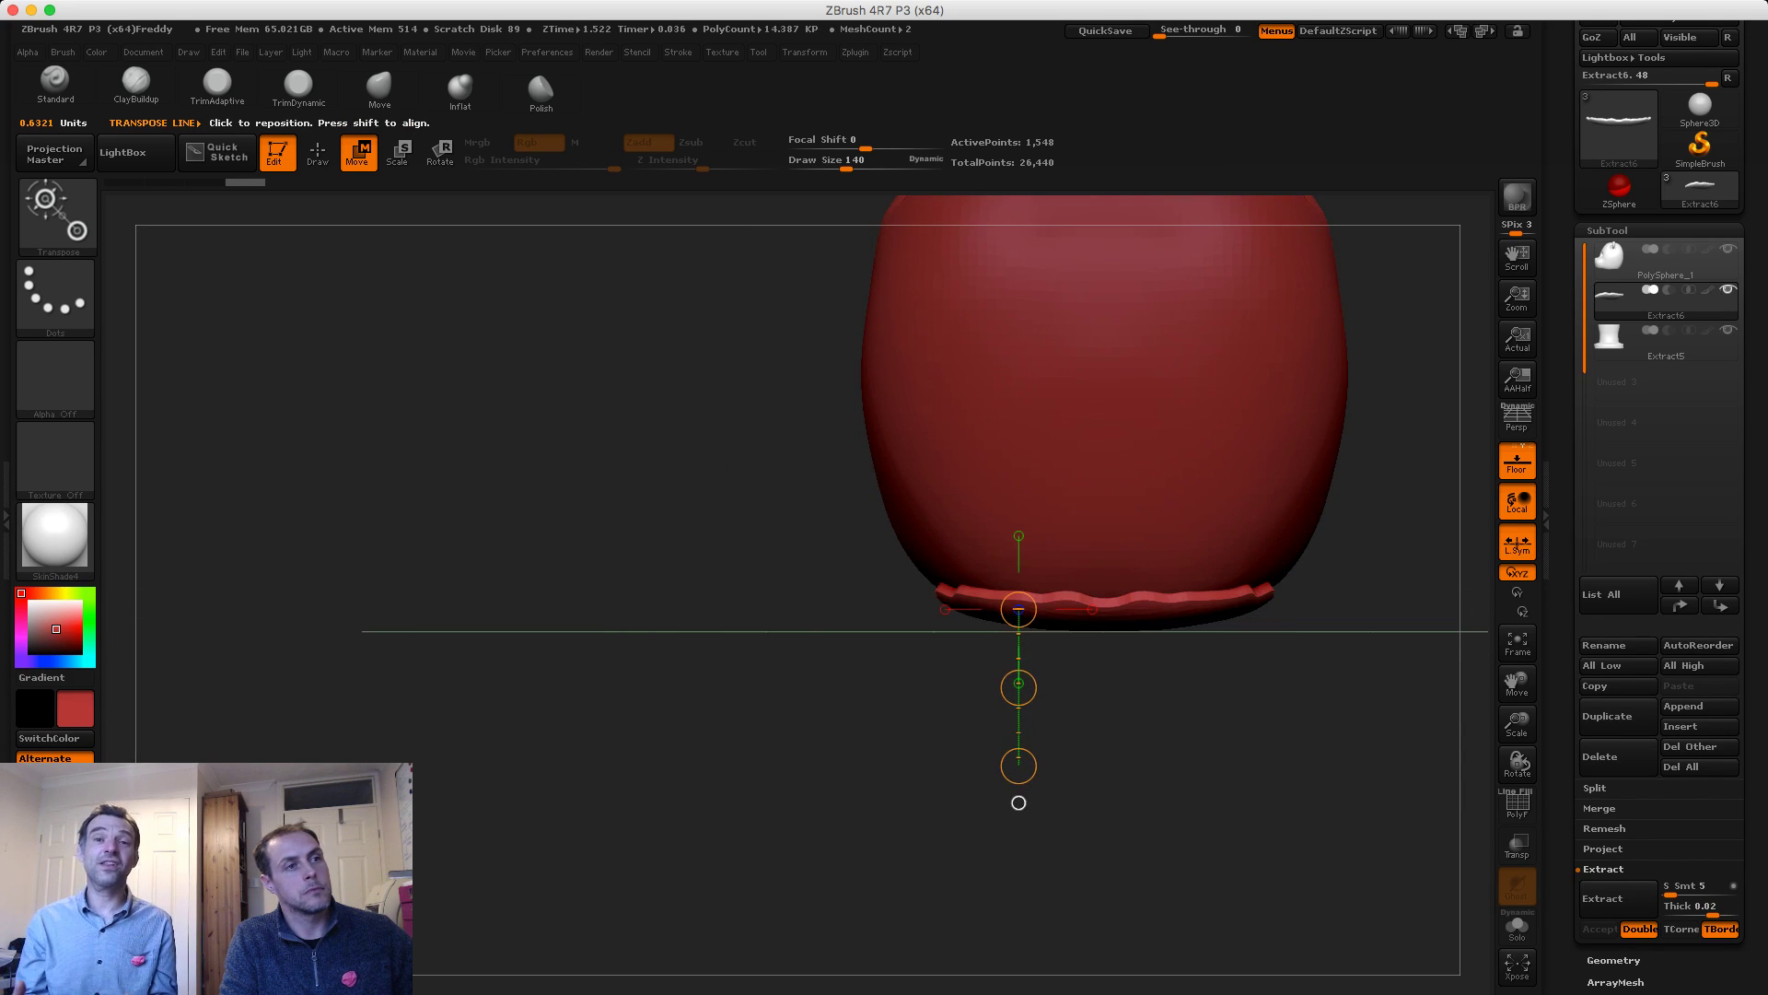
{"action": "left_click_drag", "start_coordinate": [976, 613], "coordinate": [995, 700], "text": "shift"}
{"action": "key", "text": "ctrl+z"}
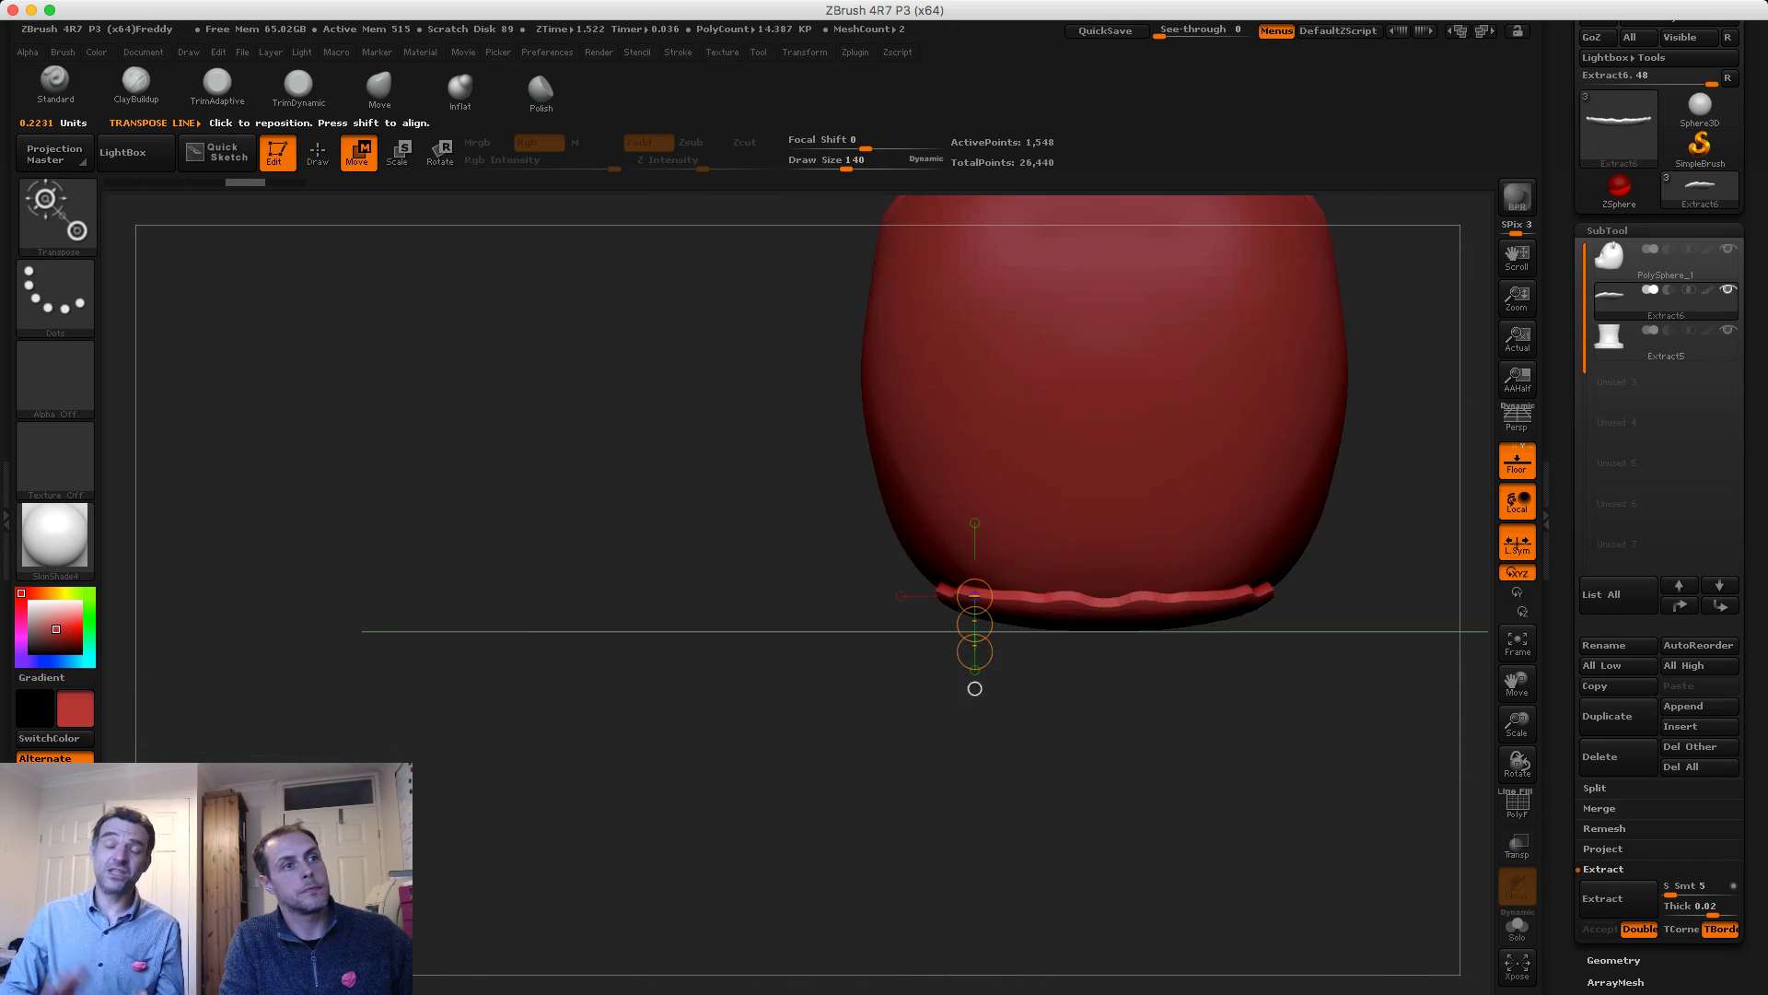
{"action": "left_click_drag", "start_coordinate": [1047, 623], "coordinate": [1041, 659], "text": "shift"}
{"action": "left_click_drag", "start_coordinate": [1114, 737], "coordinate": [1291, 728]}
{"action": "key", "text": "q"}
{"action": "left_click_drag", "start_coordinate": [565, 356], "coordinate": [601, 411], "text": "alt"}
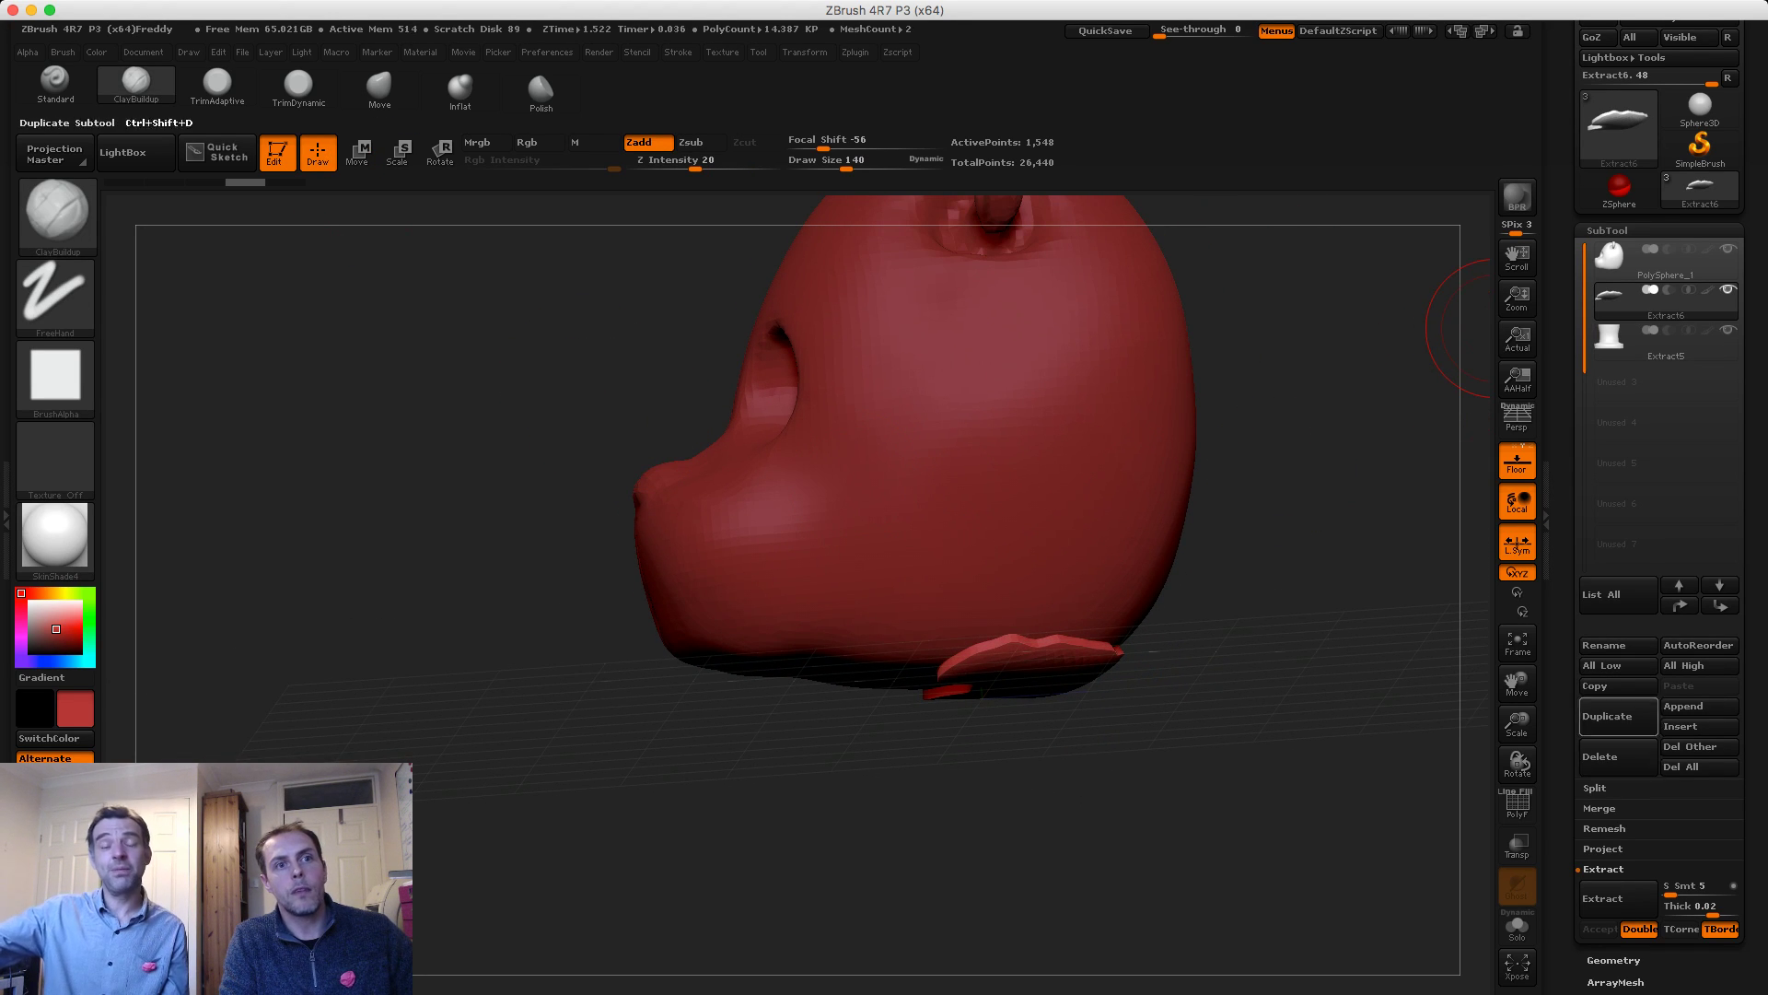
Duplicate the extracted piece, then delete both the copy and the original Extract6 SubTool
{"action": "left_click", "coordinate": [1607, 716]}
{"action": "left_click", "coordinate": [1607, 757]}
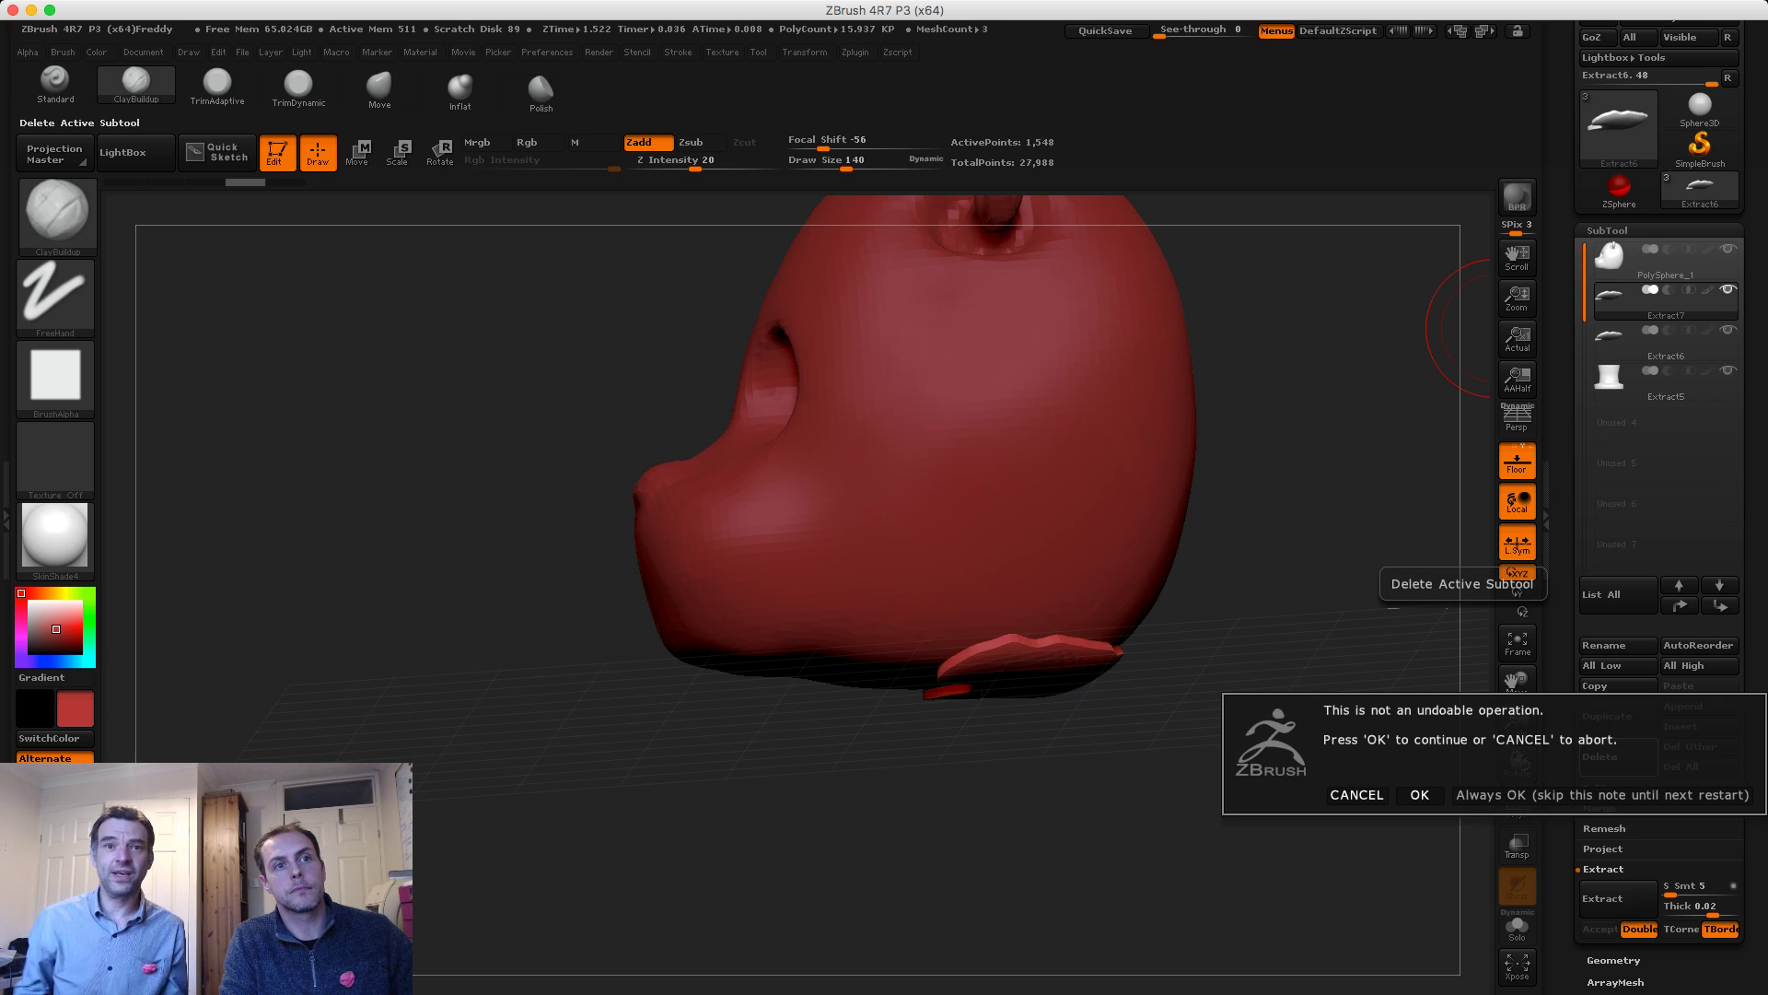
{"action": "left_click", "coordinate": [1419, 794]}
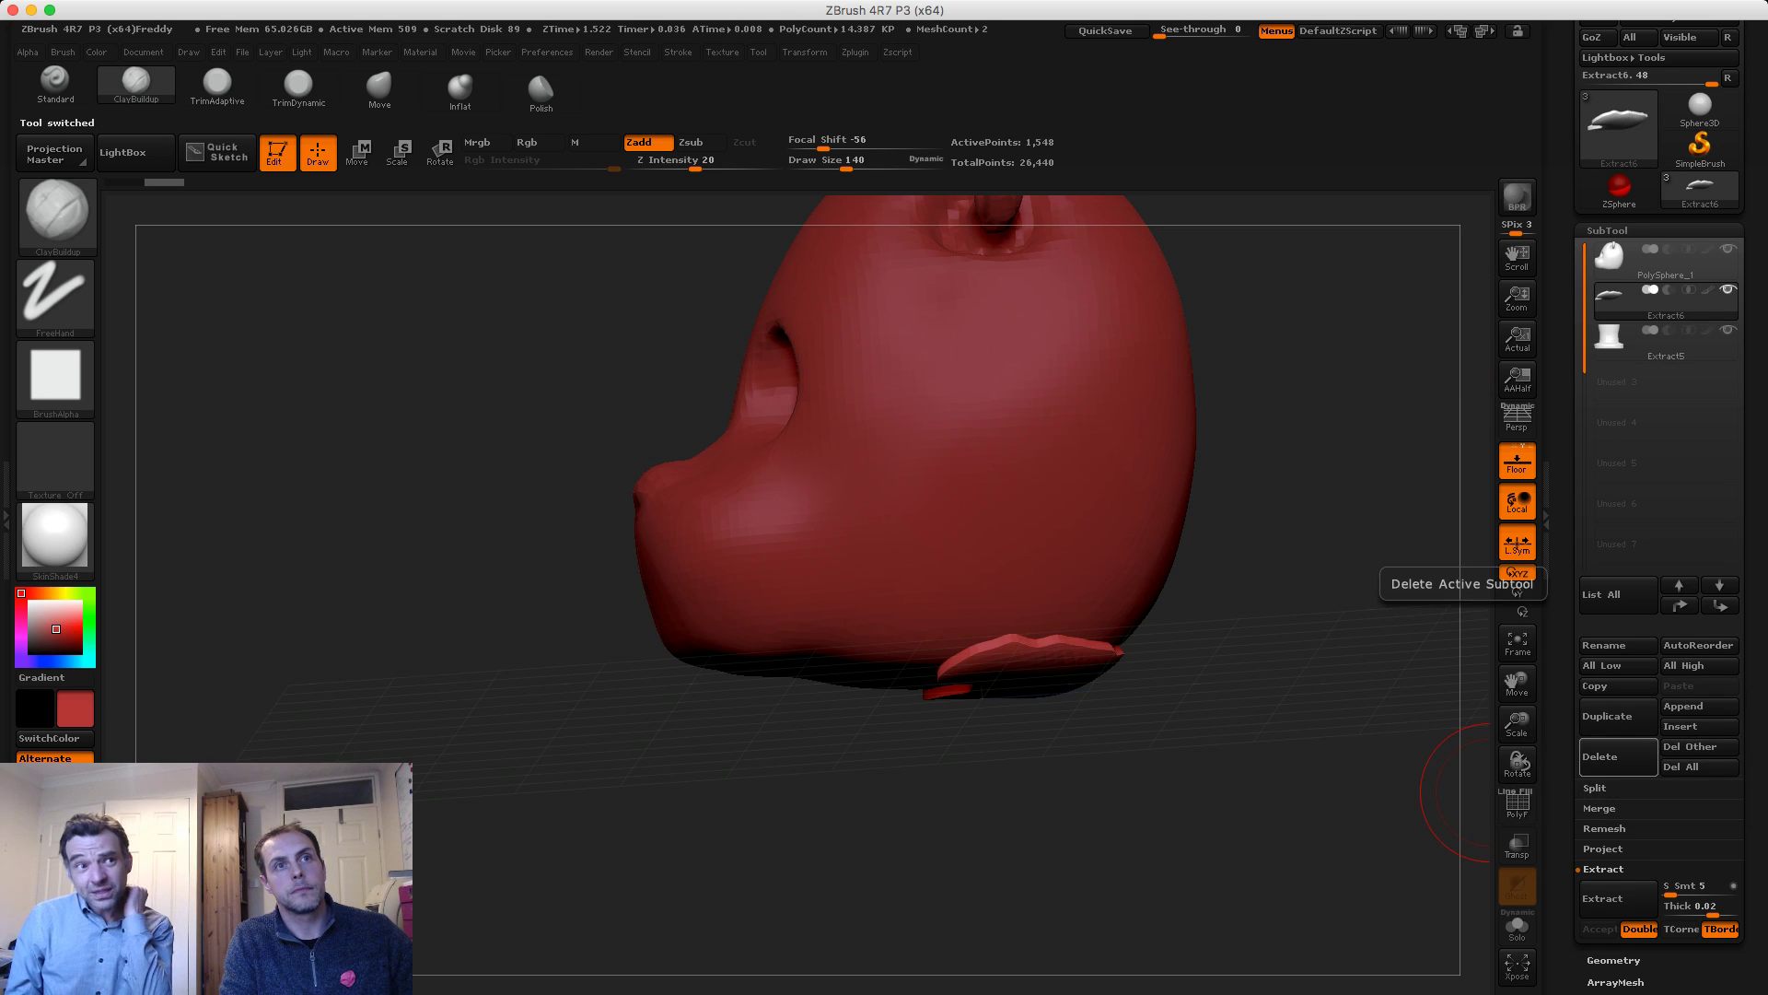
{"action": "left_click", "coordinate": [1603, 756]}
{"action": "left_click", "coordinate": [1420, 801]}
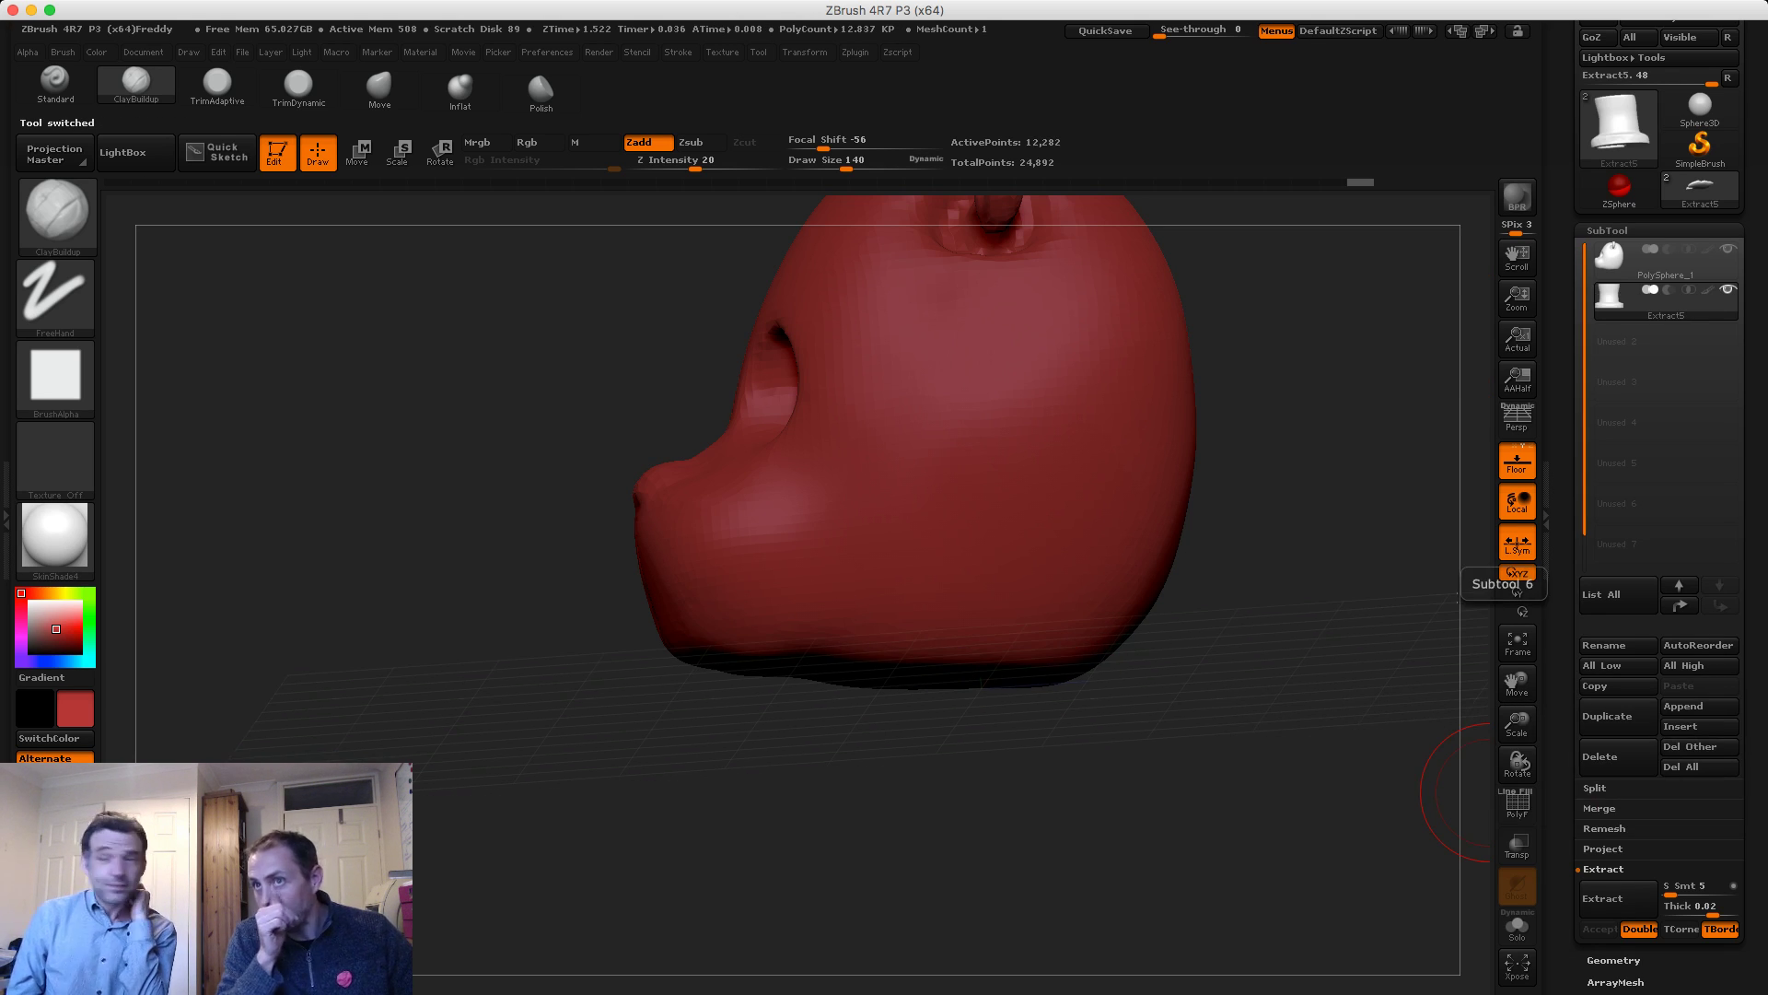
Switch from the head tool to the Cube3D primitive and convert it into a PolyMesh3D
{"action": "left_click_drag", "start_coordinate": [1568, 460], "coordinate": [1568, 564]}
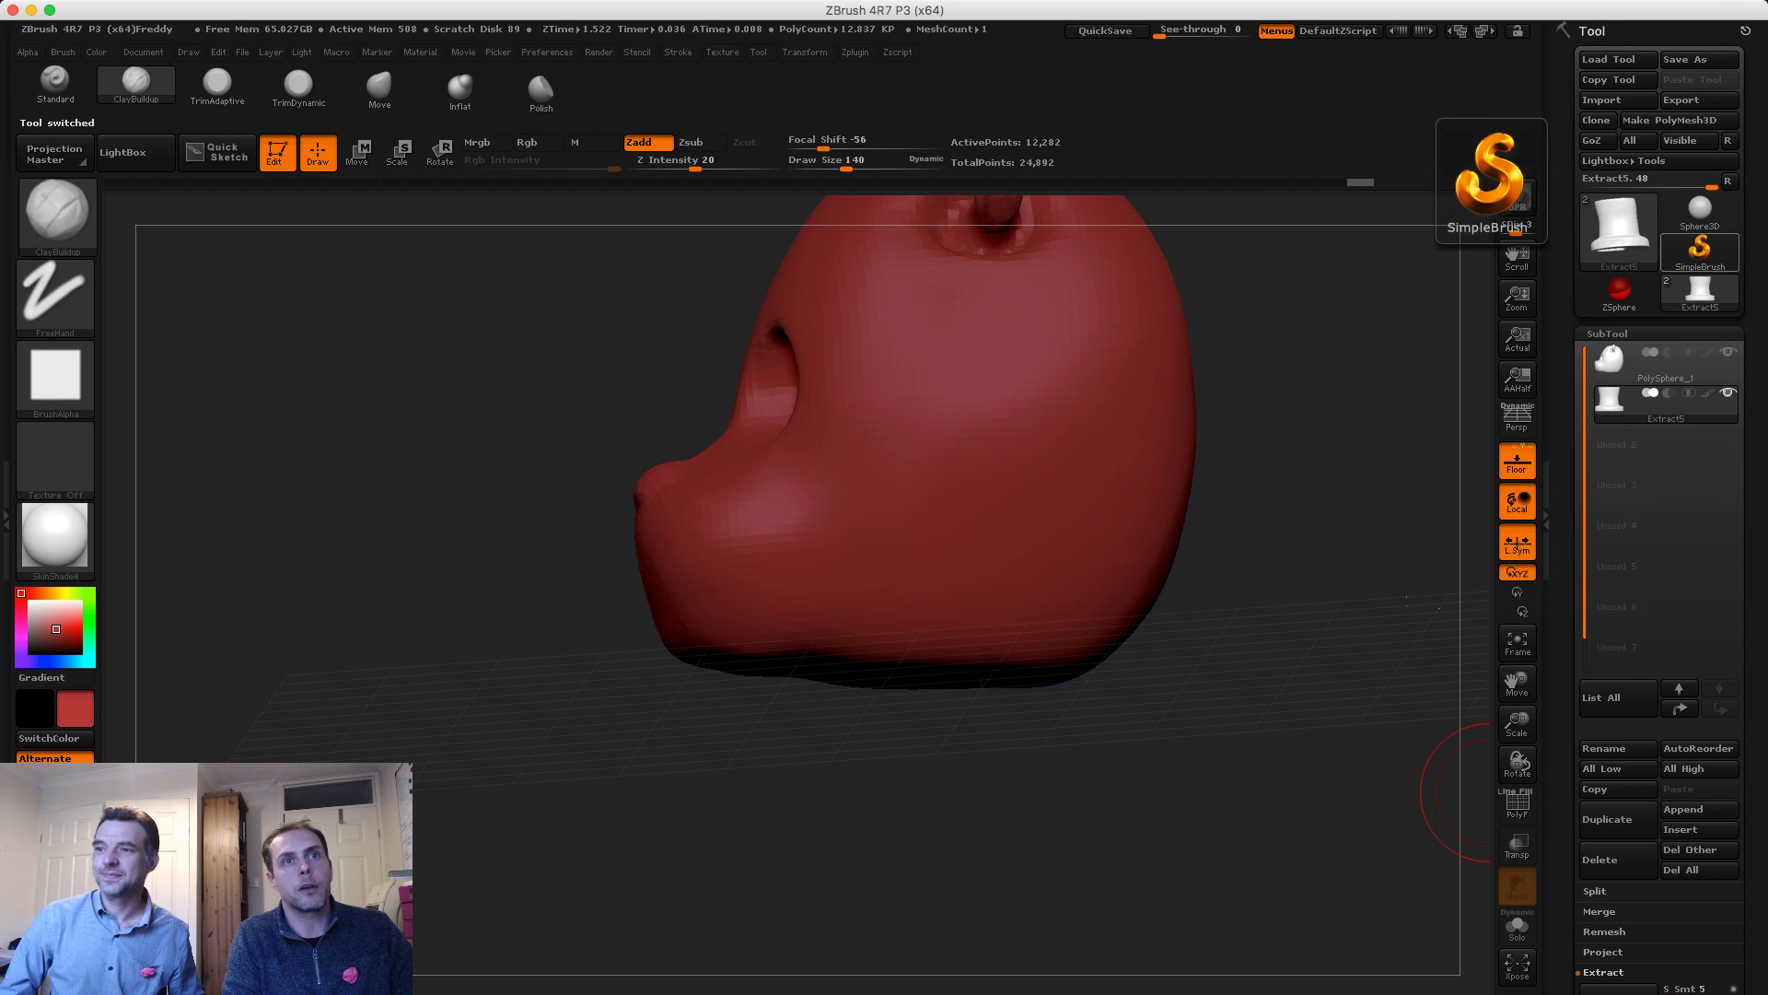
{"action": "left_click", "coordinate": [1699, 248]}
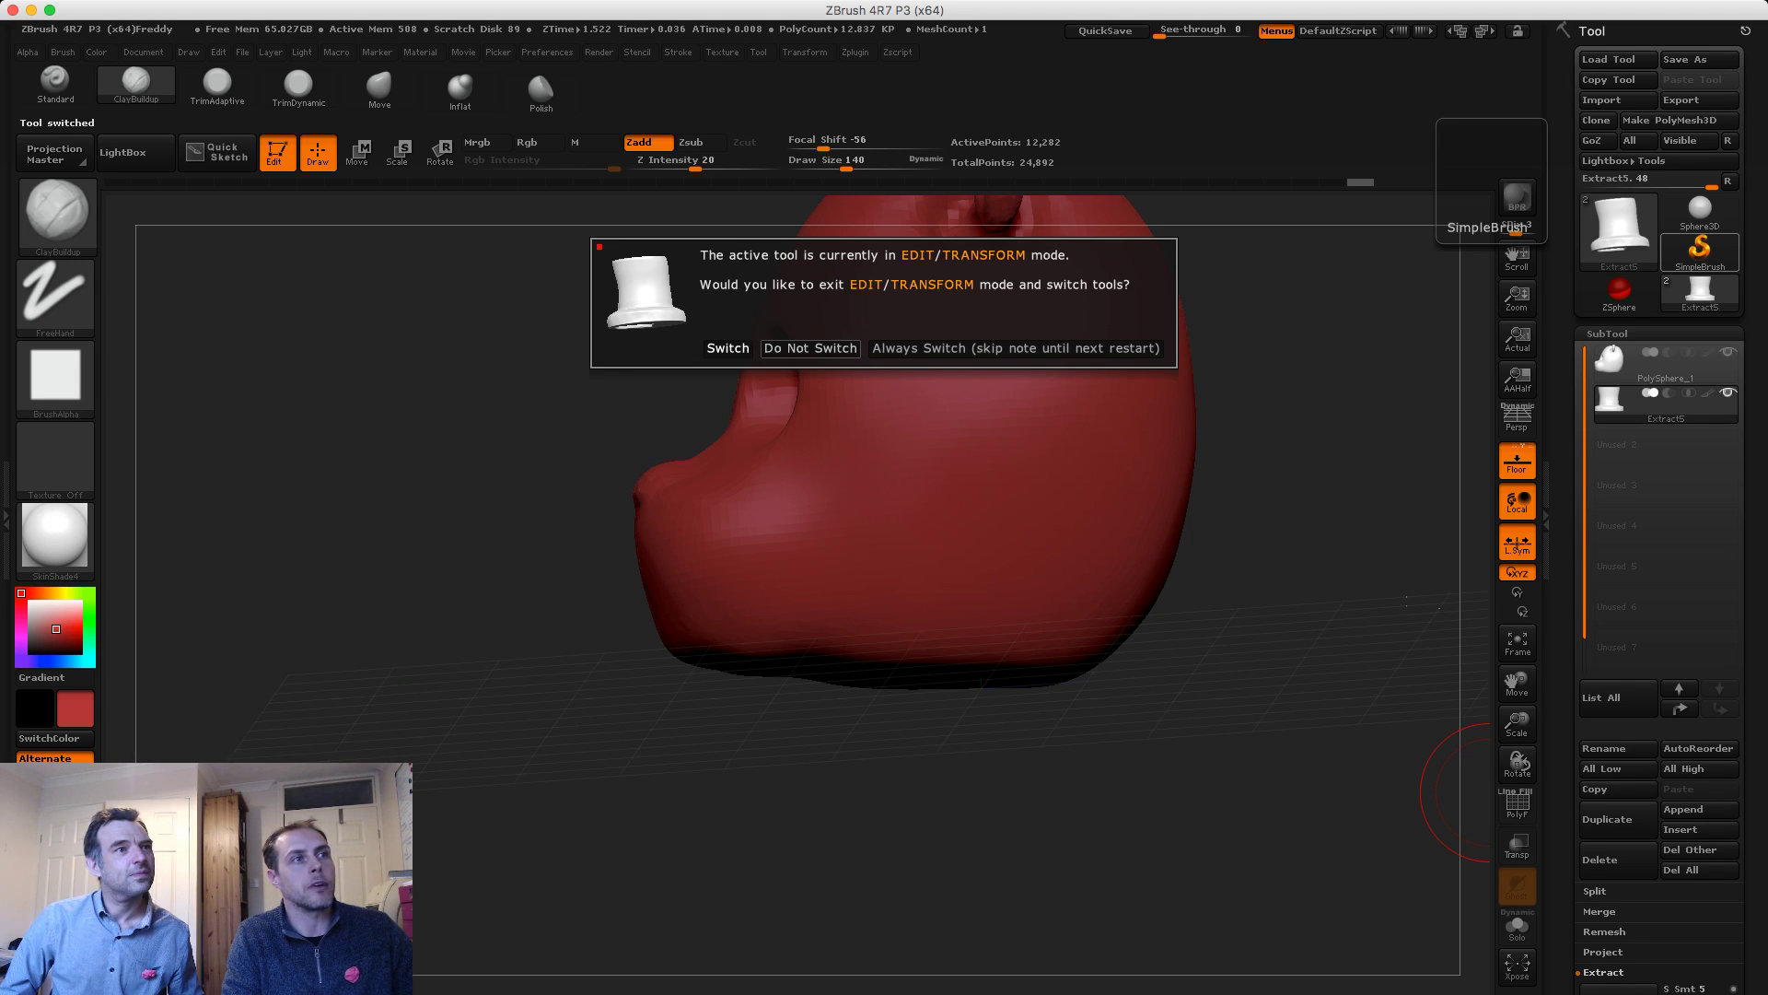
{"action": "left_click", "coordinate": [728, 348]}
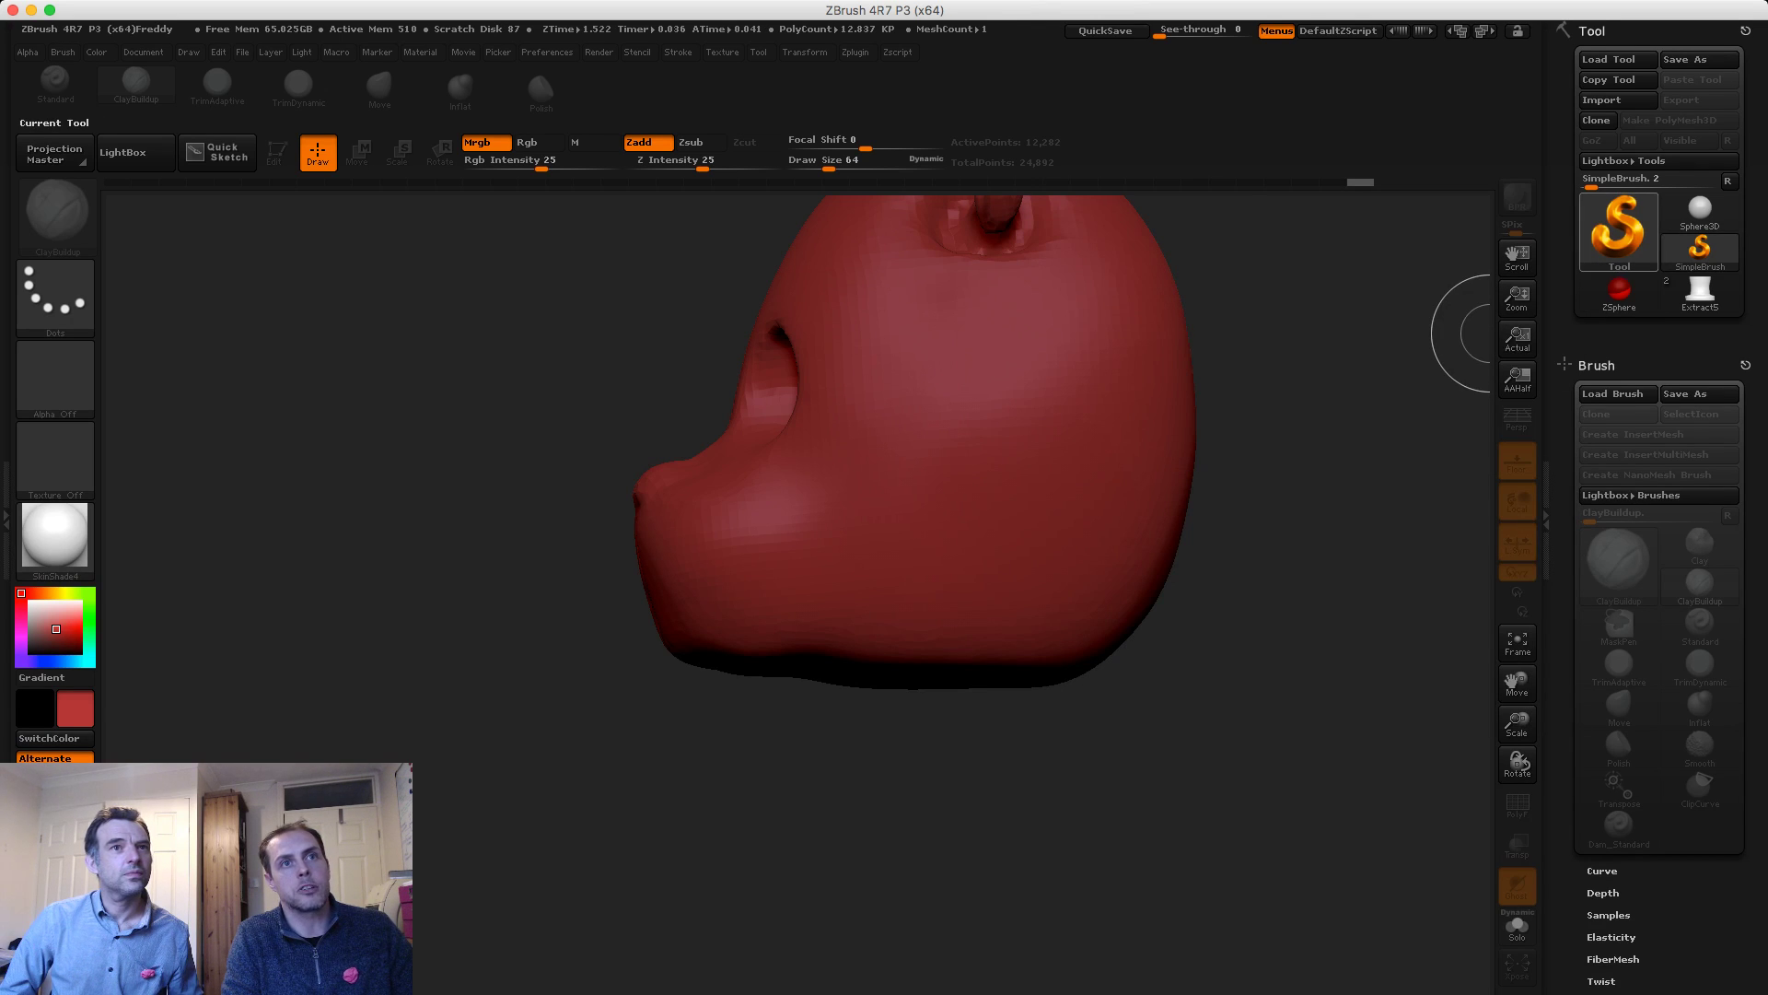
{"action": "left_click", "coordinate": [1618, 230]}
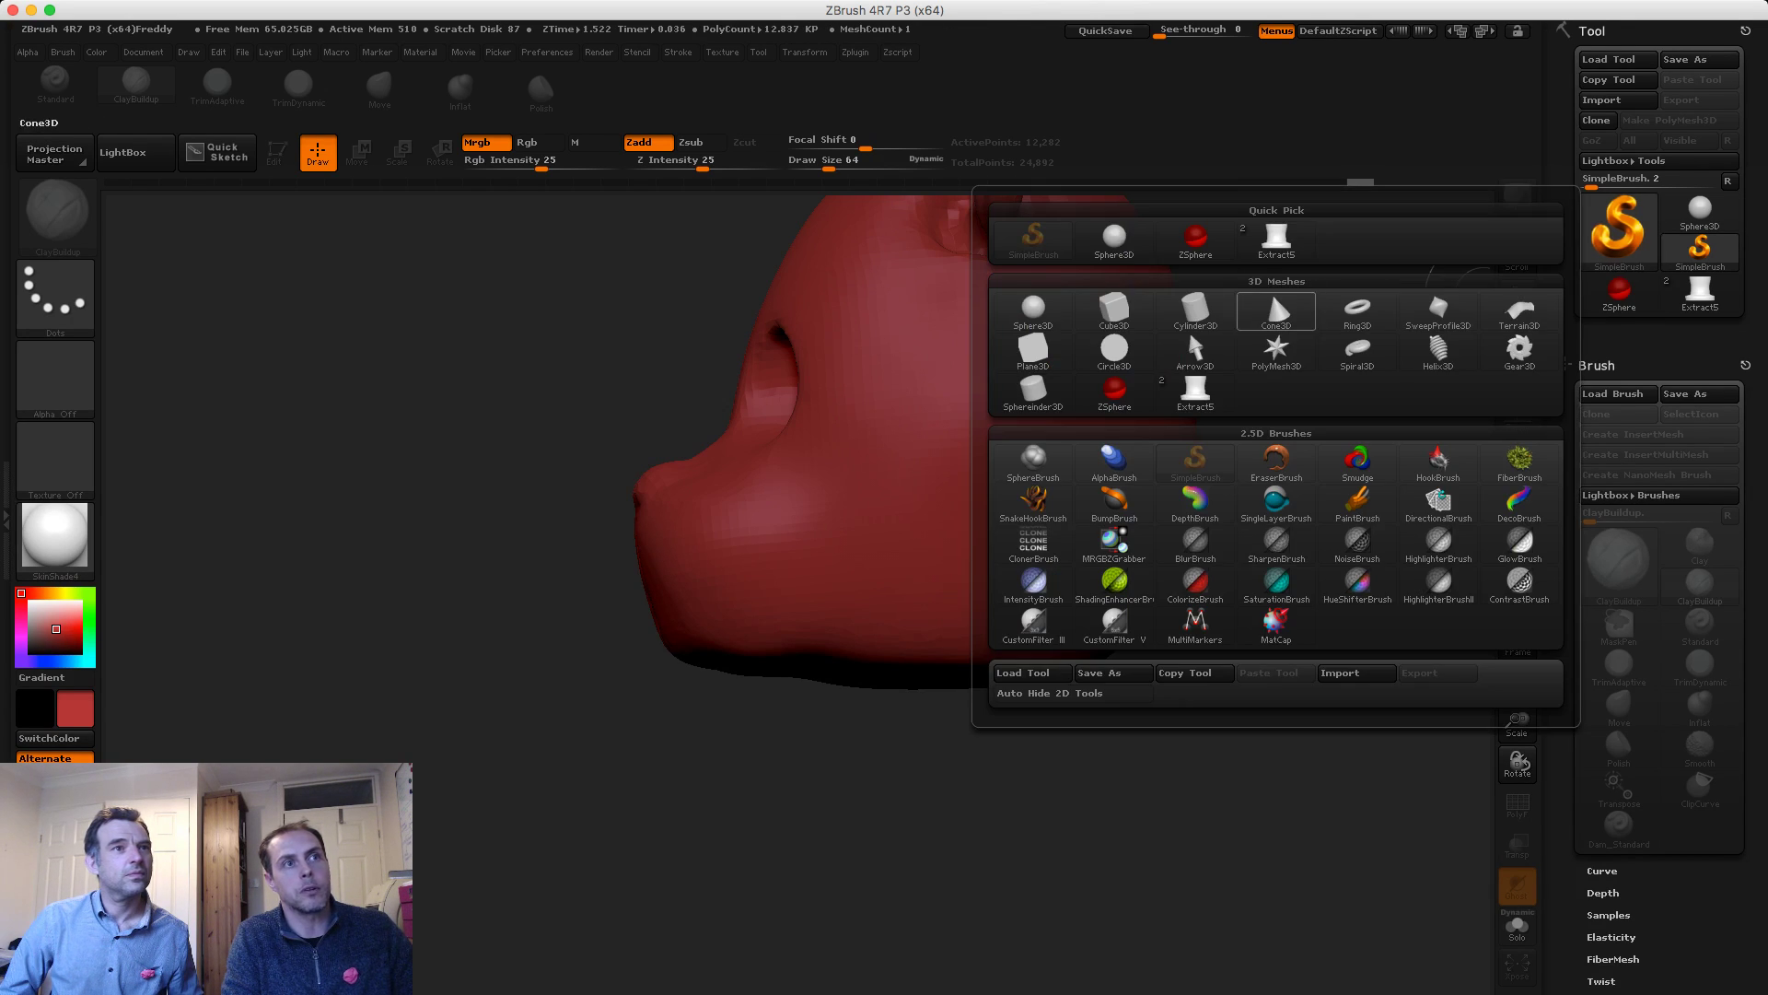
{"action": "left_click", "coordinate": [1115, 311]}
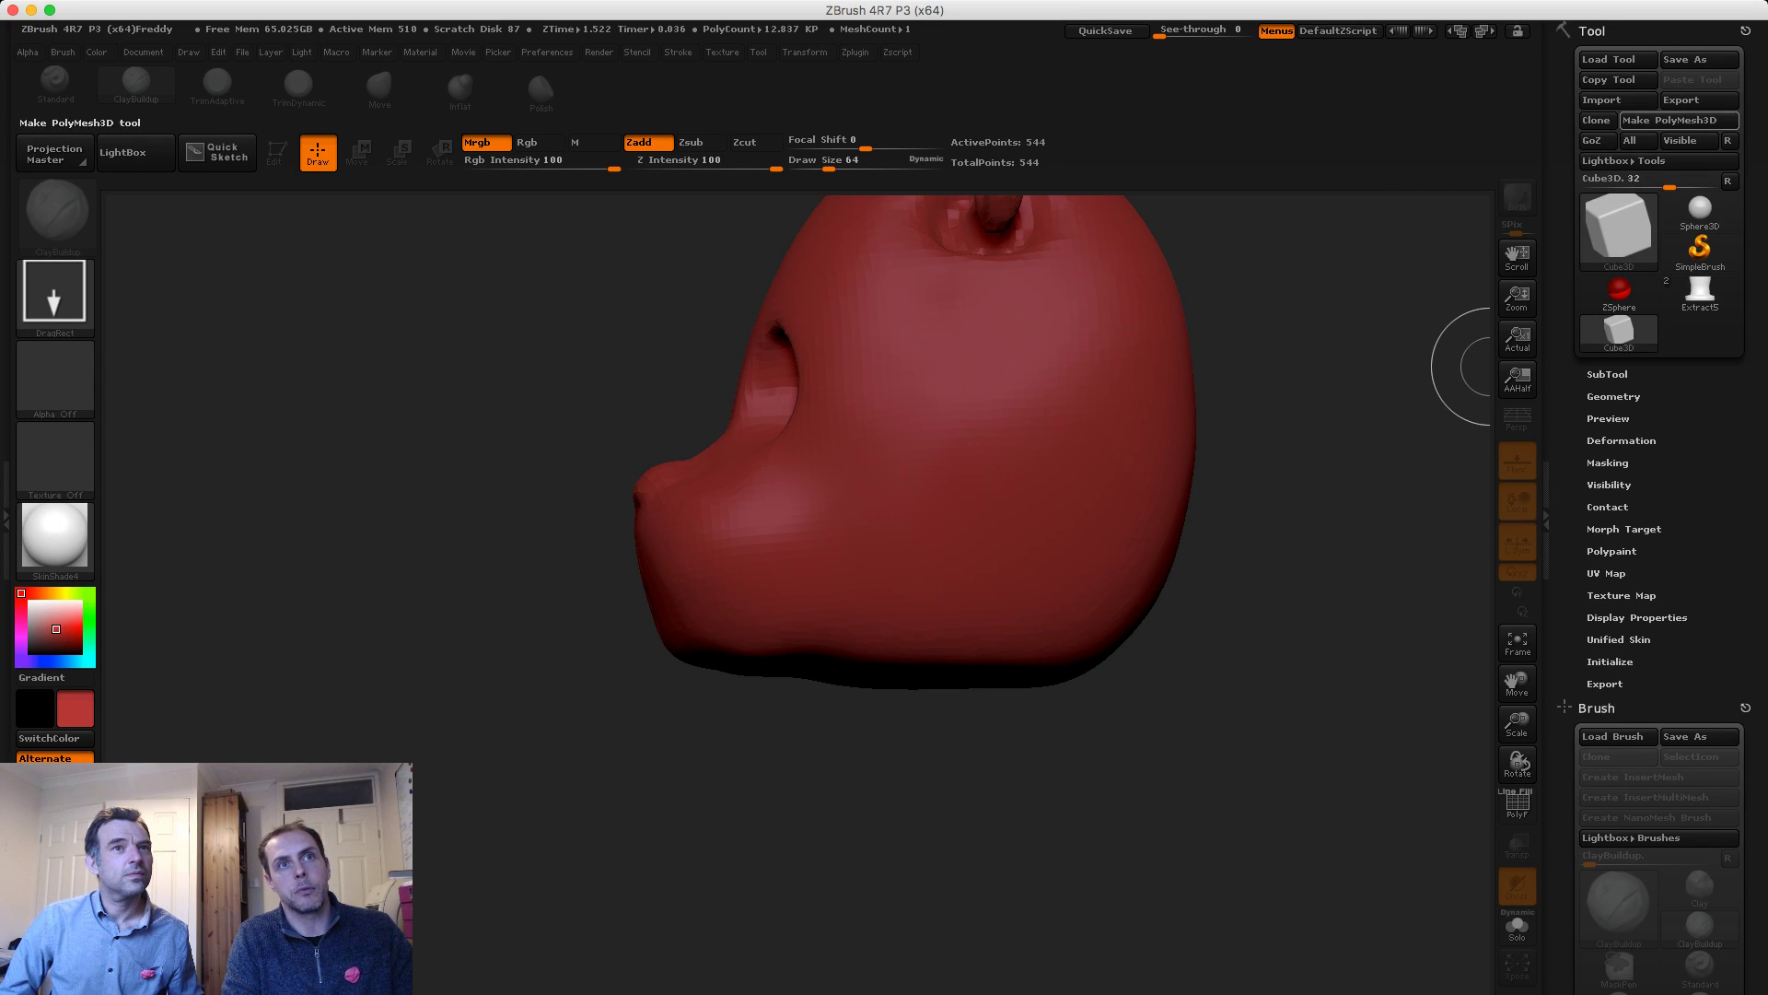
{"action": "left_click", "coordinate": [1680, 120]}
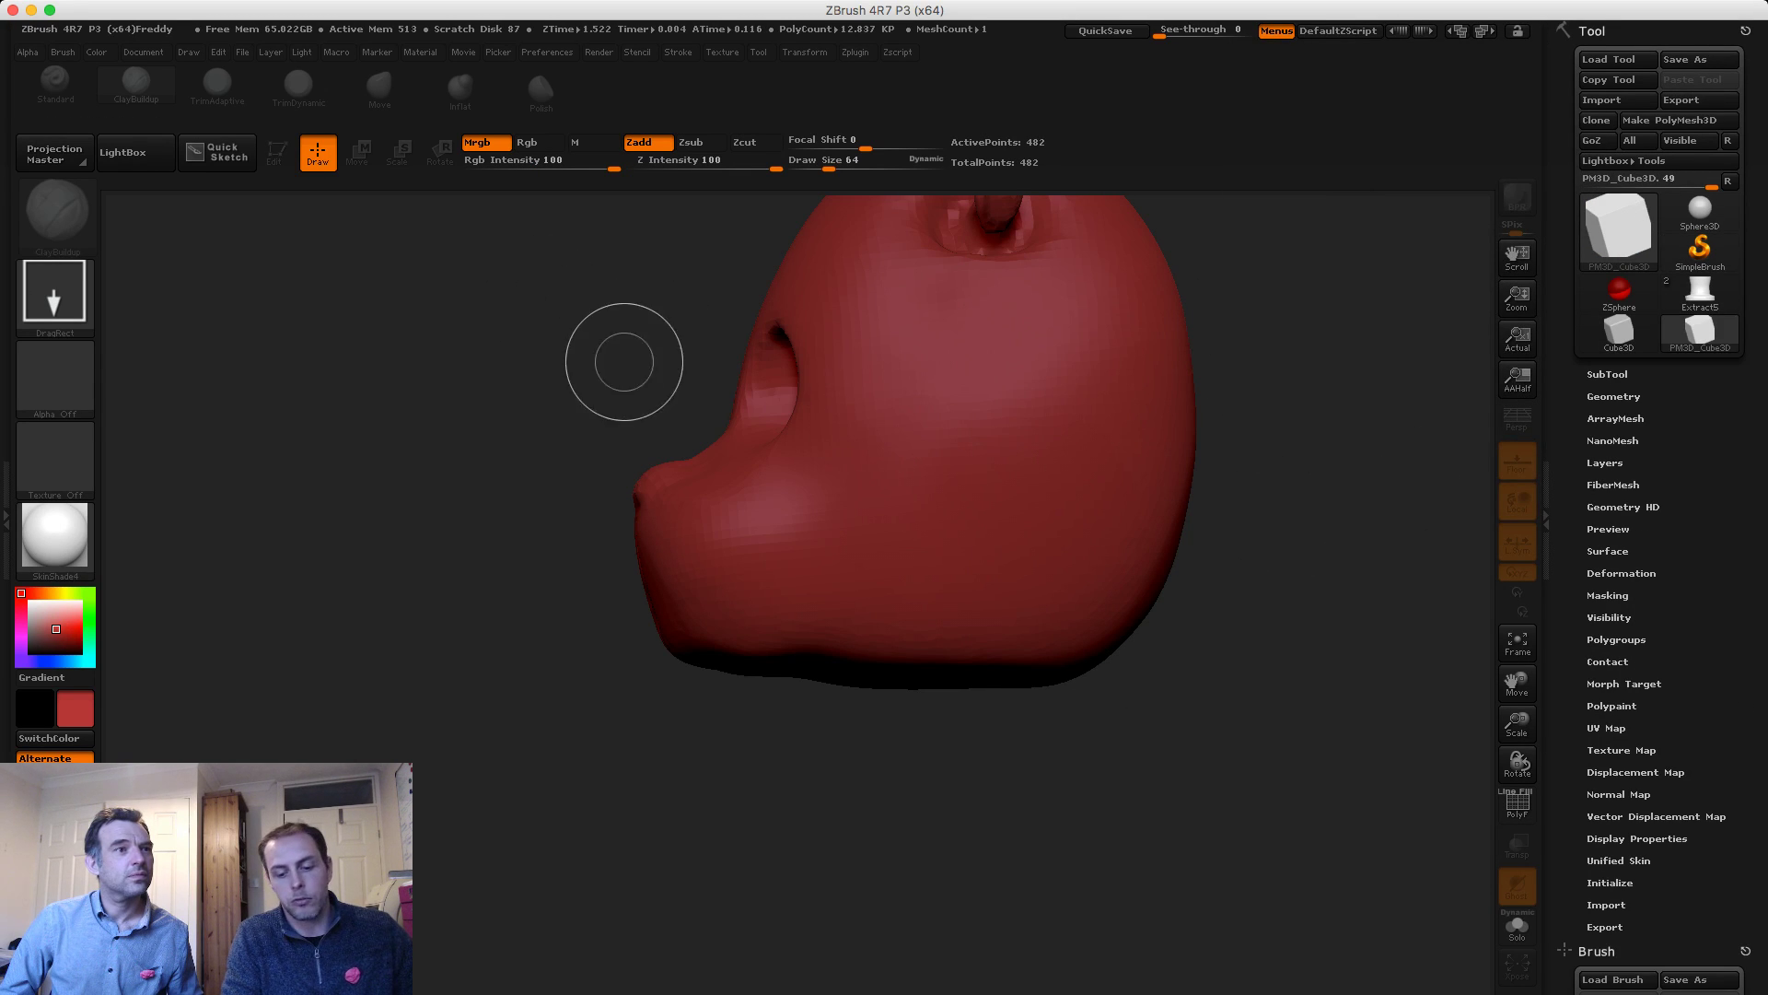
Clear the canvas, draw the polymesh cube on it and enter Edit mode
{"action": "left_click_drag", "start_coordinate": [796, 575], "coordinate": [835, 351]}
{"action": "key", "text": "ctrl+n"}
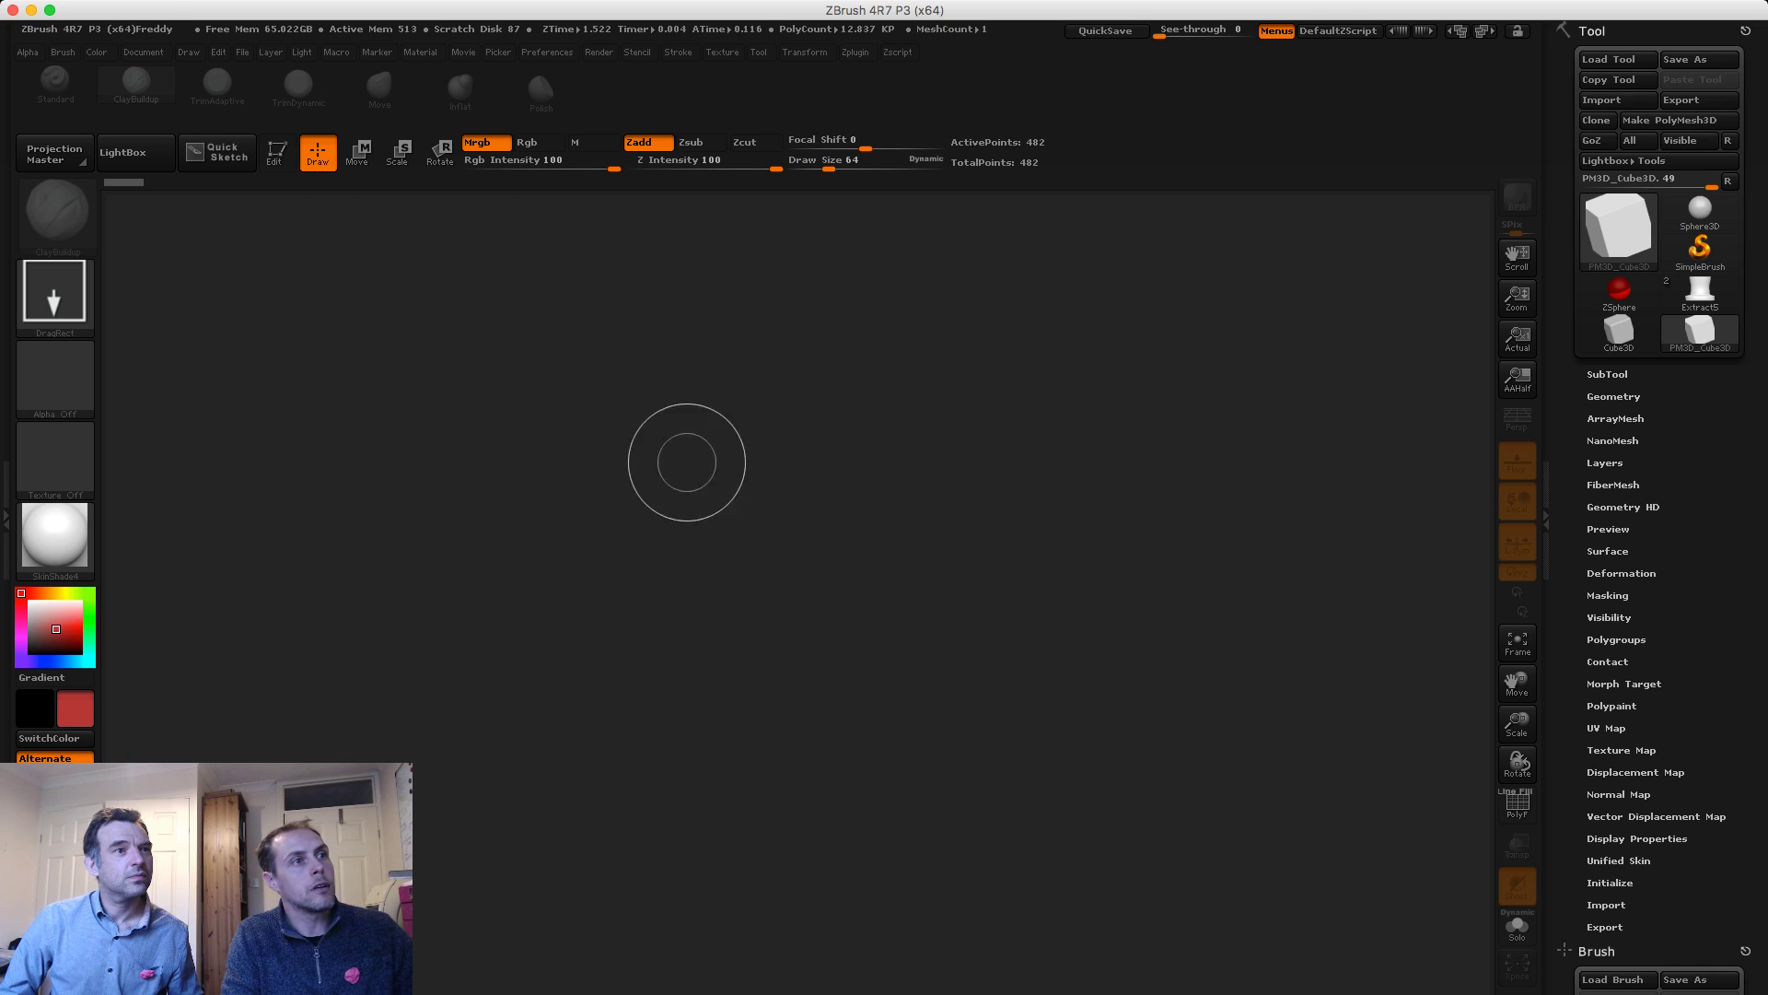
{"action": "left_click_drag", "start_coordinate": [771, 566], "coordinate": [729, 359]}
{"action": "key", "text": "t"}
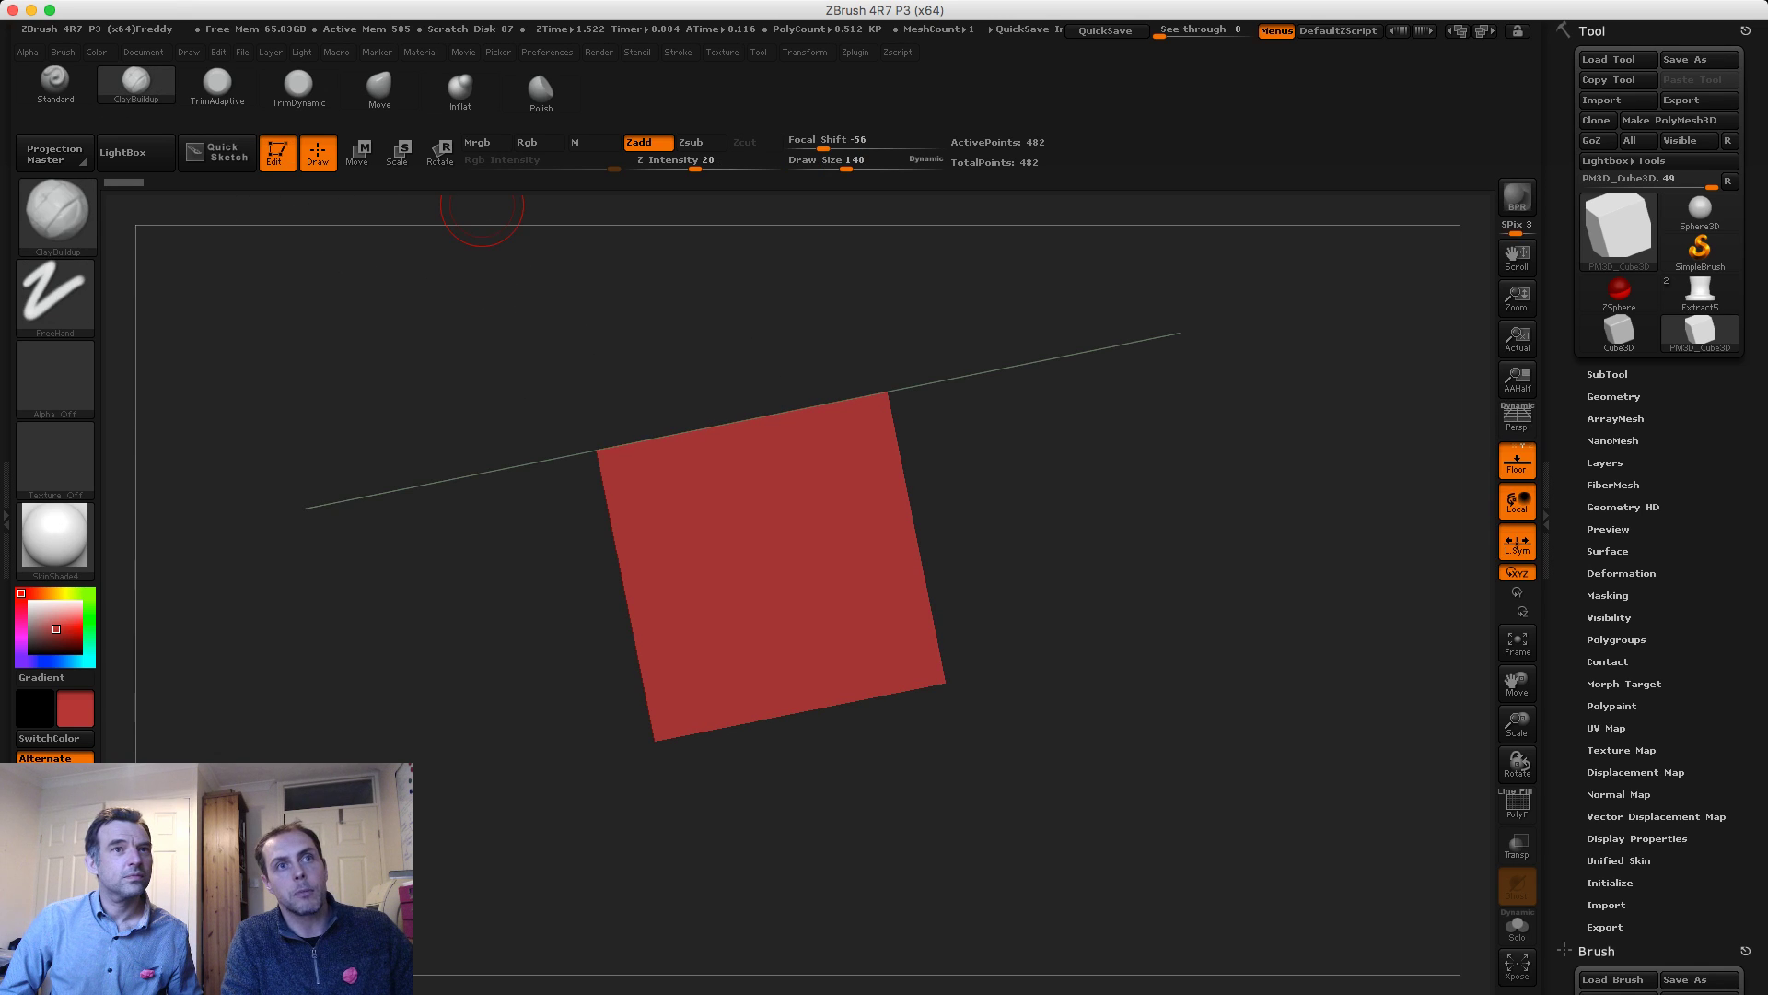
Turn the cube into a ShadowBox and lasso-mask a rounded, roughly square outline on its face
{"action": "left_click", "coordinate": [1613, 397]}
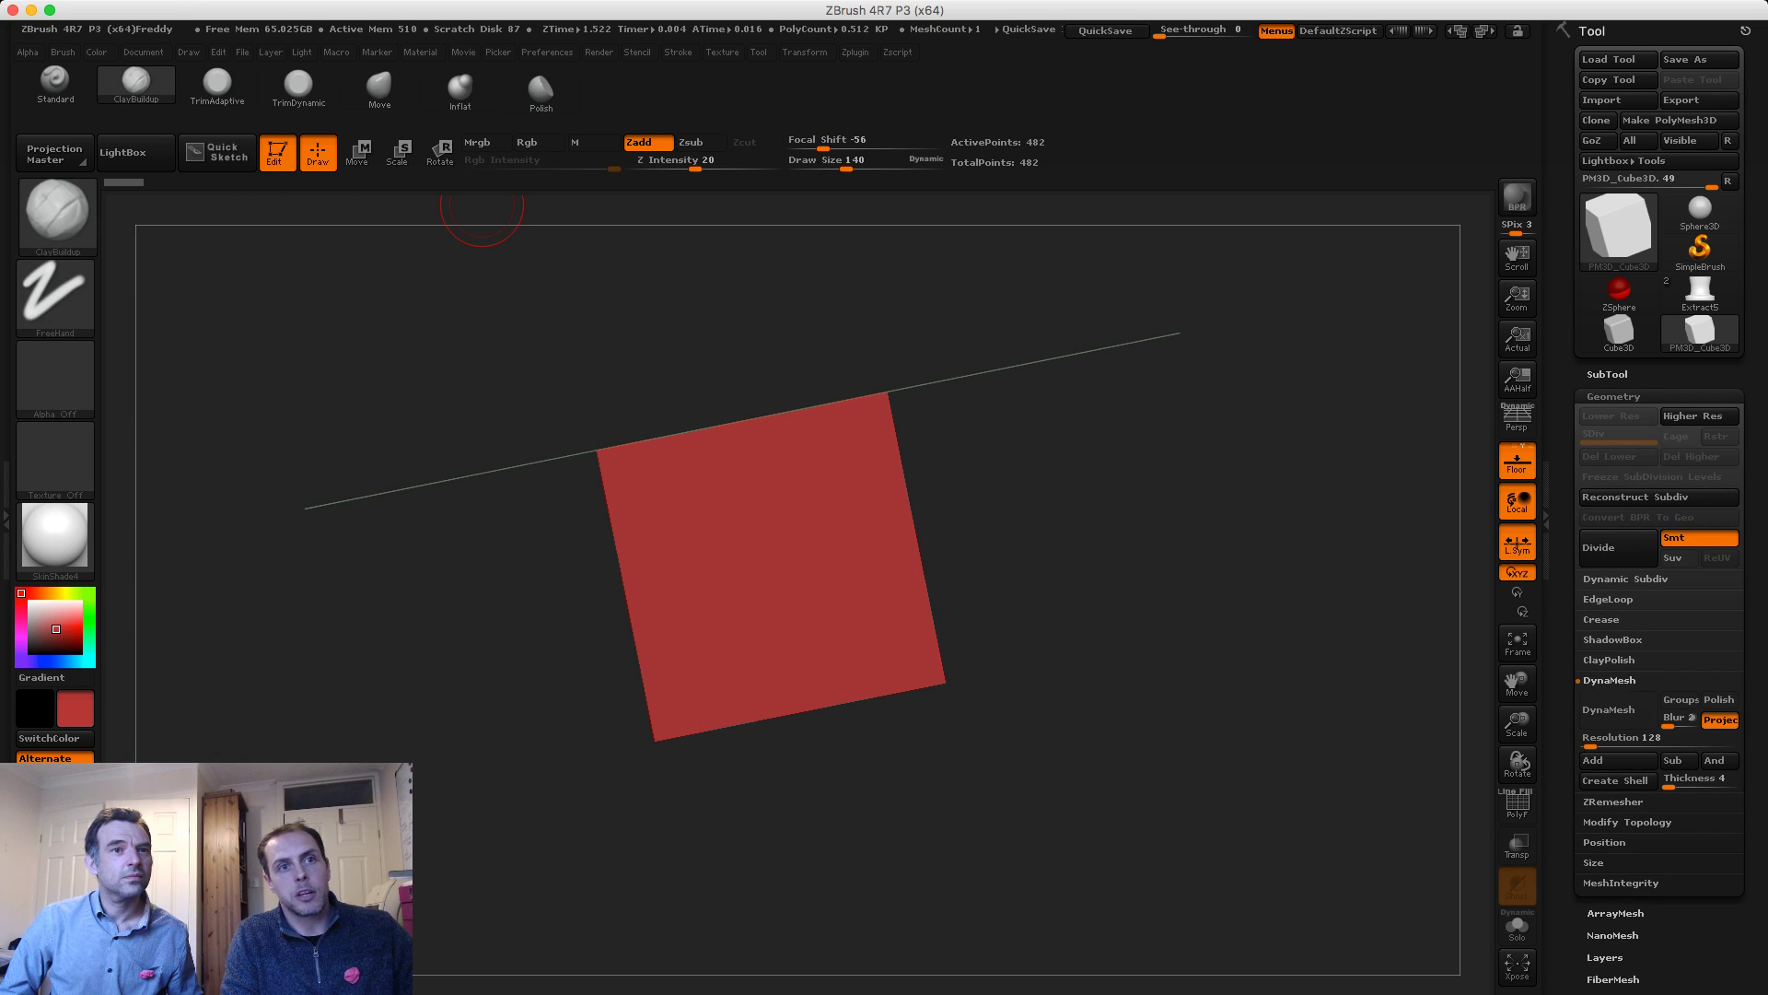
{"action": "left_click", "coordinate": [1613, 641]}
{"action": "left_click", "coordinate": [1618, 669]}
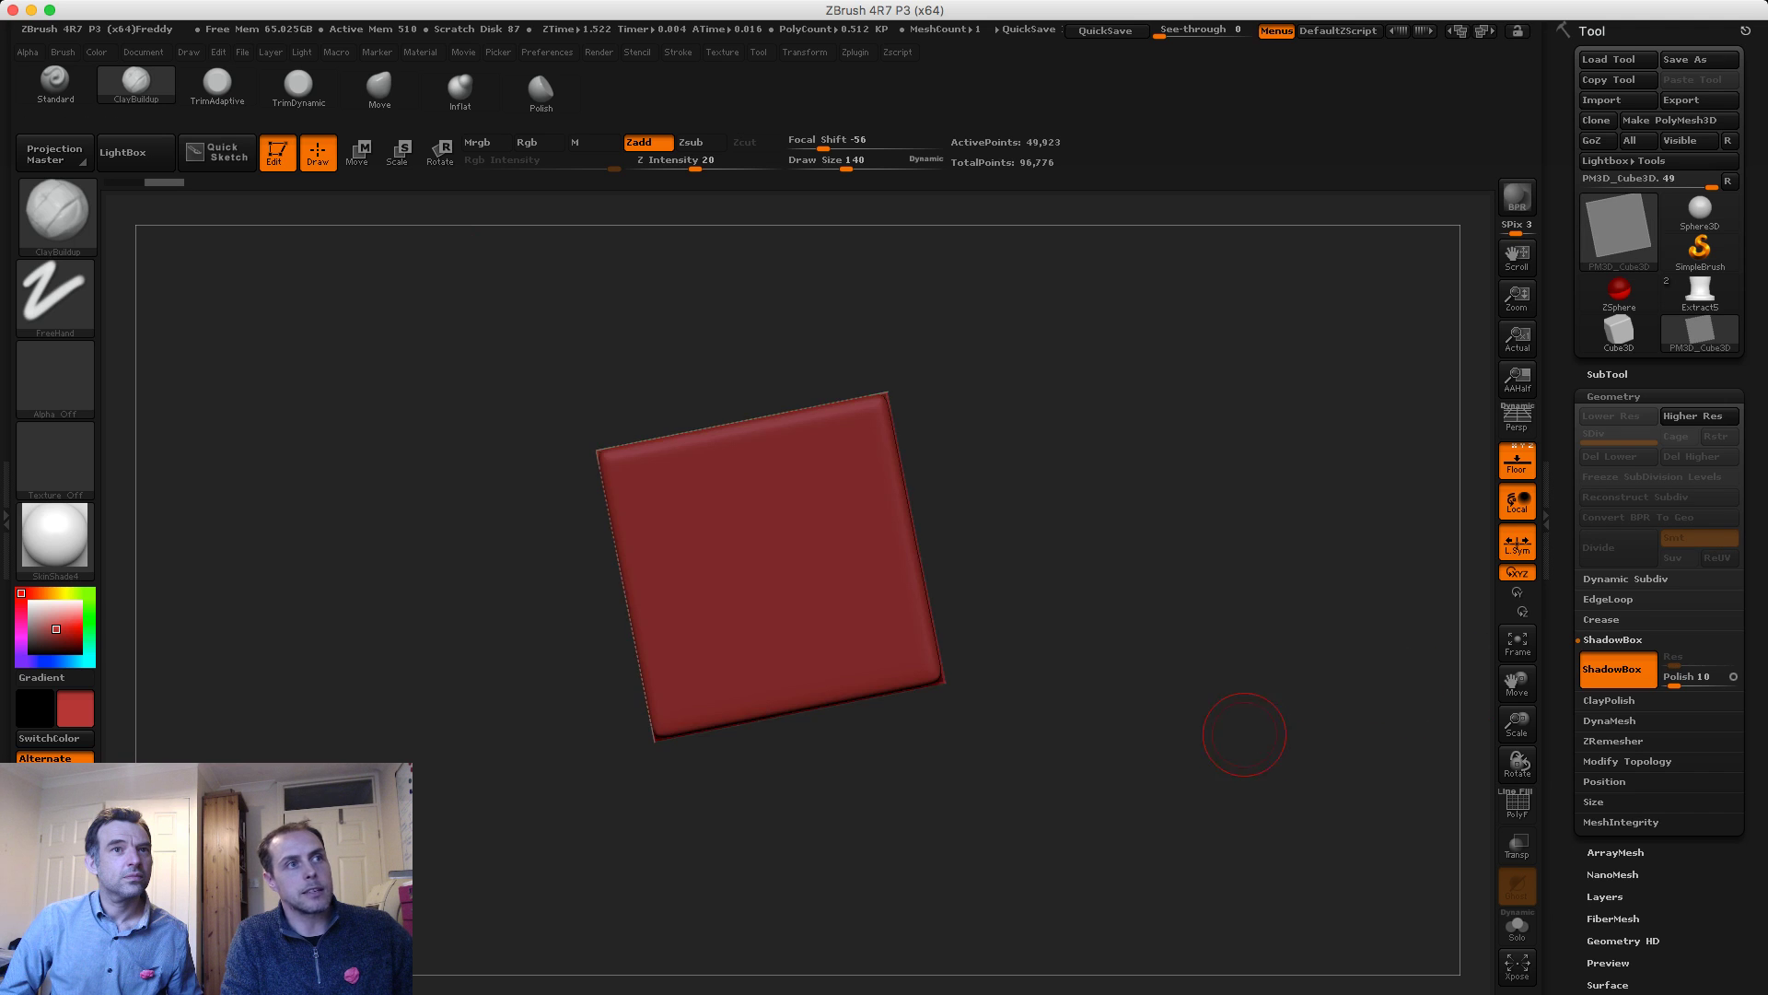
{"action": "left_click_drag", "start_coordinate": [1247, 742], "coordinate": [559, 466]}
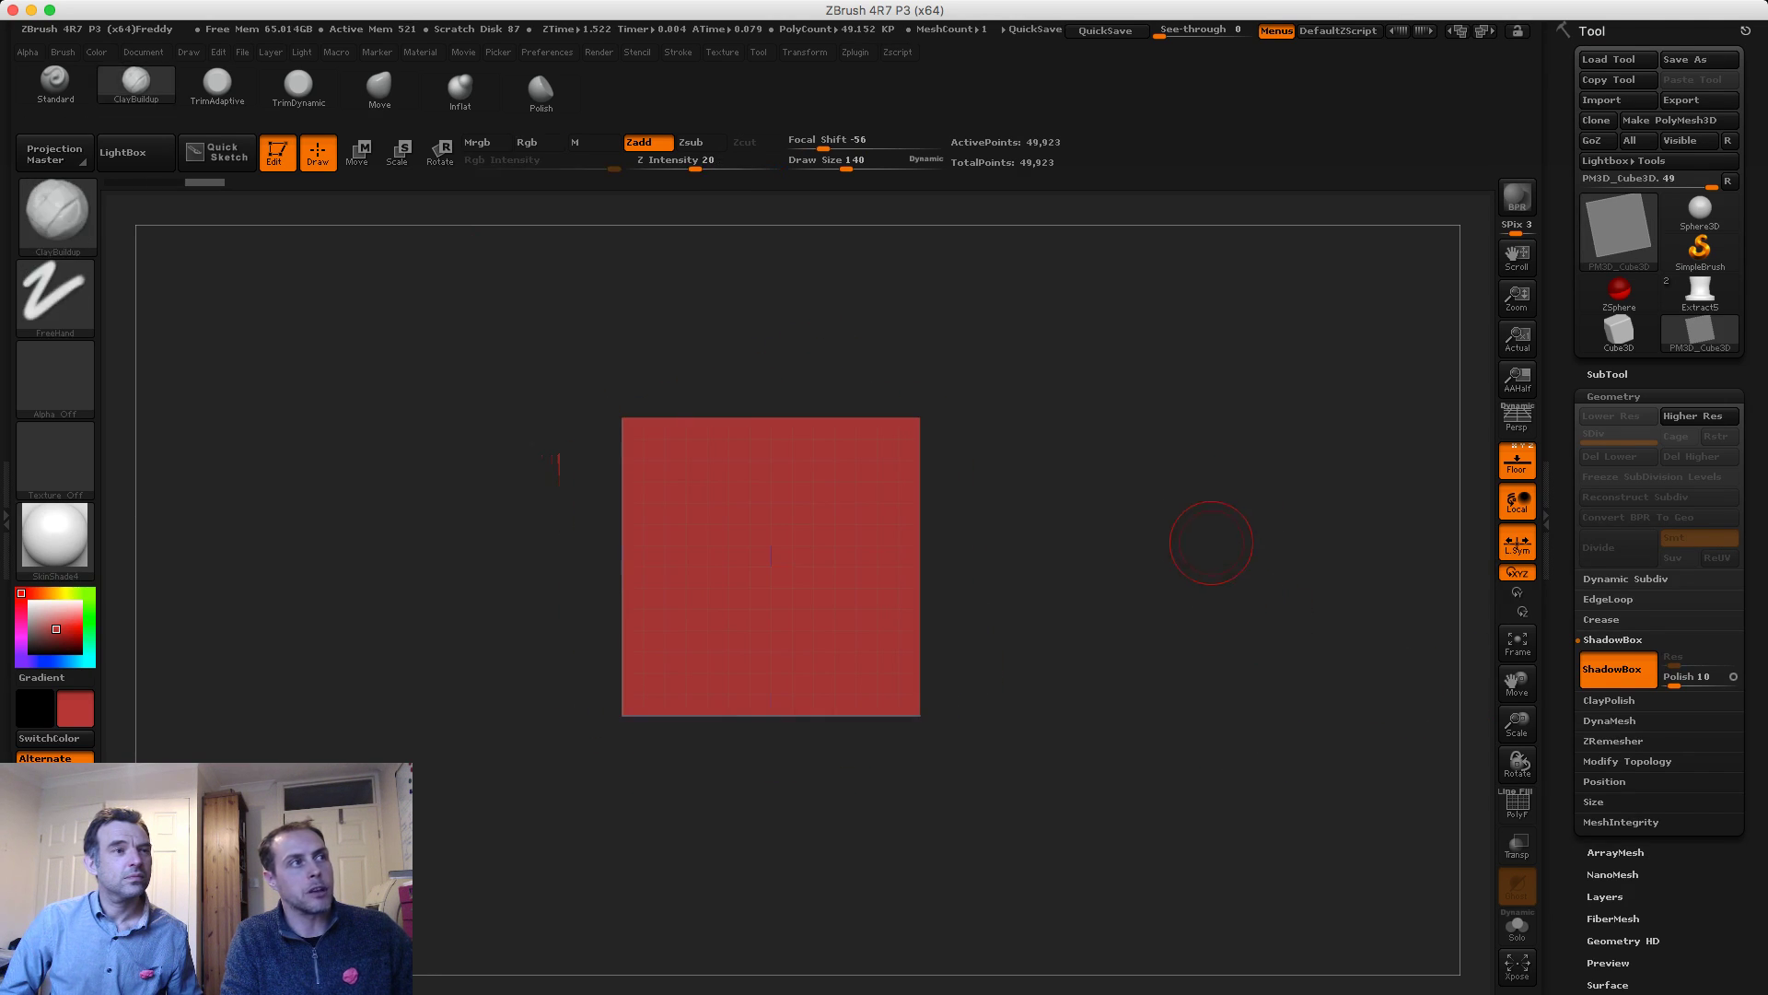
{"action": "key", "text": "ctrl"}
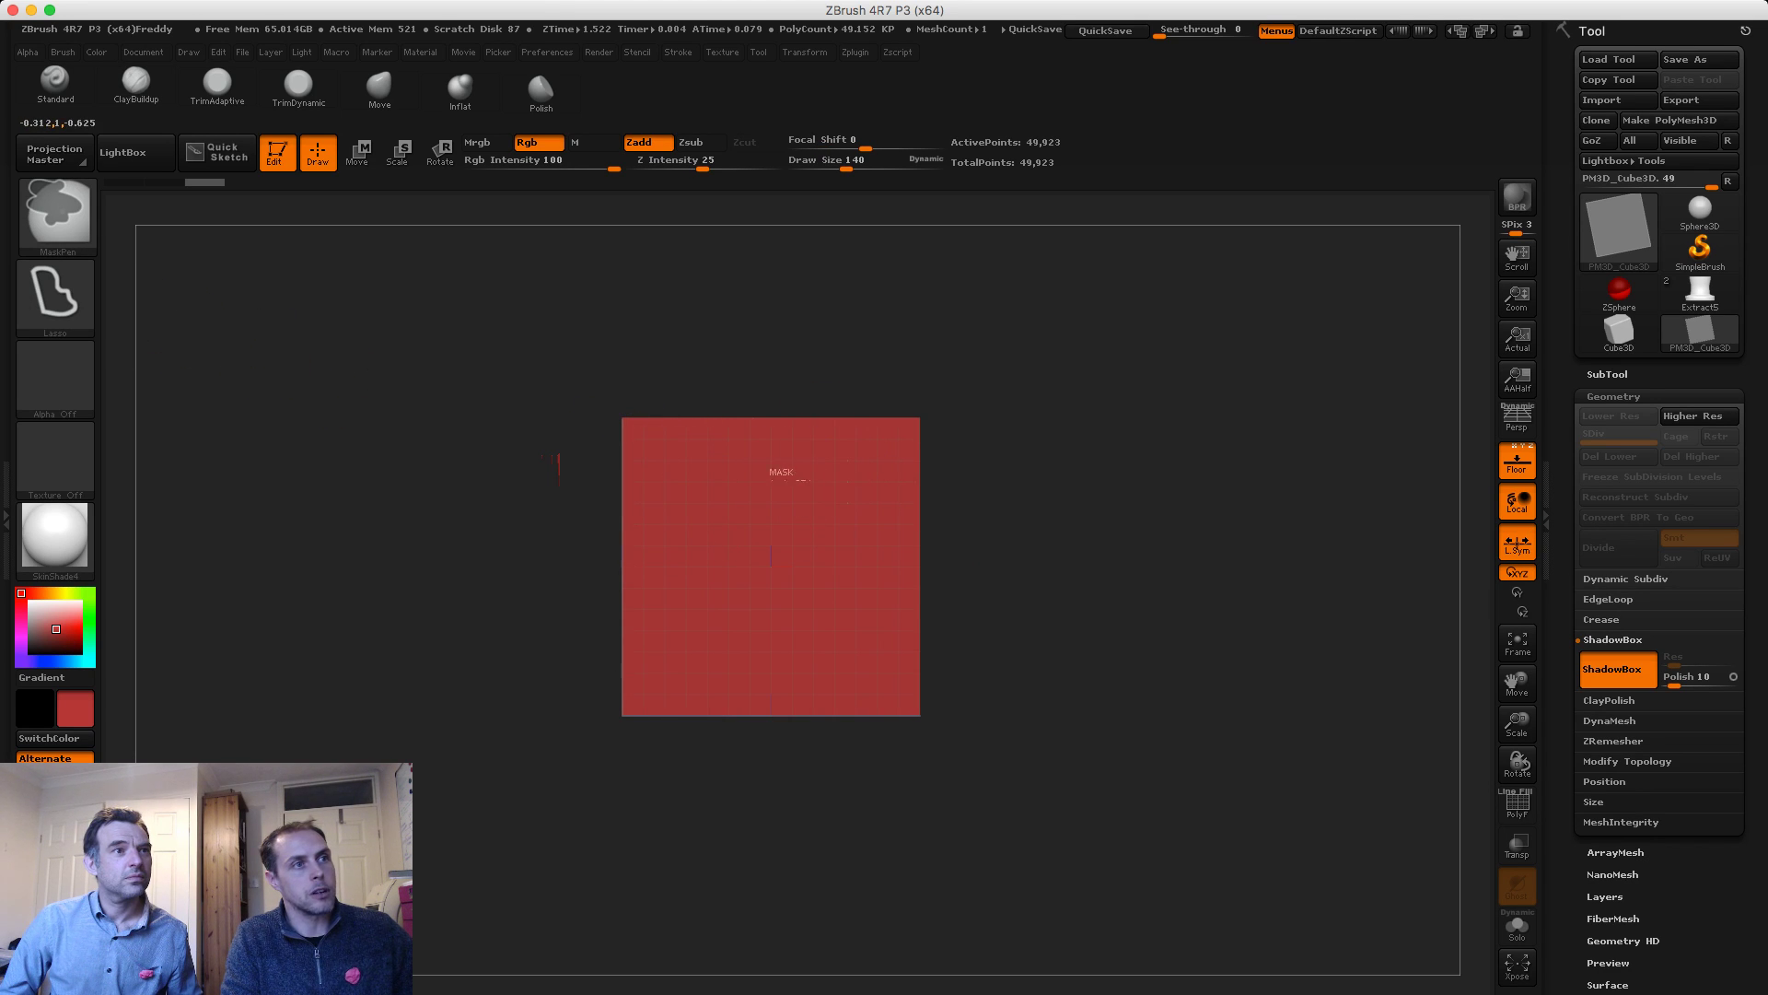
{"action": "mouse_move", "coordinate": [730, 473]}
{"action": "left_mouse_down", "text": "ctrl"}
{"action": "mouse_move", "coordinate": [683, 523]}
{"action": "mouse_move", "coordinate": [698, 649]}
{"action": "mouse_move", "coordinate": [783, 675]}
{"action": "mouse_move", "coordinate": [848, 656]}
{"action": "mouse_move", "coordinate": [869, 608]}
{"action": "left_mouse_up", "text": "ctrl"}
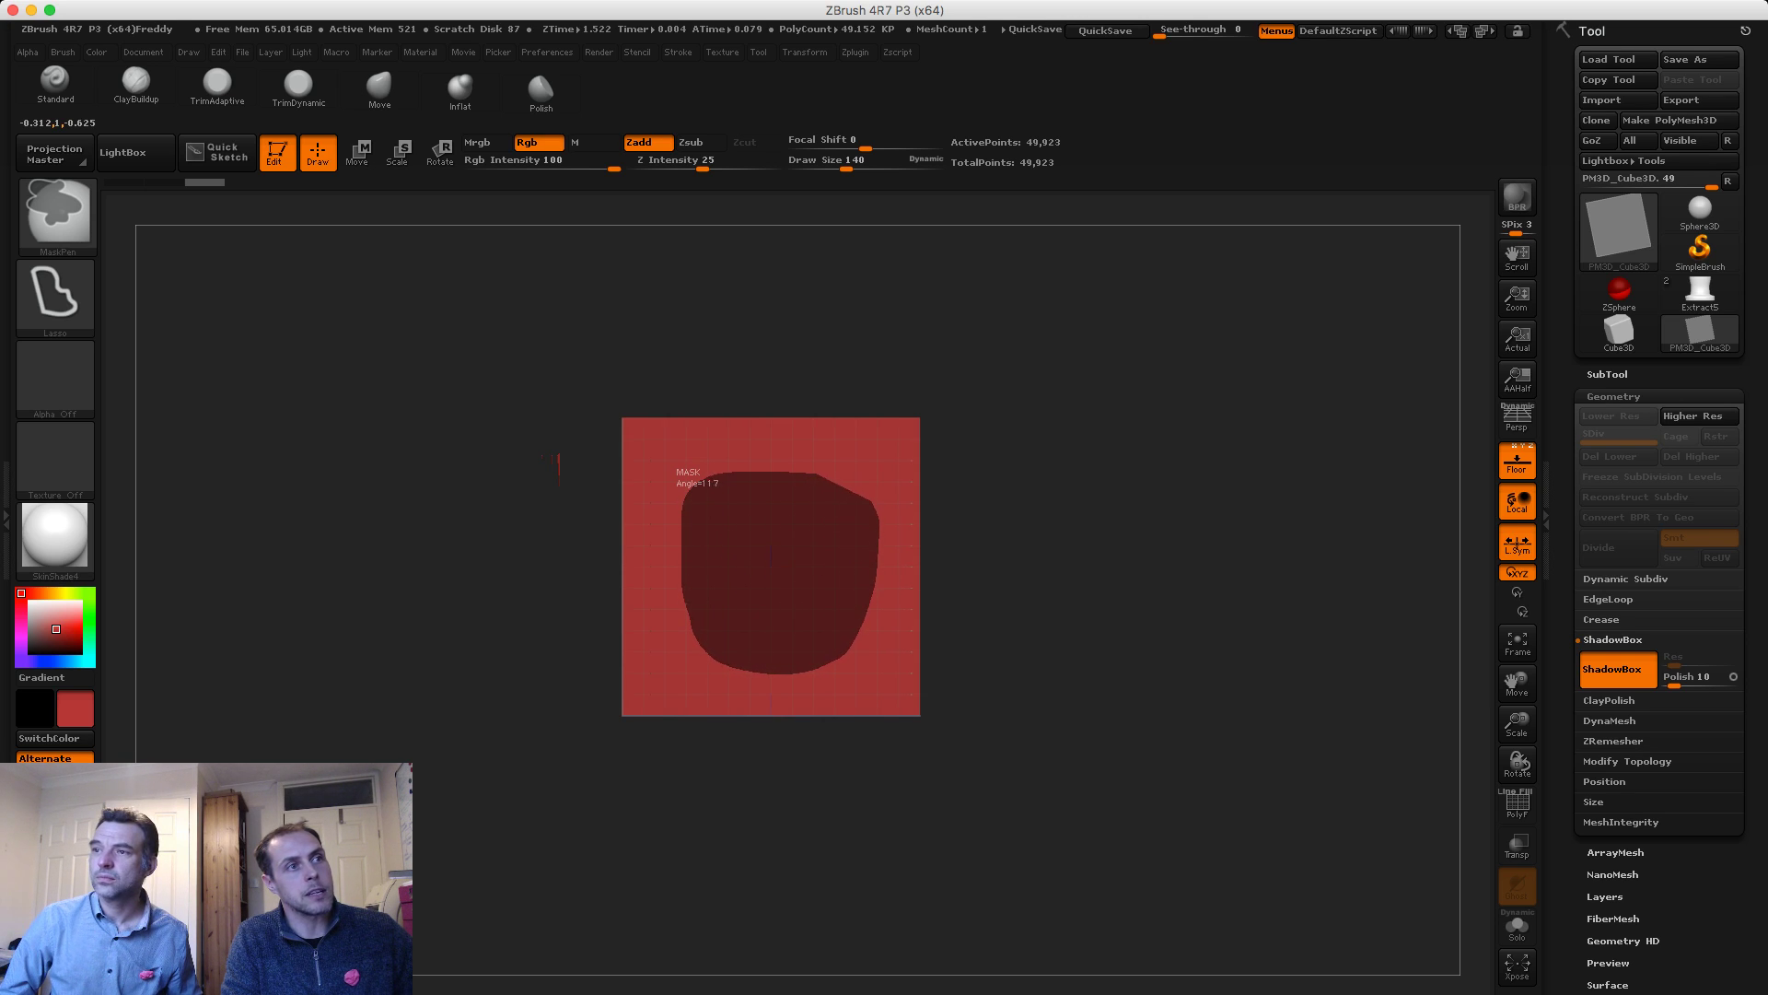
{"action": "mouse_move", "coordinate": [1133, 663]}
{"action": "left_mouse_down"}
{"action": "mouse_move", "coordinate": [1131, 581]}
{"action": "mouse_move", "coordinate": [958, 535]}
{"action": "left_mouse_up"}
Change the masking stroke to Rect and mask the side face so only a thin horizontal band across the middle remains
{"action": "left_click", "coordinate": [56, 294], "text": "ctrl"}
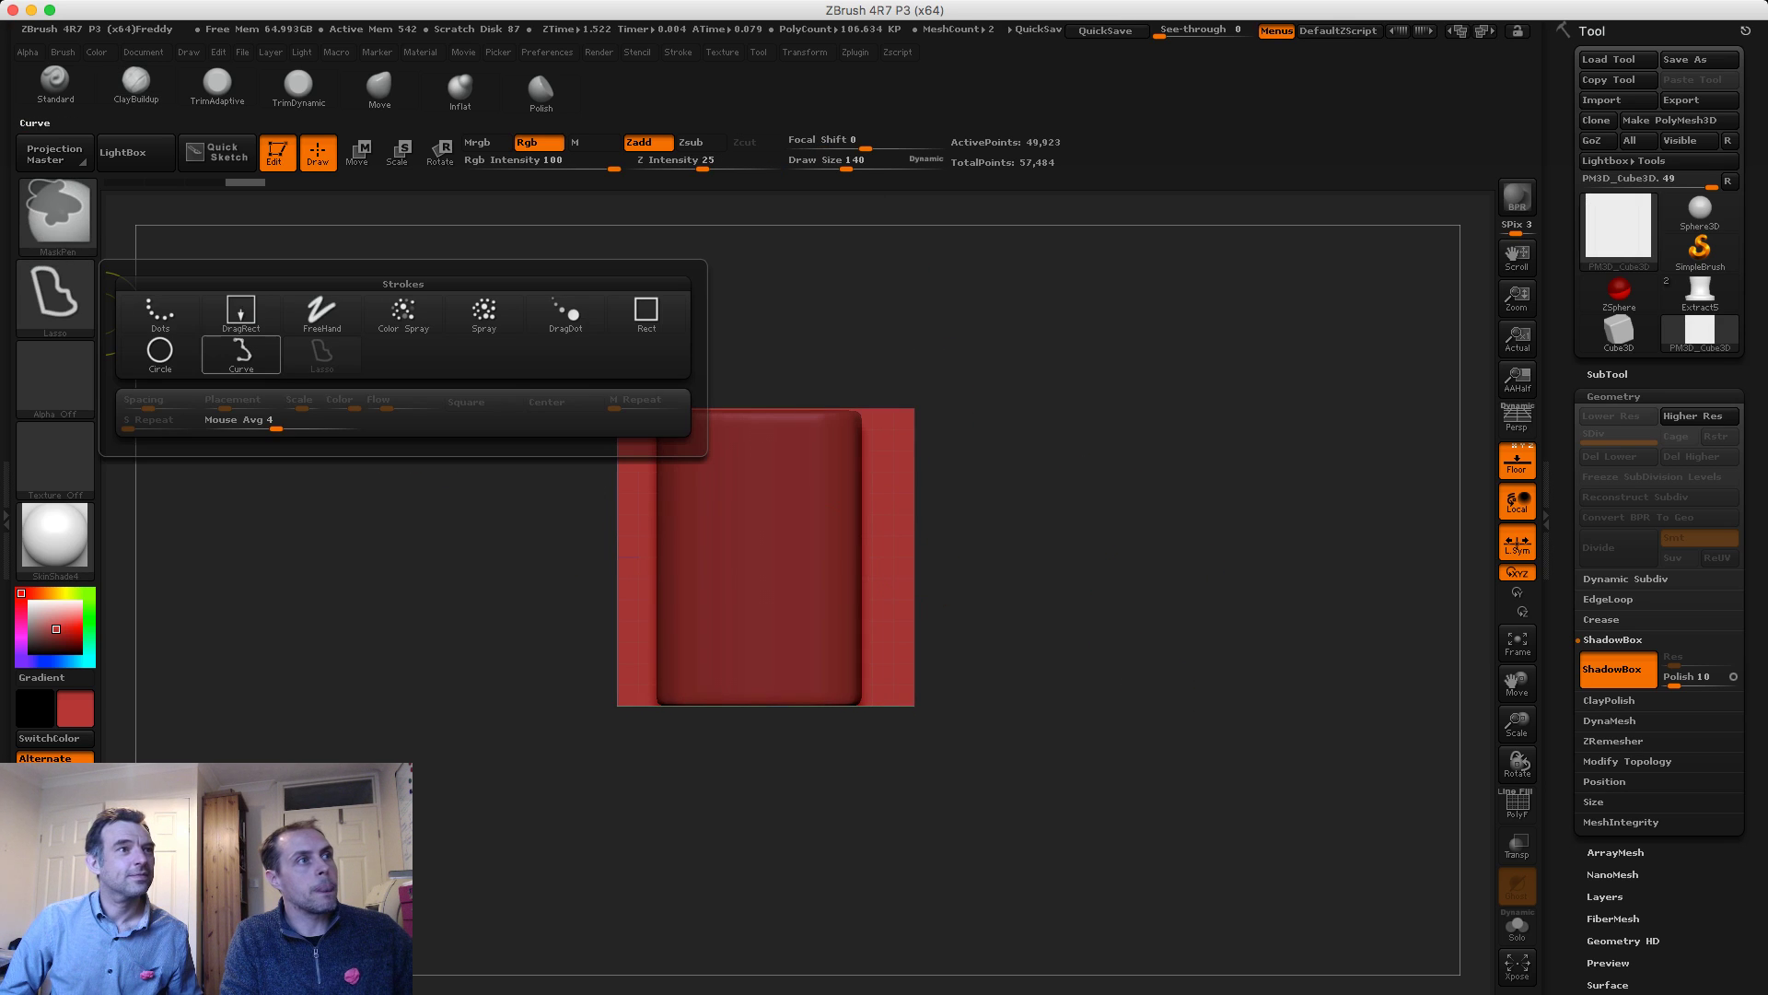
{"action": "left_click", "coordinate": [646, 313]}
{"action": "left_click_drag", "start_coordinate": [600, 530], "coordinate": [981, 621], "text": "ctrl"}
{"action": "left_click_drag", "start_coordinate": [947, 530], "coordinate": [552, 516], "text": "ctrl"}
{"action": "mouse_move", "coordinate": [553, 626]}
{"action": "left_mouse_down"}
{"action": "mouse_move", "coordinate": [516, 527]}
{"action": "mouse_move", "coordinate": [935, 563]}
{"action": "mouse_move", "coordinate": [980, 583]}
{"action": "left_mouse_up"}
{"action": "mouse_move", "coordinate": [510, 533]}
{"action": "left_mouse_down", "text": "ctrl"}
{"action": "mouse_move", "coordinate": [943, 580]}
{"action": "mouse_move", "coordinate": [529, 522]}
{"action": "mouse_move", "coordinate": [657, 549]}
{"action": "mouse_move", "coordinate": [504, 499]}
{"action": "left_mouse_up", "text": "ctrl"}
{"action": "key", "text": "ctrl+z"}
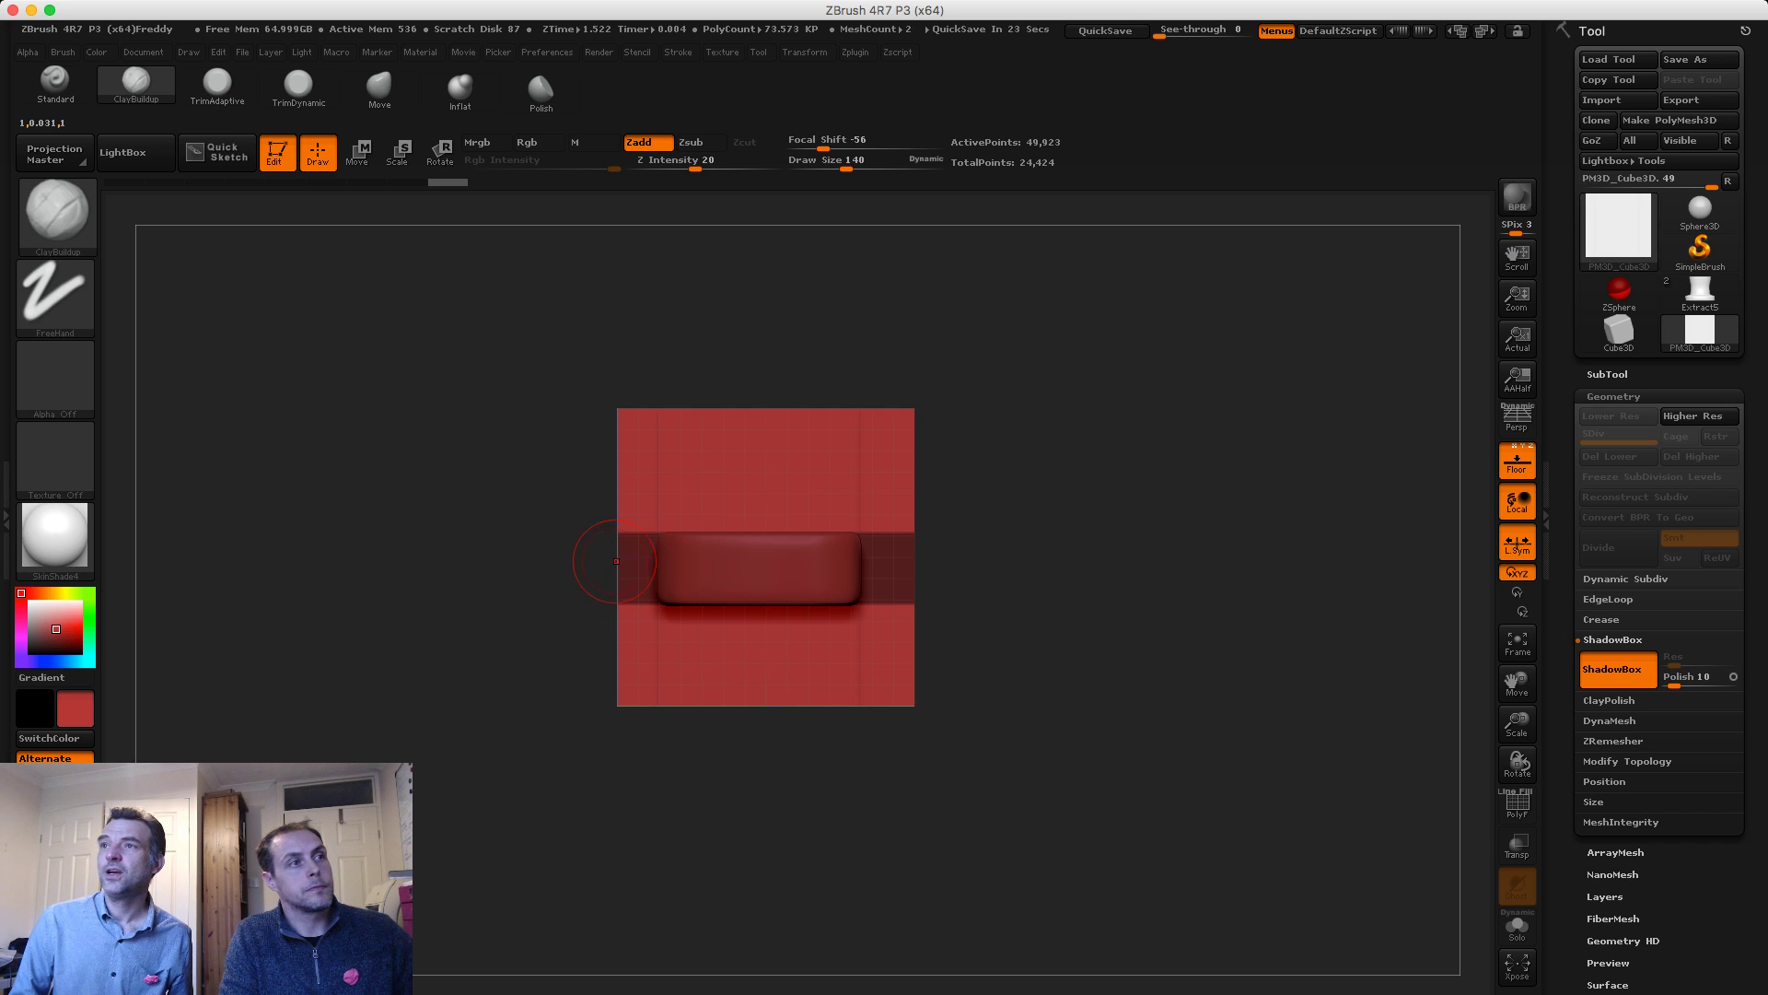
Turn off ShadowBox and draw a vertical Transpose Move line on the slab
{"action": "left_click", "coordinate": [1611, 669]}
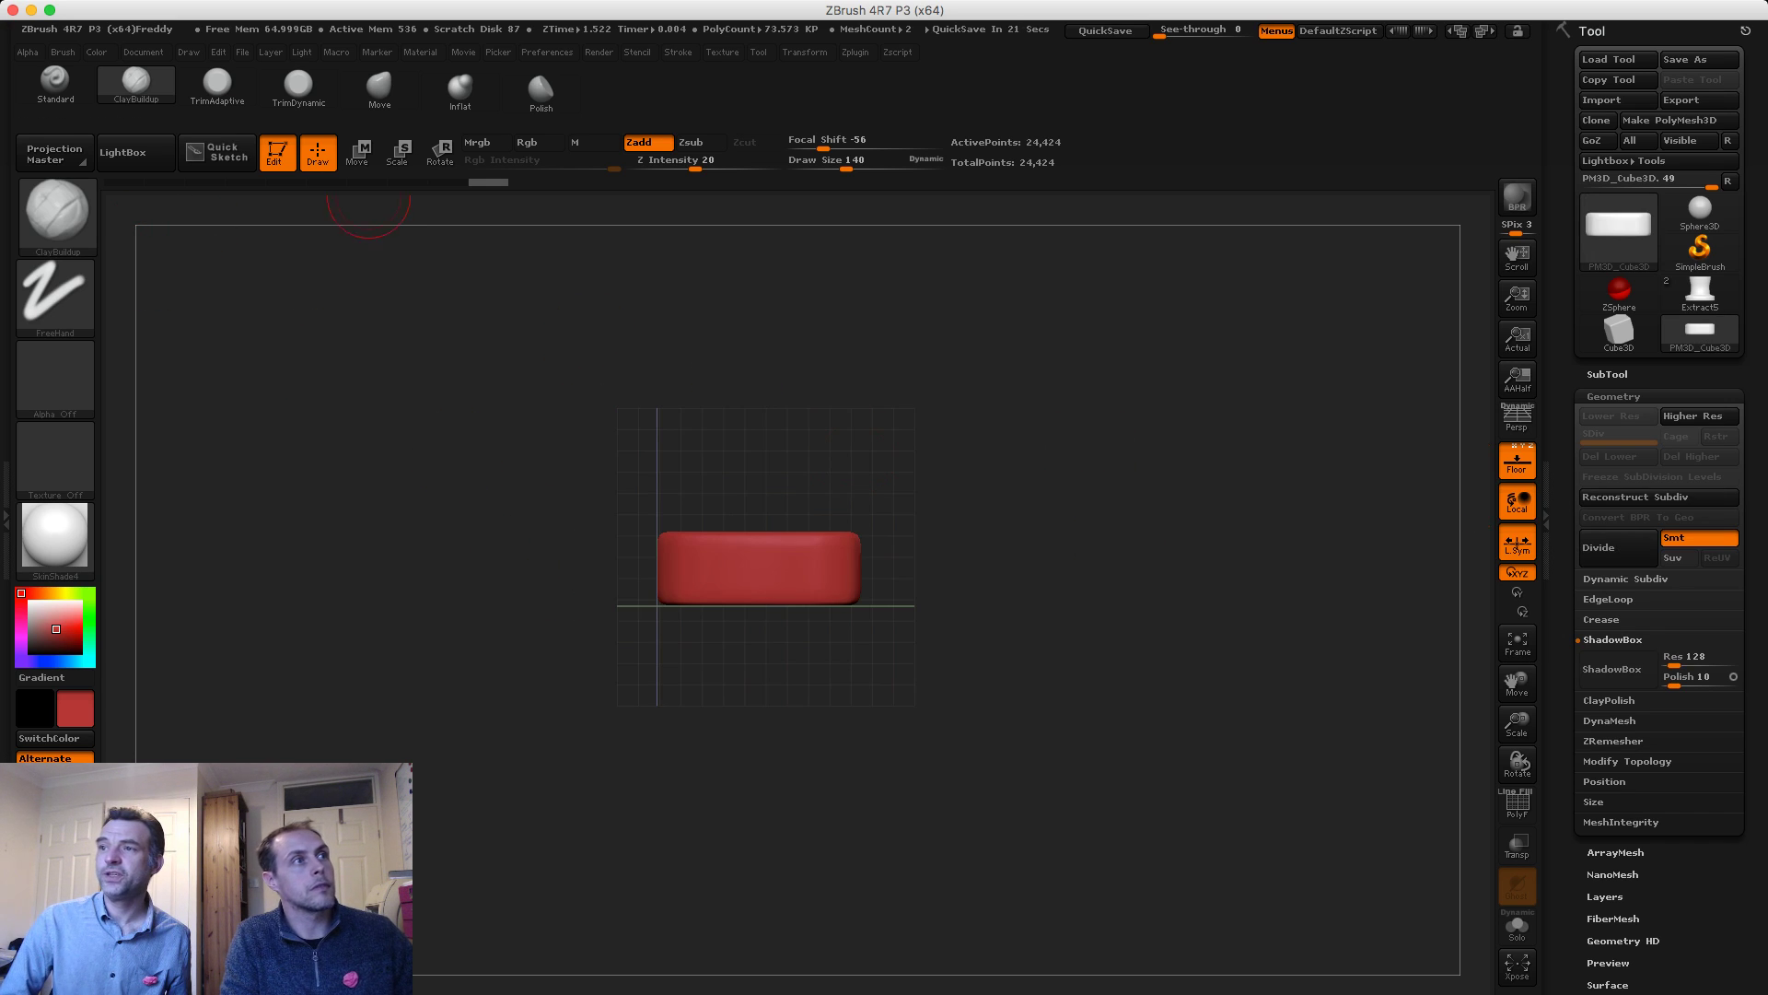
{"action": "left_click", "coordinate": [358, 153]}
{"action": "mouse_move", "coordinate": [766, 592]}
{"action": "left_mouse_down", "text": "shift"}
{"action": "mouse_move", "coordinate": [765, 472]}
{"action": "mouse_move", "coordinate": [765, 541]}
{"action": "left_mouse_up", "text": "shift"}
{"action": "left_click_drag", "start_coordinate": [1013, 552], "coordinate": [1004, 728]}
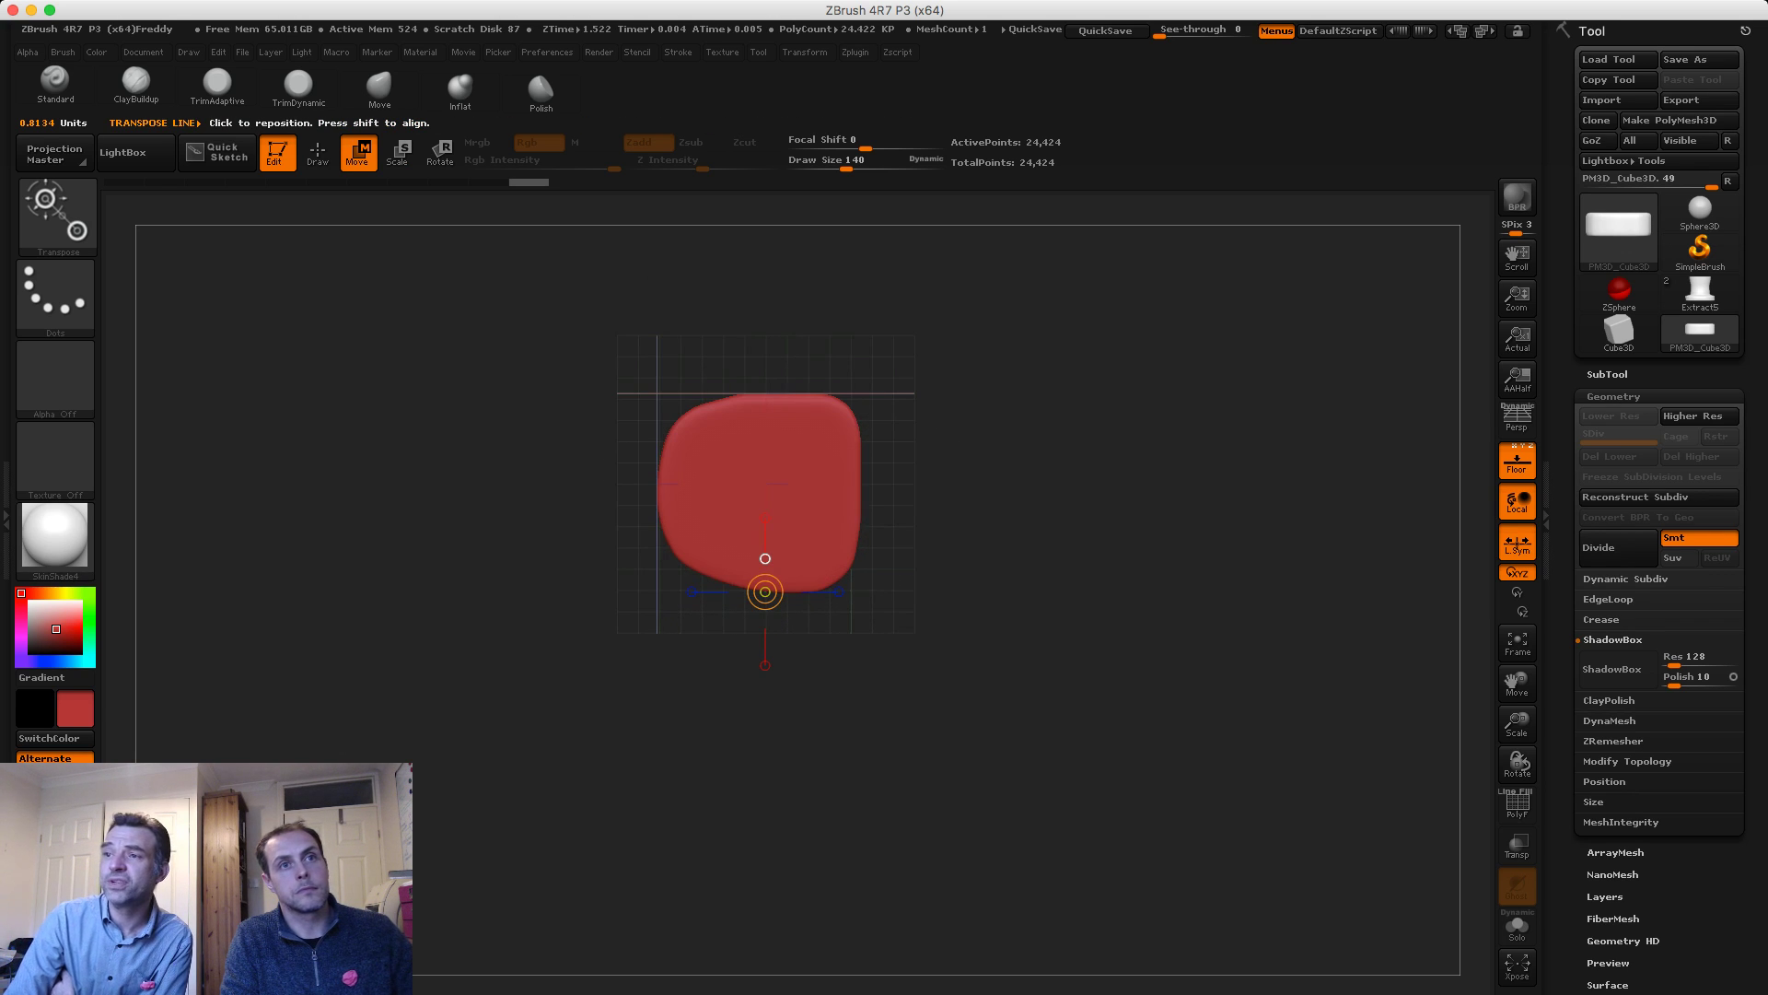
Return to the head tool and append the PM3D_Cube3D slab to it as a SubTool
{"action": "left_click", "coordinate": [1607, 375]}
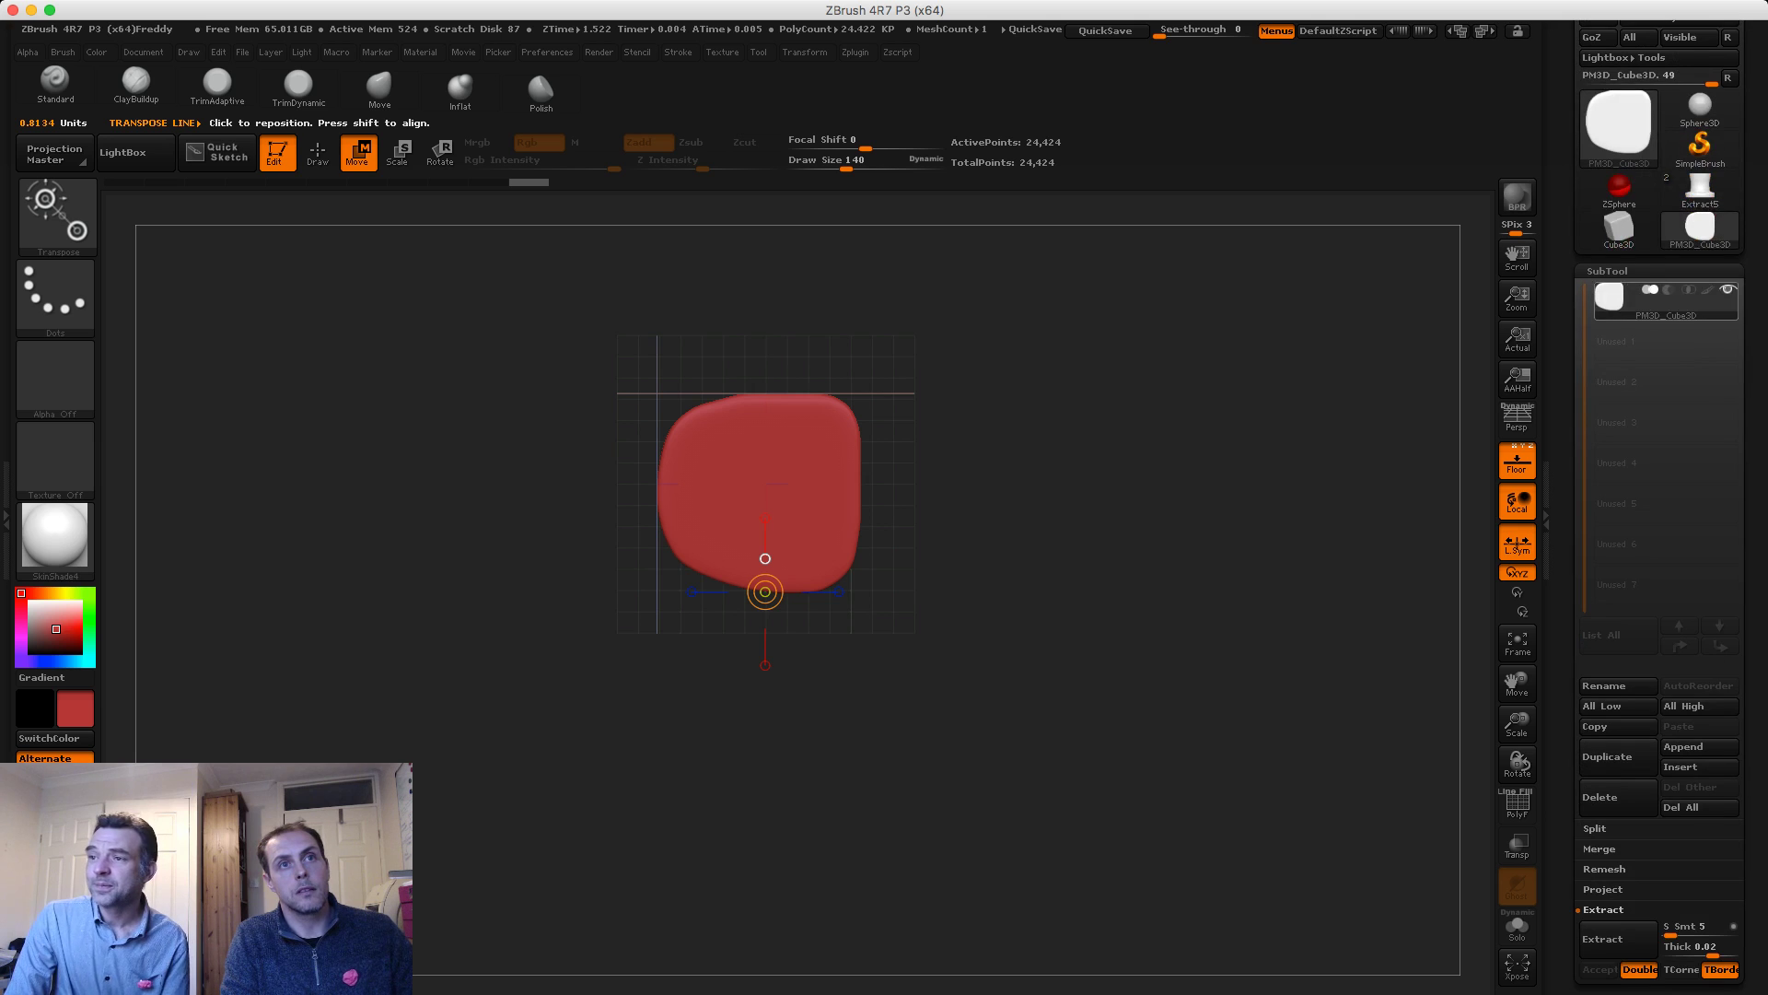
{"action": "left_click", "coordinate": [1700, 189]}
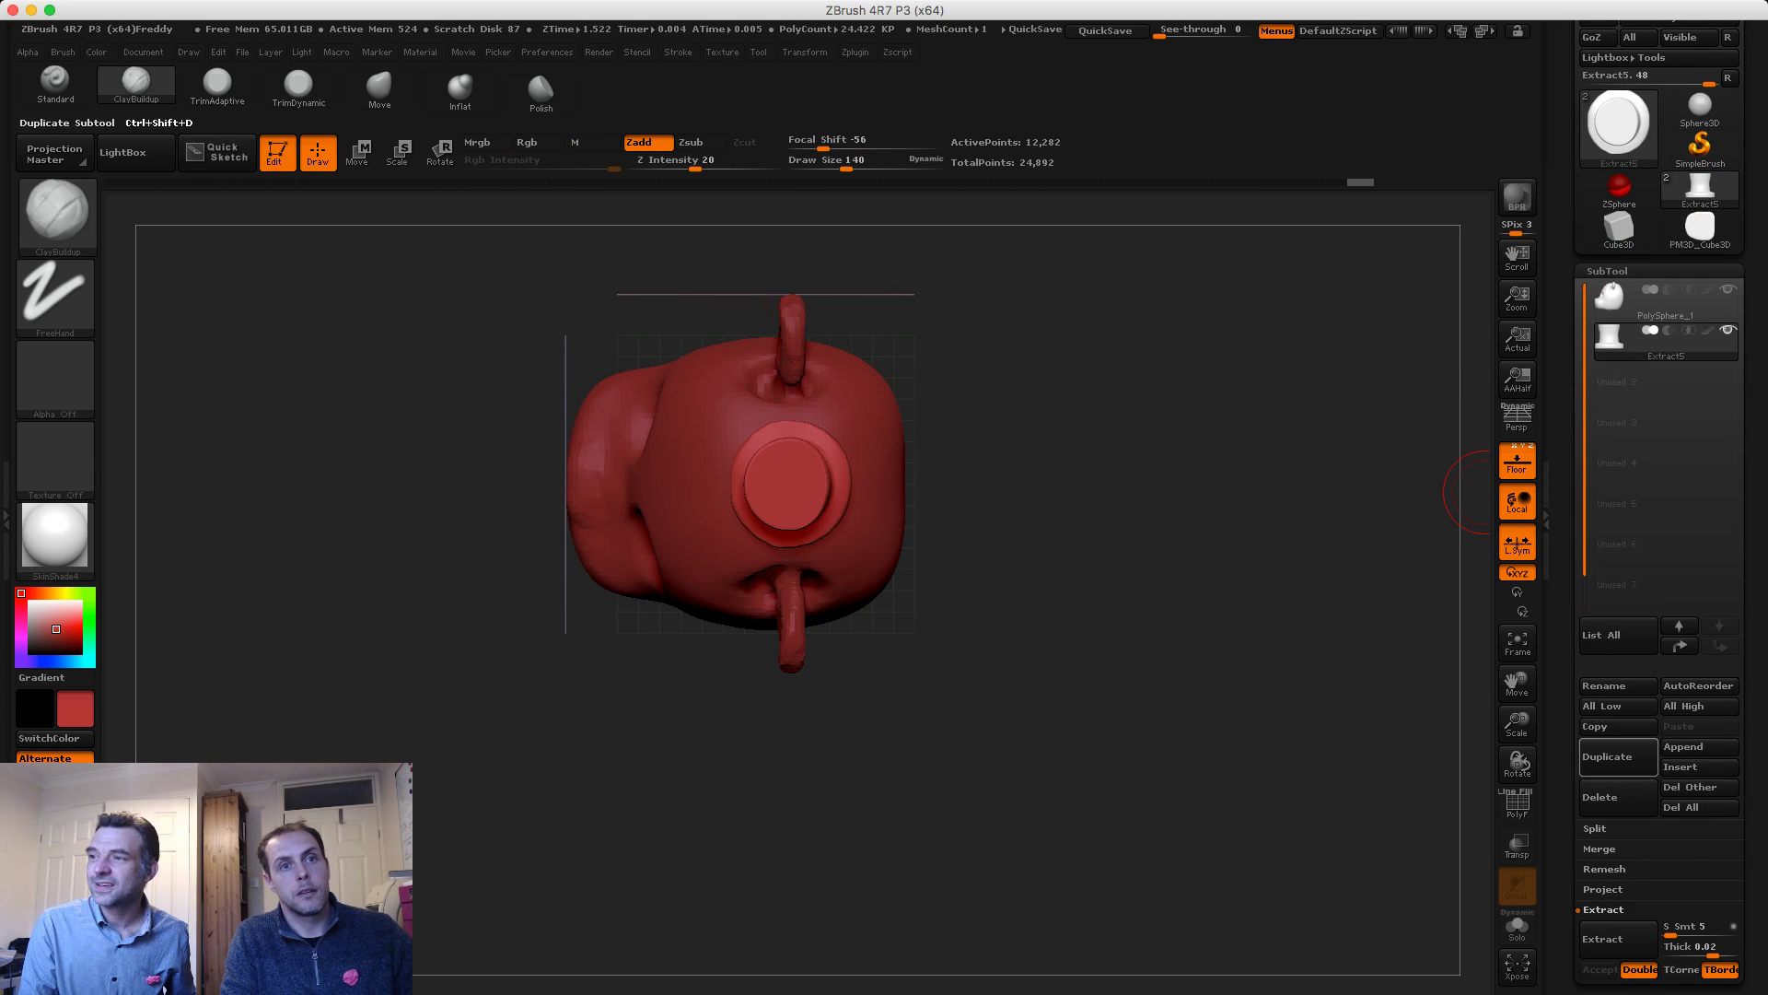
{"action": "left_click", "coordinate": [1684, 746]}
{"action": "left_click", "coordinate": [1599, 777]}
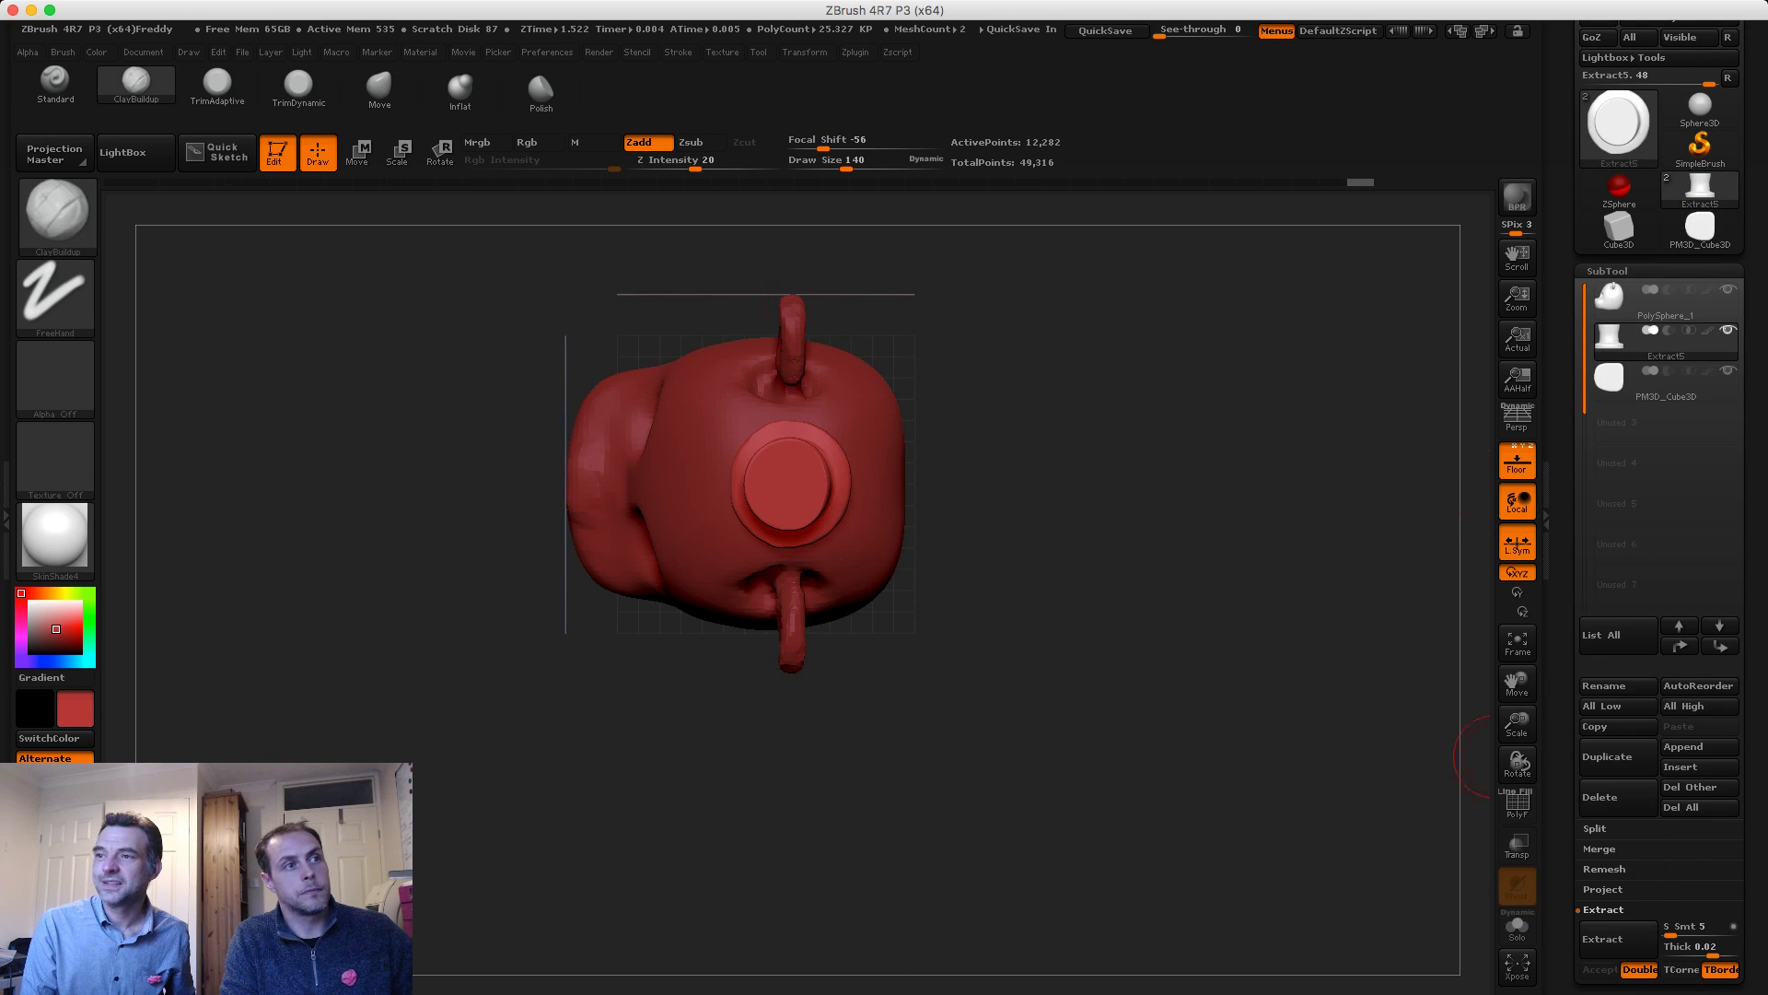
{"action": "left_click_drag", "start_coordinate": [1481, 732], "coordinate": [1472, 442]}
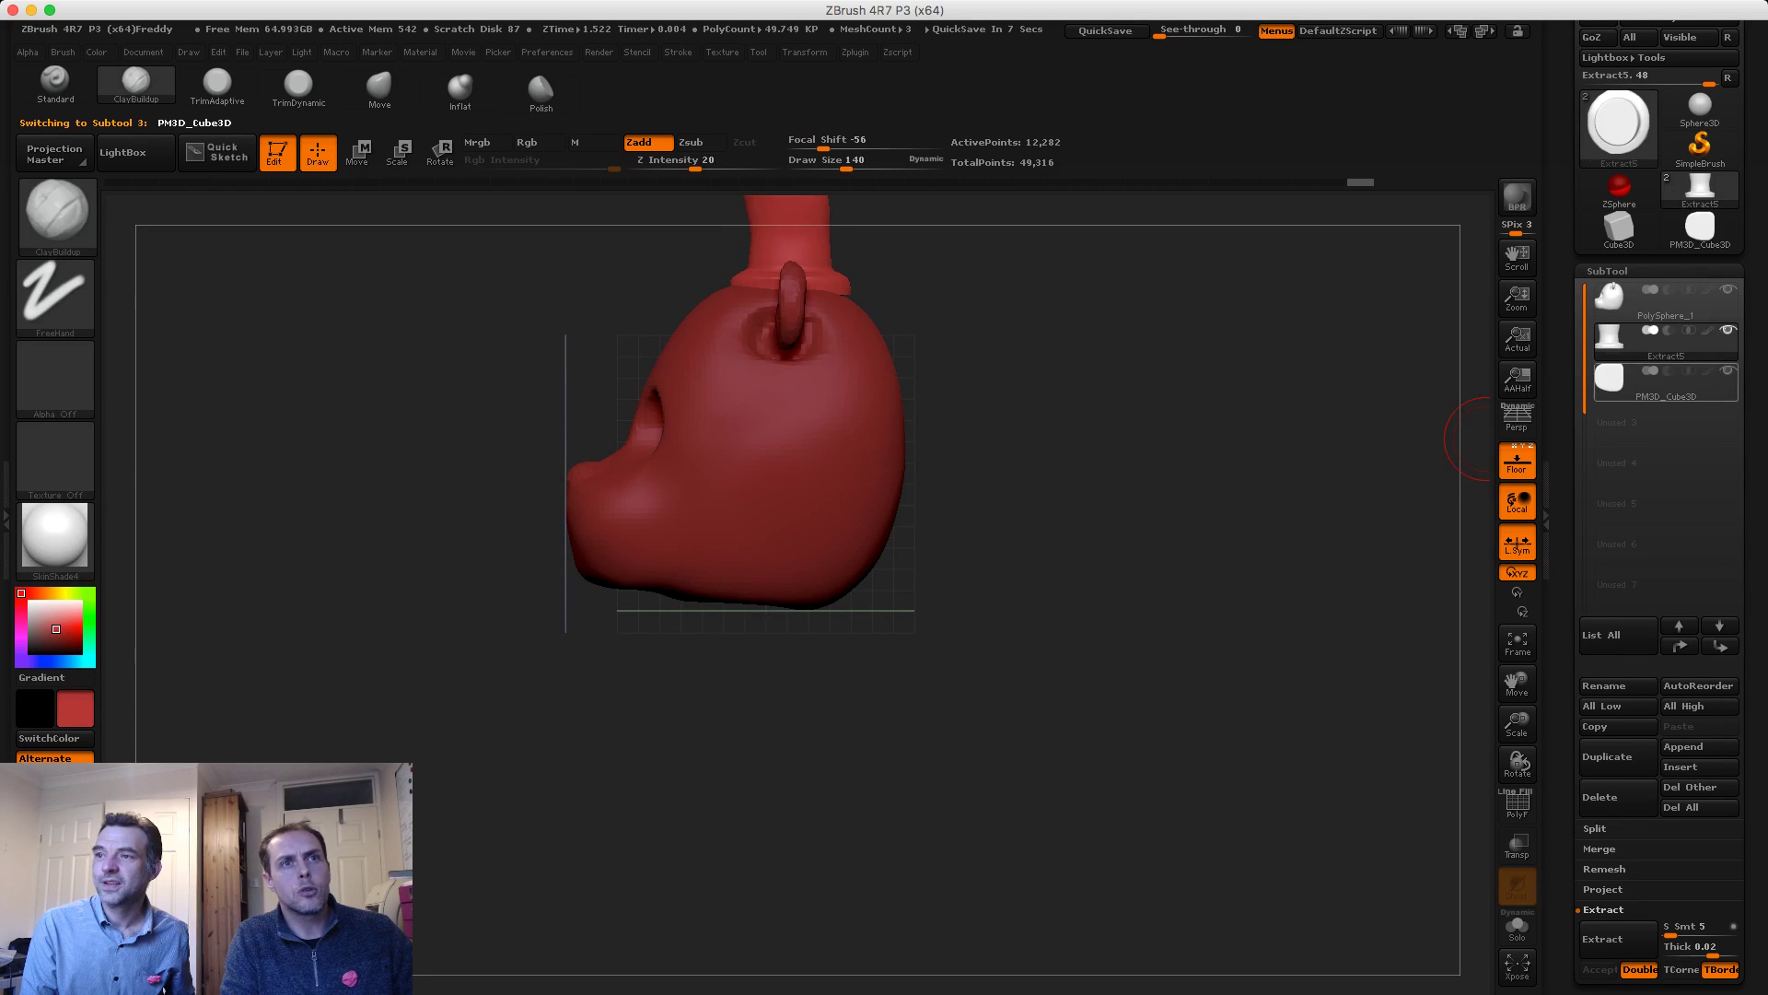
Move the slab SubTool beneath the head and scale it up to roughly match the head's underside
{"action": "key", "text": "w"}
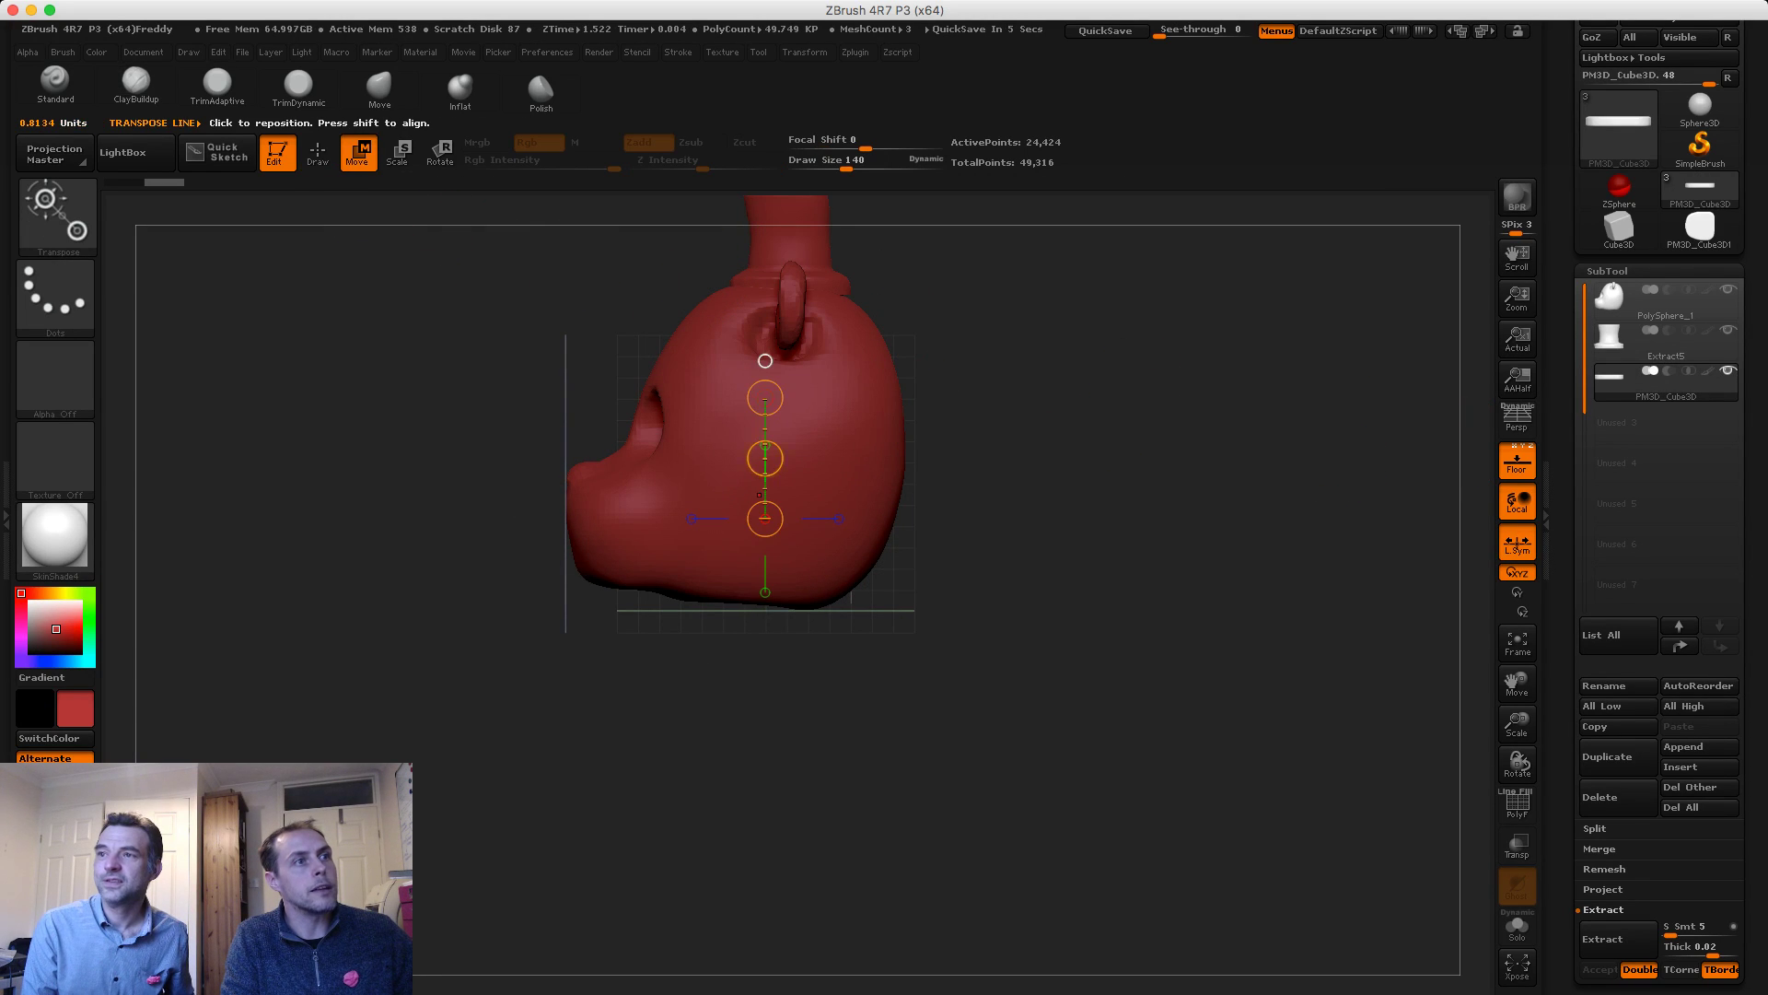
{"action": "mouse_move", "coordinate": [758, 496]}
{"action": "left_mouse_down"}
{"action": "mouse_move", "coordinate": [768, 636]}
{"action": "mouse_move", "coordinate": [580, 627]}
{"action": "left_mouse_up"}
{"action": "left_click", "coordinate": [399, 153]}
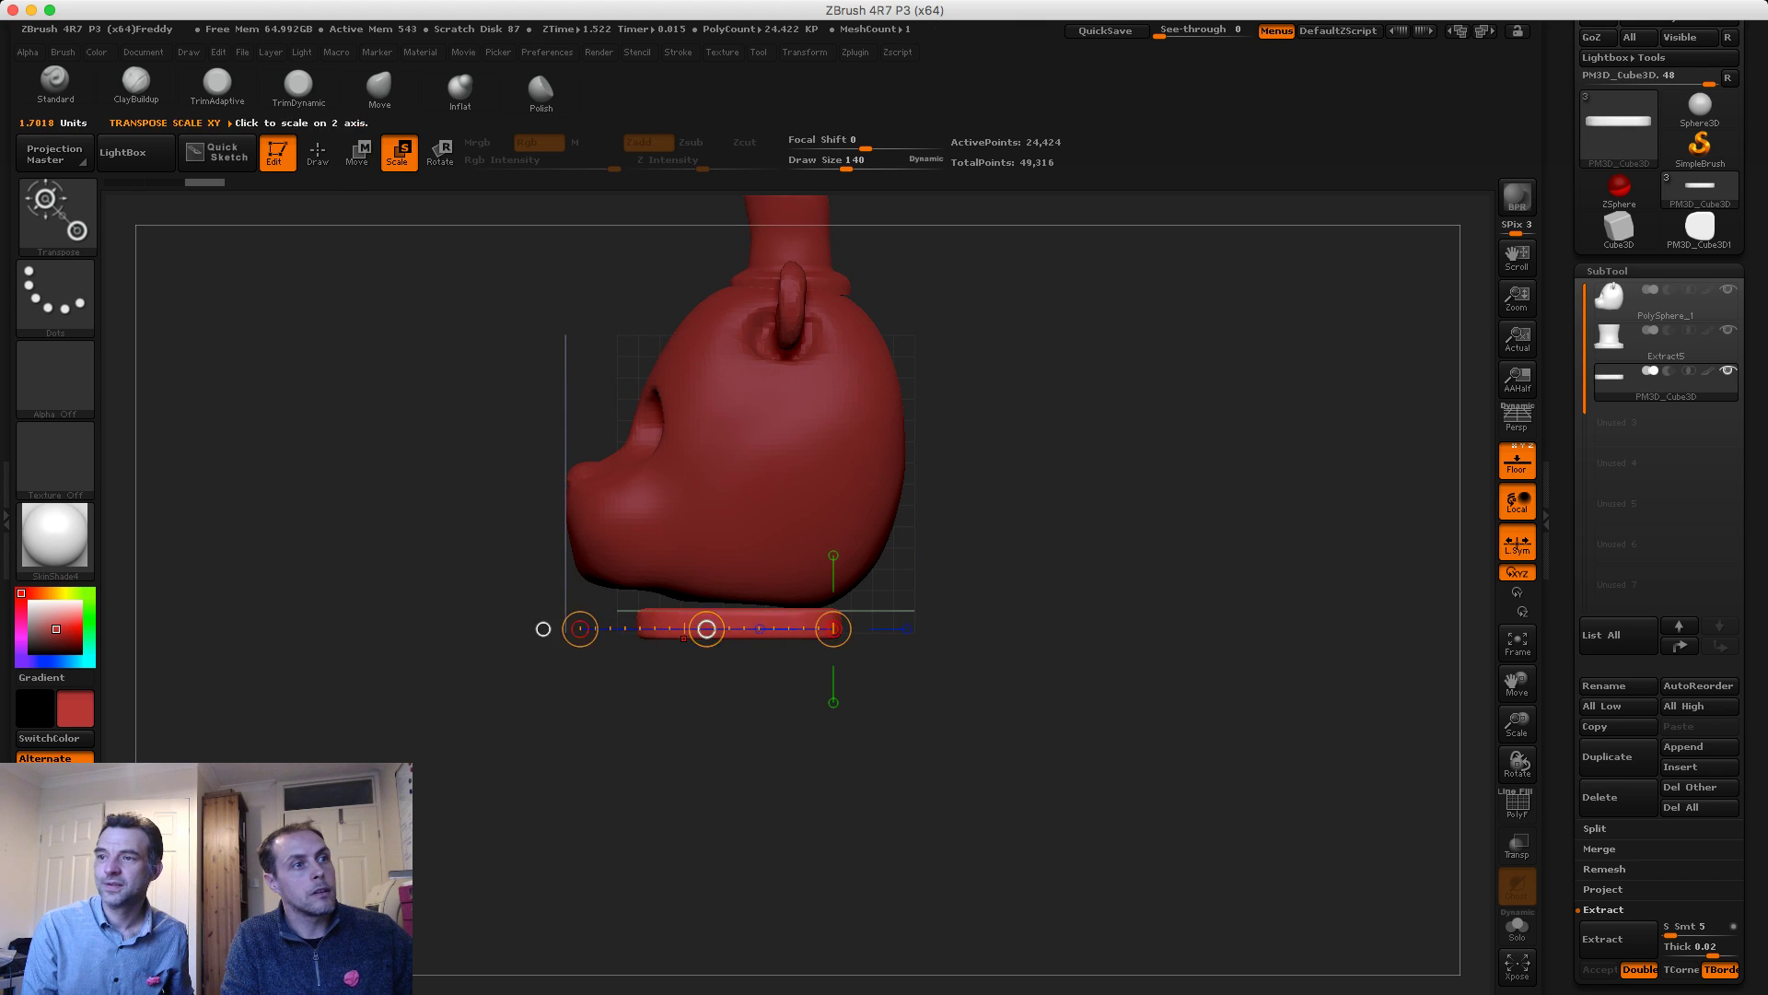
{"action": "left_click_drag", "start_coordinate": [707, 628], "coordinate": [723, 627]}
{"action": "left_click_drag", "start_coordinate": [580, 627], "coordinate": [683, 471]}
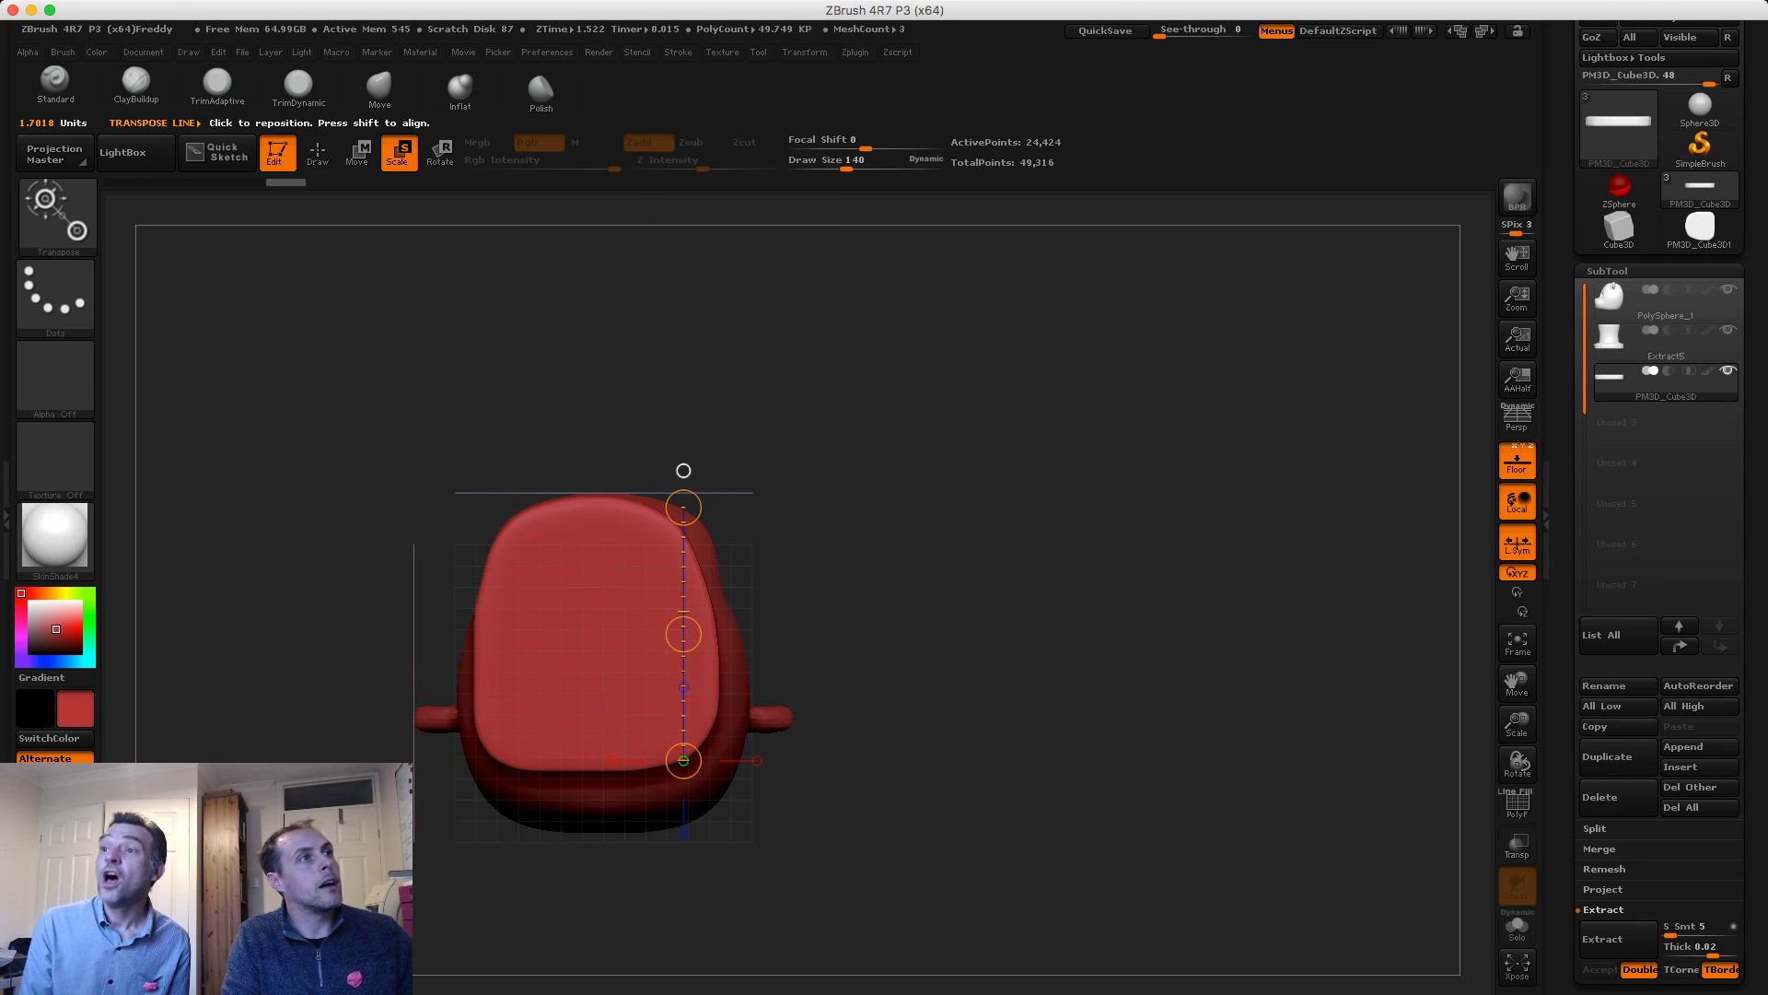
Reshape the slab's outline with the Move brush, narrowing the muzzle end and rounding the back to follow the head's underside
{"action": "key", "text": "q"}
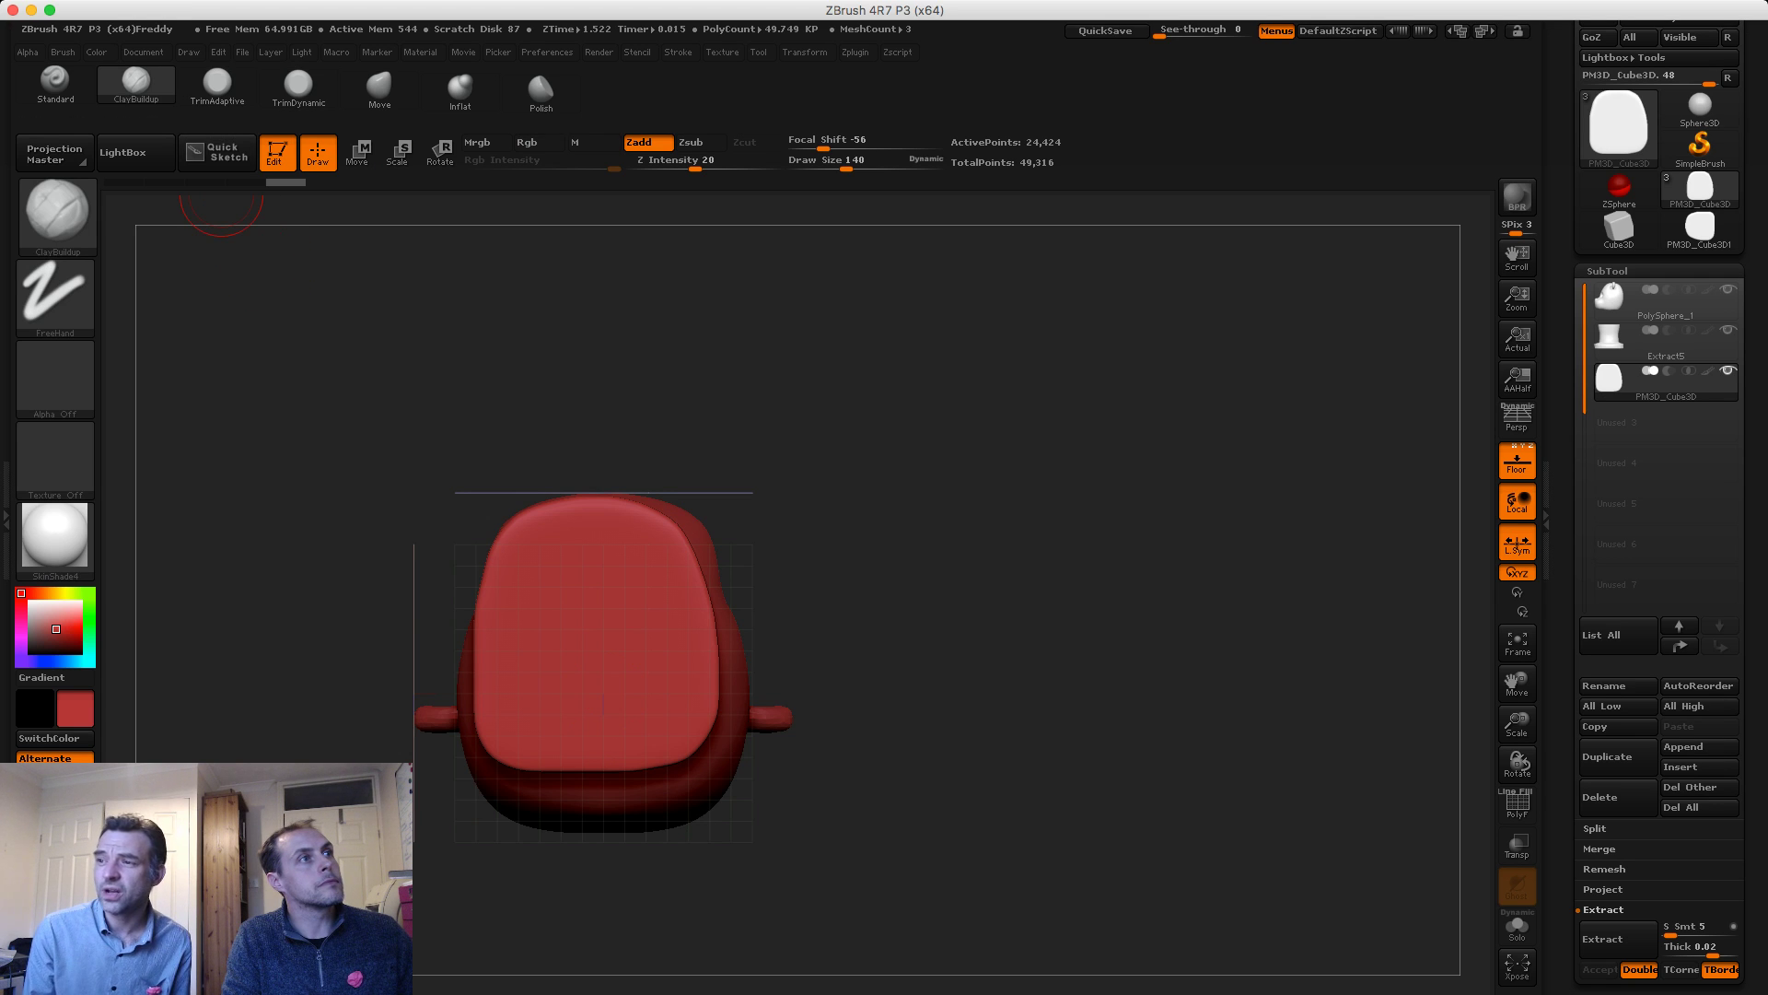
{"action": "left_click", "coordinate": [379, 88]}
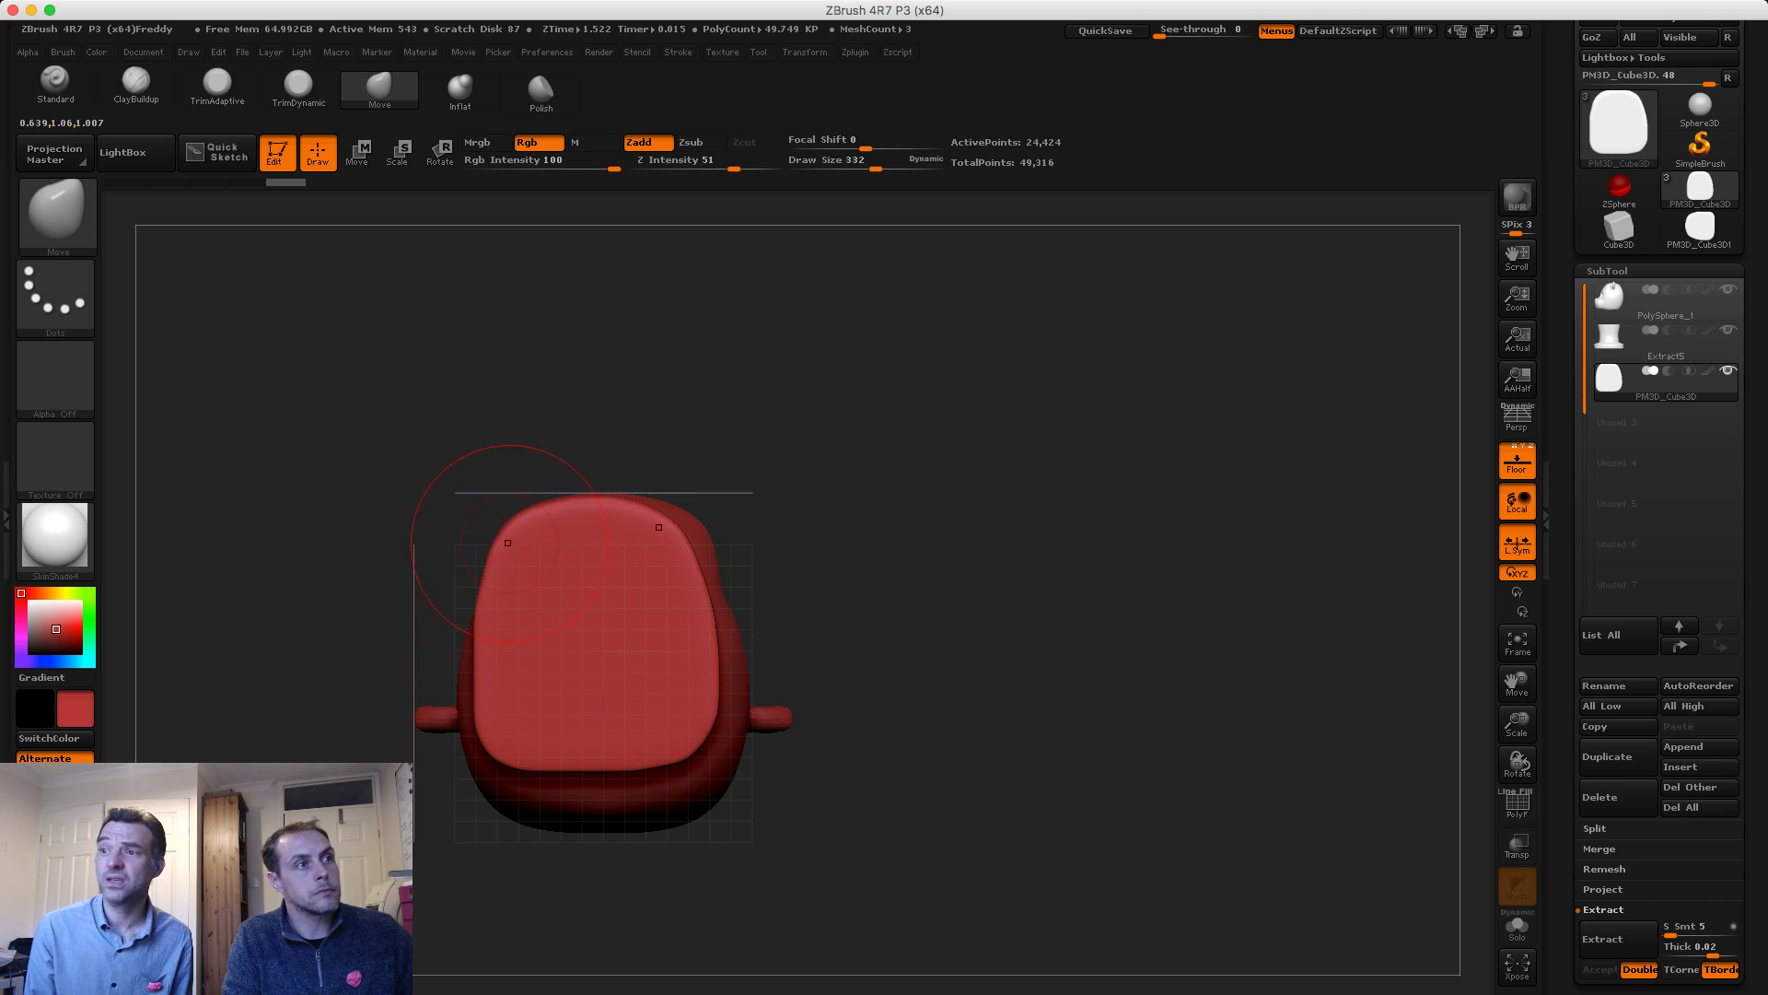
{"action": "mouse_move", "coordinate": [508, 542]}
{"action": "left_mouse_down"}
{"action": "mouse_move", "coordinate": [545, 549]}
{"action": "mouse_move", "coordinate": [530, 547]}
{"action": "mouse_move", "coordinate": [484, 630]}
{"action": "left_mouse_up"}
{"action": "key", "text": "ctrl+shift+z"}
{"action": "key", "text": "ctrl+shift+z"}
{"action": "key", "text": "ctrl+shift+z"}
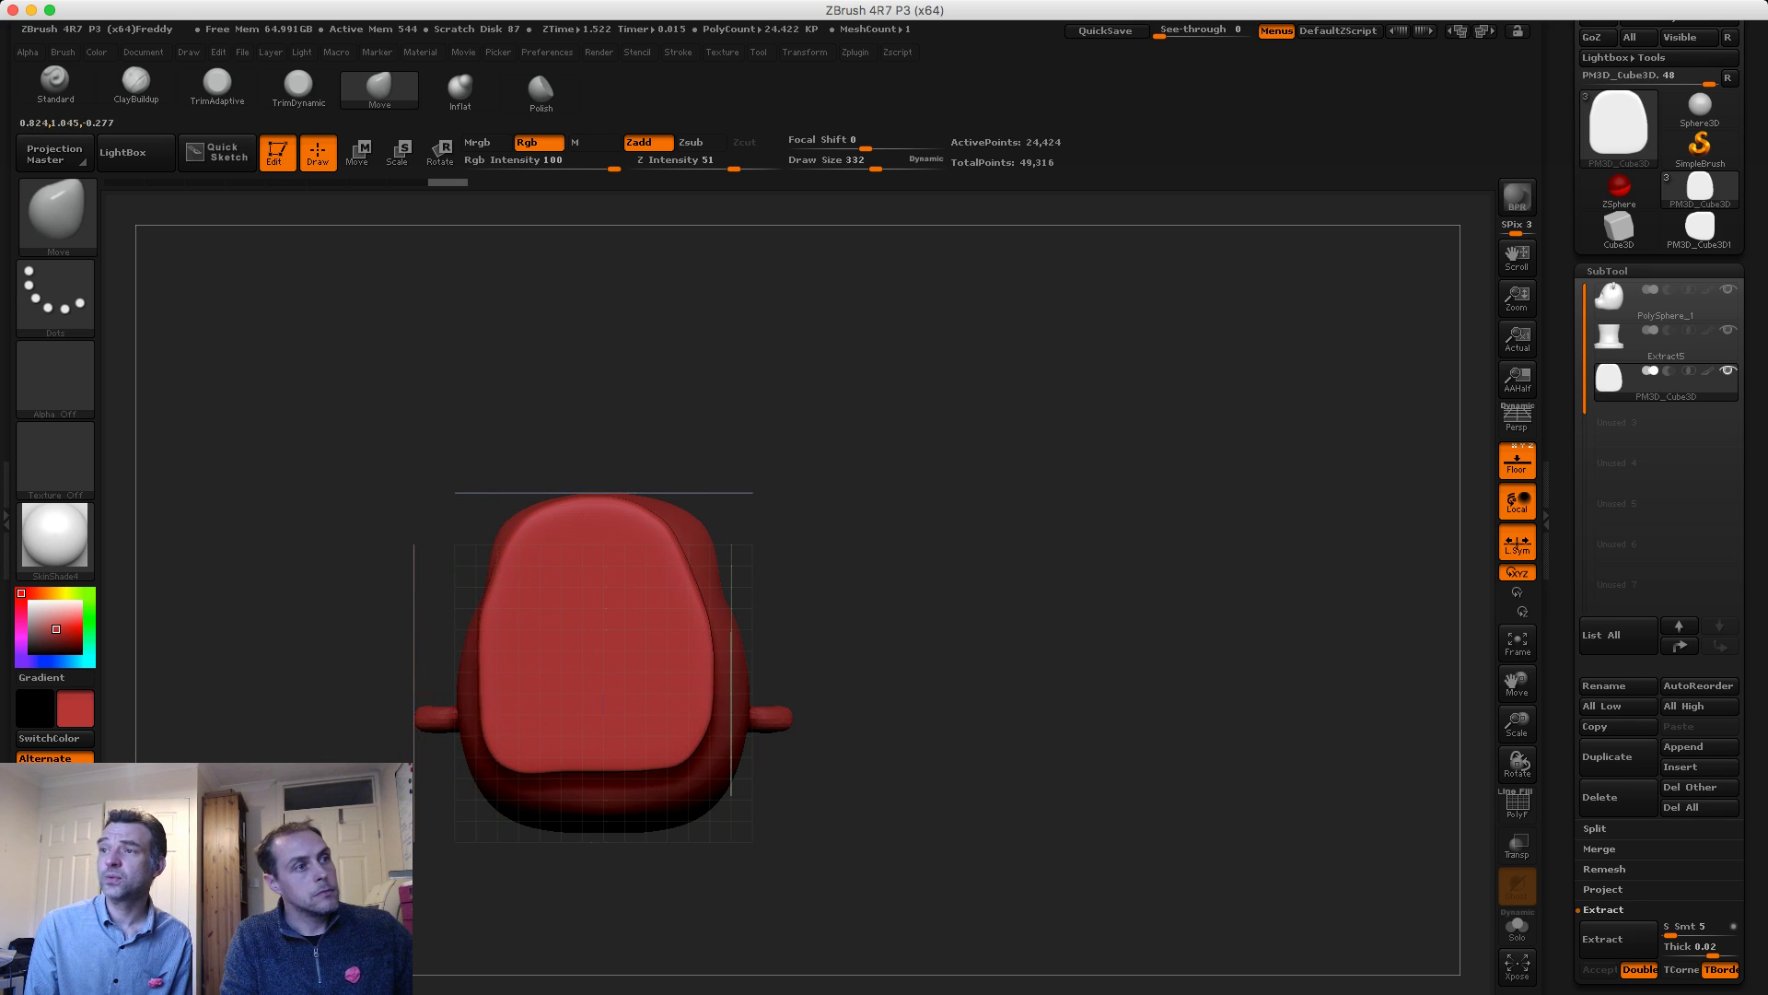
{"action": "key", "text": "ctrl+shift+z"}
{"action": "key", "text": "ctrl+shift+z"}
{"action": "key", "text": "ctrl+shift+z"}
{"action": "key", "text": "ctrl+shift+z"}
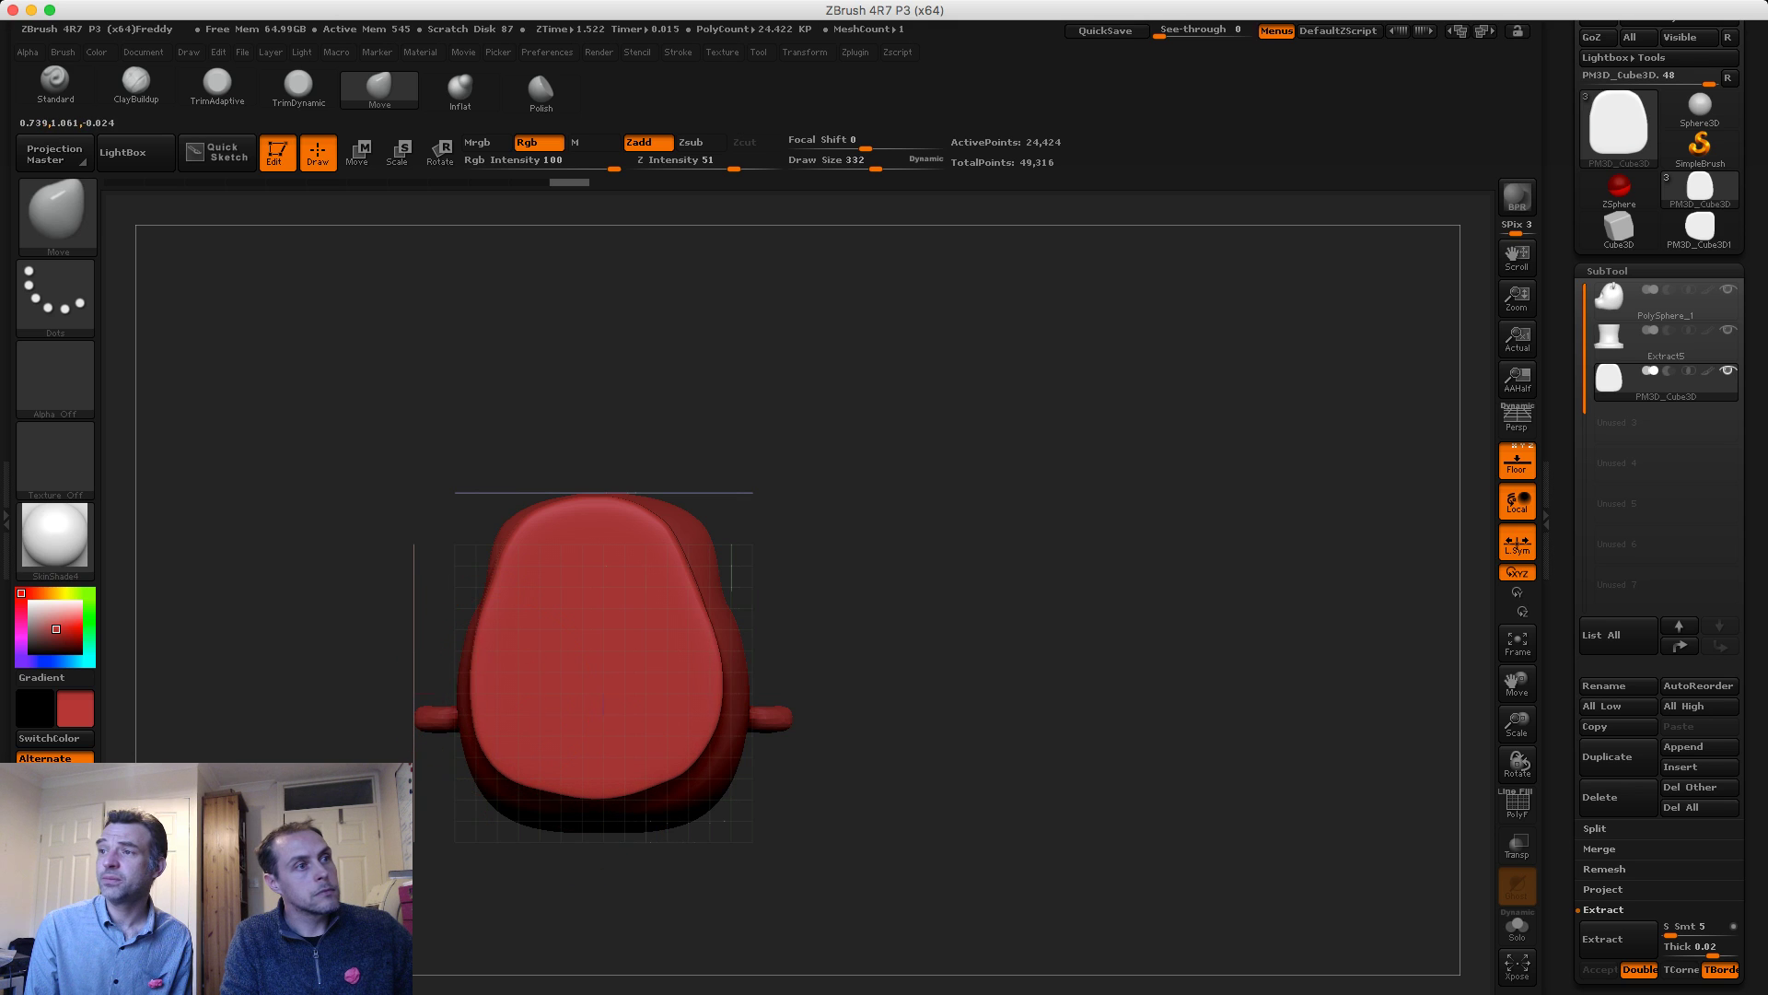
{"action": "key", "text": "ctrl+shift+z"}
{"action": "key", "text": "ctrl+shift+z"}
{"action": "key", "text": "ctrl+shift+z"}
{"action": "key", "text": "ctrl+shift+z"}
{"action": "key", "text": "ctrl+shift+z"}
{"action": "key", "text": "ctrl+shift+z"}
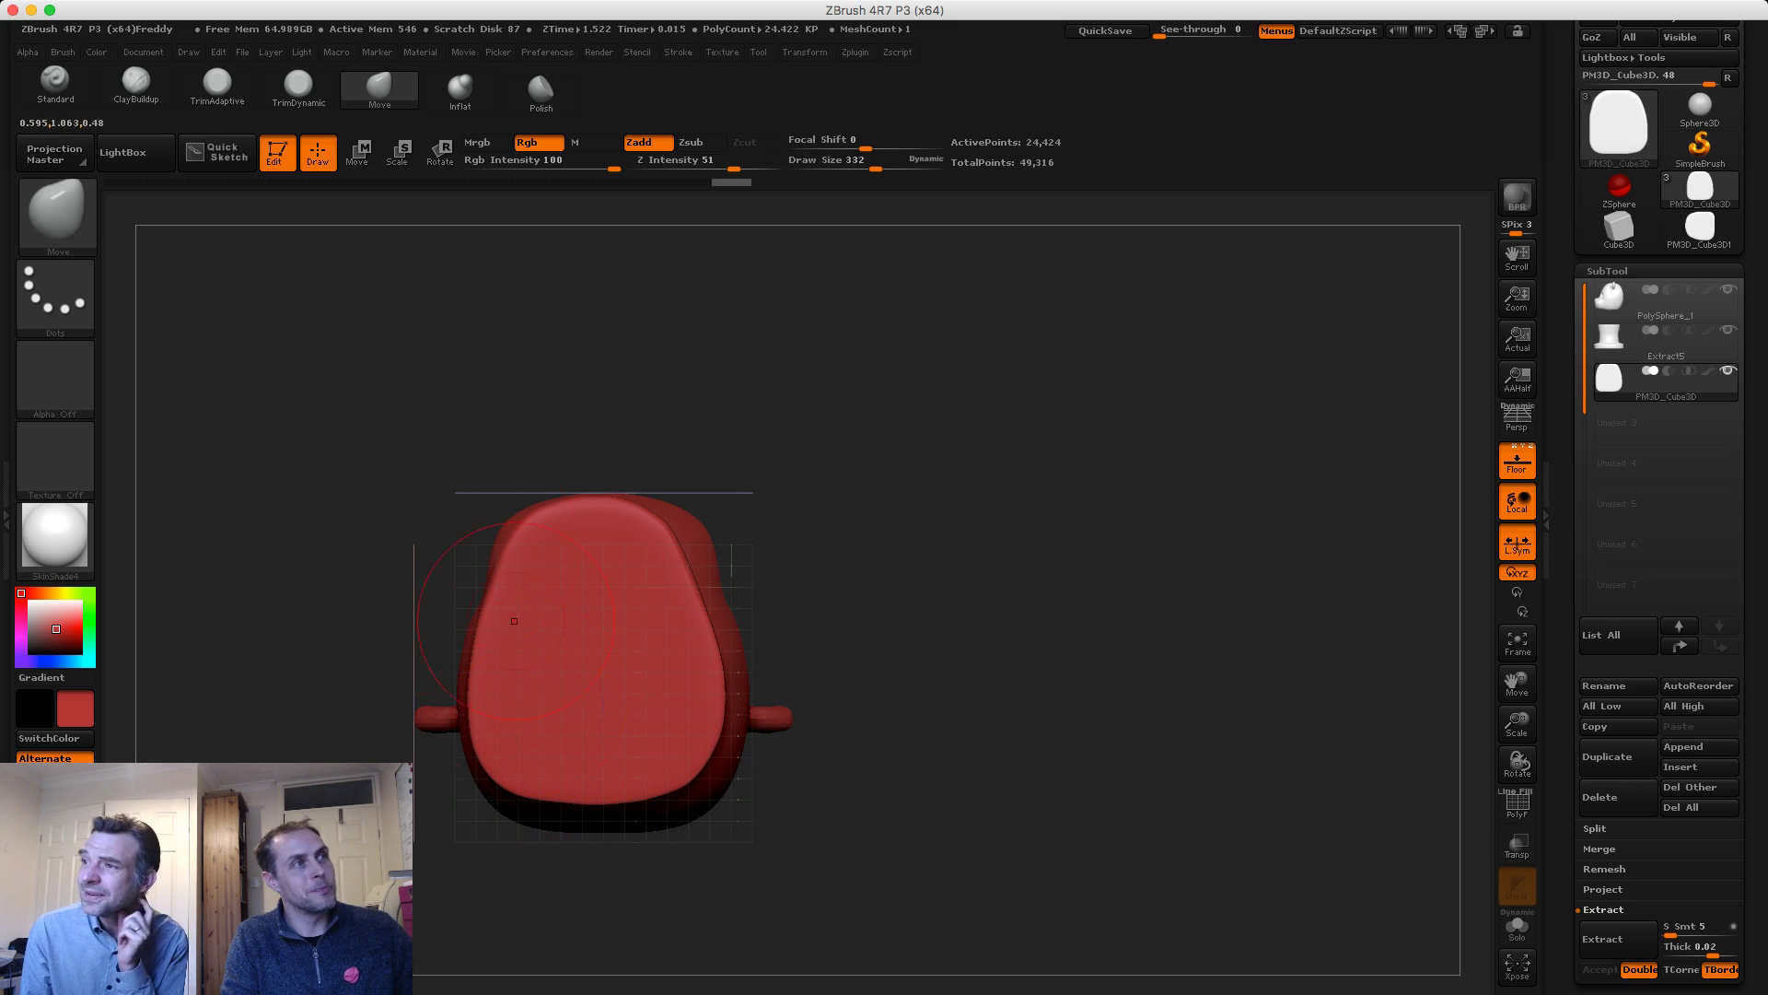
Shift the slab slightly sideways with Transpose Move to centre it under the head, and check it from the side
{"action": "key", "text": "w"}
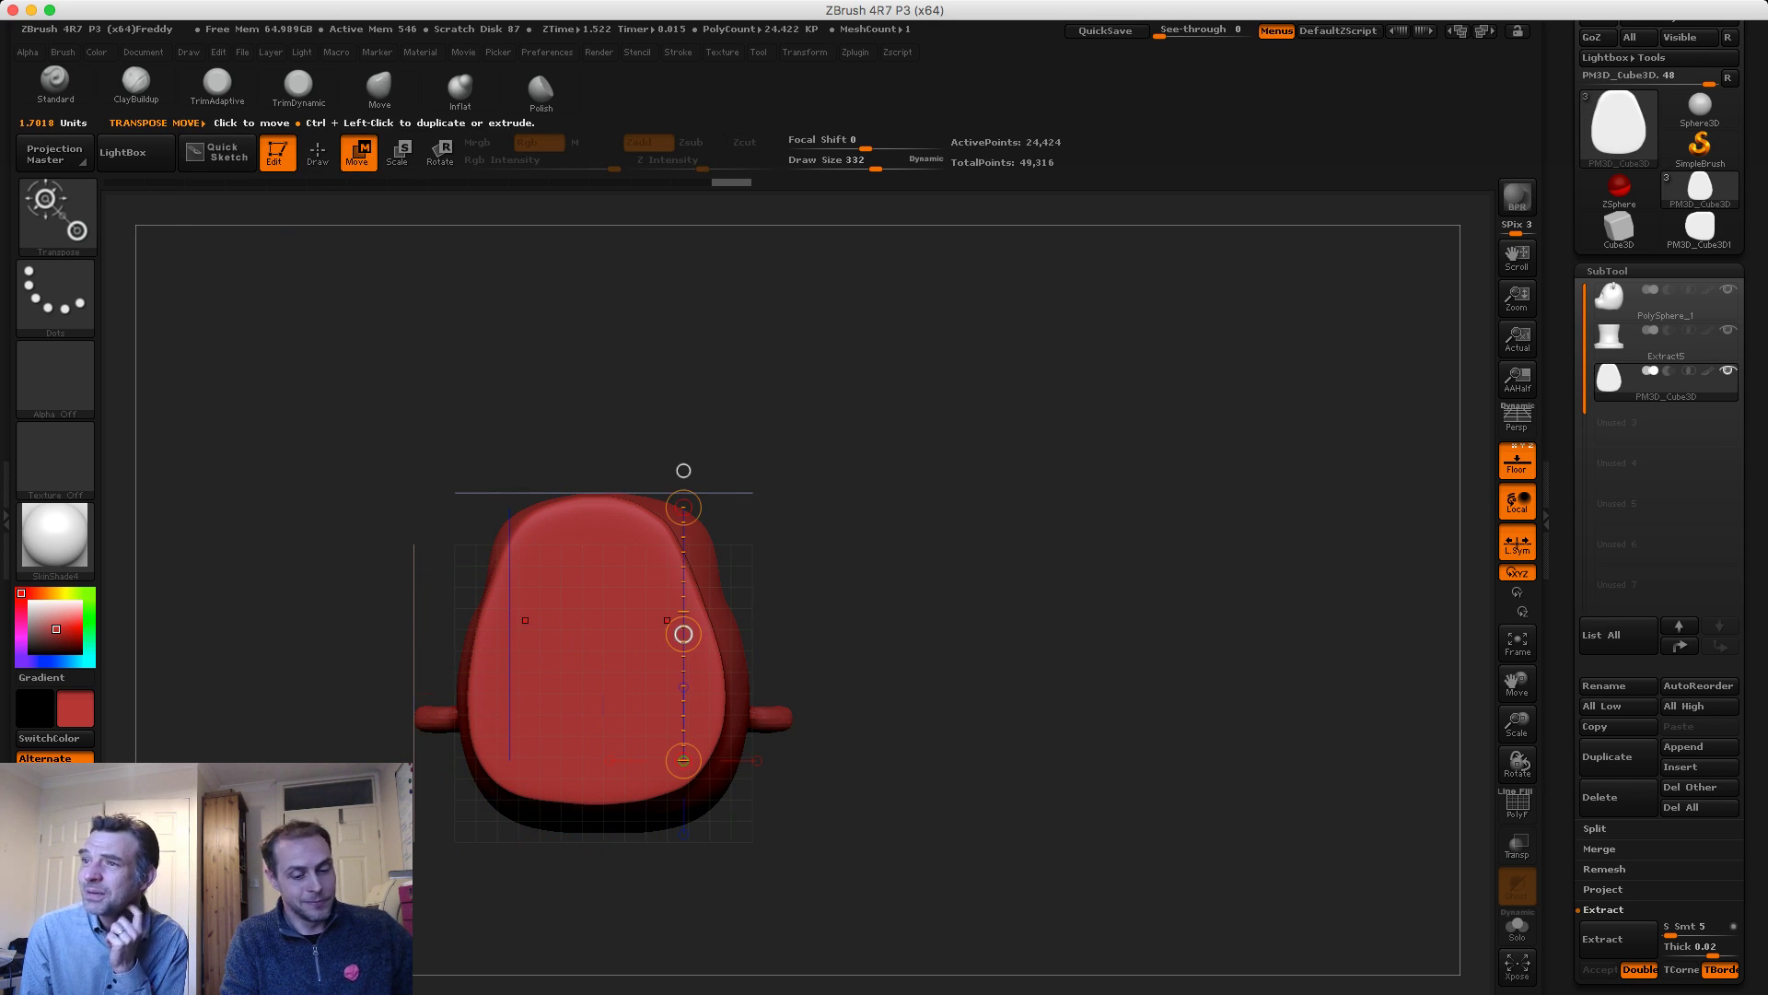
{"action": "left_click_drag", "start_coordinate": [683, 634], "coordinate": [695, 636]}
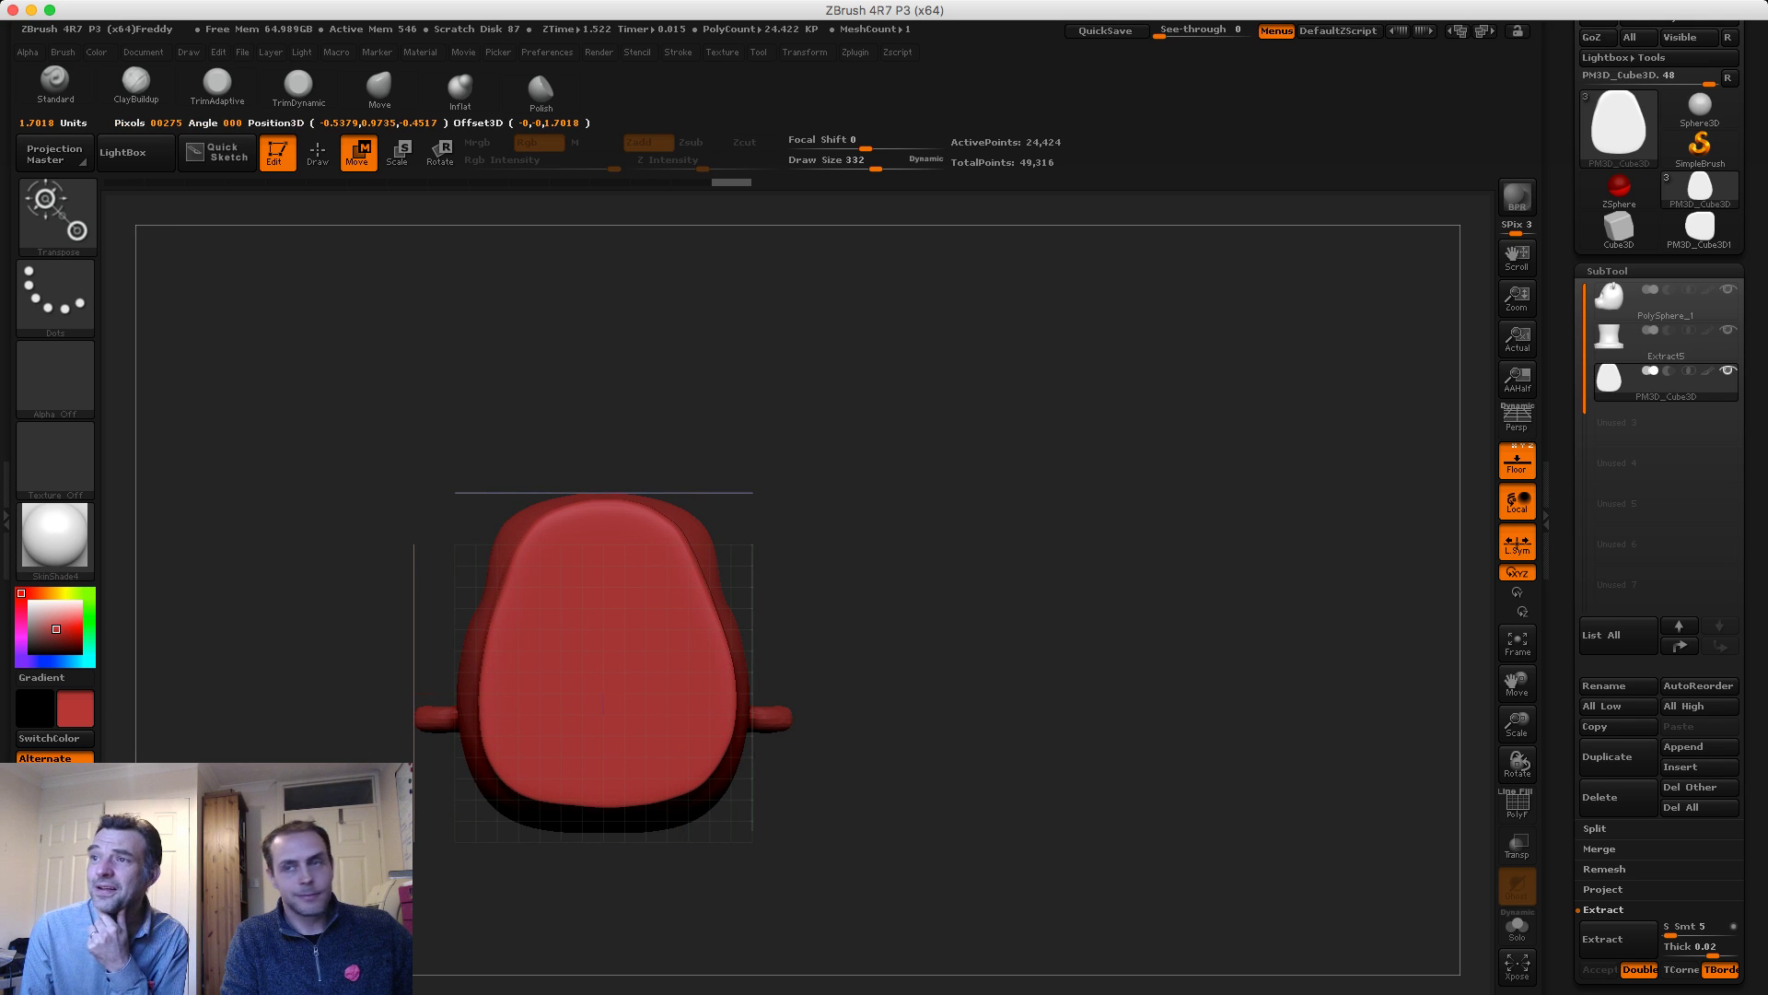
{"action": "left_click_drag", "start_coordinate": [903, 534], "coordinate": [705, 718]}
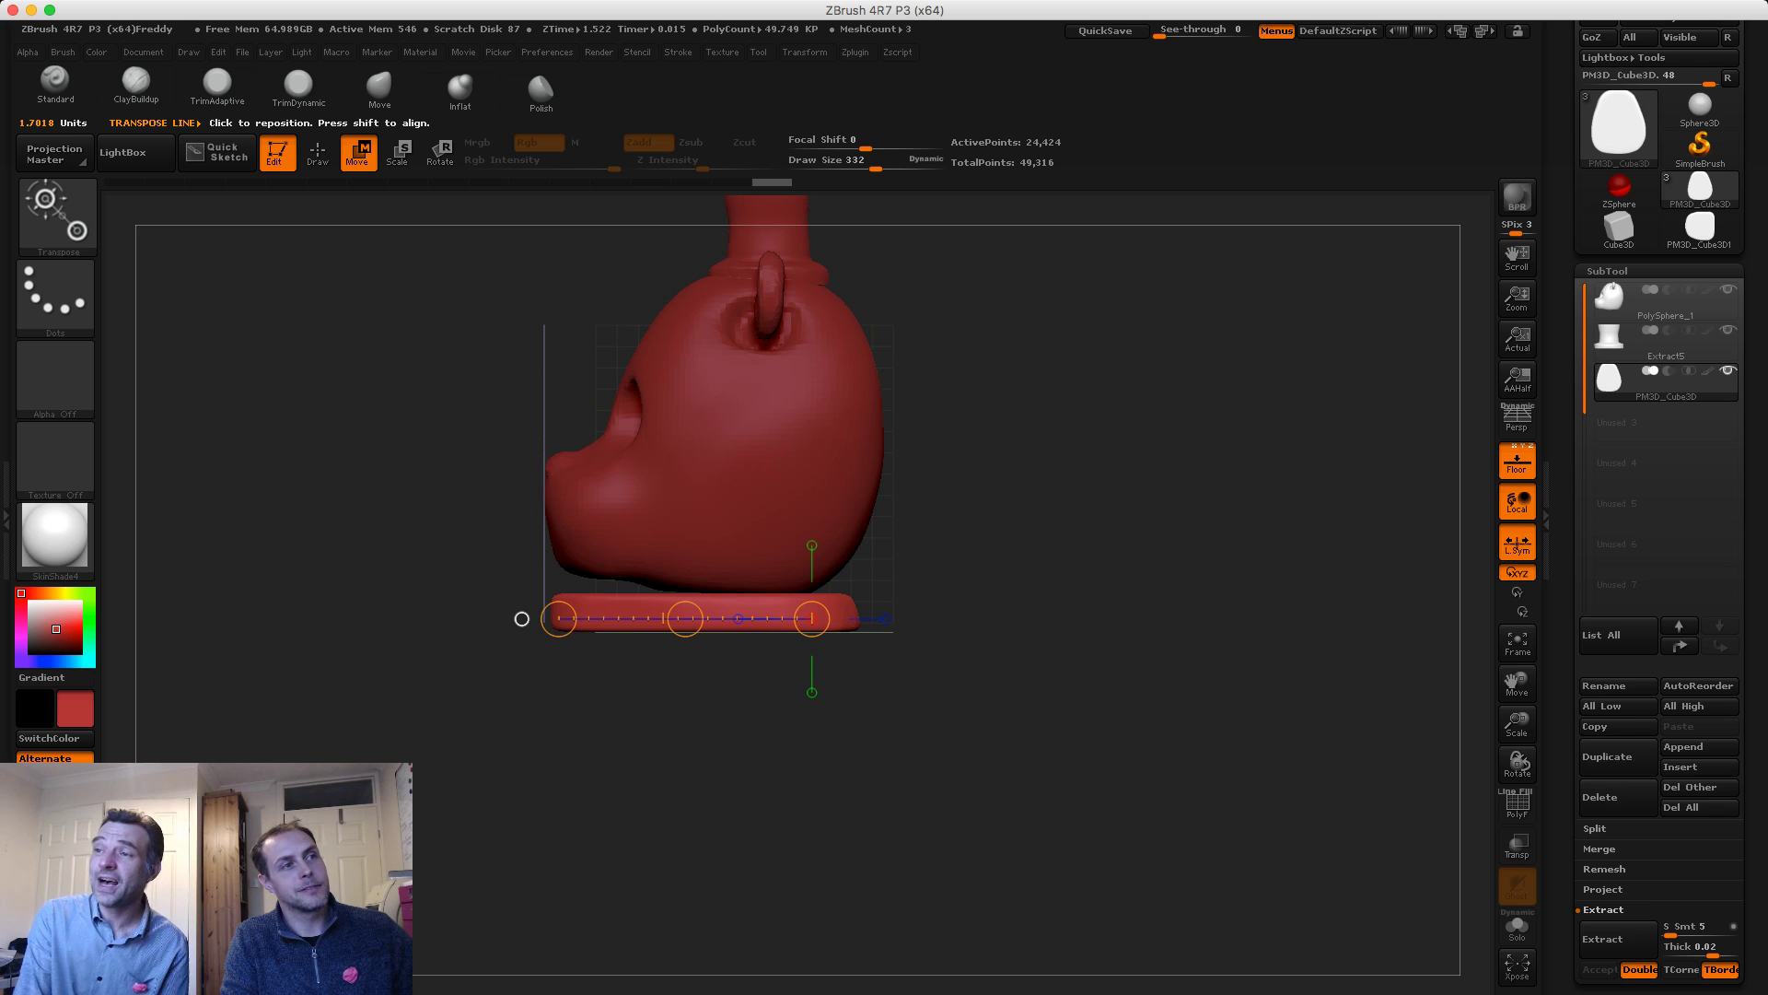
{"action": "left_click_drag", "start_coordinate": [521, 619], "coordinate": [521, 666]}
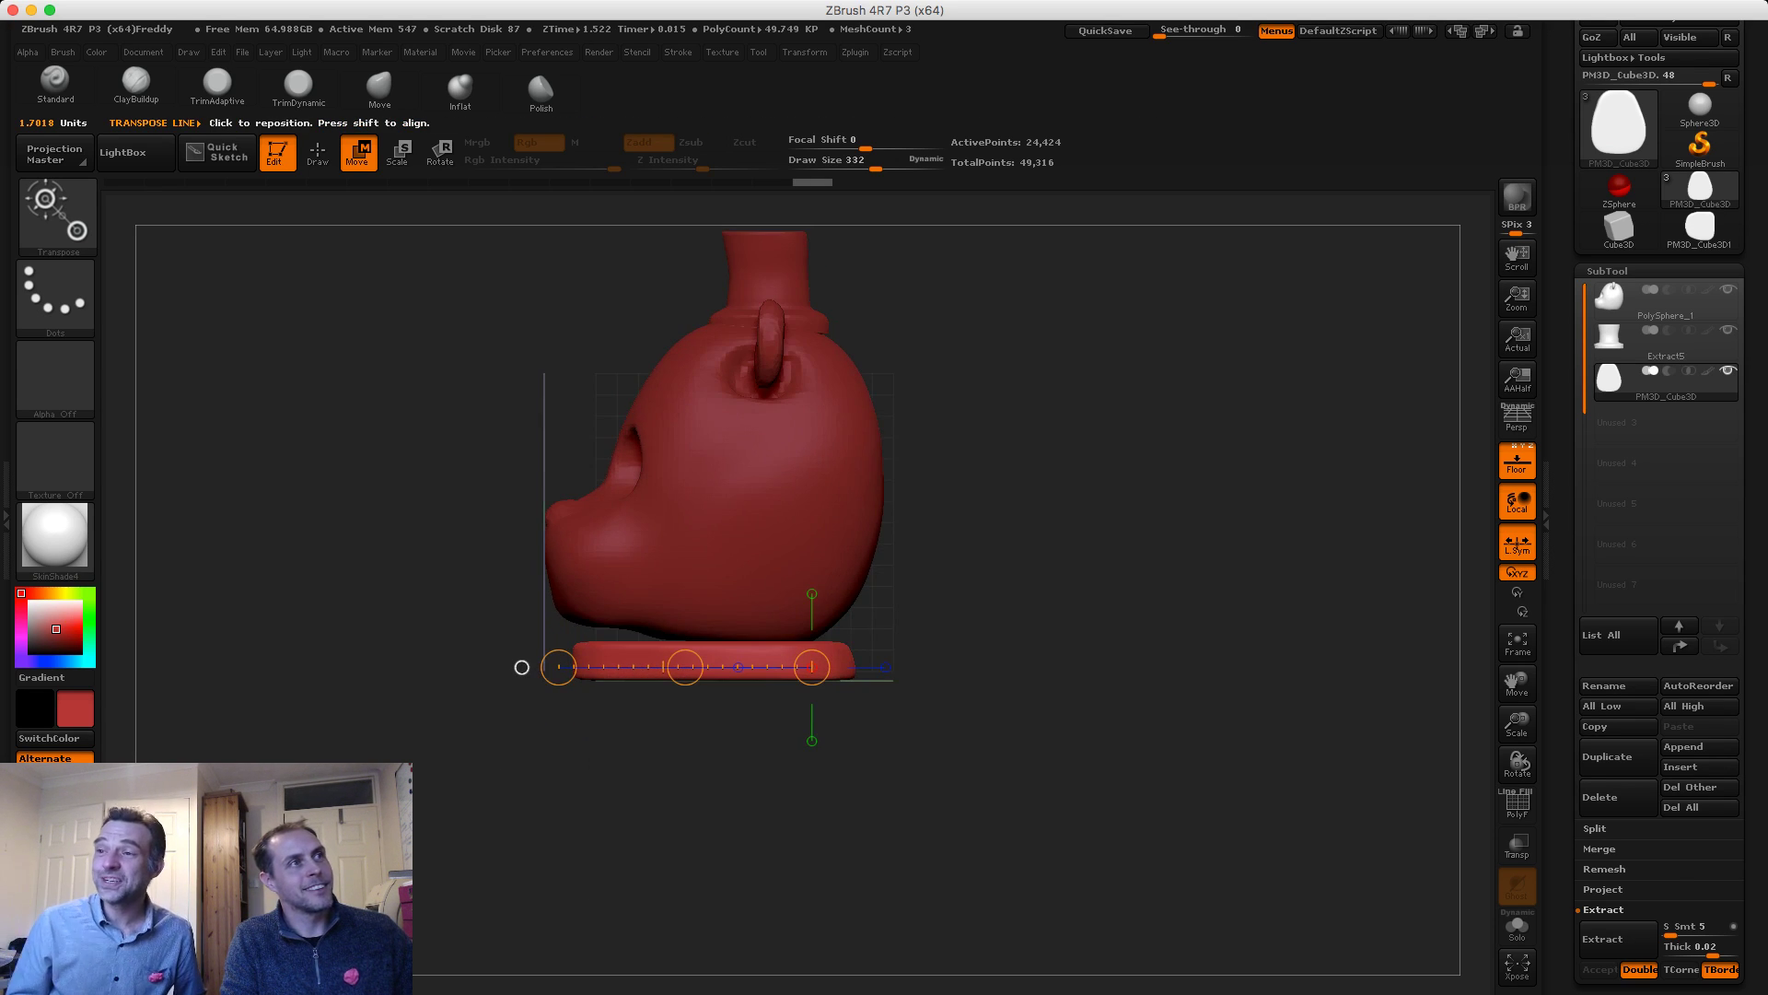
Lower the jaw slab slightly below the head with a vertical Transpose Move in side view
{"action": "left_click", "coordinate": [440, 152]}
{"action": "mouse_move", "coordinate": [837, 660]}
{"action": "left_mouse_down"}
{"action": "mouse_move", "coordinate": [573, 661]}
{"action": "mouse_move", "coordinate": [581, 716]}
{"action": "mouse_move", "coordinate": [545, 659]}
{"action": "left_mouse_up"}
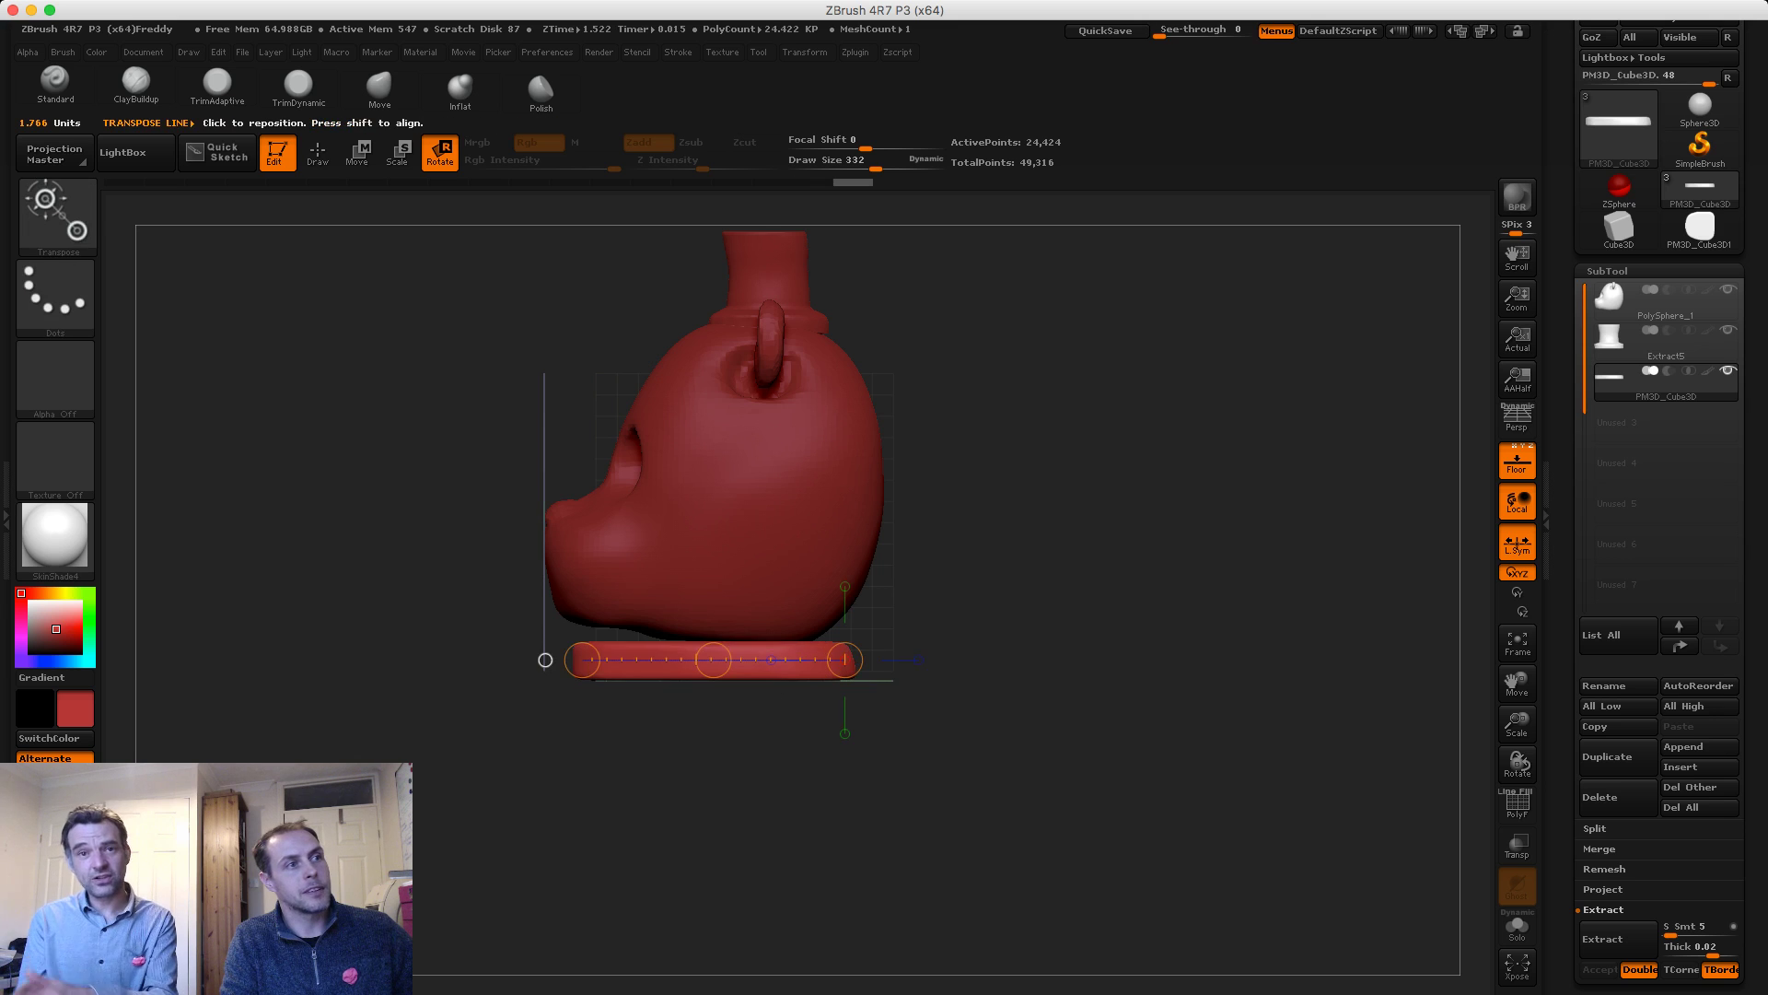
{"action": "left_click_drag", "start_coordinate": [668, 675], "coordinate": [669, 580], "text": "shift"}
{"action": "left_click", "coordinate": [669, 675]}
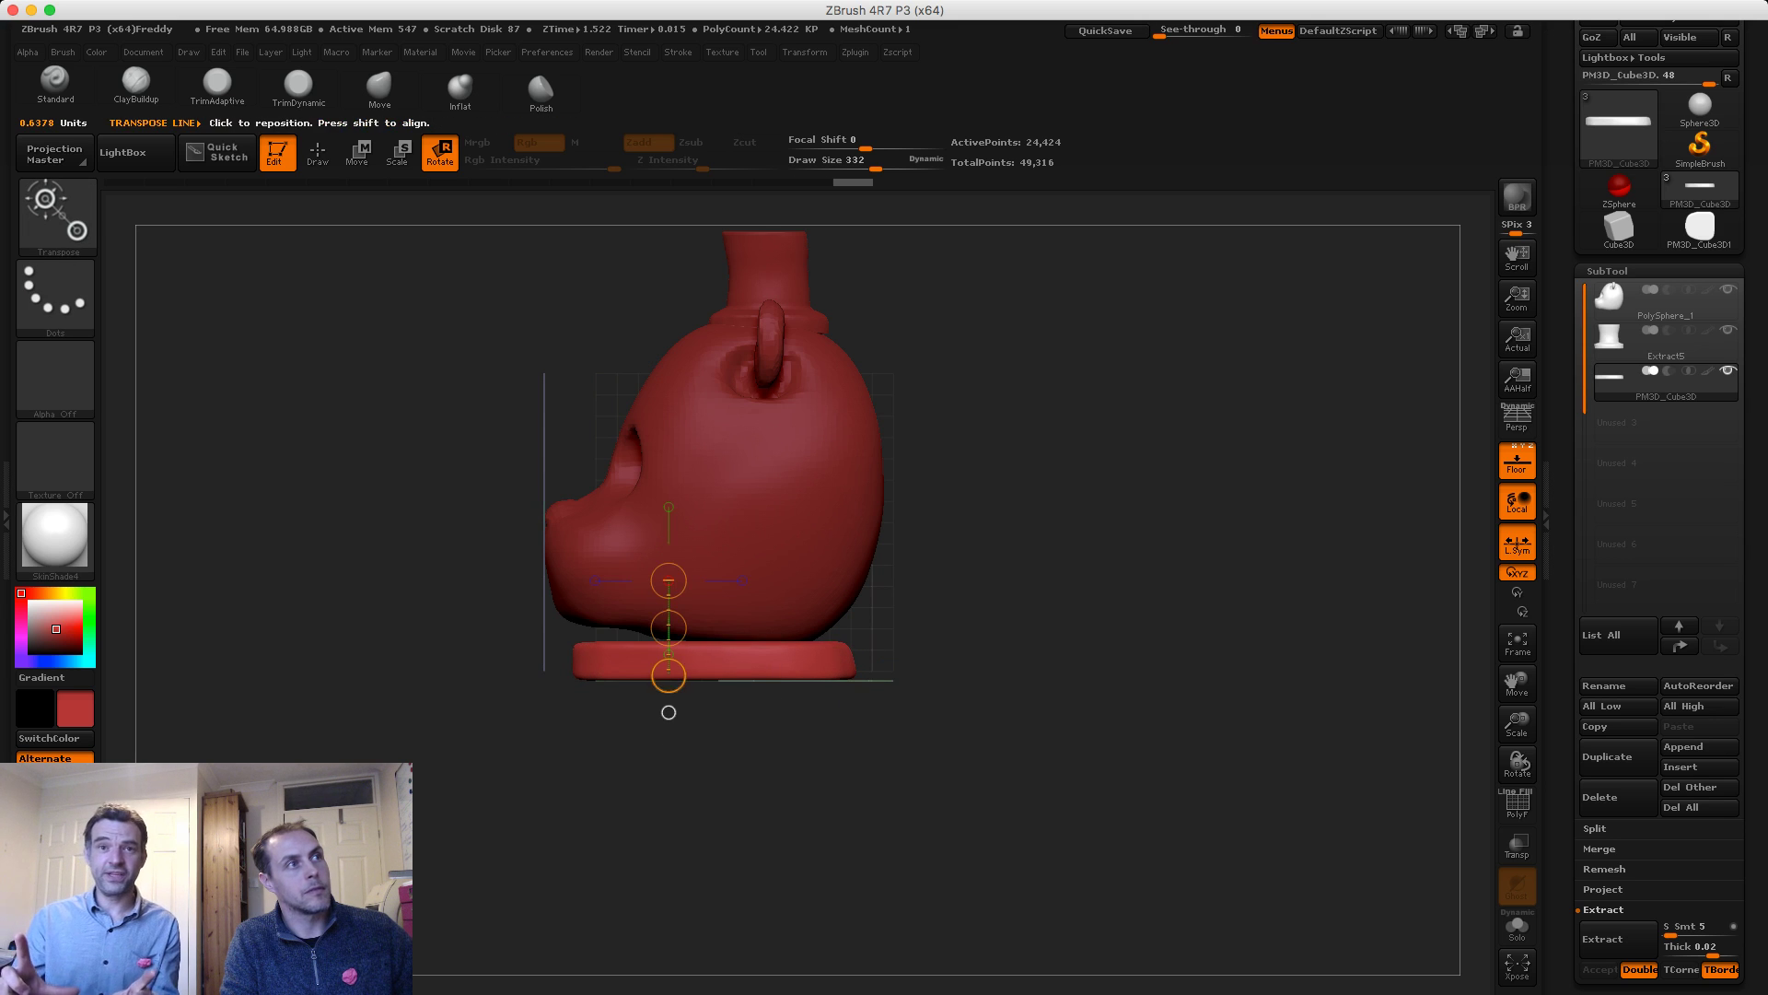
{"action": "key", "text": "w"}
{"action": "left_click_drag", "start_coordinate": [668, 627], "coordinate": [663, 695]}
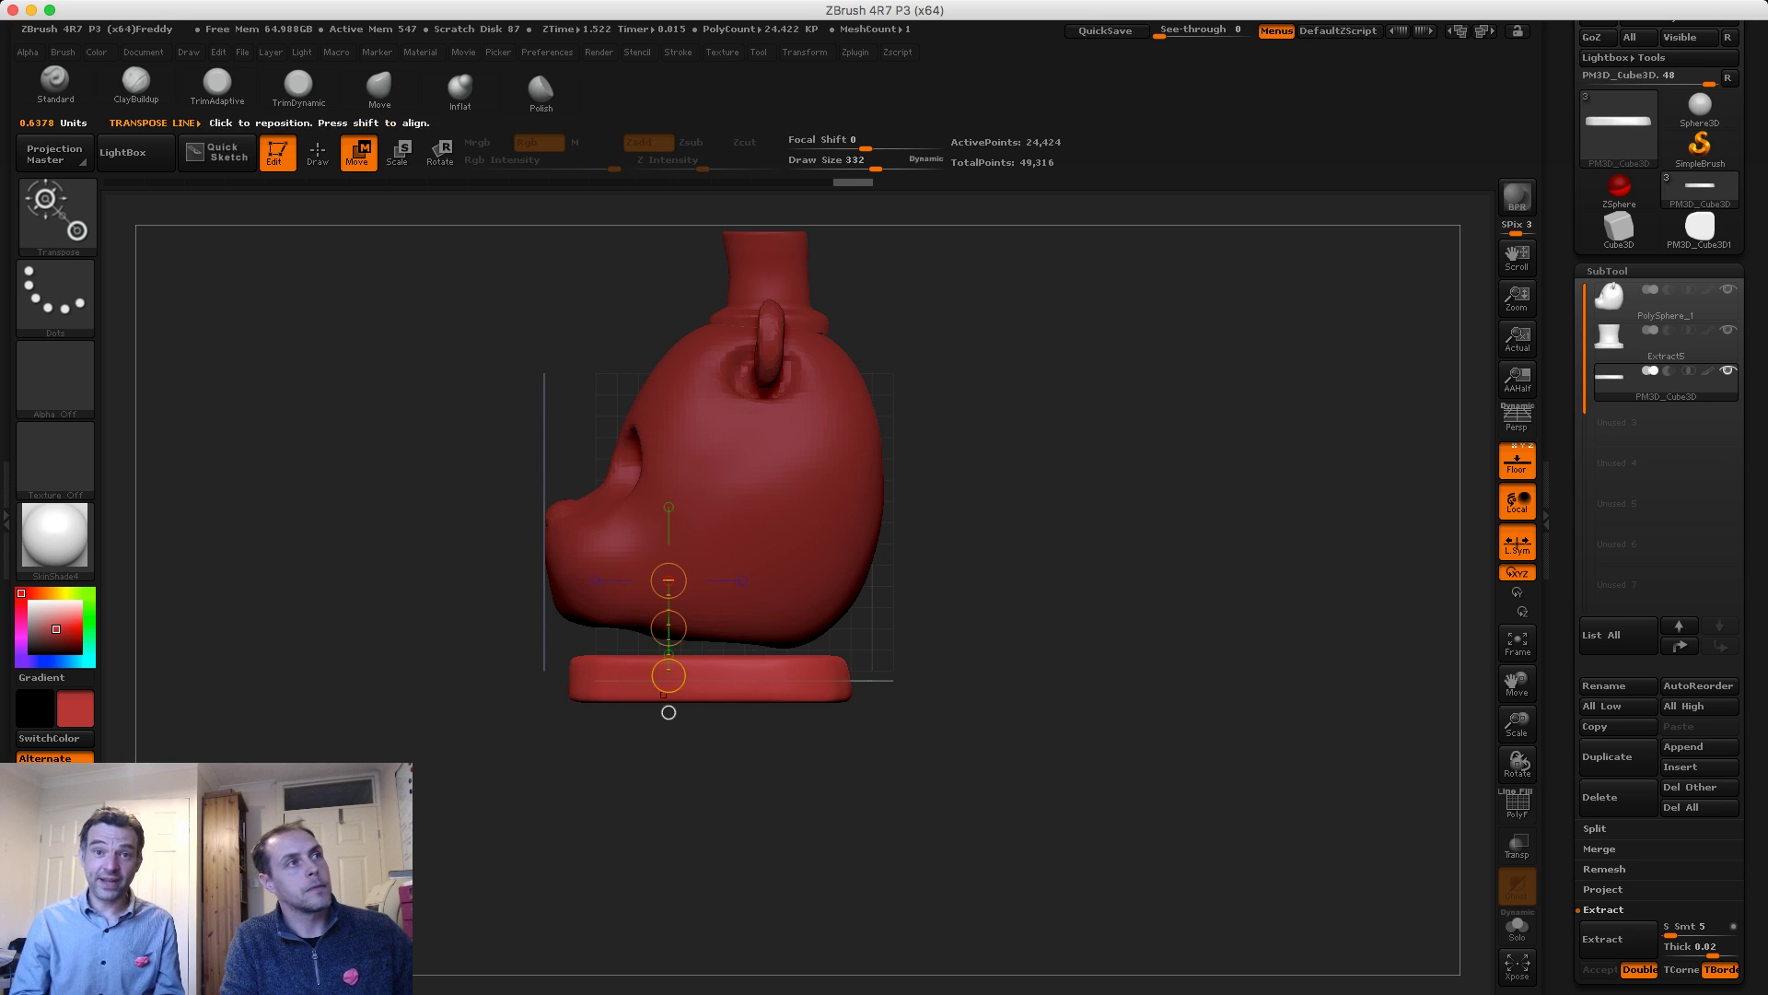
{"action": "key", "text": "q"}
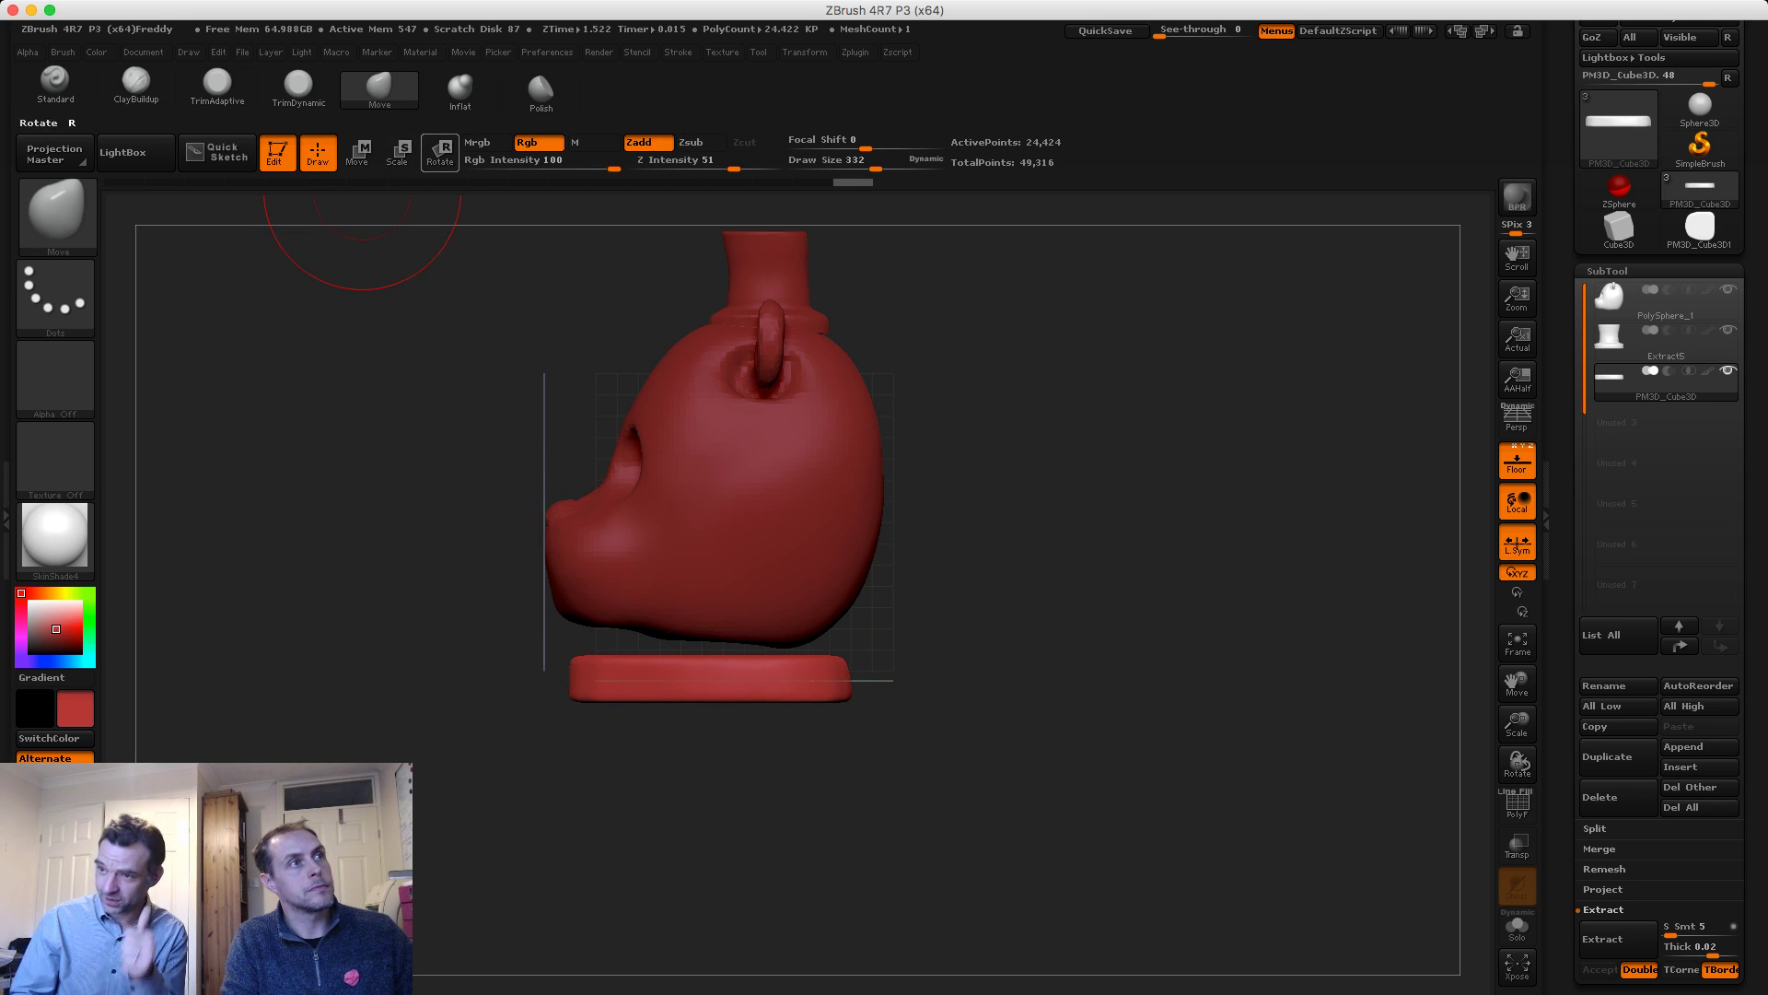
Tilt the jaw slab with Transpose Rotate so its muzzle end drops, and reposition it with its back against the head's underside
{"action": "left_click", "coordinate": [440, 152]}
{"action": "mouse_move", "coordinate": [841, 680]}
{"action": "left_mouse_down"}
{"action": "mouse_move", "coordinate": [576, 685]}
{"action": "mouse_move", "coordinate": [580, 728]}
{"action": "left_mouse_up"}
{"action": "key", "text": "w"}
{"action": "mouse_move", "coordinate": [710, 669]}
{"action": "left_mouse_down"}
{"action": "mouse_move", "coordinate": [710, 644]}
{"action": "mouse_move", "coordinate": [709, 691]}
{"action": "mouse_move", "coordinate": [689, 643]}
{"action": "left_mouse_up"}
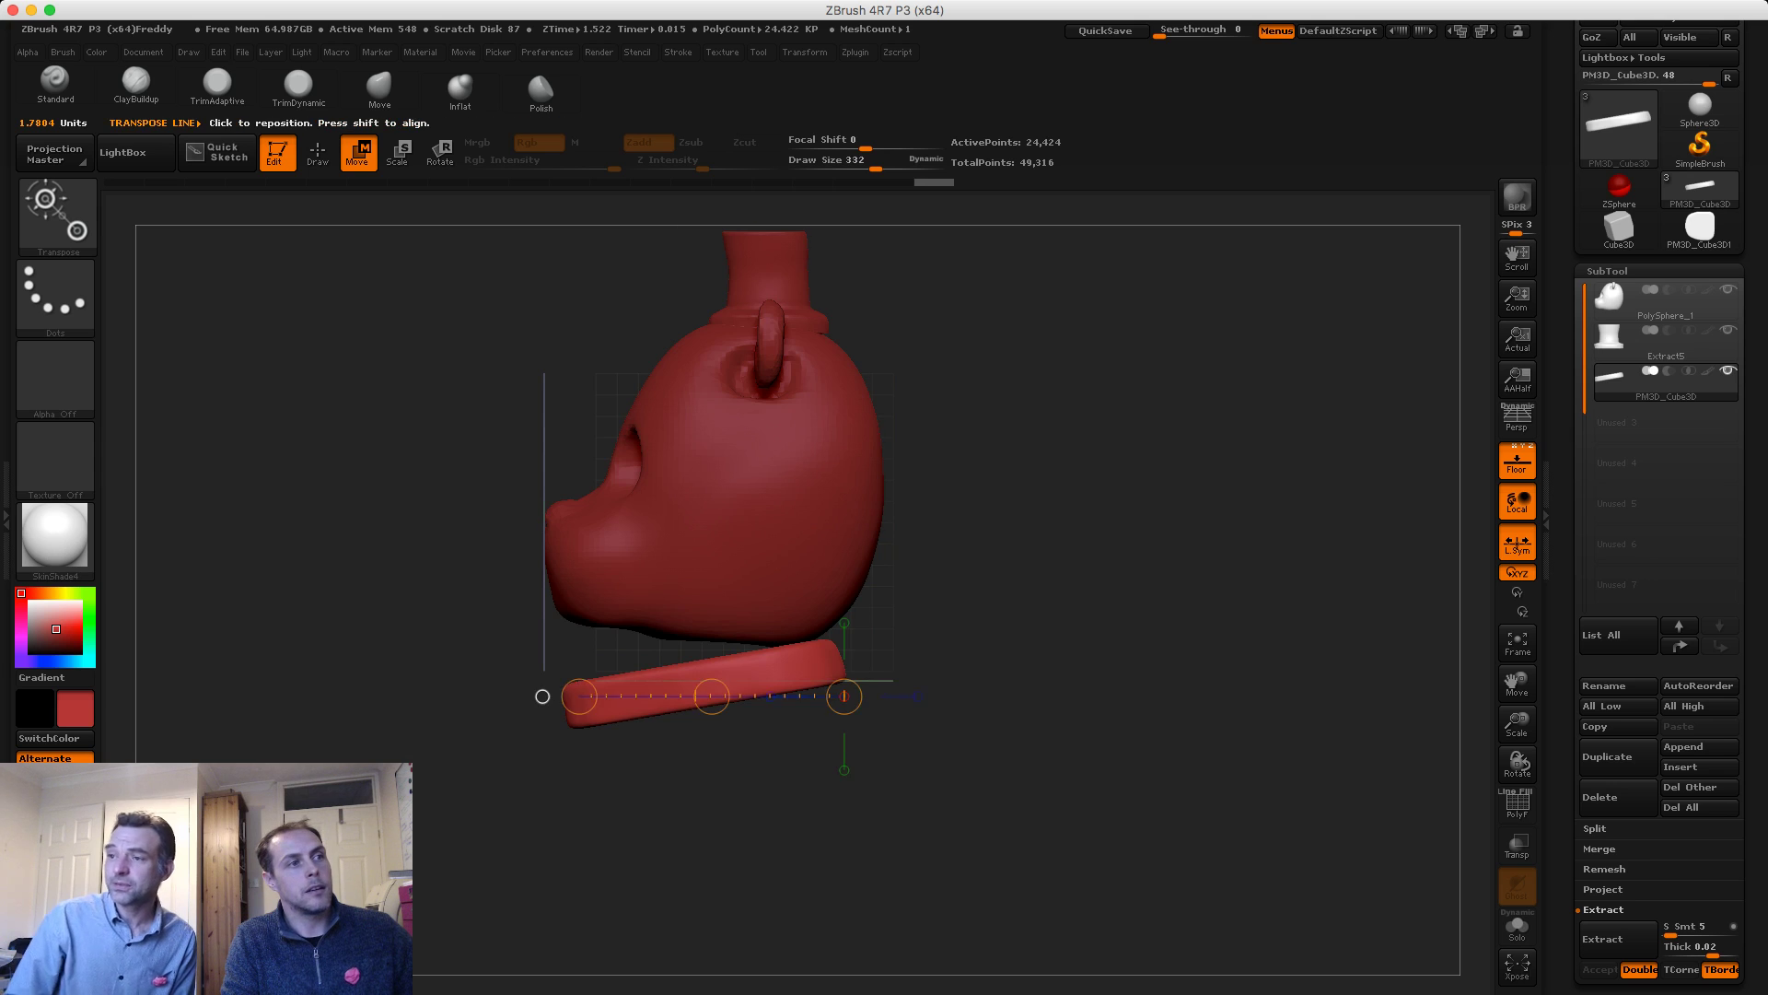
{"action": "left_click_drag", "start_coordinate": [958, 700], "coordinate": [1215, 691]}
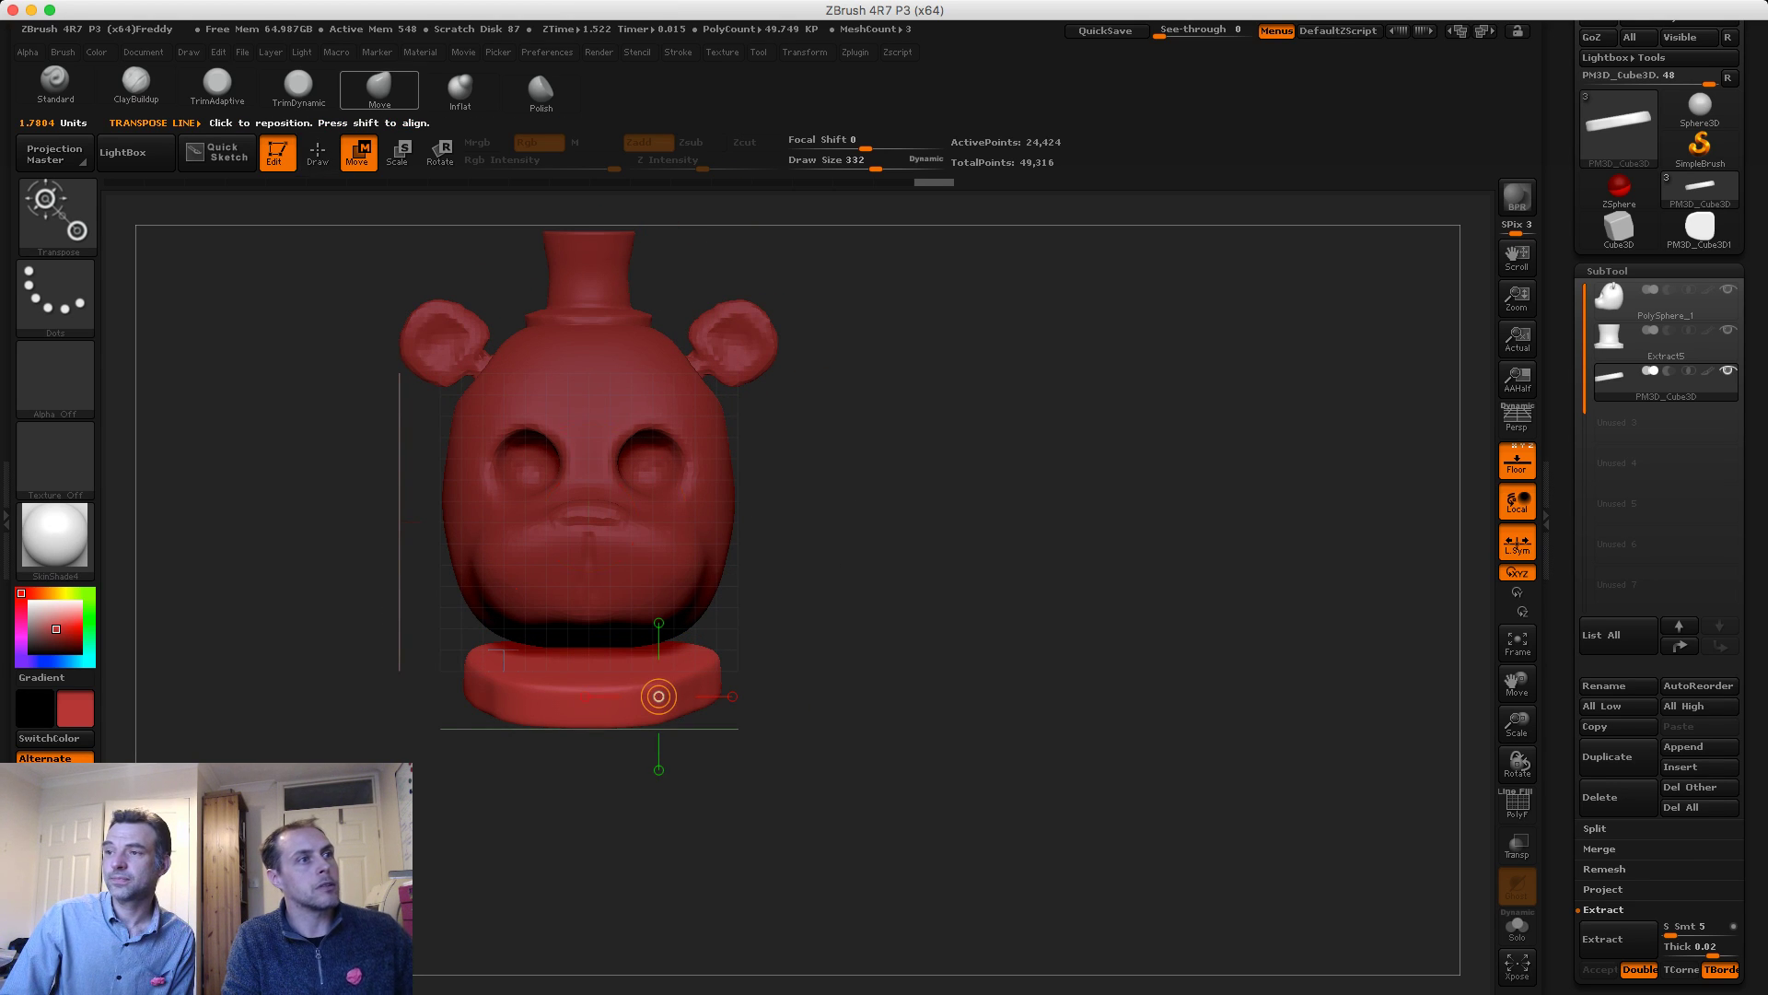
Select the PolySphere_1 head and reshape its lower cheeks with the Move brush at draw size 385
{"action": "key", "text": "q"}
{"action": "left_click", "coordinate": [471, 560], "text": "alt"}
{"action": "key", "text": "s"}
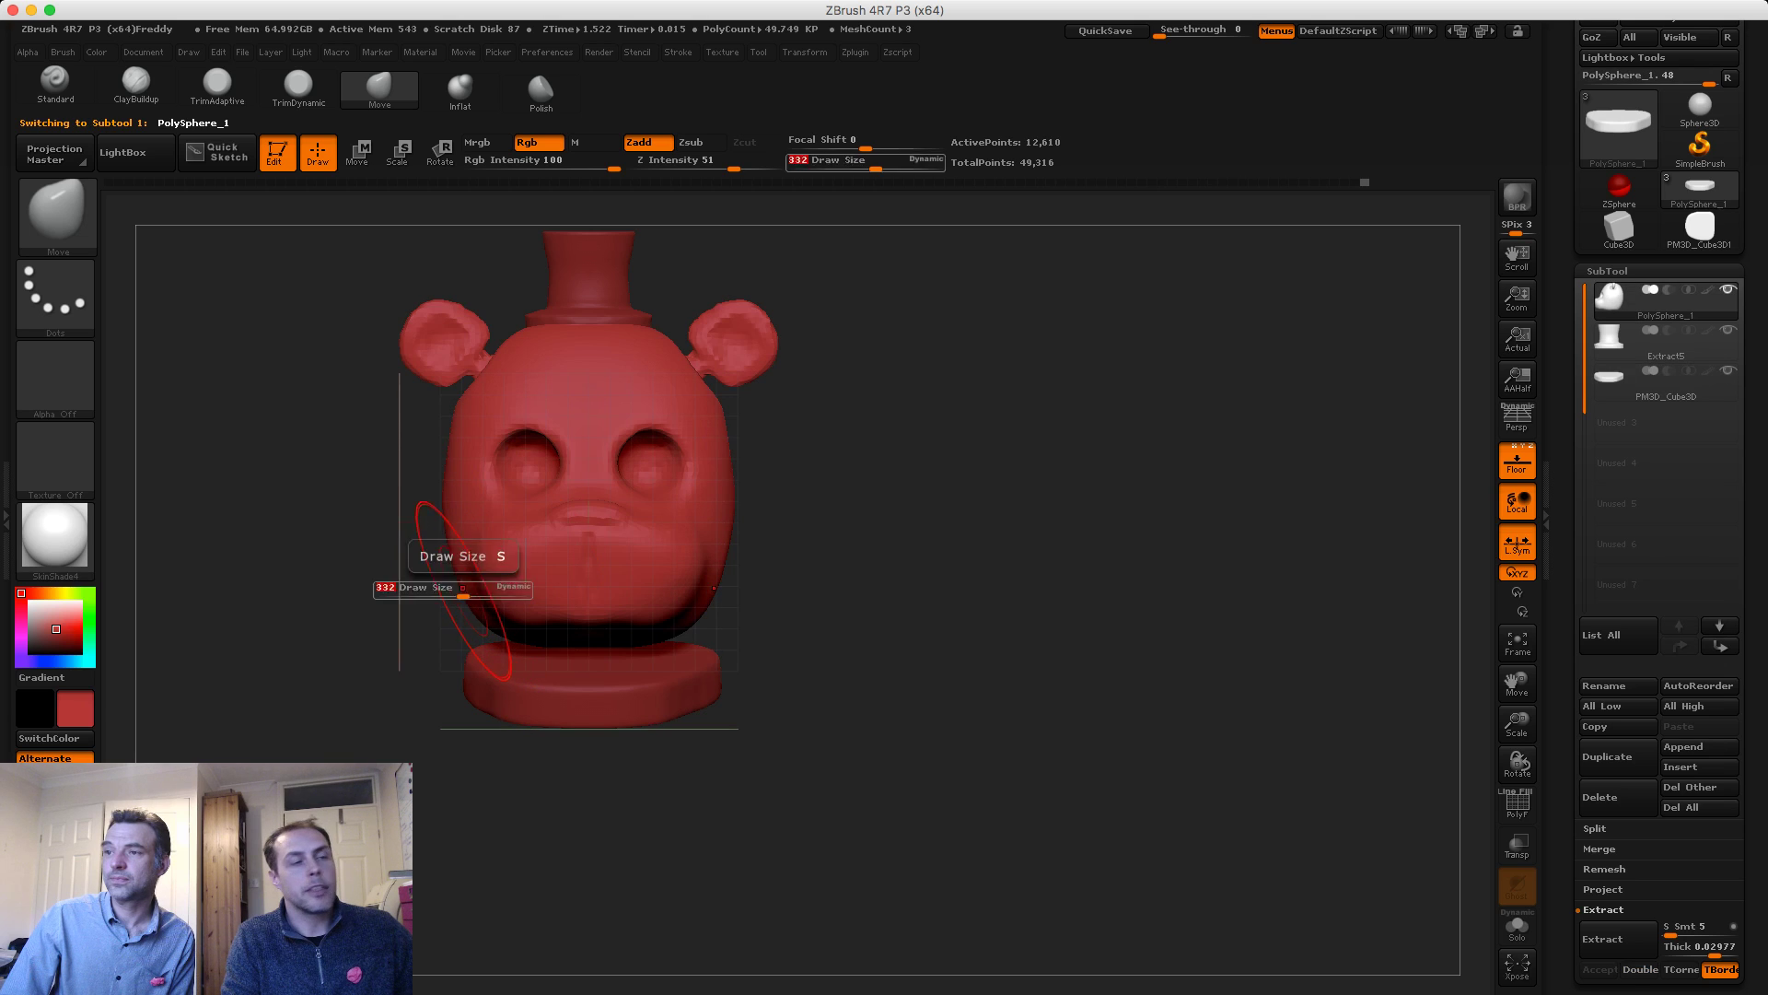
{"action": "mouse_move", "coordinate": [466, 589]}
{"action": "left_mouse_down"}
{"action": "mouse_move", "coordinate": [485, 630]}
{"action": "mouse_move", "coordinate": [557, 641]}
{"action": "left_mouse_up"}
{"action": "key", "text": "s"}
{"action": "mouse_move", "coordinate": [755, 677]}
{"action": "left_mouse_down"}
{"action": "mouse_move", "coordinate": [344, 616]}
{"action": "mouse_move", "coordinate": [417, 590]}
{"action": "mouse_move", "coordinate": [627, 680]}
{"action": "mouse_move", "coordinate": [416, 656]}
{"action": "left_mouse_up"}
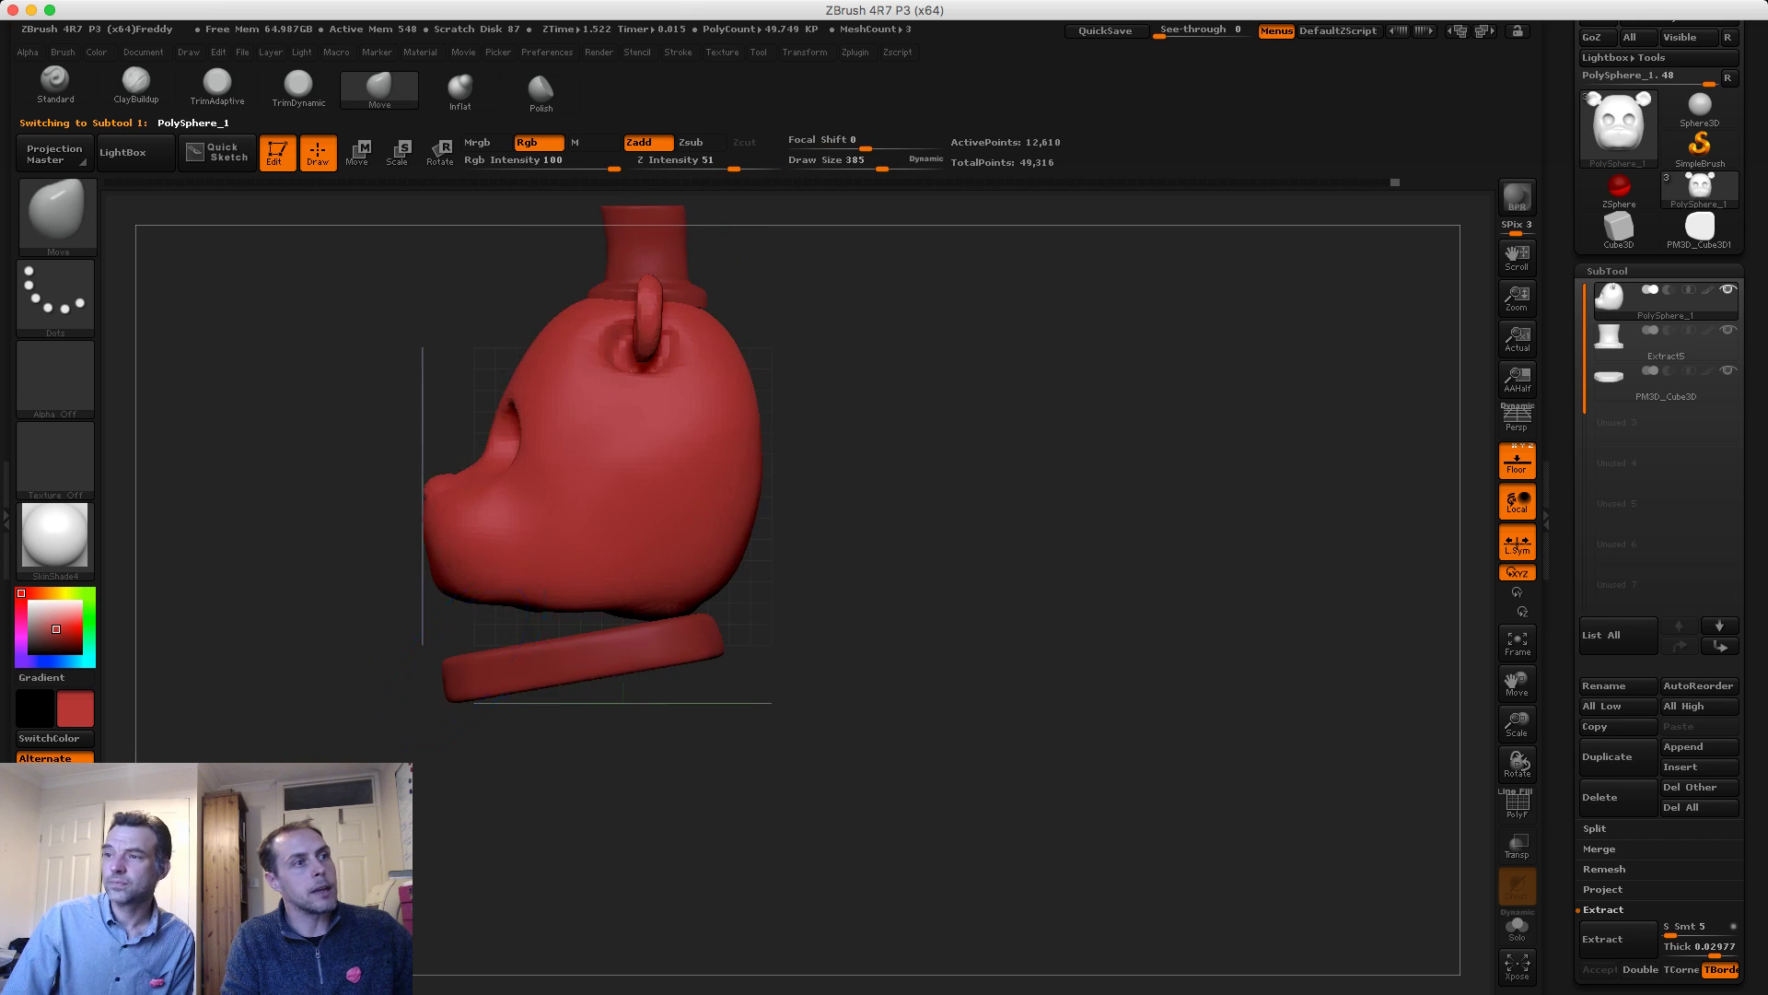
Raise the back end of the PM3D_Cube3D slab with the Move brush, and refine the head's lower cheeks to match
{"action": "left_click", "coordinate": [630, 645], "text": "alt"}
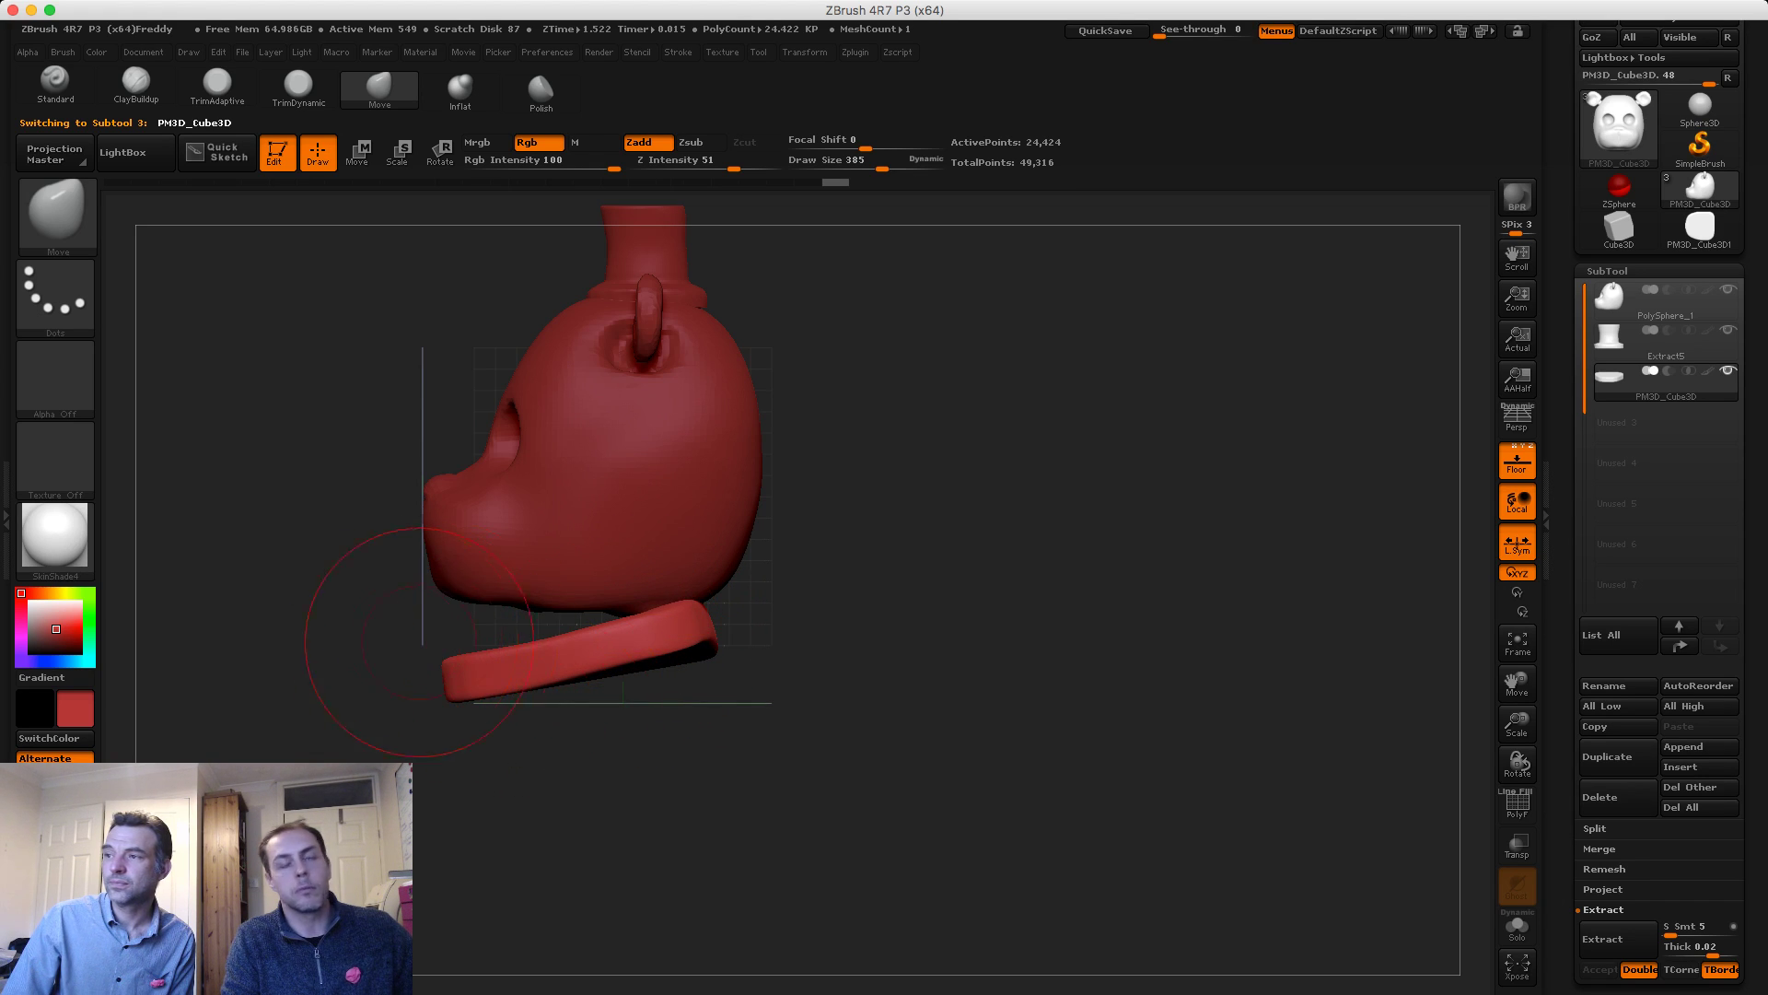
{"action": "left_click", "coordinate": [550, 606], "text": "alt"}
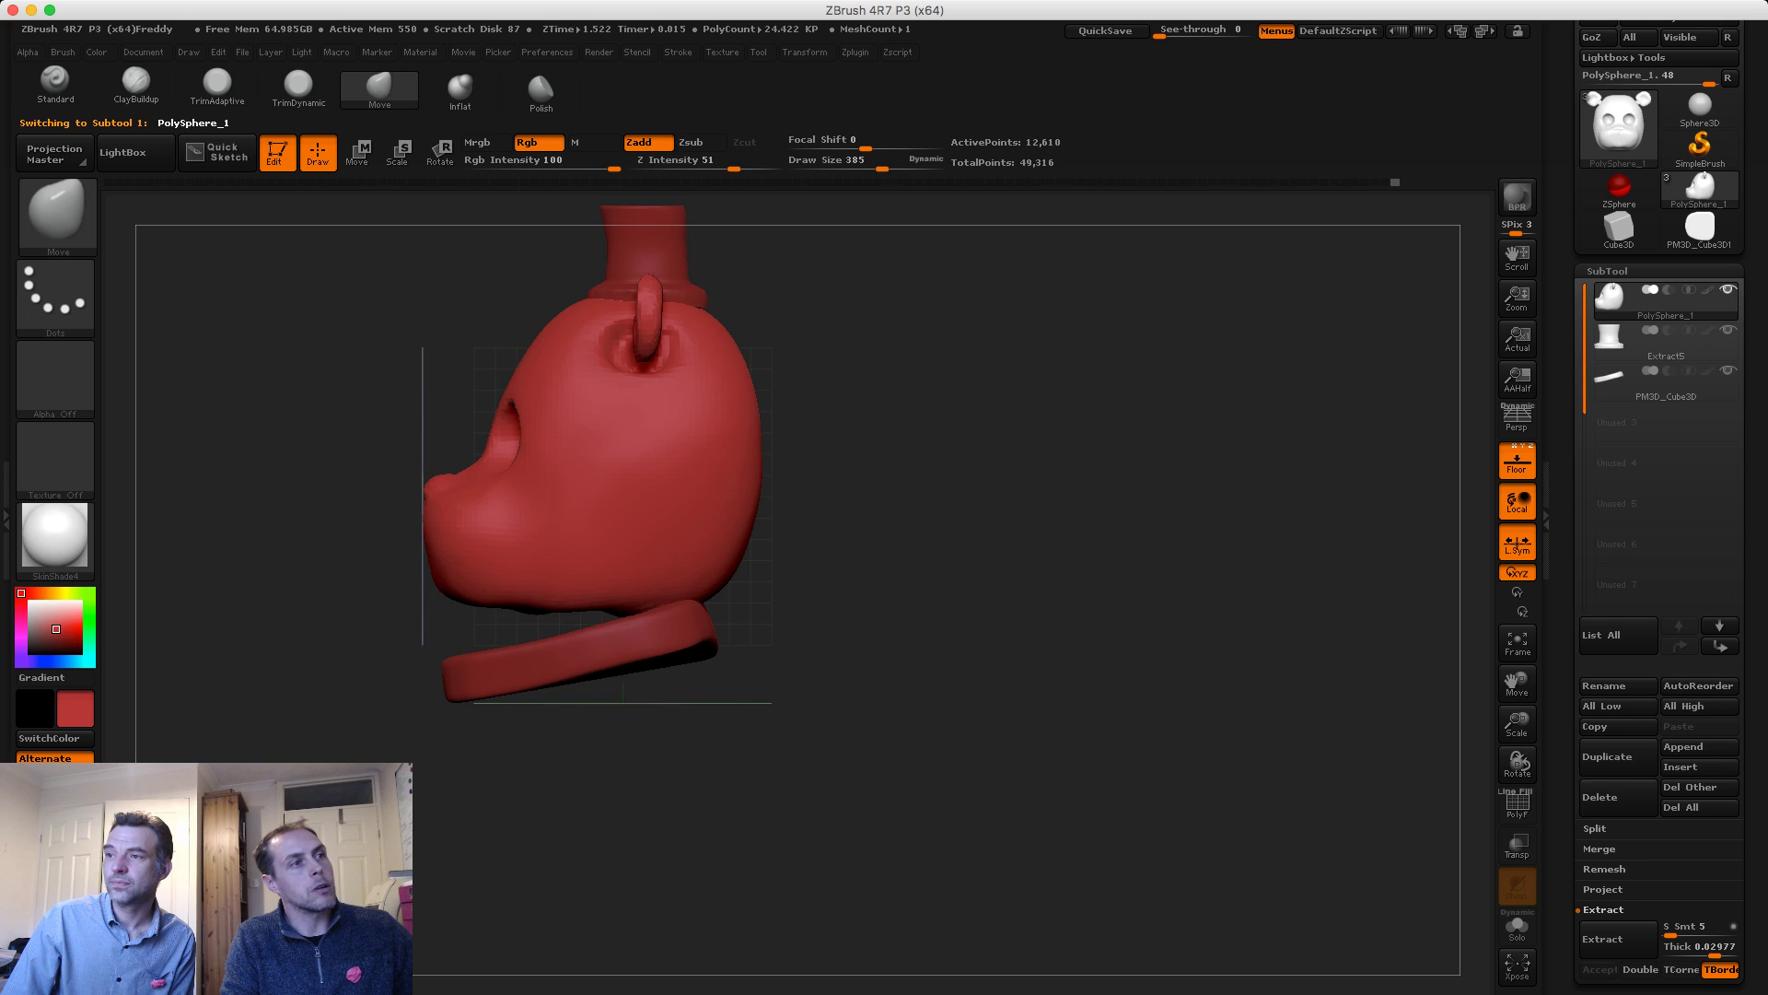
{"action": "left_click_drag", "start_coordinate": [424, 612], "coordinate": [709, 616]}
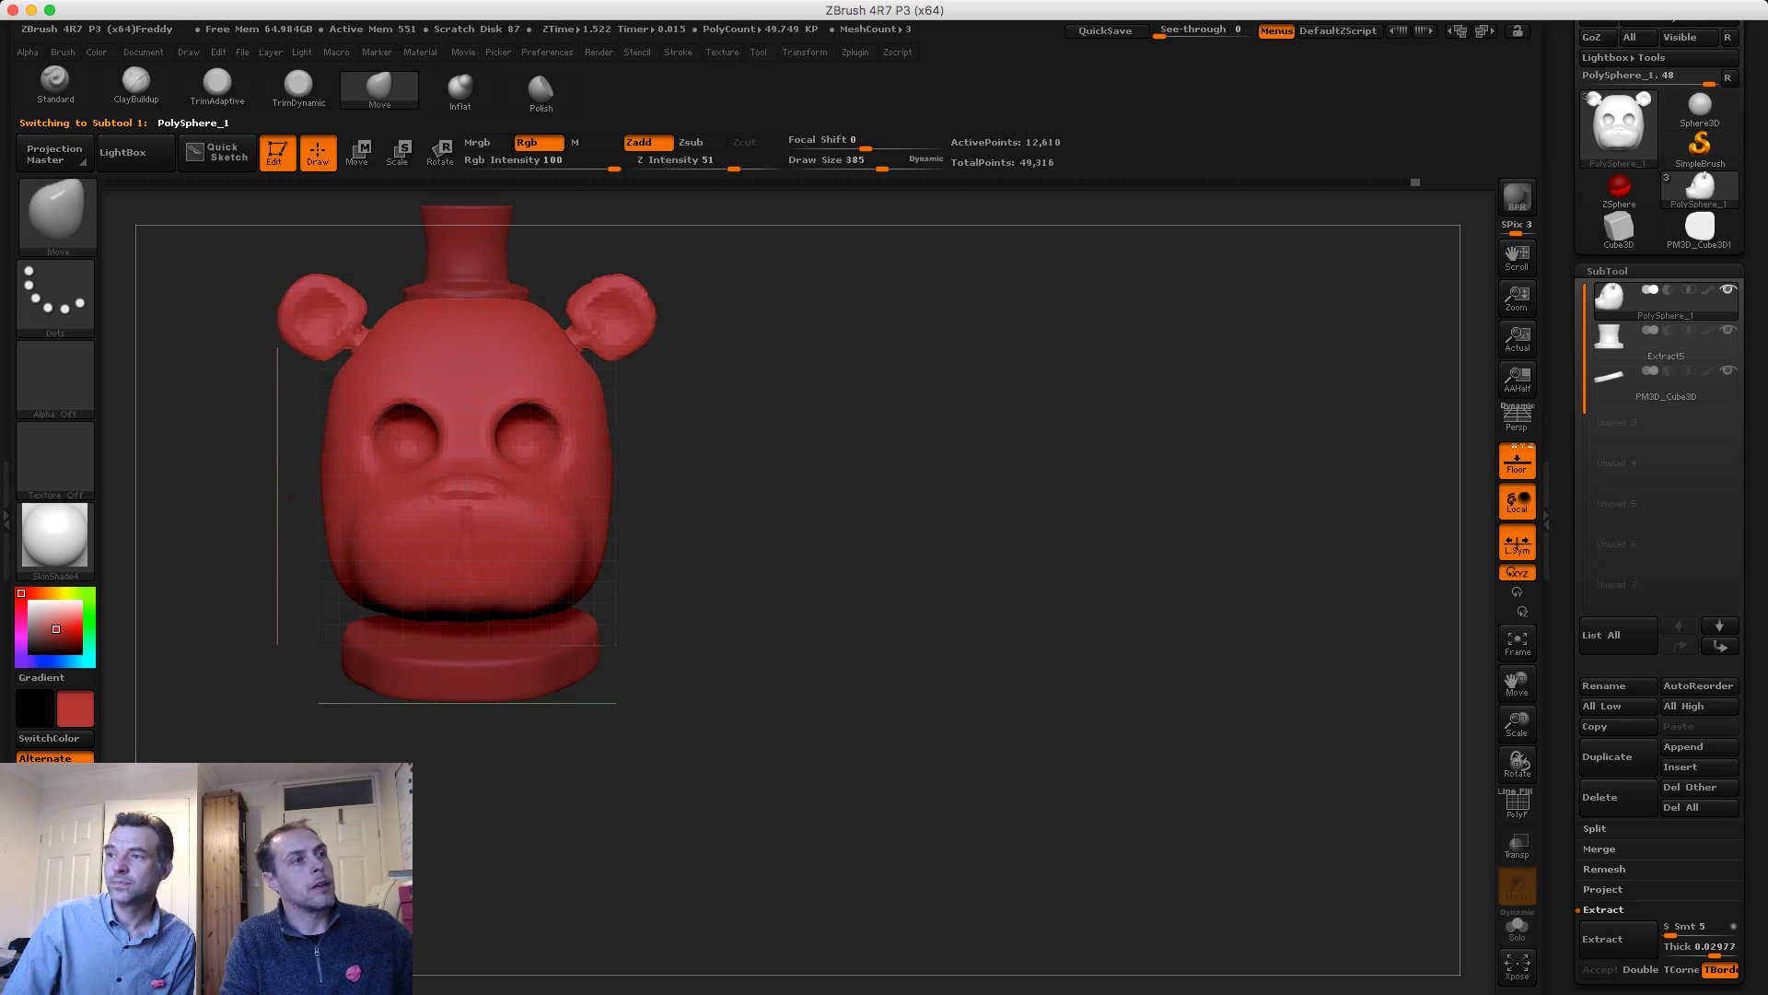
{"action": "mouse_move", "coordinate": [276, 534]}
{"action": "left_mouse_down"}
{"action": "mouse_move", "coordinate": [455, 584]}
{"action": "mouse_move", "coordinate": [433, 580]}
{"action": "mouse_move", "coordinate": [539, 564]}
{"action": "left_mouse_up"}
Select the jaw slab and set up the masking brush with a FreeHand stroke and draw size 50, undoing a test stroke
{"action": "left_click", "coordinate": [481, 584], "text": "alt"}
{"action": "key", "text": "s"}
{"action": "key", "text": "ctrl"}
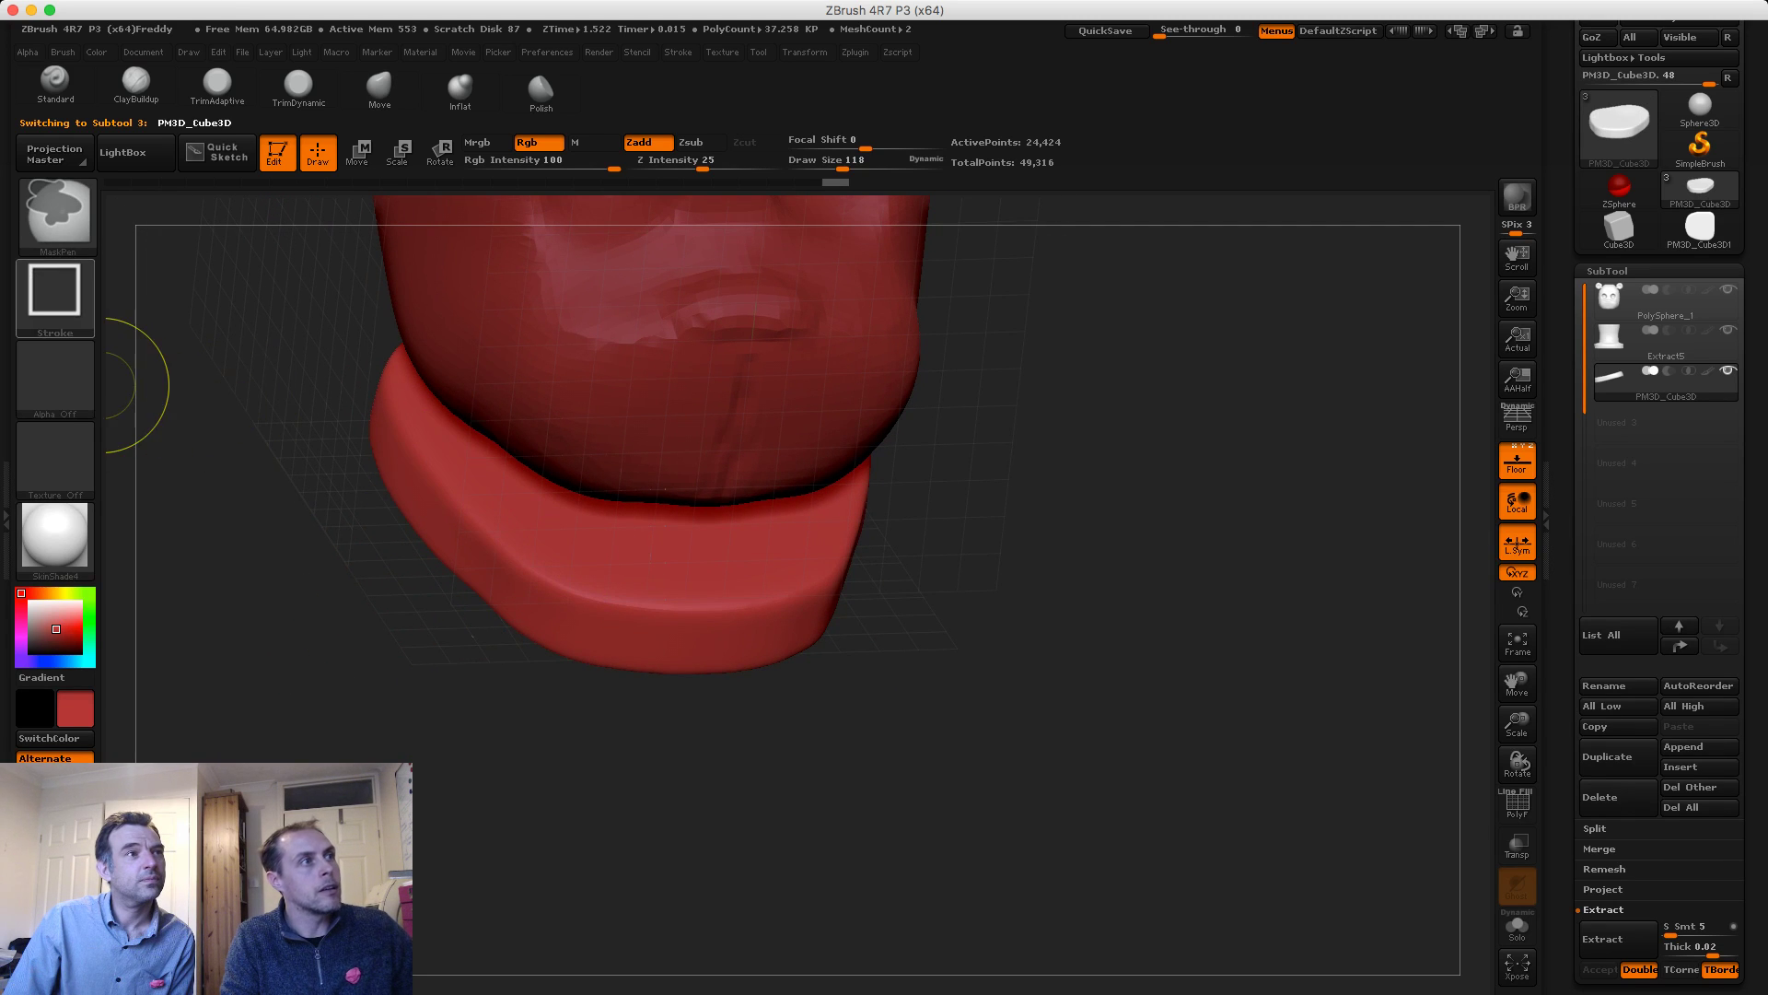
{"action": "left_click", "coordinate": [54, 290]}
{"action": "left_click", "coordinate": [322, 355]}
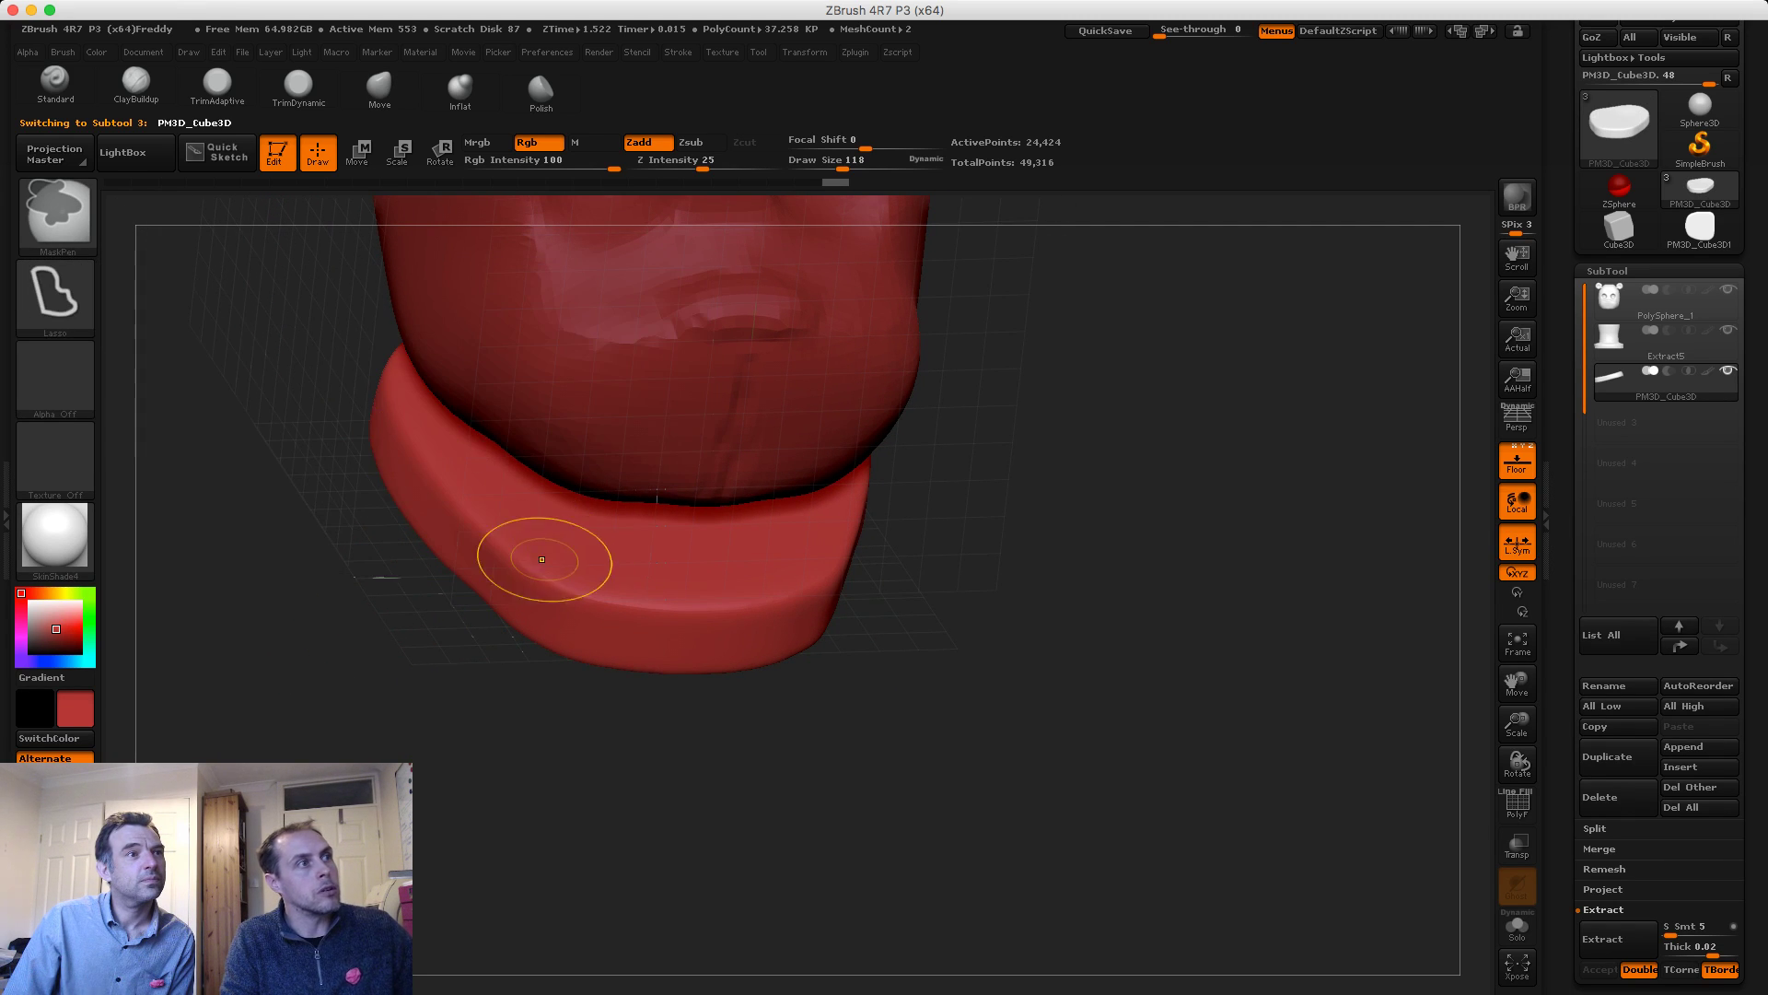
{"action": "left_click", "coordinate": [54, 290]}
{"action": "left_click", "coordinate": [322, 313]}
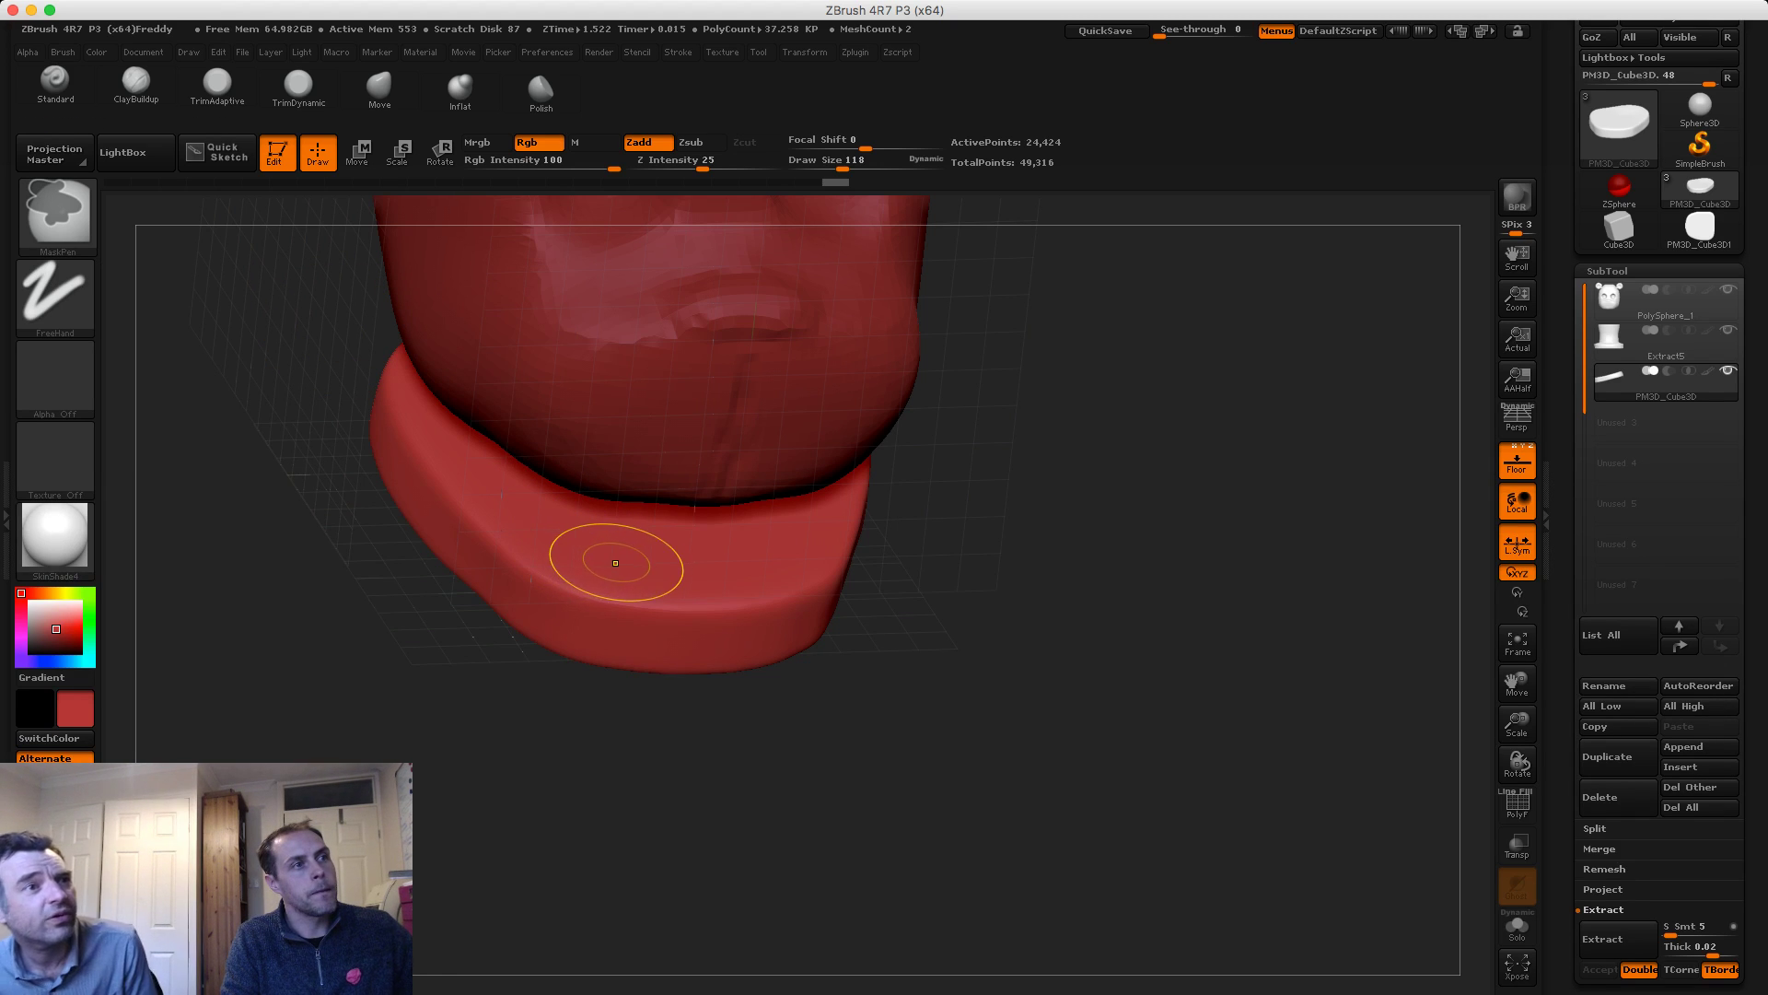
{"action": "left_click_drag", "start_coordinate": [601, 562], "coordinate": [617, 566], "text": "ctrl"}
{"action": "key", "text": "ctrl+z"}
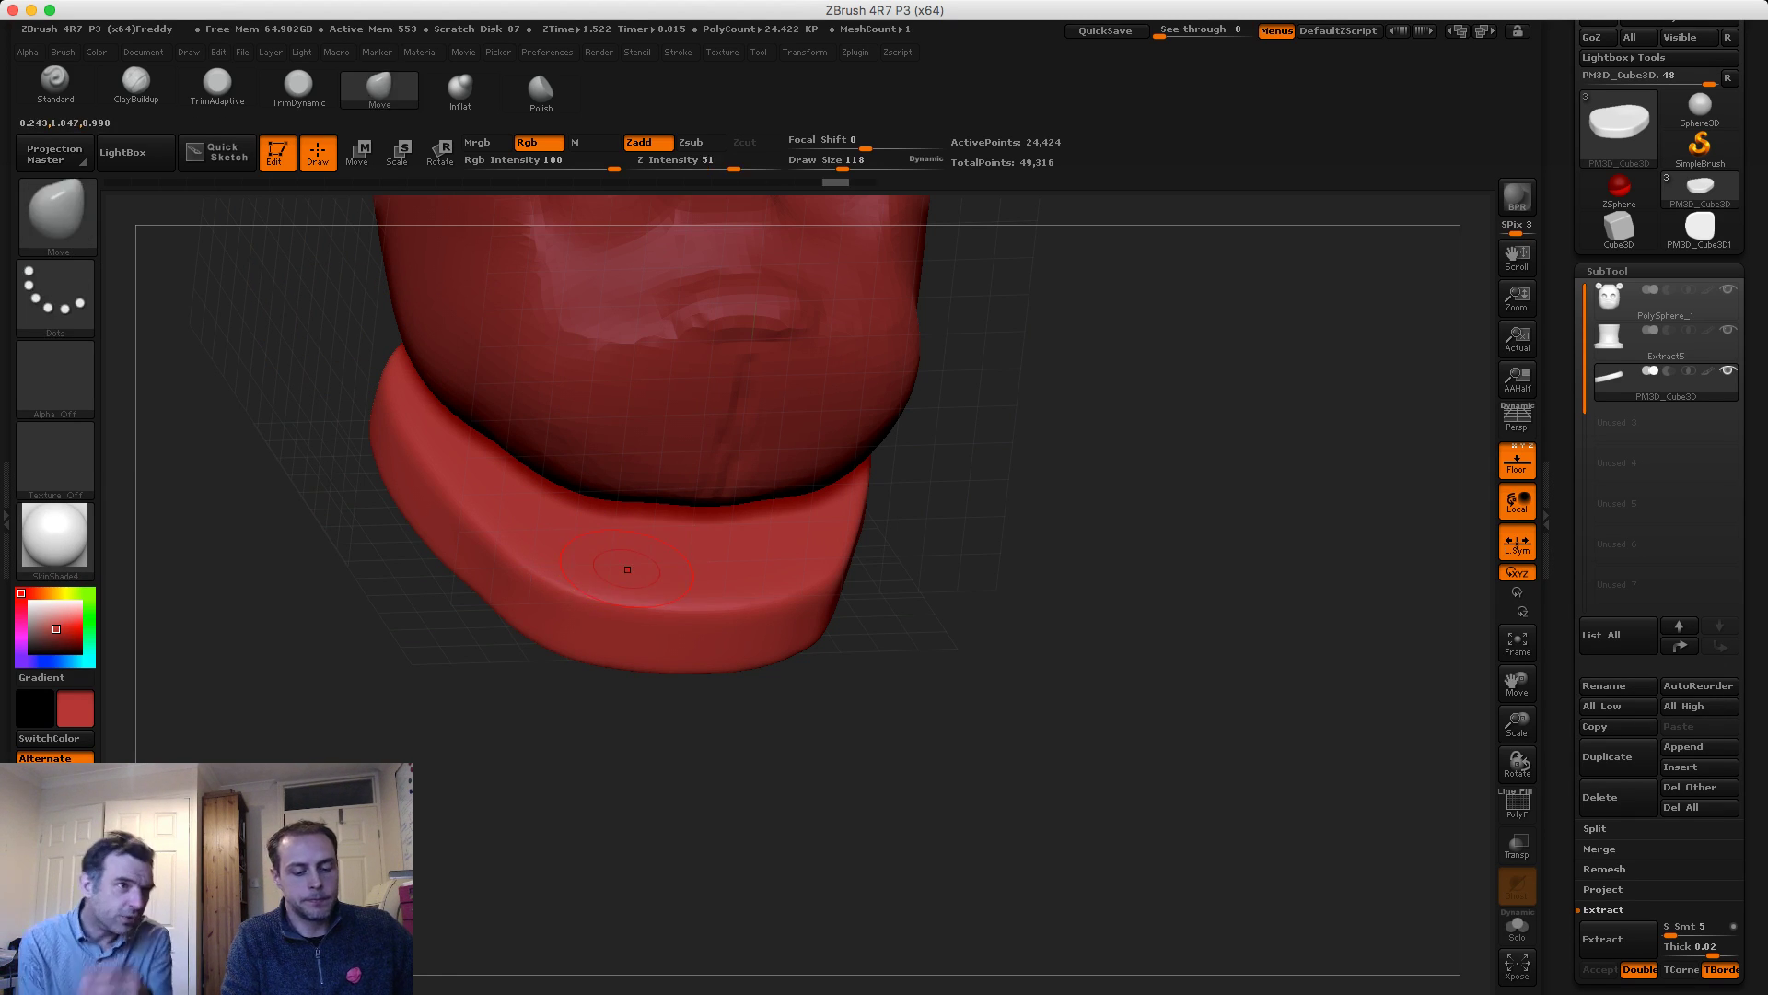
{"action": "key", "text": "s"}
Try masking a row of round tooth spots along only one side of the slab's upper face, and clear the mask
{"action": "key", "text": "ctrl"}
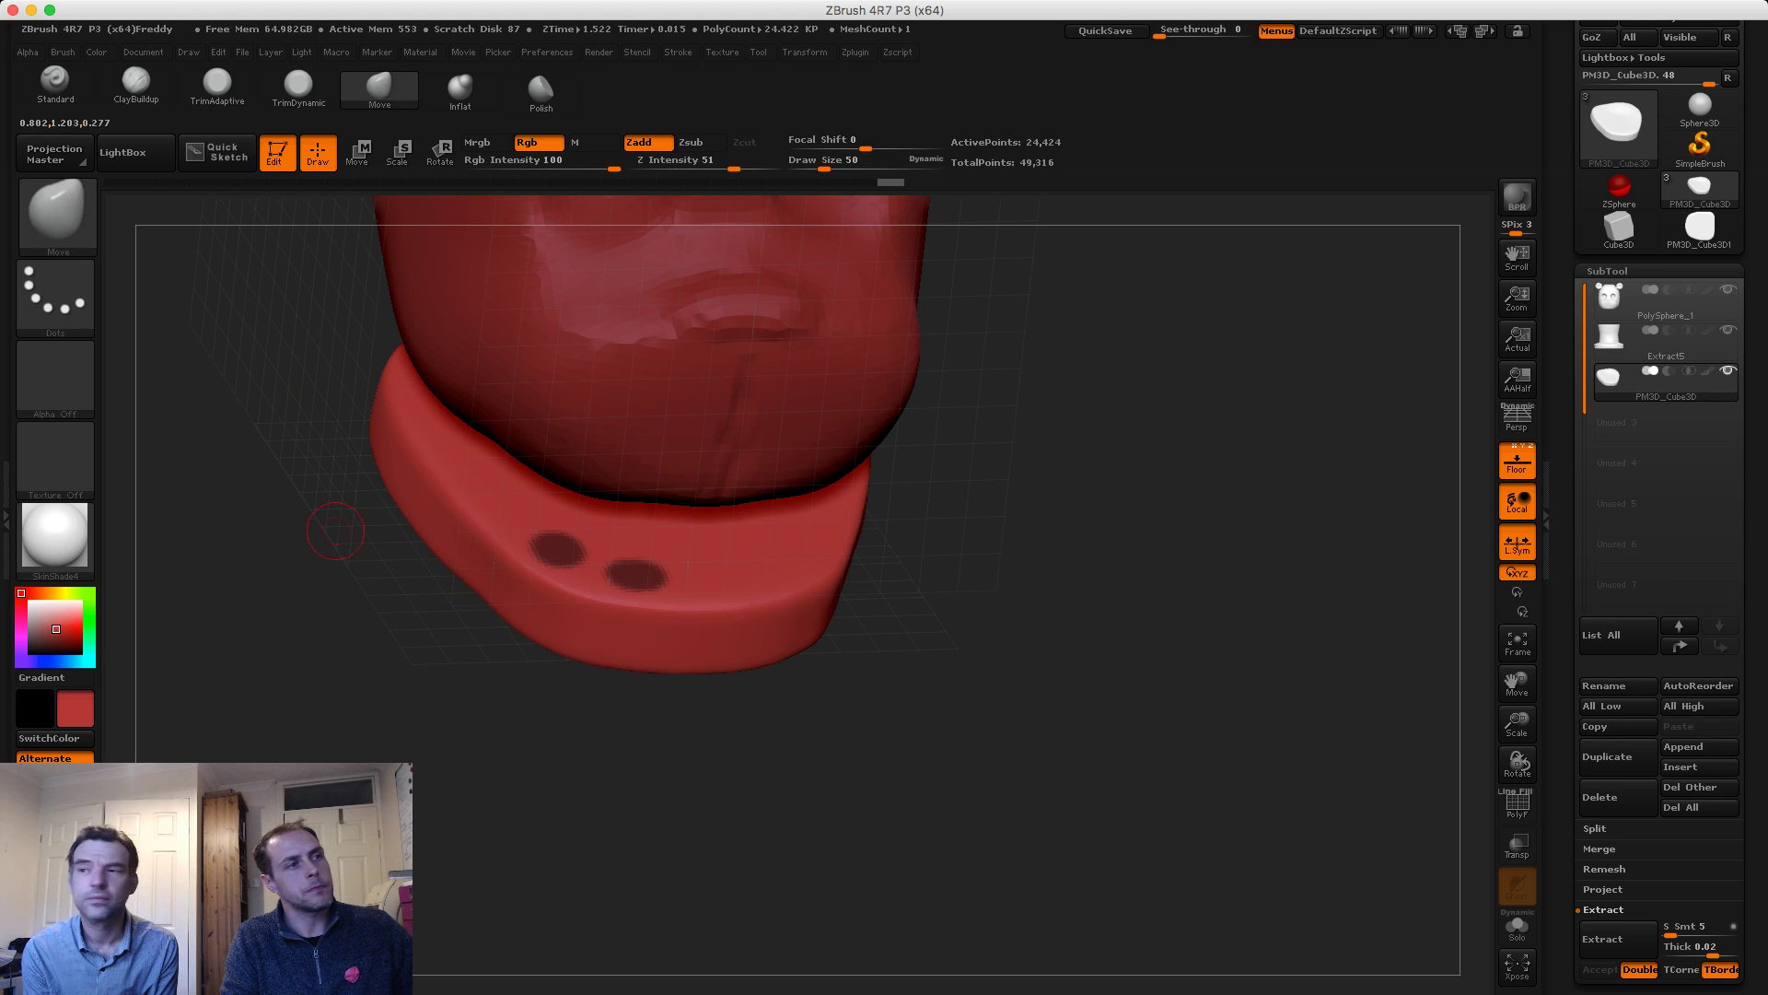
{"action": "left_click_drag", "start_coordinate": [336, 525], "coordinate": [371, 582]}
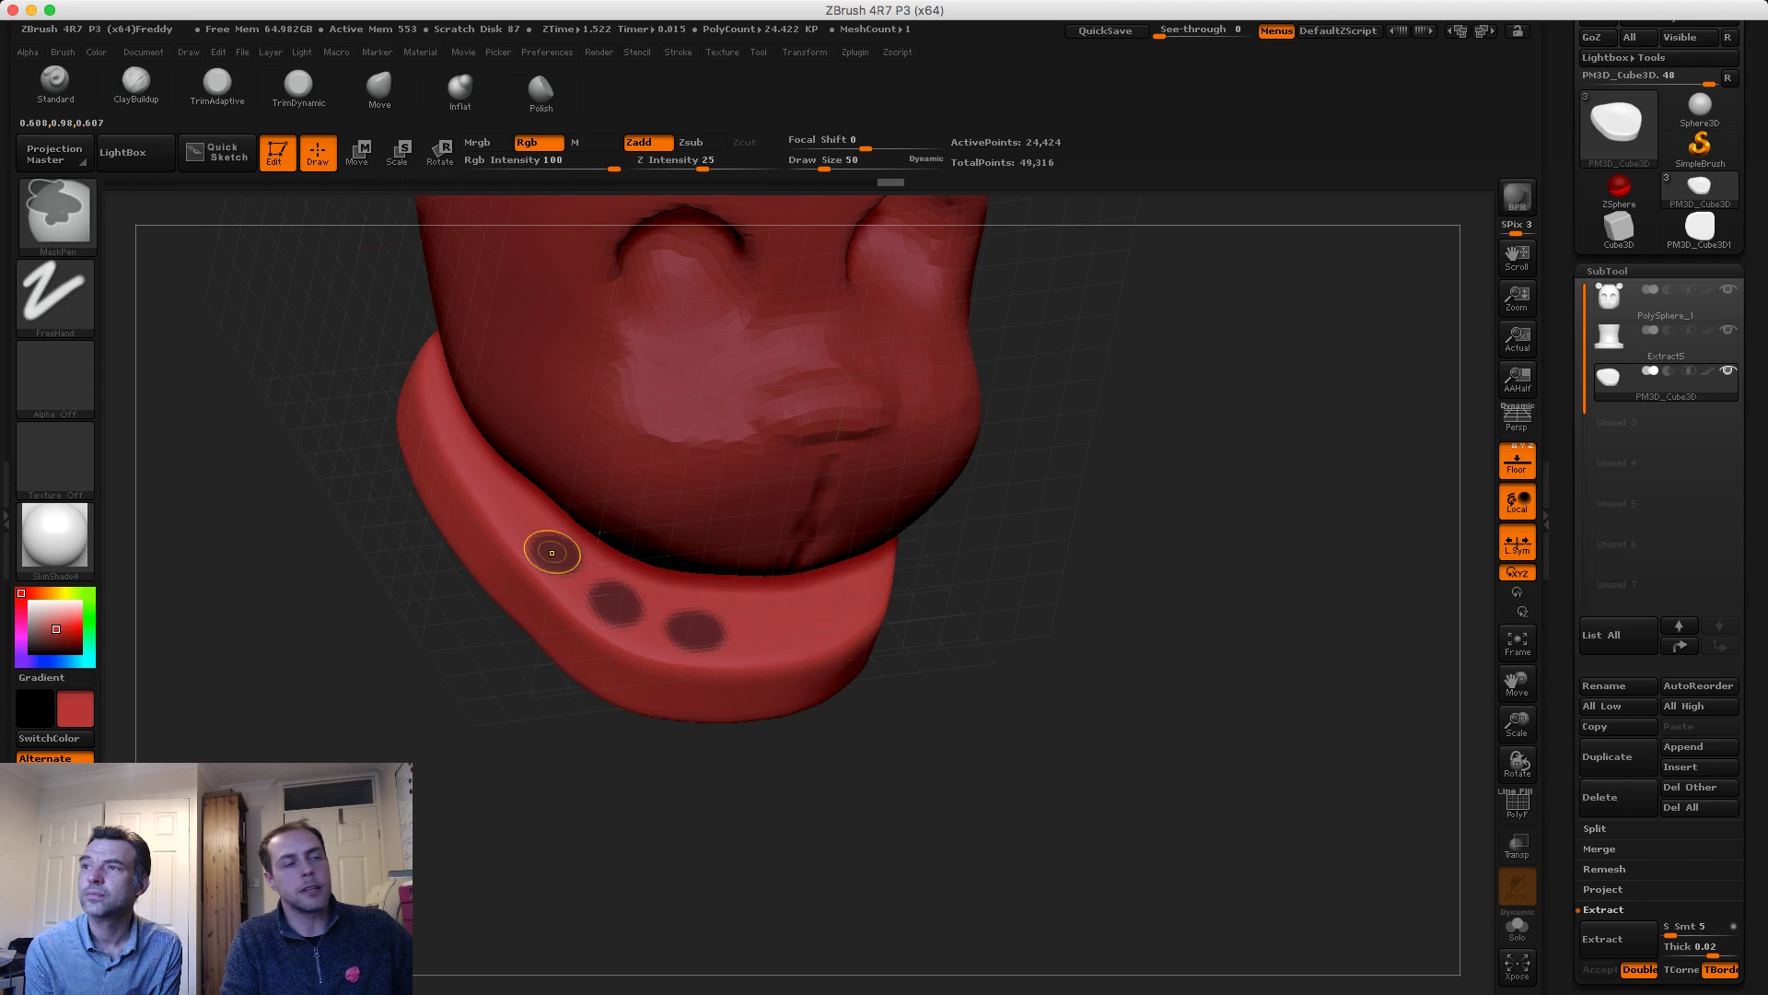
{"action": "left_click_drag", "start_coordinate": [373, 527], "coordinate": [411, 584]}
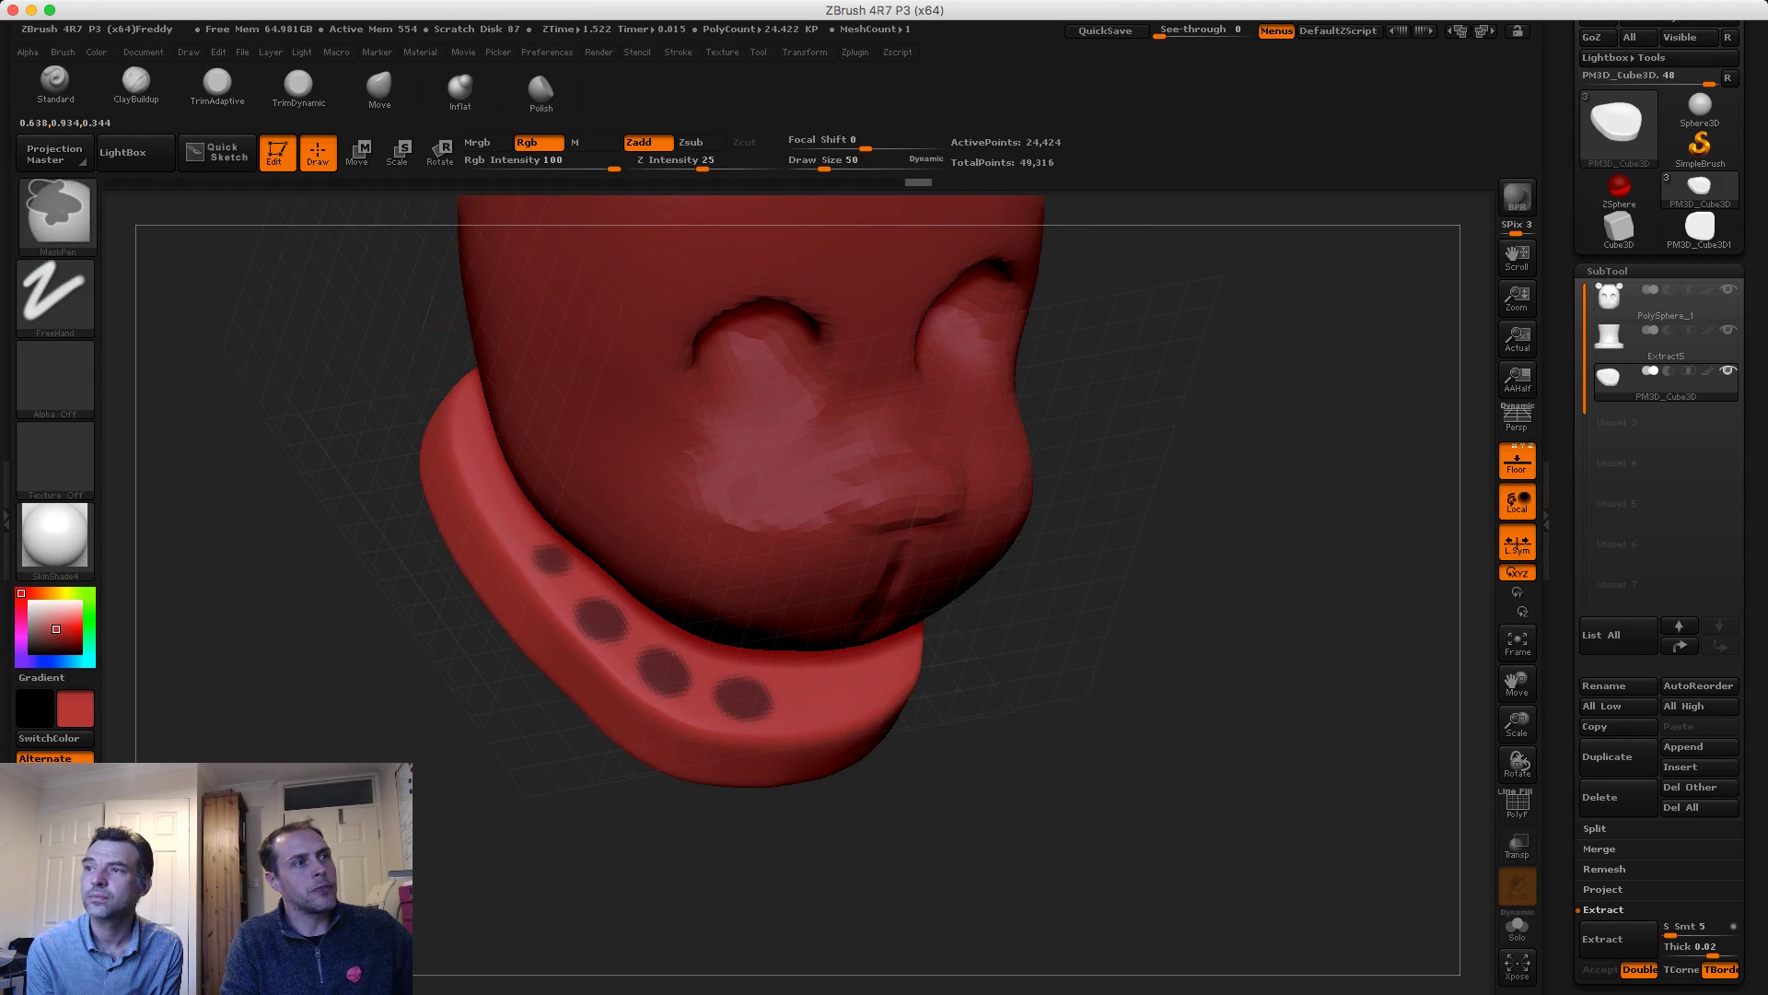
{"action": "key", "text": "b"}
{"action": "key", "text": "m"}
{"action": "key", "text": "v"}
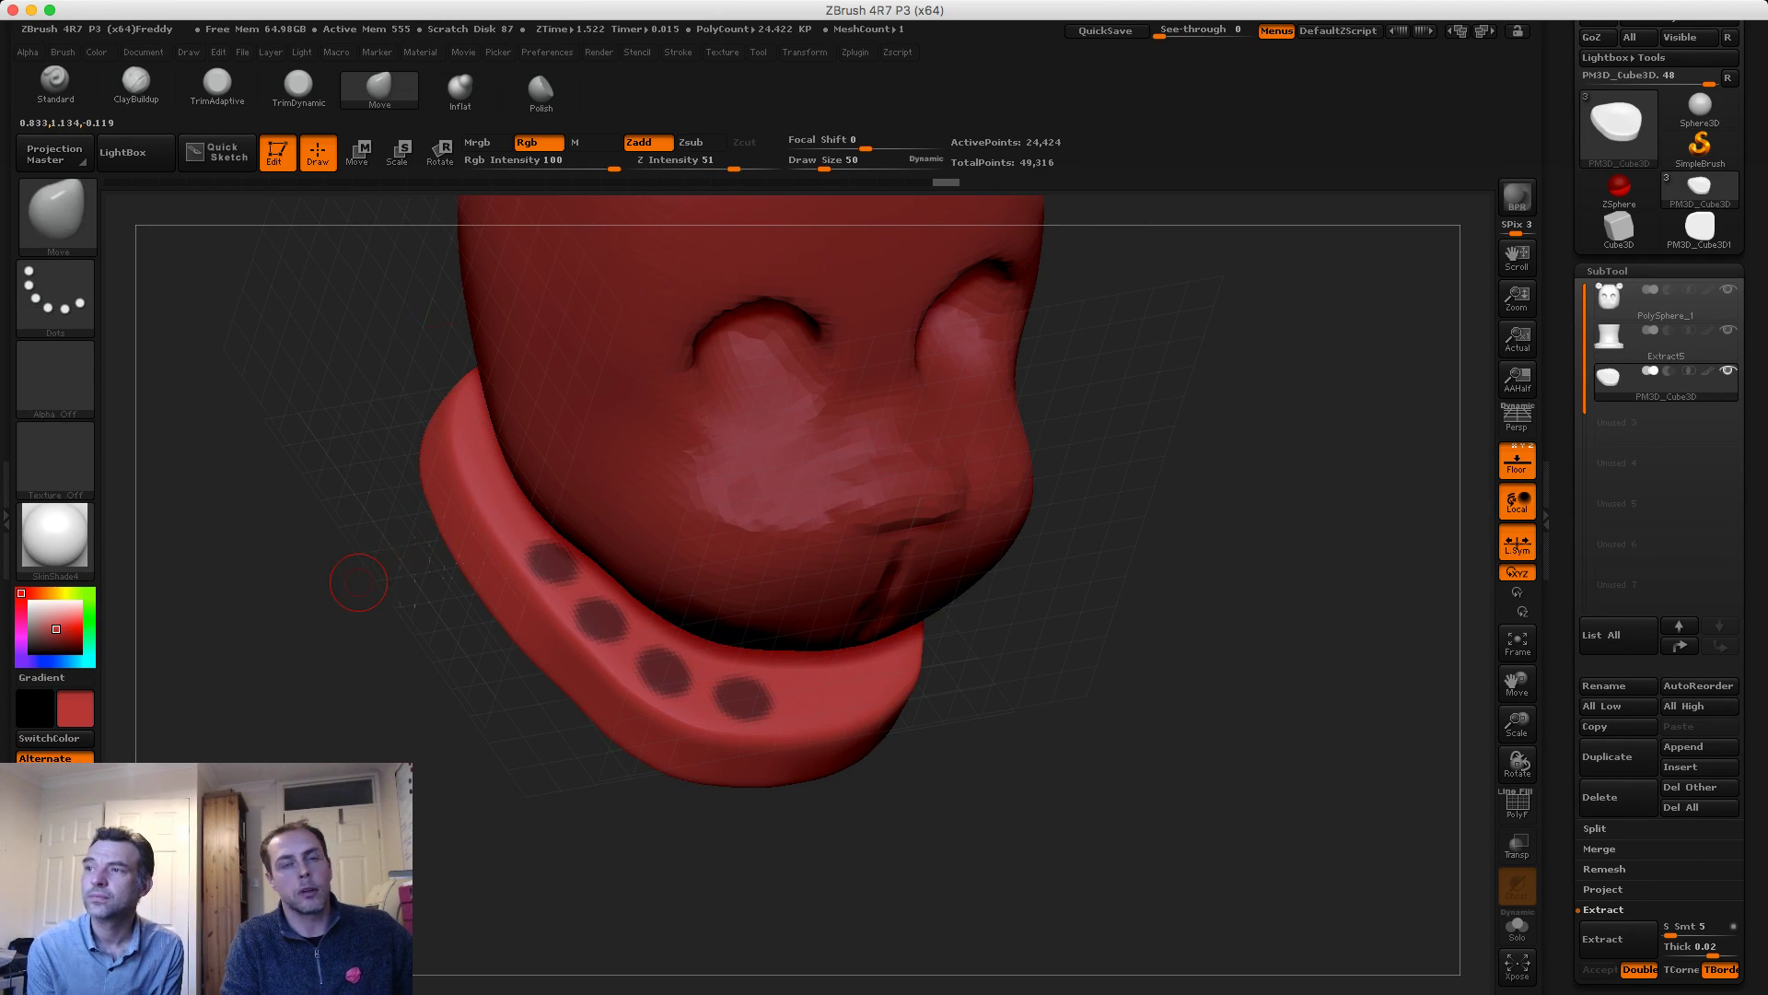
{"action": "left_click_drag", "start_coordinate": [358, 580], "coordinate": [411, 584]}
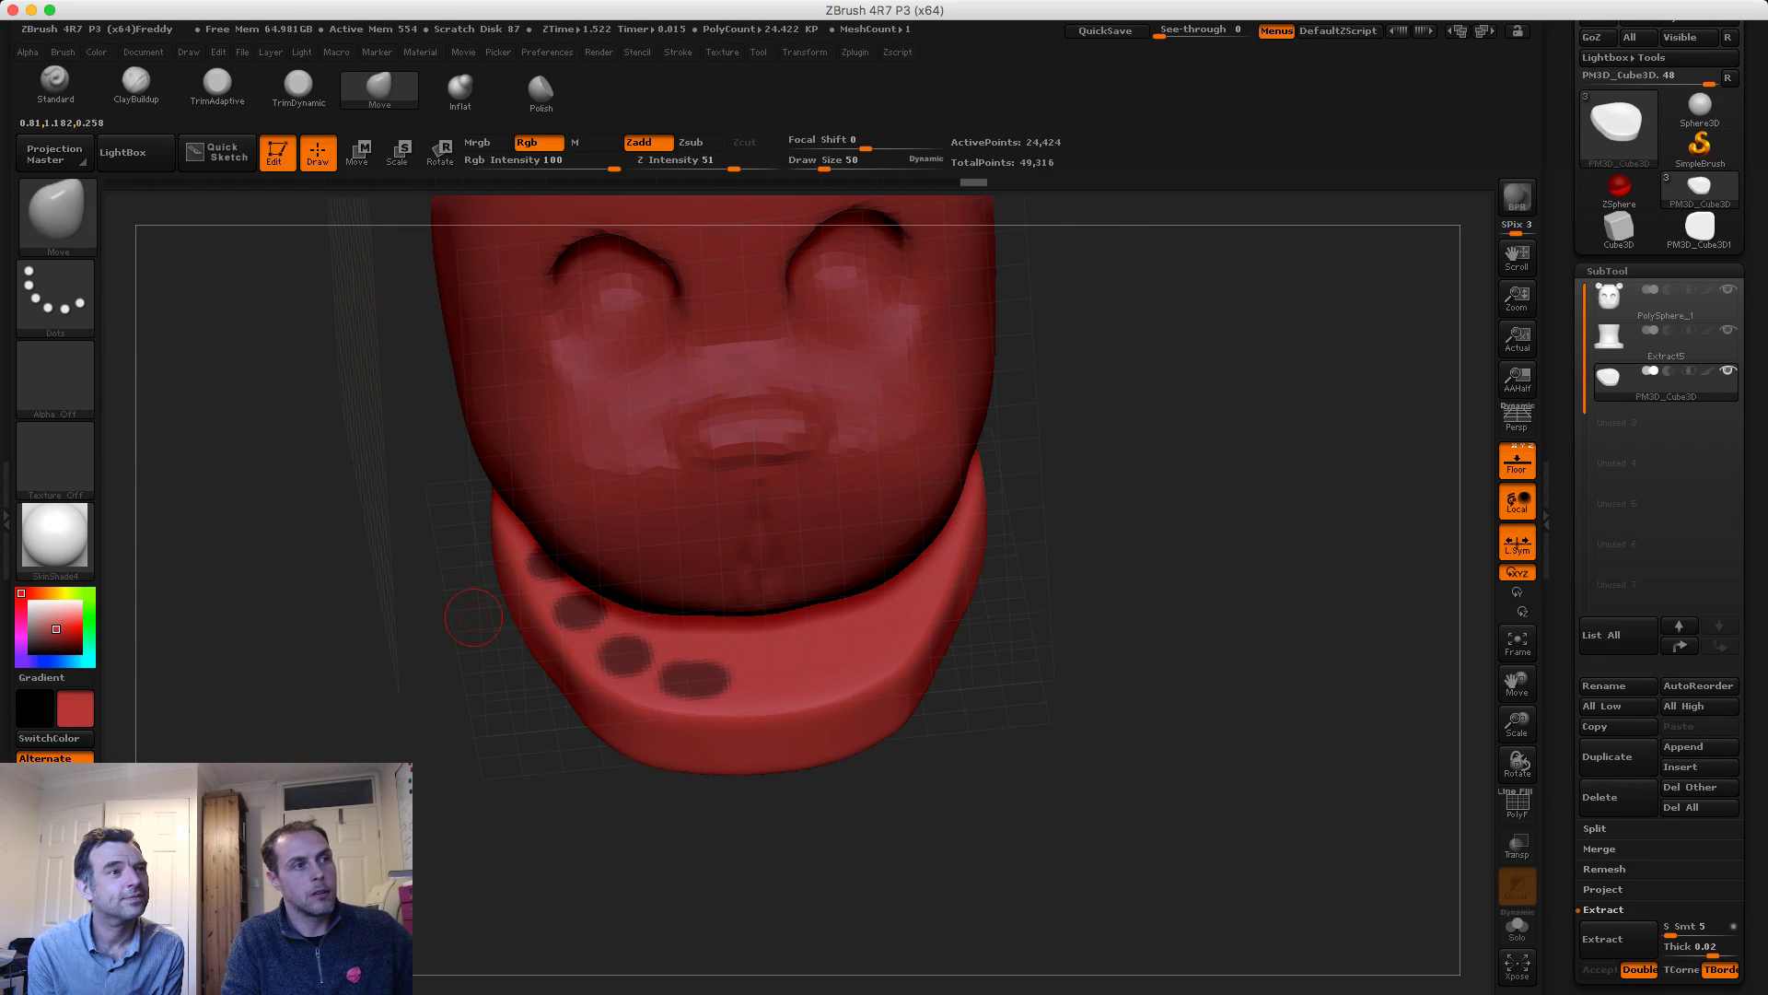
{"action": "left_click_drag", "start_coordinate": [423, 631], "coordinate": [488, 705], "text": "ctrl"}
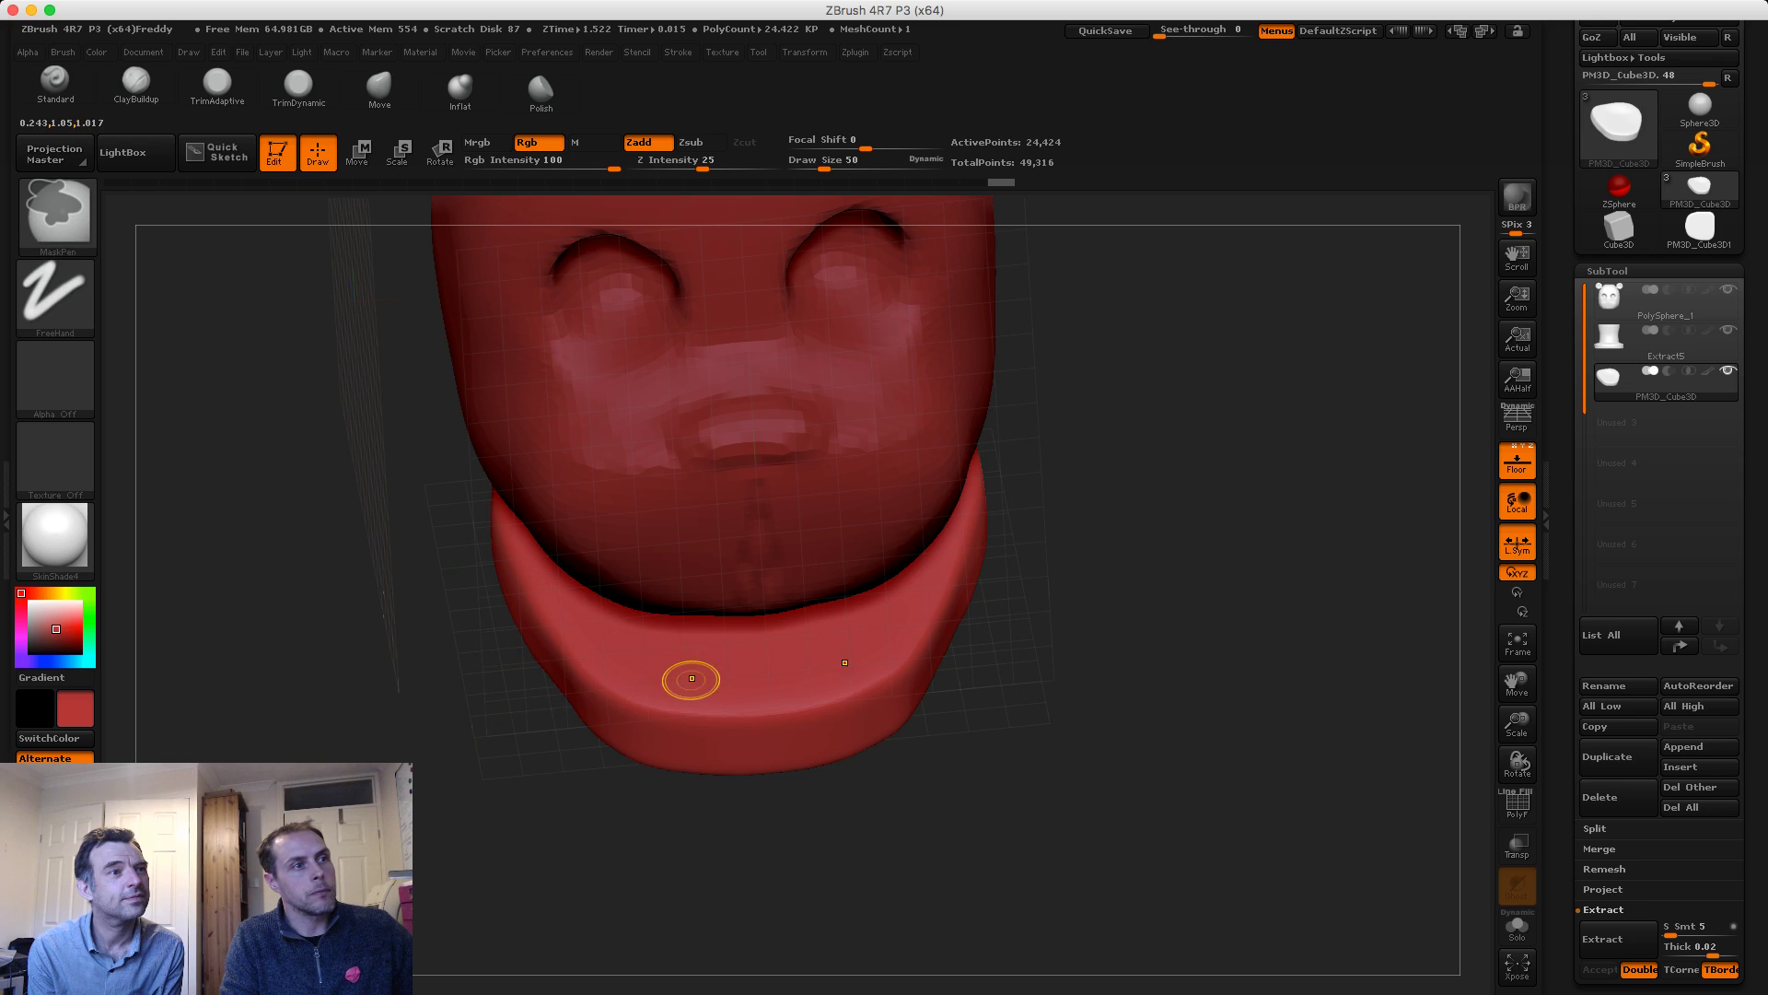
Mask five mirrored pairs of round tooth spots along the slab's upper face, from the front towards the back
{"action": "left_click_drag", "start_coordinate": [690, 678], "coordinate": [698, 681], "text": "ctrl"}
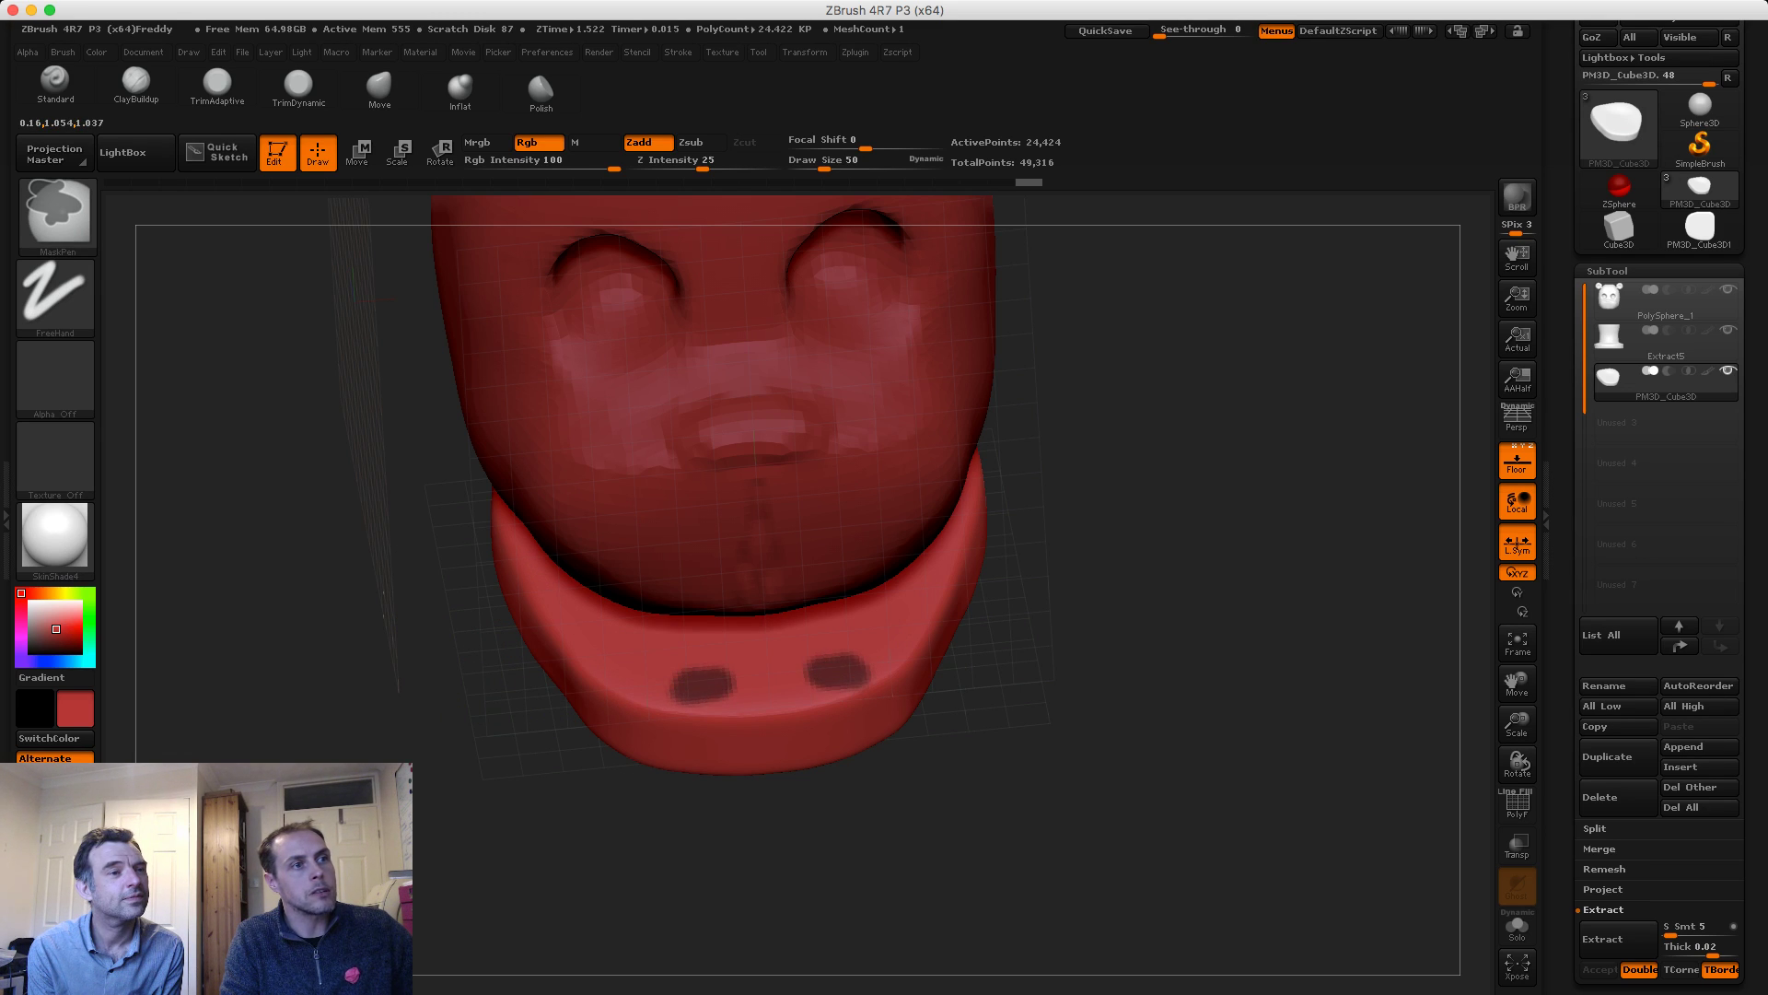
{"action": "left_click", "coordinate": [629, 665], "text": "ctrl"}
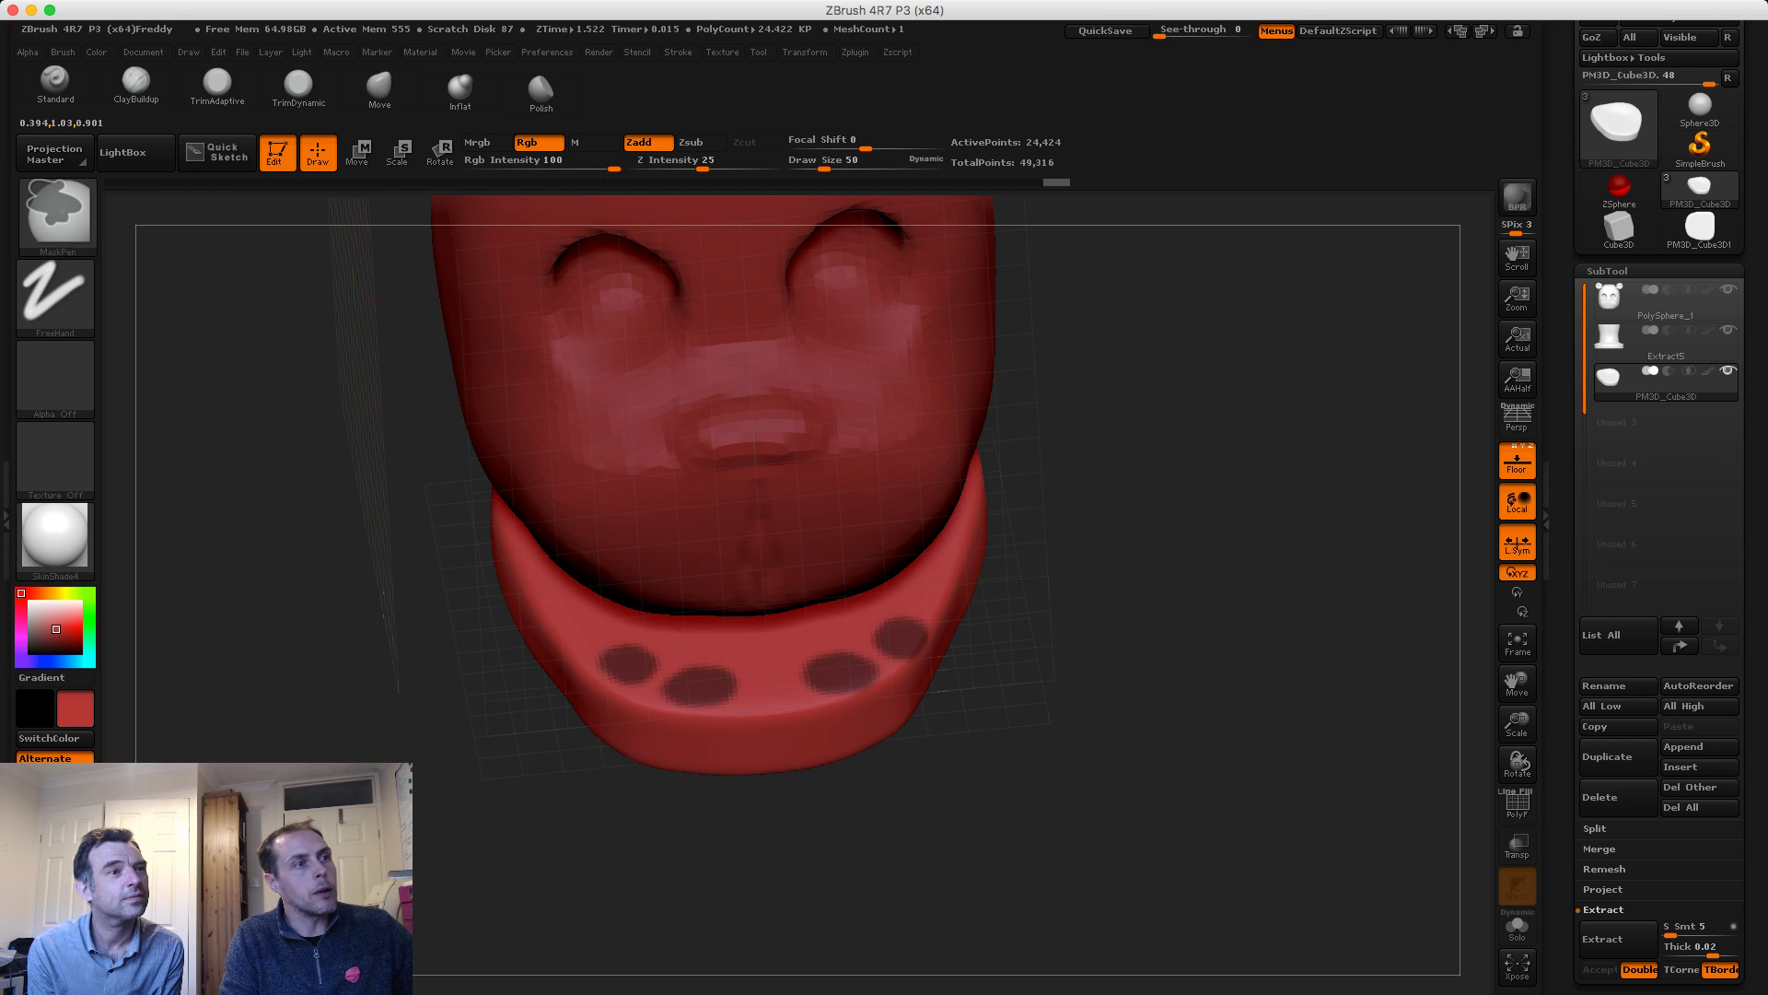
{"action": "left_click_drag", "start_coordinate": [396, 636], "coordinate": [502, 663]}
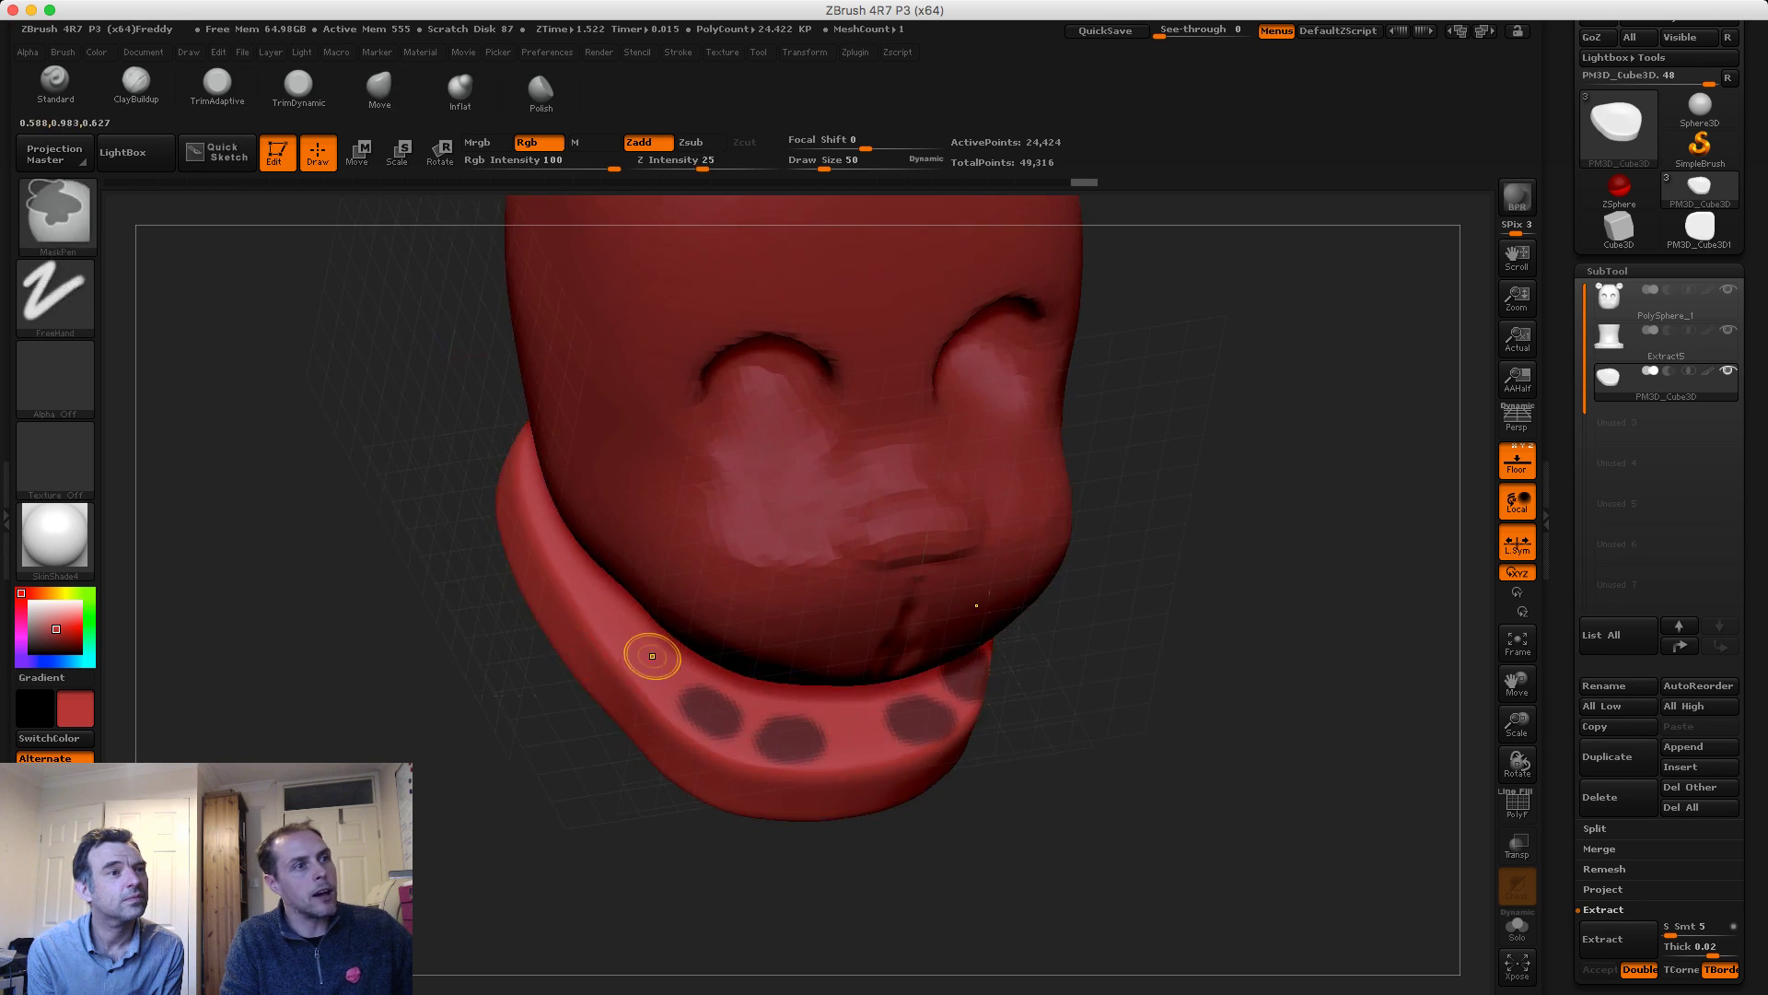
{"action": "left_click_drag", "start_coordinate": [644, 655], "coordinate": [651, 650], "text": "ctrl"}
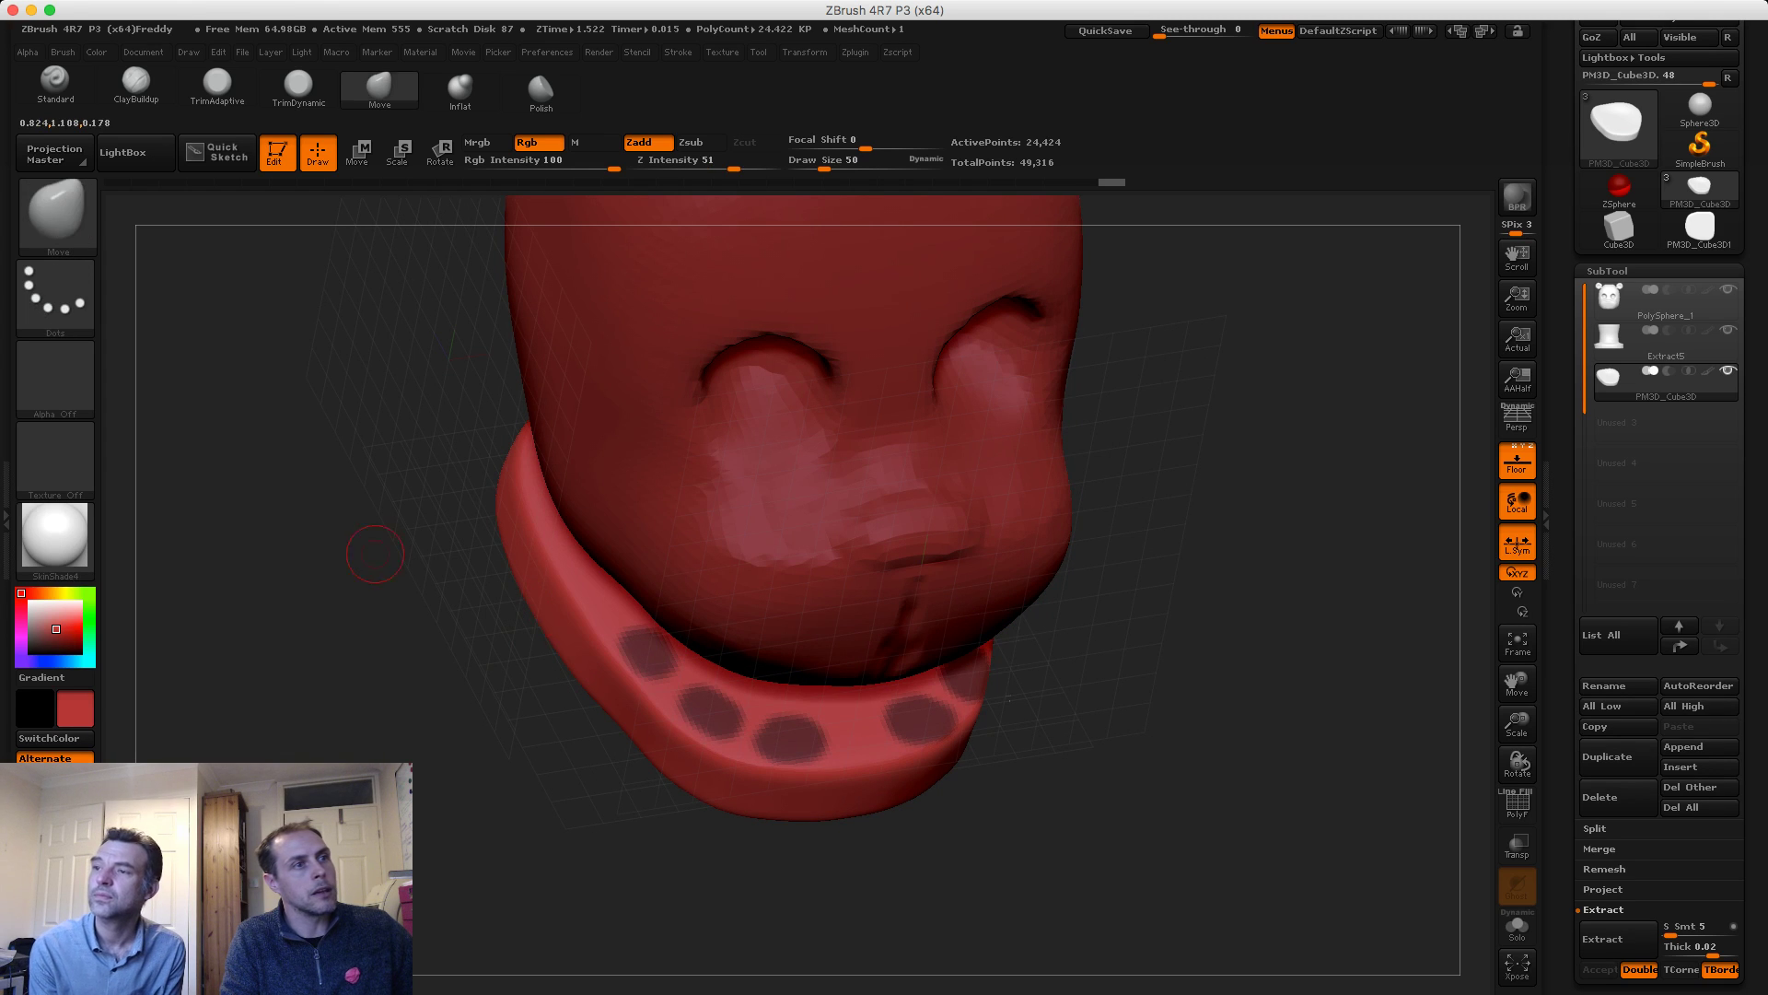
{"action": "mouse_move", "coordinate": [383, 541]}
{"action": "left_mouse_down"}
{"action": "mouse_move", "coordinate": [442, 591]}
{"action": "mouse_move", "coordinate": [453, 635]}
{"action": "mouse_move", "coordinate": [490, 632]}
{"action": "left_mouse_up"}
{"action": "left_click", "coordinate": [659, 644], "text": "ctrl"}
{"action": "left_click", "coordinate": [649, 626], "text": "ctrl"}
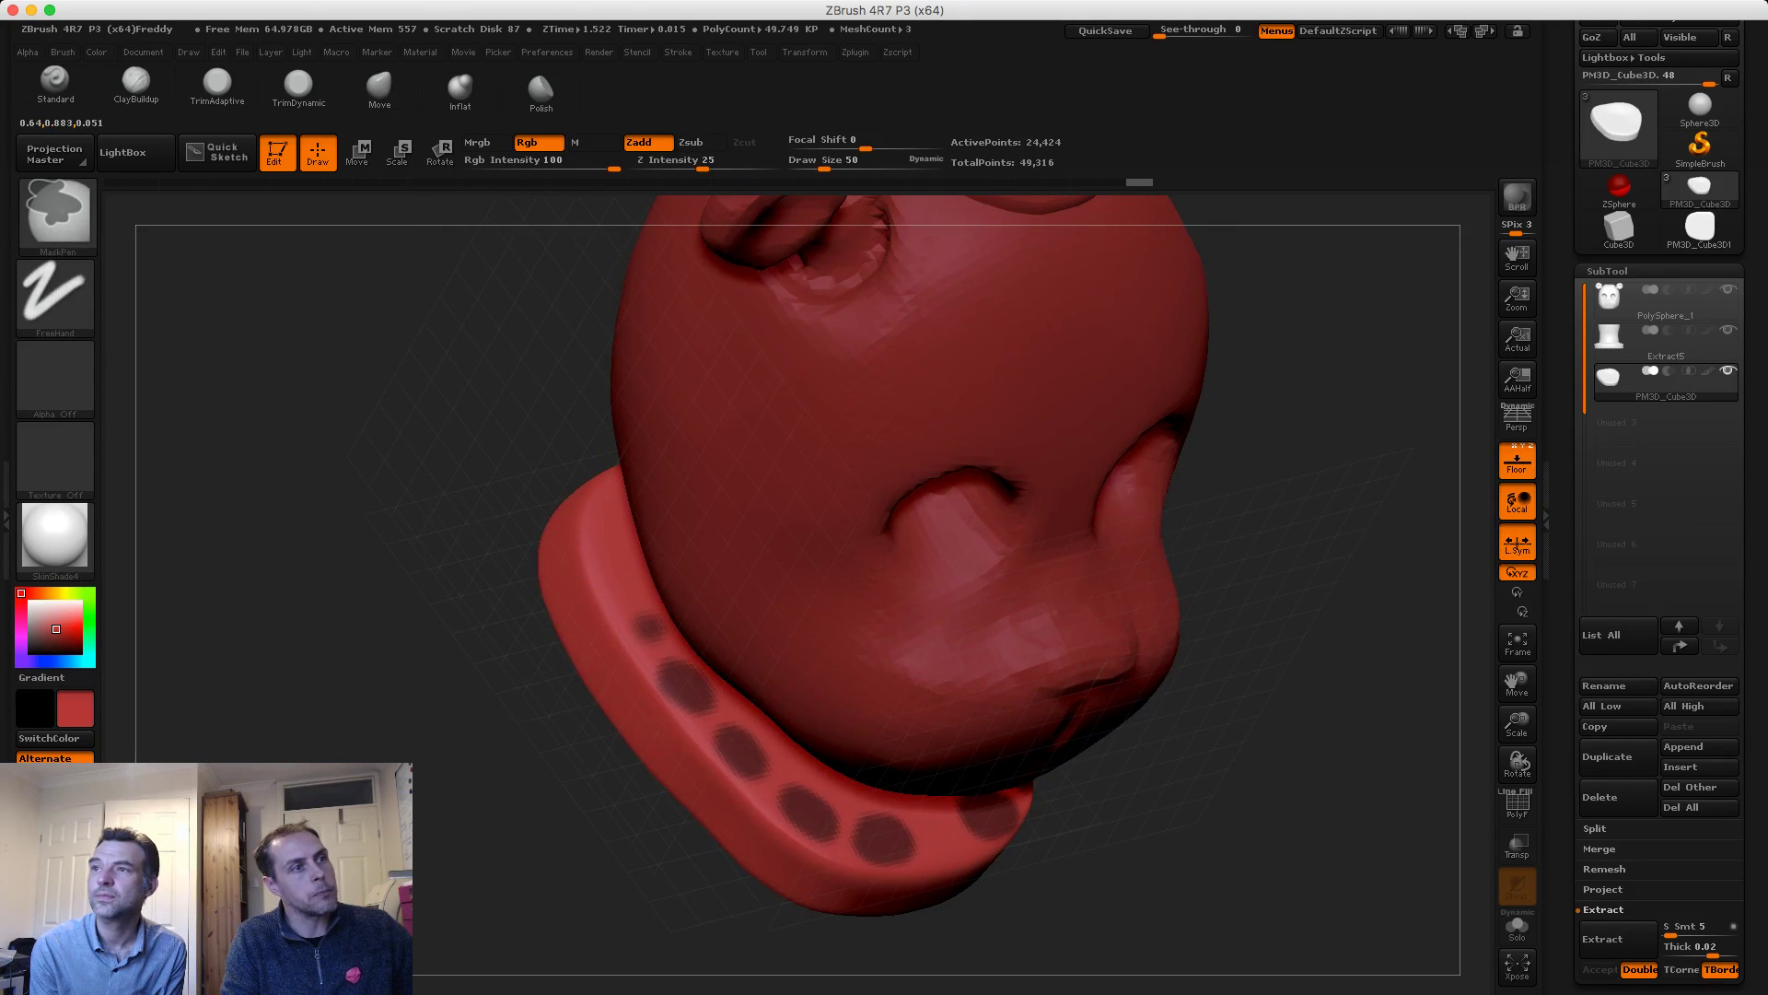
Invert the slab's mask to leave only the tooth spots unmasked, and clean up the edges of the front spots
{"action": "mouse_move", "coordinate": [470, 571]}
{"action": "left_mouse_down"}
{"action": "mouse_move", "coordinate": [379, 470]}
{"action": "mouse_move", "coordinate": [414, 538]}
{"action": "mouse_move", "coordinate": [523, 532]}
{"action": "mouse_move", "coordinate": [302, 556]}
{"action": "mouse_move", "coordinate": [544, 635]}
{"action": "mouse_move", "coordinate": [603, 617]}
{"action": "mouse_move", "coordinate": [374, 566]}
{"action": "left_mouse_up"}
{"action": "left_click", "coordinate": [292, 553], "text": "ctrl"}
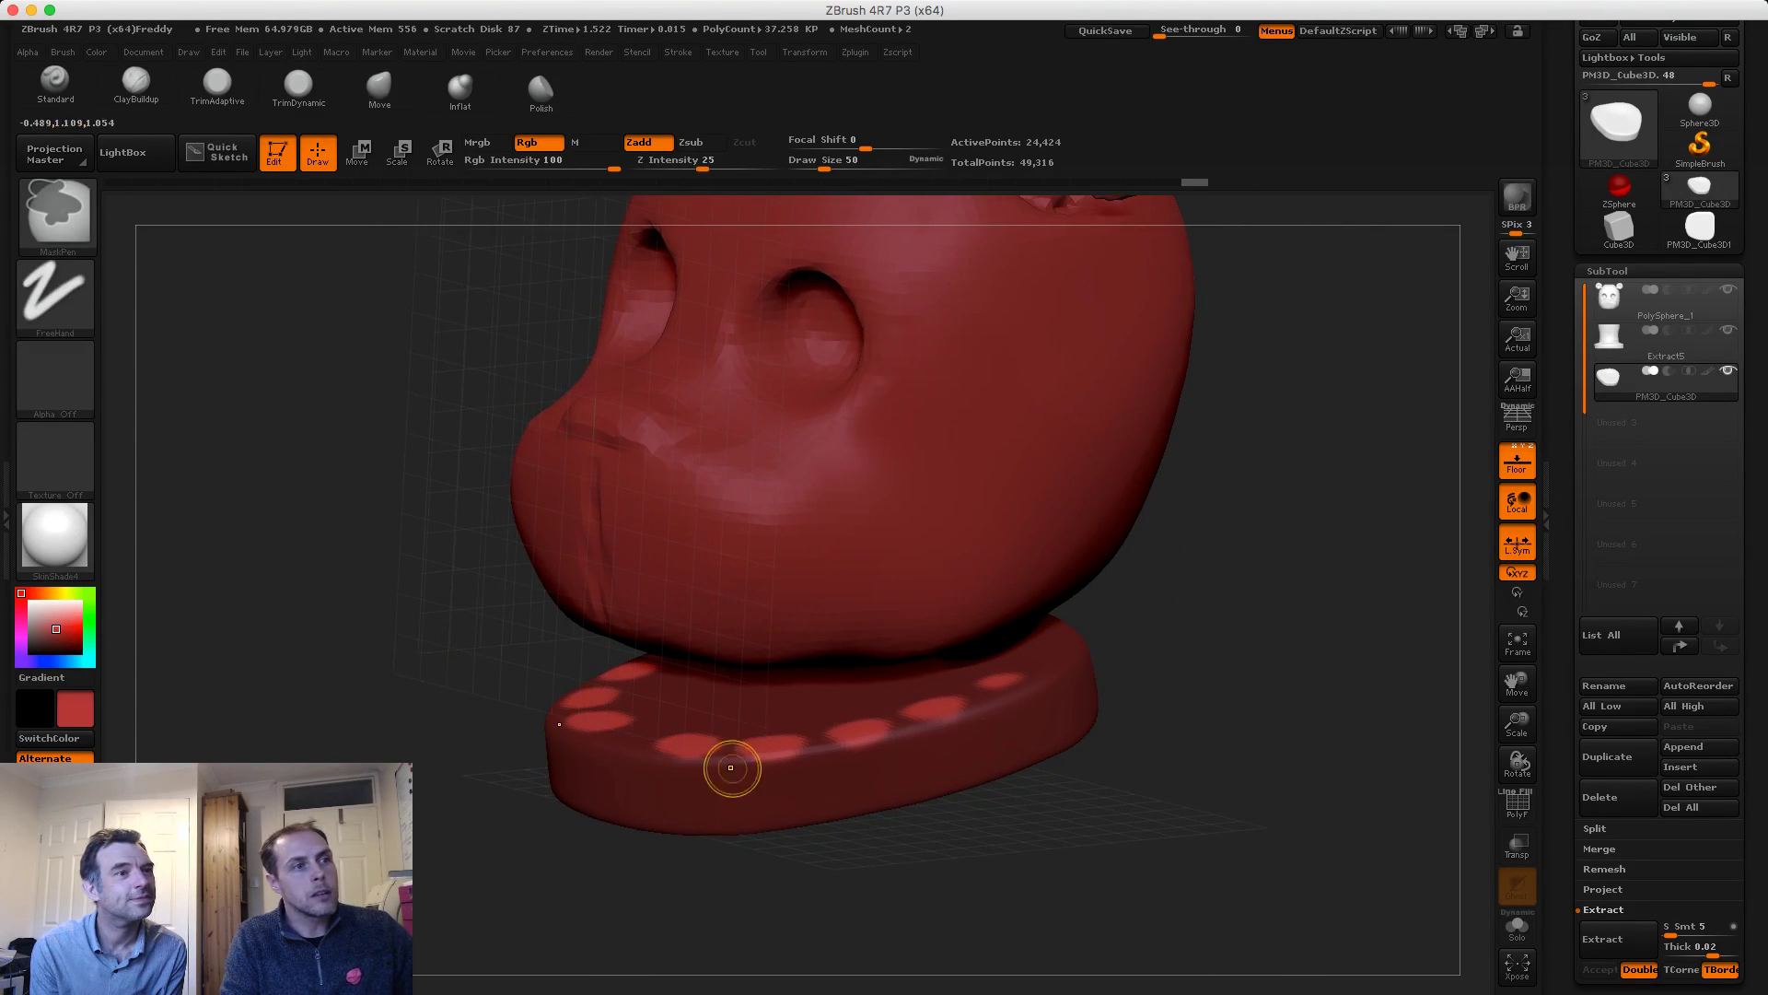
{"action": "left_click_drag", "start_coordinate": [762, 775], "coordinate": [789, 765], "text": "ctrl+alt"}
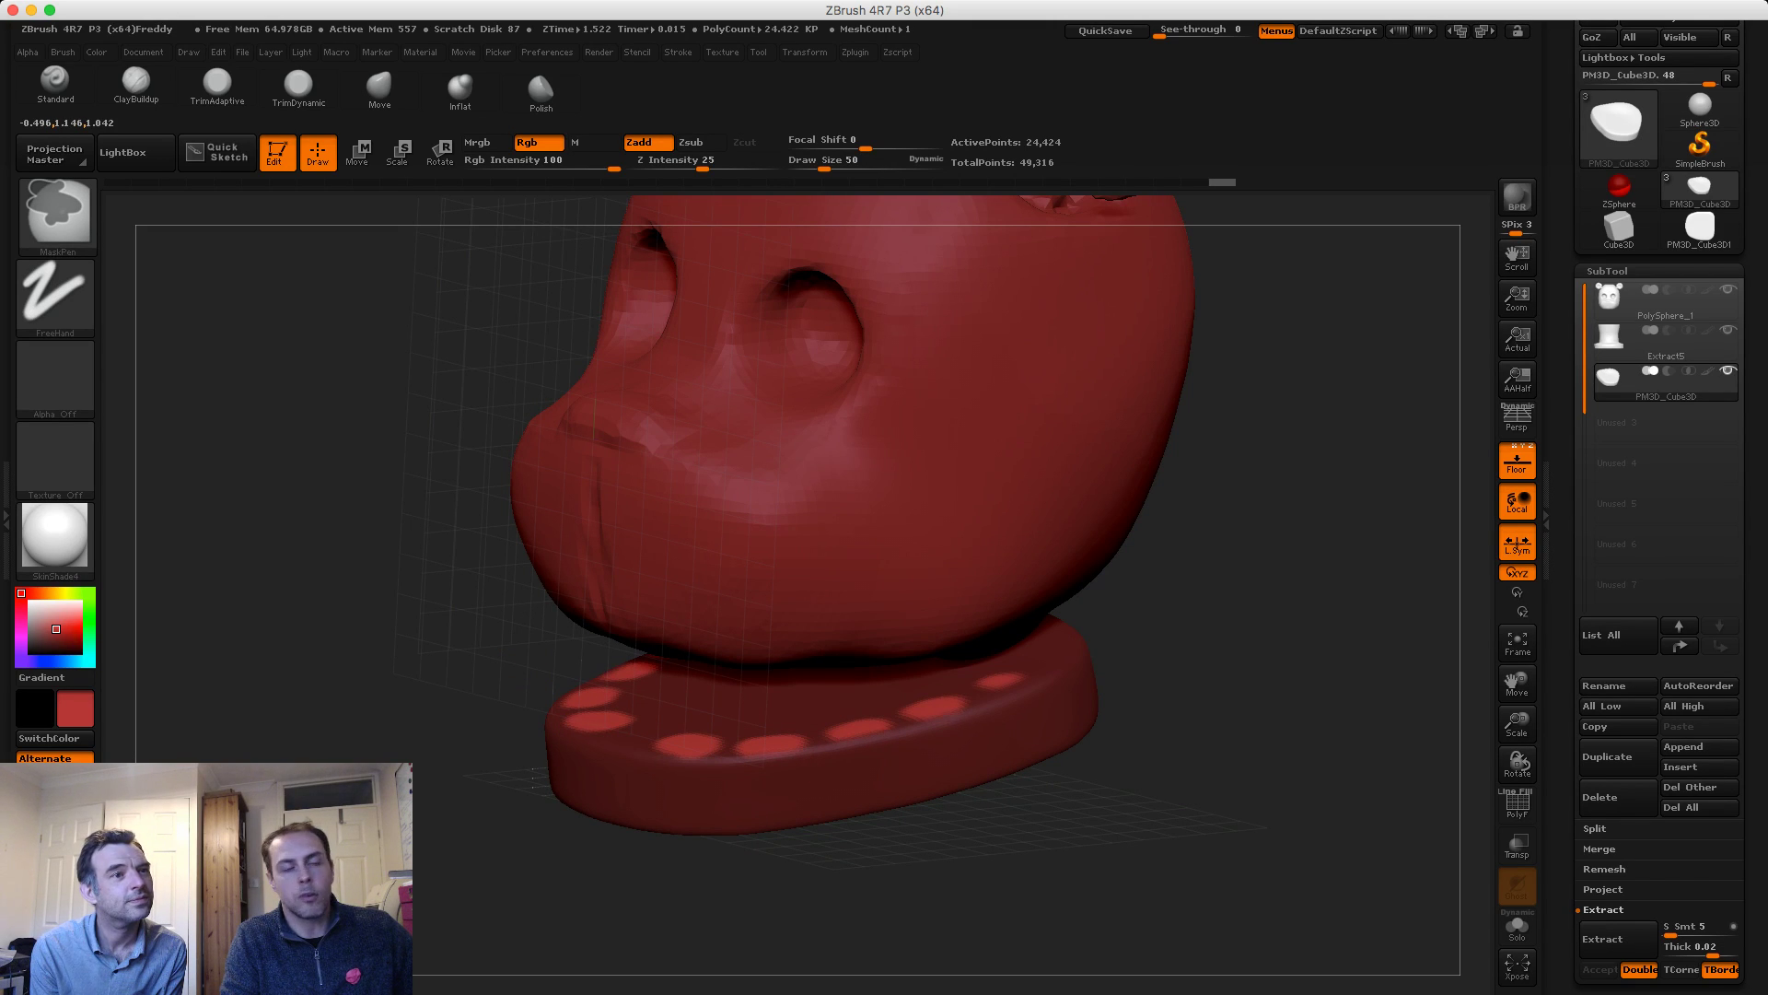
{"action": "left_click_drag", "start_coordinate": [809, 728], "coordinate": [813, 725], "text": "ctrl"}
{"action": "left_click_drag", "start_coordinate": [363, 572], "coordinate": [471, 641]}
{"action": "left_click_drag", "start_coordinate": [774, 759], "coordinate": [661, 741], "text": "ctrl"}
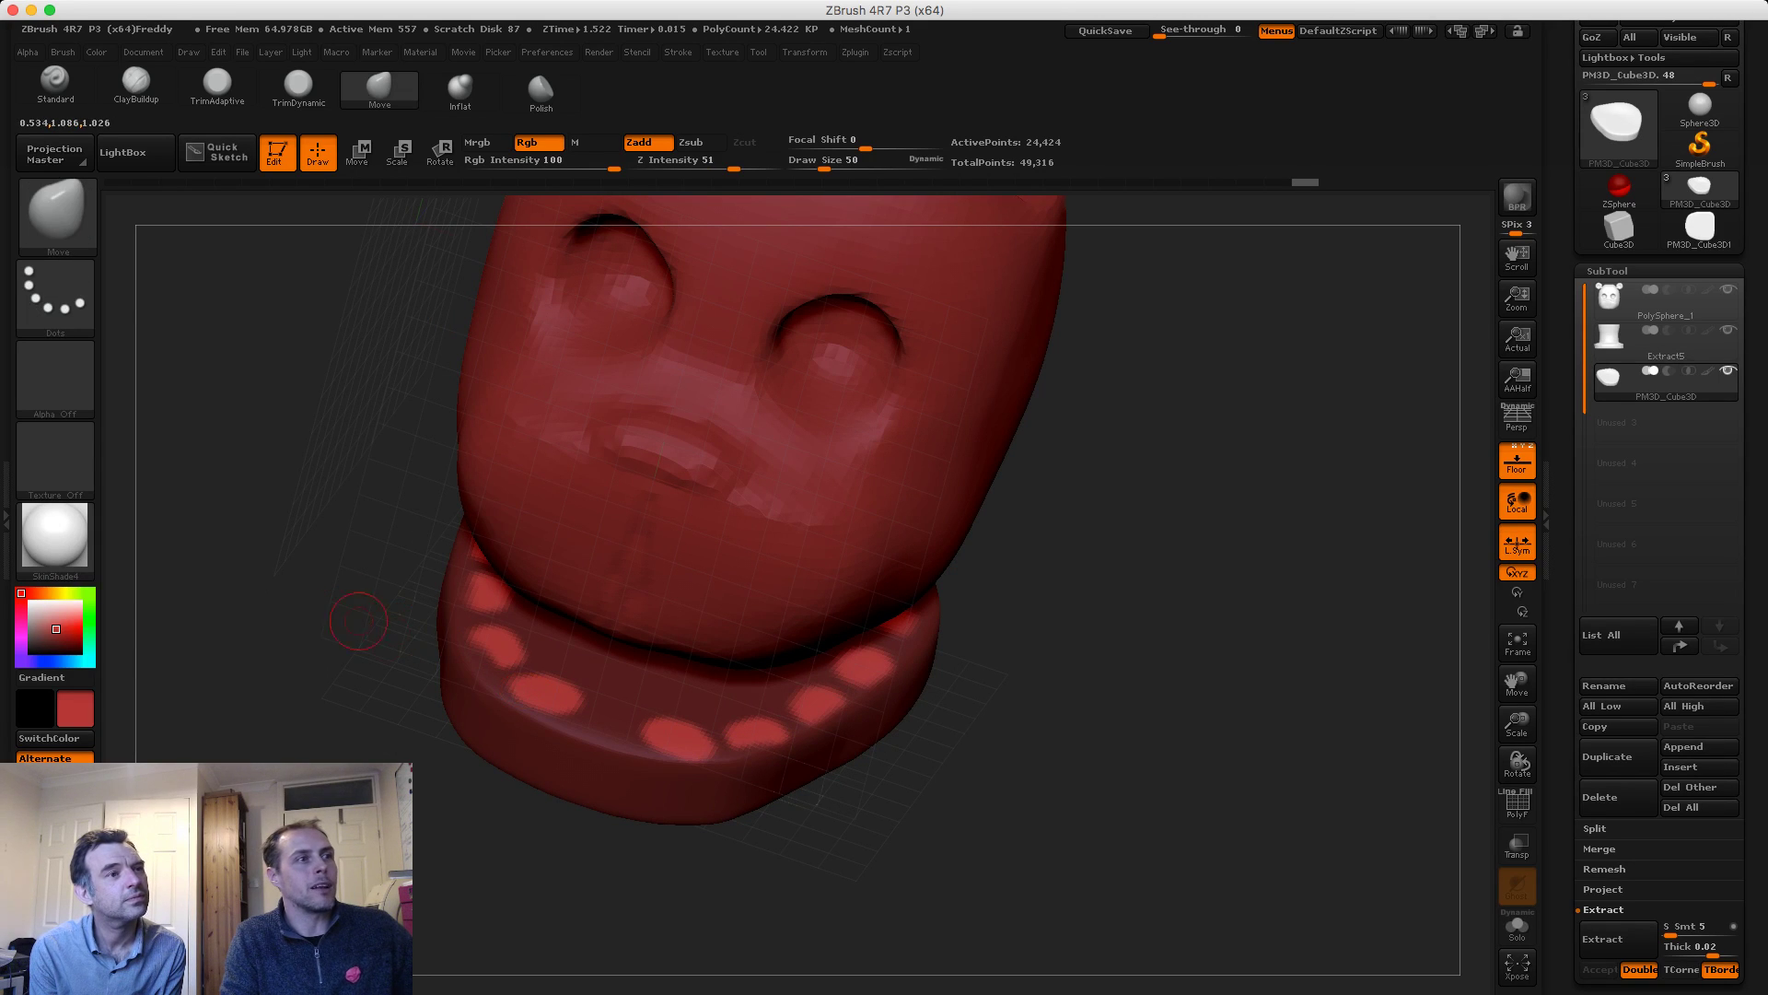
Reduce the draw size to 39 and unmask more of the side tooth spots to round out their shapes
{"action": "left_click_drag", "start_coordinate": [363, 610], "coordinate": [355, 632]}
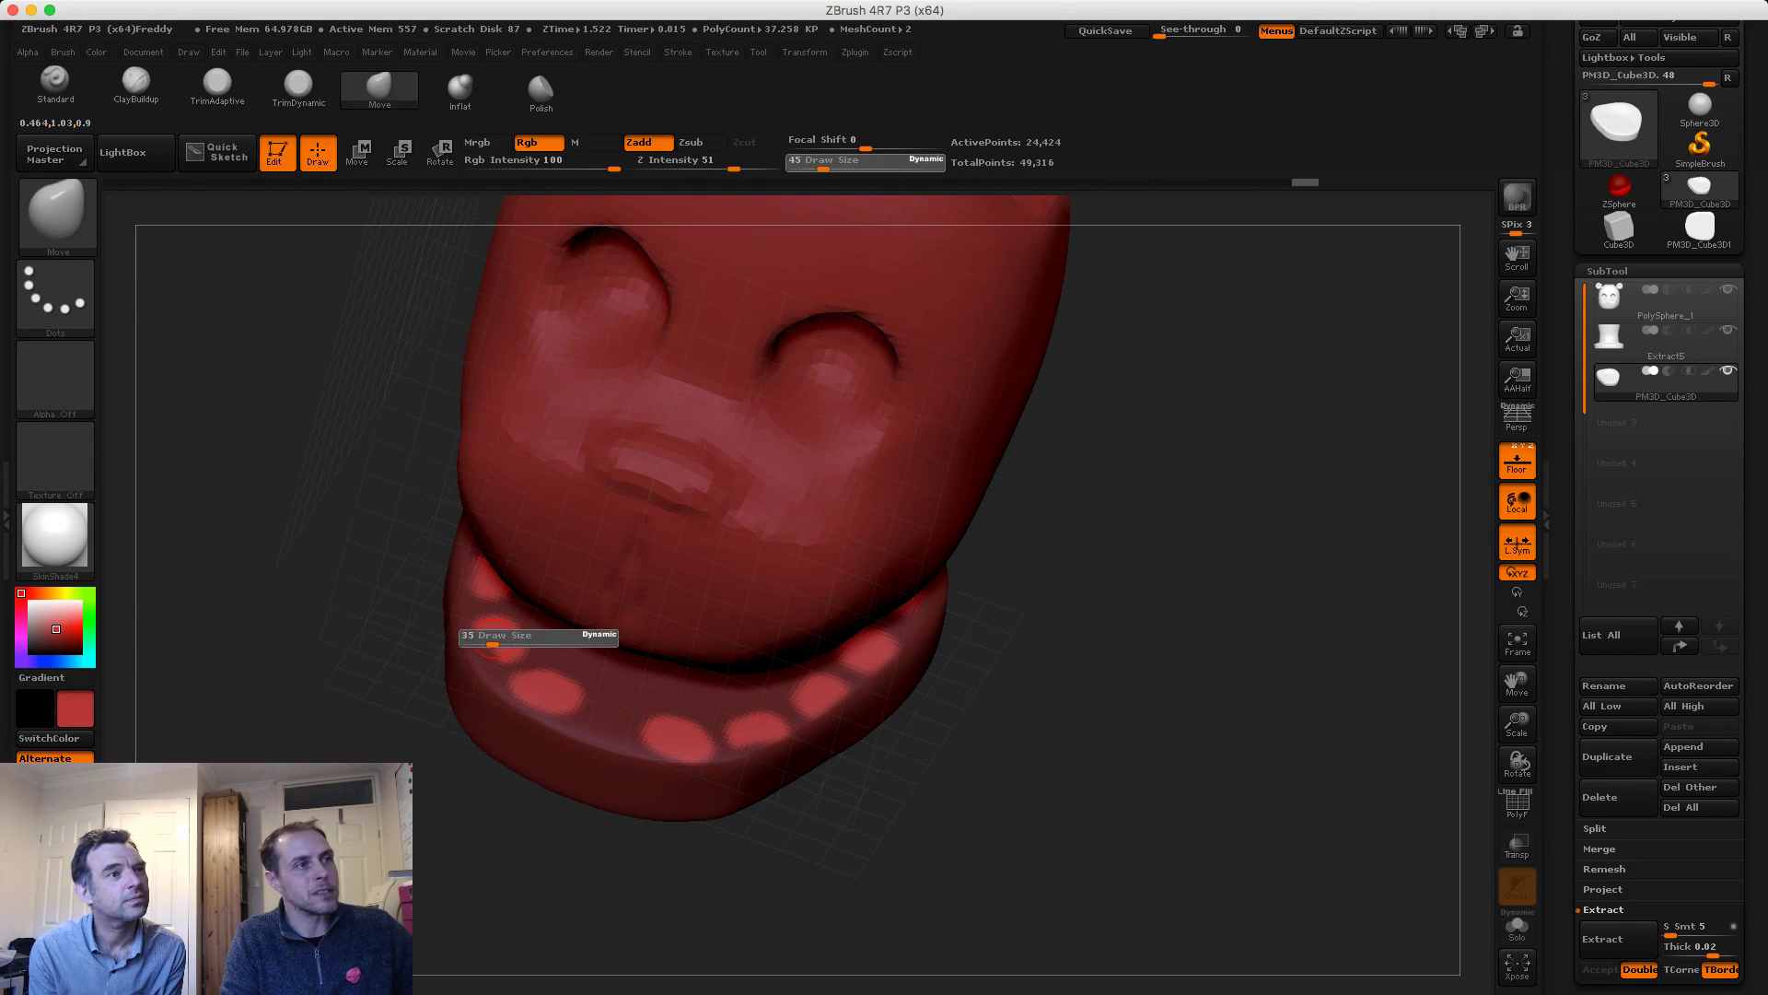
{"action": "key", "text": "ctrl"}
{"action": "left_click_drag", "start_coordinate": [489, 580], "coordinate": [490, 592], "text": "ctrl+alt"}
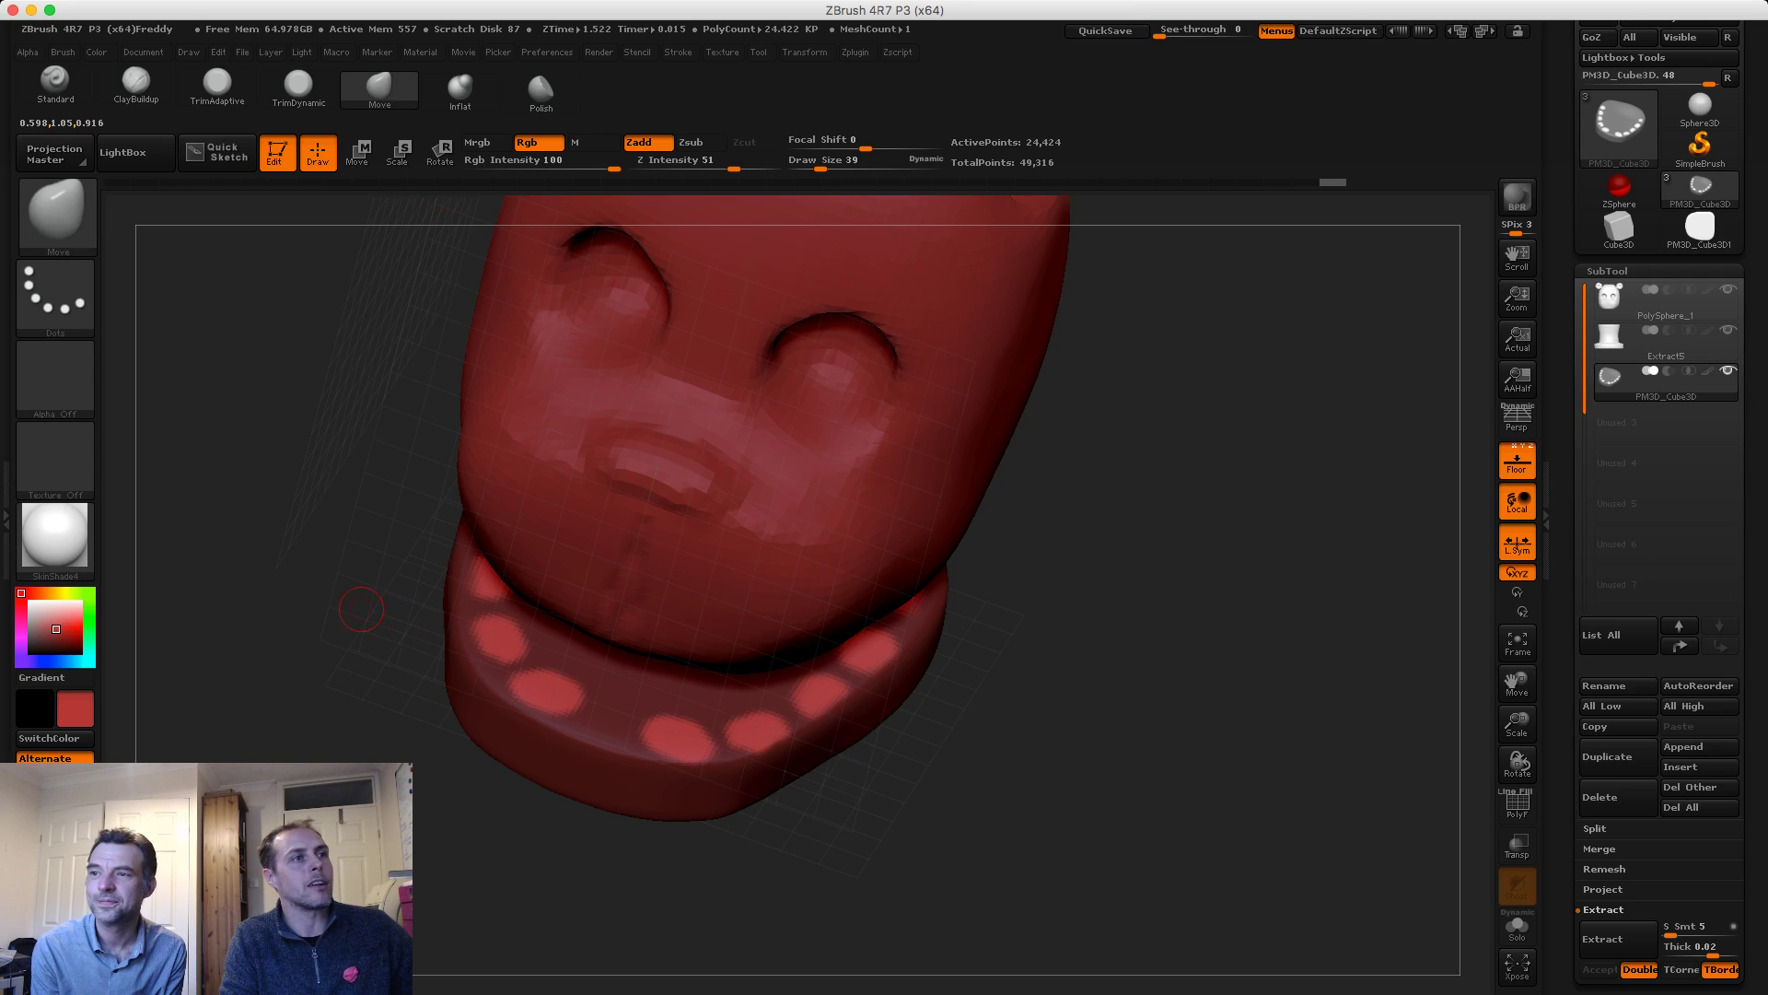
Pull the unmasked tooth spots straight up out of the slab with Transpose Move in front view, and frame the model
{"action": "left_click_drag", "start_coordinate": [363, 608], "coordinate": [312, 505], "text": "shift"}
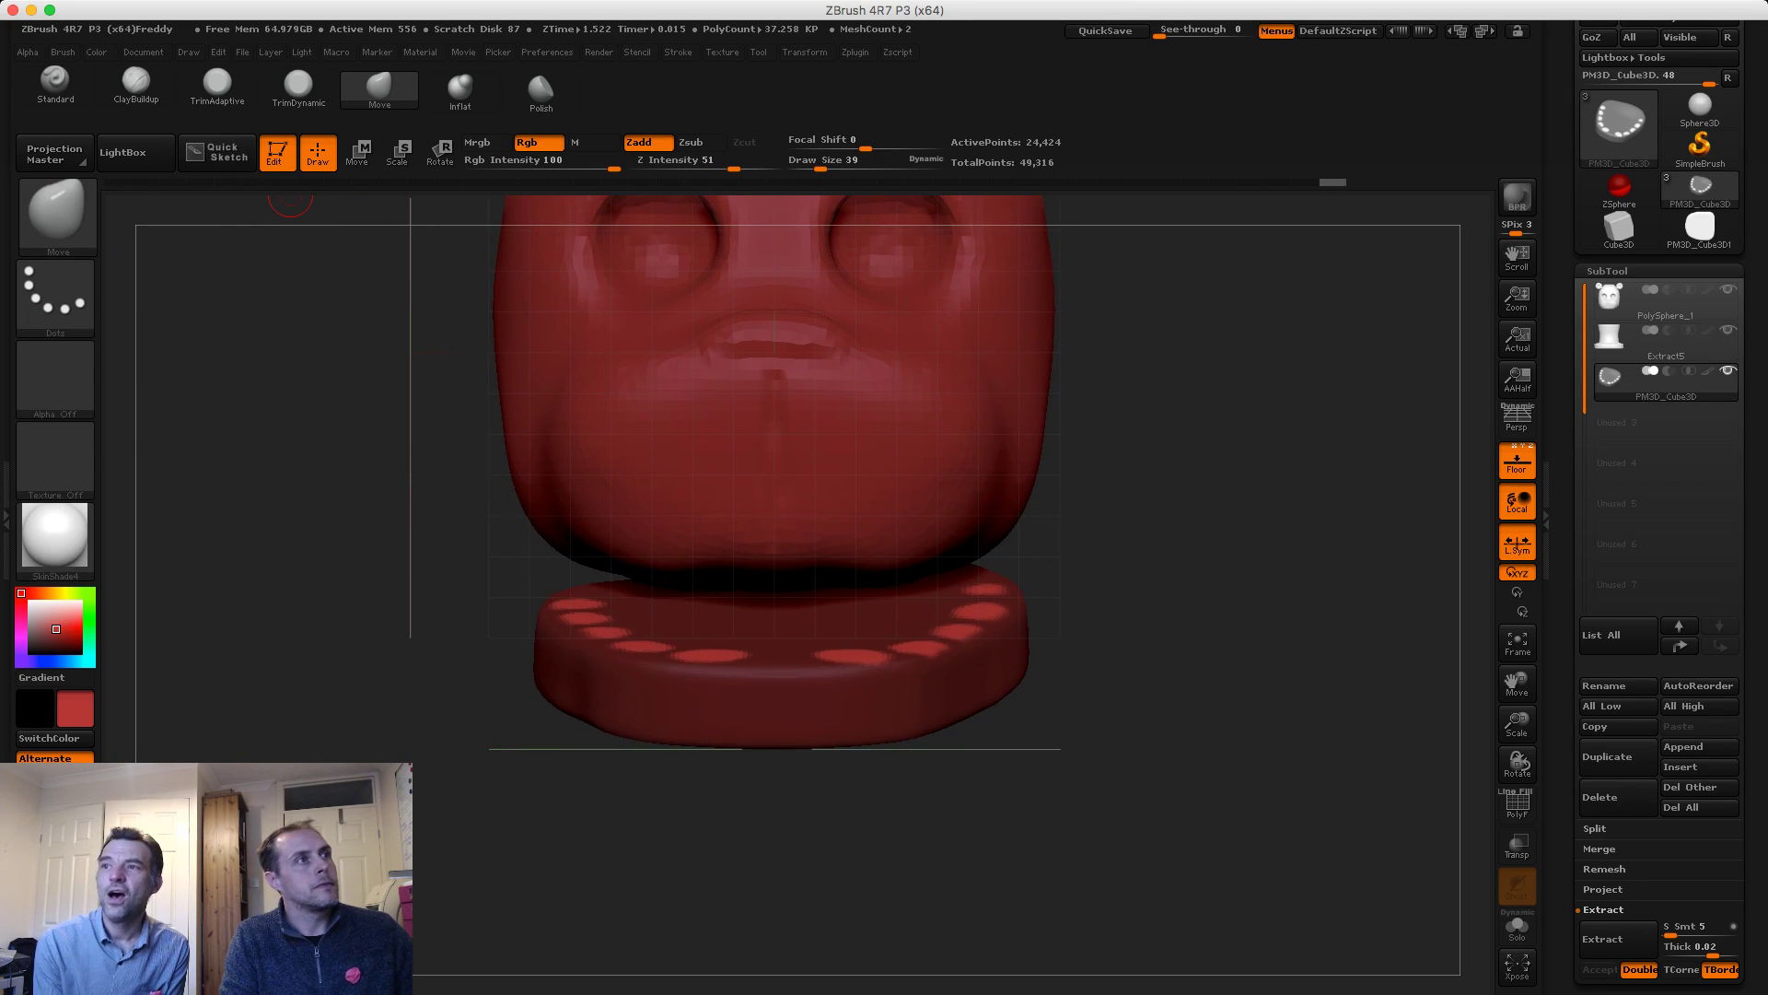
{"action": "key", "text": "w"}
{"action": "left_click_drag", "start_coordinate": [860, 695], "coordinate": [860, 544], "text": "shift"}
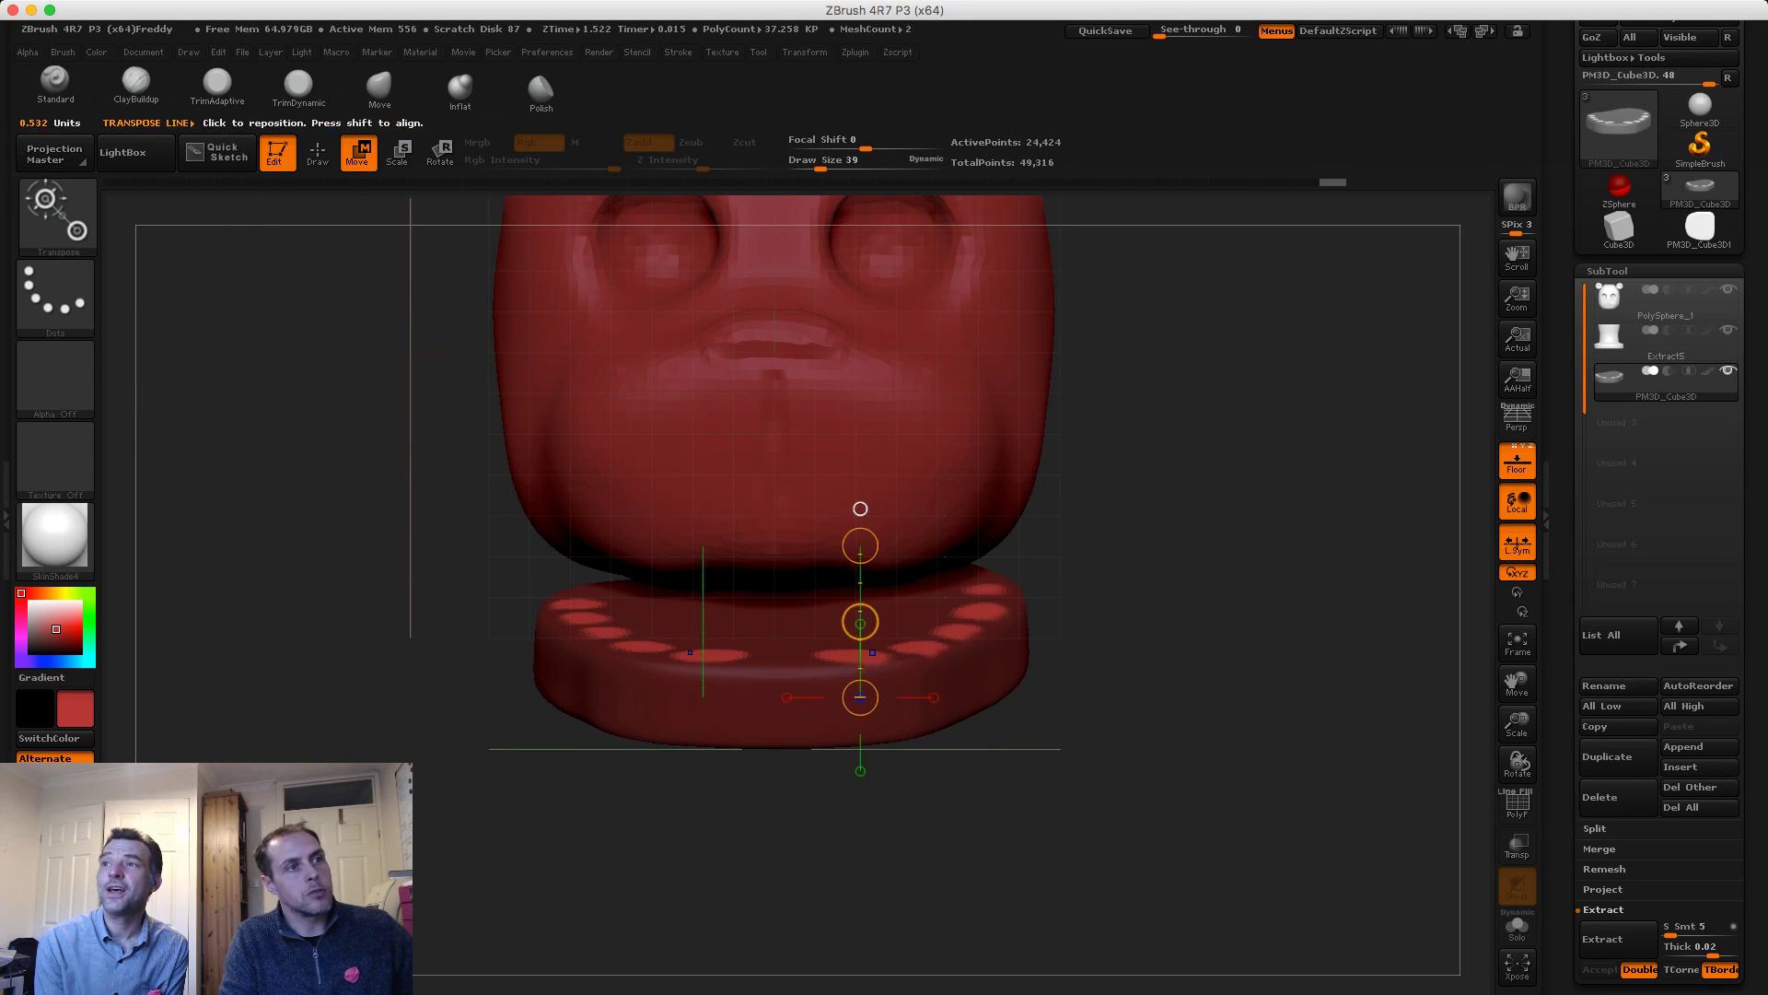
{"action": "left_click_drag", "start_coordinate": [861, 619], "coordinate": [861, 592]}
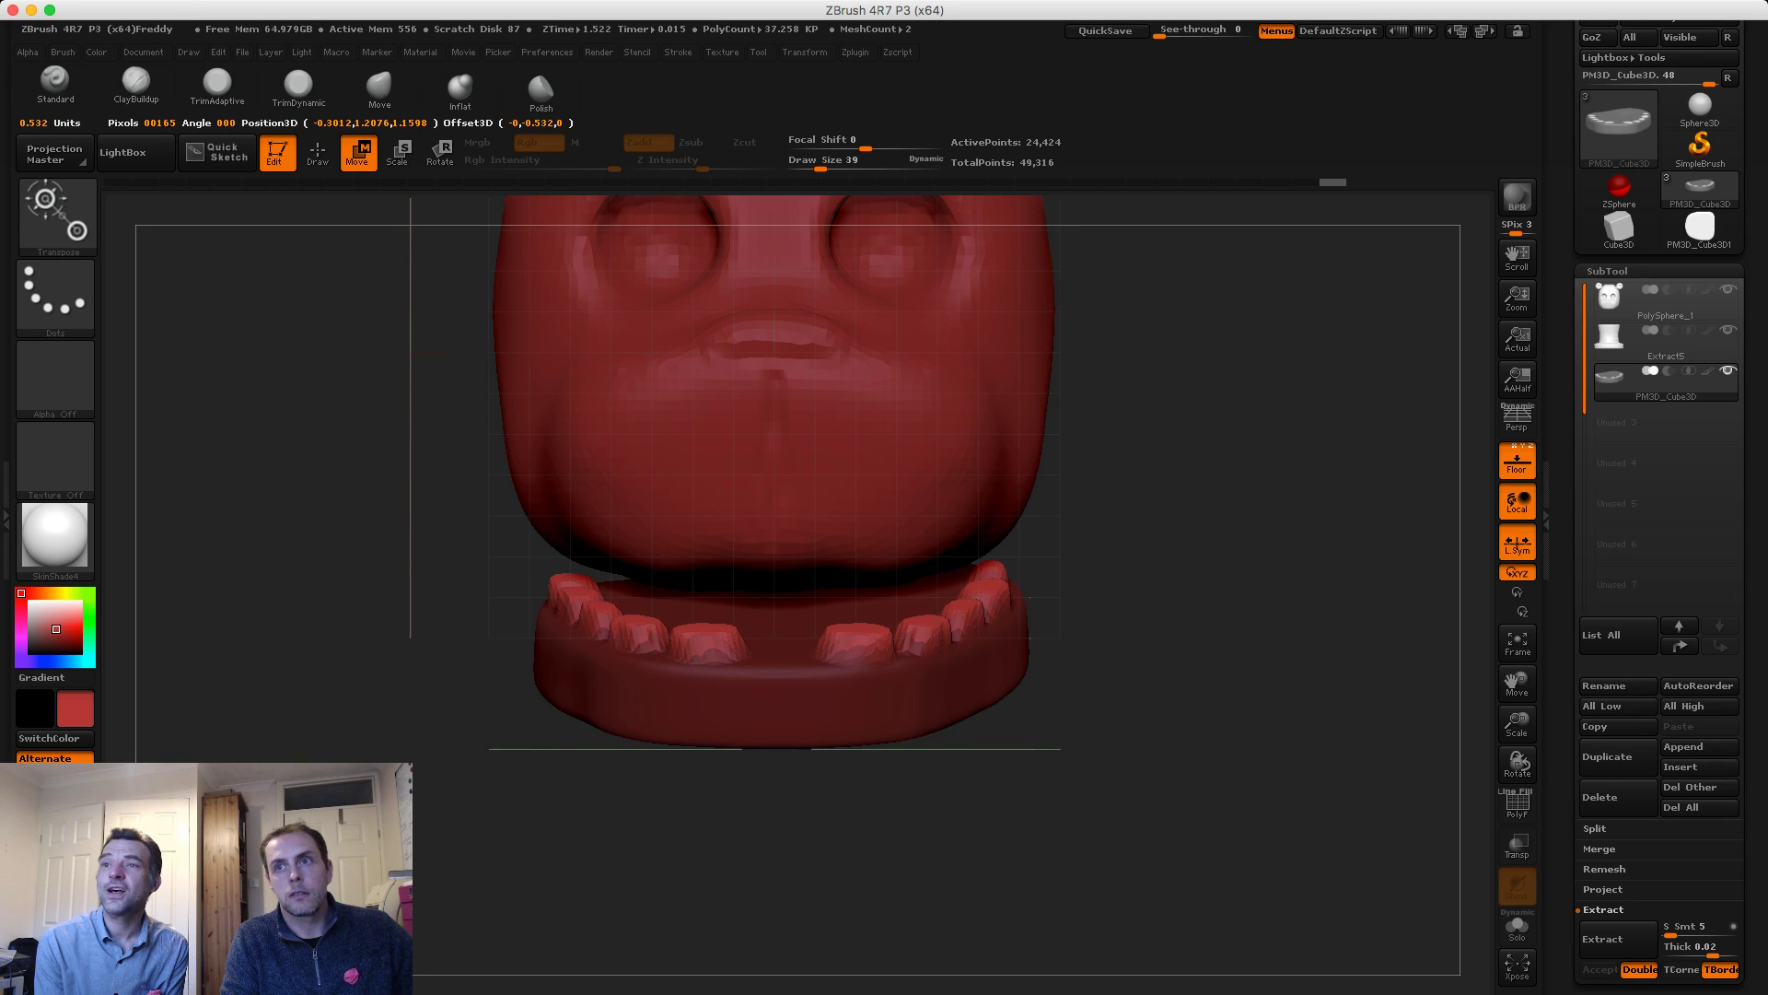
{"action": "key", "text": "f"}
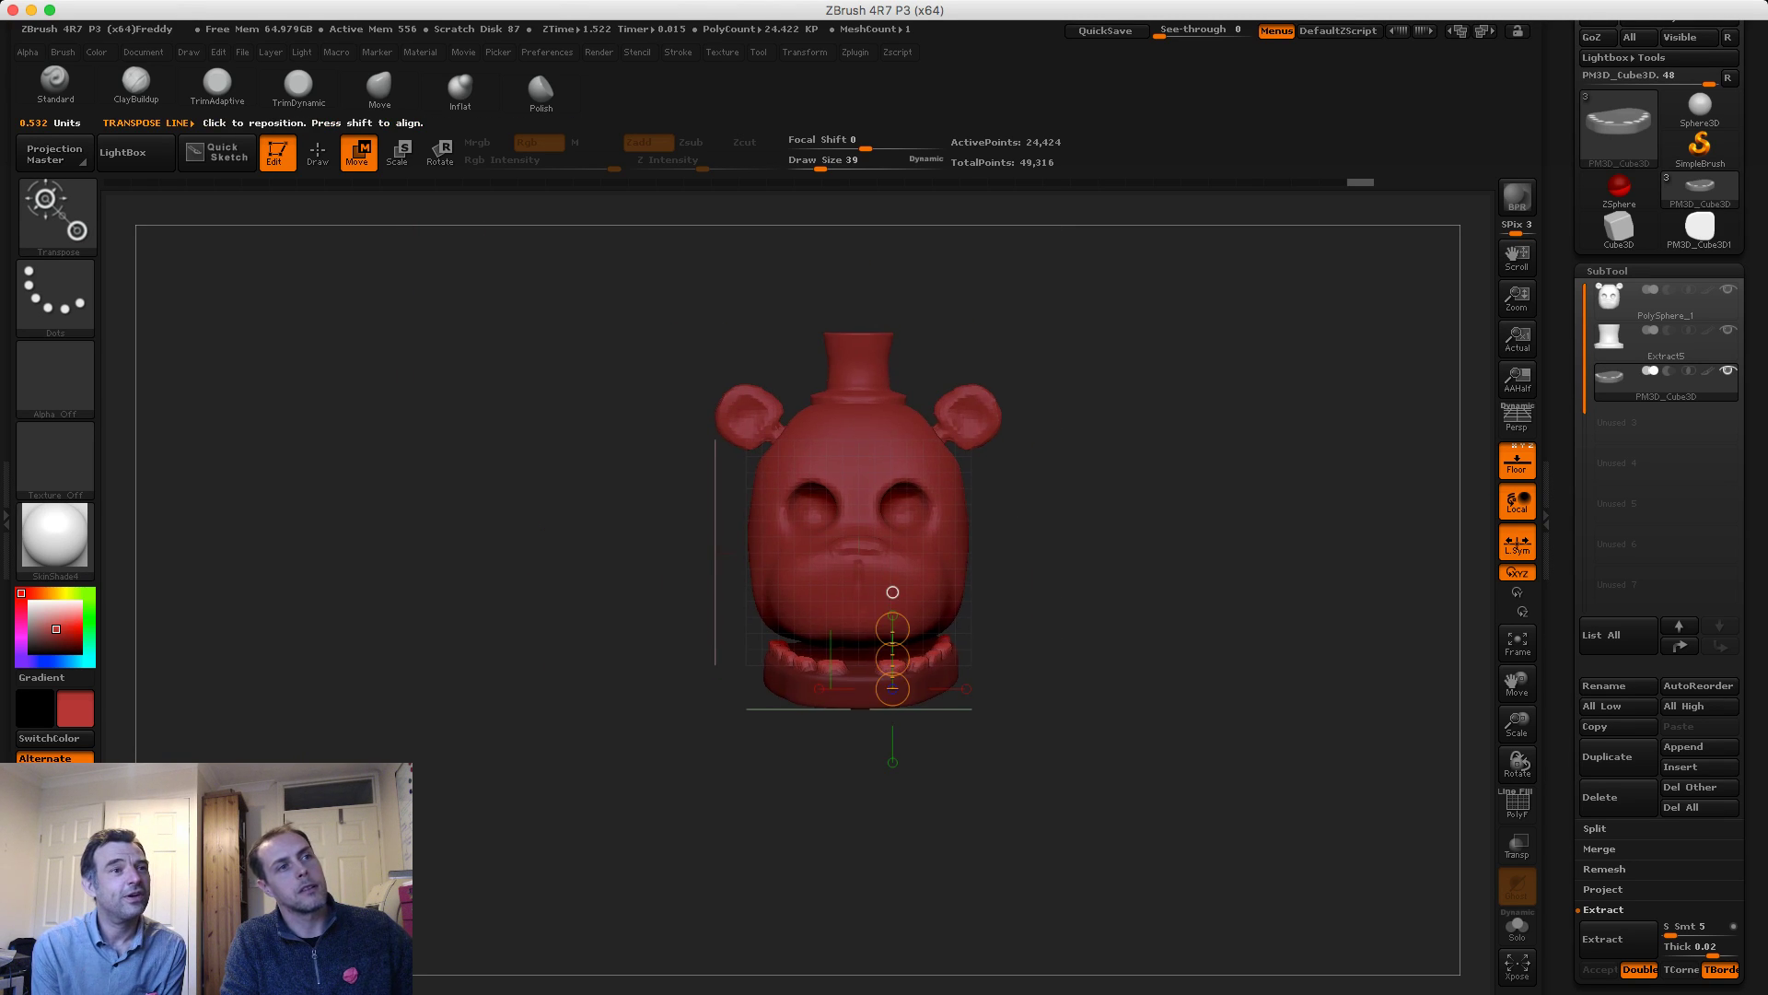
Select the head SubTool, set the draw size to 476, and reshape the underside of the muzzle above the jaw with the Move brush
{"action": "left_click_drag", "start_coordinate": [1151, 590], "coordinate": [1151, 641], "text": "alt"}
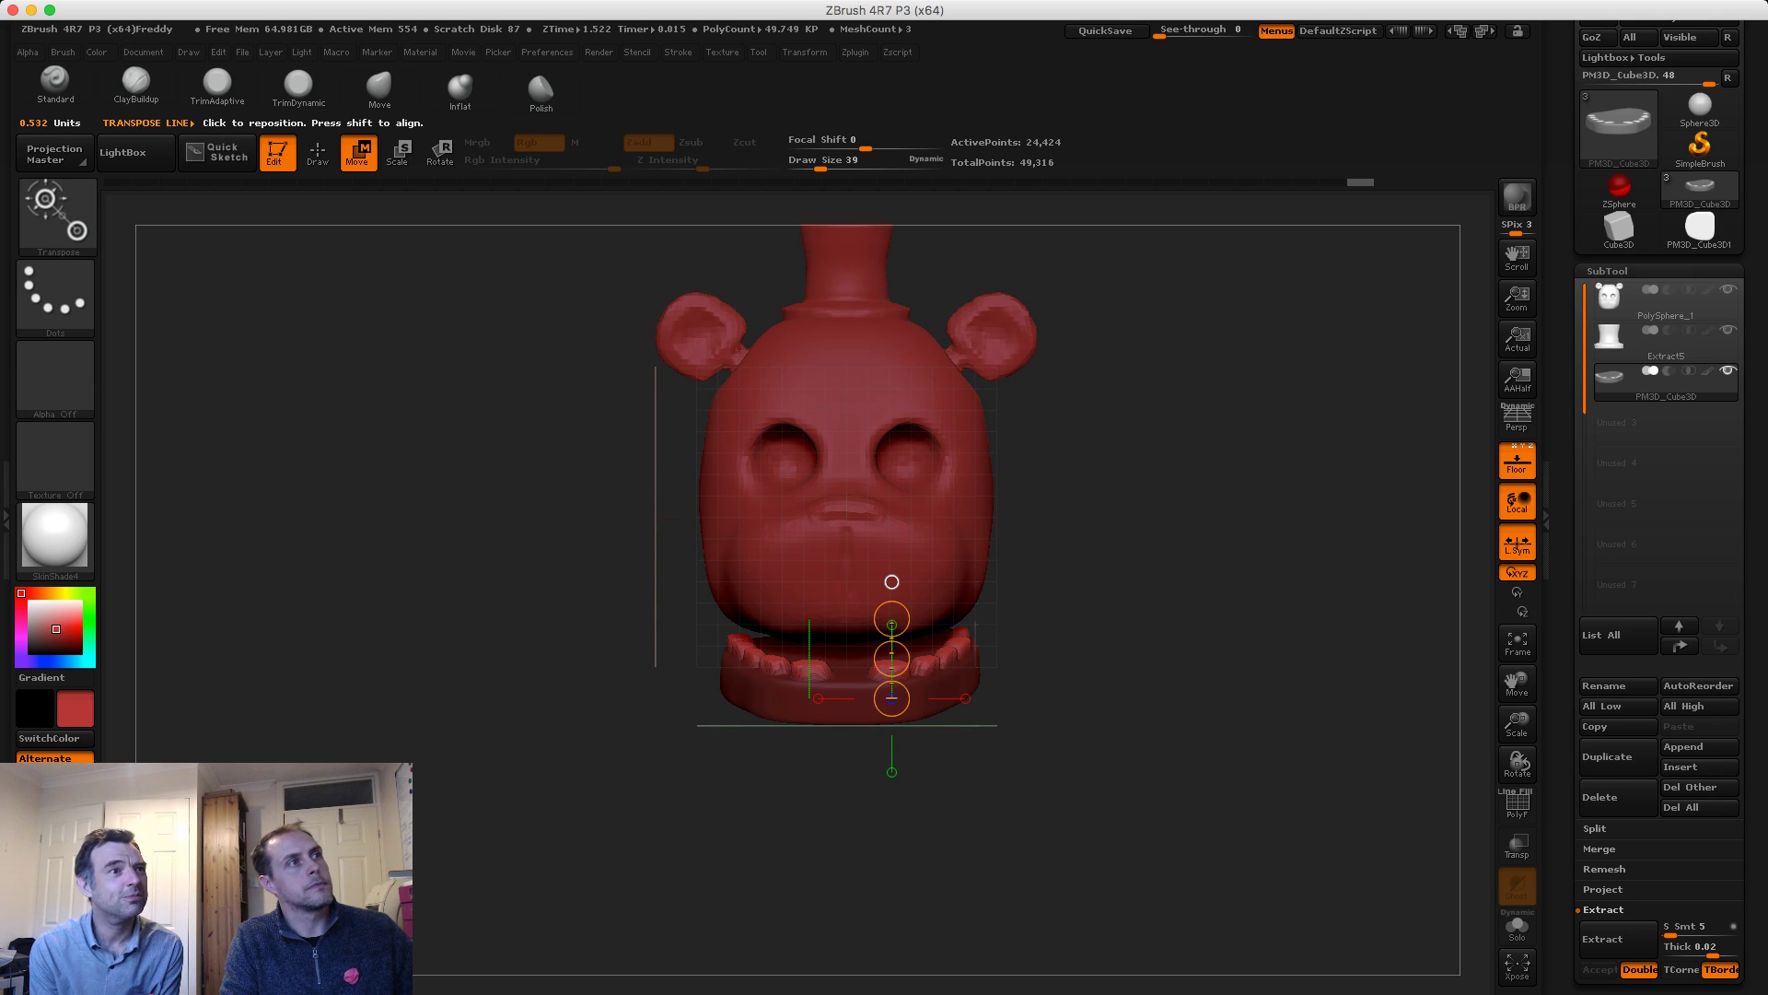
{"action": "key", "text": "q"}
{"action": "left_click", "coordinate": [705, 509], "text": "alt"}
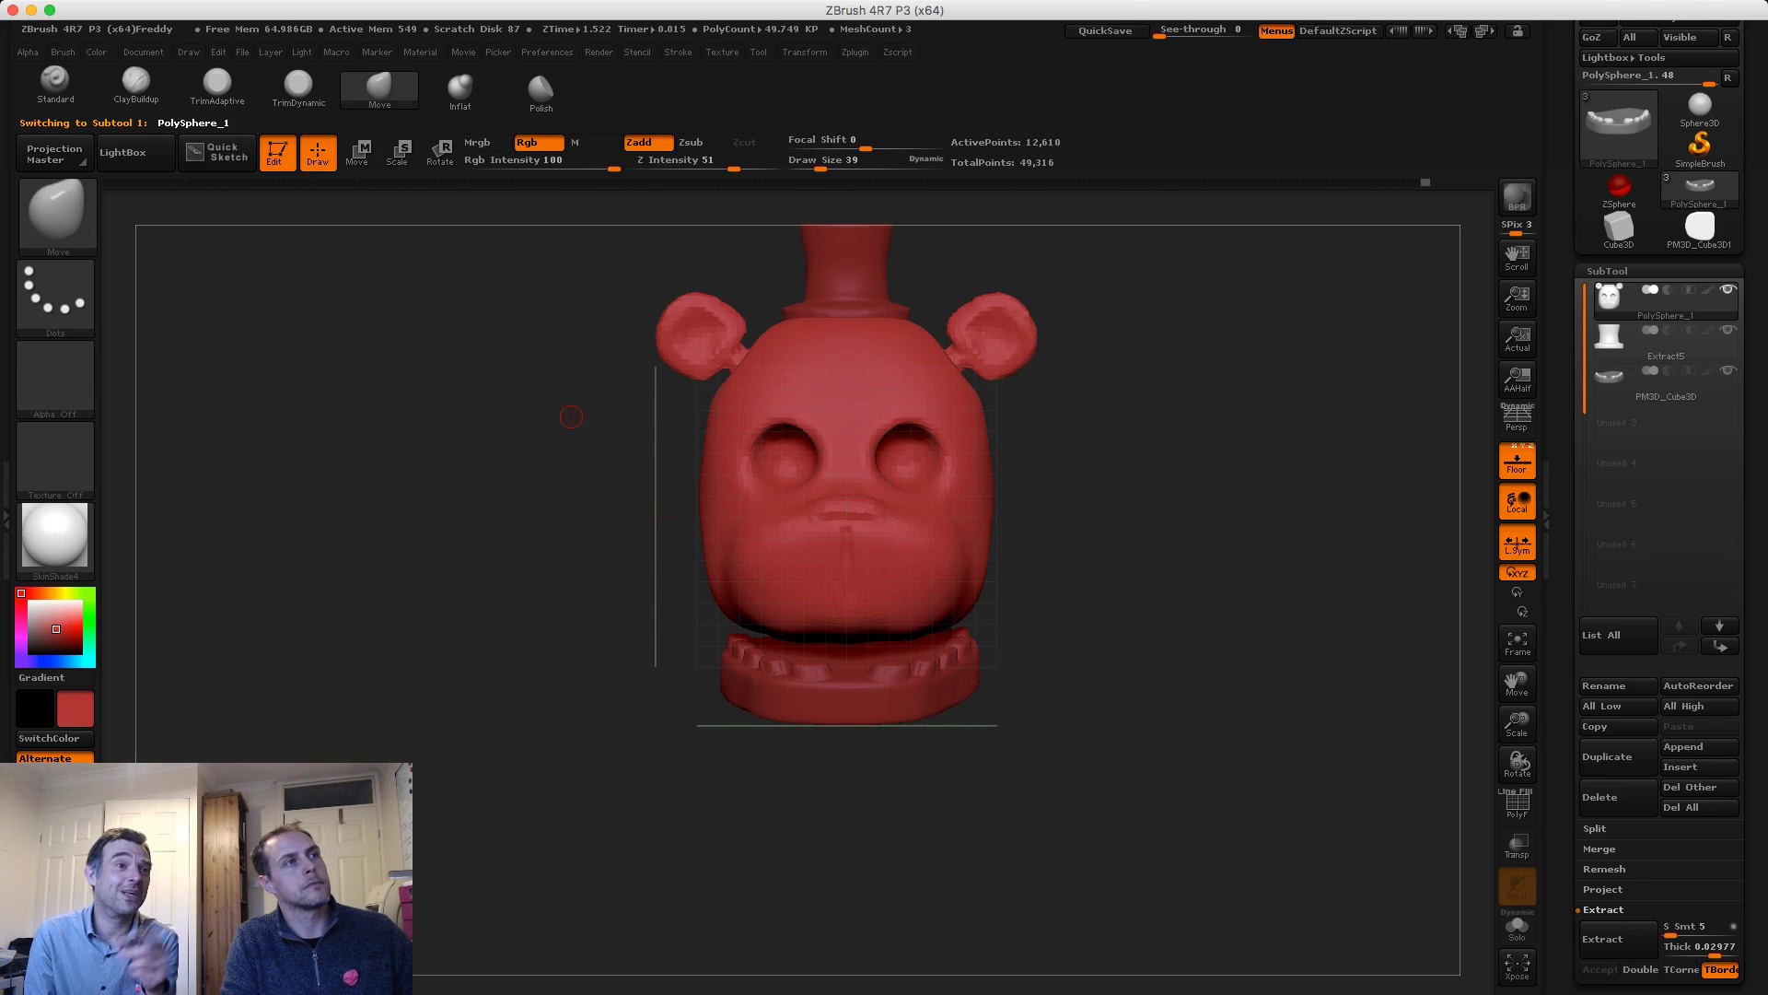
{"action": "key", "text": "s"}
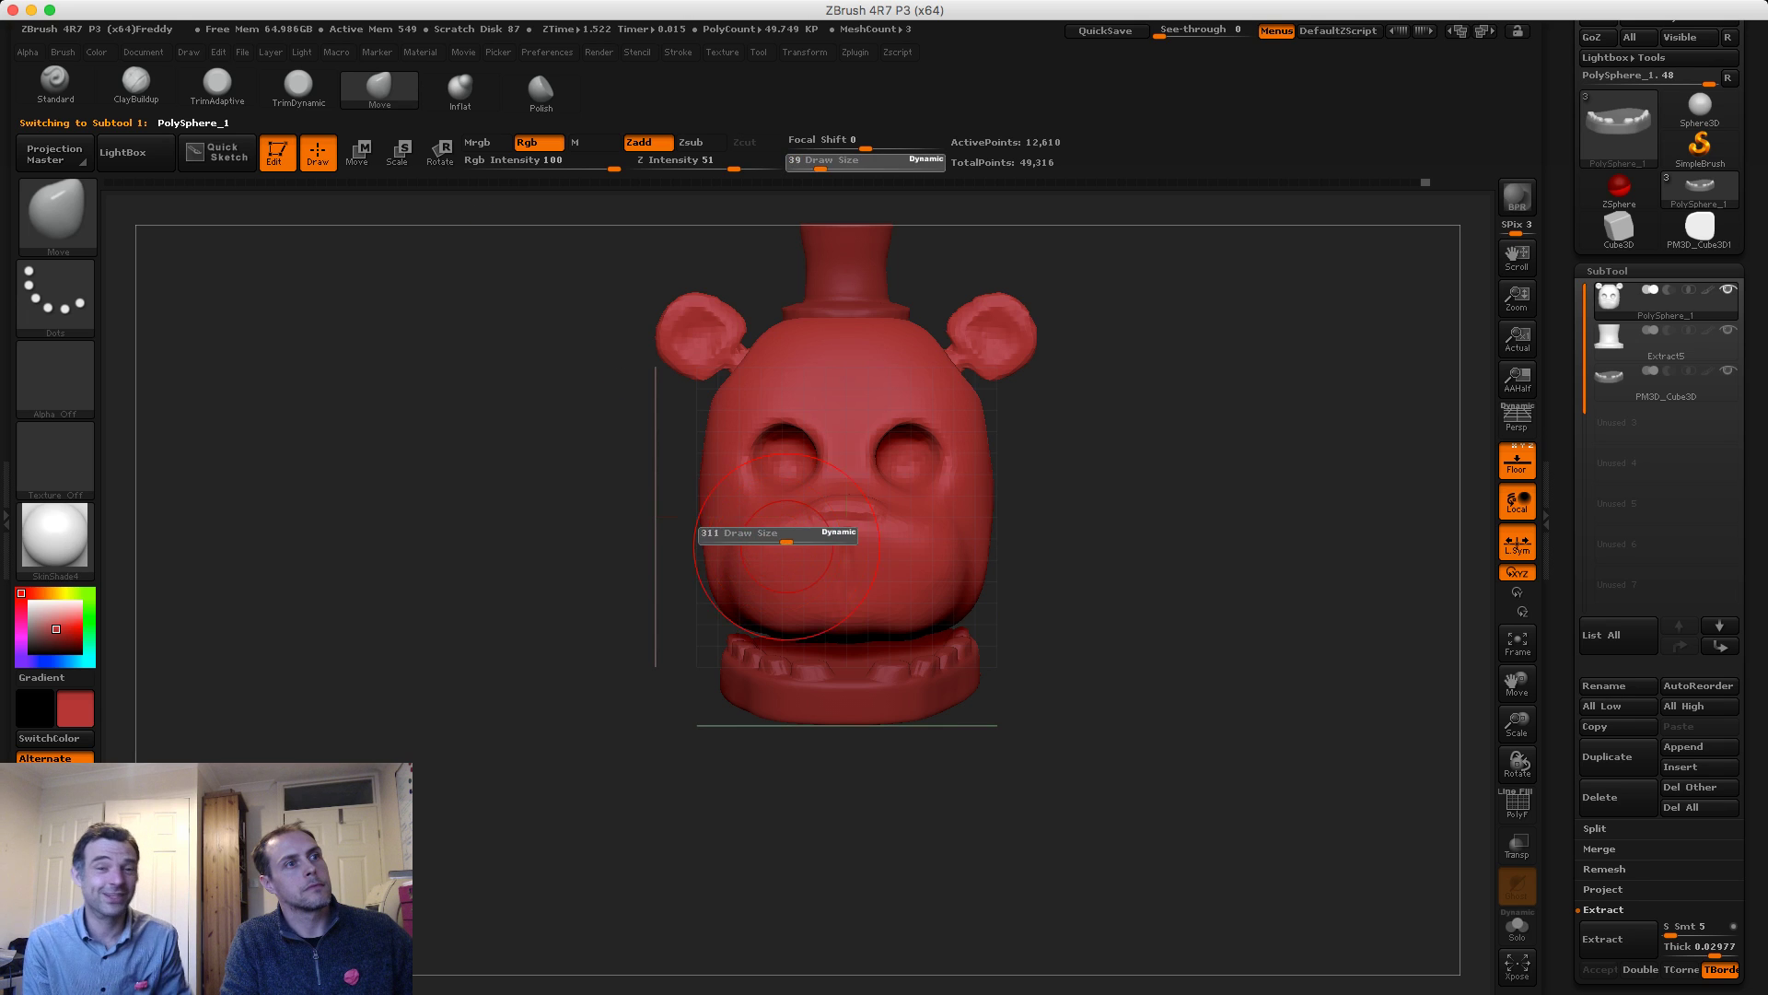
{"action": "key", "text": "s"}
{"action": "left_click", "coordinate": [815, 600]}
{"action": "left_click_drag", "start_coordinate": [801, 615], "coordinate": [758, 615]}
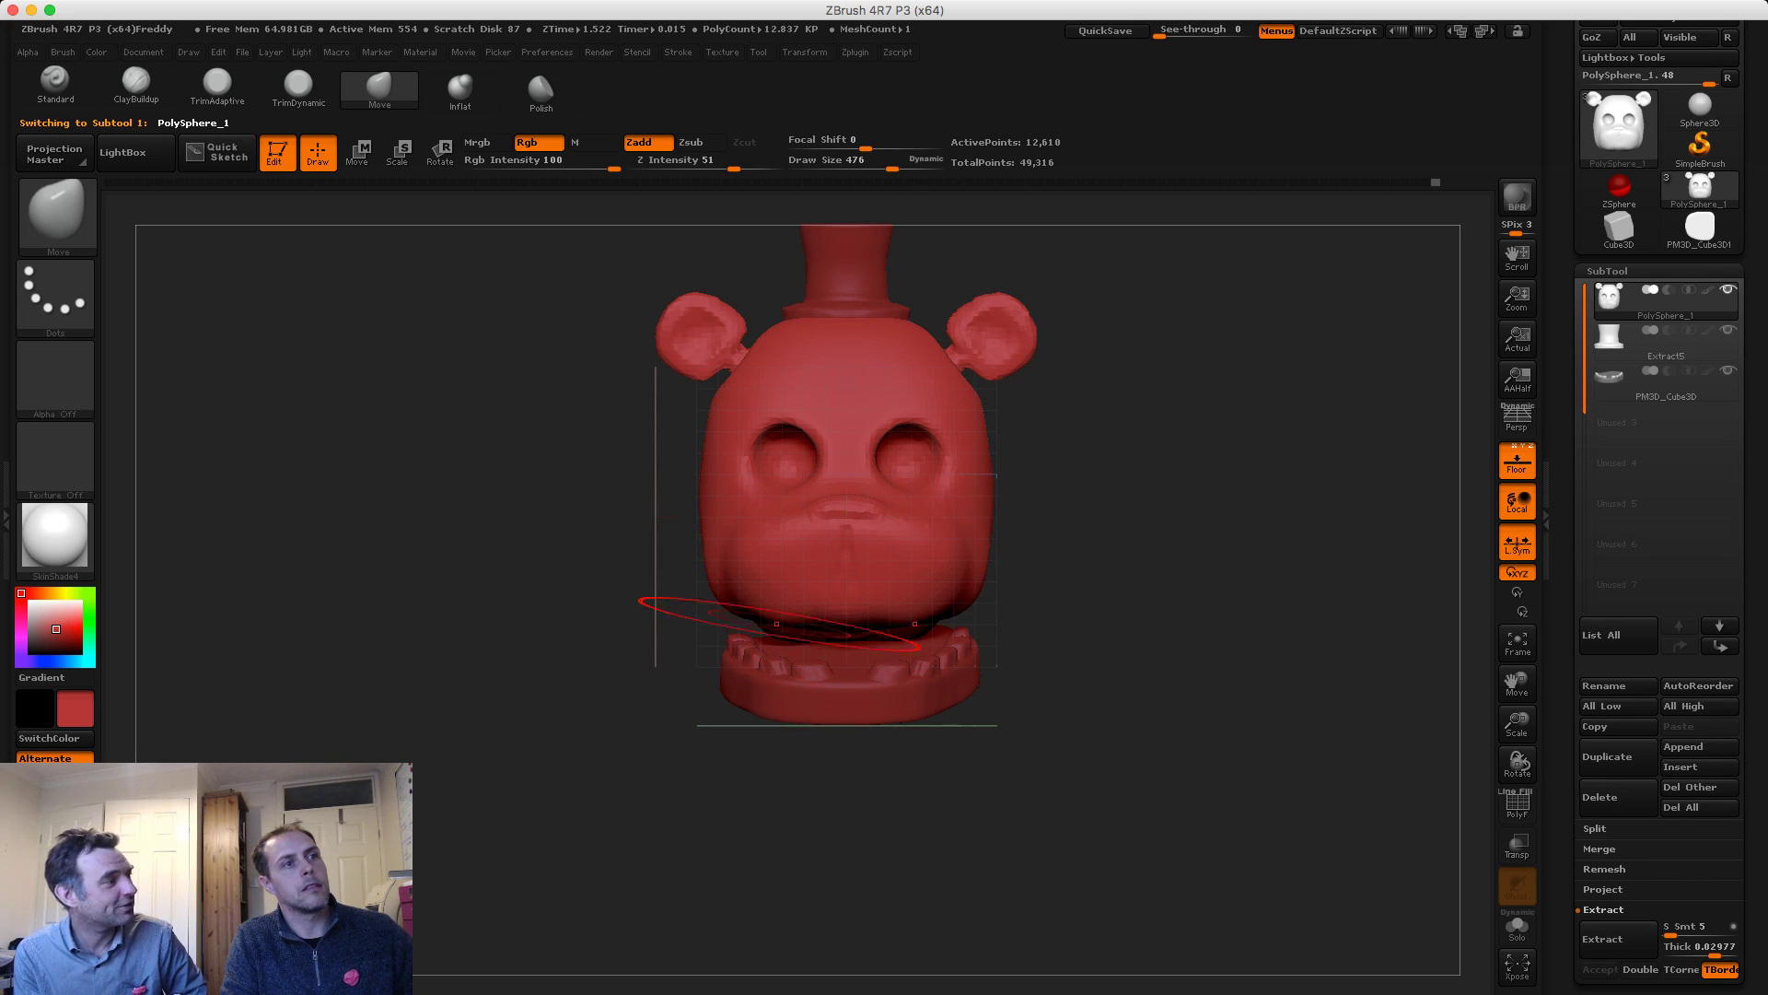
Refine the head's lower edge around the jaw from the side and front, and reduce the draw size to 332
{"action": "left_click_drag", "start_coordinate": [635, 649], "coordinate": [479, 649], "text": "shift"}
{"action": "right_click_drag", "start_coordinate": [805, 633], "coordinate": [641, 650]}
{"action": "left_click_drag", "start_coordinate": [884, 647], "coordinate": [1086, 639]}
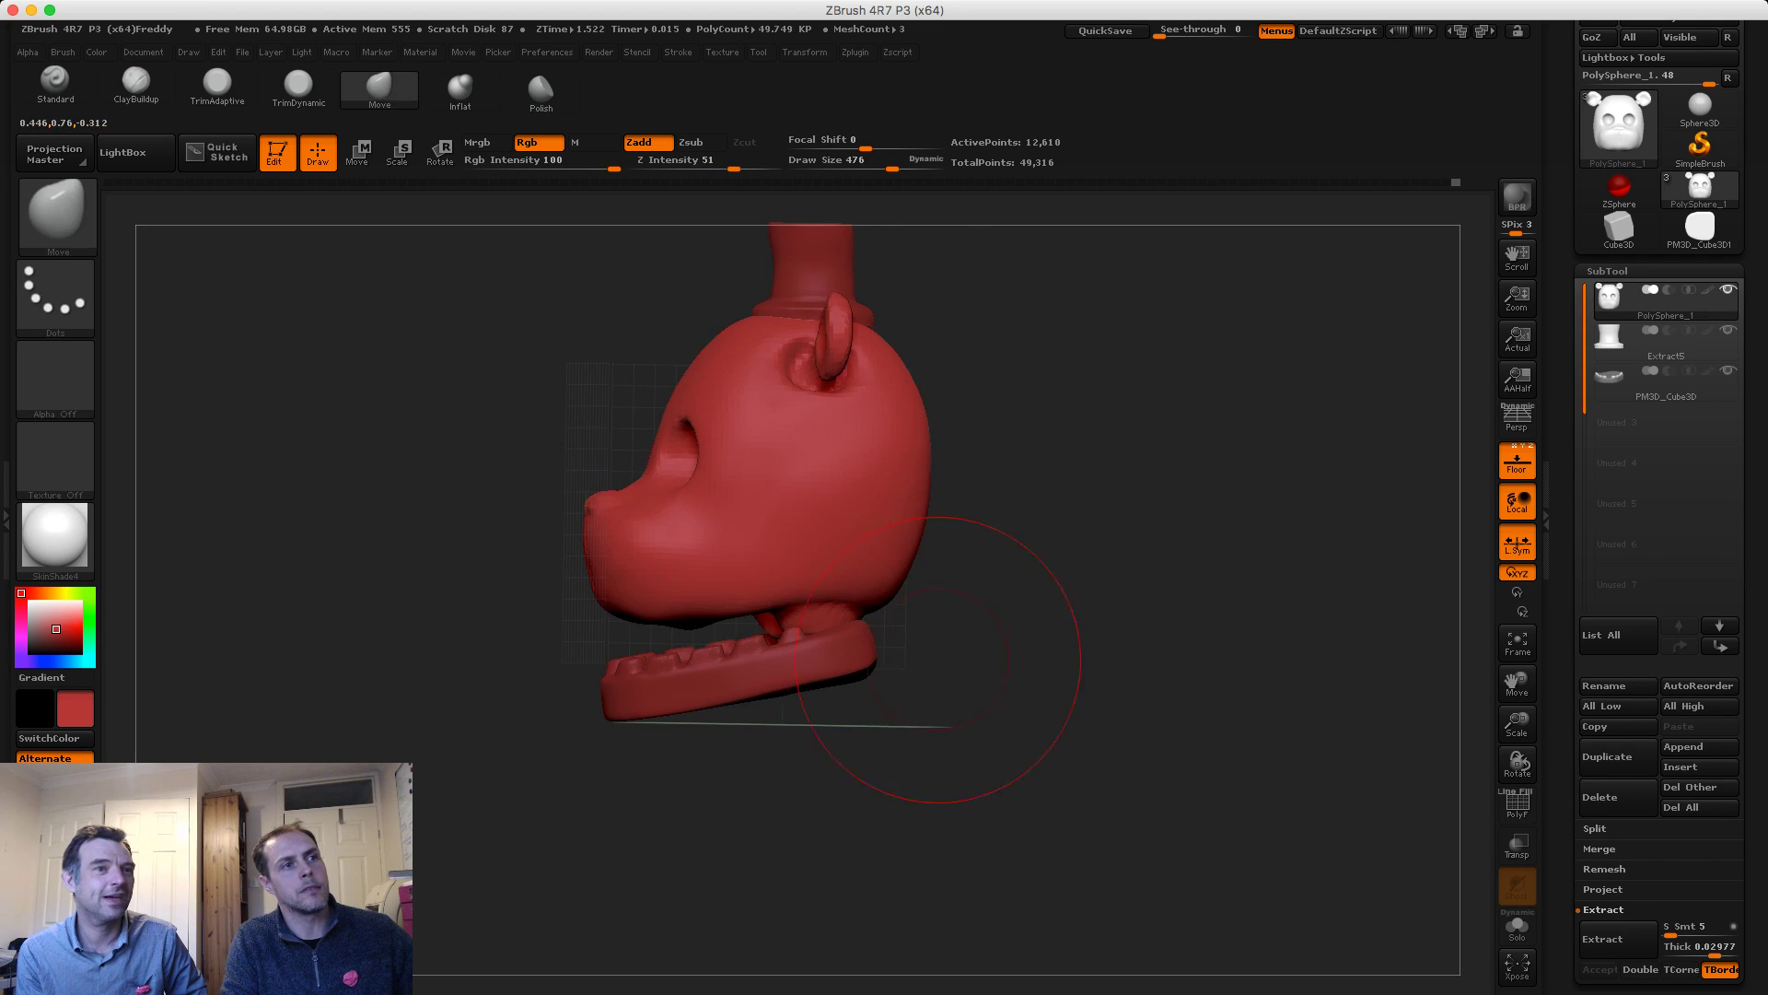
{"action": "left_click_drag", "start_coordinate": [778, 628], "coordinate": [788, 621], "text": "shift"}
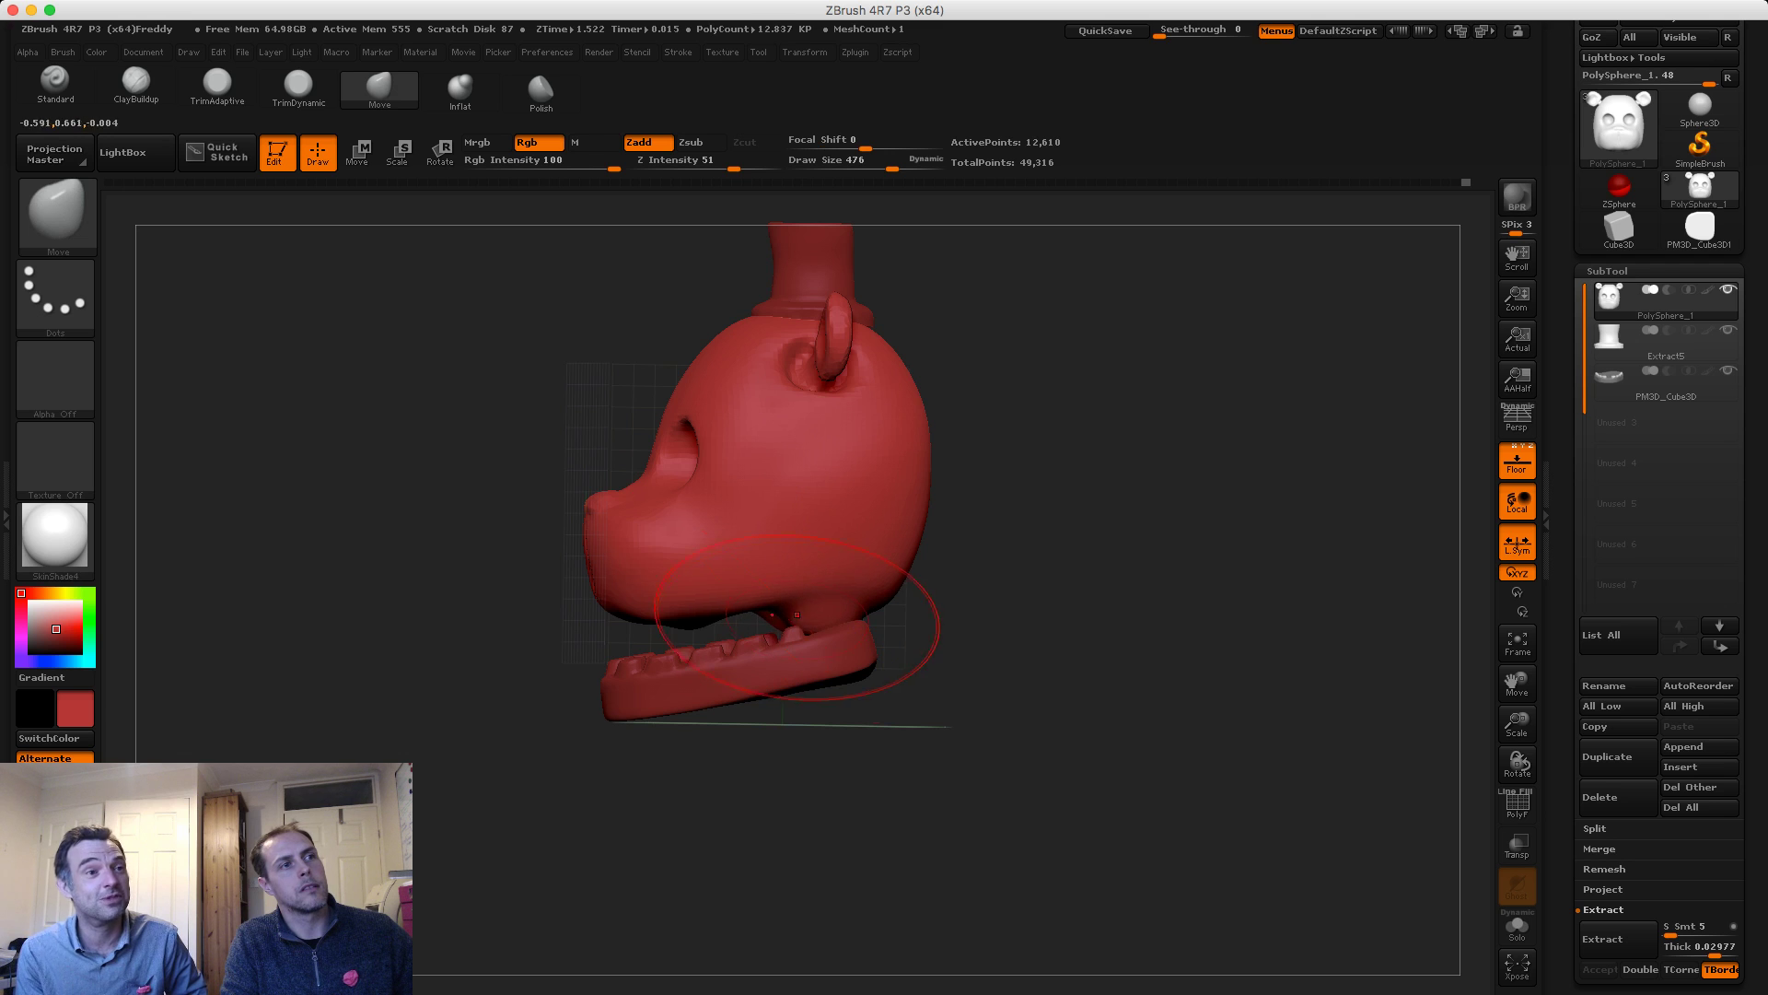
{"action": "left_click_drag", "start_coordinate": [454, 672], "coordinate": [626, 608], "text": "shift"}
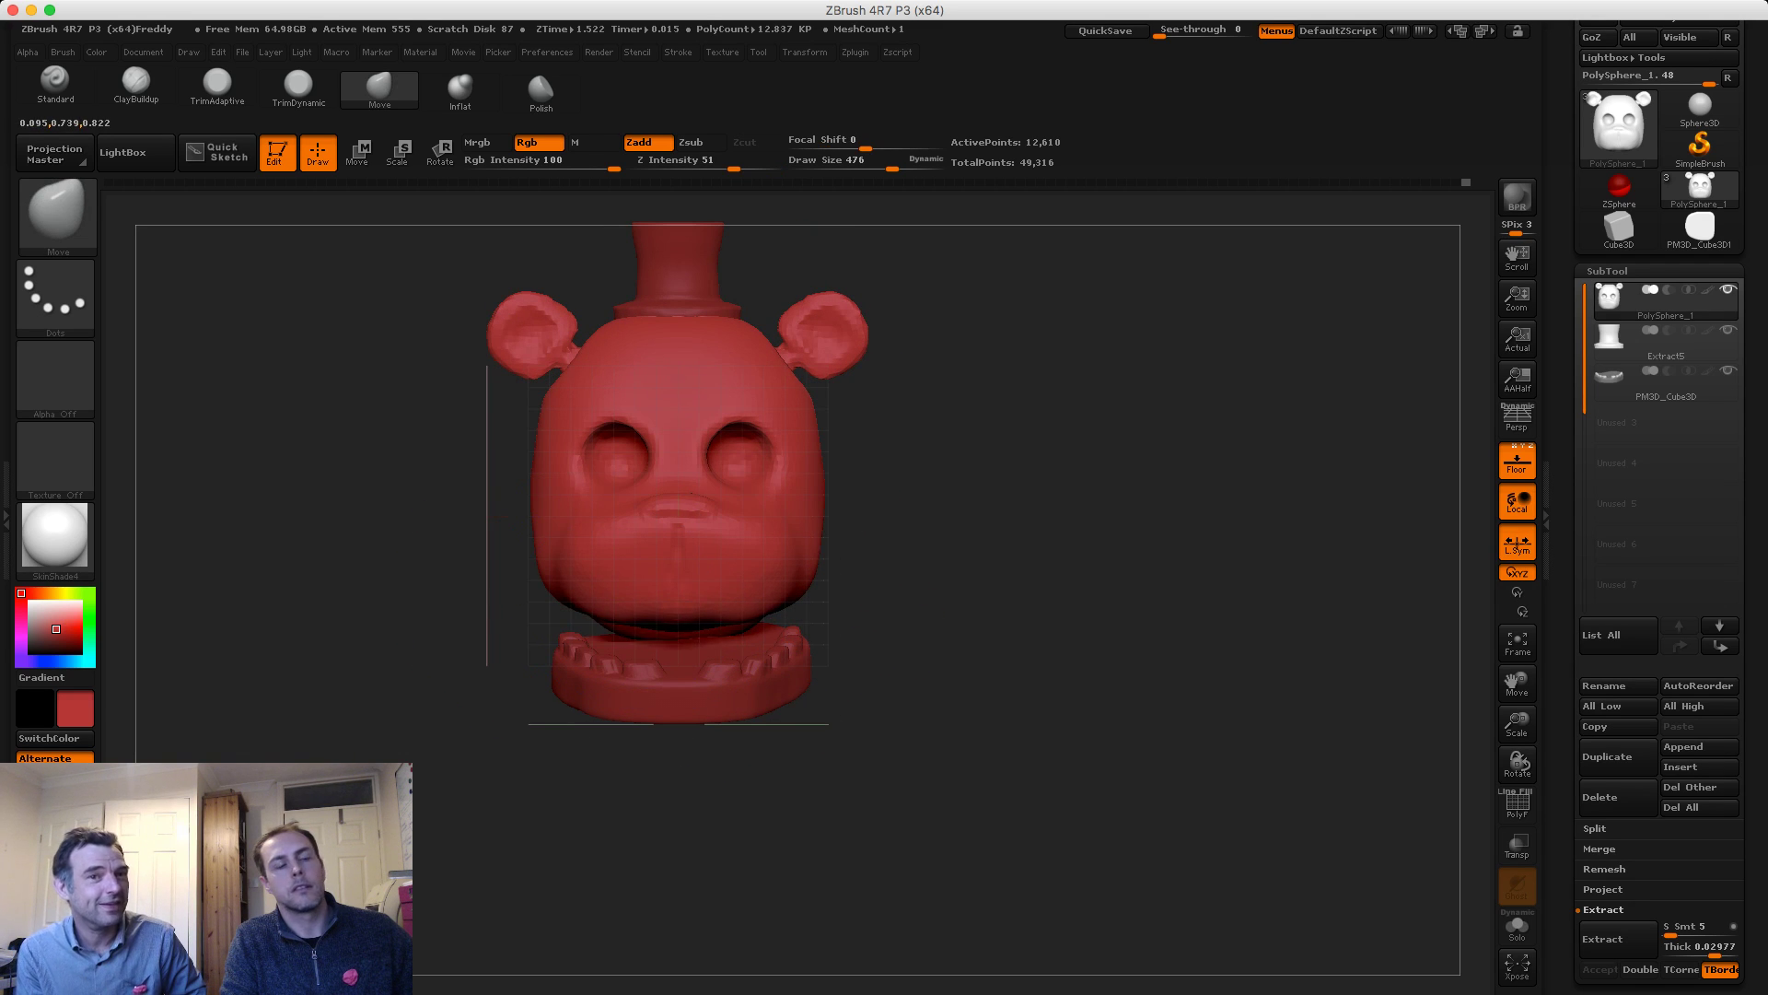
{"action": "mouse_move", "coordinate": [516, 608]}
{"action": "left_mouse_down"}
{"action": "mouse_move", "coordinate": [405, 589]}
{"action": "mouse_move", "coordinate": [489, 519]}
{"action": "mouse_move", "coordinate": [498, 603]}
{"action": "left_mouse_up"}
{"action": "key", "text": "s"}
{"action": "mouse_move", "coordinate": [629, 610]}
{"action": "left_mouse_down"}
{"action": "mouse_move", "coordinate": [405, 617]}
{"action": "mouse_move", "coordinate": [414, 658]}
{"action": "left_mouse_up"}
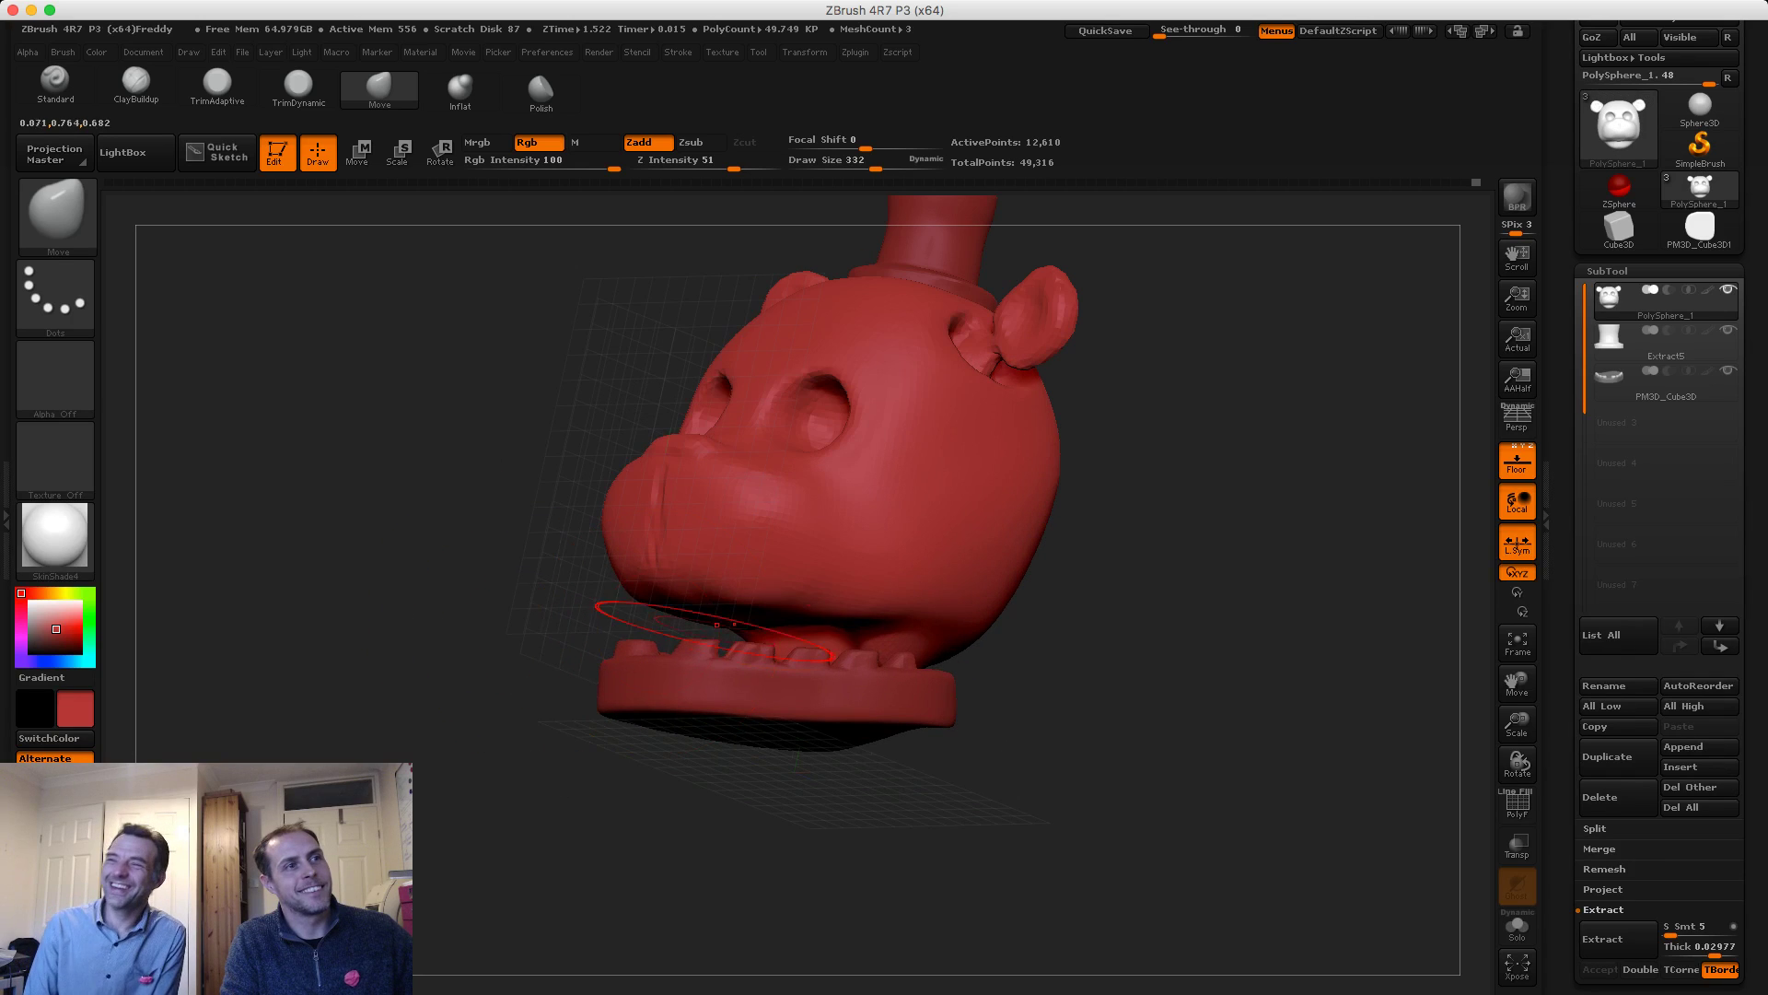
Smooth and adjust the front lower edge of the bear's muzzle with the Move brush at draw size 311
{"action": "mouse_move", "coordinate": [652, 582]}
{"action": "left_mouse_down", "text": "shift"}
{"action": "mouse_move", "coordinate": [513, 513]}
{"action": "mouse_move", "coordinate": [572, 605]}
{"action": "mouse_move", "coordinate": [618, 607]}
{"action": "left_mouse_up", "text": "shift"}
{"action": "key", "text": "s"}
{"action": "left_click_drag", "start_coordinate": [618, 608], "coordinate": [616, 602]}
{"action": "mouse_move", "coordinate": [474, 589]}
{"action": "left_mouse_down", "text": "alt"}
{"action": "mouse_move", "coordinate": [444, 500]}
{"action": "mouse_move", "coordinate": [387, 506]}
{"action": "mouse_move", "coordinate": [467, 590]}
{"action": "mouse_move", "coordinate": [436, 546]}
{"action": "mouse_move", "coordinate": [465, 608]}
{"action": "left_mouse_up", "text": "alt"}
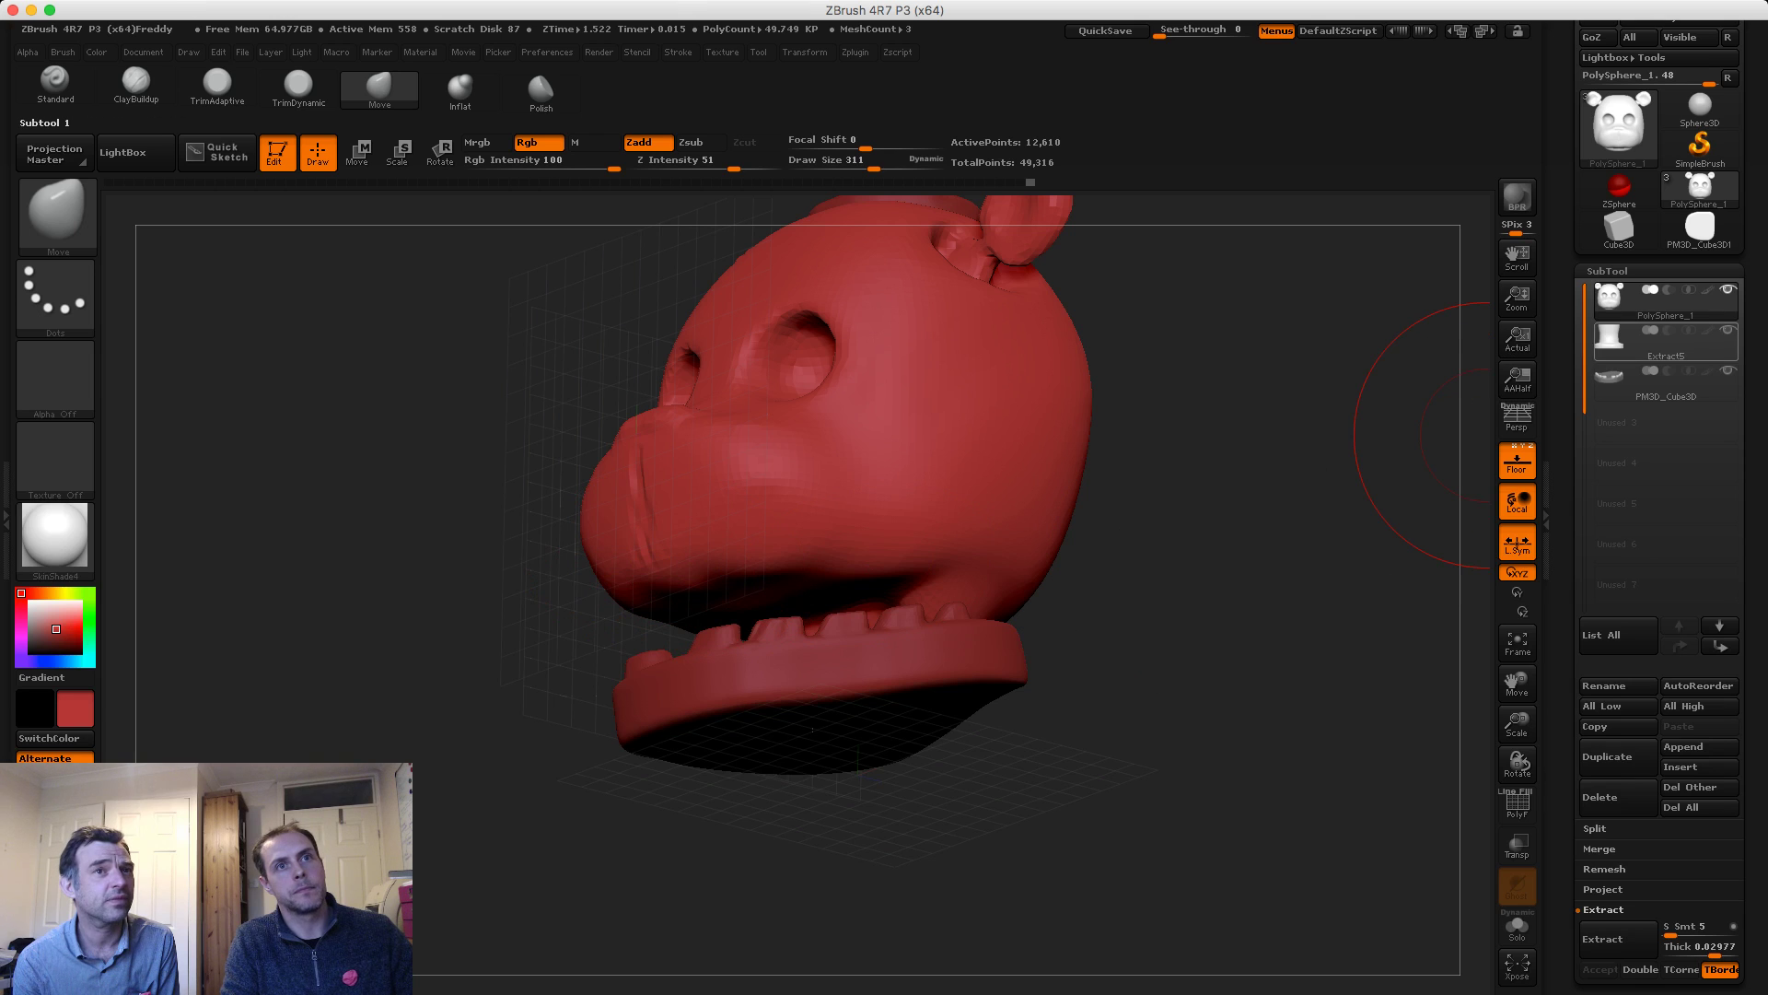
Hide the hat and lower jaw subtools to expose the underside of the head
{"action": "left_click", "coordinate": [1728, 331]}
{"action": "left_click", "coordinate": [1728, 372]}
{"action": "left_click_drag", "start_coordinate": [1162, 748], "coordinate": [1154, 566]}
Hollow out the roof of the mouth under the muzzle with the ClayBuildup brush at draw size 203 and smooth it
{"action": "left_click", "coordinate": [136, 84]}
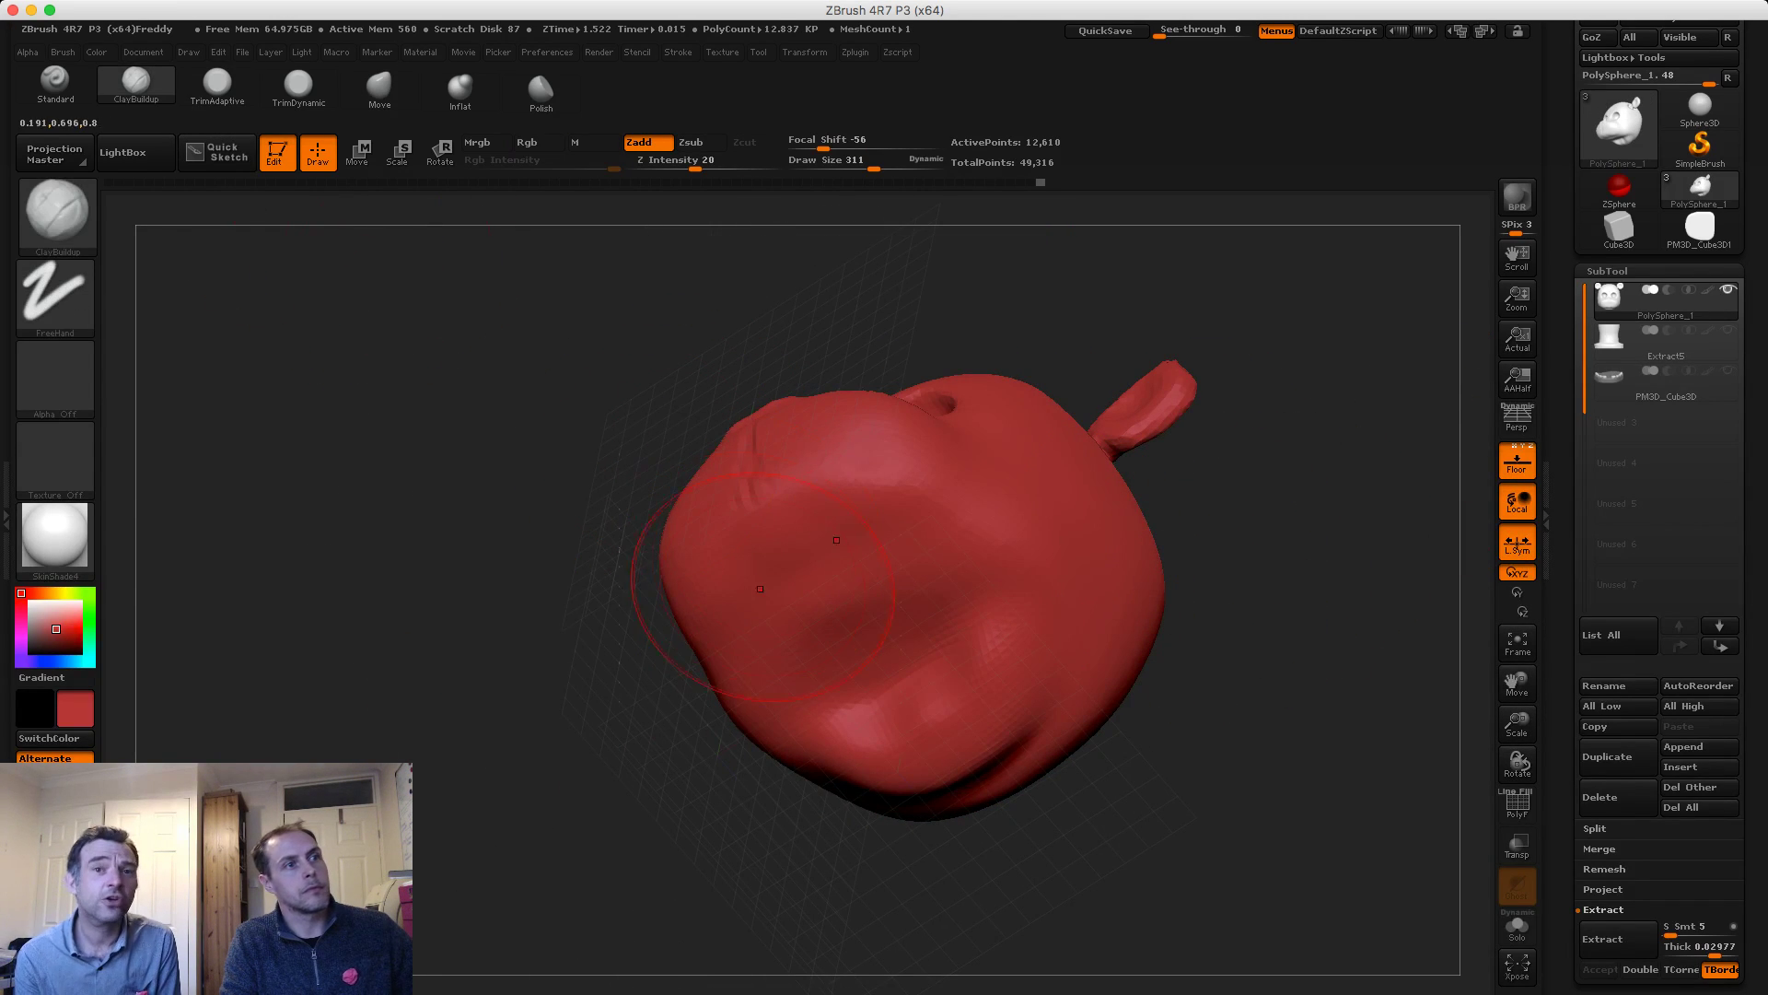
{"action": "key", "text": "s"}
{"action": "left_click_drag", "start_coordinate": [790, 612], "coordinate": [839, 602]}
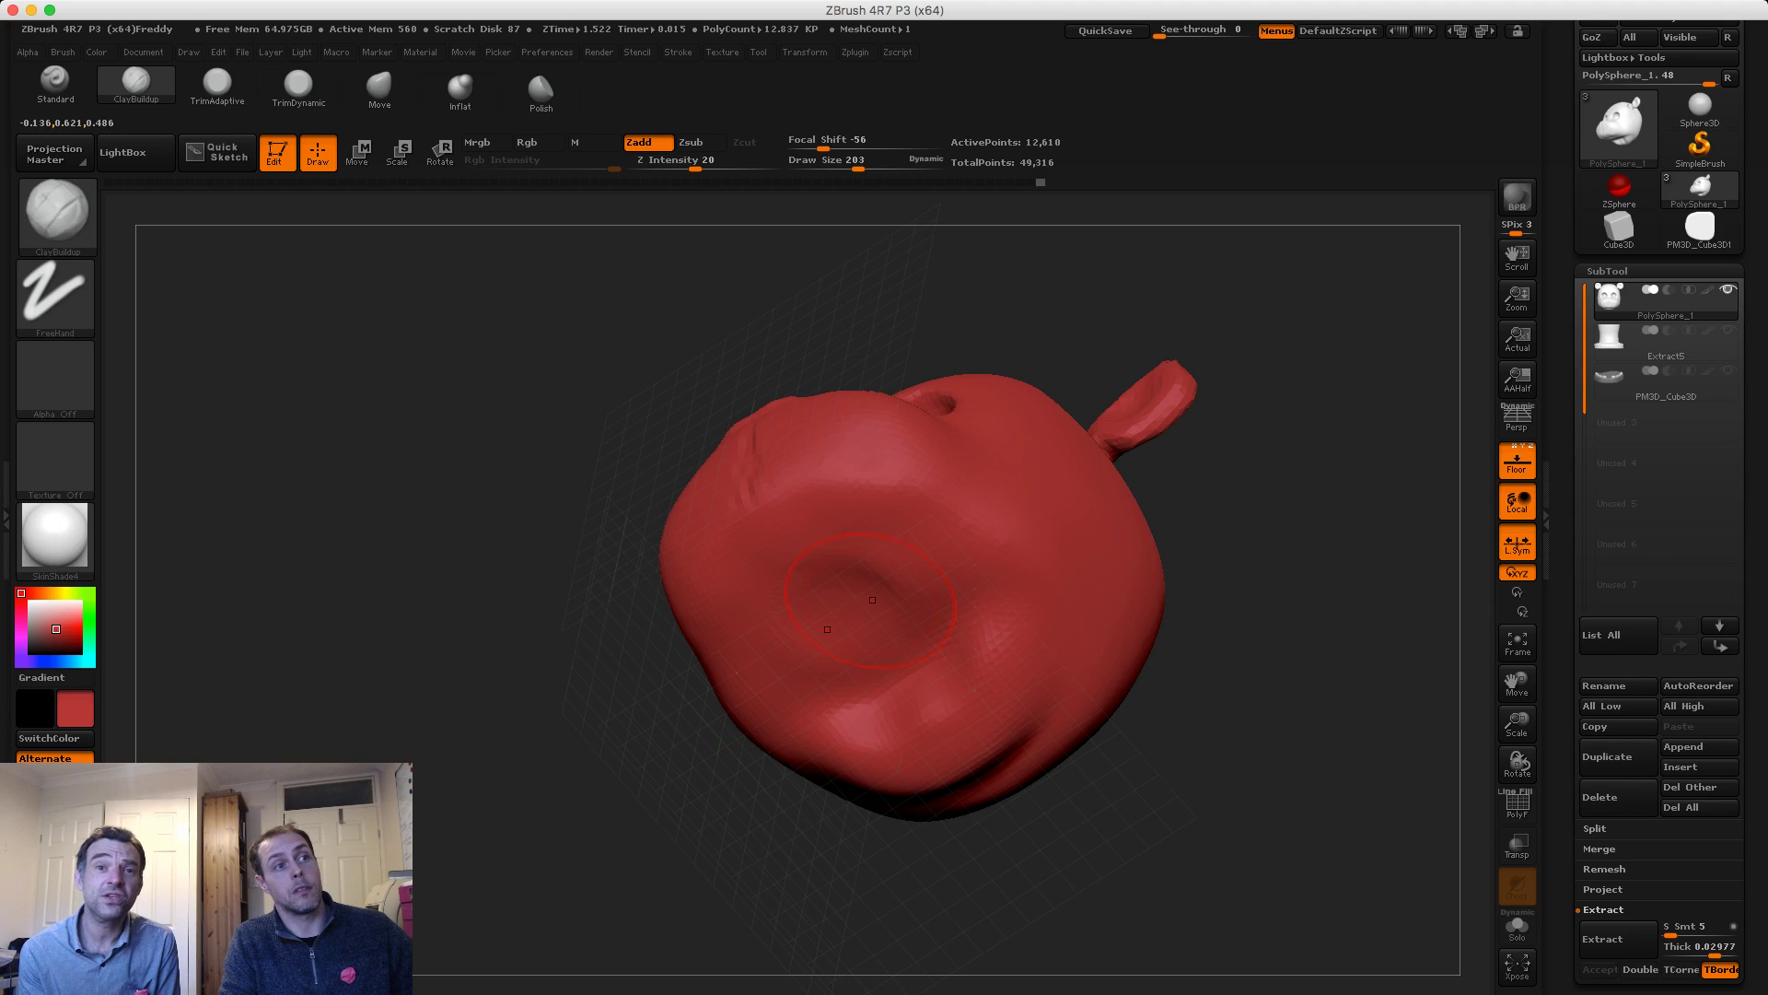
{"action": "mouse_move", "coordinate": [553, 513]}
{"action": "left_mouse_down"}
{"action": "mouse_move", "coordinate": [847, 559]}
{"action": "mouse_move", "coordinate": [886, 581]}
{"action": "left_mouse_up"}
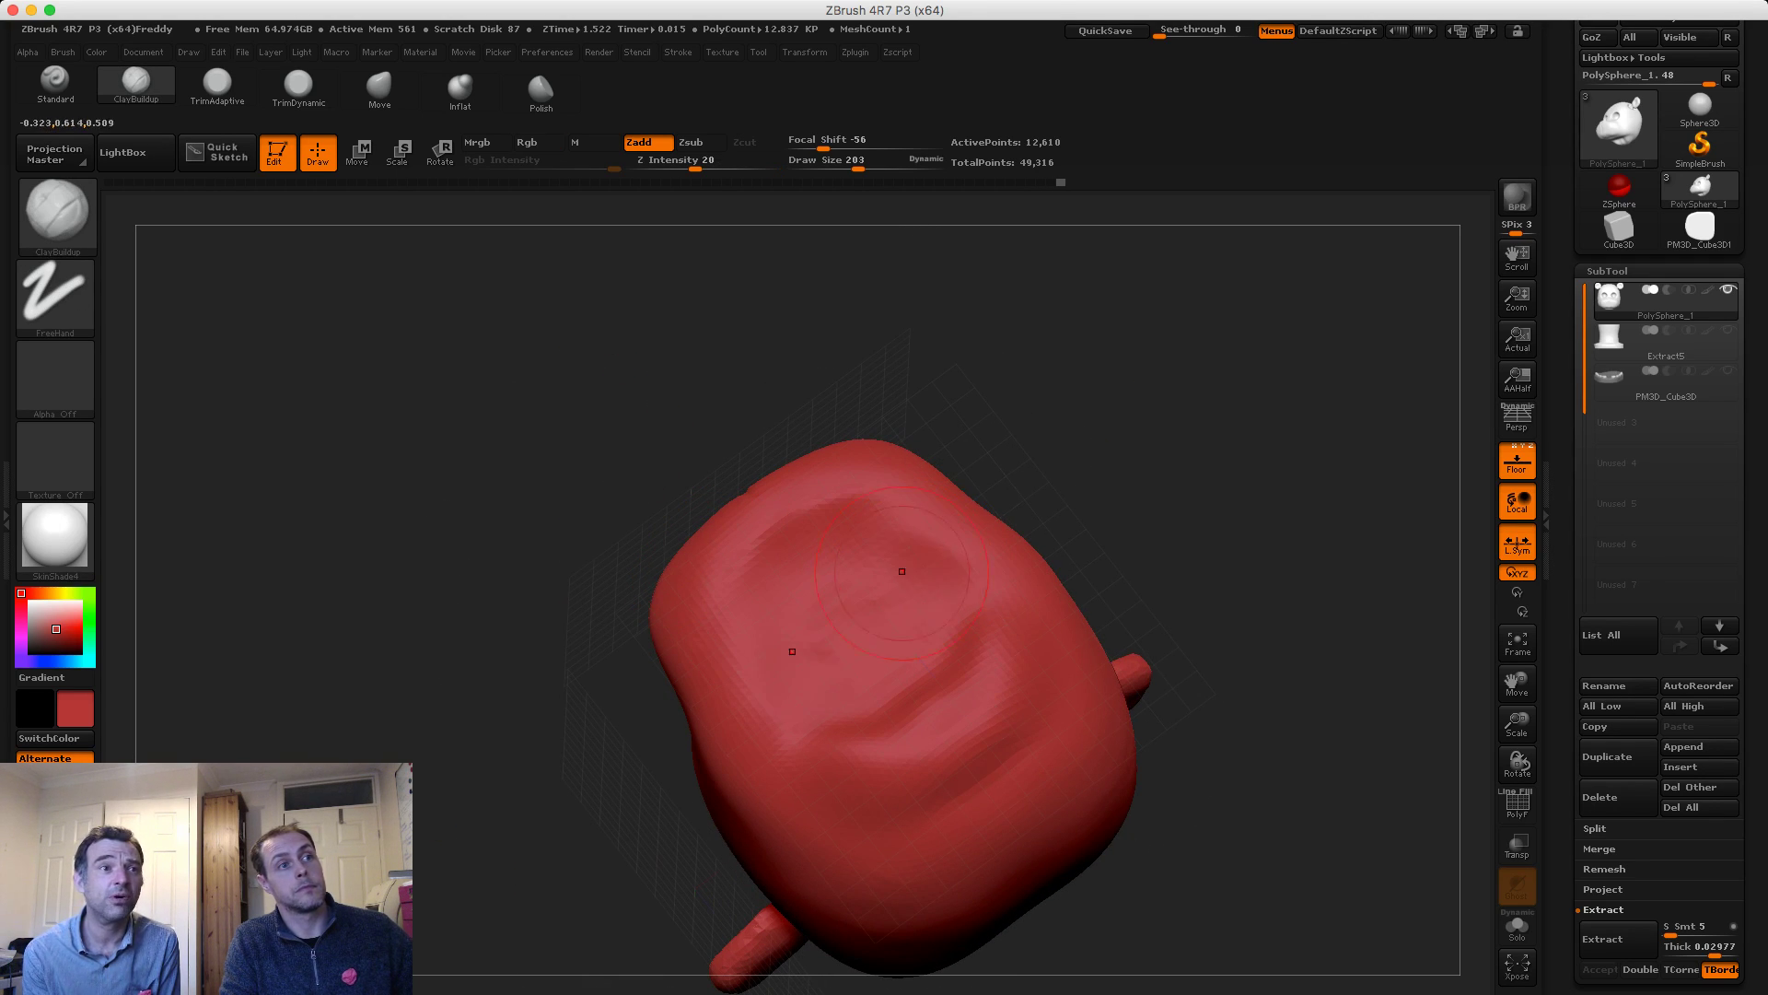
{"action": "left_click_drag", "start_coordinate": [840, 638], "coordinate": [829, 616], "text": "shift"}
{"action": "left_click_drag", "start_coordinate": [396, 551], "coordinate": [620, 584]}
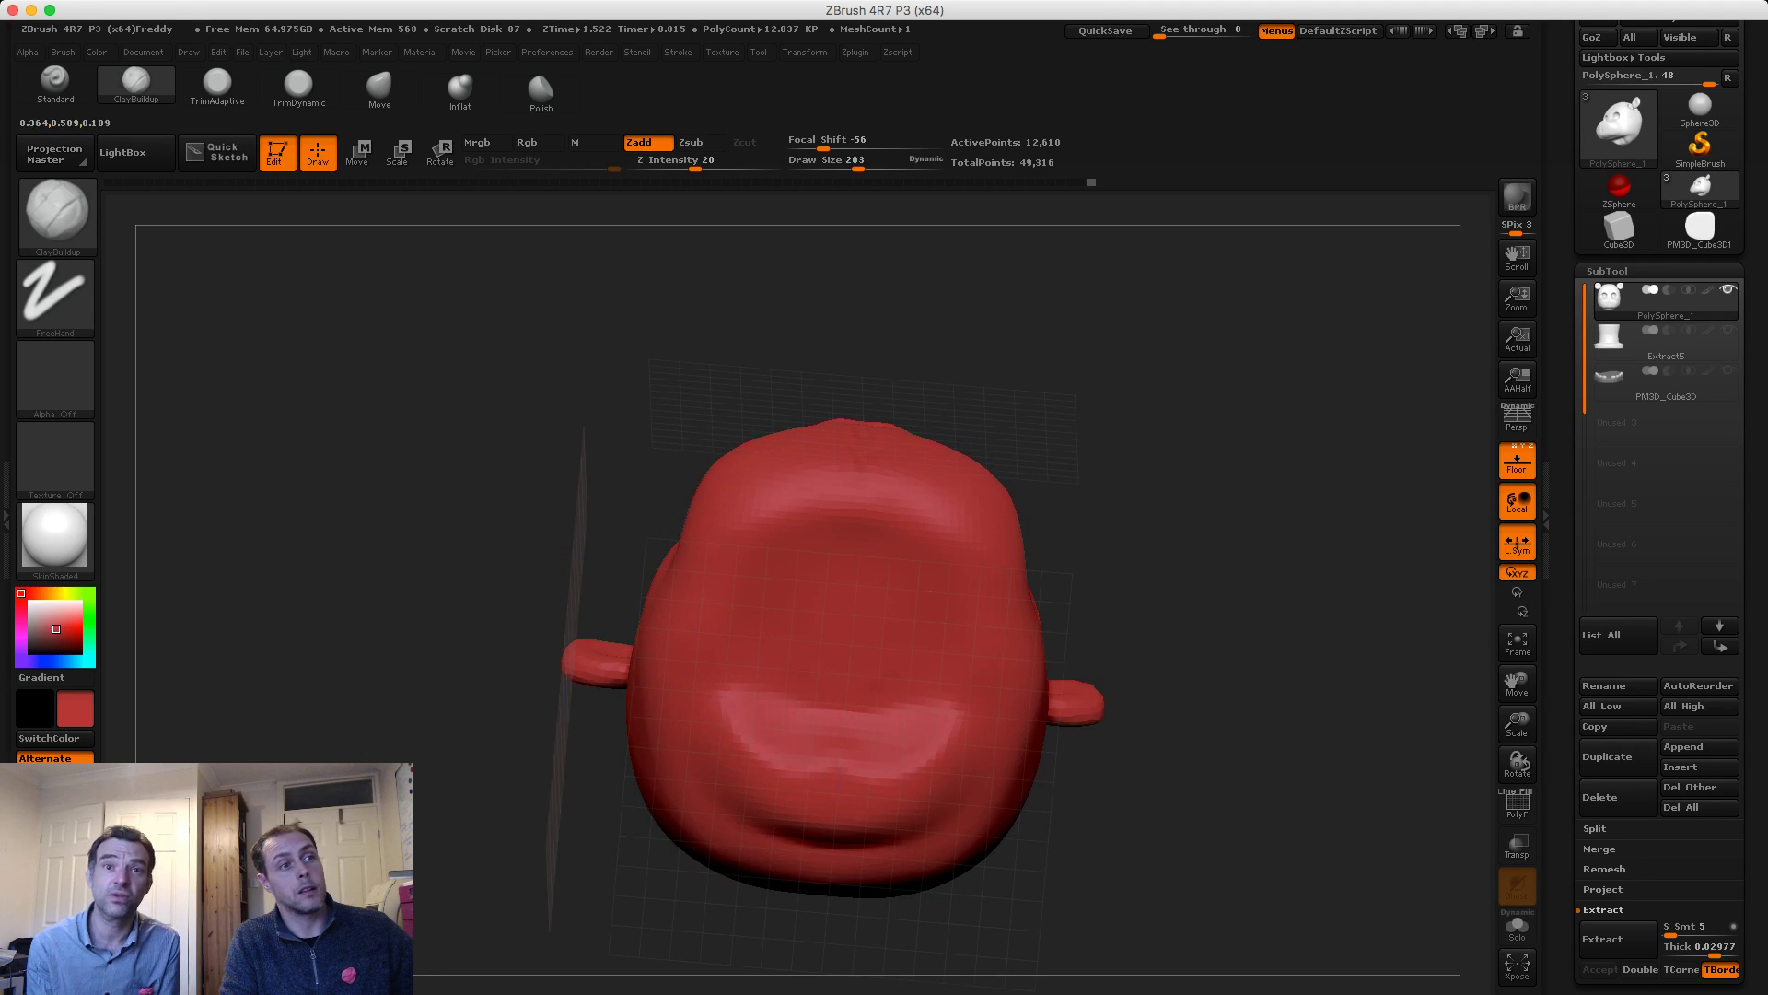
Paint eight symmetrical tooth-sized mask patches along the upper mouth rim at draw size 53
{"action": "key", "text": "s"}
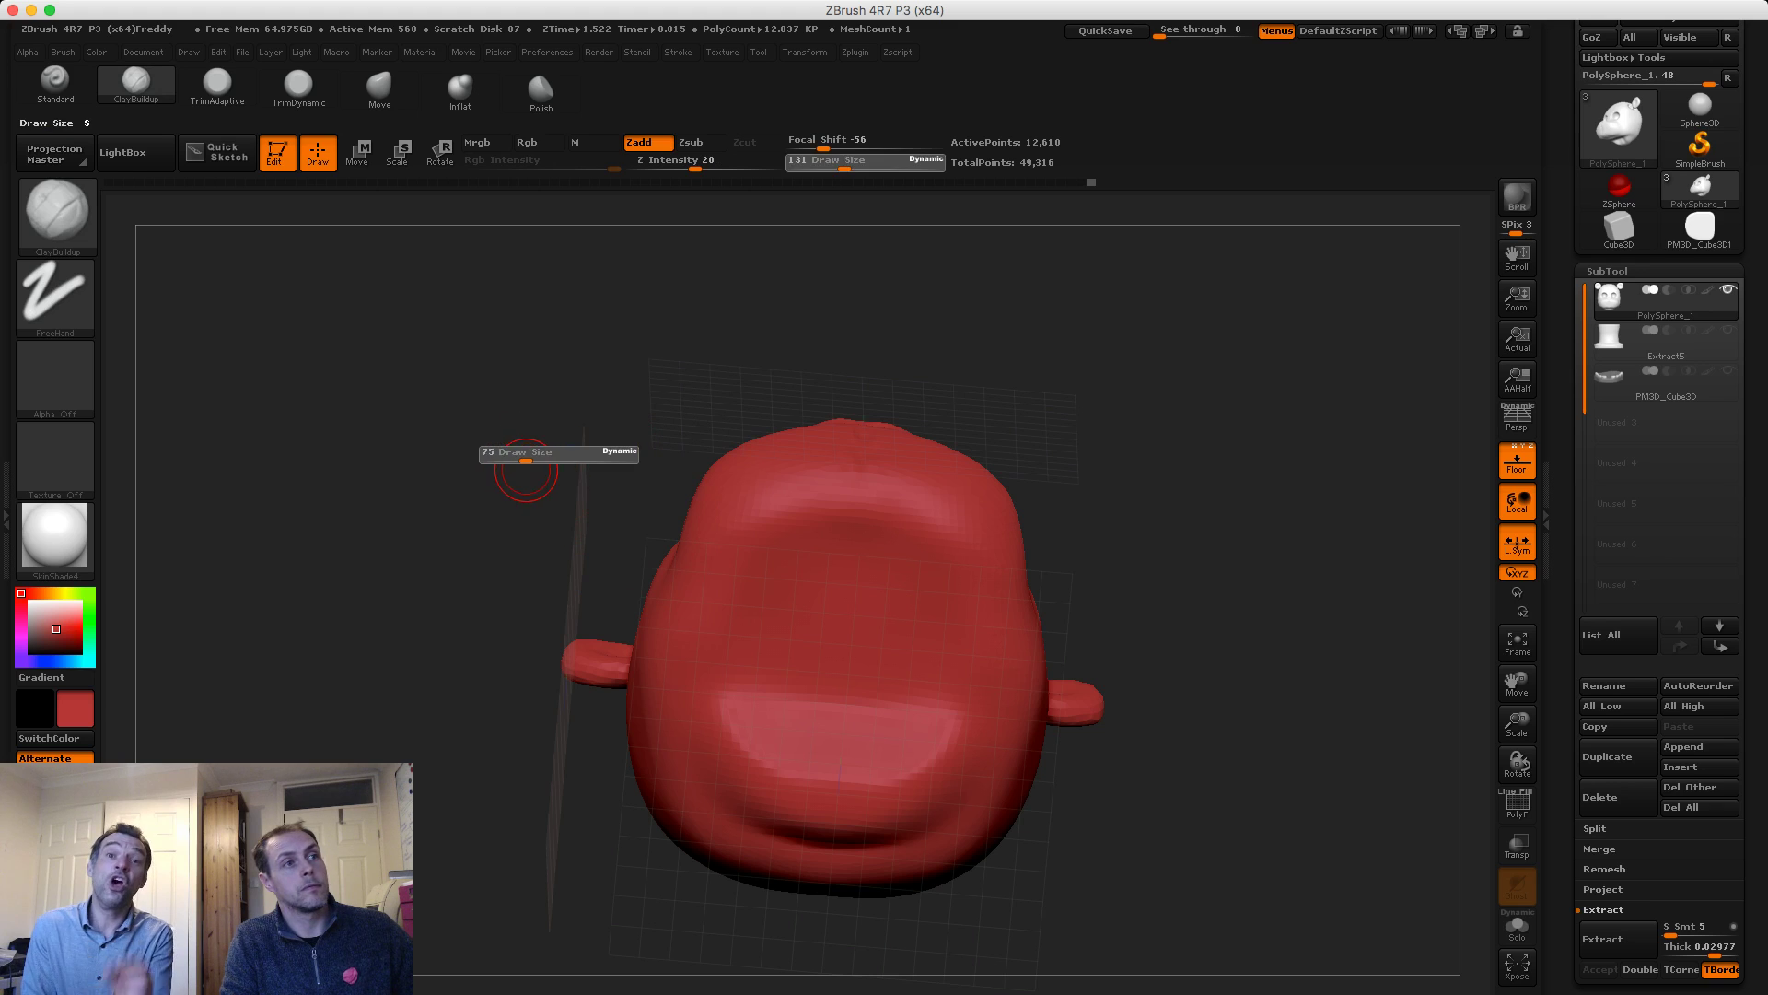
{"action": "key", "text": "ctrl"}
{"action": "left_click_drag", "start_coordinate": [899, 515], "coordinate": [903, 521], "text": "ctrl"}
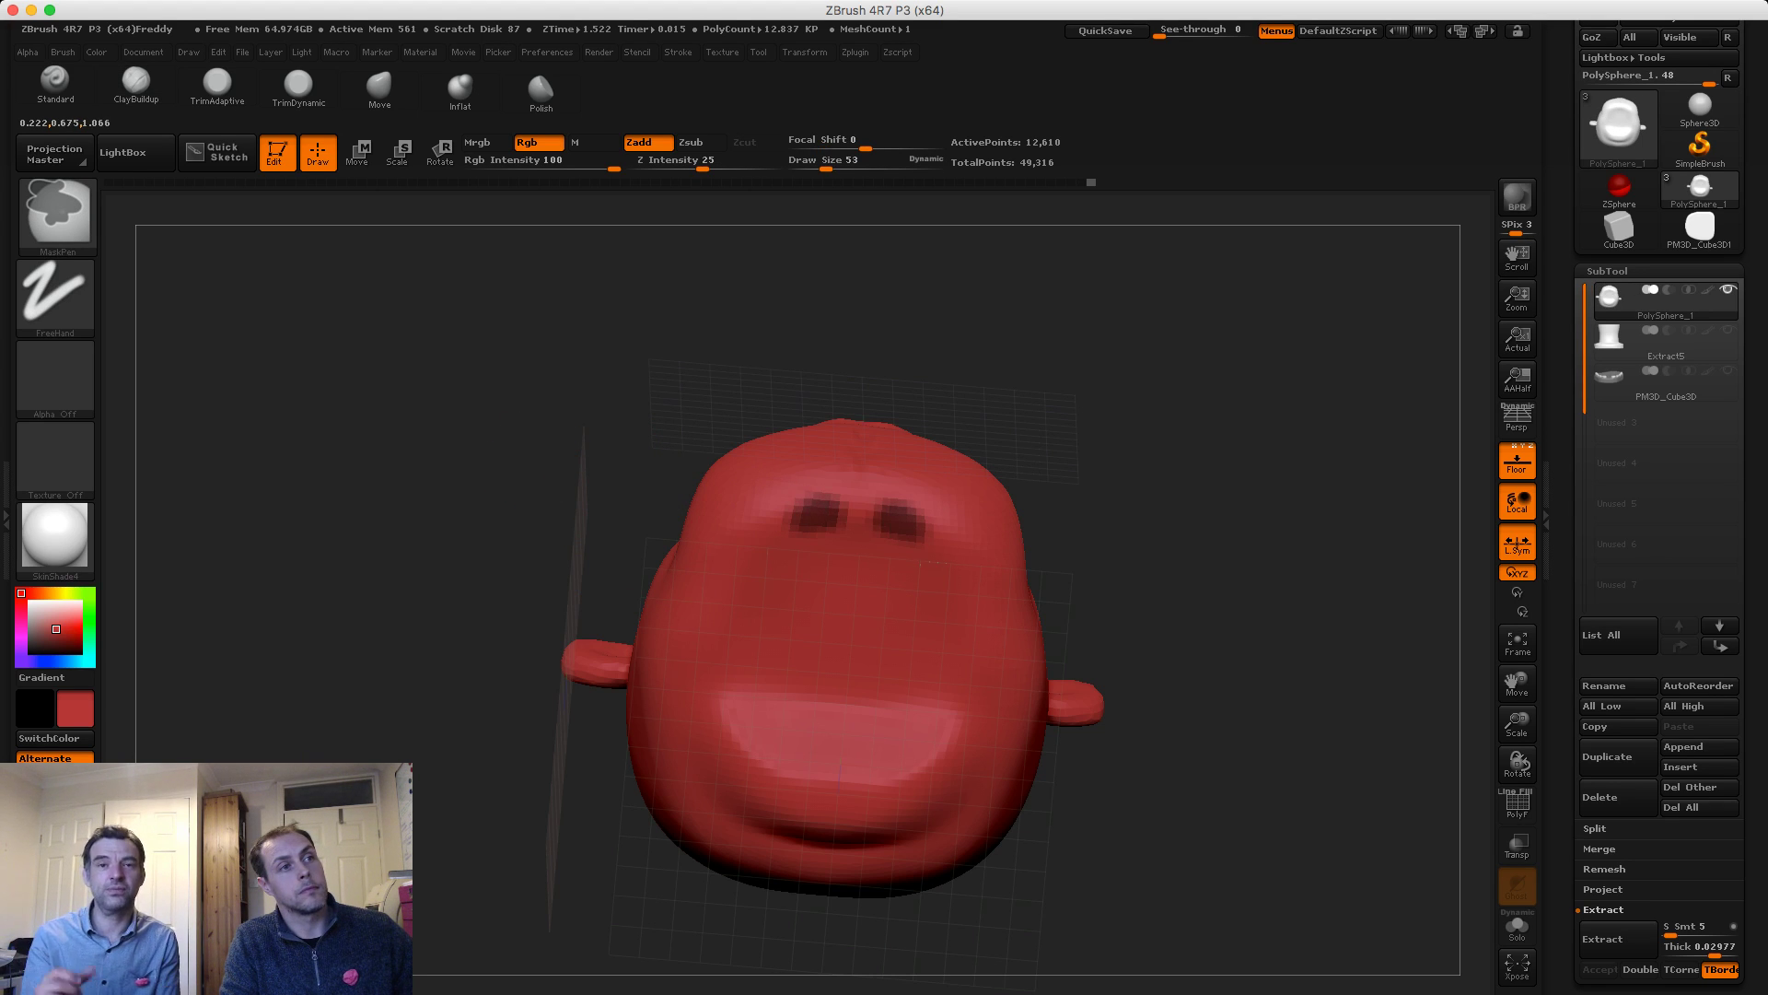
{"action": "left_click_drag", "start_coordinate": [742, 556], "coordinate": [755, 551], "text": "ctrl"}
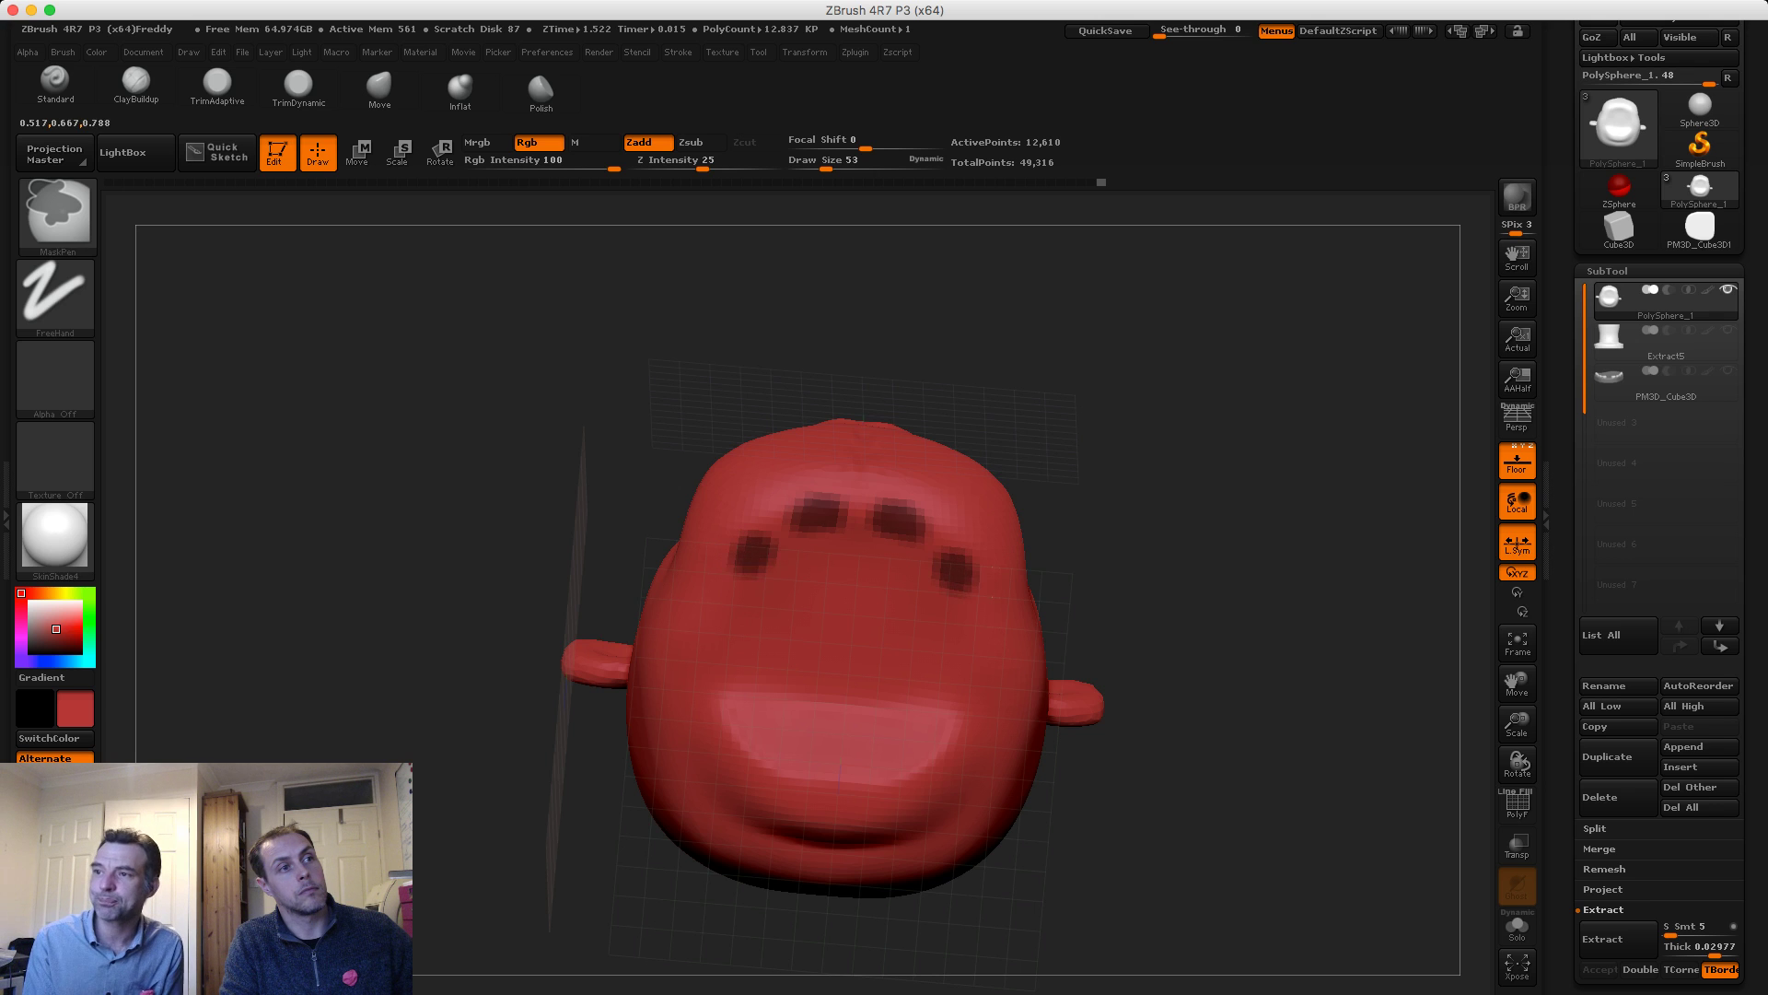
{"action": "left_click_drag", "start_coordinate": [715, 624], "coordinate": [718, 615], "text": "ctrl"}
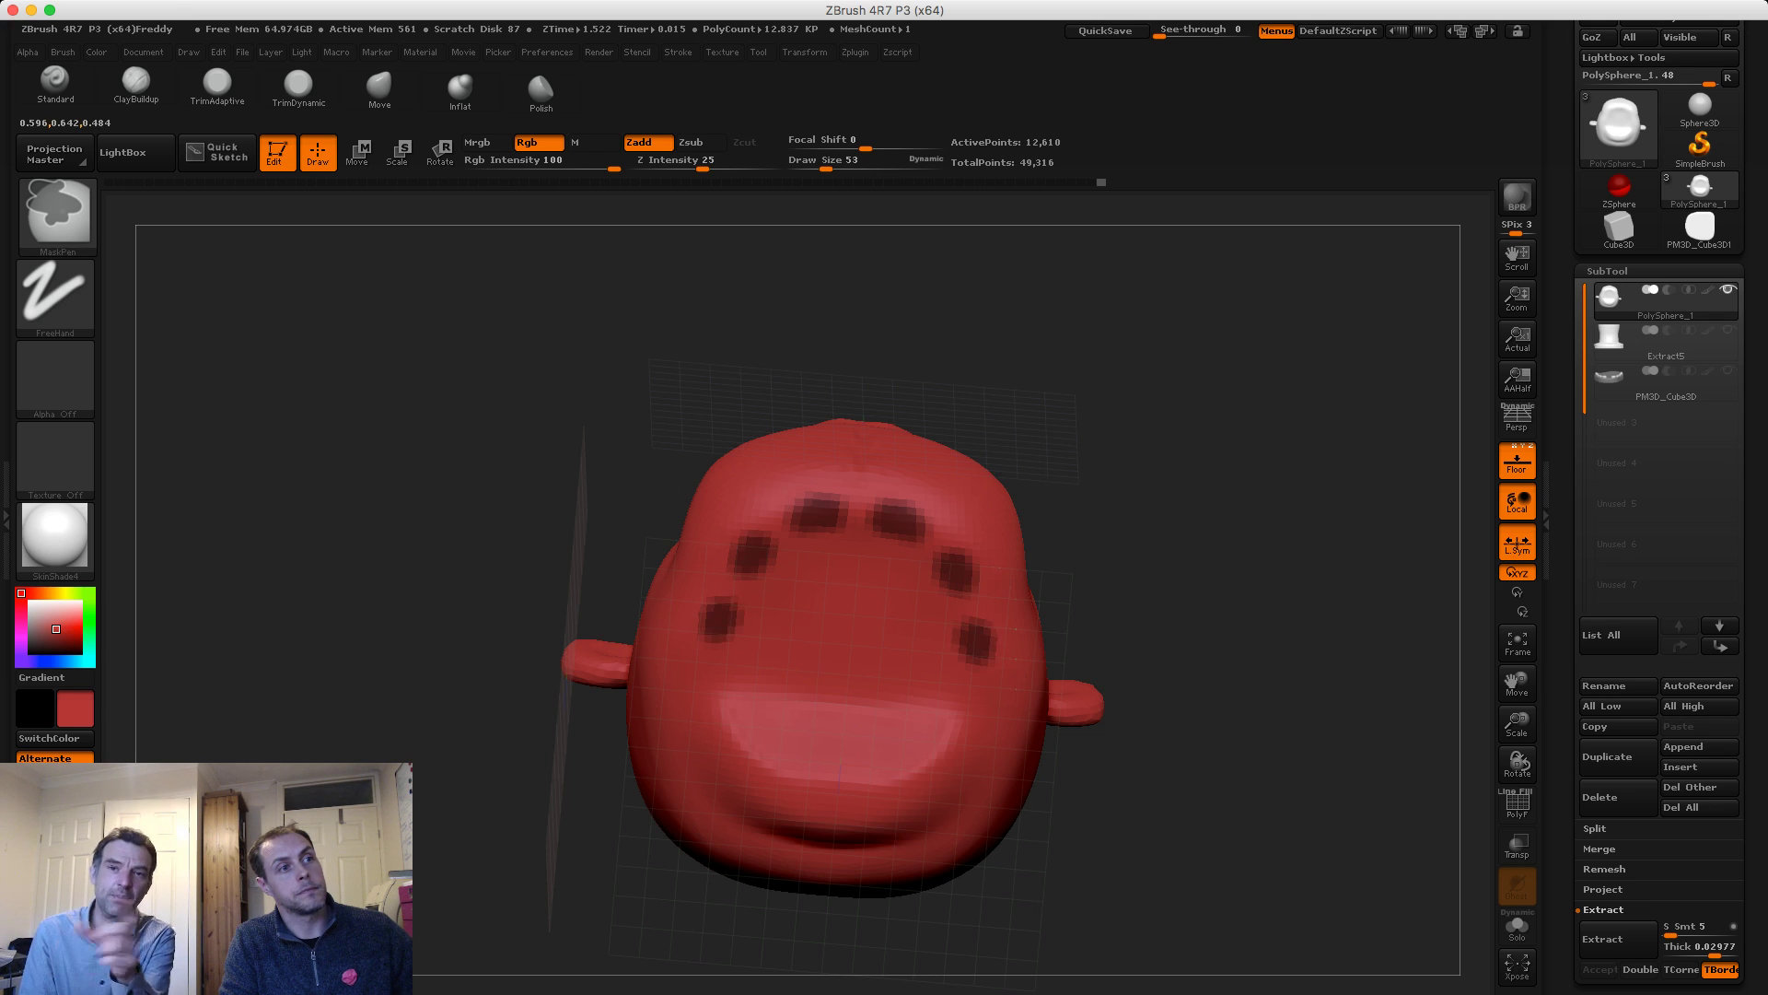
{"action": "left_click_drag", "start_coordinate": [693, 690], "coordinate": [696, 687], "text": "ctrl"}
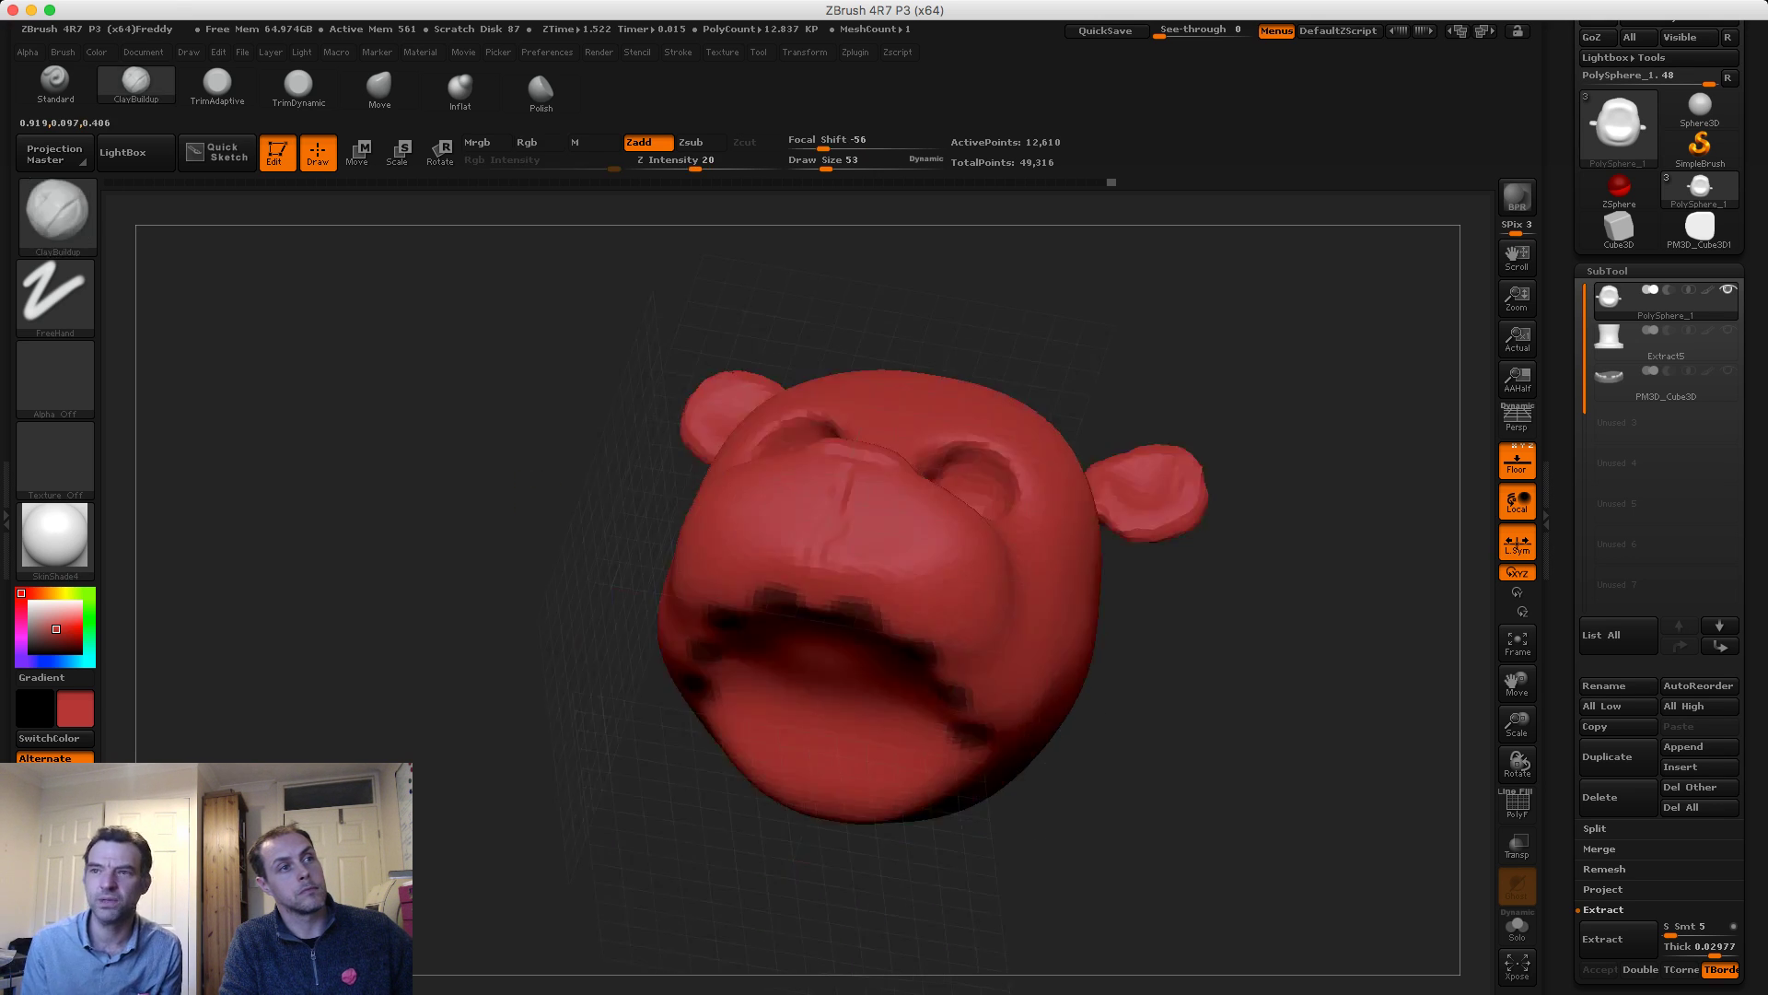
Pull the masked patches straight down from the mouth rim with the Transpose move line to form the upper teeth
{"action": "left_click_drag", "start_coordinate": [494, 612], "coordinate": [644, 607]}
{"action": "left_click_drag", "start_coordinate": [544, 782], "coordinate": [699, 642], "text": "alt"}
{"action": "key", "text": "w"}
{"action": "left_click_drag", "start_coordinate": [699, 539], "coordinate": [699, 377], "text": "shift"}
{"action": "left_click_drag", "start_coordinate": [699, 460], "coordinate": [699, 504]}
{"action": "left_click_drag", "start_coordinate": [515, 664], "coordinate": [912, 617]}
Clear the mask, remesh the head with DynaMesh and return to Draw mode
{"action": "left_click_drag", "start_coordinate": [1077, 681], "coordinate": [1119, 723], "text": "ctrl"}
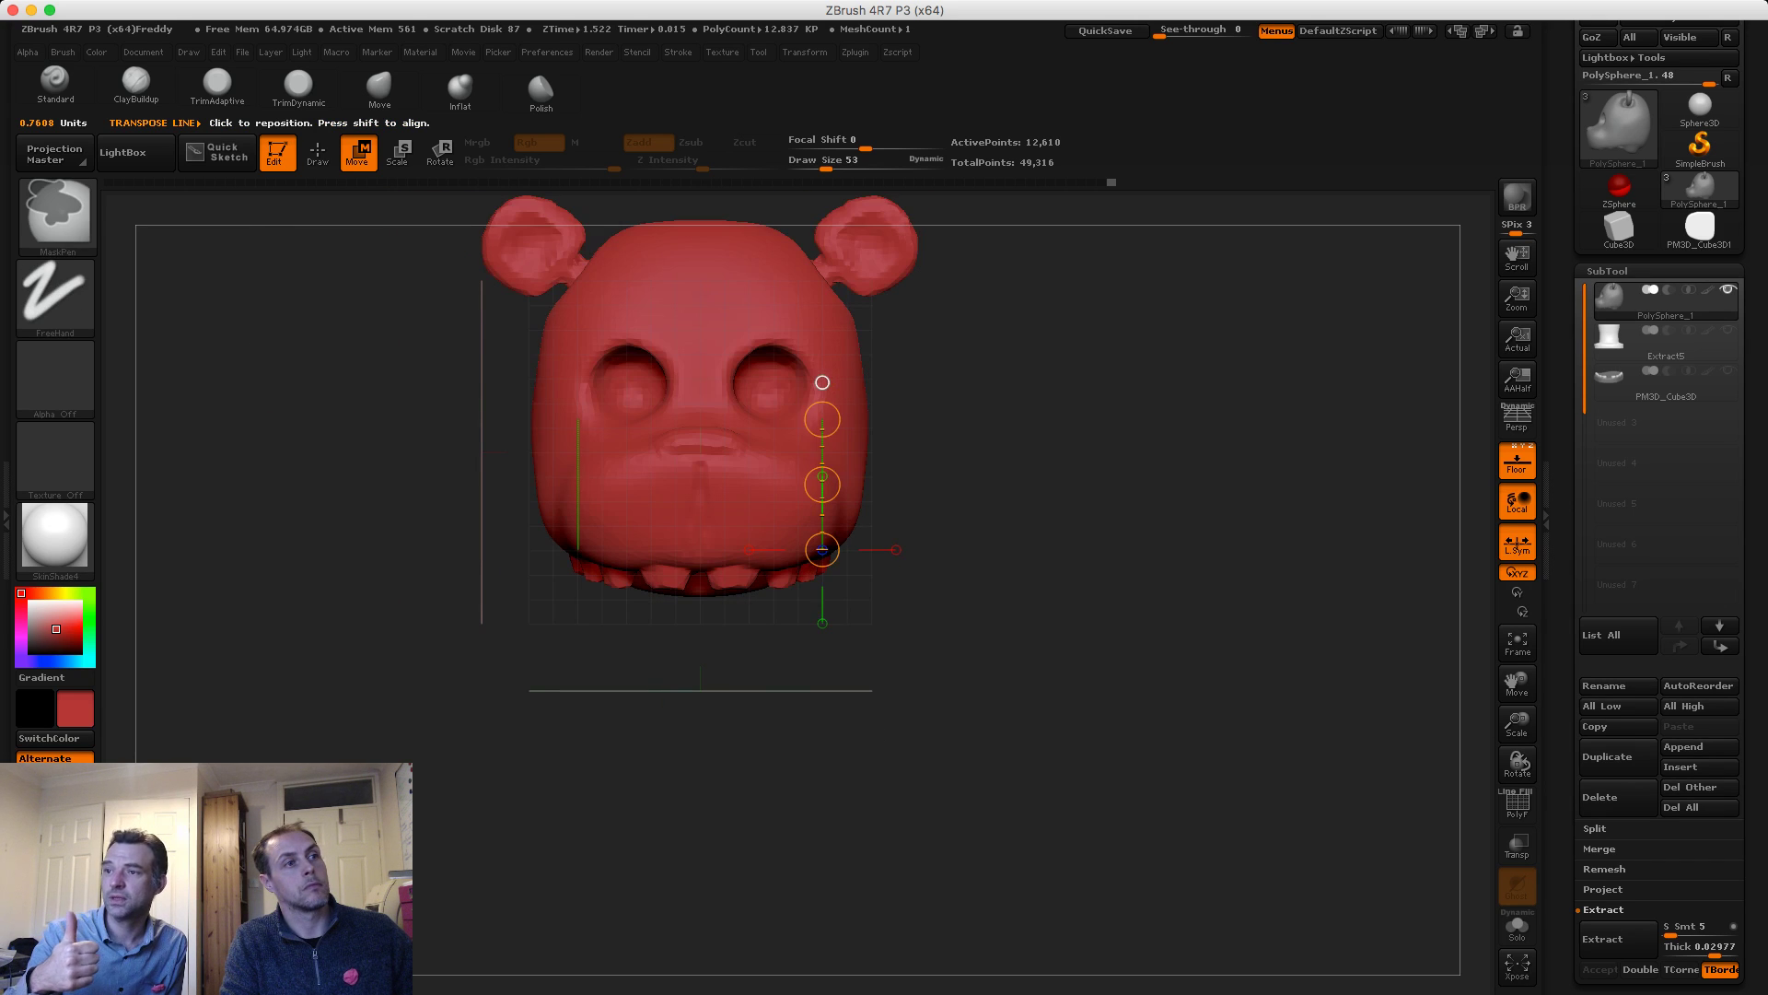
{"action": "left_click_drag", "start_coordinate": [1061, 527], "coordinate": [1070, 556], "text": "ctrl"}
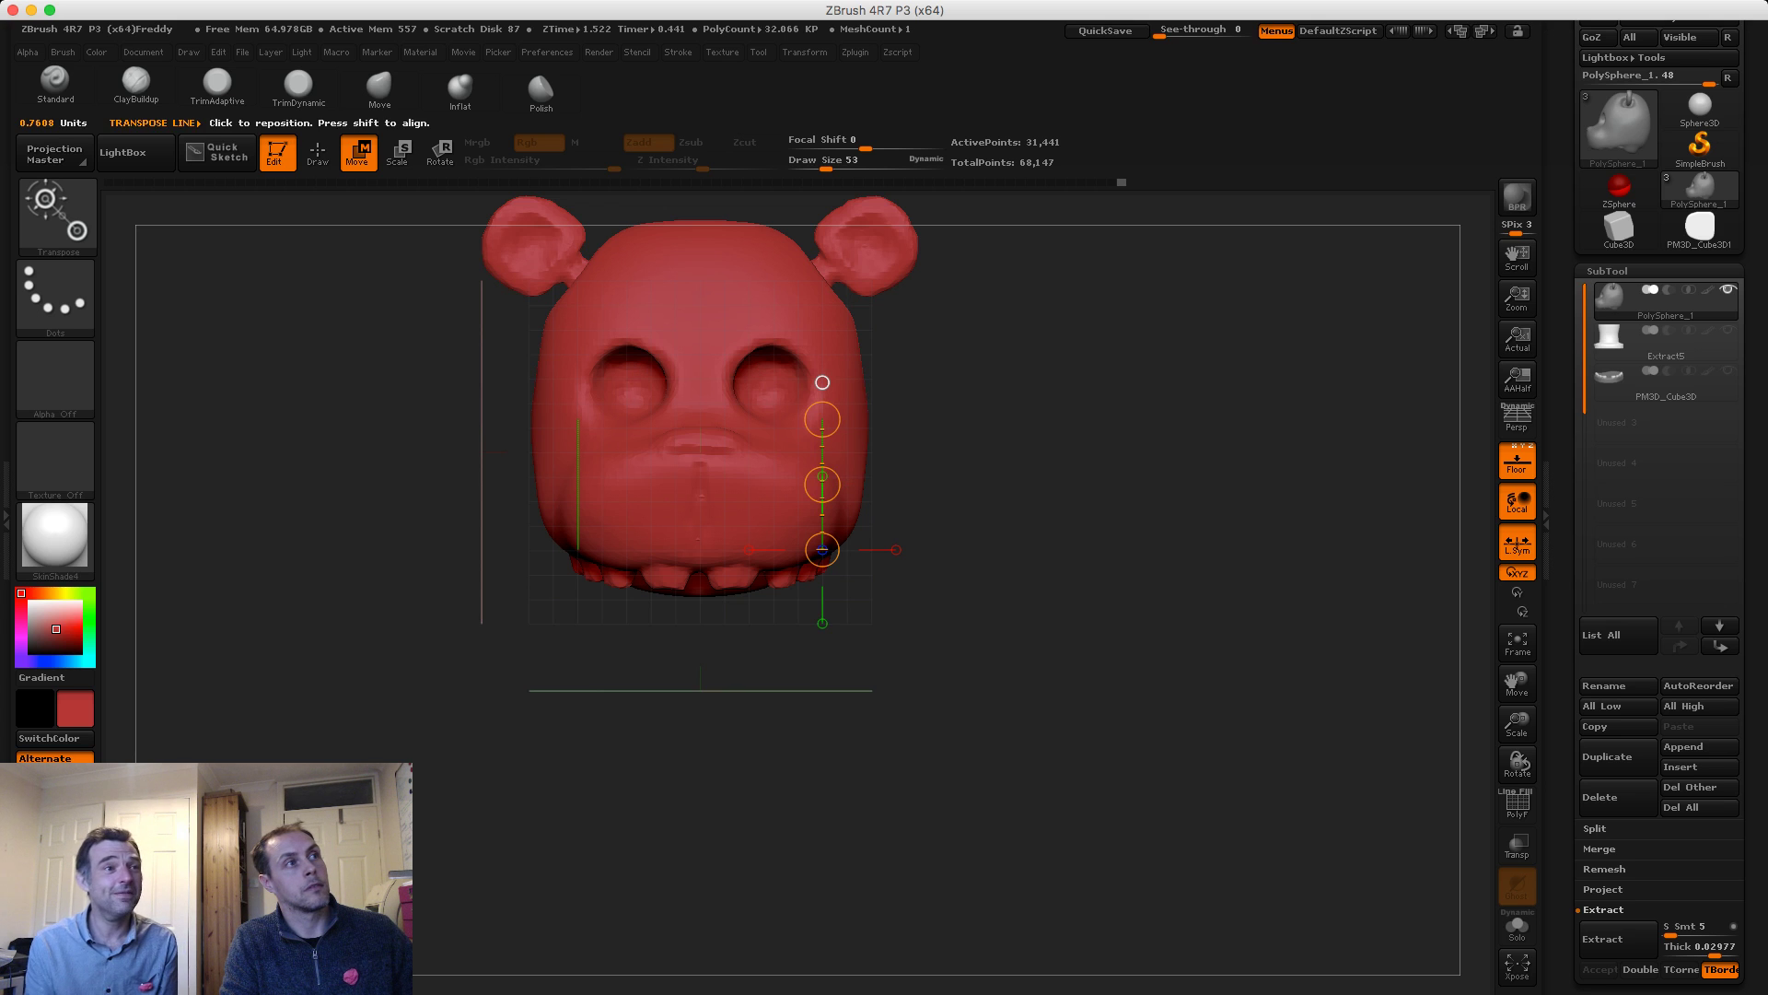
{"action": "key", "text": "q"}
{"action": "mouse_move", "coordinate": [1184, 515]}
{"action": "left_mouse_down"}
{"action": "mouse_move", "coordinate": [1074, 525]}
{"action": "mouse_move", "coordinate": [1071, 578]}
{"action": "left_mouse_up"}
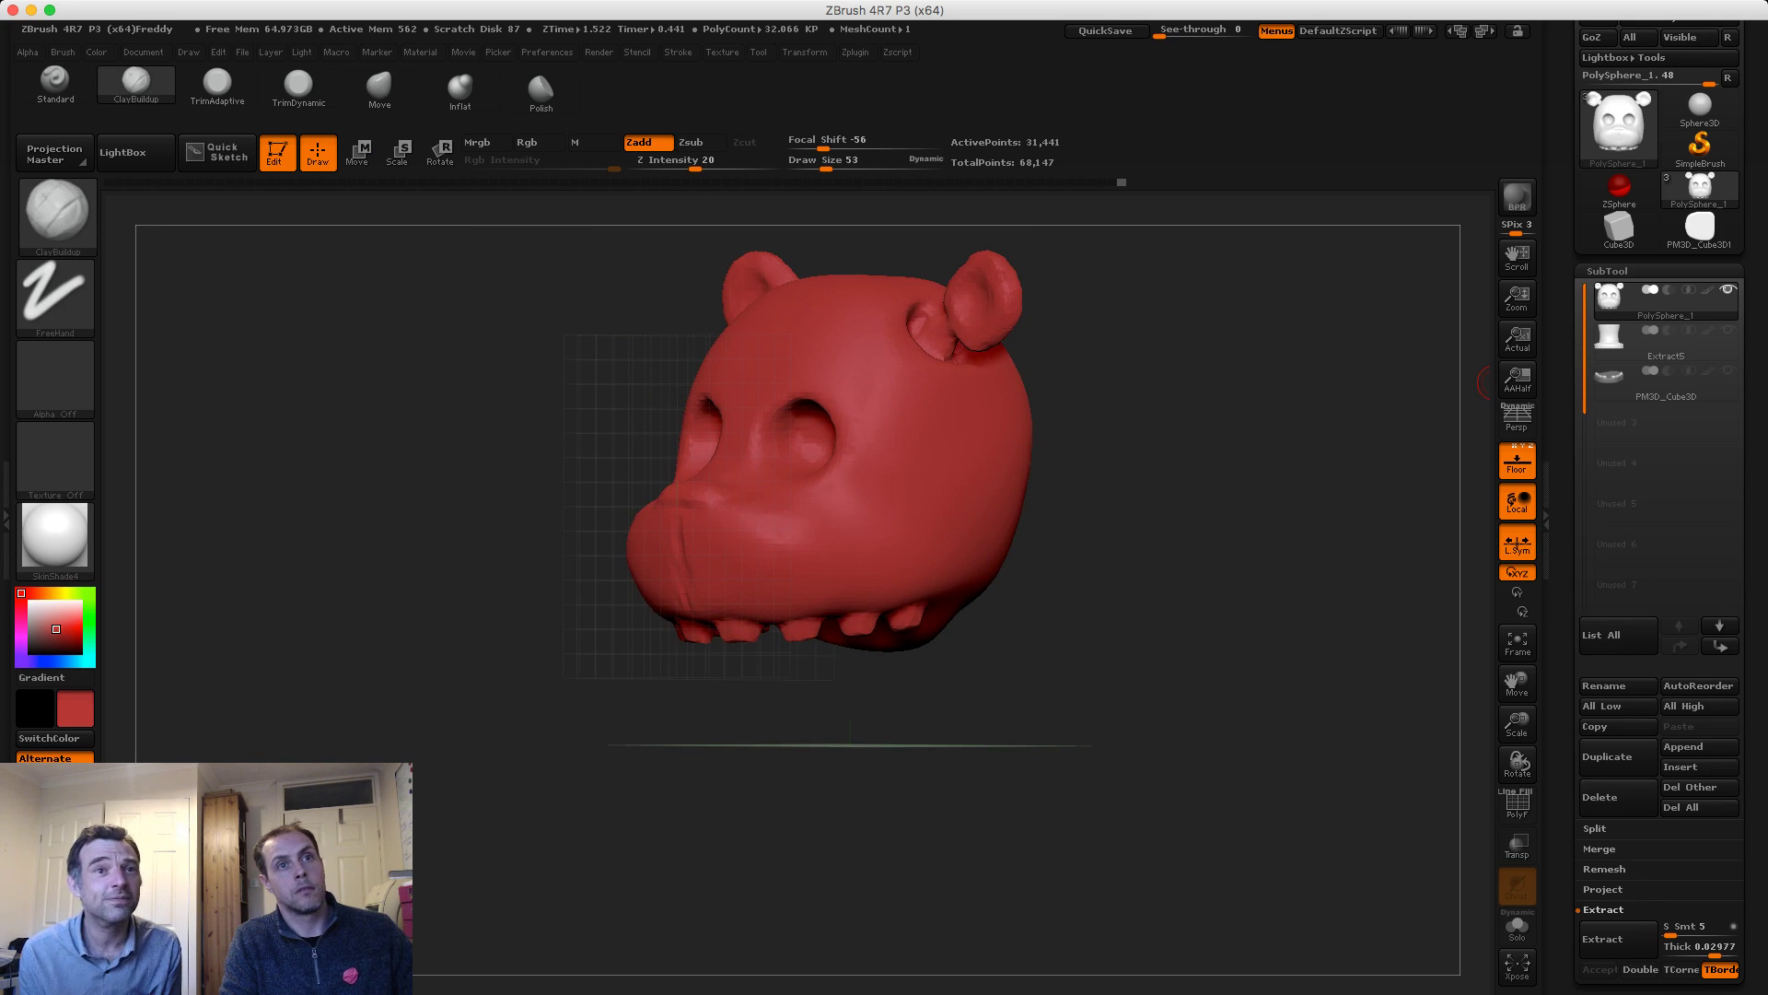
Show the hat and lower jaw subtools again, checking the head with the hat hidden and shown
{"action": "left_click", "coordinate": [1728, 330]}
{"action": "left_click", "coordinate": [1729, 371]}
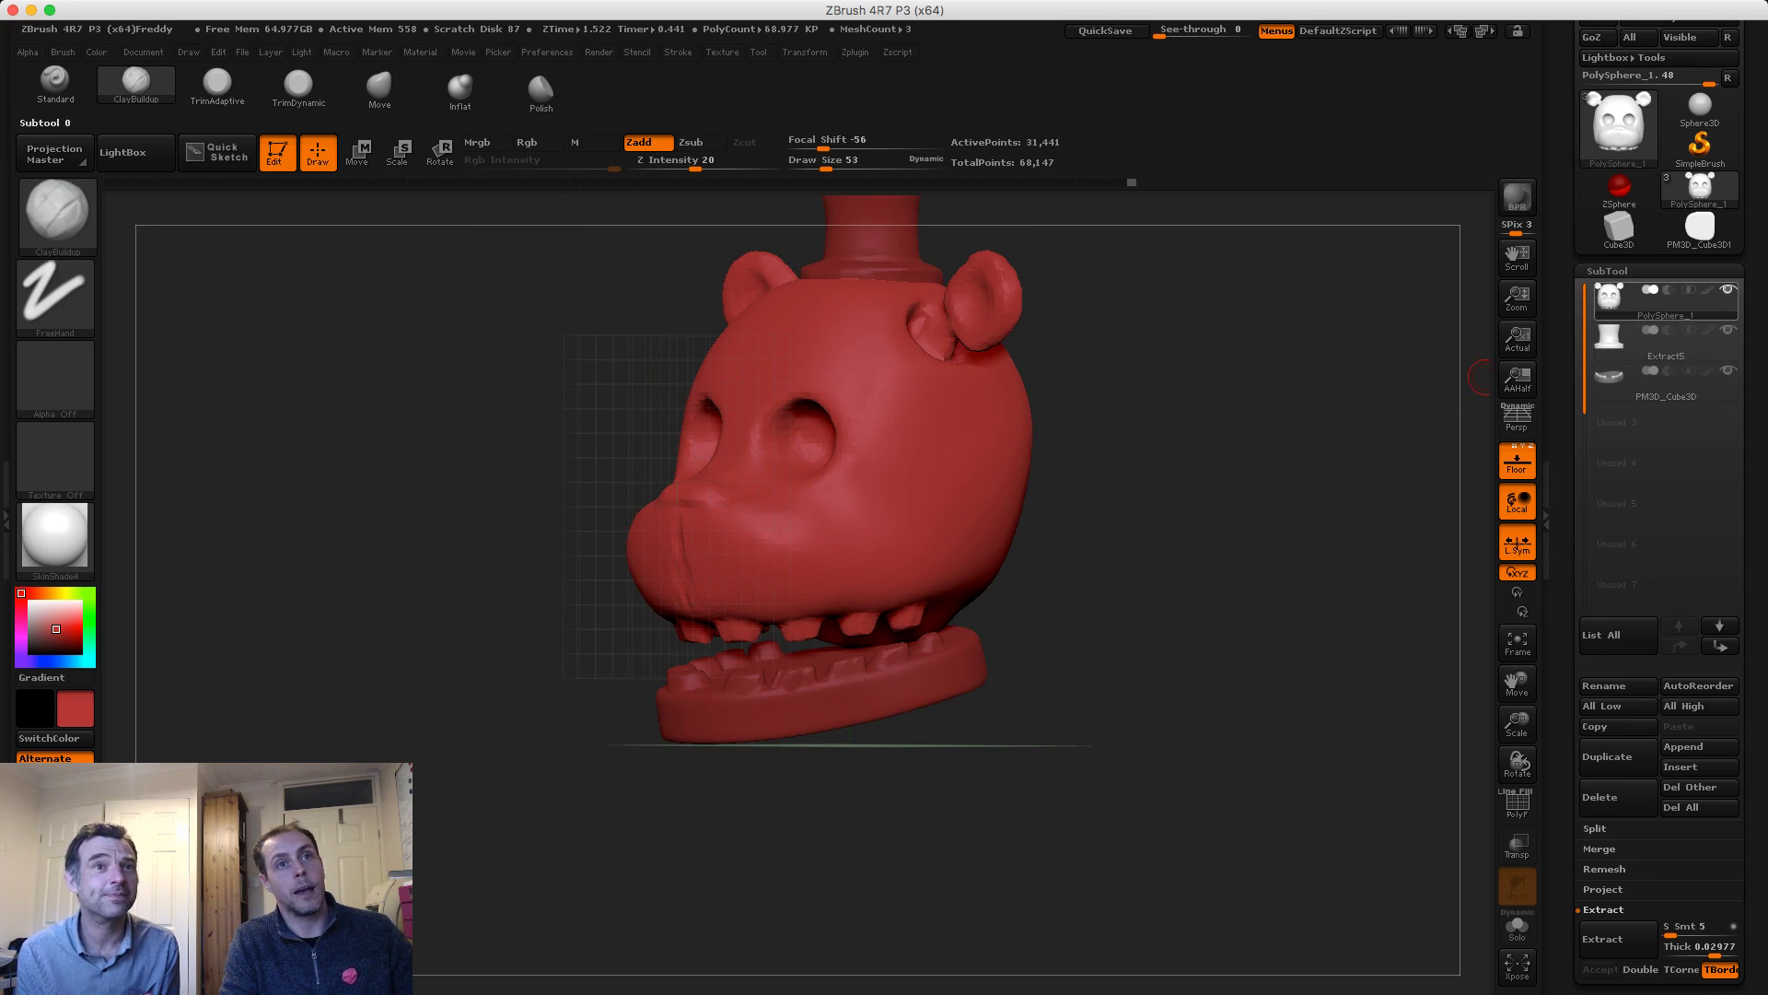
{"action": "left_click", "coordinate": [1728, 330]}
{"action": "left_click_drag", "start_coordinate": [1172, 446], "coordinate": [1163, 486], "text": "alt"}
{"action": "left_click_drag", "start_coordinate": [1163, 486], "coordinate": [1211, 488]}
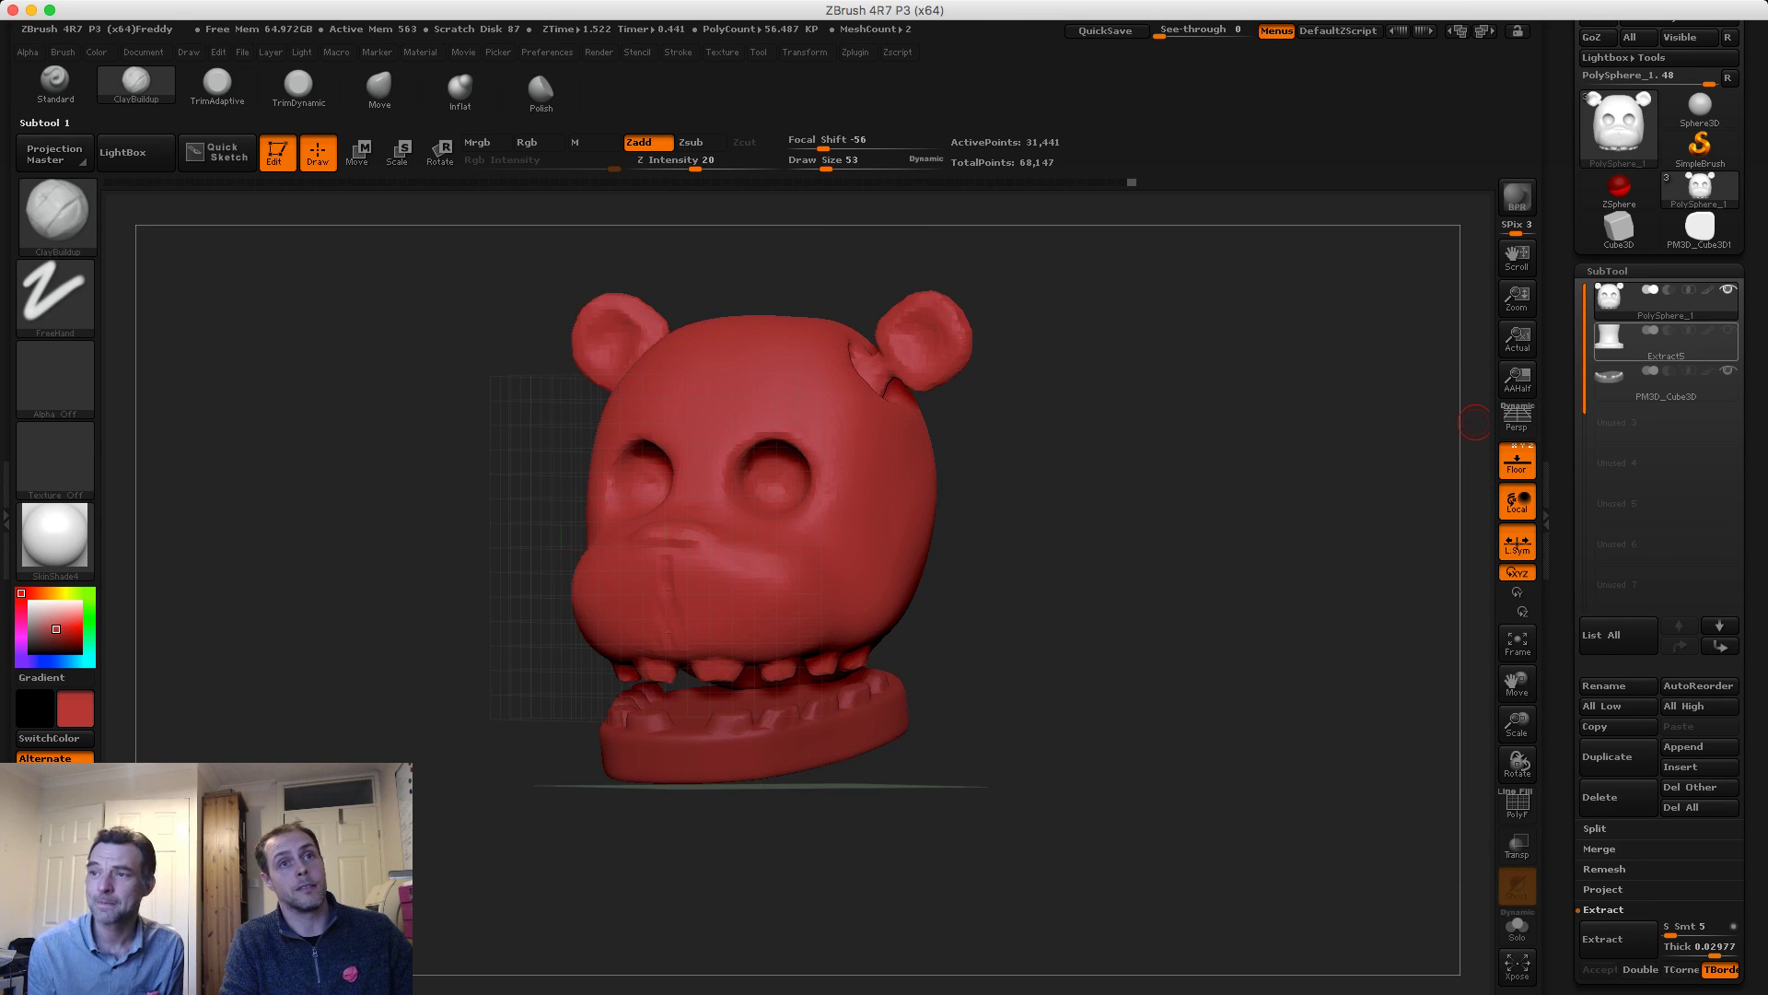
{"action": "left_click", "coordinate": [1729, 330]}
{"action": "mouse_move", "coordinate": [1172, 571]}
{"action": "left_mouse_down", "text": "alt"}
{"action": "mouse_move", "coordinate": [1181, 475]}
{"action": "mouse_move", "coordinate": [1261, 471]}
{"action": "mouse_move", "coordinate": [1203, 507]}
{"action": "left_mouse_up", "text": "alt"}
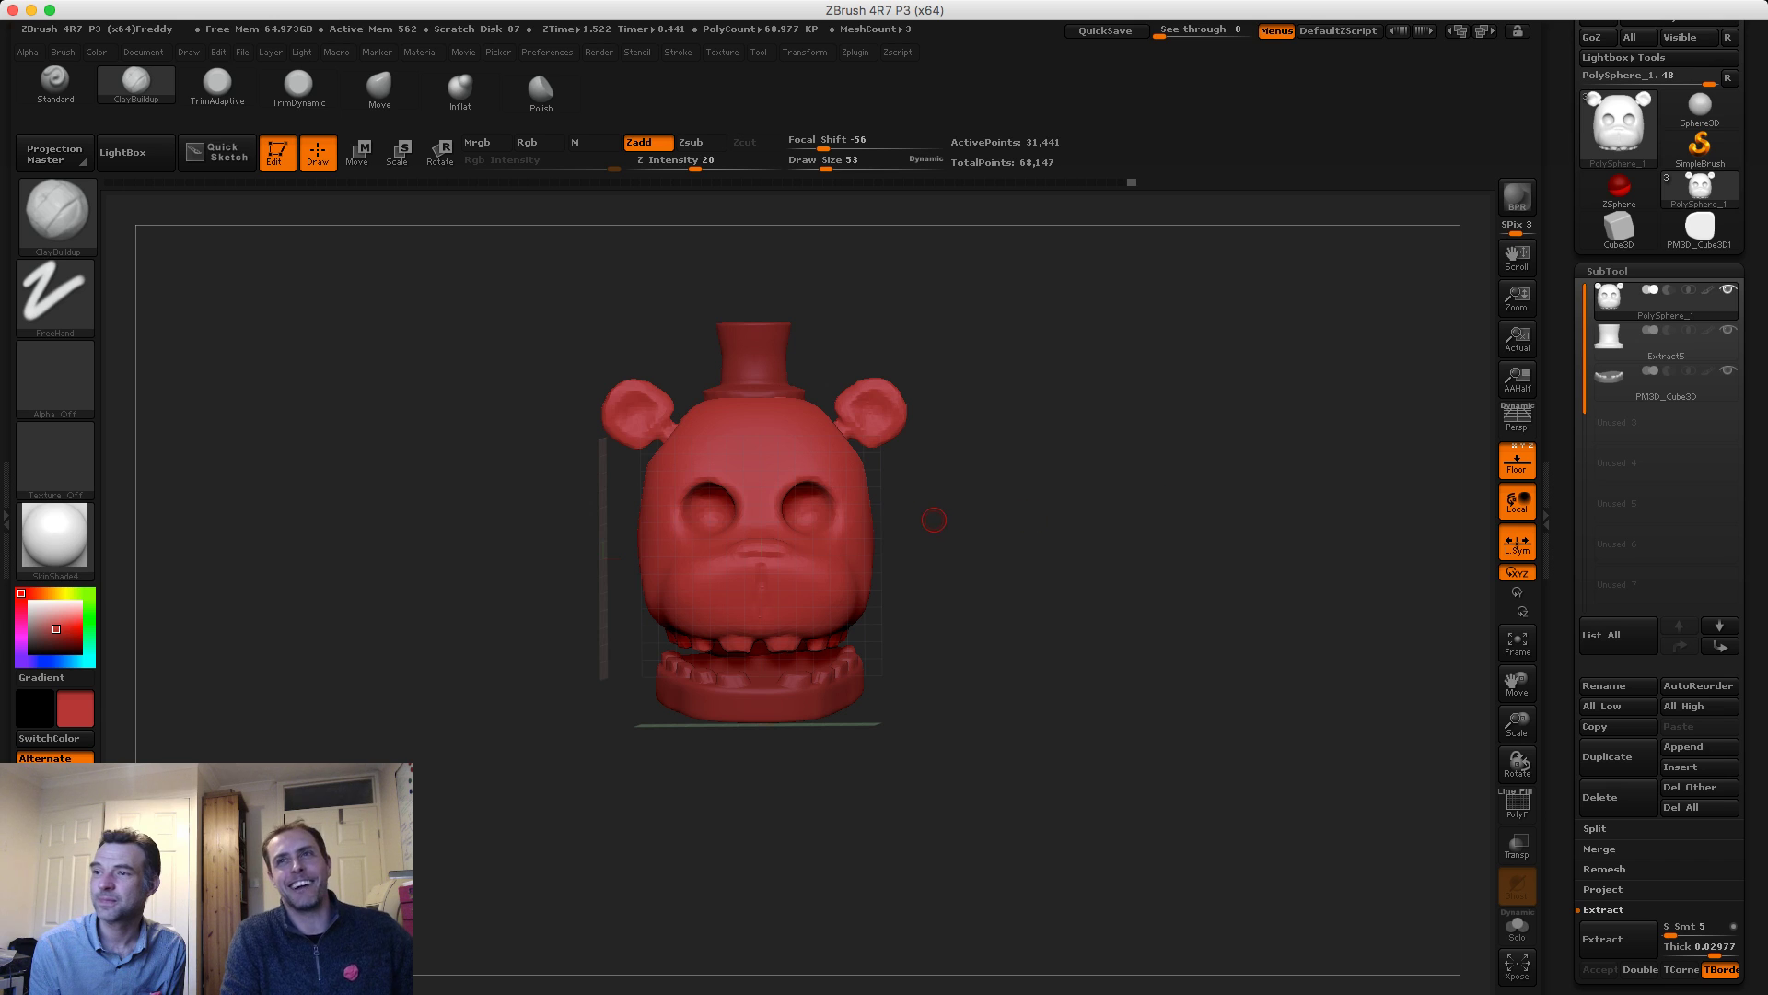
Select the lower jaw subtool, move it closer to the head and adjust its tilt with the Transpose rotate line
{"action": "mouse_move", "coordinate": [615, 492]}
{"action": "left_mouse_down", "text": "alt"}
{"action": "mouse_move", "coordinate": [605, 520]}
{"action": "mouse_move", "coordinate": [471, 535]}
{"action": "mouse_move", "coordinate": [442, 528]}
{"action": "mouse_move", "coordinate": [451, 509]}
{"action": "mouse_move", "coordinate": [497, 505]}
{"action": "mouse_move", "coordinate": [488, 553]}
{"action": "mouse_move", "coordinate": [563, 577]}
{"action": "left_mouse_up", "text": "alt"}
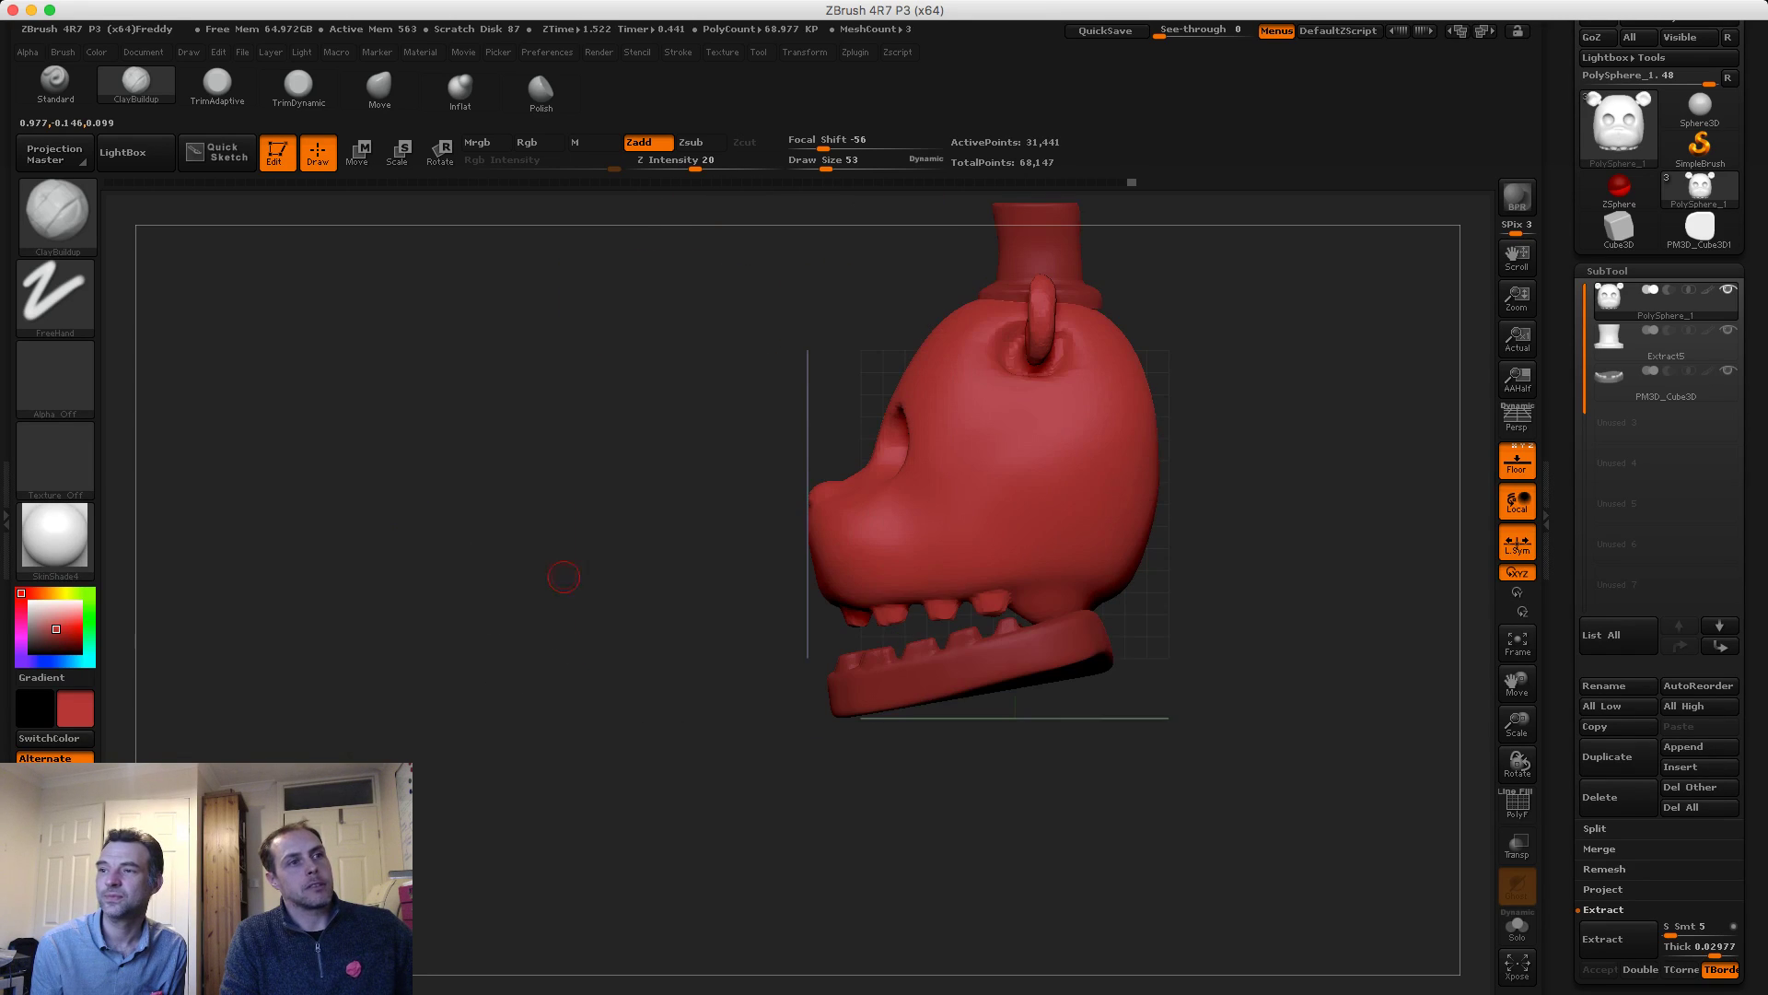
{"action": "left_click", "coordinate": [1639, 387]}
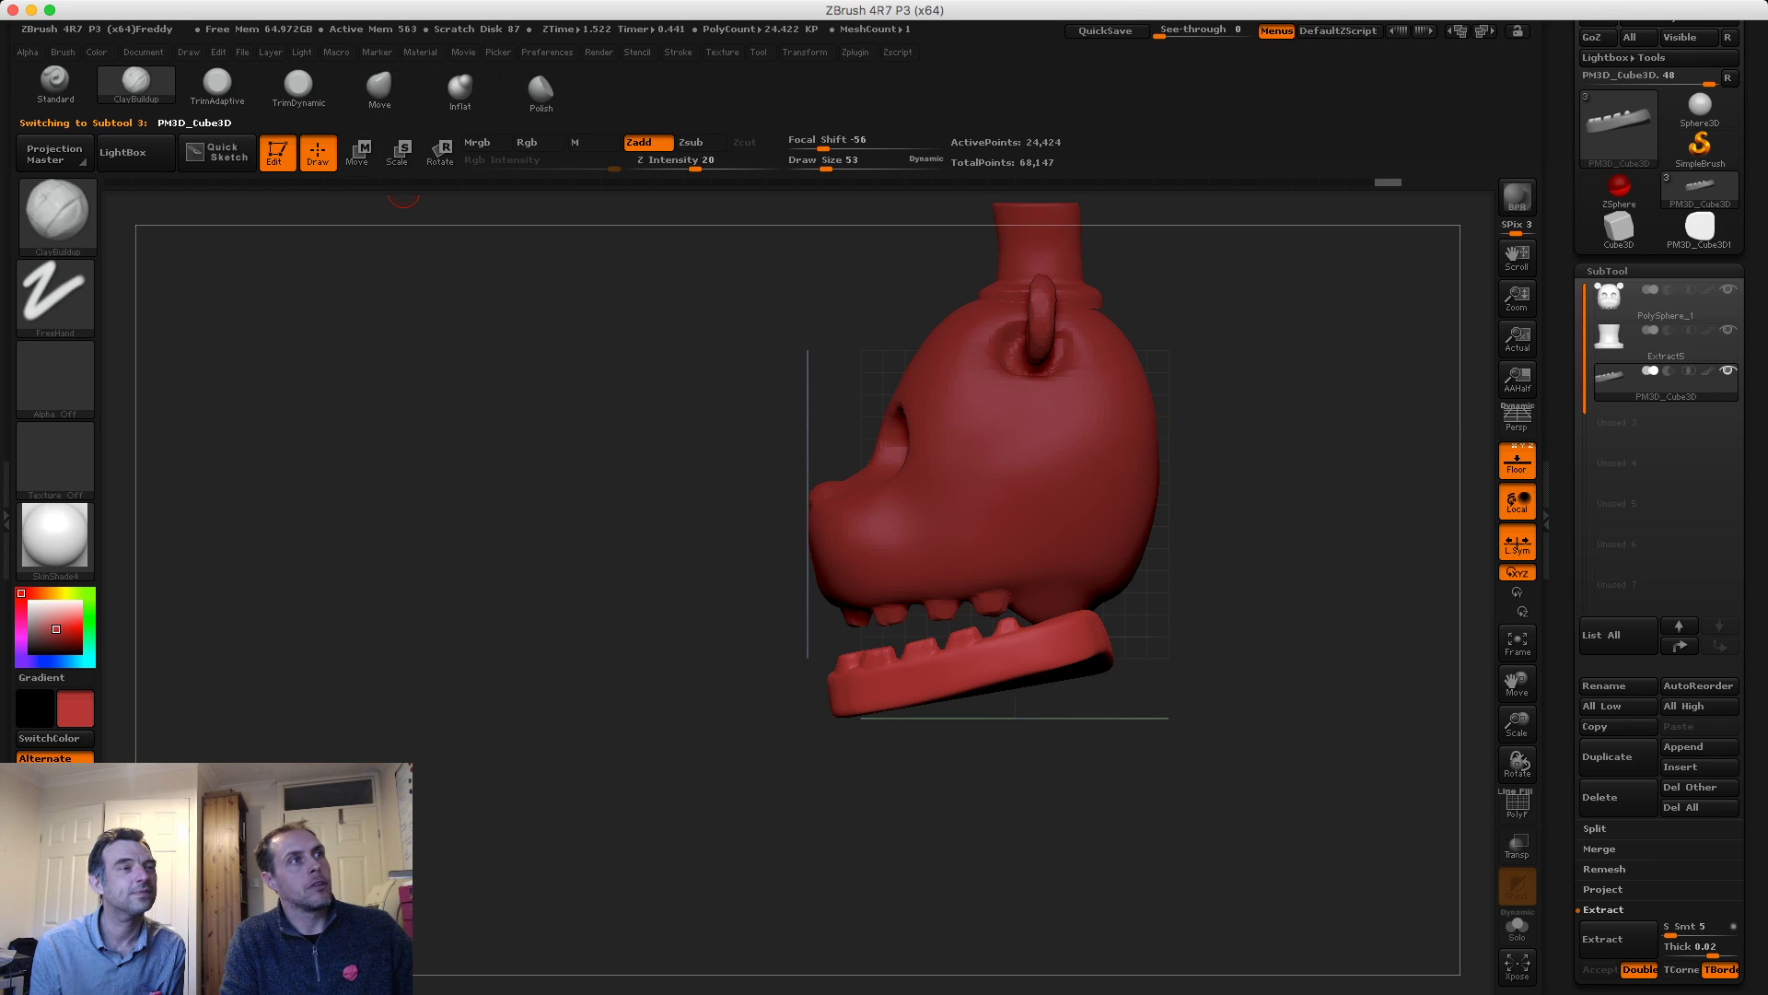
{"action": "key", "text": "w"}
{"action": "left_click_drag", "start_coordinate": [908, 642], "coordinate": [965, 618]}
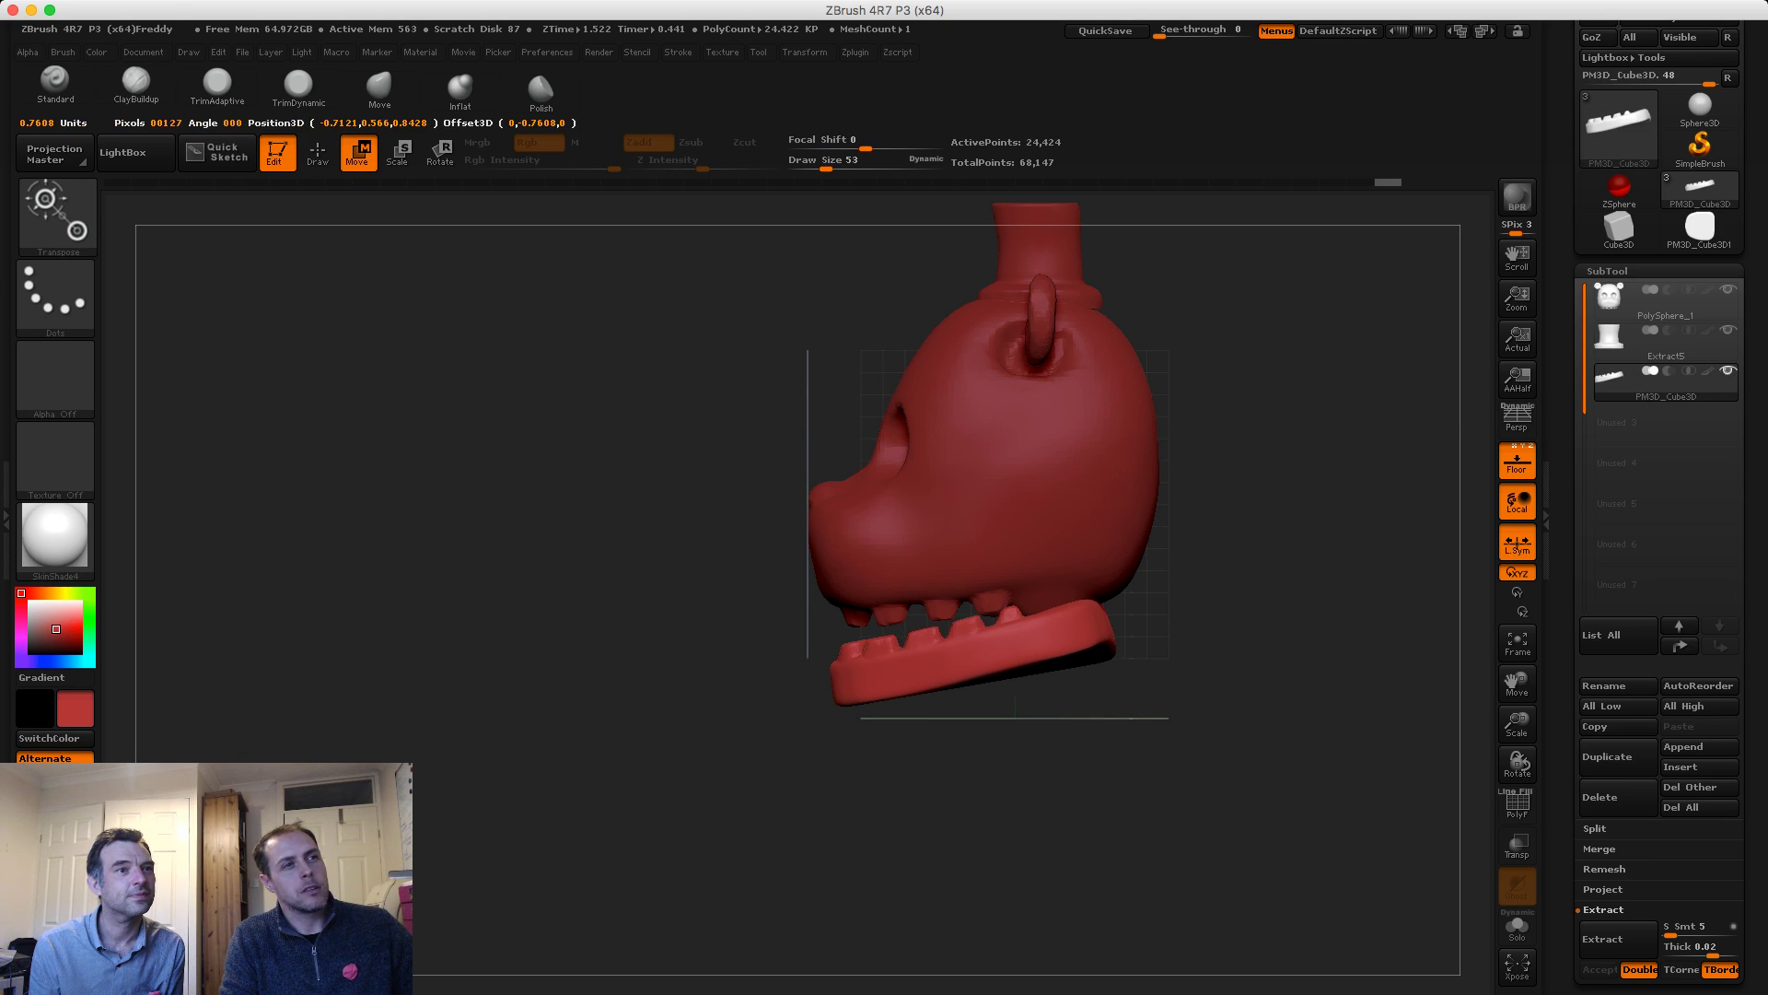
{"action": "key", "text": "r"}
{"action": "mouse_move", "coordinate": [1090, 603]}
{"action": "left_mouse_down"}
{"action": "mouse_move", "coordinate": [817, 675]}
{"action": "mouse_move", "coordinate": [821, 716]}
{"action": "mouse_move", "coordinate": [801, 644]}
{"action": "mouse_move", "coordinate": [876, 742]}
{"action": "left_mouse_up"}
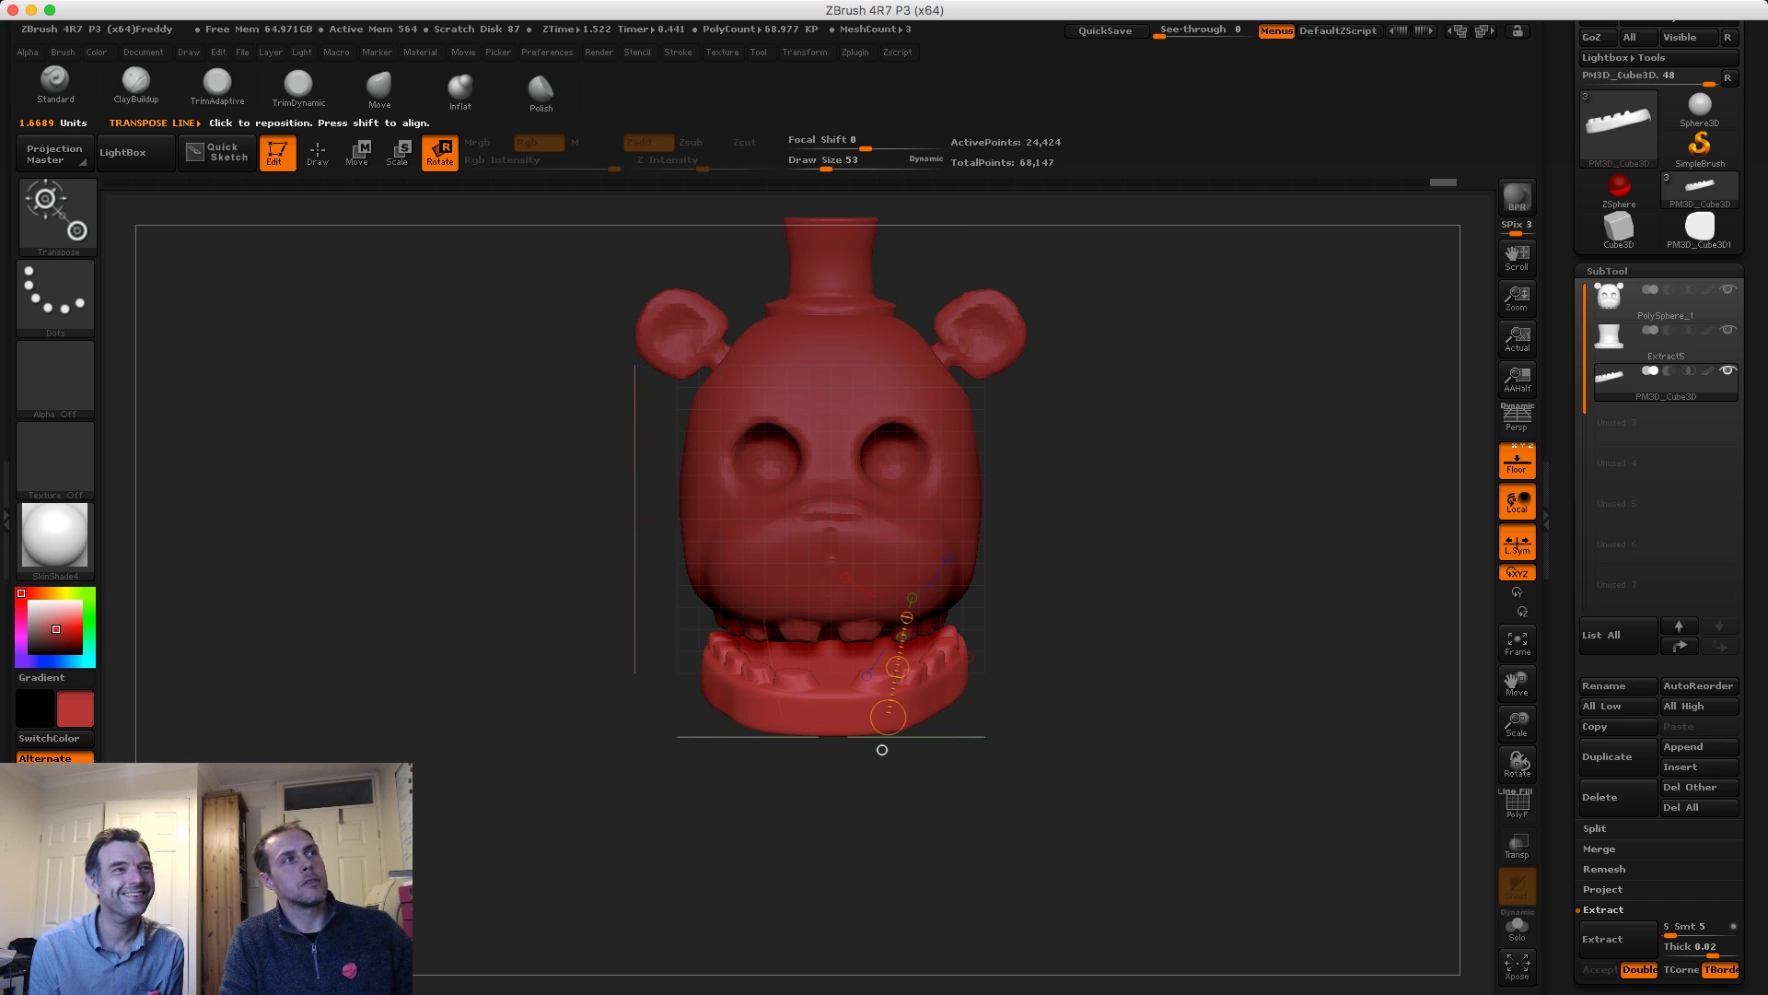
{"action": "left_click", "coordinate": [317, 152]}
Make the head the active subtool and set the ClayBuildup draw size to 122
{"action": "left_click_drag", "start_coordinate": [484, 411], "coordinate": [482, 390], "text": "alt"}
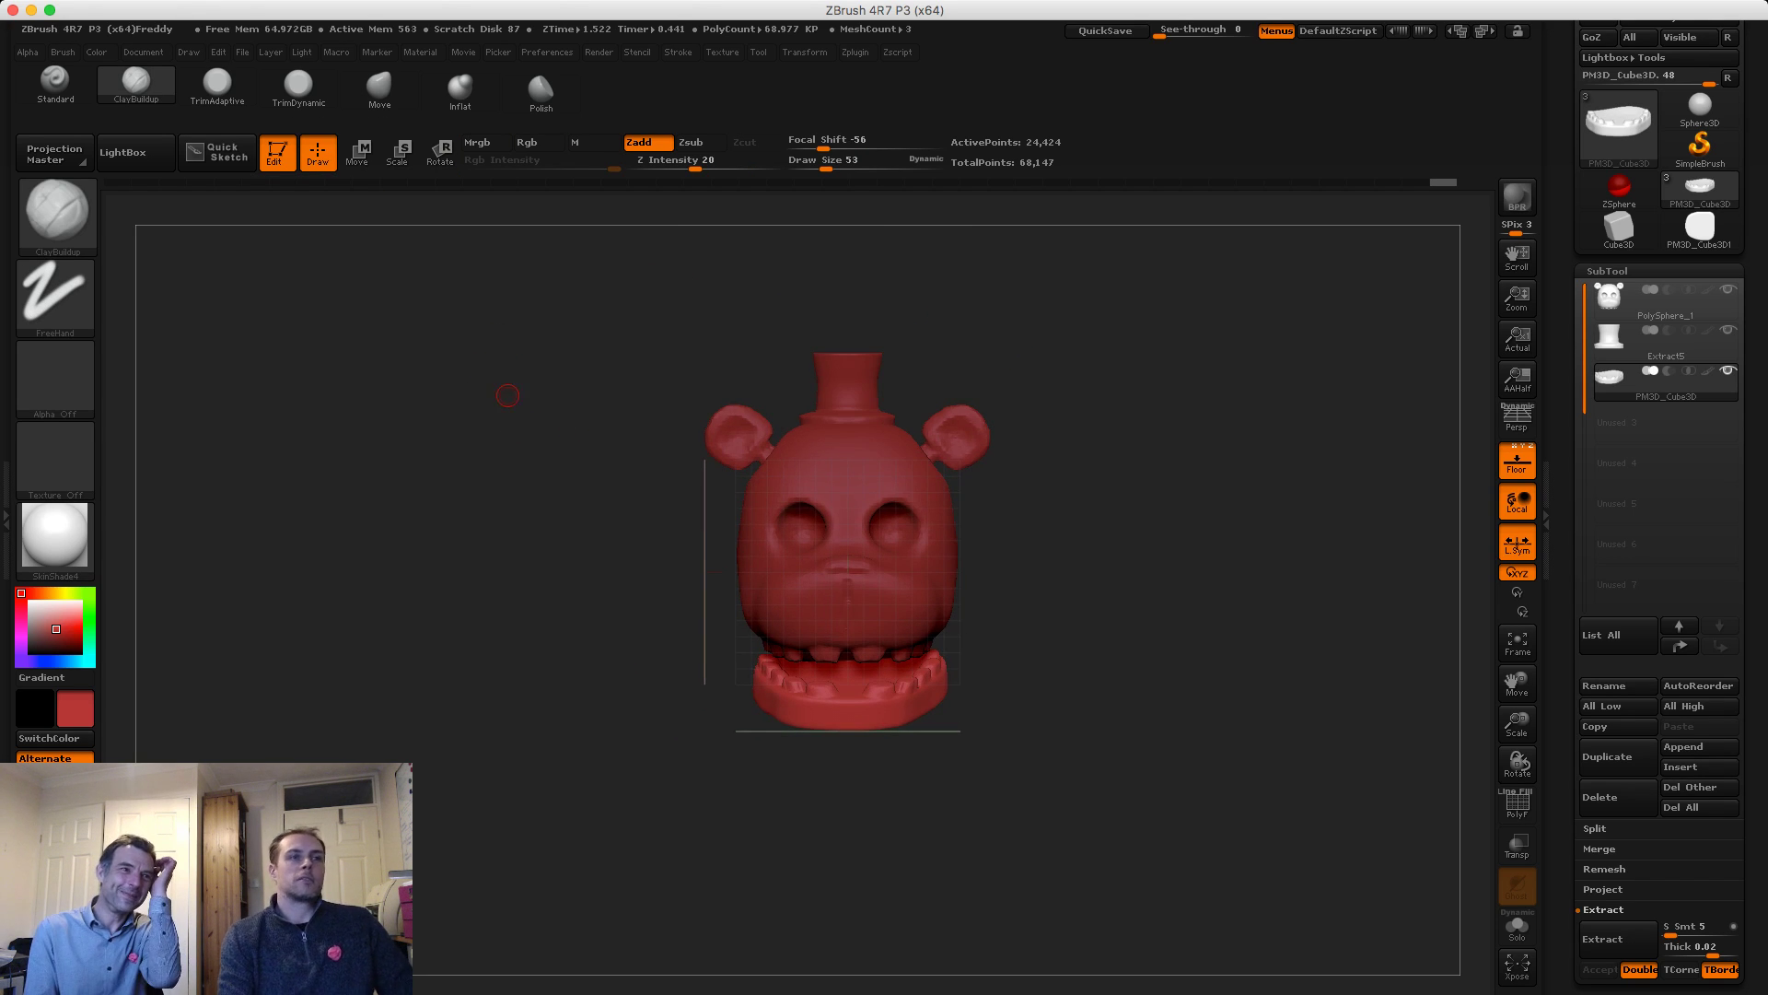
{"action": "left_click_drag", "start_coordinate": [578, 448], "coordinate": [627, 527], "text": "alt"}
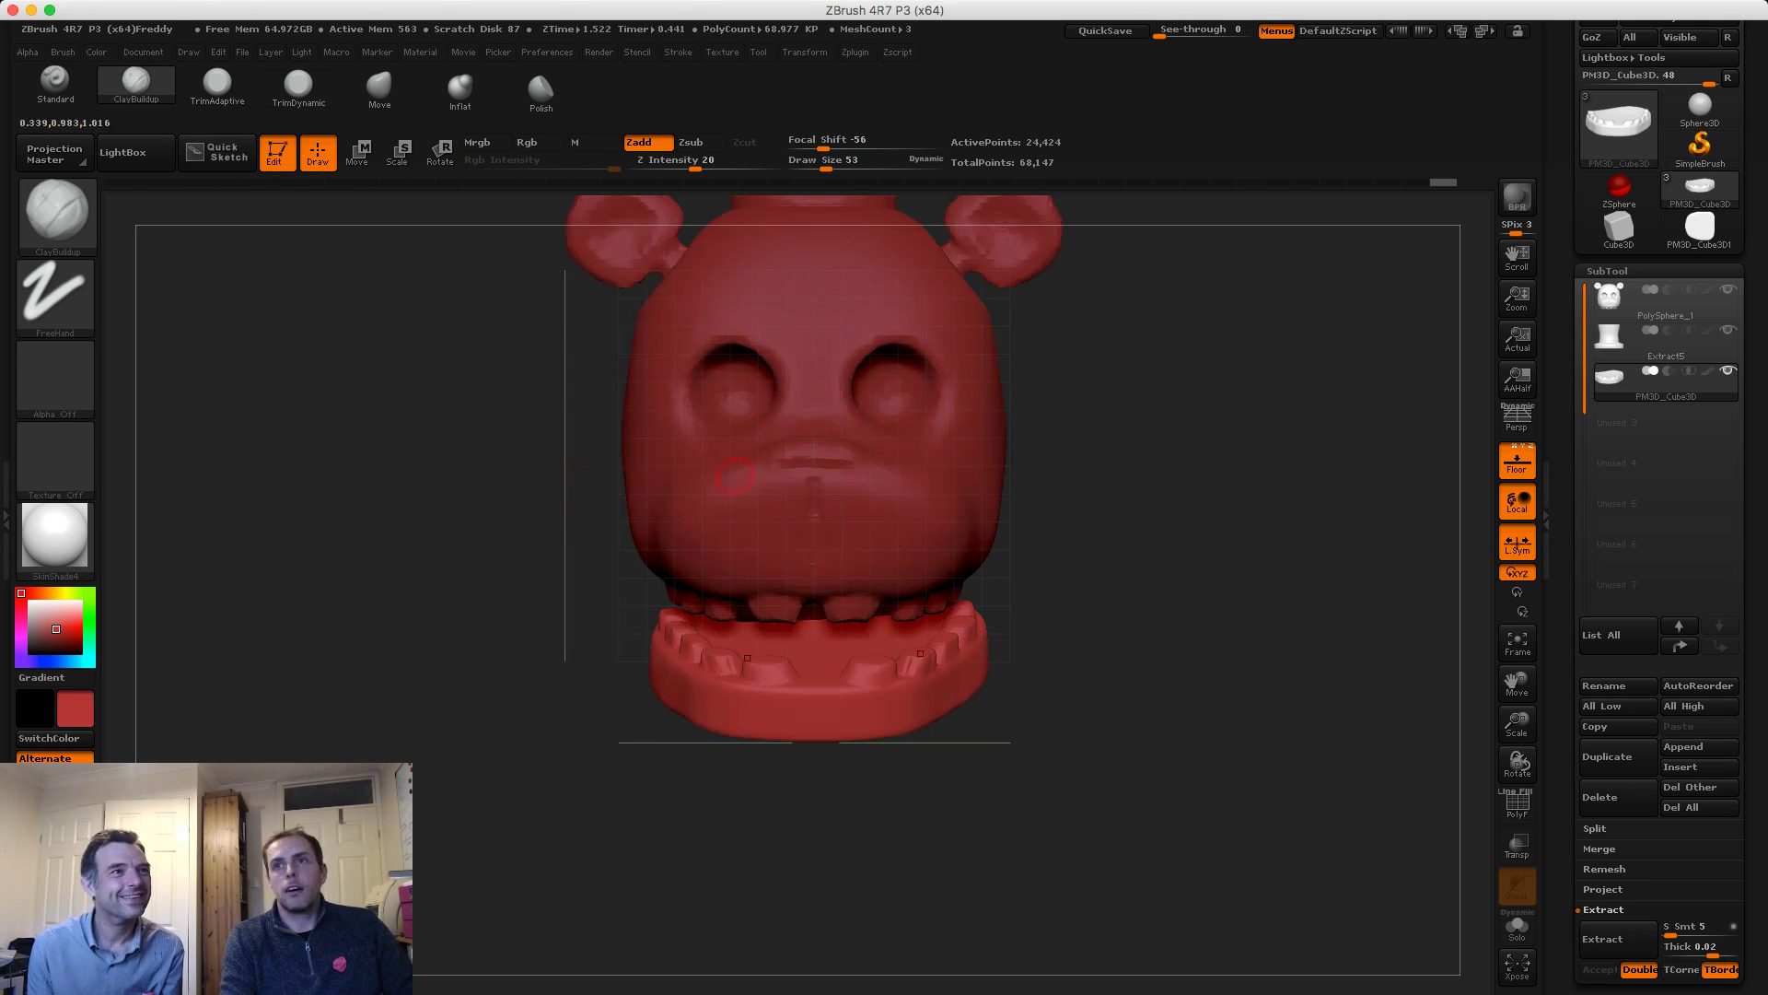
{"action": "left_click_drag", "start_coordinate": [1110, 408], "coordinate": [1163, 509], "text": "alt"}
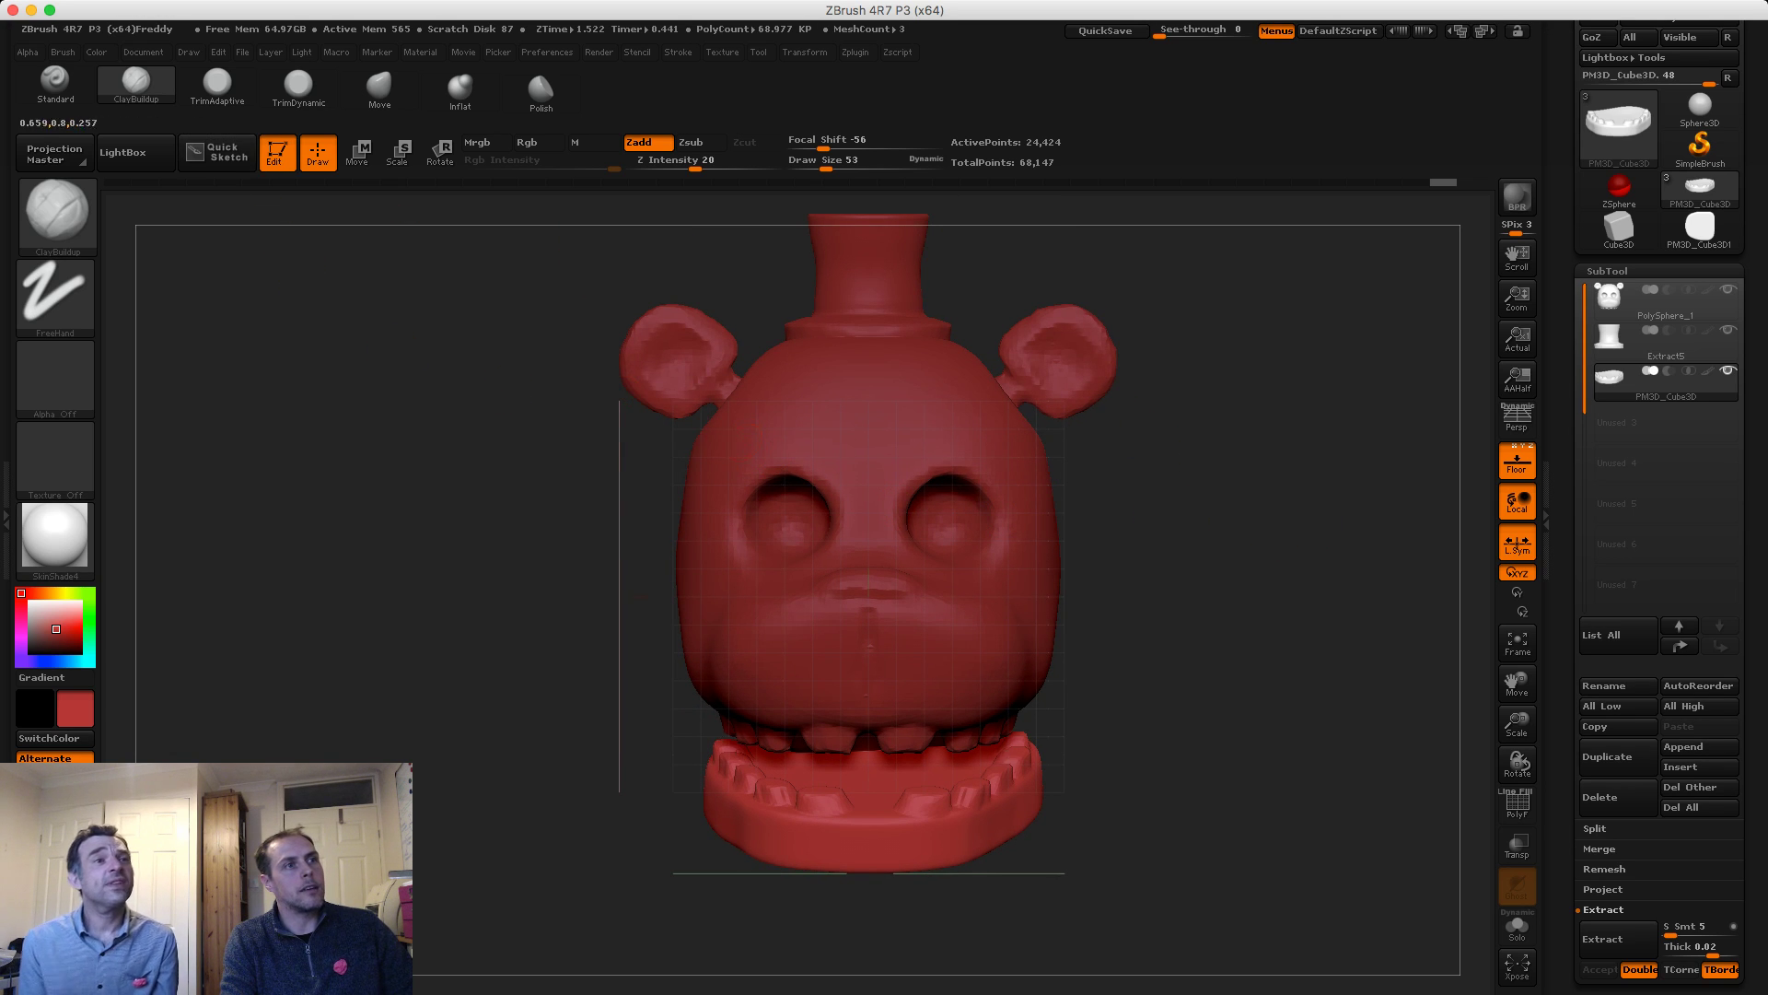
{"action": "left_click", "coordinate": [690, 465], "text": "alt"}
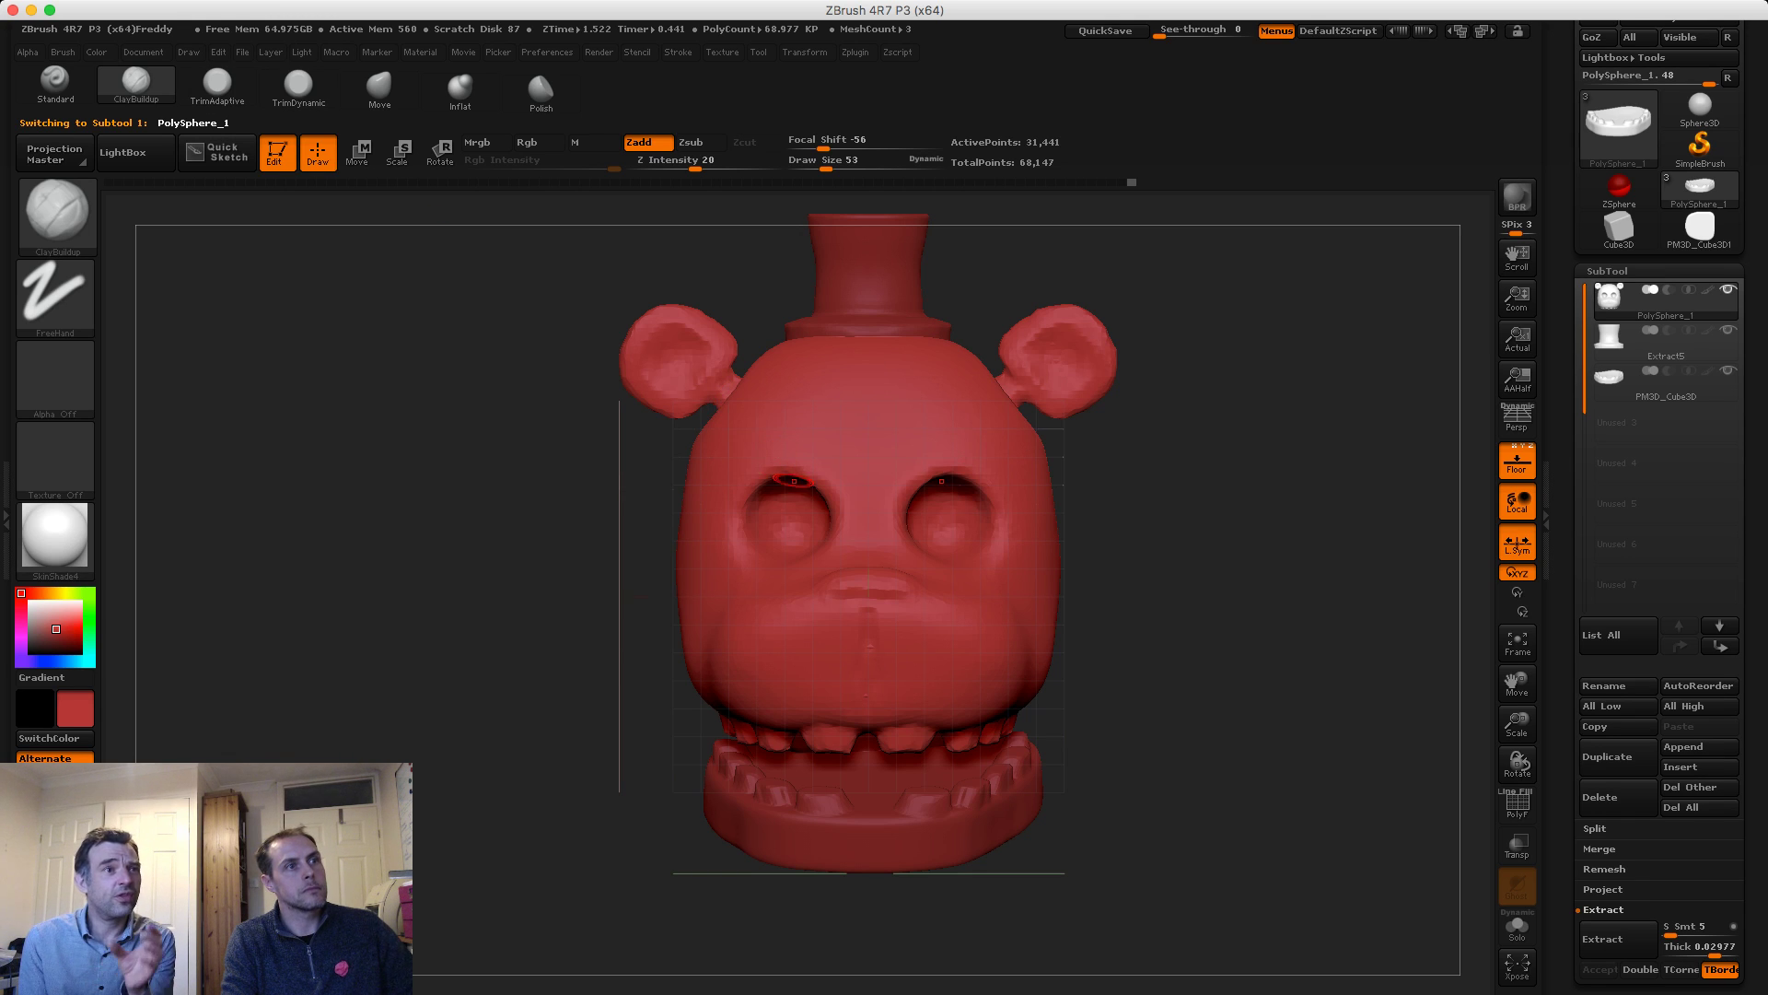
{"action": "key", "text": "s"}
{"action": "left_click", "coordinate": [793, 513]}
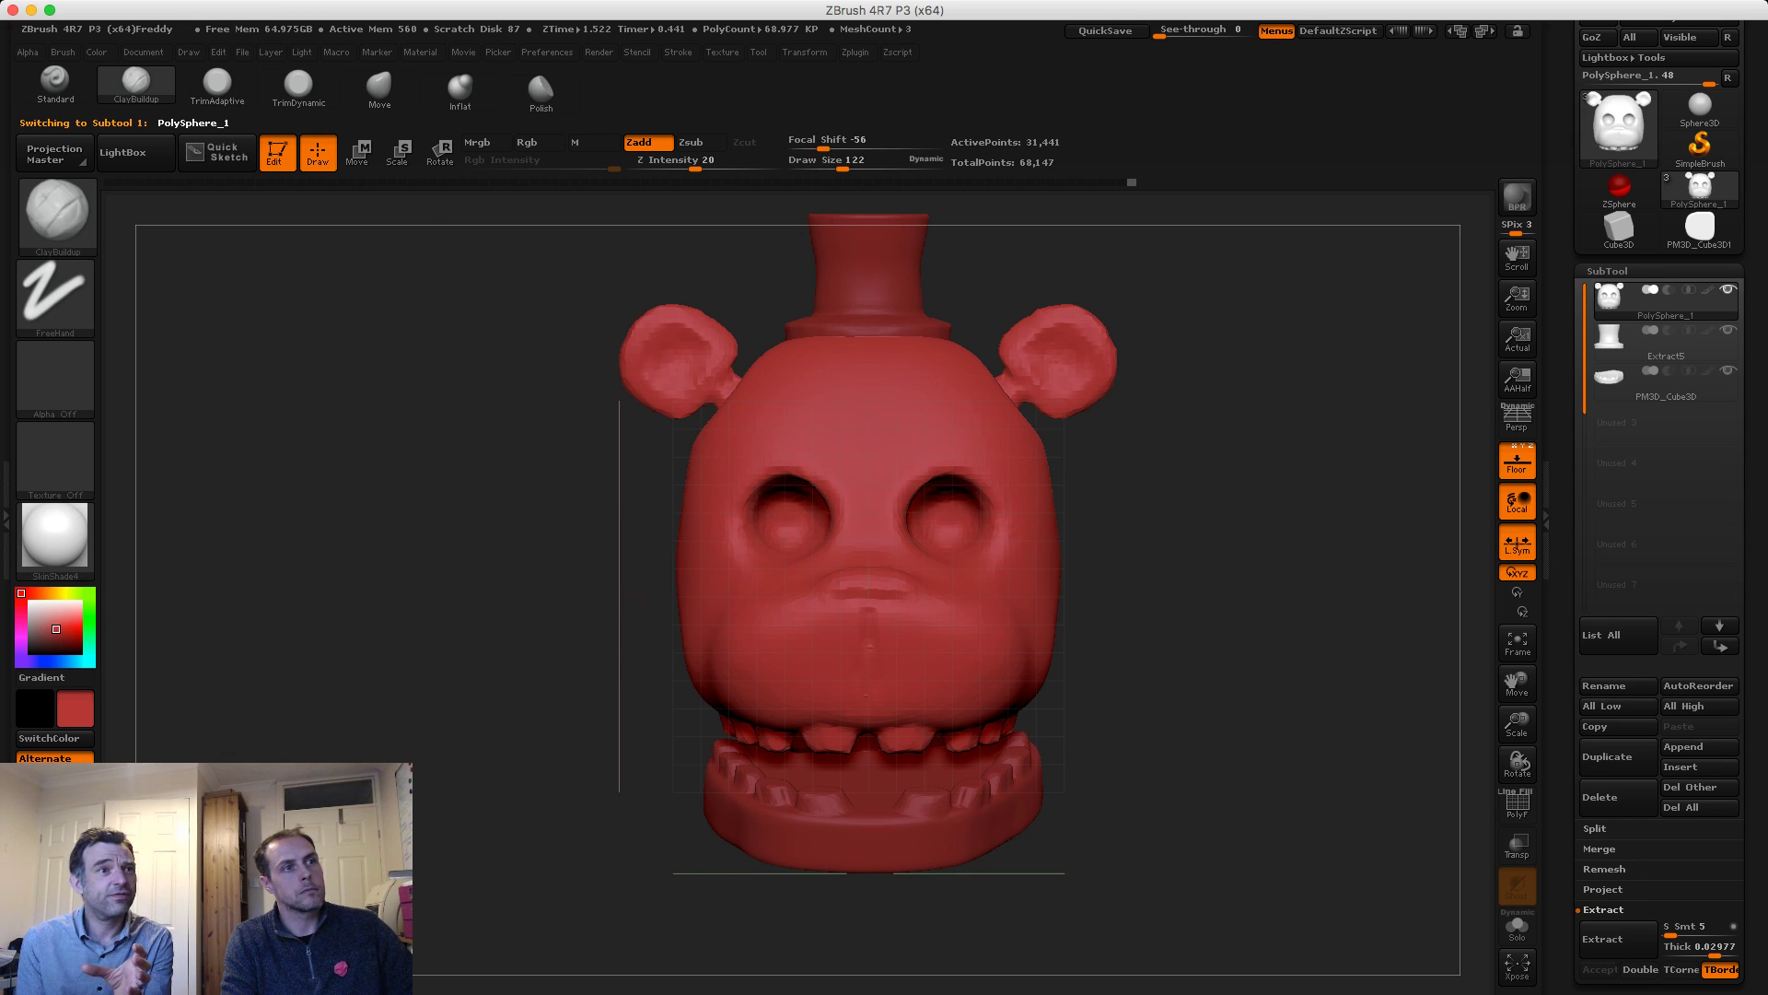
Refine the forehead's profile with the Move brush at draw size 270 and smooth the surface
{"action": "mouse_move", "coordinate": [1225, 571]}
{"action": "left_mouse_down"}
{"action": "mouse_move", "coordinate": [1086, 590]}
{"action": "mouse_move", "coordinate": [1464, 585]}
{"action": "left_mouse_up"}
{"action": "key", "text": "s"}
{"action": "left_click_drag", "start_coordinate": [801, 406], "coordinate": [818, 406]}
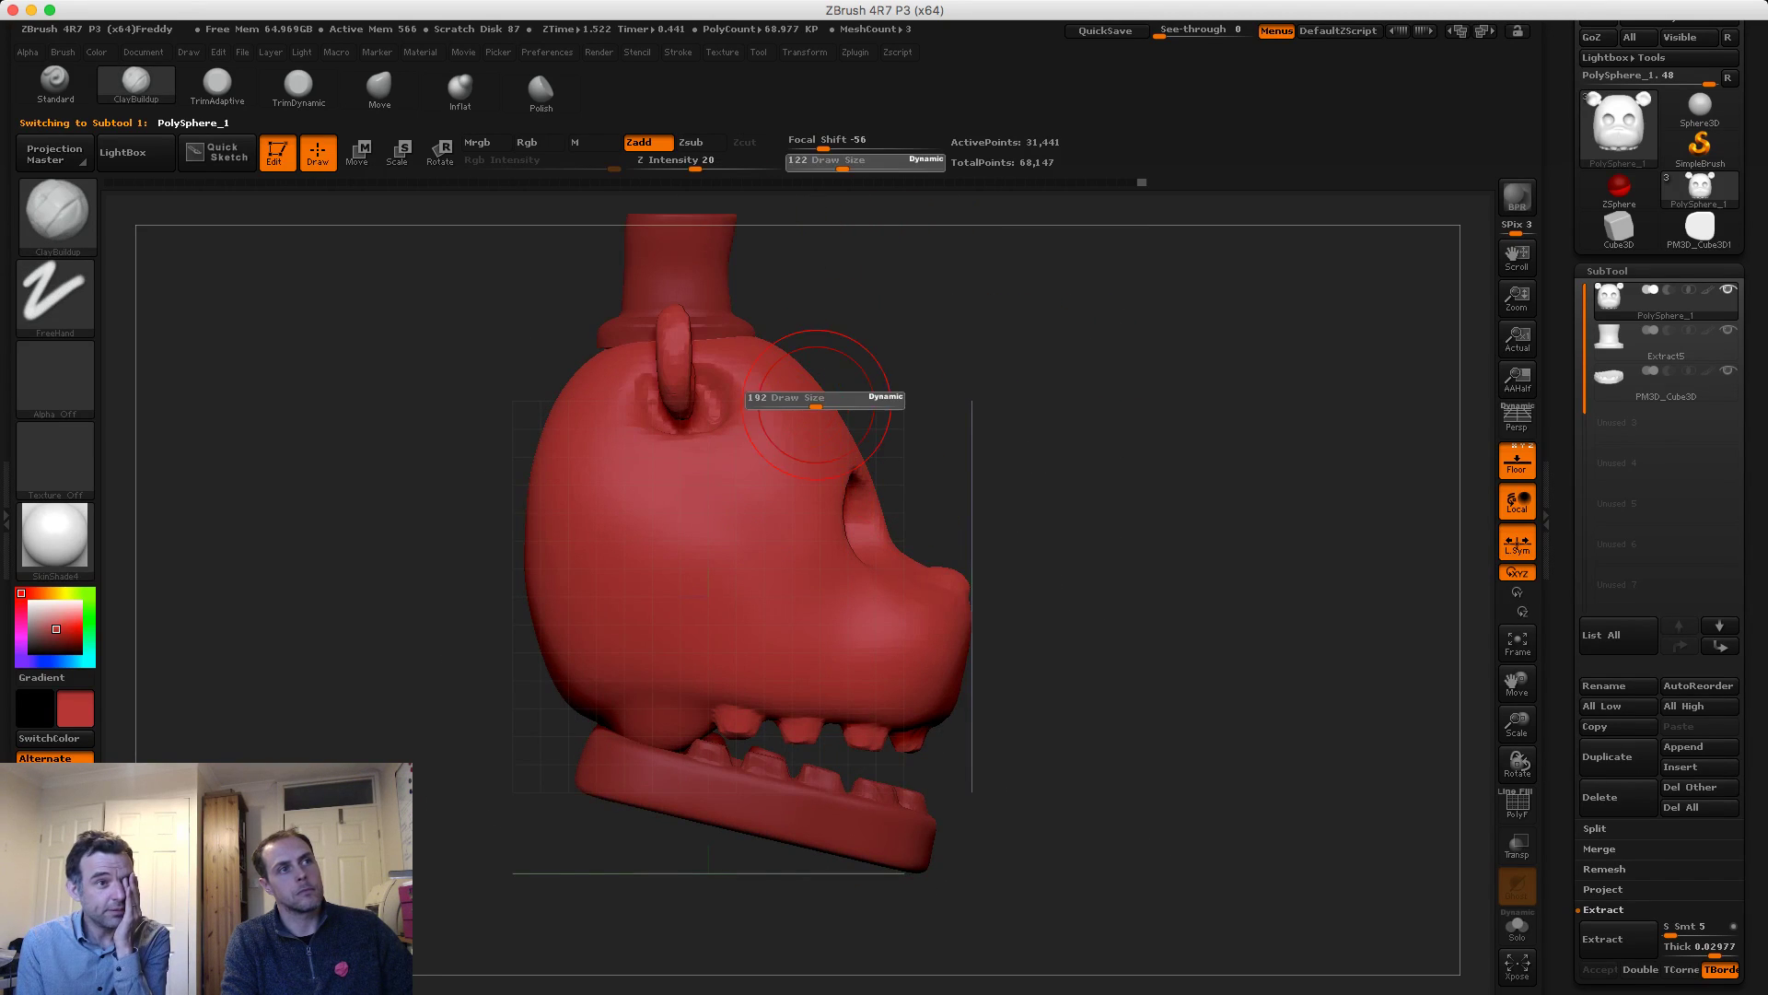
{"action": "left_click", "coordinate": [379, 89]}
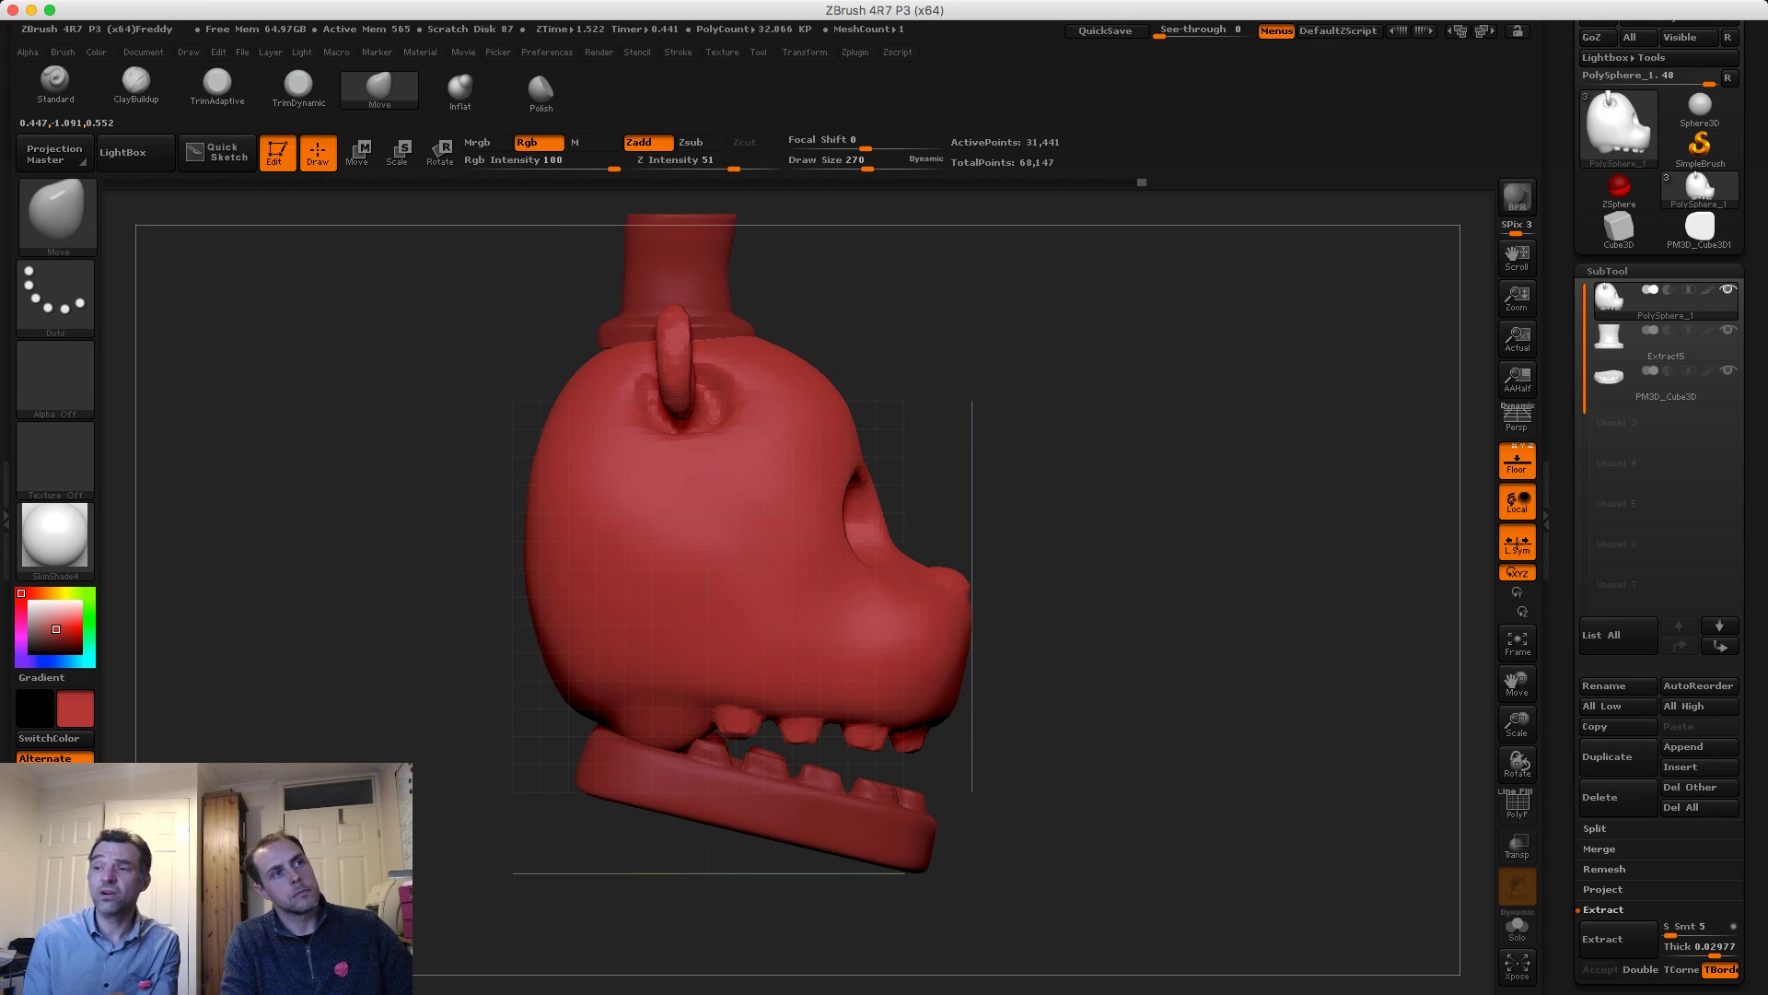
{"action": "mouse_move", "coordinate": [1022, 387]}
{"action": "left_mouse_down"}
{"action": "mouse_move", "coordinate": [723, 418]}
{"action": "mouse_move", "coordinate": [801, 391]}
{"action": "left_mouse_up"}
{"action": "key", "text": "shift"}
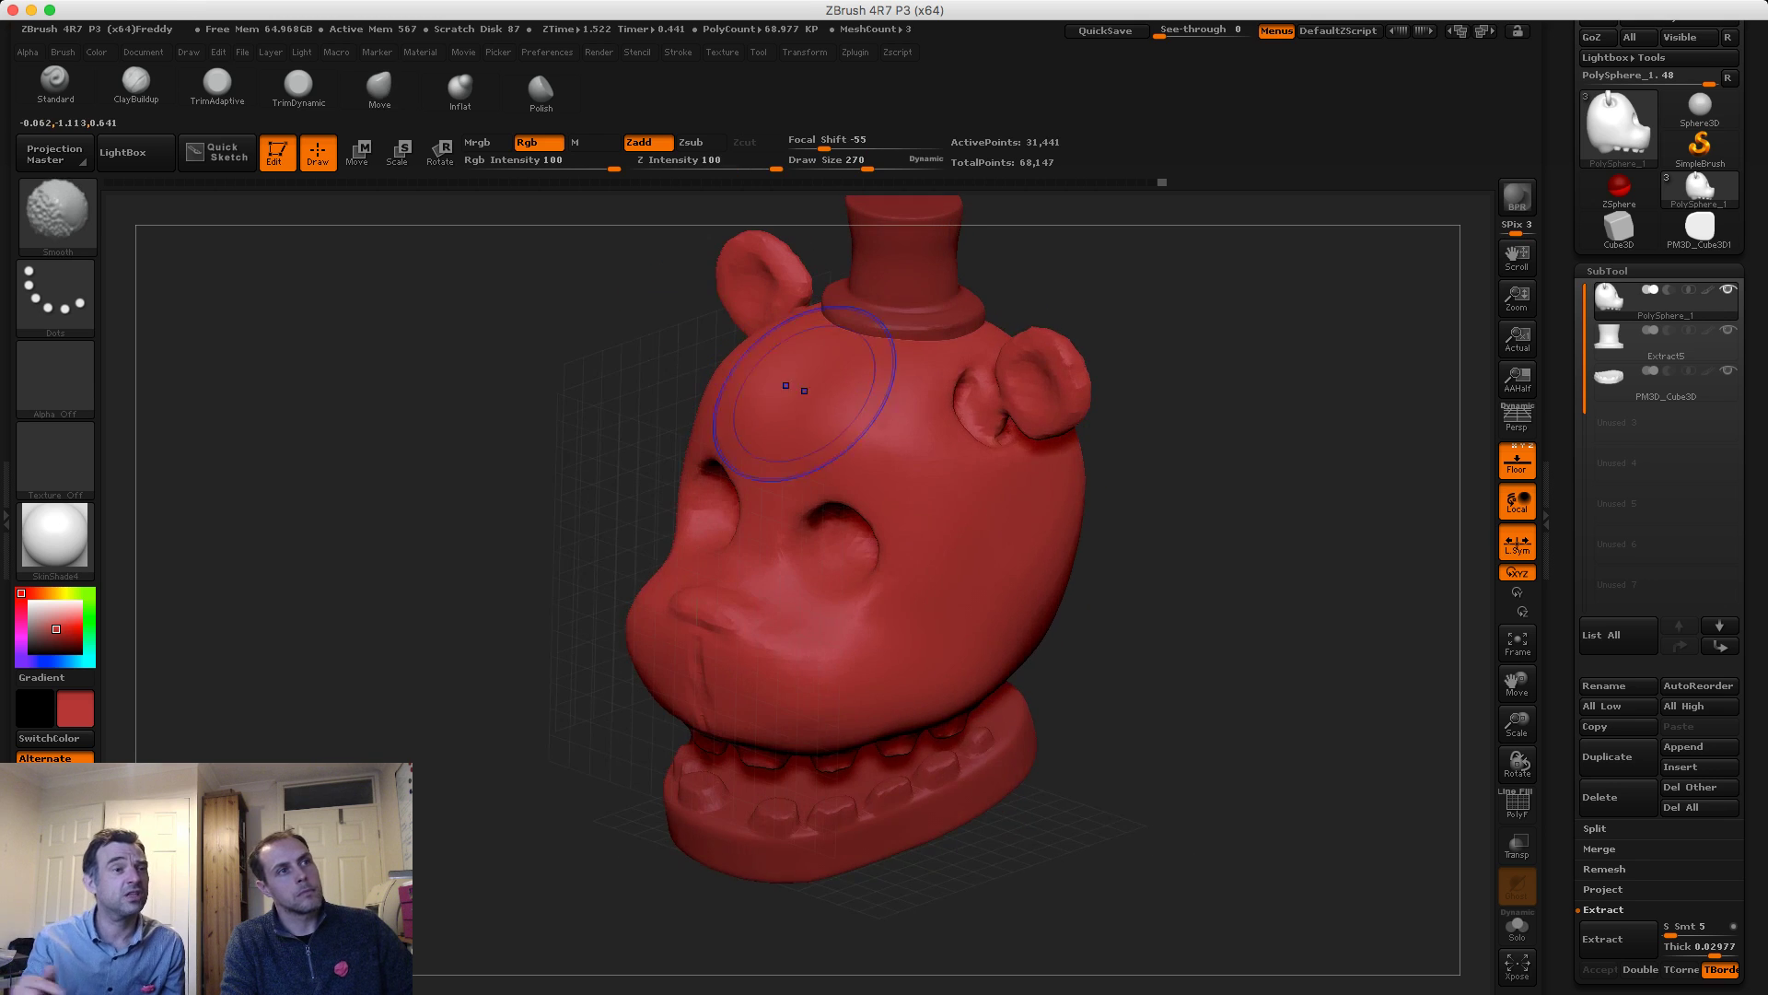
{"action": "mouse_move", "coordinate": [689, 358]}
{"action": "left_mouse_down", "text": "shift"}
{"action": "mouse_move", "coordinate": [645, 352]}
{"action": "mouse_move", "coordinate": [564, 381]}
{"action": "left_mouse_up", "text": "shift"}
{"action": "key", "text": "shift"}
Adjust the shape of the eye sockets from the front with the Move brush at draw size 158
{"action": "mouse_move", "coordinate": [516, 571]}
{"action": "left_mouse_down", "text": "alt"}
{"action": "mouse_move", "coordinate": [515, 460]}
{"action": "mouse_move", "coordinate": [539, 493]}
{"action": "mouse_move", "coordinate": [543, 590]}
{"action": "left_mouse_up", "text": "alt"}
{"action": "left_click_drag", "start_coordinate": [543, 589], "coordinate": [557, 589], "text": "shift"}
{"action": "key", "text": "s"}
{"action": "left_click_drag", "start_coordinate": [697, 511], "coordinate": [672, 512]}
{"action": "left_click_drag", "start_coordinate": [723, 504], "coordinate": [750, 495]}
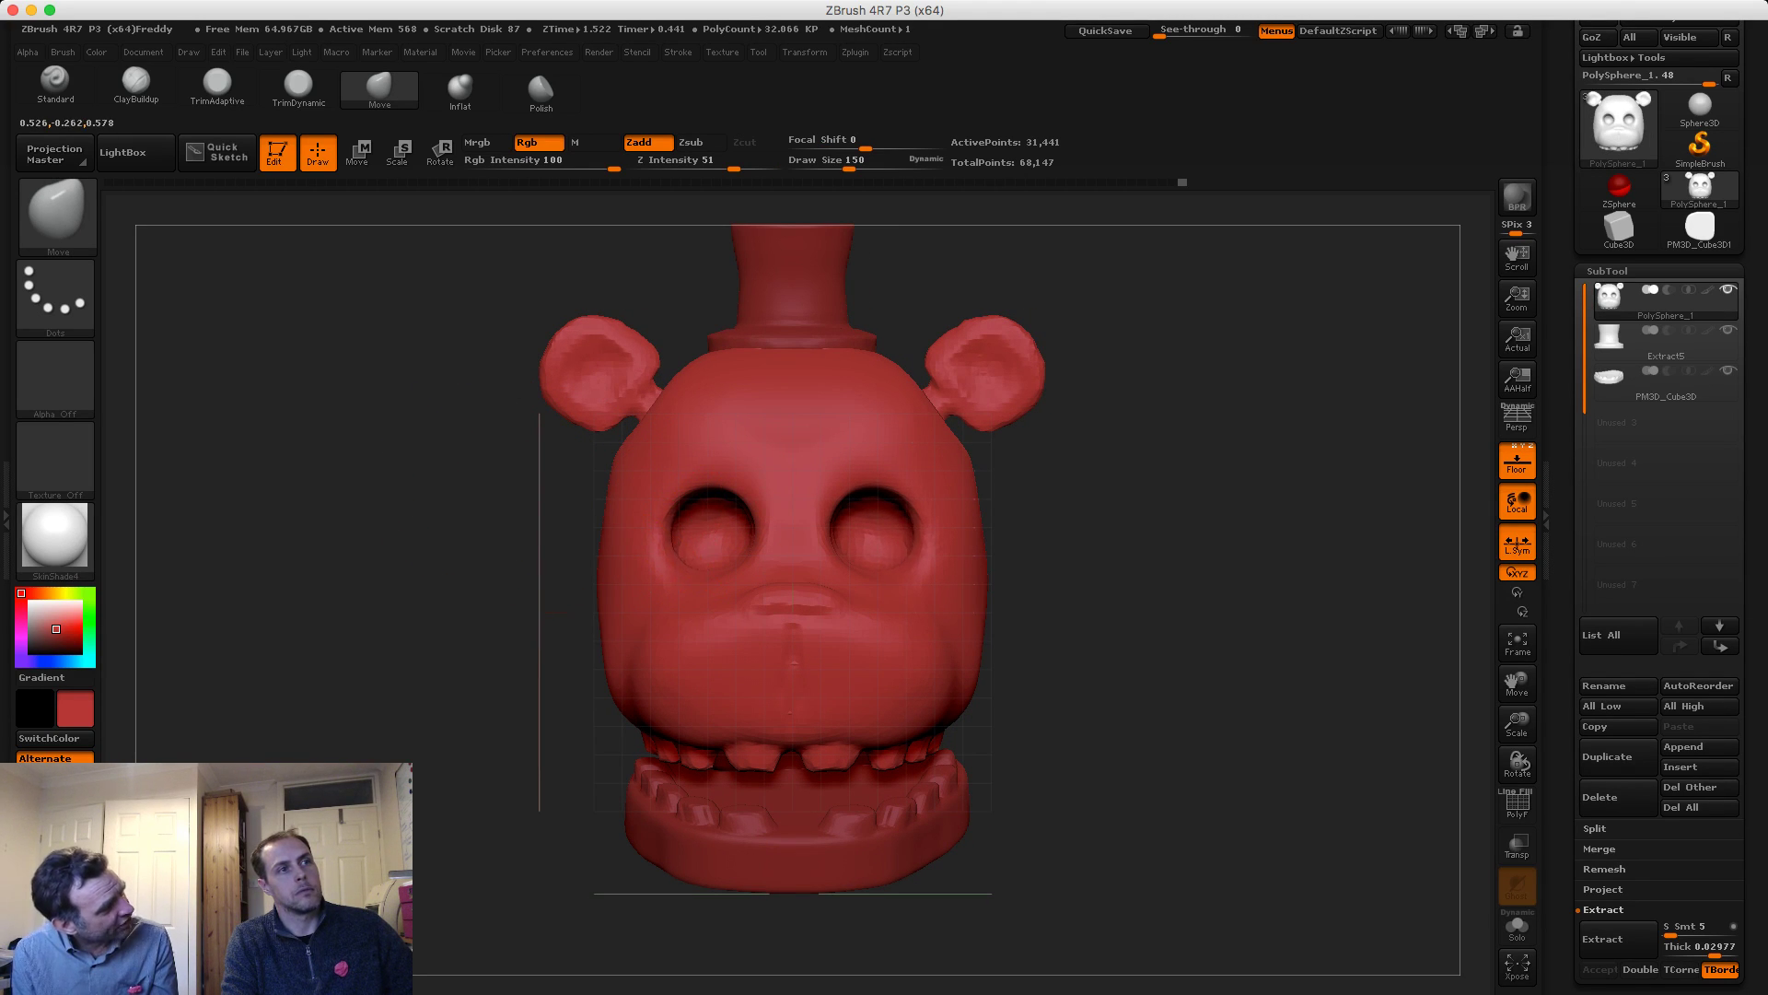
Save the bear head project
{"action": "left_click_drag", "start_coordinate": [481, 479], "coordinate": [314, 428], "text": "alt"}
{"action": "left_click_drag", "start_coordinate": [508, 475], "coordinate": [569, 549], "text": "alt"}
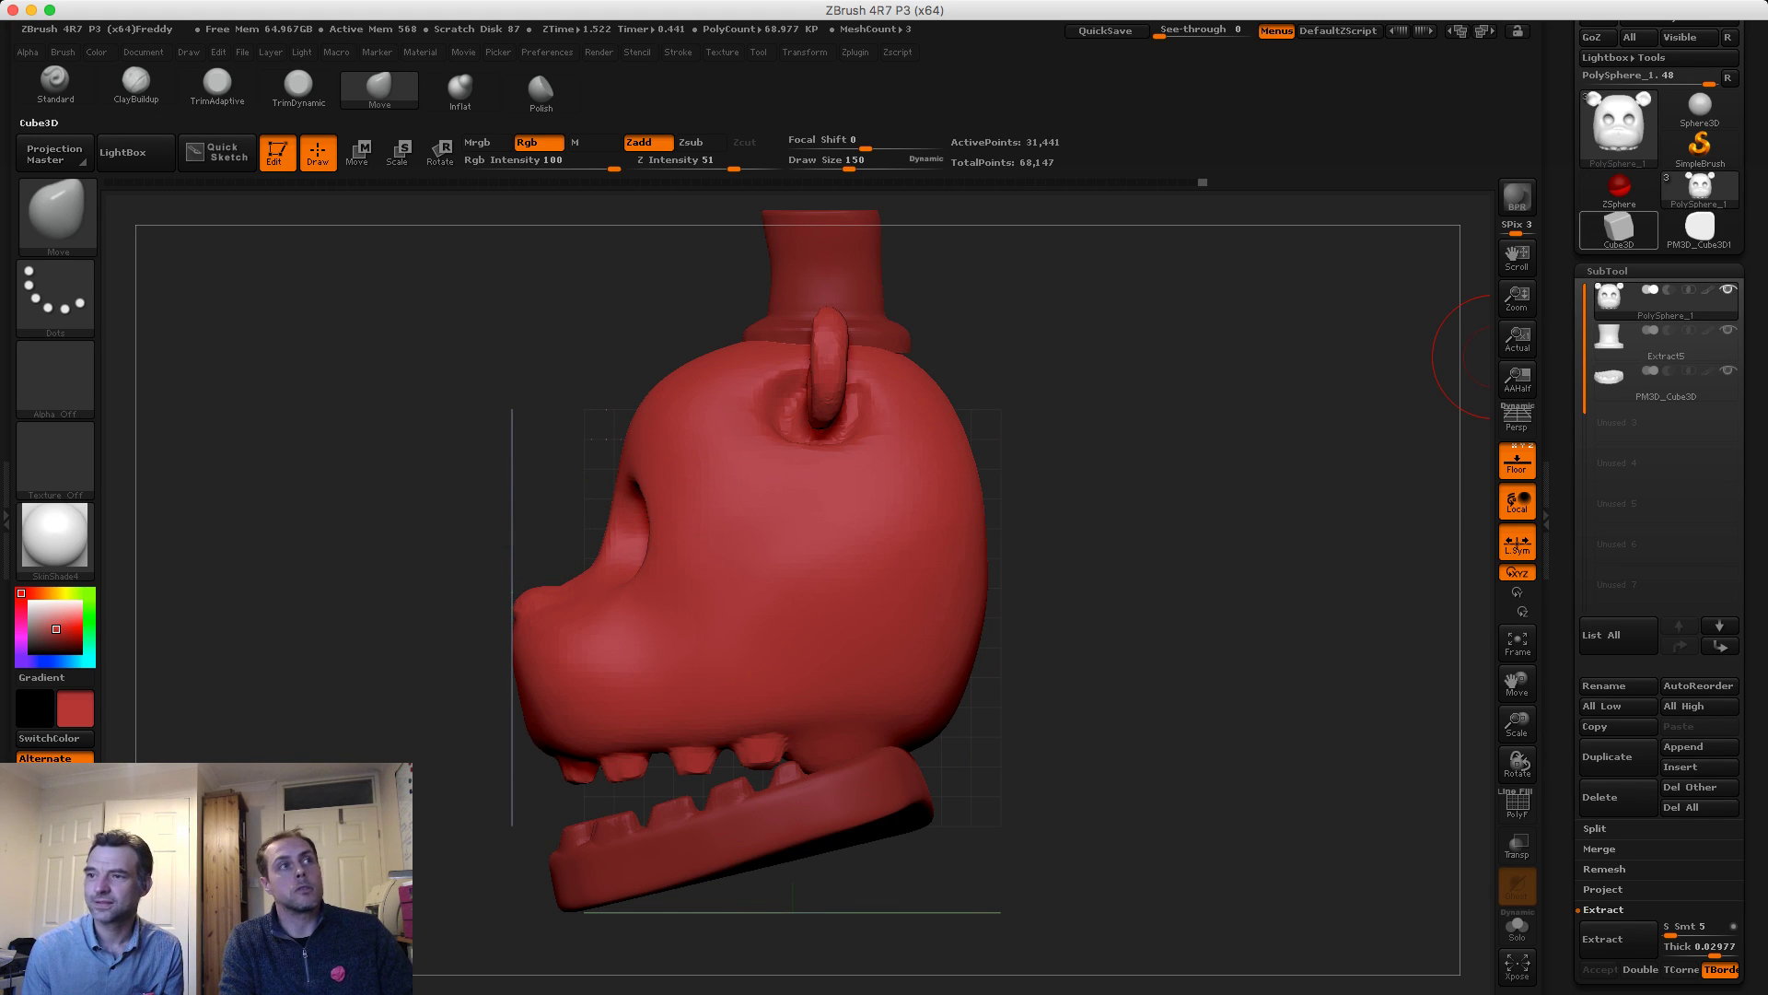
{"action": "left_click", "coordinate": [242, 53]}
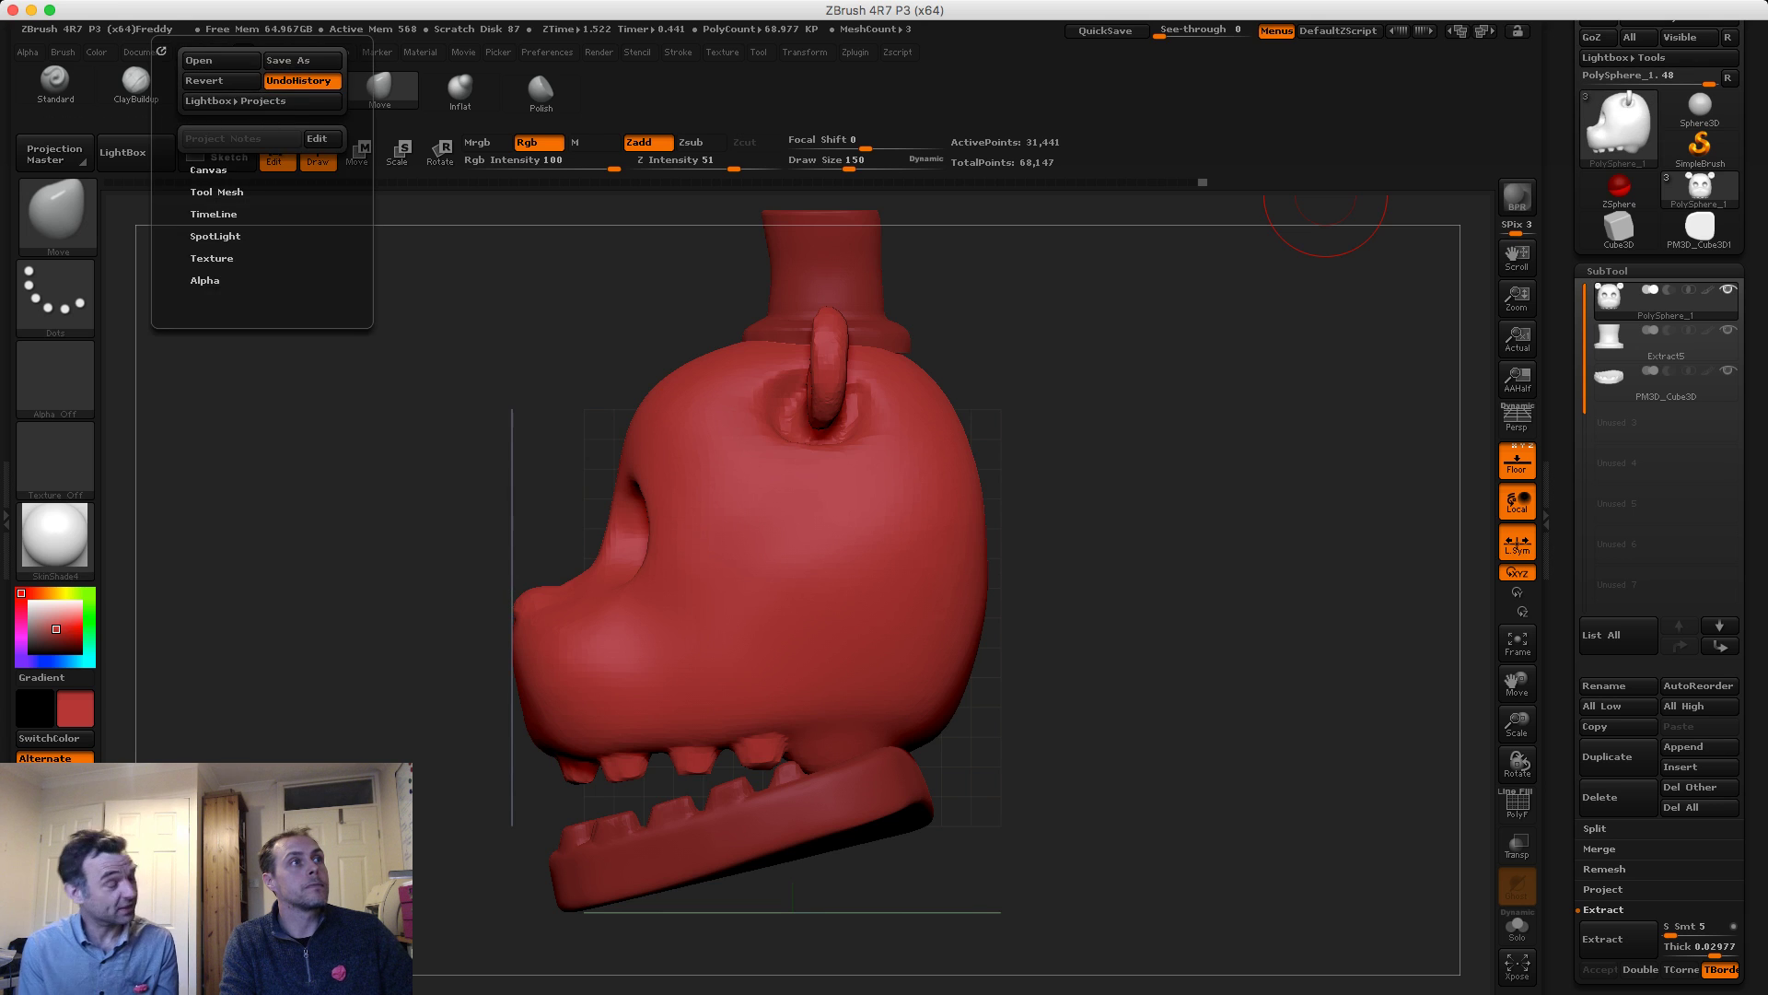
{"action": "left_click", "coordinate": [242, 52]}
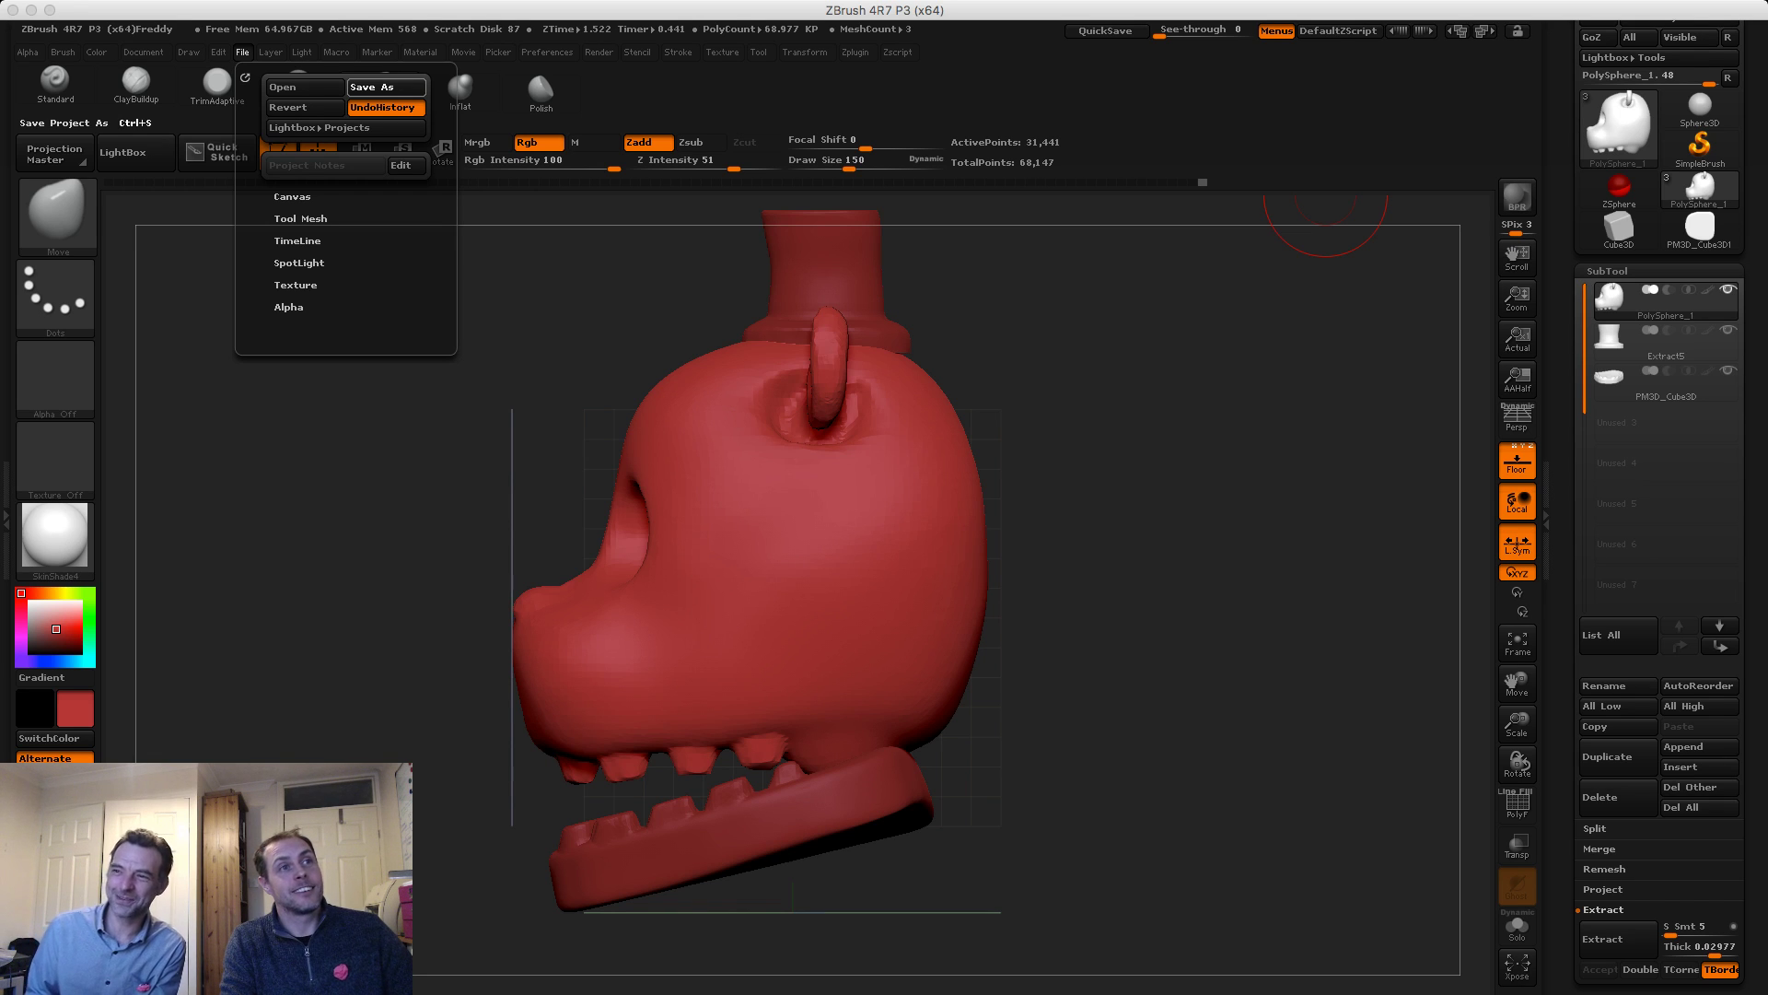
{"action": "left_click", "coordinate": [386, 86]}
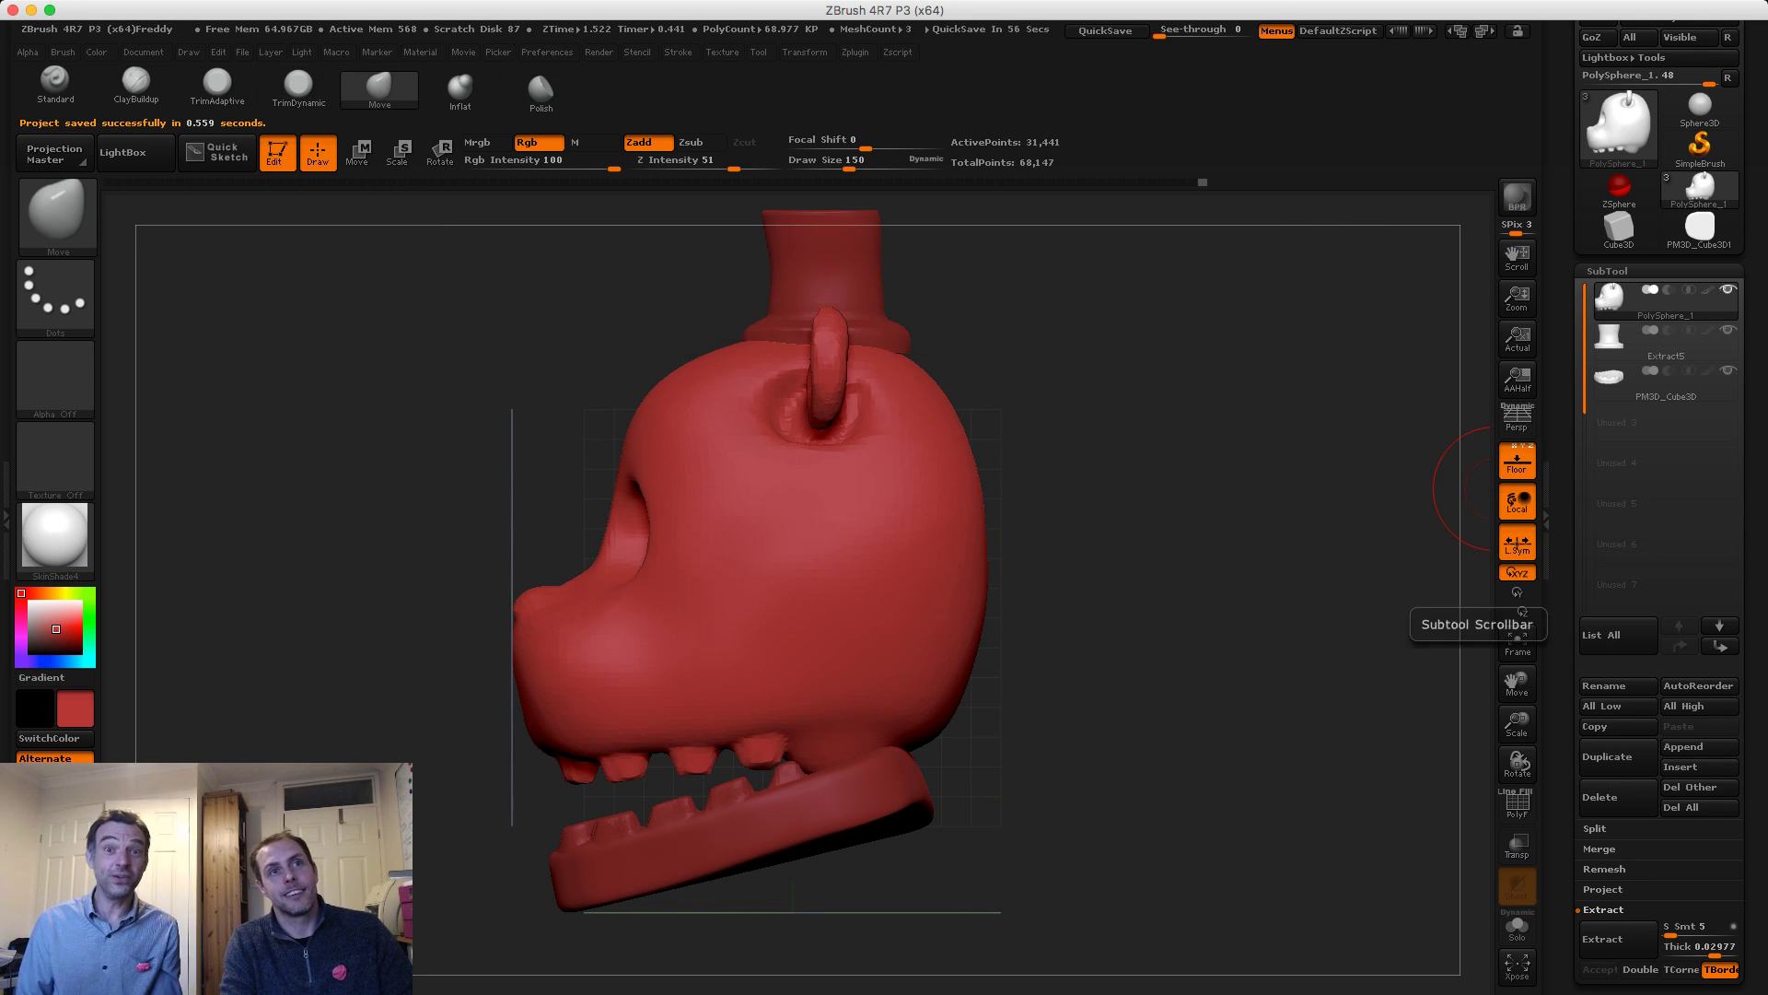
Collapse the subtool settings and switch the active tool to the Cube3D primitive
{"action": "left_click", "coordinate": [1608, 272]}
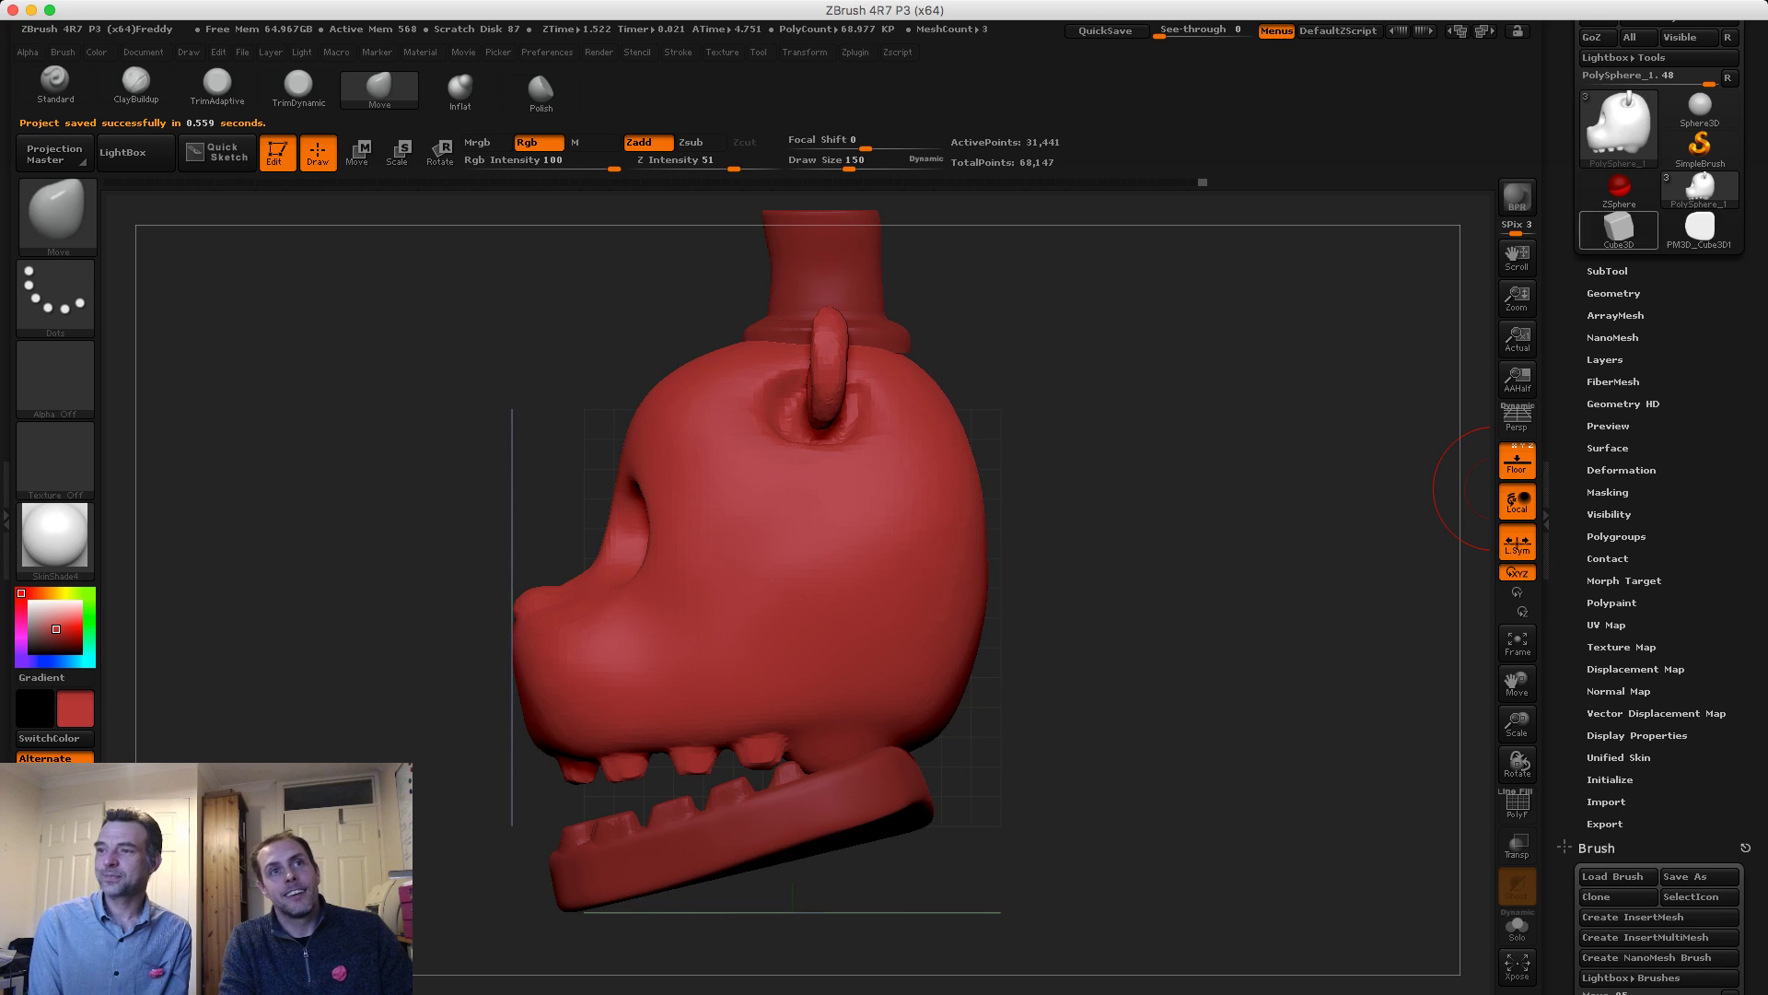
{"action": "left_click", "coordinate": [1618, 229]}
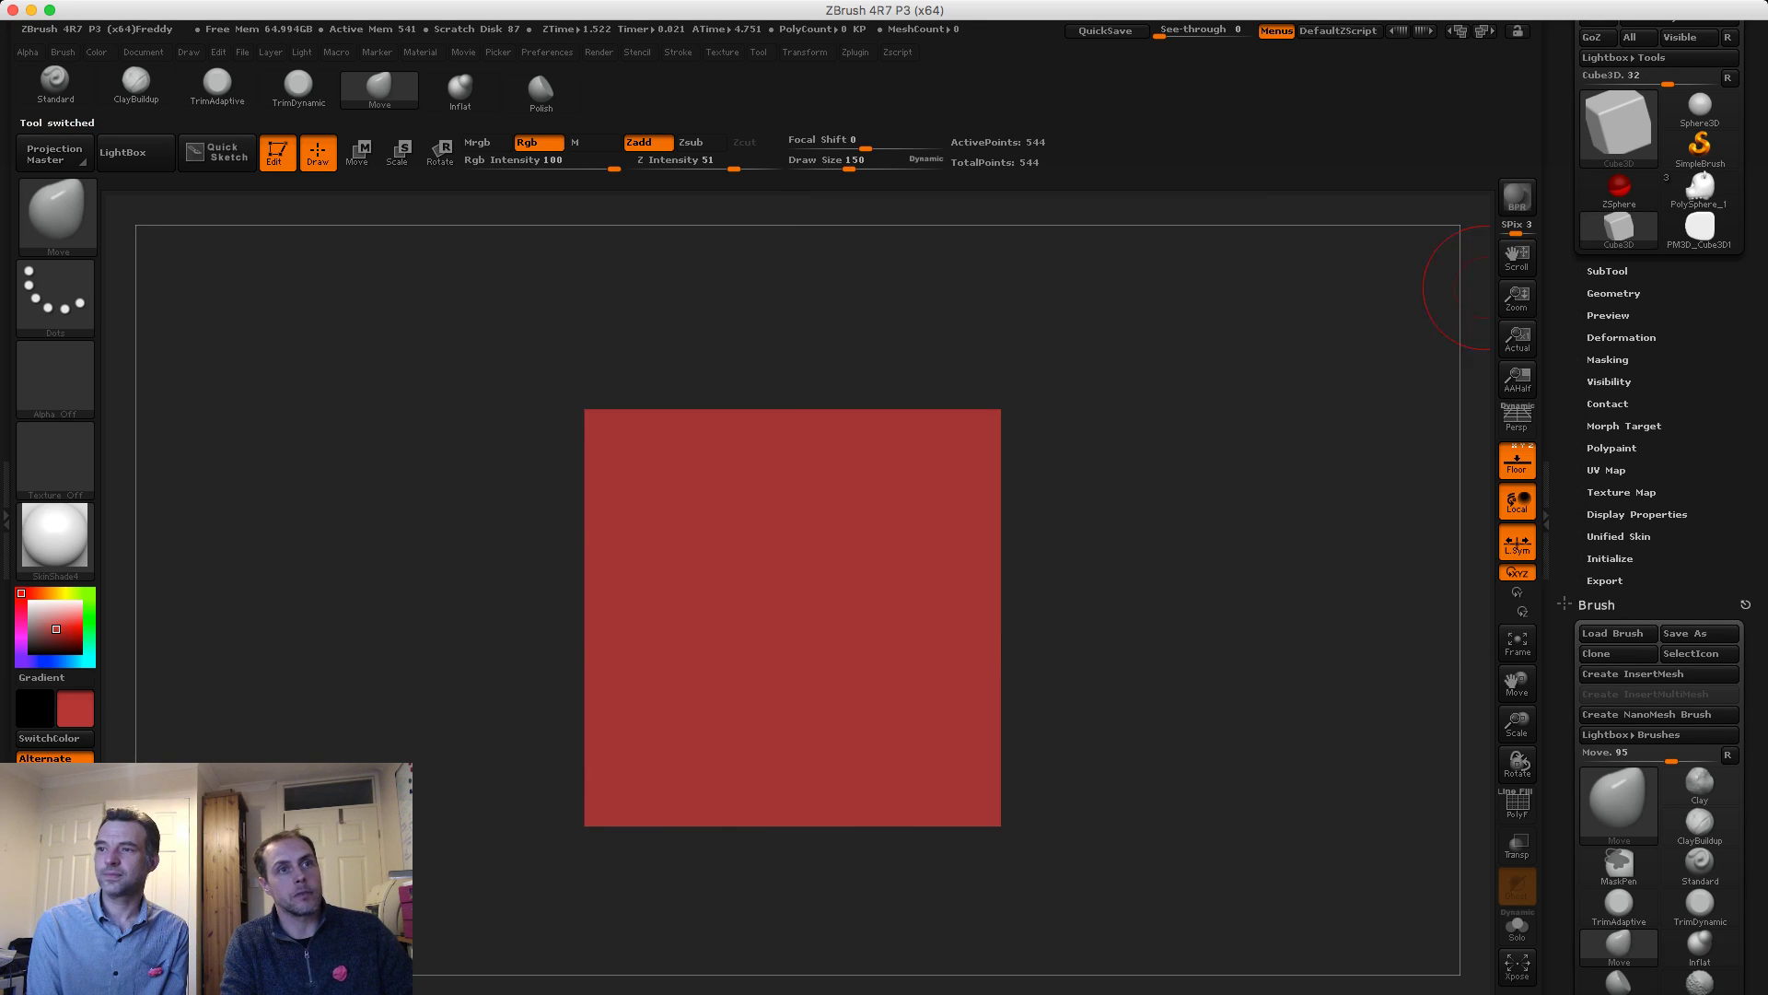
Load the Sphere3D primitive as a tool, and return to the bear head tool
{"action": "left_click", "coordinate": [1618, 228]}
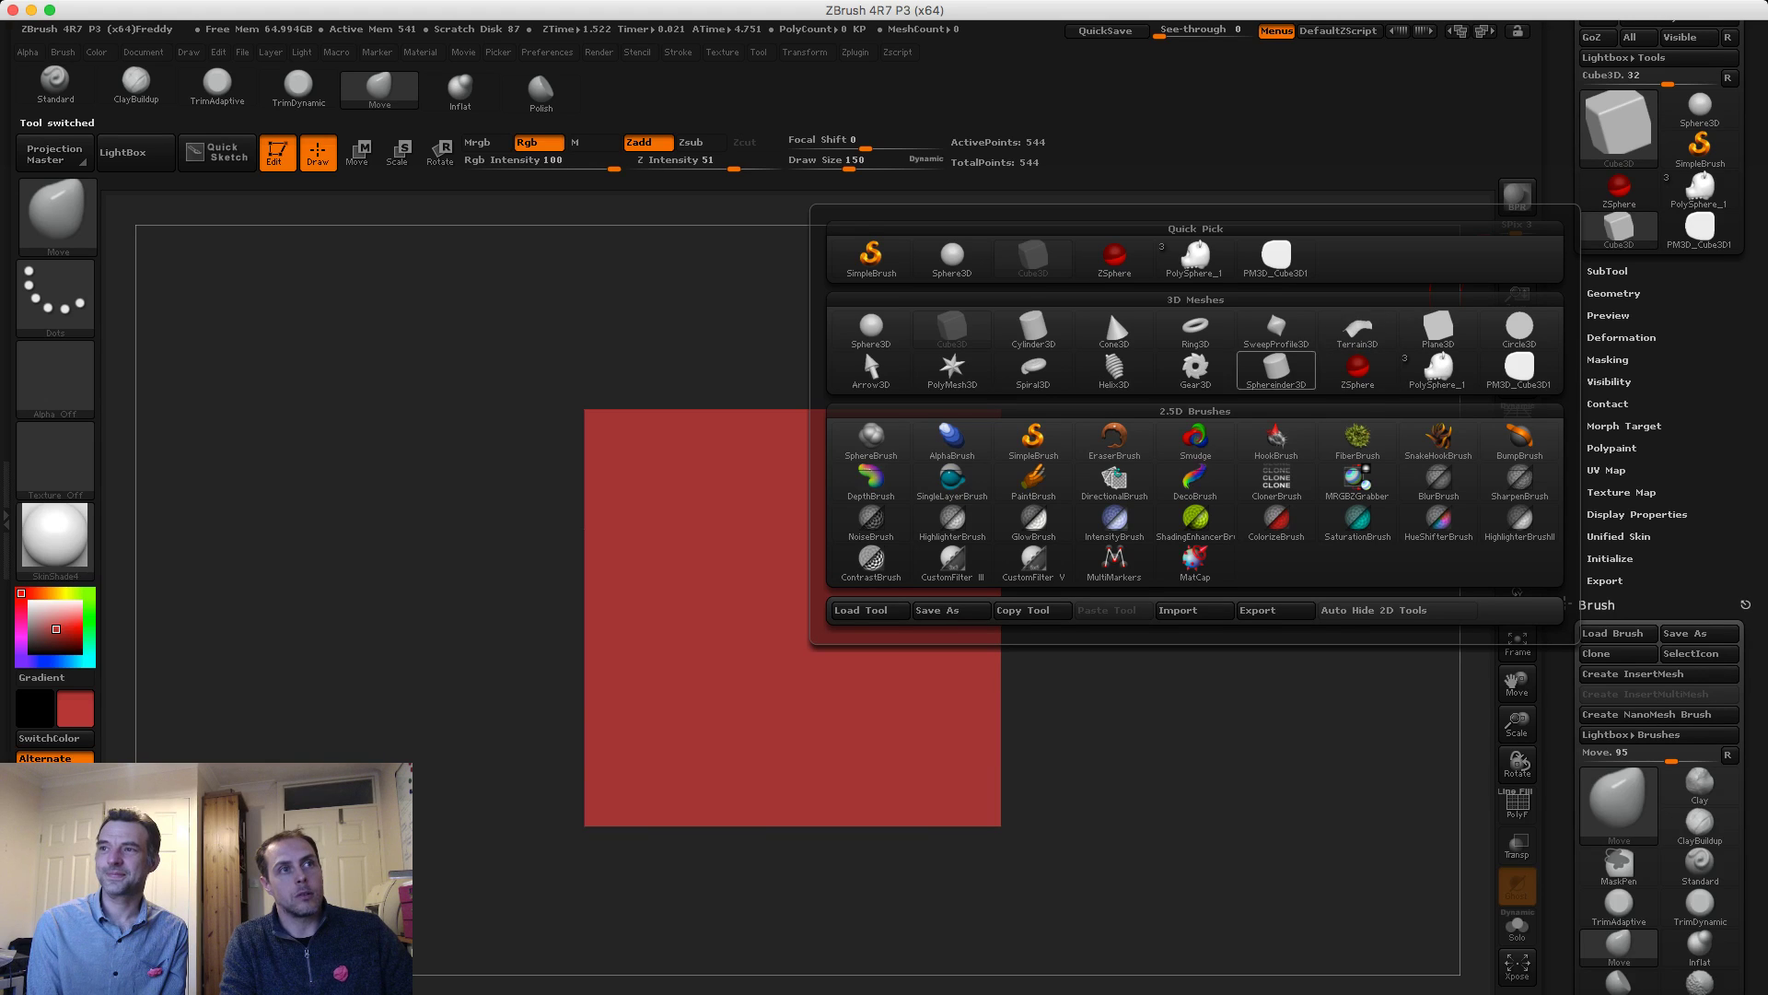
{"action": "left_click", "coordinate": [871, 327]}
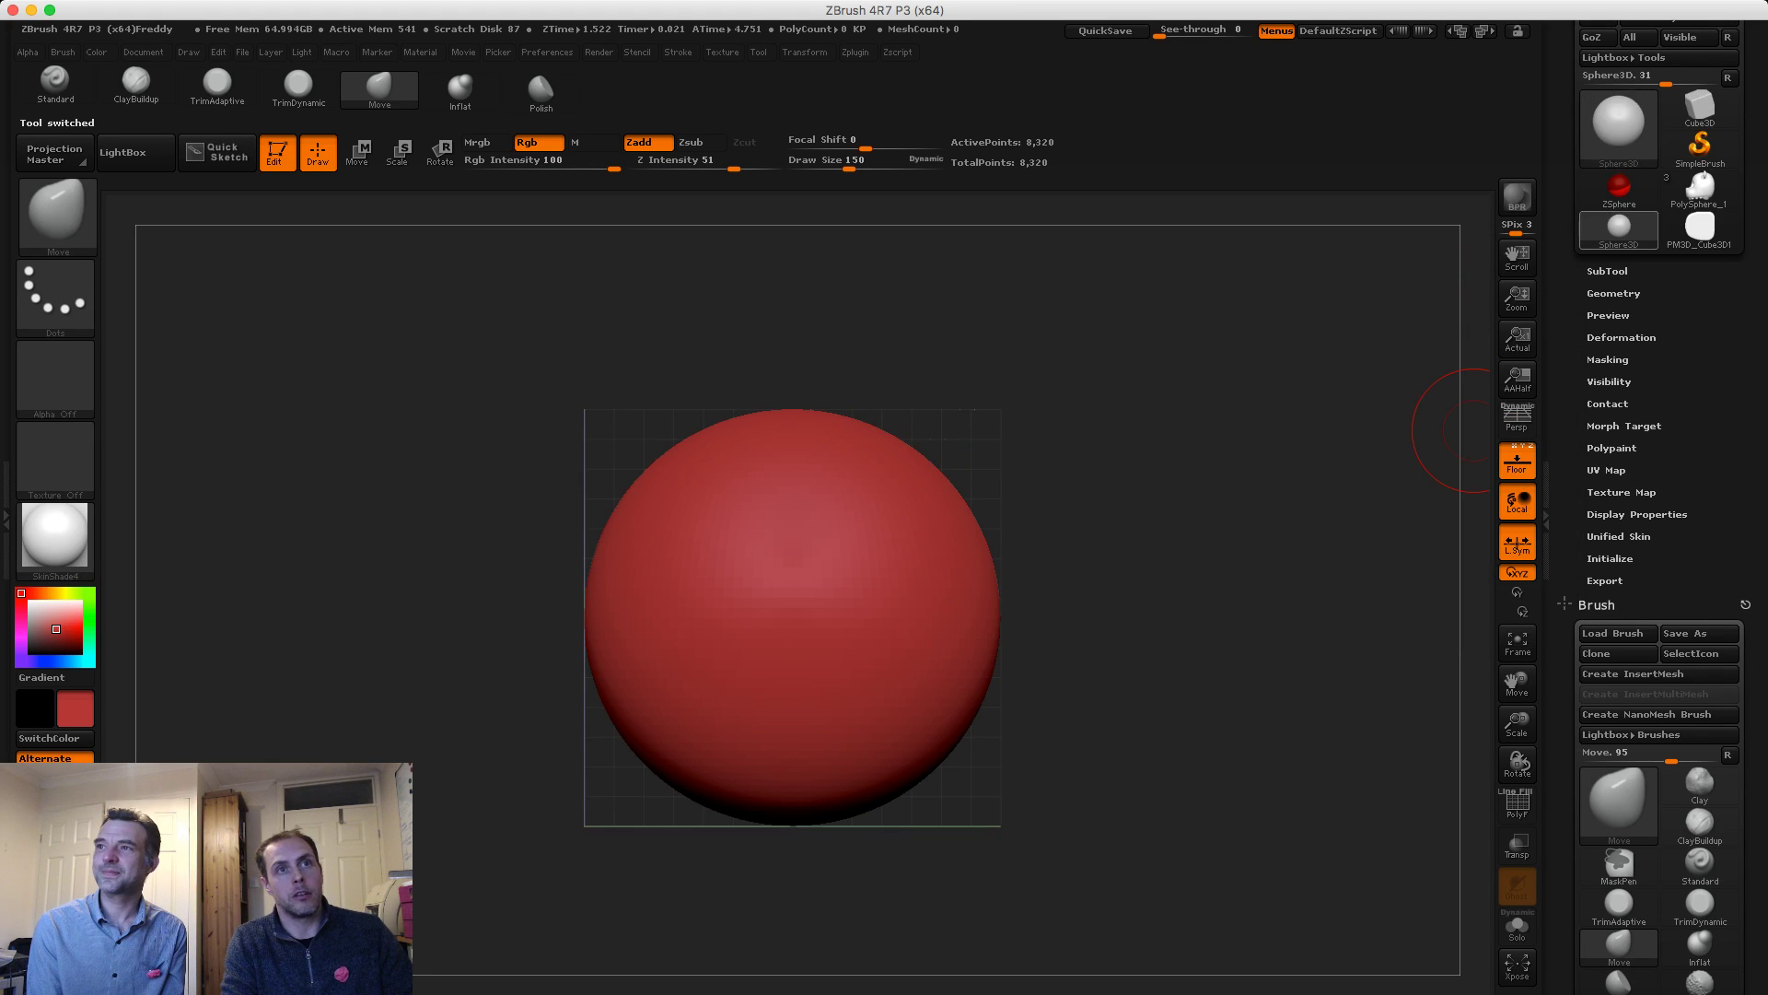
{"action": "left_click_drag", "start_coordinate": [1706, 70], "coordinate": [1706, 175]}
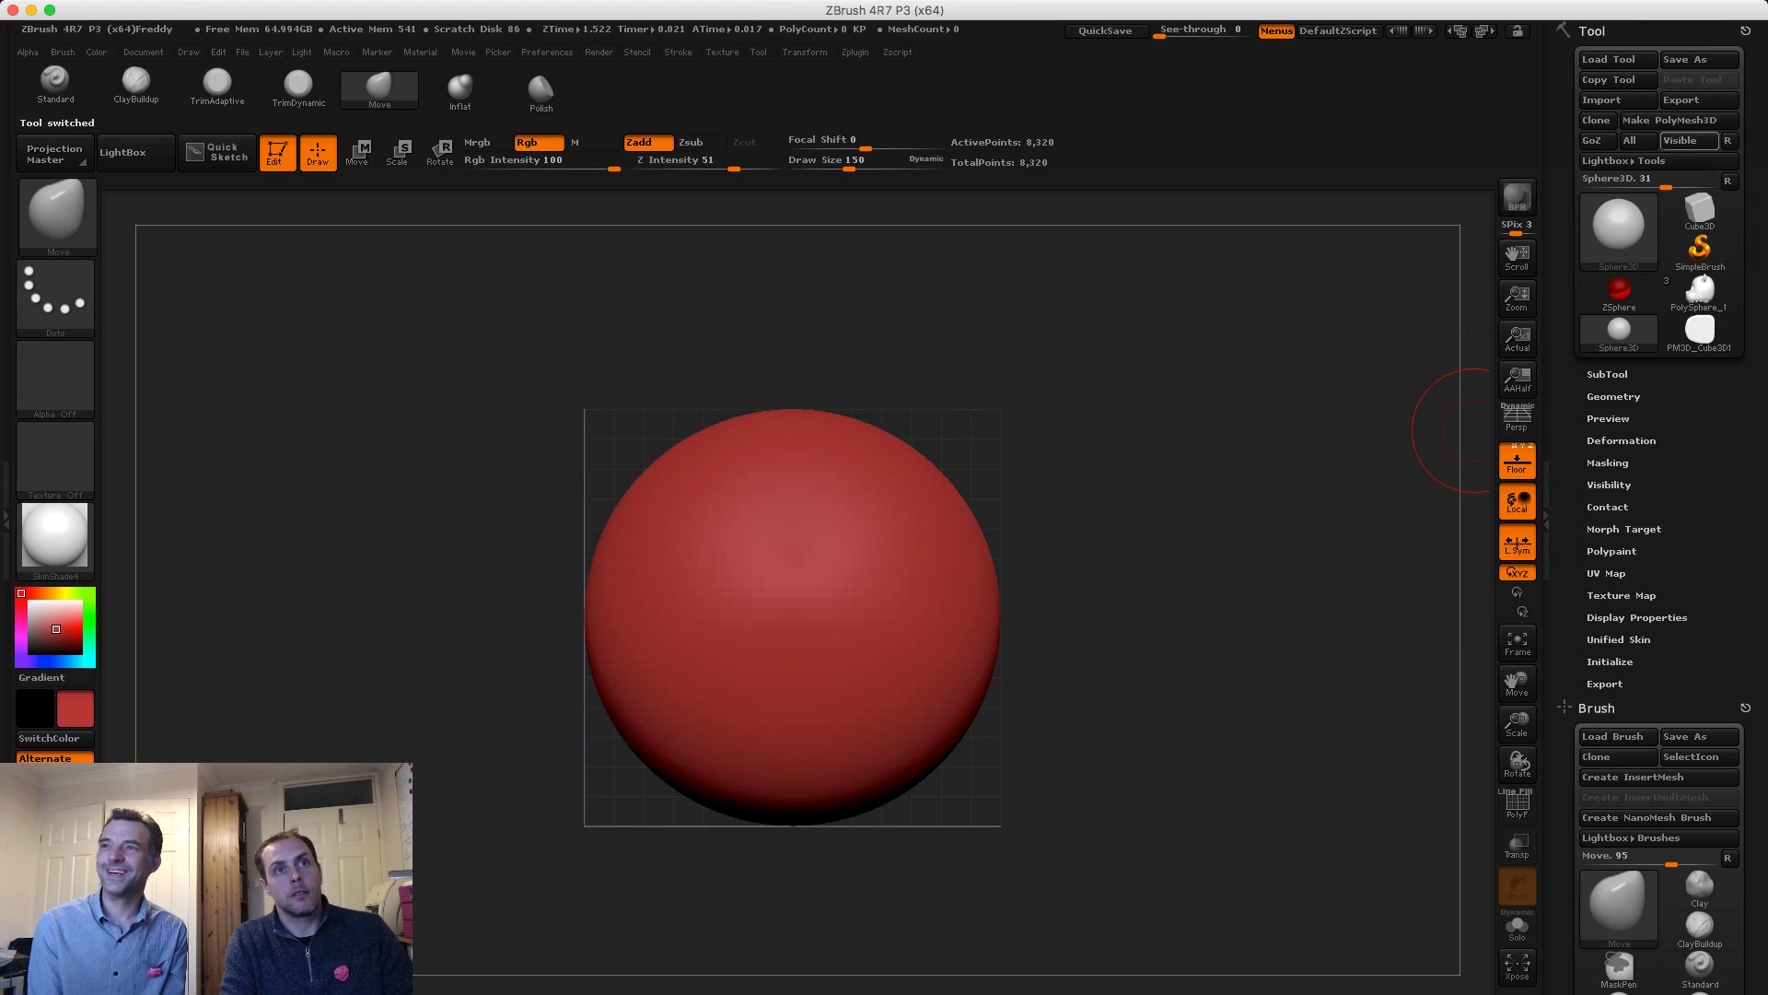
{"action": "left_click", "coordinate": [1699, 290]}
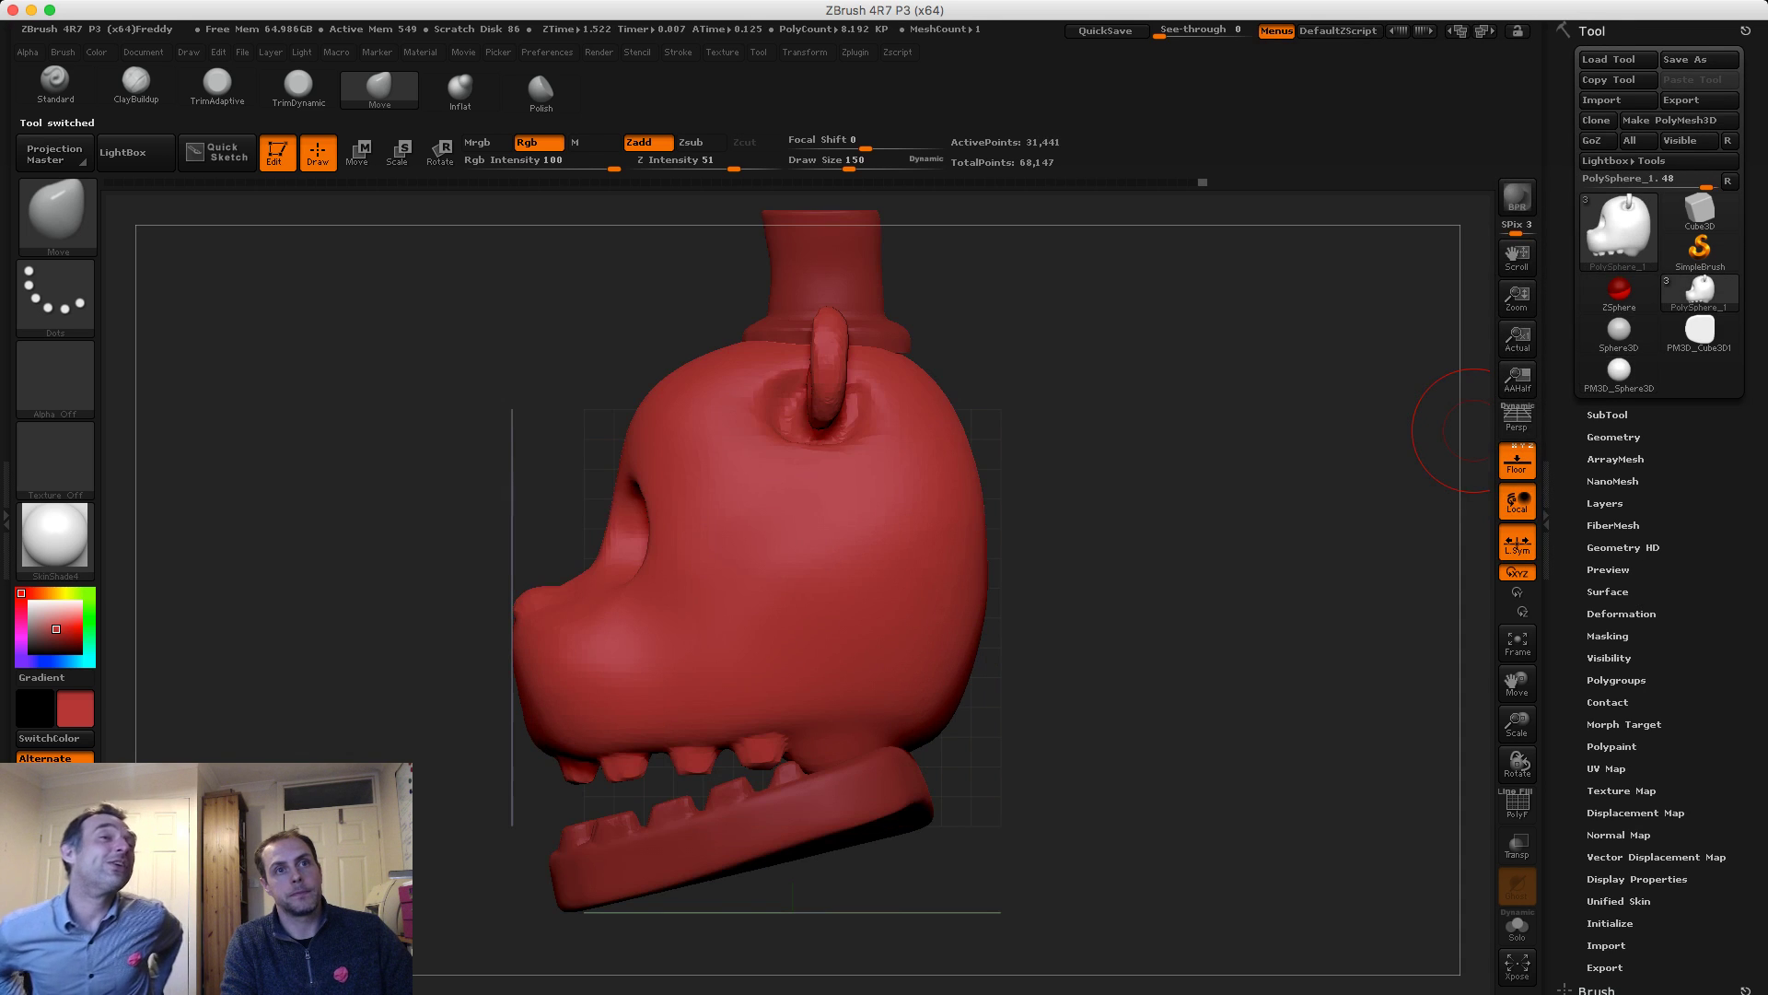
Append PM3D_Sphere3D to the bear head as a new subtool and make it the active one
{"action": "left_click", "coordinate": [1607, 416]}
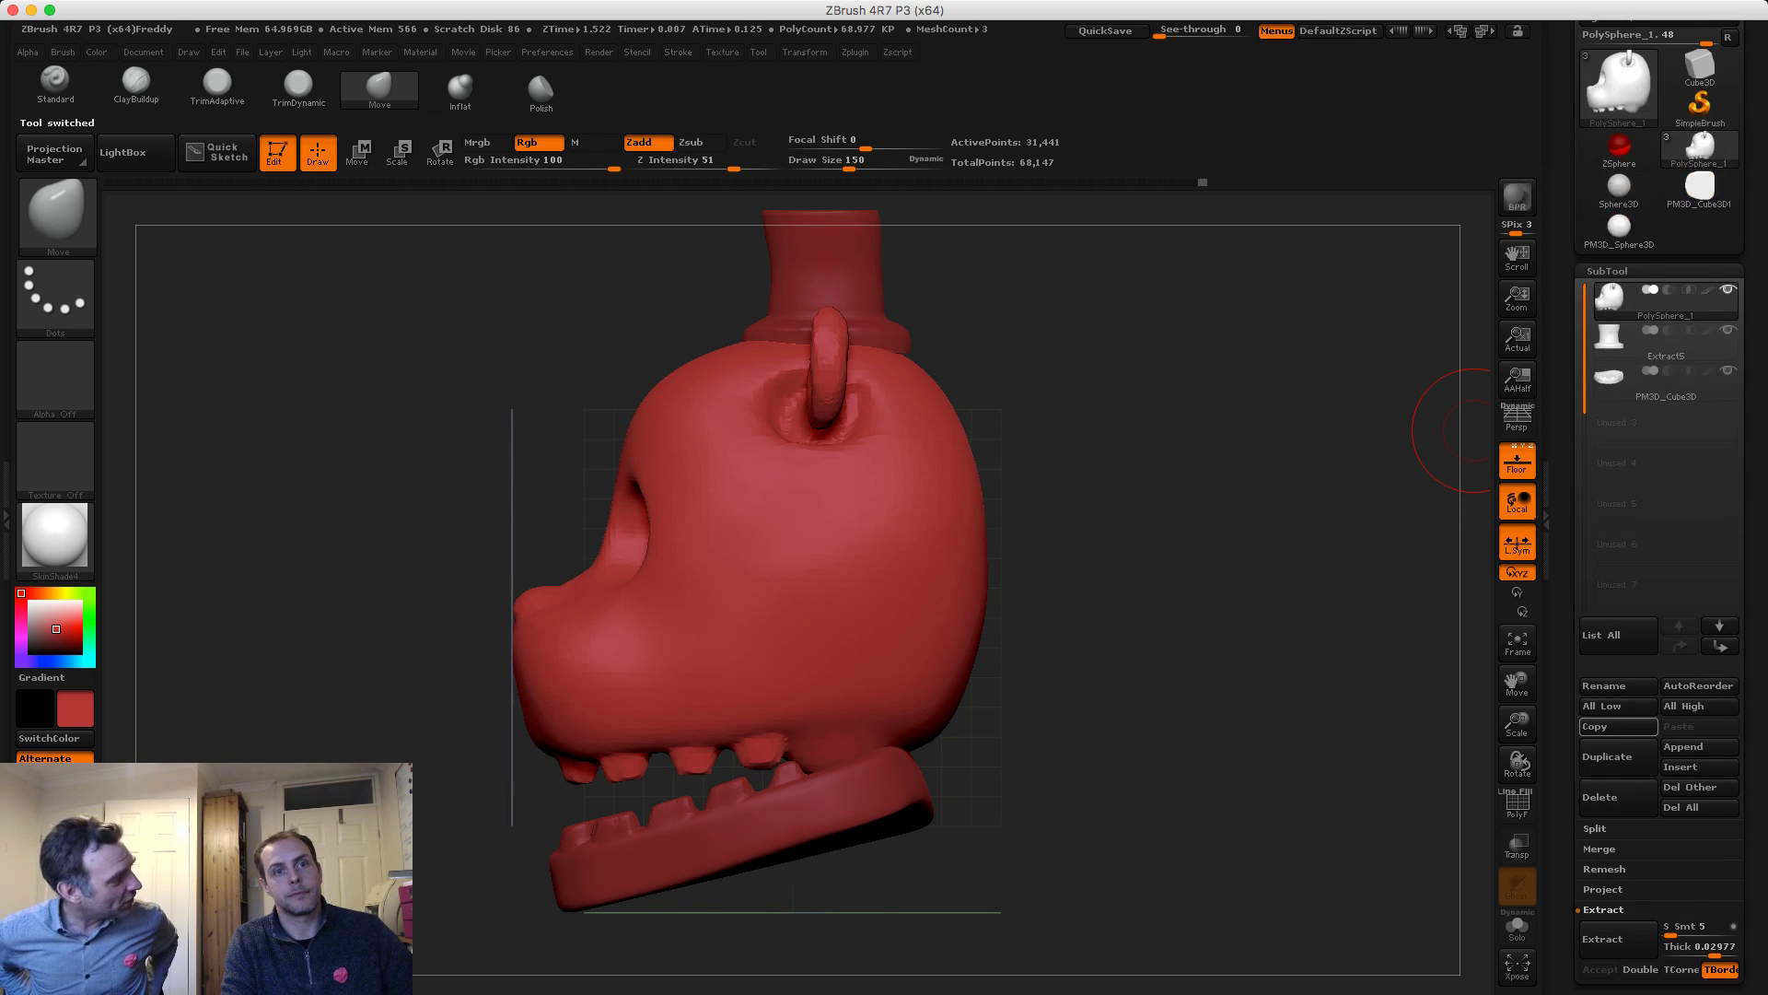
{"action": "left_click", "coordinate": [1699, 746]}
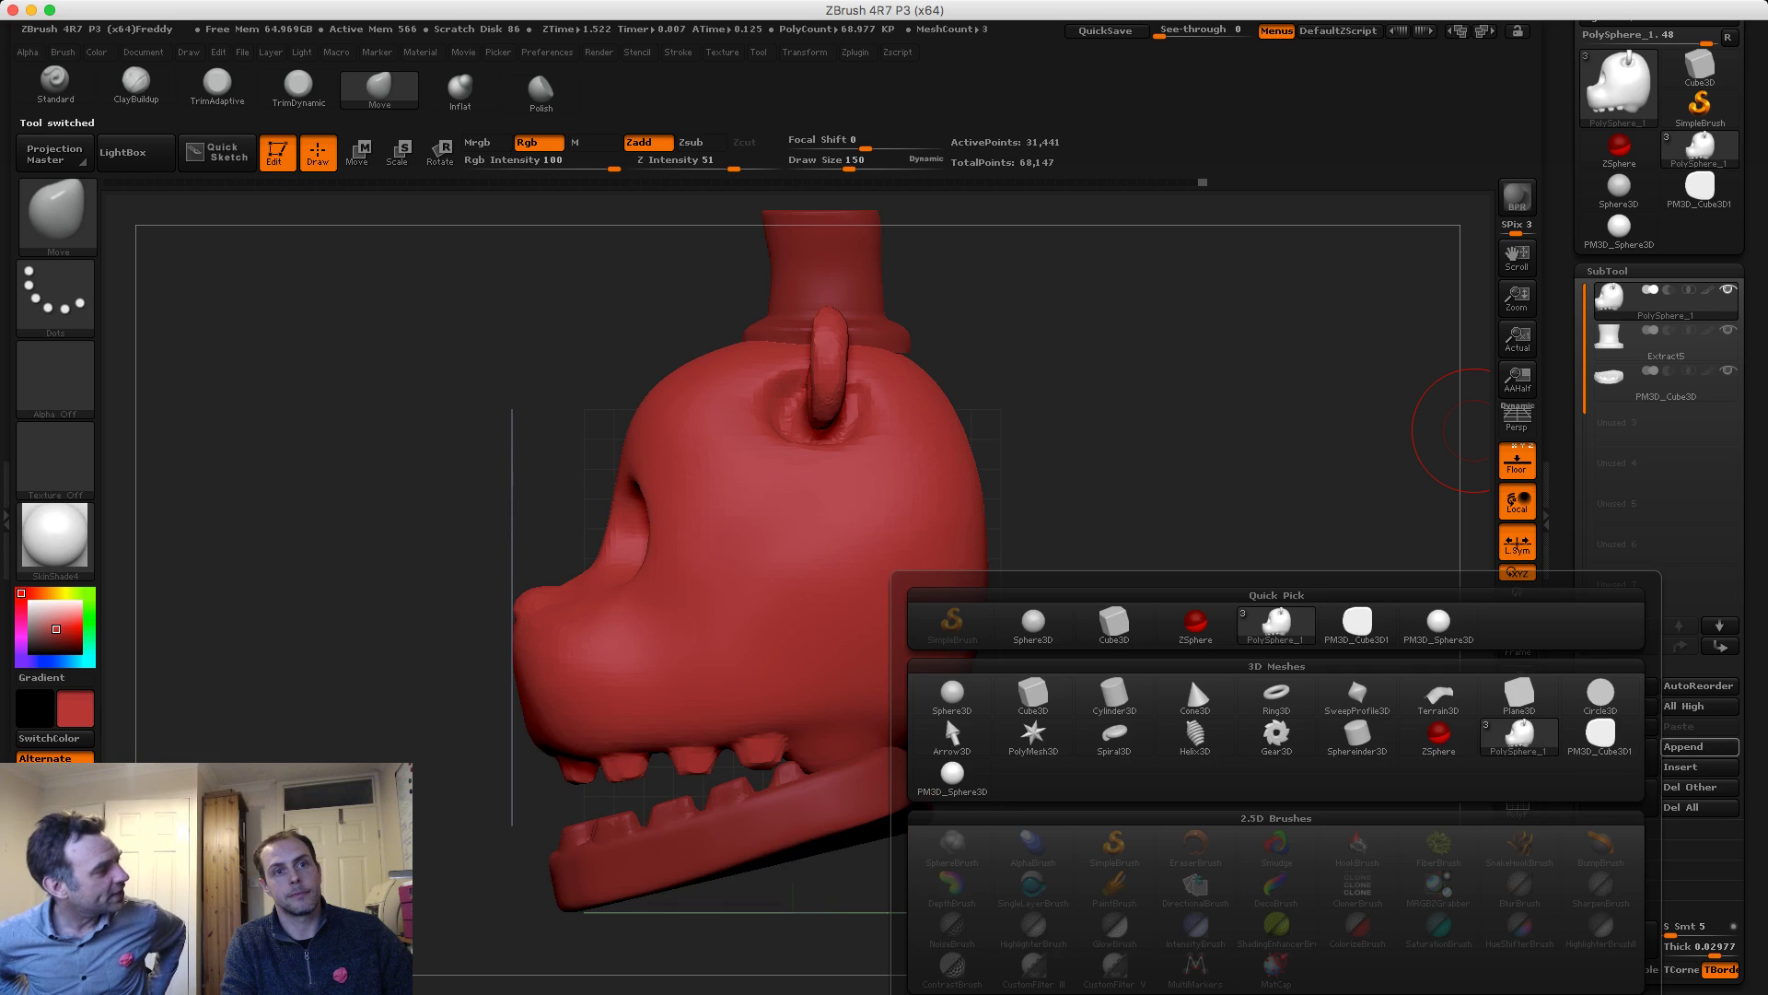
{"action": "left_click", "coordinate": [953, 775]}
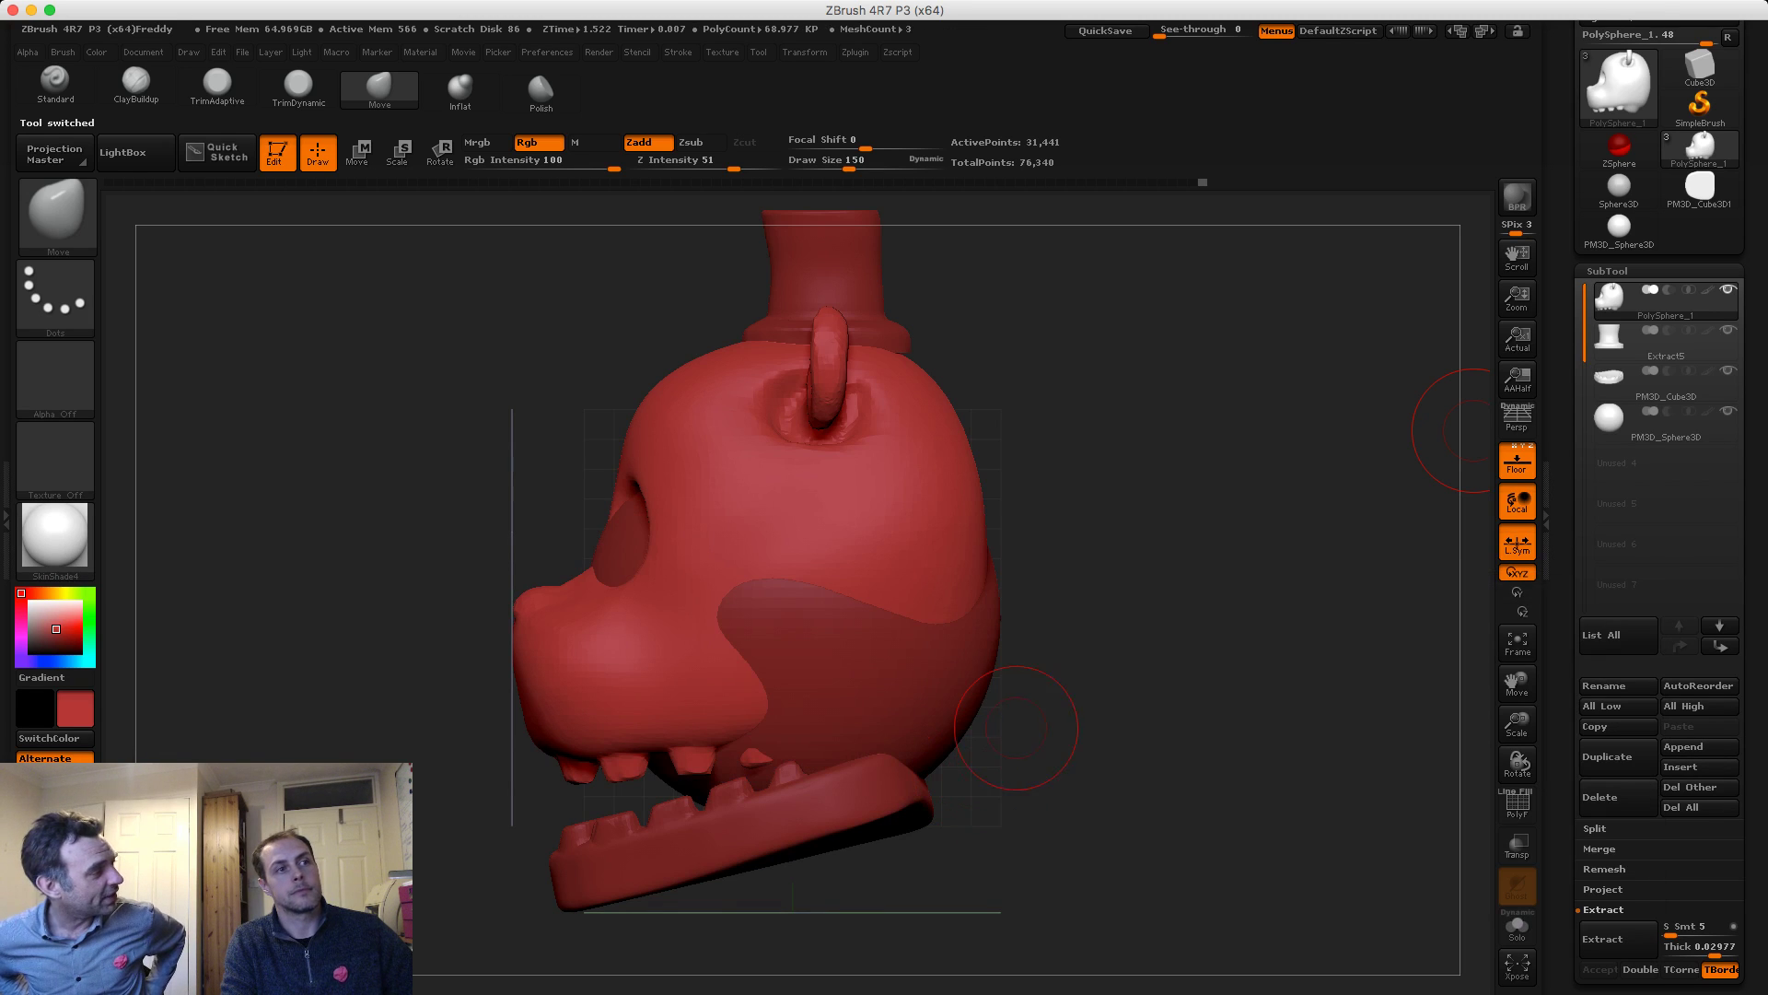
{"action": "left_click", "coordinate": [829, 382], "text": "alt"}
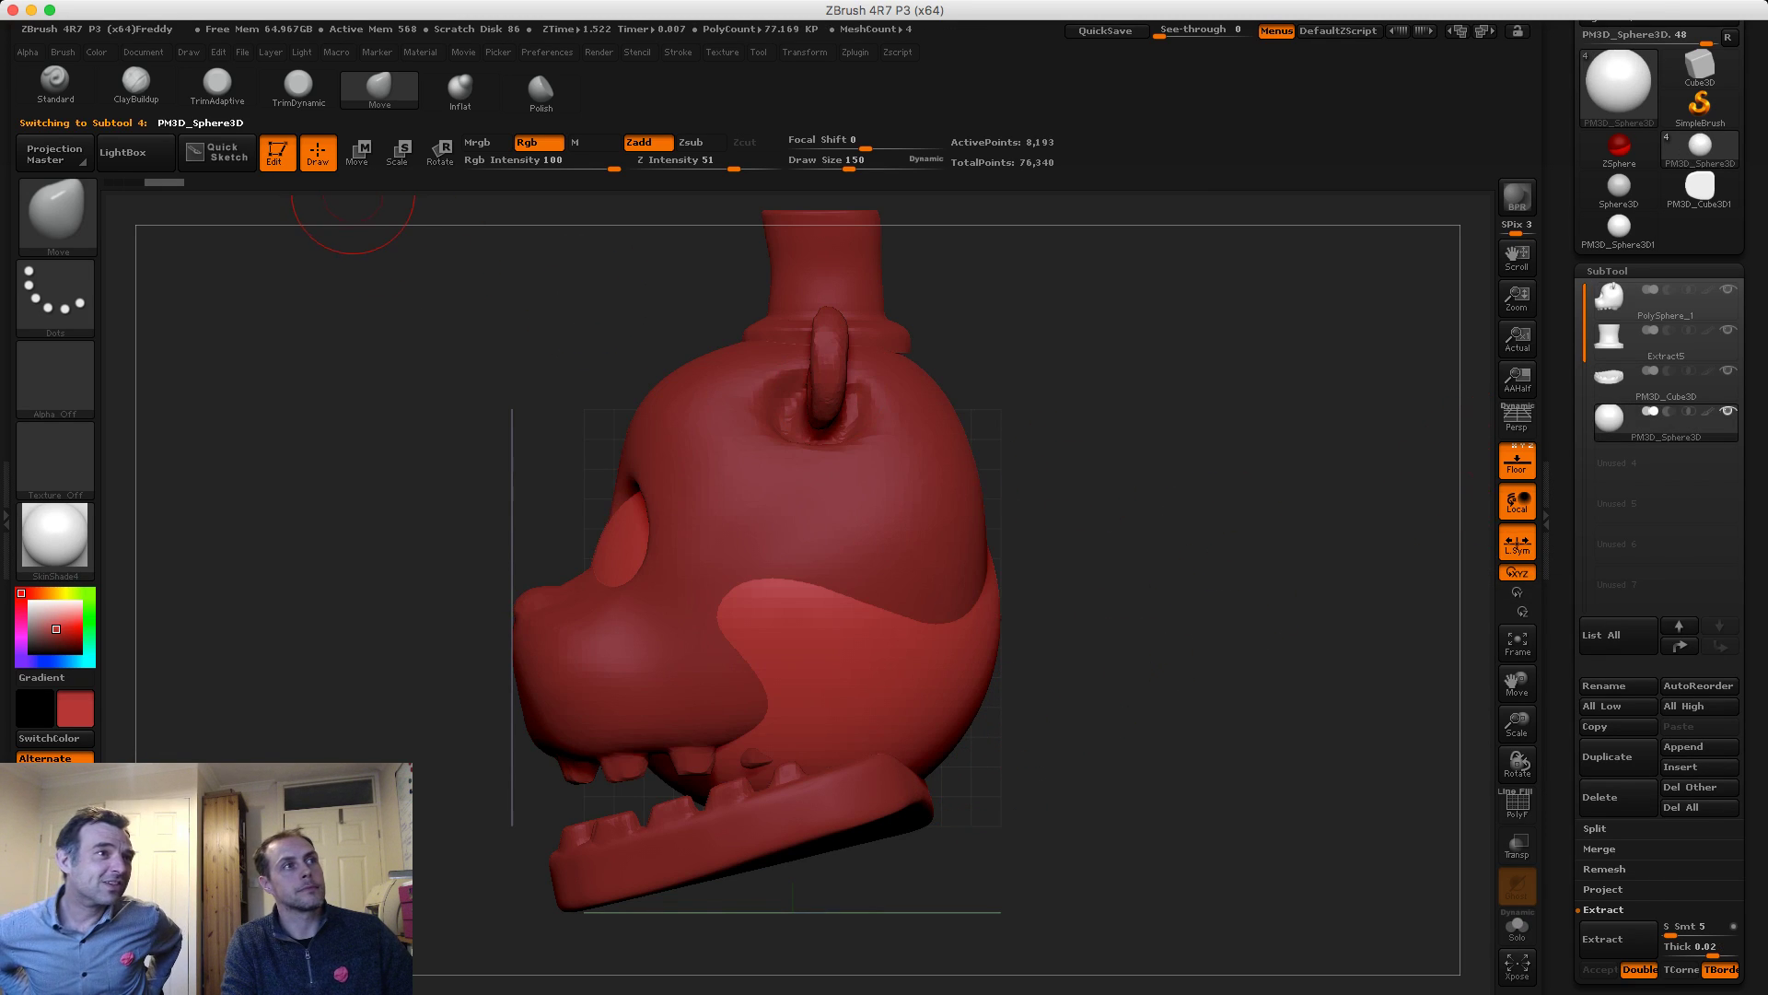
Scale the sphere down evenly and move it forward to the bear's left eye socket
{"action": "left_click_drag", "start_coordinate": [381, 412], "coordinate": [424, 353], "text": "alt"}
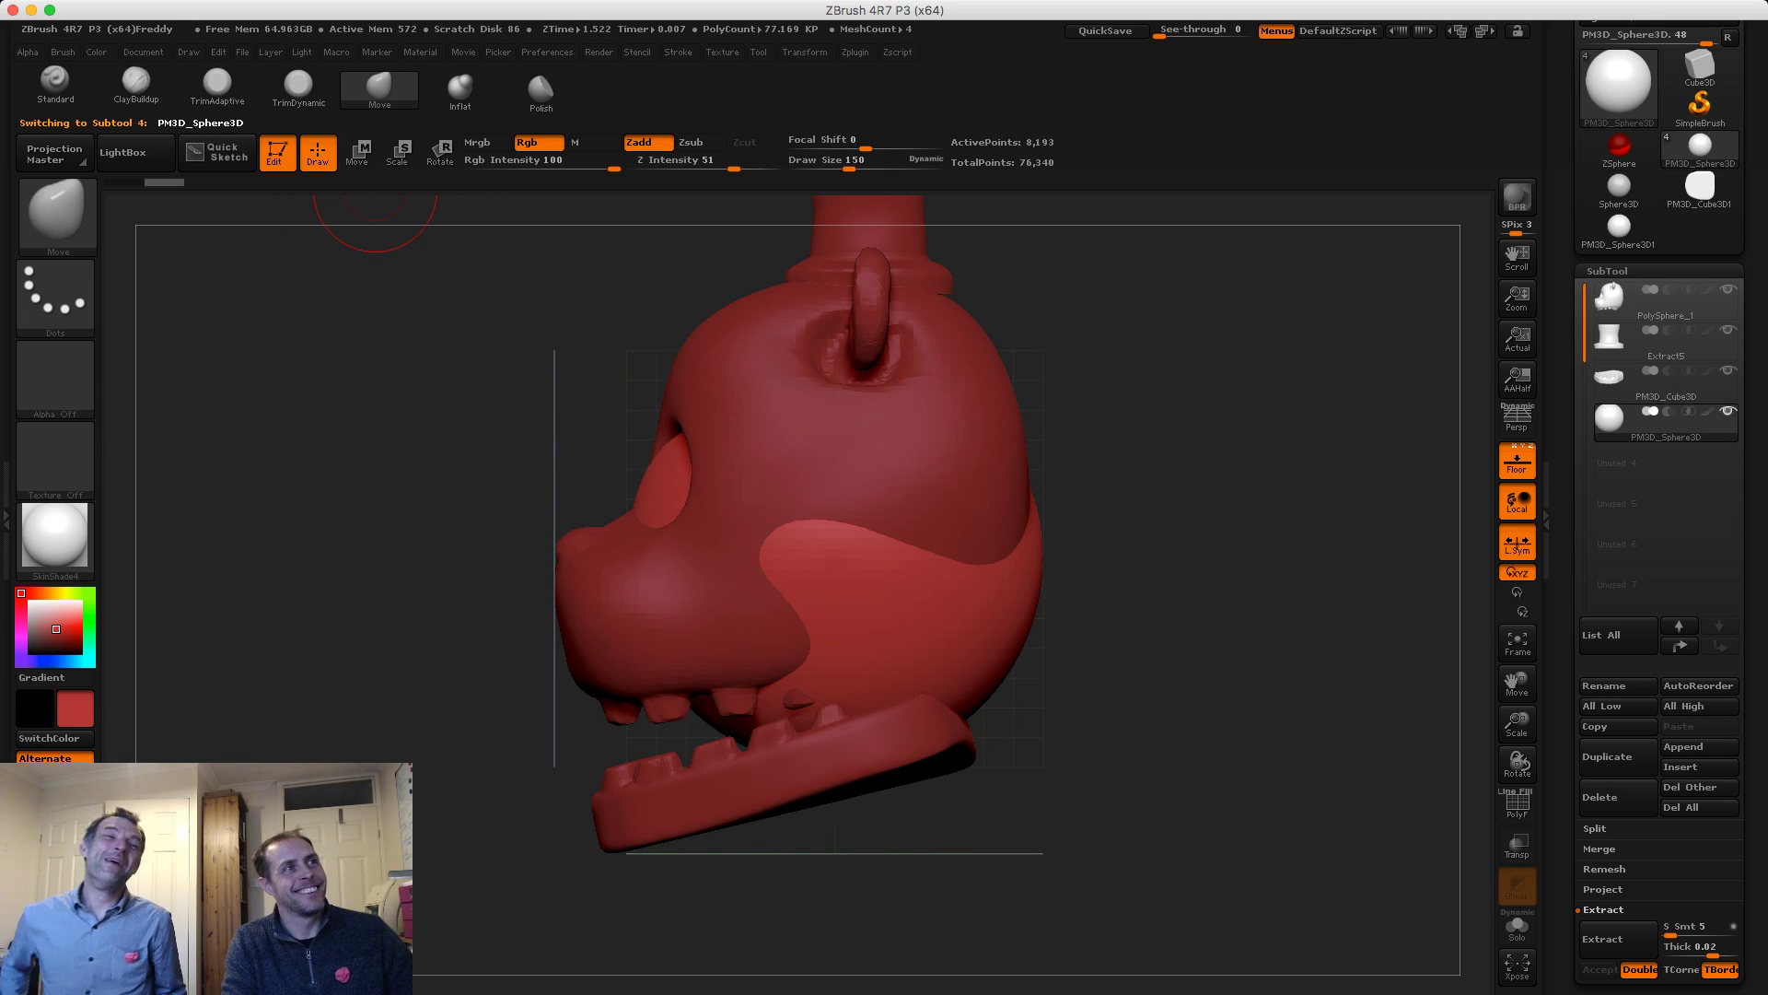
{"action": "left_click", "coordinate": [398, 154]}
{"action": "mouse_move", "coordinate": [853, 648]}
{"action": "left_mouse_down"}
{"action": "mouse_move", "coordinate": [771, 444]}
{"action": "mouse_move", "coordinate": [811, 541]}
{"action": "left_mouse_up"}
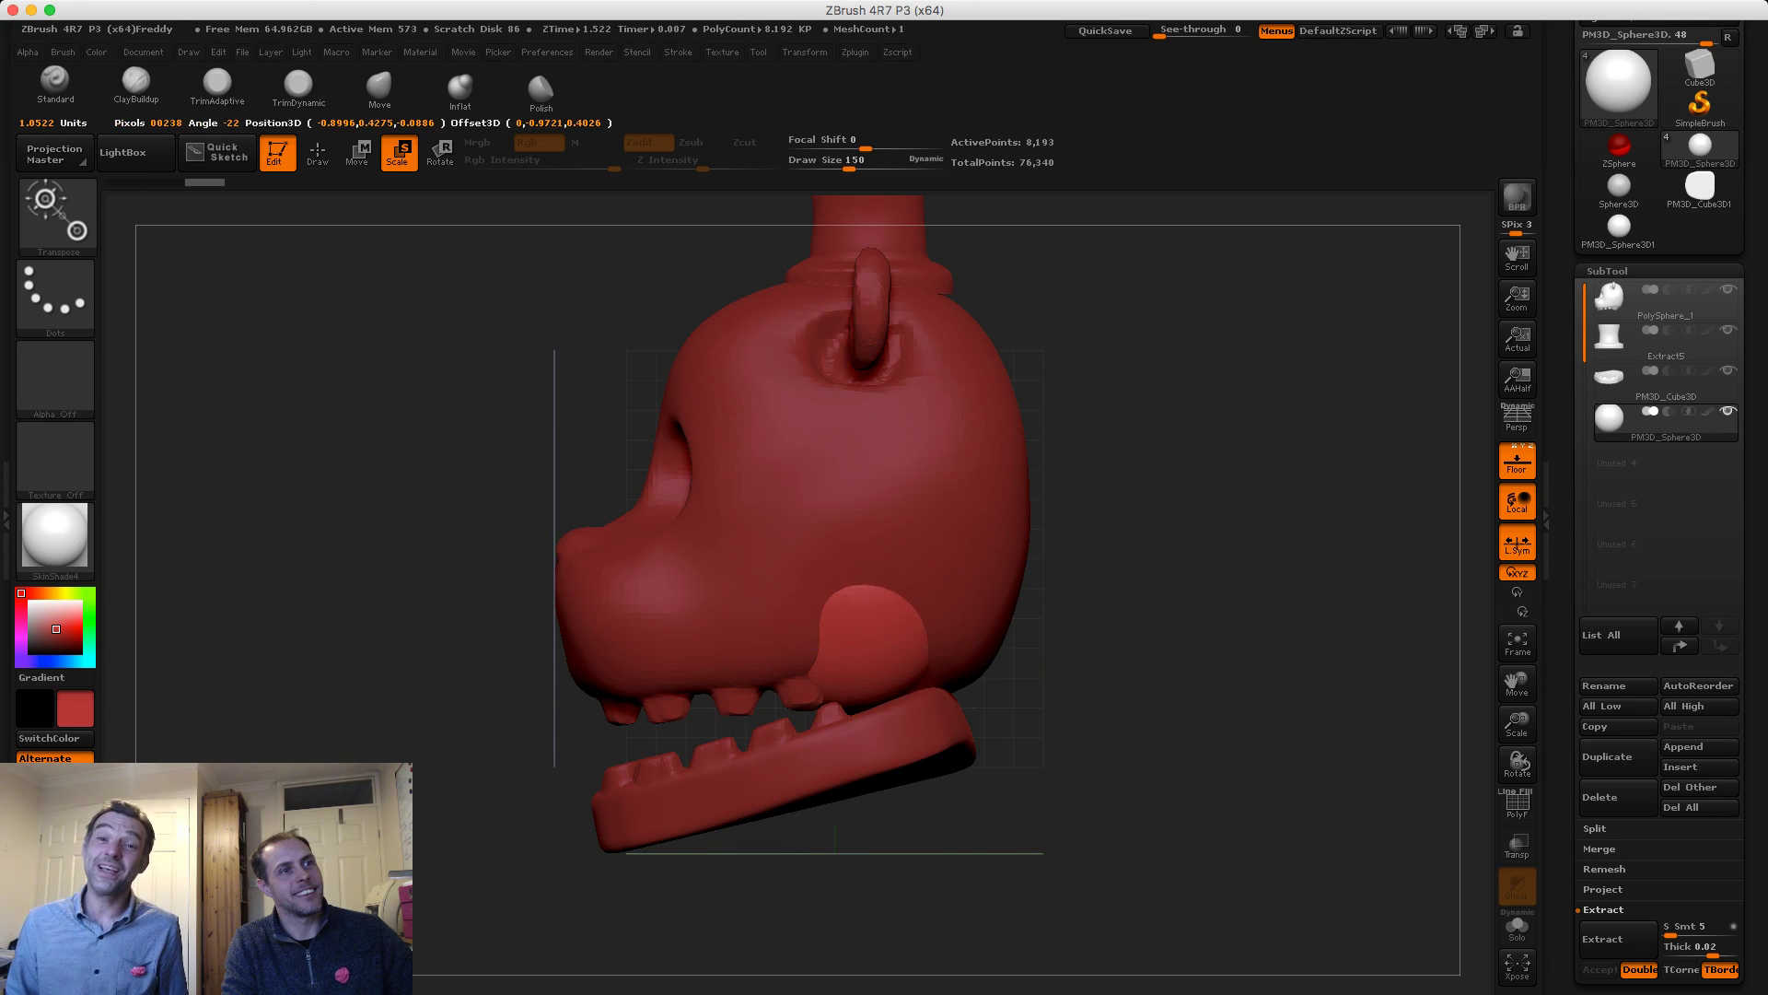
{"action": "key", "text": "w"}
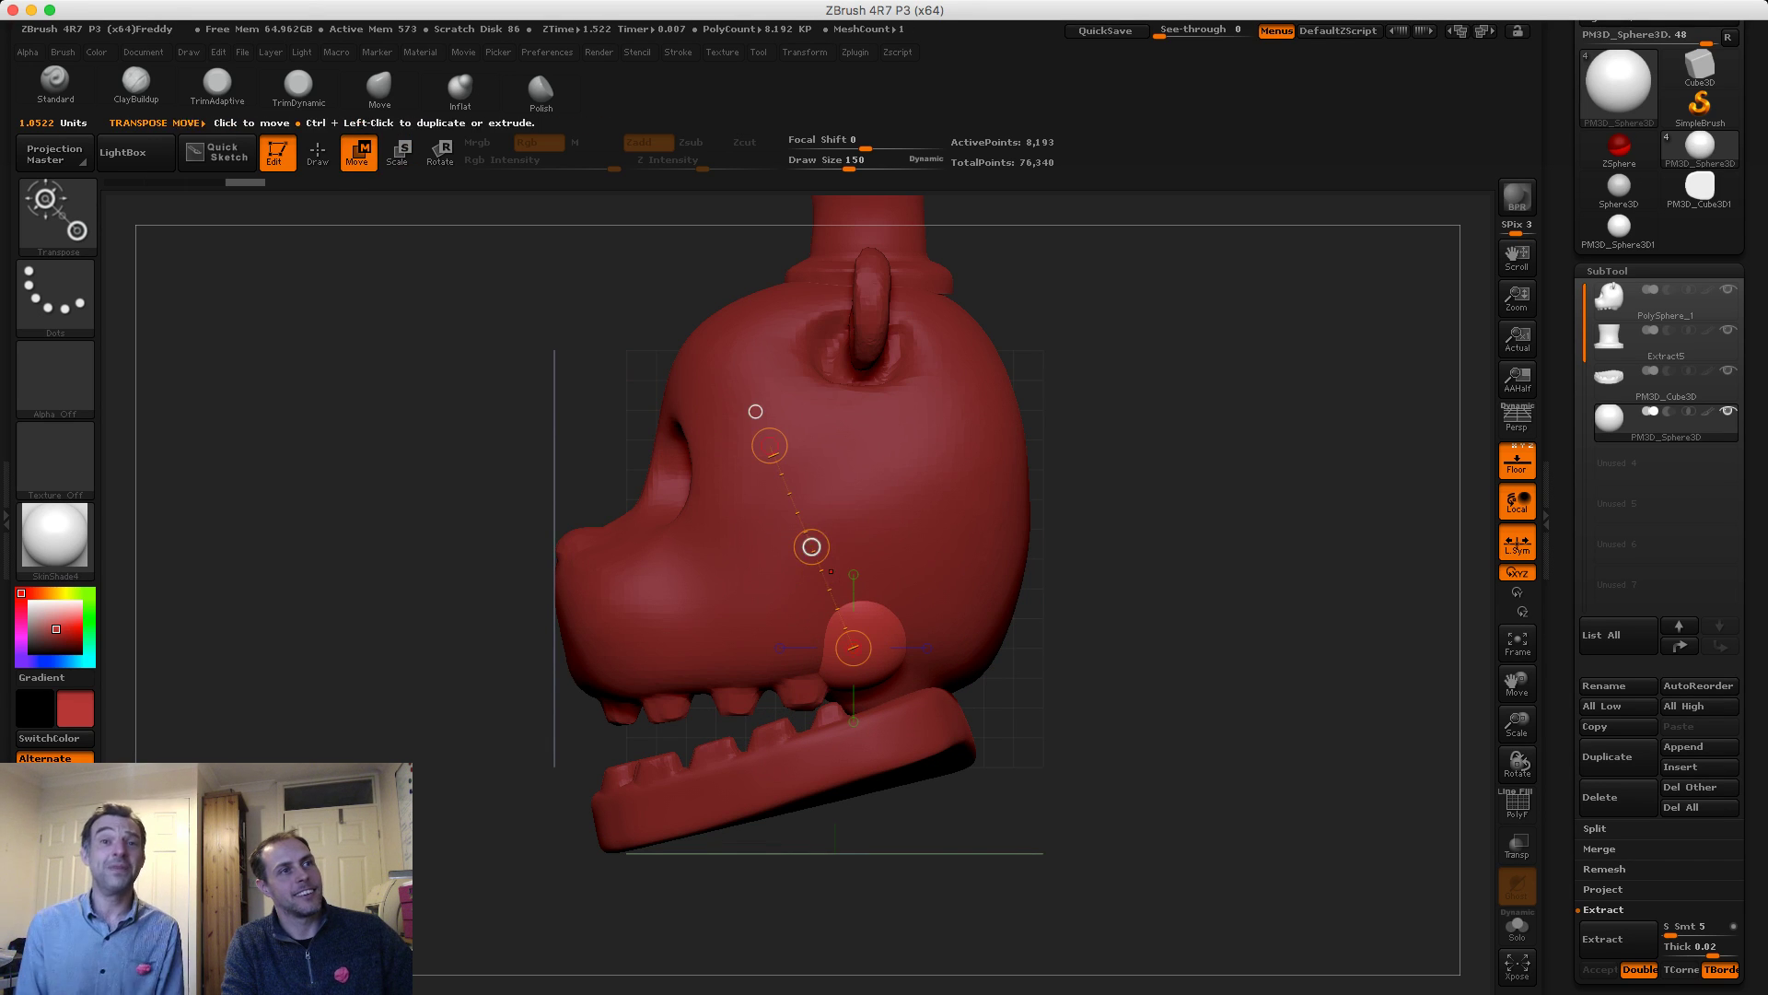
{"action": "left_click_drag", "start_coordinate": [811, 547], "coordinate": [637, 385]}
{"action": "left_click_drag", "start_coordinate": [461, 396], "coordinate": [607, 398], "text": "shift"}
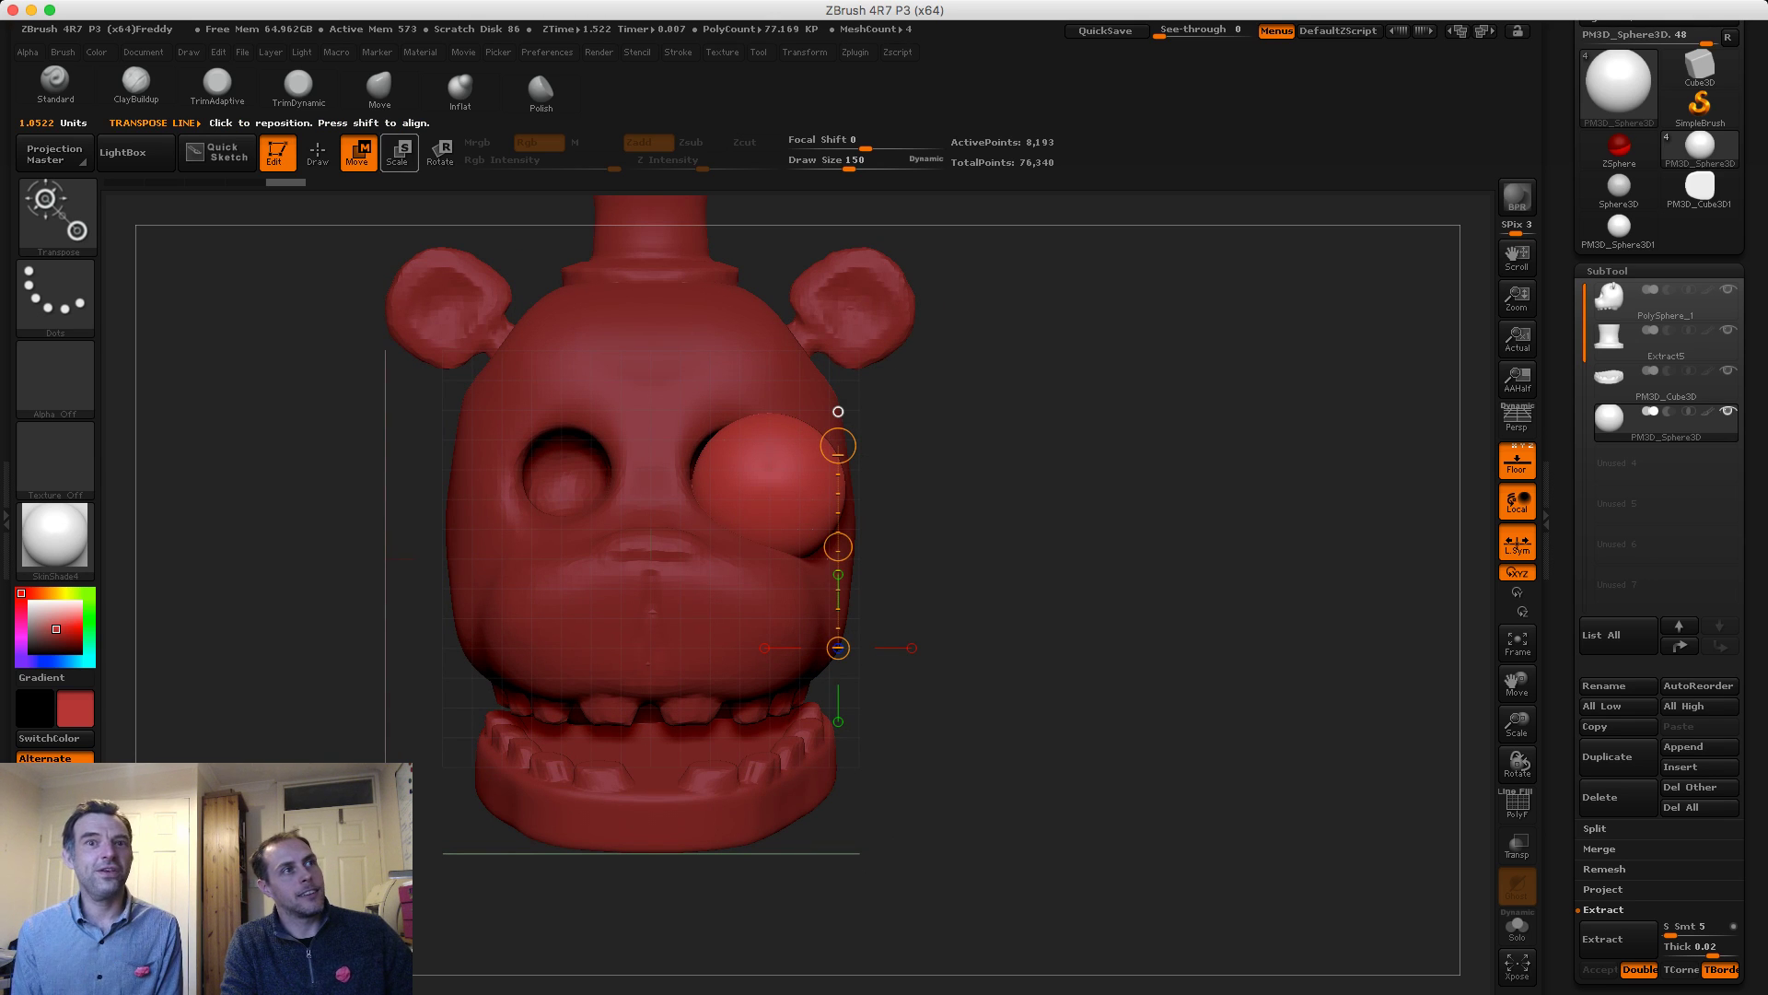
Shrink the eyeball sphere further and seat it in the left eye socket, positioning it from the front and side
{"action": "key", "text": "e"}
{"action": "mouse_move", "coordinate": [775, 537]}
{"action": "left_mouse_down", "text": "shift"}
{"action": "mouse_move", "coordinate": [775, 390]}
{"action": "mouse_move", "coordinate": [775, 440]}
{"action": "left_mouse_up", "text": "shift"}
{"action": "left_click_drag", "start_coordinate": [1004, 442], "coordinate": [829, 444], "text": "shift"}
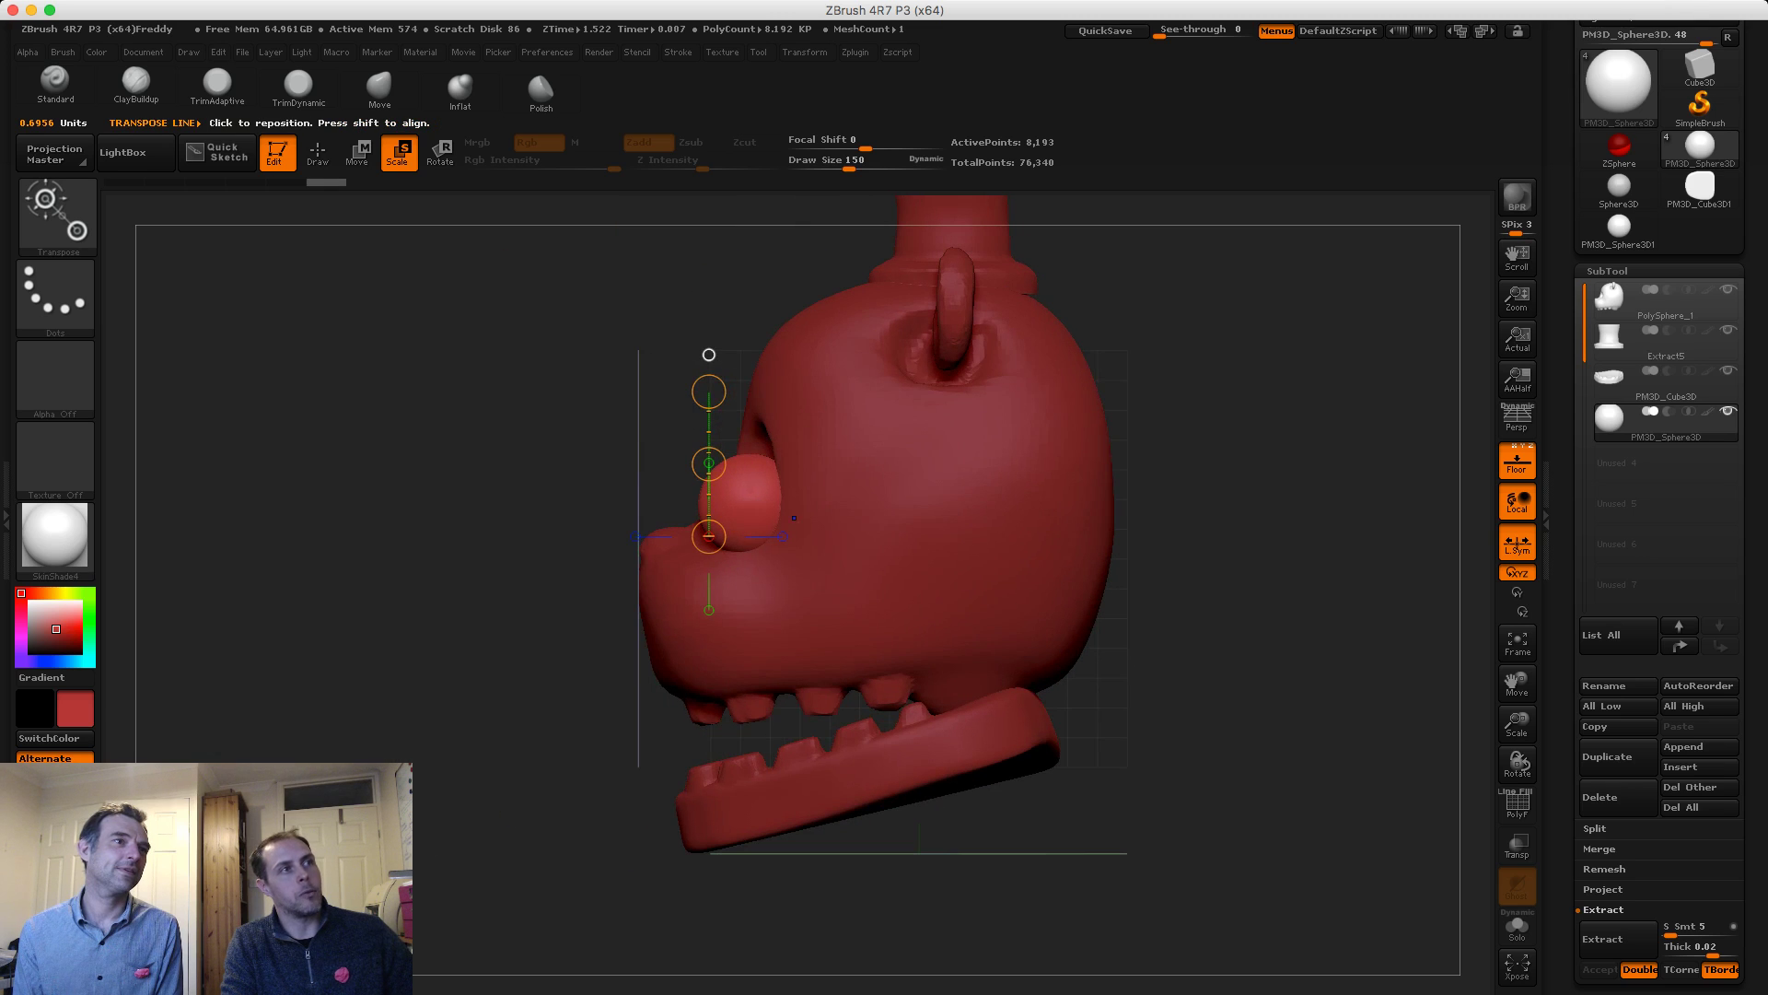
{"action": "left_click", "coordinate": [359, 152]}
{"action": "left_click_drag", "start_coordinate": [709, 463], "coordinate": [743, 421]}
{"action": "left_click_drag", "start_coordinate": [1059, 553], "coordinate": [1243, 658], "text": "shift"}
{"action": "left_click_drag", "start_coordinate": [718, 457], "coordinate": [677, 447]}
{"action": "left_click_drag", "start_coordinate": [1151, 534], "coordinate": [921, 544]}
{"action": "left_click_drag", "start_coordinate": [718, 458], "coordinate": [737, 458]}
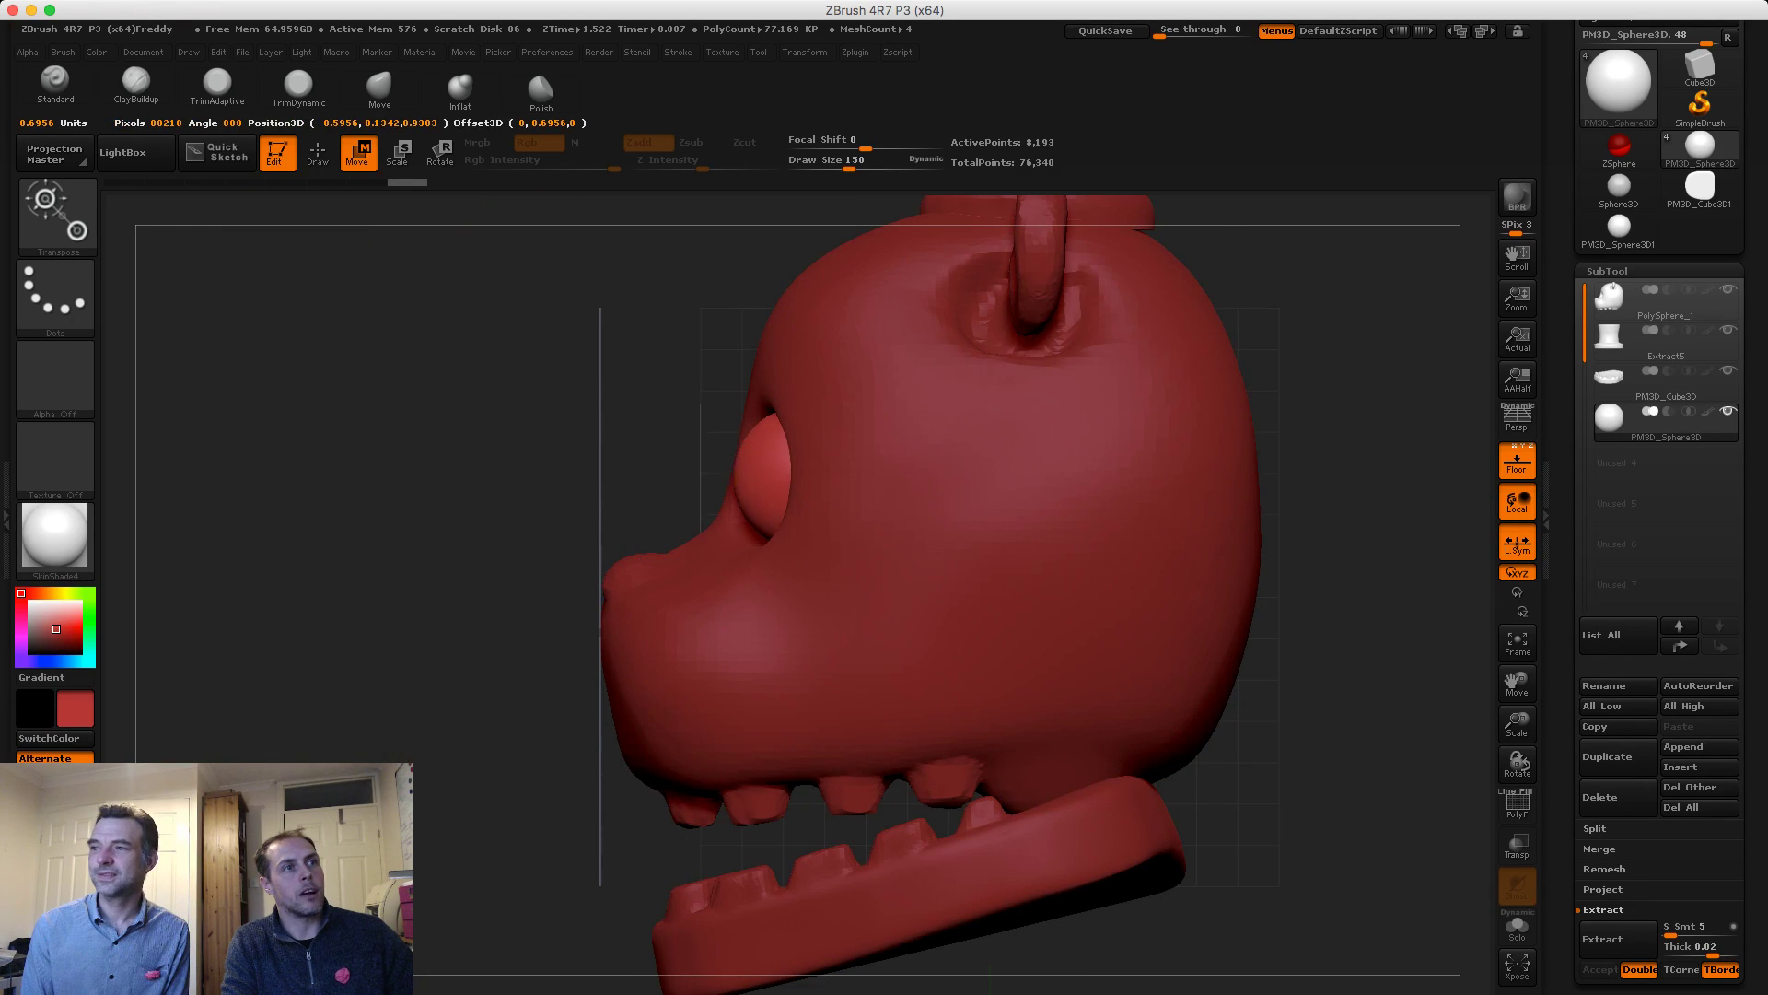
Fine-tune the eyeball's scale, centring and depth so it fits inside the left eye socket
{"action": "left_click_drag", "start_coordinate": [553, 469], "coordinate": [695, 465]}
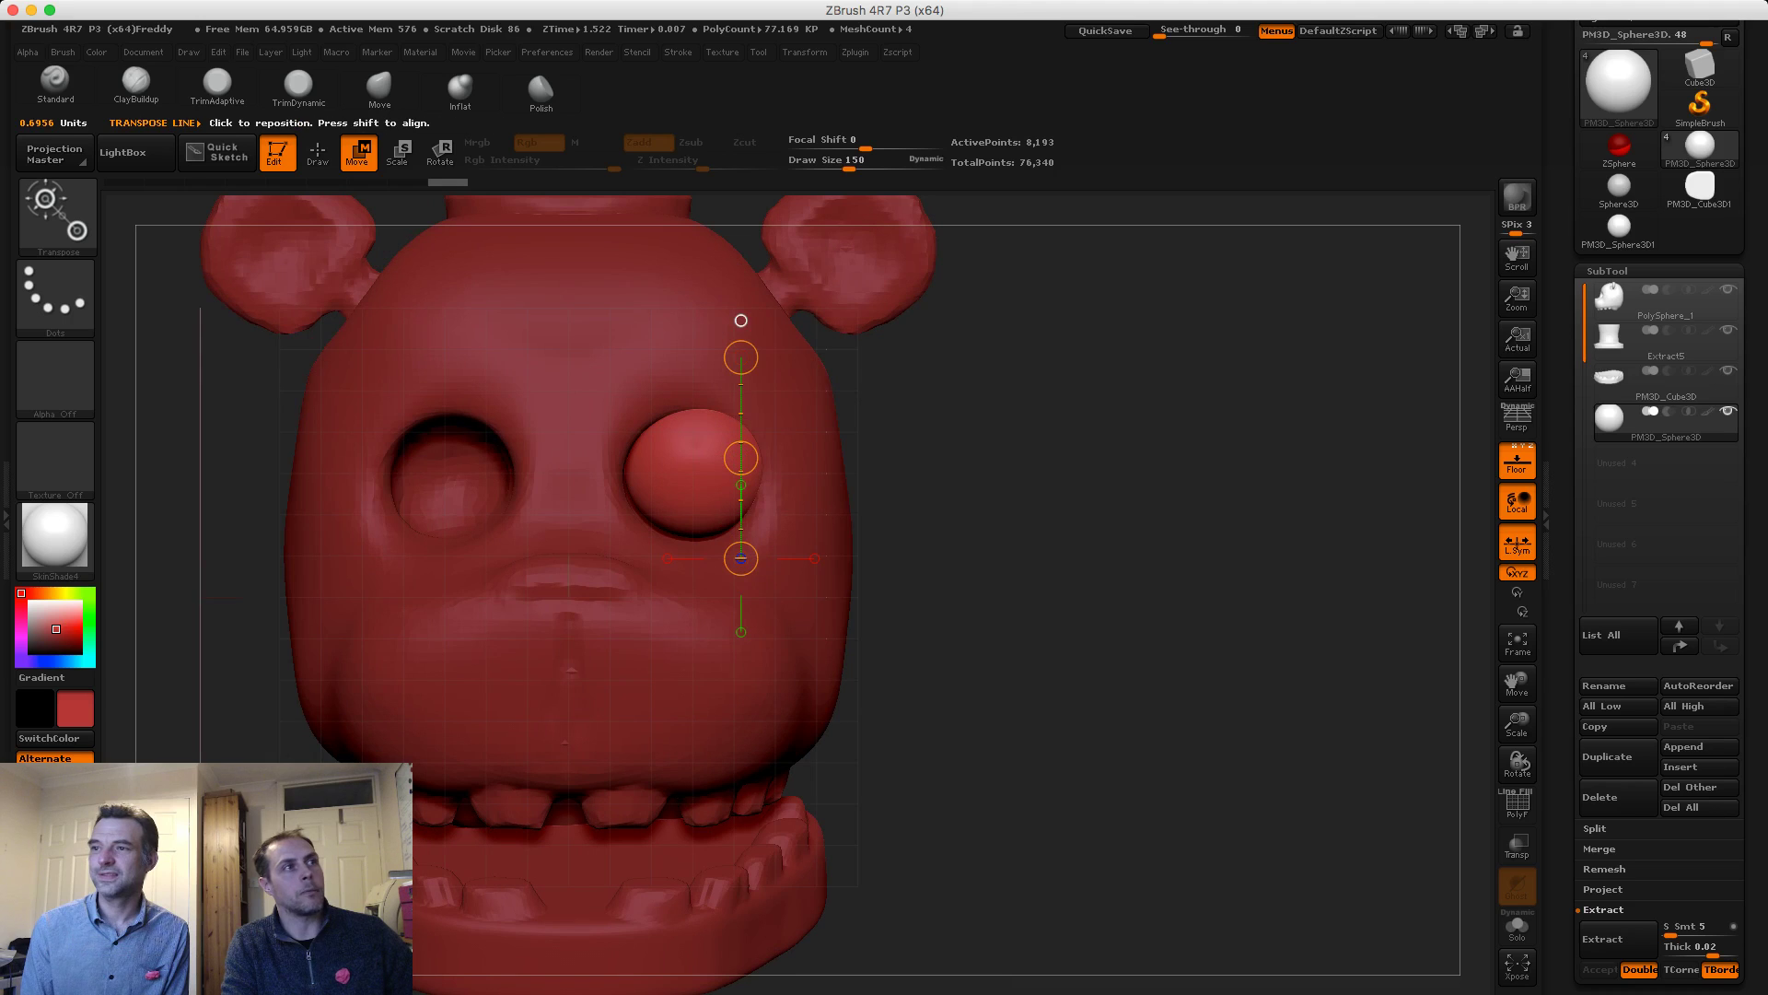
{"action": "key", "text": "e"}
{"action": "left_click_drag", "start_coordinate": [740, 357], "coordinate": [698, 309]}
{"action": "key", "text": "w"}
{"action": "left_click_drag", "start_coordinate": [700, 444], "coordinate": [686, 435]}
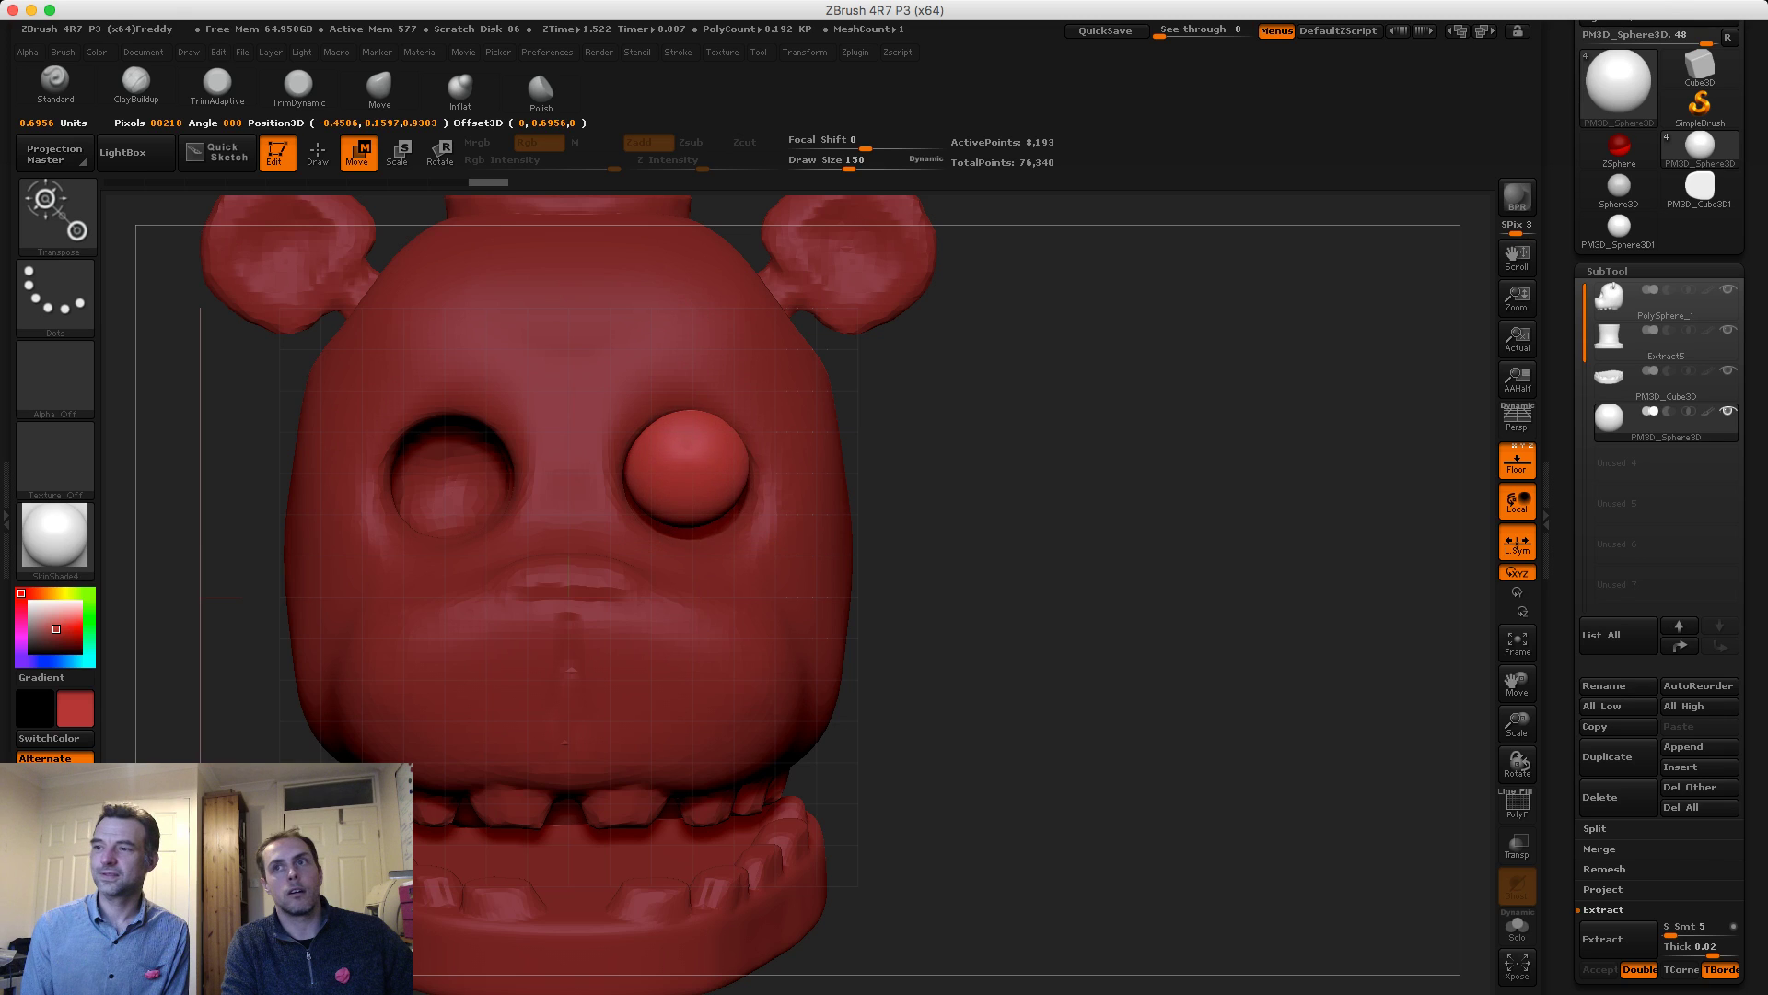
{"action": "left_click_drag", "start_coordinate": [1152, 516], "coordinate": [967, 515], "text": "shift"}
{"action": "left_click_drag", "start_coordinate": [671, 450], "coordinate": [692, 450]}
{"action": "left_click_drag", "start_coordinate": [460, 450], "coordinate": [695, 454], "text": "shift"}
{"action": "mouse_move", "coordinate": [697, 461]}
{"action": "right_mouse_down", "text": "ctrl"}
{"action": "mouse_move", "coordinate": [697, 397]}
{"action": "mouse_move", "coordinate": [525, 398]}
{"action": "mouse_move", "coordinate": [697, 398]}
{"action": "mouse_move", "coordinate": [697, 479]}
{"action": "right_mouse_up", "text": "ctrl"}
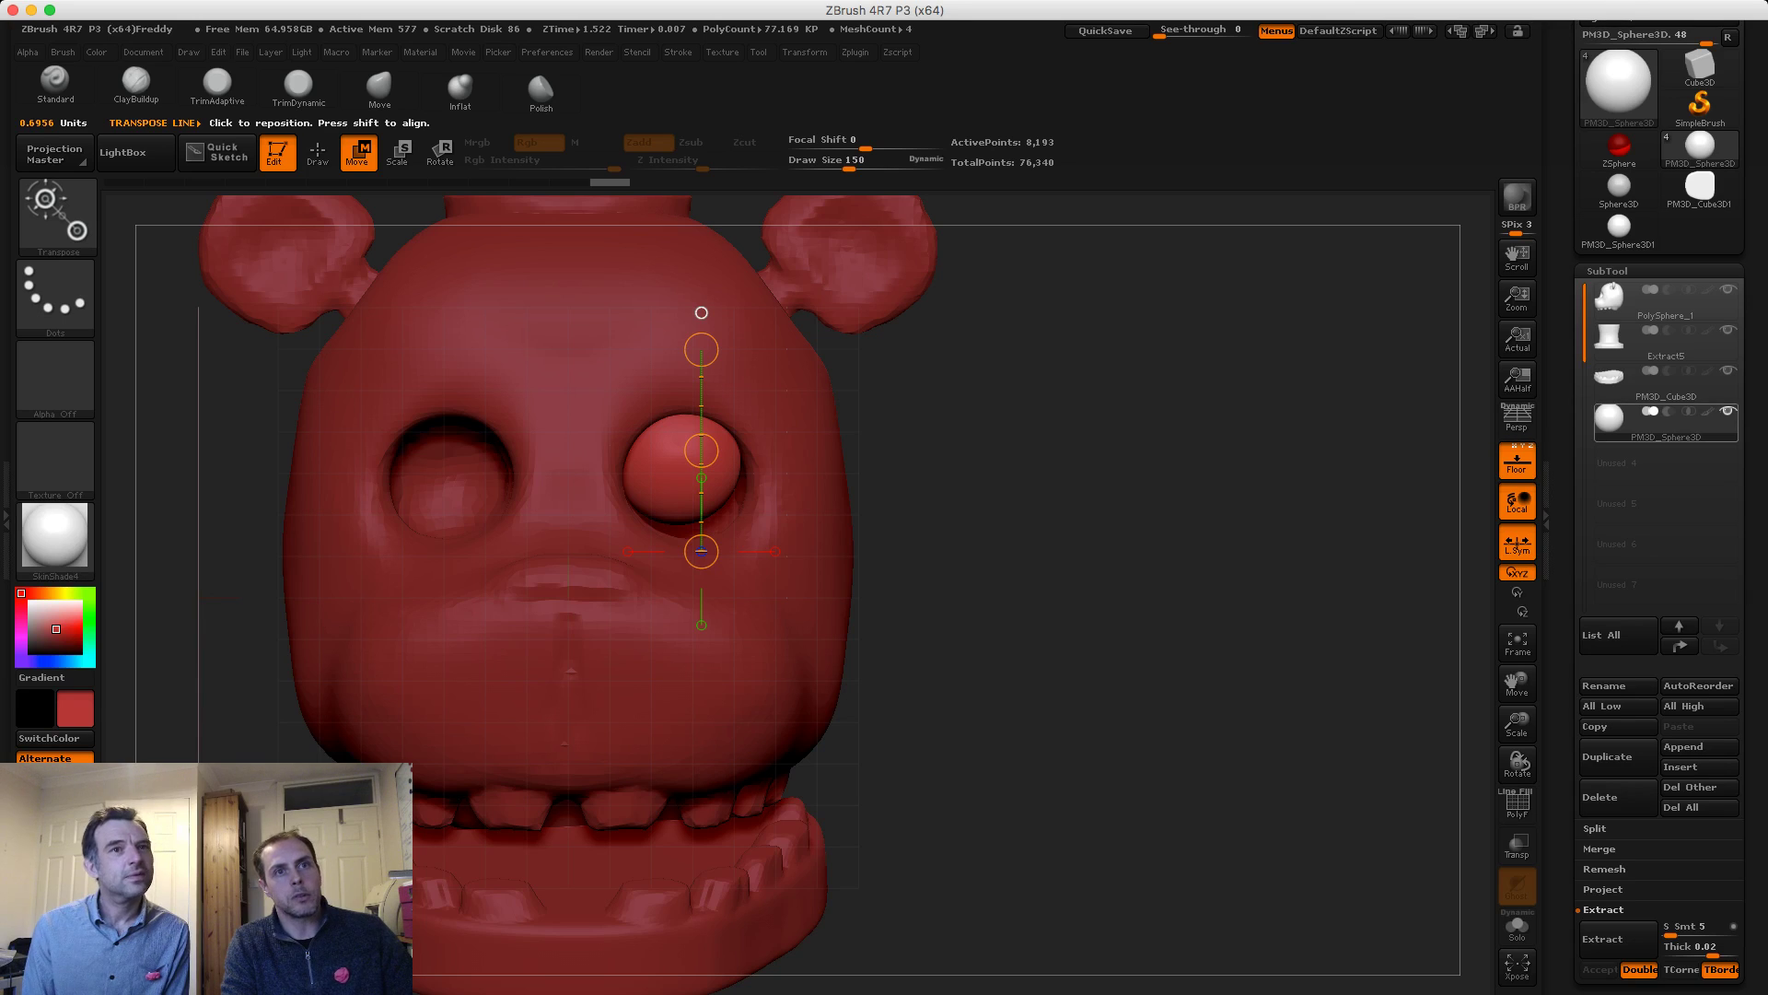
Hide every subtool except the eyeball sphere and return to Draw mode
{"action": "left_click", "coordinate": [1729, 412]}
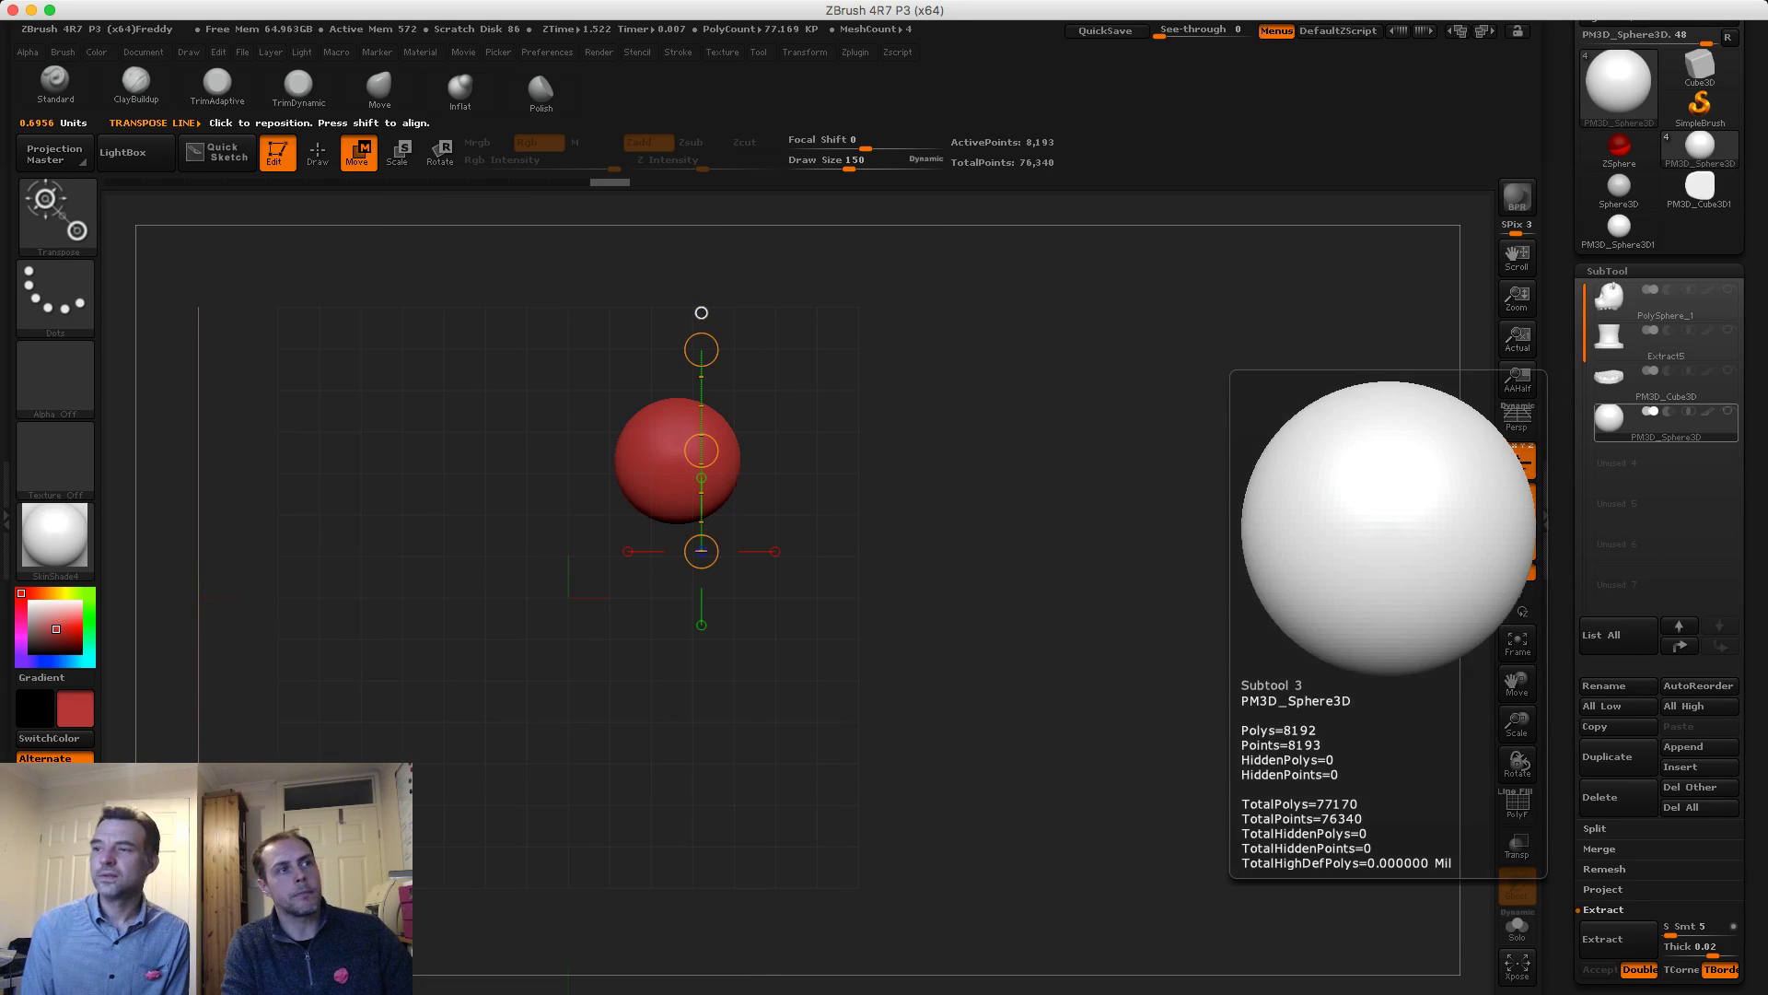
{"action": "key", "text": "q"}
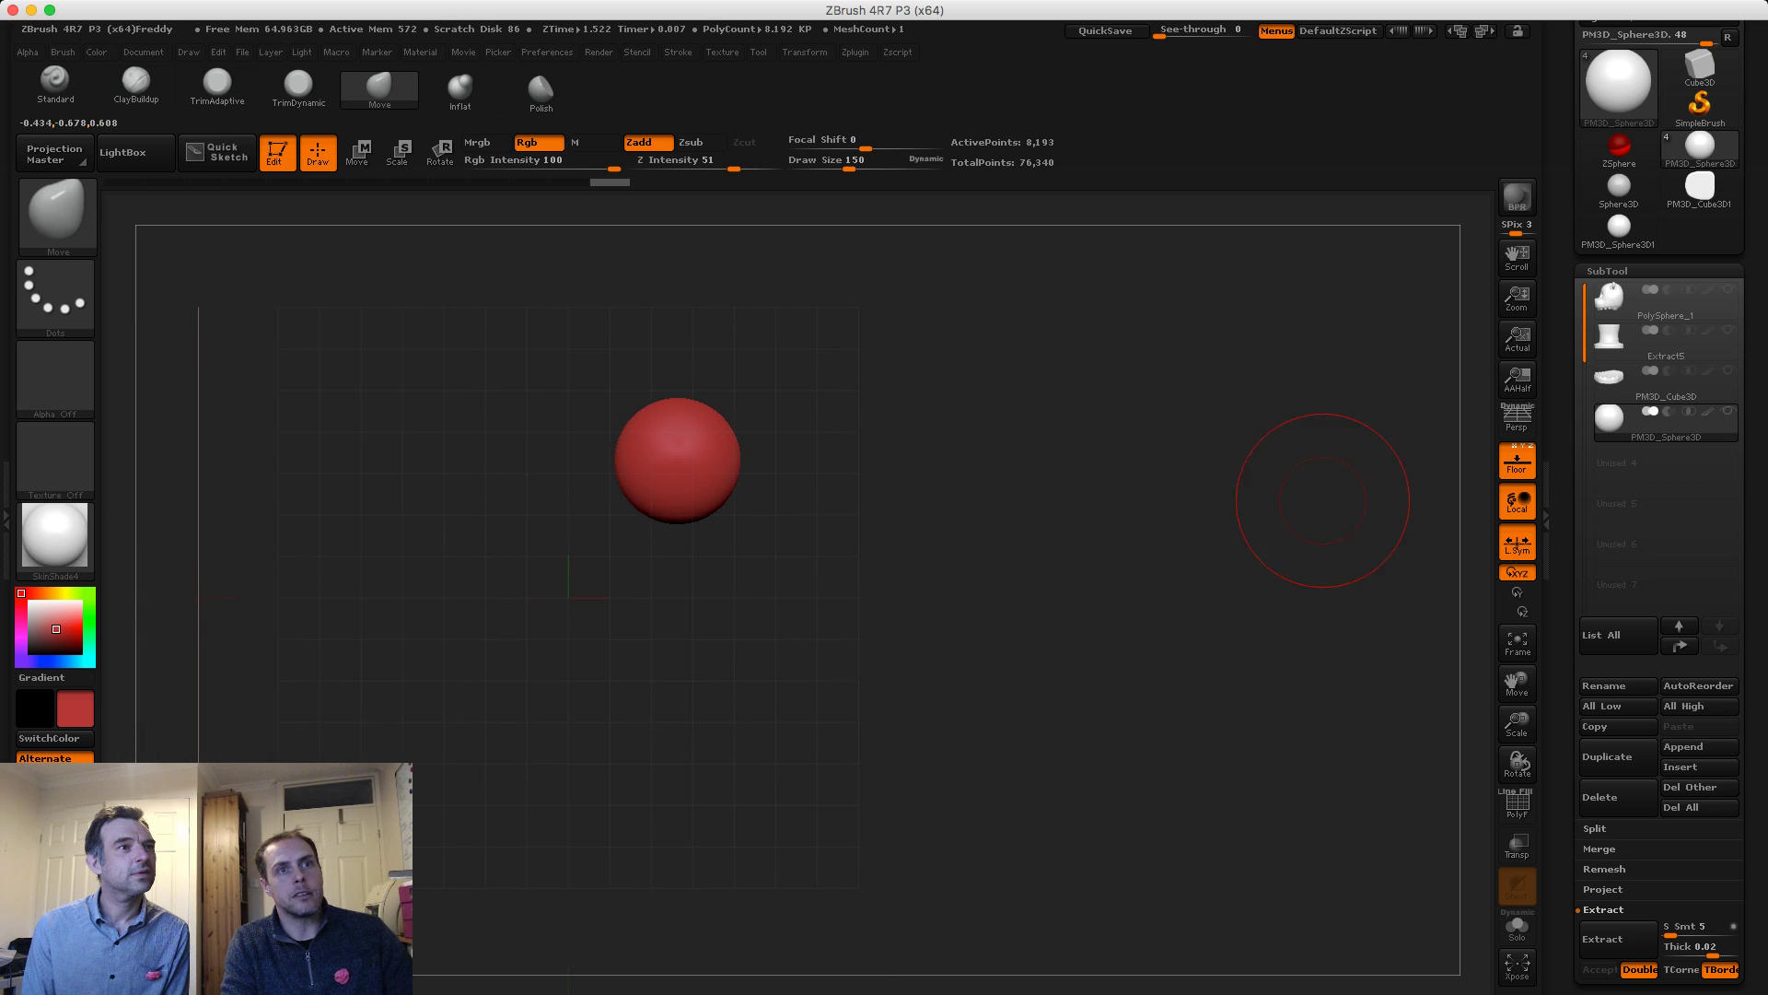
{"action": "left_click", "coordinate": [1728, 370]}
{"action": "left_click", "coordinate": [1728, 370]}
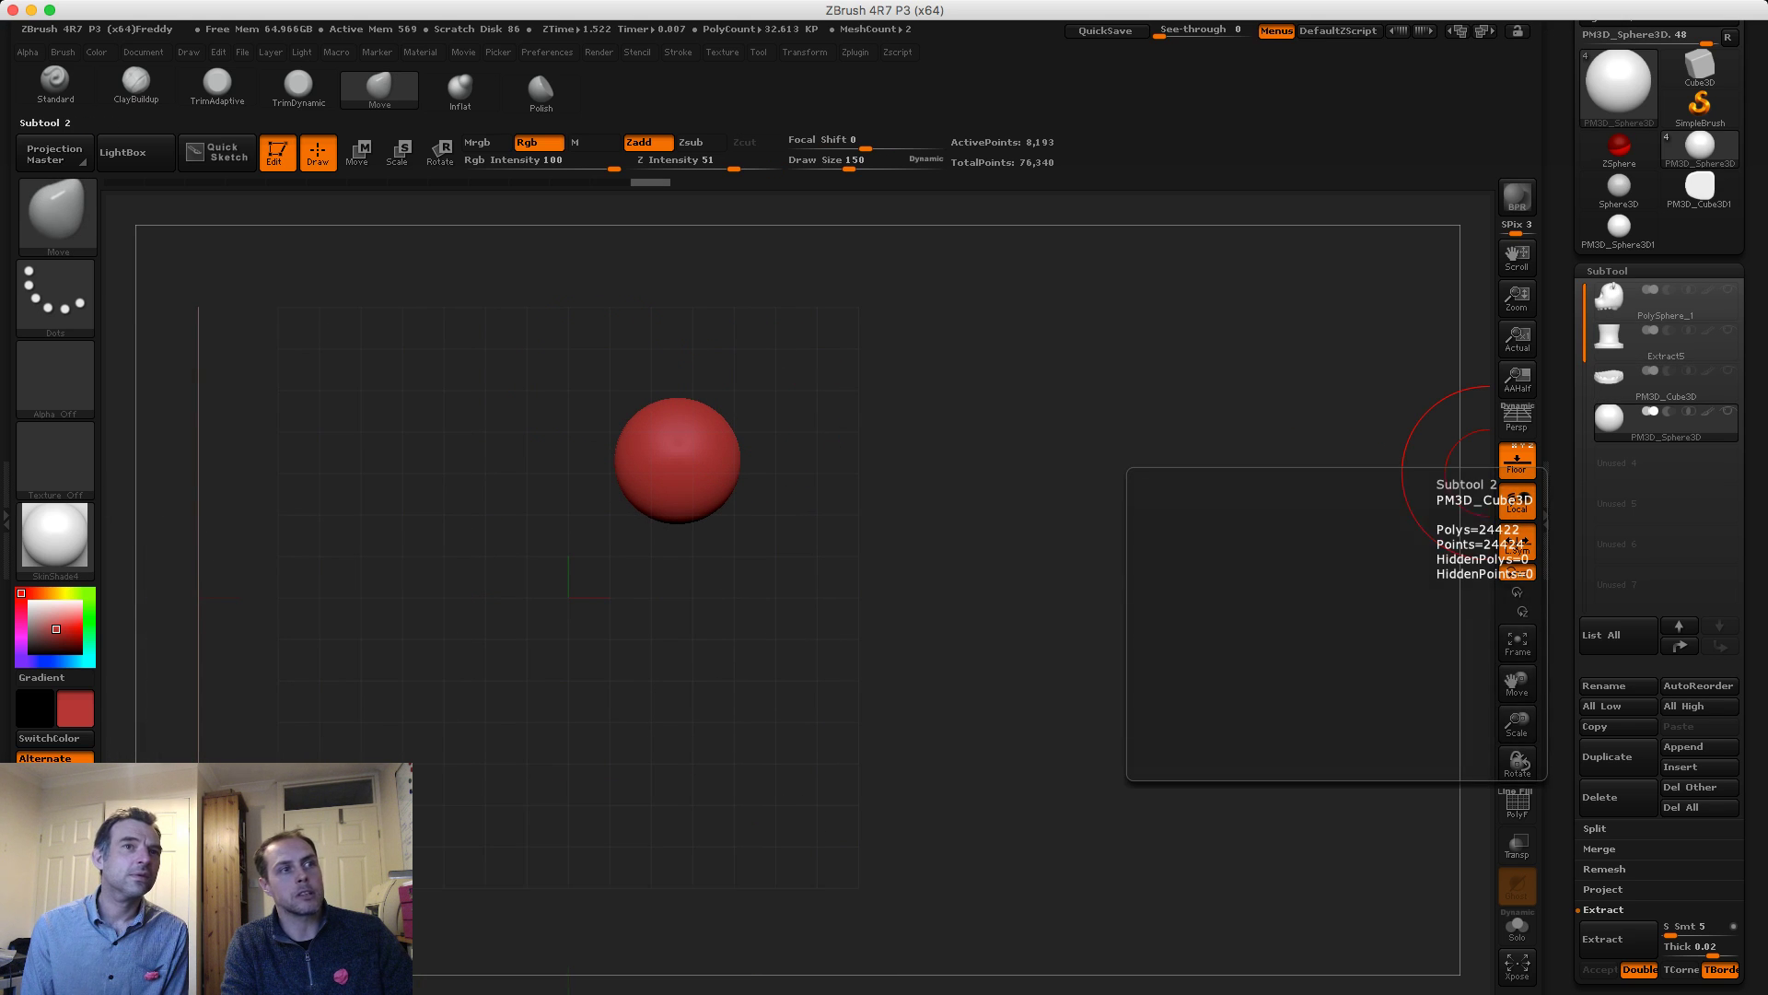
{"action": "left_click", "coordinate": [1728, 370]}
{"action": "left_click", "coordinate": [1728, 371]}
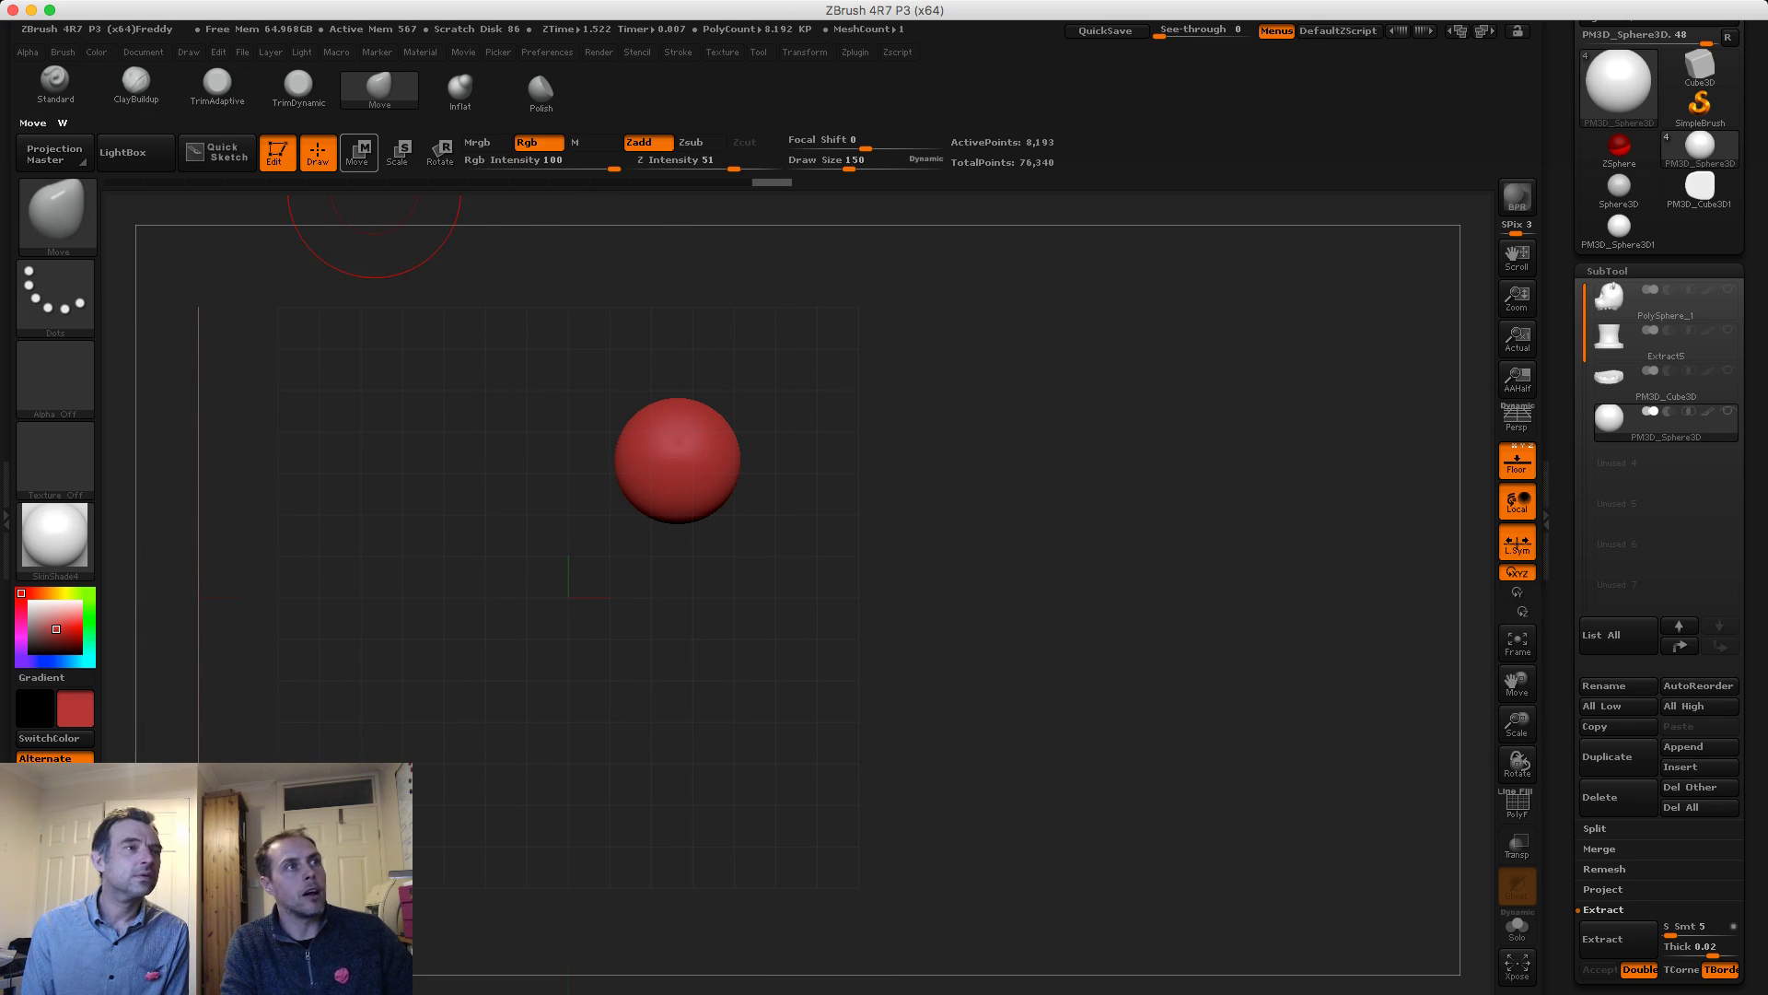
{"action": "left_click", "coordinate": [55, 295], "text": "ctrl"}
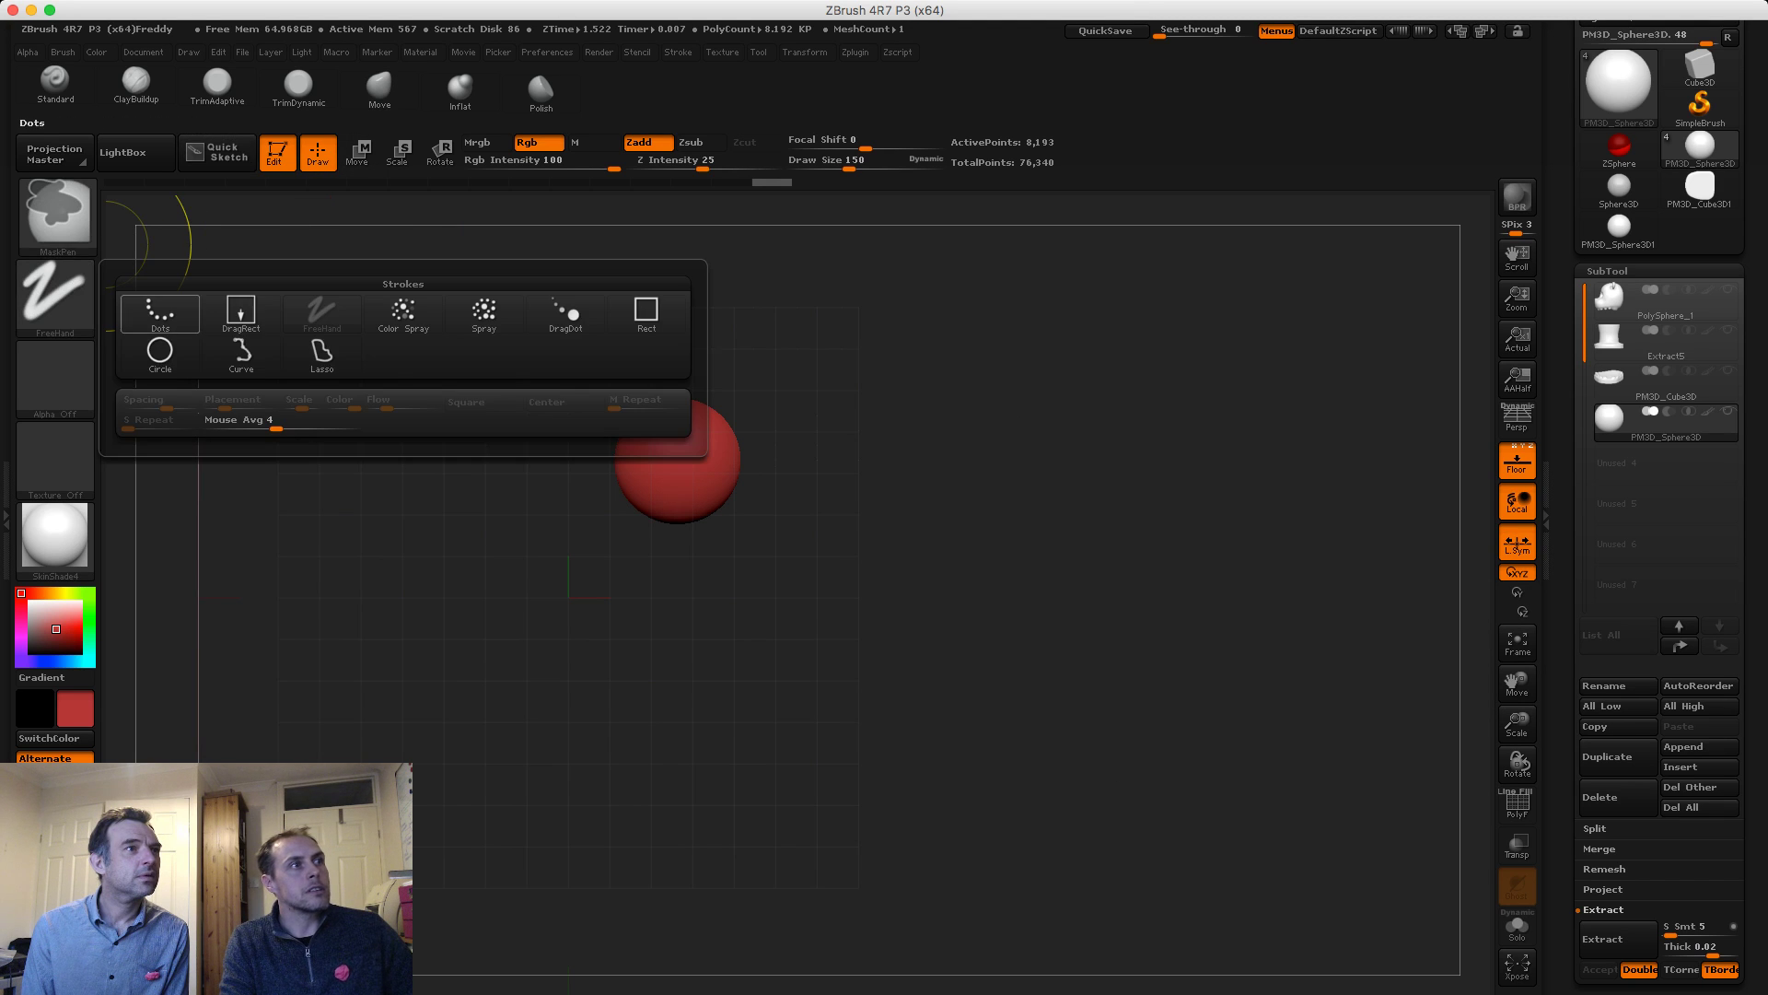
{"action": "left_click", "coordinate": [245, 348], "text": "ctrl"}
{"action": "mouse_move", "coordinate": [572, 452]}
{"action": "left_mouse_down", "text": "ctrl"}
{"action": "mouse_move", "coordinate": [722, 406]}
{"action": "mouse_move", "coordinate": [756, 451]}
{"action": "mouse_move", "coordinate": [597, 444]}
{"action": "left_mouse_up", "text": "ctrl"}
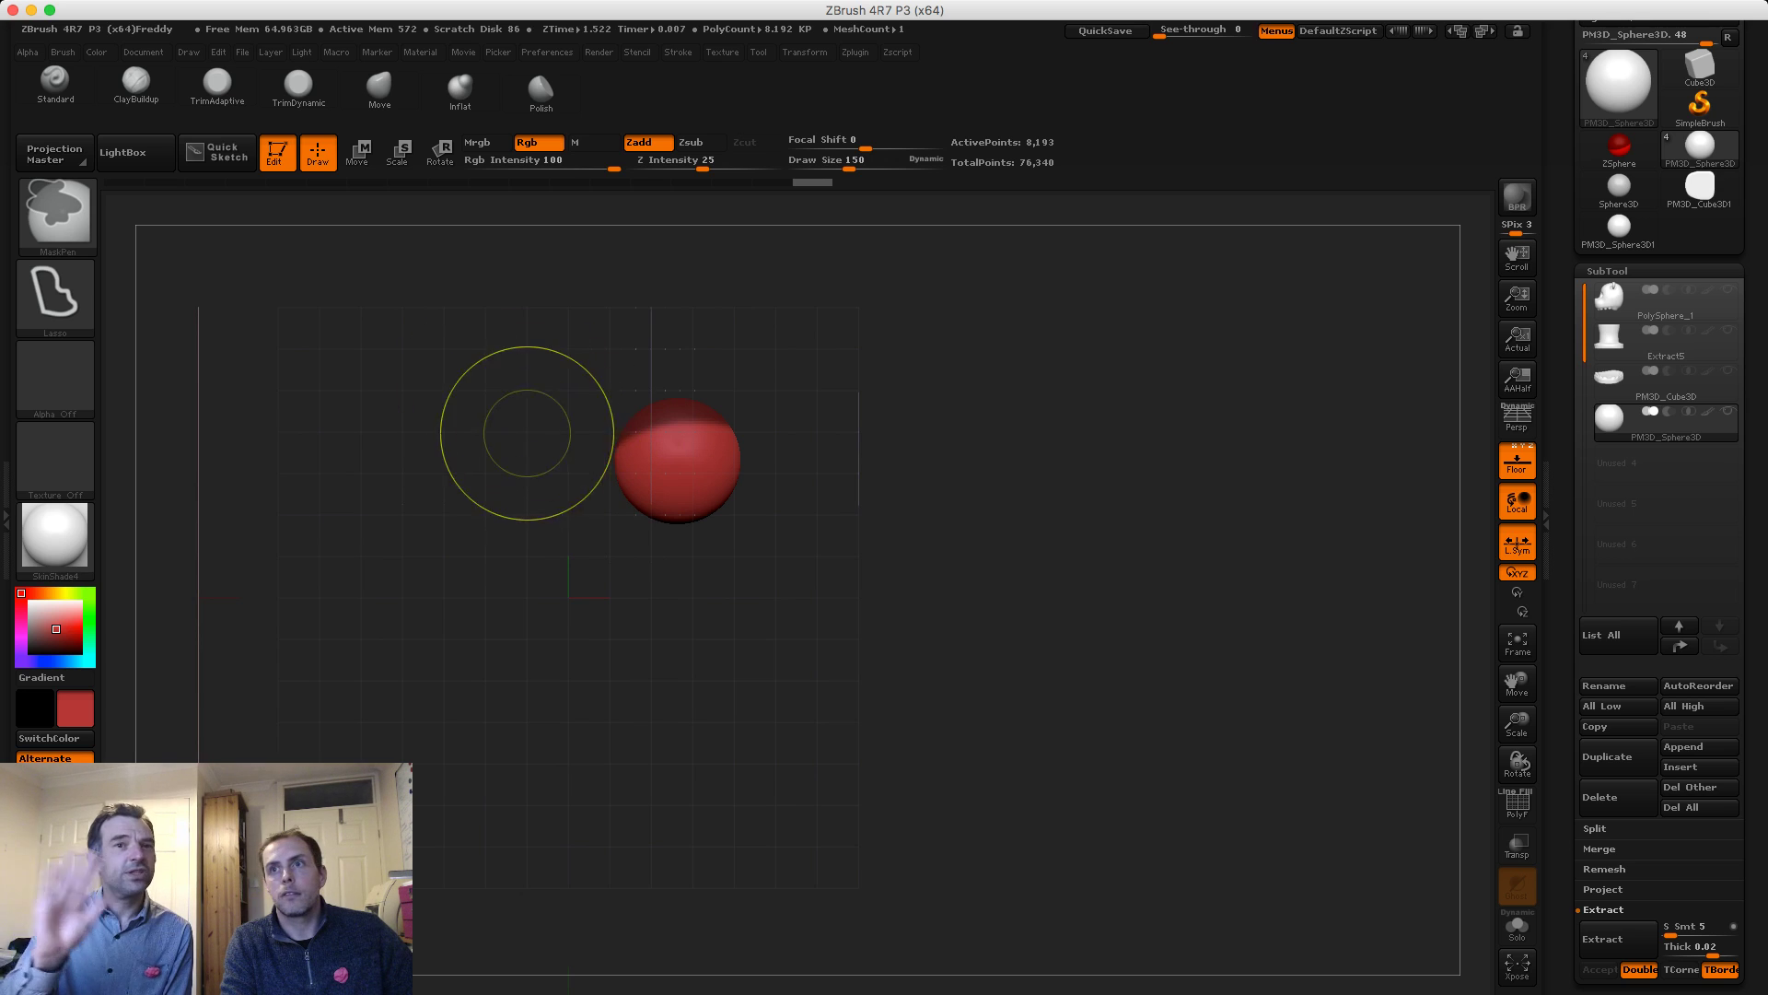
{"action": "left_click", "coordinate": [540, 461], "text": "ctrl"}
Mask the upper part of the eyeball with MaskPen using the Rect stroke
{"action": "left_click", "coordinate": [55, 294], "text": "ctrl"}
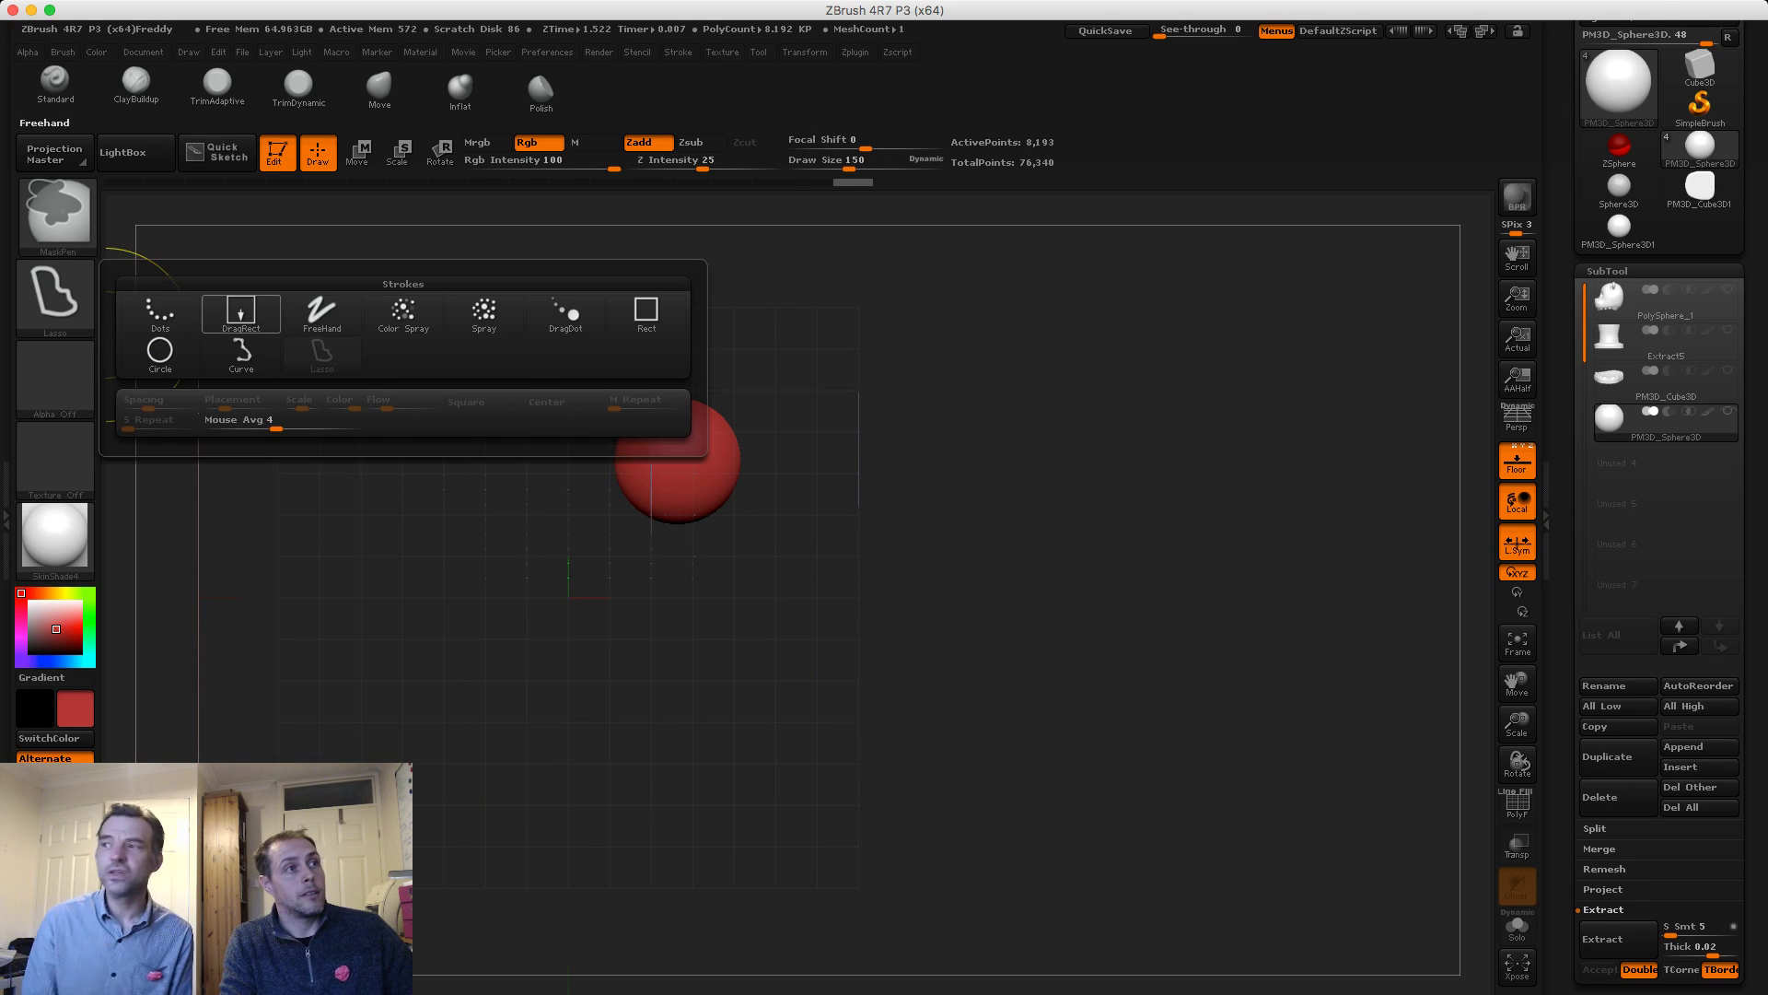
{"action": "left_click", "coordinate": [646, 313]}
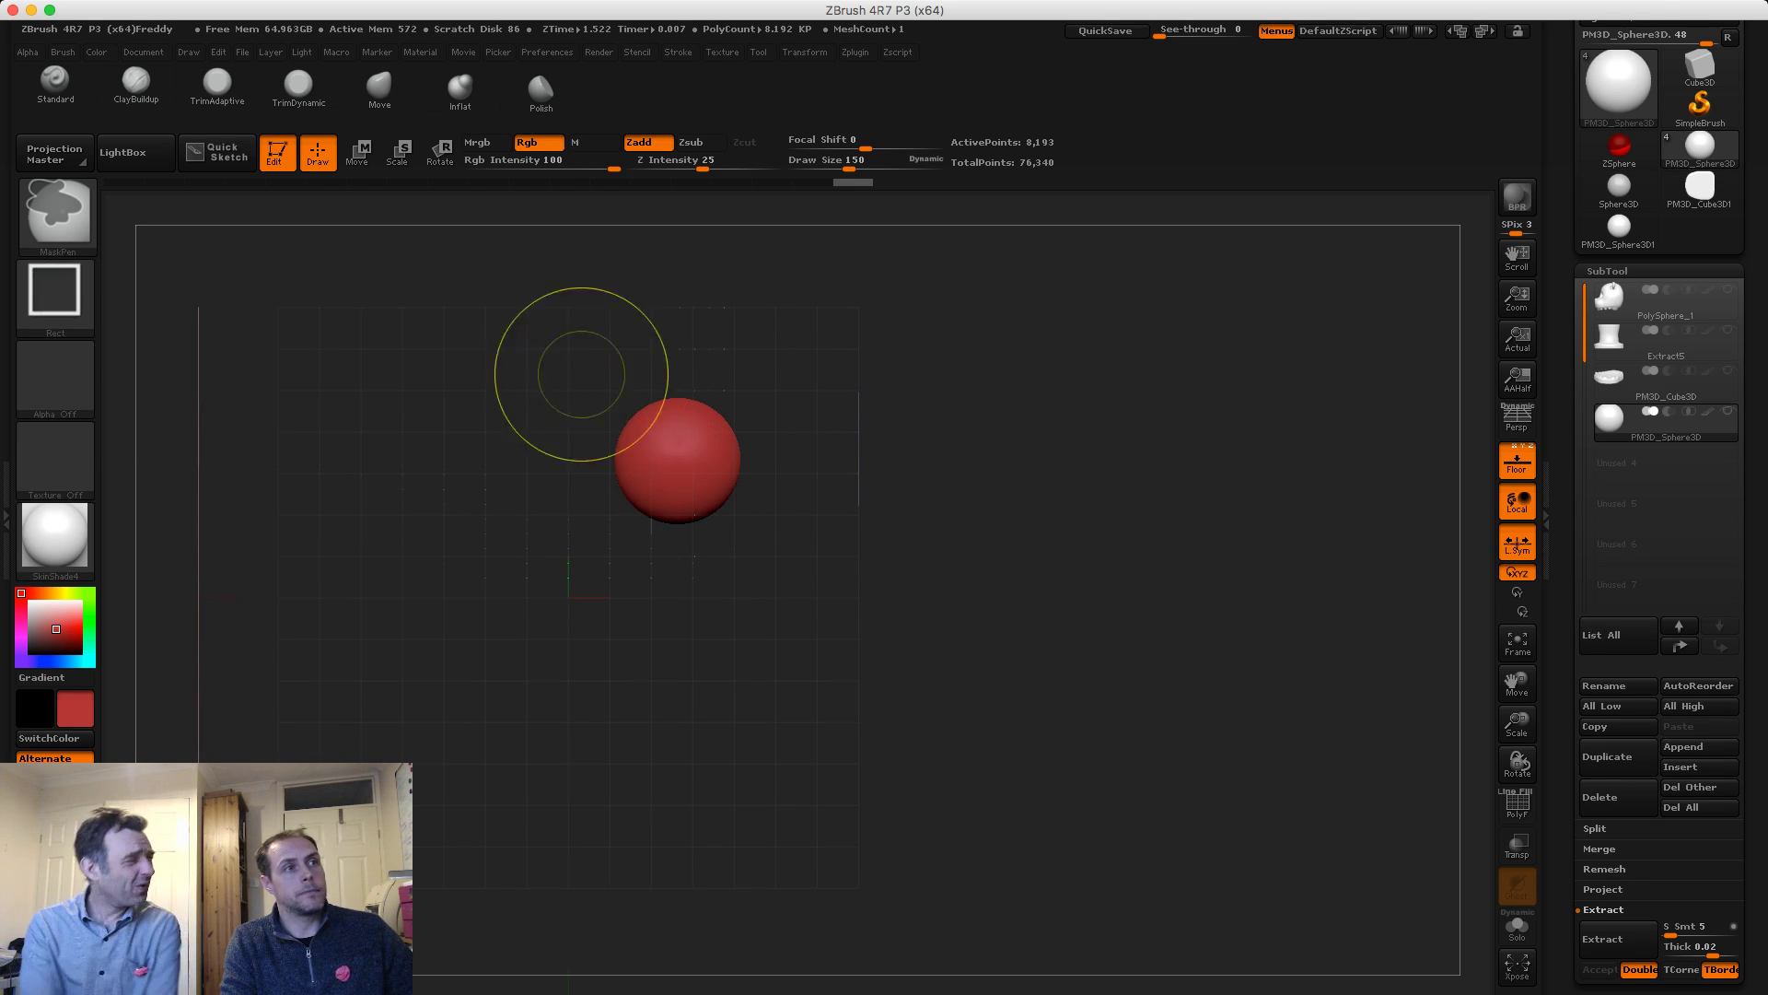
{"action": "left_click_drag", "start_coordinate": [524, 350], "coordinate": [810, 444], "text": "ctrl"}
{"action": "mouse_move", "coordinate": [940, 501]}
{"action": "left_mouse_down"}
{"action": "mouse_move", "coordinate": [1050, 507]}
{"action": "mouse_move", "coordinate": [944, 502]}
{"action": "left_mouse_up"}
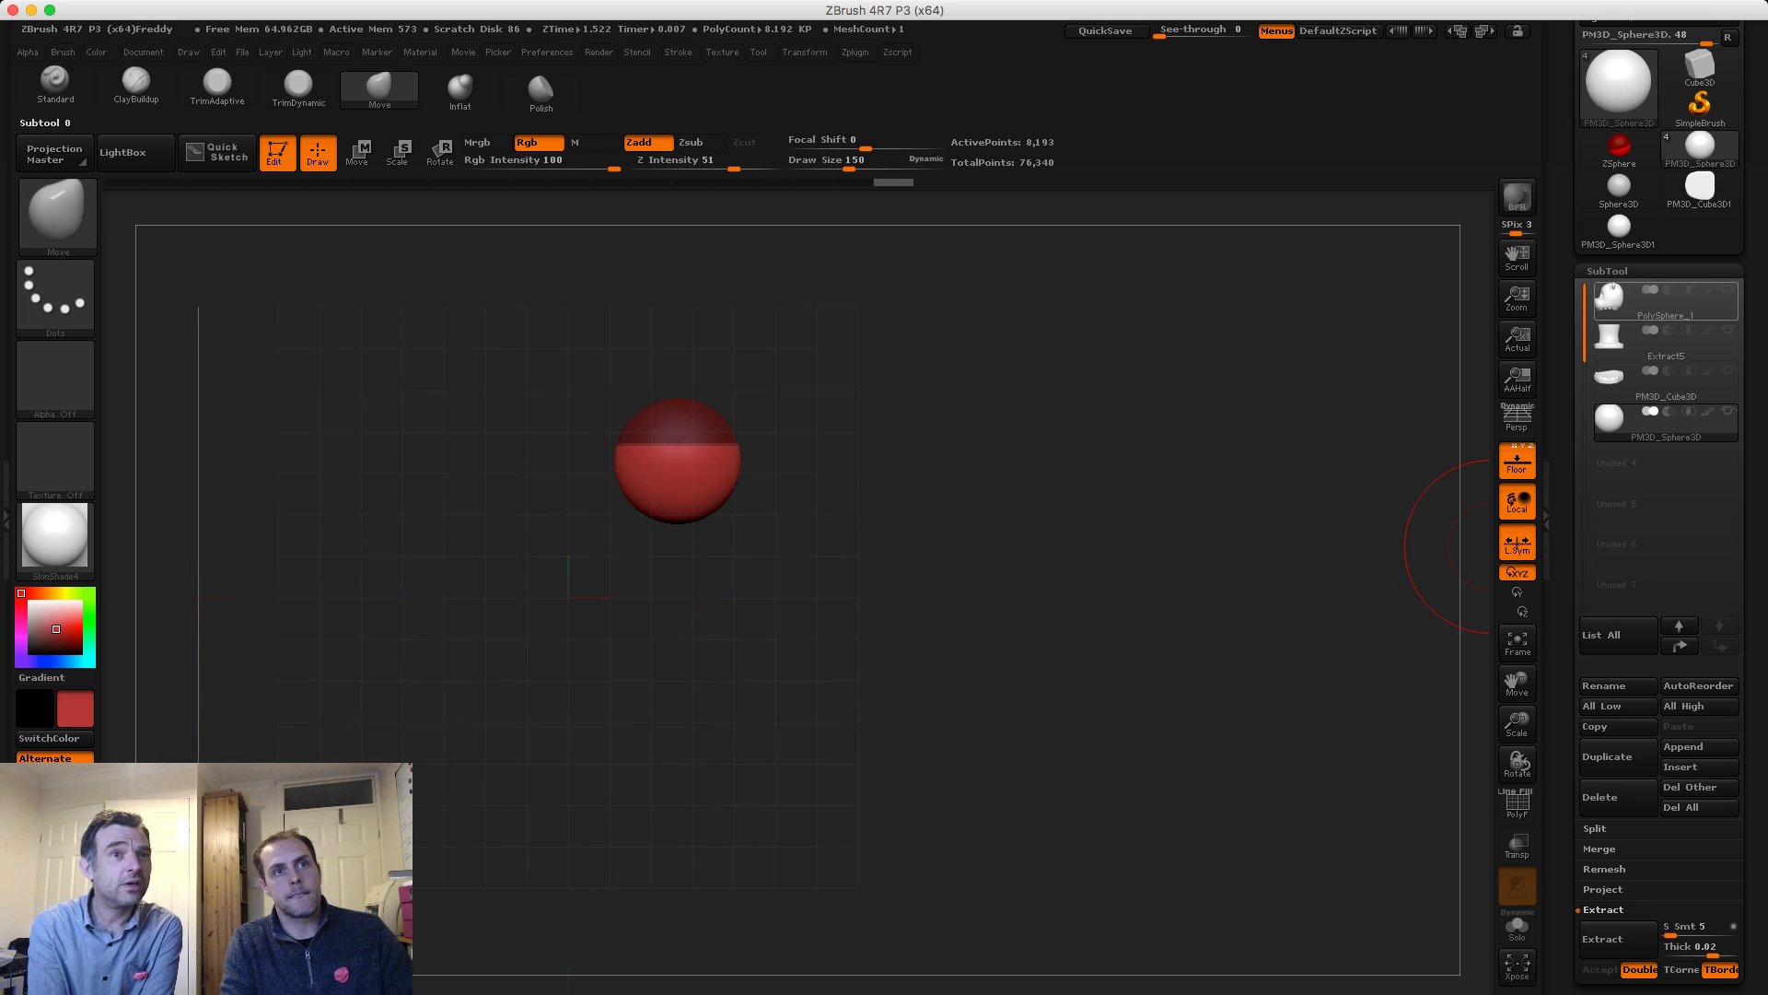
{"action": "left_click", "coordinate": [1607, 272]}
{"action": "left_click", "coordinate": [1613, 293]}
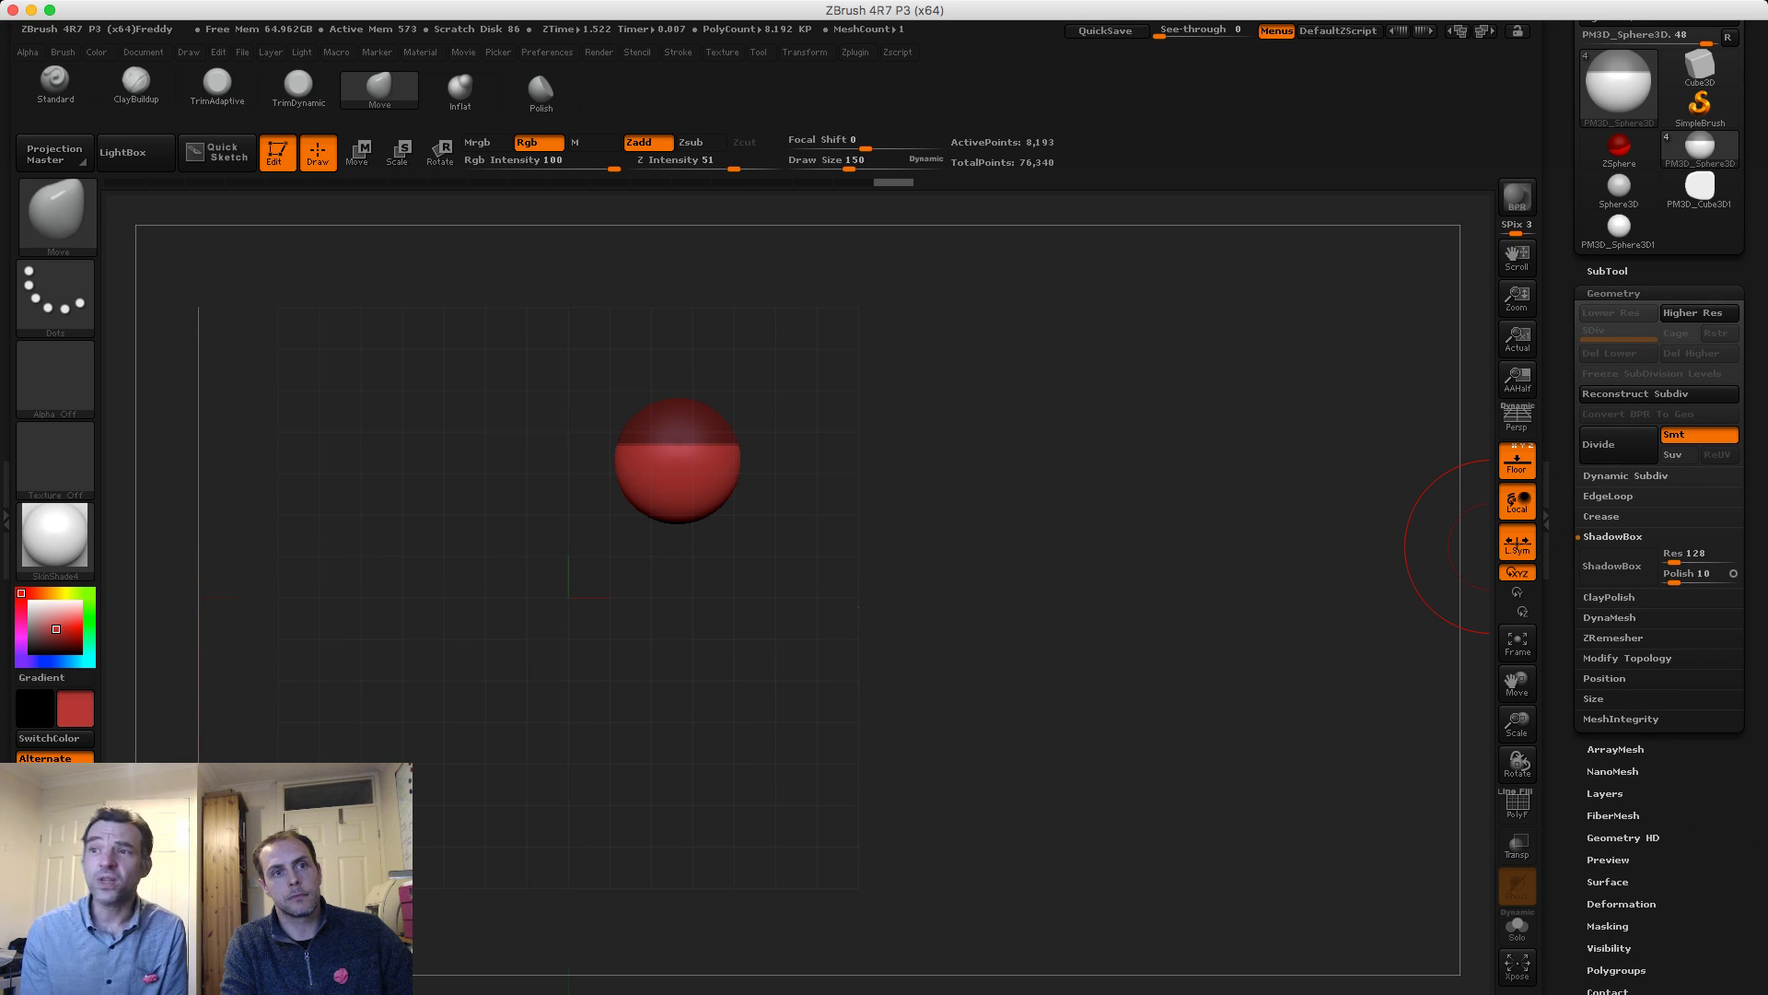
{"action": "left_click", "coordinate": [1594, 699]}
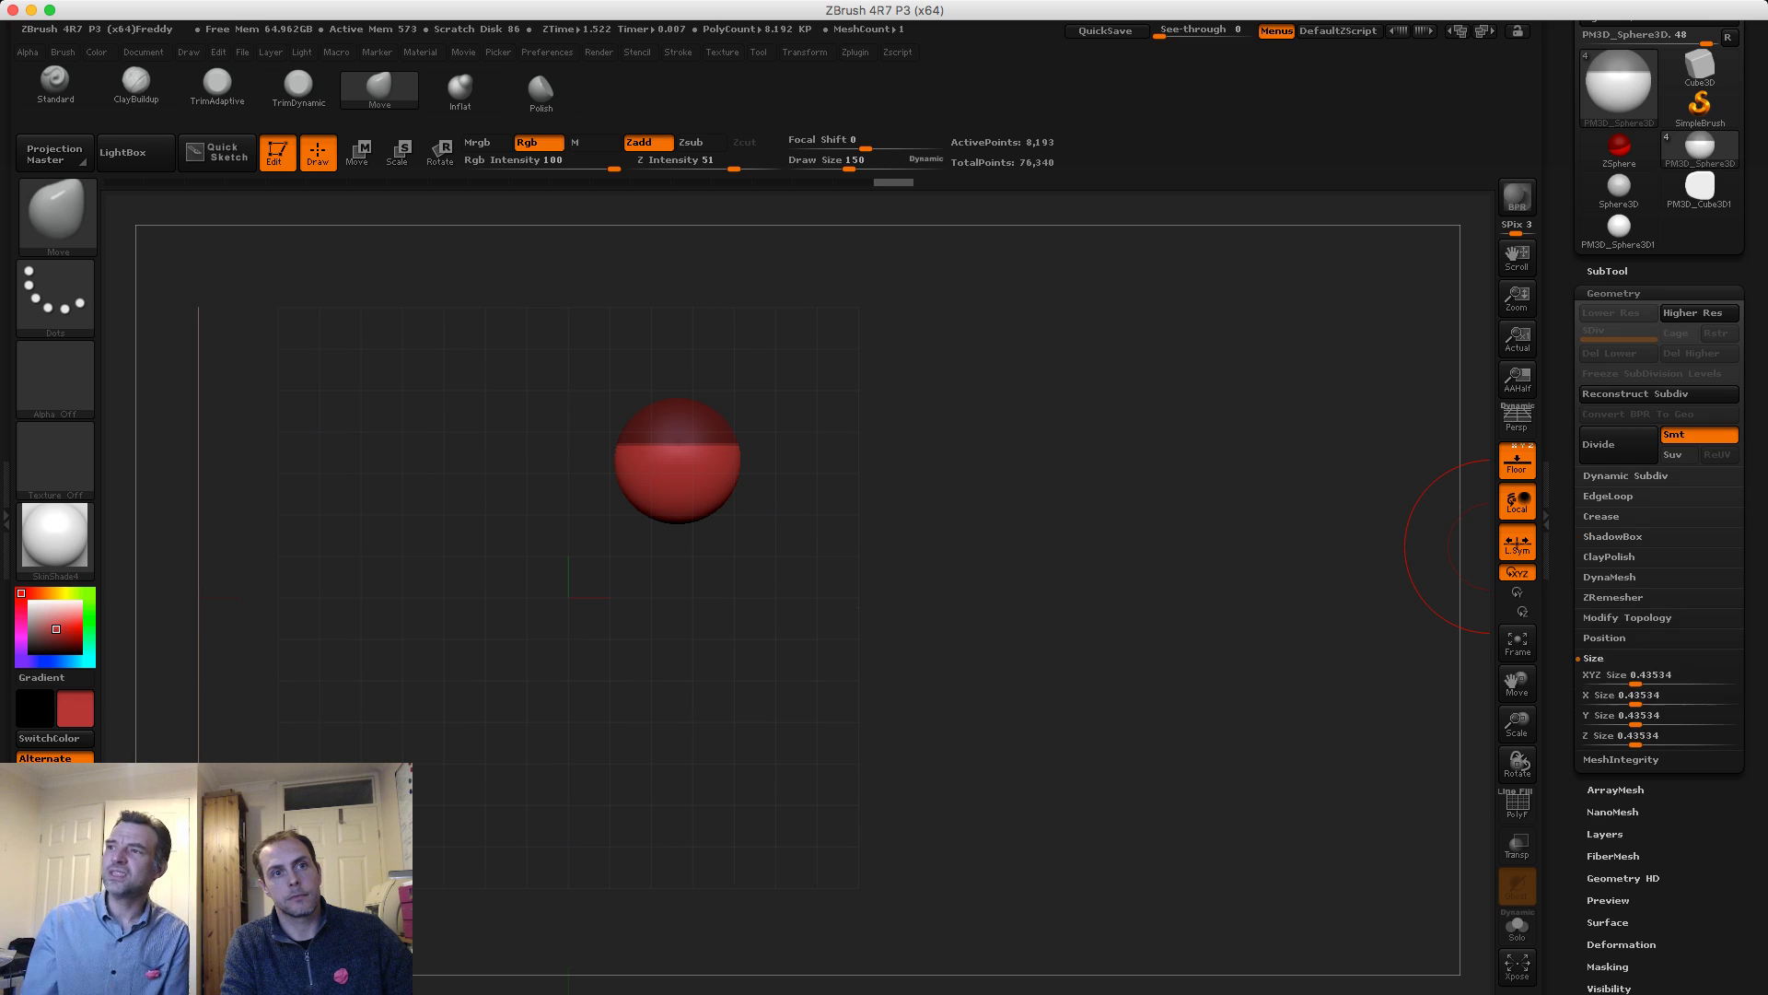
{"action": "left_click", "coordinate": [1595, 659]}
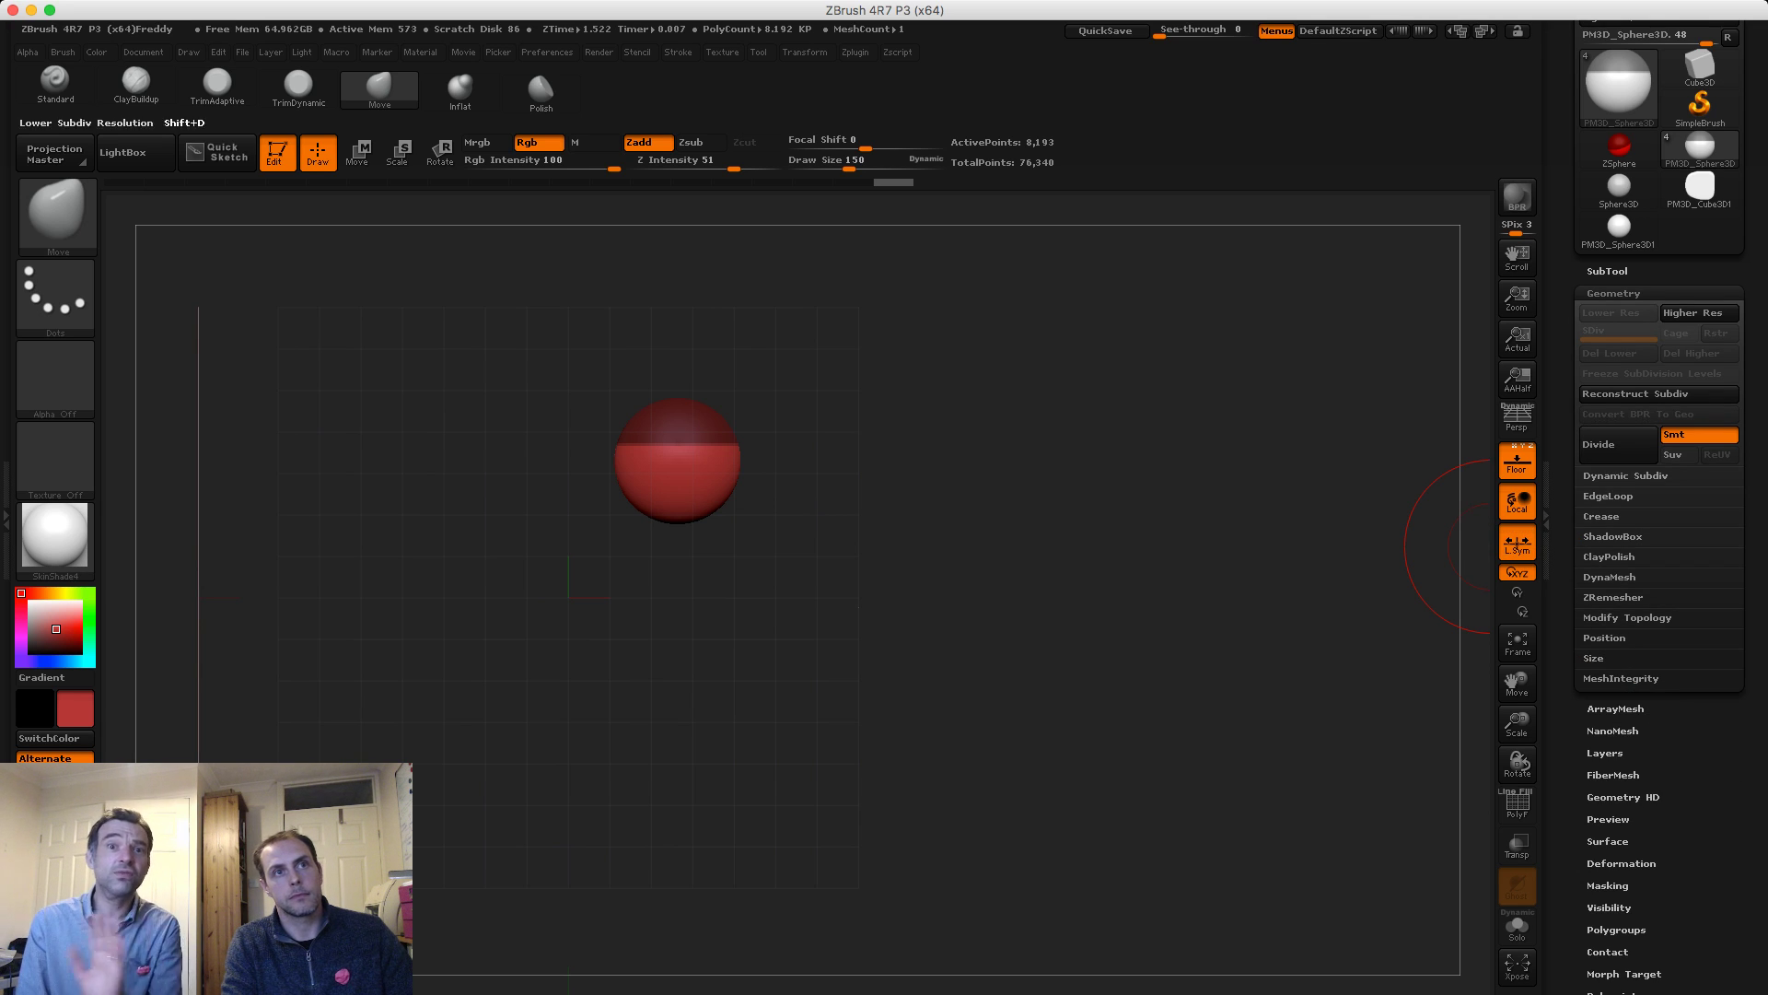
Turn off the double-sided option and preview an extraction of the eyeball's masked upper part at 0.02 thickness
{"action": "left_click", "coordinate": [1607, 271]}
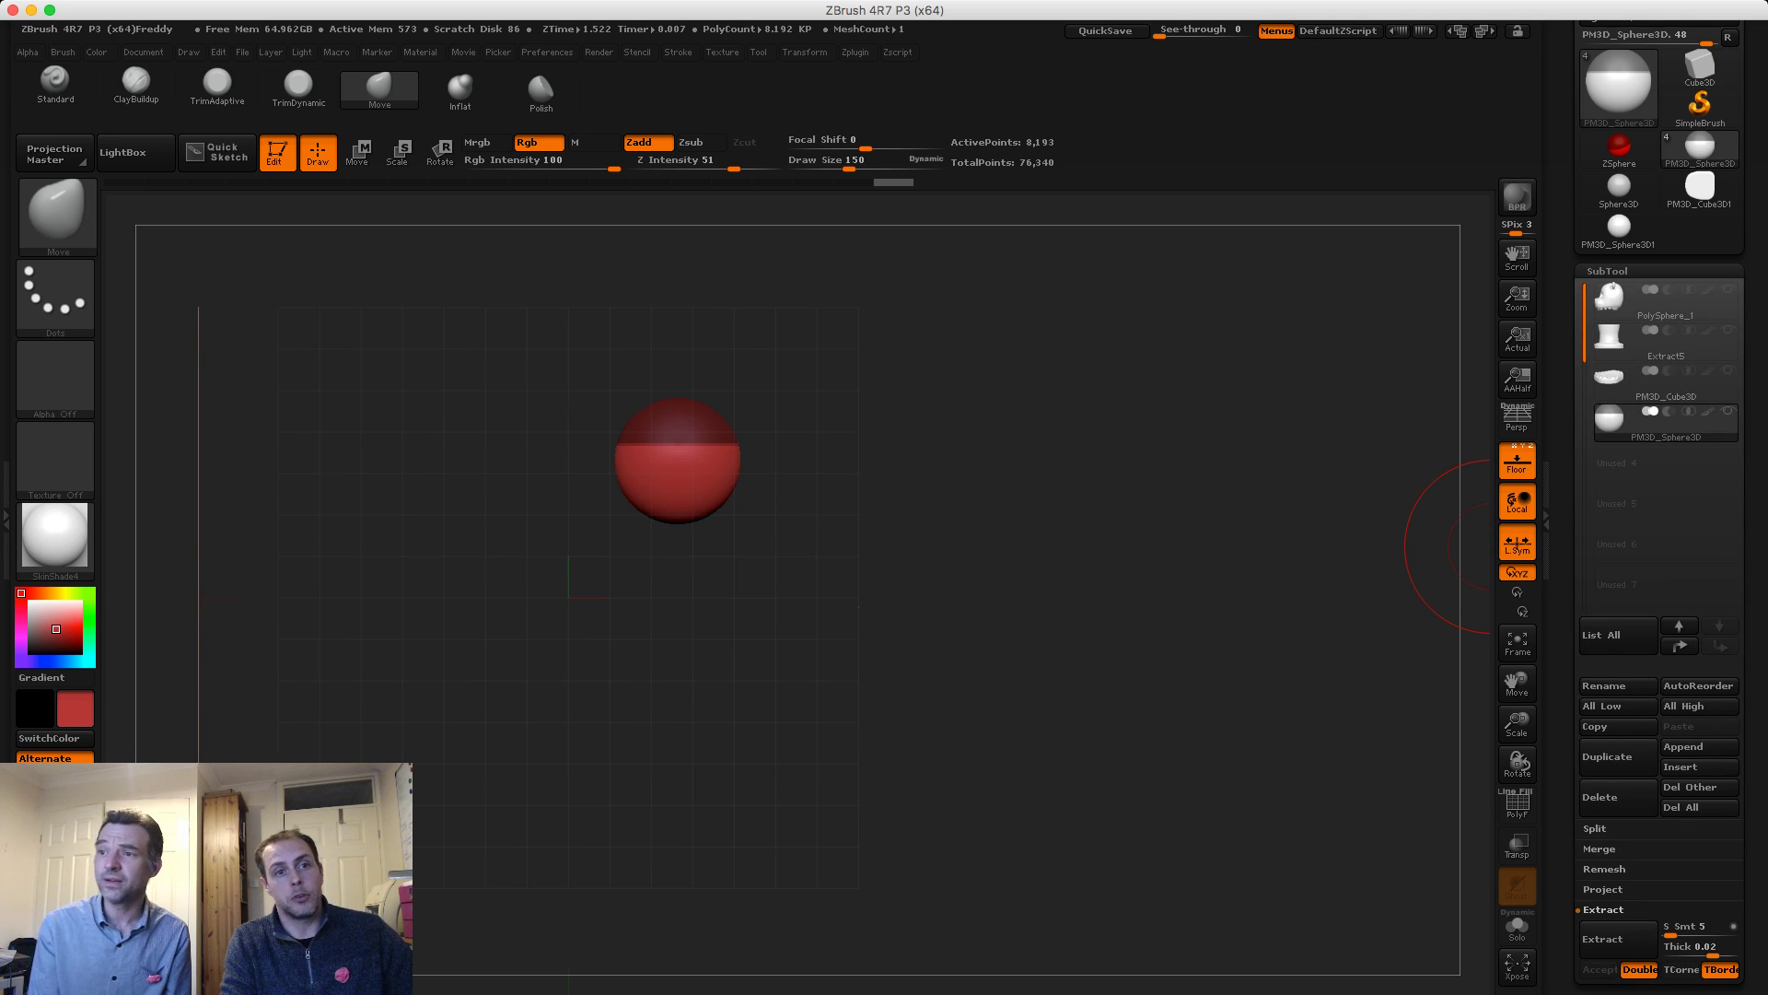
{"action": "left_click_drag", "start_coordinate": [1570, 936], "coordinate": [1570, 846]}
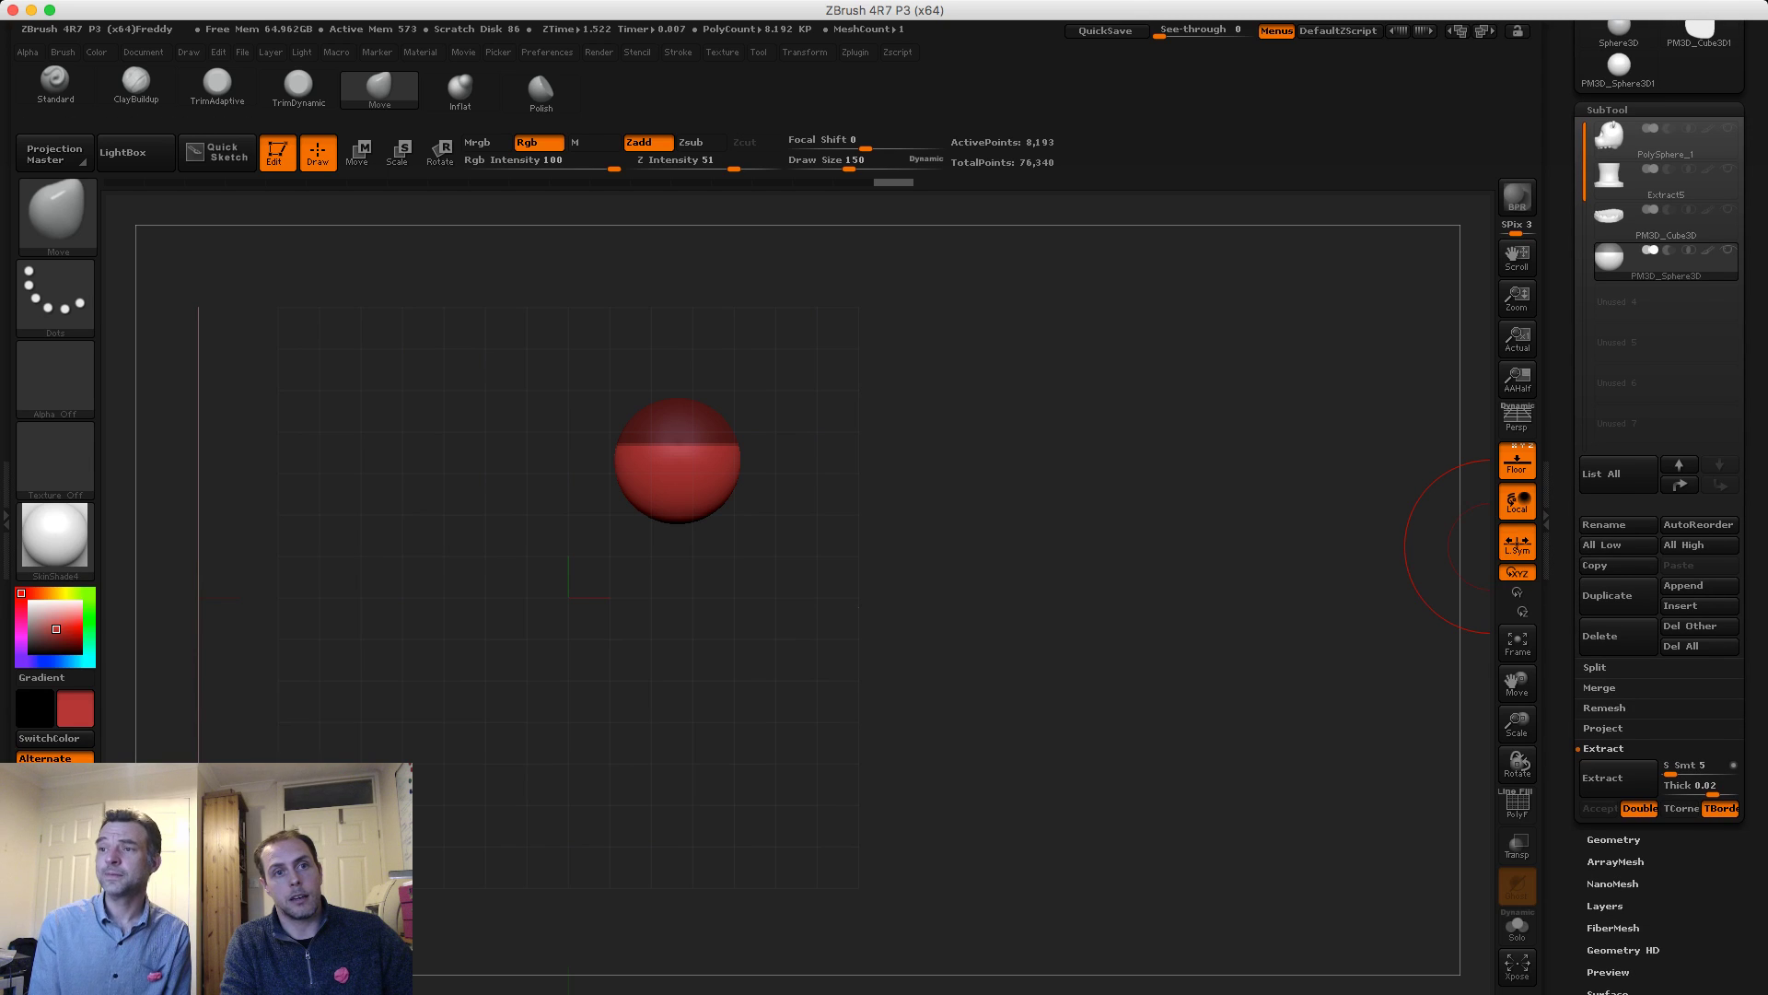
{"action": "left_click", "coordinate": [1639, 808]}
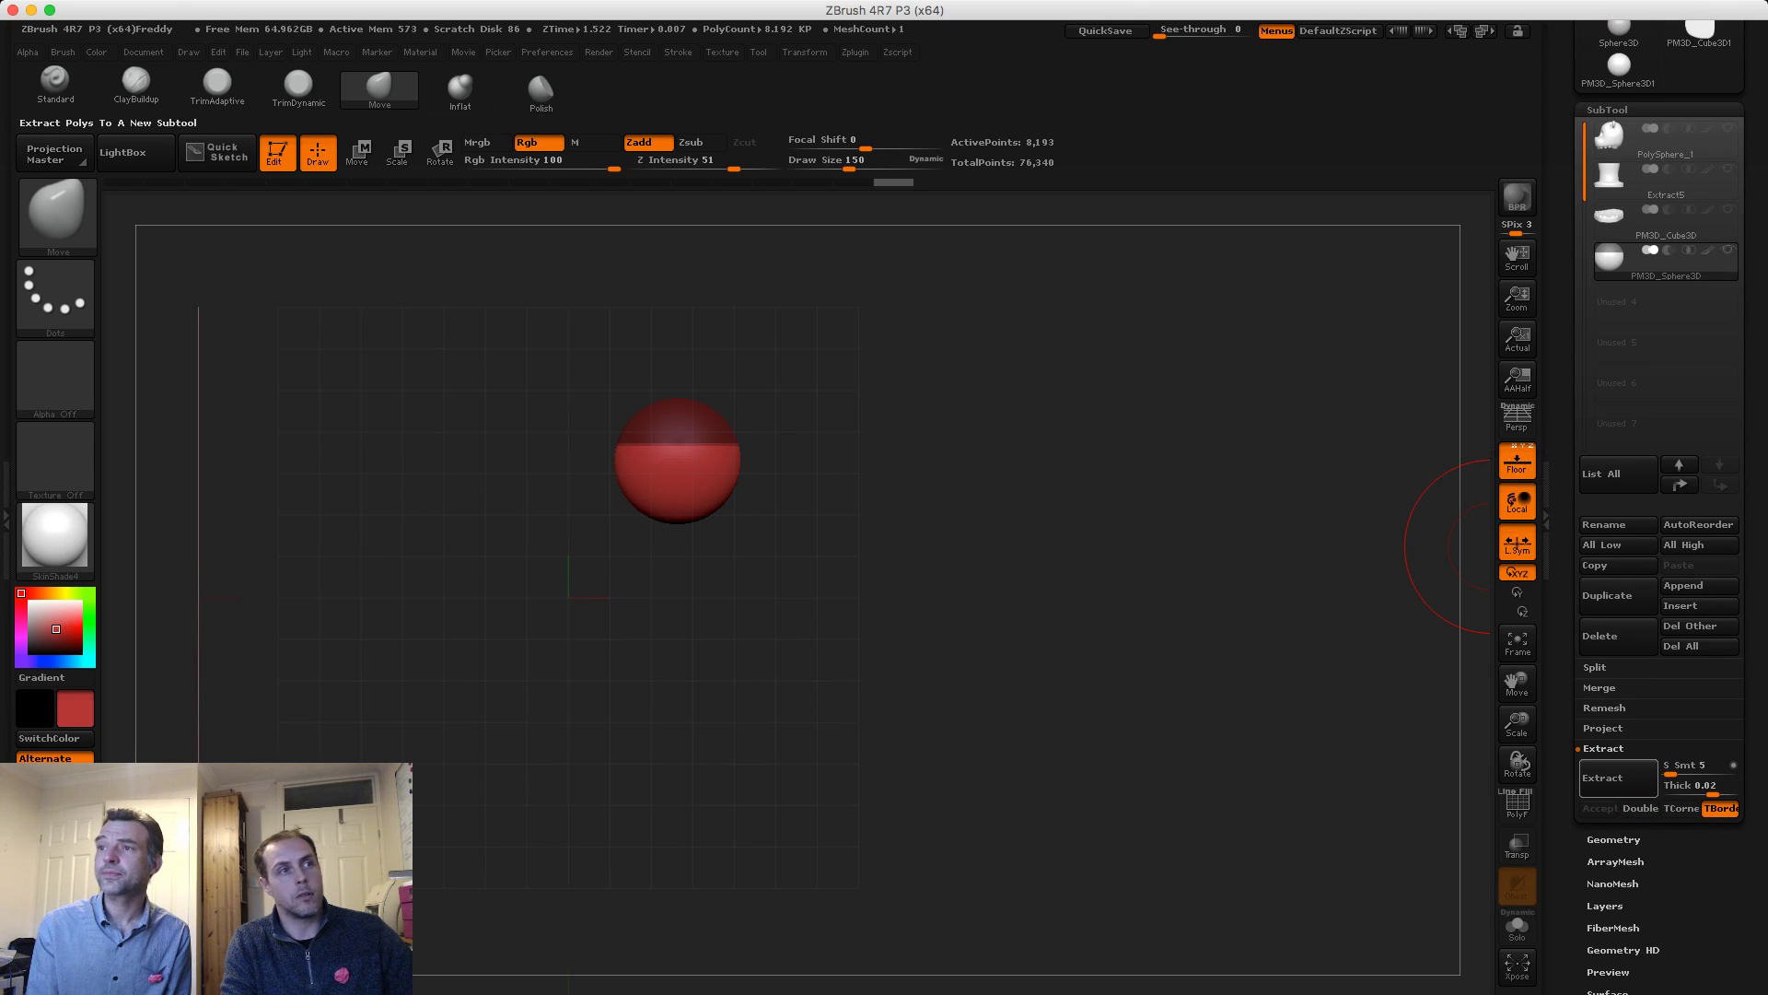
{"action": "left_click", "coordinate": [1603, 777]}
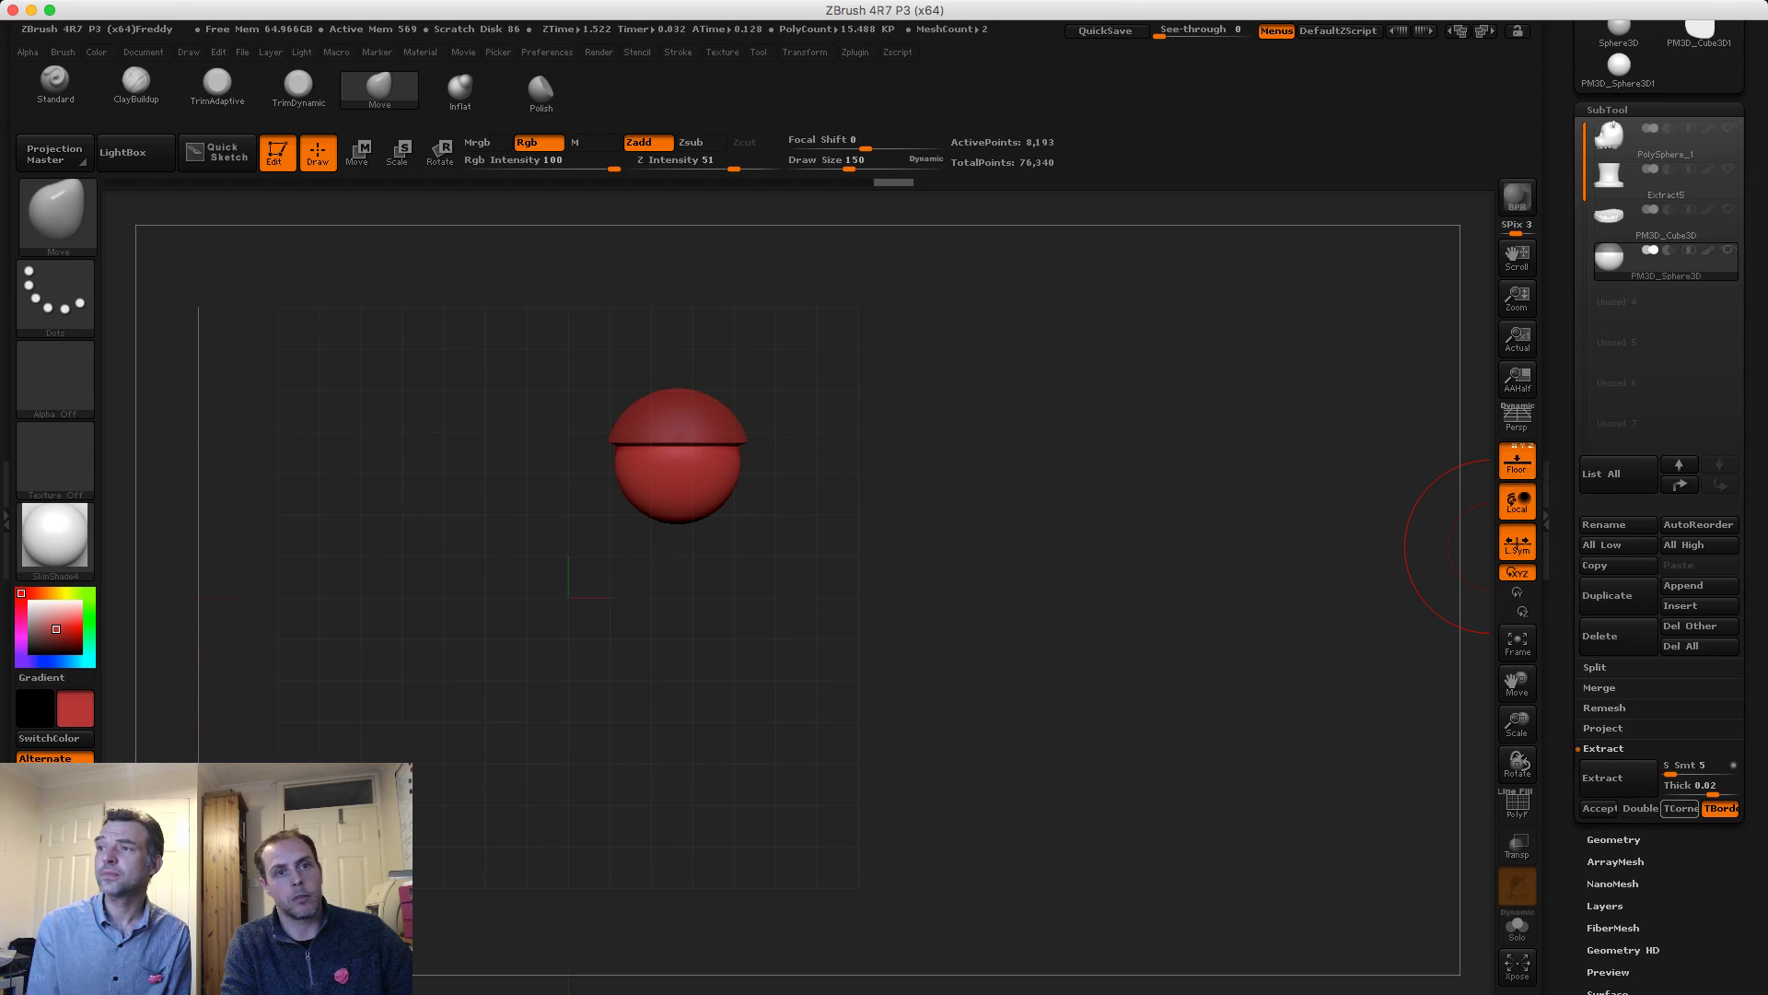
Reduce the extraction thickness to 0.01567, extract the masked area again and accept it as a new eyelid subtool
{"action": "left_click_drag", "start_coordinate": [1713, 791], "coordinate": [1708, 792]}
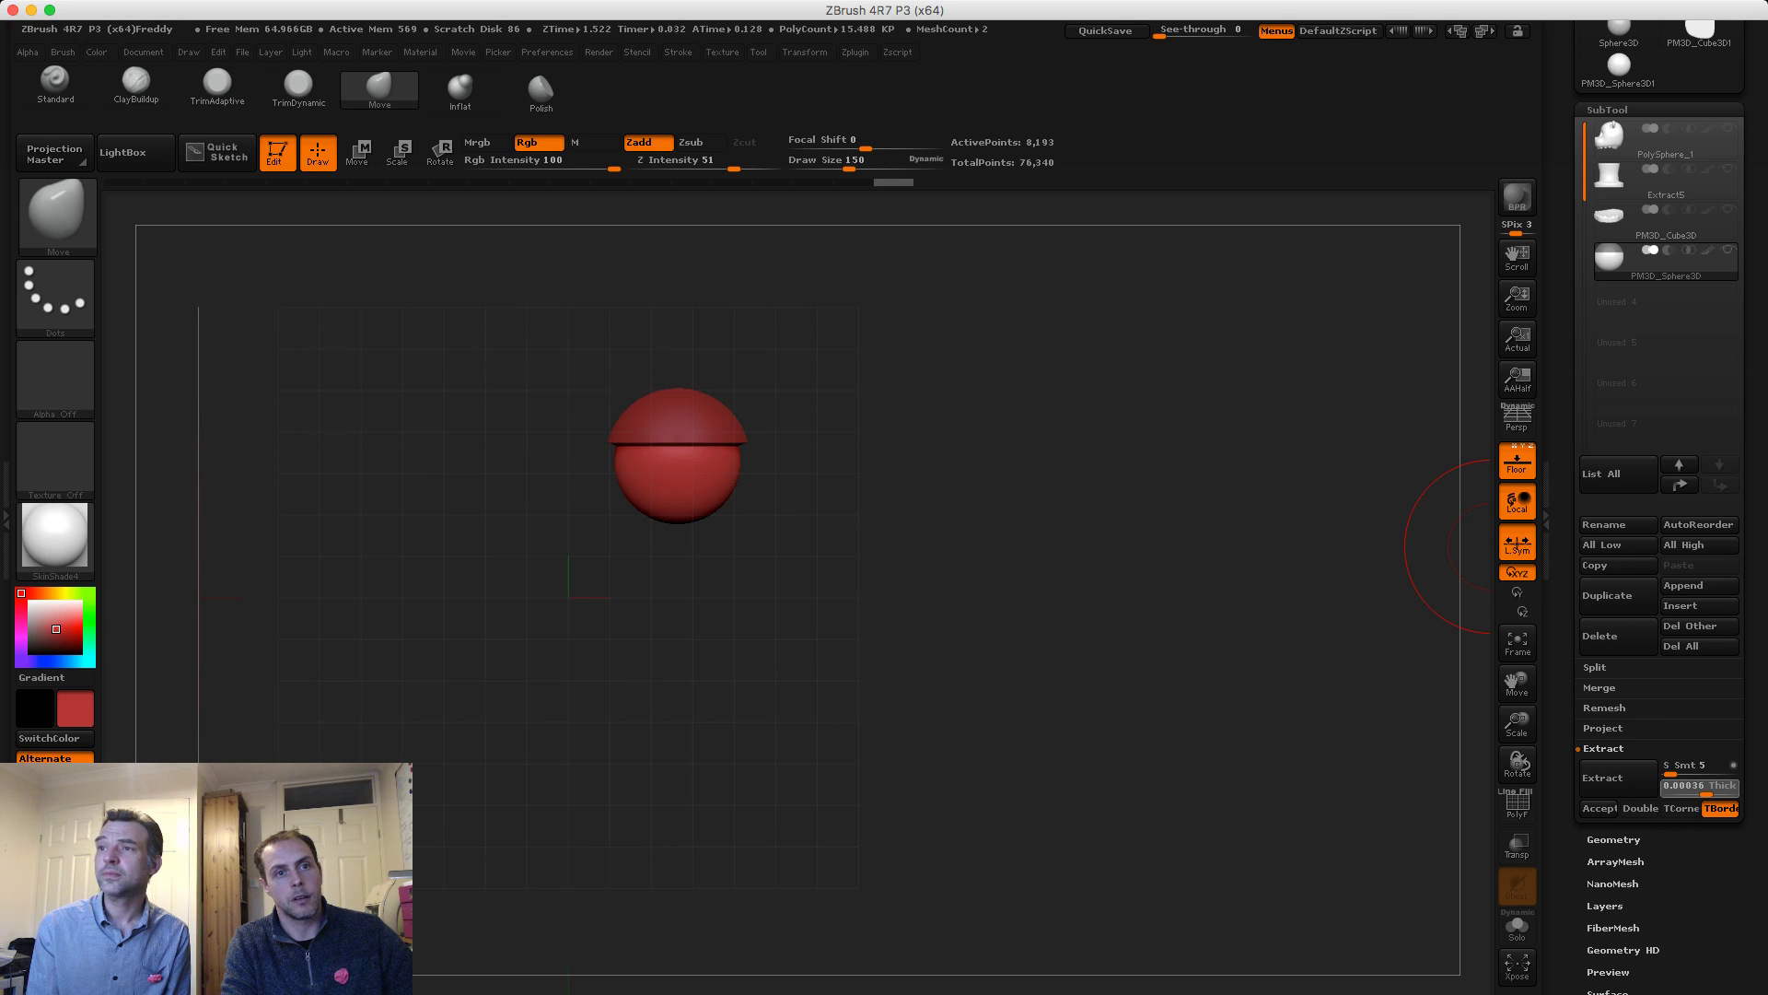
{"action": "key", "text": "Return"}
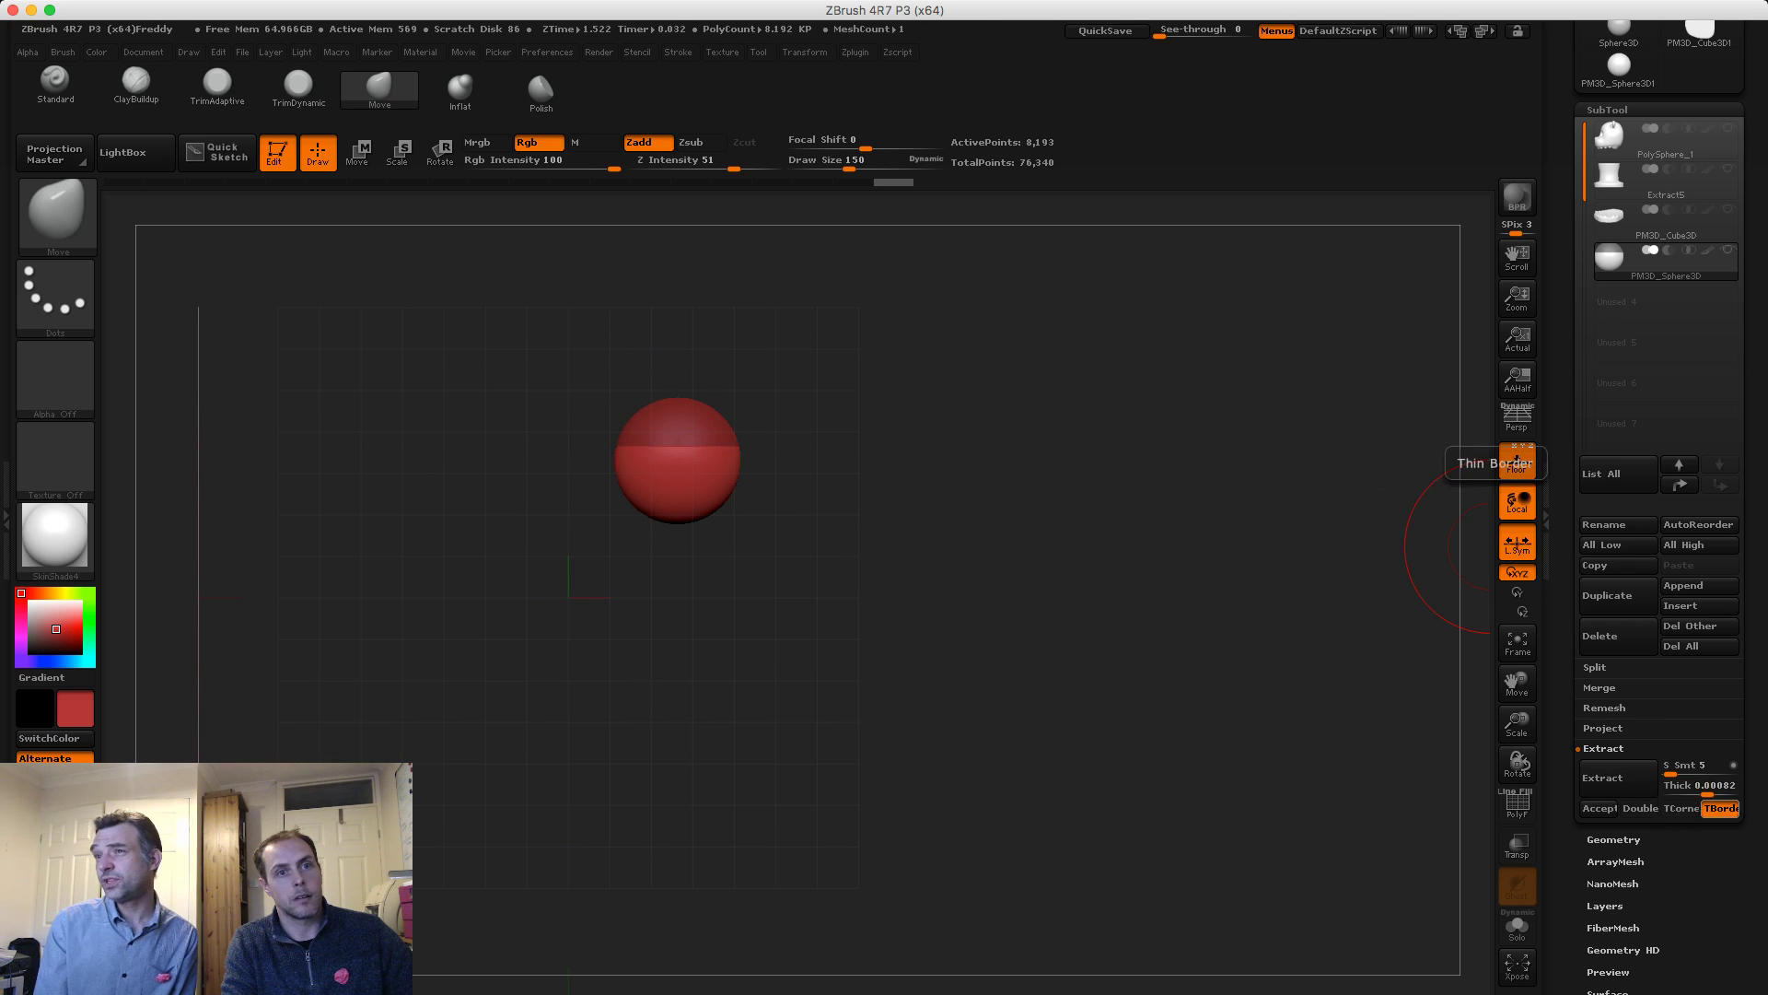
{"action": "left_click_drag", "start_coordinate": [1707, 788], "coordinate": [1710, 789]}
{"action": "left_click", "coordinate": [1619, 778]}
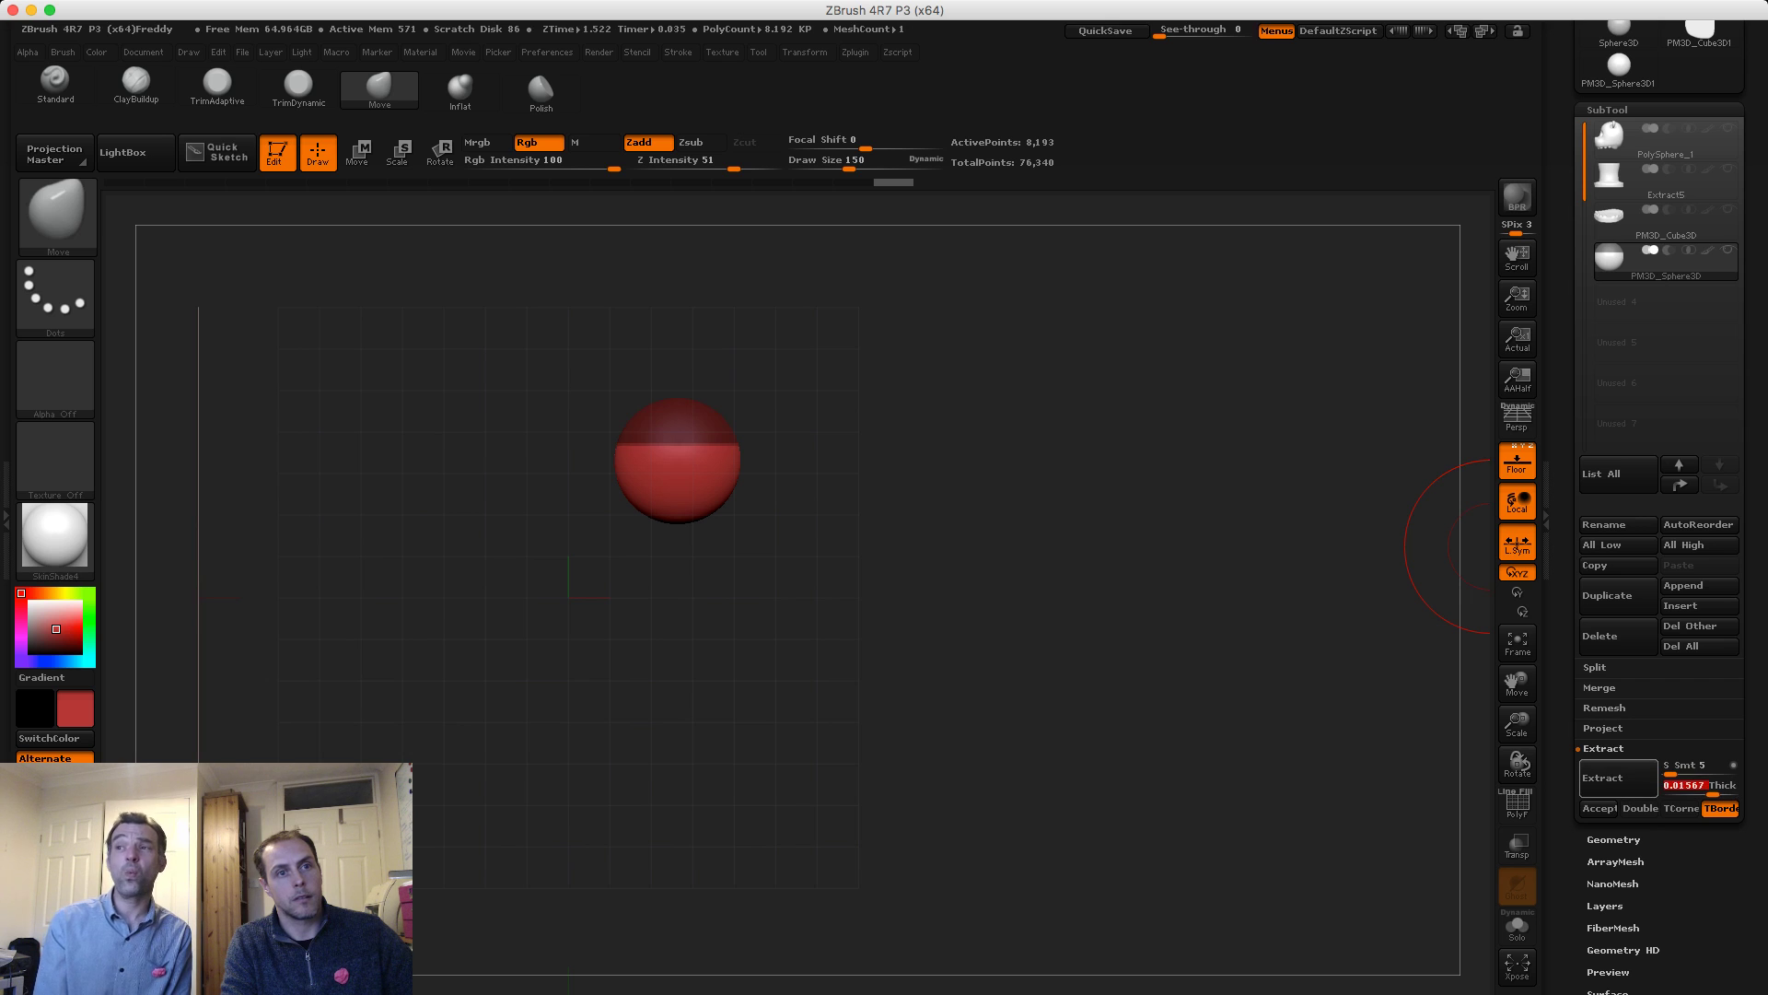
{"action": "left_click", "coordinate": [1602, 778]}
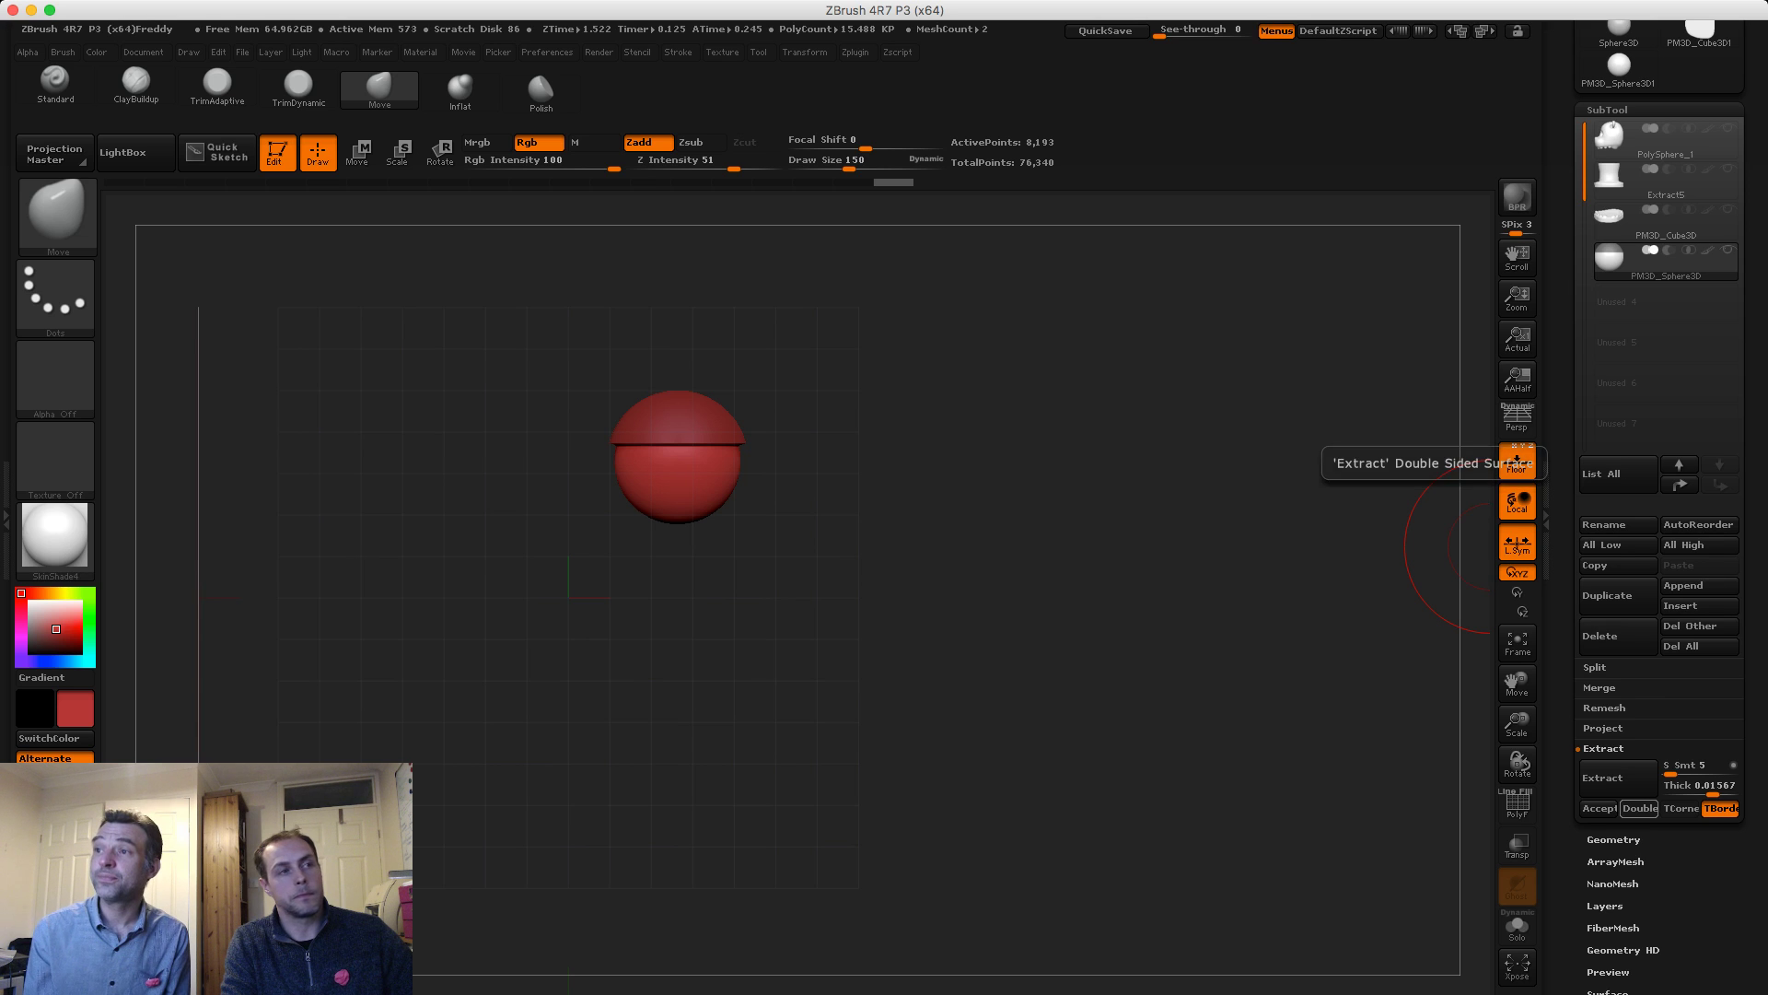
{"action": "left_click", "coordinate": [1600, 807]}
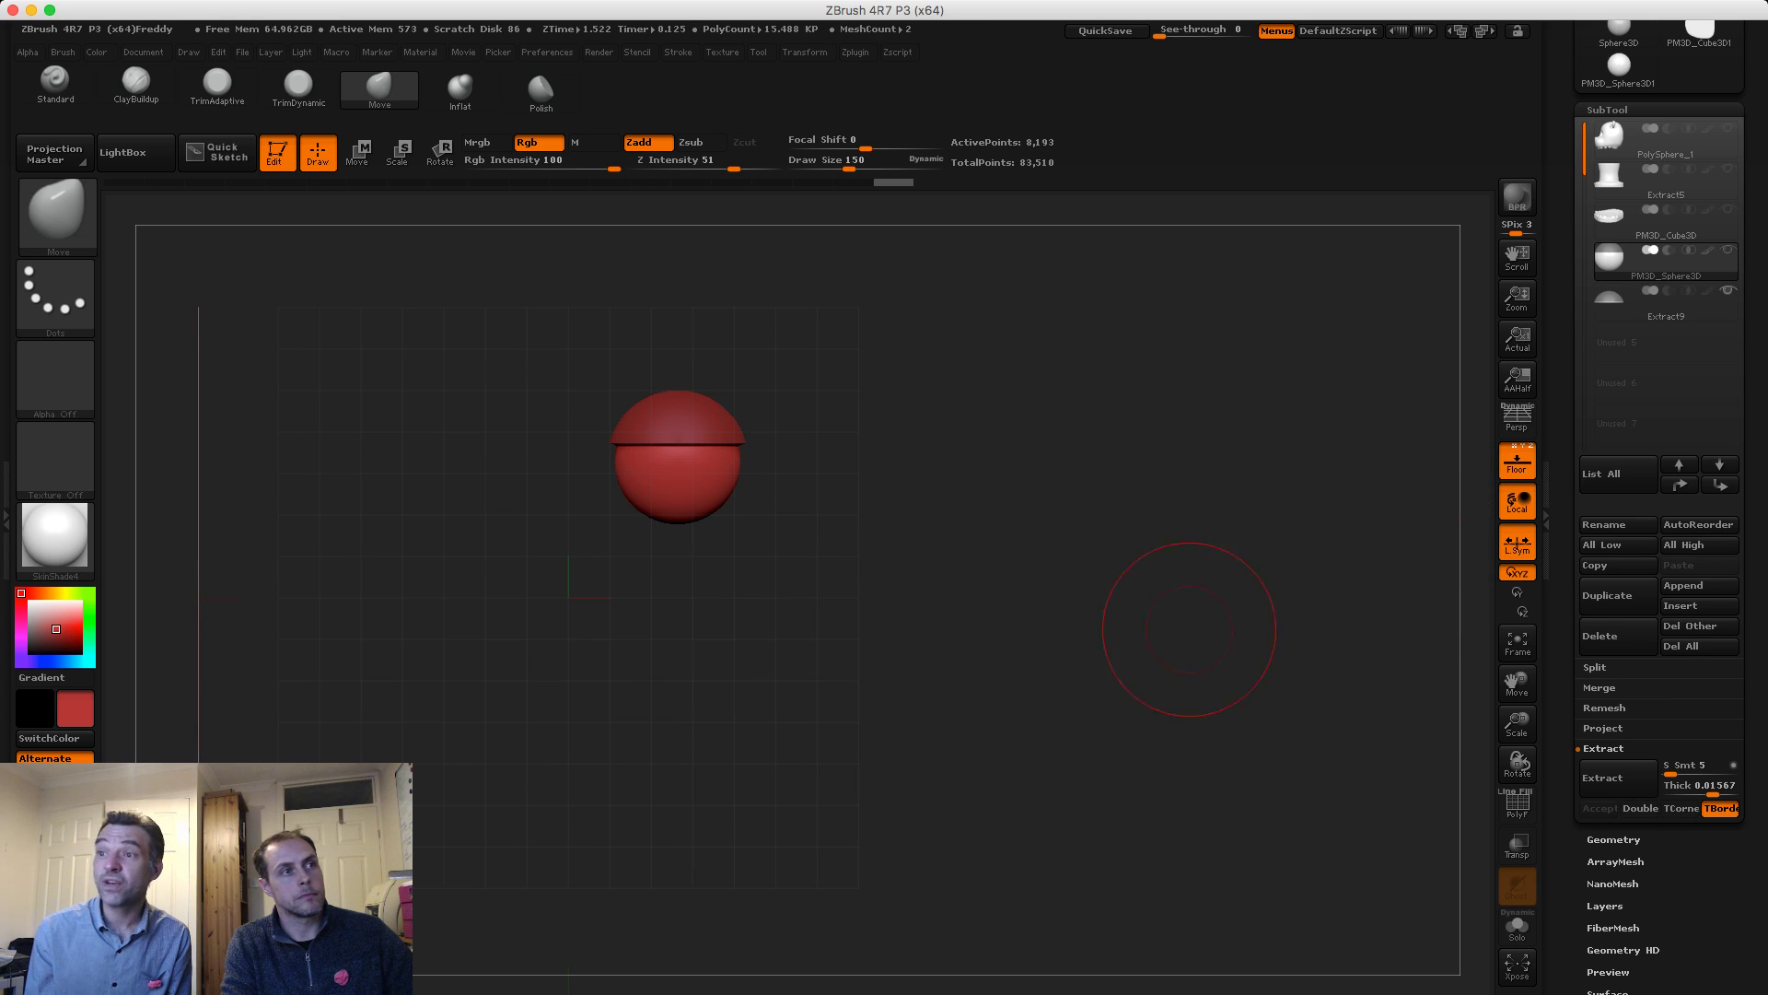
Clear the extracted eyelid's mask and tilt the lid slightly upward over the visible eyeball, then return to Draw mode
{"action": "mouse_move", "coordinate": [705, 457]}
{"action": "left_mouse_down", "text": "alt"}
{"action": "mouse_move", "coordinate": [804, 455]}
{"action": "mouse_move", "coordinate": [705, 421]}
{"action": "left_mouse_up", "text": "alt"}
{"action": "left_click", "coordinate": [440, 153]}
{"action": "key", "text": "ctrl+z"}
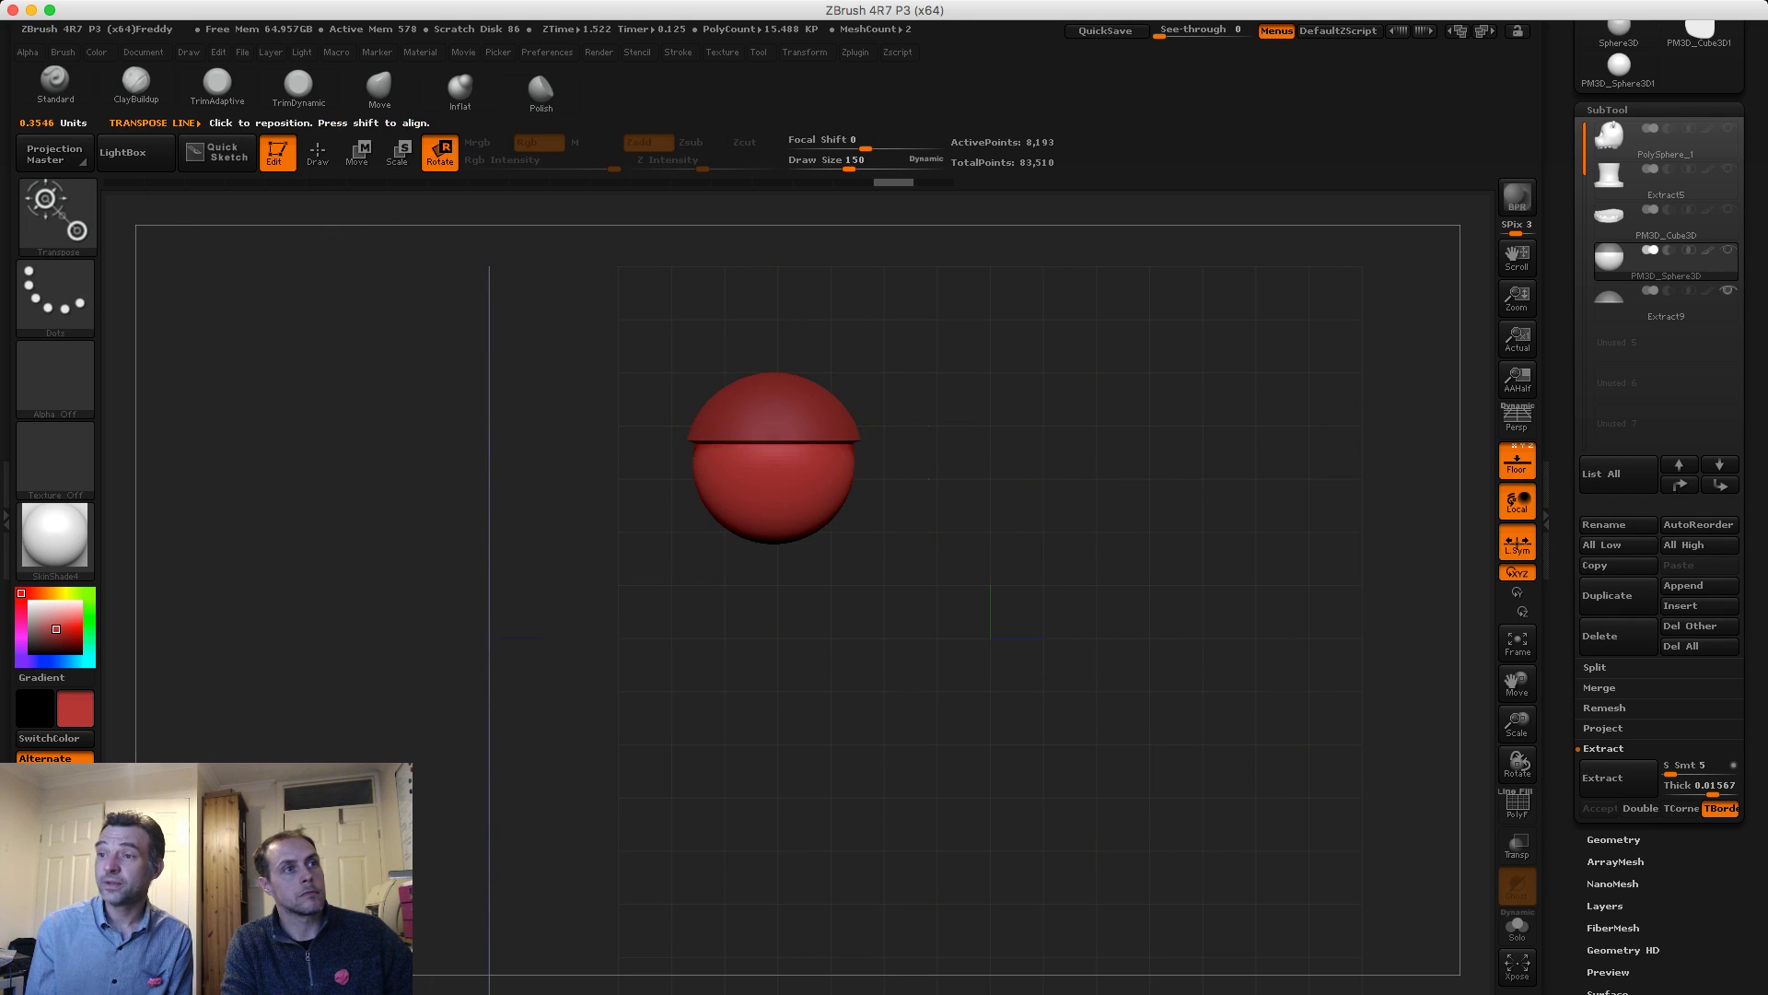
{"action": "left_click", "coordinate": [731, 402], "text": "alt"}
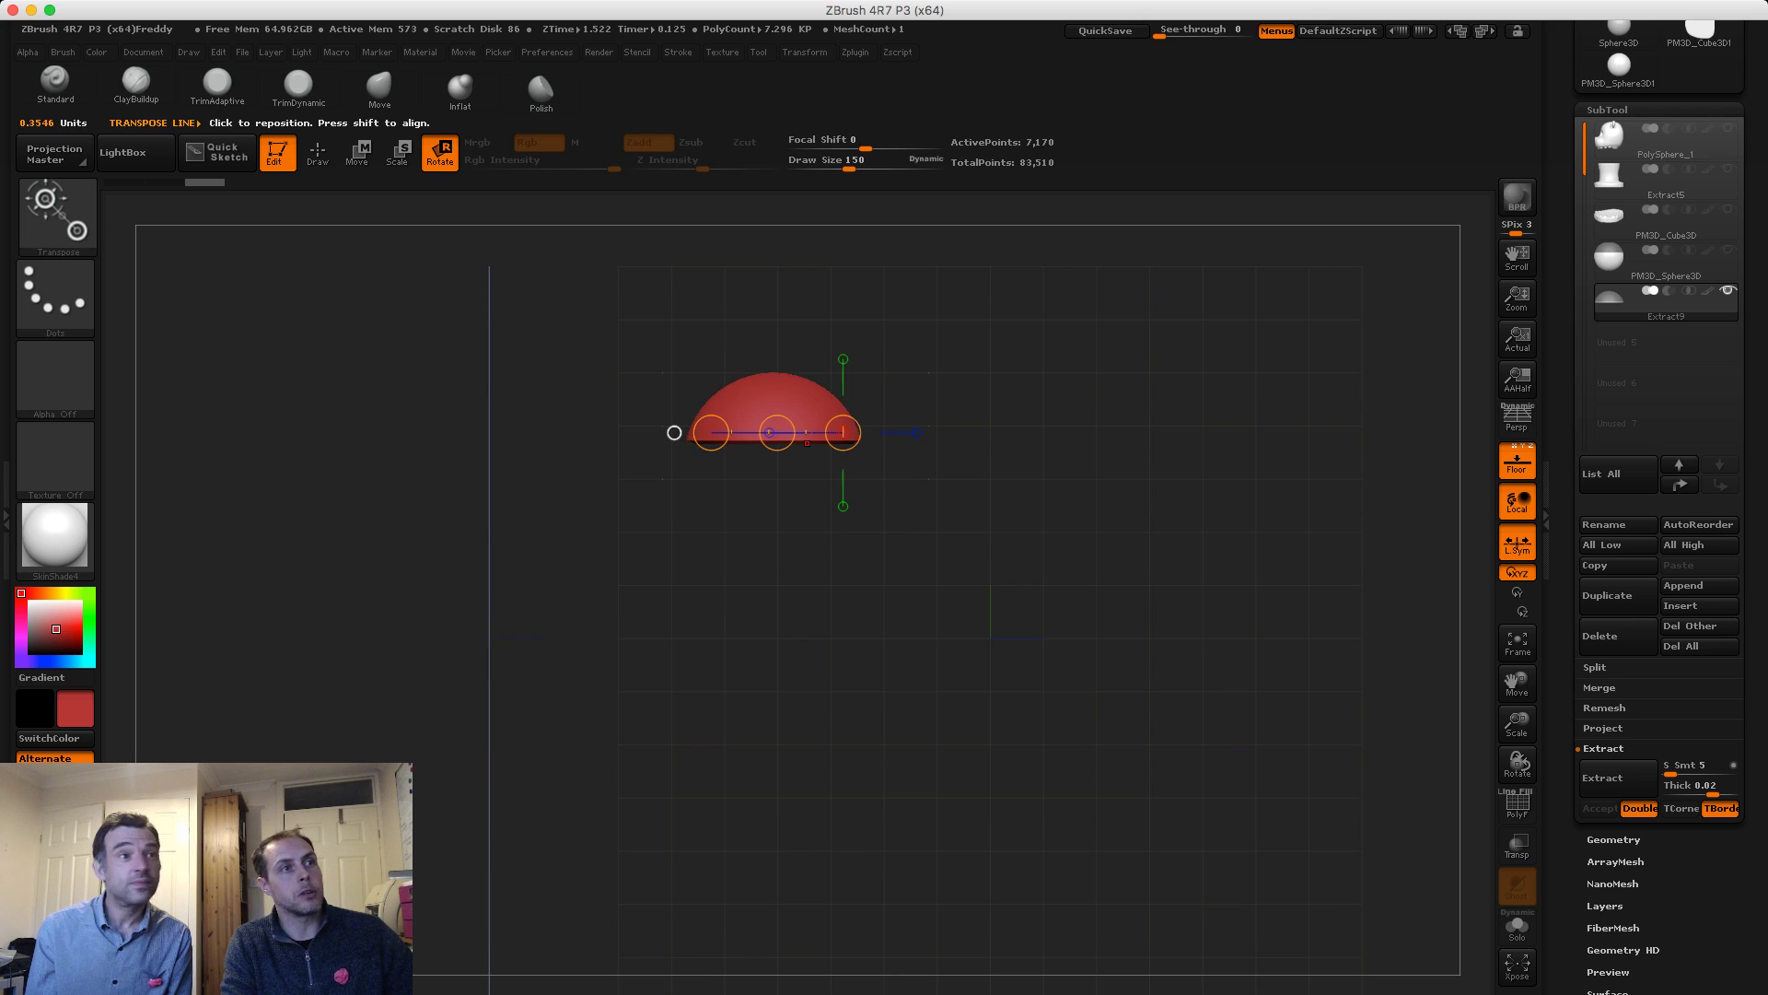
{"action": "left_click", "coordinate": [1728, 249]}
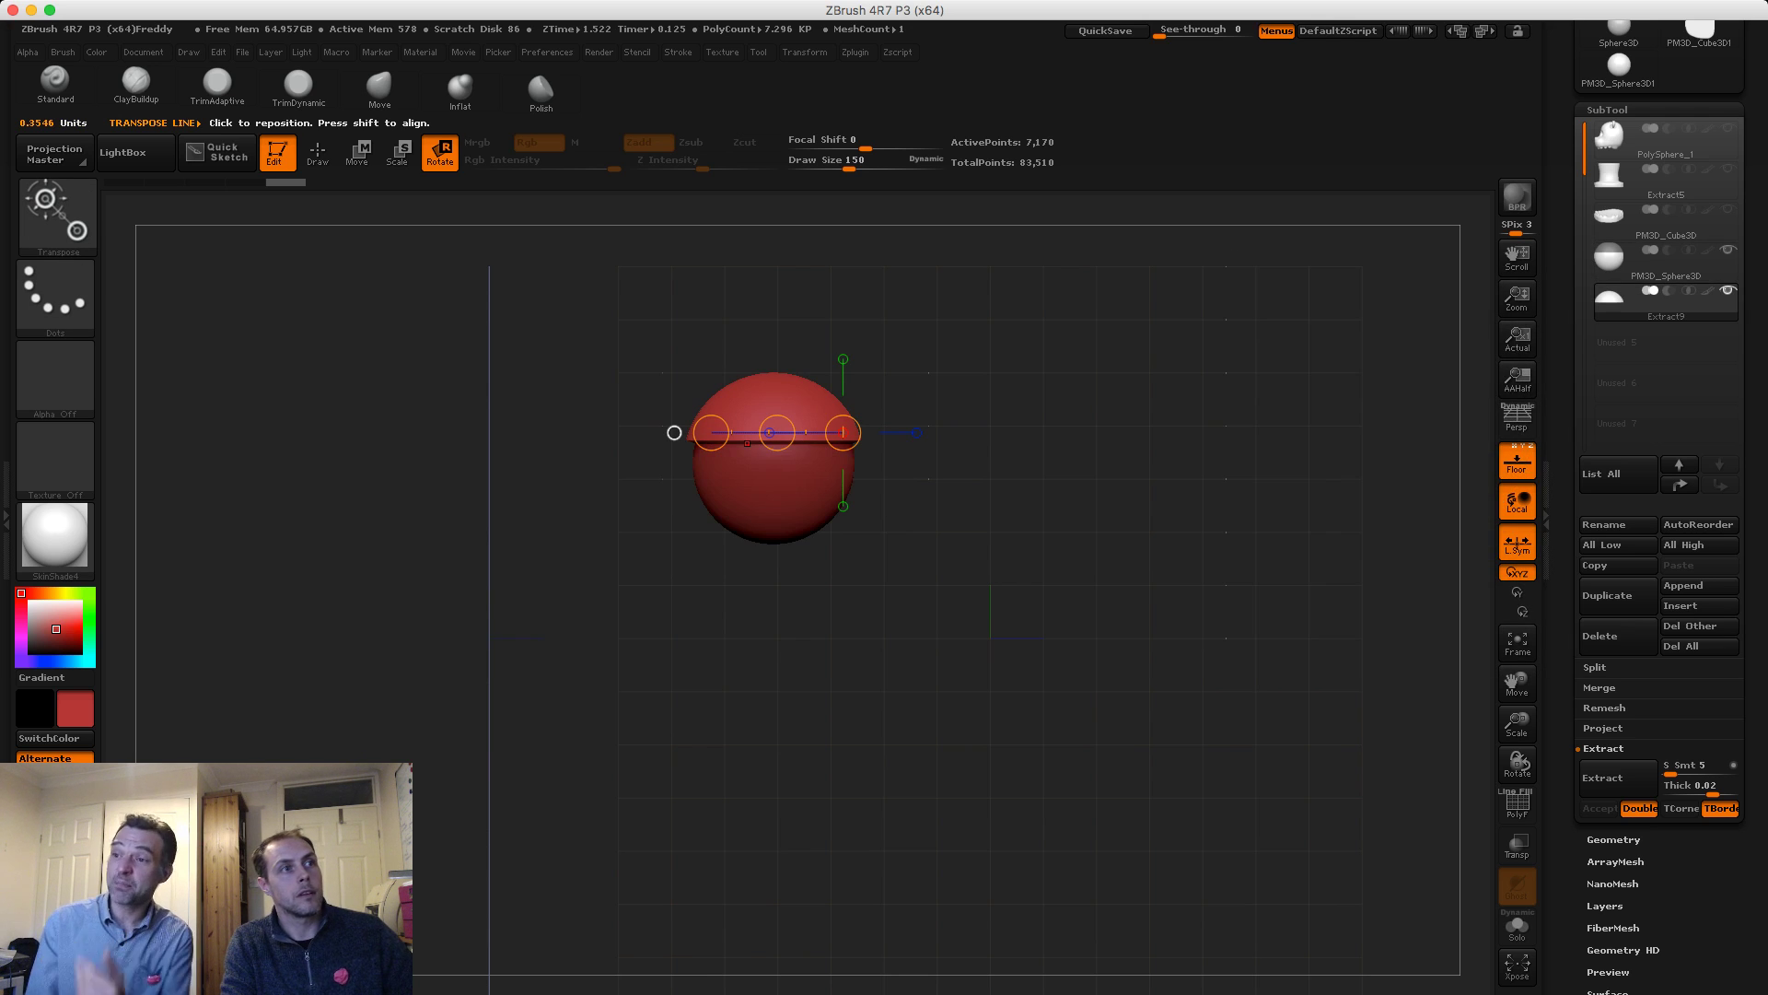
{"action": "left_click_drag", "start_coordinate": [711, 433], "coordinate": [775, 449]}
{"action": "key", "text": "w"}
{"action": "left_click_drag", "start_coordinate": [967, 553], "coordinate": [1152, 553], "text": "shift"}
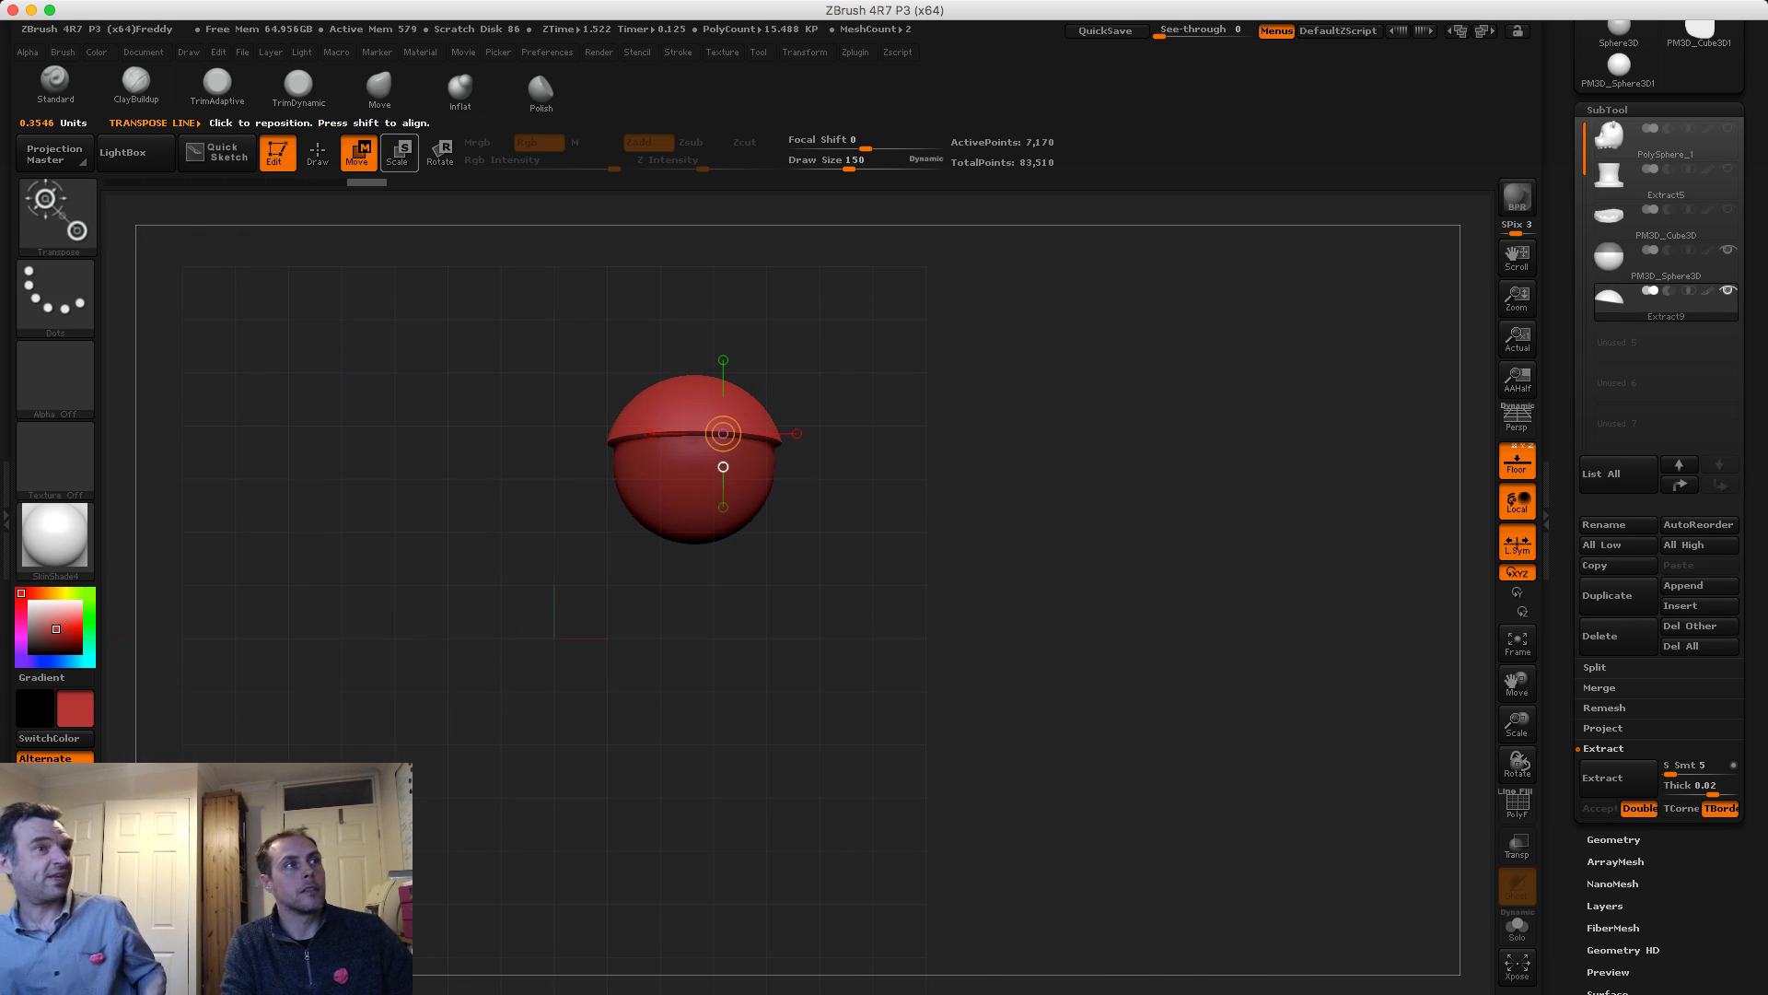
{"action": "left_click", "coordinate": [318, 153]}
{"action": "left_click_drag", "start_coordinate": [967, 345], "coordinate": [1038, 411], "text": "ctrl"}
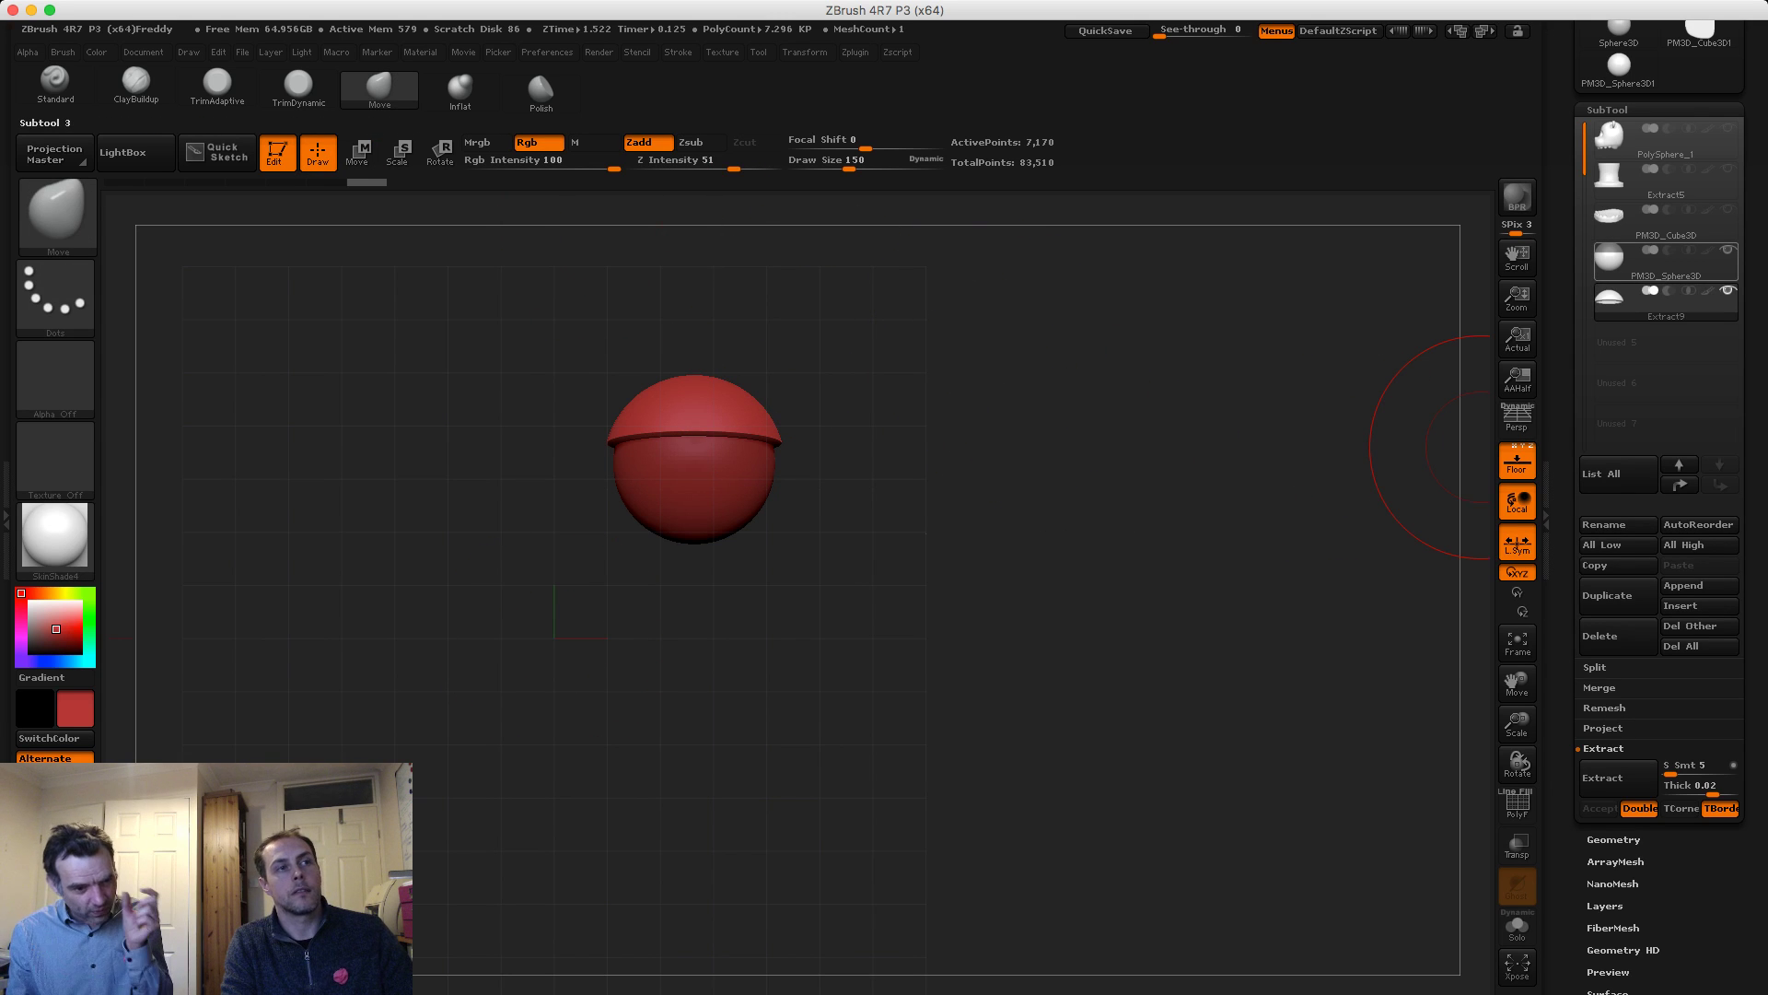
Show the head, hat and lower jaw subtools again and make the eyeball the active subtool
{"action": "mouse_move", "coordinate": [1658, 263]}
{"action": "left_click", "coordinate": [1727, 290]}
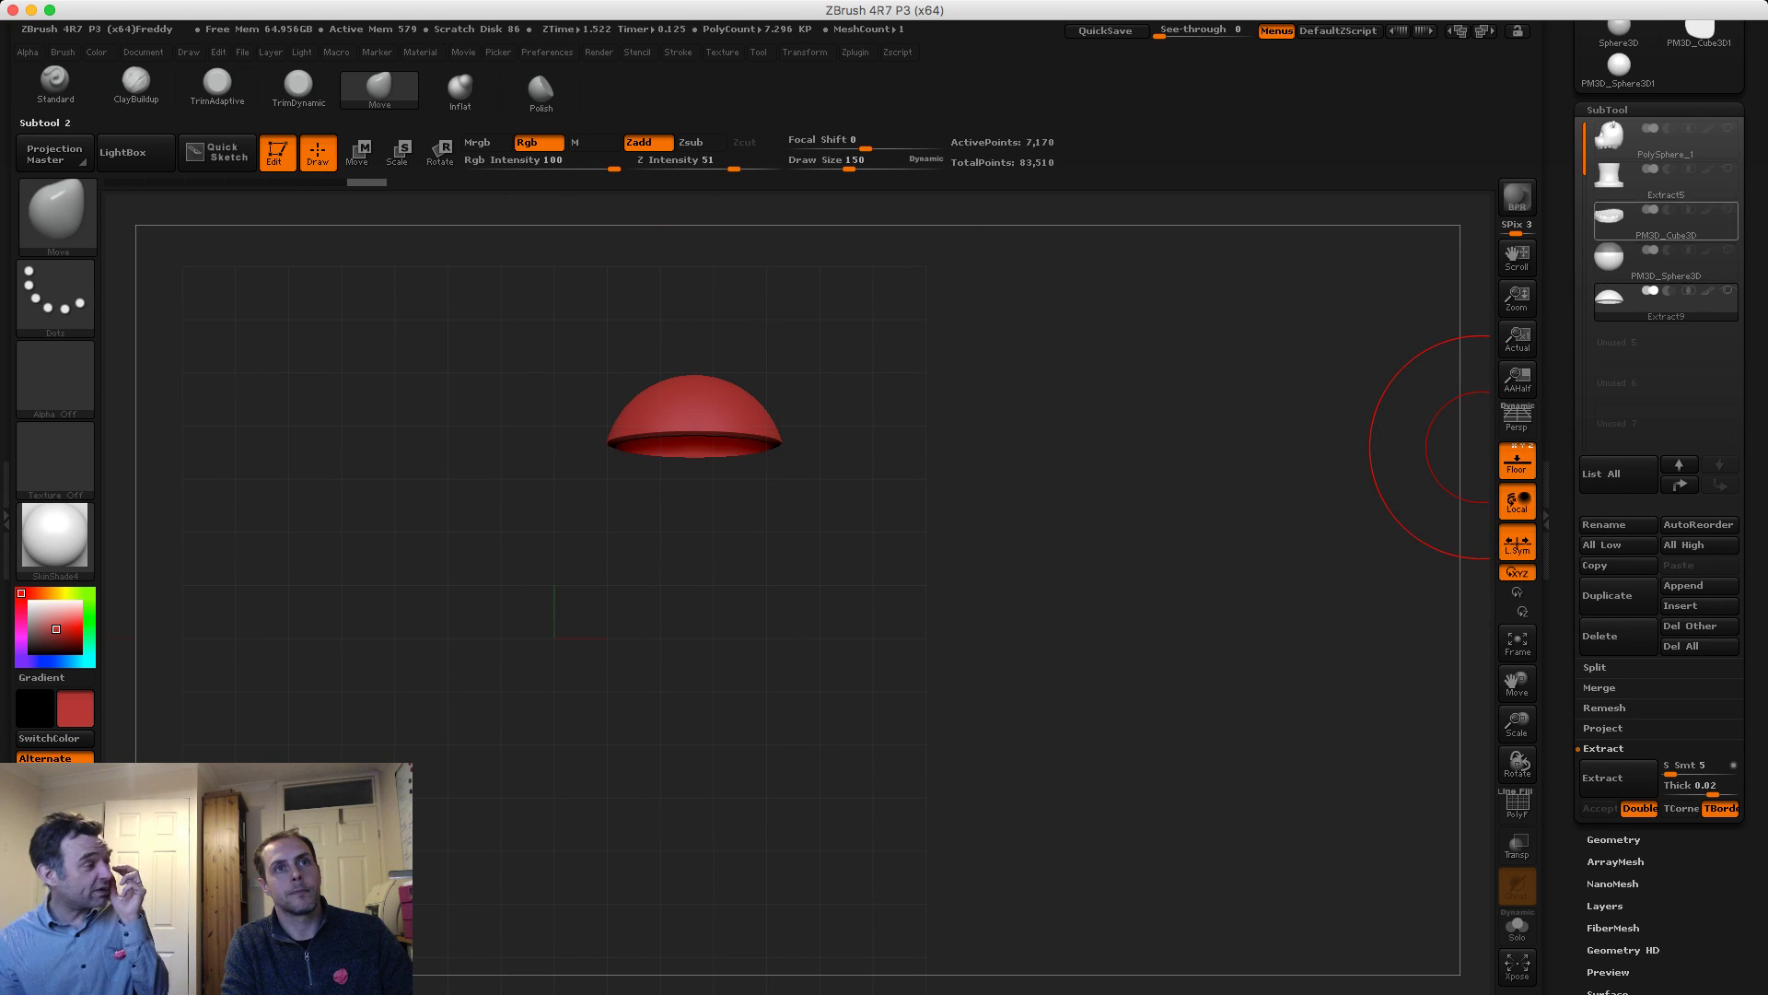
{"action": "left_click", "coordinate": [1727, 129]}
{"action": "left_click", "coordinate": [1728, 169]}
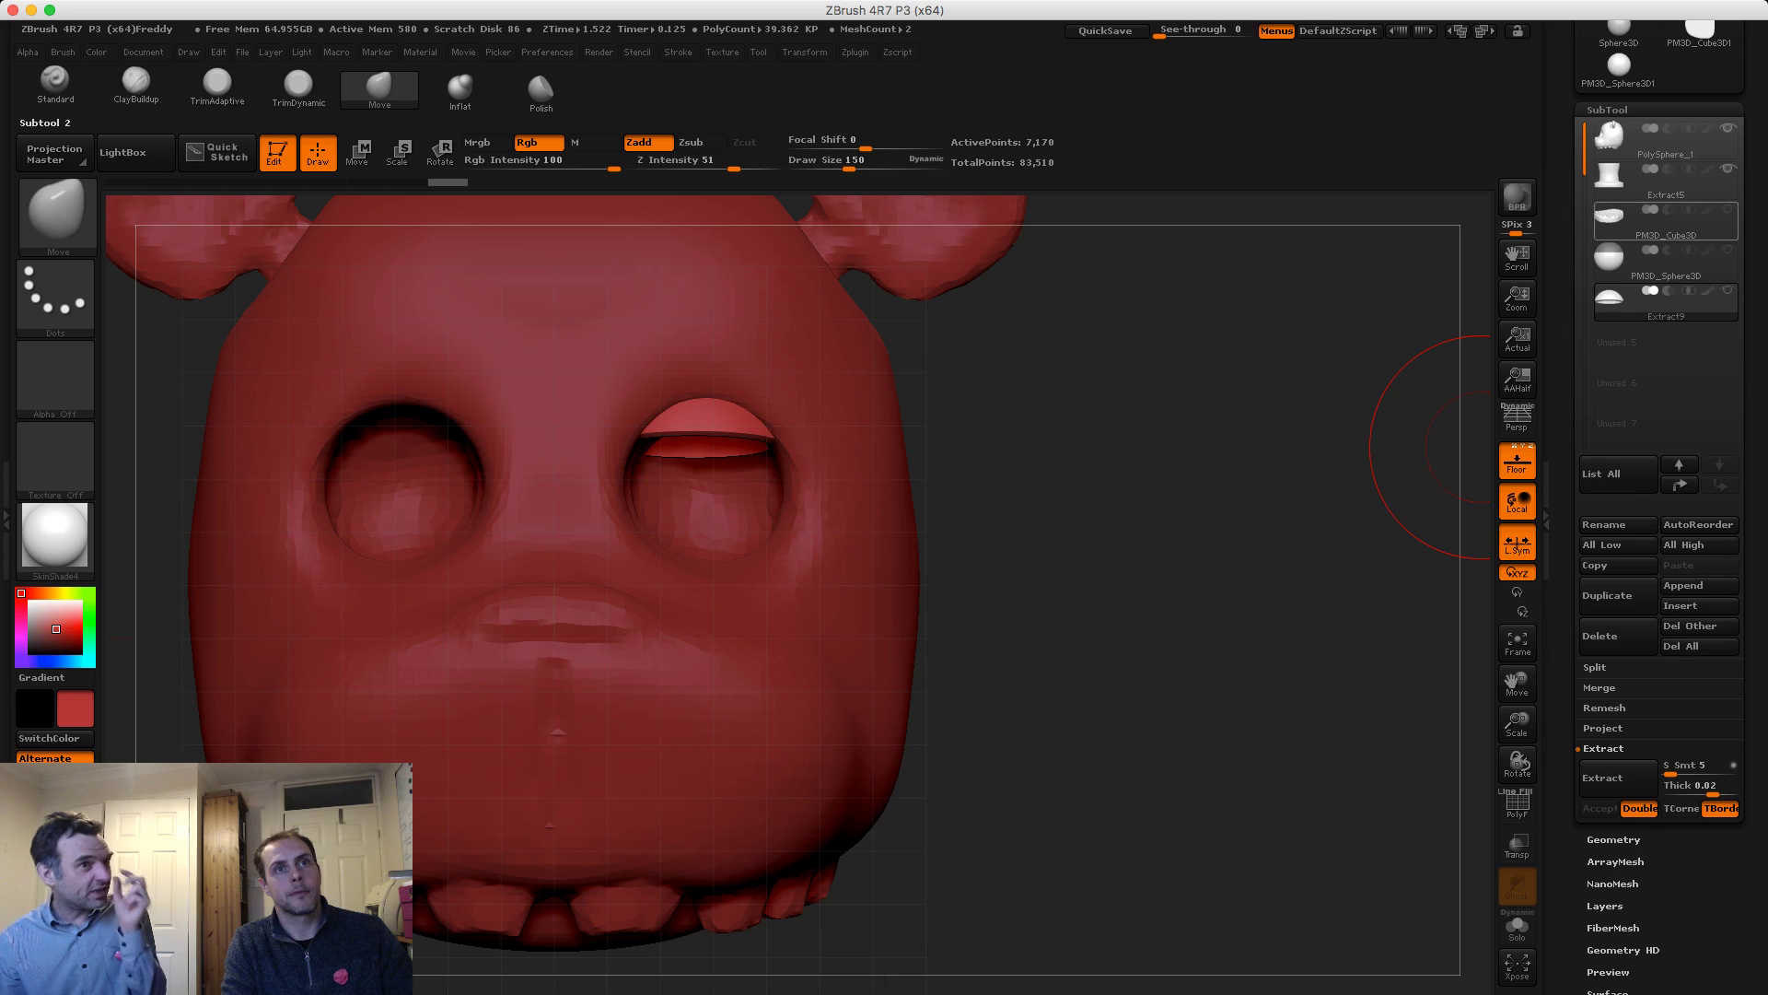
{"action": "left_click", "coordinate": [1728, 210]}
{"action": "left_click", "coordinate": [1677, 262]}
{"action": "left_click_drag", "start_coordinate": [1192, 429], "coordinate": [817, 450], "text": "alt"}
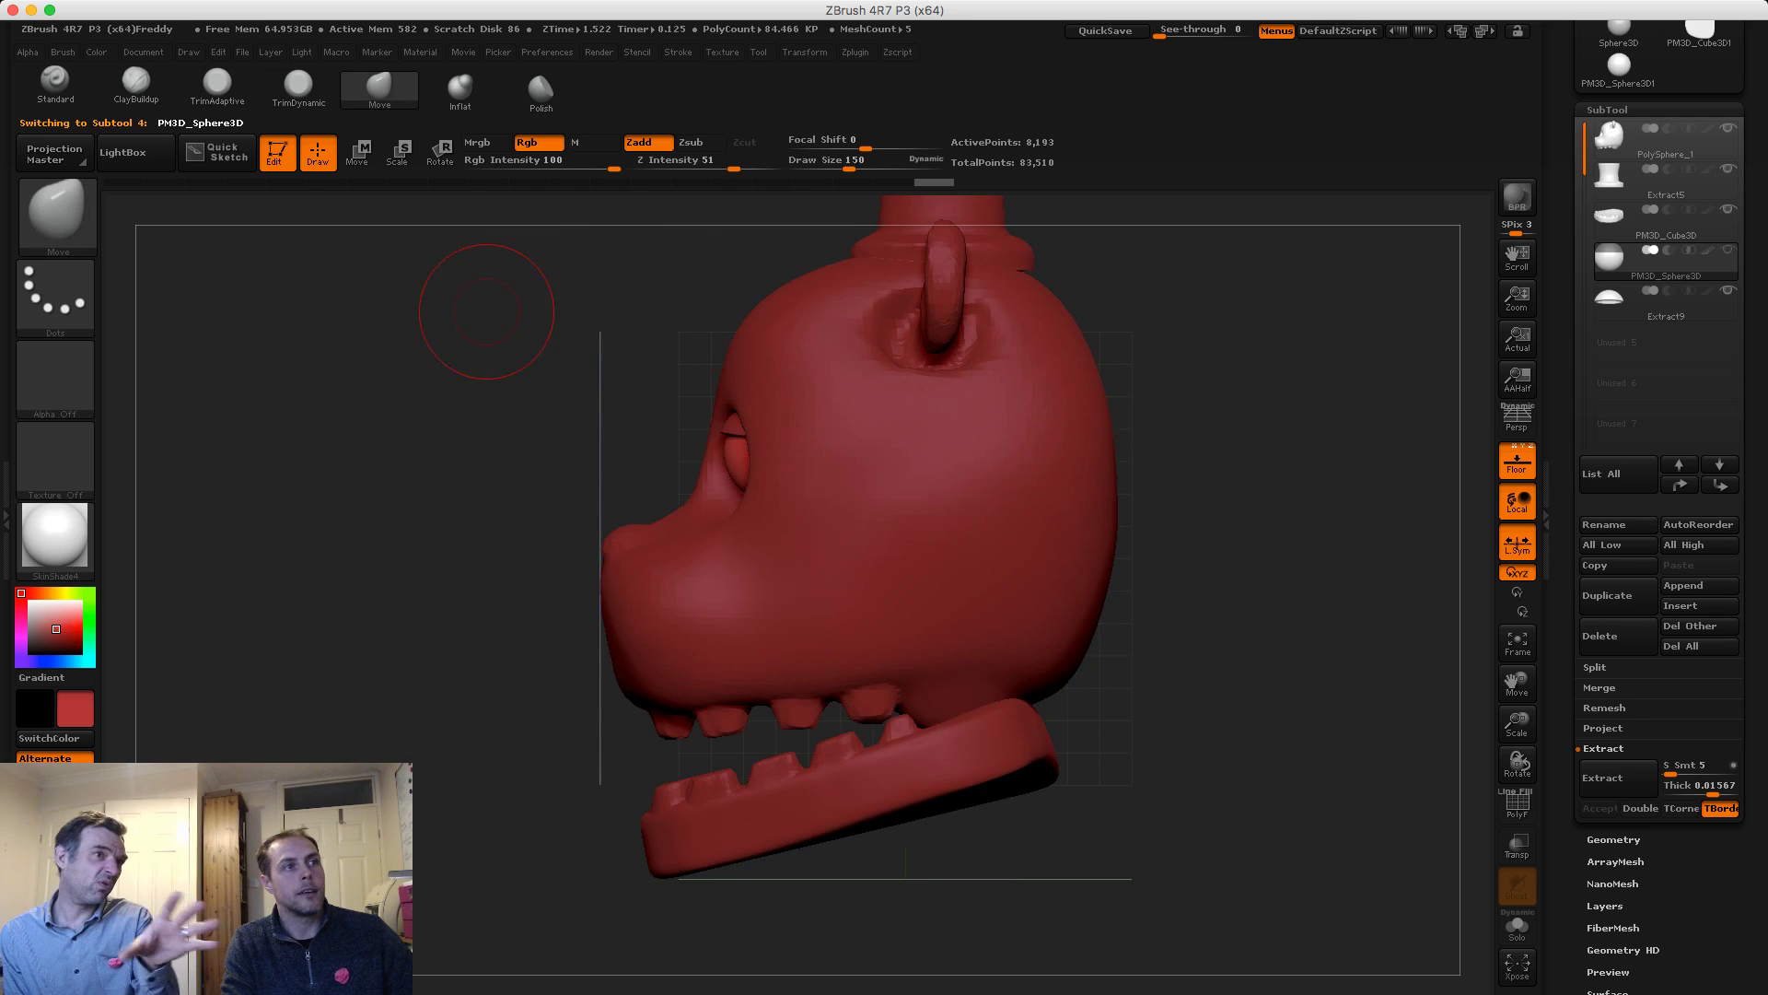
Build up a small round pupil bulge on the front of the eyeball with ClayBuildup at draw size 56
{"action": "mouse_move", "coordinate": [489, 307]}
{"action": "left_mouse_down", "text": "alt"}
{"action": "mouse_move", "coordinate": [517, 383]}
{"action": "mouse_move", "coordinate": [686, 429]}
{"action": "mouse_move", "coordinate": [644, 443]}
{"action": "left_mouse_up", "text": "alt"}
{"action": "key", "text": "s"}
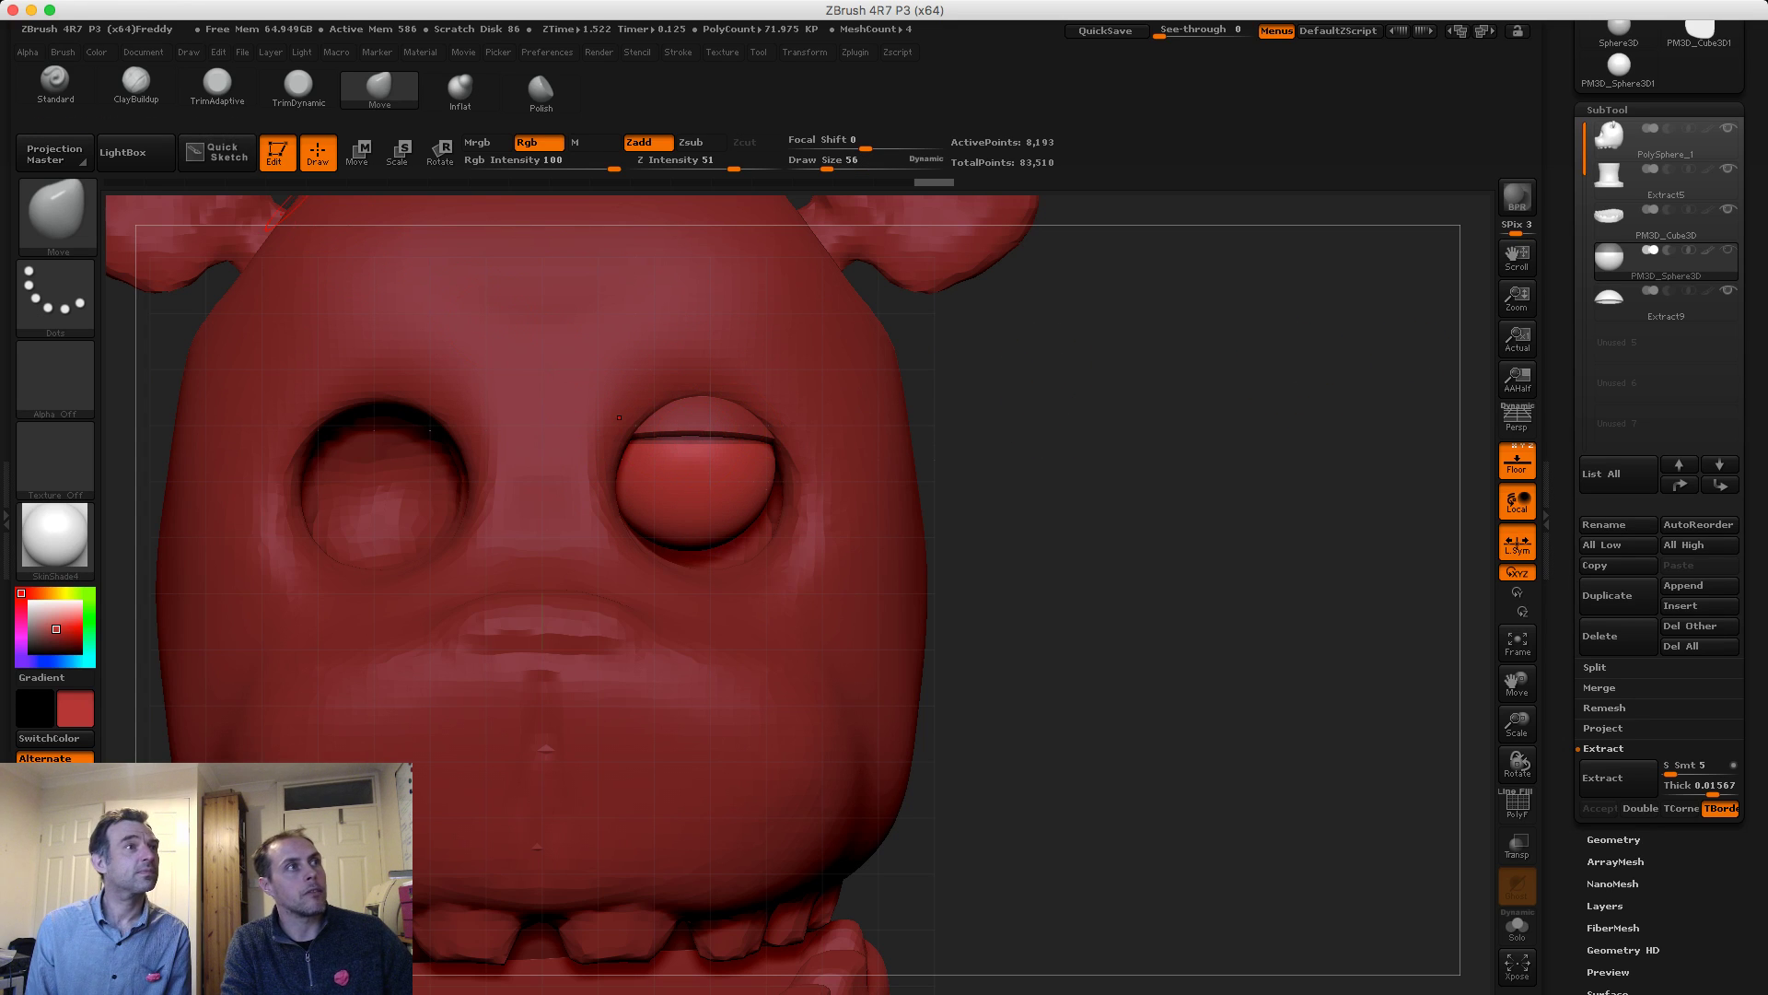
{"action": "key", "text": "b"}
{"action": "key", "text": "c"}
{"action": "key", "text": "b"}
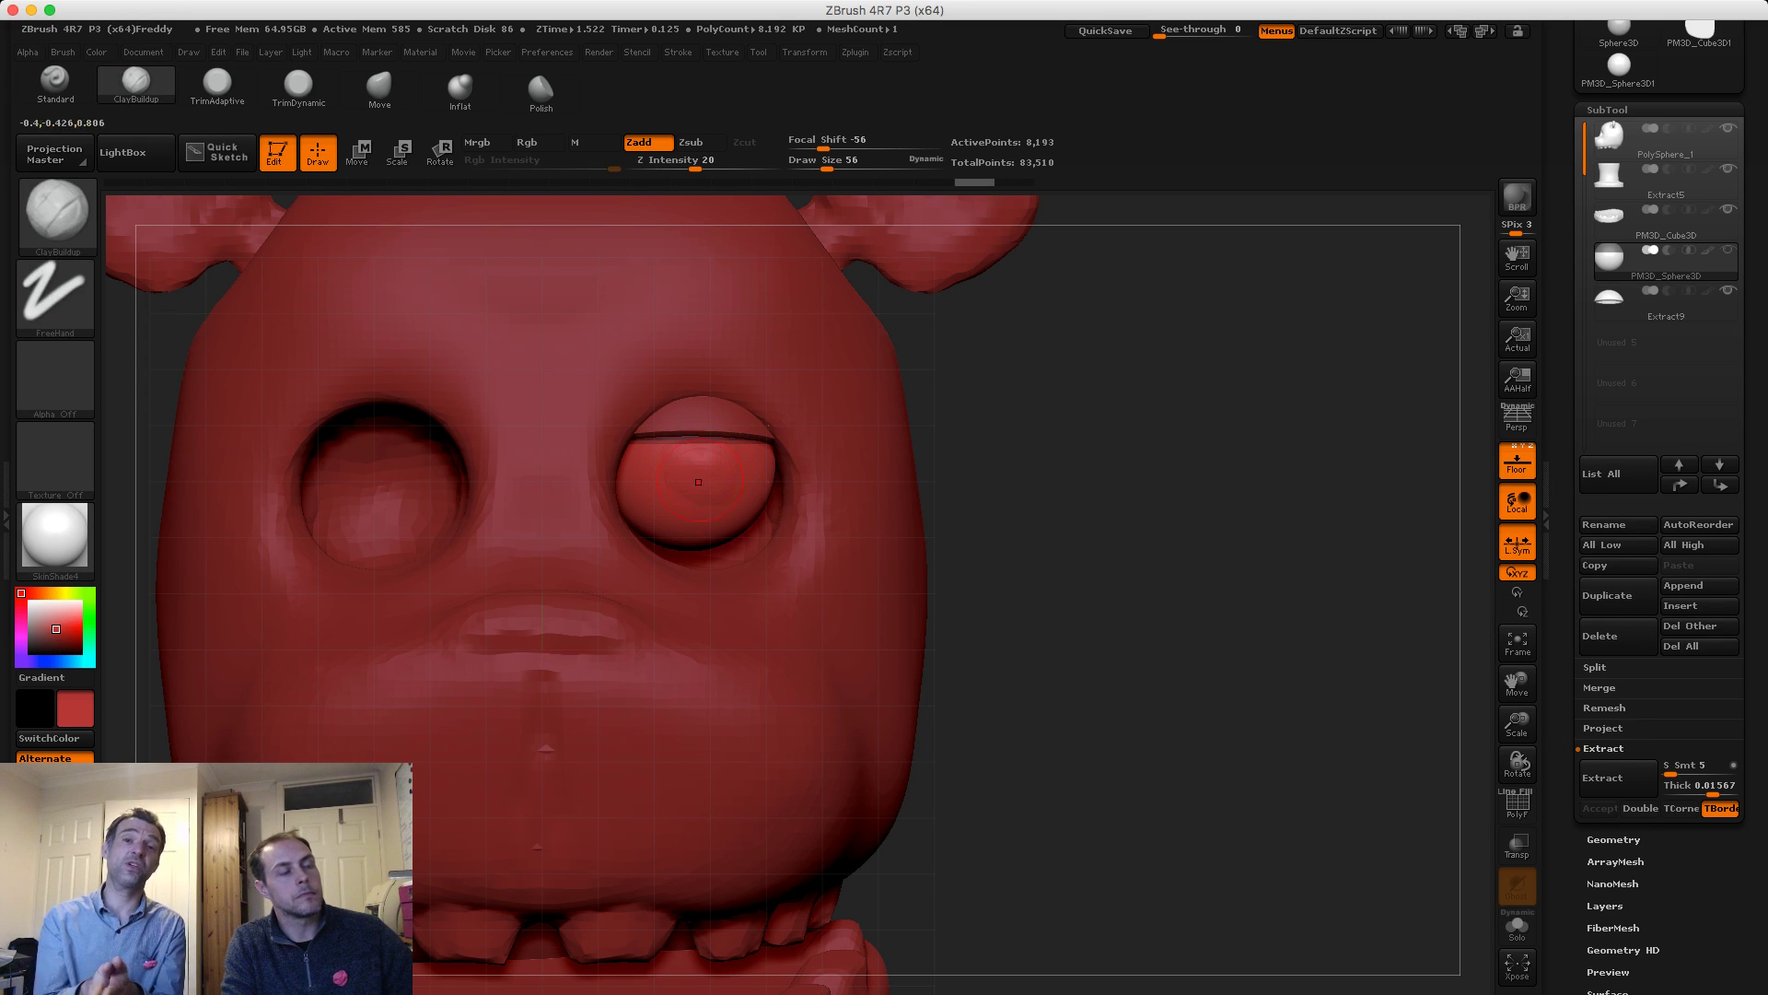
{"action": "left_click_drag", "start_coordinate": [1275, 527], "coordinate": [1124, 533]}
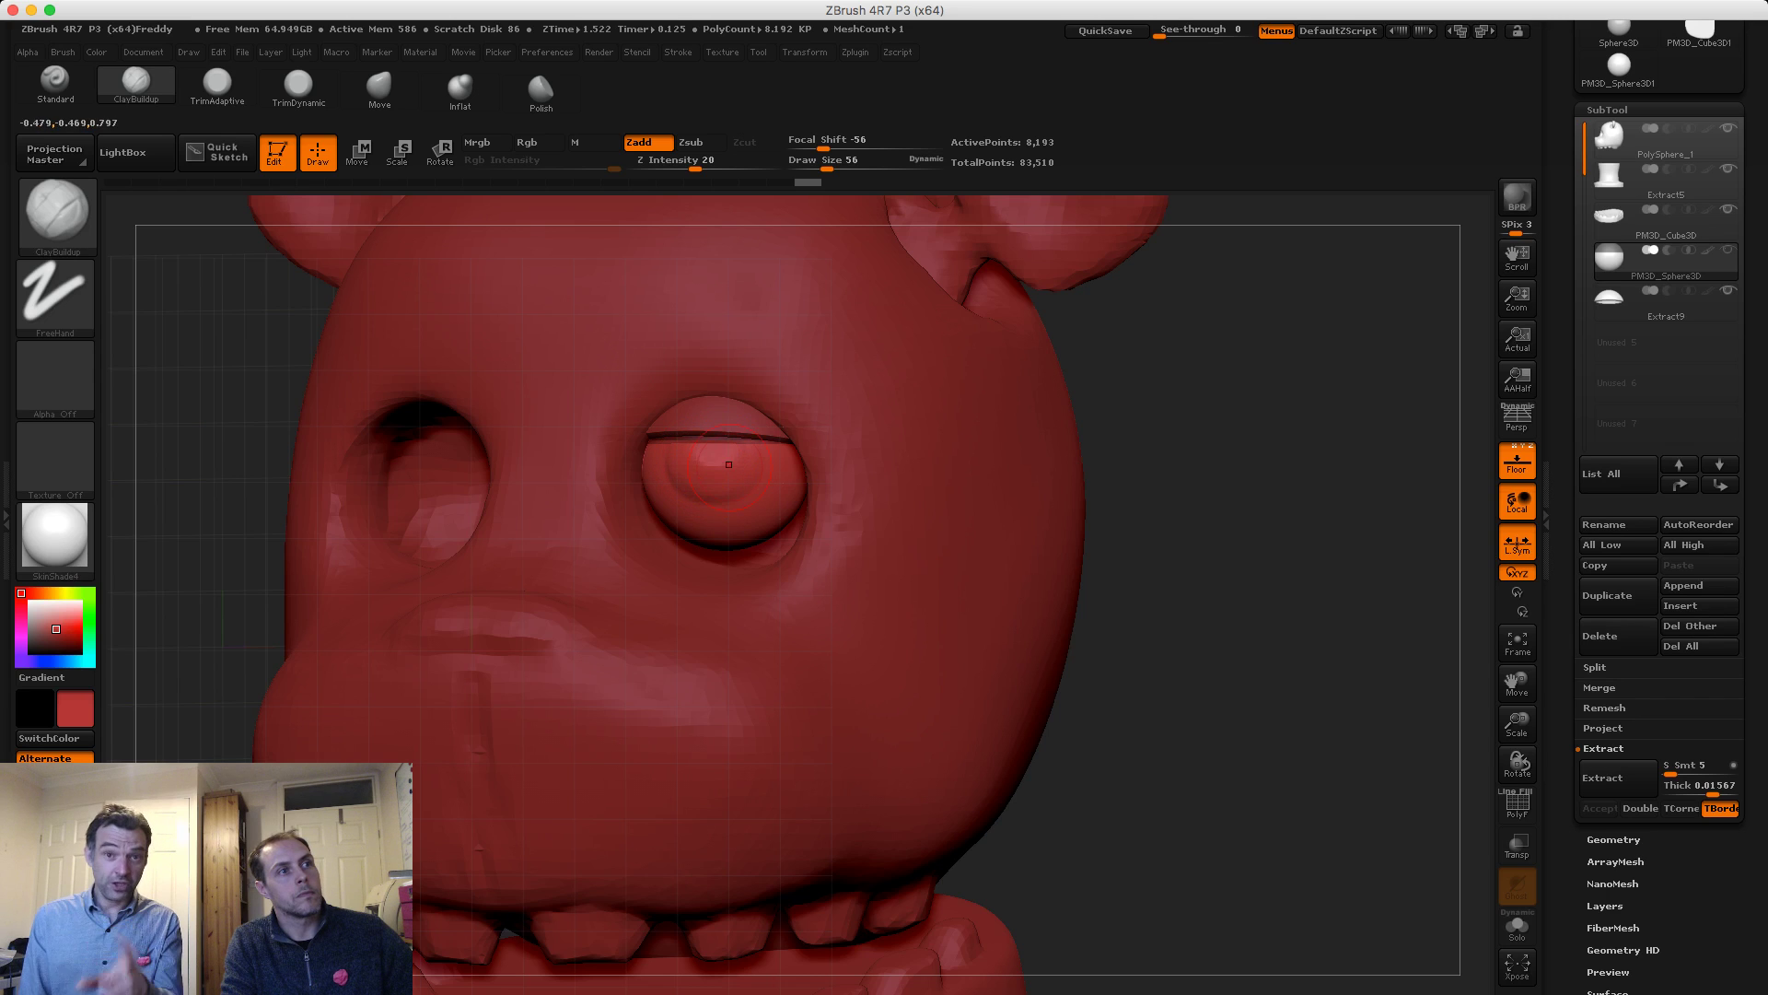
{"action": "left_click_drag", "start_coordinate": [1192, 496], "coordinate": [1103, 492], "text": "shift"}
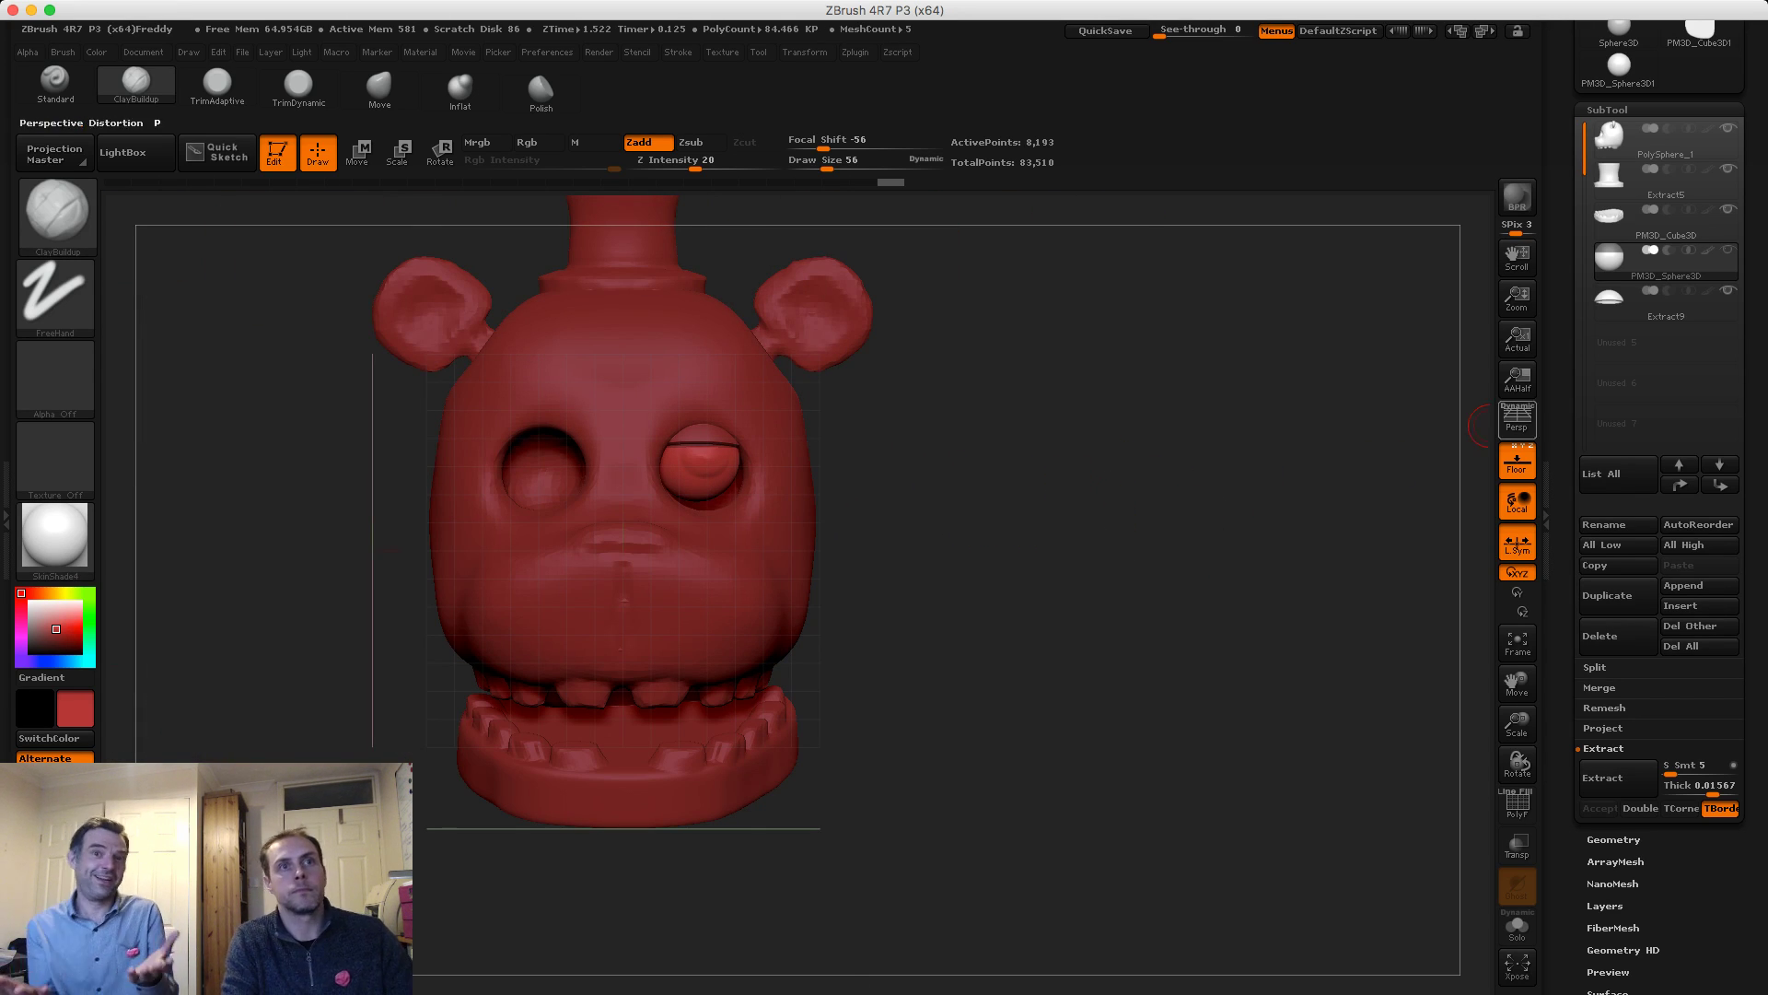
Clear the eyeball's mask, then duplicate the eyeball and mirror the copy into the empty eye socket
{"action": "key", "text": "ctrl"}
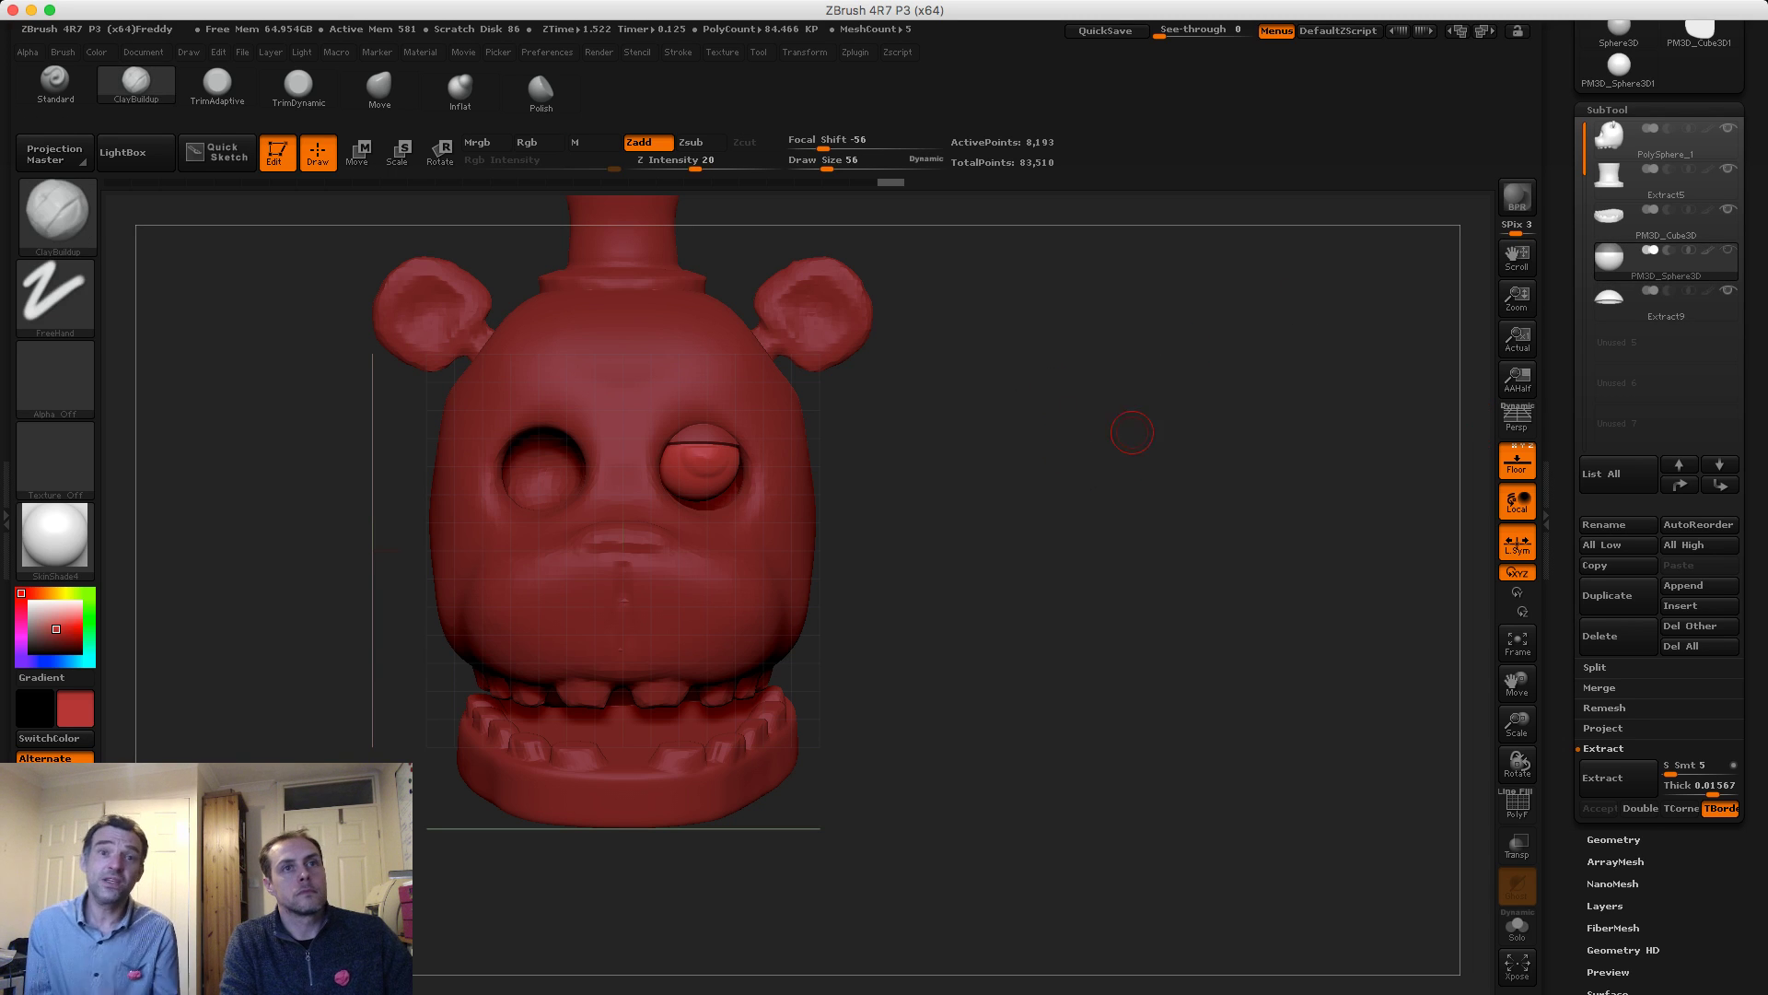
{"action": "left_click", "coordinate": [1644, 302], "text": "shift"}
{"action": "left_click", "coordinate": [1648, 261]}
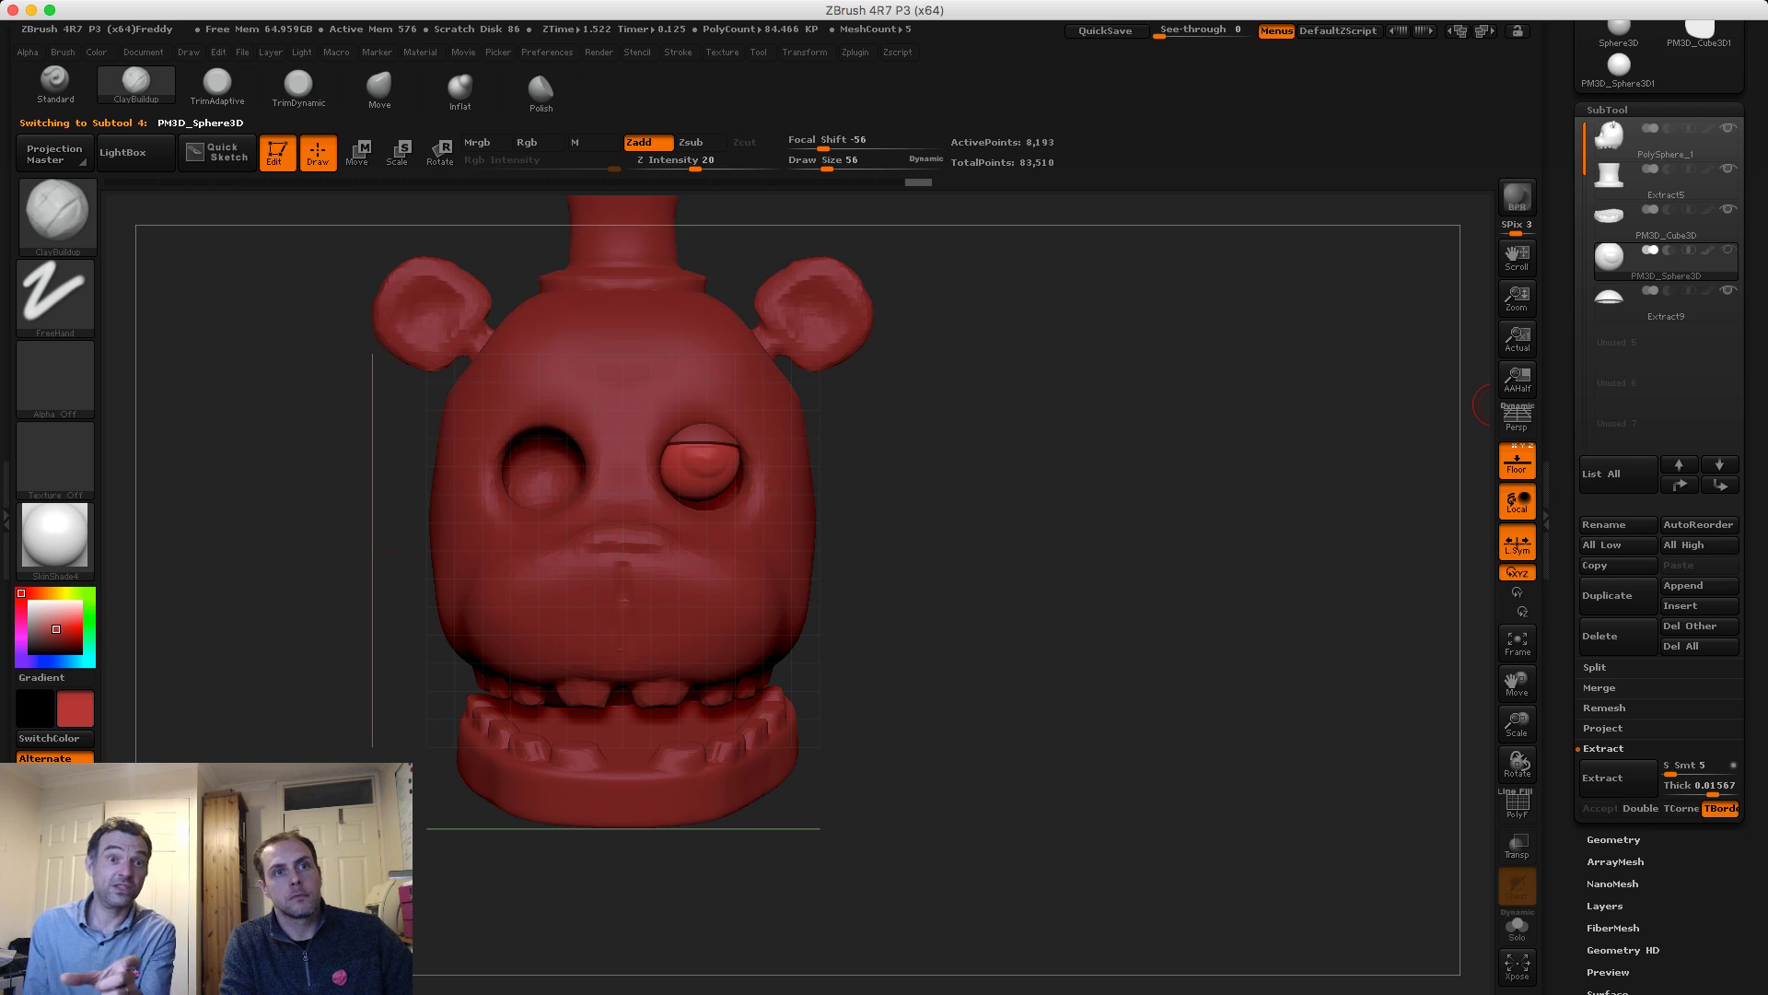
{"action": "left_click", "coordinate": [1607, 595]}
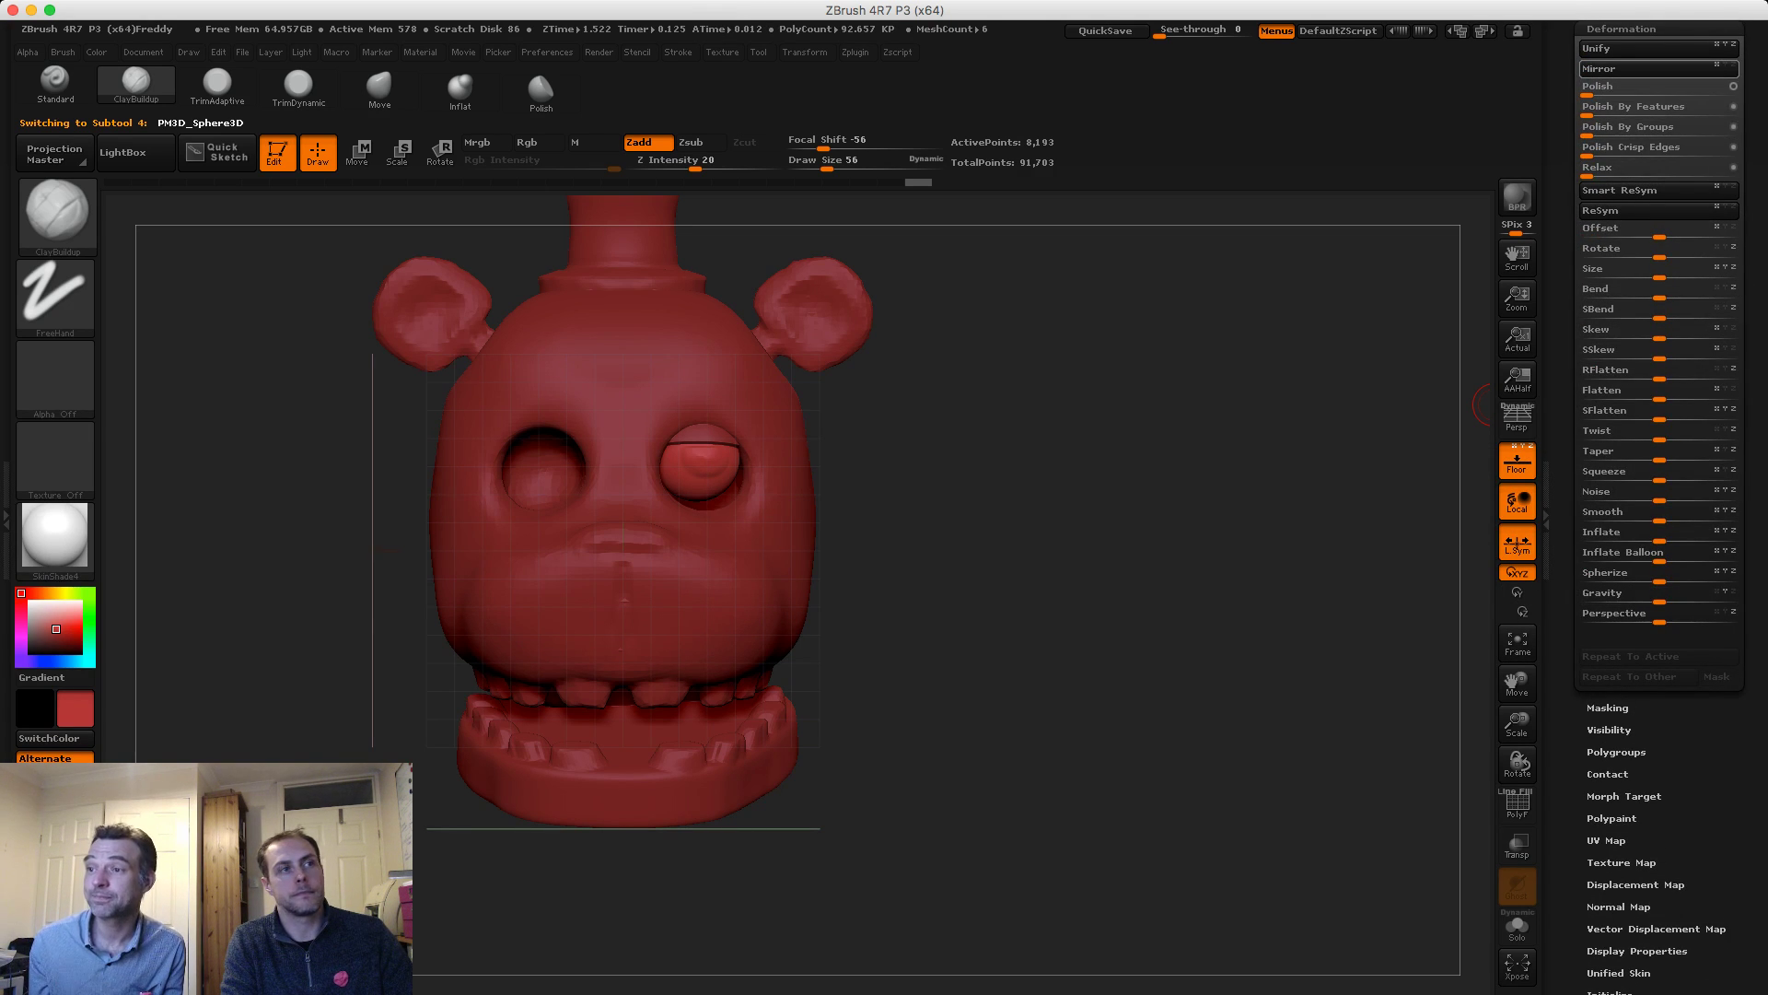
{"action": "left_click", "coordinate": [1599, 68]}
Duplicate the extracted eyelid subtool and mirror the copy over to the opposite eye socket
{"action": "left_click_drag", "start_coordinate": [1751, 102], "coordinate": [1752, 431]}
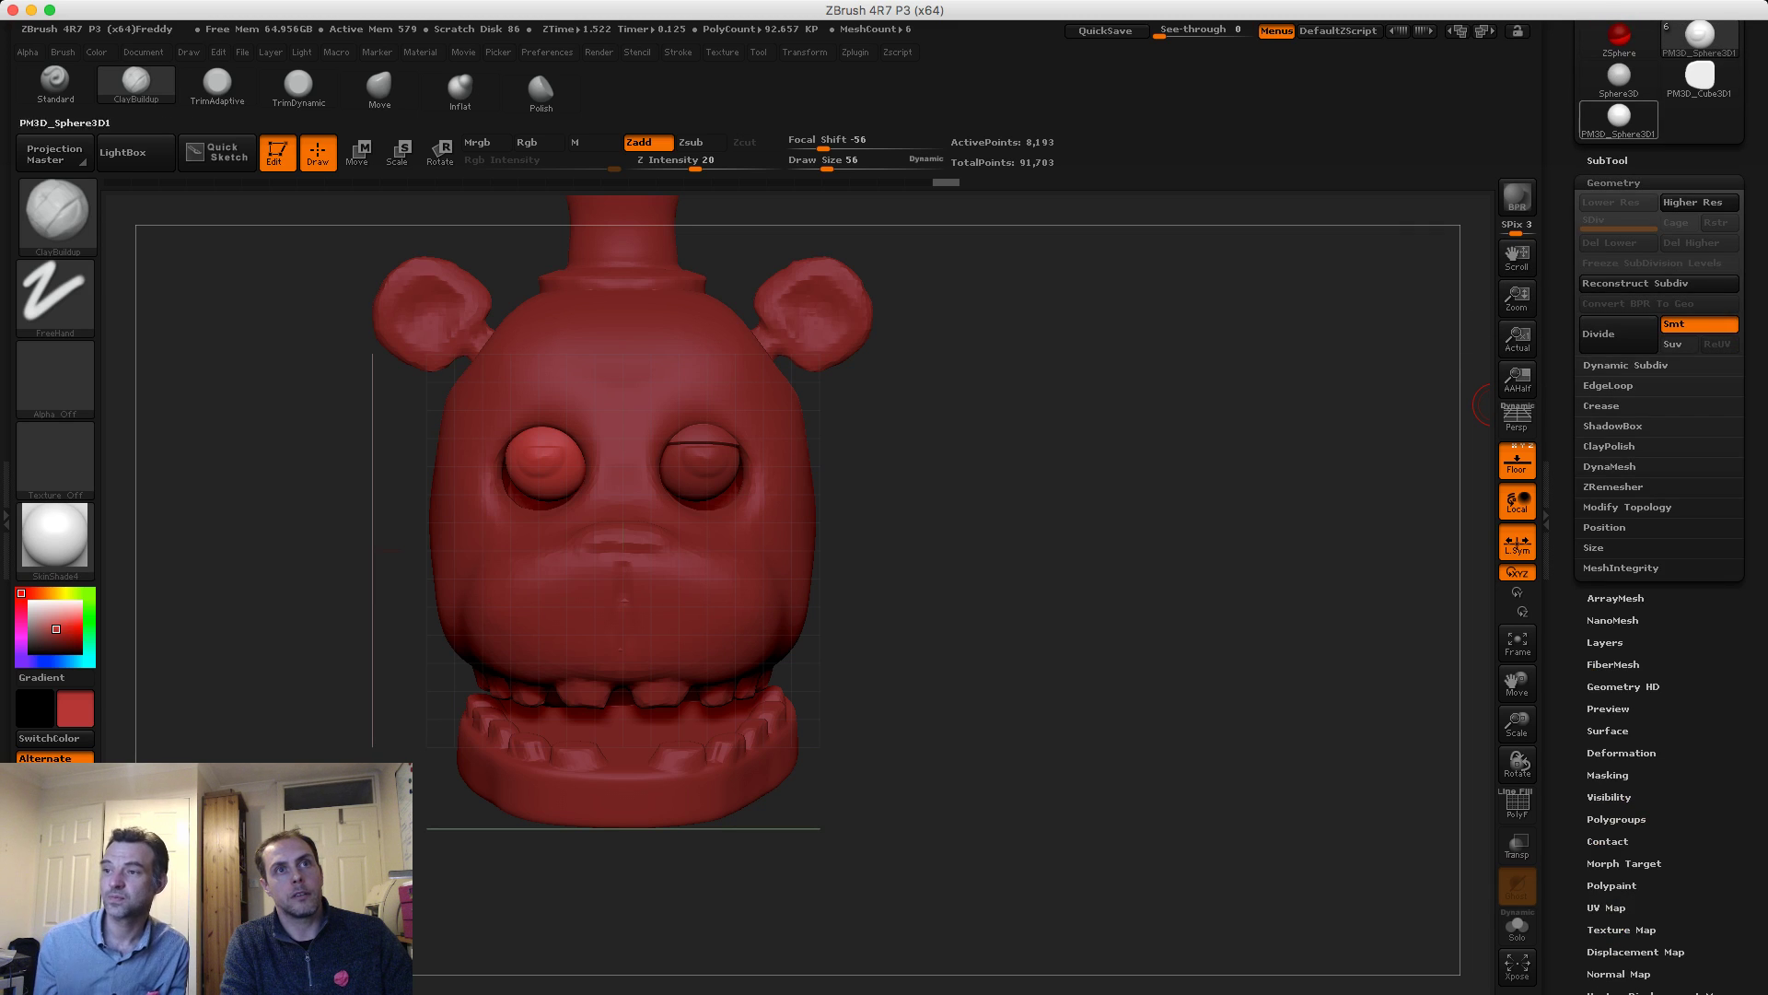
{"action": "left_click", "coordinate": [1607, 161]}
{"action": "left_click", "coordinate": [1658, 394]}
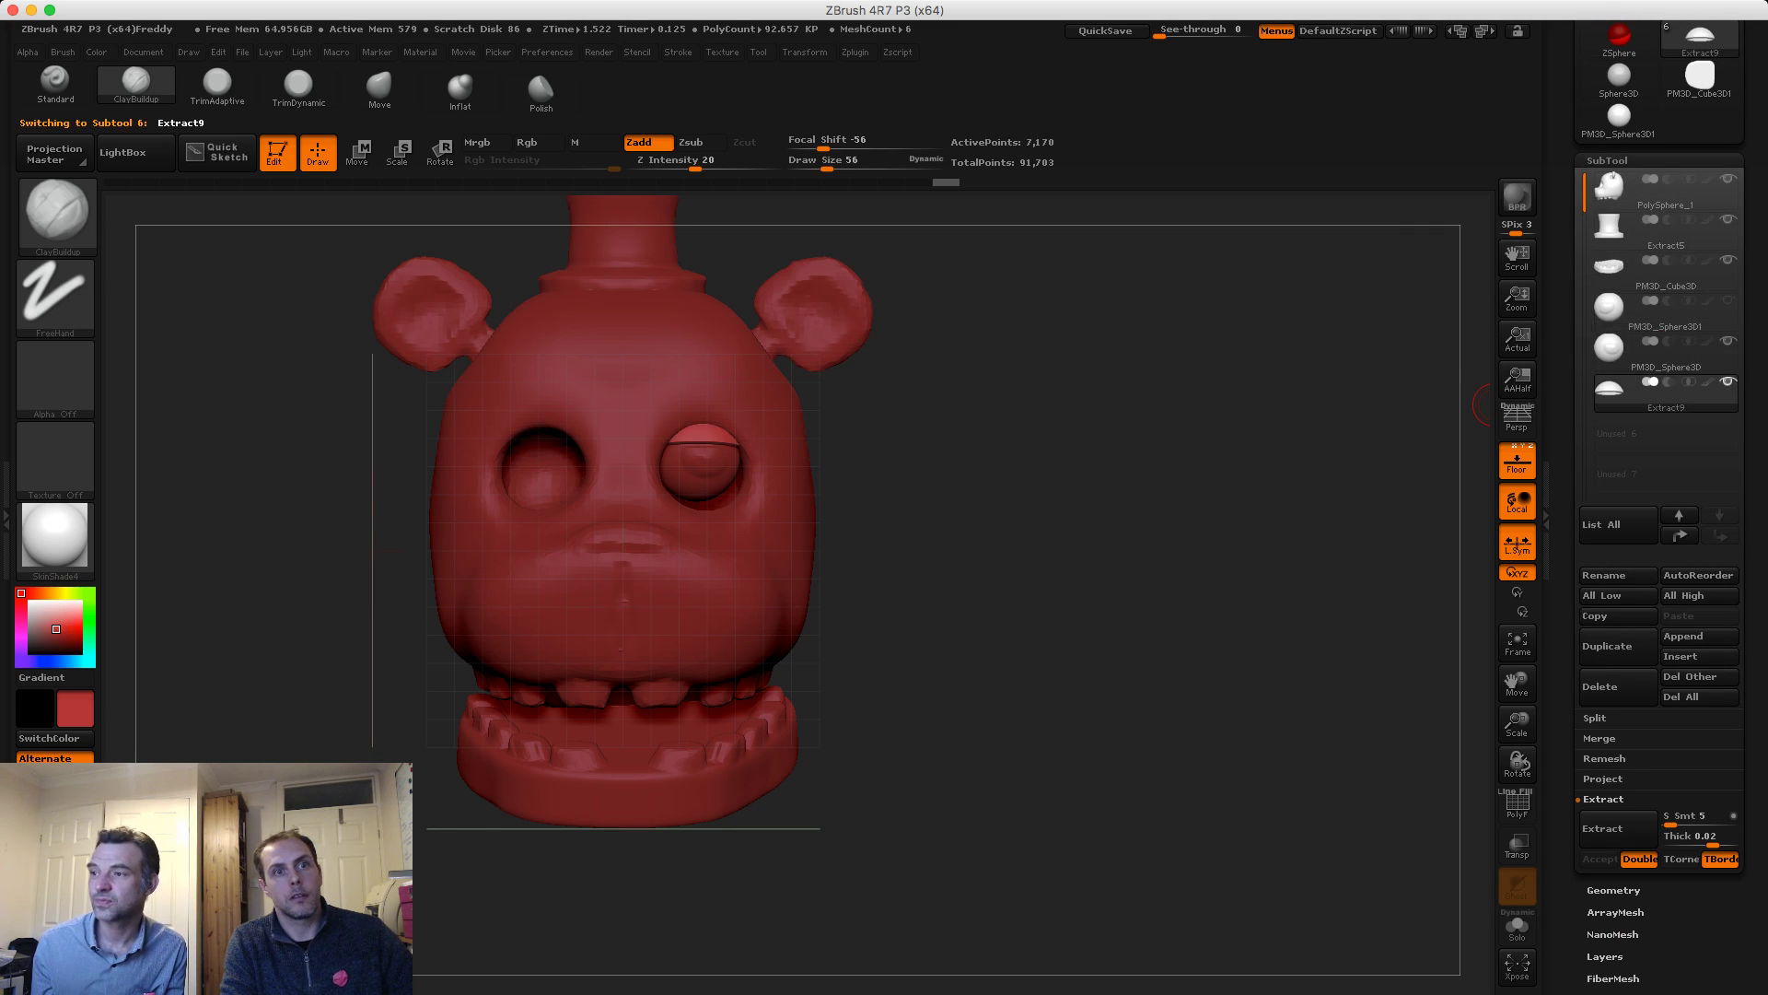
{"action": "left_click", "coordinate": [1607, 686]}
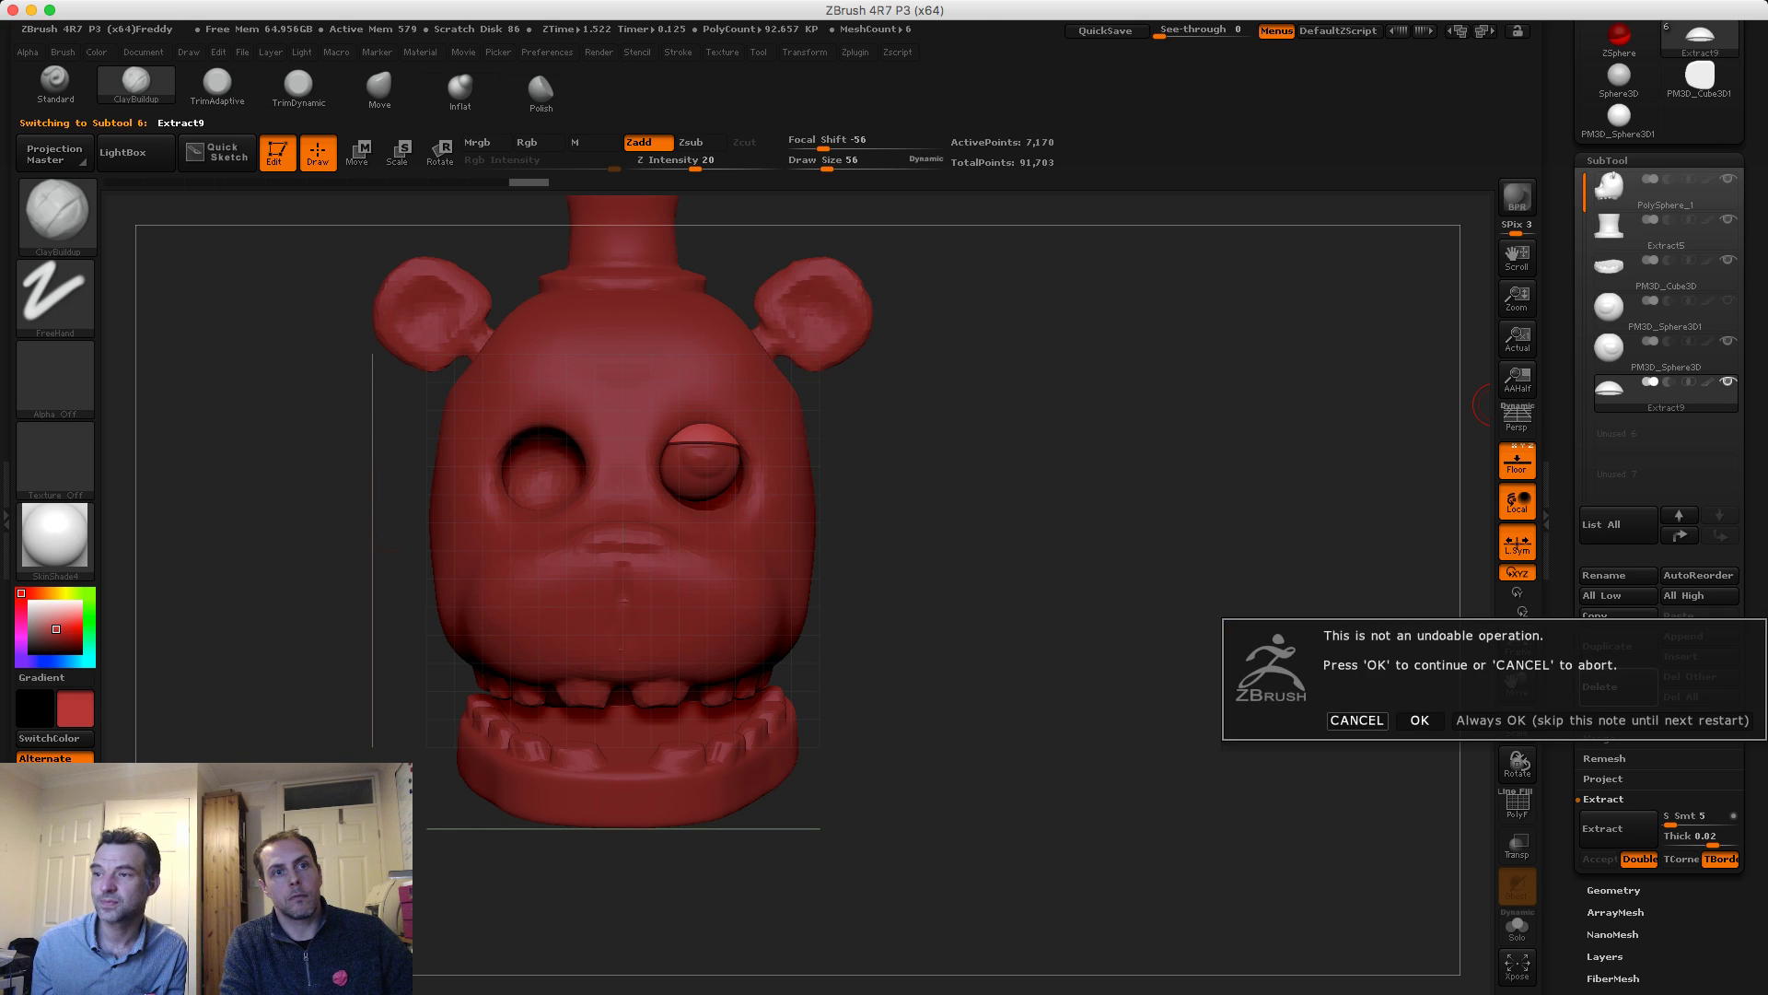
{"action": "left_click", "coordinate": [1419, 720]}
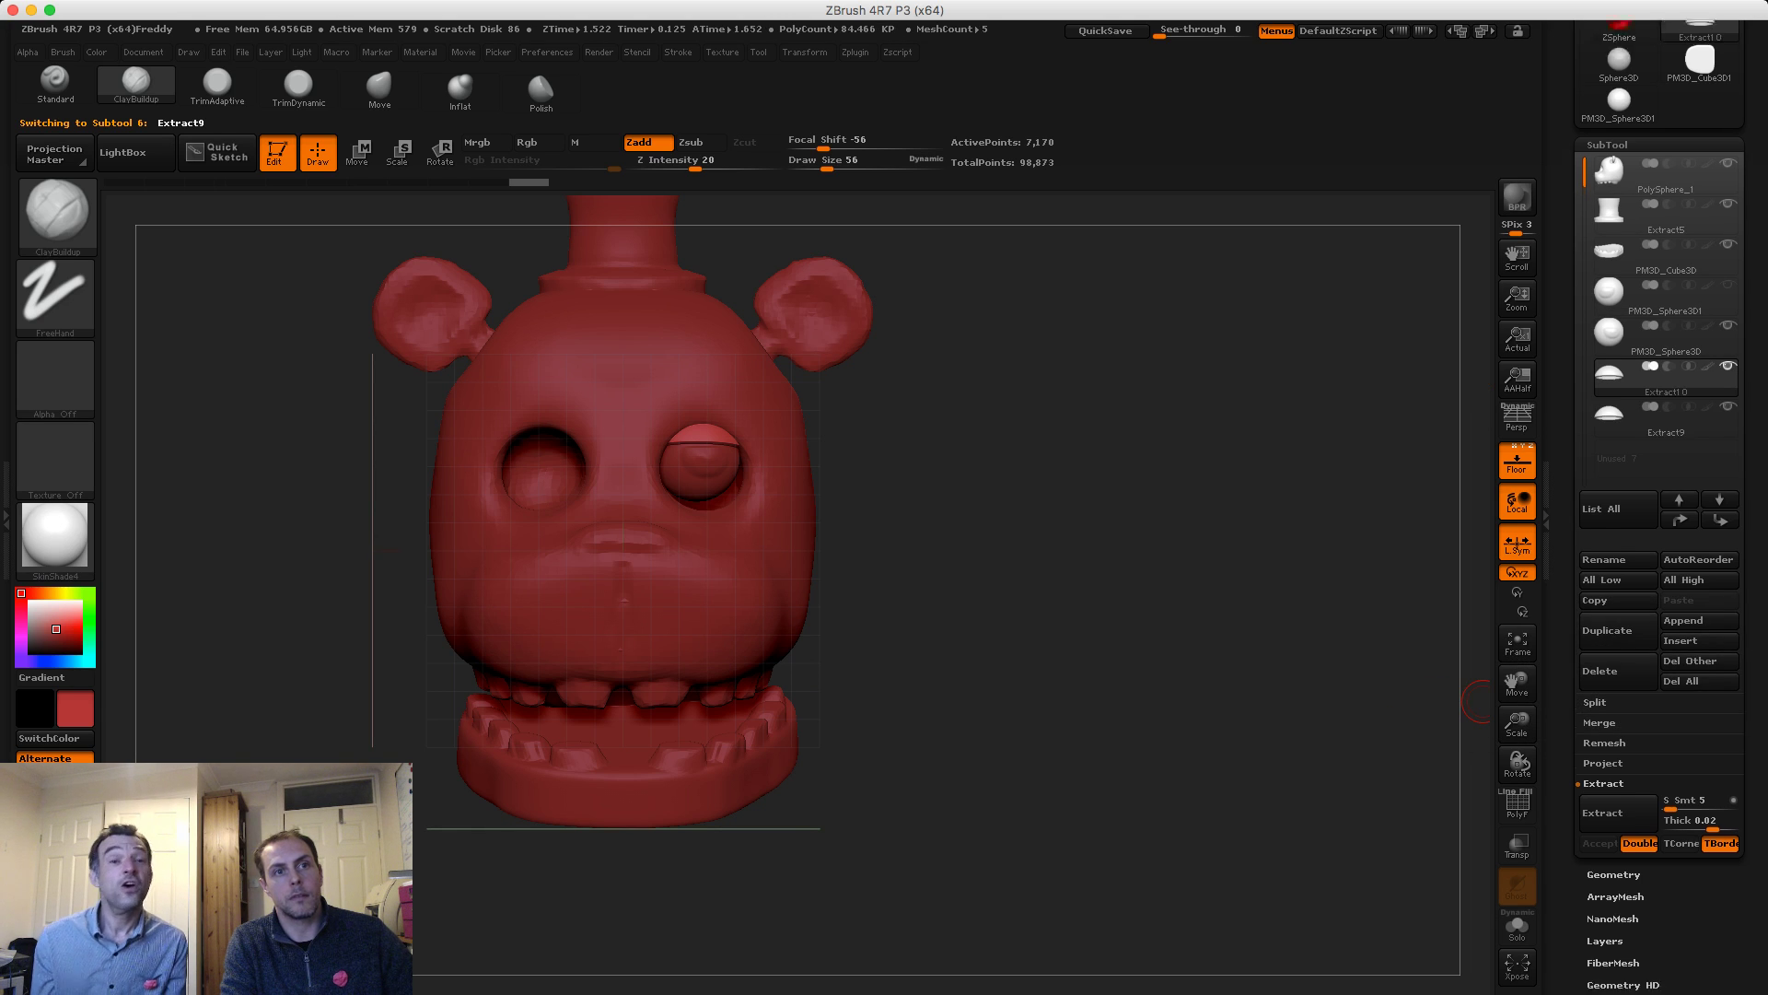
{"action": "left_click_drag", "start_coordinate": [1568, 687], "coordinate": [1569, 251]}
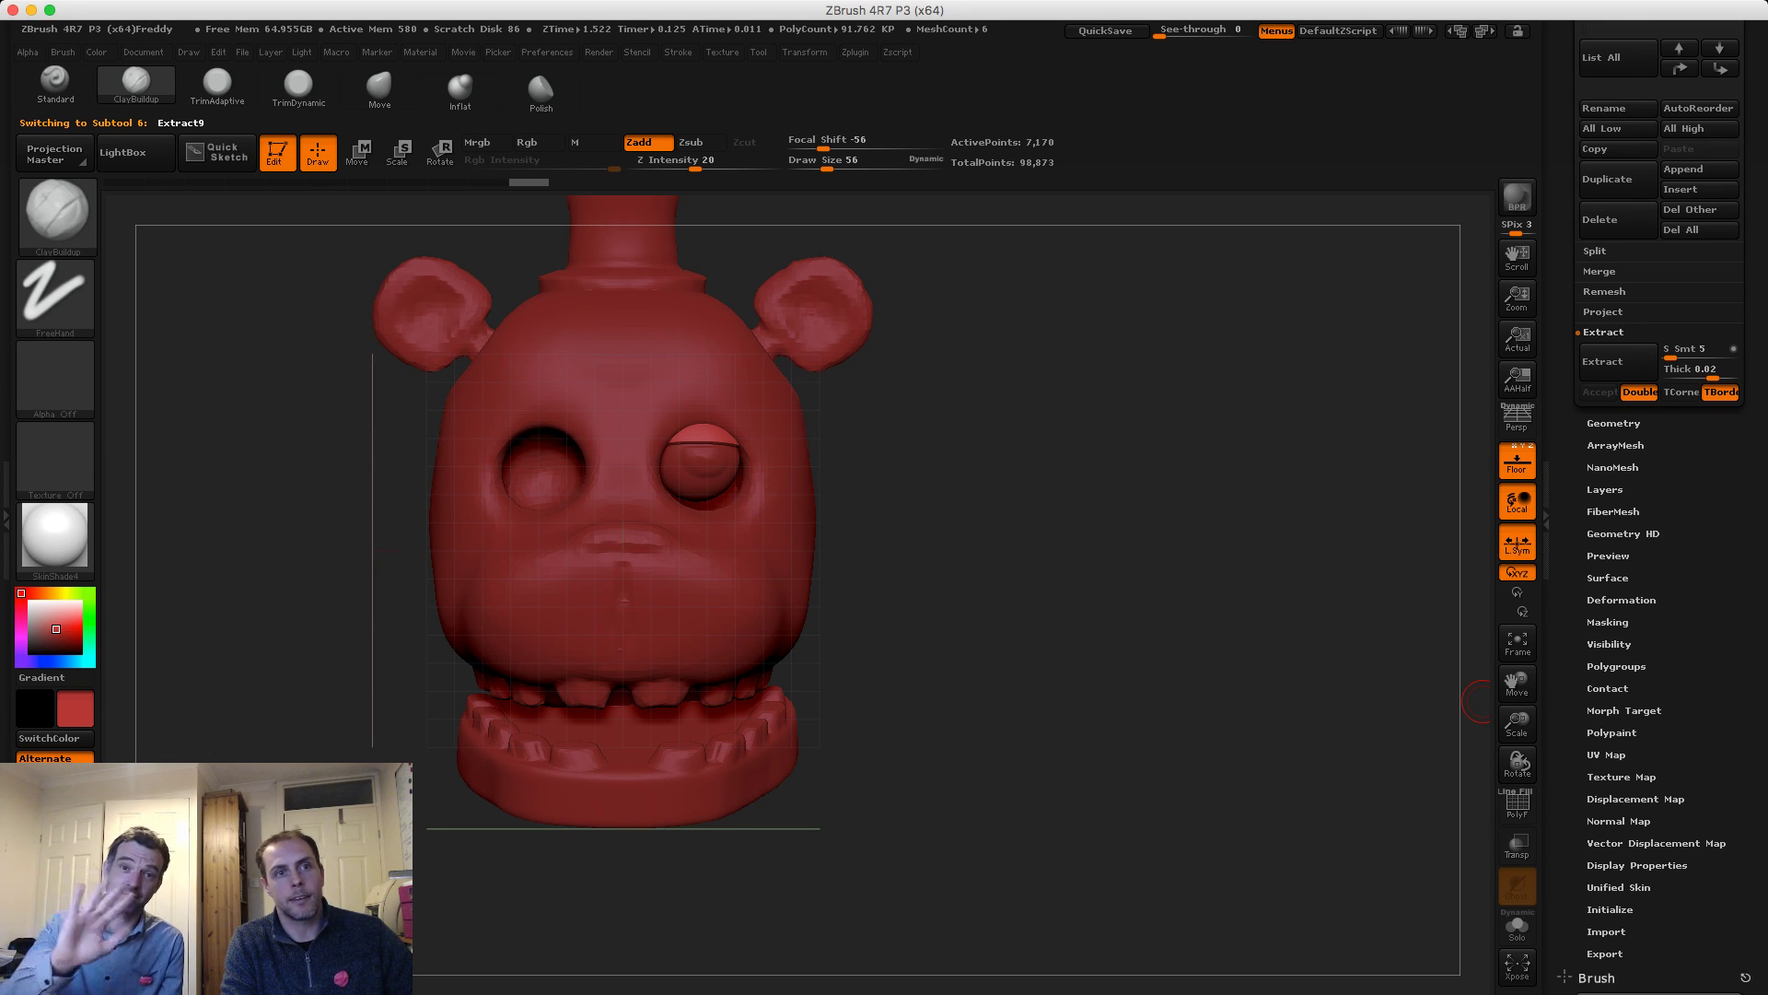
{"action": "left_click_drag", "start_coordinate": [1568, 235], "coordinate": [1568, 167]}
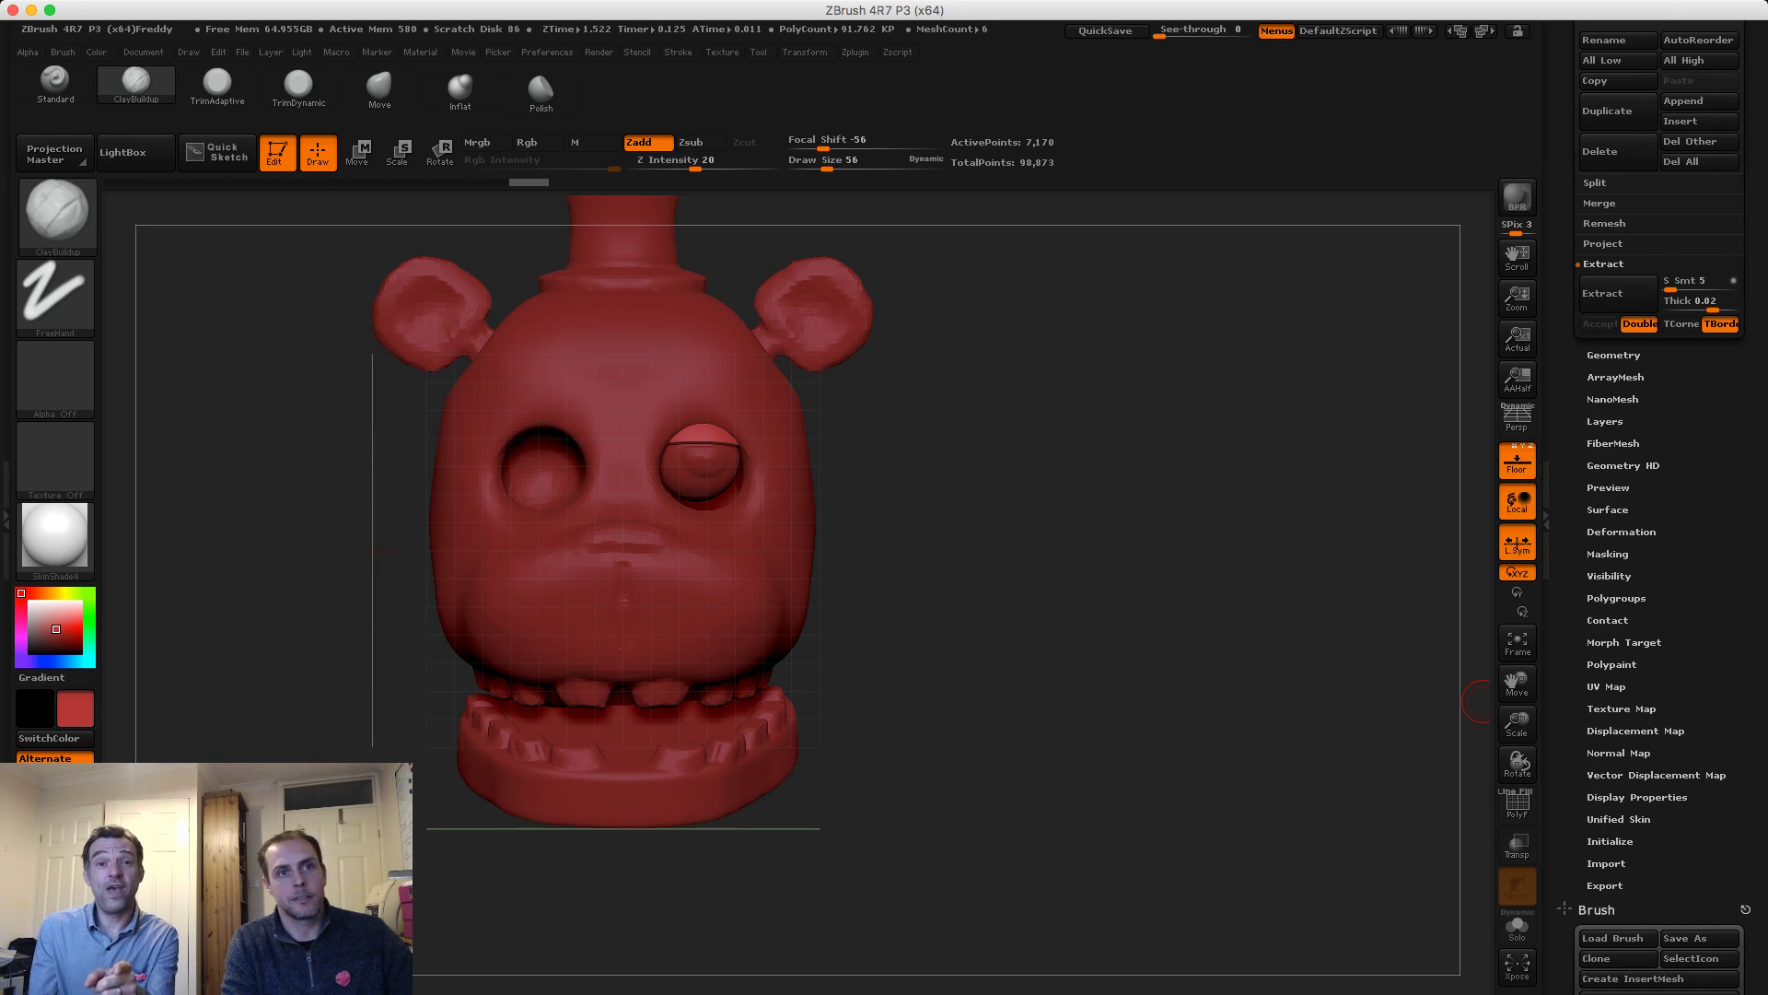
{"action": "left_click", "coordinate": [1620, 532]}
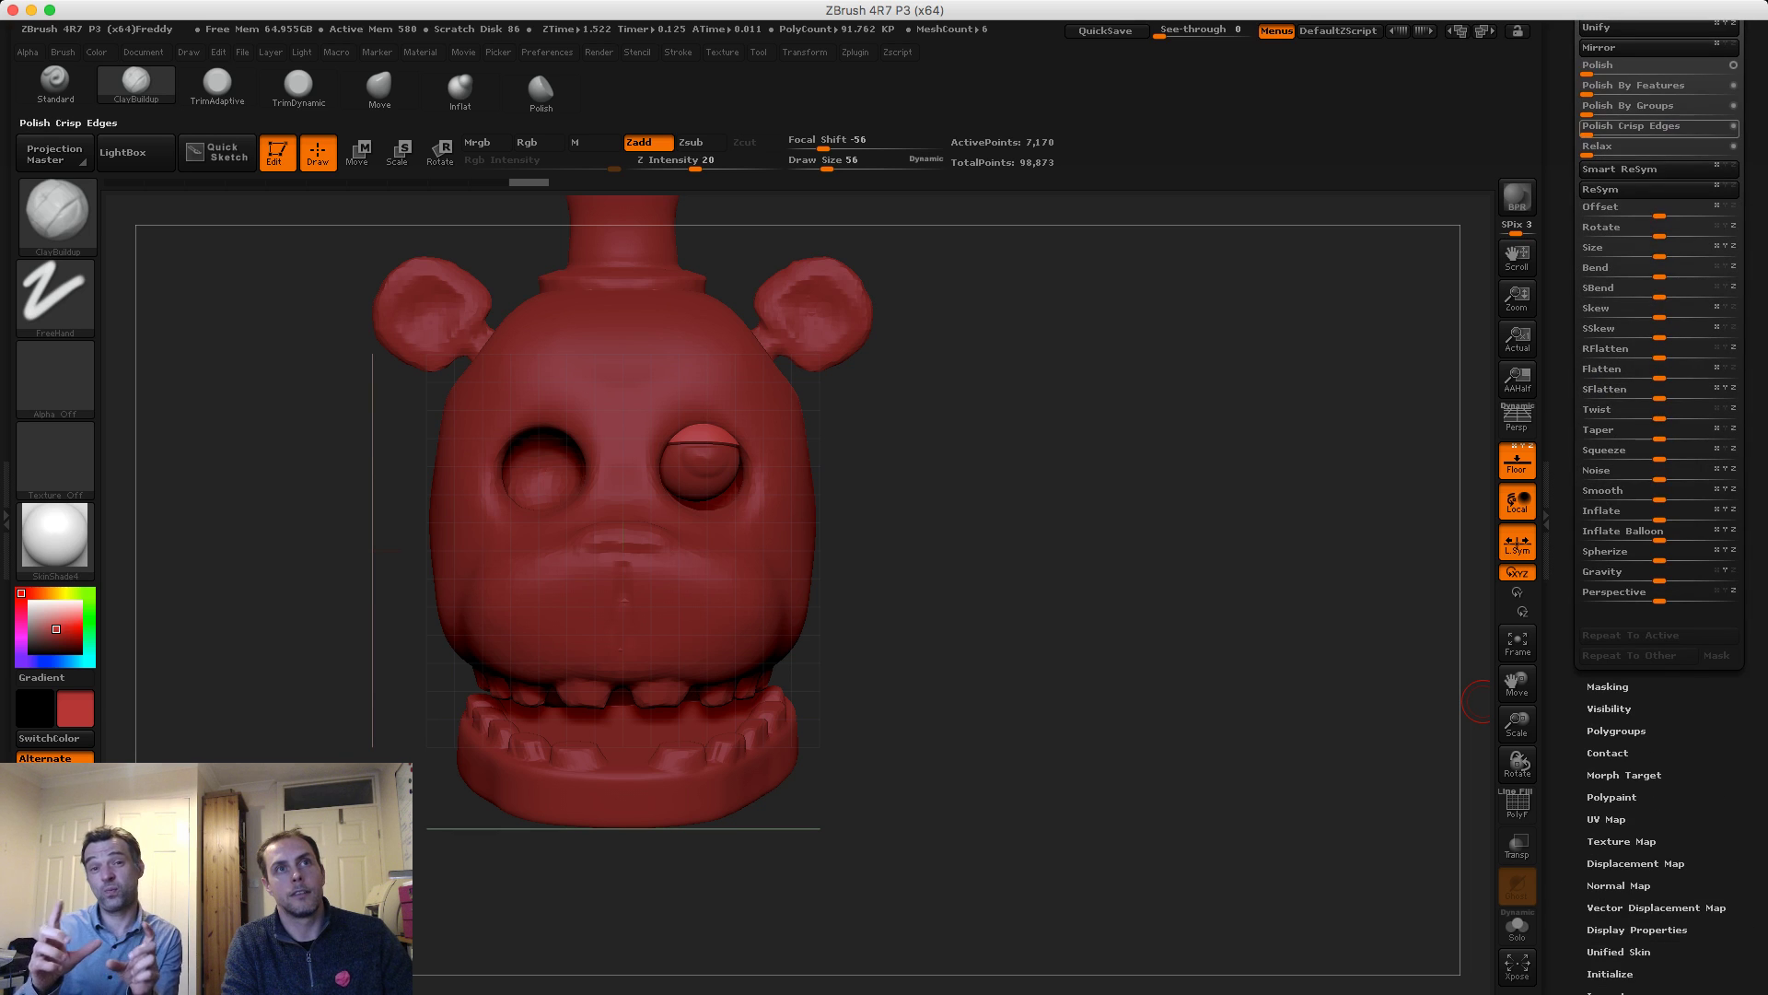
{"action": "left_click", "coordinate": [1625, 47]}
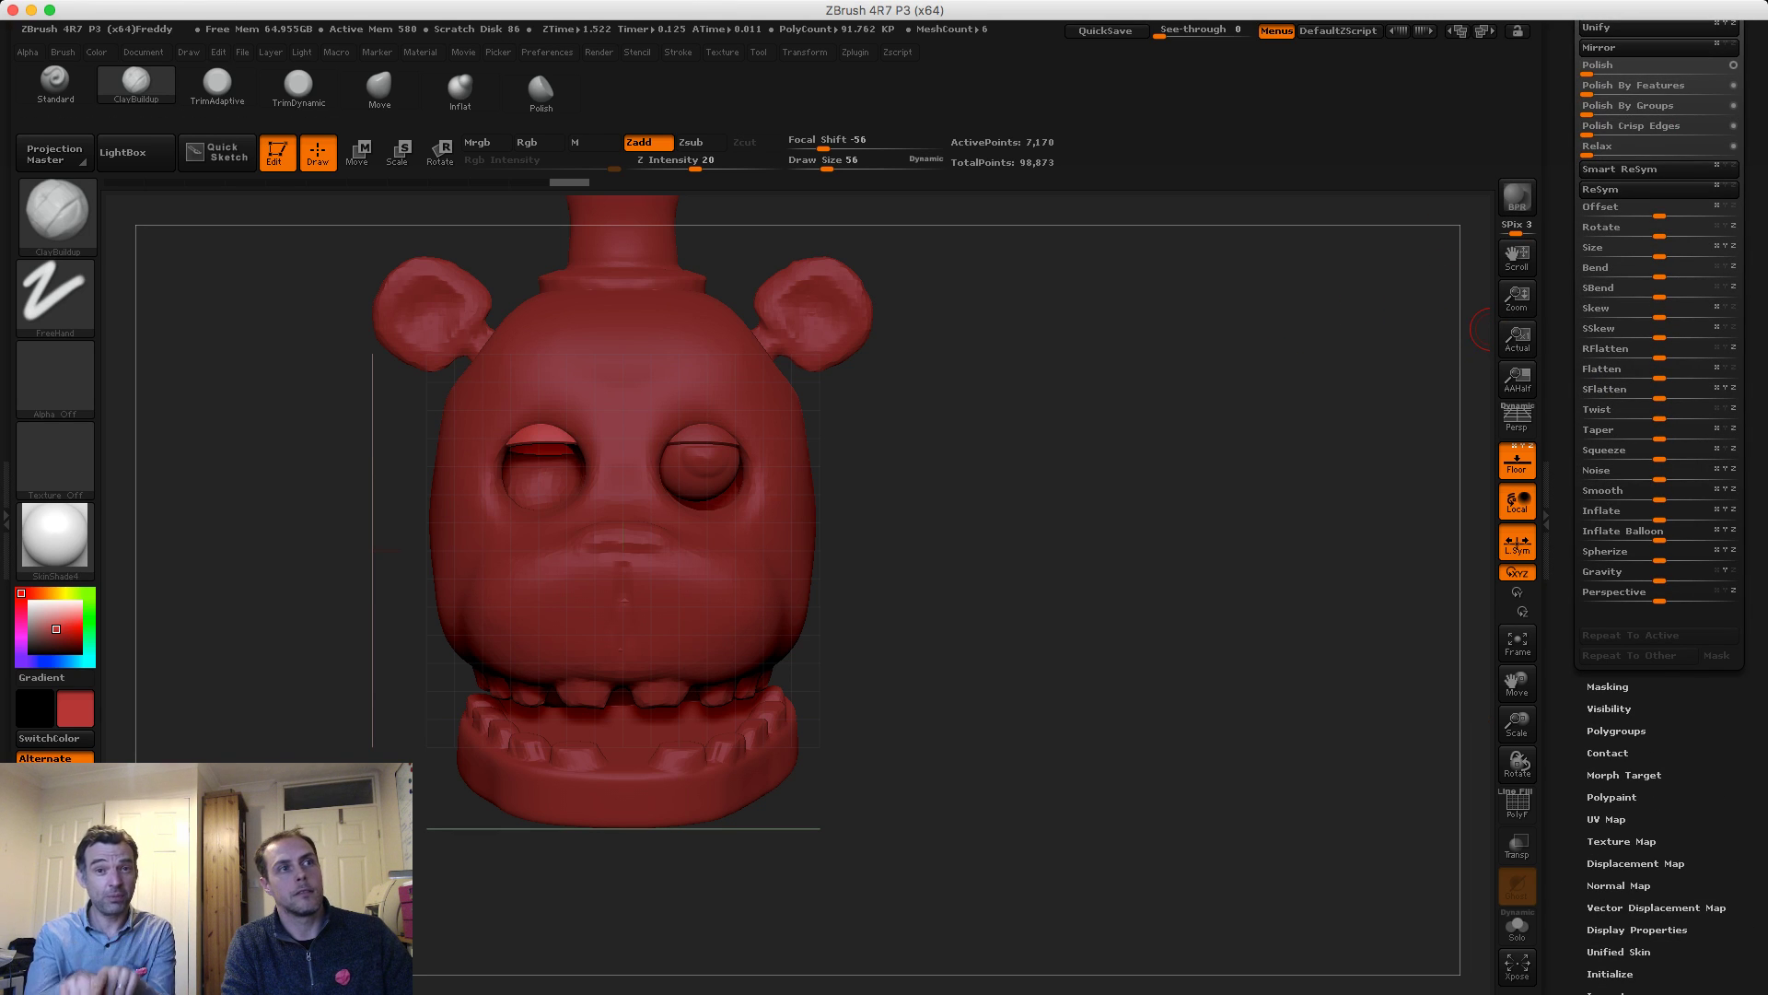
Make the visible PM3D_Sphere3D eyeball the active subtool and mirror it across into the opposite, empty eye socket
{"action": "scroll", "coordinate": [1658, 460], "scroll_direction": "up", "scroll_amount": 10}
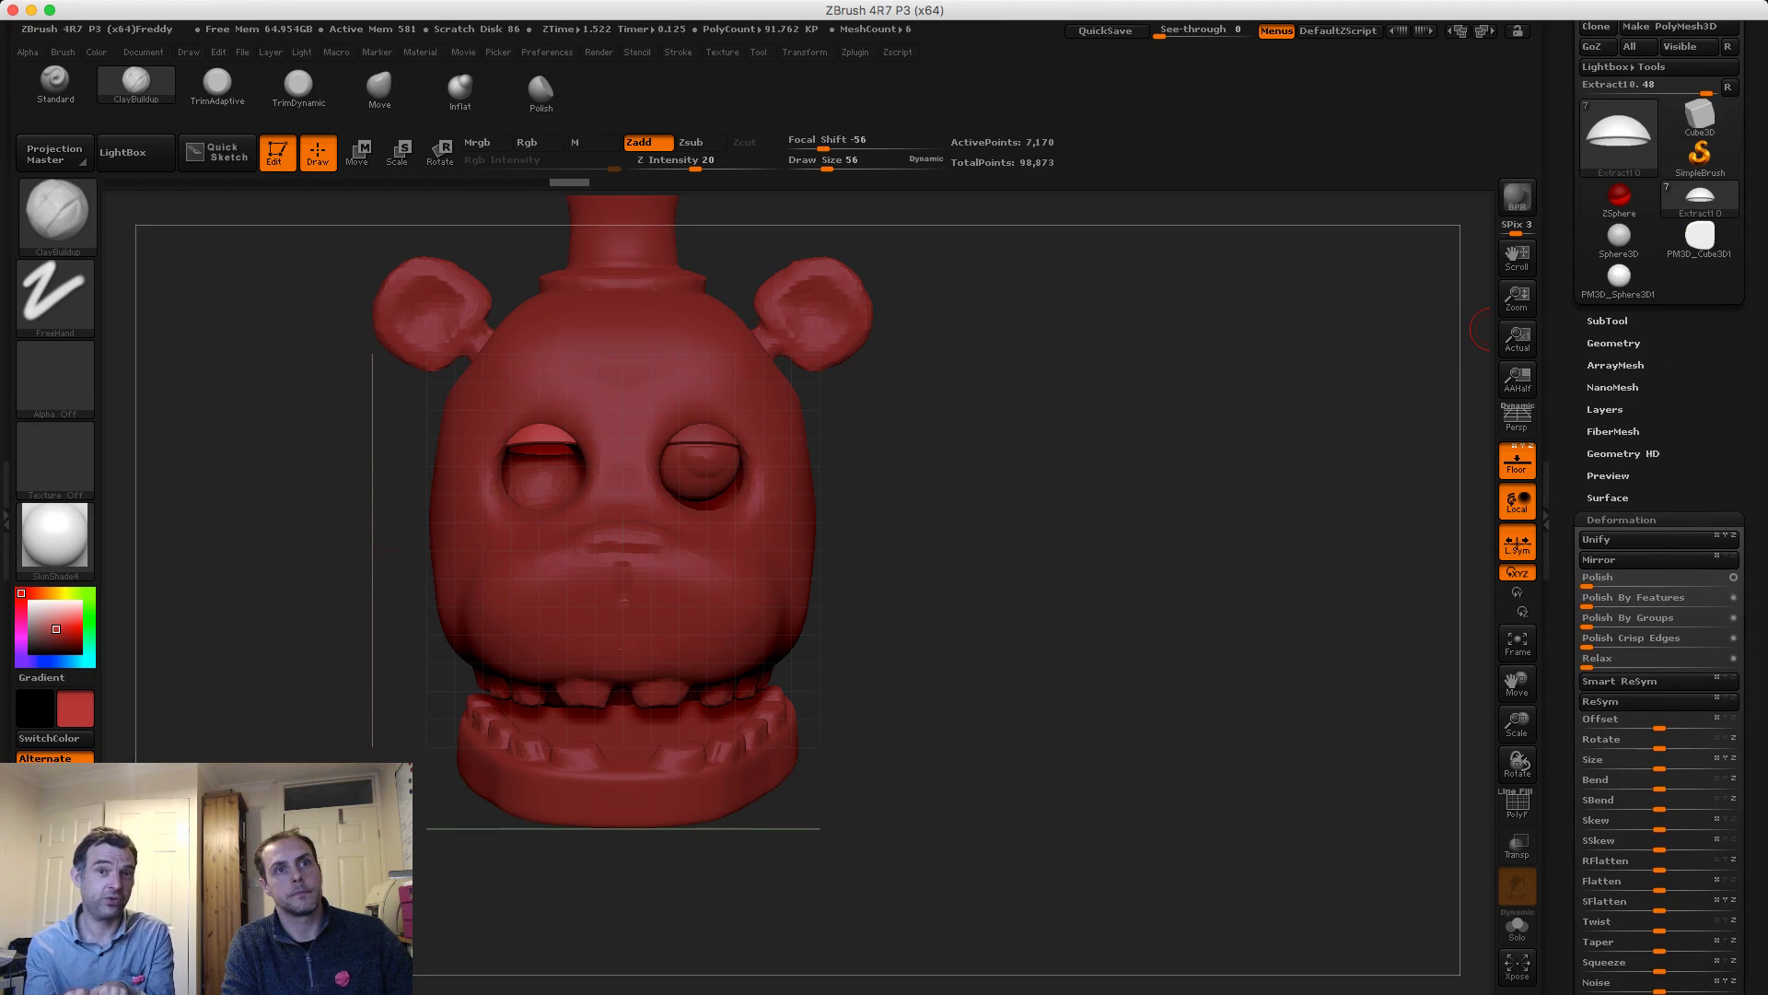
{"action": "left_click", "coordinate": [1614, 344]}
{"action": "left_click", "coordinate": [1607, 320]}
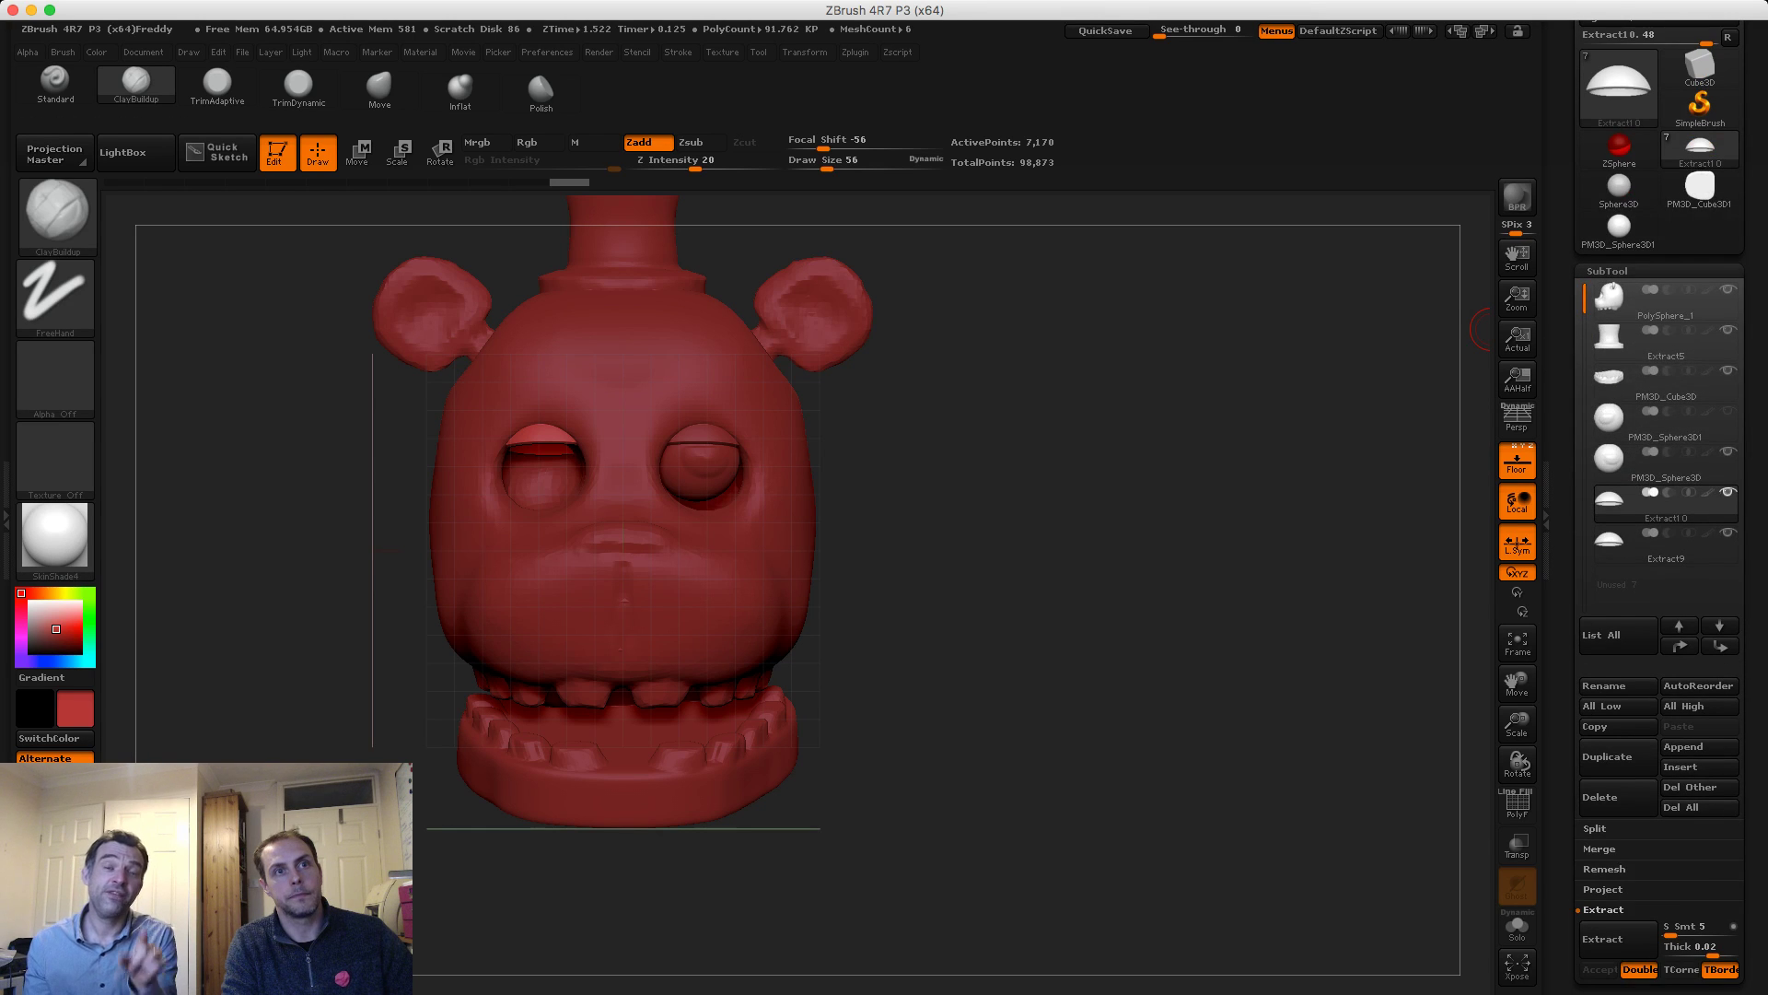
{"action": "left_click", "coordinate": [1658, 460]}
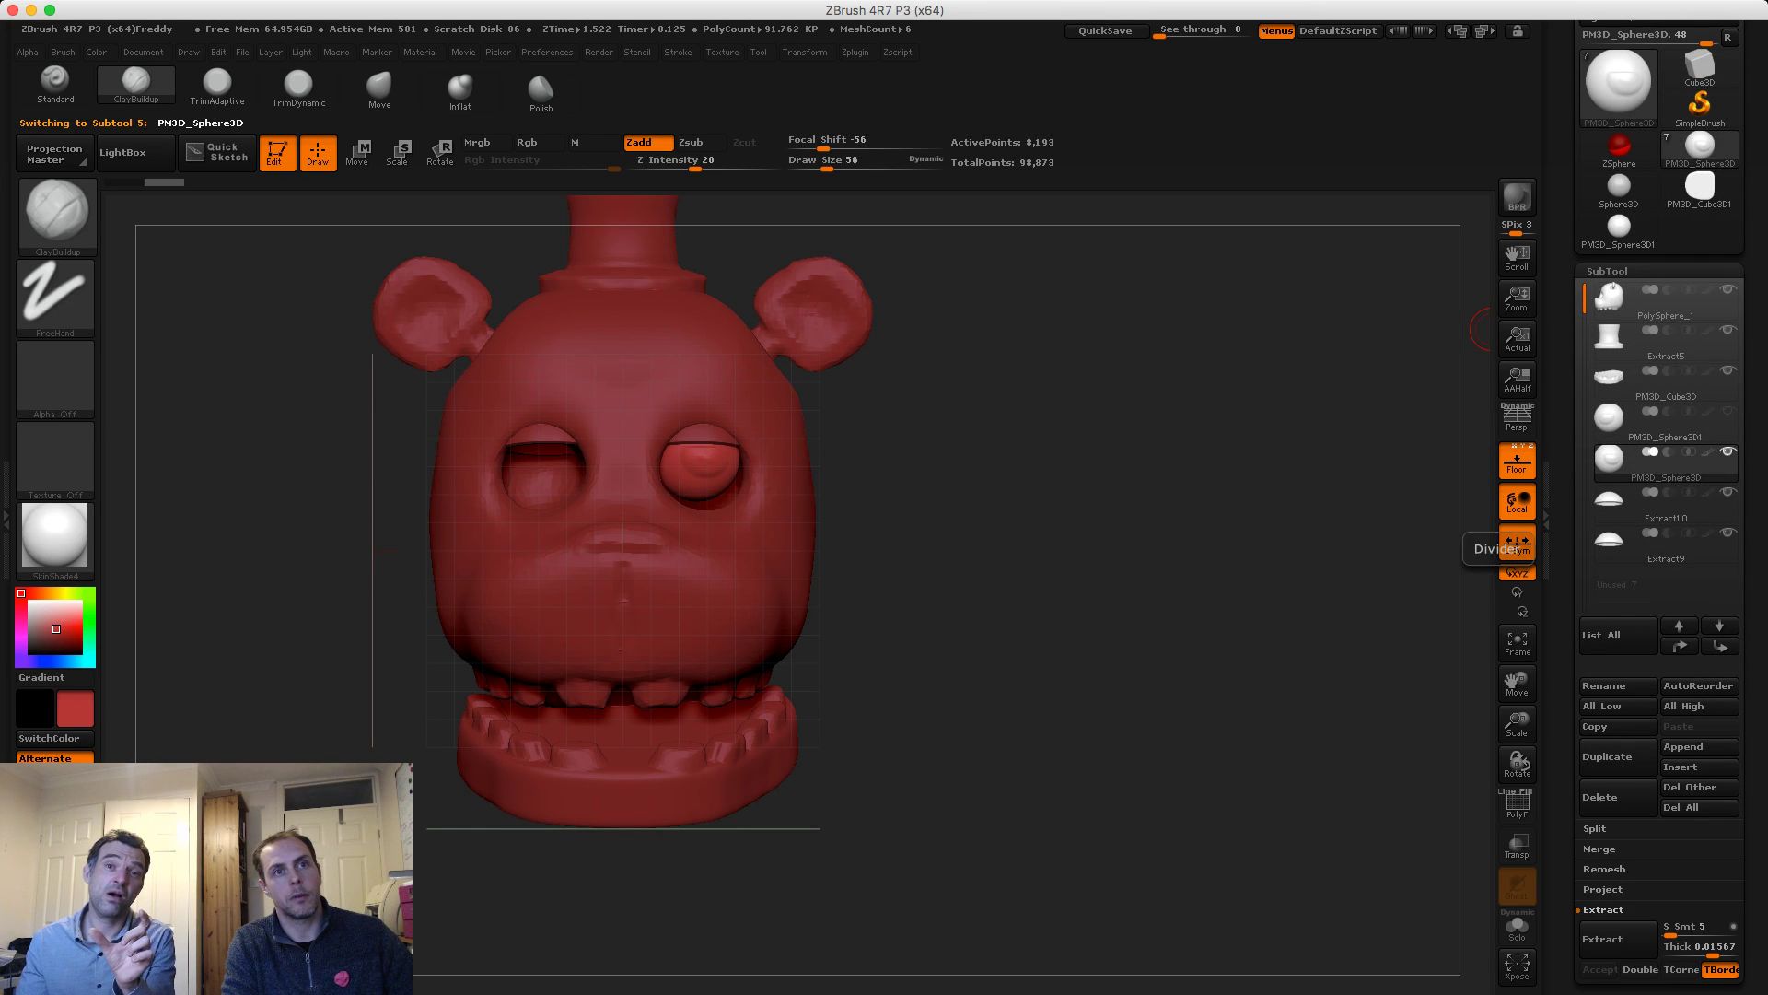
{"action": "scroll", "coordinate": [1658, 506], "scroll_direction": "down", "scroll_amount": 10}
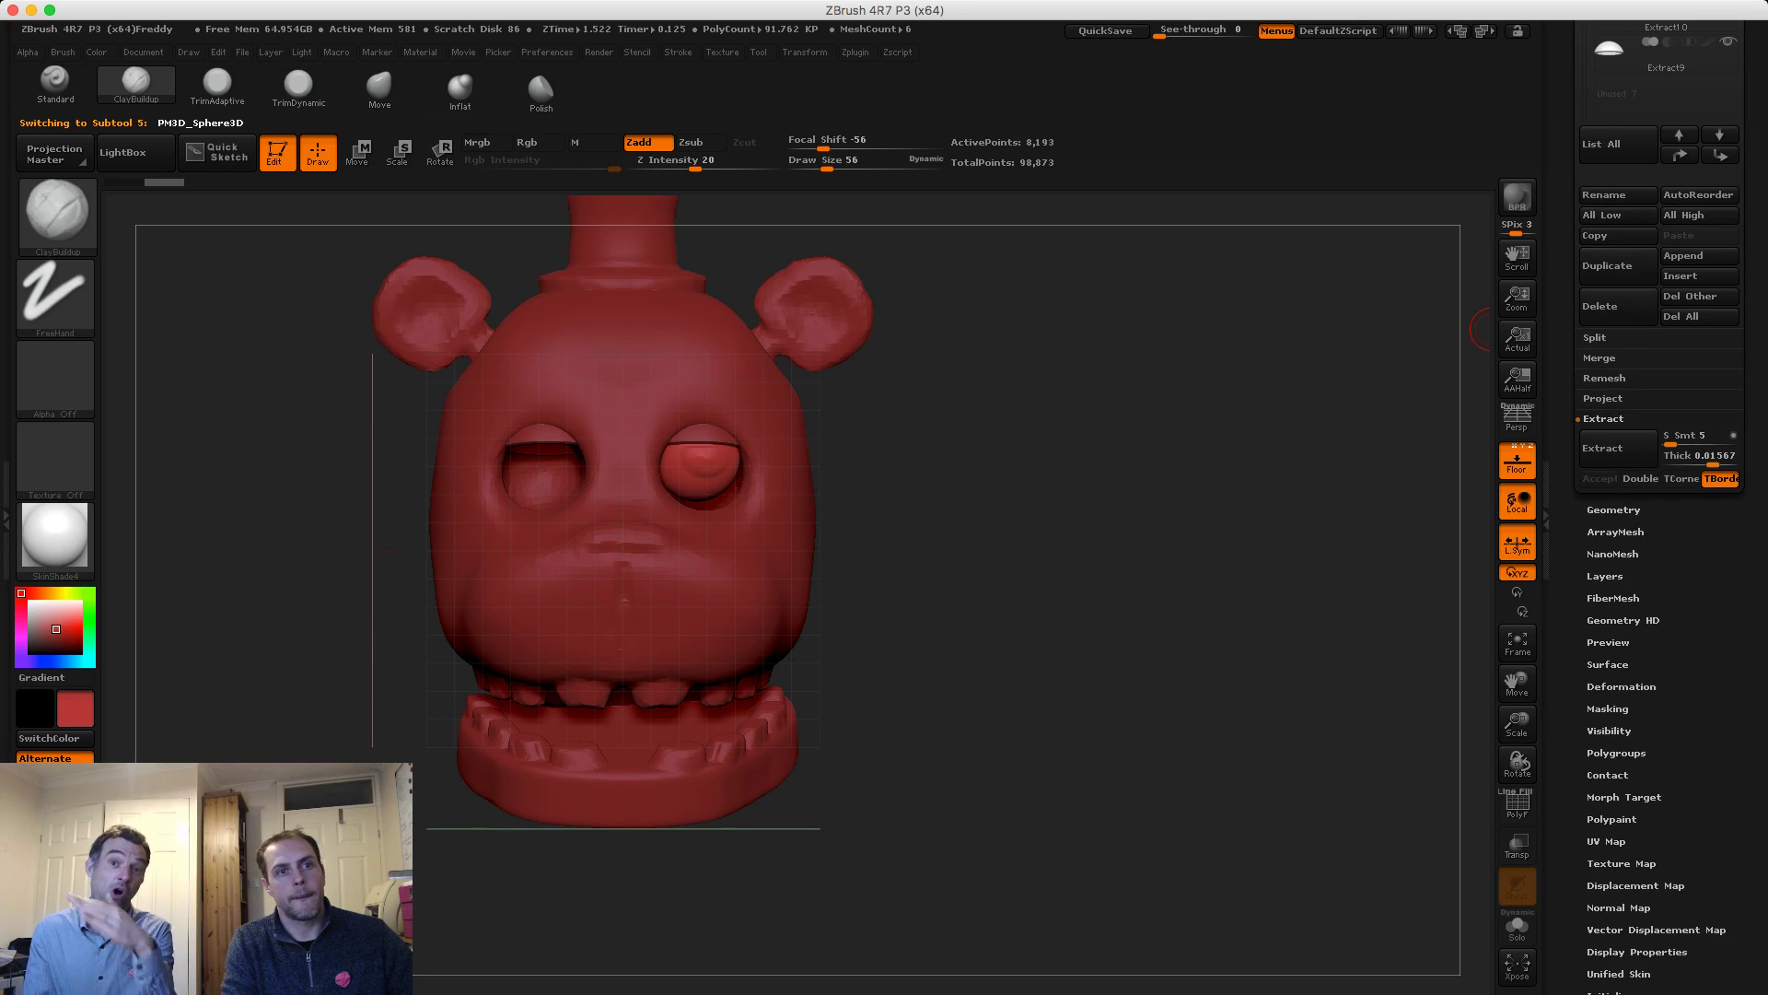
{"action": "left_click", "coordinate": [1621, 686]}
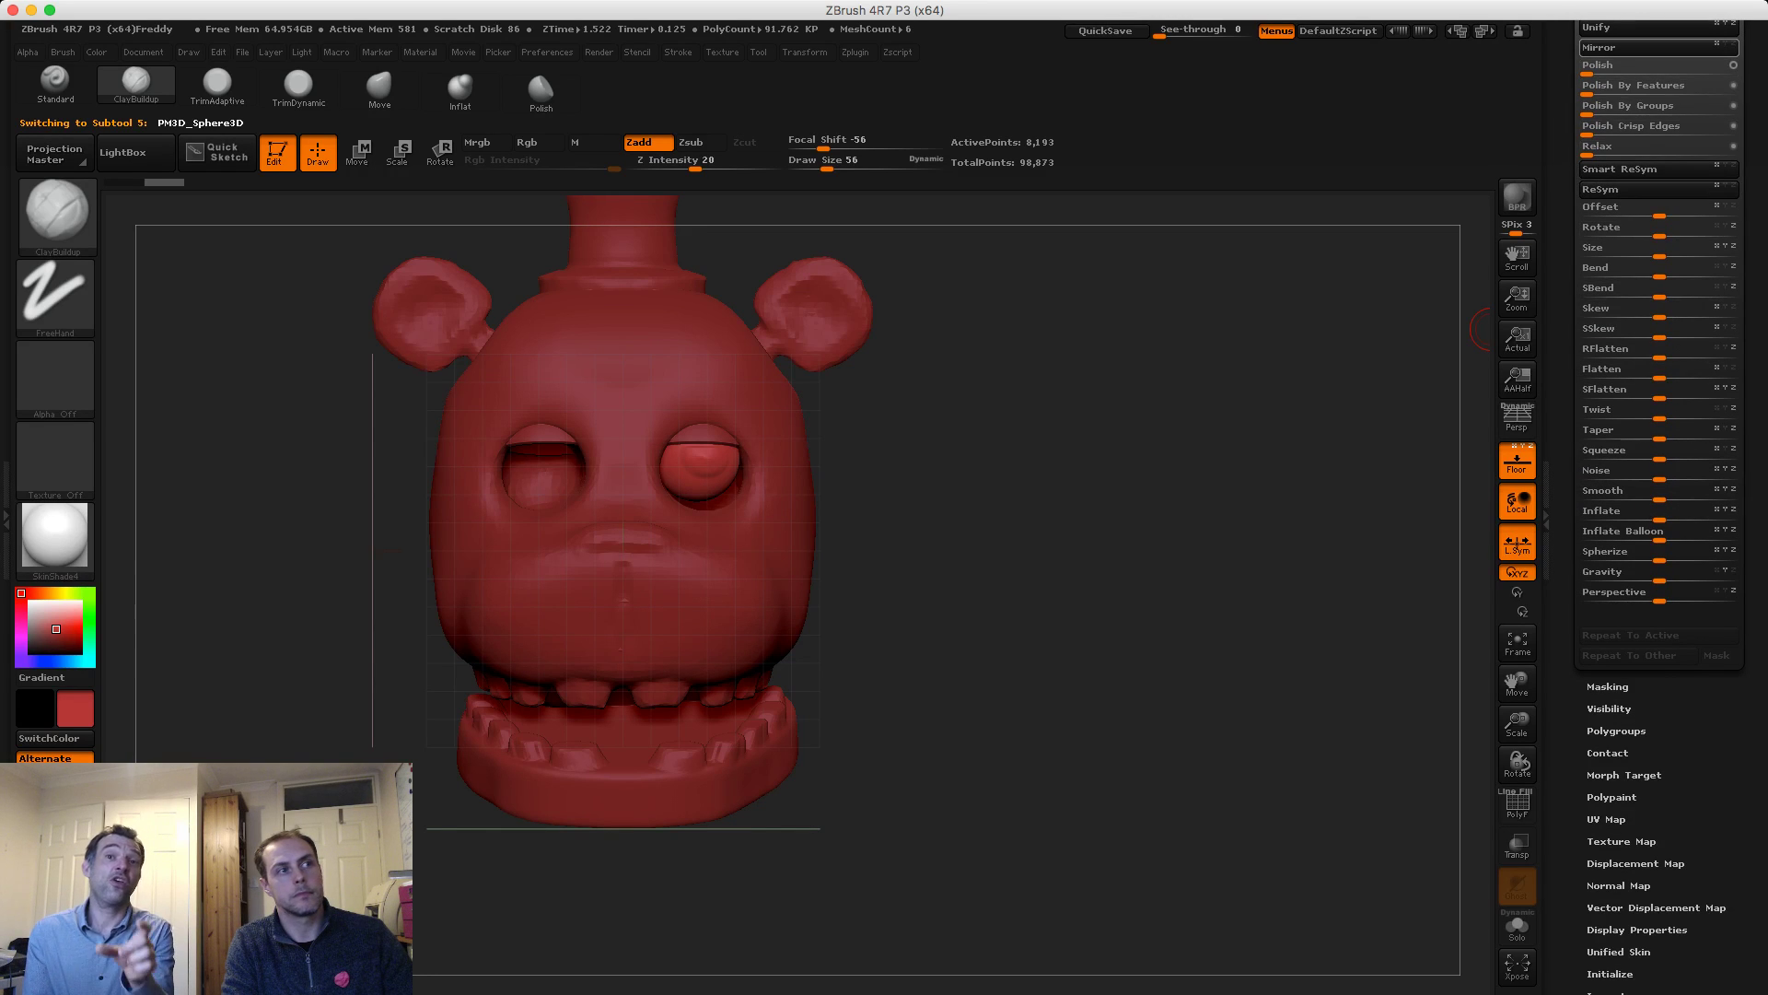
{"action": "left_click", "coordinate": [1607, 47]}
Make the hidden duplicate eyeball PM3D_Sphere3D1 active and visible, and mirror it so that both eye sockets are filled
{"action": "scroll", "coordinate": [1639, 369], "scroll_direction": "up", "scroll_amount": 10}
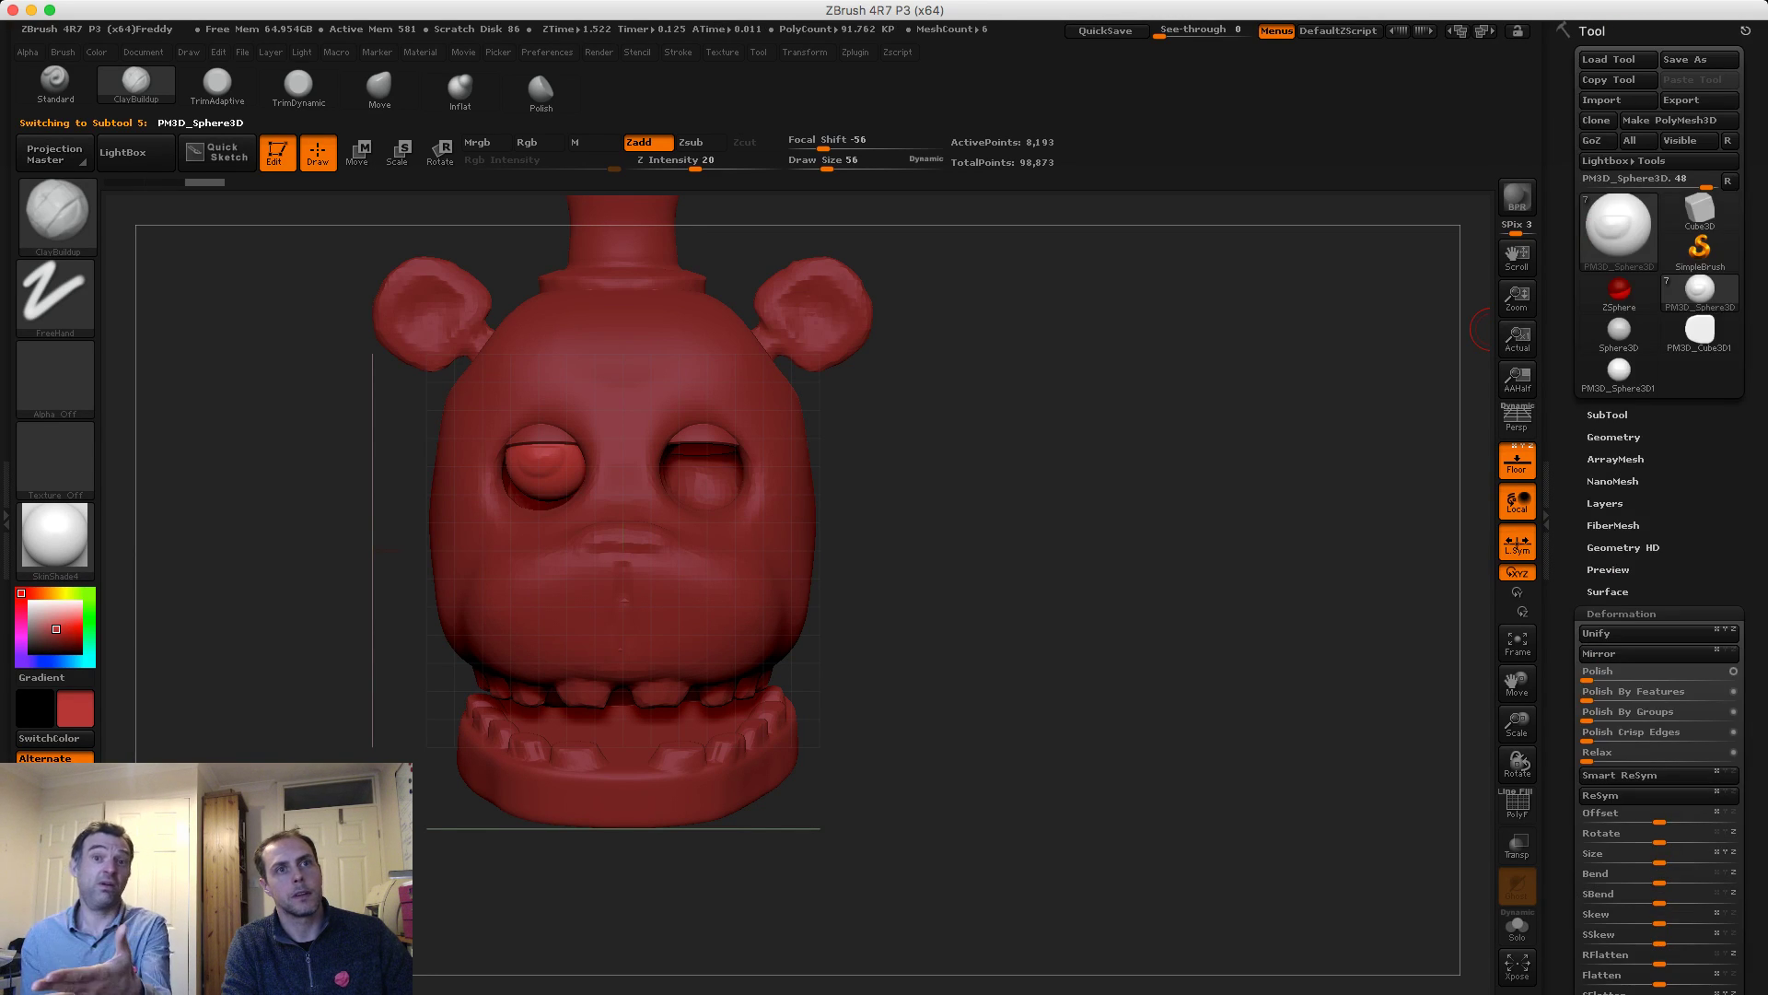
{"action": "left_click", "coordinate": [1607, 414]}
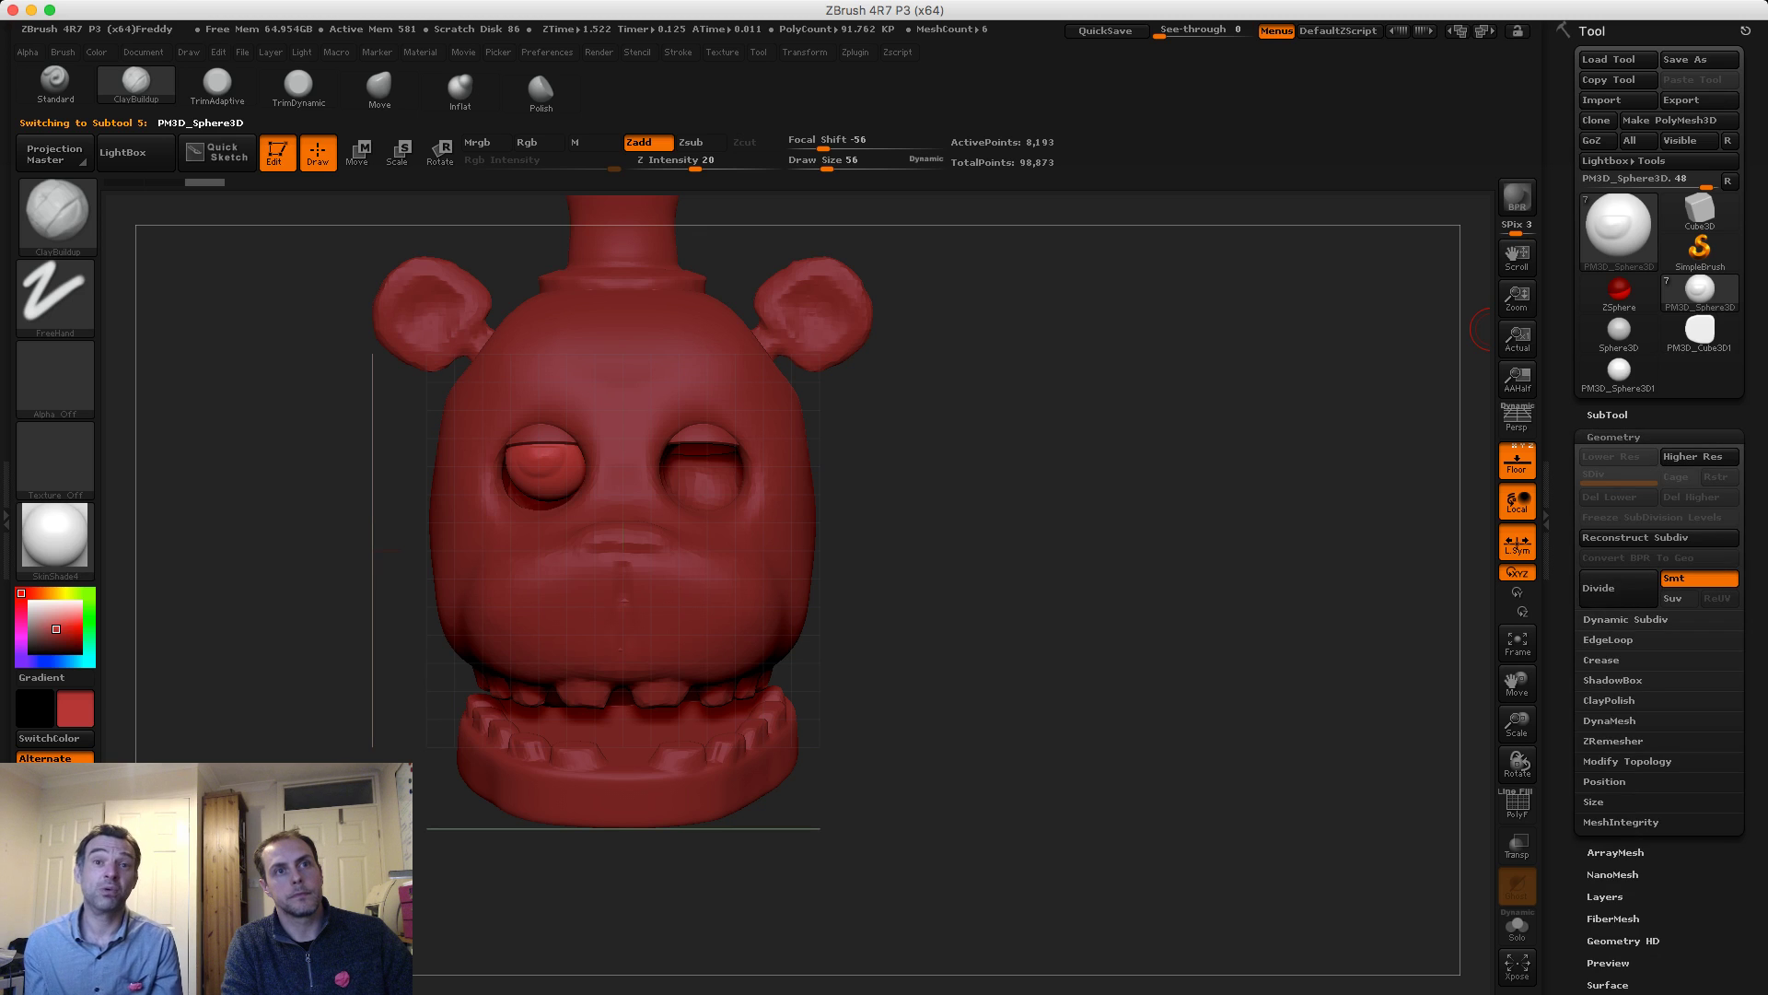
{"action": "scroll", "coordinate": [1667, 422], "scroll_direction": "down", "scroll_amount": 3}
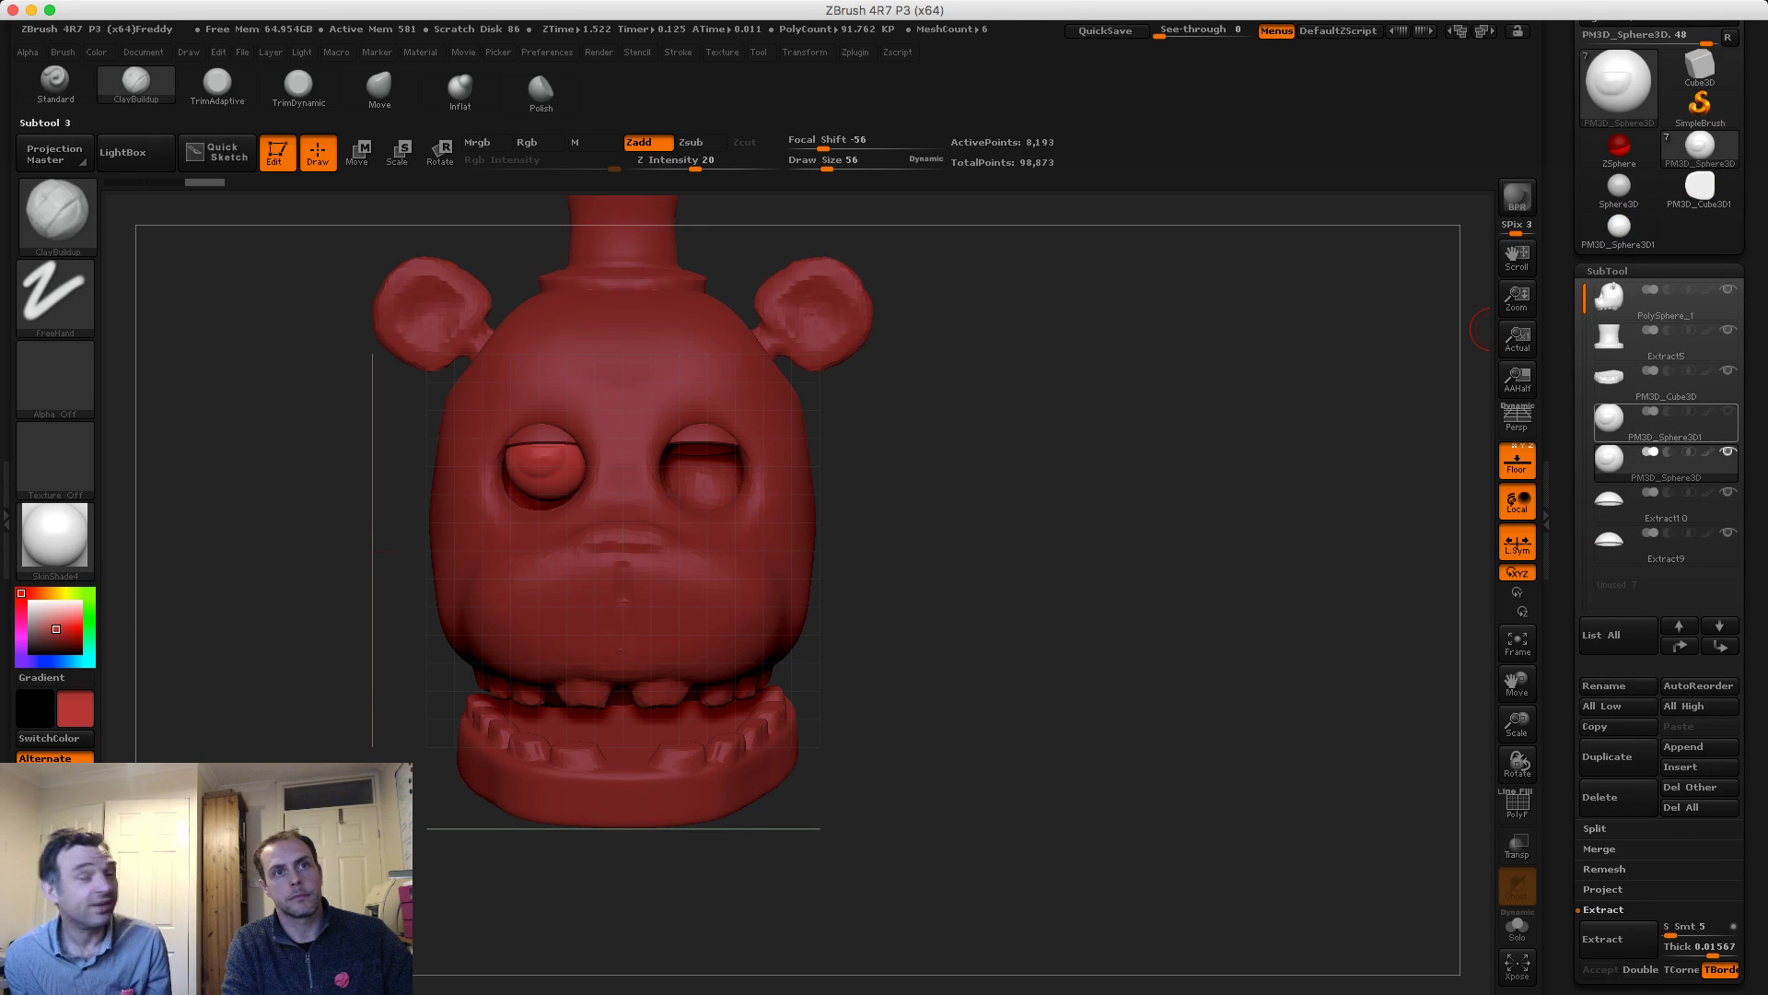
{"action": "left_click", "coordinate": [1621, 419]}
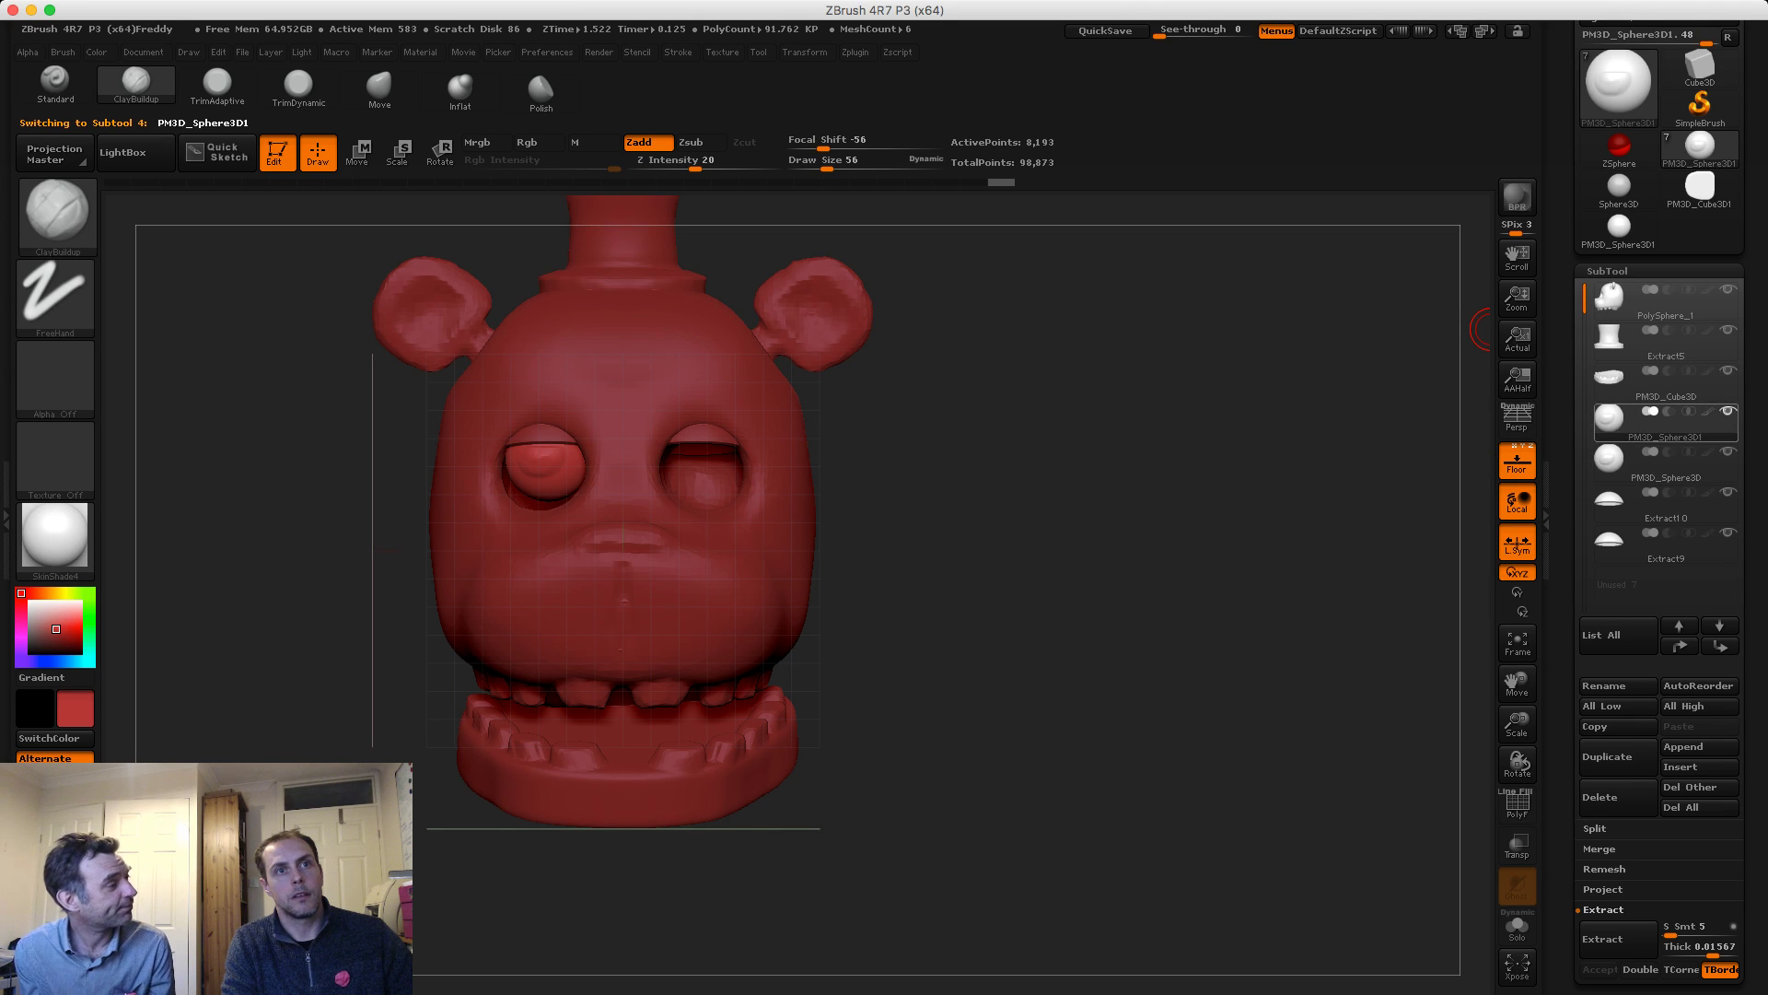
{"action": "scroll", "coordinate": [1658, 516], "scroll_direction": "down", "scroll_amount": 10}
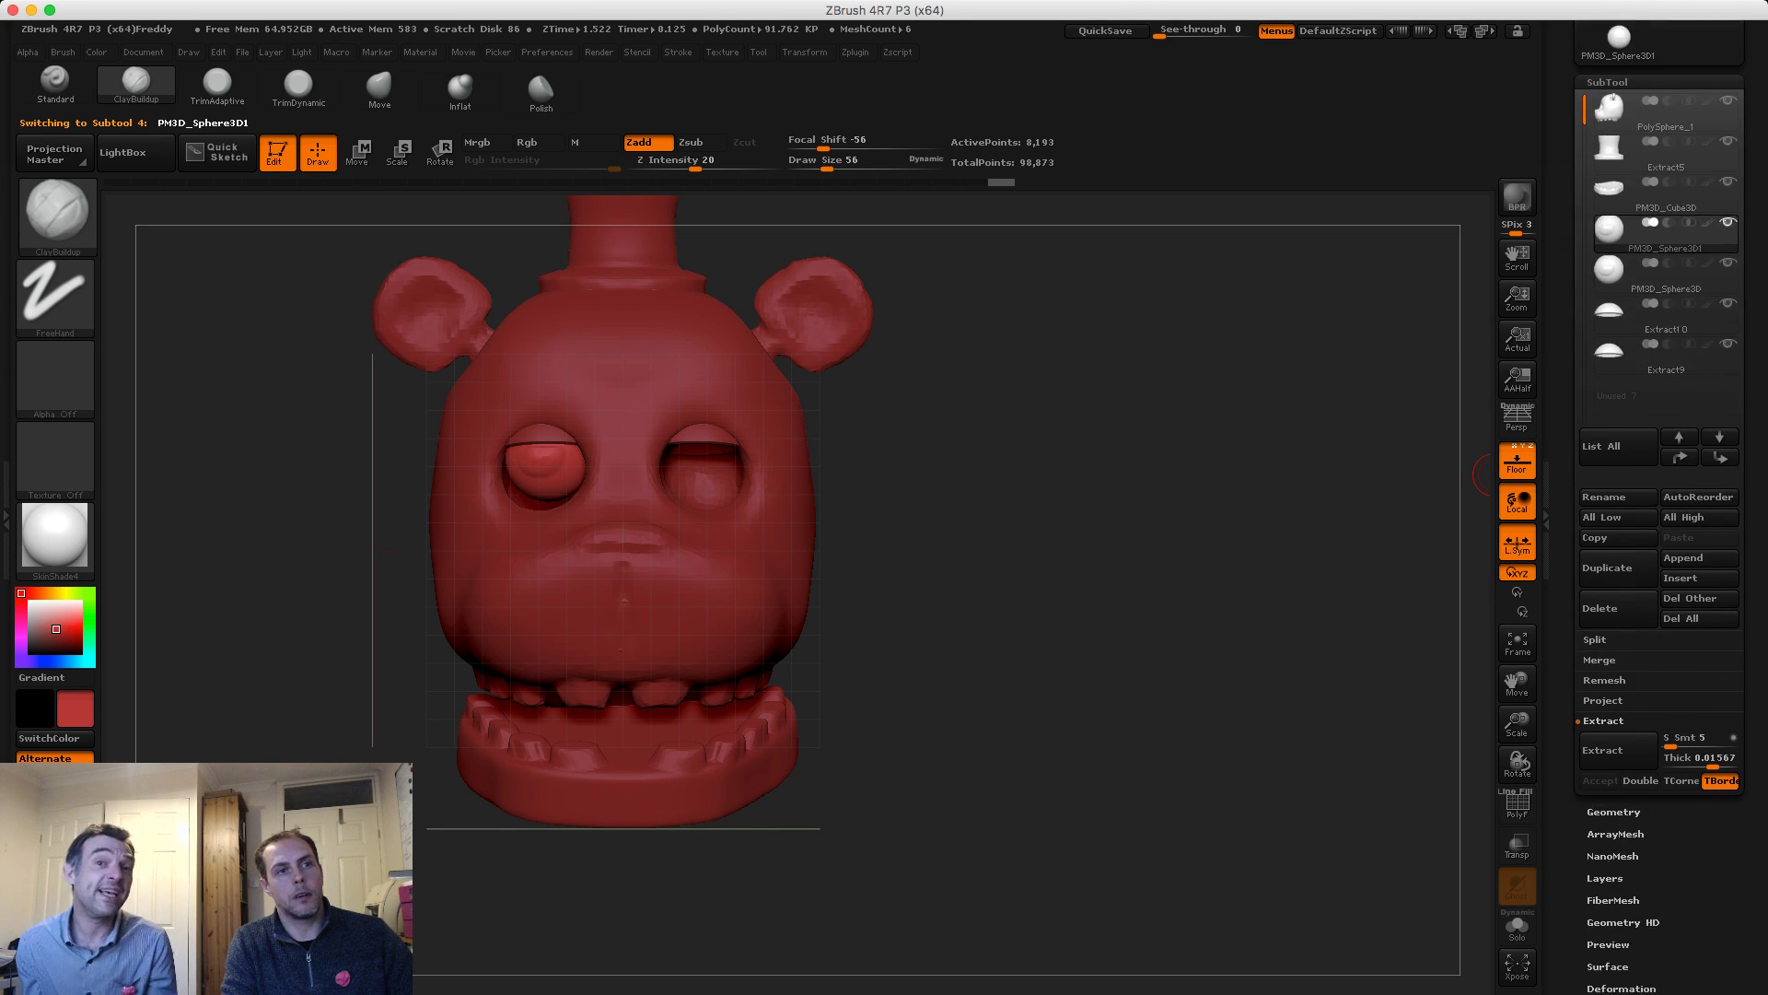
{"action": "left_click", "coordinate": [1621, 632]}
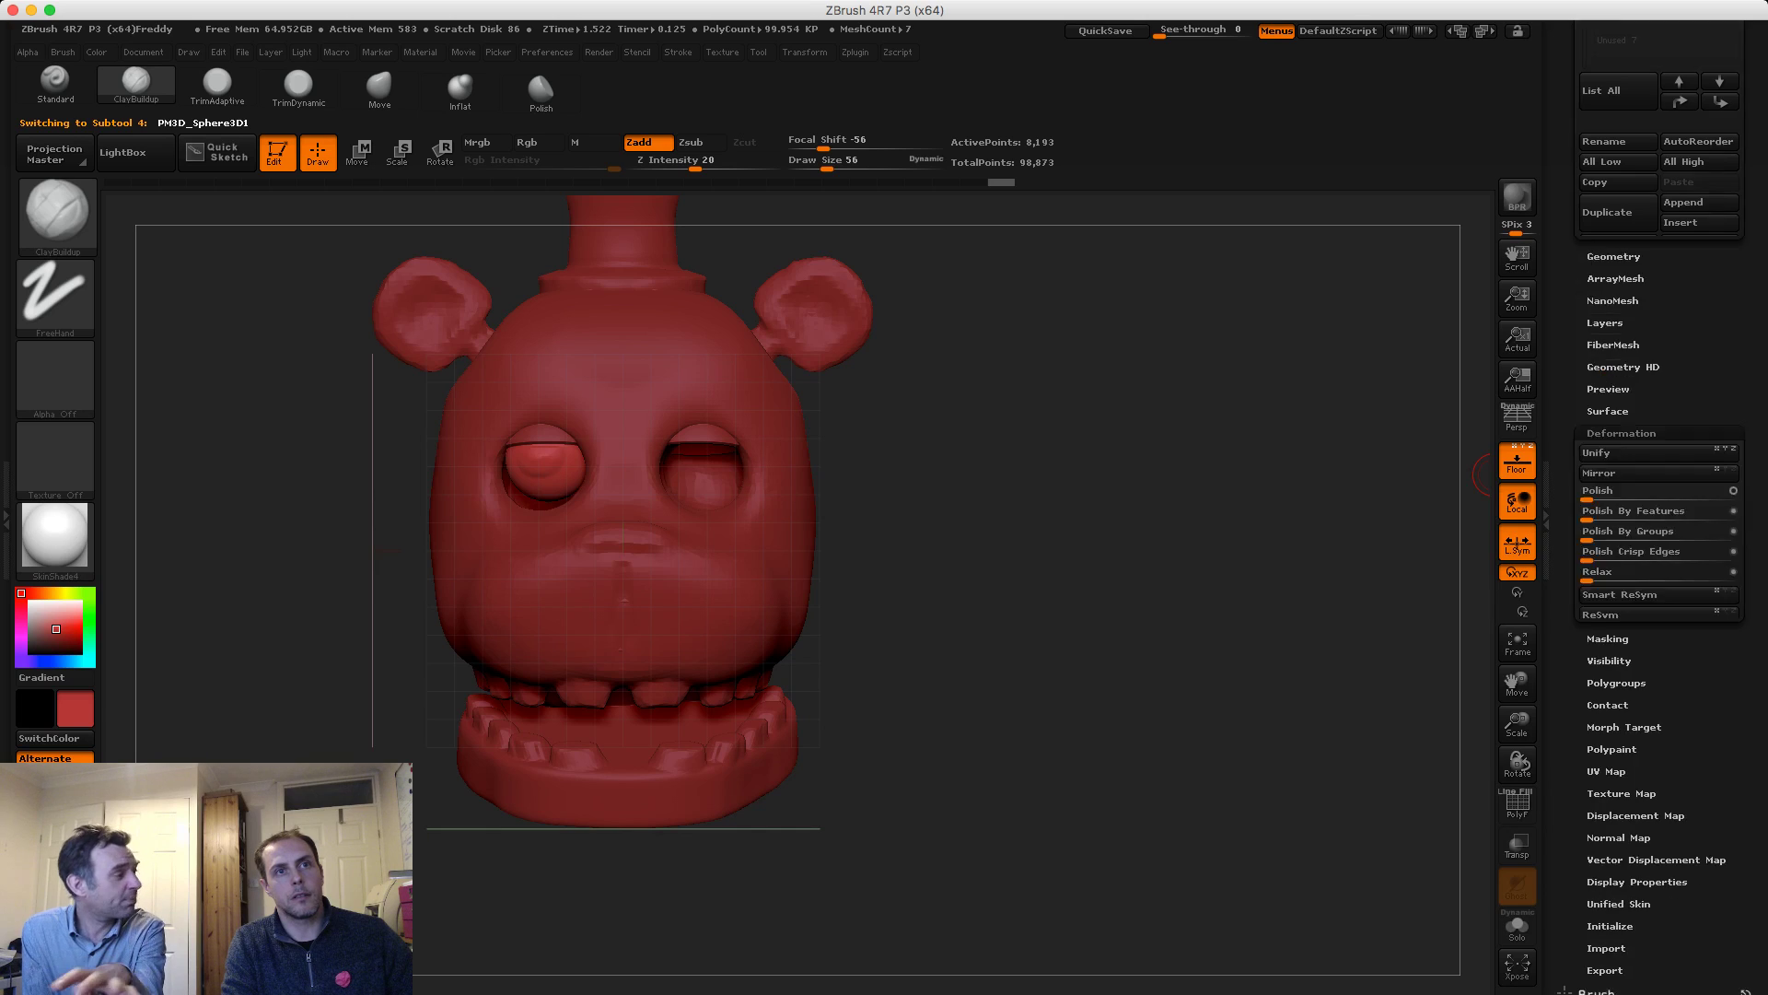
{"action": "left_click", "coordinate": [1621, 70]}
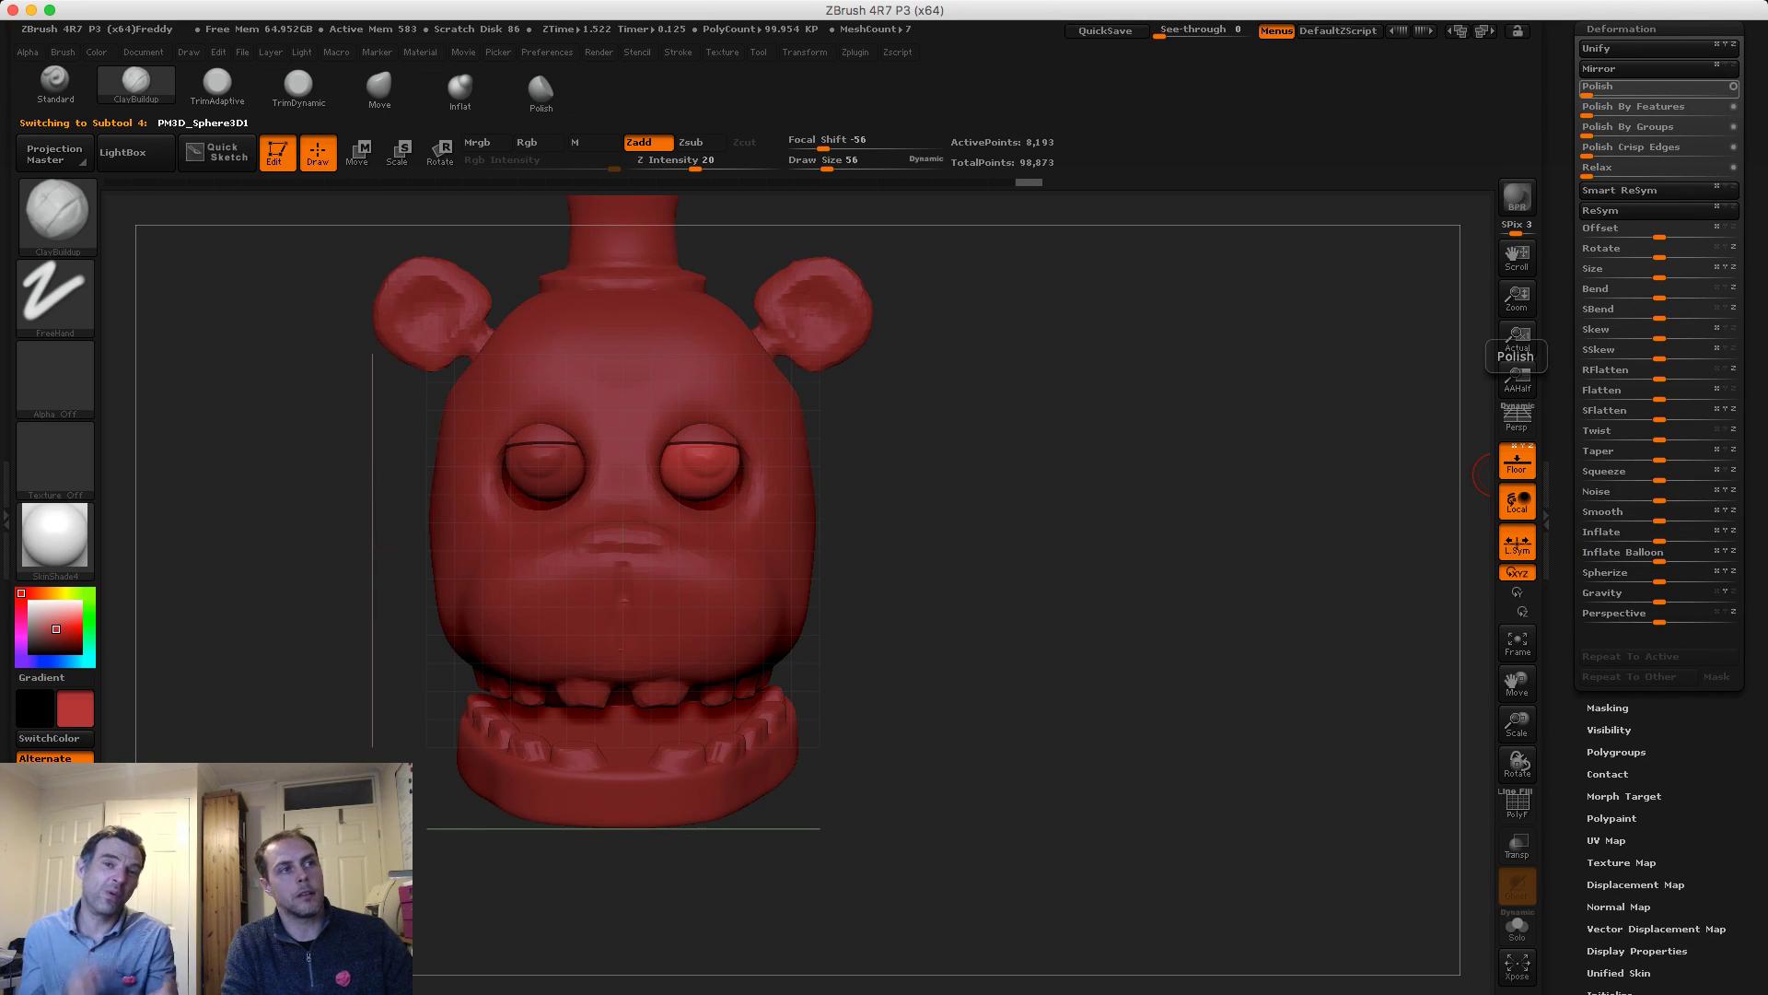
Save the project with both eyeballs and both eyelids in place
{"action": "mouse_move", "coordinate": [1196, 541]}
{"action": "left_mouse_down", "text": "alt"}
{"action": "mouse_move", "coordinate": [1090, 434]}
{"action": "mouse_move", "coordinate": [1165, 483]}
{"action": "mouse_move", "coordinate": [1171, 544]}
{"action": "left_mouse_up", "text": "alt"}
{"action": "left_click_drag", "start_coordinate": [1198, 571], "coordinate": [1102, 525]}
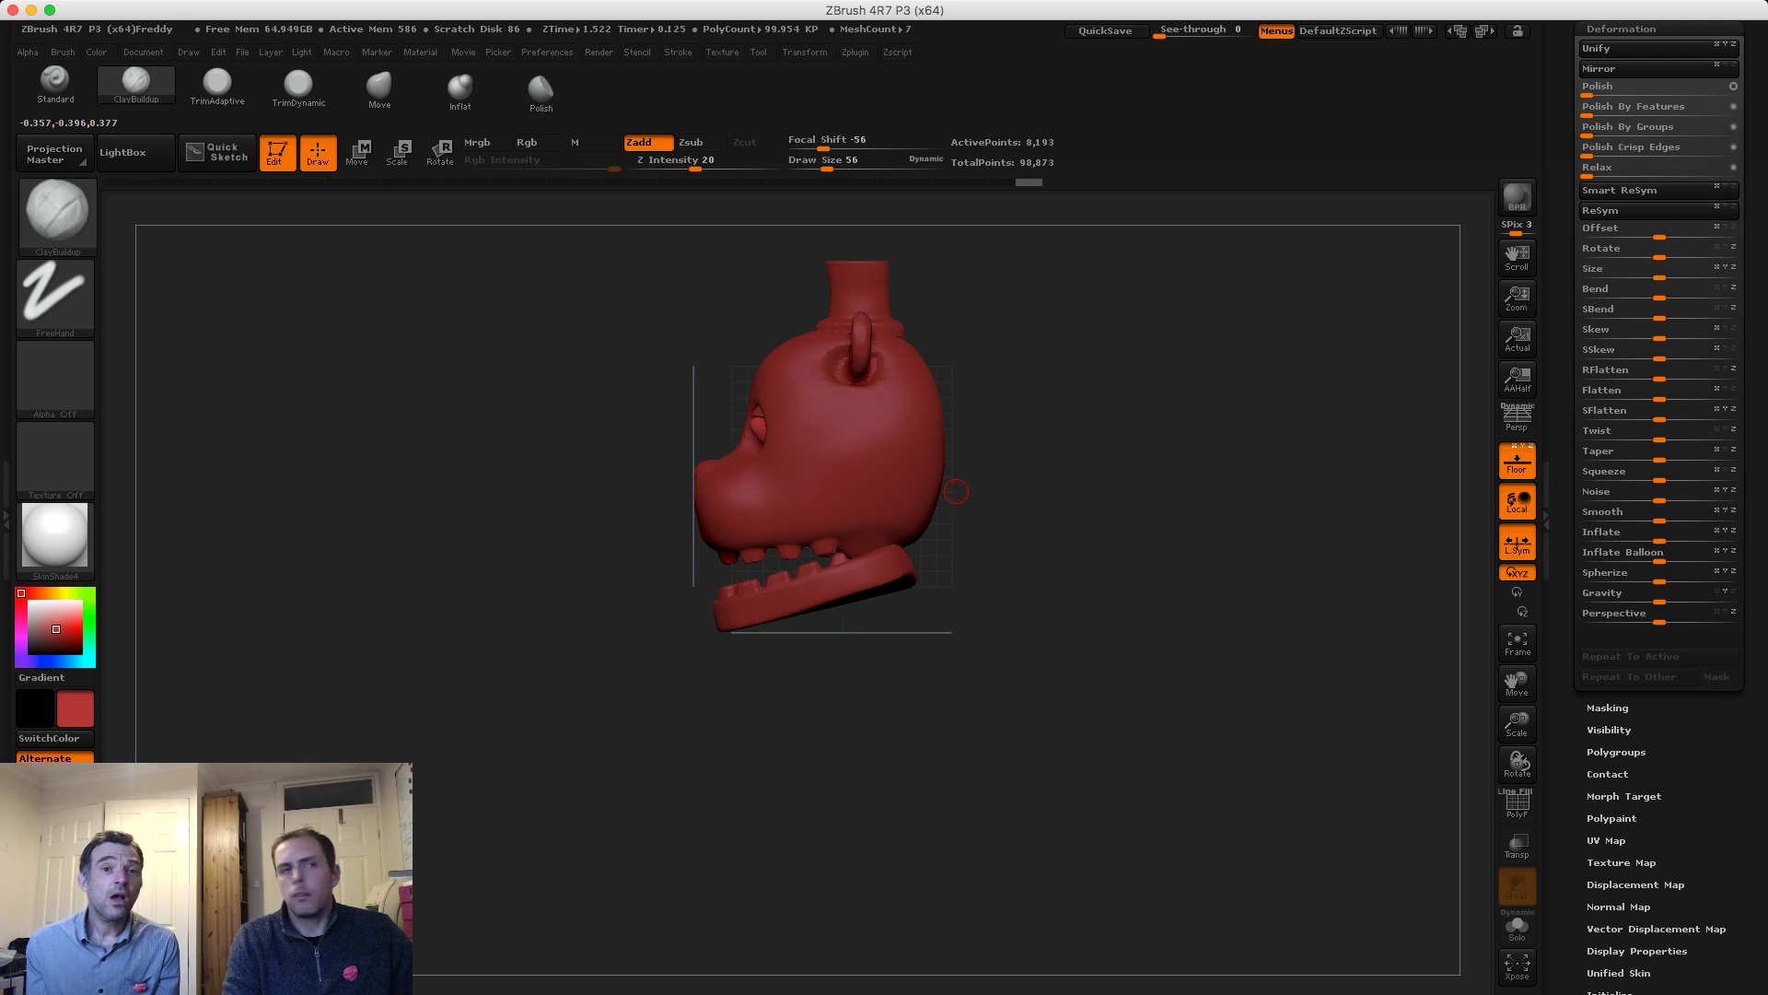
{"action": "left_click_drag", "start_coordinate": [1014, 498], "coordinate": [1160, 500], "text": "shift"}
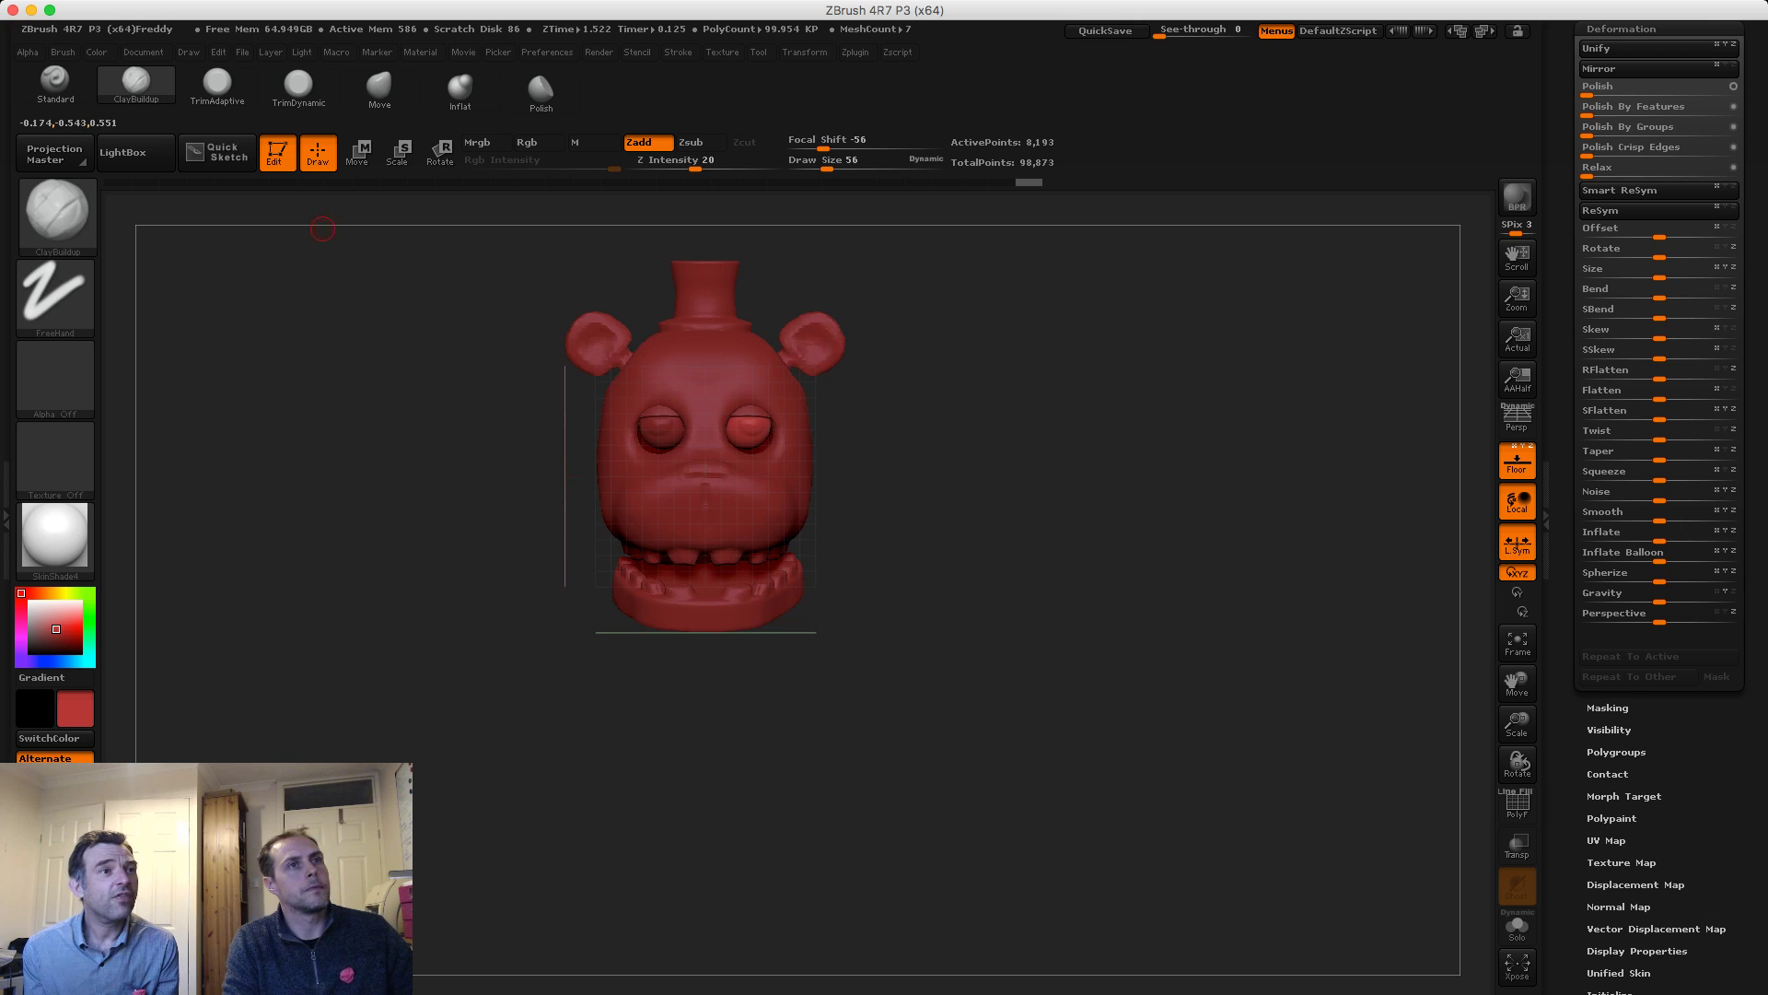
{"action": "left_click", "coordinate": [242, 52]}
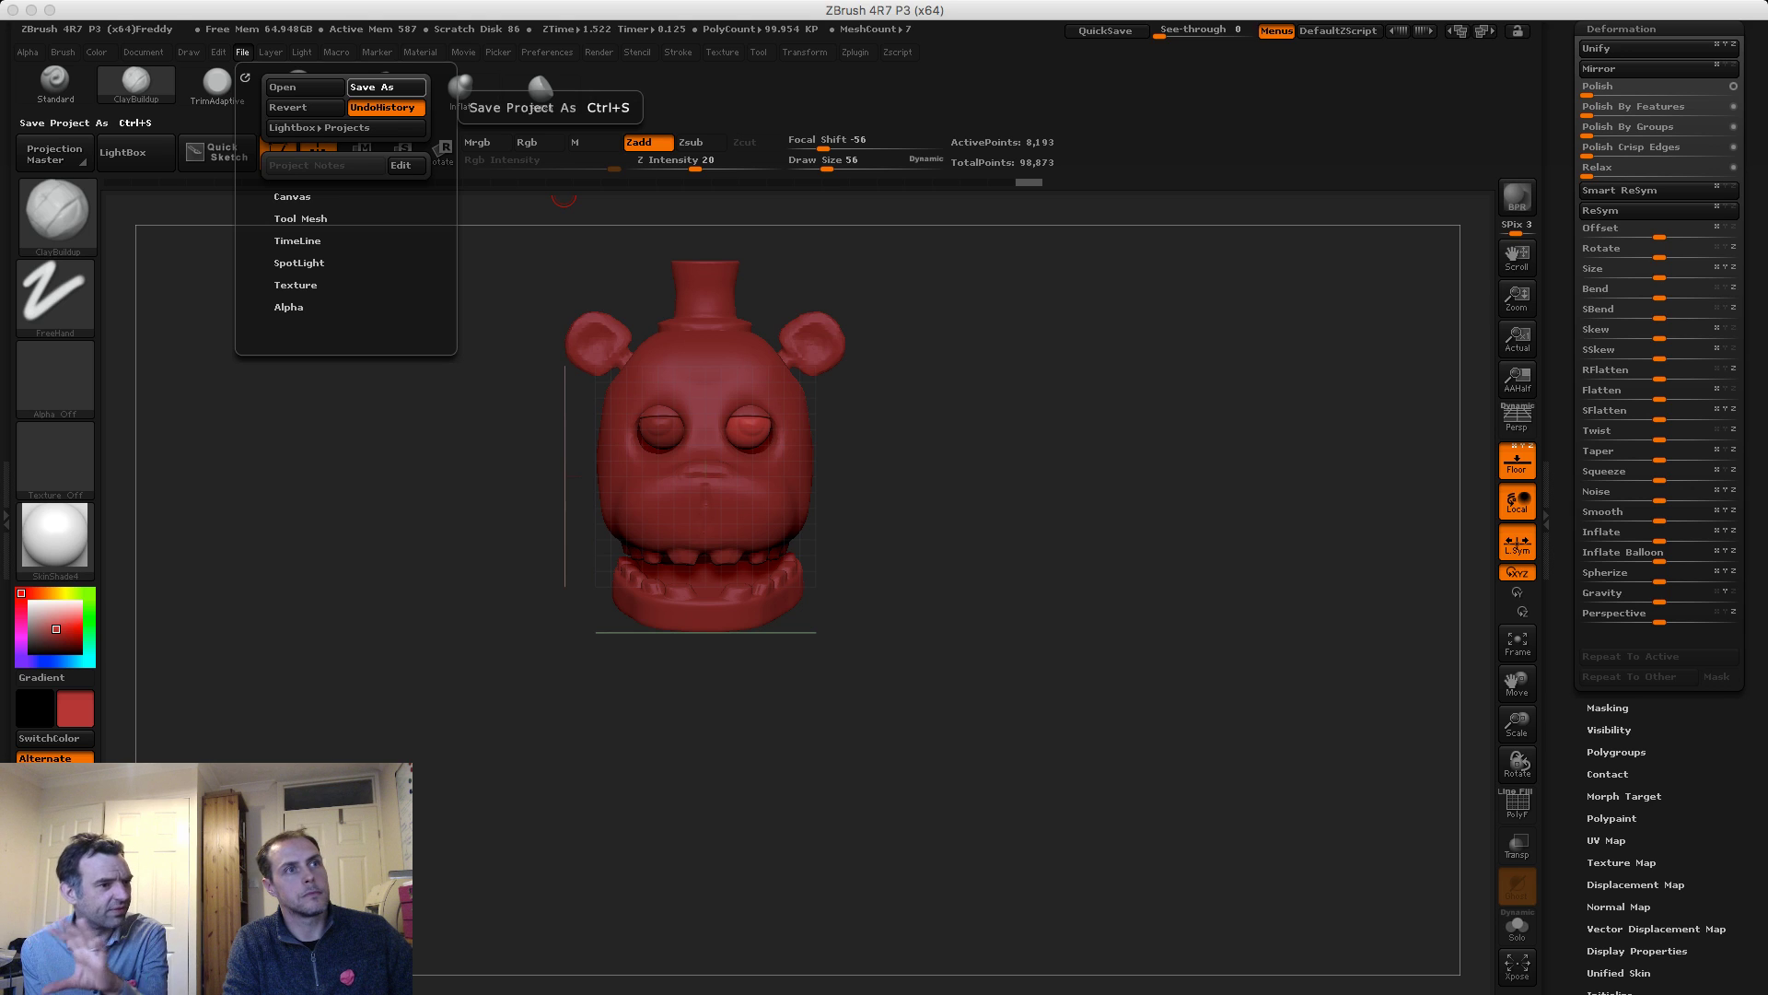
{"action": "left_click", "coordinate": [1152, 600]}
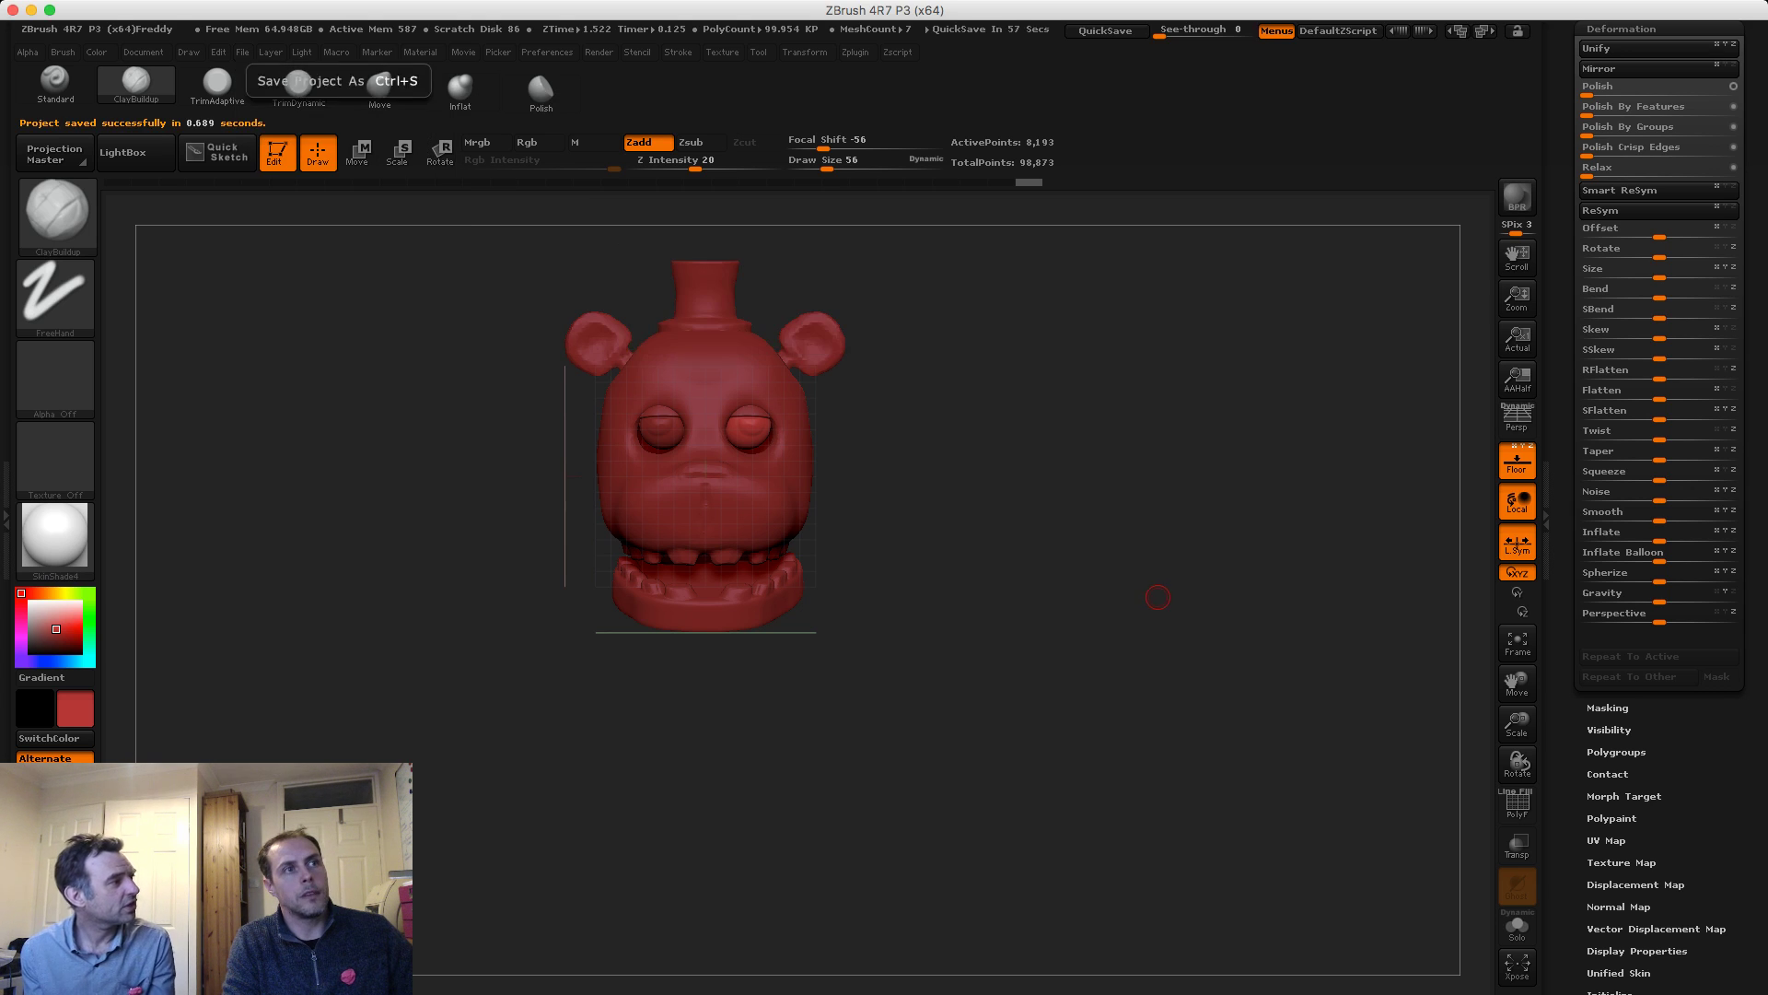
Append the plain PM3D_Sphere3D1 sphere to the model as a new subtool for the body
{"action": "mouse_move", "coordinate": [1072, 529]}
{"action": "left_mouse_down"}
{"action": "mouse_move", "coordinate": [961, 525]}
{"action": "mouse_move", "coordinate": [1094, 550]}
{"action": "left_mouse_up"}
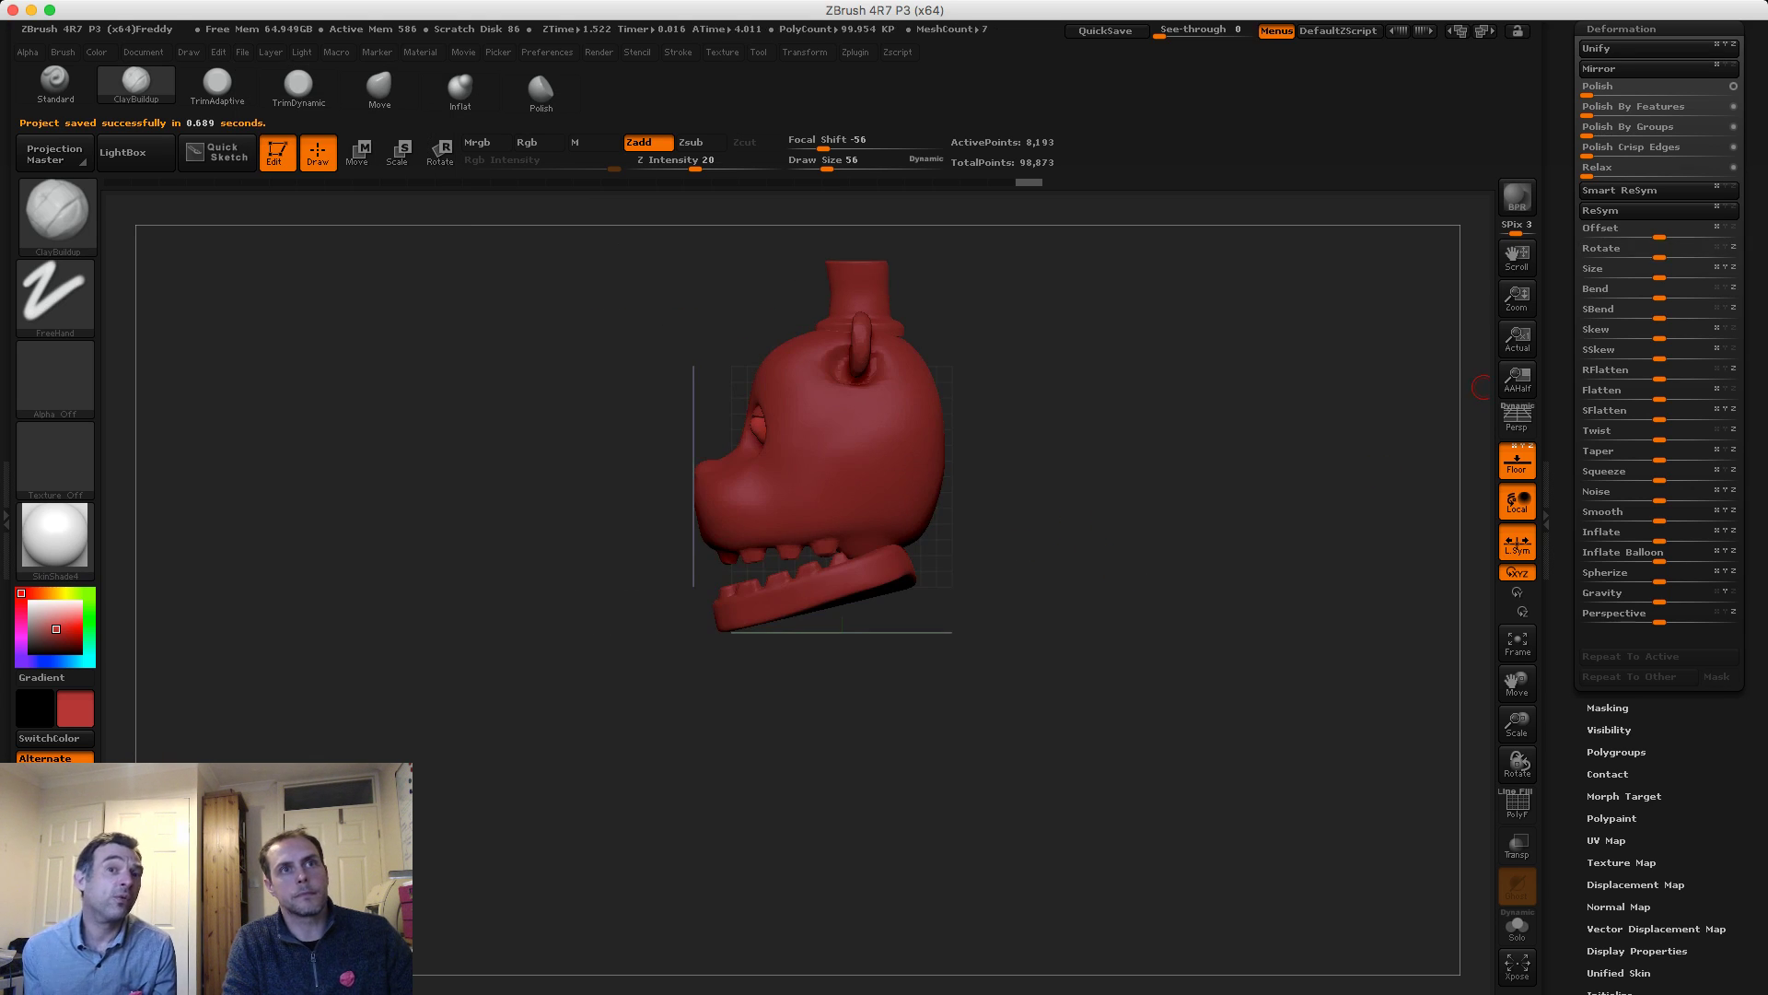
{"action": "left_click_drag", "start_coordinate": [1568, 387], "coordinate": [1567, 719]}
{"action": "left_click", "coordinate": [1607, 160]}
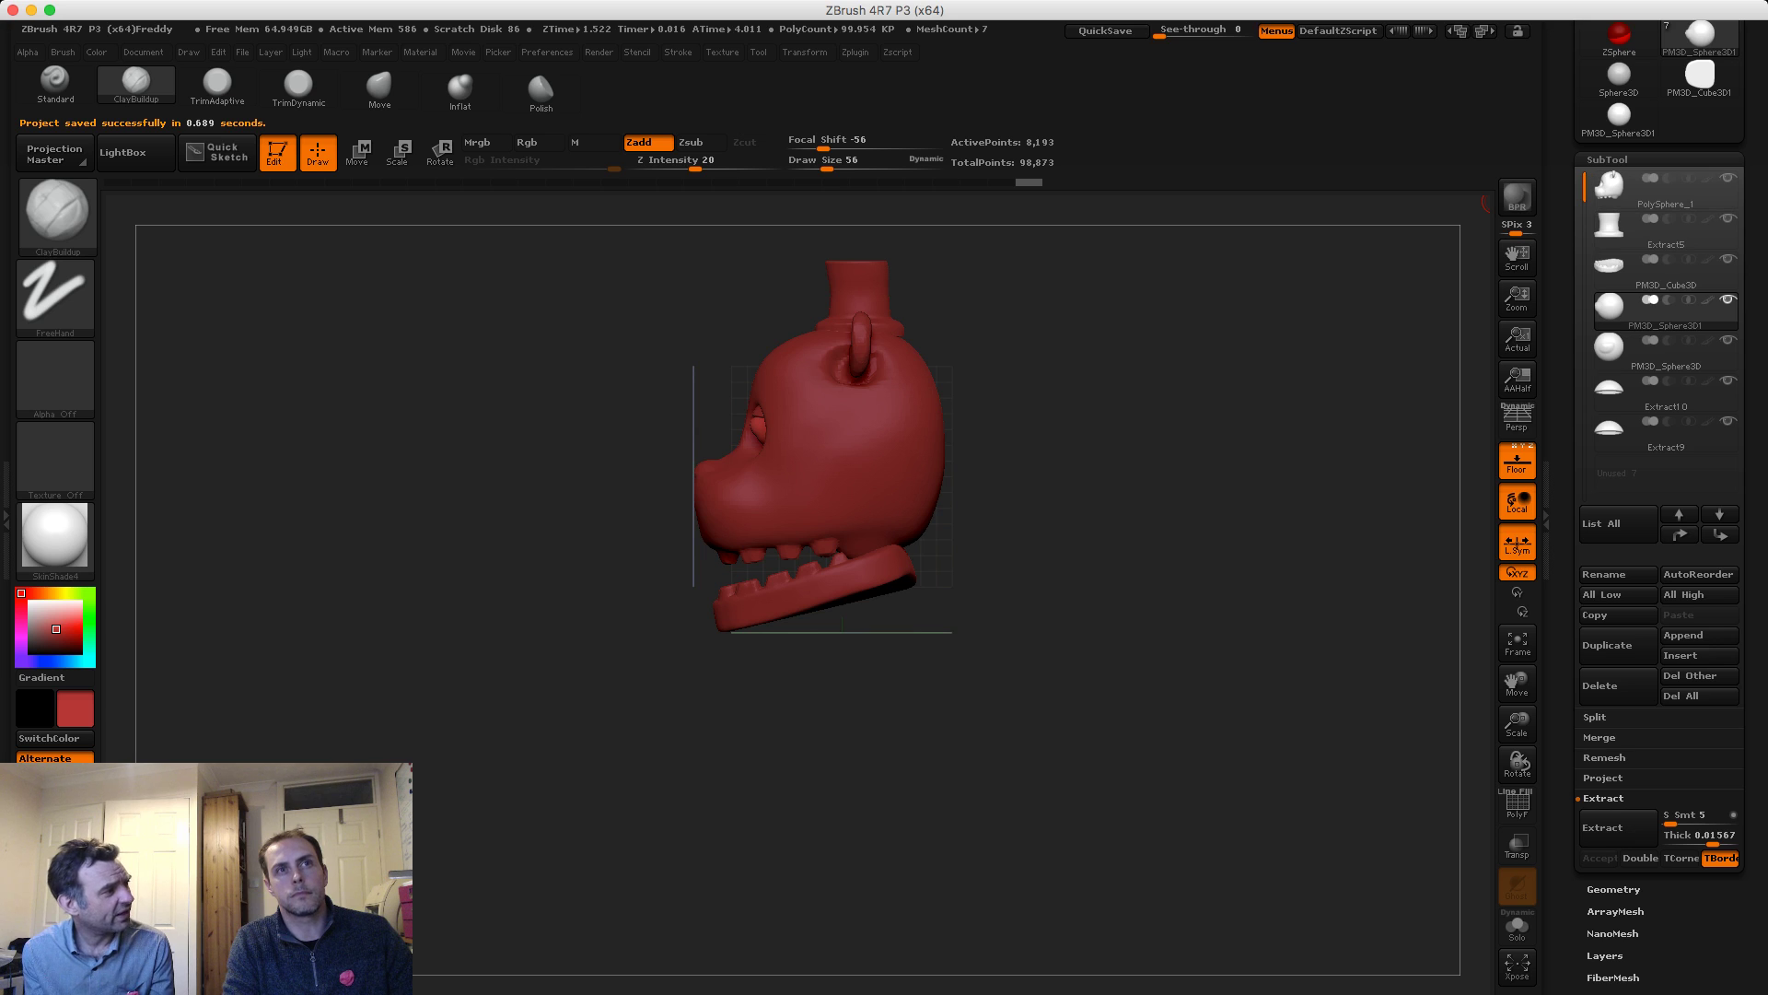
{"action": "mouse_move", "coordinate": [1621, 308]}
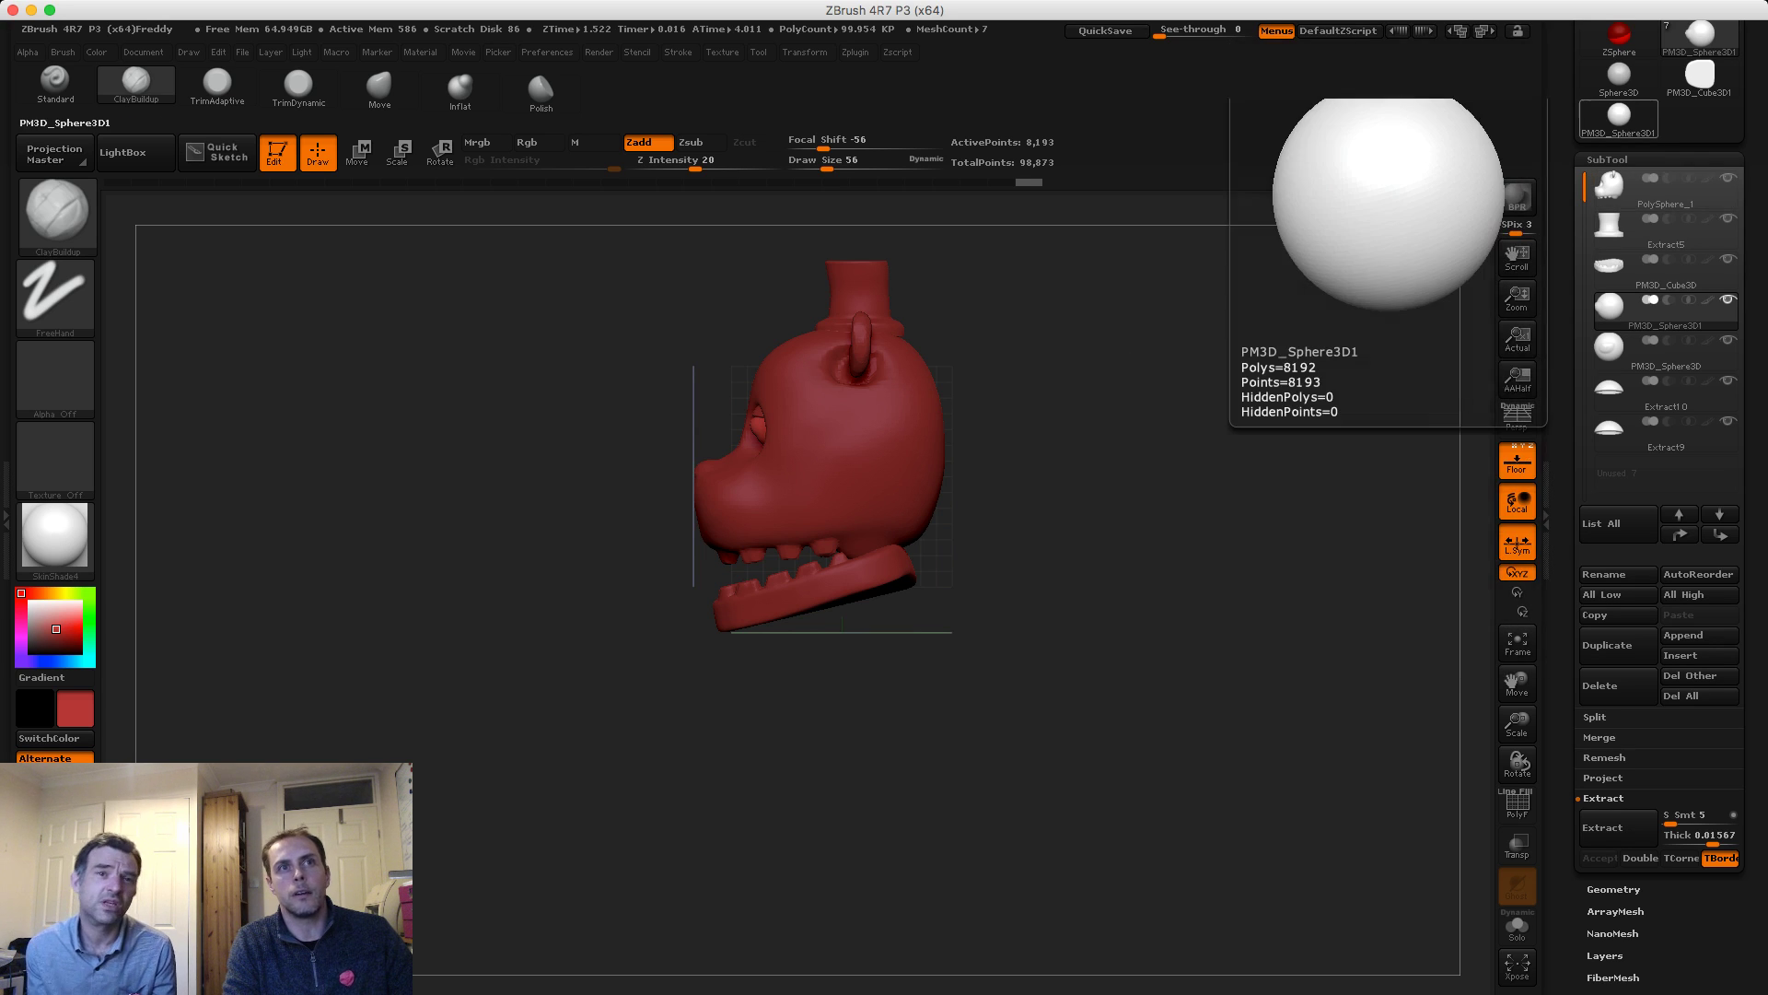
{"action": "left_click", "coordinate": [1699, 635]}
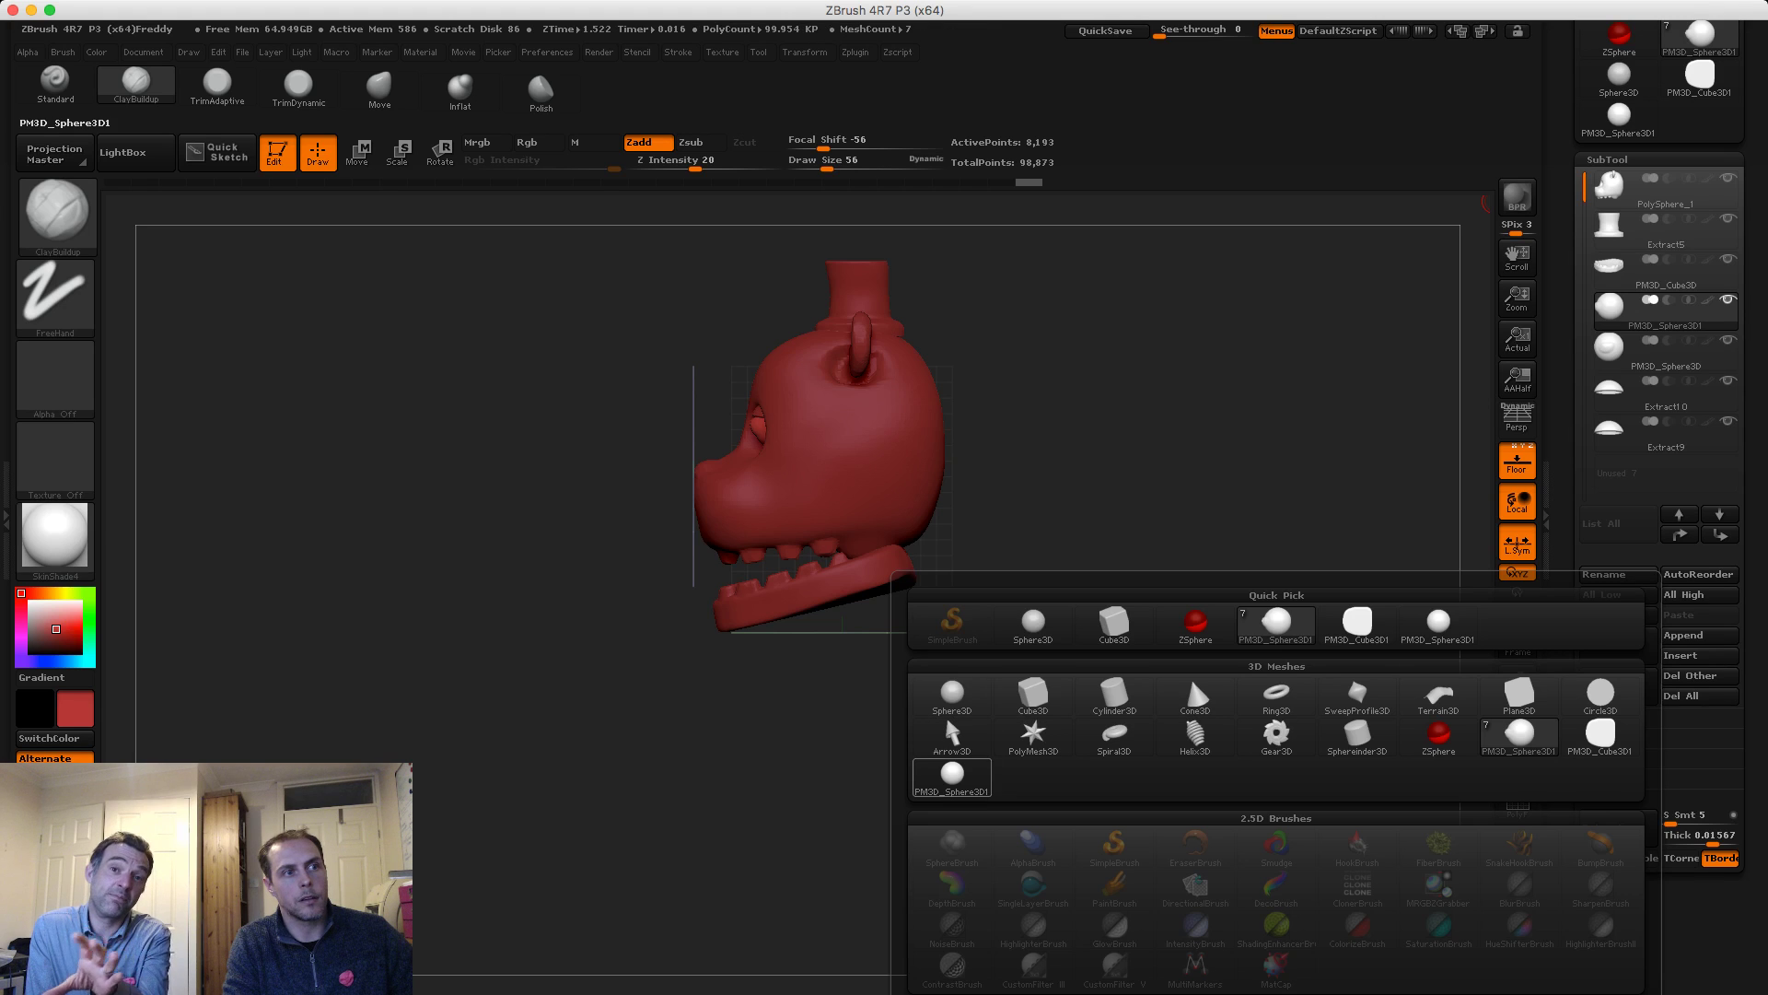
{"action": "left_click", "coordinate": [951, 773]}
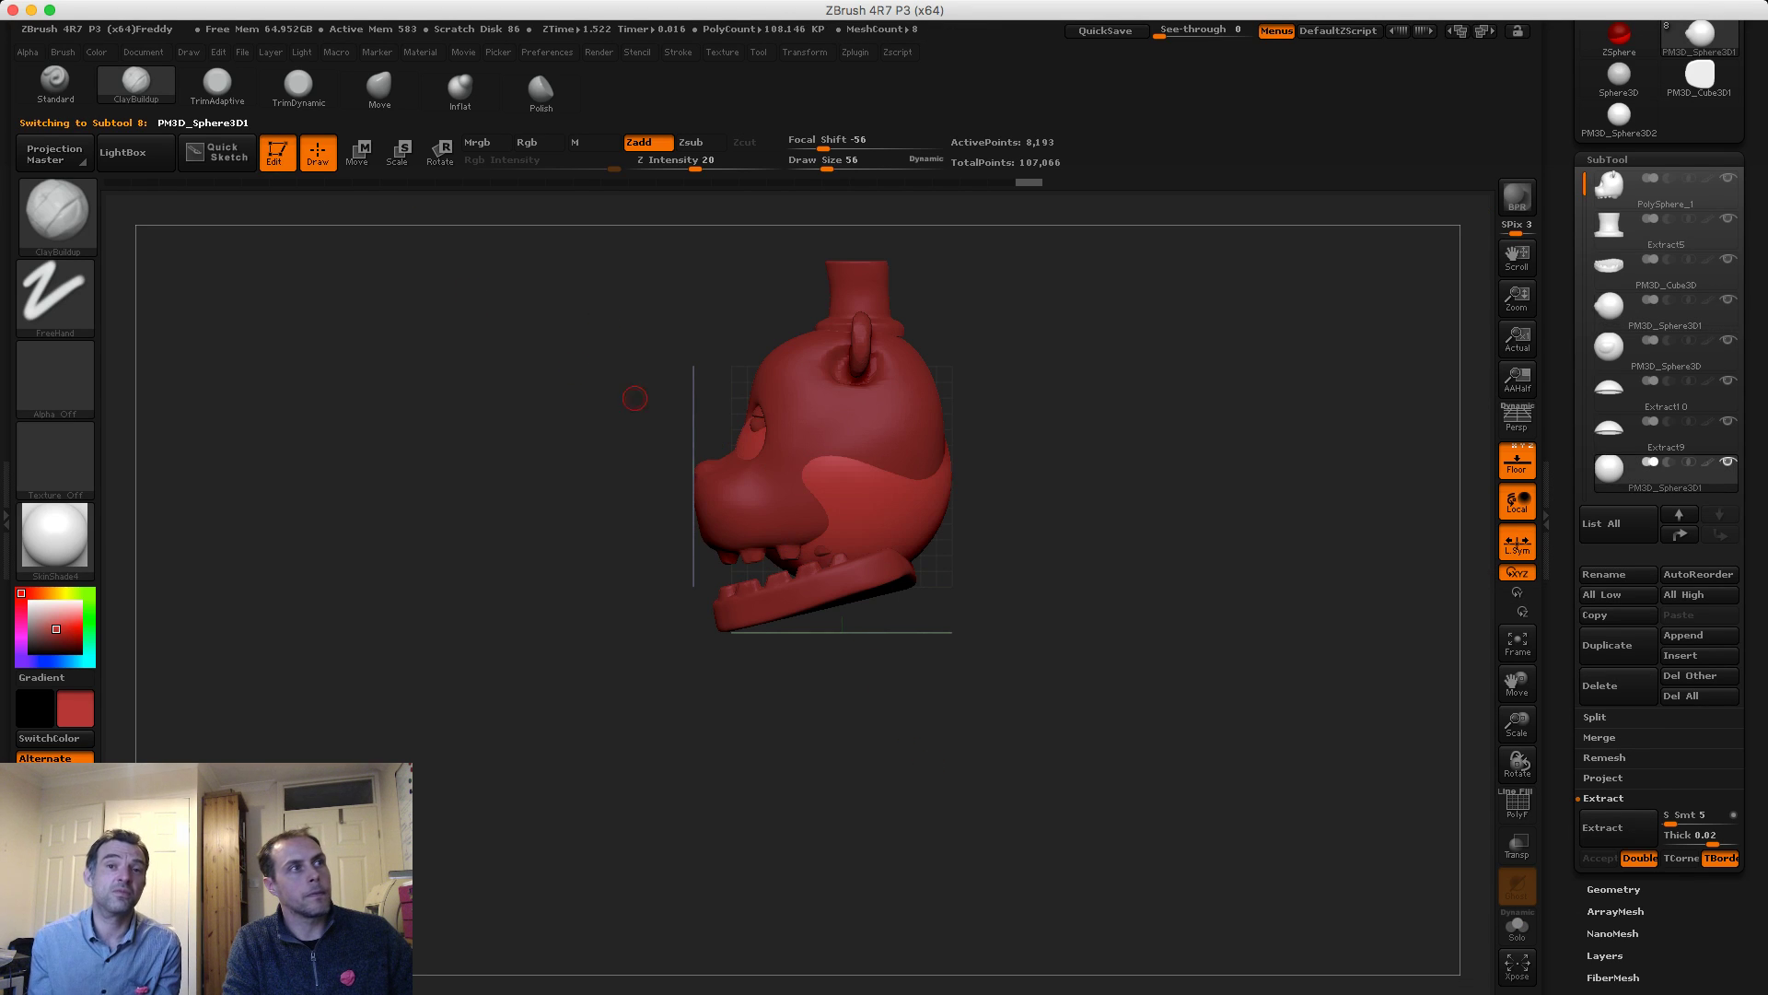
Make the appended sphere active and move it straight down with a transpose line to sit beneath the lower jaw
{"action": "left_click", "coordinate": [358, 154]}
{"action": "left_click_drag", "start_coordinate": [880, 521], "coordinate": [881, 317]}
{"action": "mouse_move", "coordinate": [880, 436]}
{"action": "left_mouse_down"}
{"action": "mouse_move", "coordinate": [867, 470]}
{"action": "mouse_move", "coordinate": [914, 652]}
{"action": "left_mouse_up"}
{"action": "left_click_drag", "start_coordinate": [1059, 590], "coordinate": [1157, 548], "text": "shift"}
{"action": "left_click_drag", "start_coordinate": [1158, 548], "coordinate": [976, 552]}
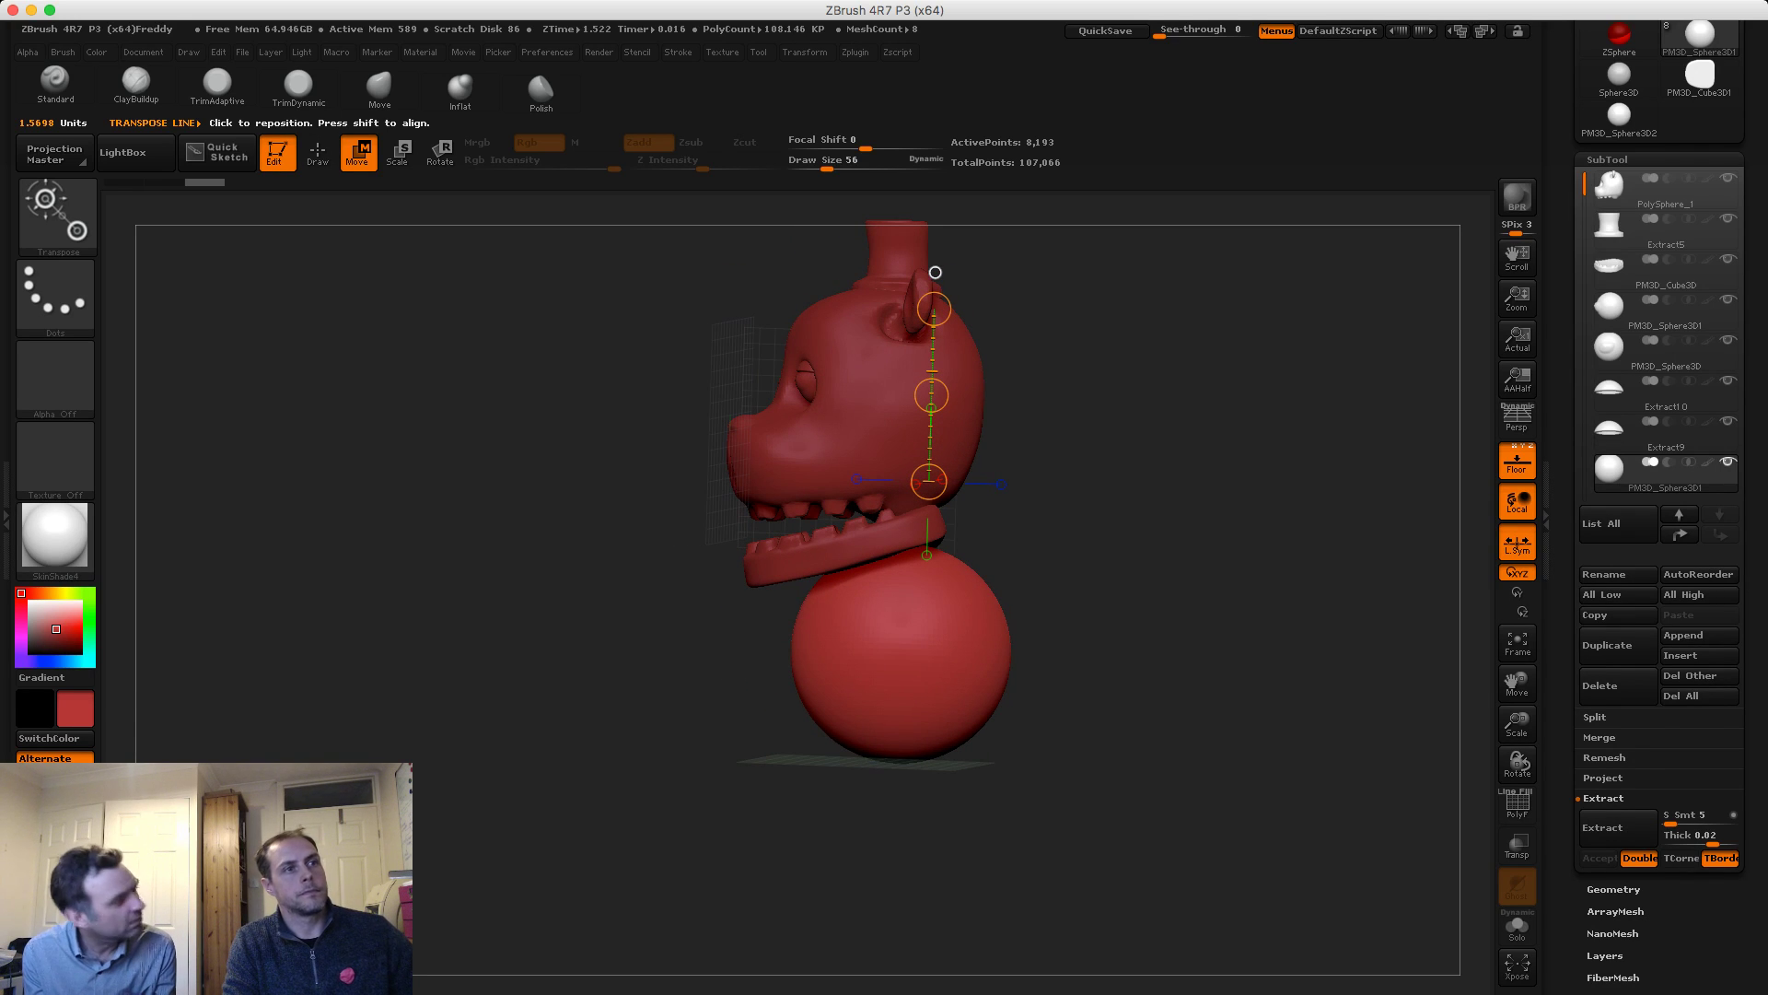
Undo the flattening of the sphere and stretch it downward with a transpose line into an elongated egg-shaped body
{"action": "mouse_move", "coordinate": [897, 703]}
{"action": "left_mouse_down"}
{"action": "mouse_move", "coordinate": [899, 448]}
{"action": "mouse_move", "coordinate": [897, 764]}
{"action": "mouse_move", "coordinate": [898, 620]}
{"action": "left_mouse_up"}
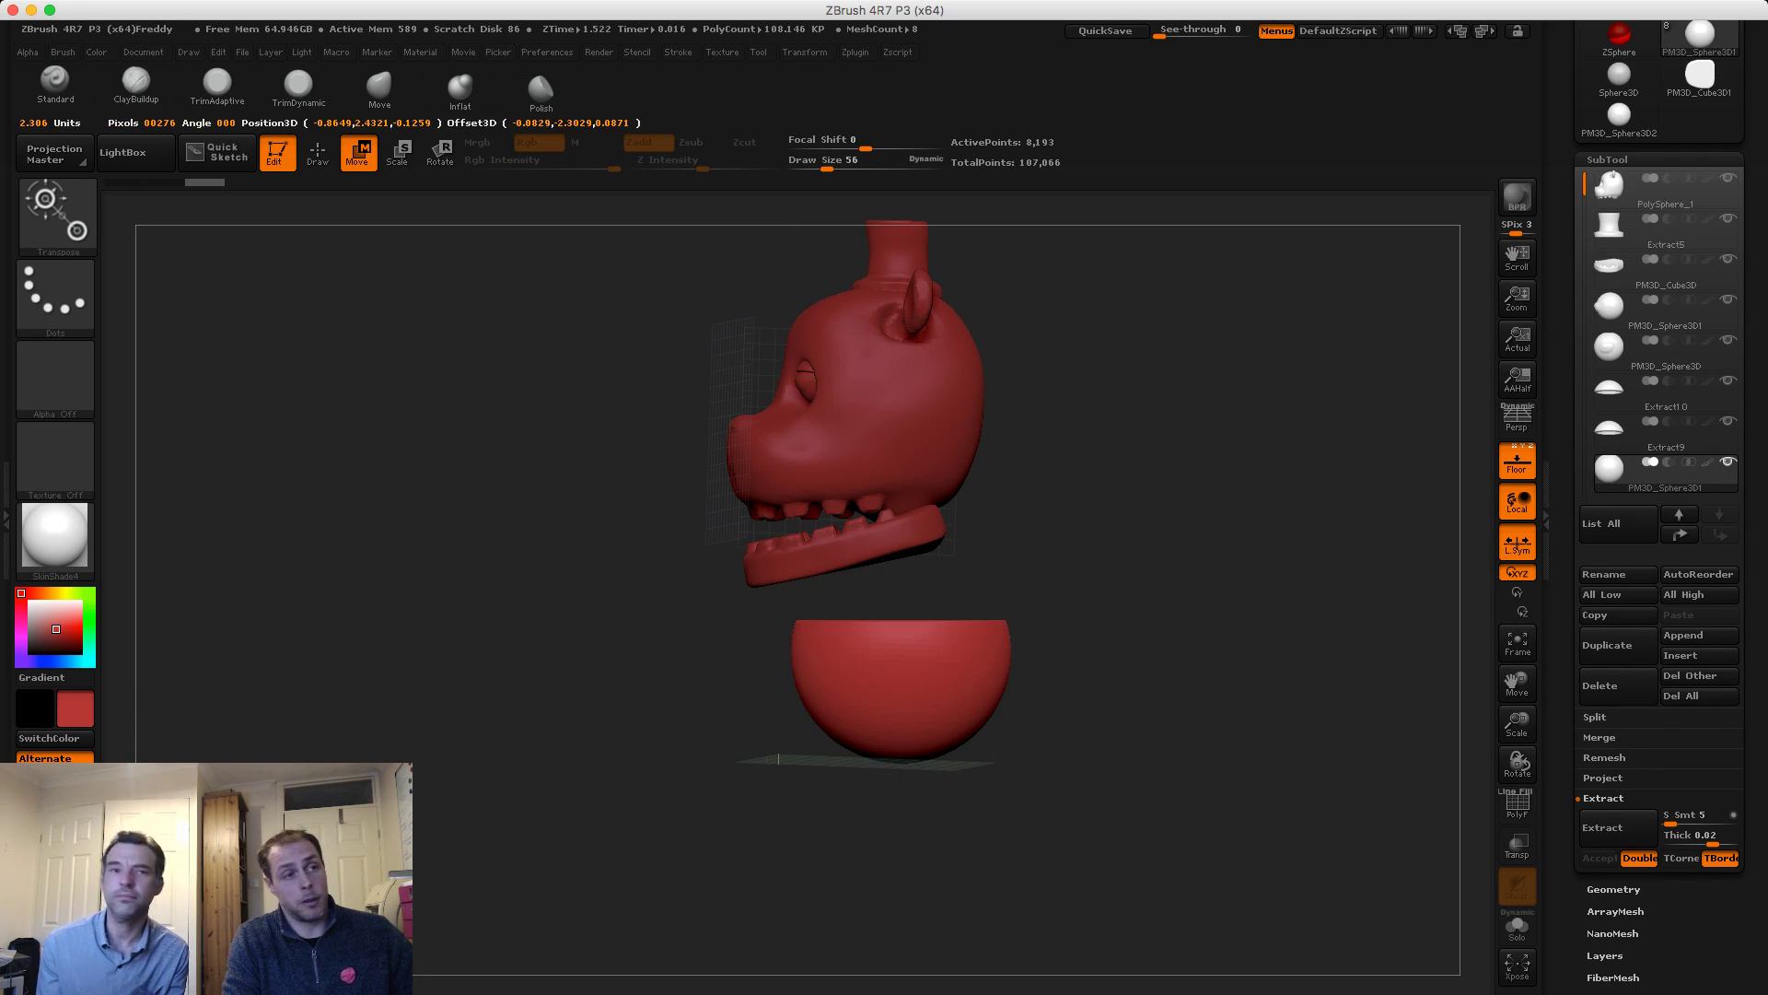
{"action": "key", "text": "ctrl+z"}
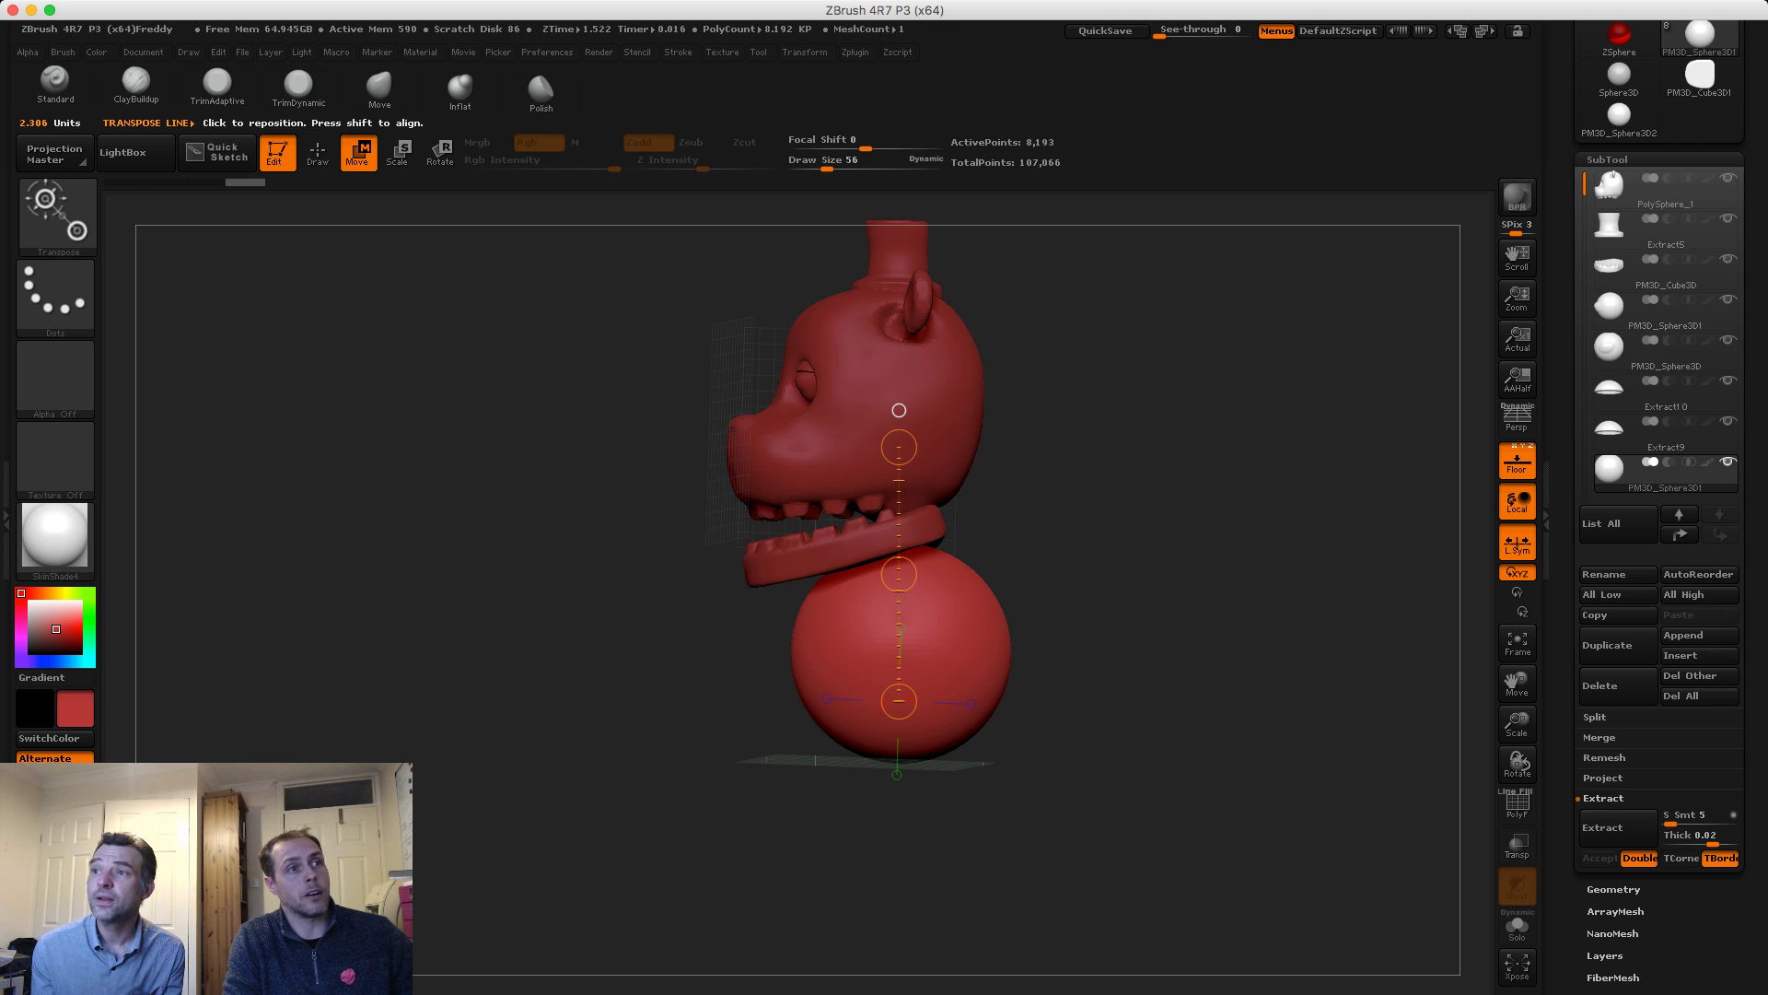
{"action": "left_click_drag", "start_coordinate": [914, 554], "coordinate": [913, 796]}
{"action": "left_click_drag", "start_coordinate": [914, 796], "coordinate": [913, 956]}
{"action": "left_click_drag", "start_coordinate": [1152, 590], "coordinate": [1351, 576]}
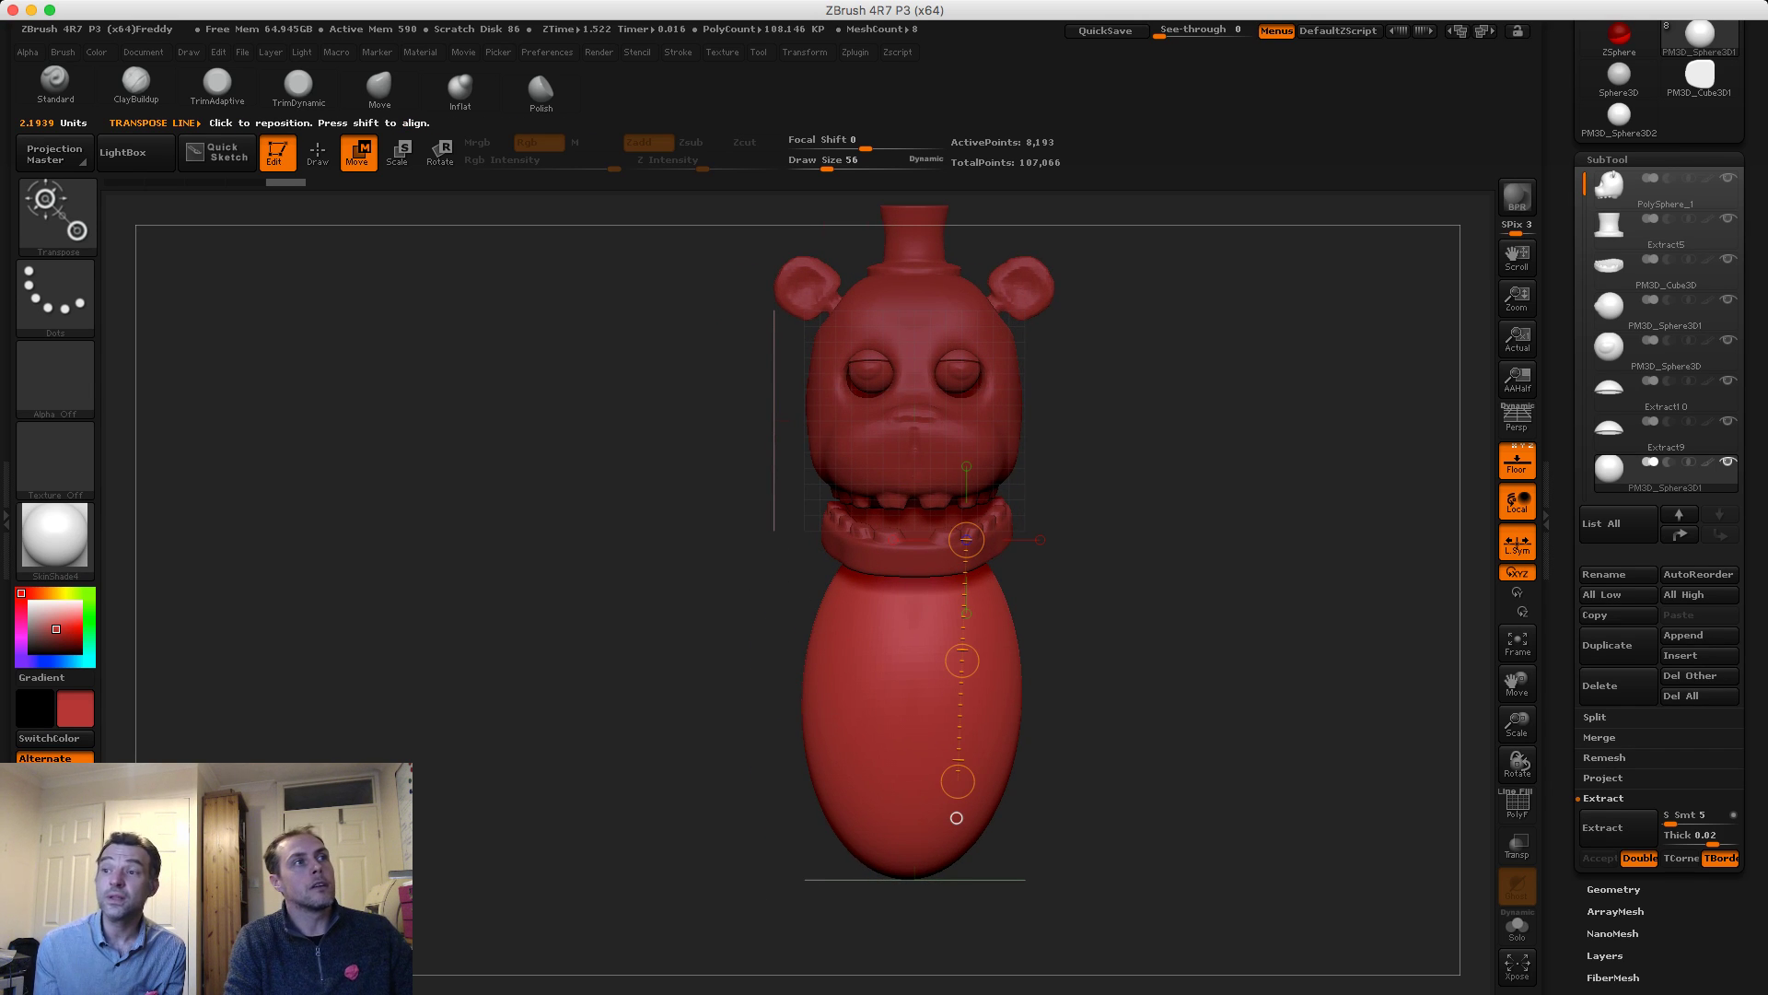
Broaden the sides of the egg-shaped body from the front with the Move brush at a larger draw size
{"action": "key", "text": "b"}
{"action": "key", "text": "c"}
{"action": "key", "text": "b"}
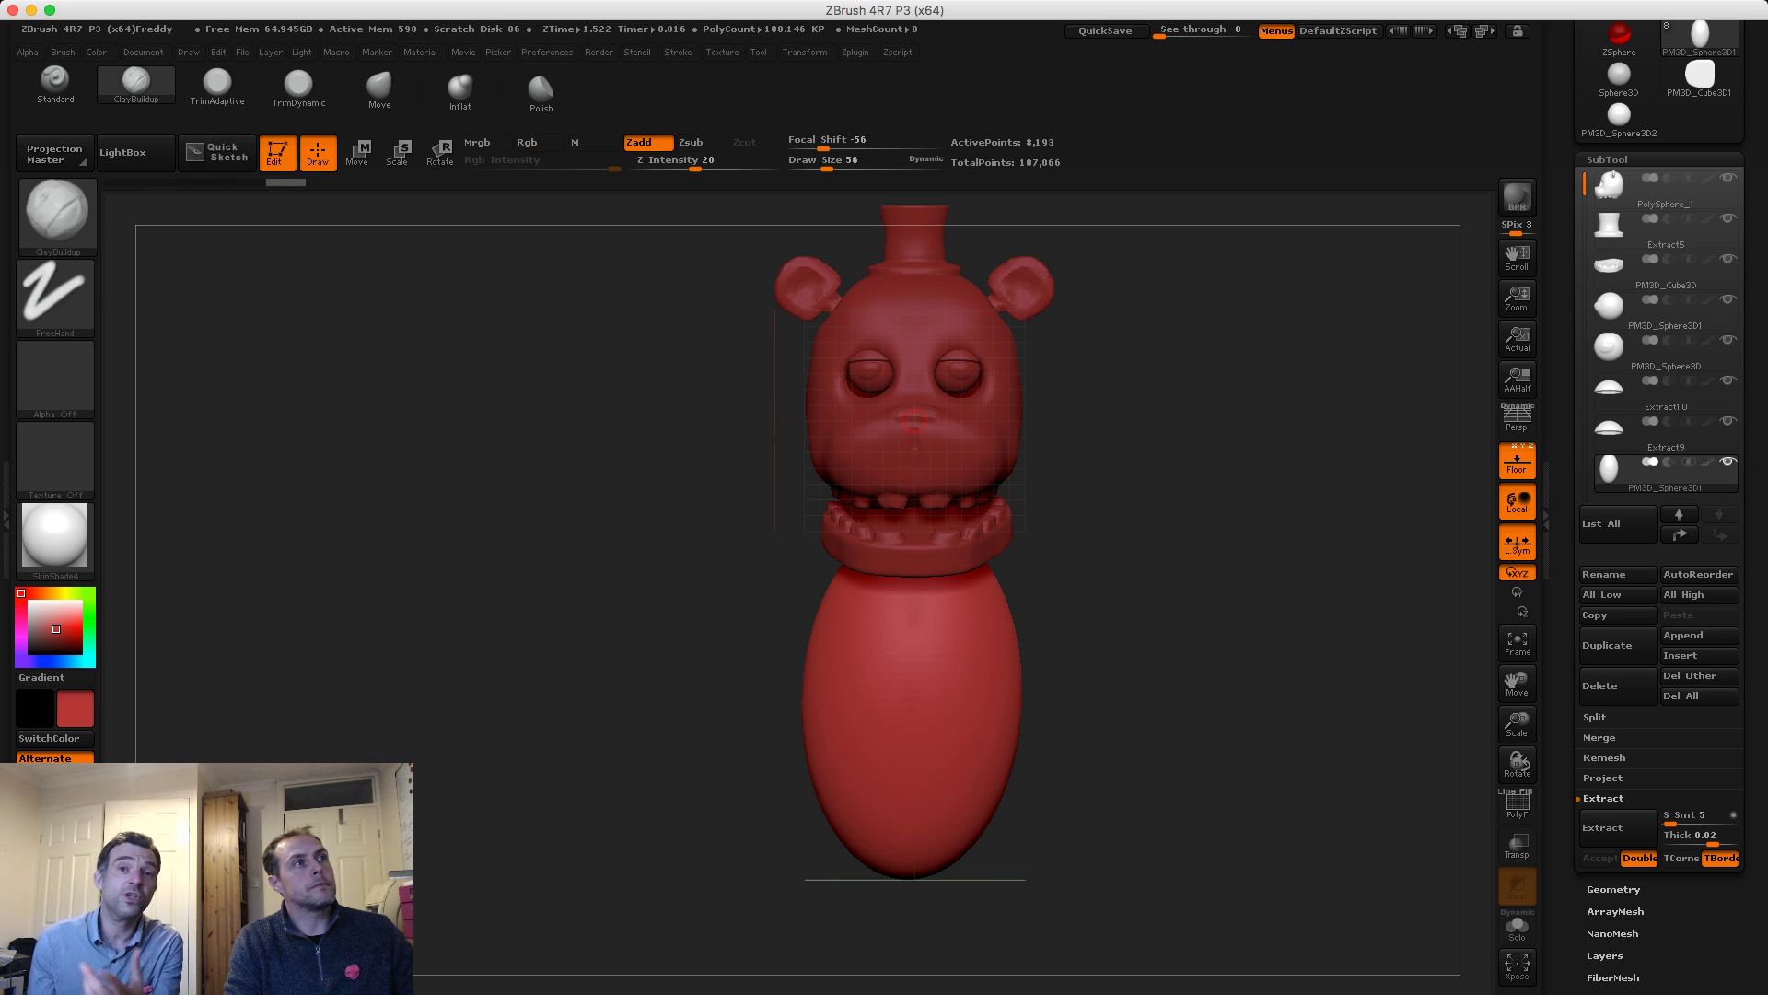
{"action": "left_click", "coordinate": [379, 87]}
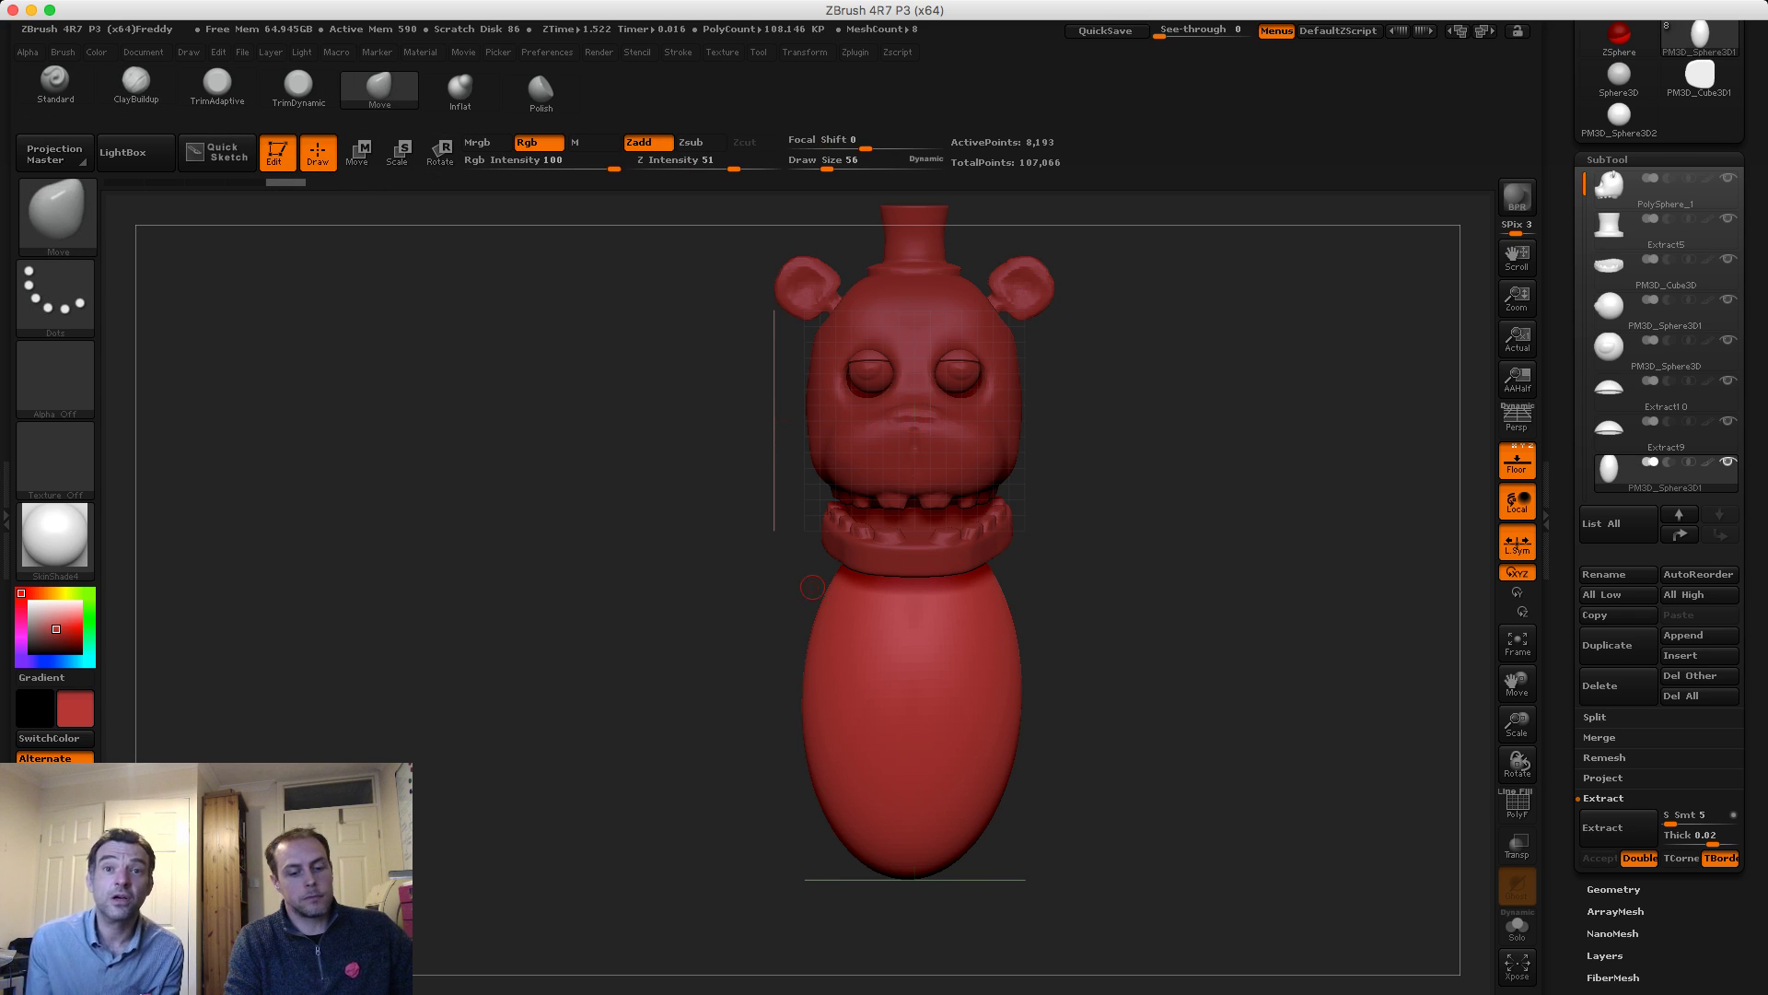
{"action": "mouse_move", "coordinate": [756, 590]}
{"action": "left_mouse_down"}
{"action": "mouse_move", "coordinate": [860, 606]}
{"action": "mouse_move", "coordinate": [802, 594]}
{"action": "mouse_move", "coordinate": [781, 657]}
{"action": "left_mouse_up"}
{"action": "key", "text": "s"}
{"action": "key", "text": "ctrl+z"}
{"action": "mouse_move", "coordinate": [799, 707]}
{"action": "left_mouse_down"}
{"action": "mouse_move", "coordinate": [778, 741]}
{"action": "mouse_move", "coordinate": [792, 823]}
{"action": "mouse_move", "coordinate": [869, 855]}
{"action": "left_mouse_up"}
{"action": "left_click_drag", "start_coordinate": [796, 758], "coordinate": [777, 730]}
Push the back and belly of the body outward in profile with the Move brush at draw size 616
{"action": "left_click_drag", "start_coordinate": [590, 714], "coordinate": [704, 690], "text": "shift"}
{"action": "key", "text": "s"}
{"action": "mouse_move", "coordinate": [658, 671]}
{"action": "left_mouse_down"}
{"action": "mouse_move", "coordinate": [672, 670]}
{"action": "mouse_move", "coordinate": [640, 661]}
{"action": "left_mouse_up"}
{"action": "left_click_drag", "start_coordinate": [832, 687], "coordinate": [844, 681]}
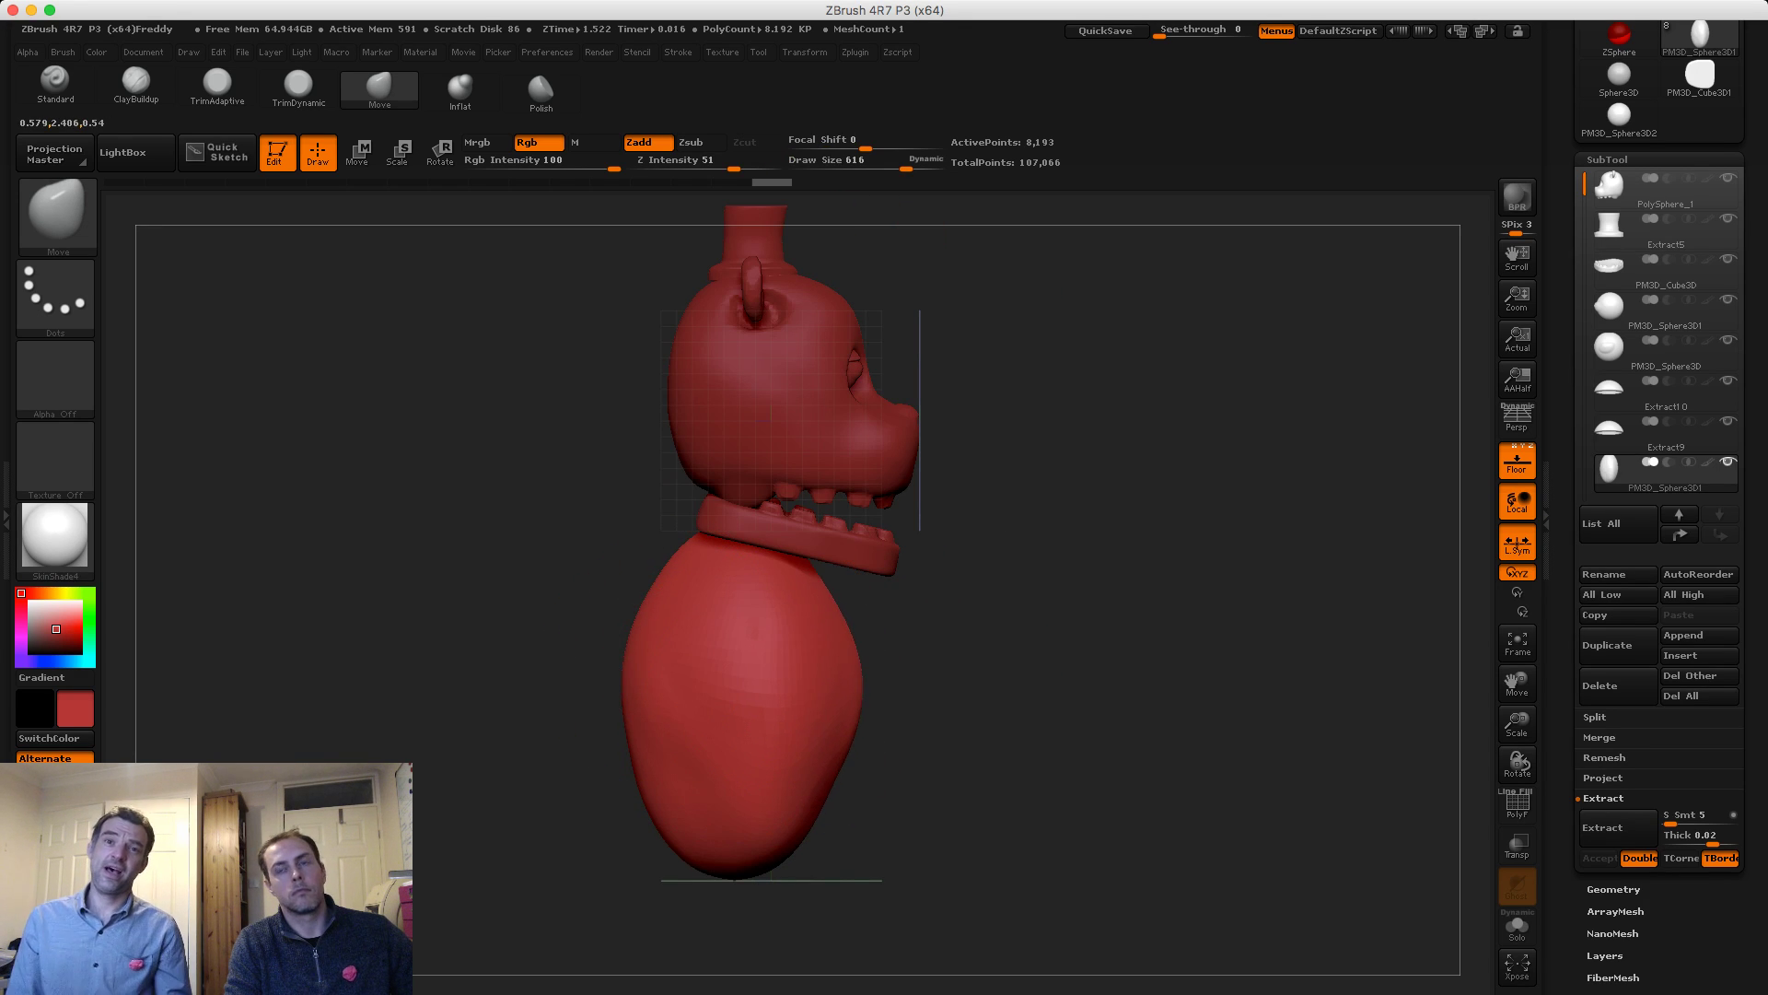
{"action": "left_click_drag", "start_coordinate": [822, 750], "coordinate": [840, 757]}
{"action": "left_click_drag", "start_coordinate": [807, 808], "coordinate": [828, 819]}
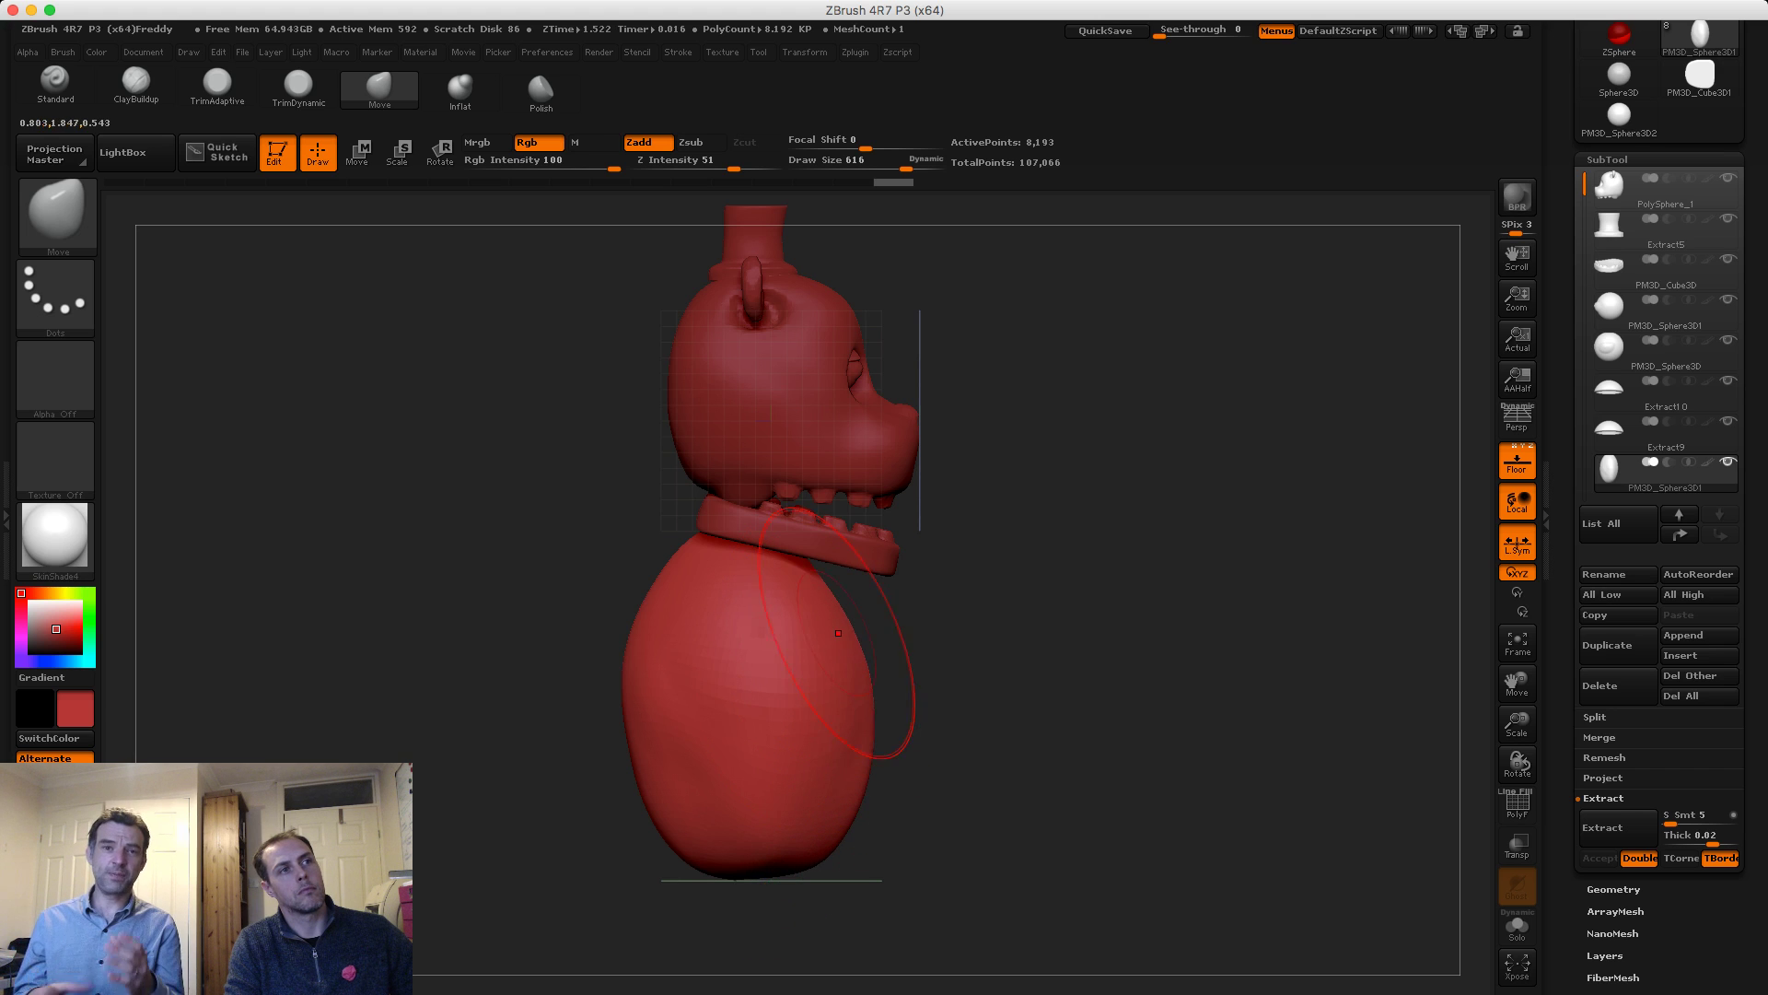
{"action": "left_click_drag", "start_coordinate": [838, 633], "coordinate": [847, 626]}
{"action": "left_click_drag", "start_coordinate": [656, 794], "coordinate": [643, 799]}
Widen the body's flanks and lower corners and pull the belly forward with the Move brush for a blocky, rounded torso
{"action": "mouse_move", "coordinate": [318, 732]}
{"action": "left_mouse_down"}
{"action": "mouse_move", "coordinate": [419, 712]}
{"action": "mouse_move", "coordinate": [425, 737]}
{"action": "mouse_move", "coordinate": [511, 698]}
{"action": "left_mouse_up"}
{"action": "left_click_drag", "start_coordinate": [582, 784], "coordinate": [566, 796]}
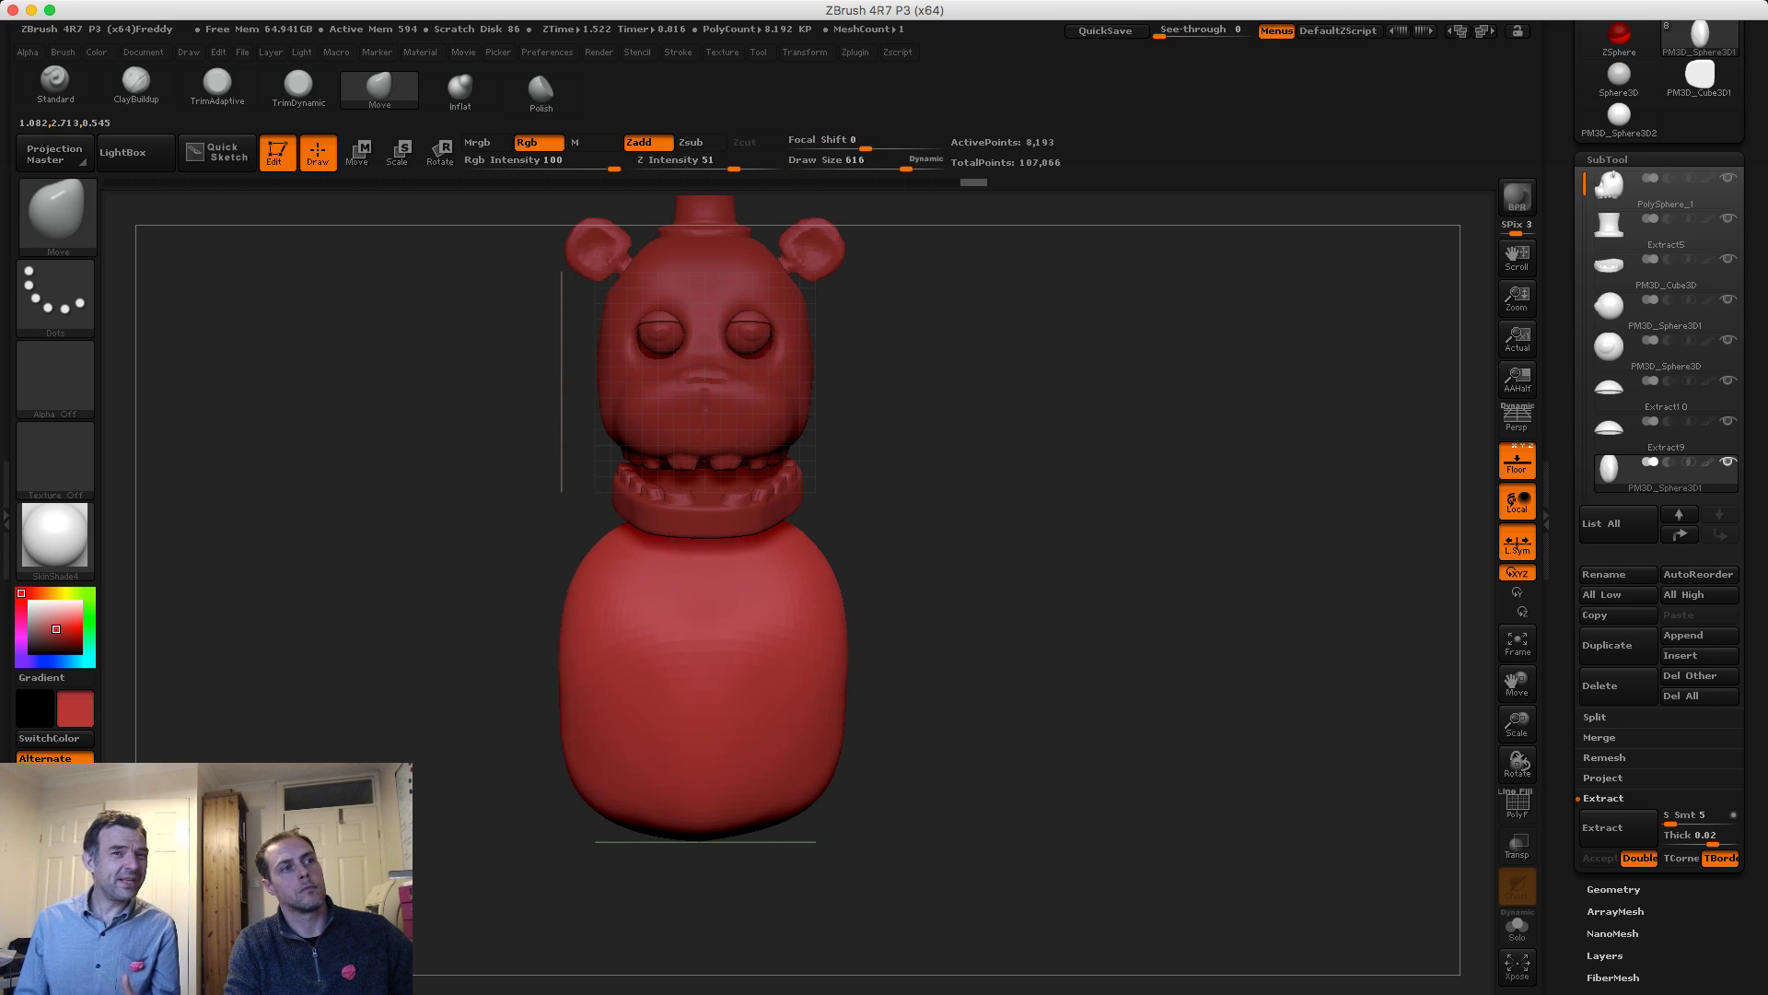
{"action": "left_click_drag", "start_coordinate": [824, 679], "coordinate": [834, 685]}
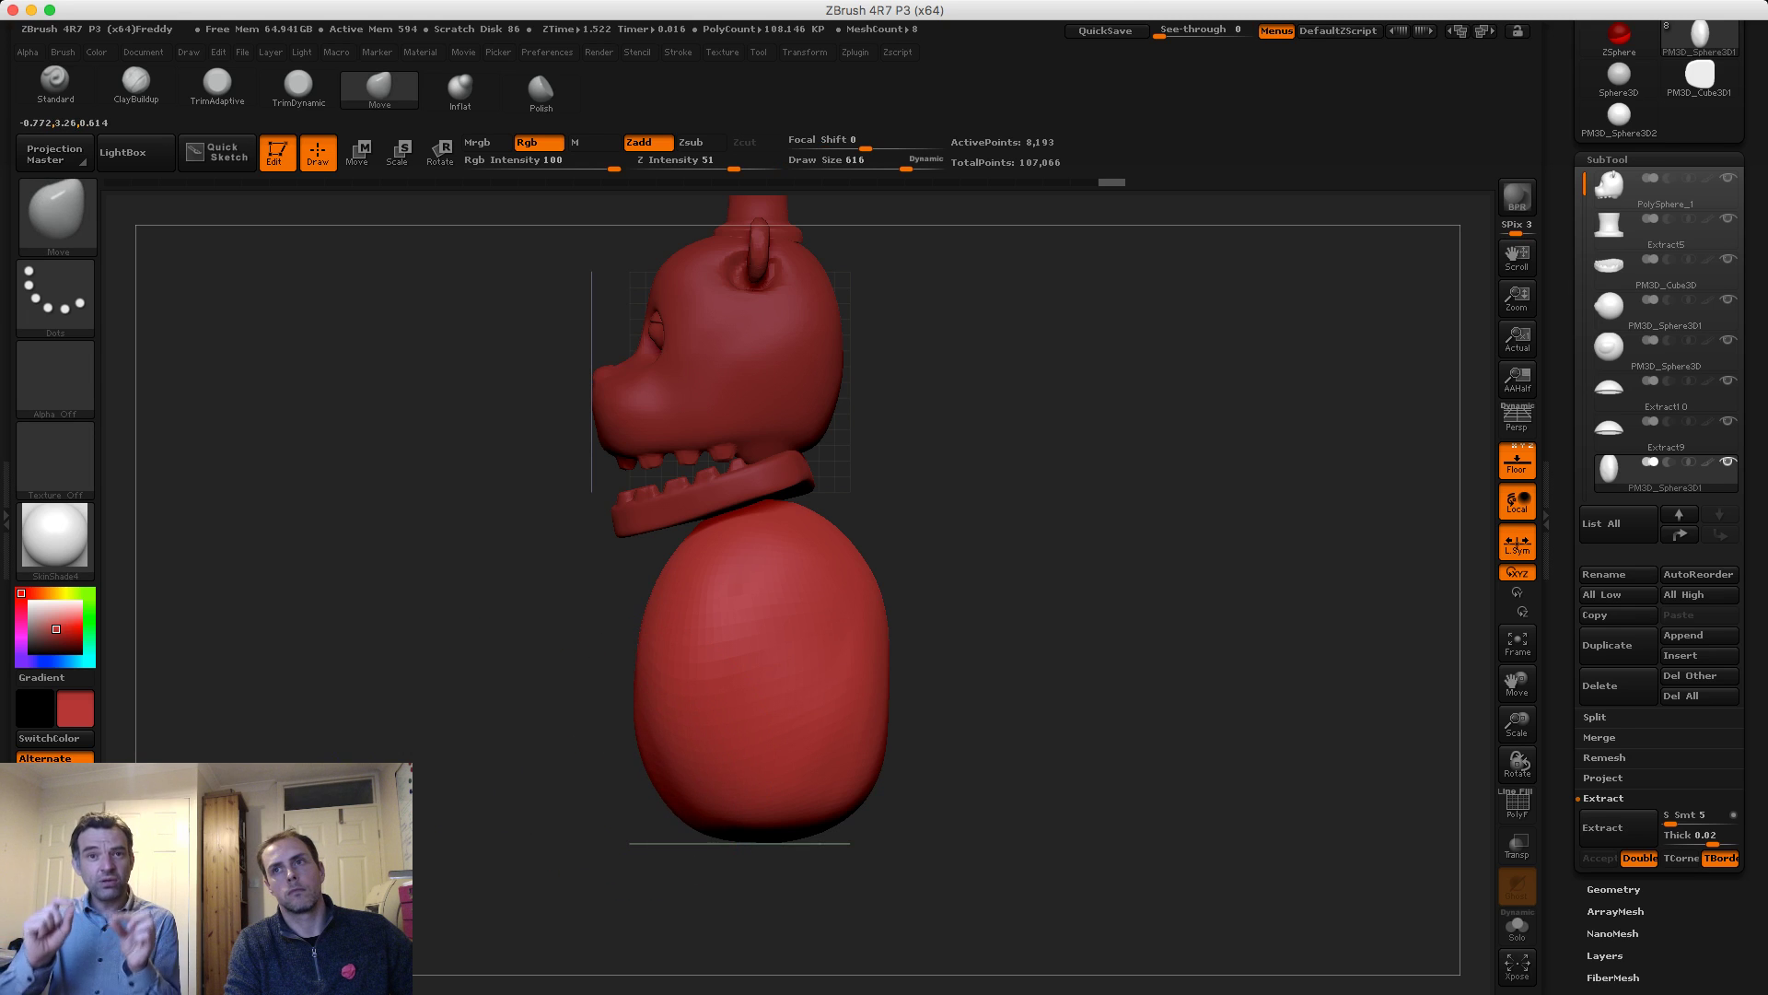
{"action": "mouse_move", "coordinate": [671, 742]}
{"action": "left_mouse_down"}
{"action": "mouse_move", "coordinate": [649, 767]}
{"action": "mouse_move", "coordinate": [635, 746]}
{"action": "left_mouse_up"}
{"action": "left_click_drag", "start_coordinate": [498, 714], "coordinate": [562, 707], "text": "shift"}
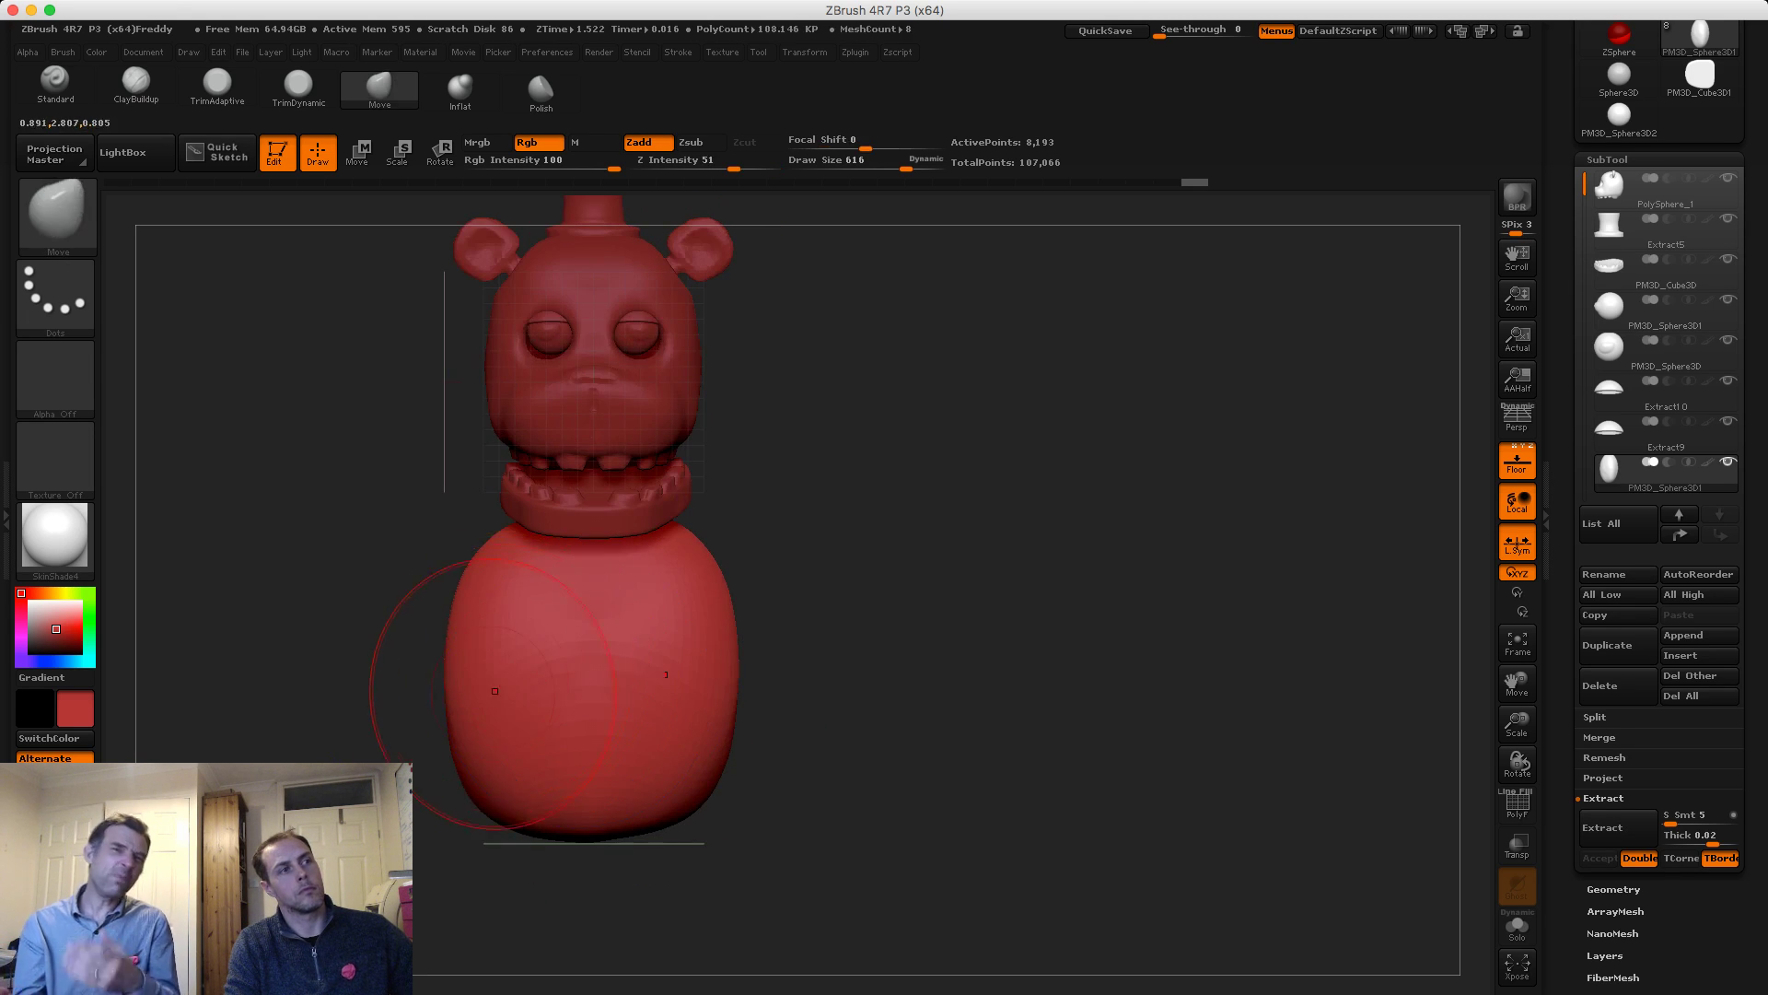
{"action": "mouse_move", "coordinate": [429, 626]}
{"action": "left_mouse_down"}
{"action": "mouse_move", "coordinate": [386, 634]}
{"action": "mouse_move", "coordinate": [405, 682]}
{"action": "mouse_move", "coordinate": [446, 698]}
{"action": "left_mouse_up"}
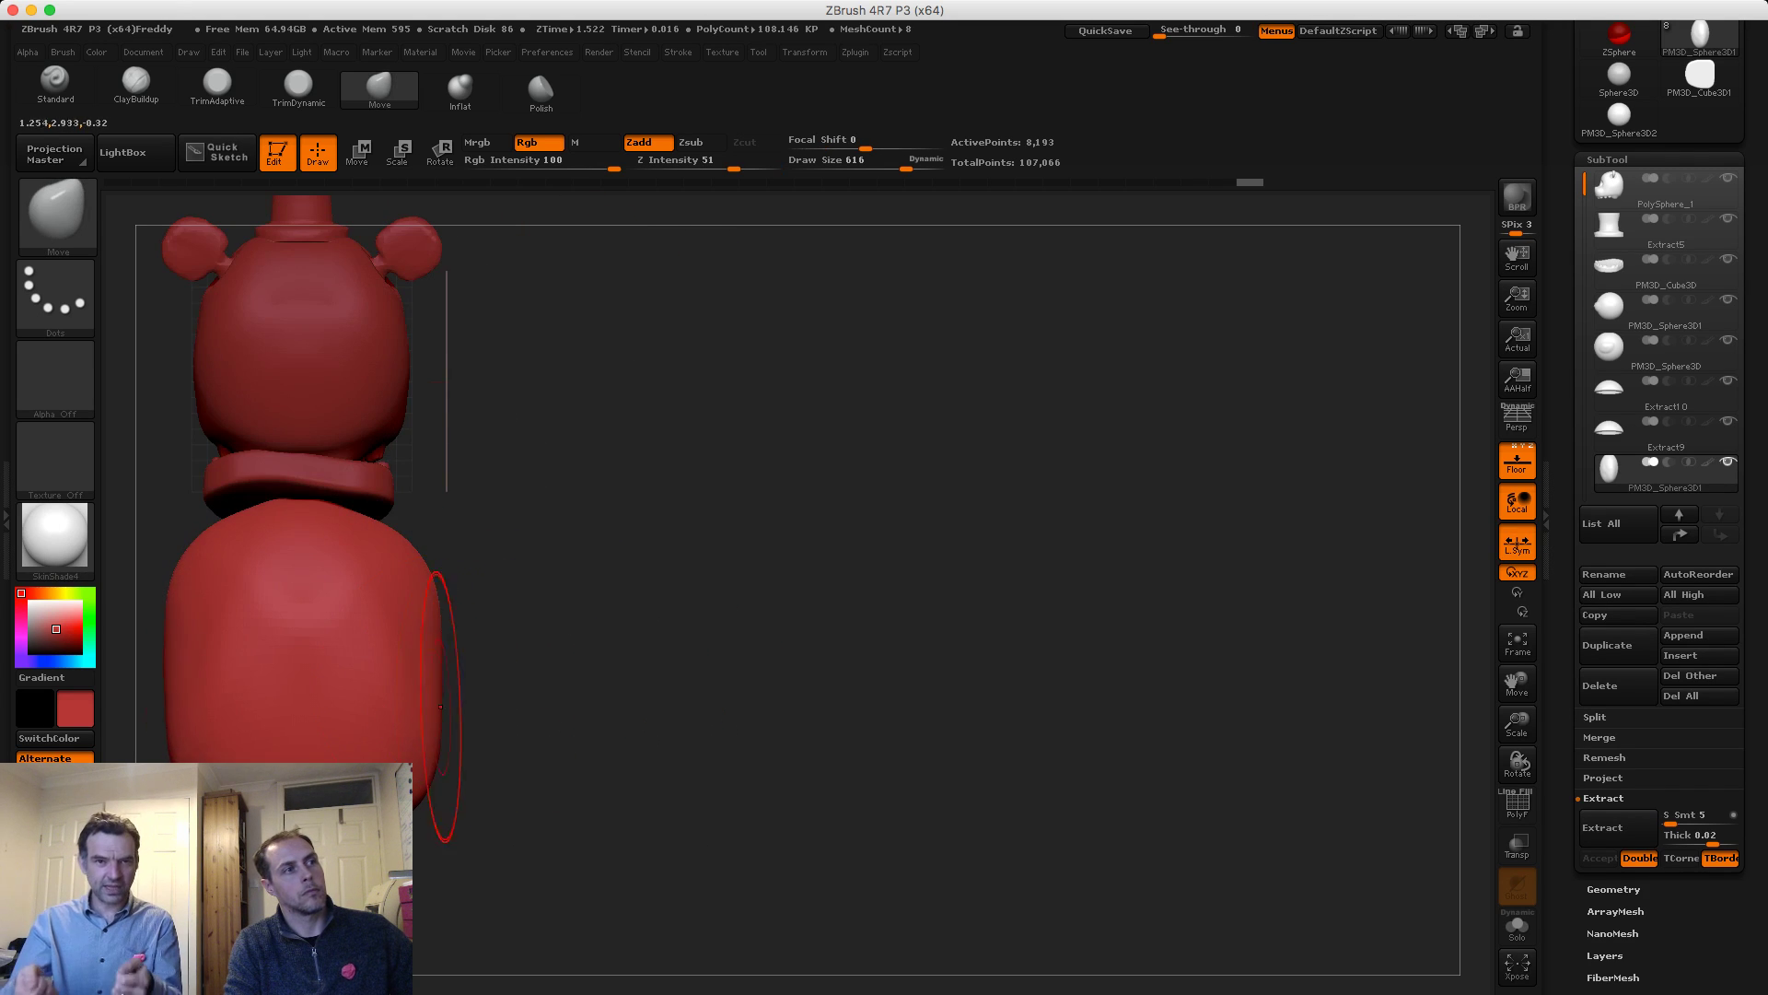
{"action": "left_click_drag", "start_coordinate": [612, 725], "coordinate": [474, 552]}
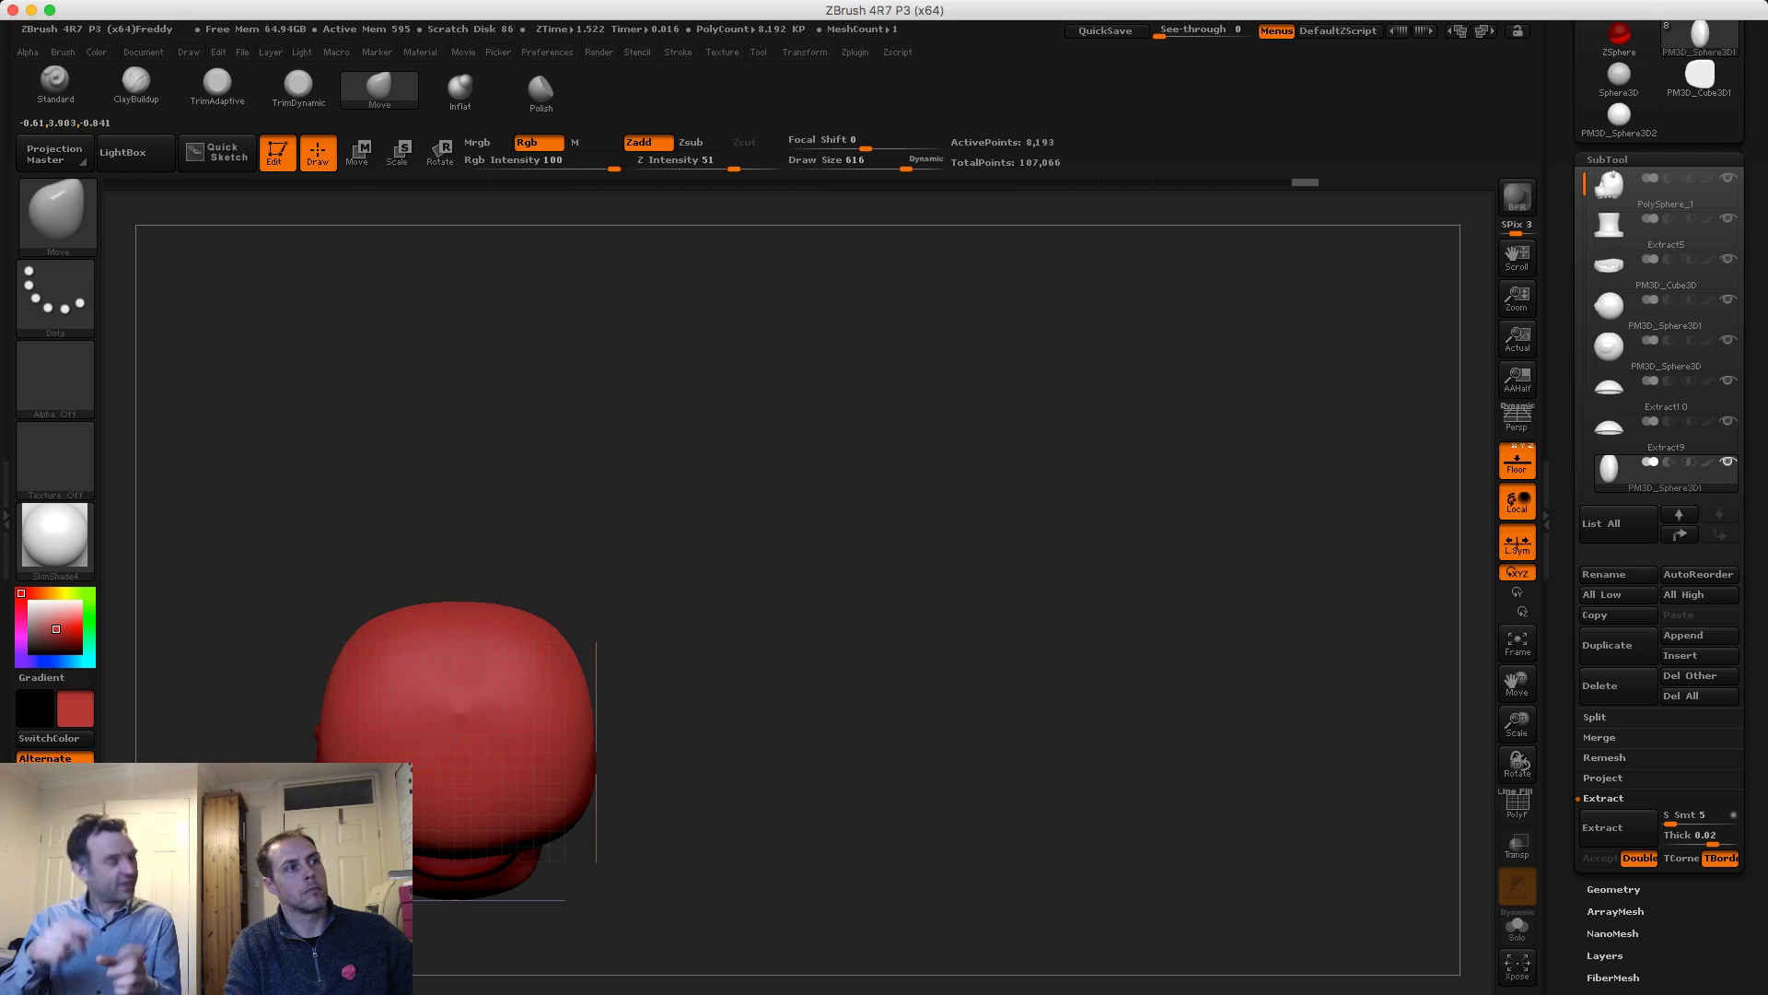
{"action": "left_click_drag", "start_coordinate": [318, 552], "coordinate": [285, 686]}
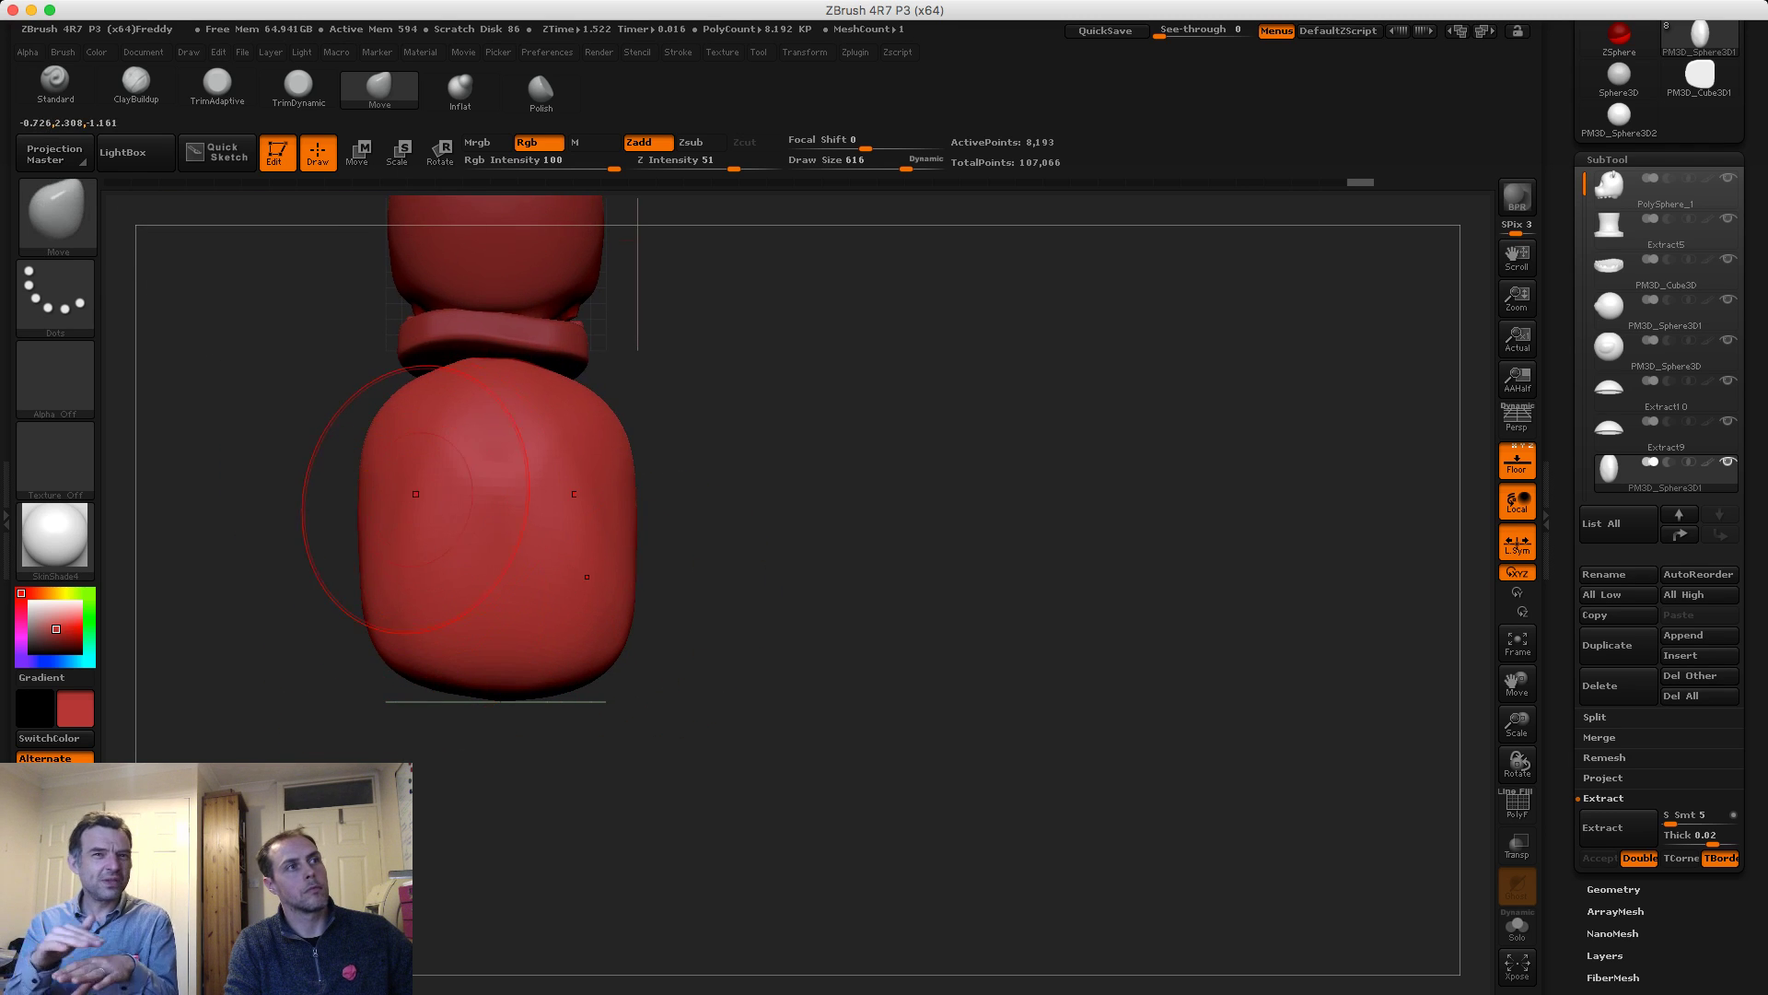
Smooth the upper back of the torso and convert it to a DynaMesh at resolution 128
{"action": "key", "text": "shift"}
{"action": "left_click_drag", "start_coordinate": [394, 500], "coordinate": [455, 426], "text": "shift"}
{"action": "mouse_move", "coordinate": [976, 635]}
{"action": "left_mouse_down"}
{"action": "mouse_move", "coordinate": [654, 640]}
{"action": "mouse_move", "coordinate": [852, 630]}
{"action": "left_mouse_up"}
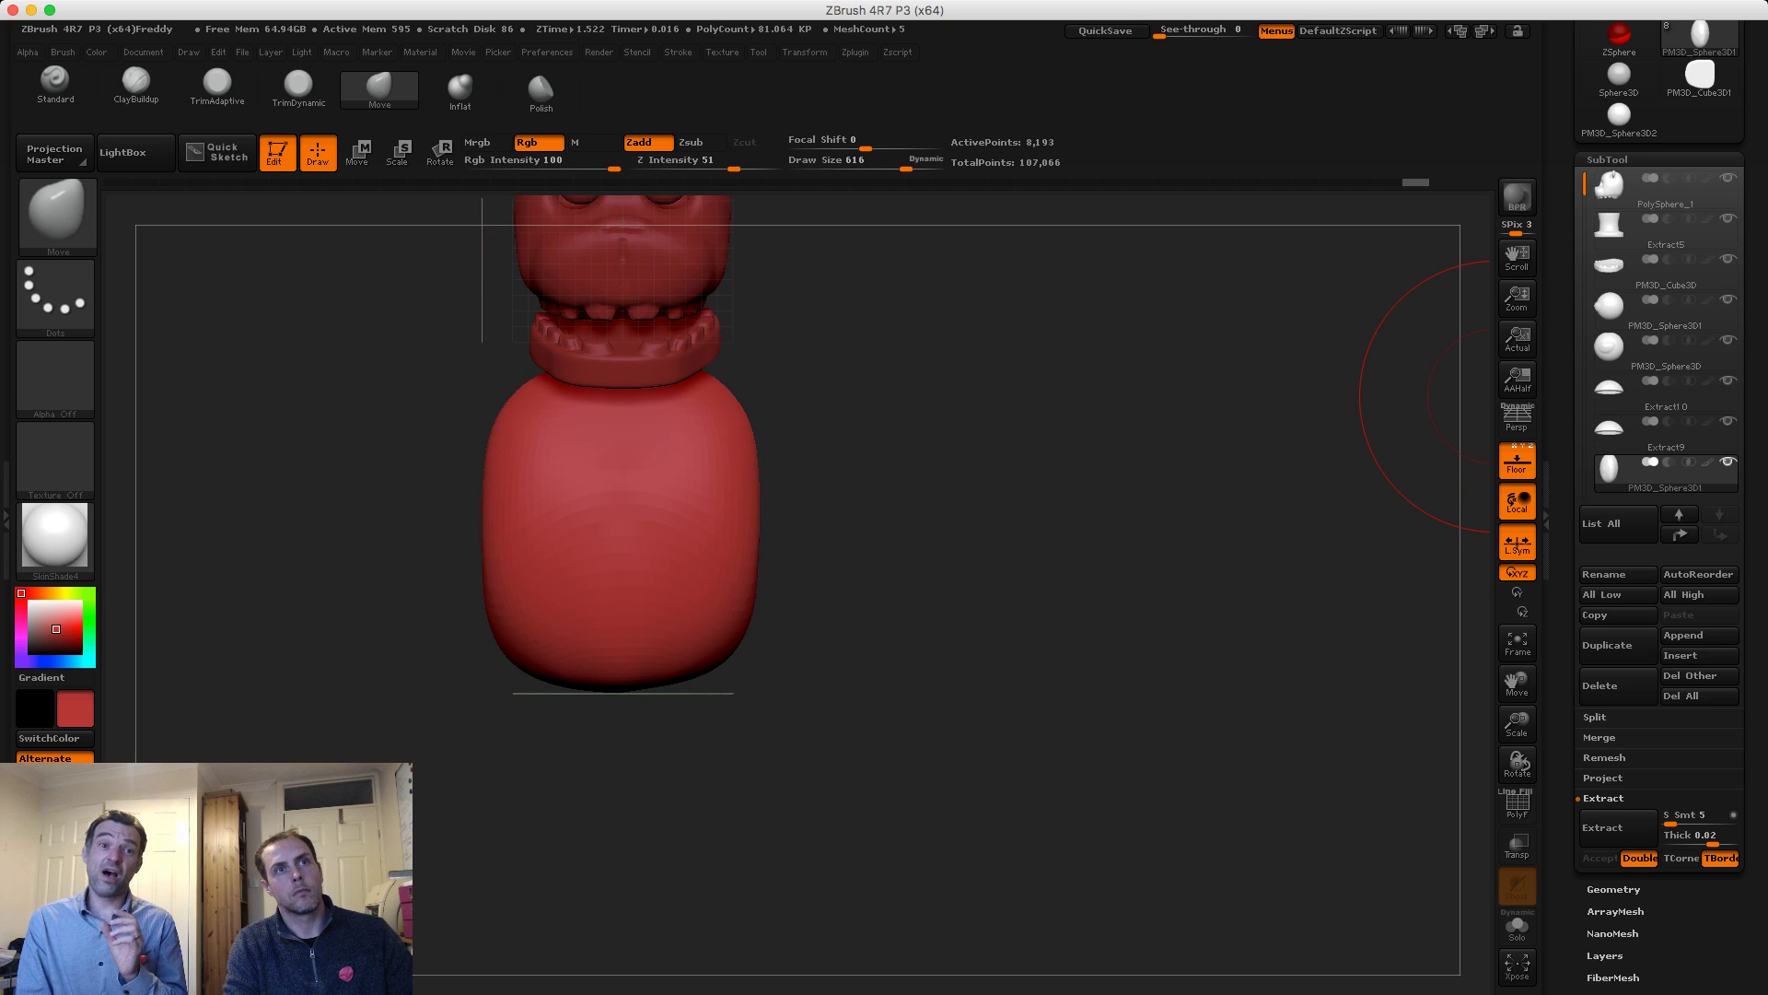
{"action": "left_click", "coordinate": [1607, 160]}
{"action": "left_click", "coordinate": [1613, 179]}
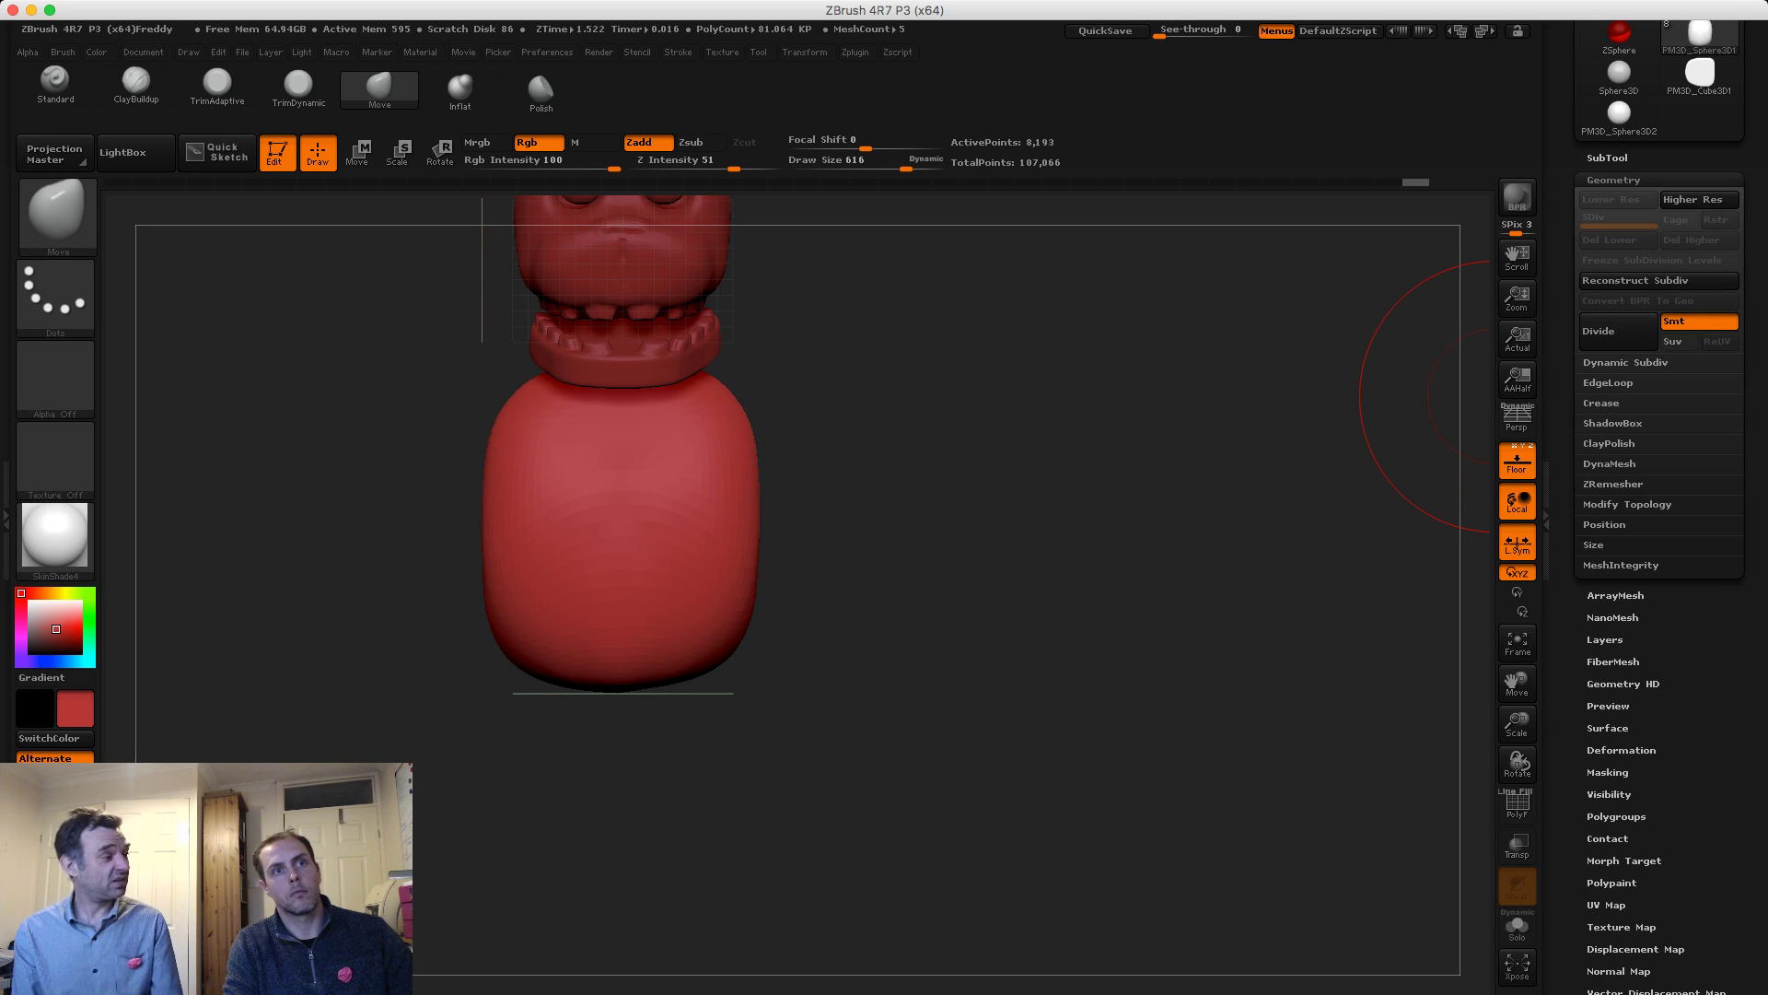
{"action": "left_click", "coordinate": [1612, 463]}
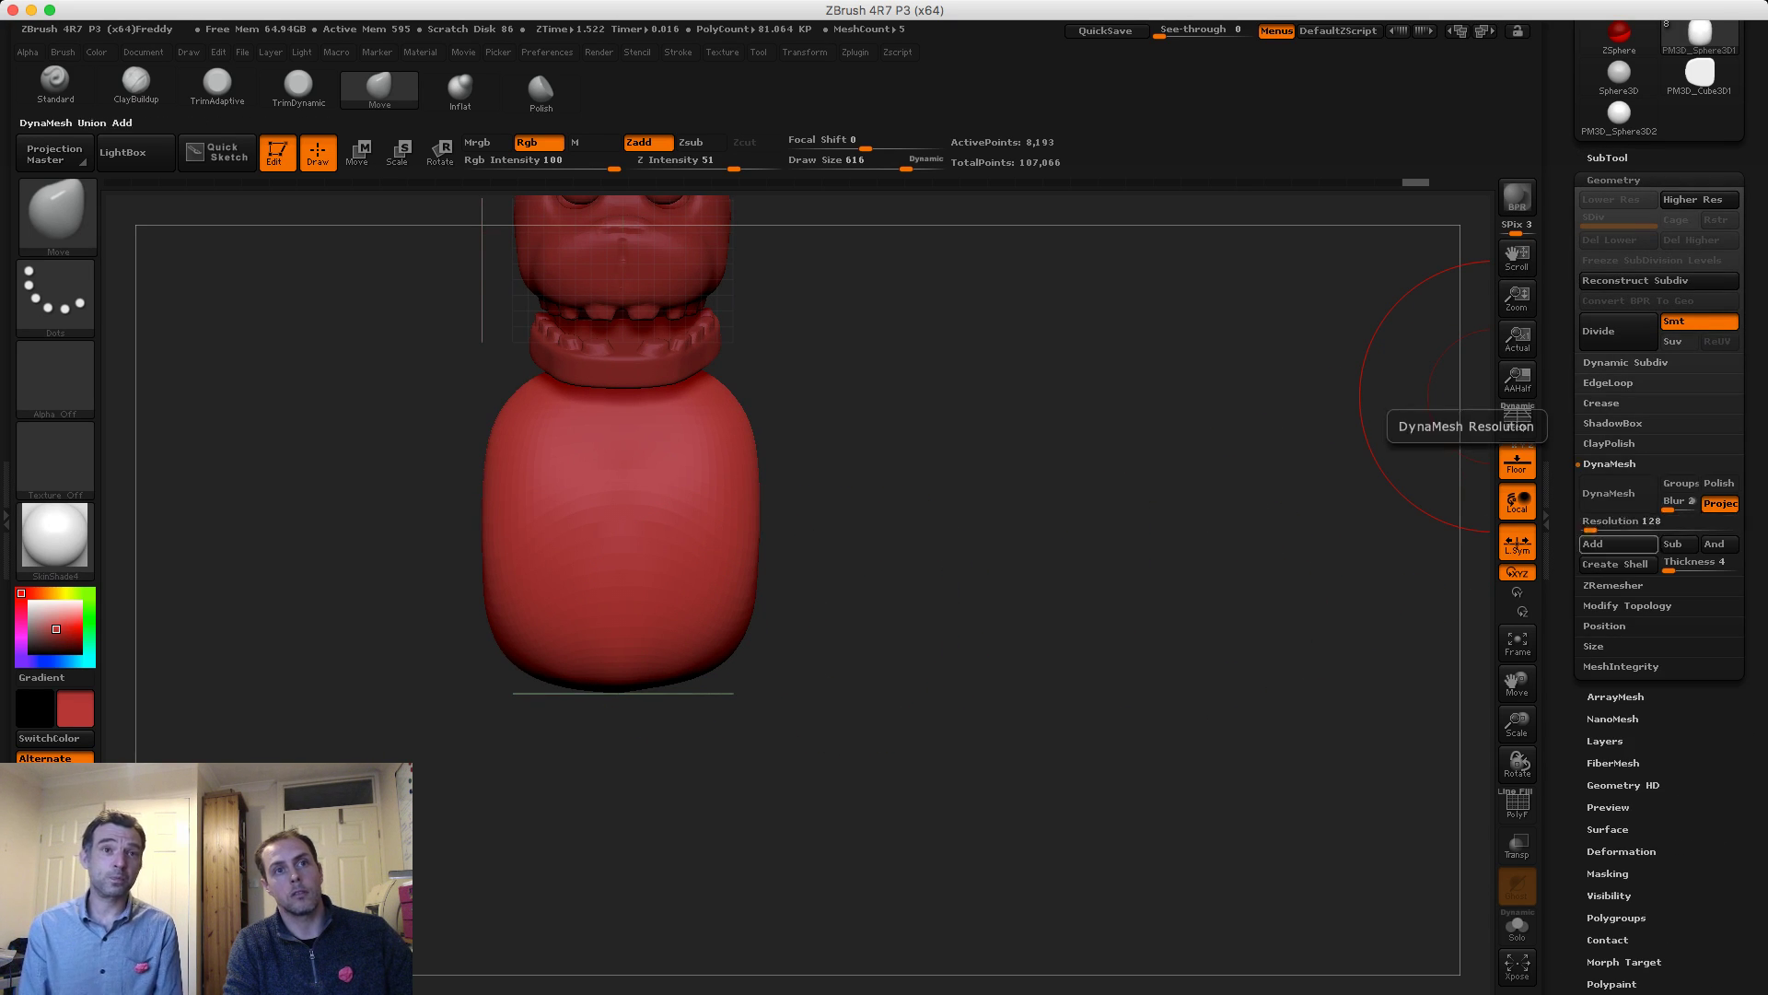
{"action": "left_click", "coordinate": [1618, 494]}
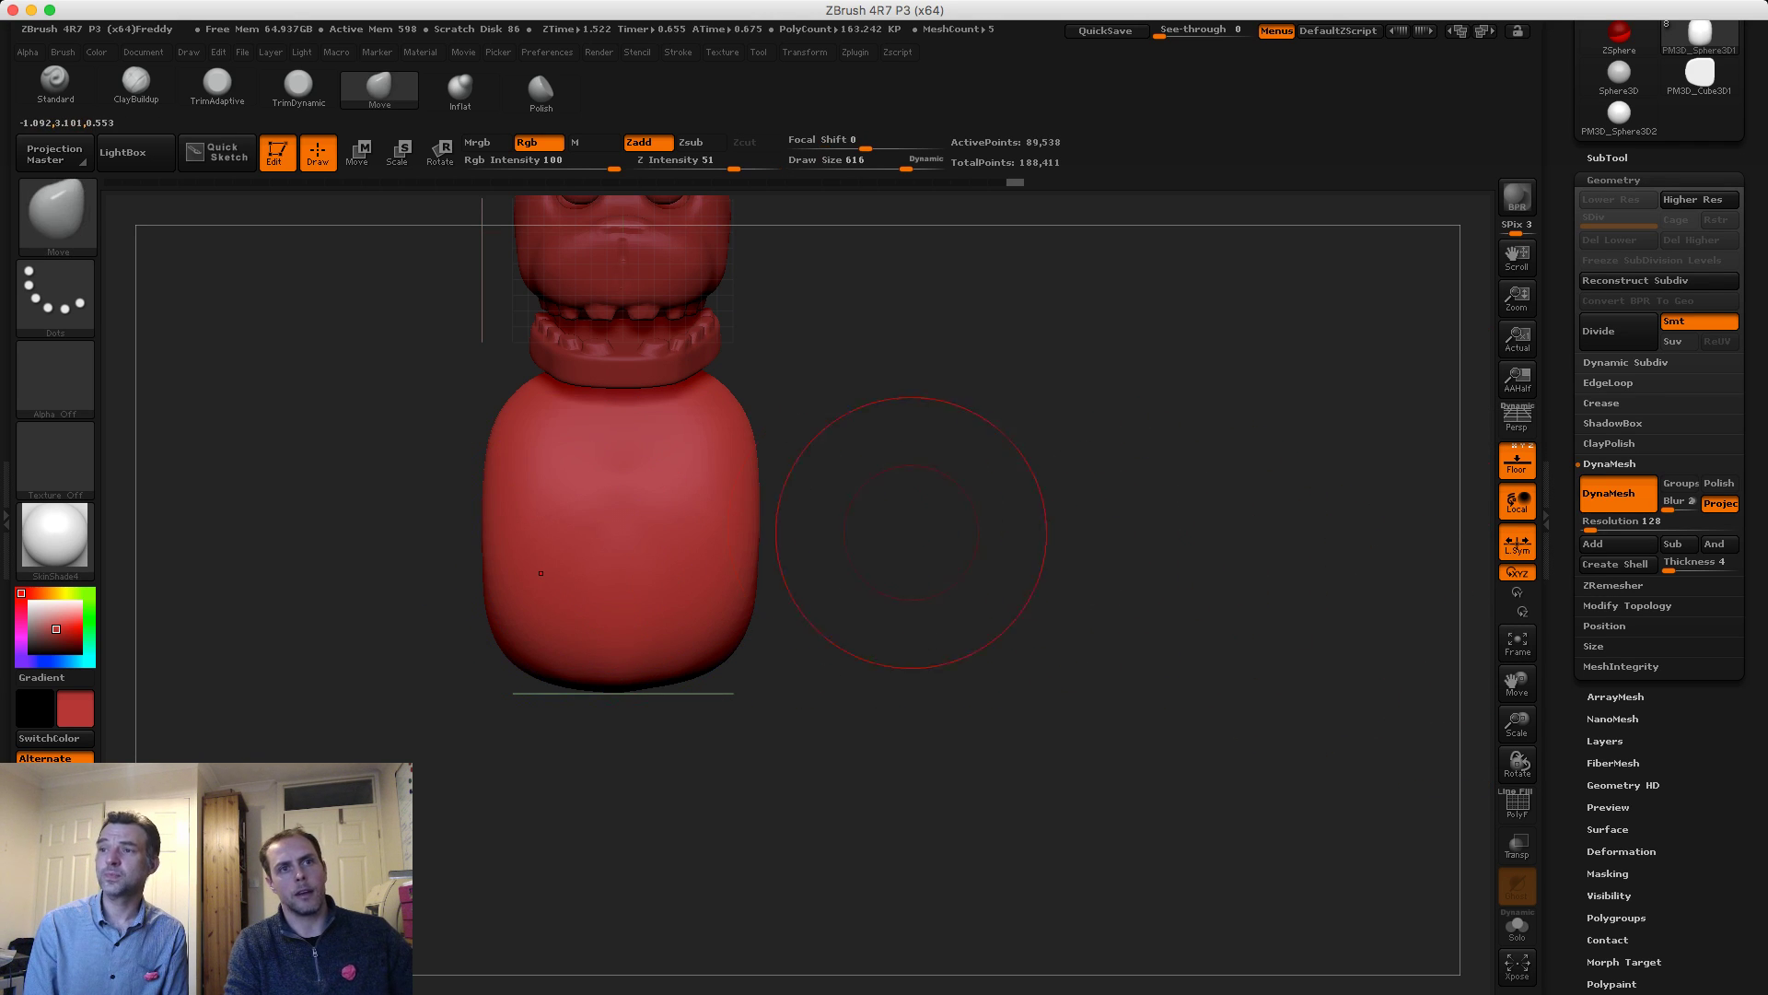
Set the torso's DynaMesh resolution to 88
{"action": "left_click", "coordinate": [1620, 521]}
{"action": "type", "text": "88"}
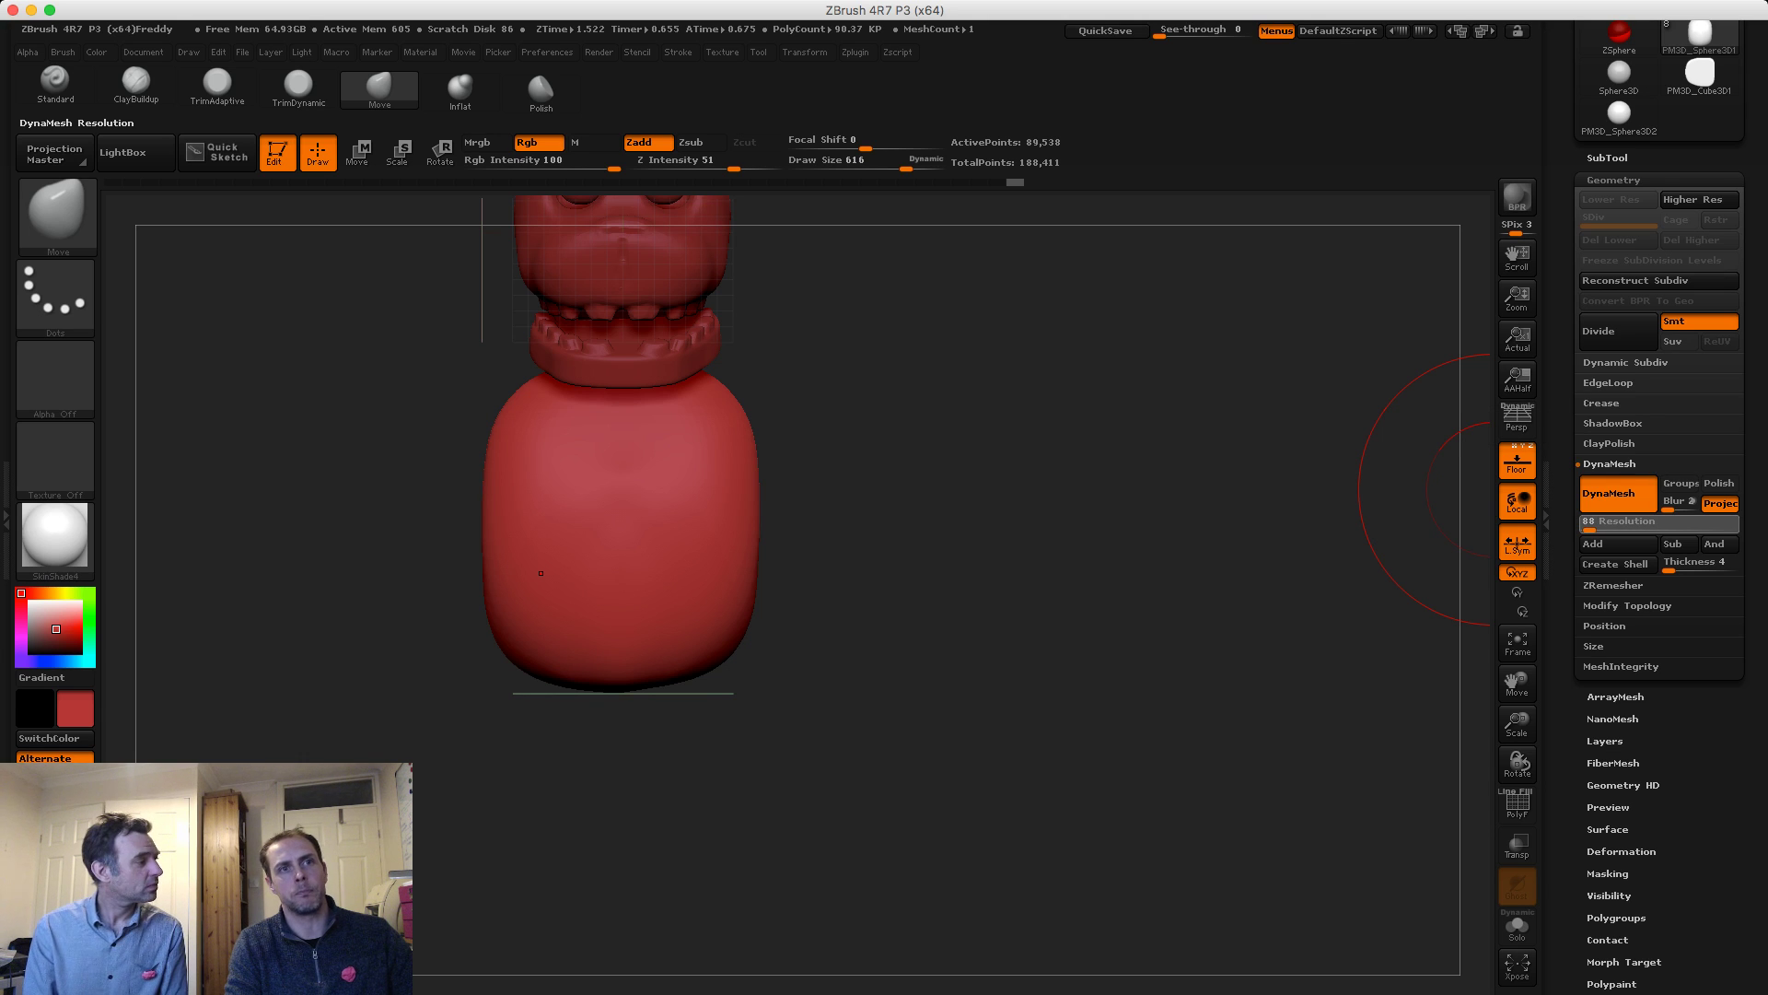
{"action": "key", "text": "Return"}
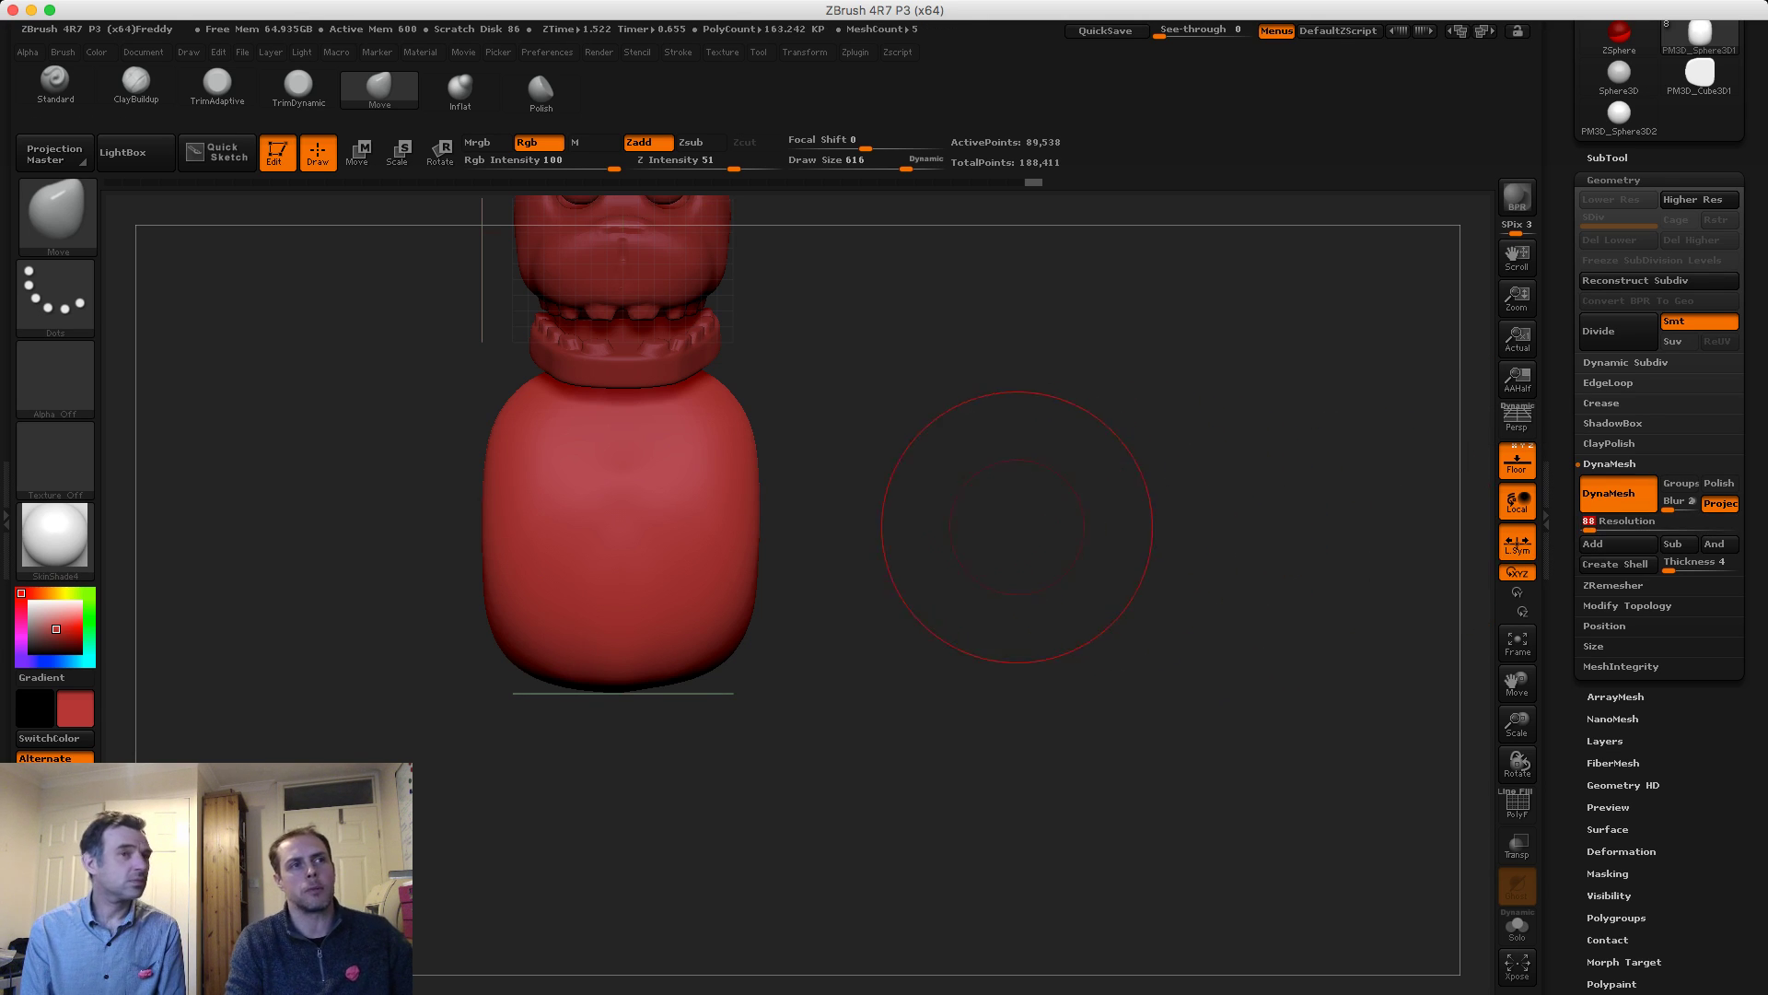
Start a round shoulder recess on the upper side of the torso with the ClayBuildup brush at draw size 347
{"action": "left_click_drag", "start_coordinate": [1017, 527], "coordinate": [1096, 578], "text": "alt"}
{"action": "left_click_drag", "start_coordinate": [743, 576], "coordinate": [632, 616], "text": "shift"}
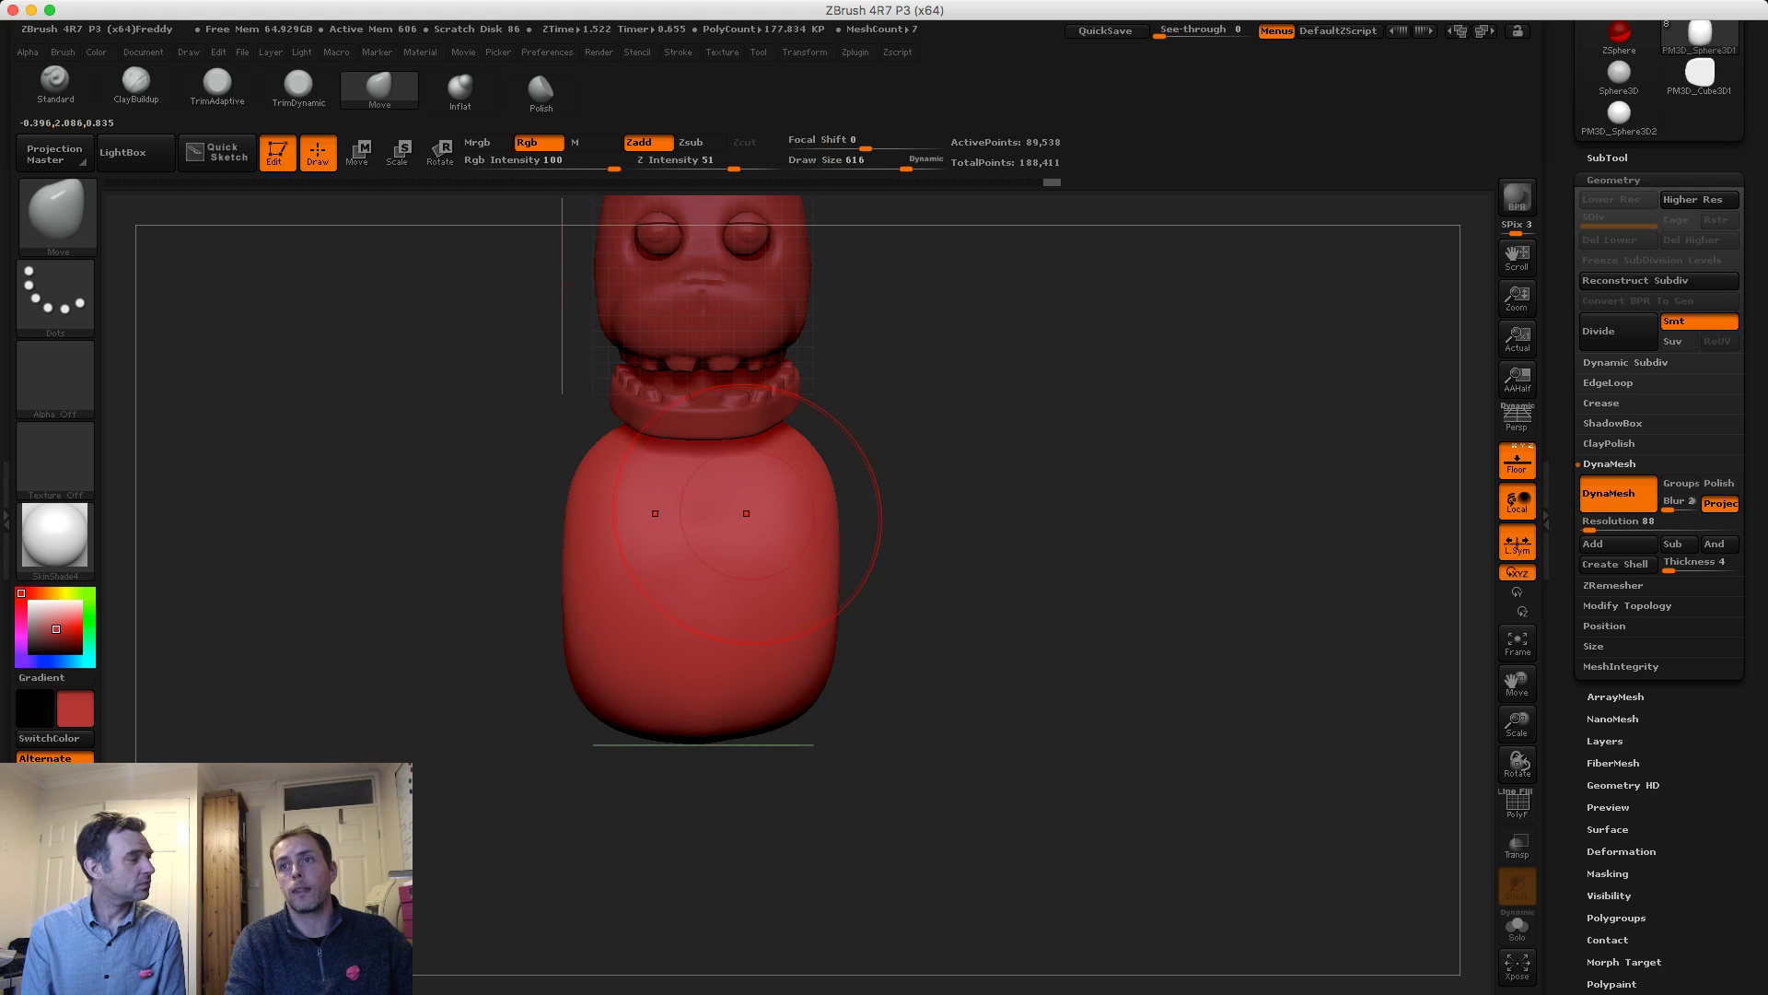
{"action": "left_click", "coordinate": [136, 82]}
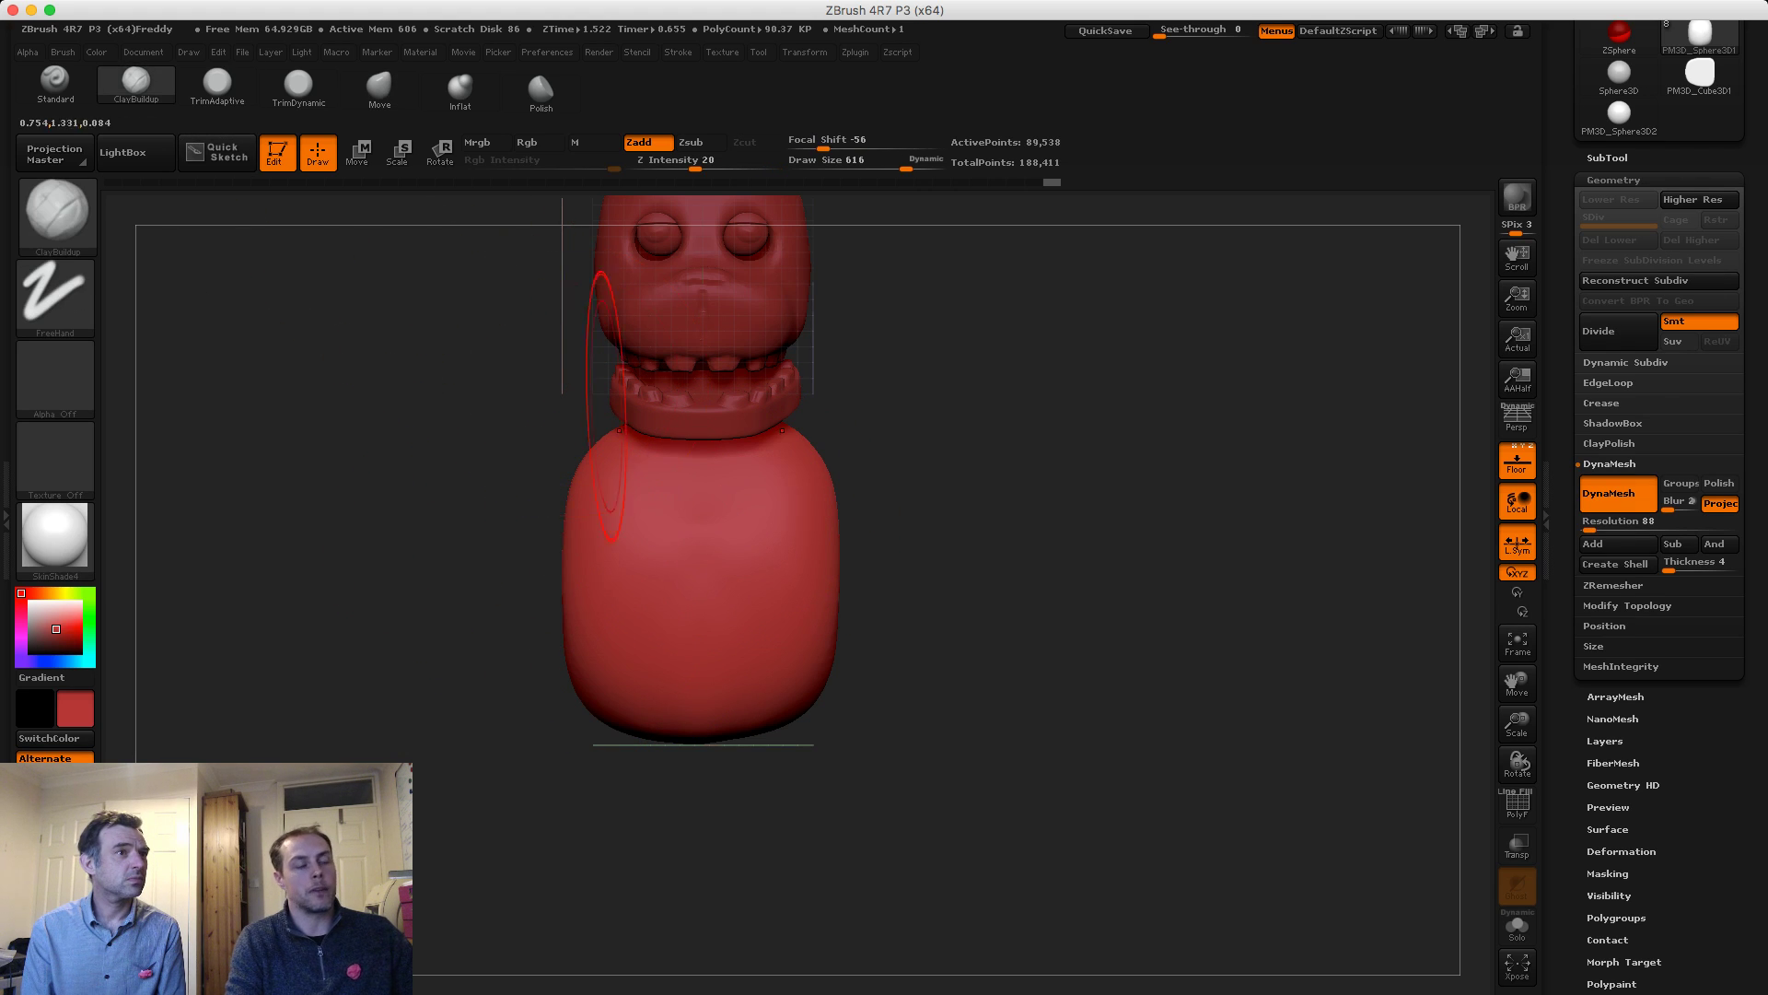
{"action": "key", "text": "s"}
{"action": "left_click_drag", "start_coordinate": [589, 442], "coordinate": [571, 443]}
{"action": "mouse_move", "coordinate": [478, 478]}
{"action": "left_mouse_down"}
{"action": "mouse_move", "coordinate": [663, 480]}
{"action": "mouse_move", "coordinate": [577, 520]}
{"action": "mouse_move", "coordinate": [551, 498]}
{"action": "left_mouse_up"}
{"action": "key", "text": "s"}
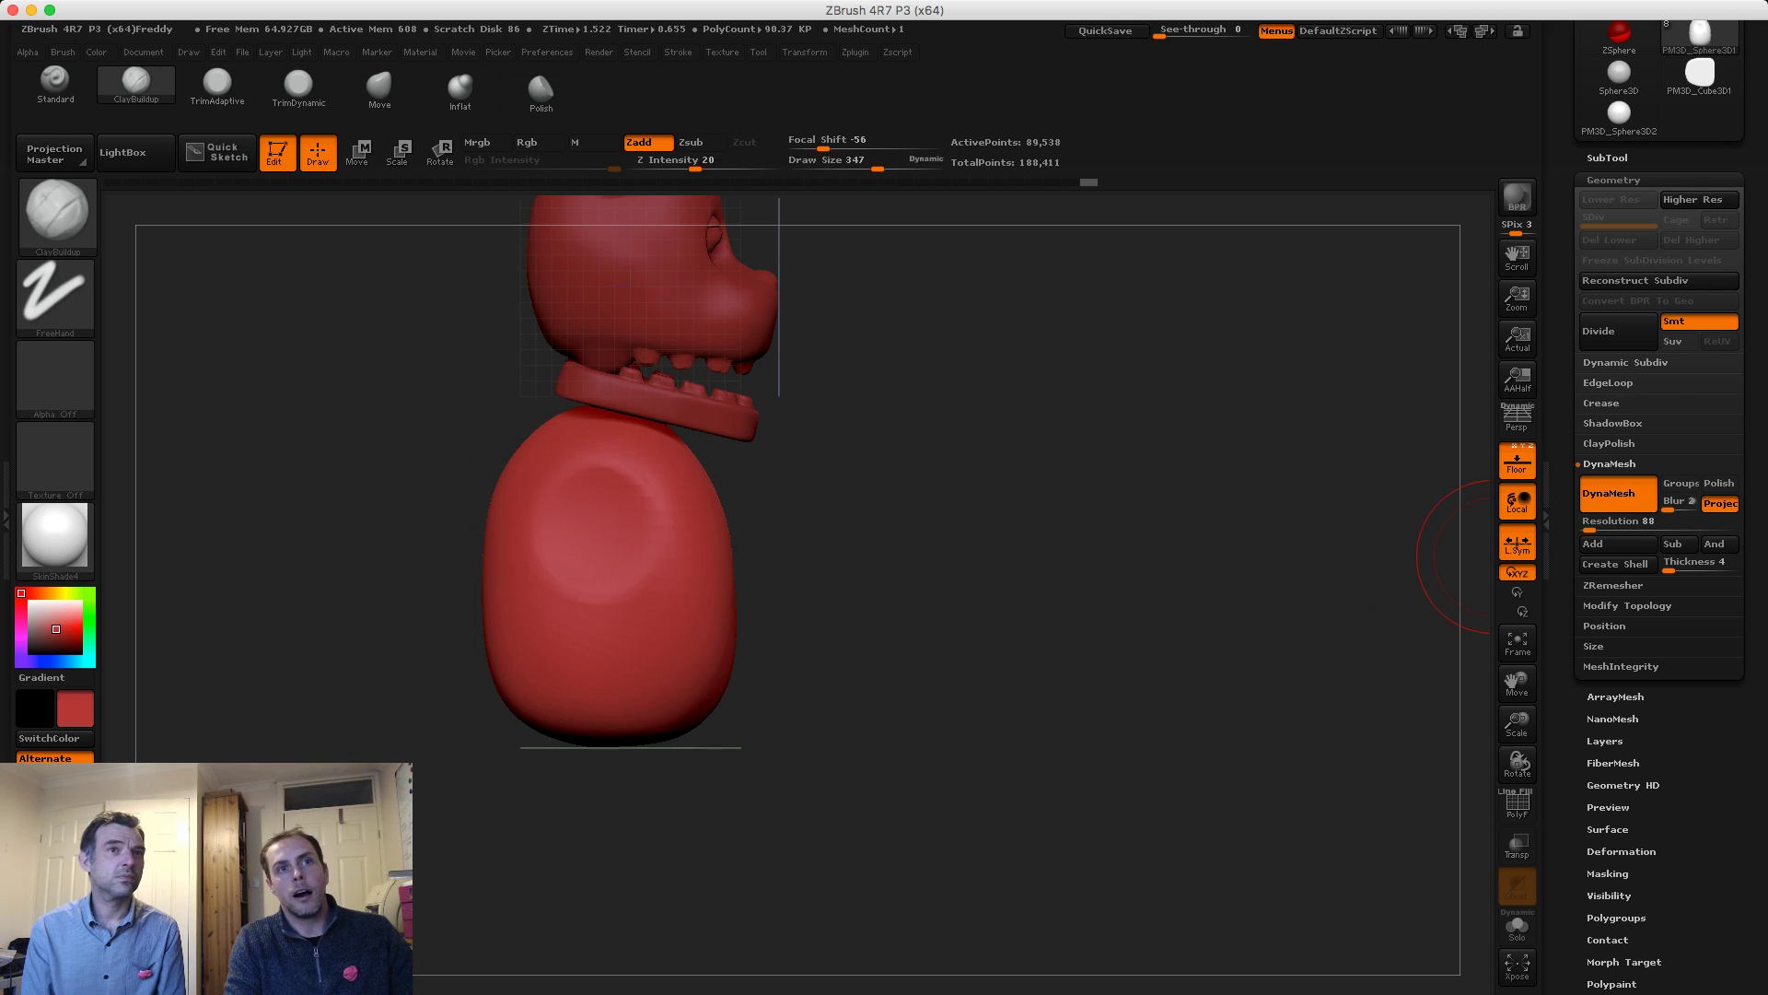
Carve the shoulder recess into a deeper round arm socket with ClayBuildup at draw size 311, smoothing around it
{"action": "left_click", "coordinate": [1626, 363]}
{"action": "left_click", "coordinate": [1625, 363]}
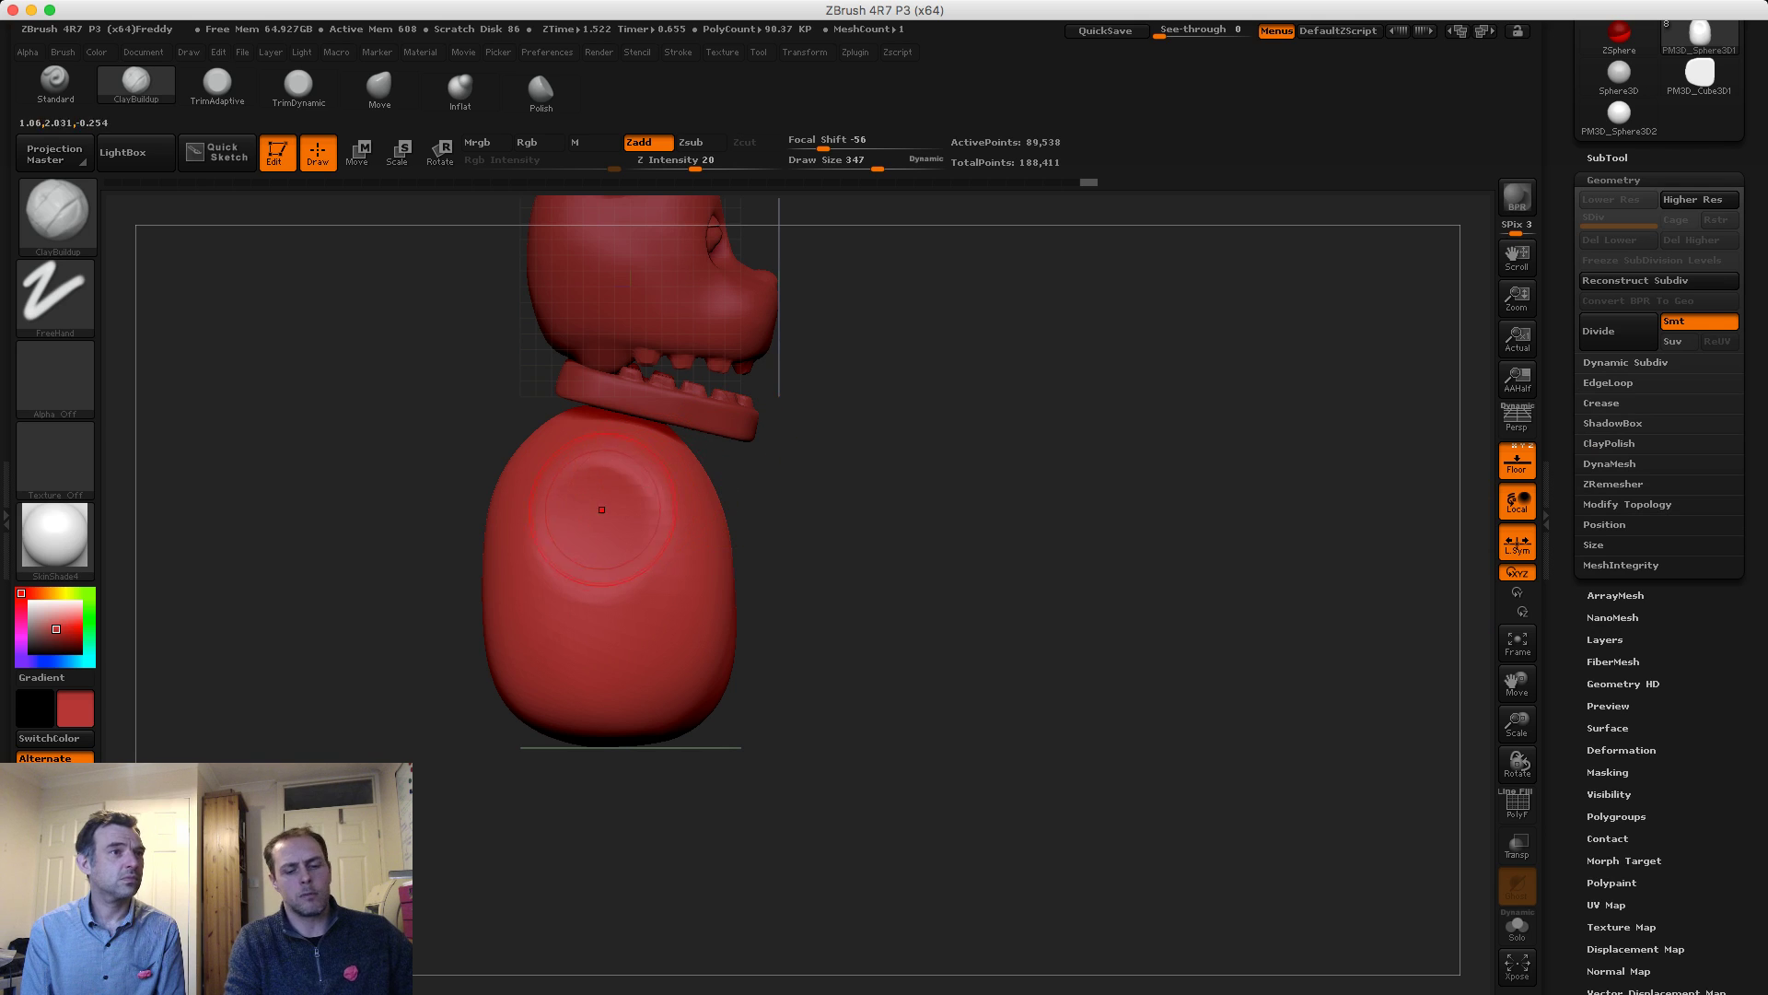
{"action": "key", "text": "s"}
{"action": "mouse_move", "coordinate": [601, 512]}
{"action": "left_mouse_down"}
{"action": "mouse_move", "coordinate": [573, 513]}
{"action": "mouse_move", "coordinate": [612, 498]}
{"action": "mouse_move", "coordinate": [616, 528]}
{"action": "left_mouse_up"}
{"action": "key", "text": "ctrl+z"}
{"action": "left_click_drag", "start_coordinate": [861, 529], "coordinate": [660, 517]}
{"action": "left_click_drag", "start_coordinate": [861, 488], "coordinate": [930, 488], "text": "shift"}
{"action": "mouse_move", "coordinate": [355, 438]}
{"action": "left_mouse_down"}
{"action": "mouse_move", "coordinate": [493, 431]}
{"action": "mouse_move", "coordinate": [442, 473]}
{"action": "left_mouse_up"}
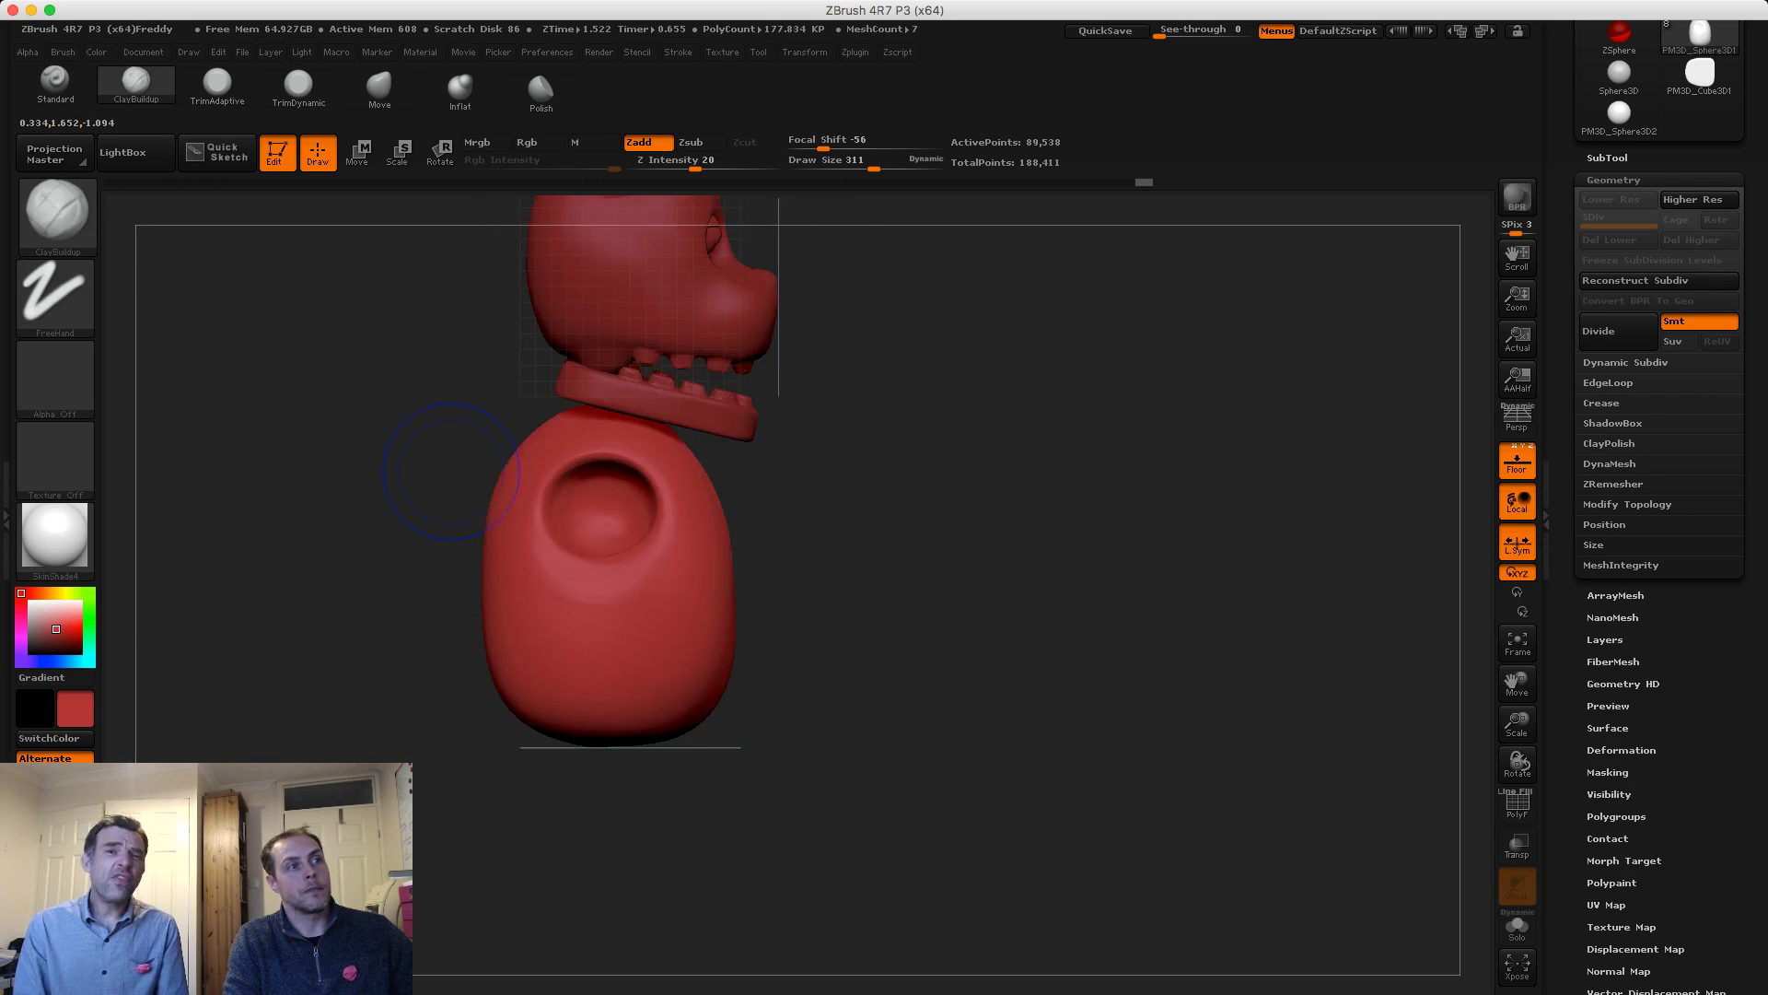
Set the DynaMesh resolution to 32, remesh the torso, and smooth the area around the arm socket
{"action": "left_click", "coordinate": [1625, 362]}
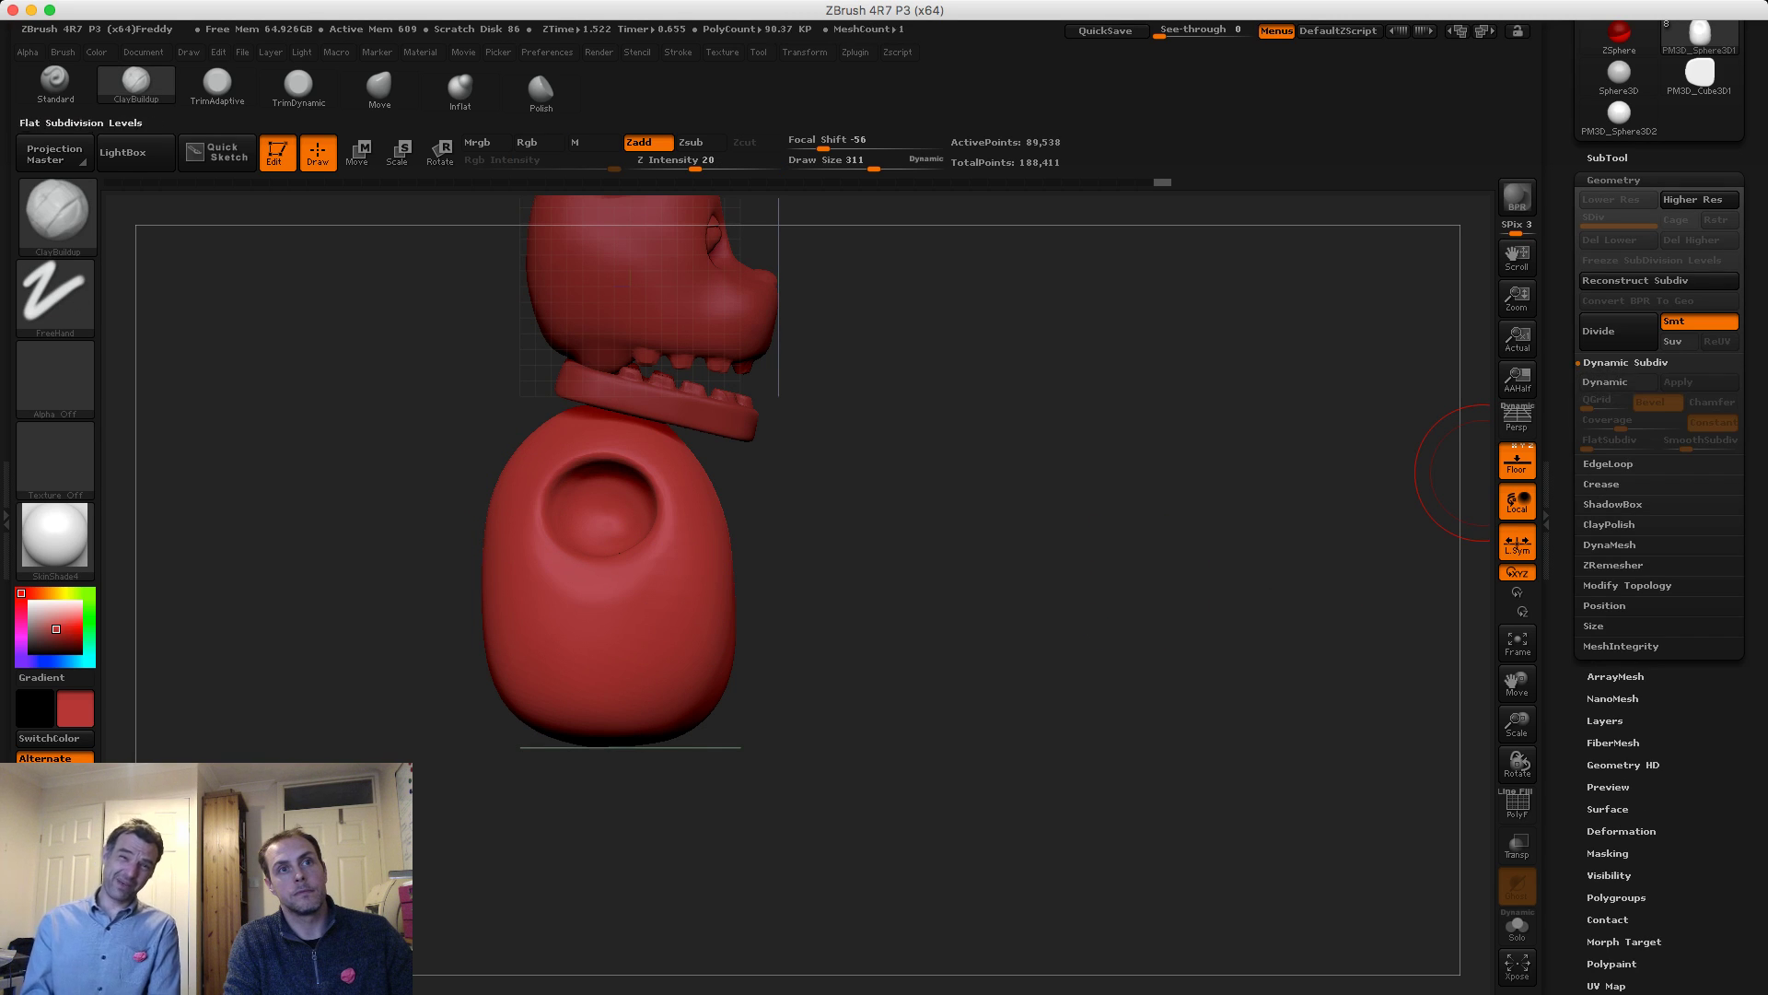
{"action": "left_click", "coordinate": [1610, 544]}
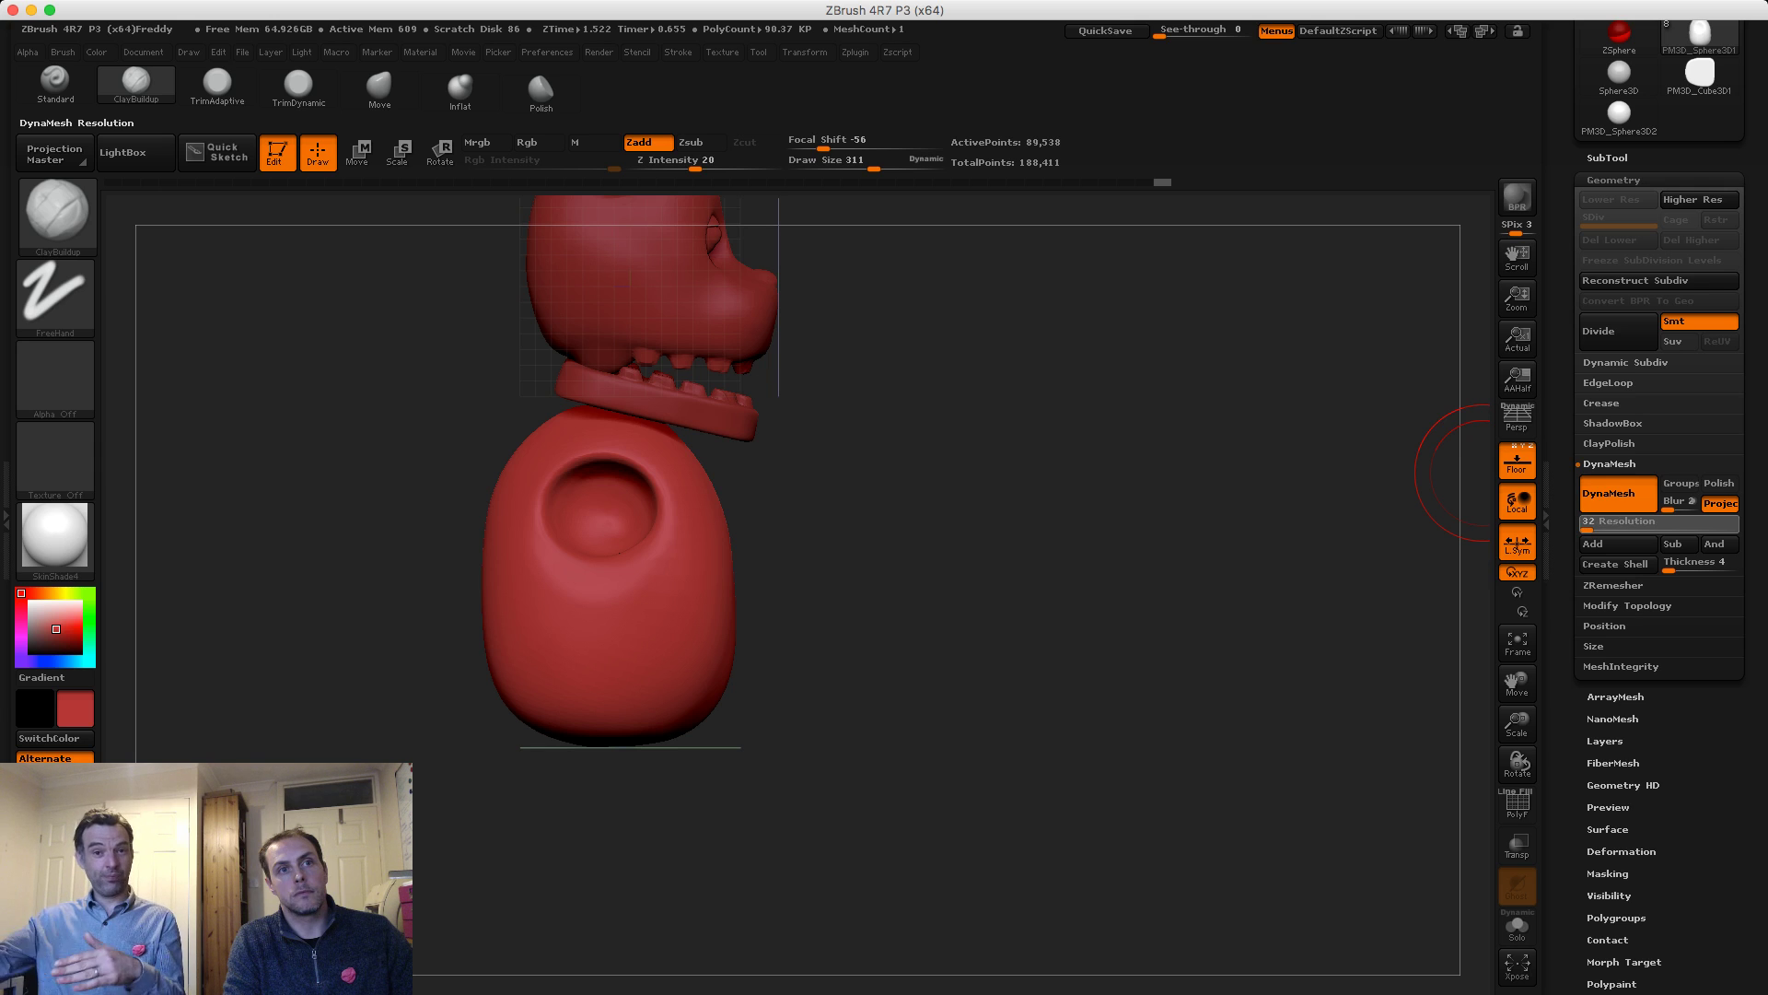
{"action": "left_click_drag", "start_coordinate": [1141, 451], "coordinate": [1207, 542], "text": "ctrl"}
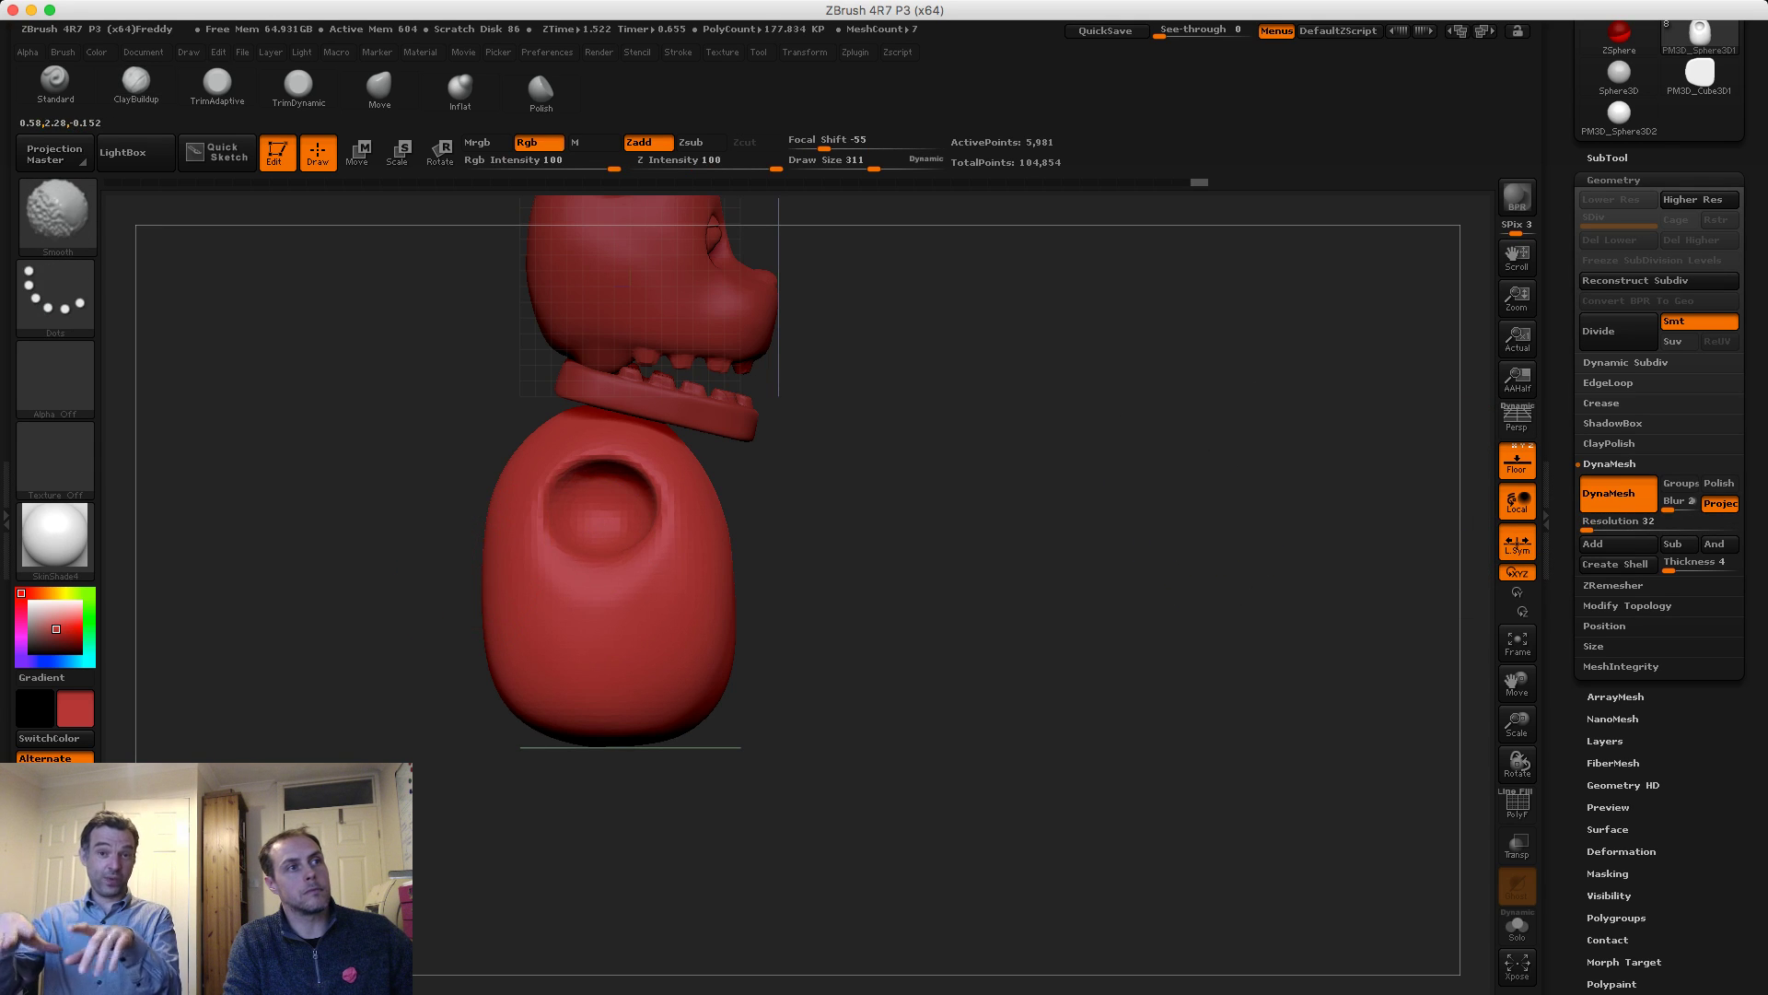
{"action": "mouse_move", "coordinate": [479, 474]}
{"action": "left_mouse_down", "text": "shift"}
{"action": "mouse_move", "coordinate": [419, 517]}
{"action": "mouse_move", "coordinate": [464, 529]}
{"action": "left_mouse_up", "text": "shift"}
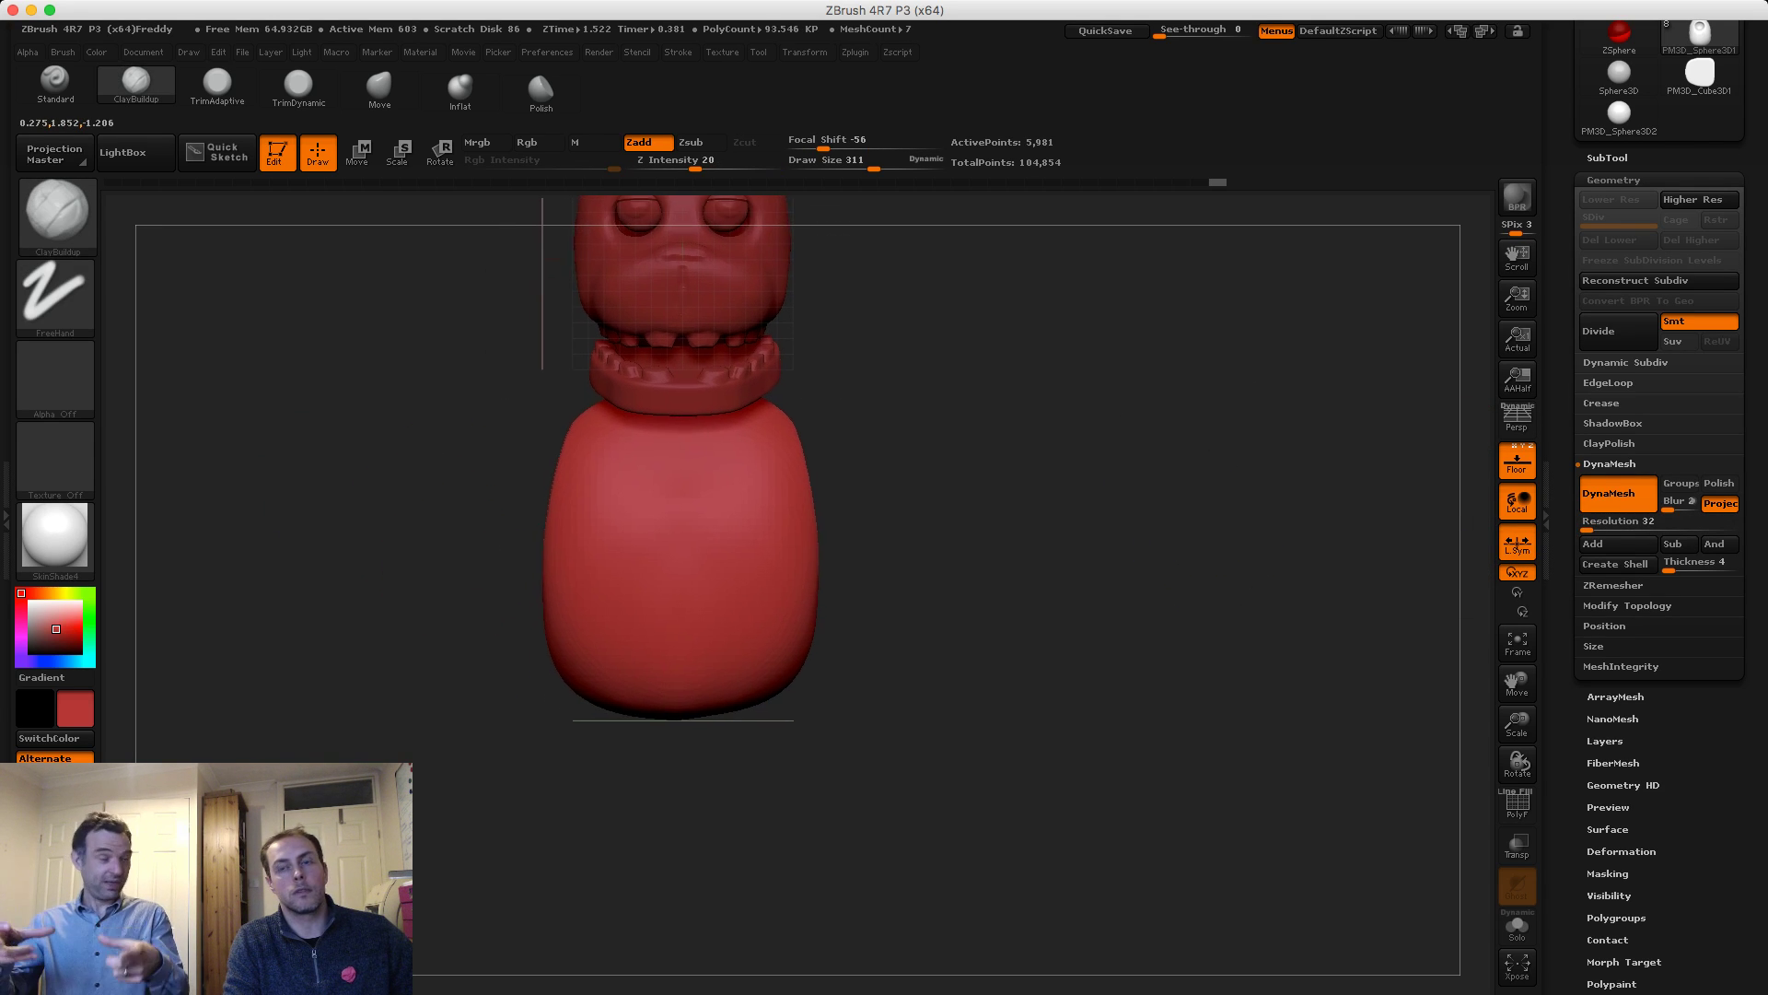
Mask a rounded panel covering the front of the belly with the MaskPen's Lasso stroke at draw size 197
{"action": "key", "text": "s"}
{"action": "left_click_drag", "start_coordinate": [654, 522], "coordinate": [638, 522]}
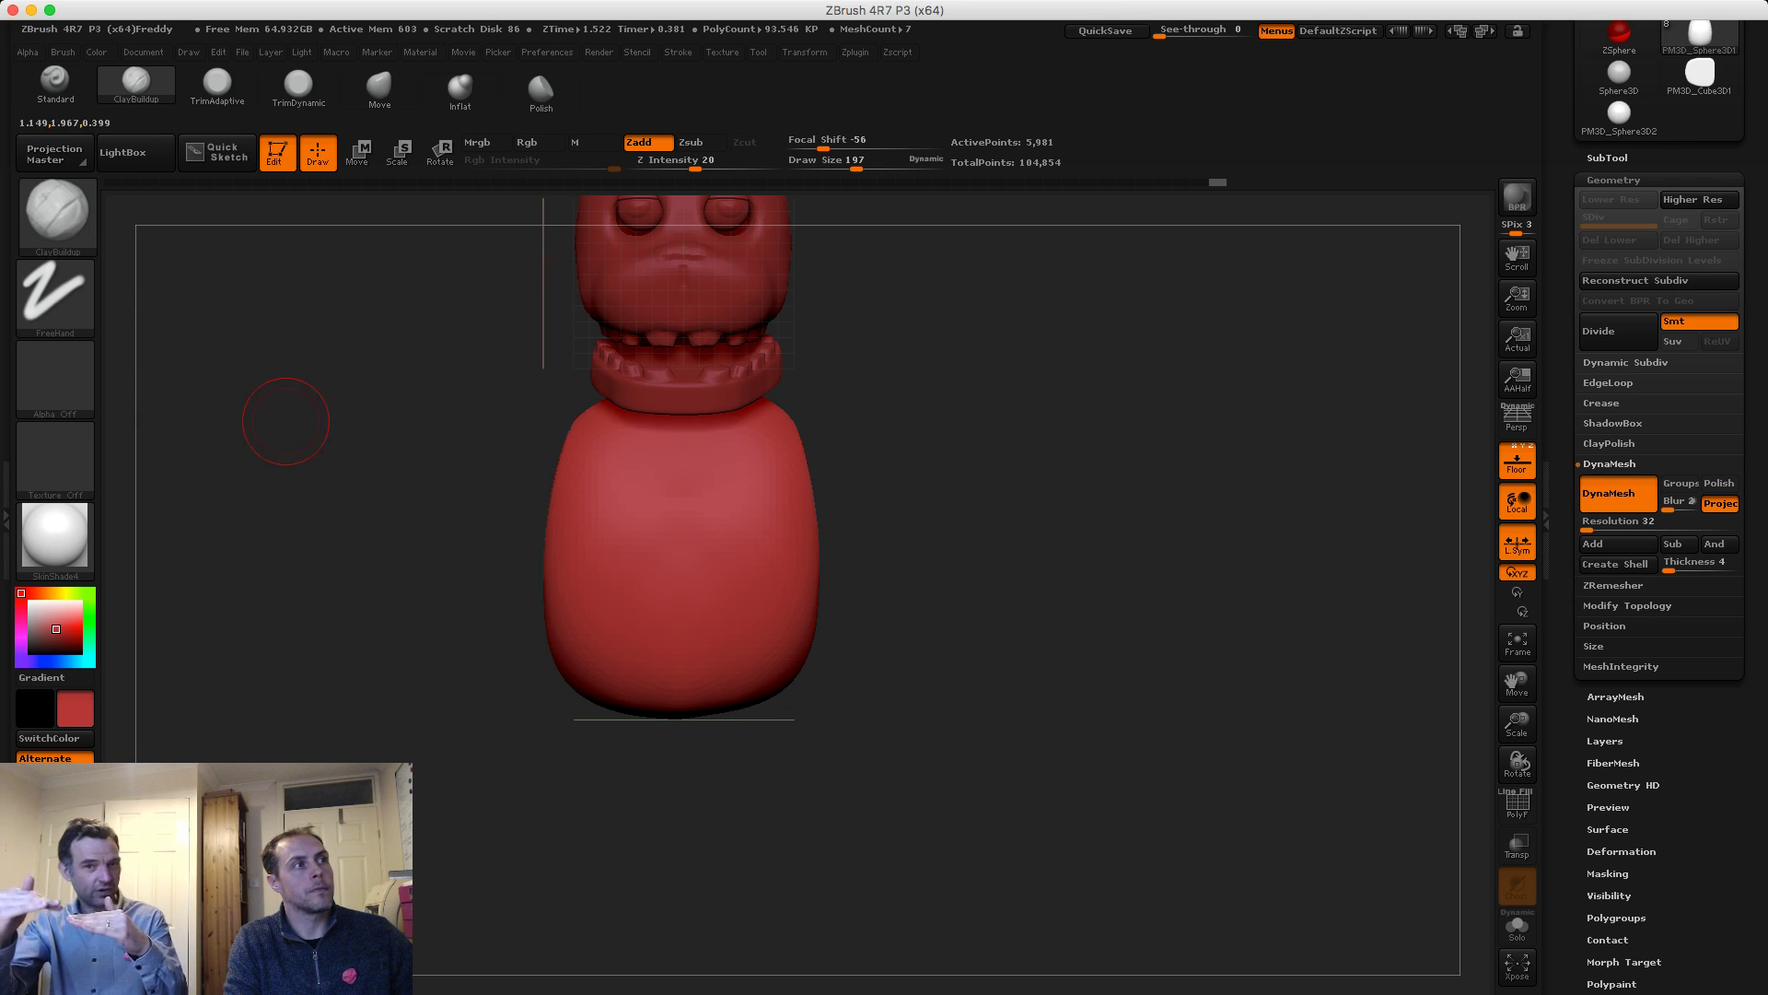
{"action": "left_click", "coordinate": [69, 302], "text": "ctrl"}
{"action": "left_click", "coordinate": [320, 355], "text": "ctrl"}
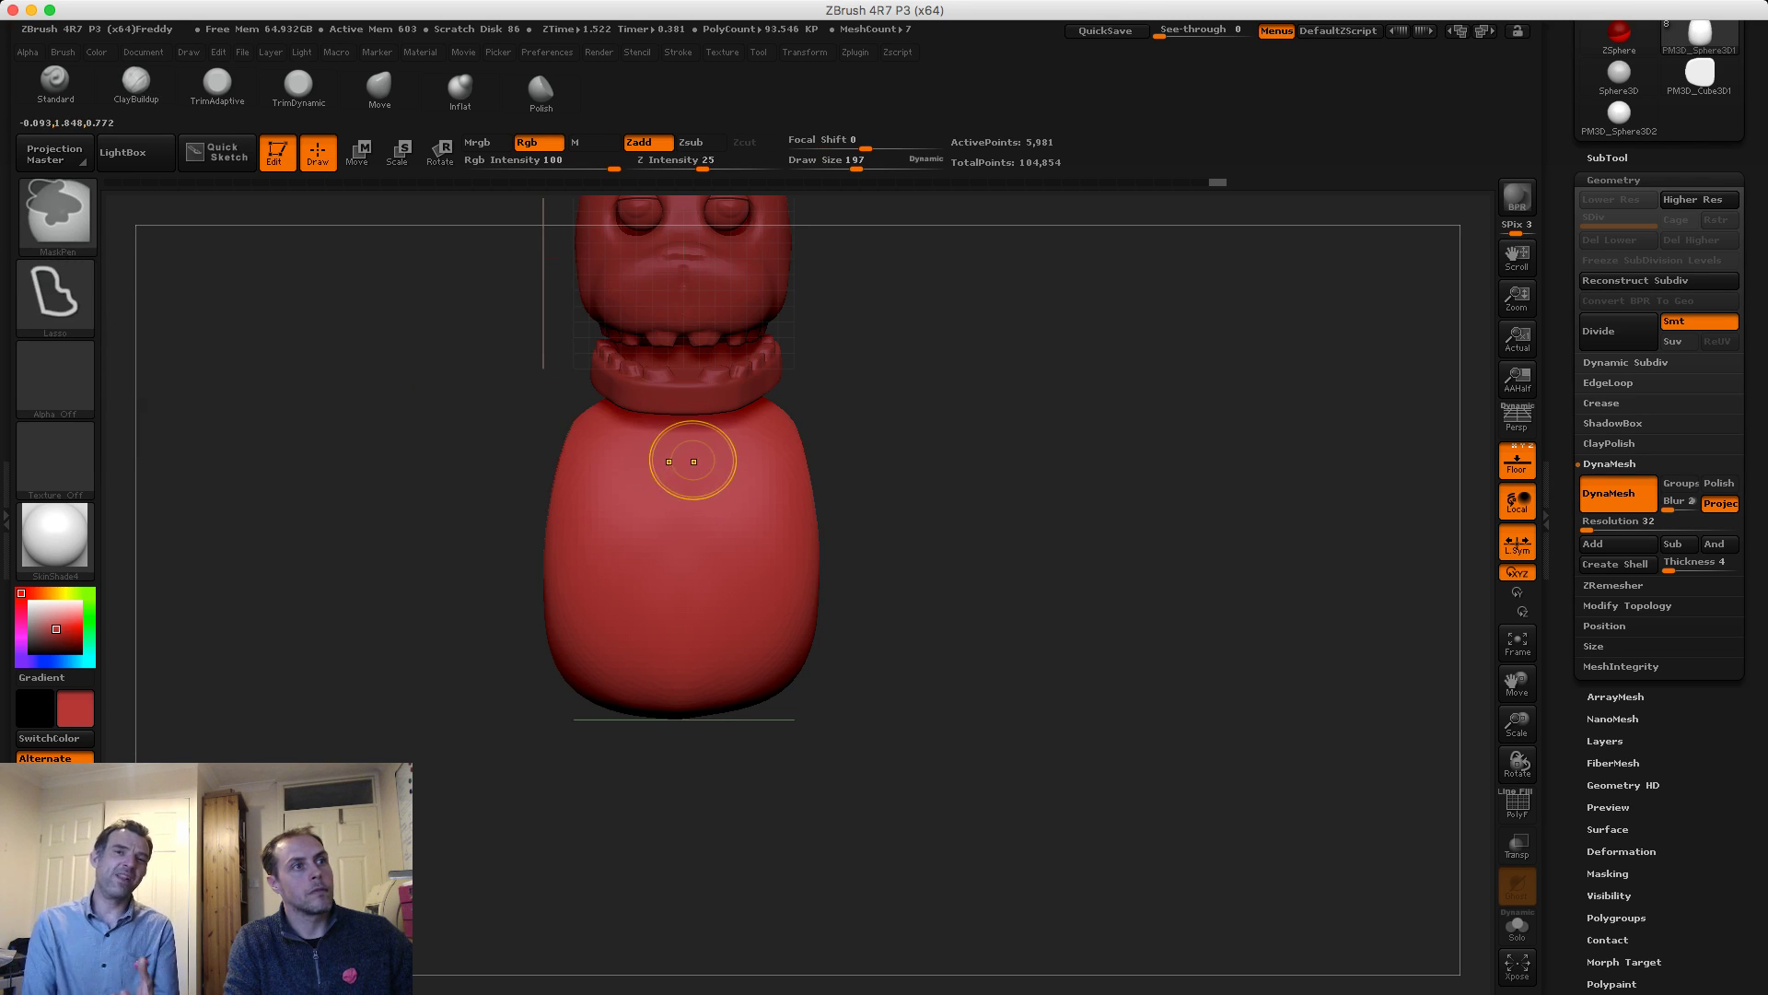
{"action": "mouse_move", "coordinate": [619, 480]}
{"action": "left_mouse_down", "text": "ctrl"}
{"action": "mouse_move", "coordinate": [599, 532]}
{"action": "mouse_move", "coordinate": [602, 634]}
{"action": "mouse_move", "coordinate": [645, 543]}
{"action": "left_mouse_up", "text": "ctrl"}
{"action": "key", "text": "ctrl+z"}
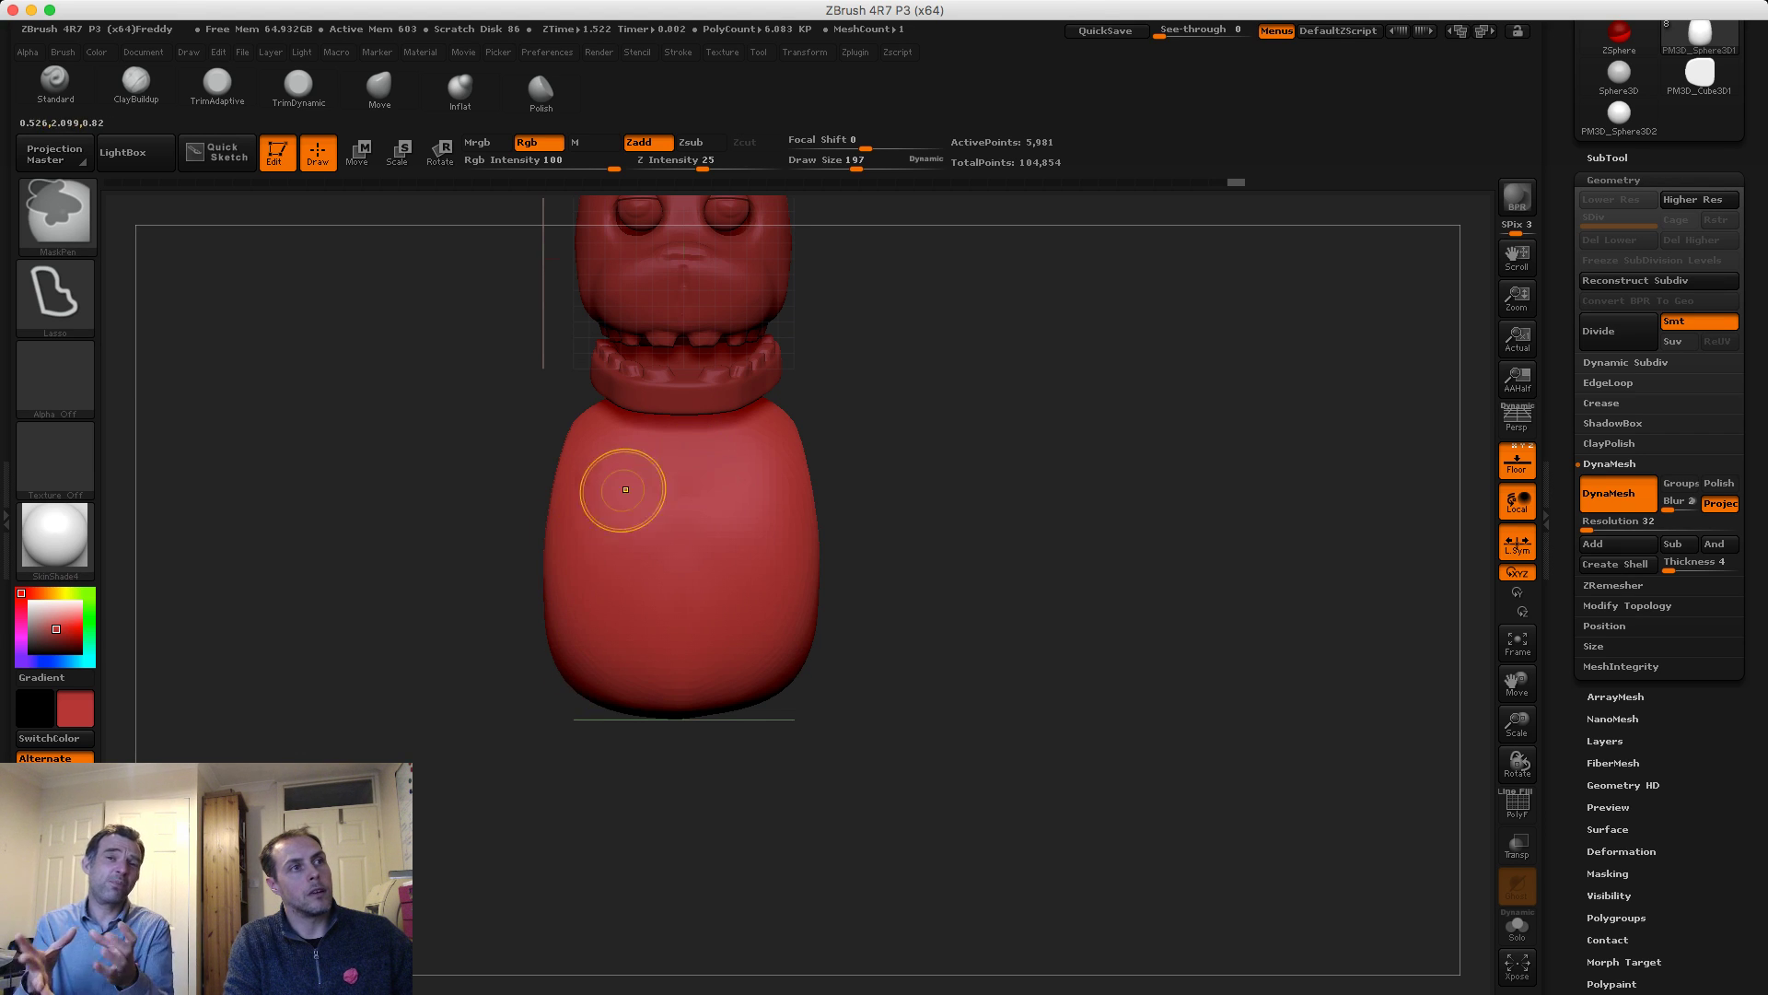
{"action": "left_click_drag", "start_coordinate": [687, 474], "coordinate": [686, 474], "text": "ctrl"}
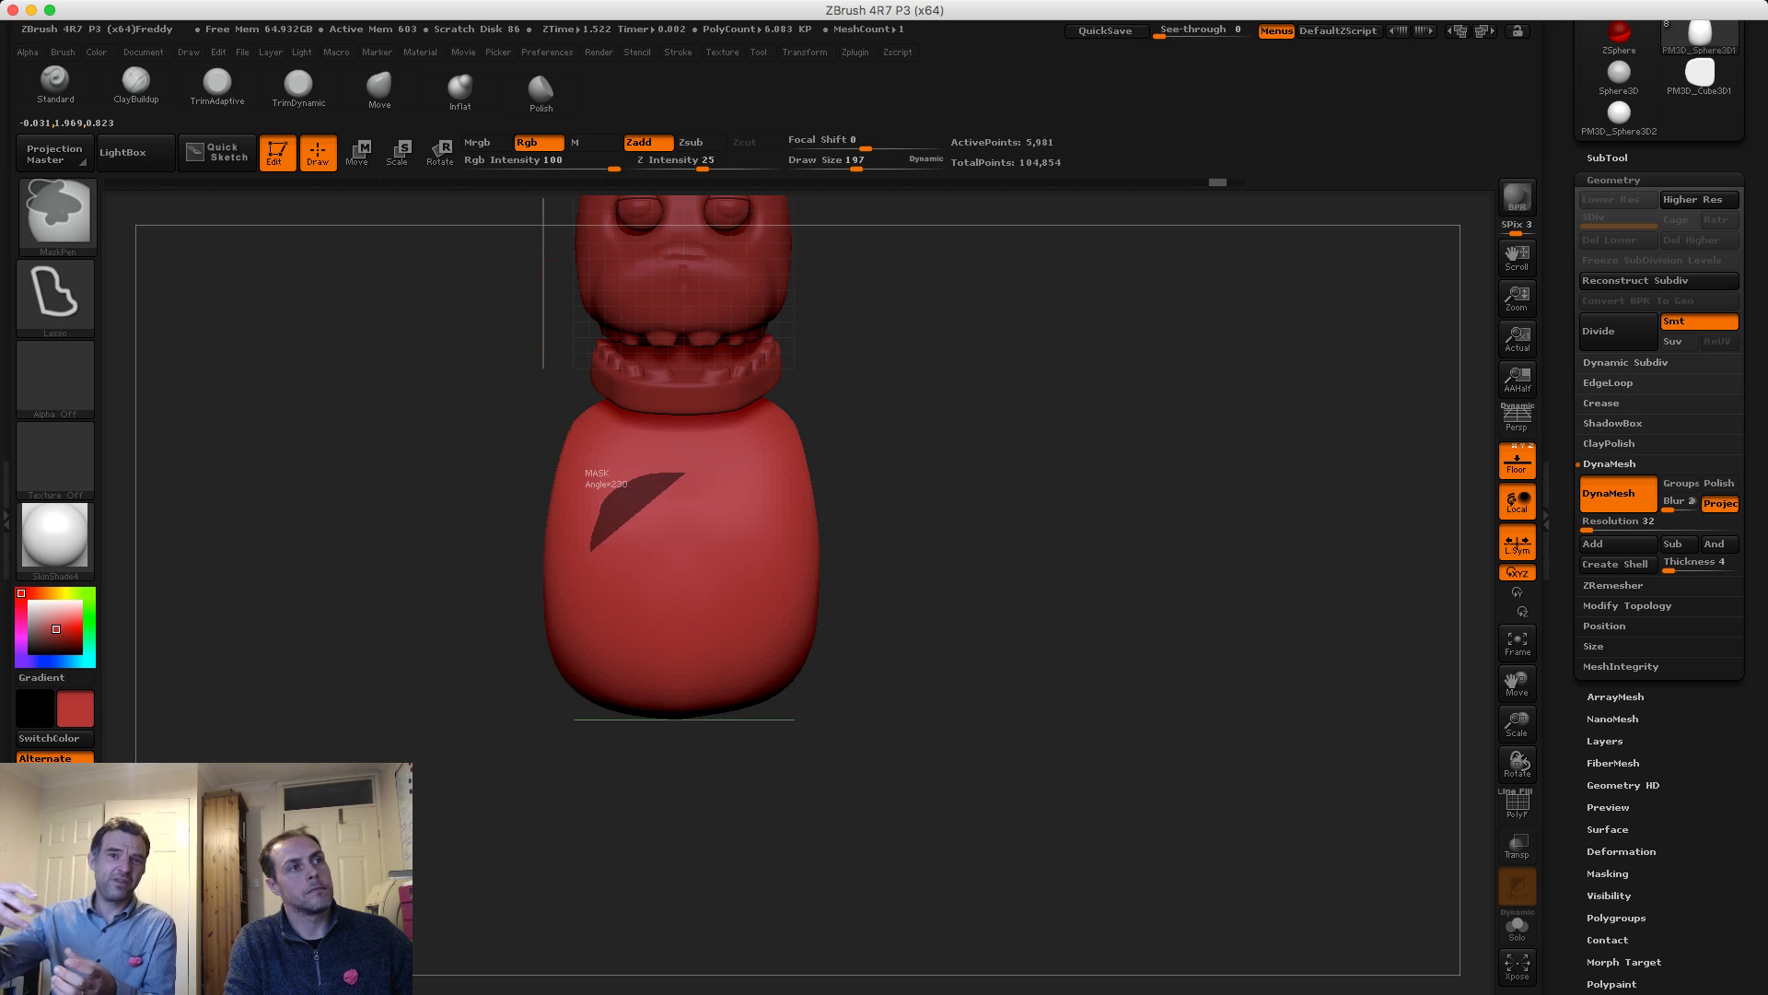
{"action": "mouse_move", "coordinate": [590, 551]}
{"action": "left_mouse_down", "text": "ctrl"}
{"action": "mouse_move", "coordinate": [610, 700]}
{"action": "mouse_move", "coordinate": [705, 707]}
{"action": "mouse_move", "coordinate": [779, 656]}
{"action": "mouse_move", "coordinate": [697, 476]}
{"action": "mouse_move", "coordinate": [609, 506]}
{"action": "mouse_move", "coordinate": [589, 557]}
{"action": "left_mouse_up", "text": "ctrl"}
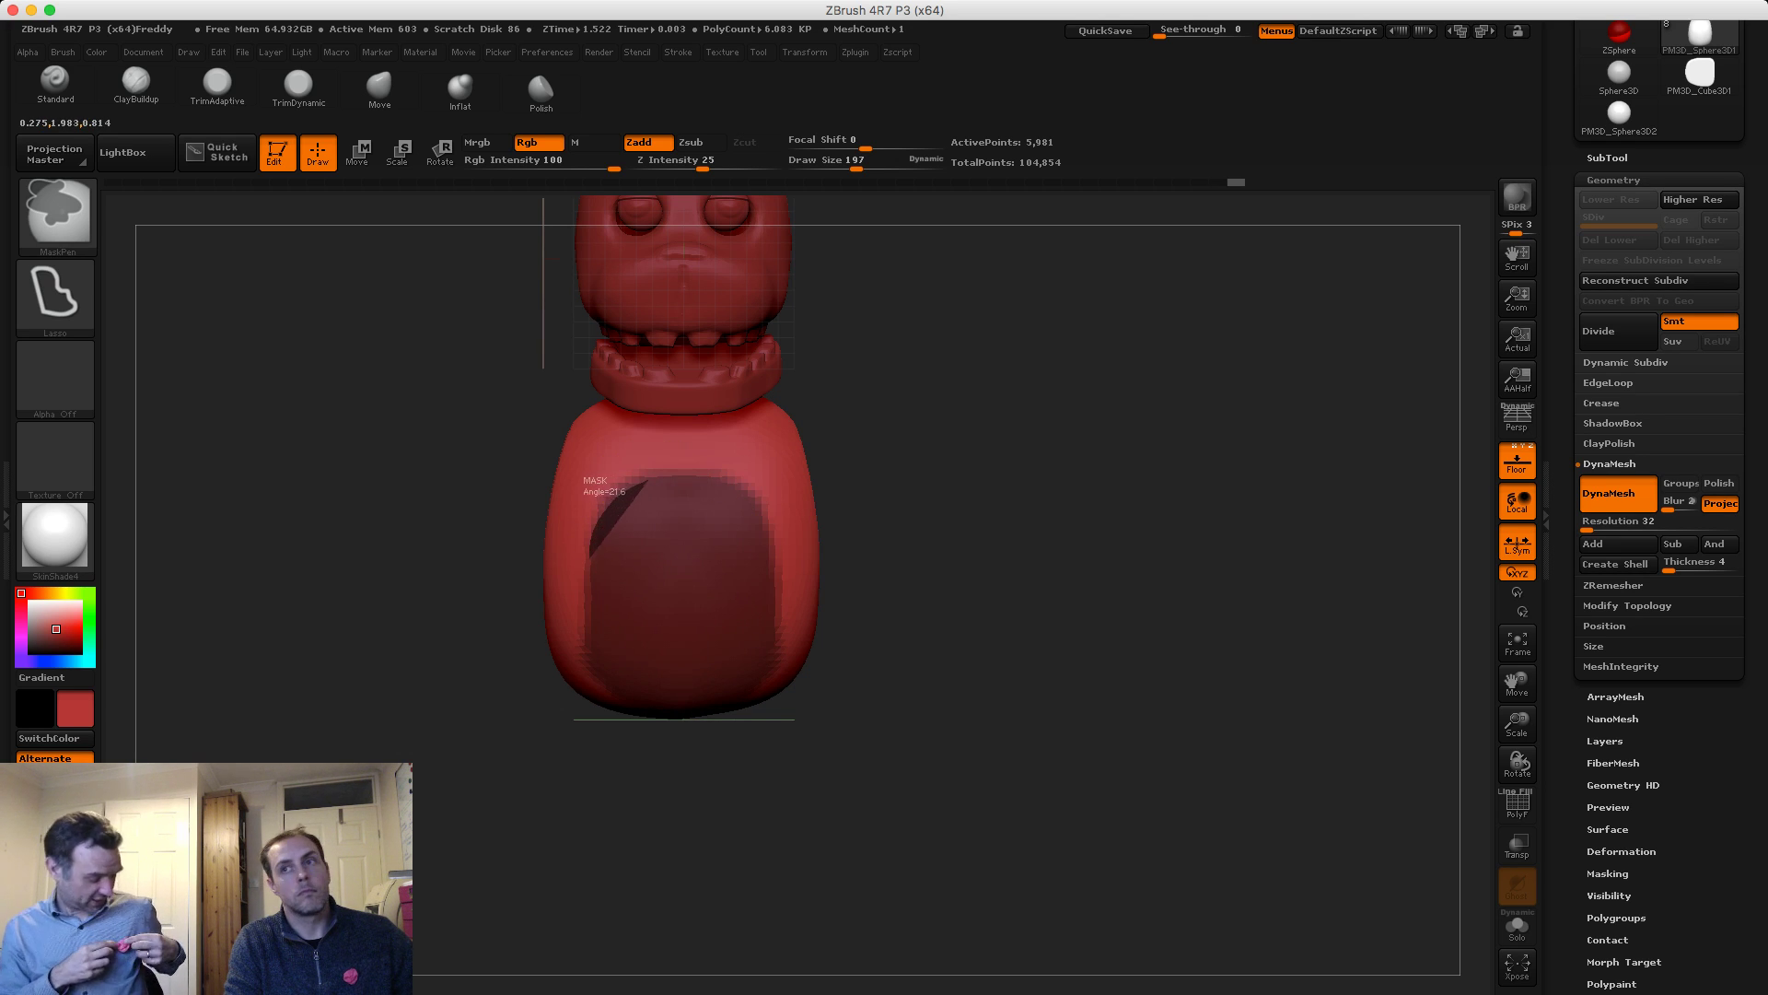
{"action": "left_click_drag", "start_coordinate": [590, 622], "coordinate": [592, 620], "text": "ctrl"}
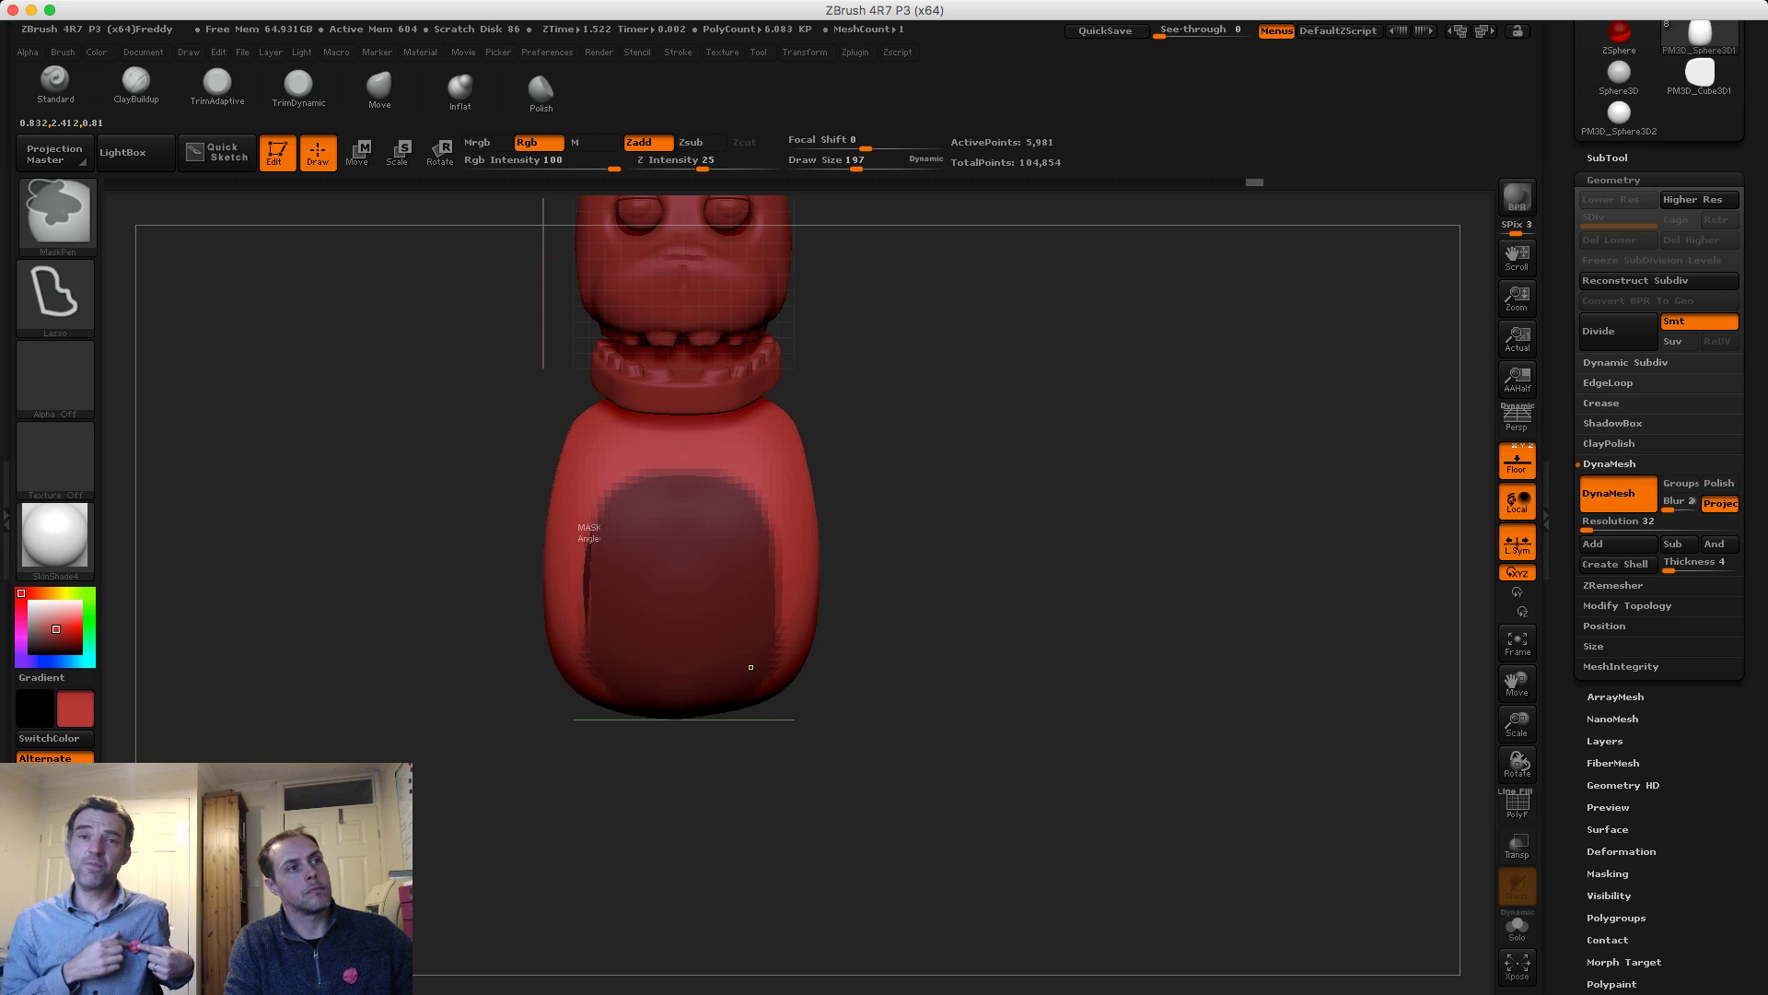
Clear the stray mask from the torso's back and arm sockets, and invert the mask to leave only the belly panel editable
{"action": "left_click_drag", "start_coordinate": [504, 565], "coordinate": [395, 513]}
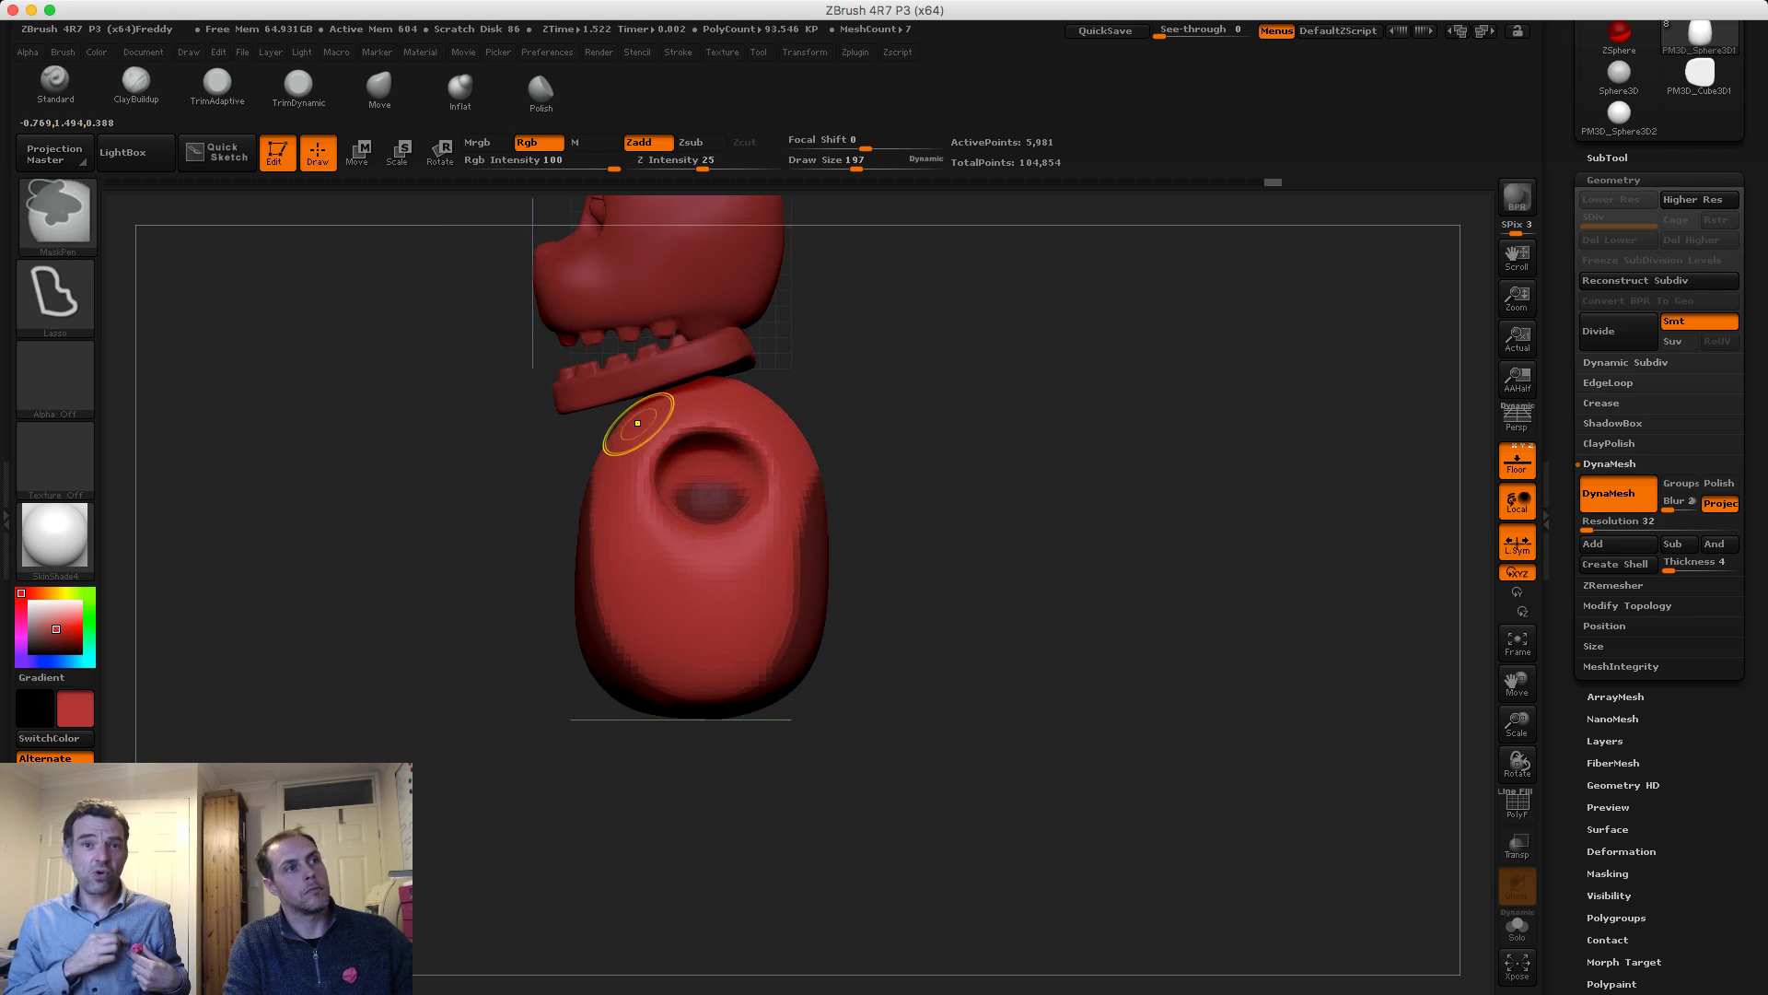
{"action": "mouse_move", "coordinate": [630, 420]}
{"action": "left_mouse_down", "text": "ctrl"}
{"action": "mouse_move", "coordinate": [644, 605]}
{"action": "mouse_move", "coordinate": [594, 707]}
{"action": "mouse_move", "coordinate": [608, 690]}
{"action": "left_mouse_up", "text": "ctrl"}
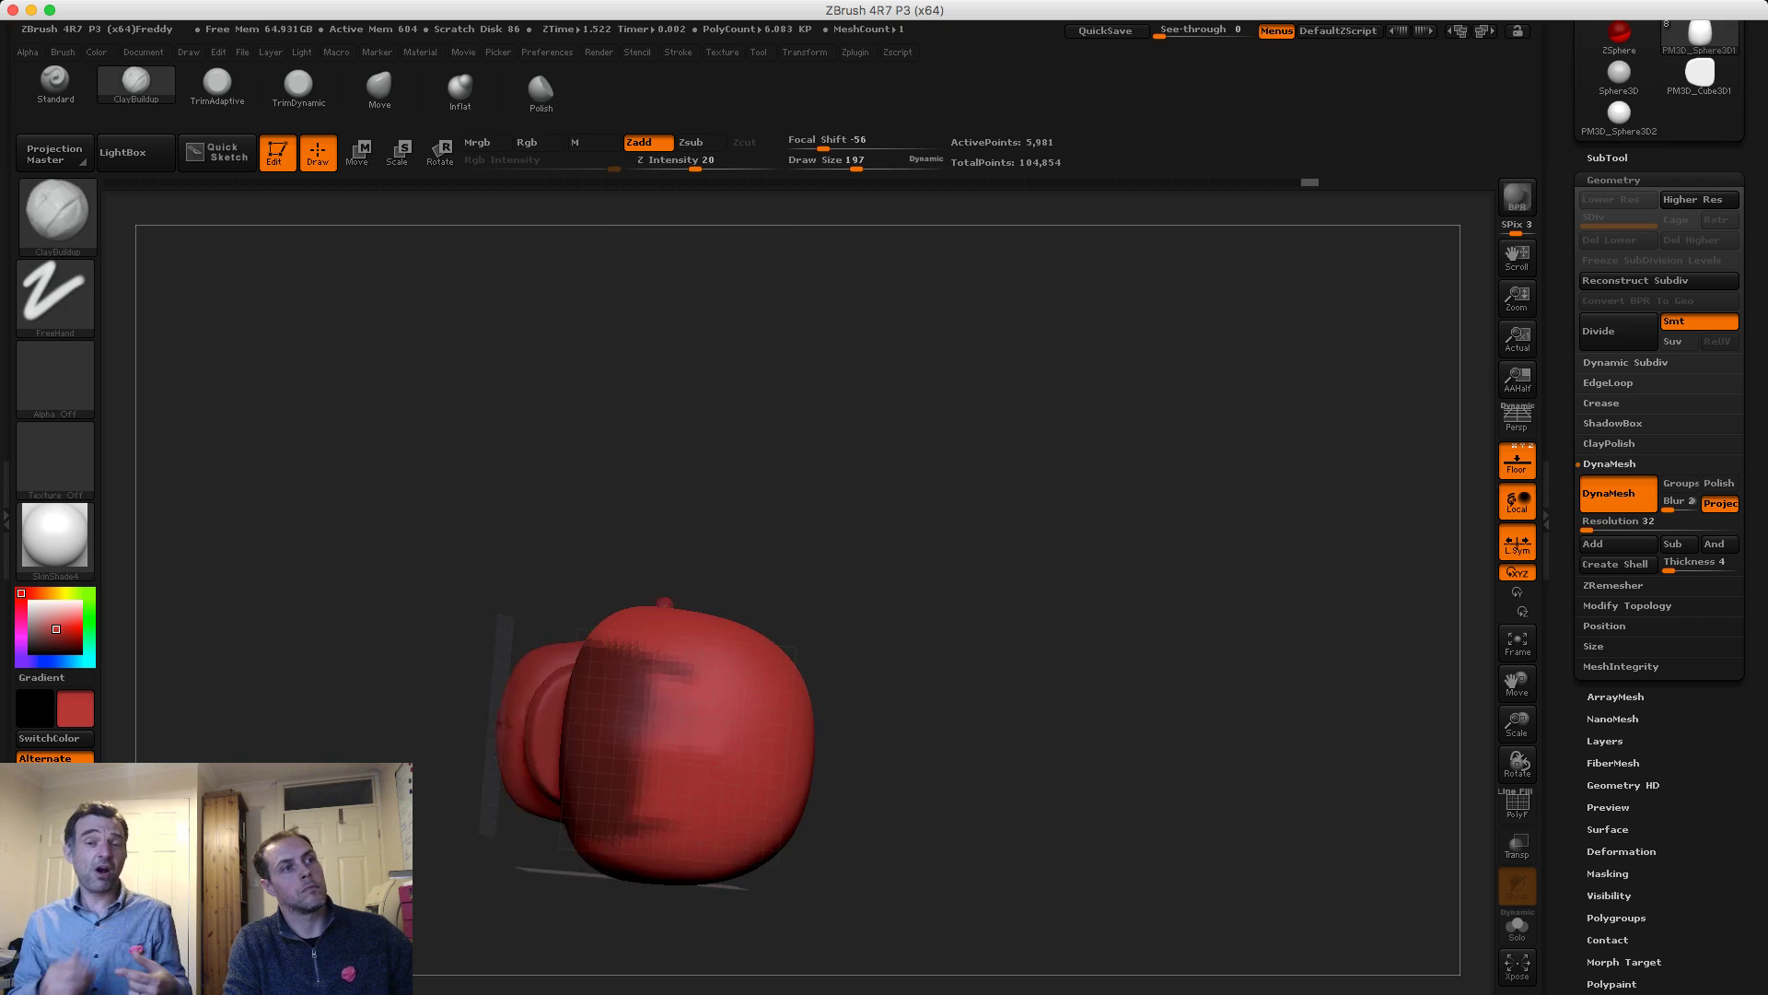
{"action": "left_click_drag", "start_coordinate": [479, 544], "coordinate": [502, 548], "text": "shift"}
{"action": "left_click_drag", "start_coordinate": [652, 633], "coordinate": [652, 765], "text": "ctrl"}
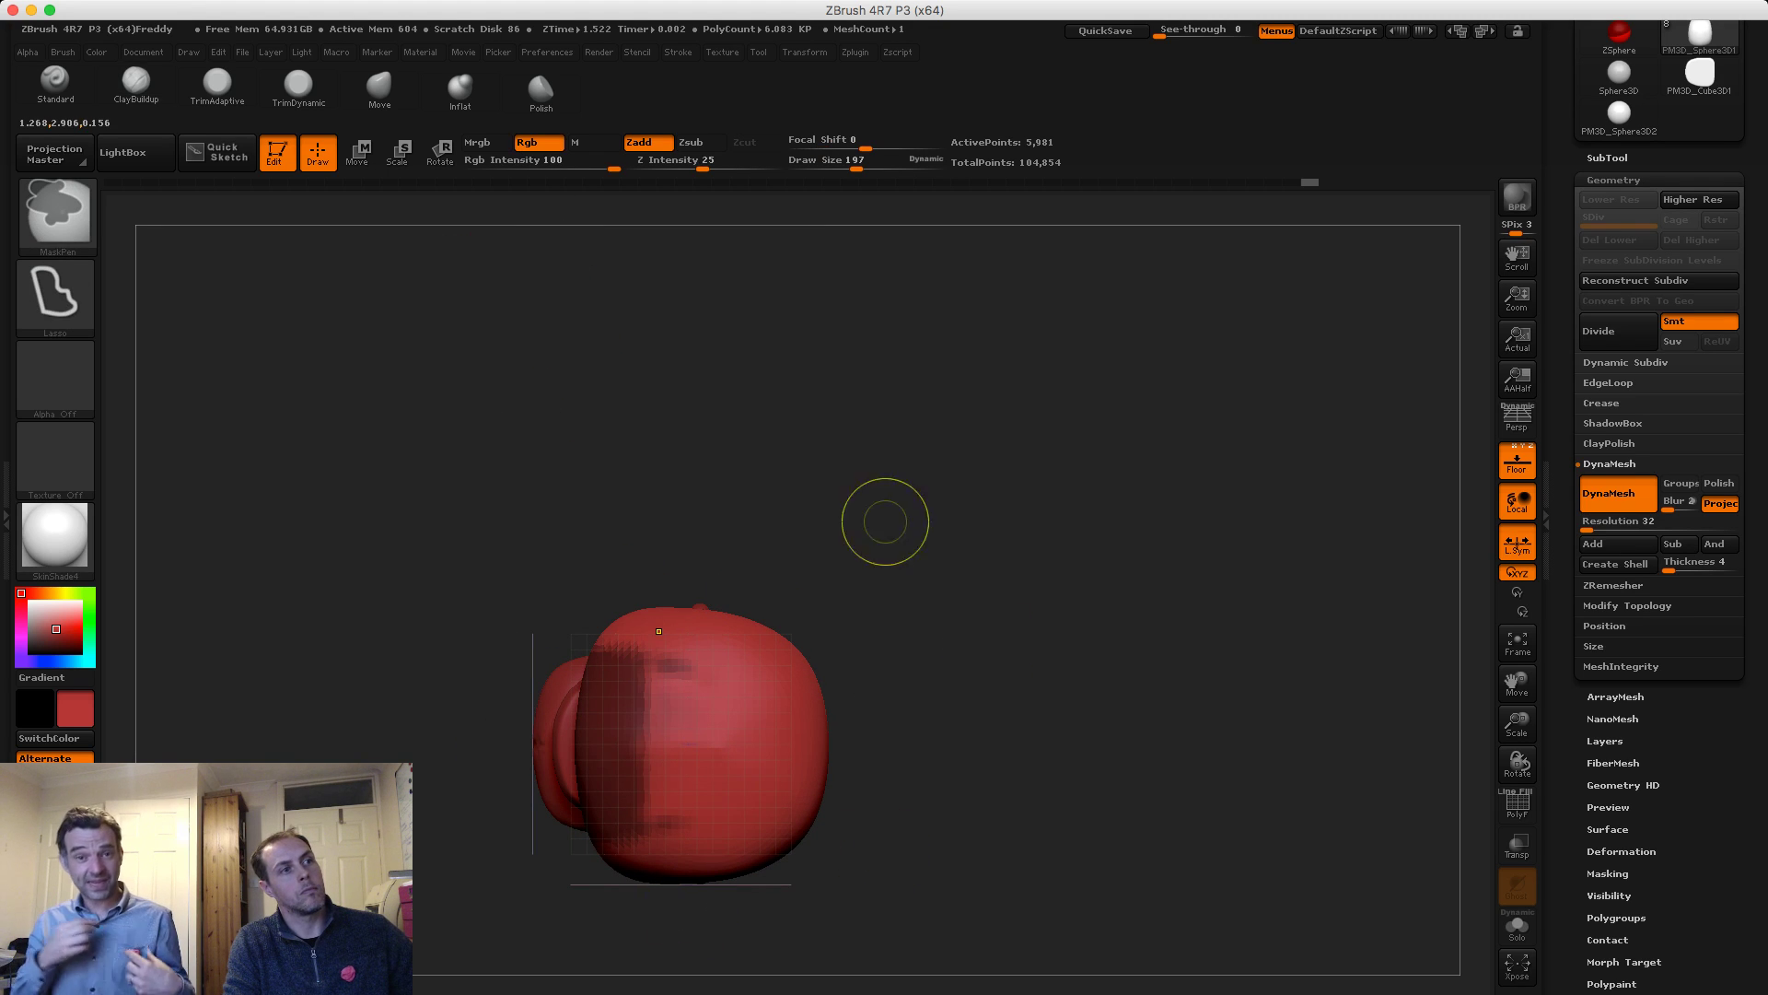
{"action": "left_click_drag", "start_coordinate": [482, 523], "coordinate": [527, 390], "text": "alt"}
{"action": "left_click_drag", "start_coordinate": [649, 497], "coordinate": [708, 757], "text": "ctrl"}
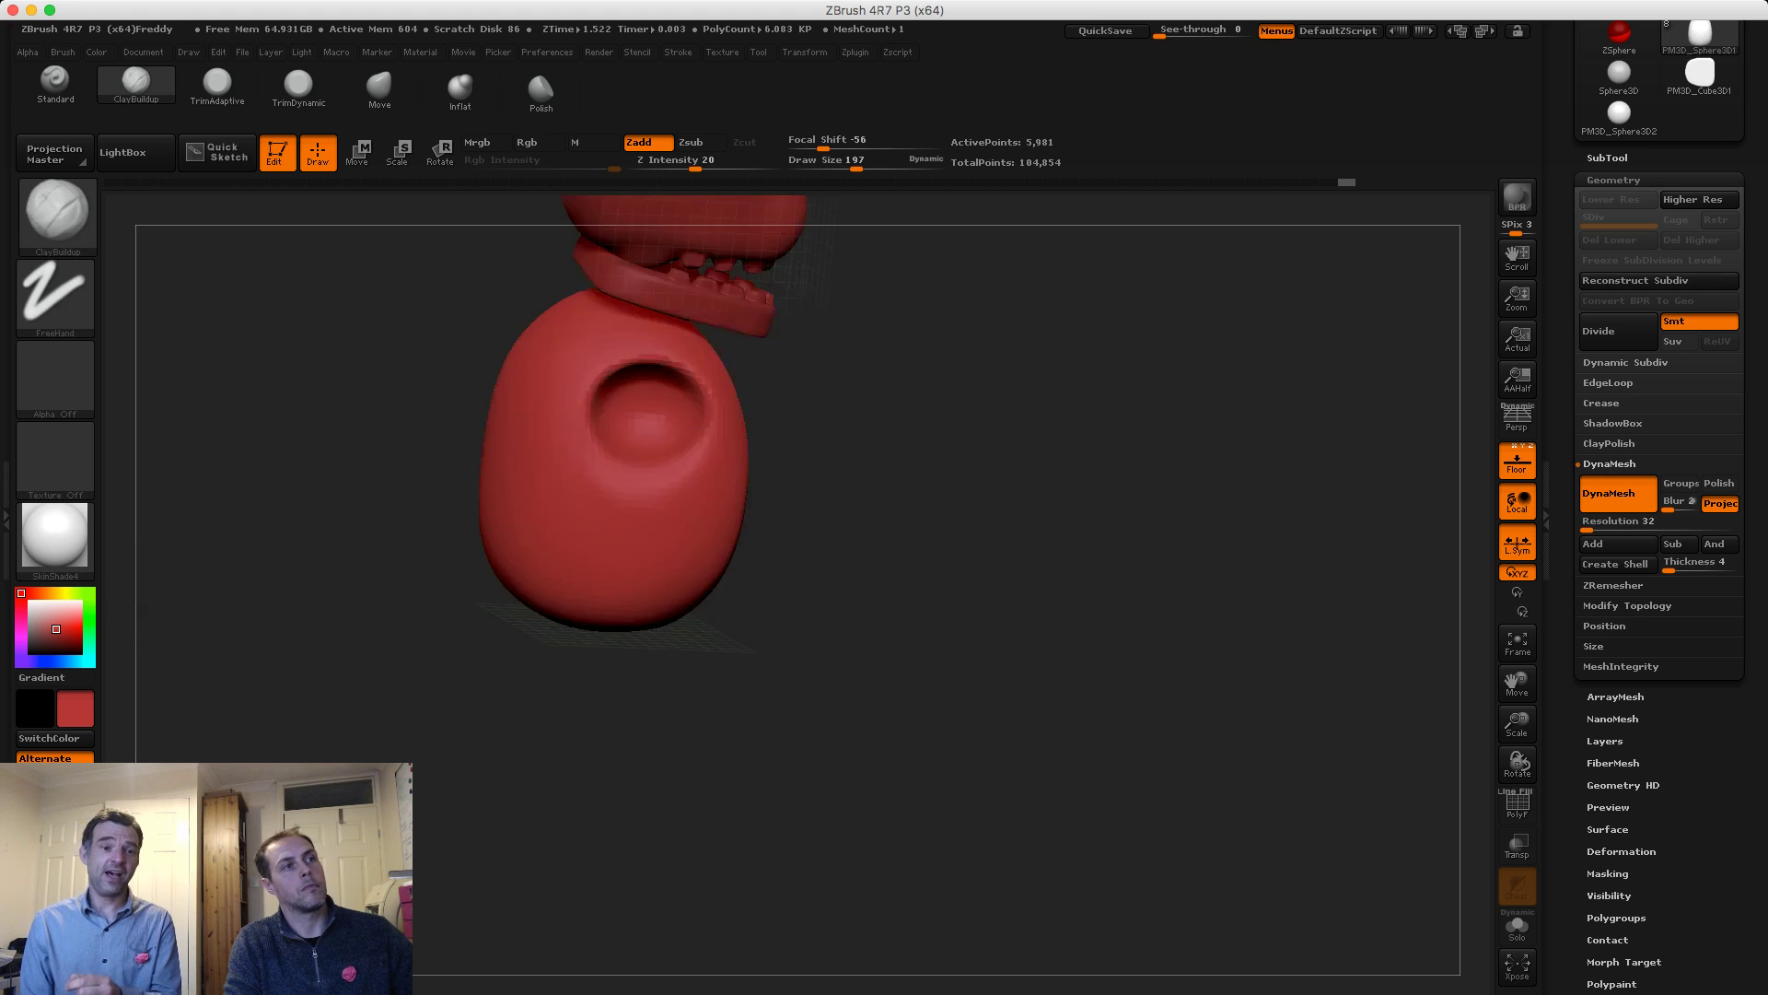
{"action": "mouse_move", "coordinate": [855, 487]}
{"action": "left_mouse_down", "text": "alt"}
{"action": "mouse_move", "coordinate": [889, 650]}
{"action": "mouse_move", "coordinate": [774, 665]}
{"action": "left_mouse_up", "text": "alt"}
{"action": "left_click", "coordinate": [880, 663], "text": "ctrl"}
{"action": "left_click_drag", "start_coordinate": [880, 664], "coordinate": [1041, 659]}
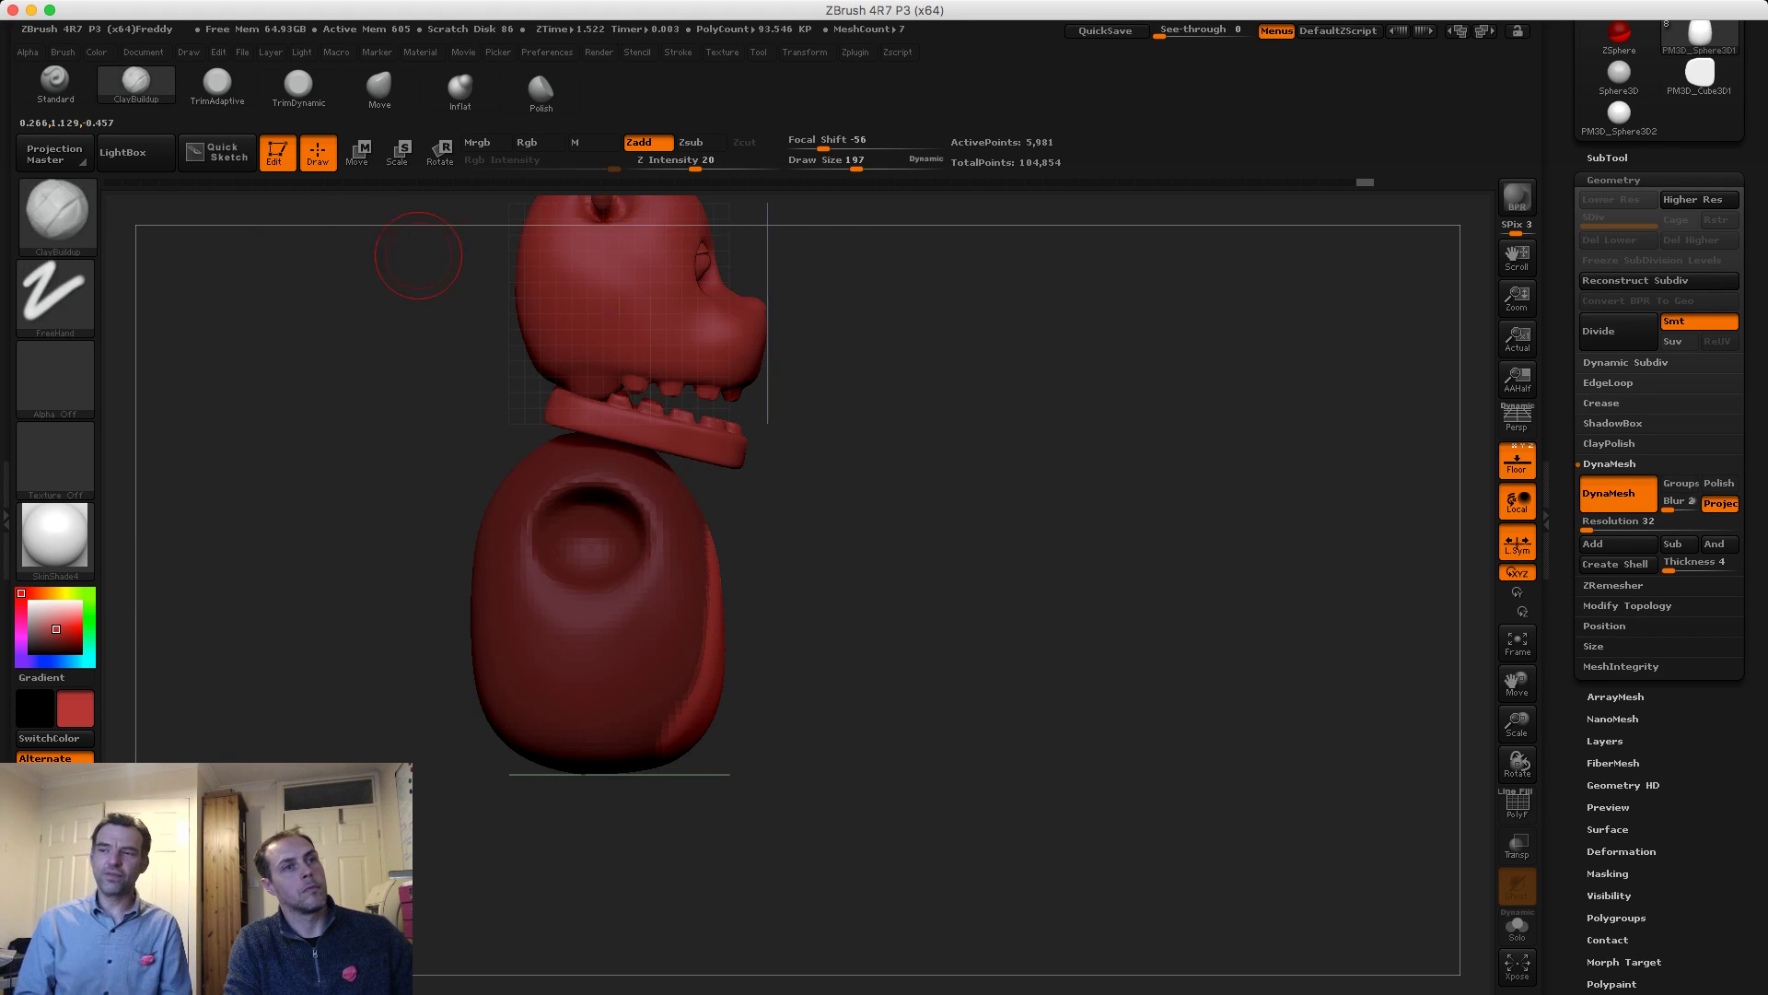
Inflate the unmasked belly panel by 44 with the Inflate deformation and clear the mask
{"action": "scroll", "coordinate": [1658, 553], "scroll_direction": "down", "scroll_amount": 5}
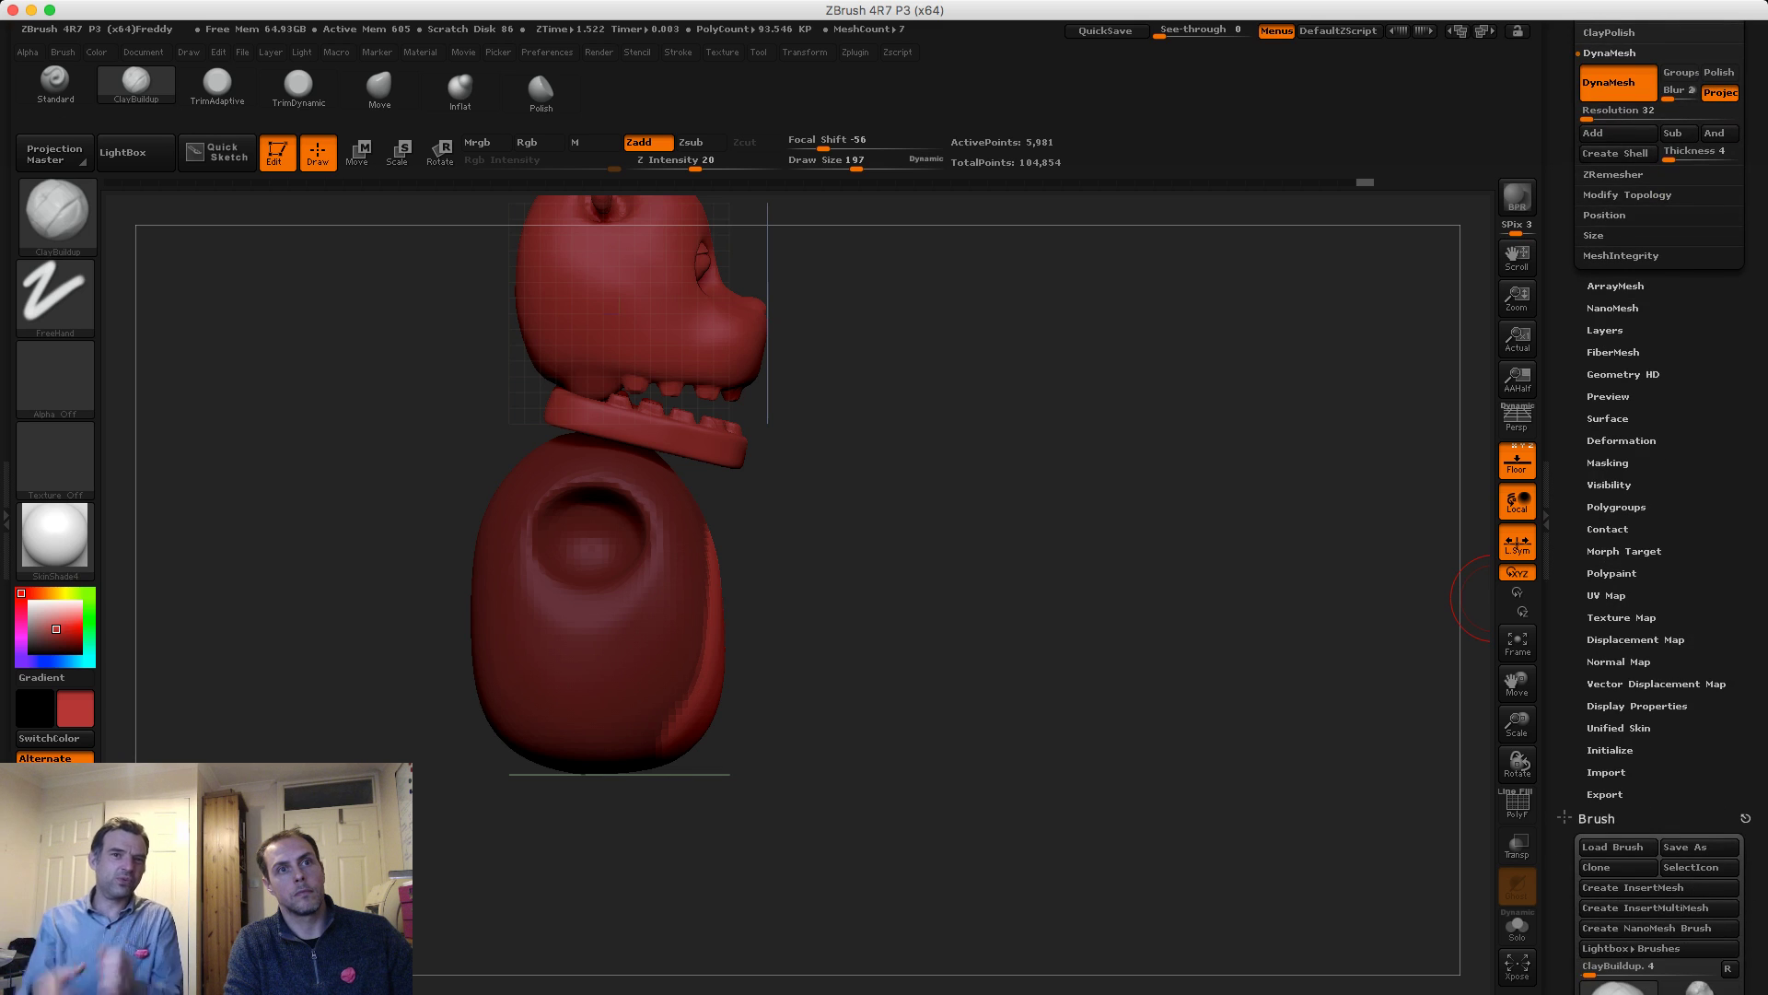
{"action": "left_click", "coordinate": [1621, 441]}
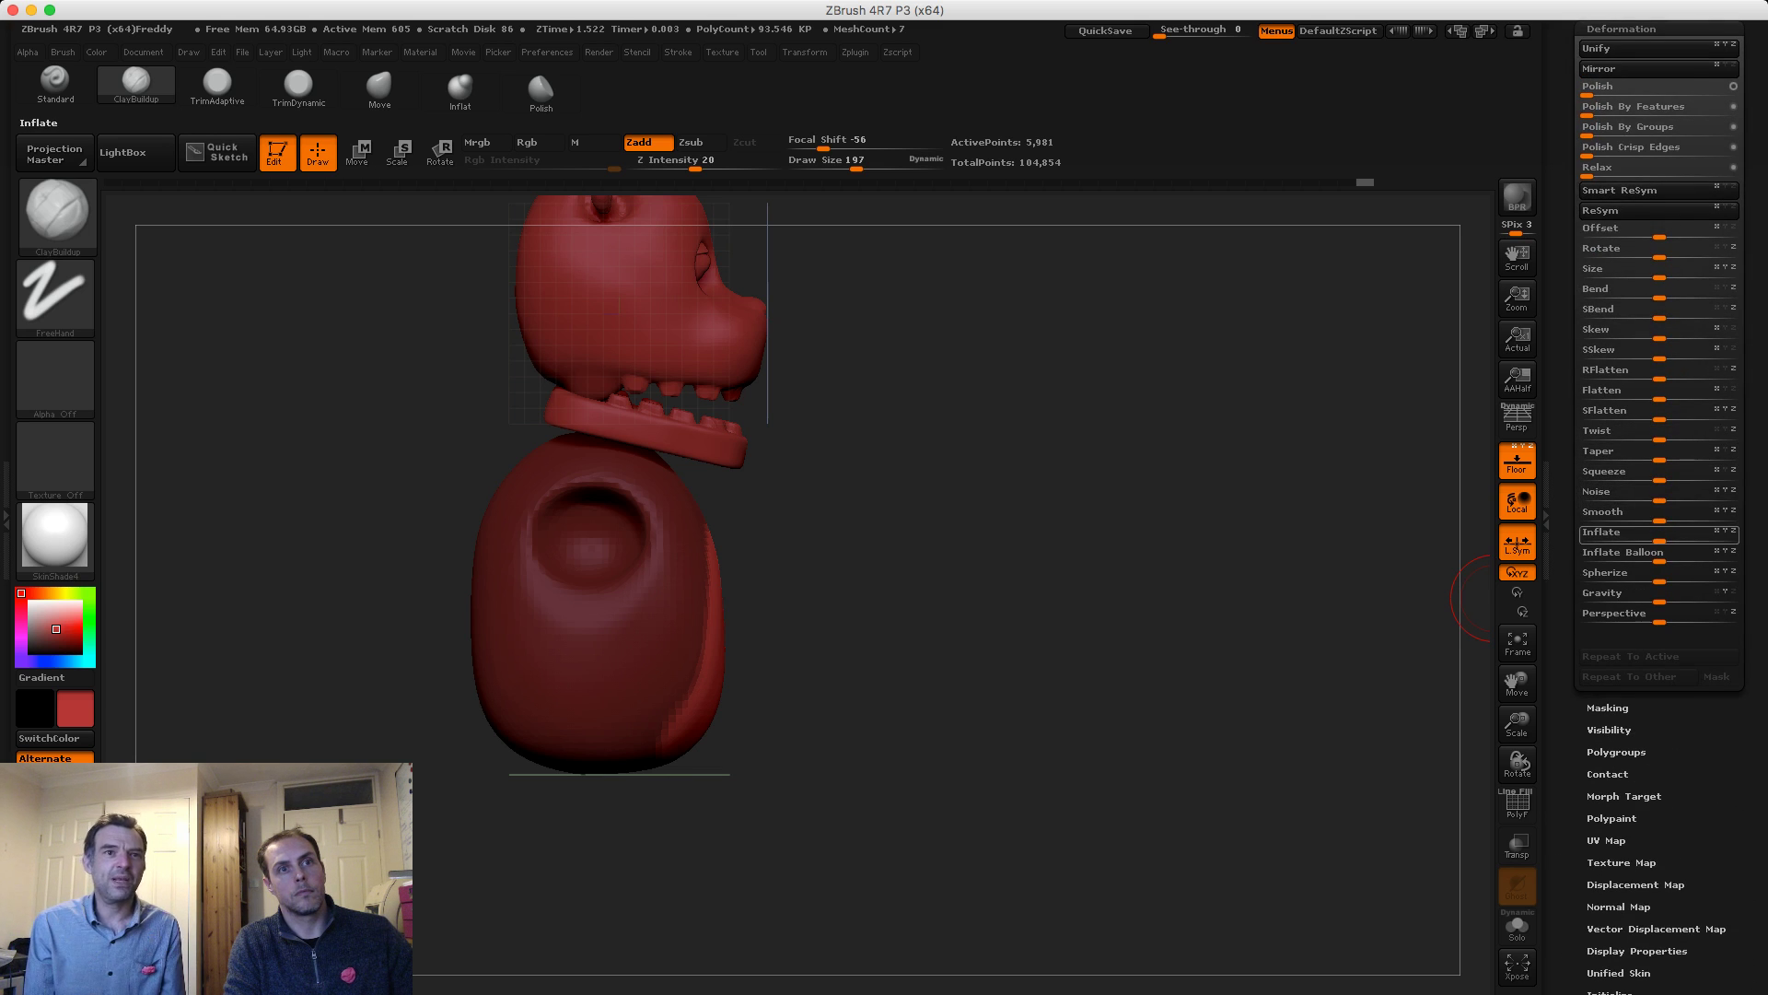
{"action": "left_click_drag", "start_coordinate": [1657, 534], "coordinate": [1667, 534]}
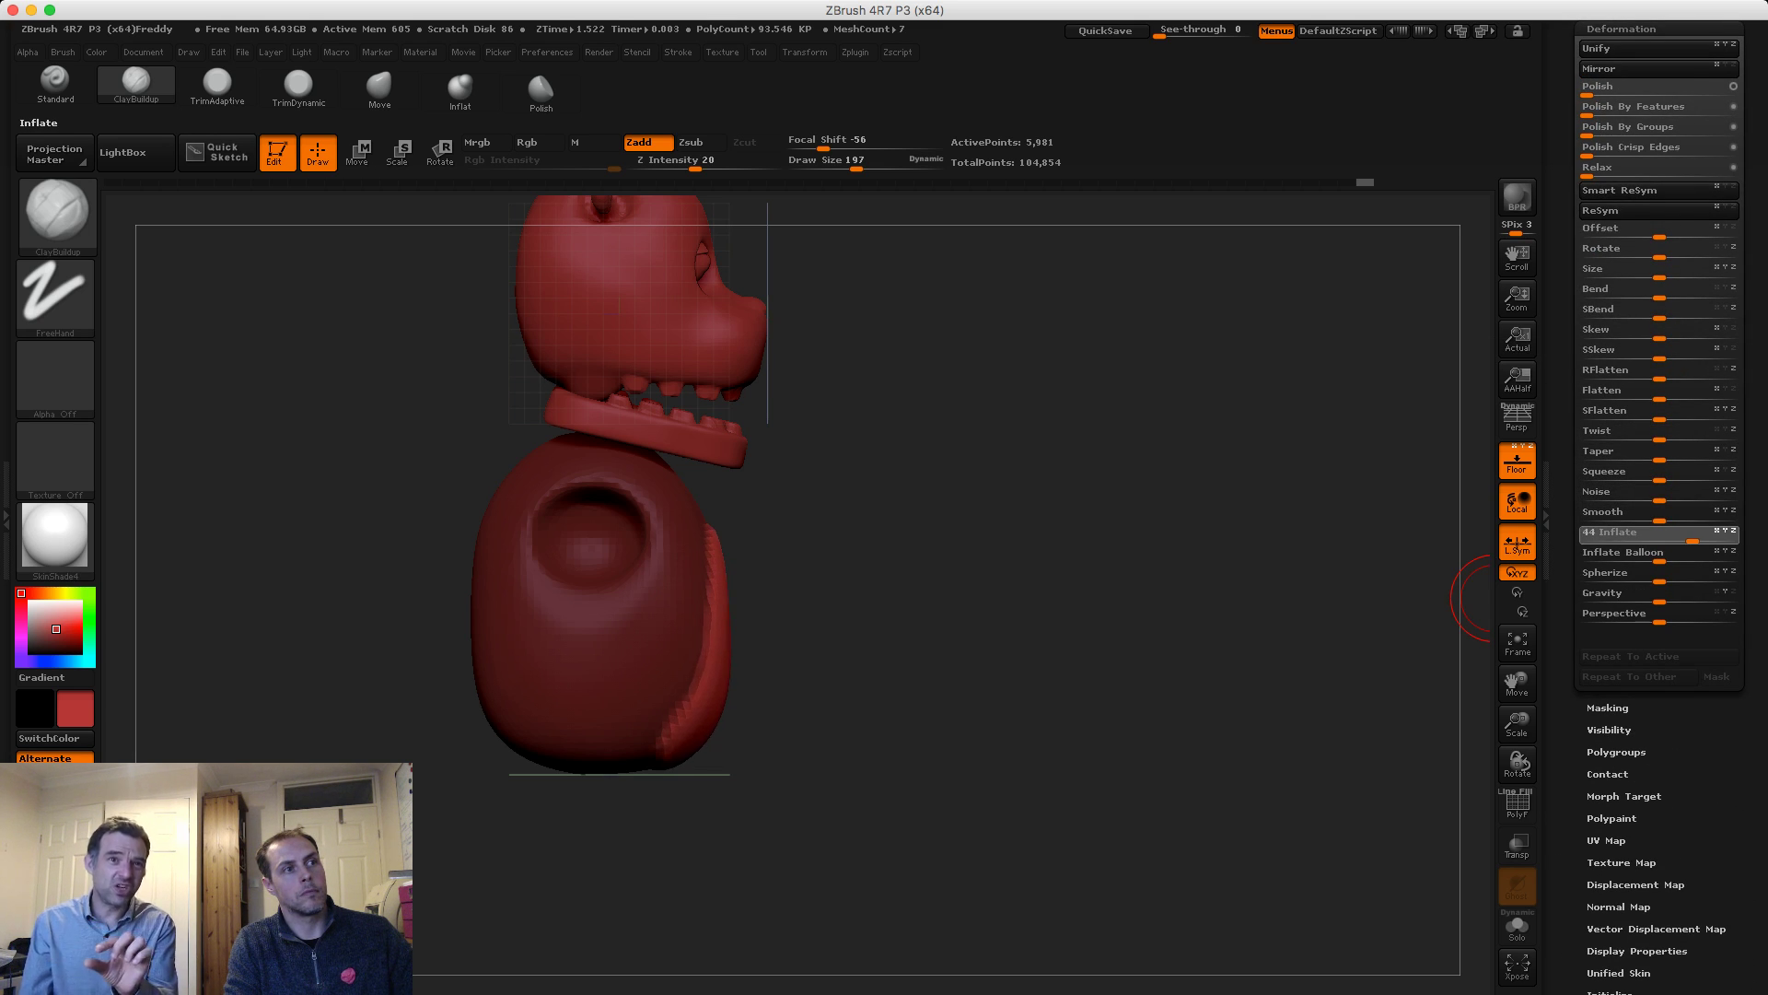
{"action": "left_click_drag", "start_coordinate": [1336, 597], "coordinate": [1040, 597]}
{"action": "mouse_move", "coordinate": [1009, 581]}
{"action": "left_mouse_down", "text": "ctrl"}
{"action": "mouse_move", "coordinate": [1026, 595]}
{"action": "mouse_move", "coordinate": [940, 596]}
{"action": "mouse_move", "coordinate": [1078, 596]}
{"action": "mouse_move", "coordinate": [1140, 635]}
{"action": "left_mouse_up", "text": "ctrl"}
Switch the masking stroke to Circle and try masking a small round spot on the upper middle of the belly panel
{"action": "left_click_drag", "start_coordinate": [355, 486], "coordinate": [331, 571], "text": "alt"}
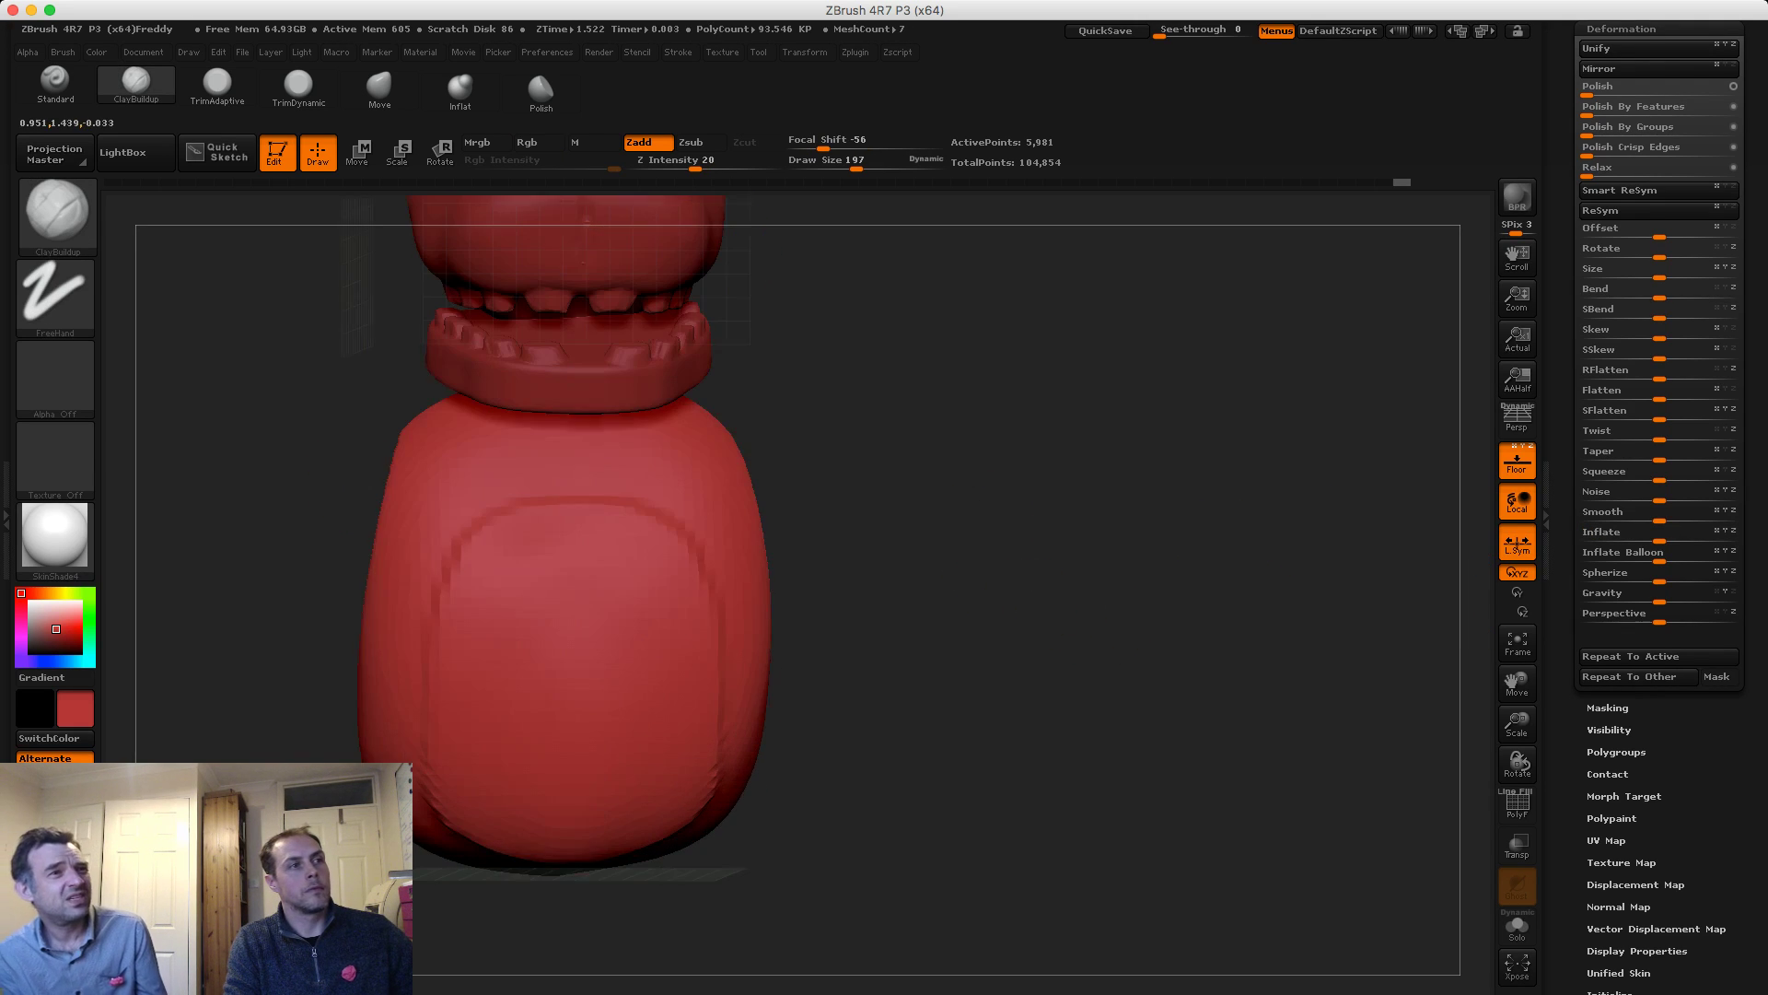
{"action": "left_click_drag", "start_coordinate": [249, 493], "coordinate": [296, 441], "text": "alt"}
{"action": "key", "text": "ctrl"}
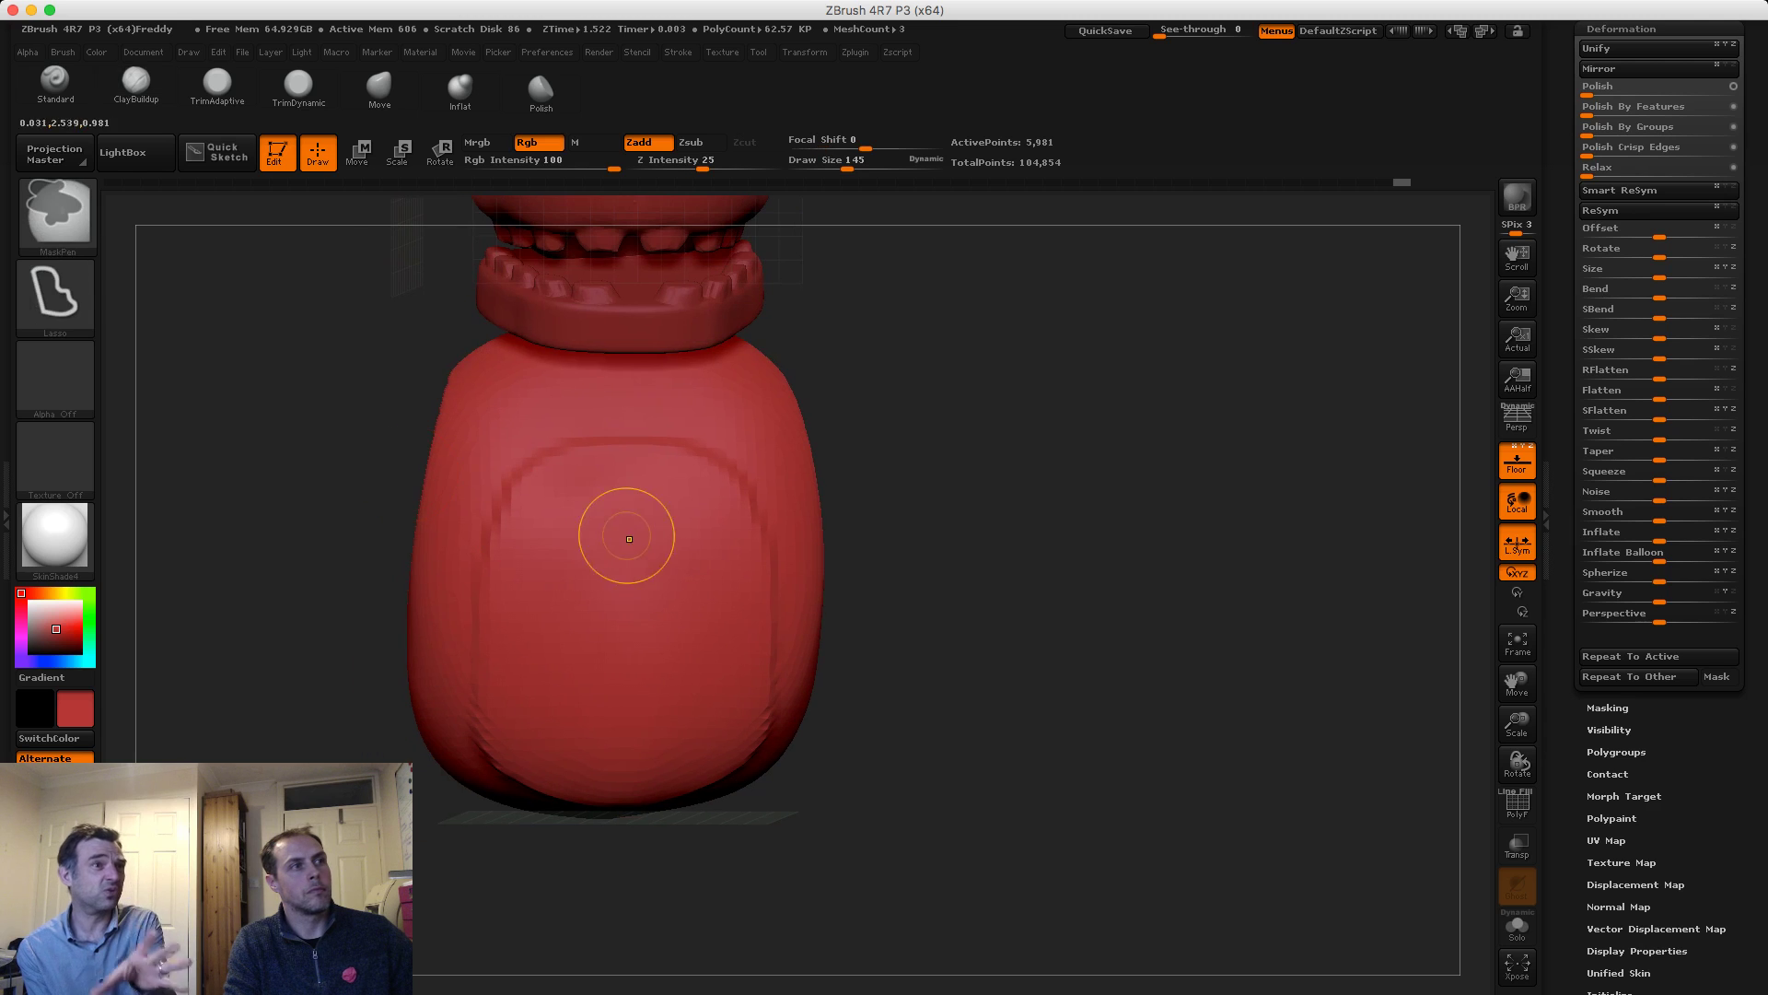
{"action": "left_click", "coordinate": [55, 294]}
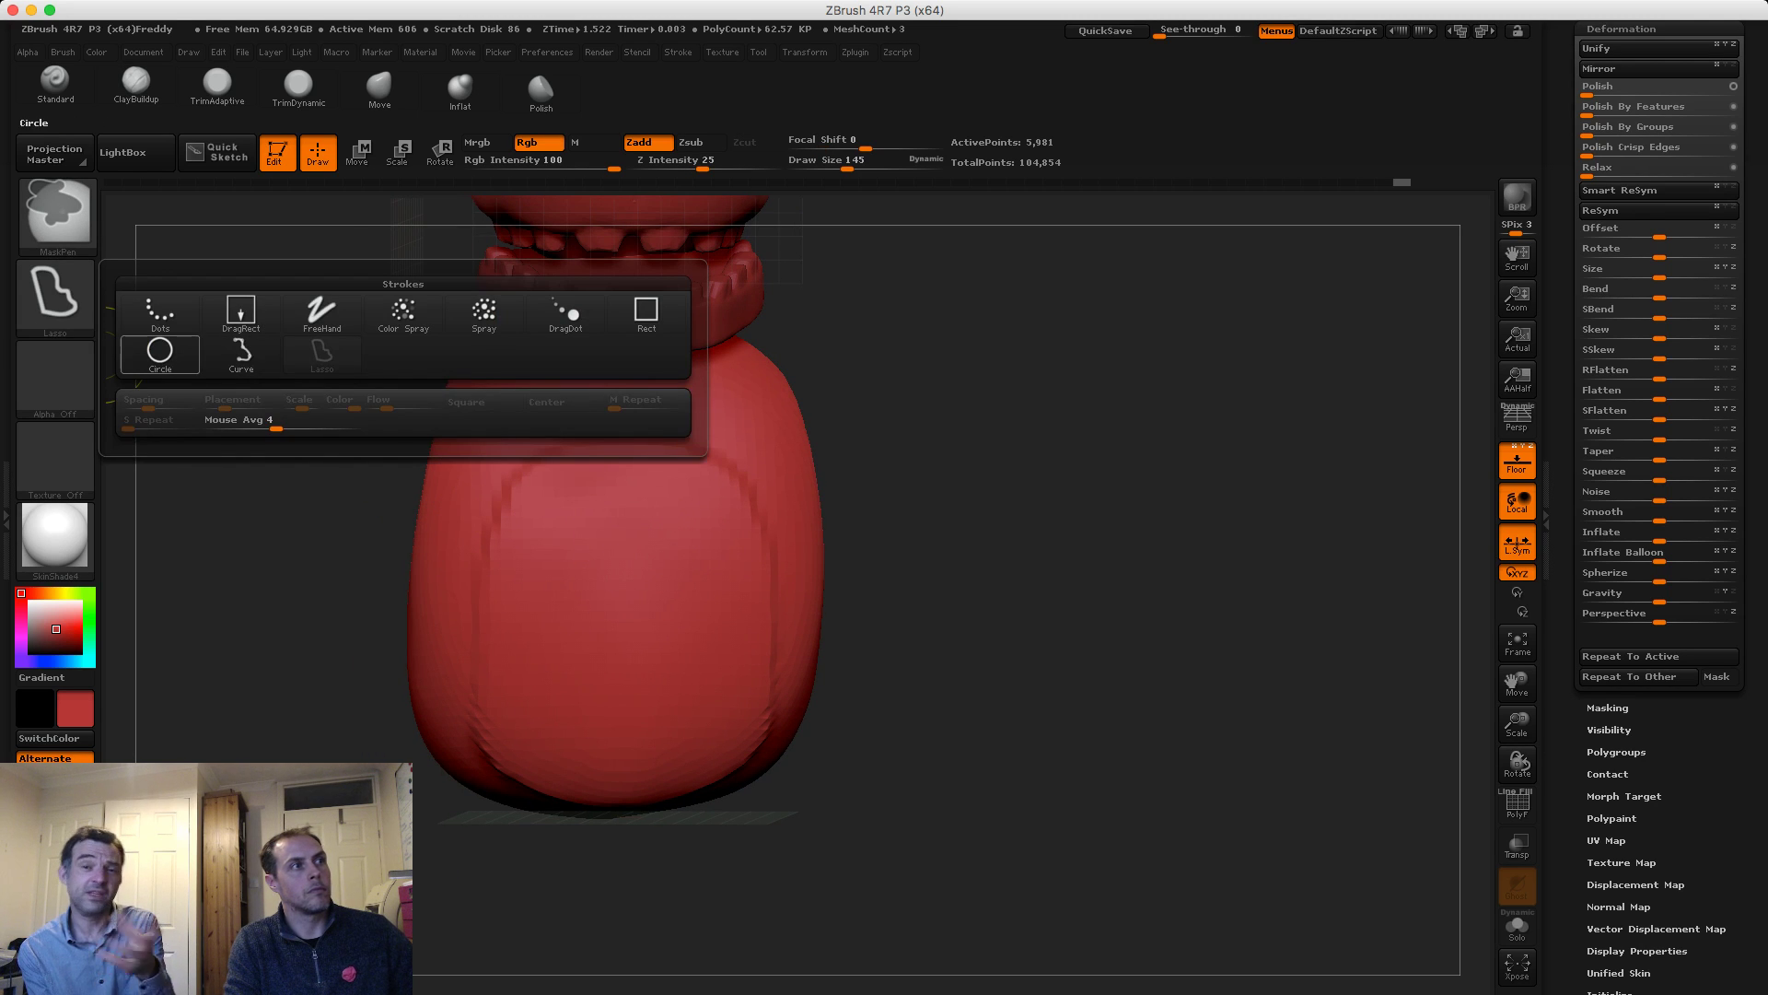
{"action": "left_click", "coordinate": [160, 355]}
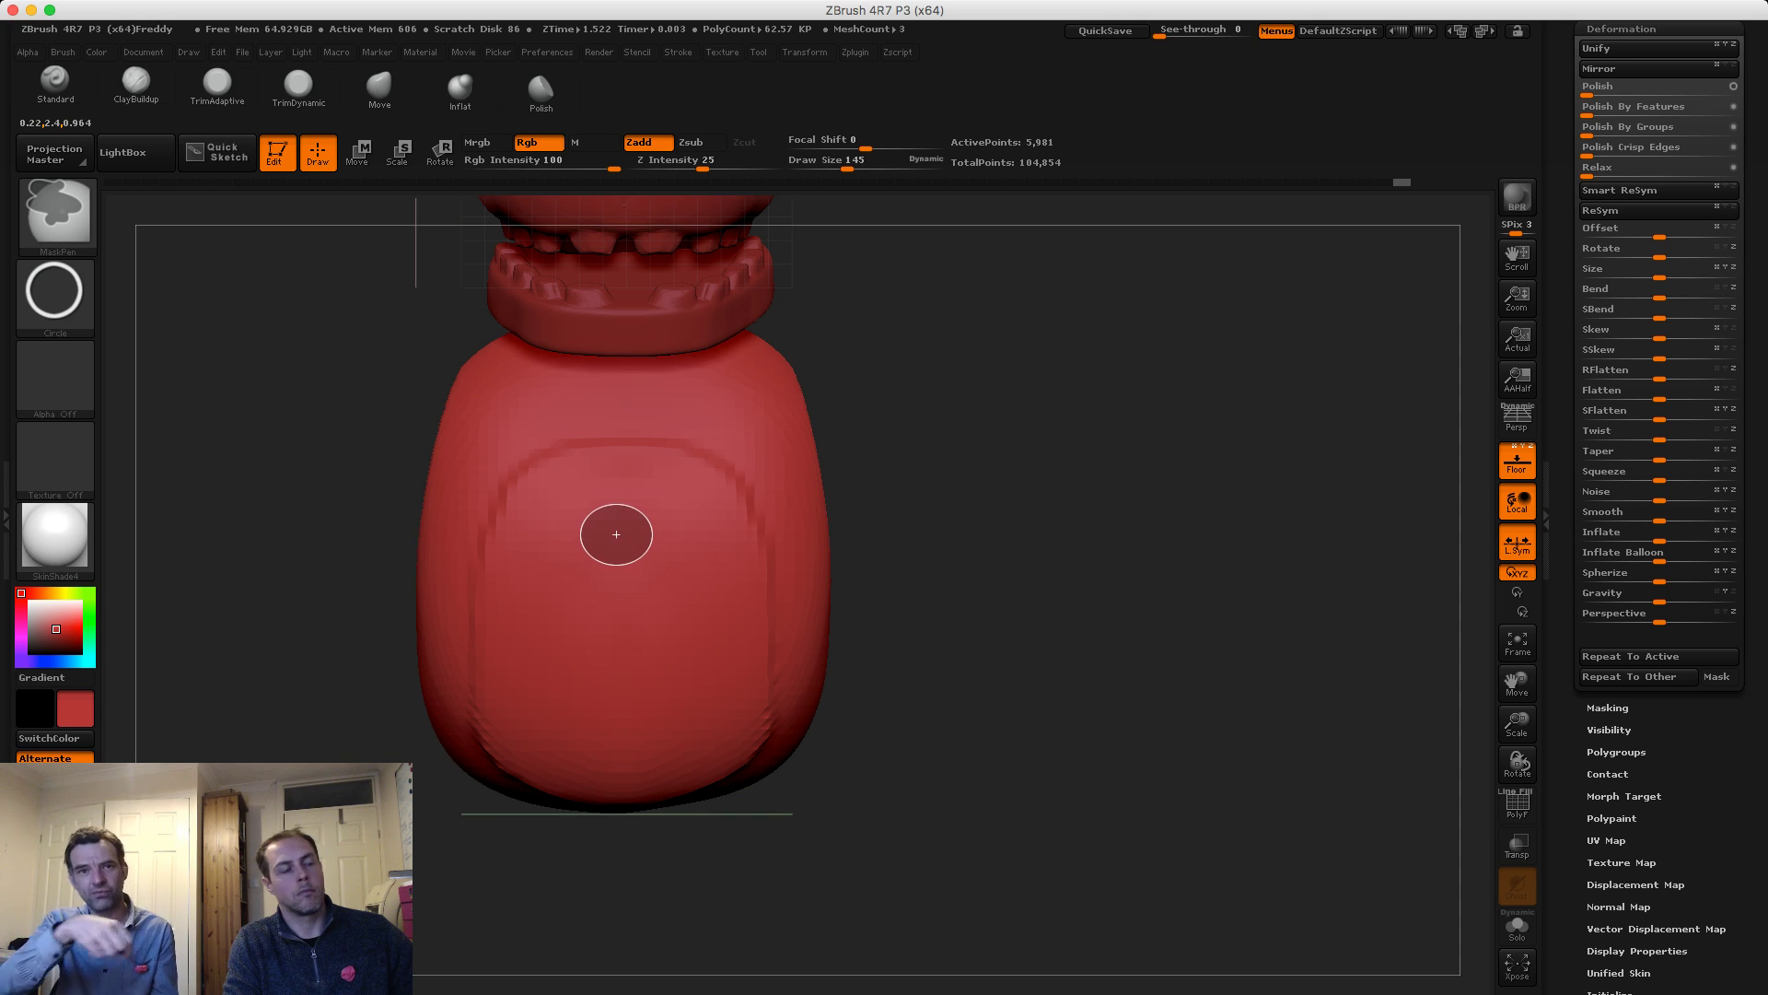
{"action": "left_click_drag", "start_coordinate": [616, 538], "coordinate": [637, 534], "text": "ctrl"}
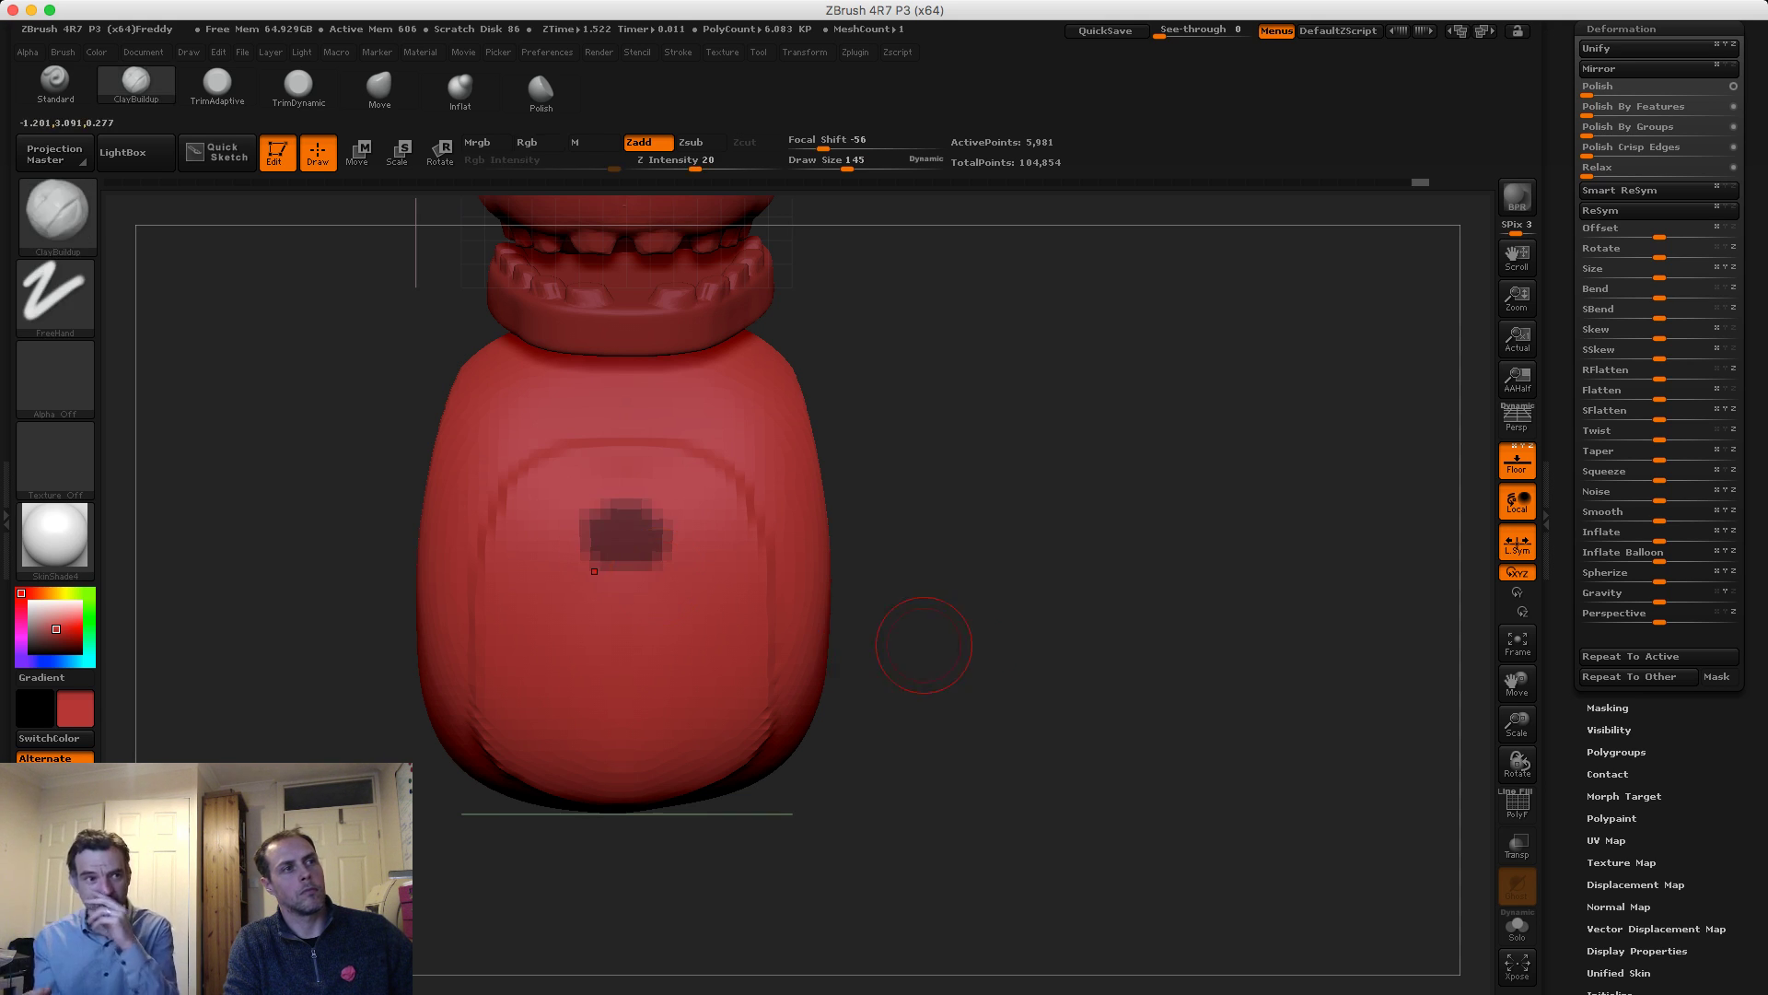
{"action": "mouse_move", "coordinate": [920, 639]}
{"action": "left_mouse_down", "text": "alt"}
{"action": "mouse_move", "coordinate": [940, 580]}
{"action": "mouse_move", "coordinate": [843, 591]}
{"action": "left_mouse_up", "text": "alt"}
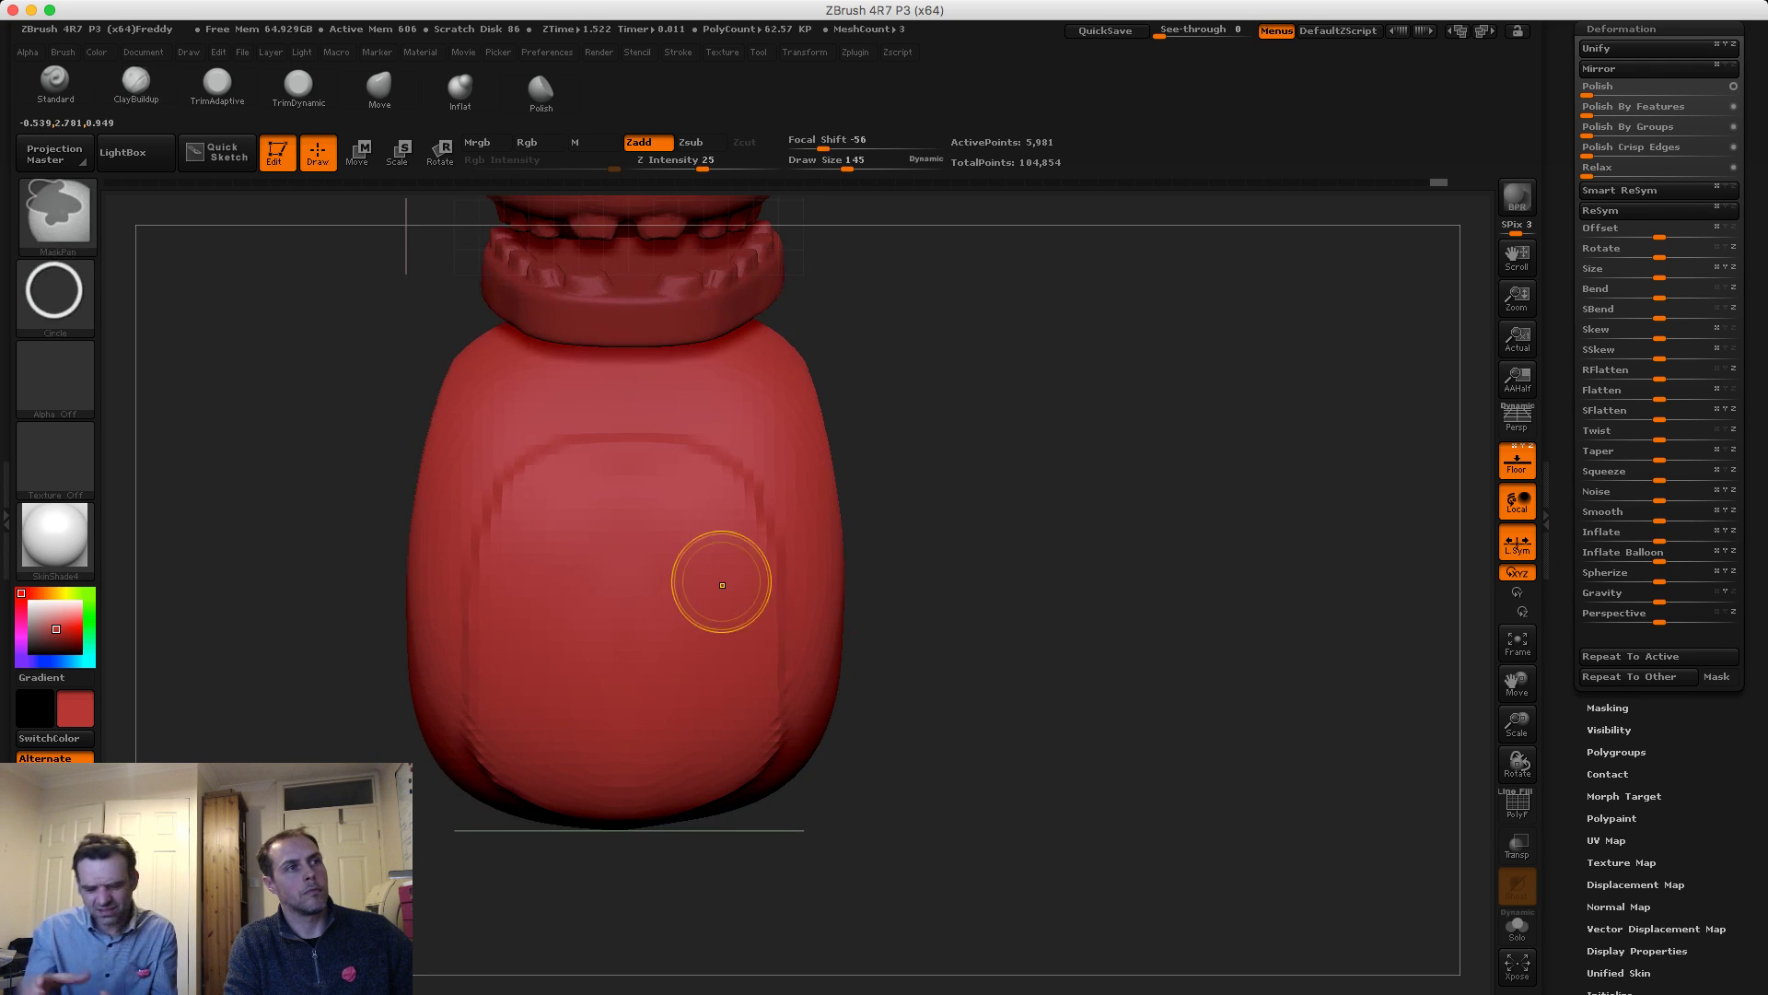
Mask a small round spot on the upper middle of the belly panel
{"action": "left_click", "coordinate": [622, 542], "text": "ctrl"}
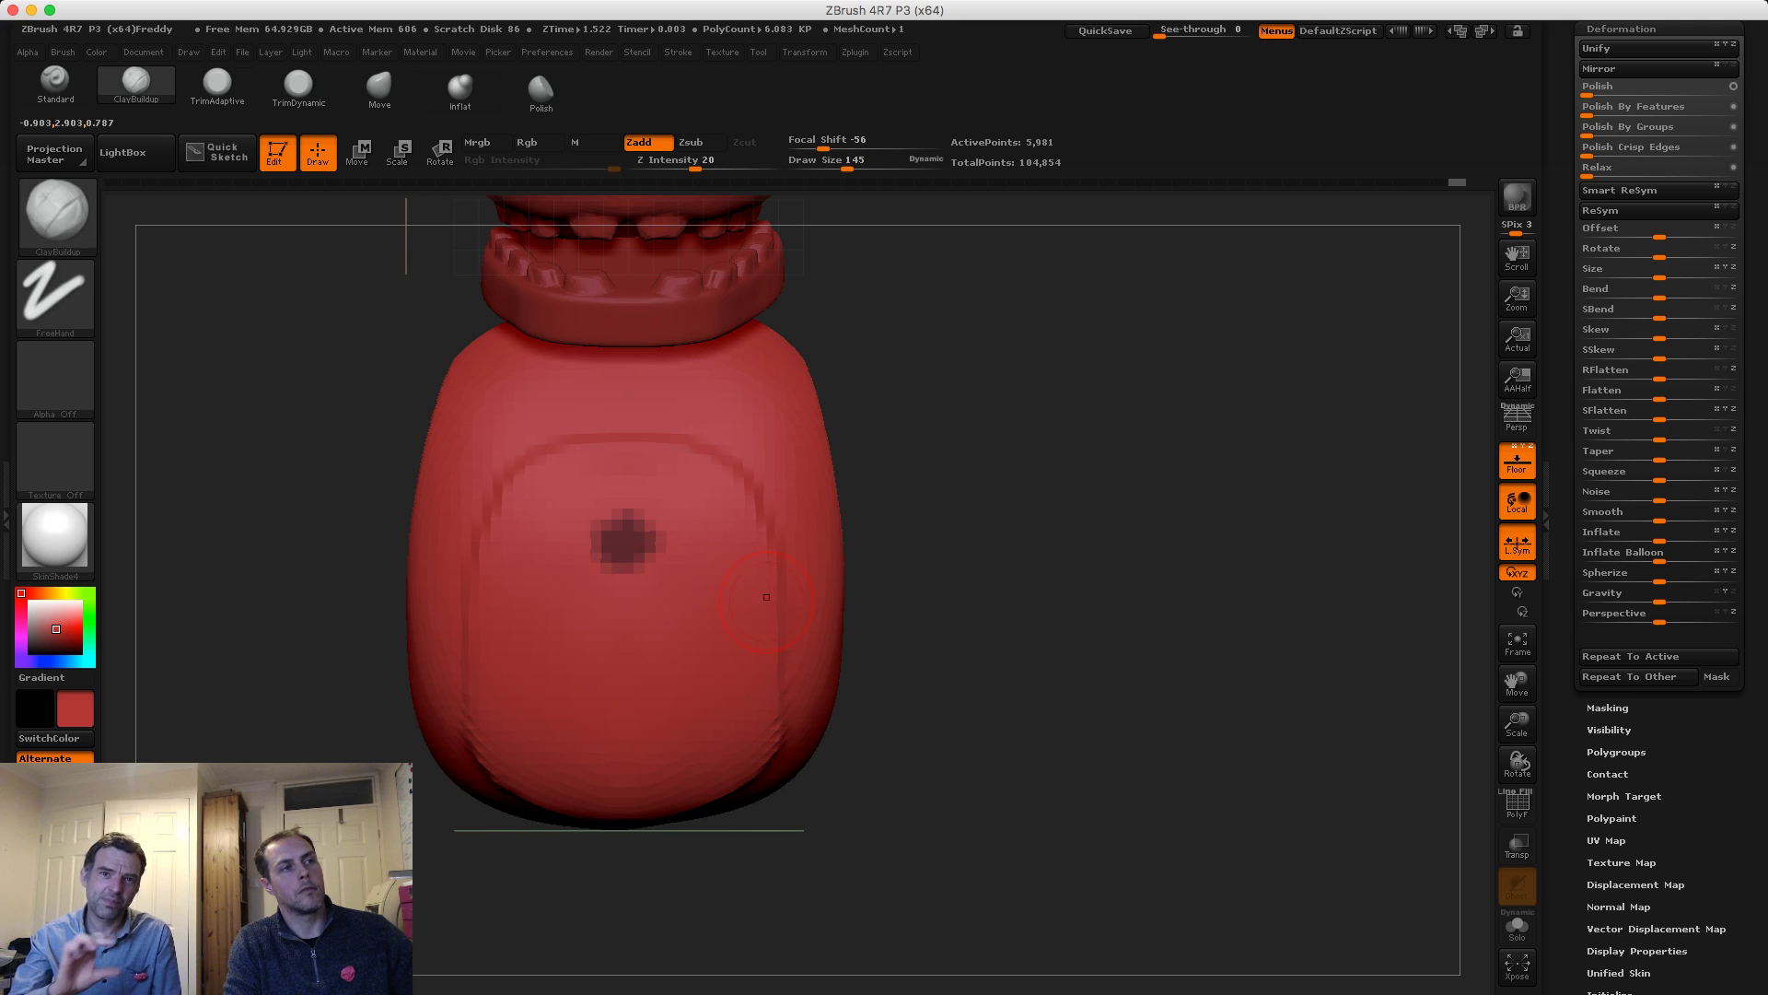
{"action": "key", "text": "f"}
{"action": "left_click_drag", "start_coordinate": [1006, 584], "coordinate": [856, 592]}
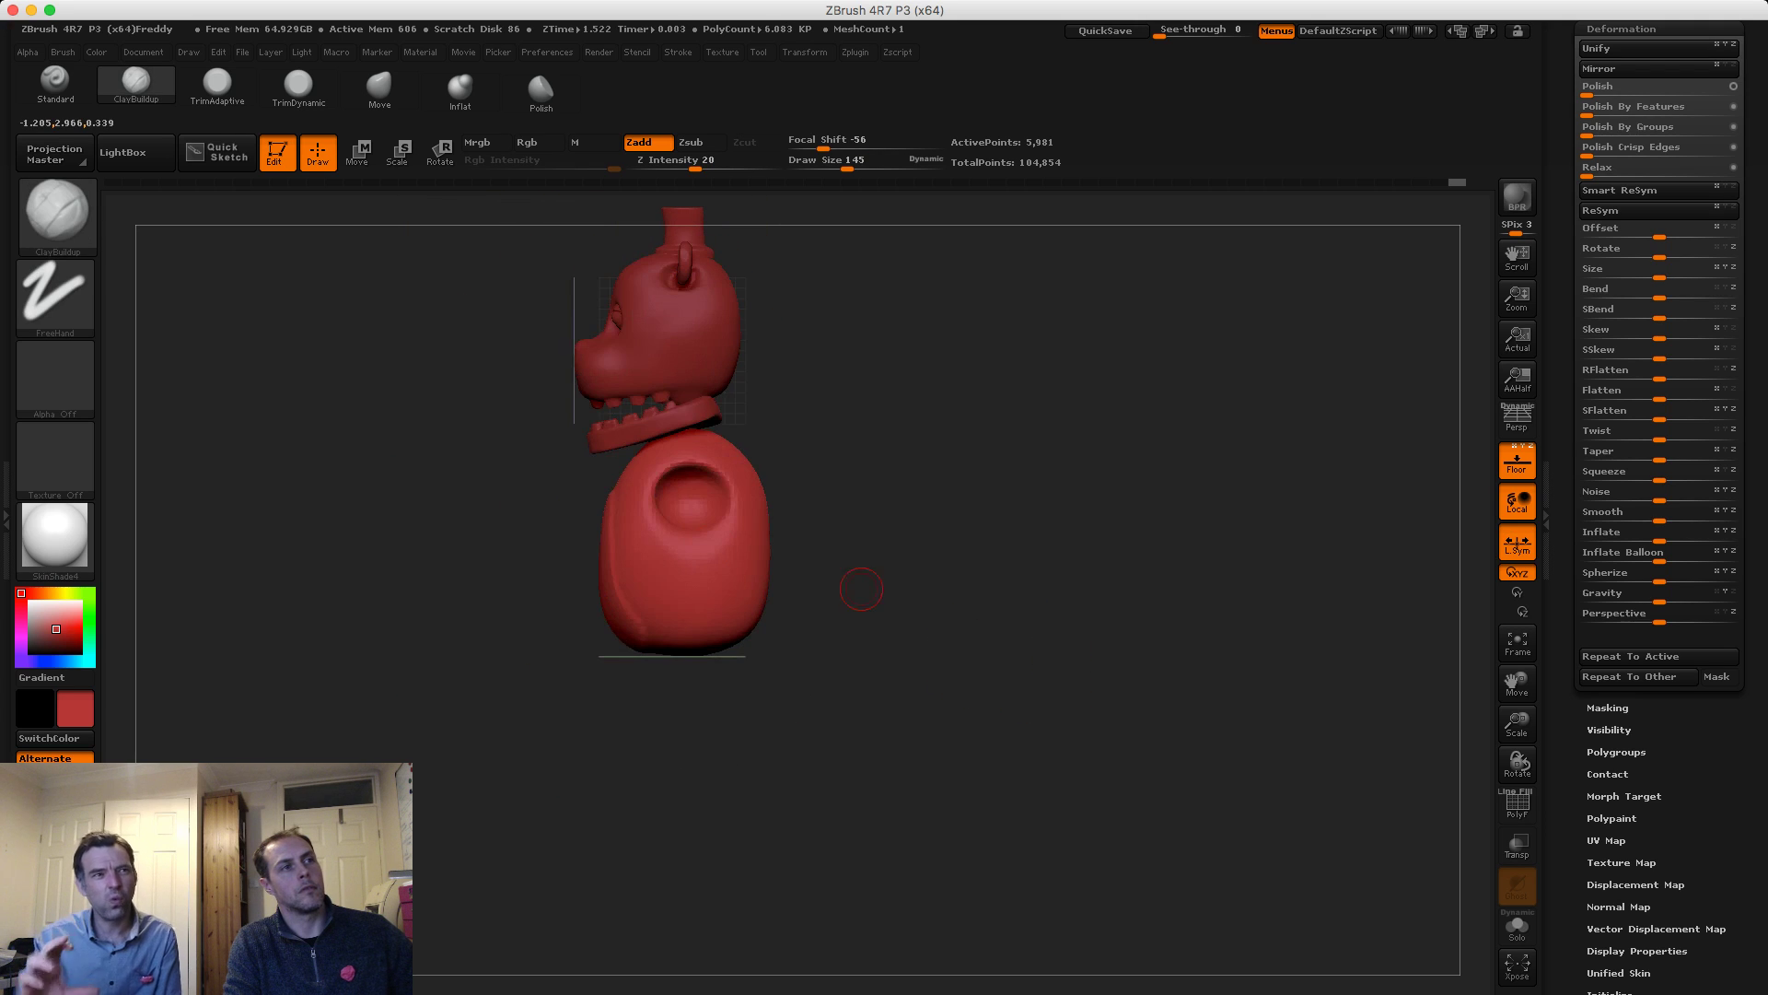
{"action": "left_click", "coordinate": [77, 308], "text": "ctrl"}
{"action": "left_click", "coordinate": [321, 354], "text": "ctrl"}
{"action": "left_click_drag", "start_coordinate": [637, 418], "coordinate": [748, 751], "text": "ctrl"}
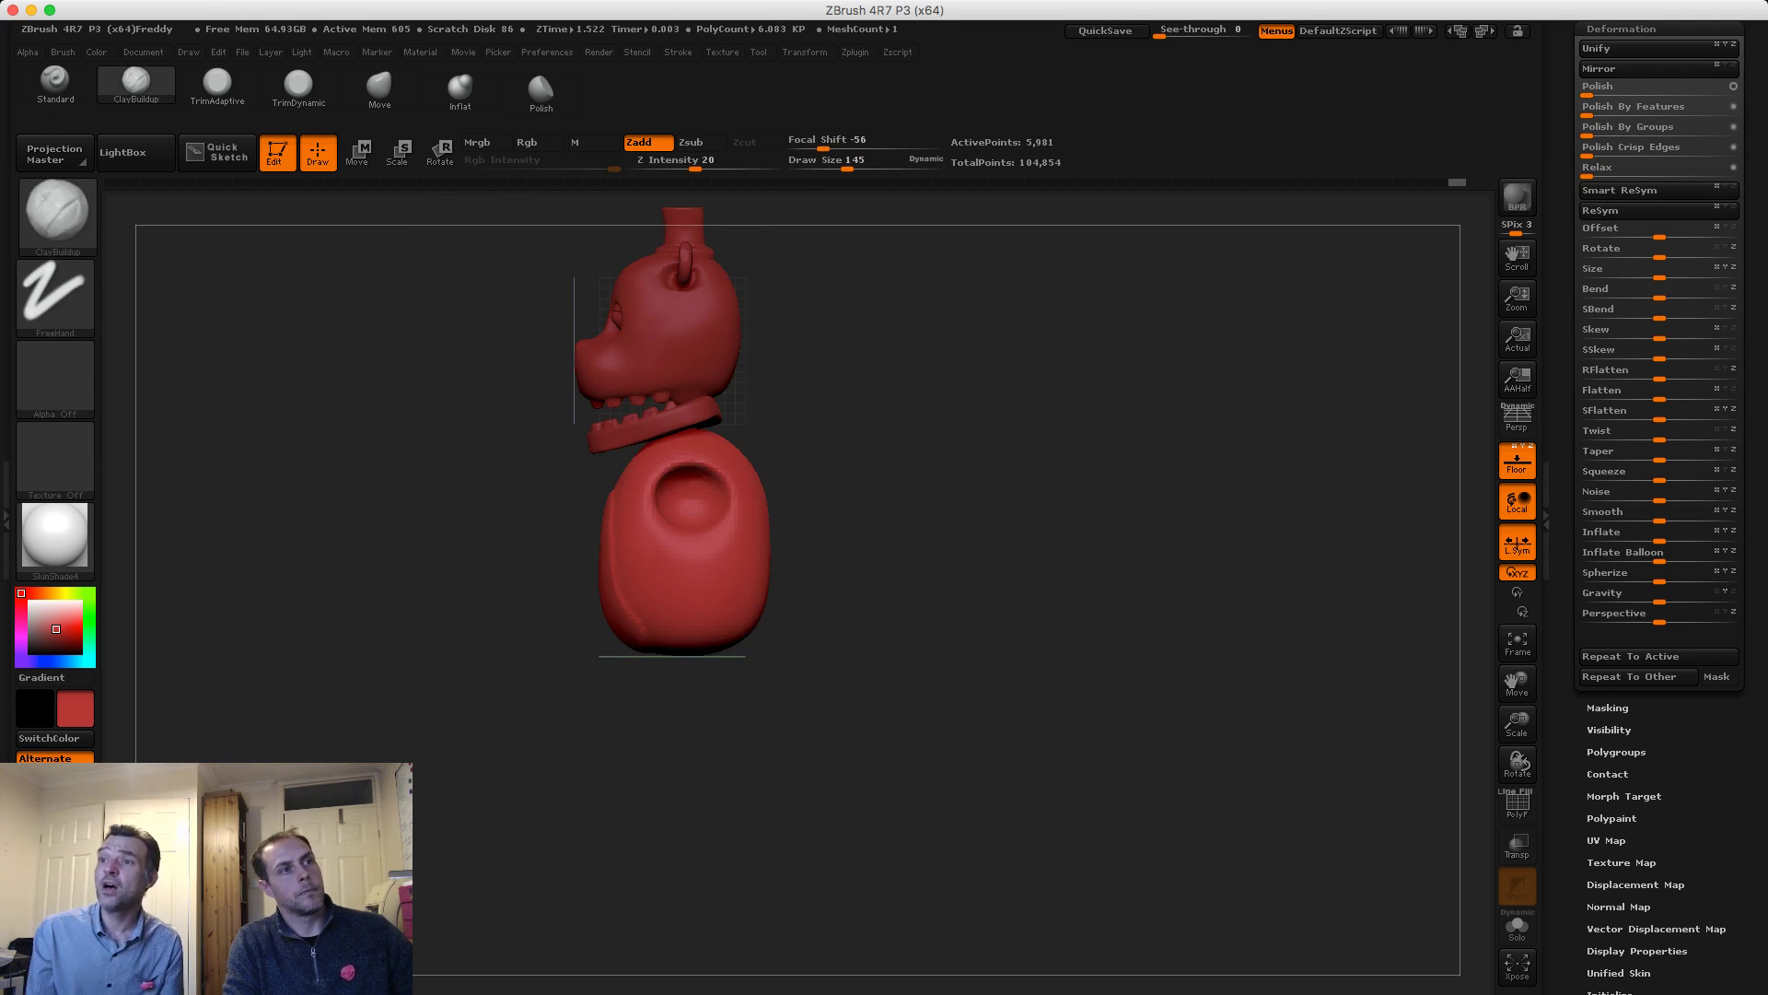
{"action": "left_click_drag", "start_coordinate": [1096, 557], "coordinate": [1294, 546]}
{"action": "key", "text": "f"}
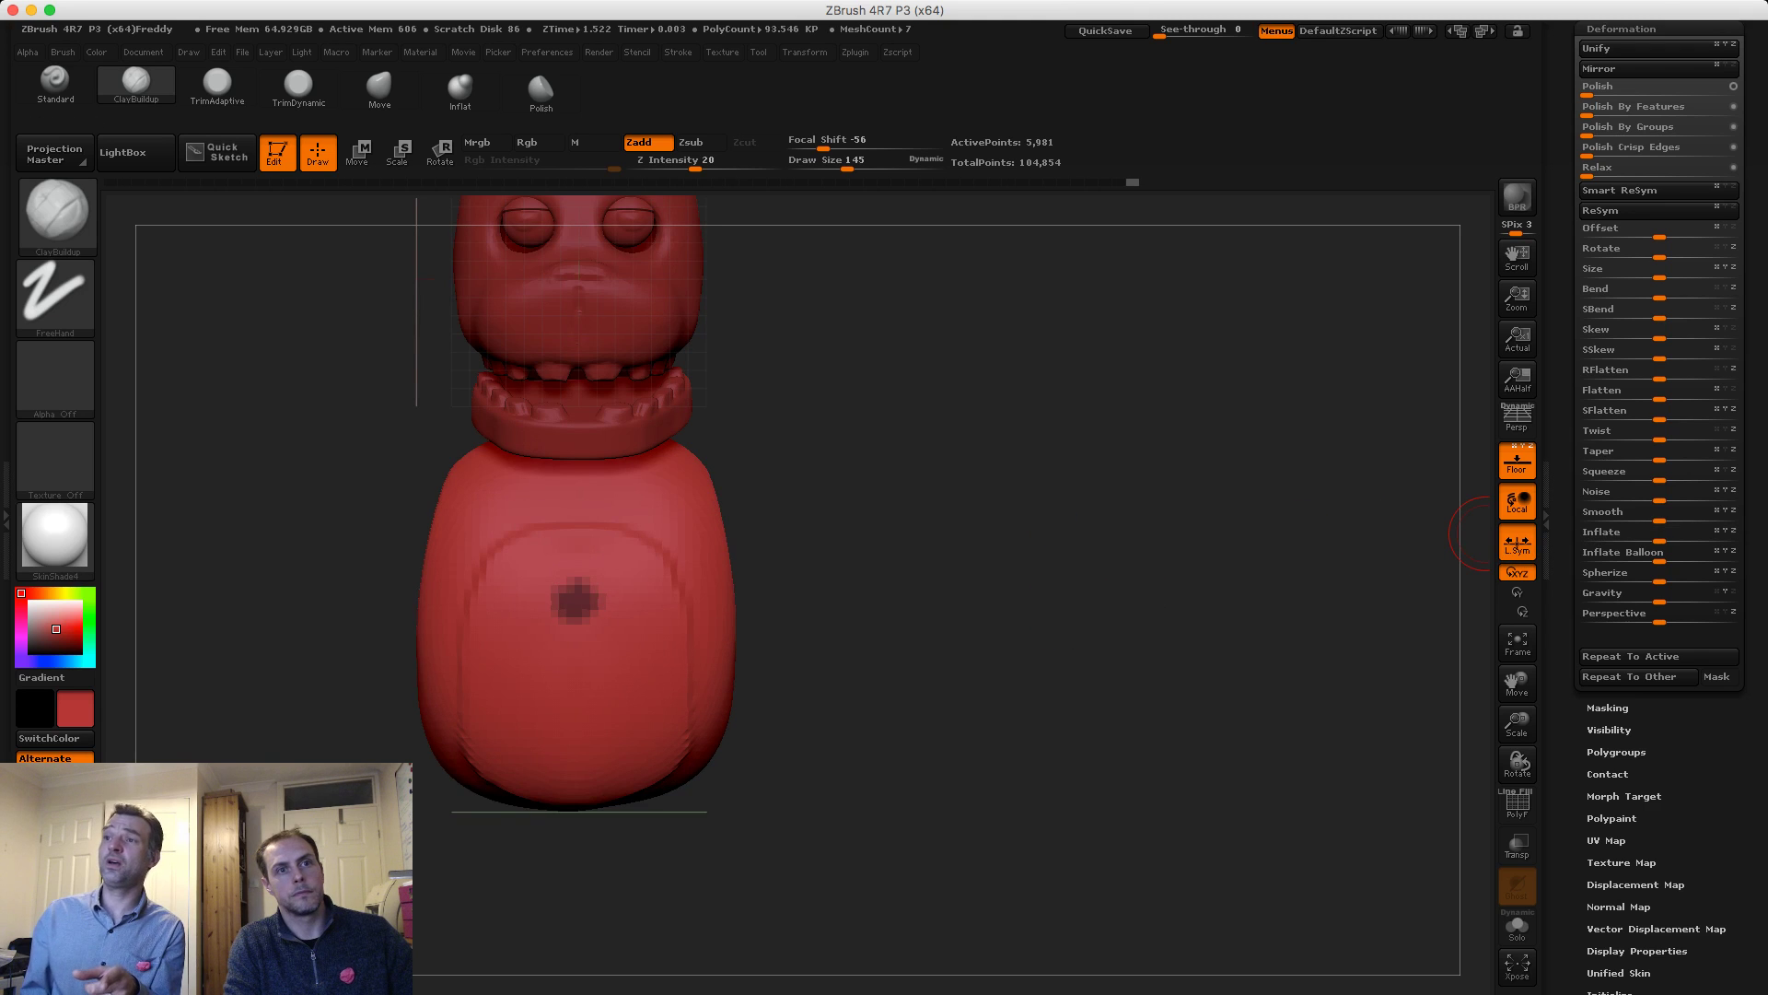
Extract the masked spot as a separate disc with thickness 0.02 and smoothing 5, and accept the extraction
{"action": "left_click_drag", "start_coordinate": [1744, 69], "coordinate": [1744, 437]}
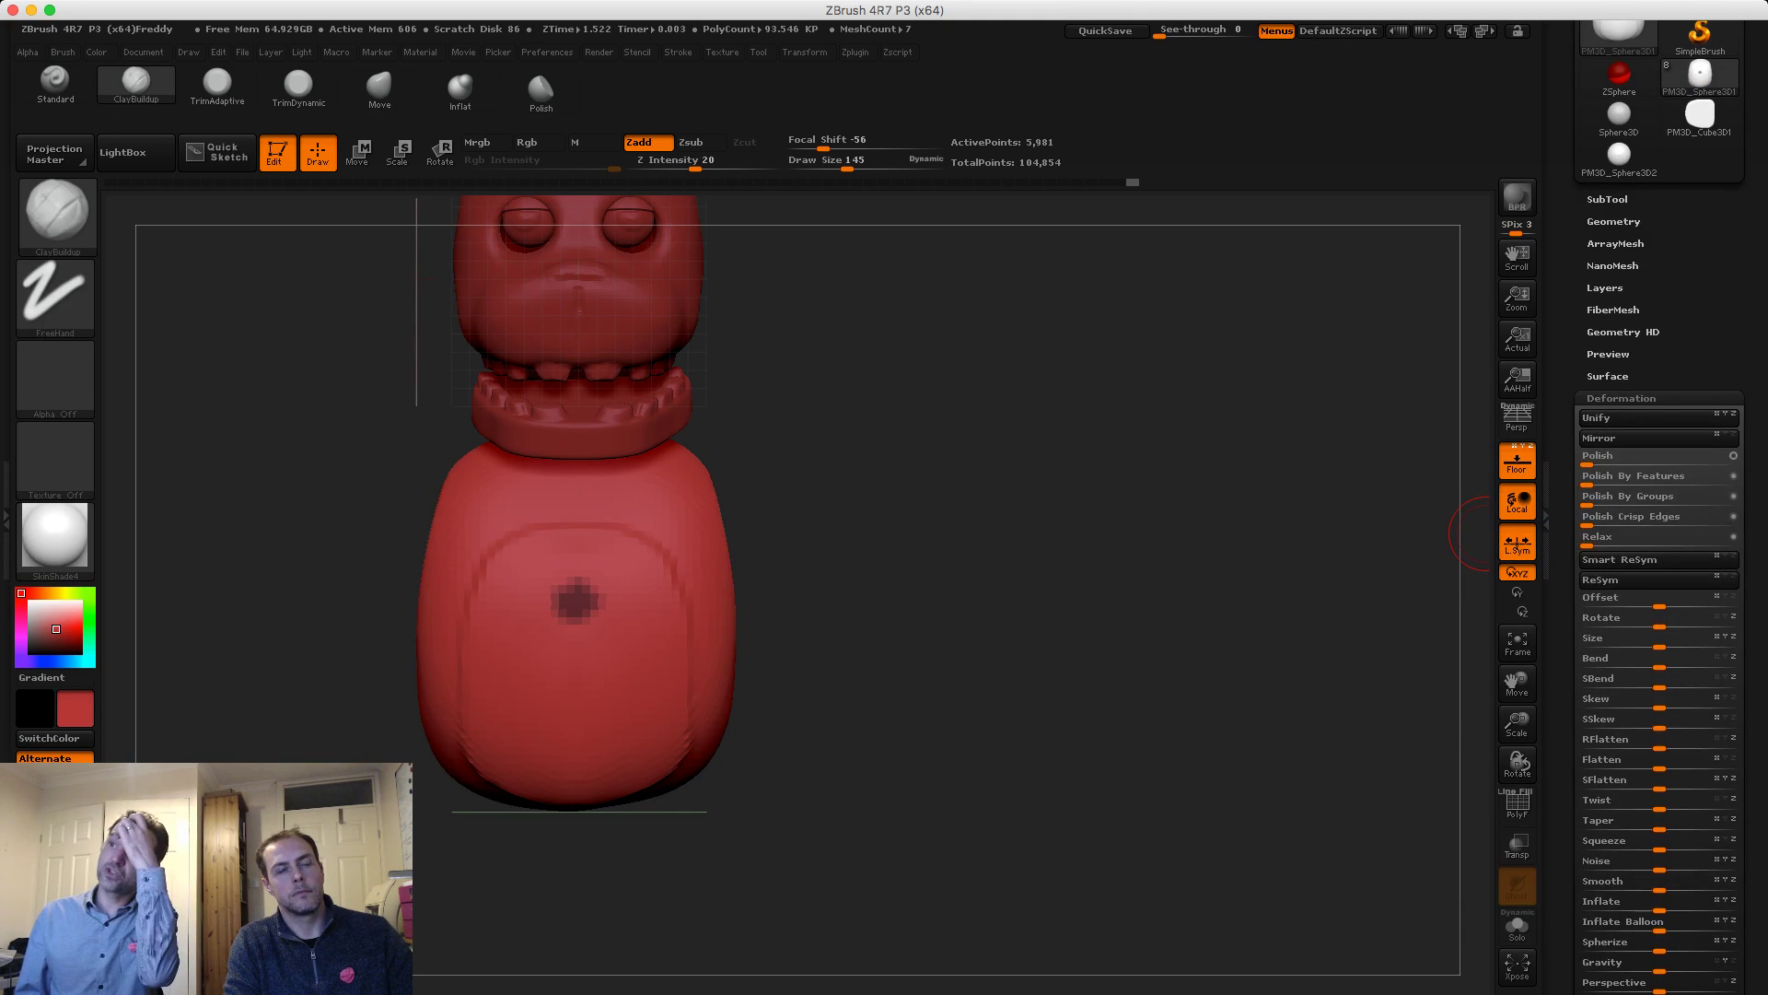
{"action": "left_click", "coordinate": [1607, 199]}
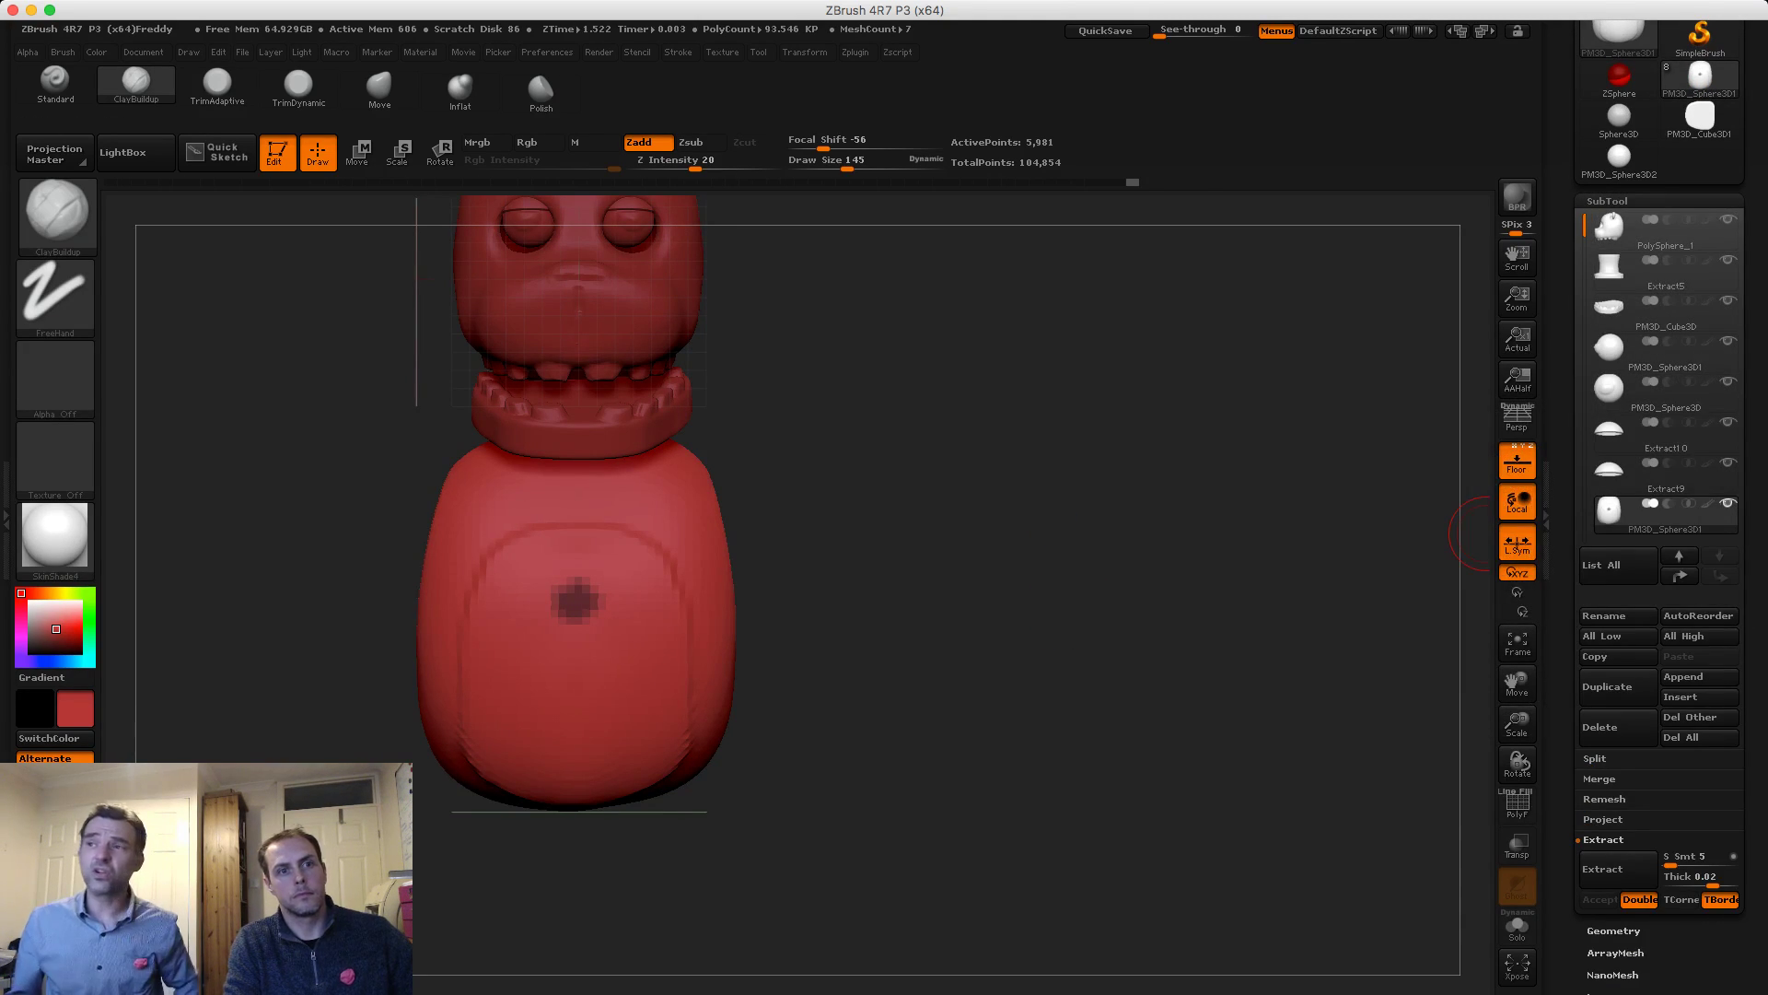
{"action": "left_click", "coordinate": [1602, 868]}
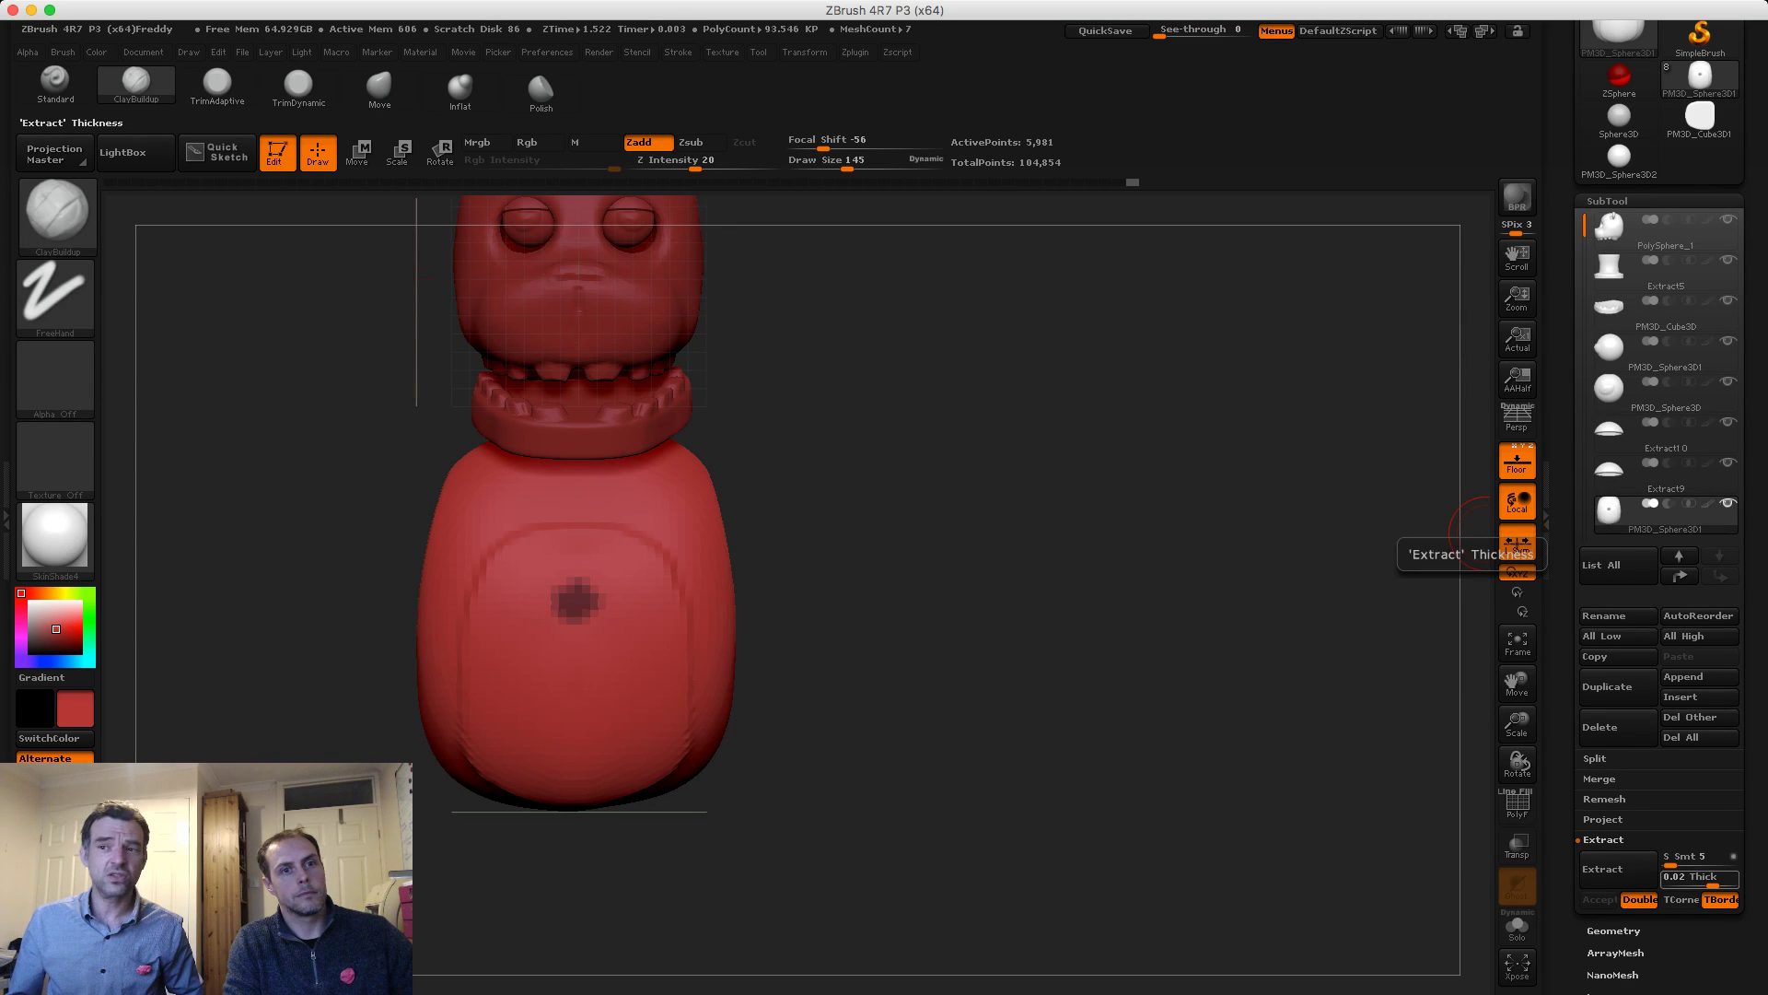
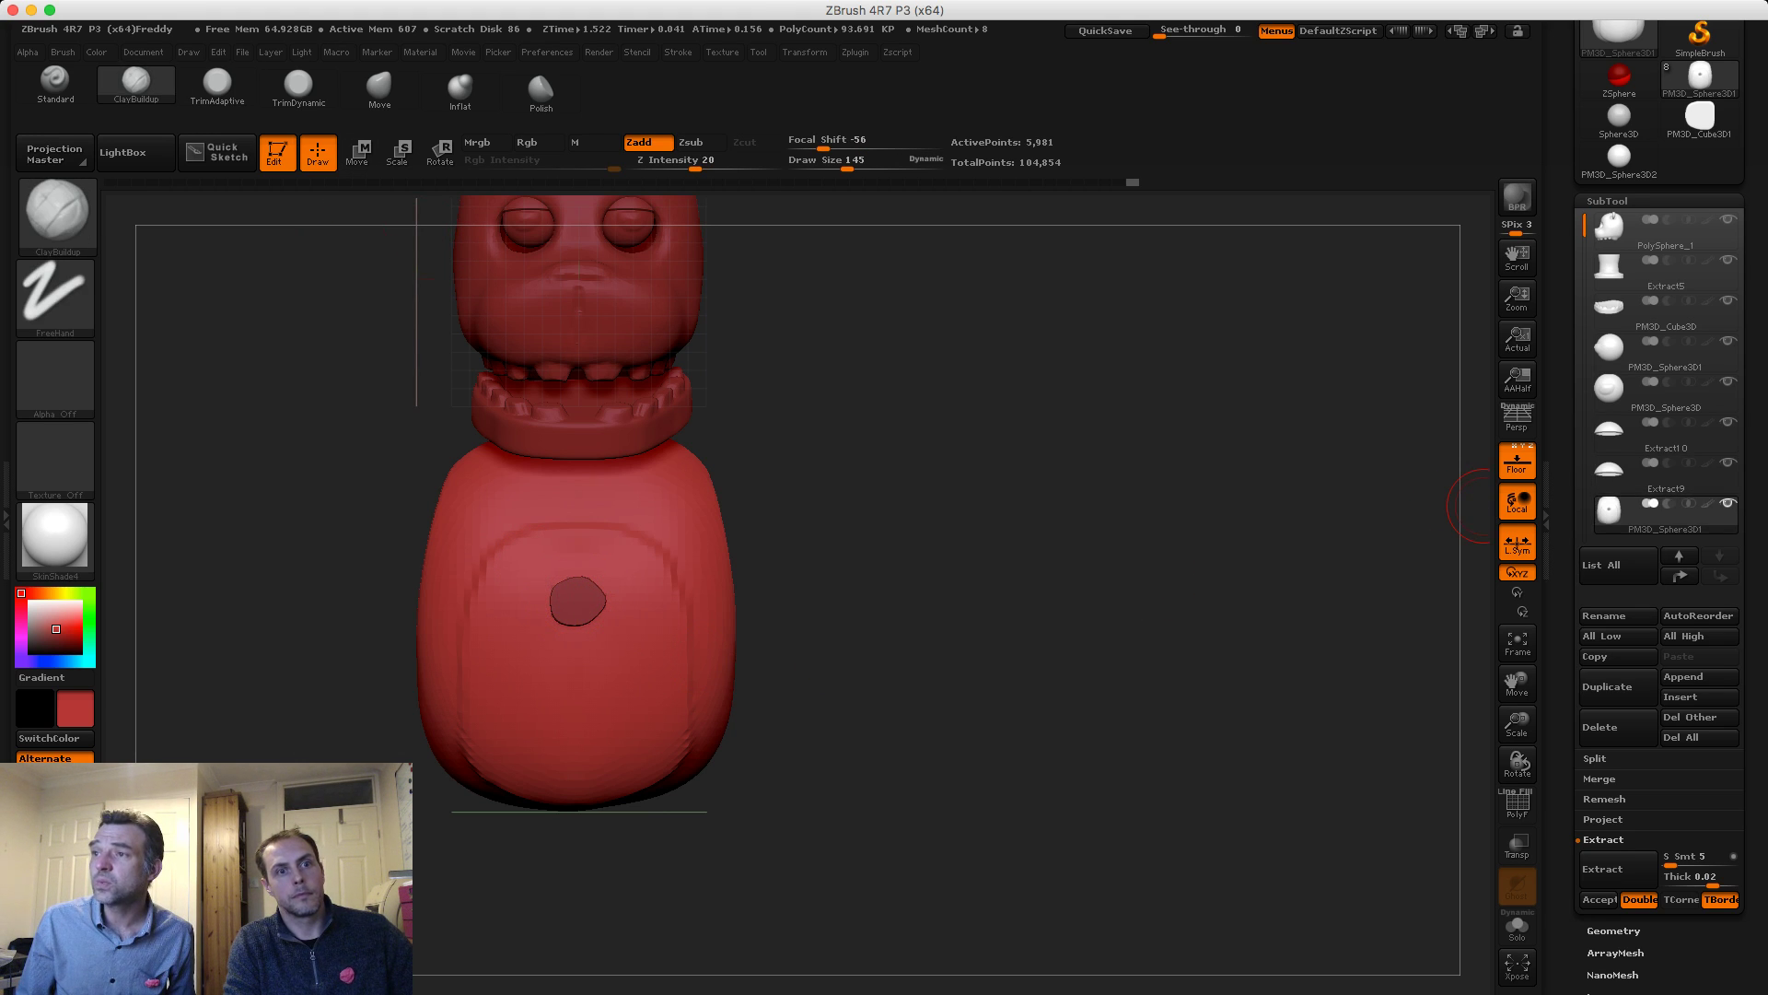
{"action": "left_click", "coordinate": [1599, 899]}
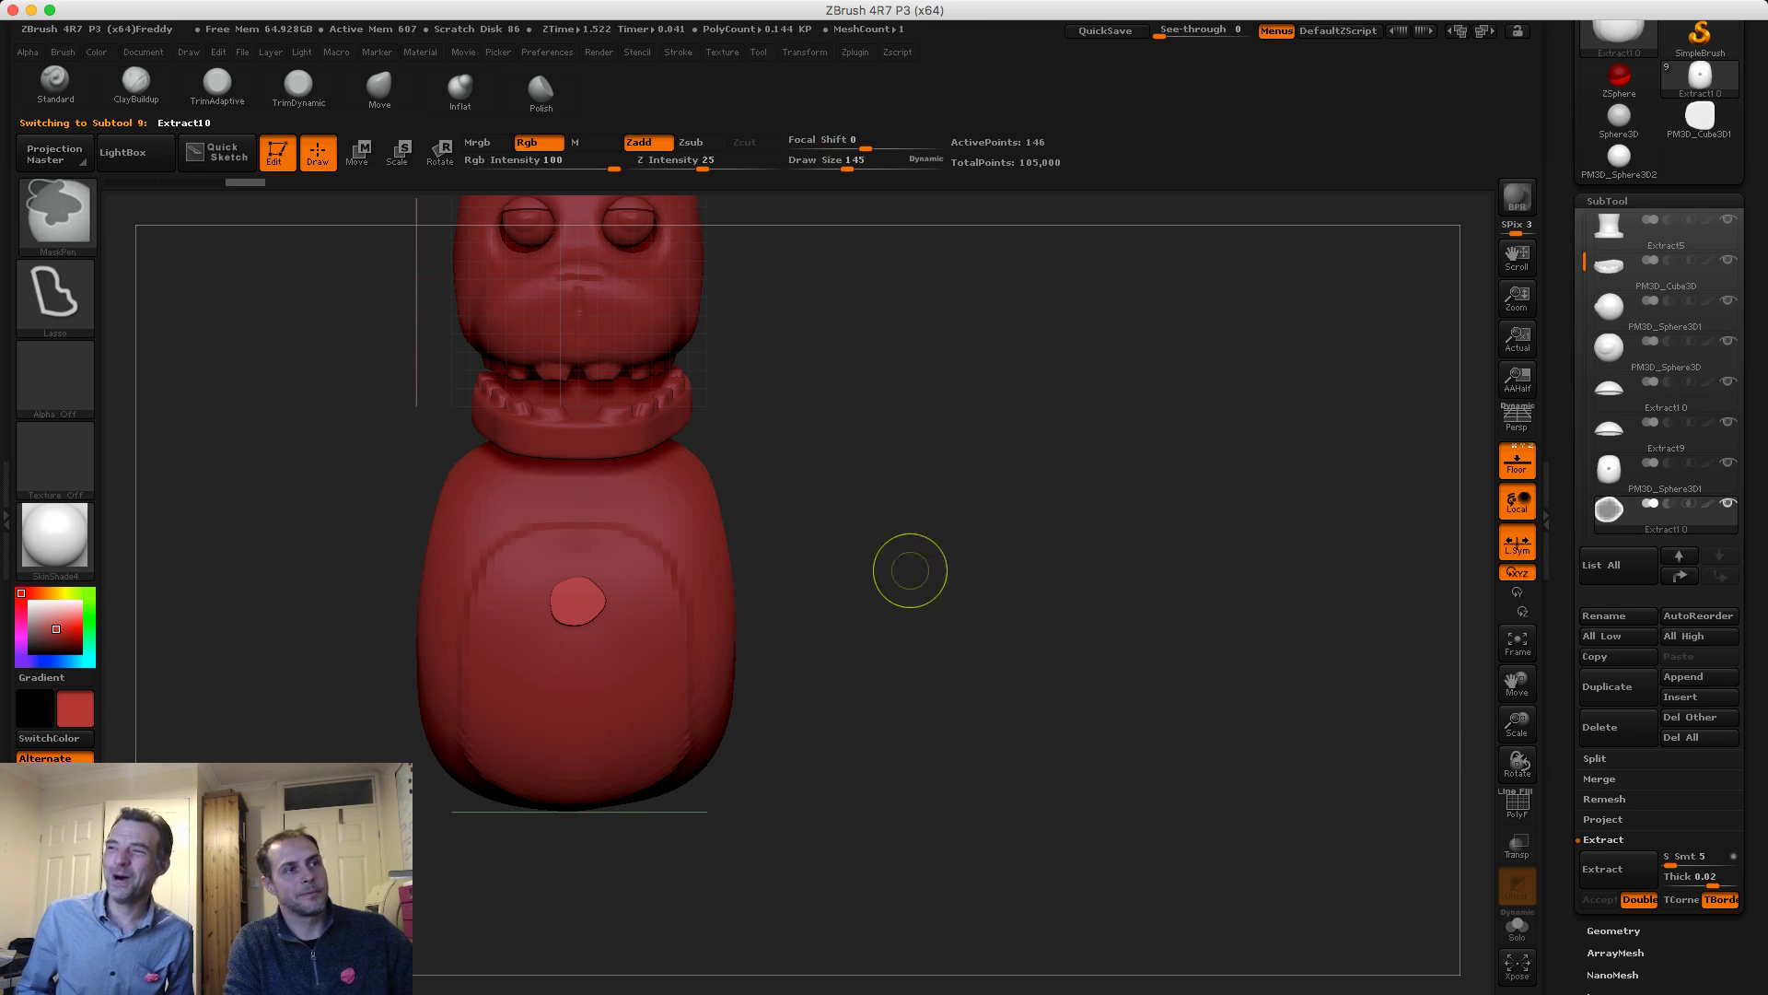
Convert the extracted belly disc to DynaMesh at resolution 128
{"action": "scroll", "coordinate": [1618, 726], "scroll_direction": "down", "scroll_amount": 2}
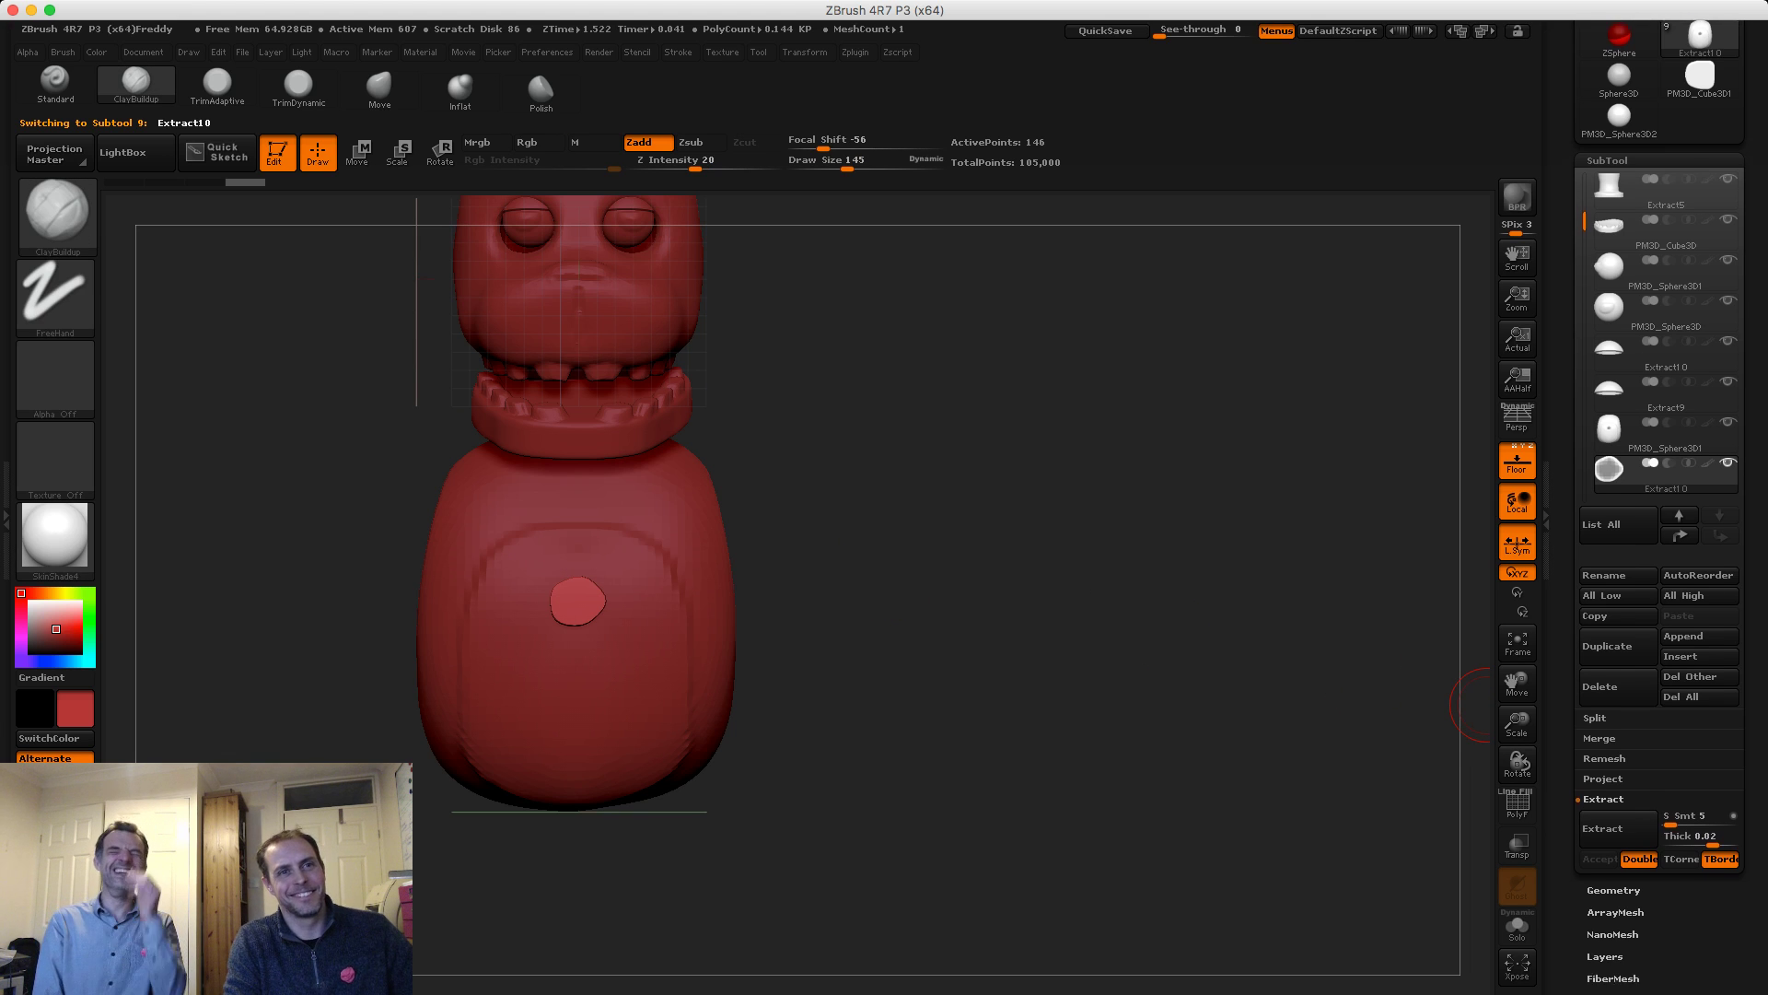
{"action": "left_click_drag", "start_coordinate": [1358, 636], "coordinate": [1065, 600]}
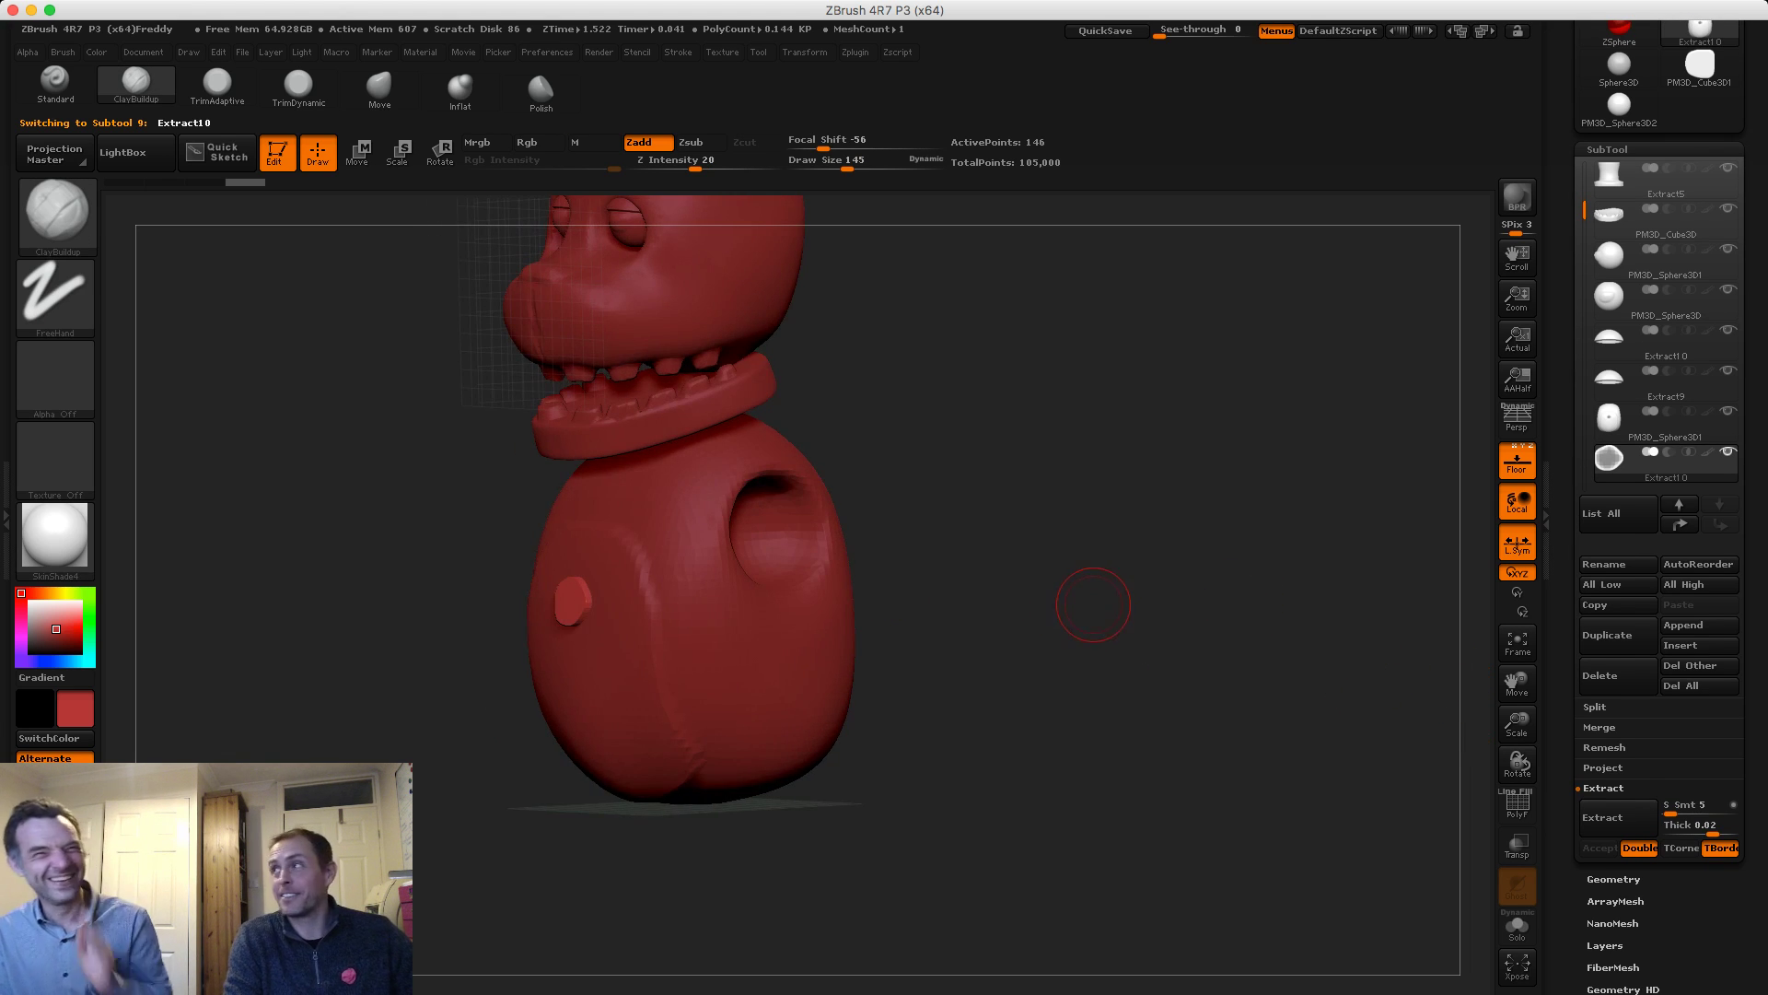
{"action": "key", "text": "f"}
{"action": "left_click_drag", "start_coordinate": [1193, 604], "coordinate": [1161, 603], "text": "shift"}
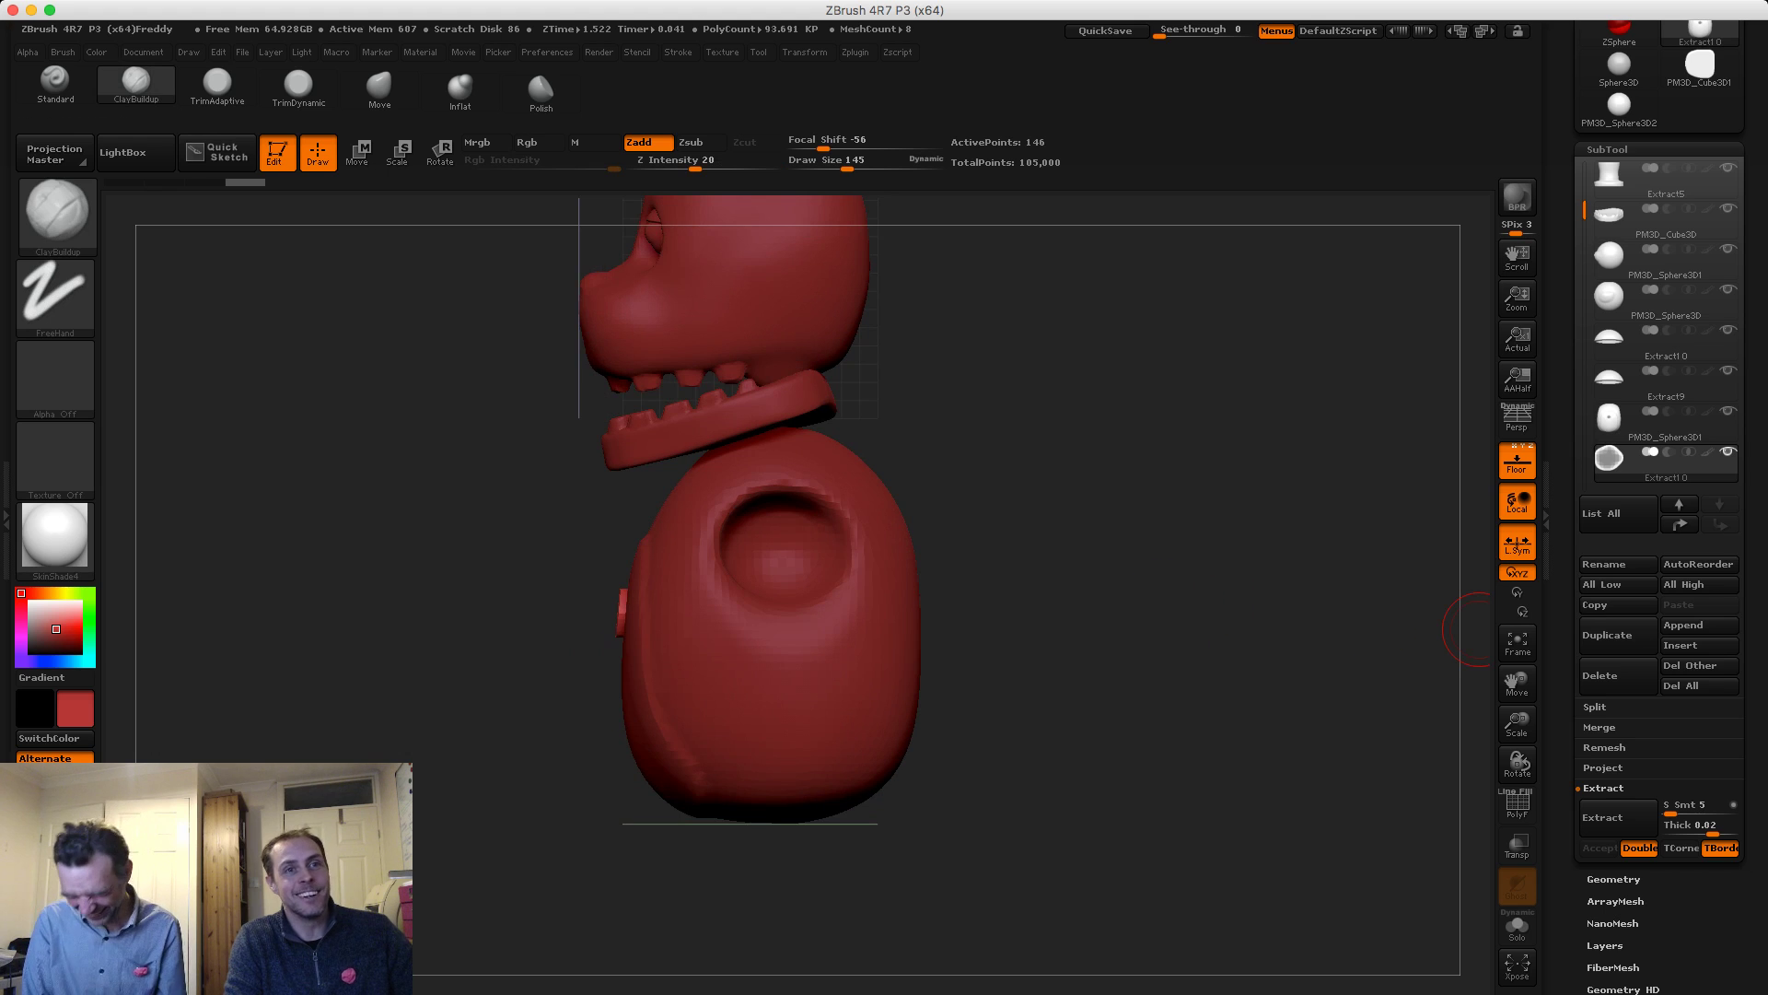
{"action": "scroll", "coordinate": [1618, 726], "scroll_direction": "down", "scroll_amount": 5}
{"action": "left_click", "coordinate": [1613, 745]}
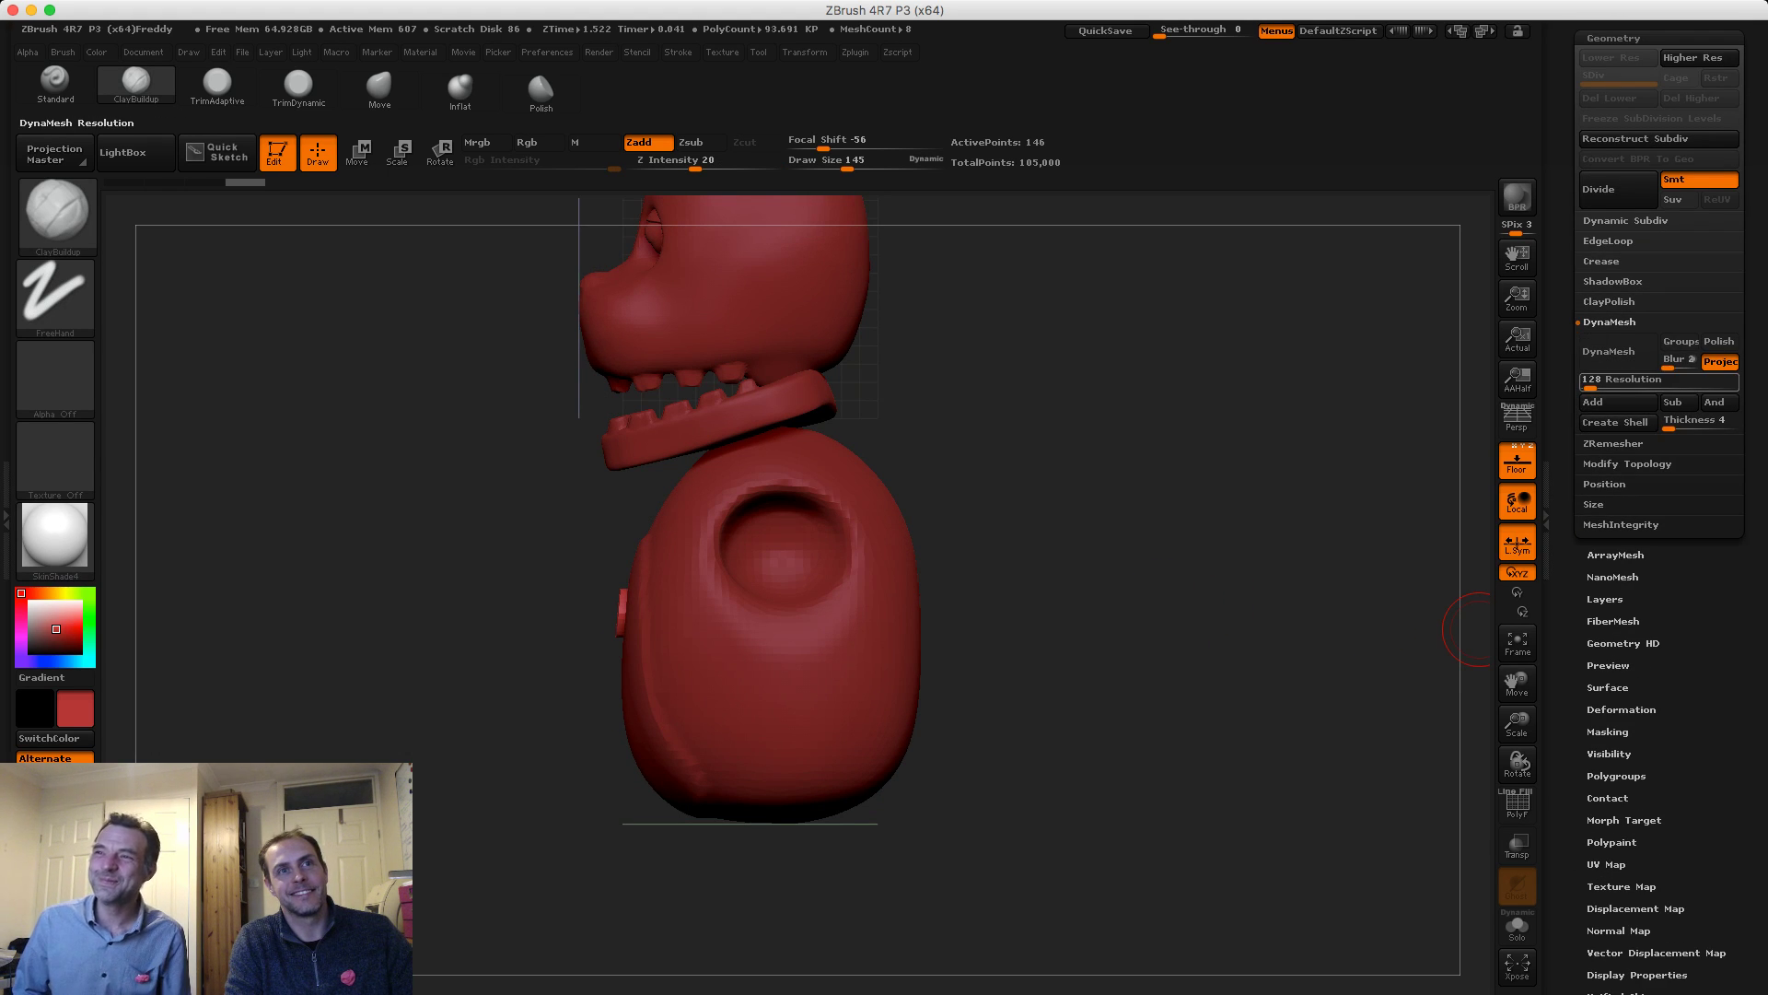
{"action": "left_click", "coordinate": [1609, 350]}
Smooth the belly disc's rim and surface with the Smooth brush at draw size 181
{"action": "mouse_move", "coordinate": [1120, 520]}
{"action": "left_mouse_down"}
{"action": "mouse_move", "coordinate": [1168, 522]}
{"action": "mouse_move", "coordinate": [1168, 589]}
{"action": "left_mouse_up"}
{"action": "key", "text": "s"}
{"action": "key", "text": "shift"}
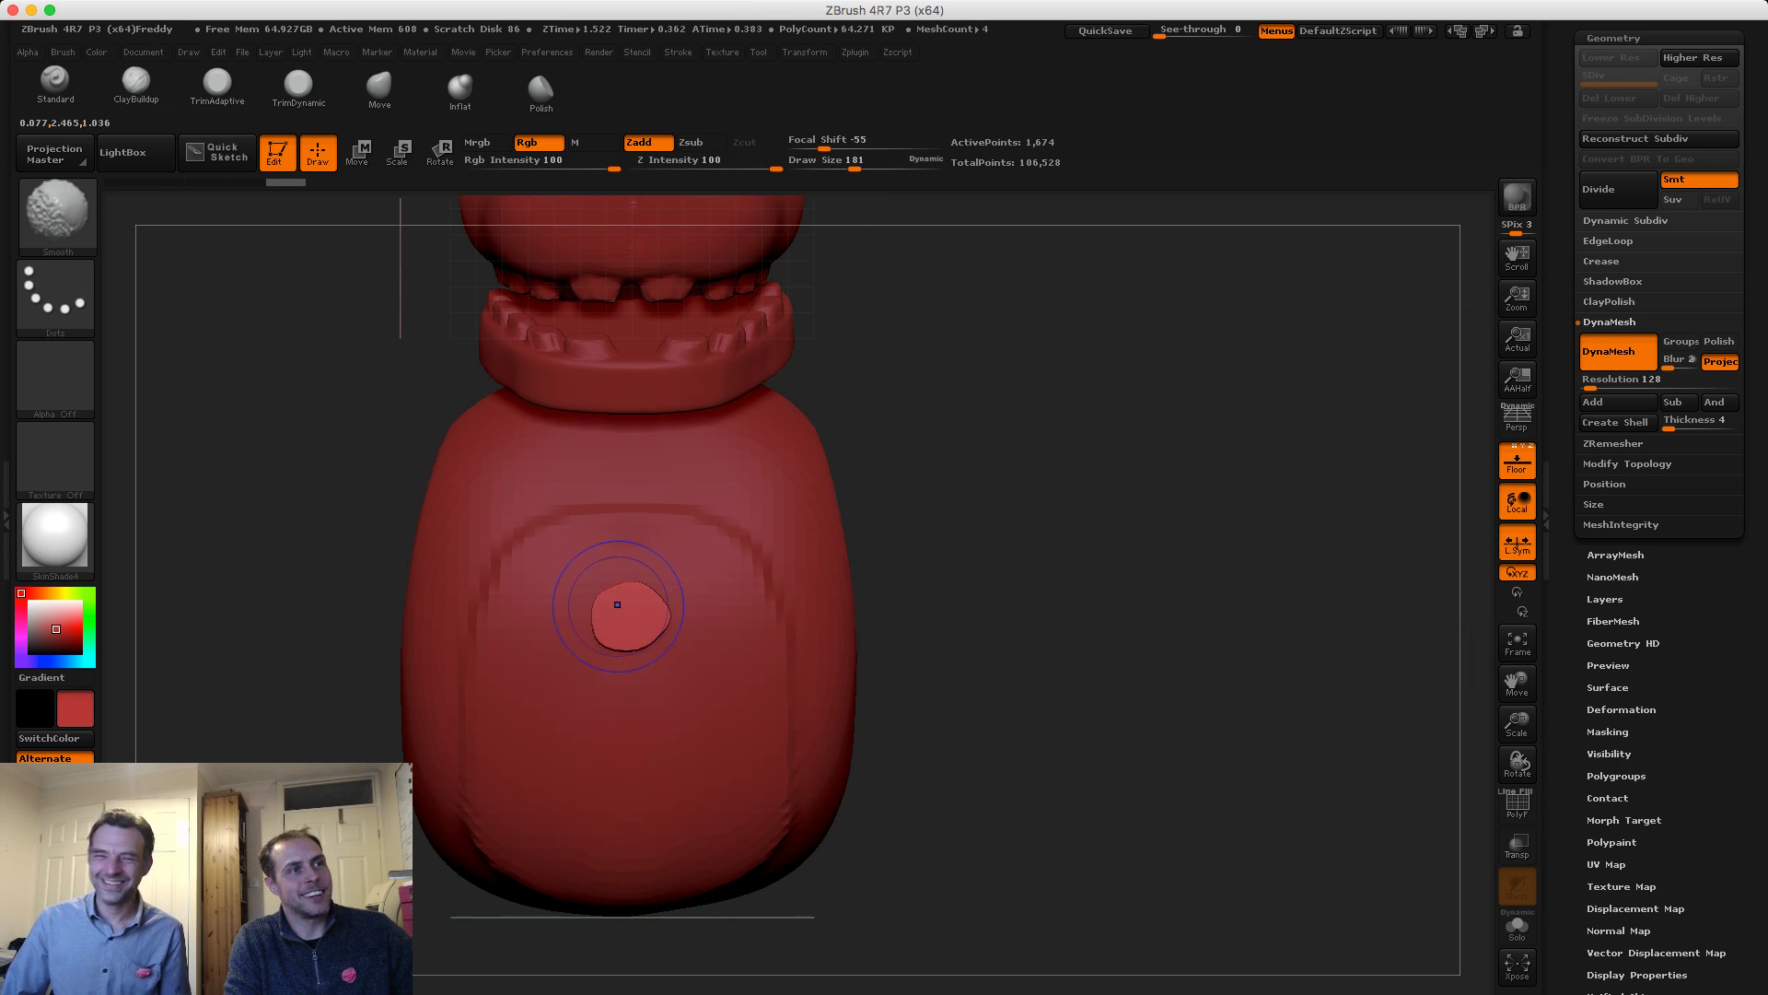
{"action": "left_click_drag", "start_coordinate": [635, 610], "coordinate": [643, 608], "text": "shift"}
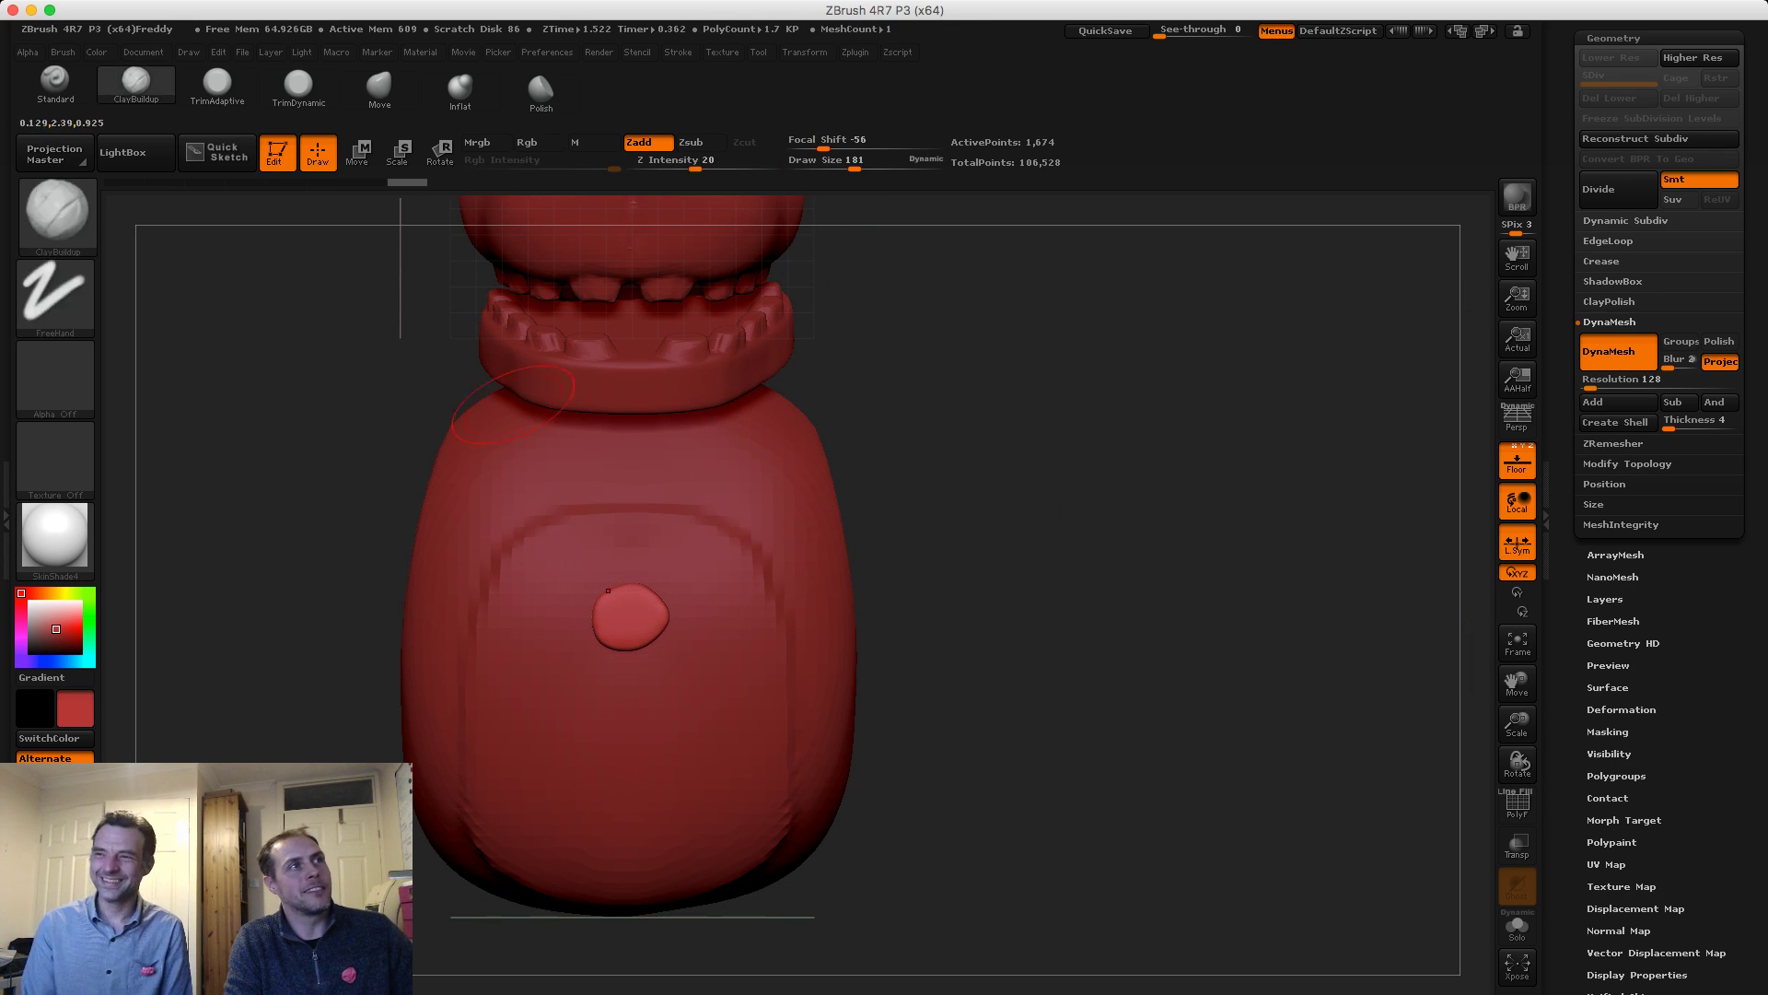
Puff the disc into a rounded ball with the Inflat brush, smoothing between strokes, and remesh it with DynaMesh
{"action": "left_click", "coordinate": [459, 91]}
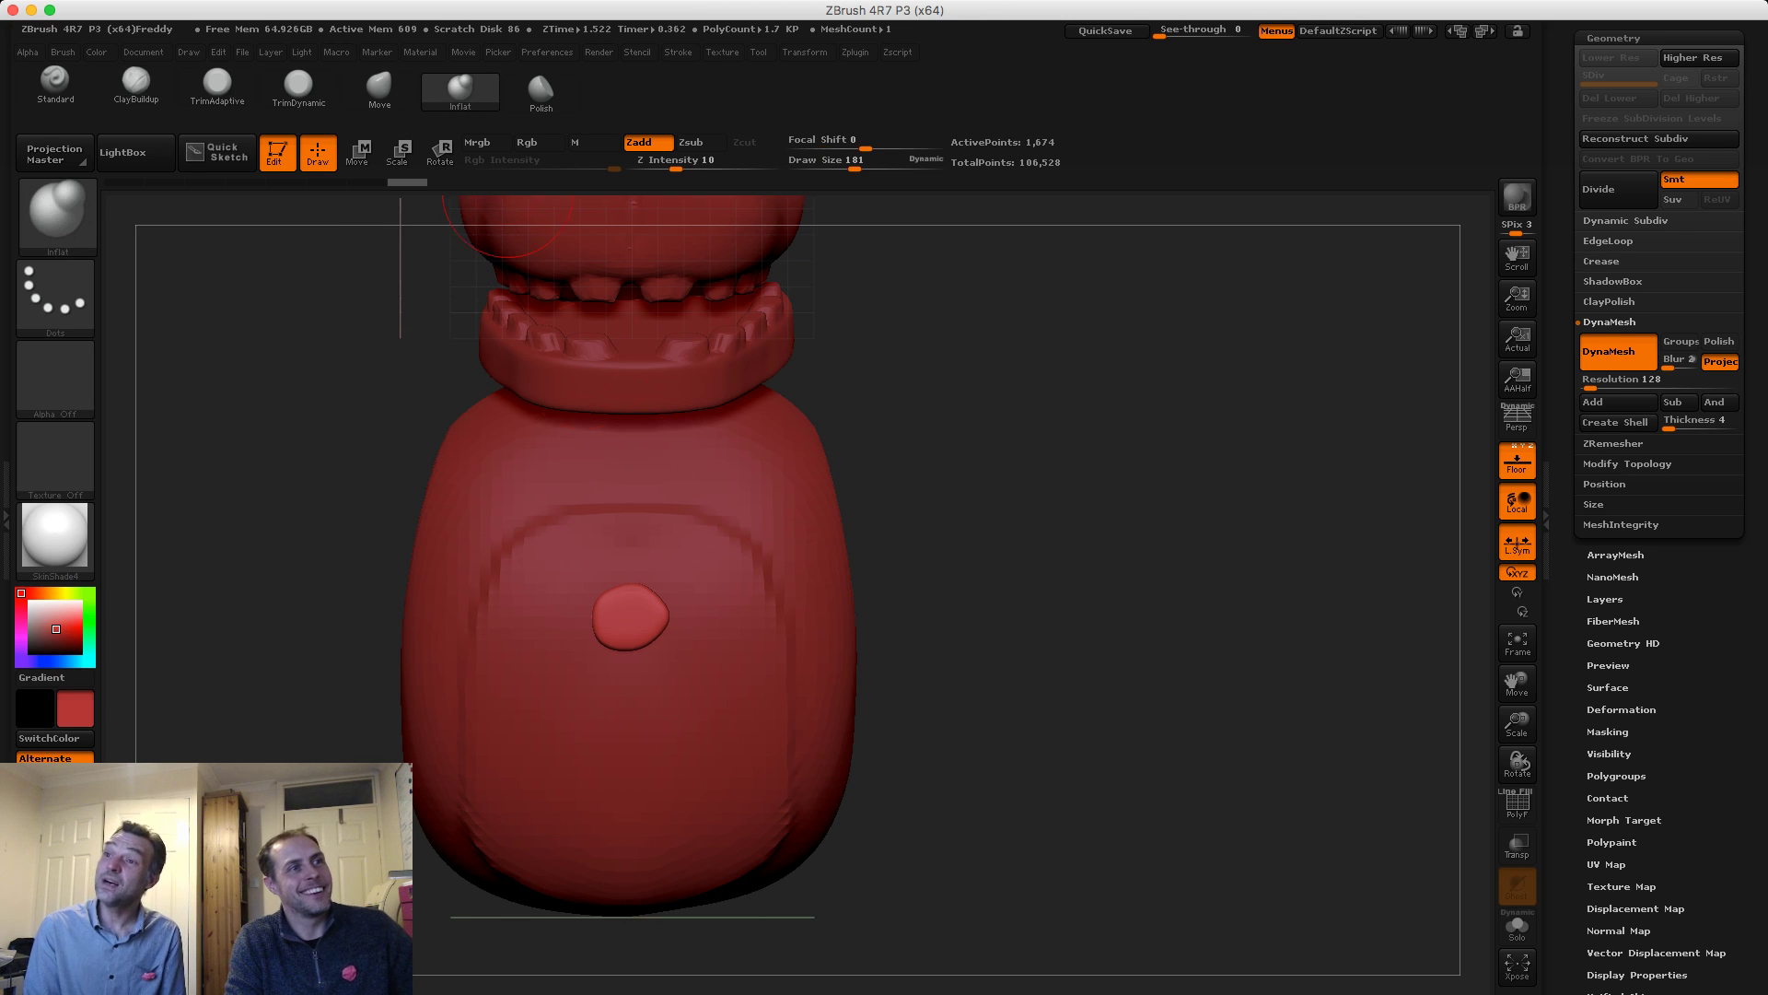
{"action": "key", "text": "shift"}
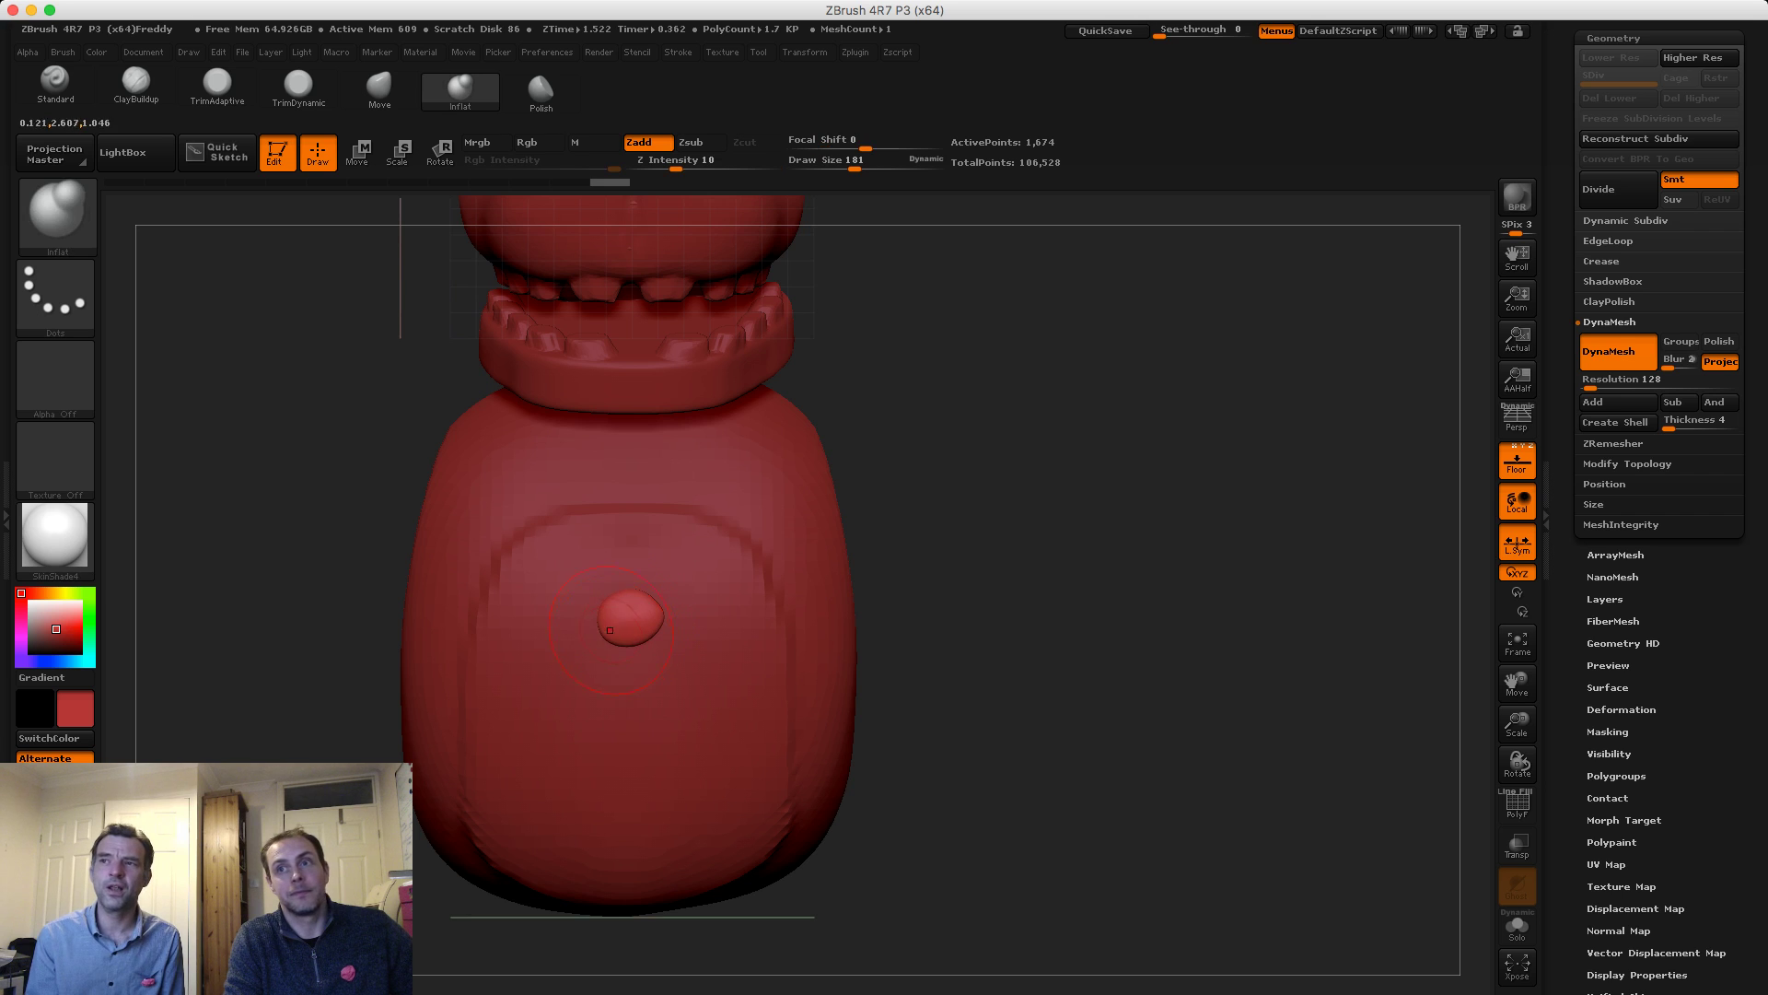
{"action": "key", "text": "shift"}
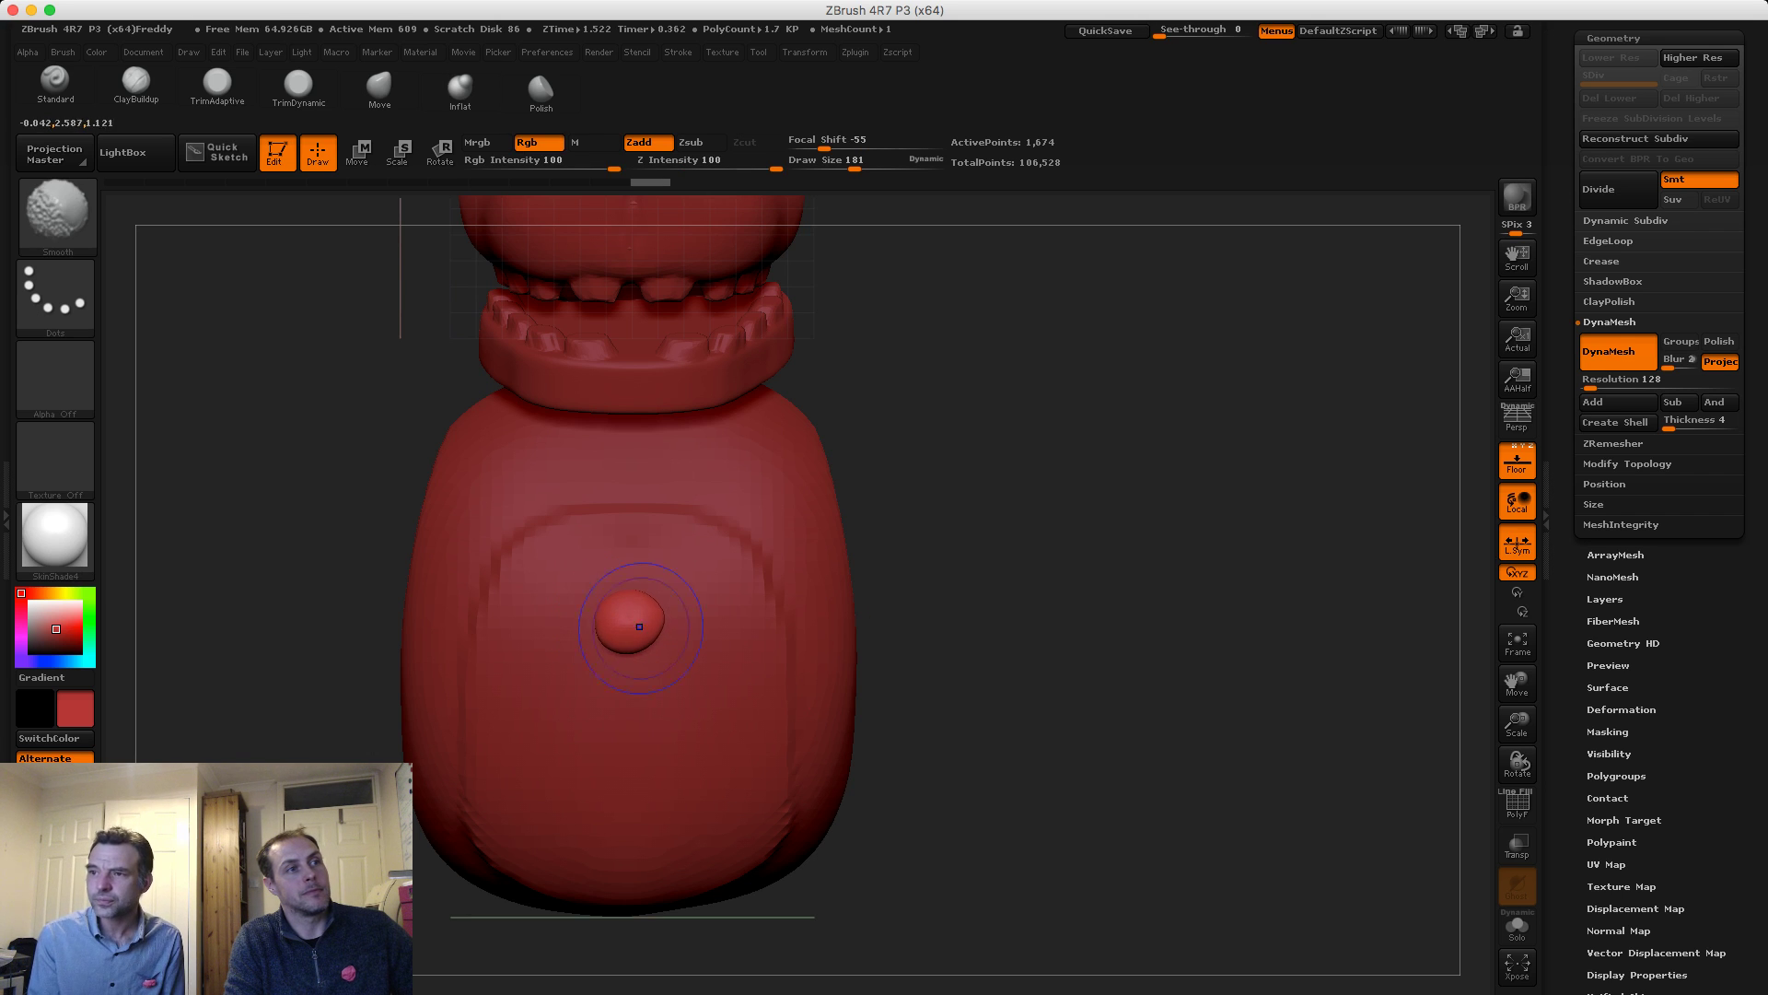
{"action": "mouse_move", "coordinate": [639, 627]}
{"action": "right_mouse_down"}
{"action": "mouse_move", "coordinate": [470, 636]}
{"action": "mouse_move", "coordinate": [652, 612]}
{"action": "right_mouse_up"}
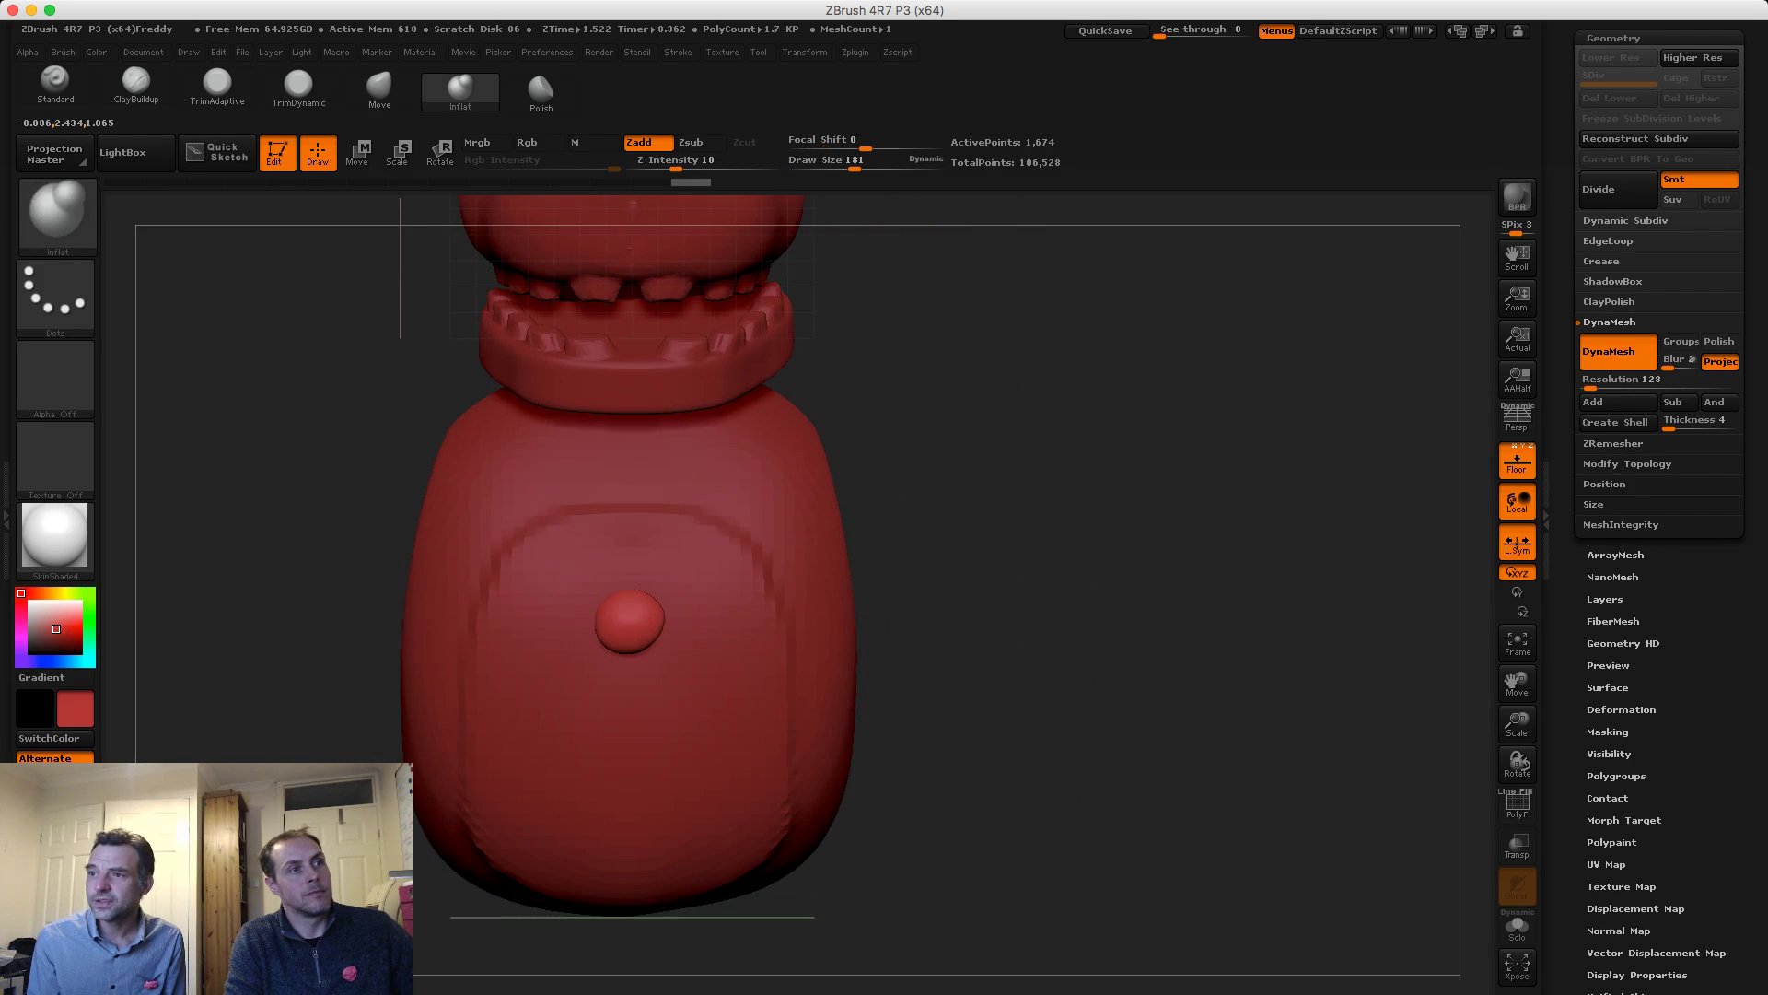
{"action": "left_click_drag", "start_coordinate": [630, 611], "coordinate": [636, 639]}
{"action": "left_click_drag", "start_coordinate": [316, 450], "coordinate": [267, 451]}
{"action": "left_click_drag", "start_coordinate": [272, 446], "coordinate": [300, 471], "text": "ctrl"}
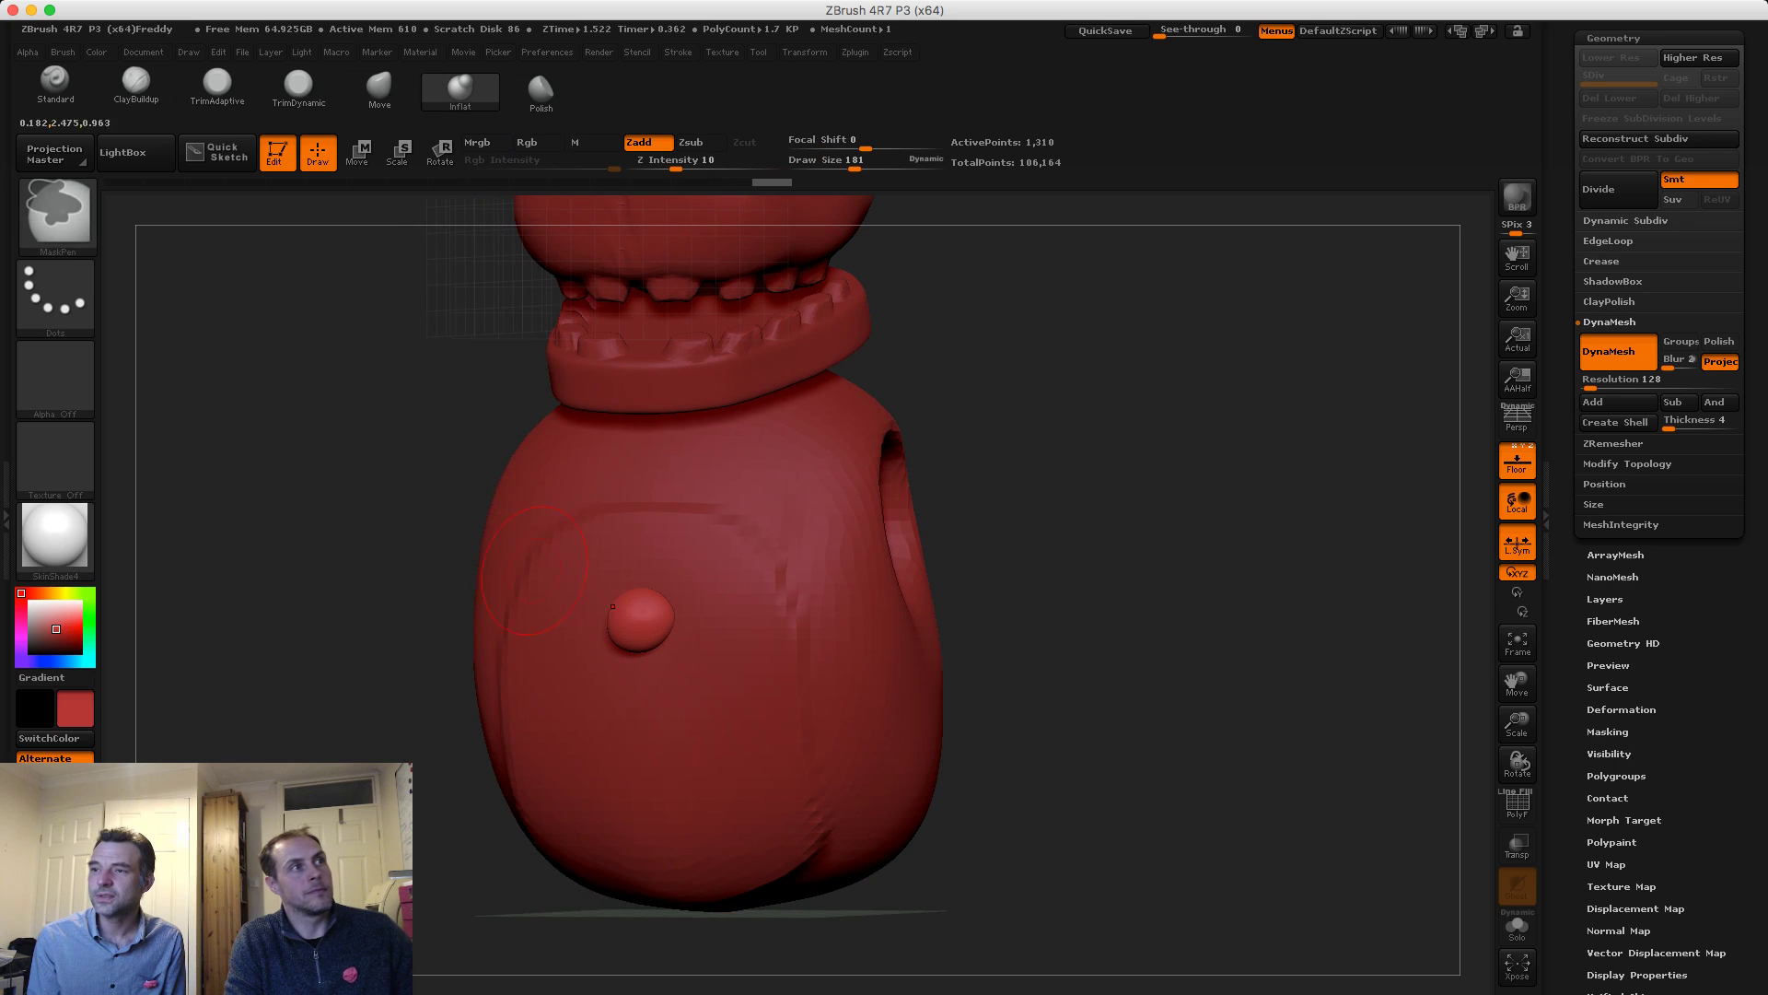
Flatten the front of the ball into a button shape with the TrimDynamic and TrimAdaptive brushes
{"action": "left_click", "coordinate": [298, 84]}
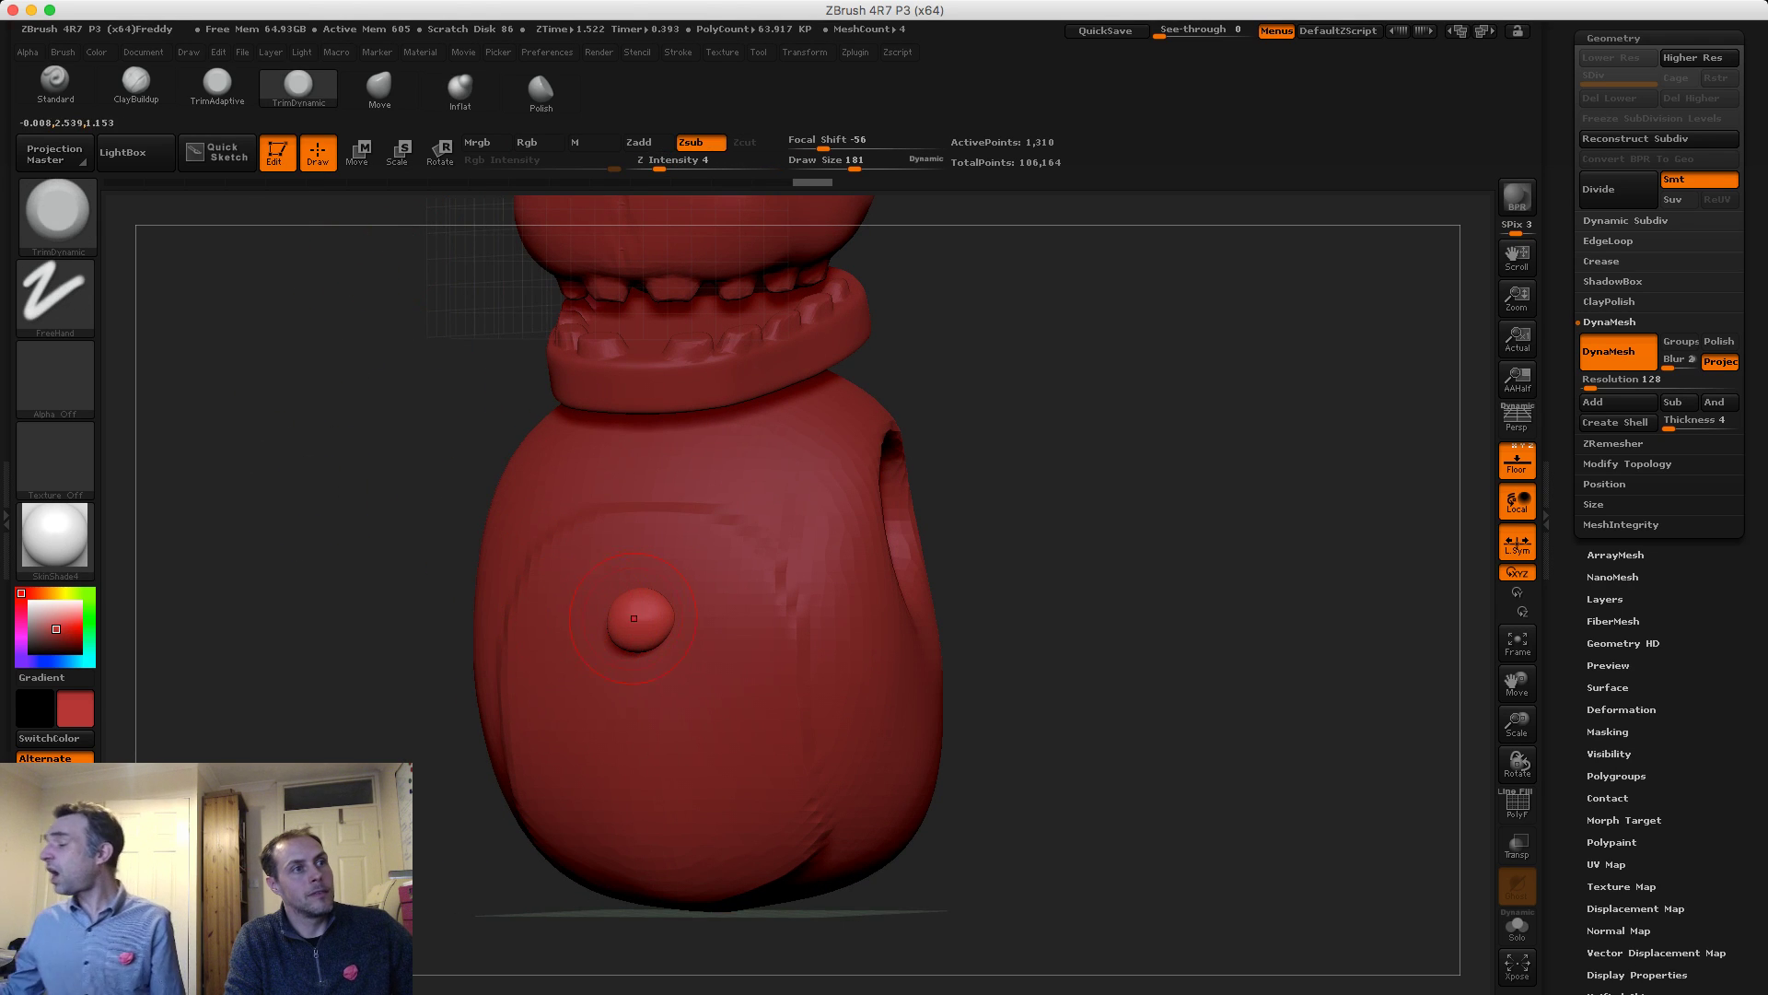
{"action": "left_click_drag", "start_coordinate": [375, 497], "coordinate": [589, 564], "text": "shift"}
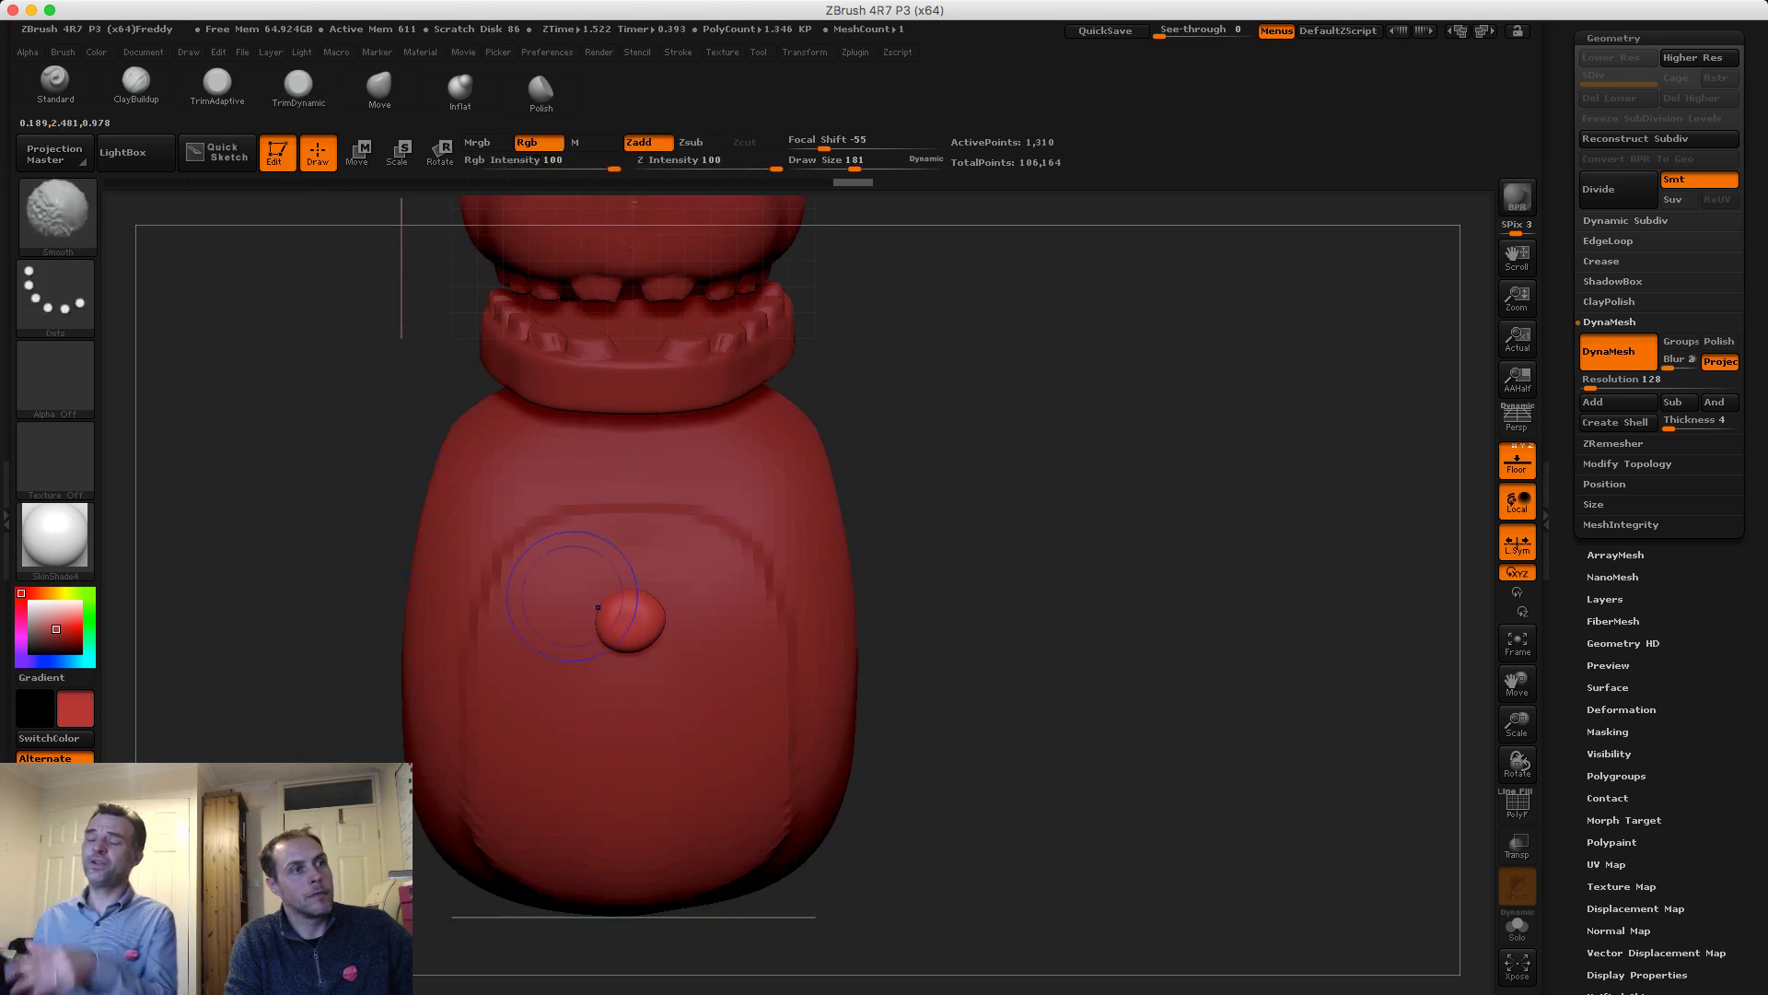
{"action": "left_click", "coordinate": [217, 83]}
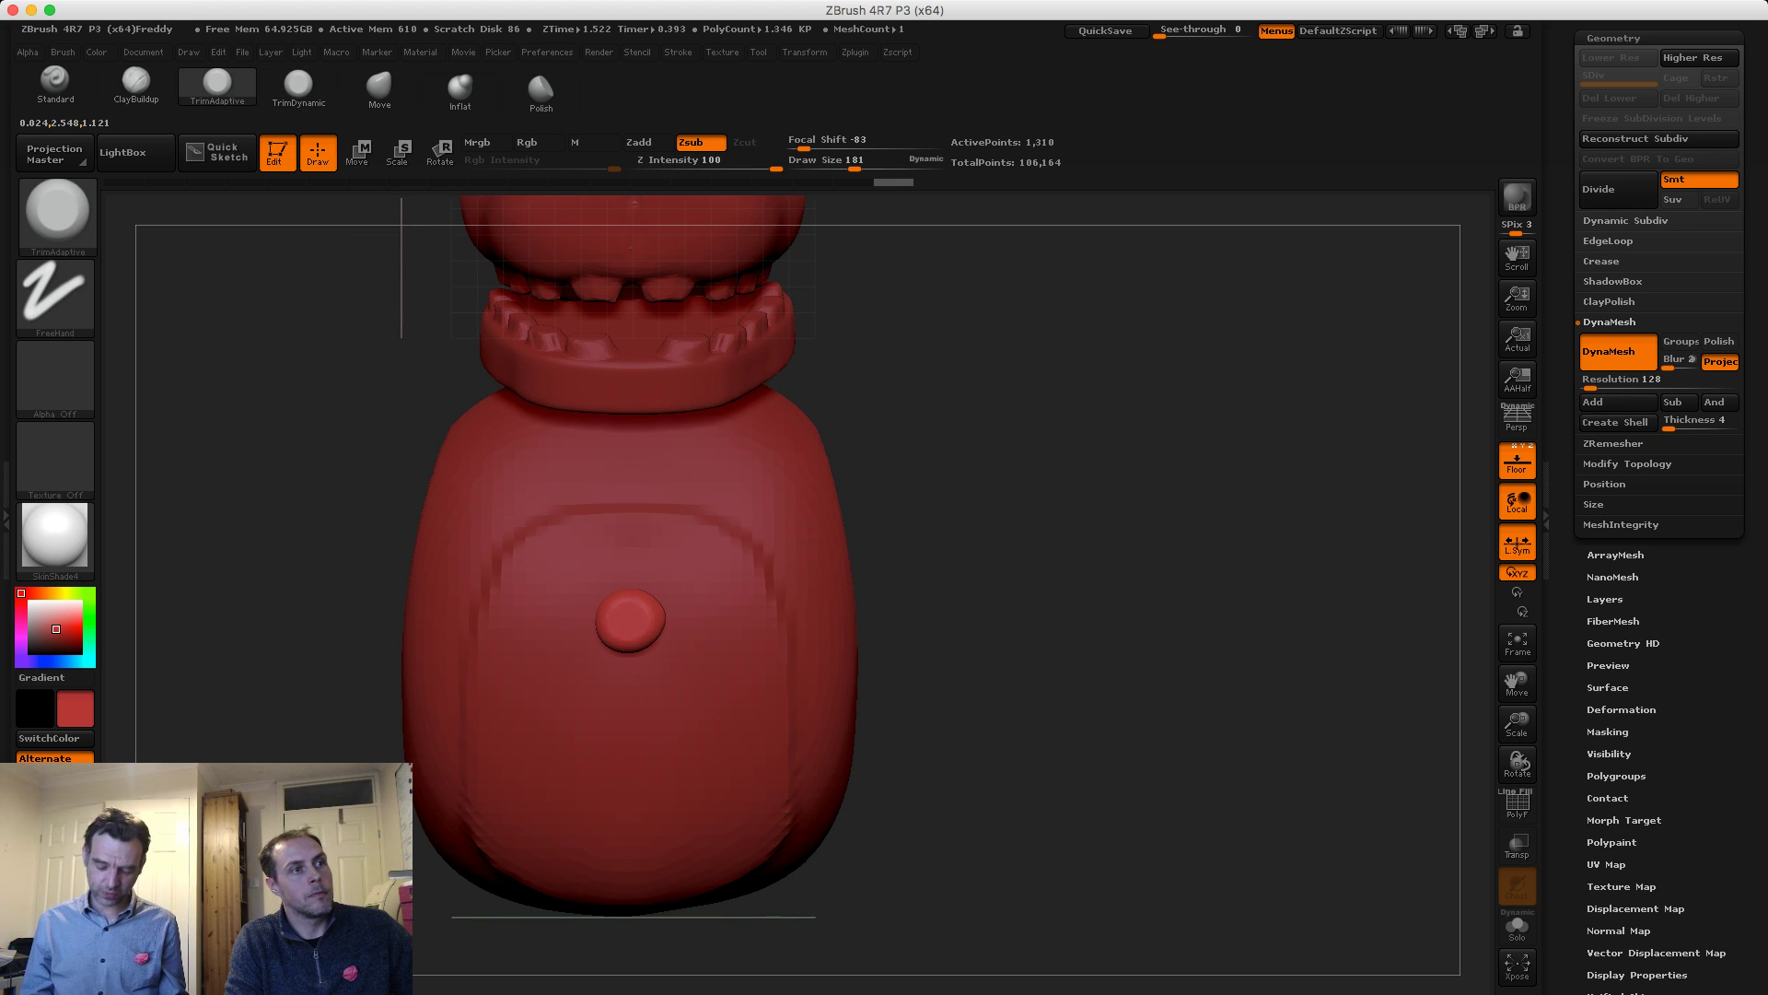
{"action": "left_click_drag", "start_coordinate": [976, 594], "coordinate": [819, 594], "text": "shift"}
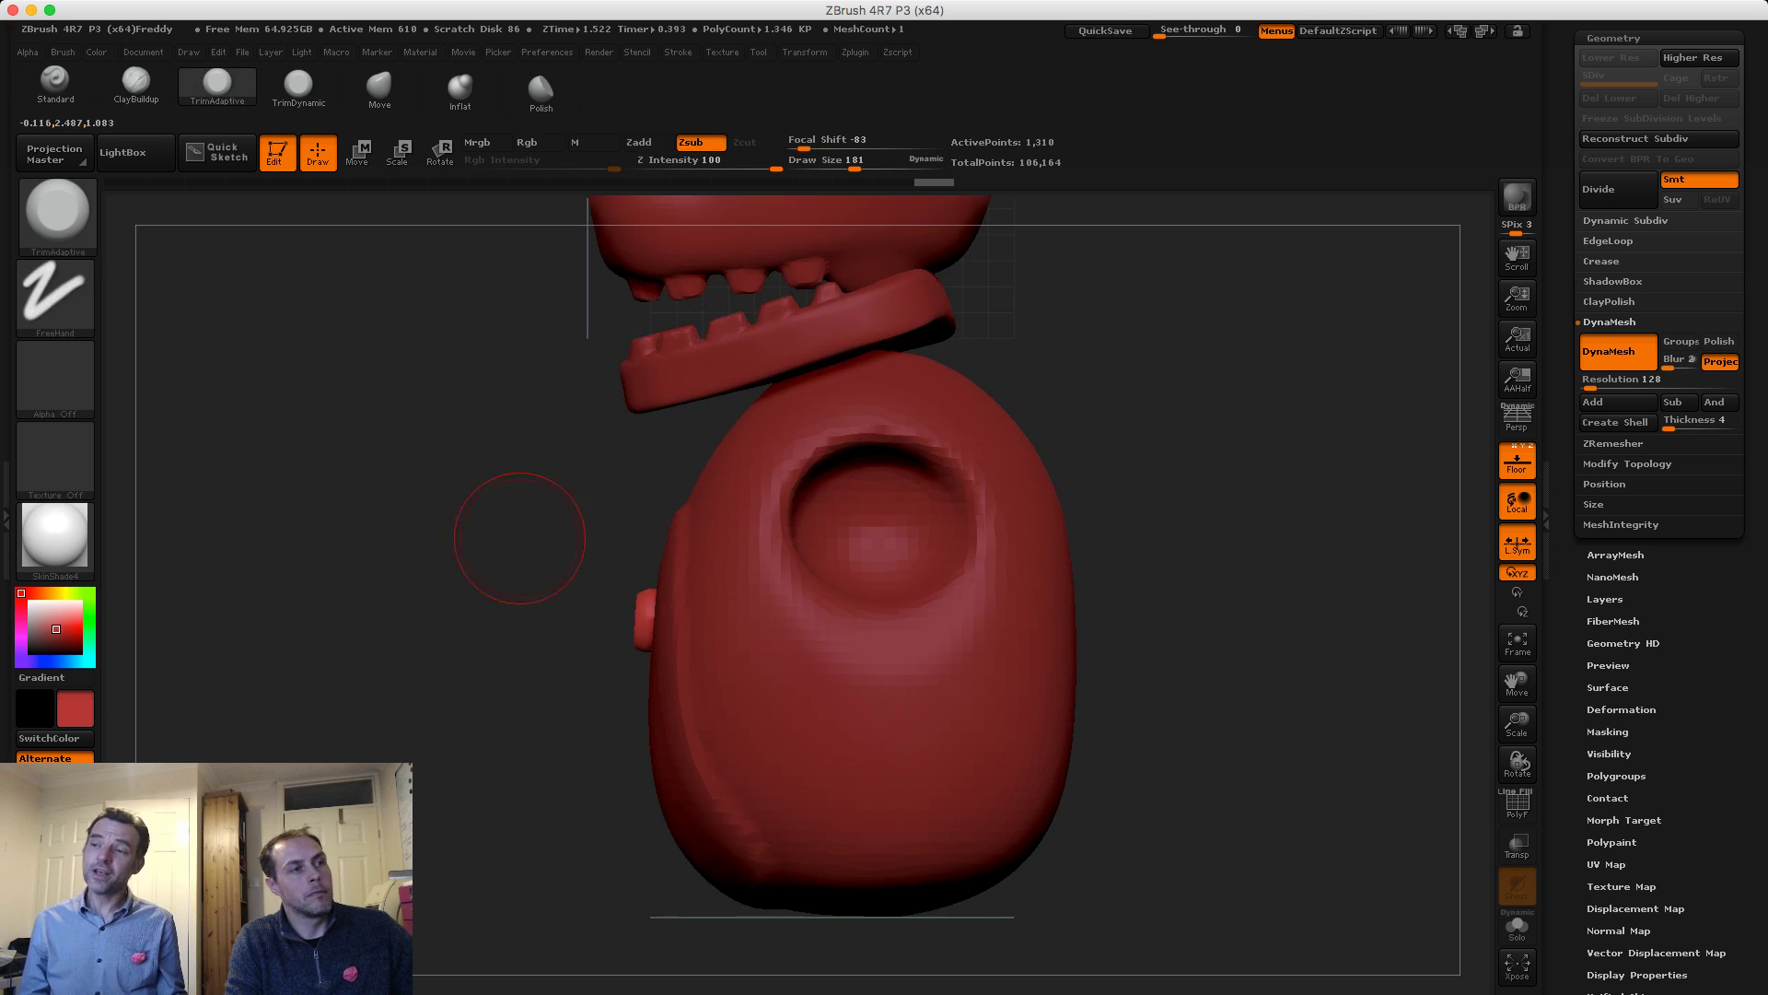
{"action": "key", "text": "ctrl+shift+z"}
{"action": "left_click_drag", "start_coordinate": [323, 428], "coordinate": [363, 413], "text": "alt"}
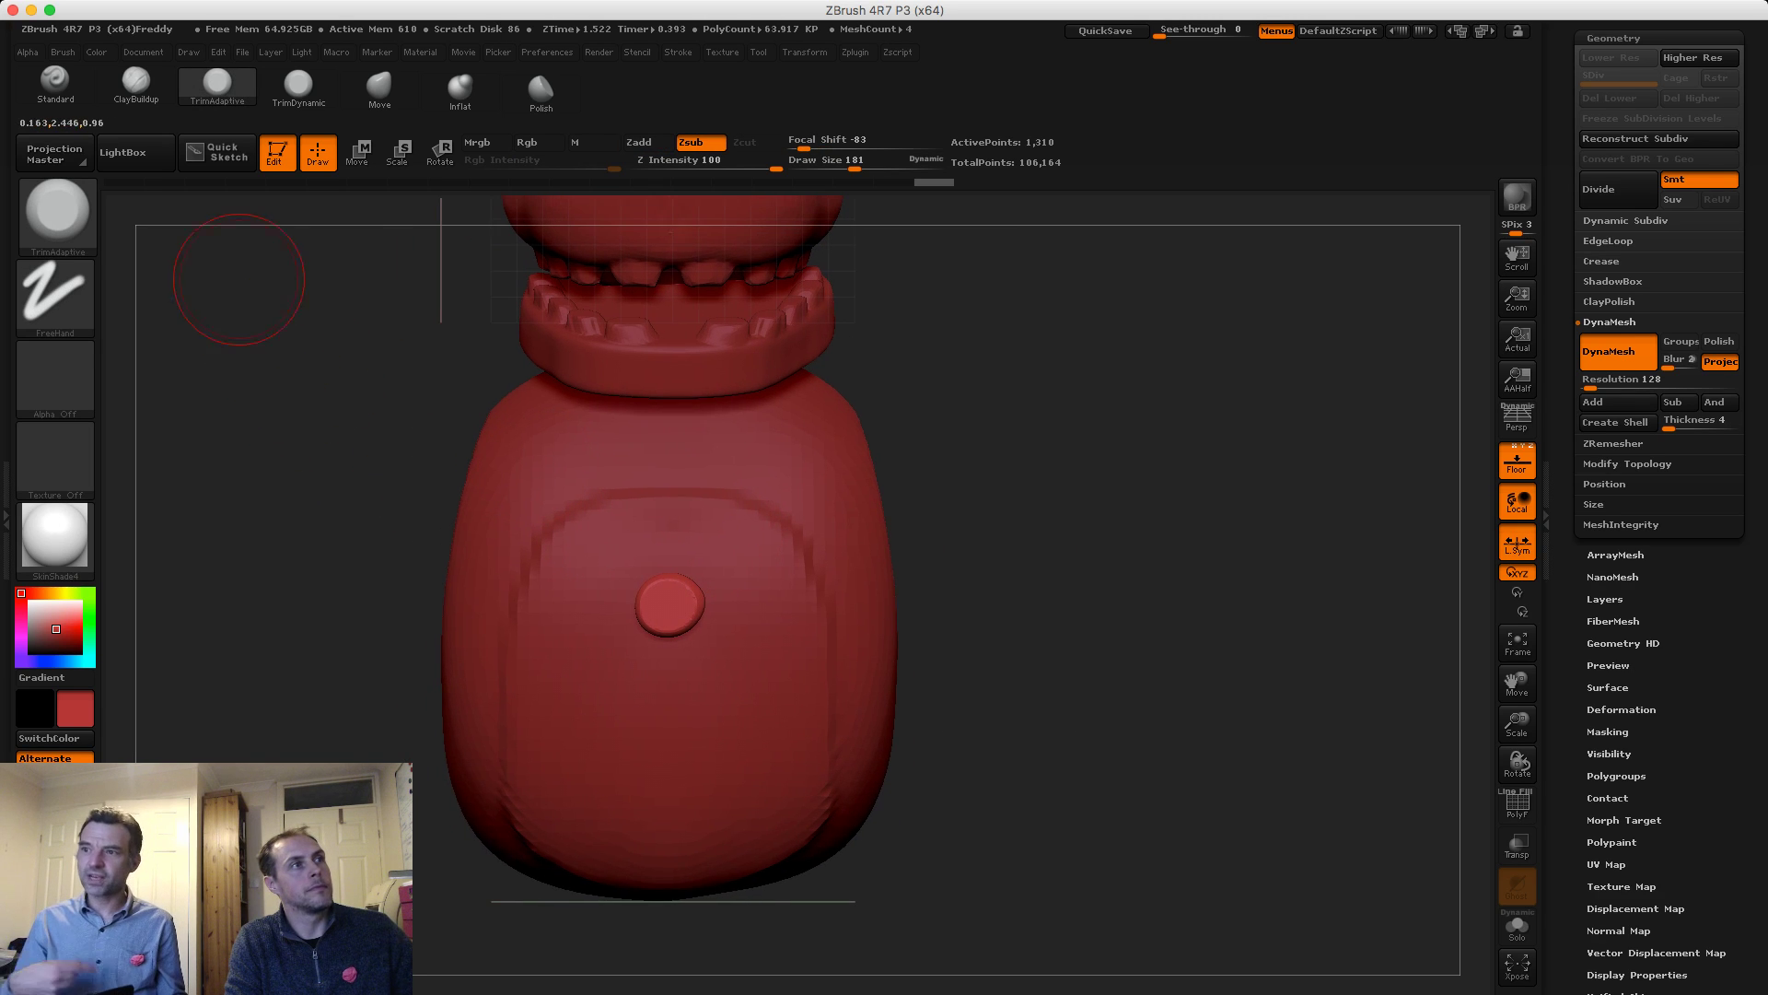
Duplicate the button straight down the belly with a vertical Transpose Move line
{"action": "key", "text": "w"}
{"action": "left_click_drag", "start_coordinate": [758, 337], "coordinate": [744, 735]}
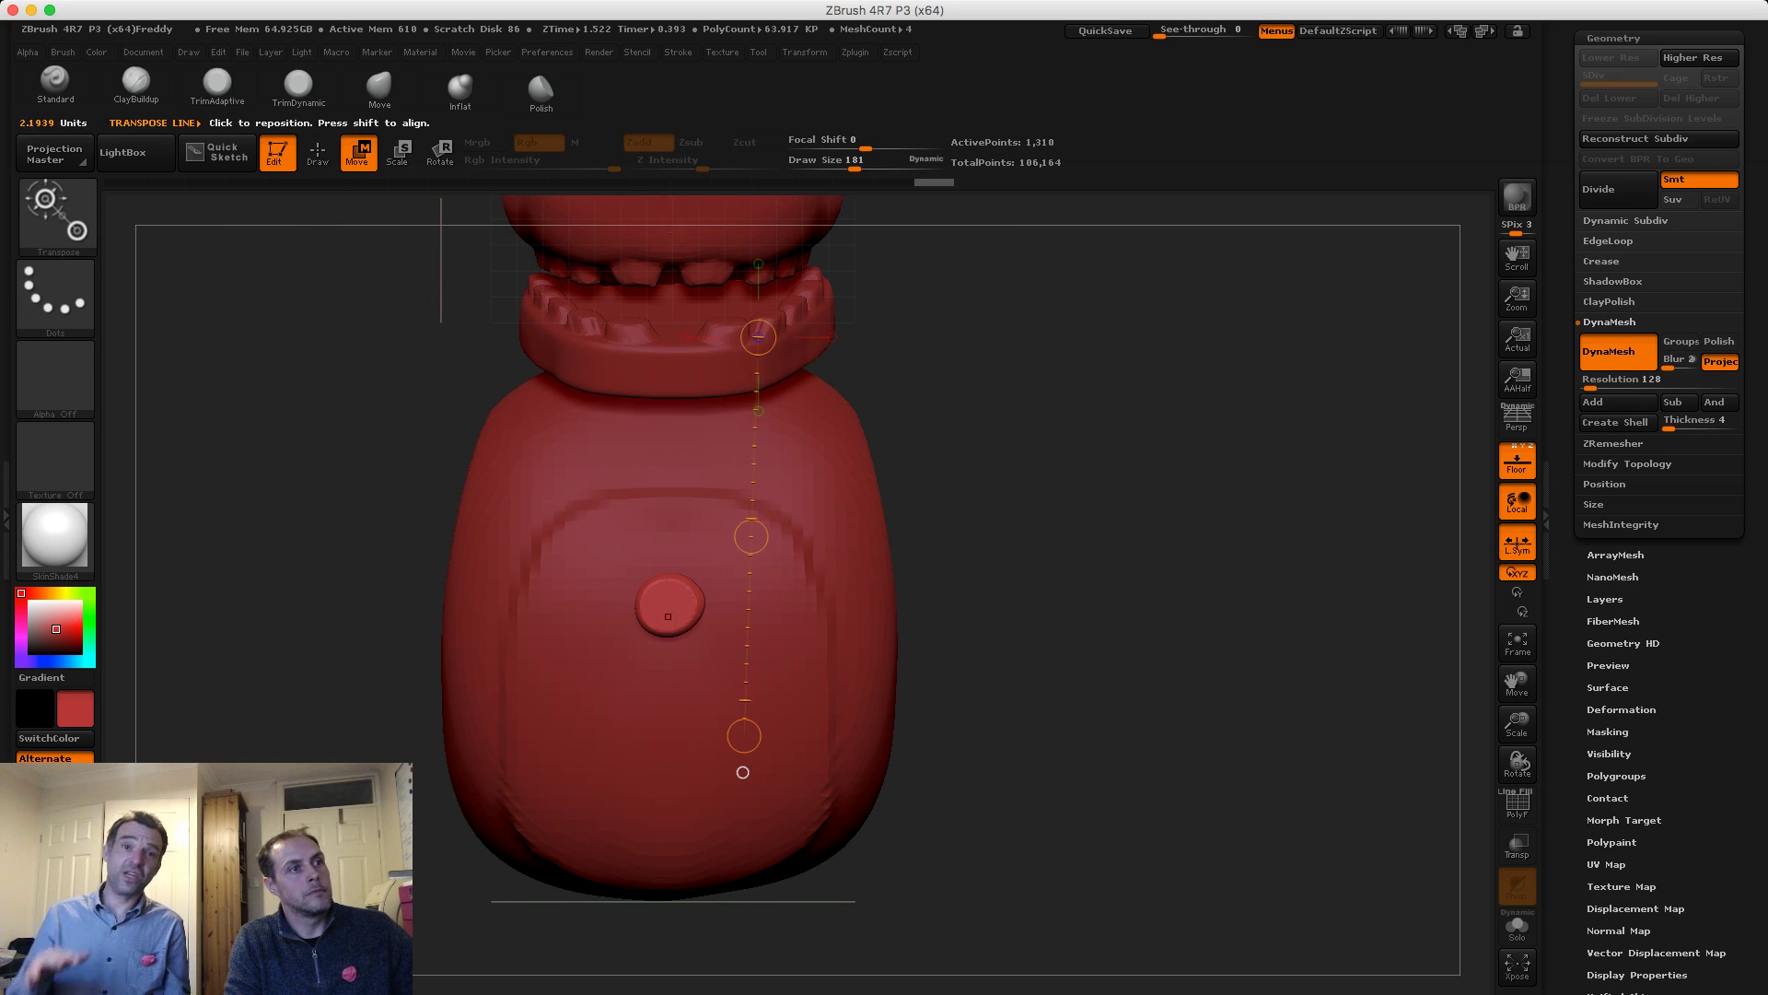
{"action": "left_click_drag", "start_coordinate": [666, 605], "coordinate": [666, 465], "text": "shift"}
{"action": "mouse_move", "coordinate": [666, 535]}
{"action": "left_mouse_down"}
{"action": "mouse_move", "coordinate": [671, 639]}
{"action": "mouse_move", "coordinate": [672, 621]}
{"action": "left_mouse_up"}
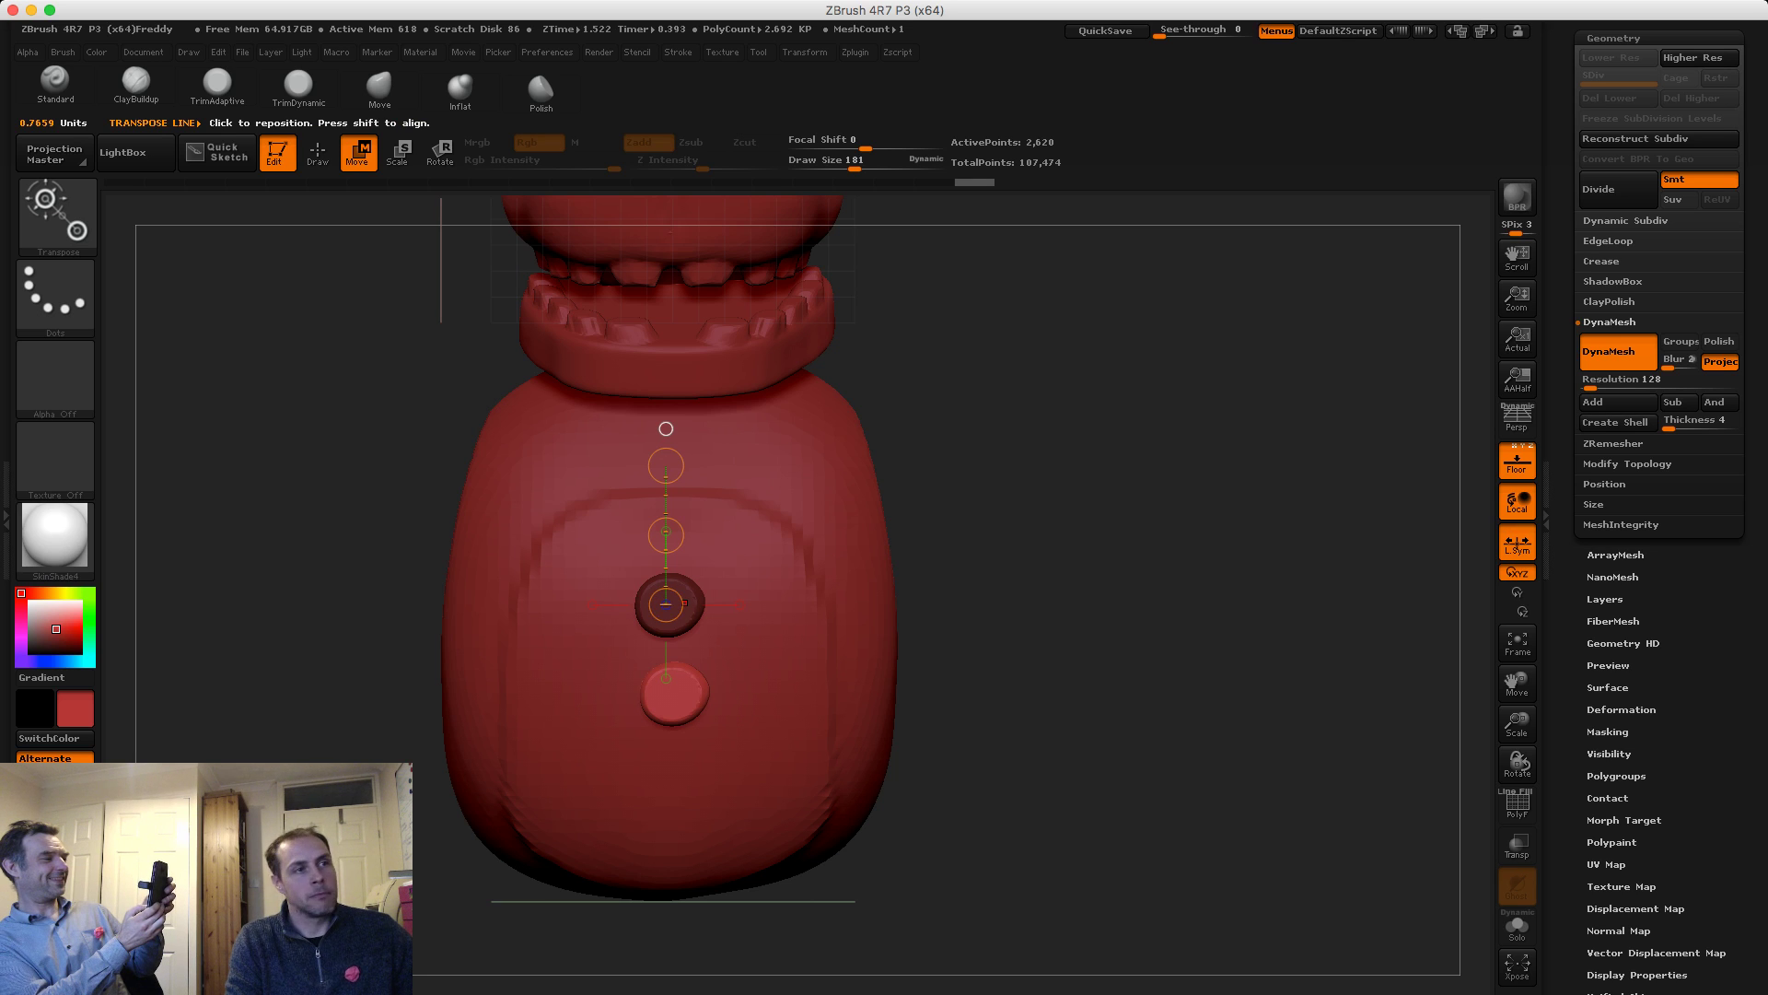
Line up the duplicated button against the belly's curve in side view using Transpose Move and Rotate
{"action": "left_click_drag", "start_coordinate": [1142, 589], "coordinate": [977, 590], "text": "shift"}
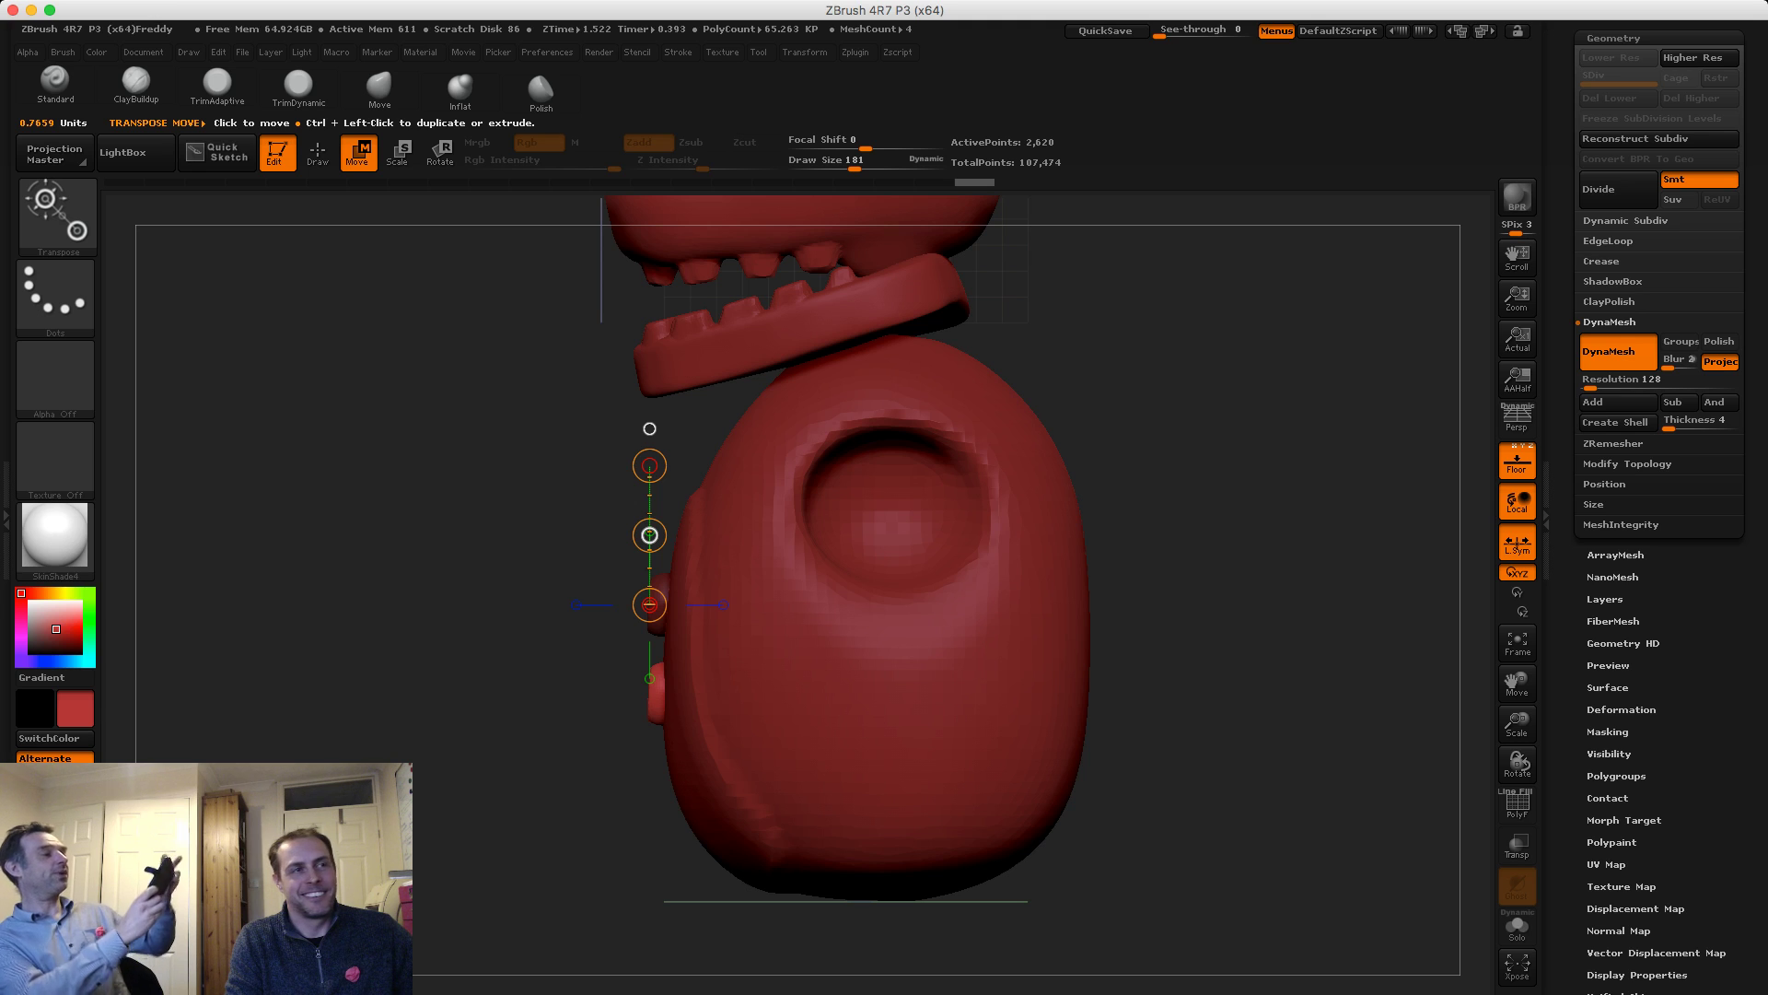
{"action": "left_click_drag", "start_coordinate": [649, 535], "coordinate": [650, 539]}
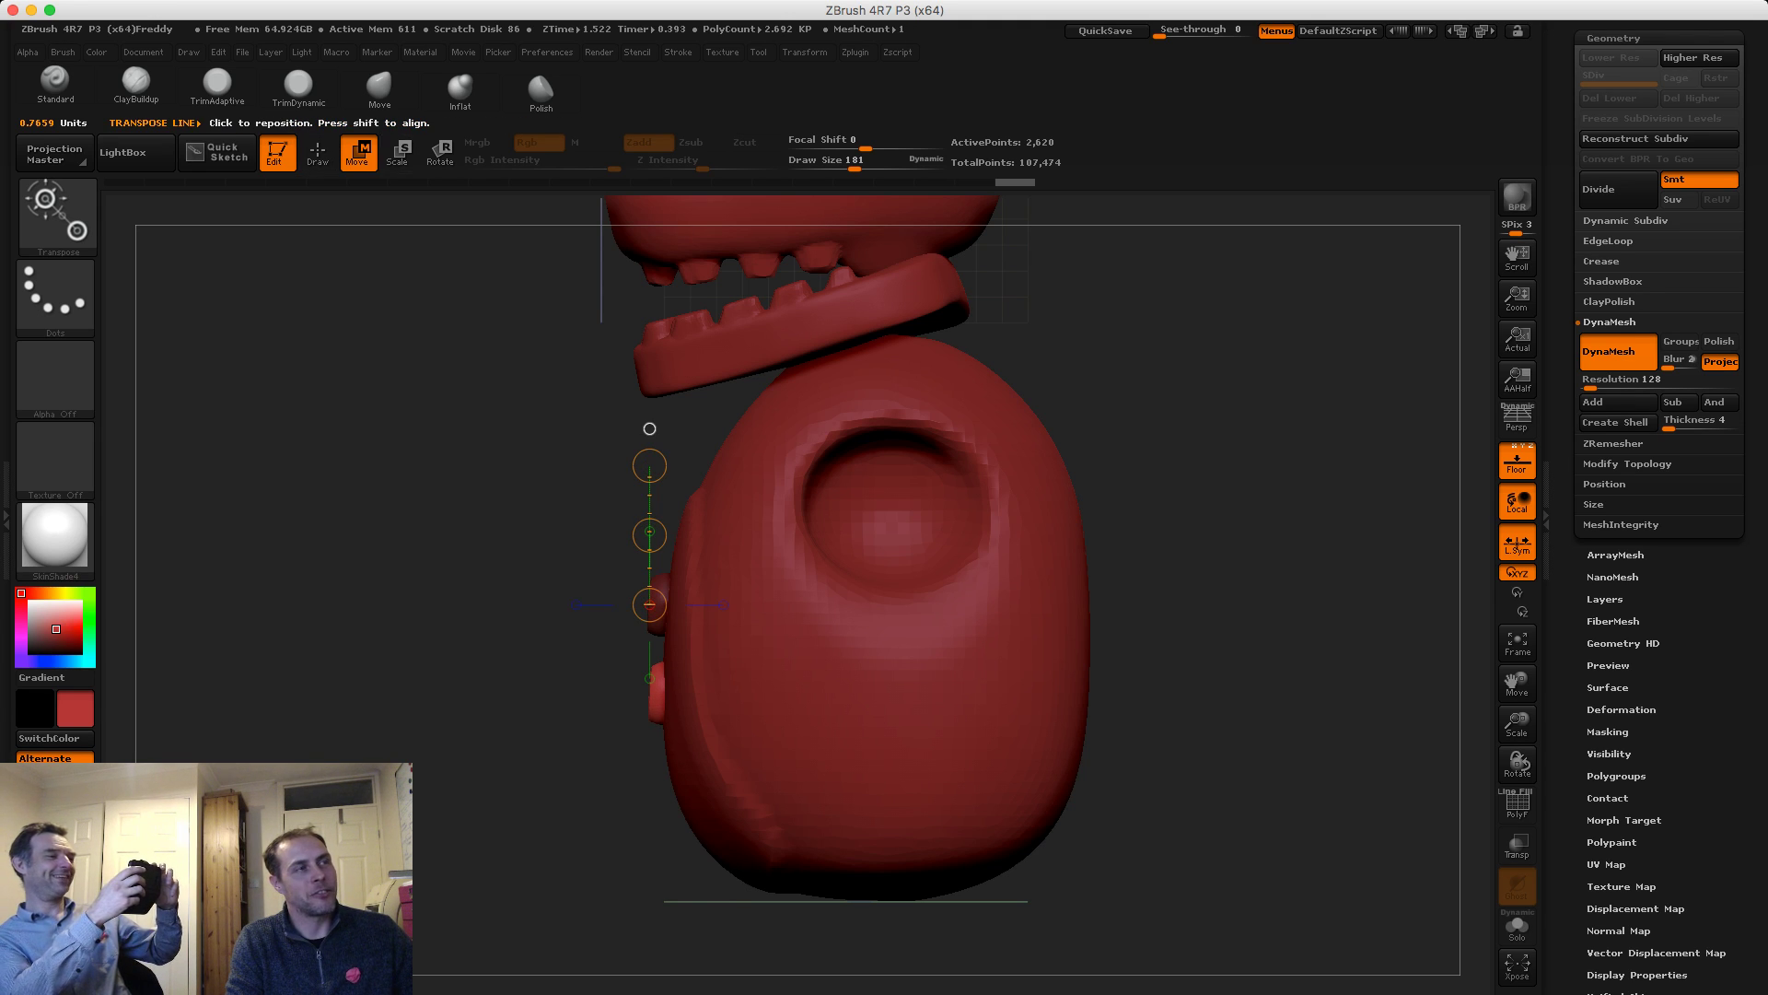
{"action": "key", "text": "r"}
{"action": "mouse_move", "coordinate": [658, 707]}
{"action": "left_mouse_down"}
{"action": "mouse_move", "coordinate": [669, 634]}
{"action": "mouse_move", "coordinate": [652, 630]}
{"action": "left_mouse_up"}
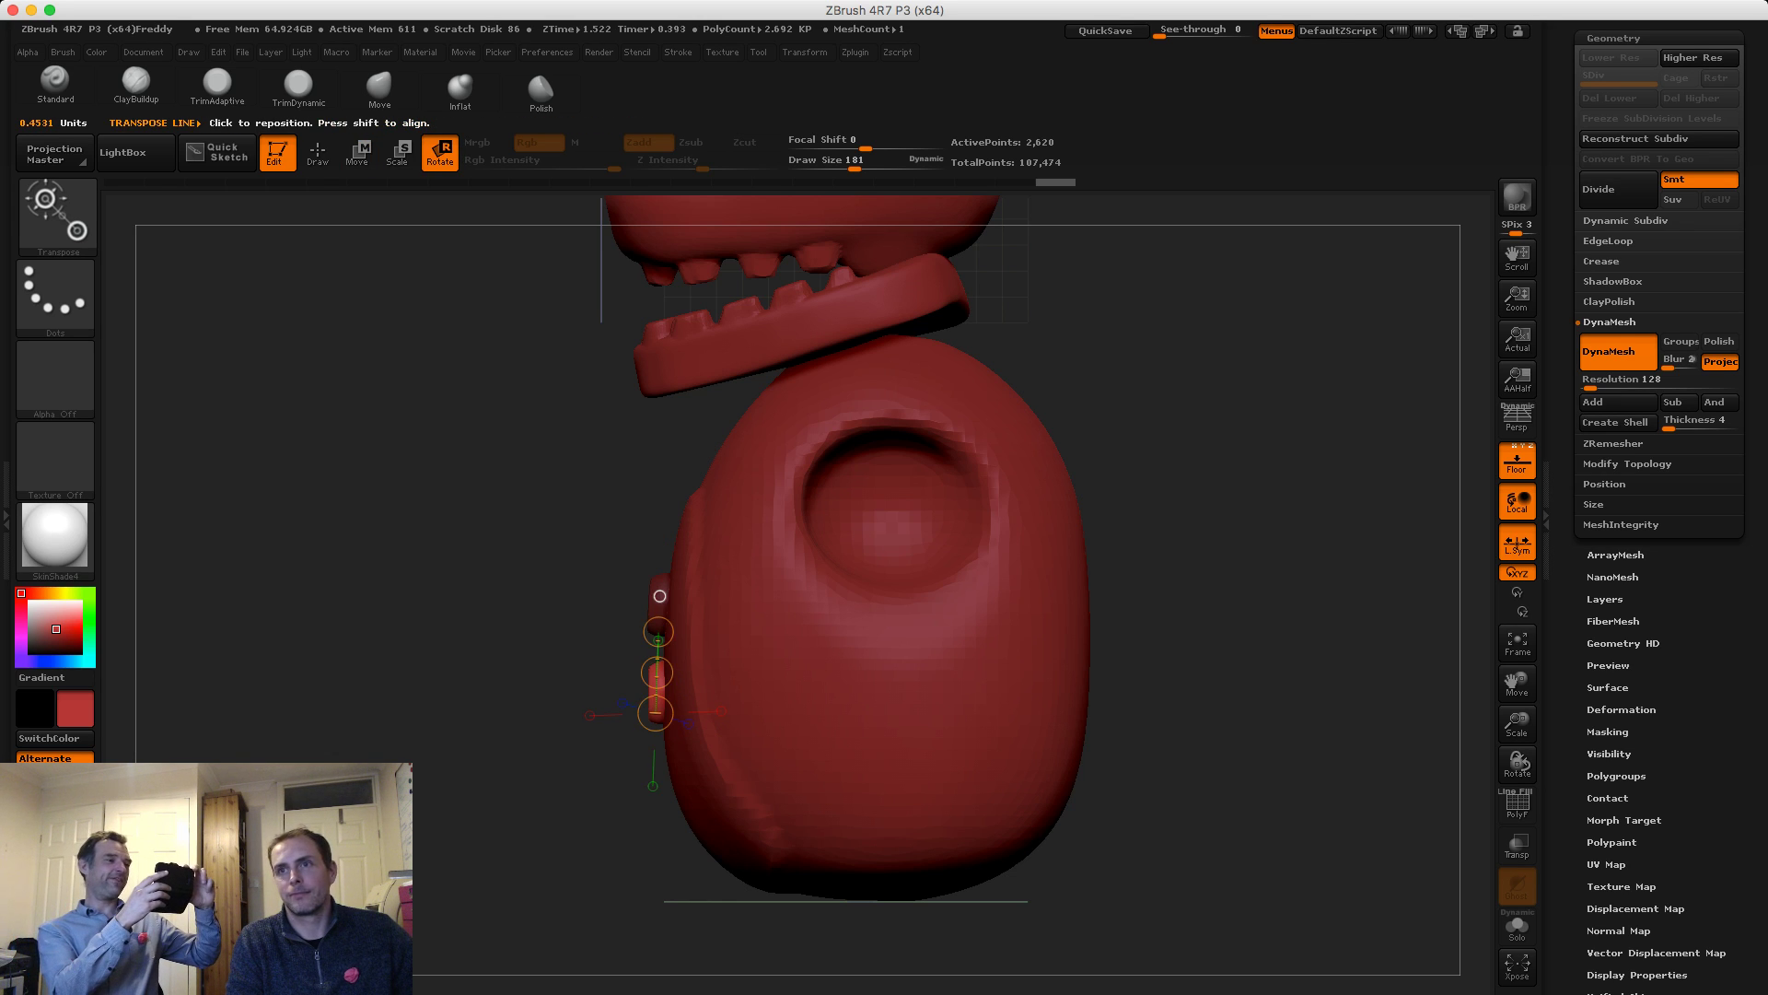
{"action": "right_click_drag", "start_coordinate": [657, 596], "coordinate": [866, 596]}
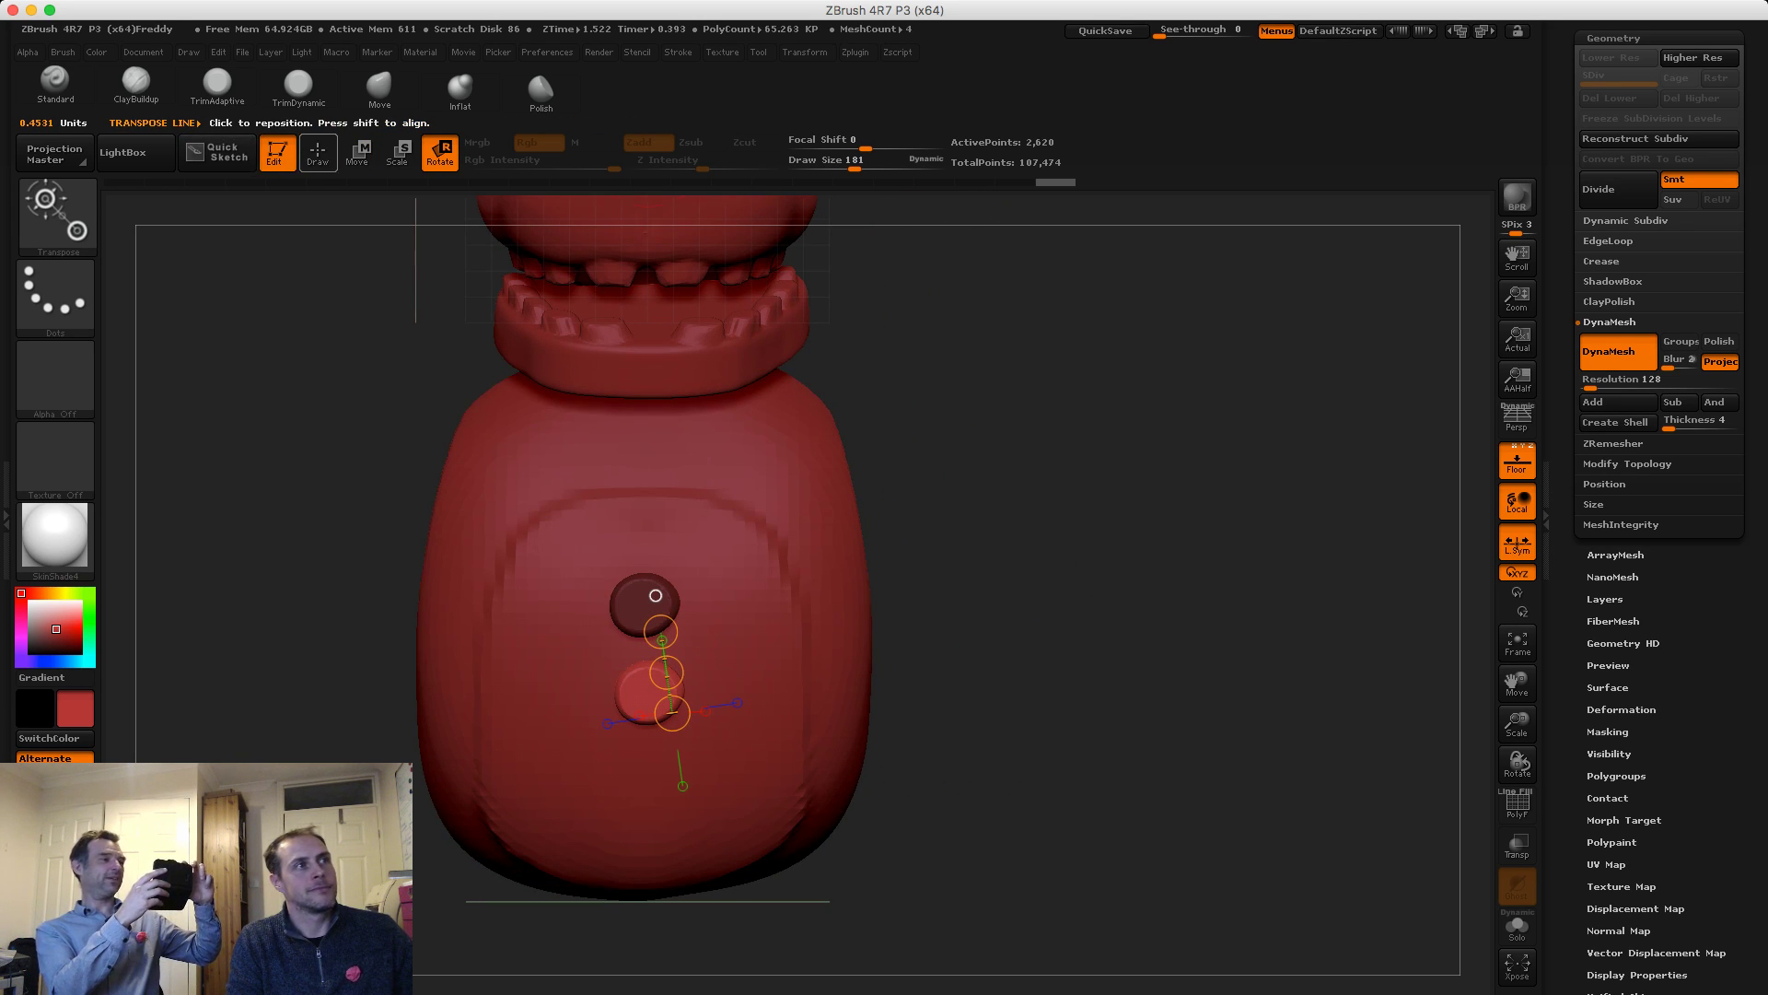
Return to Draw mode, reduce the draw size to 86, and make the torso the active subtool
{"action": "key", "text": "q"}
{"action": "right_click_drag", "start_coordinate": [622, 580], "coordinate": [689, 690], "text": "alt"}
{"action": "right_click_drag", "start_coordinate": [387, 465], "coordinate": [424, 571], "text": "ctrl"}
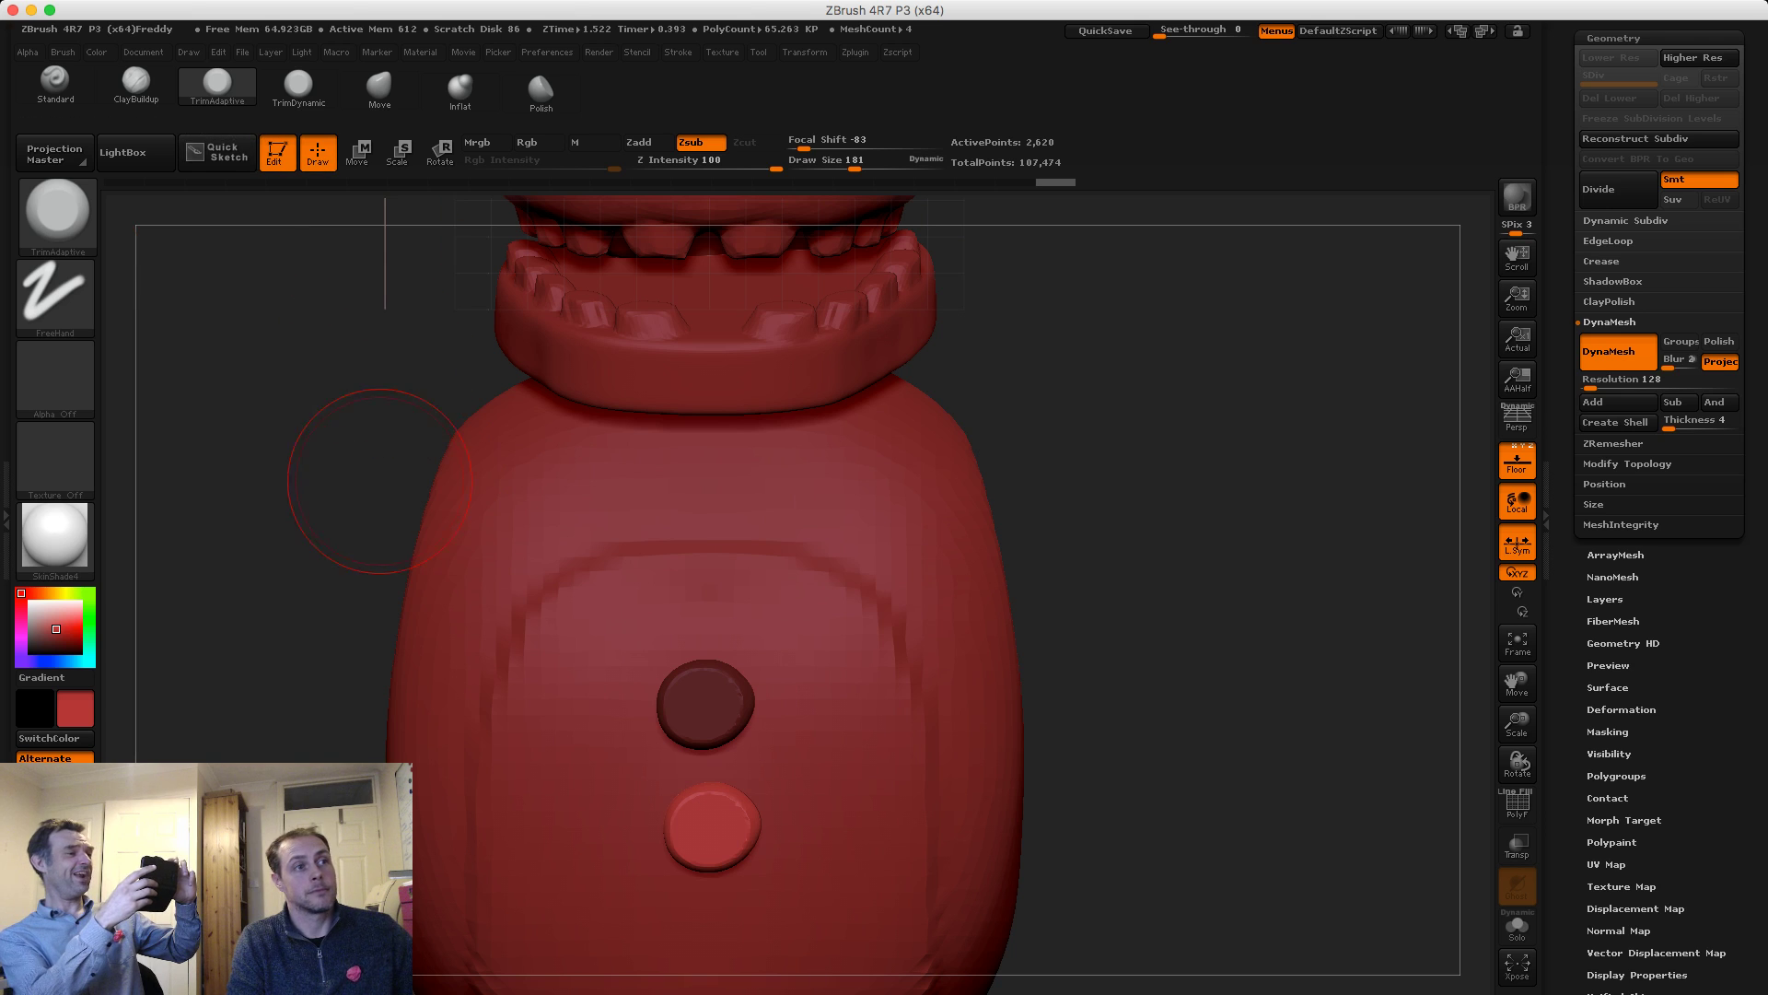
{"action": "key", "text": "s"}
{"action": "left_click_drag", "start_coordinate": [659, 529], "coordinate": [640, 529]}
{"action": "right_click_drag", "start_coordinate": [301, 378], "coordinate": [307, 339], "text": "alt"}
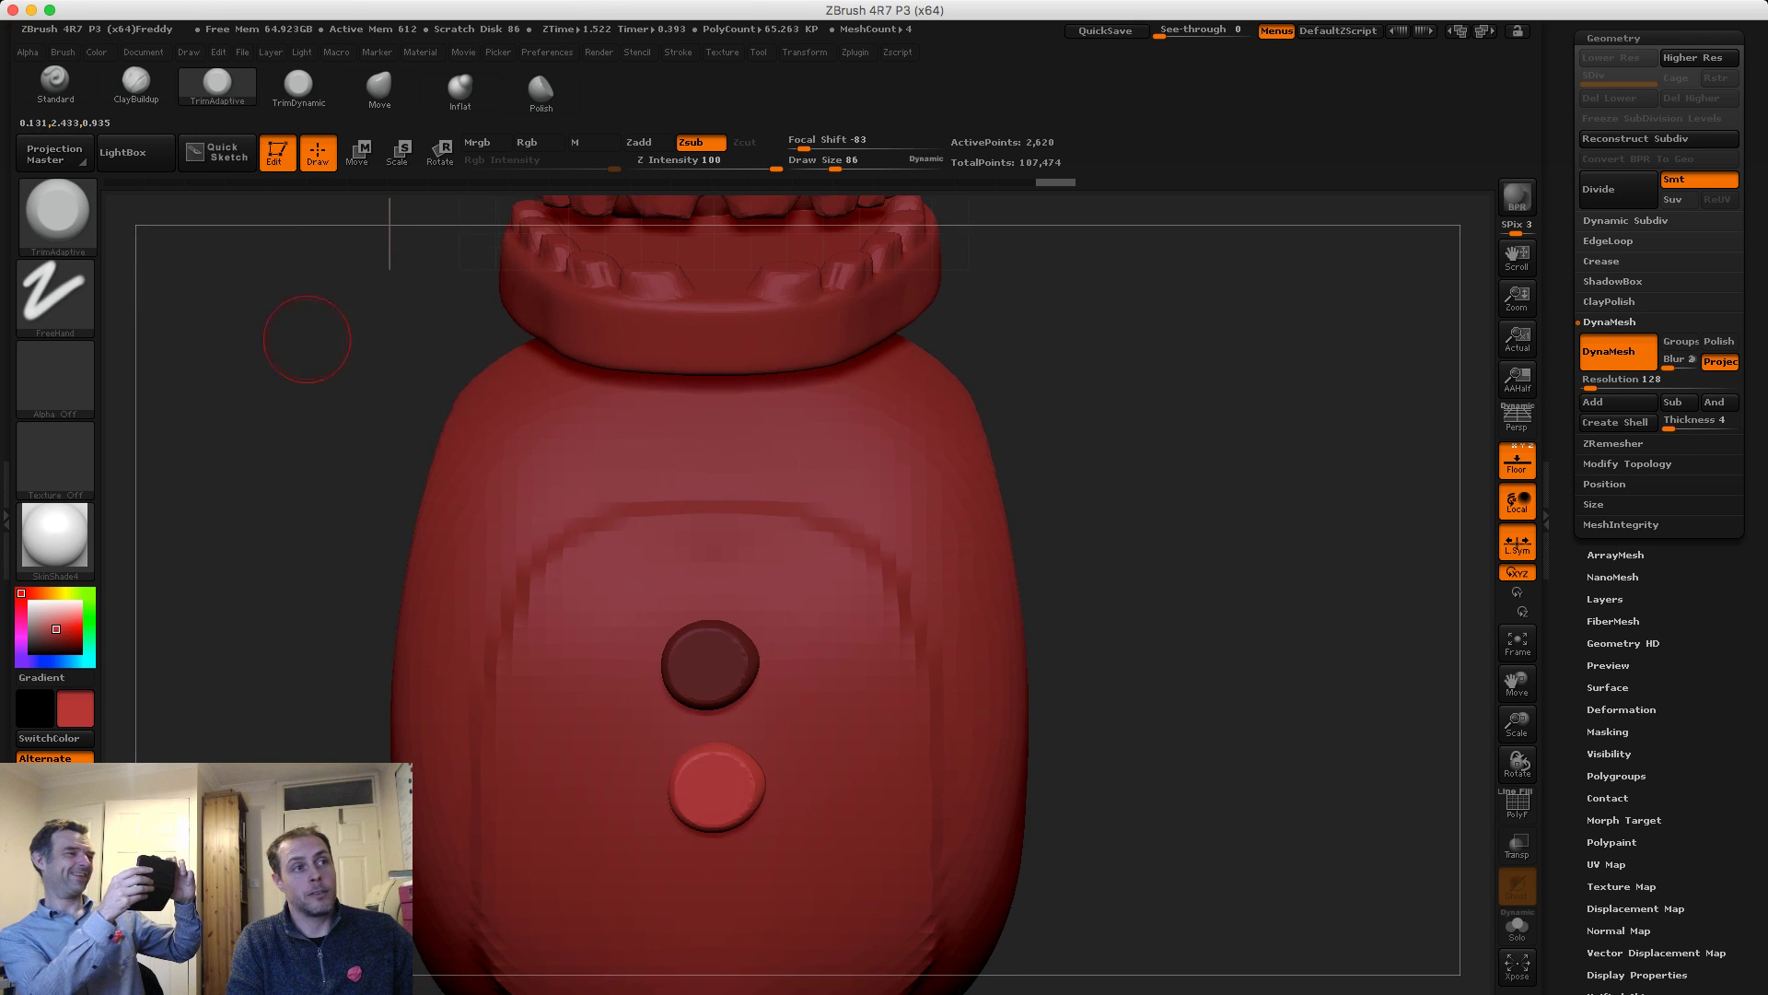
{"action": "right_click_drag", "start_coordinate": [384, 394], "coordinate": [464, 414], "text": "ctrl"}
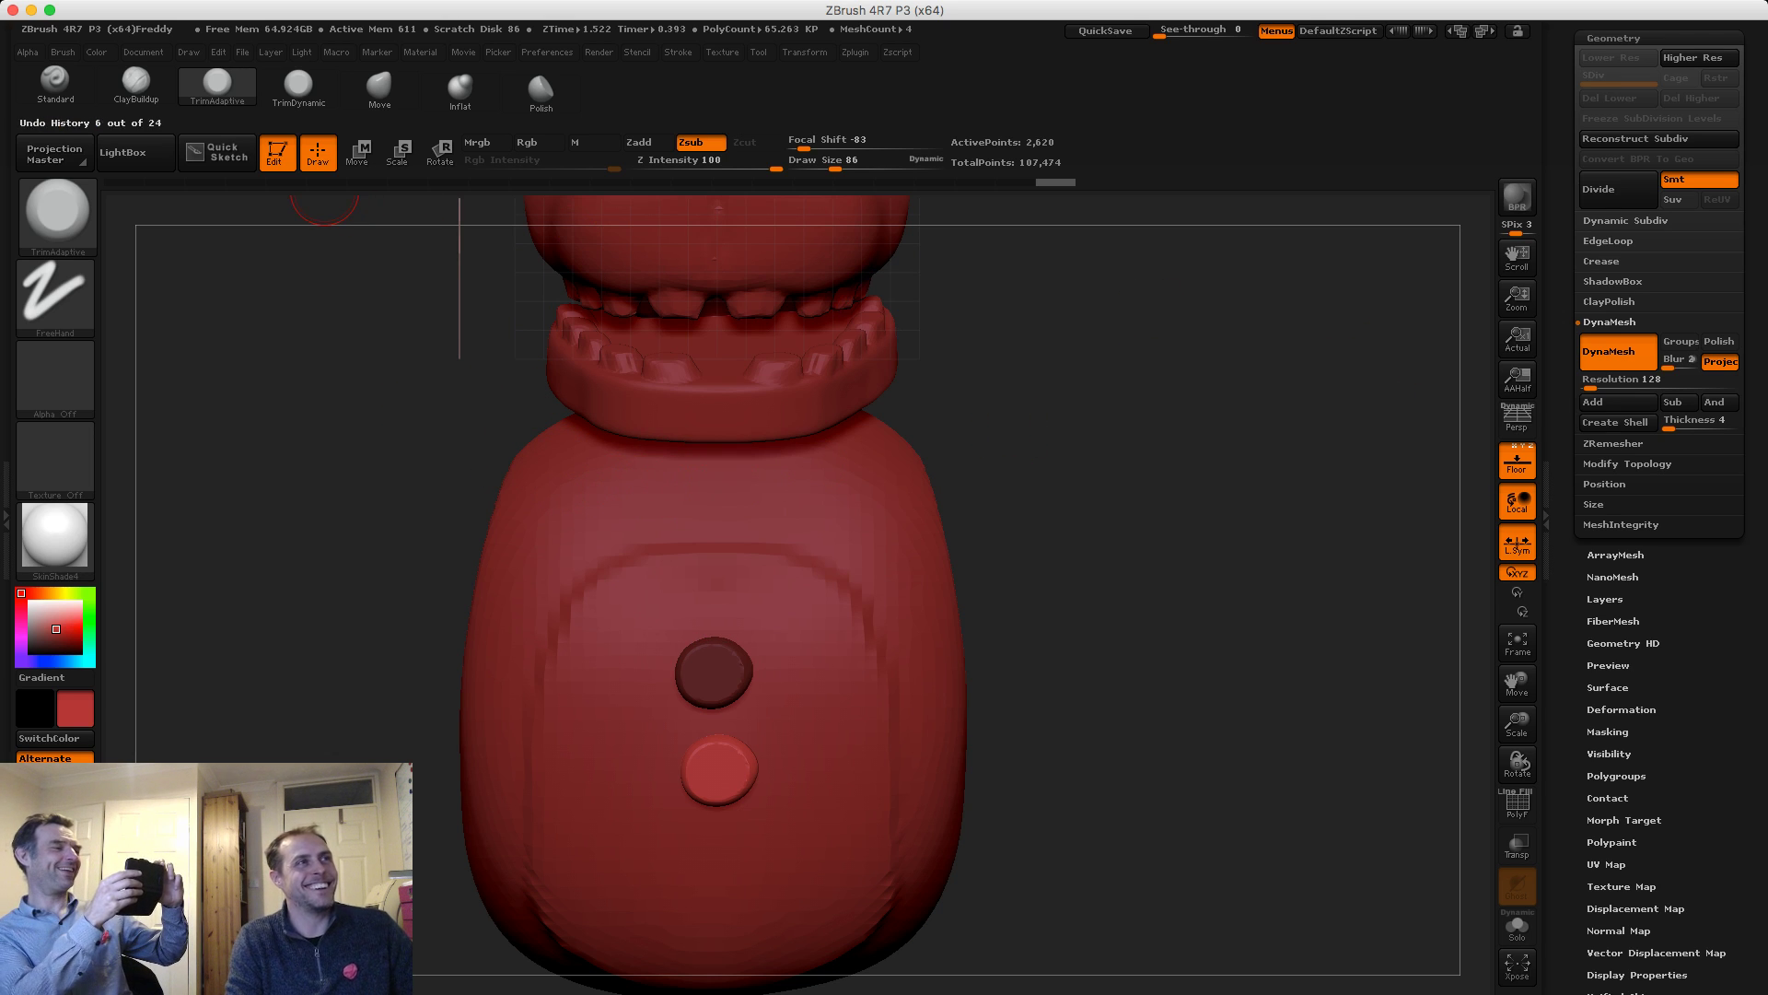
{"action": "left_click", "coordinate": [667, 512], "text": "alt"}
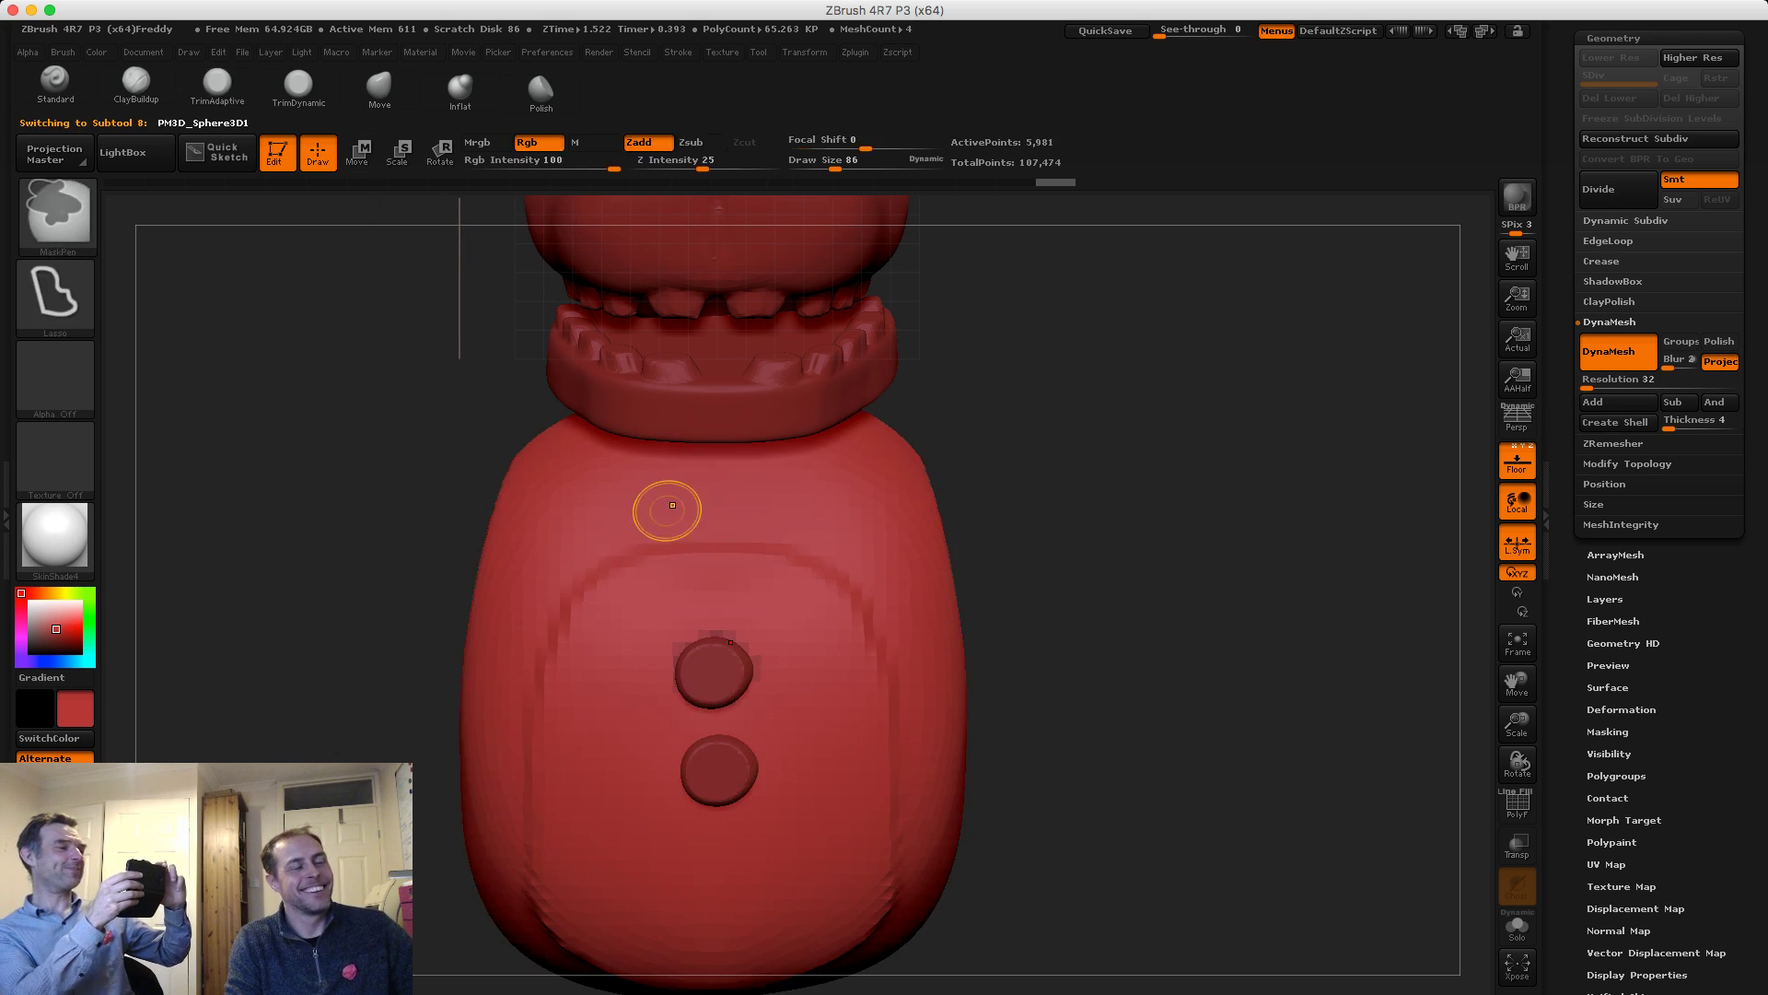
Set the masking stroke to FreeHand and try a small mask patch on the torso above the belly panel
{"action": "left_click", "coordinate": [55, 295]}
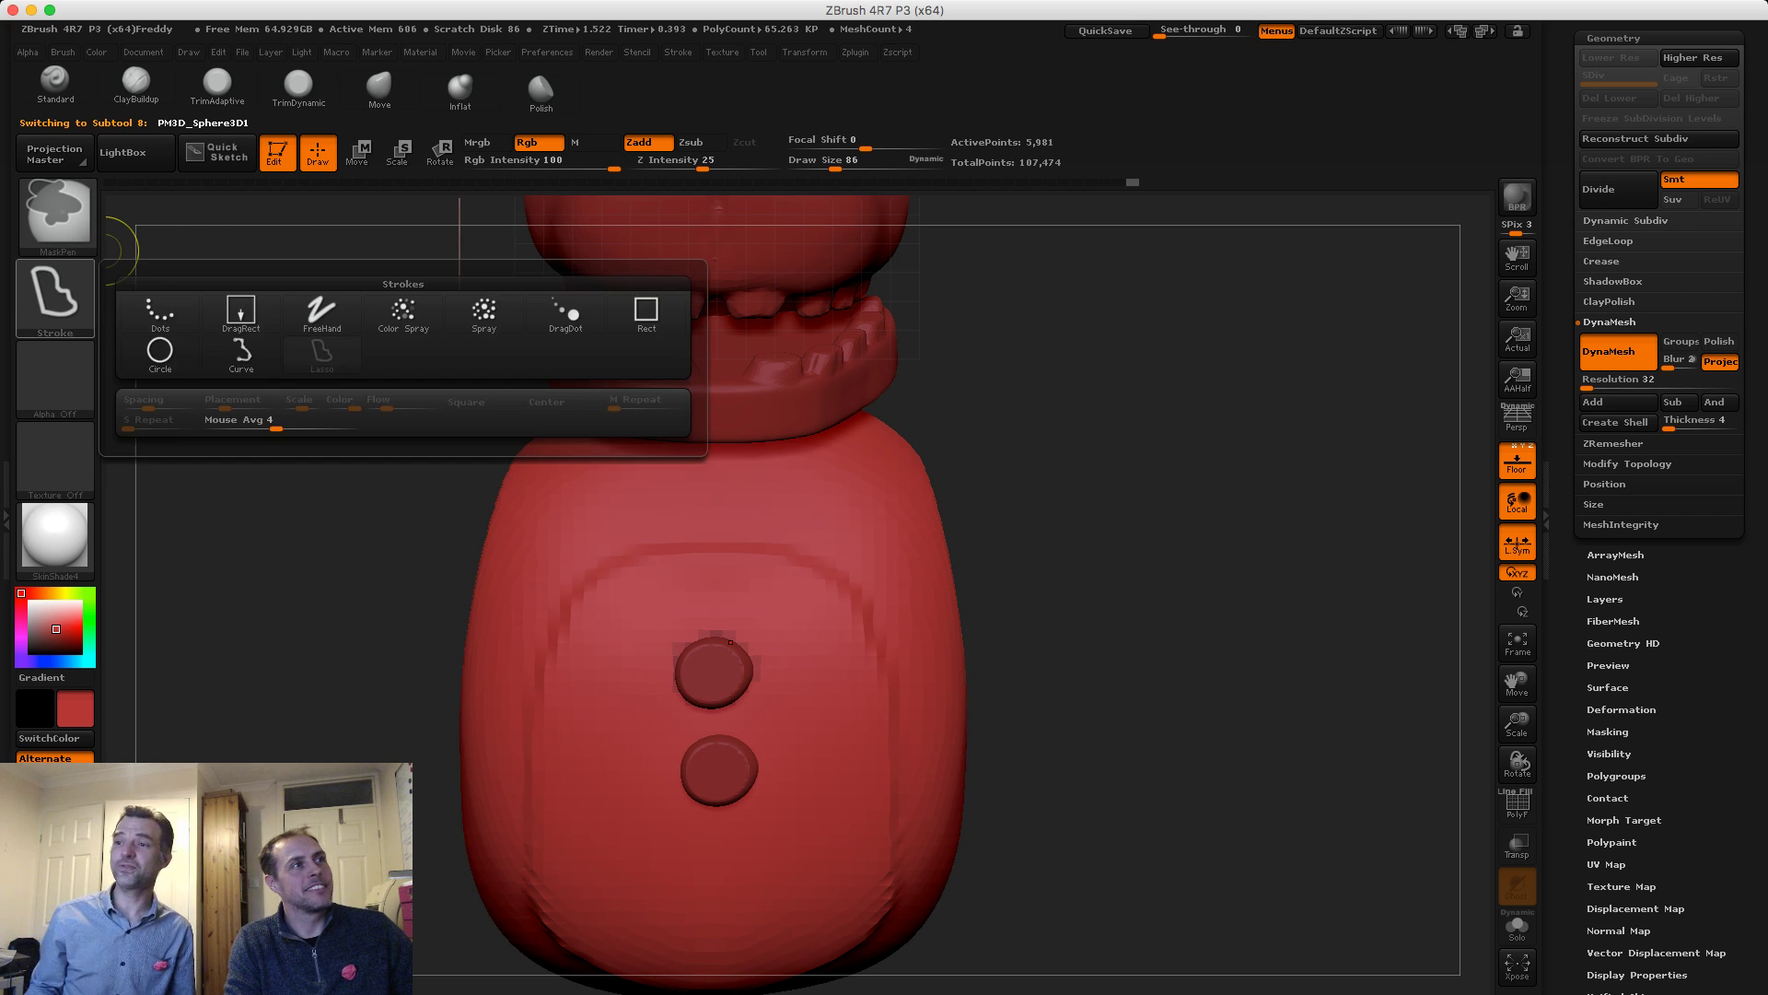
{"action": "left_click", "coordinate": [322, 313]}
{"action": "left_click", "coordinate": [716, 516], "text": "ctrl"}
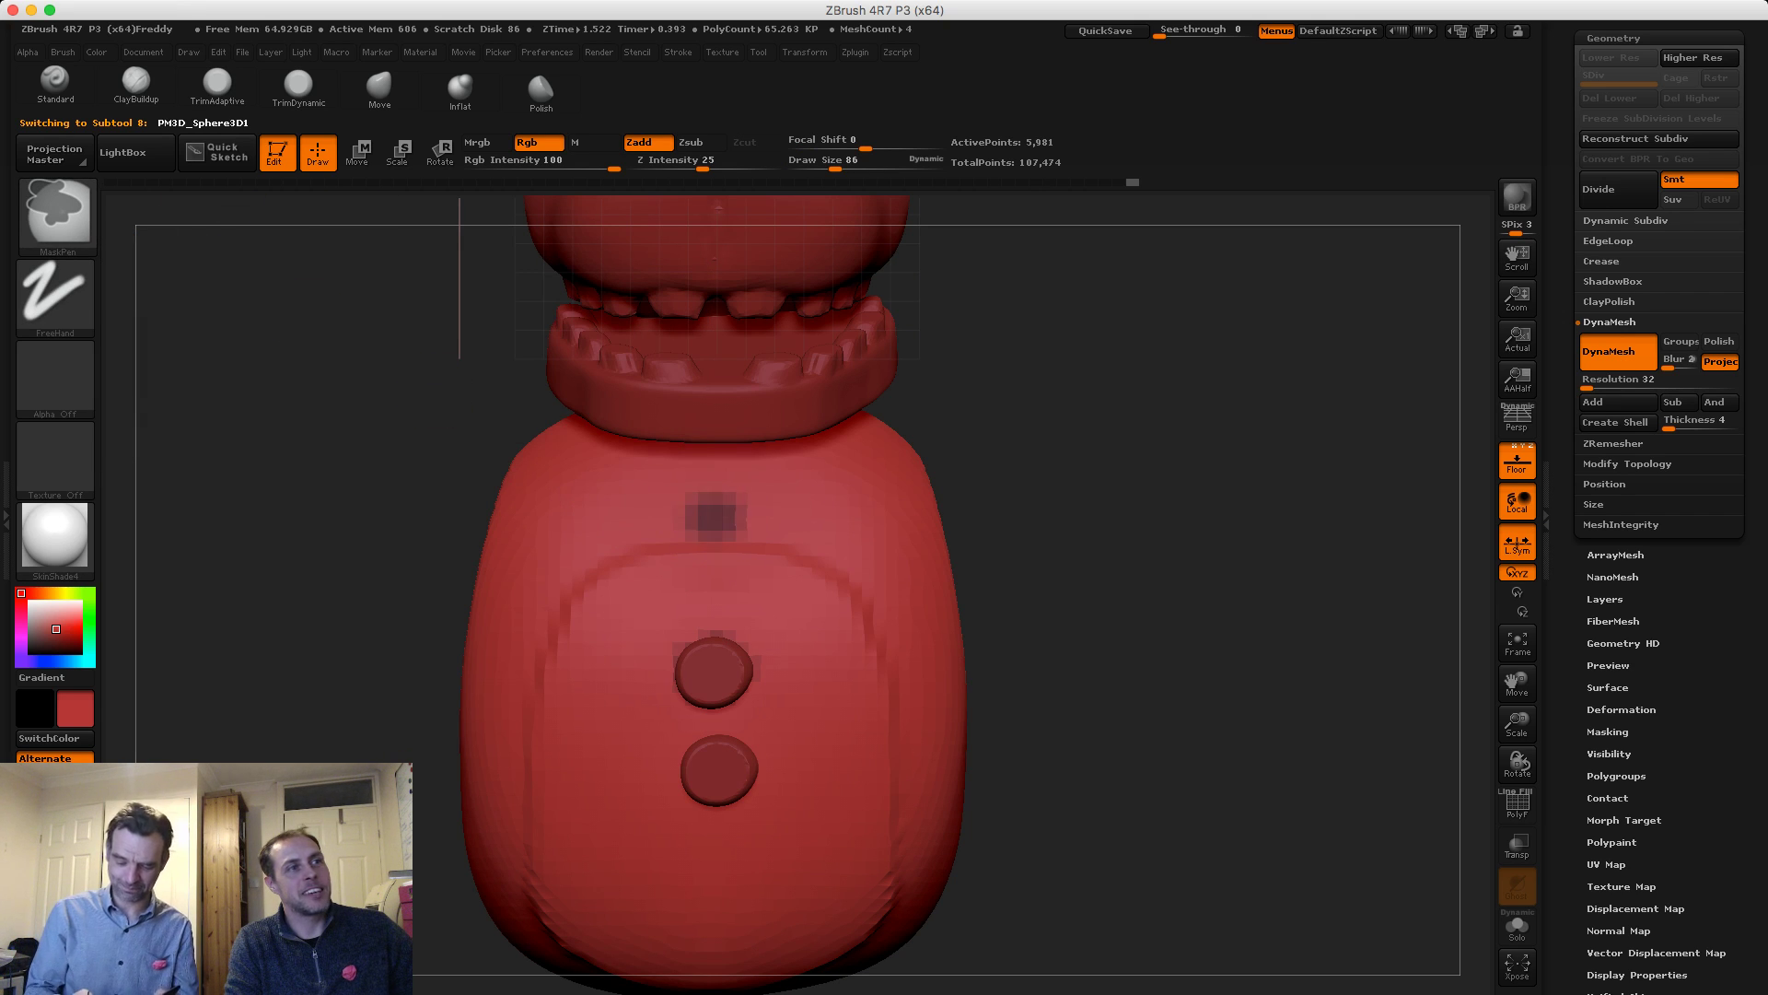
{"action": "mouse_move", "coordinate": [672, 516]}
{"action": "left_mouse_down", "text": "ctrl"}
{"action": "mouse_move", "coordinate": [617, 497]}
{"action": "mouse_move", "coordinate": [612, 525]}
{"action": "mouse_move", "coordinate": [663, 529]}
{"action": "mouse_move", "coordinate": [700, 497]}
{"action": "left_mouse_up", "text": "ctrl"}
{"action": "mouse_move", "coordinate": [437, 465]}
{"action": "left_mouse_down"}
{"action": "mouse_move", "coordinate": [267, 451]}
{"action": "mouse_move", "coordinate": [438, 456]}
{"action": "mouse_move", "coordinate": [324, 462]}
{"action": "mouse_move", "coordinate": [318, 429]}
{"action": "mouse_move", "coordinate": [253, 433]}
{"action": "mouse_move", "coordinate": [442, 427]}
{"action": "mouse_move", "coordinate": [442, 483]}
{"action": "left_mouse_up"}
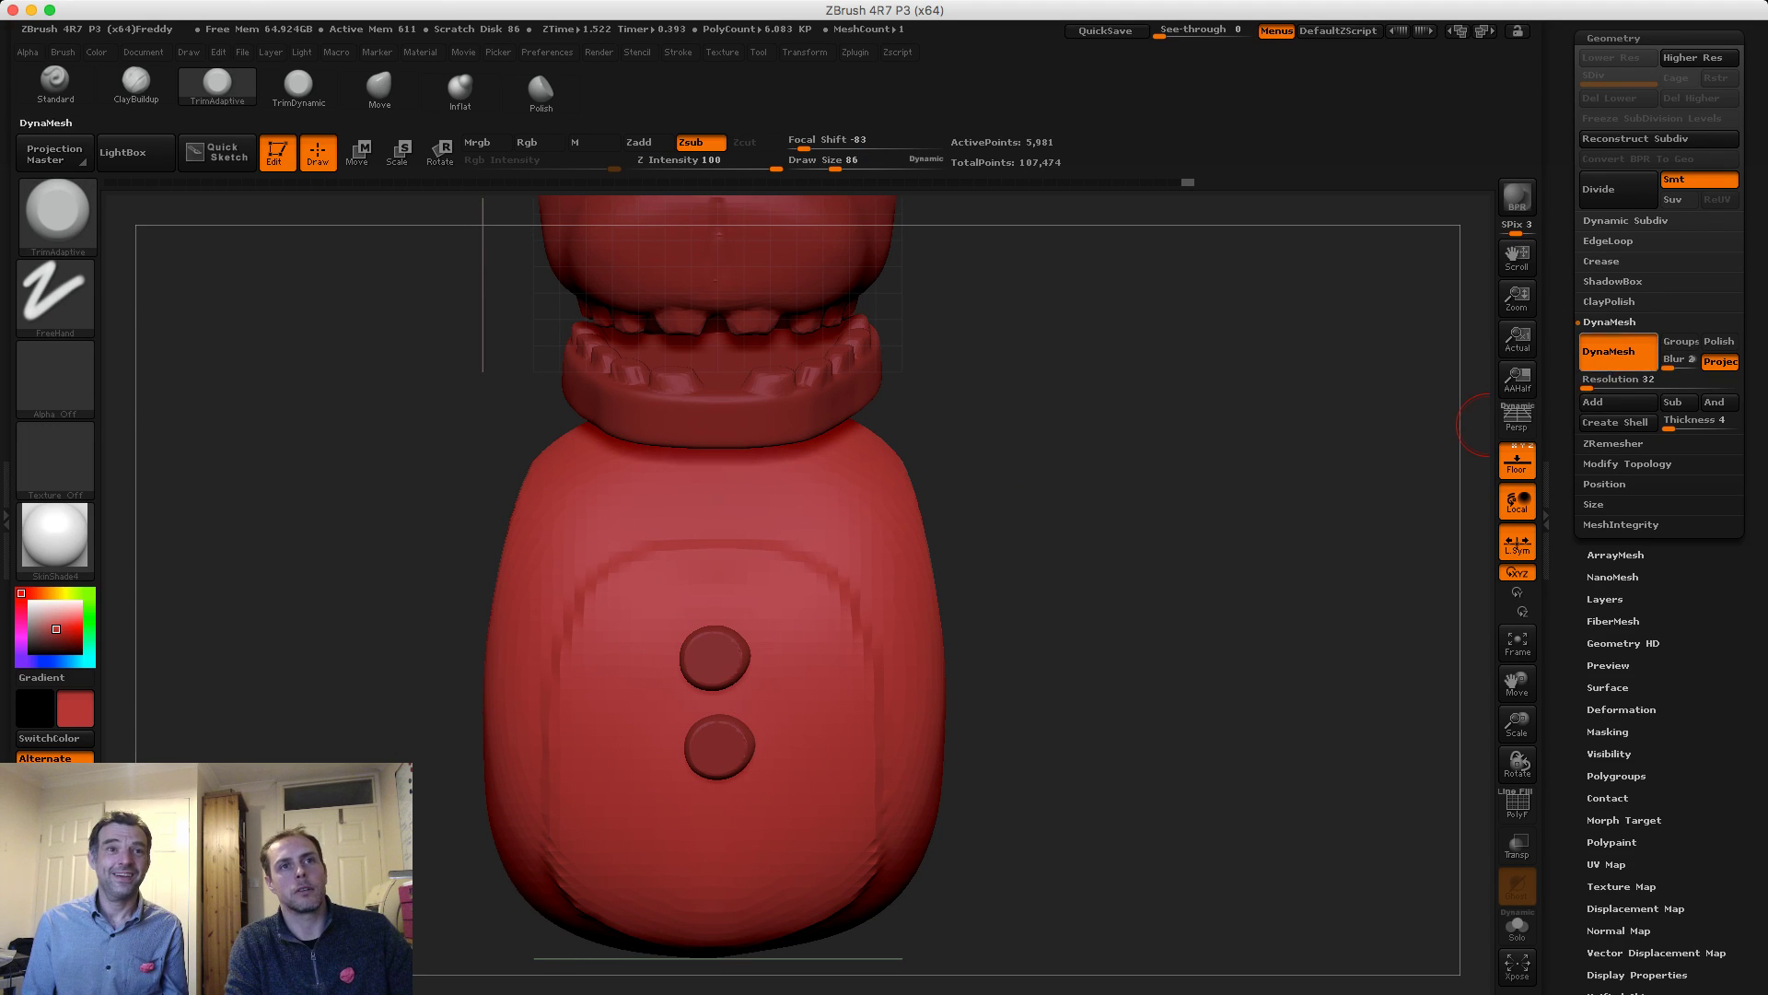
Append a Sphere3D as a new subtool and make it the active one
{"action": "left_click_drag", "start_coordinate": [1611, 97], "coordinate": [1612, 420]}
{"action": "left_click", "coordinate": [1608, 337]}
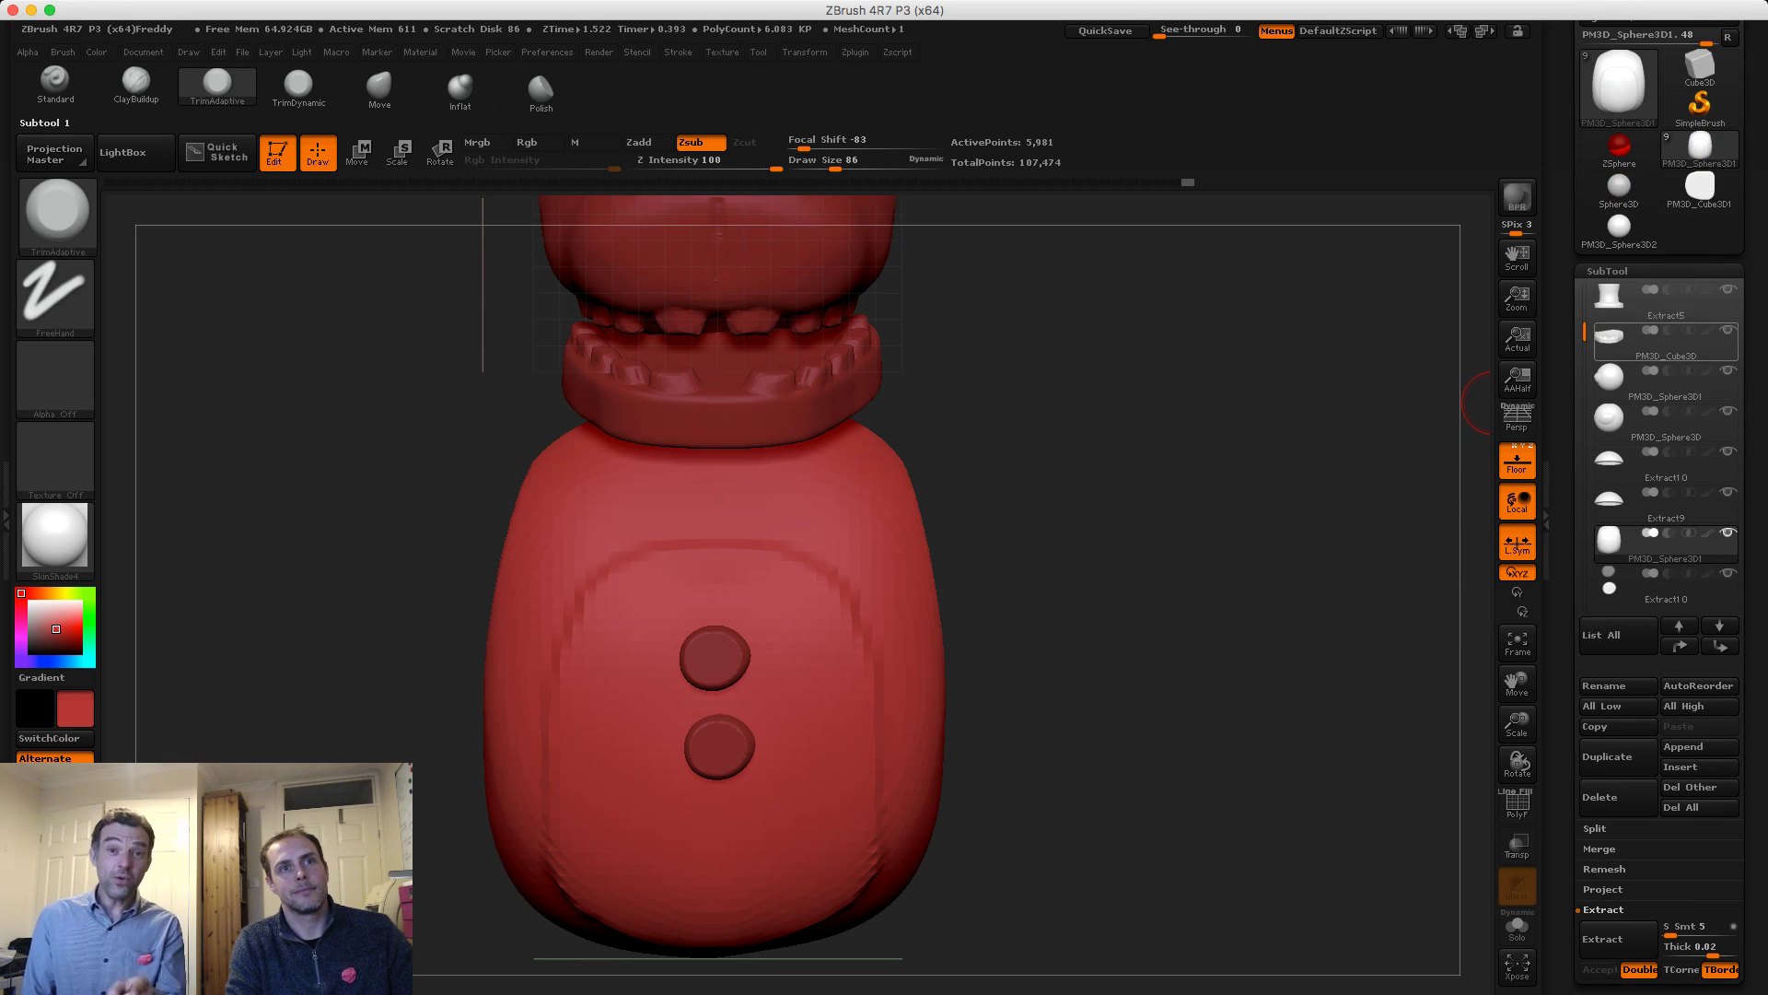
{"action": "left_click", "coordinate": [1684, 746]}
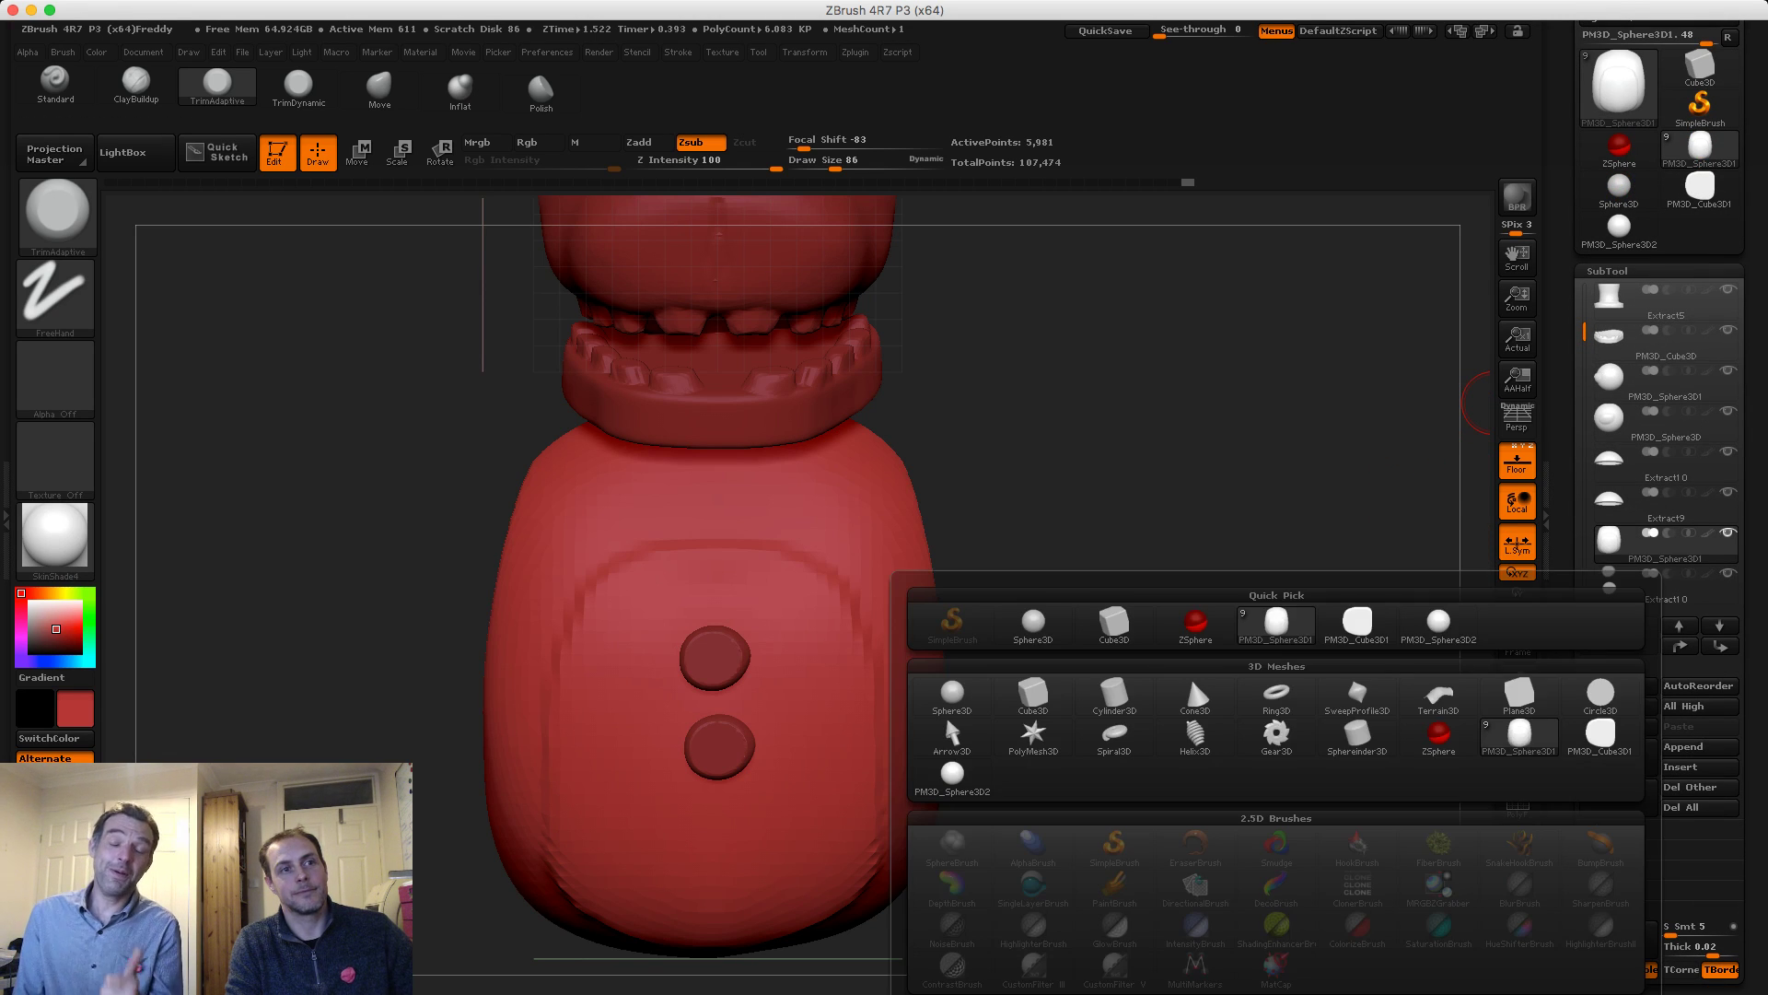
{"action": "left_click", "coordinate": [952, 698]}
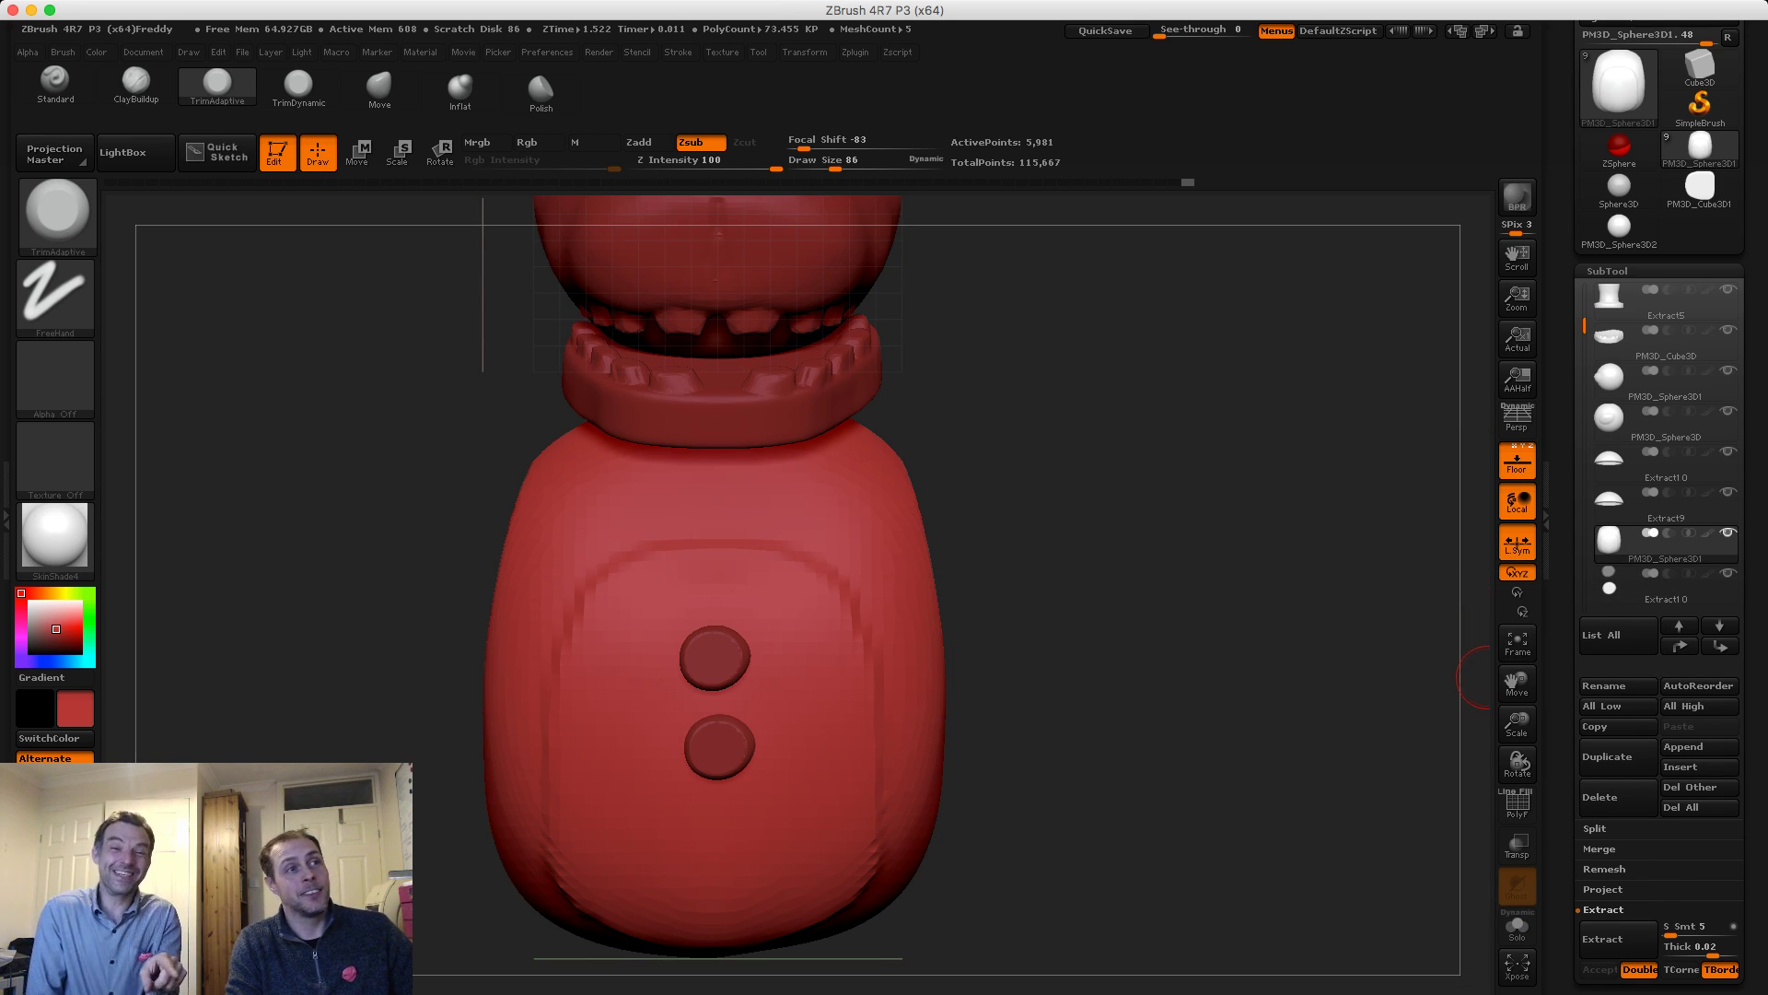
{"action": "left_click_drag", "start_coordinate": [1244, 558], "coordinate": [1108, 544]}
{"action": "left_click", "coordinate": [984, 362], "text": "alt"}
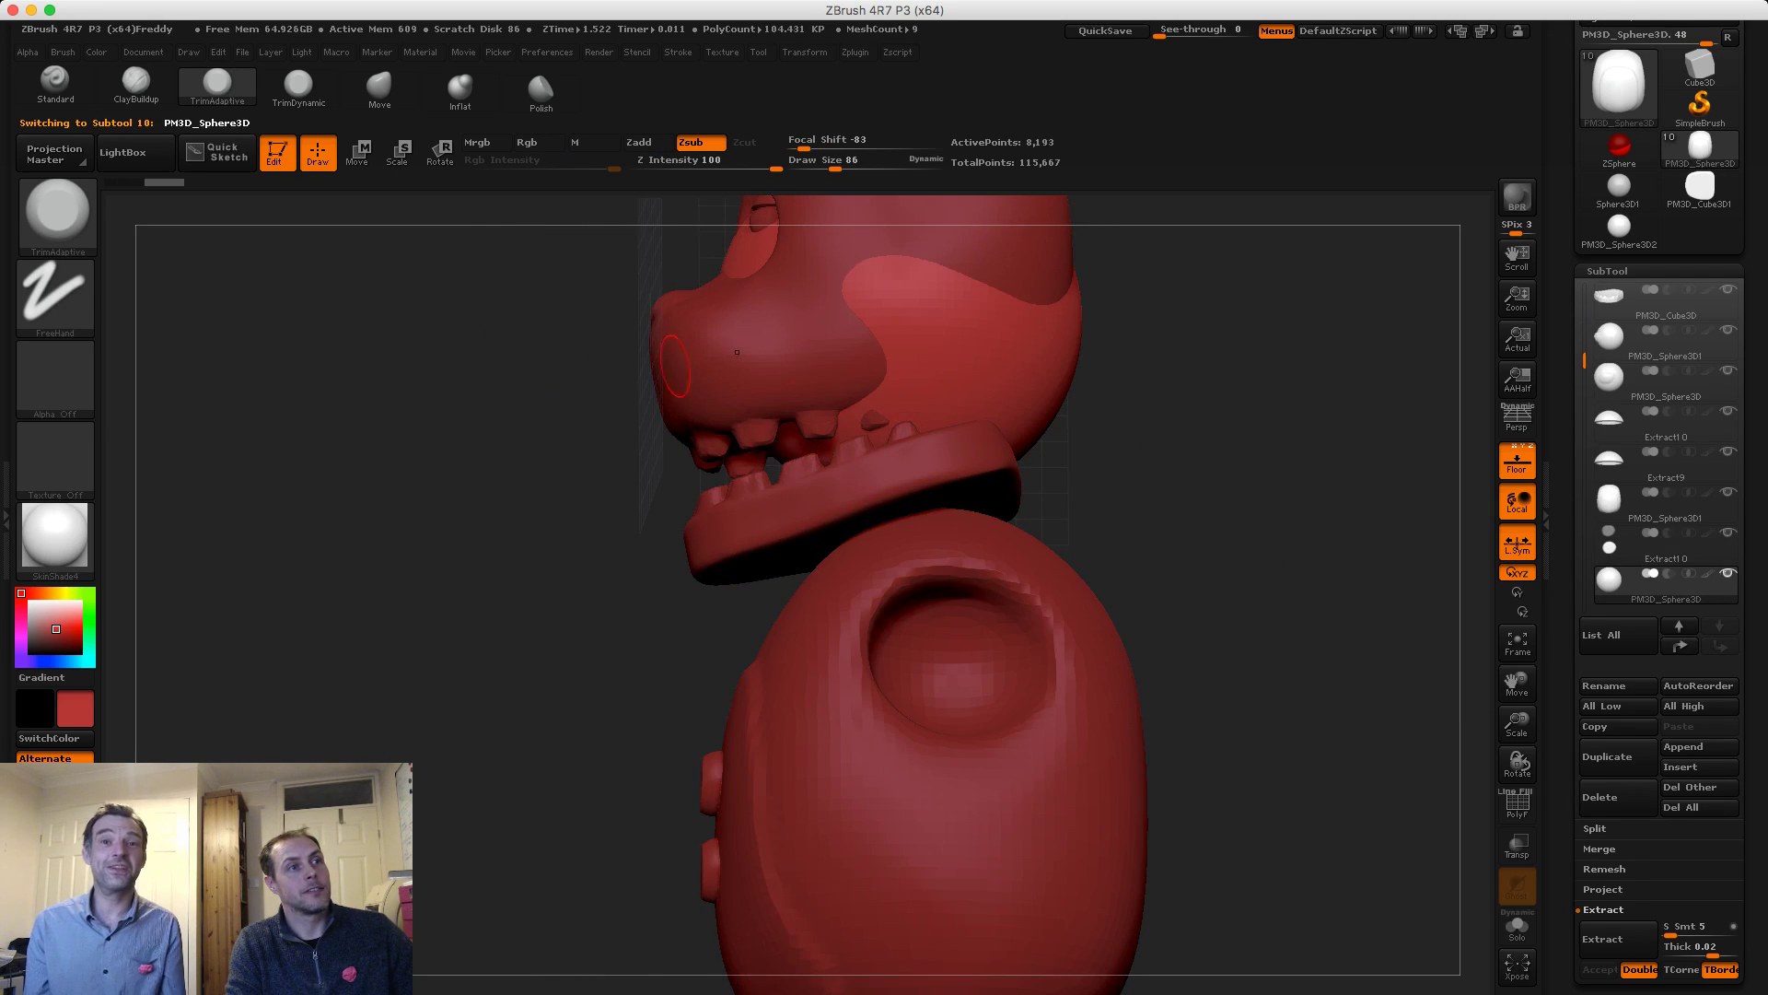
Move the sphere out in front of the torso with Transpose Move and scale it down to a small ball
{"action": "left_click_drag", "start_coordinate": [473, 357], "coordinate": [387, 283], "text": "alt"}
{"action": "left_click", "coordinate": [359, 153]}
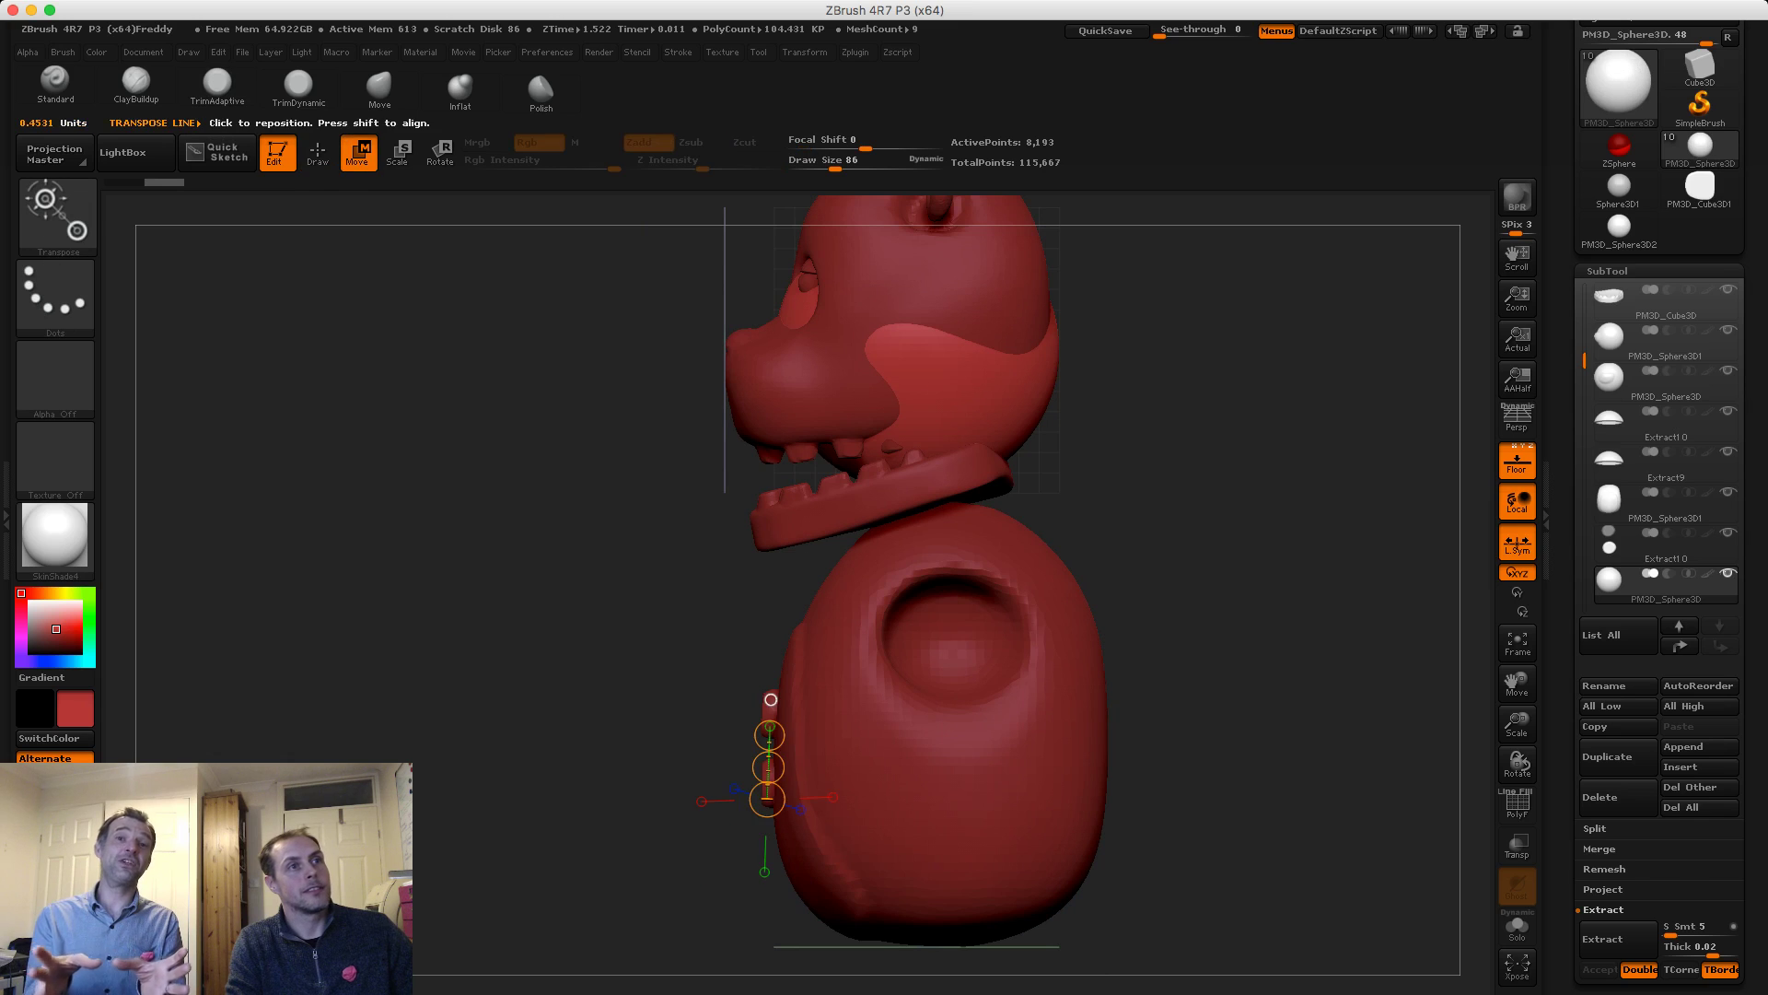
{"action": "left_click_drag", "start_coordinate": [928, 417], "coordinate": [928, 271], "text": "shift"}
{"action": "mouse_move", "coordinate": [929, 343]}
{"action": "left_mouse_down"}
{"action": "mouse_move", "coordinate": [879, 355]}
{"action": "mouse_move", "coordinate": [770, 594]}
{"action": "left_mouse_up"}
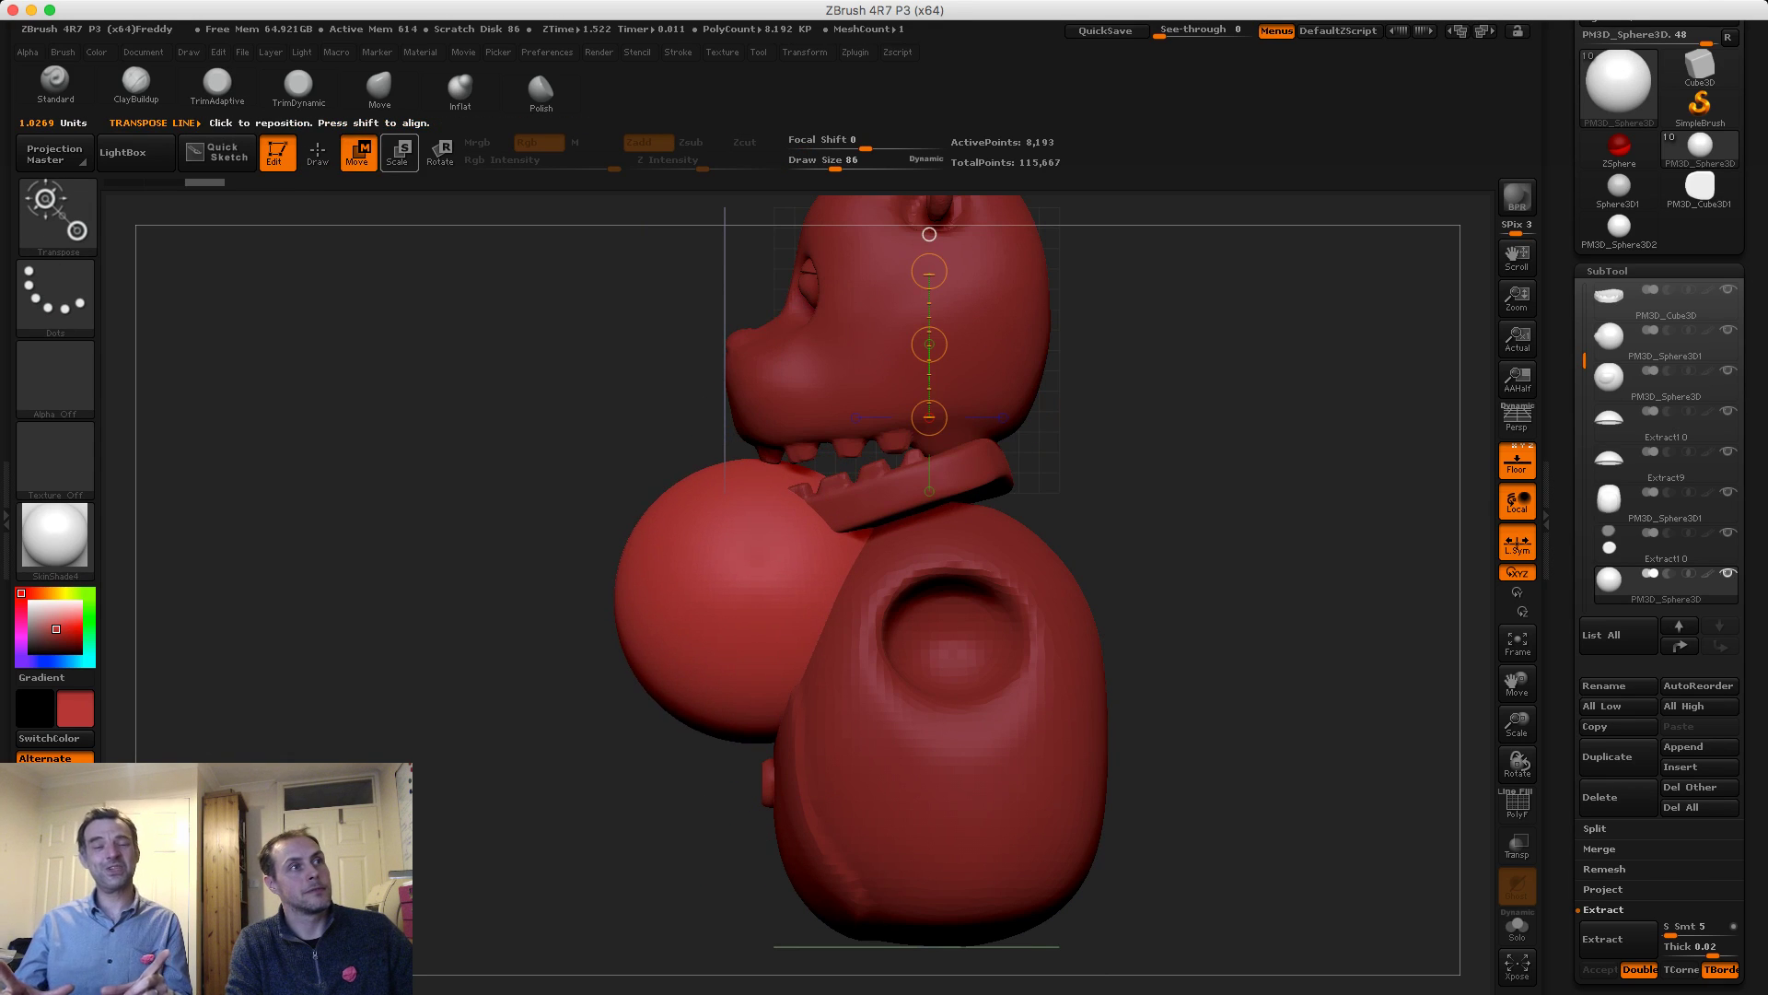
{"action": "left_click", "coordinate": [399, 153]}
{"action": "mouse_move", "coordinate": [734, 681]}
{"action": "left_mouse_down", "text": "shift"}
{"action": "mouse_move", "coordinate": [734, 395]}
{"action": "mouse_move", "coordinate": [734, 511]}
{"action": "left_mouse_up", "text": "shift"}
{"action": "left_click_drag", "start_coordinate": [734, 448], "coordinate": [734, 601]}
Position the small ball at the upper chest below the jaw, centred above the buttons, using Transpose Move in side and front views
{"action": "left_click_drag", "start_coordinate": [627, 589], "coordinate": [746, 590], "text": "shift"}
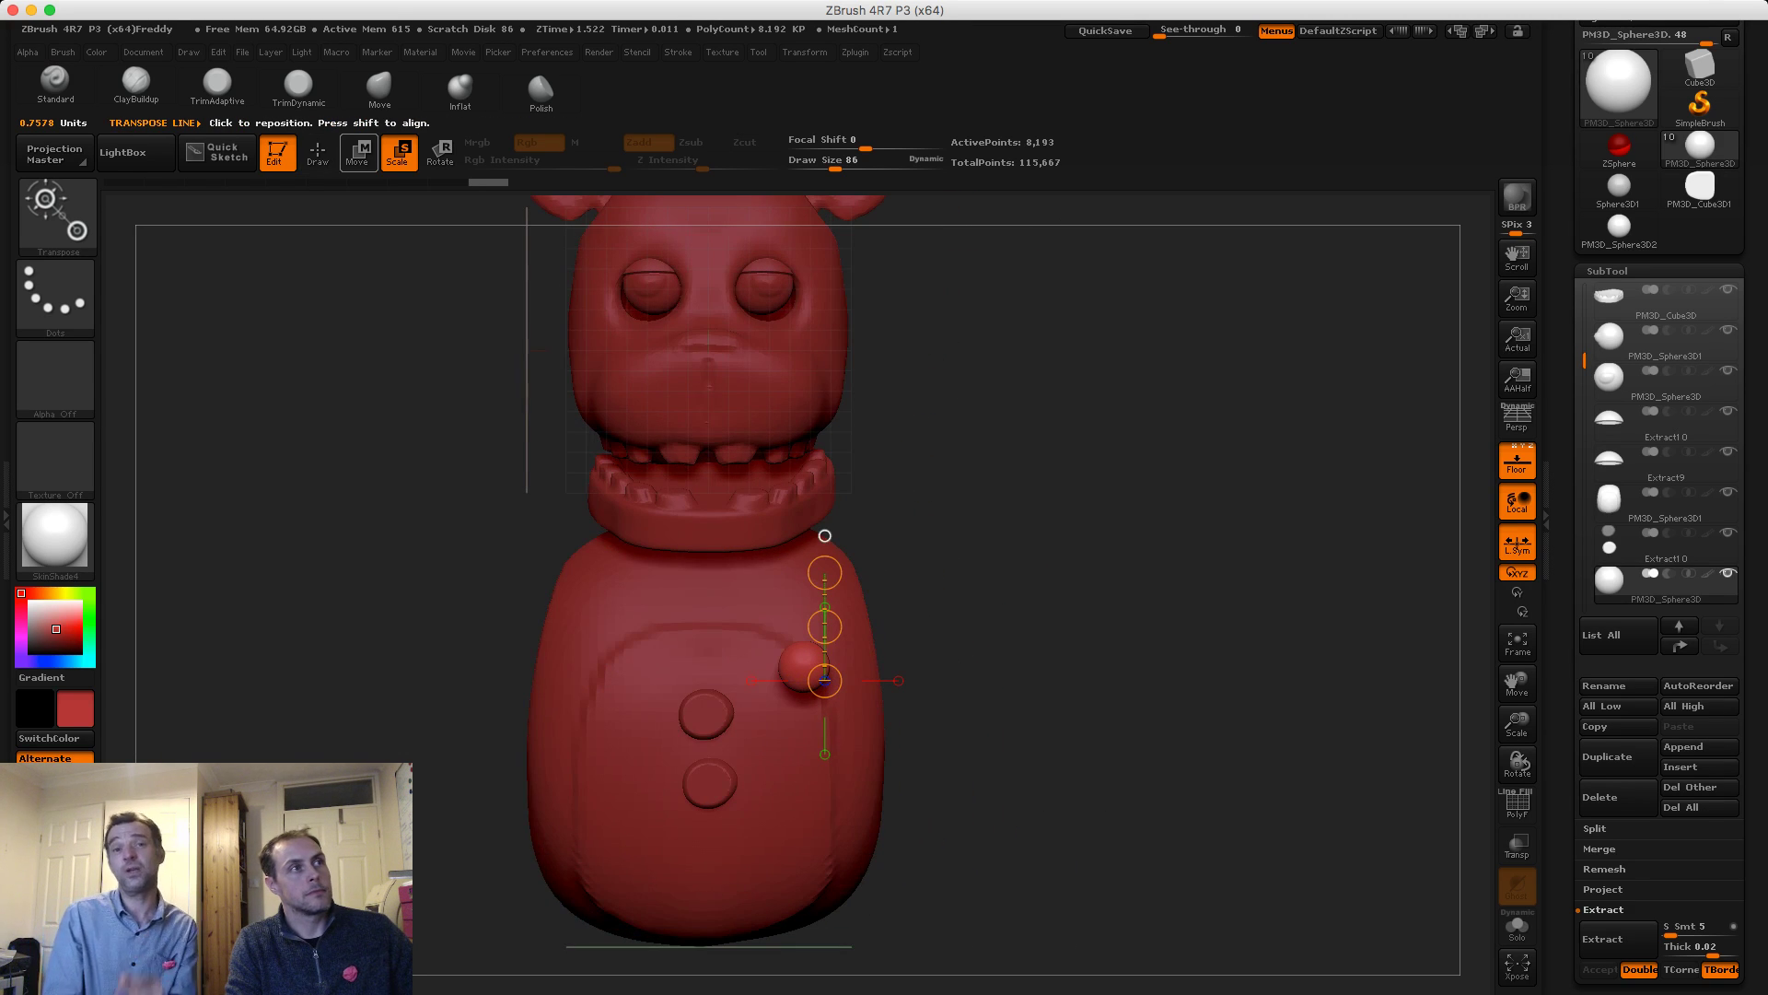
{"action": "key", "text": "w"}
{"action": "left_click_drag", "start_coordinate": [498, 589], "coordinate": [386, 589], "text": "shift"}
{"action": "left_click_drag", "start_coordinate": [734, 626], "coordinate": [791, 571]}
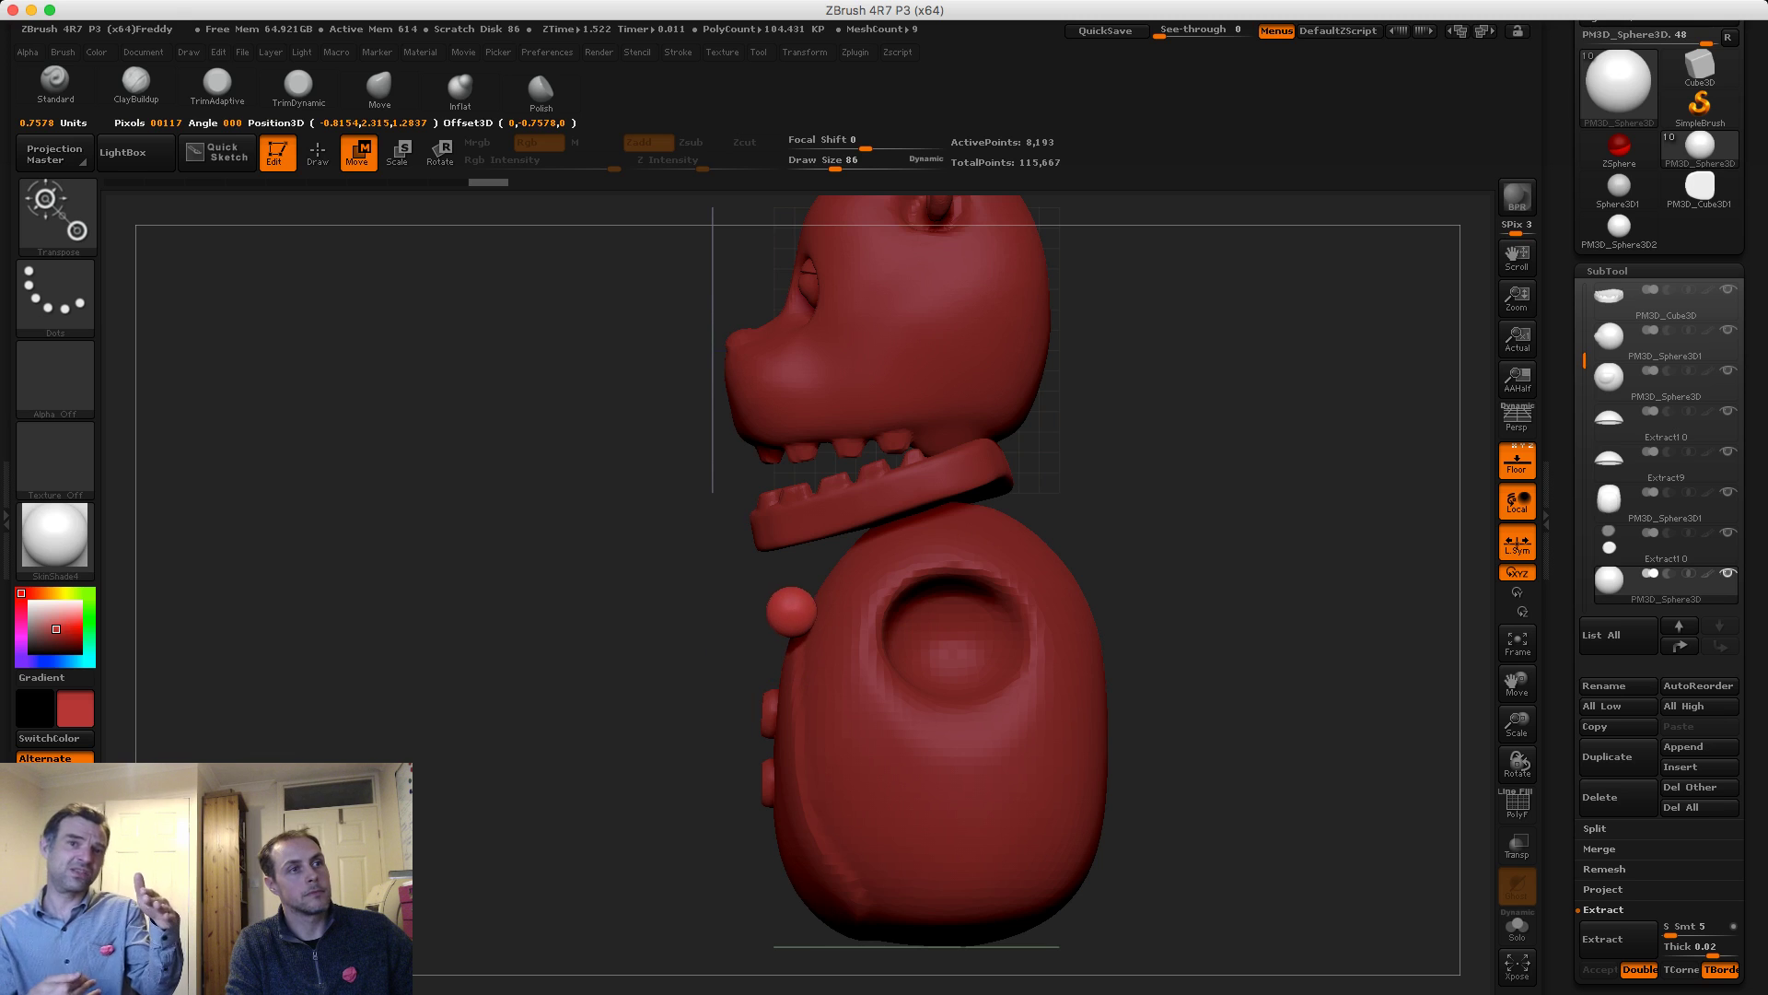
{"action": "left_click_drag", "start_coordinate": [635, 571], "coordinate": [755, 572], "text": "shift"}
{"action": "left_click_drag", "start_coordinate": [825, 626], "coordinate": [735, 627]}
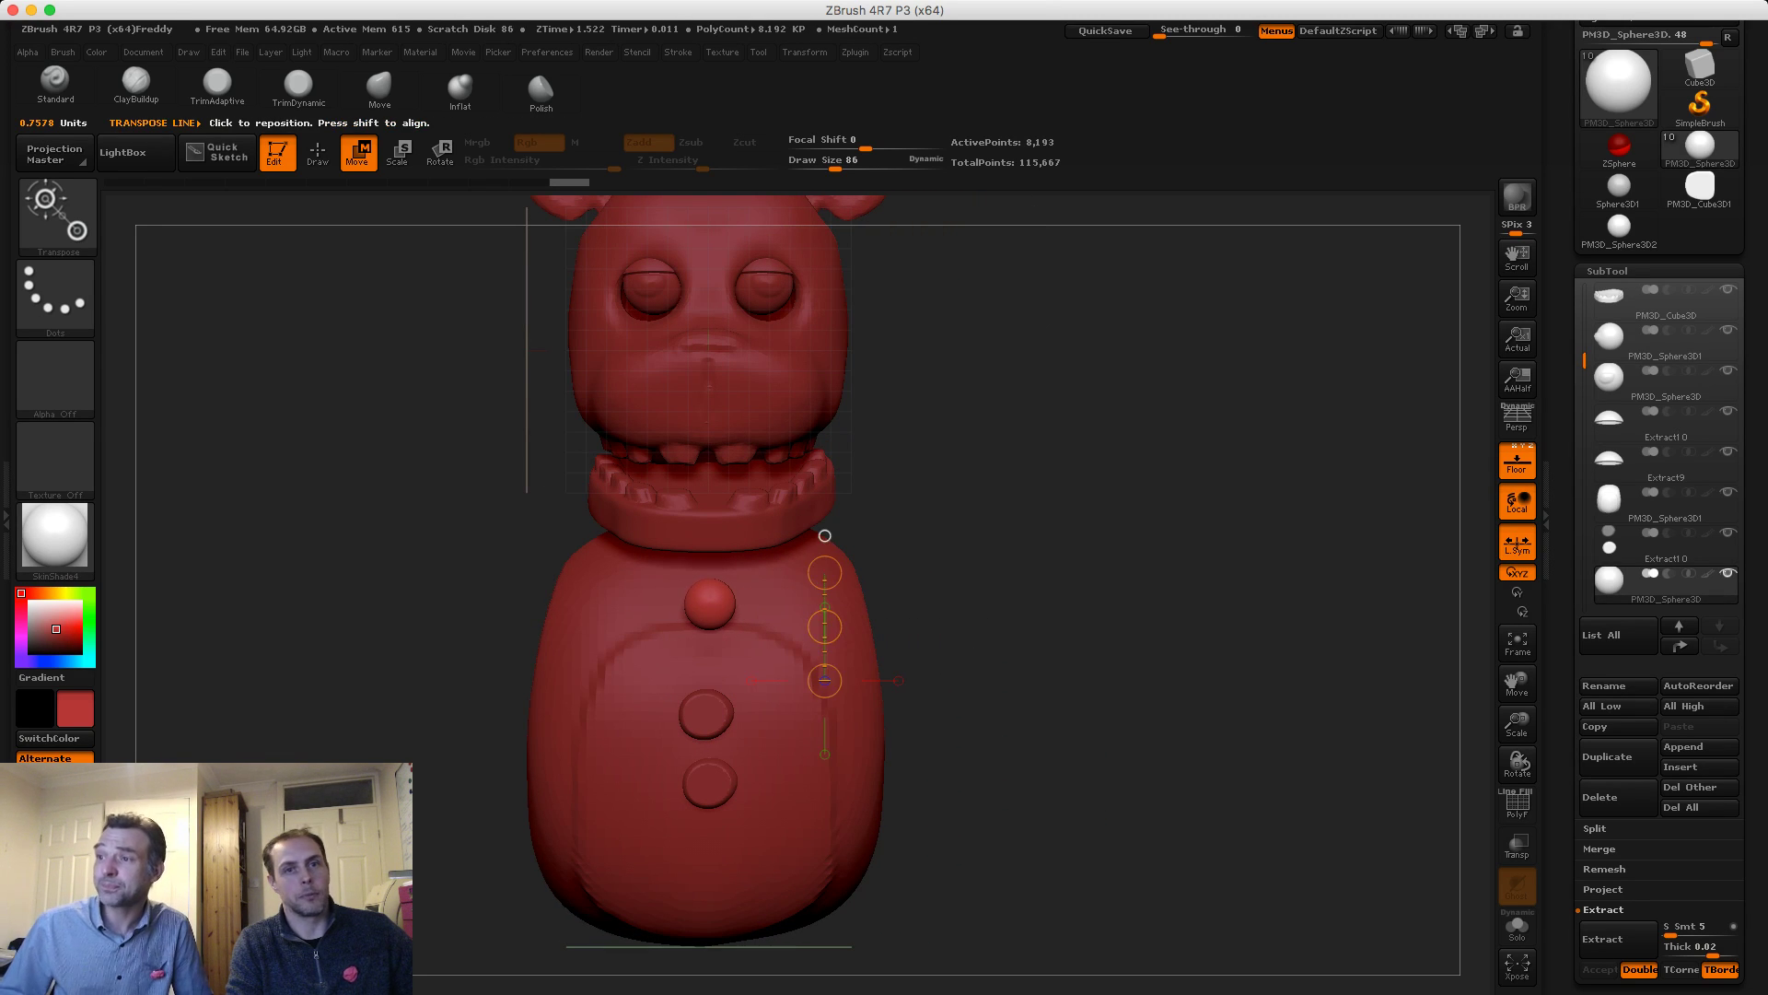
Scale the chest ball down slightly with Transpose Scale in side view and return to Draw mode
{"action": "left_click_drag", "start_coordinate": [497, 599], "coordinate": [405, 598], "text": "shift"}
{"action": "left_click_drag", "start_coordinate": [644, 599], "coordinate": [649, 690], "text": "alt"}
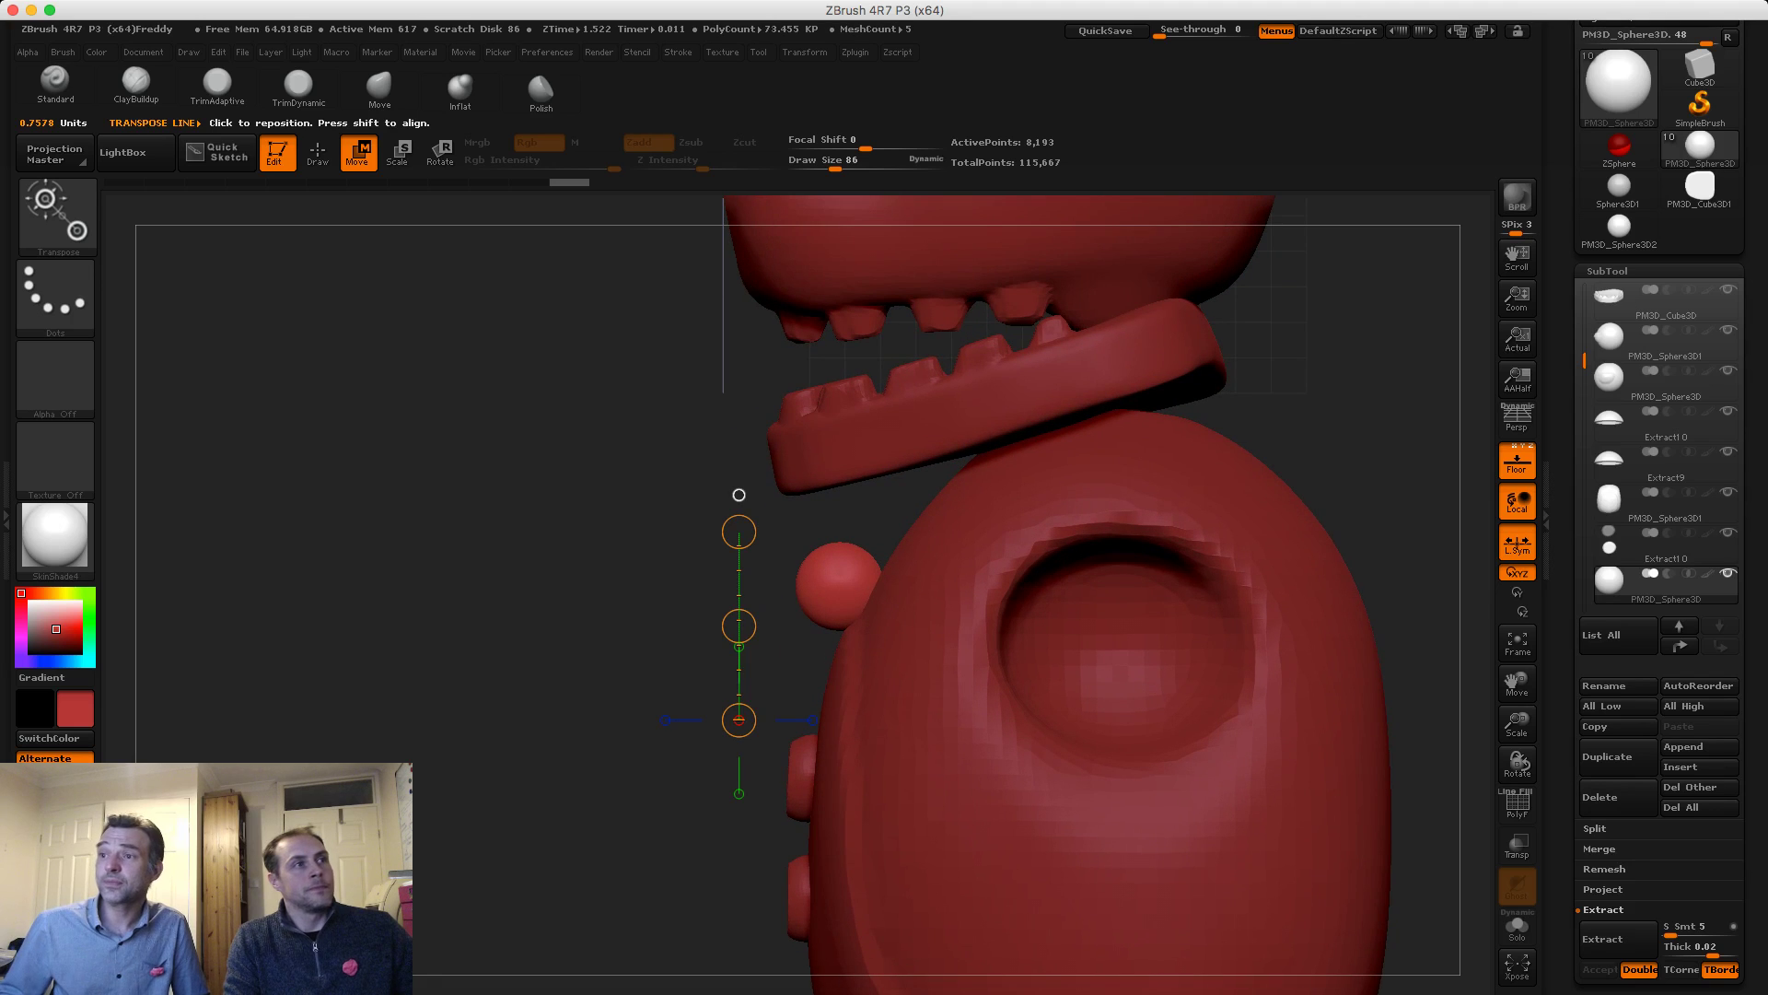
{"action": "left_click", "coordinate": [399, 153]}
{"action": "left_click_drag", "start_coordinate": [831, 605], "coordinate": [831, 471], "text": "shift"}
{"action": "left_click_drag", "start_coordinate": [831, 470], "coordinate": [830, 507]}
{"action": "left_click_drag", "start_coordinate": [829, 604], "coordinate": [830, 470]}
{"action": "left_click", "coordinate": [318, 153]}
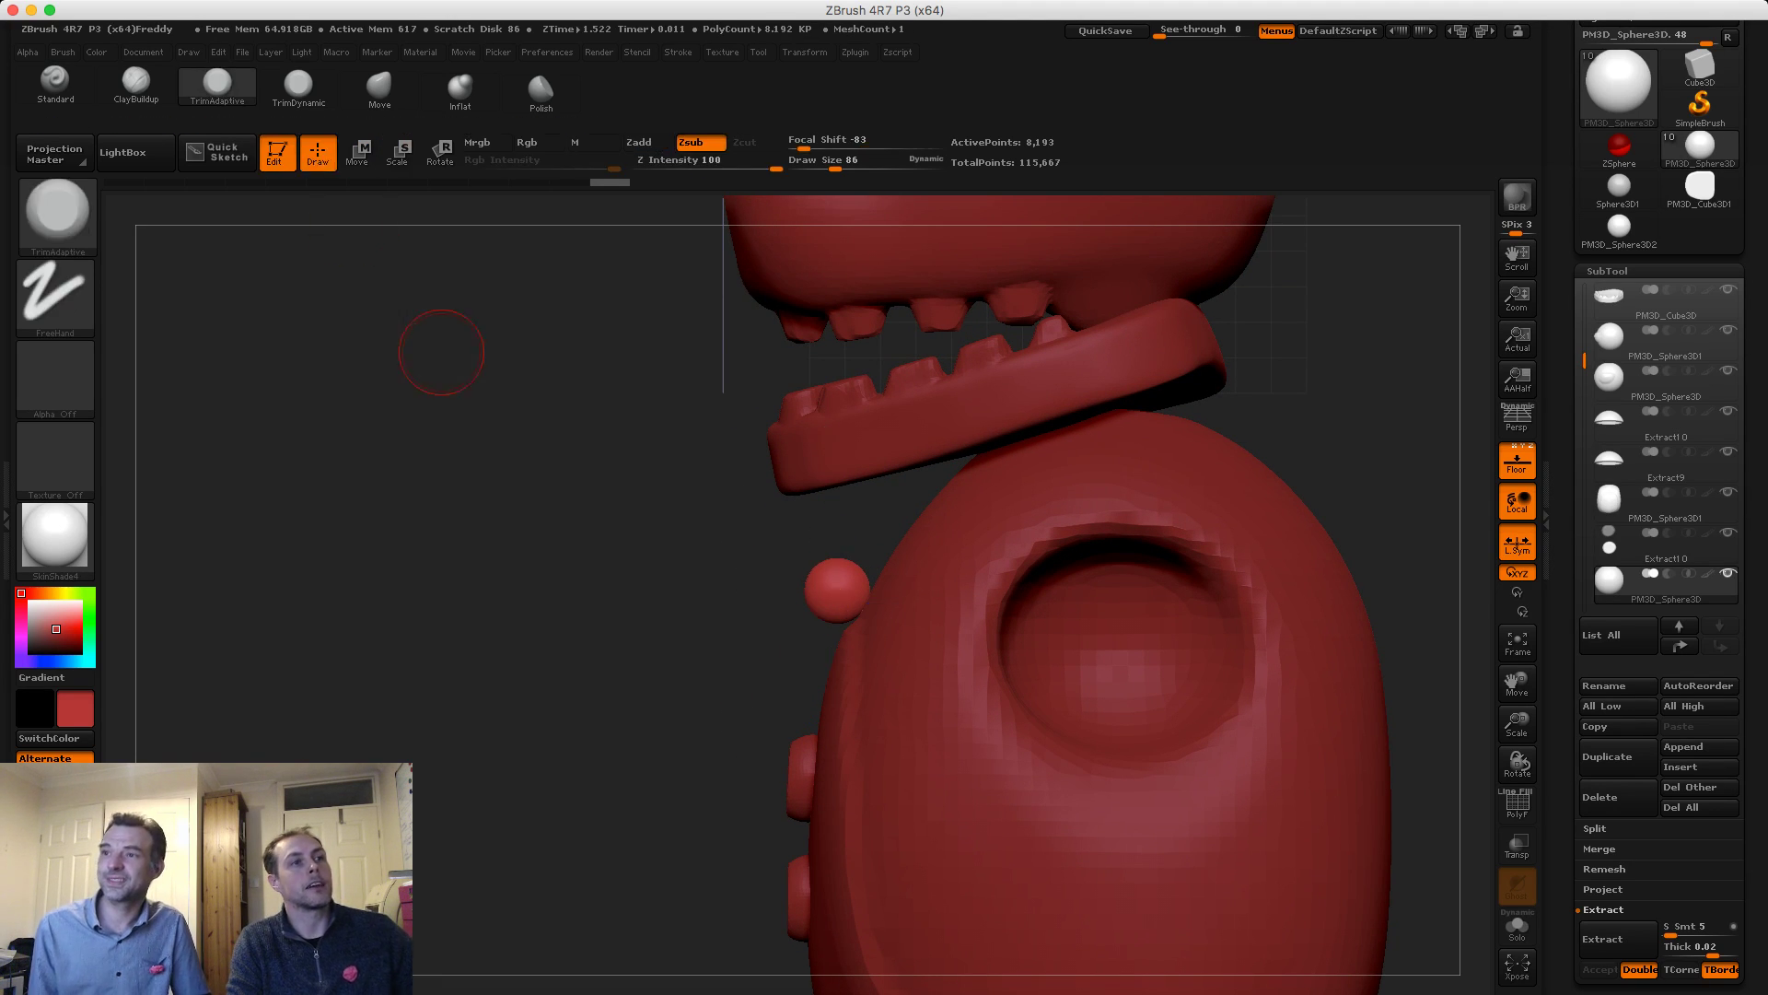
Set the draw size to 47, mask a symmetrical patch on each side of the ball, and invert the mask
{"action": "left_click_drag", "start_coordinate": [516, 415], "coordinate": [703, 552], "text": "alt"}
{"action": "key", "text": "s"}
{"action": "mouse_move", "coordinate": [796, 593]}
{"action": "left_mouse_down"}
{"action": "mouse_move", "coordinate": [999, 610]}
{"action": "mouse_move", "coordinate": [794, 609]}
{"action": "left_mouse_up"}
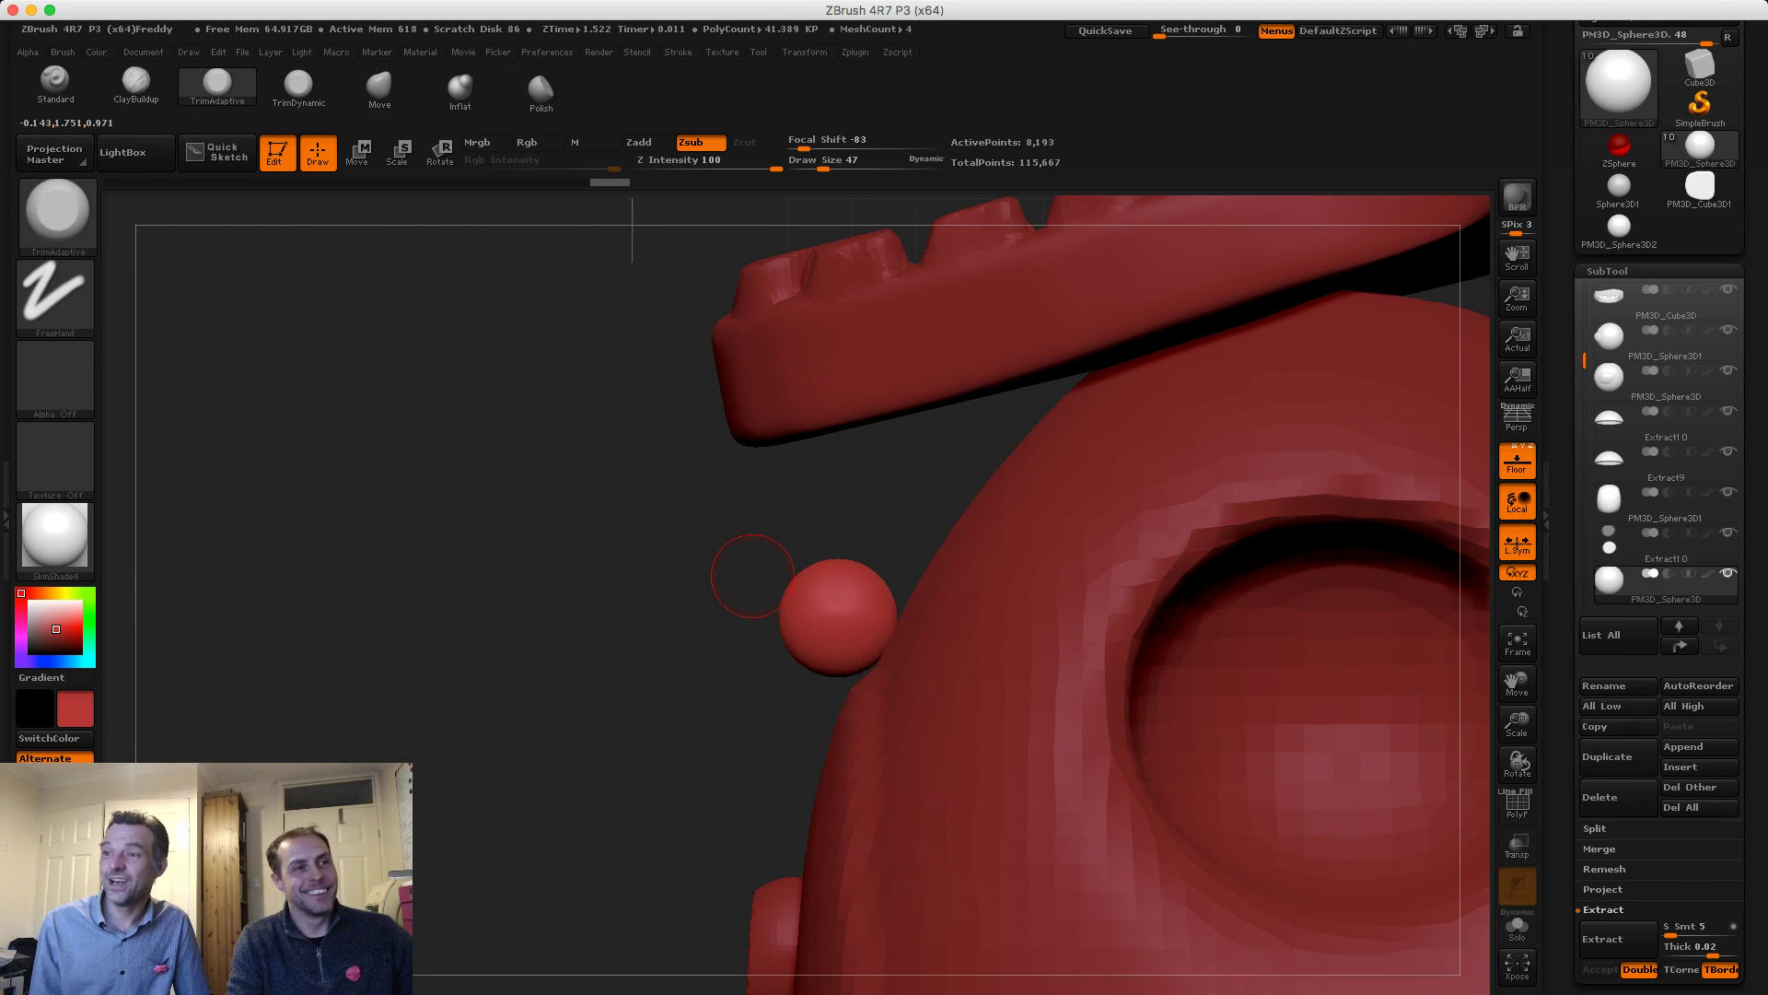
{"action": "left_click_drag", "start_coordinate": [697, 540], "coordinate": [889, 567]}
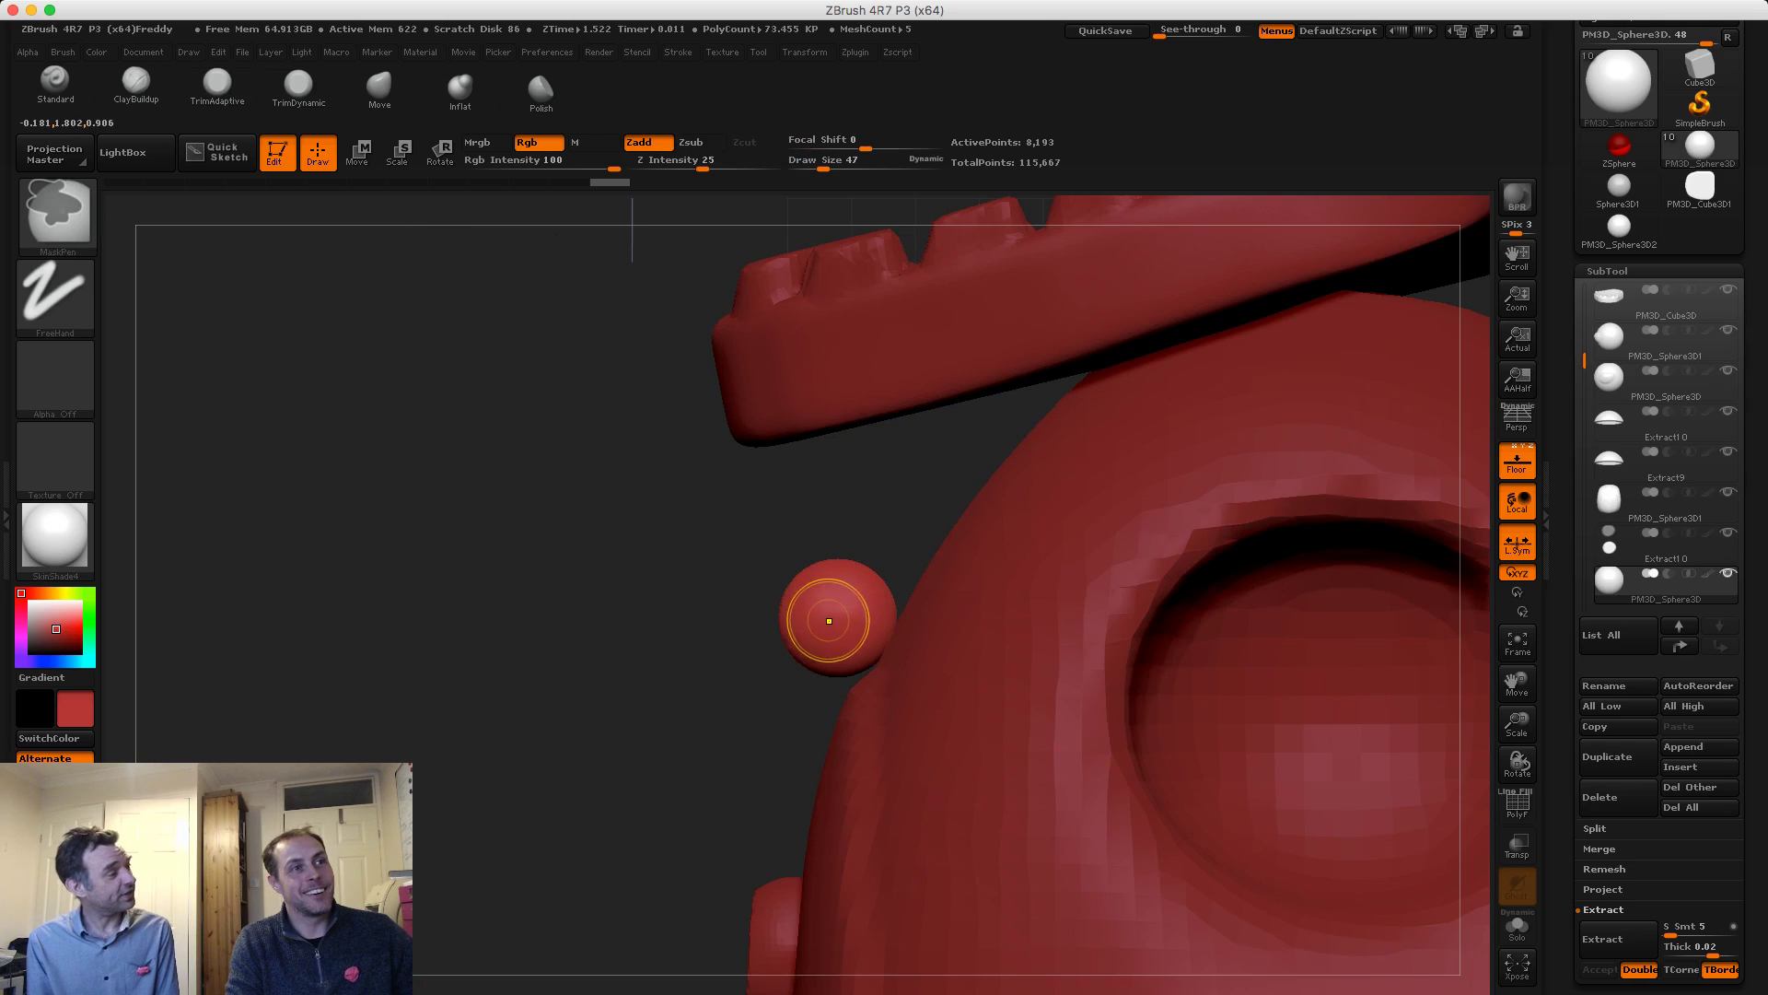
{"action": "left_click", "coordinate": [834, 615], "text": "ctrl"}
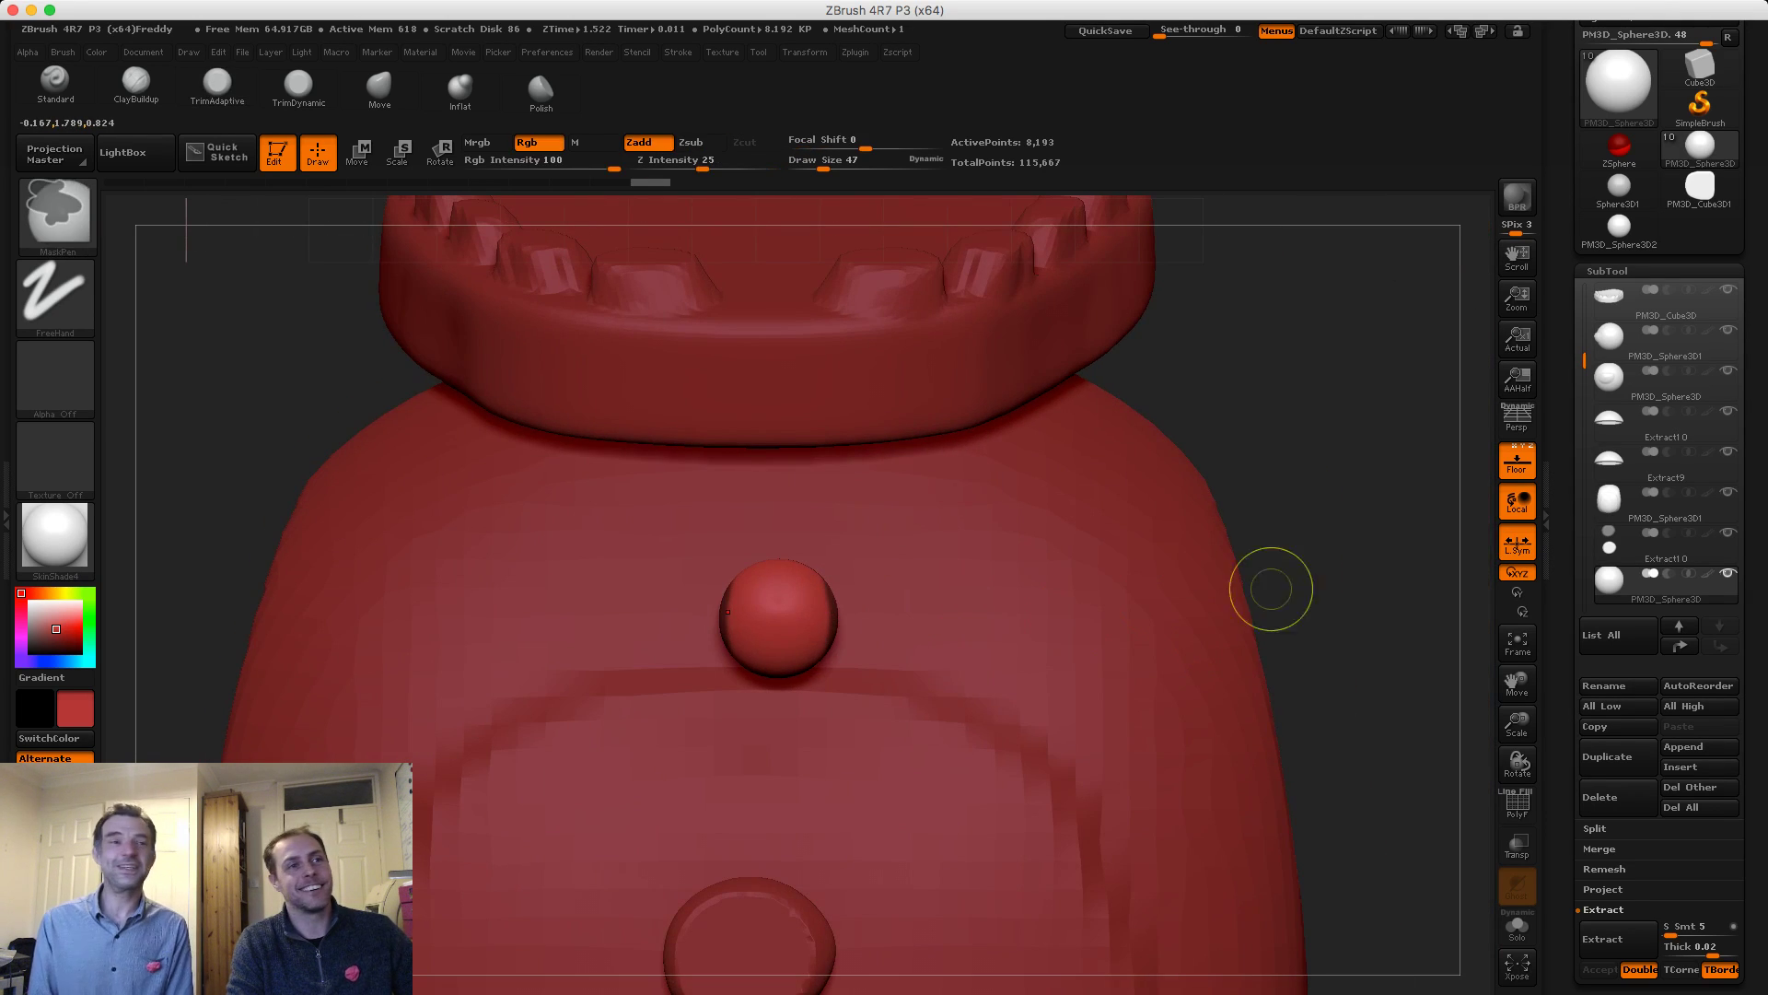
{"action": "left_click", "coordinate": [1371, 553], "text": "ctrl"}
Pull the ball's unmasked sides outward with Transpose Move to form a horizontal bar on either side
{"action": "left_click_drag", "start_coordinate": [1371, 553], "coordinate": [1377, 469], "text": "alt"}
{"action": "left_click", "coordinate": [360, 154]}
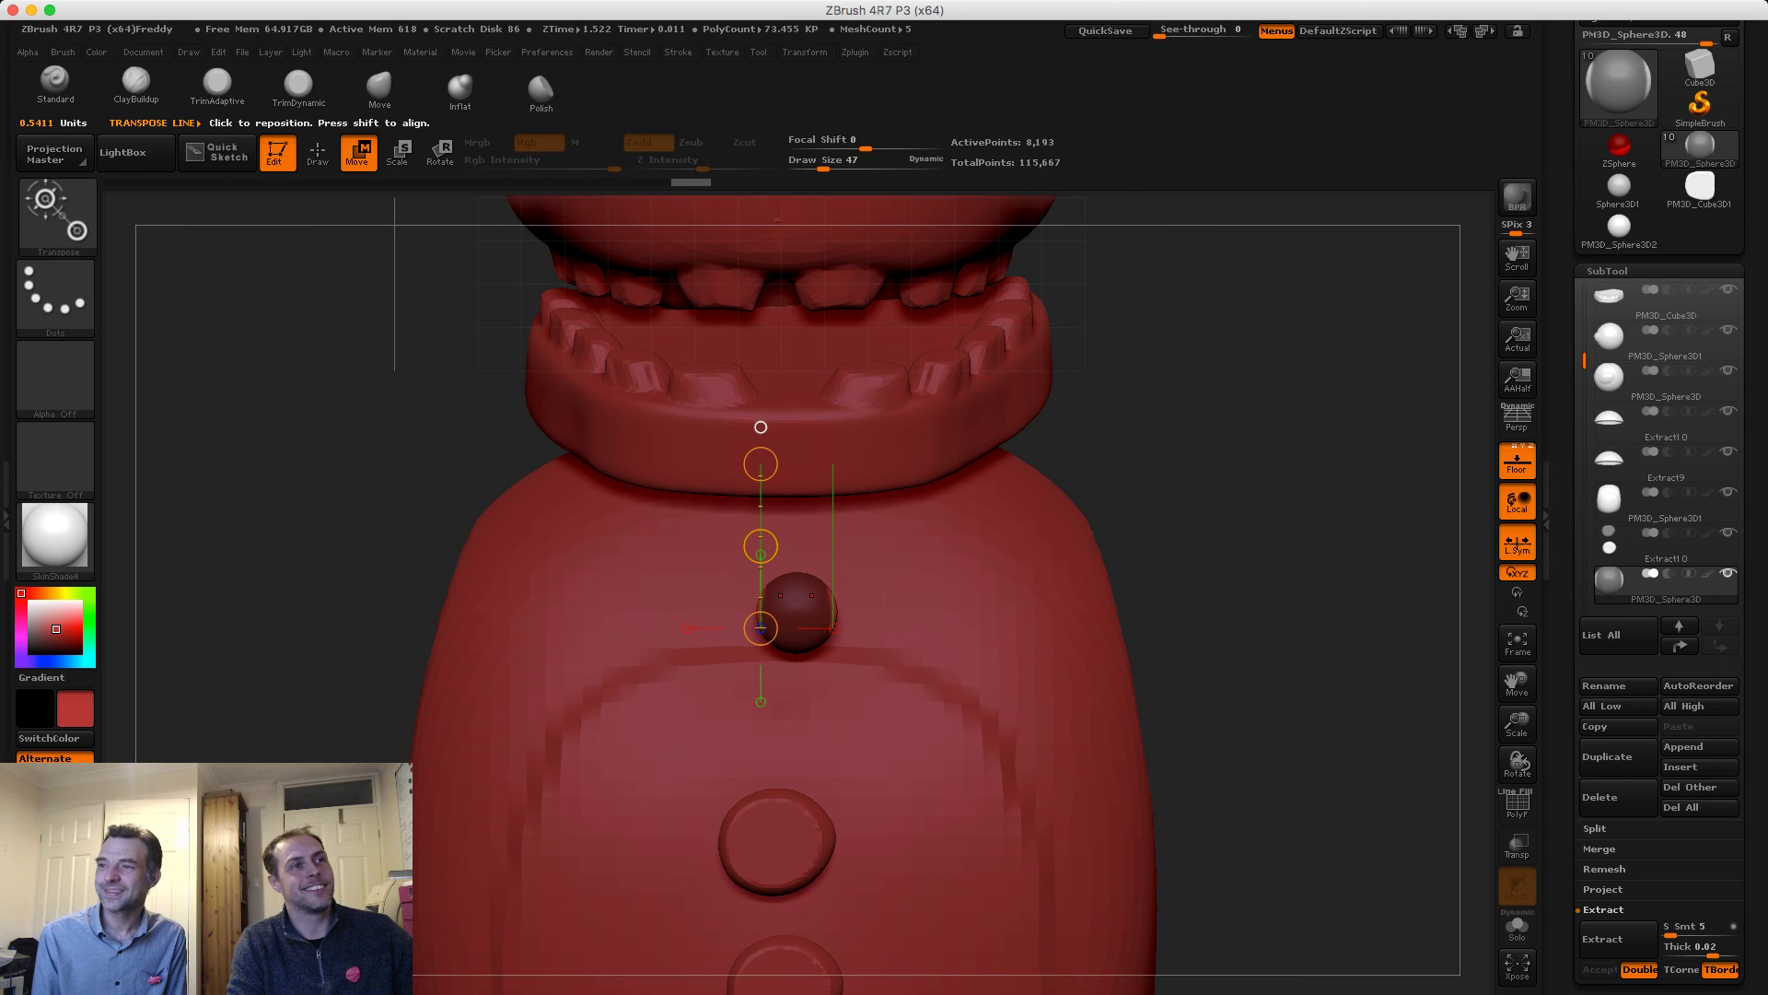
{"action": "left_click_drag", "start_coordinate": [761, 546], "coordinate": [657, 543]}
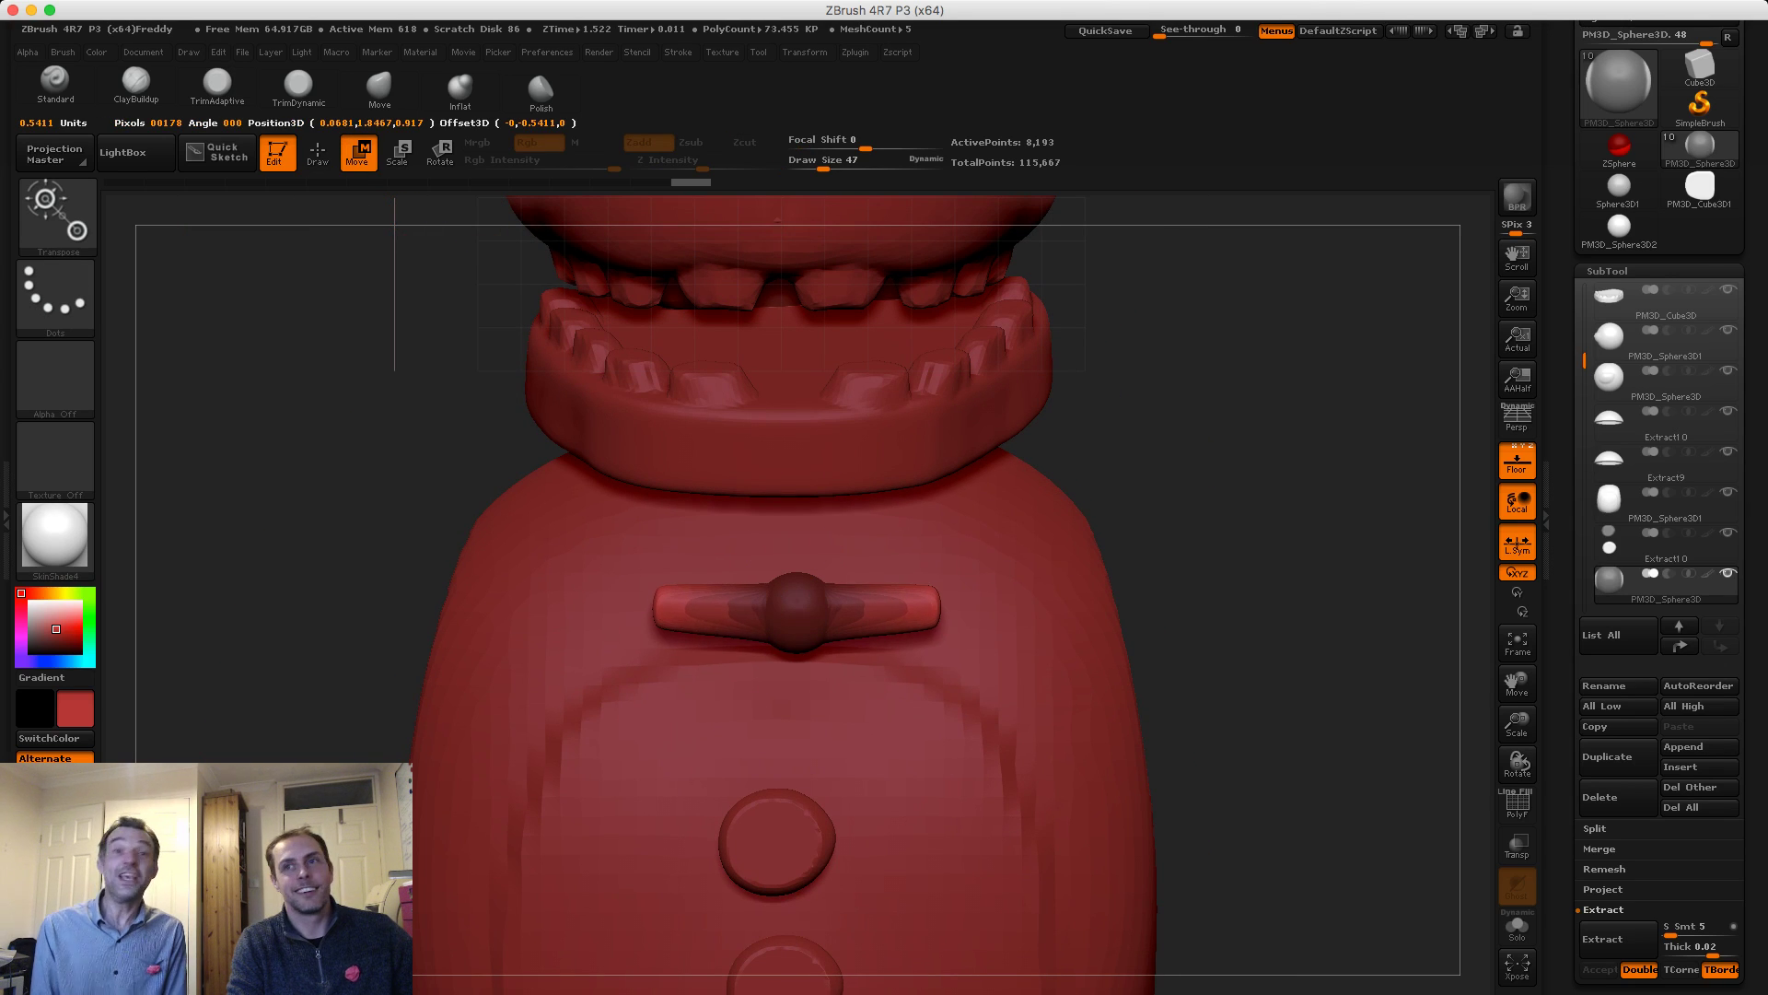
{"action": "left_click_drag", "start_coordinate": [937, 612], "coordinate": [932, 611]}
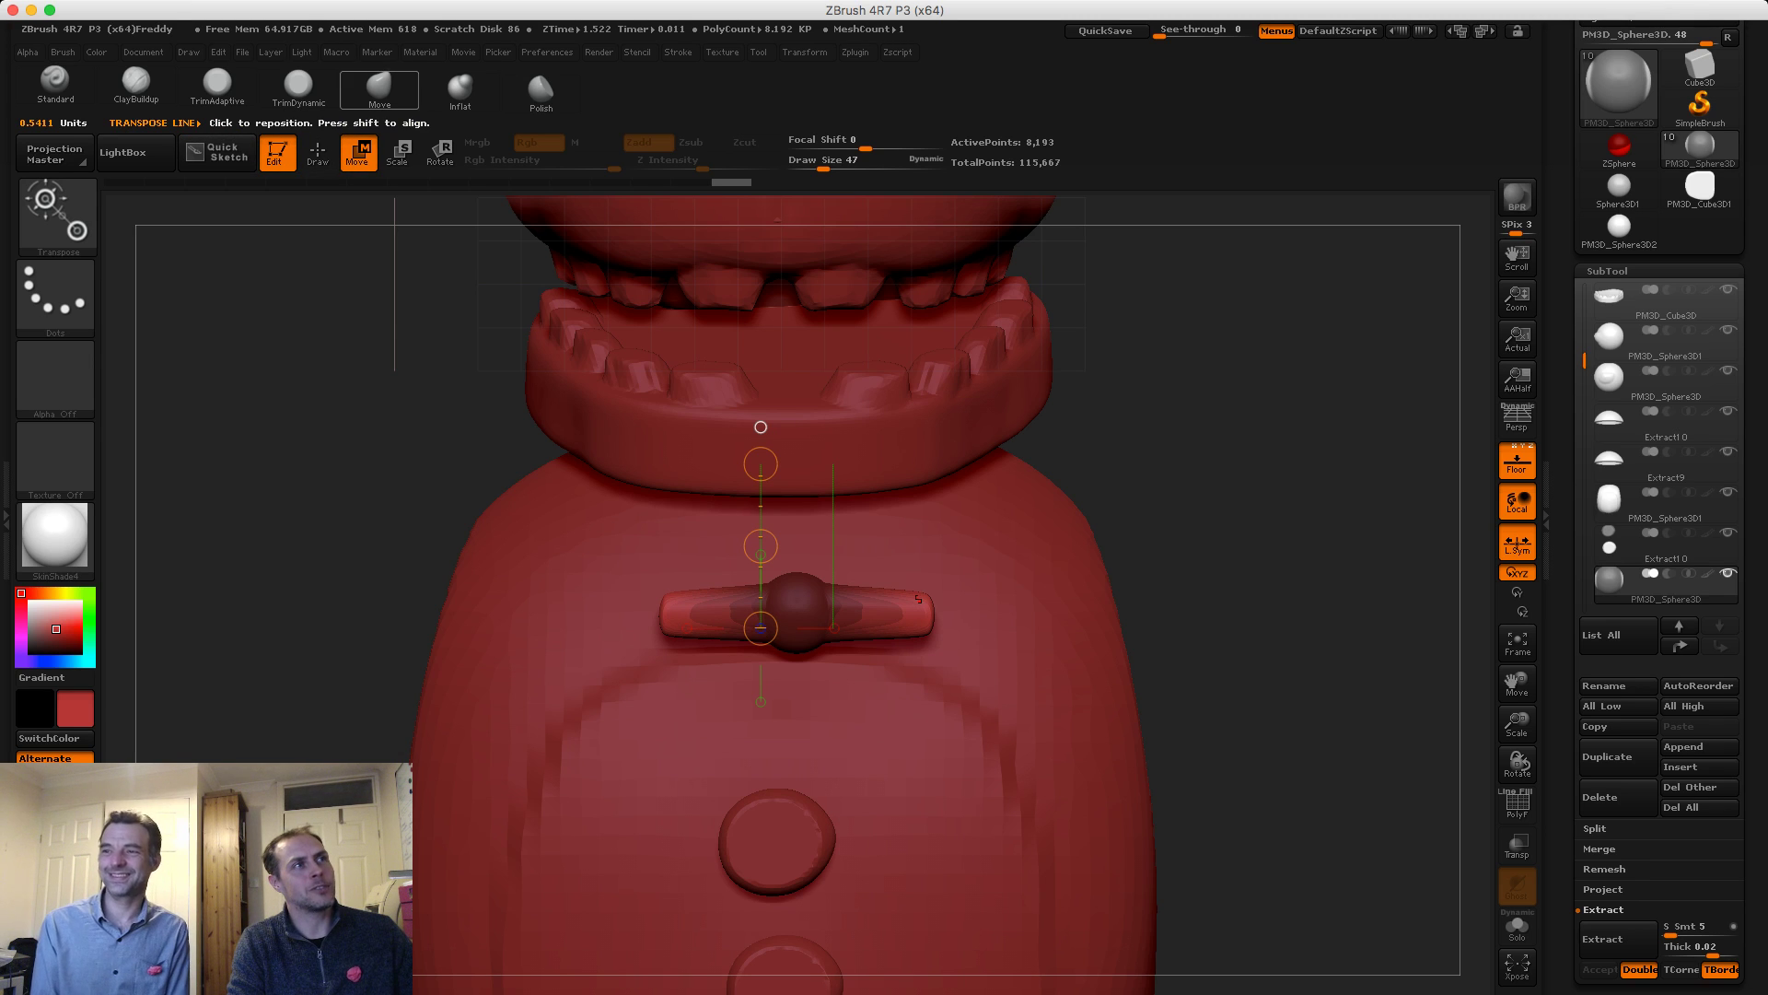
Flare the ends of both bars up and down into bow-tie wings with the Move brush at draw size 131
{"action": "left_click", "coordinate": [379, 87]}
{"action": "key", "text": "s"}
{"action": "mouse_move", "coordinate": [662, 606]}
{"action": "left_mouse_down"}
{"action": "mouse_move", "coordinate": [683, 606]}
{"action": "mouse_move", "coordinate": [661, 592]}
{"action": "left_mouse_up"}
{"action": "mouse_move", "coordinate": [922, 584]}
{"action": "left_mouse_down"}
{"action": "mouse_move", "coordinate": [921, 671]}
{"action": "mouse_move", "coordinate": [906, 673]}
{"action": "left_mouse_up"}
{"action": "left_click_drag", "start_coordinate": [933, 581], "coordinate": [937, 578]}
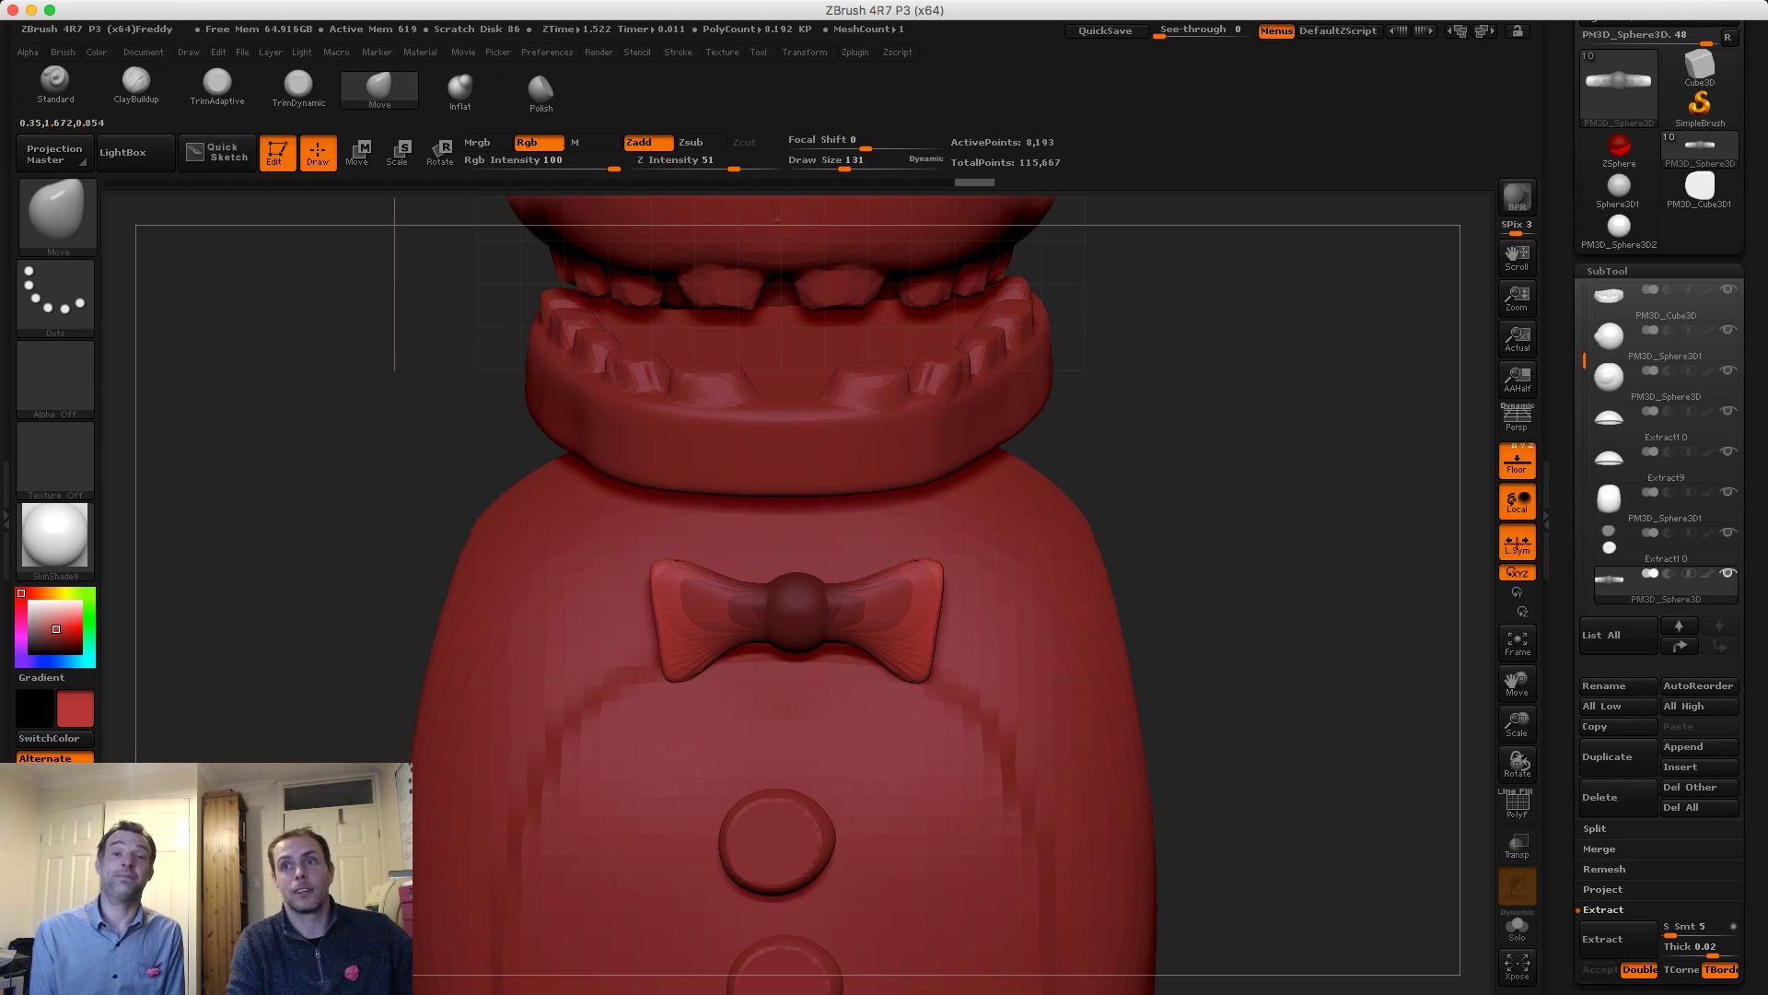
Refine the outline and depth of the bow-tie wings with the Move brush from several angles
{"action": "left_click_drag", "start_coordinate": [737, 595], "coordinate": [677, 575]}
{"action": "left_click_drag", "start_coordinate": [931, 647], "coordinate": [935, 642]}
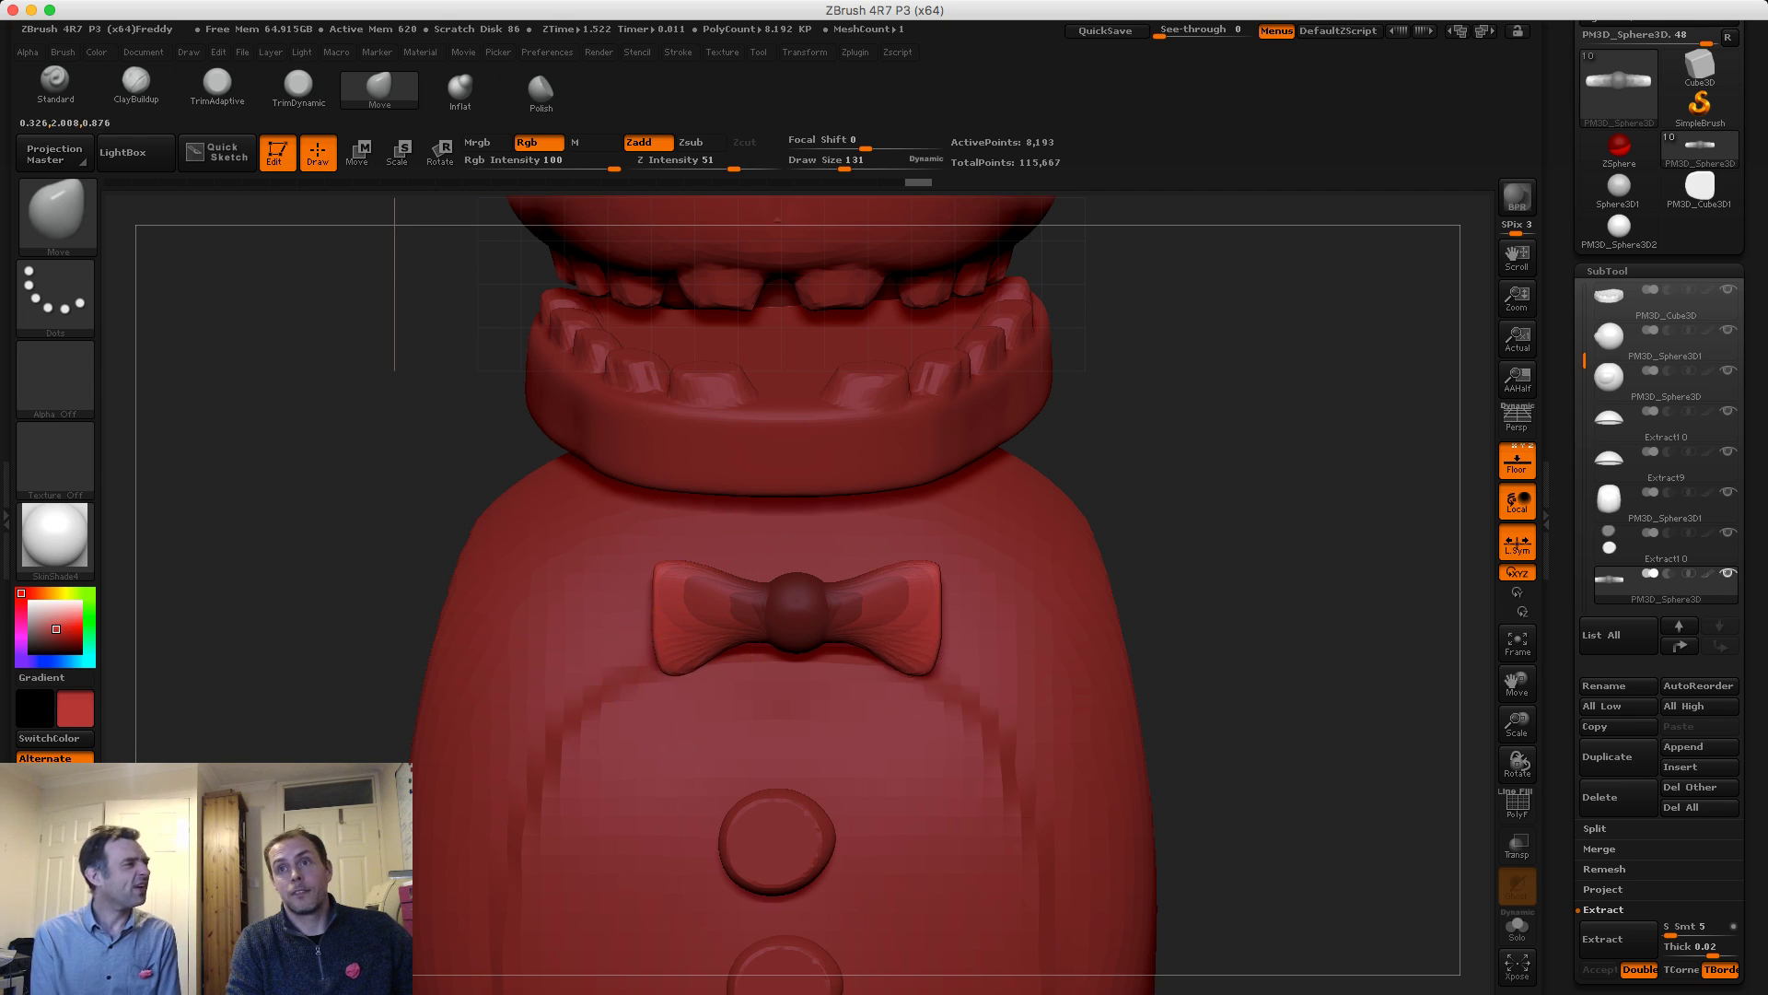
{"action": "mouse_move", "coordinate": [676, 661]}
{"action": "left_mouse_down"}
{"action": "mouse_move", "coordinate": [703, 657]}
{"action": "mouse_move", "coordinate": [682, 661]}
{"action": "left_mouse_up"}
{"action": "right_click_drag", "start_coordinate": [681, 663], "coordinate": [679, 598], "text": "ctrl"}
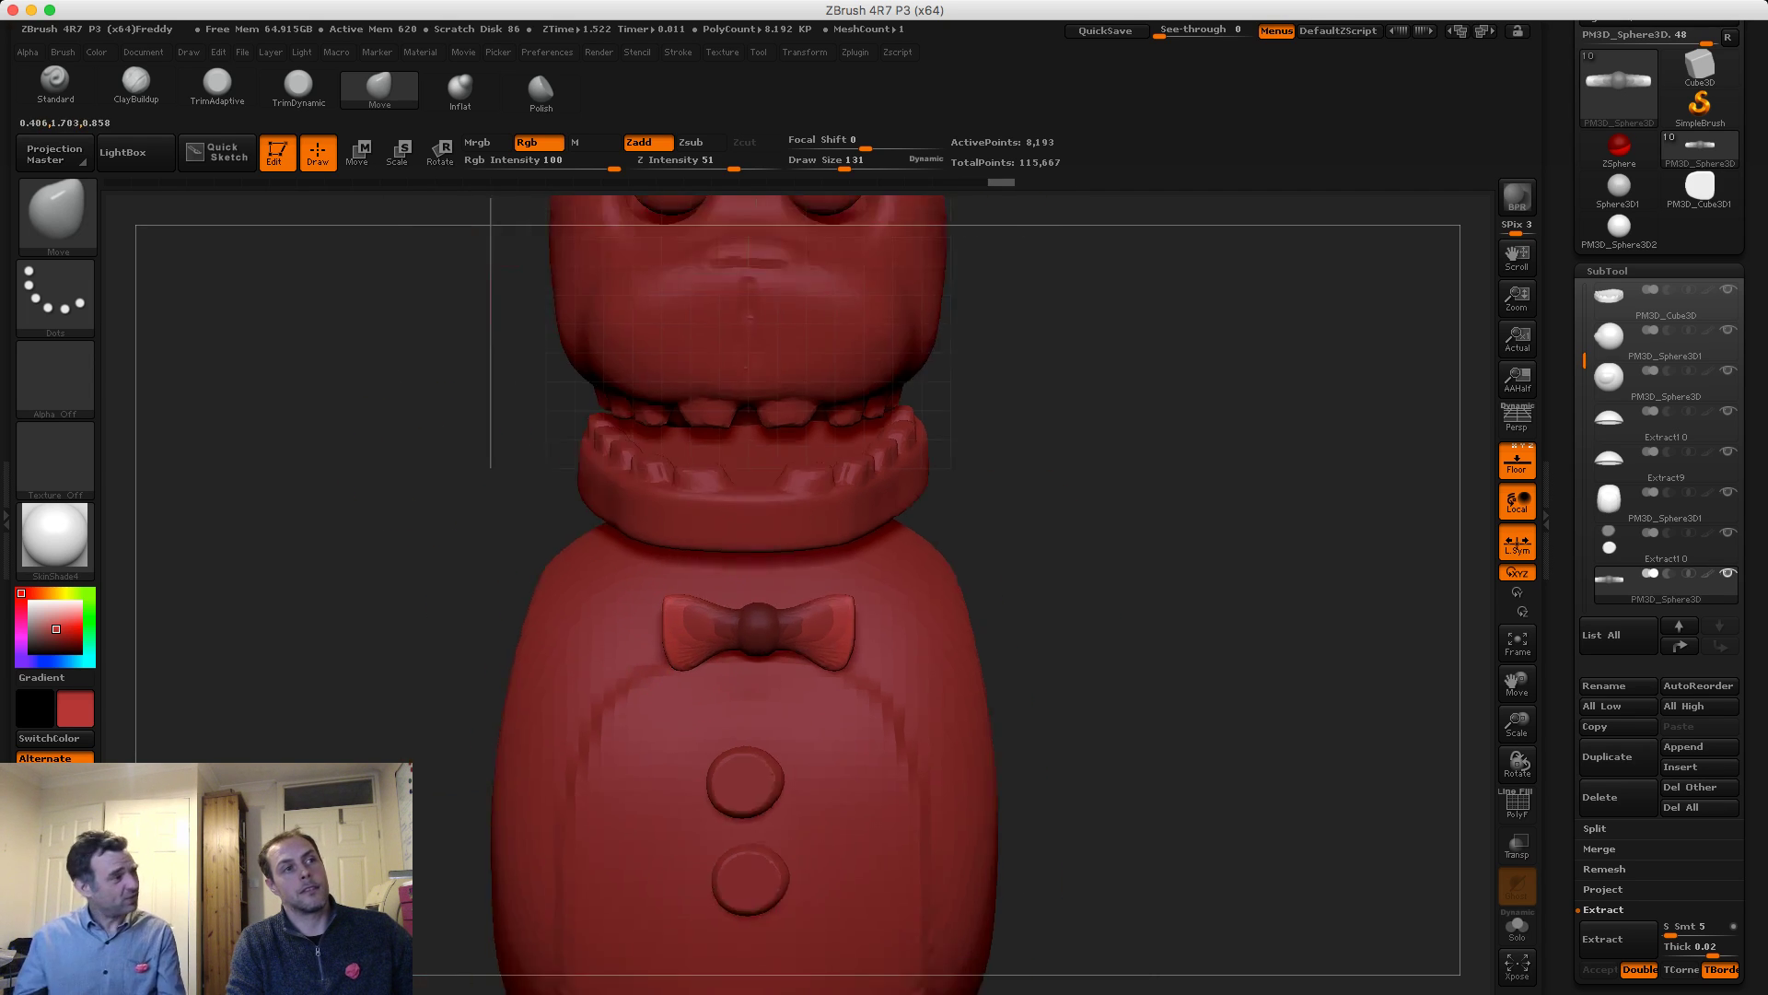
{"action": "right_click_drag", "start_coordinate": [516, 635], "coordinate": [737, 636], "text": "shift"}
{"action": "left_click_drag", "start_coordinate": [702, 640], "coordinate": [704, 633]}
{"action": "right_click_drag", "start_coordinate": [709, 644], "coordinate": [553, 654]}
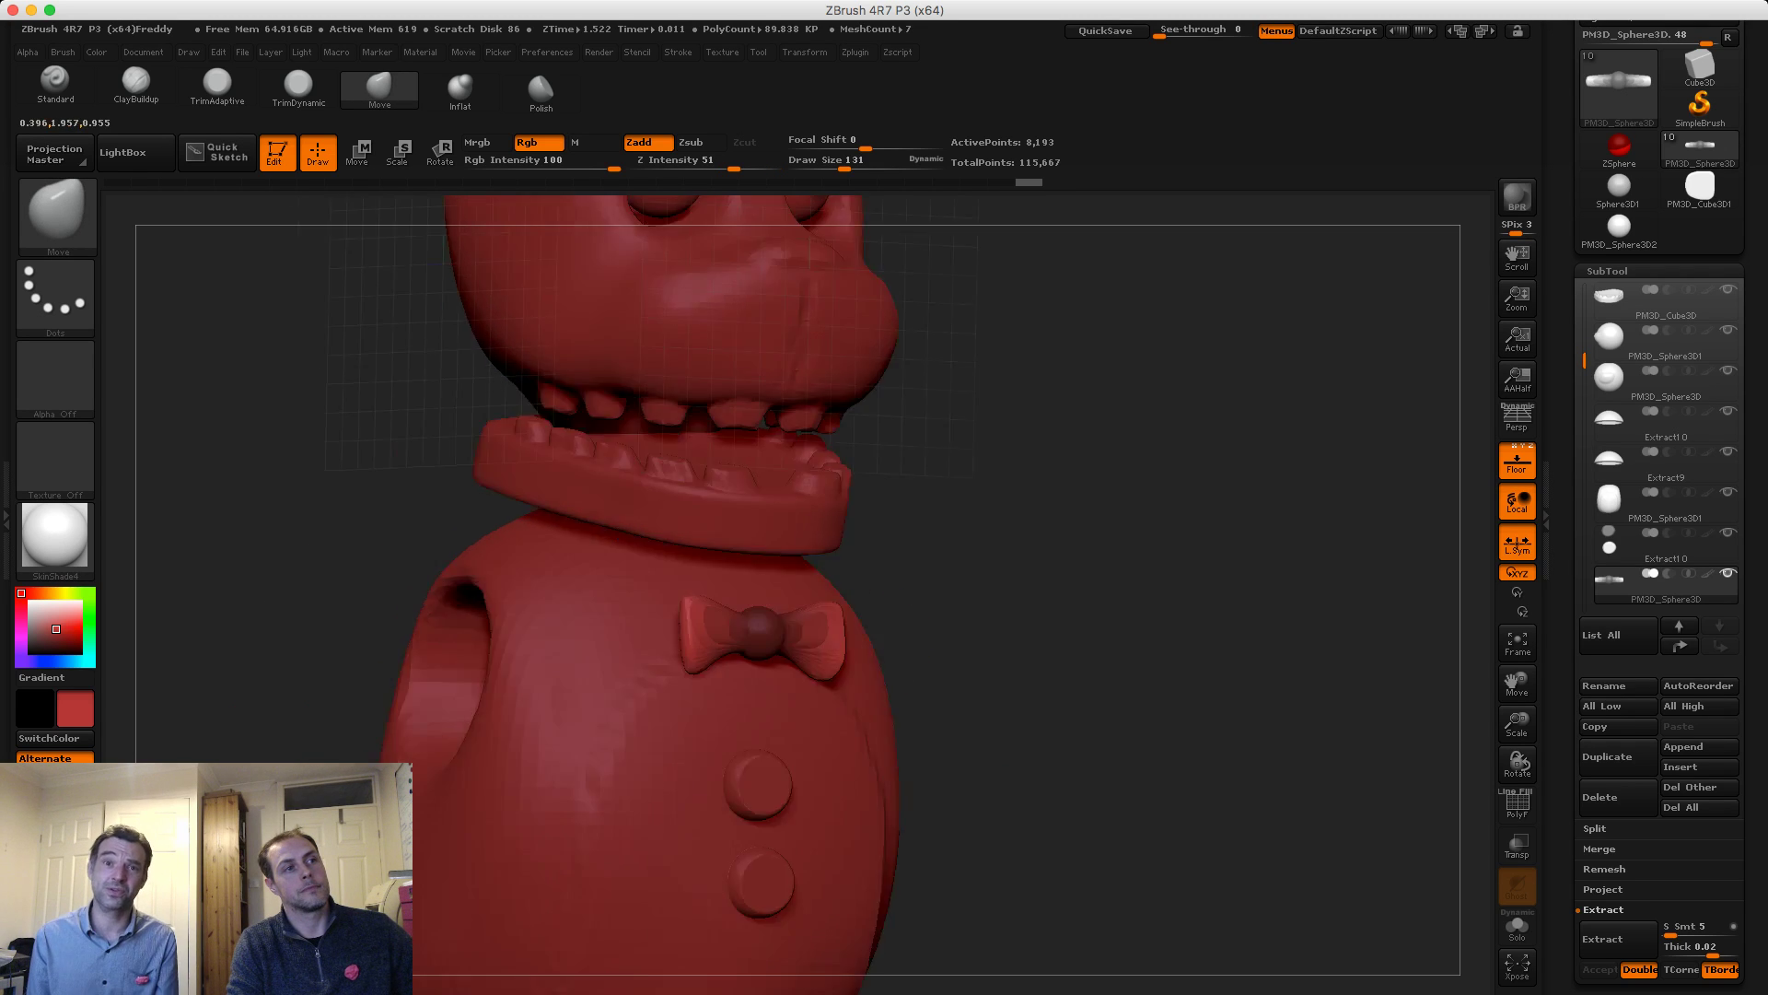
Clear the mask from the bow tie and make the torso the active subtool
{"action": "left_click_drag", "start_coordinate": [1105, 599], "coordinate": [1004, 599], "text": "shift"}
{"action": "left_click_drag", "start_coordinate": [433, 543], "coordinate": [423, 444], "text": "alt"}
{"action": "left_click_drag", "start_coordinate": [425, 461], "coordinate": [458, 540], "text": "ctrl"}
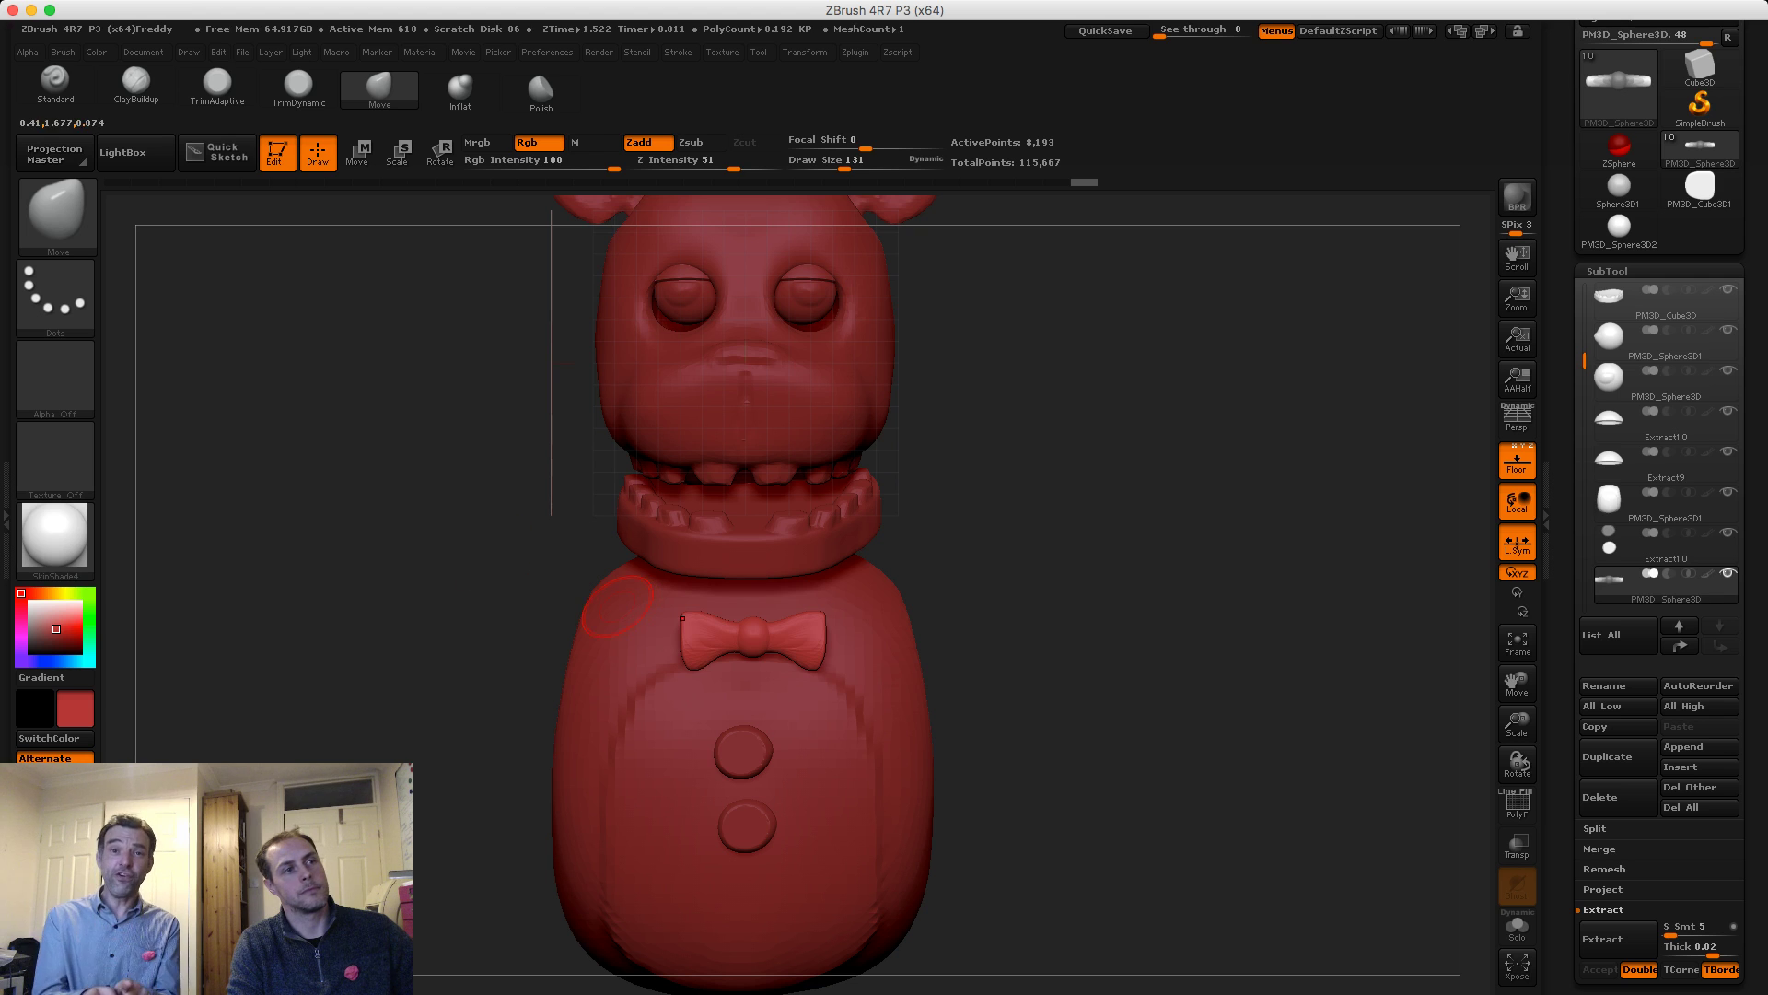
{"action": "left_click_drag", "start_coordinate": [693, 618], "coordinate": [737, 622], "text": "shift"}
{"action": "mouse_move", "coordinate": [488, 590]}
{"action": "left_mouse_down", "text": "alt"}
{"action": "mouse_move", "coordinate": [466, 478]}
{"action": "mouse_move", "coordinate": [414, 493]}
{"action": "mouse_move", "coordinate": [458, 498]}
{"action": "mouse_move", "coordinate": [461, 419]}
{"action": "mouse_move", "coordinate": [478, 580]}
{"action": "mouse_move", "coordinate": [483, 523]}
{"action": "left_mouse_up", "text": "alt"}
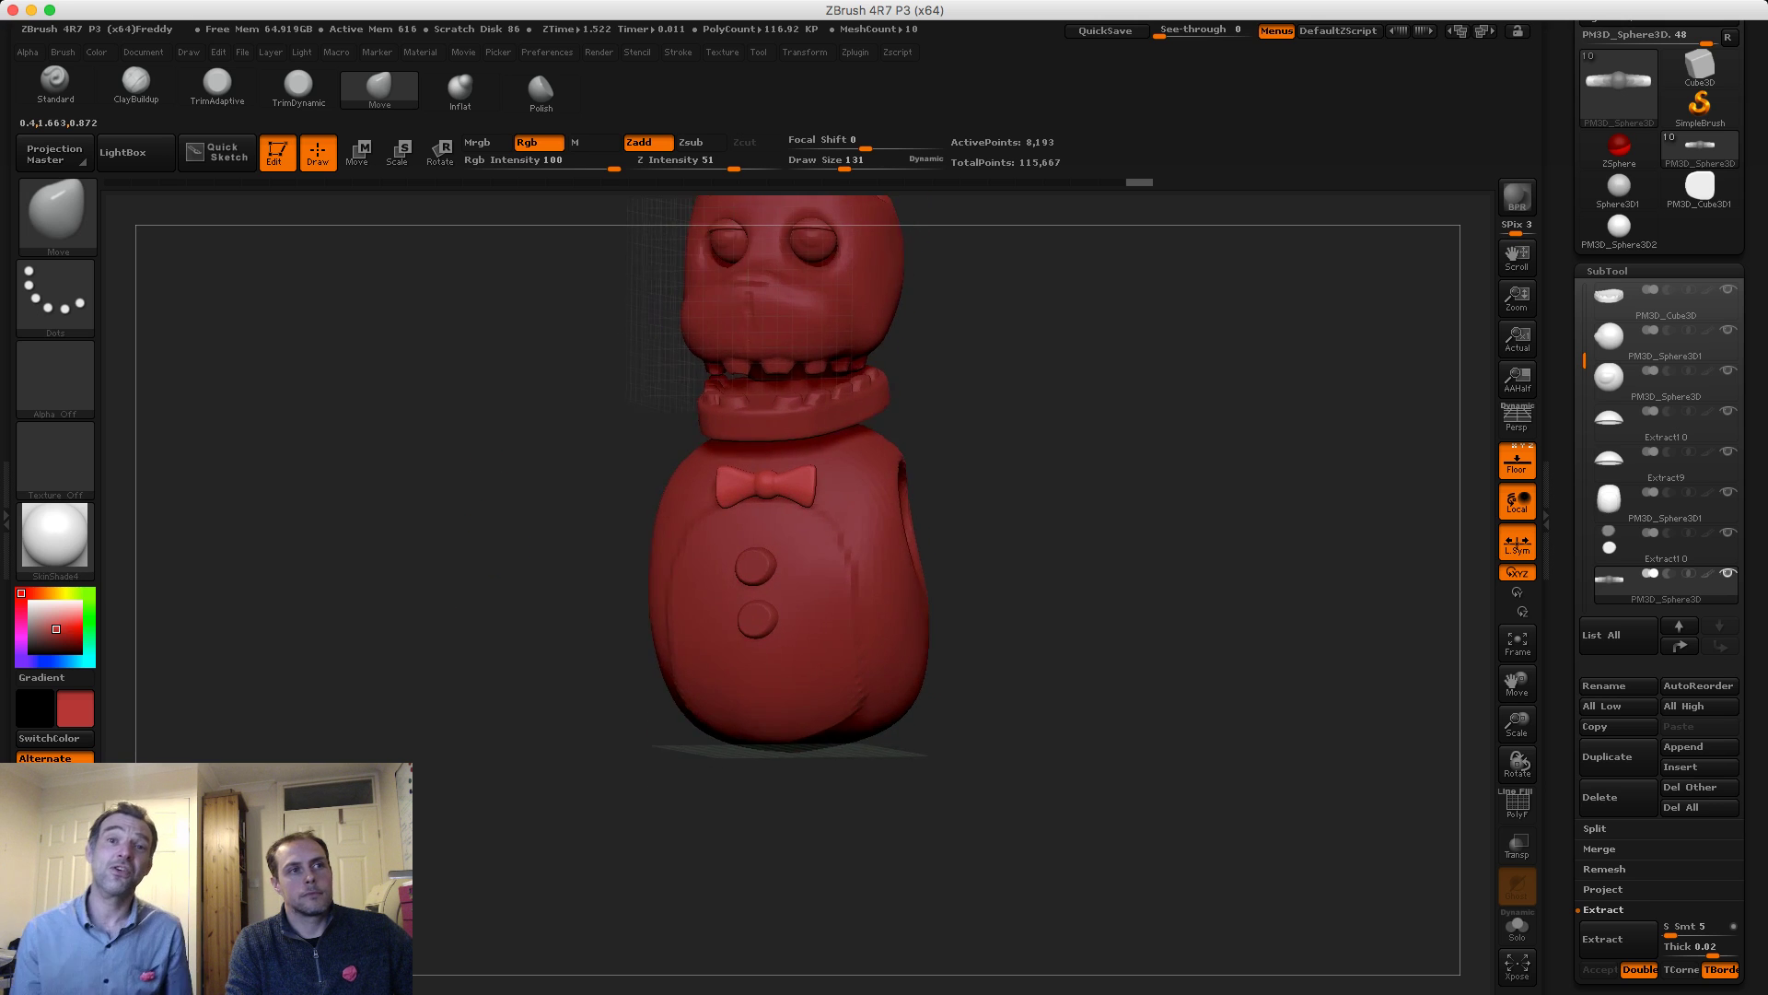
{"action": "left_click", "coordinate": [836, 550], "text": "alt"}
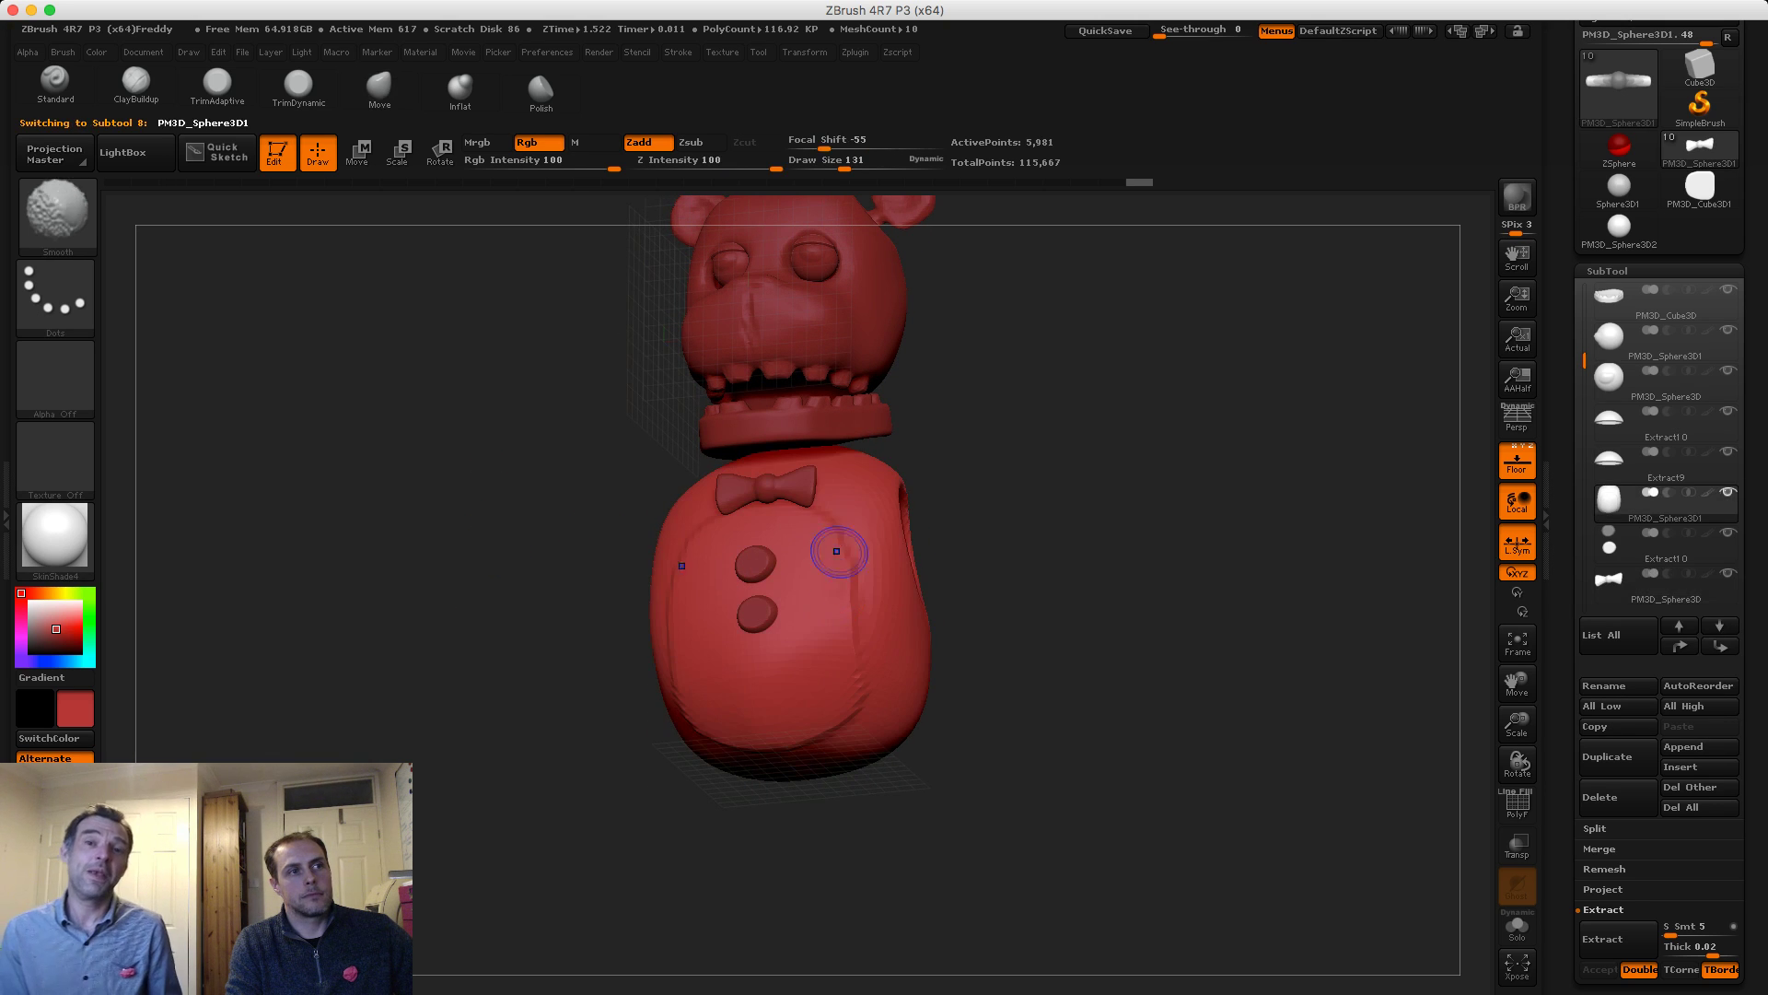
Try smoothing the edge of the torso's belly panel, and undo the stroke
{"action": "left_click_drag", "start_coordinate": [516, 543], "coordinate": [474, 595]}
{"action": "left_click", "coordinate": [852, 557], "text": "shift"}
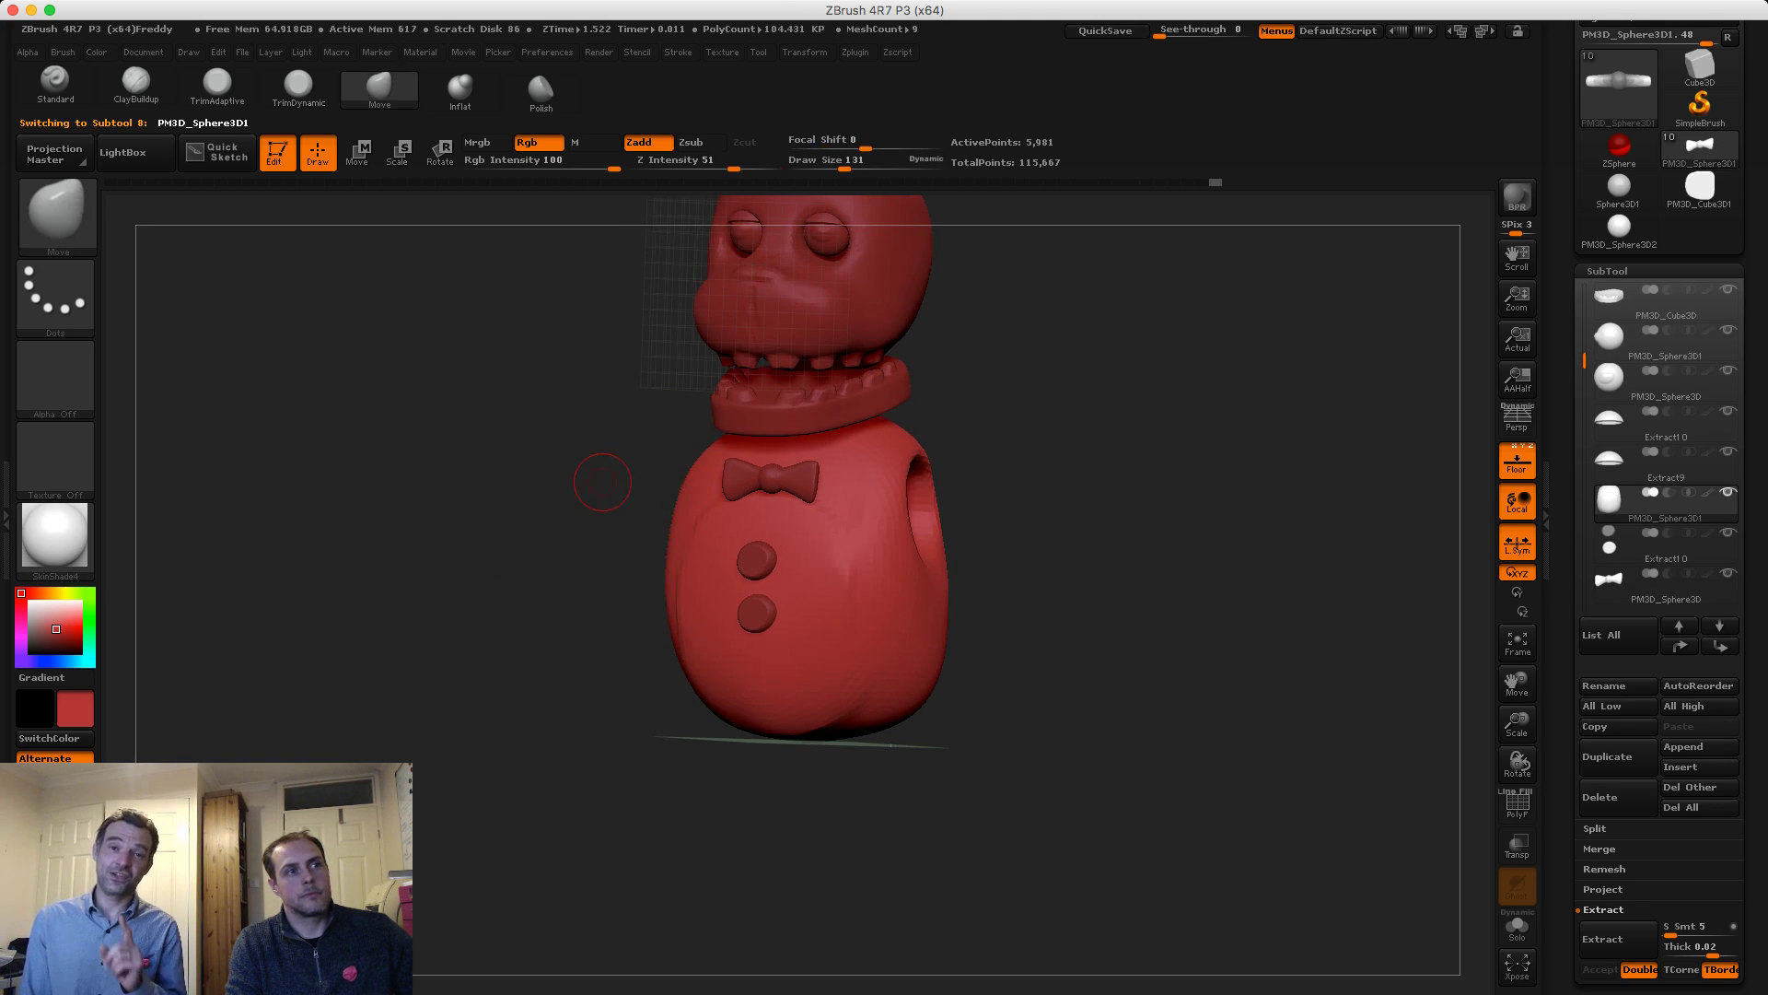
{"action": "left_click_drag", "start_coordinate": [604, 478], "coordinate": [537, 494]}
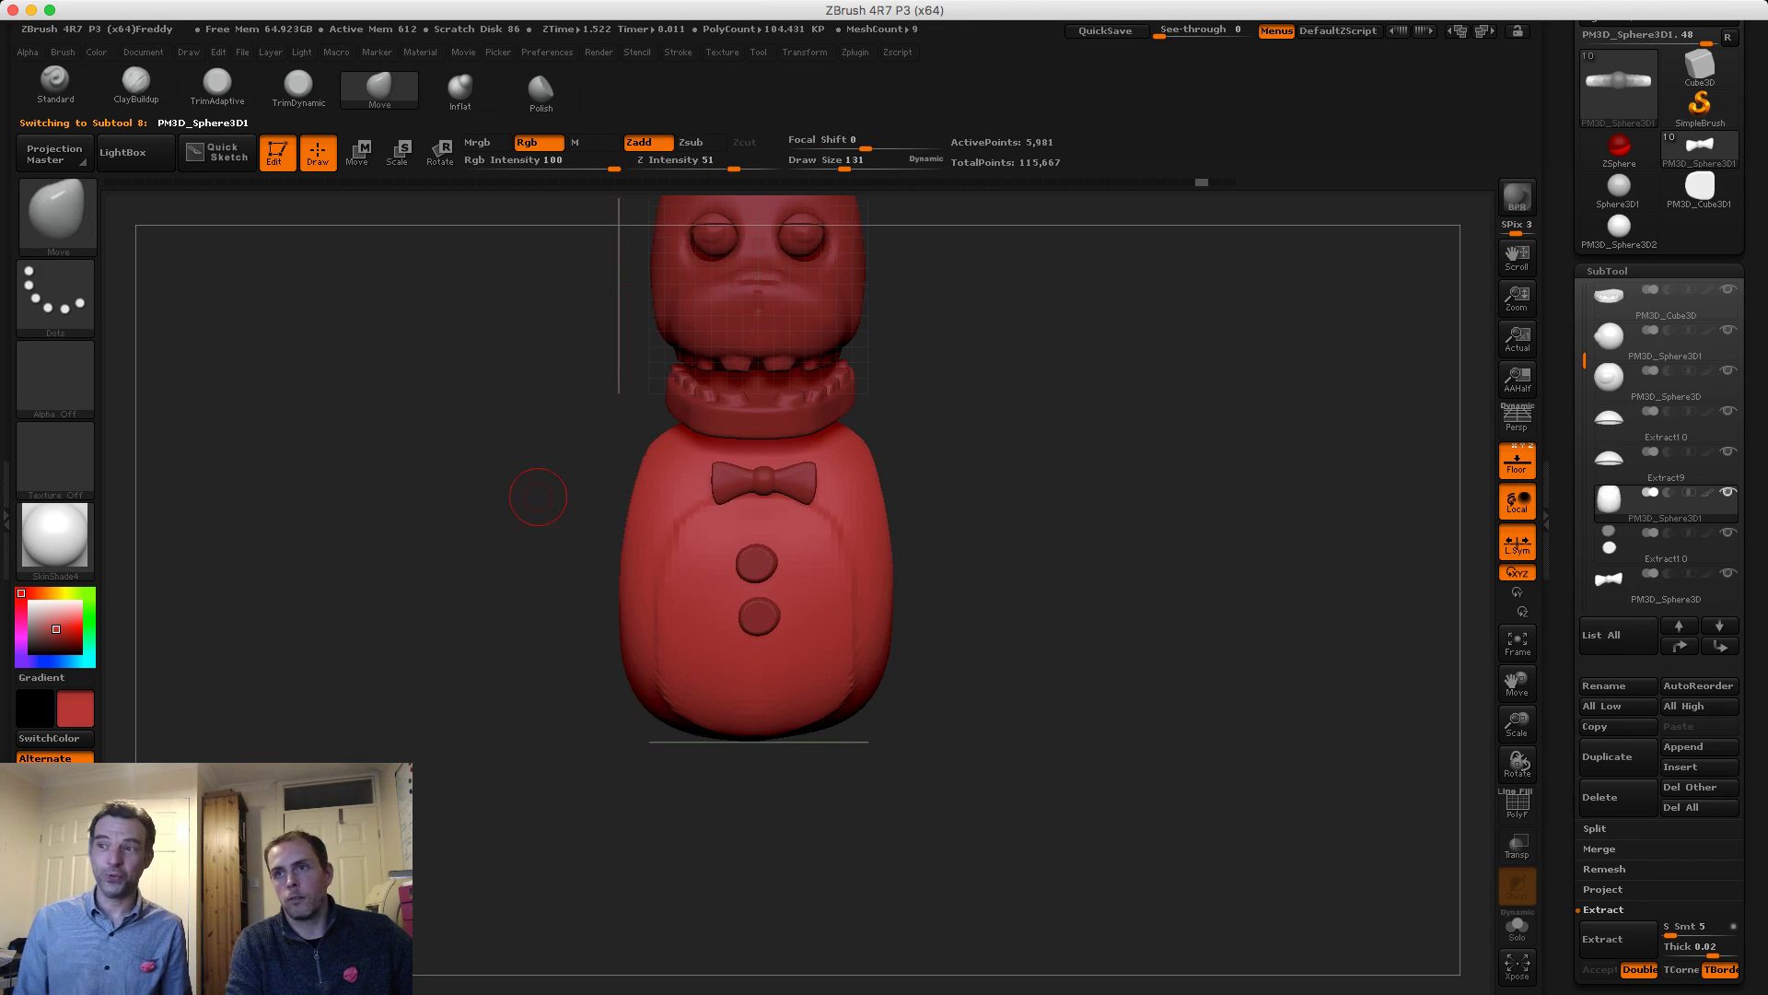
{"action": "key", "text": "super+z"}
Save the project with Save As and collapse the subtool list
{"action": "mouse_move", "coordinate": [451, 575]}
{"action": "left_mouse_down", "text": "alt"}
{"action": "mouse_move", "coordinate": [538, 512]}
{"action": "mouse_move", "coordinate": [500, 458]}
{"action": "left_mouse_up", "text": "alt"}
{"action": "left_click_drag", "start_coordinate": [502, 553], "coordinate": [639, 588]}
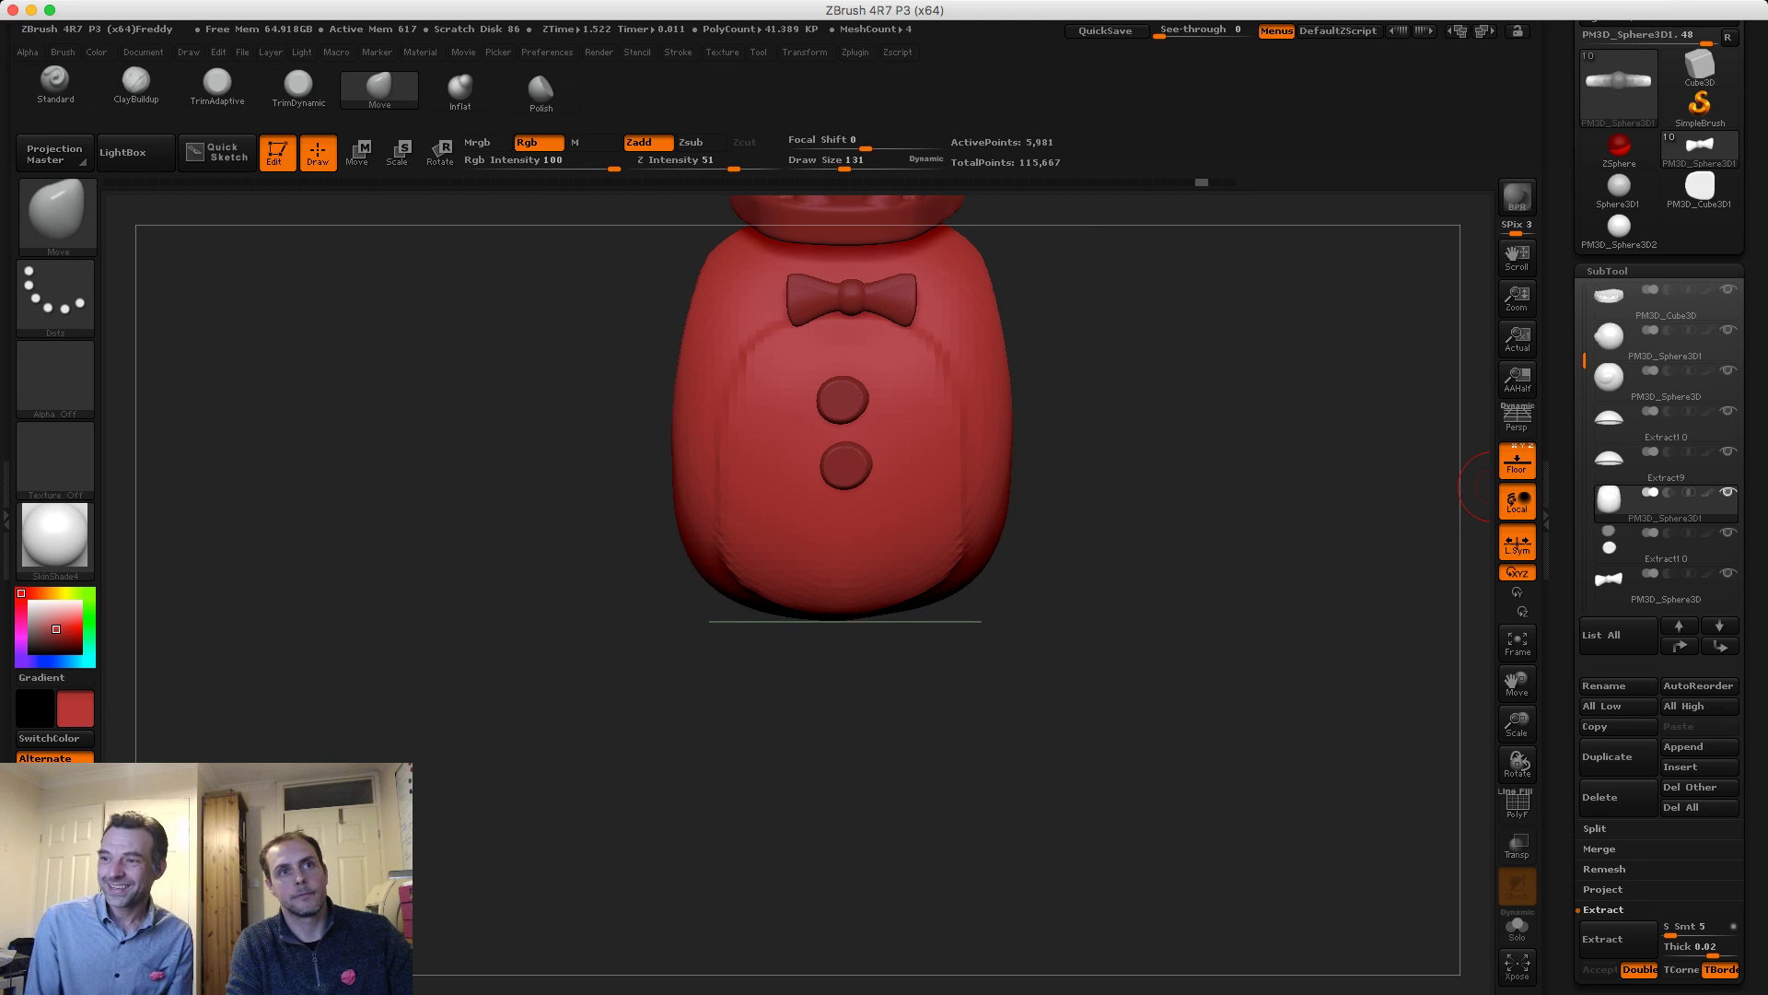
{"action": "left_click", "coordinate": [1607, 272]}
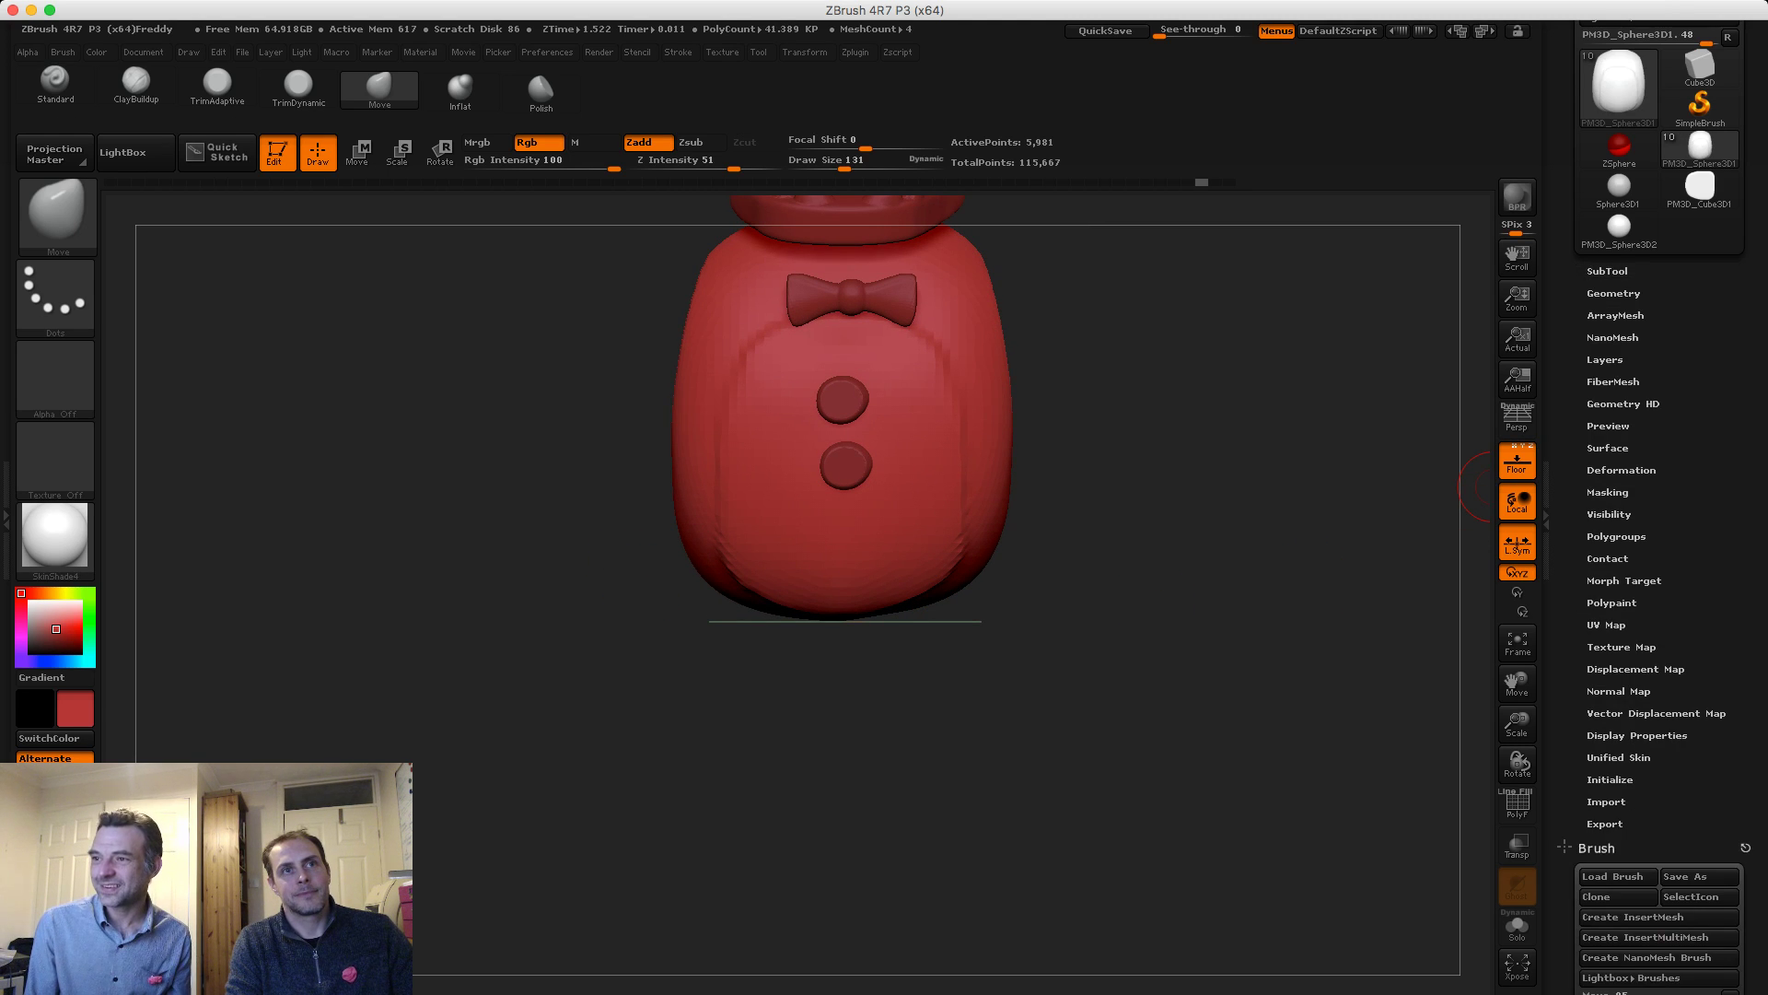
{"action": "left_click", "coordinate": [1607, 271]}
{"action": "left_click_drag", "start_coordinate": [1004, 219], "coordinate": [981, 366], "text": "alt"}
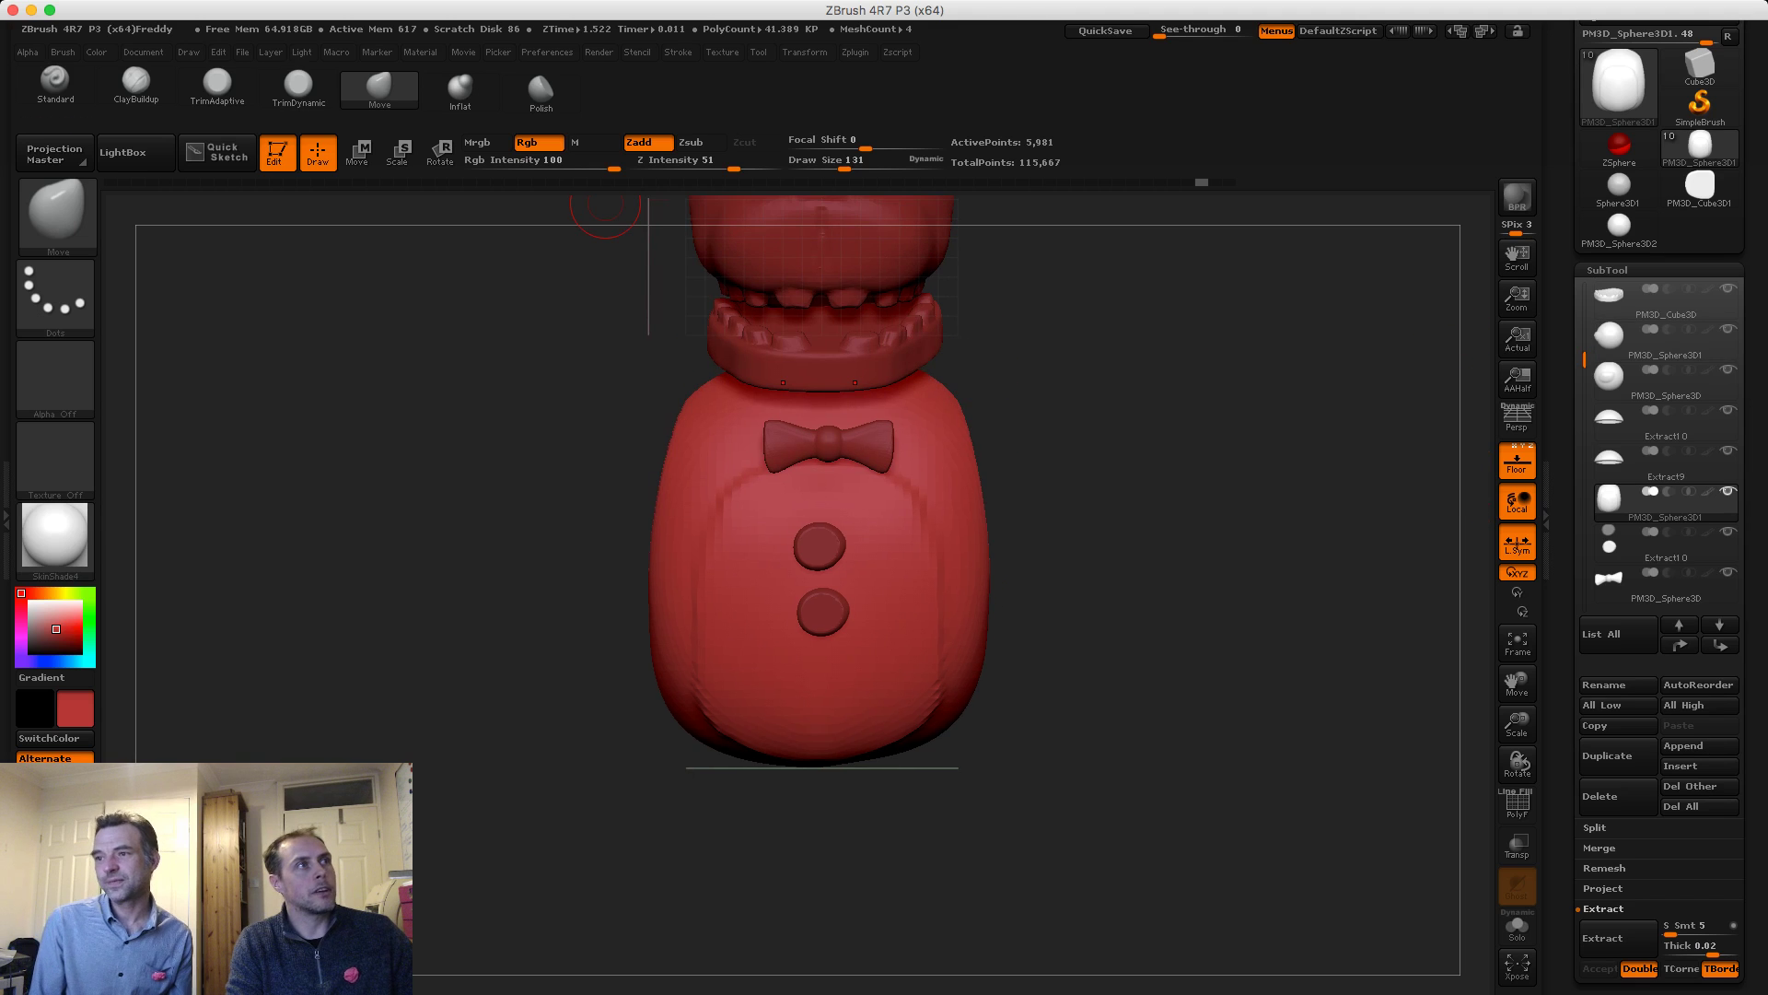
{"action": "left_click", "coordinate": [242, 52]}
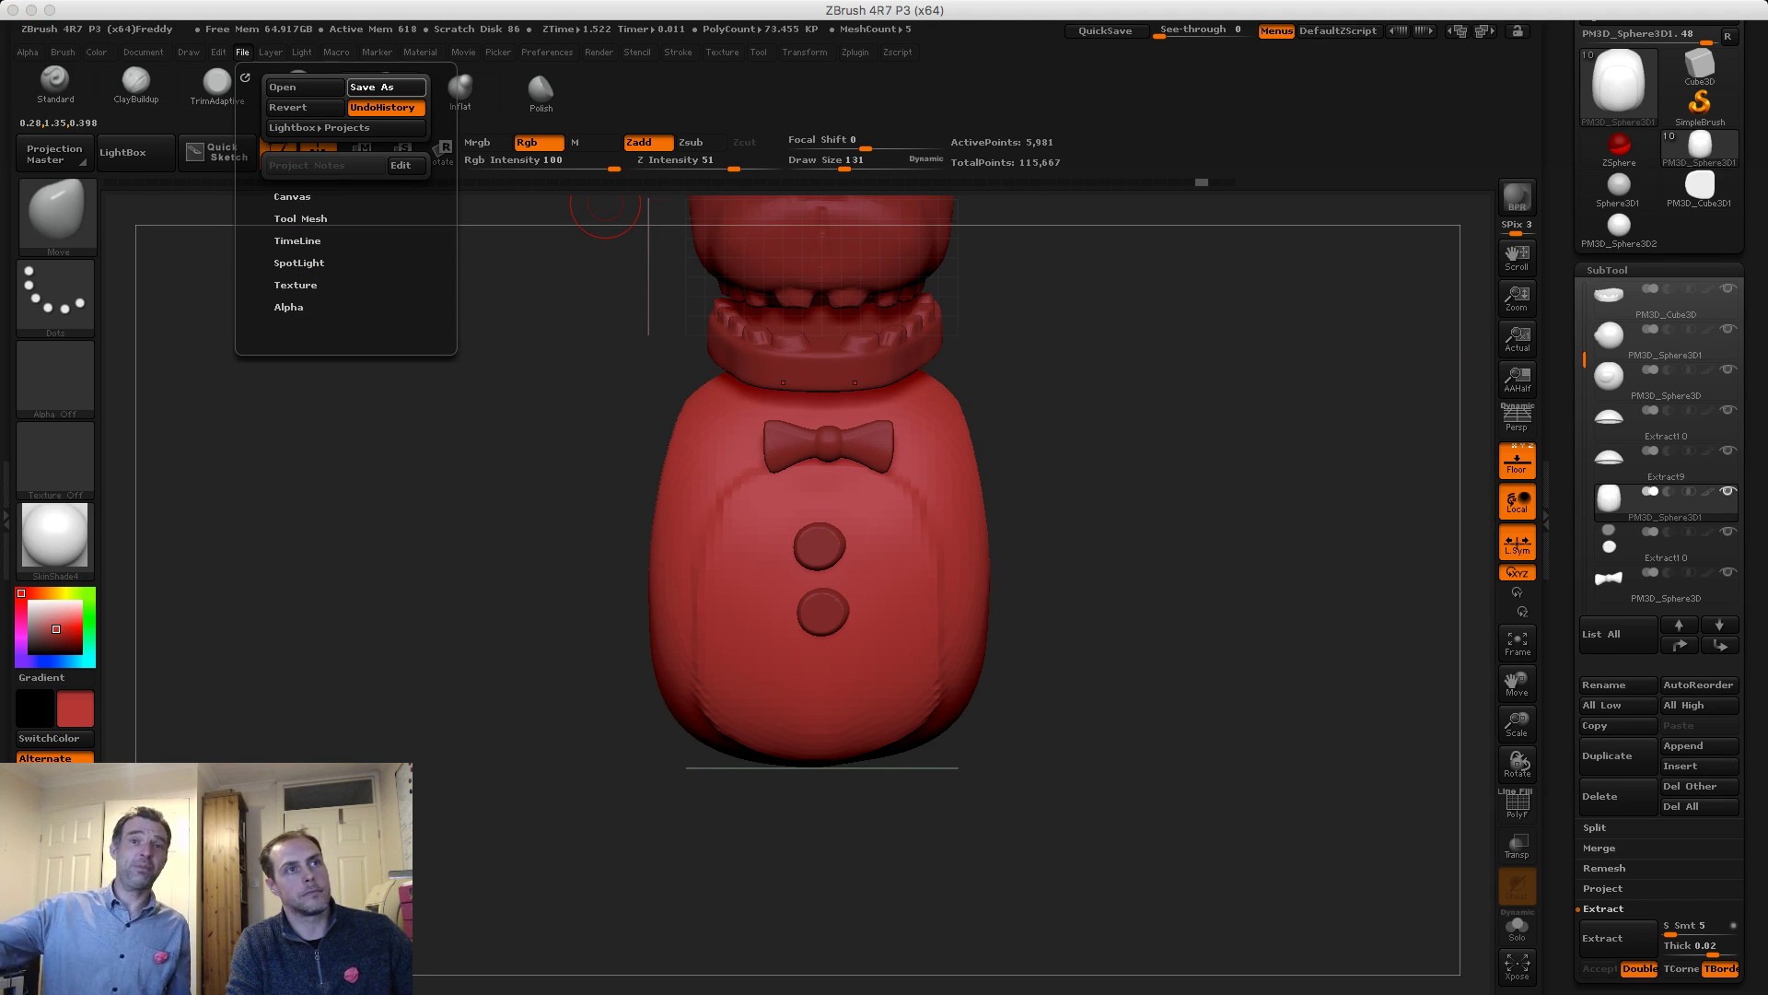
{"action": "left_click", "coordinate": [386, 87]}
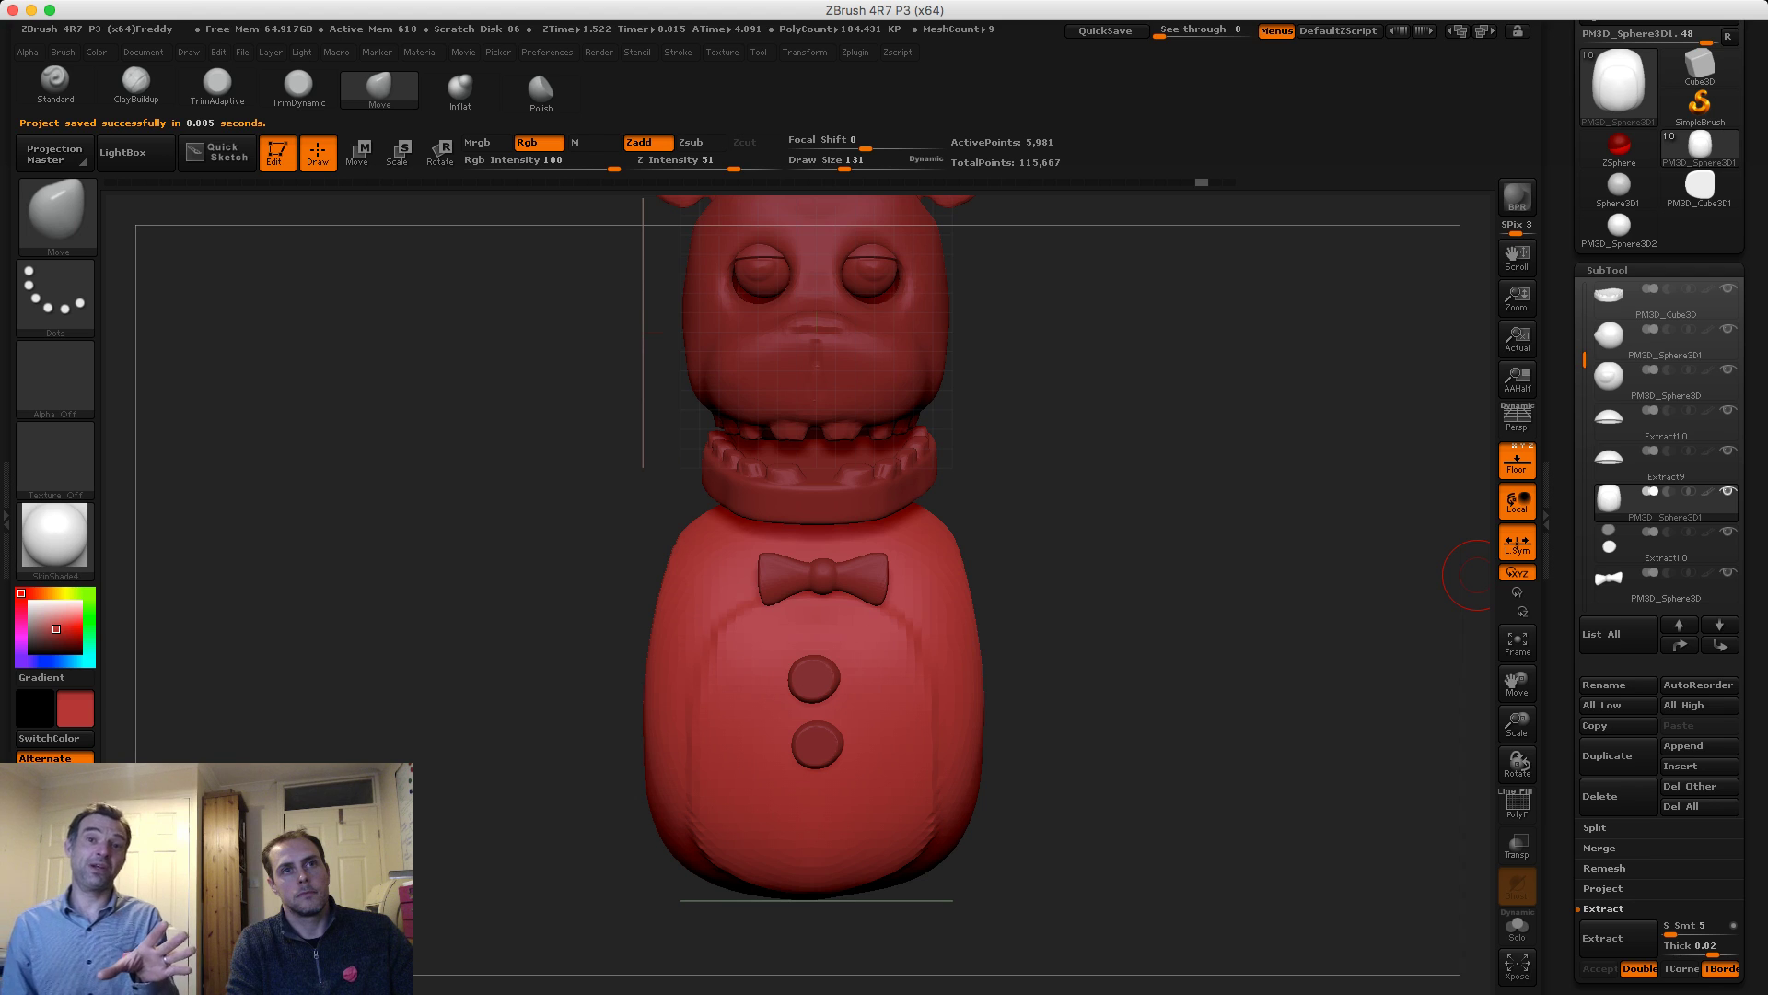
{"action": "left_click", "coordinate": [1607, 271]}
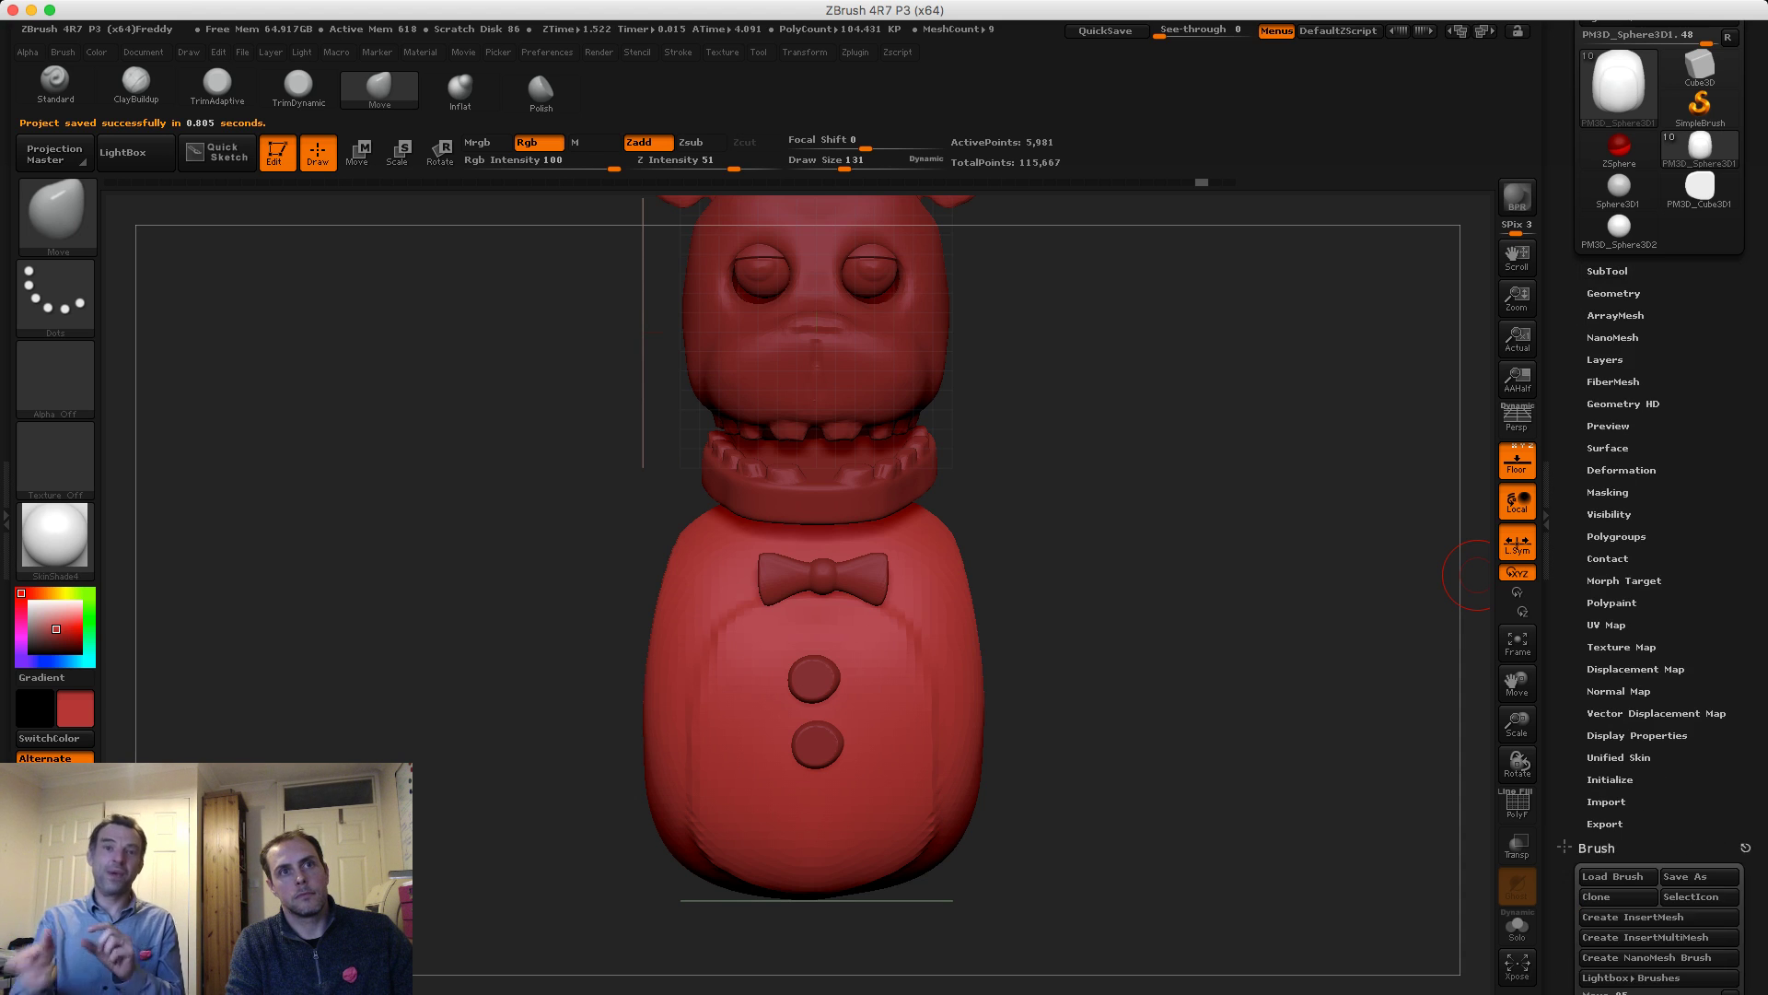
Append a sphere to the model as a new subtool and make it active
{"action": "left_click", "coordinate": [1613, 293]}
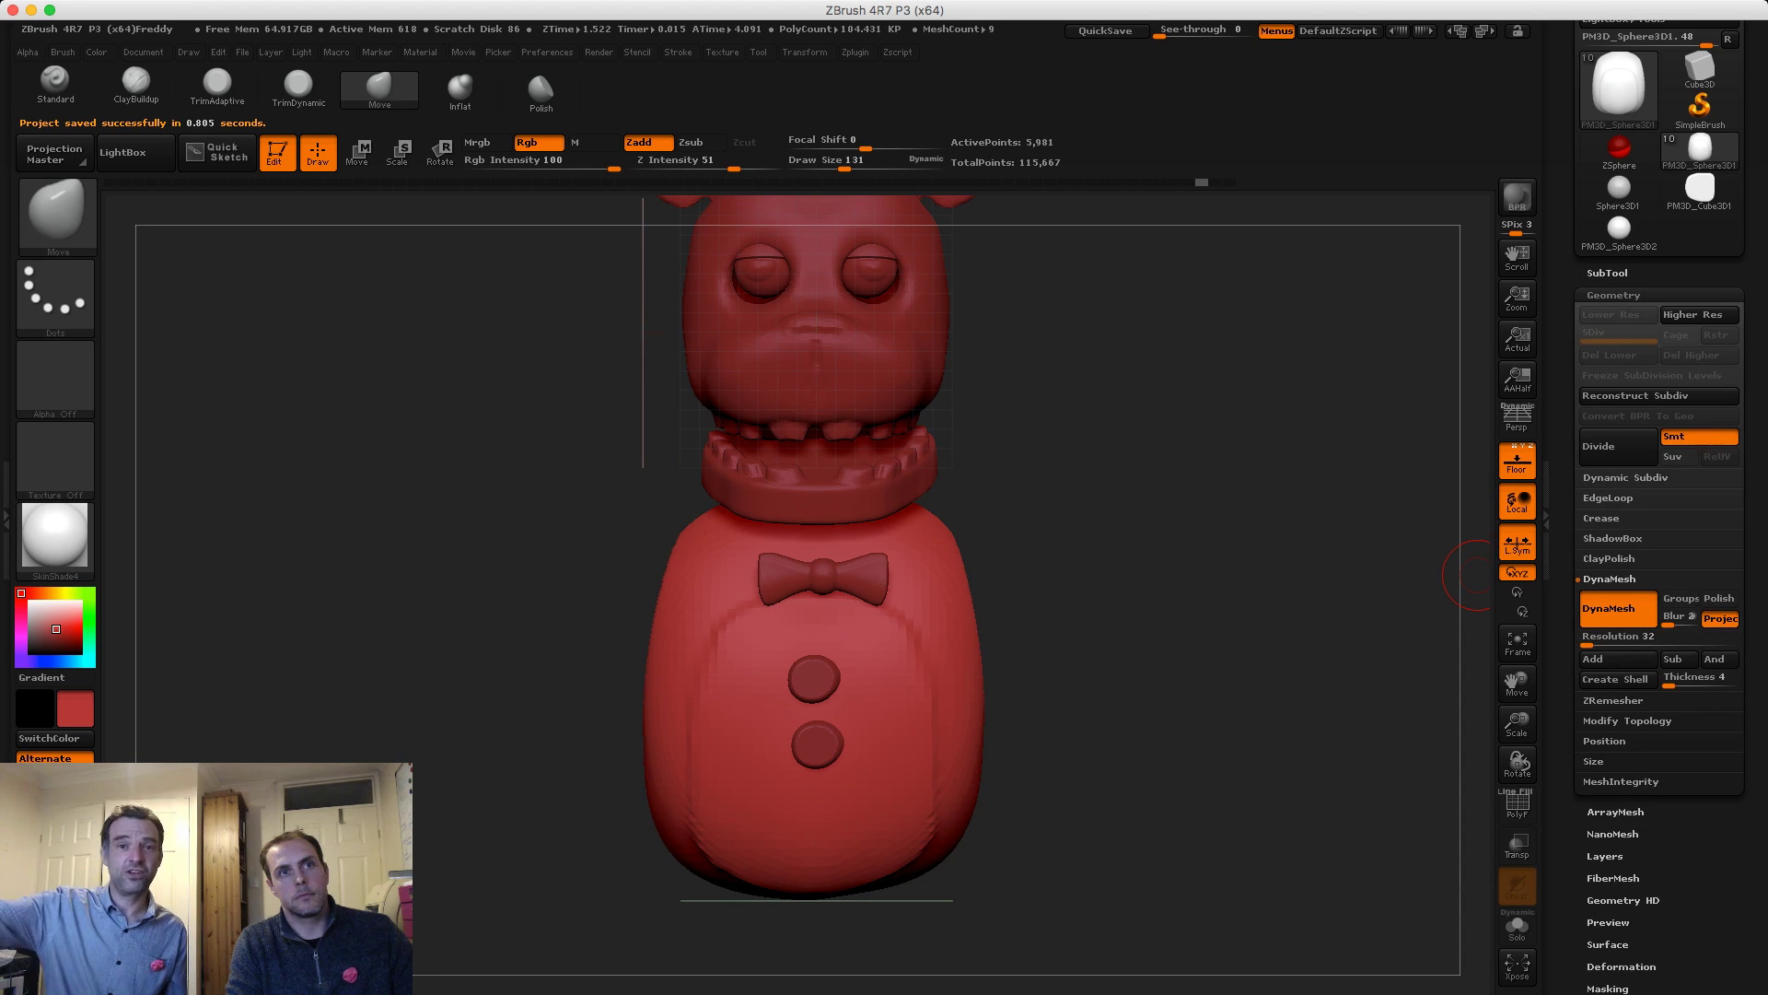
{"action": "left_click", "coordinate": [1607, 272]}
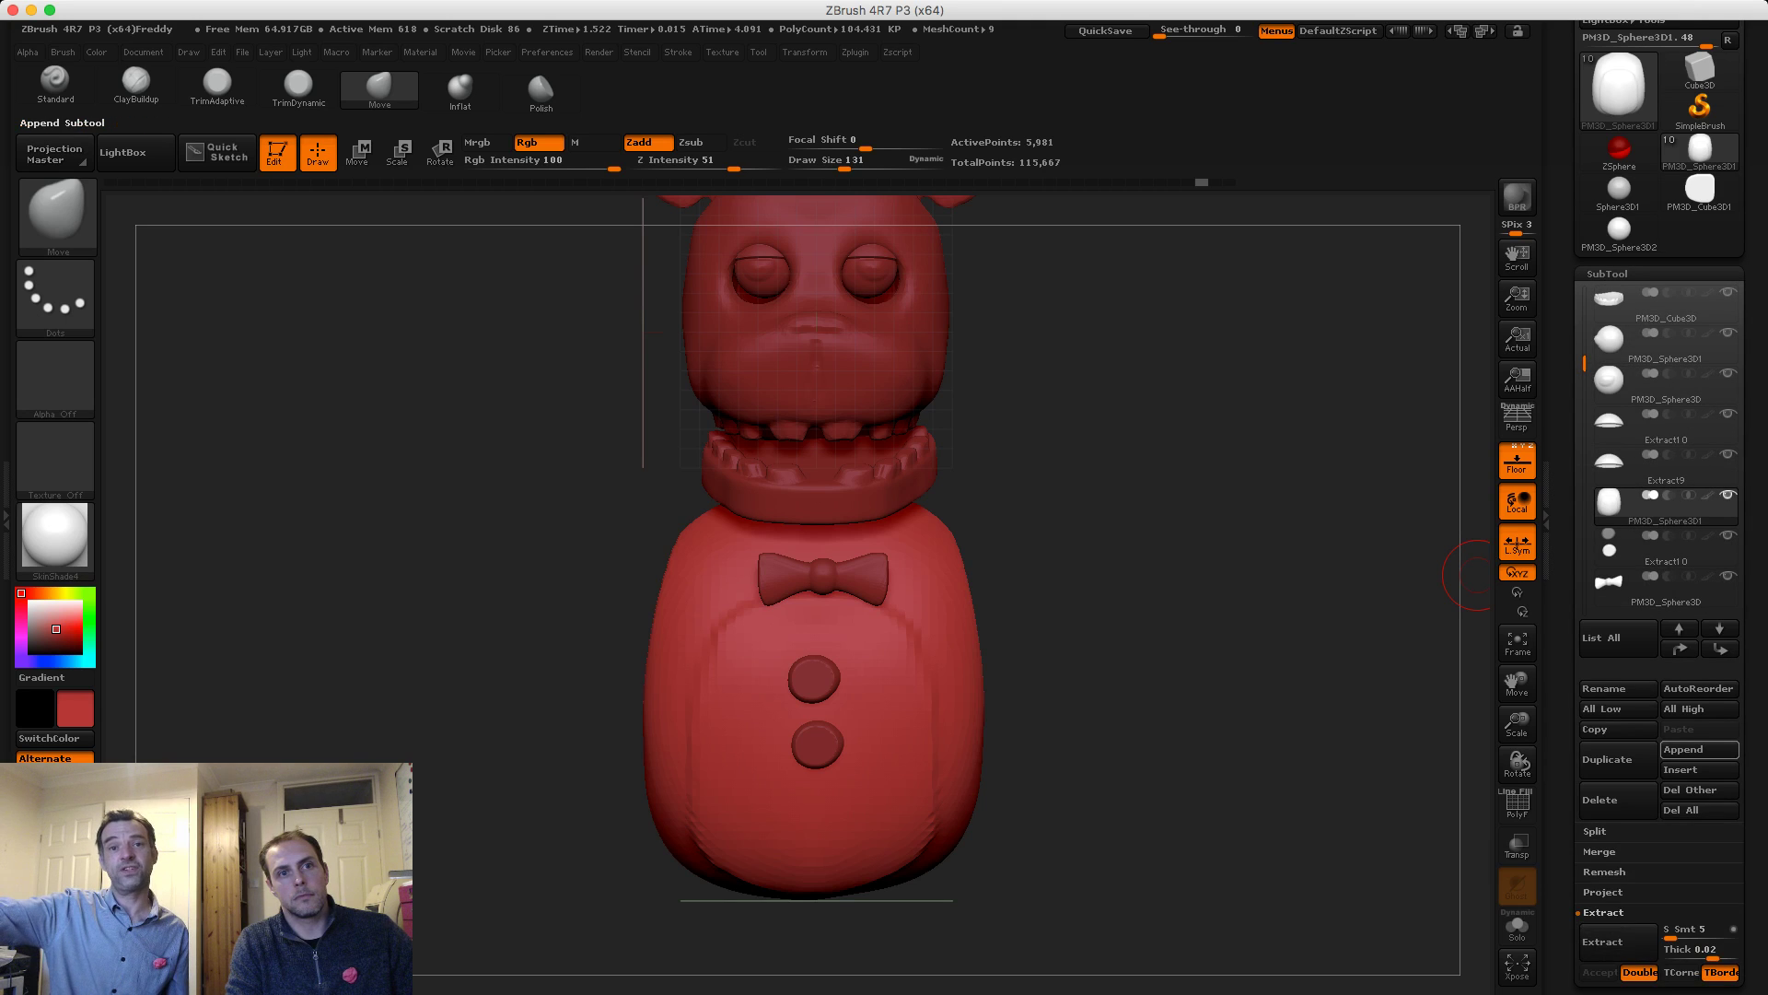
{"action": "left_click", "coordinate": [1683, 748]}
{"action": "left_click", "coordinate": [952, 774]}
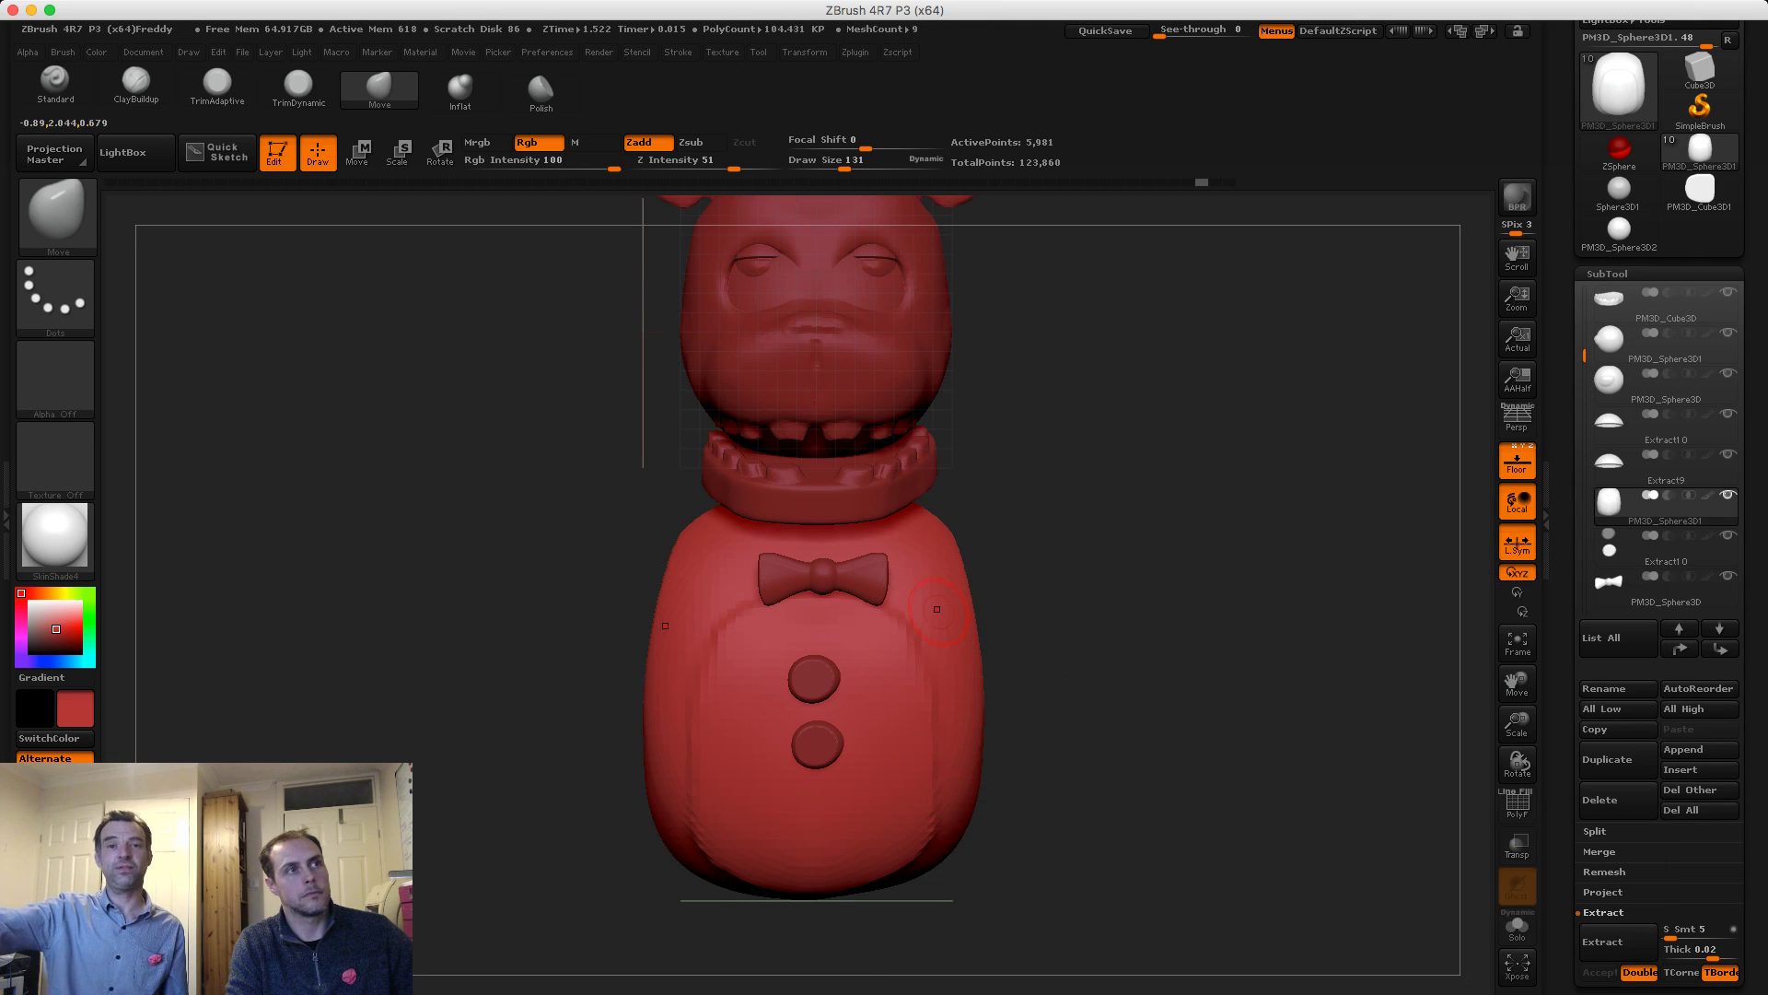
{"action": "left_click", "coordinate": [748, 293], "text": "alt"}
Move the sphere straight down beneath the torso and squash it vertically into a flattened pelvis shape
{"action": "left_click_drag", "start_coordinate": [598, 345], "coordinate": [331, 262]}
{"action": "key", "text": "w"}
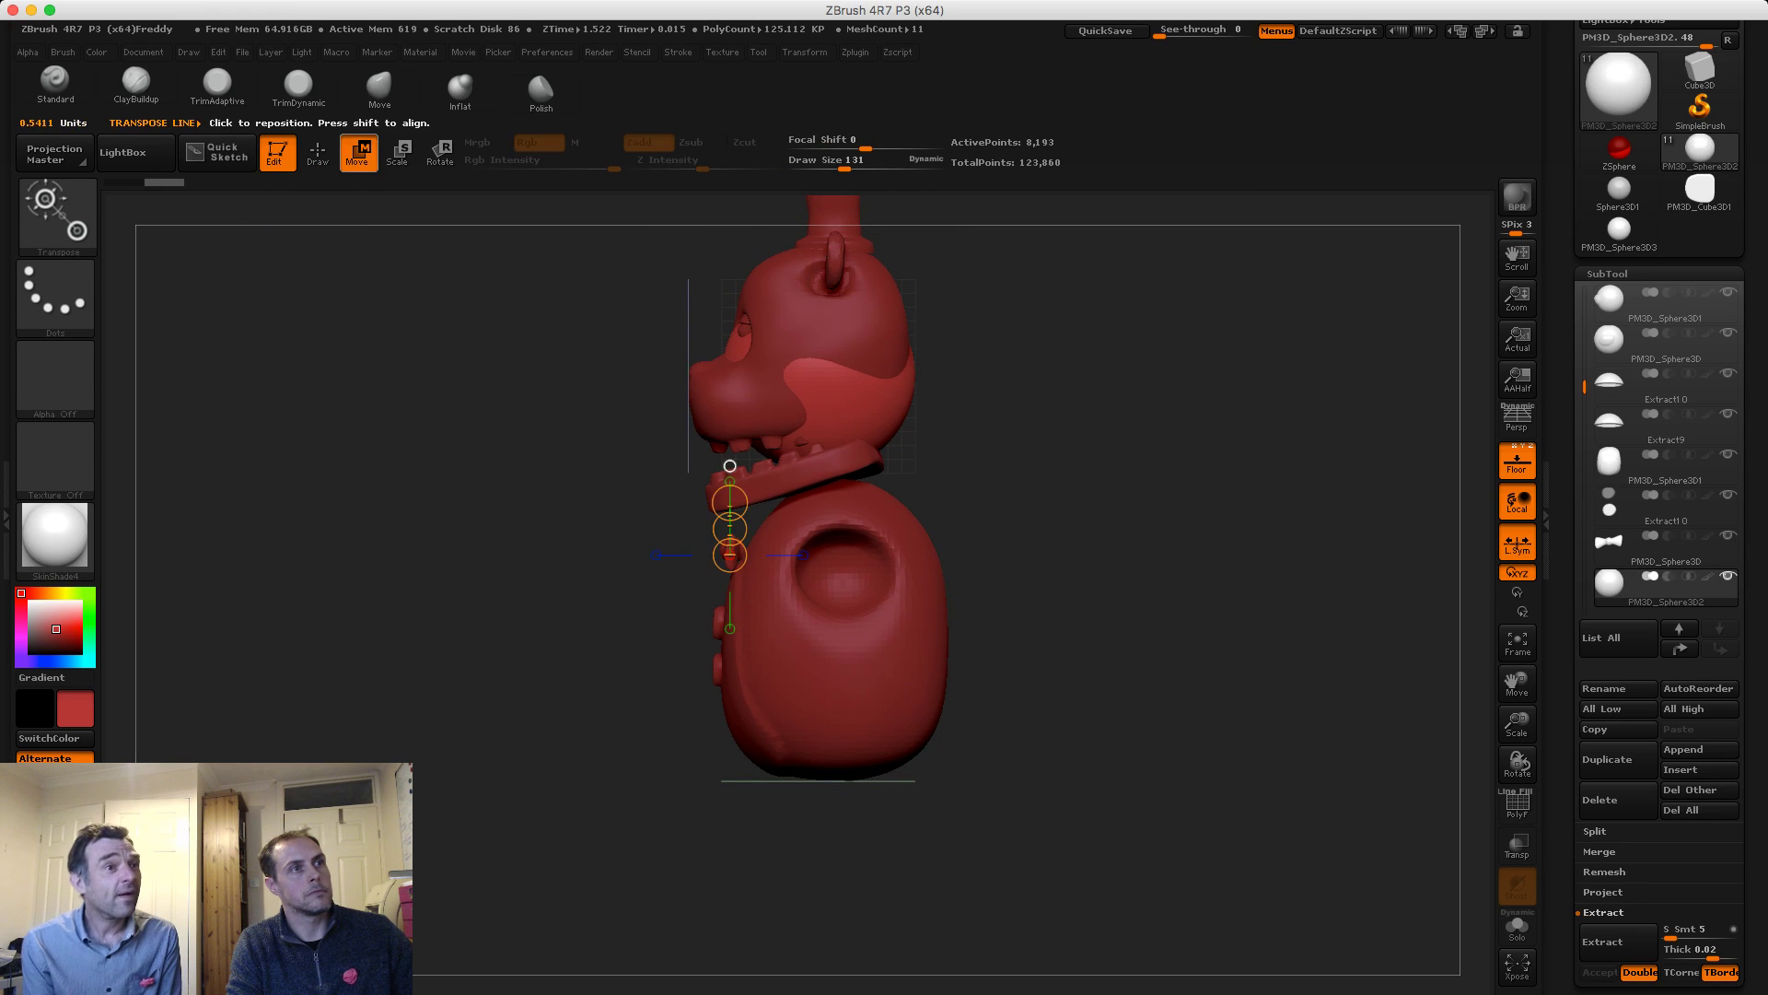
{"action": "left_click_drag", "start_coordinate": [840, 428], "coordinate": [840, 288], "text": "shift"}
{"action": "mouse_move", "coordinate": [840, 357]}
{"action": "left_mouse_down"}
{"action": "mouse_move", "coordinate": [891, 673]}
{"action": "mouse_move", "coordinate": [859, 822]}
{"action": "left_mouse_up"}
{"action": "left_click_drag", "start_coordinate": [1031, 782], "coordinate": [1188, 661], "text": "alt"}
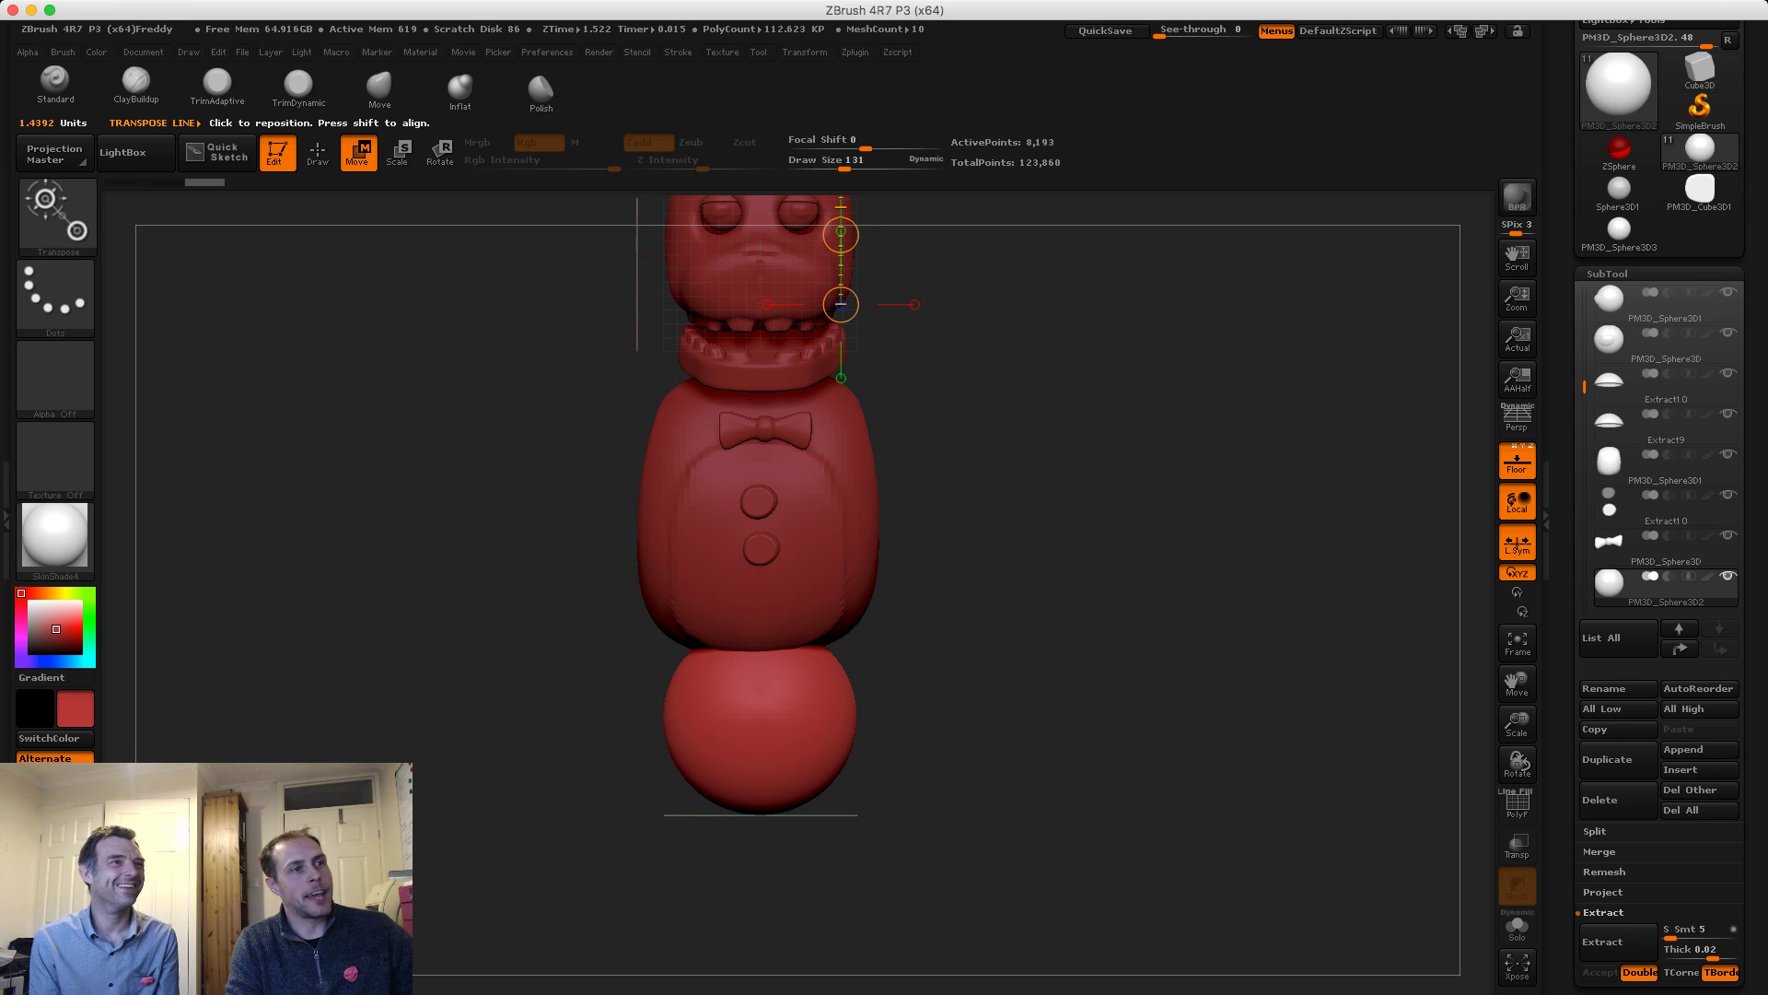
{"action": "mouse_move", "coordinate": [760, 782]}
{"action": "left_mouse_down", "text": "shift"}
{"action": "mouse_move", "coordinate": [760, 565]}
{"action": "mouse_move", "coordinate": [761, 661]}
{"action": "mouse_move", "coordinate": [758, 636]}
{"action": "left_mouse_up", "text": "shift"}
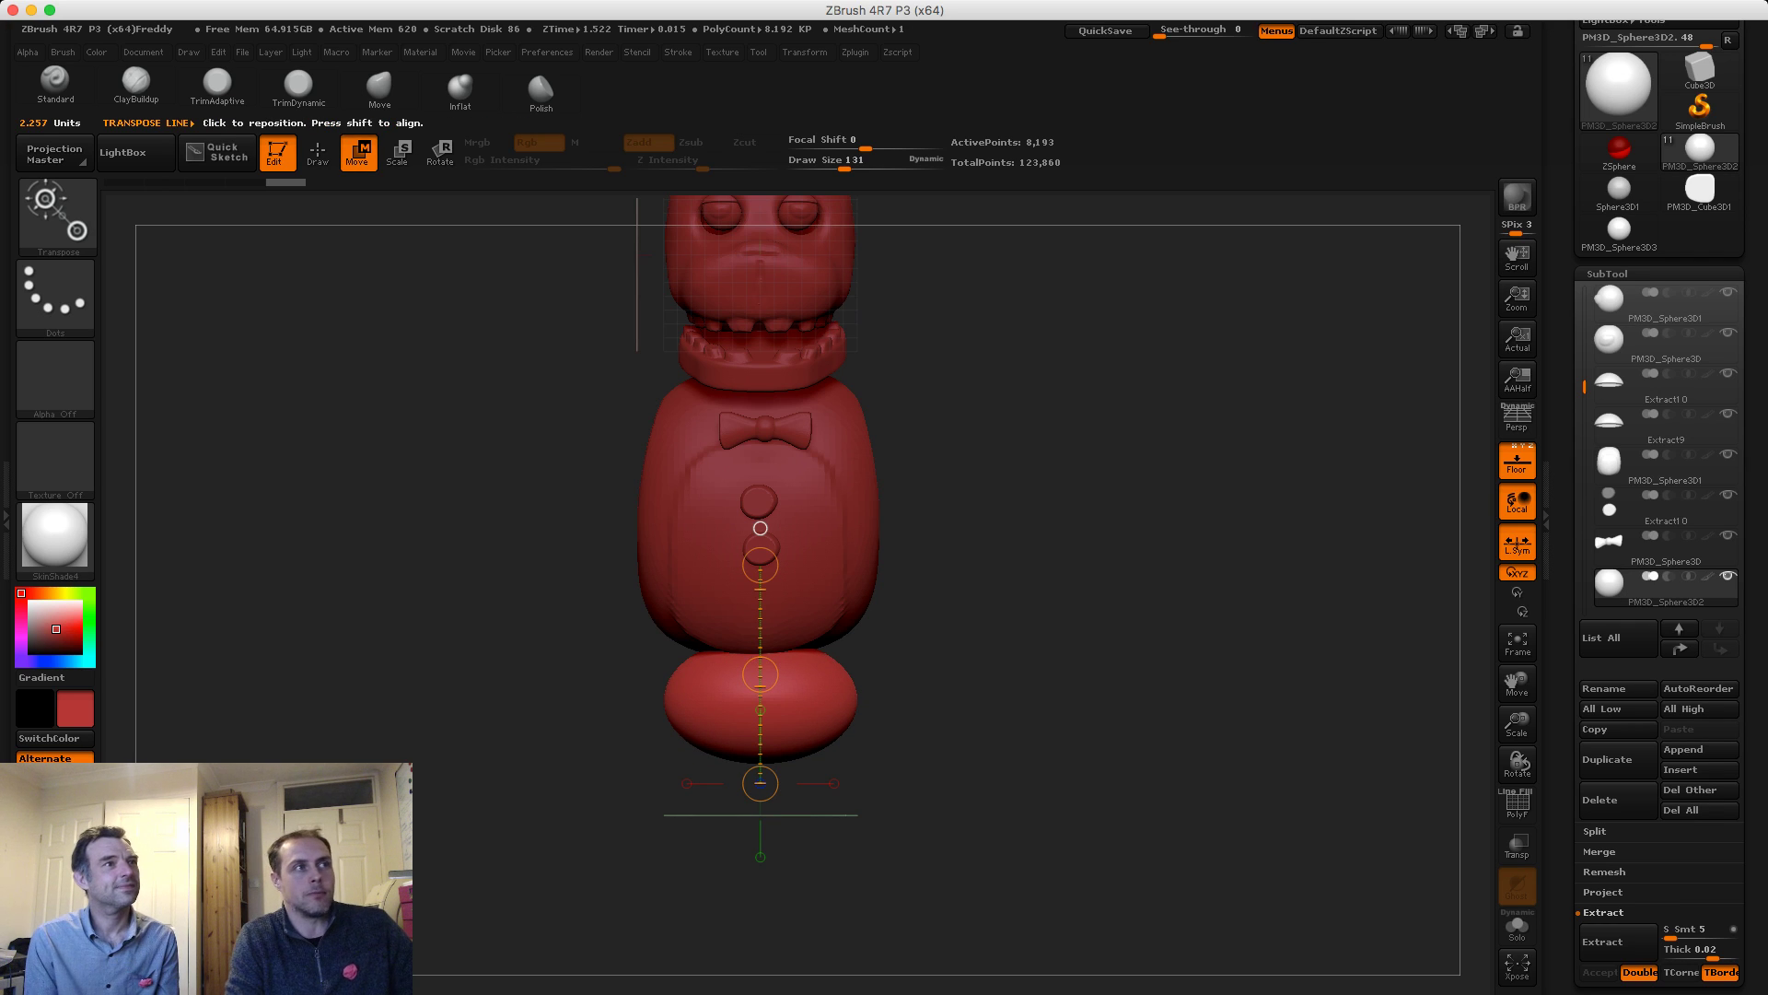
{"action": "key", "text": "q"}
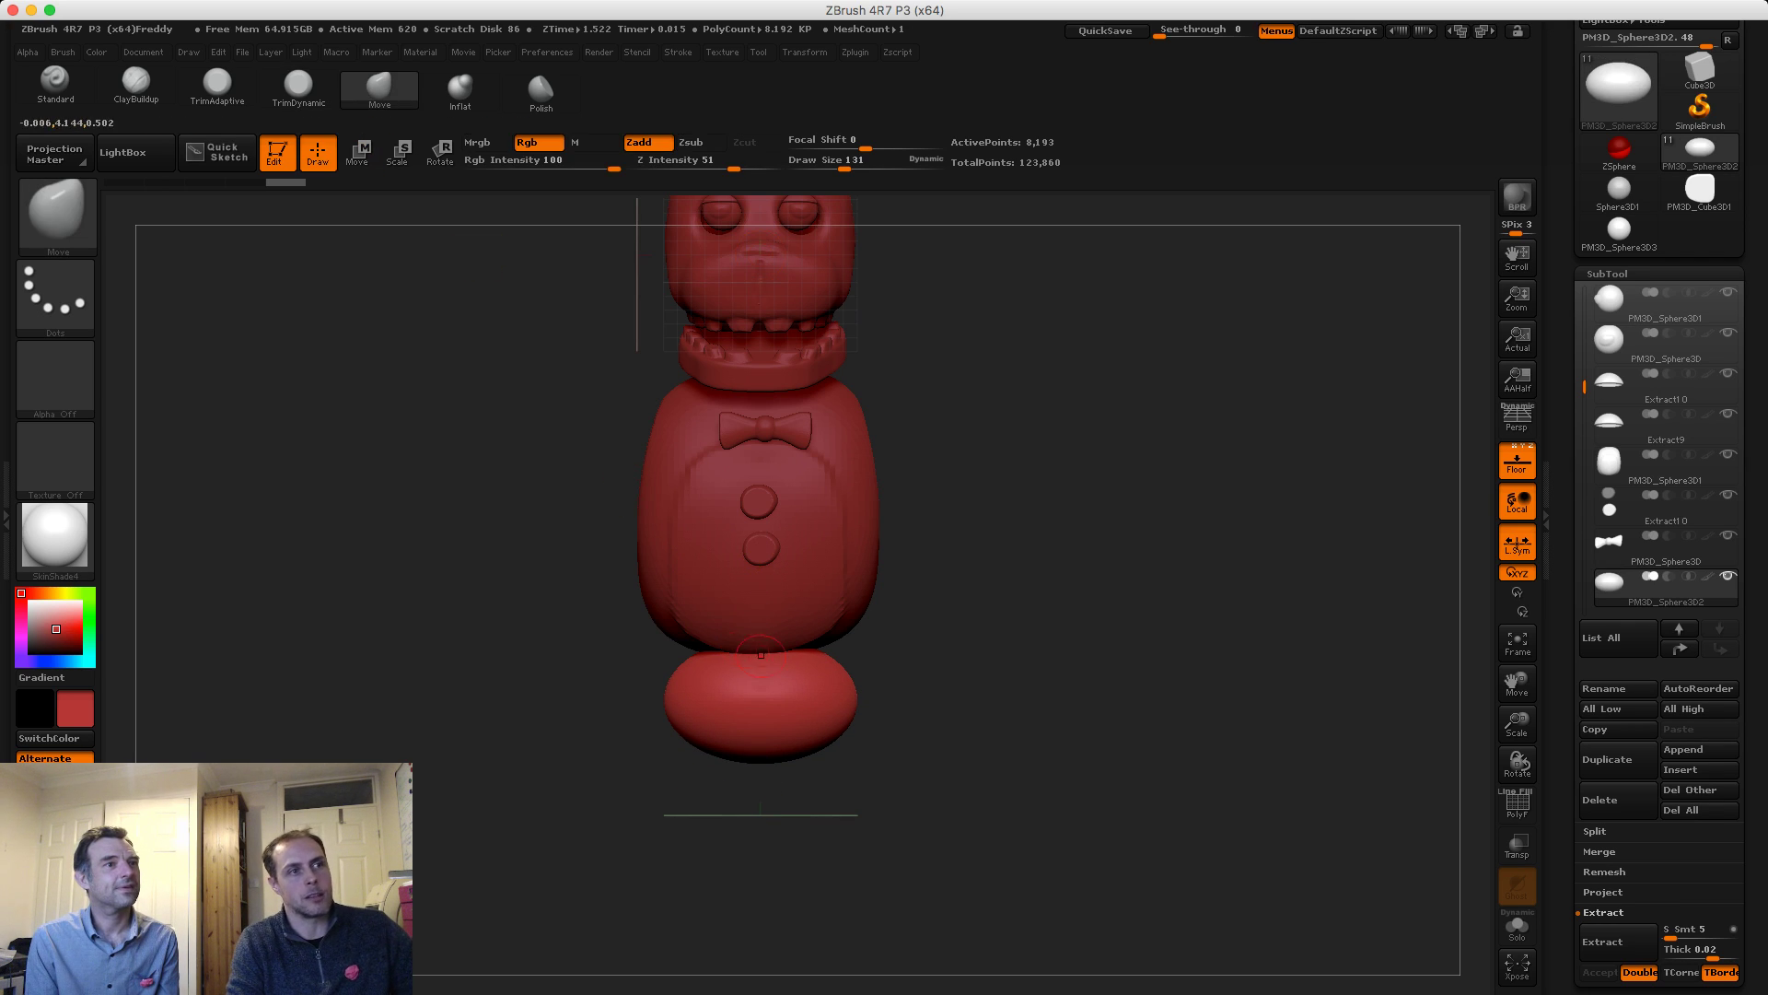
With X symmetry and the Move brush at draw size 362, pull the pelvis's upper outer sides up around the torso's base
{"action": "key", "text": "s"}
{"action": "key", "text": "super+z"}
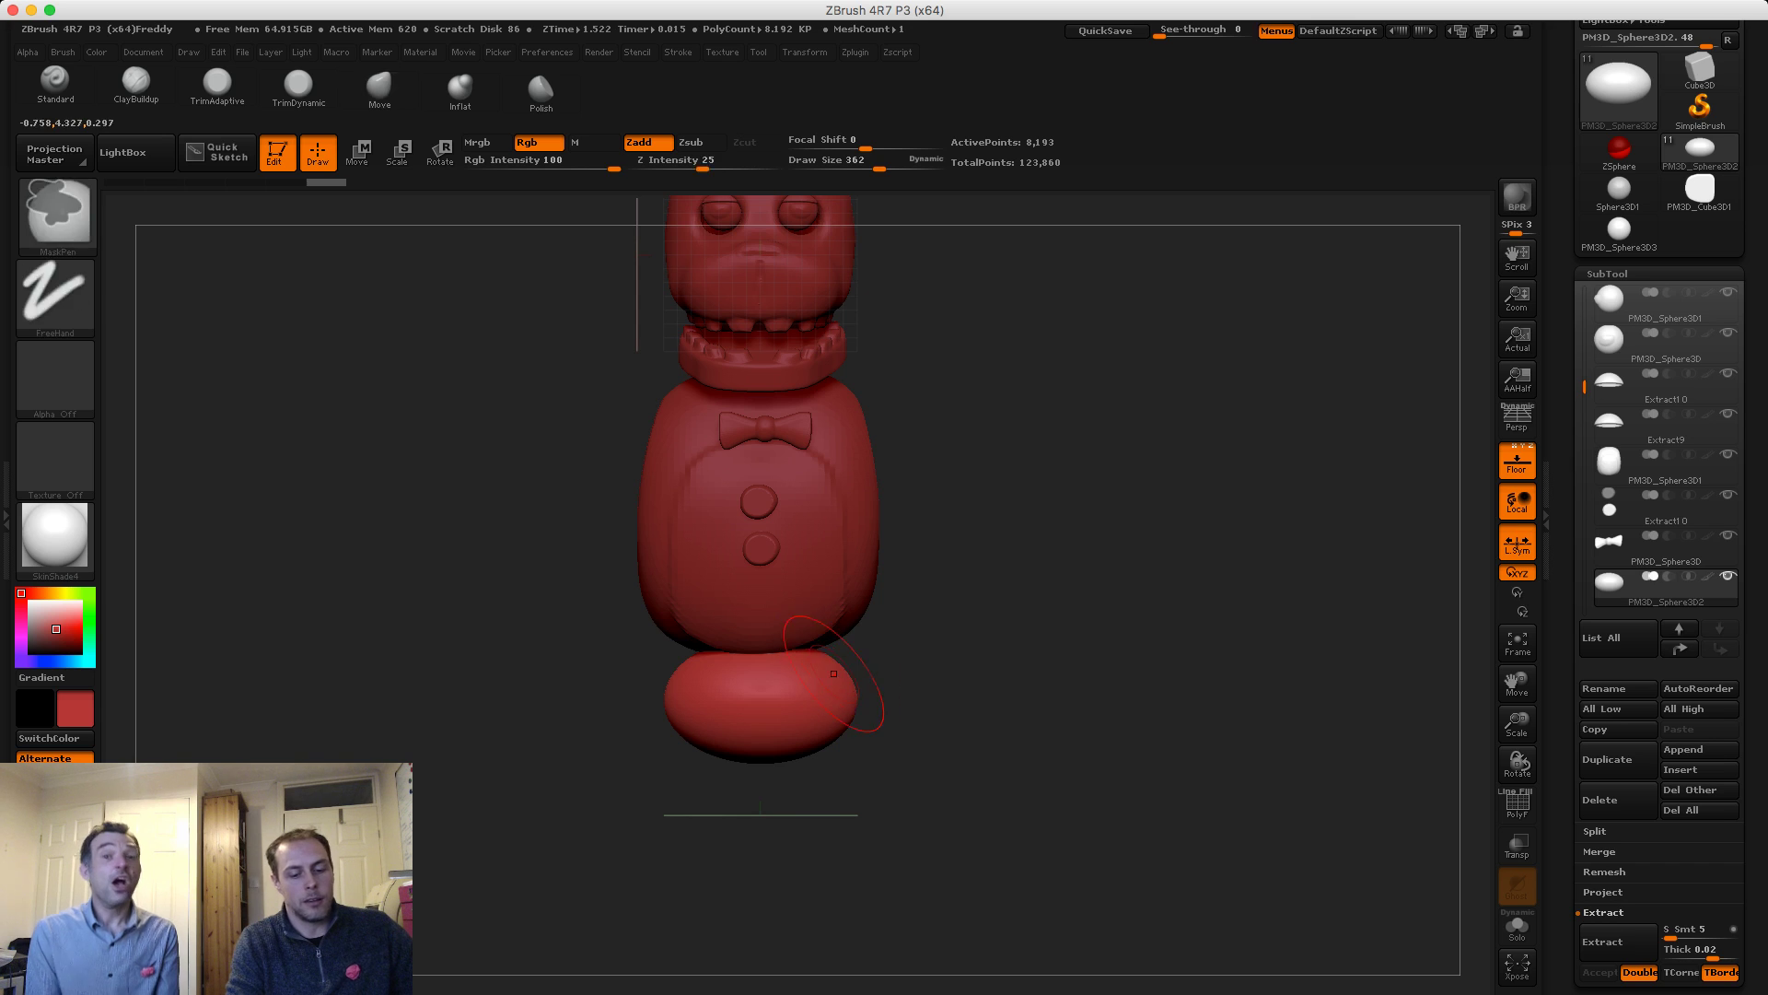
{"action": "key", "text": "x"}
{"action": "left_click_drag", "start_coordinate": [804, 679], "coordinate": [810, 672]}
{"action": "mouse_move", "coordinate": [954, 677]}
{"action": "left_mouse_down", "text": "shift"}
{"action": "mouse_move", "coordinate": [877, 671]}
{"action": "mouse_move", "coordinate": [956, 648]}
{"action": "left_mouse_up", "text": "shift"}
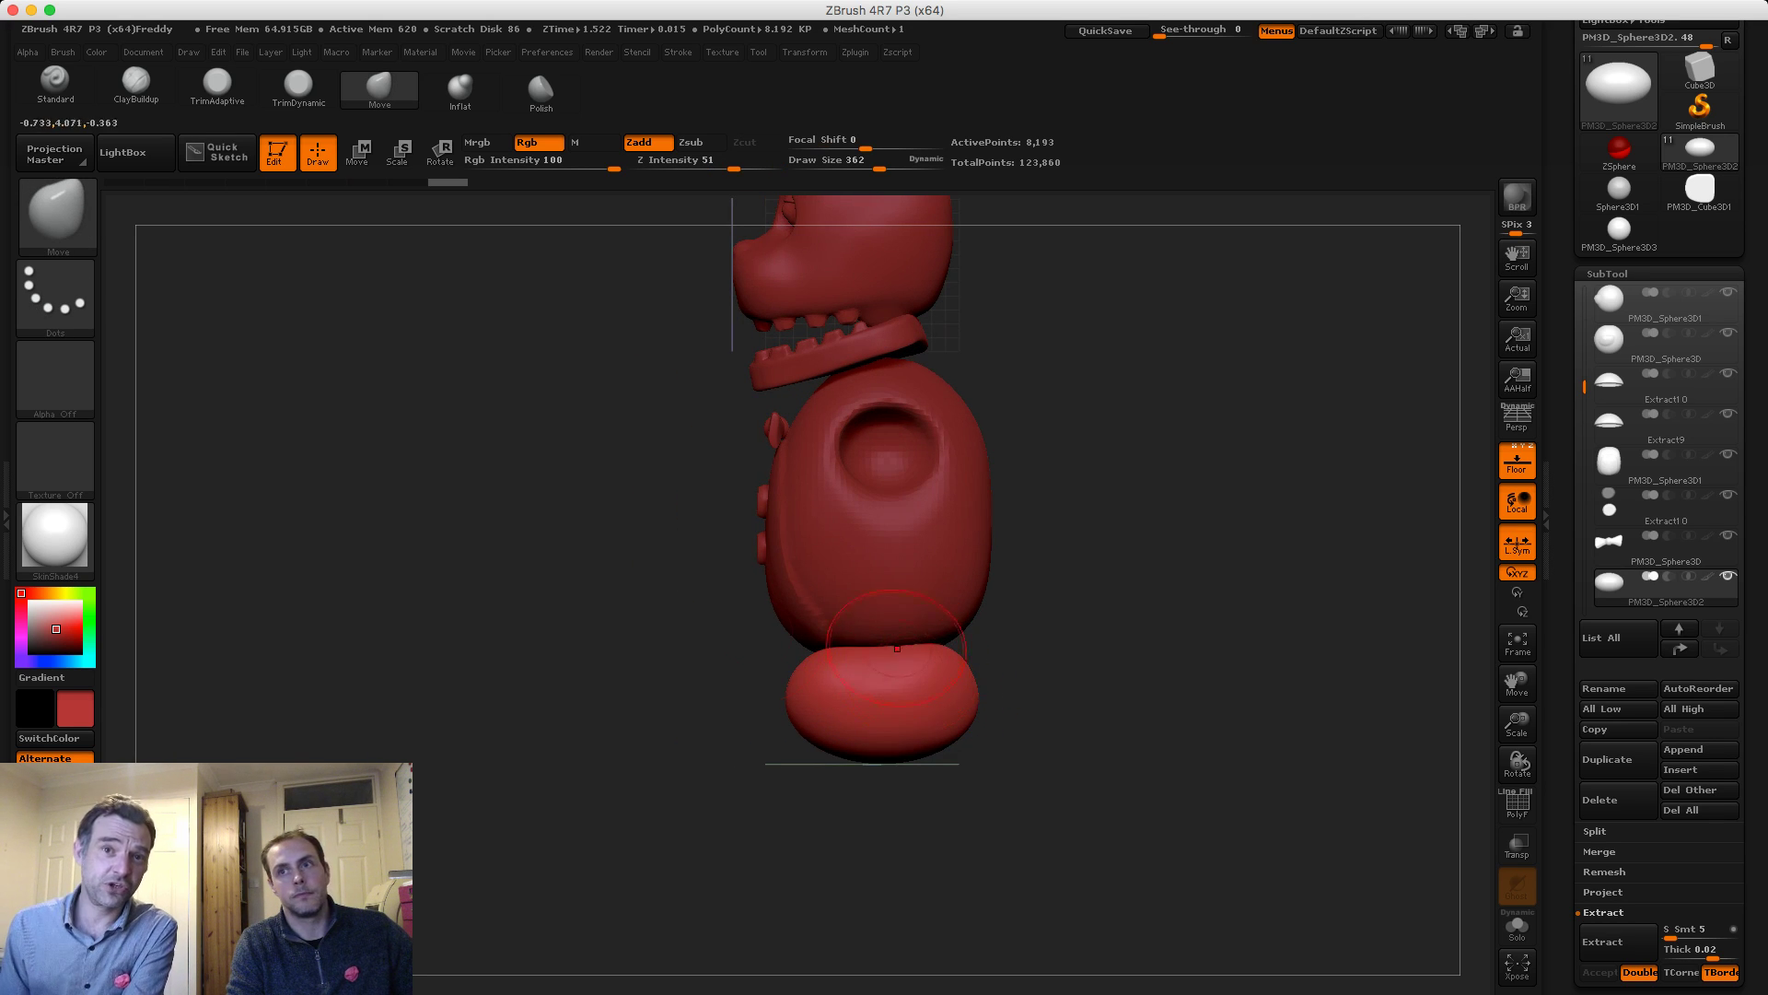
{"action": "left_click_drag", "start_coordinate": [727, 673], "coordinate": [810, 674], "text": "shift"}
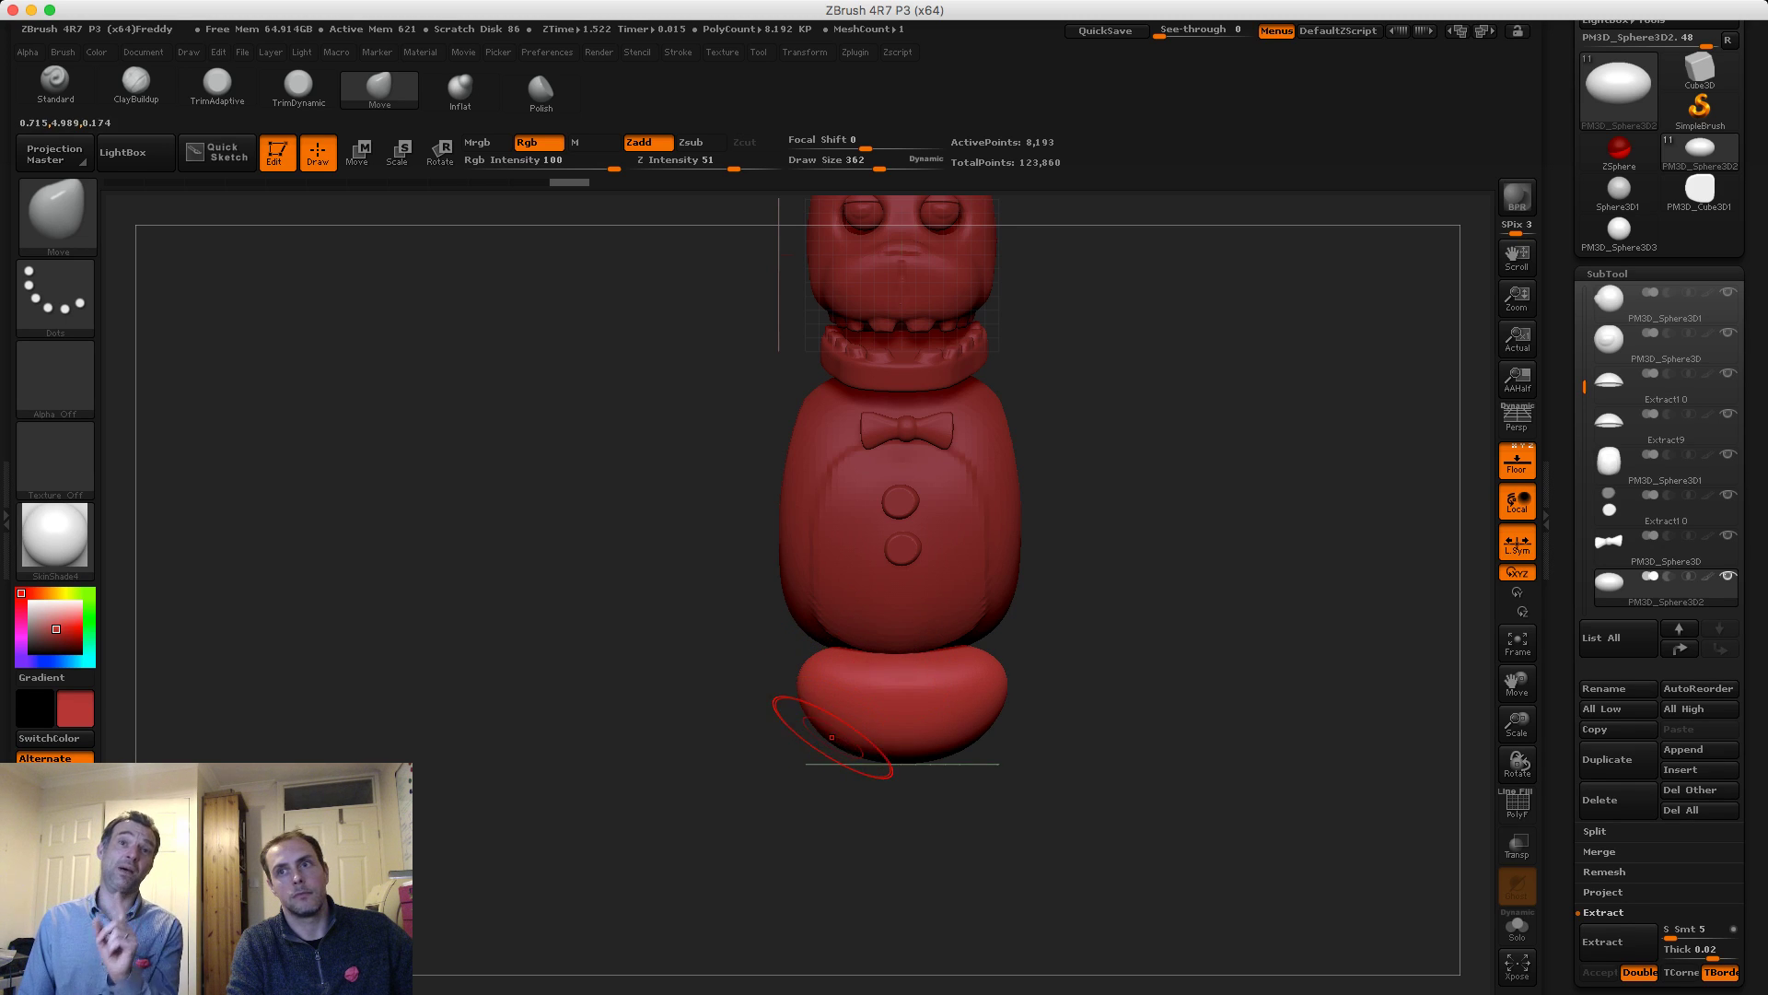
{"action": "mouse_move", "coordinate": [826, 735]}
{"action": "left_mouse_down"}
{"action": "mouse_move", "coordinate": [779, 705]}
{"action": "mouse_move", "coordinate": [820, 706]}
{"action": "left_mouse_up"}
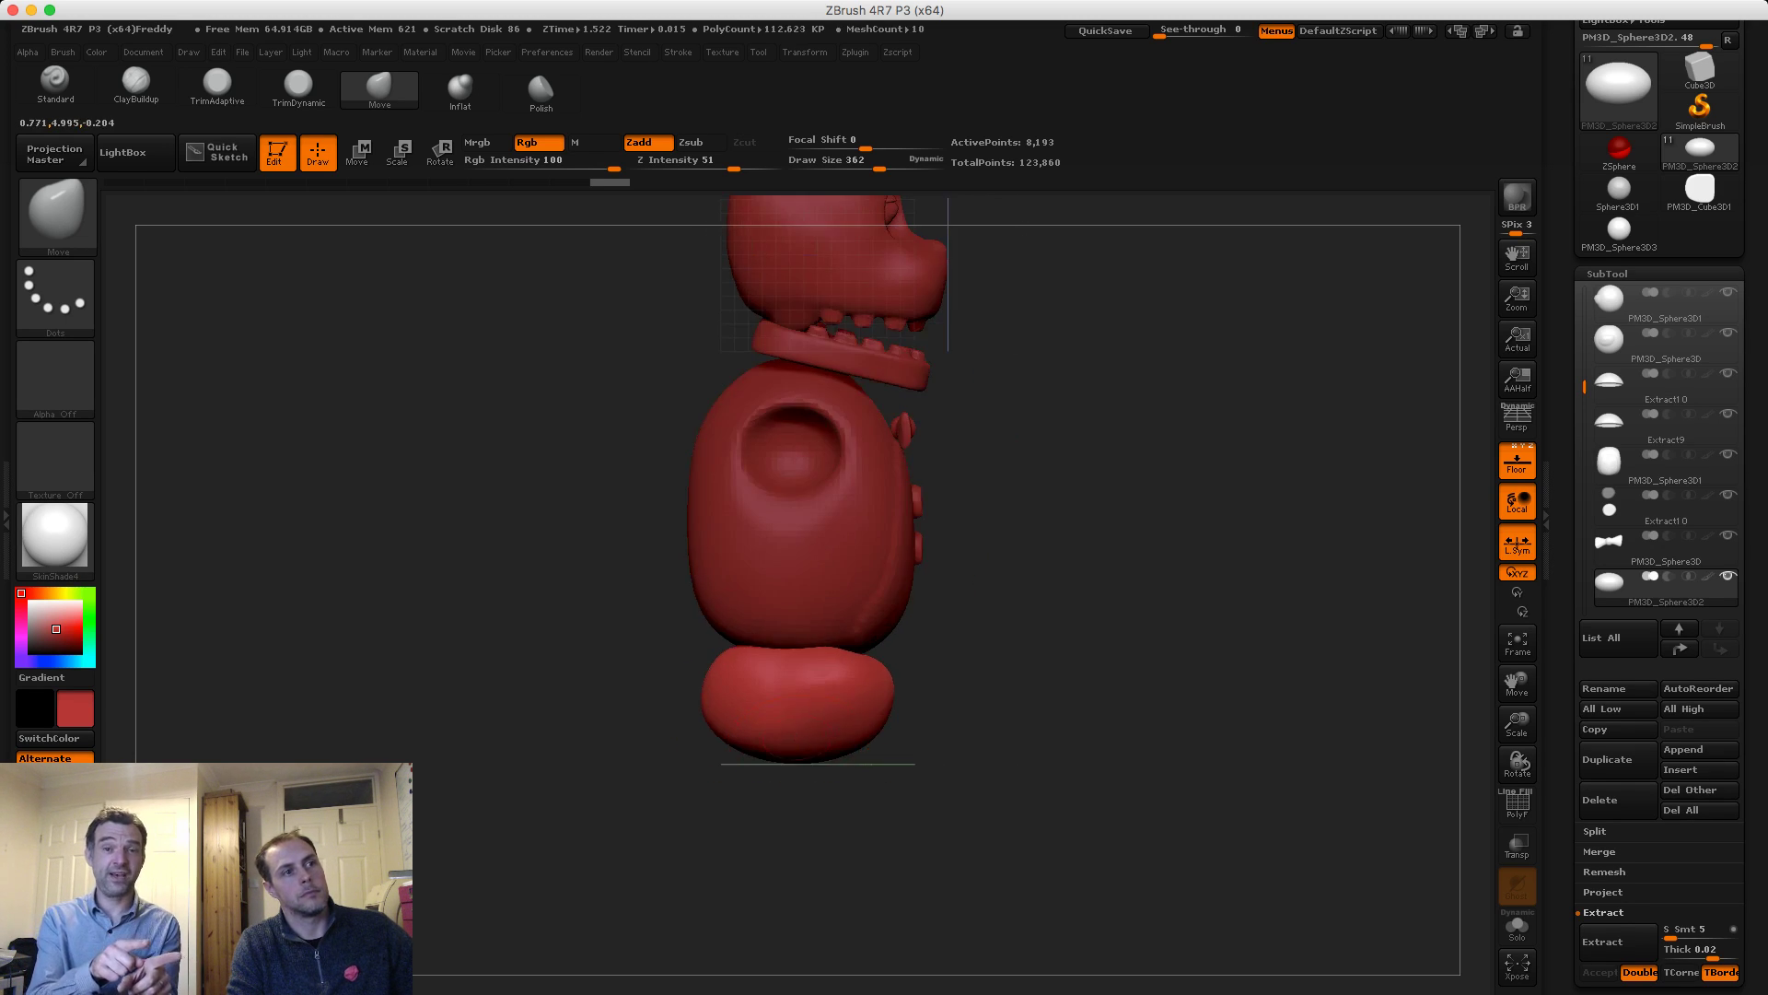
Fill out the pelvis's footprint from underneath, then reshape its lower sides with the Move brush at draw size 434
{"action": "left_click_drag", "start_coordinate": [670, 642], "coordinate": [651, 534]}
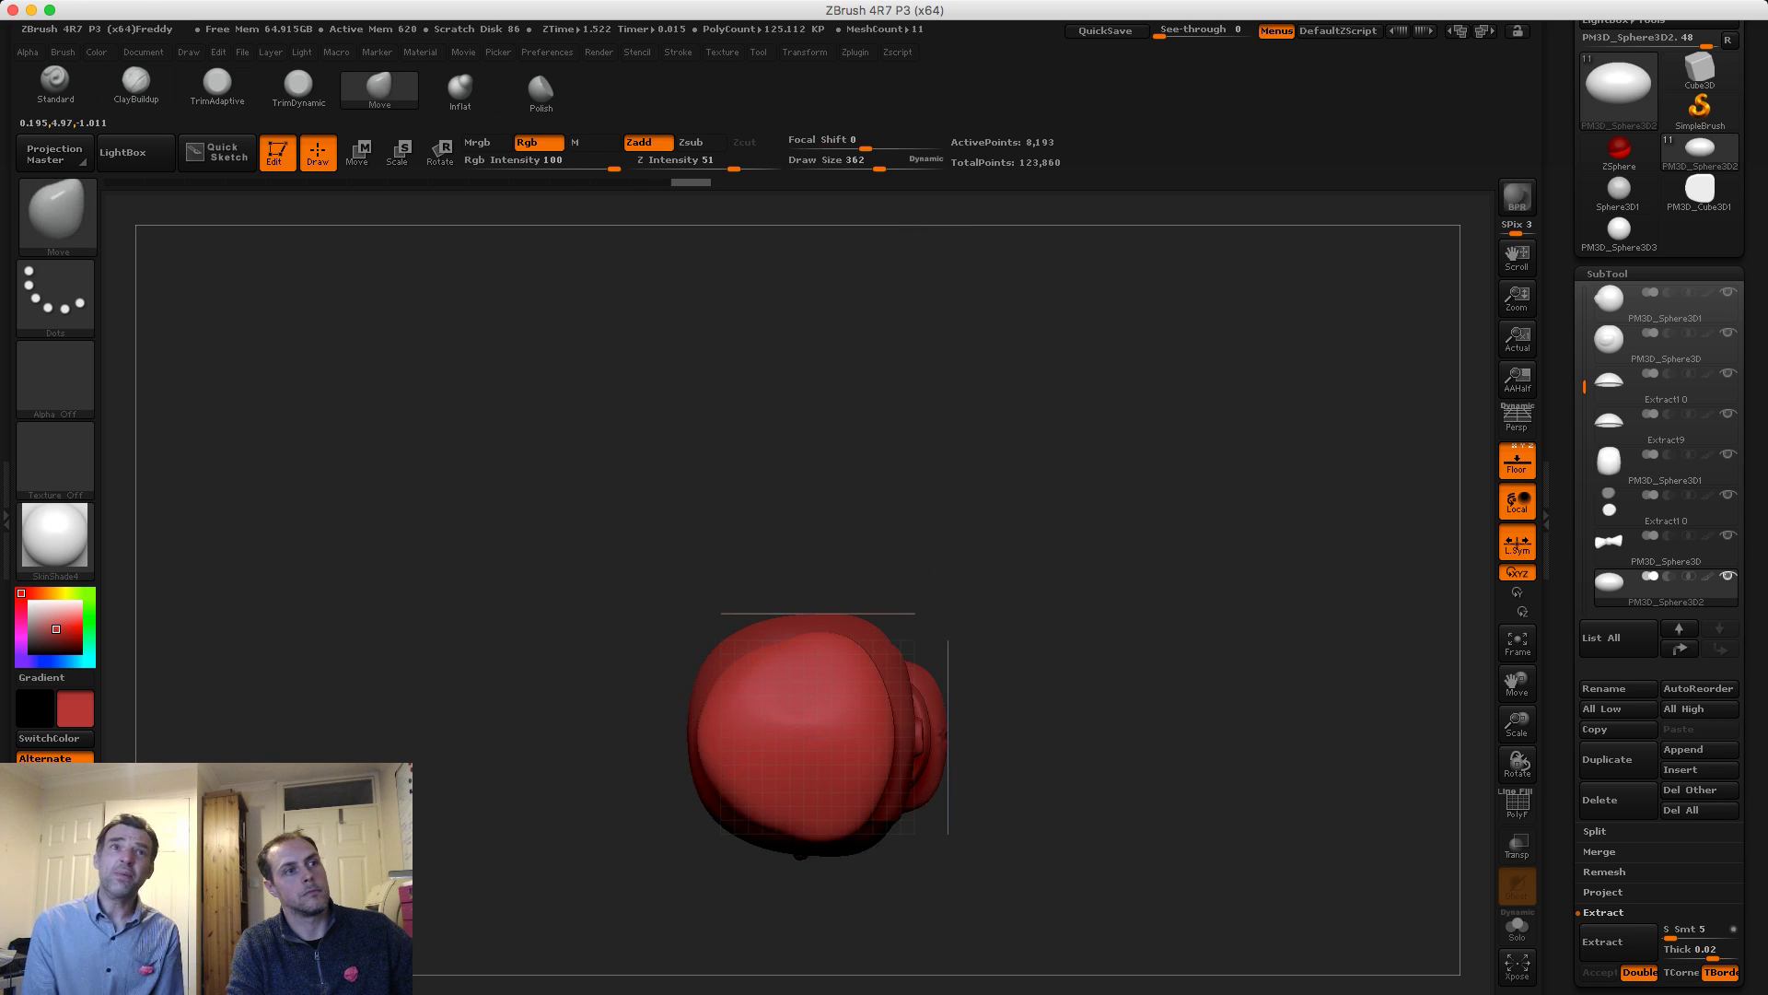
{"action": "left_click_drag", "start_coordinate": [718, 685], "coordinate": [780, 629]}
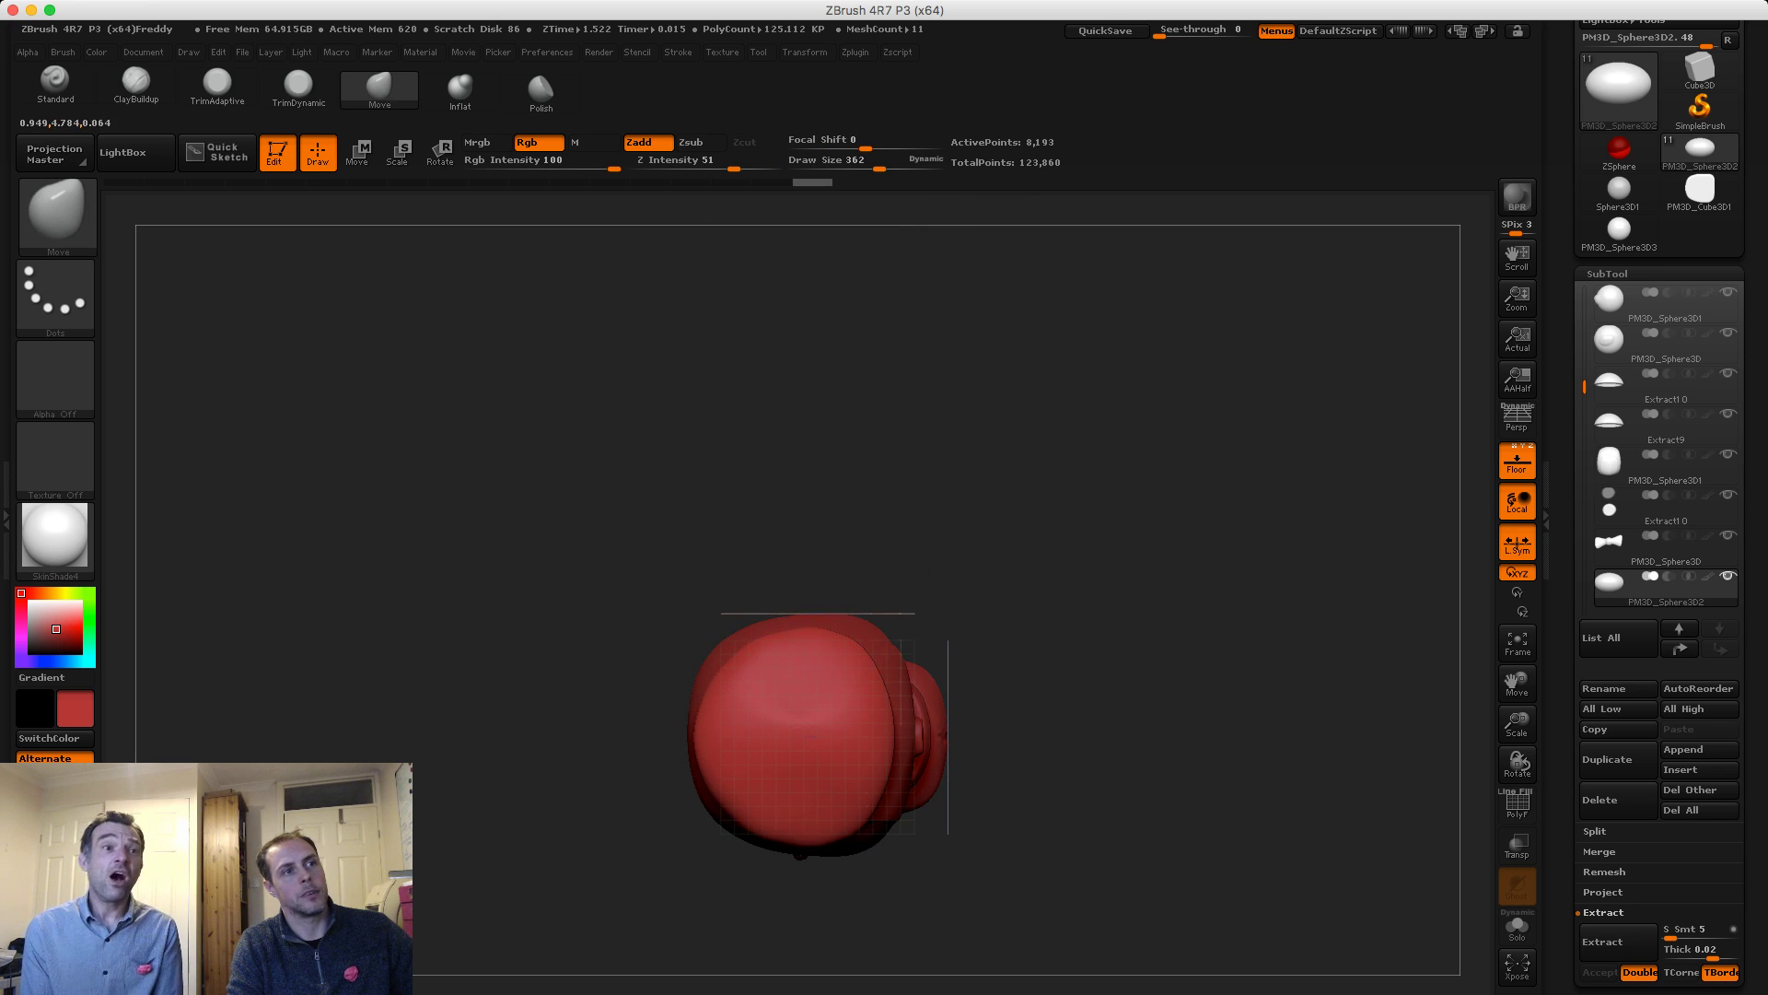
{"action": "left_click_drag", "start_coordinate": [1082, 488], "coordinate": [1091, 598], "text": "shift"}
{"action": "key", "text": "s"}
{"action": "mouse_move", "coordinate": [709, 647]}
{"action": "left_mouse_down"}
{"action": "mouse_move", "coordinate": [727, 645]}
{"action": "mouse_move", "coordinate": [706, 609]}
{"action": "mouse_move", "coordinate": [749, 601]}
{"action": "mouse_move", "coordinate": [516, 615]}
{"action": "left_mouse_up"}
{"action": "left_click_drag", "start_coordinate": [767, 595], "coordinate": [783, 588]}
{"action": "mouse_move", "coordinate": [684, 656]}
{"action": "left_mouse_down", "text": "alt"}
{"action": "mouse_move", "coordinate": [693, 598]}
{"action": "mouse_move", "coordinate": [786, 588]}
{"action": "left_mouse_up", "text": "alt"}
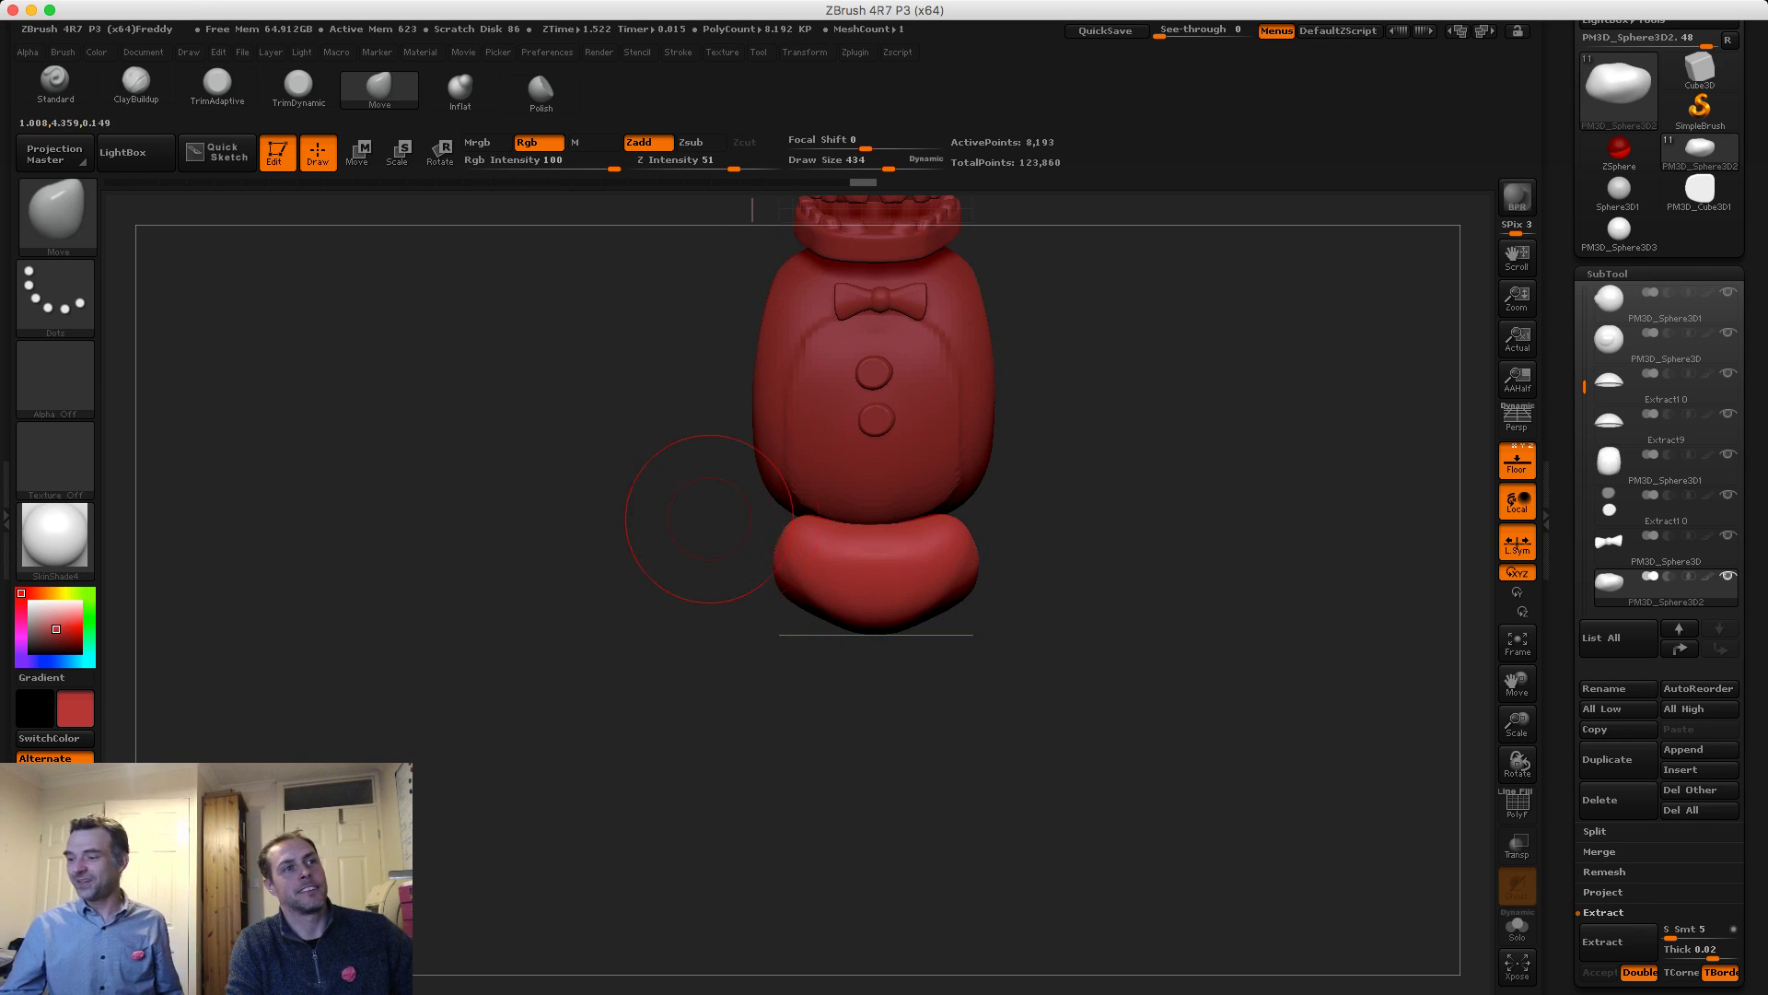
Refine the pelvis's back, underside and front upper corners with the Move brush, keeping it close to the torso's outline
{"action": "left_click_drag", "start_coordinate": [709, 519], "coordinate": [898, 529]}
{"action": "left_click_drag", "start_coordinate": [645, 682], "coordinate": [783, 686]}
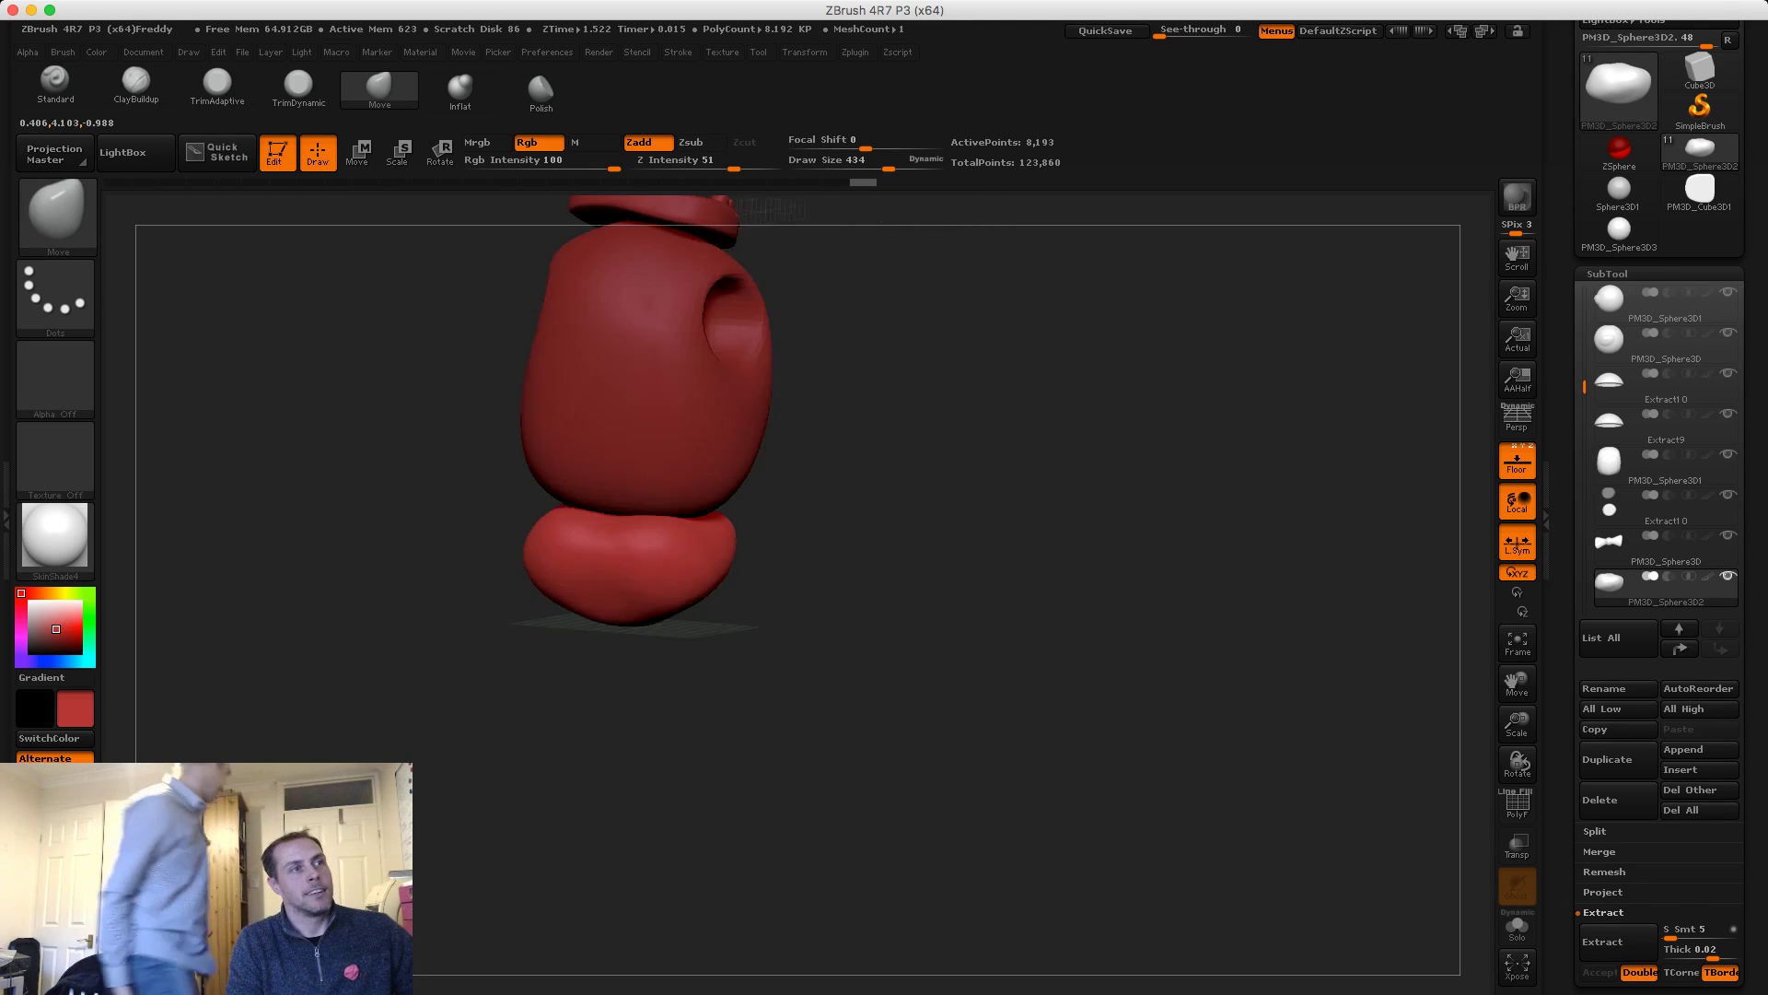
{"action": "left_click_drag", "start_coordinate": [571, 521], "coordinate": [503, 545]}
{"action": "left_click_drag", "start_coordinate": [606, 626], "coordinate": [596, 615]}
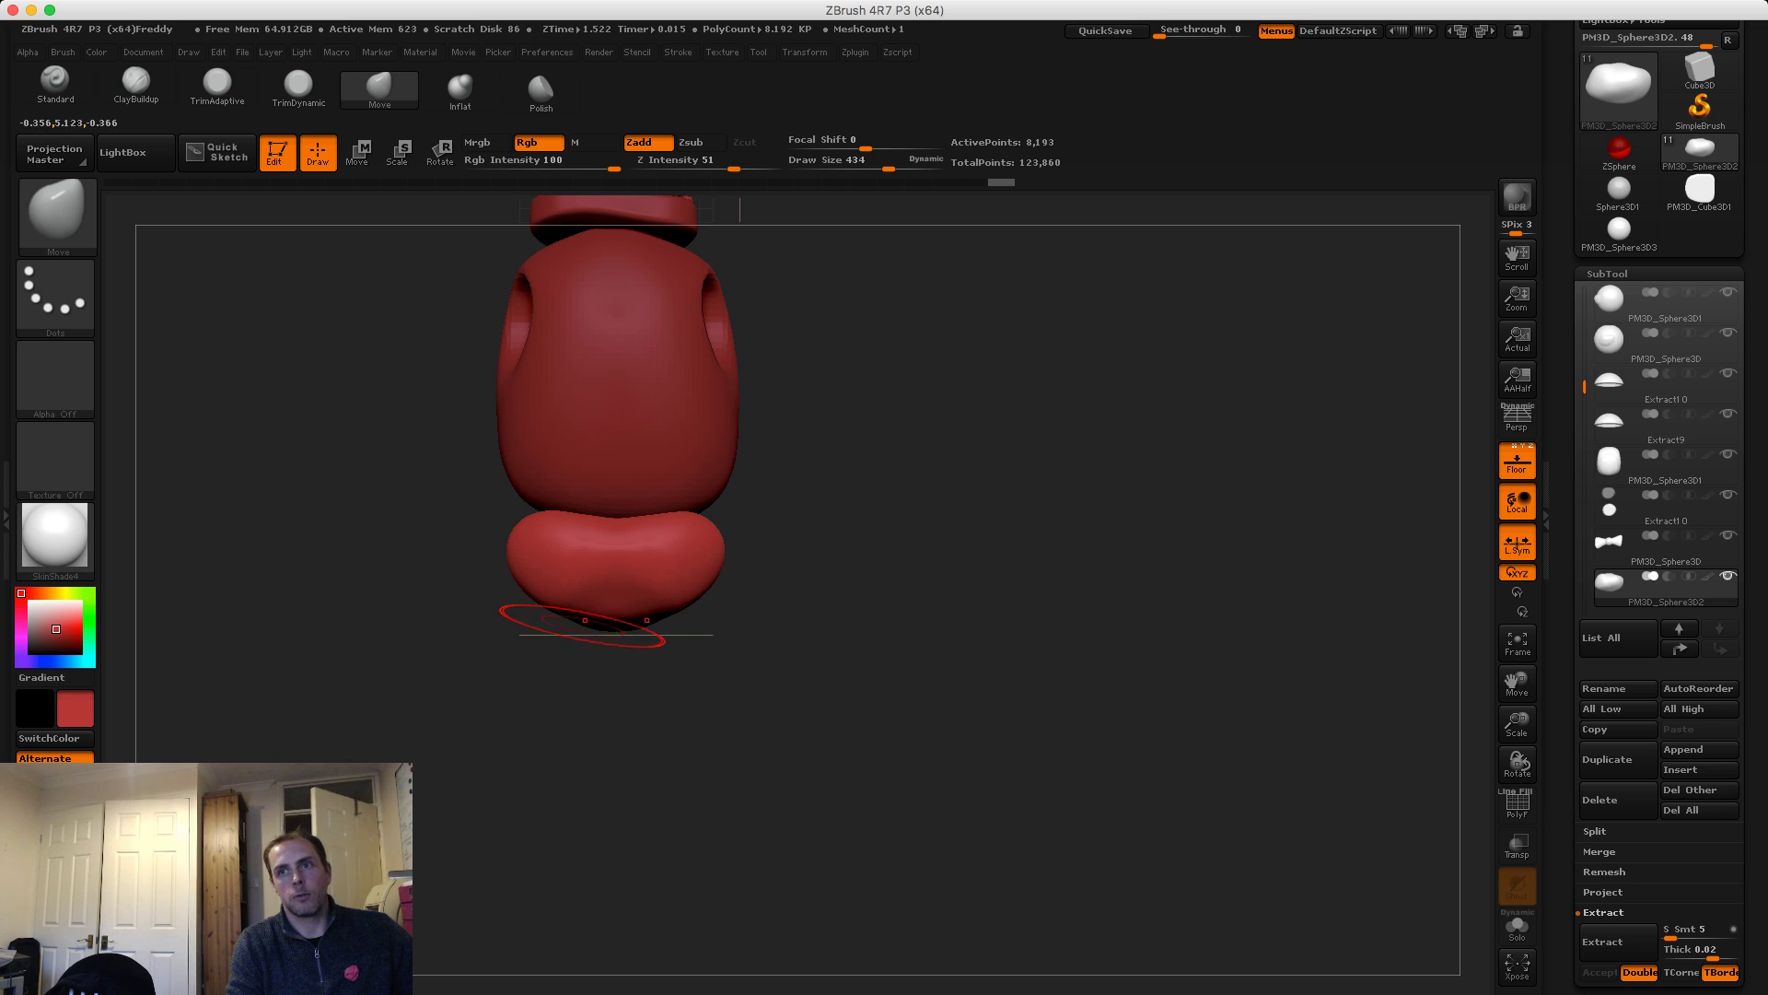
{"action": "key", "text": "shift"}
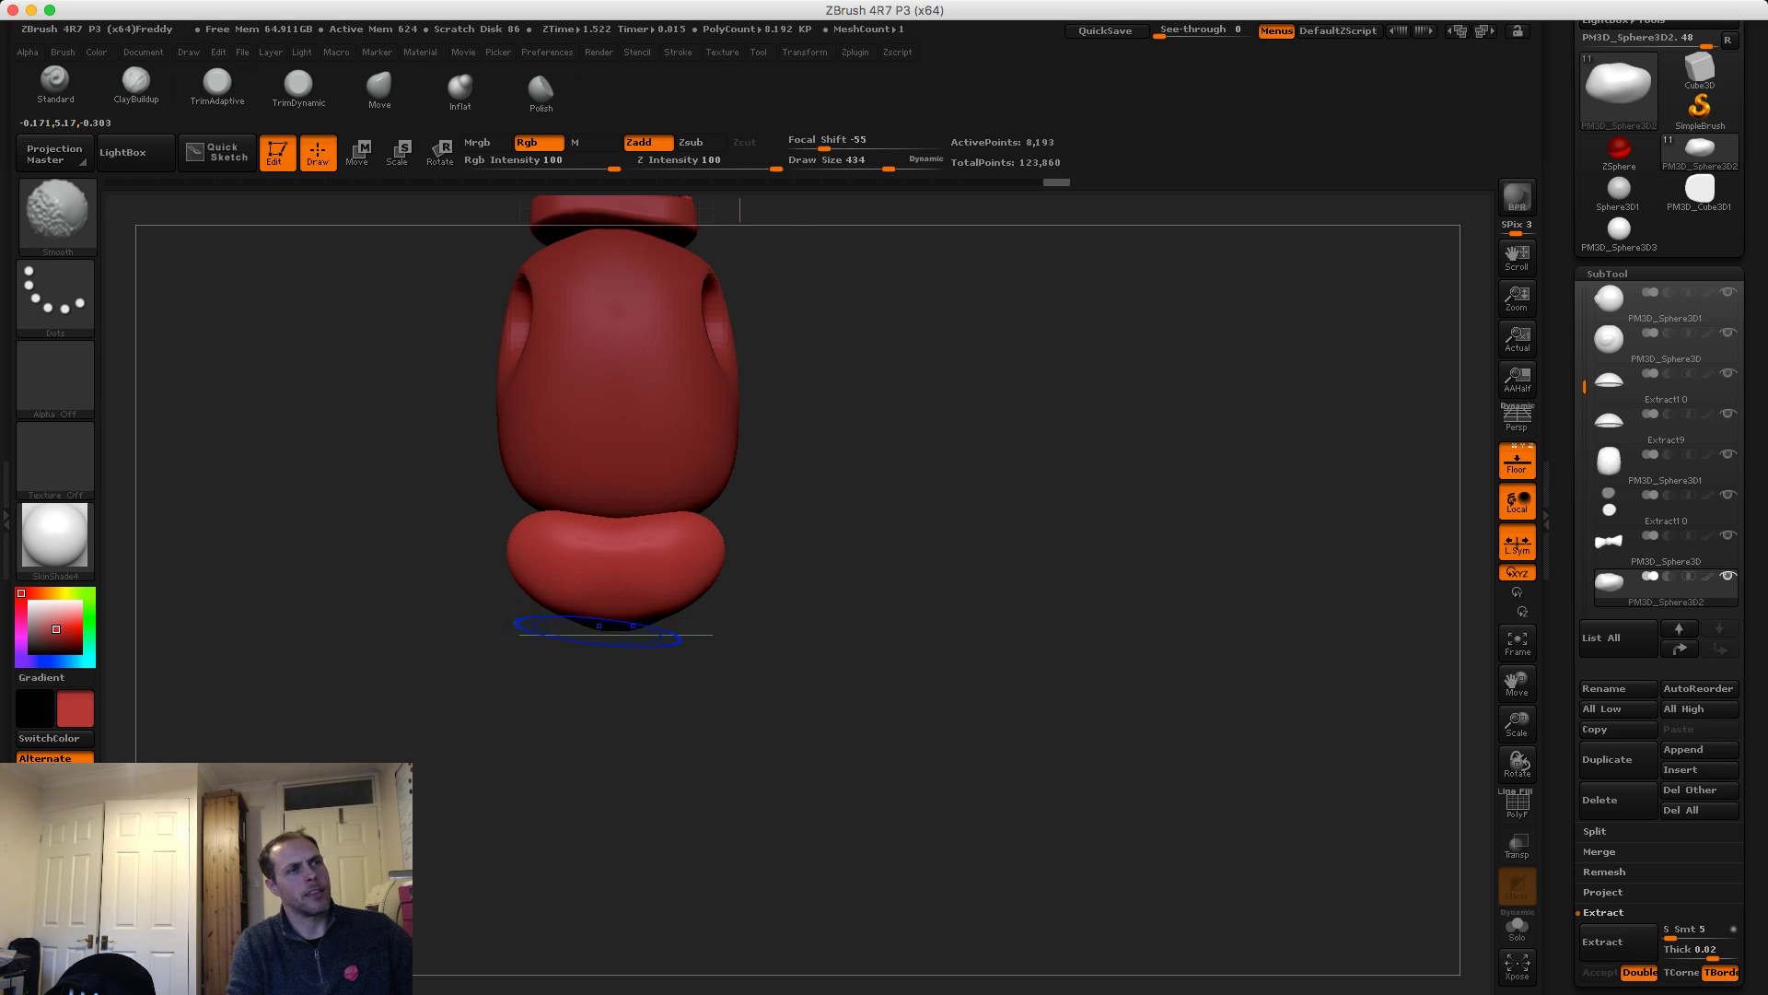
{"action": "left_click_drag", "start_coordinate": [727, 665], "coordinate": [603, 670]}
{"action": "left_click_drag", "start_coordinate": [727, 671], "coordinate": [614, 679]}
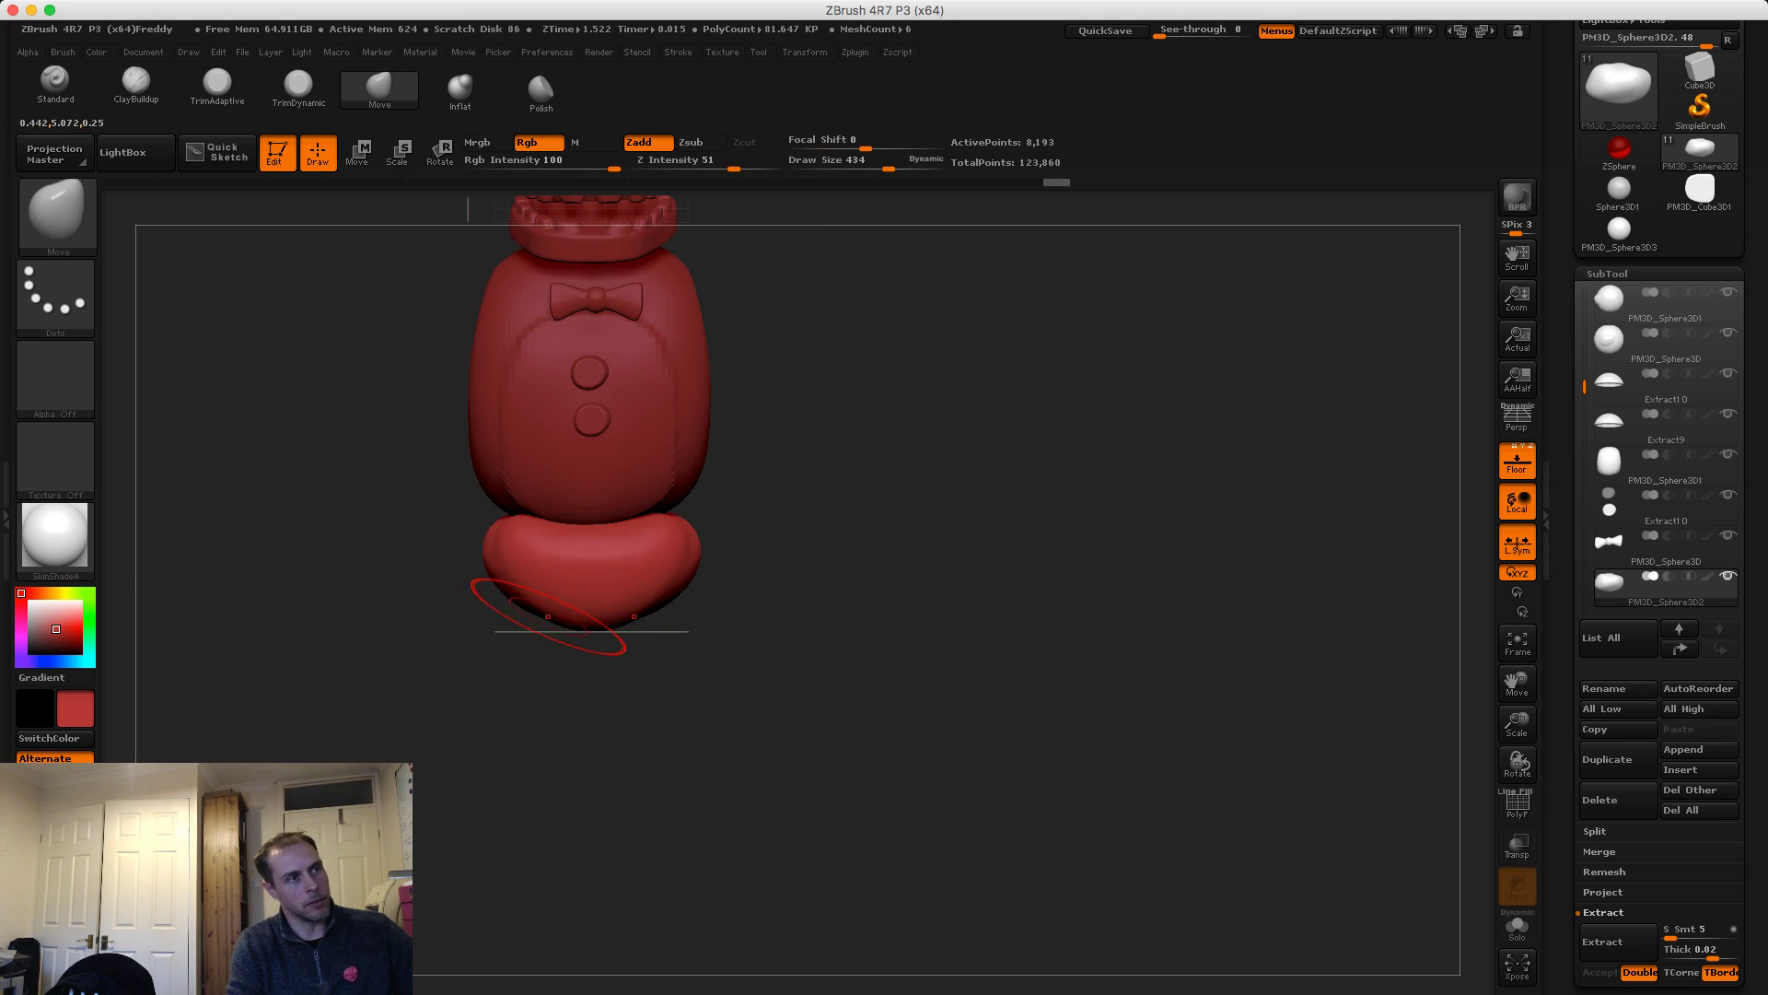
{"action": "left_click_drag", "start_coordinate": [500, 520], "coordinate": [493, 534]}
Clip the top of the pelvis flat with a horizontal ClipCurve line just below the torso
{"action": "key", "text": "b"}
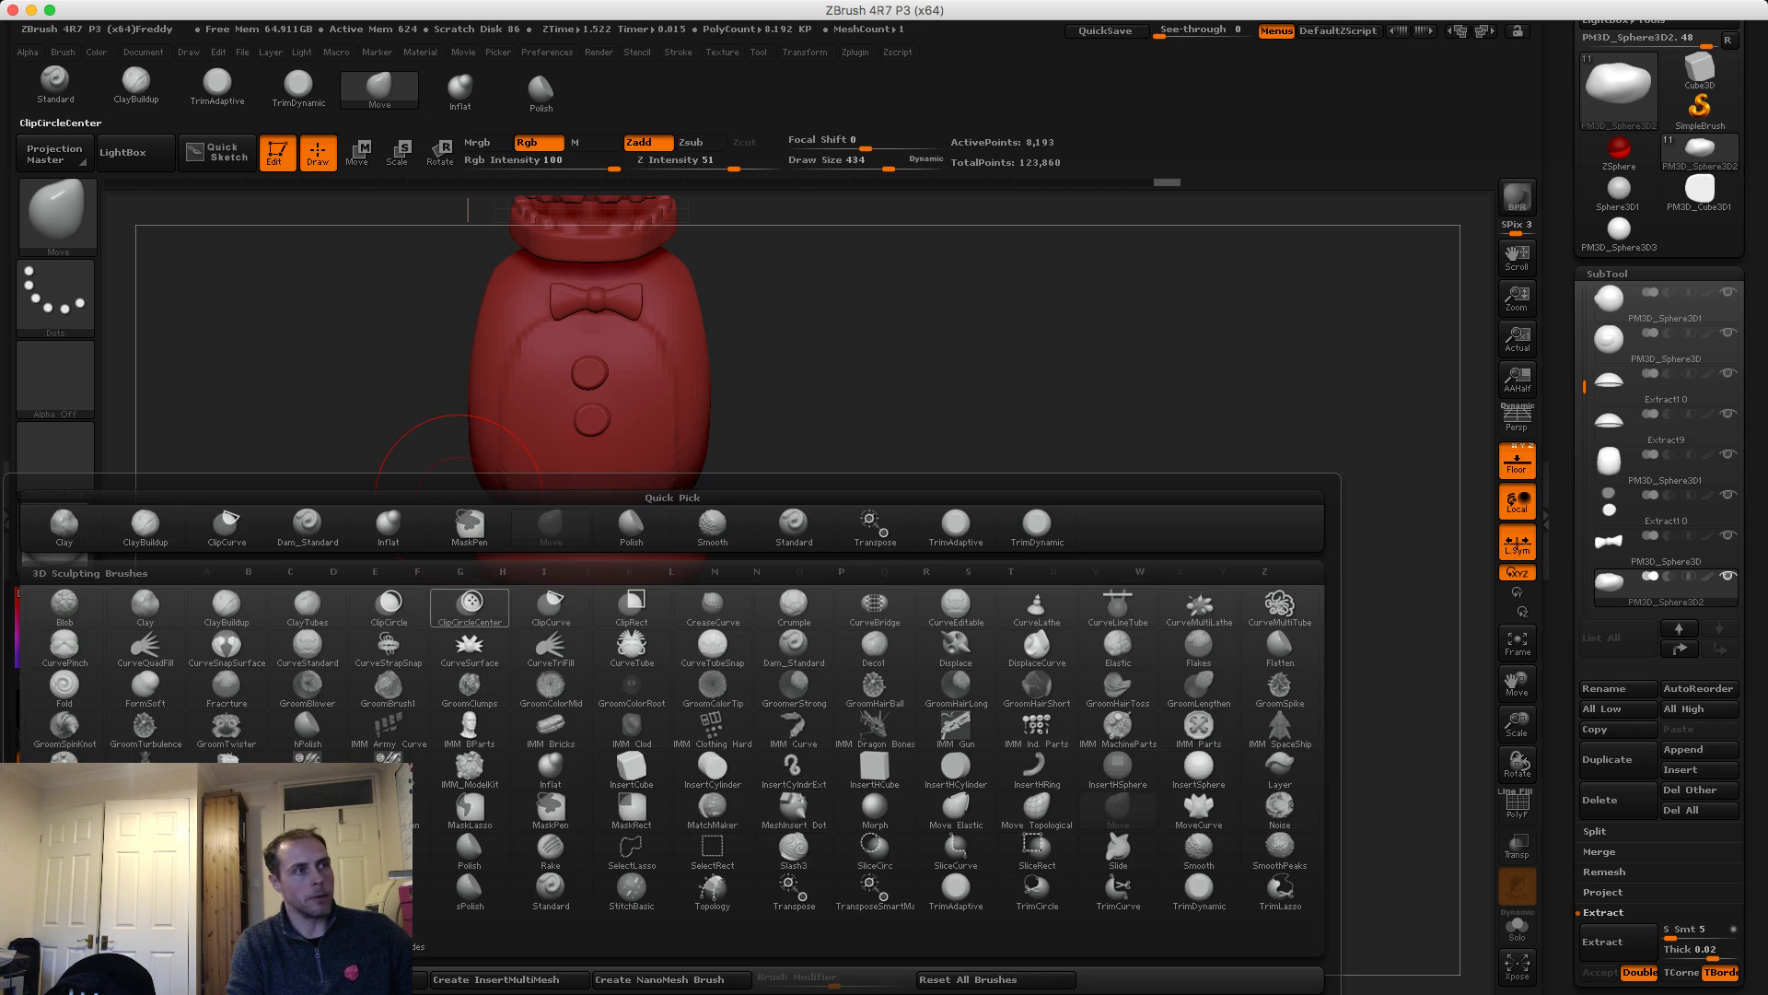
{"action": "left_click", "coordinate": [551, 603]}
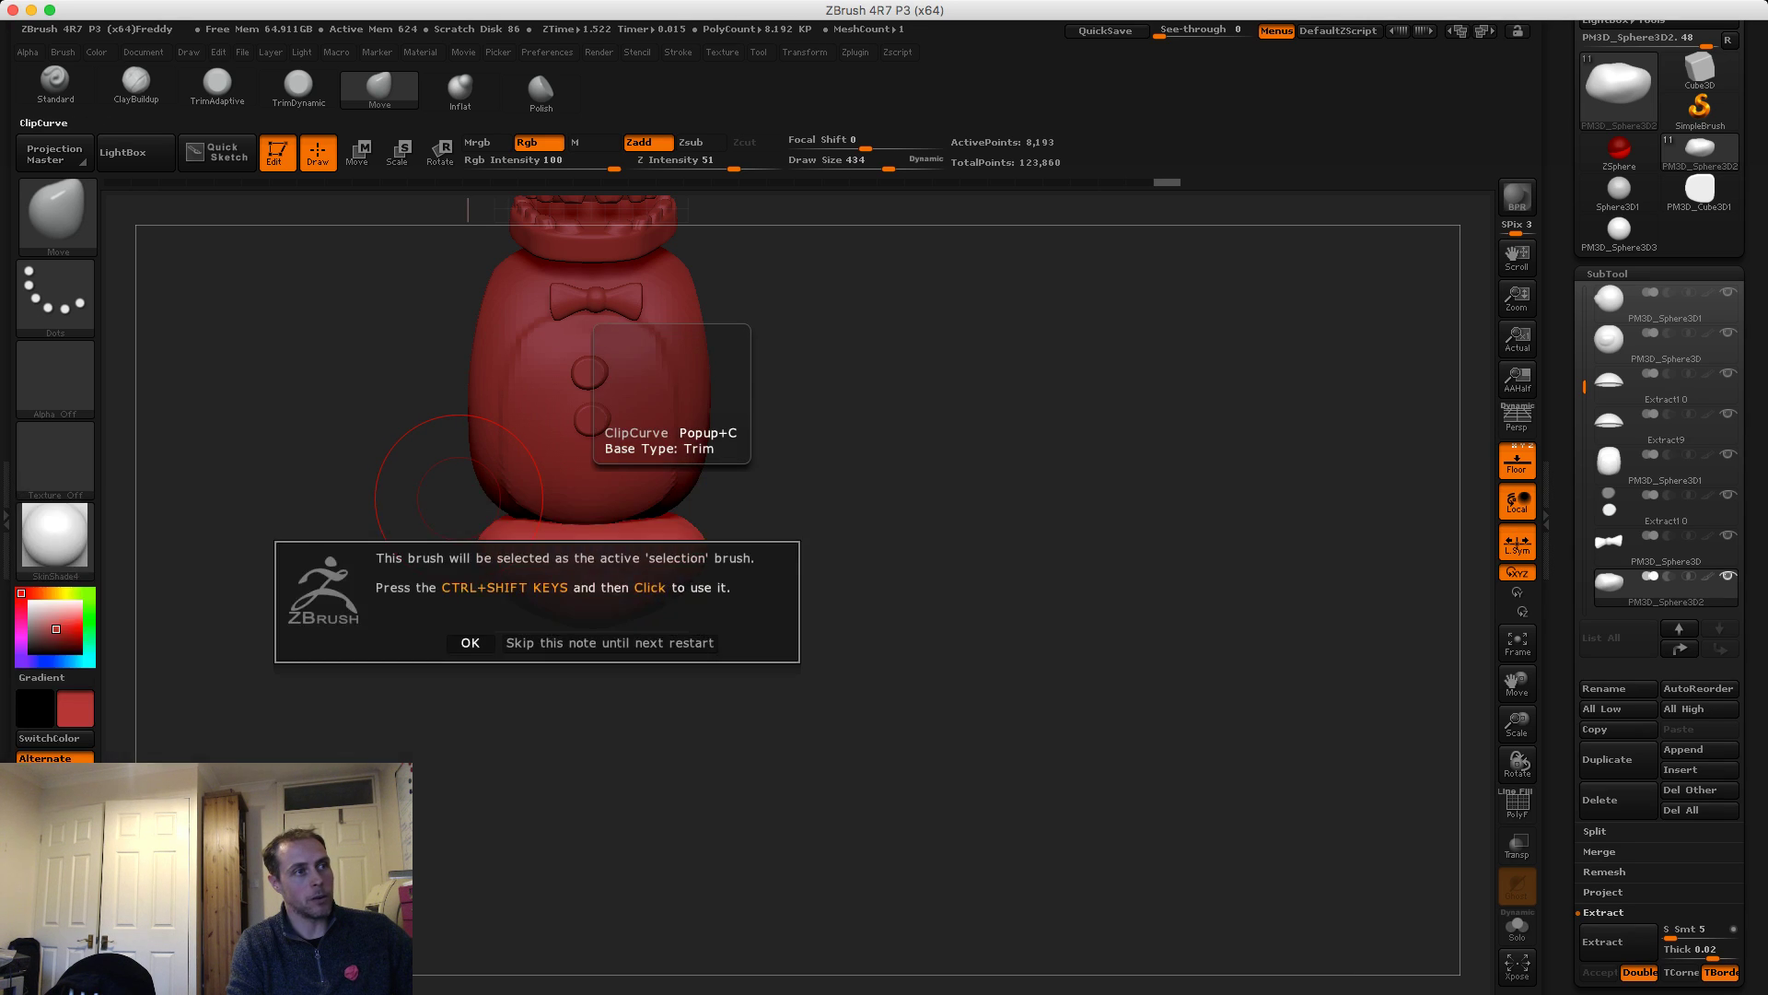
{"action": "left_click", "coordinate": [466, 643]}
{"action": "left_click_drag", "start_coordinate": [631, 522], "coordinate": [352, 529], "text": "ctrl+shift"}
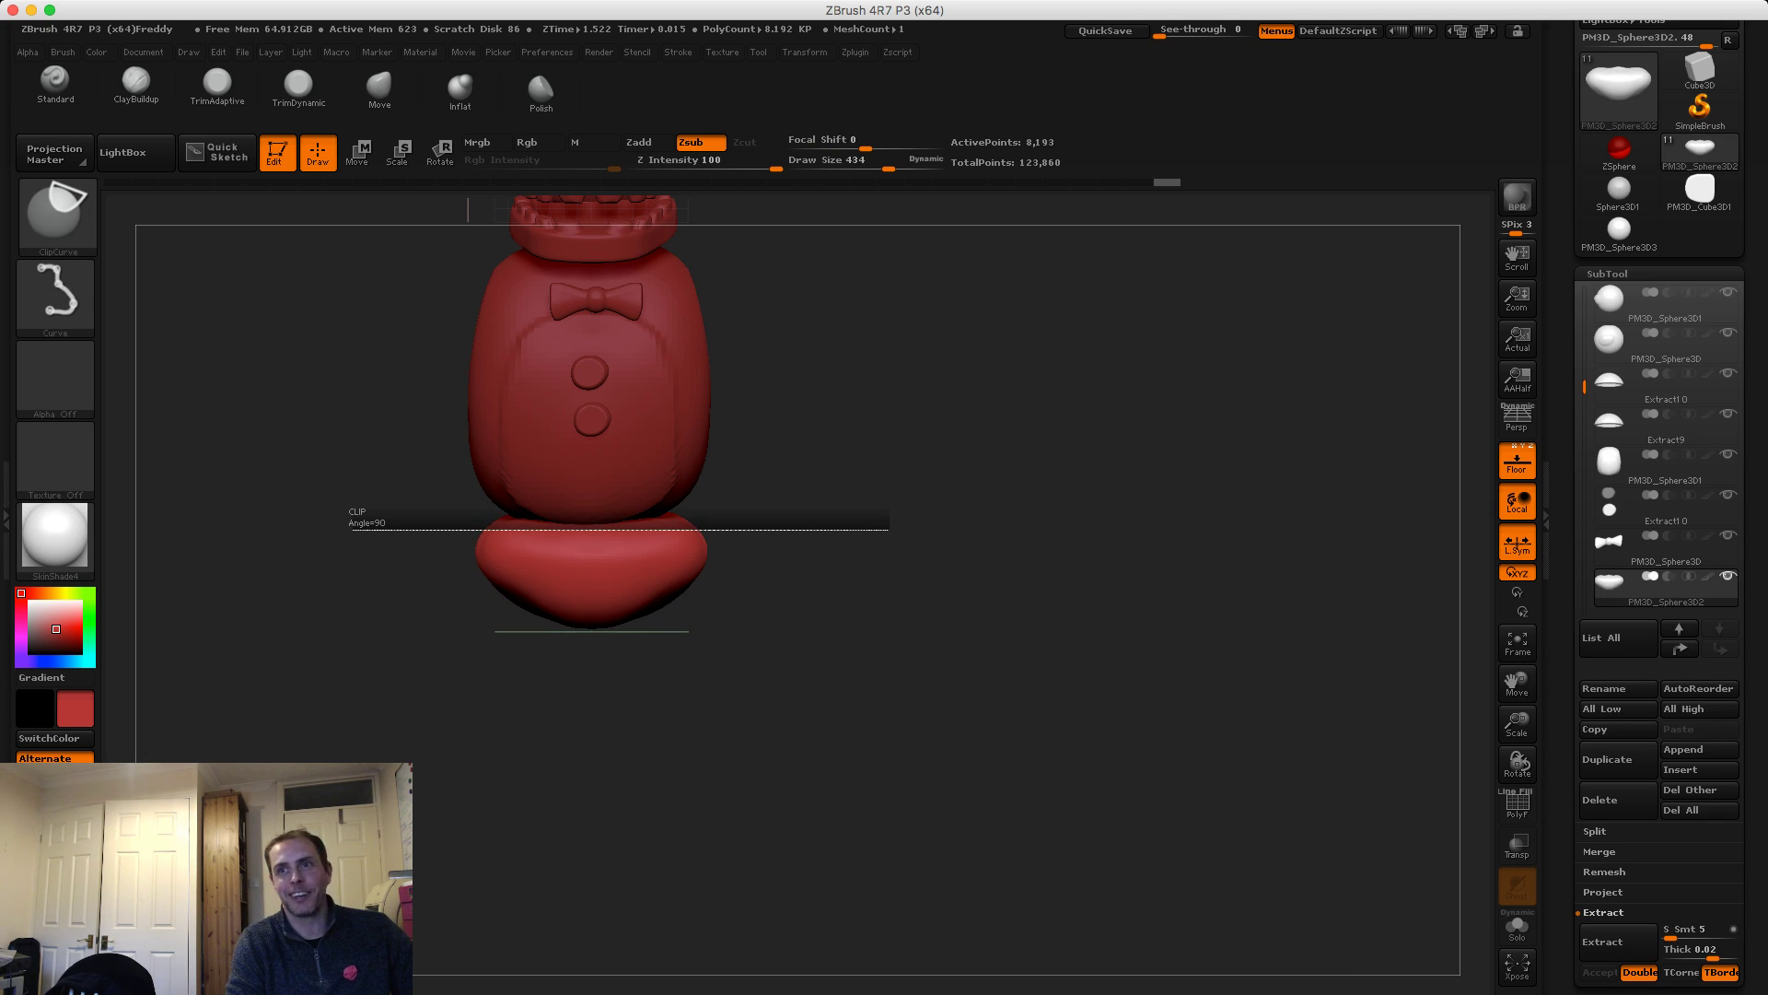
{"action": "left_click_drag", "start_coordinate": [887, 528], "coordinate": [887, 530], "text": "ctrl+shift"}
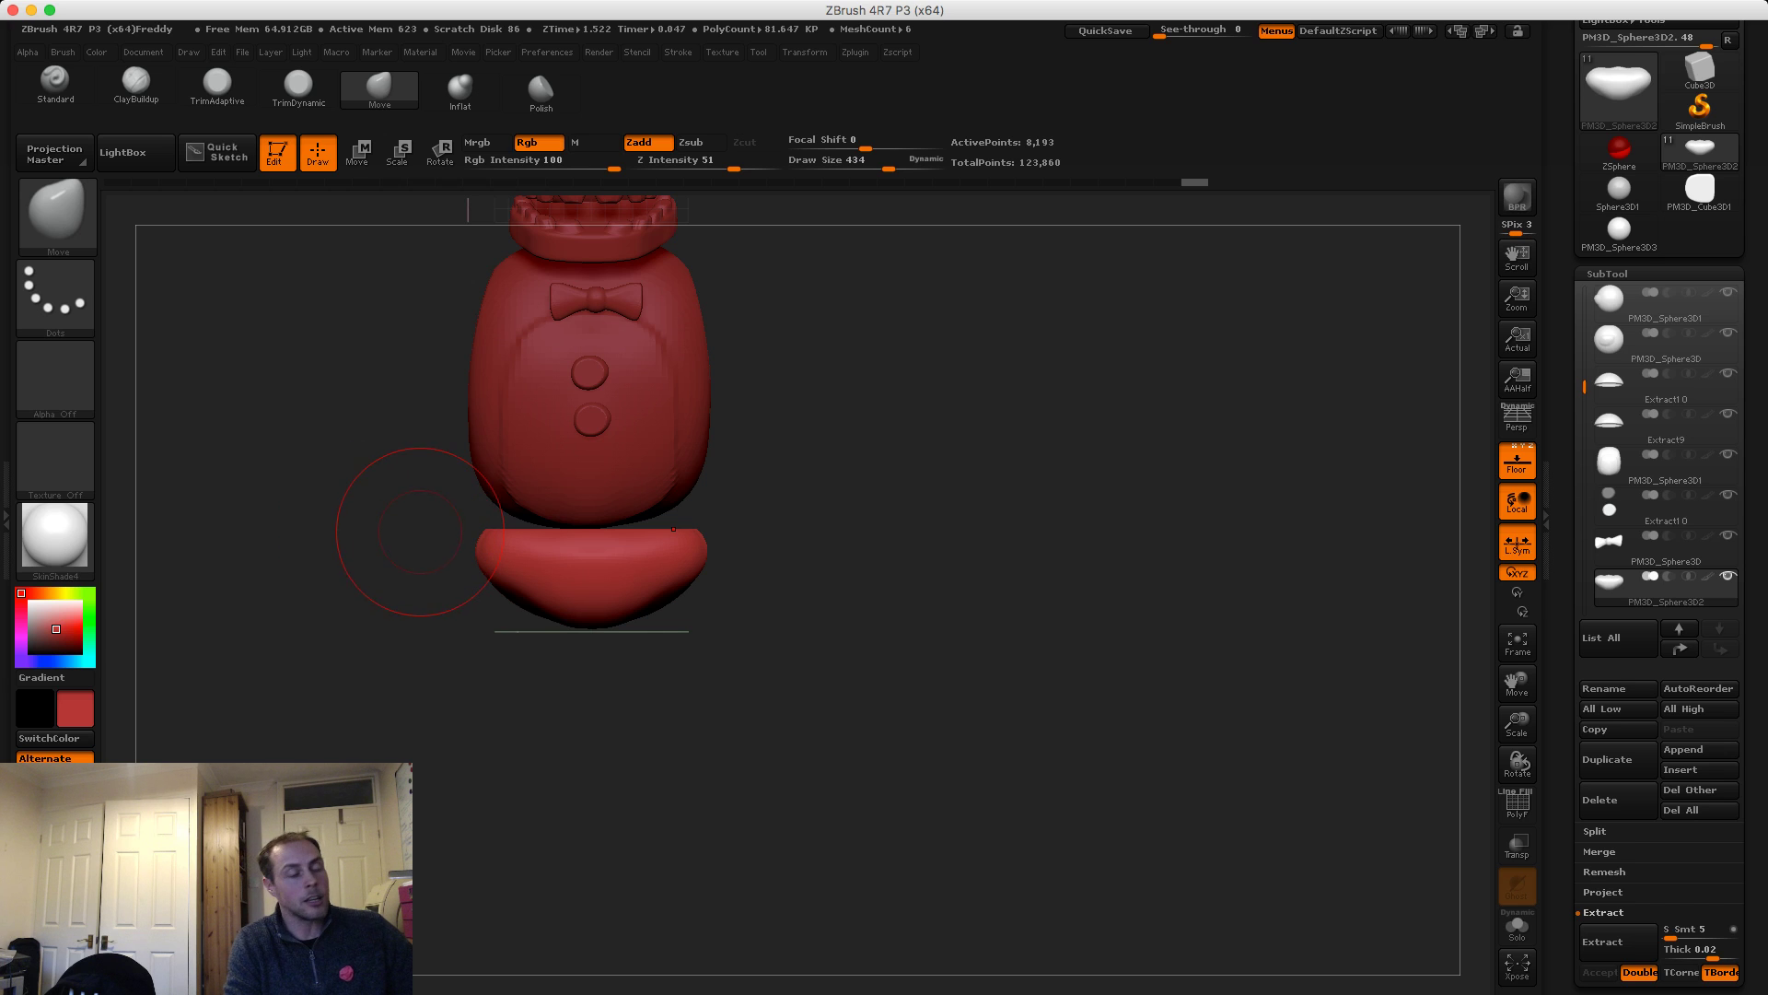
Reshape the clipped top edge and flatten the underside of the pelvis with the Move brush at draw sizes 512 and 597
{"action": "key", "text": "s"}
{"action": "mouse_move", "coordinate": [440, 537]}
{"action": "left_mouse_down"}
{"action": "mouse_move", "coordinate": [487, 543]}
{"action": "mouse_move", "coordinate": [473, 542]}
{"action": "left_mouse_up"}
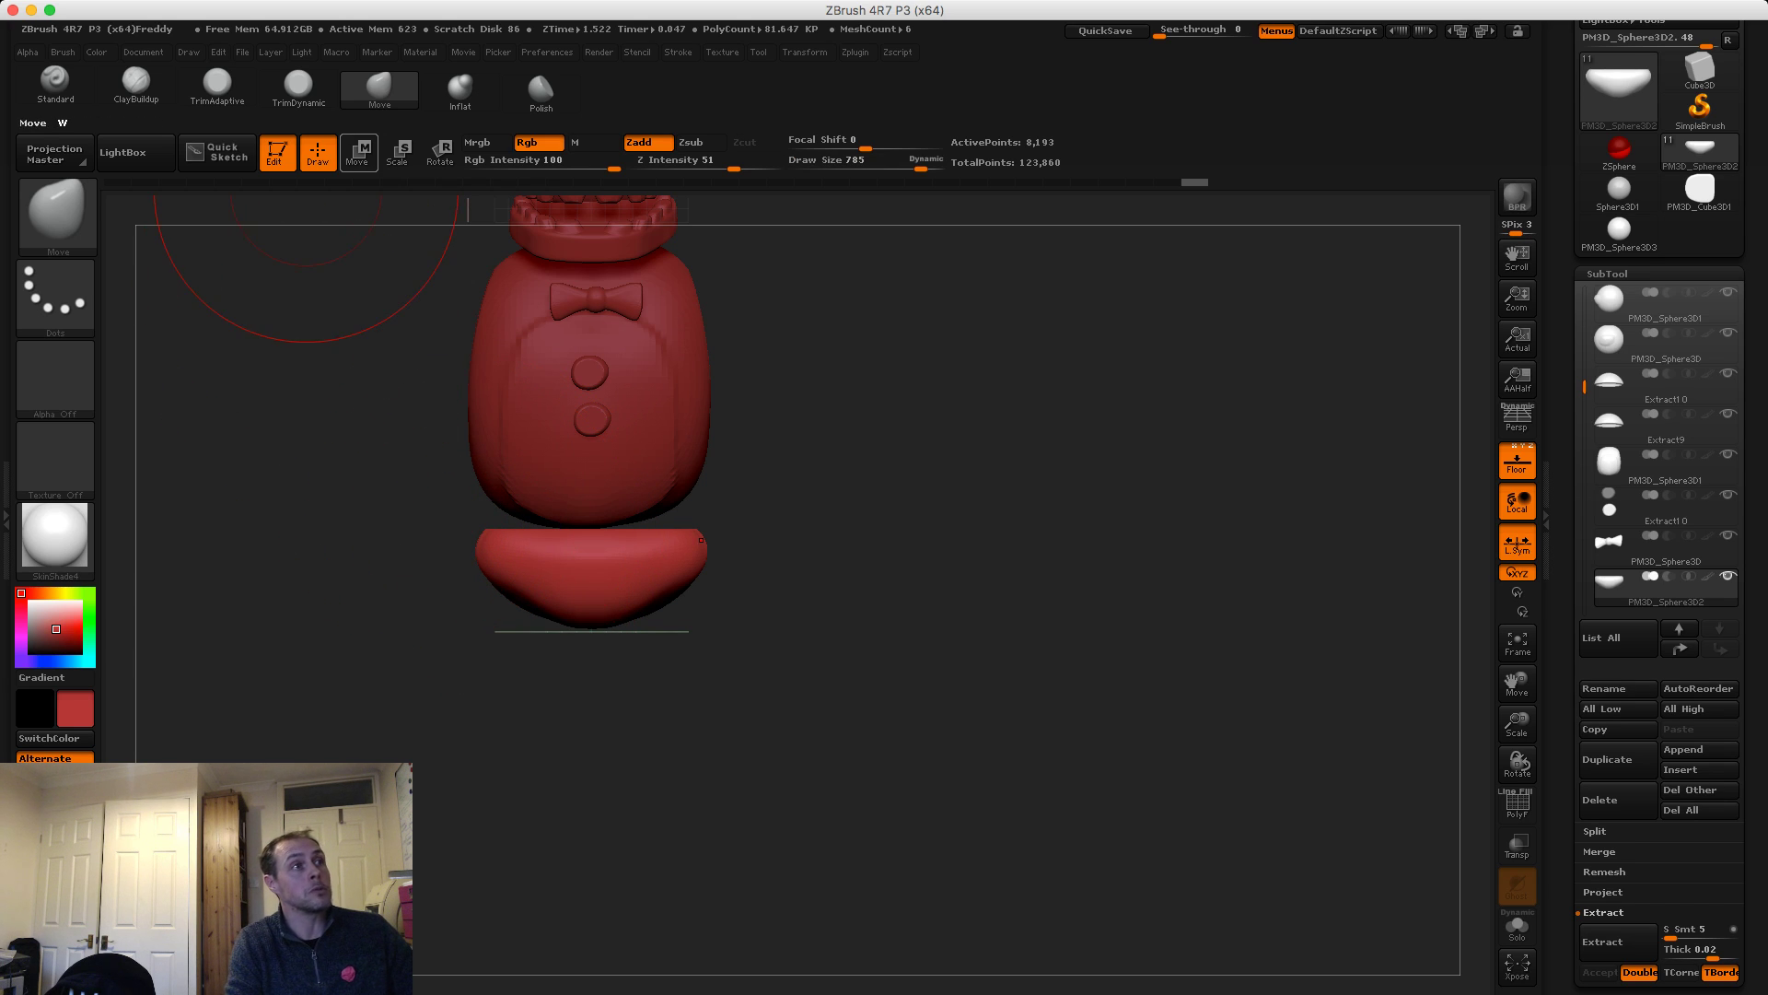
{"action": "key", "text": "w"}
{"action": "key", "text": "q"}
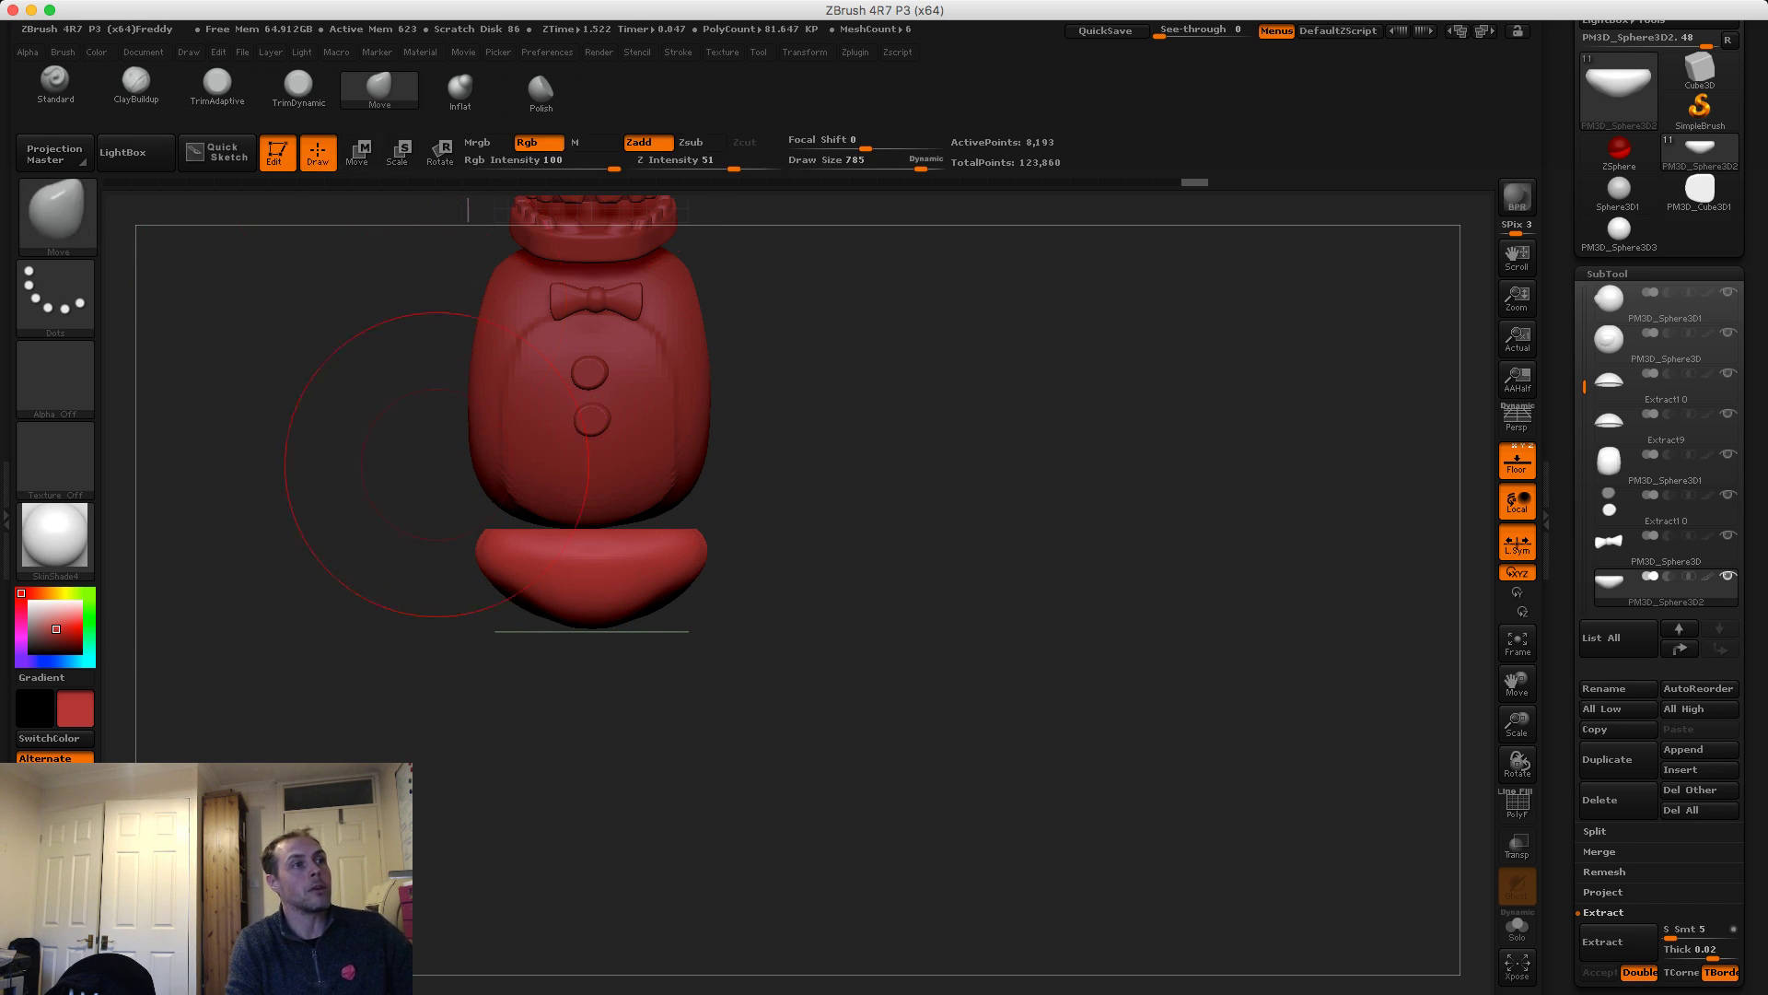
{"action": "key", "text": "s"}
{"action": "mouse_move", "coordinate": [446, 517]}
{"action": "left_mouse_down"}
{"action": "mouse_move", "coordinate": [460, 535]}
{"action": "mouse_move", "coordinate": [483, 490]}
{"action": "left_mouse_up"}
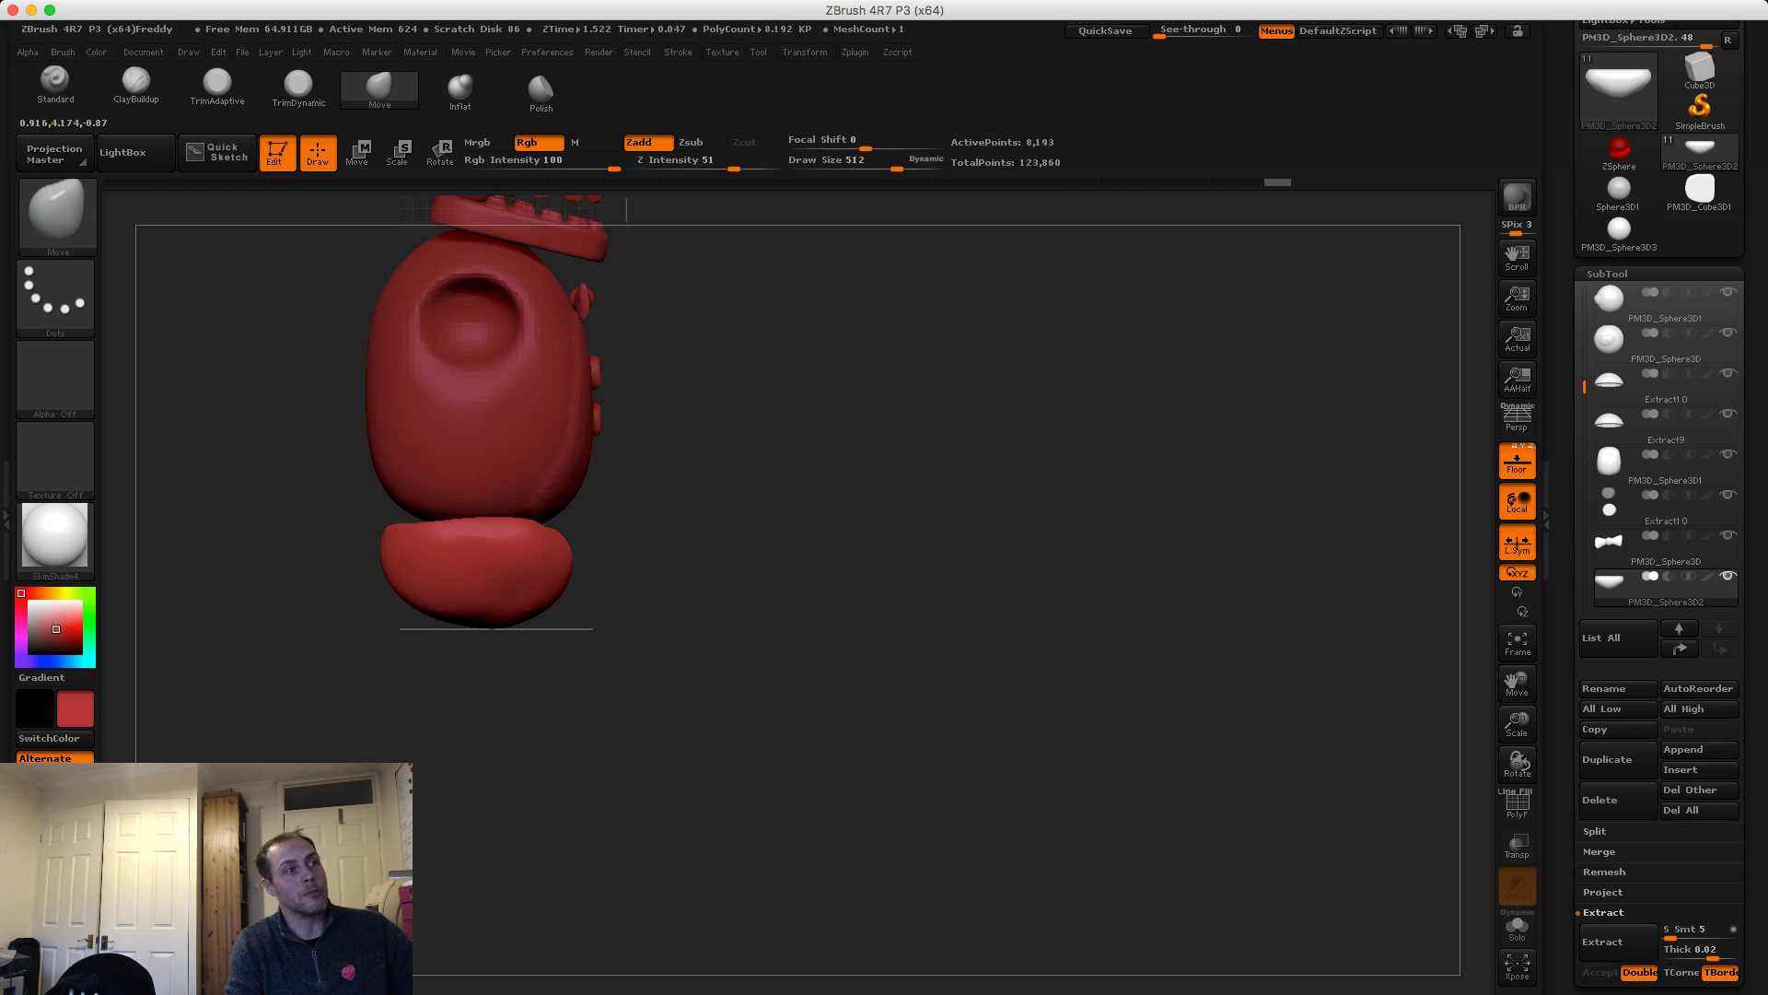
{"action": "key", "text": "s"}
{"action": "left_click_drag", "start_coordinate": [440, 603], "coordinate": [448, 603]}
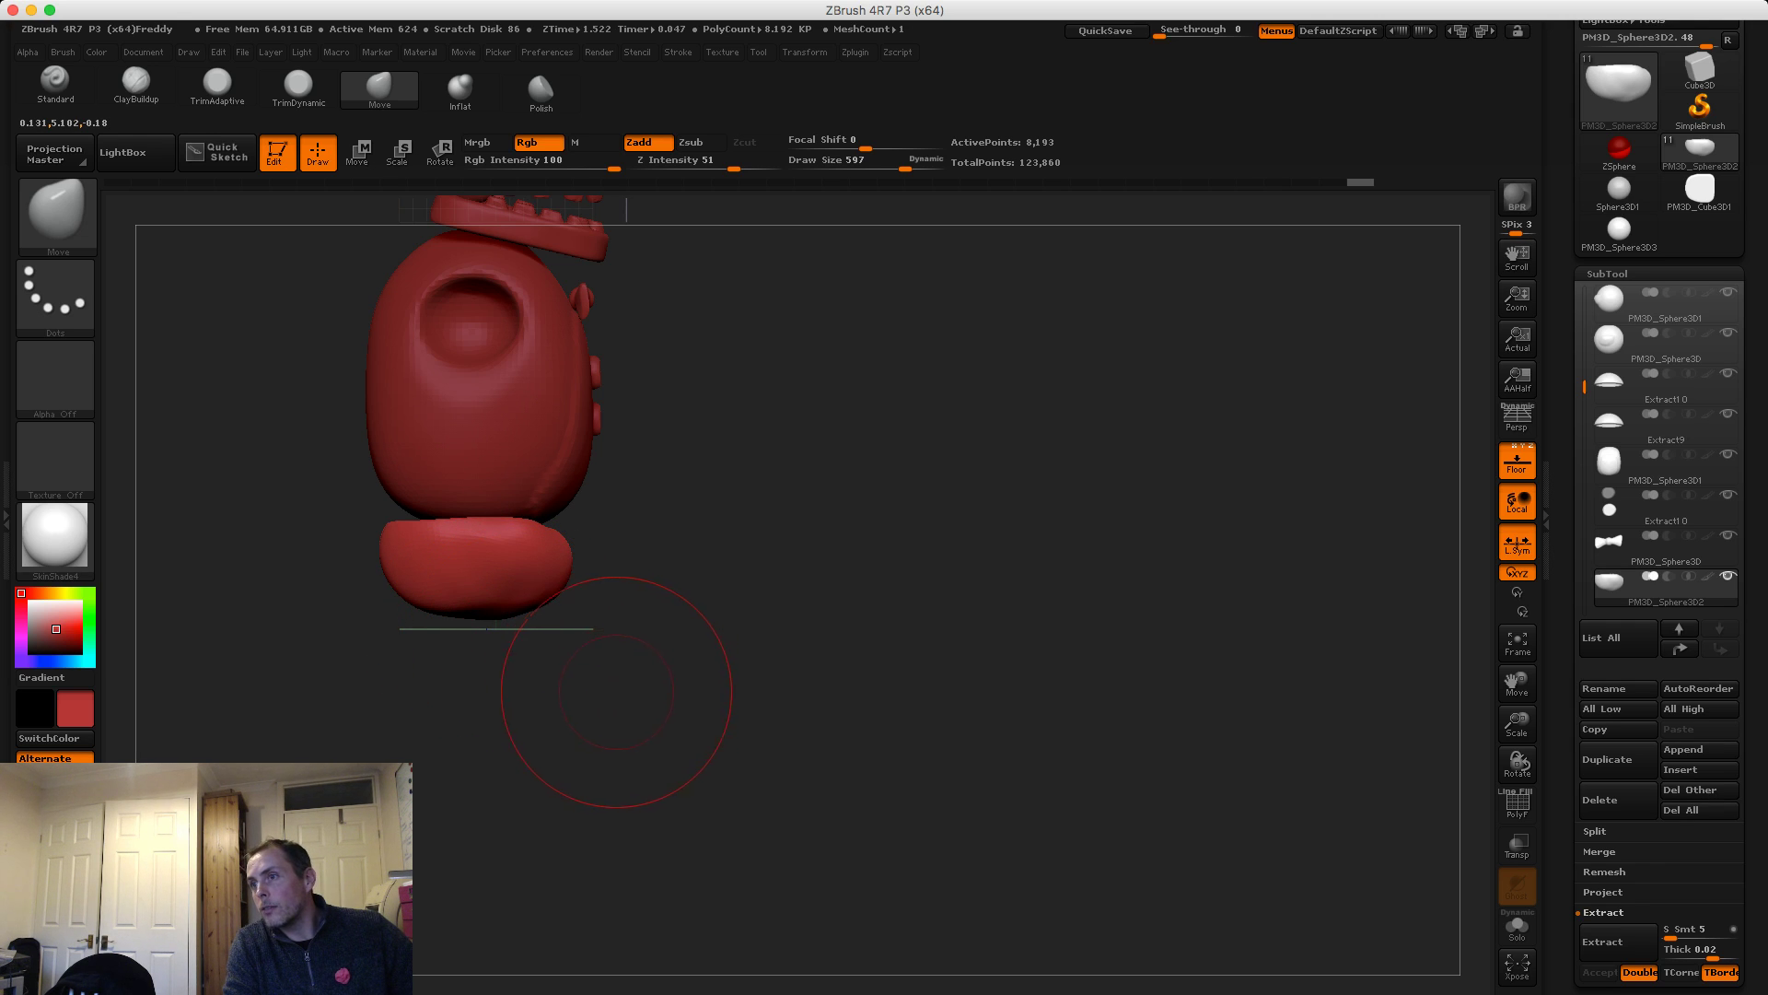
Push the pelvis's lower sides inward with the Move brush at draw size 459 to form angled hip areas
{"action": "left_click_drag", "start_coordinate": [646, 698], "coordinate": [808, 643], "text": "alt"}
{"action": "left_click_drag", "start_coordinate": [554, 610], "coordinate": [450, 598]}
{"action": "key", "text": "s"}
{"action": "left_click_drag", "start_coordinate": [555, 546], "coordinate": [539, 547]}
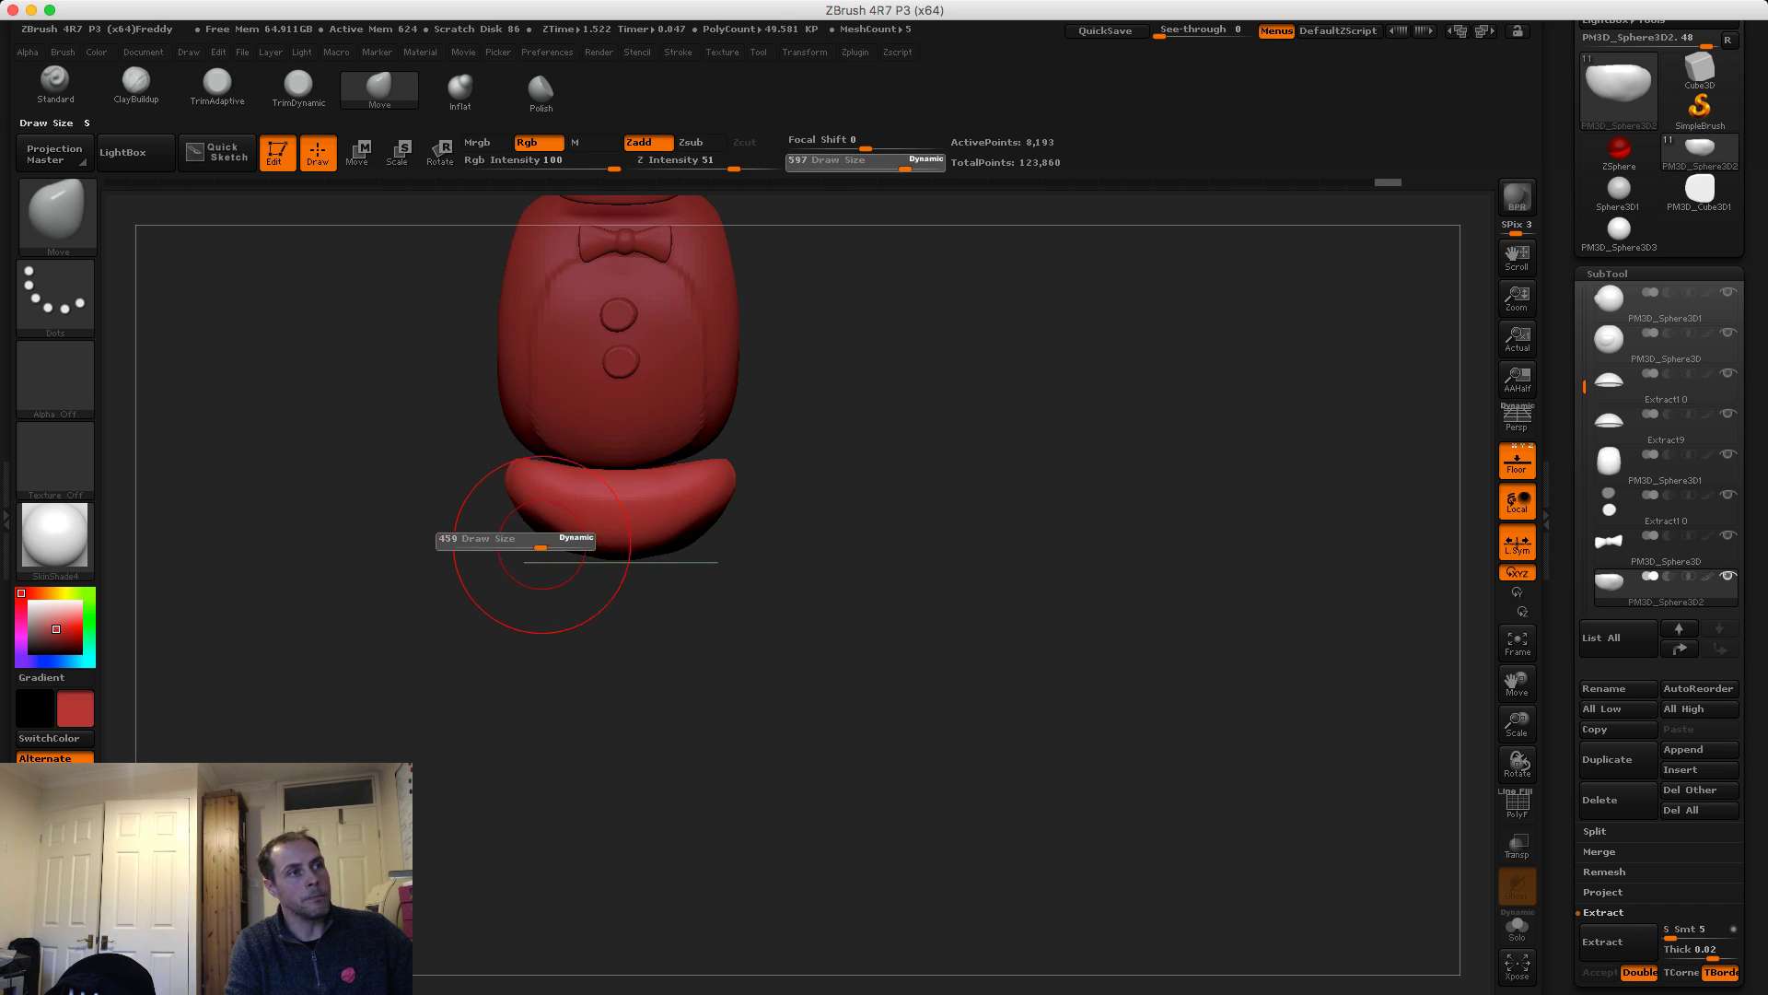
{"action": "mouse_move", "coordinate": [456, 590]}
{"action": "left_mouse_down"}
{"action": "mouse_move", "coordinate": [484, 591]}
{"action": "mouse_move", "coordinate": [547, 533]}
{"action": "left_mouse_up"}
{"action": "left_click_drag", "start_coordinate": [543, 533], "coordinate": [525, 527], "text": "shift"}
{"action": "left_click_drag", "start_coordinate": [502, 592], "coordinate": [465, 594], "text": "shift"}
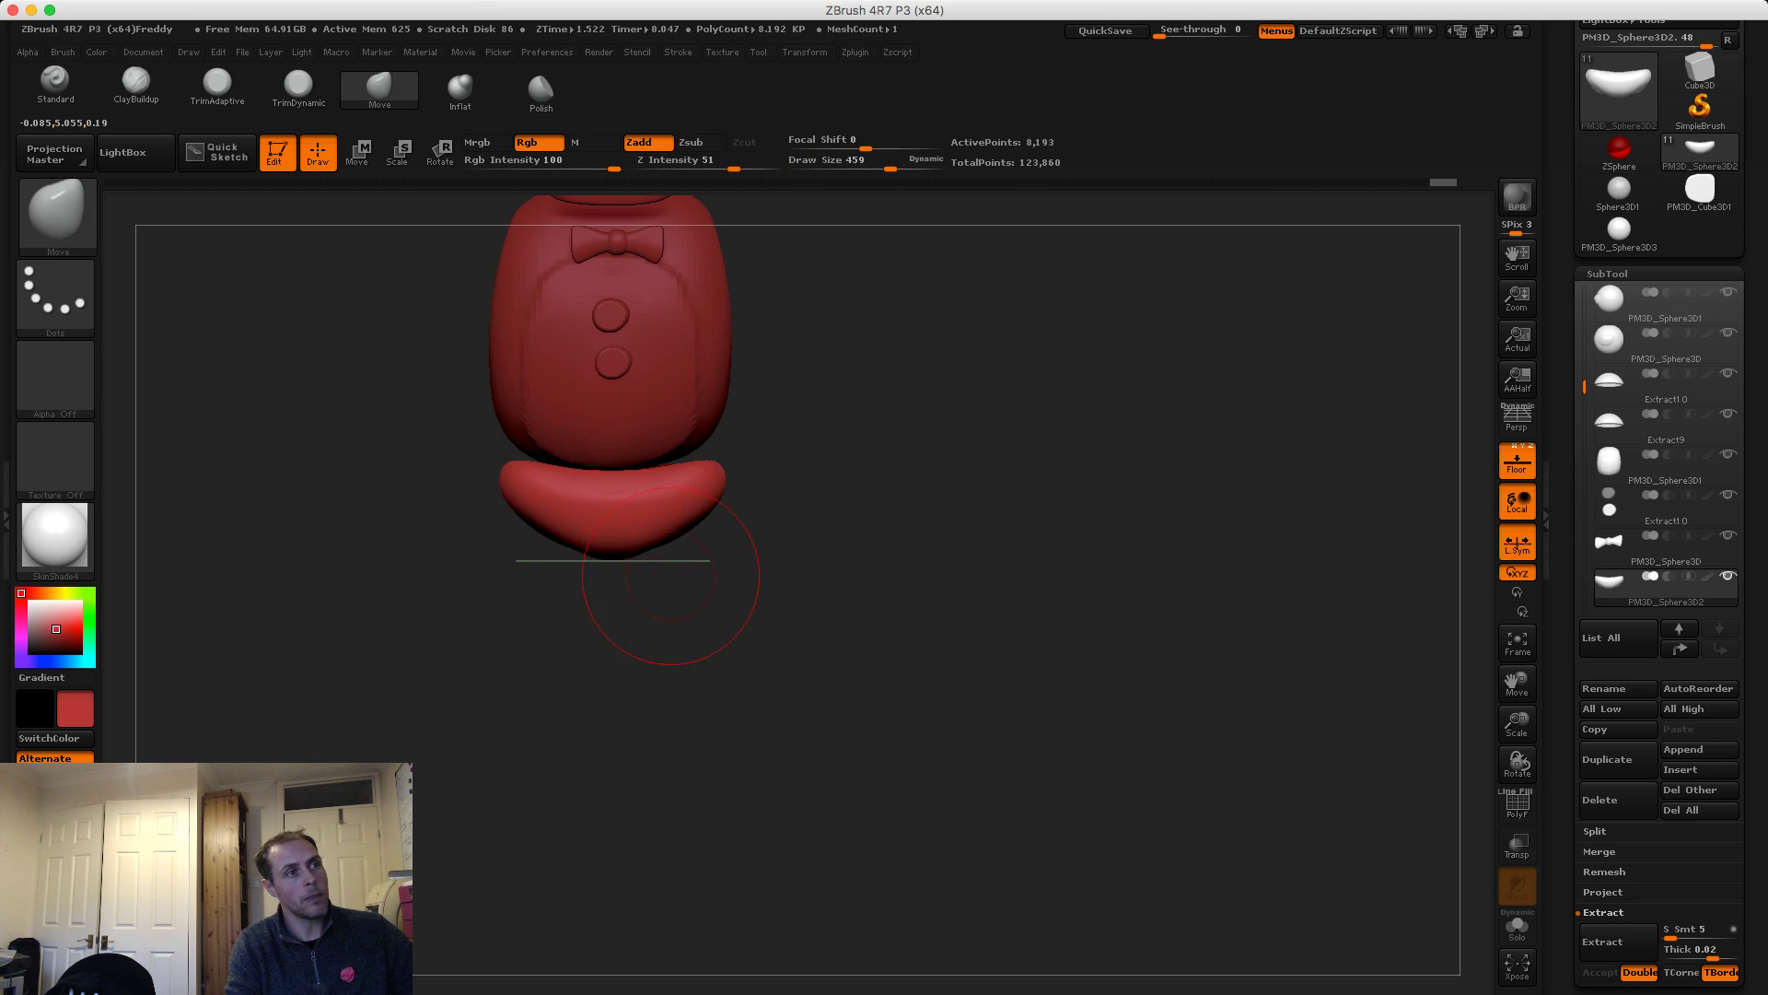
Flatten the angled hip area on the side of the pelvis with the TrimDynamic brush at draw size 332
{"action": "left_click_drag", "start_coordinate": [670, 575], "coordinate": [539, 508]}
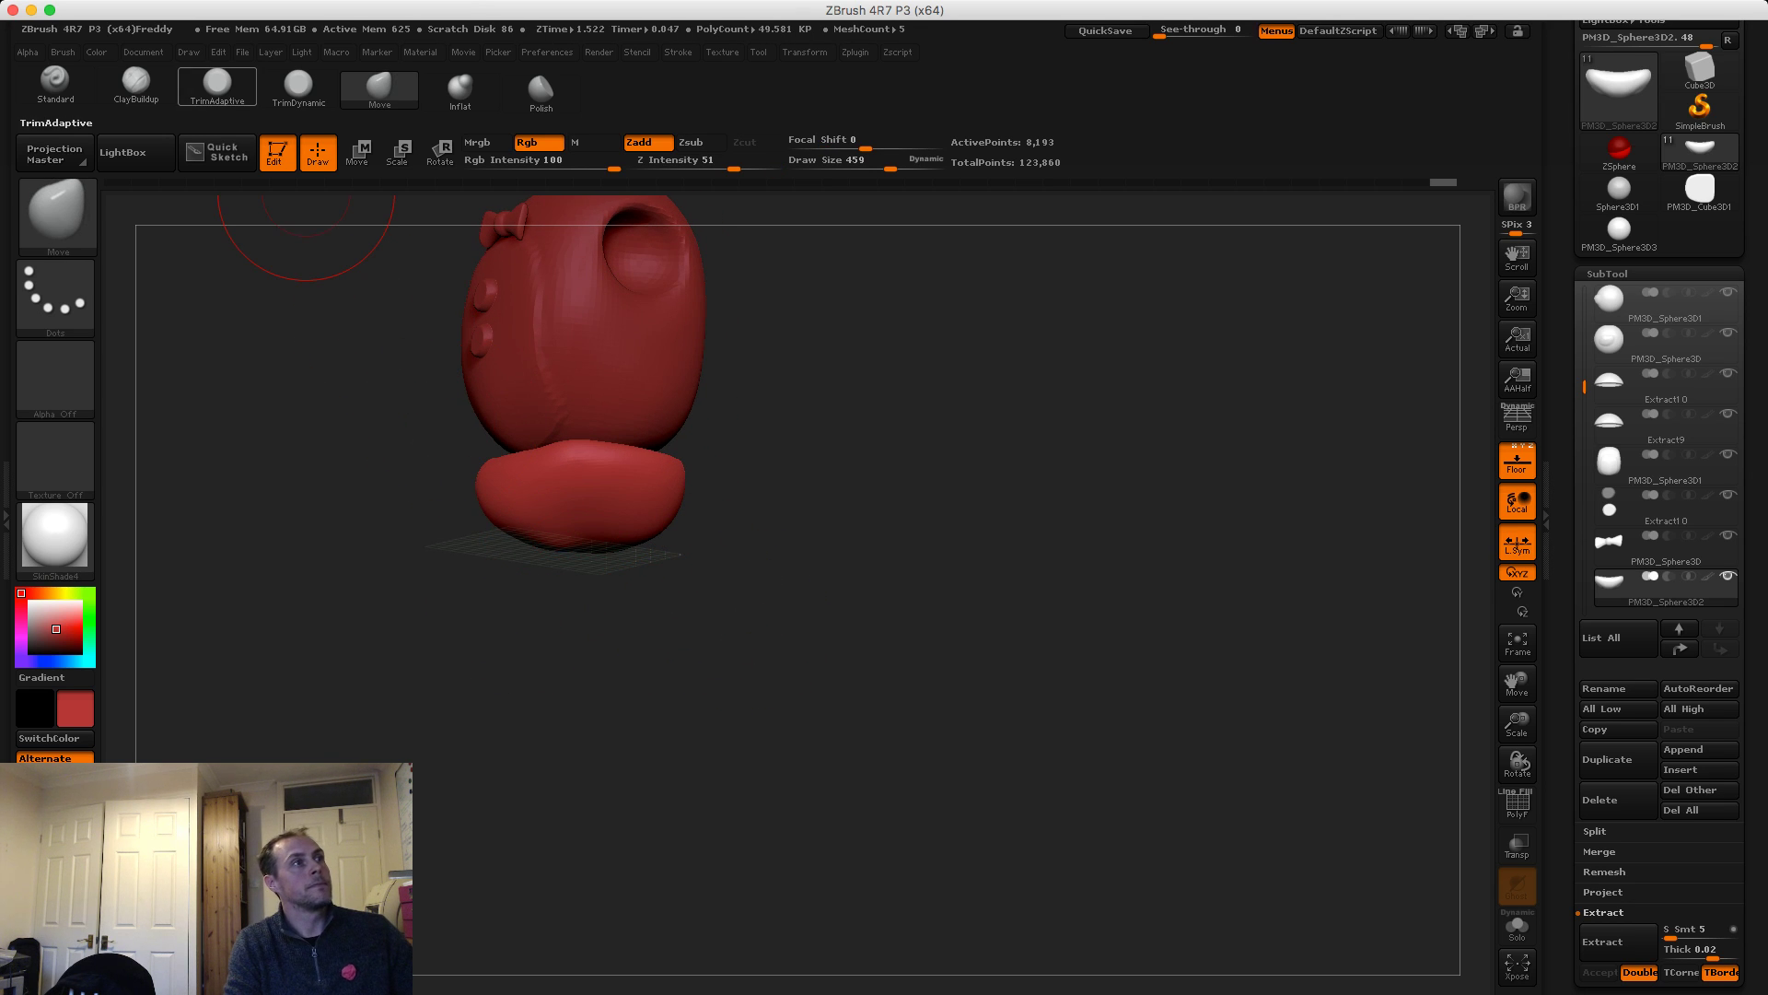
{"action": "left_click", "coordinate": [299, 86]}
{"action": "key", "text": "s"}
{"action": "left_click_drag", "start_coordinate": [528, 476], "coordinate": [514, 477]}
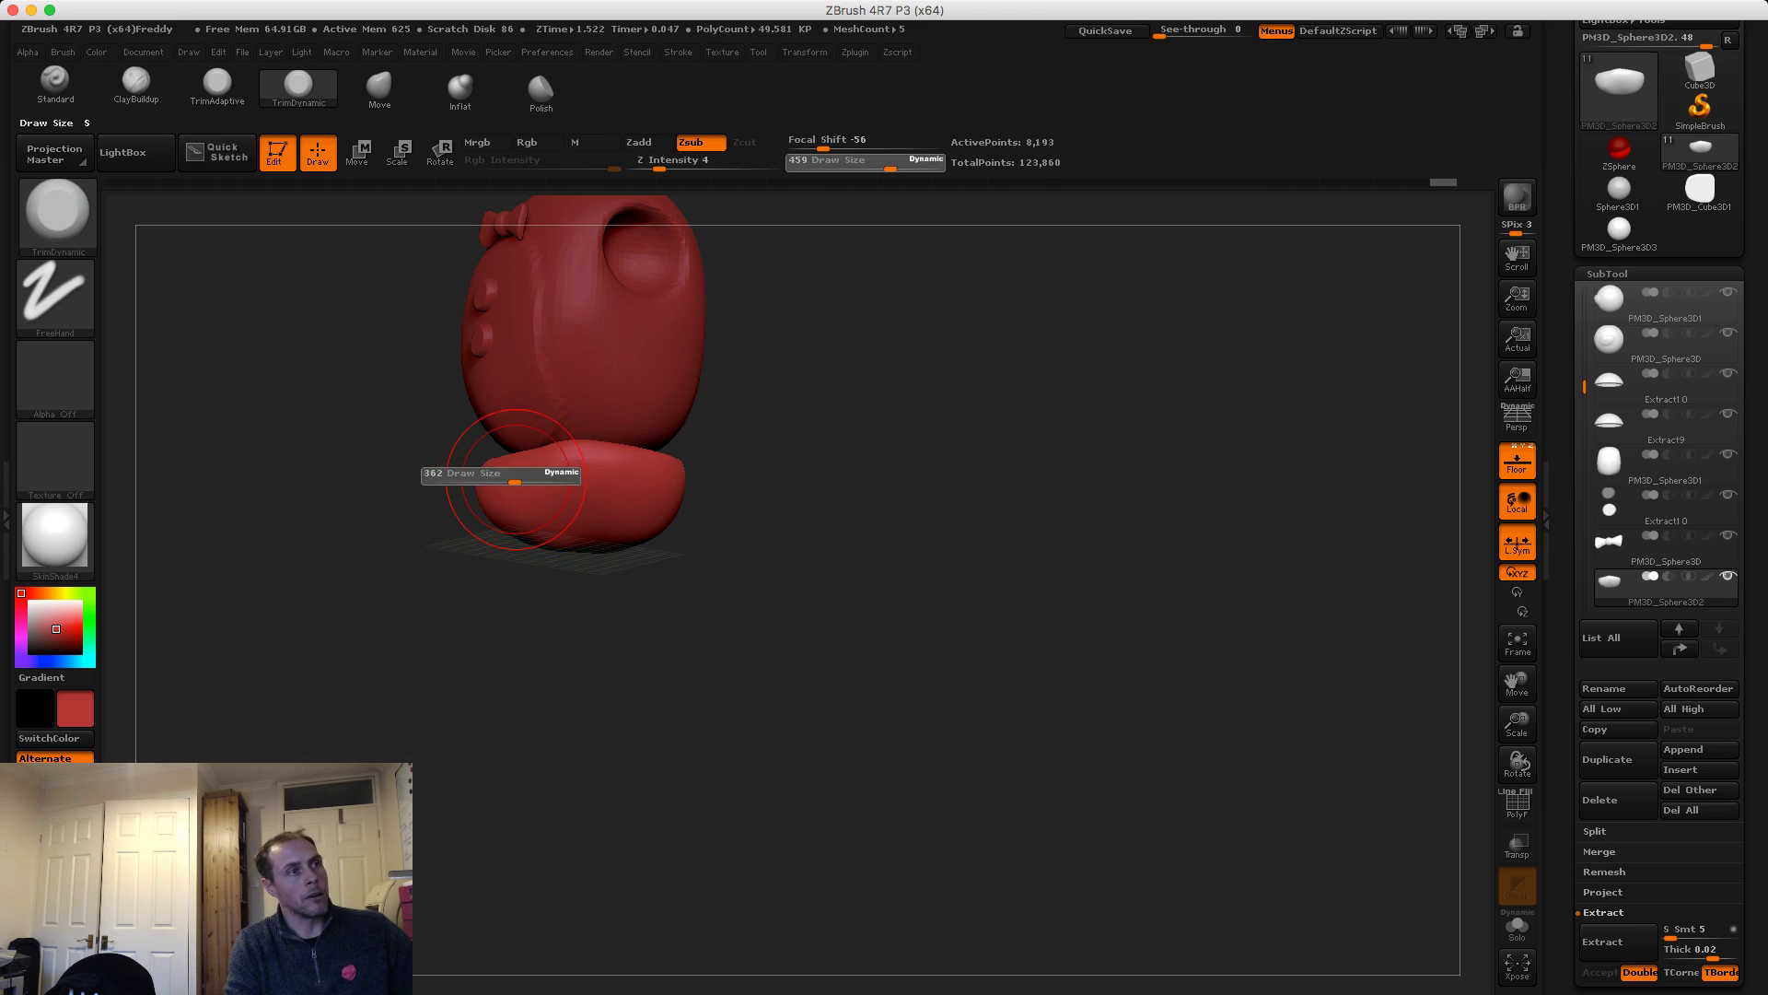
{"action": "left_click_drag", "start_coordinate": [635, 575], "coordinate": [544, 497]}
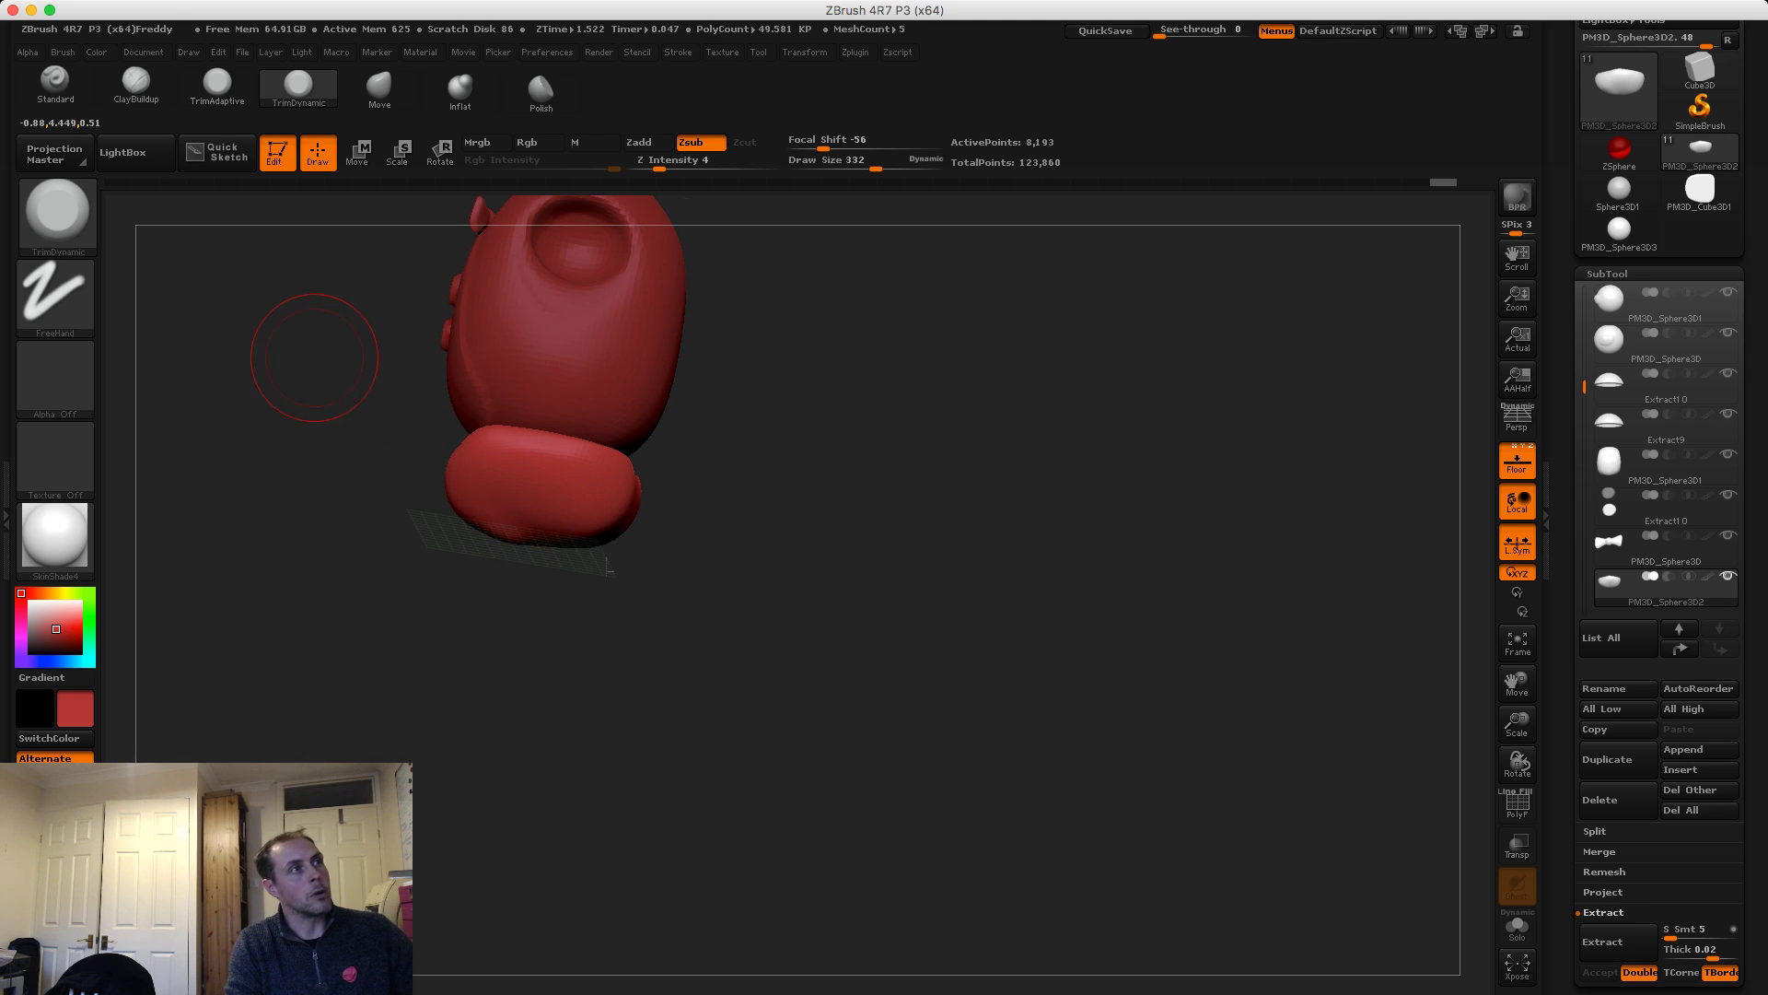
Carve round leg sockets into the pelvis's angled sides with the ClayBuildup brush at draw size 332
{"action": "left_click_drag", "start_coordinate": [609, 571], "coordinate": [693, 654], "text": "alt"}
{"action": "left_click", "coordinate": [136, 86]}
{"action": "left_click_drag", "start_coordinate": [437, 497], "coordinate": [461, 562], "text": "alt"}
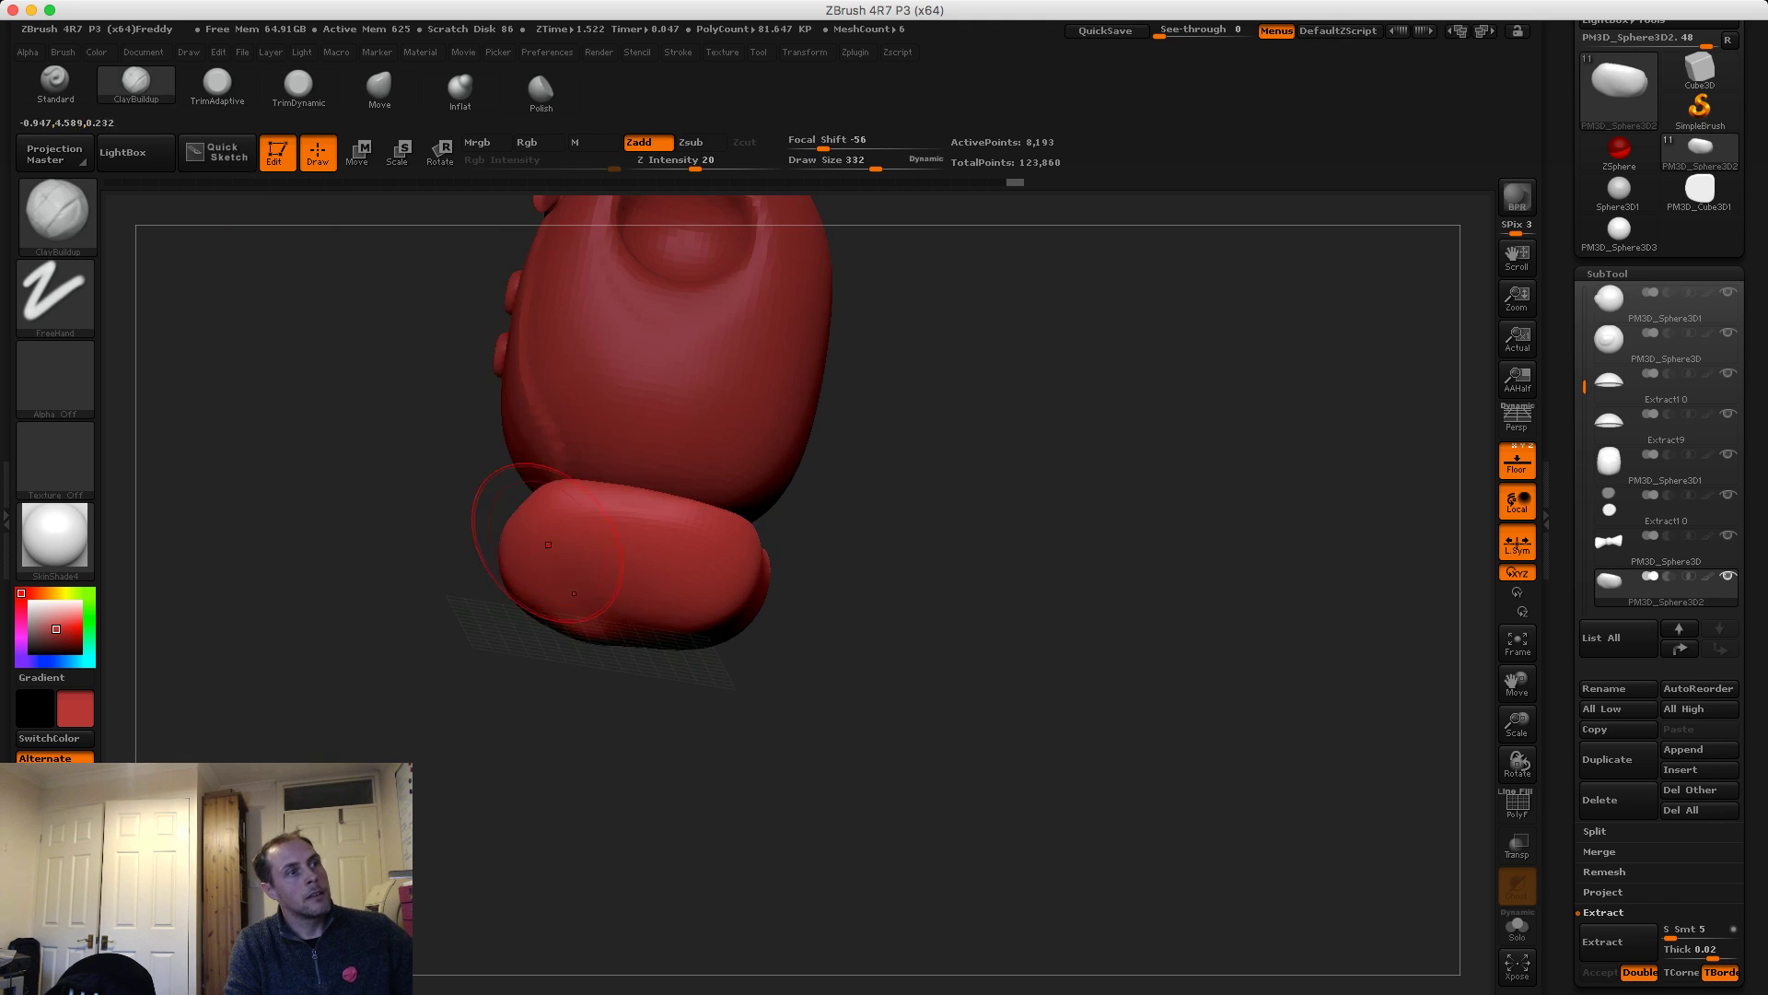
{"action": "left_click_drag", "start_coordinate": [395, 454], "coordinate": [512, 572], "text": "shift"}
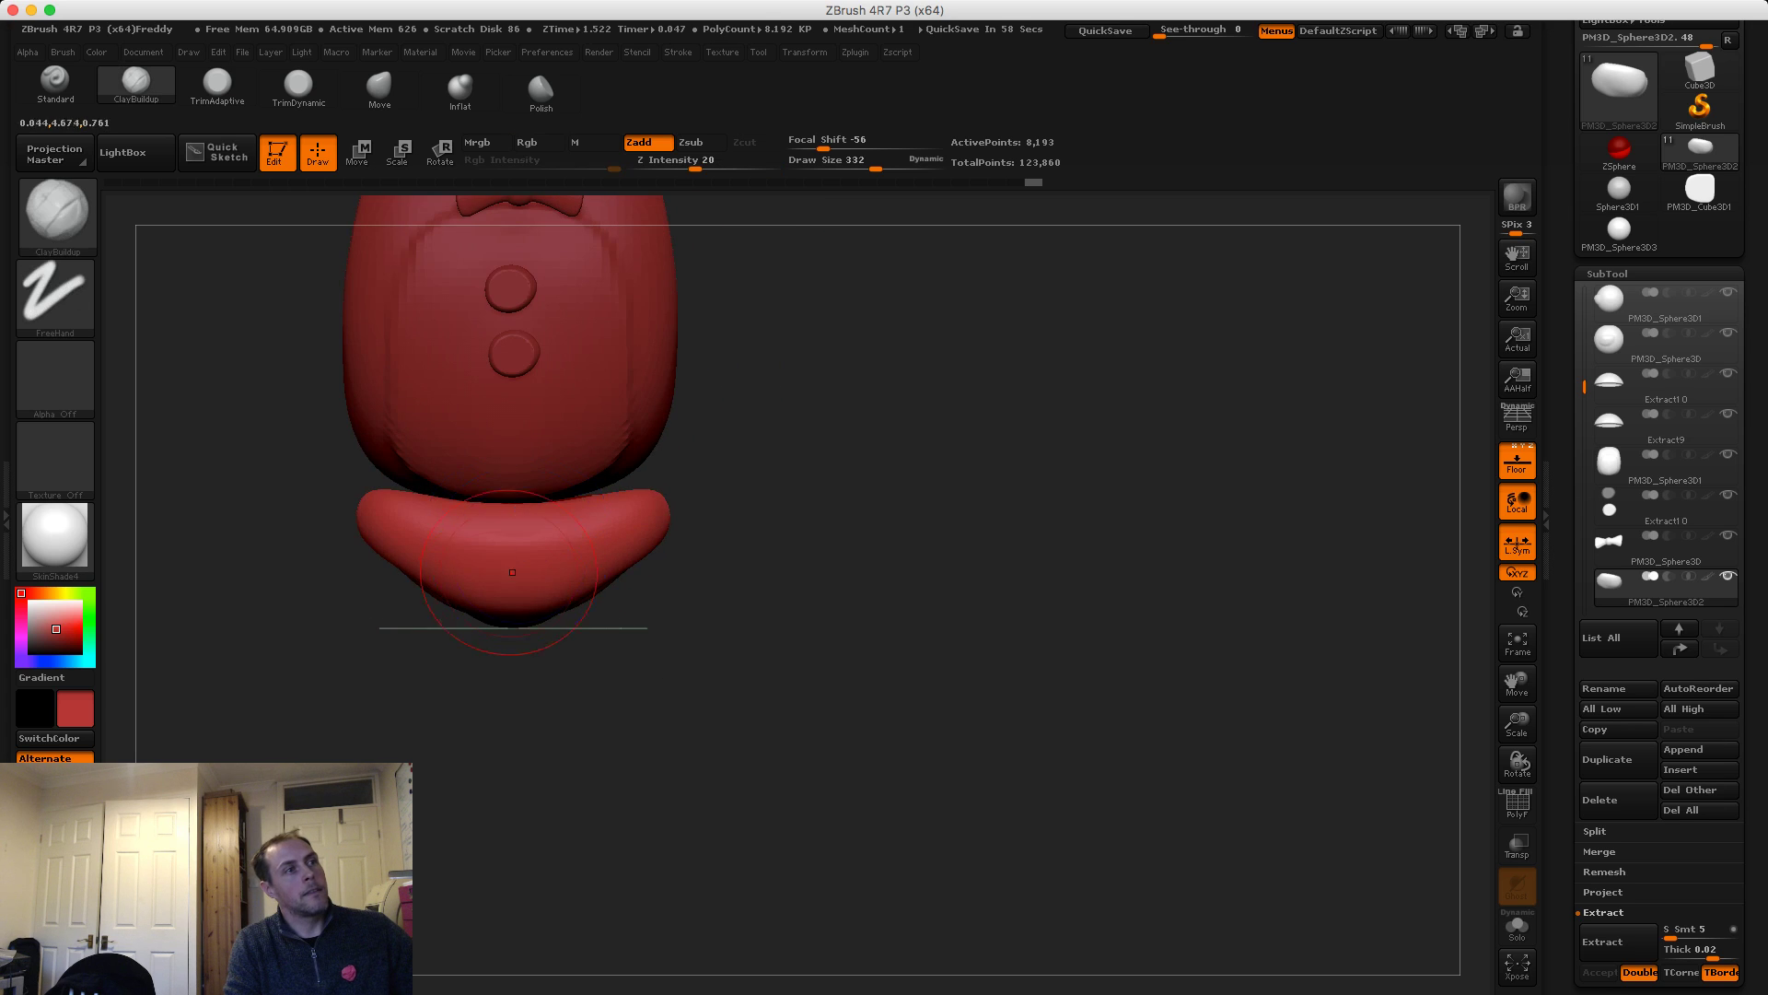
{"action": "mouse_move", "coordinate": [384, 583]}
{"action": "left_mouse_down", "text": "alt"}
{"action": "mouse_move", "coordinate": [335, 485]}
{"action": "mouse_move", "coordinate": [361, 578]}
{"action": "mouse_move", "coordinate": [423, 614]}
{"action": "left_mouse_up", "text": "alt"}
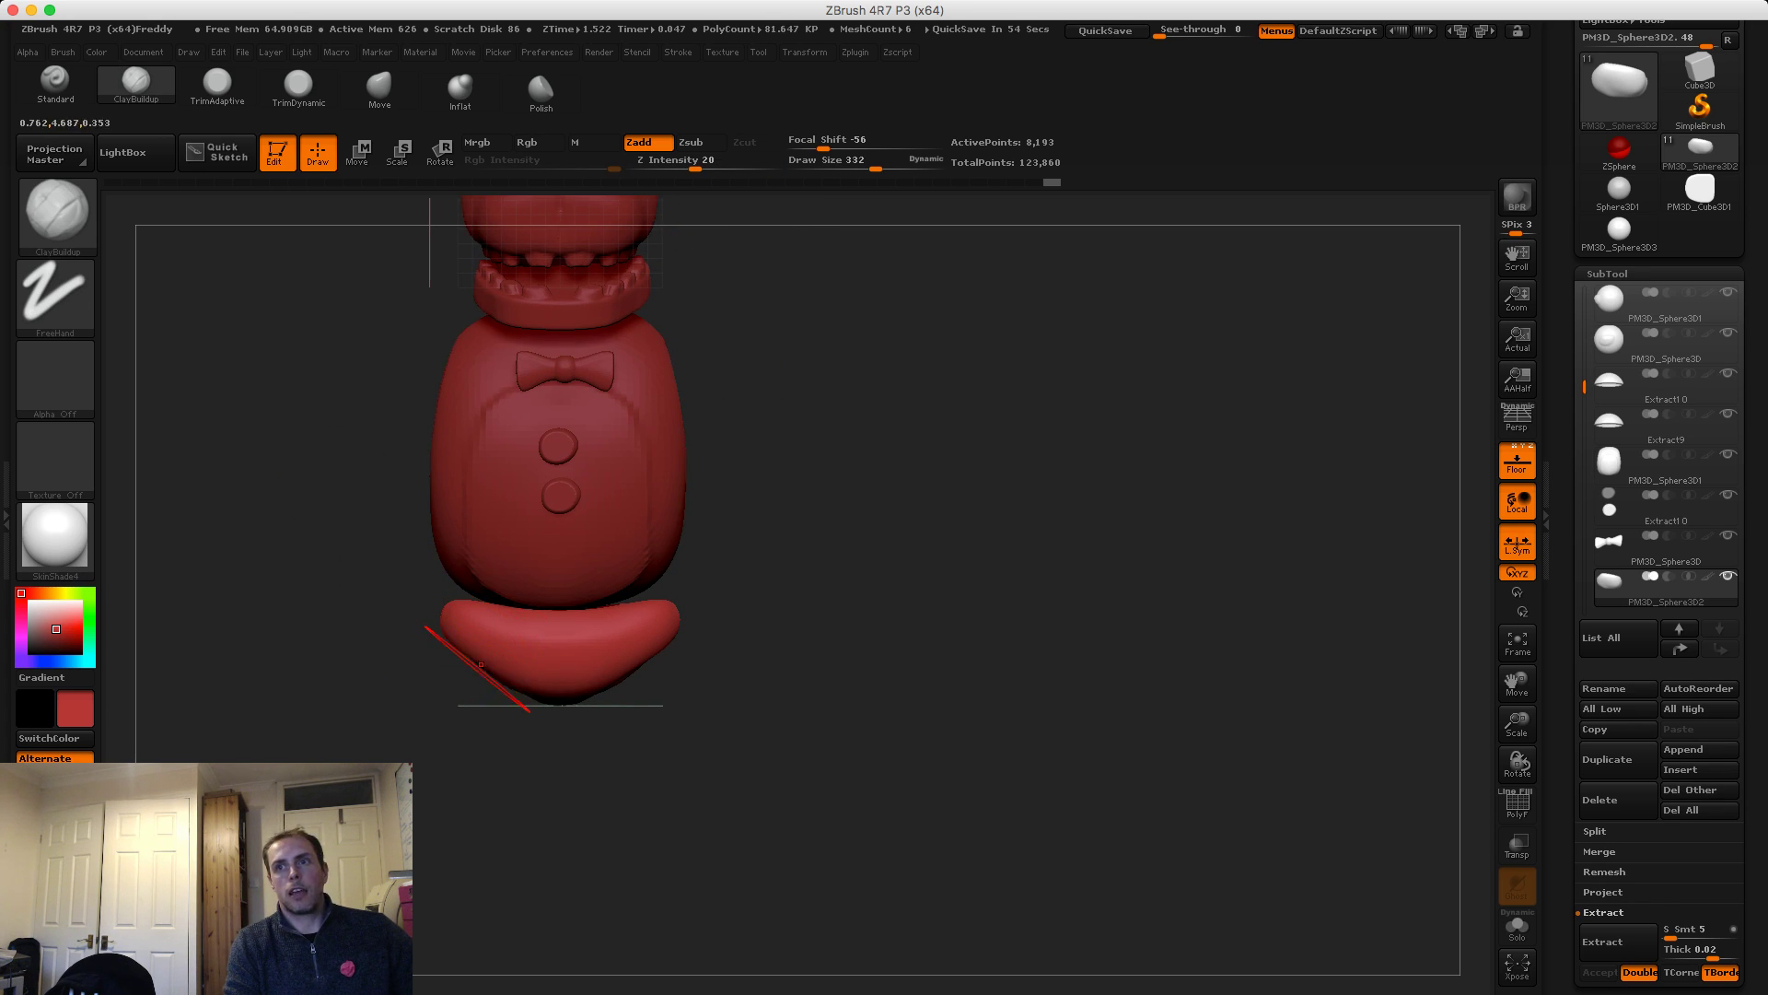
{"action": "mouse_move", "coordinate": [533, 705]}
{"action": "left_mouse_down"}
{"action": "mouse_move", "coordinate": [608, 704]}
{"action": "mouse_move", "coordinate": [664, 664]}
{"action": "left_mouse_up"}
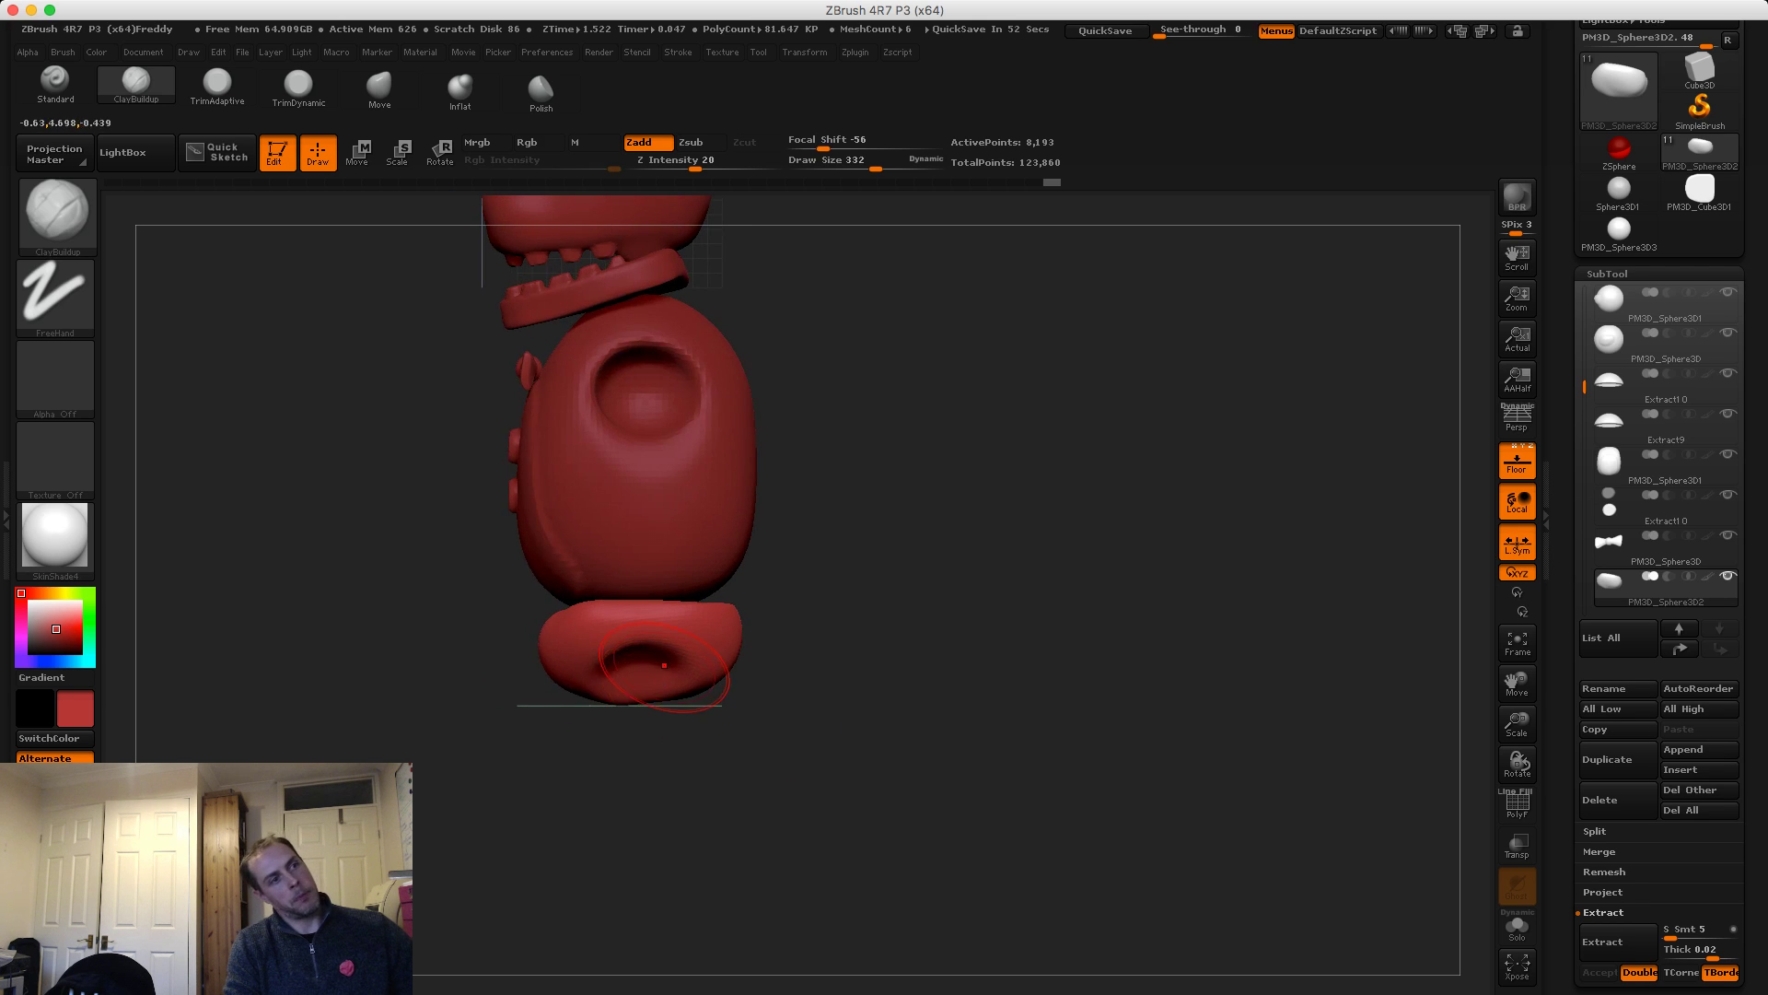
{"action": "left_click_drag", "start_coordinate": [709, 742], "coordinate": [661, 648]}
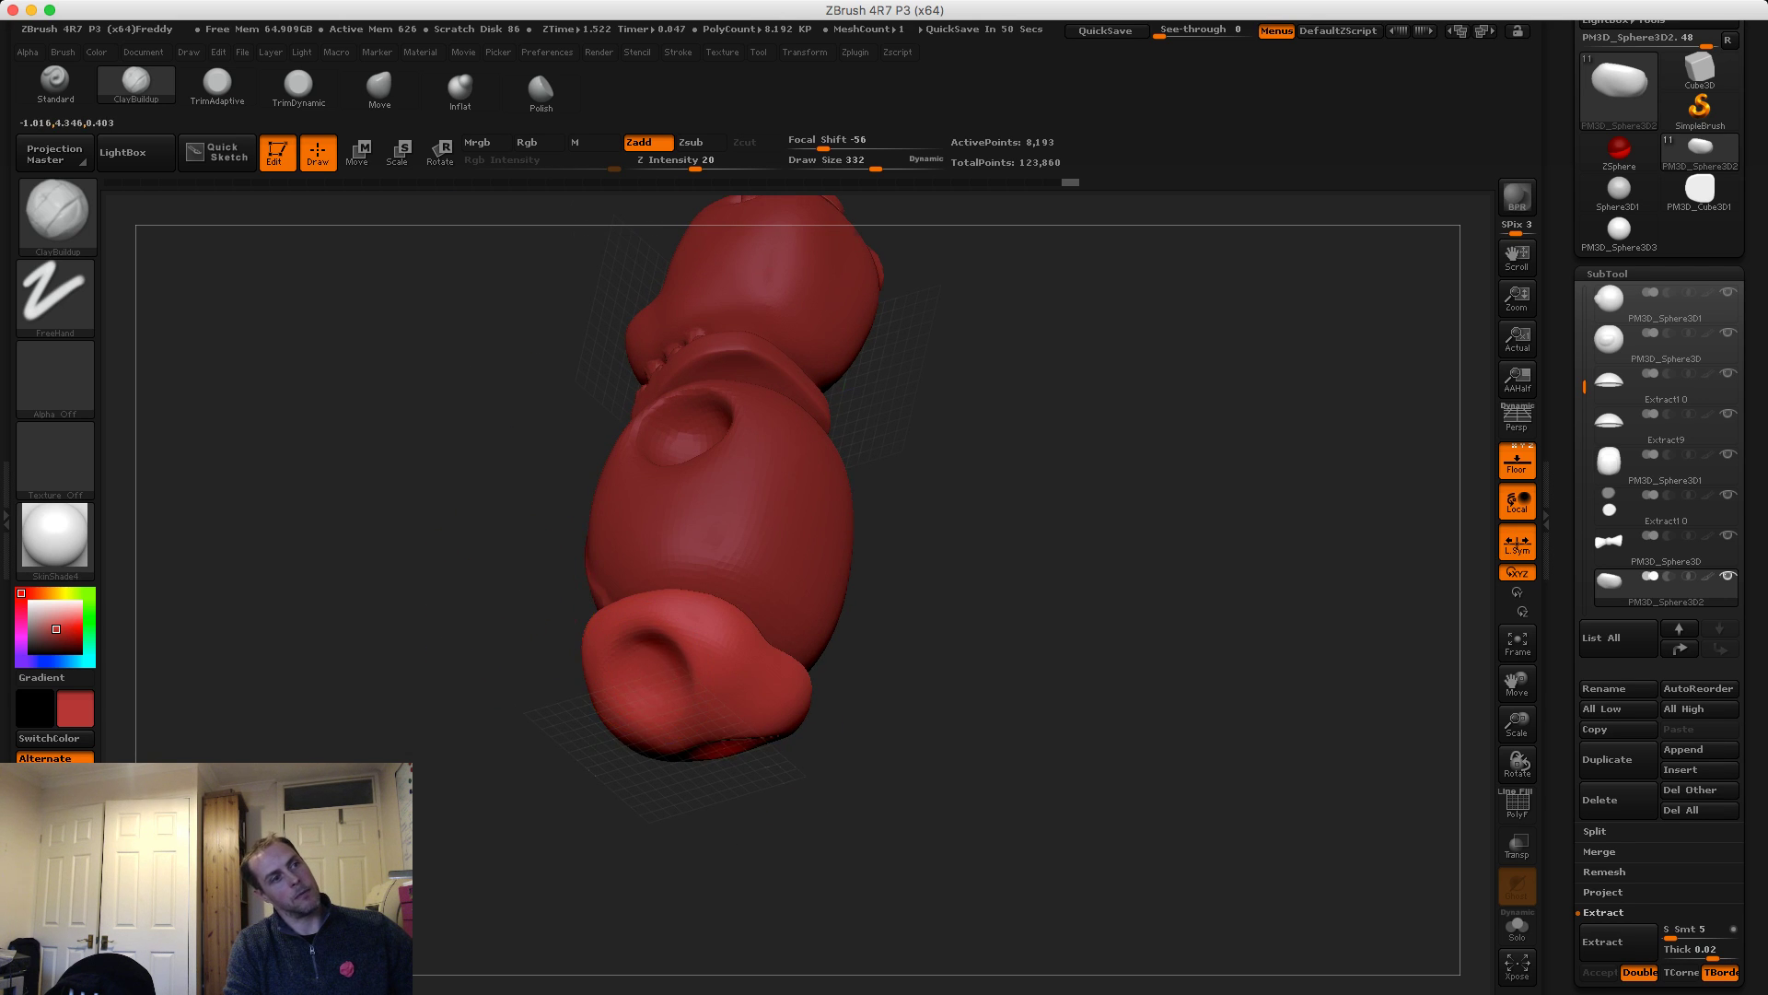
{"action": "left_click_drag", "start_coordinate": [549, 525], "coordinate": [596, 649], "text": "shift"}
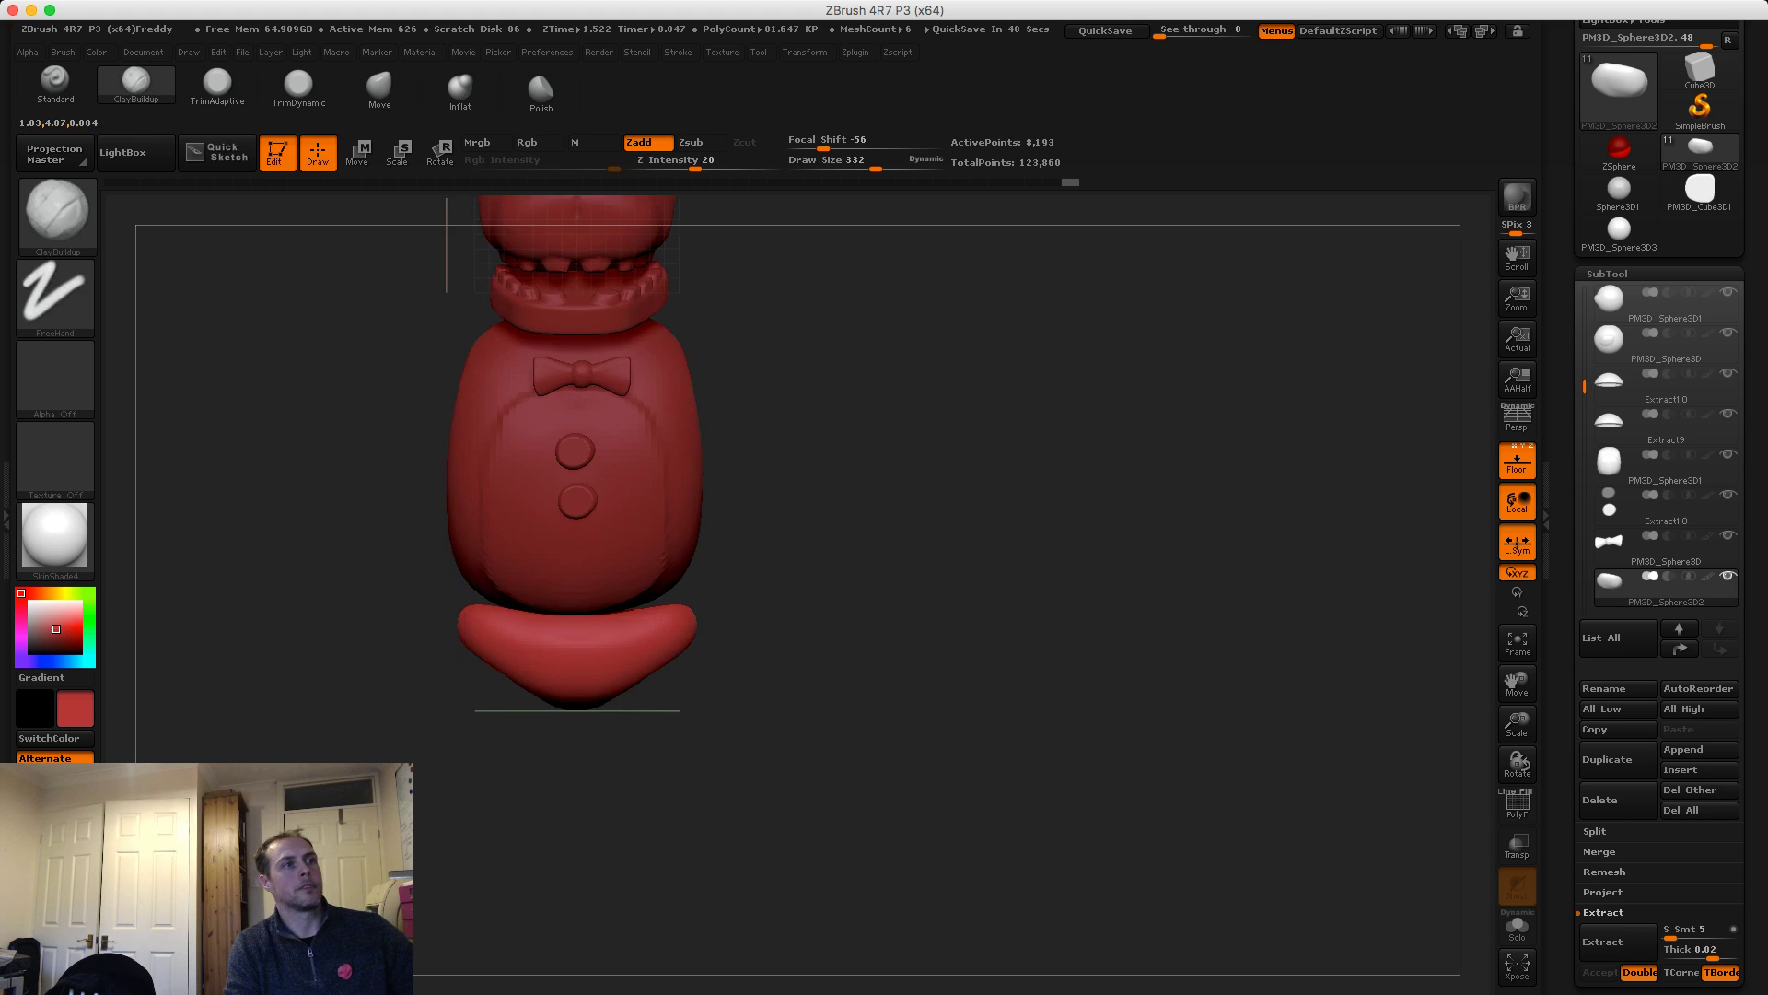
{"action": "mouse_move", "coordinate": [370, 571]}
{"action": "left_mouse_down", "text": "alt"}
{"action": "mouse_move", "coordinate": [375, 473]}
{"action": "mouse_move", "coordinate": [379, 553]}
{"action": "left_mouse_up", "text": "alt"}
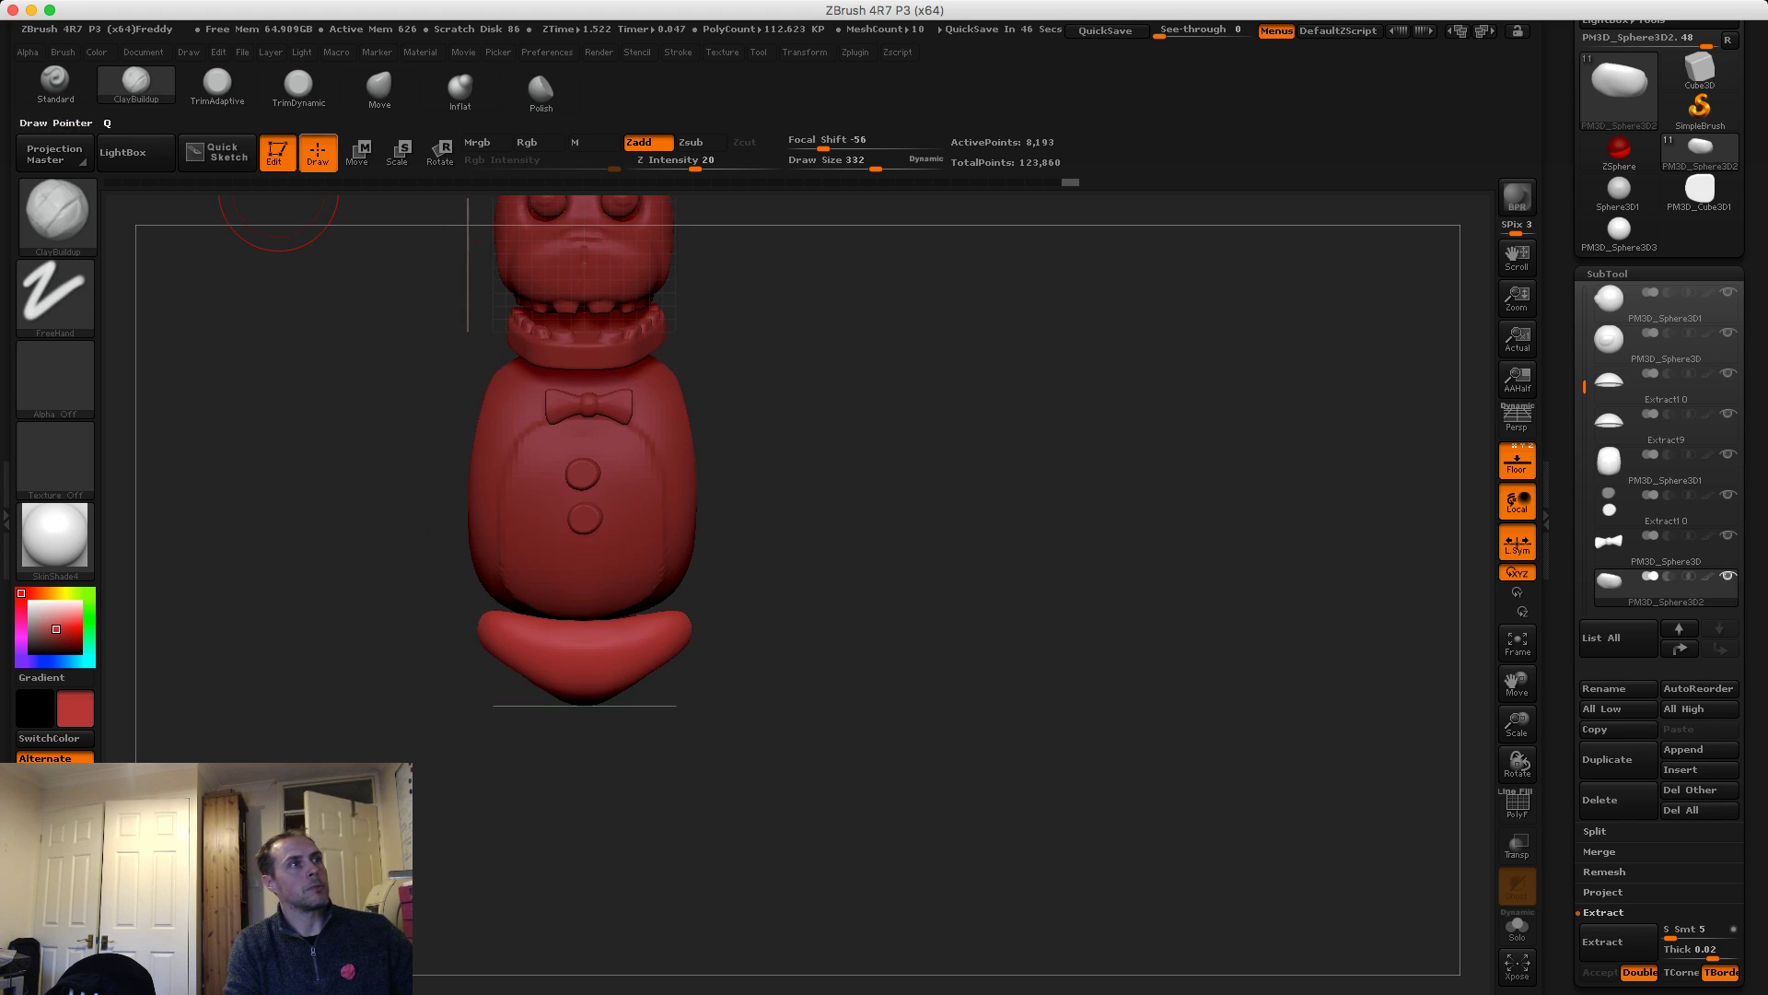
Scale the pelvis slightly narrower with Transpose and nudge it up against the underside of the torso
{"action": "left_click", "coordinate": [399, 151]}
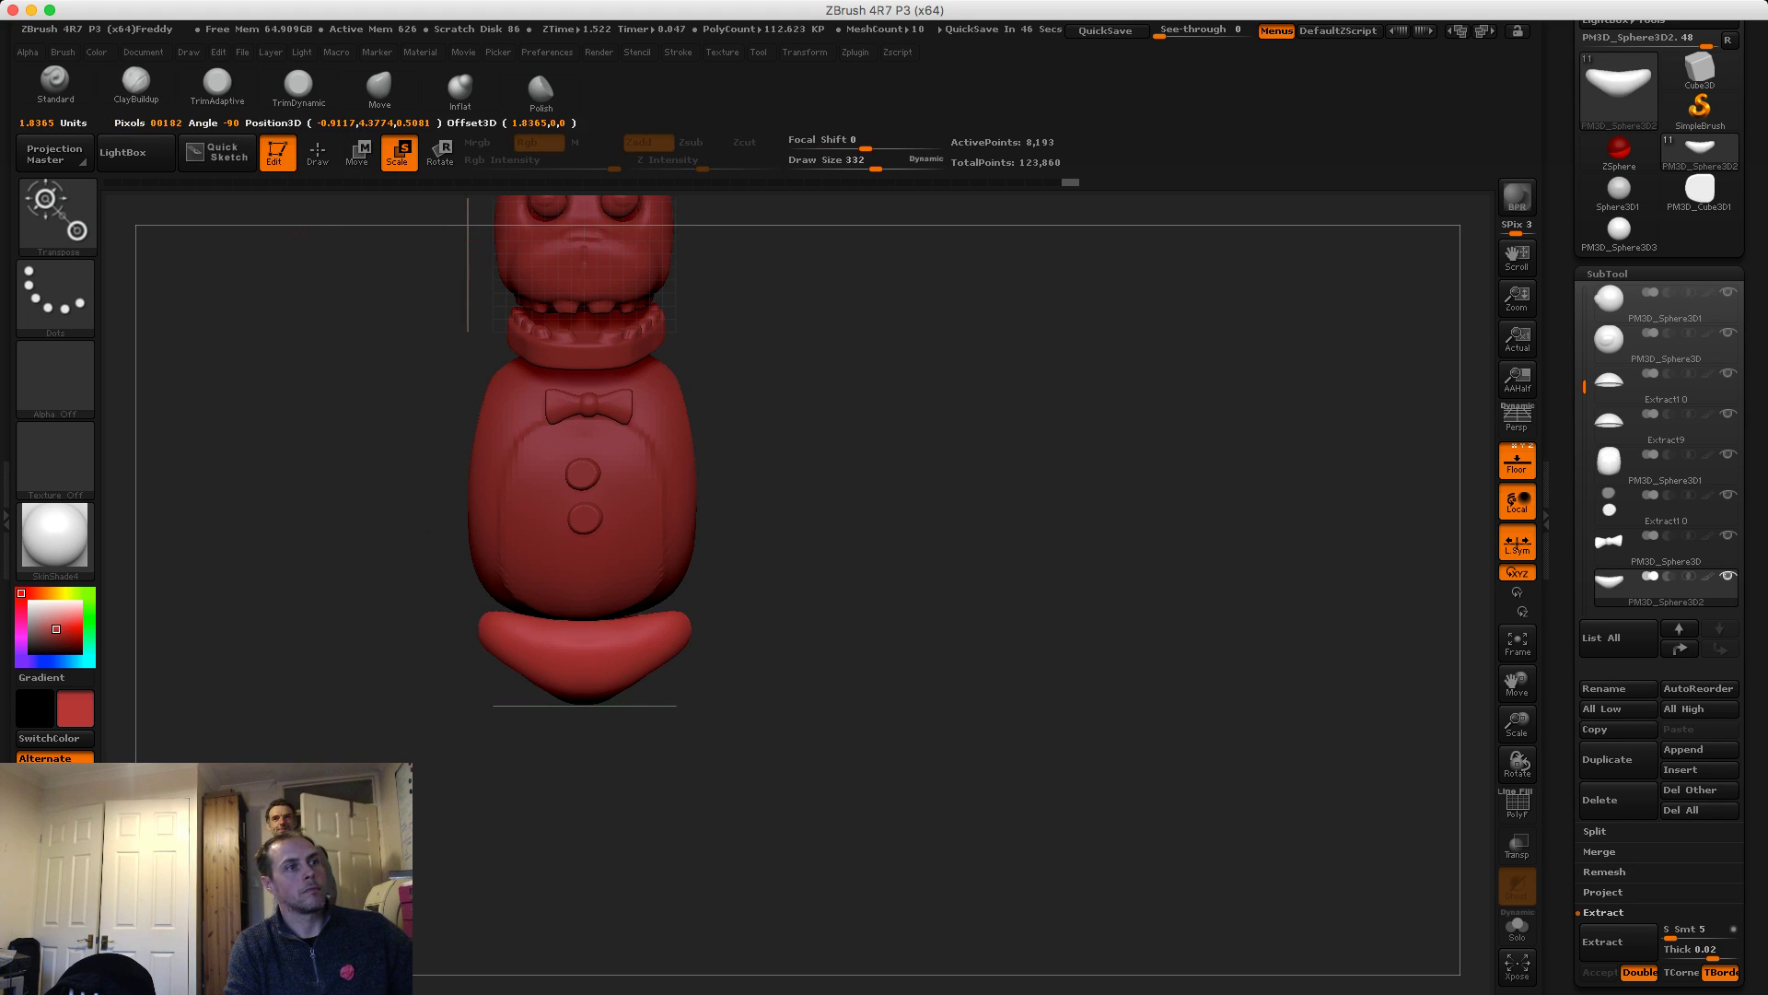
{"action": "left_click_drag", "start_coordinate": [501, 641], "coordinate": [516, 641]}
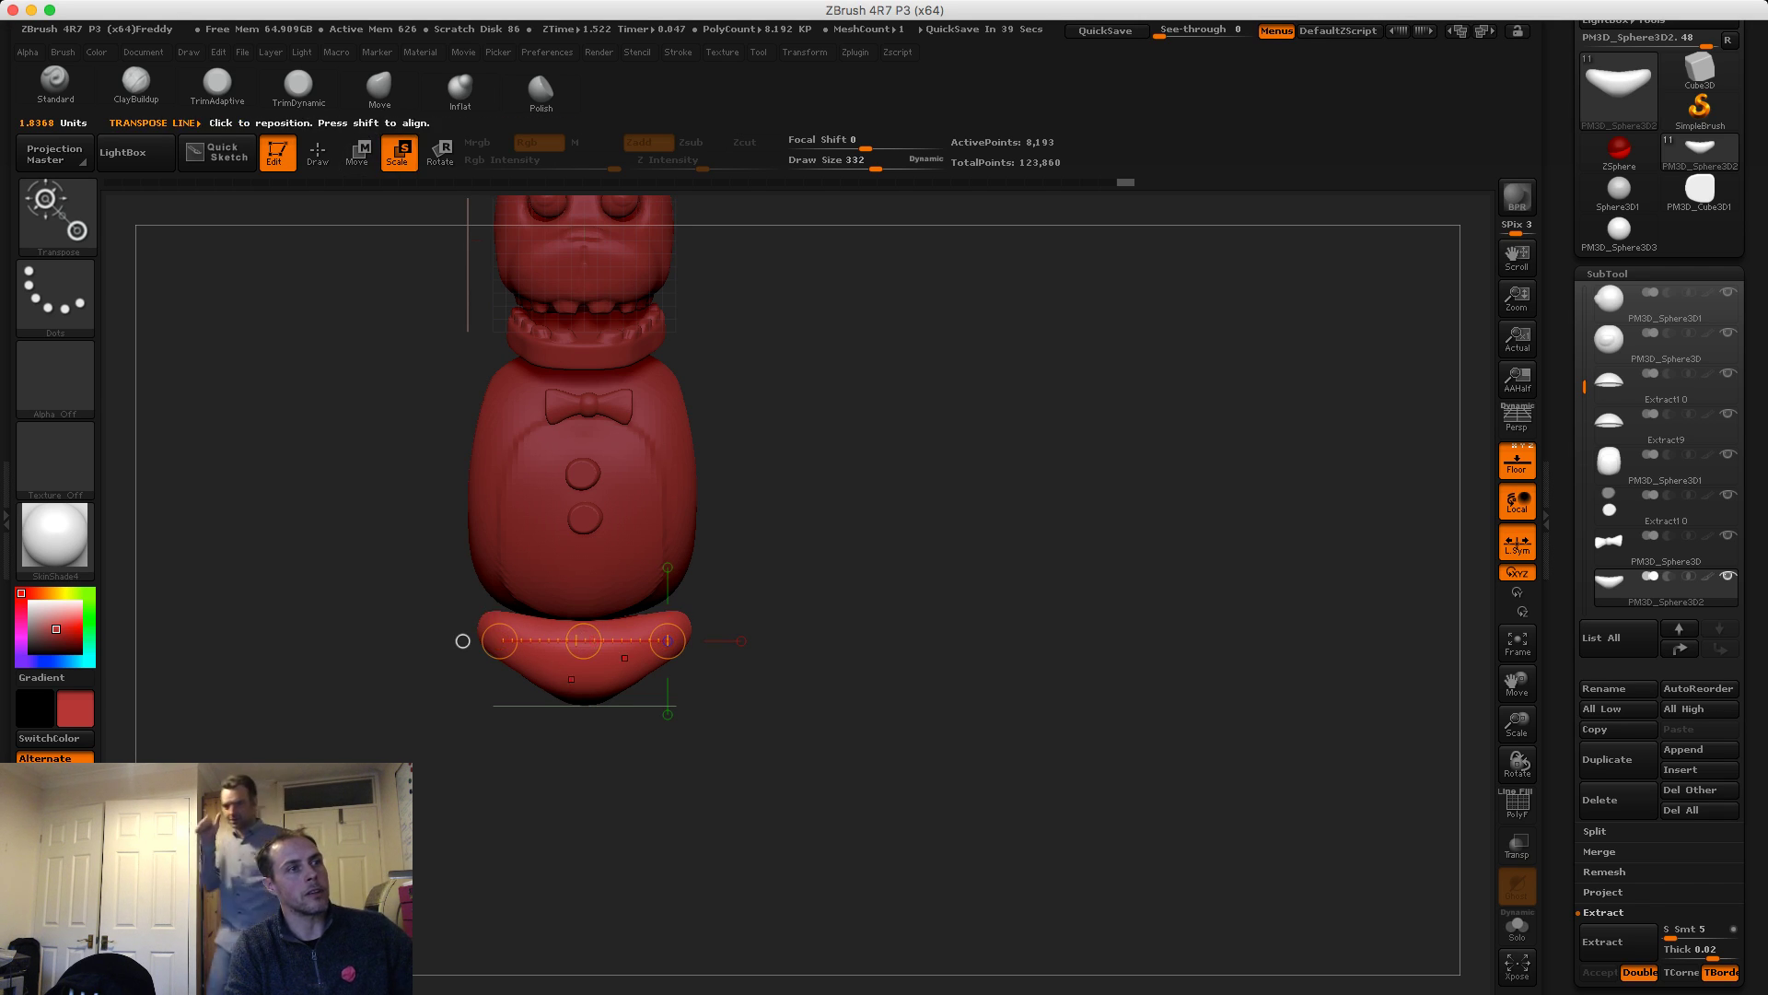
{"action": "left_click_drag", "start_coordinate": [572, 687], "coordinate": [572, 535], "text": "shift"}
{"action": "left_click_drag", "start_coordinate": [595, 611], "coordinate": [595, 624]}
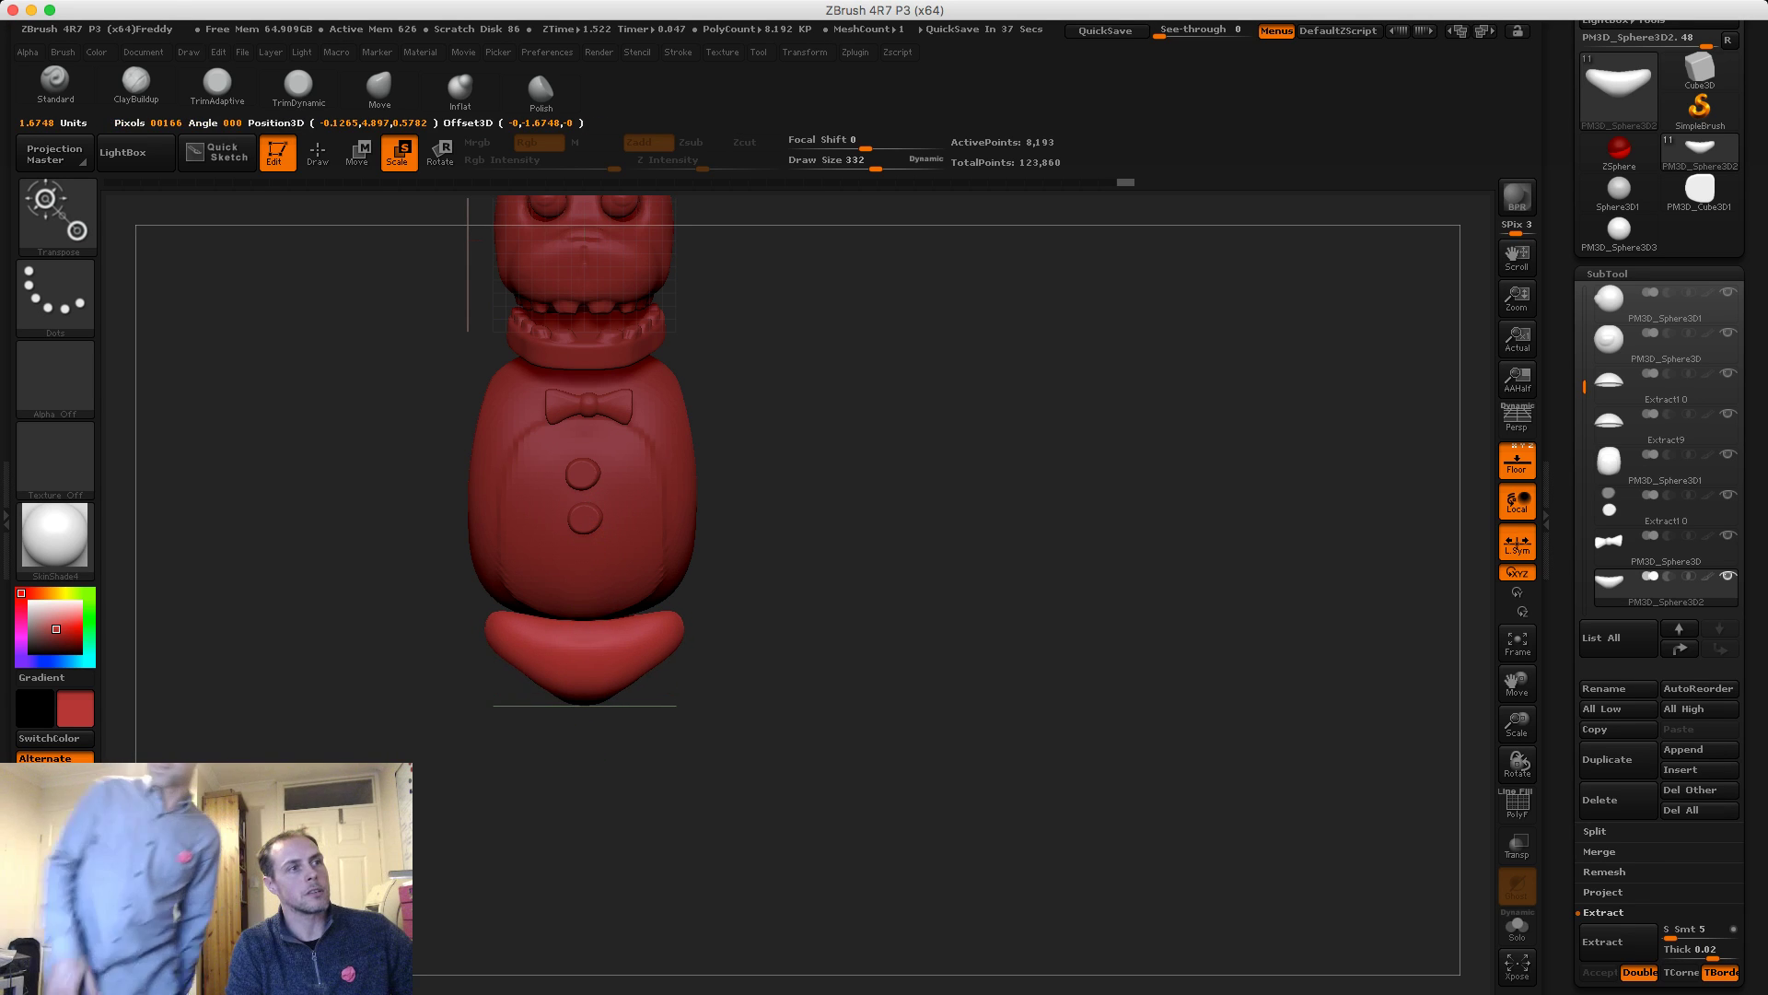
{"action": "key", "text": "w"}
{"action": "mouse_move", "coordinate": [573, 535]}
{"action": "left_mouse_down"}
{"action": "mouse_move", "coordinate": [573, 700]}
{"action": "mouse_move", "coordinate": [595, 681]}
{"action": "mouse_move", "coordinate": [595, 553]}
{"action": "left_mouse_up"}
{"action": "left_click_drag", "start_coordinate": [595, 553], "coordinate": [509, 650]}
{"action": "left_click_drag", "start_coordinate": [509, 650], "coordinate": [546, 744]}
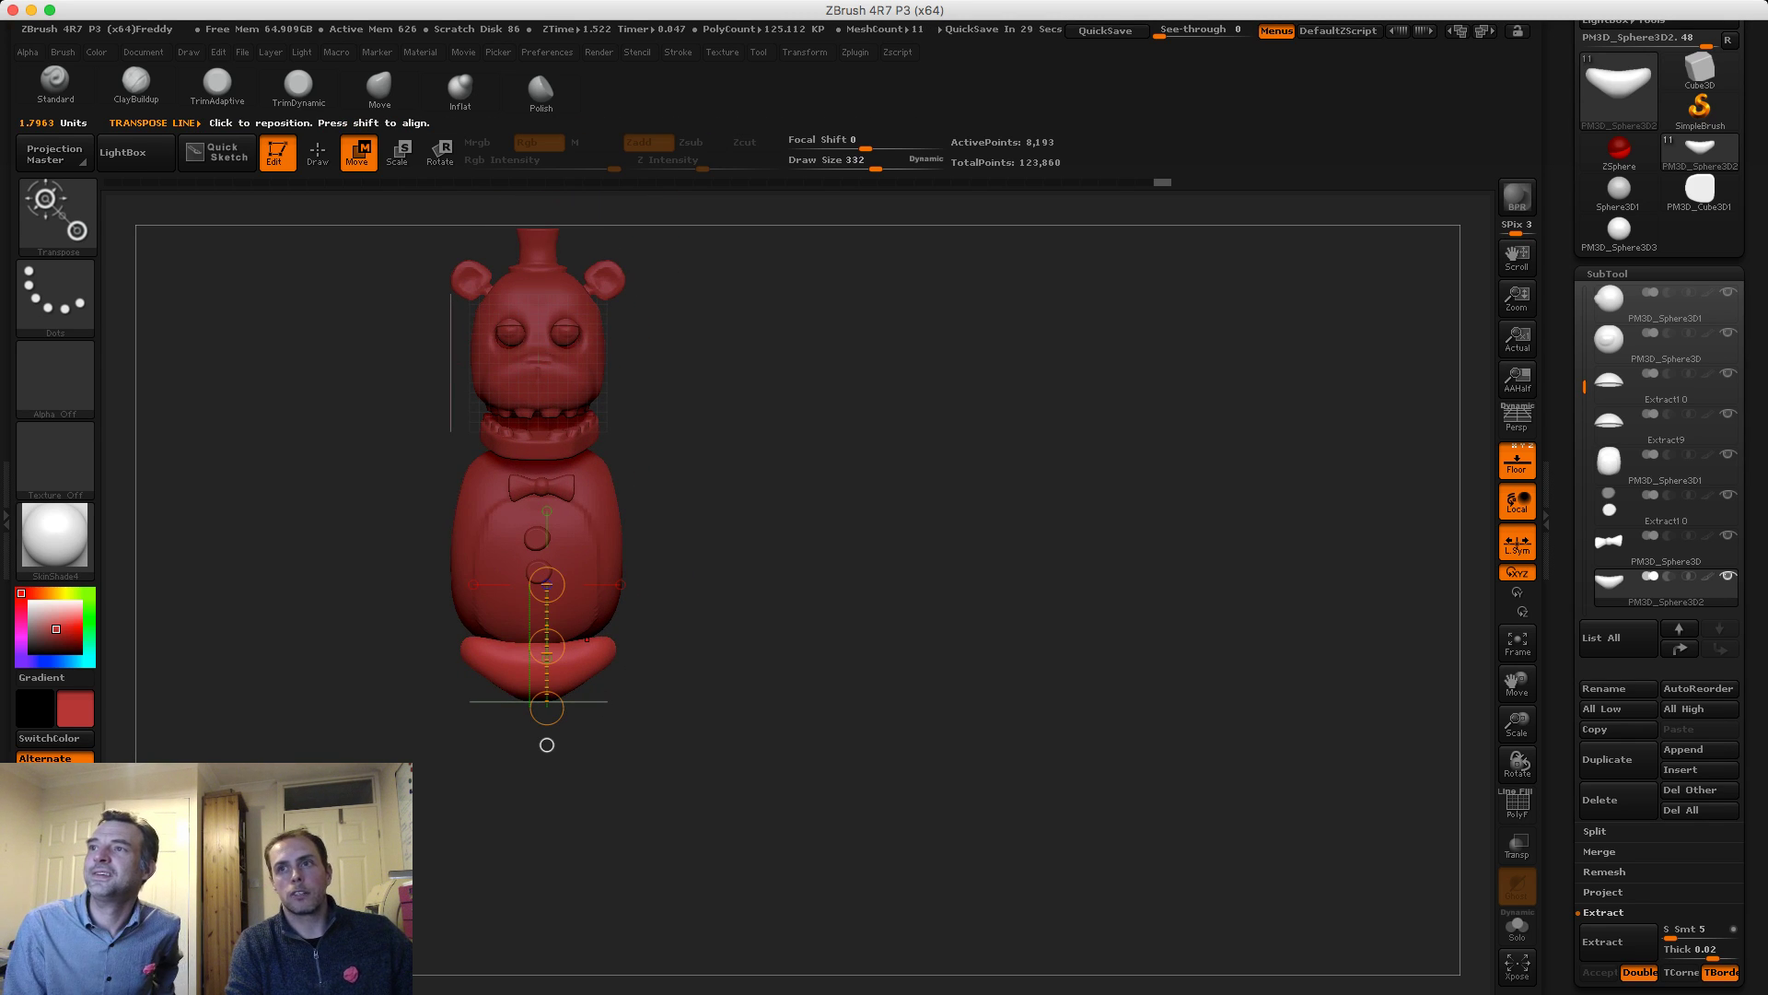
Append a Cylinder3D as a subtool and make it the active subtool in front view
{"action": "key", "text": "q"}
{"action": "left_click_drag", "start_coordinate": [684, 422], "coordinate": [634, 448]}
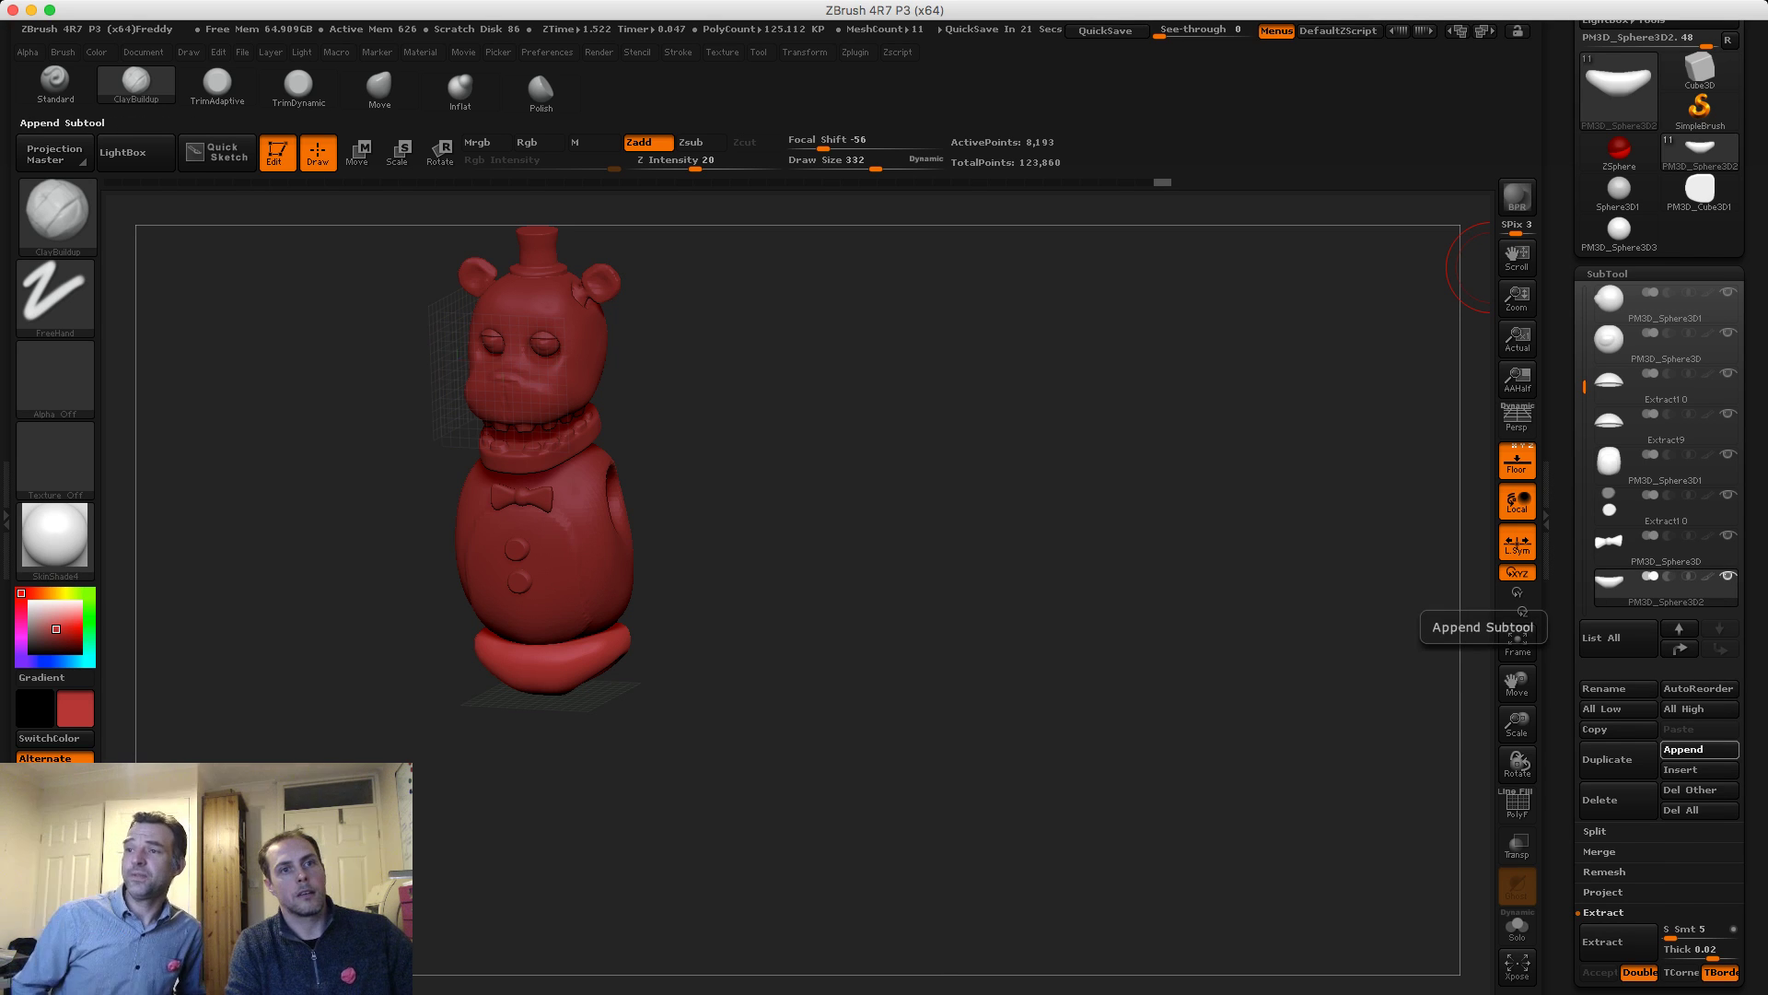
{"action": "left_click", "coordinate": [1699, 749]}
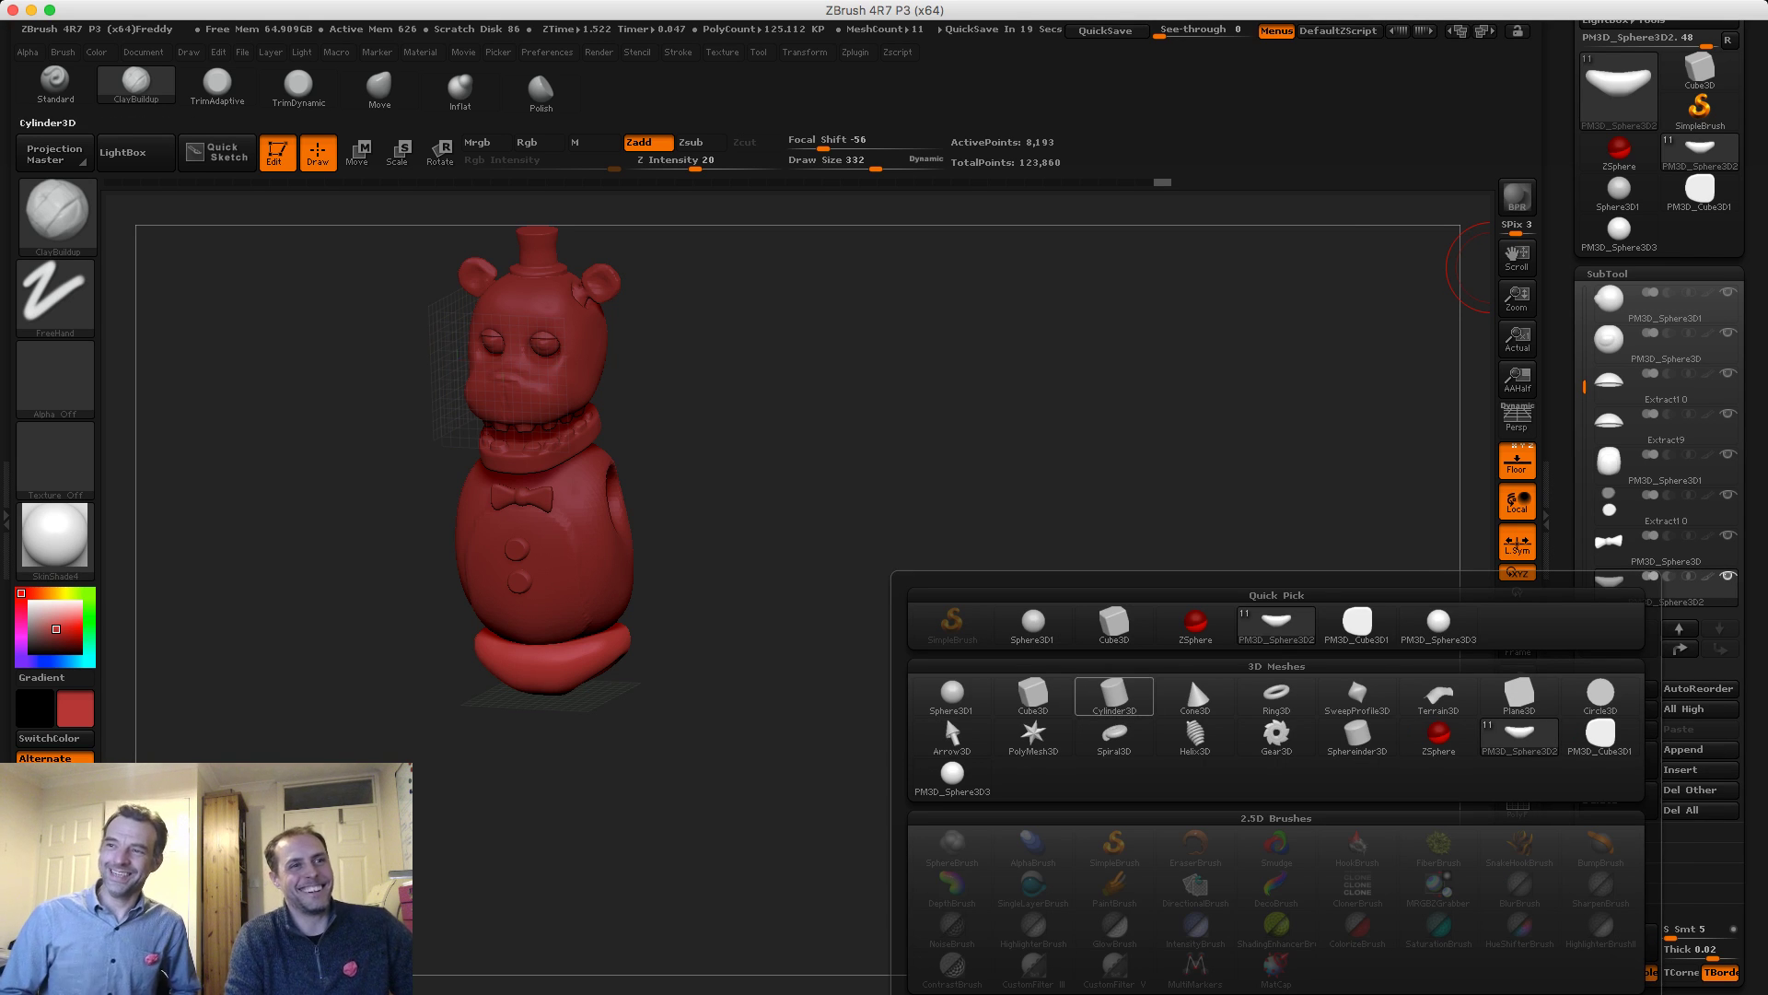
{"action": "mouse_move", "coordinate": [1114, 698]}
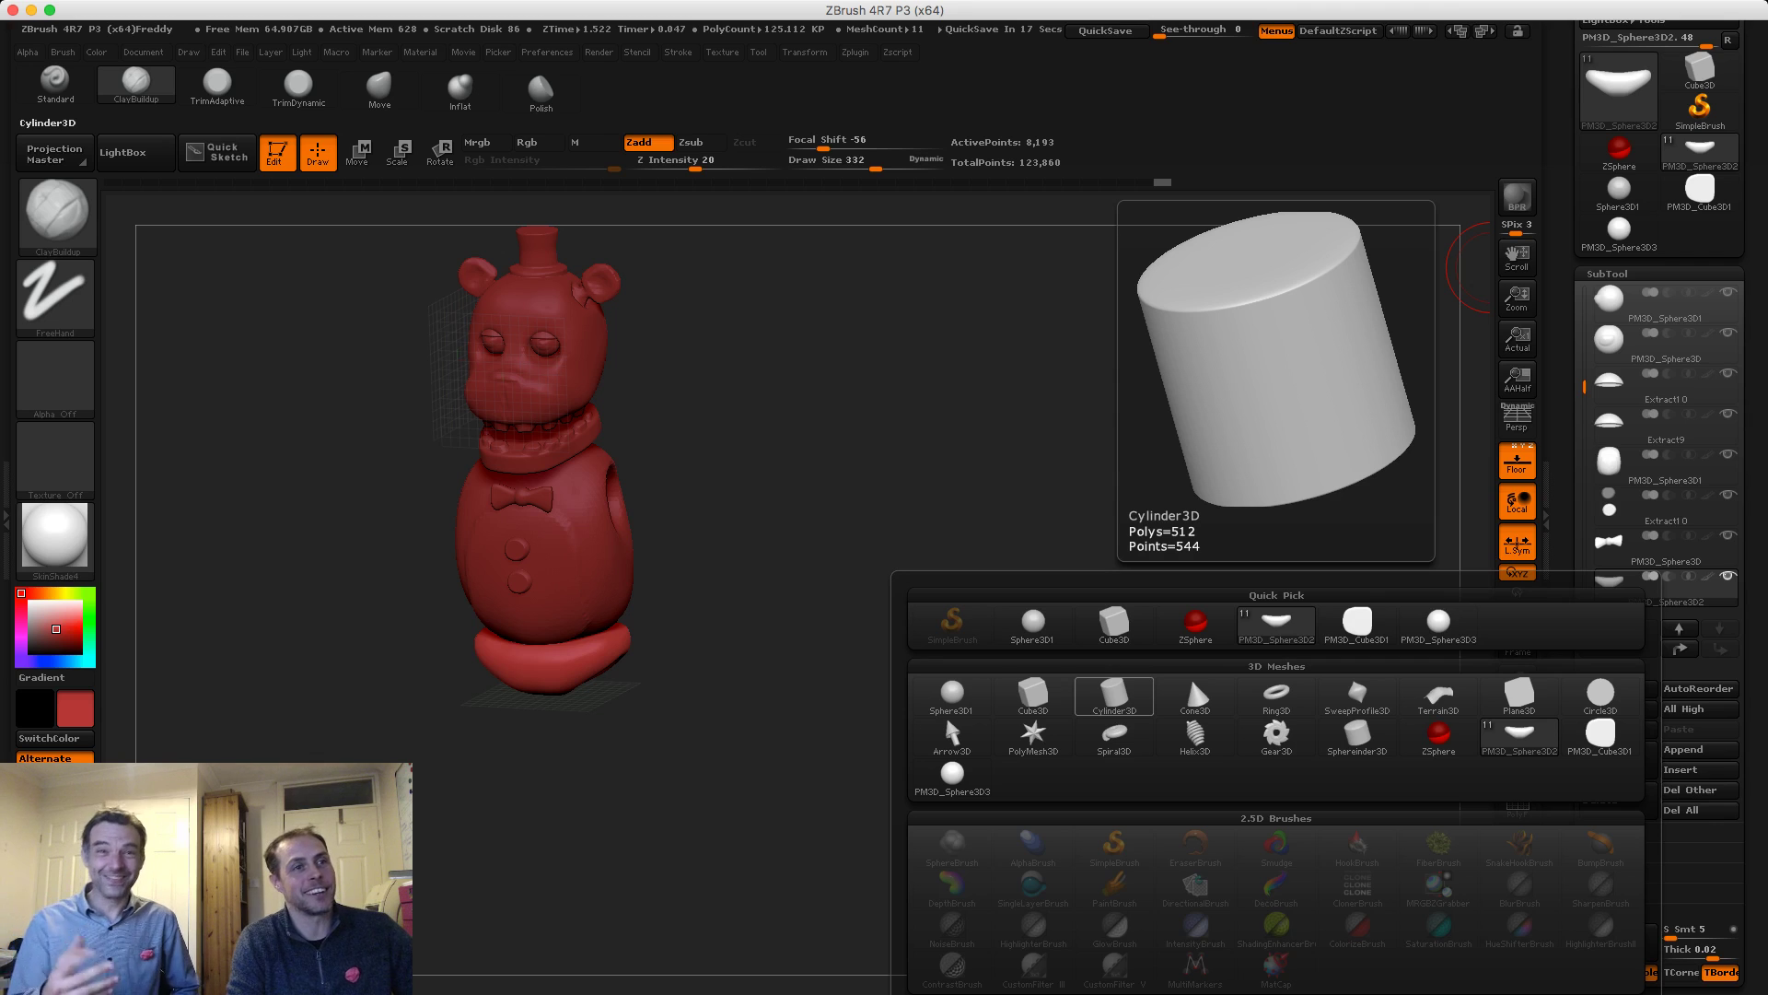
{"action": "left_click", "coordinate": [1115, 697]}
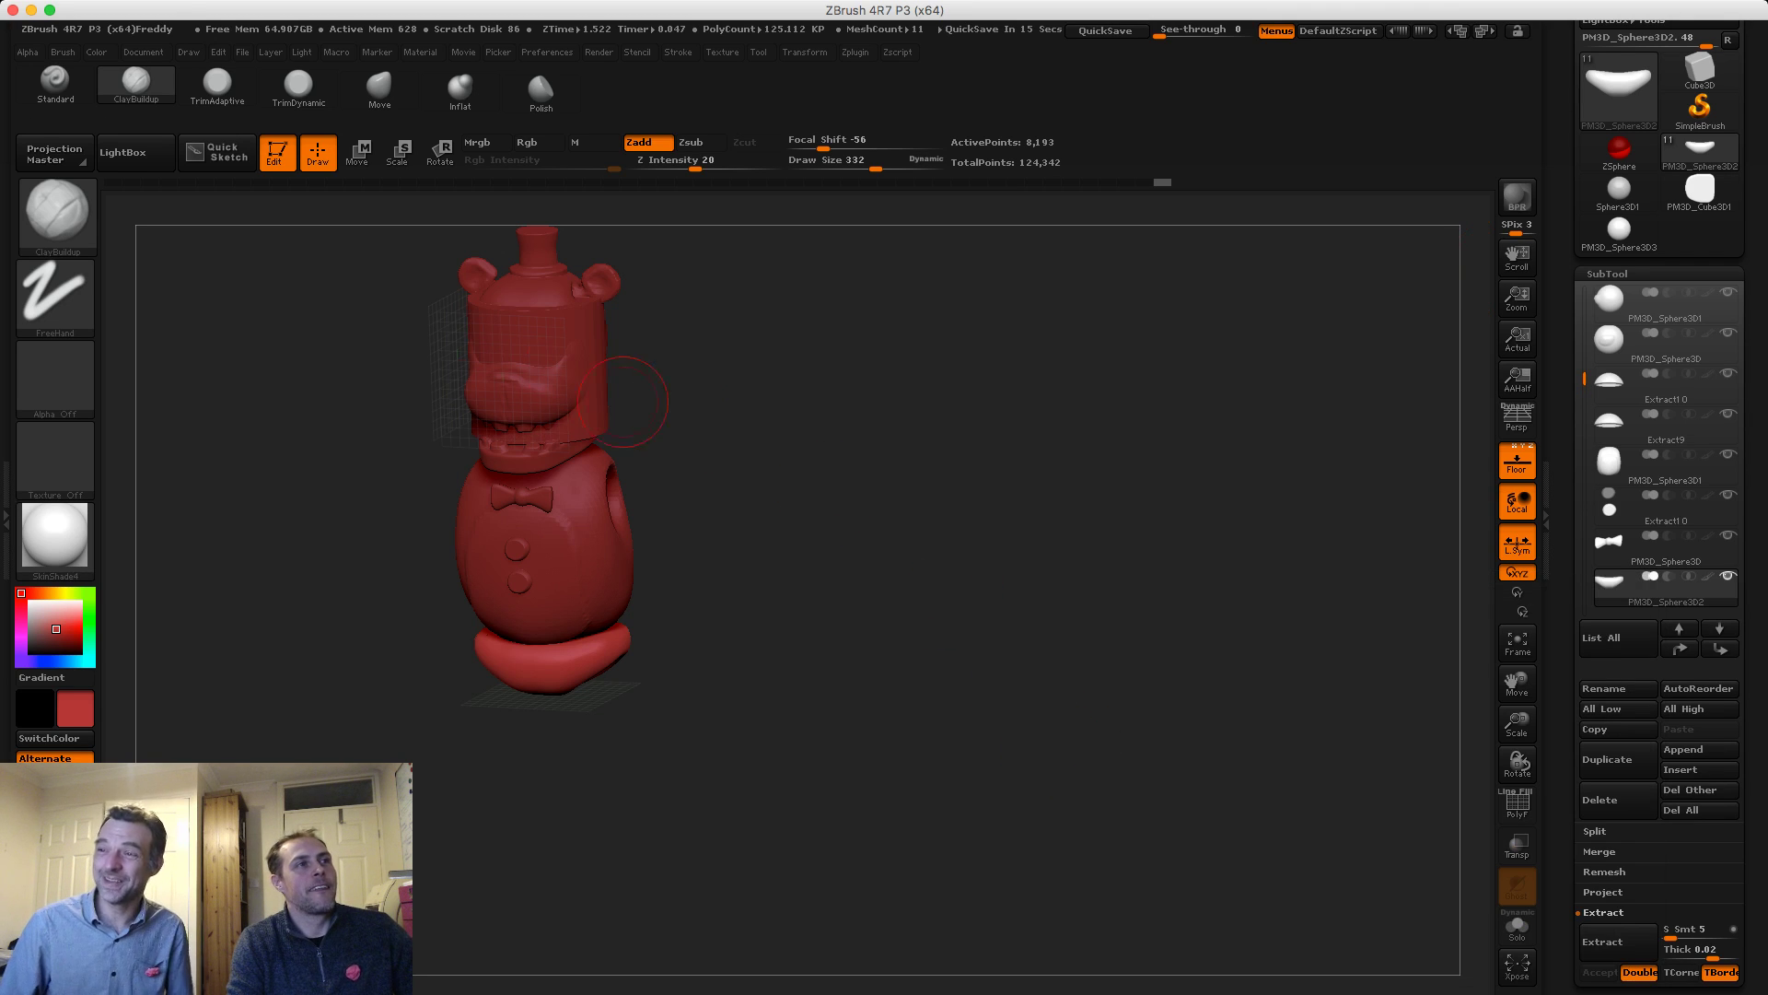
{"action": "left_click", "coordinate": [588, 388], "text": "alt"}
{"action": "left_click_drag", "start_coordinate": [363, 308], "coordinate": [386, 352], "text": "shift"}
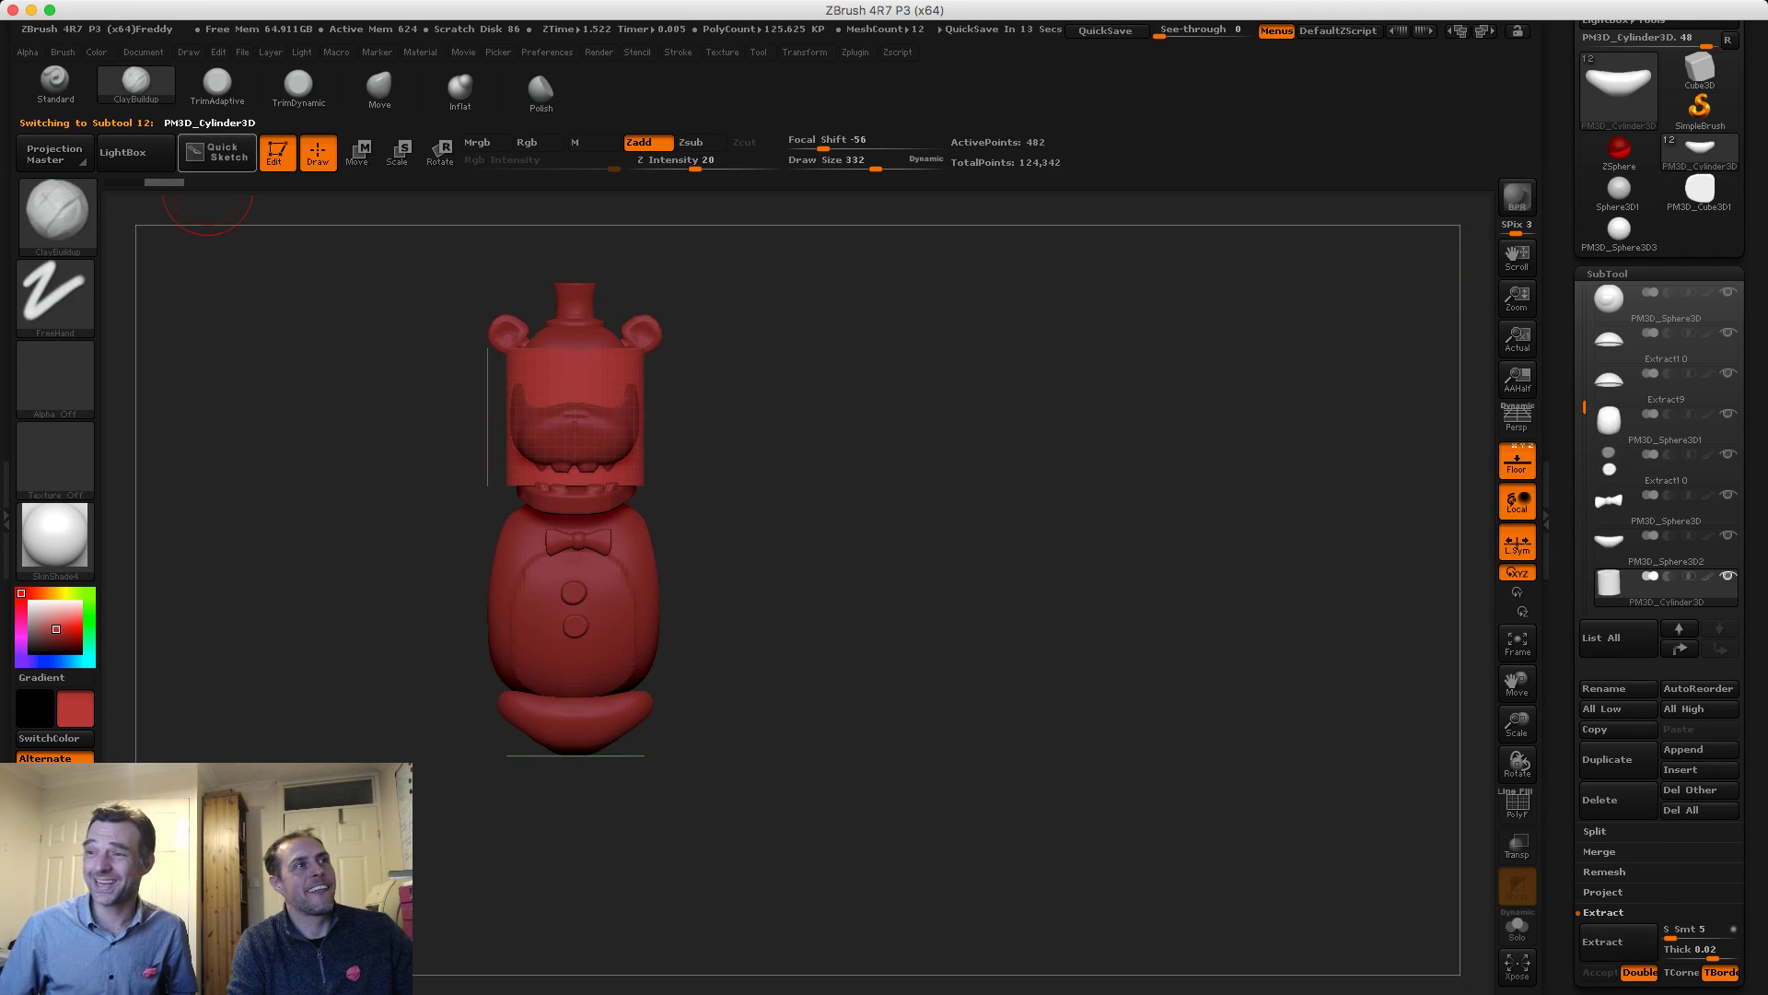
Move the cylinder out of the head to the side of the body at shoulder height
{"action": "left_click", "coordinate": [359, 152]}
{"action": "left_click_drag", "start_coordinate": [589, 455], "coordinate": [588, 296]}
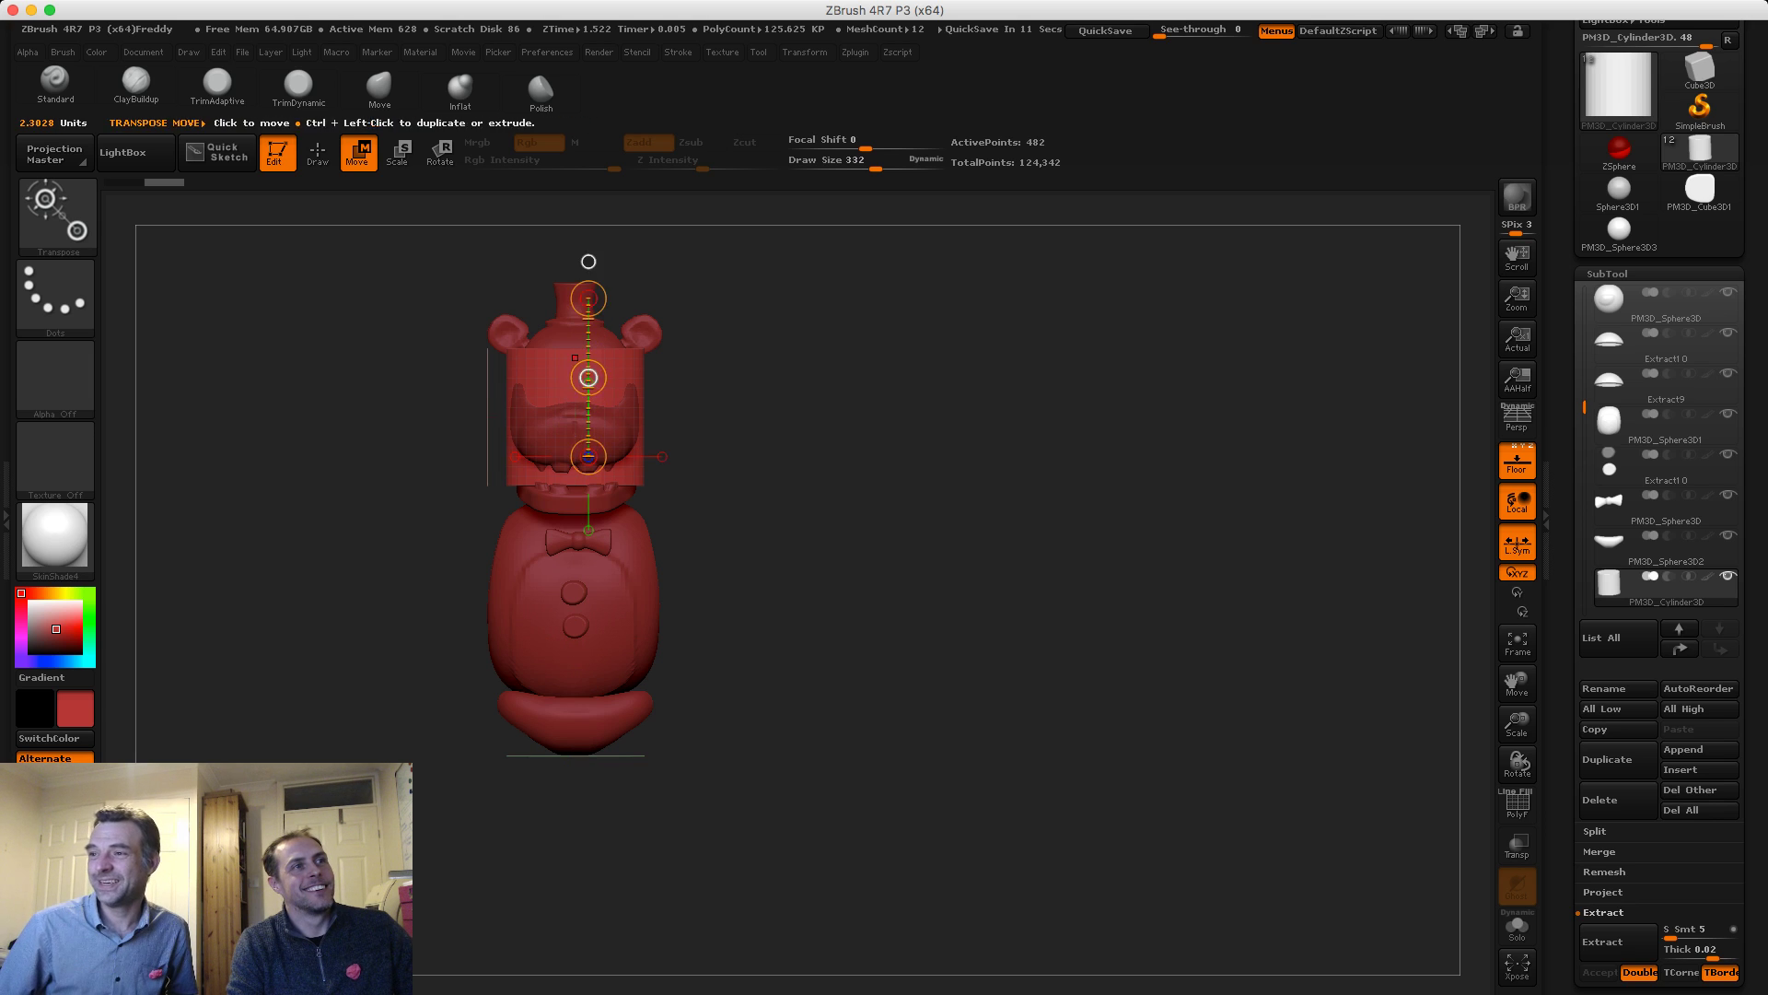
{"action": "mouse_move", "coordinate": [588, 376]}
{"action": "left_mouse_down"}
{"action": "mouse_move", "coordinate": [703, 473]}
{"action": "mouse_move", "coordinate": [735, 456]}
{"action": "left_mouse_up"}
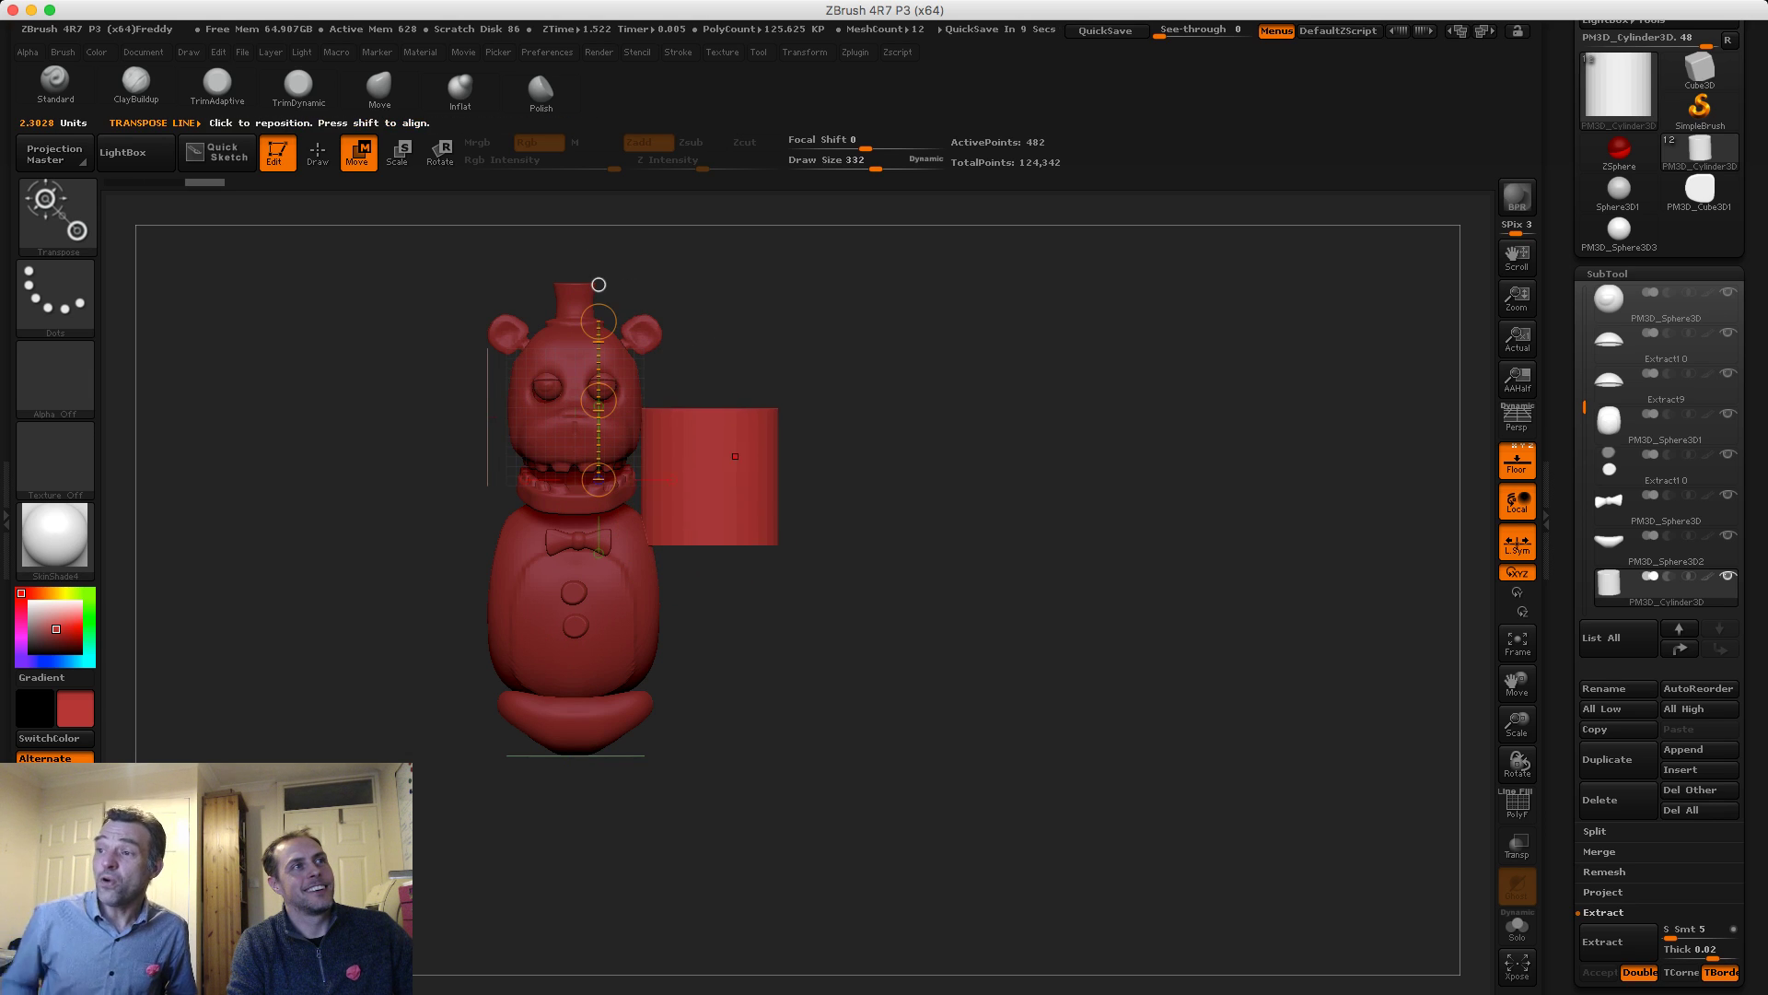
Rotate the cylinder 90 degrees so its round end faces sideways, away from the torso
{"action": "left_click", "coordinate": [441, 152]}
{"action": "mouse_move", "coordinate": [396, 350]}
{"action": "left_mouse_down"}
{"action": "mouse_move", "coordinate": [396, 267]}
{"action": "mouse_move", "coordinate": [396, 341]}
{"action": "left_mouse_up"}
{"action": "mouse_move", "coordinate": [710, 524]}
{"action": "left_mouse_down", "text": "shift"}
{"action": "mouse_move", "coordinate": [693, 507]}
{"action": "mouse_move", "coordinate": [710, 385]}
{"action": "left_mouse_up", "text": "shift"}
{"action": "left_click_drag", "start_coordinate": [710, 385], "coordinate": [850, 525], "text": "shift"}
{"action": "left_click_drag", "start_coordinate": [1041, 516], "coordinate": [933, 627], "text": "shift"}
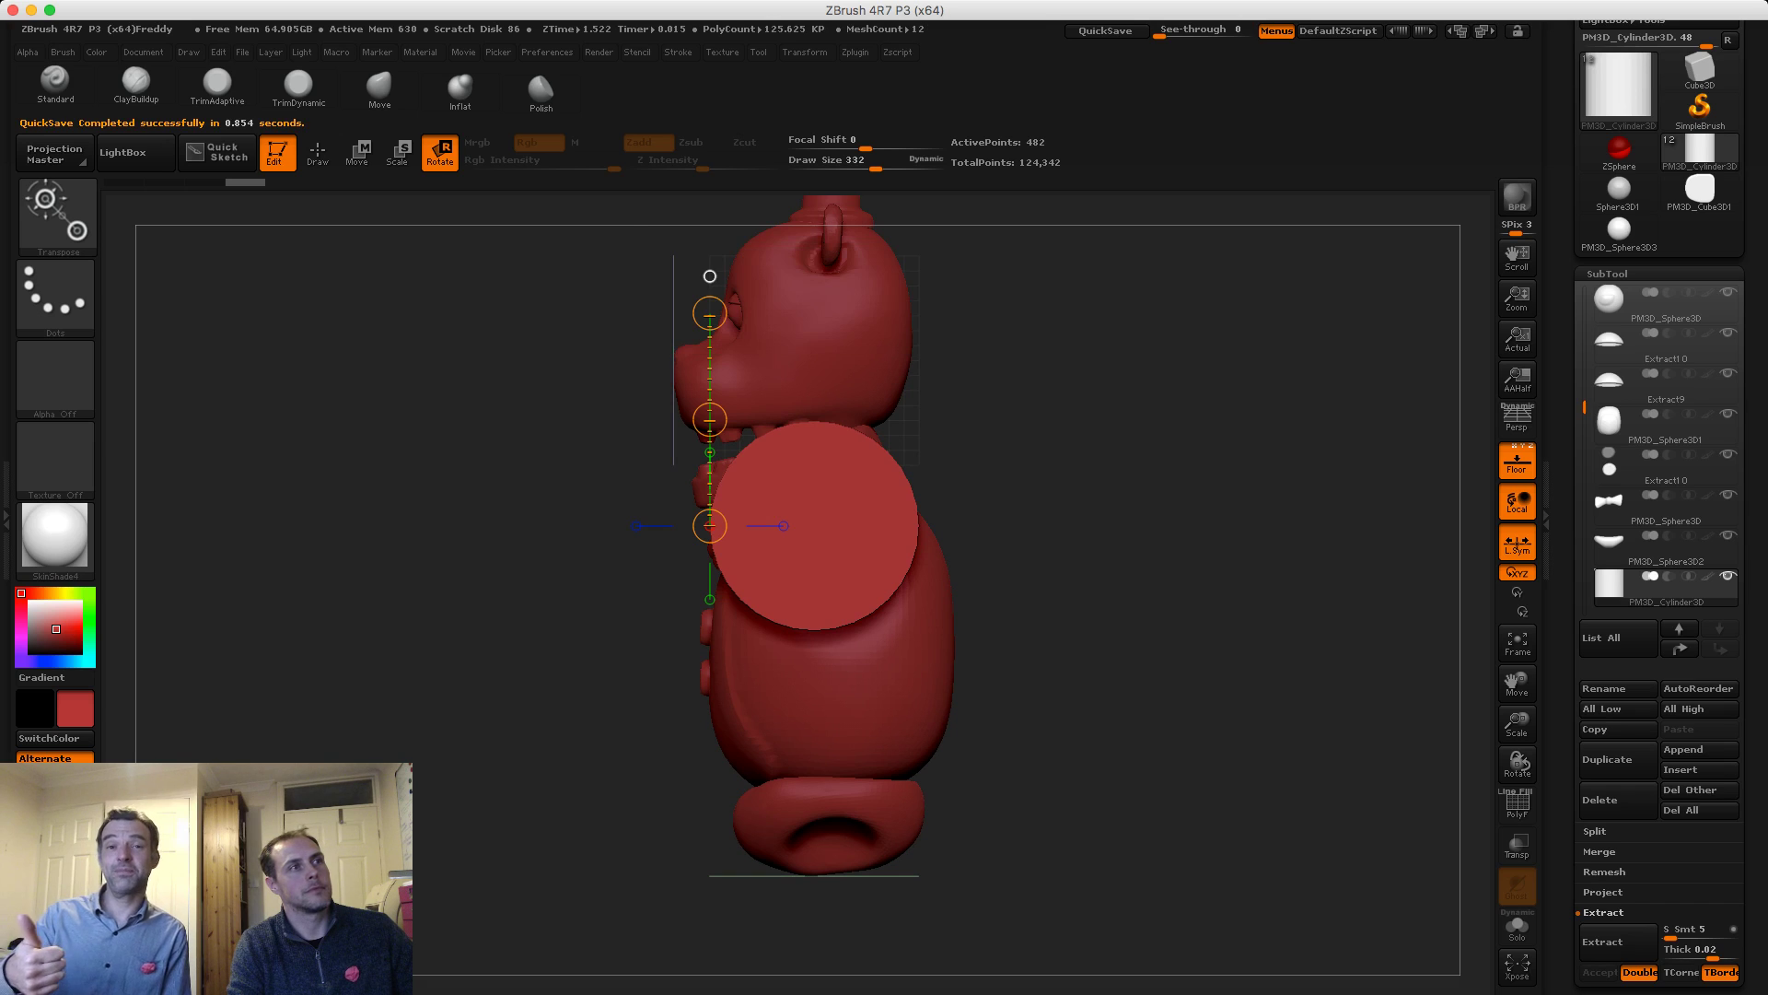
{"action": "key", "text": "q"}
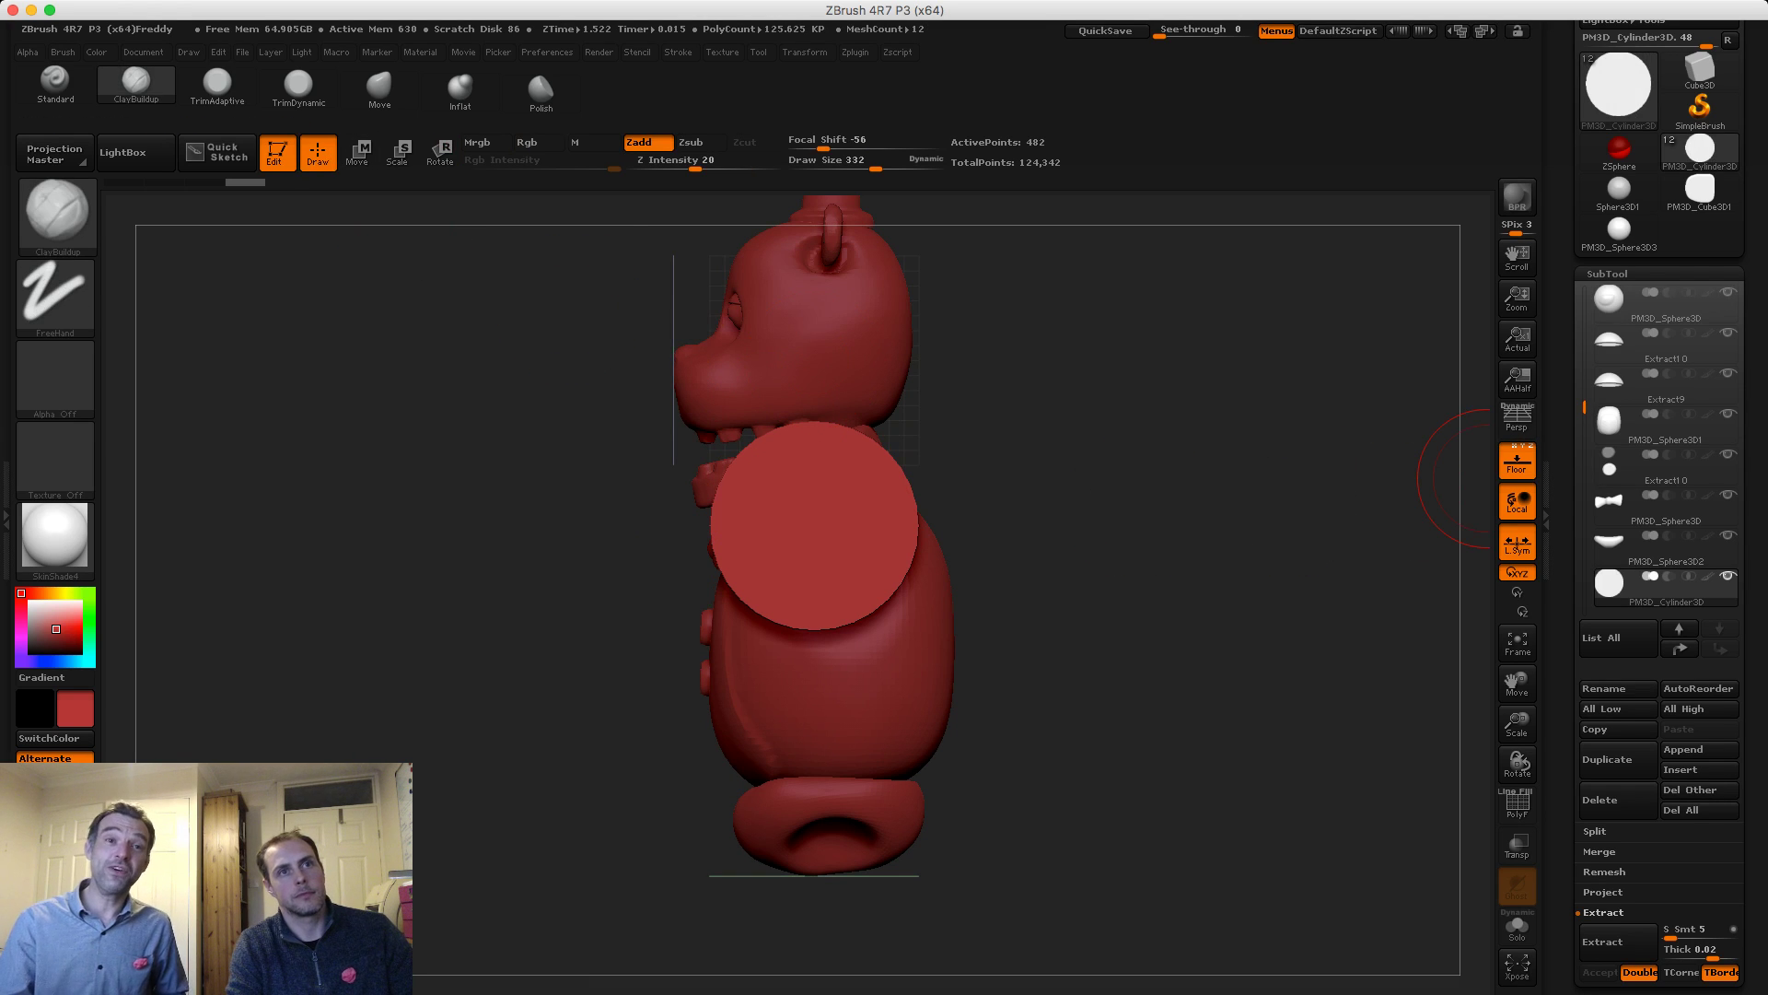
Turn the cylinder into a DynaMesh and remesh it at resolution 32
{"action": "left_click", "coordinate": [1607, 273]}
{"action": "left_click", "coordinate": [1614, 296]}
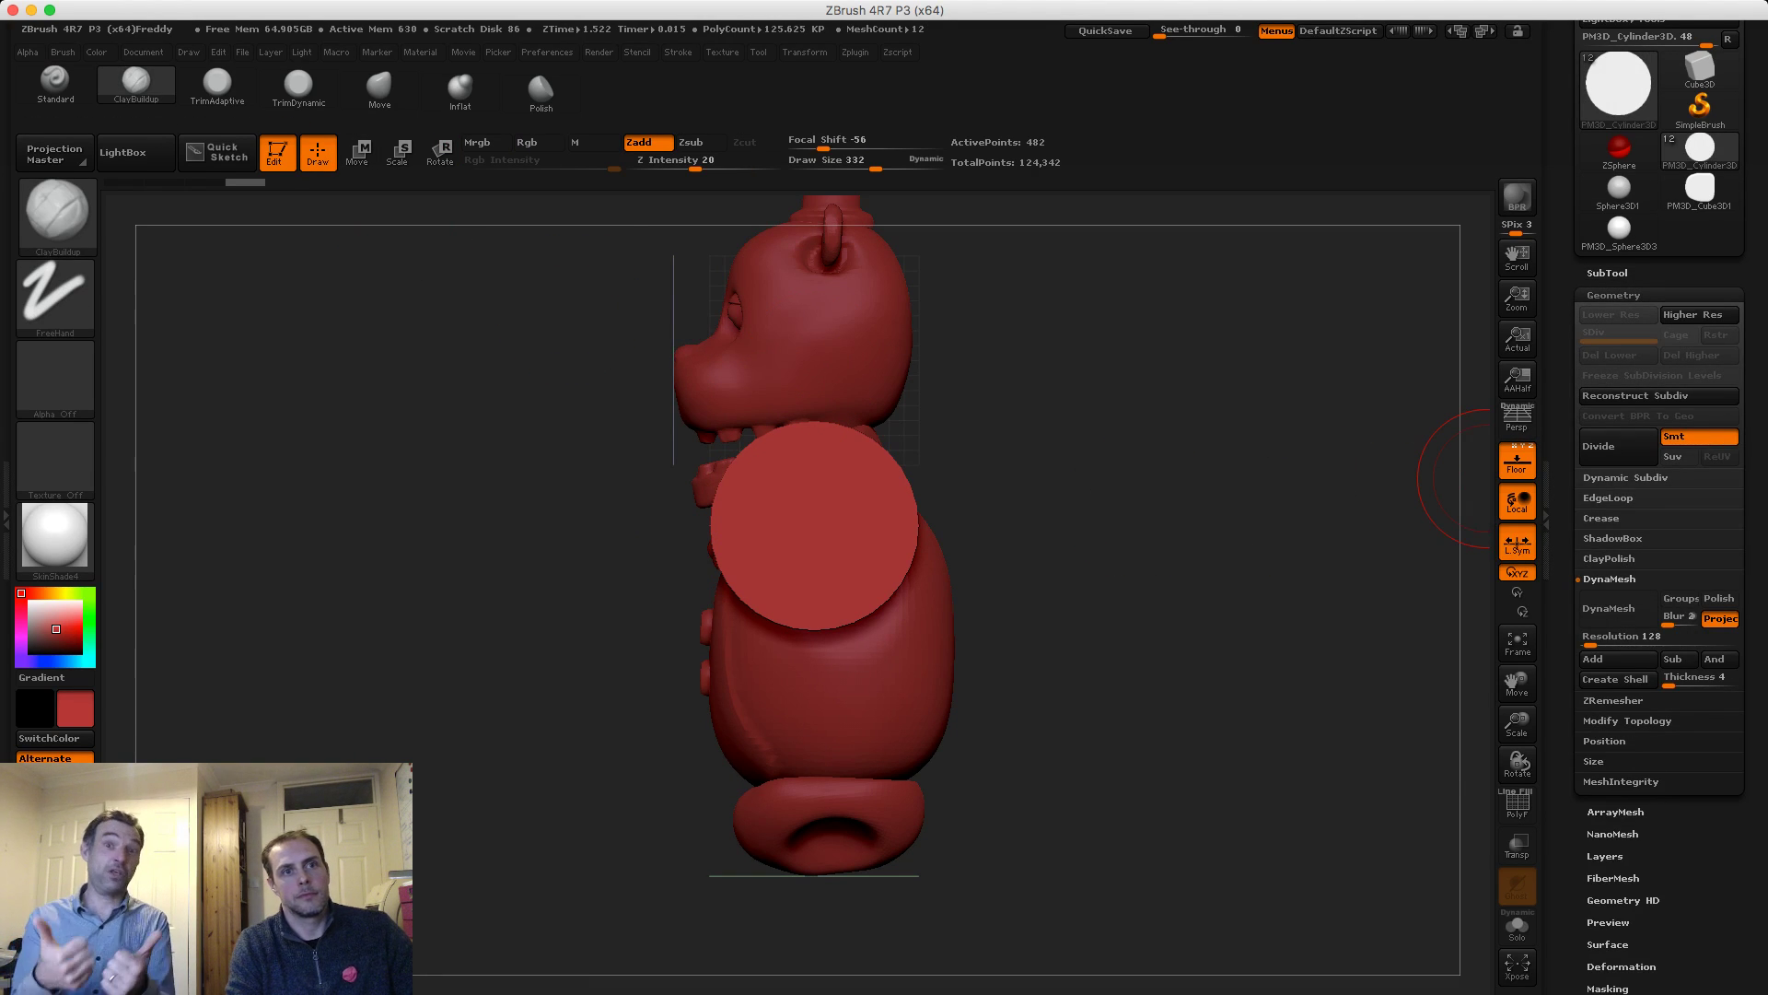
{"action": "left_click", "coordinate": [1608, 608]}
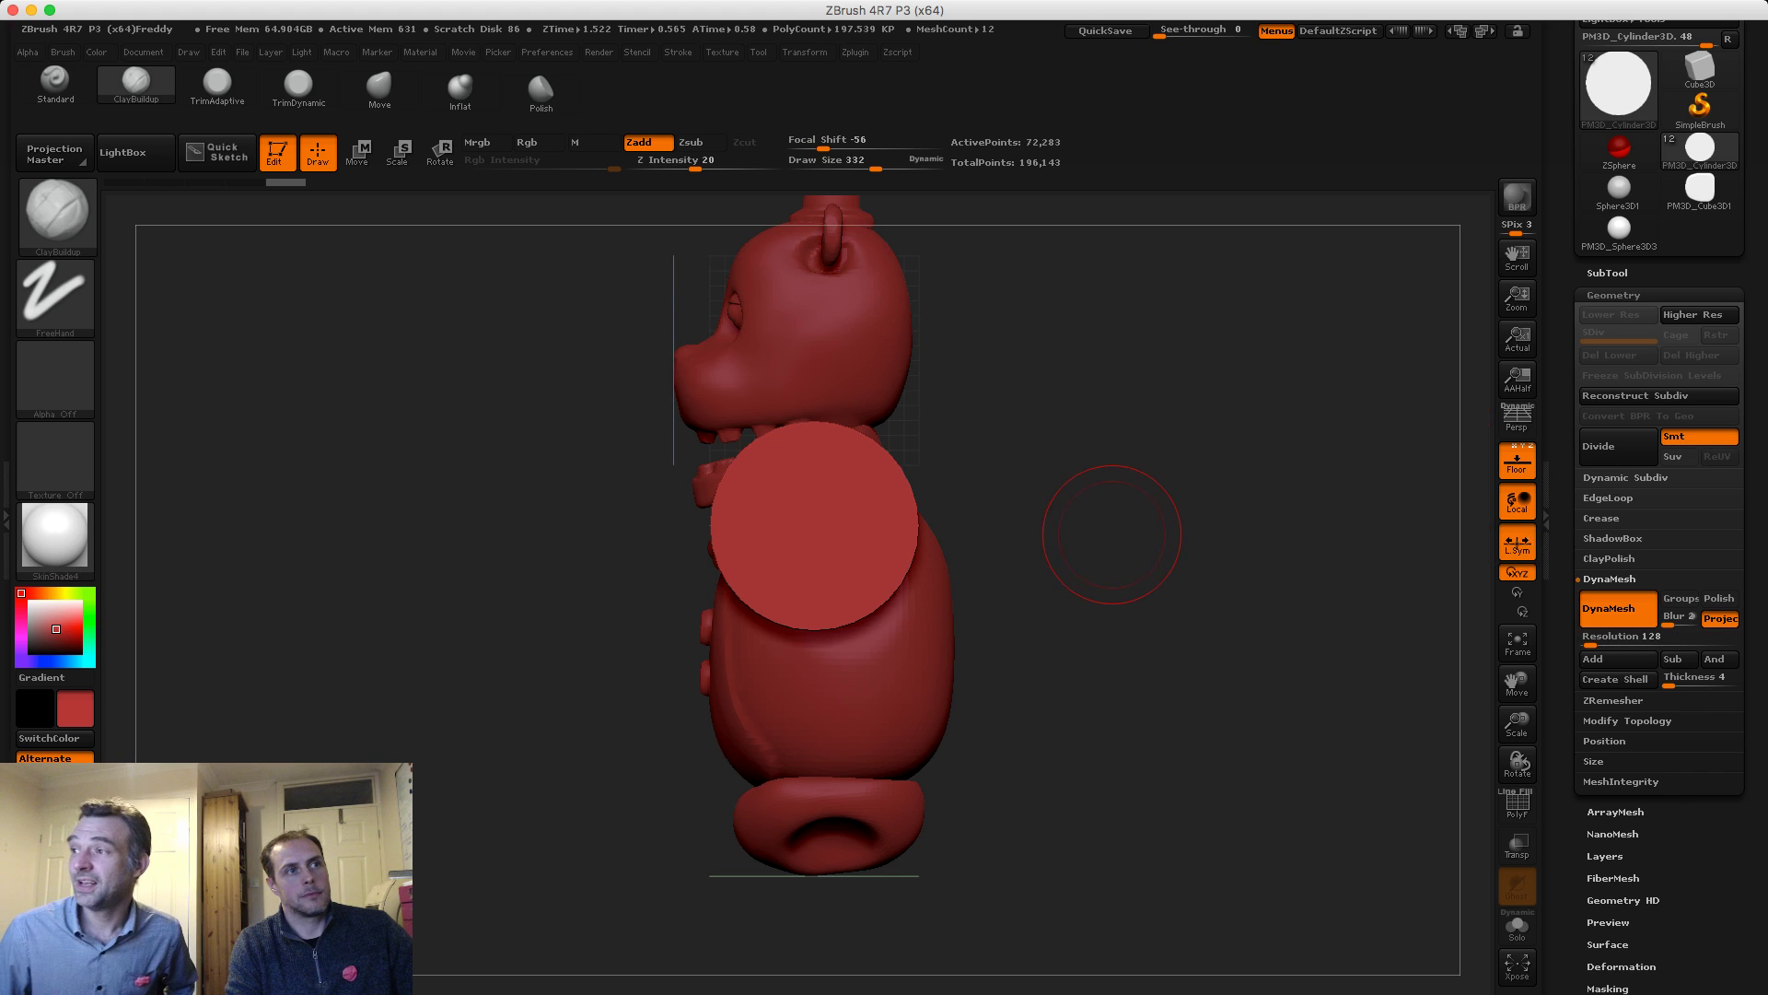
{"action": "mouse_move", "coordinate": [1112, 525]}
{"action": "left_mouse_down"}
{"action": "mouse_move", "coordinate": [1013, 534]}
{"action": "mouse_move", "coordinate": [958, 497]}
{"action": "left_mouse_up"}
{"action": "key", "text": "s"}
{"action": "left_click_drag", "start_coordinate": [682, 468], "coordinate": [753, 492]}
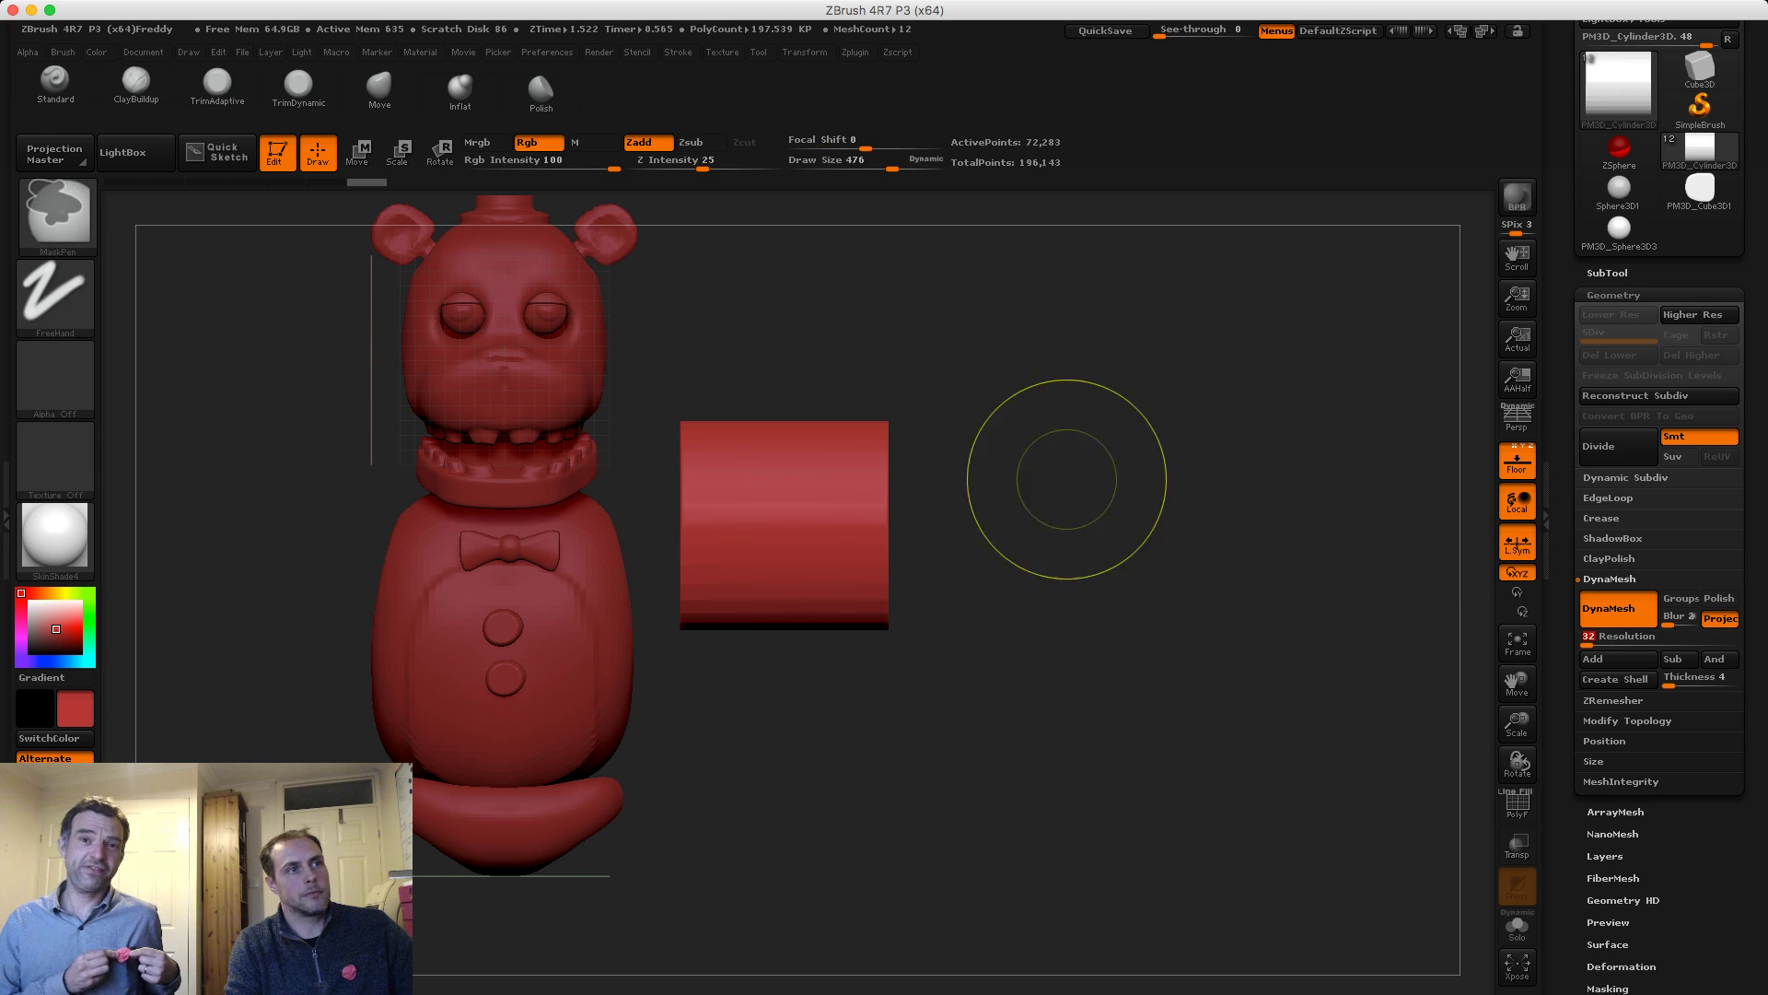
{"action": "left_click_drag", "start_coordinate": [1083, 490], "coordinate": [1053, 568], "text": "ctrl"}
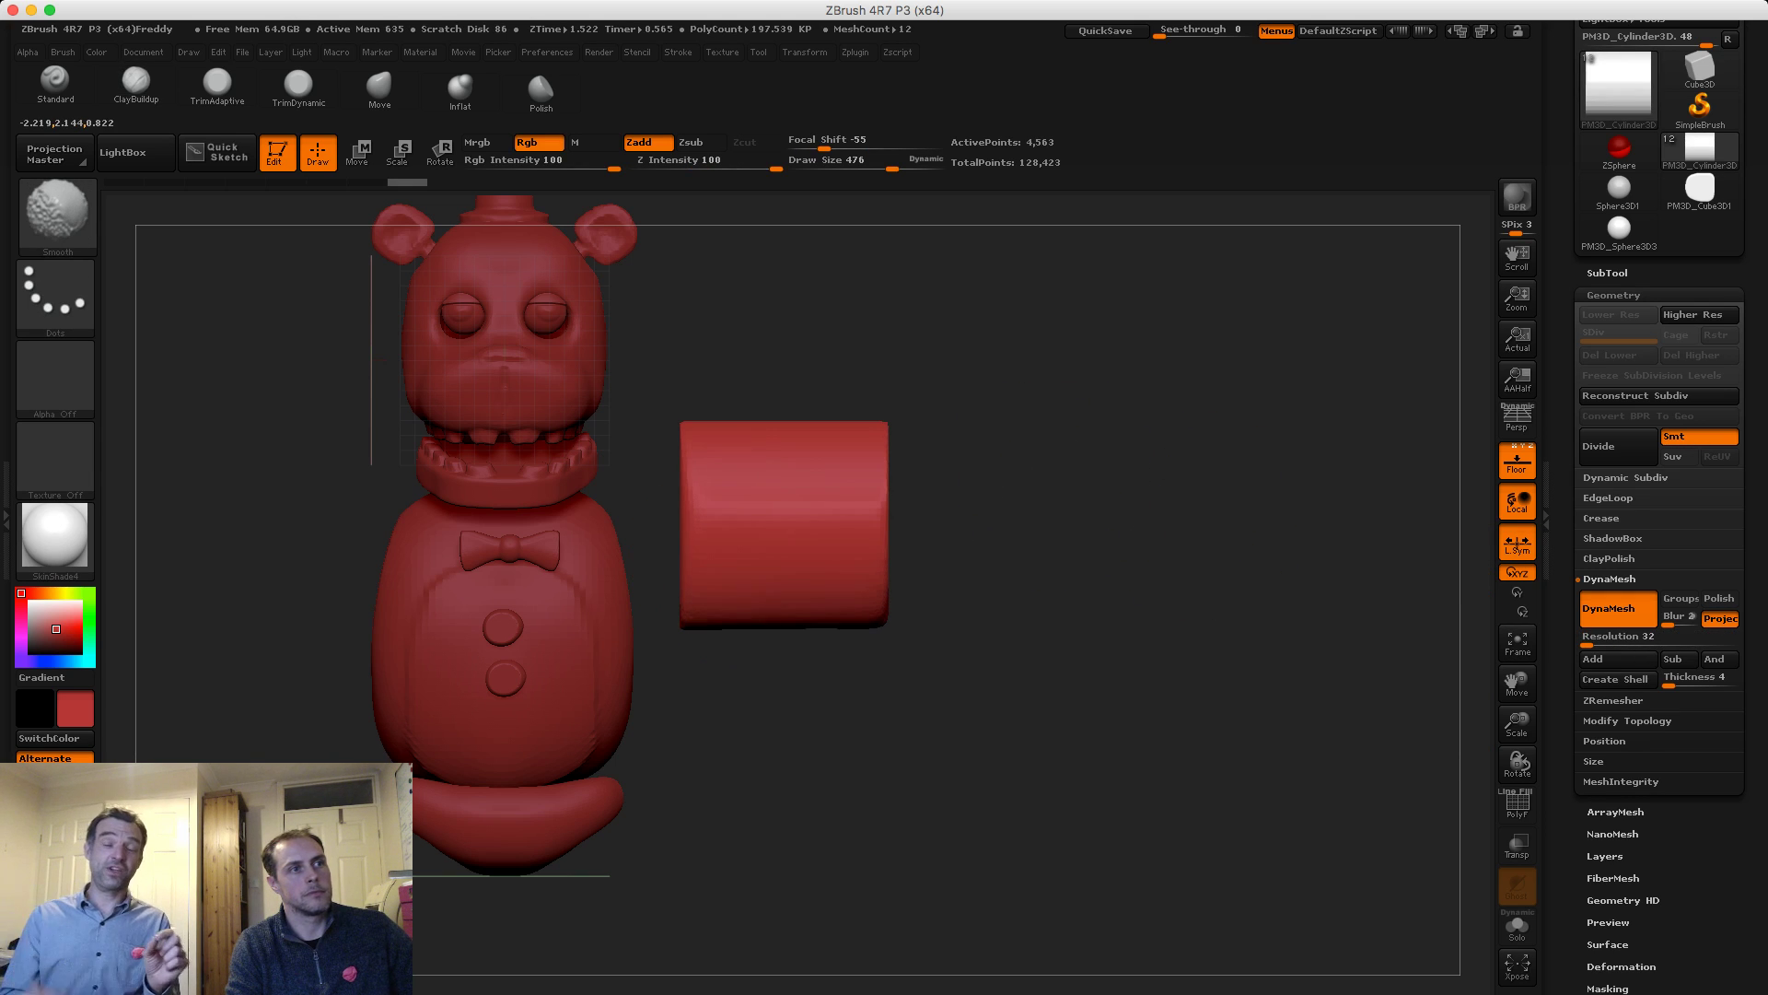
Soften the cylinder's rim edges with the Smooth brush at draw size 476
{"action": "left_click_drag", "start_coordinate": [856, 507], "coordinate": [861, 453], "text": "shift"}
{"action": "mouse_move", "coordinate": [1074, 501]}
{"action": "left_mouse_down"}
{"action": "mouse_move", "coordinate": [829, 495]}
{"action": "mouse_move", "coordinate": [857, 474]}
{"action": "left_mouse_up"}
{"action": "left_click_drag", "start_coordinate": [603, 543], "coordinate": [644, 435]}
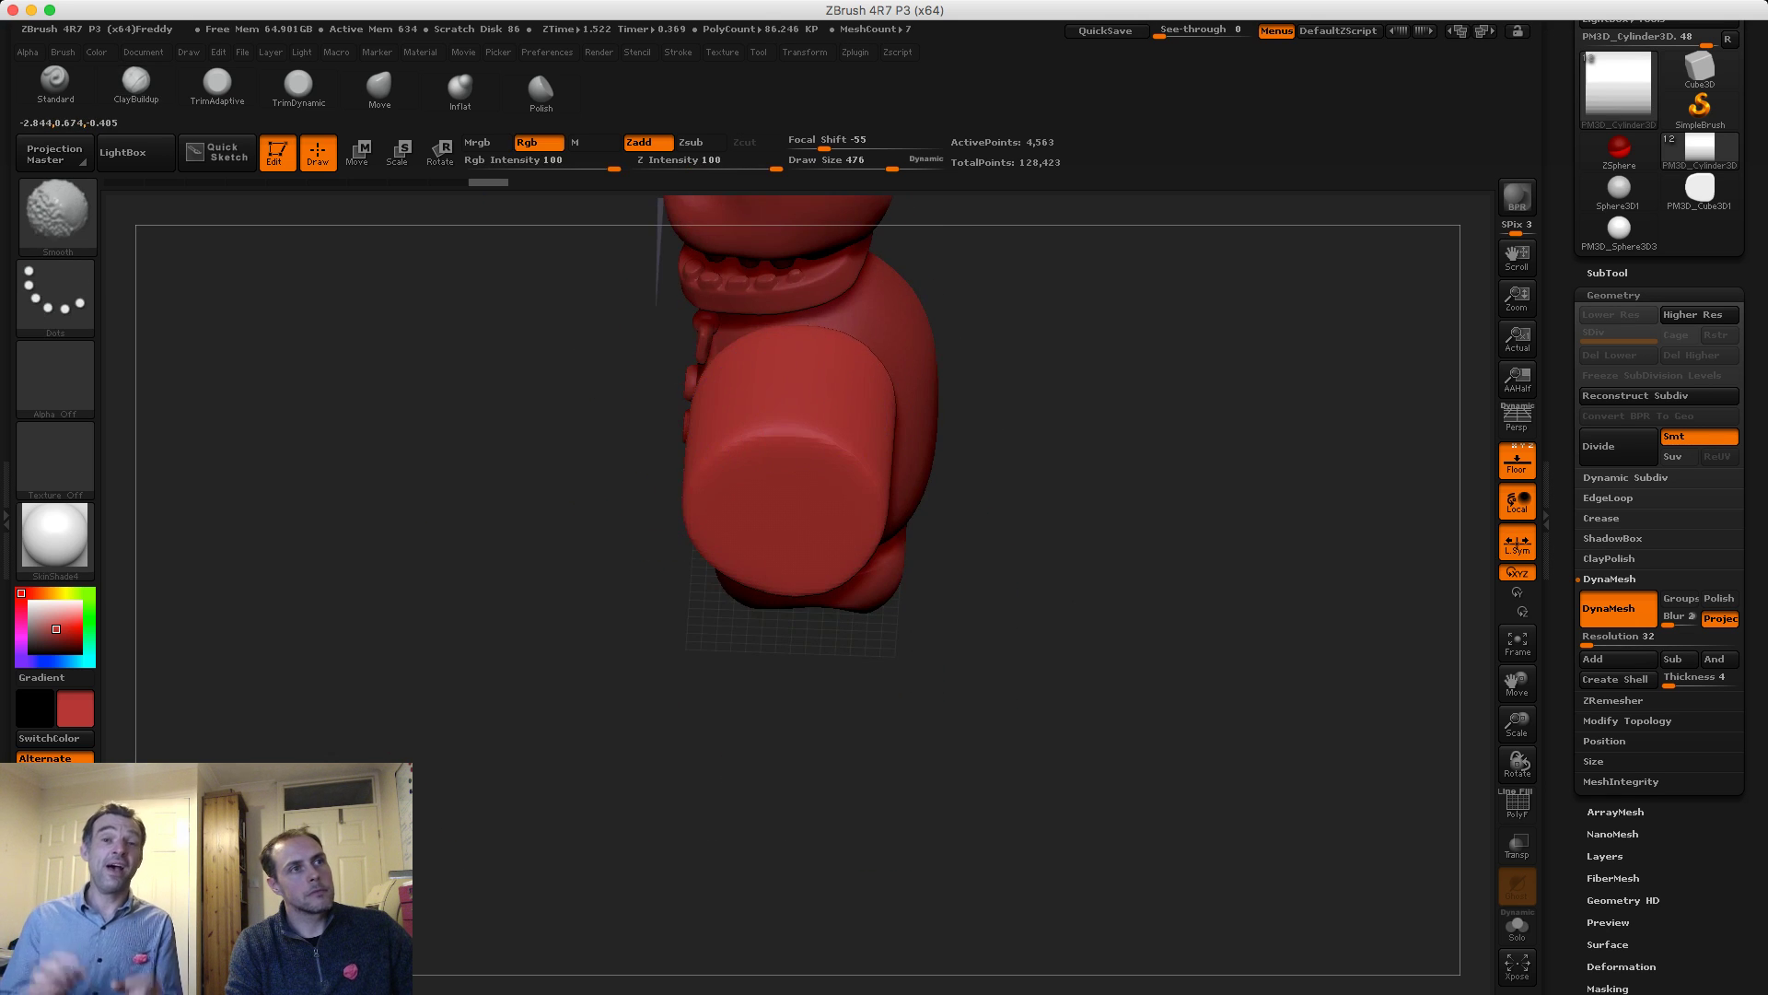
{"action": "left_click_drag", "start_coordinate": [497, 383], "coordinate": [635, 445], "text": "shift"}
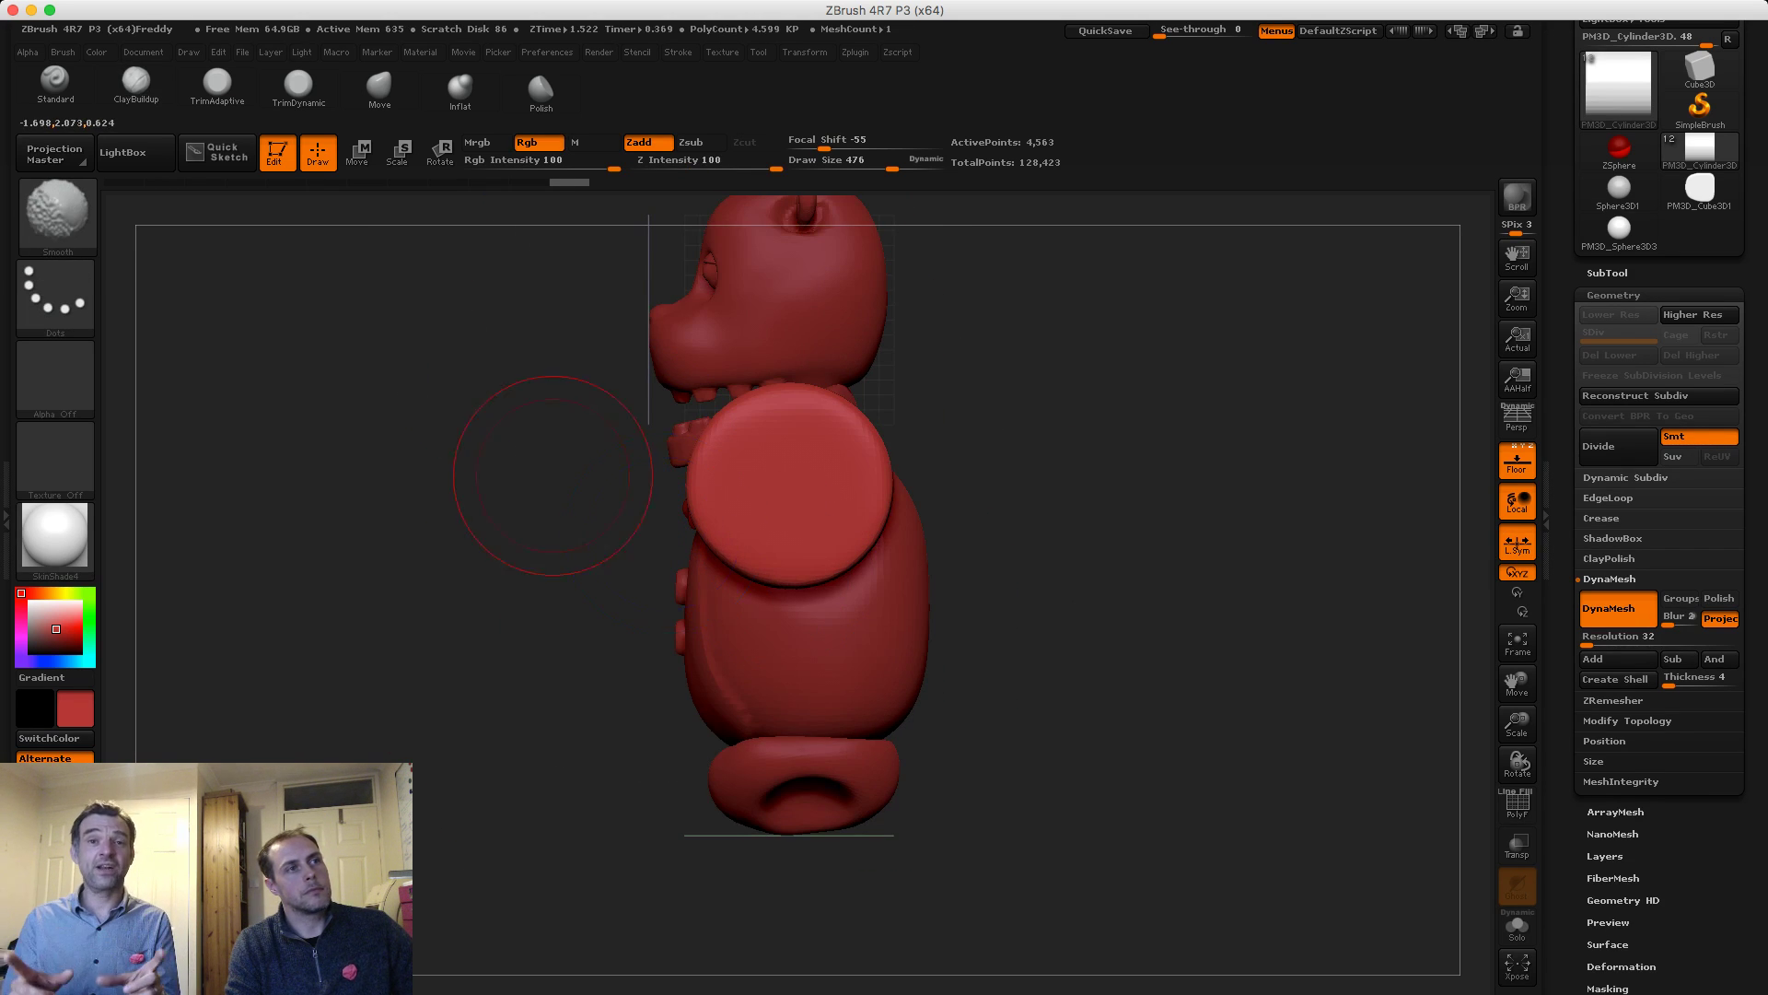
{"action": "key", "text": "alt"}
Activate radial symmetry about the X axis for the cylinder and set the draw size to 538
{"action": "left_click", "coordinate": [805, 51]}
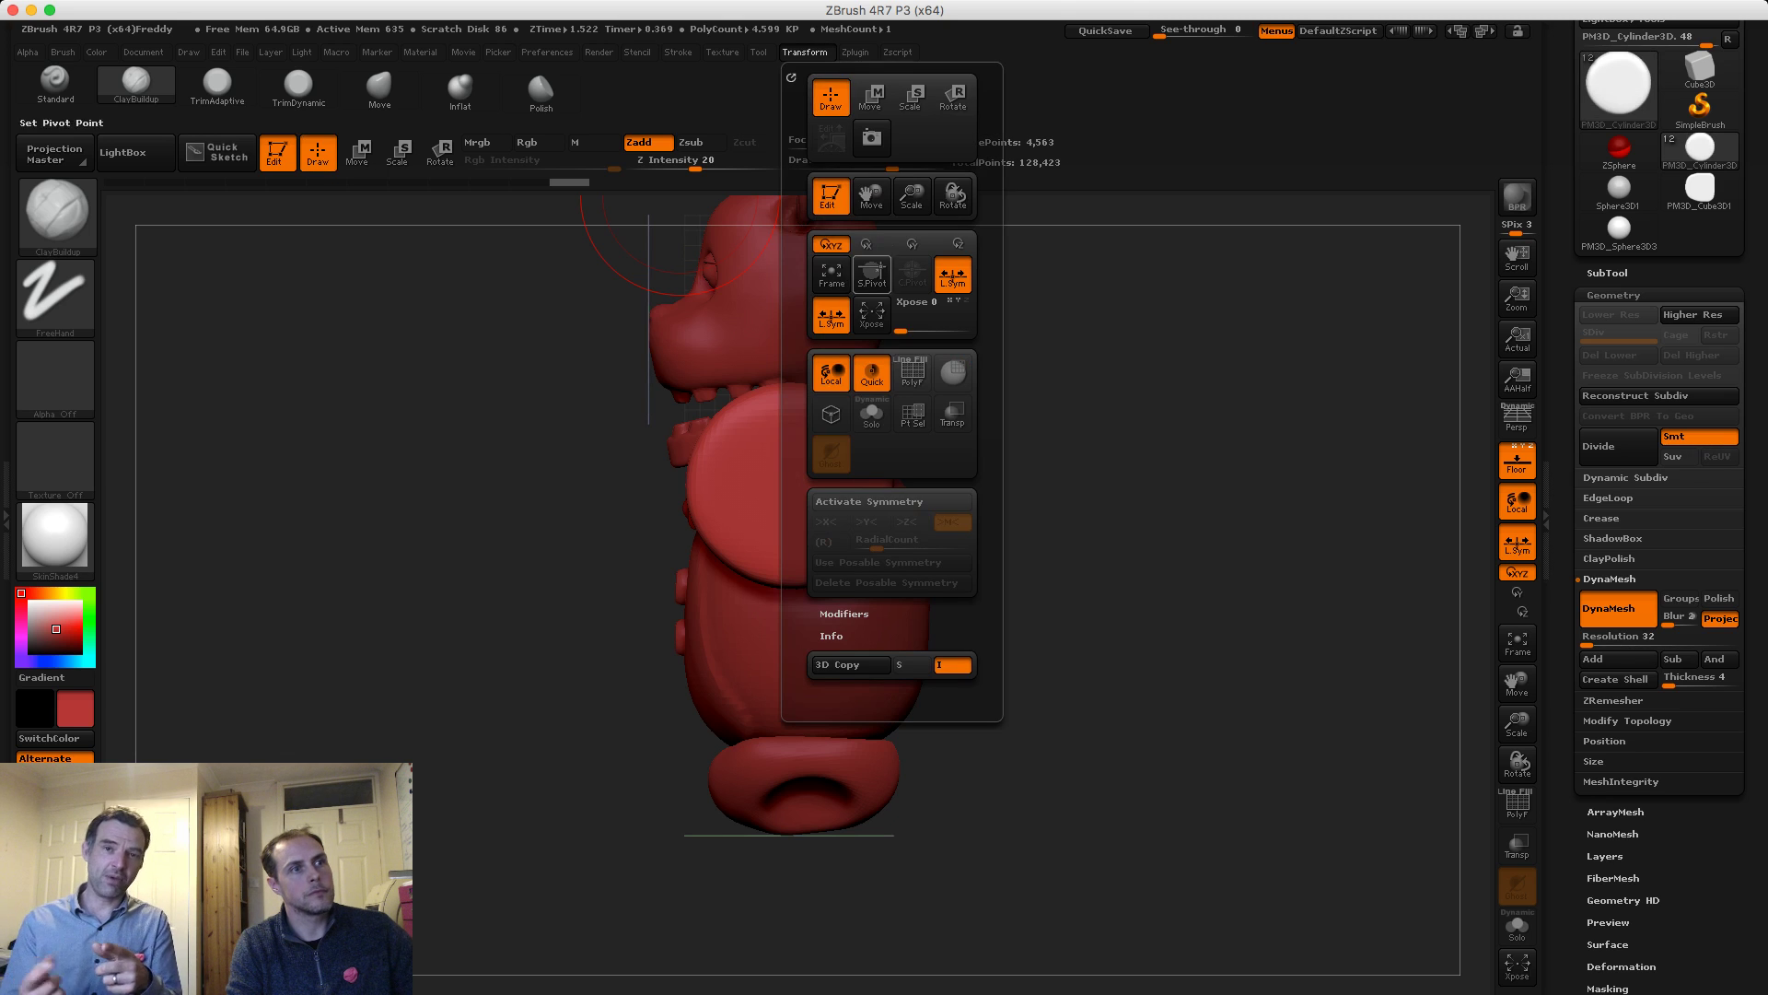
{"action": "left_click", "coordinate": [869, 501]}
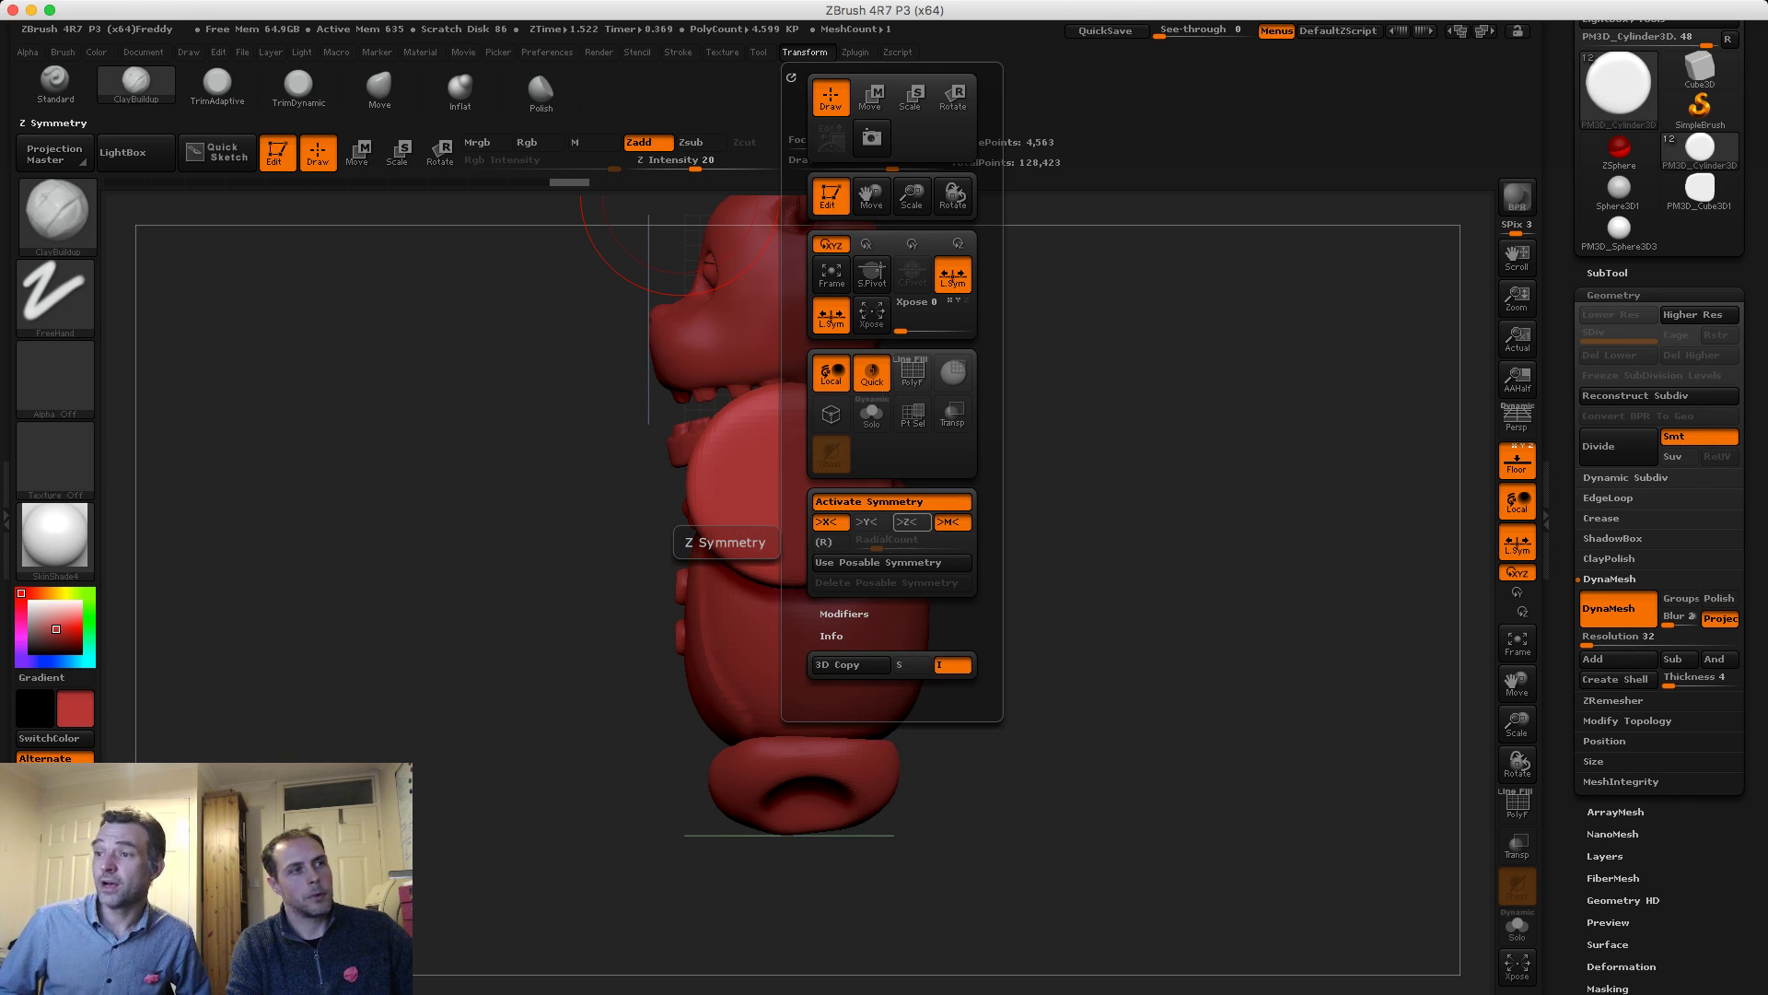
{"action": "left_click", "coordinate": [824, 542]}
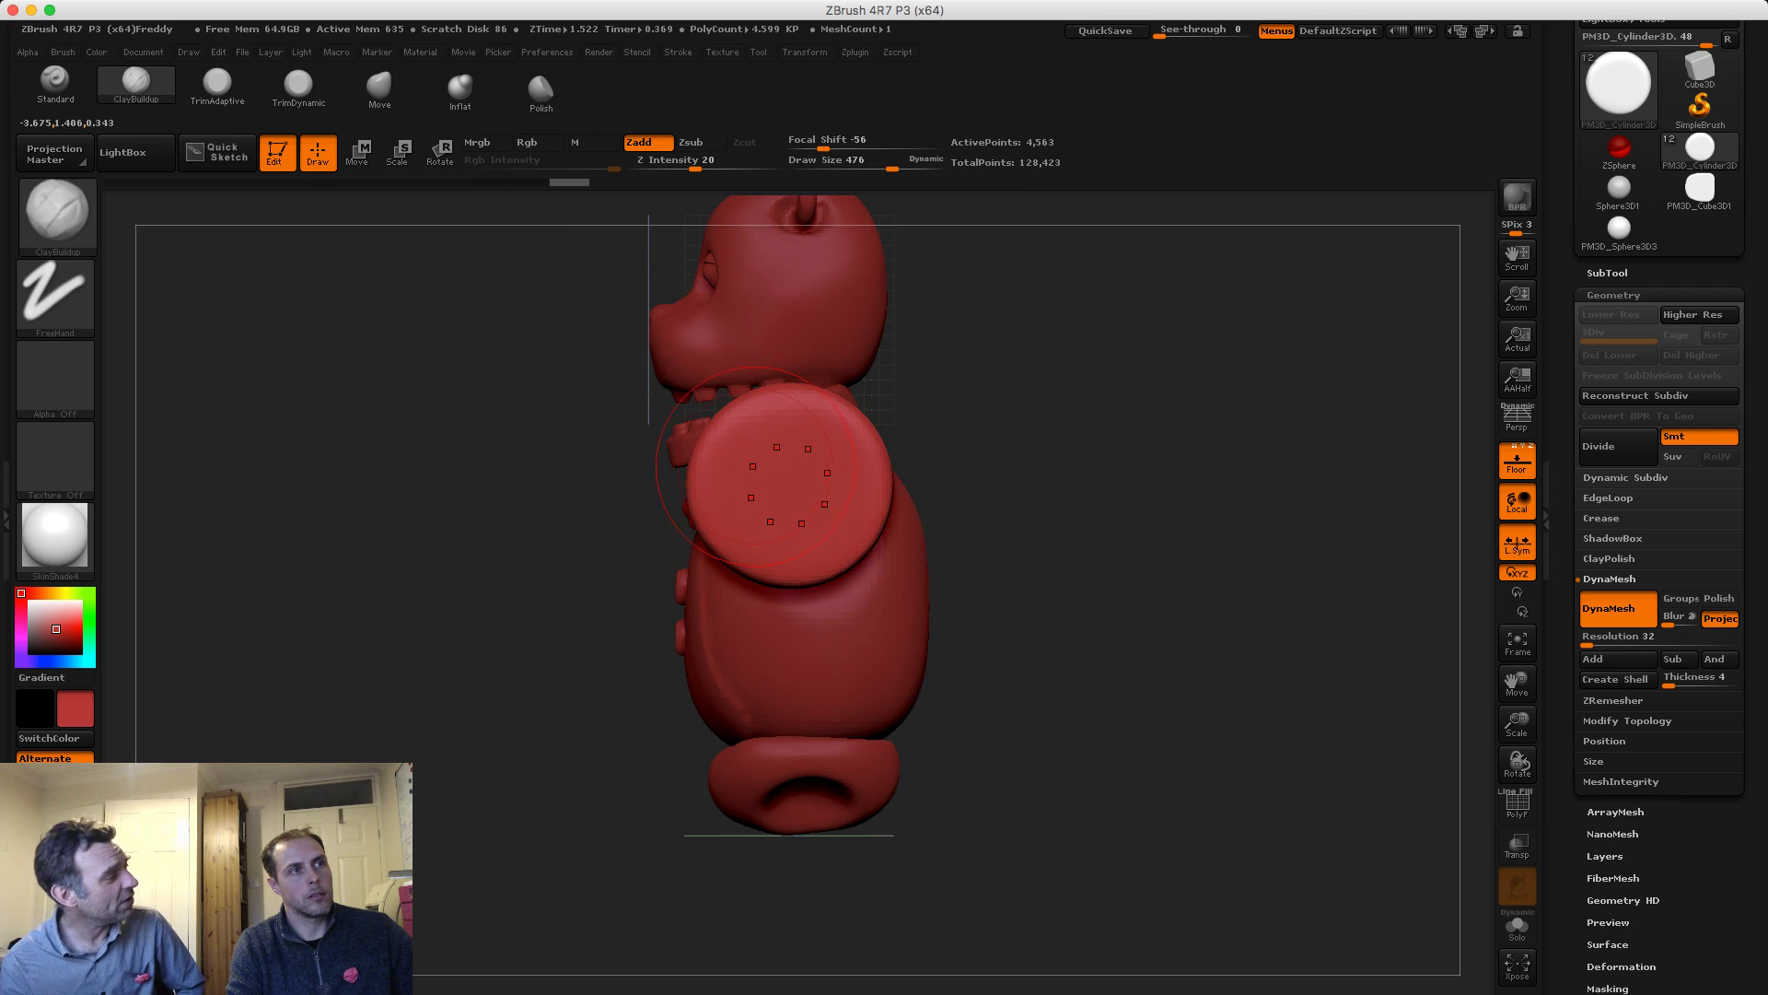
{"action": "key", "text": "s"}
{"action": "left_click_drag", "start_coordinate": [747, 409], "coordinate": [753, 410]}
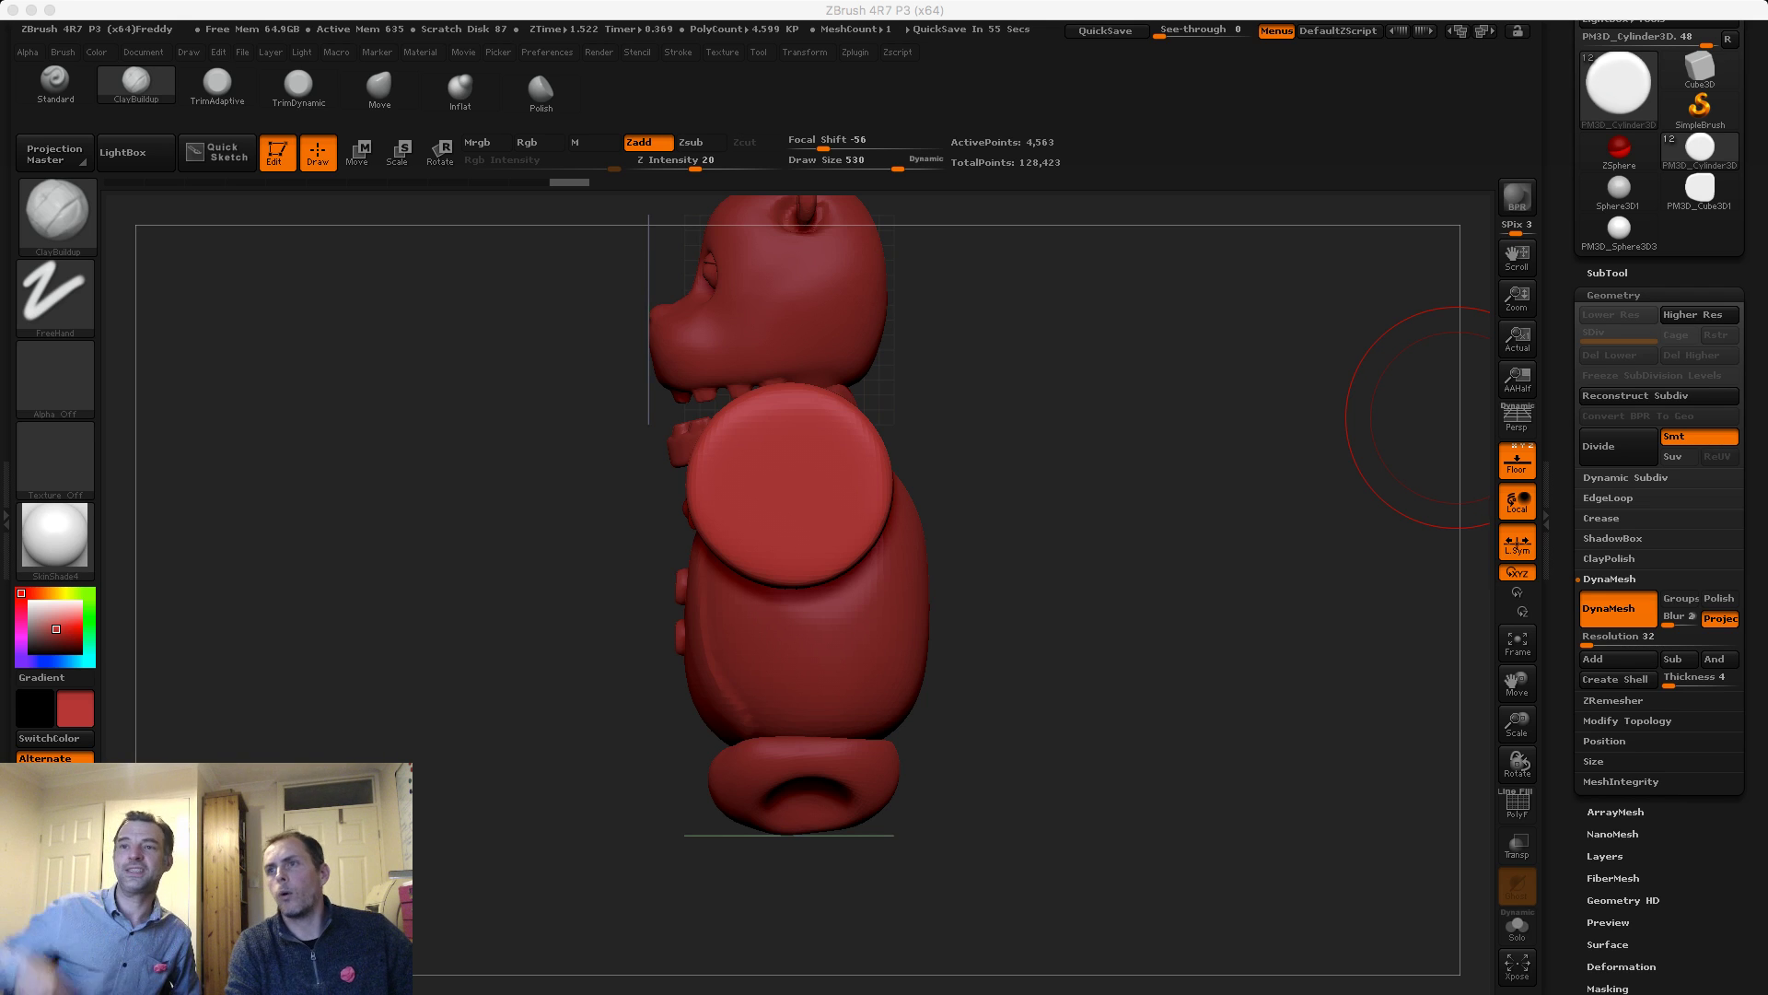
{"action": "left_click", "coordinate": [505, 399]}
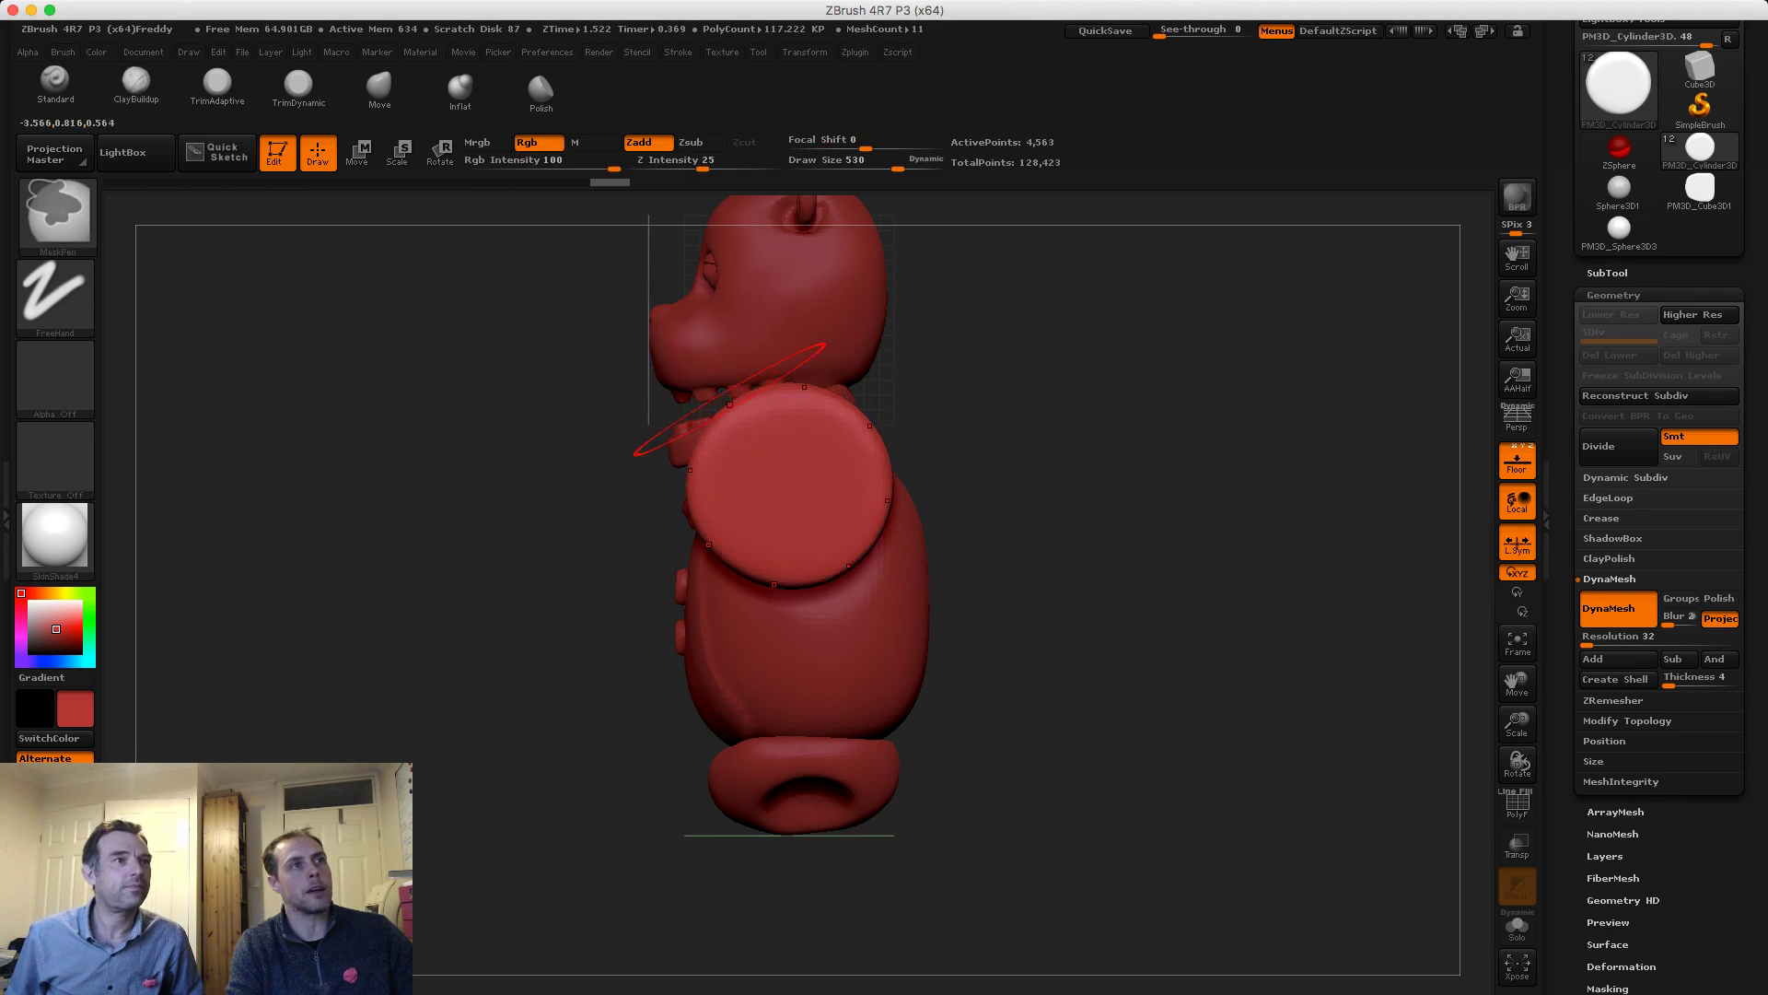
{"action": "key", "text": "e"}
{"action": "key", "text": "e"}
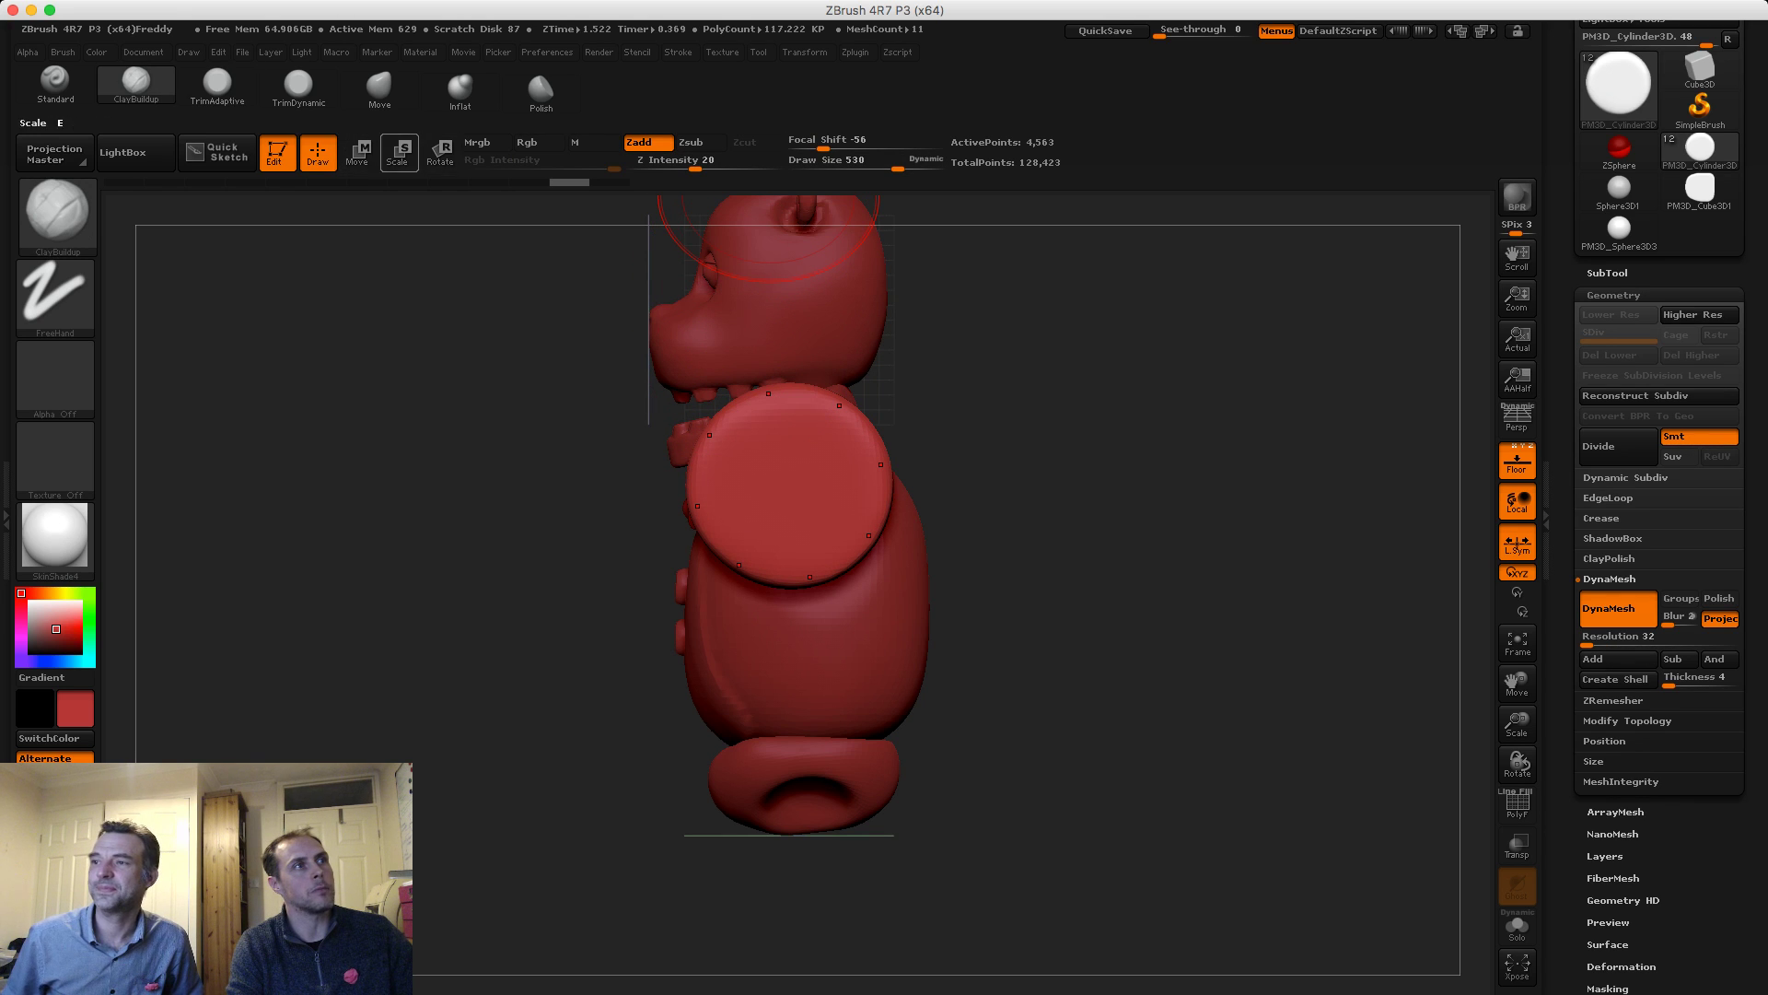
{"action": "key", "text": "w"}
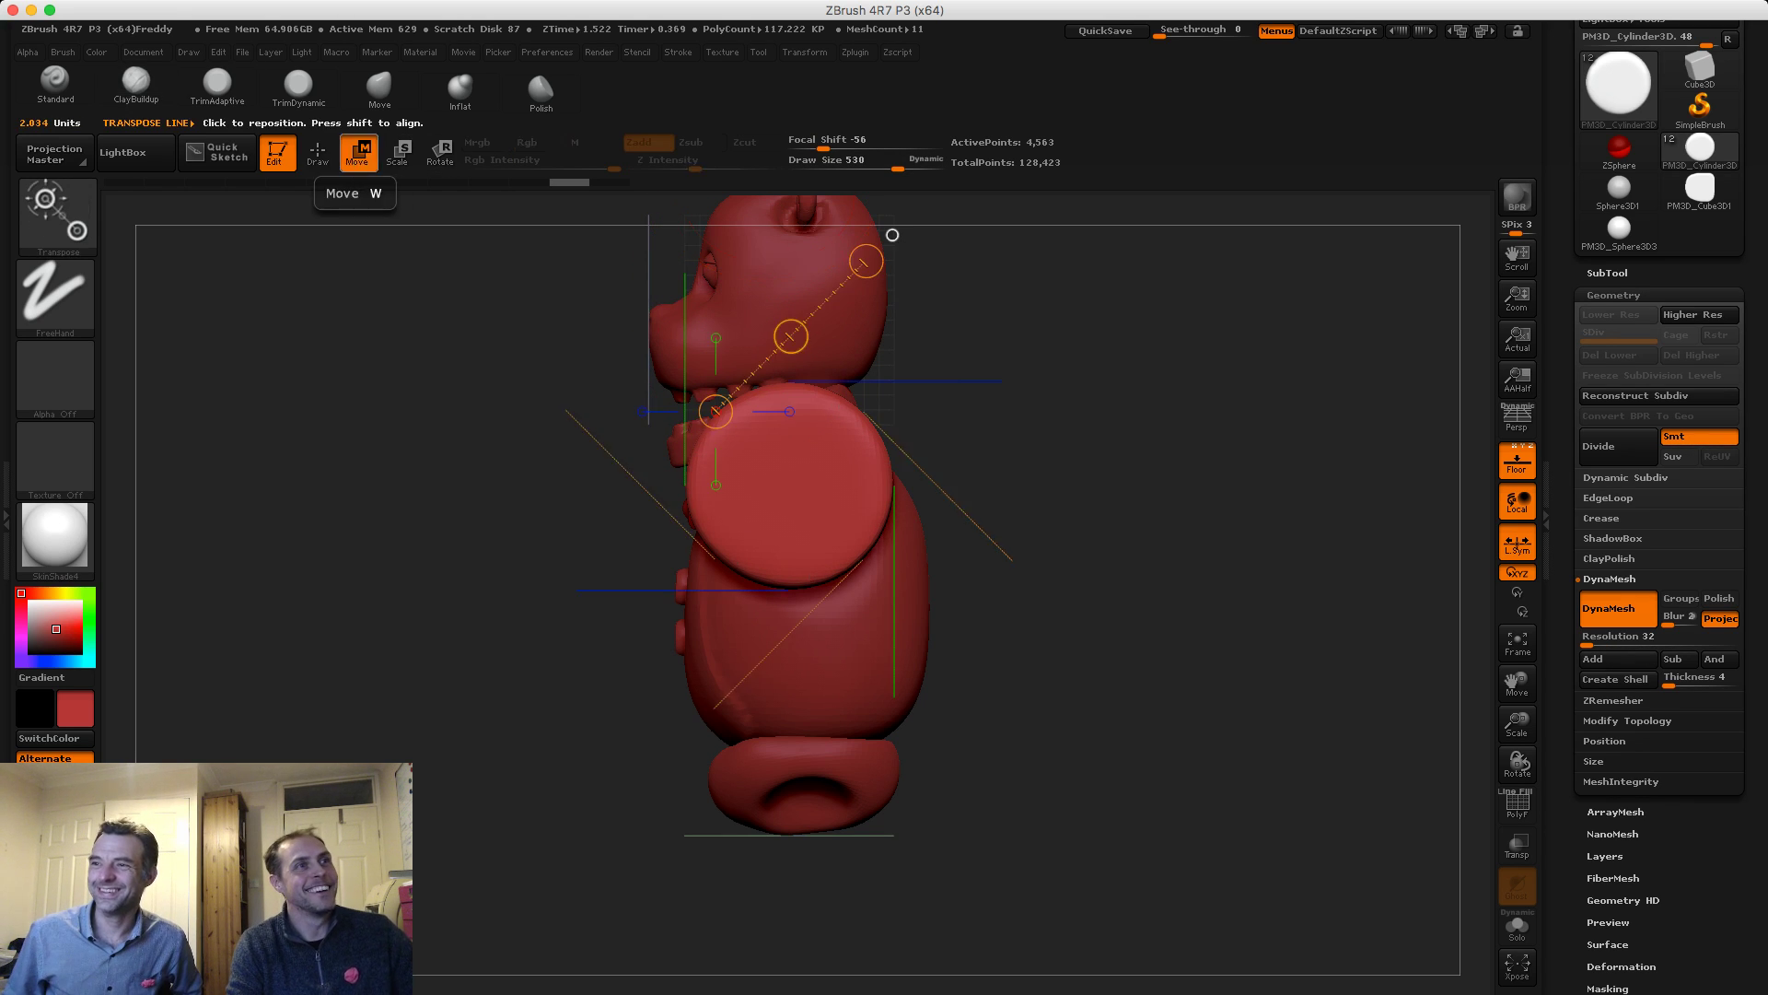
{"action": "key", "text": "q"}
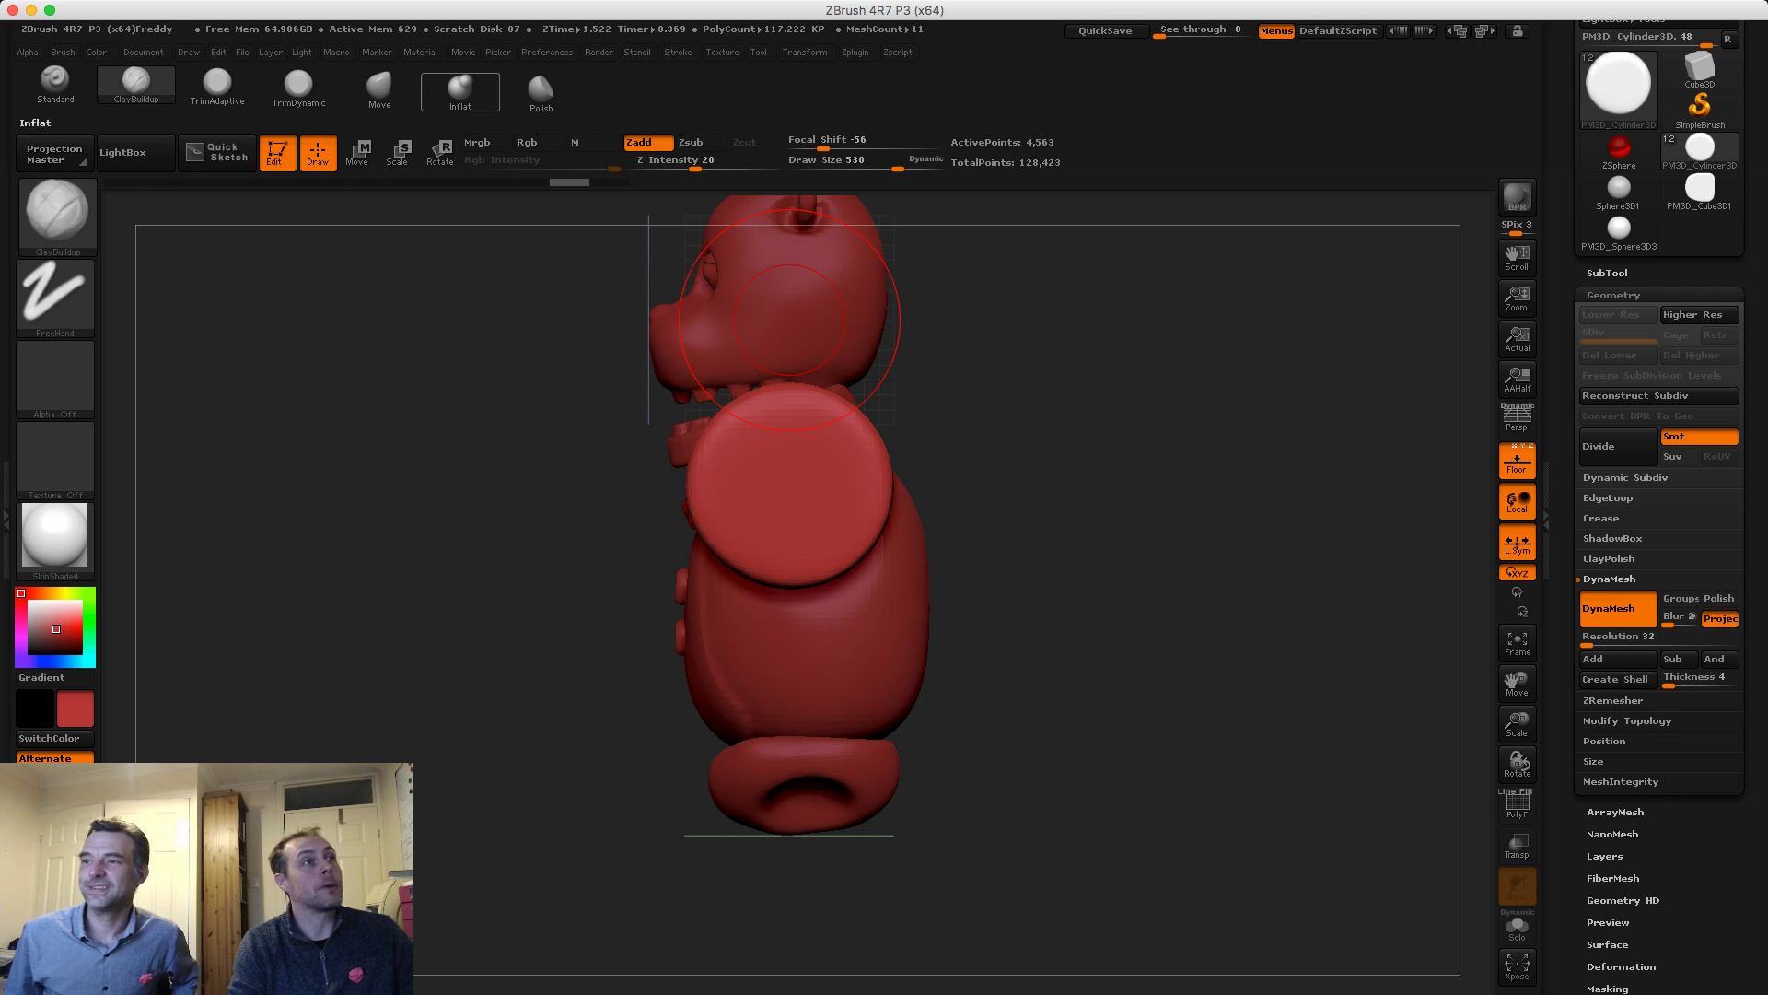
Round off the cylinder's rims all around with the Move and Smooth brushes at draw size 538
{"action": "left_click", "coordinate": [380, 87]}
{"action": "left_click_drag", "start_coordinate": [767, 389], "coordinate": [769, 396]}
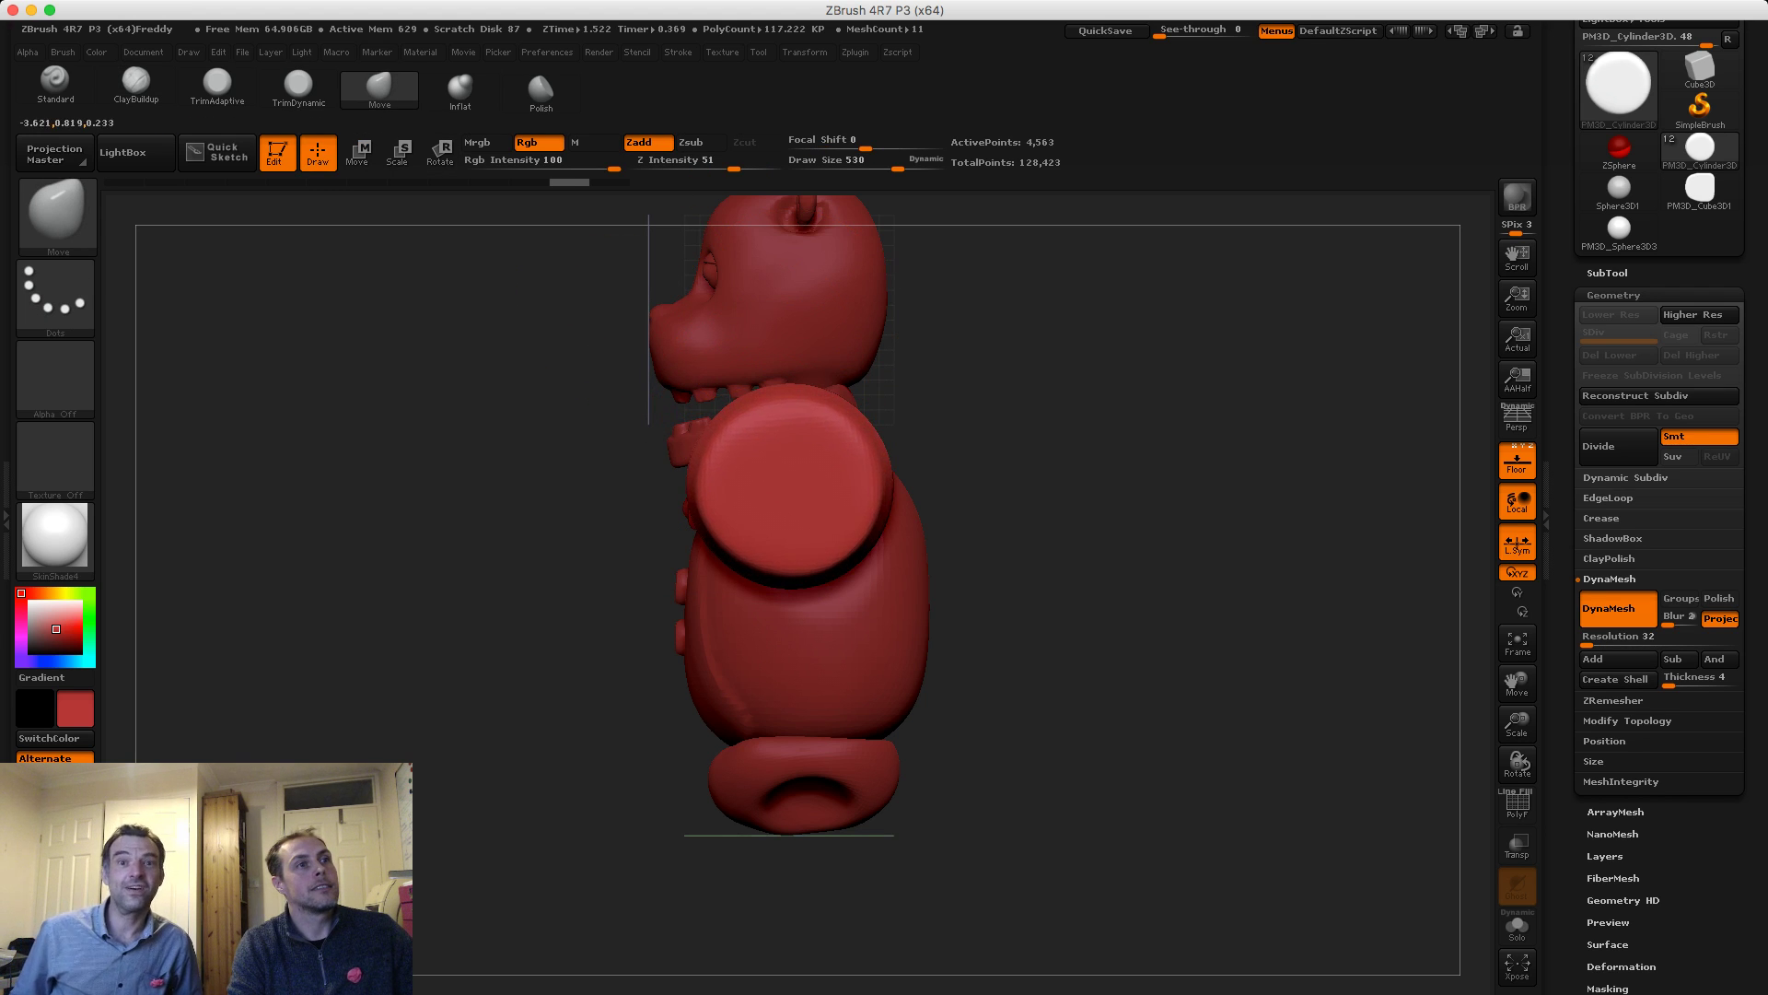
{"action": "left_click_drag", "start_coordinate": [958, 405], "coordinate": [1197, 405], "text": "shift"}
{"action": "left_click_drag", "start_coordinate": [622, 388], "coordinate": [584, 408]}
{"action": "mouse_move", "coordinate": [753, 396]}
{"action": "left_mouse_down"}
{"action": "mouse_move", "coordinate": [750, 416]}
{"action": "mouse_move", "coordinate": [667, 405]}
{"action": "left_mouse_up"}
{"action": "left_click_drag", "start_coordinate": [589, 407], "coordinate": [680, 405], "text": "shift"}
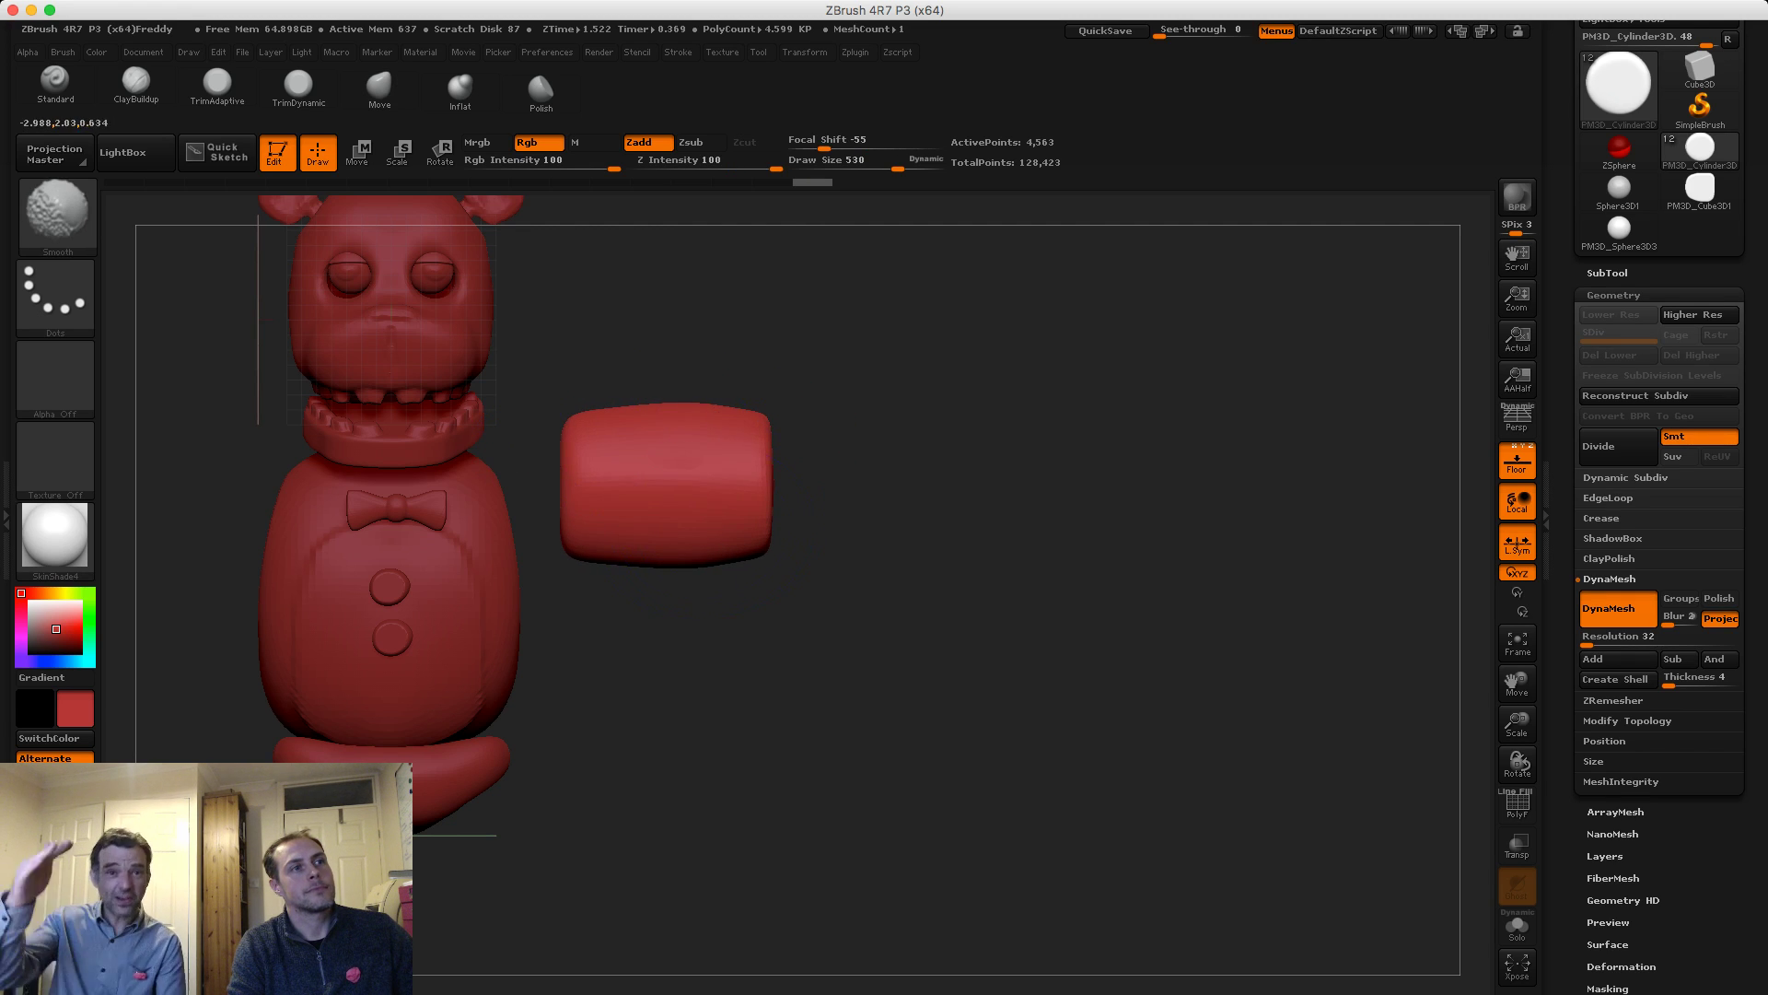
{"action": "mouse_move", "coordinate": [749, 525]}
{"action": "left_mouse_down", "text": "shift"}
{"action": "mouse_move", "coordinate": [727, 488]}
{"action": "mouse_move", "coordinate": [768, 493]}
{"action": "mouse_move", "coordinate": [768, 442]}
{"action": "mouse_move", "coordinate": [635, 515]}
{"action": "left_mouse_up", "text": "shift"}
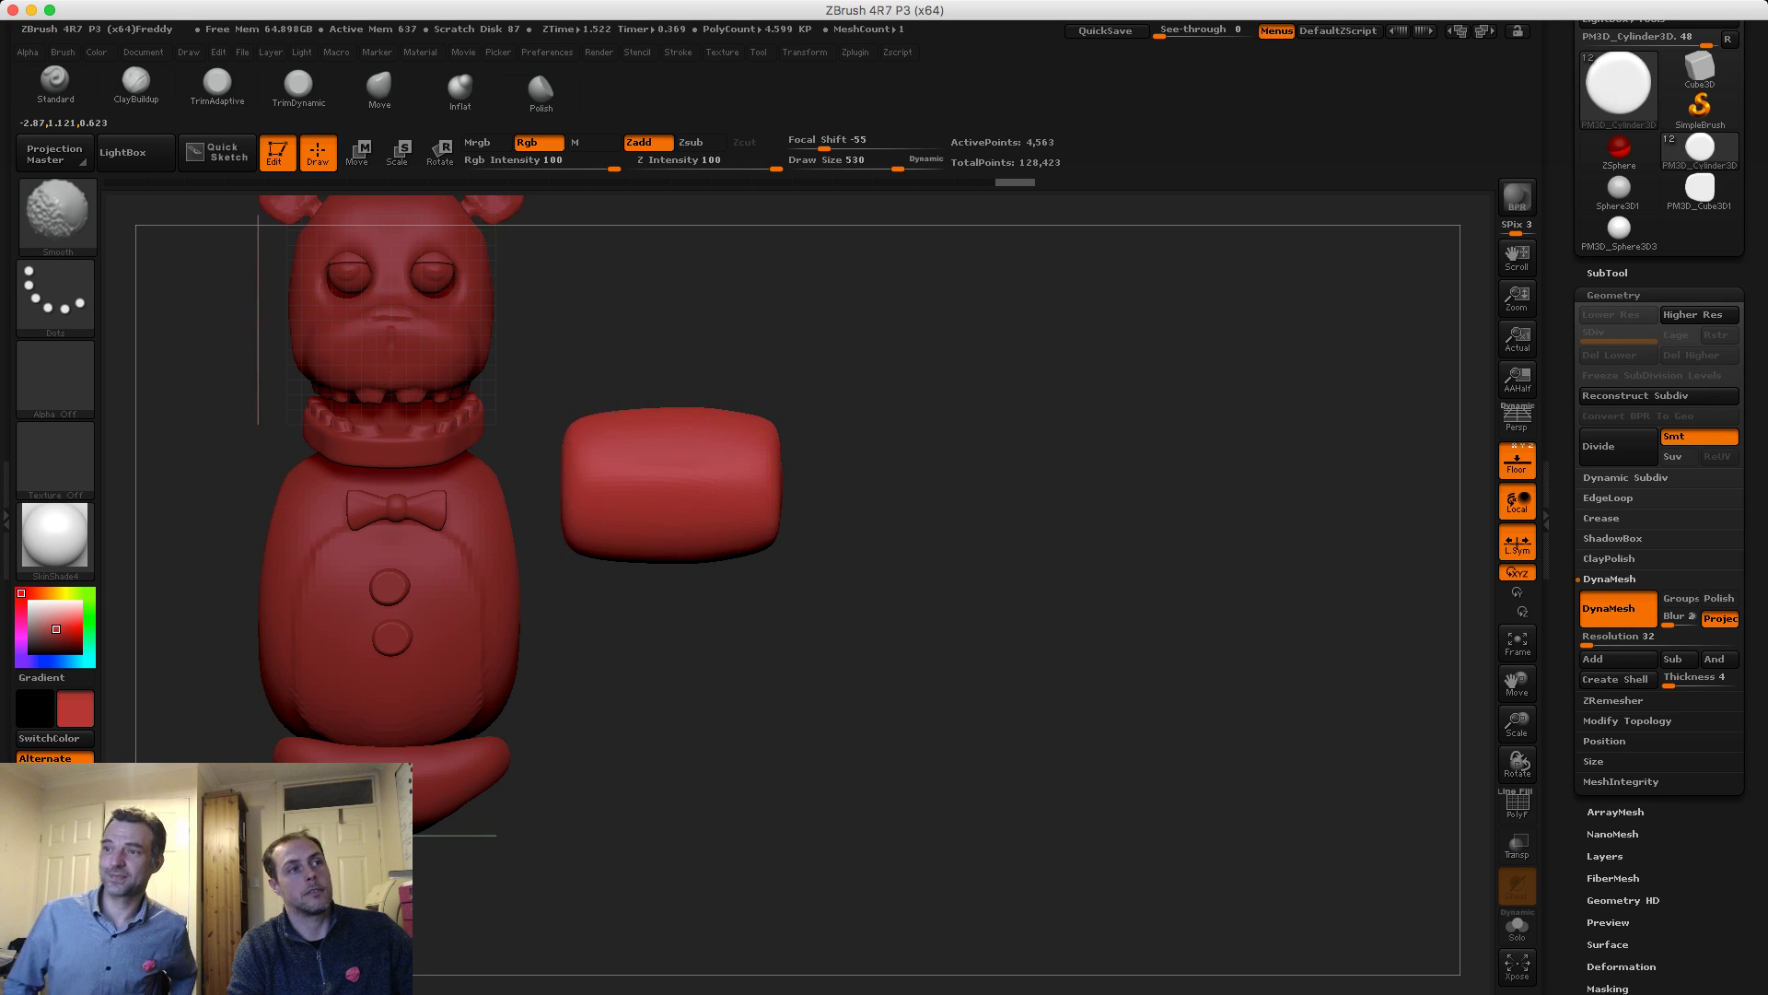
Shorten the cylinder and narrow both of its ends with the Move brush, keeping radial symmetry about the X axis
{"action": "left_click_drag", "start_coordinate": [947, 522], "coordinate": [764, 523]}
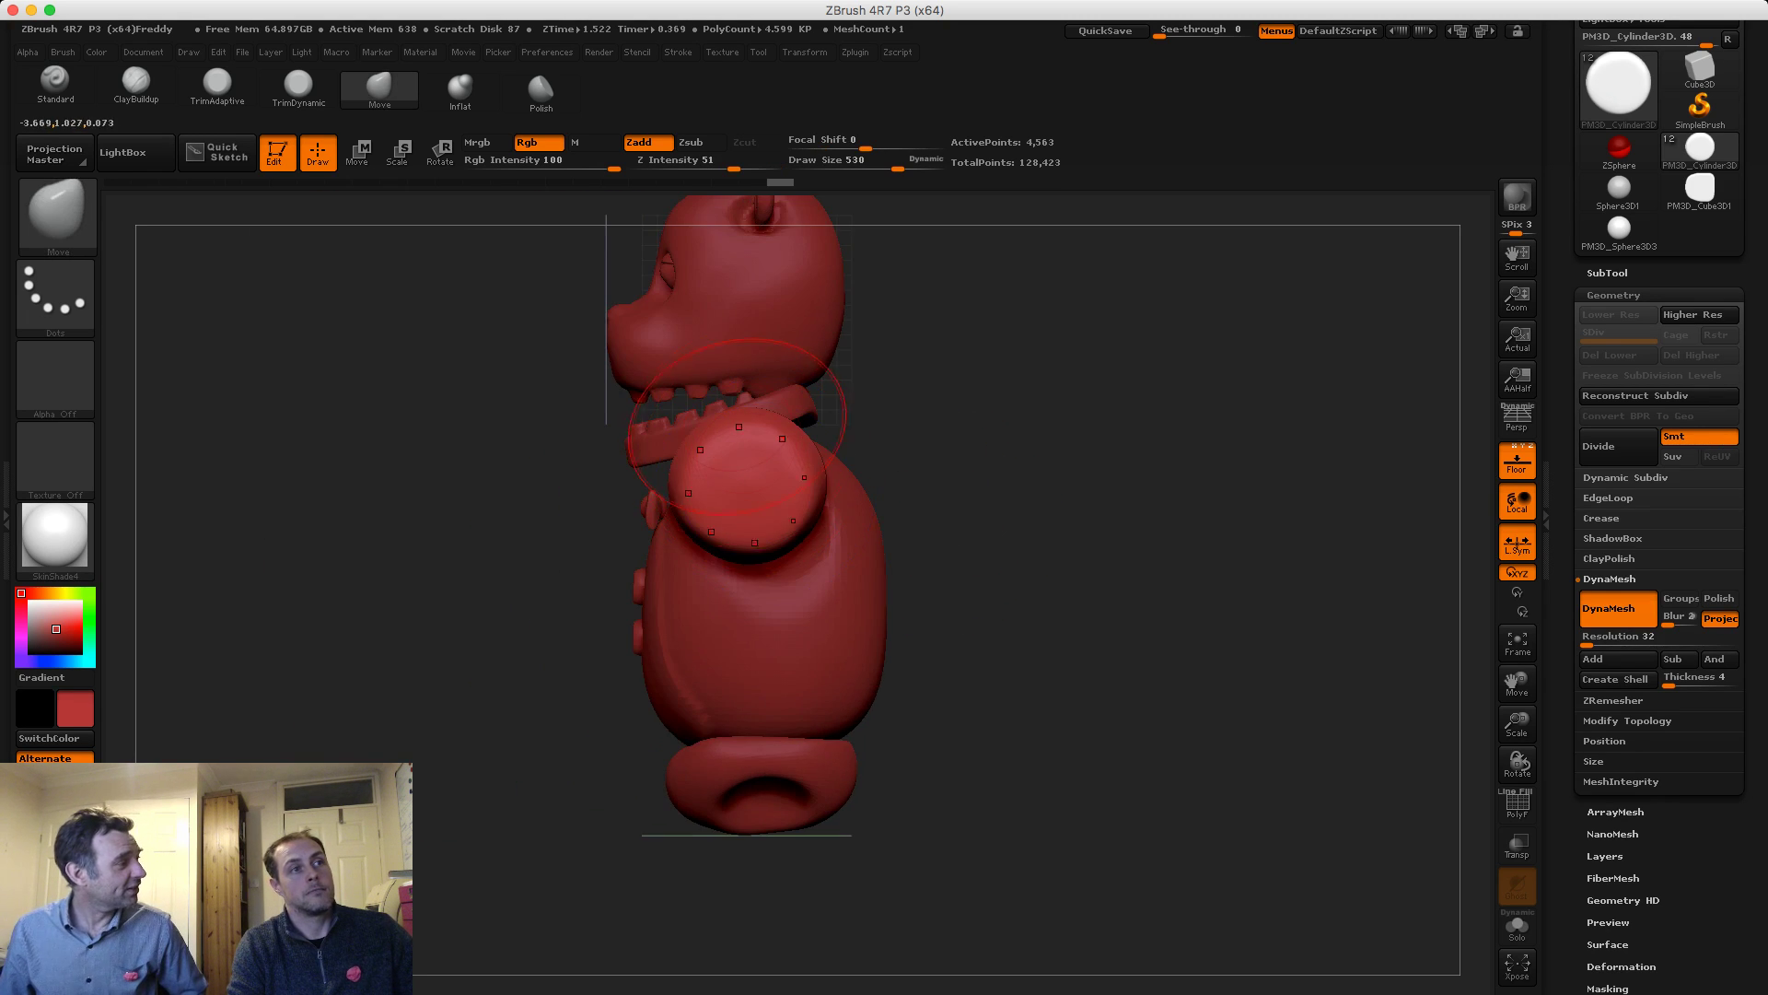
{"action": "left_click_drag", "start_coordinate": [544, 461], "coordinate": [709, 442]}
{"action": "mouse_move", "coordinate": [543, 428]}
{"action": "left_mouse_down"}
{"action": "mouse_move", "coordinate": [534, 444]}
{"action": "mouse_move", "coordinate": [691, 423]}
{"action": "left_mouse_up"}
{"action": "left_click_drag", "start_coordinate": [815, 456], "coordinate": [948, 439], "text": "alt"}
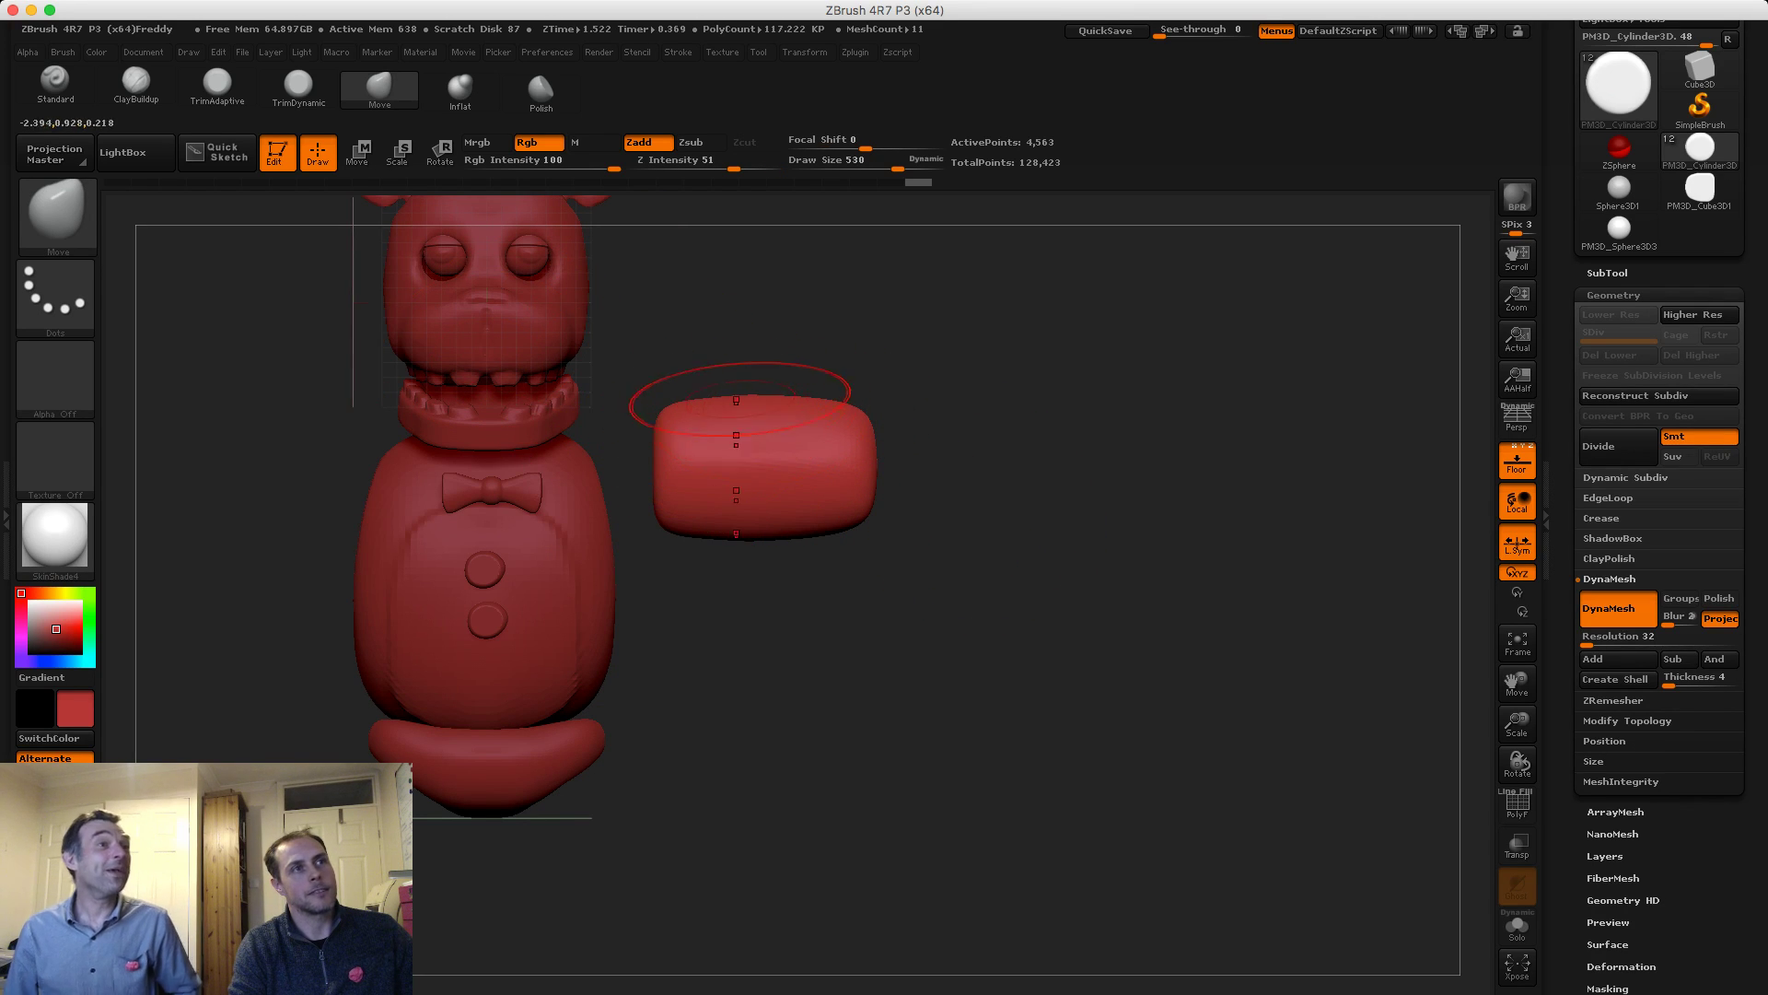
{"action": "left_click_drag", "start_coordinate": [734, 400], "coordinate": [733, 397]}
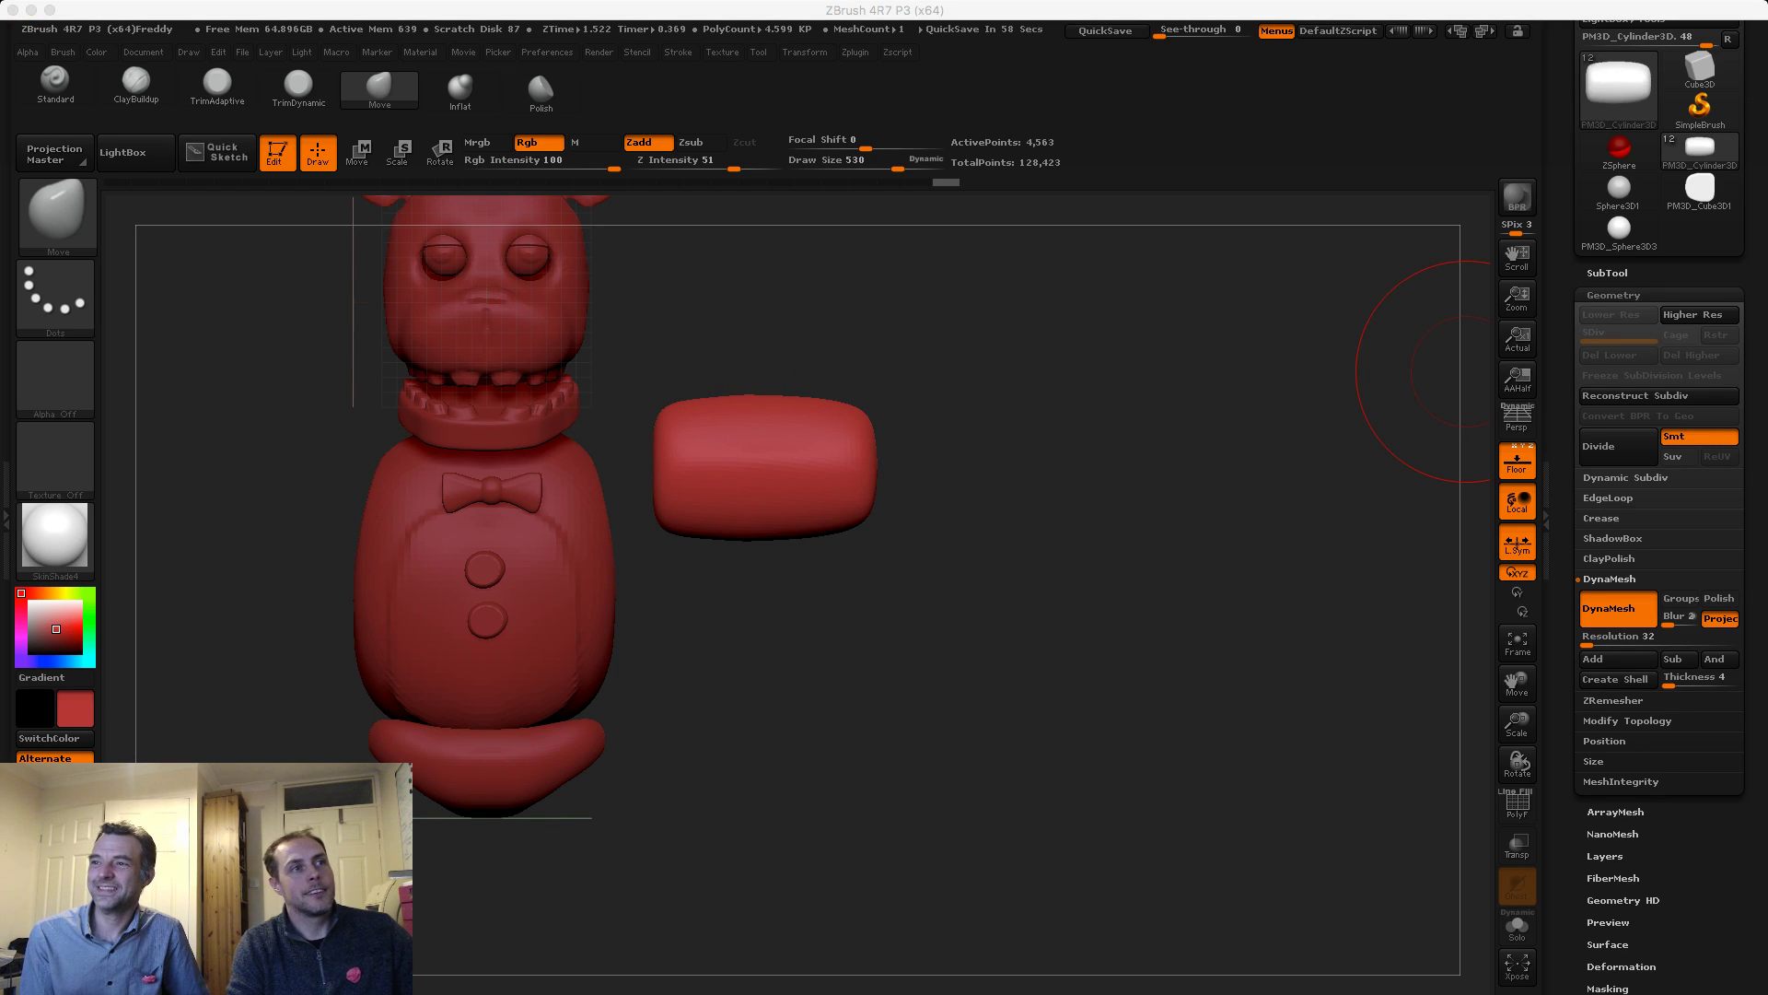
{"action": "mouse_move", "coordinate": [732, 410]}
{"action": "left_mouse_down"}
{"action": "mouse_move", "coordinate": [735, 430]}
{"action": "mouse_move", "coordinate": [677, 428]}
{"action": "mouse_move", "coordinate": [711, 426]}
{"action": "mouse_move", "coordinate": [696, 419]}
{"action": "left_mouse_up"}
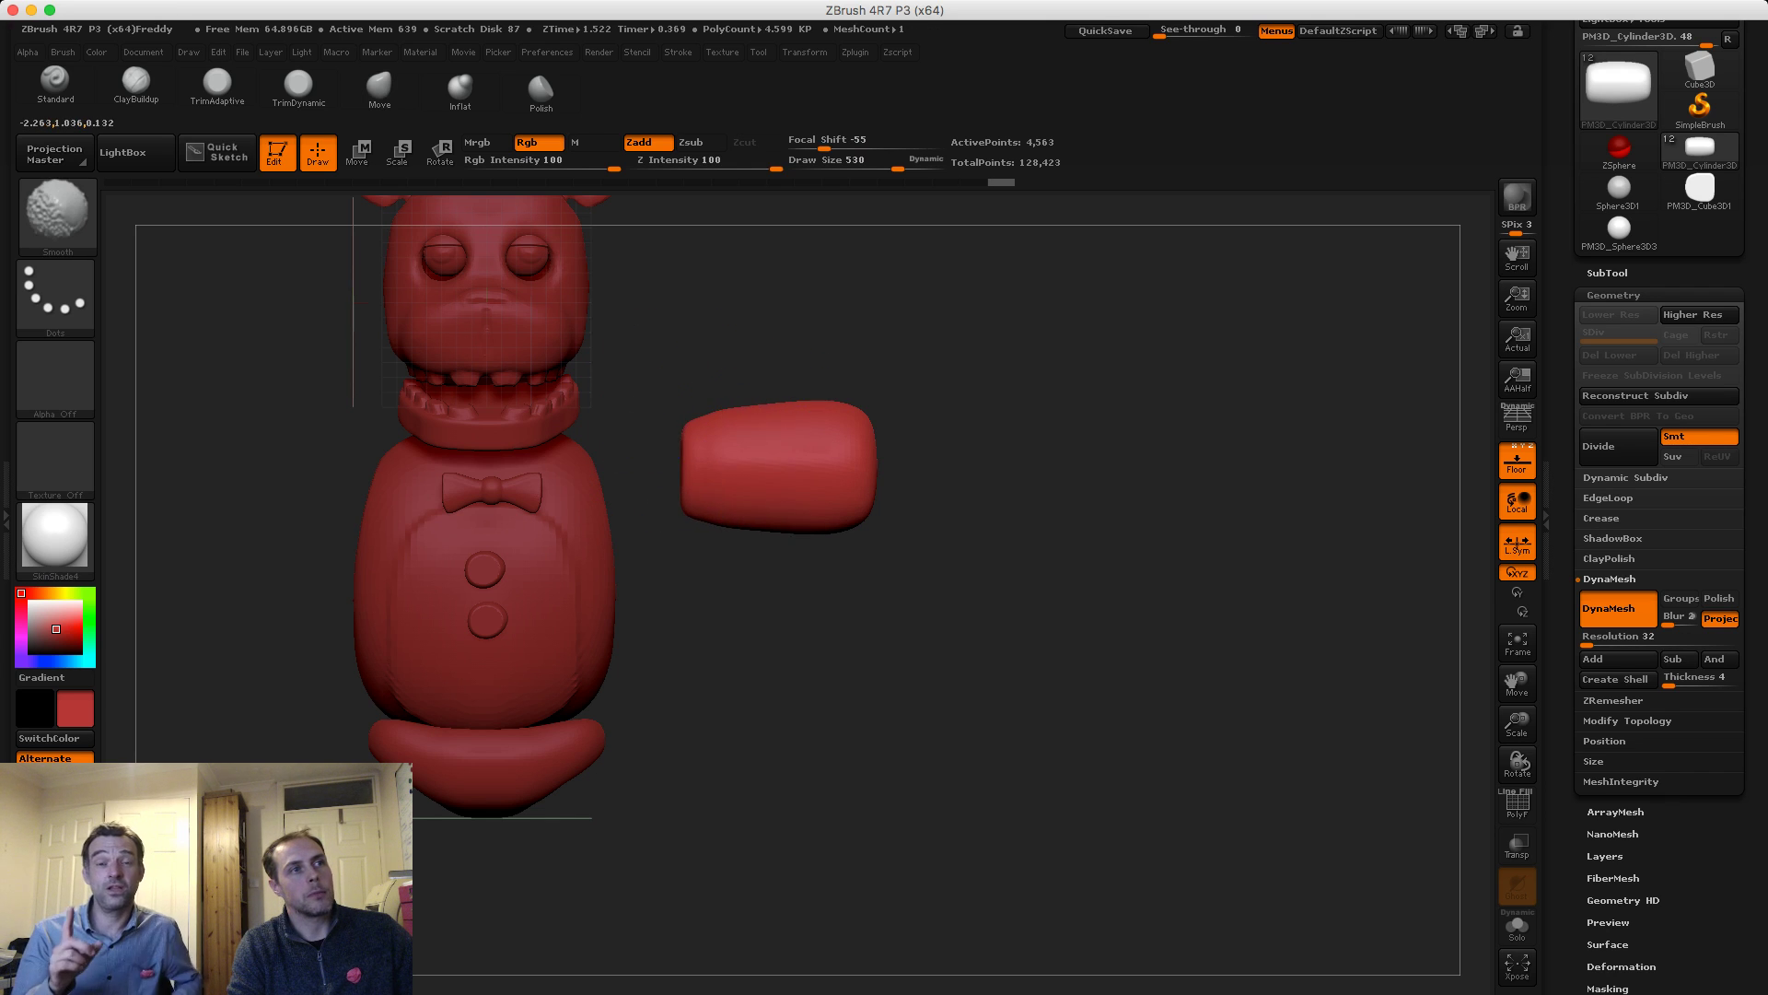
{"action": "left_click_drag", "start_coordinate": [834, 411], "coordinate": [819, 418]}
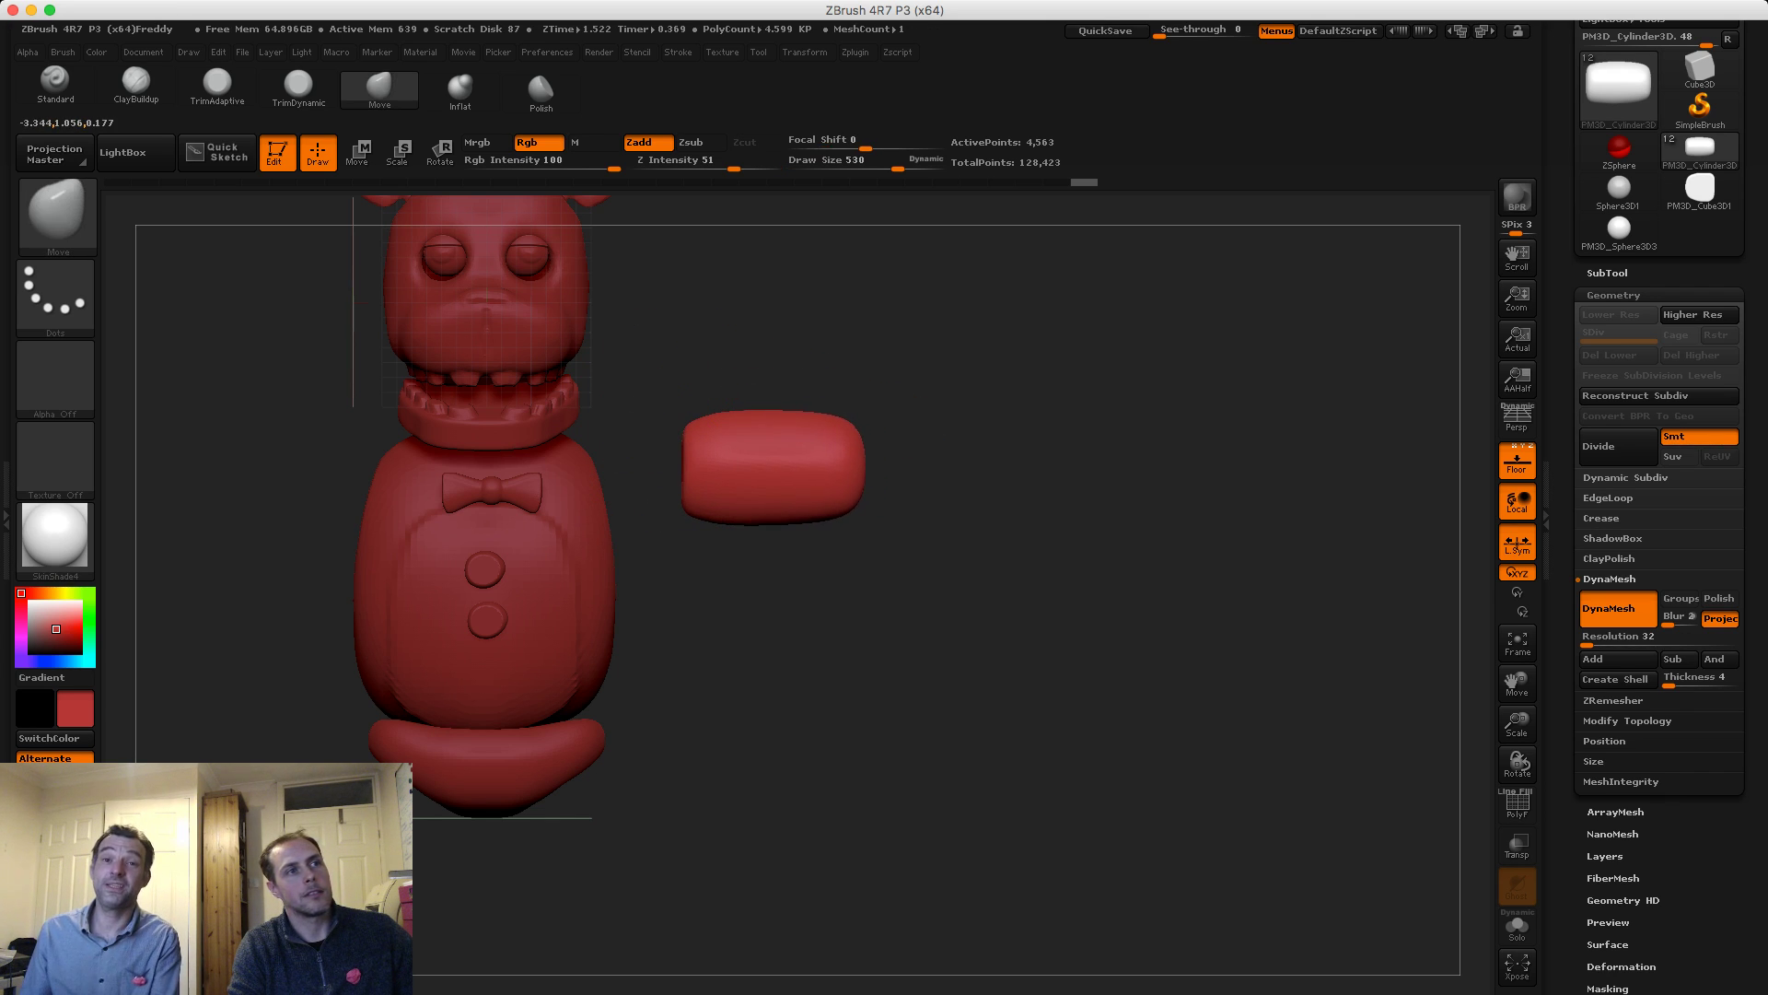
Bulge the cylinder's middle outward into a barrel shape and push its outer end inward
{"action": "left_click_drag", "start_coordinate": [930, 479], "coordinate": [930, 490], "text": "shift"}
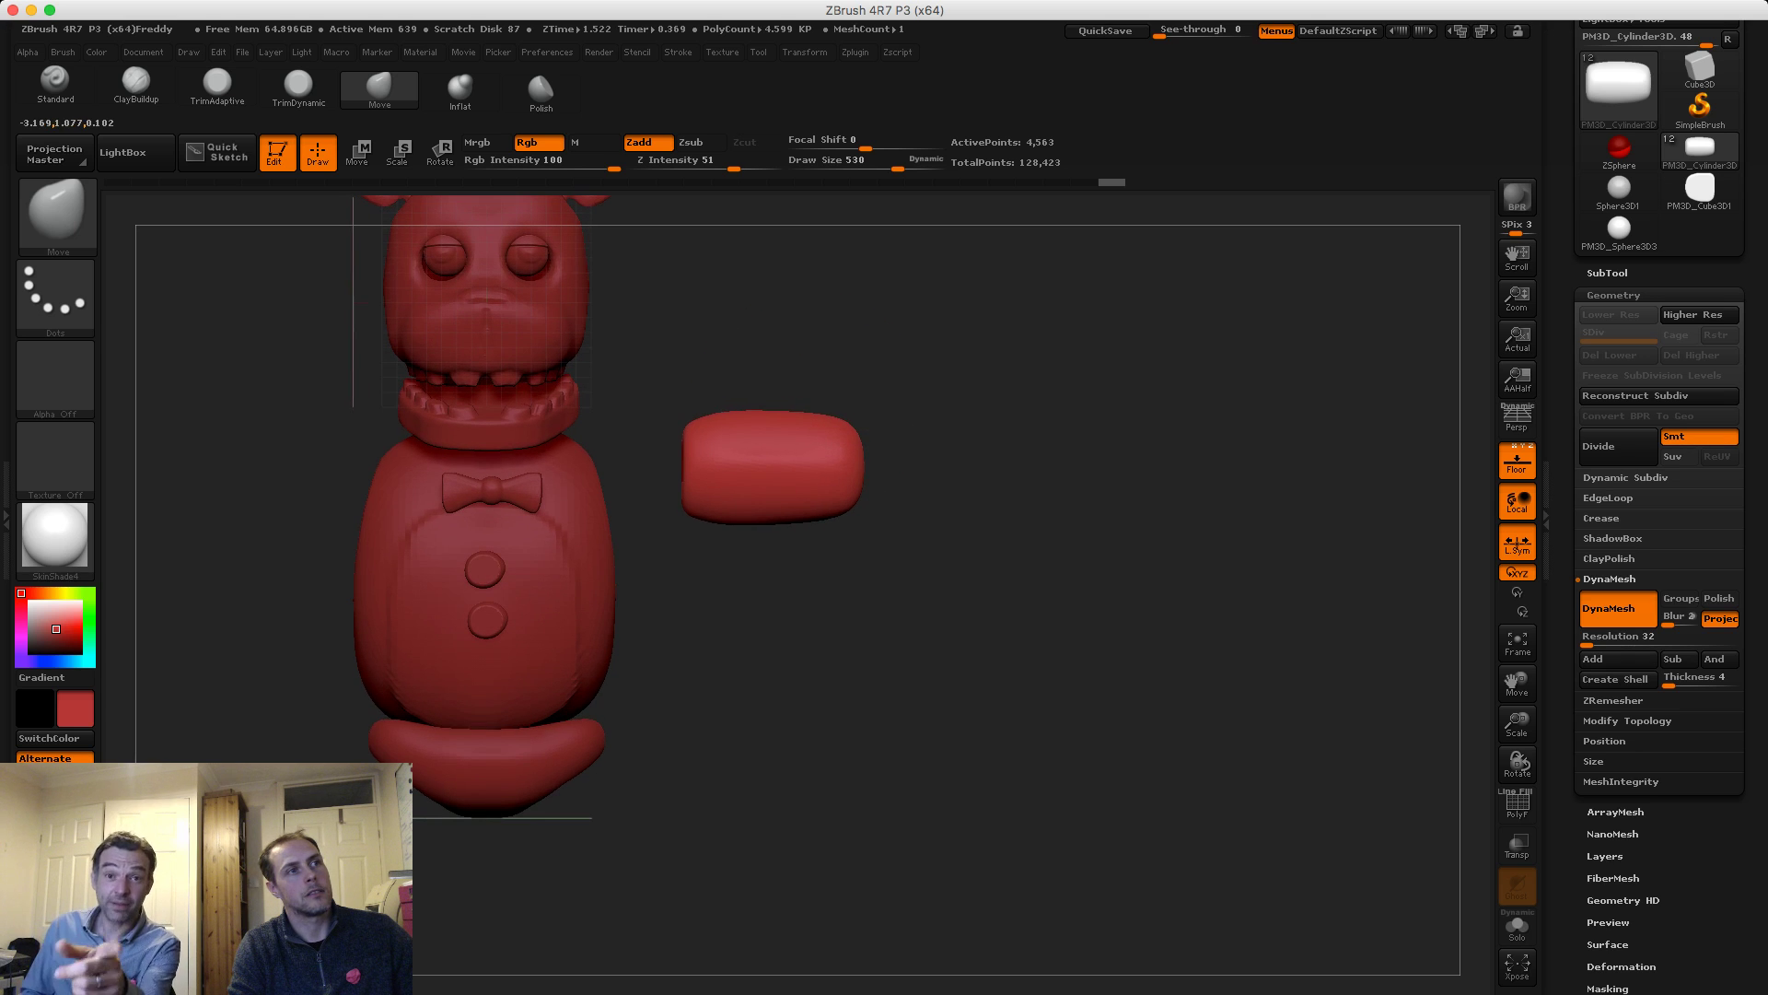
{"action": "mouse_move", "coordinate": [789, 420]}
{"action": "left_mouse_down"}
{"action": "mouse_move", "coordinate": [742, 407]}
{"action": "mouse_move", "coordinate": [781, 404]}
{"action": "left_mouse_up"}
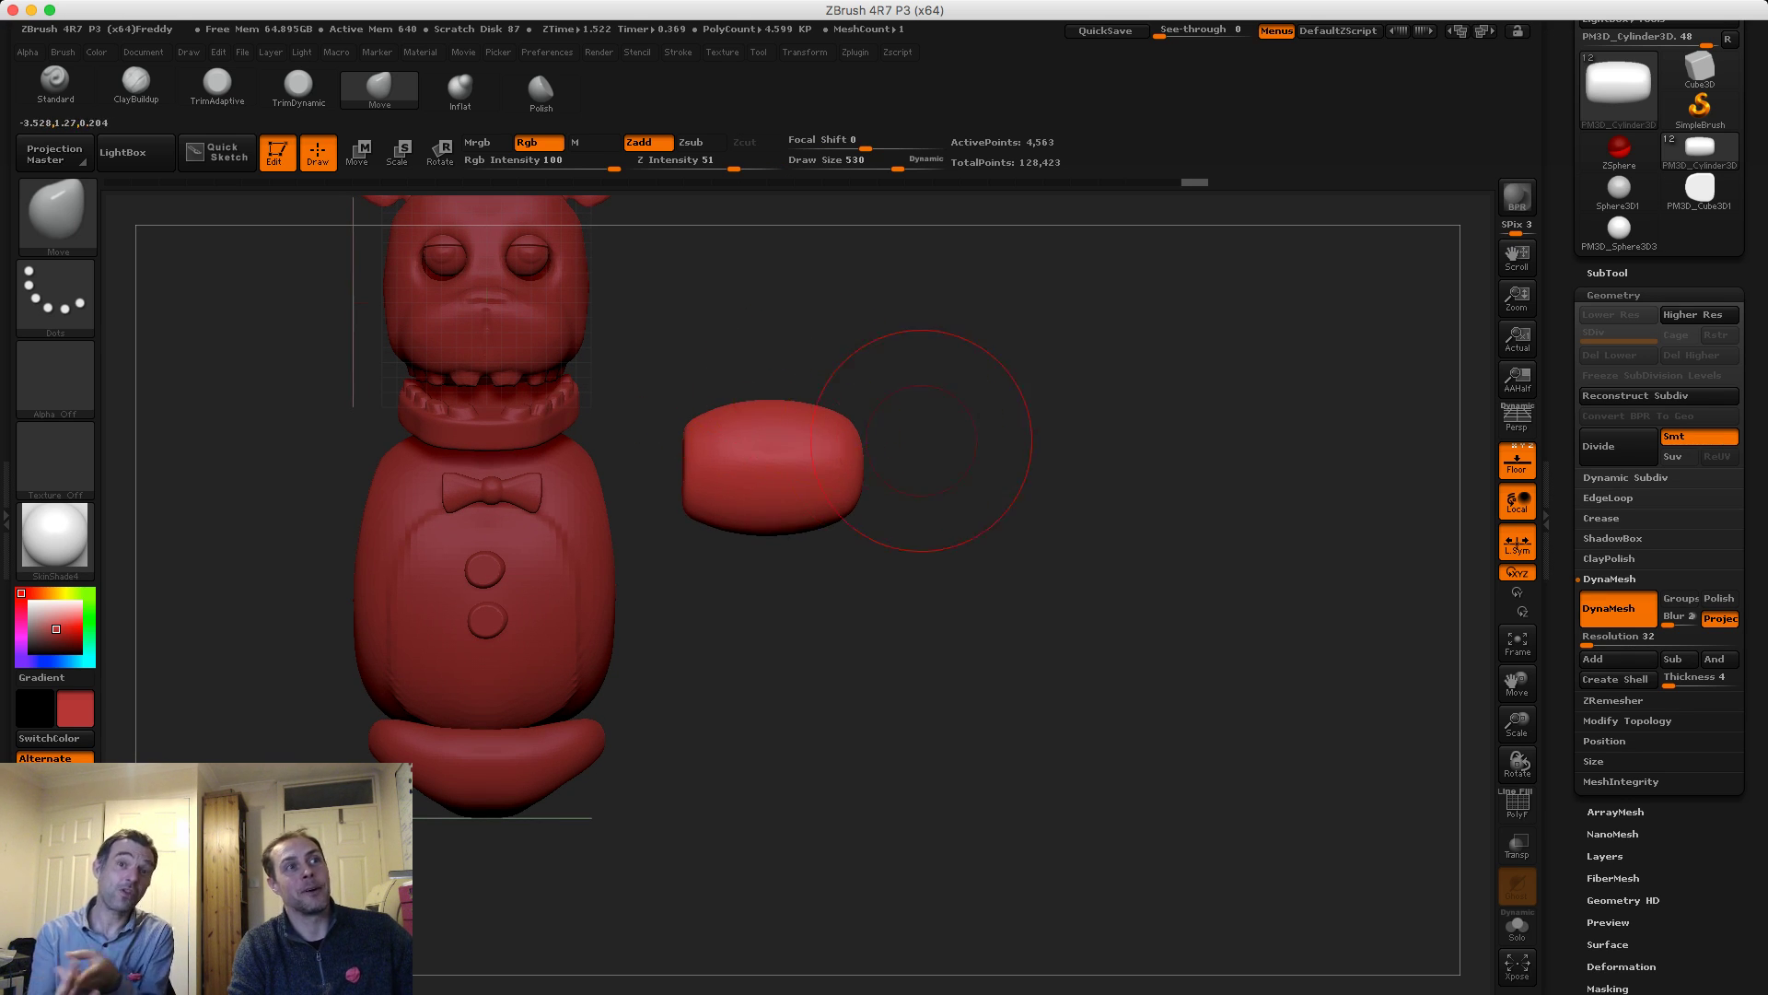
{"action": "mouse_move", "coordinate": [931, 428]}
{"action": "left_mouse_down", "text": "shift"}
{"action": "mouse_move", "coordinate": [764, 433]}
{"action": "mouse_move", "coordinate": [783, 456]}
{"action": "mouse_move", "coordinate": [831, 457]}
{"action": "left_mouse_up", "text": "shift"}
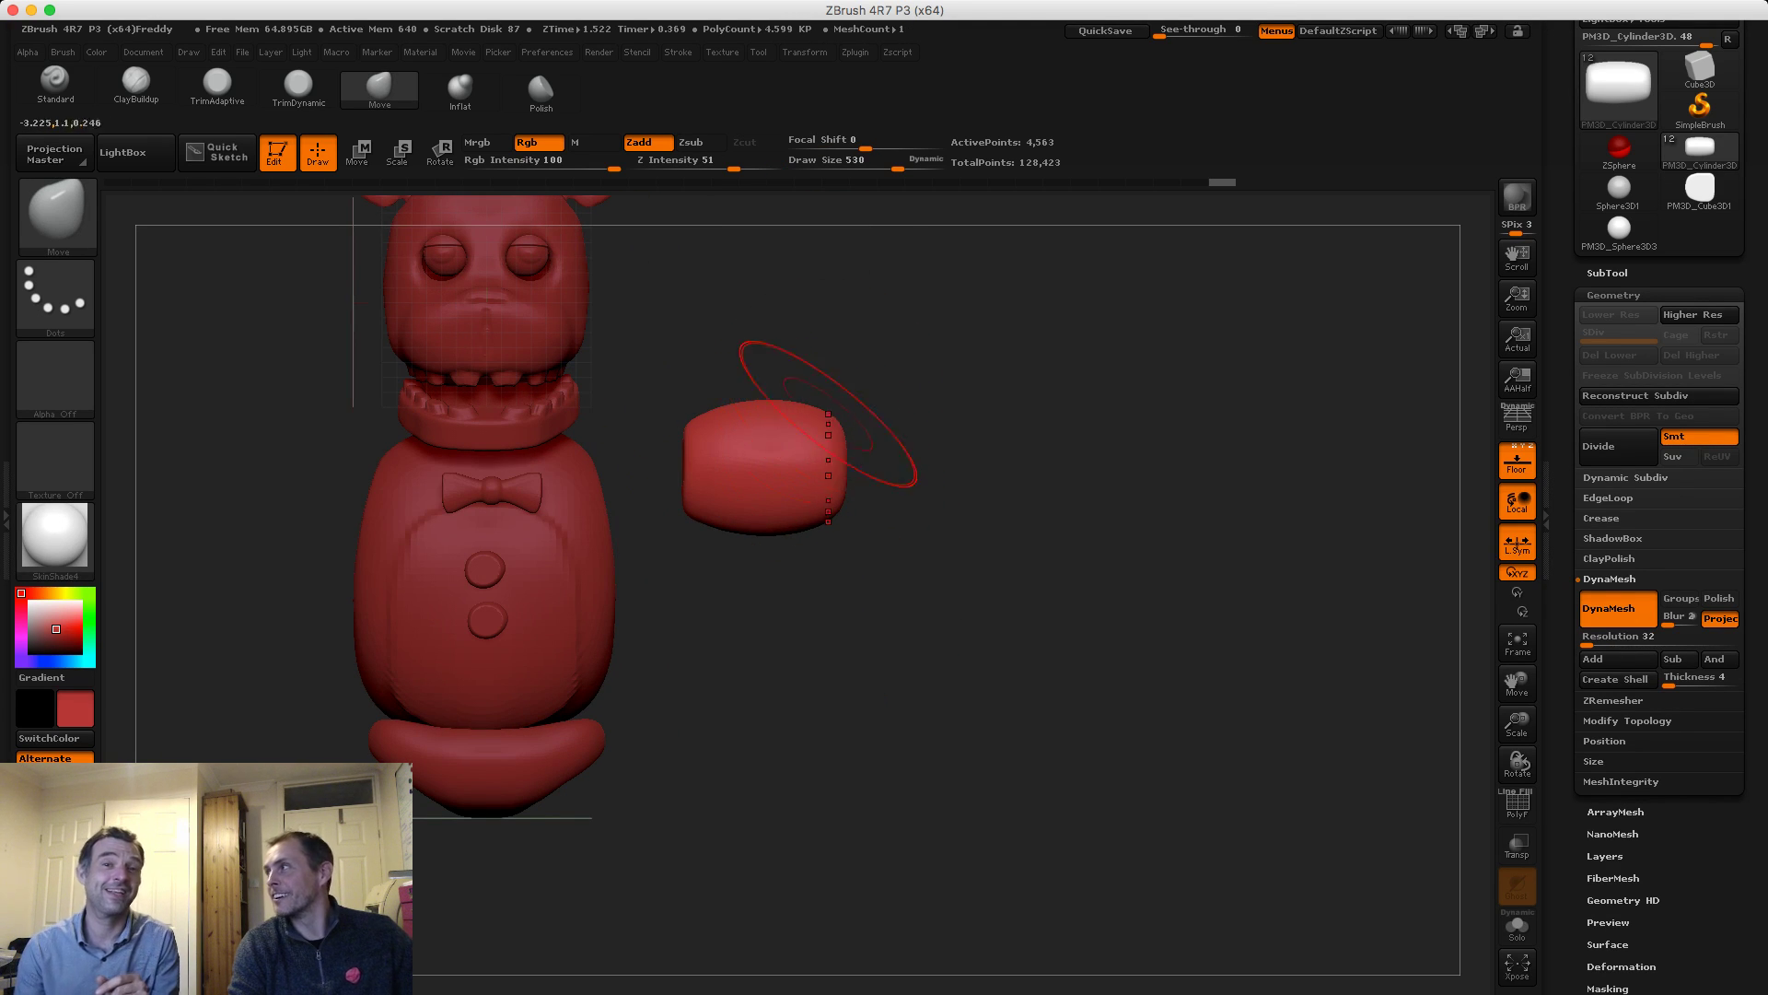
{"action": "mouse_move", "coordinate": [742, 355]}
{"action": "left_mouse_down", "text": "alt"}
{"action": "mouse_move", "coordinate": [776, 365]}
{"action": "mouse_move", "coordinate": [590, 391]}
{"action": "mouse_move", "coordinate": [749, 408]}
{"action": "mouse_move", "coordinate": [721, 446]}
{"action": "mouse_move", "coordinate": [758, 425]}
{"action": "left_mouse_up", "text": "alt"}
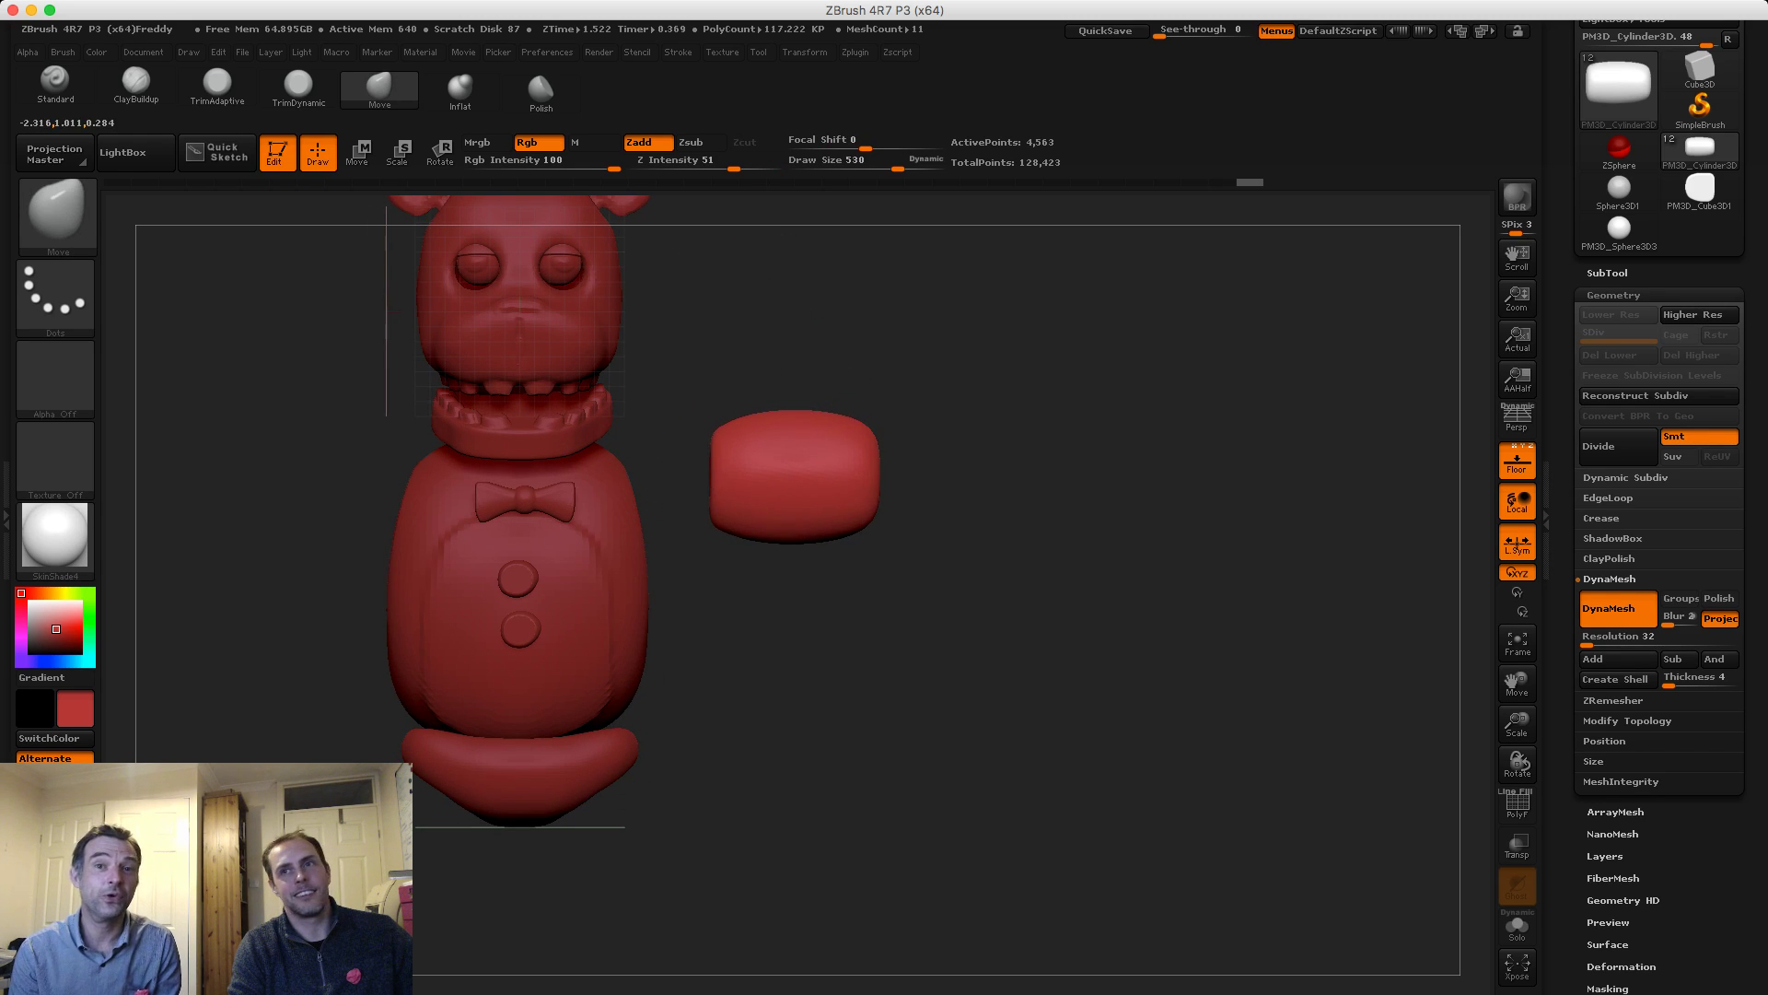
Carve a round joint socket into the cylinder's inner end with ClayBuildup at draw size 165
{"action": "left_click_drag", "start_coordinate": [857, 392], "coordinate": [727, 415]}
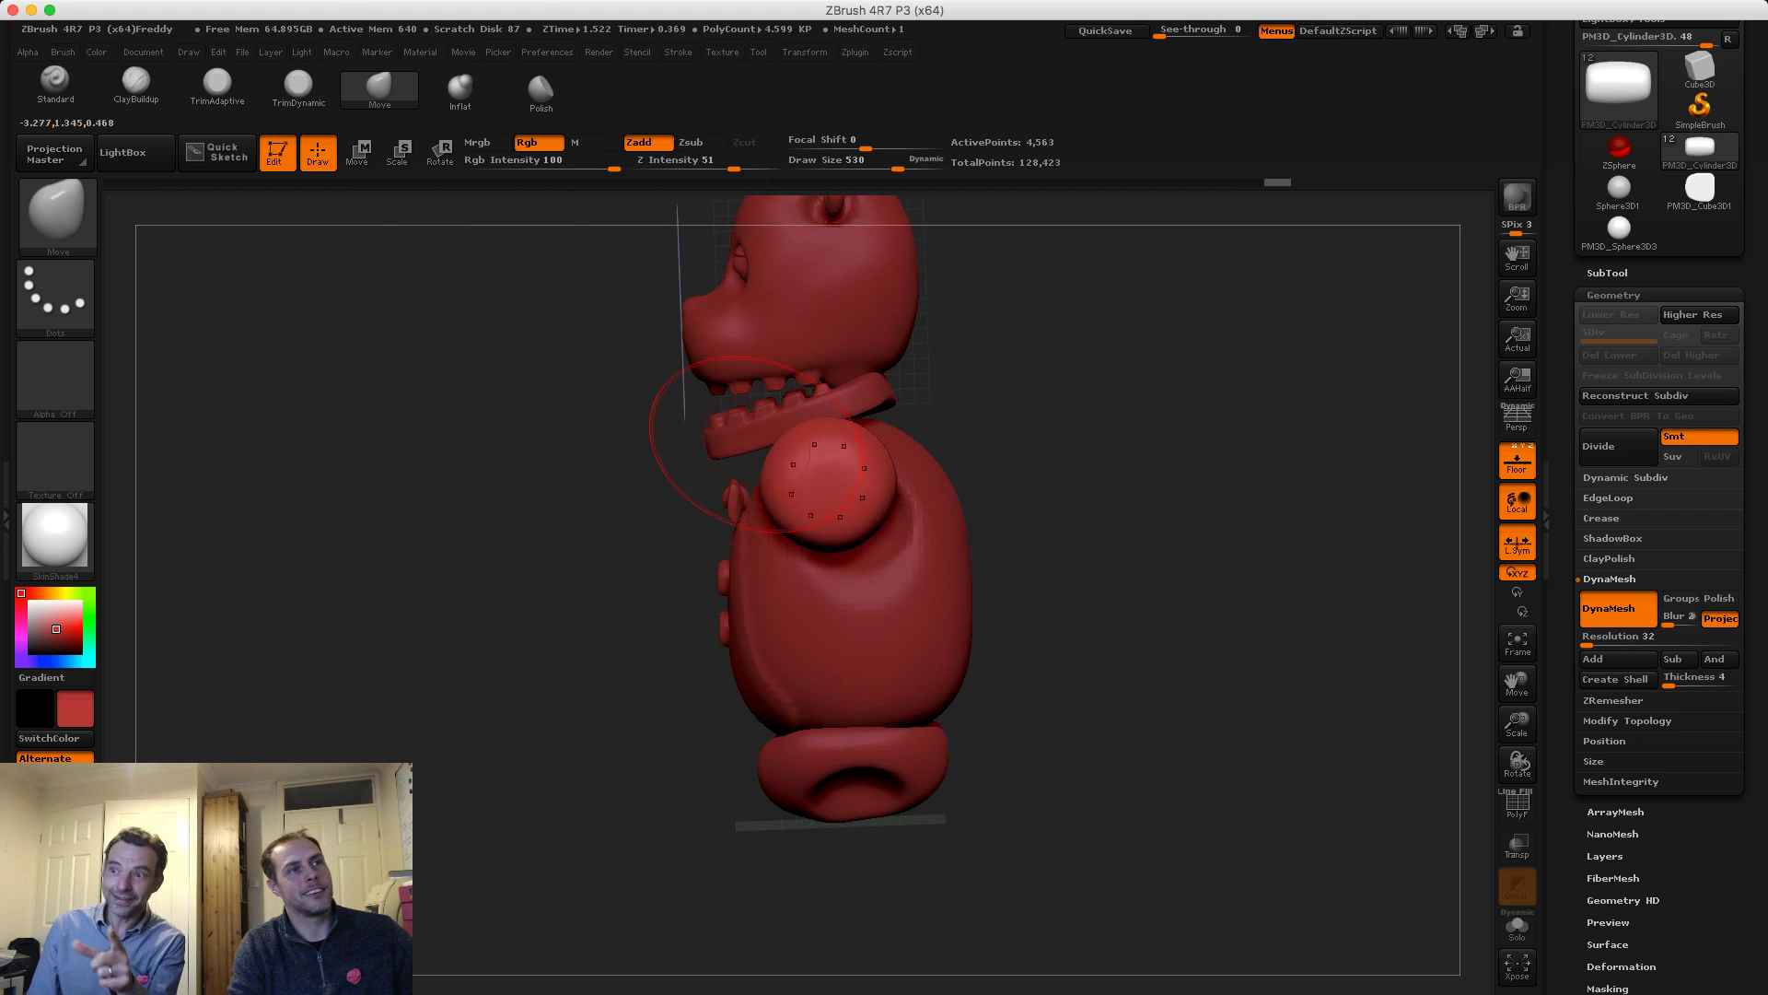
{"action": "key", "text": "s"}
{"action": "left_click_drag", "start_coordinate": [819, 496], "coordinate": [728, 497]}
{"action": "left_click", "coordinate": [137, 84]}
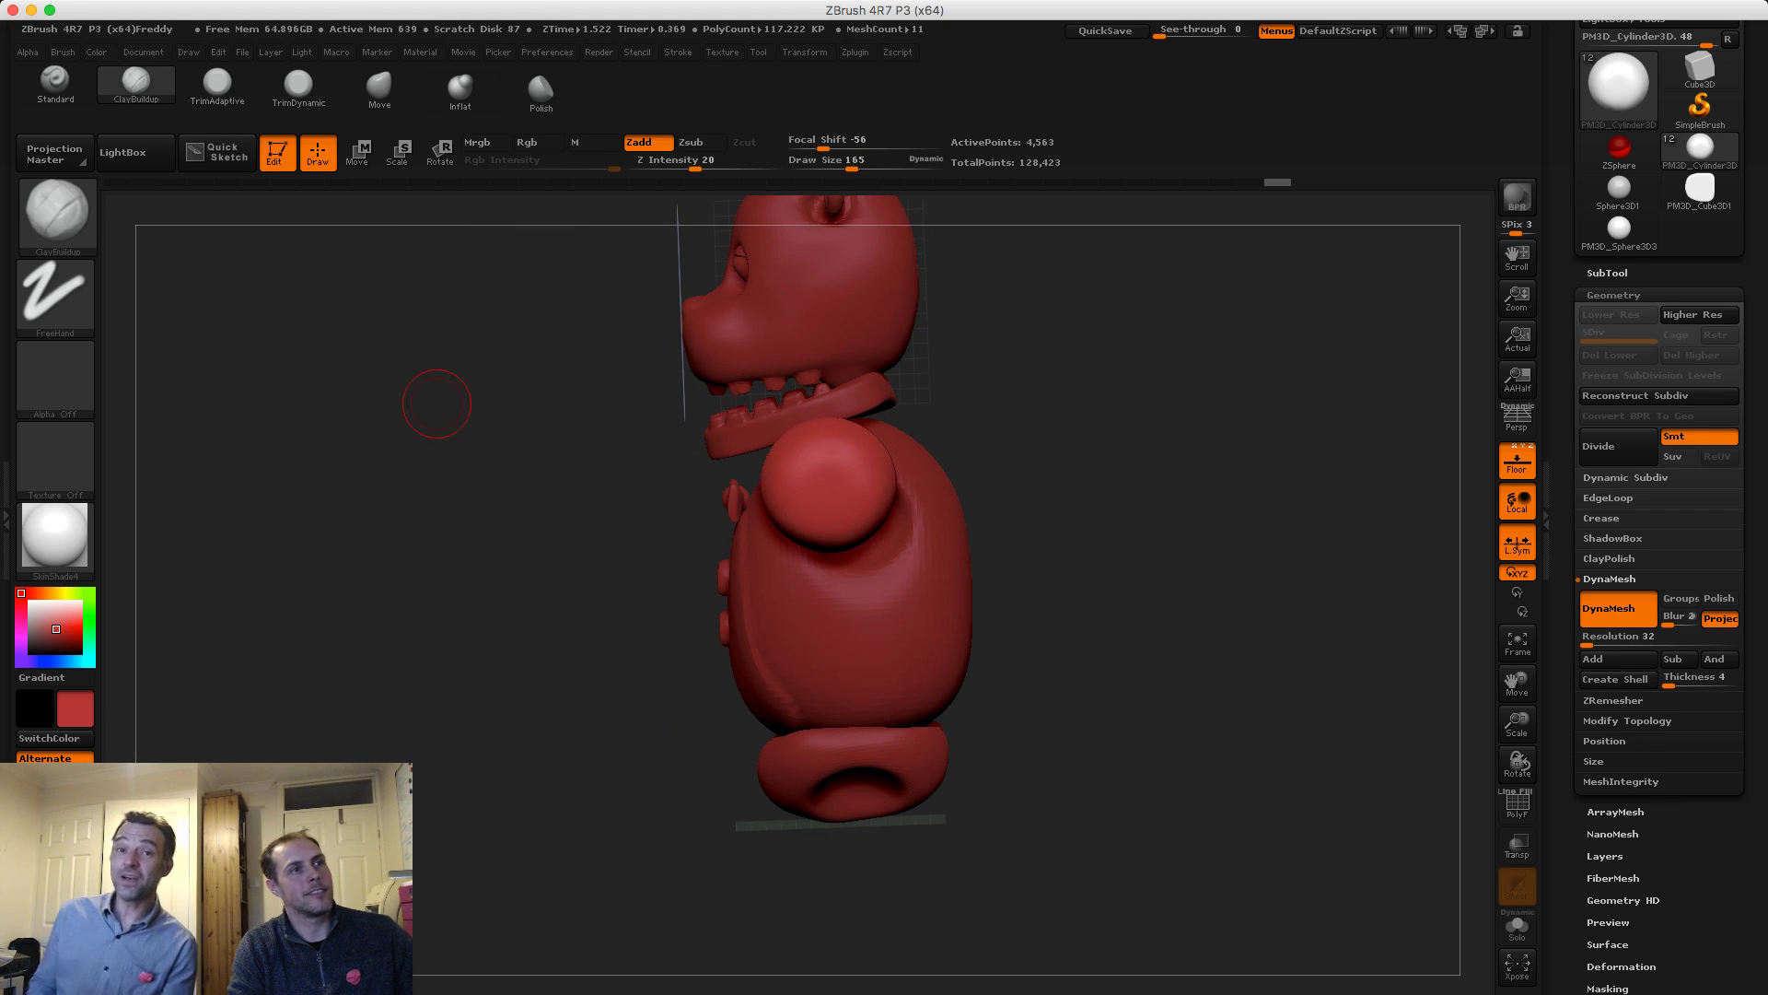
{"action": "left_click_drag", "start_coordinate": [438, 399], "coordinate": [554, 462], "text": "alt"}
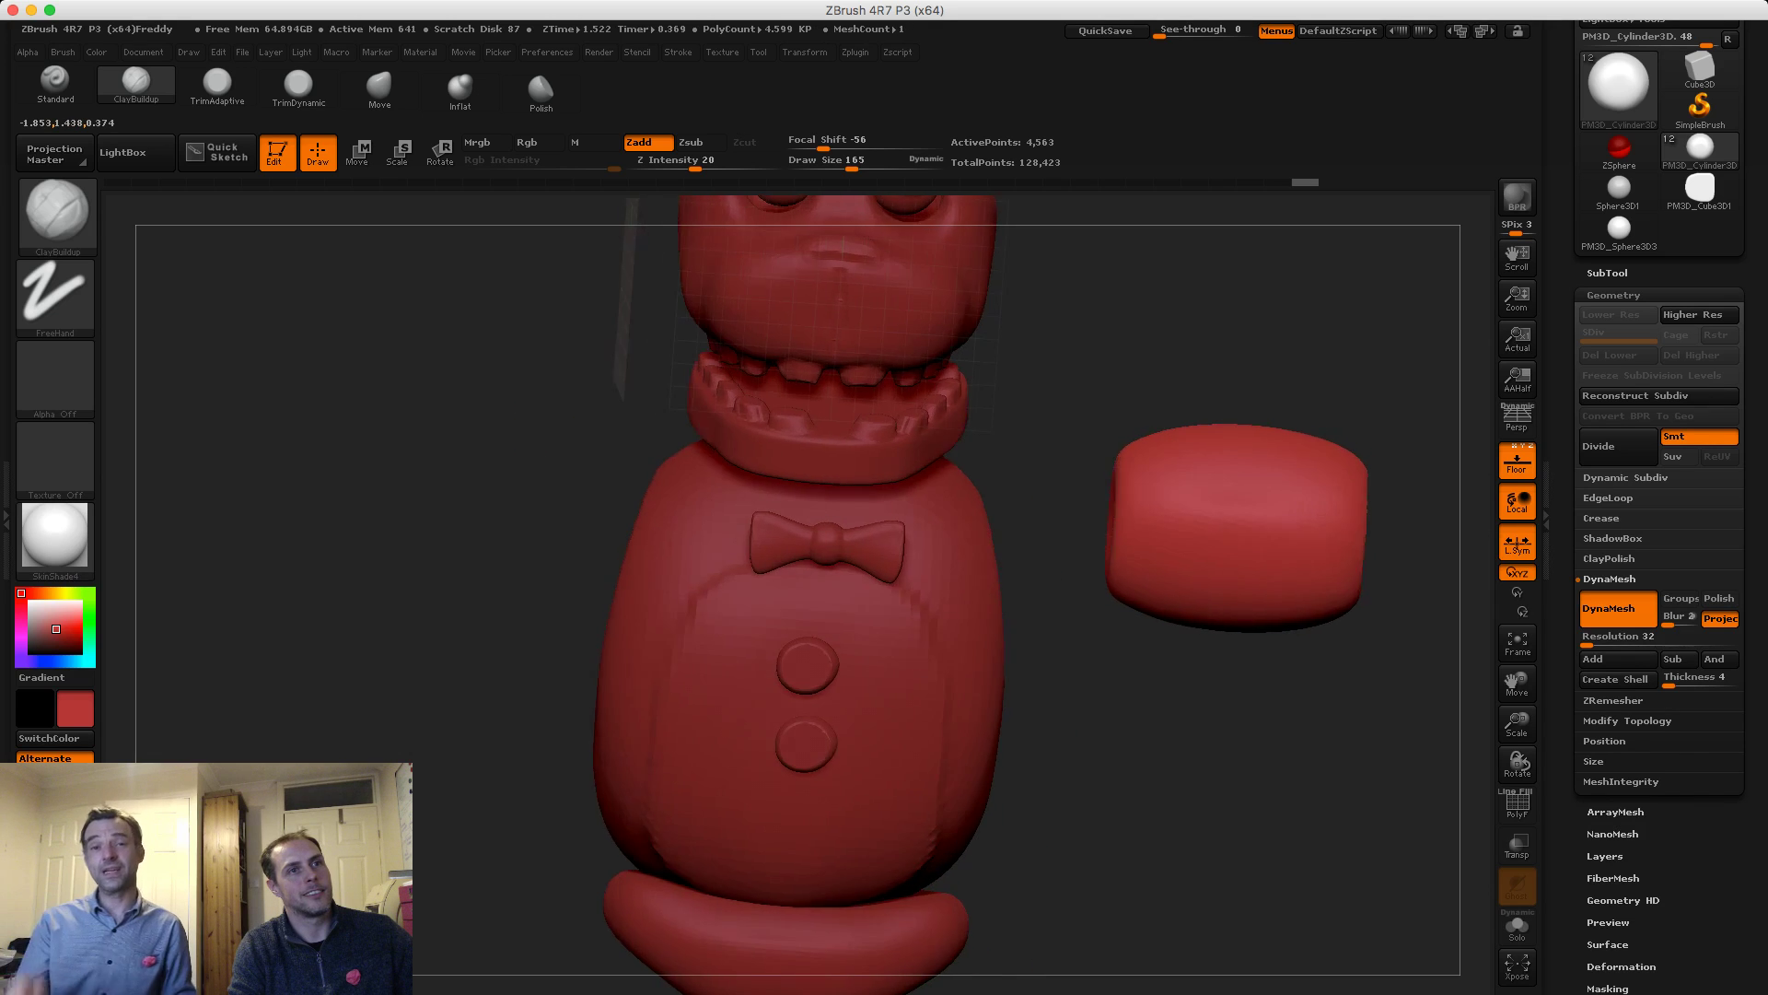
{"action": "mouse_move", "coordinate": [627, 460]}
{"action": "left_mouse_down"}
{"action": "mouse_move", "coordinate": [857, 465]}
{"action": "mouse_move", "coordinate": [791, 465]}
{"action": "left_mouse_up"}
{"action": "left_click_drag", "start_coordinate": [1041, 514], "coordinate": [1043, 521], "text": "alt"}
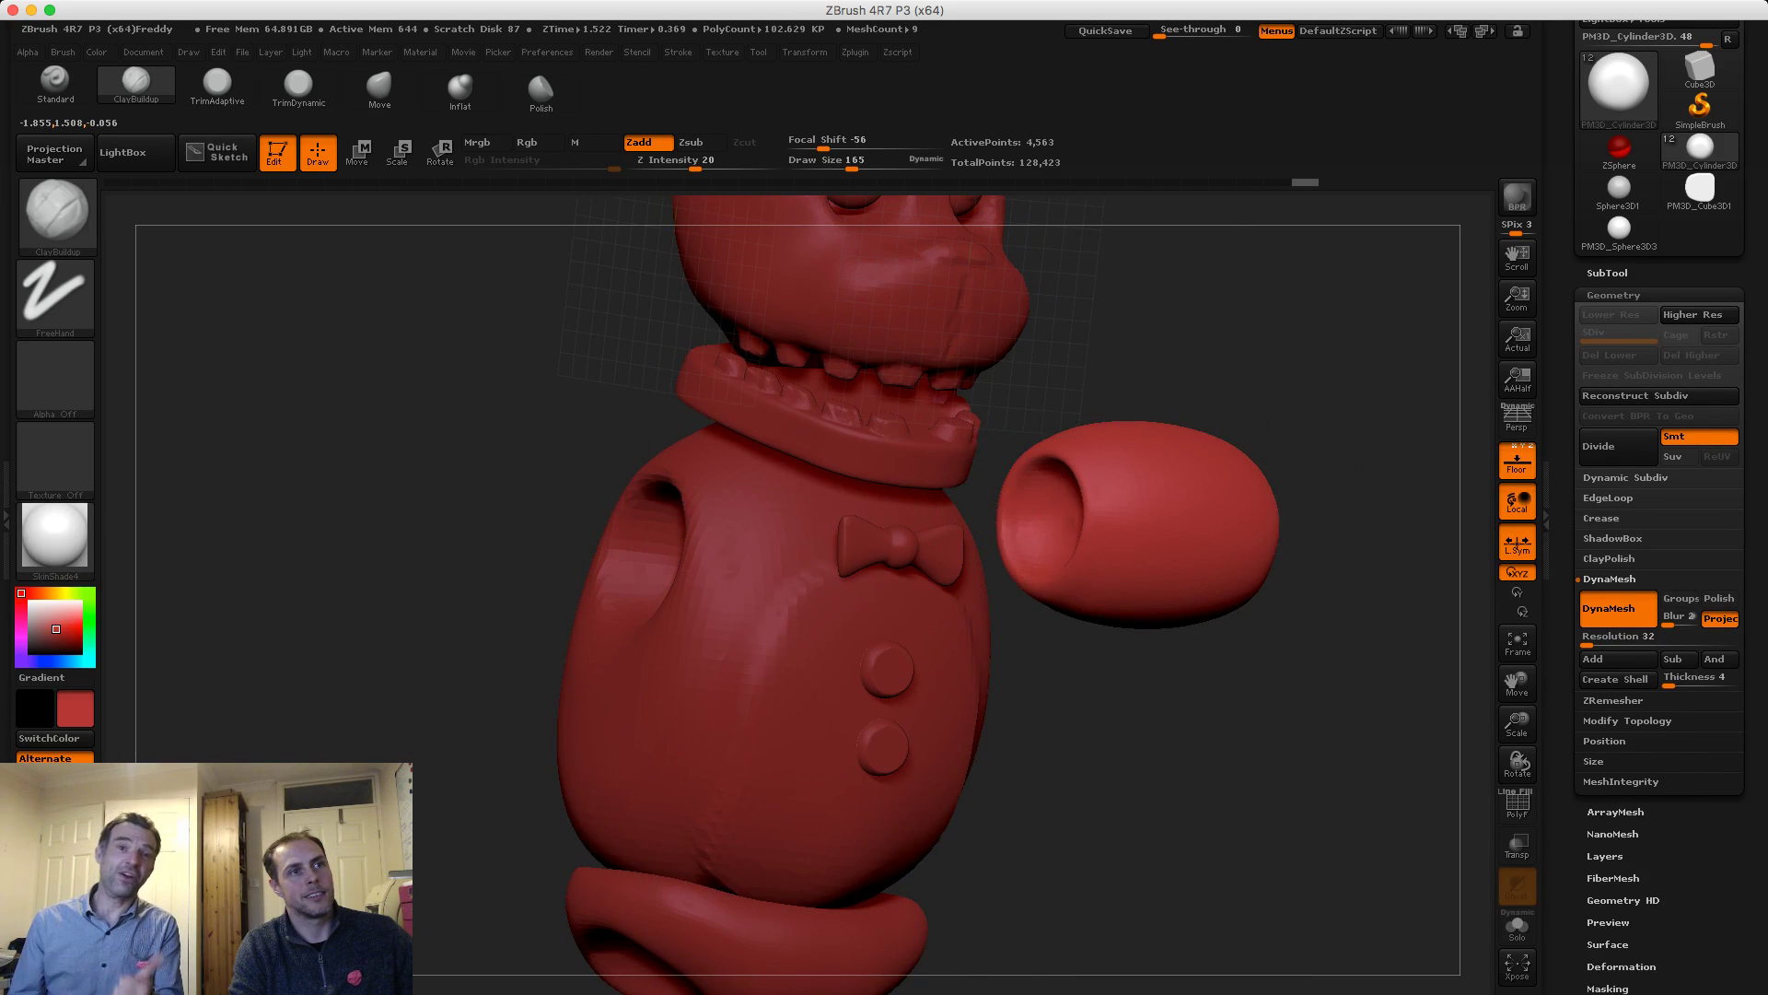
Carve and smooth a matching socket in the cylinder's outer end and remesh the DynaMesh
{"action": "left_click_drag", "start_coordinate": [1077, 378], "coordinate": [697, 373]}
{"action": "left_click_drag", "start_coordinate": [1027, 488], "coordinate": [1022, 539], "text": "shift"}
{"action": "left_click_drag", "start_coordinate": [698, 414], "coordinate": [792, 435], "text": "alt"}
{"action": "left_click_drag", "start_coordinate": [1014, 387], "coordinate": [976, 409], "text": "alt"}
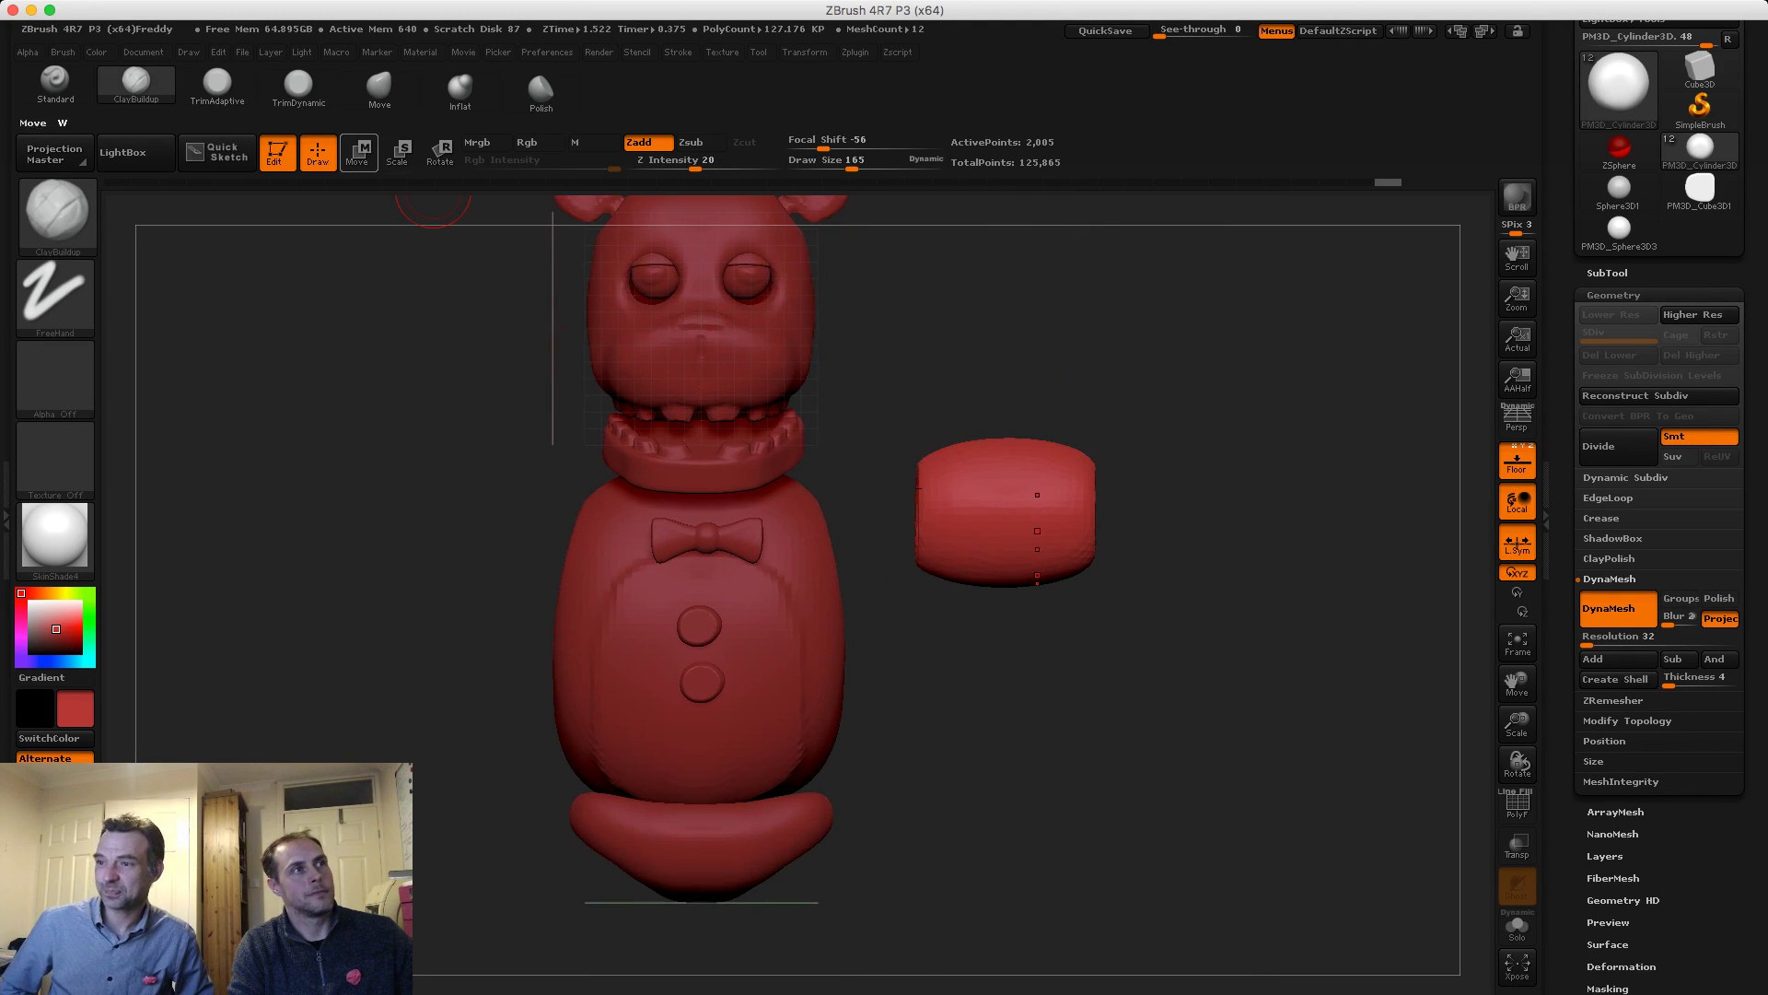
Try to rotate the cylinder with radial symmetry active and undo the change
{"action": "left_click", "coordinate": [441, 153]}
{"action": "mouse_move", "coordinate": [1074, 508]}
{"action": "left_mouse_down", "text": "shift"}
{"action": "mouse_move", "coordinate": [917, 507]}
{"action": "mouse_move", "coordinate": [922, 470]}
{"action": "left_mouse_up", "text": "shift"}
{"action": "key", "text": "ctrl+z"}
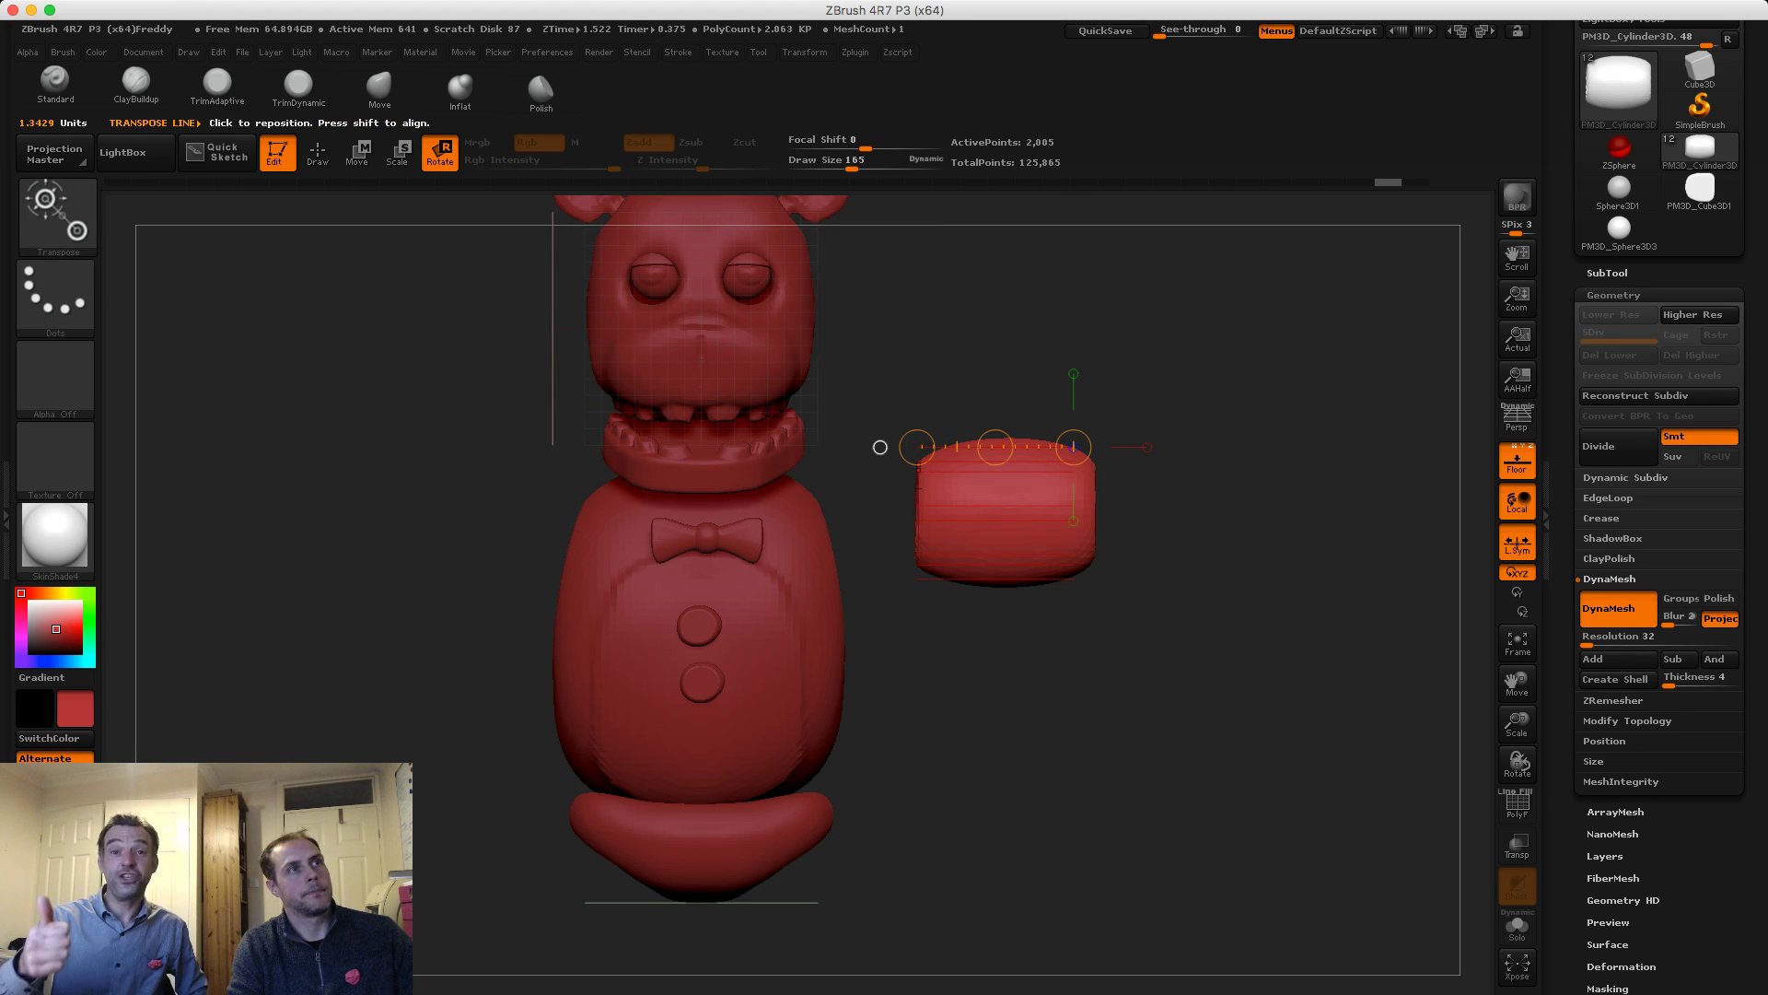
Turn off radial symmetry and symmetry altogether for the cylinder, and rotate it so its outer end slopes downward
{"action": "left_click", "coordinate": [804, 51]}
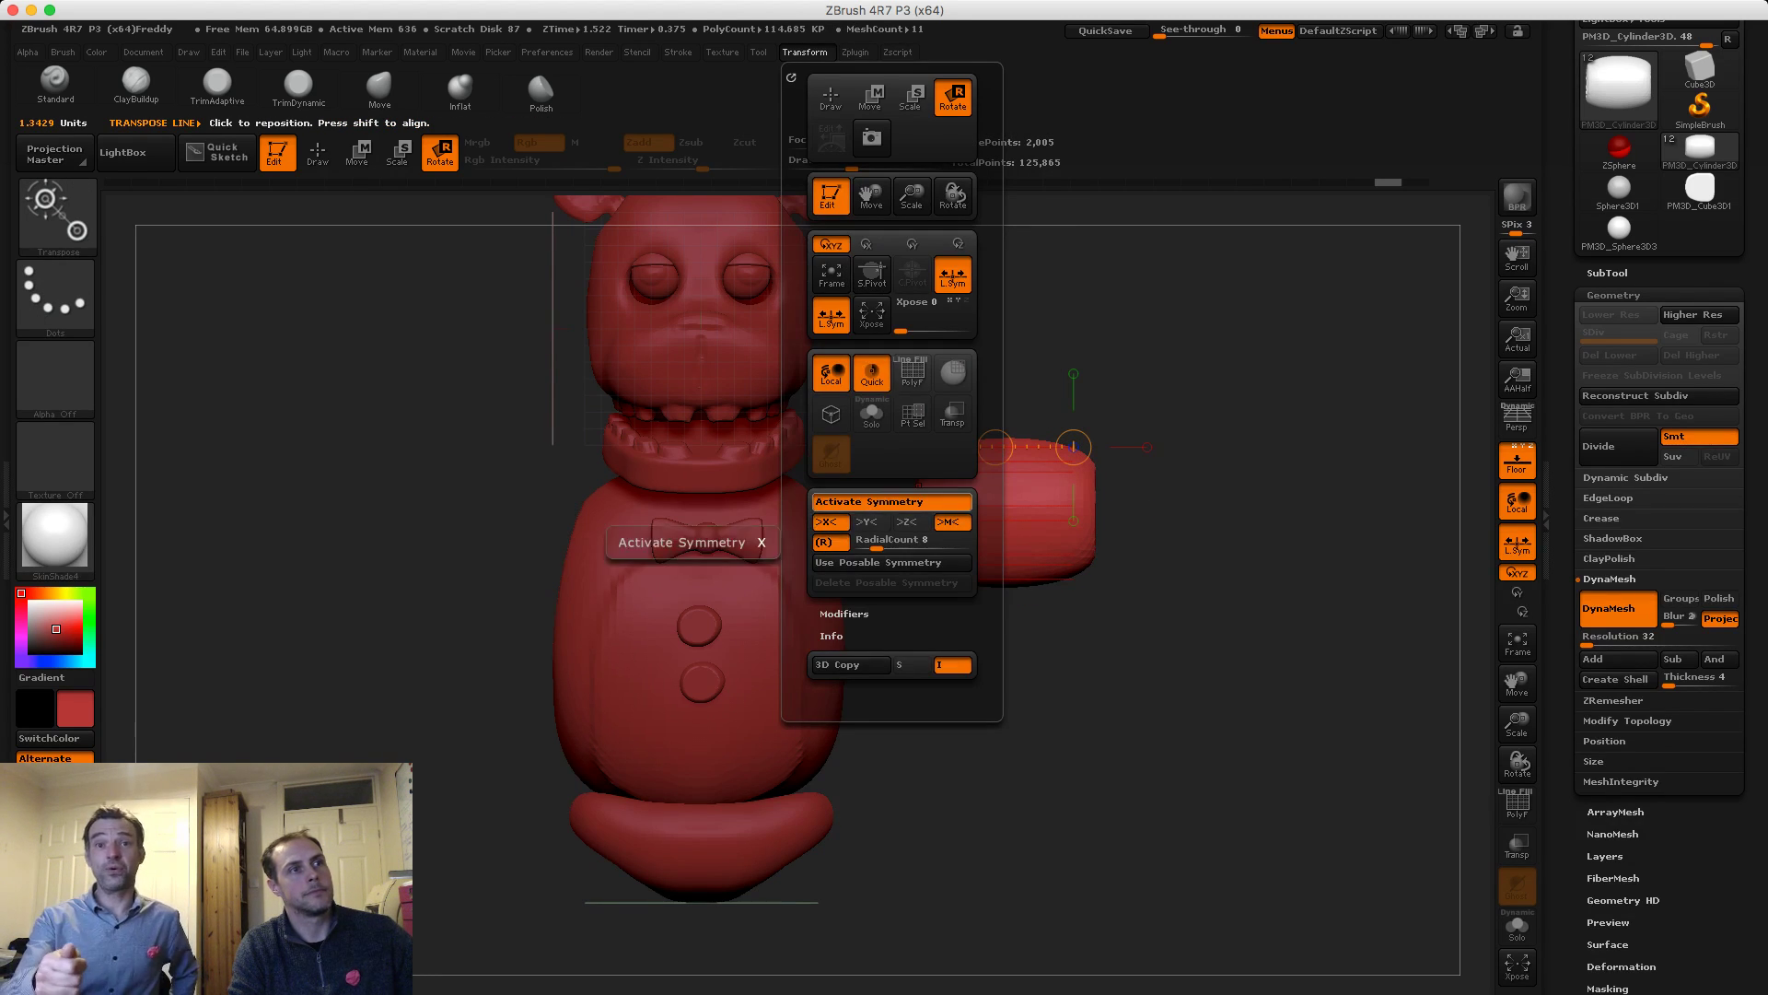
{"action": "left_click", "coordinate": [824, 542]}
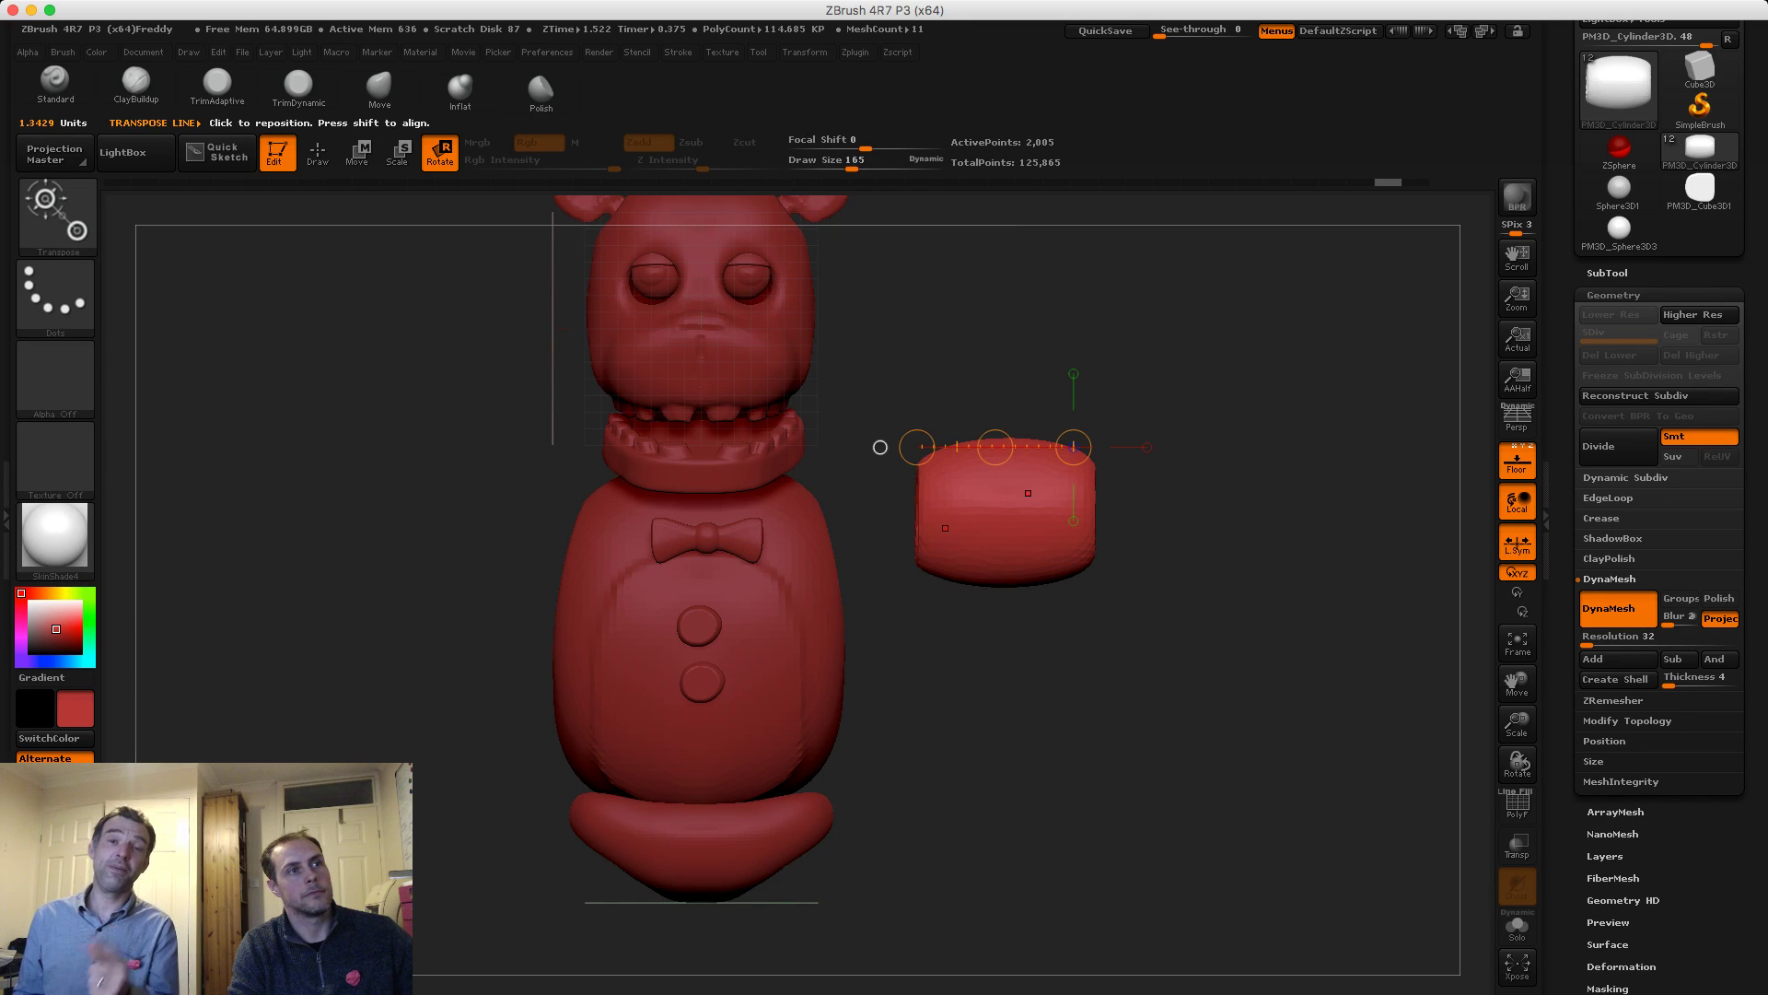
{"action": "mouse_move", "coordinate": [919, 514]}
{"action": "left_mouse_down"}
{"action": "mouse_move", "coordinate": [999, 526]}
{"action": "mouse_move", "coordinate": [1096, 505]}
{"action": "mouse_move", "coordinate": [1082, 587]}
{"action": "left_mouse_up"}
{"action": "key", "text": "ctrl+z"}
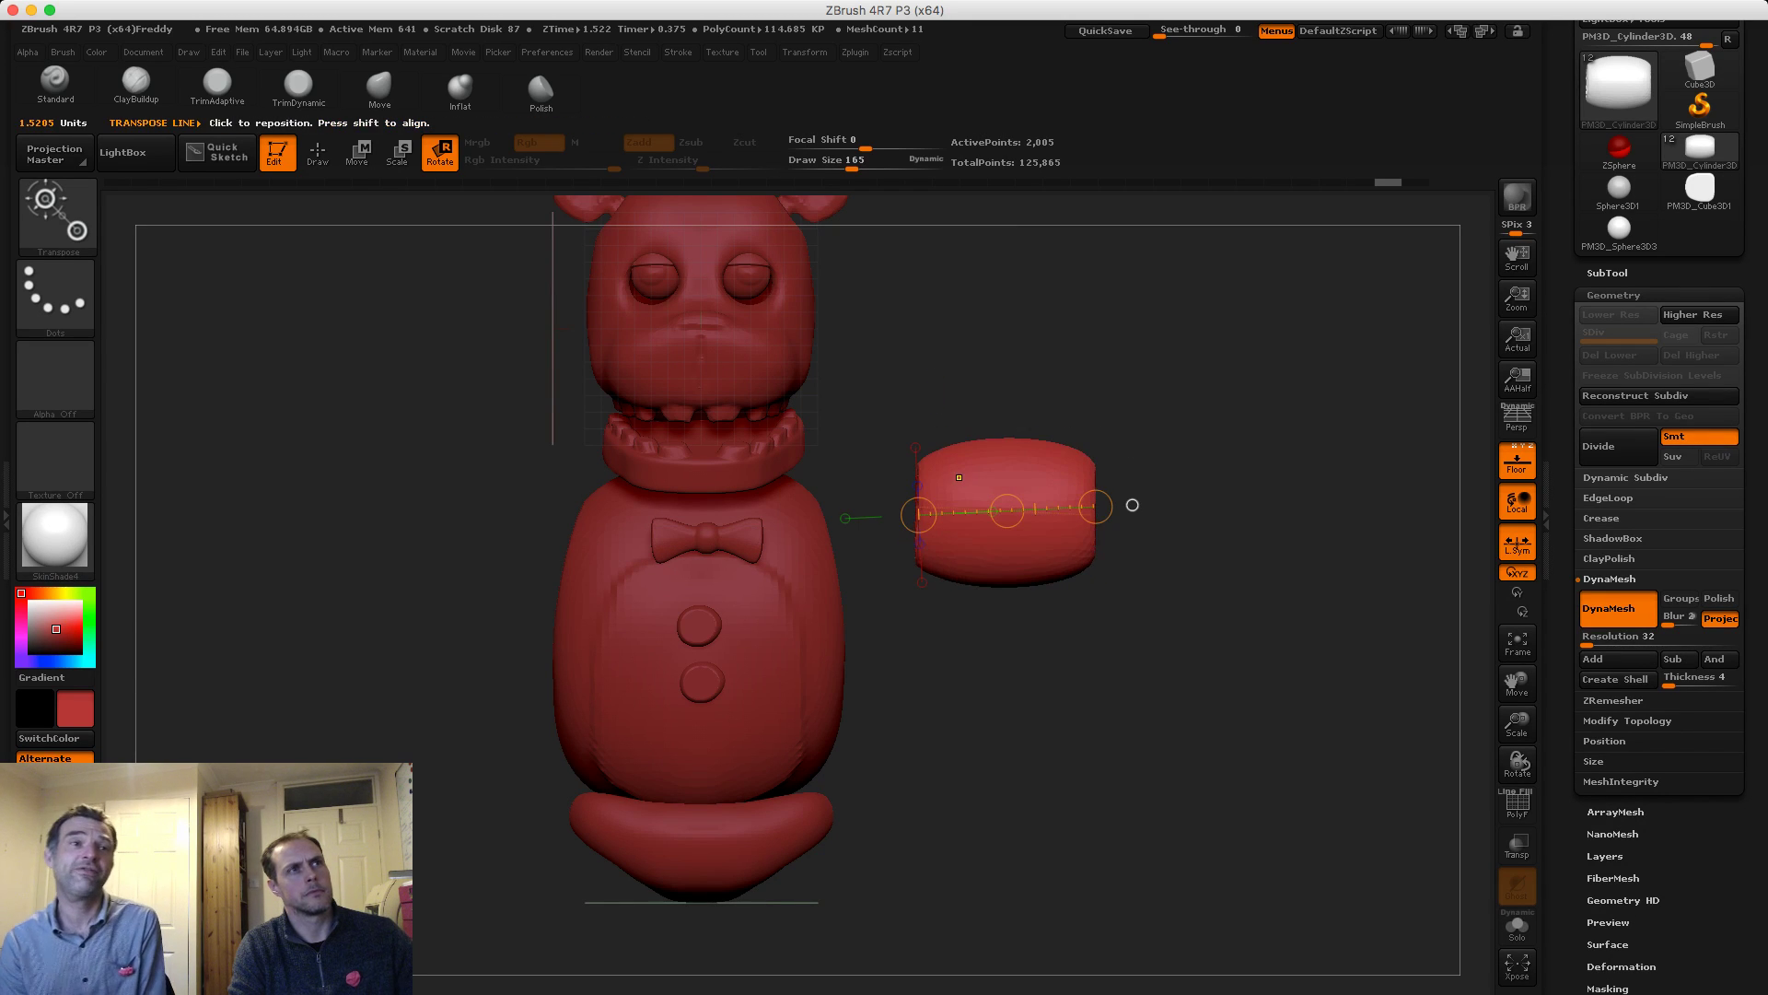
{"action": "left_click", "coordinate": [855, 52]}
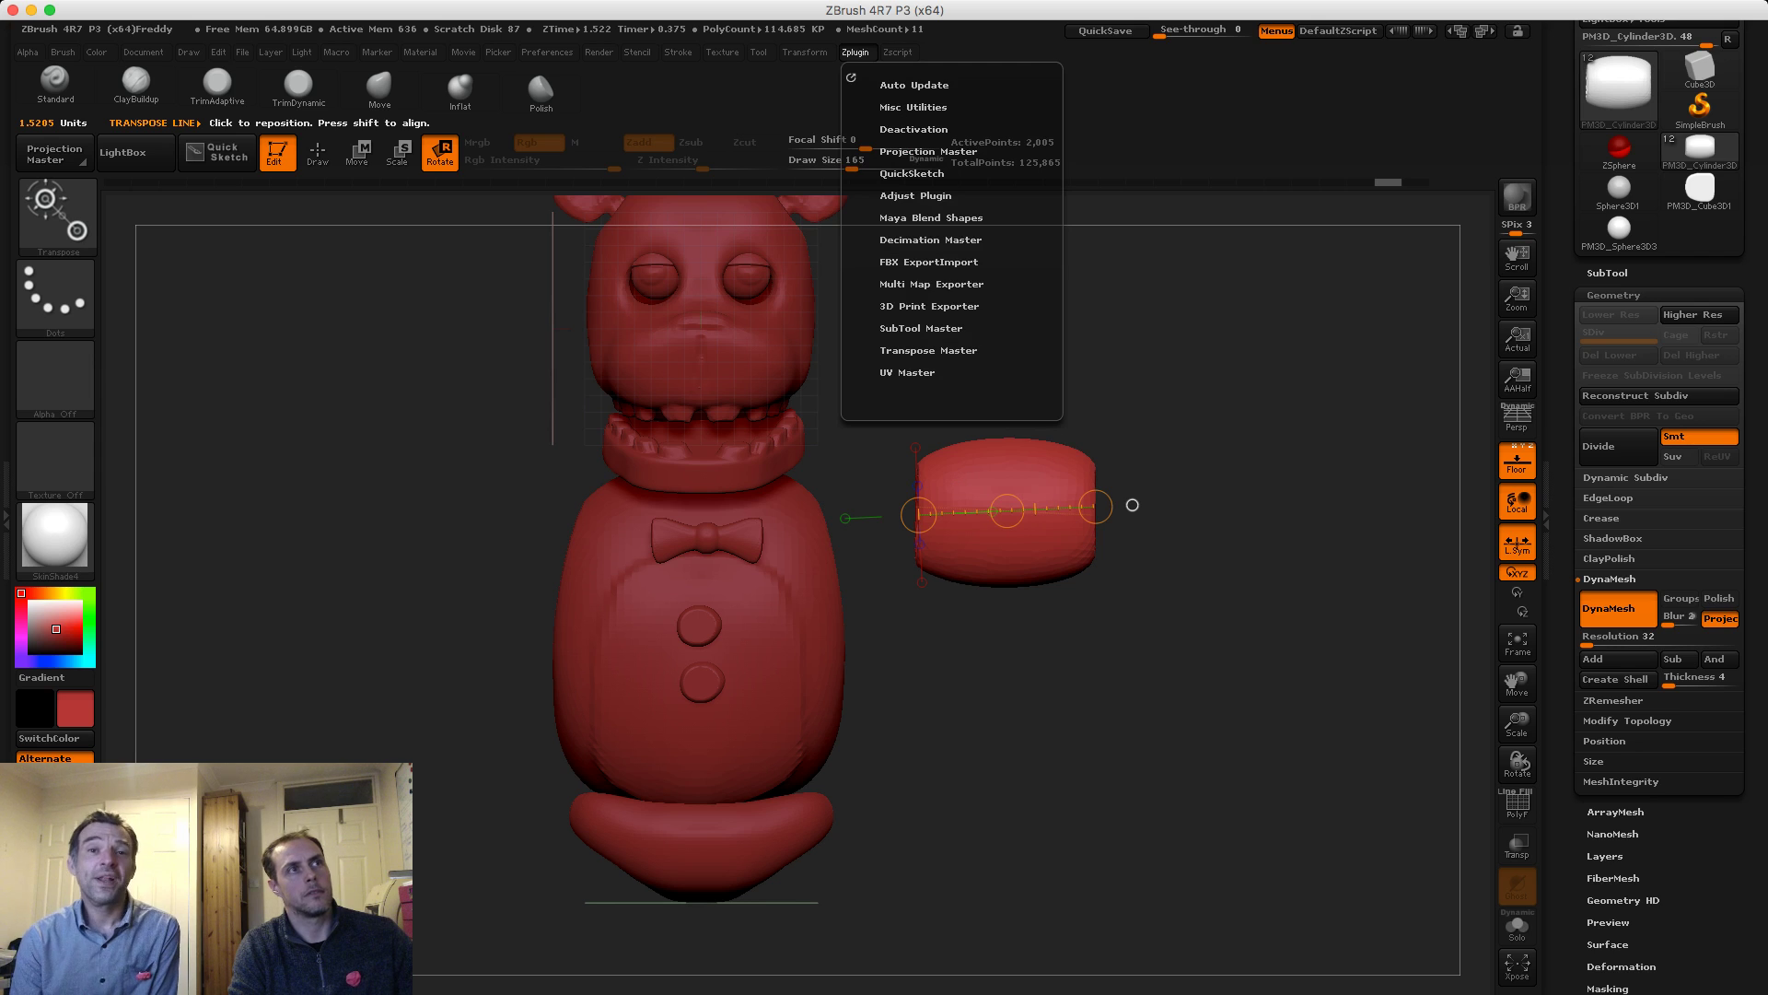
{"action": "left_click", "coordinate": [804, 52]}
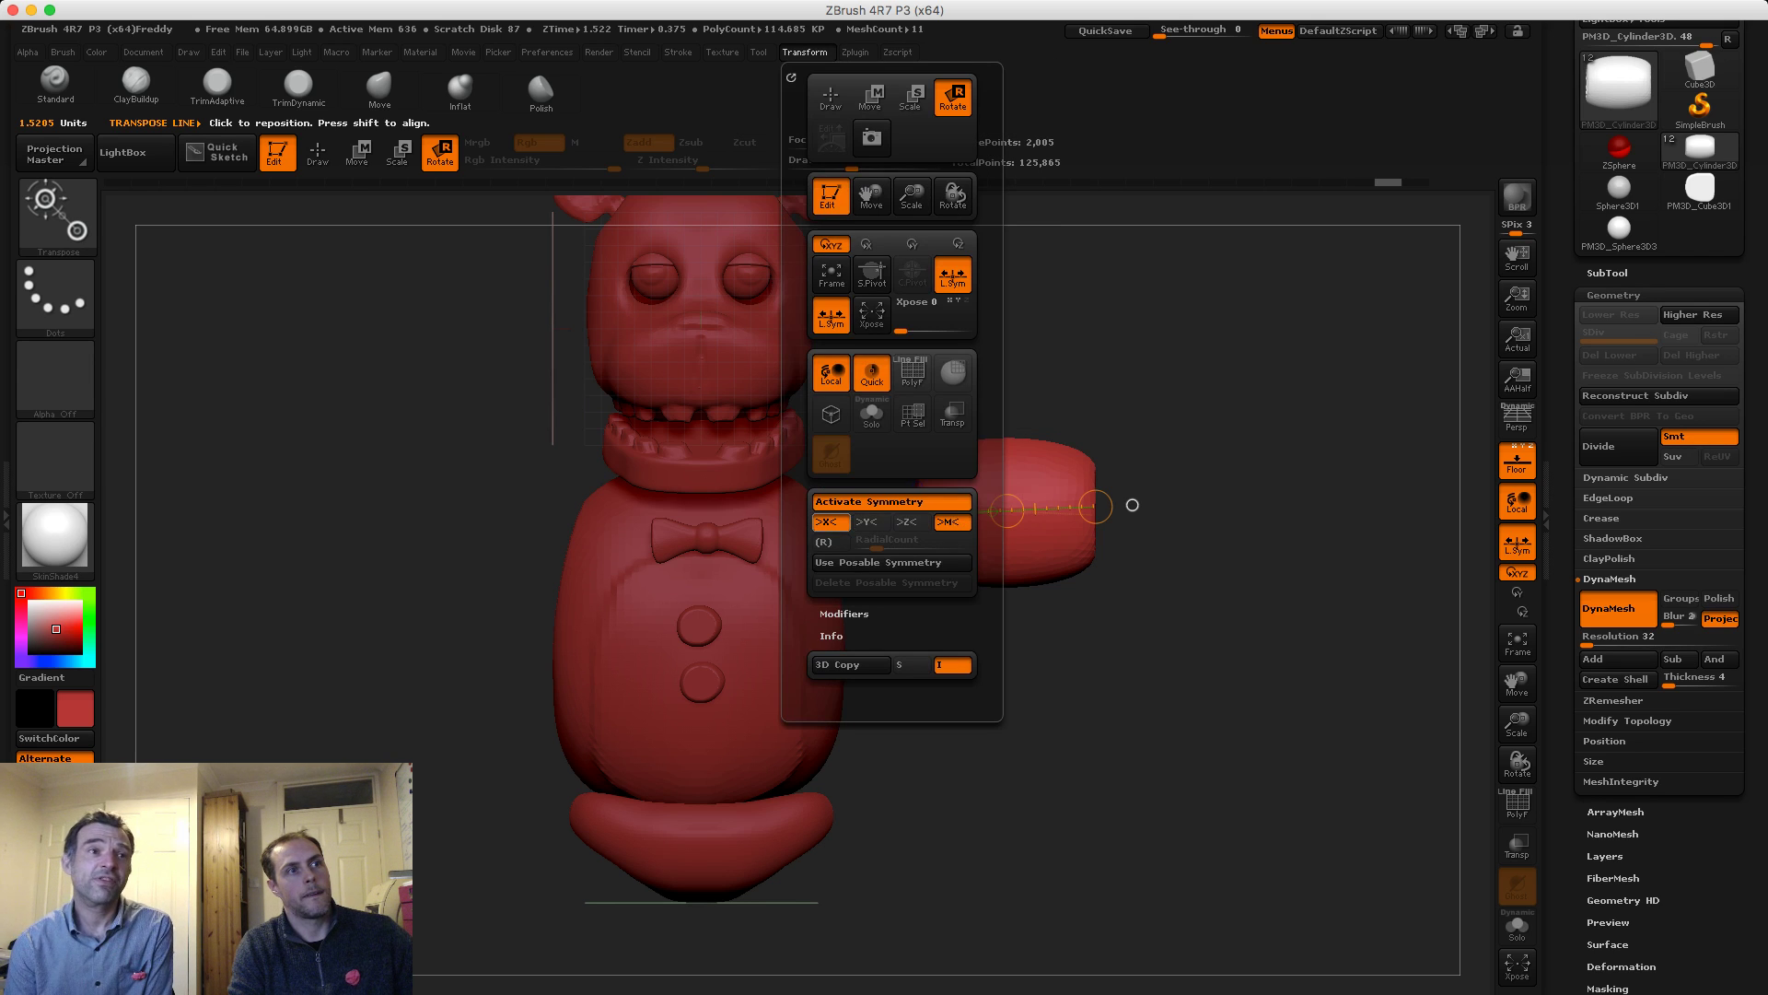
{"action": "left_click", "coordinate": [891, 502]}
{"action": "left_click_drag", "start_coordinate": [1096, 506], "coordinate": [1079, 591]}
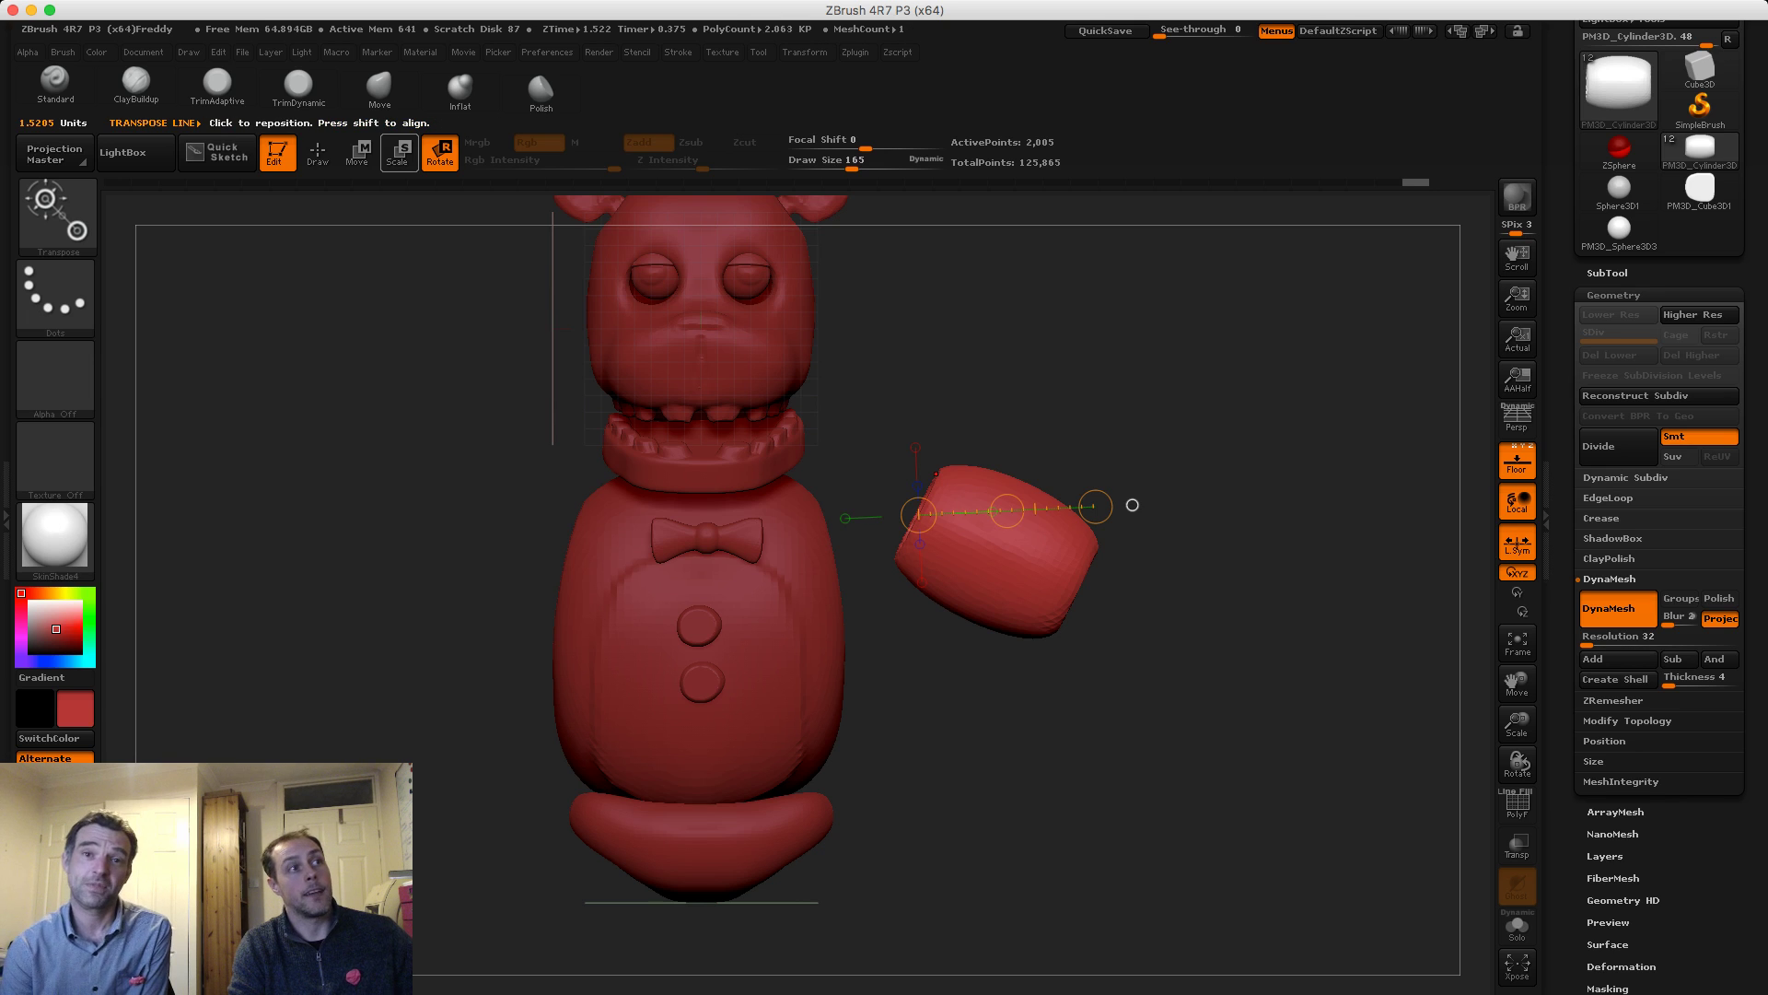
Scale the tilted cylinder across its length to make the upper arm slimmer
{"action": "left_click", "coordinate": [399, 153]}
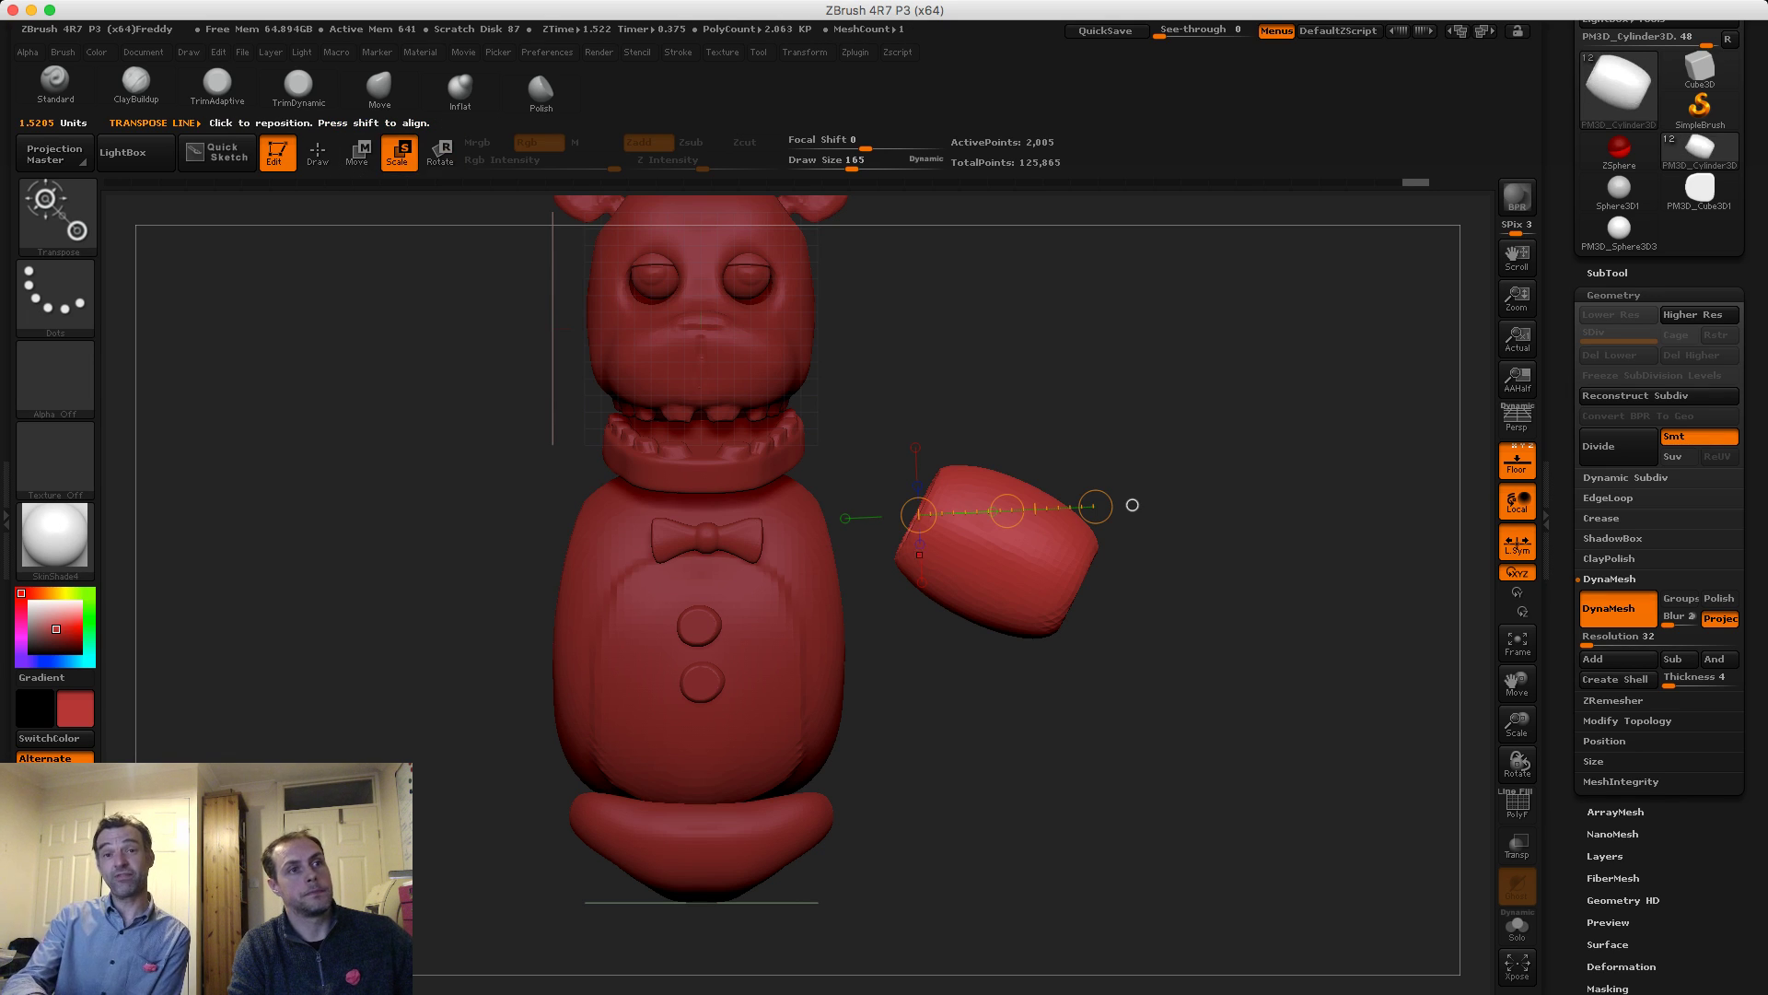
{"action": "left_click_drag", "start_coordinate": [1033, 587], "coordinate": [861, 516]}
{"action": "mouse_move", "coordinate": [947, 552]}
{"action": "left_mouse_down"}
{"action": "mouse_move", "coordinate": [896, 545]}
{"action": "mouse_move", "coordinate": [997, 552]}
{"action": "mouse_move", "coordinate": [963, 550]}
{"action": "left_mouse_up"}
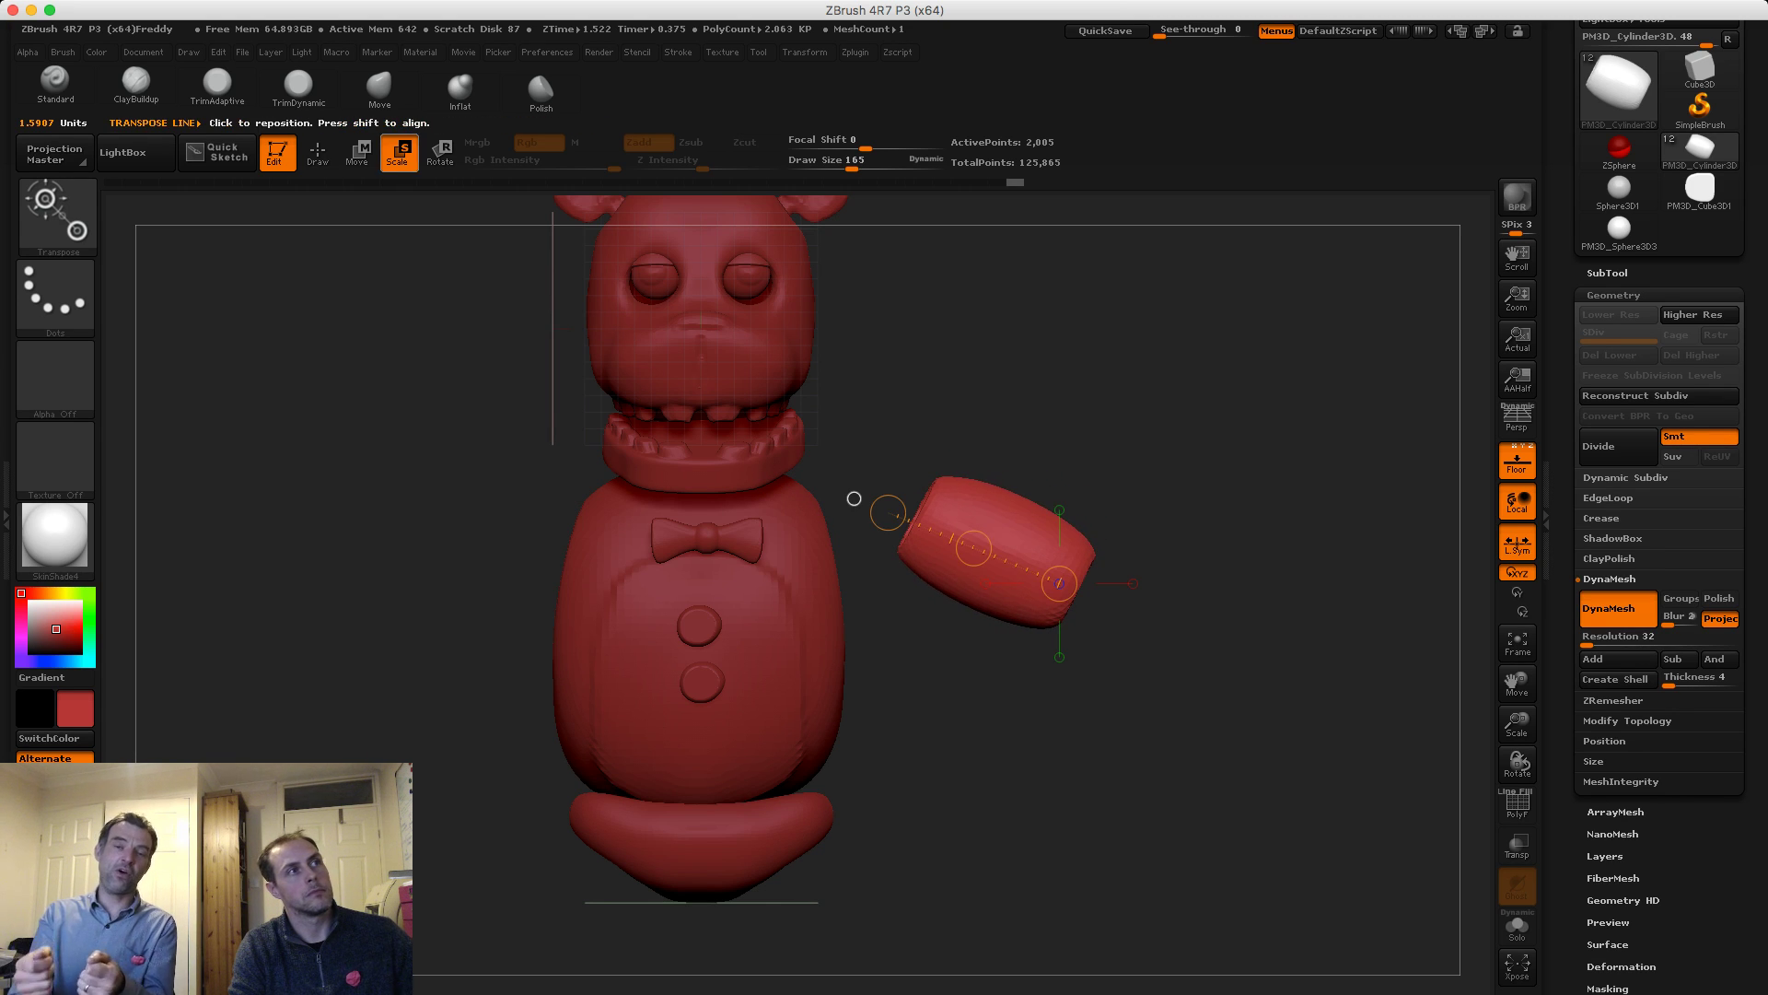
Move the upper arm against the torso's shoulder and align it with the arm socket from the front and side
{"action": "key", "text": "w"}
{"action": "mouse_move", "coordinate": [914, 516]}
{"action": "left_mouse_down"}
{"action": "mouse_move", "coordinate": [924, 501]}
{"action": "mouse_move", "coordinate": [911, 526]}
{"action": "mouse_move", "coordinate": [976, 543]}
{"action": "mouse_move", "coordinate": [900, 534]}
{"action": "left_mouse_up"}
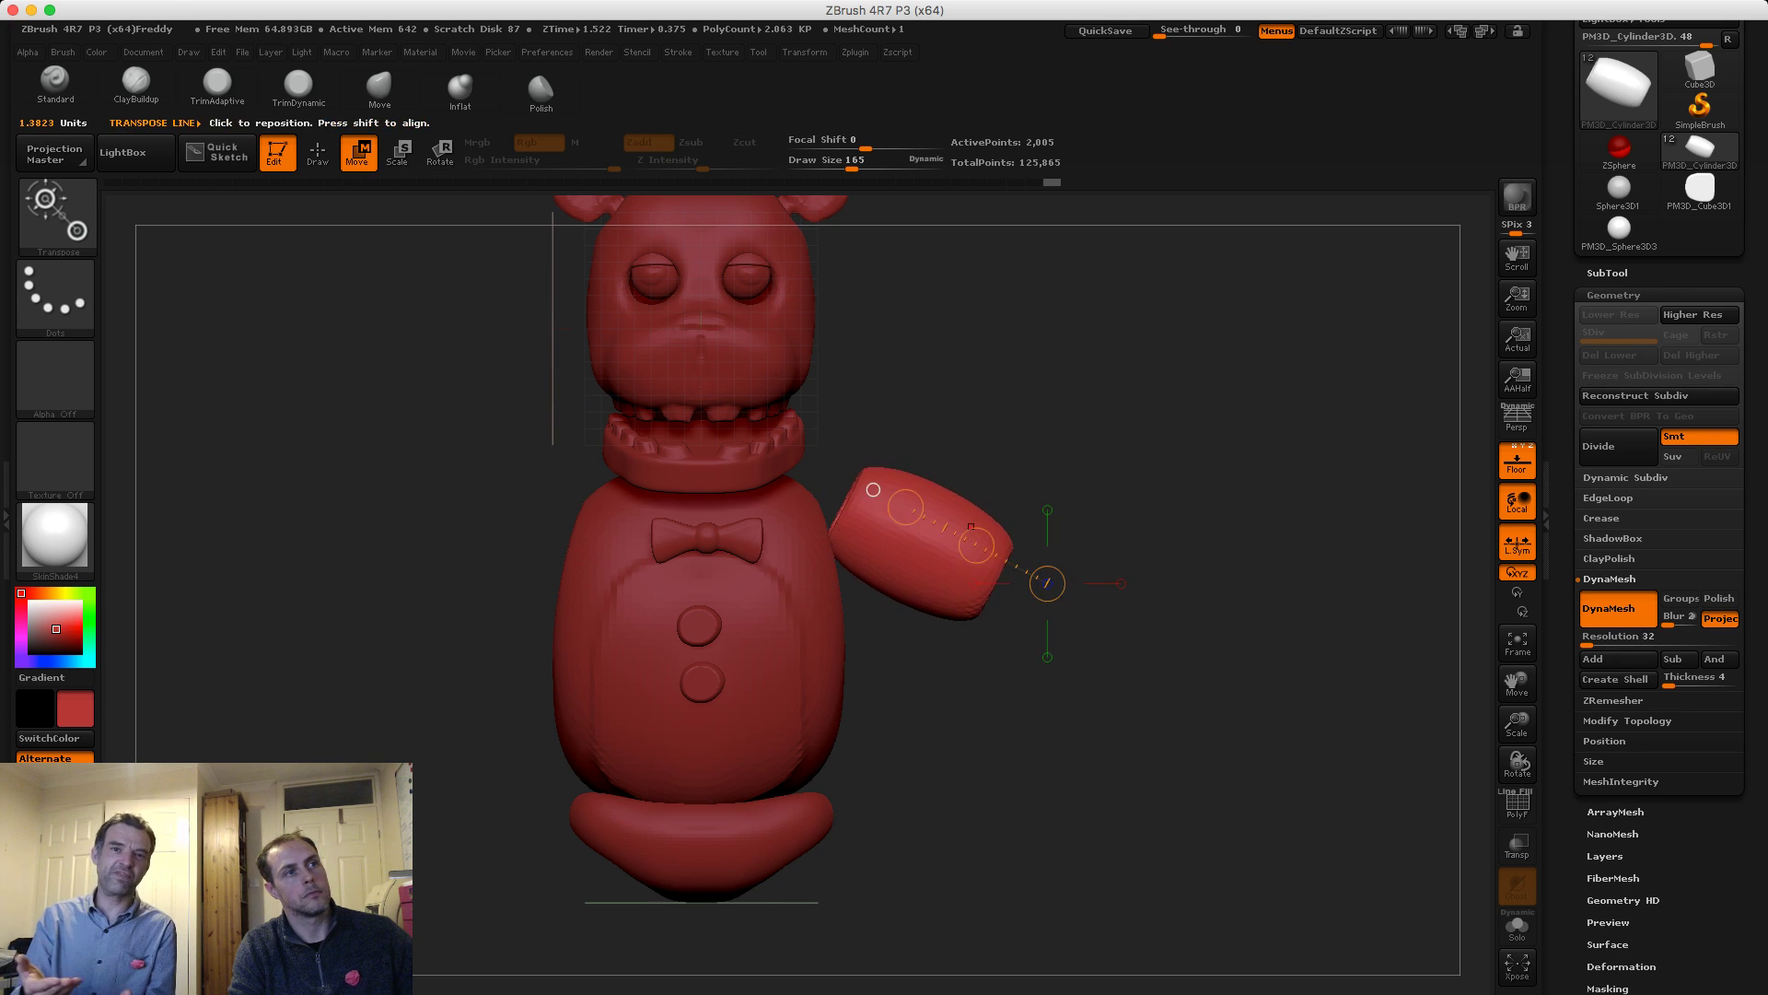
{"action": "left_click_drag", "start_coordinate": [1225, 635], "coordinate": [1048, 452]}
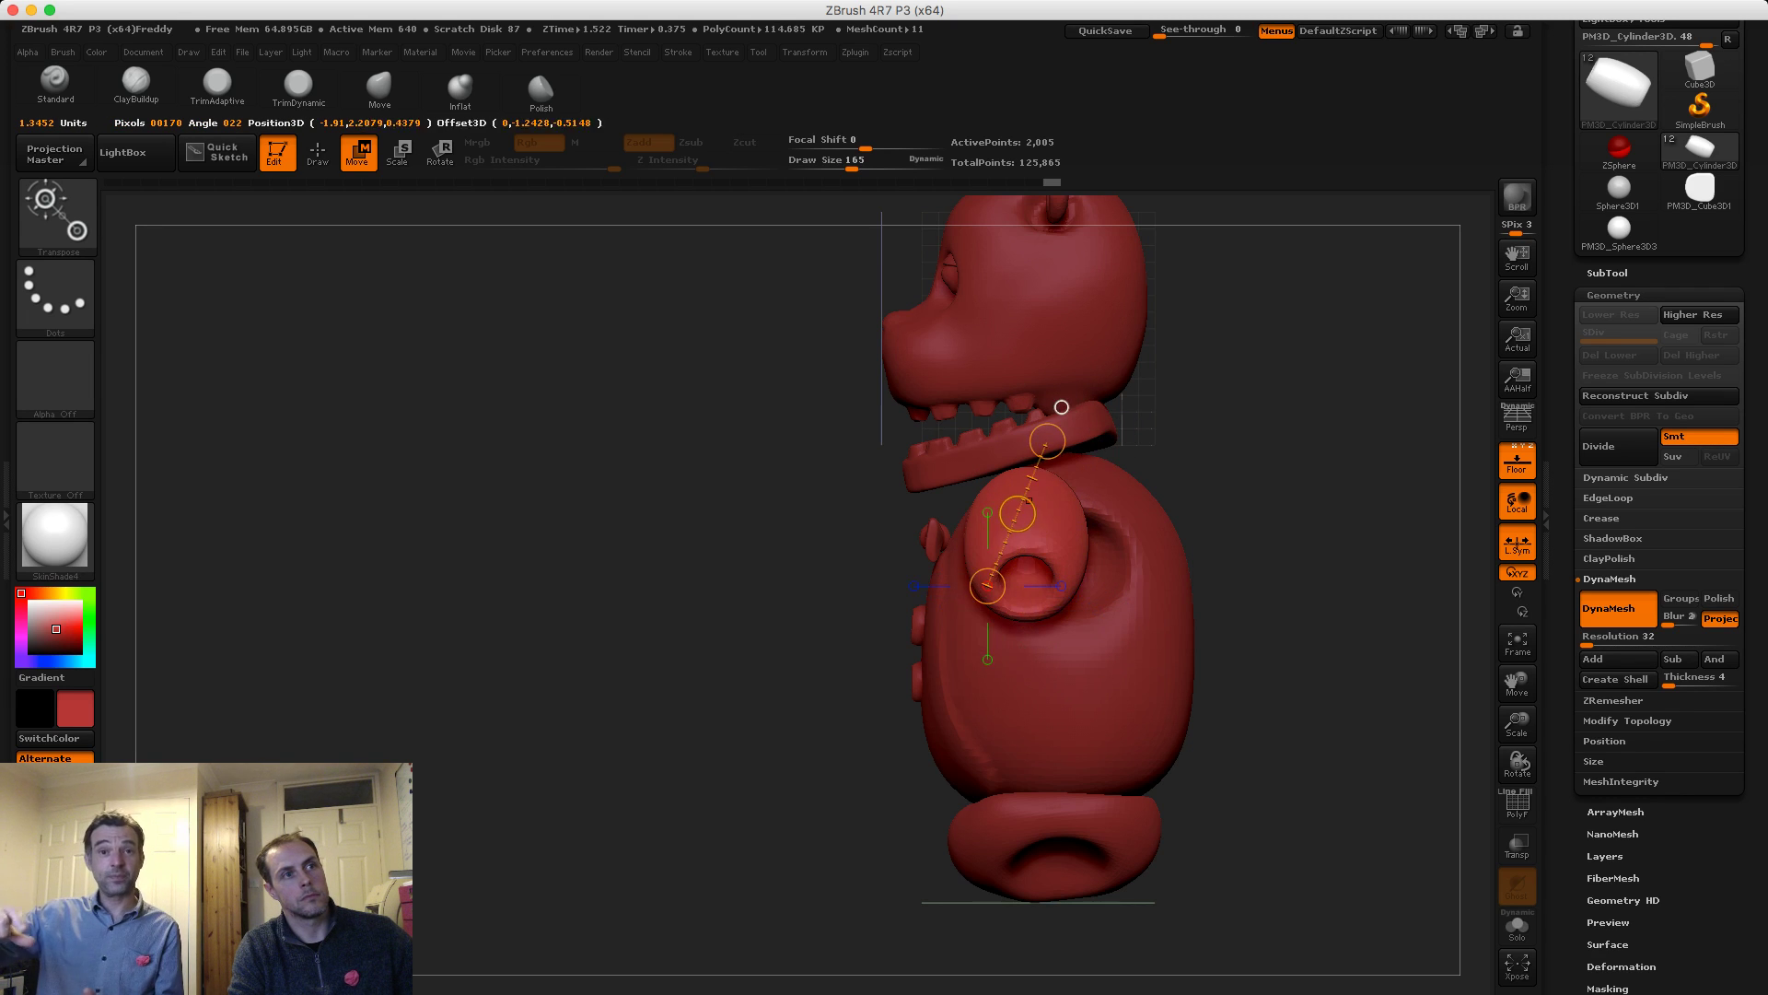
{"action": "left_click_drag", "start_coordinate": [1033, 529], "coordinate": [1073, 573]}
{"action": "left_click_drag", "start_coordinate": [1243, 590], "coordinate": [1436, 599]}
{"action": "left_click_drag", "start_coordinate": [964, 402], "coordinate": [962, 407]}
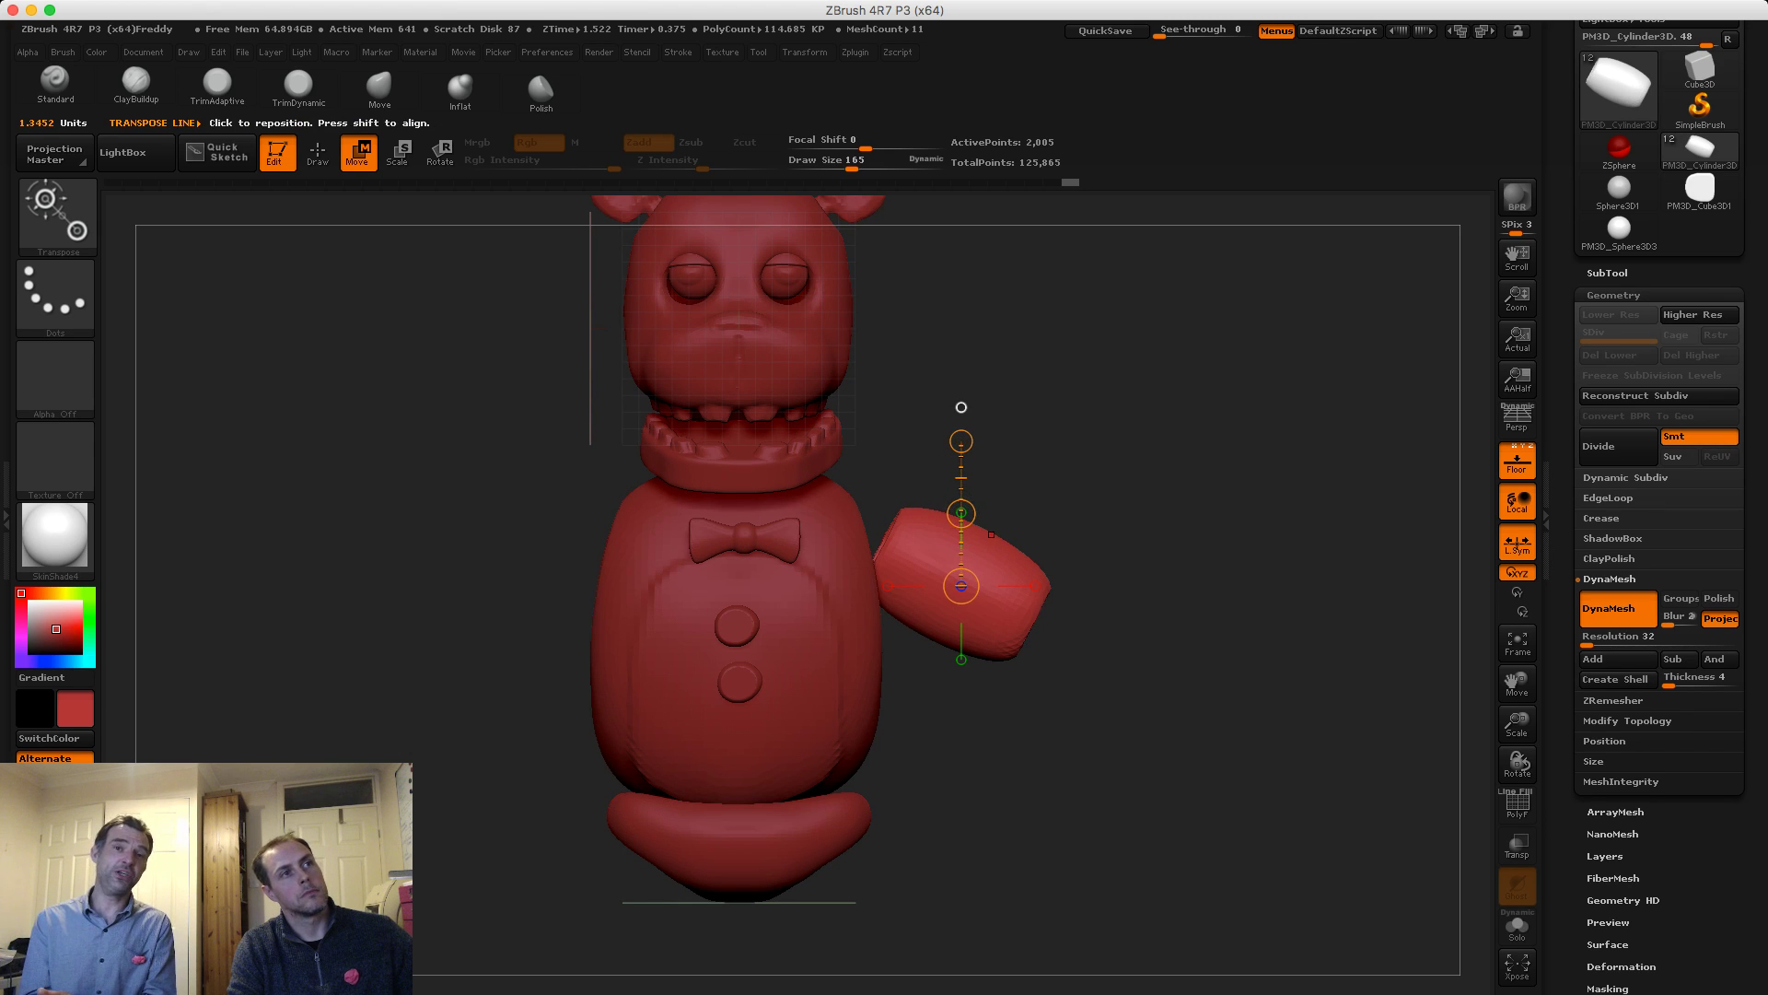
{"action": "mouse_move", "coordinate": [1142, 571]}
{"action": "left_mouse_down", "text": "alt"}
{"action": "mouse_move", "coordinate": [1142, 461]}
{"action": "mouse_move", "coordinate": [1142, 543]}
{"action": "left_mouse_up", "text": "alt"}
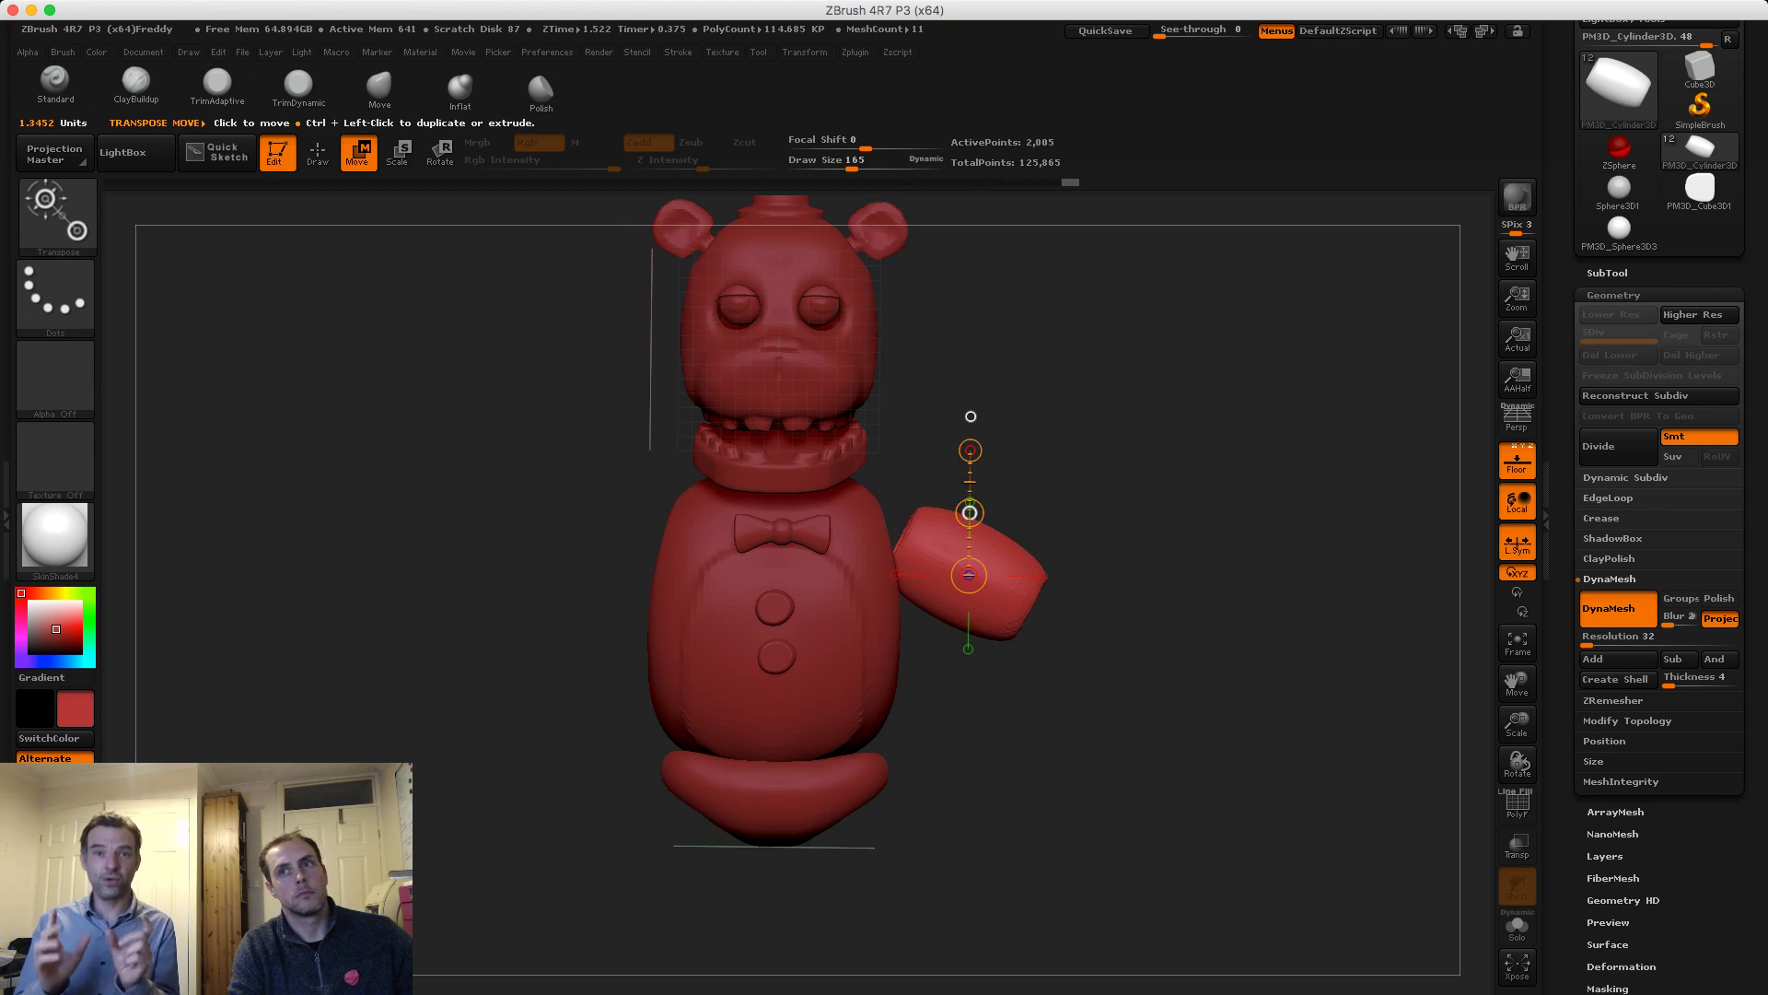
{"action": "left_click_drag", "start_coordinate": [970, 512], "coordinate": [971, 509]}
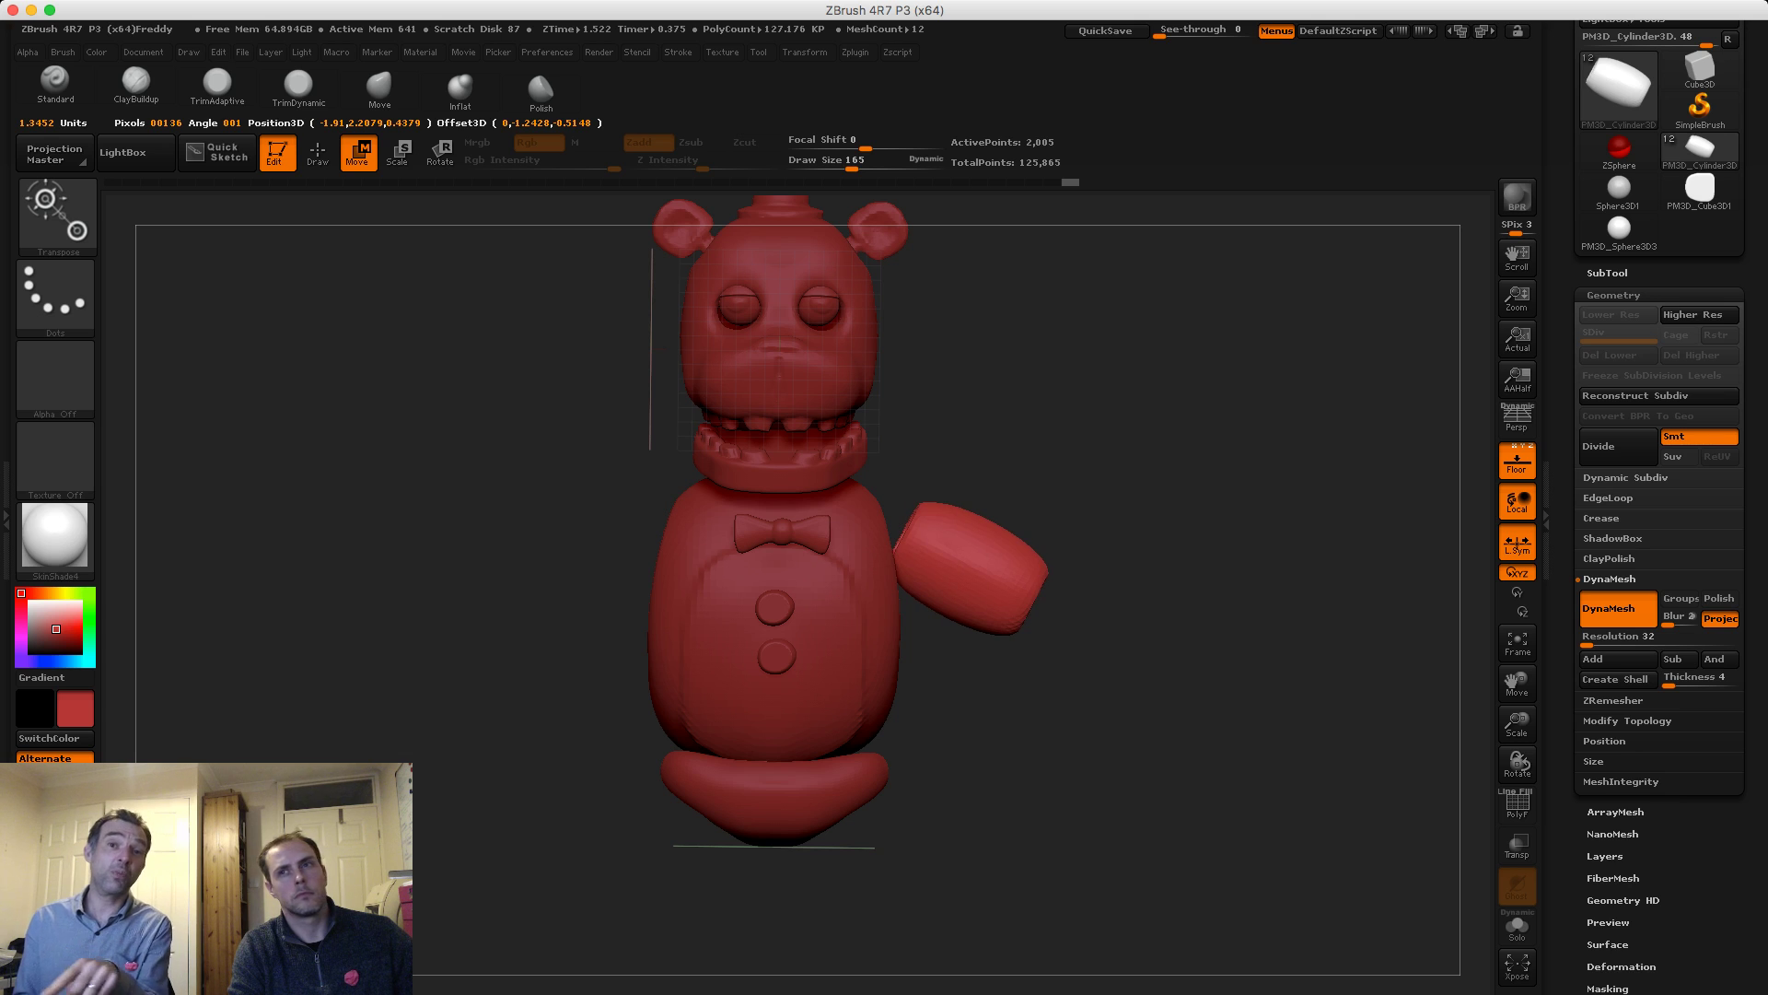
{"action": "mouse_move", "coordinate": [970, 415]}
{"action": "left_mouse_down", "text": "alt"}
{"action": "mouse_move", "coordinate": [944, 467]}
{"action": "mouse_move", "coordinate": [963, 401]}
{"action": "left_mouse_up", "text": "alt"}
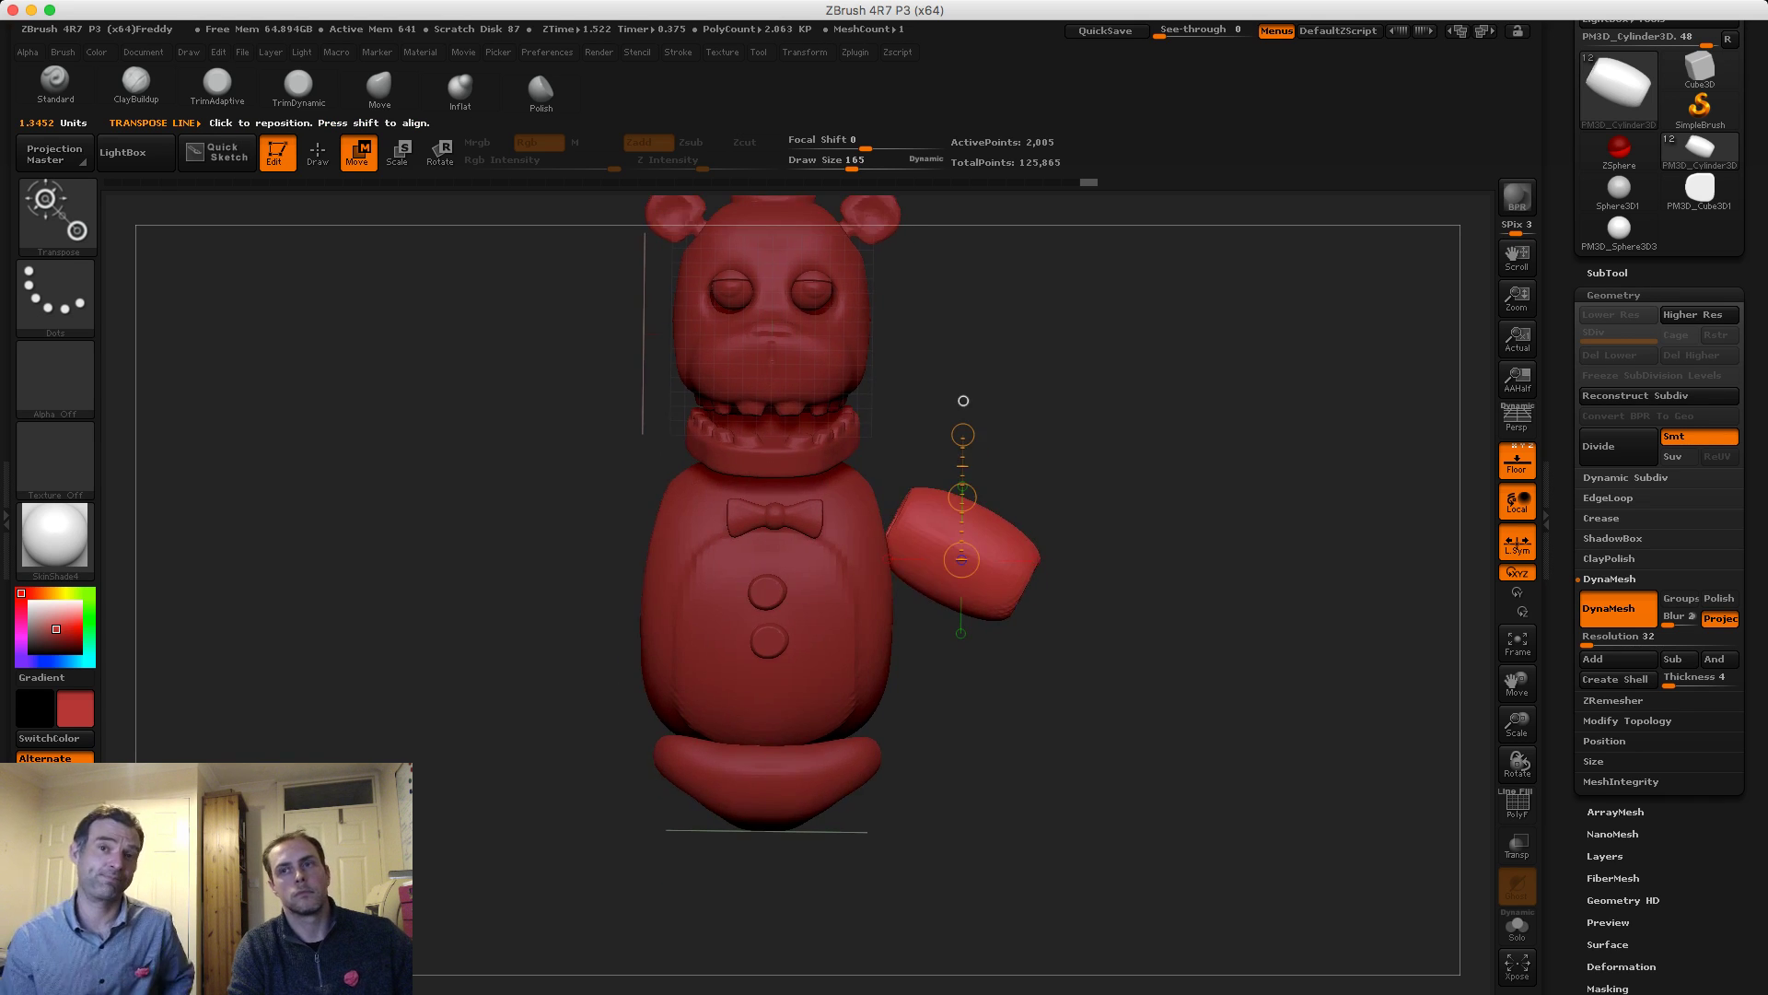
Duplicate the upper arm as a forearm piece and place the copy just beyond its lower outer end
{"action": "left_click_drag", "start_coordinate": [1142, 461], "coordinate": [1060, 461]}
{"action": "left_click_drag", "start_coordinate": [962, 495], "coordinate": [1068, 603]}
{"action": "key", "text": "ctrl+z"}
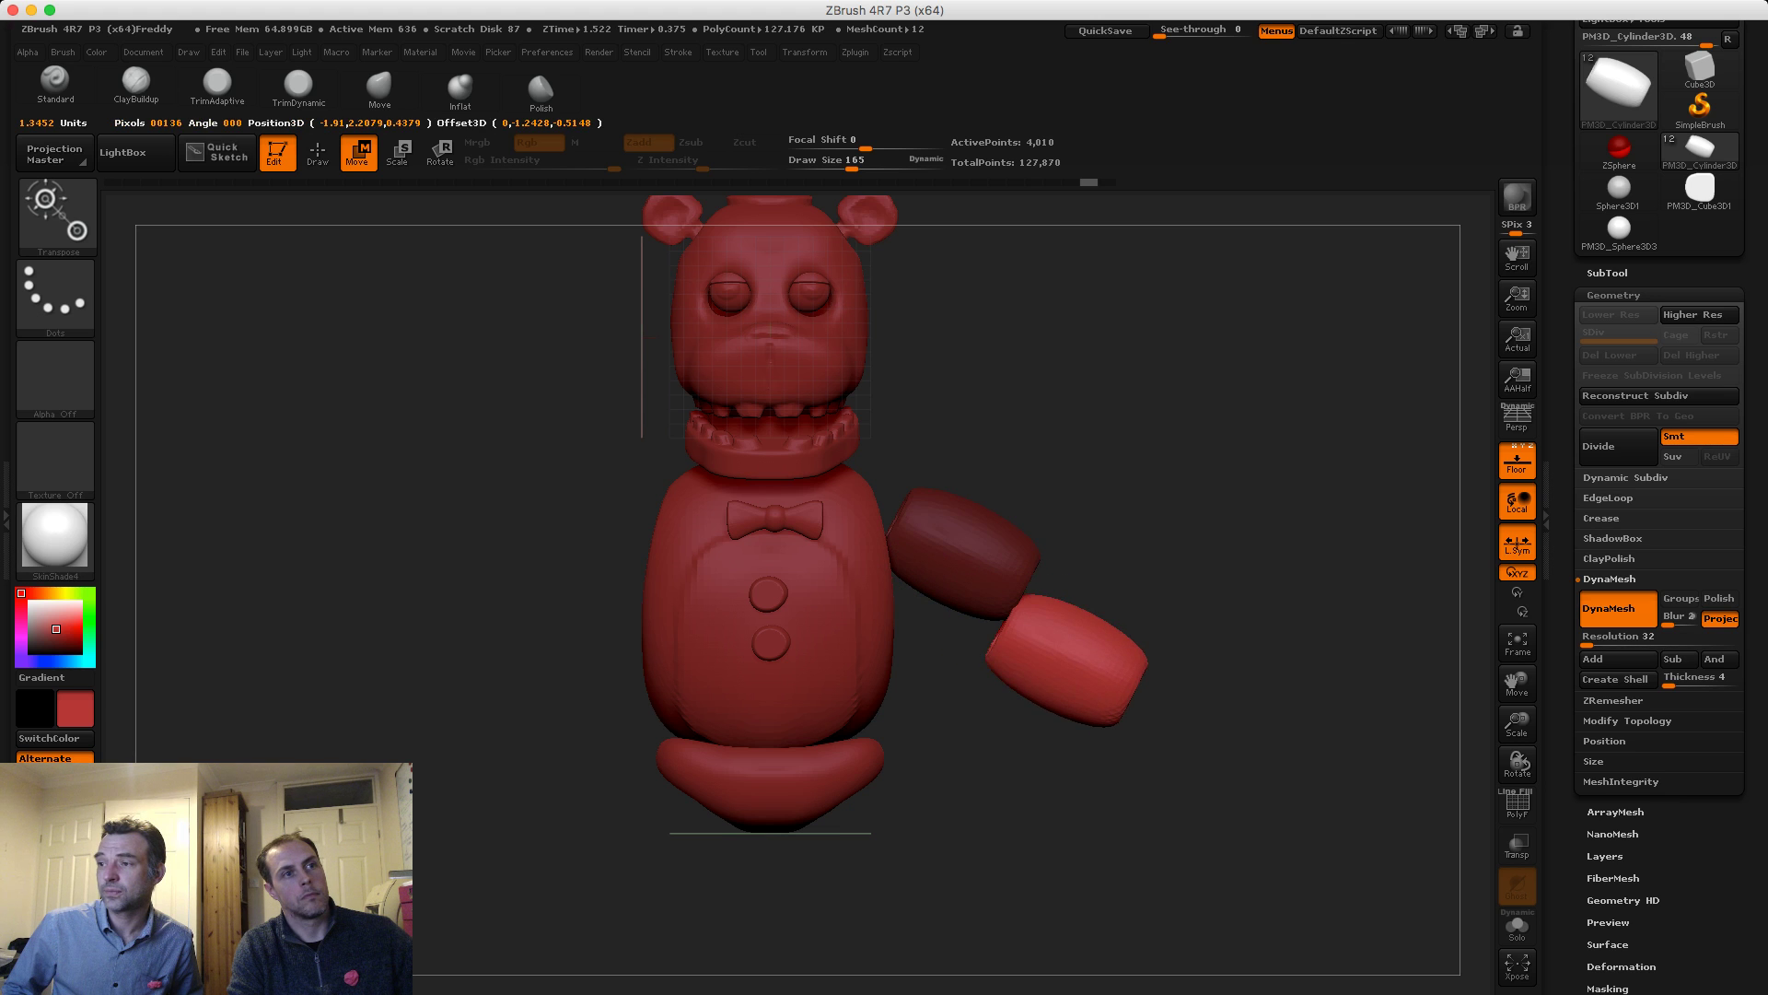
{"action": "key", "text": "ctrl+shift+z"}
{"action": "key", "text": "ctrl+shift+z"}
{"action": "key", "text": "ctrl+shift+z"}
{"action": "key", "text": "ctrl+shift+z"}
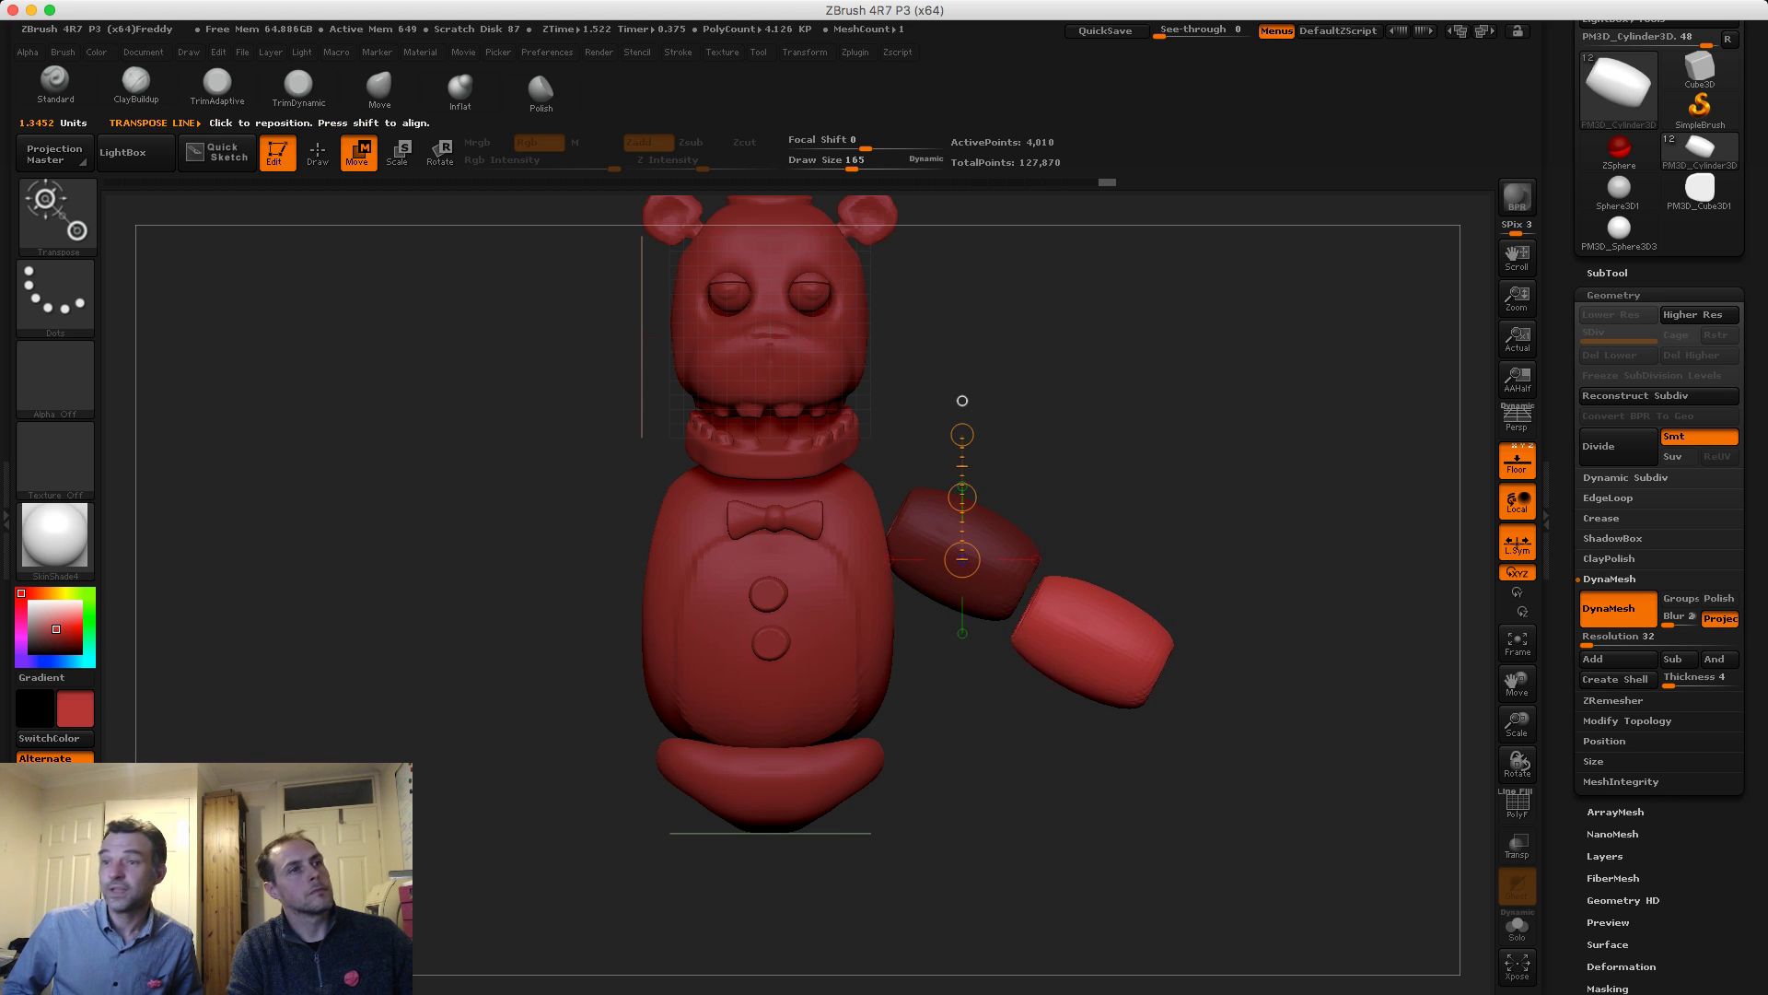
{"action": "mouse_move", "coordinate": [963, 401]}
{"action": "left_mouse_down"}
{"action": "mouse_move", "coordinate": [991, 402]}
{"action": "mouse_move", "coordinate": [962, 401]}
{"action": "left_mouse_up"}
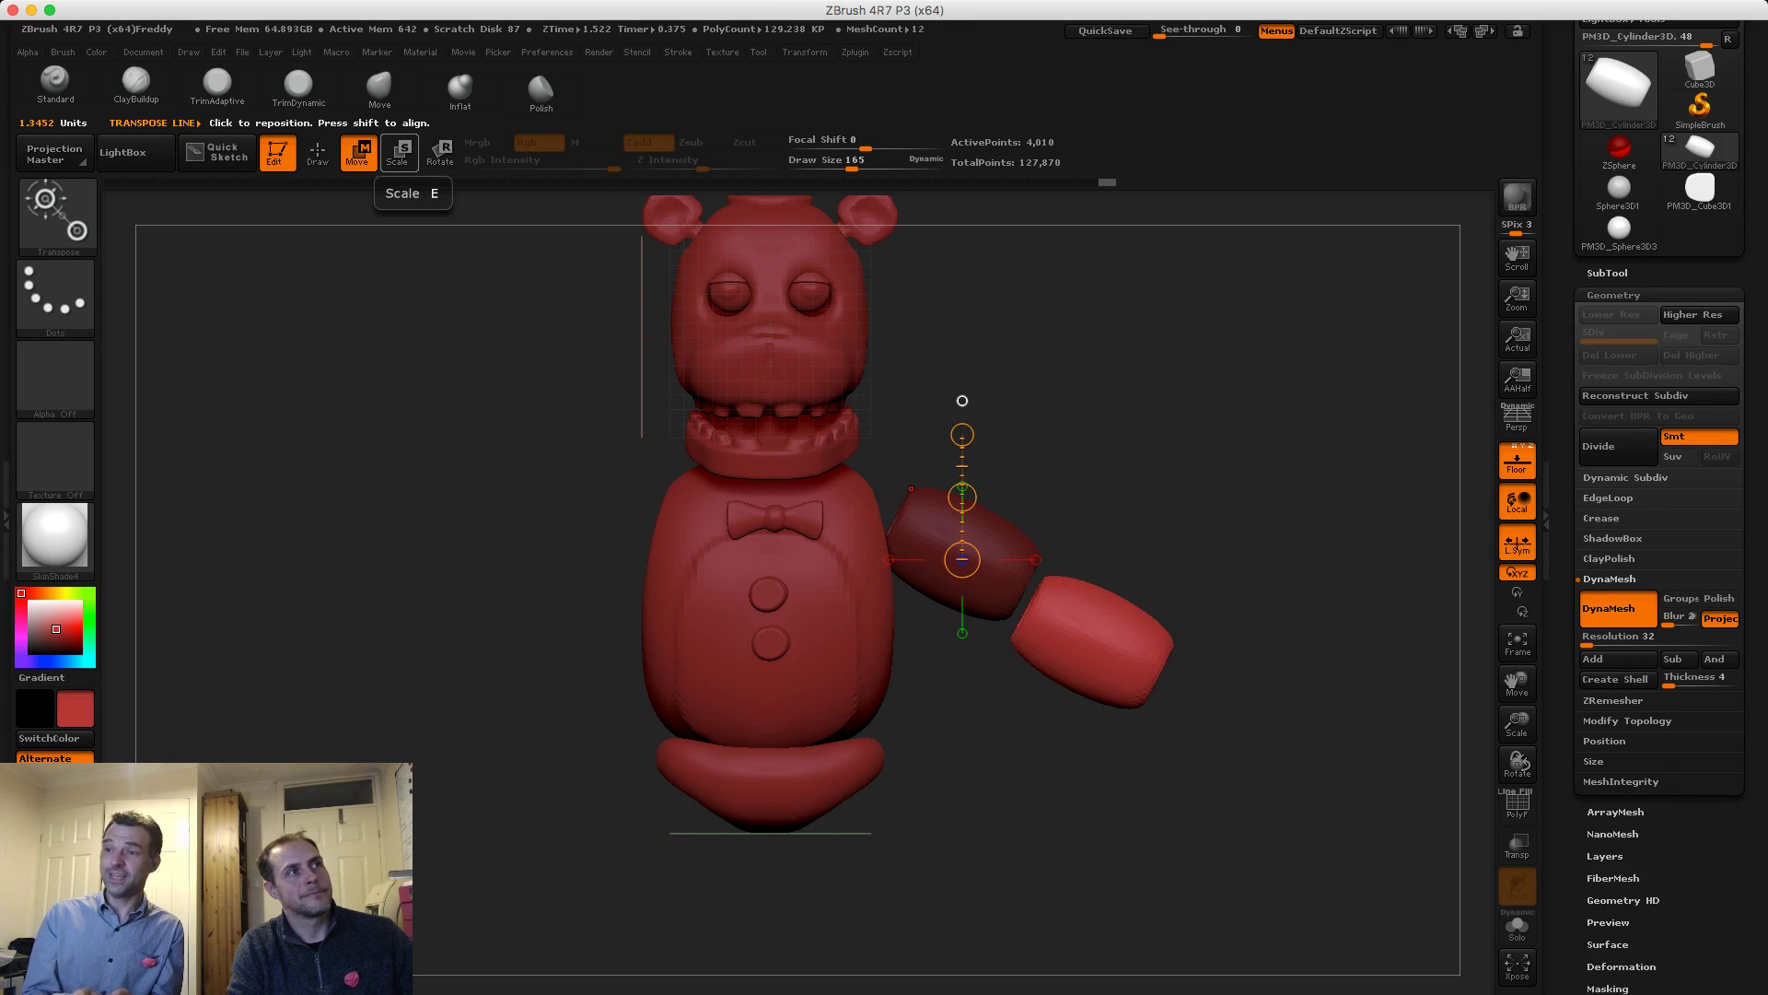
Scale the forearm piece down slightly so it is a little smaller than the upper arm
{"action": "left_click", "coordinate": [398, 152]}
{"action": "mouse_move", "coordinate": [1044, 651]}
{"action": "left_mouse_down"}
{"action": "mouse_move", "coordinate": [1110, 482]}
{"action": "mouse_move", "coordinate": [1096, 526]}
{"action": "left_mouse_up"}
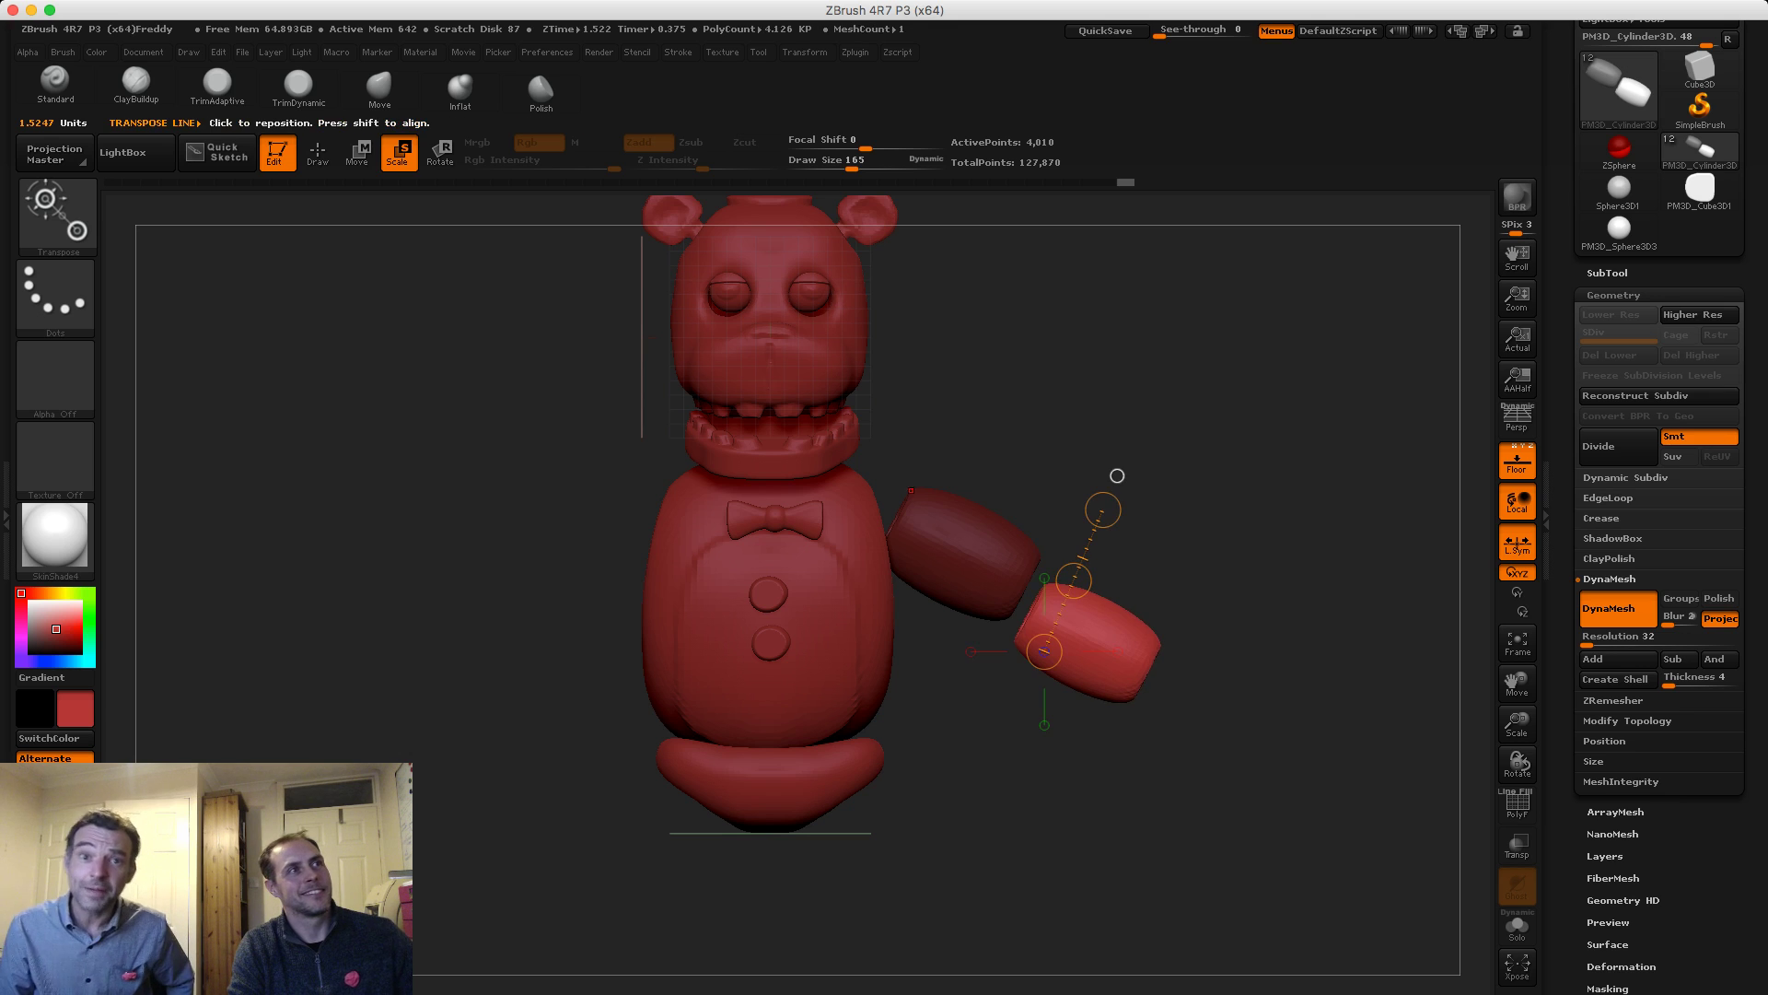
{"action": "left_click", "coordinate": [360, 152]}
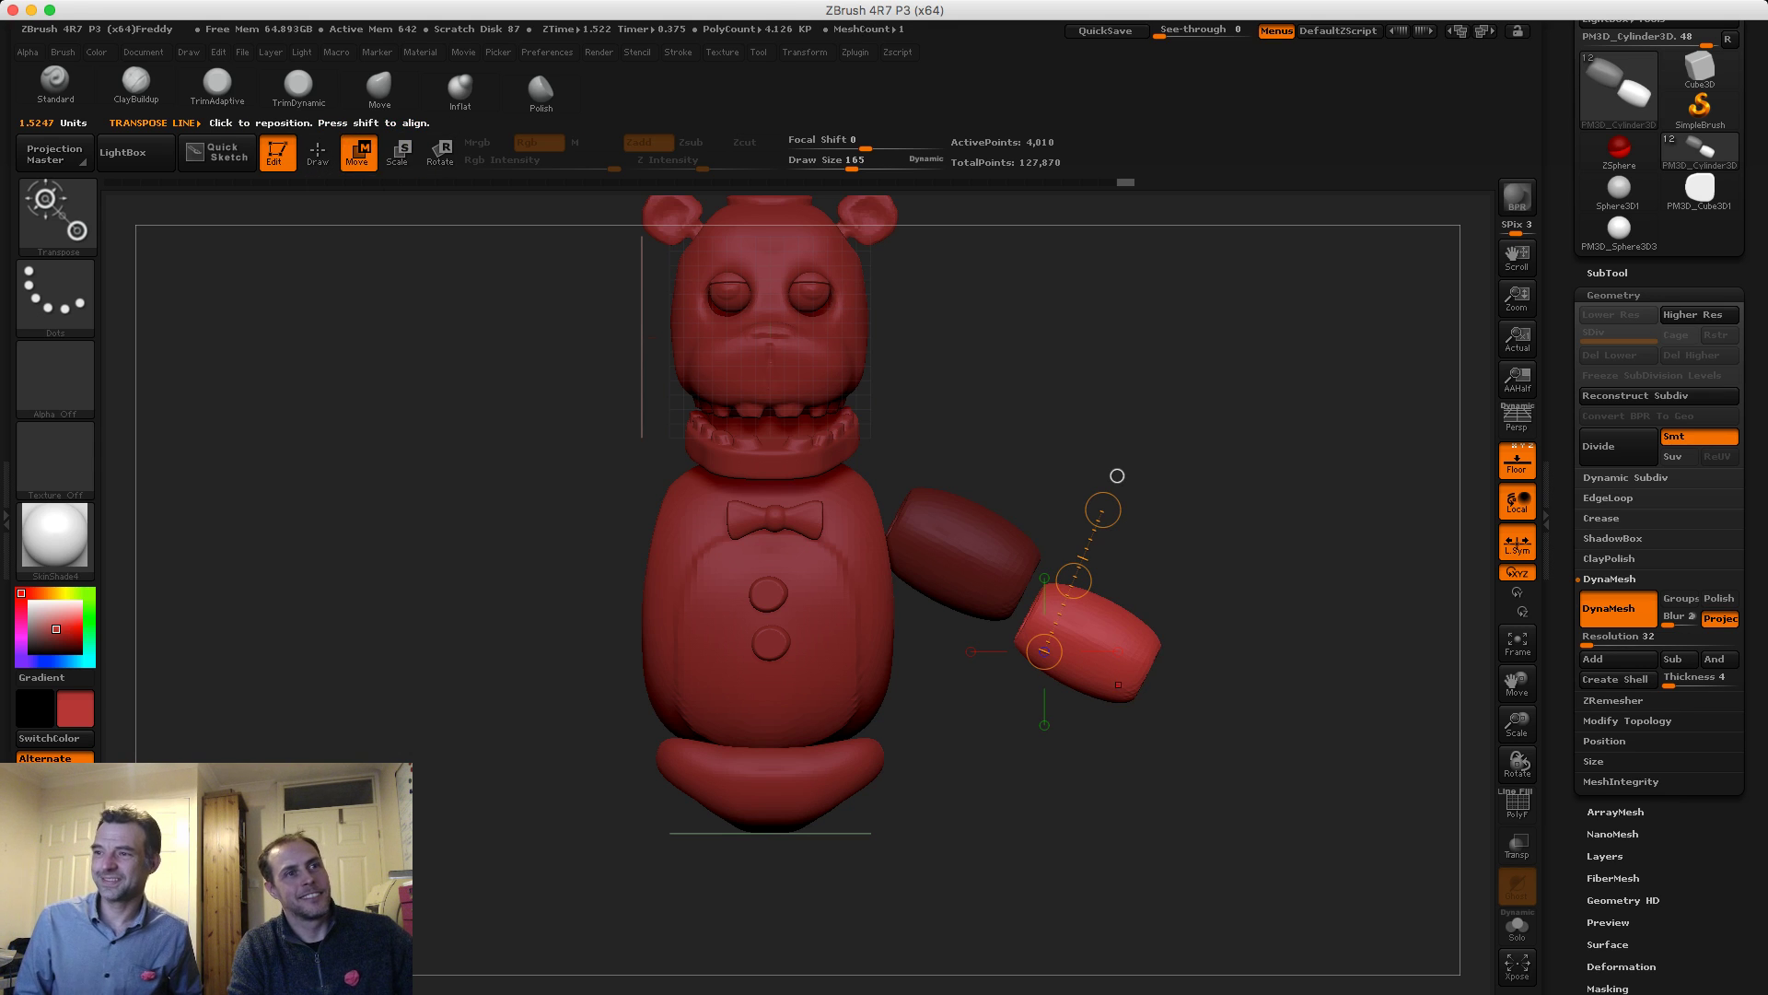
Switch to the Move brush with symmetry activated, and make the bow tie the active subtool
{"action": "key", "text": "q"}
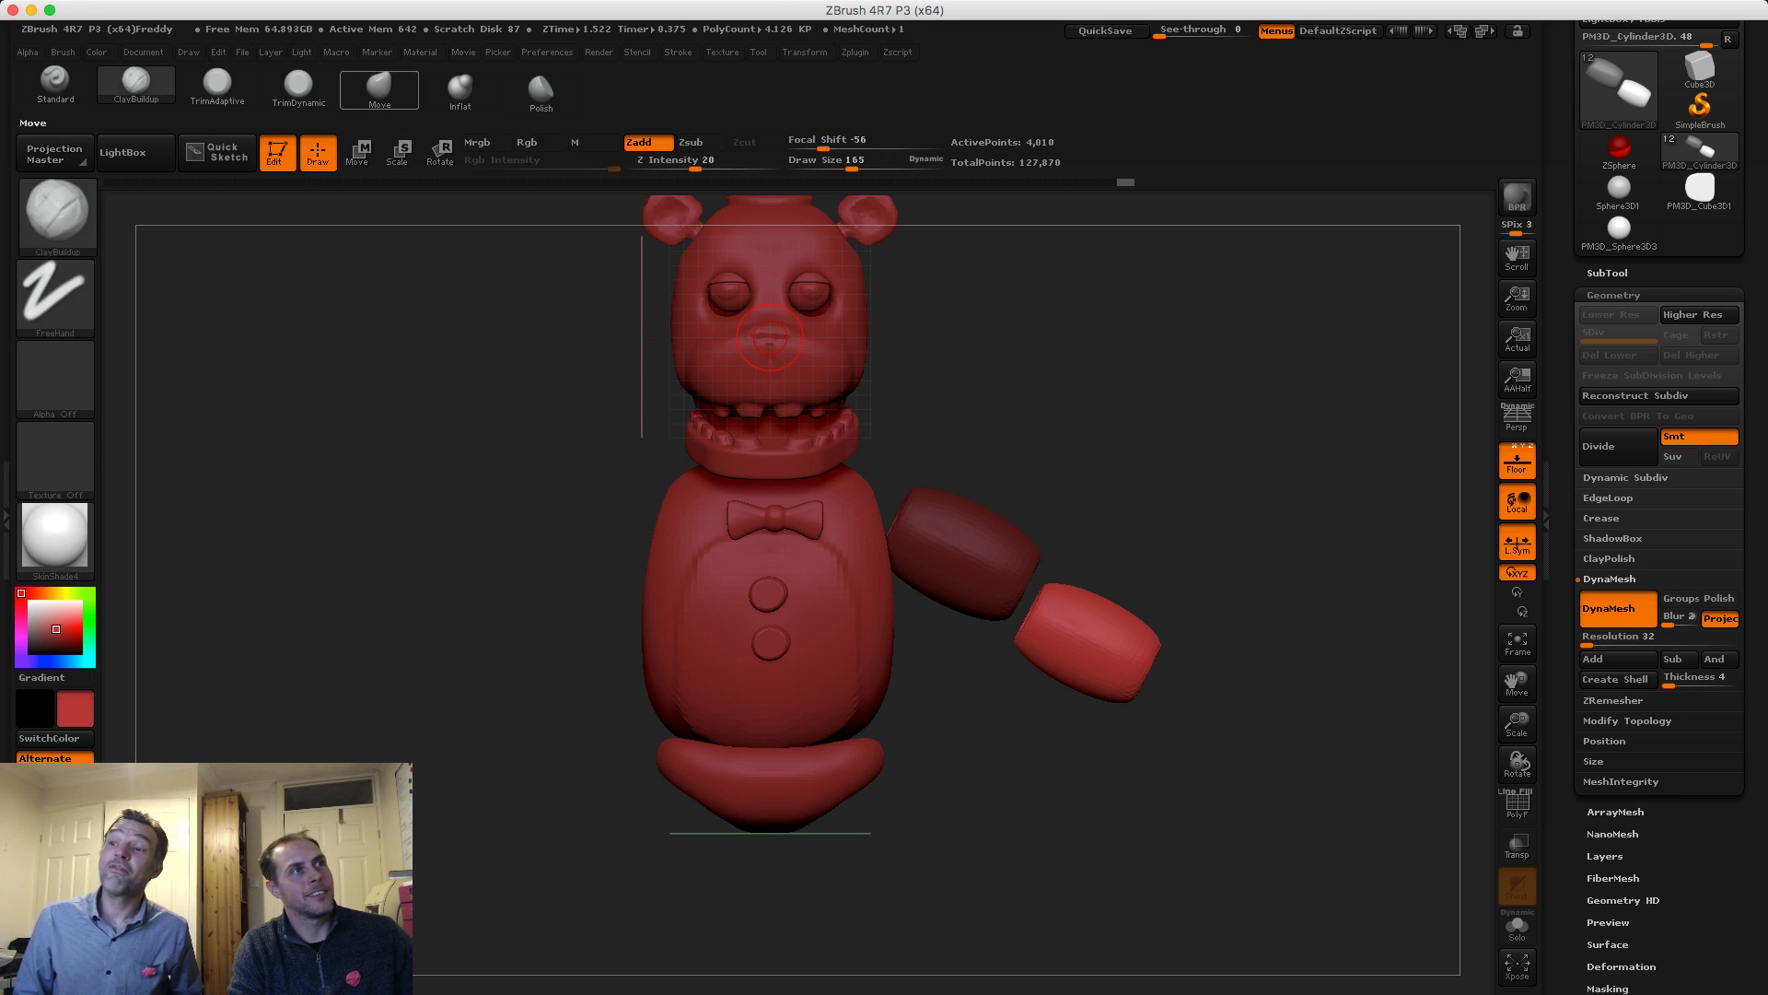
{"action": "key", "text": "b"}
{"action": "key", "text": "m"}
{"action": "key", "text": "v"}
{"action": "left_click", "coordinate": [804, 52]}
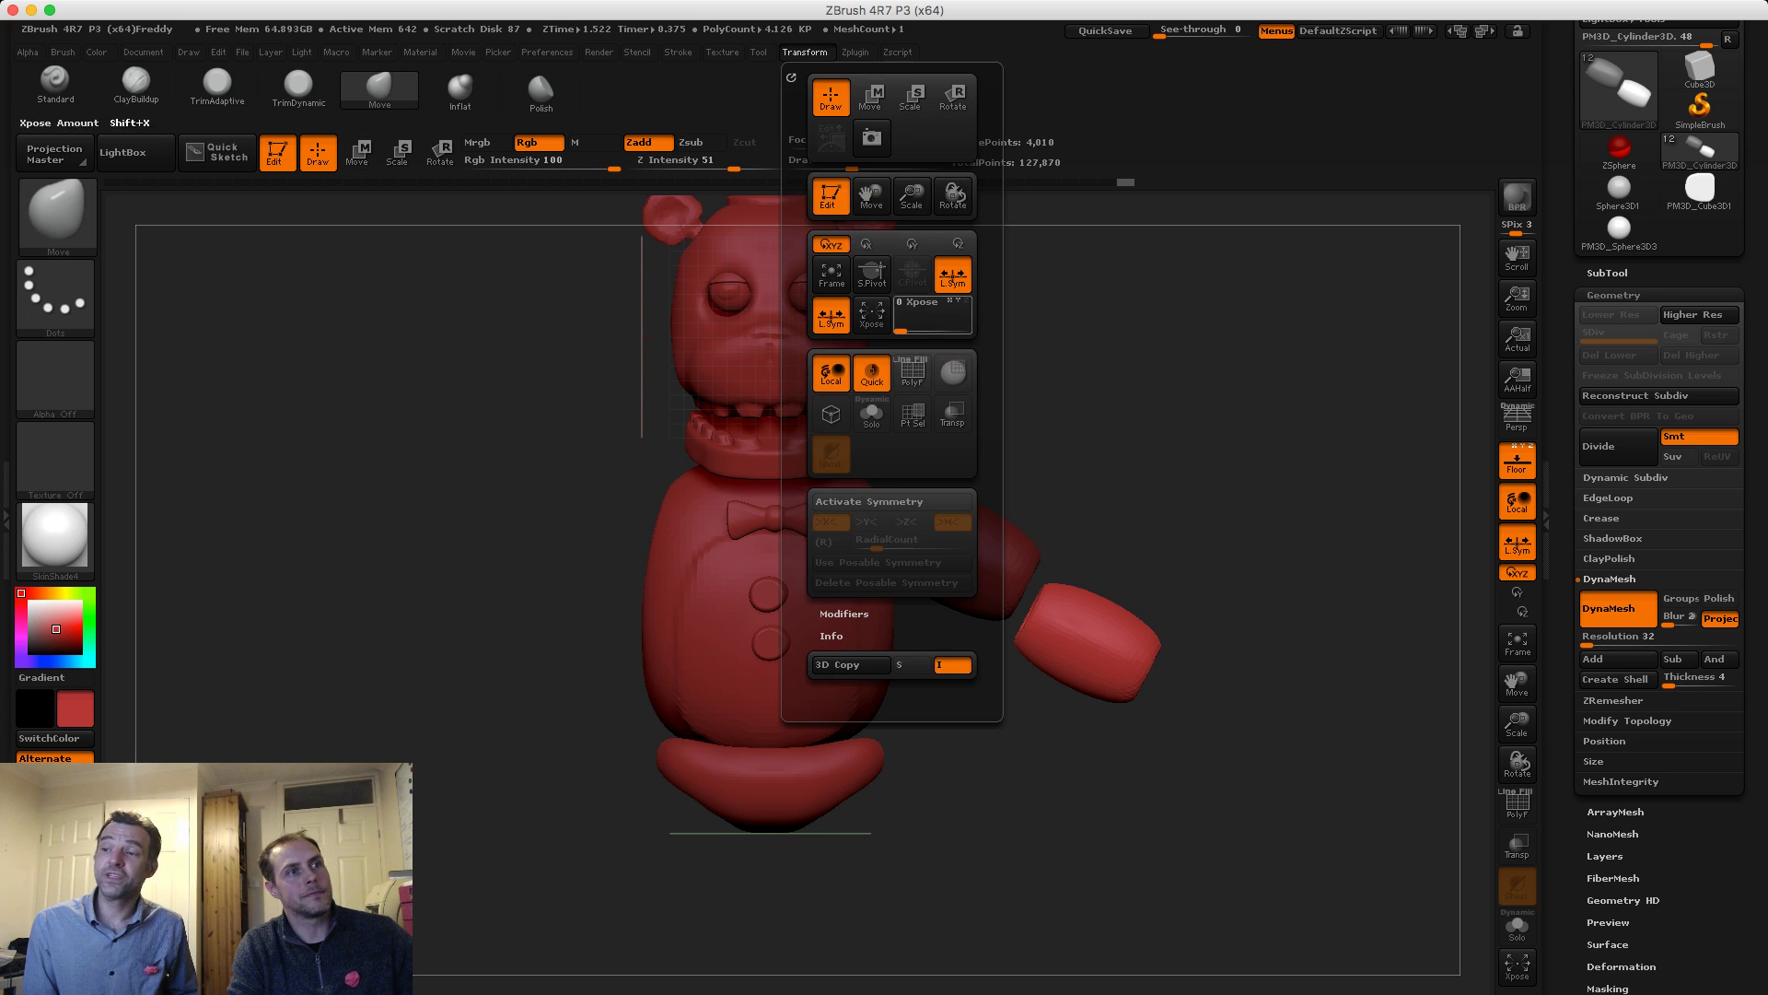
{"action": "left_click", "coordinate": [907, 502]}
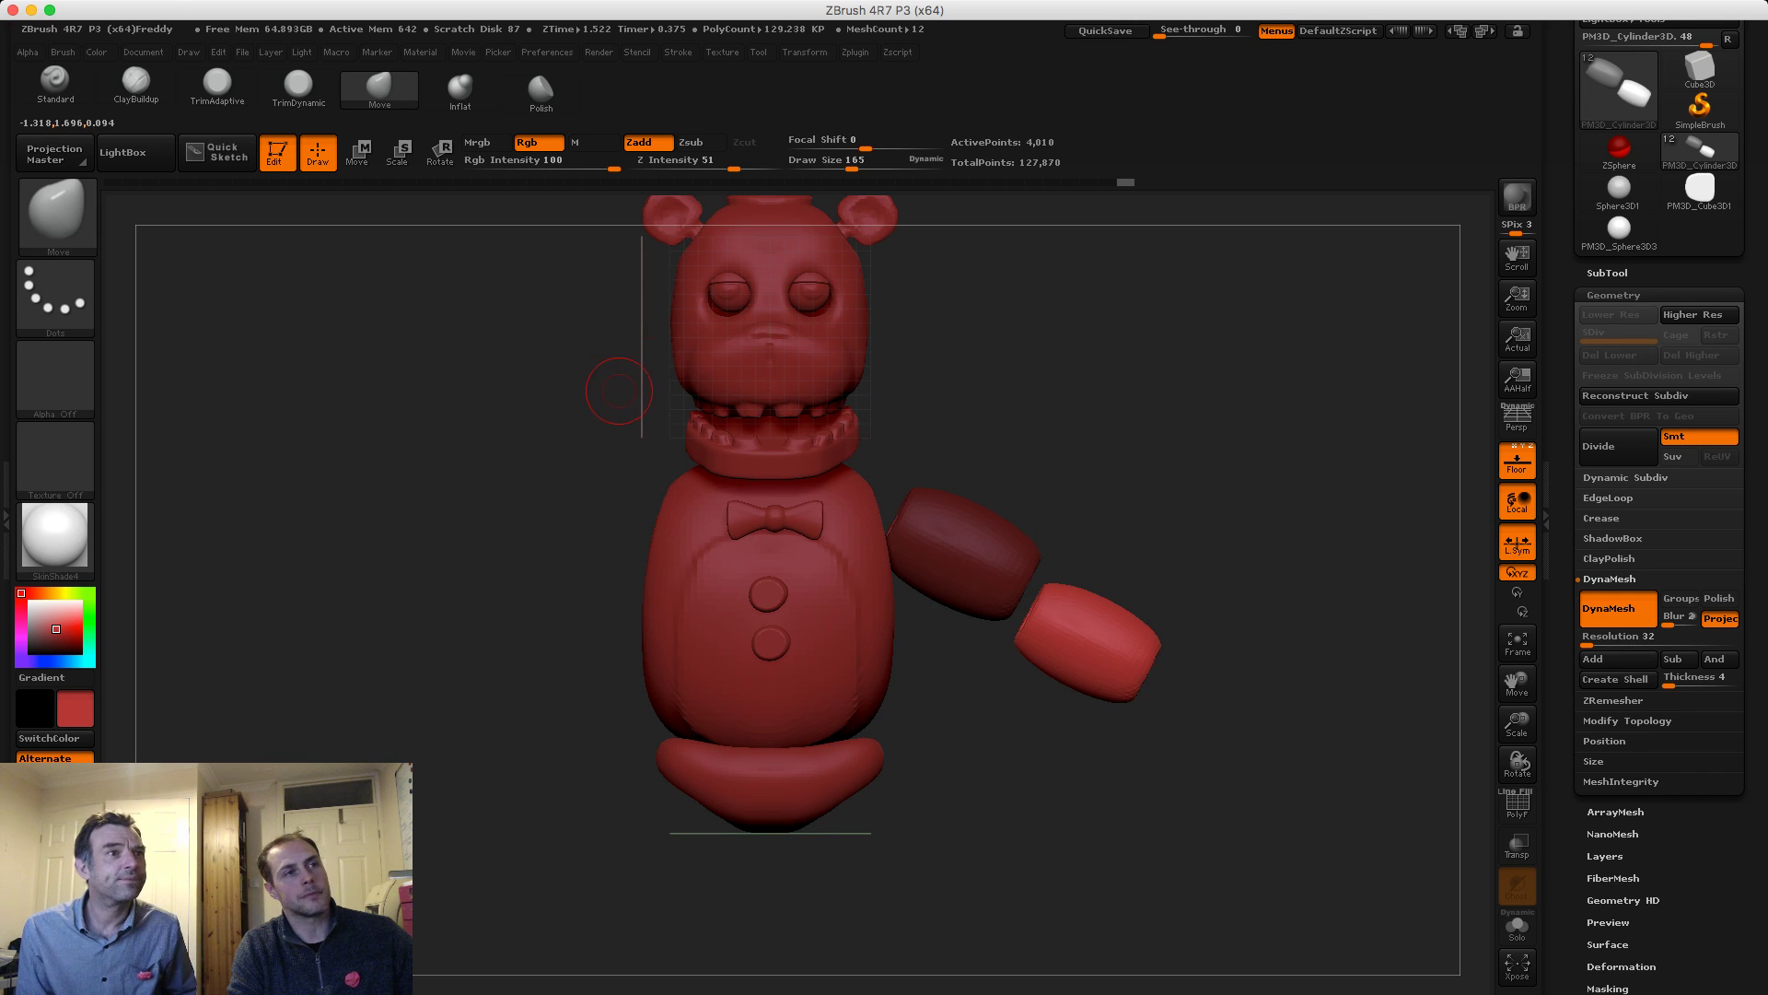
{"action": "left_click", "coordinate": [752, 522], "text": "alt"}
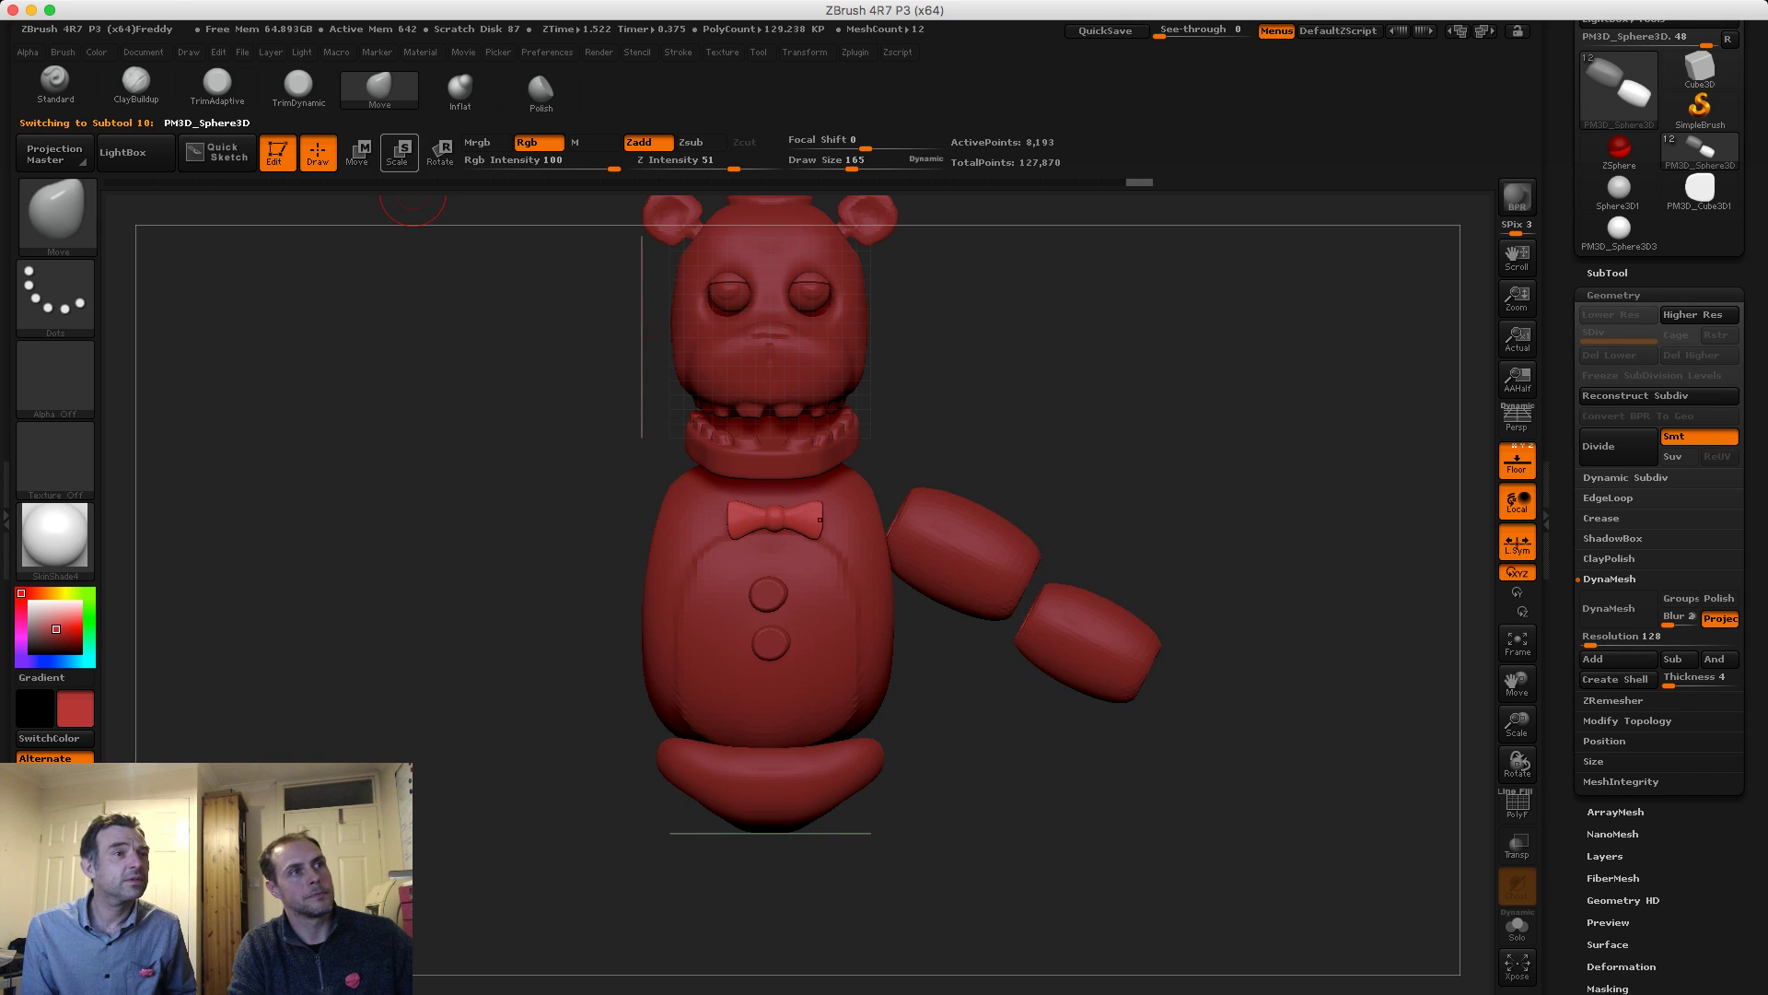
{"action": "left_click", "coordinate": [399, 155]}
{"action": "left_click_drag", "start_coordinate": [760, 521], "coordinate": [760, 425], "text": "shift"}
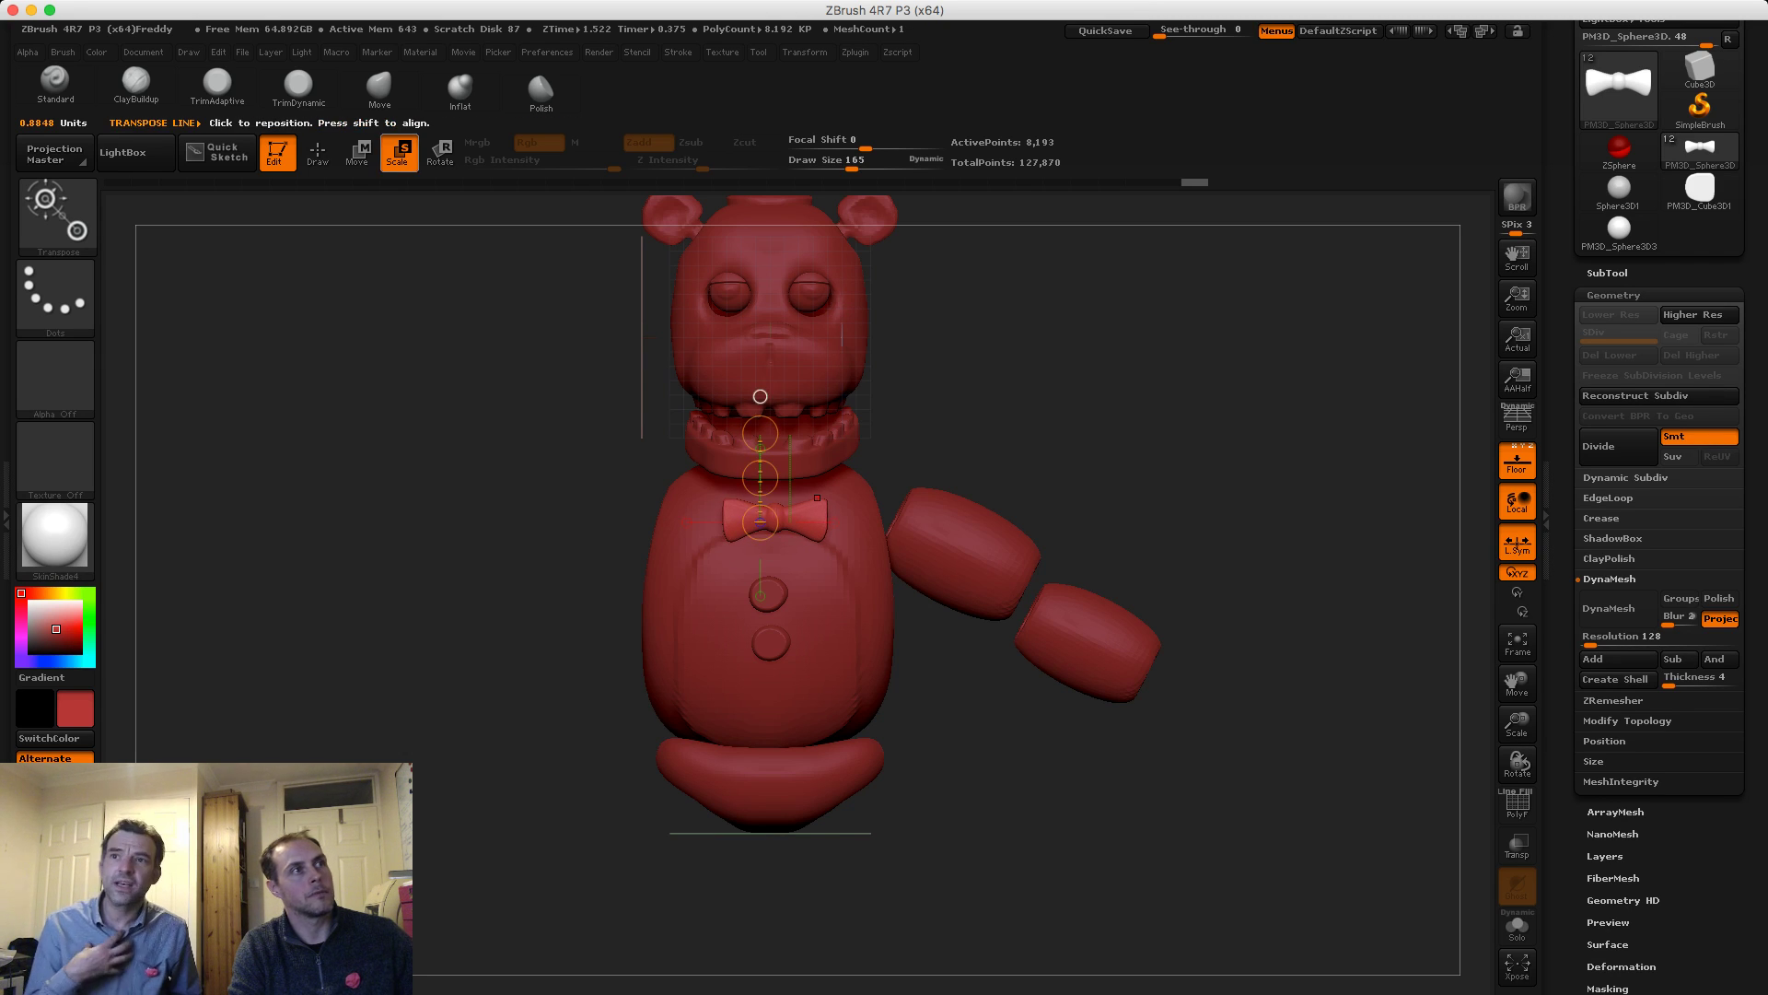
{"action": "key", "text": "ctrl+z"}
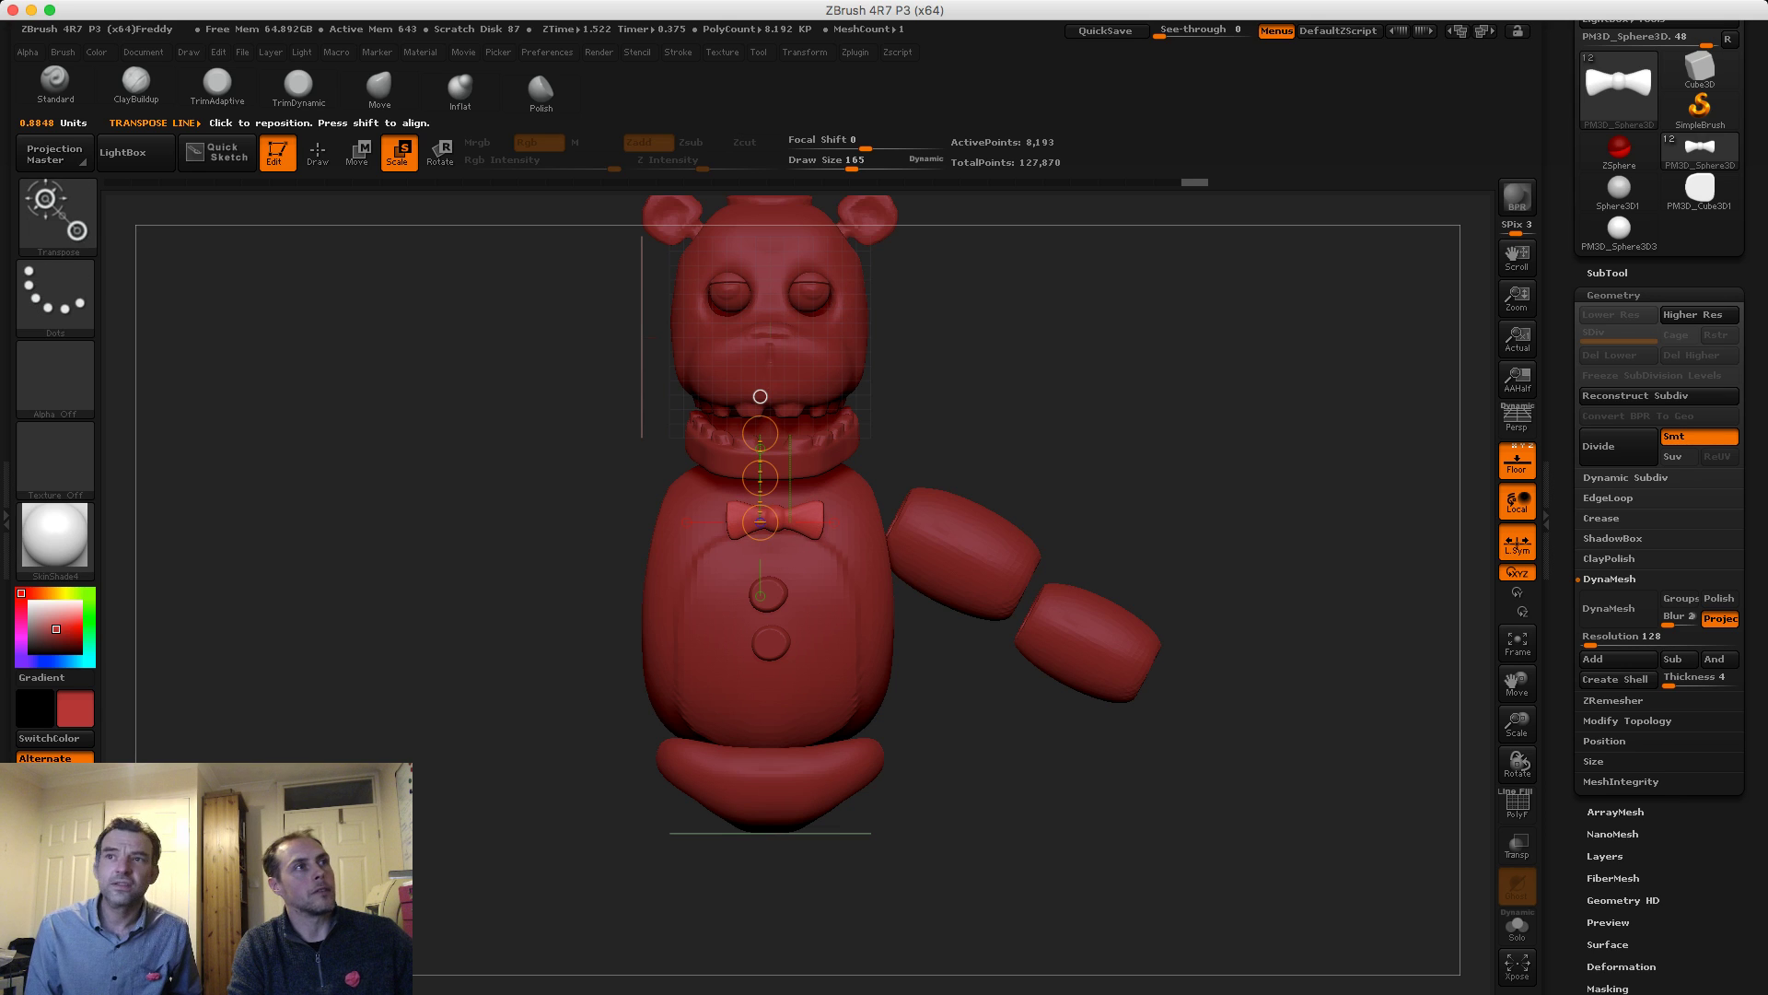
{"action": "key", "text": "q"}
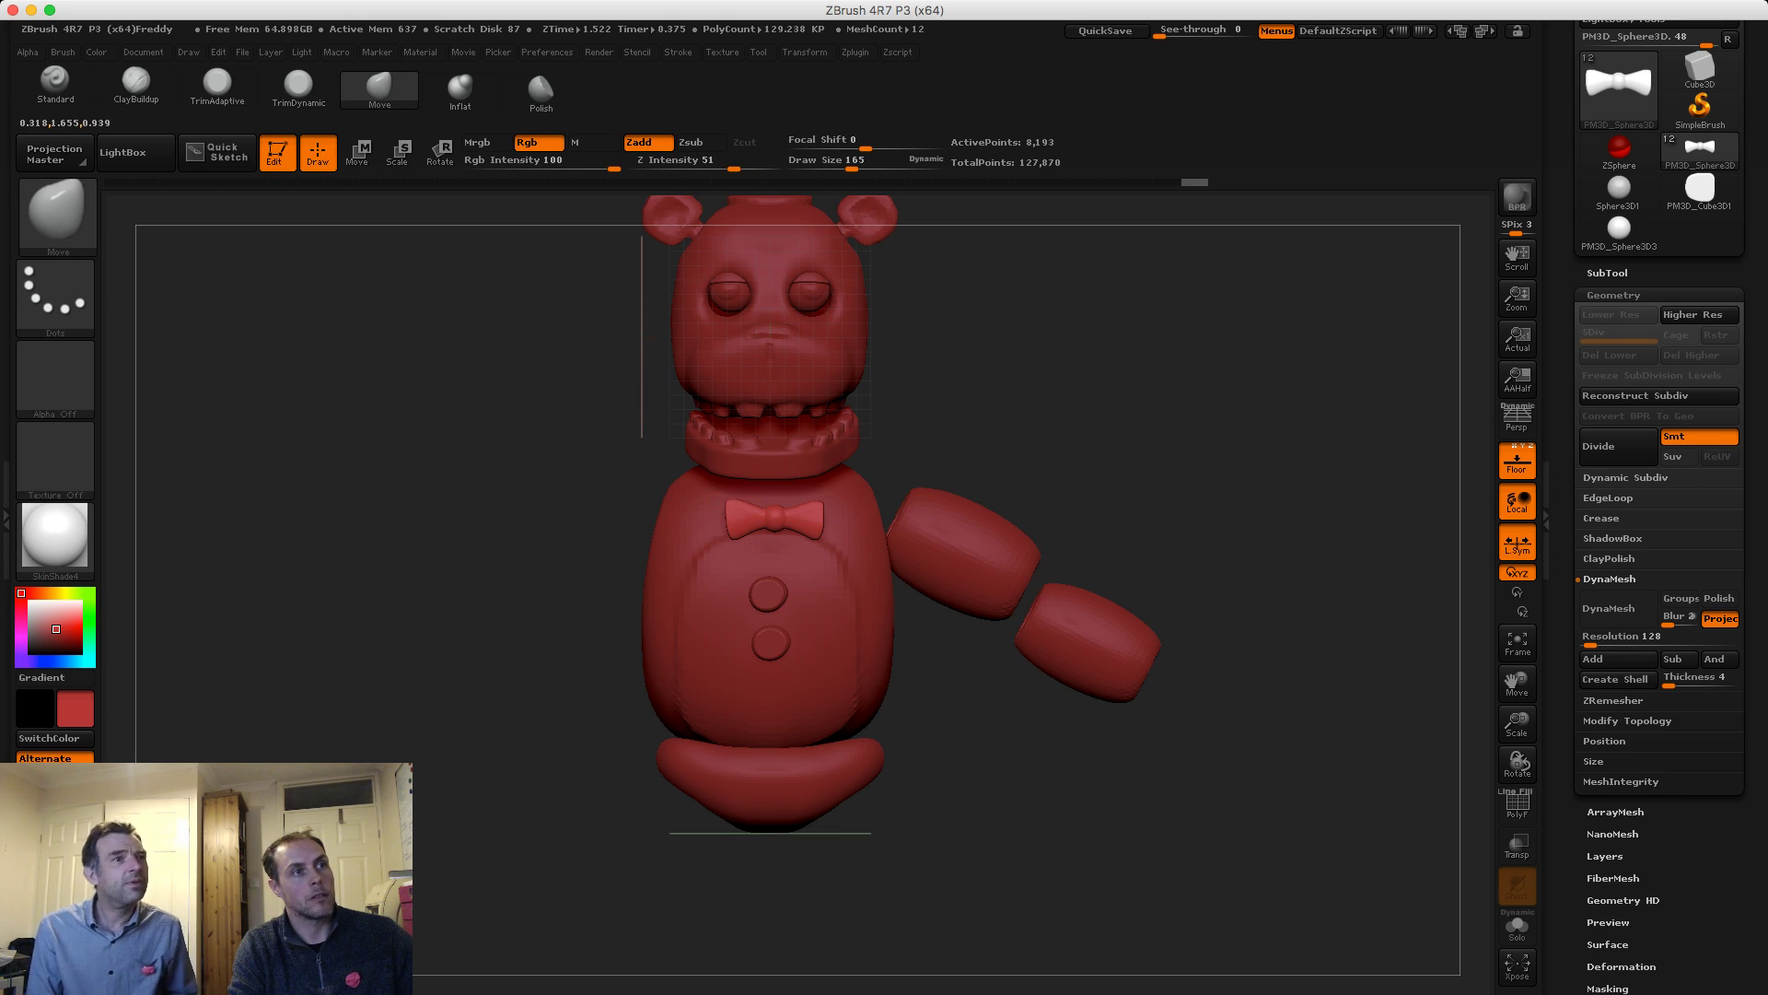
Pull the bow tie's wings outward symmetrically with the Move brush to make them wider and taller
{"action": "left_click_drag", "start_coordinate": [737, 503], "coordinate": [735, 501]}
{"action": "key", "text": "ctrl+z"}
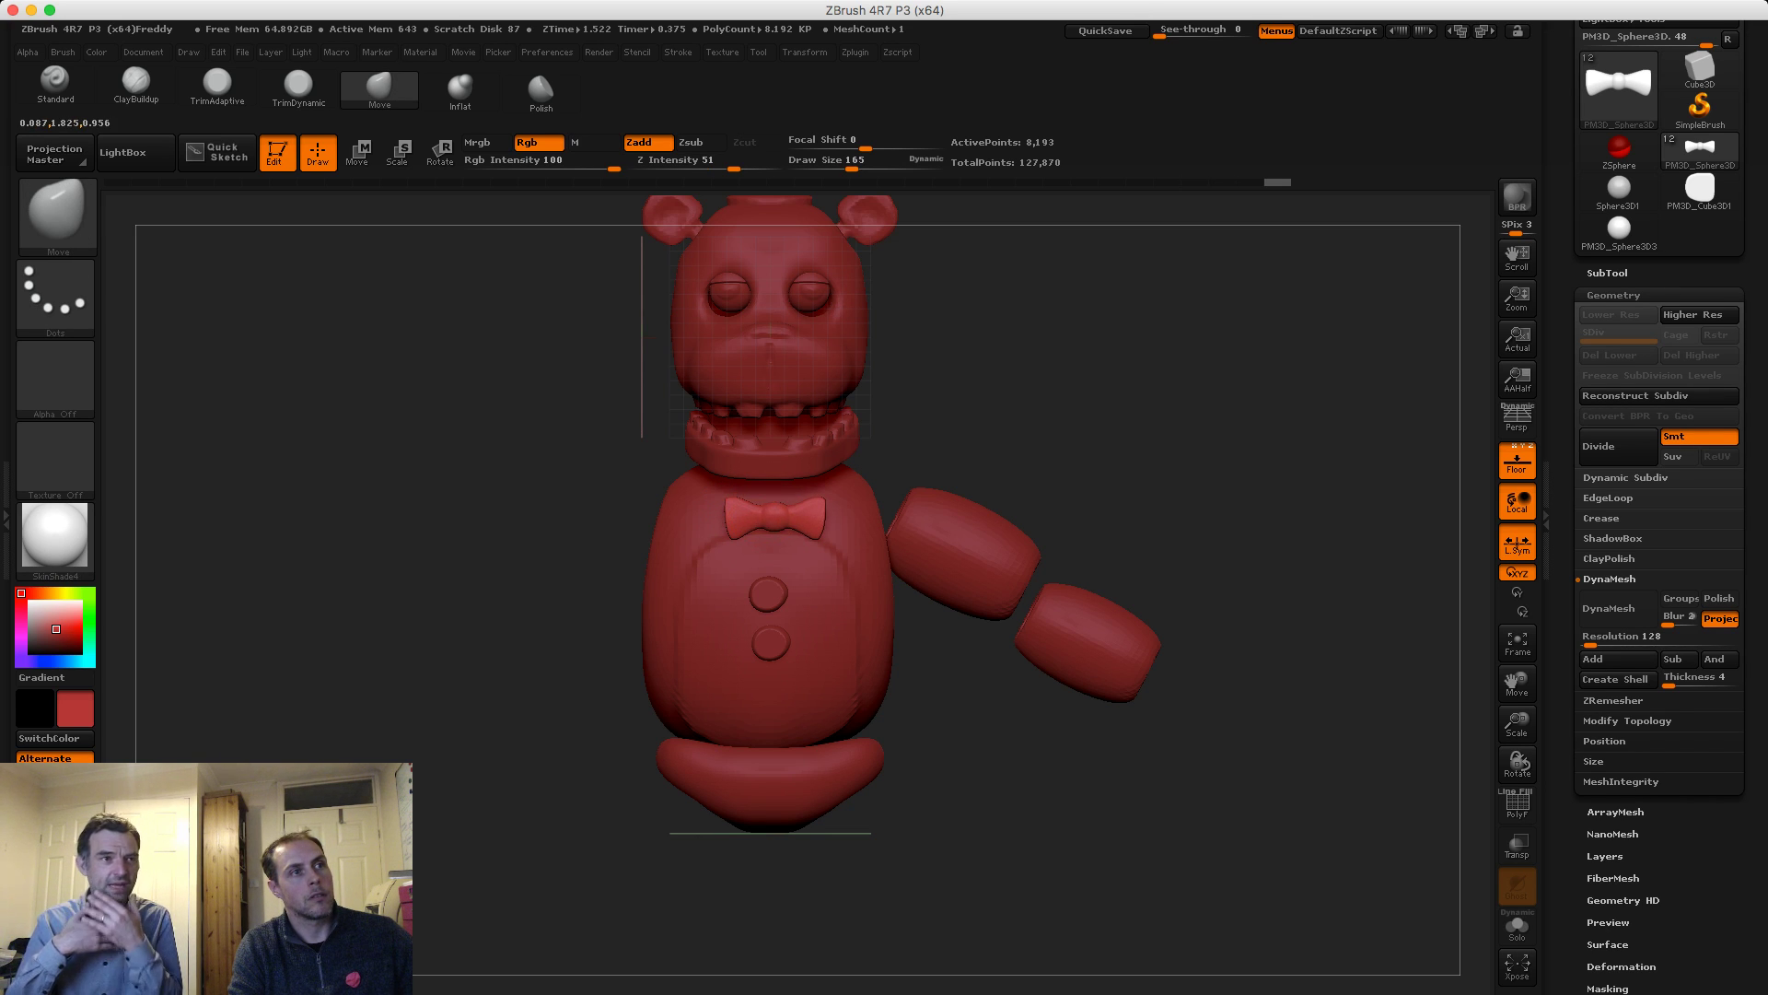
{"action": "key", "text": "ctrl+shift+z"}
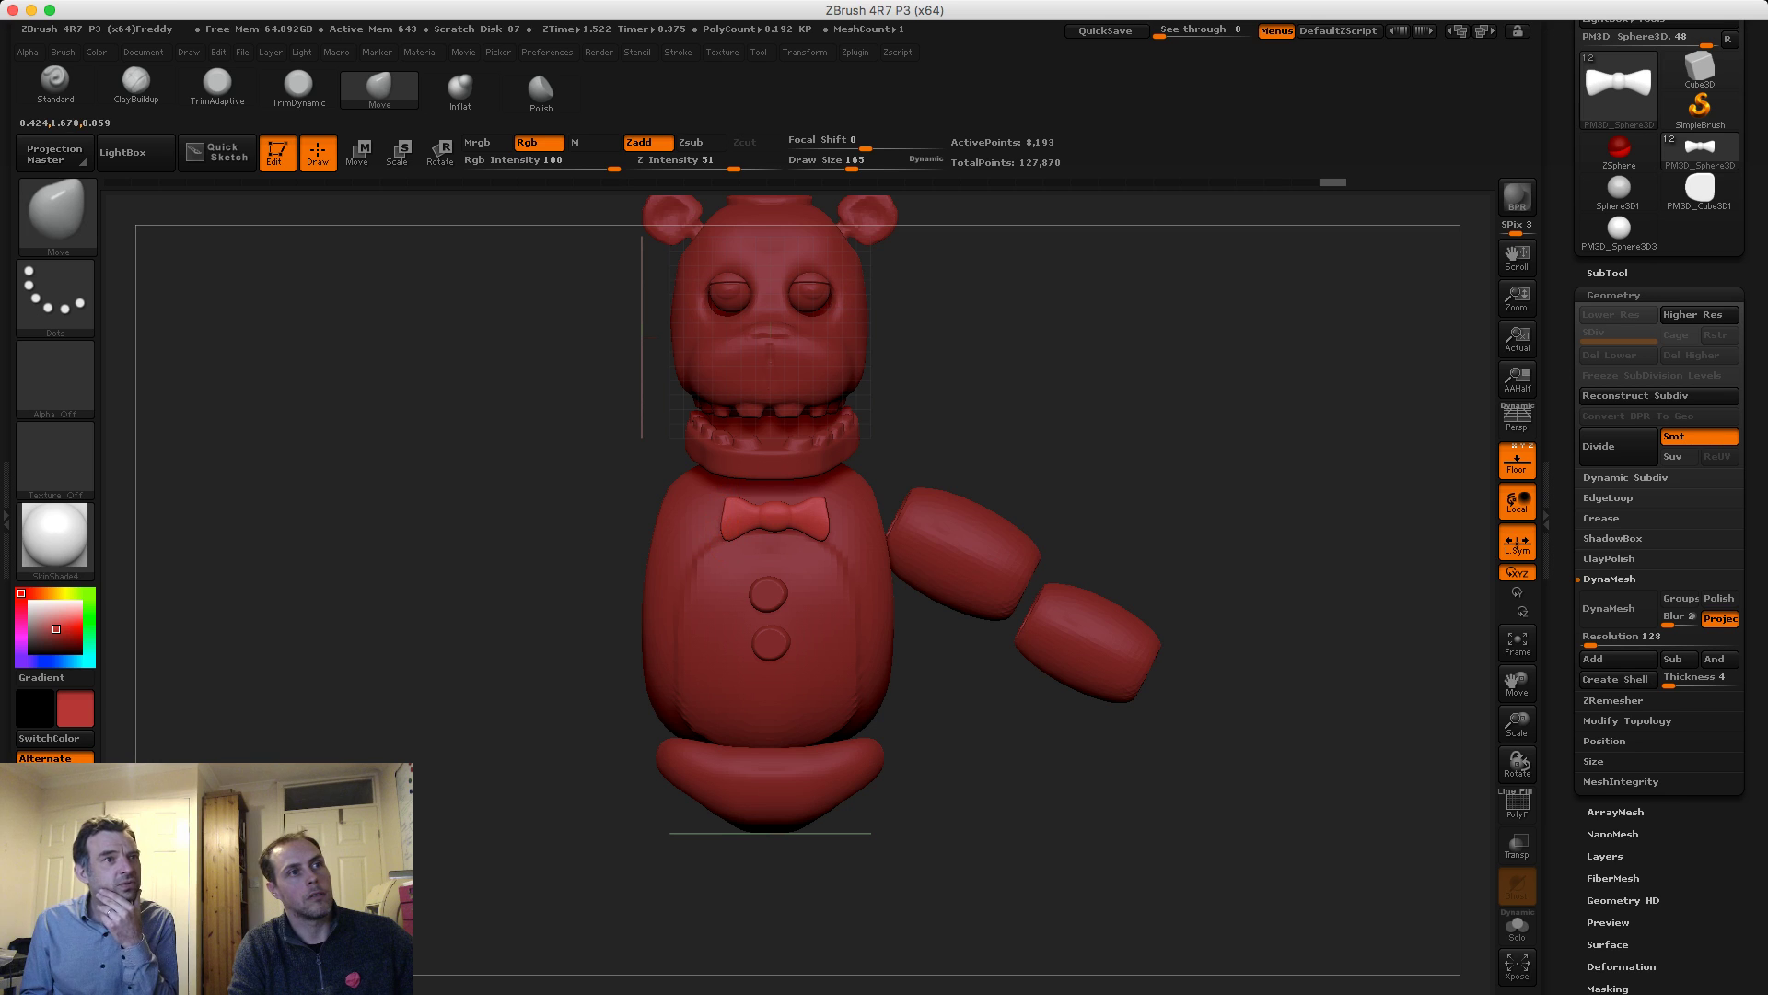
{"action": "key", "text": "ctrl+shift+z"}
{"action": "key", "text": "ctrl+shift+z"}
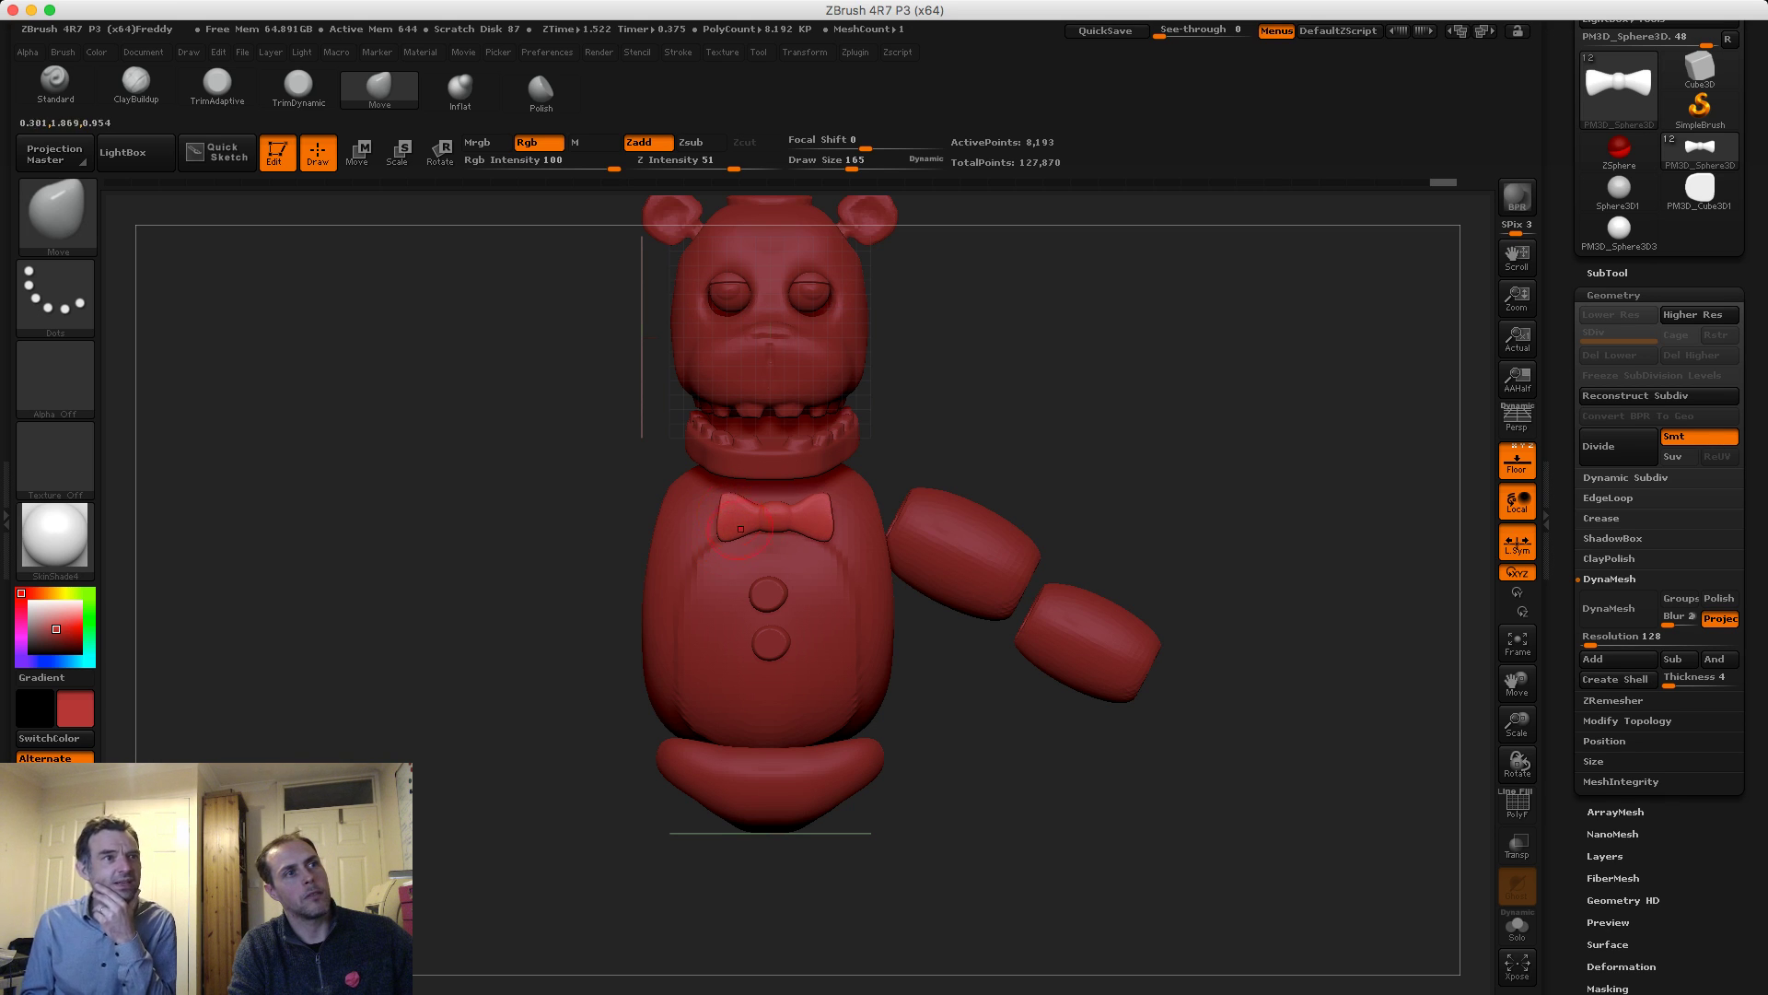
Select the arm cylinders and rotate the unmasked forearm downward about the elbow
{"action": "key", "text": "ctrl+shift+z"}
{"action": "left_click_drag", "start_coordinate": [1133, 516], "coordinate": [1110, 543], "text": "alt"}
{"action": "left_click", "coordinate": [1013, 622], "text": "alt"}
{"action": "left_click", "coordinate": [441, 153]}
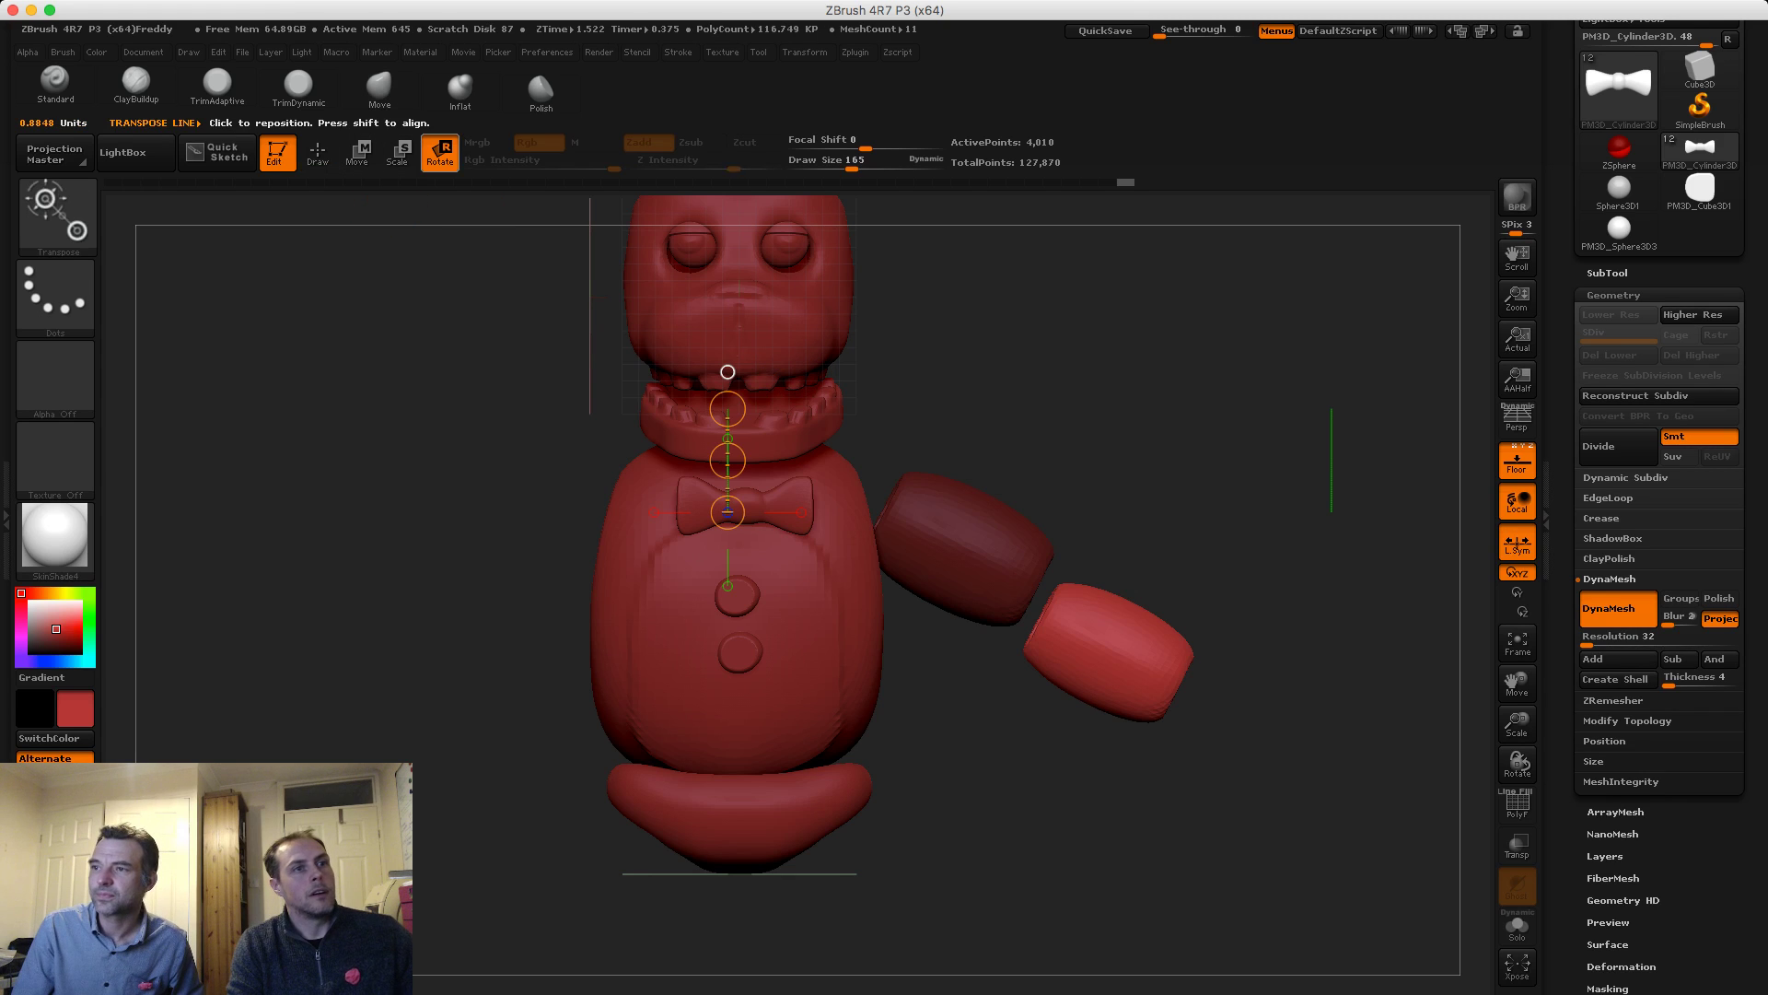
{"action": "mouse_move", "coordinate": [1137, 680]}
{"action": "left_mouse_down"}
{"action": "mouse_move", "coordinate": [1025, 606]}
{"action": "mouse_move", "coordinate": [1139, 686]}
{"action": "left_mouse_up"}
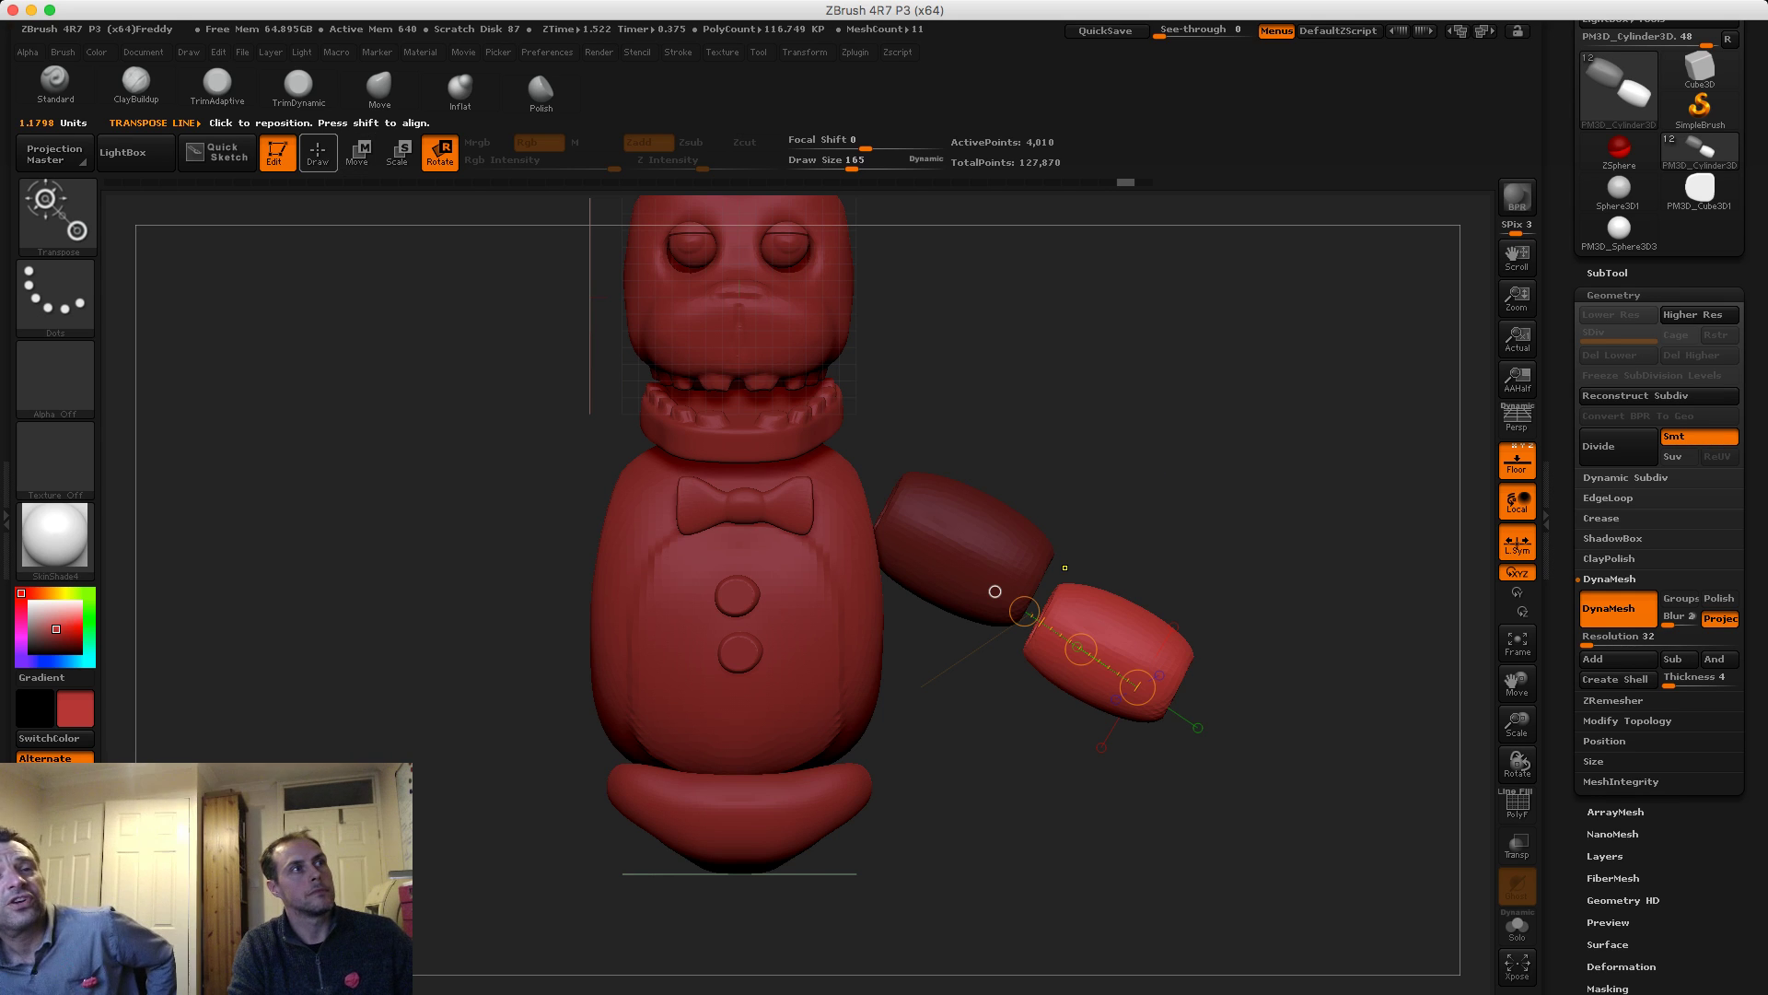
{"action": "left_click", "coordinate": [855, 53]}
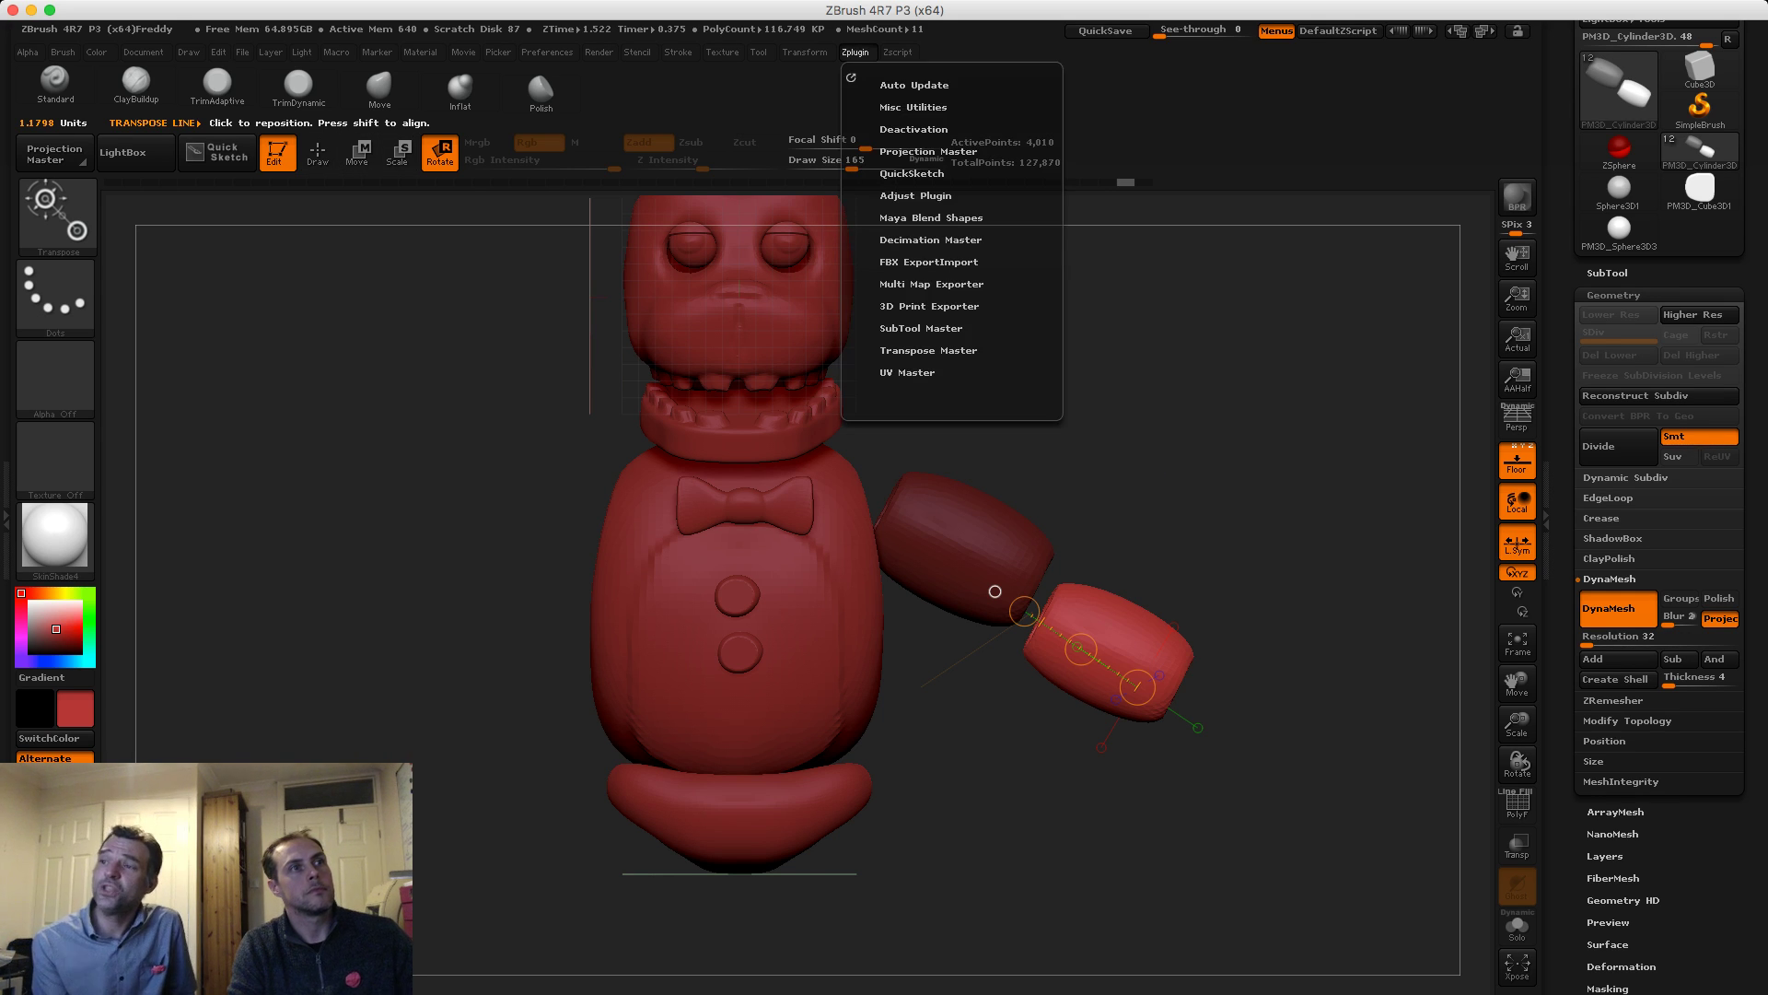
{"action": "left_click", "coordinate": [805, 53]}
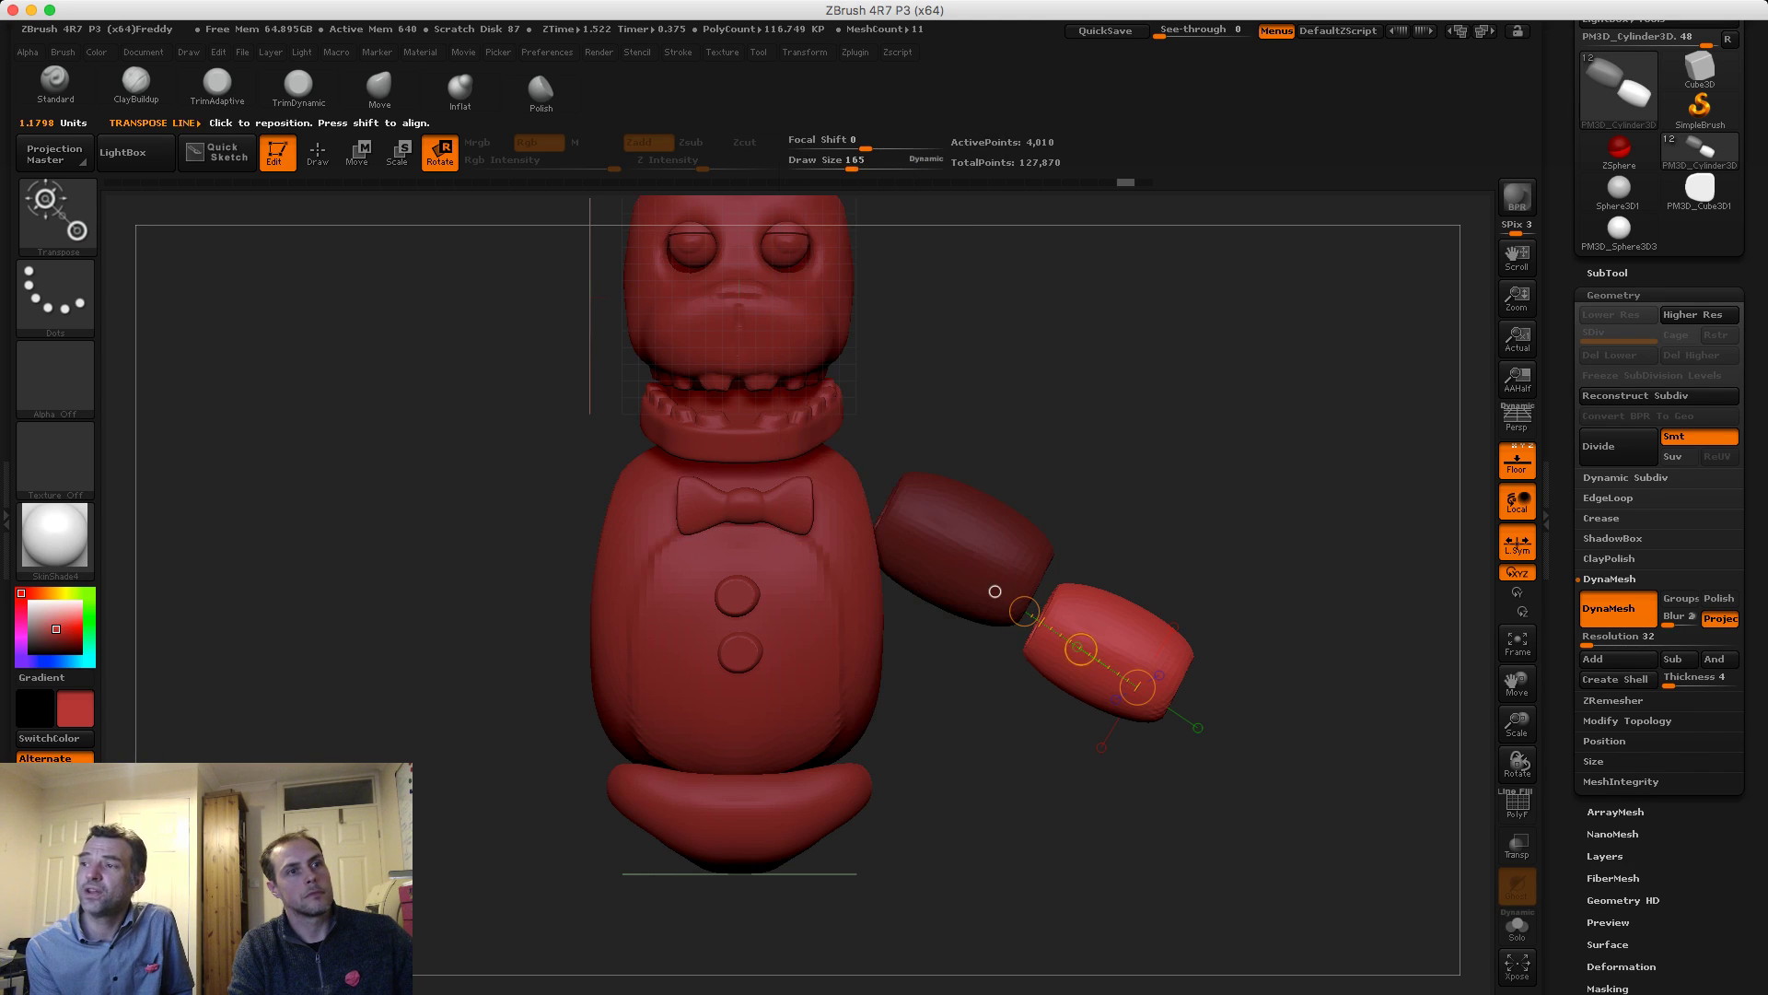
{"action": "left_click_drag", "start_coordinate": [1137, 687], "coordinate": [1098, 726]}
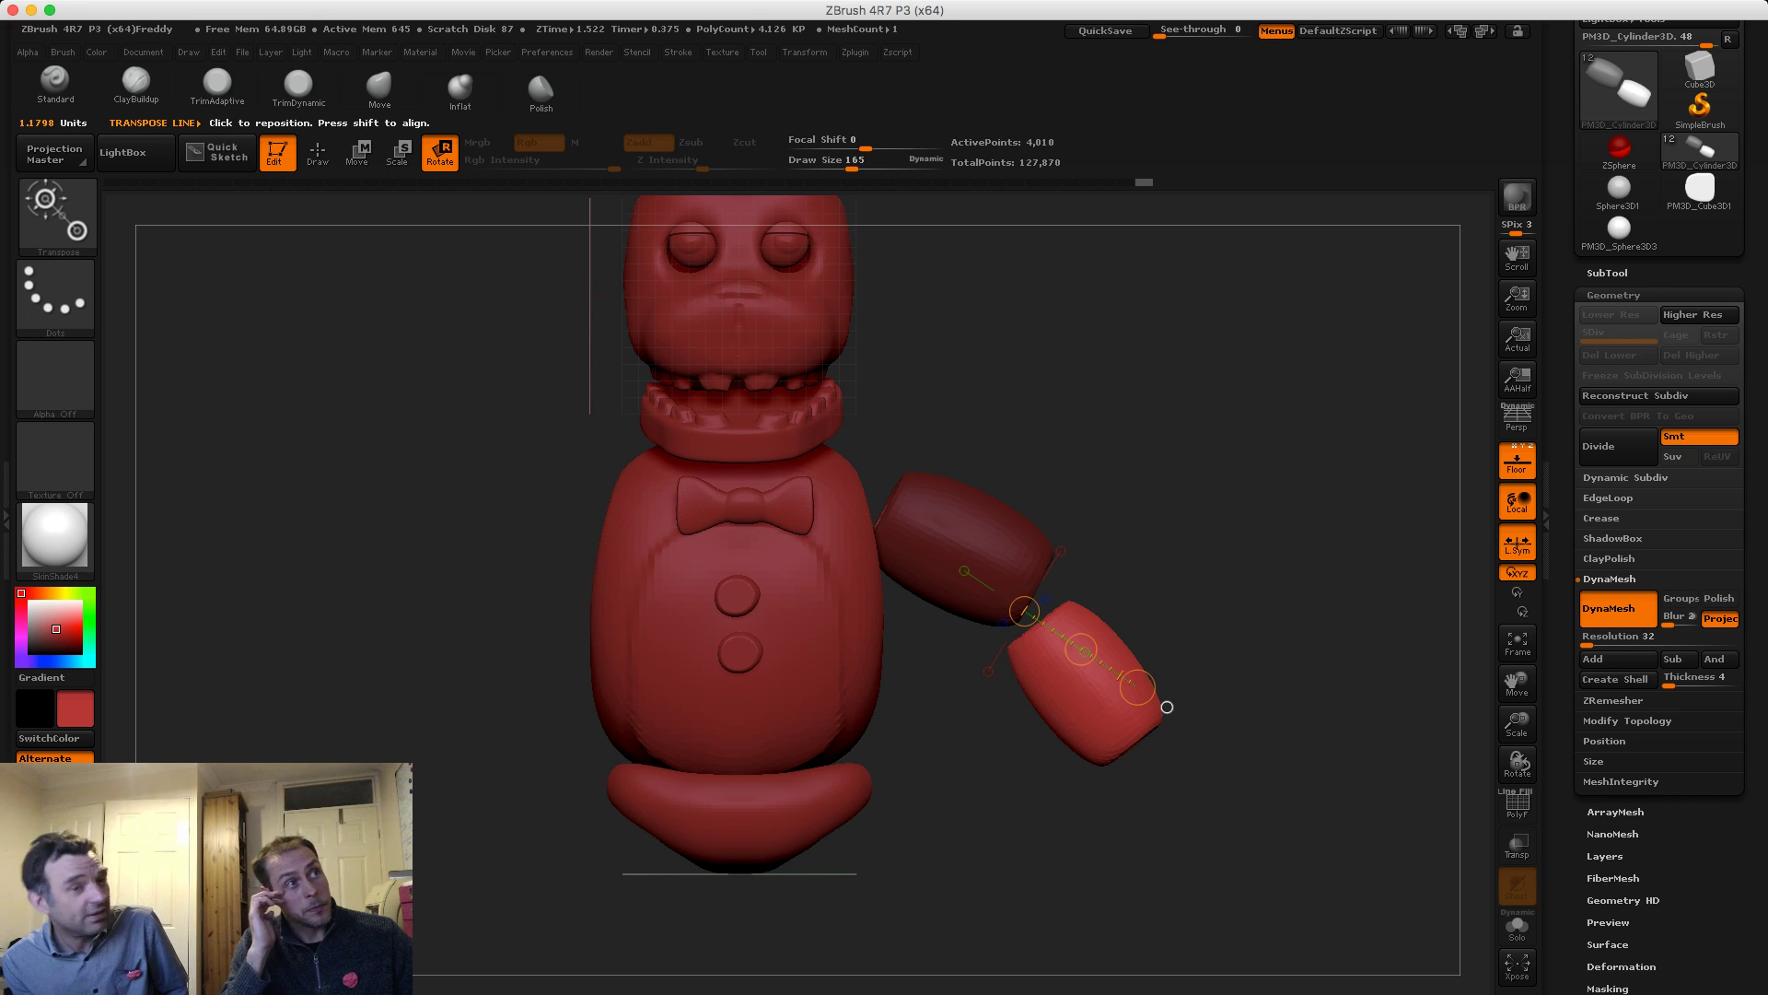
Taper the wrist end of the forearm using the Move brush at draw size 297
{"action": "key", "text": "w"}
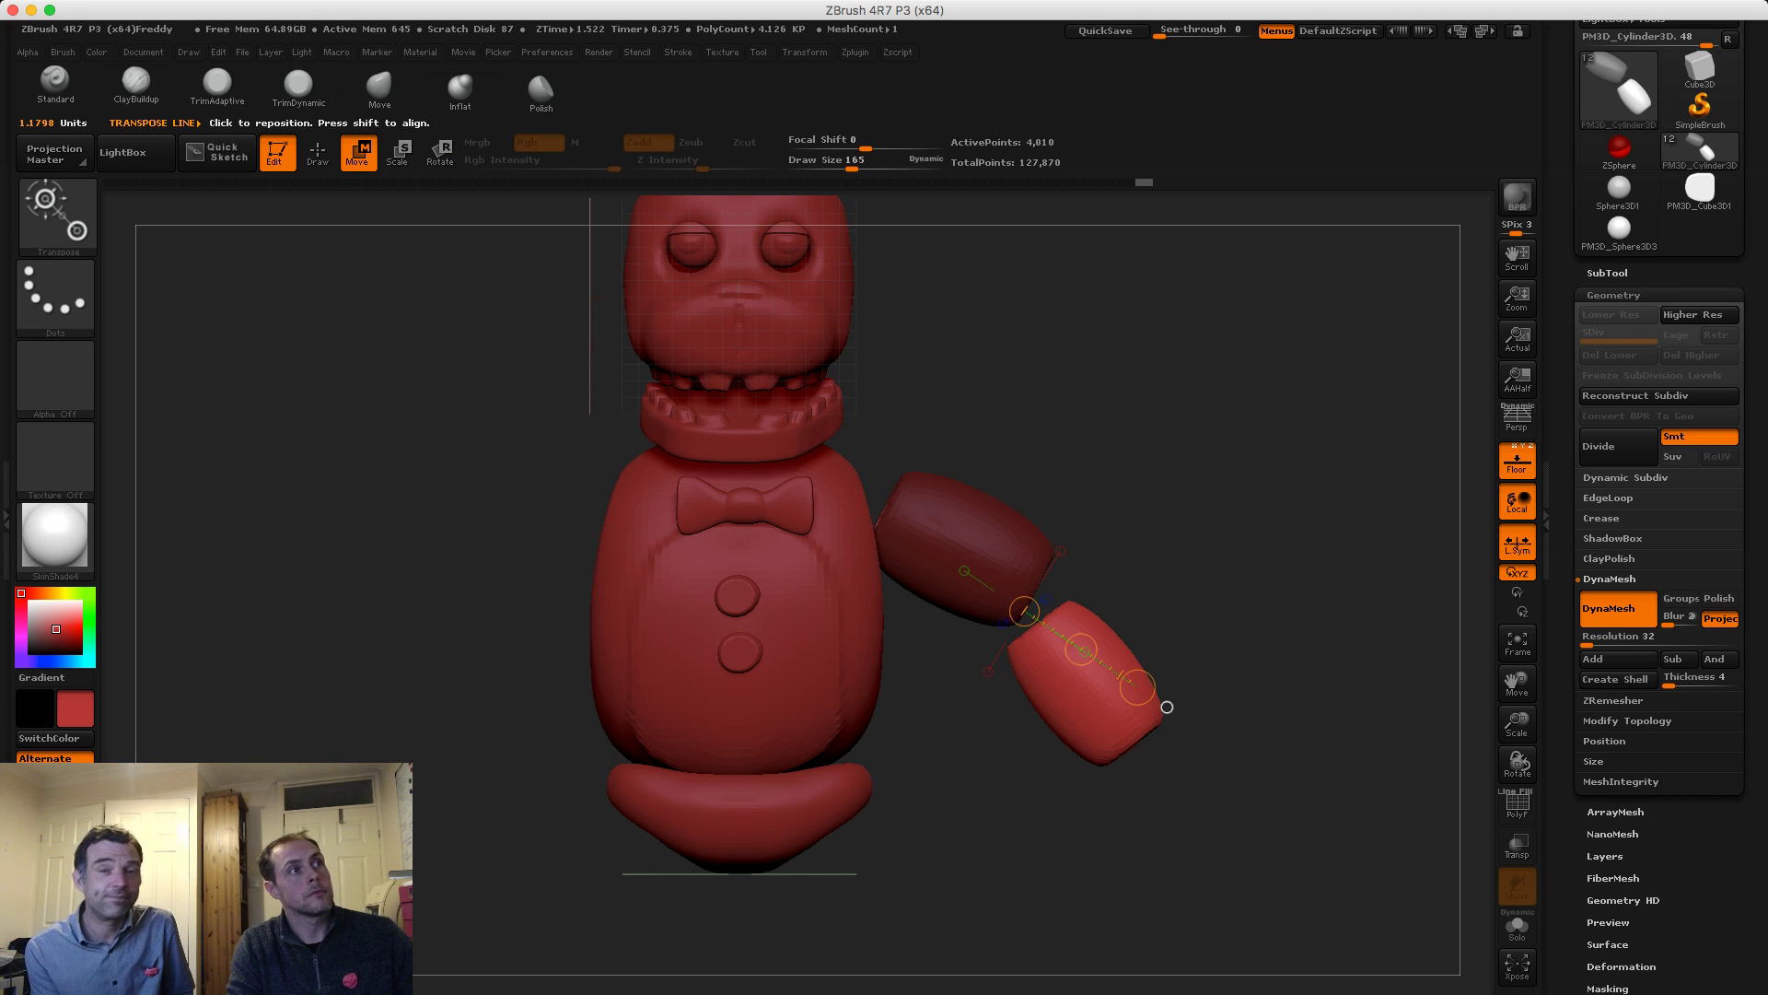
{"action": "key", "text": "q"}
{"action": "key", "text": "b"}
{"action": "key", "text": "m"}
{"action": "key", "text": "v"}
{"action": "key", "text": "s"}
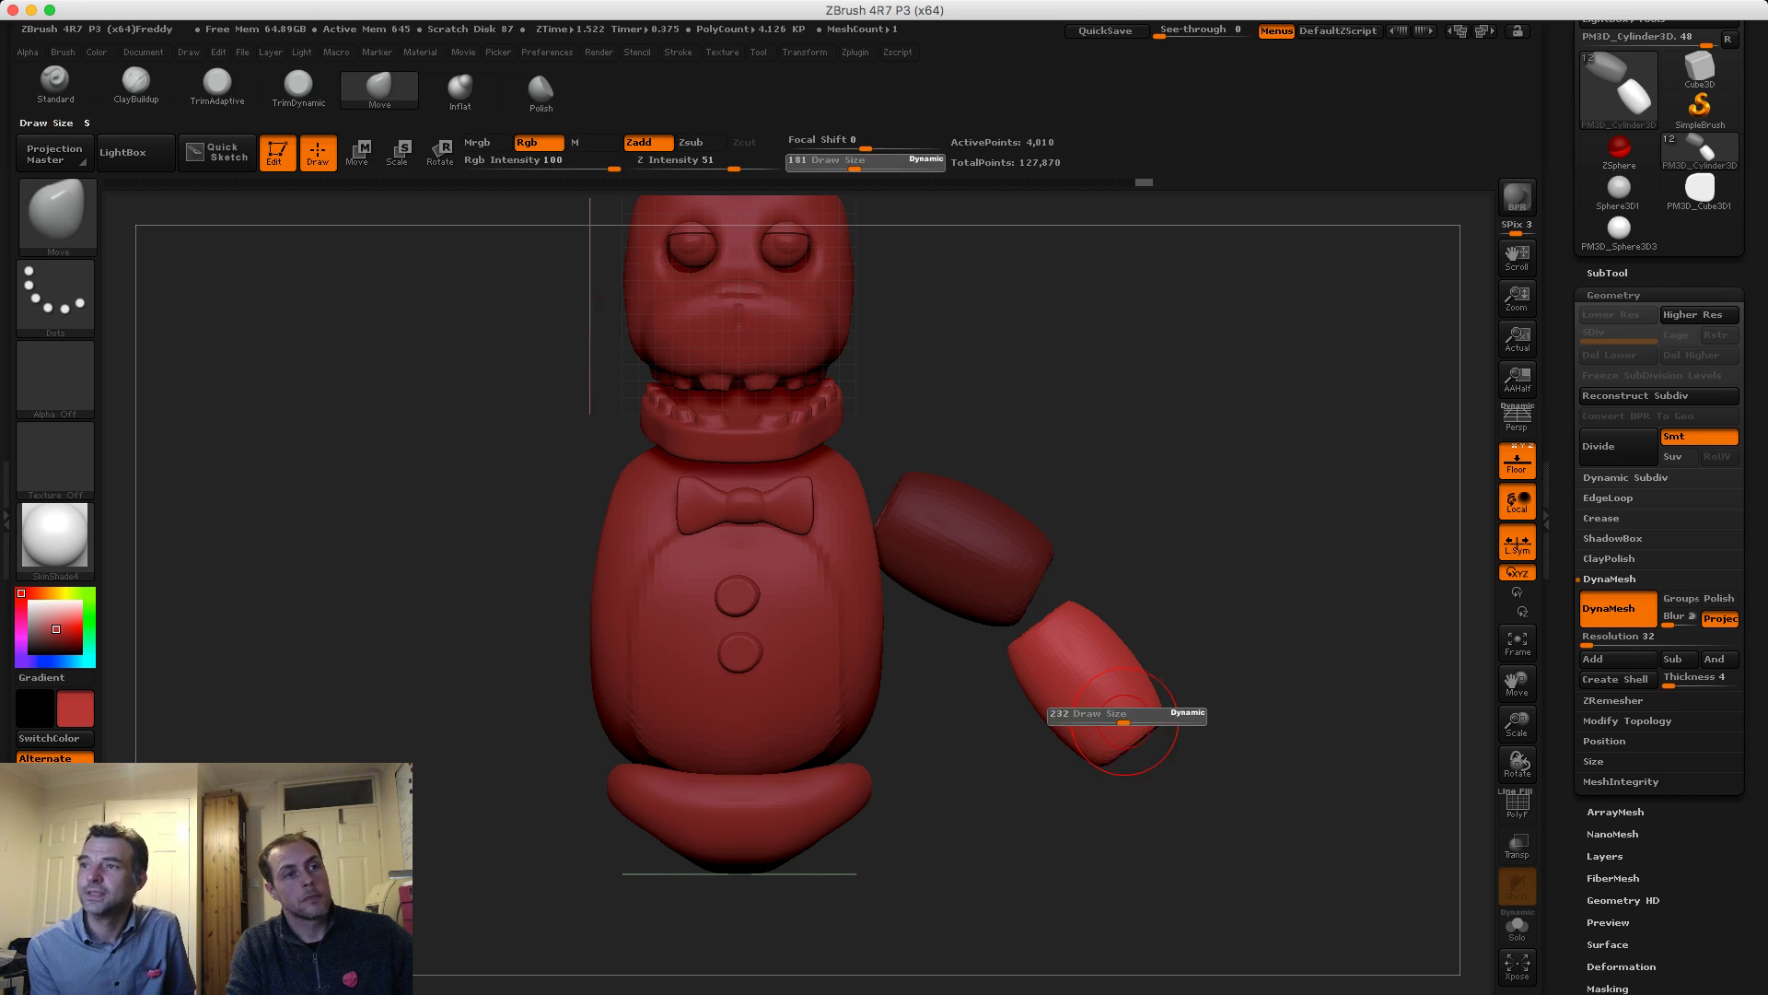
{"action": "mouse_move", "coordinate": [1121, 729]}
{"action": "left_mouse_down"}
{"action": "mouse_move", "coordinate": [1159, 703]}
{"action": "mouse_move", "coordinate": [1134, 608]}
{"action": "left_mouse_up"}
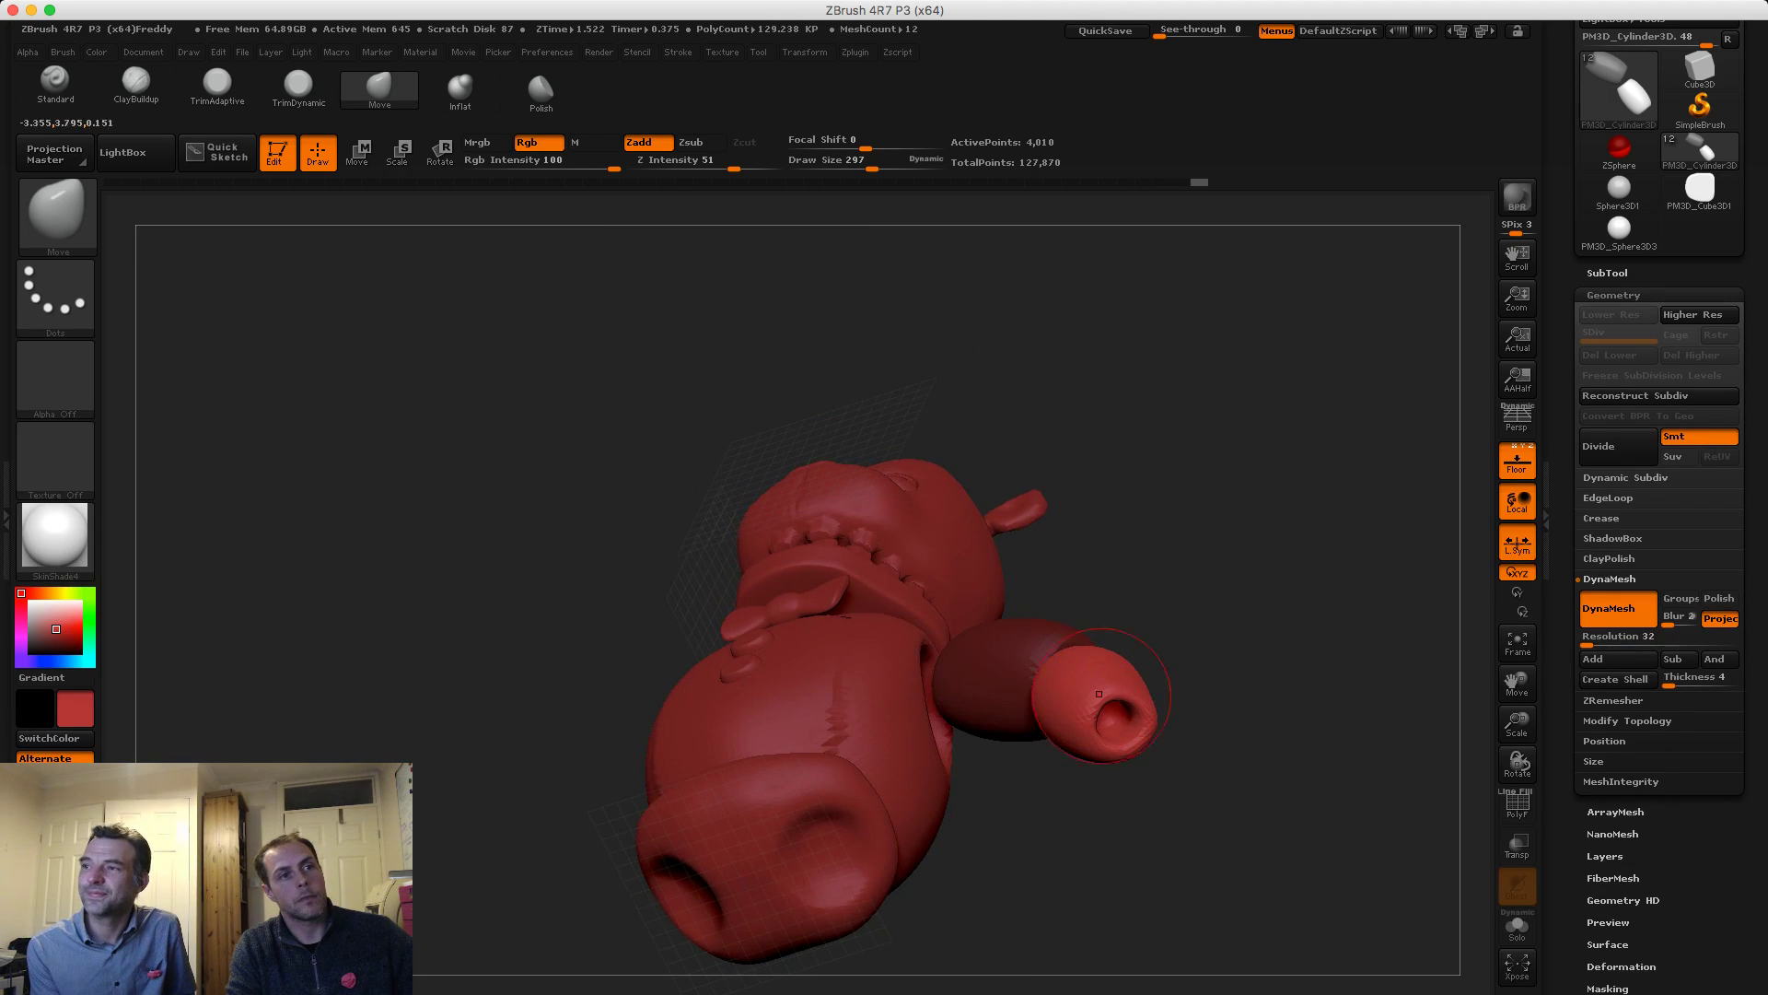
{"action": "left_click_drag", "start_coordinate": [1099, 693], "coordinate": [1132, 741]}
{"action": "left_click_drag", "start_coordinate": [967, 665], "coordinate": [1036, 630]}
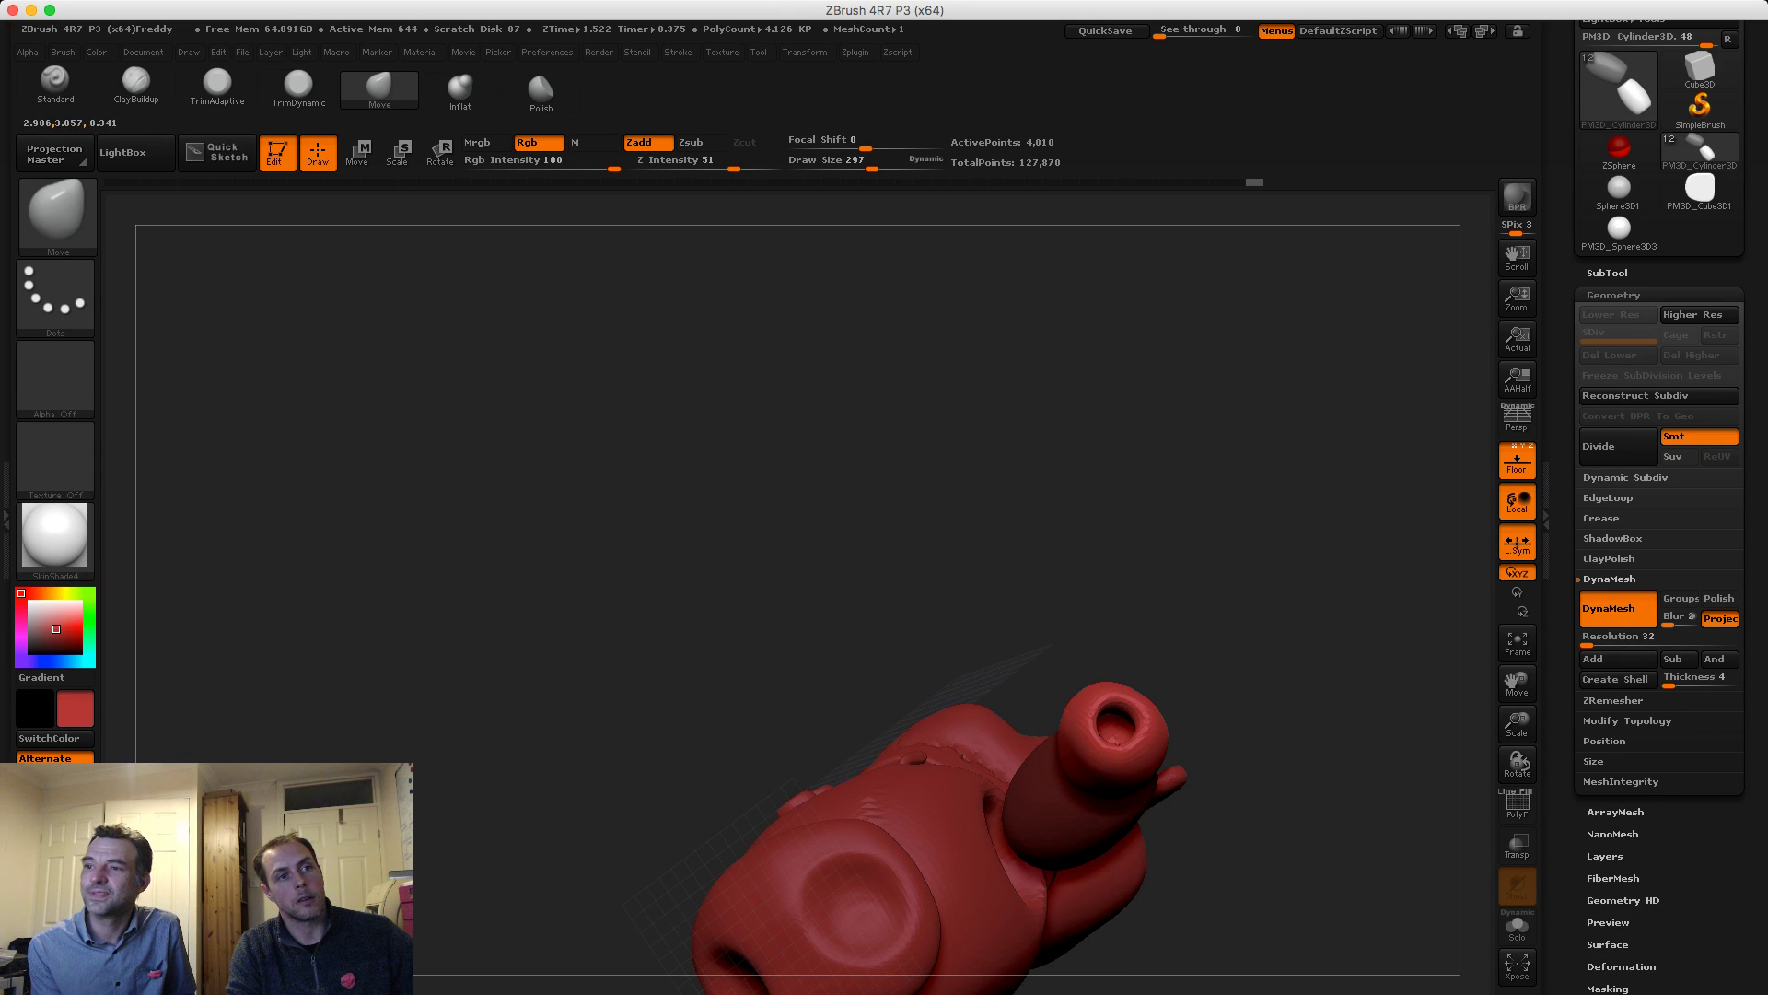
{"action": "left_click_drag", "start_coordinate": [1113, 544], "coordinate": [1068, 728]}
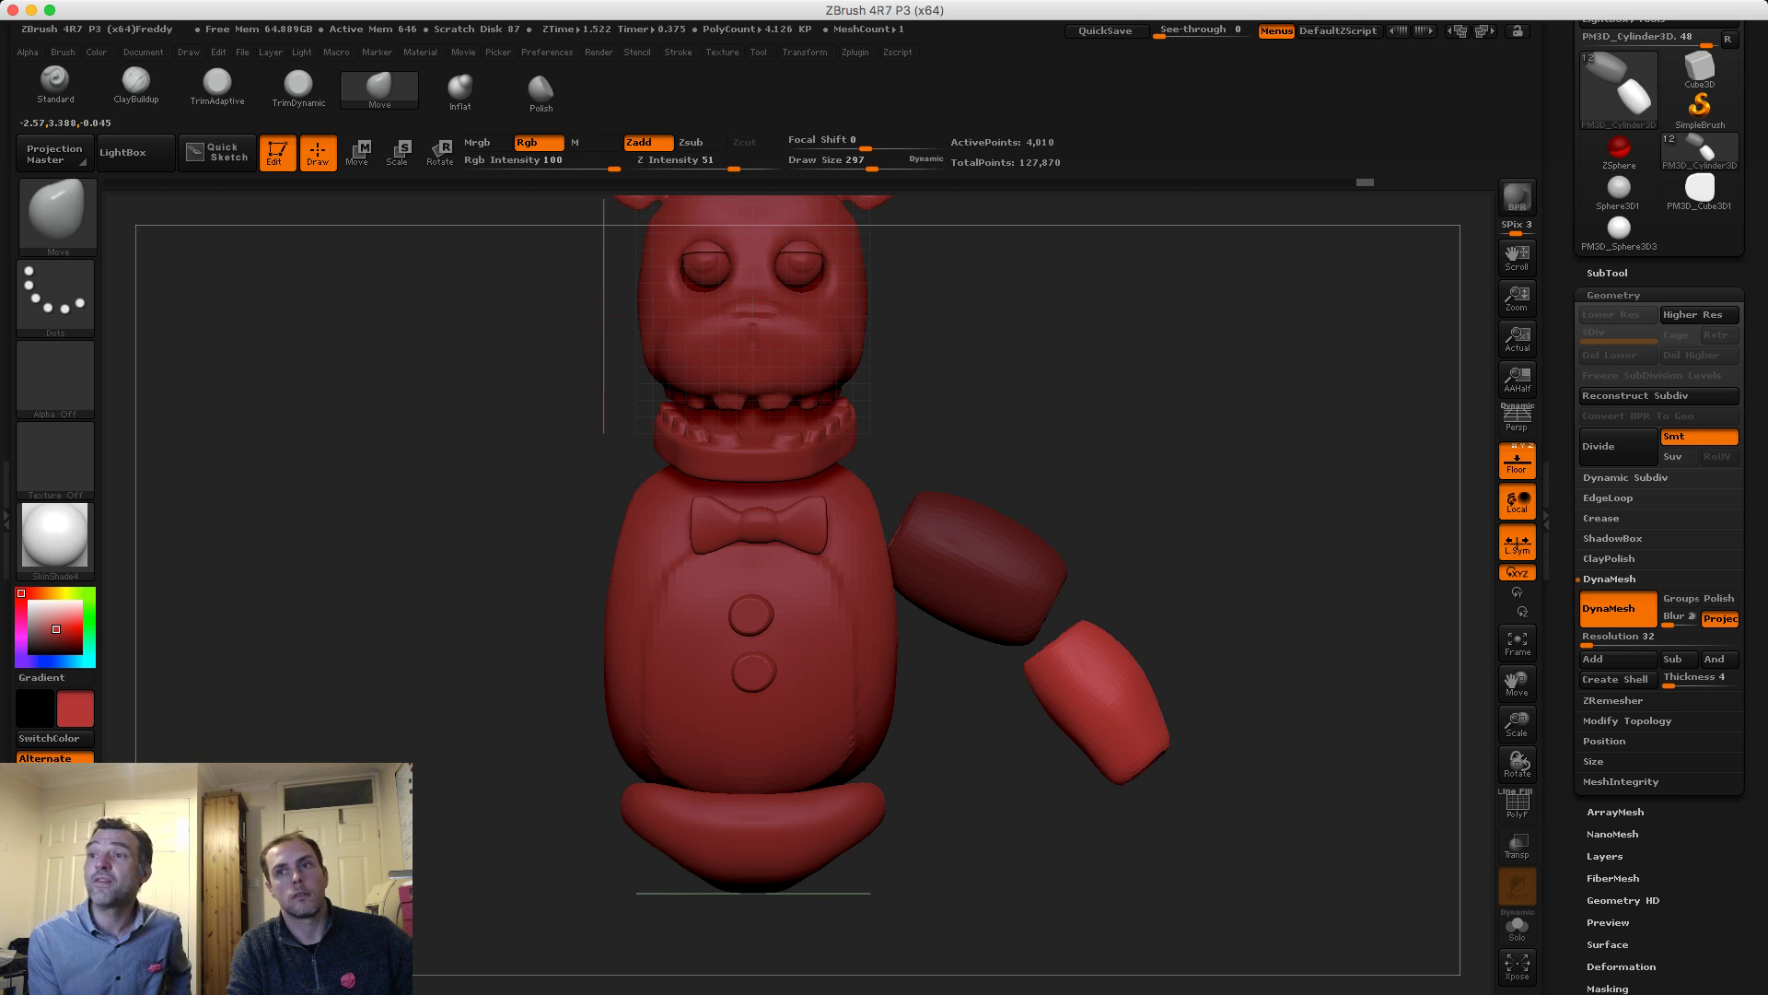
Reshape the forearm's underside and wrist opening with the Move brush, reducing the draw size to 168
{"action": "mouse_move", "coordinate": [1166, 603]}
{"action": "left_mouse_down", "text": "alt"}
{"action": "mouse_move", "coordinate": [1156, 553]}
{"action": "mouse_move", "coordinate": [1092, 552]}
{"action": "mouse_move", "coordinate": [1136, 554]}
{"action": "mouse_move", "coordinate": [1131, 593]}
{"action": "mouse_move", "coordinate": [1062, 721]}
{"action": "left_mouse_up", "text": "alt"}
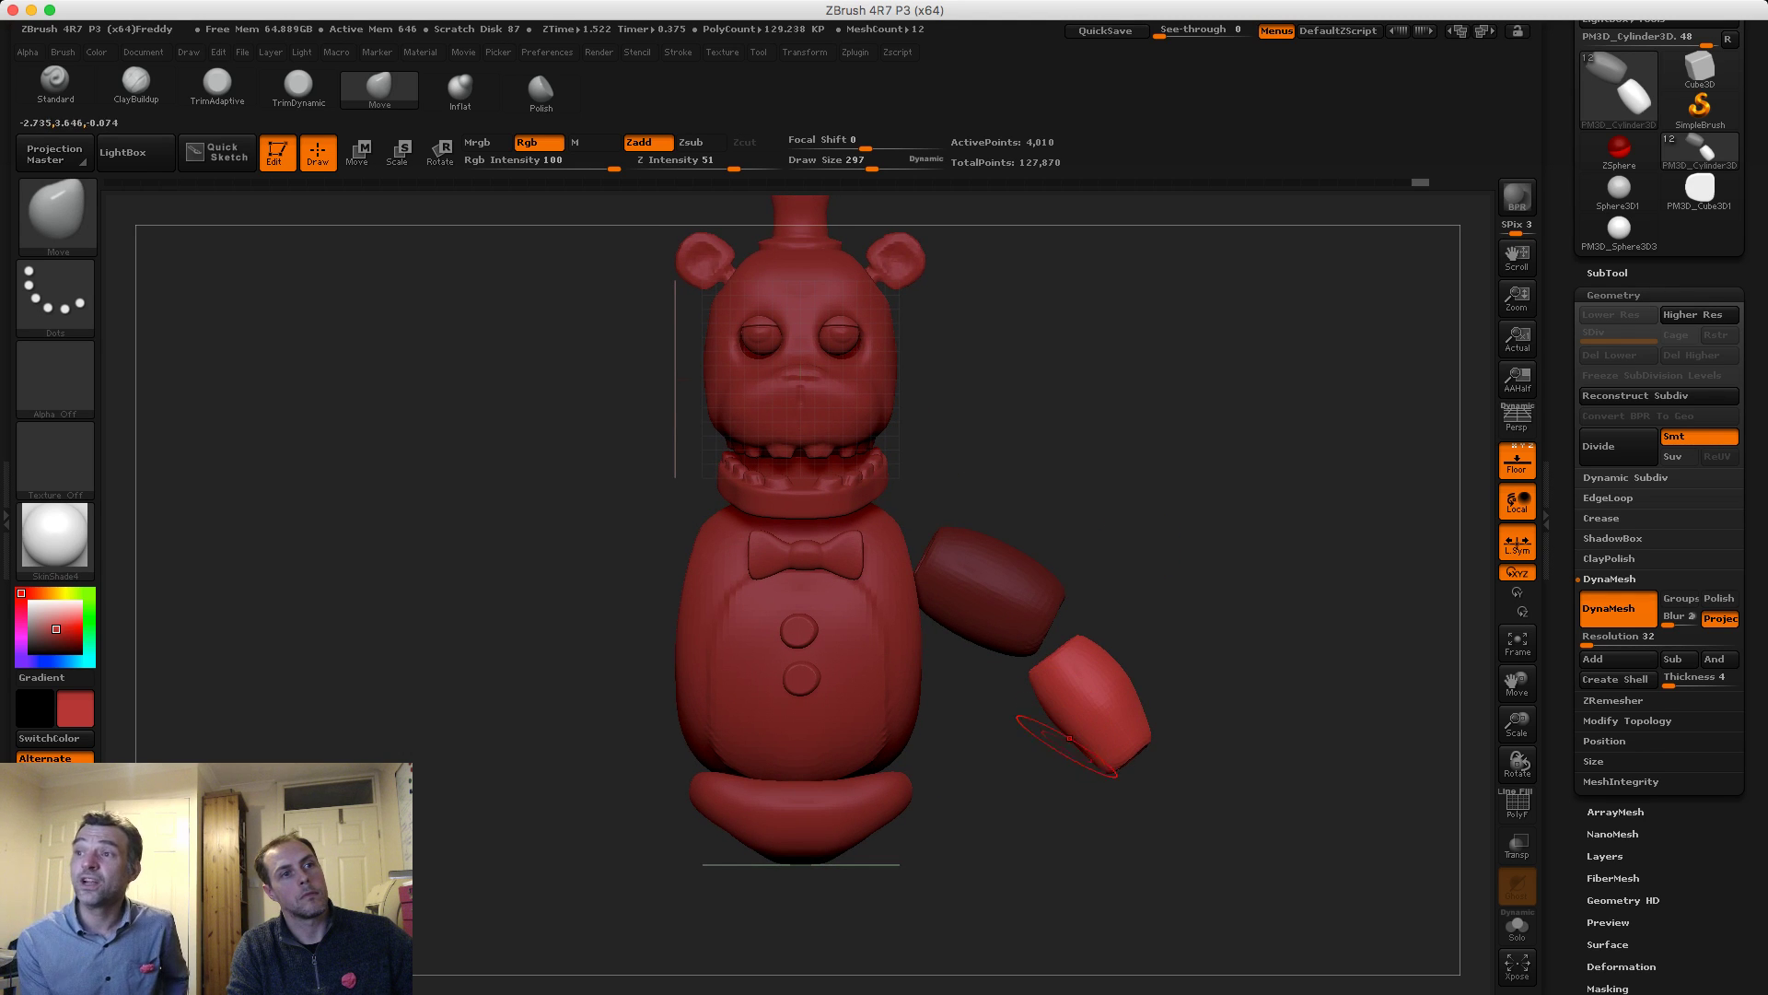
{"action": "mouse_move", "coordinate": [1188, 875]}
{"action": "left_mouse_down"}
{"action": "mouse_move", "coordinate": [1163, 774]}
{"action": "mouse_move", "coordinate": [1105, 755]}
{"action": "left_mouse_up"}
{"action": "left_click_drag", "start_coordinate": [1187, 651], "coordinate": [1128, 654]}
{"action": "left_click_drag", "start_coordinate": [1224, 760], "coordinate": [1213, 806], "text": "alt"}
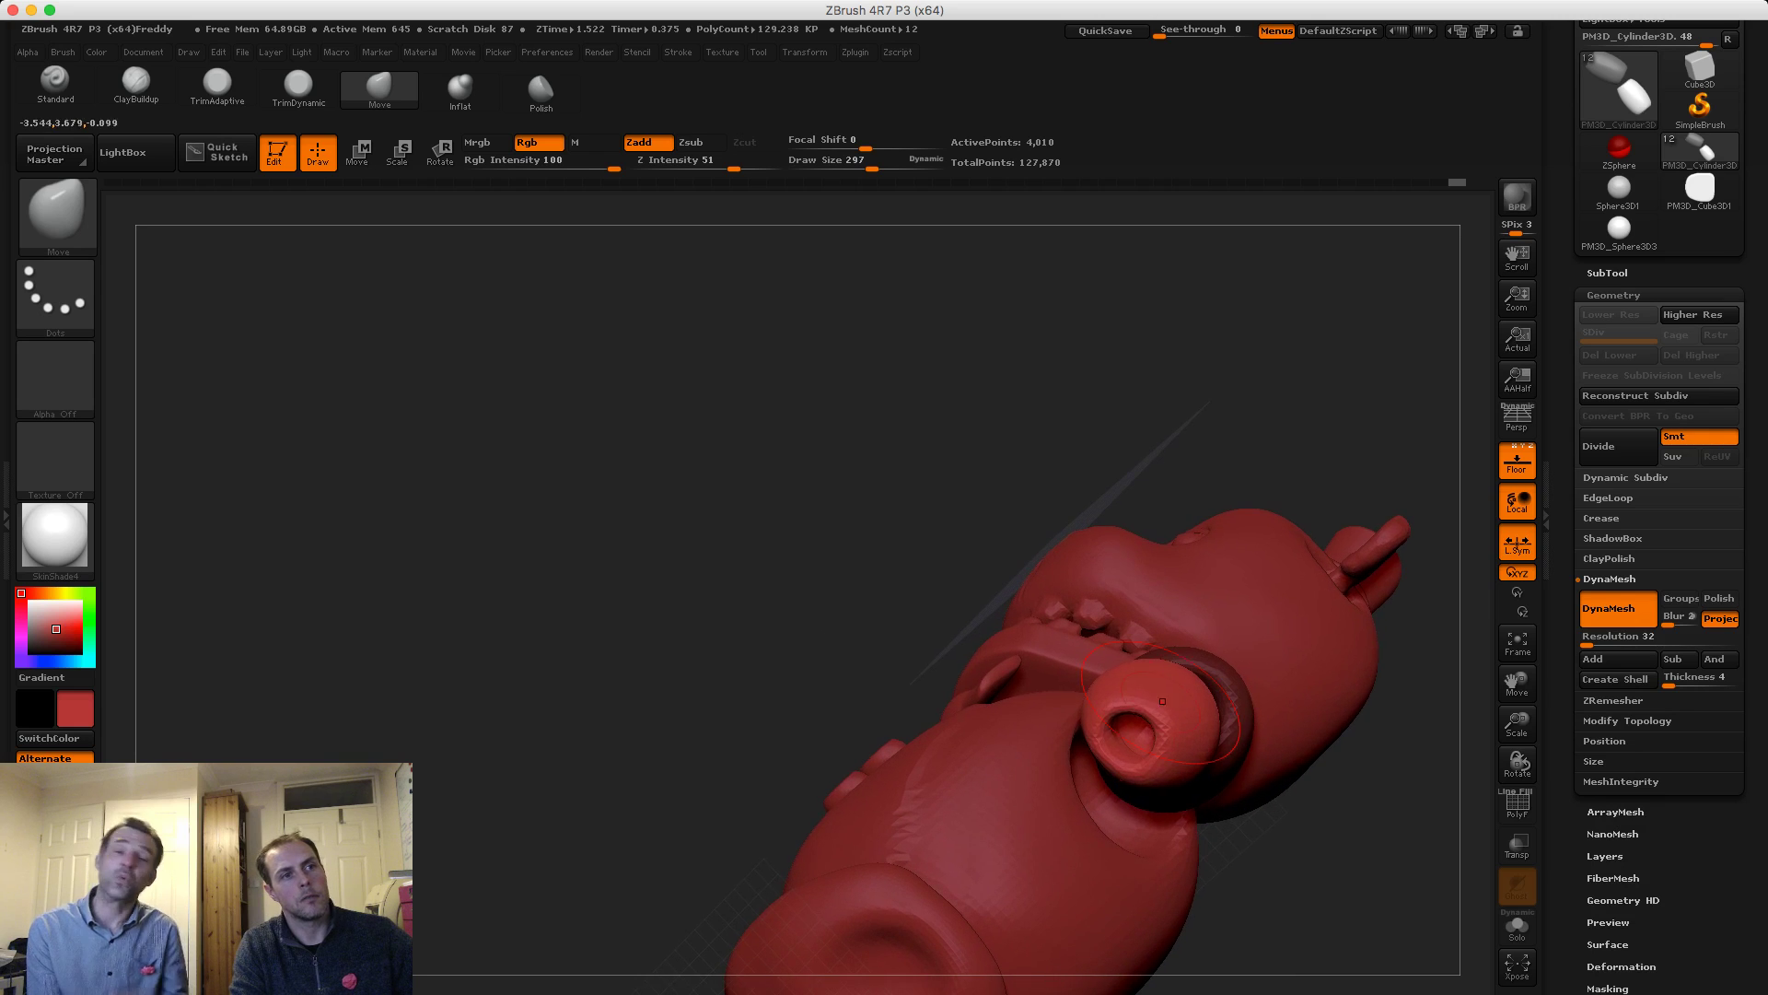
{"action": "key", "text": "s"}
{"action": "left_click_drag", "start_coordinate": [1142, 725], "coordinate": [1131, 718]}
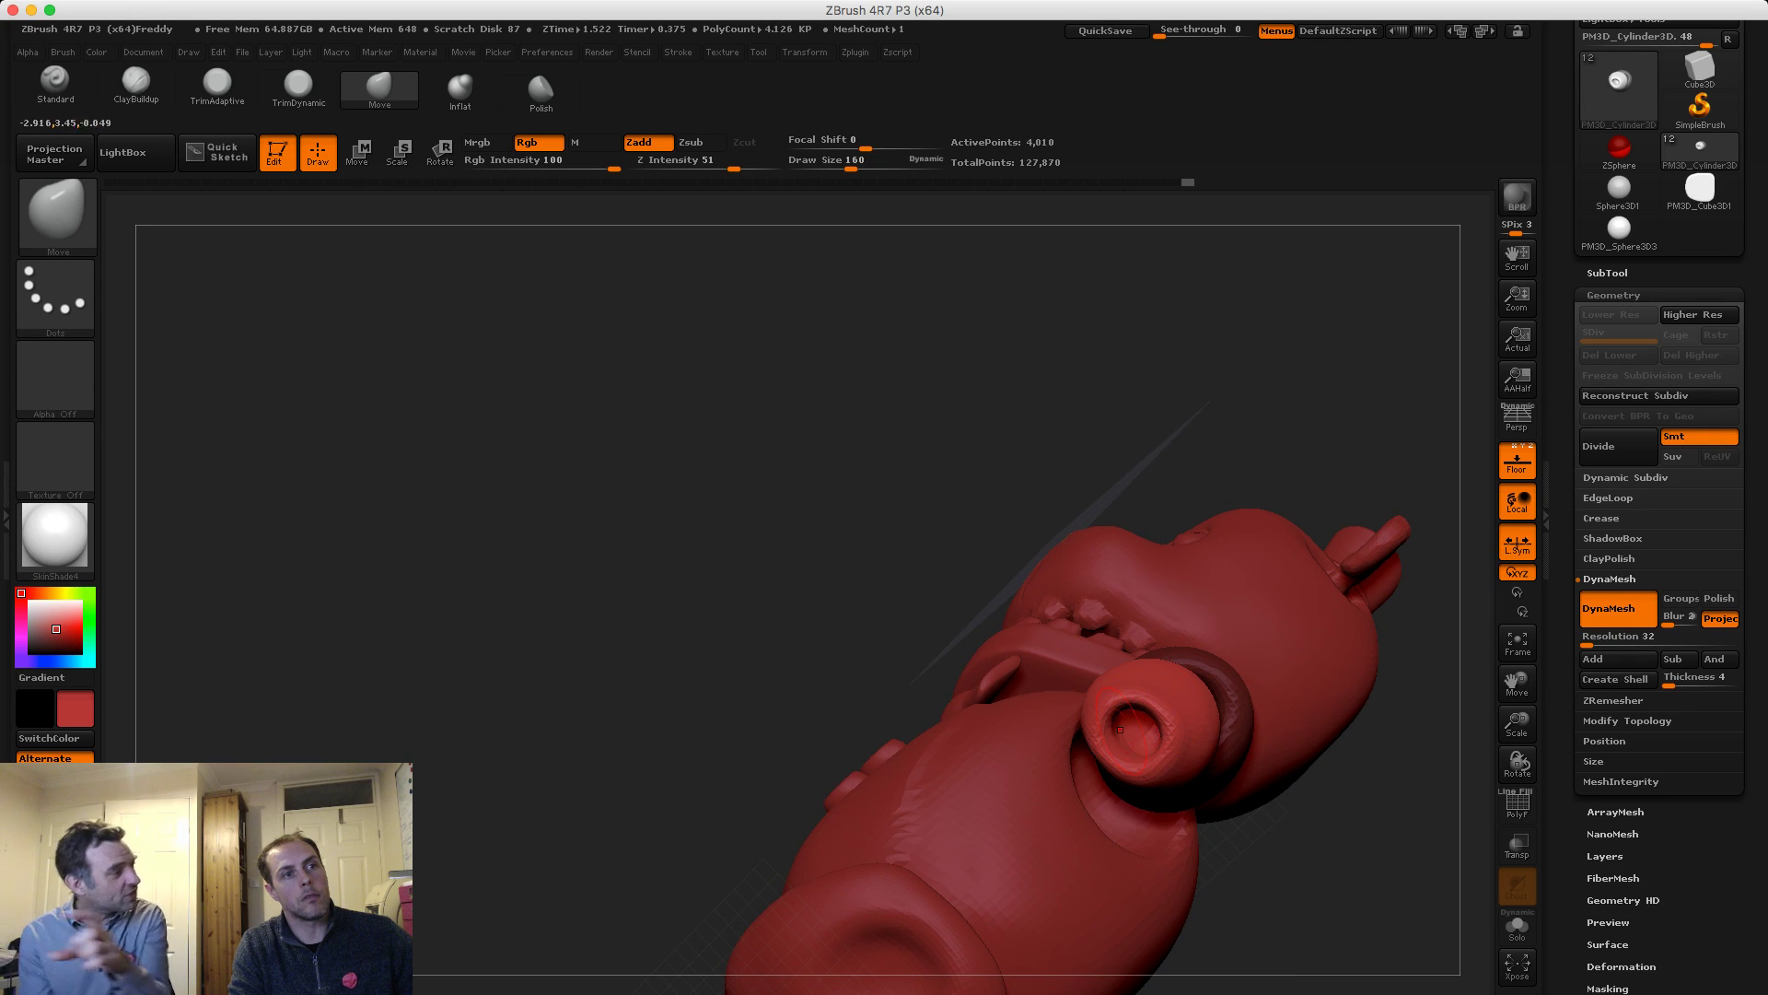
{"action": "left_click_drag", "start_coordinate": [848, 493], "coordinate": [1123, 764]}
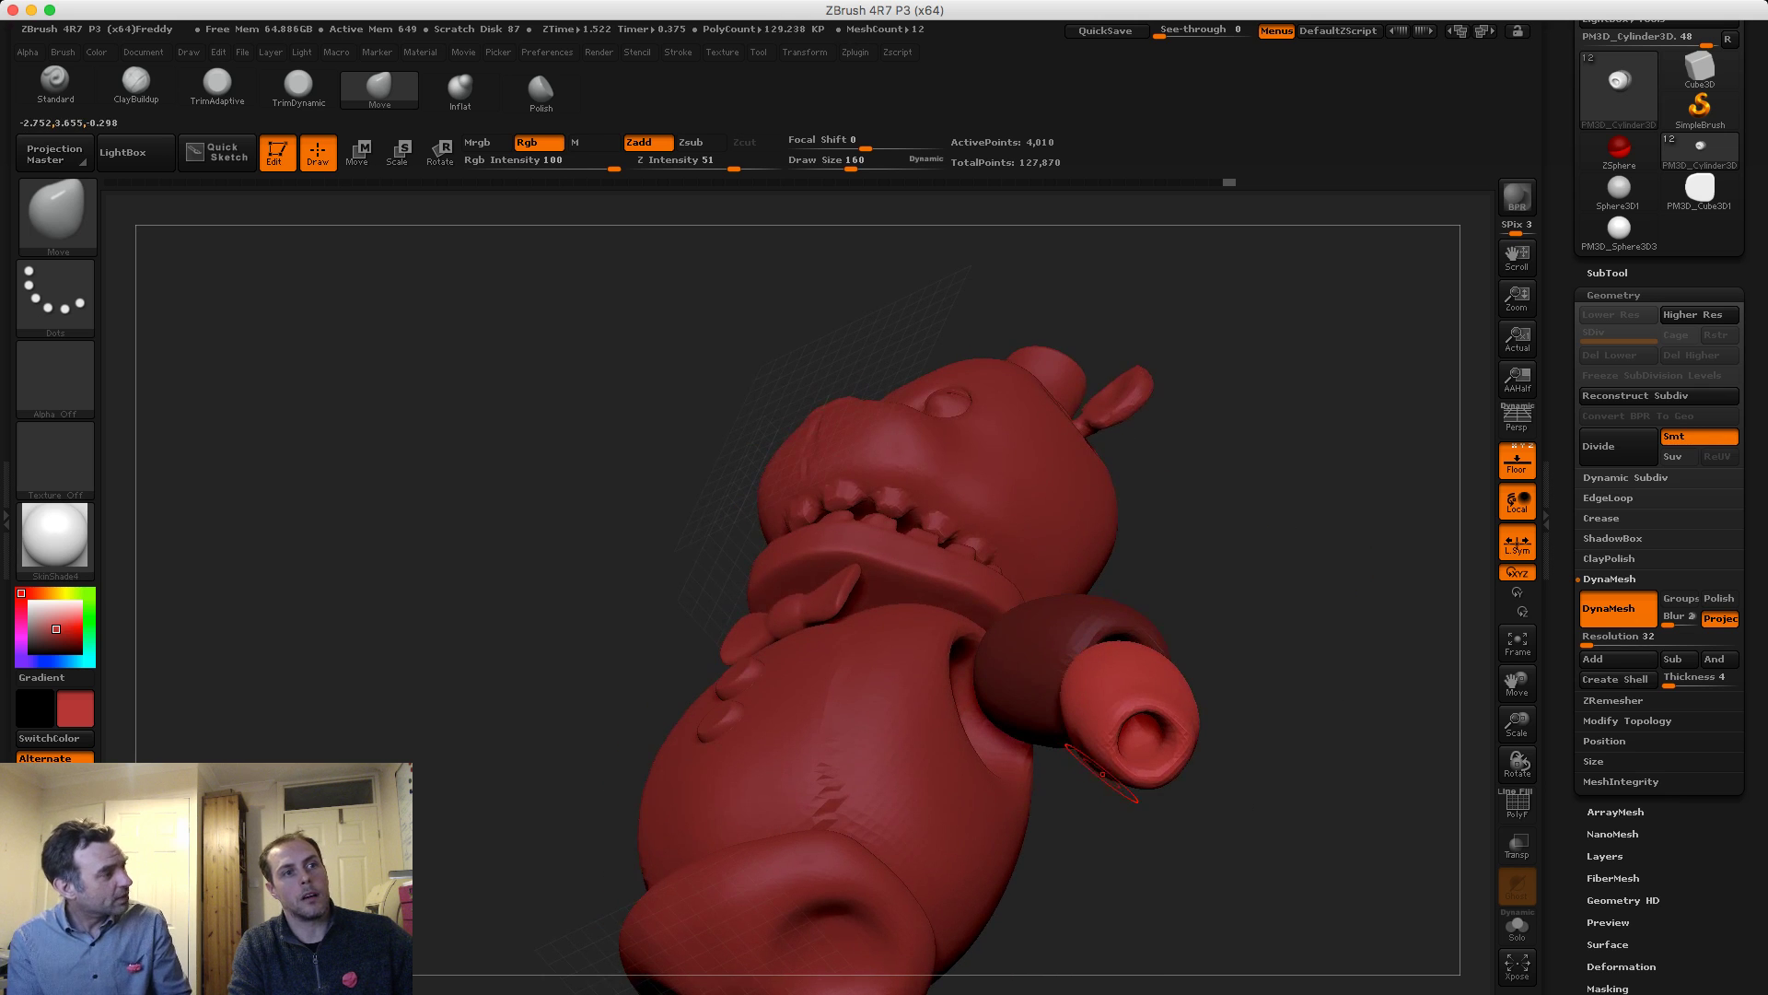
Refine the forearm's side contours from the front with the Move brush, ending at draw size 197
{"action": "key", "text": "s"}
{"action": "left_click", "coordinate": [1123, 763]}
{"action": "mouse_move", "coordinate": [1300, 586]}
{"action": "left_mouse_down"}
{"action": "mouse_move", "coordinate": [1294, 710]}
{"action": "mouse_move", "coordinate": [1298, 594]}
{"action": "left_mouse_up"}
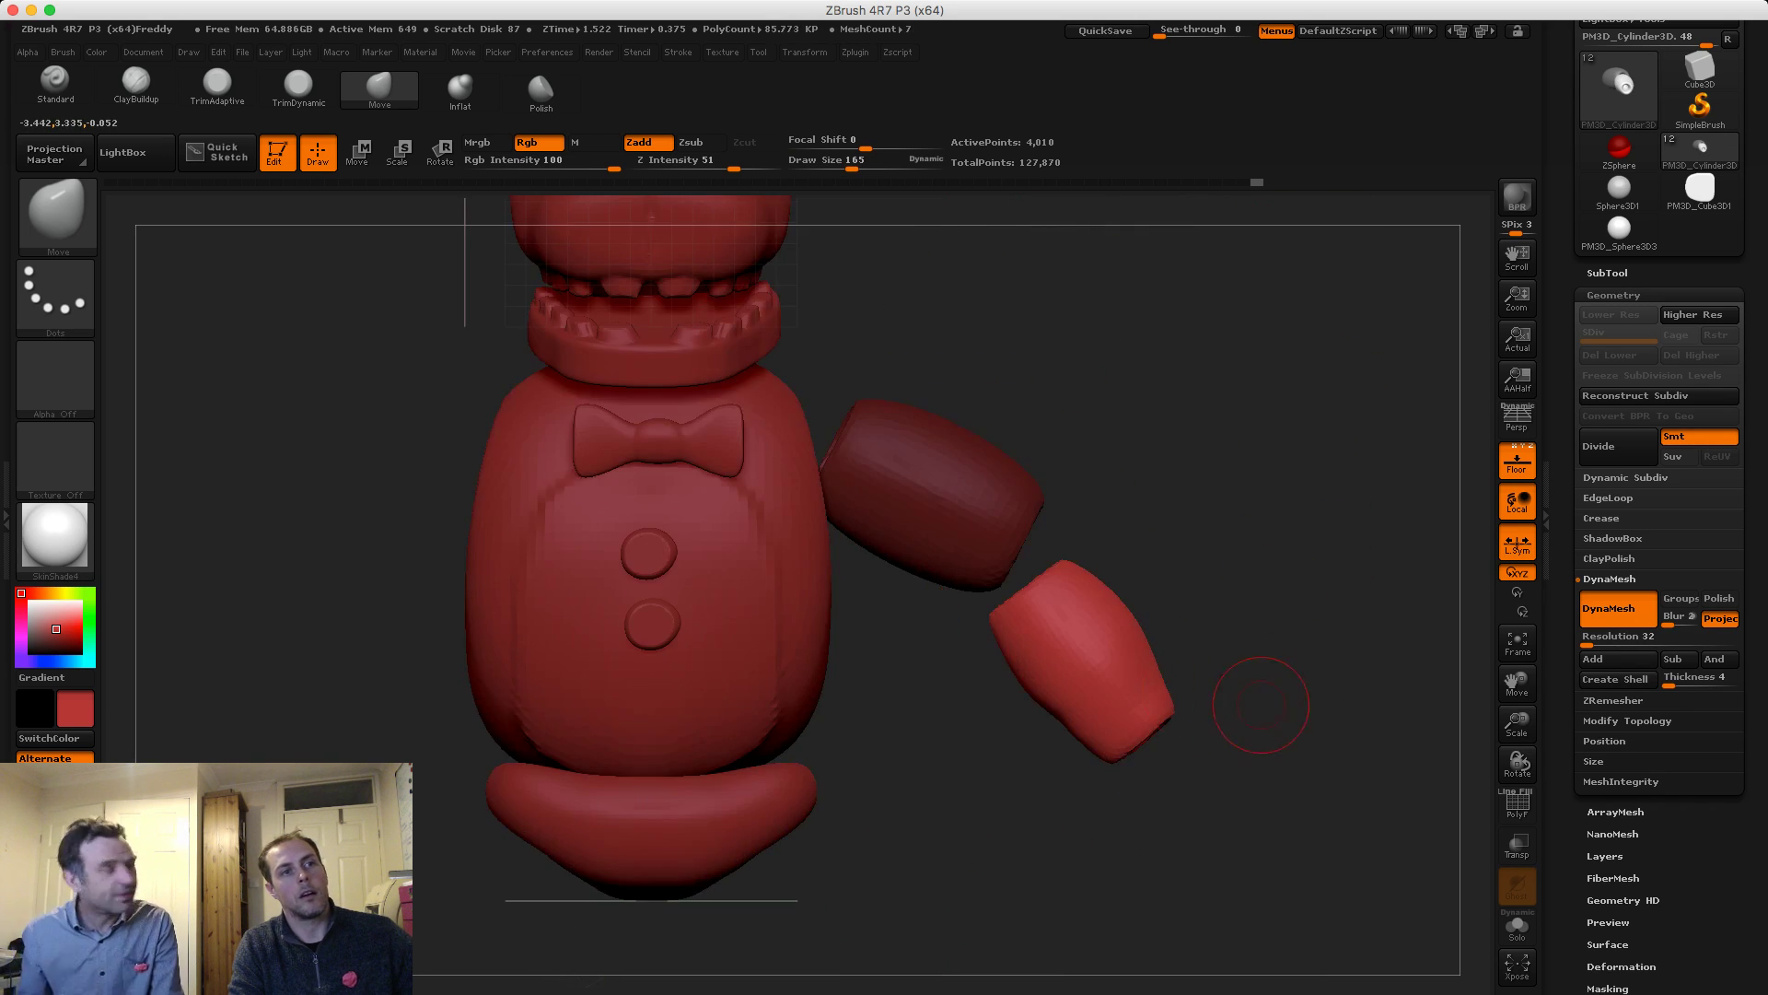
{"action": "key", "text": "s"}
{"action": "left_click", "coordinate": [1072, 717]}
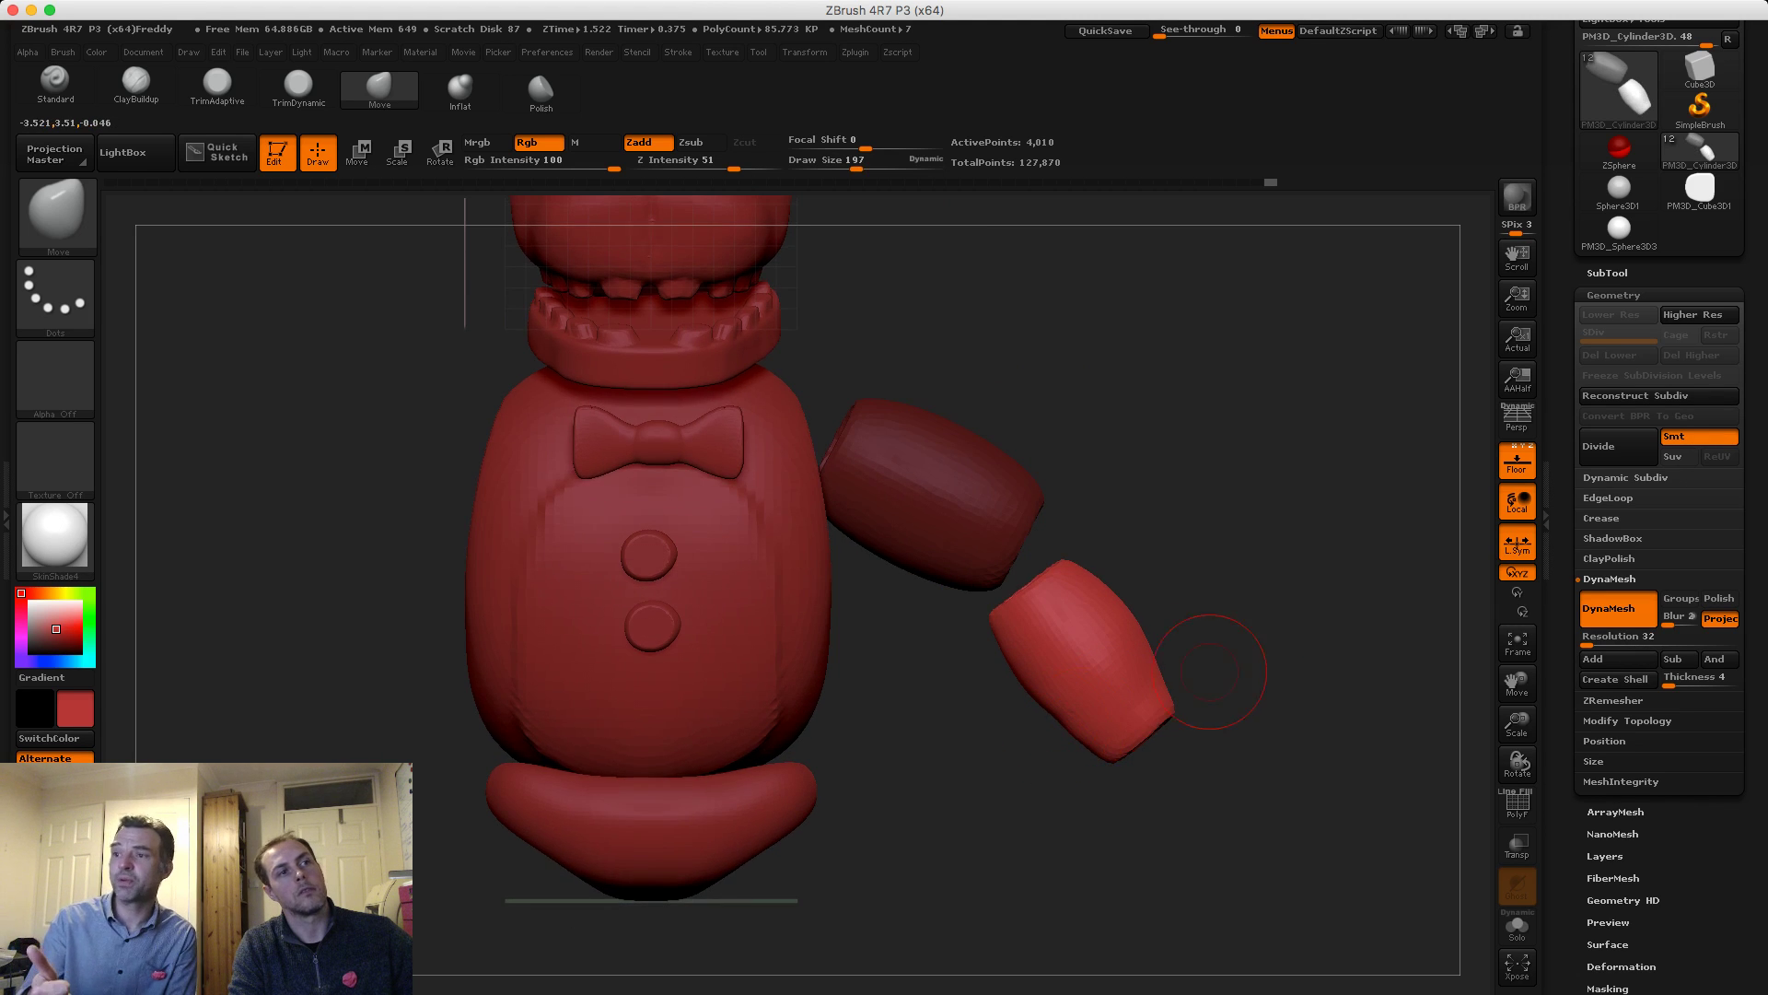
{"action": "left_click_drag", "start_coordinate": [1225, 671], "coordinate": [1208, 523], "text": "alt"}
{"action": "left_click_drag", "start_coordinate": [1128, 452], "coordinate": [1109, 522], "text": "alt"}
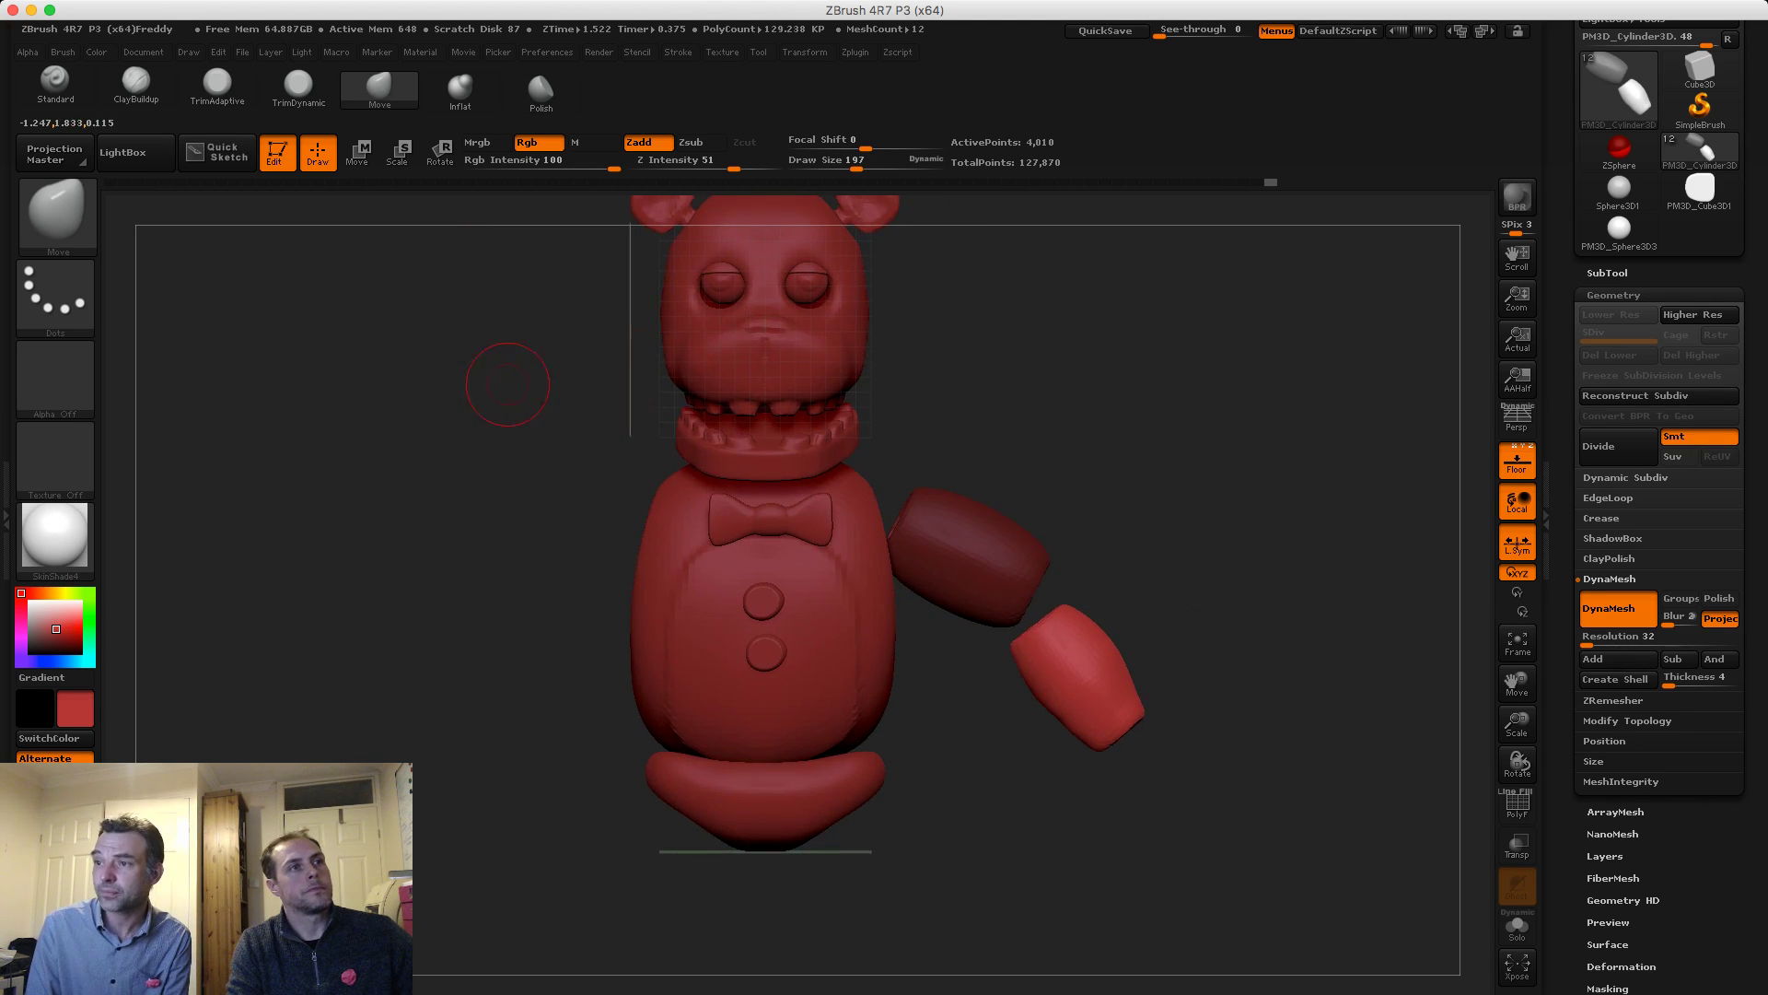
Move the forearm slightly upward from the side view, closer to the upper arm at the elbow
{"action": "left_click_drag", "start_coordinate": [510, 394], "coordinate": [286, 339], "text": "alt"}
{"action": "key", "text": "w"}
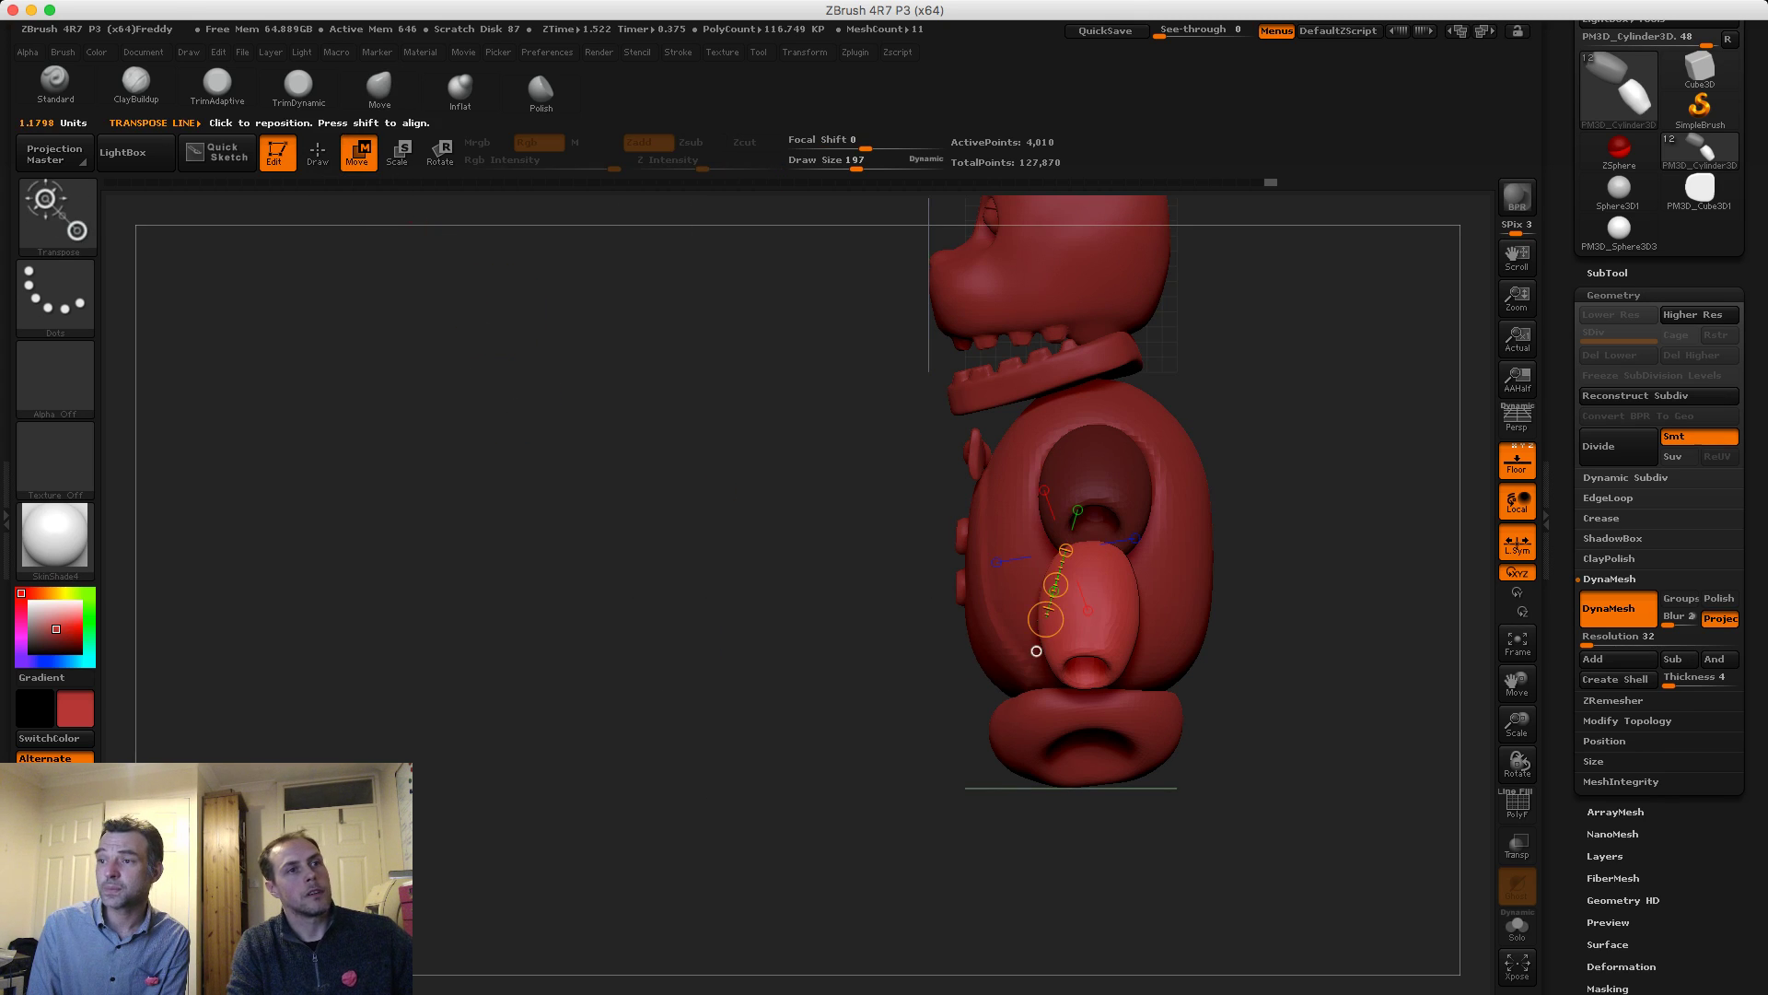
{"action": "left_click_drag", "start_coordinate": [1080, 674], "coordinate": [1080, 514], "text": "shift"}
{"action": "mouse_move", "coordinate": [1080, 594]}
{"action": "left_mouse_down"}
{"action": "mouse_move", "coordinate": [1071, 608]}
{"action": "mouse_move", "coordinate": [1088, 572]}
{"action": "left_mouse_up"}
{"action": "left_click_drag", "start_coordinate": [797, 571], "coordinate": [1005, 586]}
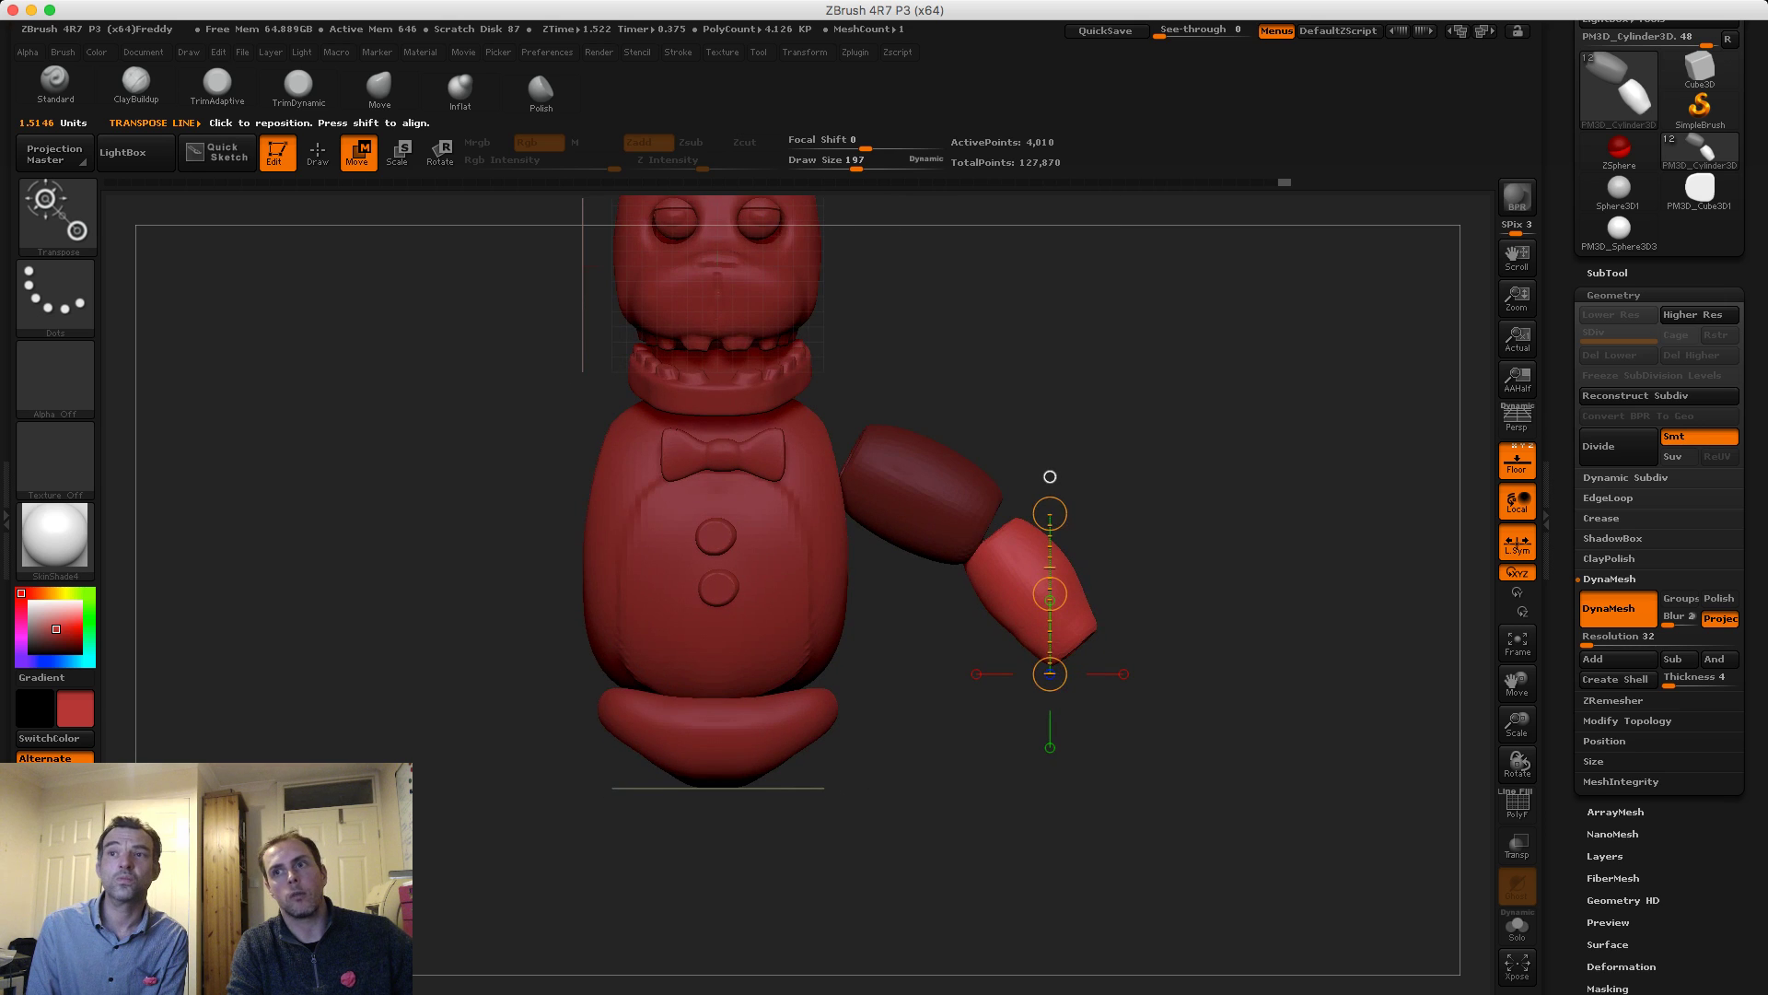
{"action": "left_click_drag", "start_coordinate": [1197, 644], "coordinate": [1160, 589], "text": "alt"}
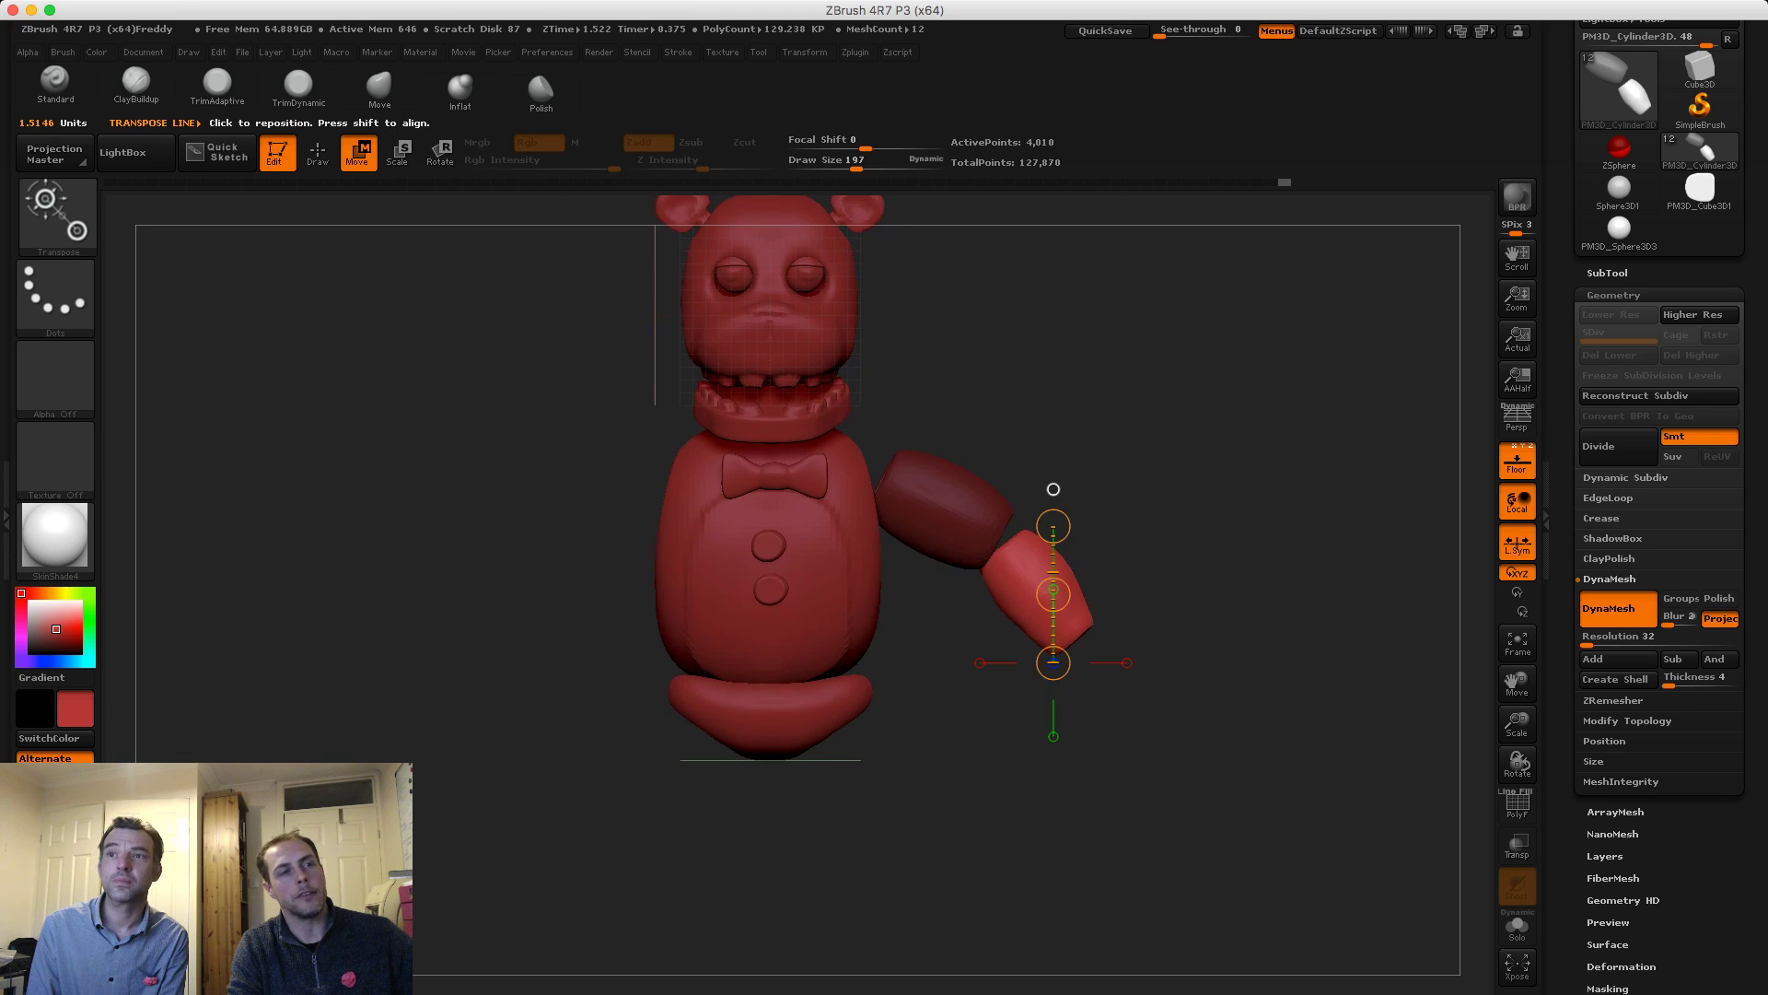
{"action": "key", "text": "q"}
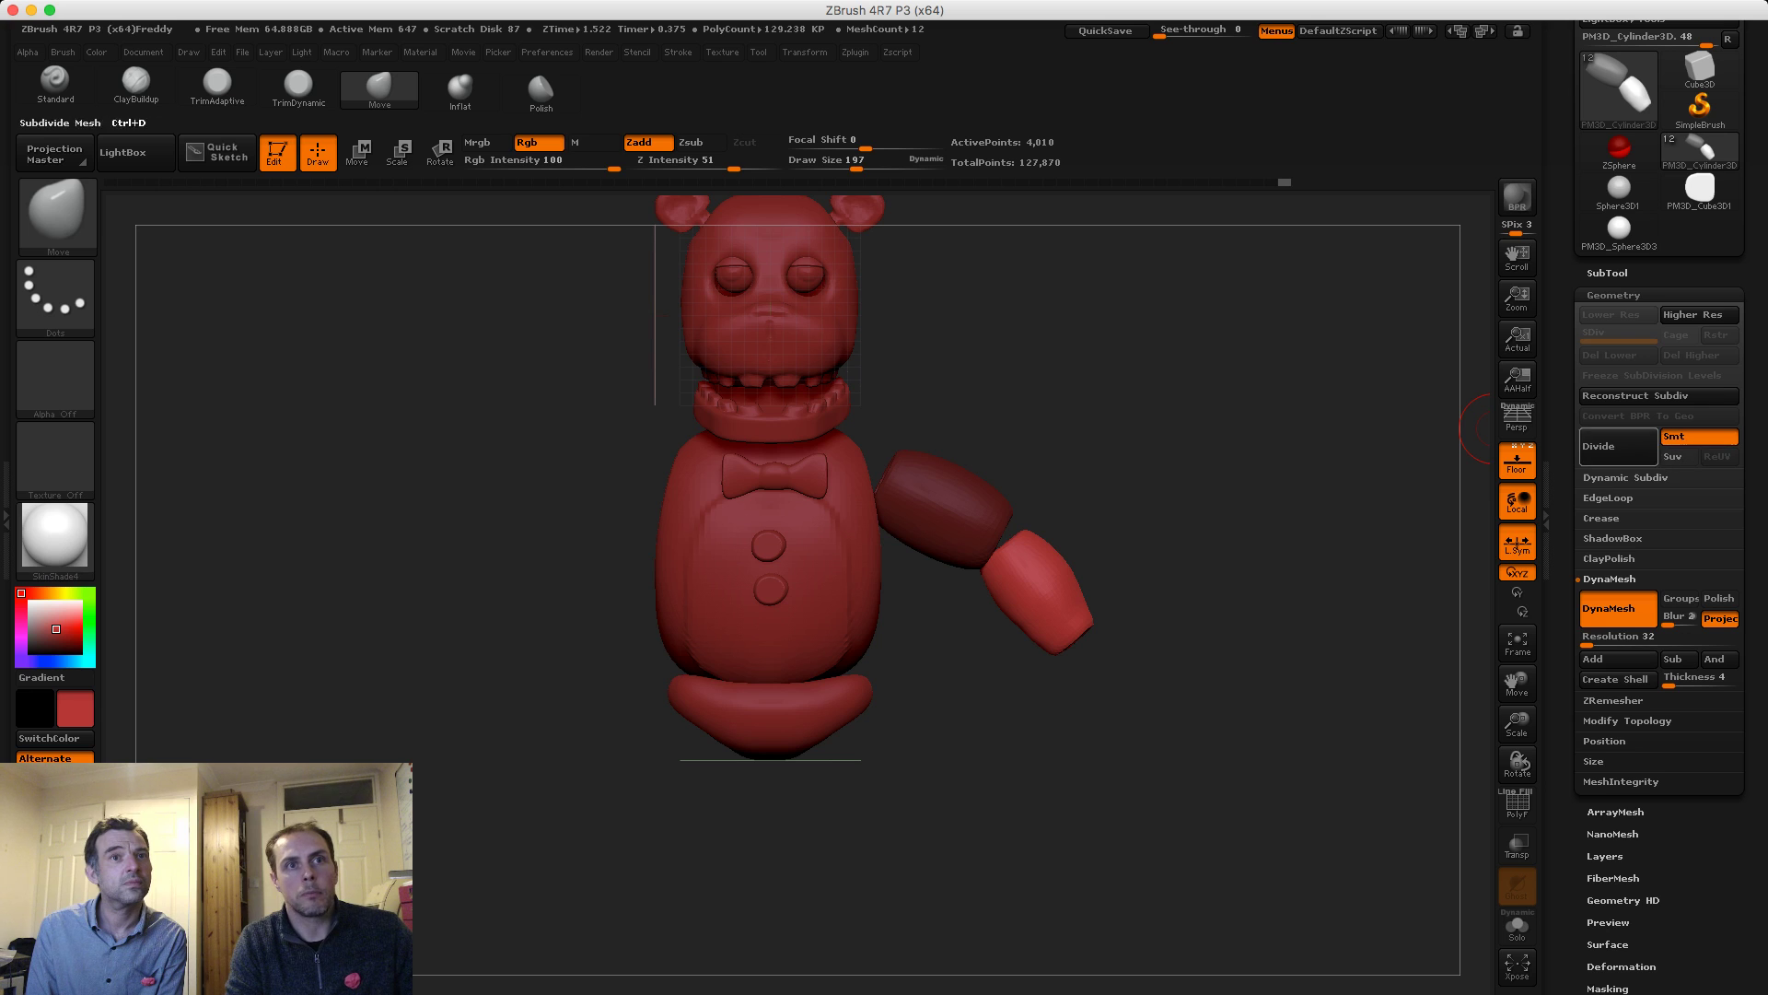
Append a Cube3D to the model as a new subtool
{"action": "left_click", "coordinate": [1607, 274]}
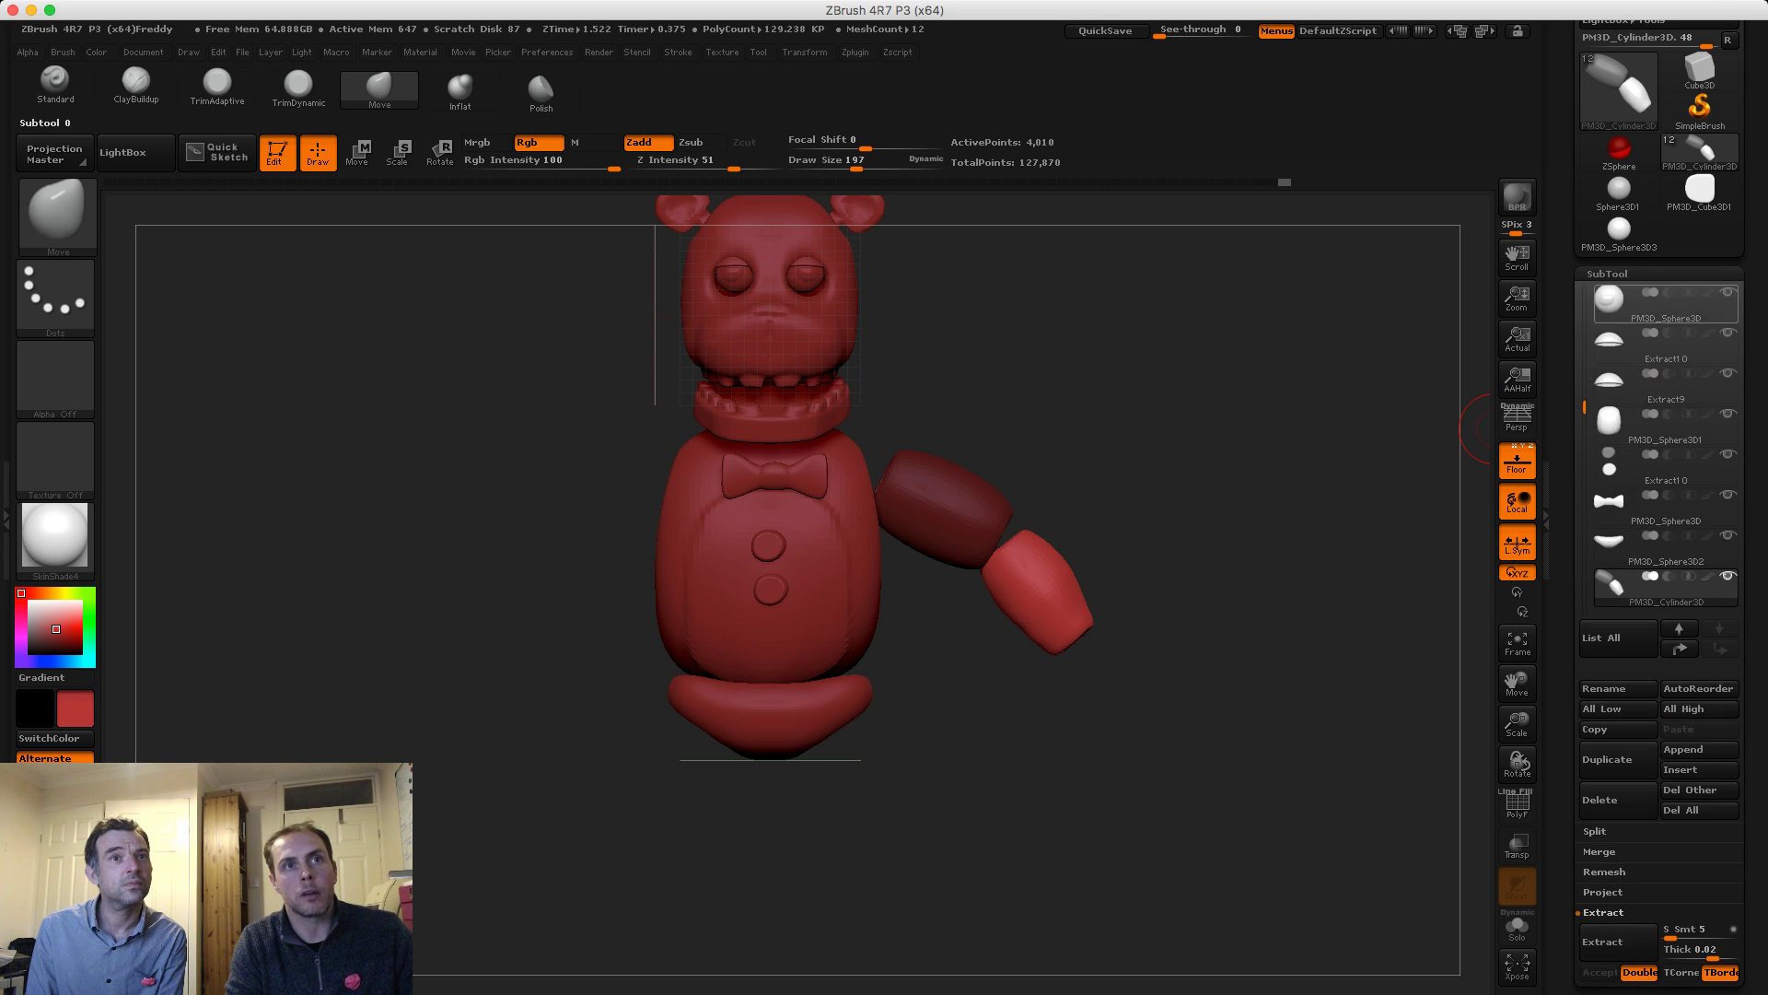
{"action": "left_click", "coordinate": [1608, 273]}
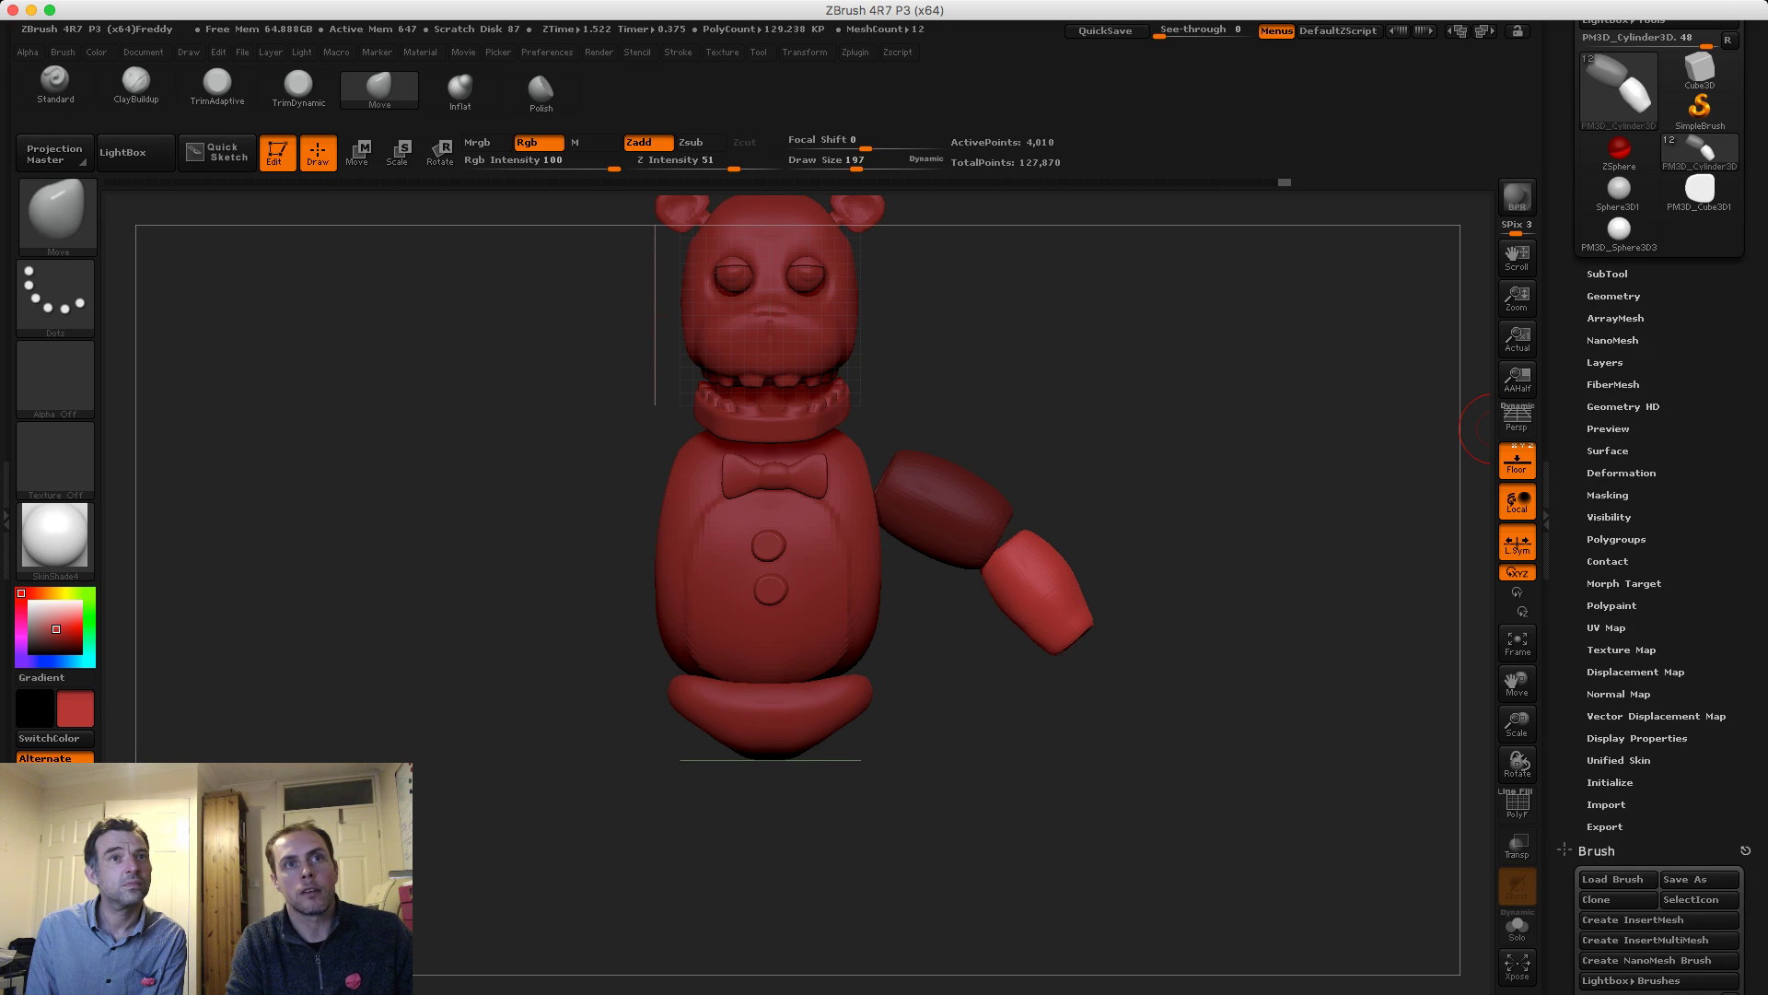
{"action": "left_click", "coordinate": [1608, 274]}
{"action": "left_click", "coordinate": [1684, 749]}
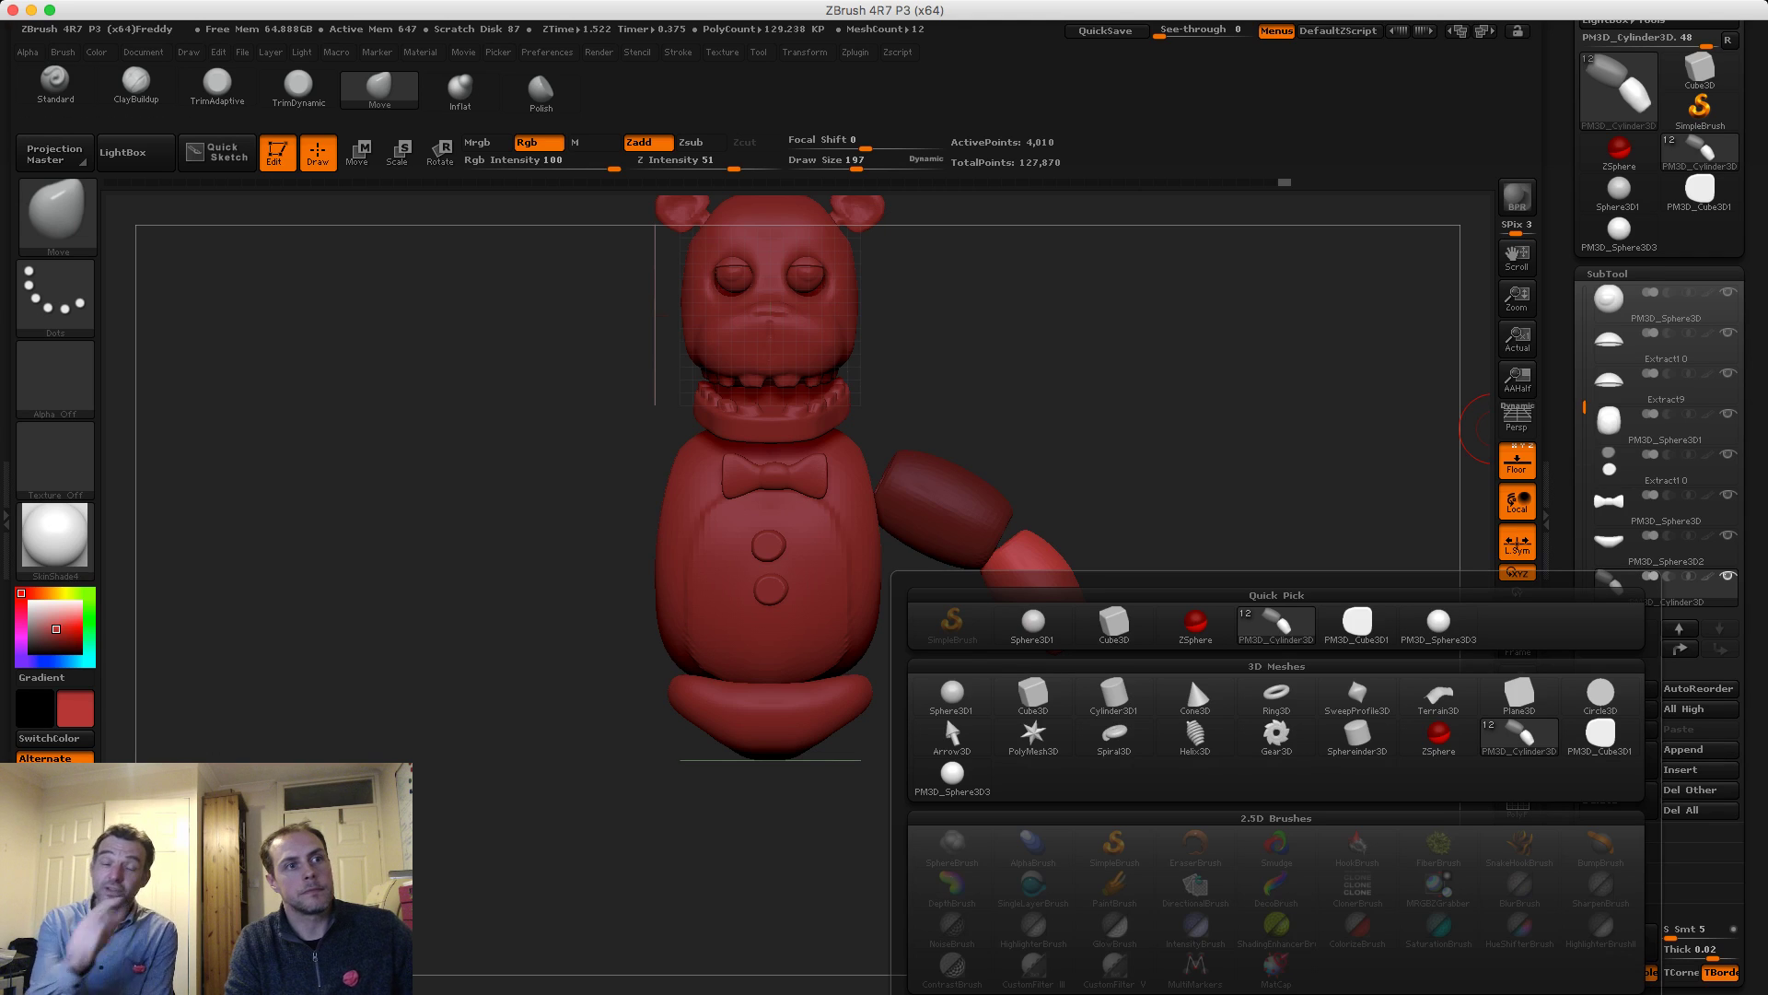
{"action": "left_click", "coordinate": [1007, 691]}
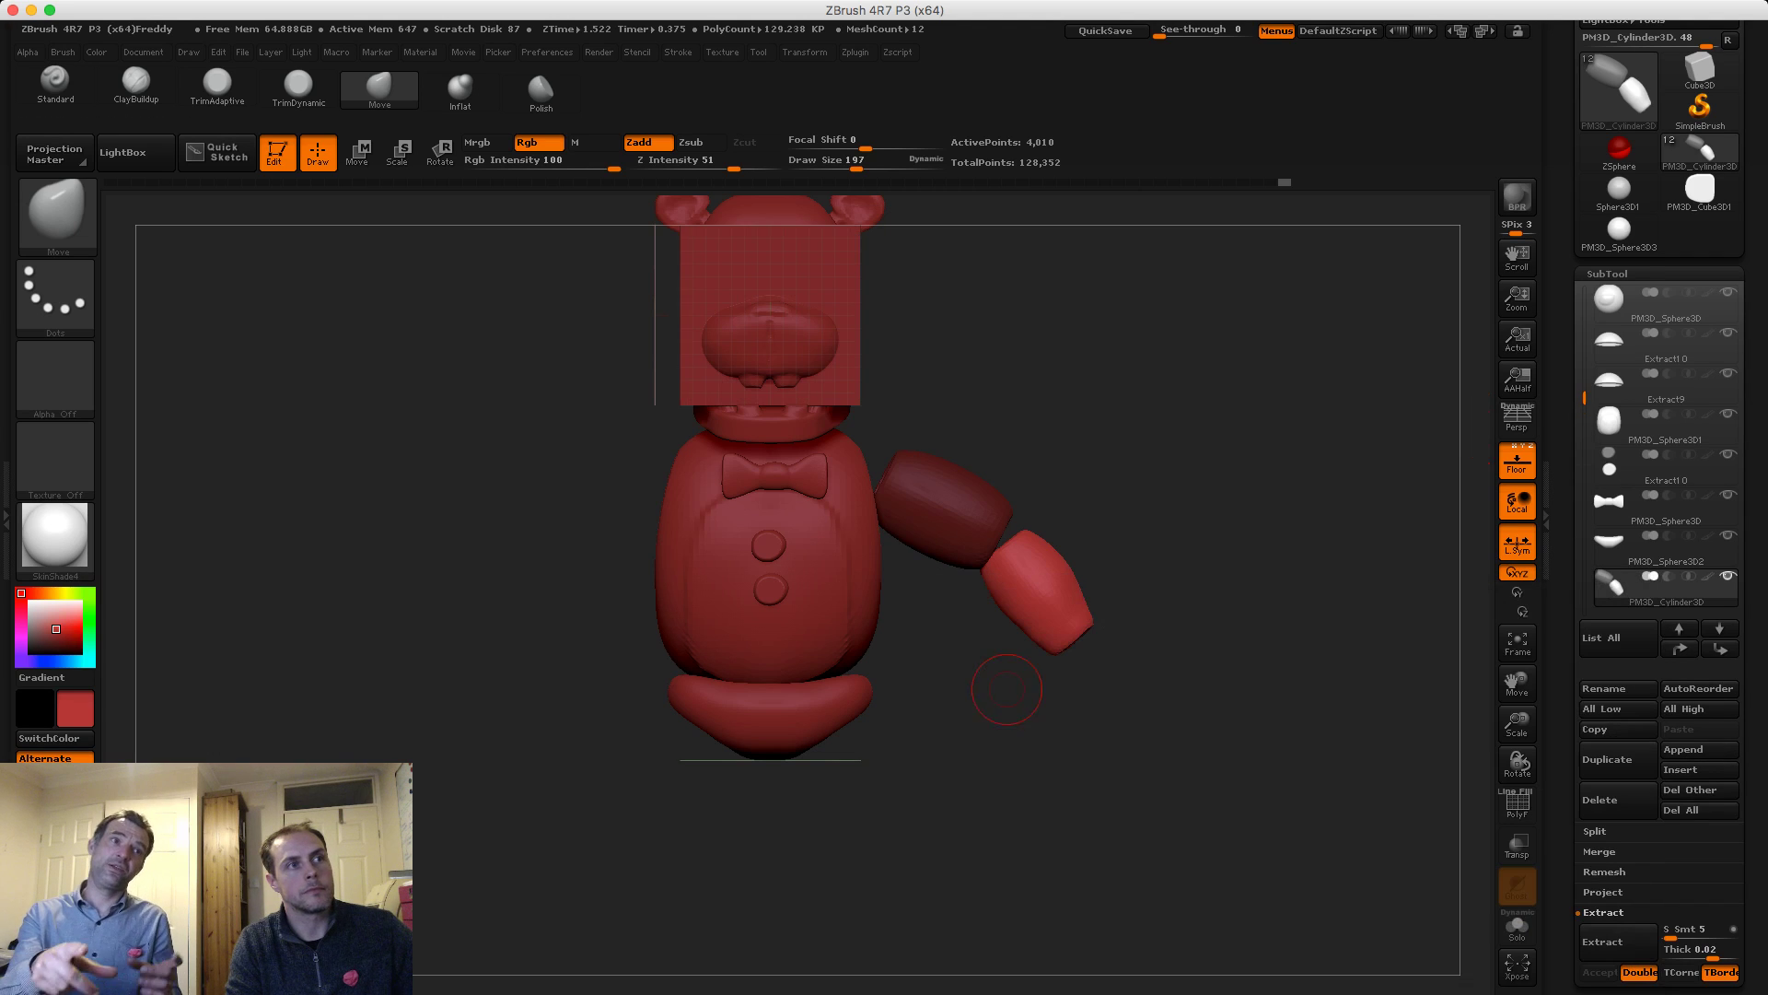
Move the appended cube down to the wrist and slim its width into a narrow block
{"action": "left_click", "coordinate": [695, 288], "text": "alt"}
{"action": "key", "text": "w"}
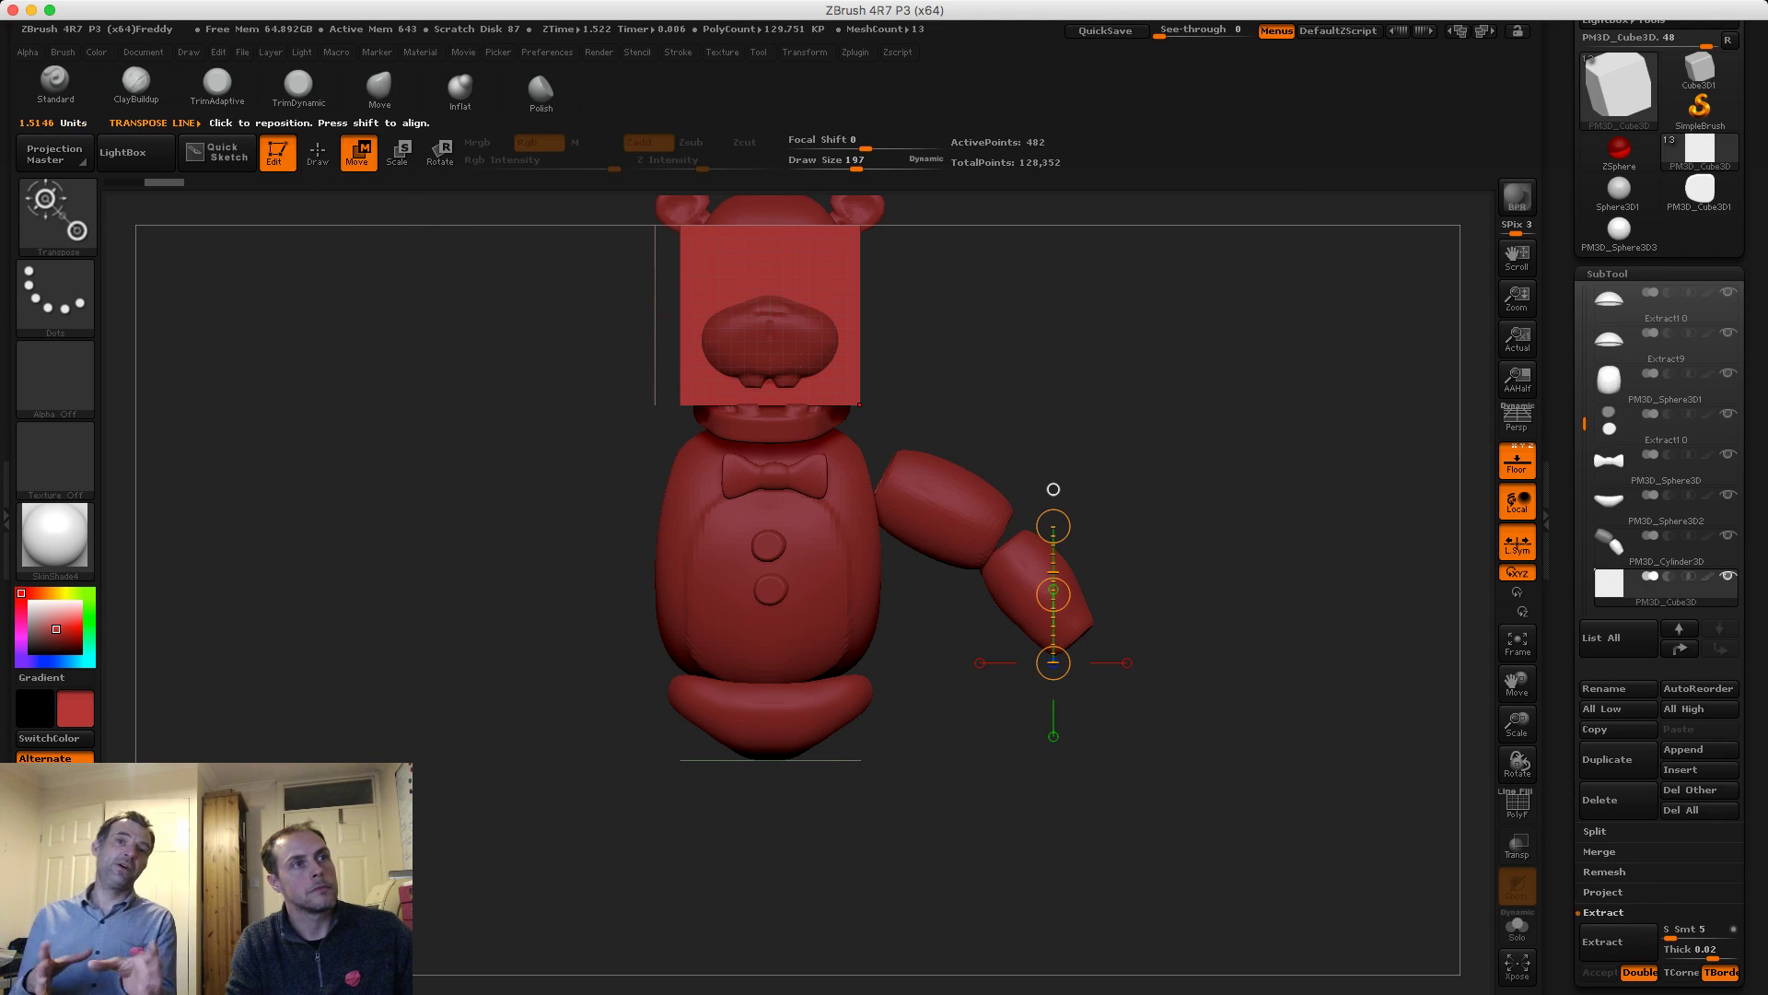
{"action": "left_click_drag", "start_coordinate": [753, 254], "coordinate": [815, 405]}
{"action": "mouse_move", "coordinate": [783, 330]}
{"action": "left_mouse_down"}
{"action": "mouse_move", "coordinate": [984, 586]}
{"action": "mouse_move", "coordinate": [1036, 714]}
{"action": "mouse_move", "coordinate": [868, 698]}
{"action": "mouse_move", "coordinate": [1045, 700]}
{"action": "left_mouse_up"}
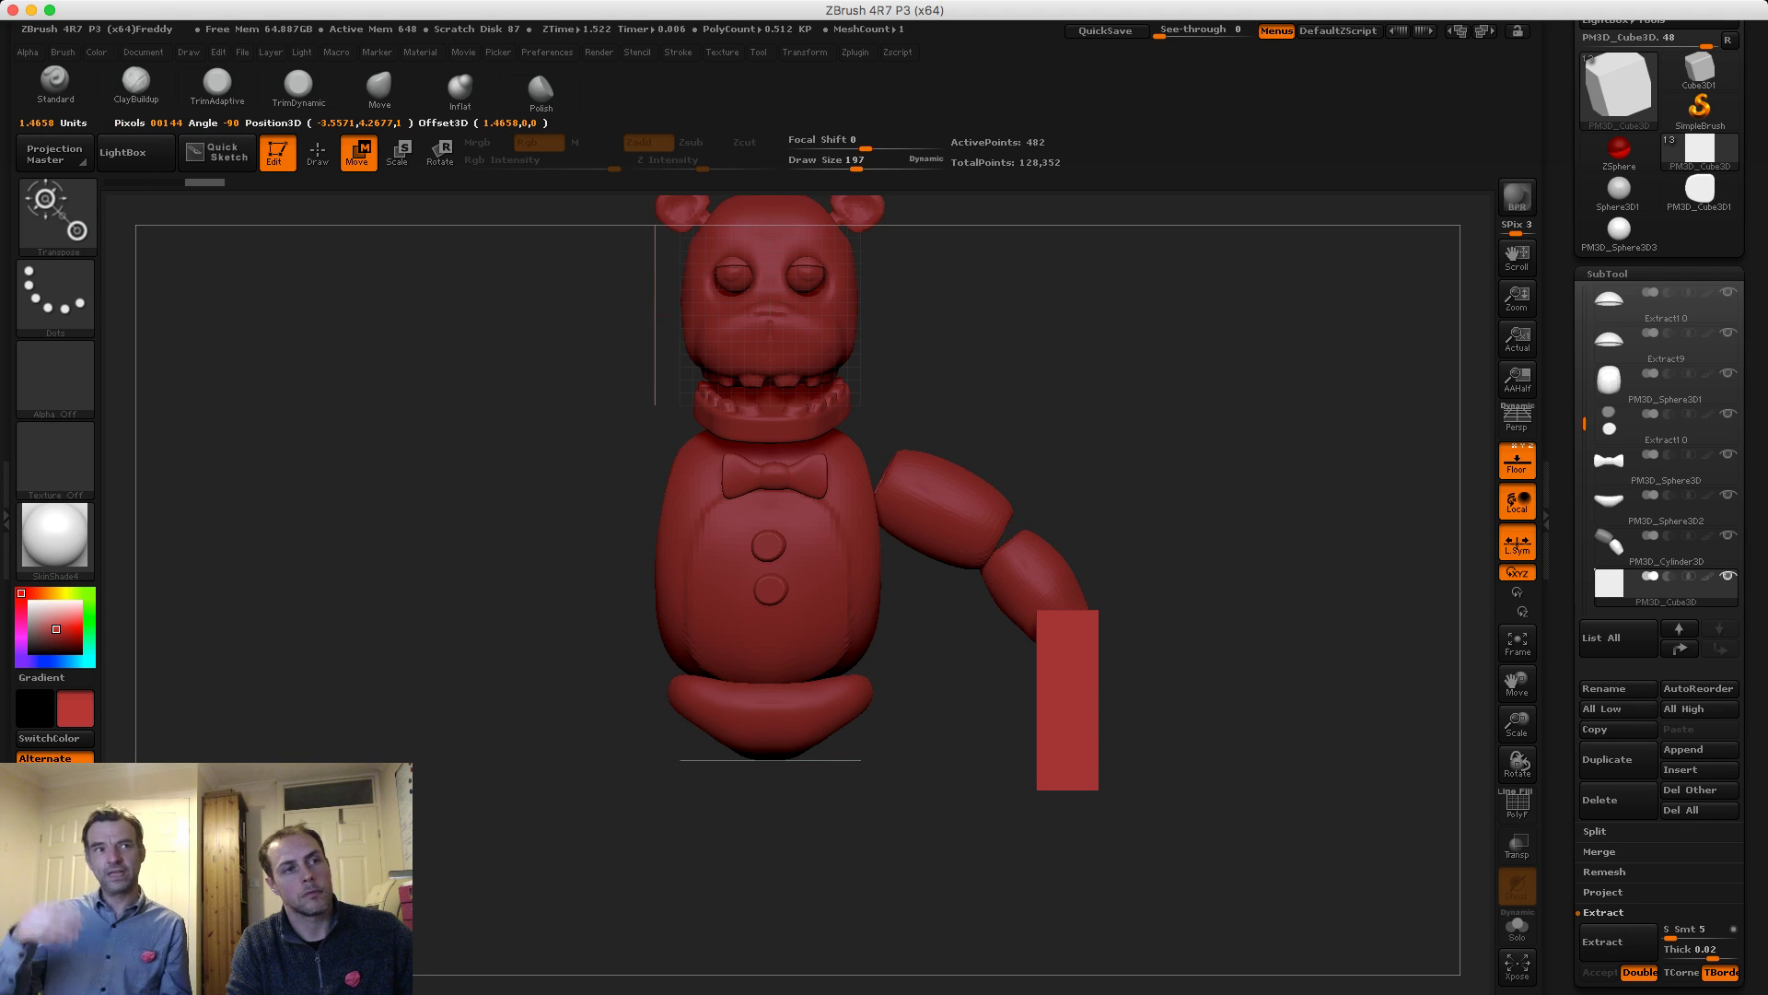
Reduce the block's depth from the side view and lower its top edge to just below the wrist
{"action": "left_click_drag", "start_coordinate": [1188, 810], "coordinate": [977, 811]}
{"action": "left_click_drag", "start_coordinate": [829, 737], "coordinate": [836, 829], "text": "alt"}
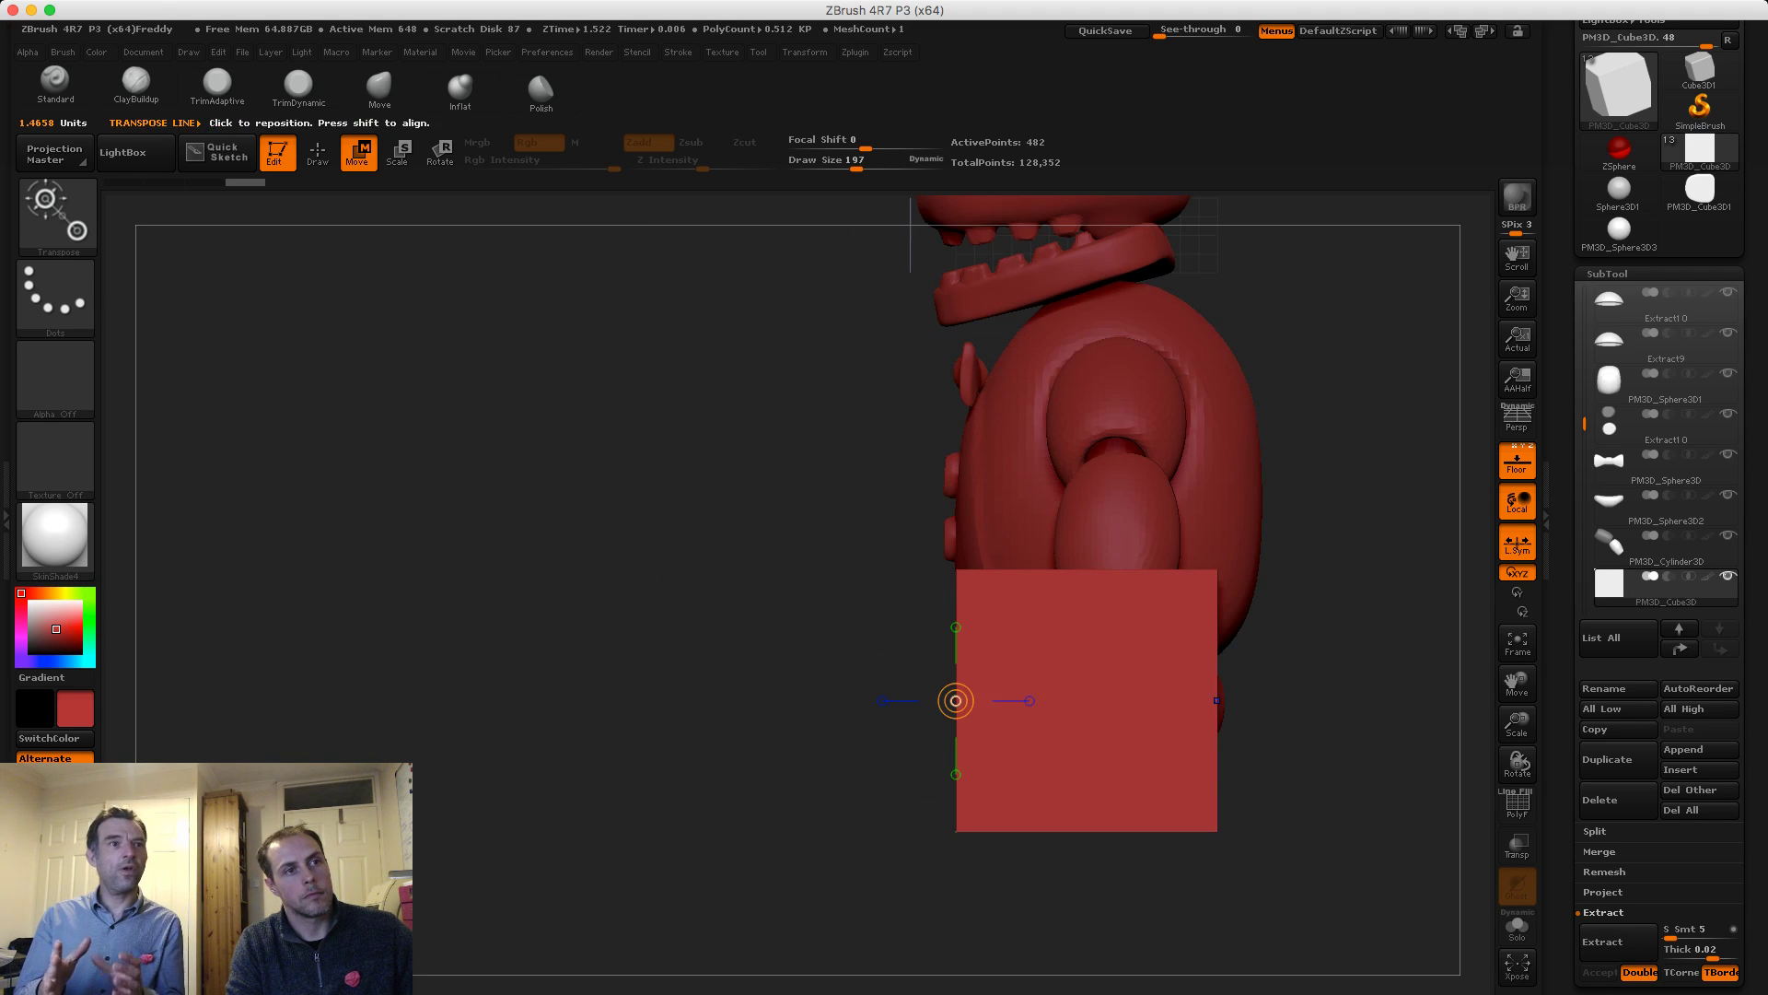
{"action": "left_click", "coordinate": [882, 701]}
{"action": "left_click_drag", "start_coordinate": [956, 701], "coordinate": [1041, 701]}
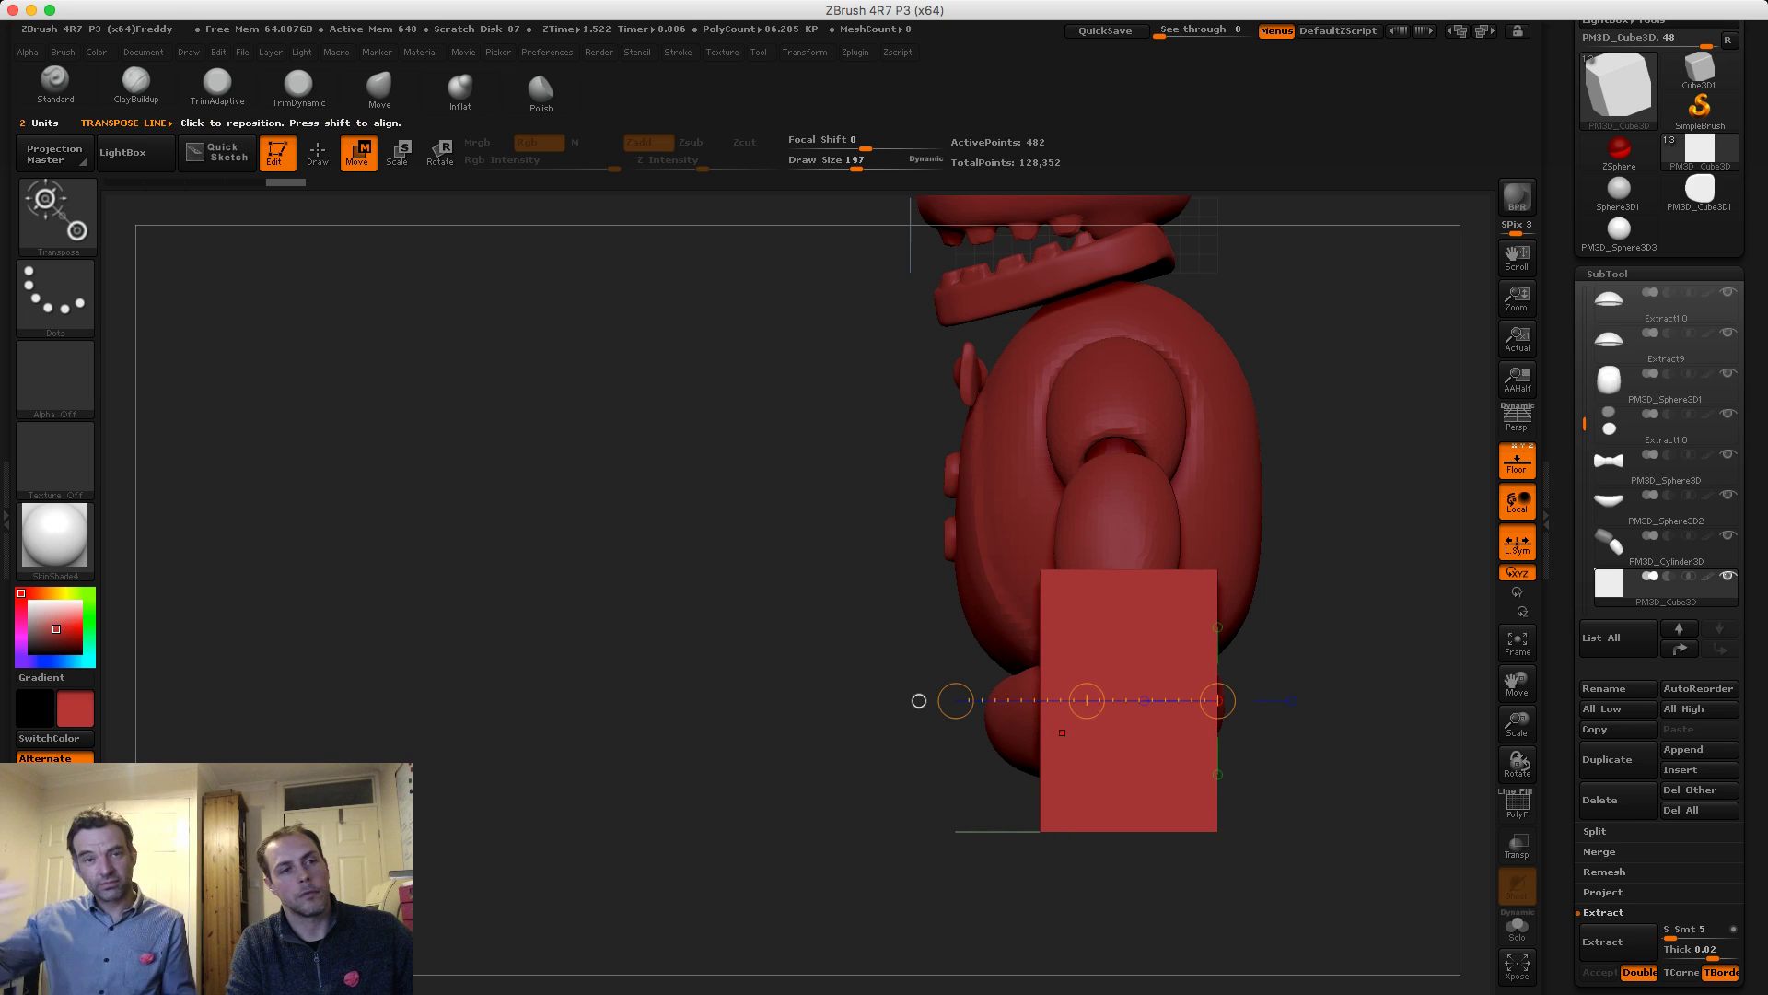
{"action": "left_click", "coordinate": [919, 701]}
{"action": "left_click_drag", "start_coordinate": [1128, 569], "coordinate": [1128, 629]}
{"action": "left_click", "coordinate": [1129, 533]}
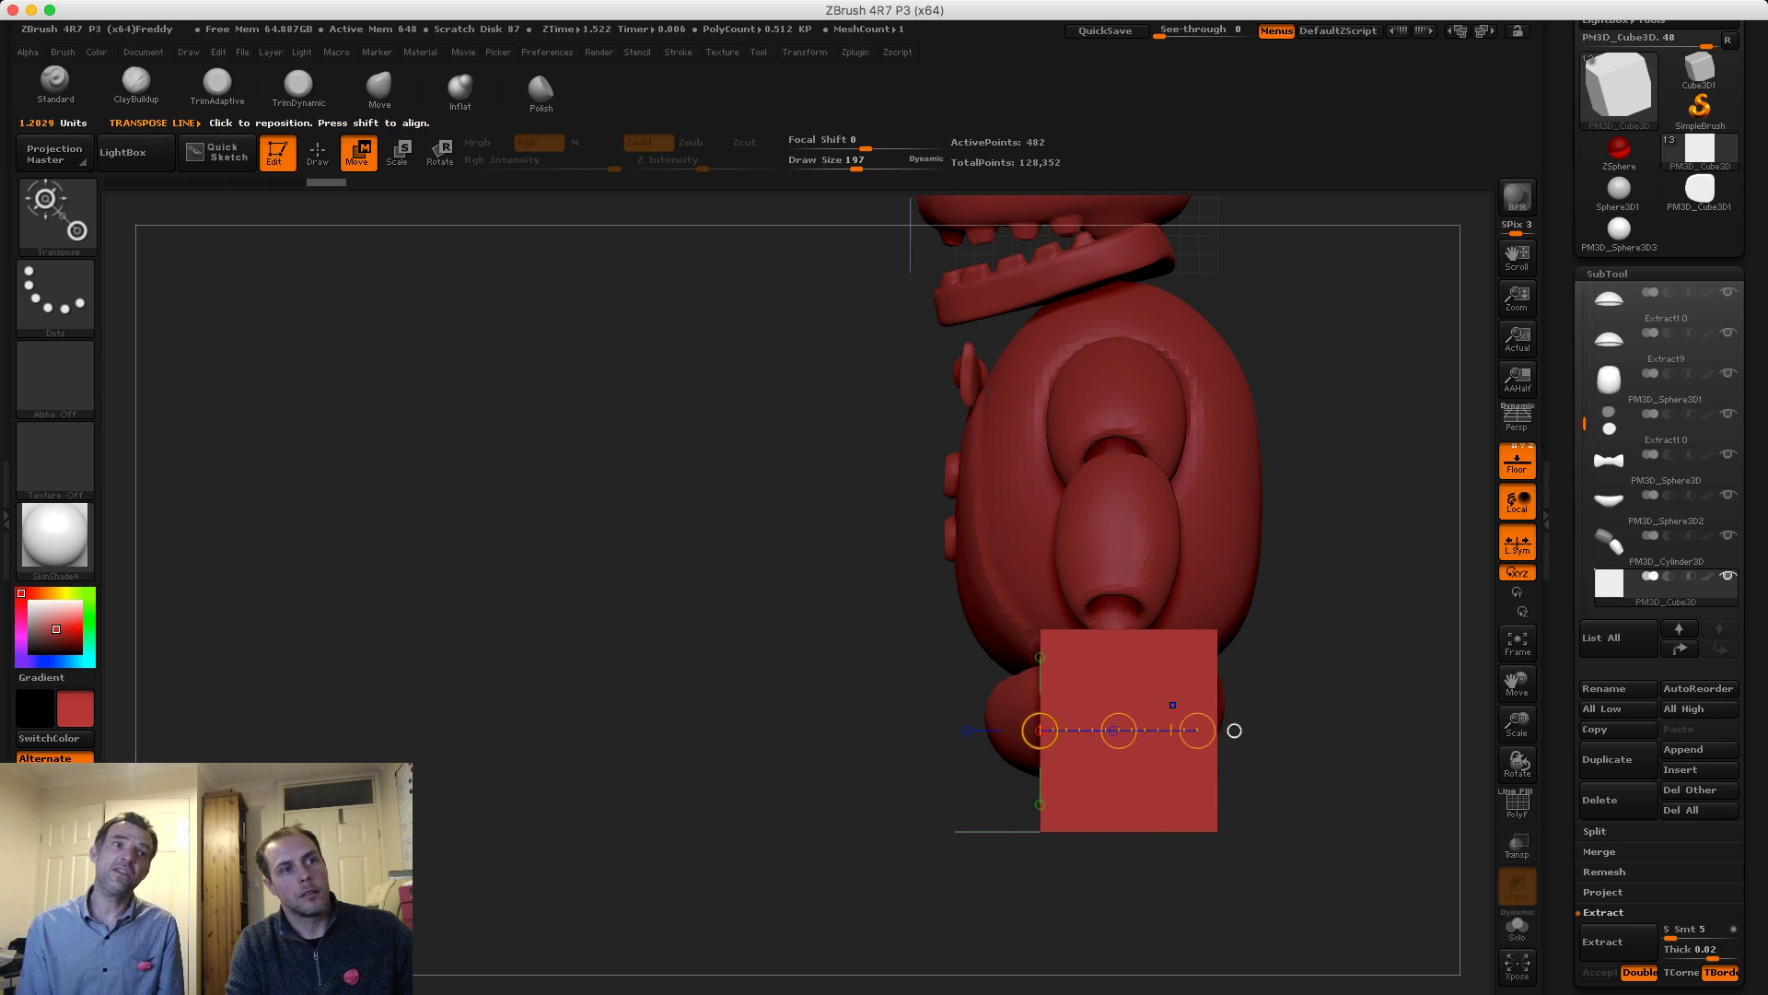
{"action": "left_click_drag", "start_coordinate": [1038, 730], "coordinate": [1074, 730]}
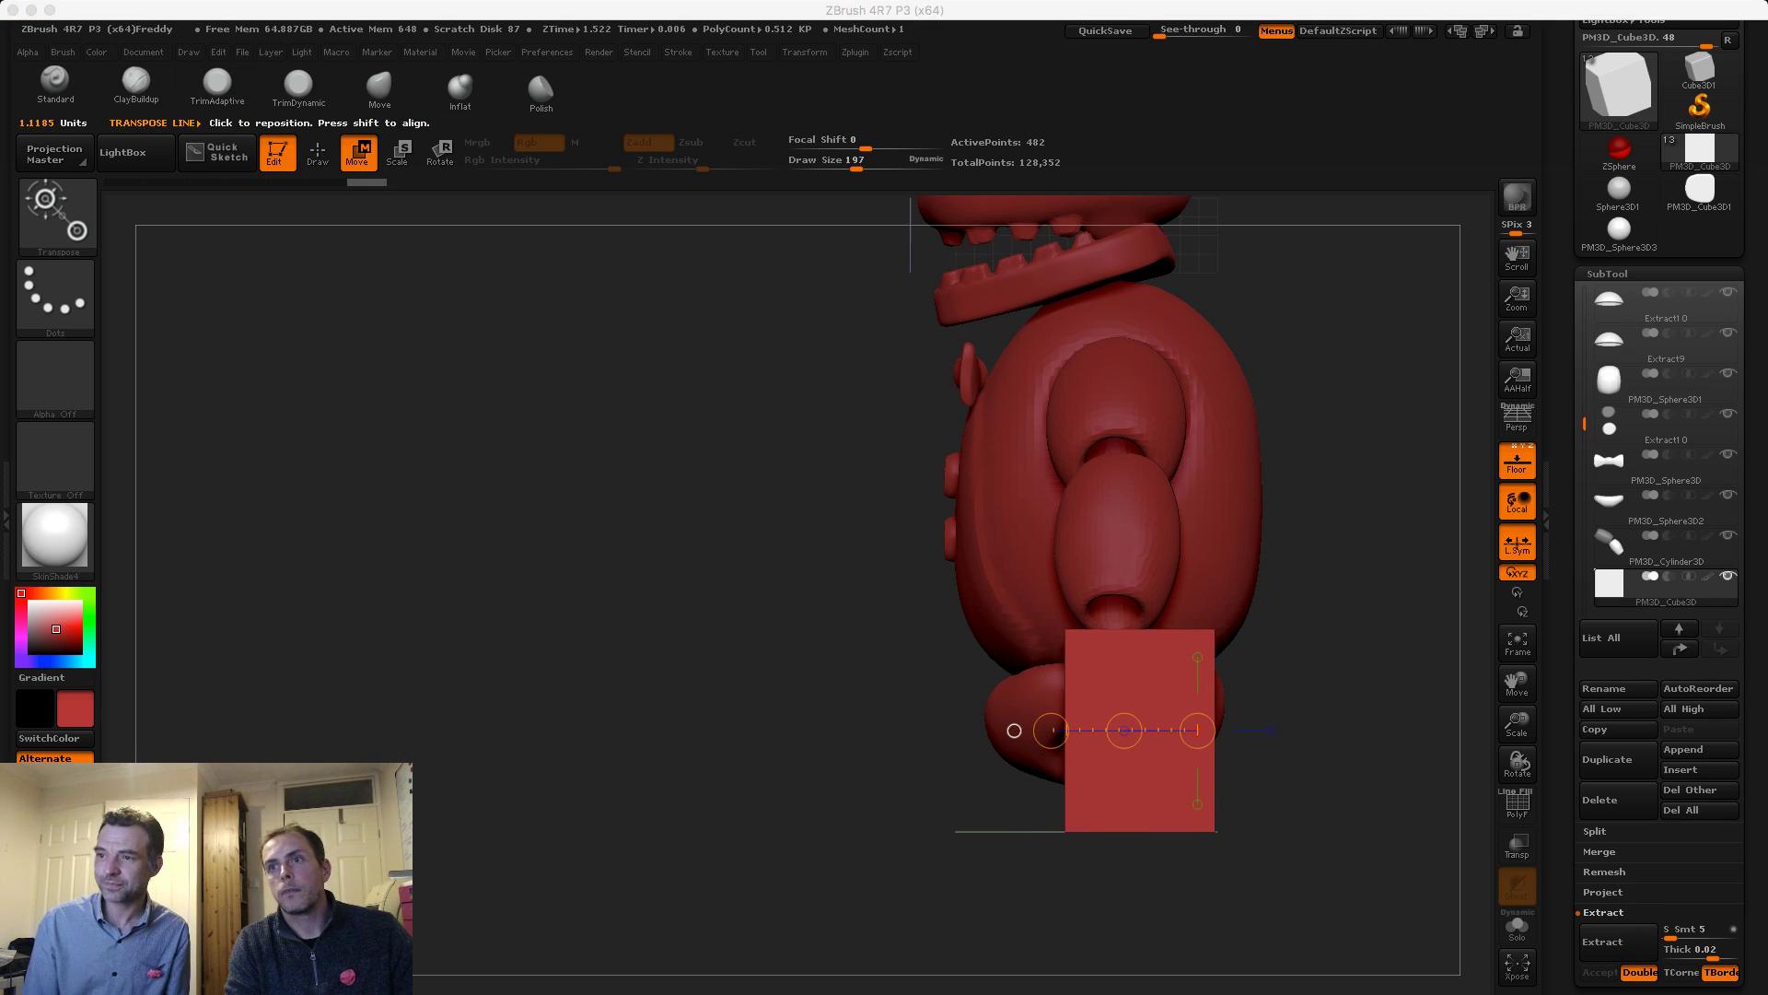
Shorten the block from its top edge in the front view and make it narrower for the palm
{"action": "left_click_drag", "start_coordinate": [571, 571], "coordinate": [773, 571], "text": "shift"}
{"action": "key", "text": "q"}
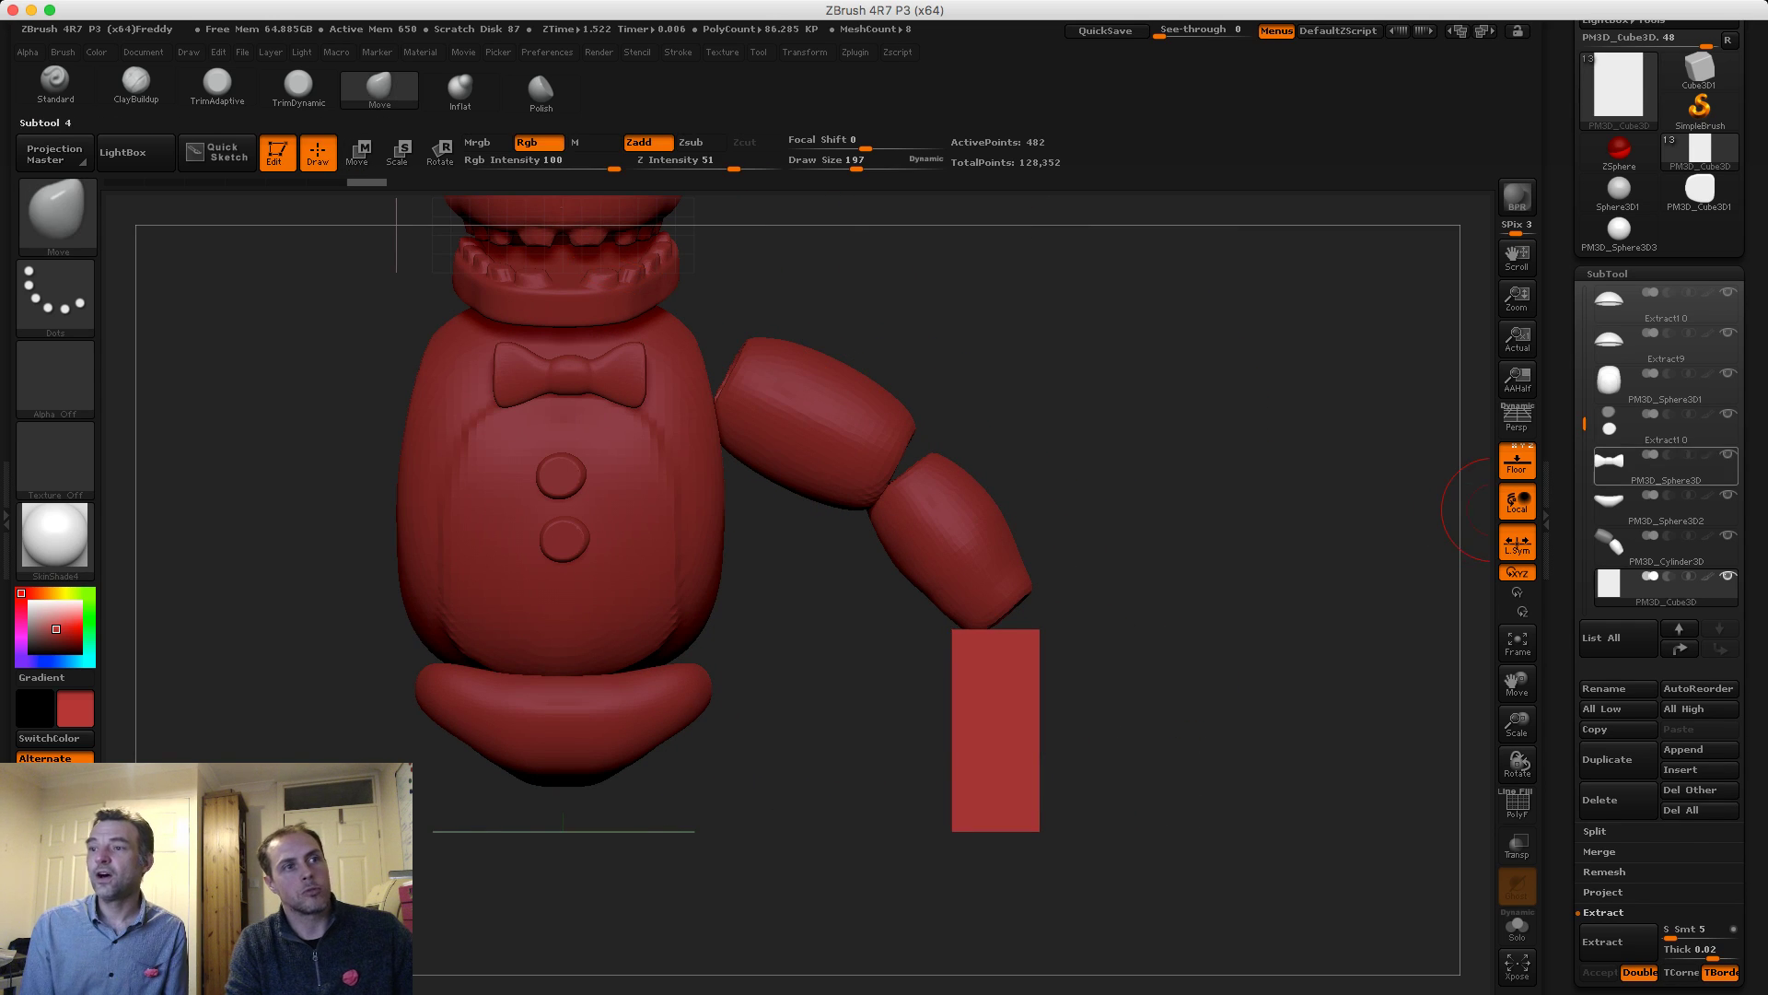
{"action": "left_click_drag", "start_coordinate": [989, 580], "coordinate": [992, 541], "text": "alt"}
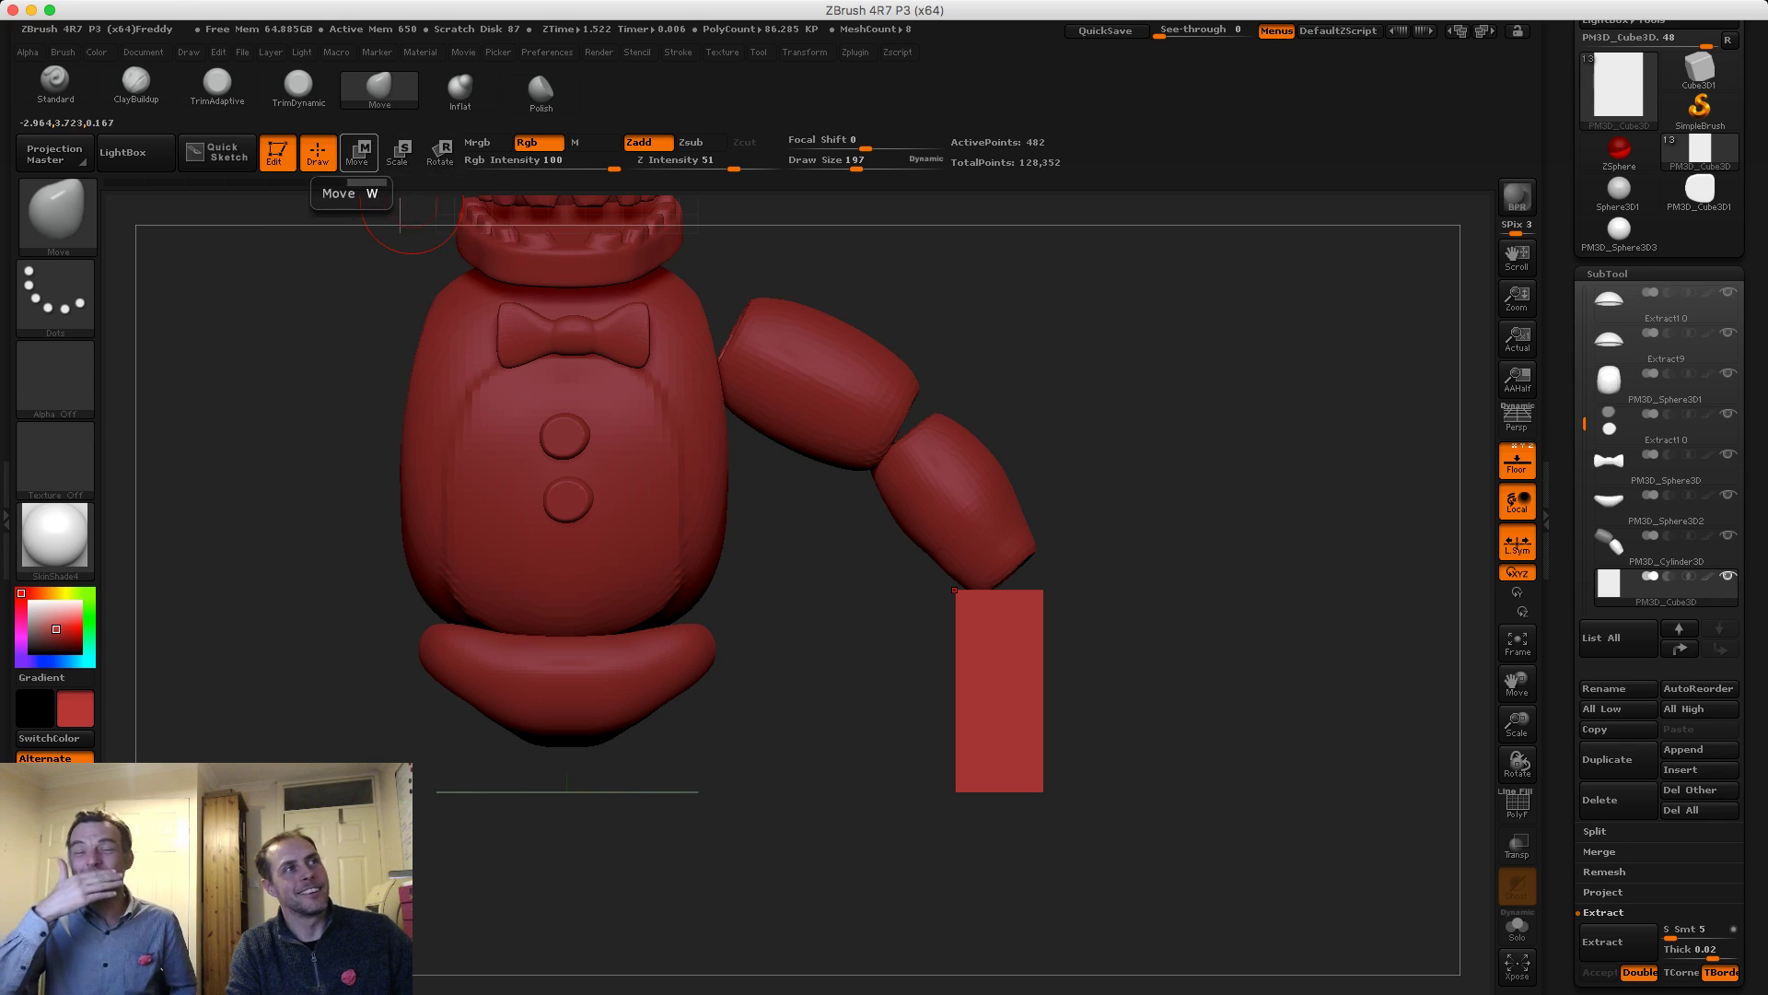
{"action": "left_click", "coordinate": [357, 152]}
{"action": "mouse_move", "coordinate": [1000, 766]}
{"action": "left_mouse_down"}
{"action": "mouse_move", "coordinate": [999, 553]}
{"action": "mouse_move", "coordinate": [1000, 702]}
{"action": "mouse_move", "coordinate": [999, 555]}
{"action": "mouse_move", "coordinate": [1000, 591]}
{"action": "left_mouse_up"}
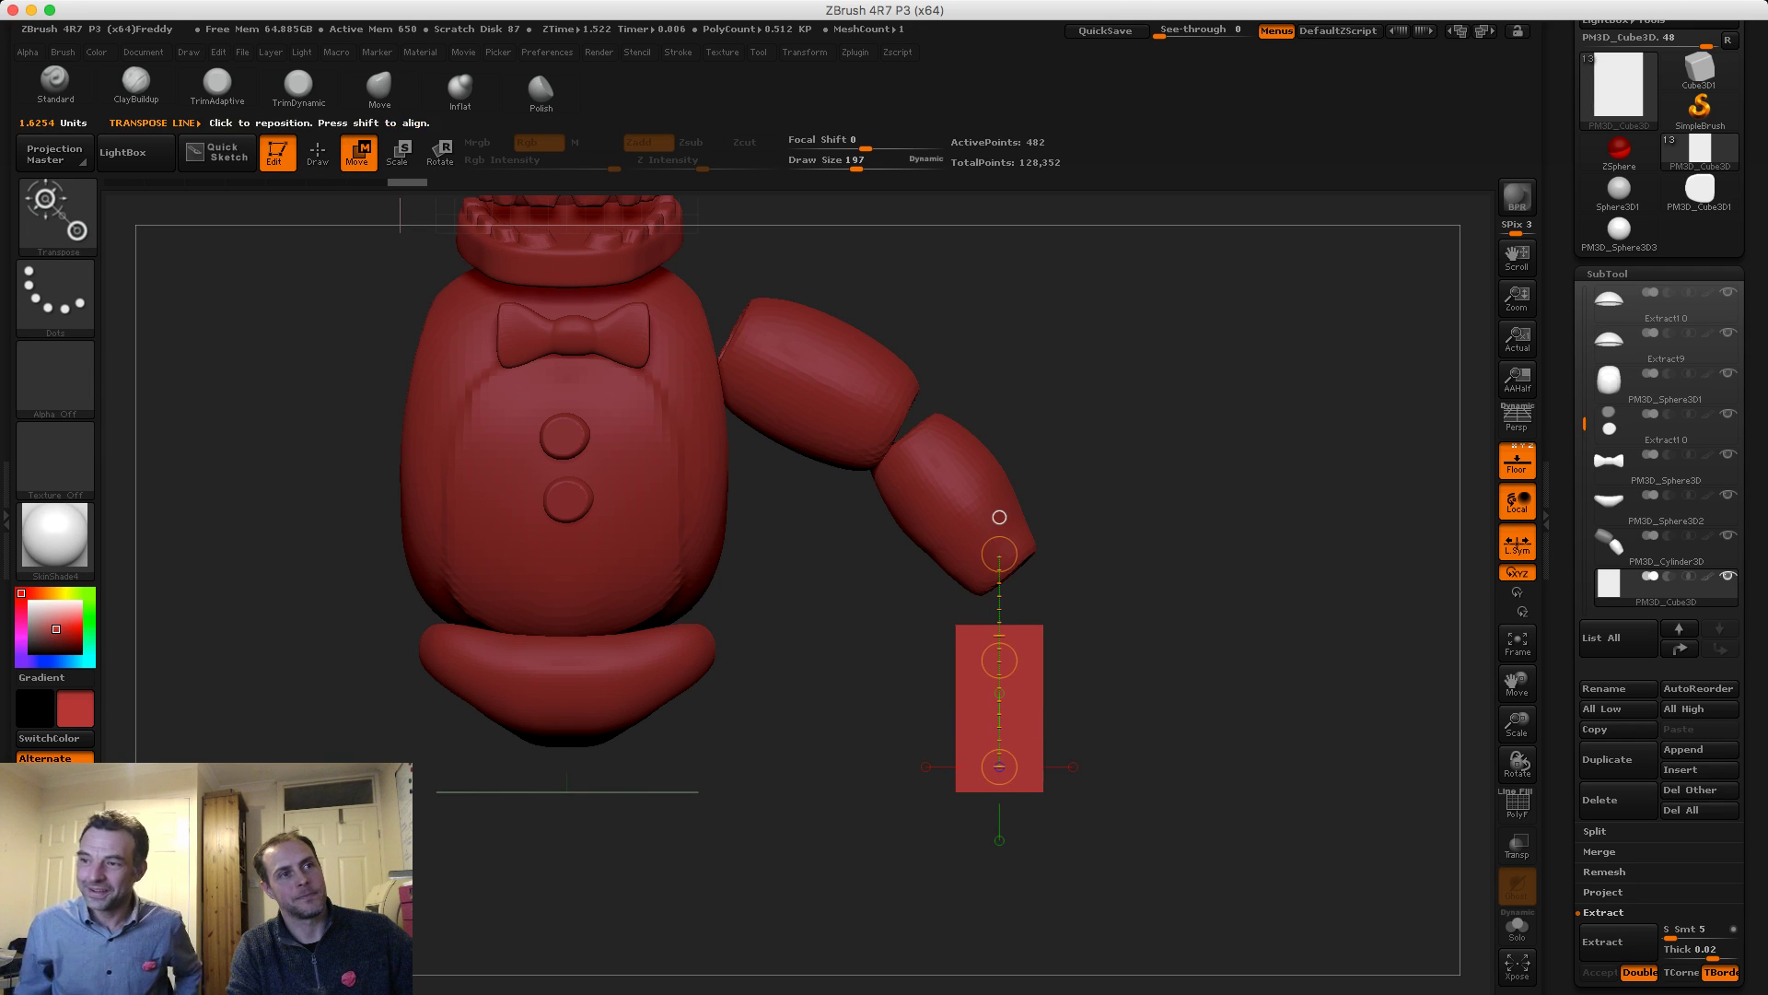
{"action": "left_click_drag", "start_coordinate": [967, 716], "coordinate": [1059, 716]}
{"action": "mouse_move", "coordinate": [1059, 716]}
{"action": "left_mouse_down"}
{"action": "mouse_move", "coordinate": [1020, 714]}
{"action": "mouse_move", "coordinate": [1053, 715]}
{"action": "left_mouse_up"}
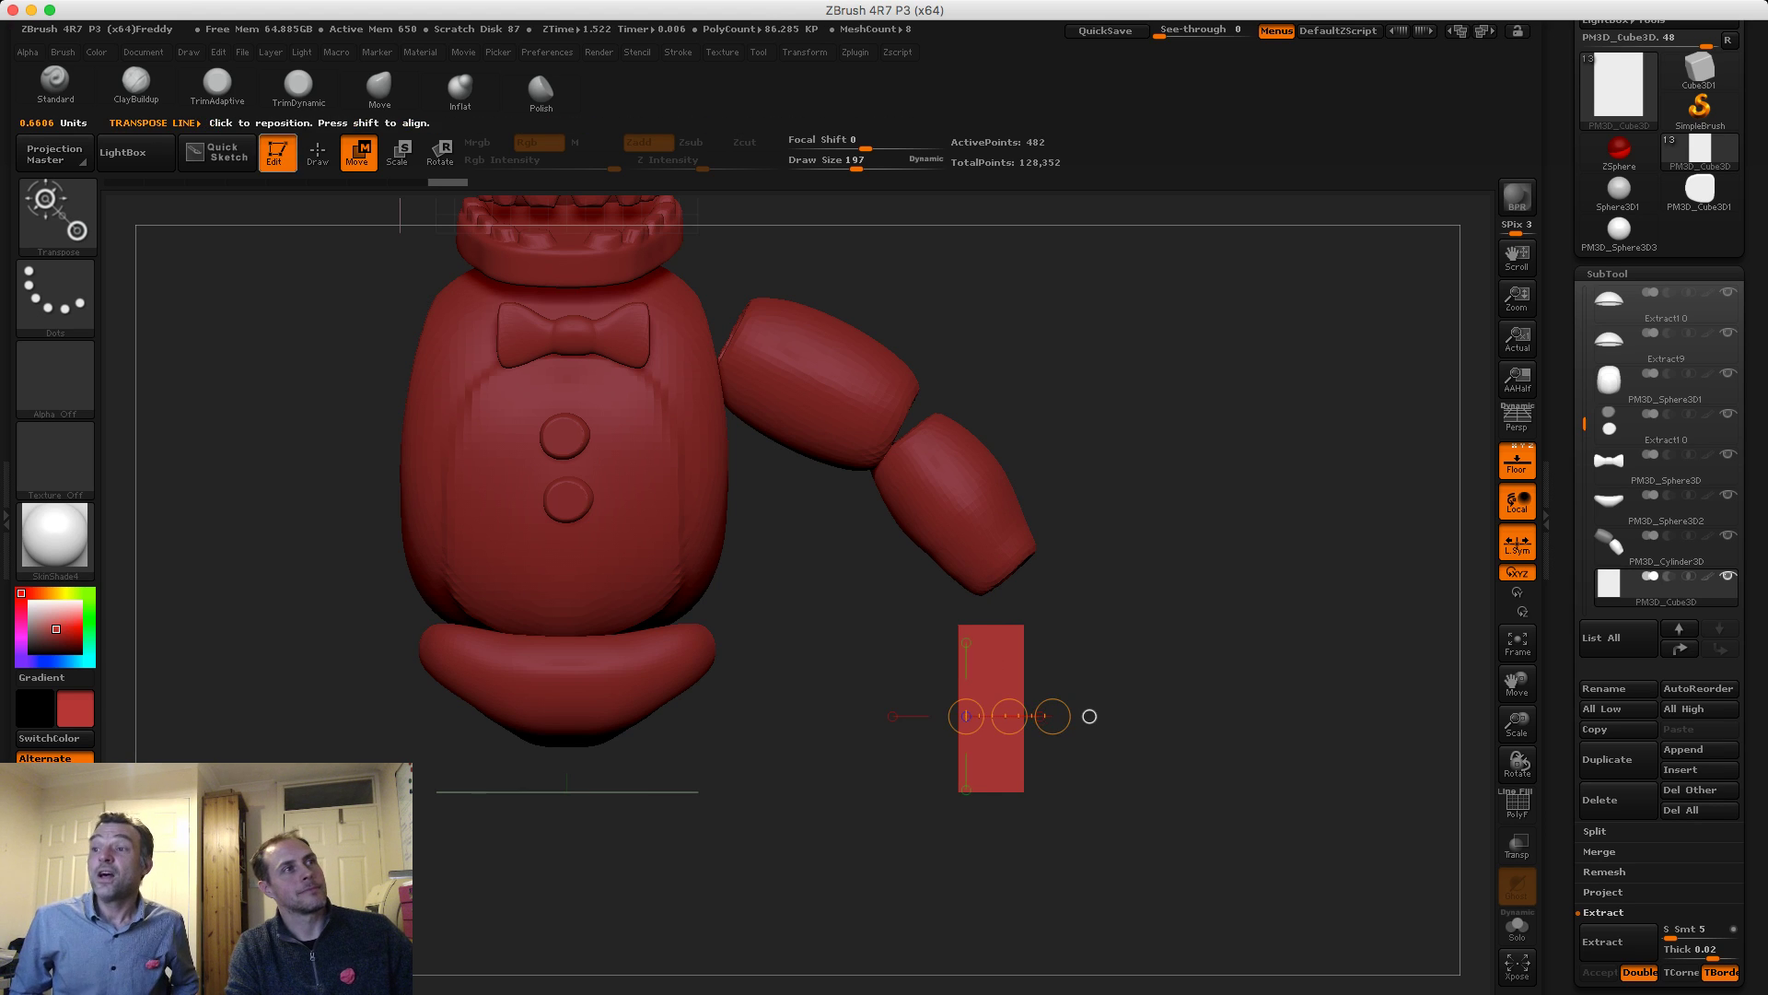
Move the block up and across under the wrist, aligning it with the forearm in the front and side views
{"action": "key", "text": "q"}
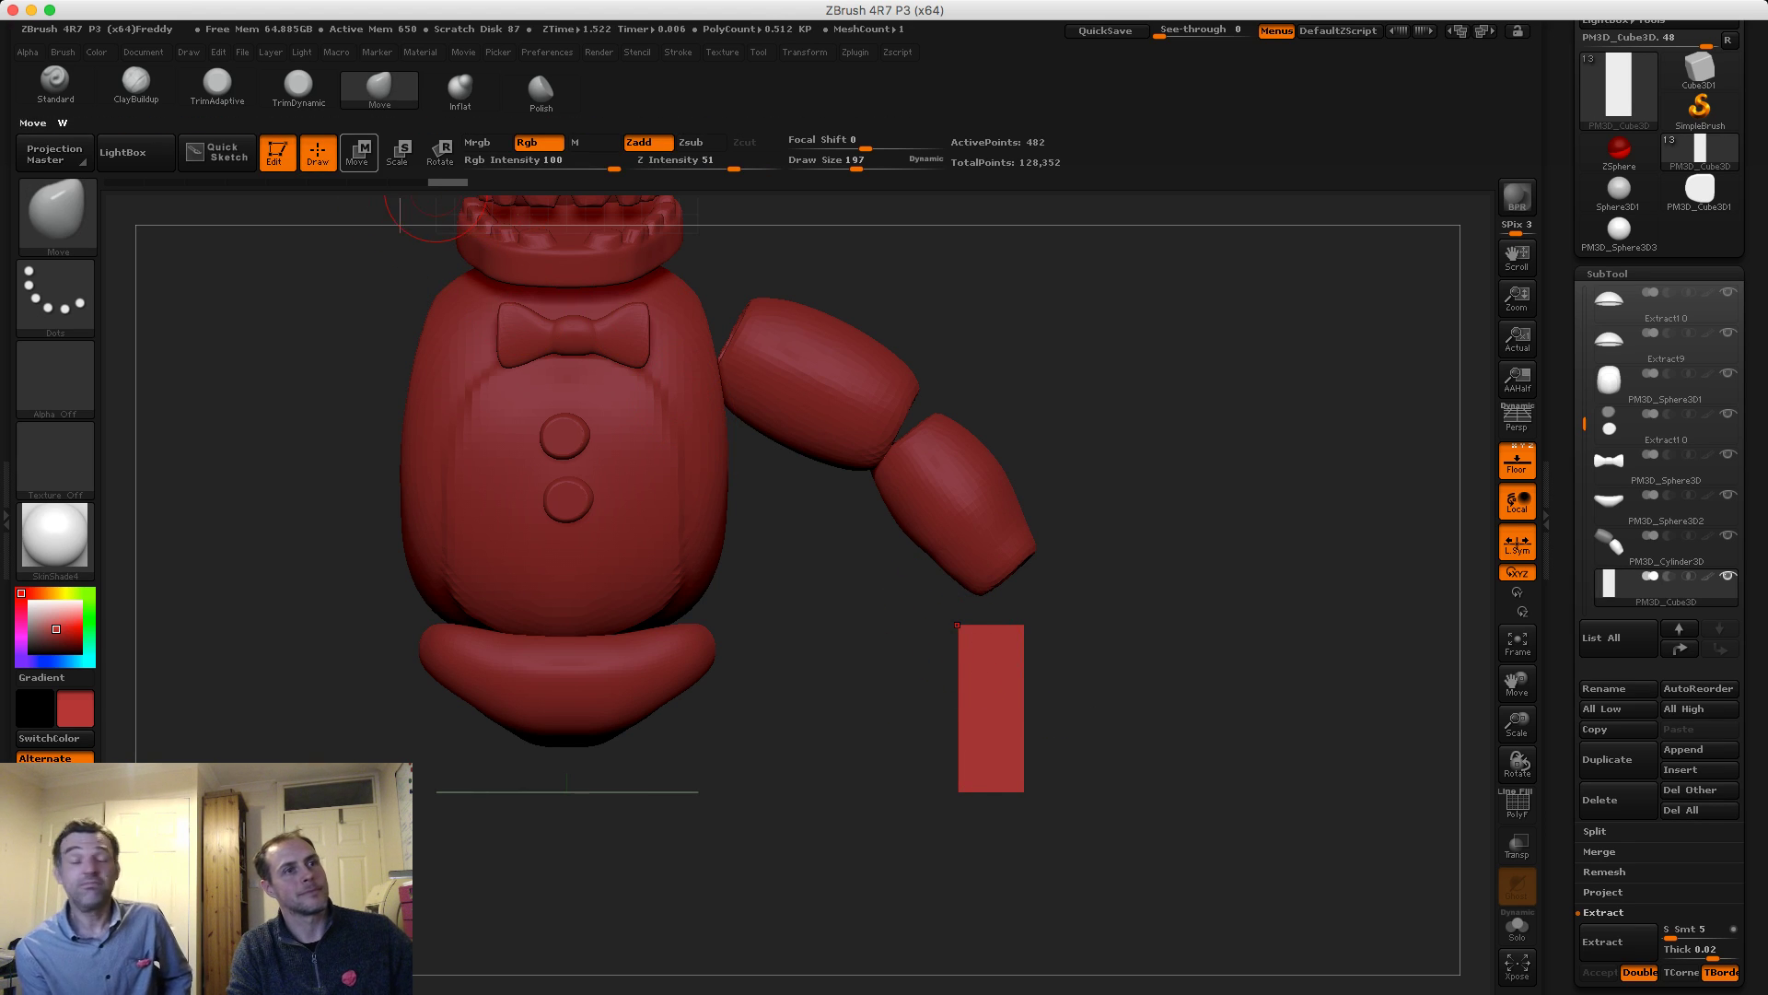
{"action": "left_click", "coordinate": [359, 153]}
{"action": "left_click_drag", "start_coordinate": [1011, 718], "coordinate": [971, 715]}
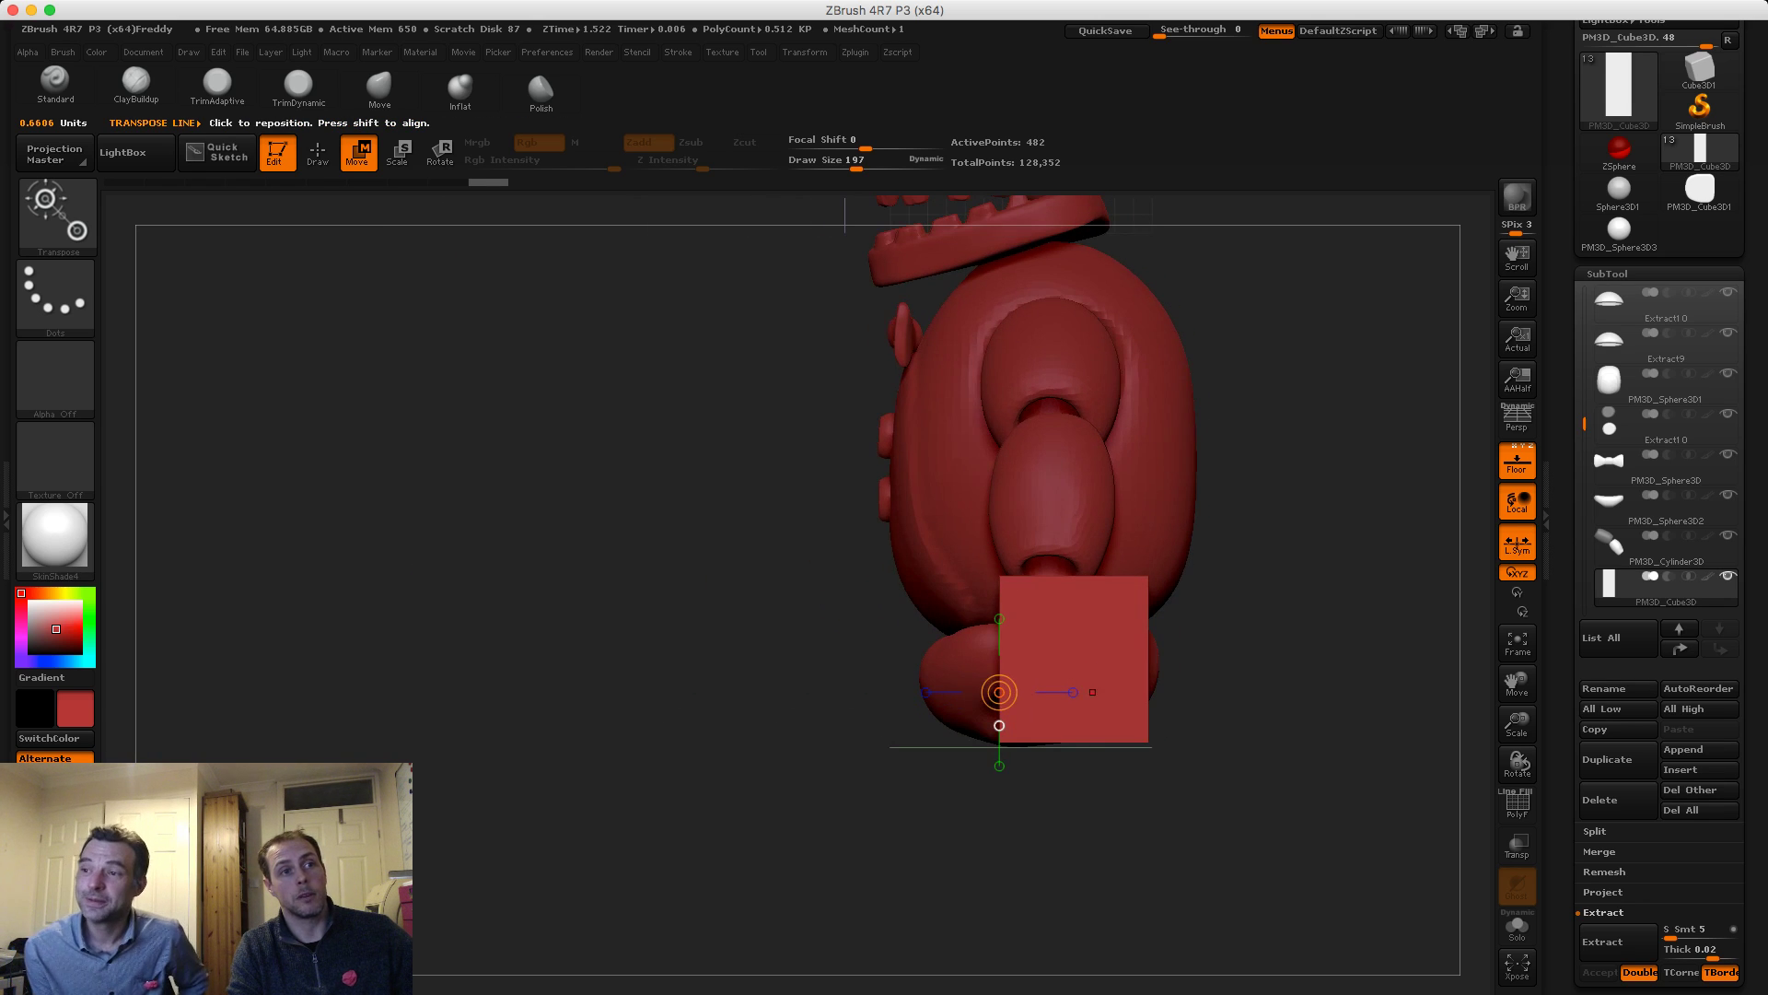
{"action": "left_click_drag", "start_coordinate": [1150, 666], "coordinate": [929, 667]}
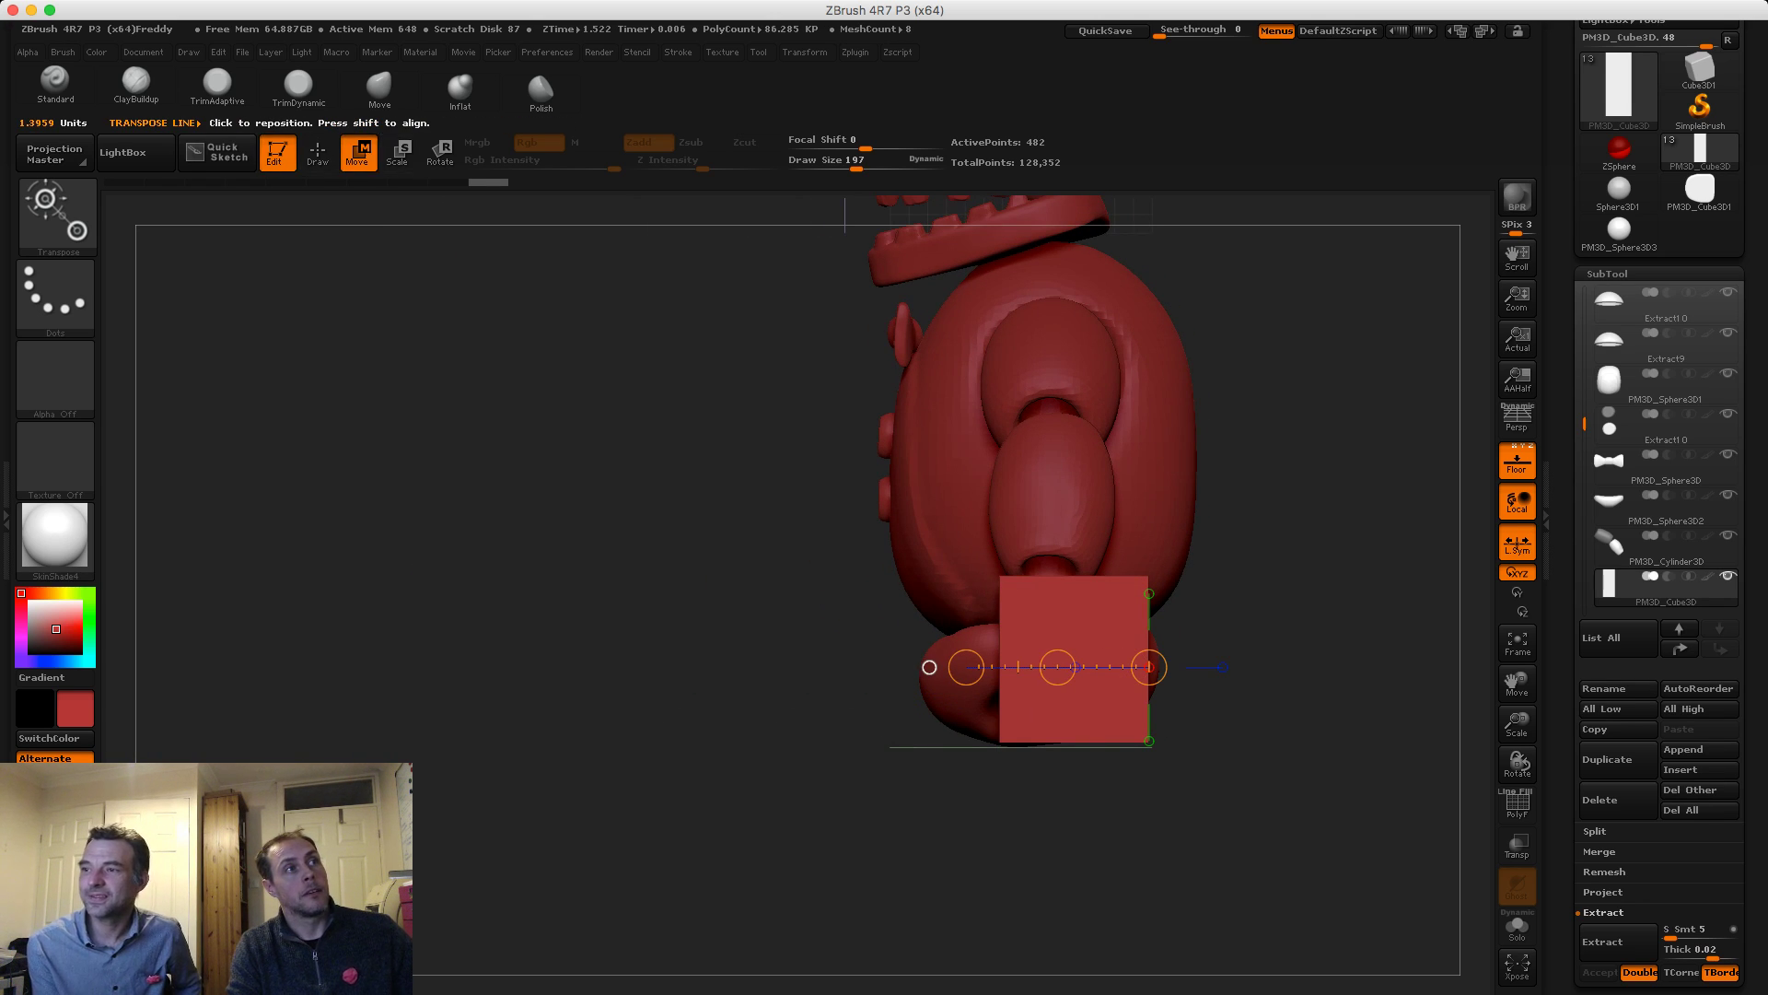
{"action": "mouse_move", "coordinate": [966, 667]}
{"action": "left_mouse_down"}
{"action": "mouse_move", "coordinate": [1146, 667]}
{"action": "mouse_move", "coordinate": [989, 667]}
{"action": "mouse_move", "coordinate": [1021, 667]}
{"action": "left_mouse_up"}
Convert the block to a DynaMesh and lower its DynaMesh resolution to 32
{"action": "left_click", "coordinate": [1607, 274]}
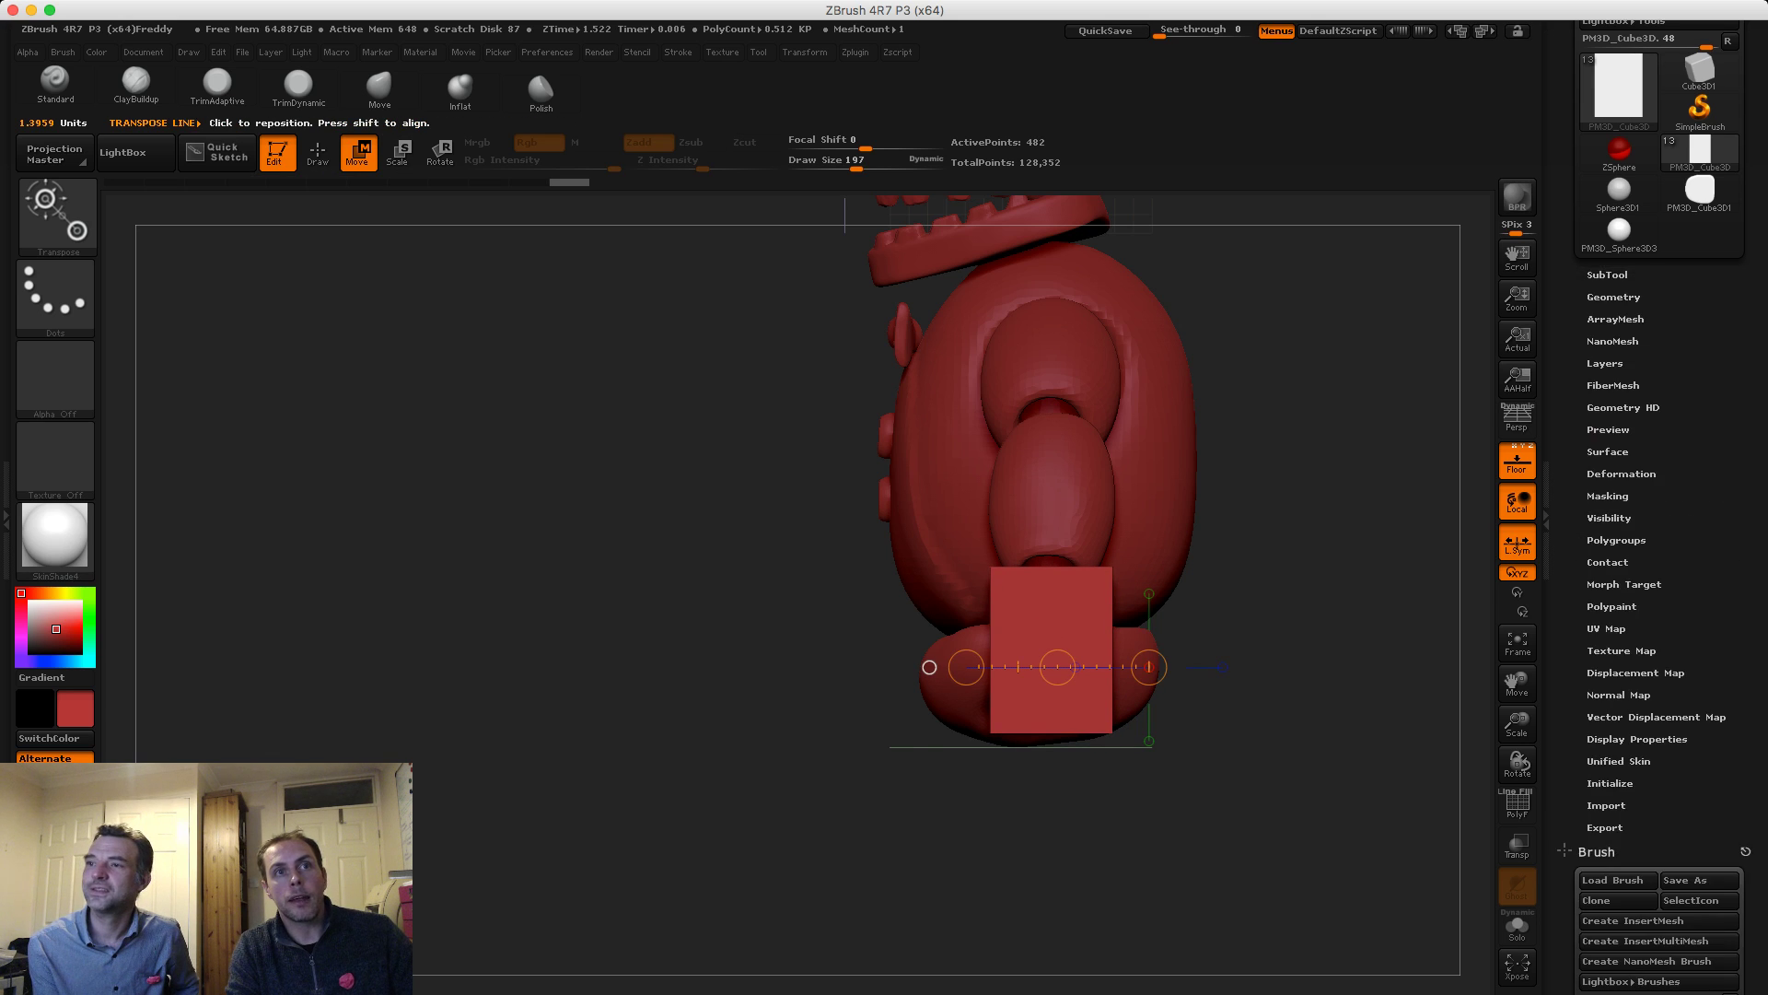
{"action": "left_click", "coordinate": [1614, 298]}
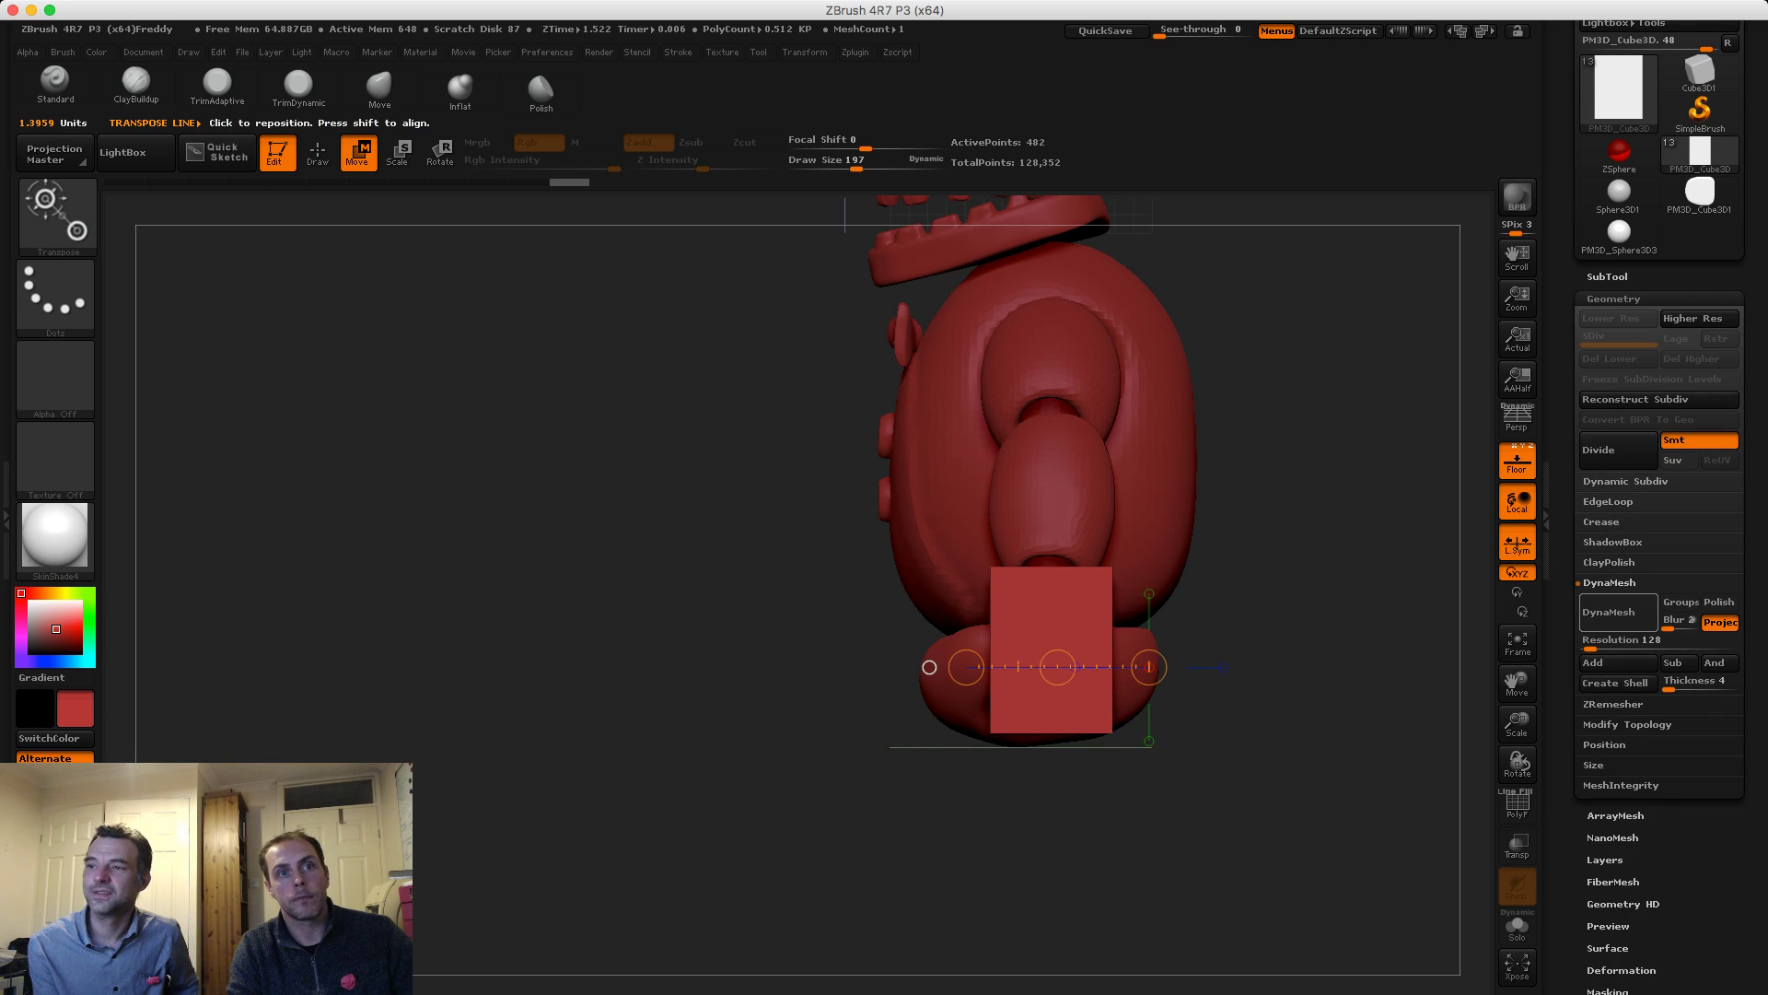
{"action": "left_click", "coordinate": [1618, 612]}
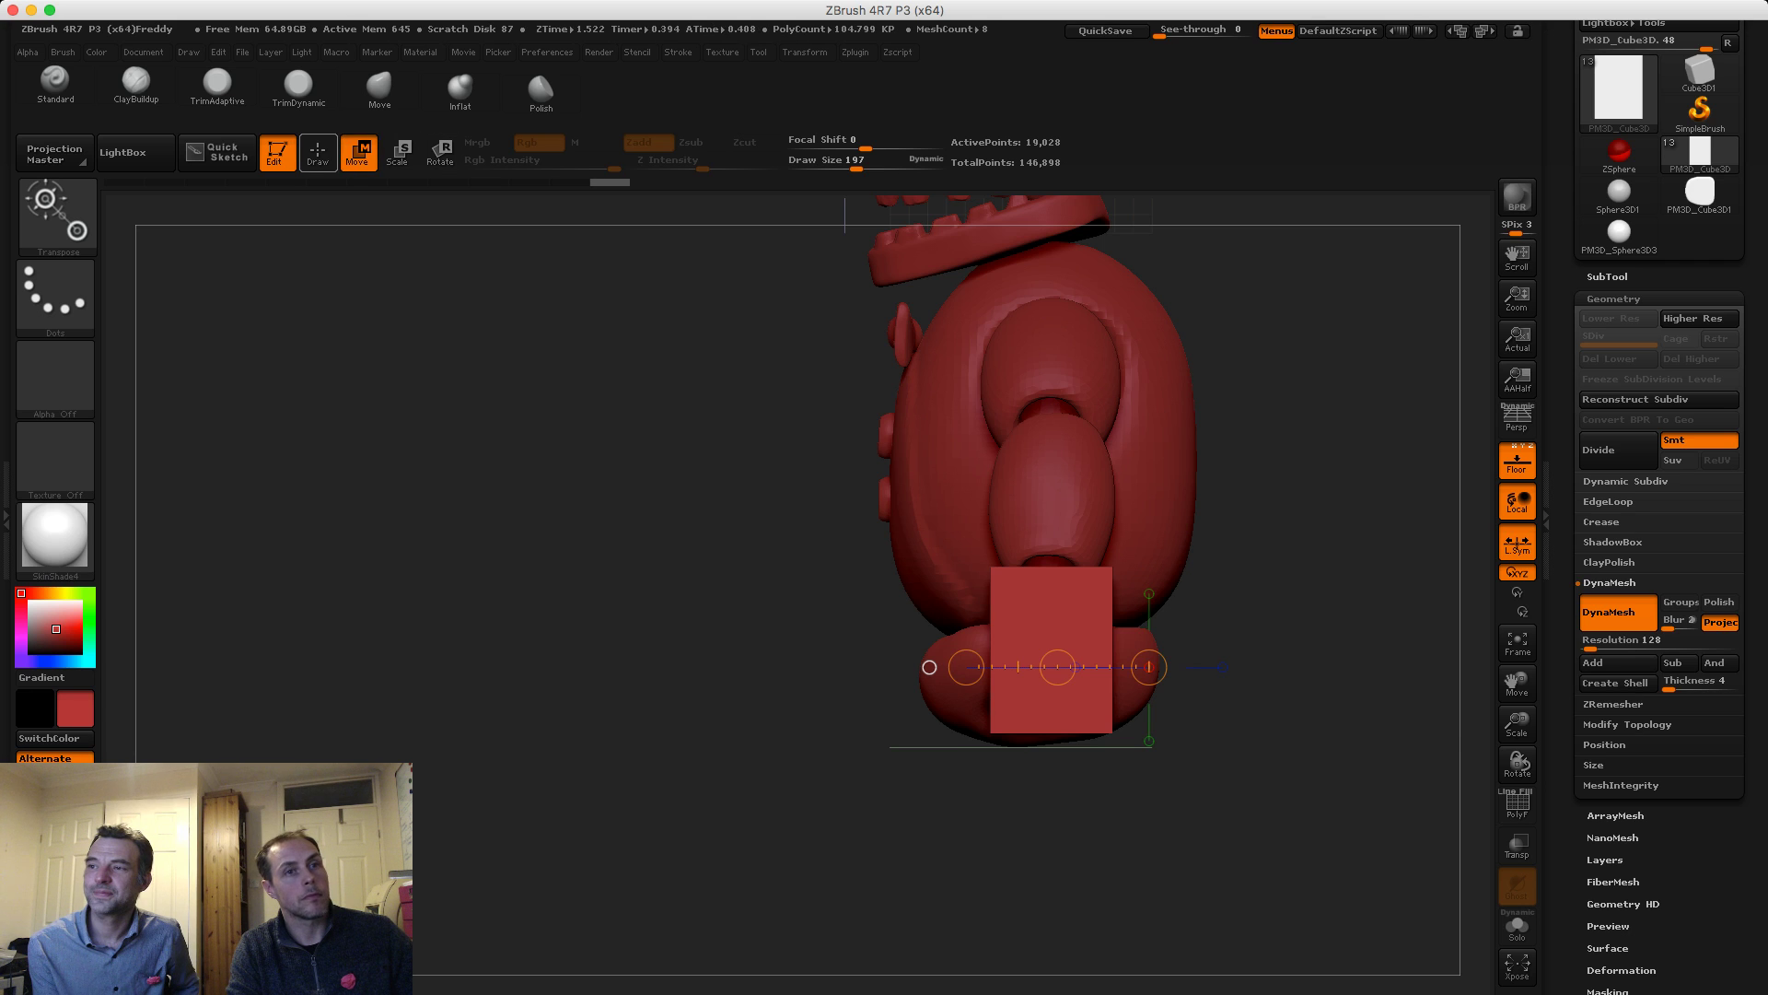
{"action": "key", "text": "q"}
{"action": "left_click", "coordinate": [1621, 639]}
{"action": "type", "text": "8"}
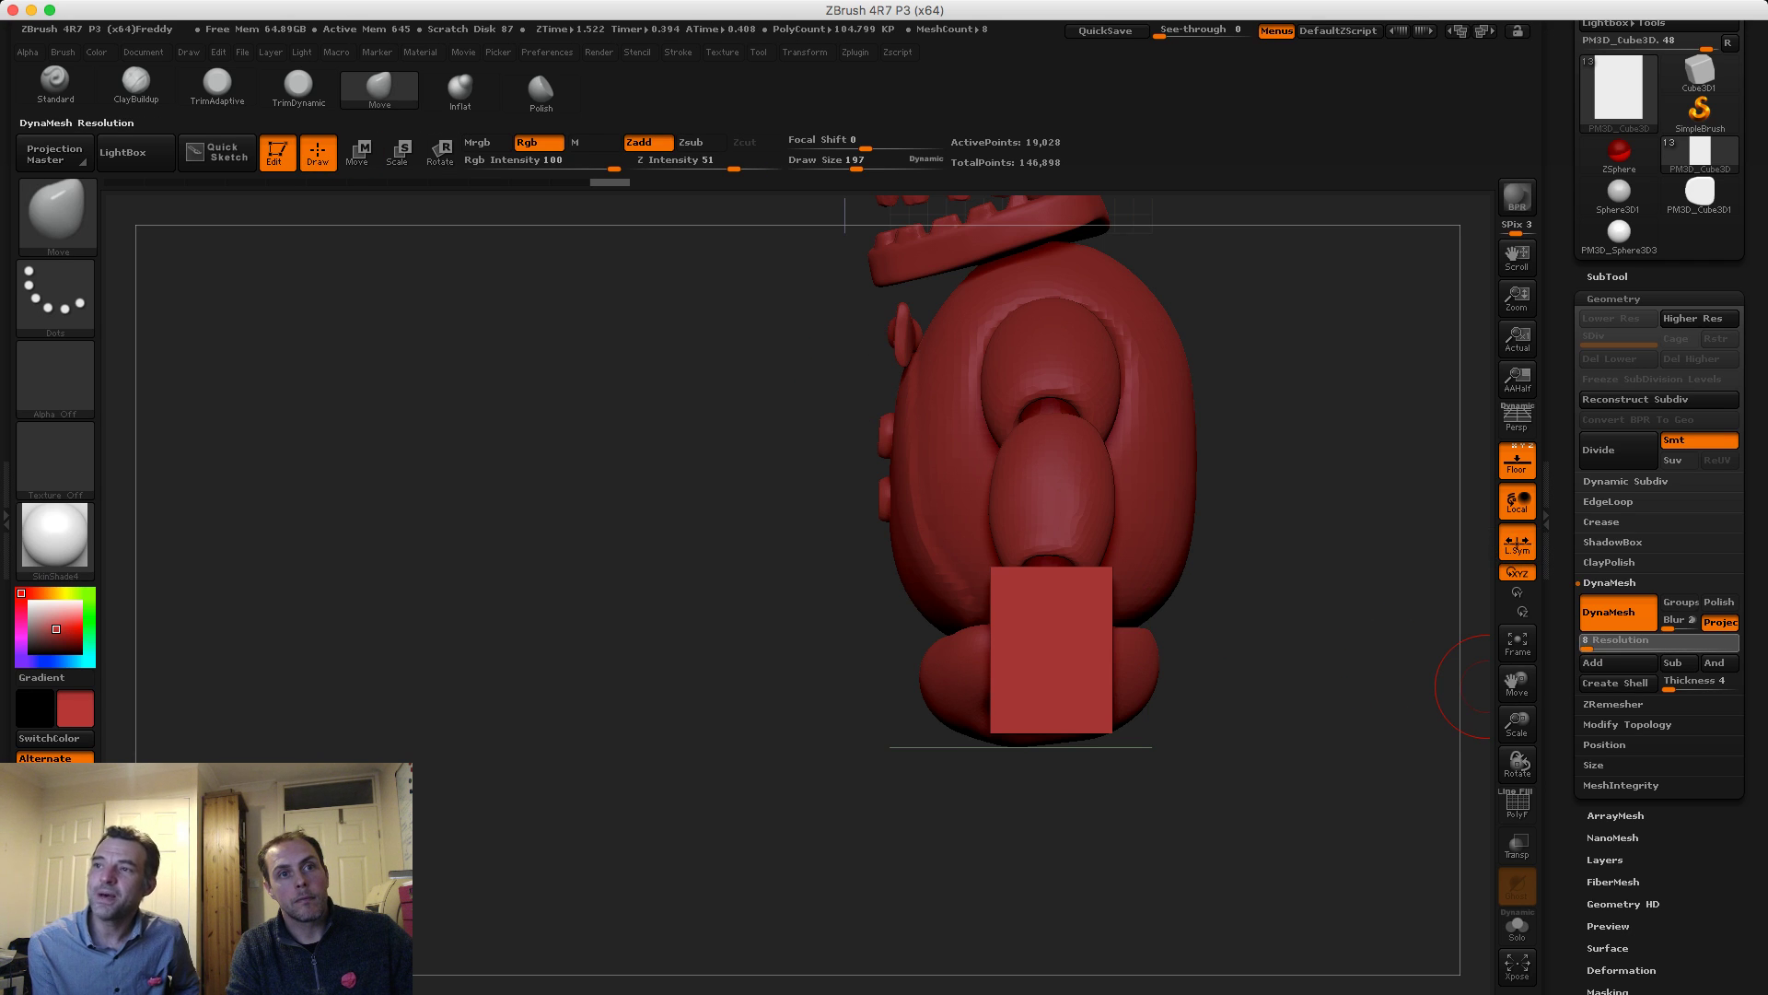
{"action": "key", "text": "Return"}
{"action": "left_click_drag", "start_coordinate": [1335, 589], "coordinate": [1372, 635], "text": "ctrl"}
{"action": "key", "text": "s"}
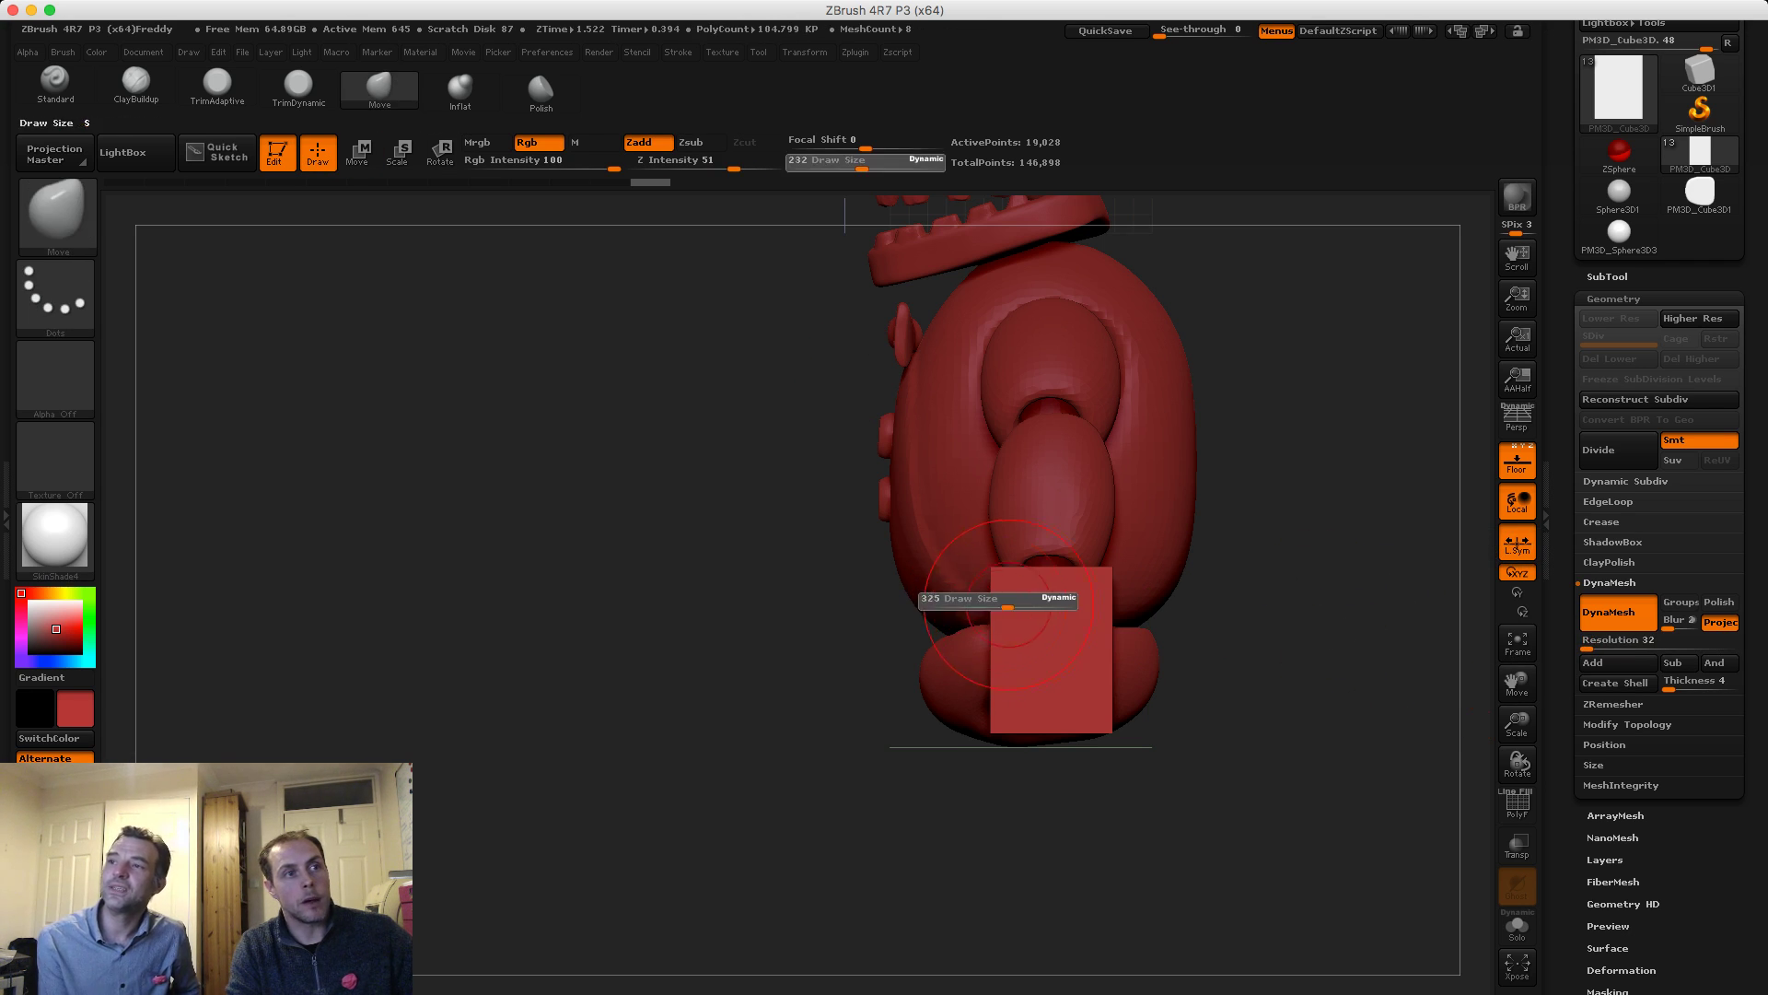
{"action": "left_click_drag", "start_coordinate": [1004, 597], "coordinate": [1040, 586], "text": "shift"}
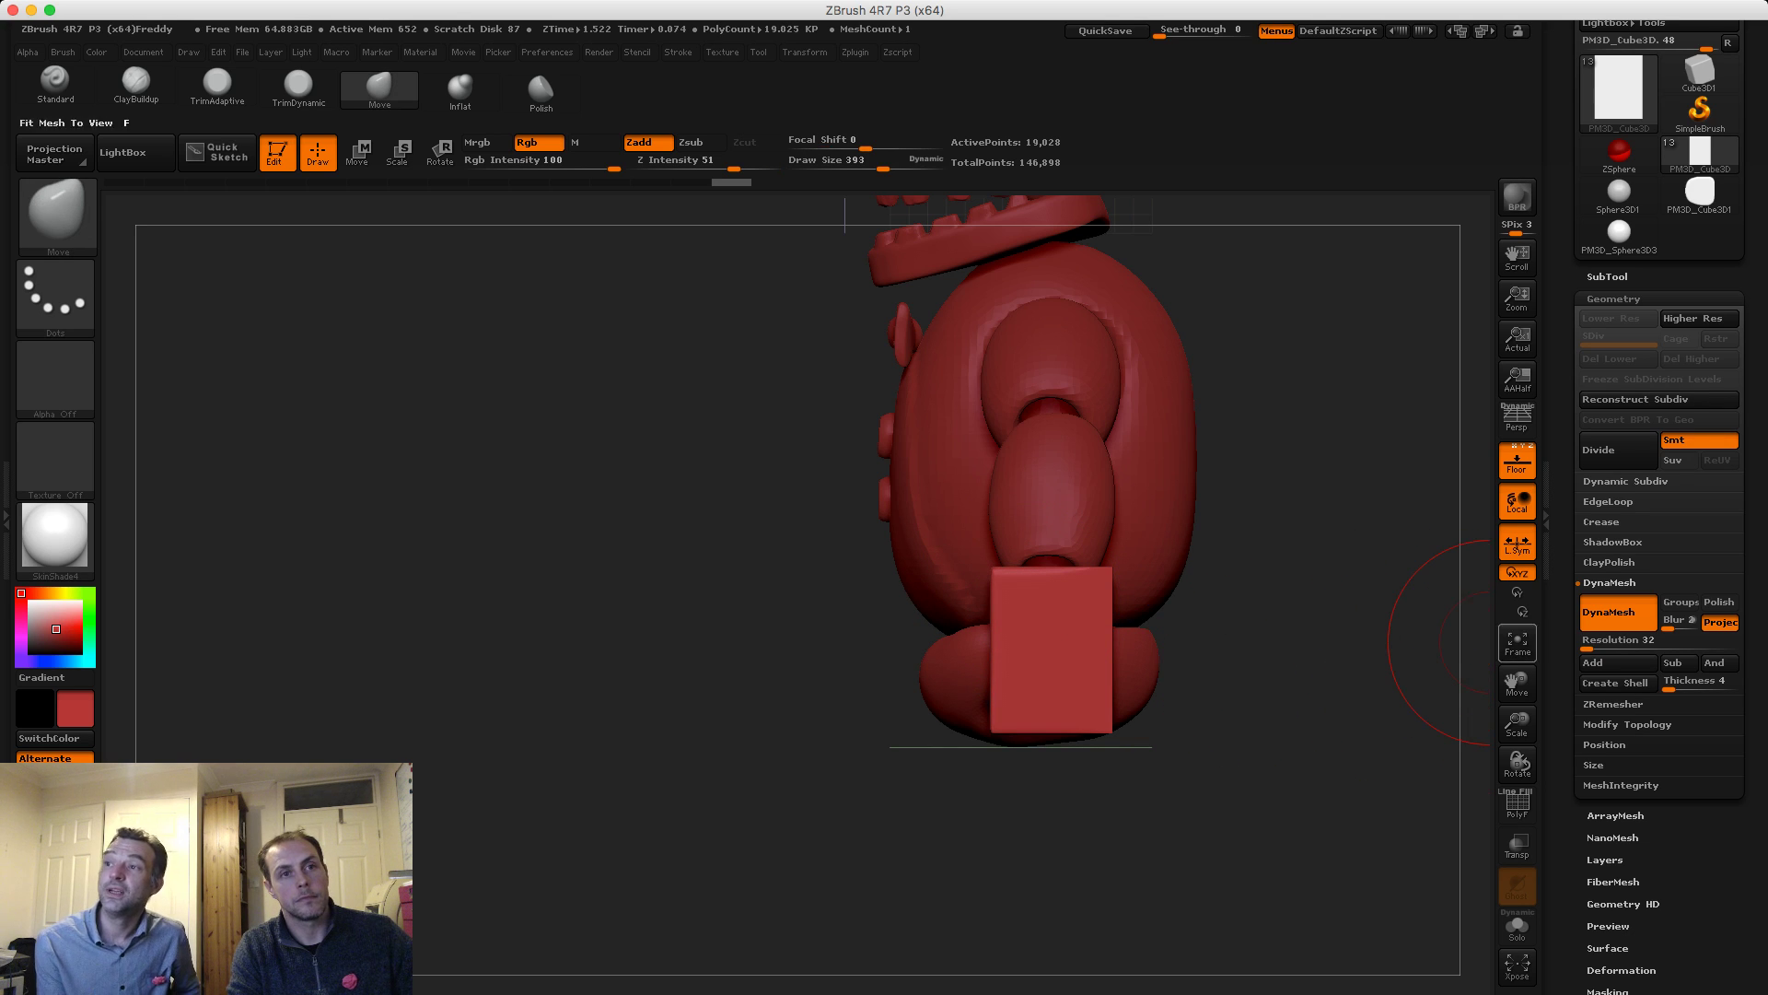
Remesh the block at DynaMesh resolution 16 and smooth its edges and corners into a rounded palm
{"action": "type", "text": "8"}
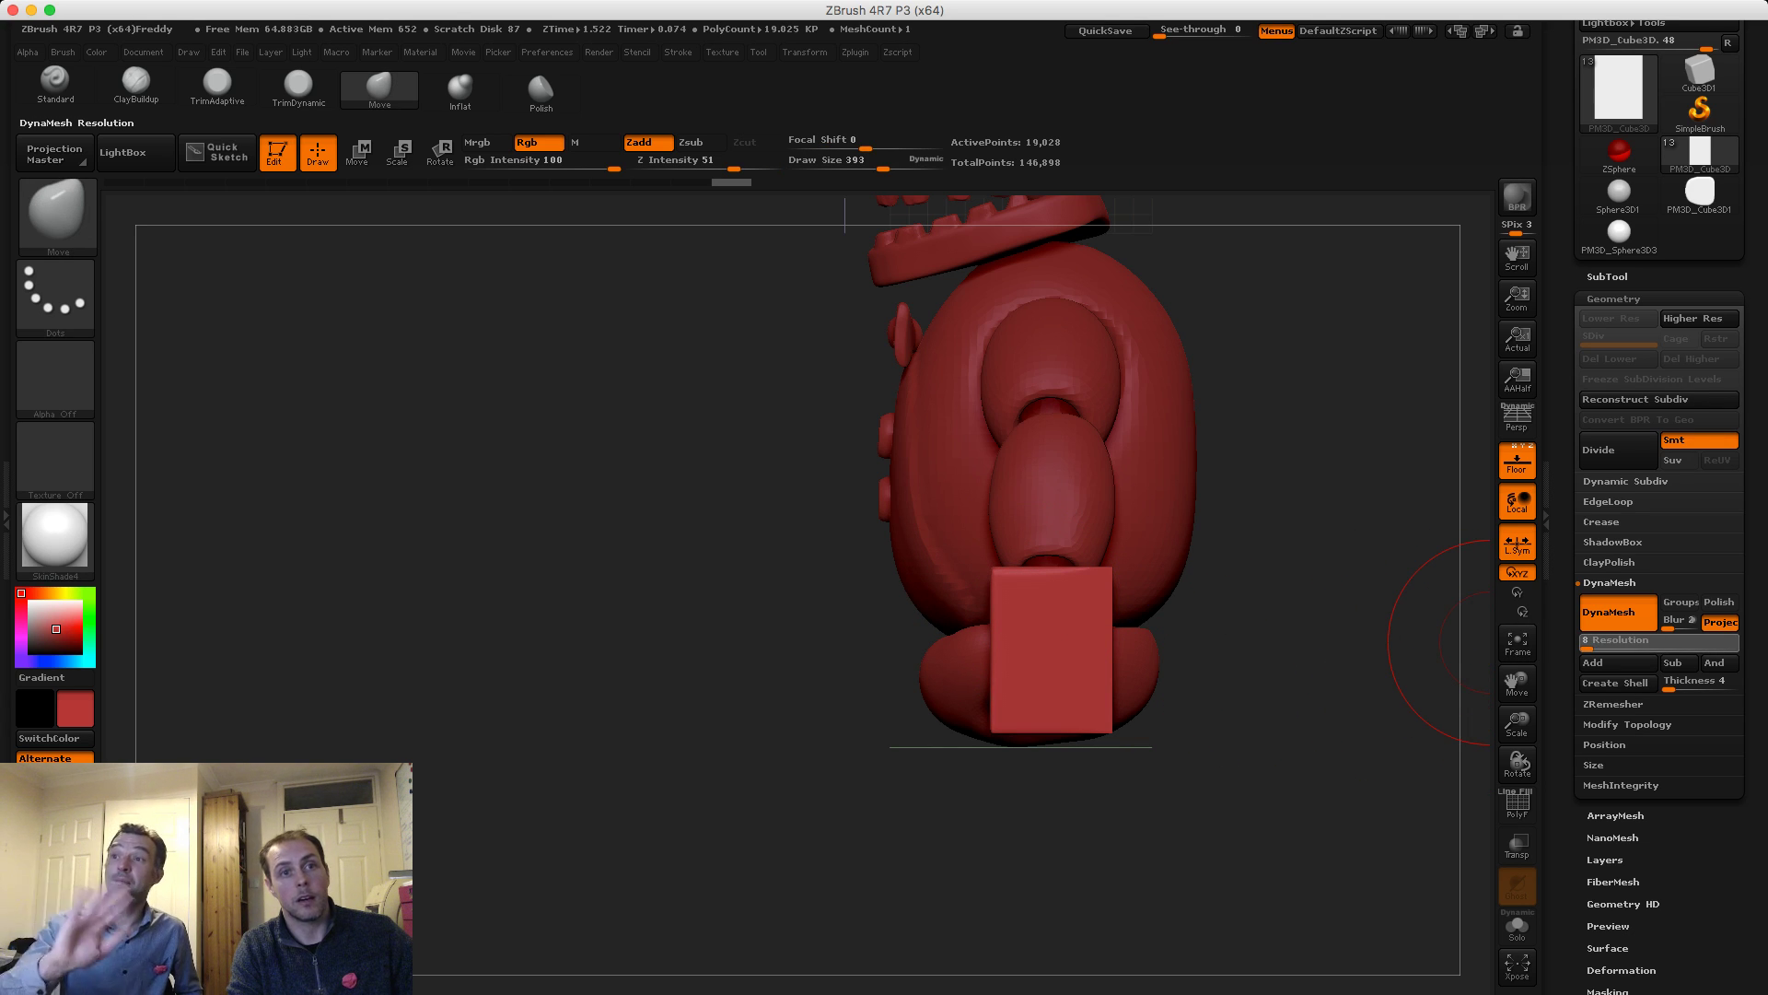
{"action": "key", "text": "Return"}
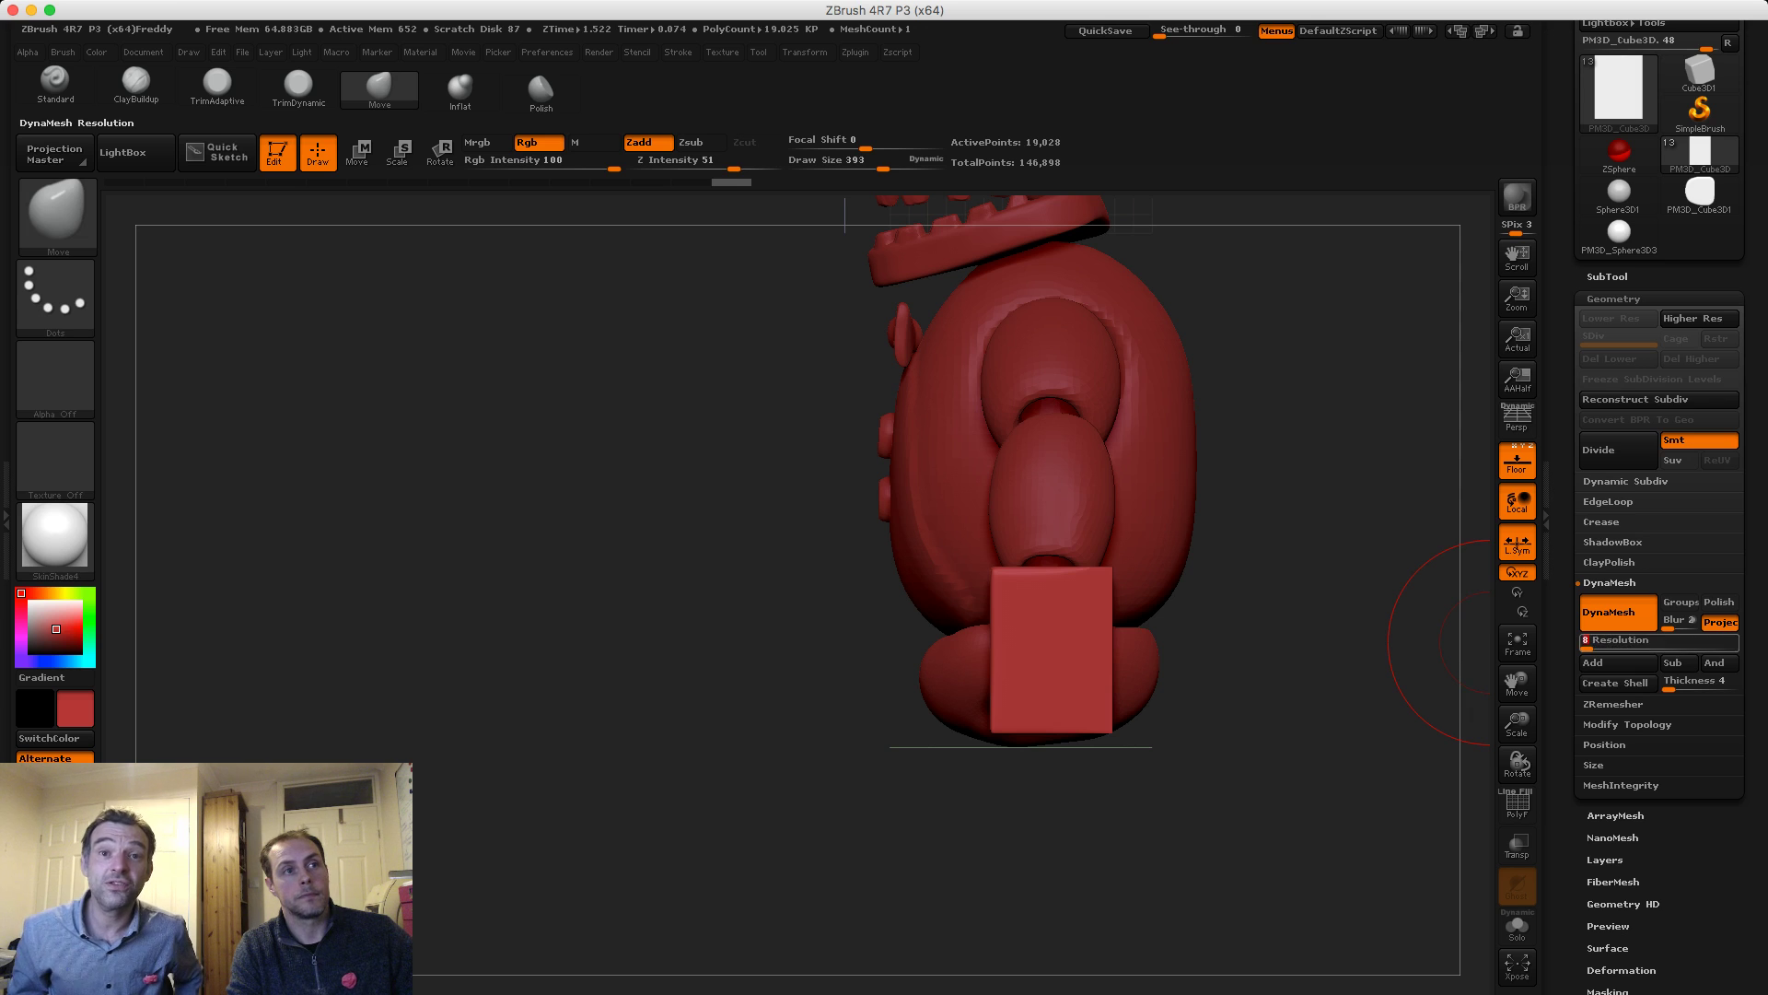
{"action": "left_click_drag", "start_coordinate": [1315, 591], "coordinate": [1308, 650], "text": "ctrl"}
{"action": "left_click_drag", "start_coordinate": [1087, 582], "coordinate": [993, 584], "text": "shift"}
{"action": "left_click_drag", "start_coordinate": [828, 563], "coordinate": [1027, 590], "text": "shift"}
{"action": "mouse_move", "coordinate": [1034, 670]}
{"action": "left_mouse_down", "text": "shift"}
{"action": "mouse_move", "coordinate": [1005, 673]}
{"action": "mouse_move", "coordinate": [1073, 725]}
{"action": "left_mouse_up", "text": "shift"}
{"action": "left_click_drag", "start_coordinate": [1188, 705], "coordinate": [1022, 711]}
{"action": "mouse_move", "coordinate": [1027, 718]}
{"action": "left_mouse_down", "text": "shift"}
{"action": "mouse_move", "coordinate": [1087, 722]}
{"action": "mouse_move", "coordinate": [1110, 659]}
{"action": "mouse_move", "coordinate": [1337, 649]}
{"action": "left_mouse_up", "text": "shift"}
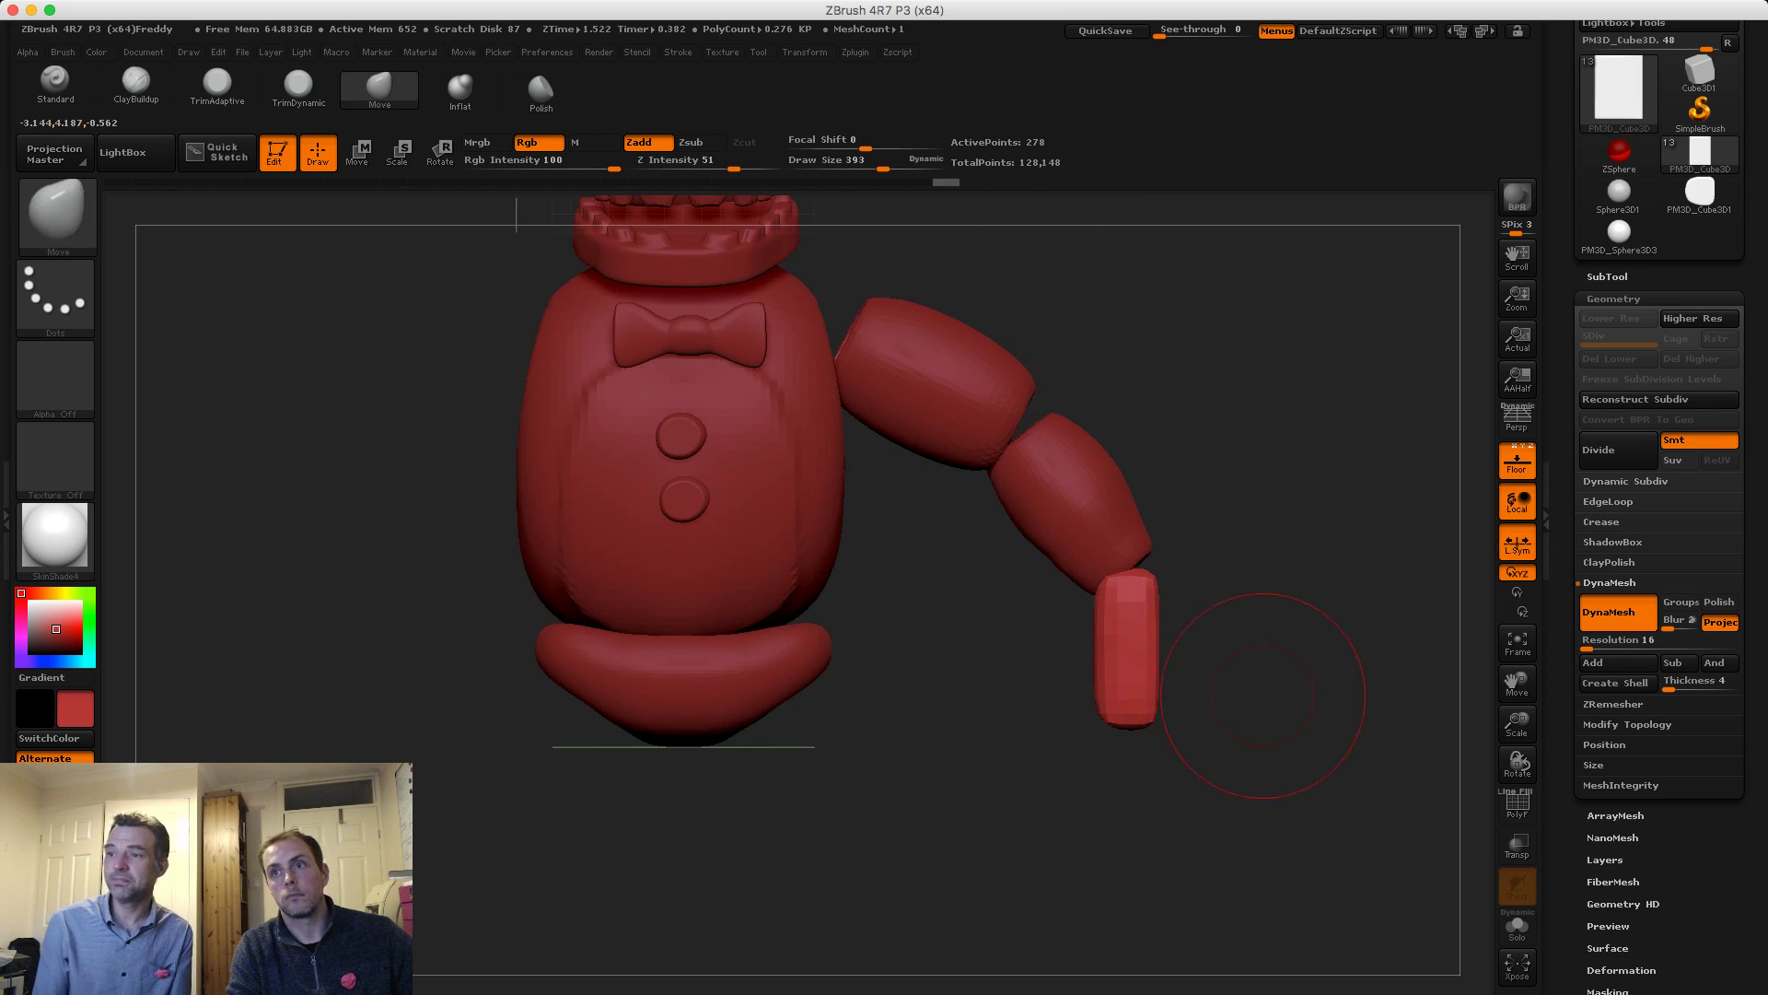
Pull the start of a thumb out of the palm's front edge with the Move brush
{"action": "left_click_drag", "start_coordinate": [1263, 695], "coordinate": [1137, 622]}
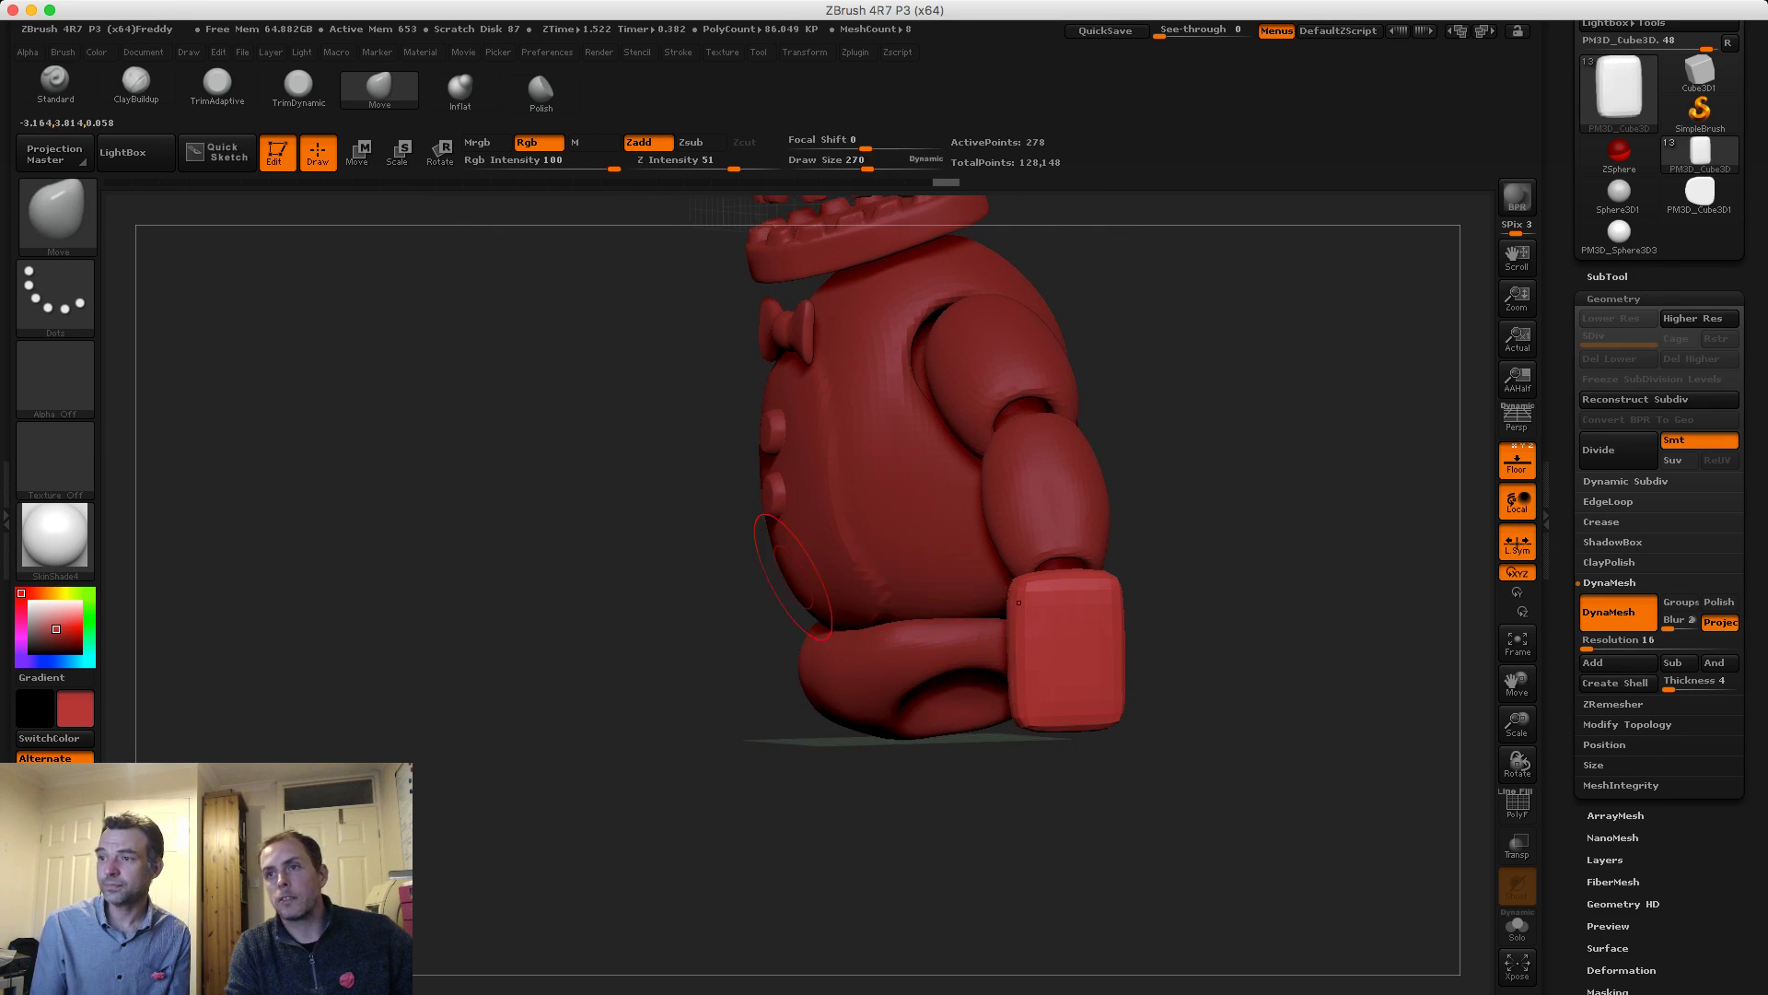
{"action": "left_click_drag", "start_coordinate": [590, 537], "coordinate": [696, 589], "text": "alt"}
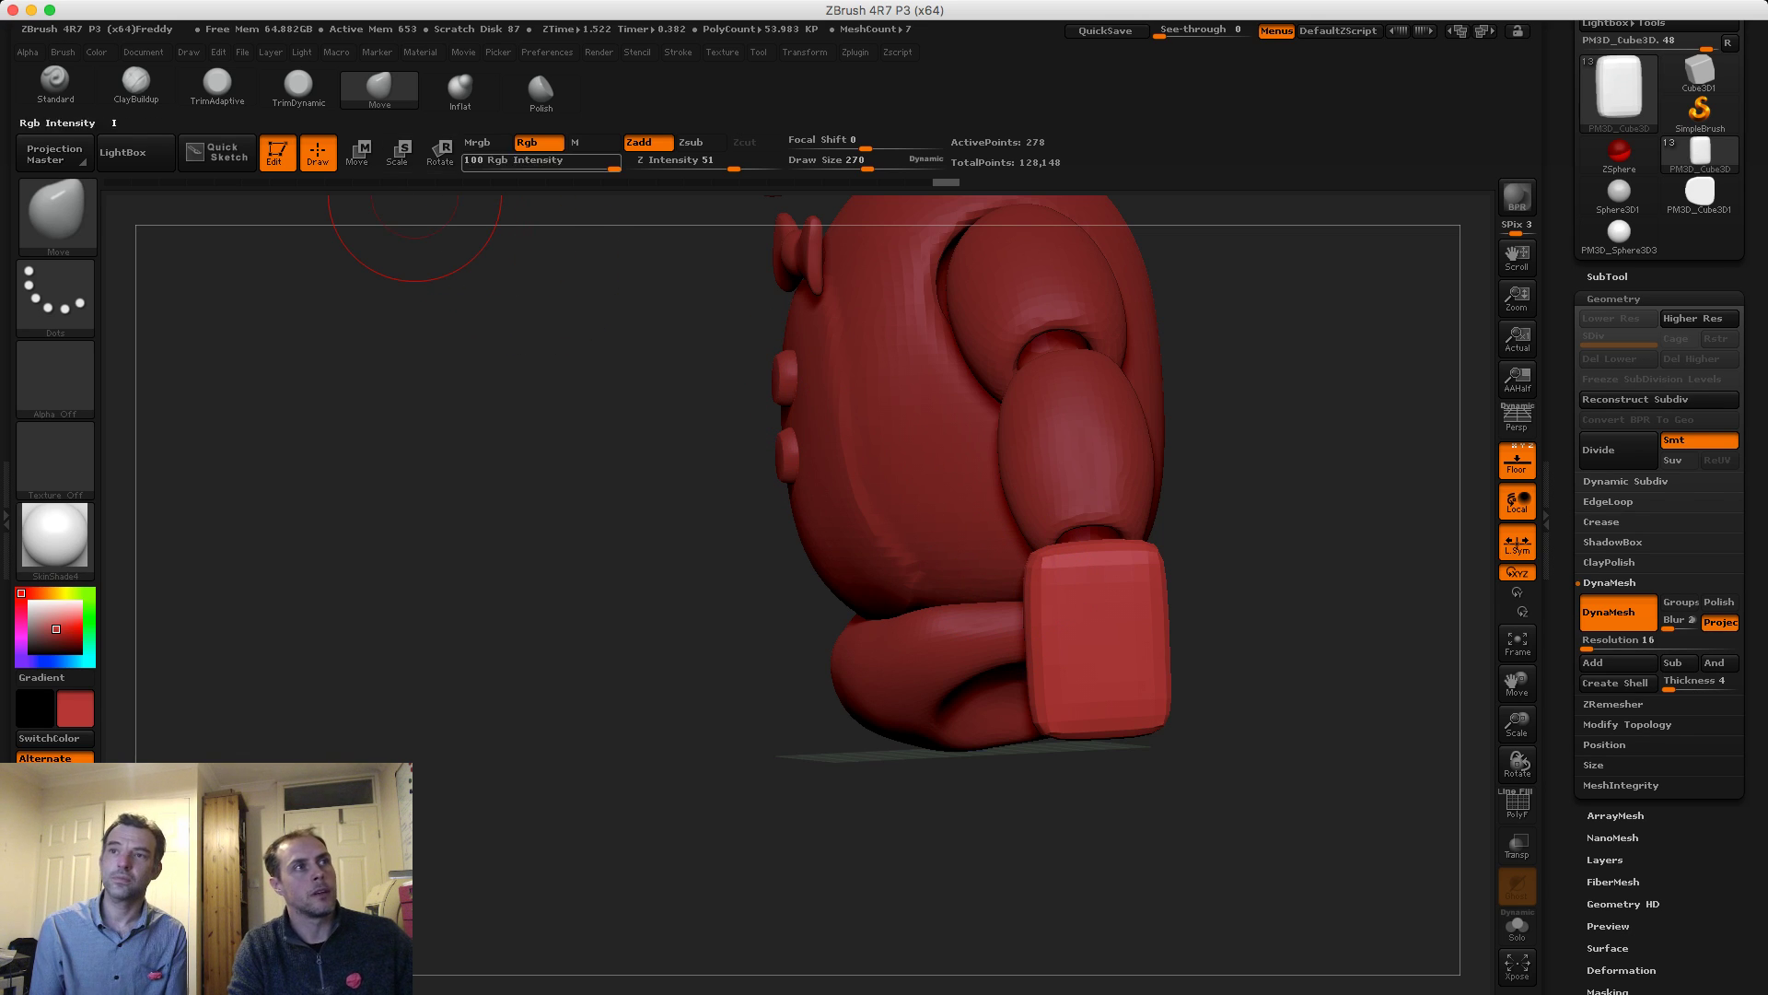
{"action": "mouse_move", "coordinate": [1029, 589]}
{"action": "left_mouse_down"}
{"action": "mouse_move", "coordinate": [1006, 598]}
{"action": "mouse_move", "coordinate": [1004, 641]}
{"action": "left_mouse_up"}
{"action": "key", "text": "space"}
{"action": "left_click_drag", "start_coordinate": [1225, 645], "coordinate": [1308, 640]}
{"action": "left_click_drag", "start_coordinate": [1004, 651], "coordinate": [1024, 642]}
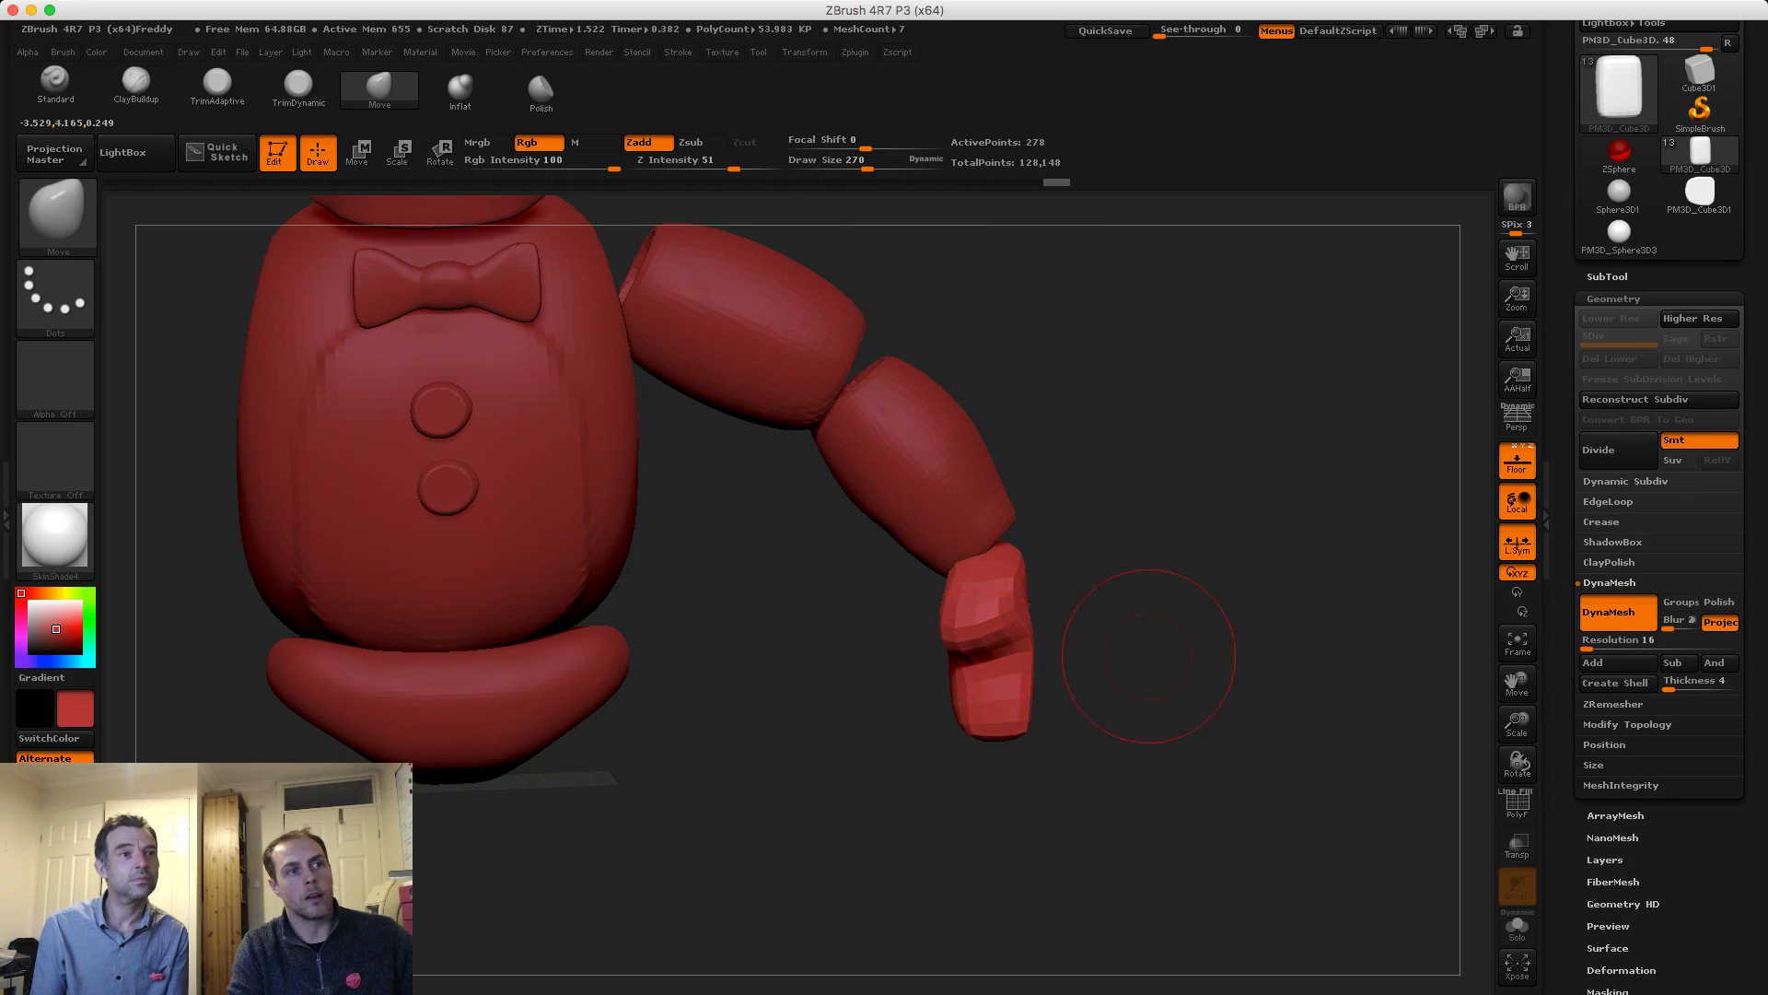
Extend the thumb forward from the palm and shape it from several angles with the Move brush
{"action": "mouse_move", "coordinate": [1149, 655]}
{"action": "left_mouse_down"}
{"action": "mouse_move", "coordinate": [967, 635]}
{"action": "mouse_move", "coordinate": [962, 591]}
{"action": "mouse_move", "coordinate": [919, 651]}
{"action": "left_mouse_up"}
{"action": "left_click_drag", "start_coordinate": [991, 654], "coordinate": [993, 633]}
{"action": "mouse_move", "coordinate": [969, 727]}
{"action": "left_mouse_down"}
{"action": "mouse_move", "coordinate": [889, 705]}
{"action": "mouse_move", "coordinate": [926, 648]}
{"action": "mouse_move", "coordinate": [1068, 677]}
{"action": "left_mouse_up"}
{"action": "left_click_drag", "start_coordinate": [923, 642], "coordinate": [907, 634]}
{"action": "left_click_drag", "start_coordinate": [1243, 585], "coordinate": [1186, 569]}
{"action": "left_click", "coordinate": [1185, 569], "text": "ctrl"}
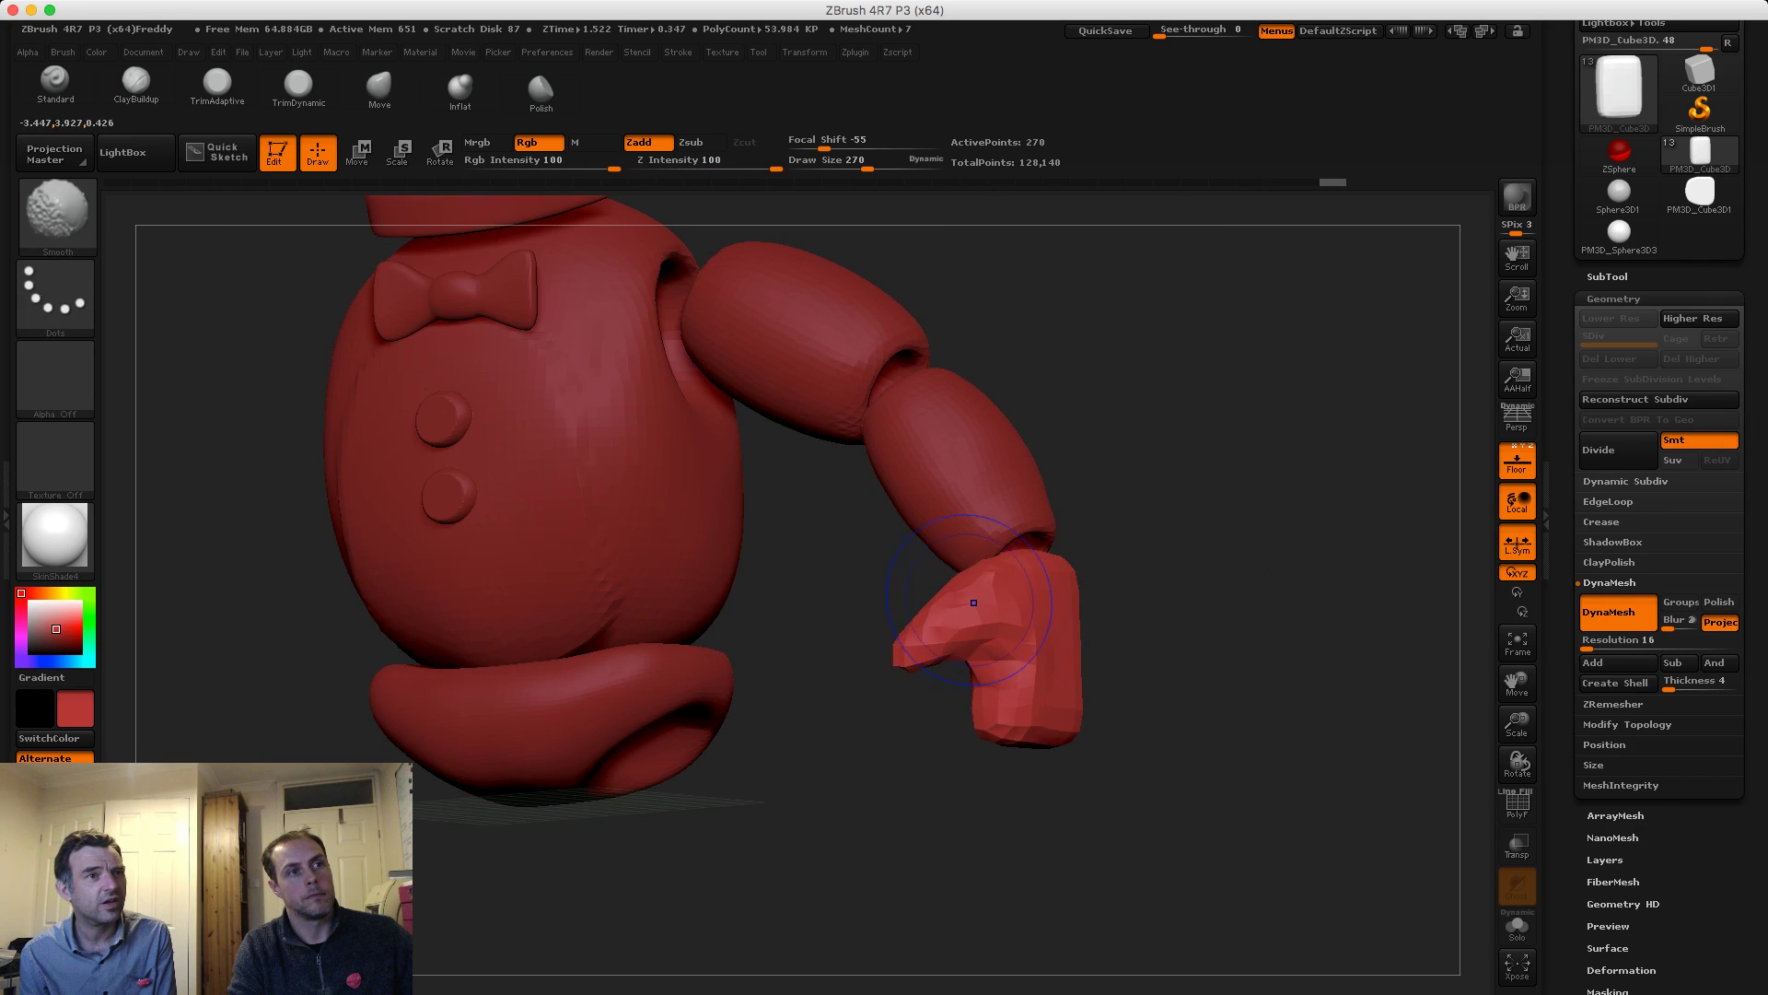
Remesh the hand at DynaMesh resolution 32 and smooth the thumb
{"action": "left_click", "coordinate": [1621, 640]}
{"action": "type", "text": "8"}
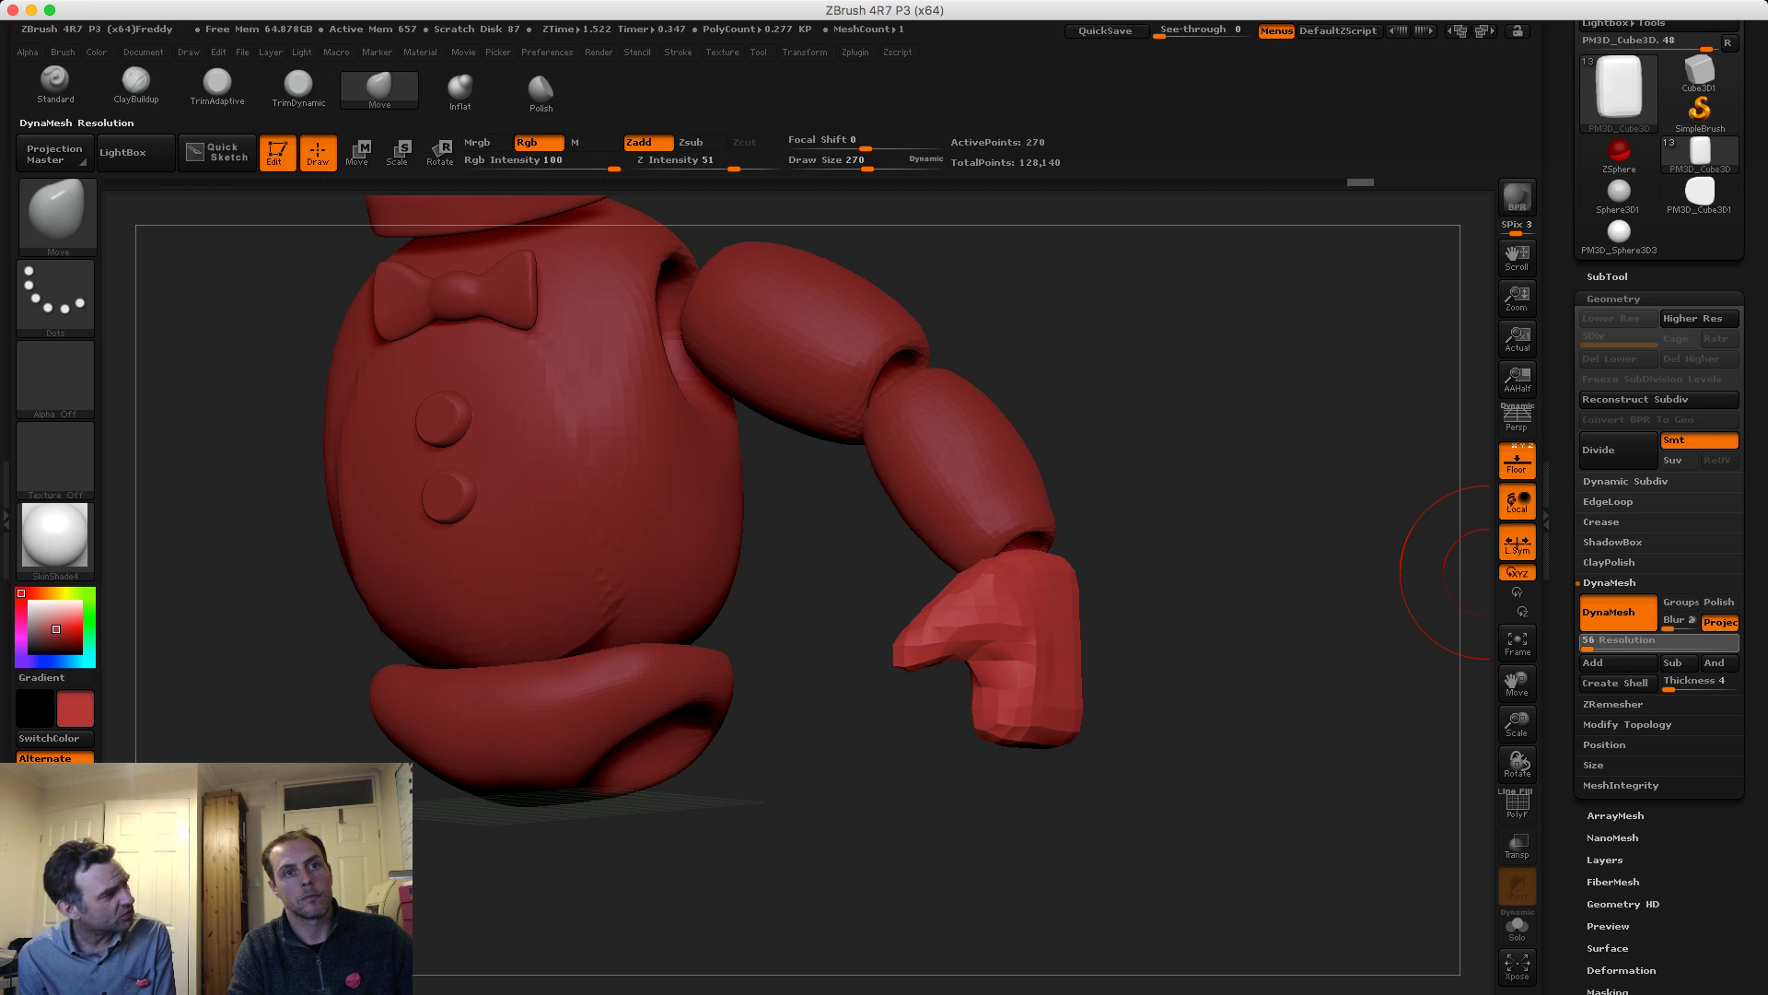
{"action": "left_click_drag", "start_coordinate": [1242, 564], "coordinate": [1214, 625], "text": "ctrl"}
{"action": "key", "text": "shift"}
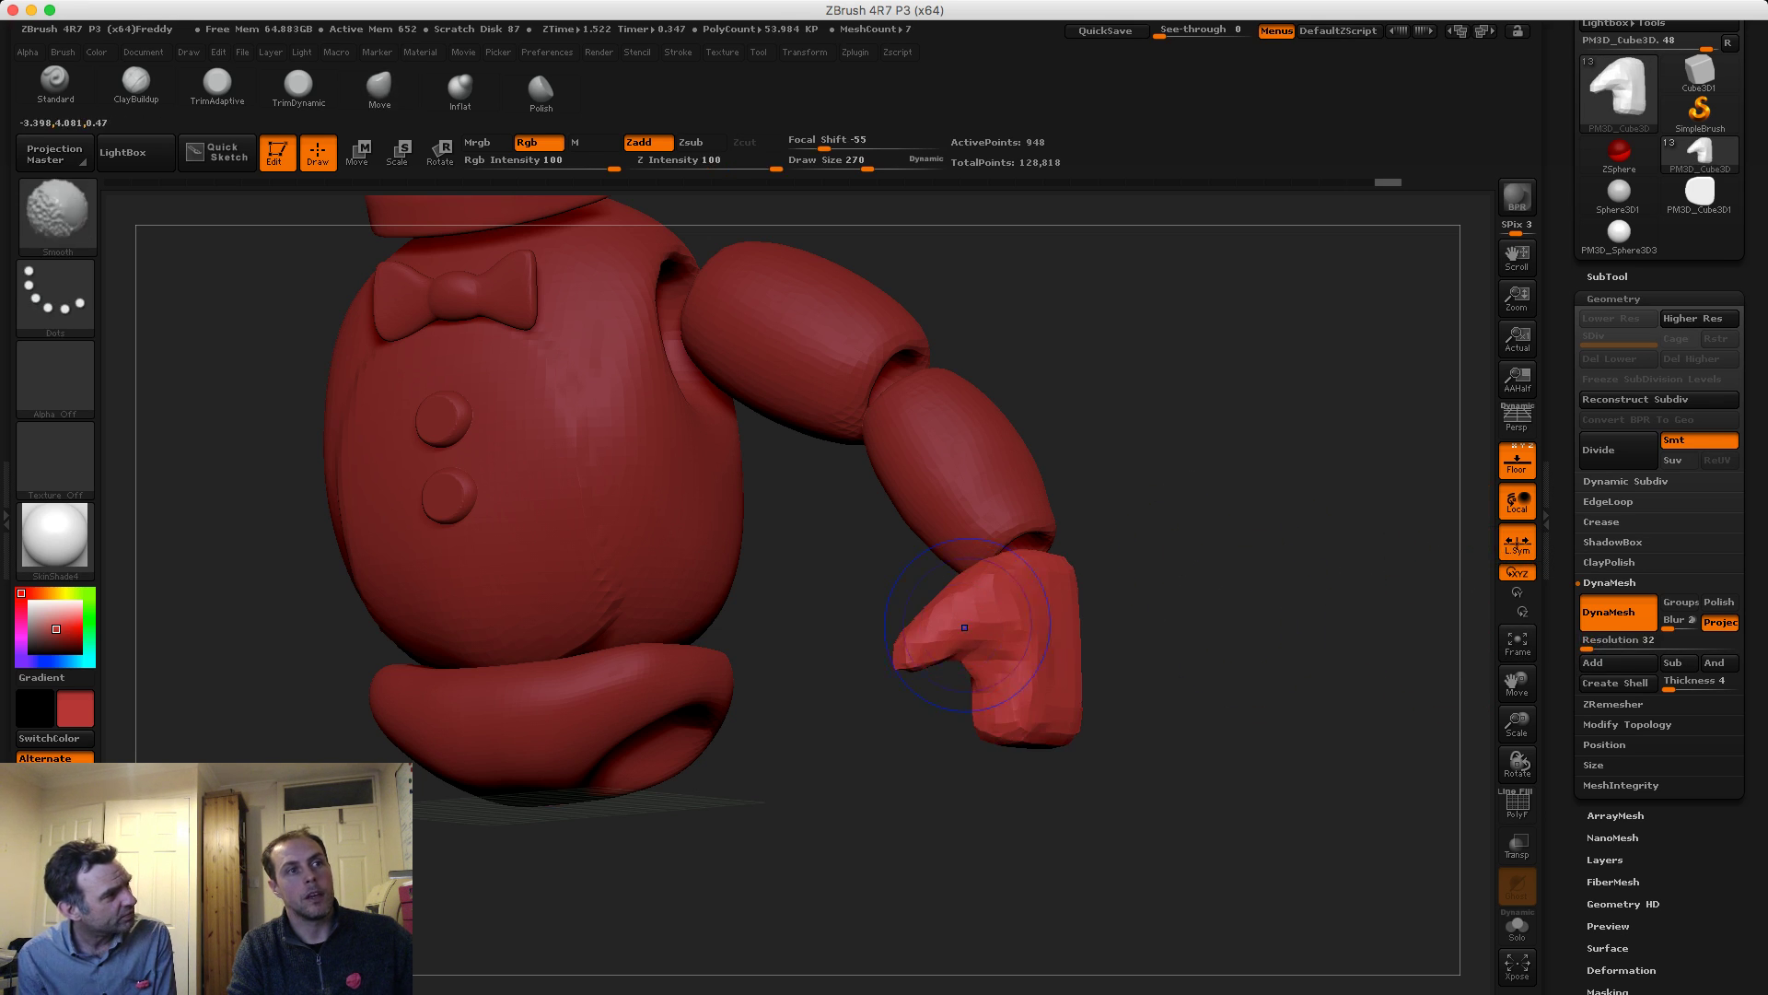
{"action": "left_click_drag", "start_coordinate": [924, 667], "coordinate": [1043, 667], "text": "shift"}
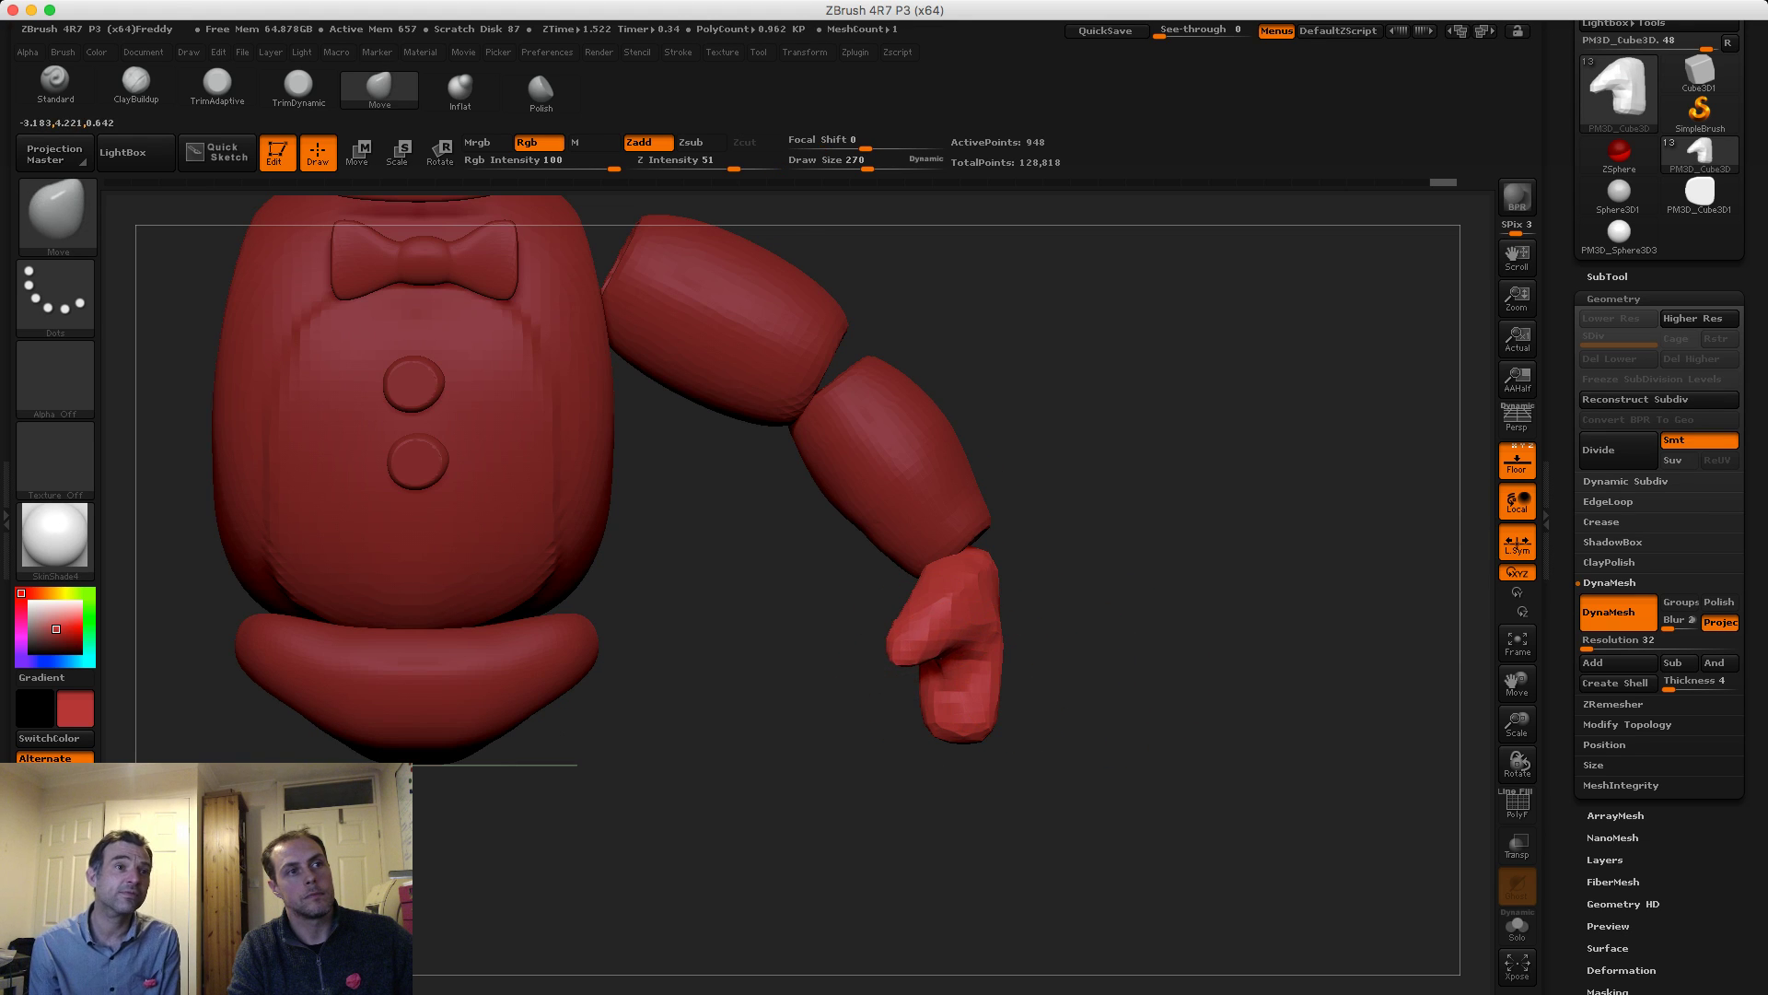
Round off the palm's upper back corner near the wrist with the Move brush
{"action": "left_click_drag", "start_coordinate": [1142, 645], "coordinate": [852, 659]}
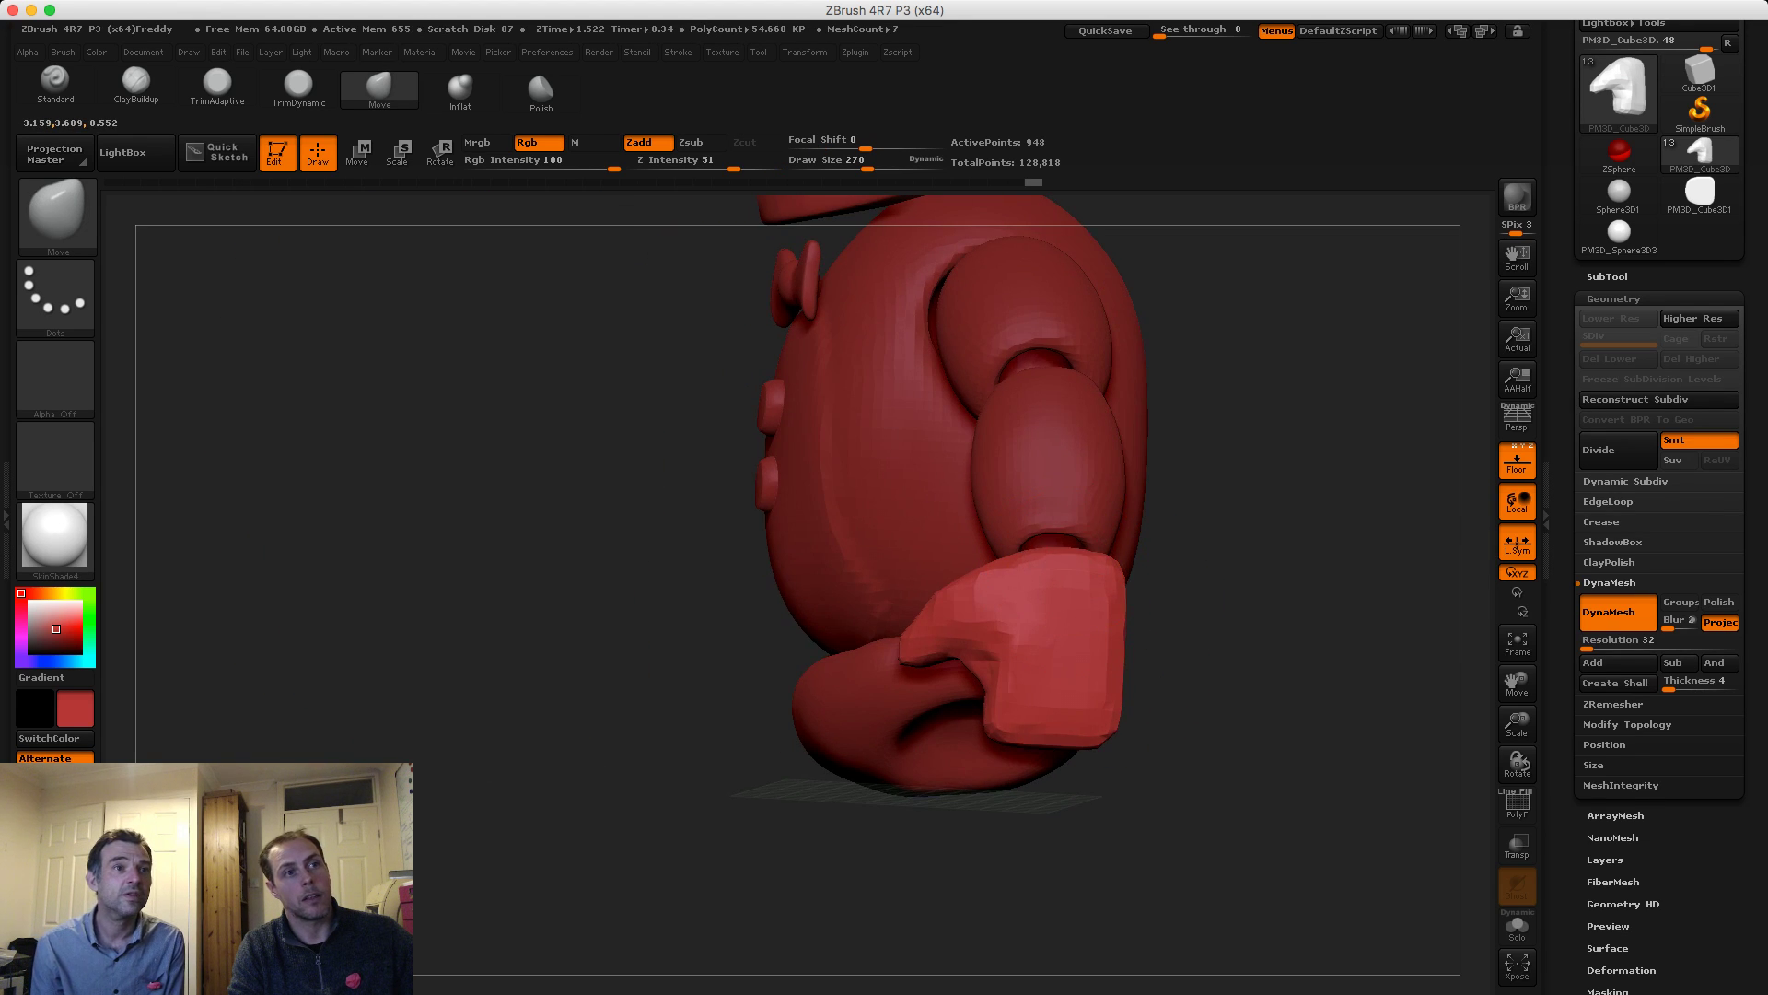
{"action": "left_click_drag", "start_coordinate": [1125, 571], "coordinate": [1109, 577]}
{"action": "key", "text": "ctrl+shift+z"}
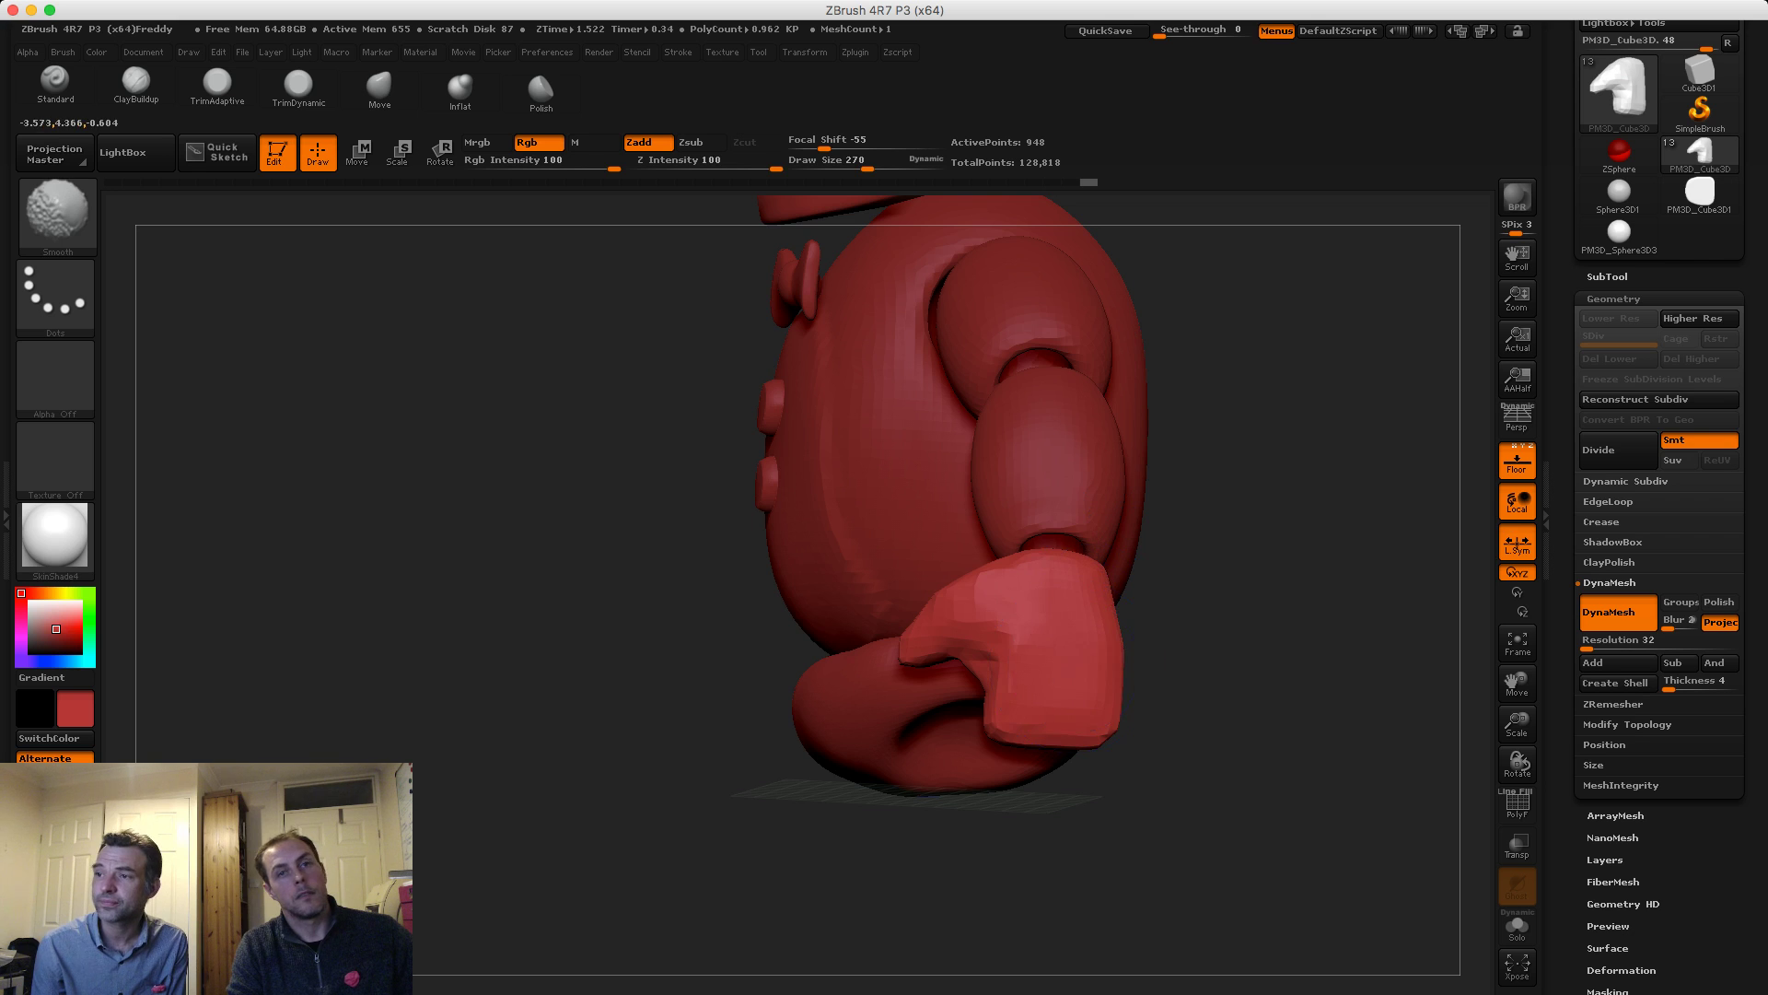
{"action": "key", "text": "ctrl+shift+z"}
{"action": "left_click_drag", "start_coordinate": [1018, 668], "coordinate": [1037, 655]}
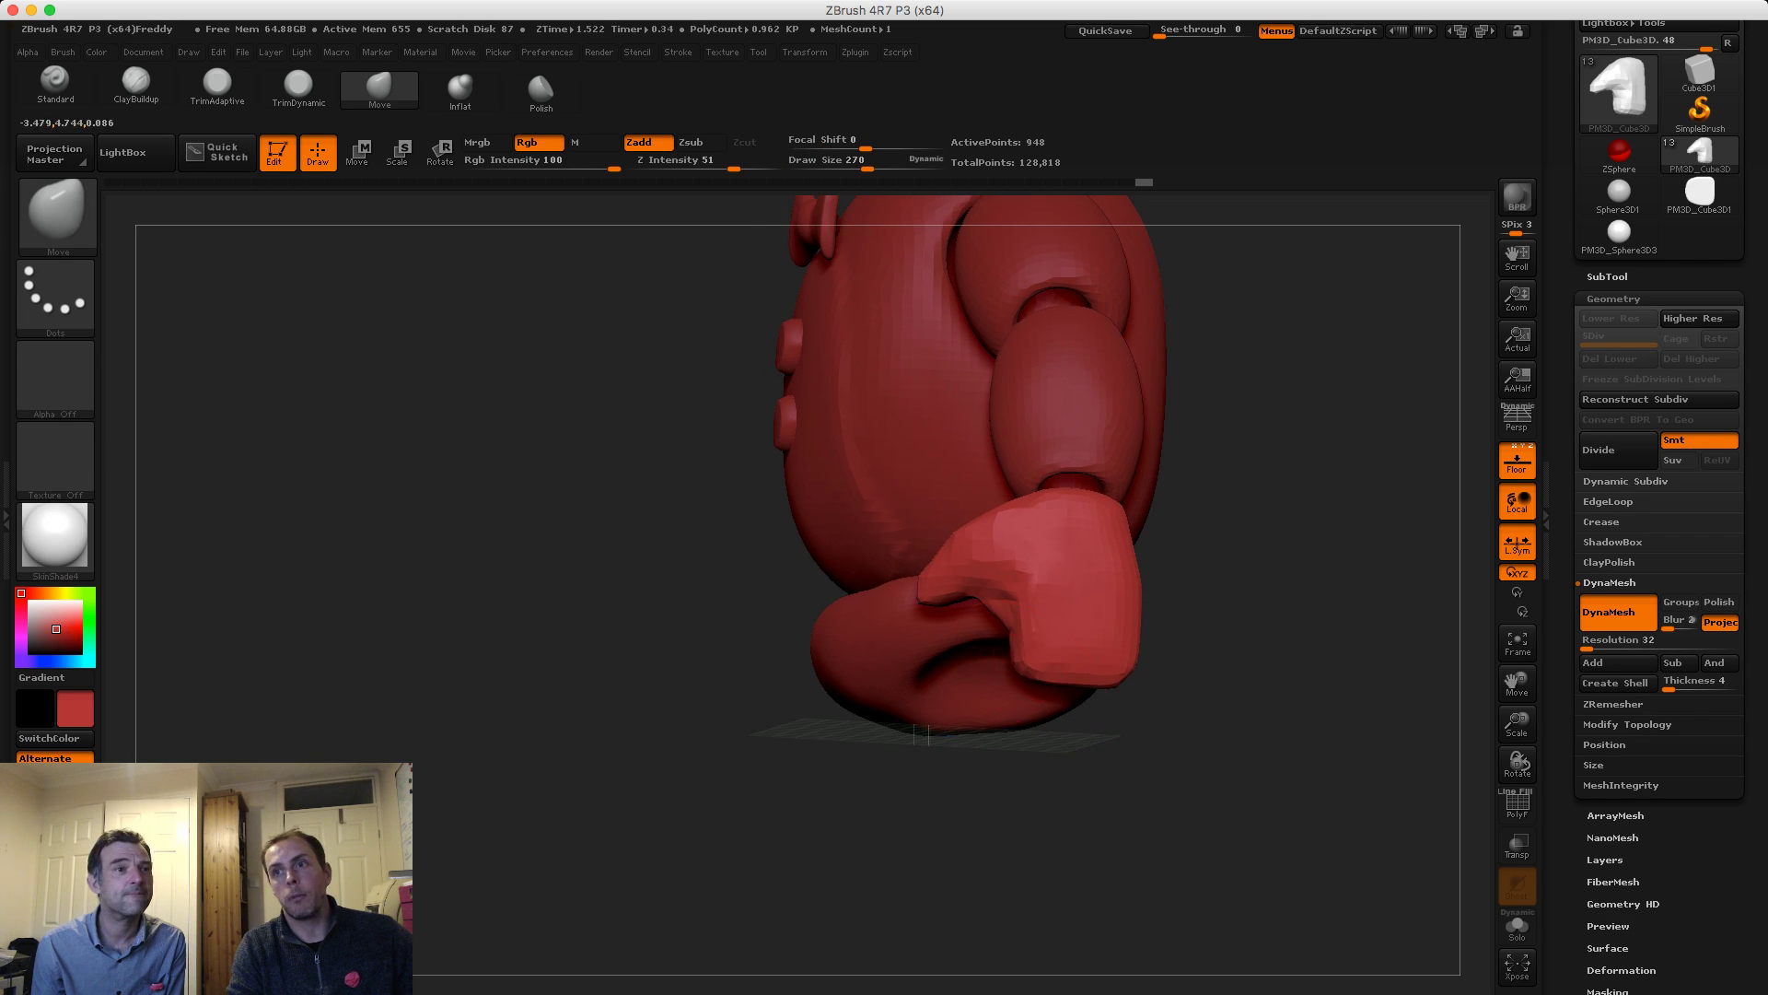
Mask finger patches on the palm's lower end face and invert the mask so only those patches stay editable
{"action": "mouse_move", "coordinate": [1087, 811]}
{"action": "left_mouse_down"}
{"action": "mouse_move", "coordinate": [1119, 681]}
{"action": "mouse_move", "coordinate": [1112, 611]}
{"action": "left_mouse_up"}
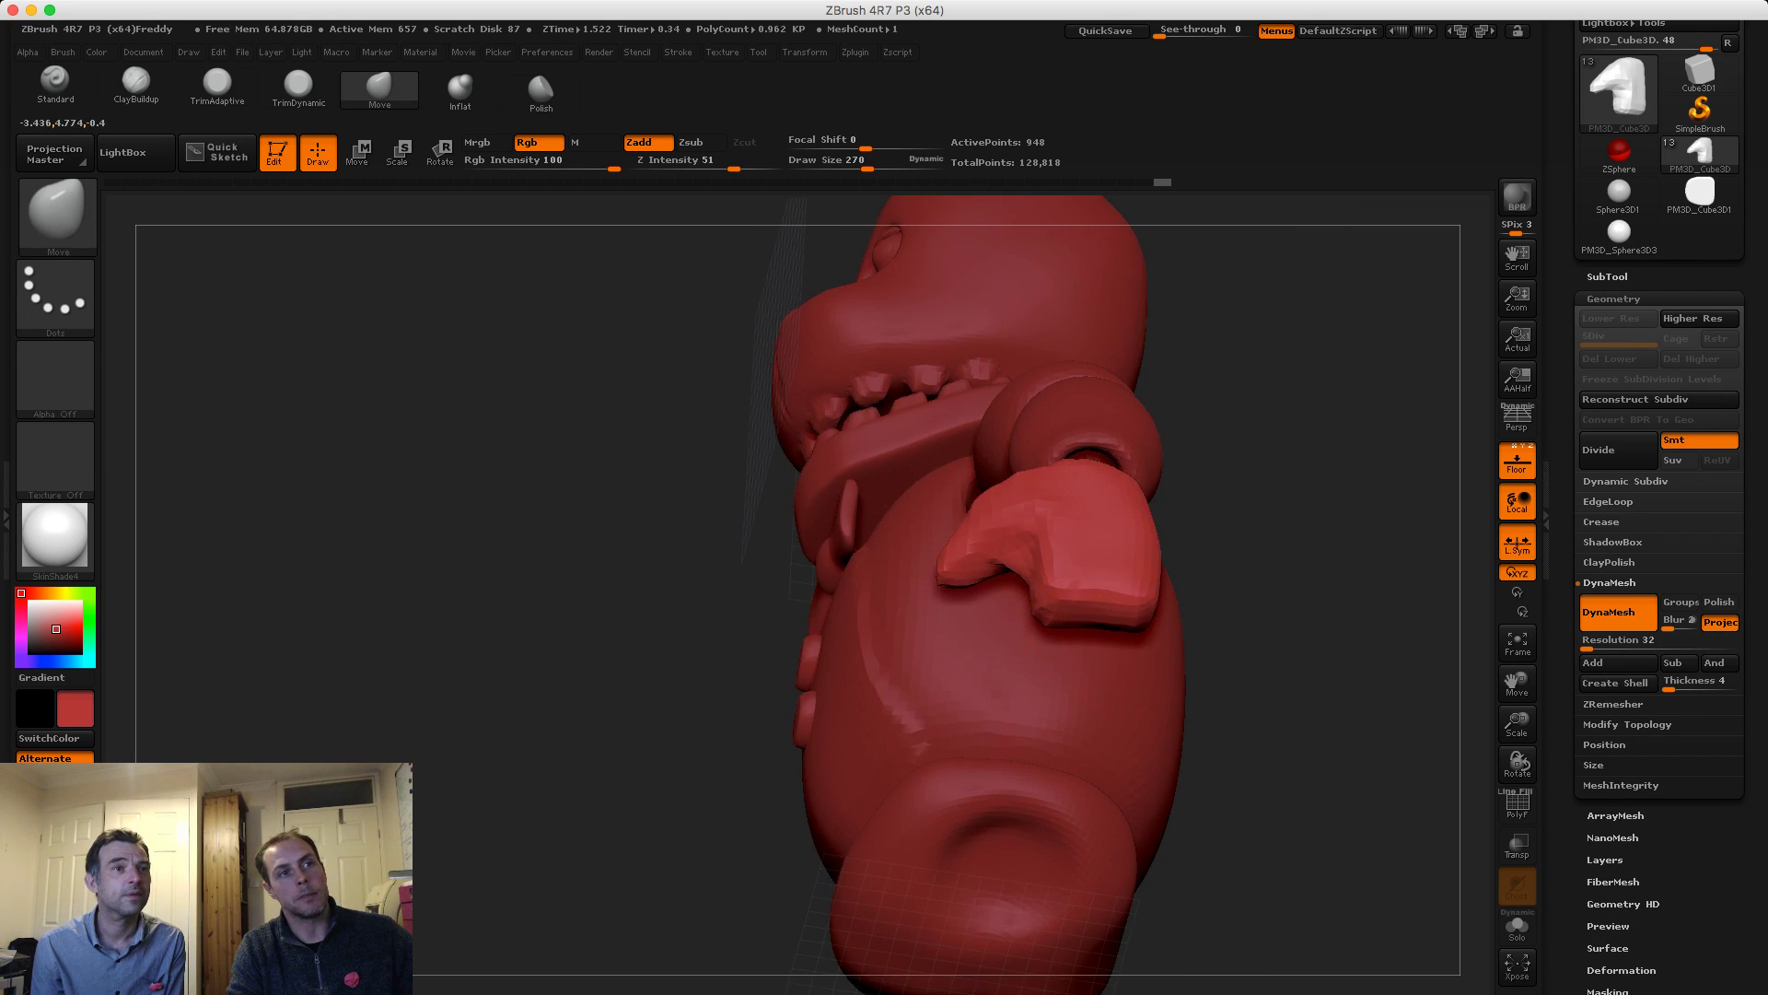
{"action": "mouse_move", "coordinate": [1256, 652]}
{"action": "left_mouse_down"}
{"action": "mouse_move", "coordinate": [1082, 656]}
{"action": "mouse_move", "coordinate": [1060, 640]}
{"action": "mouse_move", "coordinate": [1108, 605]}
{"action": "left_mouse_up"}
{"action": "key", "text": "ctrl+shift+z"}
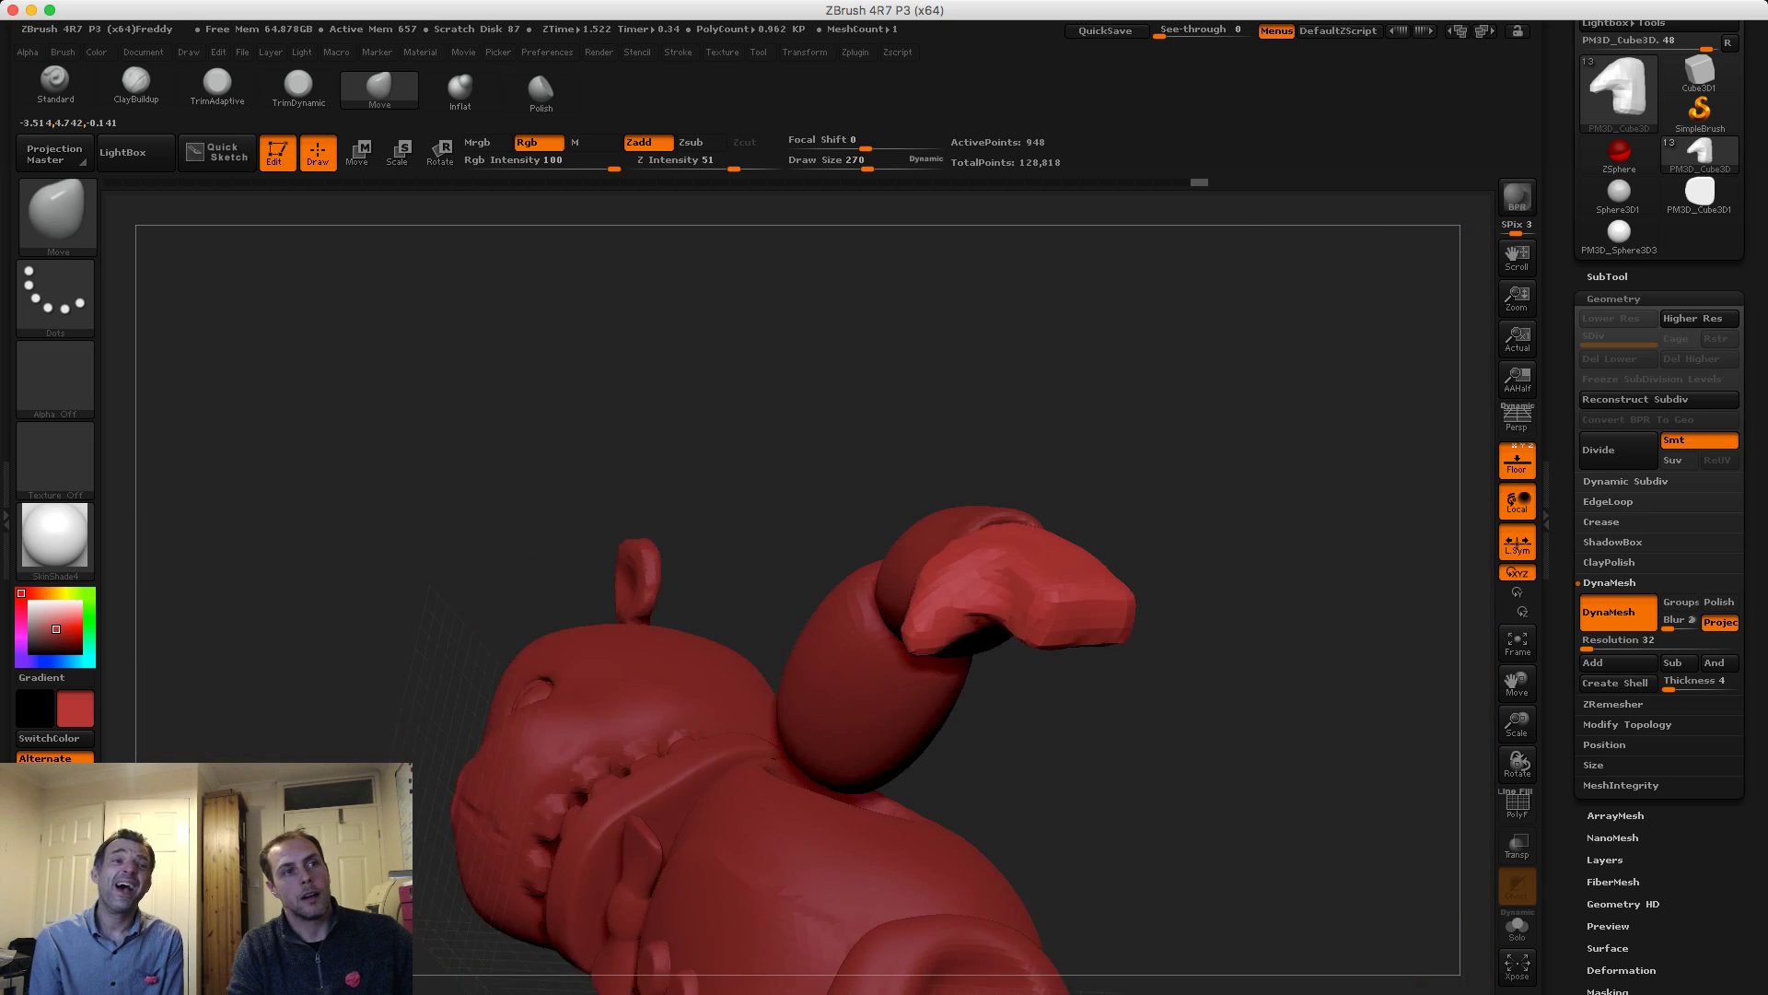
{"action": "key", "text": "ctrl+shift+z"}
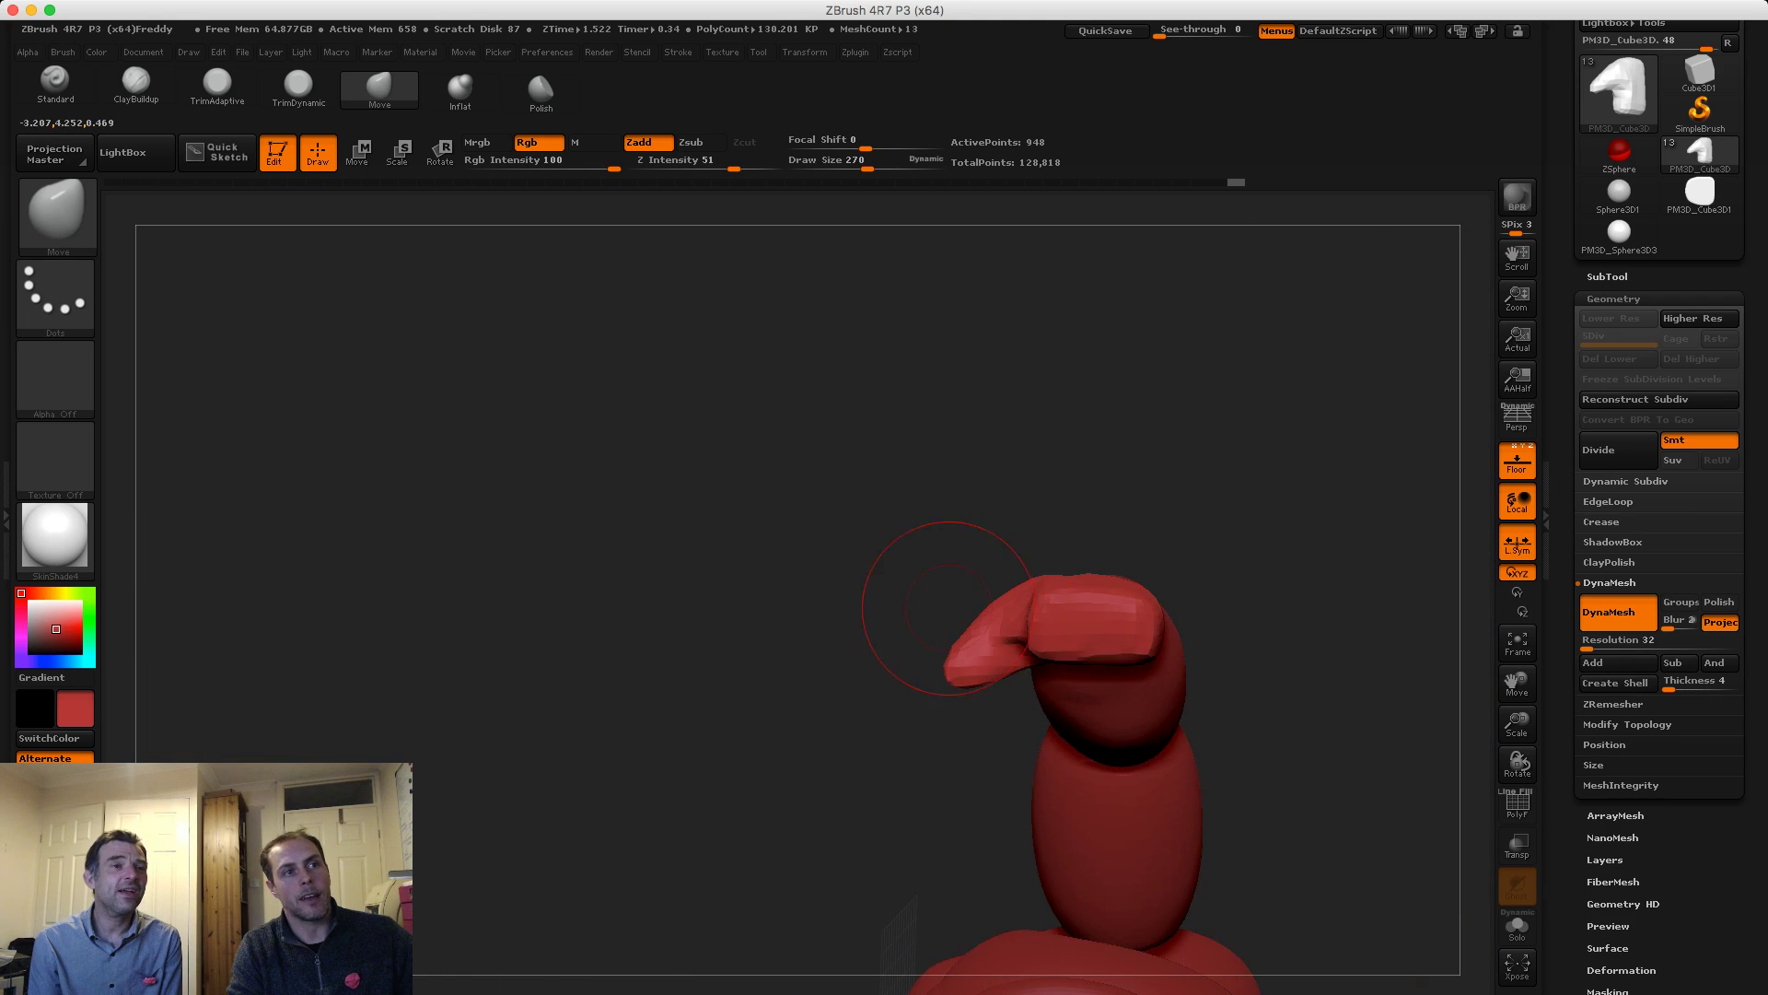
{"action": "key", "text": "ctrl+shift+z"}
{"action": "key", "text": "ctrl+shift+z"}
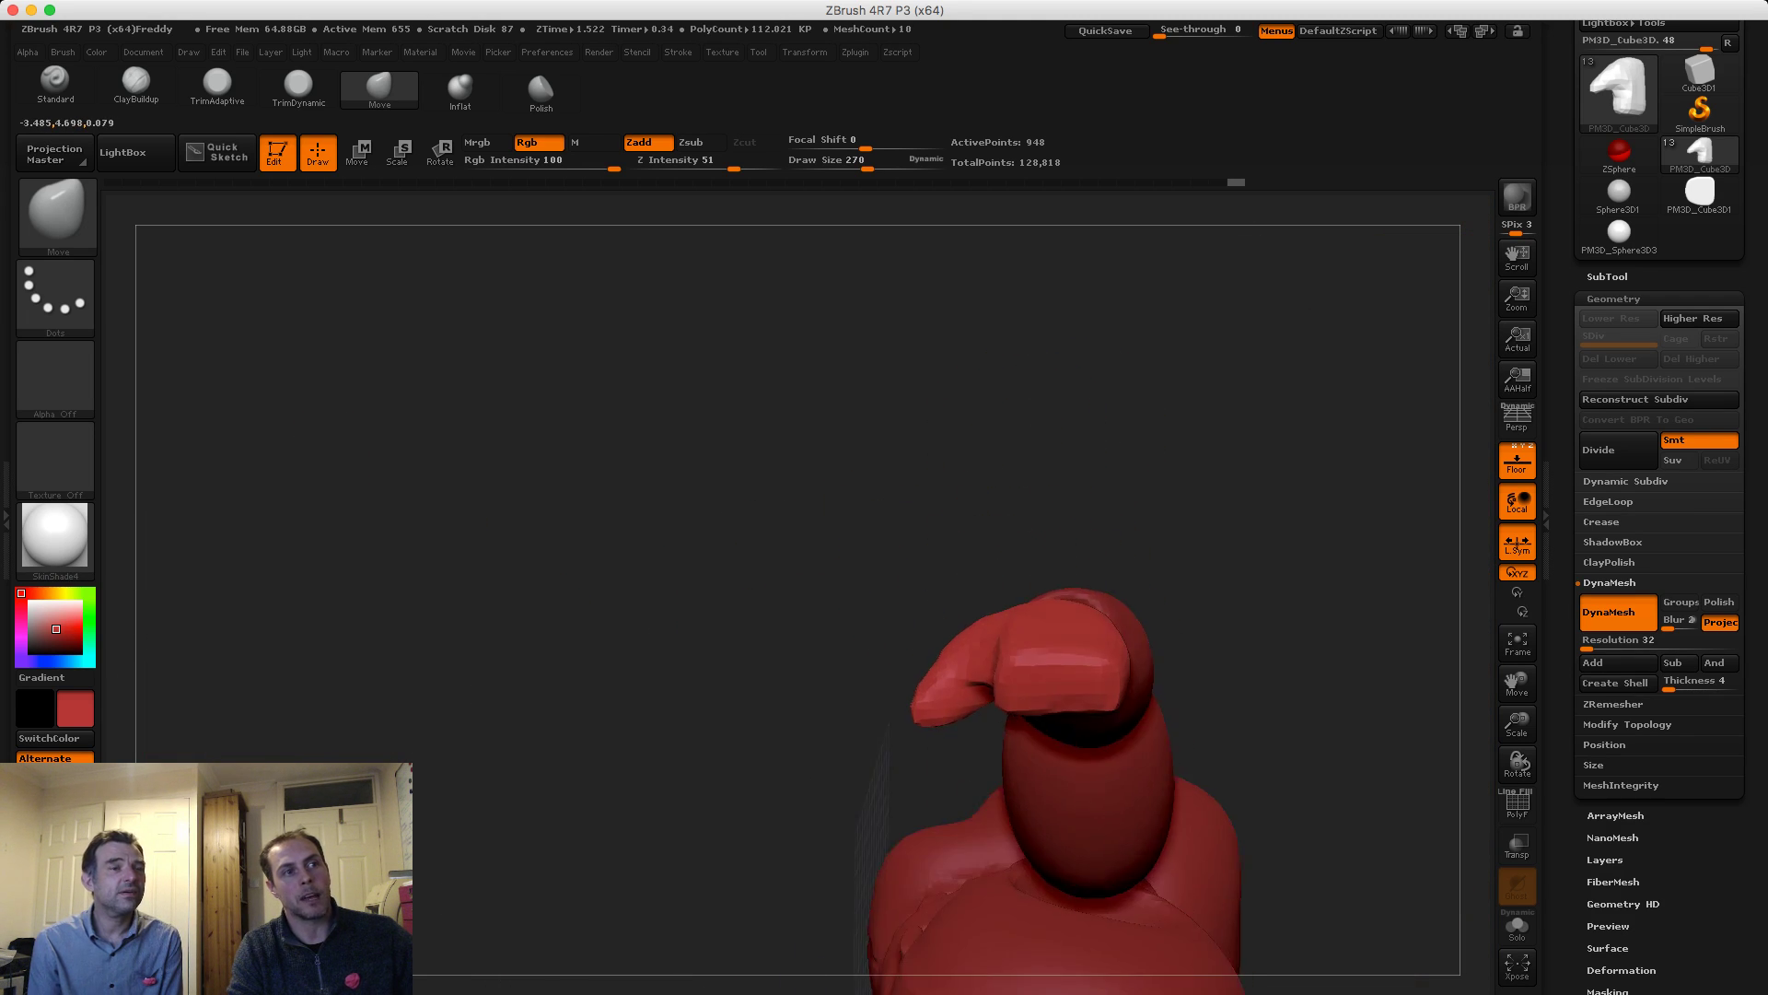
{"action": "key", "text": "ctrl+shift+z"}
{"action": "key", "text": "ctrl+shift+z"}
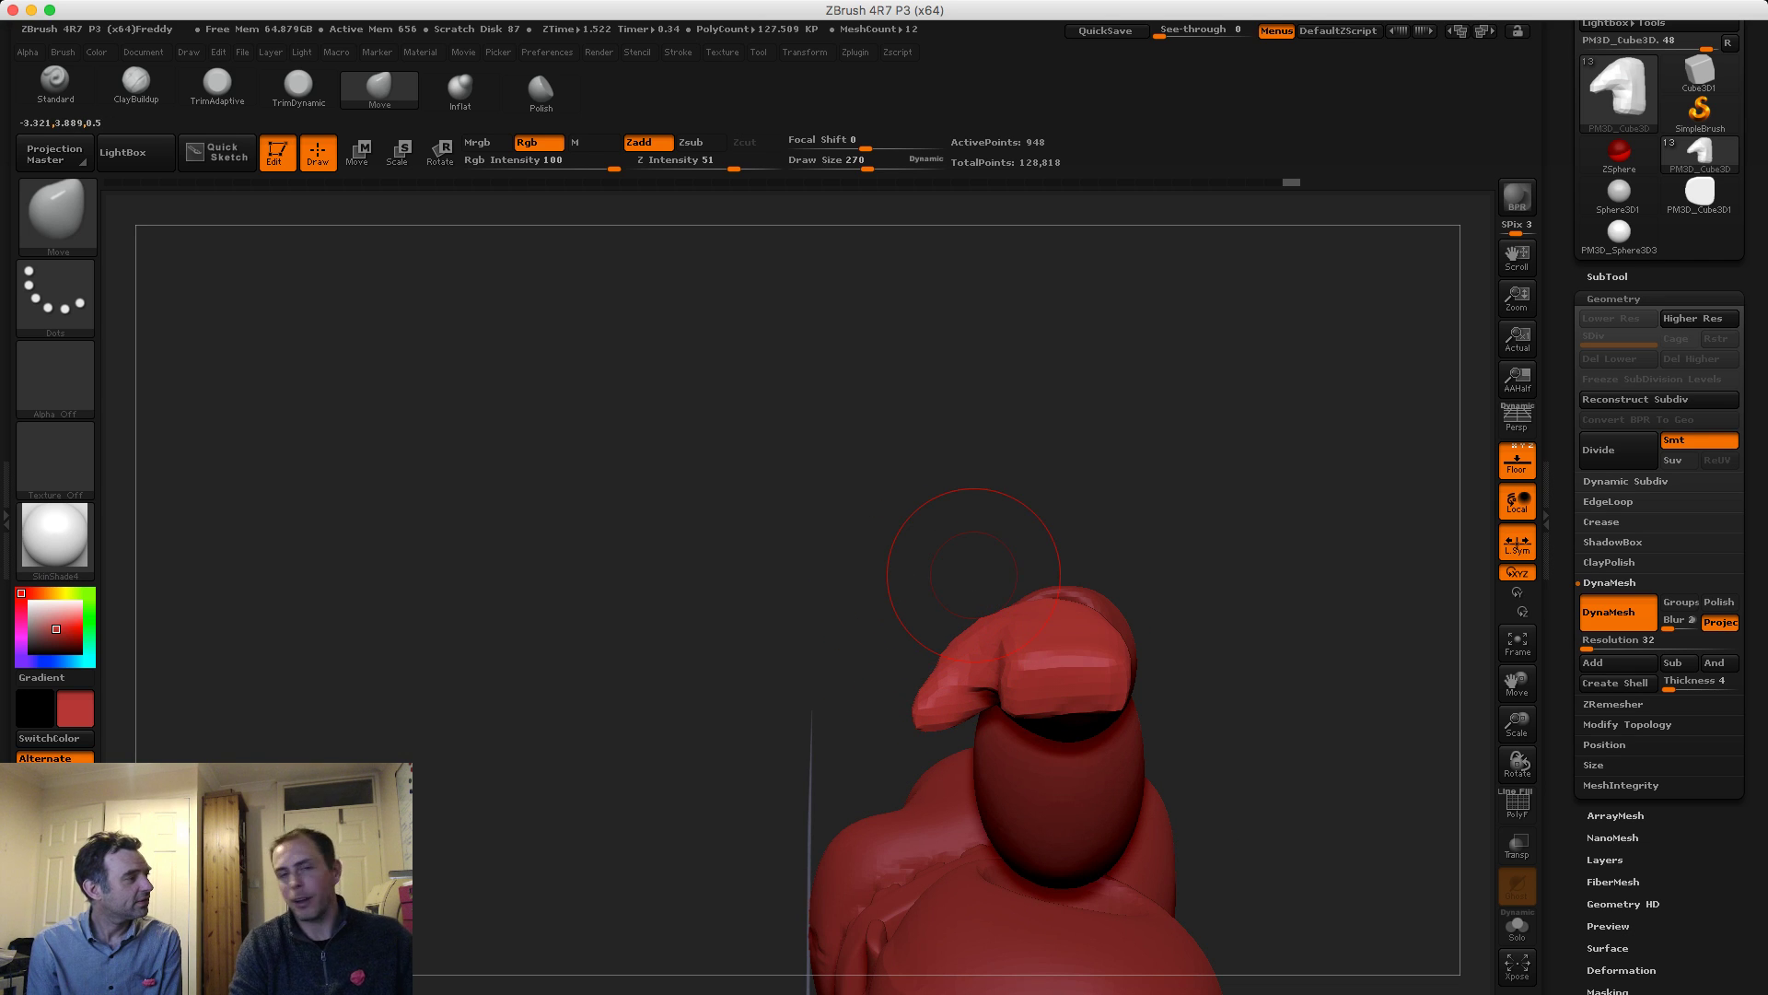
{"action": "left_click_drag", "start_coordinate": [811, 498], "coordinate": [786, 499]}
{"action": "mouse_move", "coordinate": [957, 498]}
{"action": "left_mouse_down"}
{"action": "mouse_move", "coordinate": [1197, 516]}
{"action": "mouse_move", "coordinate": [1038, 497]}
{"action": "left_mouse_up"}
{"action": "key", "text": "ctrl+shift+z"}
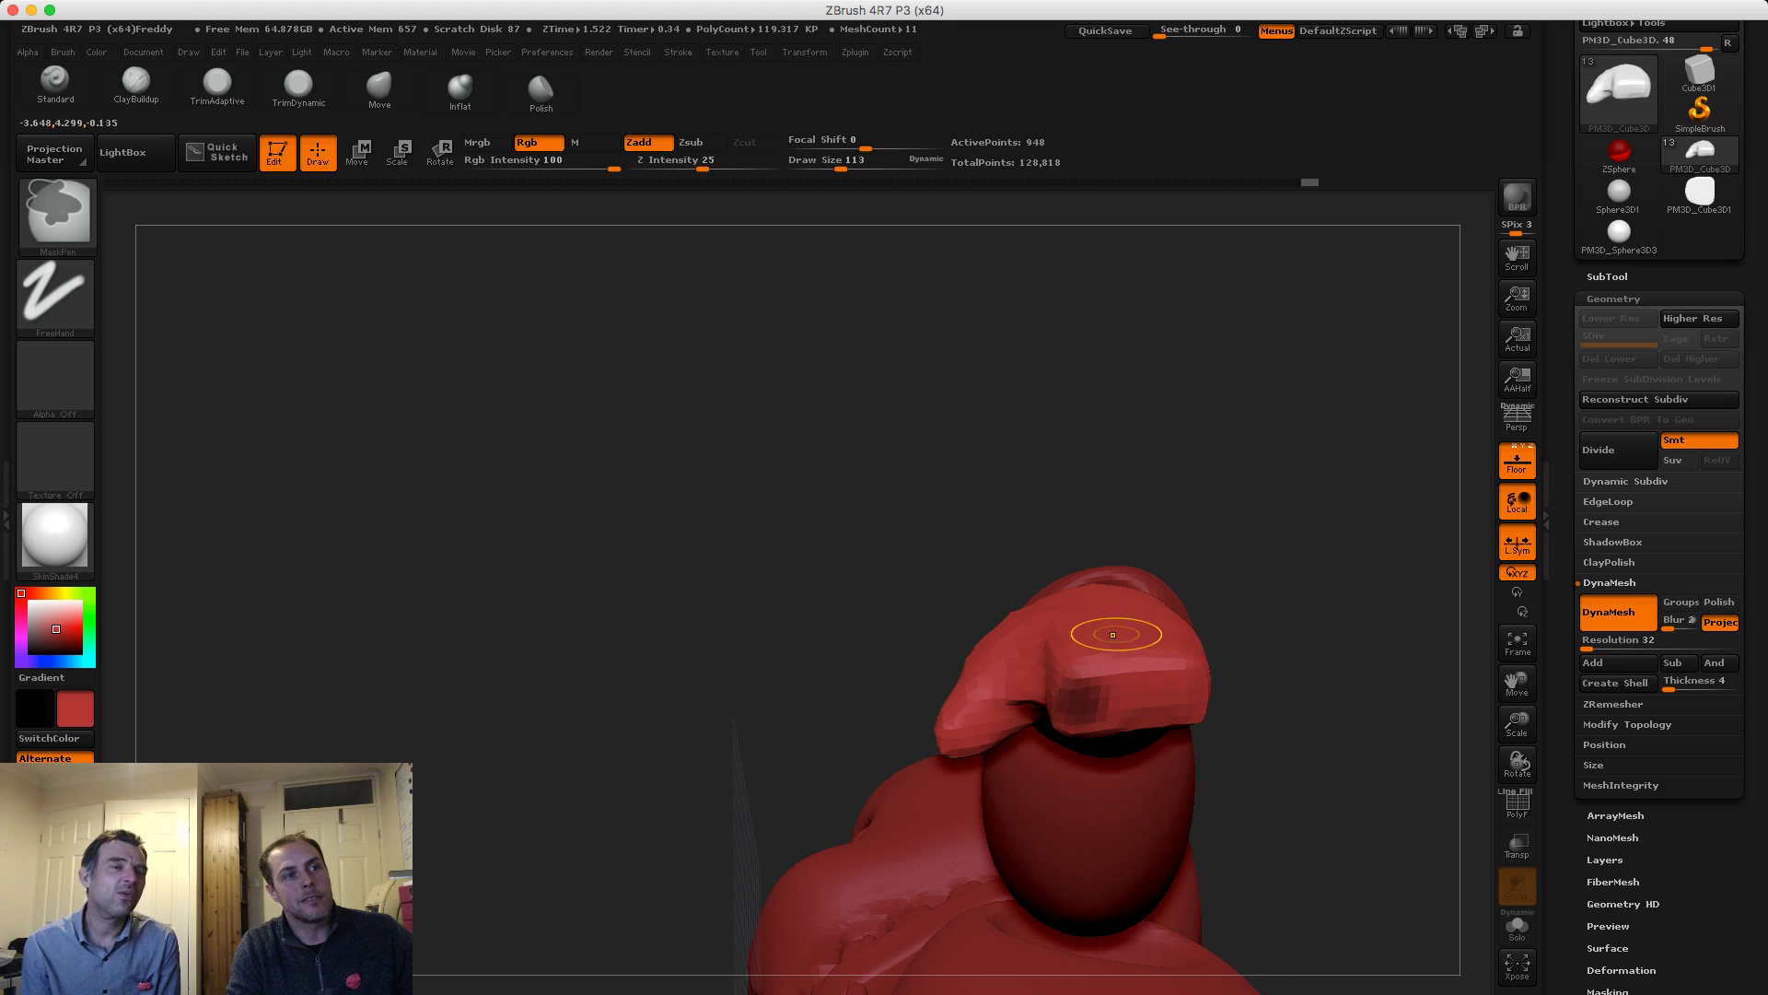
{"action": "key", "text": "ctrl+shift+z"}
{"action": "left_click_drag", "start_coordinate": [1186, 687], "coordinate": [1190, 689], "text": "ctrl"}
{"action": "mouse_move", "coordinate": [953, 396]}
{"action": "left_mouse_down"}
{"action": "mouse_move", "coordinate": [924, 503]}
{"action": "mouse_move", "coordinate": [852, 469]}
{"action": "mouse_move", "coordinate": [861, 415]}
{"action": "left_mouse_up"}
{"action": "left_click", "coordinate": [848, 517], "text": "ctrl"}
Pull the unmasked patches down from the palm with a larger Move brush to form three fingers
{"action": "key", "text": "s"}
{"action": "left_click", "coordinate": [1132, 604]}
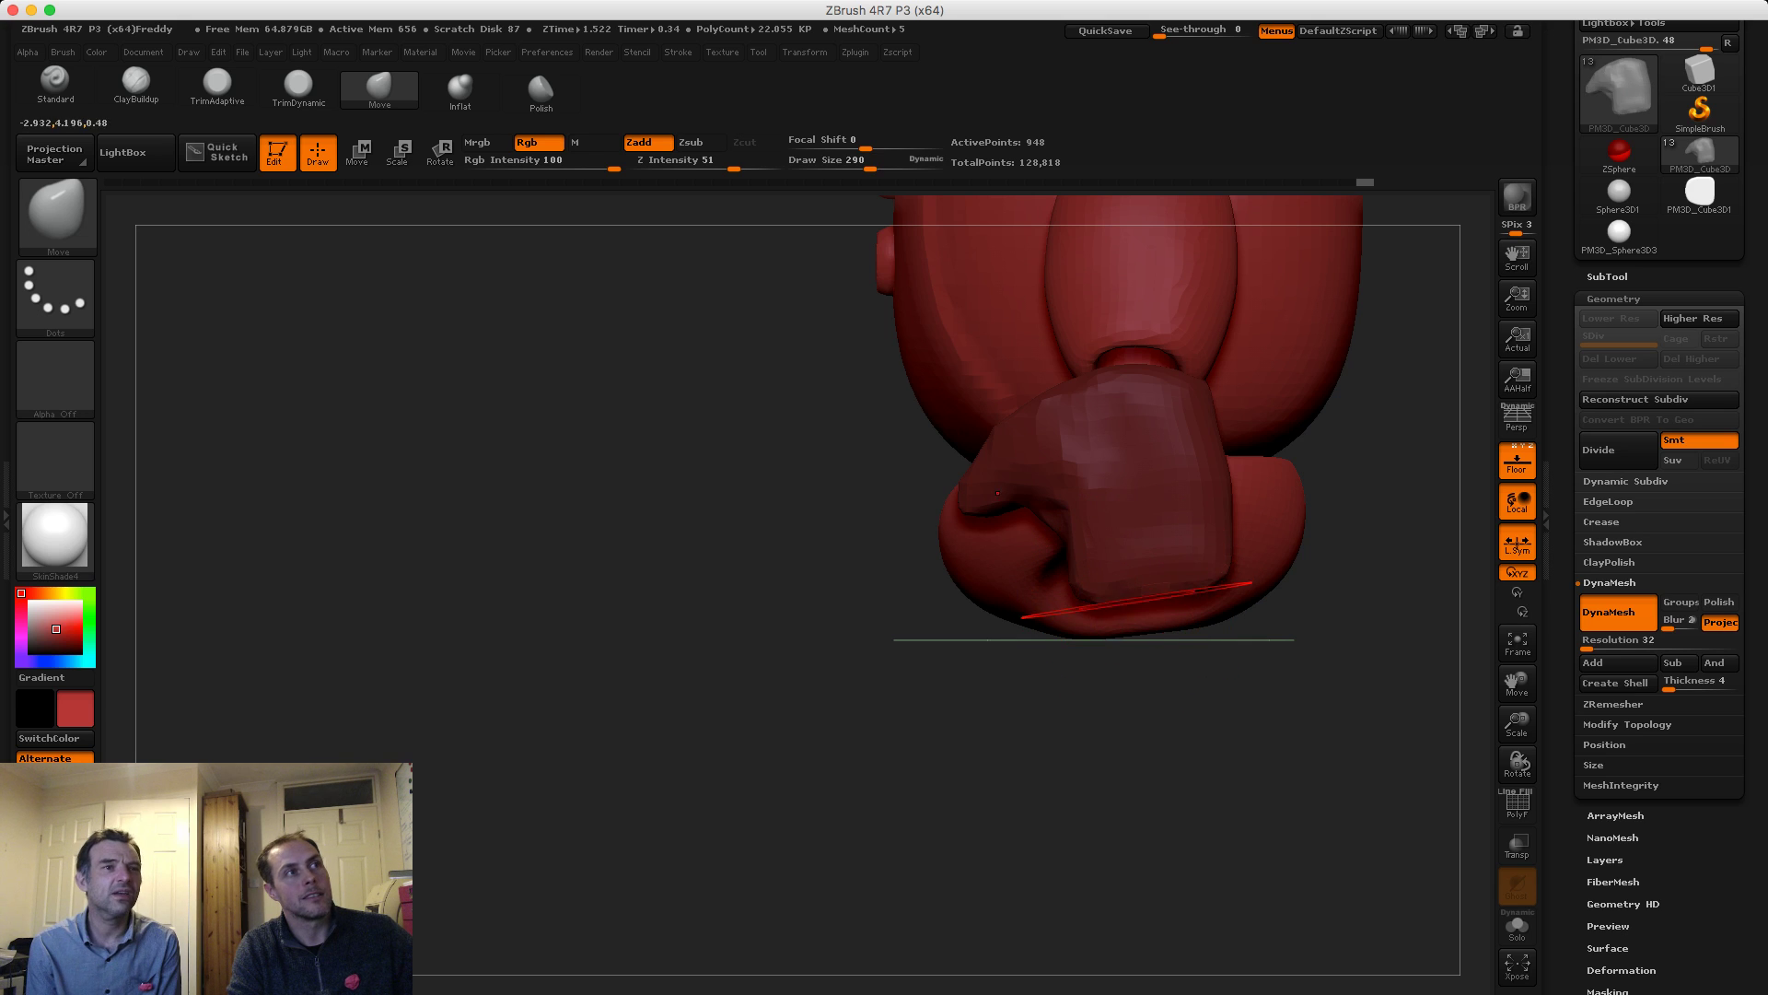
{"action": "left_click_drag", "start_coordinate": [1142, 626], "coordinate": [1140, 671]}
{"action": "left_click_drag", "start_coordinate": [1200, 615], "coordinate": [1214, 672]}
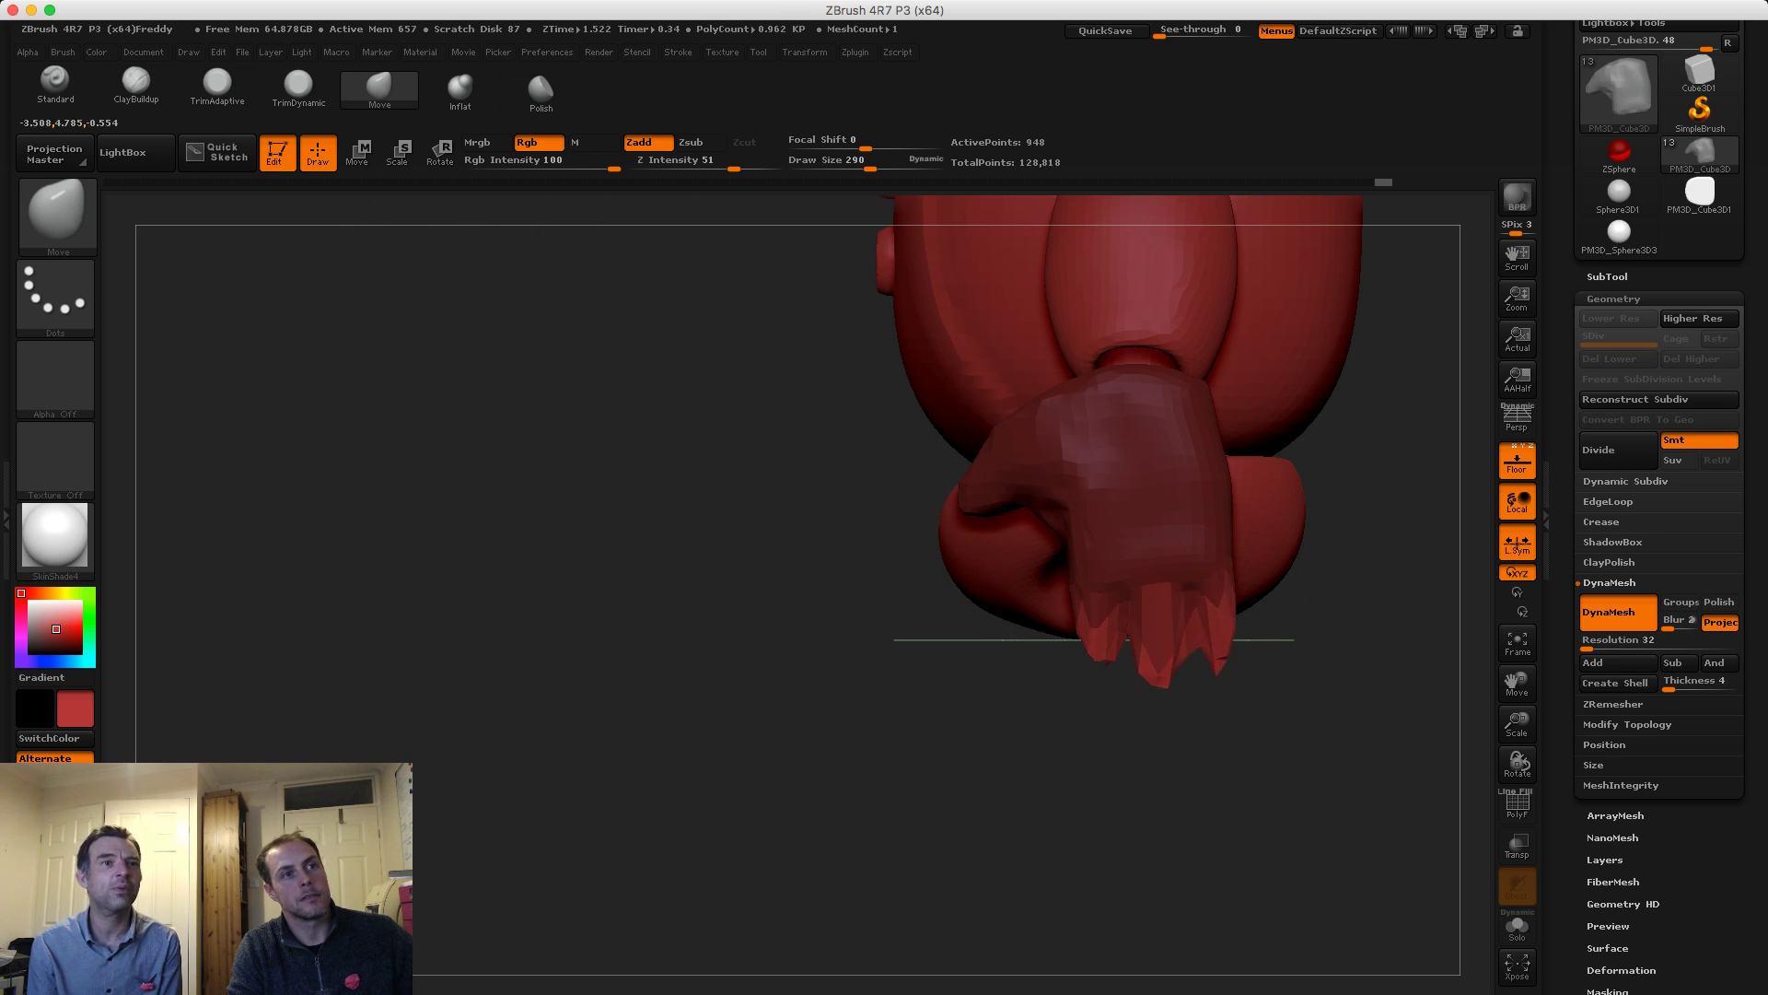
{"action": "mouse_move", "coordinate": [1108, 665]}
{"action": "left_mouse_down"}
{"action": "mouse_move", "coordinate": [1094, 702]}
{"action": "mouse_move", "coordinate": [1300, 736]}
{"action": "left_mouse_up"}
{"action": "left_click_drag", "start_coordinate": [1087, 696], "coordinate": [782, 727]}
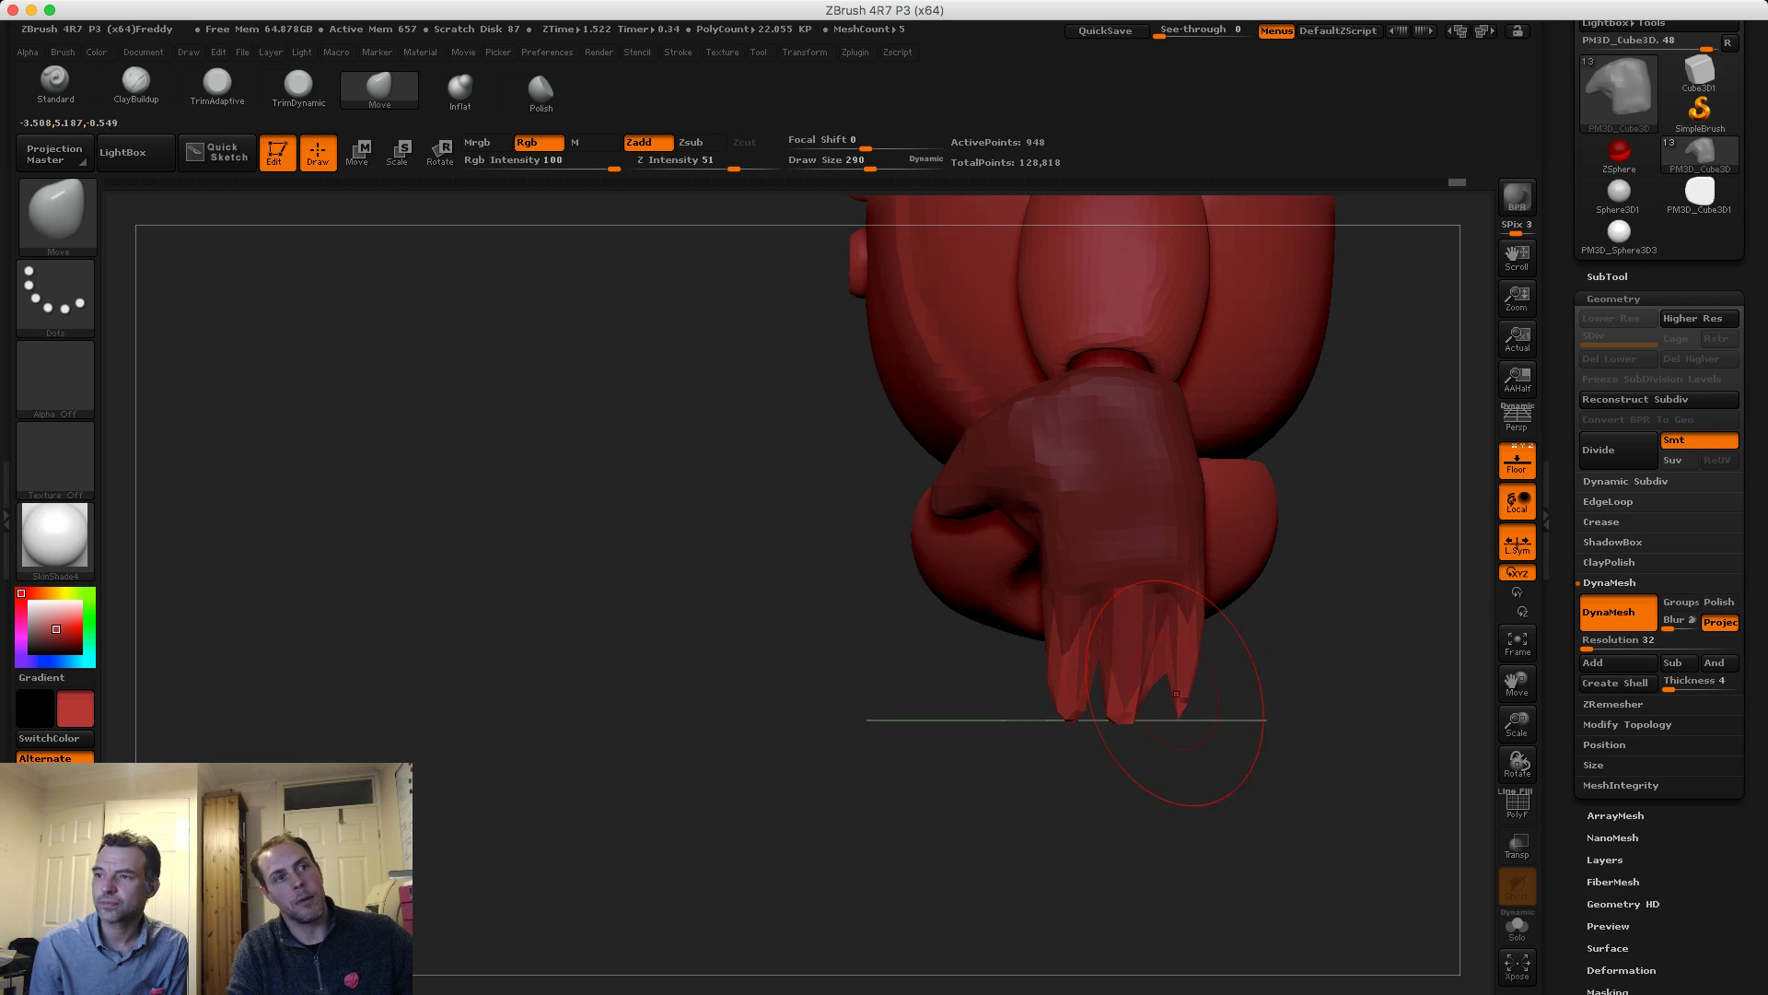
Clear the mask and update the hand's DynaMesh, adjusting the fingers with a smaller Move brush
{"action": "left_click_drag", "start_coordinate": [711, 462], "coordinate": [730, 513], "text": "ctrl"}
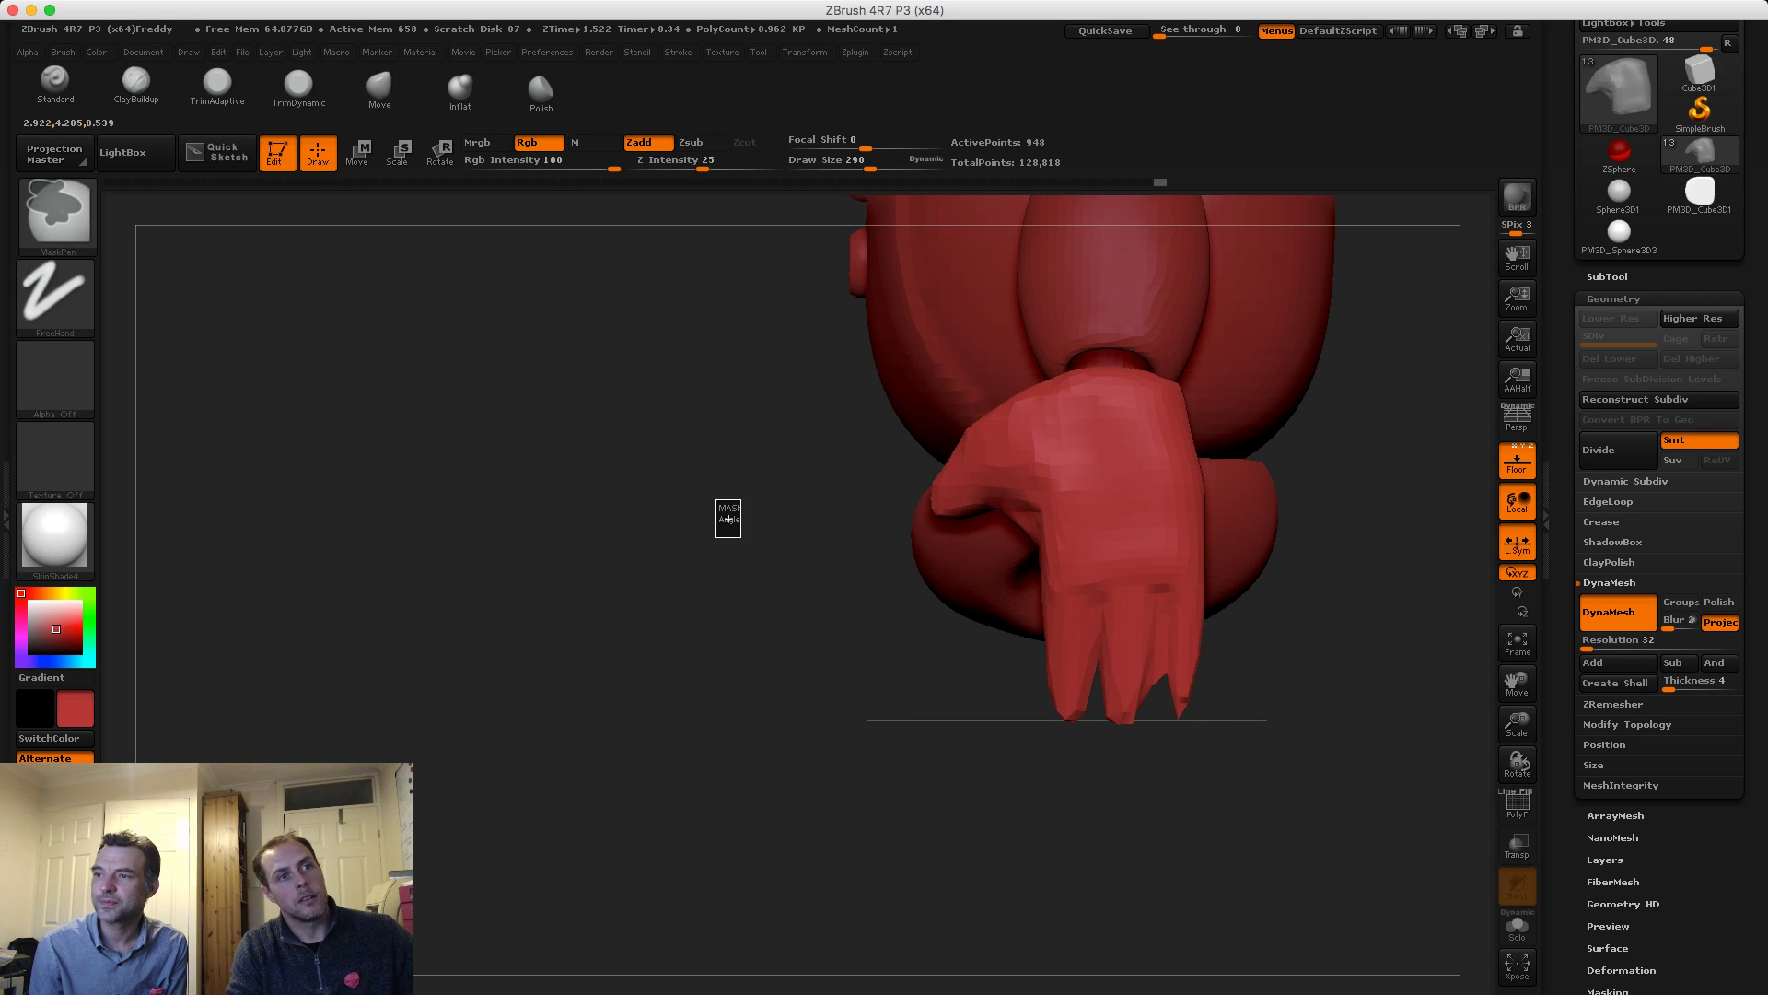
{"action": "left_click_drag", "start_coordinate": [908, 636], "coordinate": [763, 528]}
{"action": "mouse_move", "coordinate": [967, 590]}
{"action": "left_mouse_down"}
{"action": "mouse_move", "coordinate": [861, 598]}
{"action": "mouse_move", "coordinate": [884, 645]}
{"action": "left_mouse_up"}
{"action": "key", "text": "s"}
{"action": "left_click_drag", "start_coordinate": [1211, 690], "coordinate": [1196, 691]}
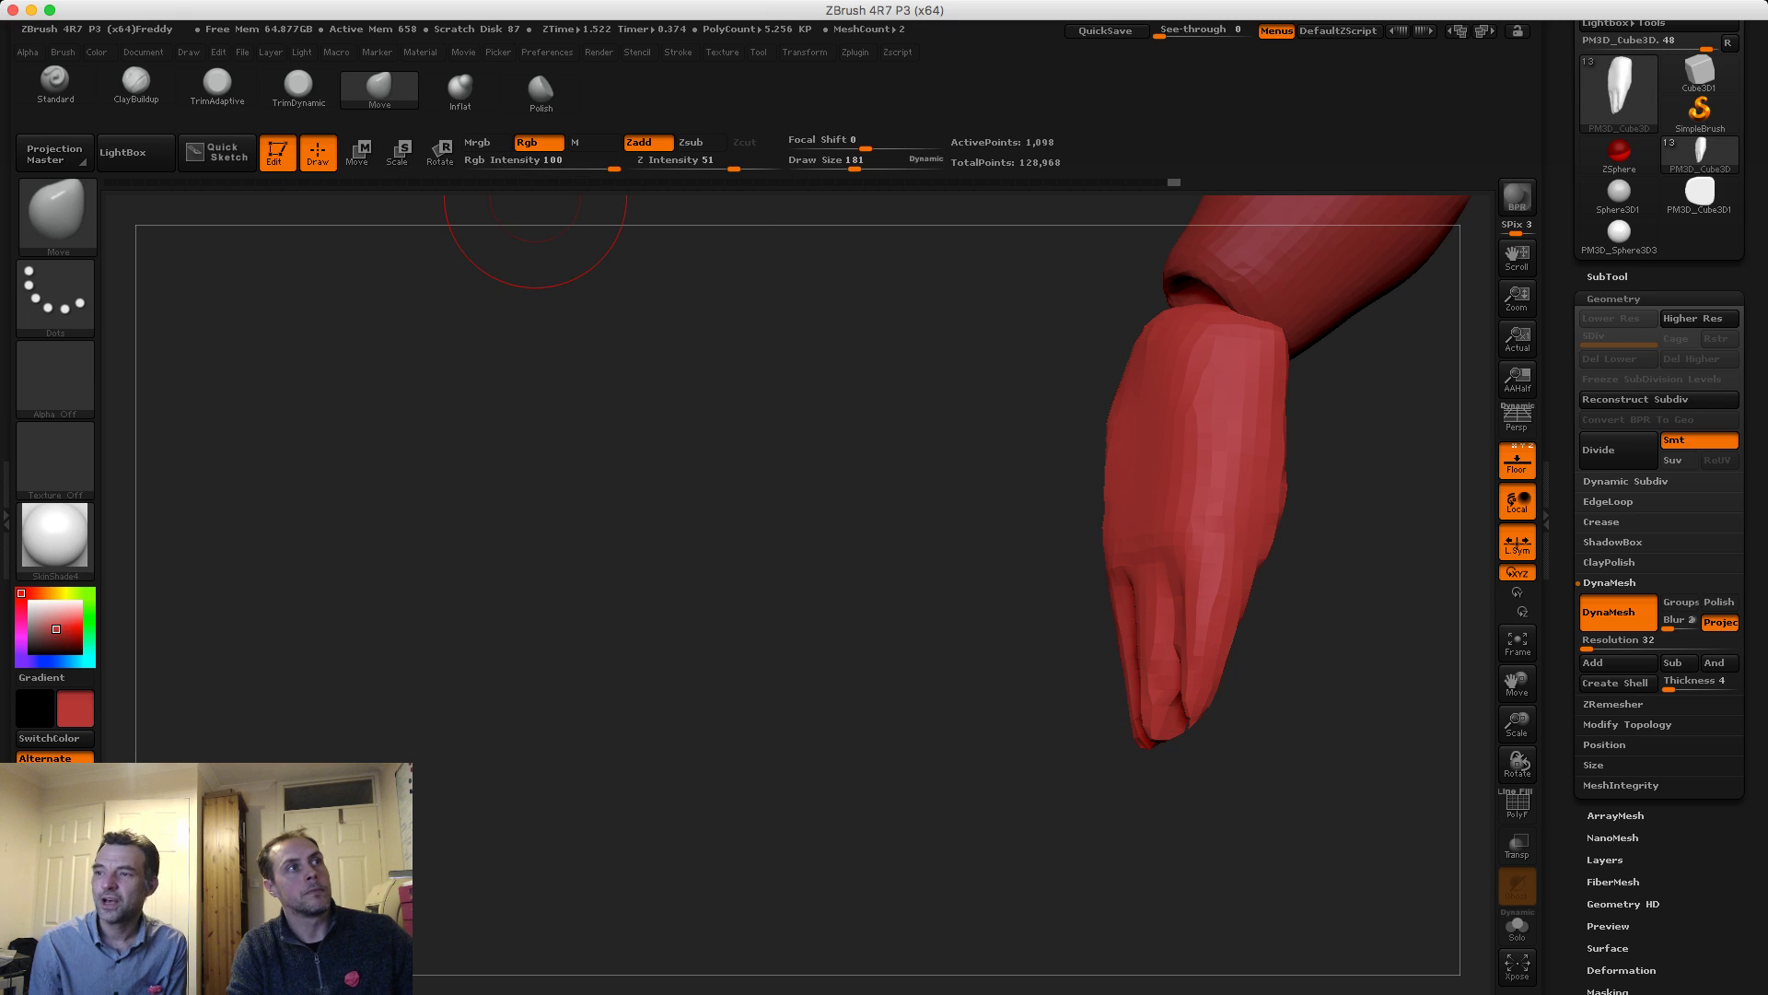
Thicken the three fingers with the Inflat brush at draw size 232 and smooth their tips
{"action": "left_click", "coordinate": [461, 92]}
{"action": "key", "text": "s"}
{"action": "mouse_move", "coordinate": [1166, 687]}
{"action": "left_mouse_down"}
{"action": "mouse_move", "coordinate": [1214, 668]}
{"action": "mouse_move", "coordinate": [1179, 709]}
{"action": "left_mouse_up"}
{"action": "mouse_move", "coordinate": [884, 700]}
{"action": "left_mouse_down"}
{"action": "mouse_move", "coordinate": [1059, 704]}
{"action": "mouse_move", "coordinate": [1044, 696]}
{"action": "left_mouse_up"}
{"action": "left_click_drag", "start_coordinate": [912, 751], "coordinate": [1022, 753]}
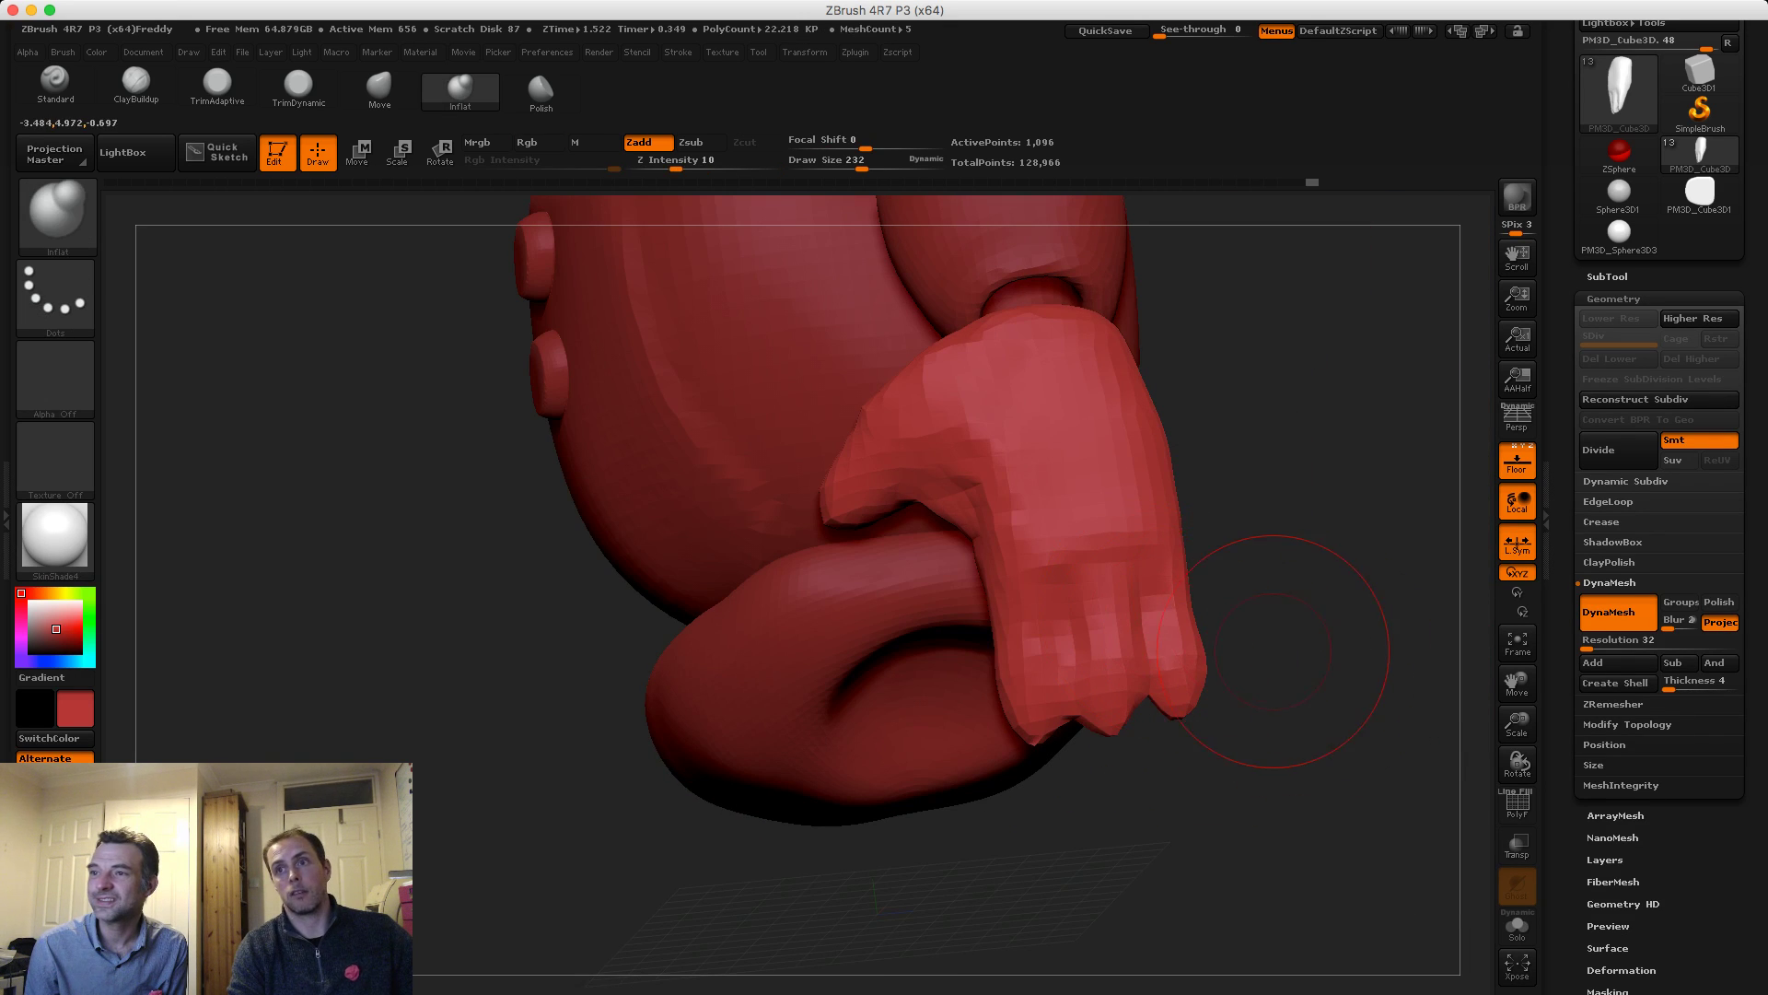
{"action": "left_click_drag", "start_coordinate": [1274, 651], "coordinate": [1335, 652]}
{"action": "mouse_move", "coordinate": [1031, 720]}
{"action": "left_mouse_down", "text": "shift"}
{"action": "mouse_move", "coordinate": [1105, 723]}
{"action": "mouse_move", "coordinate": [1177, 682]}
{"action": "left_mouse_up", "text": "shift"}
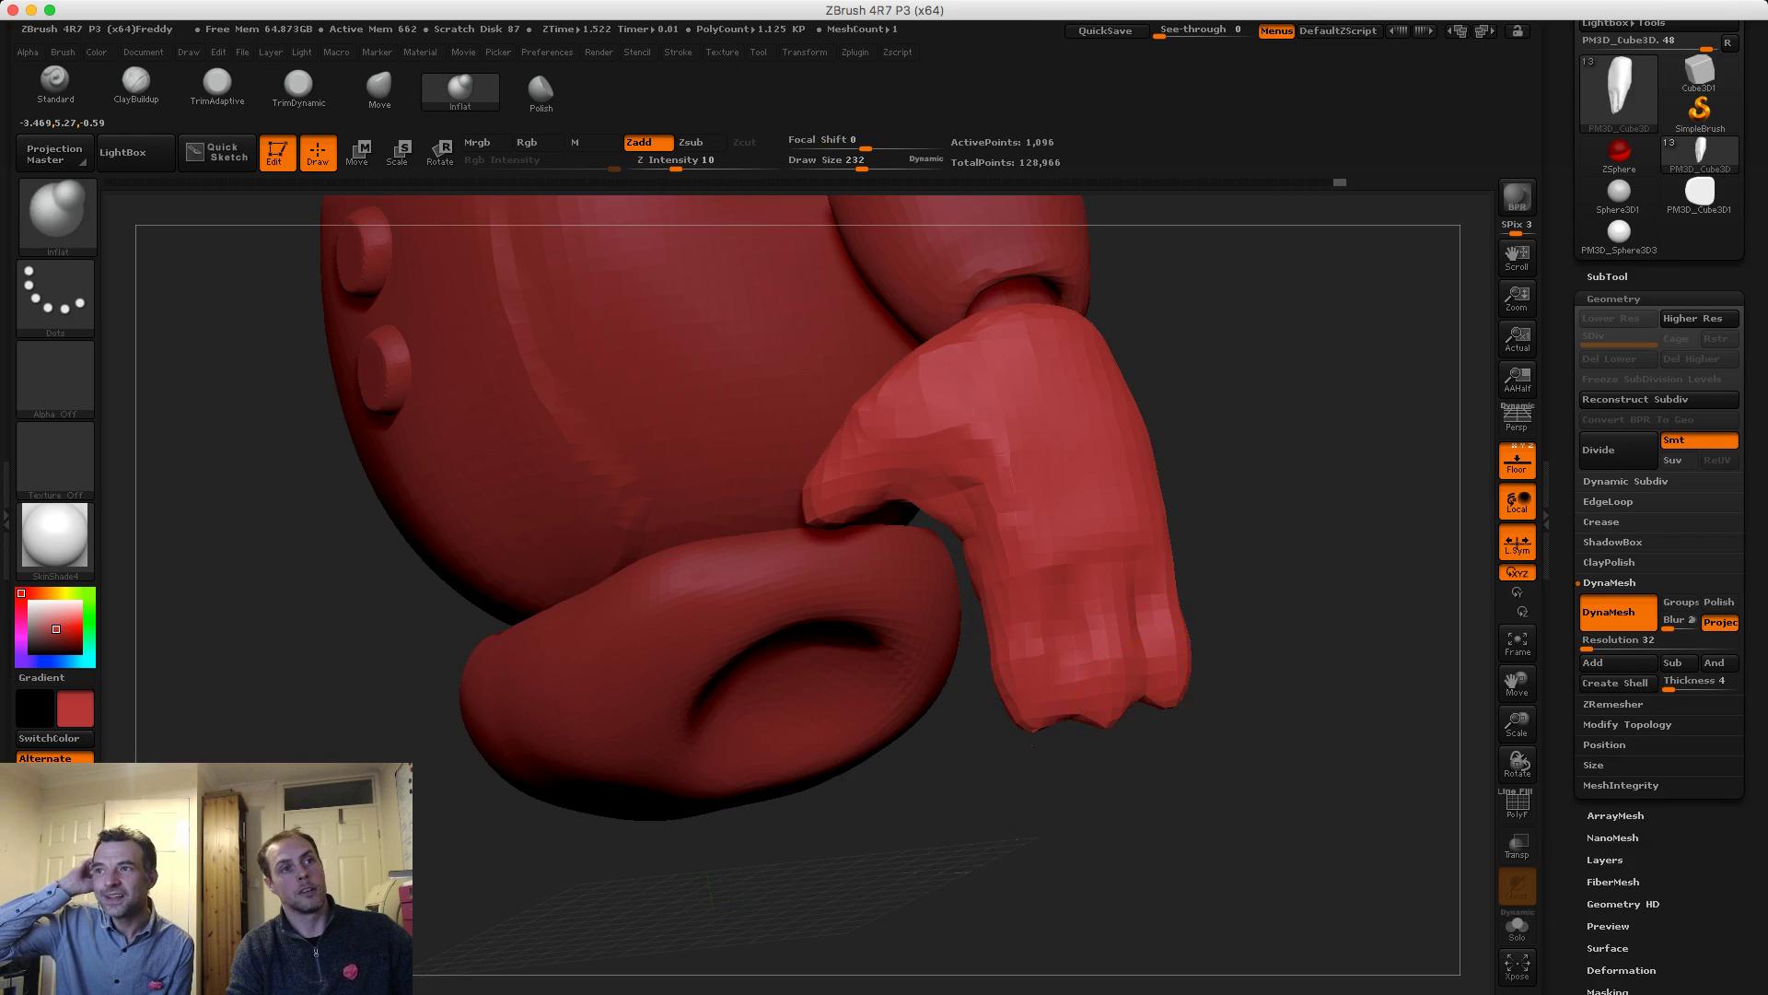
Mask the hand with the Lasso stroke so only the lower fingertips stay editable
{"action": "left_click_drag", "start_coordinate": [1317, 663], "coordinate": [1114, 645]}
{"action": "left_click_drag", "start_coordinate": [1013, 728], "coordinate": [1266, 719]}
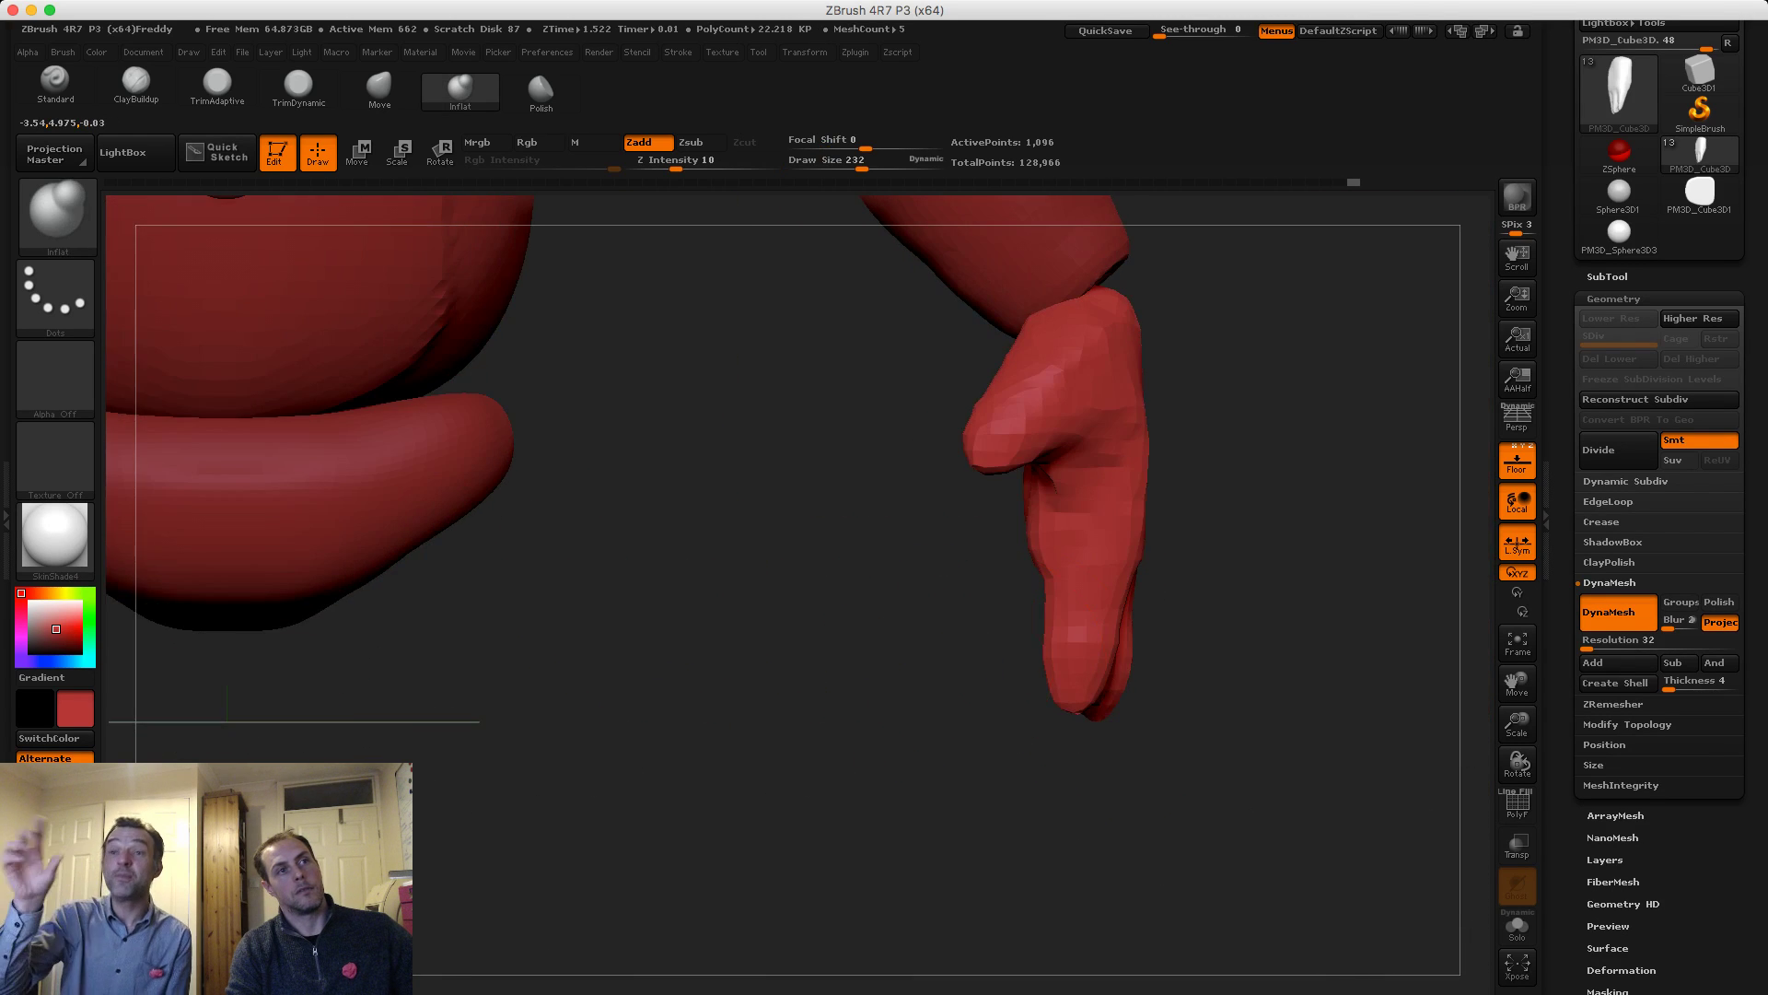
{"action": "mouse_move", "coordinate": [974, 673]}
{"action": "left_mouse_down", "text": "alt"}
{"action": "mouse_move", "coordinate": [943, 596]}
{"action": "mouse_move", "coordinate": [979, 659]}
{"action": "mouse_move", "coordinate": [1188, 665]}
{"action": "mouse_move", "coordinate": [793, 645]}
{"action": "mouse_move", "coordinate": [728, 608]}
{"action": "left_mouse_up", "text": "alt"}
{"action": "left_click", "coordinate": [55, 297], "text": "ctrl"}
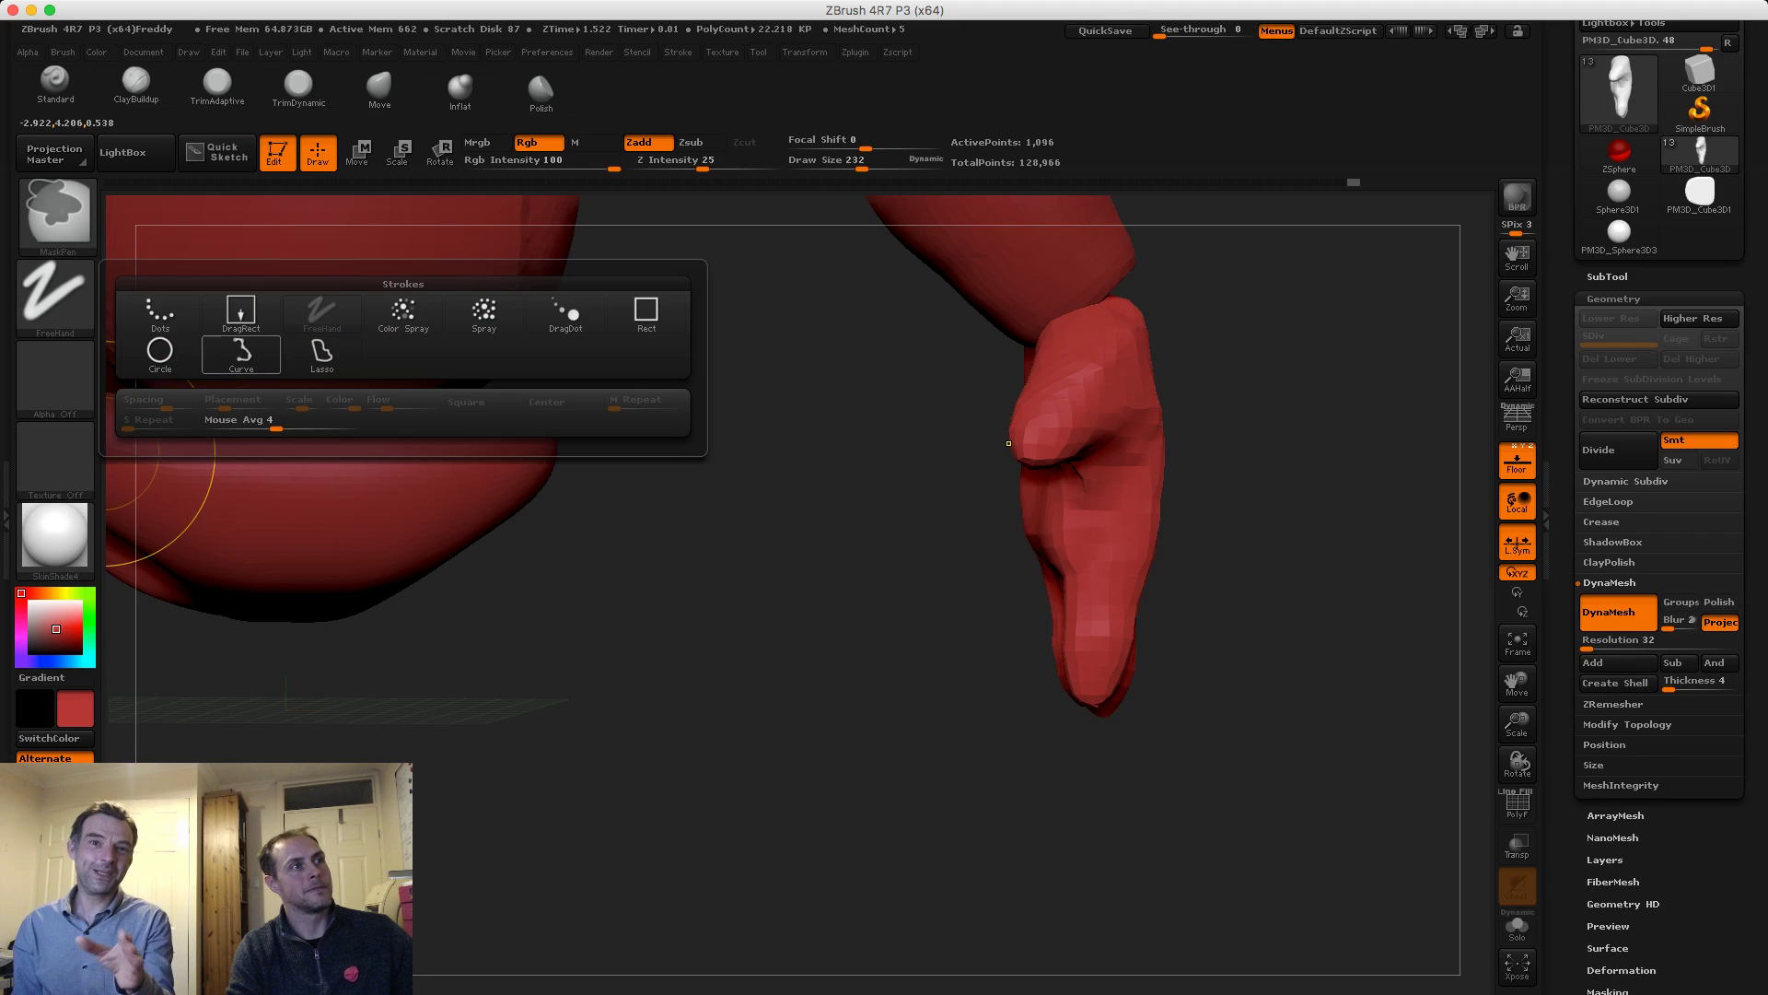
{"action": "left_click", "coordinate": [322, 353]}
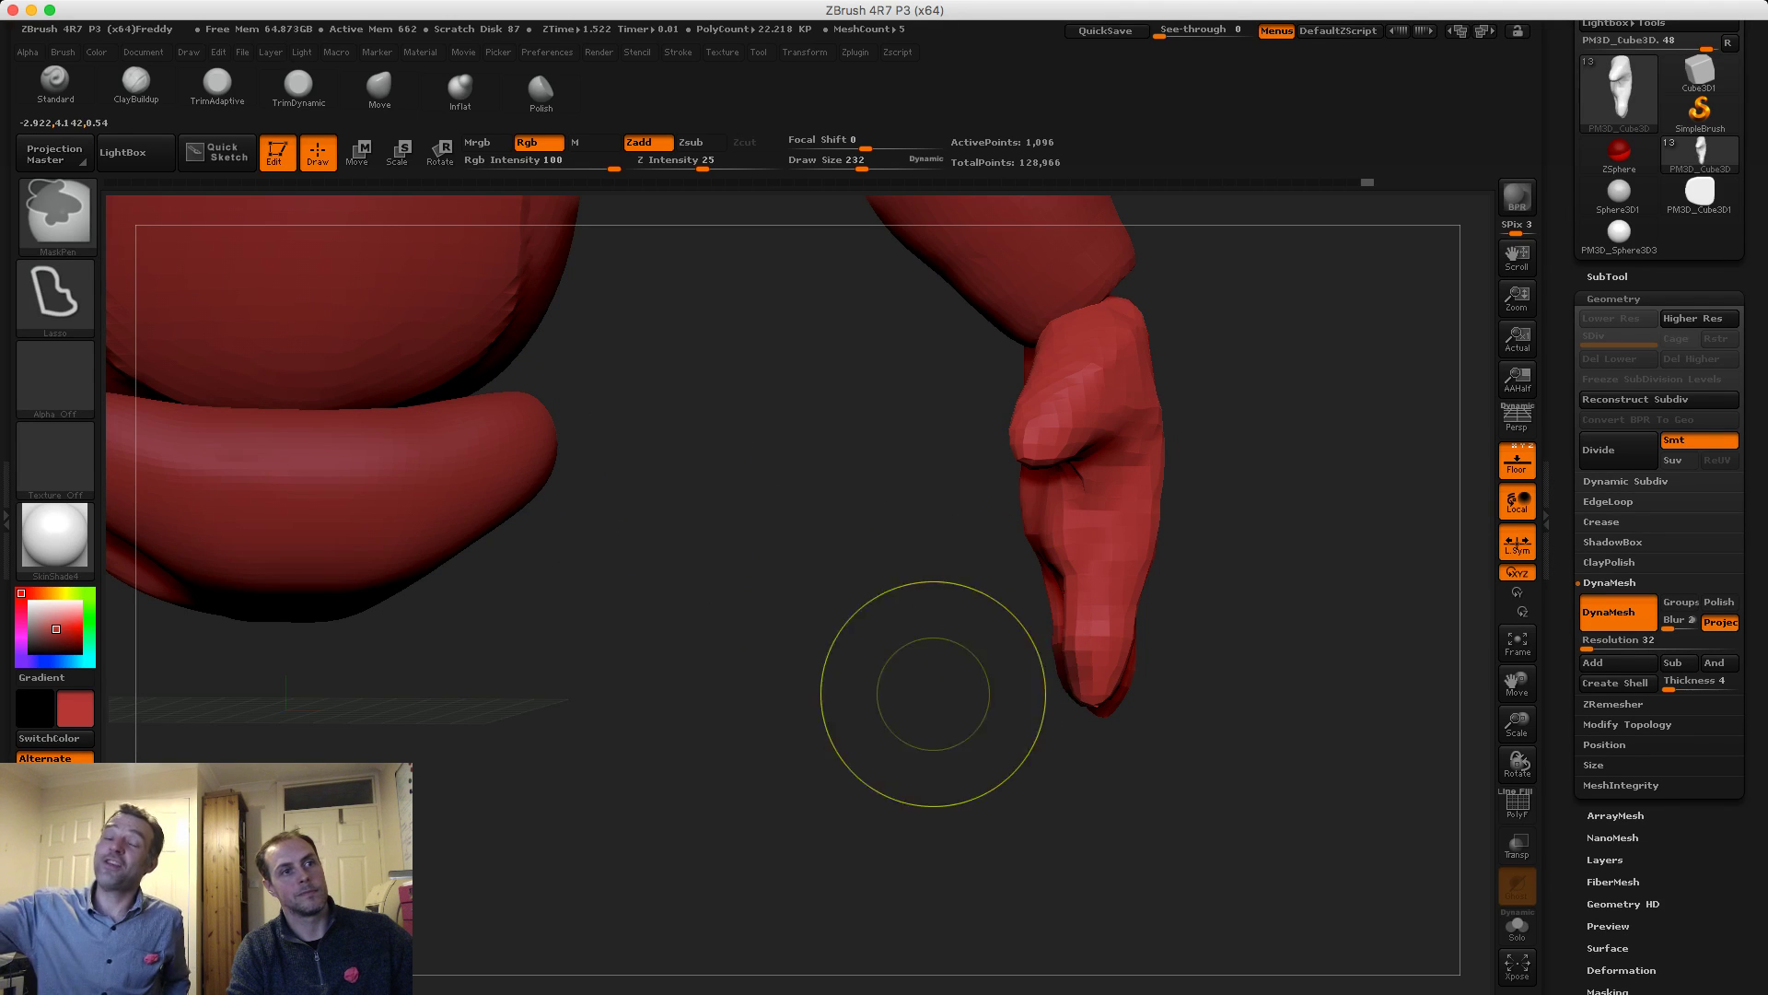
{"action": "left_click_drag", "start_coordinate": [1017, 615], "coordinate": [1026, 748], "text": "ctrl"}
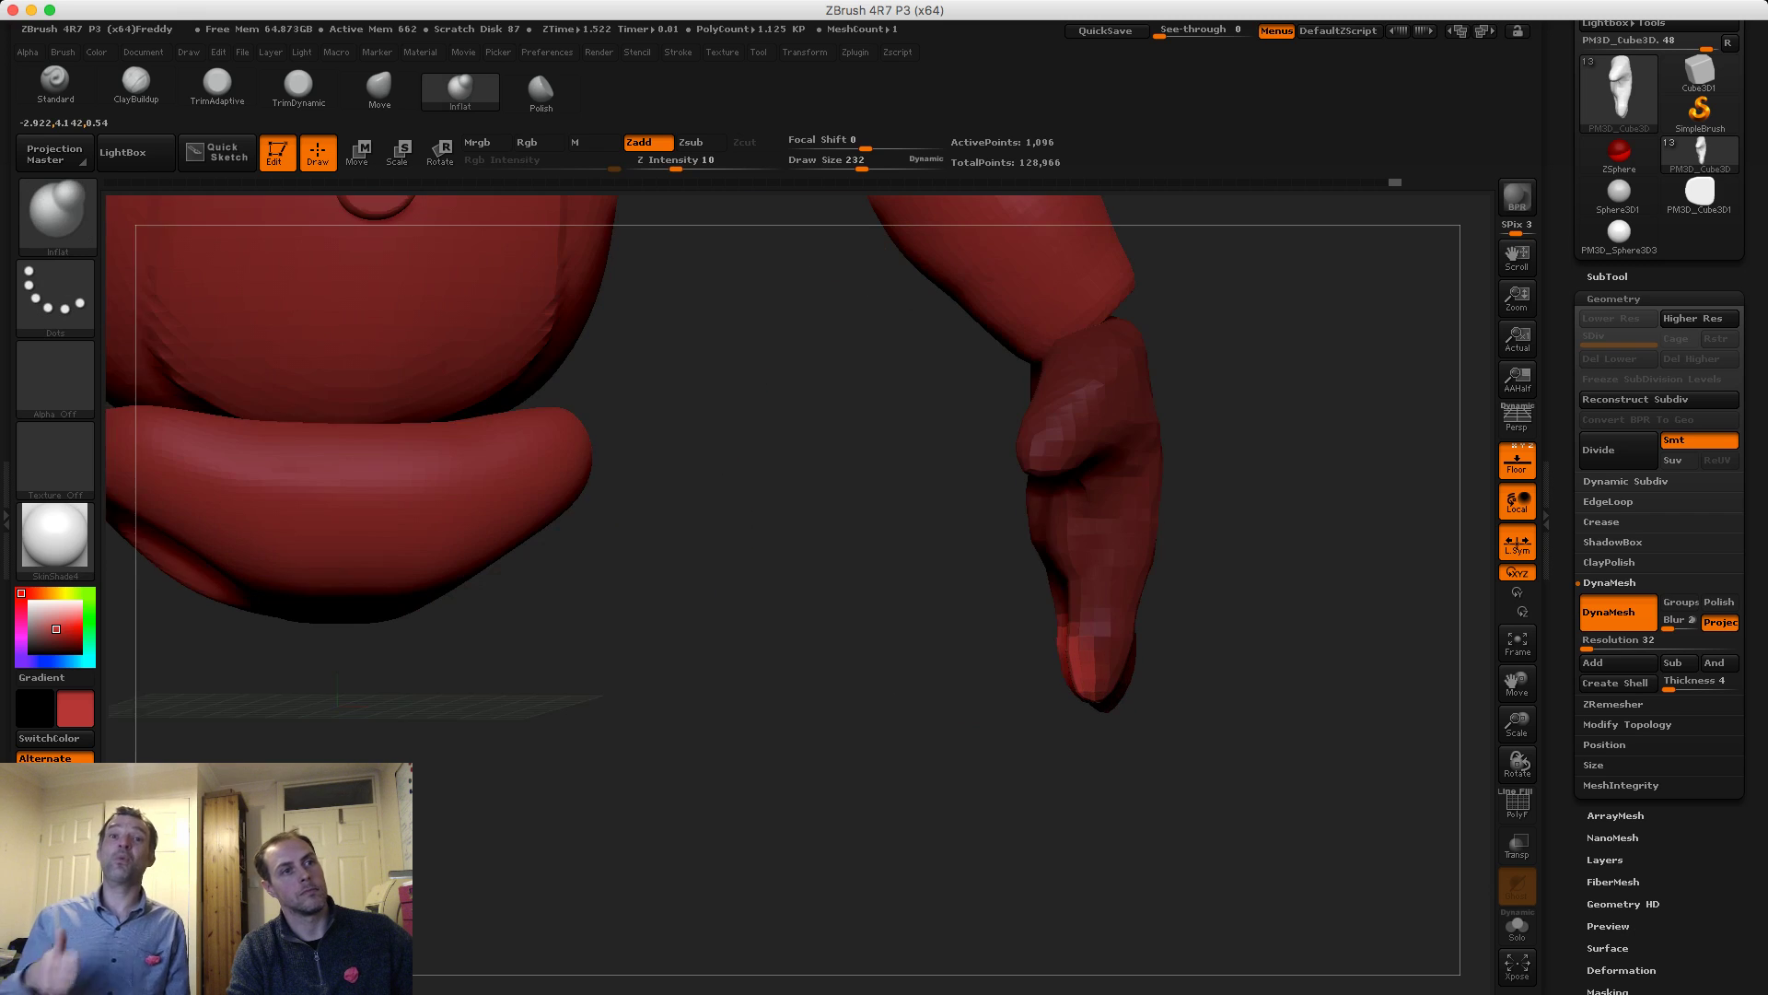
Bend the unmasked fingertips inward towards the body with the Move brush, clear the mask and update the DynaMesh
{"action": "left_click_drag", "start_coordinate": [871, 594], "coordinate": [838, 583], "text": "shift"}
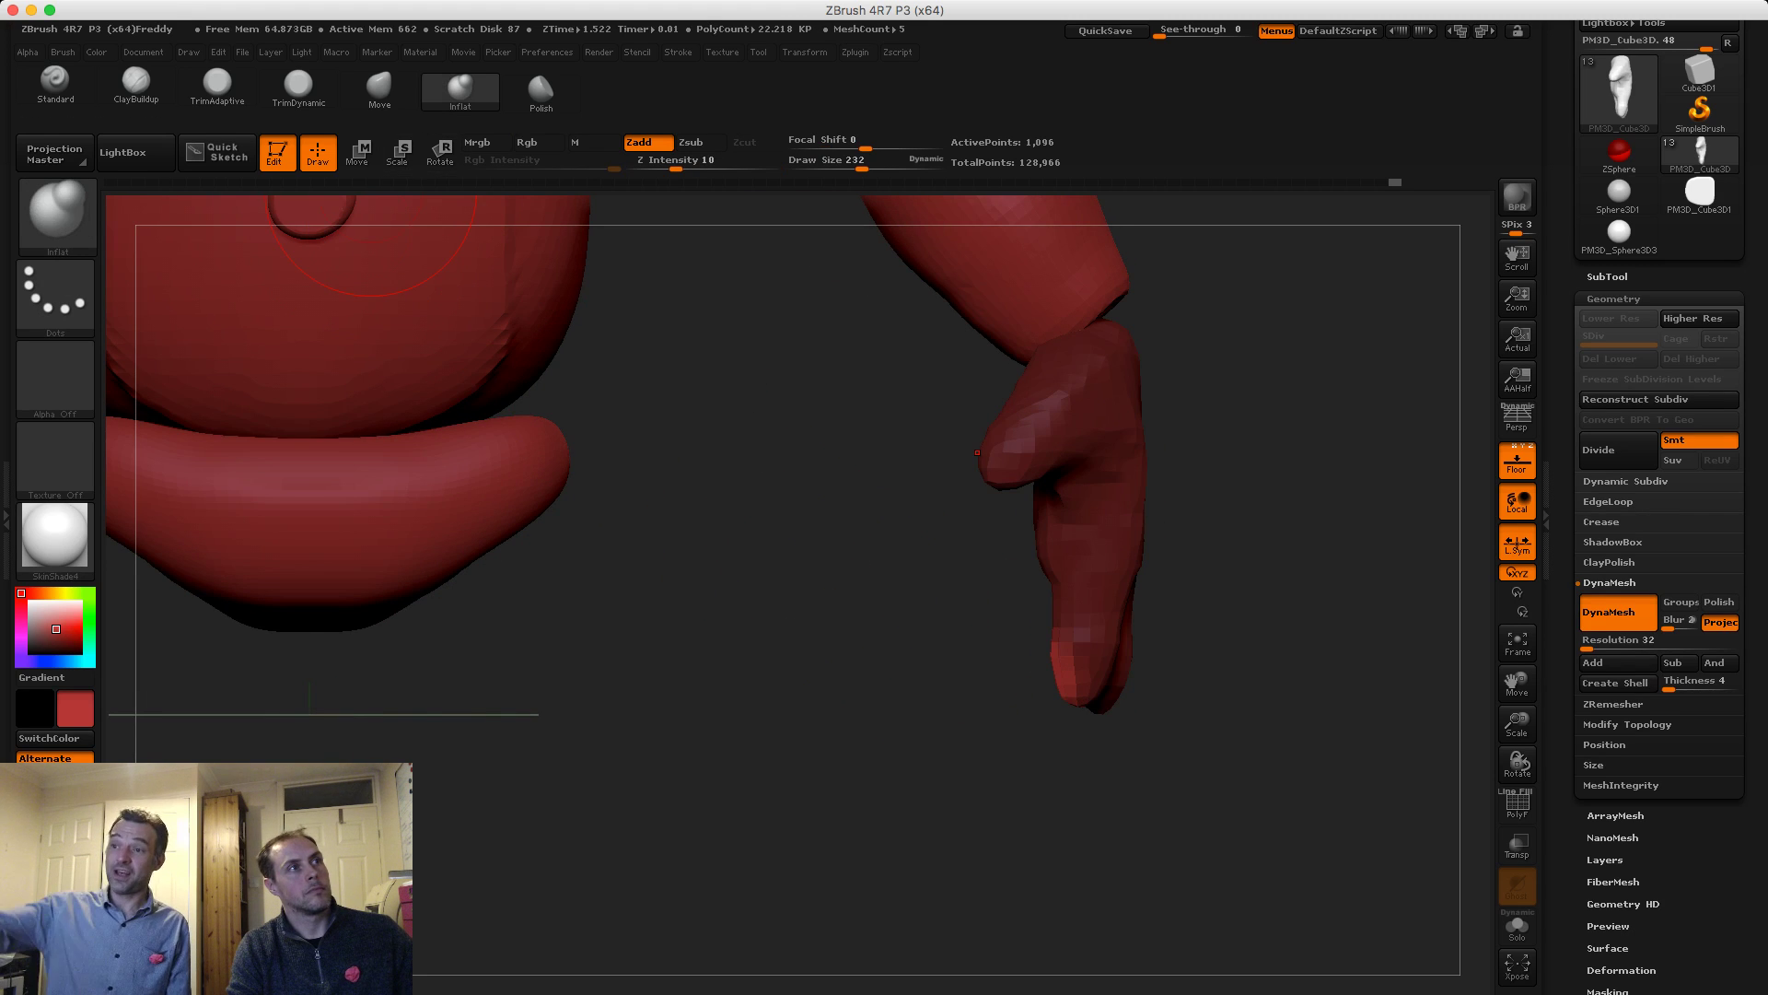
{"action": "left_click", "coordinate": [380, 87]}
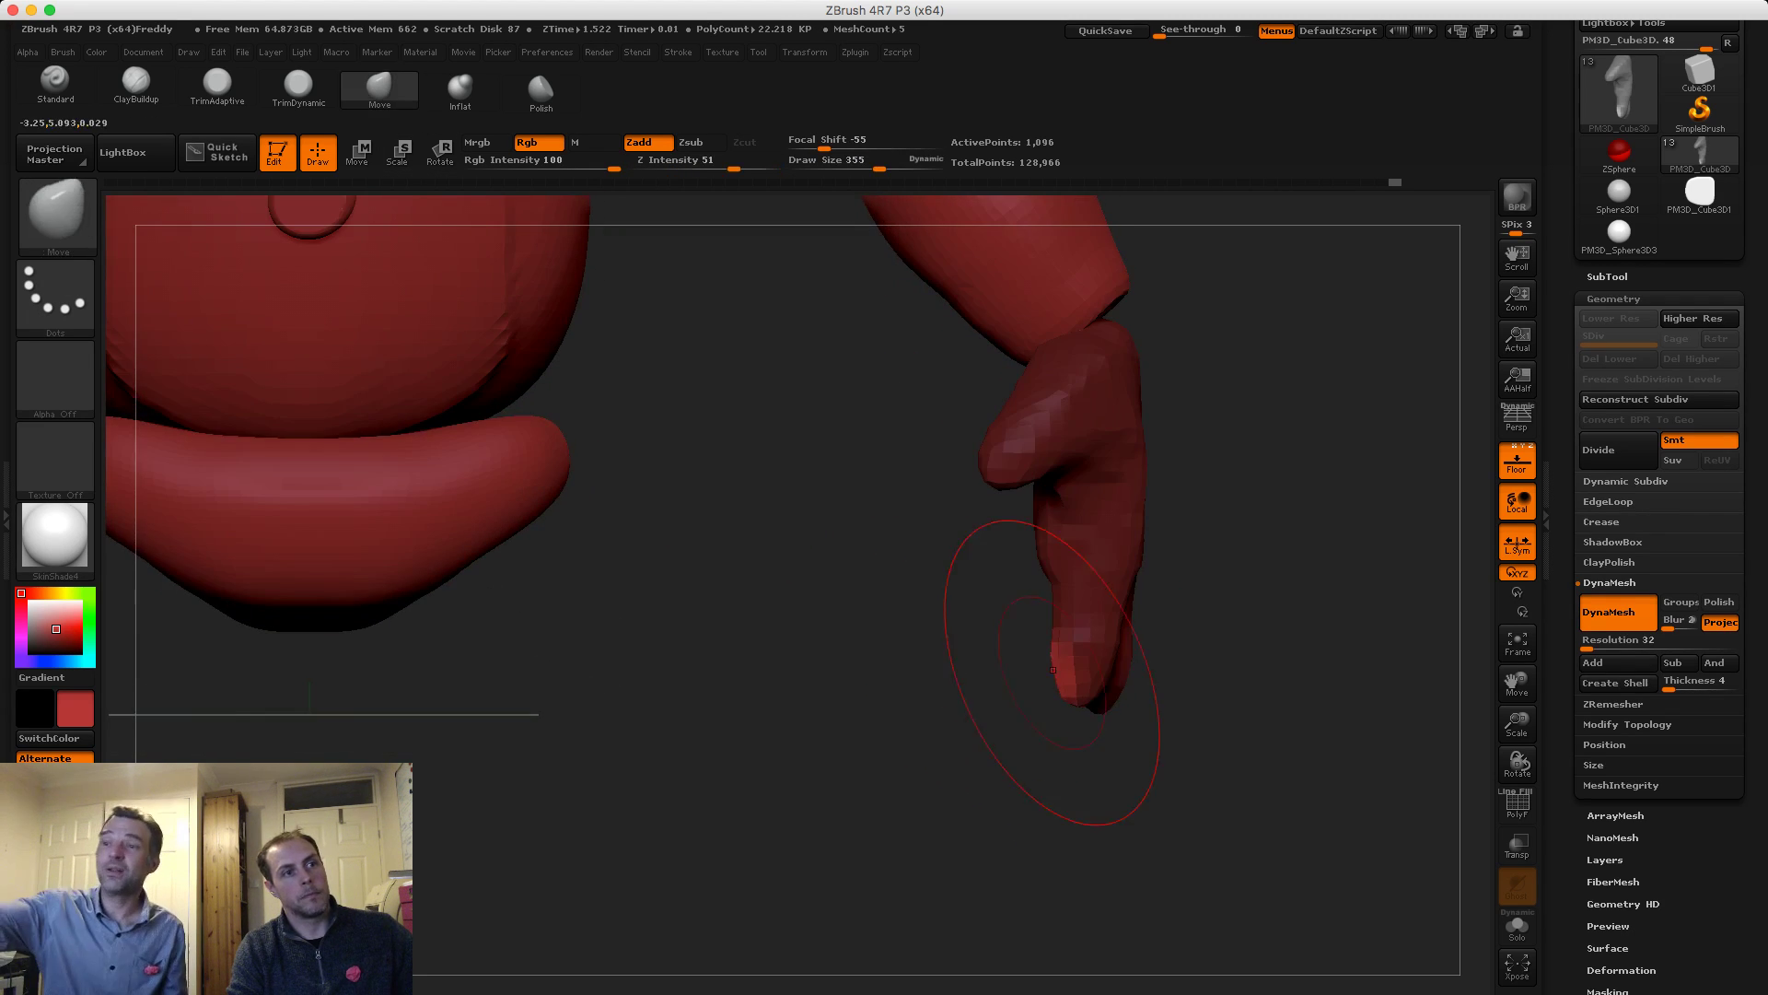
{"action": "left_click_drag", "start_coordinate": [1073, 677], "coordinate": [1039, 685]}
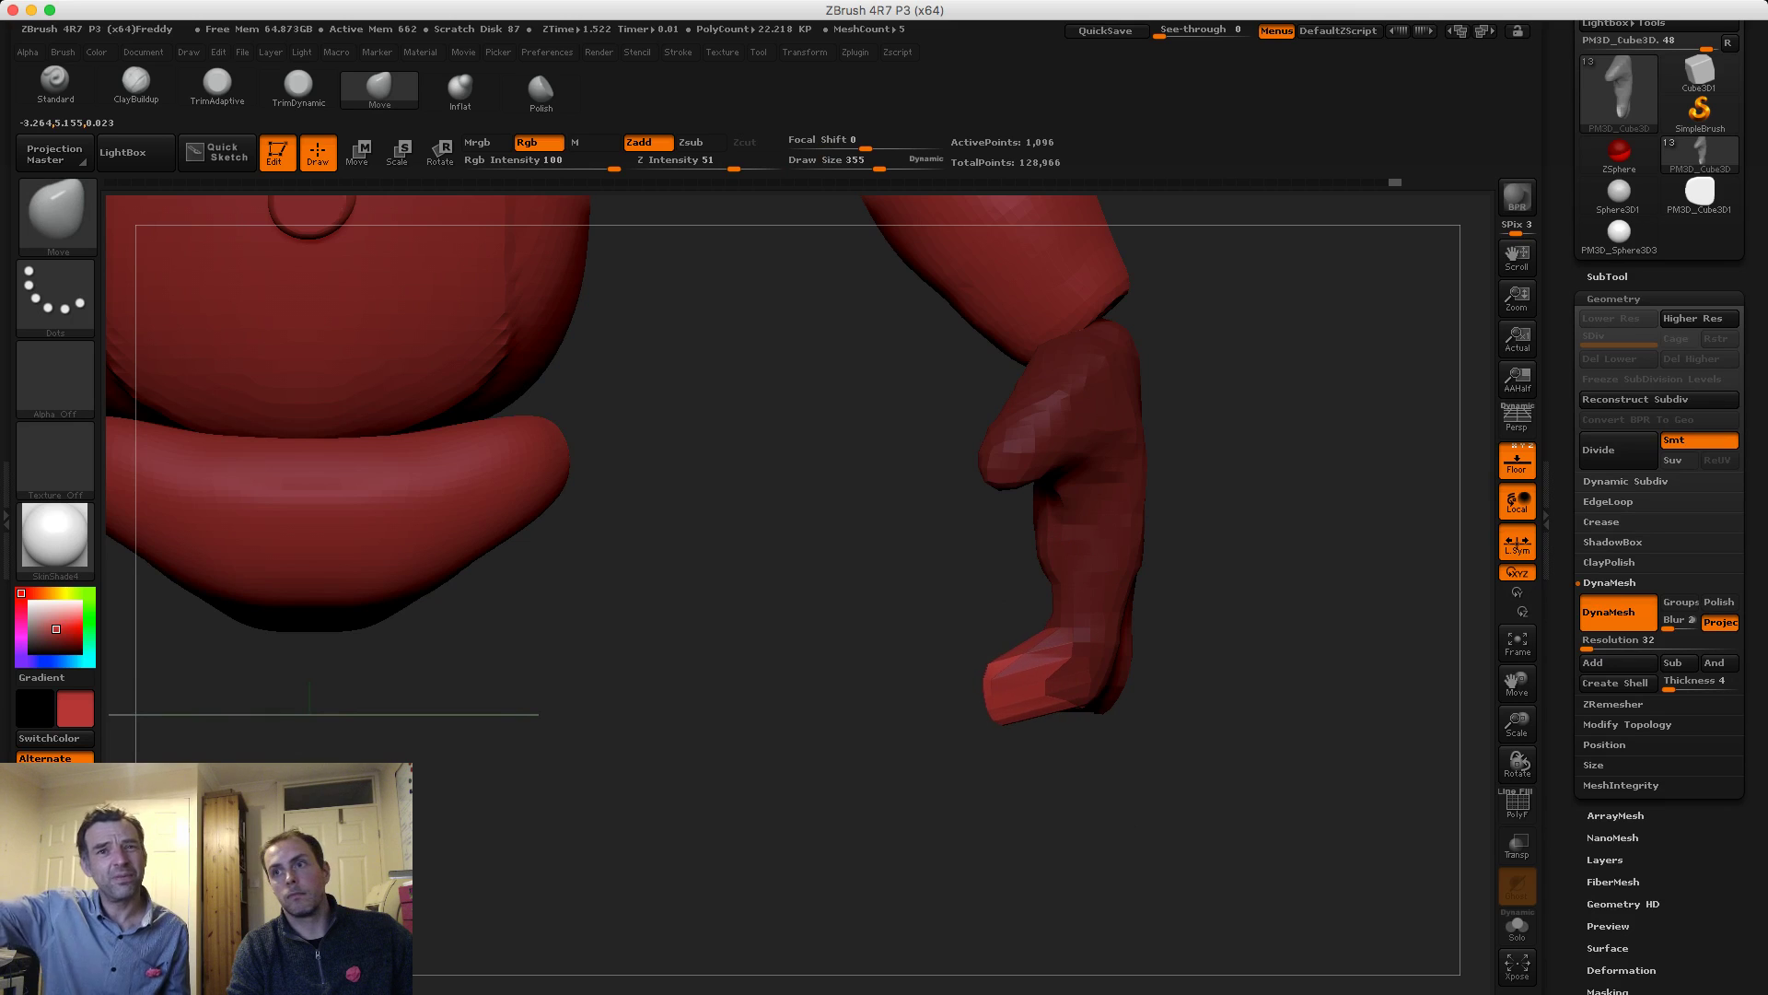
{"action": "left_click_drag", "start_coordinate": [856, 718], "coordinate": [848, 461]}
{"action": "mouse_move", "coordinate": [1034, 833]}
{"action": "left_mouse_down"}
{"action": "mouse_move", "coordinate": [1021, 852]}
{"action": "mouse_move", "coordinate": [985, 797]}
{"action": "left_mouse_up"}
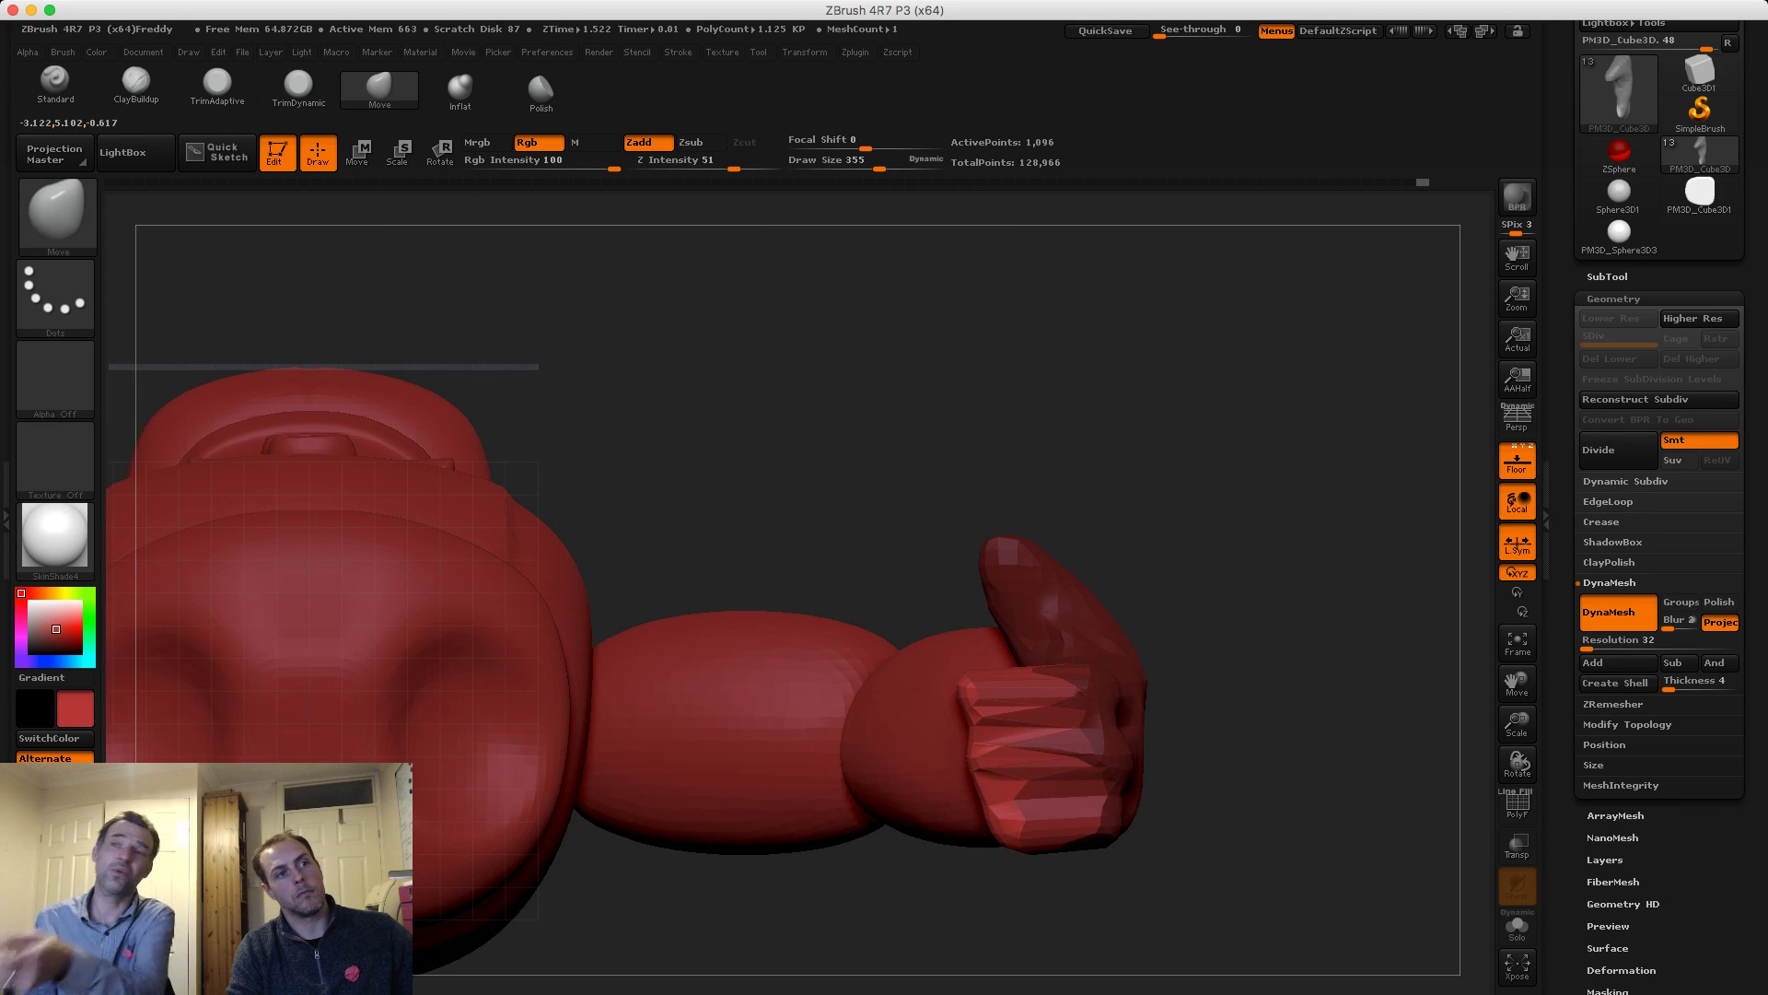
{"action": "mouse_move", "coordinate": [882, 442]}
{"action": "left_mouse_down"}
{"action": "mouse_move", "coordinate": [819, 645]}
{"action": "mouse_move", "coordinate": [852, 686]}
{"action": "left_mouse_up"}
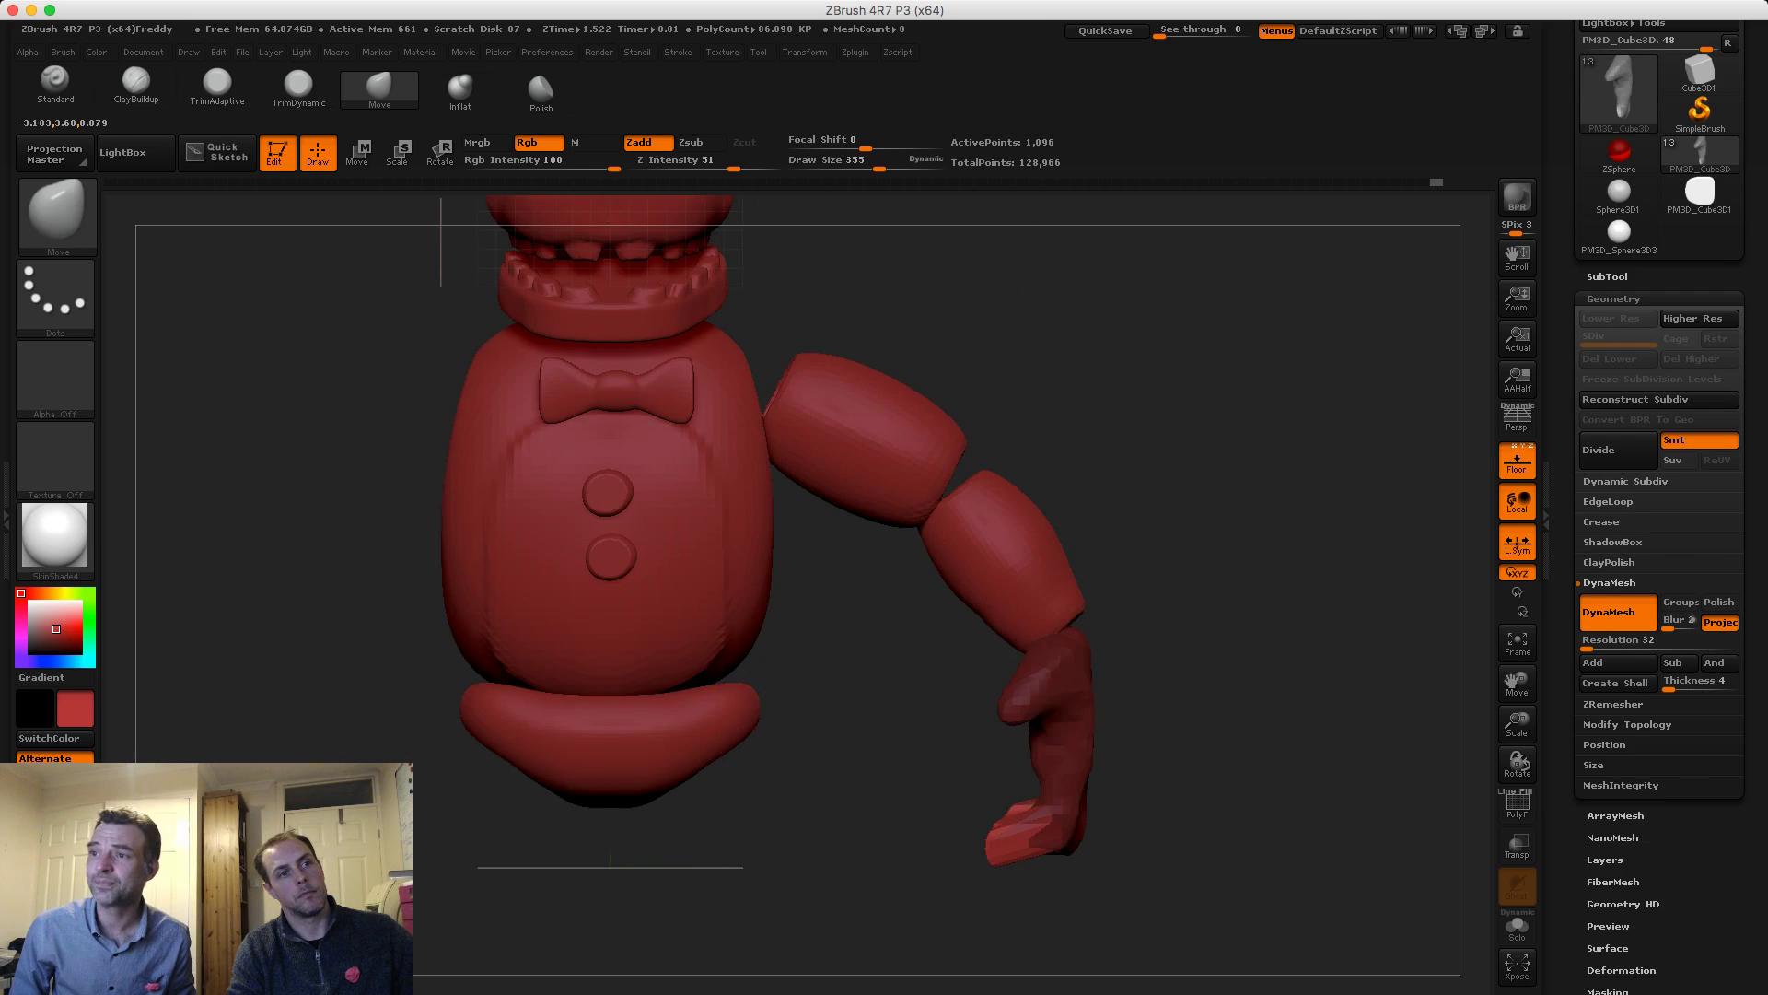
{"action": "mouse_move", "coordinate": [907, 773]}
{"action": "left_mouse_down", "text": "alt"}
{"action": "mouse_move", "coordinate": [912, 724]}
{"action": "mouse_move", "coordinate": [909, 751]}
{"action": "left_mouse_up", "text": "alt"}
{"action": "mouse_move", "coordinate": [909, 751]}
{"action": "left_mouse_down", "text": "ctrl"}
{"action": "mouse_move", "coordinate": [907, 787]}
{"action": "mouse_move", "coordinate": [901, 746]}
{"action": "mouse_move", "coordinate": [928, 787]}
{"action": "mouse_move", "coordinate": [895, 734]}
{"action": "mouse_move", "coordinate": [992, 741]}
{"action": "mouse_move", "coordinate": [834, 794]}
{"action": "left_mouse_up", "text": "ctrl"}
Reshape the fingers and their bent tips from the side and front with a larger Move brush
{"action": "key", "text": "s"}
{"action": "left_click_drag", "start_coordinate": [604, 737], "coordinate": [582, 716]}
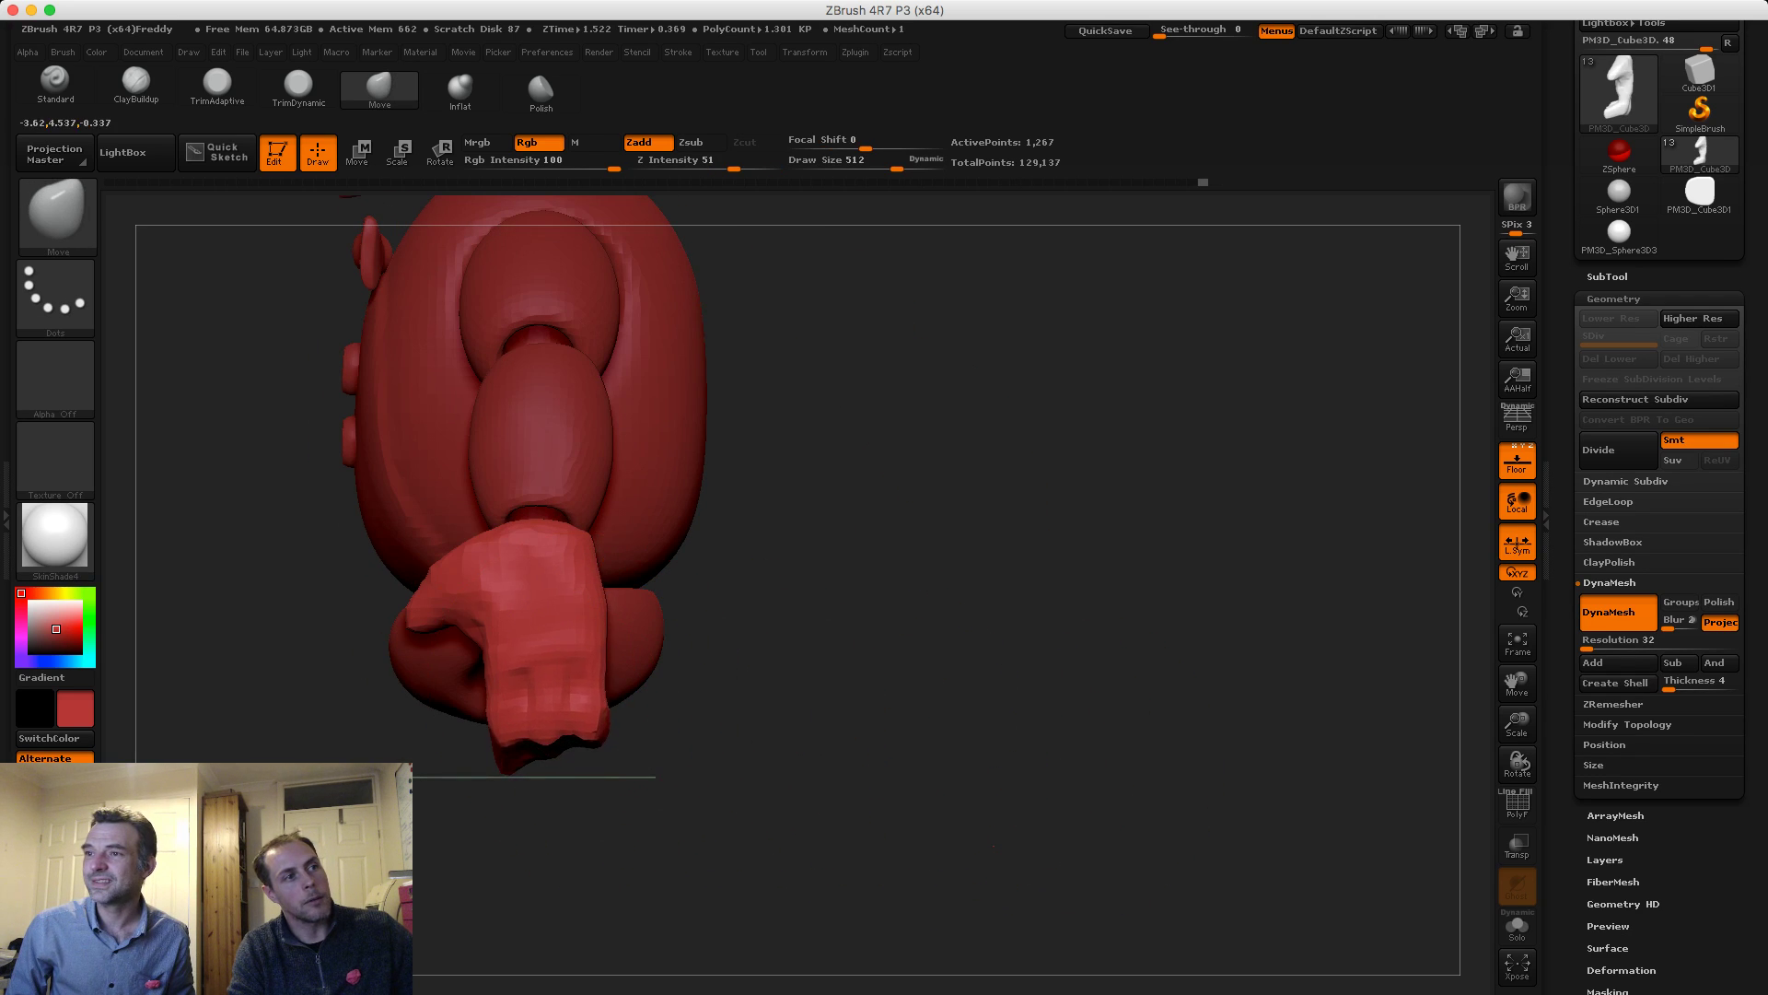
{"action": "mouse_move", "coordinate": [782, 783]}
{"action": "left_mouse_down"}
{"action": "mouse_move", "coordinate": [958, 785]}
{"action": "mouse_move", "coordinate": [1047, 756]}
{"action": "left_mouse_up"}
{"action": "mouse_move", "coordinate": [577, 720]}
{"action": "left_mouse_down"}
{"action": "mouse_move", "coordinate": [582, 701]}
{"action": "mouse_move", "coordinate": [565, 708]}
{"action": "left_mouse_up"}
{"action": "key", "text": "space"}
{"action": "left_click_drag", "start_coordinate": [871, 669], "coordinate": [1029, 636], "text": "alt"}
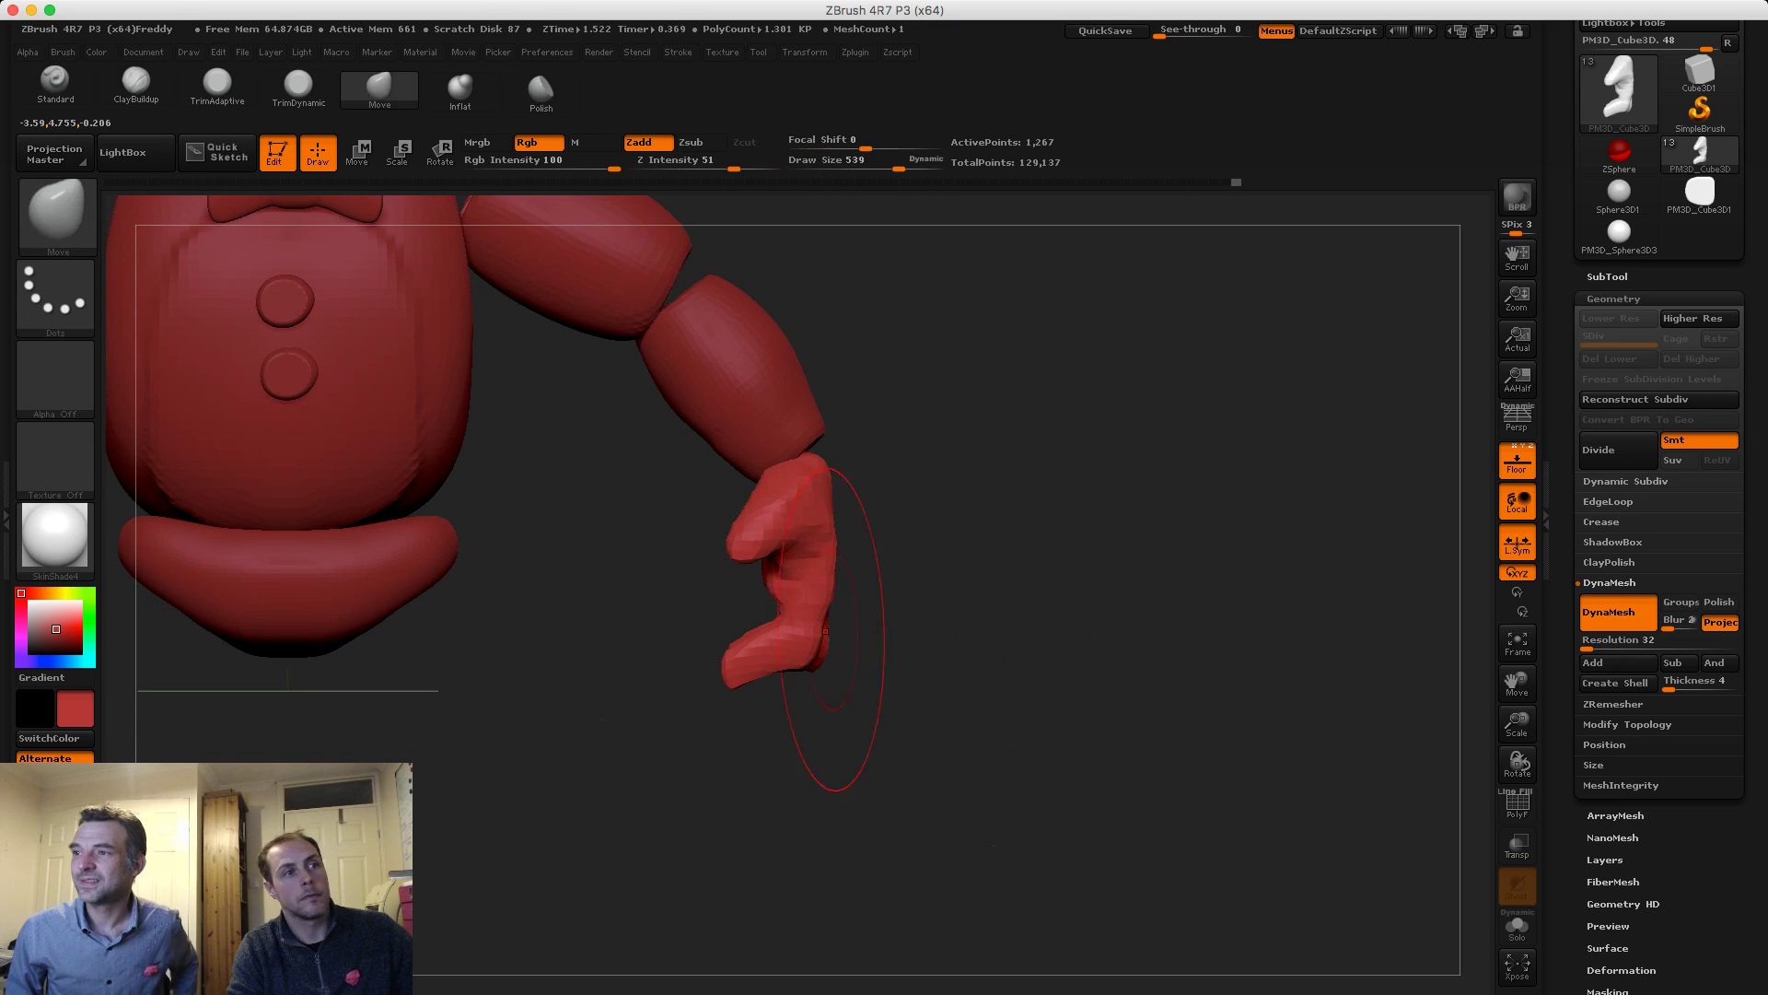
{"action": "left_click_drag", "start_coordinate": [737, 670], "coordinate": [741, 660]}
{"action": "left_click_drag", "start_coordinate": [875, 691], "coordinate": [1000, 665]}
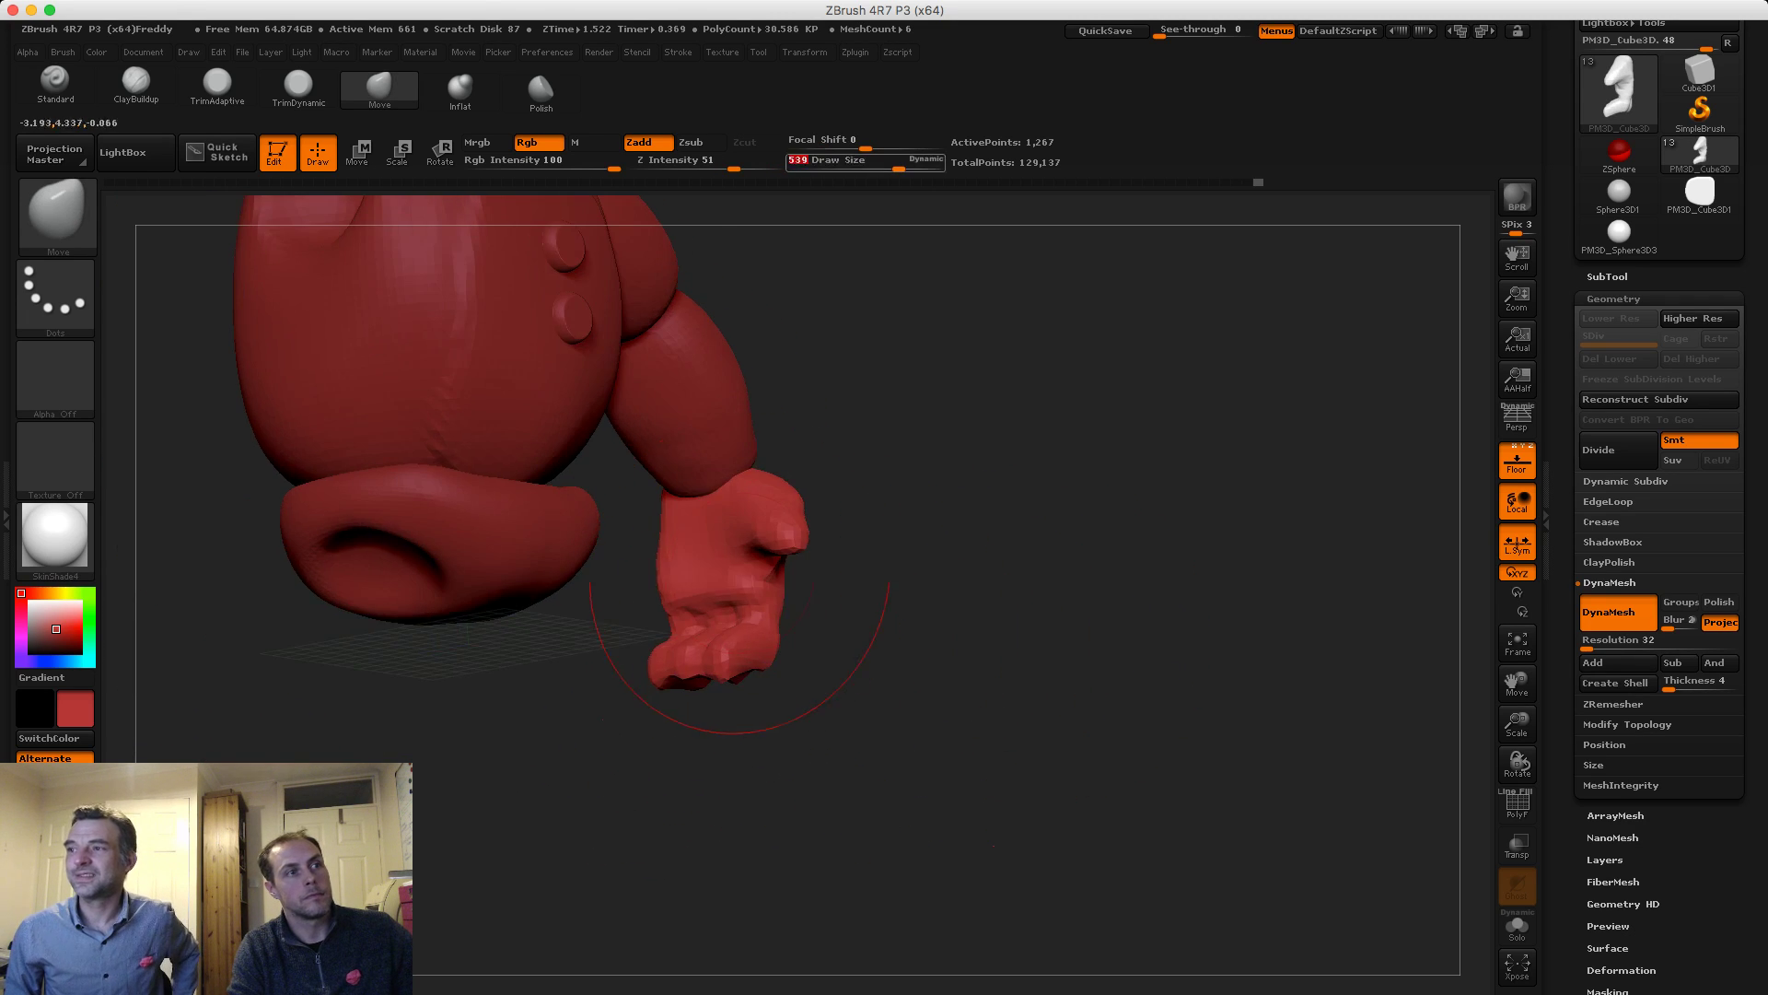
Adjust the palm side of the hand and refine the finger shapes with a draw size of 283
{"action": "left_click_drag", "start_coordinate": [709, 589], "coordinate": [681, 584]}
{"action": "key", "text": "s"}
{"action": "key", "text": "shift"}
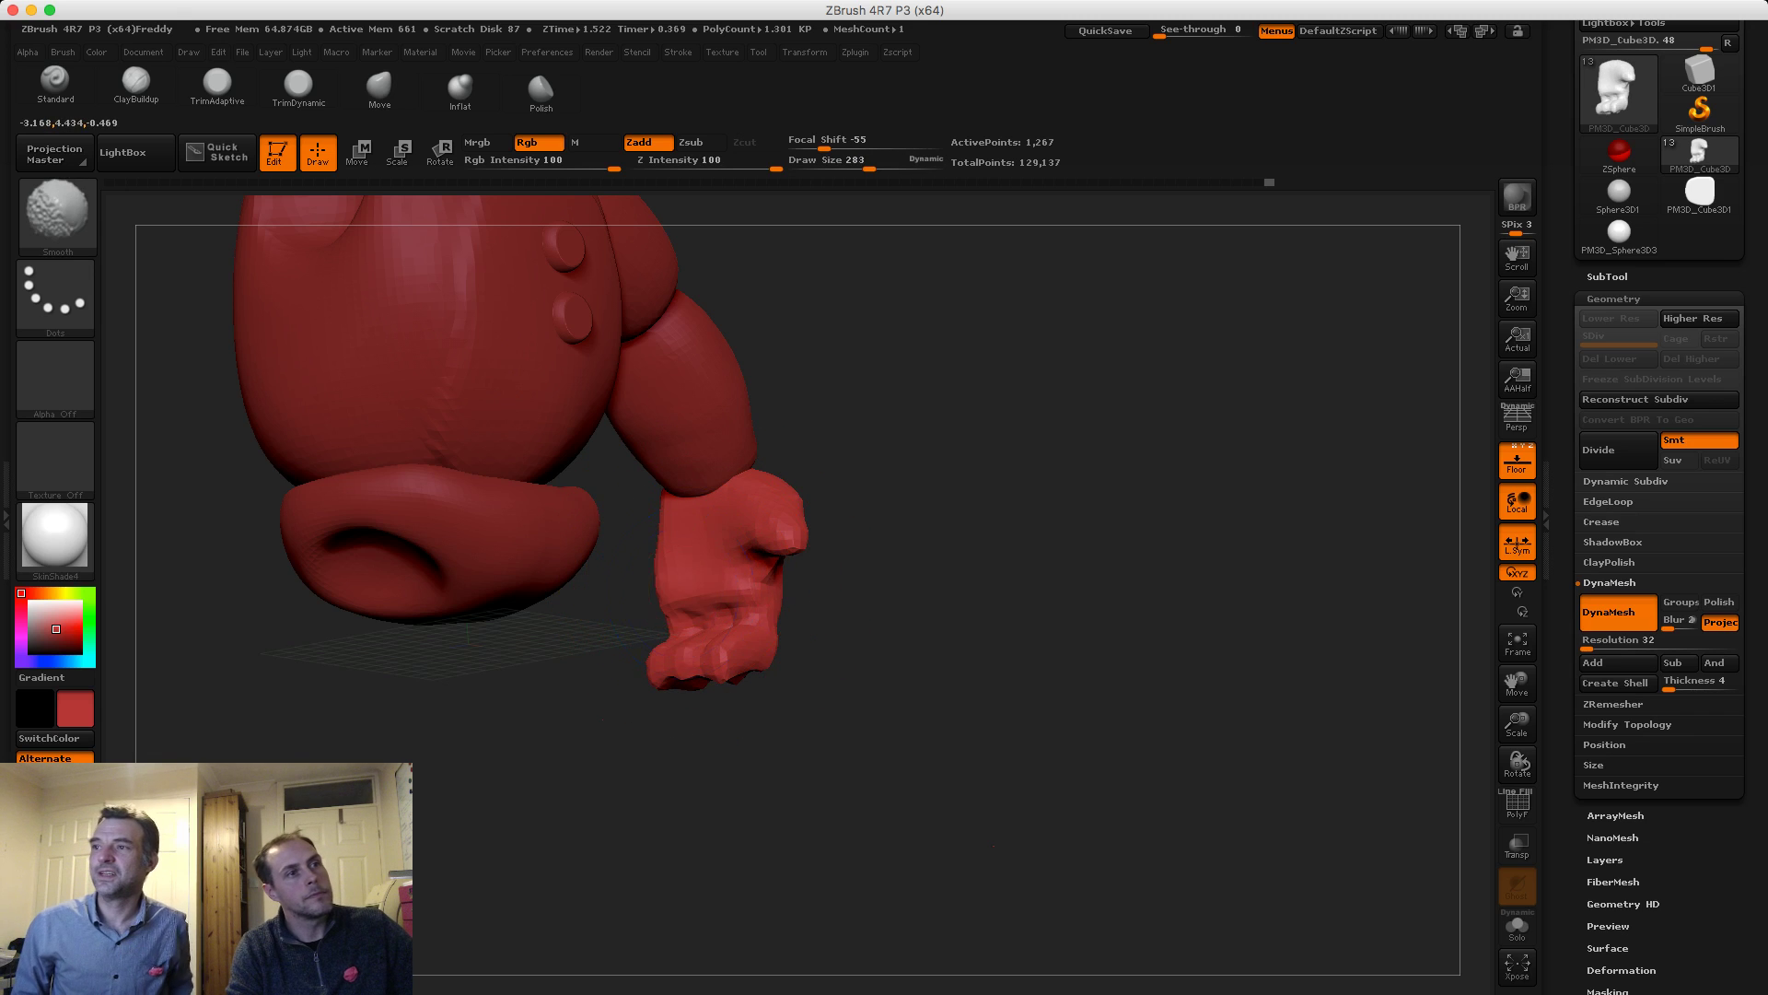
{"action": "mouse_move", "coordinate": [958, 650]}
{"action": "left_mouse_down"}
{"action": "mouse_move", "coordinate": [672, 641]}
{"action": "mouse_move", "coordinate": [705, 664]}
{"action": "left_mouse_up"}
{"action": "left_click_drag", "start_coordinate": [902, 698], "coordinate": [659, 688]}
{"action": "left_click_drag", "start_coordinate": [781, 661], "coordinate": [772, 661]}
{"action": "left_click_drag", "start_coordinate": [897, 702], "coordinate": [783, 704]}
{"action": "mouse_move", "coordinate": [876, 673]}
{"action": "left_mouse_down"}
{"action": "mouse_move", "coordinate": [1170, 681]}
{"action": "mouse_move", "coordinate": [1146, 679]}
{"action": "left_mouse_up"}
Set the Move brush's draw size to 214 and reshape the thumb and its base
{"action": "key", "text": "s"}
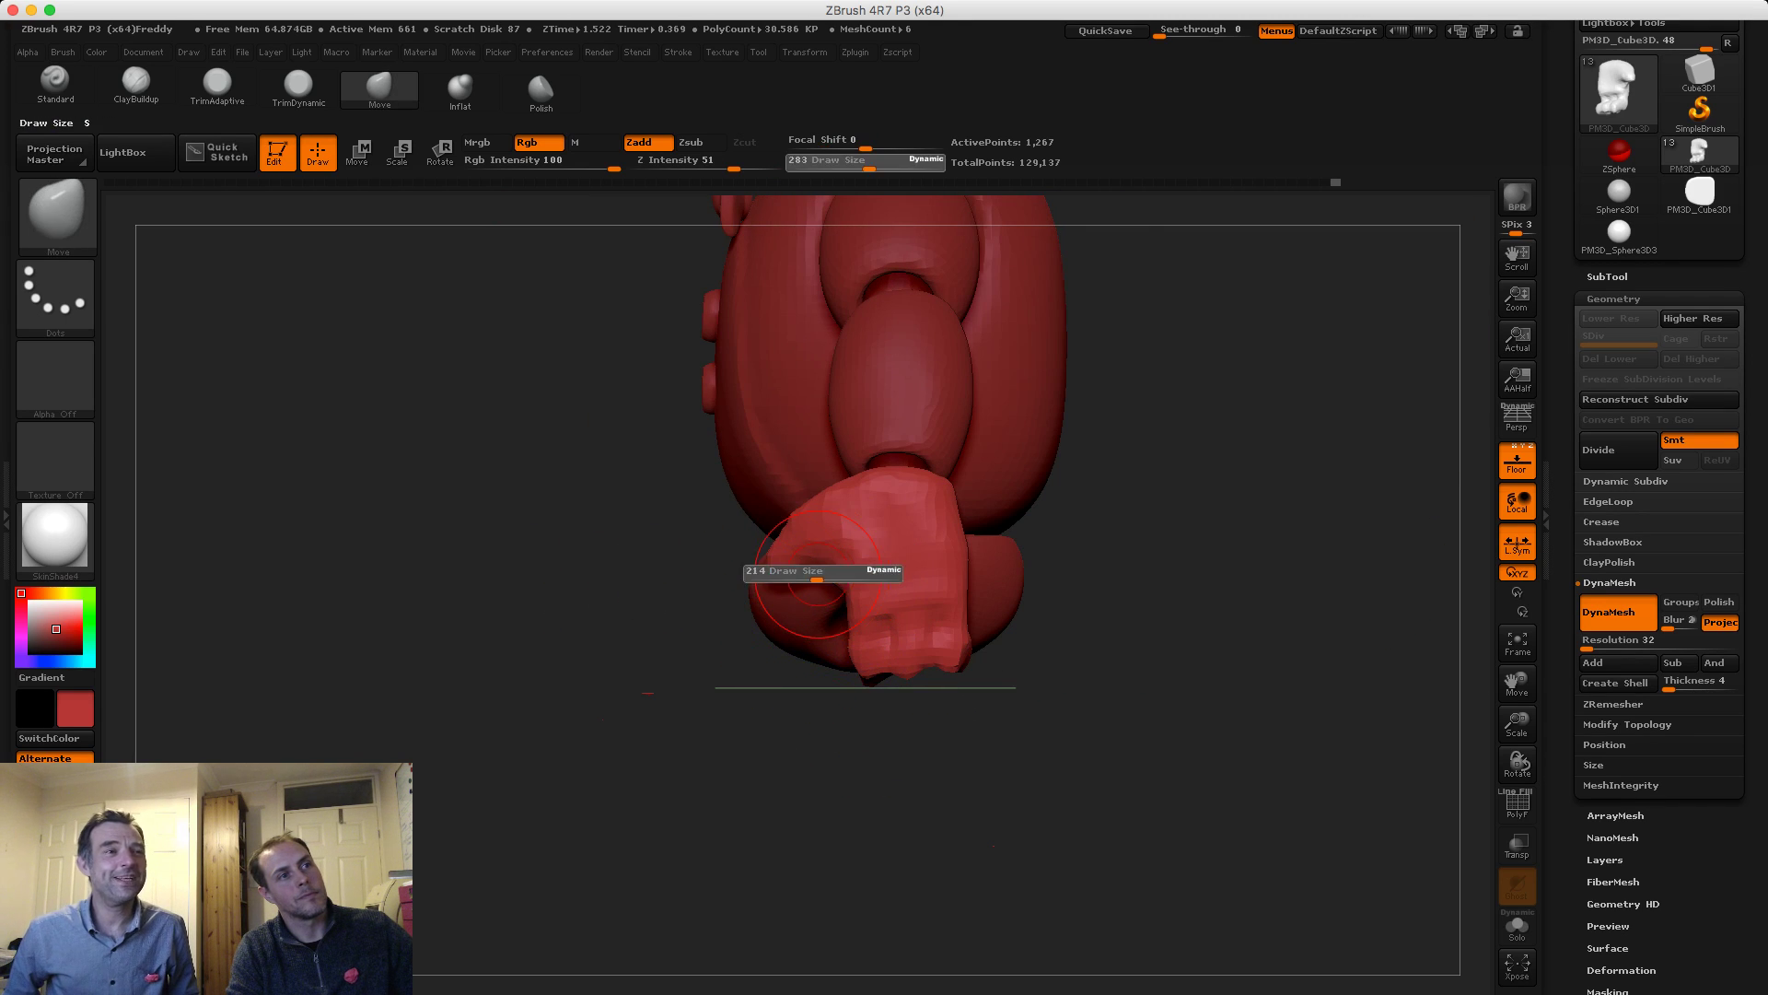
{"action": "left_click_drag", "start_coordinate": [827, 578], "coordinate": [817, 579]}
{"action": "left_click_drag", "start_coordinate": [820, 573], "coordinate": [821, 560]}
{"action": "left_click_drag", "start_coordinate": [885, 707], "coordinate": [1115, 707]}
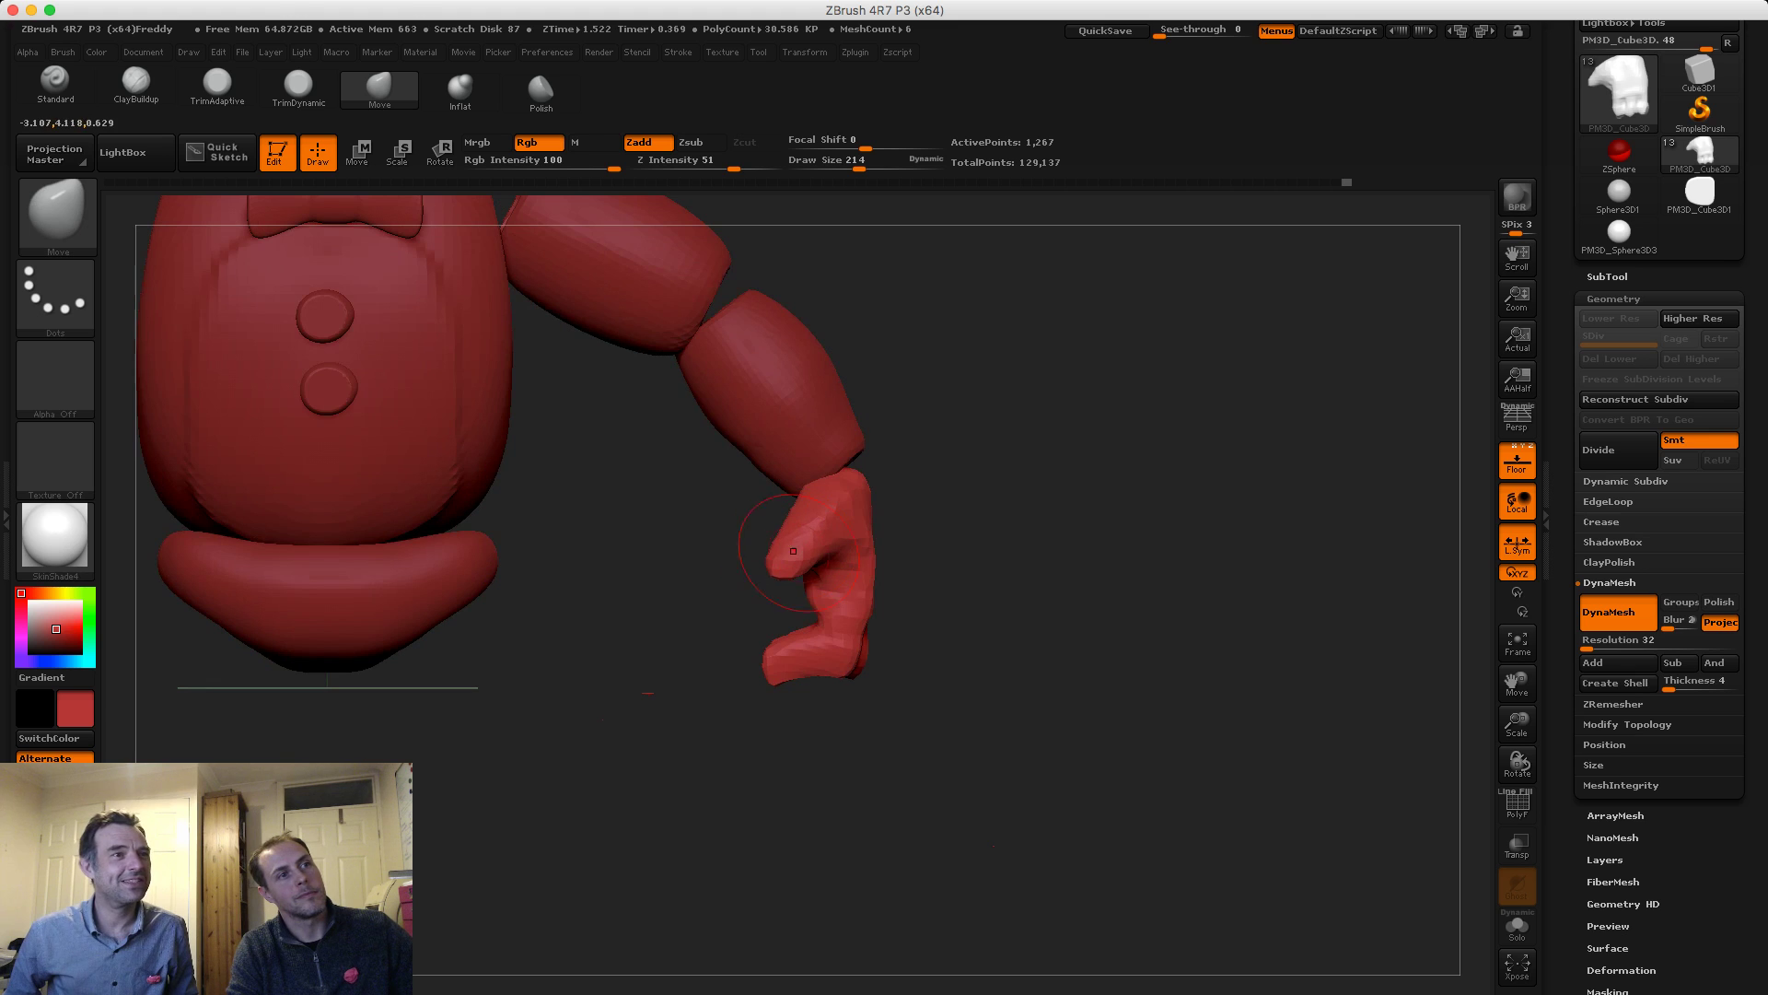
{"action": "mouse_move", "coordinate": [737, 652]}
{"action": "left_mouse_down"}
{"action": "mouse_move", "coordinate": [744, 613]}
{"action": "mouse_move", "coordinate": [805, 650]}
{"action": "left_mouse_up"}
{"action": "left_click_drag", "start_coordinate": [834, 527], "coordinate": [829, 544]}
Adjust the outer contour of the hand with the Move brush, setting the draw size to 244
{"action": "left_click_drag", "start_coordinate": [931, 590], "coordinate": [852, 589], "text": "shift"}
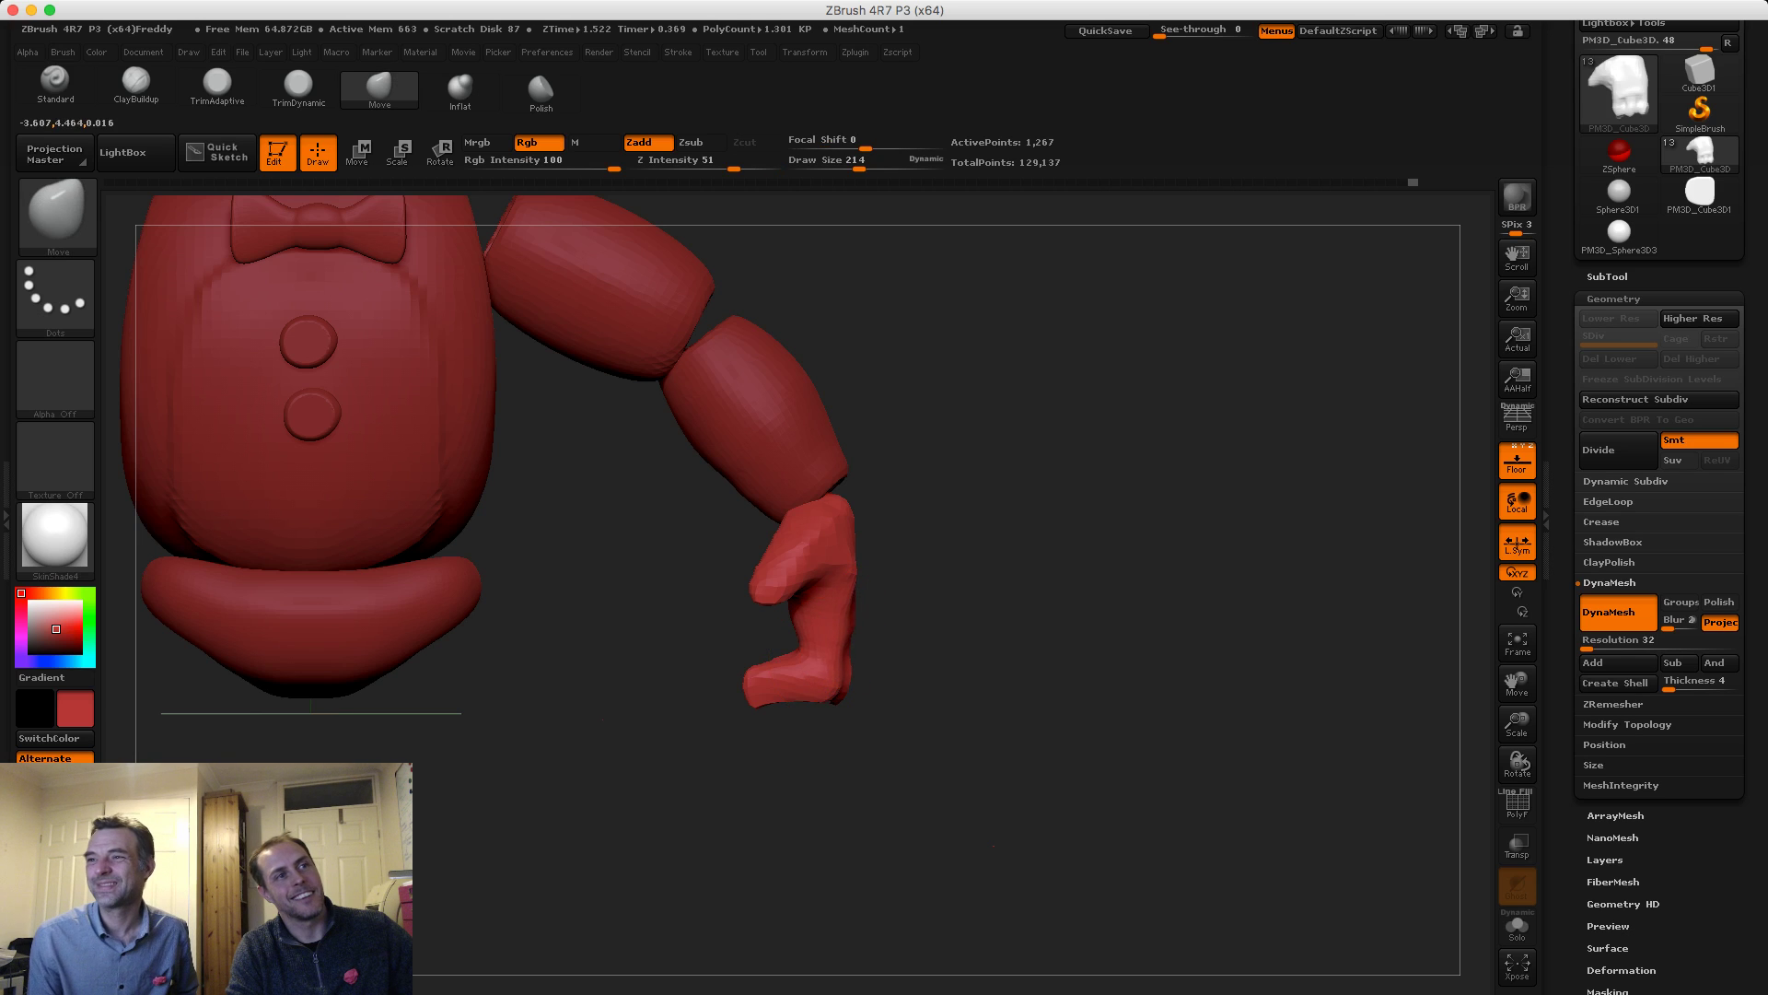
{"action": "left_click_drag", "start_coordinate": [845, 616], "coordinate": [840, 616]}
{"action": "mouse_move", "coordinate": [940, 626]}
{"action": "left_mouse_down", "text": "alt"}
{"action": "mouse_move", "coordinate": [939, 571]}
{"action": "mouse_move", "coordinate": [856, 576]}
{"action": "left_mouse_up", "text": "alt"}
{"action": "left_click_drag", "start_coordinate": [976, 599], "coordinate": [783, 599]}
{"action": "key", "text": "s"}
{"action": "left_click", "coordinate": [819, 568]}
{"action": "left_click_drag", "start_coordinate": [654, 604], "coordinate": [783, 600]}
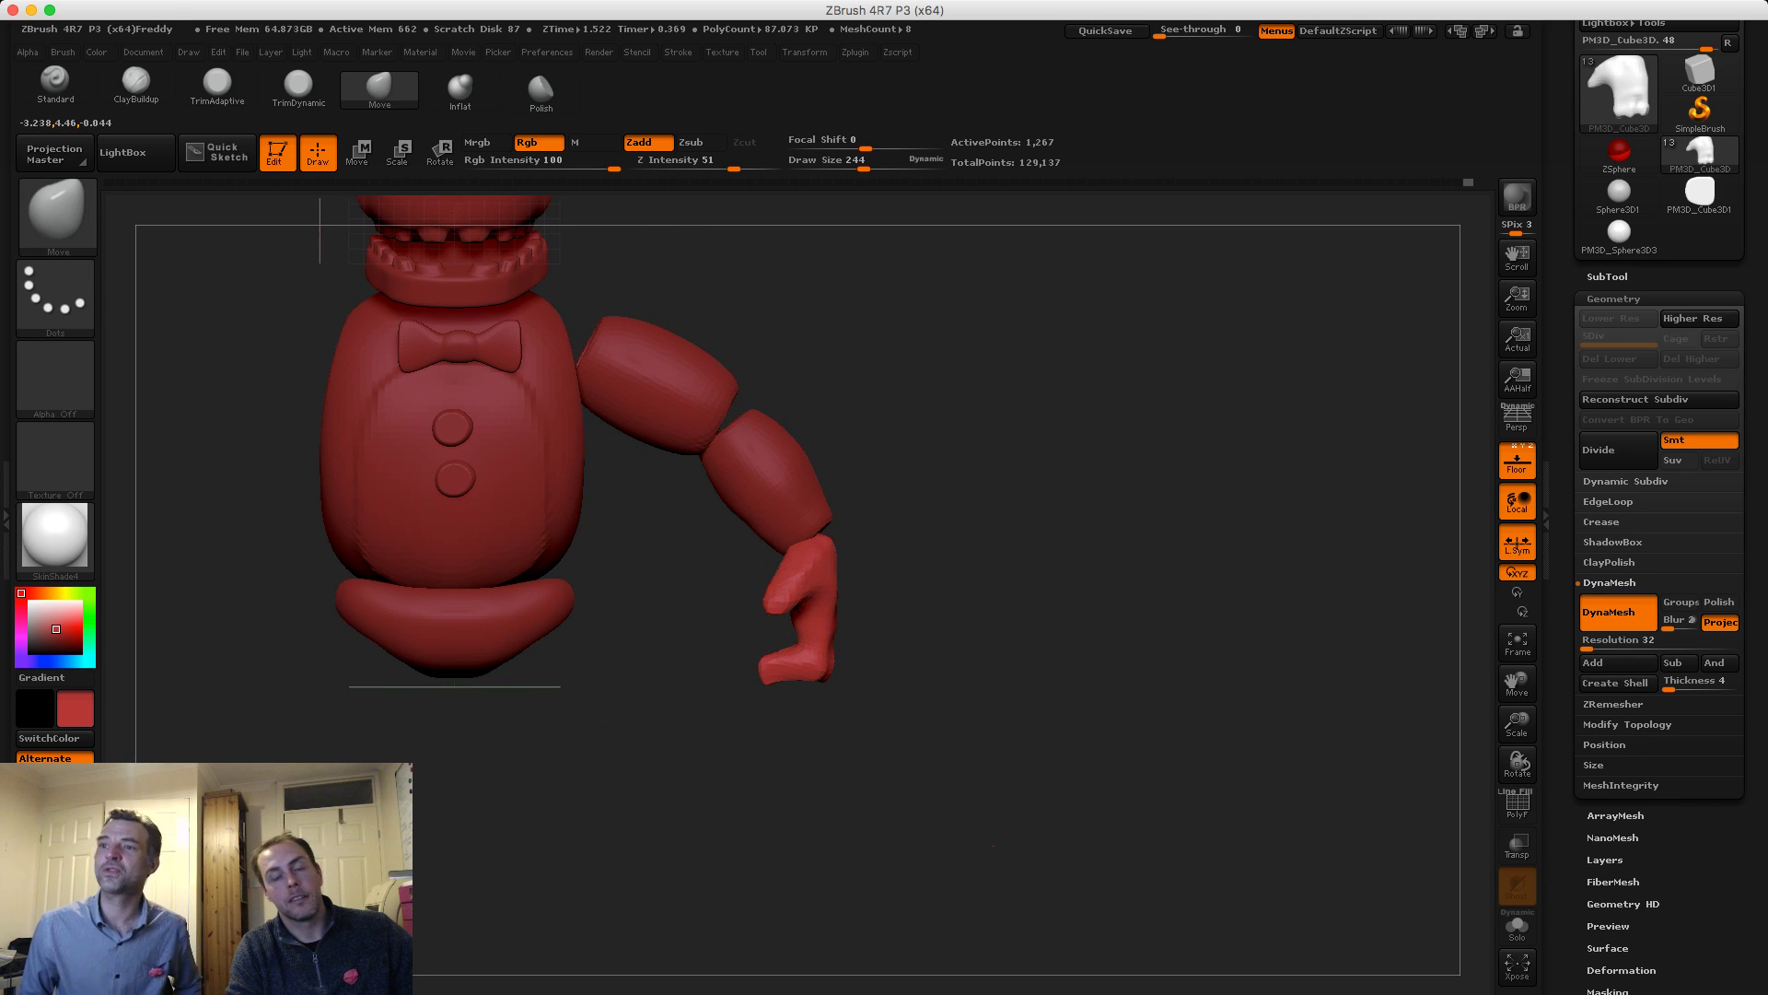
Scale the hand down slightly using a vertical transpose line through it
{"action": "left_click_drag", "start_coordinate": [927, 659], "coordinate": [1185, 635]}
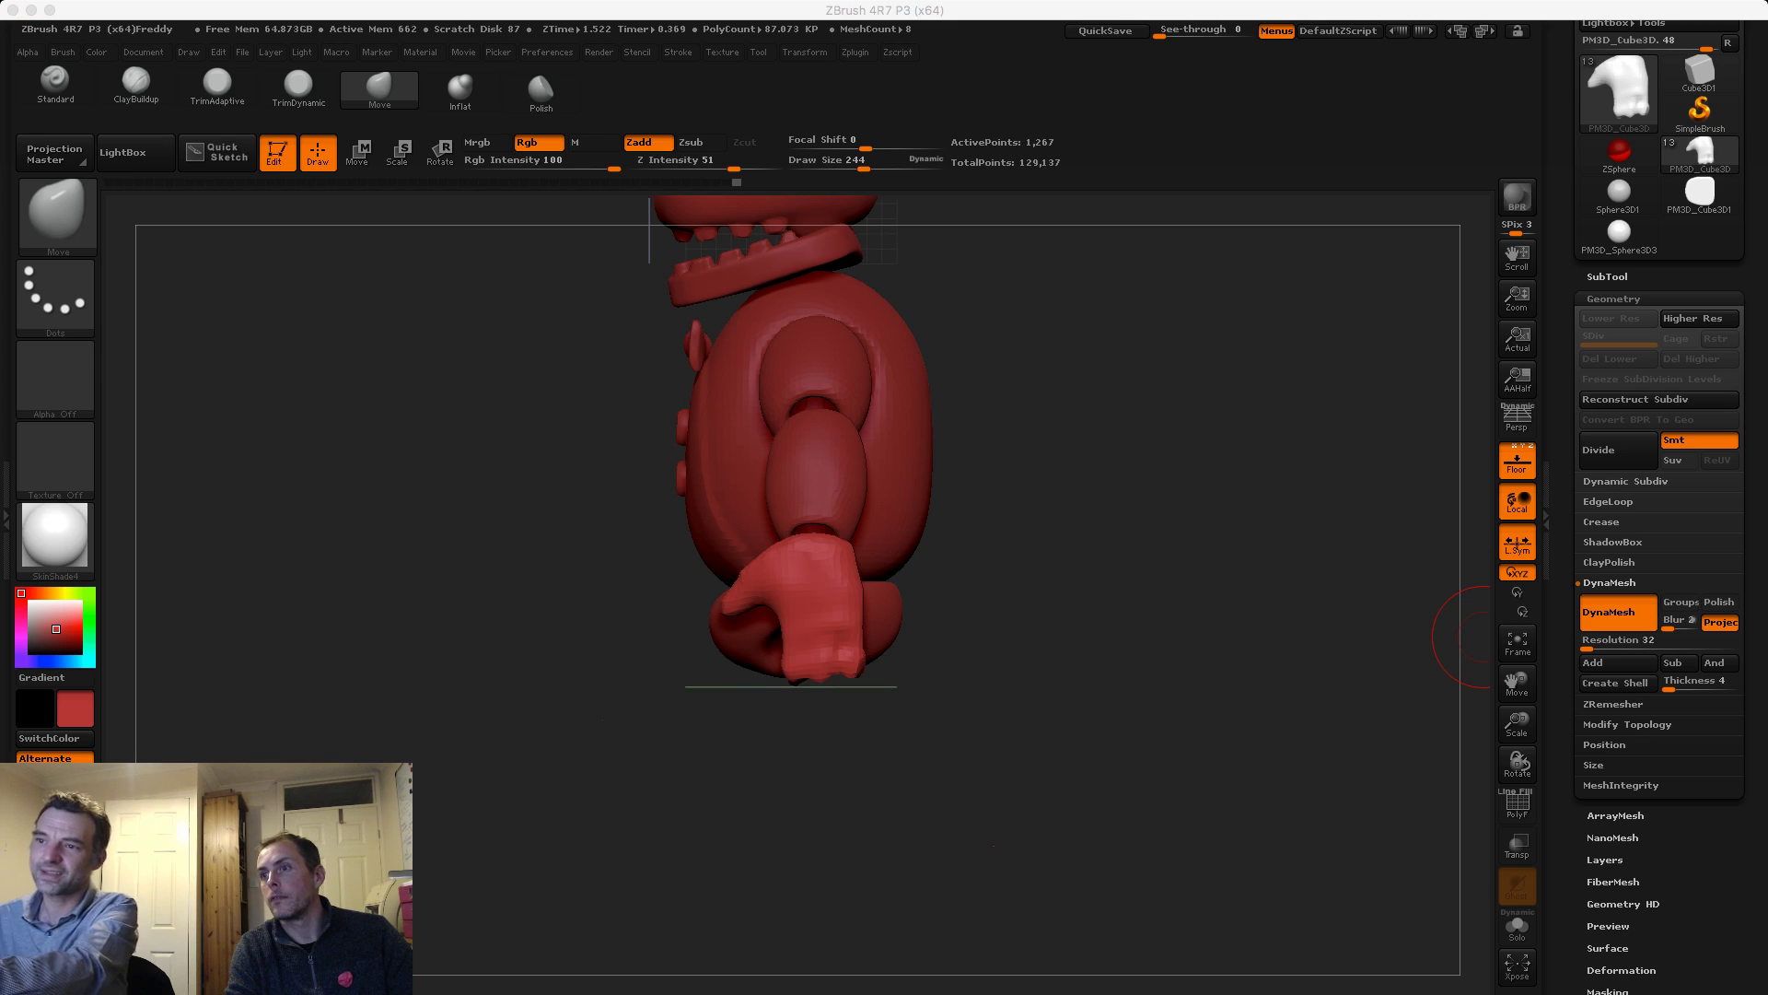
{"action": "left_click", "coordinate": [596, 583]}
{"action": "mouse_move", "coordinate": [596, 584]}
{"action": "left_mouse_down"}
{"action": "mouse_move", "coordinate": [665, 584]}
{"action": "mouse_move", "coordinate": [604, 584]}
{"action": "mouse_move", "coordinate": [664, 580]}
{"action": "mouse_move", "coordinate": [672, 562]}
{"action": "left_mouse_up"}
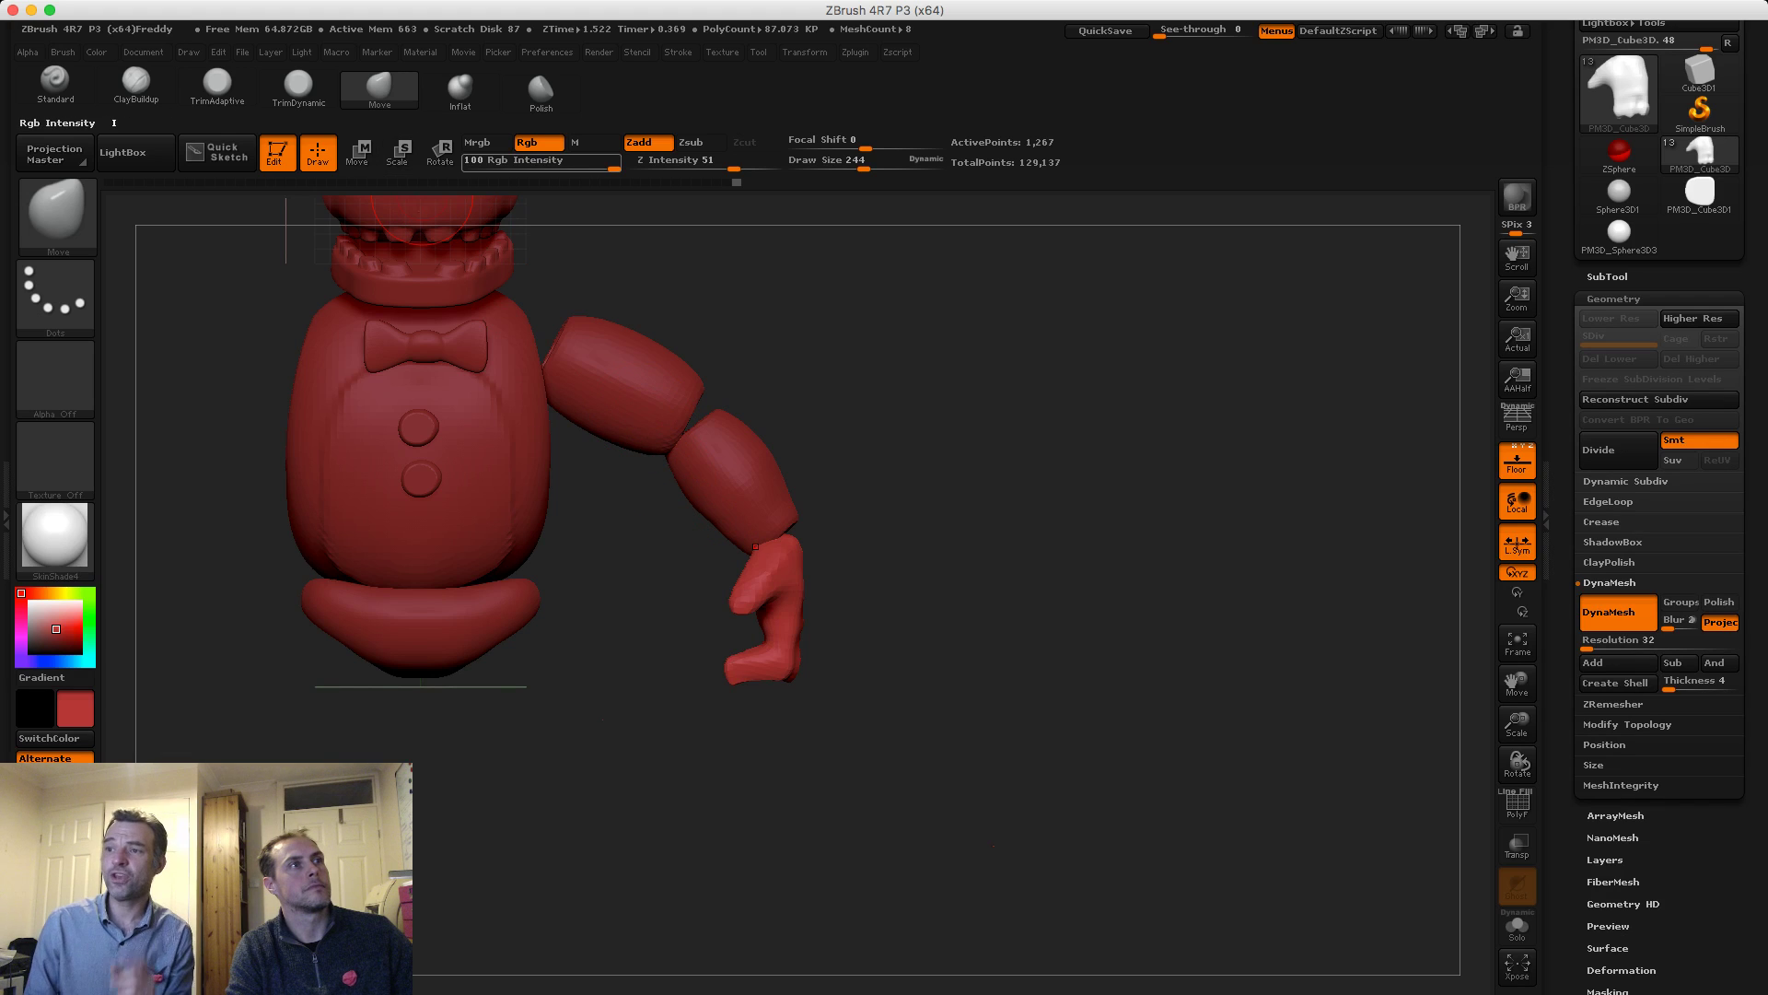
{"action": "left_click", "coordinate": [399, 154]}
{"action": "mouse_move", "coordinate": [768, 674]}
{"action": "left_mouse_down", "text": "shift"}
{"action": "mouse_move", "coordinate": [767, 502]}
{"action": "mouse_move", "coordinate": [767, 534]}
{"action": "left_mouse_up", "text": "shift"}
{"action": "left_click", "coordinate": [767, 497]}
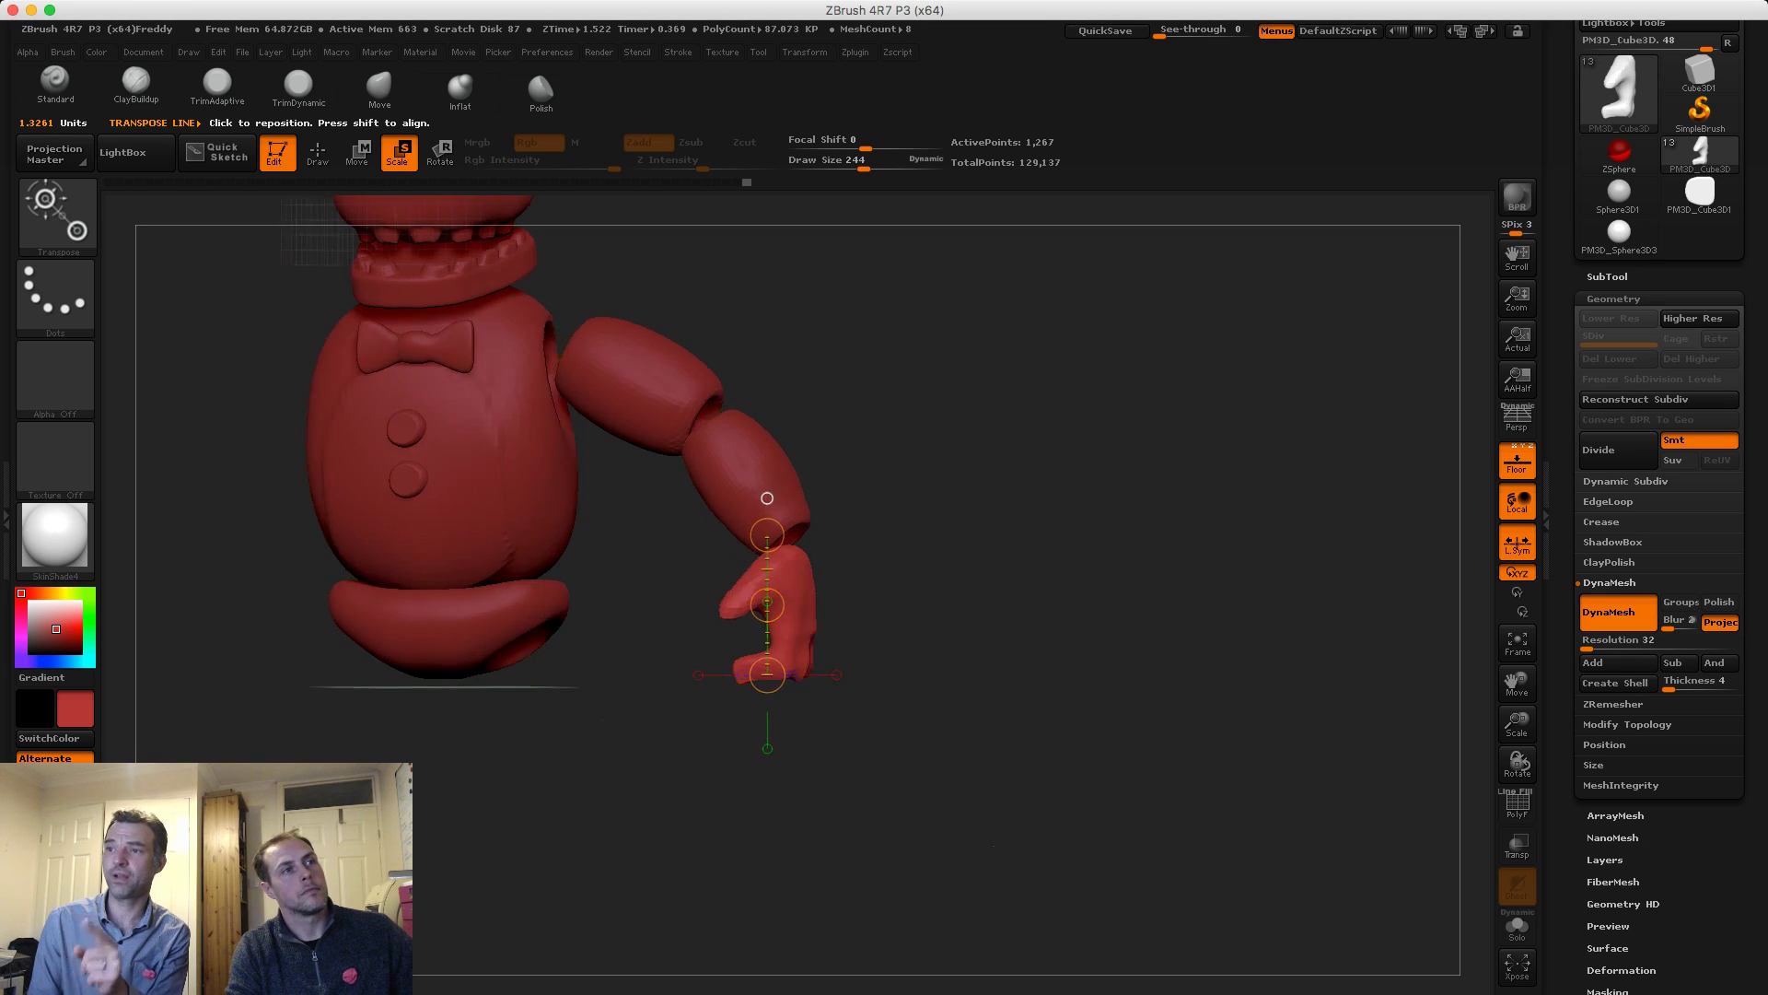
{"action": "left_click_drag", "start_coordinate": [921, 644], "coordinate": [983, 765], "text": "alt"}
{"action": "left_click", "coordinate": [358, 153]}
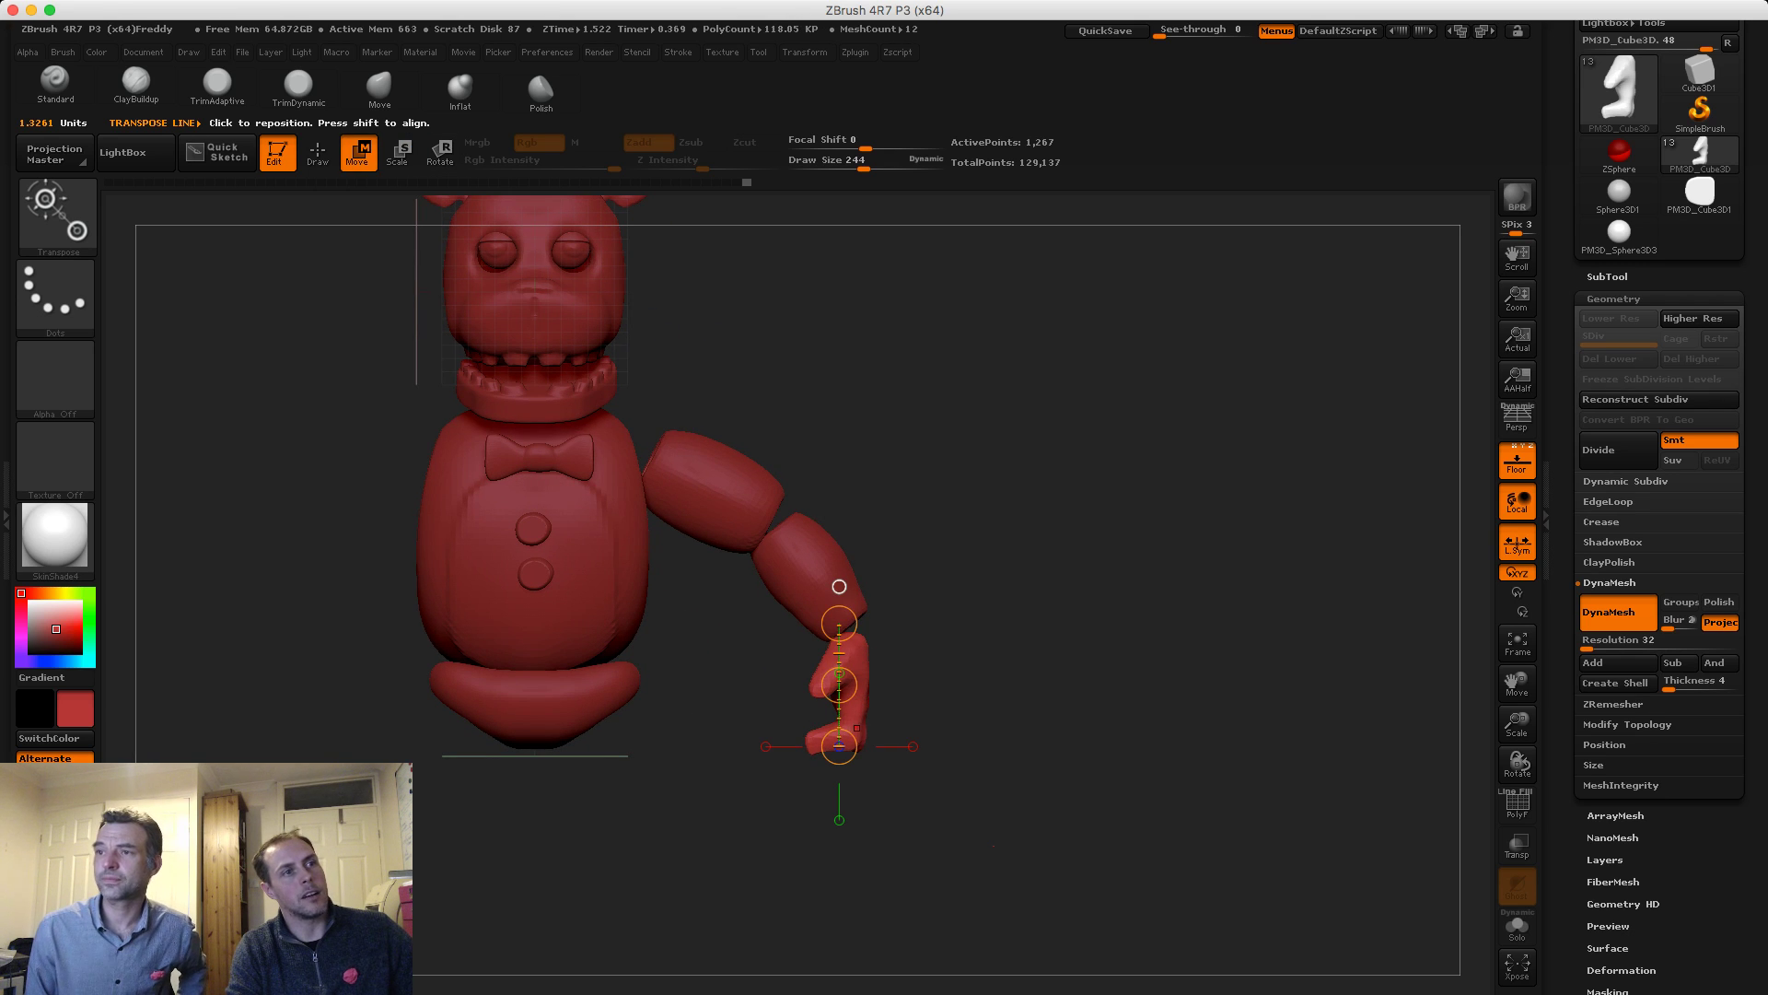
{"action": "mouse_move", "coordinate": [839, 623]}
{"action": "left_mouse_down"}
{"action": "mouse_move", "coordinate": [839, 768]}
{"action": "mouse_move", "coordinate": [876, 763]}
{"action": "left_mouse_up"}
{"action": "key", "text": "super+z"}
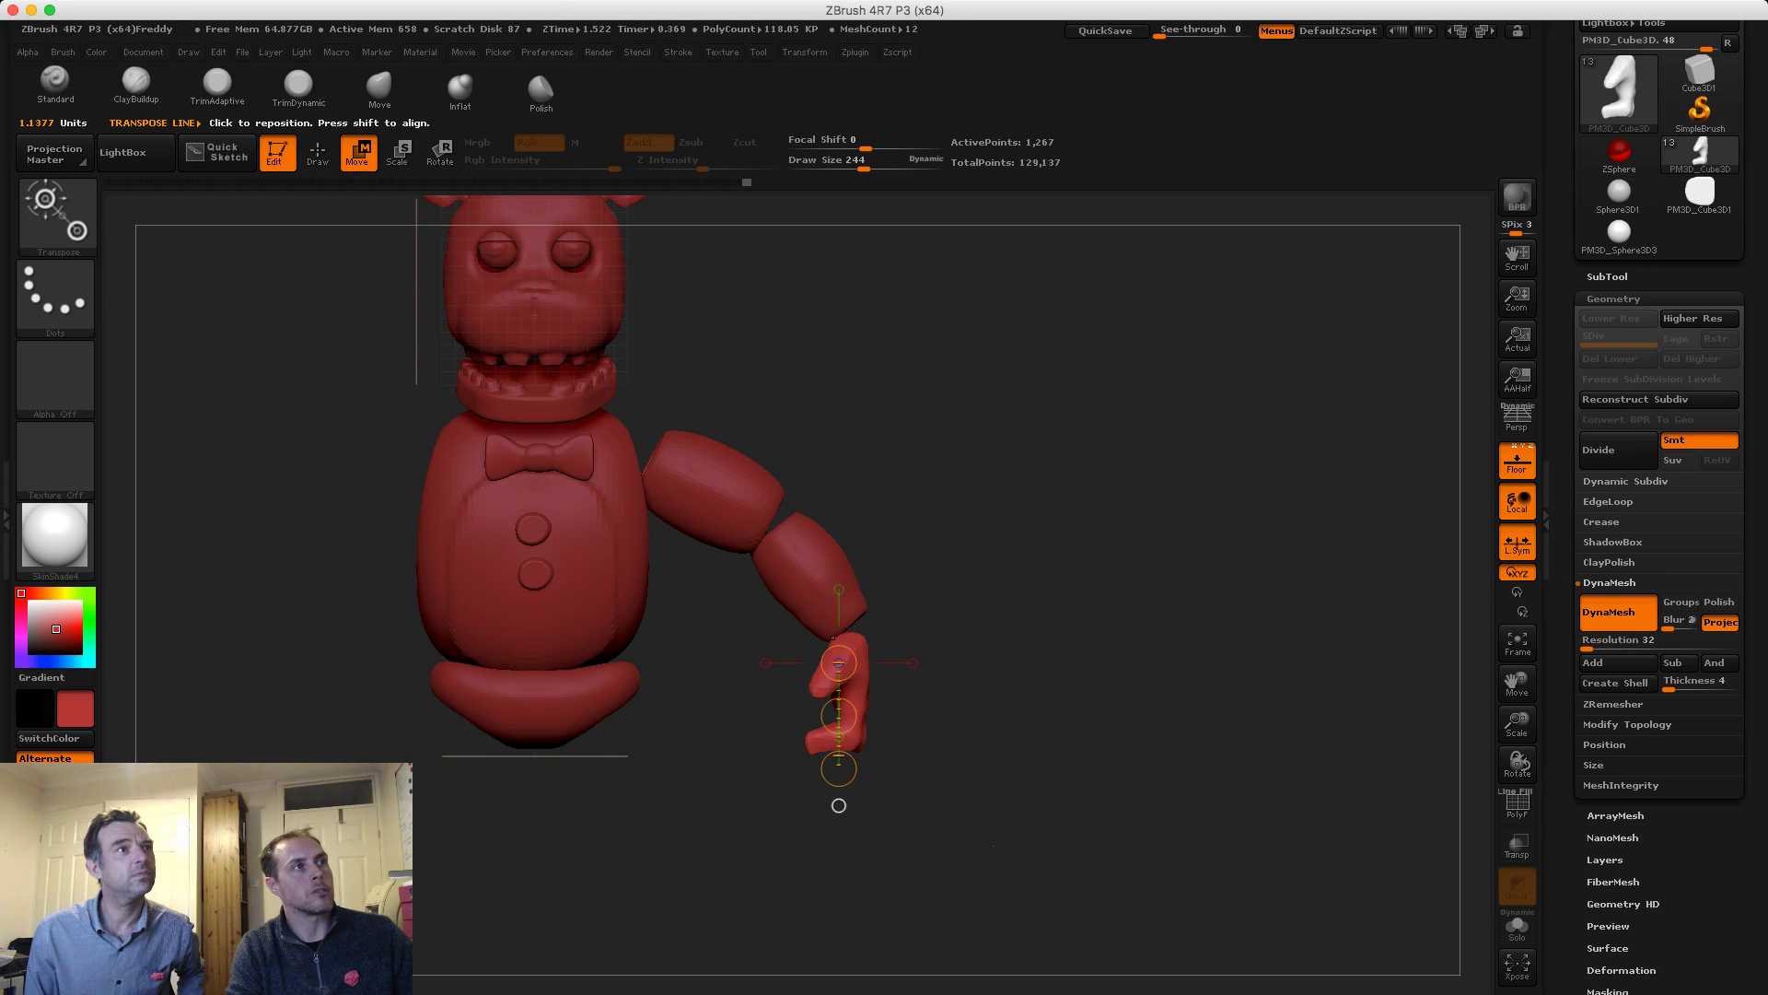
Rotate the hand outward about the wrist to follow the forearm's angle and move it slightly up towards the forearm
{"action": "key", "text": "r"}
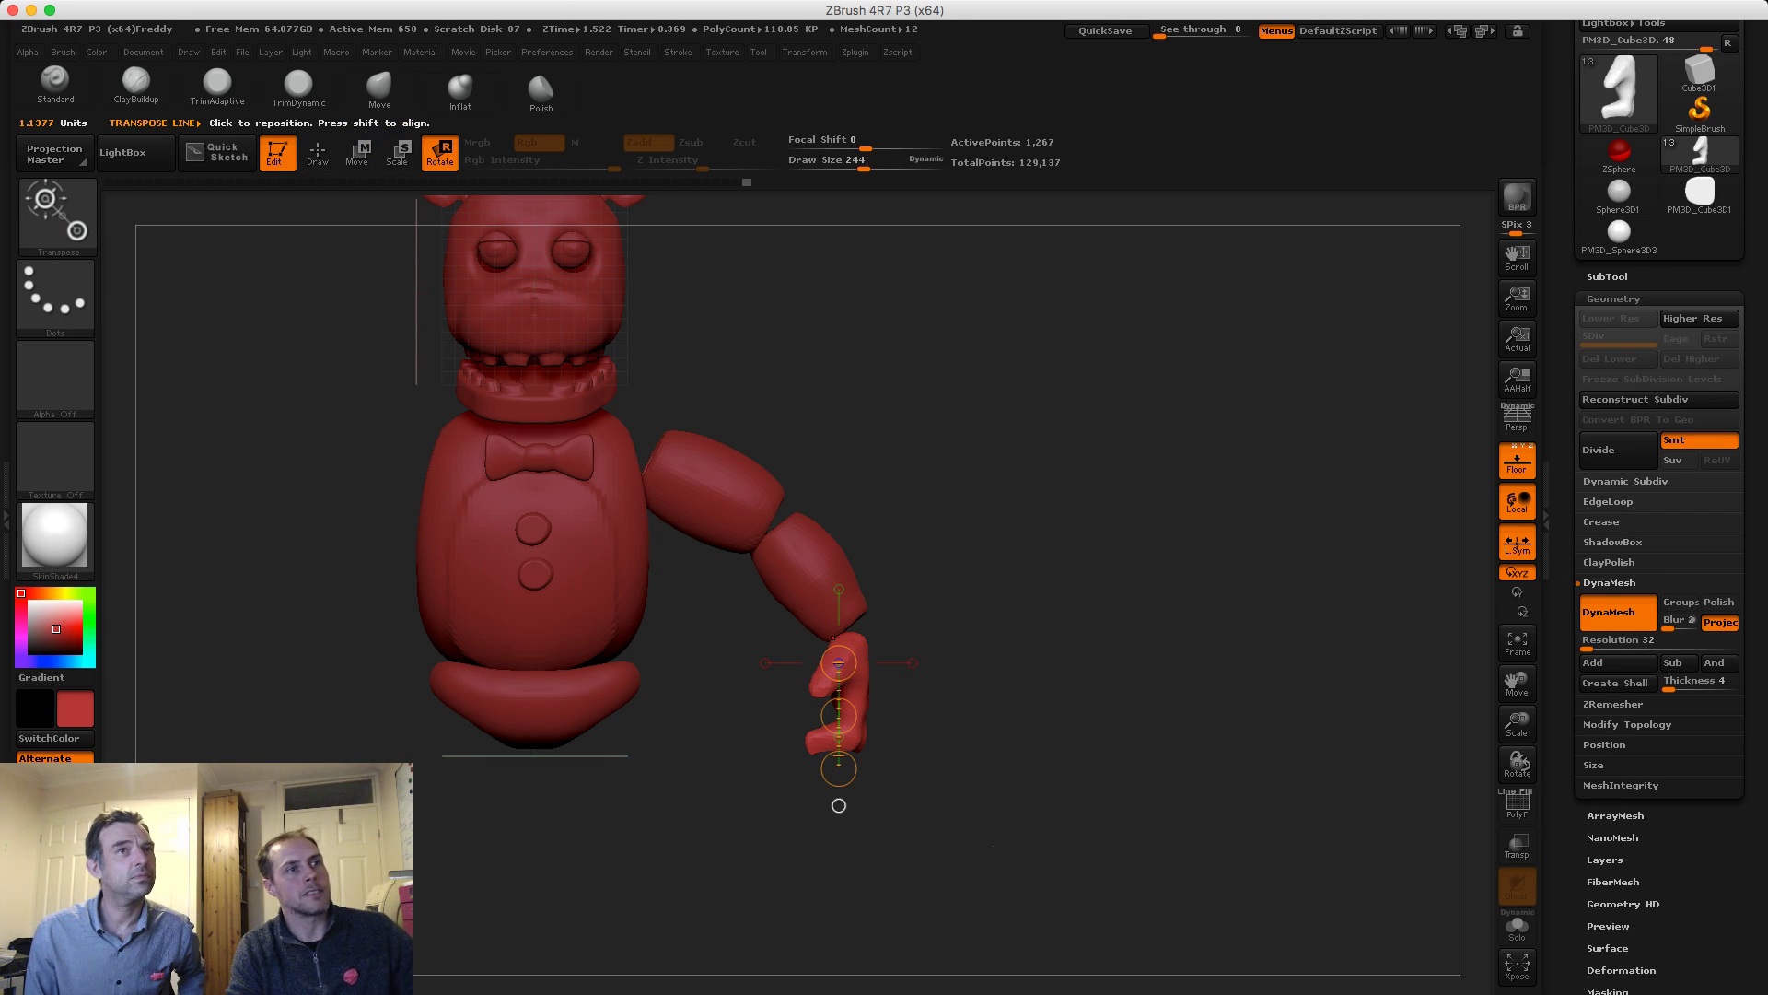
{"action": "mouse_move", "coordinate": [856, 636]}
{"action": "left_mouse_down", "text": "shift"}
{"action": "mouse_move", "coordinate": [857, 746]}
{"action": "mouse_move", "coordinate": [889, 741]}
{"action": "left_mouse_up", "text": "shift"}
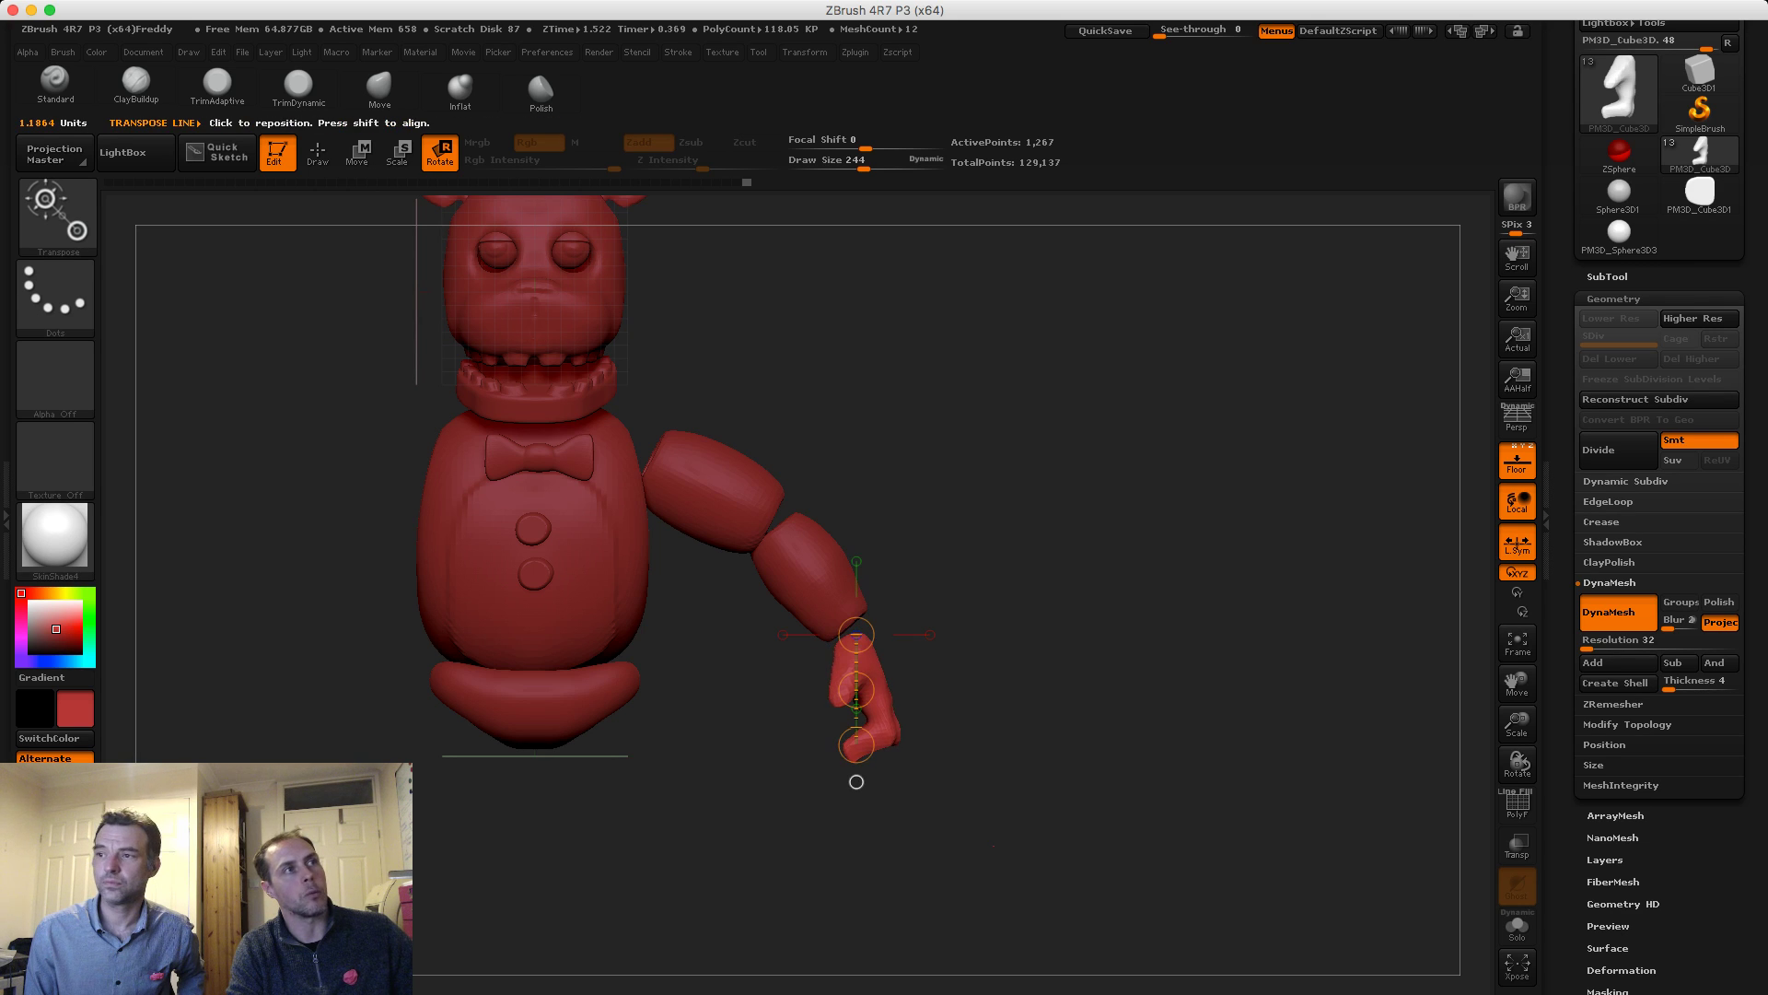
{"action": "key", "text": "w"}
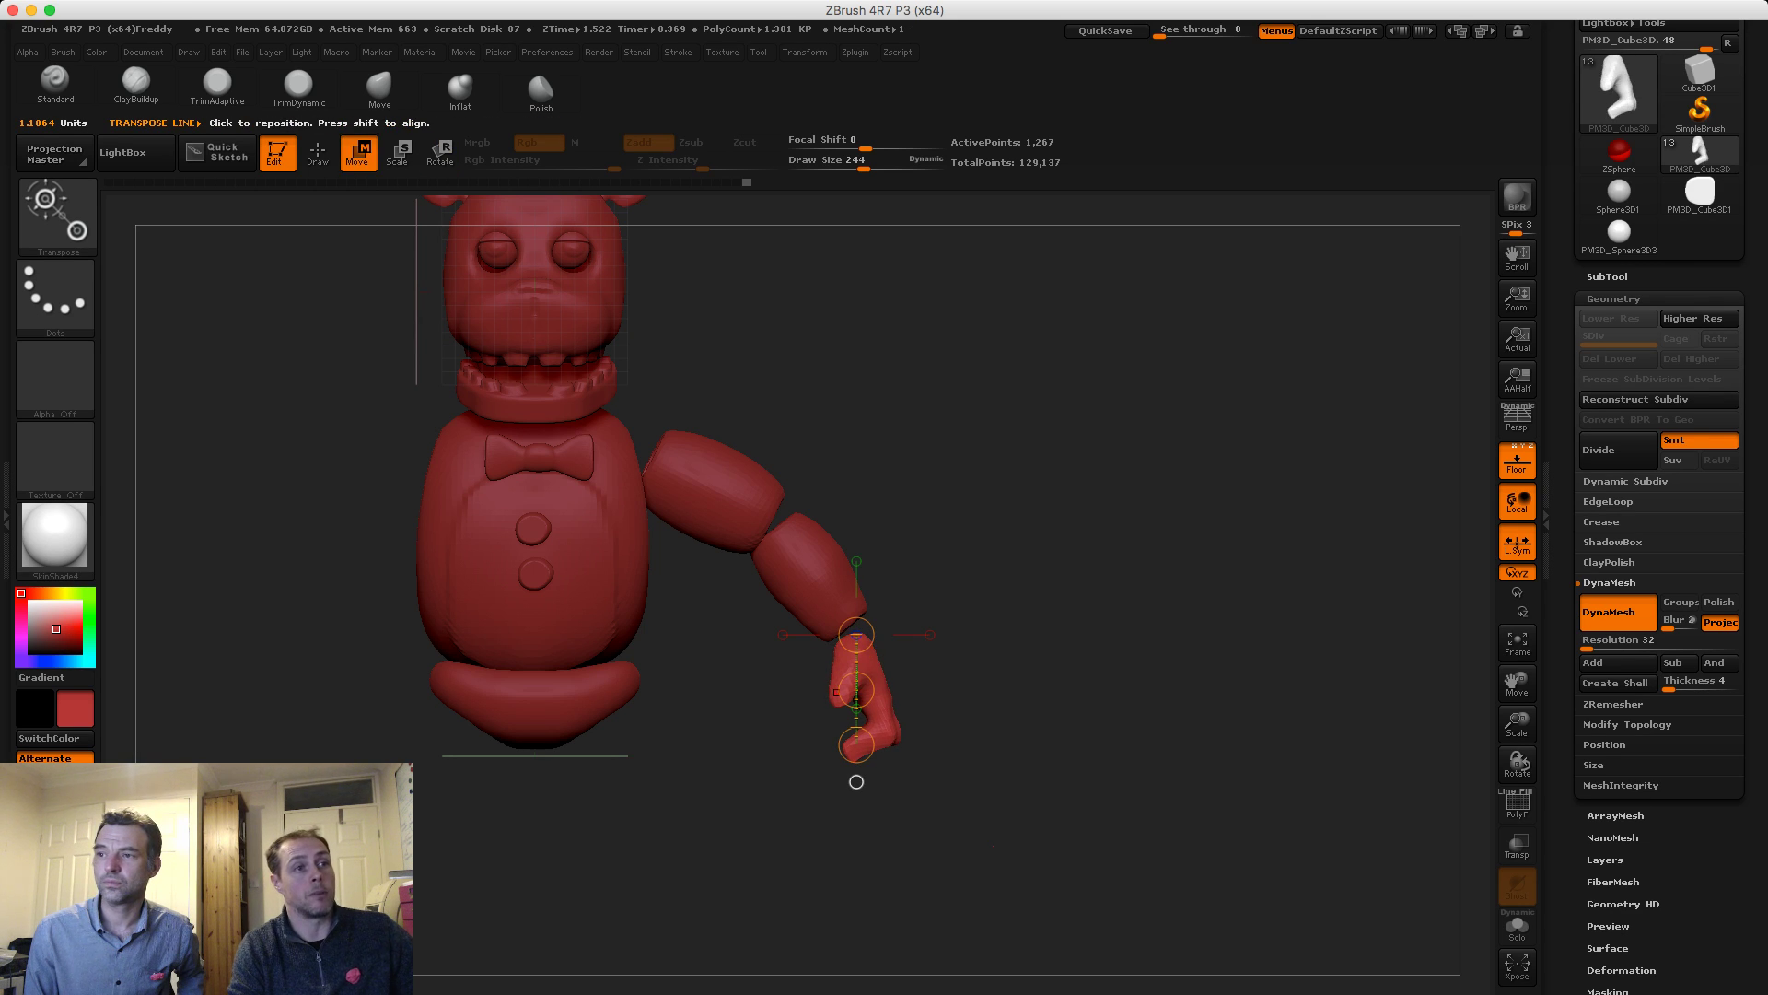
{"action": "left_click_drag", "start_coordinate": [856, 691], "coordinate": [862, 677]}
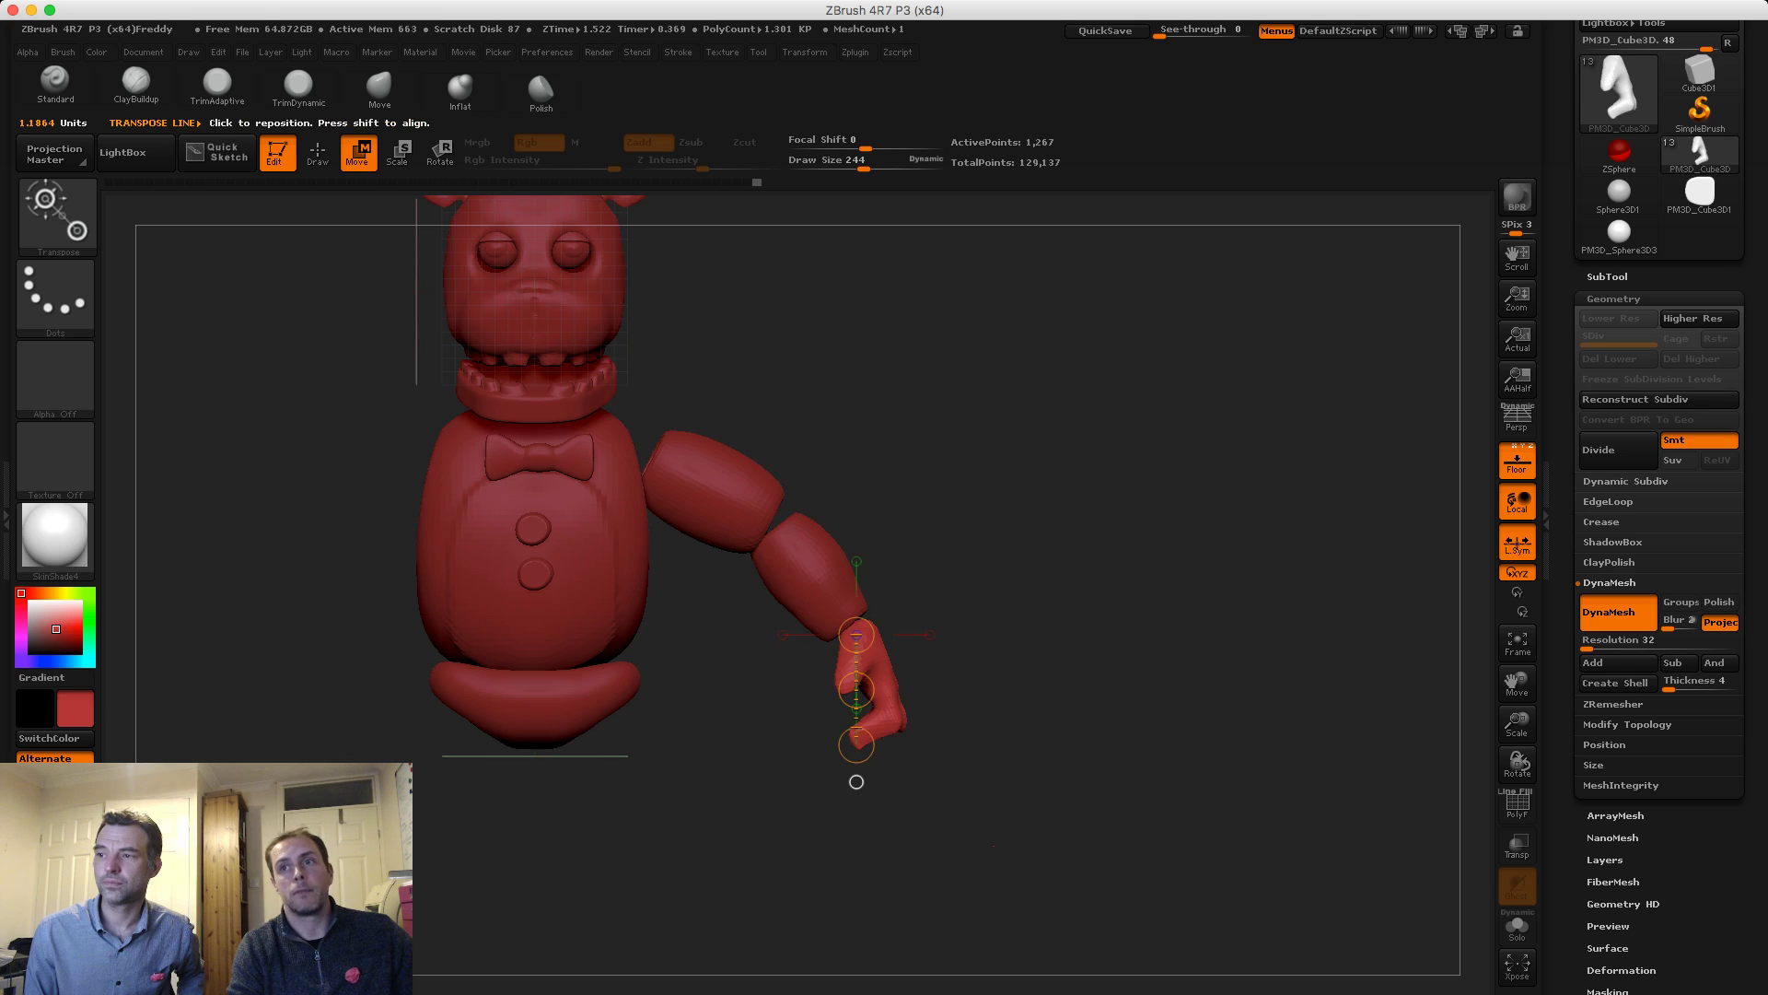
{"action": "mouse_move", "coordinate": [853, 777]}
{"action": "left_mouse_down", "text": "alt"}
{"action": "mouse_move", "coordinate": [991, 750]}
{"action": "mouse_move", "coordinate": [636, 718]}
{"action": "left_mouse_up", "text": "alt"}
{"action": "key", "text": "q"}
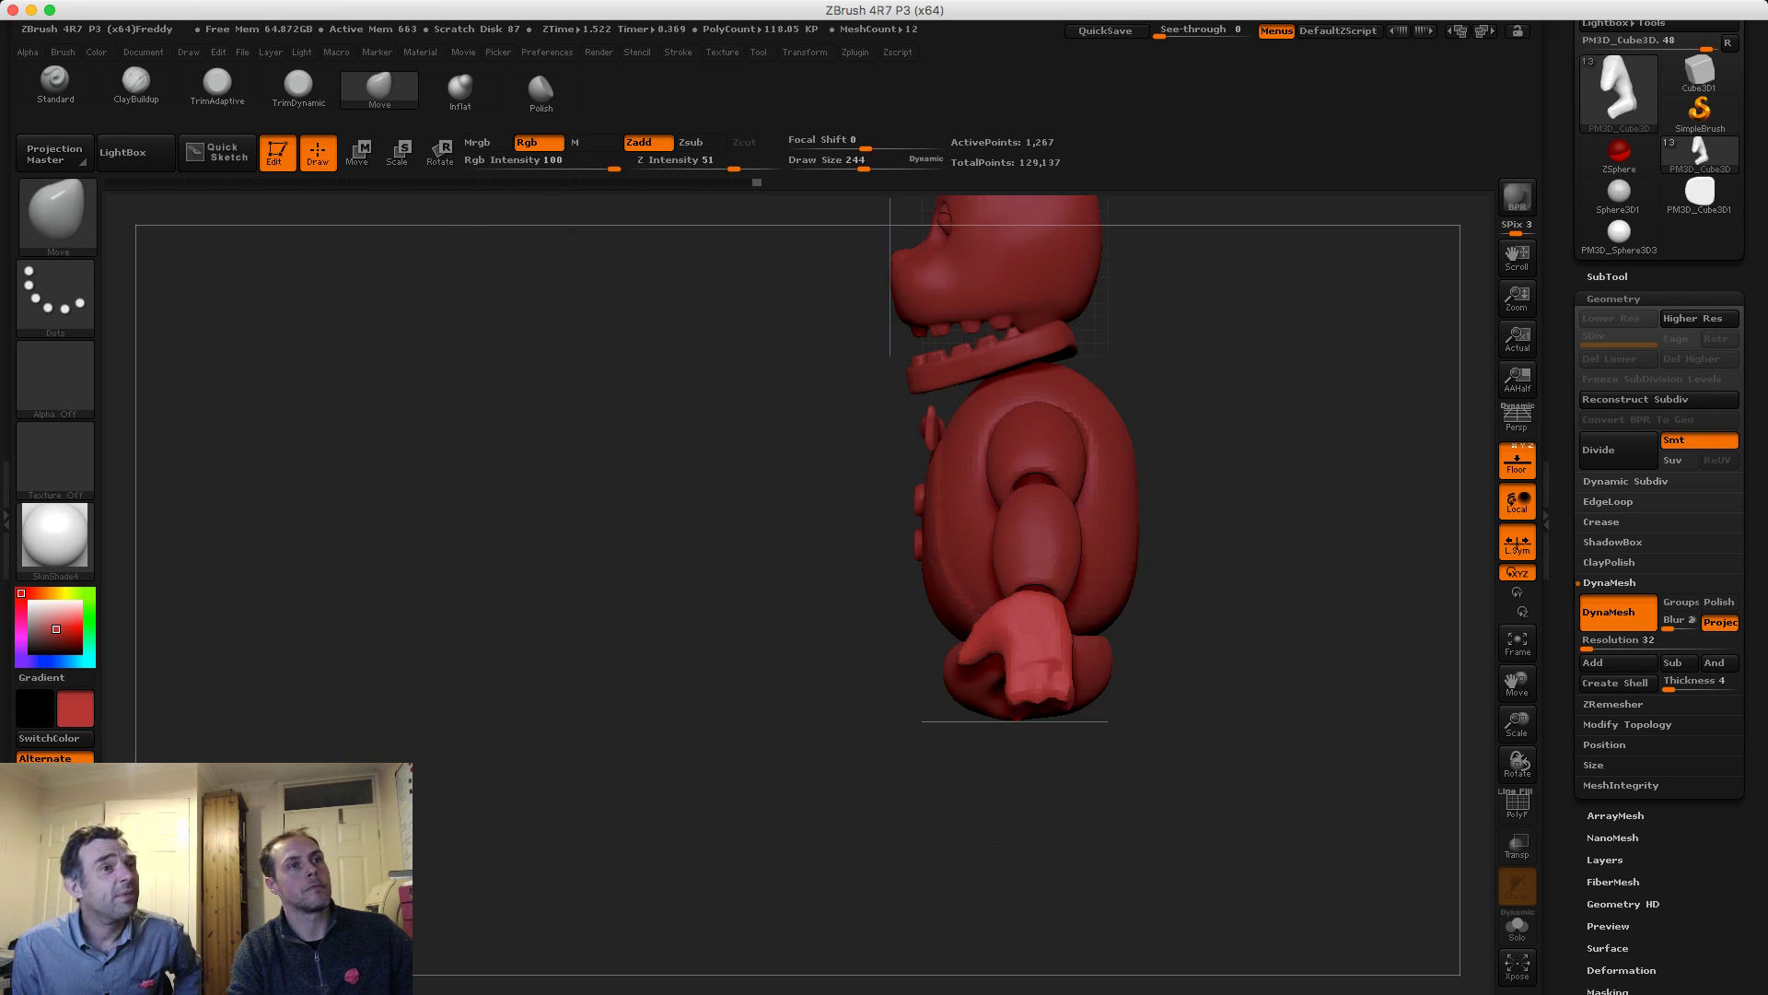
Make the PM3D_Cylinder3D arm subtool active and clear the mask from its upper arm segment
{"action": "mouse_move", "coordinate": [594, 414]}
{"action": "left_mouse_down", "text": "alt"}
{"action": "mouse_move", "coordinate": [589, 350]}
{"action": "mouse_move", "coordinate": [484, 479]}
{"action": "mouse_move", "coordinate": [783, 486]}
{"action": "mouse_move", "coordinate": [898, 456]}
{"action": "mouse_move", "coordinate": [912, 636]}
{"action": "mouse_move", "coordinate": [999, 730]}
{"action": "left_mouse_up", "text": "alt"}
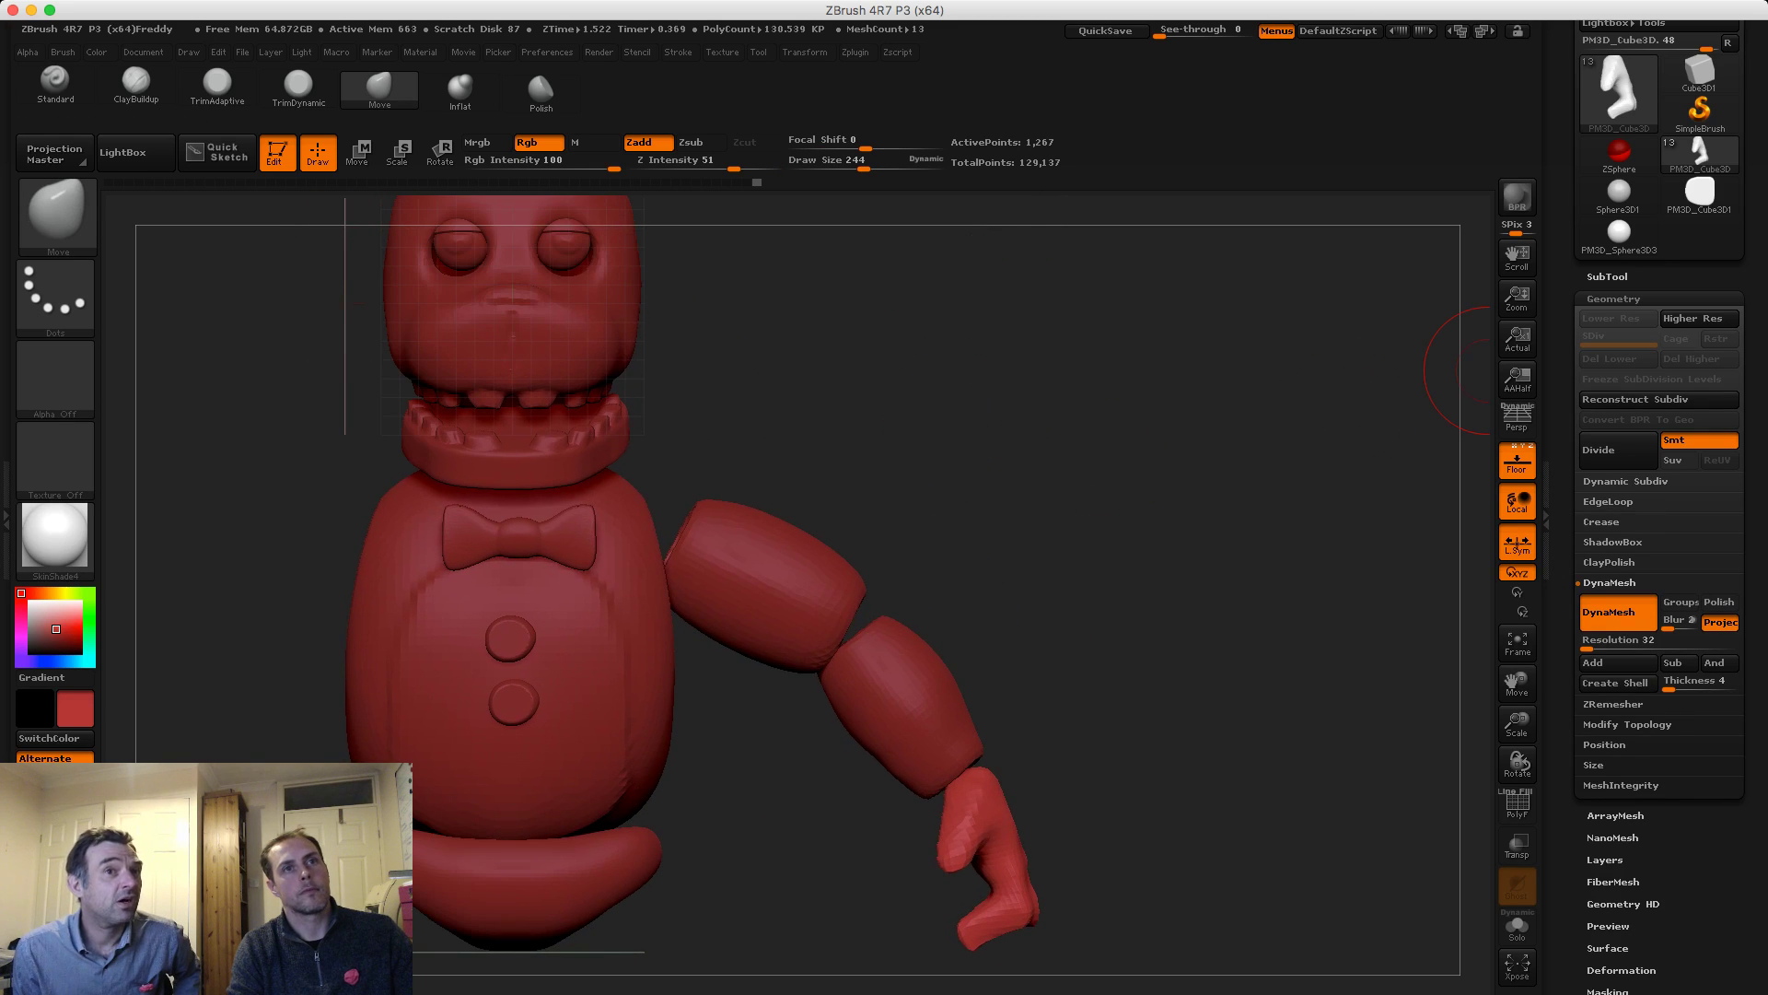
{"action": "left_click", "coordinate": [1607, 277]}
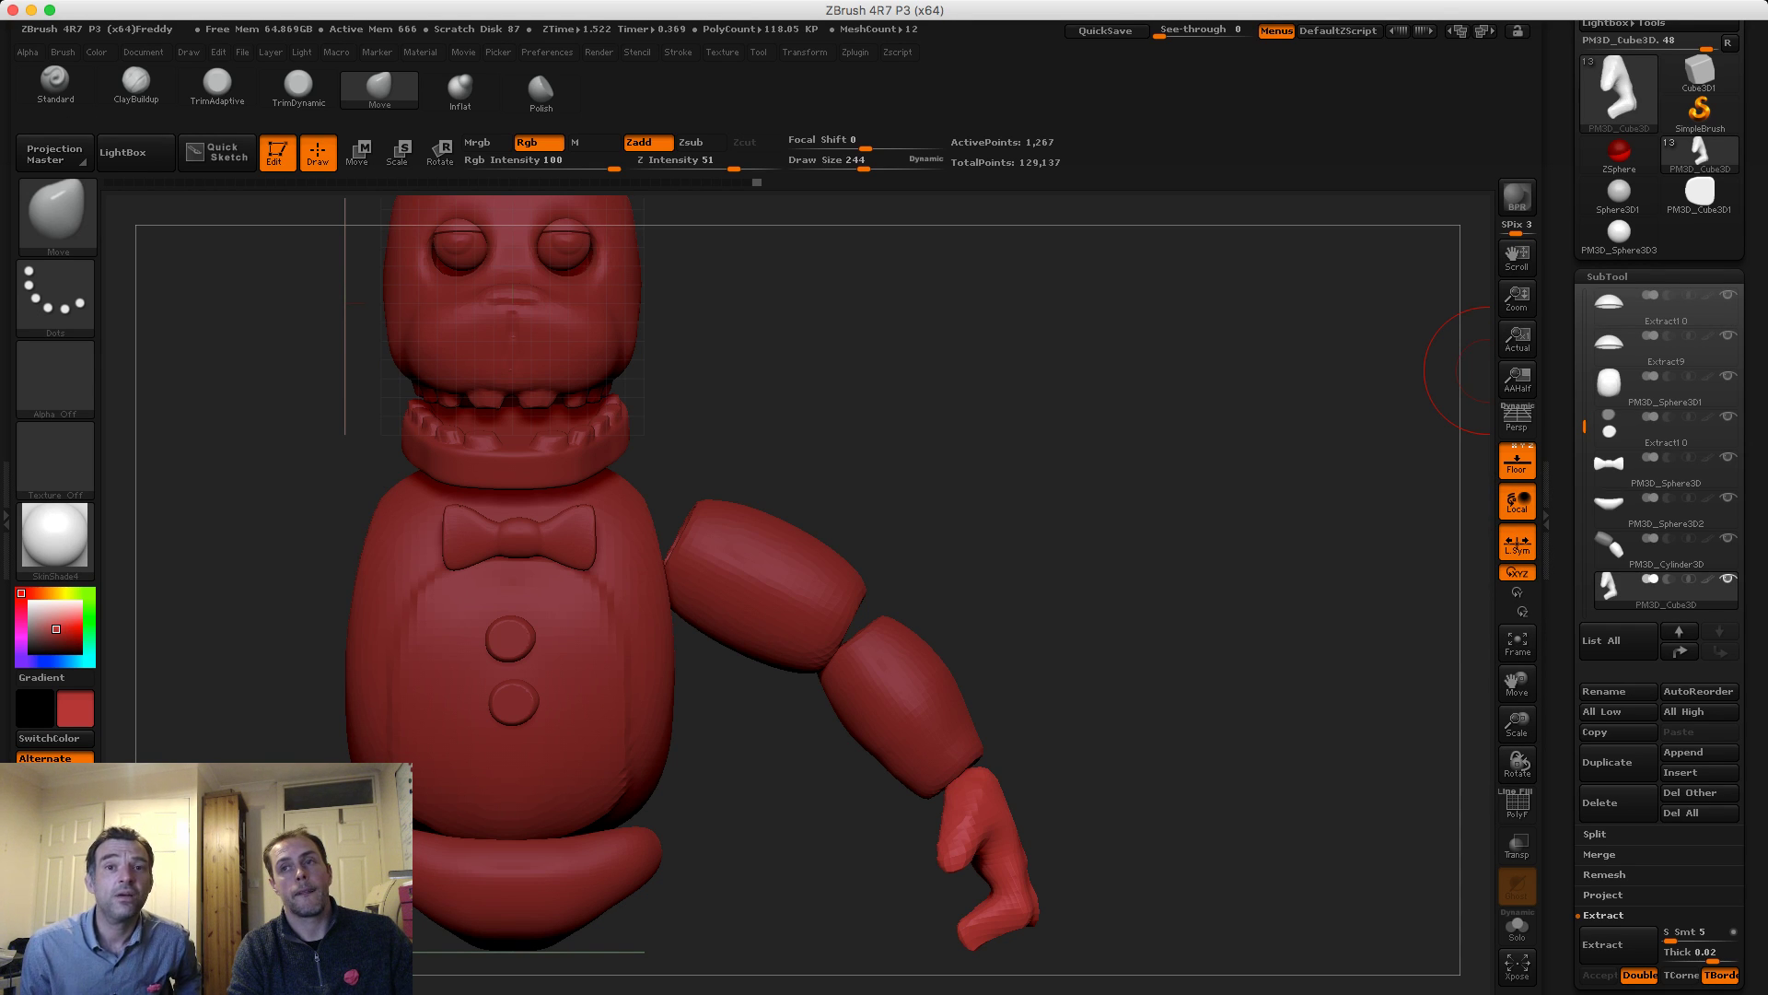
{"action": "mouse_move", "coordinate": [1665, 307]}
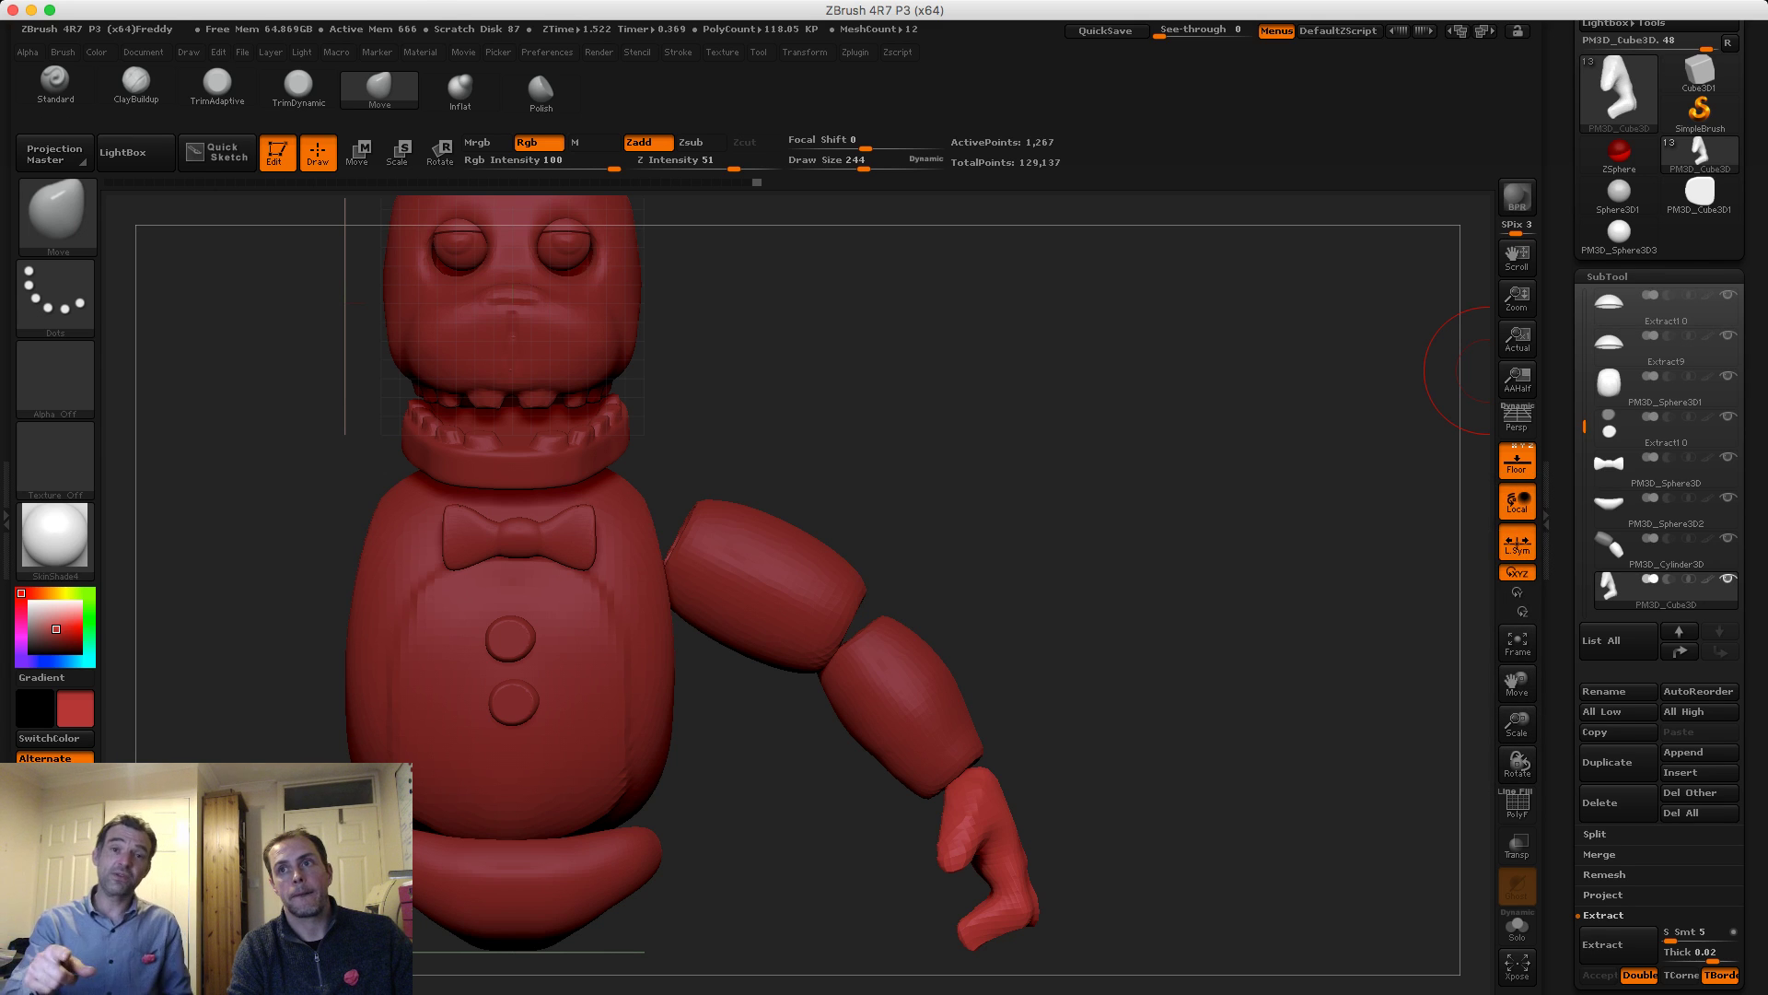
{"action": "left_click", "coordinate": [737, 543], "text": "alt"}
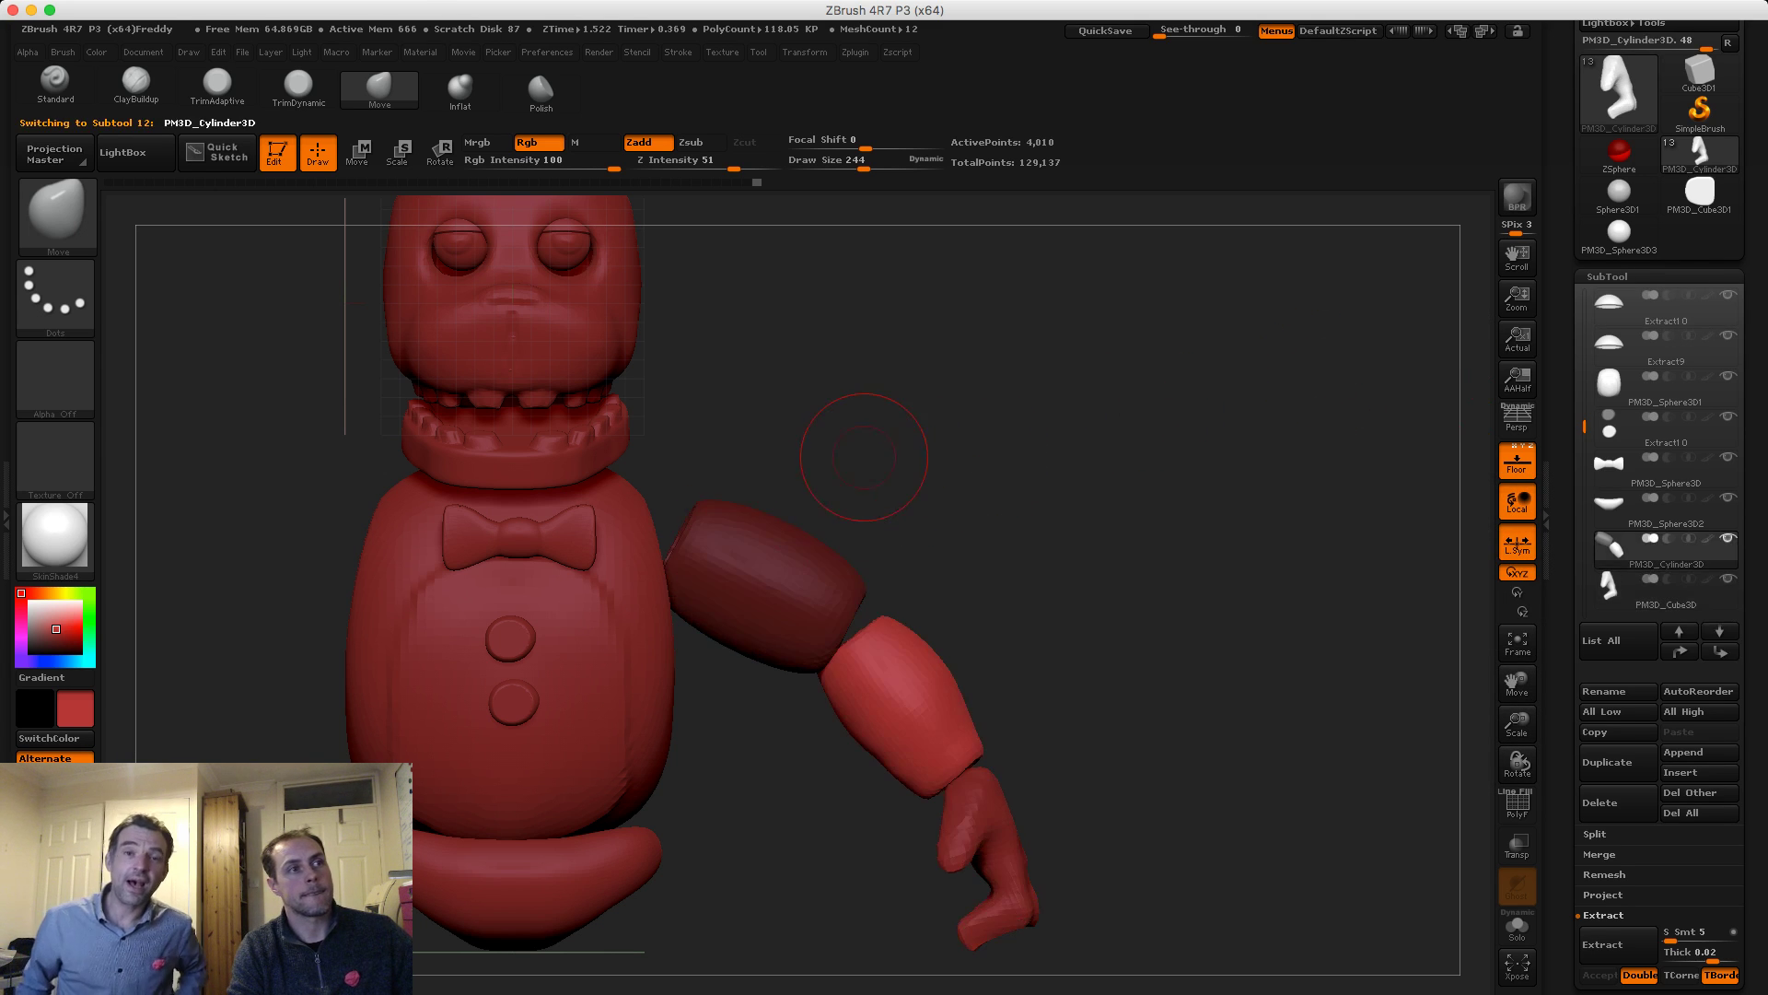
{"action": "left_click_drag", "start_coordinate": [865, 466], "coordinate": [735, 538]}
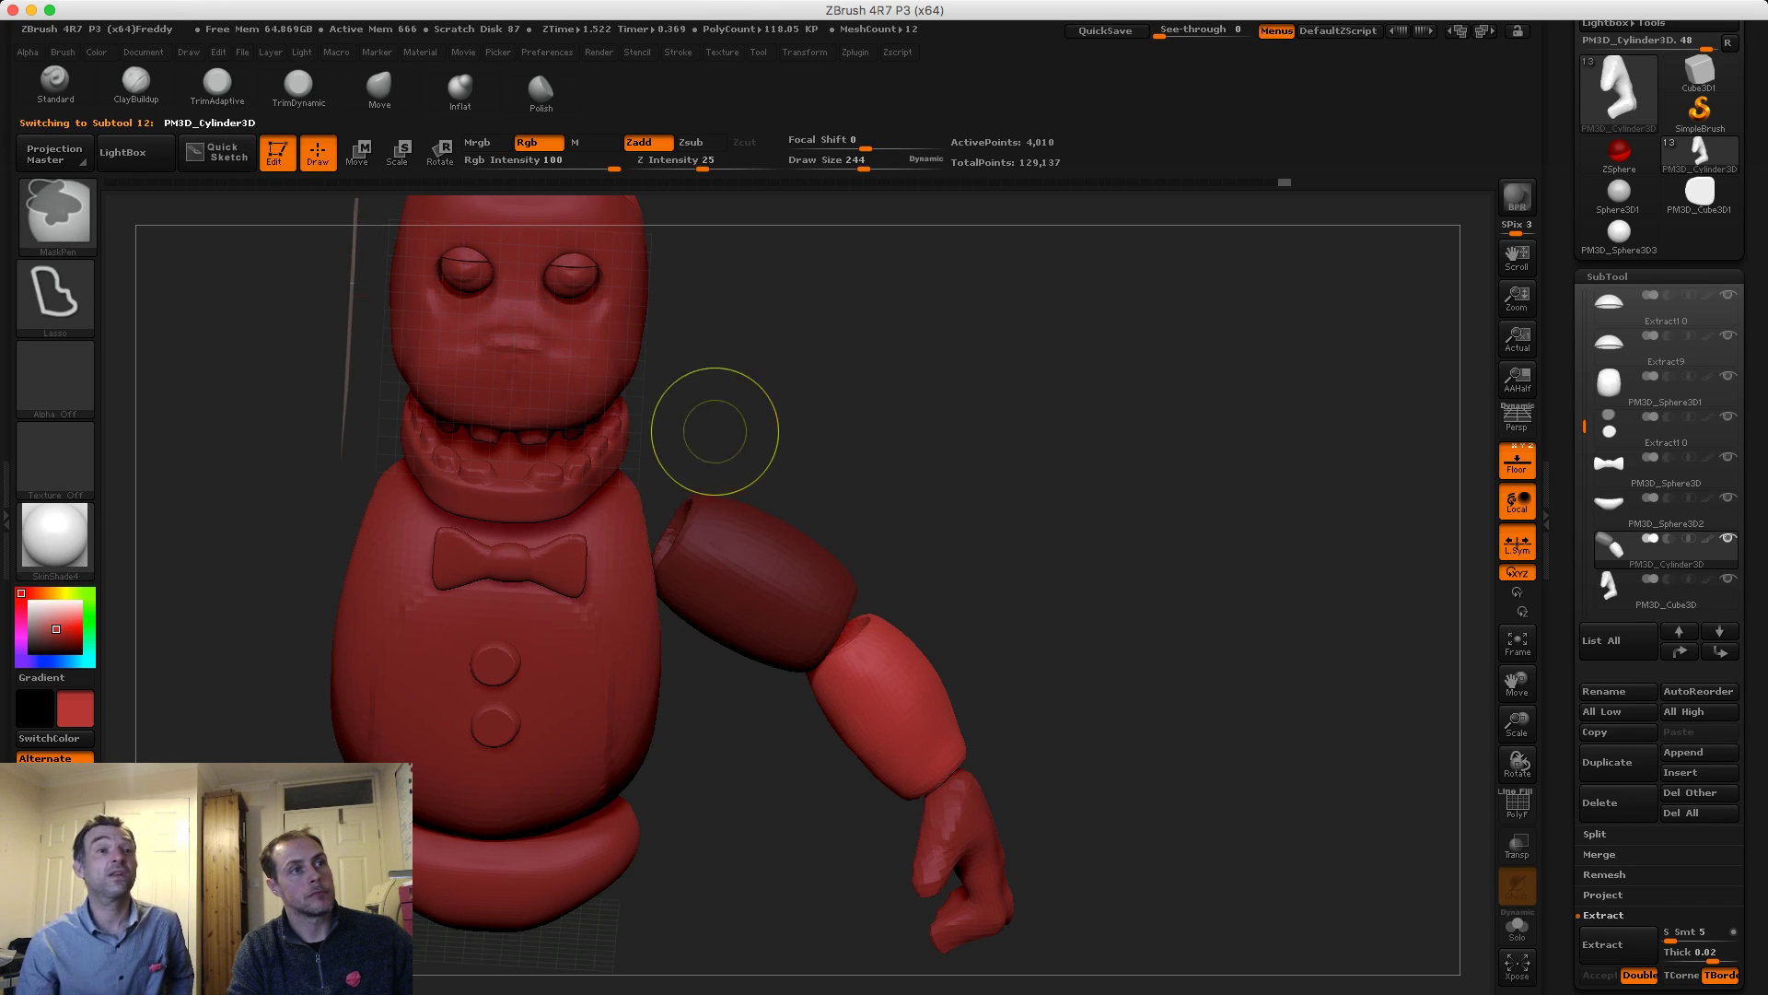
{"action": "mouse_move", "coordinate": [741, 421]}
{"action": "left_mouse_down", "text": "ctrl"}
{"action": "mouse_move", "coordinate": [757, 443]}
{"action": "mouse_move", "coordinate": [694, 450]}
{"action": "mouse_move", "coordinate": [695, 539]}
{"action": "left_mouse_up", "text": "ctrl"}
Mask a patch around the shoulder end of the upper arm with a FreeHand mask stroke, using draw size 109
{"action": "key", "text": "s"}
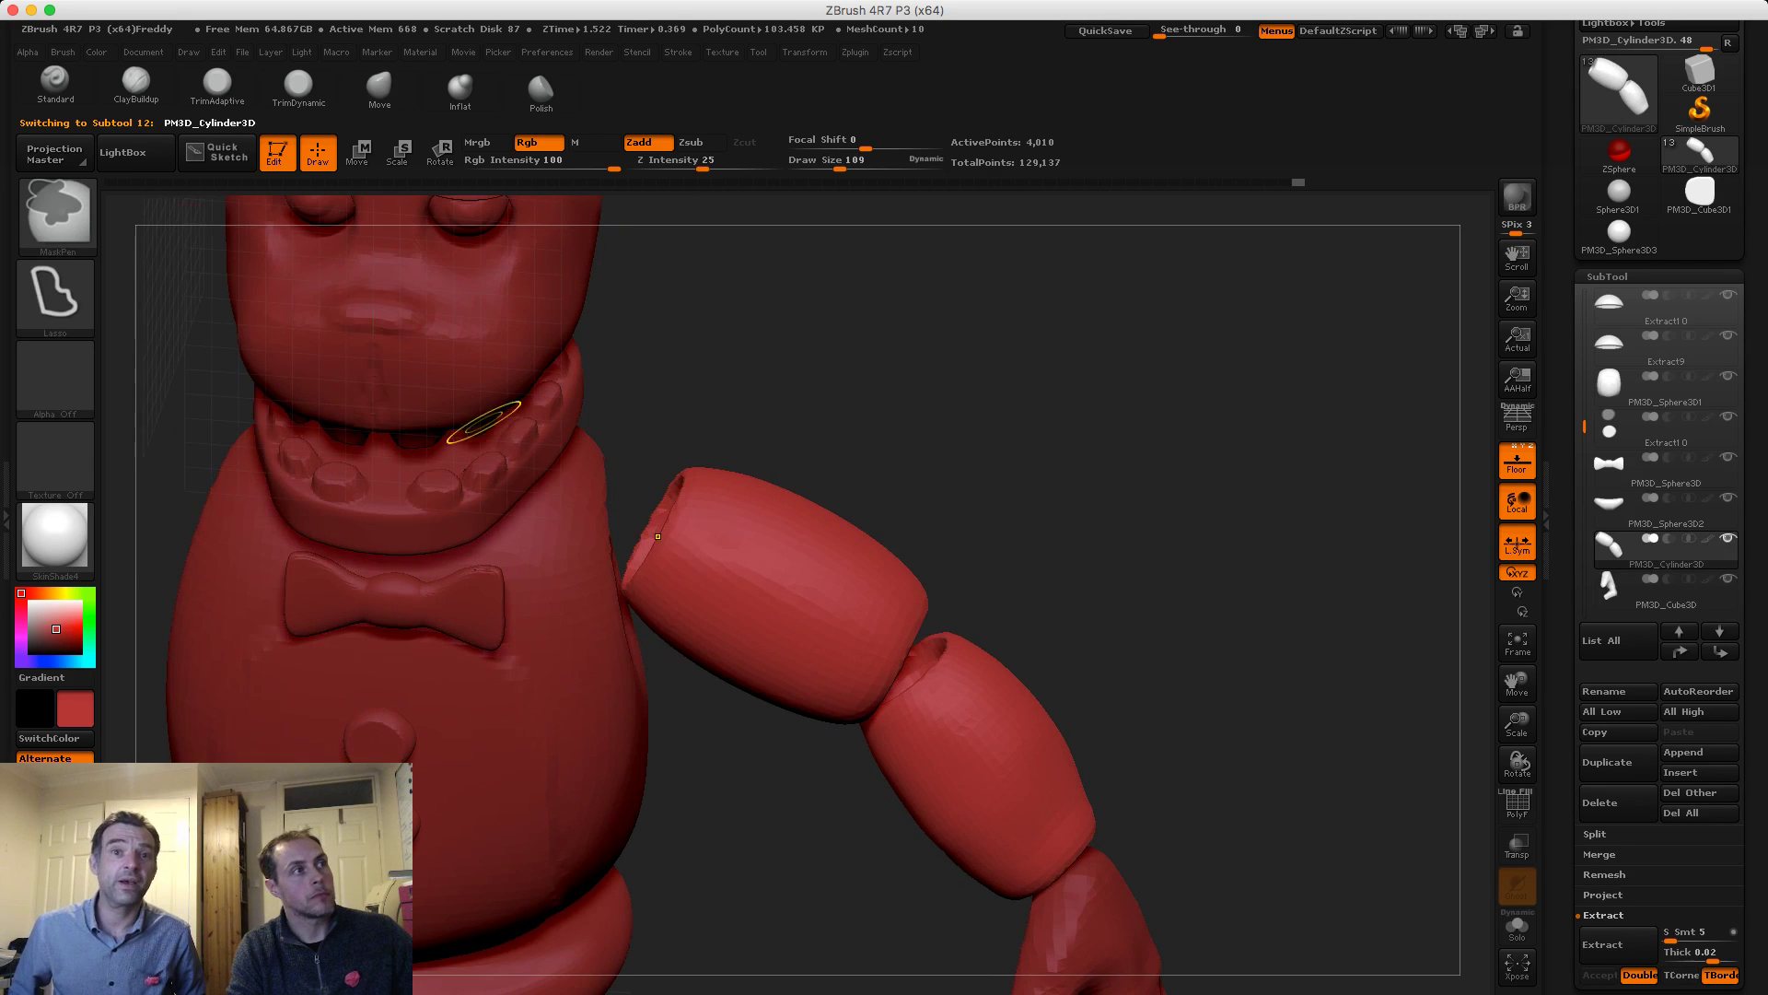
{"action": "left_click", "coordinate": [55, 295]}
{"action": "left_click", "coordinate": [316, 308]}
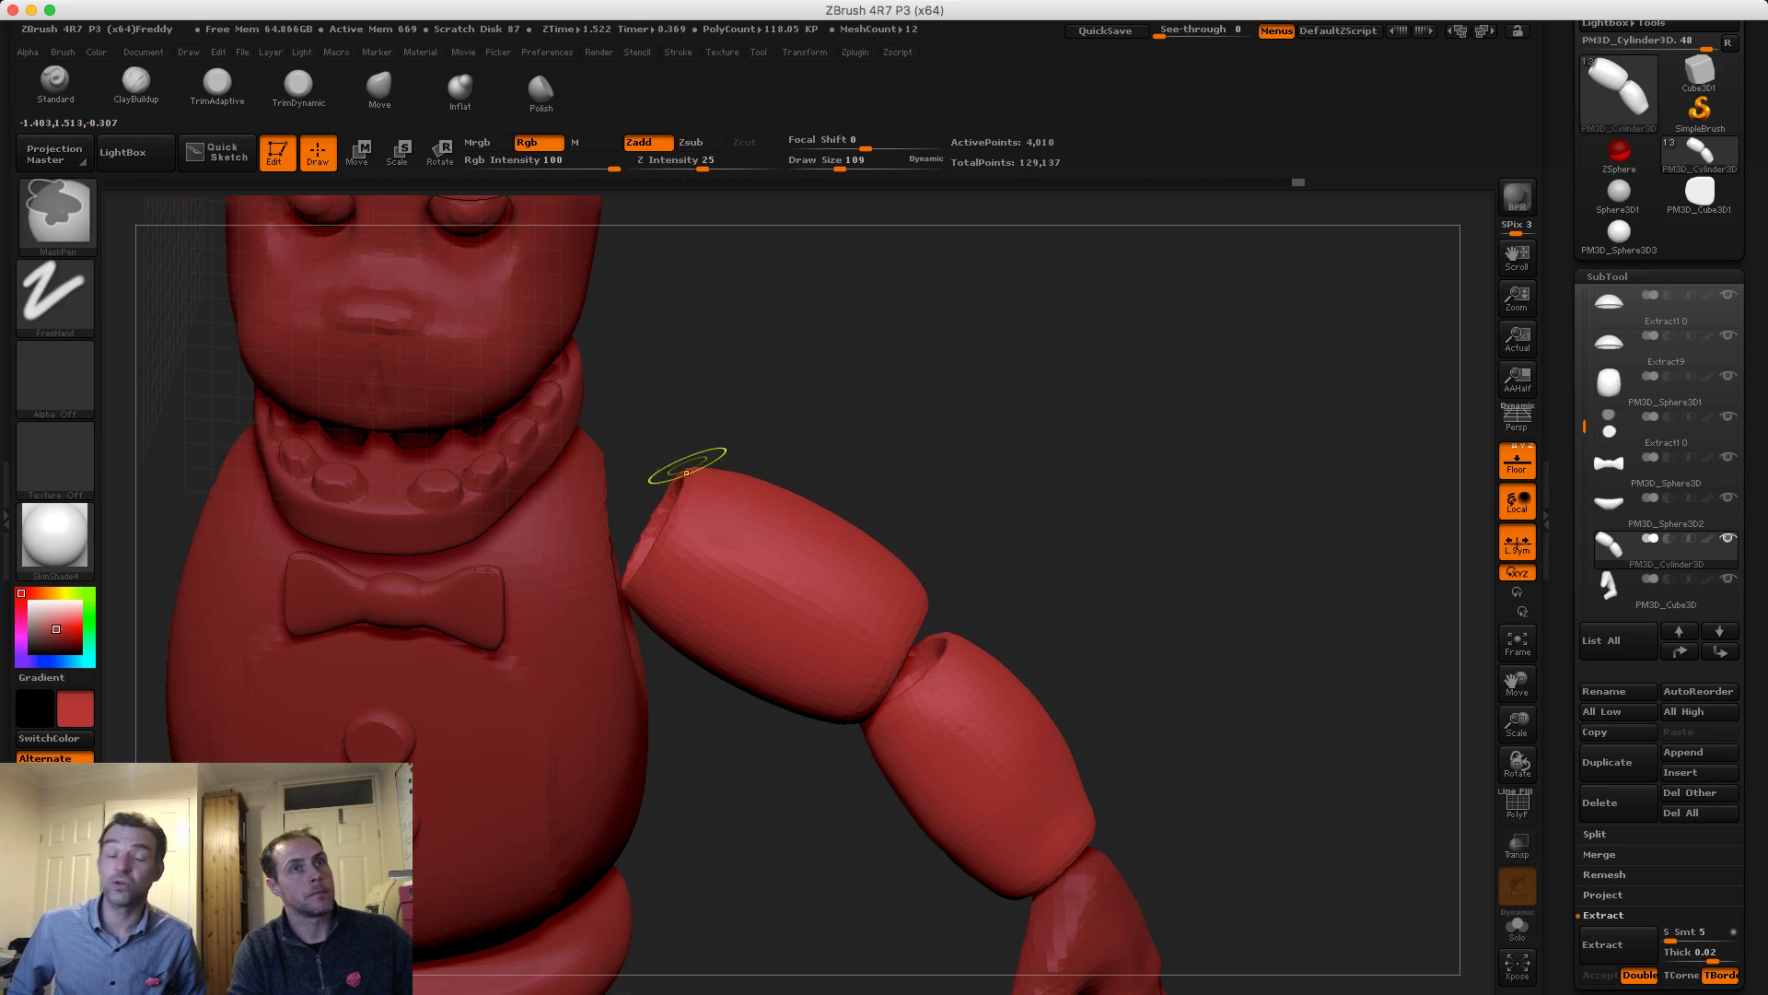
{"action": "mouse_move", "coordinate": [686, 471]}
{"action": "left_mouse_down", "text": "ctrl"}
{"action": "mouse_move", "coordinate": [690, 521]}
{"action": "mouse_move", "coordinate": [728, 474]}
{"action": "mouse_move", "coordinate": [681, 562]}
{"action": "mouse_move", "coordinate": [764, 492]}
{"action": "left_mouse_up", "text": "ctrl"}
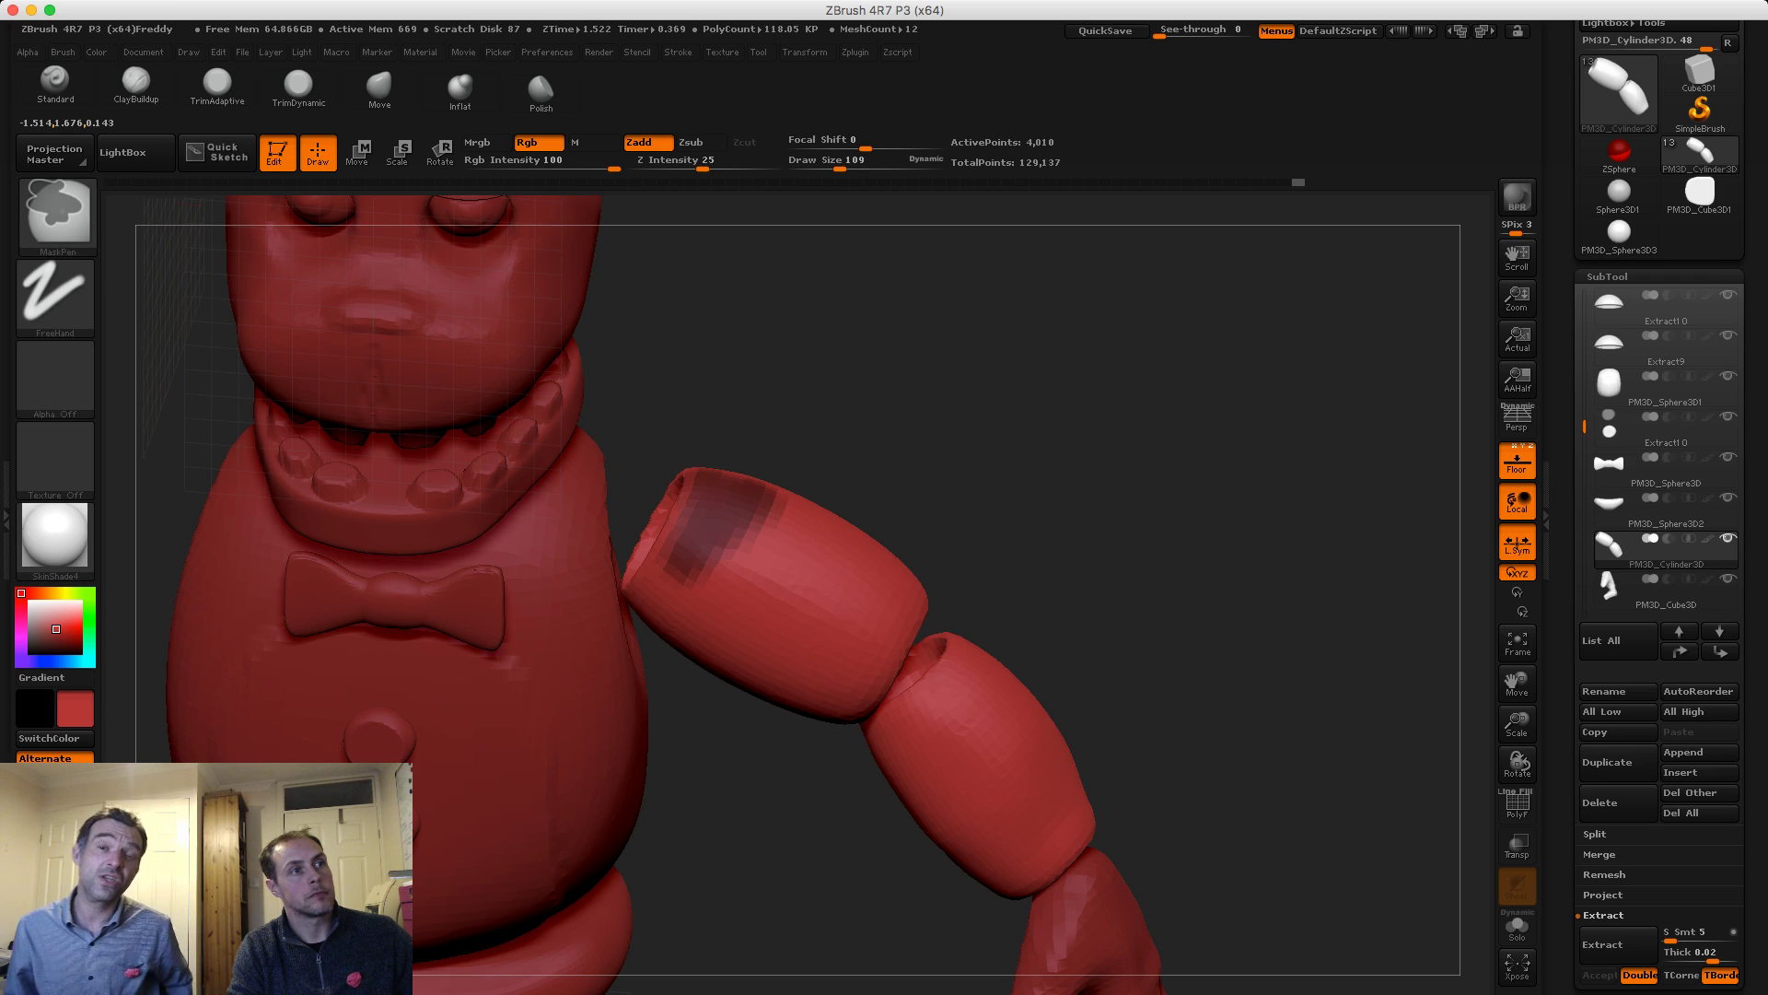
{"action": "left_click_drag", "start_coordinate": [698, 546], "coordinate": [714, 558], "text": "ctrl"}
{"action": "key", "text": "ctrl+z"}
{"action": "mouse_move", "coordinate": [716, 490]}
{"action": "left_mouse_down", "text": "ctrl"}
{"action": "mouse_move", "coordinate": [708, 579]}
{"action": "mouse_move", "coordinate": [811, 497]}
{"action": "mouse_move", "coordinate": [760, 511]}
{"action": "mouse_move", "coordinate": [737, 627]}
{"action": "mouse_move", "coordinate": [766, 428]}
{"action": "mouse_move", "coordinate": [785, 506]}
{"action": "left_mouse_up", "text": "ctrl"}
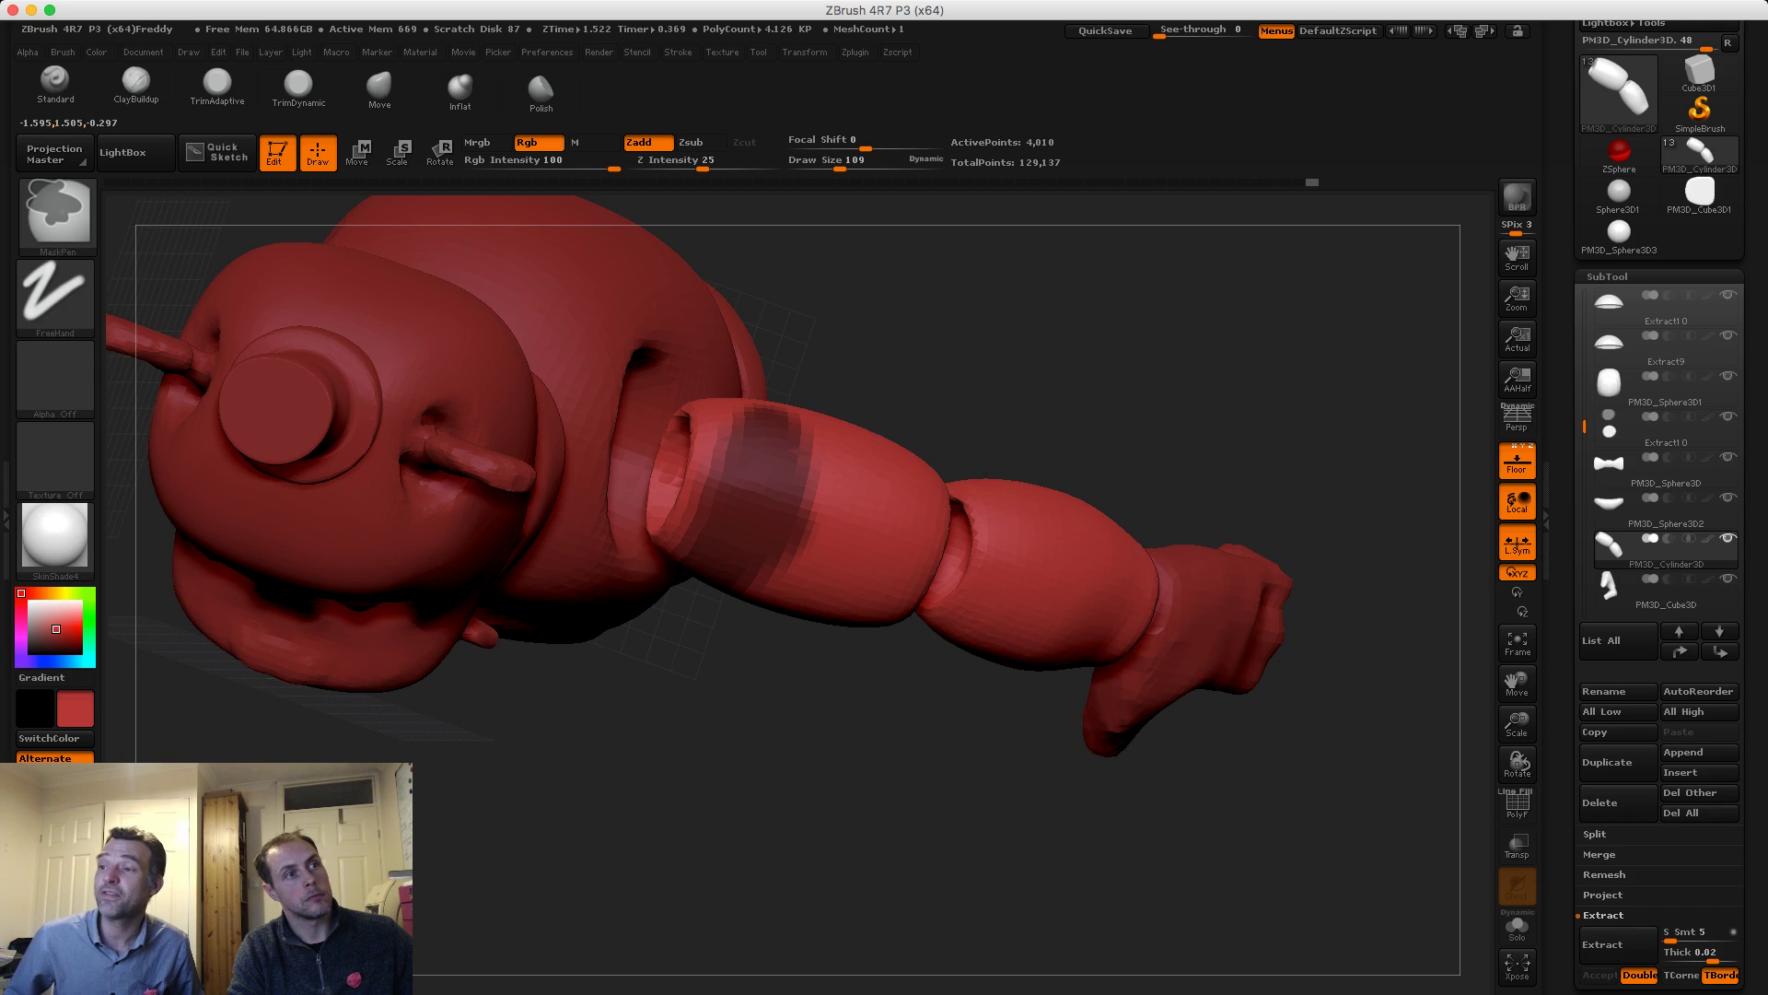
{"action": "mouse_move", "coordinate": [764, 650]}
{"action": "left_mouse_down"}
{"action": "mouse_move", "coordinate": [744, 451]}
{"action": "mouse_move", "coordinate": [741, 535]}
{"action": "mouse_move", "coordinate": [711, 593]}
{"action": "left_mouse_up"}
{"action": "mouse_move", "coordinate": [1105, 387]}
{"action": "left_mouse_down"}
{"action": "mouse_move", "coordinate": [1032, 561]}
{"action": "mouse_move", "coordinate": [1189, 460]}
{"action": "mouse_move", "coordinate": [1216, 415]}
{"action": "mouse_move", "coordinate": [902, 354]}
{"action": "mouse_move", "coordinate": [737, 386]}
{"action": "mouse_move", "coordinate": [824, 321]}
{"action": "mouse_move", "coordinate": [884, 304]}
{"action": "mouse_move", "coordinate": [798, 375]}
{"action": "left_mouse_up"}
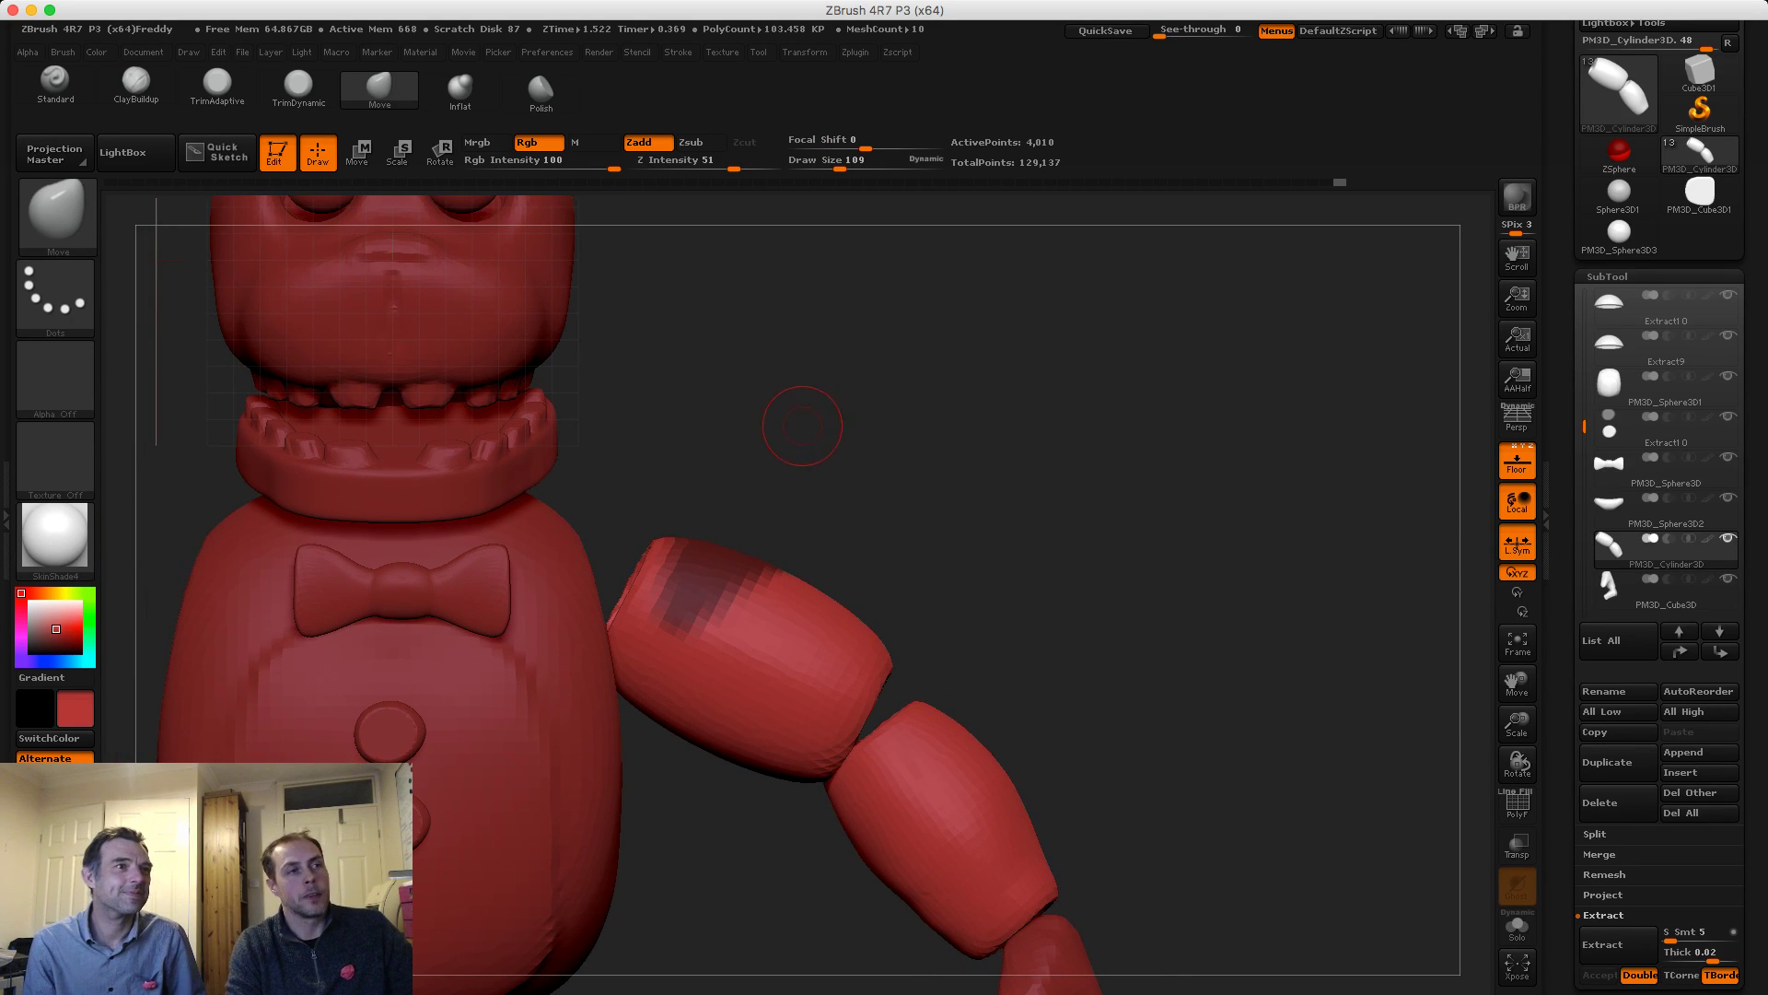
{"action": "left_click_drag", "start_coordinate": [802, 425], "coordinate": [878, 437], "text": "alt"}
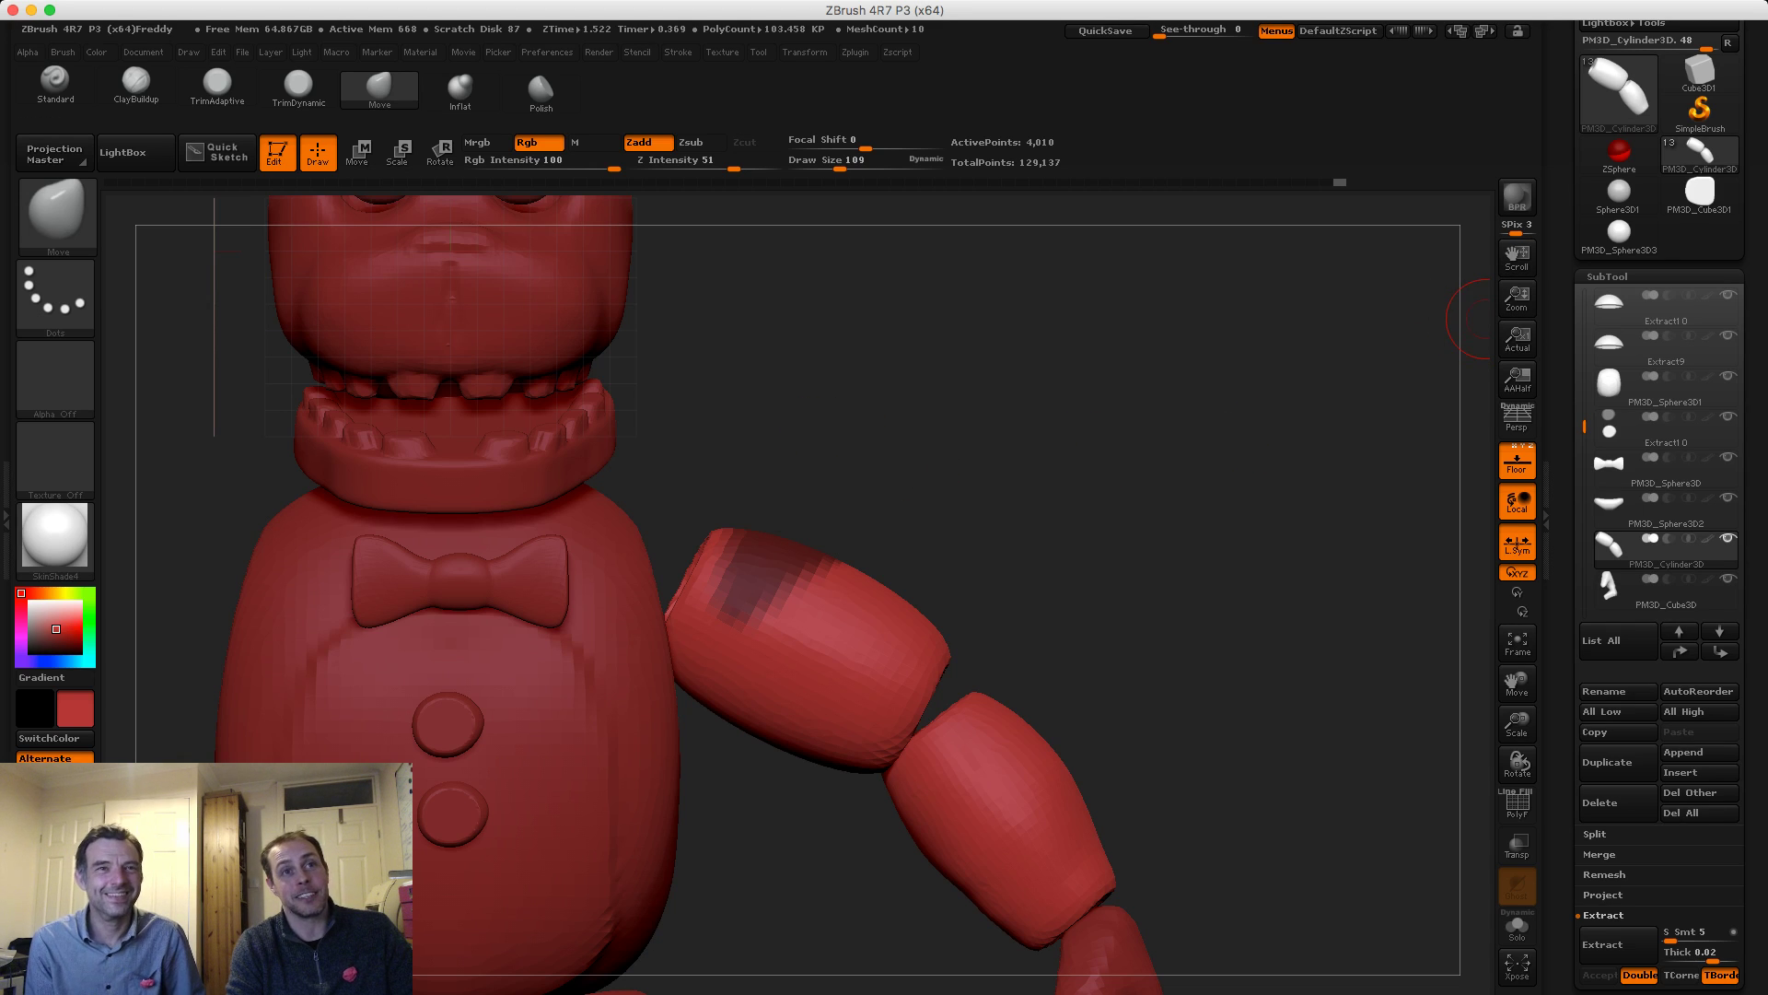
{"action": "left_click", "coordinate": [1607, 277]}
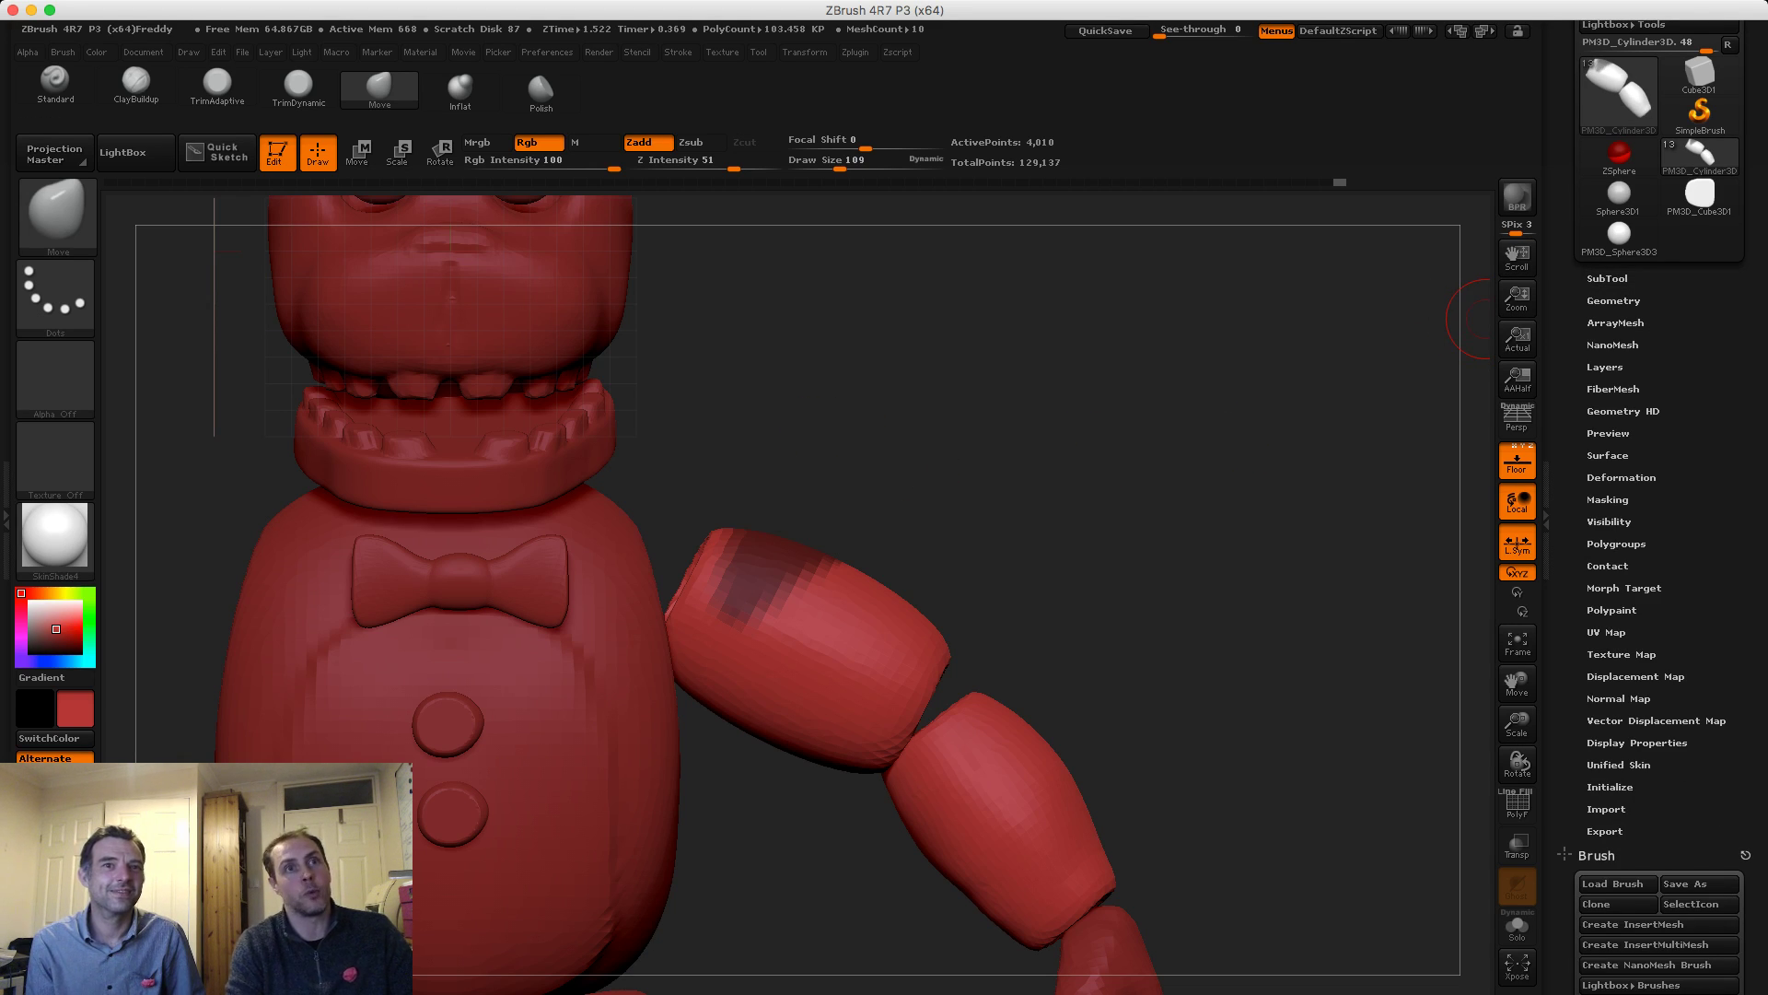
{"action": "left_click", "coordinate": [1607, 301]}
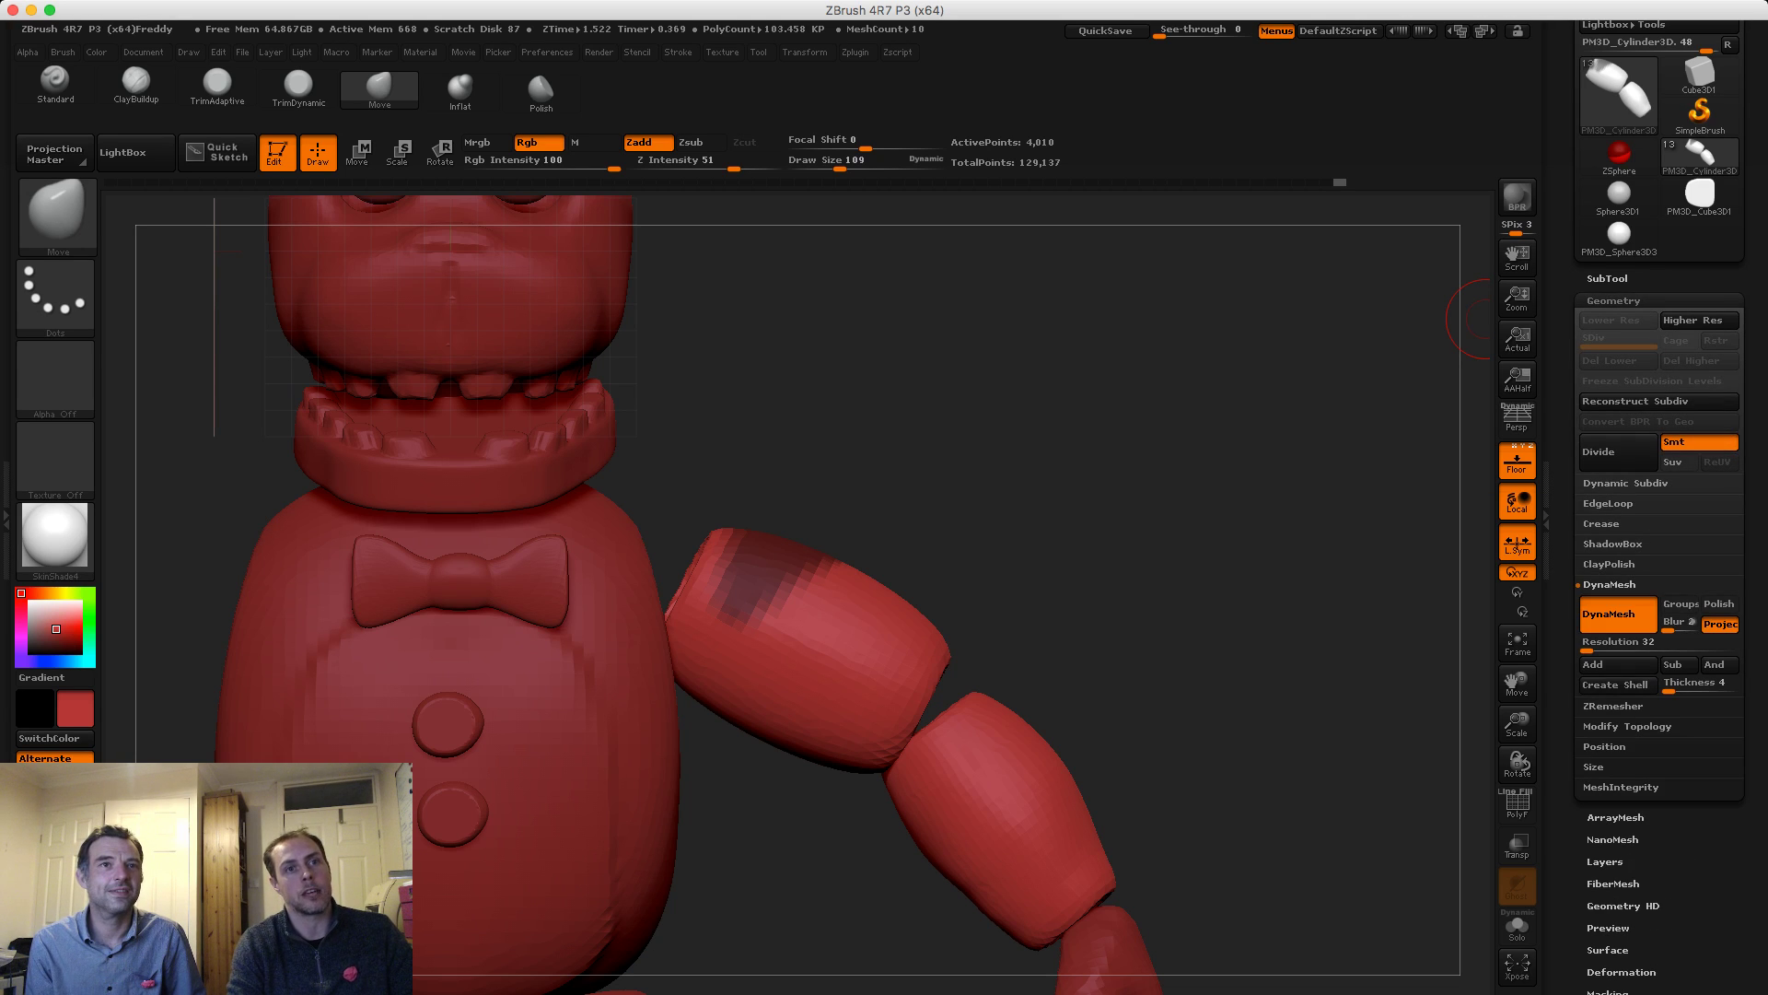
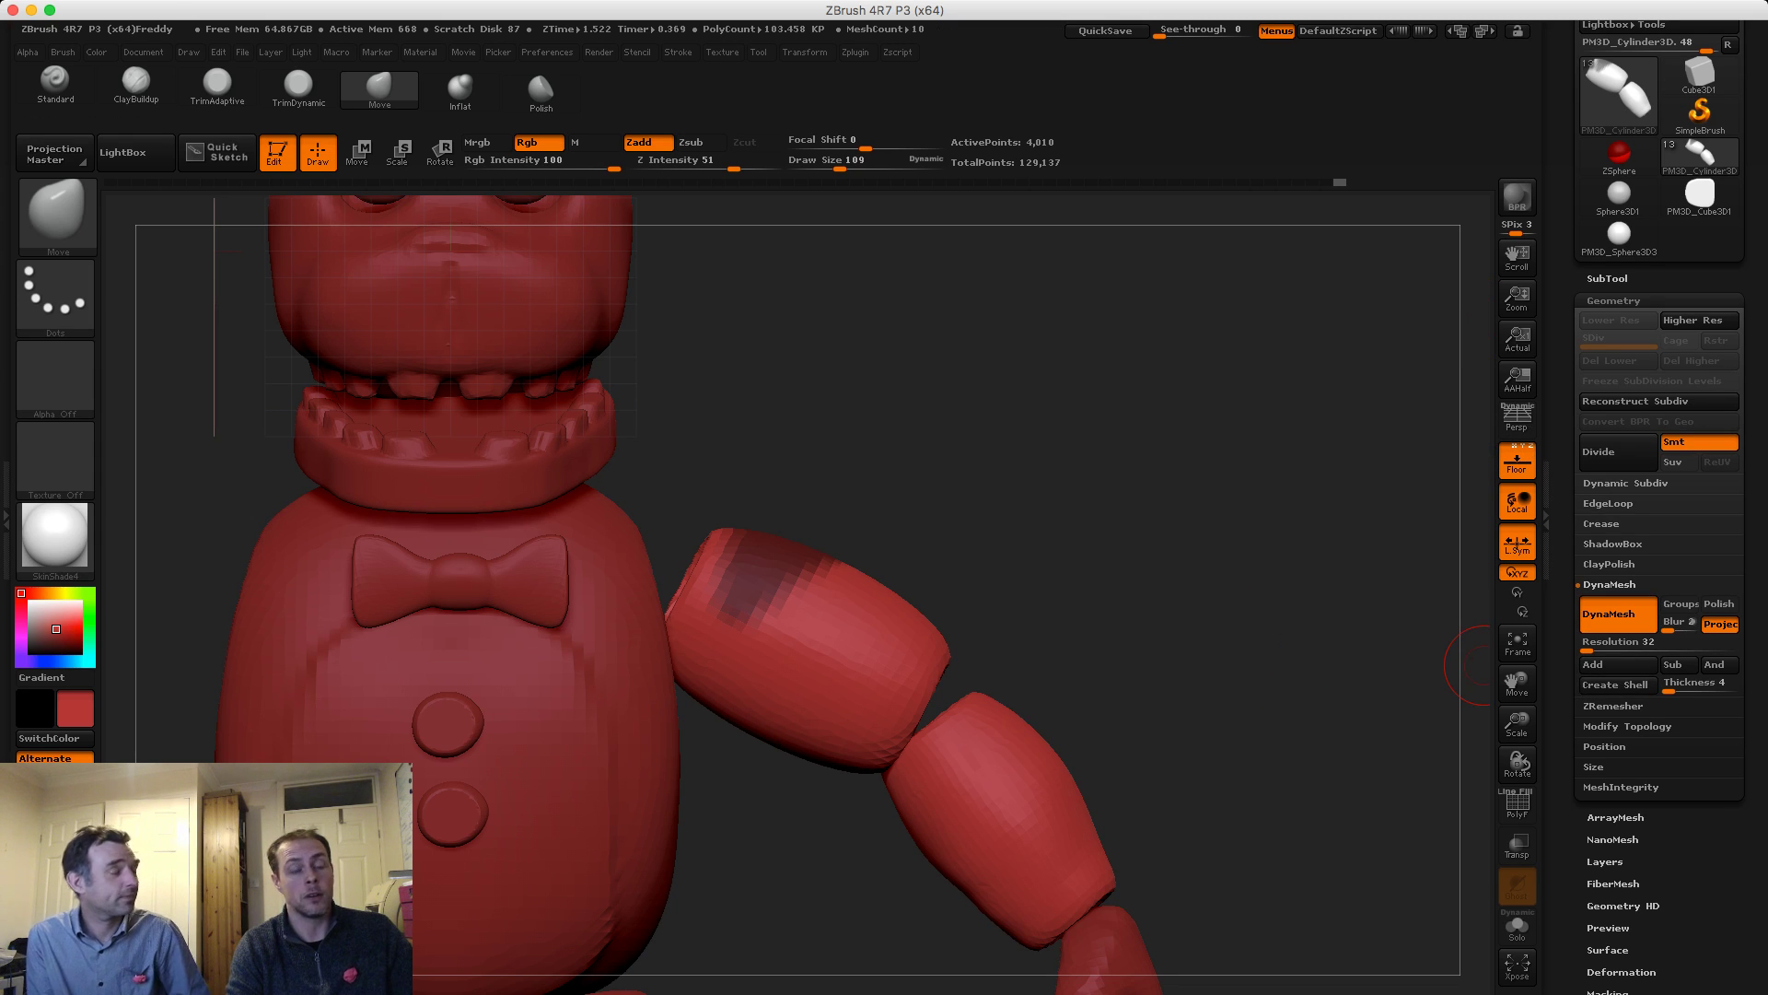
{"action": "left_click", "coordinate": [1623, 726]}
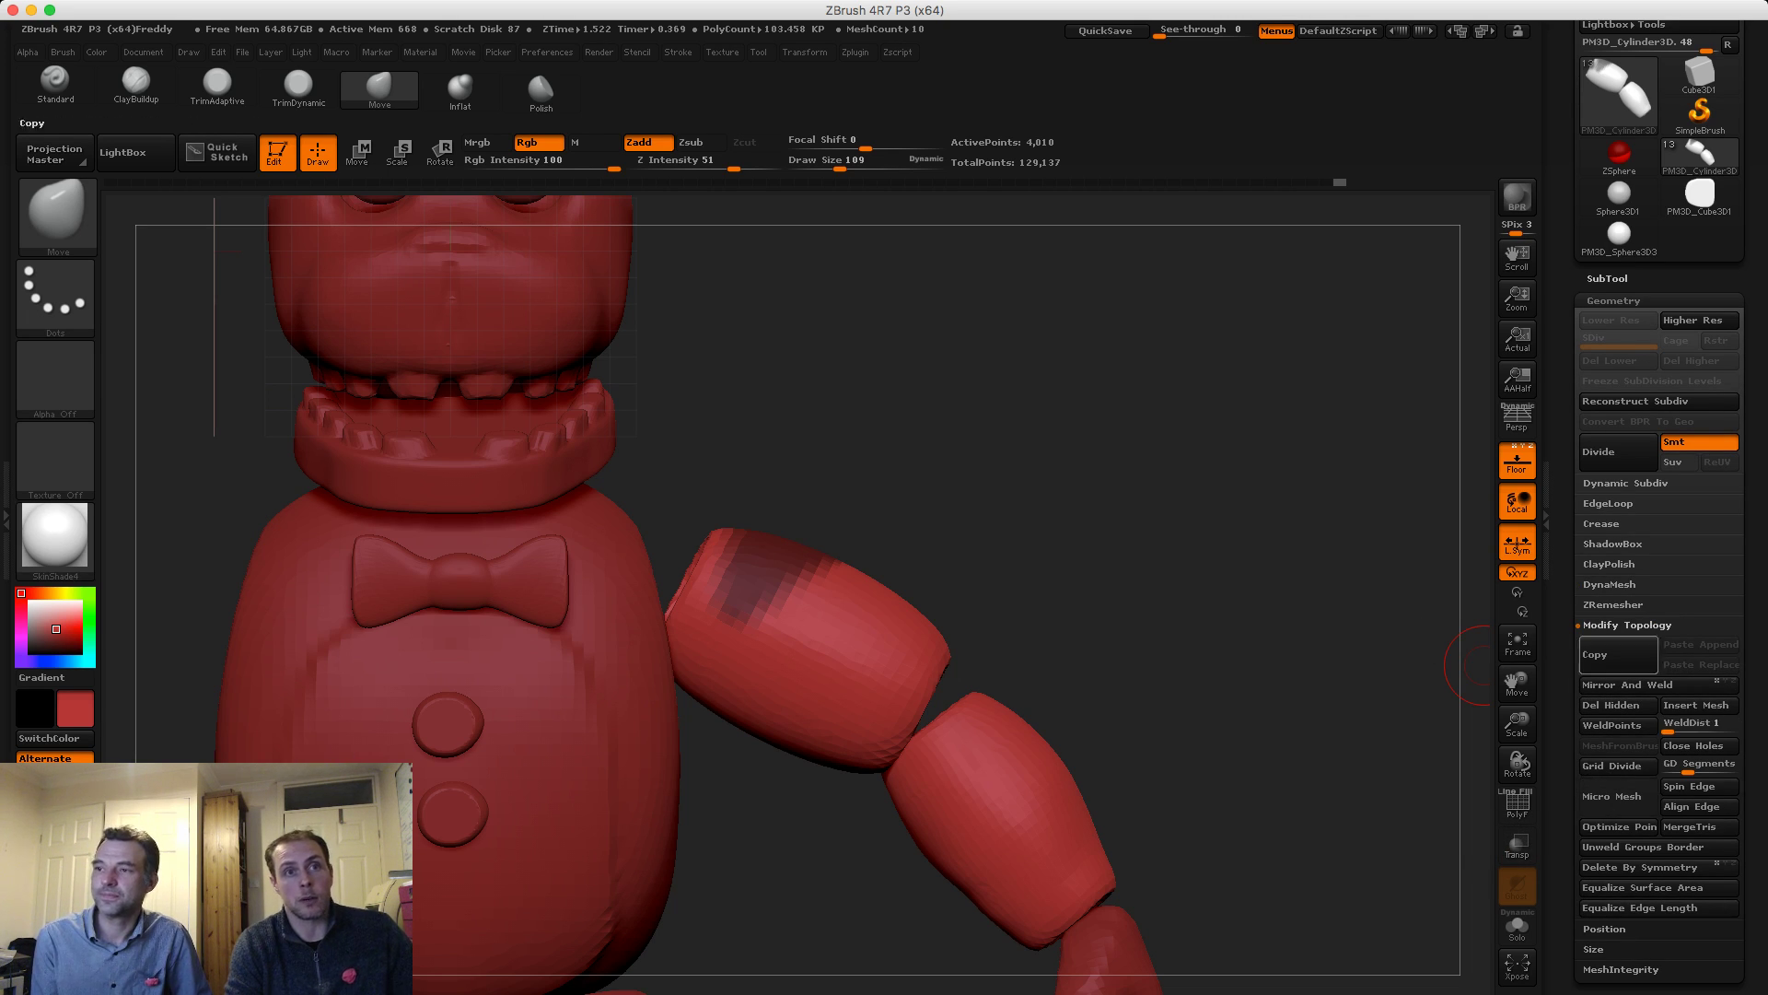
{"action": "left_click", "coordinate": [1607, 279]}
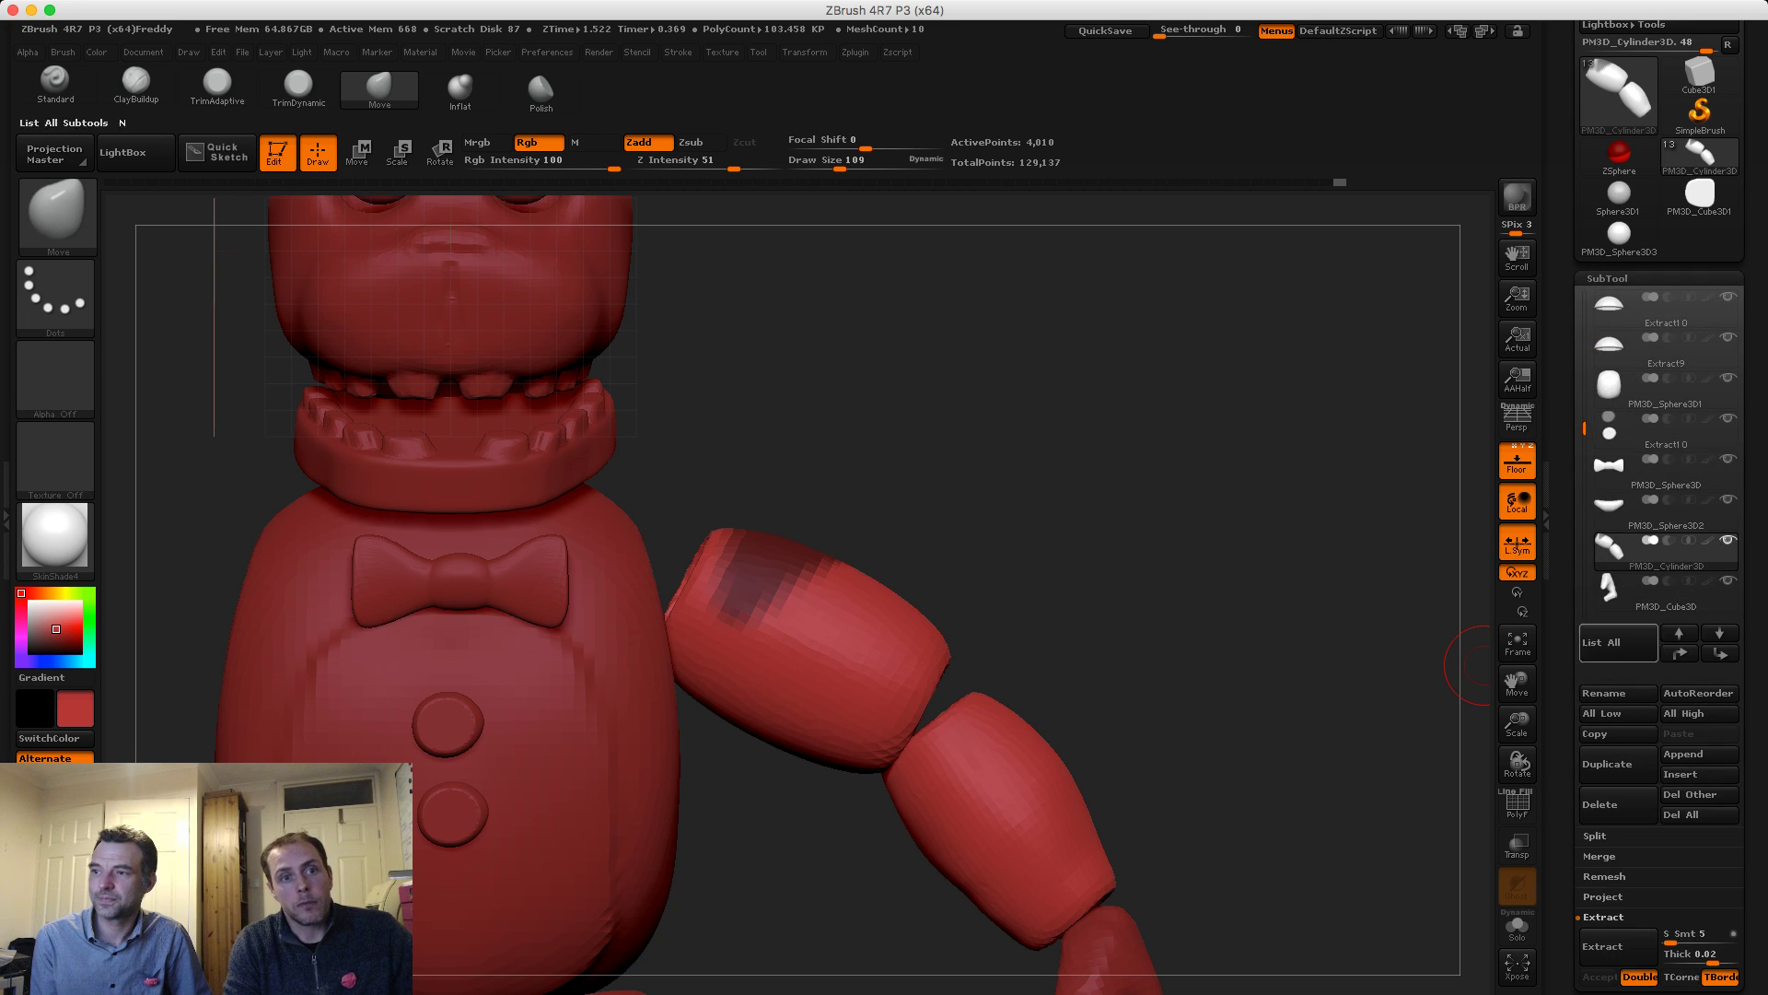
Extract the masked patch as a new subtool with thickness 0.02 and Double turned off, and accept it
{"action": "left_click_drag", "start_coordinate": [1570, 719], "coordinate": [1569, 592]}
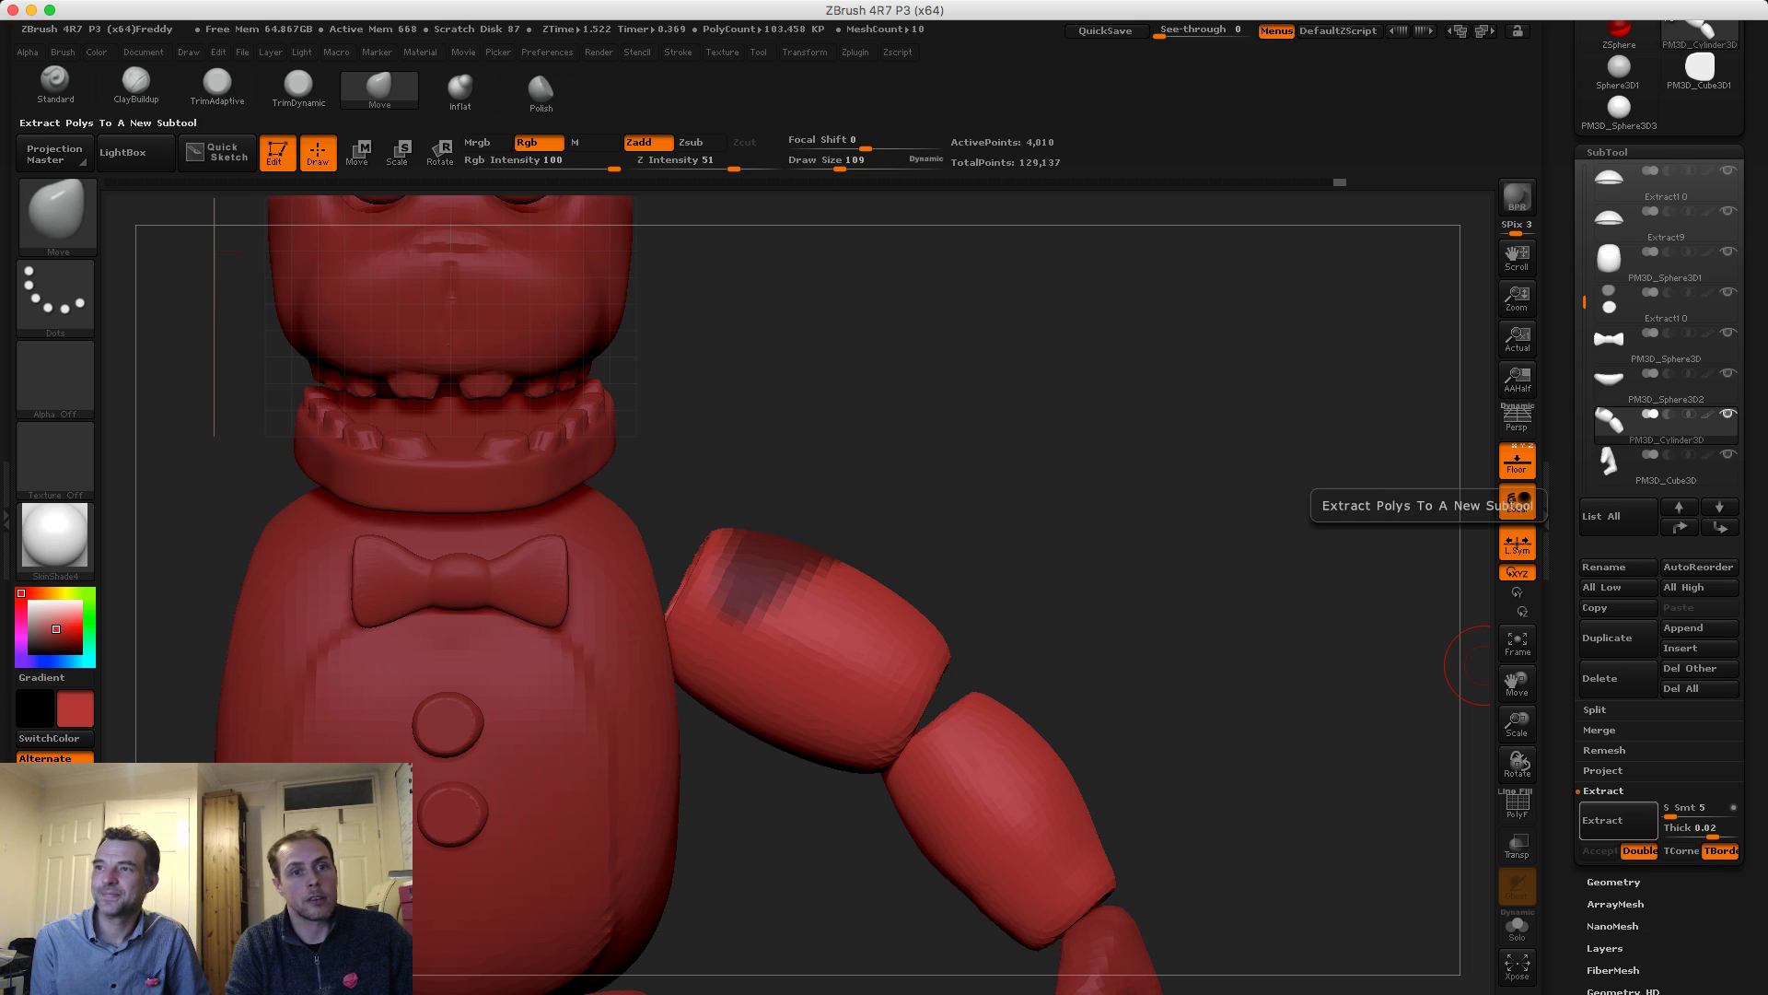
{"action": "left_click", "coordinate": [1640, 850]}
{"action": "left_click", "coordinate": [1603, 820]}
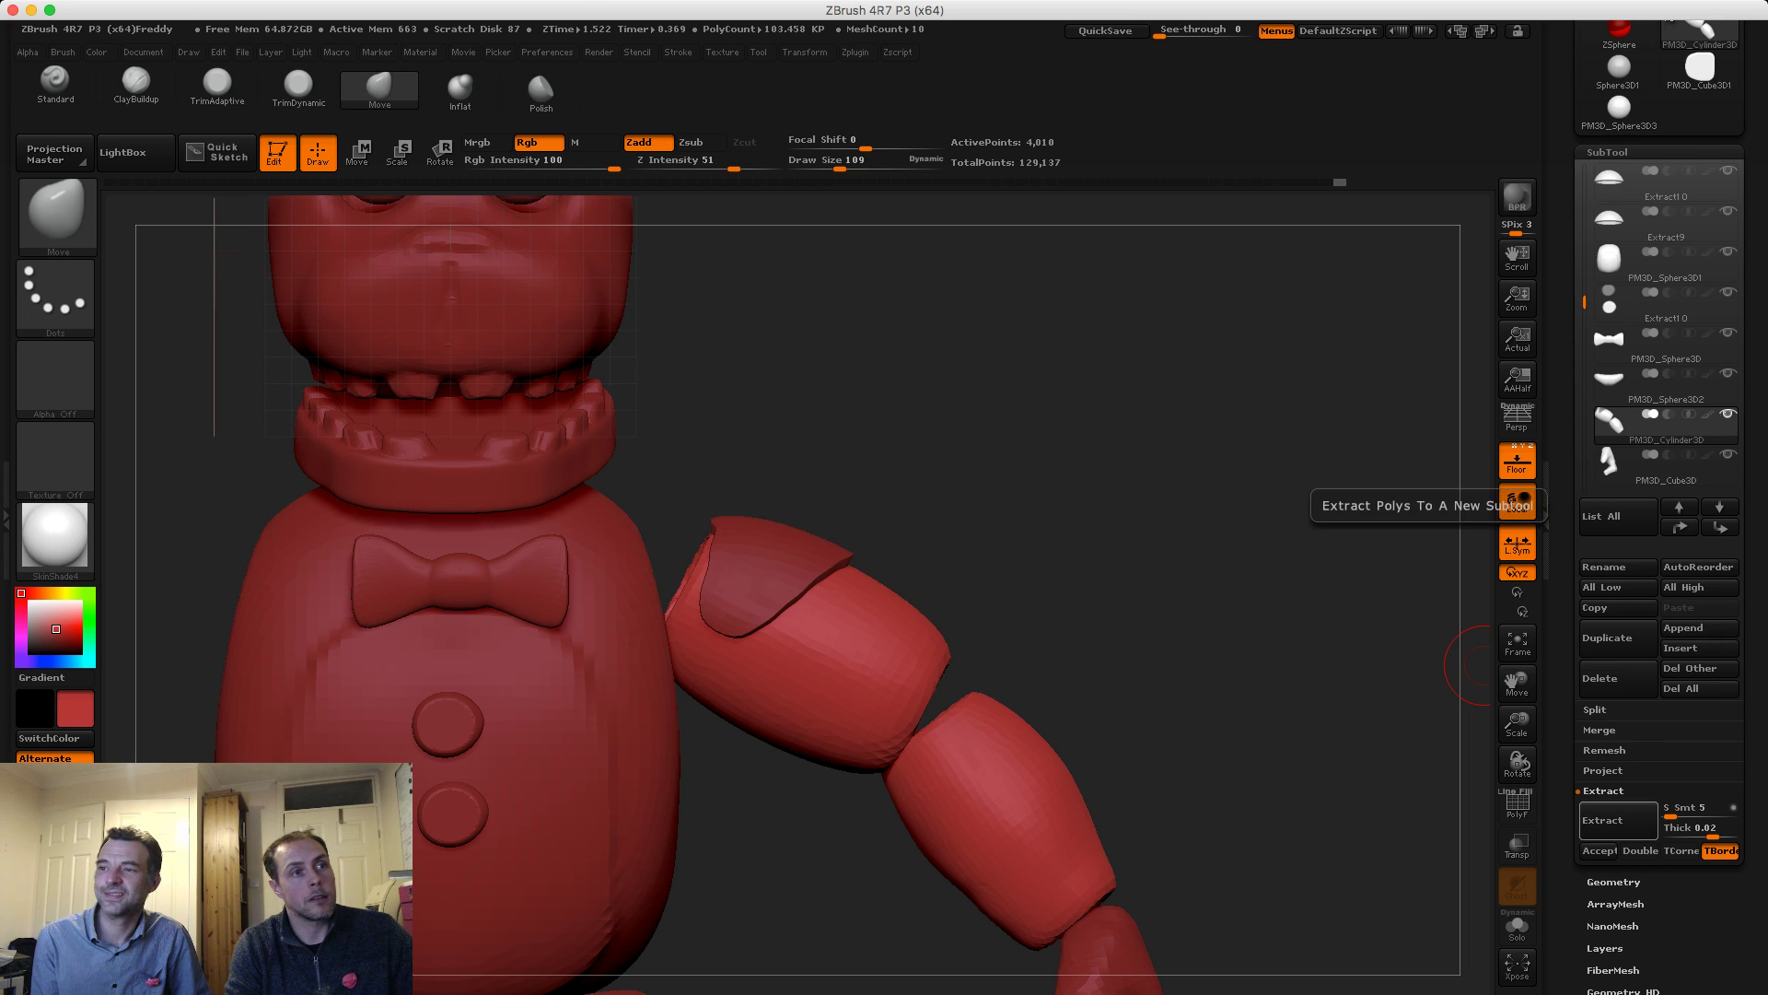
{"action": "left_click", "coordinate": [1600, 850]}
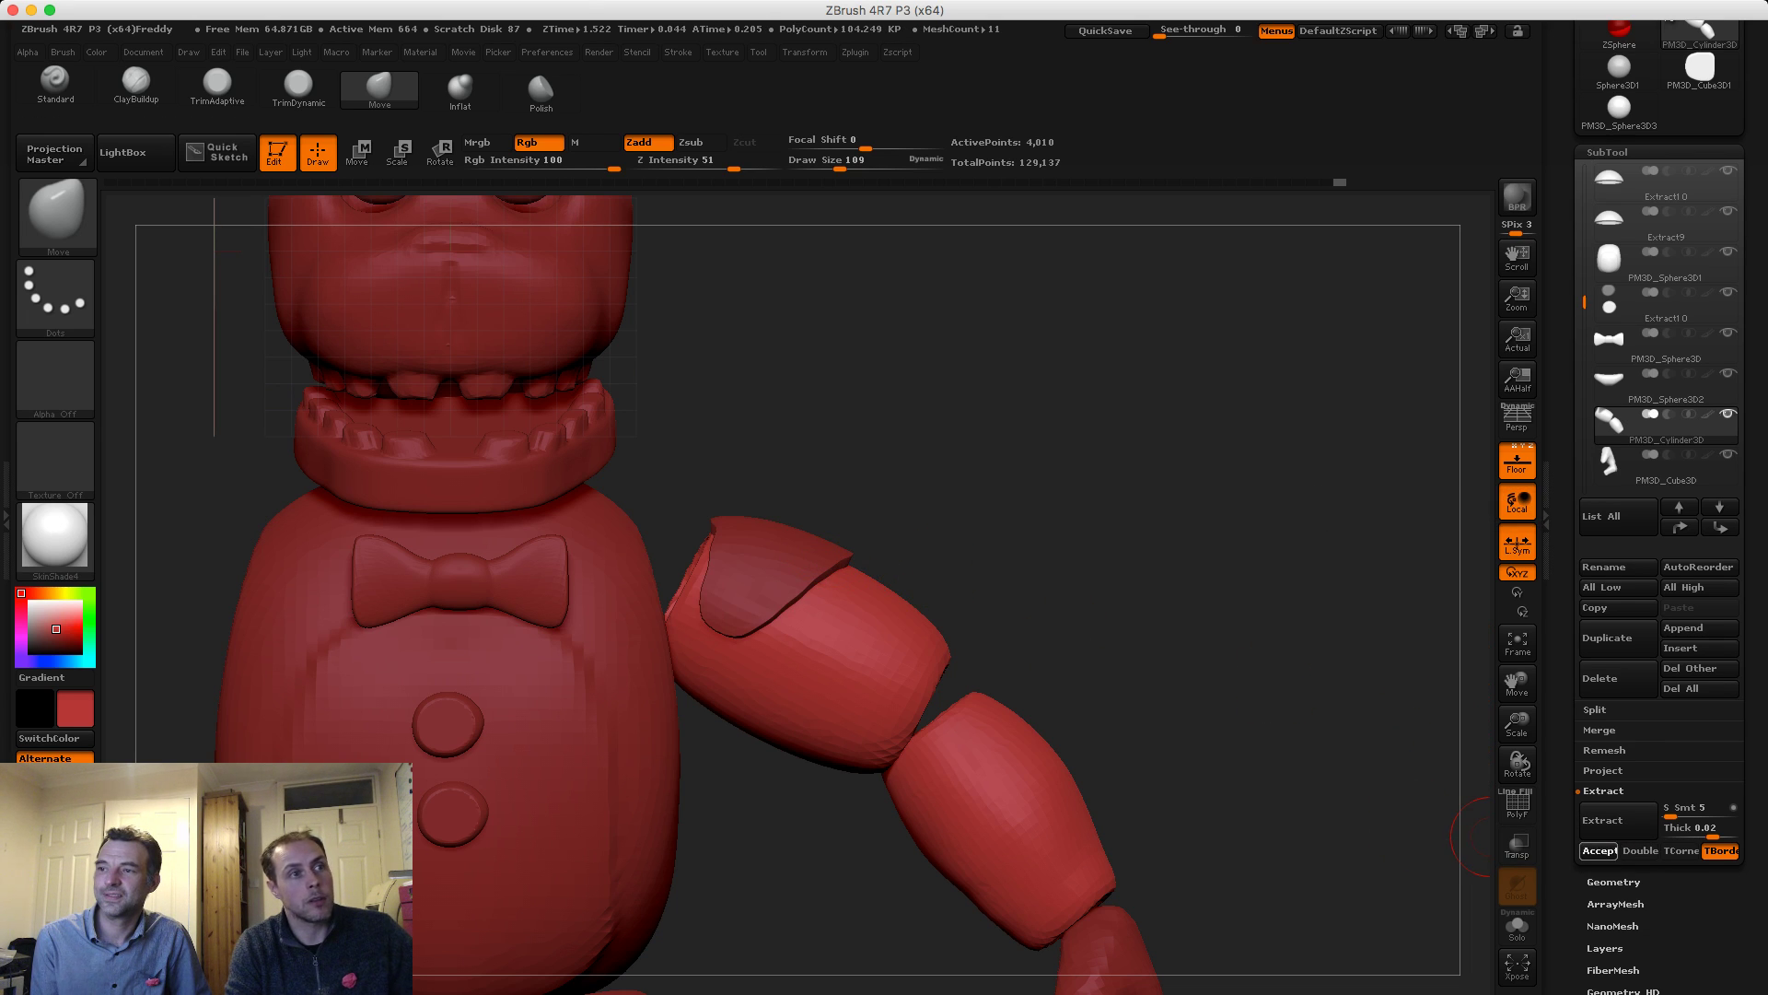
Make the extracted shoulder plate the active subtool and move it up and inward to the top of the shoulder
{"action": "left_click", "coordinate": [829, 574], "text": "alt"}
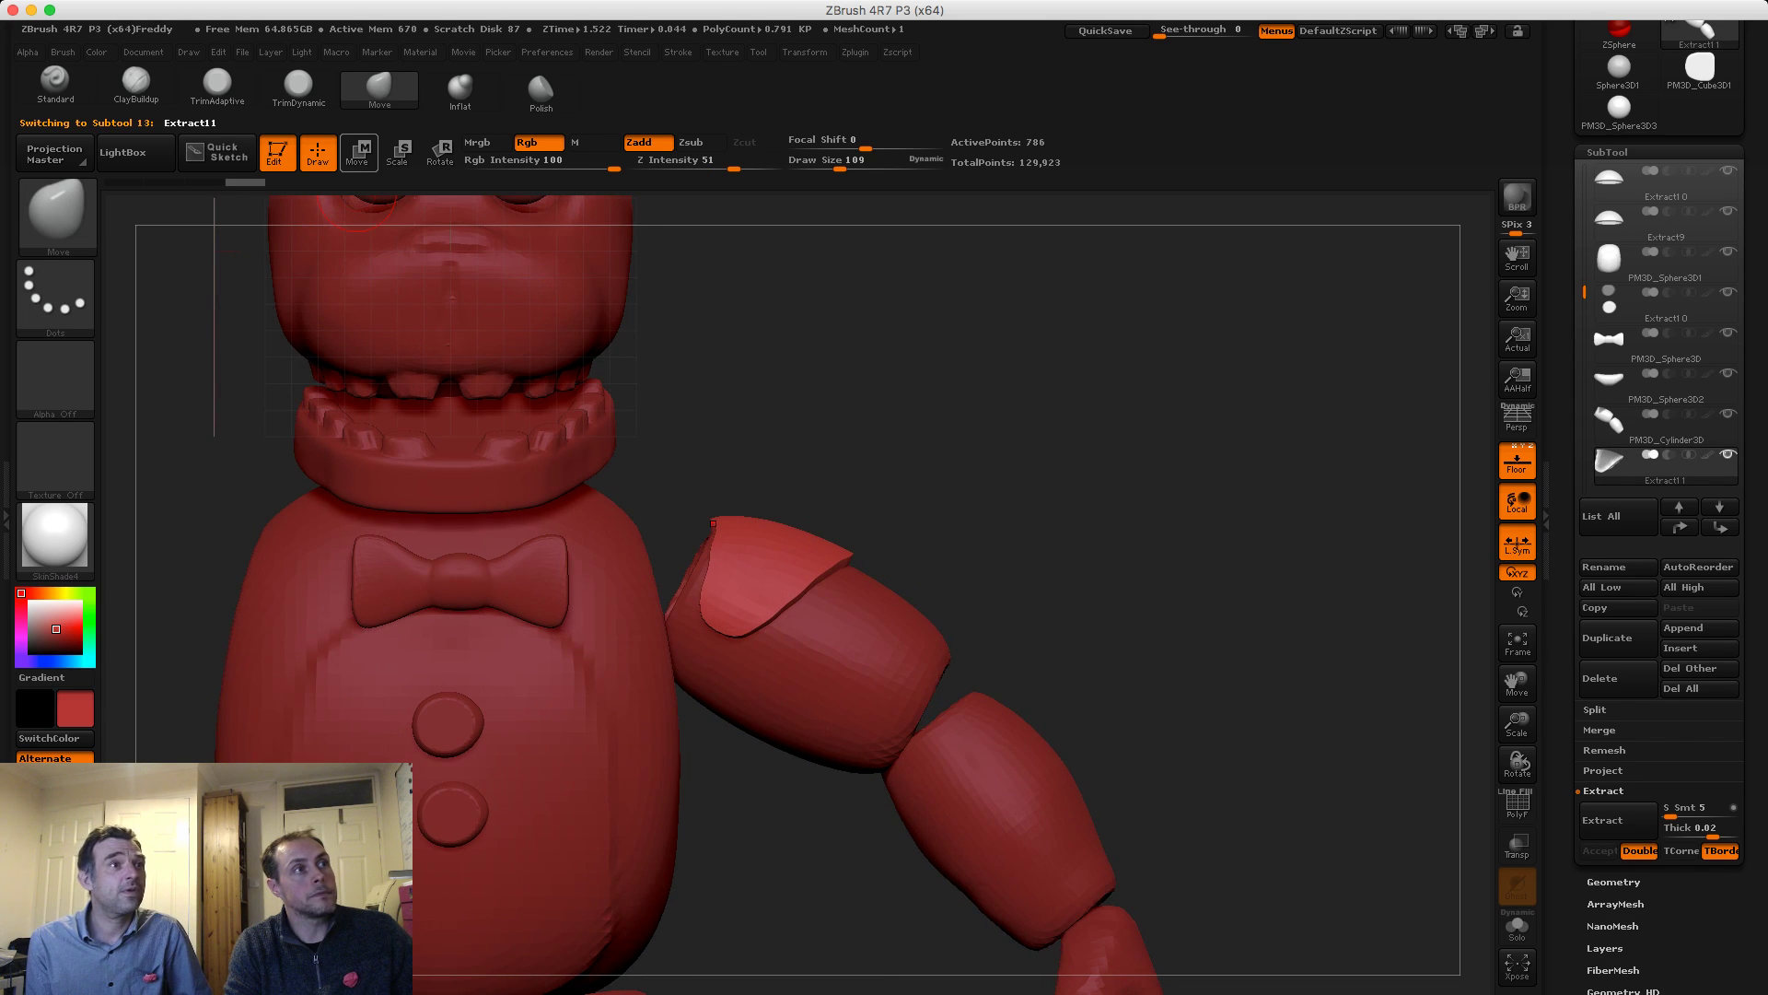
{"action": "left_click", "coordinate": [358, 155]}
{"action": "left_click_drag", "start_coordinate": [765, 579], "coordinate": [765, 439]}
{"action": "mouse_move", "coordinate": [765, 508]}
{"action": "left_mouse_down"}
{"action": "mouse_move", "coordinate": [691, 446]}
{"action": "mouse_move", "coordinate": [461, 442]}
{"action": "mouse_move", "coordinate": [635, 489]}
{"action": "left_mouse_up"}
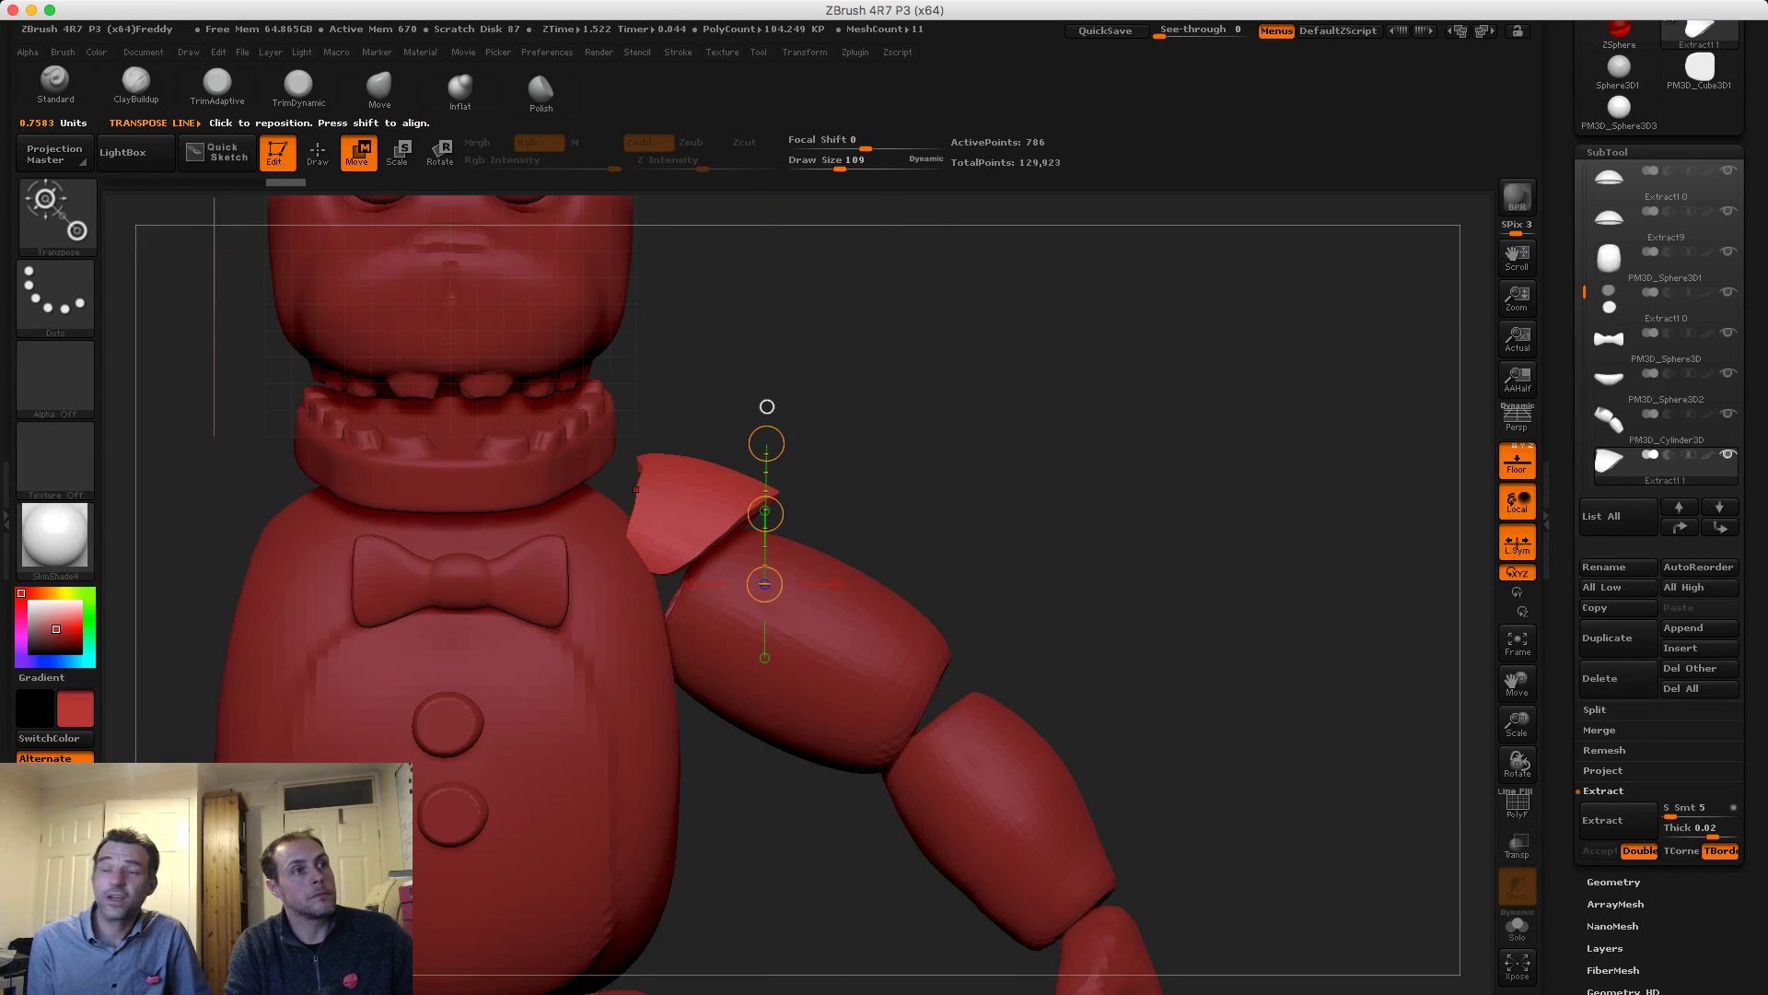
{"action": "left_click_drag", "start_coordinate": [767, 406], "coordinate": [799, 601]}
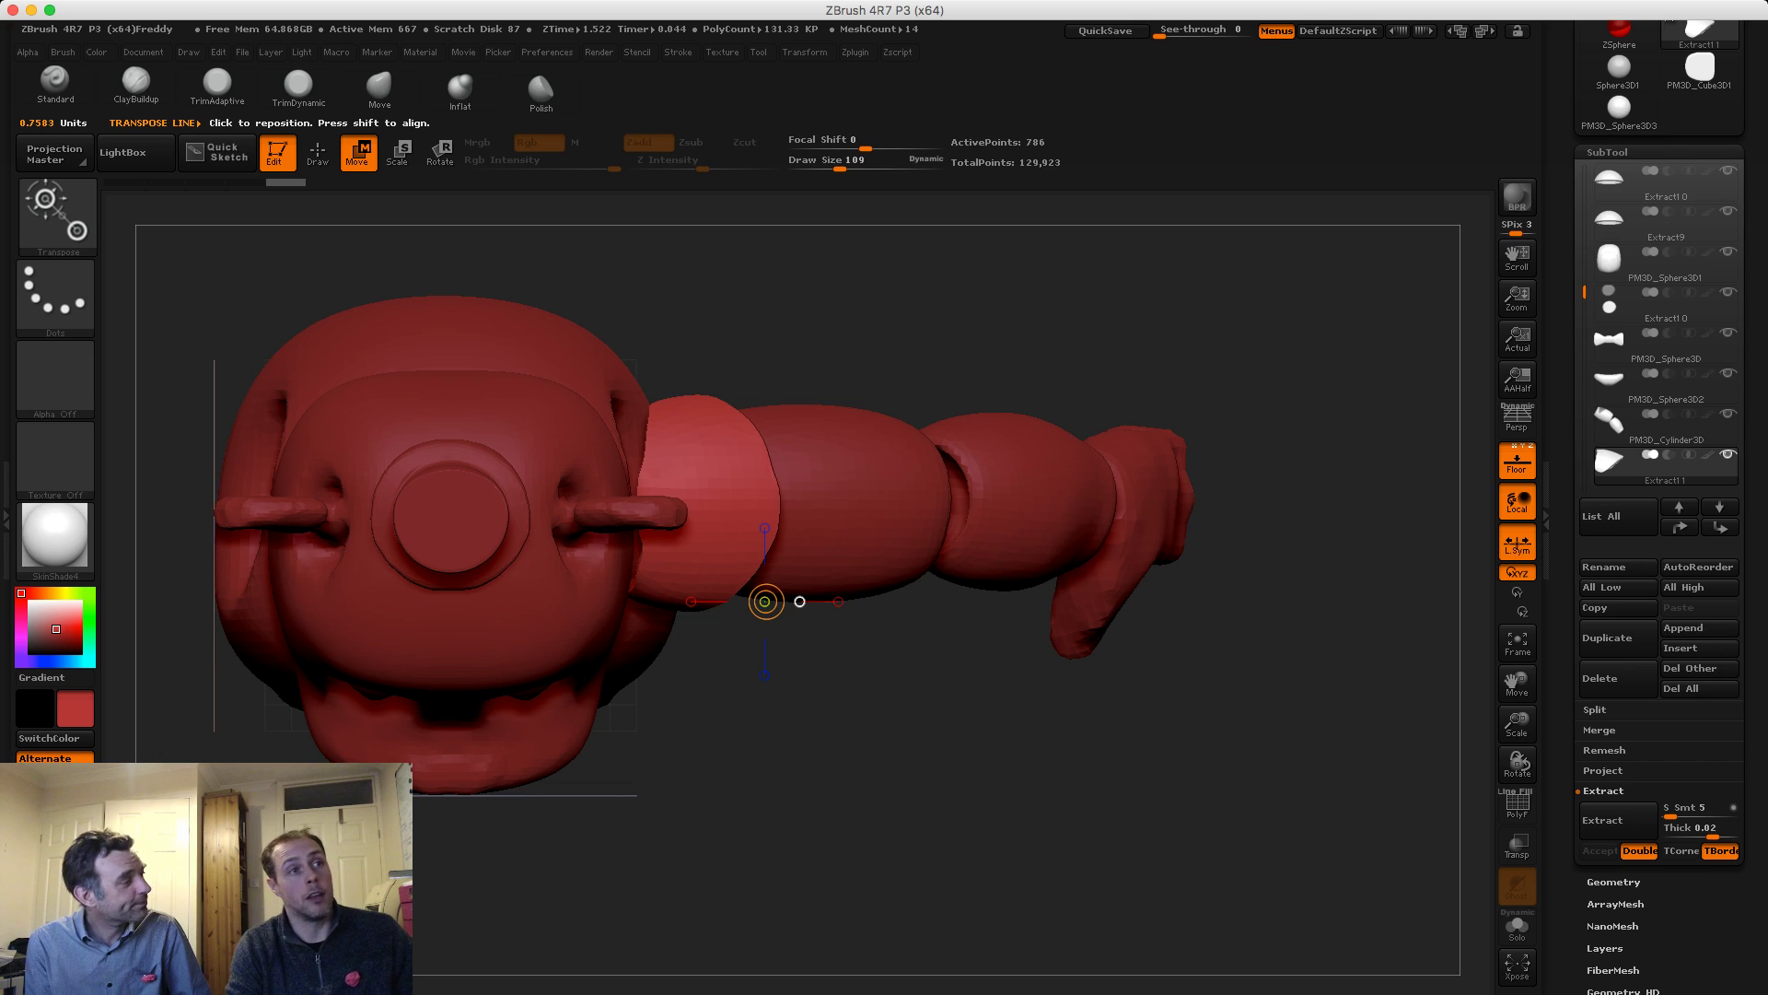
{"action": "left_click_drag", "start_coordinate": [799, 602], "coordinate": [921, 674], "text": "alt"}
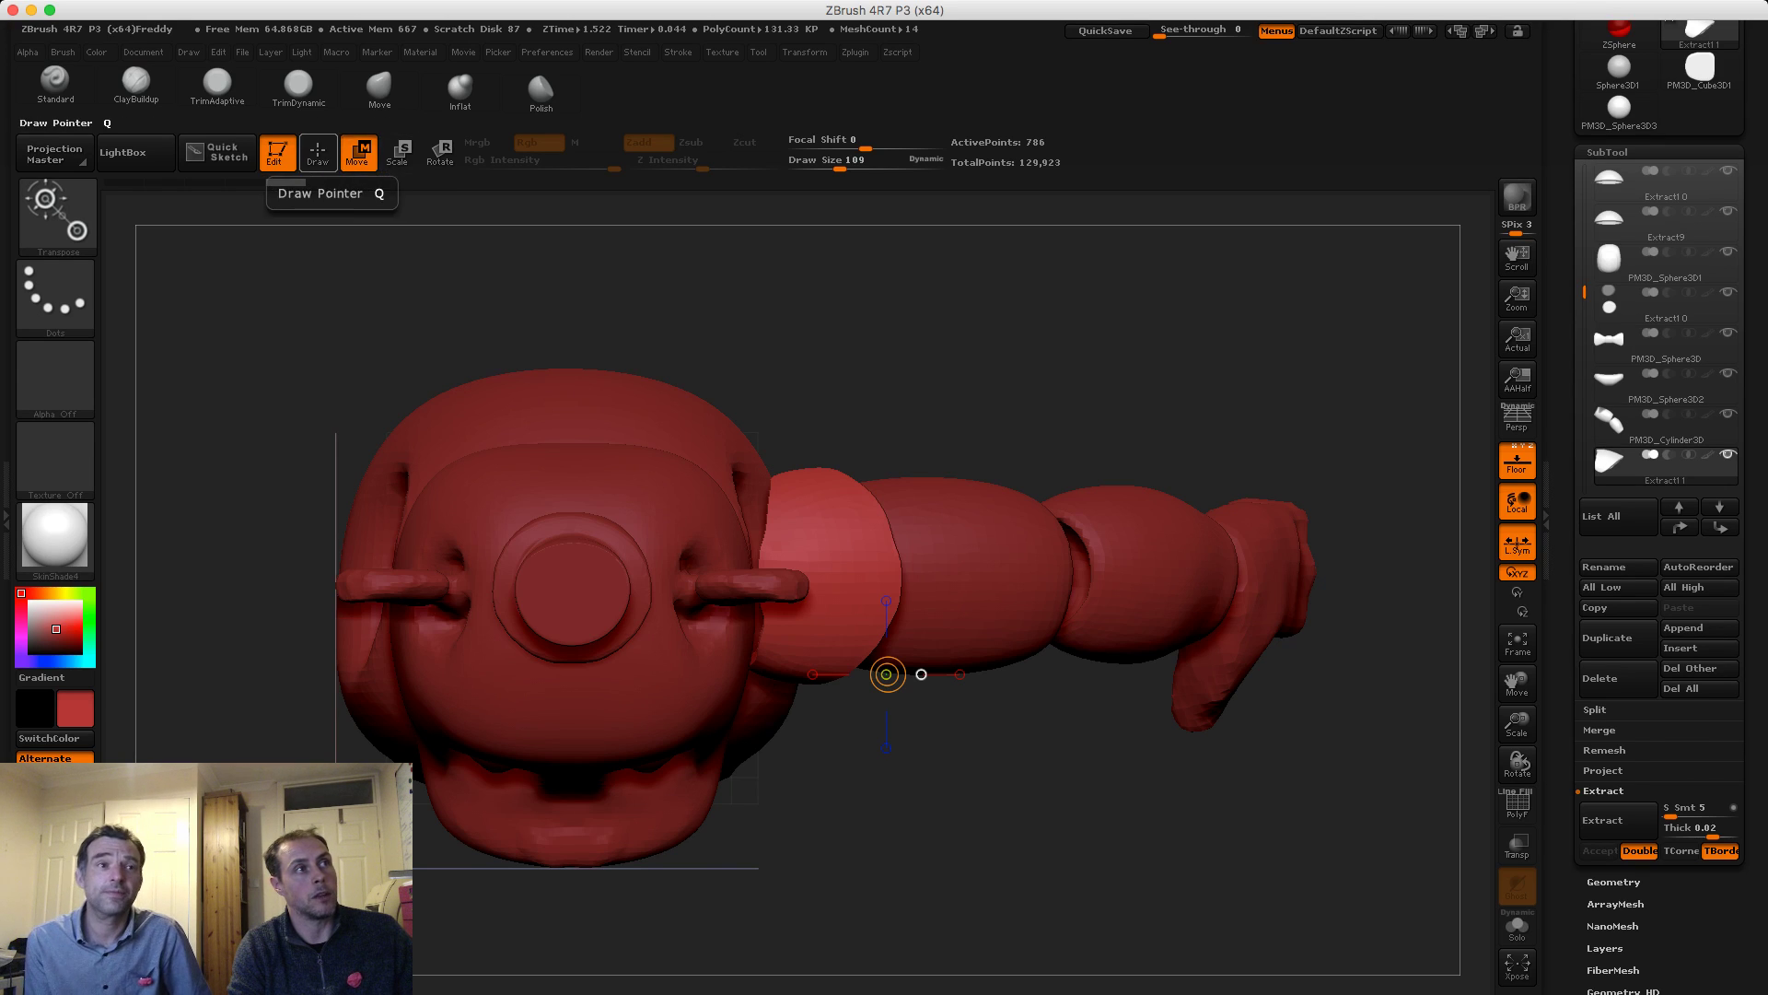
Adjust the shoulder plate's outline from above with the Move brush at draw size 238 and smooth its outer edge
{"action": "left_click", "coordinate": [316, 152]}
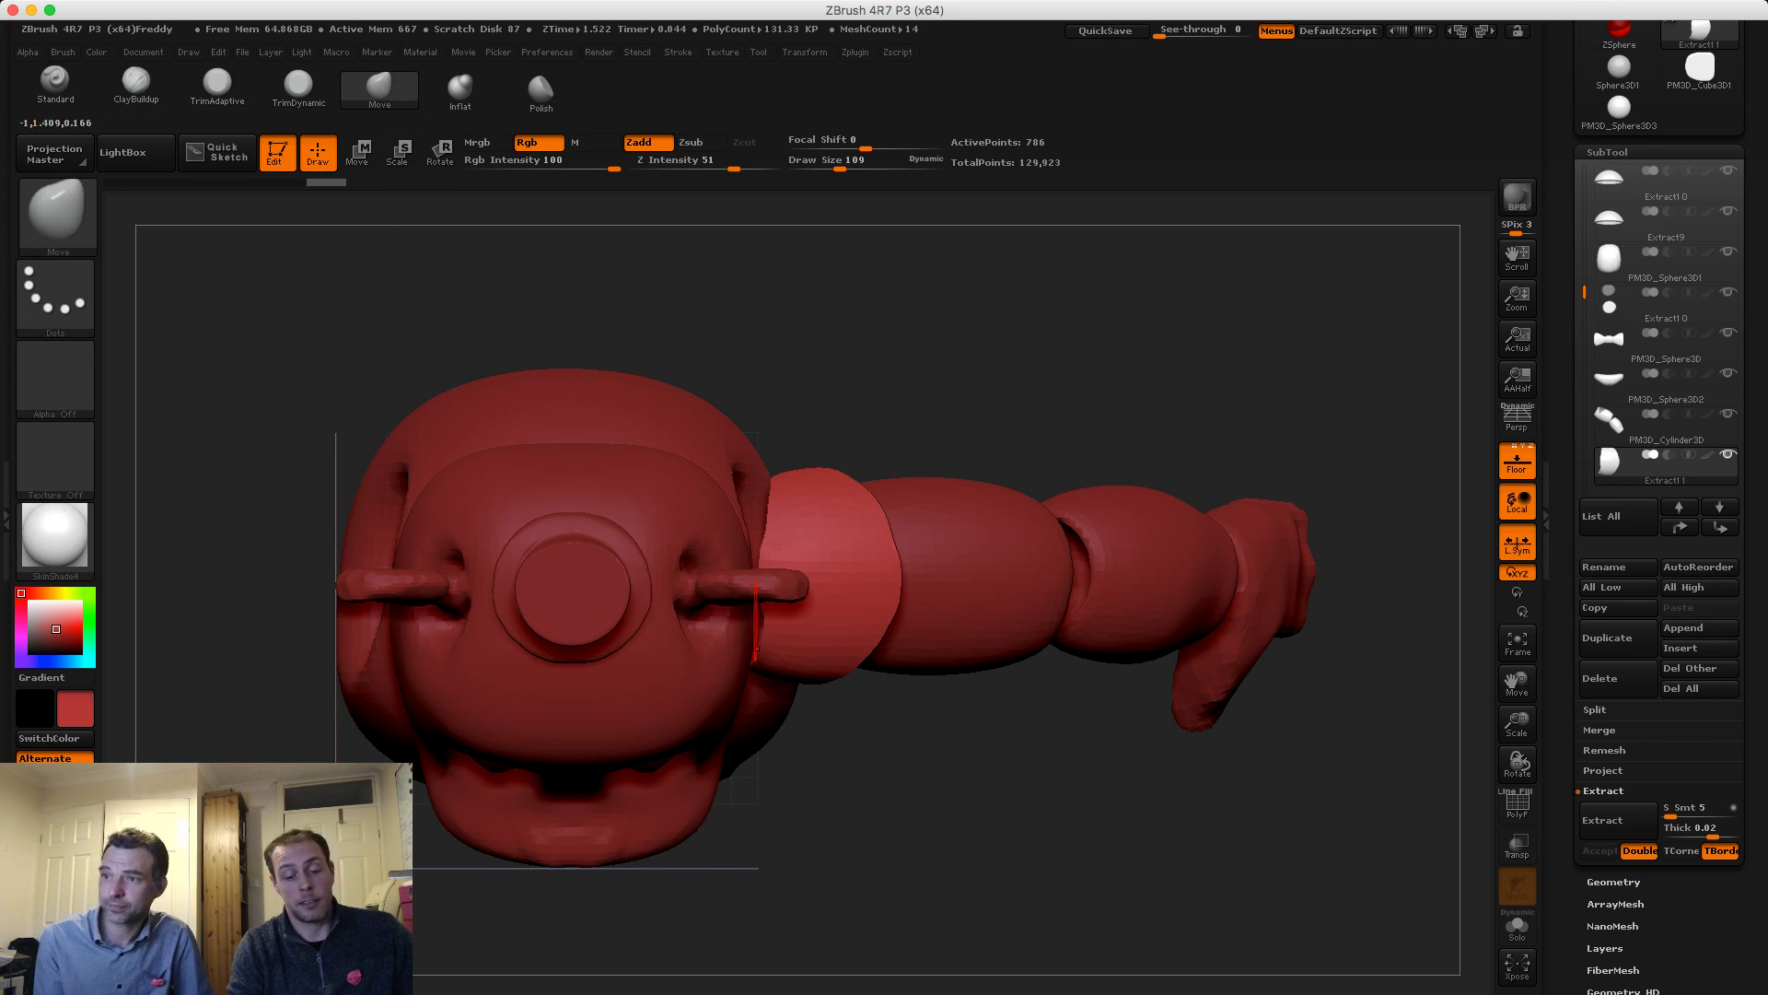
{"action": "key", "text": "s"}
{"action": "left_click_drag", "start_coordinate": [777, 608], "coordinate": [782, 608]}
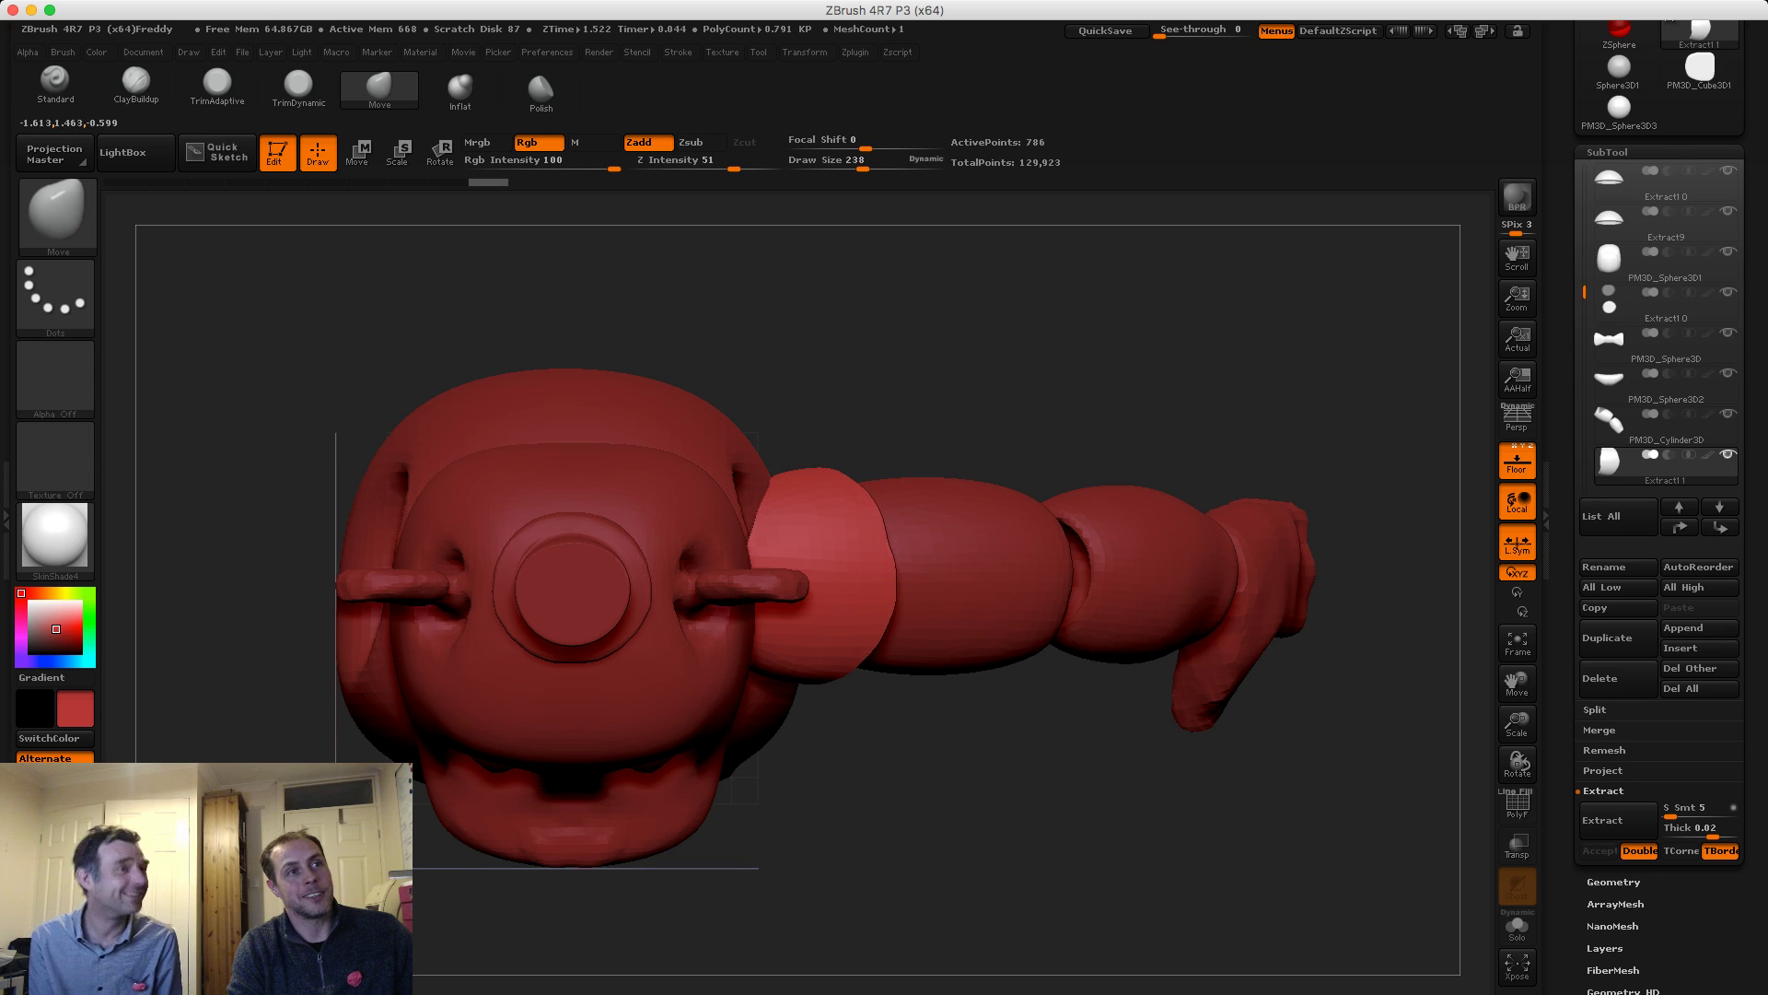
{"action": "left_click_drag", "start_coordinate": [855, 667], "coordinate": [859, 662]}
{"action": "left_click_drag", "start_coordinate": [879, 575], "coordinate": [864, 507], "text": "shift"}
{"action": "left_click_drag", "start_coordinate": [921, 415], "coordinate": [834, 263]}
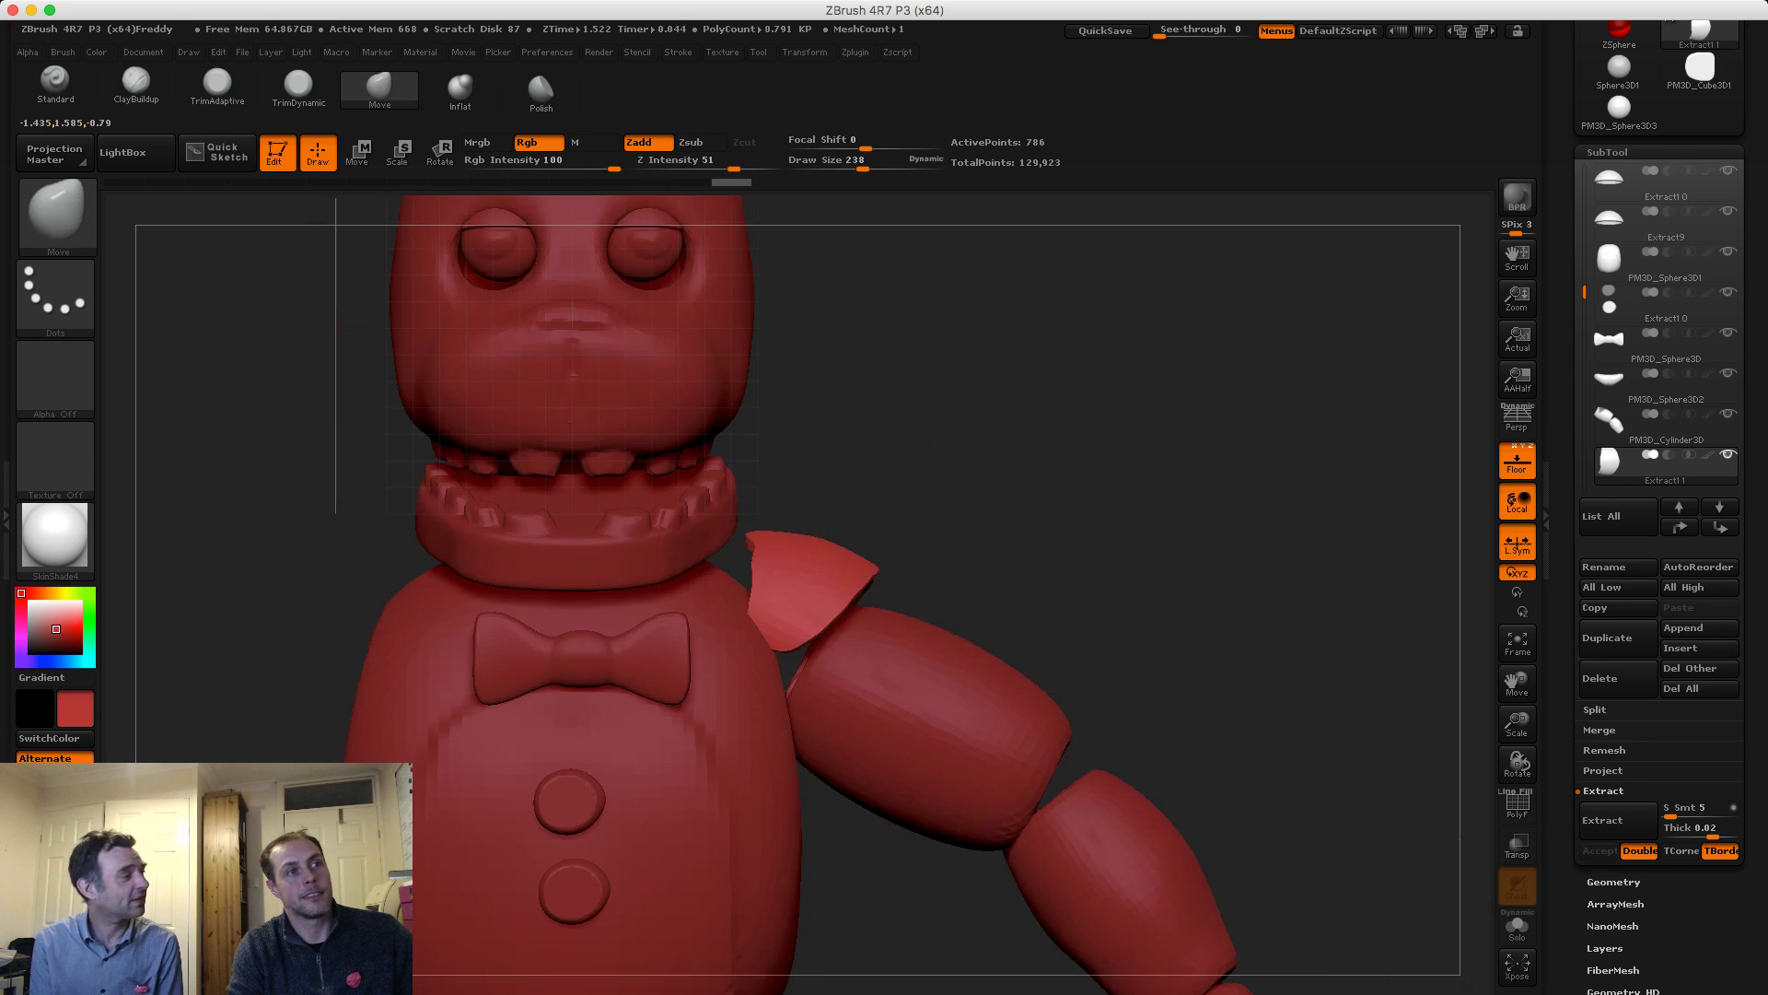
Adjust the neck-side edge of the shoulder plate from the front with the Move brush at draw size 168
{"action": "key", "text": "s"}
{"action": "mouse_move", "coordinate": [753, 568]}
{"action": "left_mouse_down"}
{"action": "mouse_move", "coordinate": [748, 550]}
{"action": "mouse_move", "coordinate": [744, 578]}
{"action": "mouse_move", "coordinate": [758, 569]}
{"action": "left_mouse_up"}
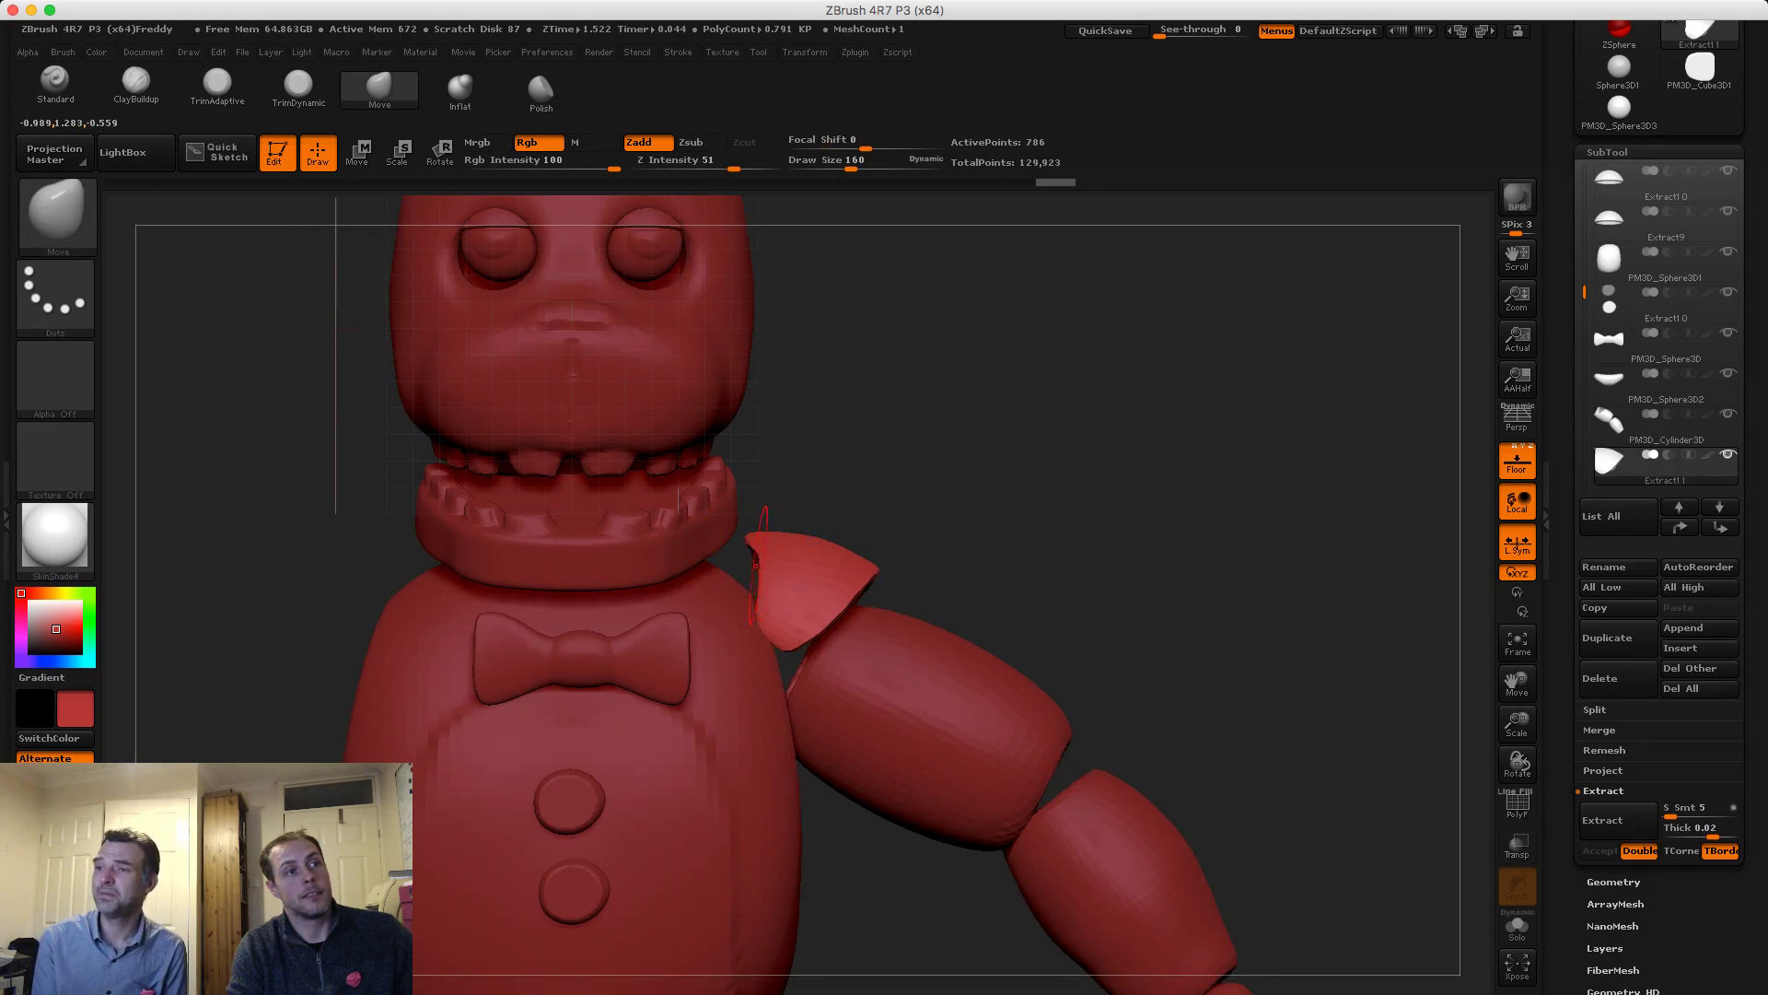
{"action": "mouse_move", "coordinate": [815, 493]}
{"action": "left_mouse_down"}
{"action": "mouse_move", "coordinate": [566, 460]}
{"action": "mouse_move", "coordinate": [856, 460]}
{"action": "mouse_move", "coordinate": [820, 463]}
{"action": "left_mouse_up"}
Move the shoulder plate slightly down and outward with a transpose line so it sits closer to the upper arm
{"action": "left_click", "coordinate": [357, 153]}
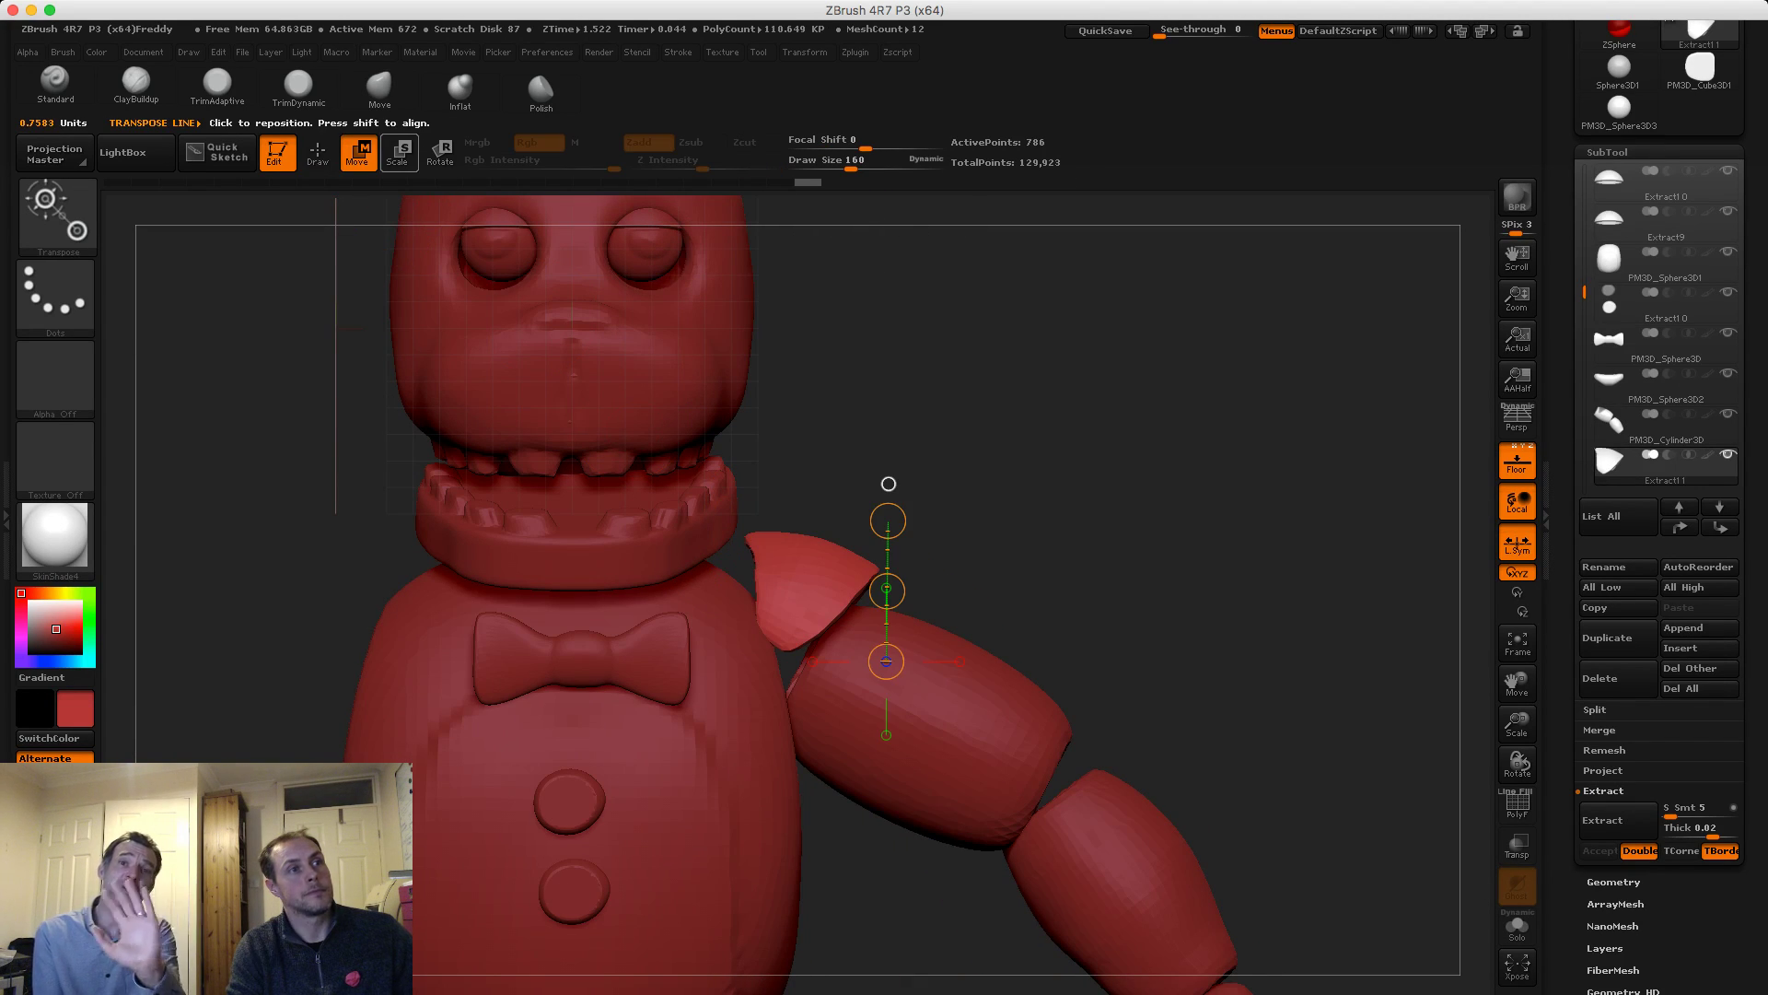
{"action": "left_click_drag", "start_coordinate": [797, 592], "coordinate": [786, 443]}
{"action": "left_click_drag", "start_coordinate": [785, 521], "coordinate": [795, 545]}
{"action": "left_click_drag", "start_coordinate": [921, 442], "coordinate": [1059, 332]}
{"action": "left_click_drag", "start_coordinate": [1087, 516], "coordinate": [1087, 608], "text": "alt"}
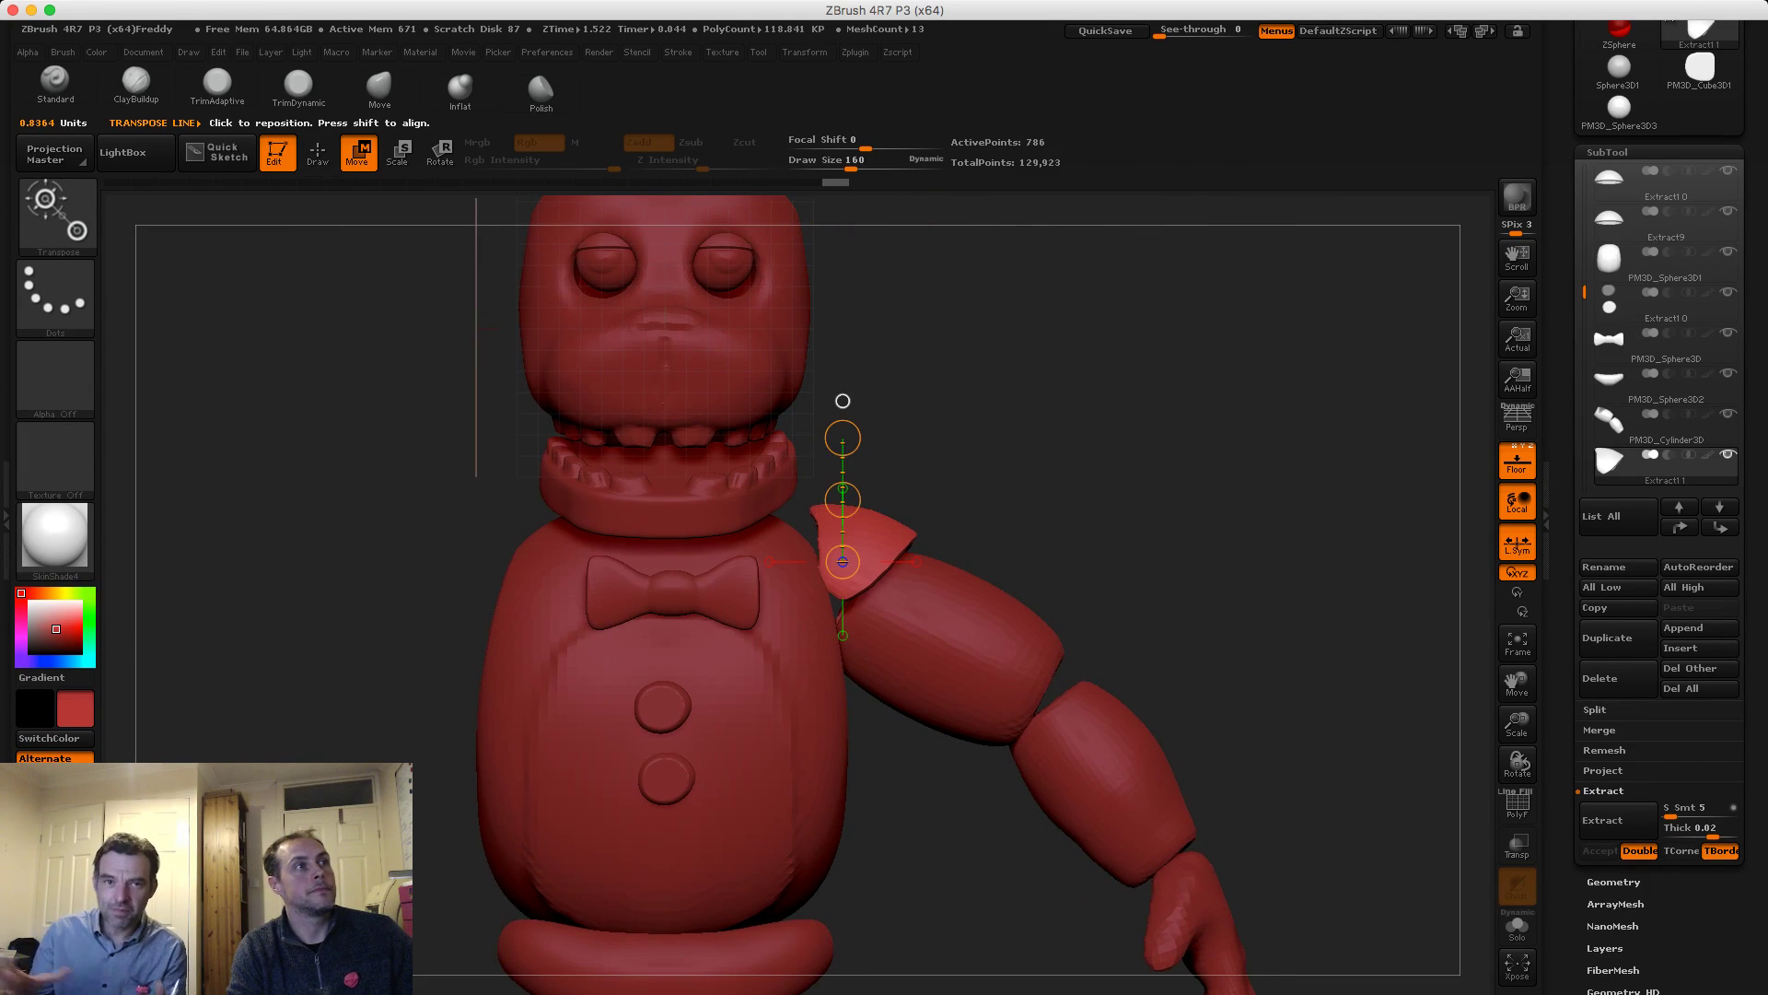
Reshape the front of the shoulder plate with the Move brush, using draw size 257 for the outer edge and 214 for the lower tip
{"action": "key", "text": "q"}
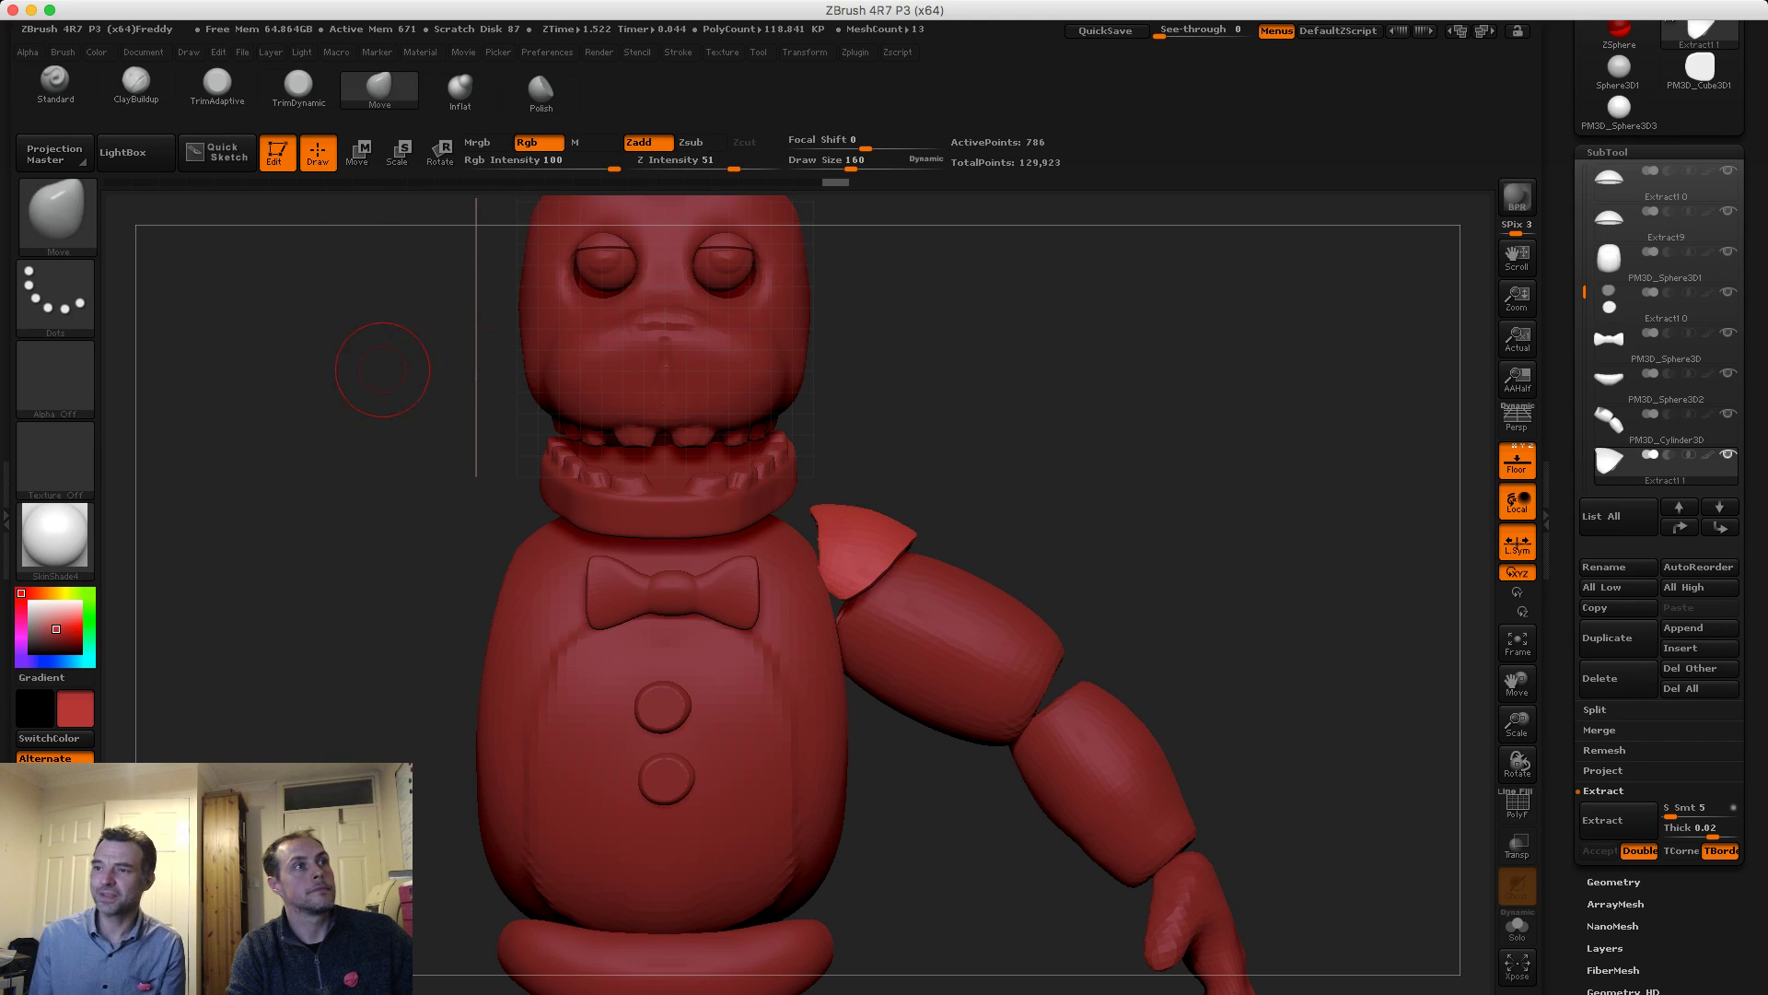
{"action": "key", "text": "s"}
{"action": "left_click_drag", "start_coordinate": [908, 544], "coordinate": [911, 544]}
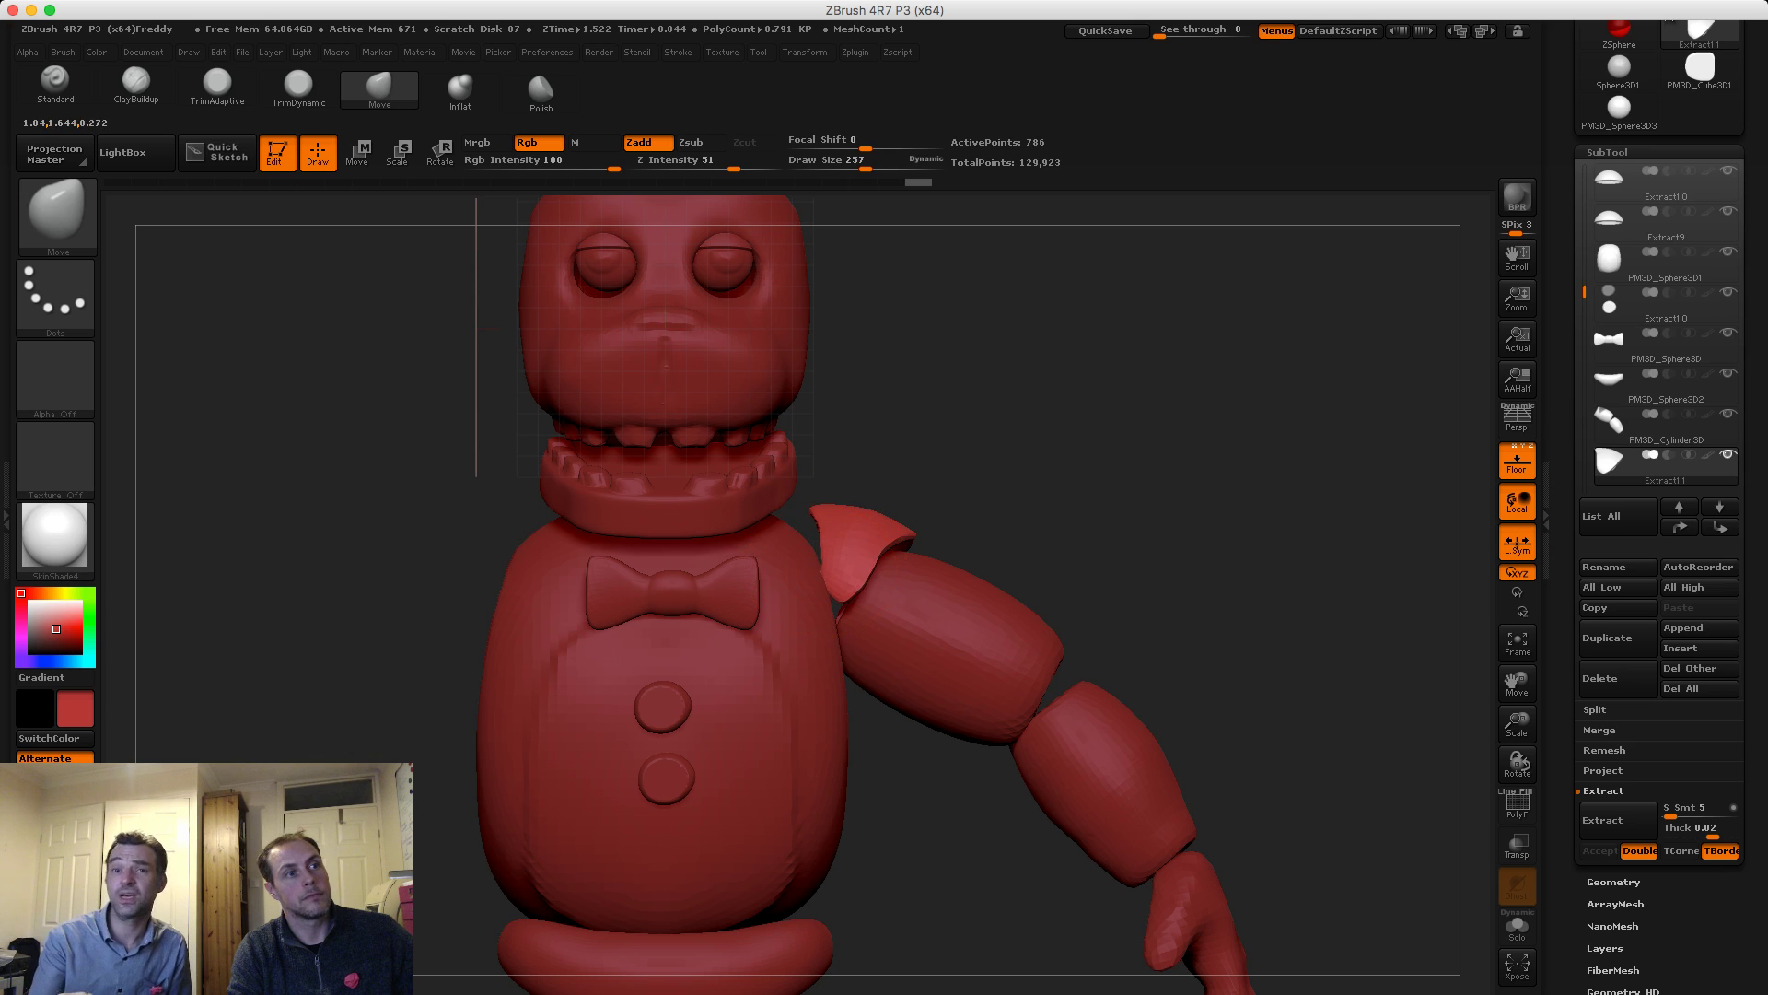
{"action": "key", "text": "s"}
{"action": "left_click_drag", "start_coordinate": [832, 586], "coordinate": [828, 584]}
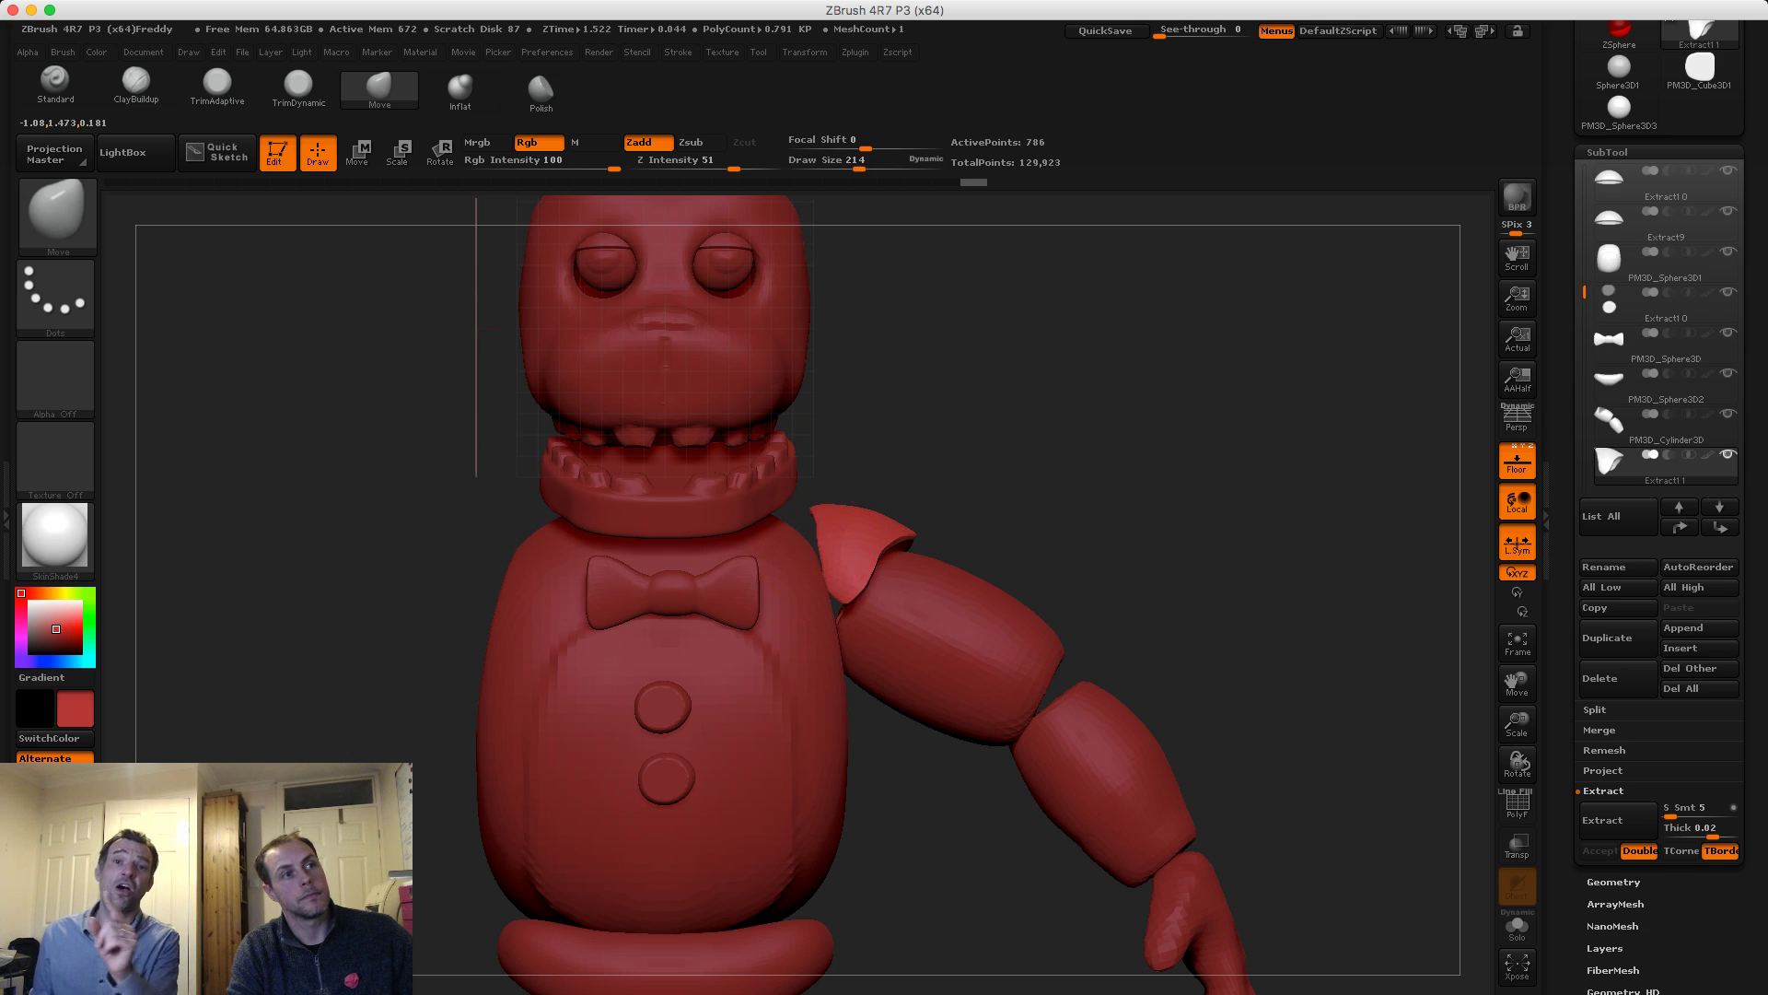
Refine the side and back contours of the shoulder plate with the Move brush, reducing the draw size to 155
{"action": "left_click_drag", "start_coordinate": [1106, 405], "coordinate": [905, 535]}
{"action": "left_click_drag", "start_coordinate": [948, 516], "coordinate": [943, 508]}
{"action": "mouse_move", "coordinate": [1087, 396]}
{"action": "left_mouse_down"}
{"action": "mouse_move", "coordinate": [1170, 432]}
{"action": "mouse_move", "coordinate": [1100, 470]}
{"action": "mouse_move", "coordinate": [930, 443]}
{"action": "mouse_move", "coordinate": [774, 446]}
{"action": "left_mouse_up"}
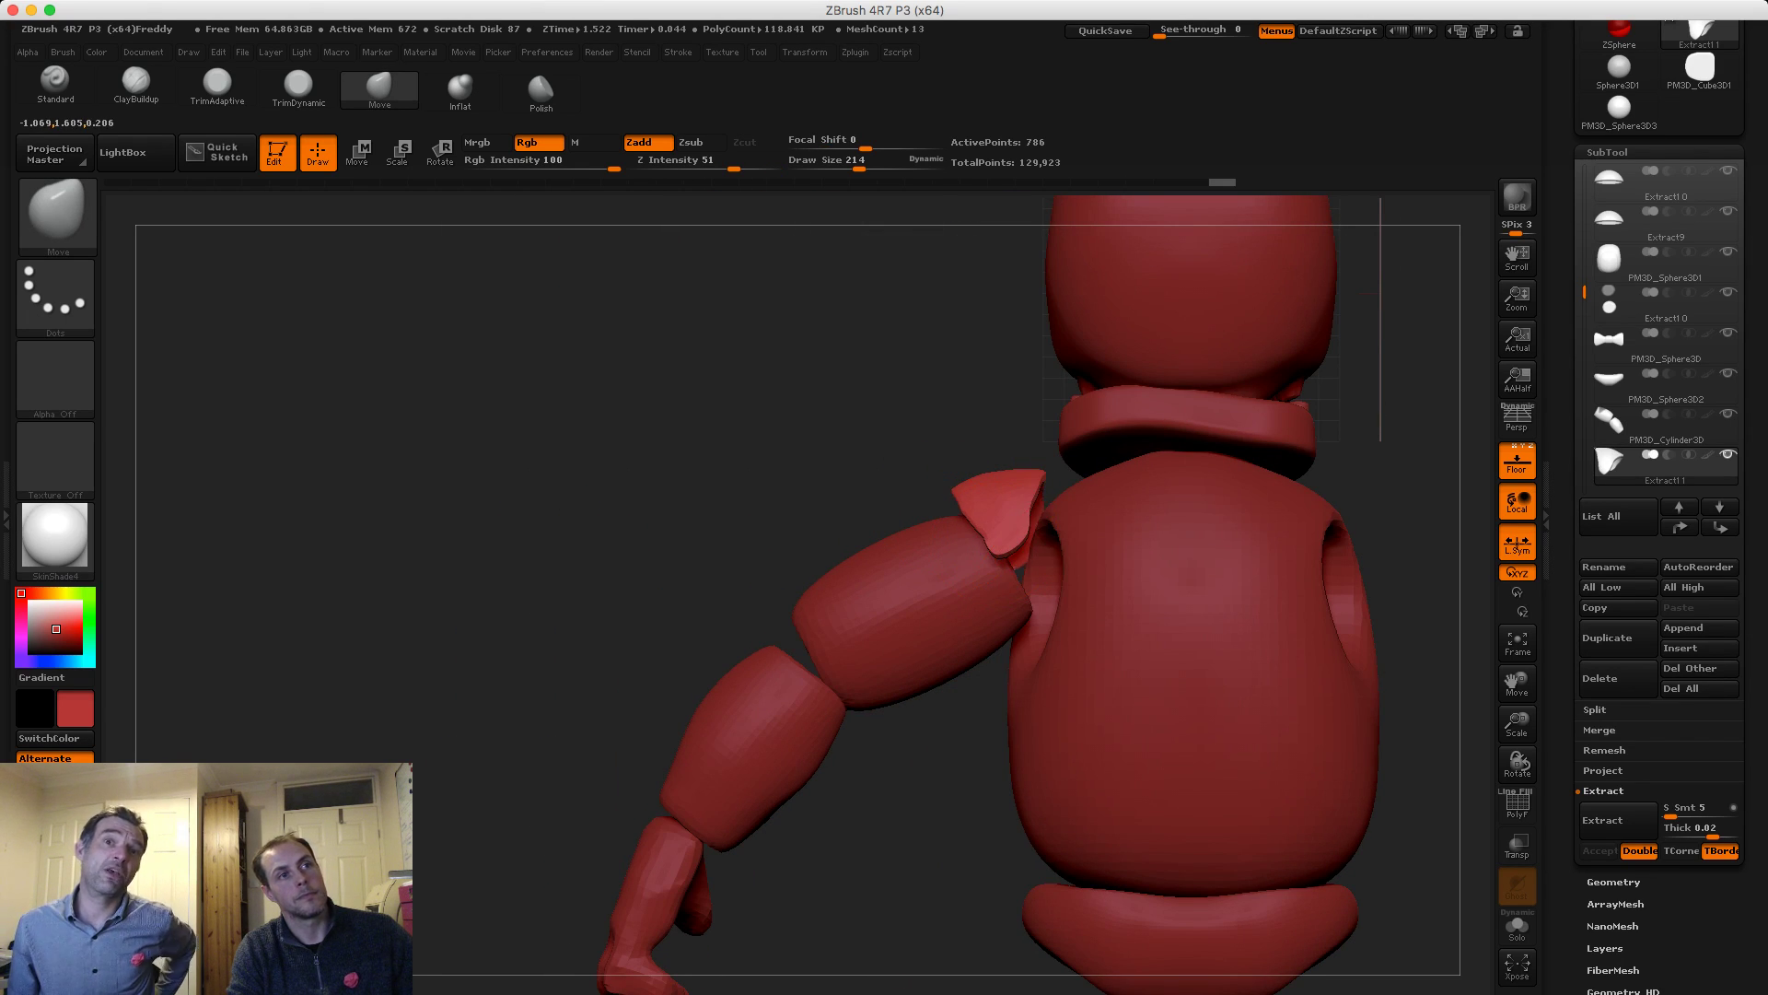
{"action": "left_click_drag", "start_coordinate": [994, 545], "coordinate": [987, 544]}
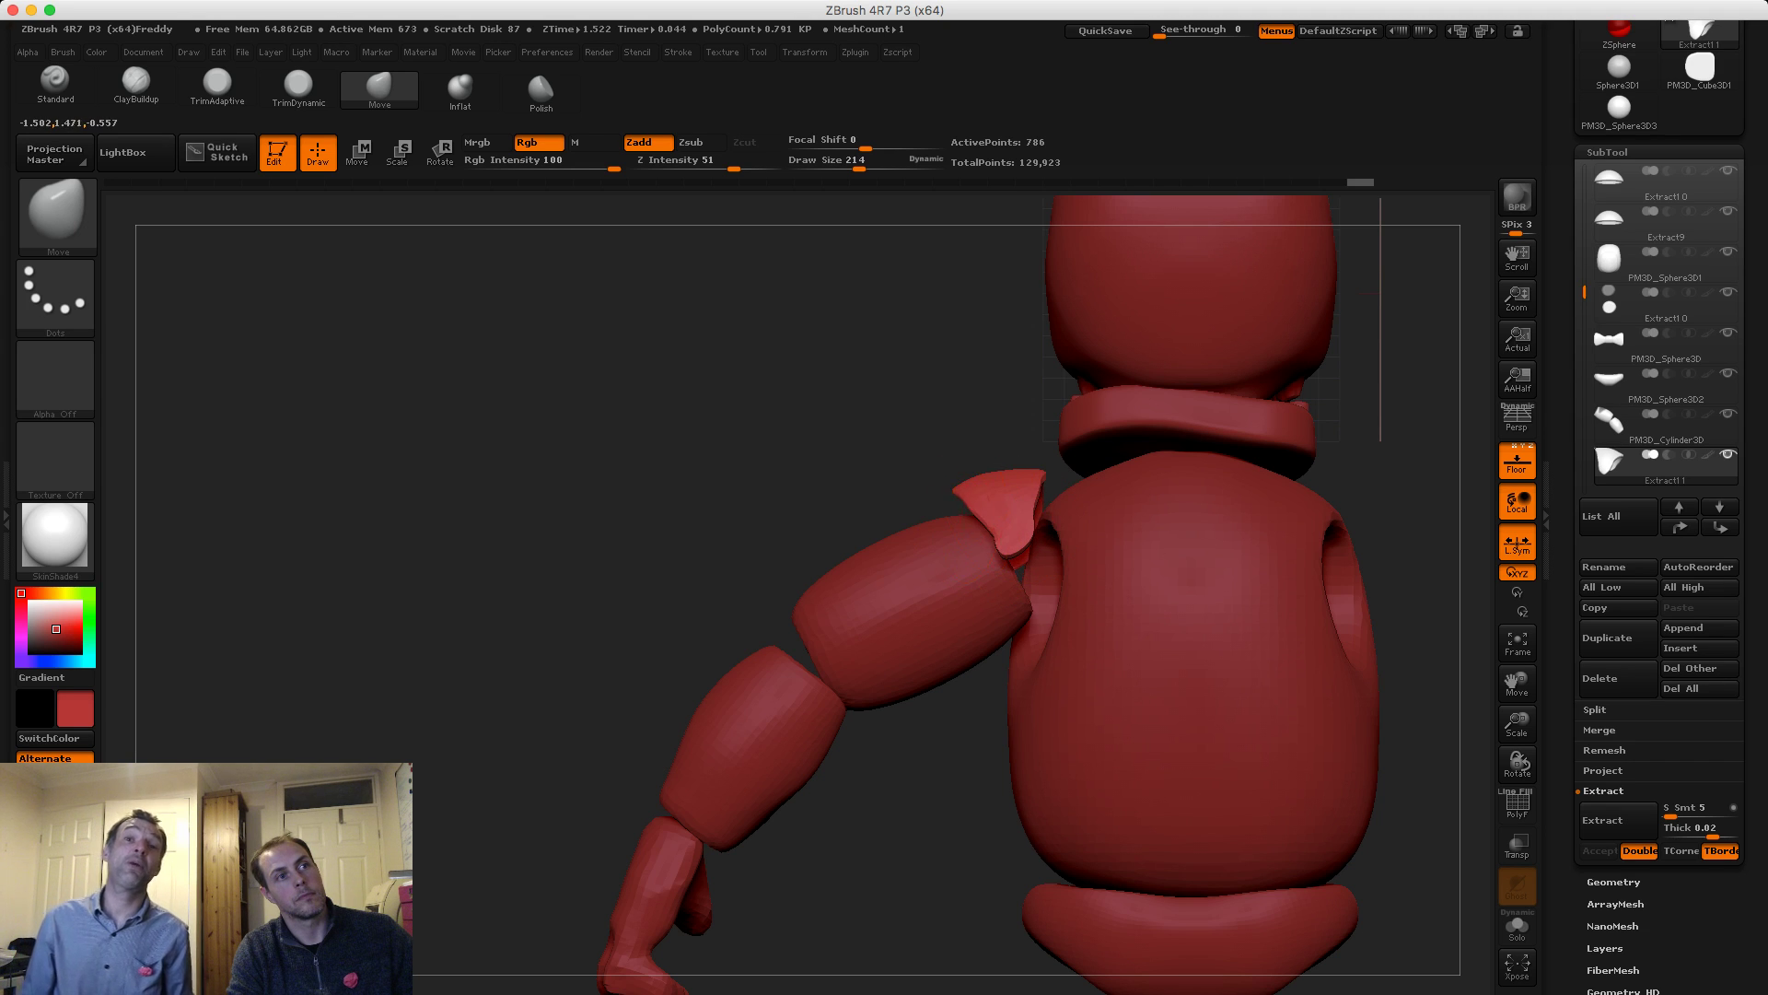
{"action": "key", "text": "s"}
{"action": "left_click_drag", "start_coordinate": [988, 536], "coordinate": [979, 536]}
{"action": "left_click_drag", "start_coordinate": [992, 538], "coordinate": [988, 541]}
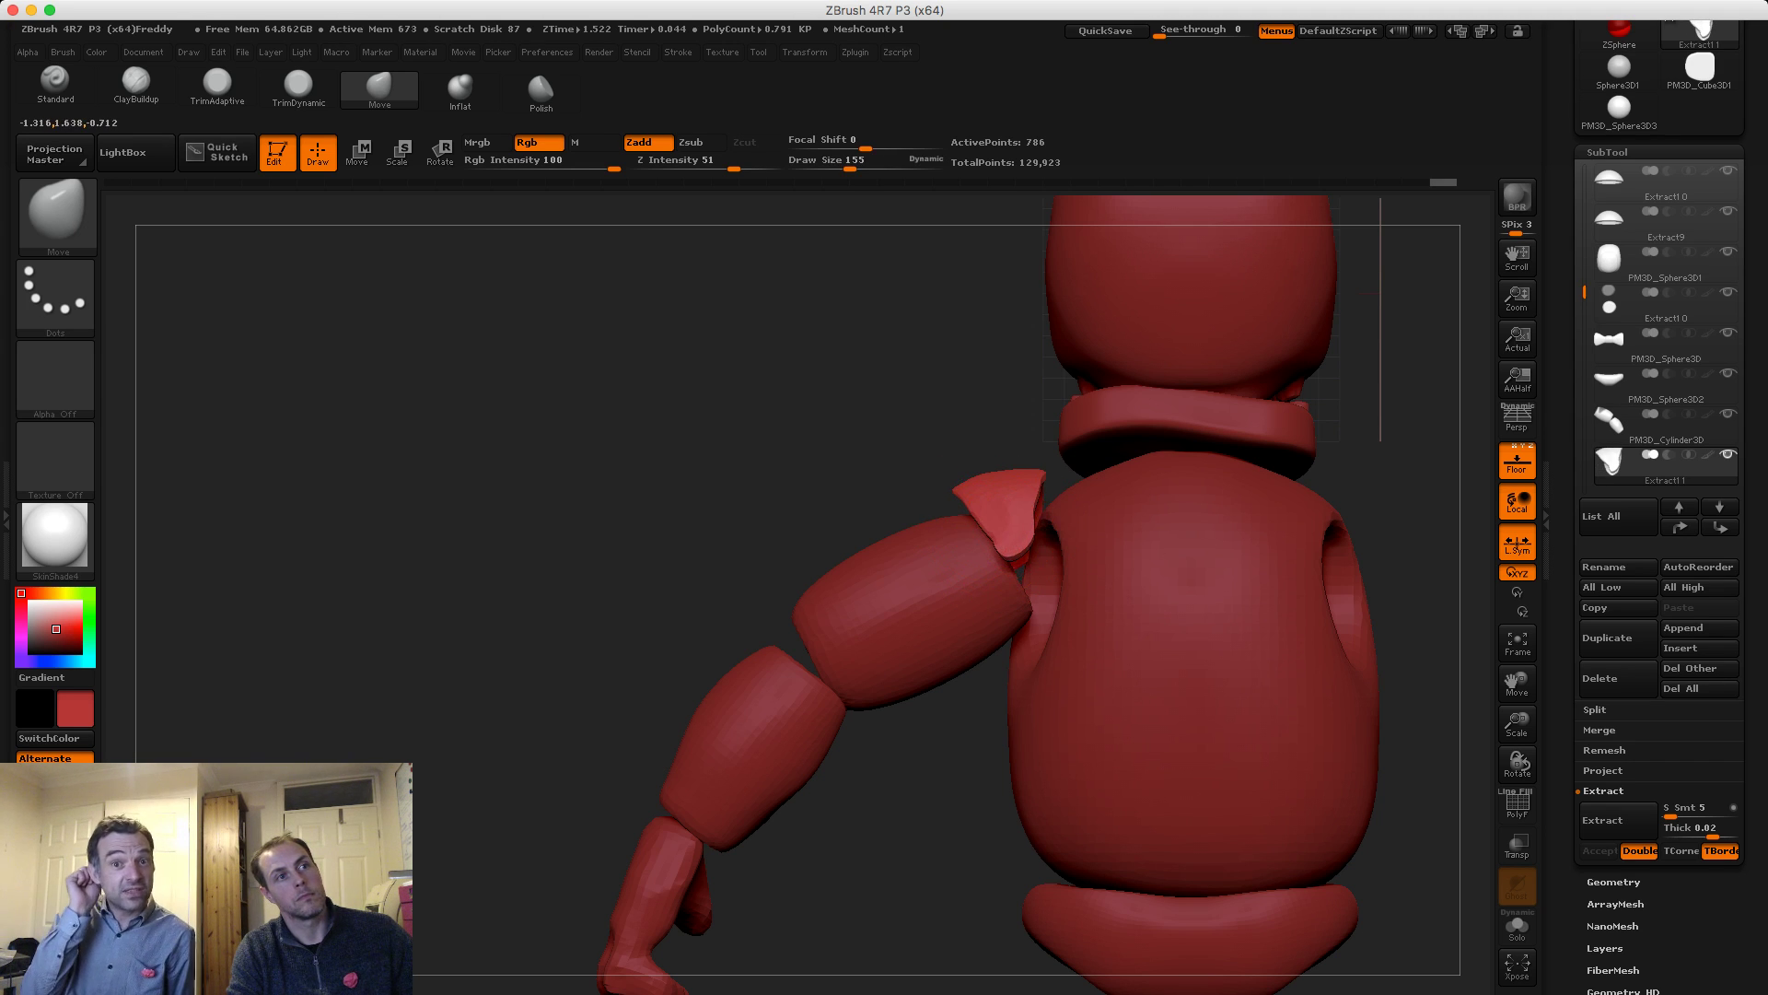
Make the PM3D_Cylinder3D arm subtool active again and clear the mask from its shoulder end
{"action": "left_click_drag", "start_coordinate": [516, 515], "coordinate": [856, 544]}
{"action": "mouse_move", "coordinate": [1142, 442]}
{"action": "left_mouse_down", "text": "alt"}
{"action": "mouse_move", "coordinate": [1123, 350]}
{"action": "mouse_move", "coordinate": [1087, 442]}
{"action": "left_mouse_up", "text": "alt"}
{"action": "left_click_drag", "start_coordinate": [1088, 507], "coordinate": [1059, 405], "text": "alt"}
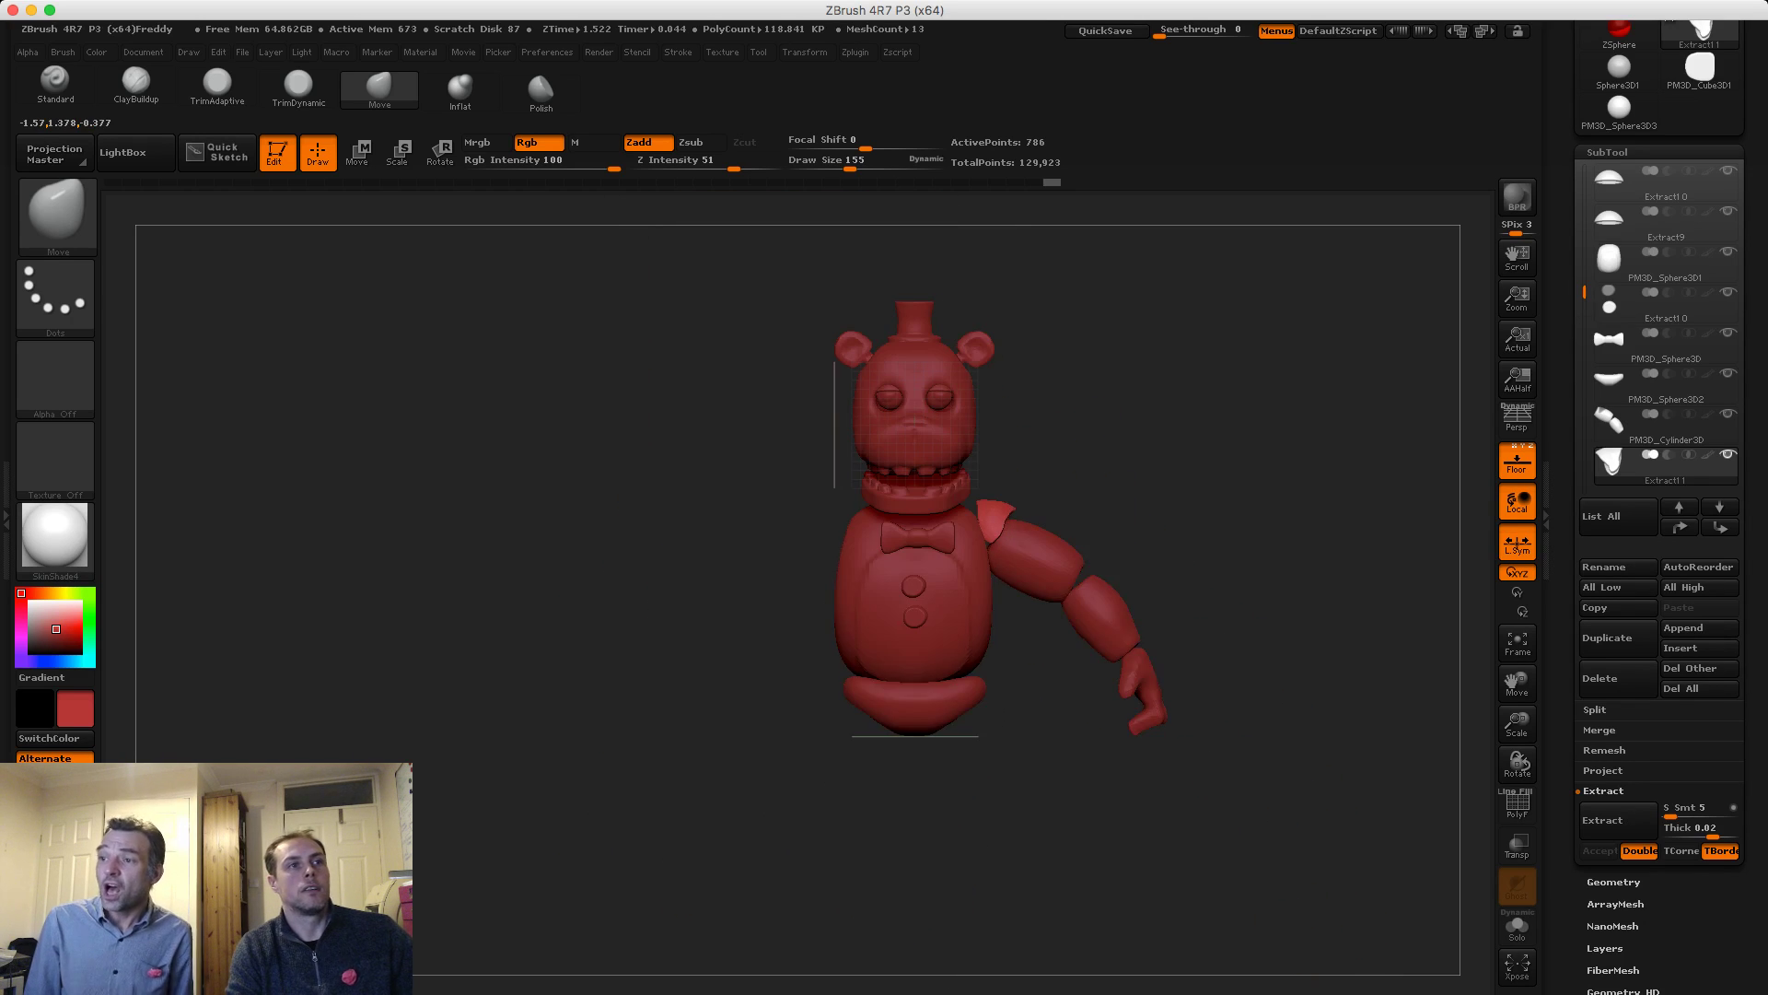
{"action": "left_click_drag", "start_coordinate": [763, 646], "coordinate": [801, 424], "text": "alt"}
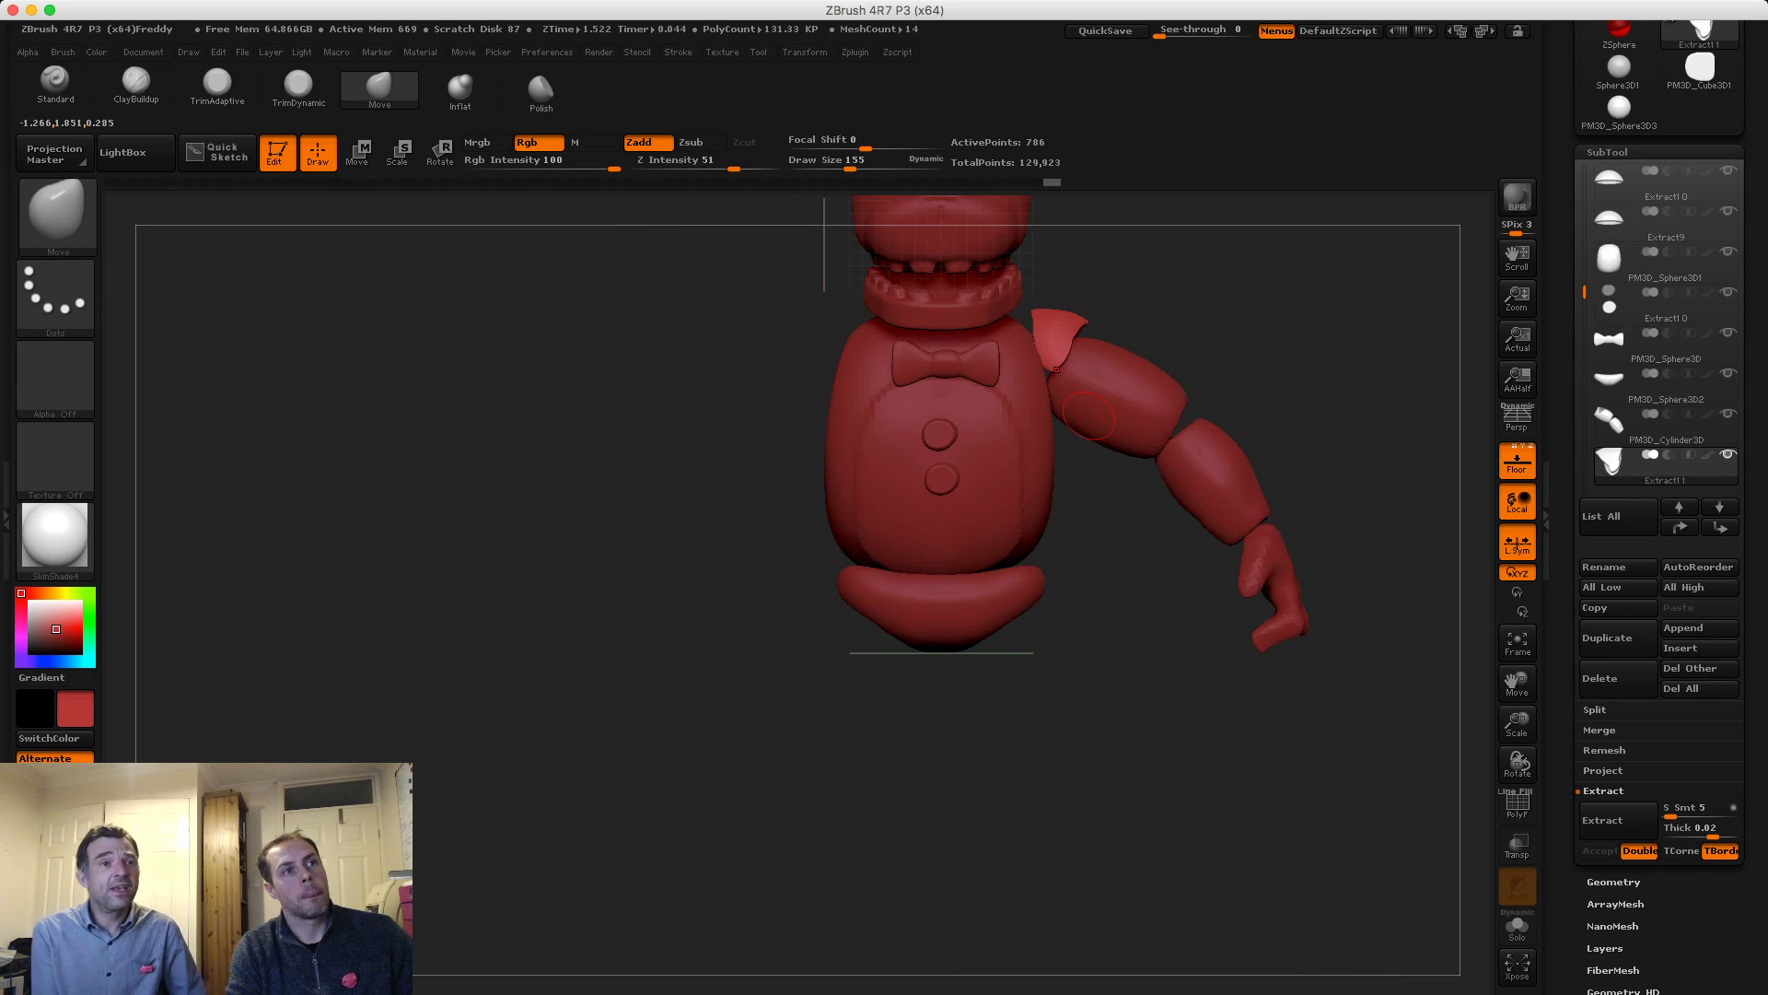
{"action": "left_click", "coordinate": [1087, 410], "text": "alt"}
{"action": "left_click_drag", "start_coordinate": [744, 365], "coordinate": [674, 455], "text": "ctrl"}
{"action": "left_click", "coordinate": [359, 153]}
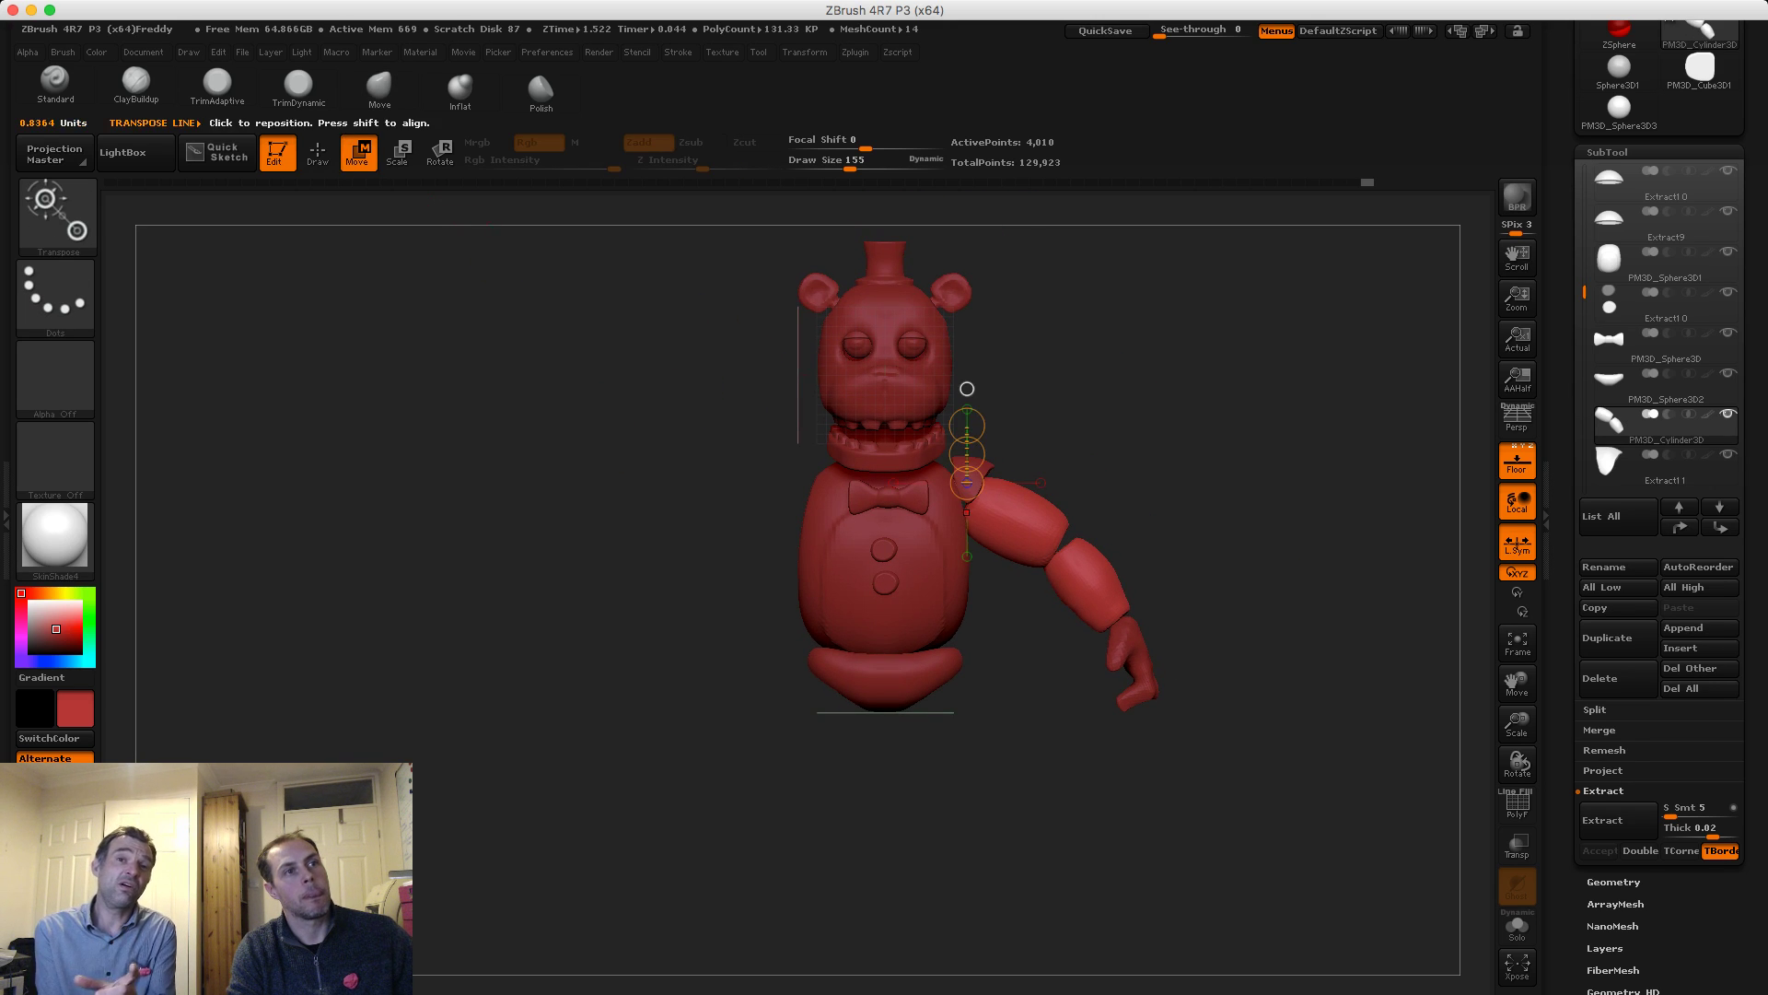
{"action": "mouse_move", "coordinate": [900, 486]}
{"action": "left_mouse_down"}
{"action": "mouse_move", "coordinate": [1048, 548]}
{"action": "mouse_move", "coordinate": [976, 528]}
{"action": "left_mouse_up"}
{"action": "key", "text": "ctrl+z"}
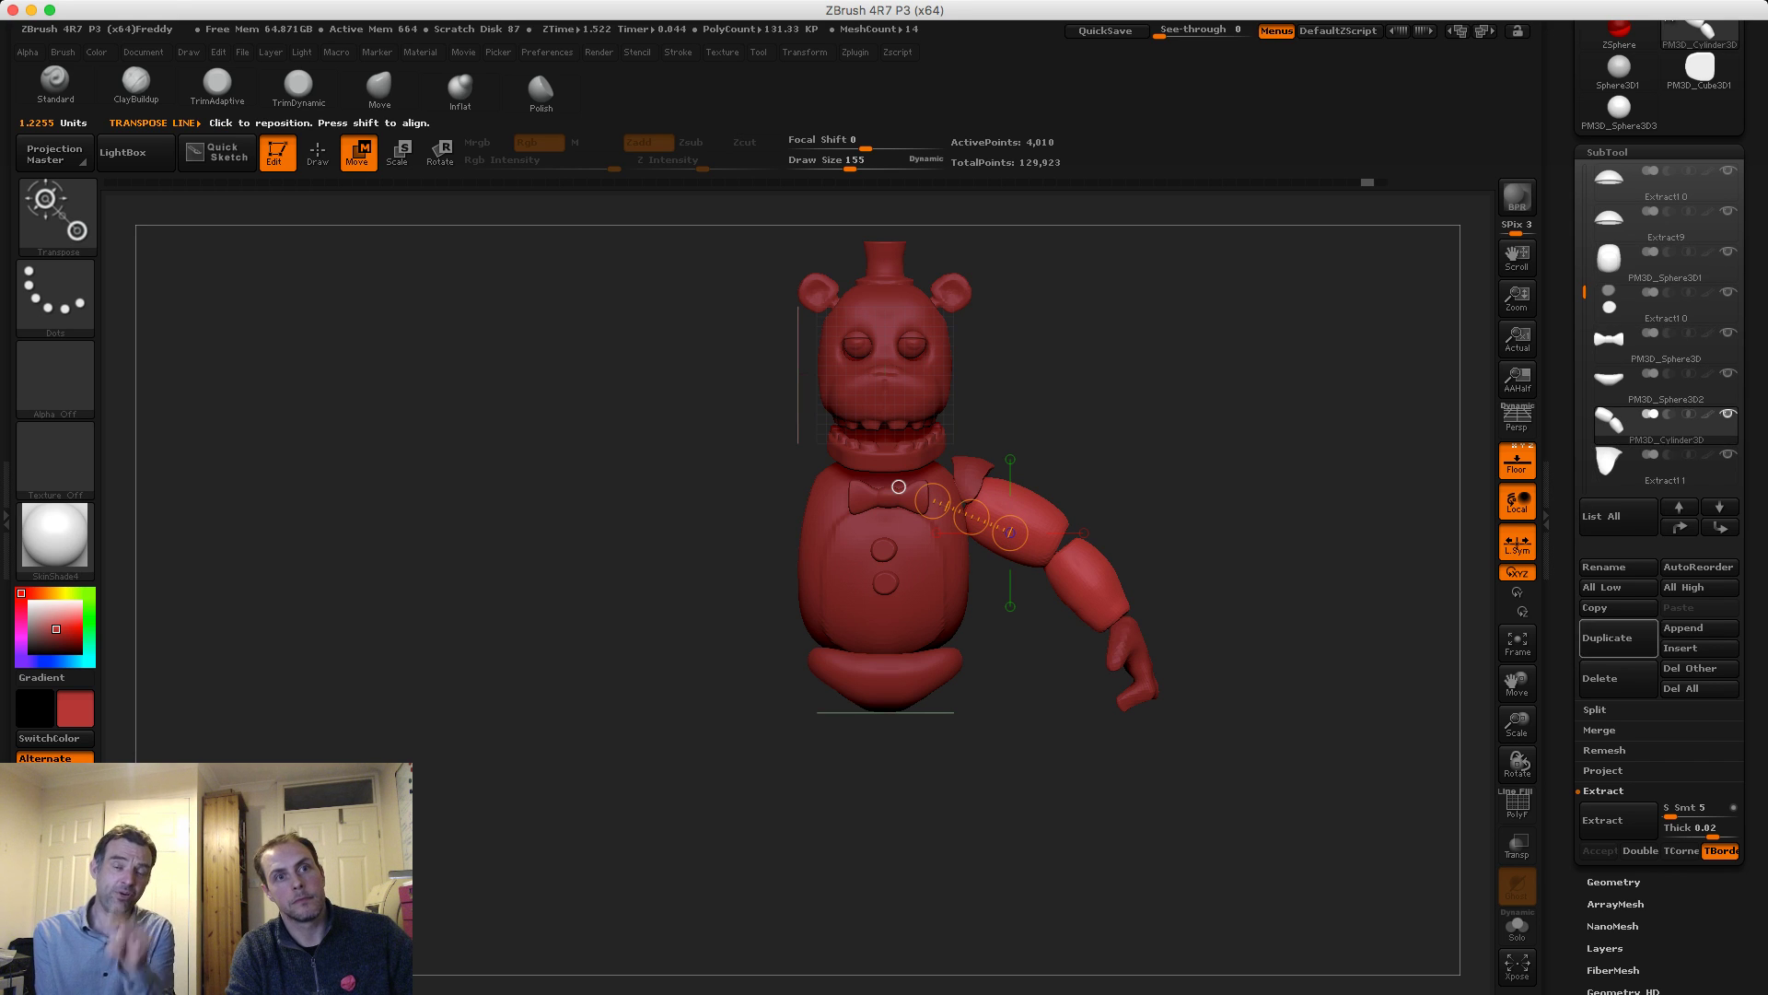
Separate the upper arm and forearm into their own subtools, trying Split To Similar Parts before using Split To Parts
{"action": "left_click", "coordinate": [1603, 709]}
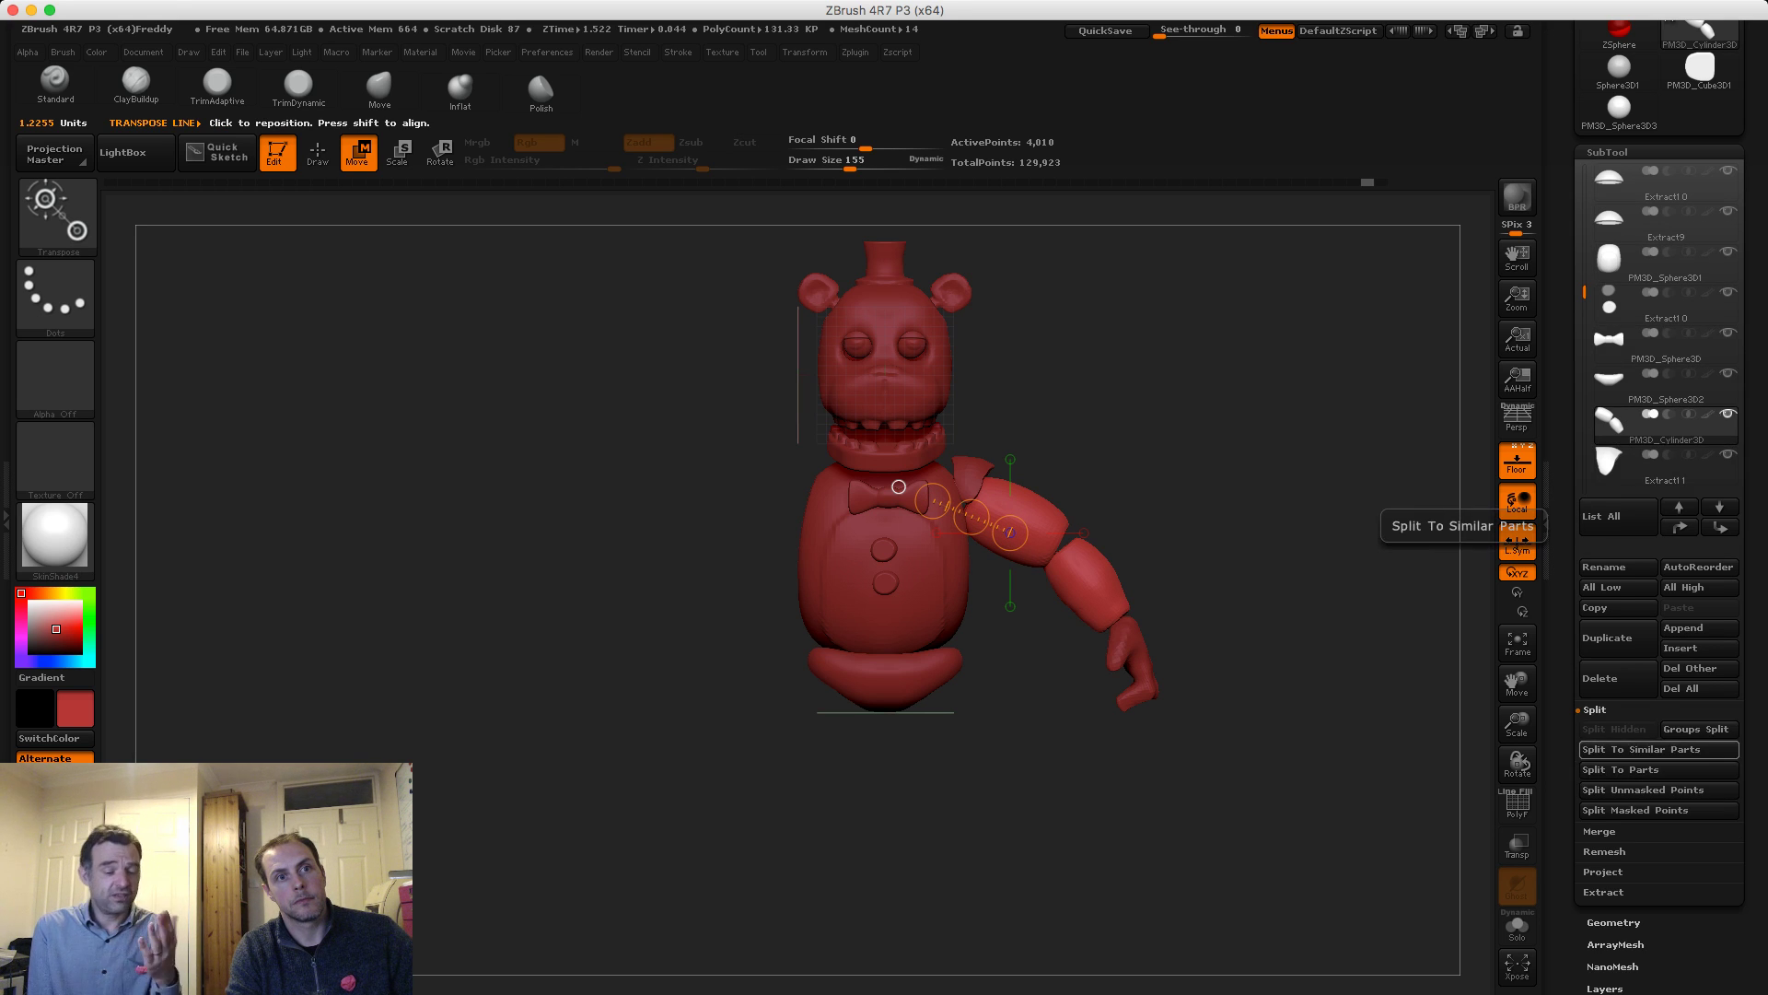
{"action": "left_click", "coordinate": [1658, 748]}
{"action": "left_click", "coordinate": [1420, 788]}
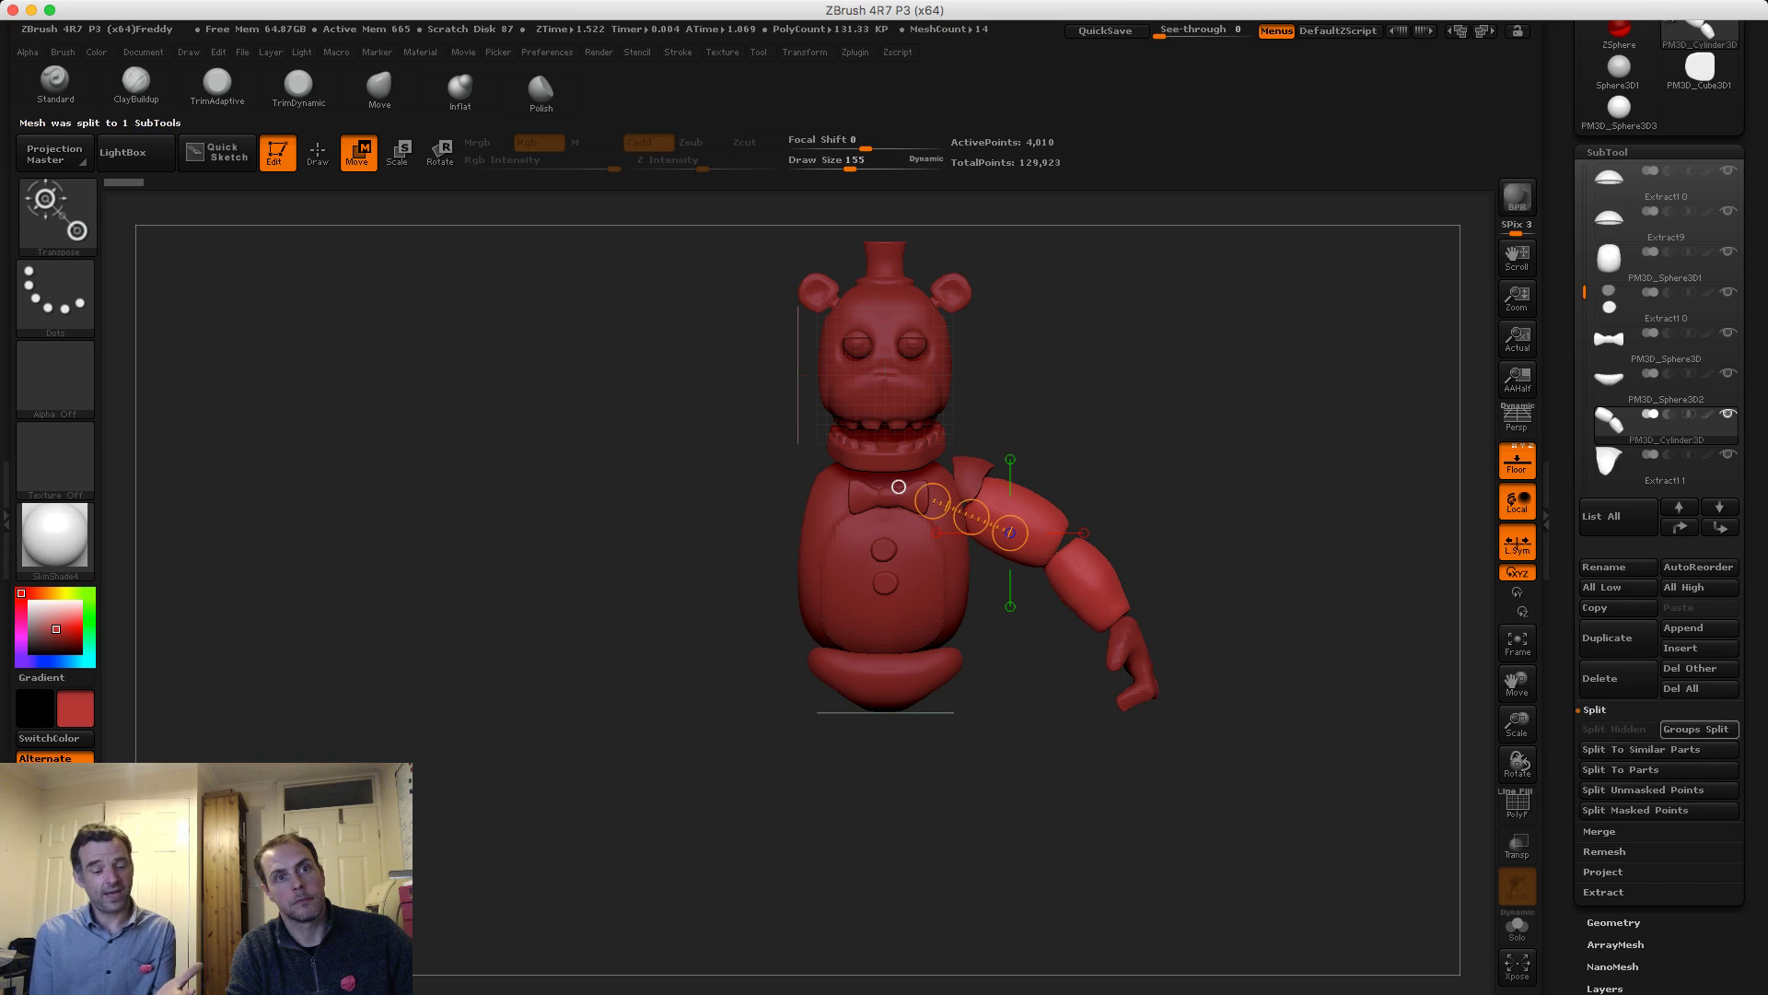
{"action": "left_click", "coordinate": [1628, 769]}
{"action": "key", "text": "Return"}
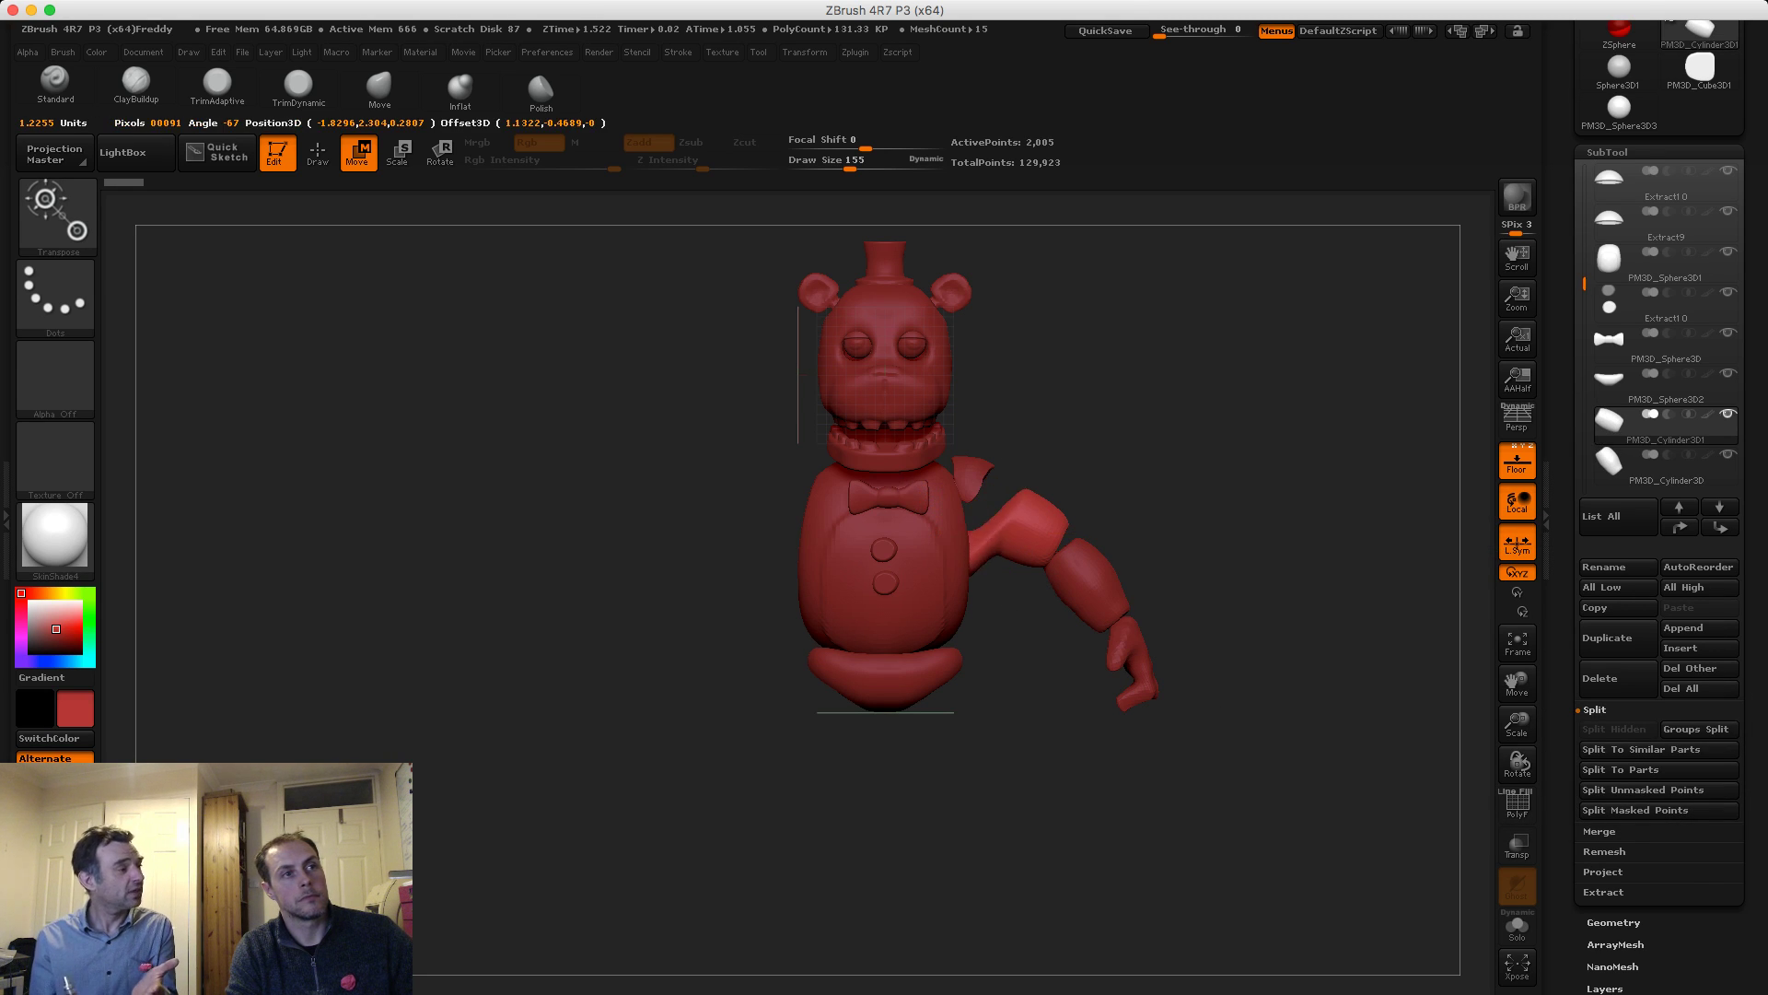
Duplicate the upper arm segment to below the pelvis and rotate the copy more upright to begin the thigh
{"action": "left_click_drag", "start_coordinate": [972, 516], "coordinate": [927, 730], "text": "ctrl"}
{"action": "mouse_move", "coordinate": [882, 397]}
{"action": "left_mouse_down", "text": "alt"}
{"action": "mouse_move", "coordinate": [882, 481]}
{"action": "mouse_move", "coordinate": [888, 411]}
{"action": "left_mouse_up", "text": "alt"}
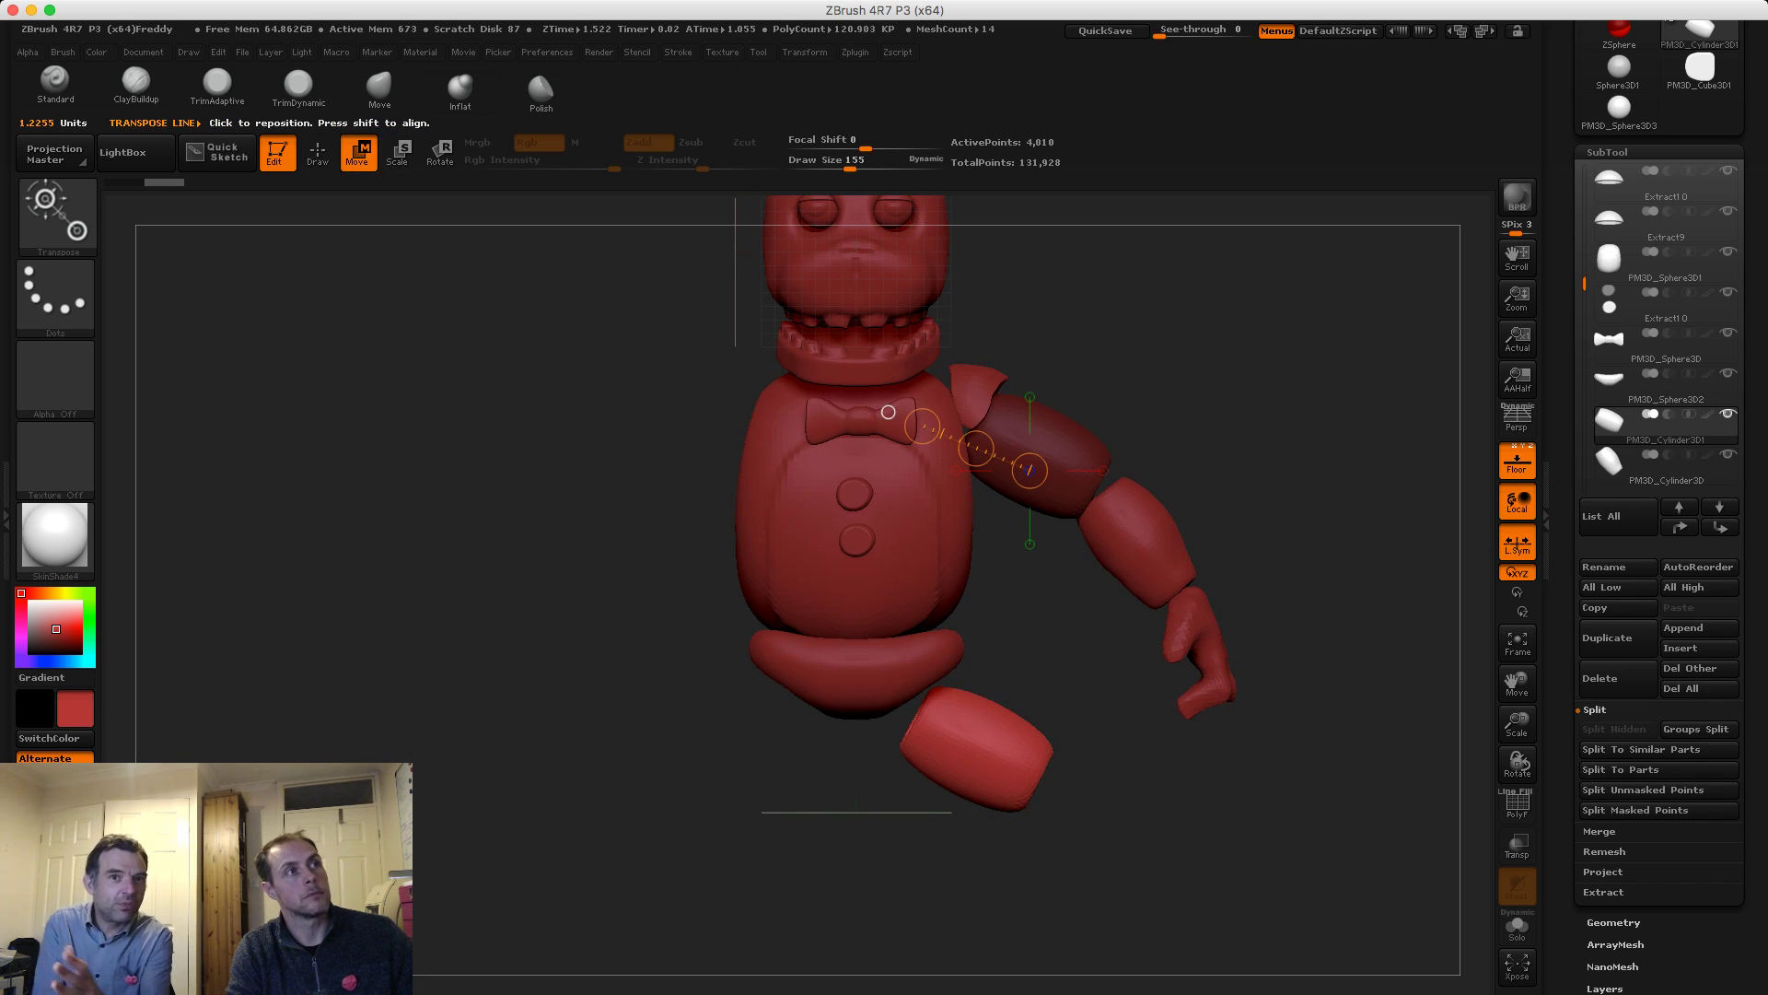
{"action": "key", "text": "r"}
{"action": "mouse_move", "coordinate": [998, 752]}
{"action": "left_mouse_down"}
{"action": "mouse_move", "coordinate": [877, 701]}
{"action": "mouse_move", "coordinate": [949, 632]}
{"action": "mouse_move", "coordinate": [927, 643]}
{"action": "left_mouse_up"}
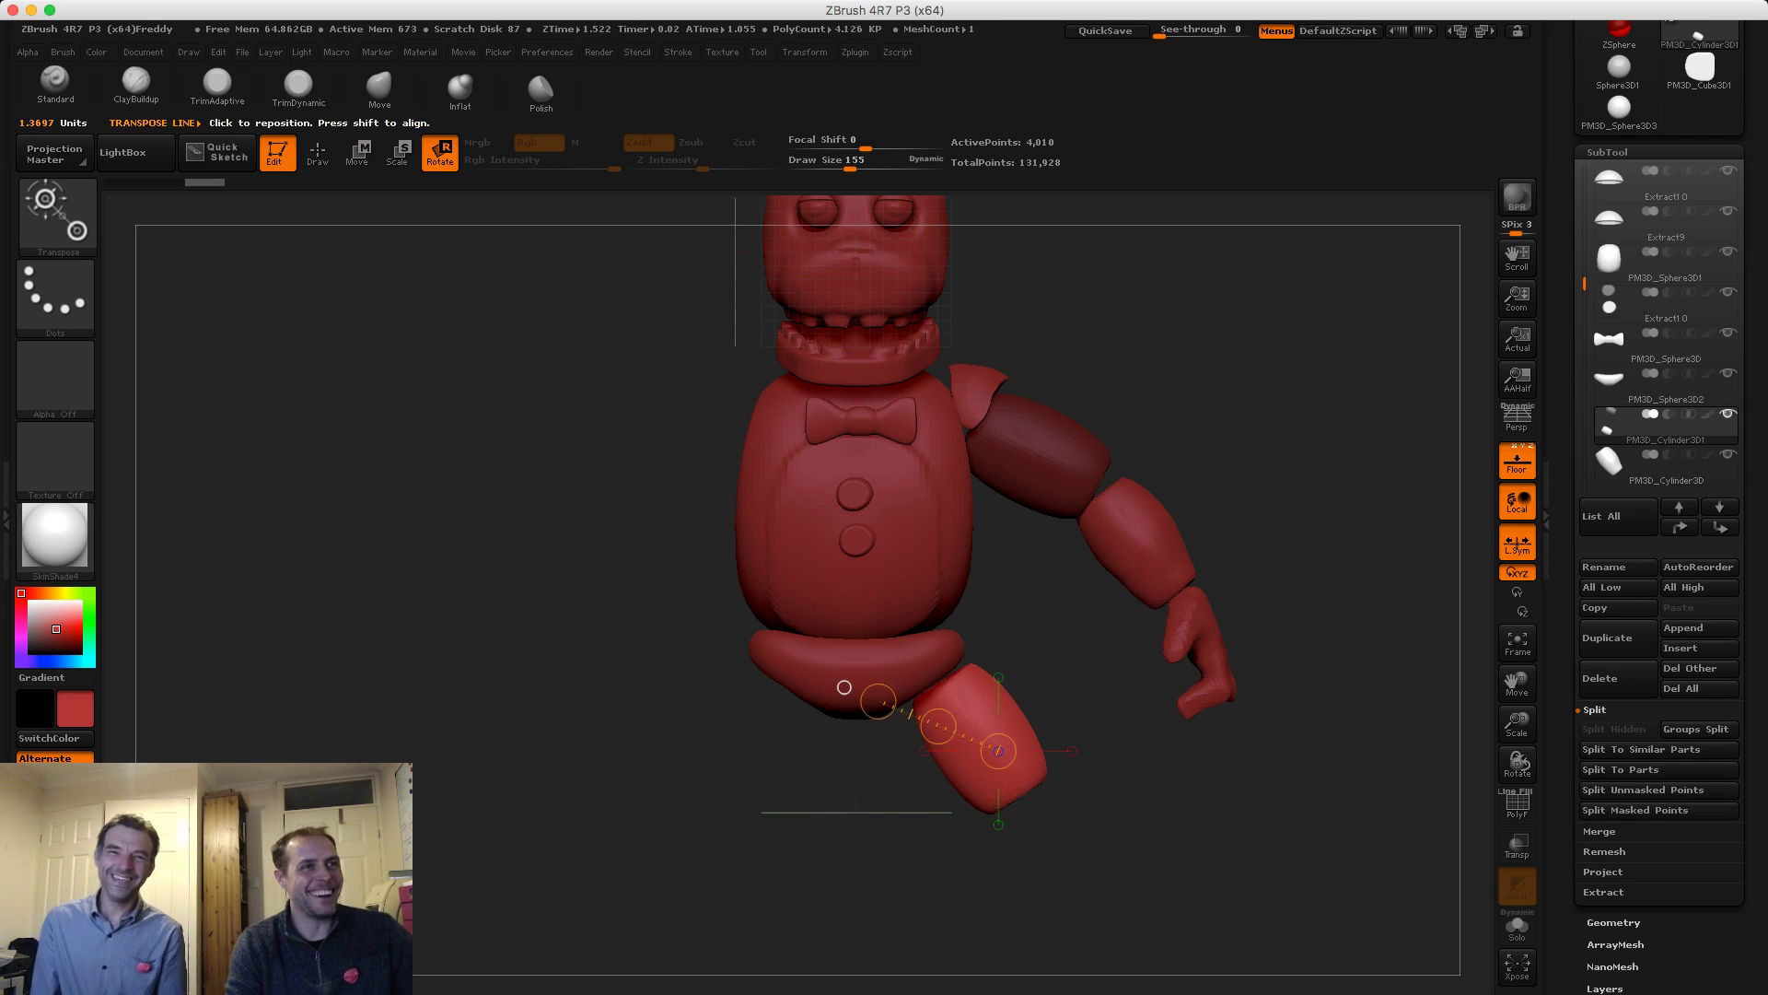
{"action": "left_click_drag", "start_coordinate": [1188, 811], "coordinate": [893, 811]}
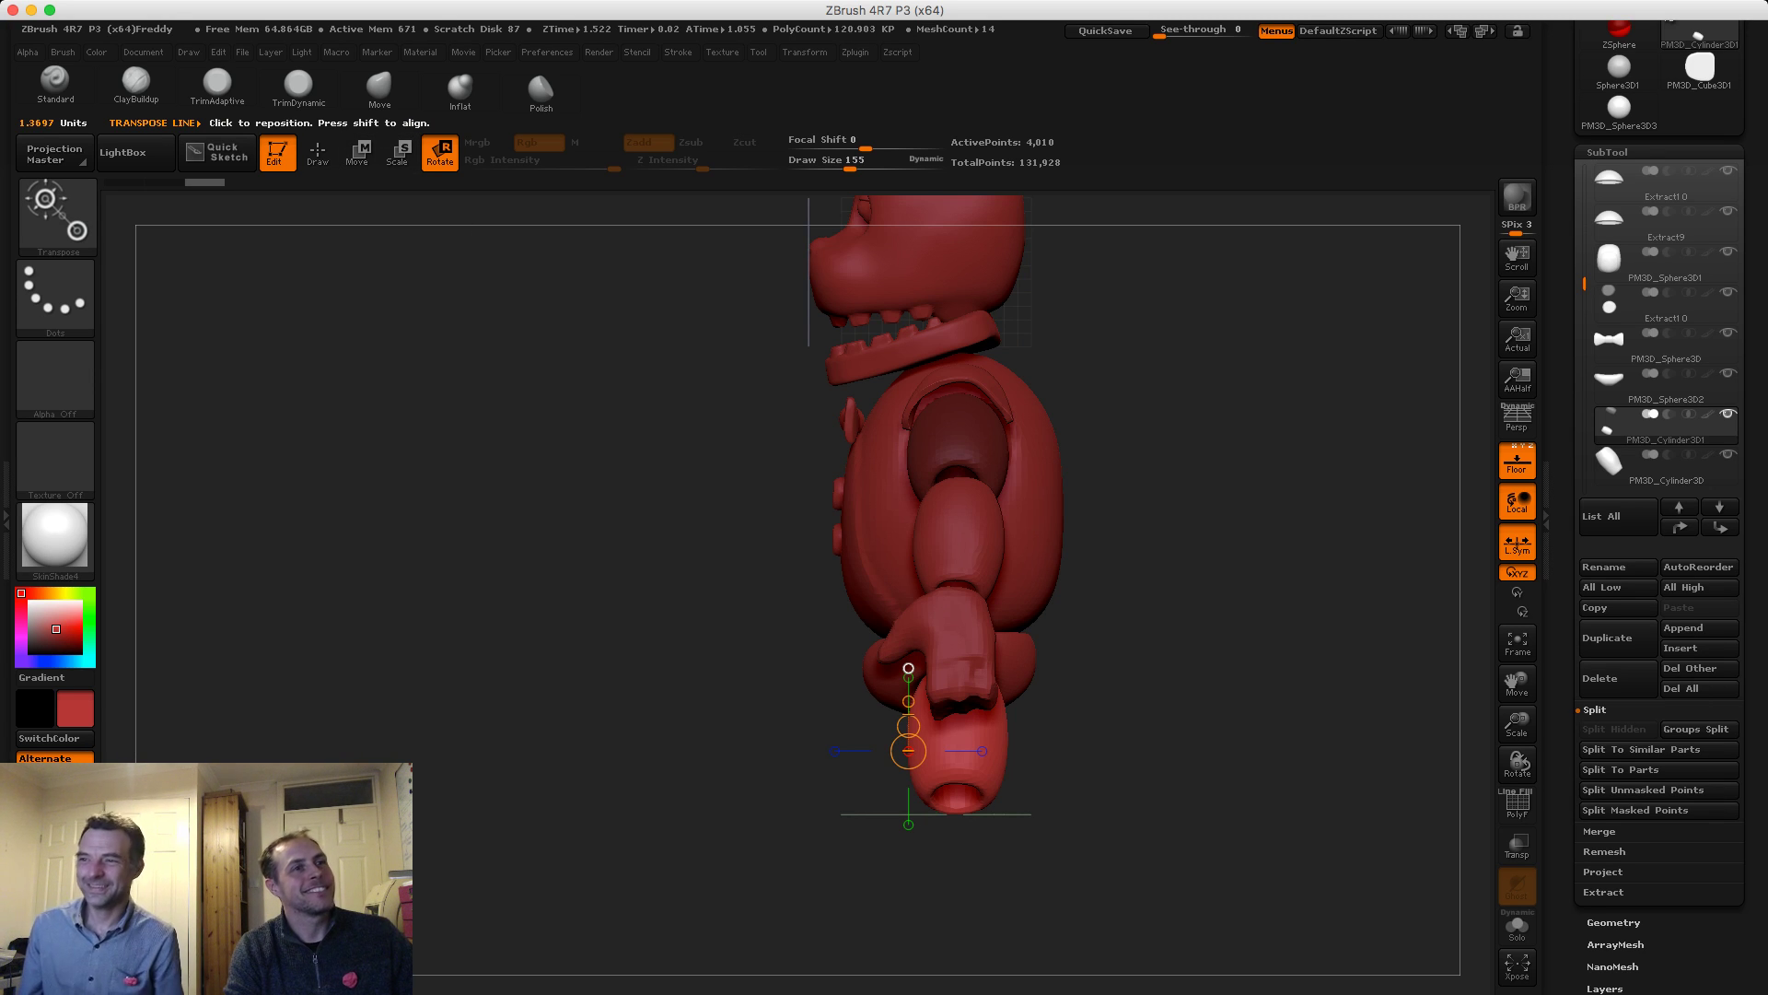
{"action": "left_click_drag", "start_coordinate": [737, 689], "coordinate": [844, 687], "text": "shift"}
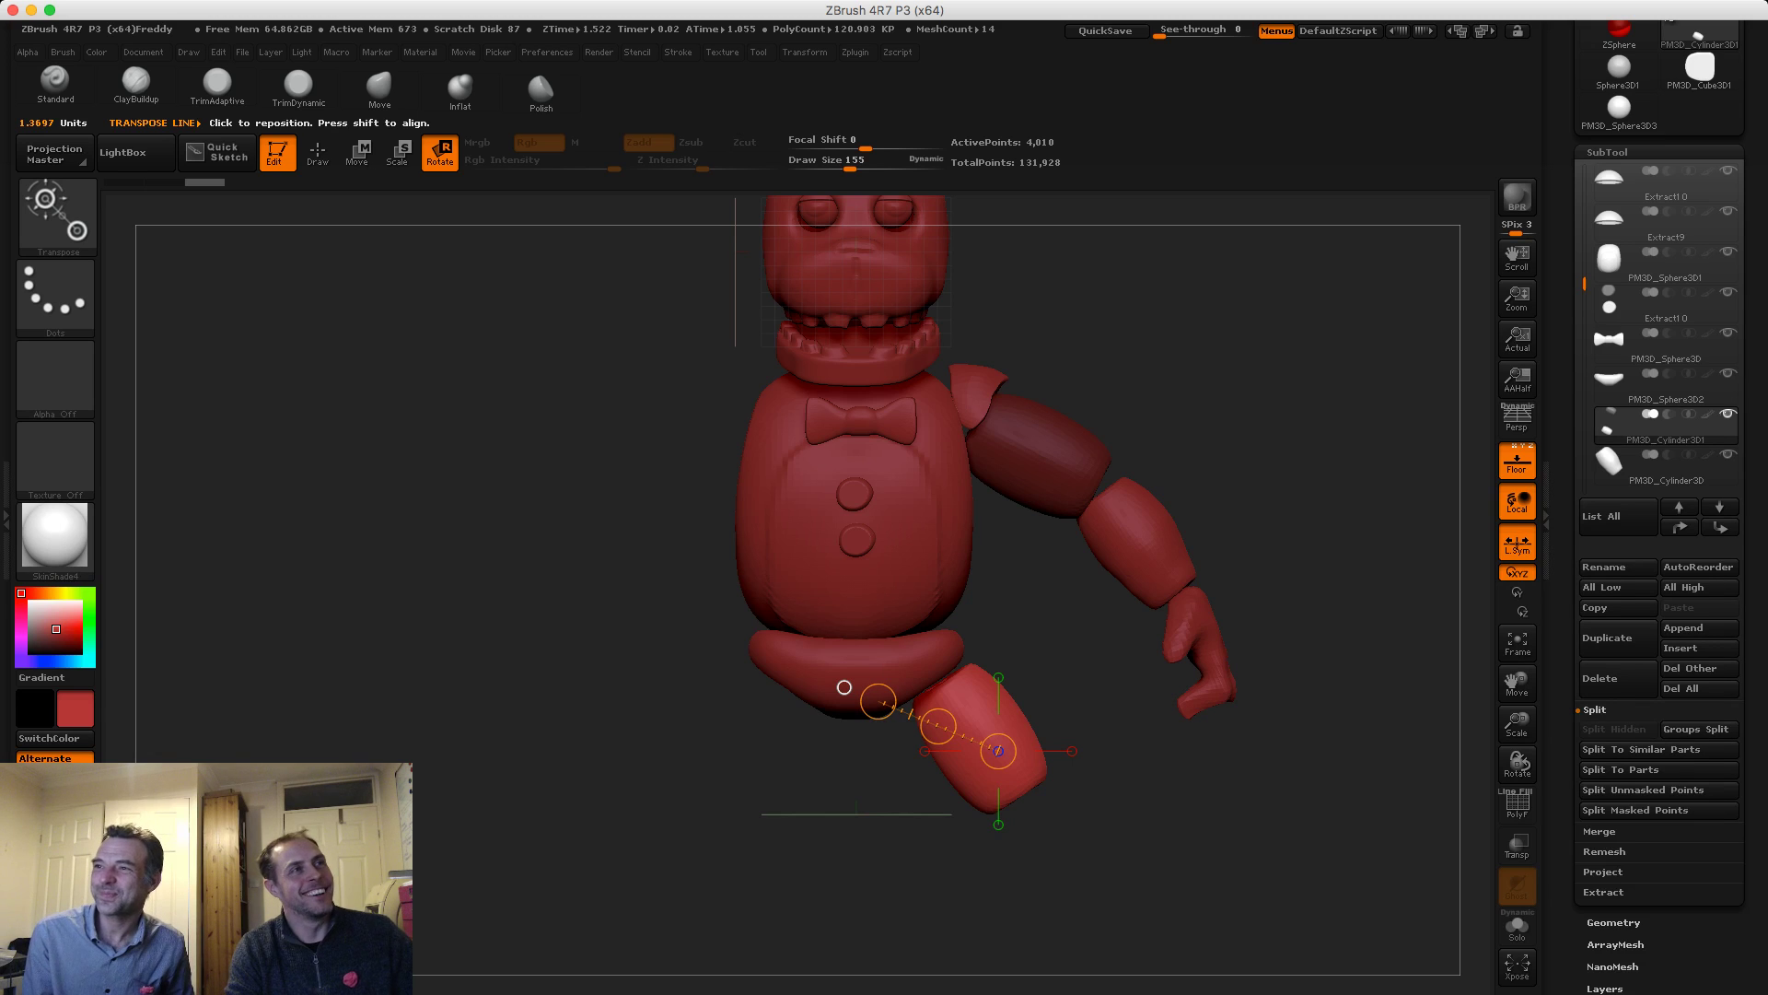
{"action": "mouse_move", "coordinate": [945, 685]}
{"action": "left_mouse_down", "text": "shift"}
{"action": "mouse_move", "coordinate": [1041, 782]}
{"action": "mouse_move", "coordinate": [1008, 805]}
{"action": "mouse_move", "coordinate": [1066, 807]}
{"action": "mouse_move", "coordinate": [908, 731]}
{"action": "mouse_move", "coordinate": [900, 614]}
{"action": "left_mouse_up", "text": "shift"}
Scale up the thigh segment so it is bulkier than the upper arm
{"action": "key", "text": "e"}
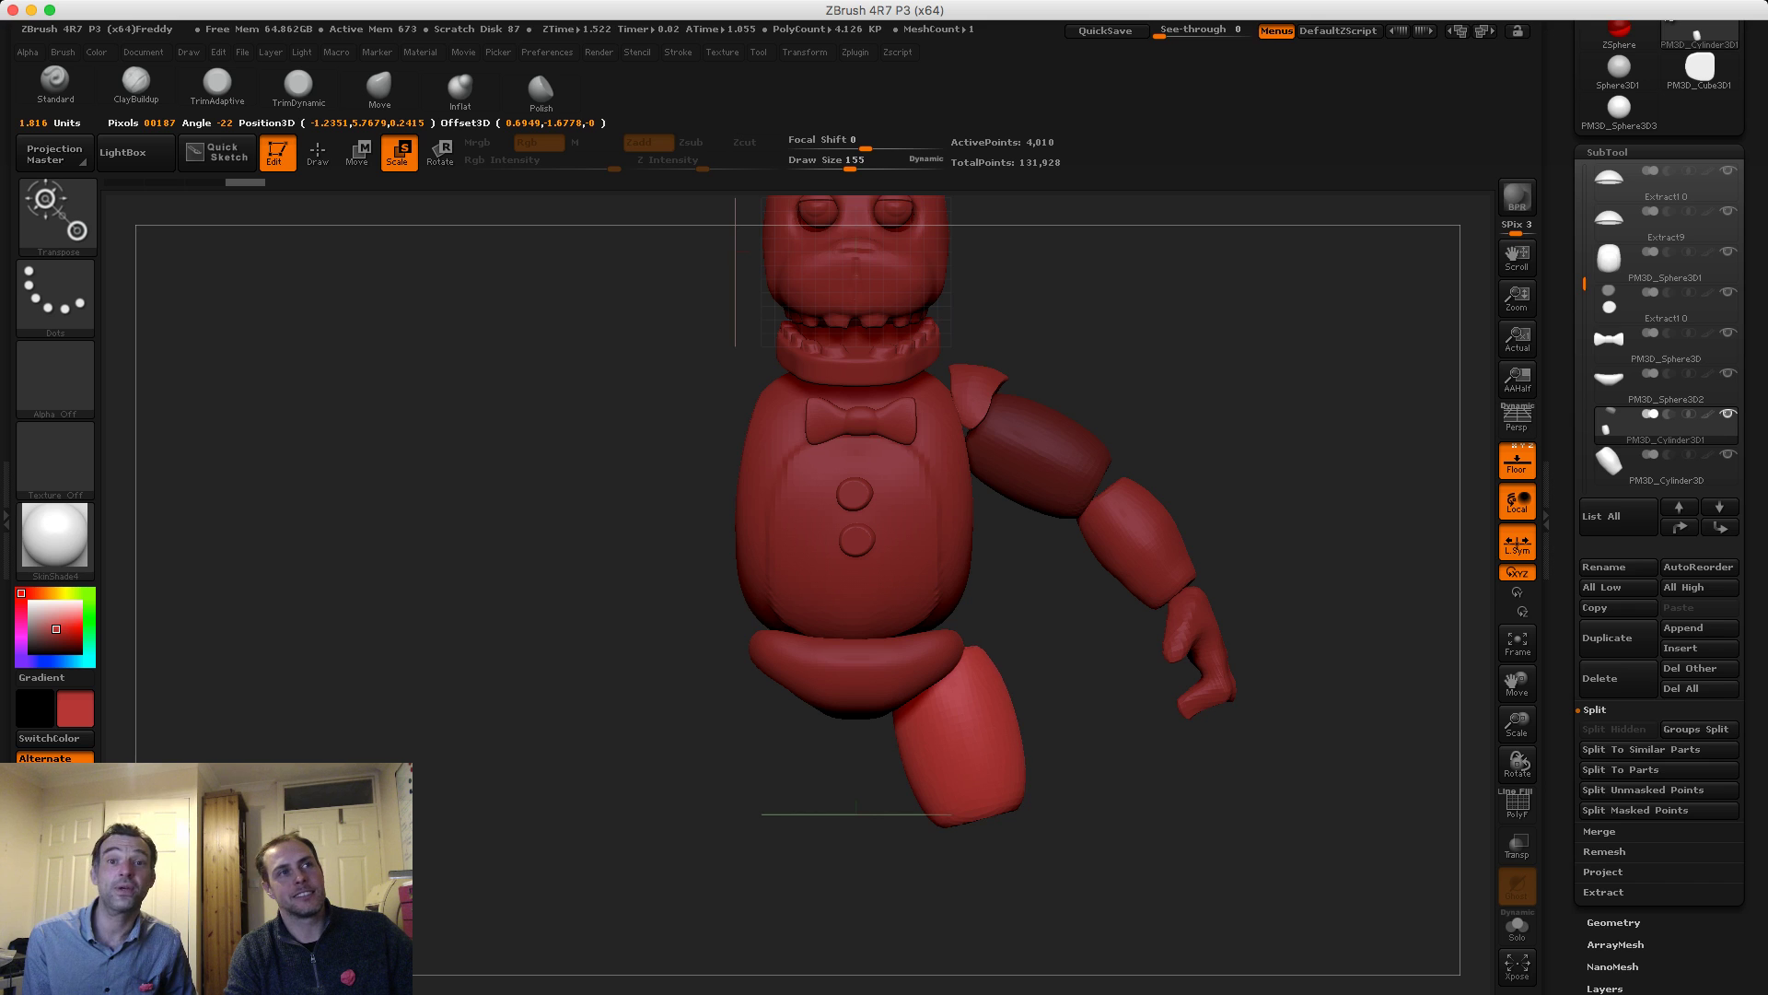
{"action": "left_click_drag", "start_coordinate": [663, 645], "coordinate": [688, 562], "text": "alt"}
{"action": "right_click_drag", "start_coordinate": [921, 516], "coordinate": [916, 748], "text": "alt"}
Make the head subtool active and widen its sides slightly with the Move brush at draw size 378
{"action": "left_click", "coordinate": [916, 748], "text": "alt"}
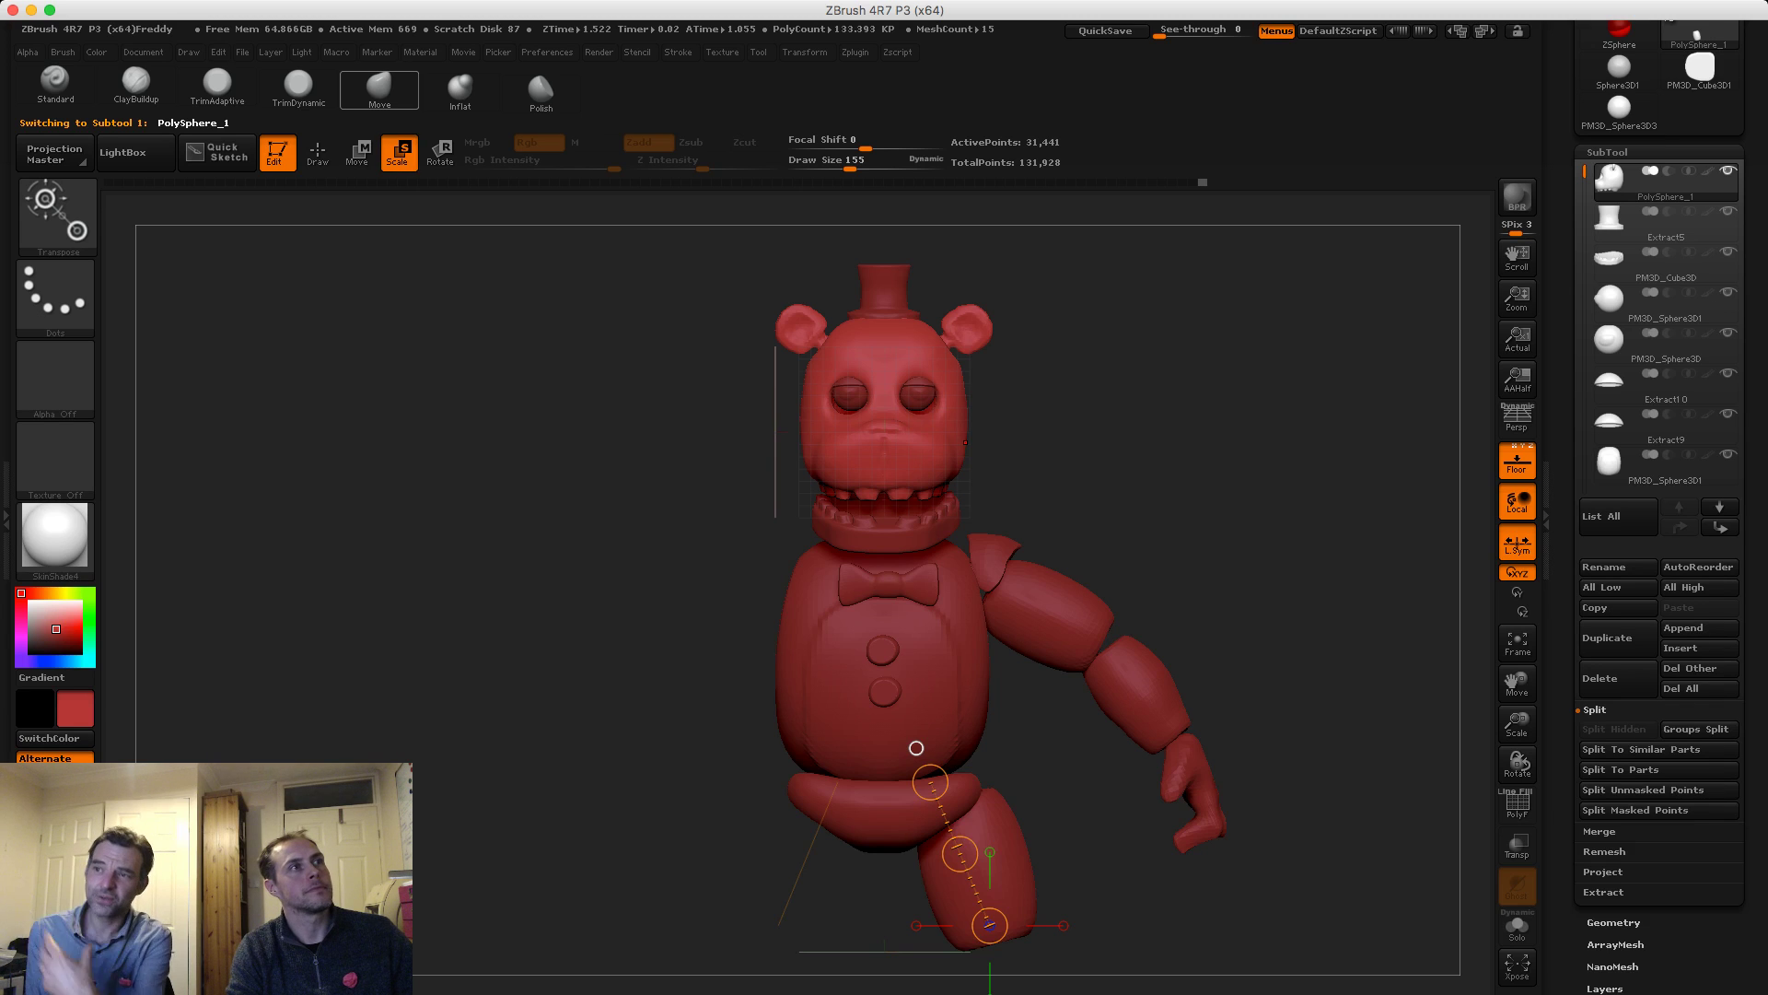
{"action": "left_click", "coordinate": [379, 87]}
{"action": "key", "text": "s"}
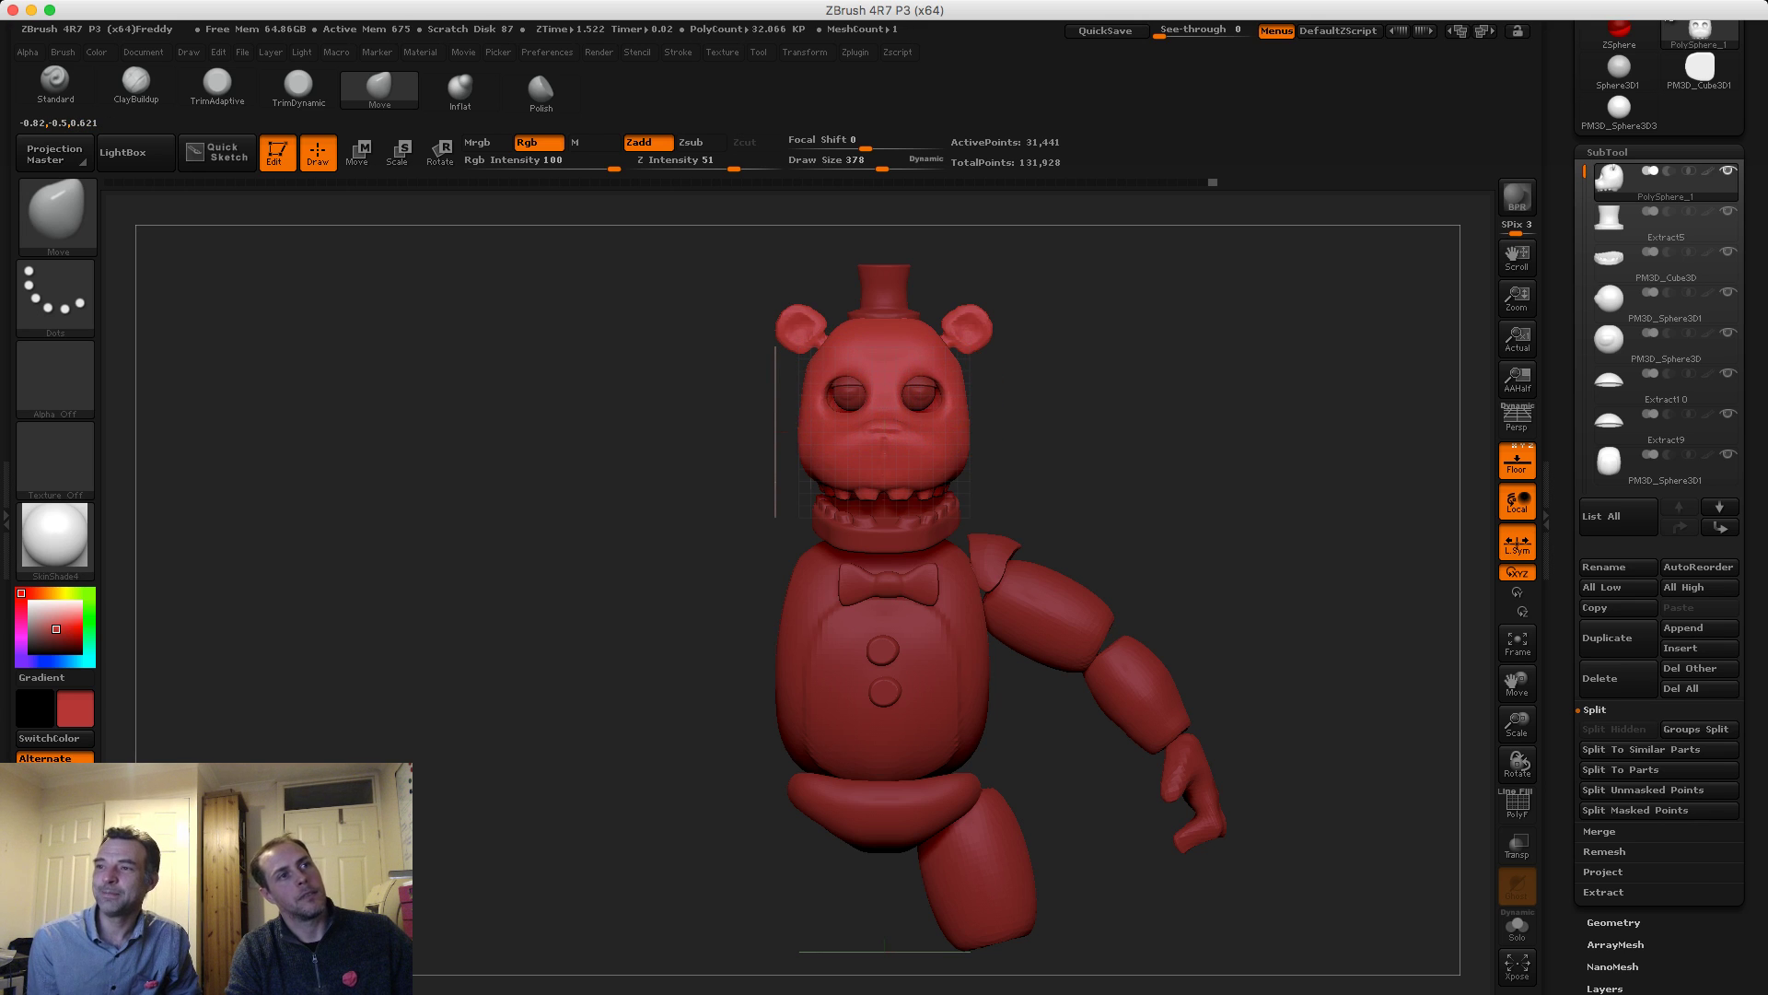
{"action": "mouse_move", "coordinate": [777, 430]}
{"action": "left_mouse_down", "text": "alt"}
{"action": "mouse_move", "coordinate": [706, 390]}
{"action": "mouse_move", "coordinate": [715, 403]}
{"action": "left_mouse_up", "text": "alt"}
{"action": "mouse_move", "coordinate": [667, 457]}
{"action": "left_mouse_down", "text": "alt"}
{"action": "mouse_move", "coordinate": [523, 630]}
{"action": "mouse_move", "coordinate": [584, 422]}
{"action": "mouse_move", "coordinate": [734, 481]}
{"action": "left_mouse_up", "text": "alt"}
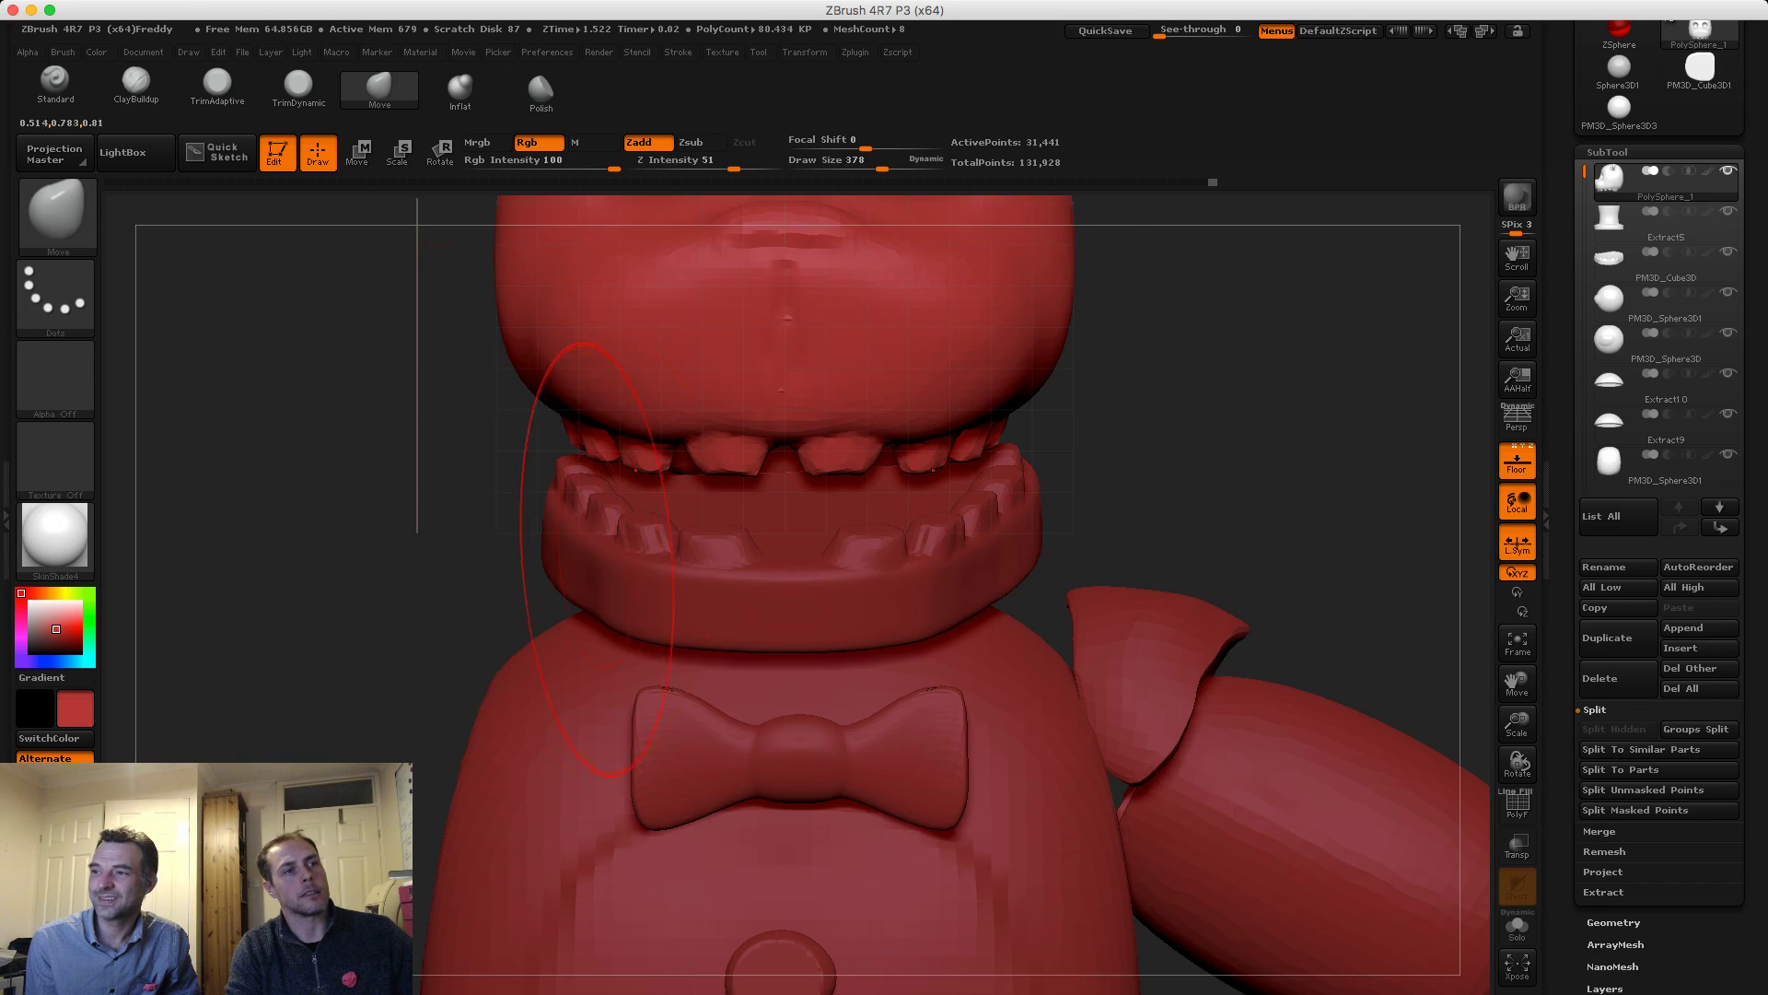
{"action": "left_click_drag", "start_coordinate": [434, 454], "coordinate": [573, 746], "text": "alt"}
{"action": "mouse_move", "coordinate": [632, 584]}
{"action": "left_mouse_down"}
{"action": "mouse_move", "coordinate": [553, 591]}
{"action": "mouse_move", "coordinate": [695, 590]}
{"action": "left_mouse_up"}
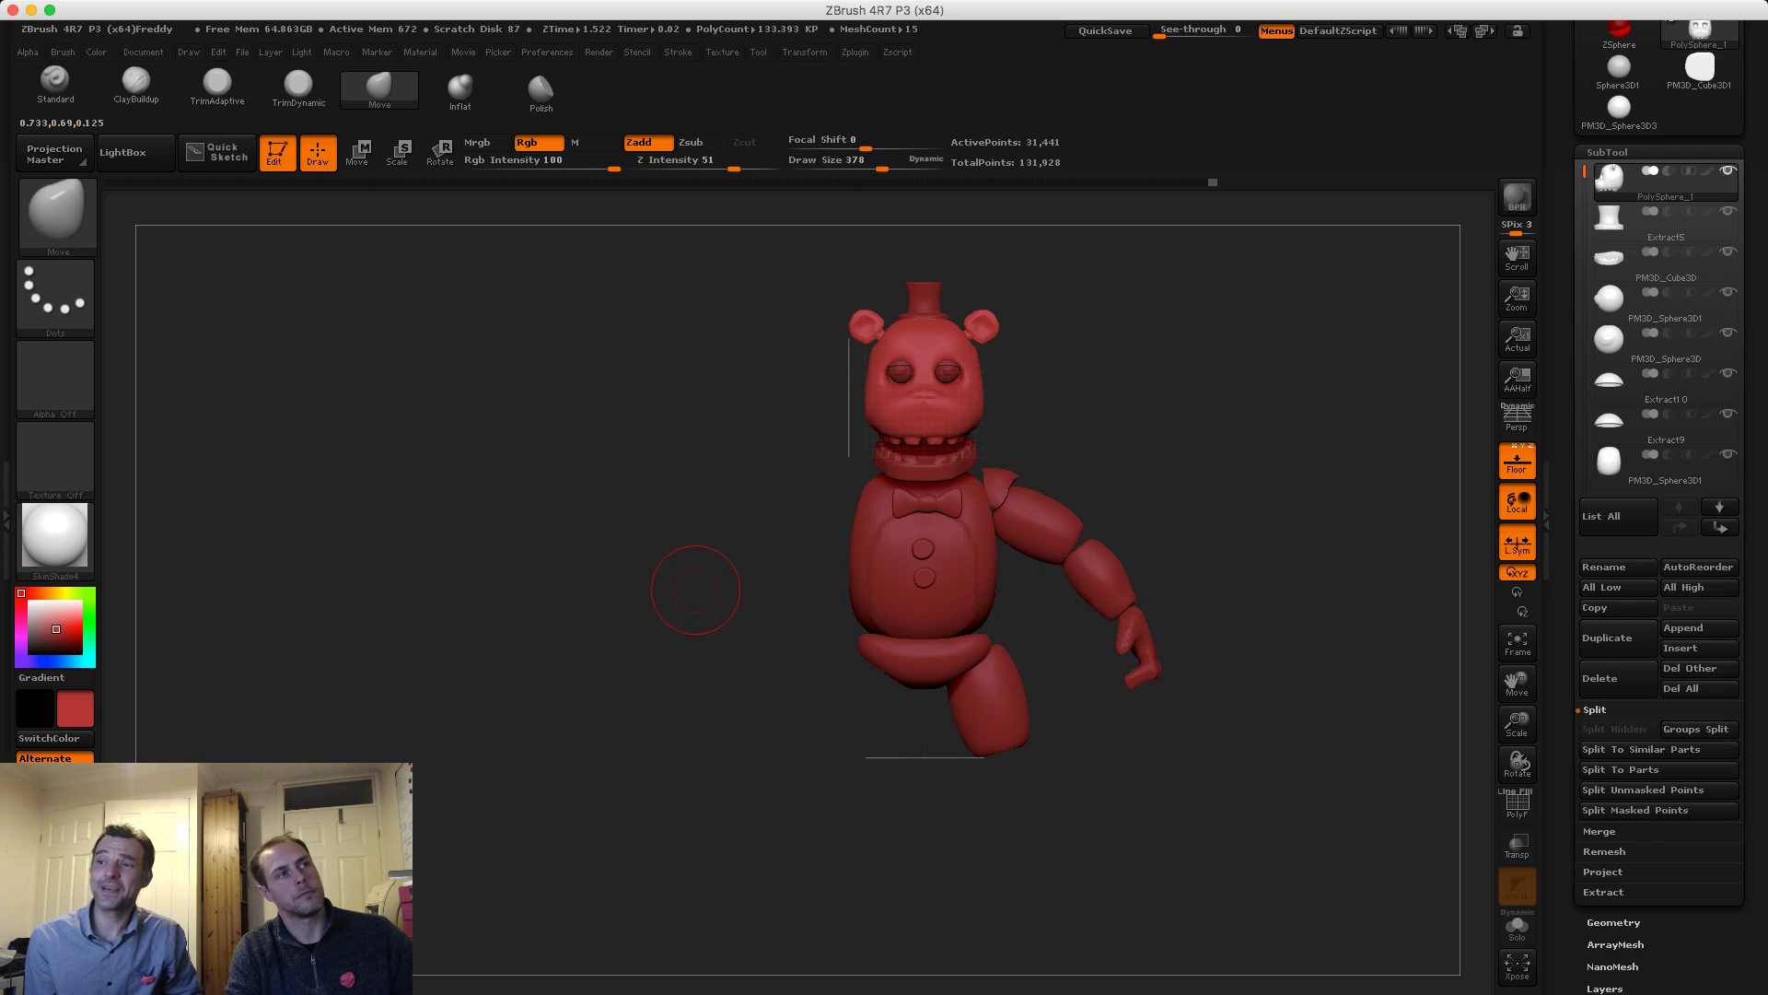
Make the thigh subtool active again and reposition it under the pelvis in side and front views with the transpose line
{"action": "left_click", "coordinate": [360, 153]}
{"action": "left_click", "coordinate": [990, 697], "text": "alt"}
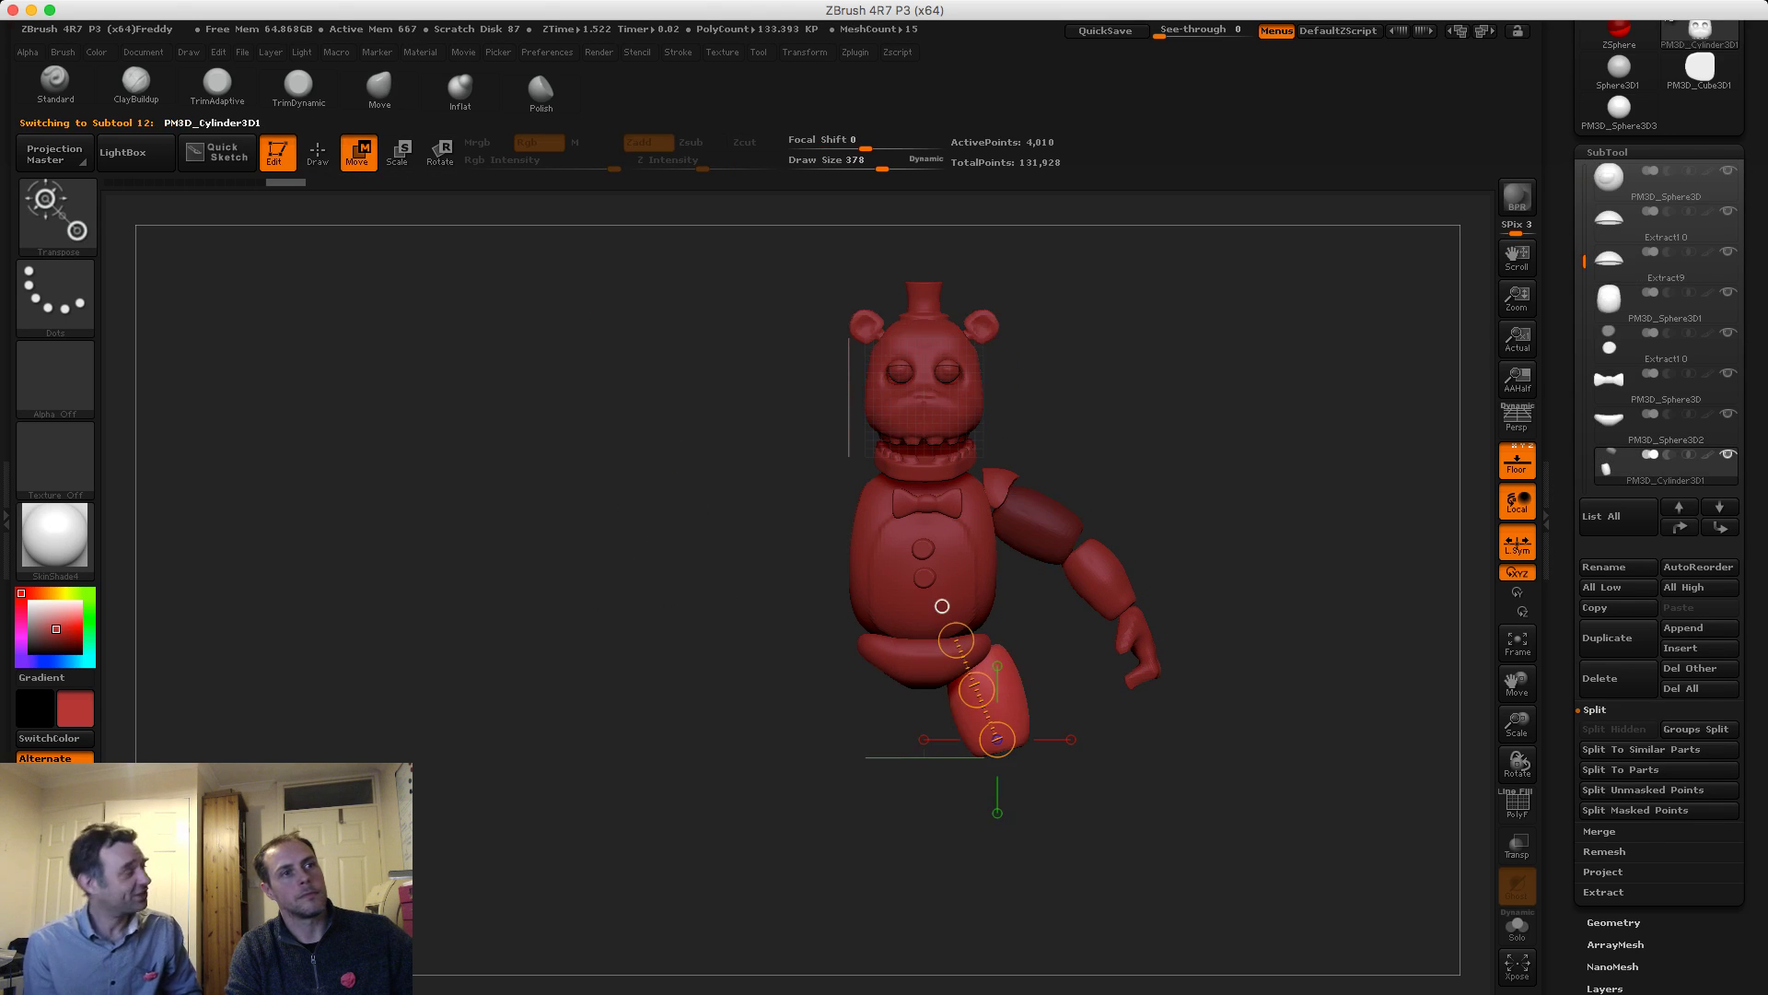
{"action": "left_click_drag", "start_coordinate": [746, 682], "coordinate": [695, 684]}
{"action": "left_click_drag", "start_coordinate": [737, 608], "coordinate": [667, 663], "text": "shift"}
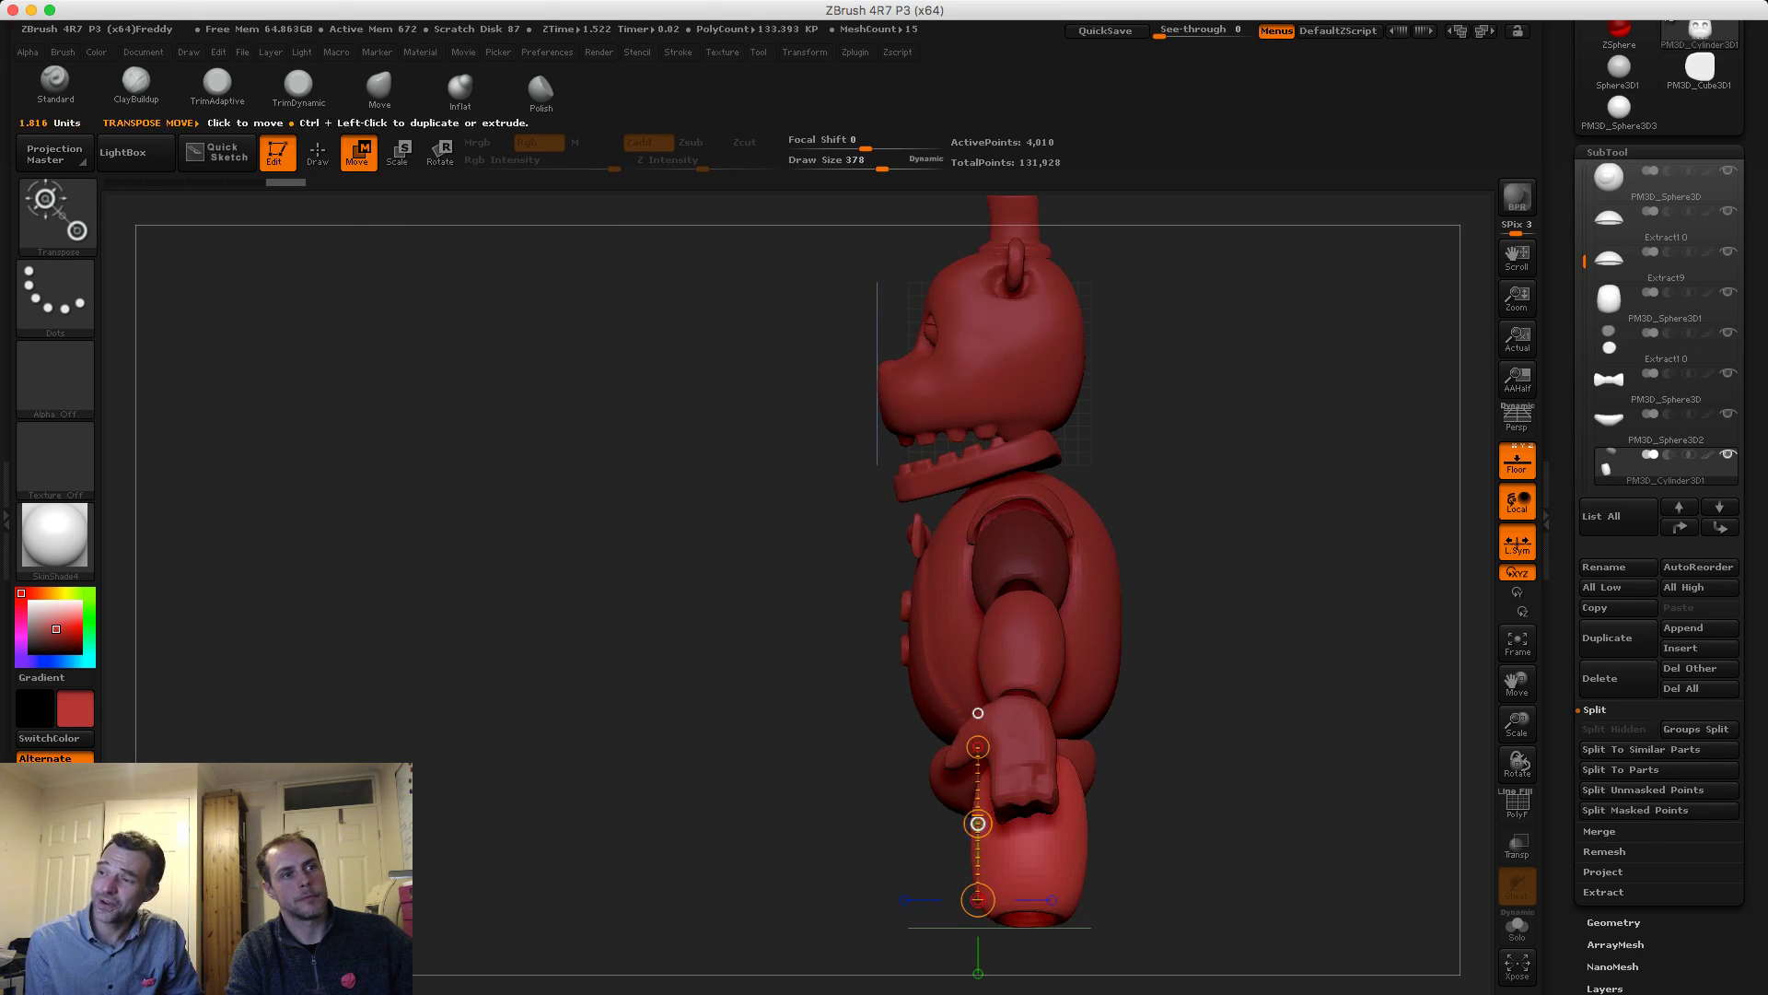
{"action": "mouse_move", "coordinate": [979, 825]}
{"action": "left_mouse_down"}
{"action": "mouse_move", "coordinate": [953, 859]}
{"action": "mouse_move", "coordinate": [967, 825]}
{"action": "left_mouse_up"}
{"action": "left_click_drag", "start_coordinate": [790, 691], "coordinate": [879, 534], "text": "alt"}
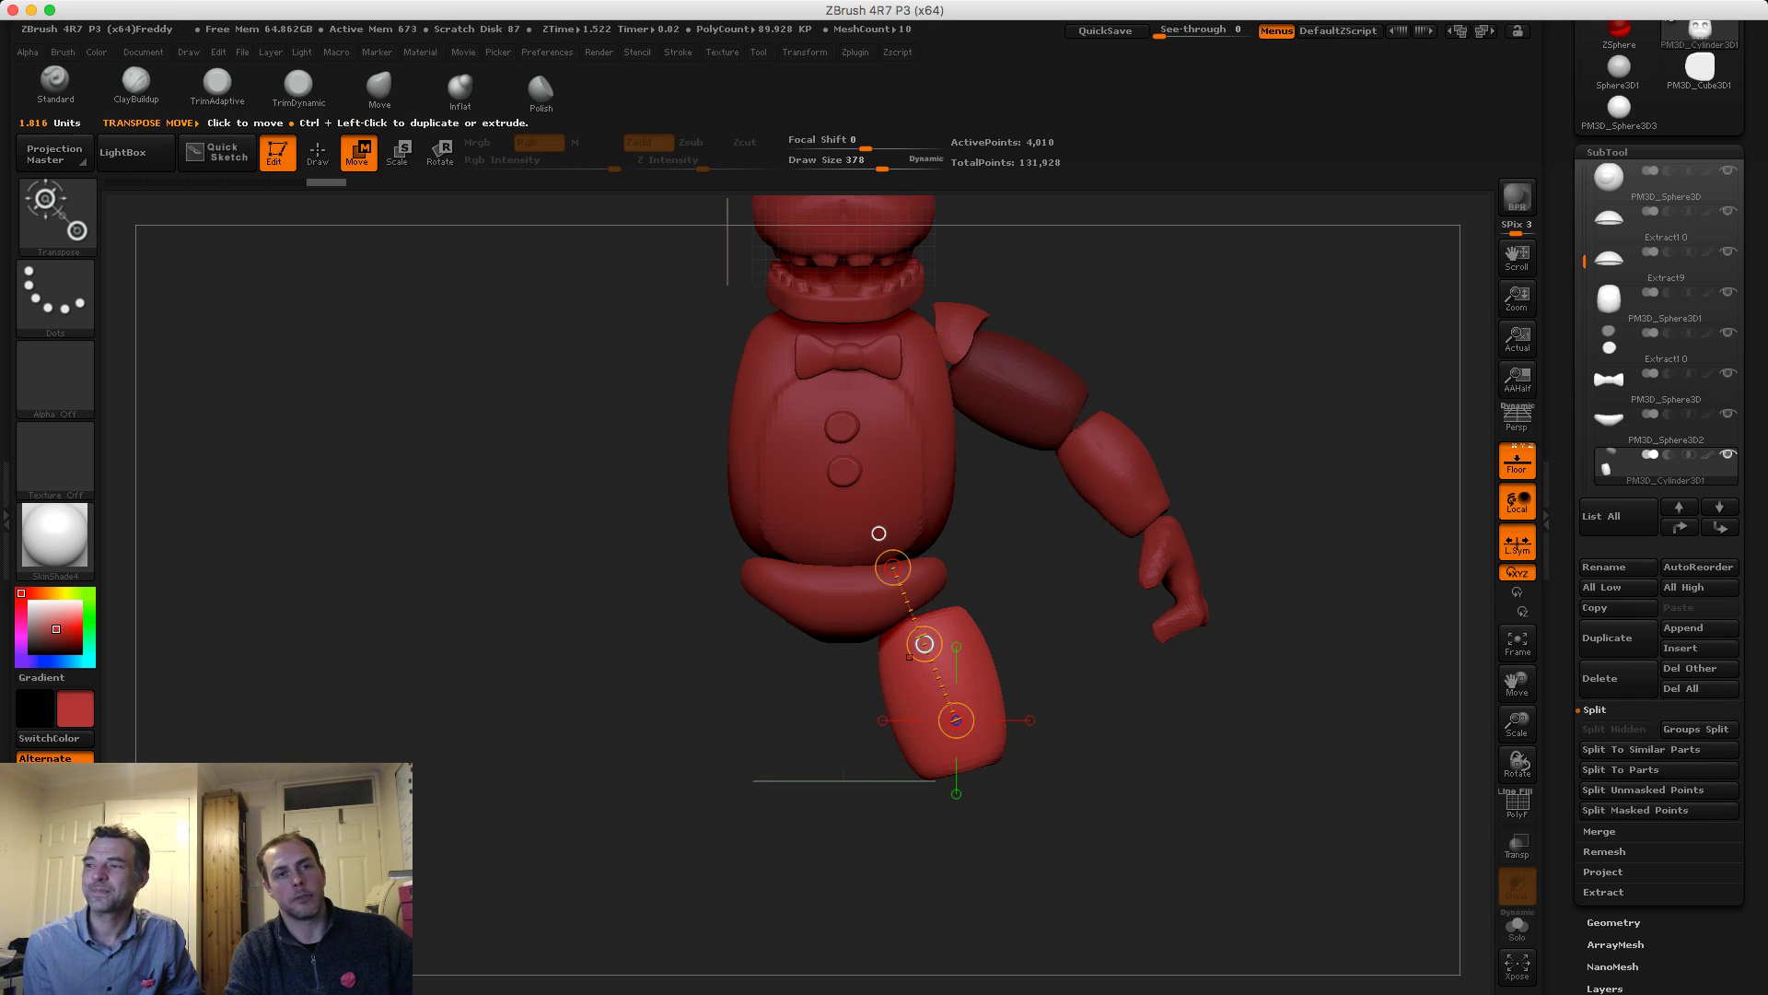
{"action": "left_click_drag", "start_coordinate": [924, 643], "coordinate": [888, 562]}
Rotate the thigh segment with the transpose line so it hangs more vertically from the pelvis
{"action": "key", "text": "r"}
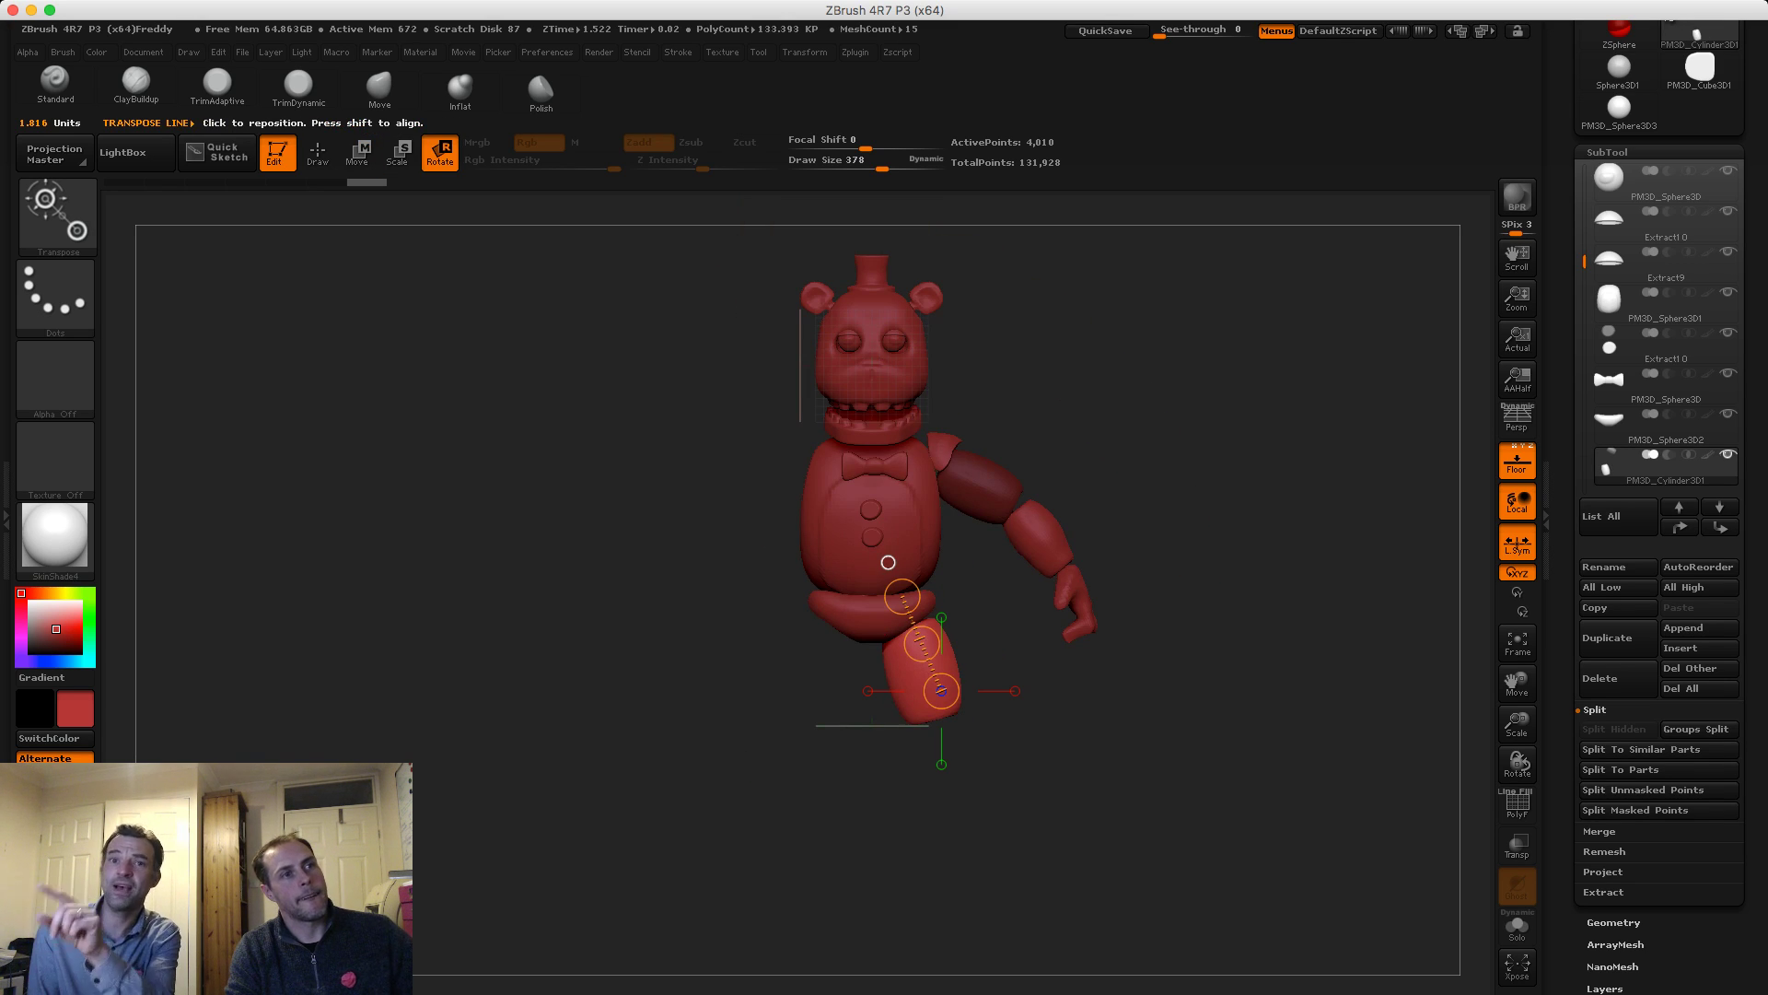
{"action": "left_click_drag", "start_coordinate": [923, 718], "coordinate": [915, 573]}
{"action": "left_click_drag", "start_coordinate": [923, 718], "coordinate": [954, 688]}
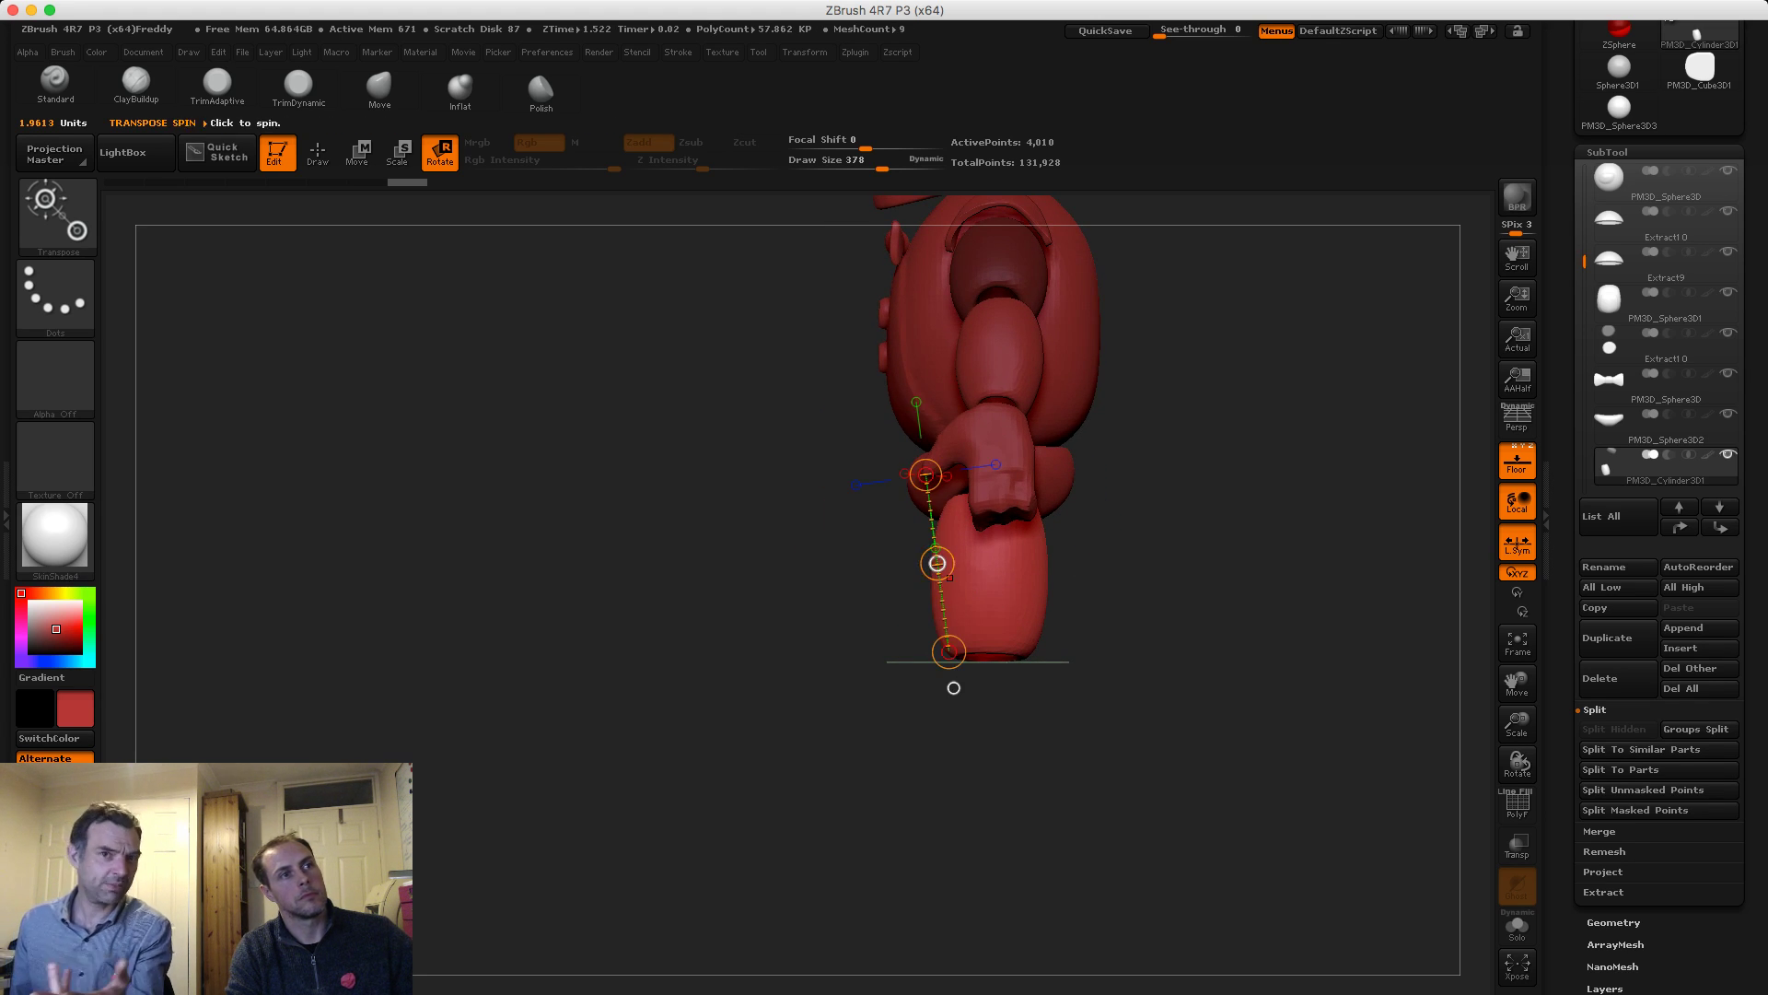
{"action": "left_click_drag", "start_coordinate": [937, 564], "coordinate": [949, 567]}
{"action": "key", "text": "ctrl+z"}
{"action": "key", "text": "ctrl+z"}
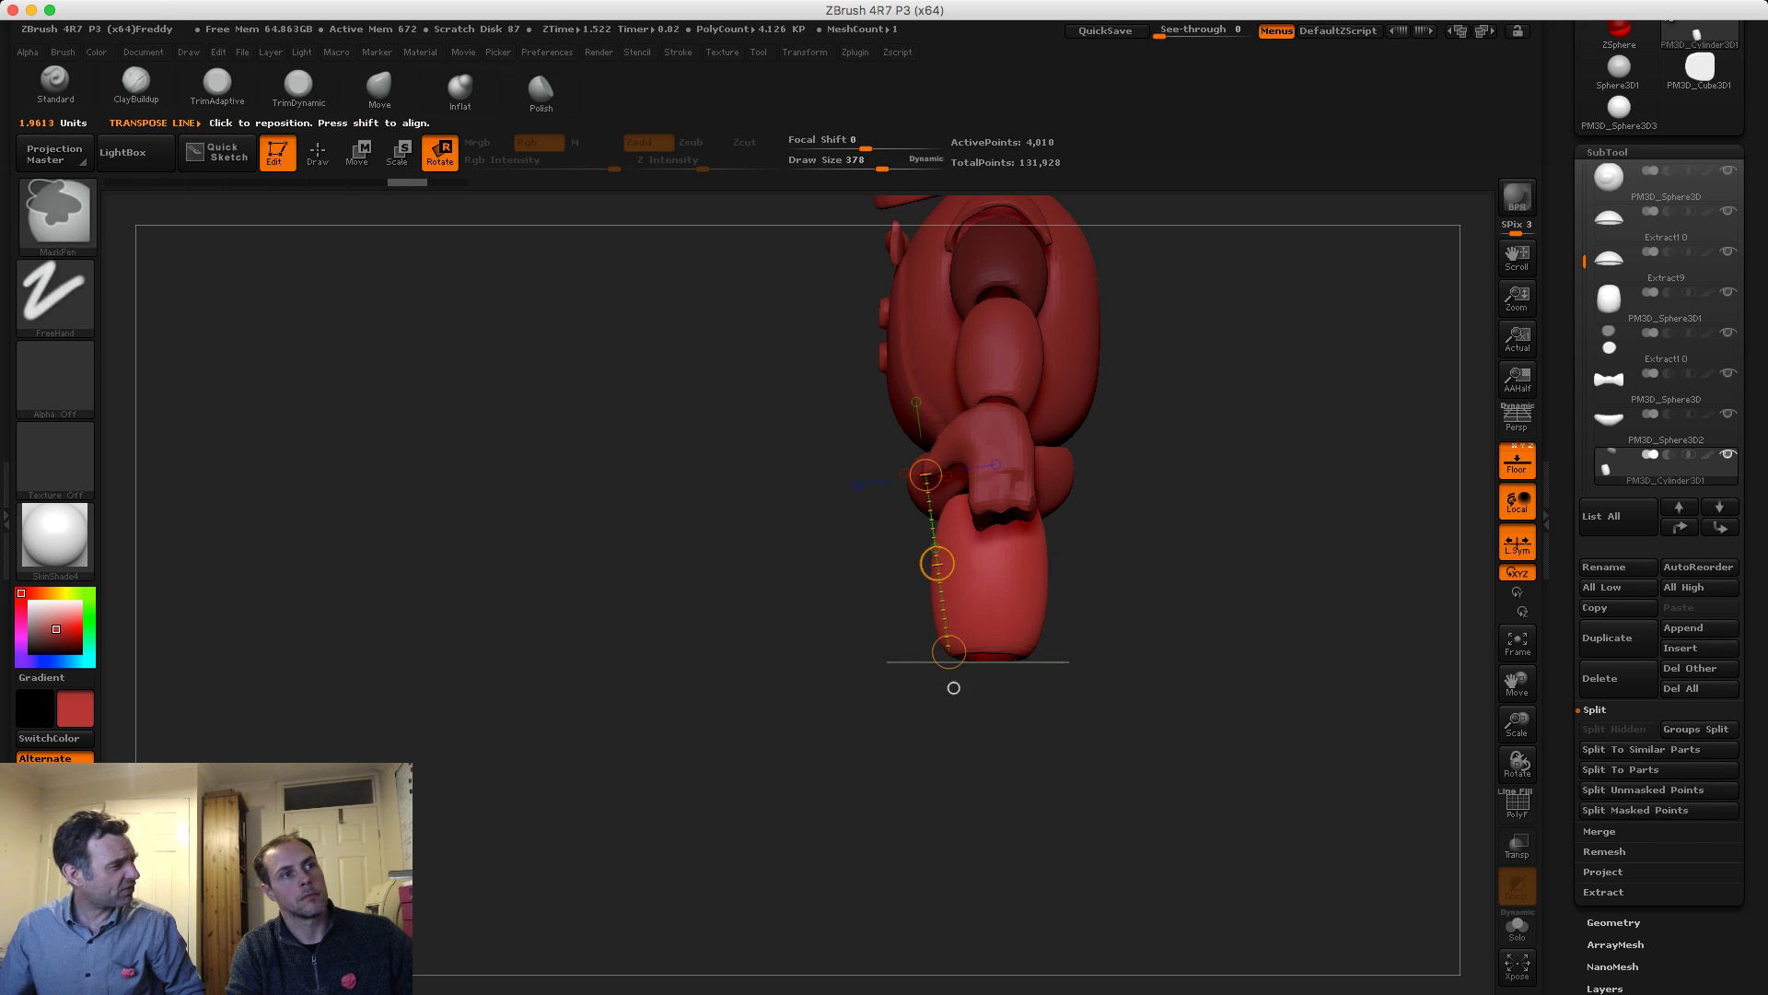
Duplicate the thigh segment straight down as the lower leg and rotate the copy slightly to straighten it
{"action": "key", "text": "w"}
{"action": "left_click_drag", "start_coordinate": [936, 558], "coordinate": [937, 721], "text": "ctrl"}
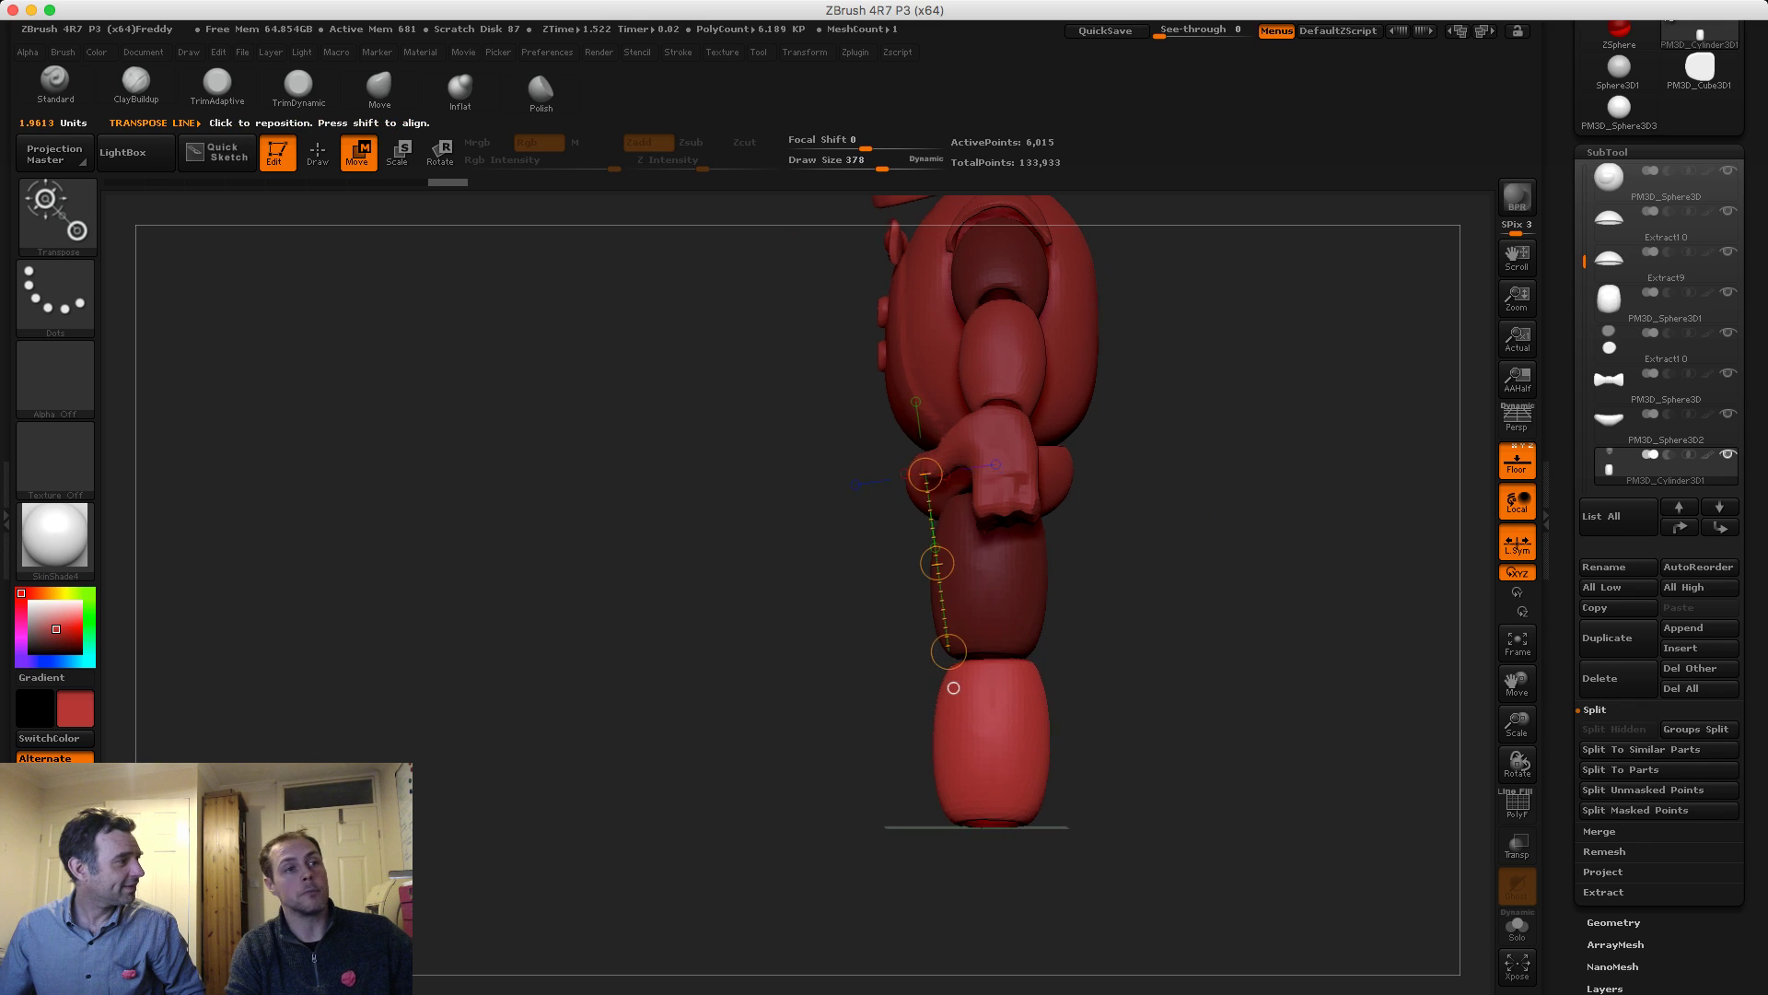
{"action": "left_click_drag", "start_coordinate": [792, 723], "coordinate": [907, 723], "text": "shift"}
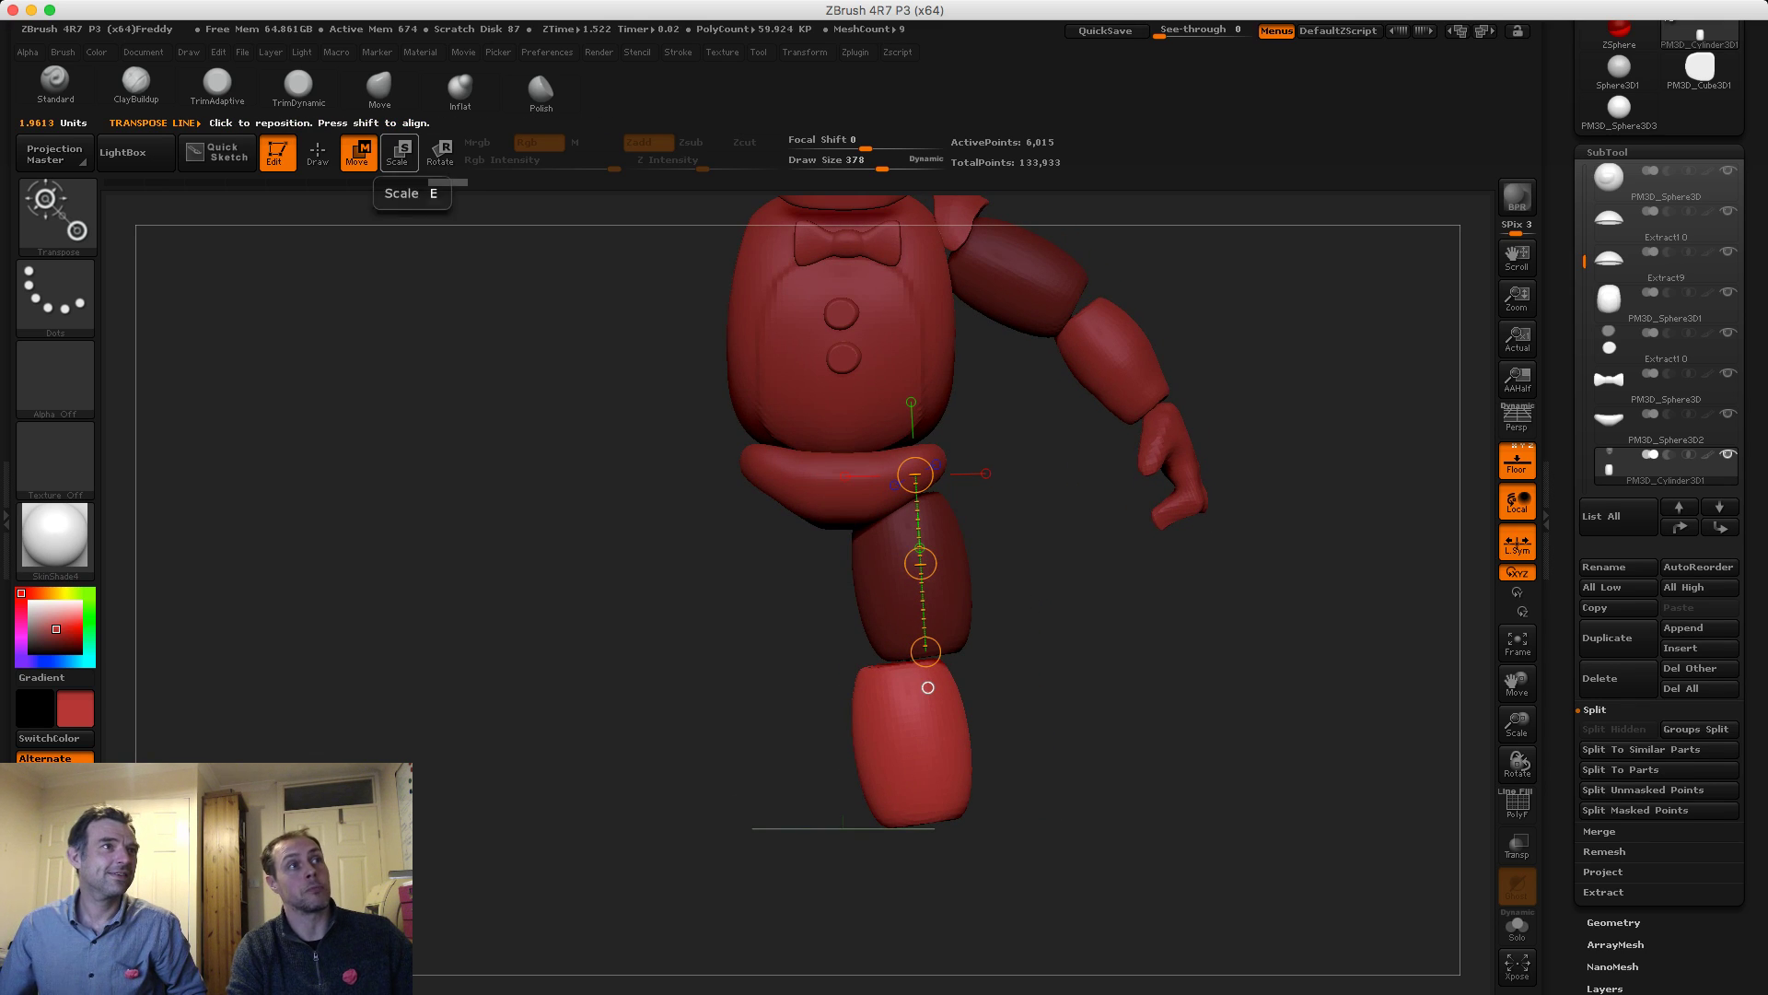
{"action": "left_click", "coordinate": [440, 153]}
{"action": "mouse_move", "coordinate": [900, 815]}
{"action": "left_mouse_down"}
{"action": "mouse_move", "coordinate": [905, 687]}
{"action": "mouse_move", "coordinate": [885, 670]}
{"action": "mouse_move", "coordinate": [919, 676]}
{"action": "mouse_move", "coordinate": [885, 671]}
{"action": "left_mouse_up"}
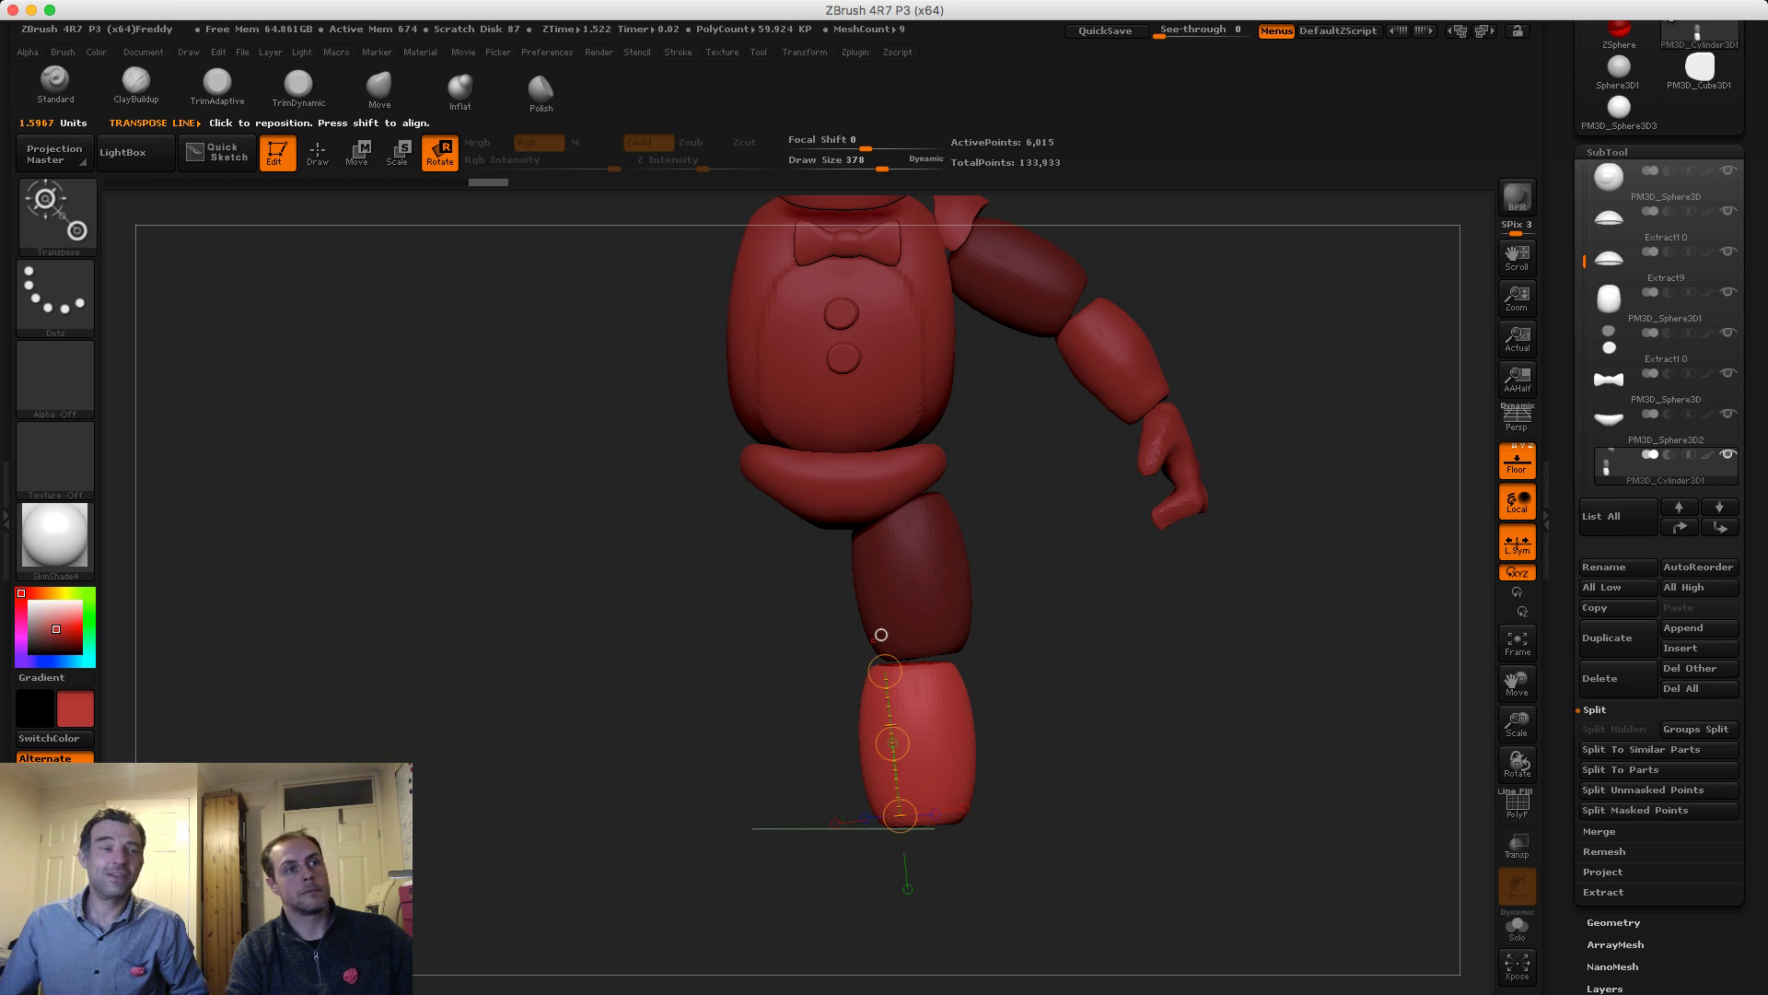
{"action": "left_click_drag", "start_coordinate": [885, 671], "coordinate": [888, 671]}
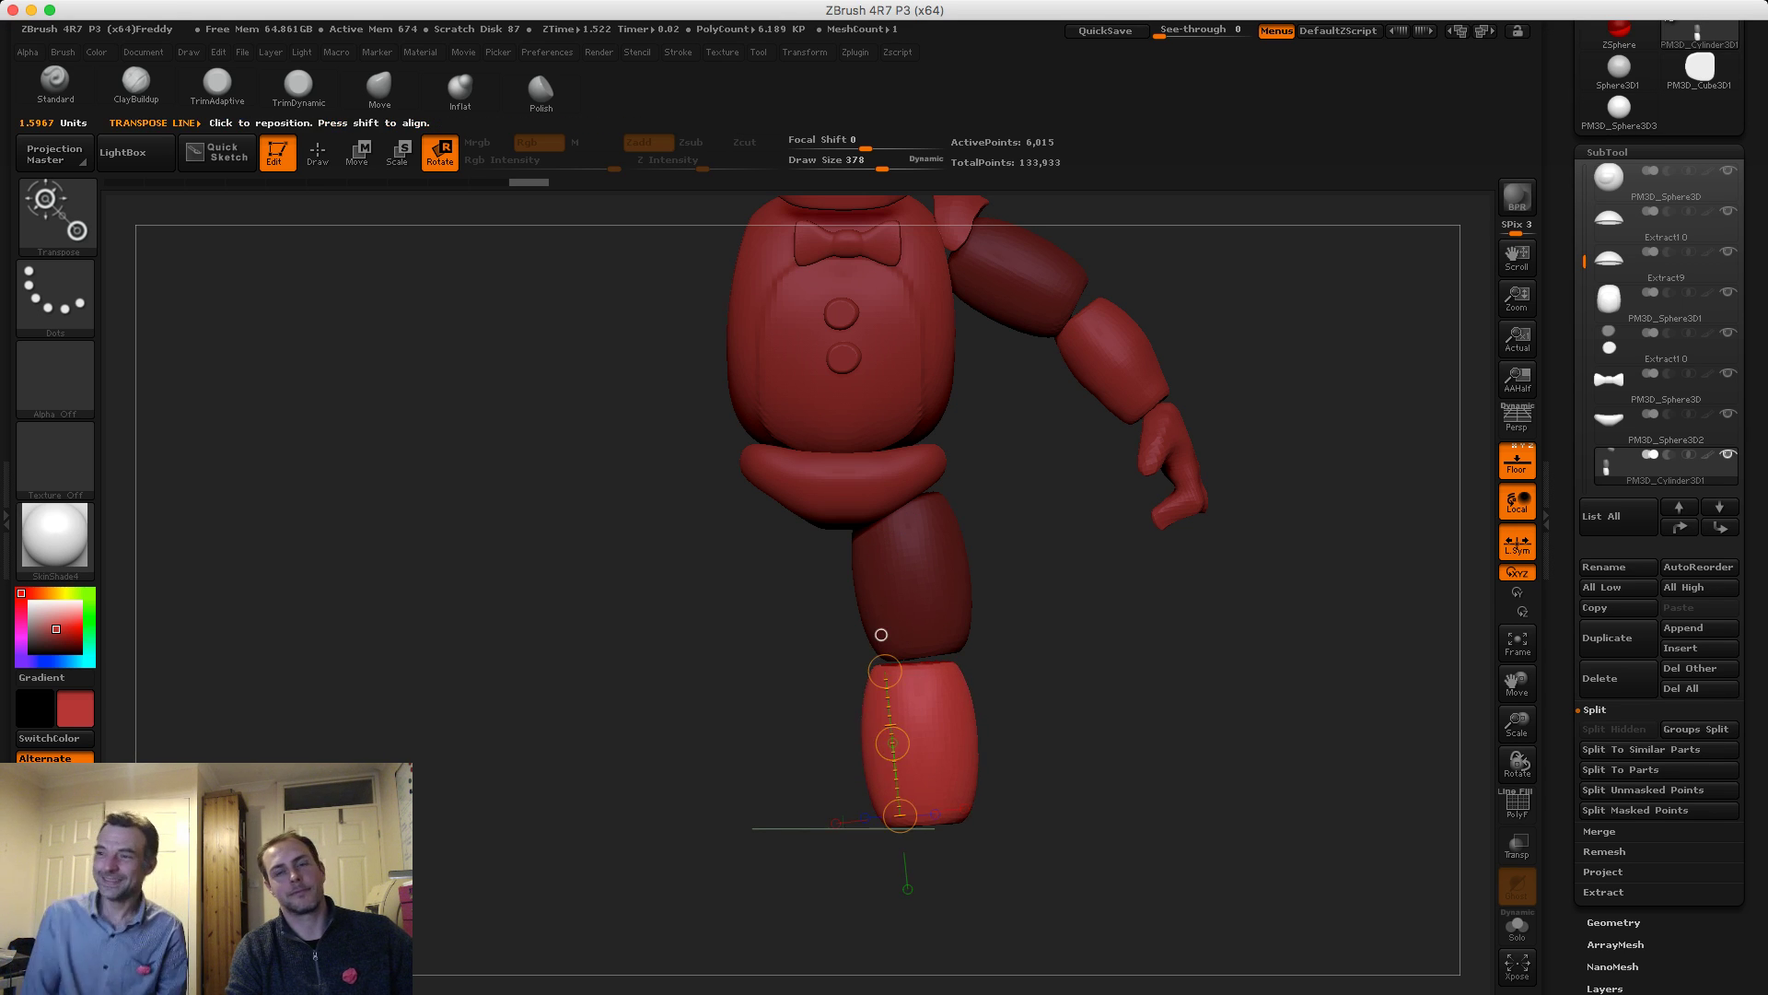
Split the combined upper arm, thigh and lower leg mesh into separate subtools with Split To Parts
{"action": "mouse_move", "coordinate": [881, 632]}
{"action": "right_mouse_down", "text": "ctrl"}
{"action": "mouse_move", "coordinate": [881, 648]}
{"action": "mouse_move", "coordinate": [881, 625]}
{"action": "right_mouse_up", "text": "ctrl"}
{"action": "key", "text": "n"}
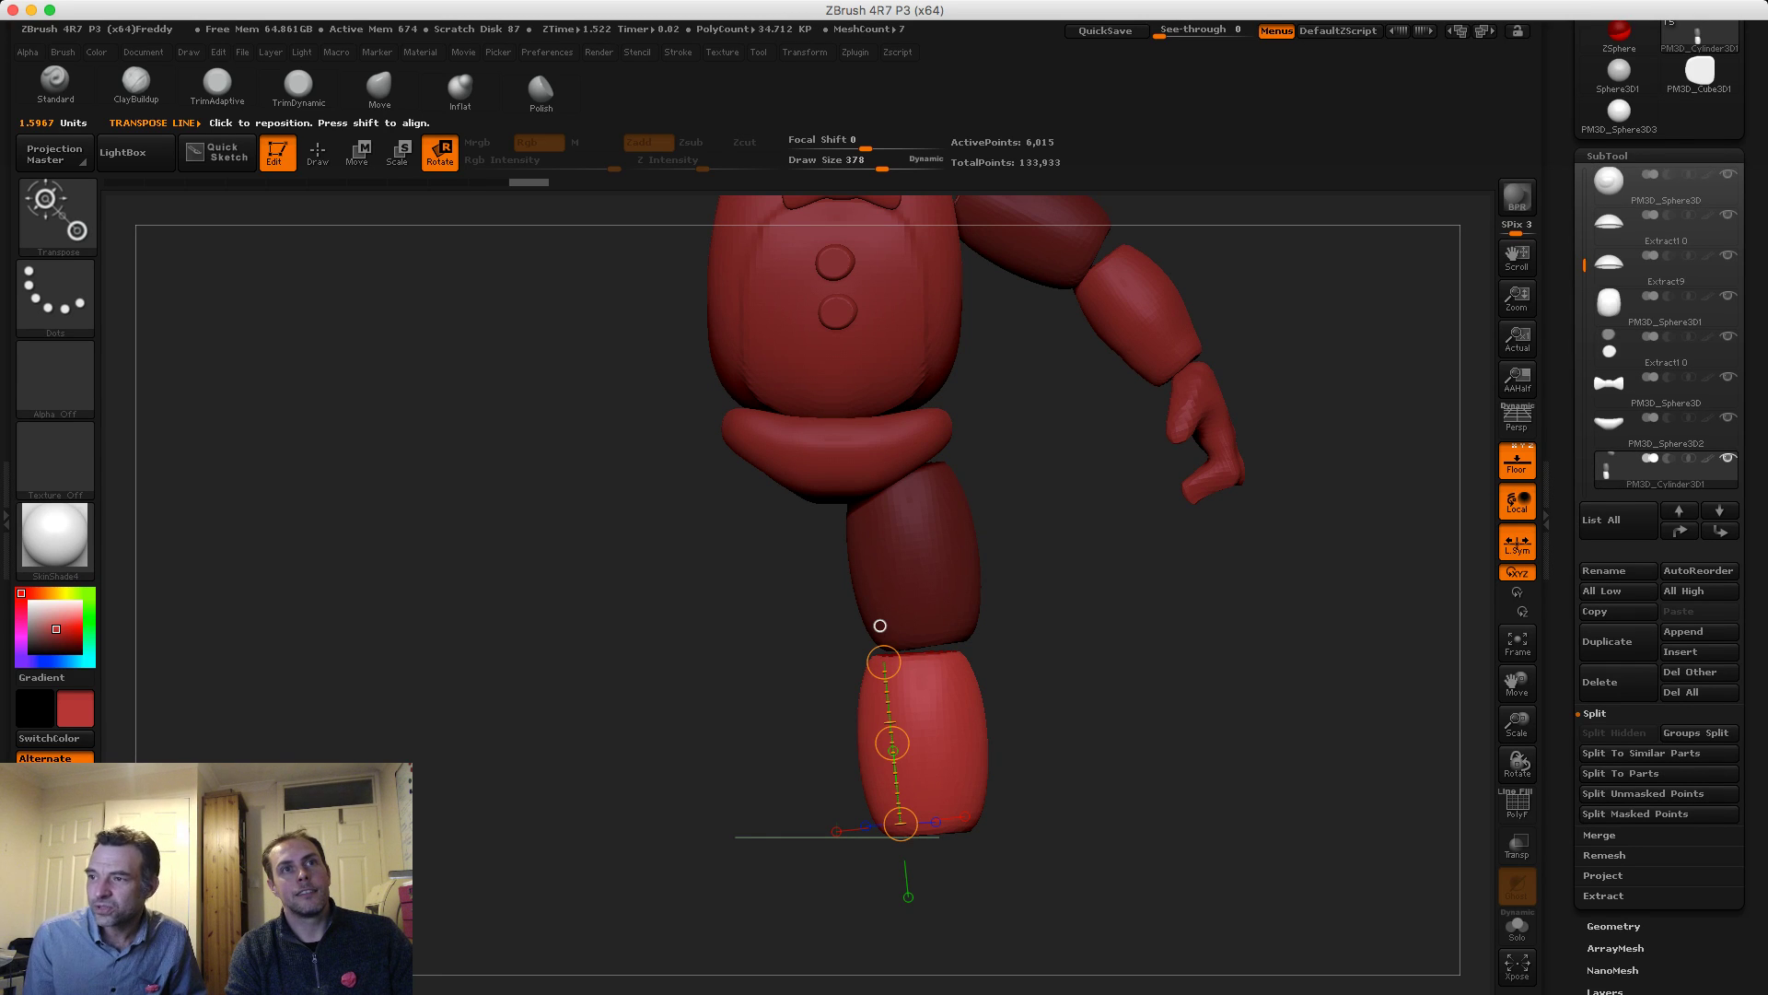
{"action": "left_click", "coordinate": [1613, 922]}
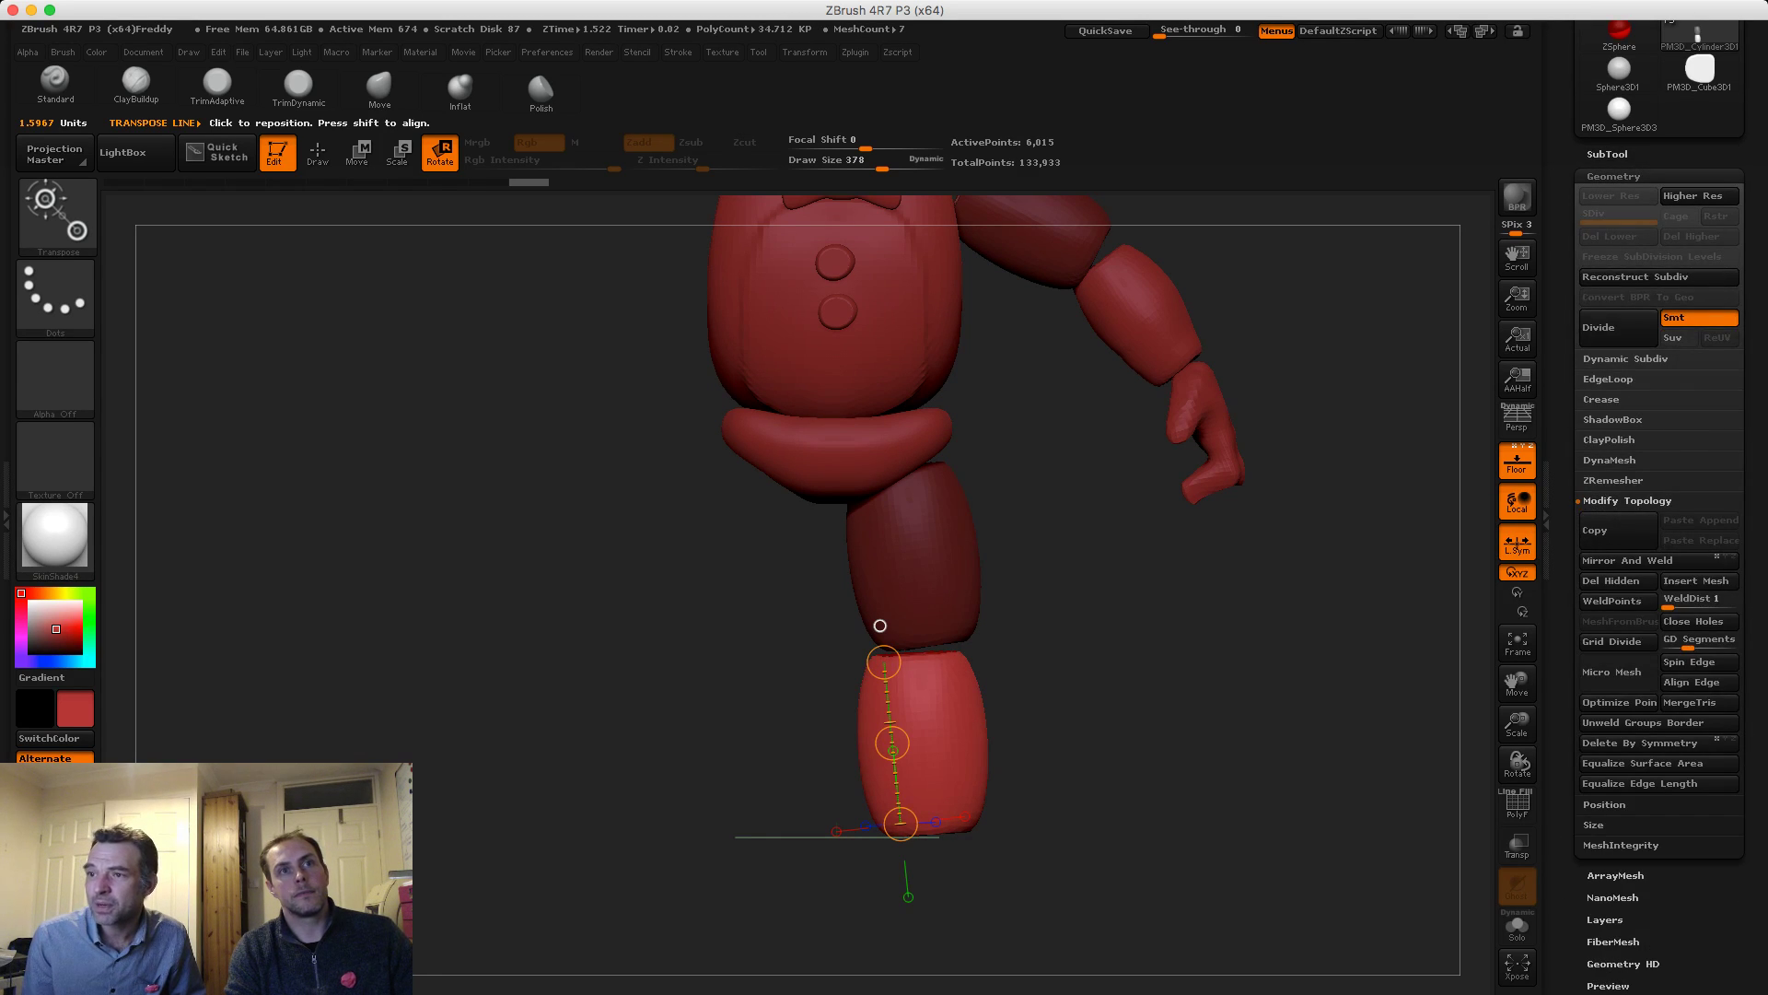
{"action": "left_click", "coordinate": [1607, 155]}
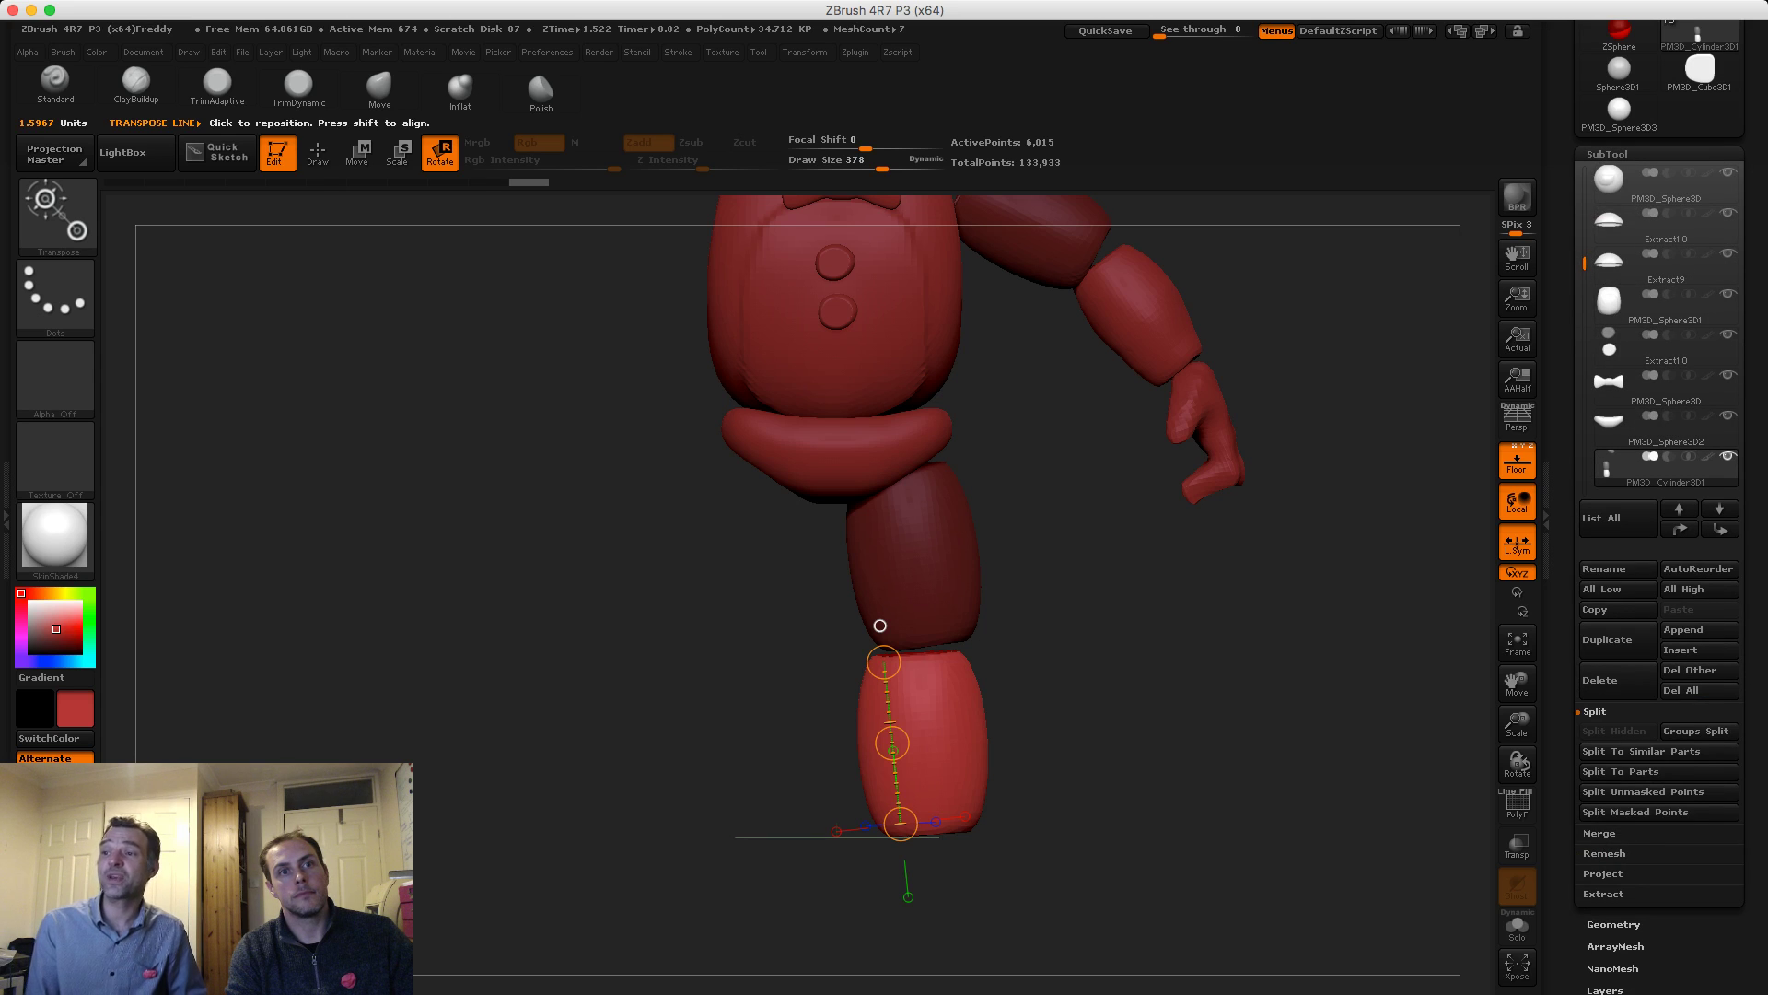
{"action": "left_click", "coordinate": [1623, 772]}
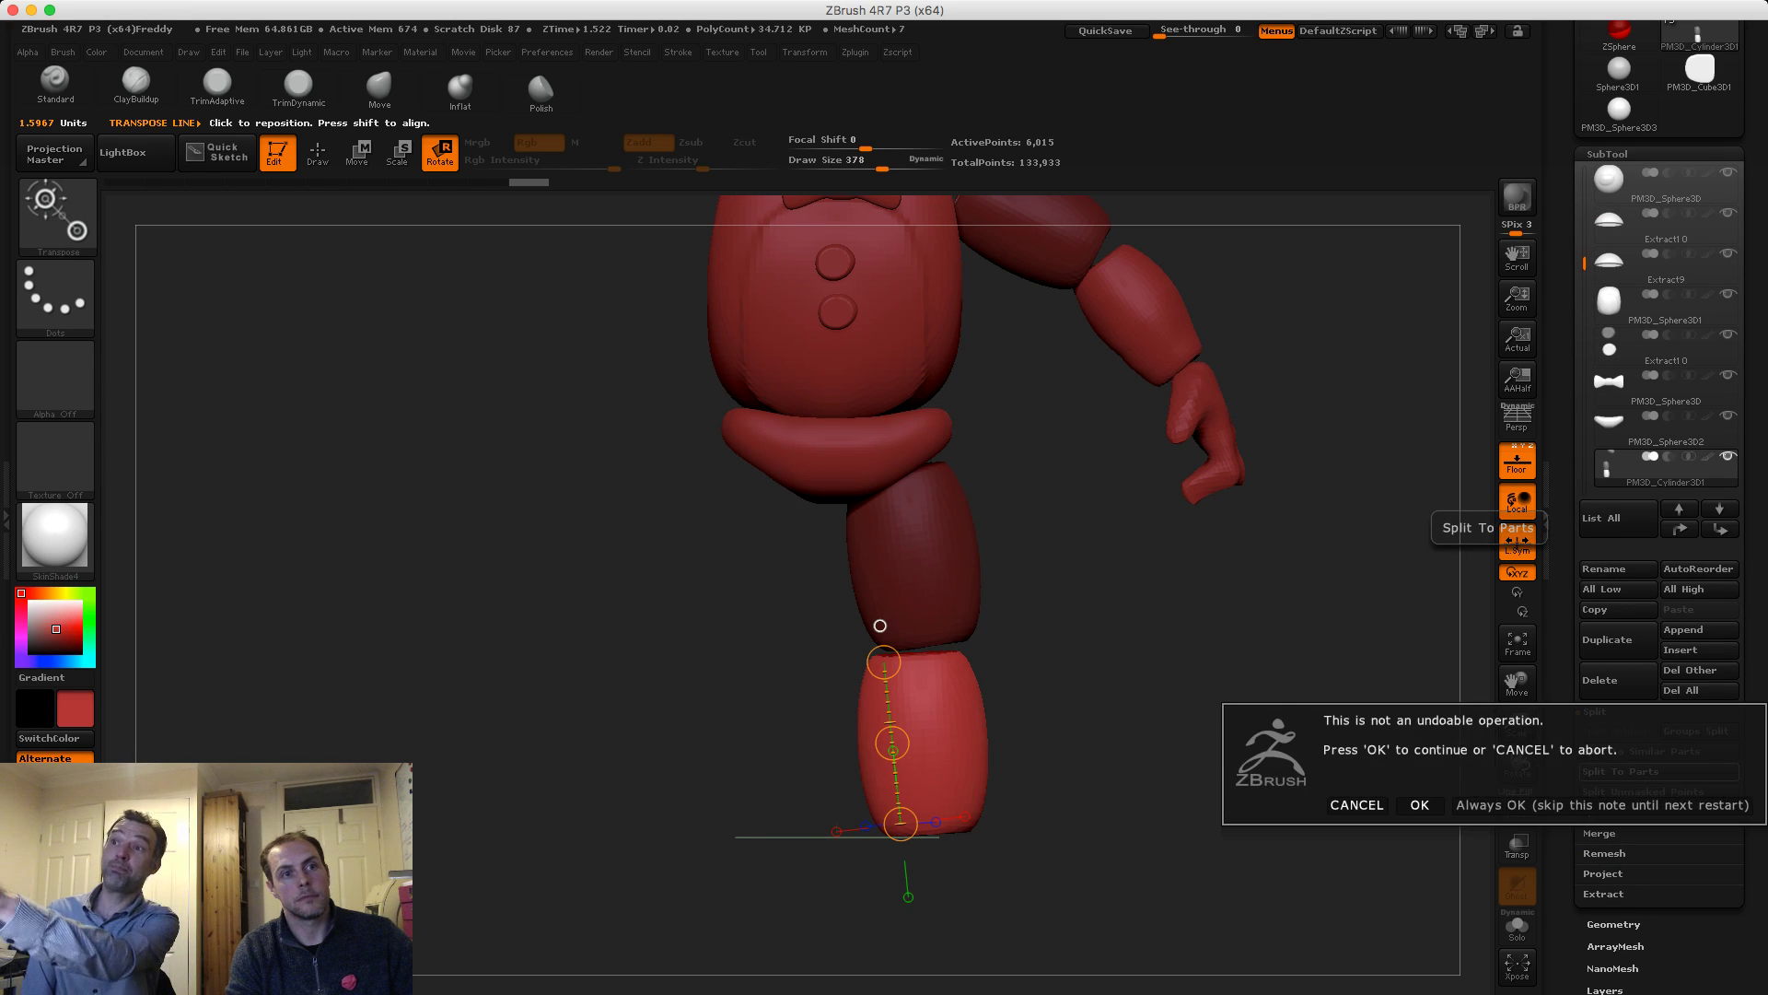
{"action": "left_click", "coordinate": [1421, 806]}
Make the thigh subtool active, clear its mask and rotate it slightly more upright above the lower leg
{"action": "left_click", "coordinate": [876, 553], "text": "alt"}
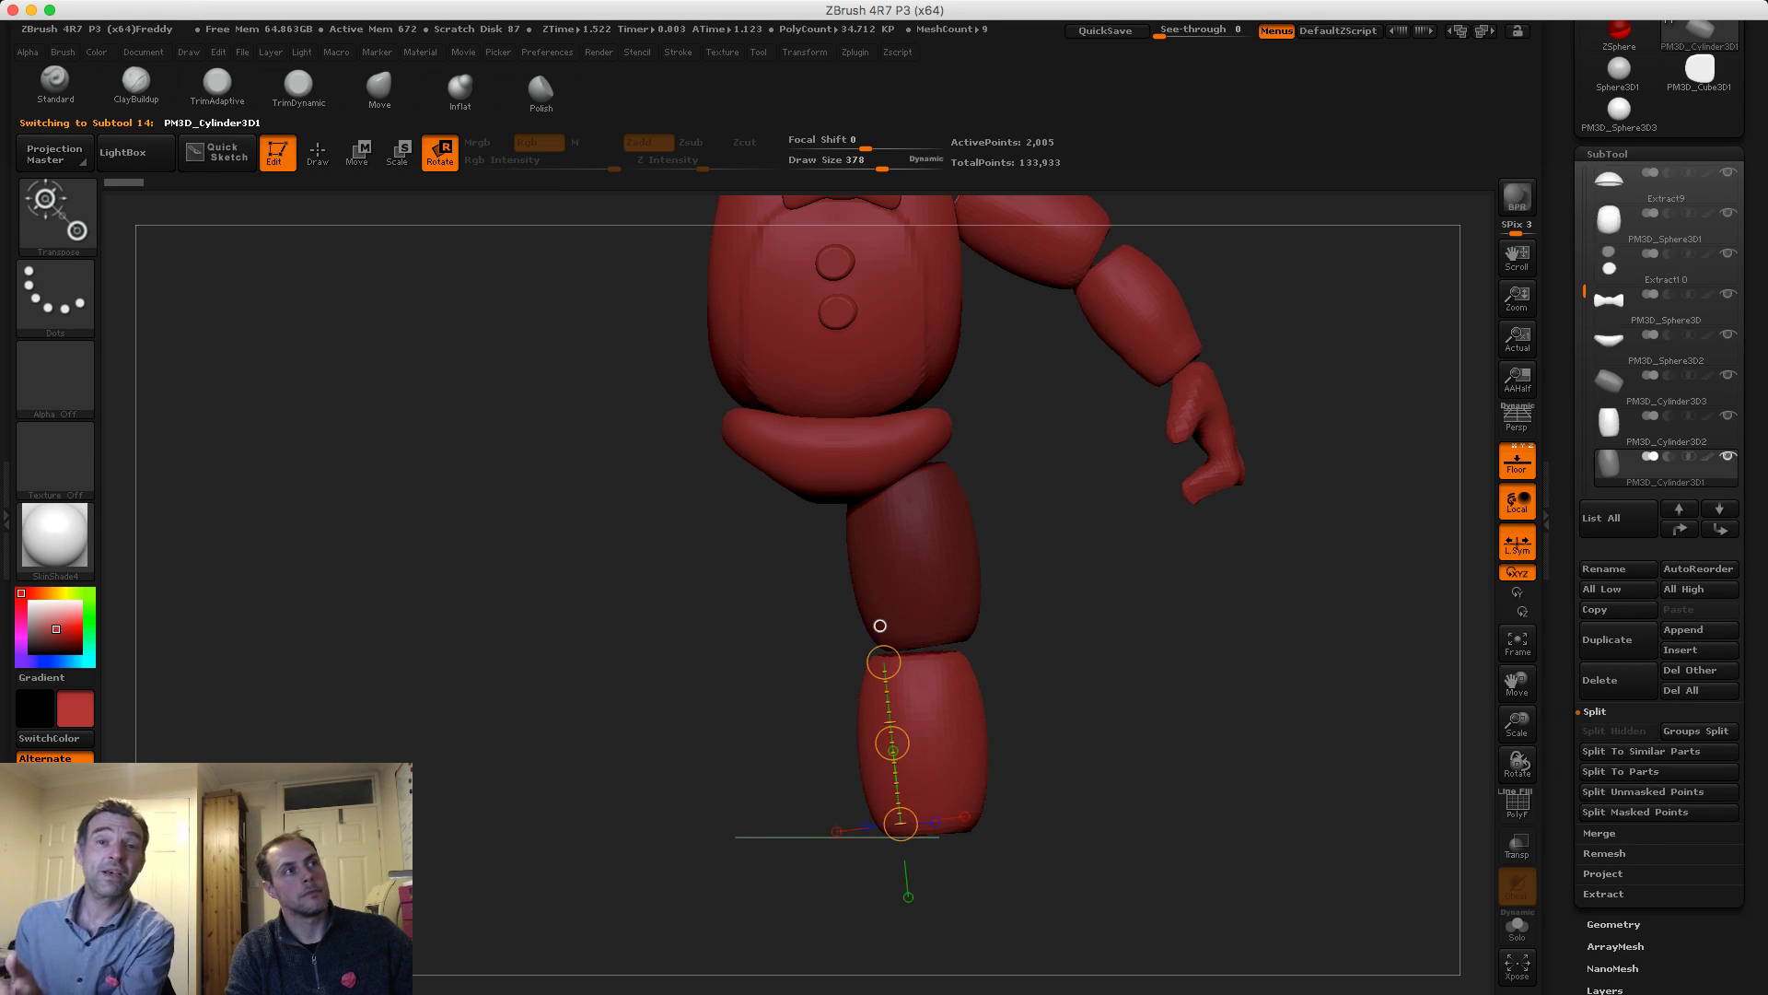
{"action": "left_click", "coordinate": [880, 625]}
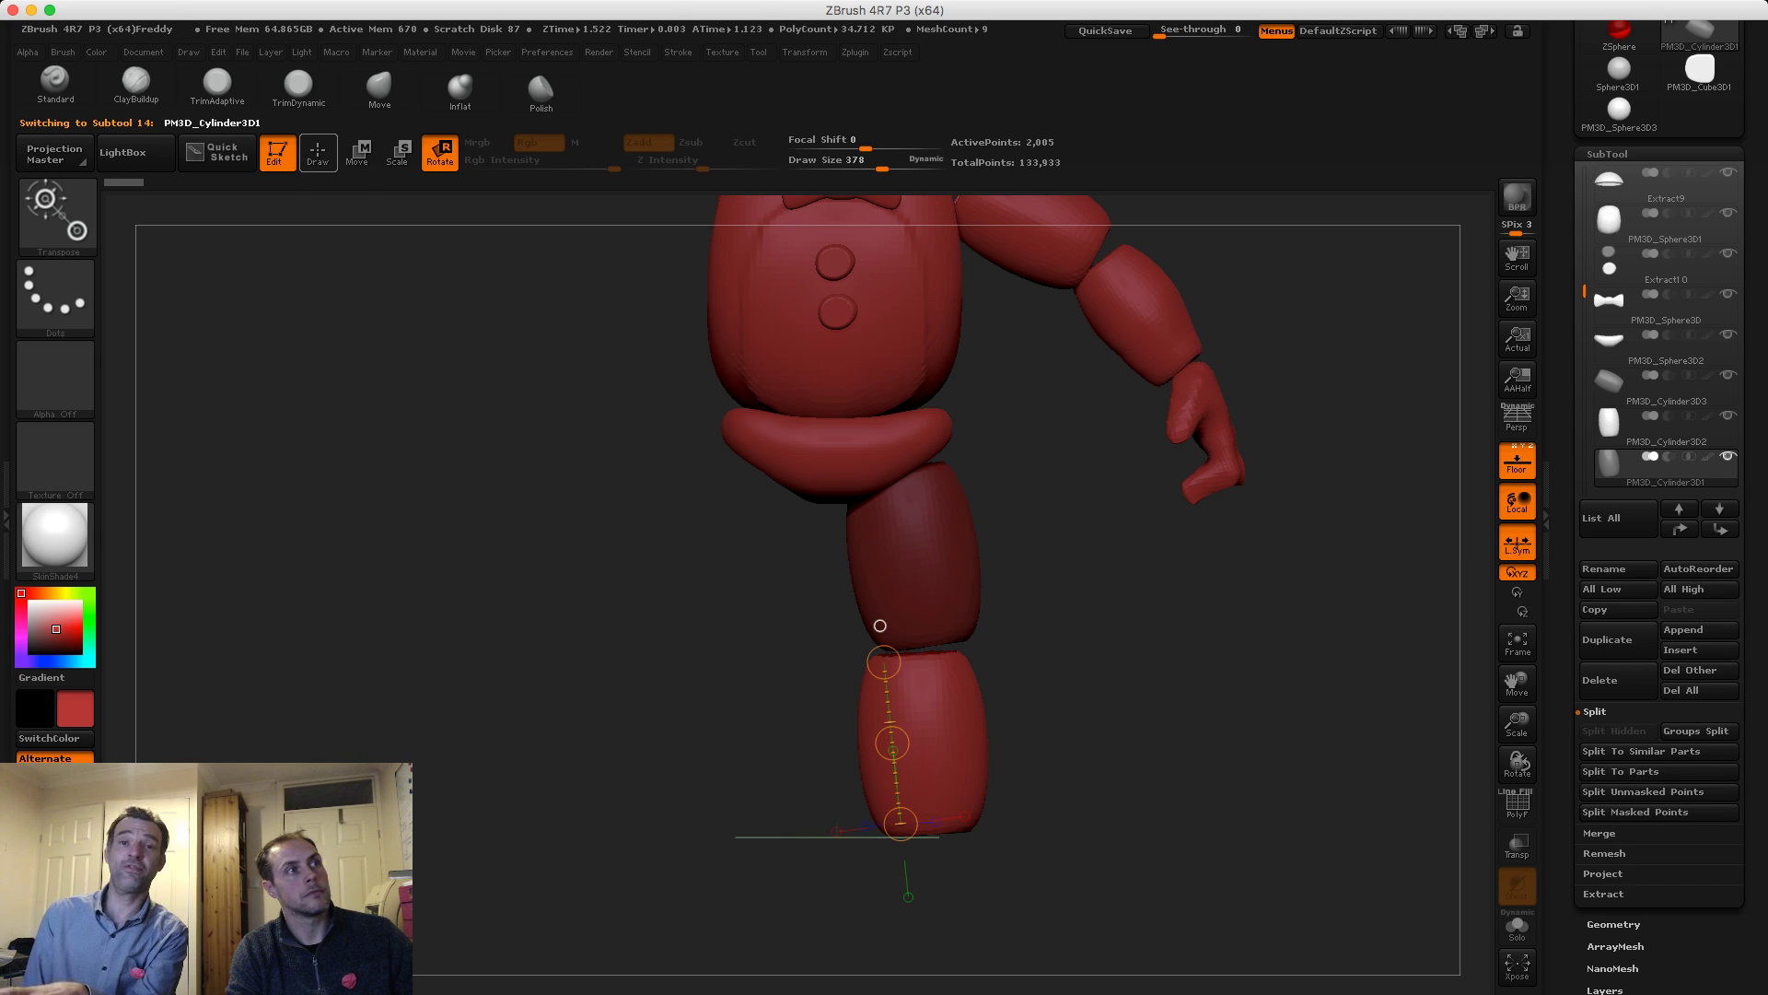
{"action": "left_click", "coordinate": [318, 153]}
{"action": "left_click", "coordinate": [358, 153]}
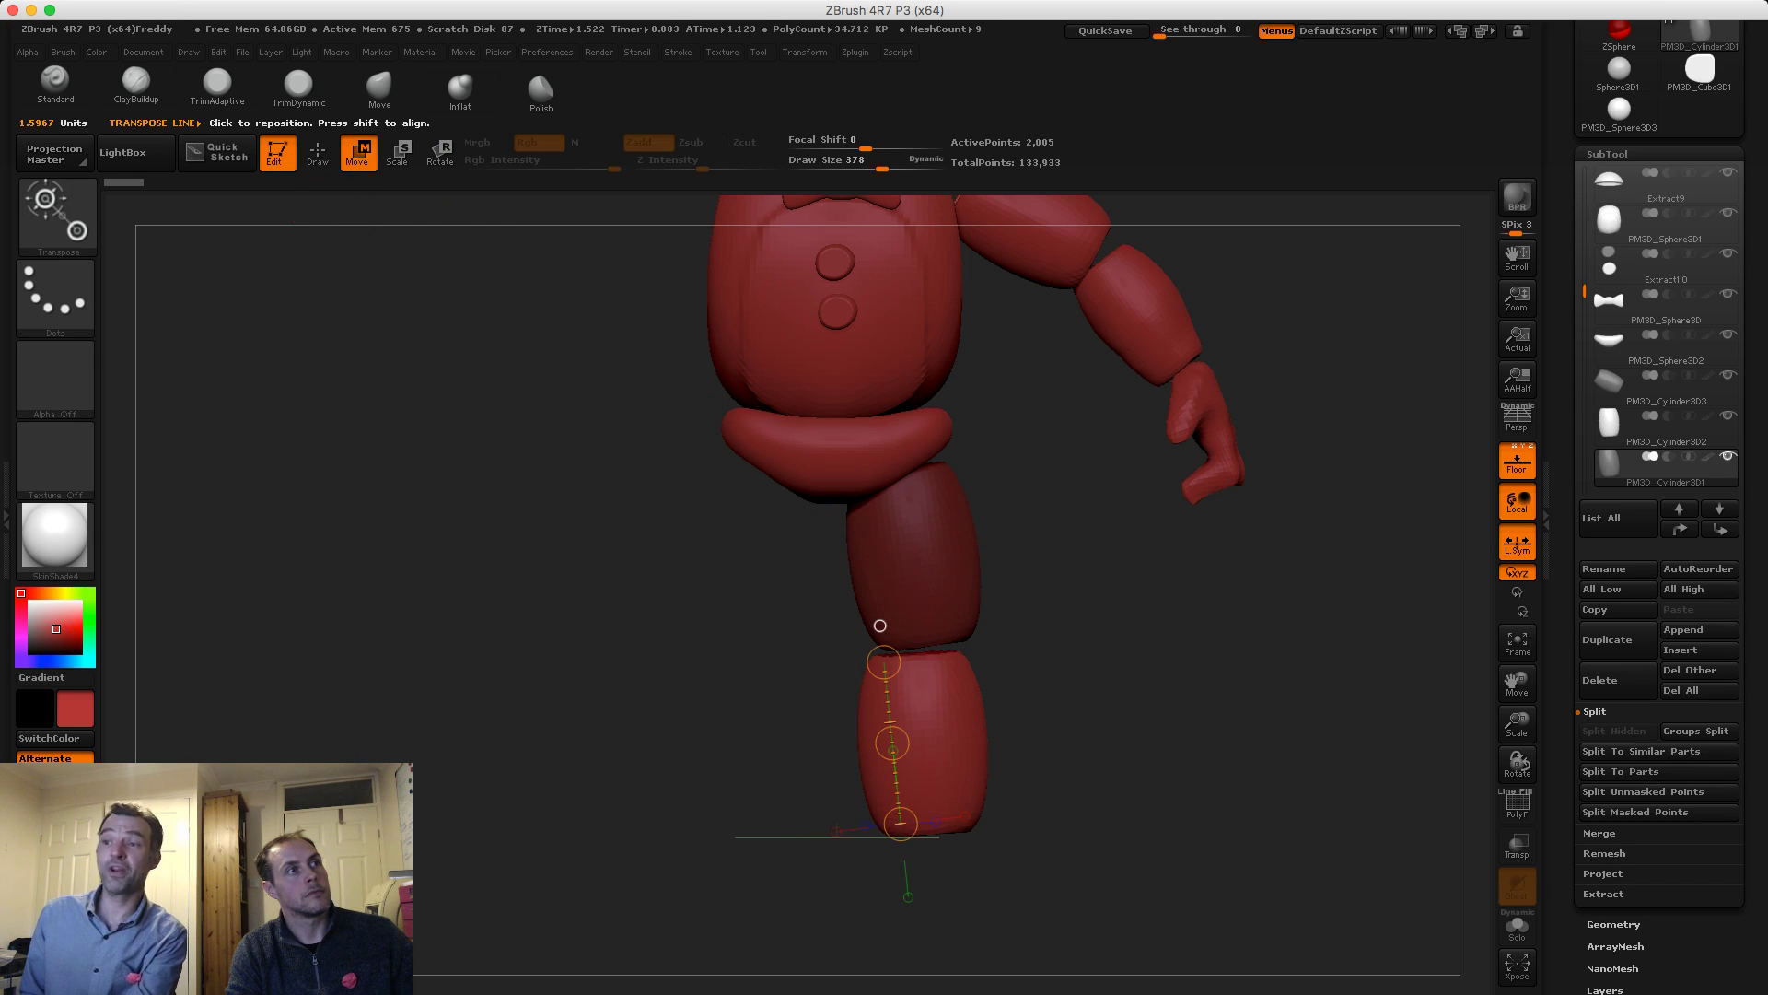
{"action": "key", "text": "r"}
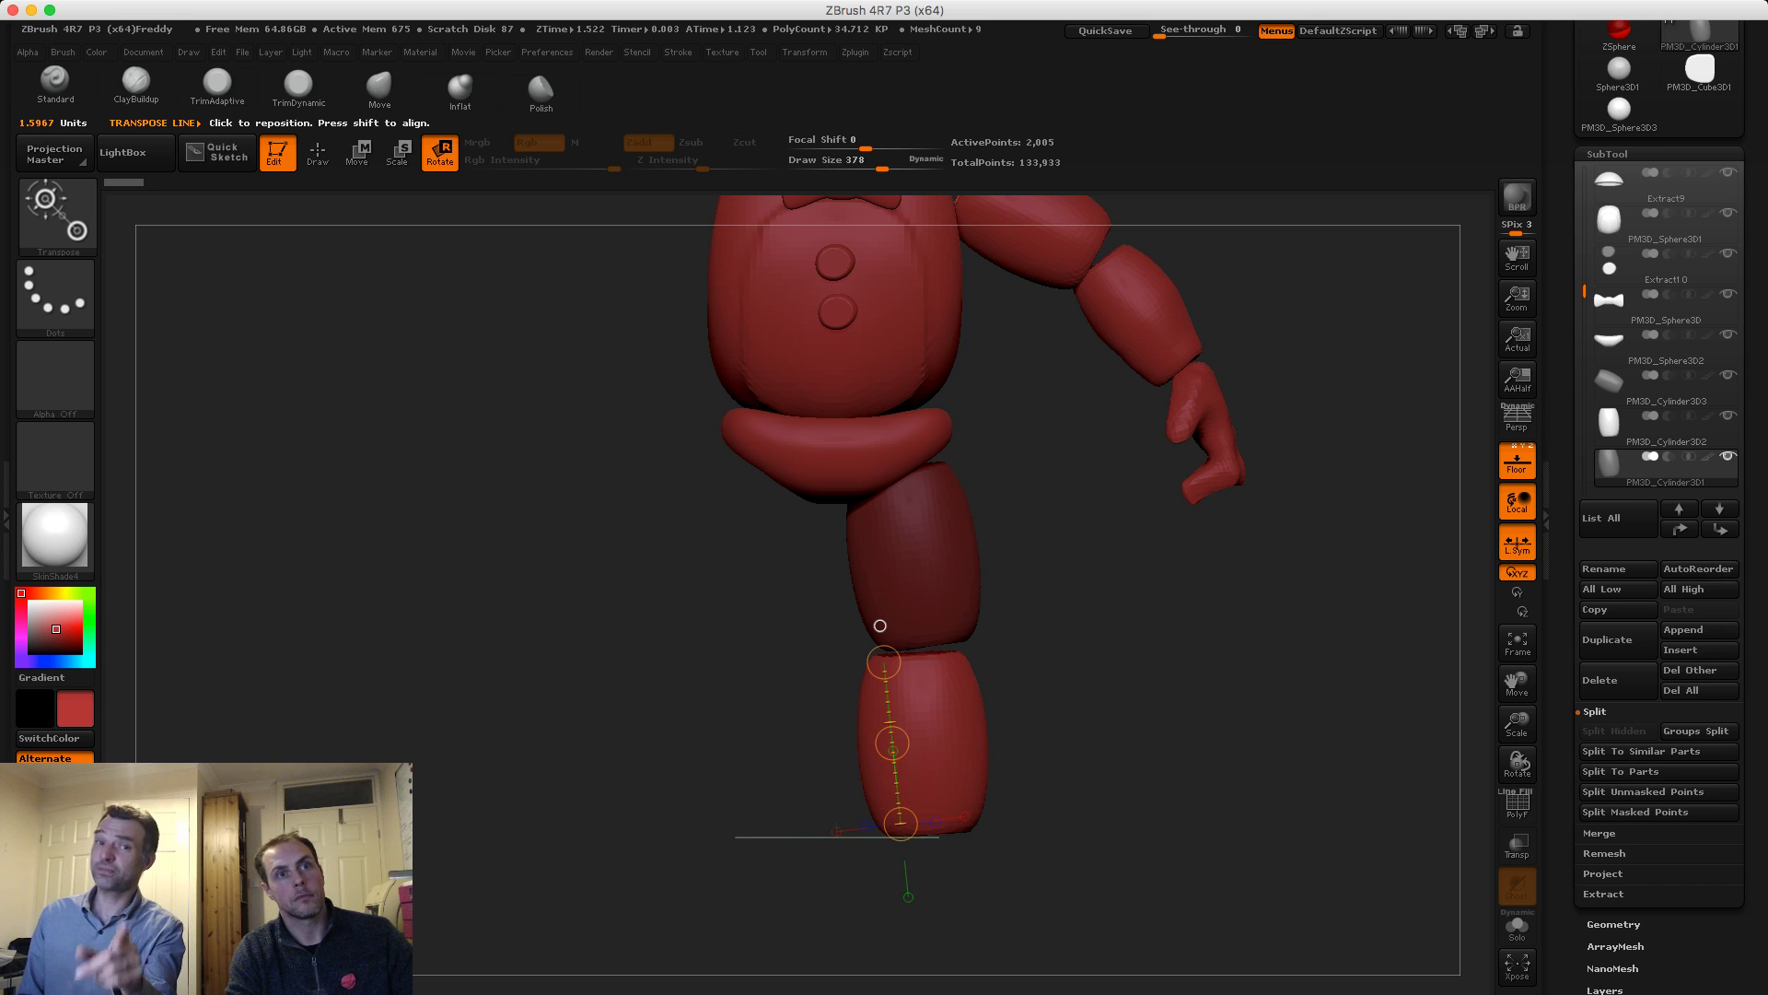
{"action": "left_click", "coordinate": [880, 626], "text": "alt"}
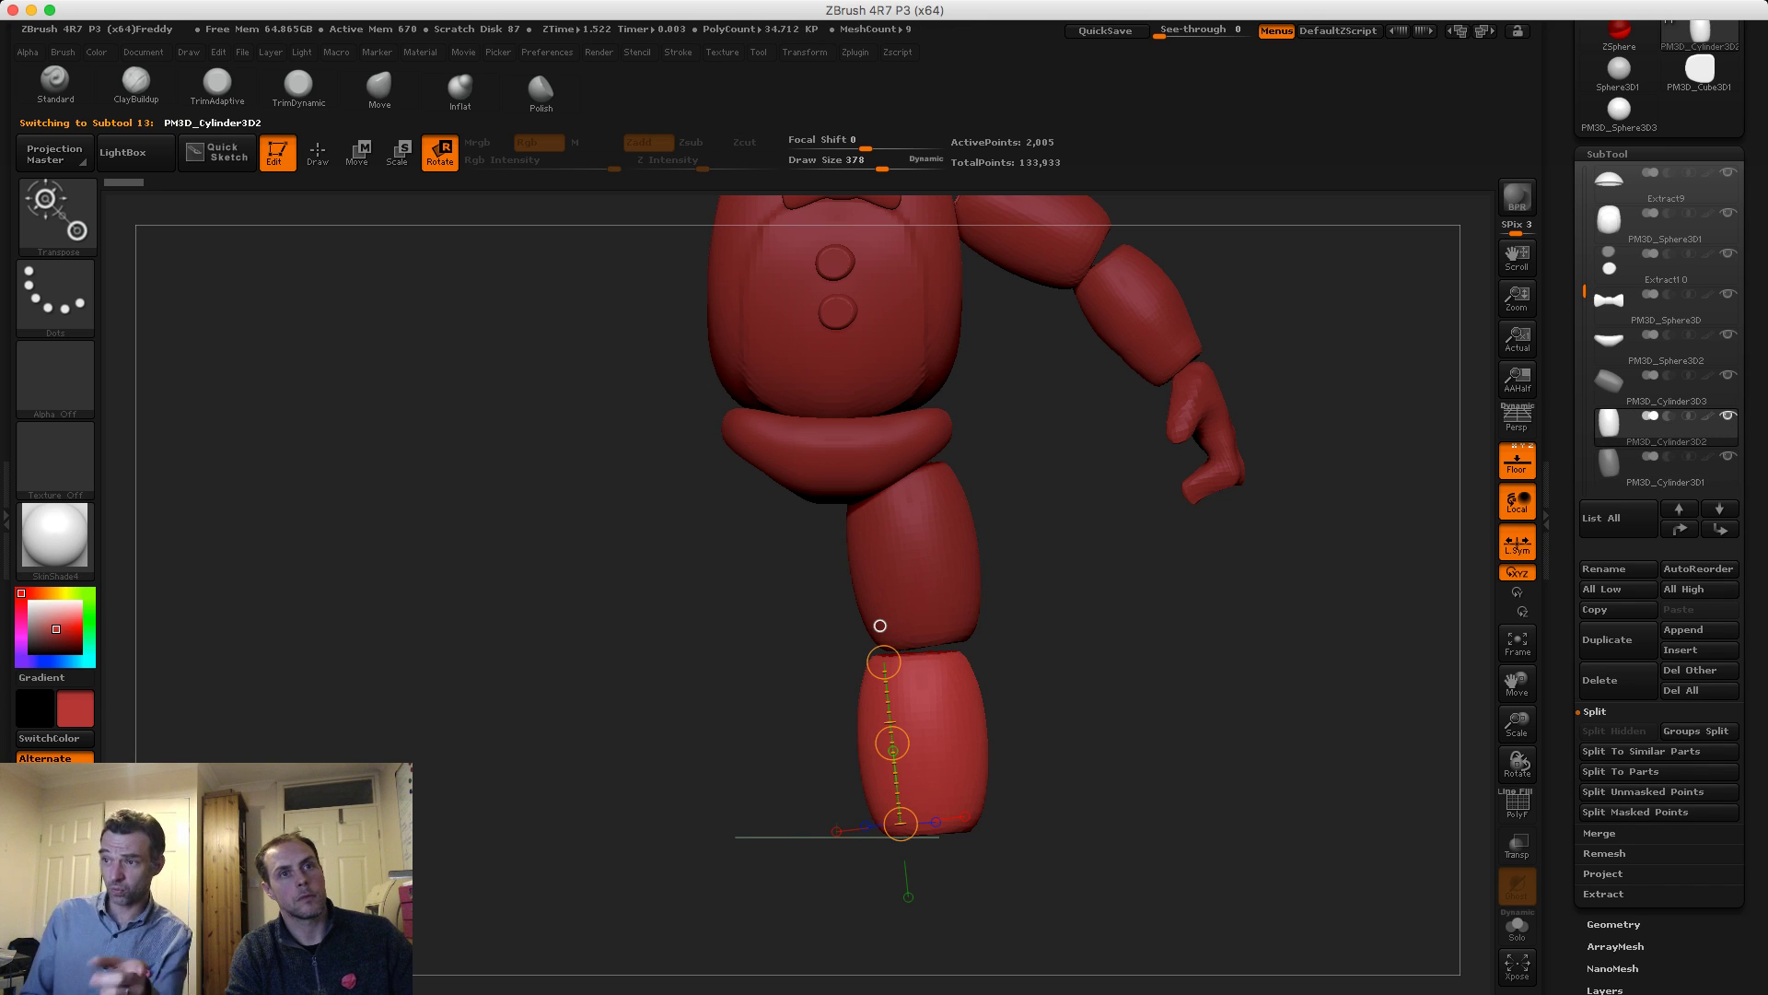
{"action": "left_click", "coordinate": [880, 626], "text": "alt"}
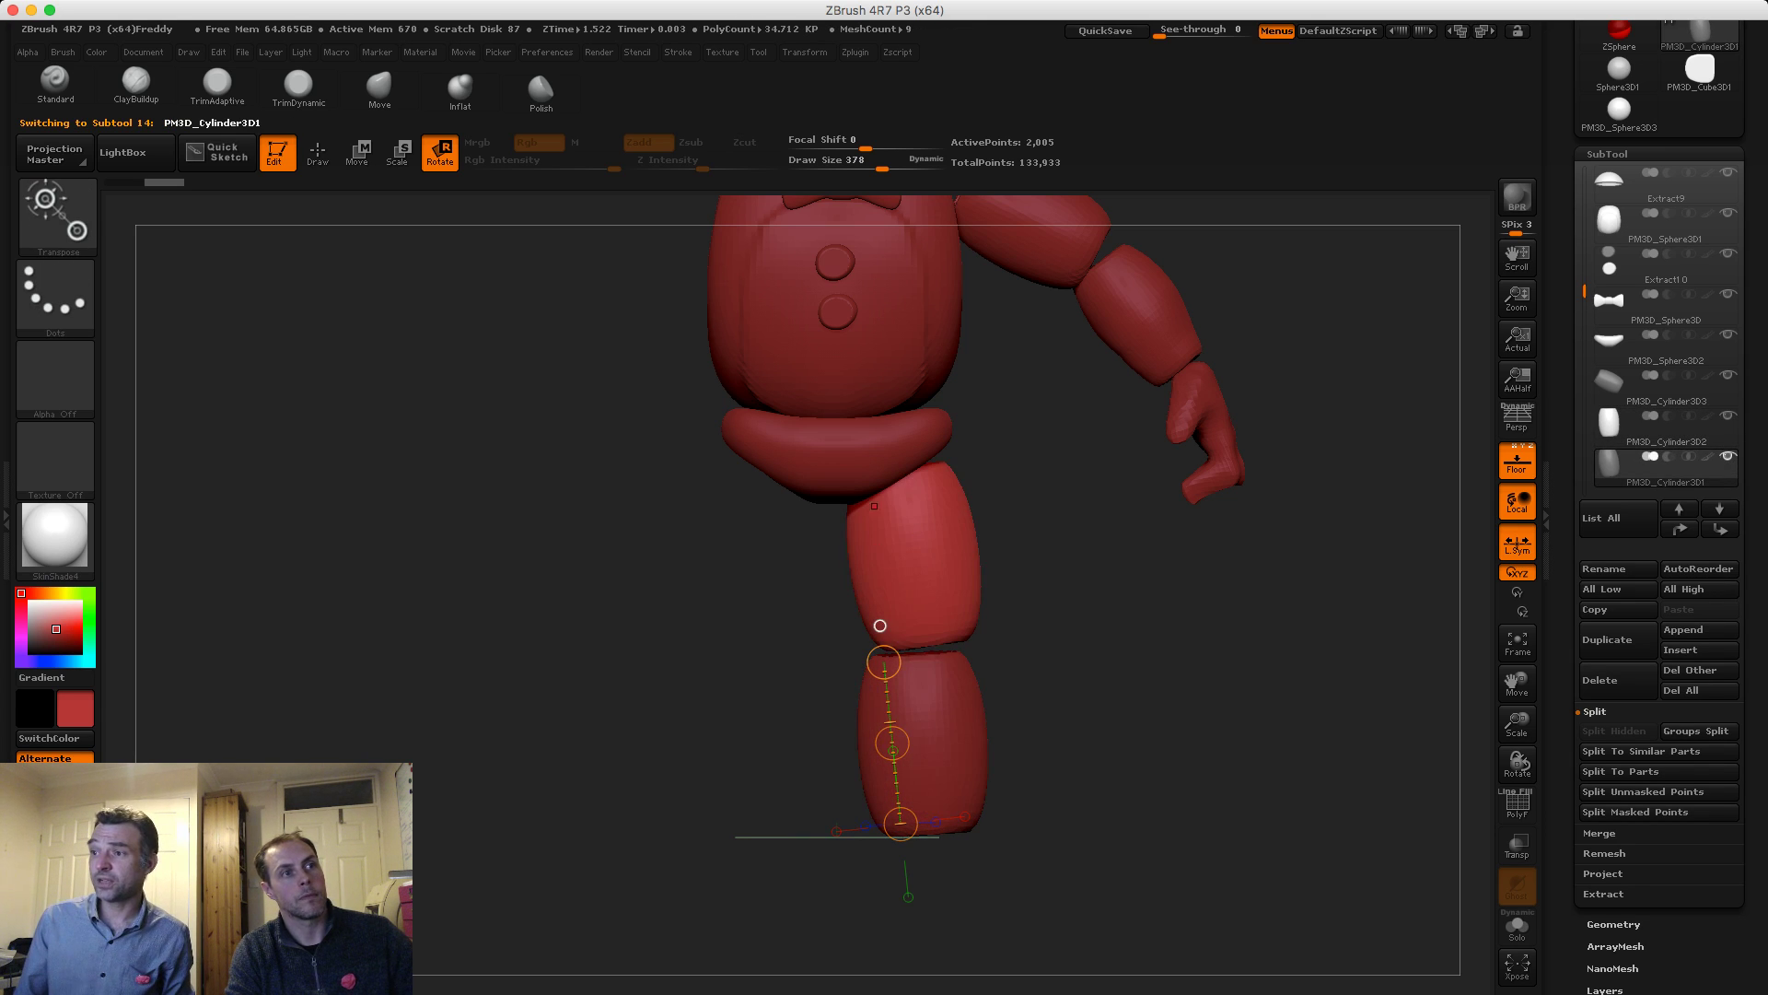
{"action": "mouse_move", "coordinate": [897, 482]}
{"action": "left_mouse_down"}
{"action": "mouse_move", "coordinate": [902, 646]}
{"action": "mouse_move", "coordinate": [881, 646]}
{"action": "left_mouse_up"}
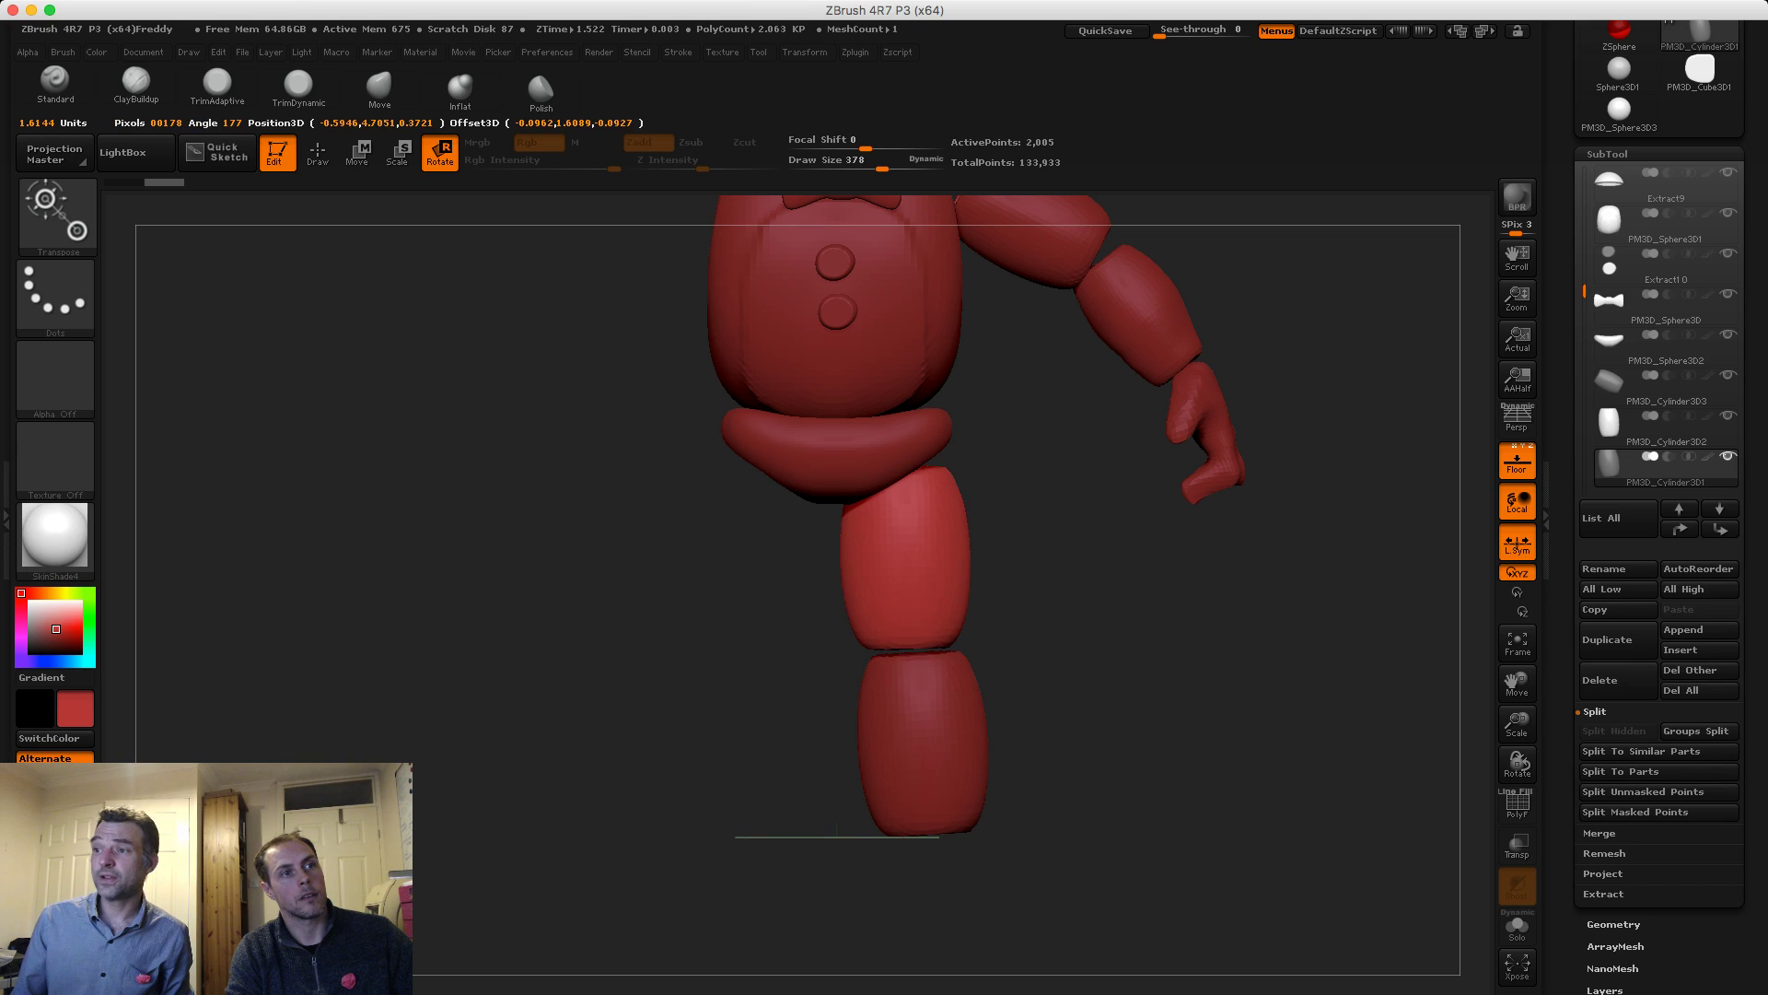
Make the lower leg the active subtool and switch its symmetry from X to radial around the Y axis
{"action": "left_click", "coordinate": [909, 683], "text": "alt"}
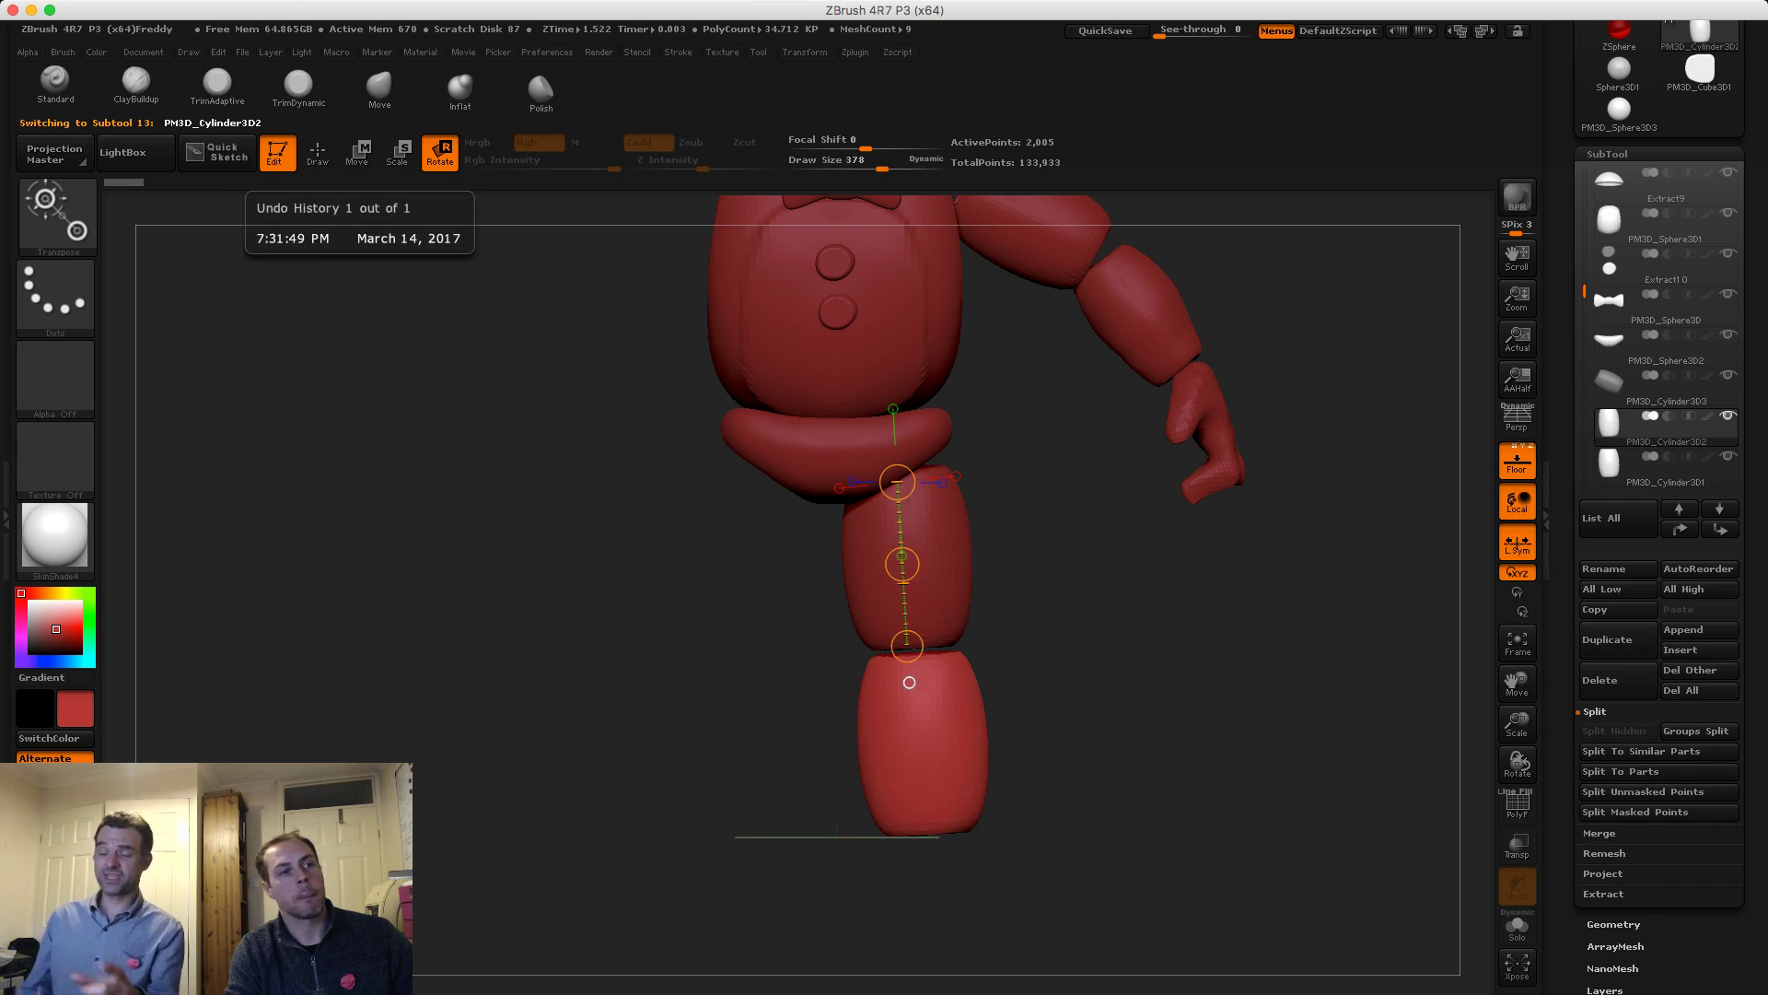
{"action": "left_click_drag", "start_coordinate": [589, 598], "coordinate": [552, 507]}
{"action": "right_click_drag", "start_coordinate": [908, 681], "coordinate": [928, 672], "text": "shift"}
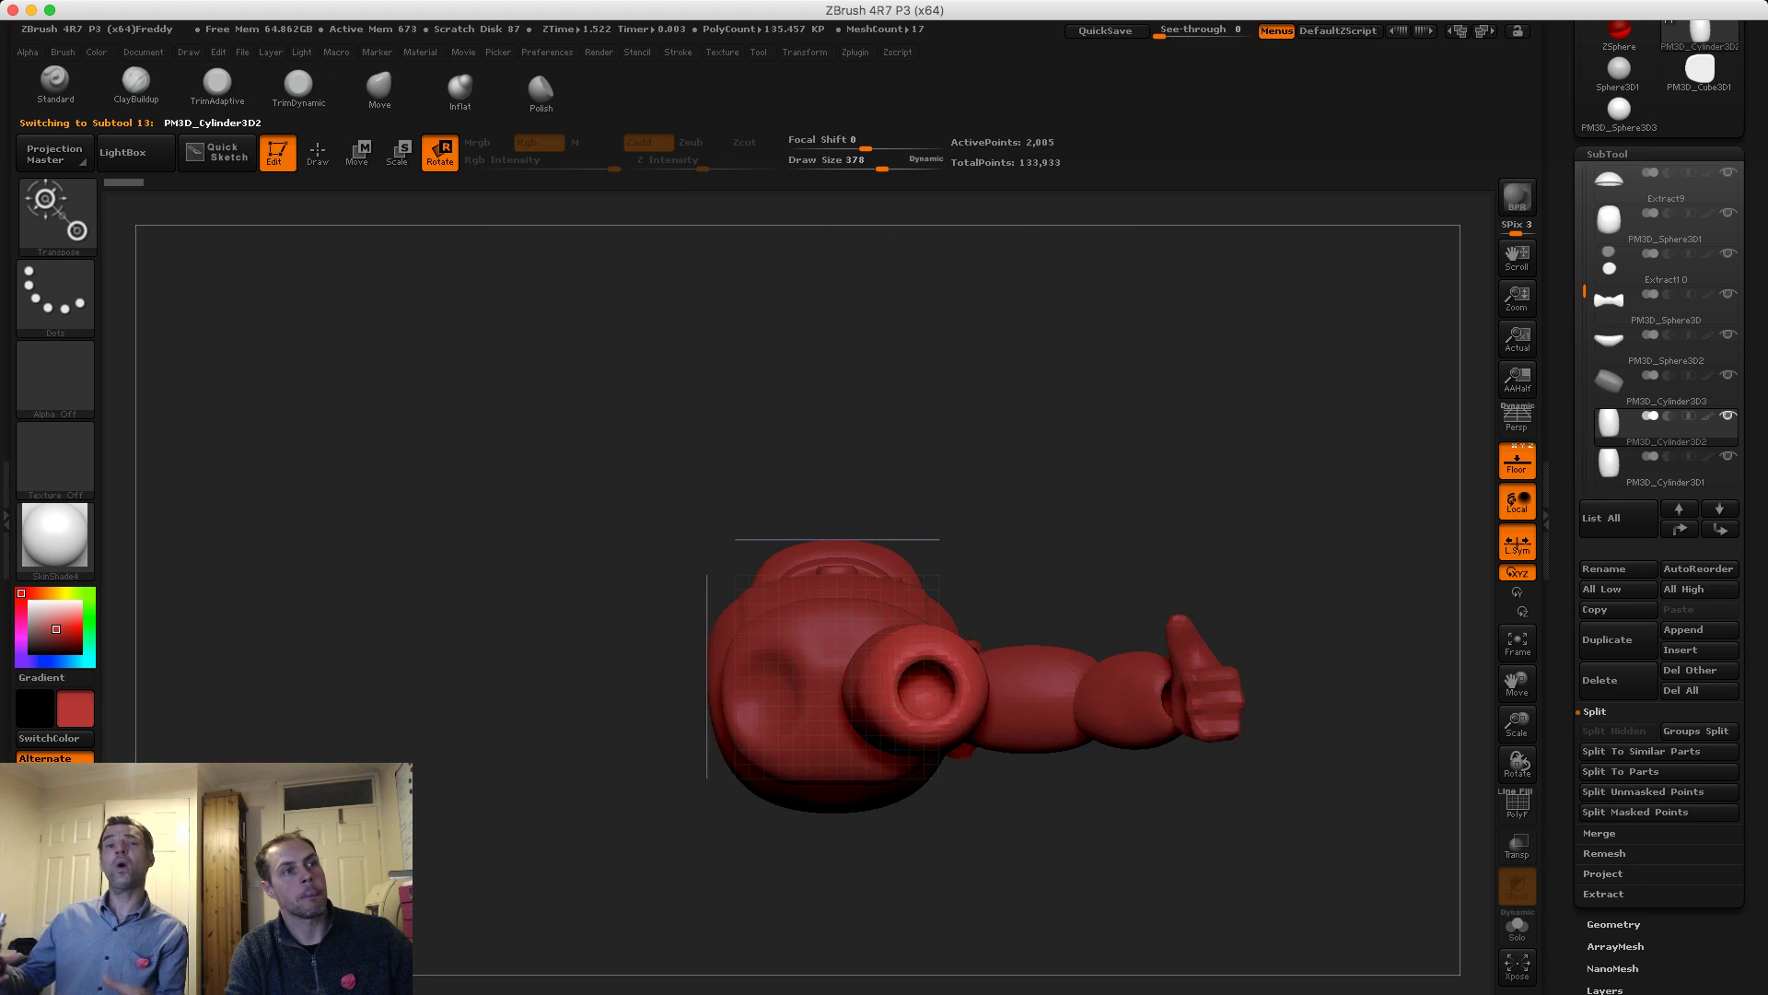
{"action": "key", "text": "q"}
{"action": "key", "text": "w"}
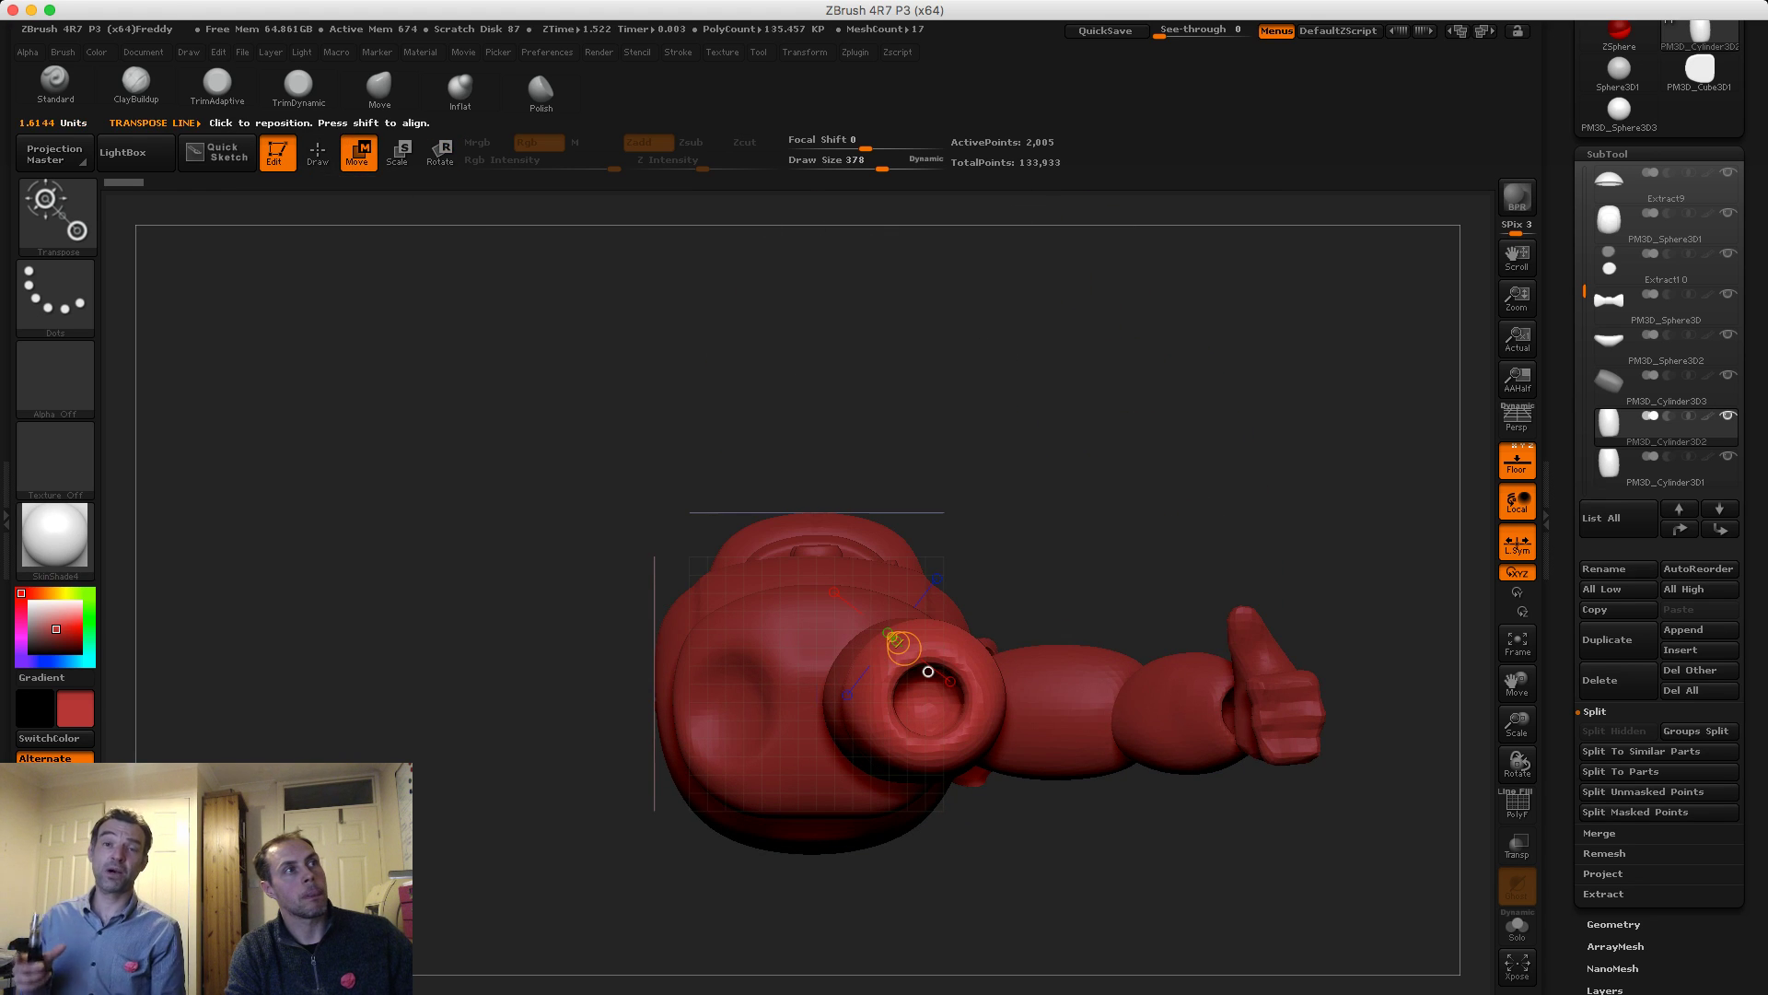
{"action": "key", "text": "q"}
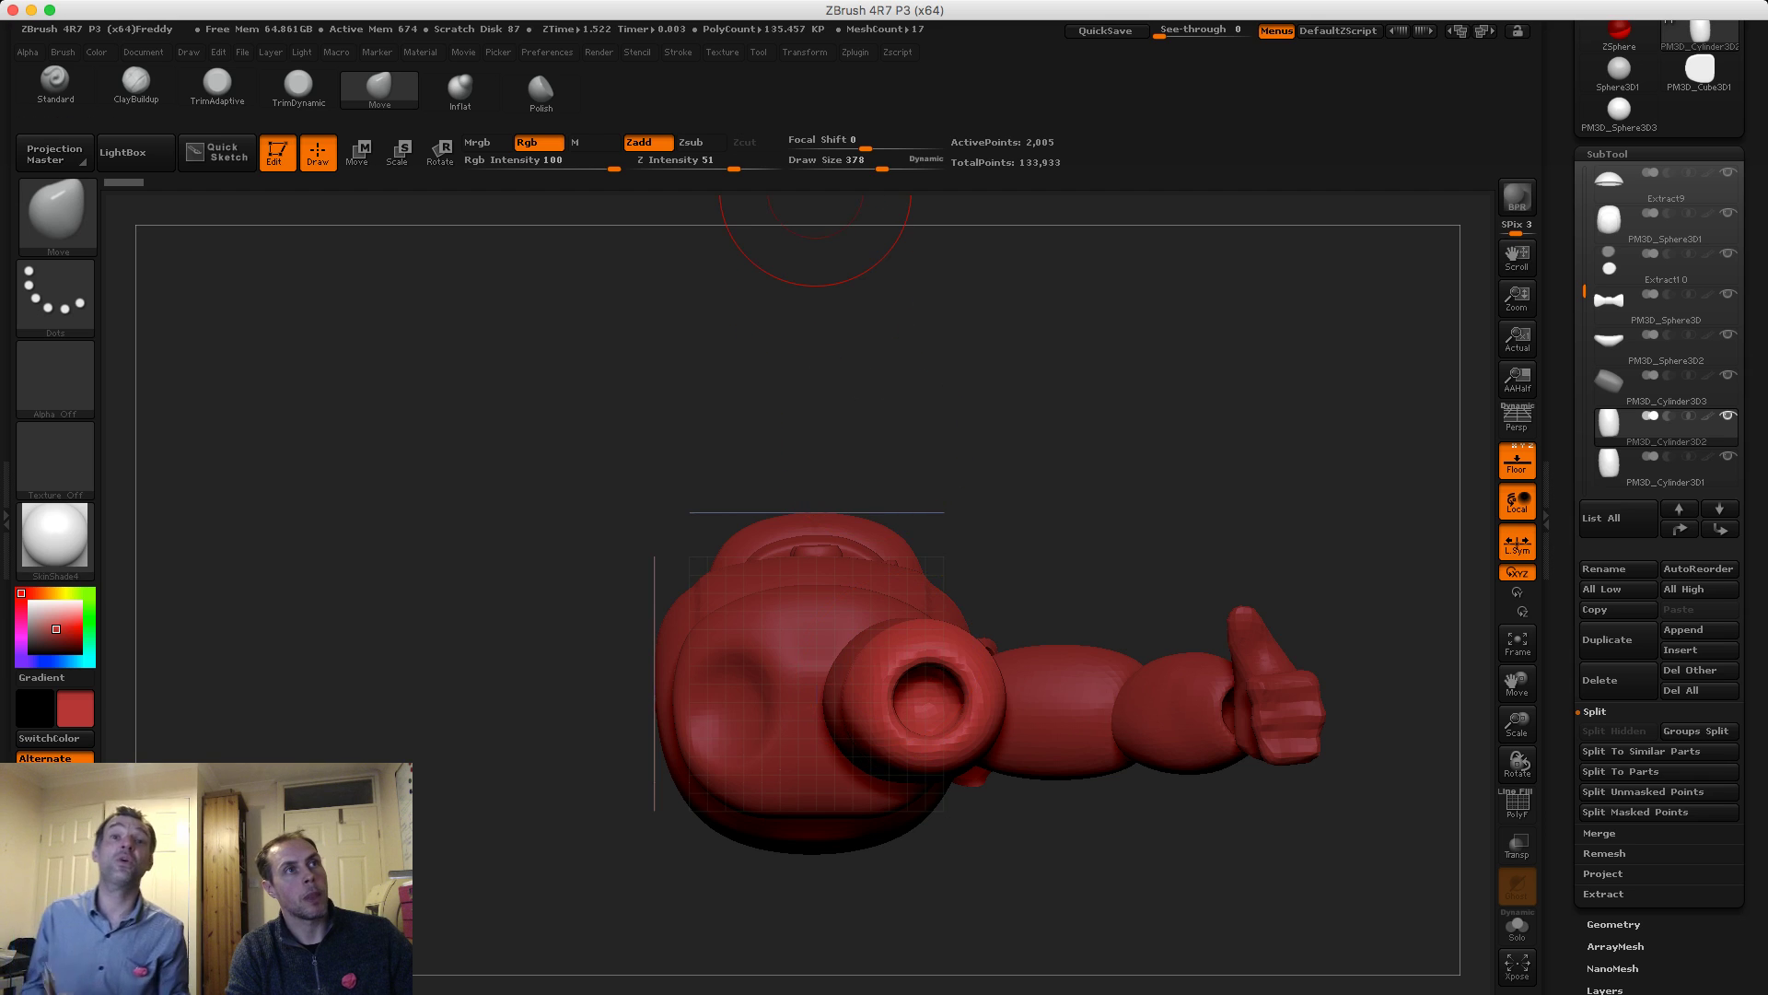
{"action": "left_click", "coordinate": [855, 52]}
{"action": "mouse_move", "coordinate": [805, 52]}
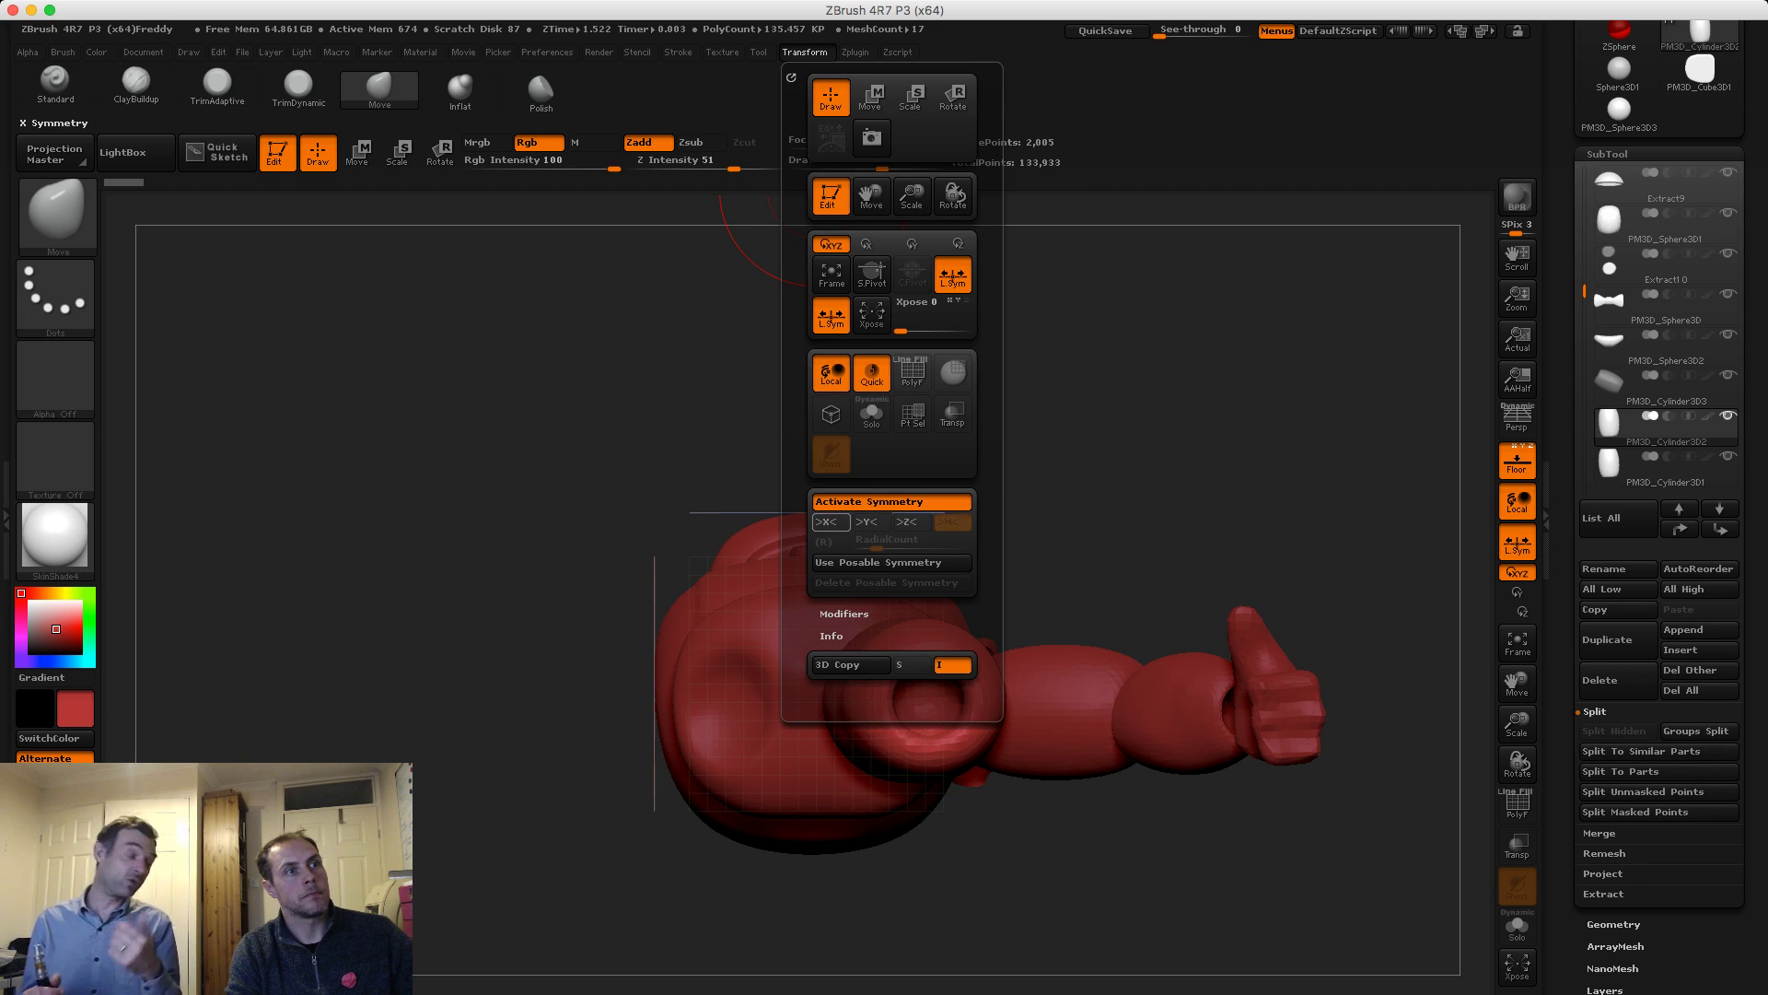
{"action": "left_click", "coordinate": [866, 521]}
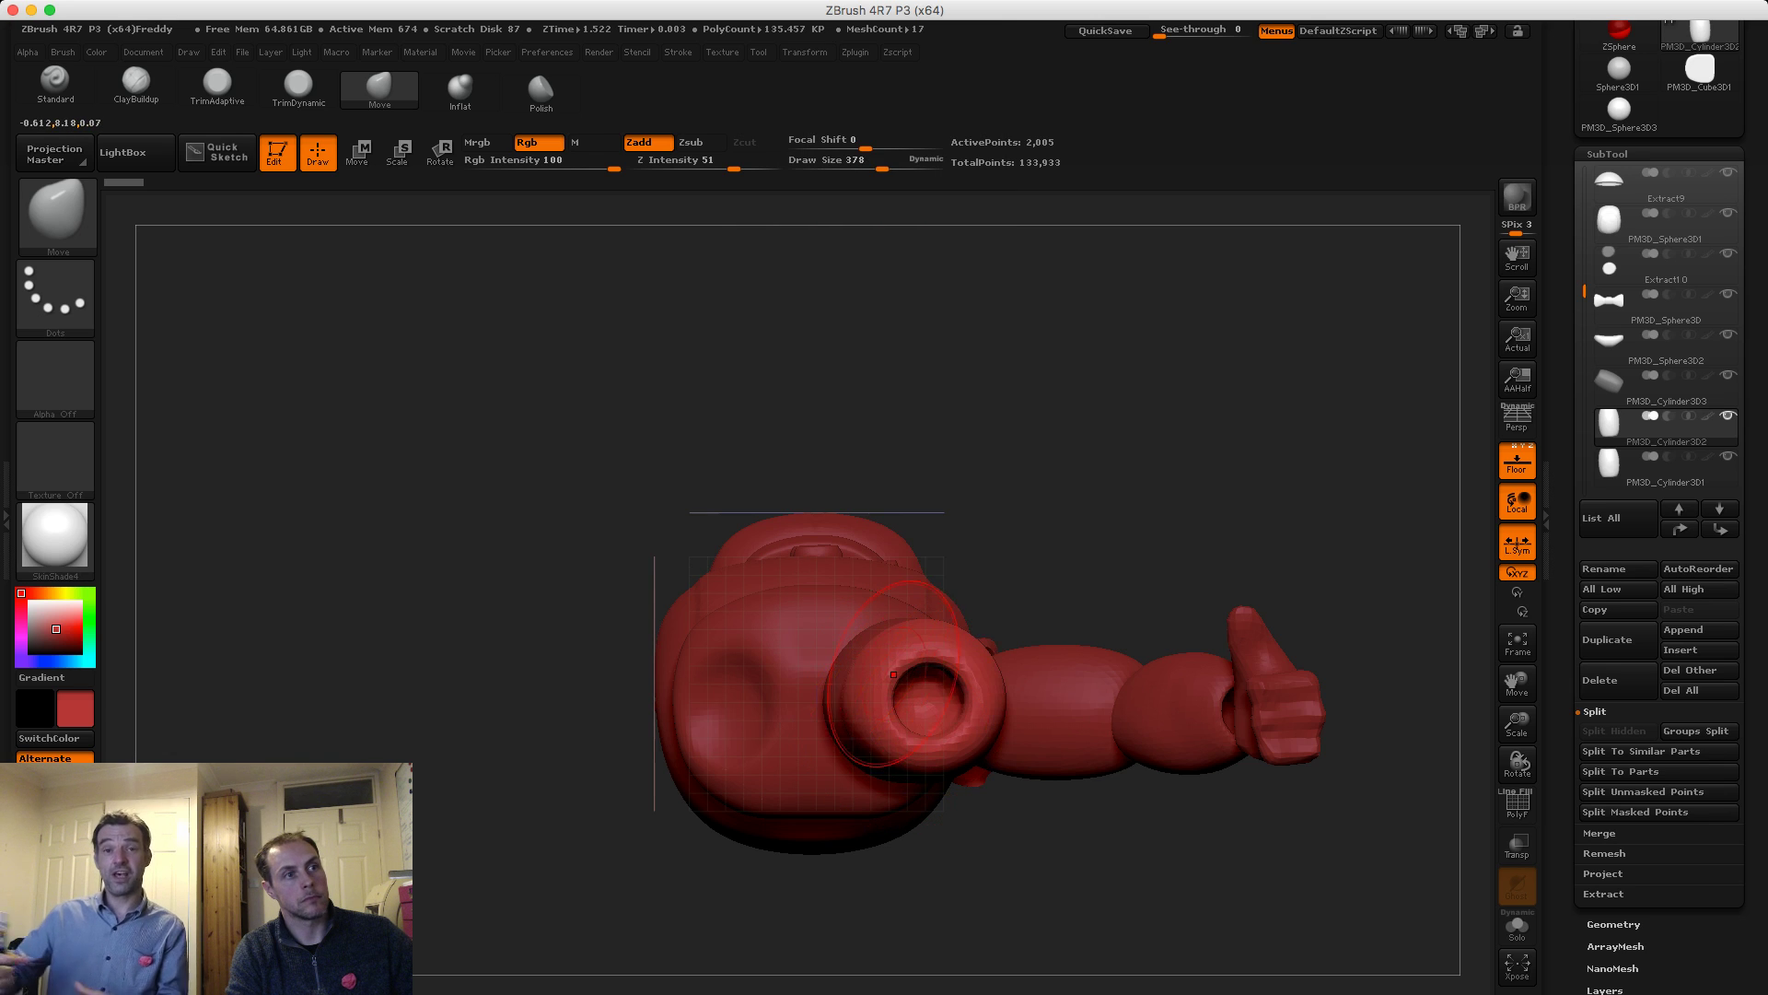
{"action": "key", "text": "s"}
{"action": "left_click_drag", "start_coordinate": [893, 678], "coordinate": [875, 679]}
{"action": "left_click", "coordinate": [805, 51]}
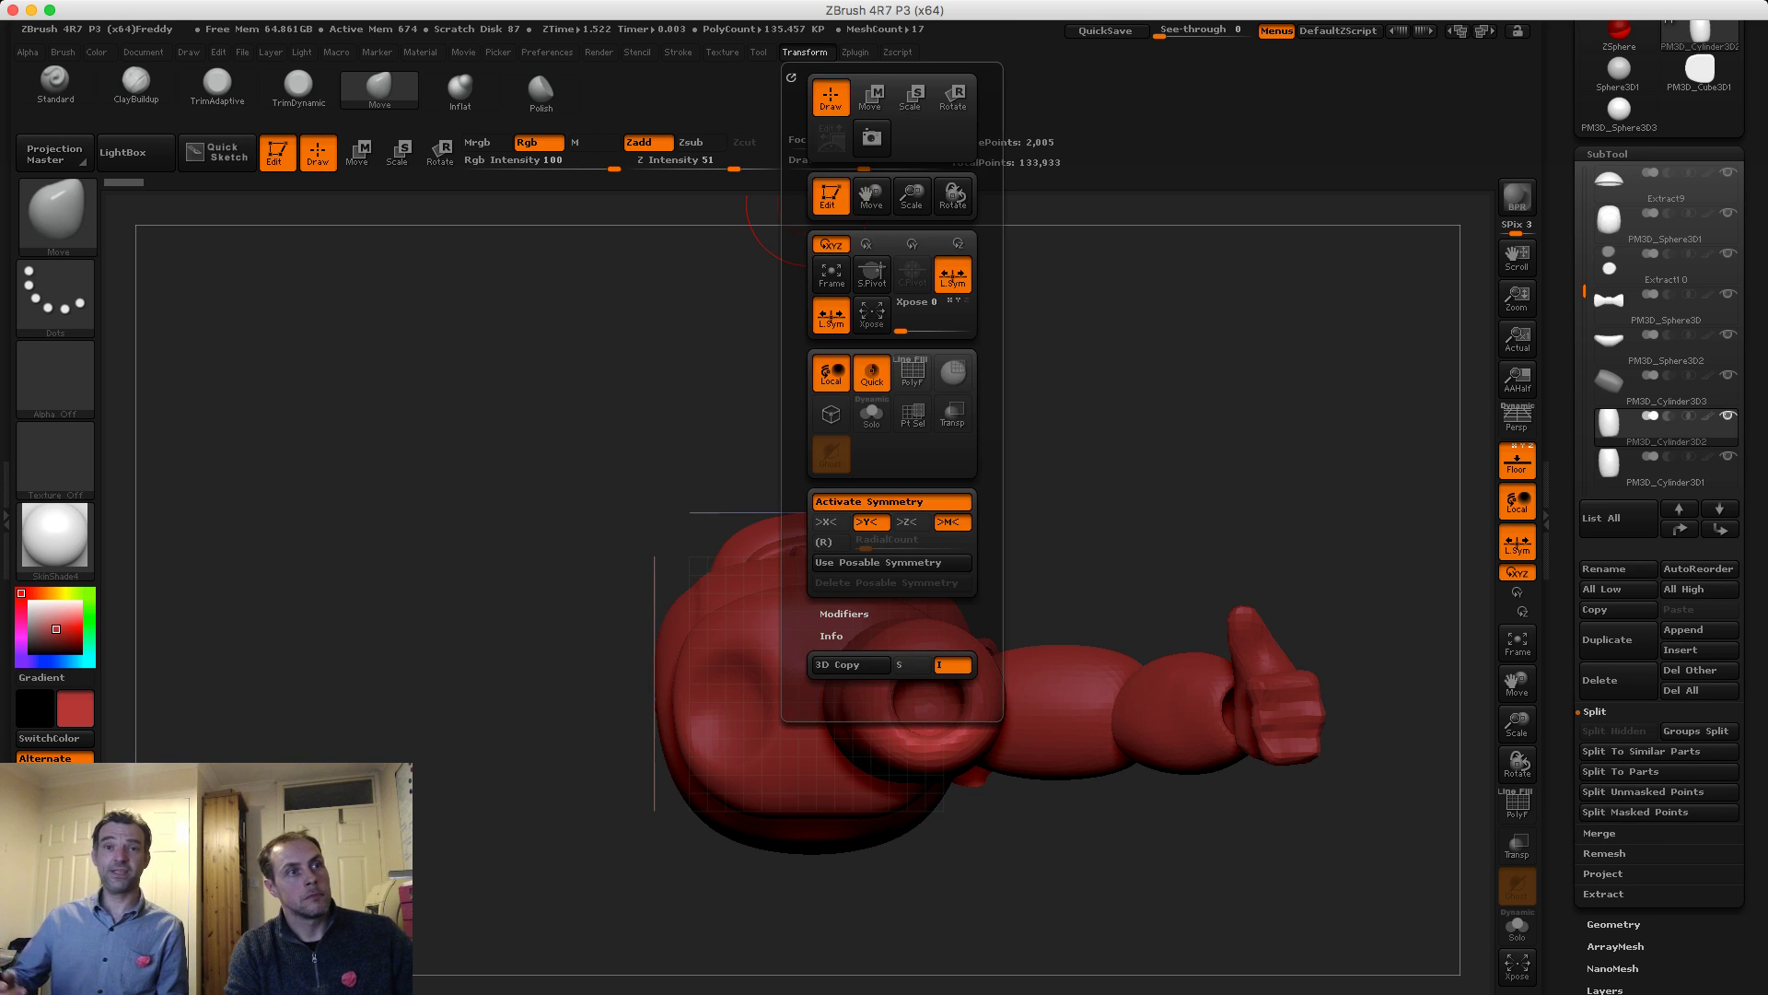
{"action": "left_click", "coordinate": [831, 541]}
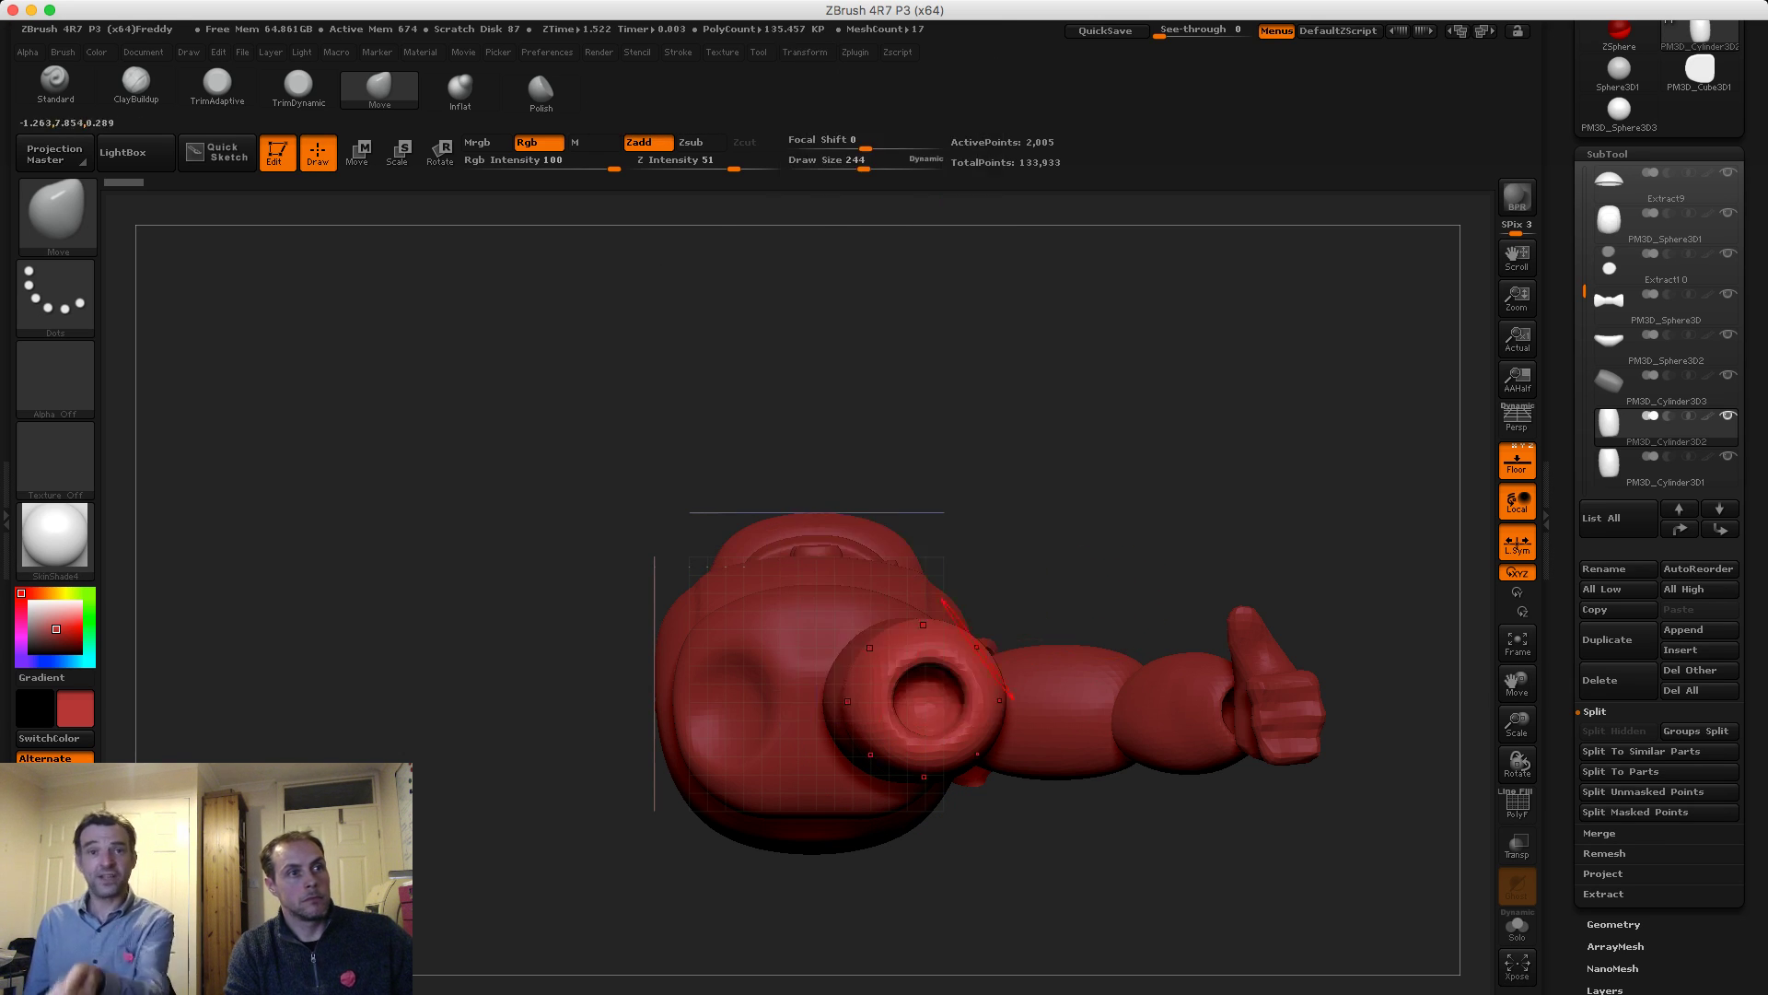
Taper the lower leg toward the ankle with the Move brush, using a draw size of 417, and smooth its surface
{"action": "mouse_move", "coordinate": [878, 675]}
{"action": "left_mouse_down"}
{"action": "mouse_move", "coordinate": [892, 685]}
{"action": "mouse_move", "coordinate": [823, 592]}
{"action": "left_mouse_up"}
{"action": "key", "text": "s"}
{"action": "mouse_move", "coordinate": [589, 442]}
{"action": "left_mouse_down"}
{"action": "mouse_move", "coordinate": [608, 626]}
{"action": "mouse_move", "coordinate": [636, 617]}
{"action": "left_mouse_up"}
{"action": "mouse_move", "coordinate": [844, 615]}
{"action": "left_mouse_down"}
{"action": "mouse_move", "coordinate": [874, 624]}
{"action": "mouse_move", "coordinate": [857, 576]}
{"action": "mouse_move", "coordinate": [872, 619]}
{"action": "left_mouse_up"}
{"action": "key", "text": "s"}
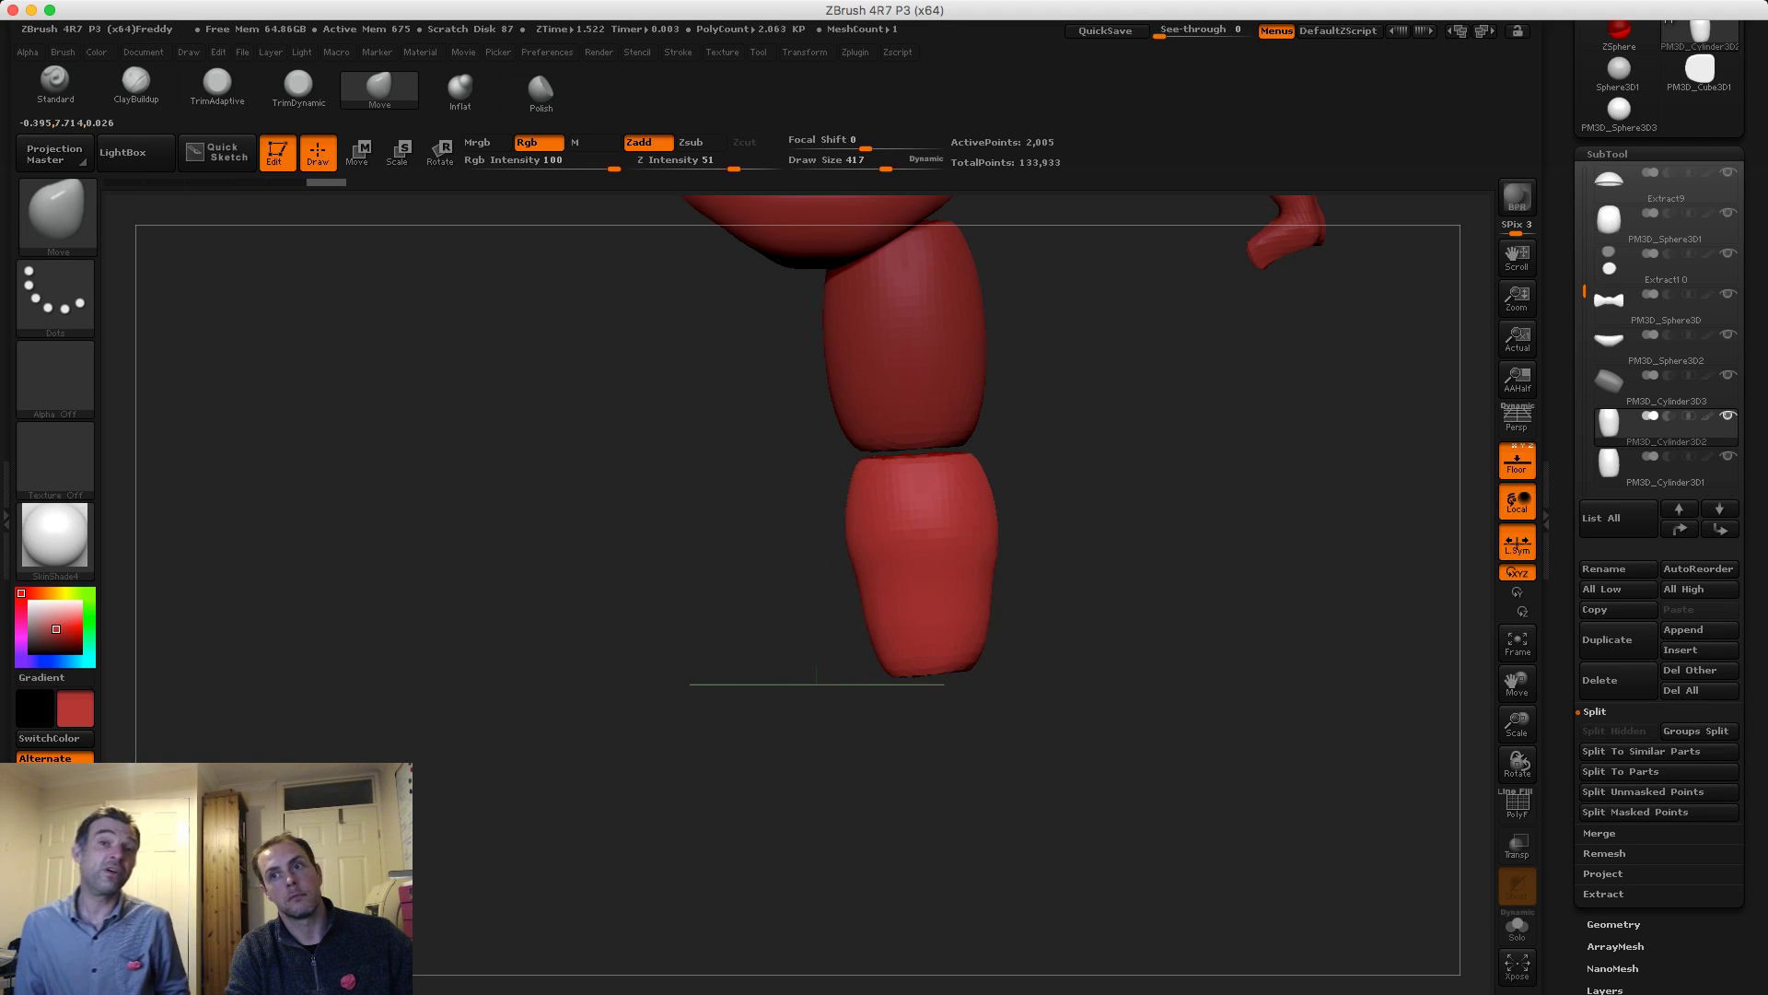
{"action": "key", "text": "shift"}
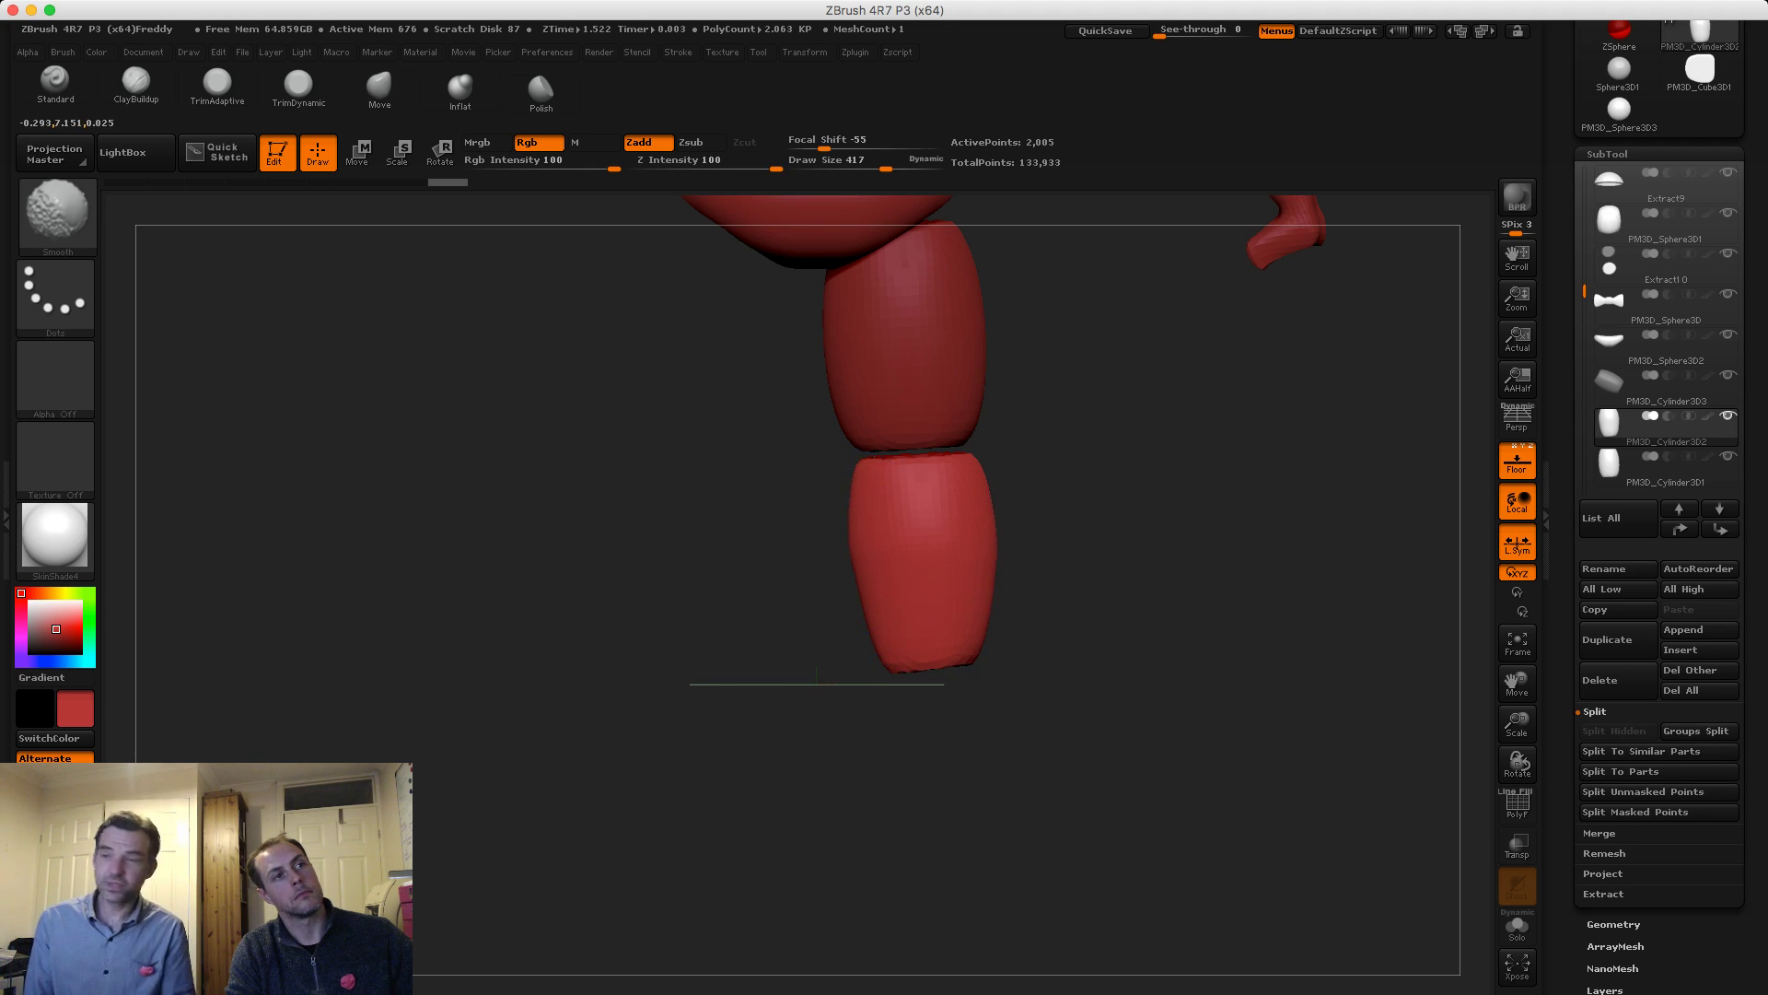
{"action": "mouse_move", "coordinate": [760, 647]}
{"action": "left_mouse_down", "text": "alt"}
{"action": "mouse_move", "coordinate": [753, 534]}
{"action": "mouse_move", "coordinate": [761, 608]}
{"action": "mouse_move", "coordinate": [721, 545]}
{"action": "mouse_move", "coordinate": [728, 624]}
{"action": "left_mouse_up", "text": "alt"}
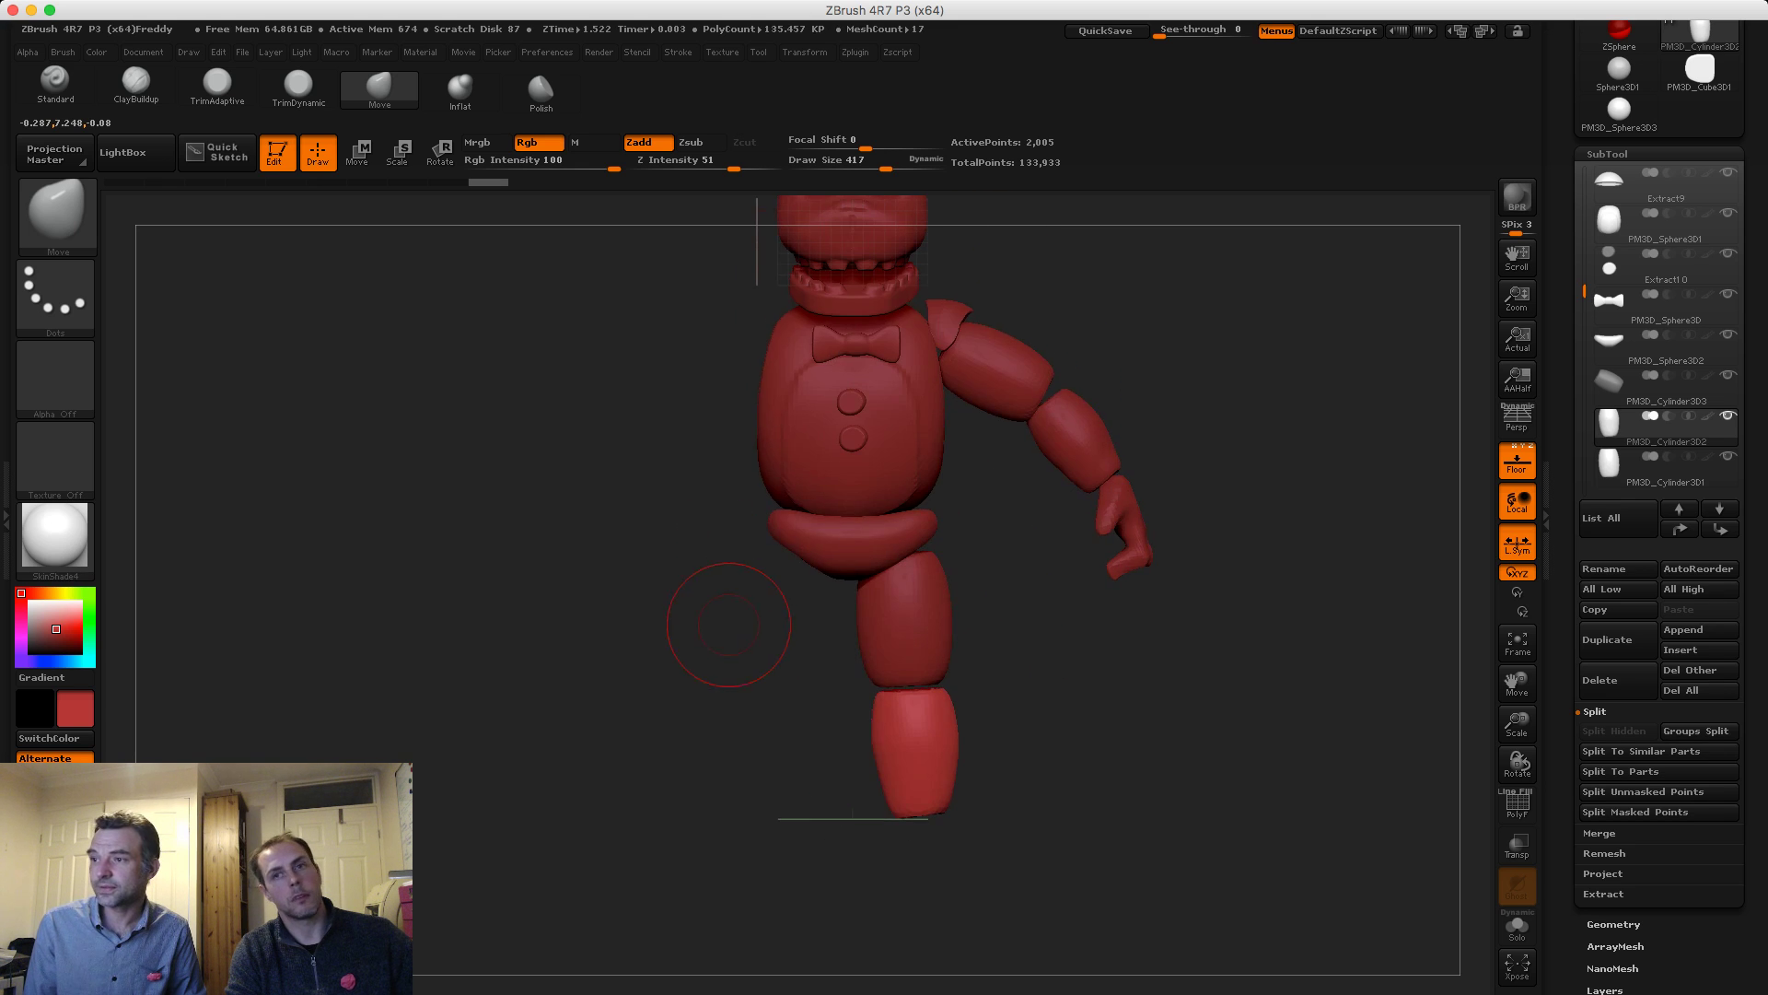
Make the thigh the active subtool and scale it slightly shorter
{"action": "left_click", "coordinate": [861, 598], "text": "alt"}
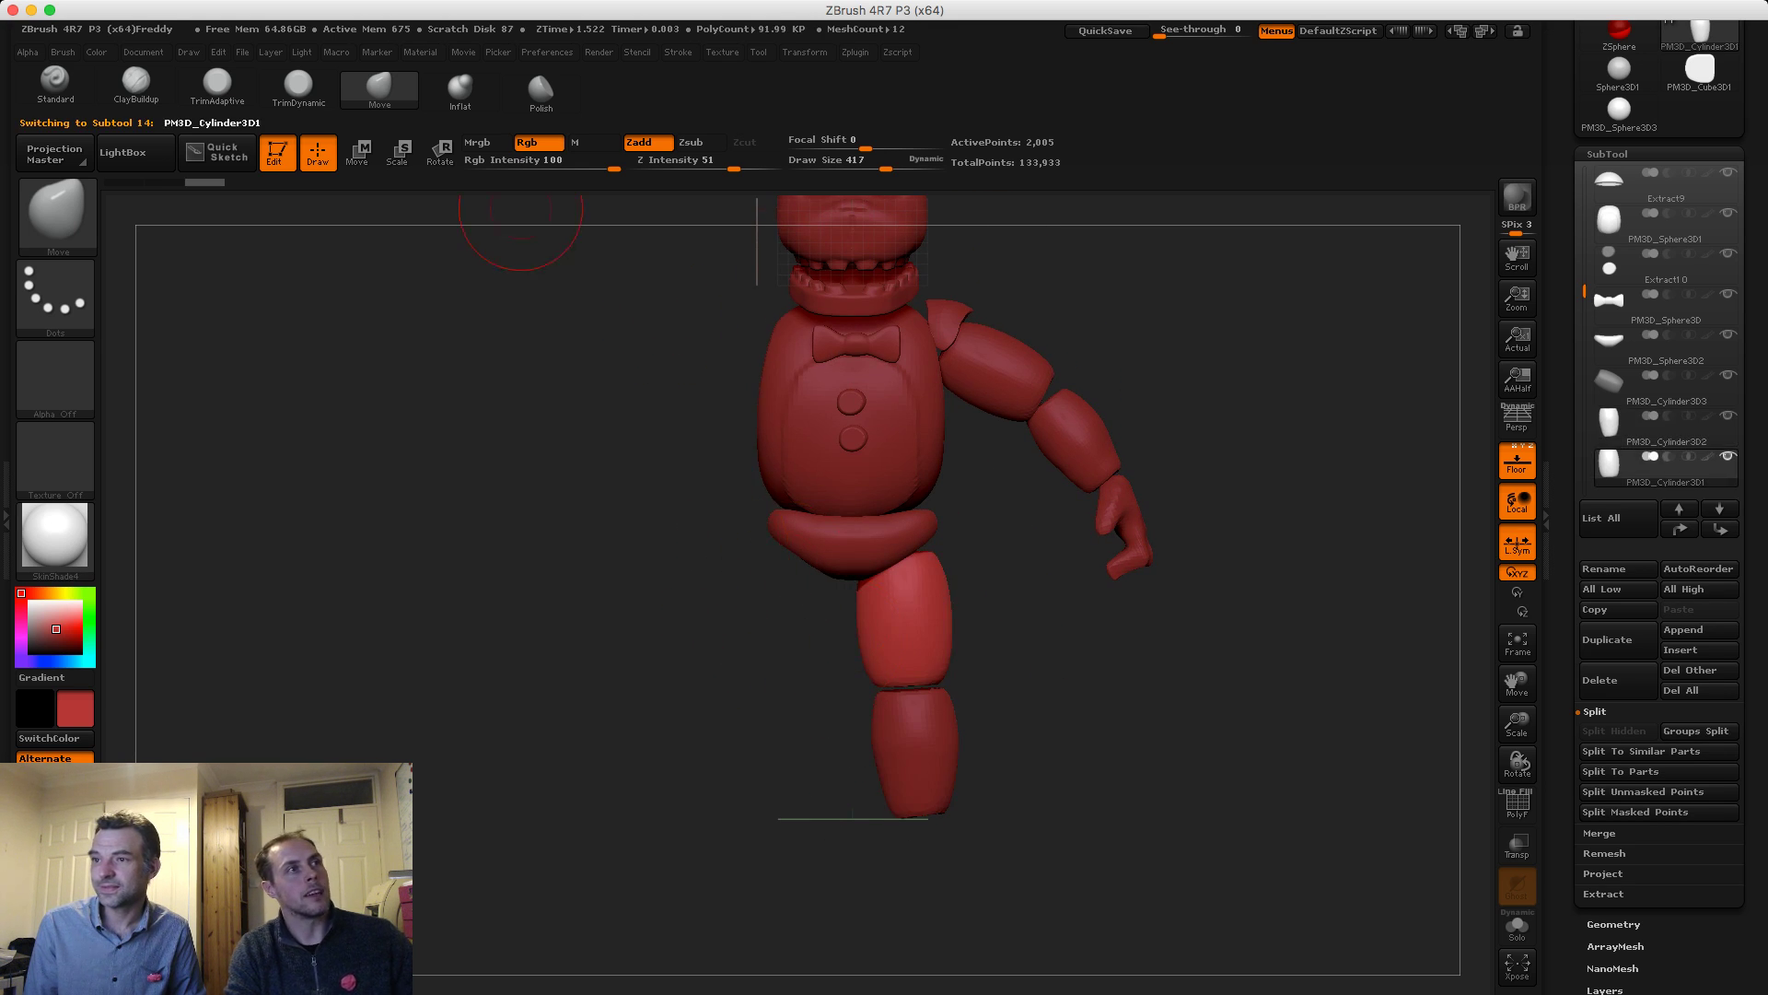
{"action": "key", "text": "e"}
{"action": "left_click_drag", "start_coordinate": [904, 685], "coordinate": [903, 670]}
Turn off radial symmetry and symmetry, and move the lower leg up against the underside of the thigh
{"action": "key", "text": "w"}
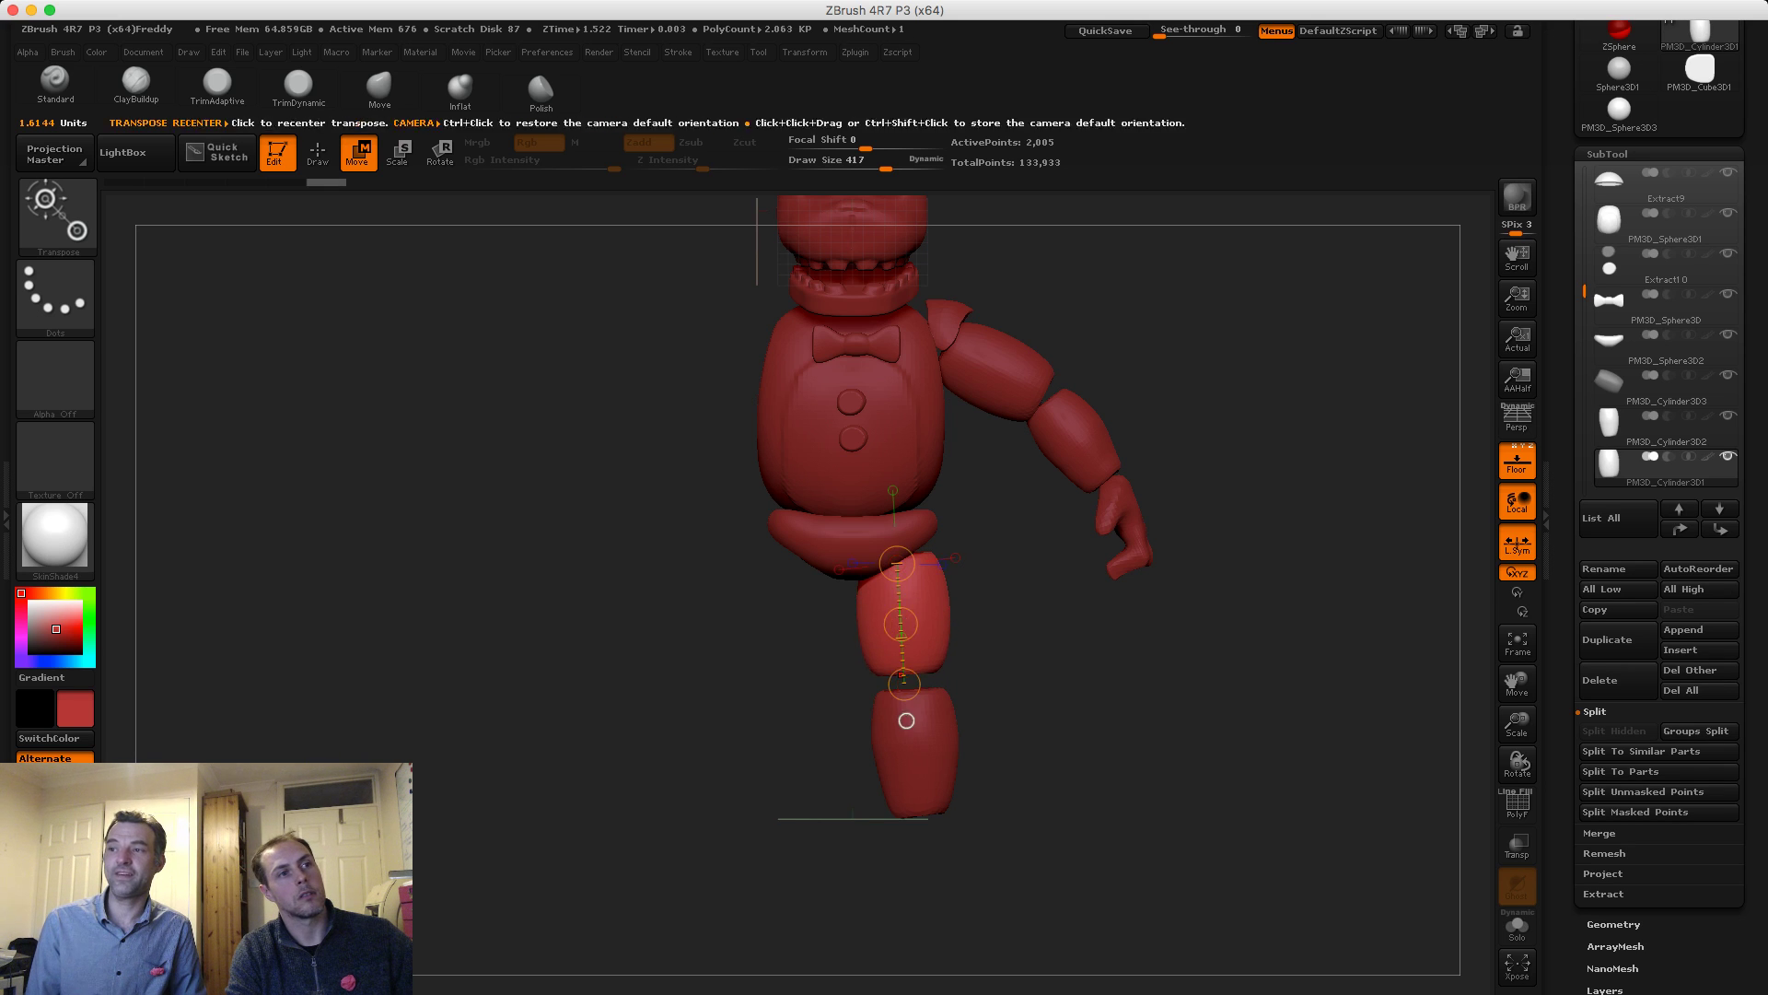
{"action": "left_click", "coordinate": [908, 739], "text": "alt"}
{"action": "left_click_drag", "start_coordinate": [901, 628], "coordinate": [880, 626]}
{"action": "left_click_drag", "start_coordinate": [883, 689], "coordinate": [885, 689]}
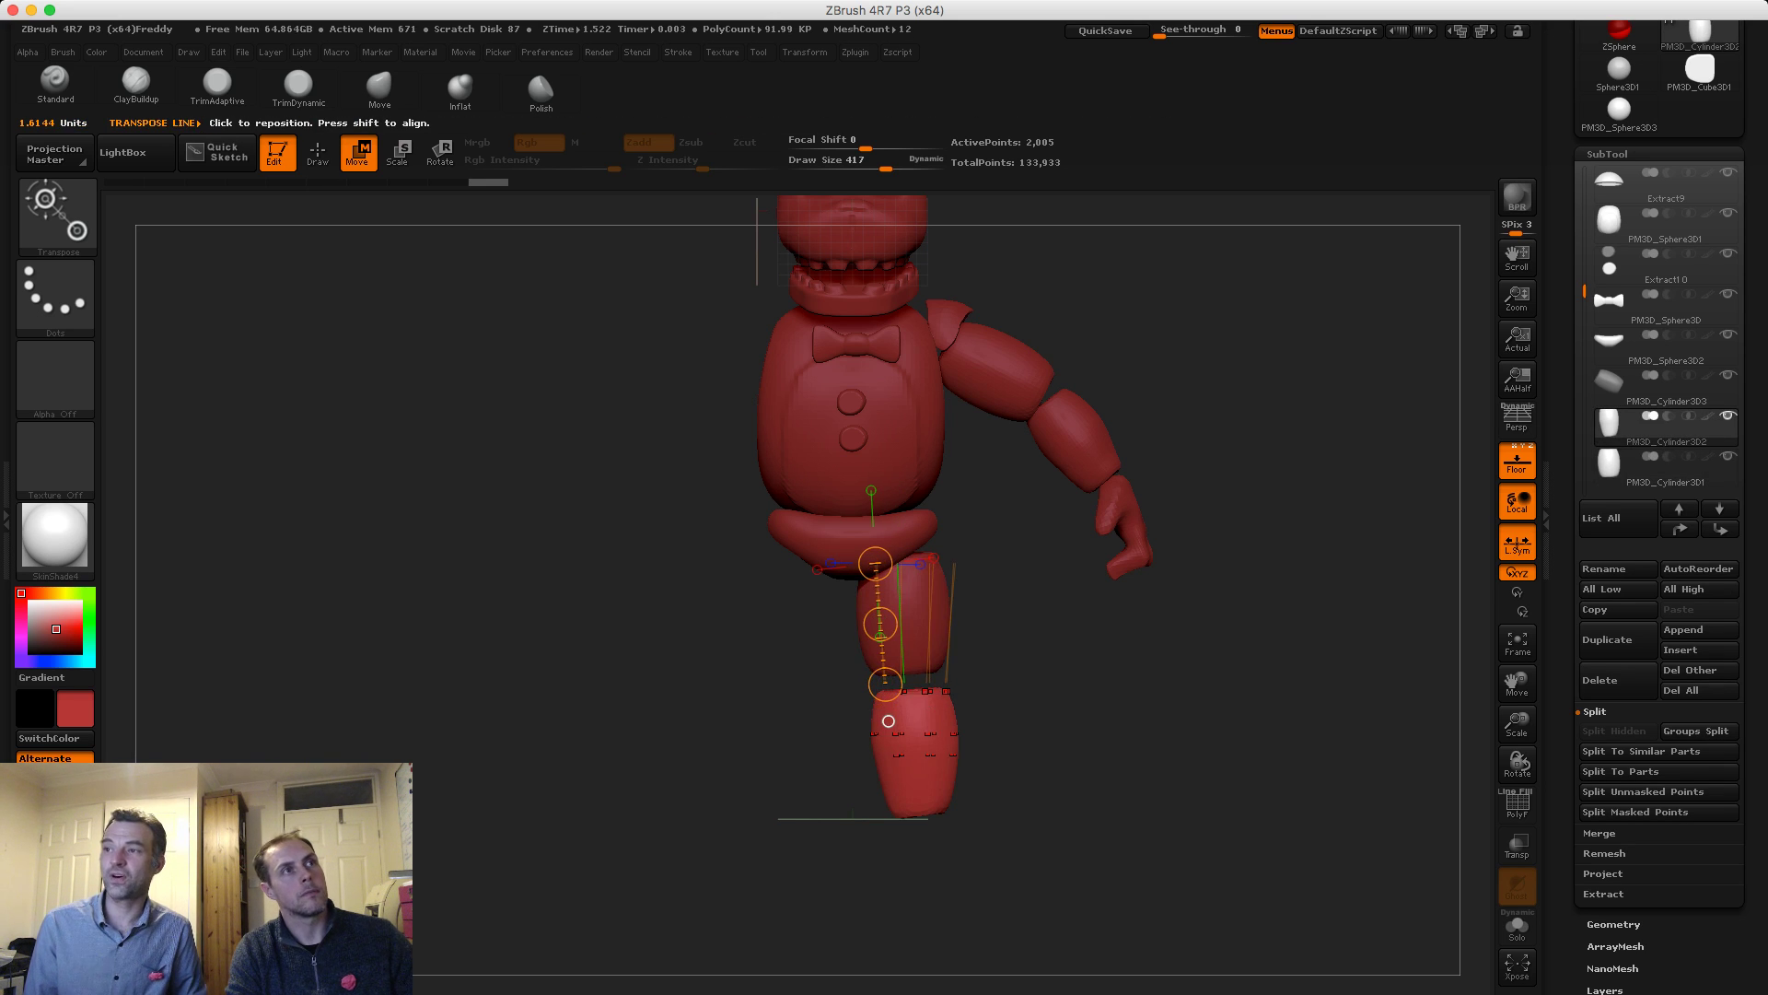
{"action": "mouse_move", "coordinate": [805, 53]}
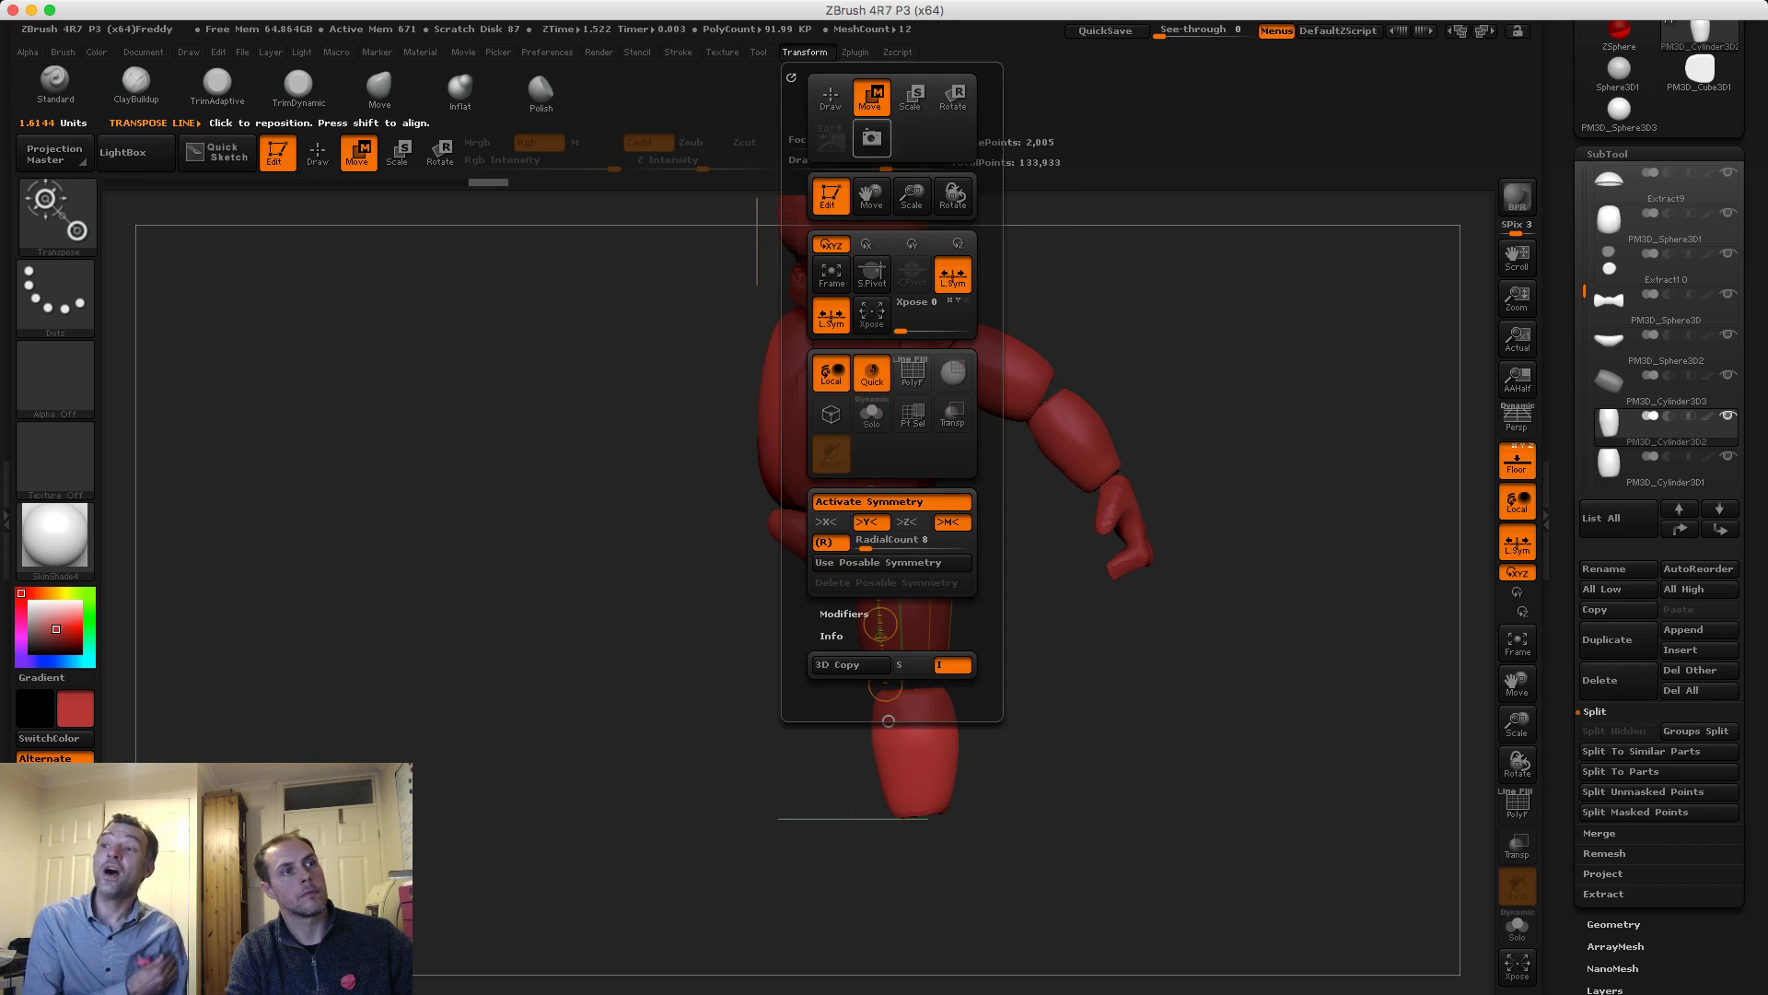
{"action": "left_click", "coordinate": [831, 542]}
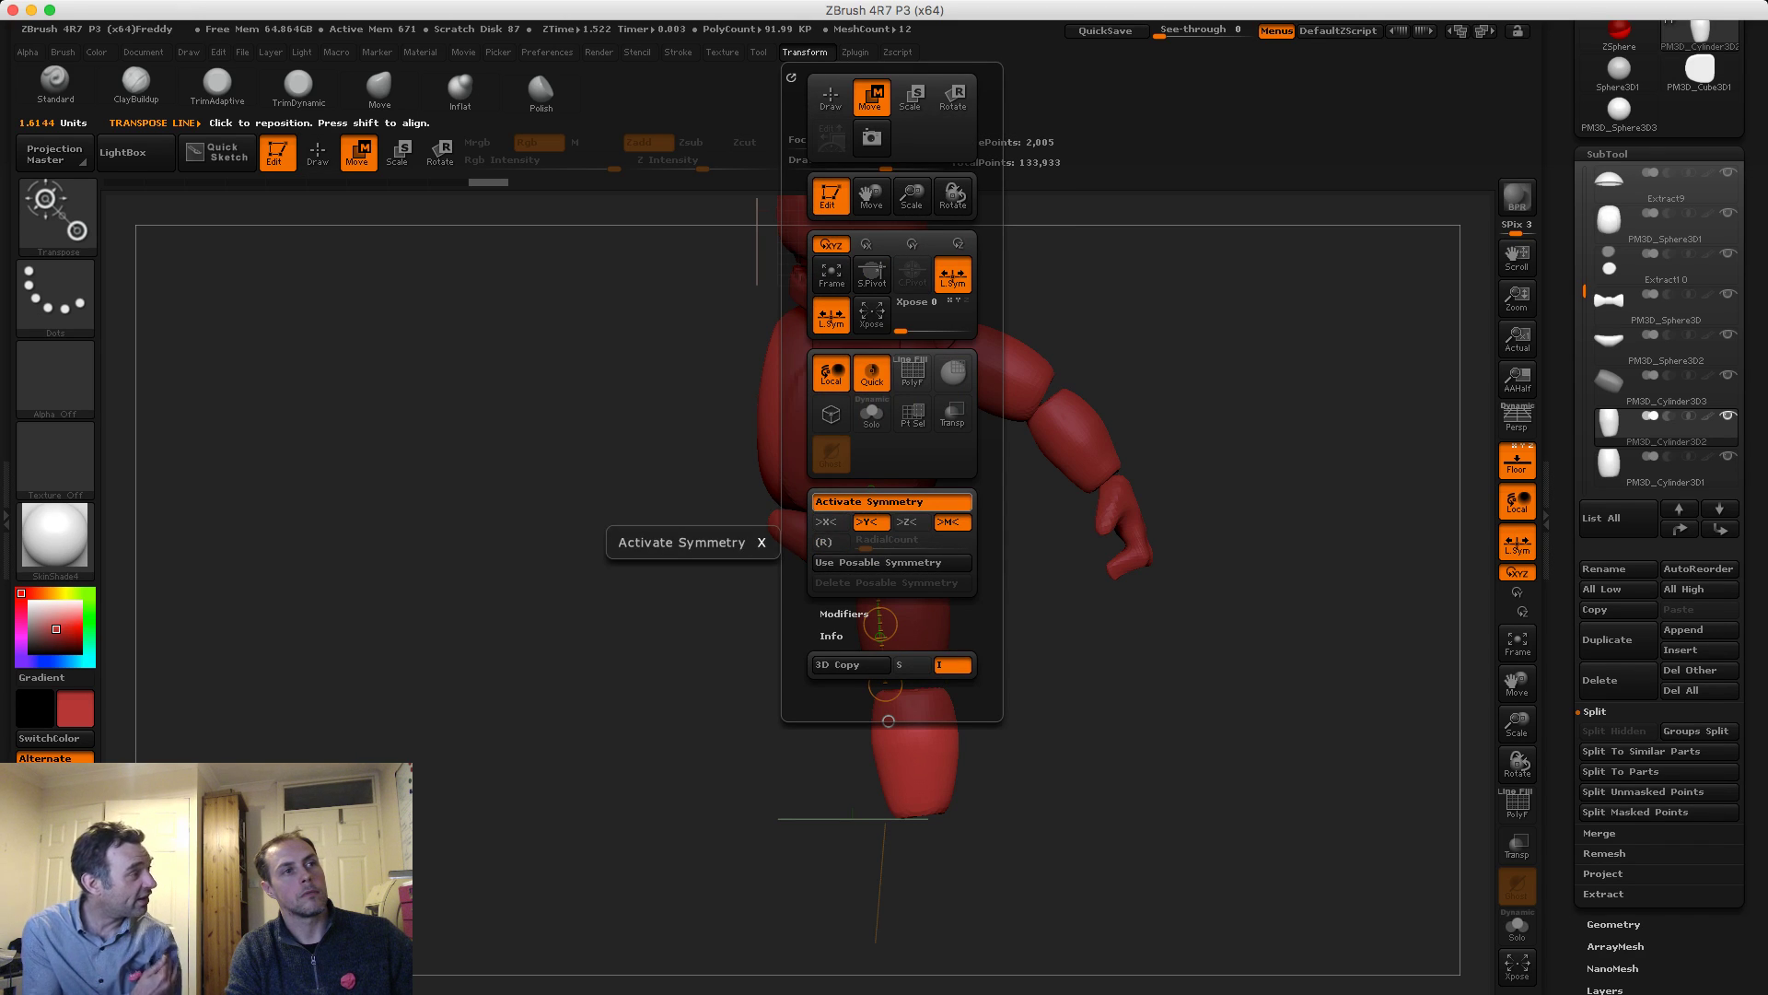
{"action": "left_click", "coordinate": [866, 503]}
{"action": "left_click_drag", "start_coordinate": [880, 625], "coordinate": [874, 614]}
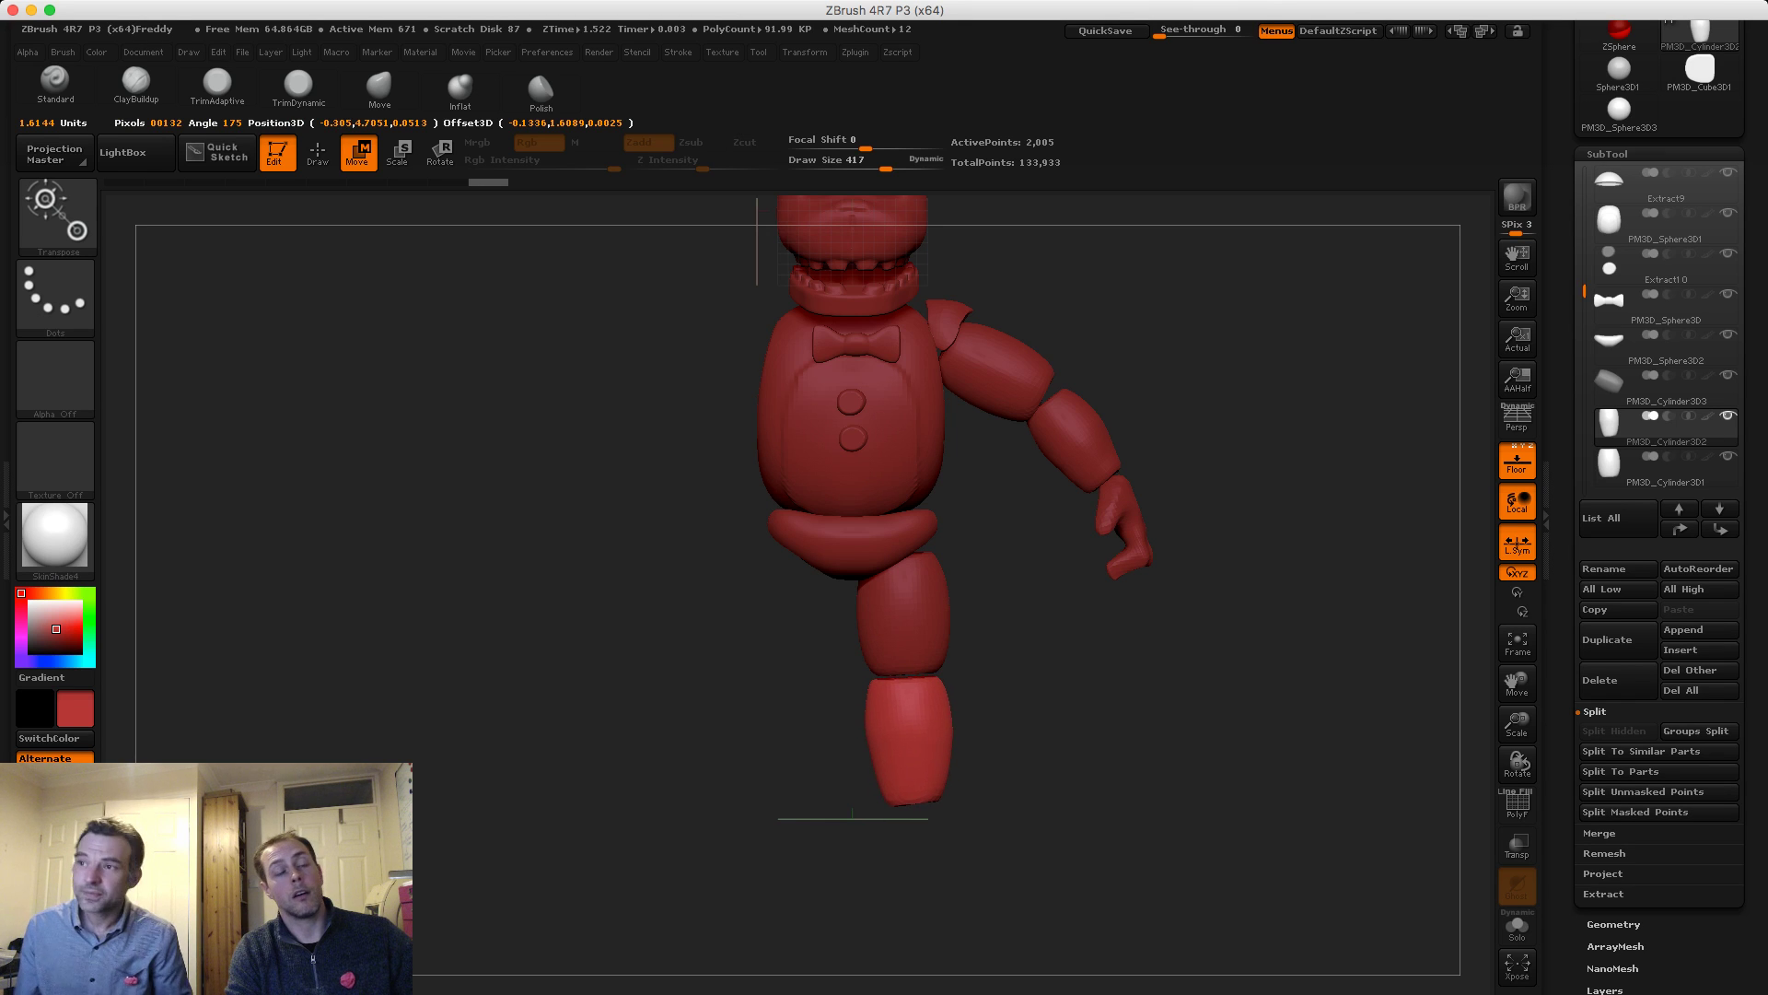
Make the hand the active subtool in Draw mode and duplicate it
{"action": "left_click_drag", "start_coordinate": [1197, 663], "coordinate": [979, 637]}
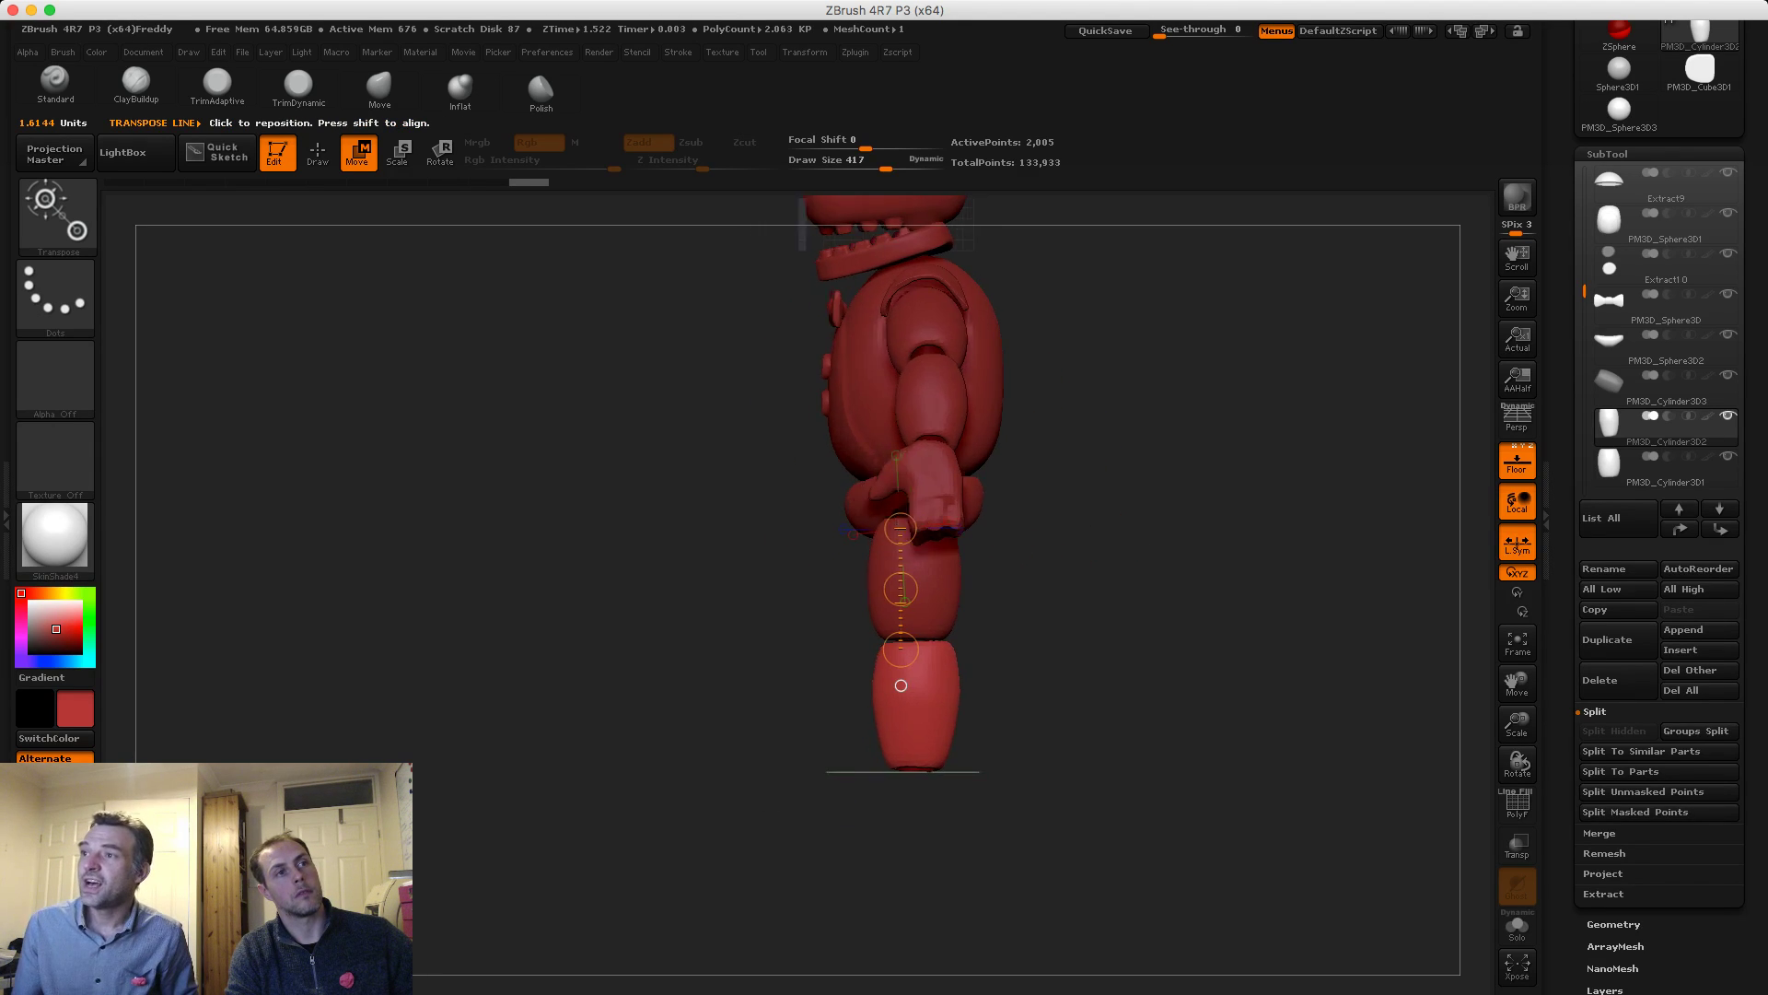
{"action": "mouse_move", "coordinate": [901, 686]}
{"action": "right_mouse_down"}
{"action": "mouse_move", "coordinate": [1011, 689]}
{"action": "mouse_move", "coordinate": [873, 685]}
{"action": "right_mouse_up"}
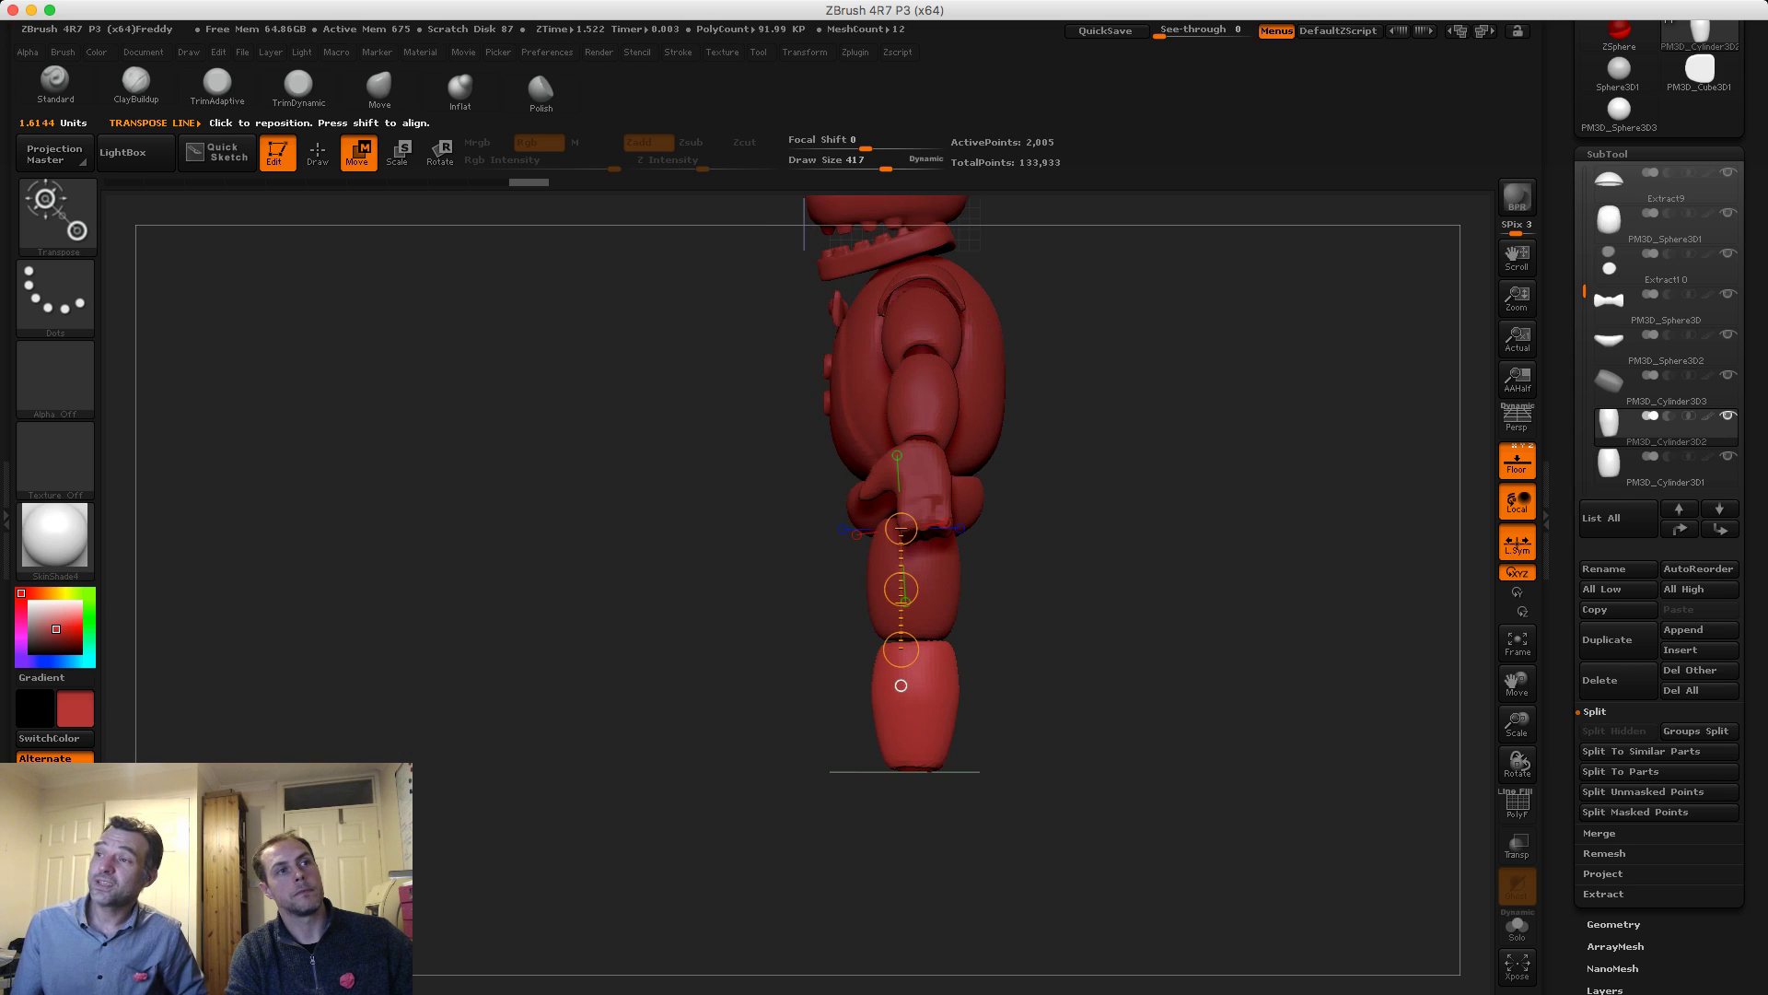
{"action": "key", "text": "r"}
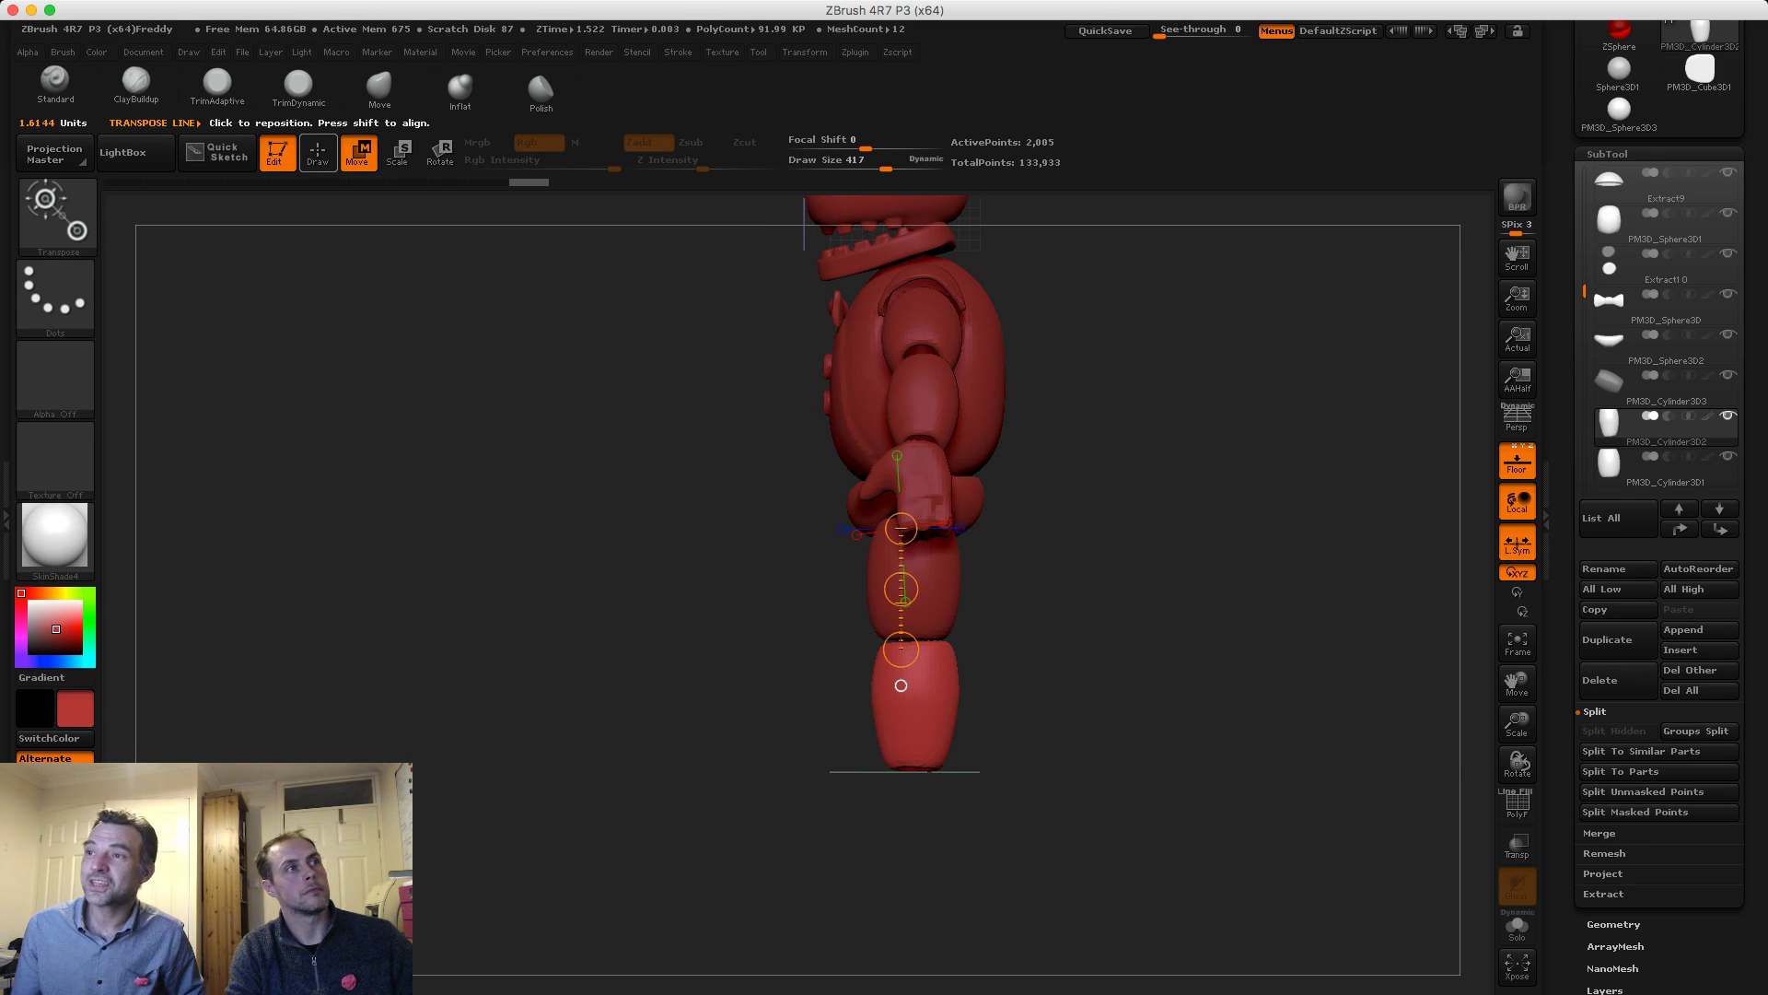
{"action": "left_click", "coordinate": [317, 152]}
{"action": "left_click", "coordinate": [907, 483], "text": "alt"}
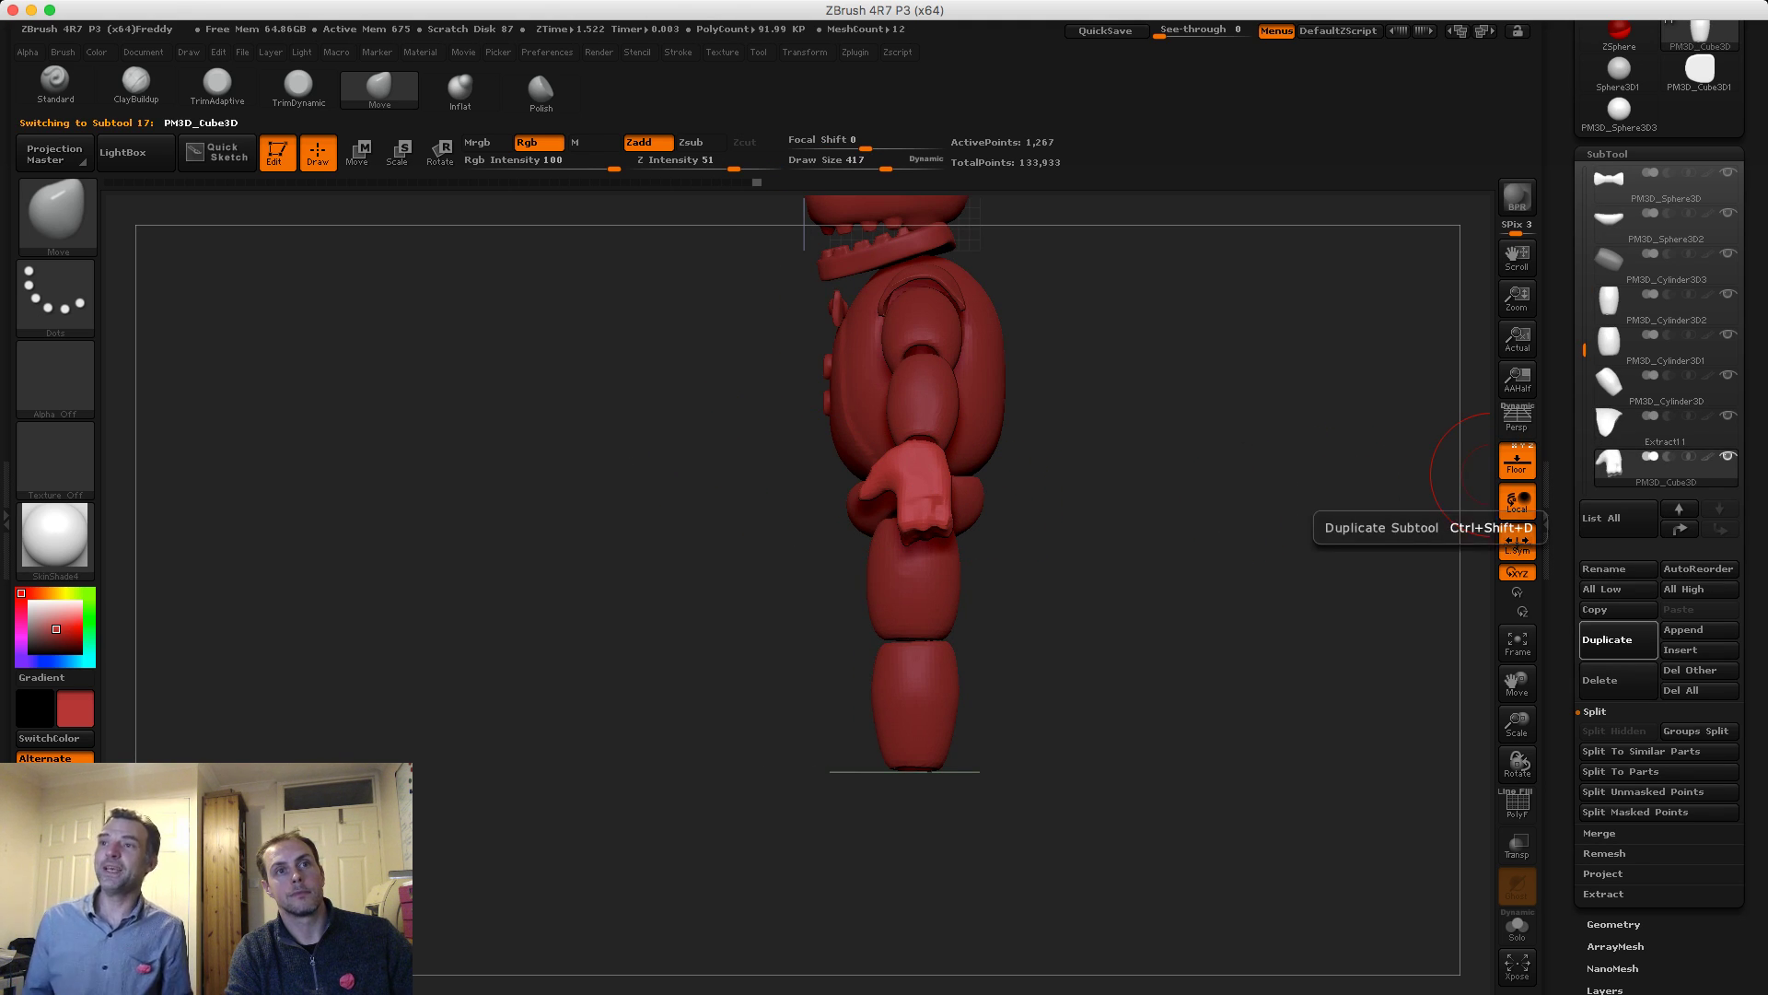
{"action": "left_click", "coordinate": [1607, 639]}
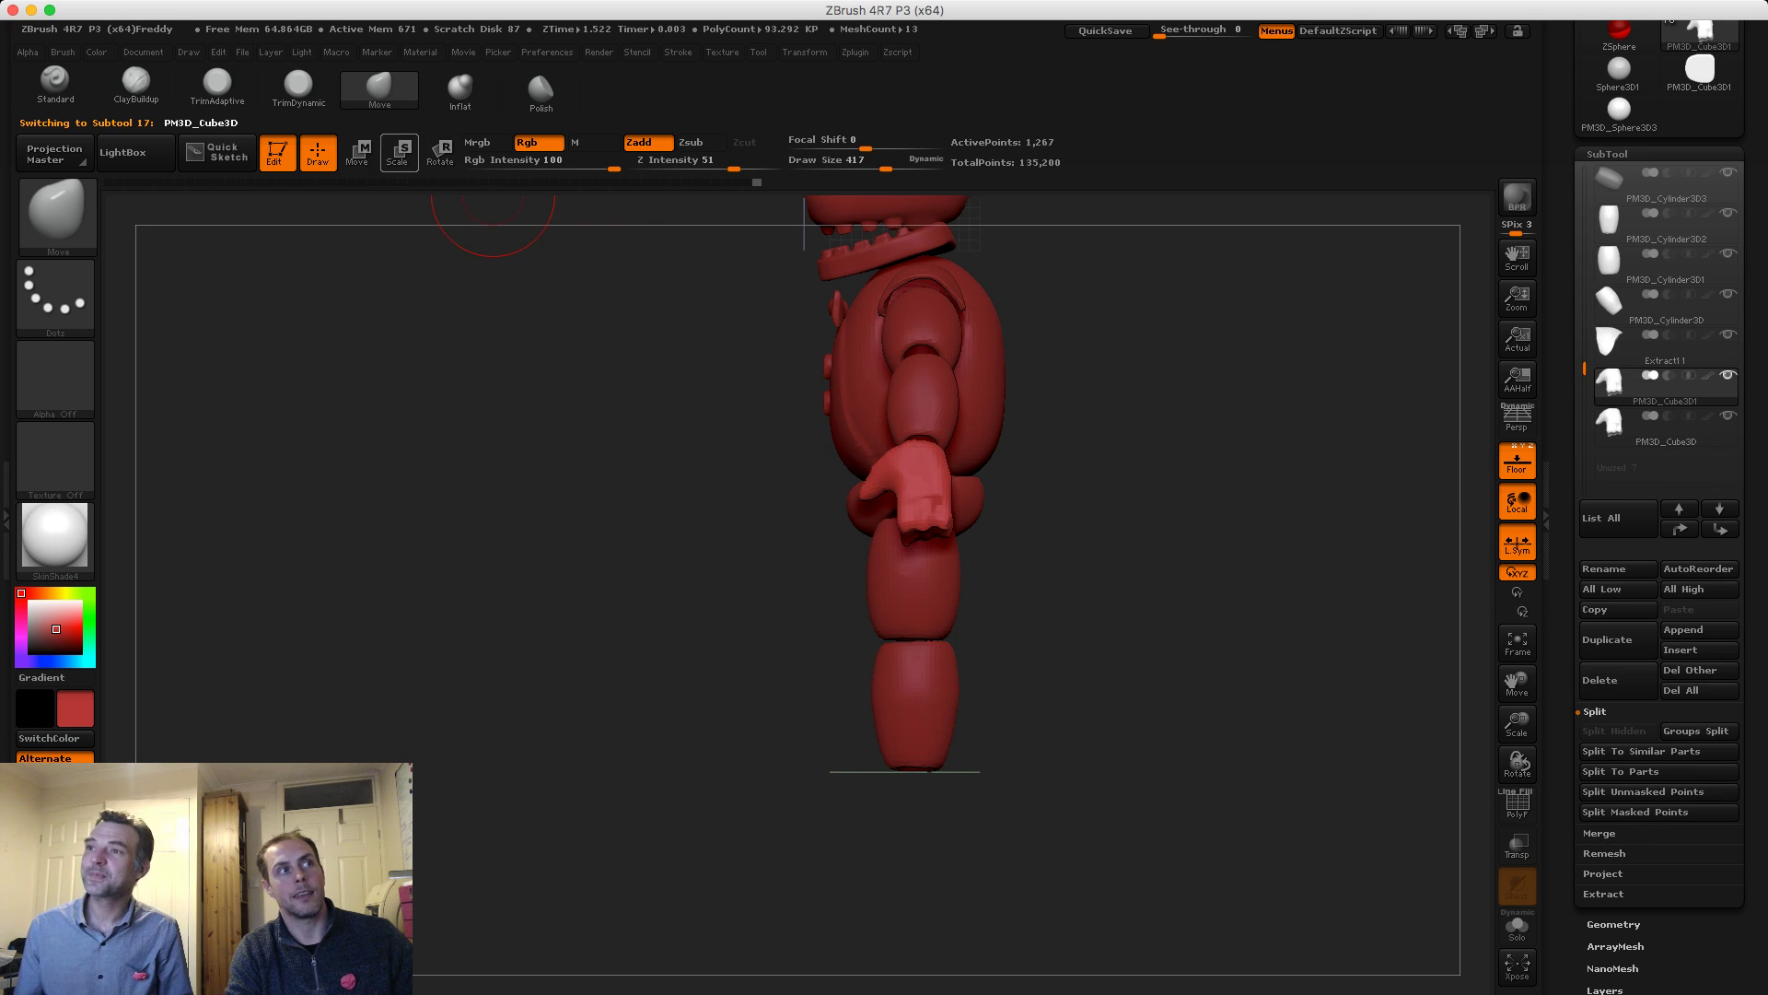
Move one of the two hands straight down to the ankle end of the lower leg
{"action": "key", "text": "w"}
{"action": "left_click_drag", "start_coordinate": [931, 514], "coordinate": [931, 440], "text": "shift"}
{"action": "left_click_drag", "start_coordinate": [1060, 479], "coordinate": [1252, 479]}
{"action": "mouse_move", "coordinate": [931, 477]}
{"action": "left_mouse_down"}
{"action": "mouse_move", "coordinate": [778, 666]}
{"action": "mouse_move", "coordinate": [734, 797]}
{"action": "left_mouse_up"}
{"action": "left_click_drag", "start_coordinate": [1188, 516], "coordinate": [1004, 516]}
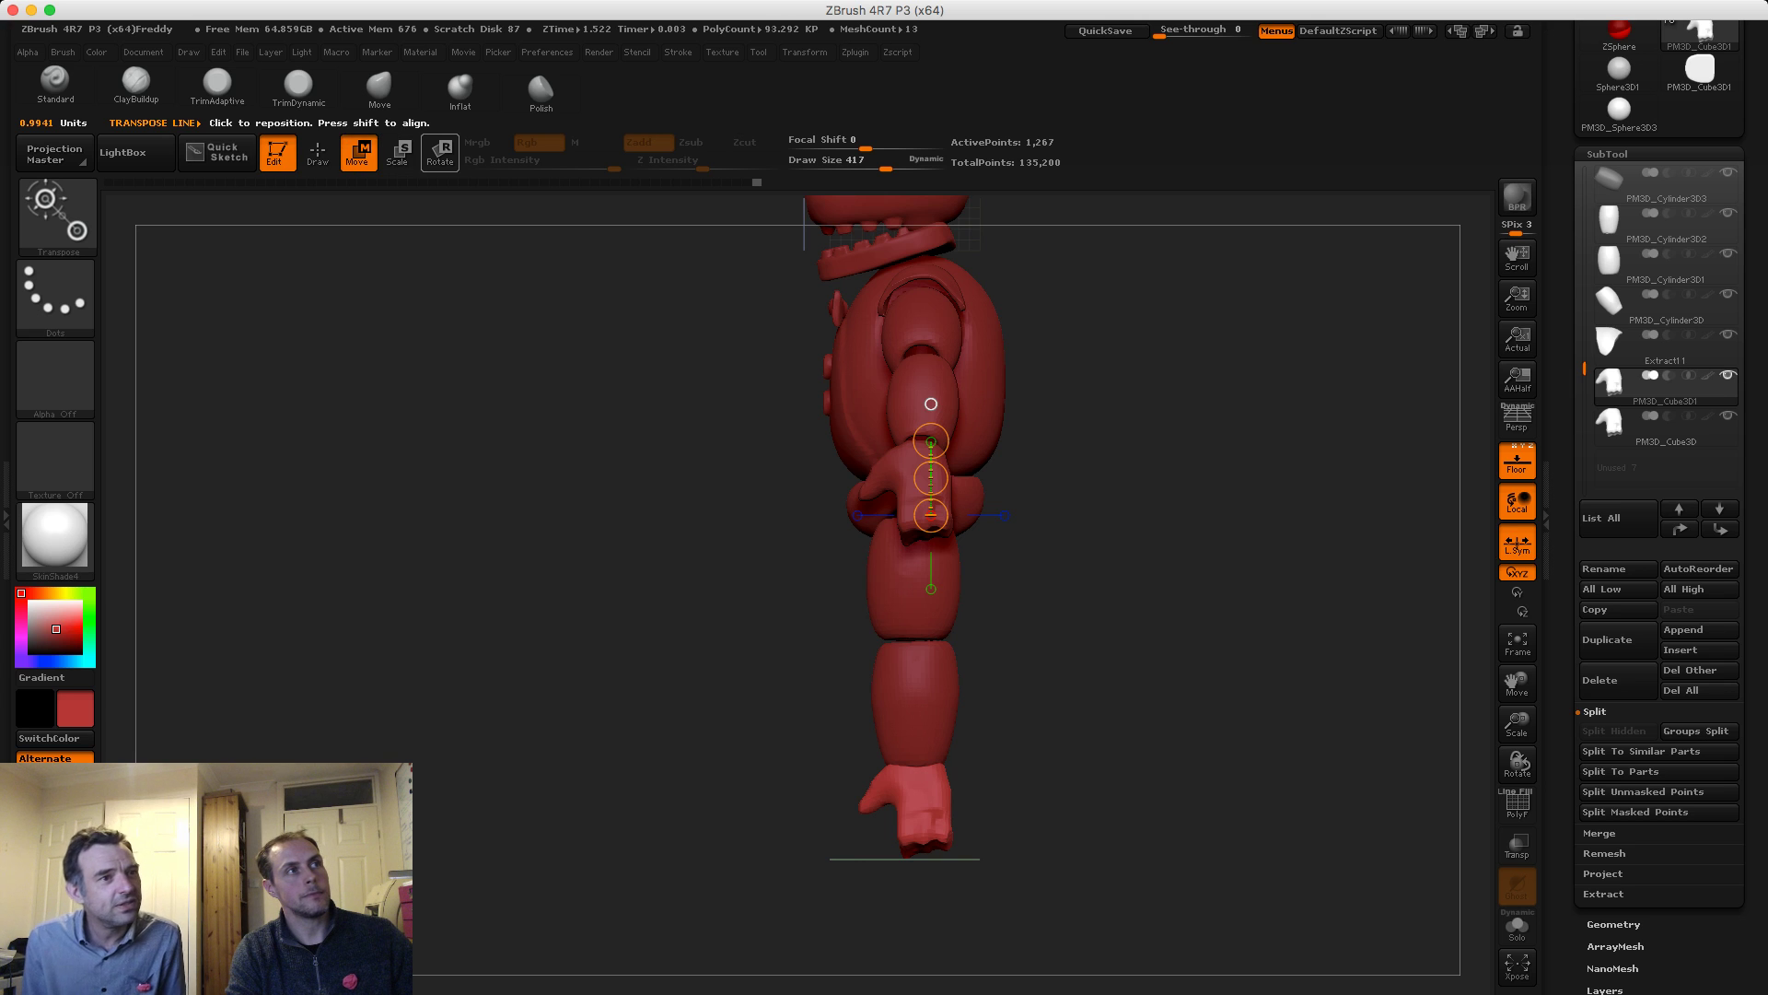
Rotate the lowered hand to lie flat beneath the lower leg with its fingers pointing forward, and undo the last extra adjustments
{"action": "key", "text": "r"}
{"action": "left_click_drag", "start_coordinate": [1105, 589], "coordinate": [1105, 424]}
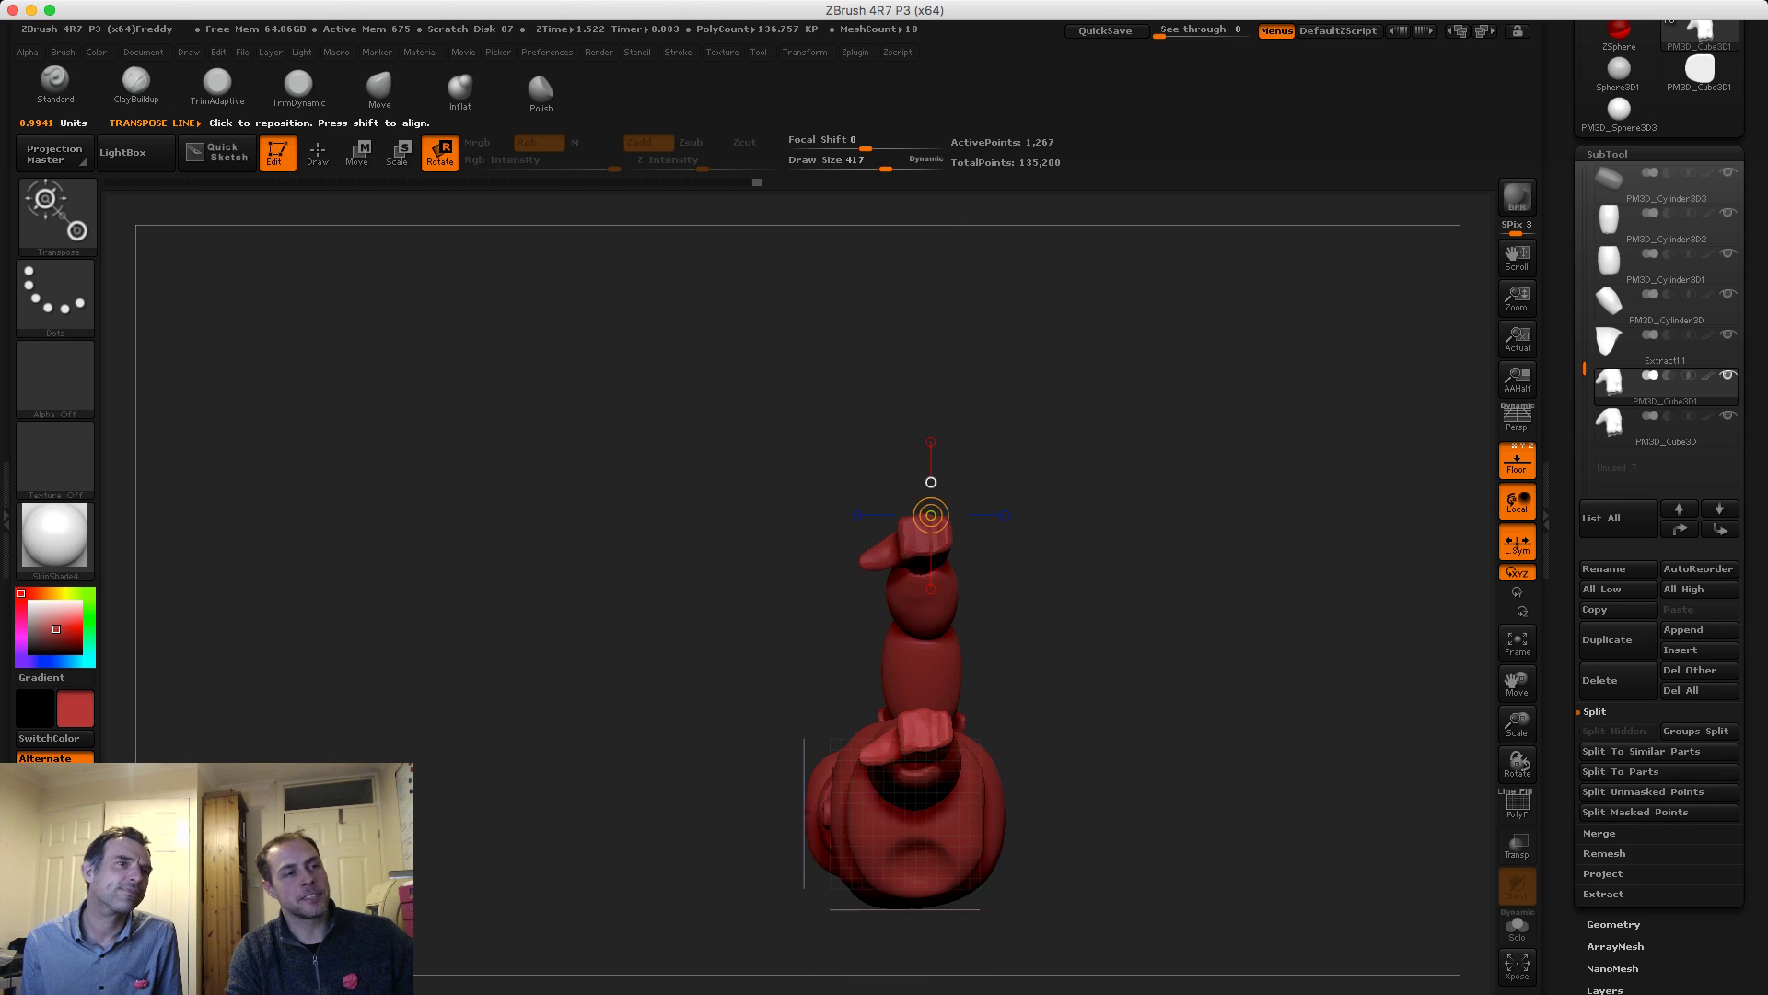
{"action": "left_click_drag", "start_coordinate": [931, 482], "coordinate": [931, 404]}
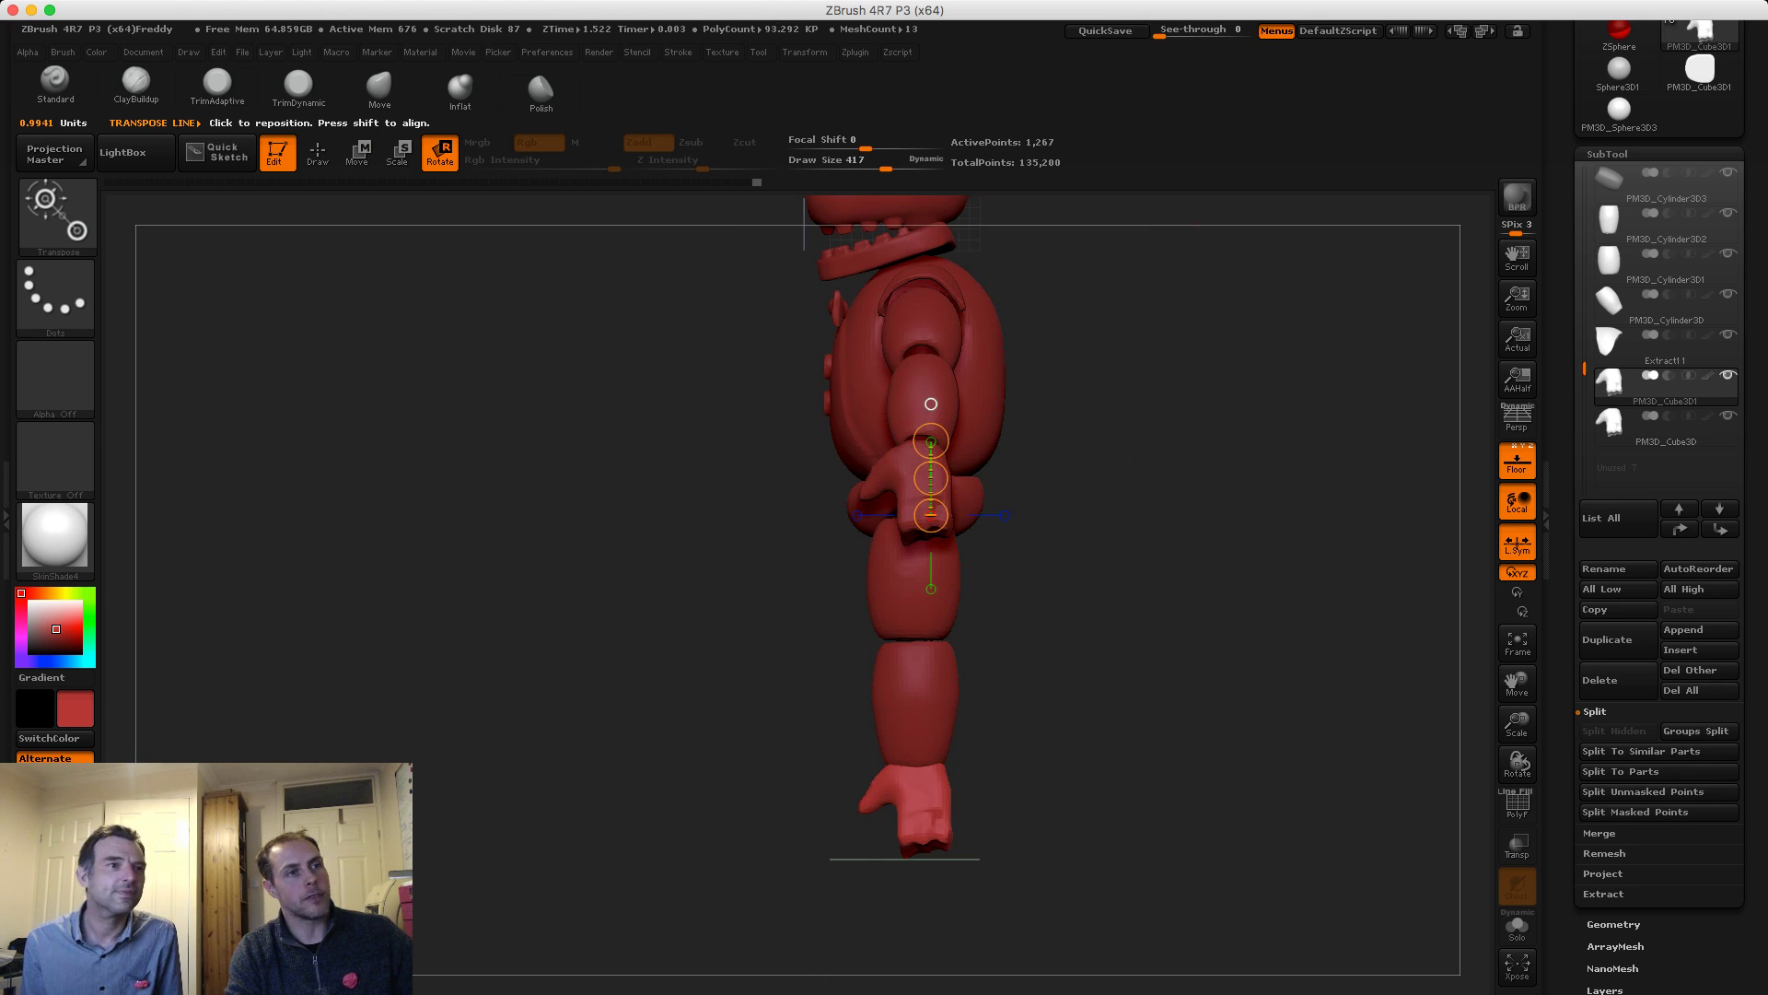
{"action": "mouse_move", "coordinate": [792, 796]}
{"action": "left_mouse_down"}
{"action": "mouse_move", "coordinate": [802, 635]}
{"action": "mouse_move", "coordinate": [928, 874]}
{"action": "mouse_move", "coordinate": [797, 829]}
{"action": "mouse_move", "coordinate": [929, 862]}
{"action": "mouse_move", "coordinate": [866, 842]}
{"action": "mouse_move", "coordinate": [840, 779]}
{"action": "left_mouse_up"}
{"action": "mouse_move", "coordinate": [927, 900]}
{"action": "left_mouse_down"}
{"action": "mouse_move", "coordinate": [946, 864]}
{"action": "mouse_move", "coordinate": [895, 782]}
{"action": "mouse_move", "coordinate": [837, 800]}
{"action": "mouse_move", "coordinate": [851, 856]}
{"action": "left_mouse_up"}
{"action": "mouse_move", "coordinate": [1059, 718]}
{"action": "left_mouse_down"}
{"action": "mouse_move", "coordinate": [1068, 829]}
{"action": "mouse_move", "coordinate": [1151, 824]}
{"action": "mouse_move", "coordinate": [1069, 733]}
{"action": "left_mouse_up"}
{"action": "mouse_move", "coordinate": [884, 733]}
{"action": "left_mouse_down"}
{"action": "mouse_move", "coordinate": [1013, 732]}
{"action": "mouse_move", "coordinate": [975, 732]}
{"action": "mouse_move", "coordinate": [927, 660]}
{"action": "mouse_move", "coordinate": [971, 732]}
{"action": "left_mouse_up"}
{"action": "key", "text": "super+z"}
{"action": "key", "text": "super+z"}
{"action": "key", "text": "super+z"}
{"action": "key", "text": "super+z"}
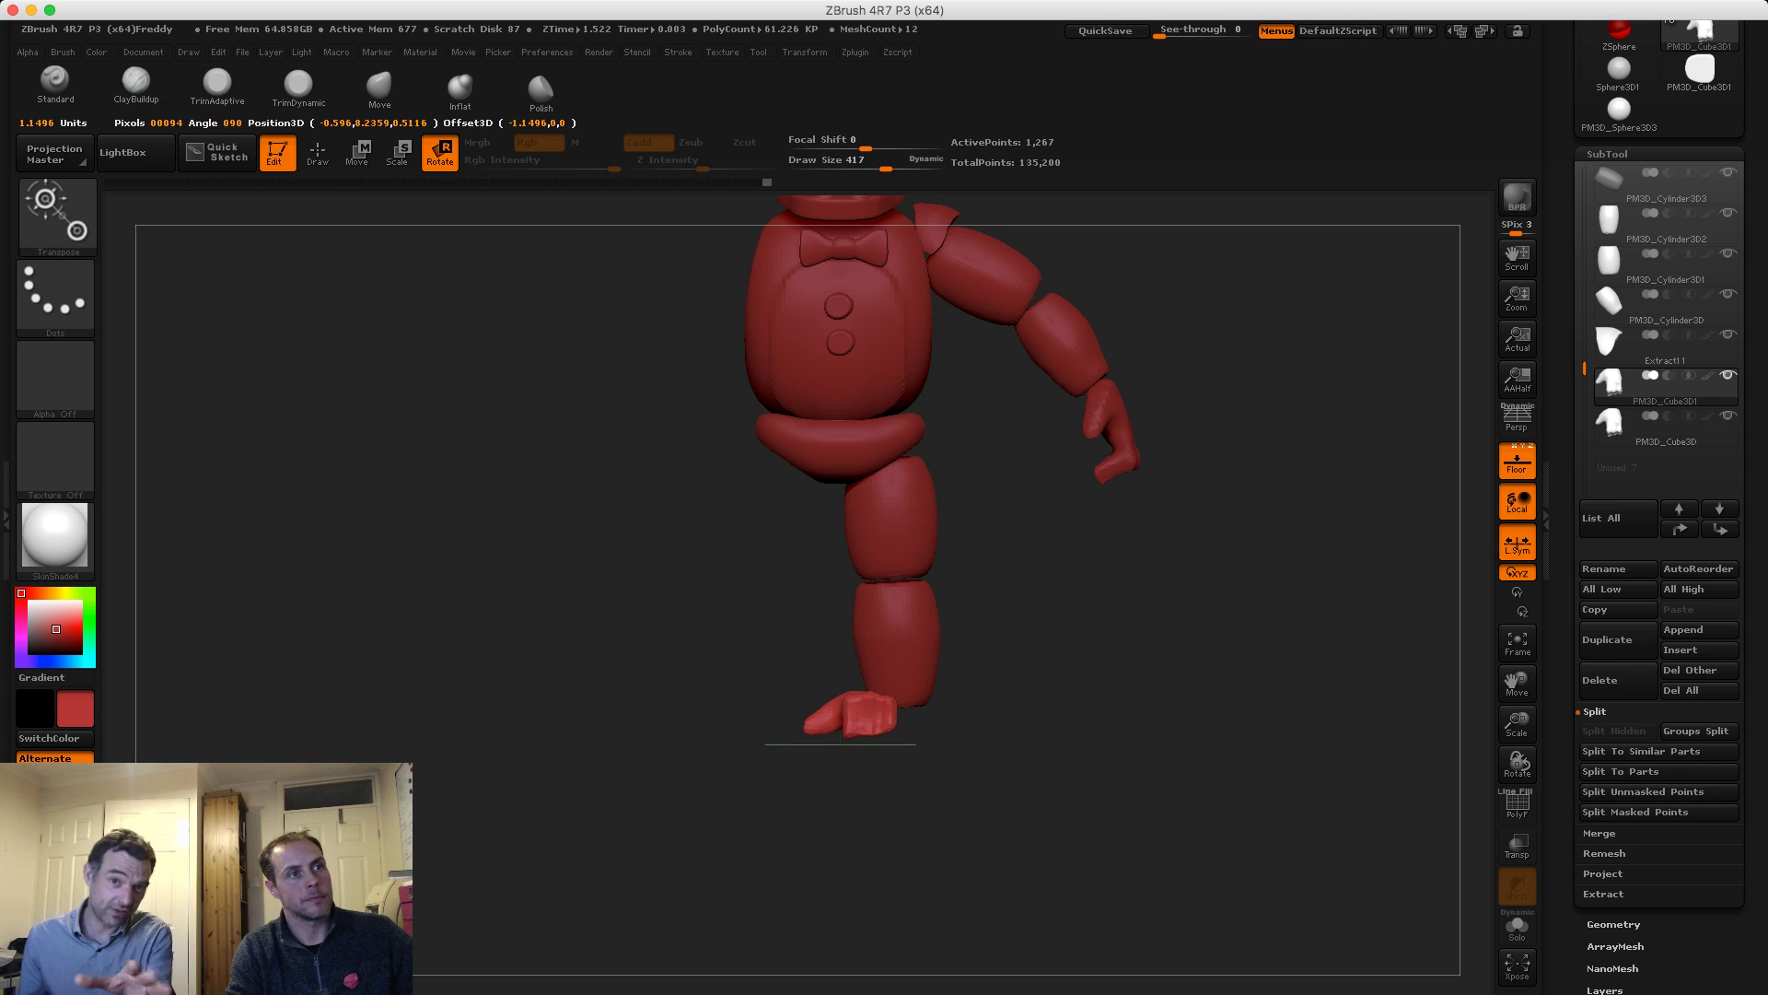
Move the hand copy sideways and forward, as seen from below, so it sits under the lower leg as the foot
{"action": "left_click_drag", "start_coordinate": [1105, 811], "coordinate": [1102, 571]}
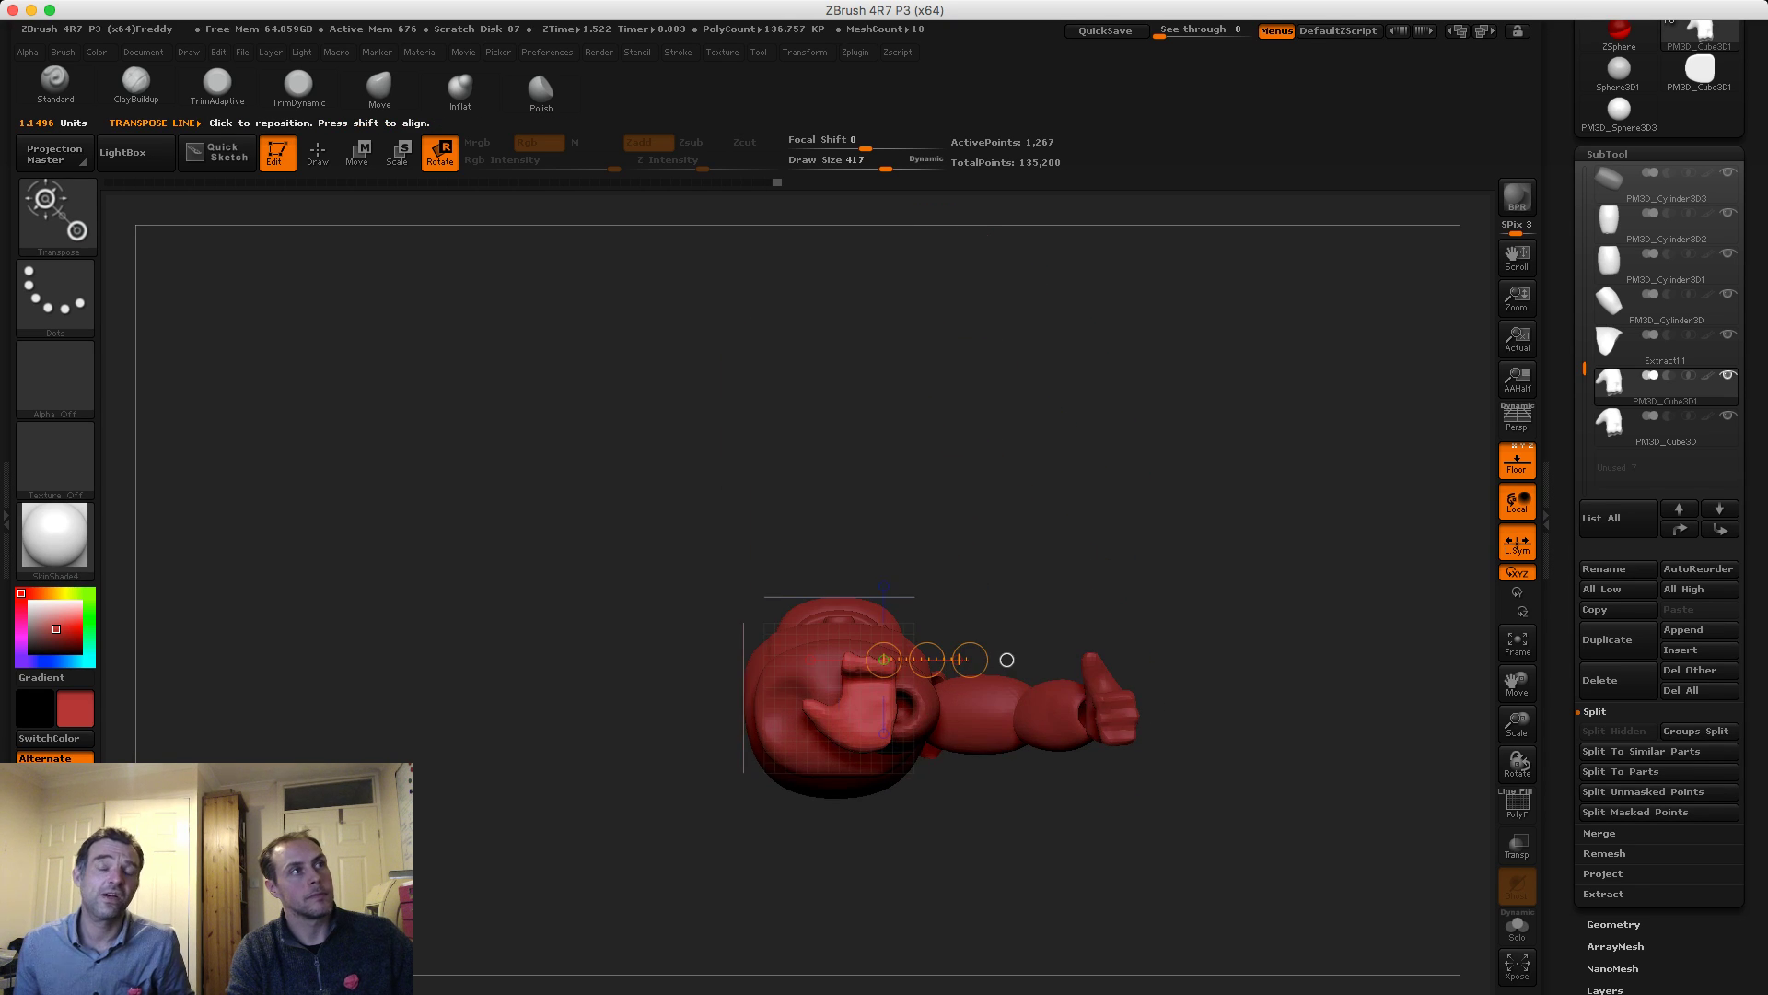
{"action": "key", "text": "w"}
{"action": "left_click_drag", "start_coordinate": [869, 738], "coordinate": [868, 617], "text": "shift"}
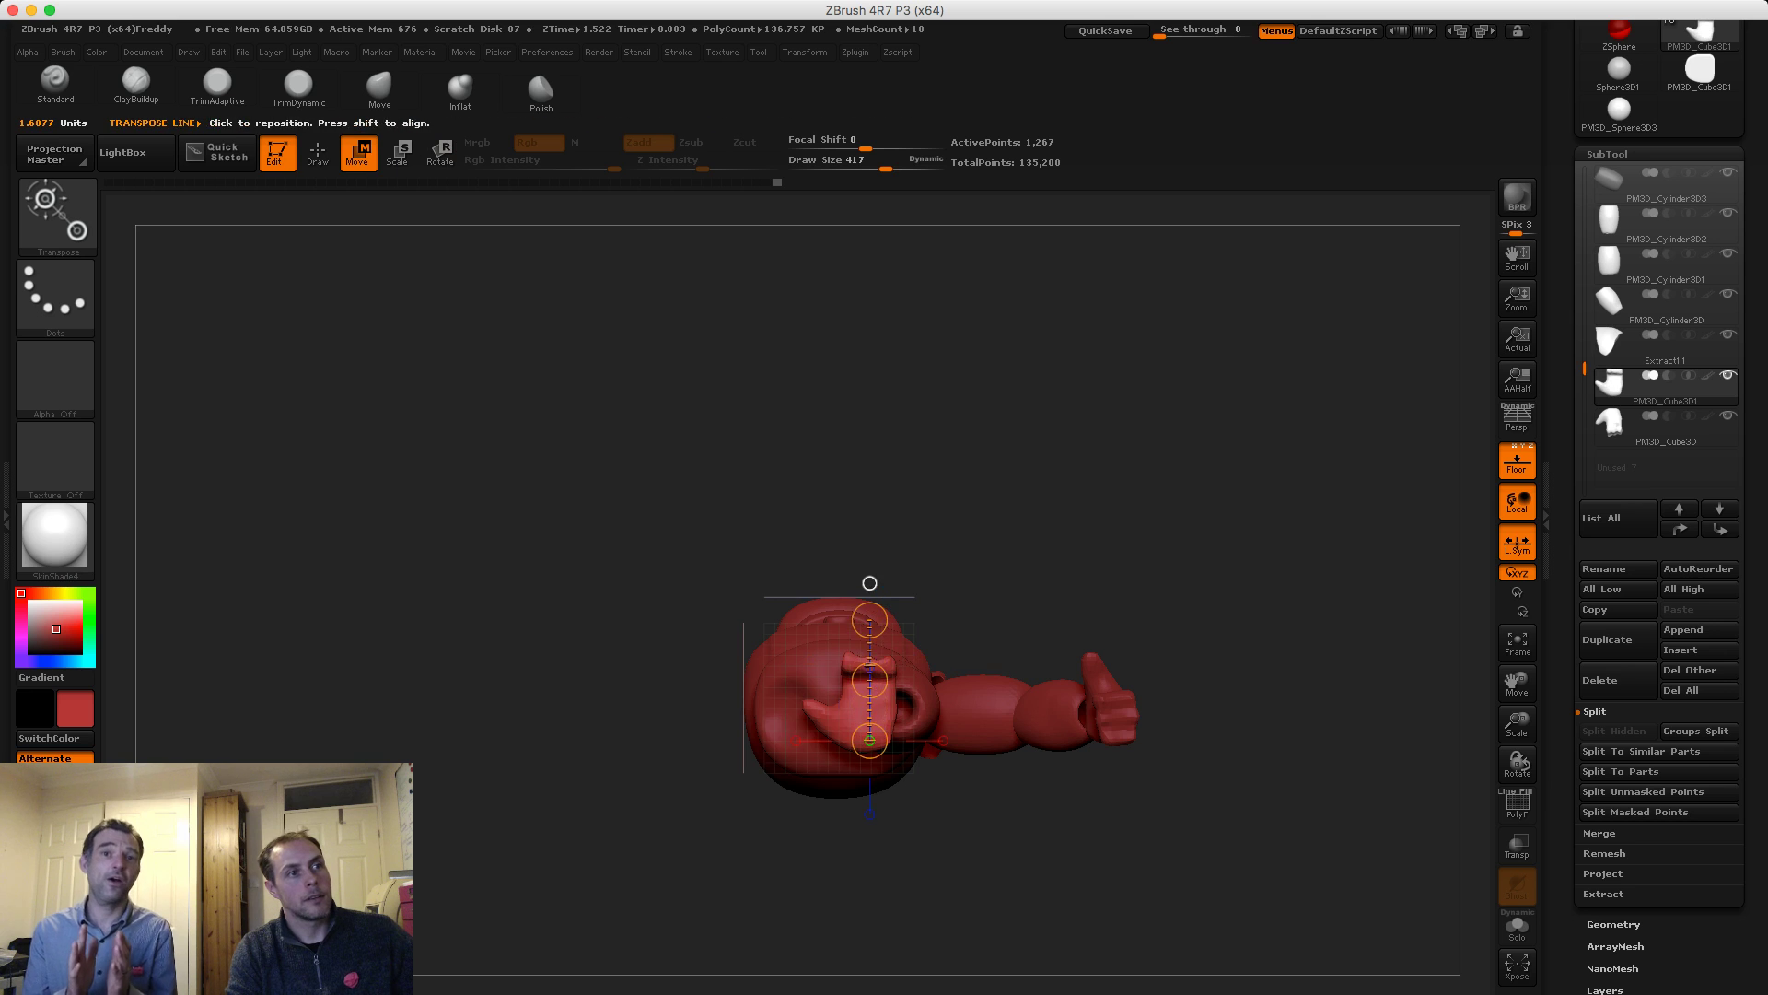
{"action": "left_click_drag", "start_coordinate": [869, 677], "coordinate": [893, 665]}
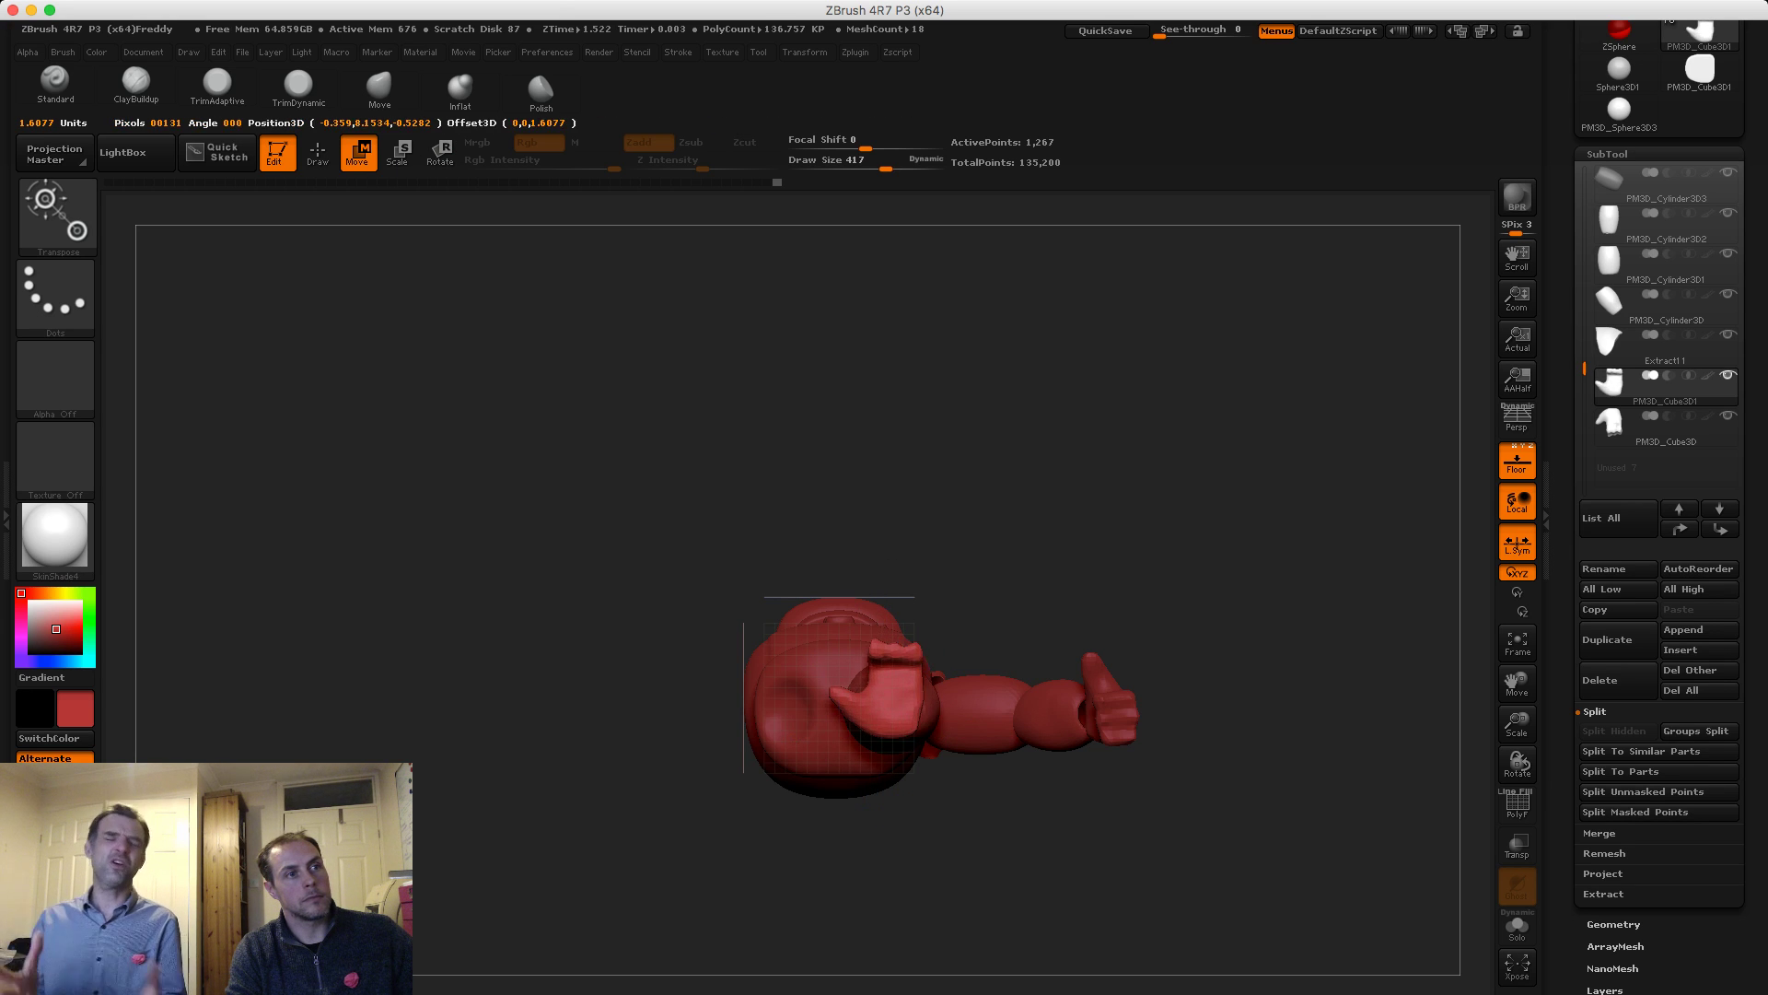
Smooth the foot's fingers away and inflate its front into a rounded toe with the Inflat brush at draw size 347
{"action": "left_click_drag", "start_coordinate": [1032, 811], "coordinate": [976, 921]}
{"action": "left_click_drag", "start_coordinate": [1106, 829], "coordinate": [967, 783]}
{"action": "mouse_move", "coordinate": [967, 783]}
{"action": "left_mouse_down", "text": "alt"}
{"action": "mouse_move", "coordinate": [1003, 832]}
{"action": "mouse_move", "coordinate": [1003, 903]}
{"action": "left_mouse_up", "text": "alt"}
{"action": "key", "text": "q"}
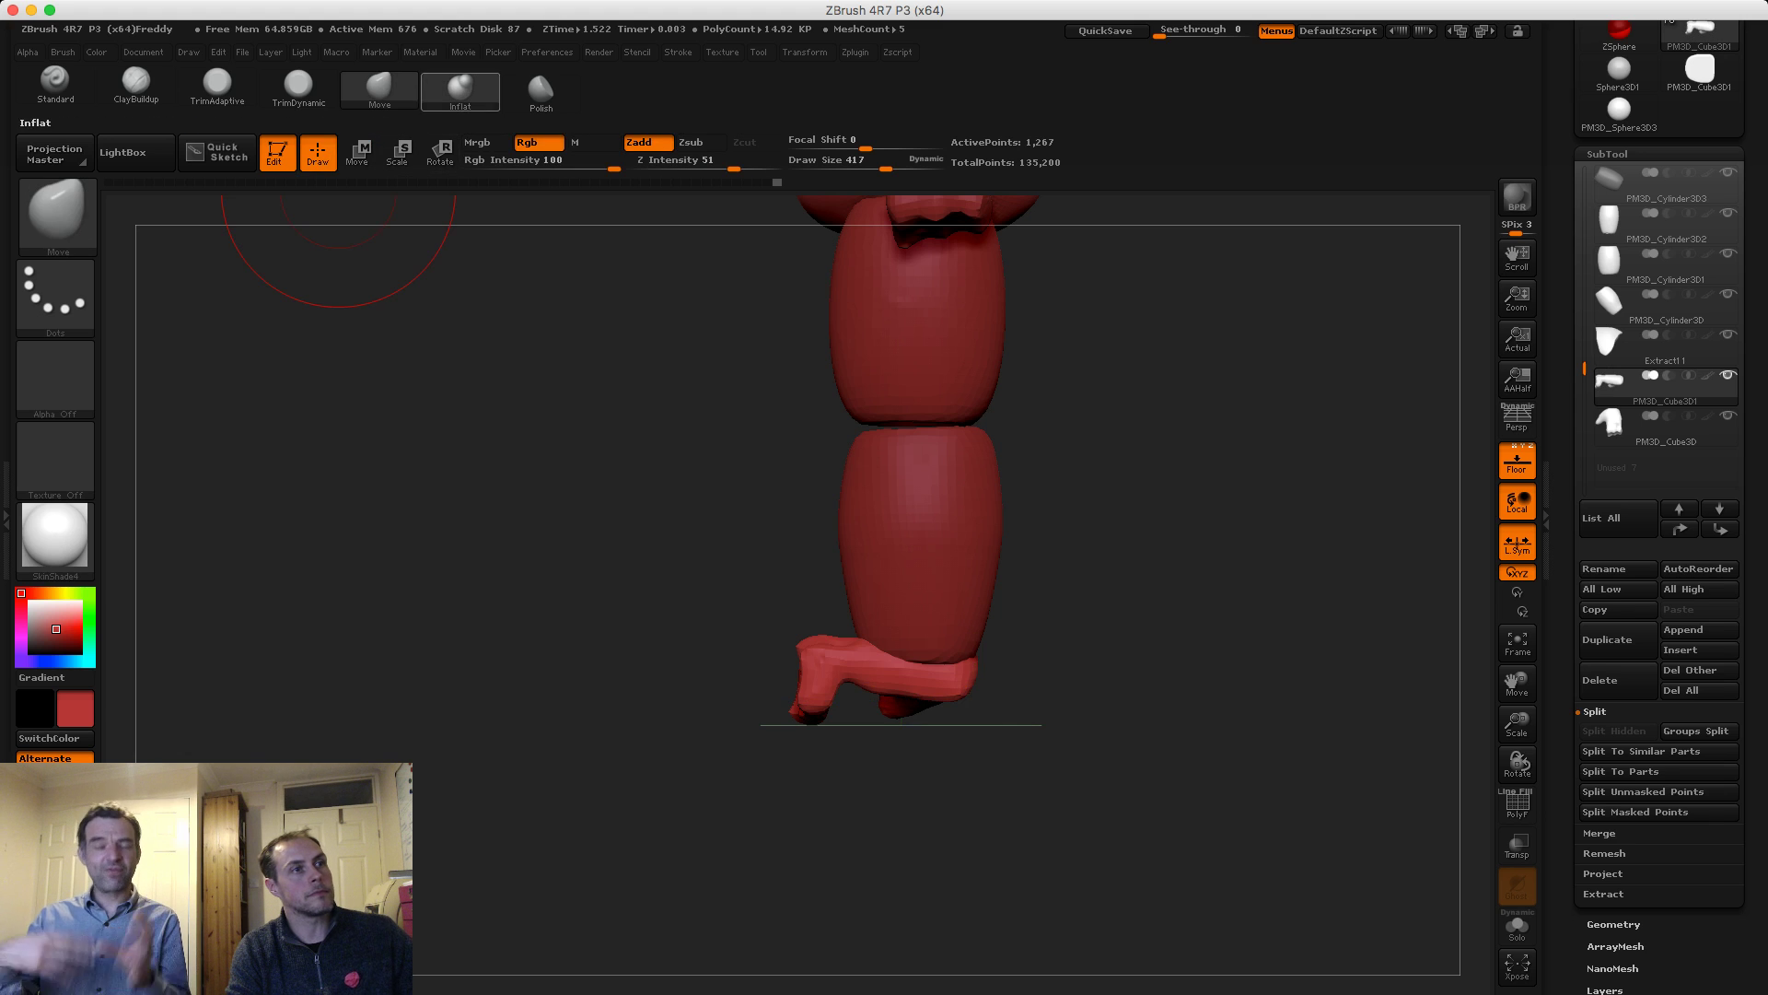
{"action": "left_click", "coordinate": [460, 90]}
{"action": "left_click_drag", "start_coordinate": [589, 461], "coordinate": [681, 626]}
{"action": "left_click_drag", "start_coordinate": [809, 639], "coordinate": [946, 702], "text": "shift"}
{"action": "key", "text": "s"}
{"action": "mouse_move", "coordinate": [773, 599]}
{"action": "left_mouse_down"}
{"action": "mouse_move", "coordinate": [779, 672]}
{"action": "mouse_move", "coordinate": [880, 678]}
{"action": "left_mouse_up"}
{"action": "left_click_drag", "start_coordinate": [792, 691], "coordinate": [769, 676]}
{"action": "key", "text": "w"}
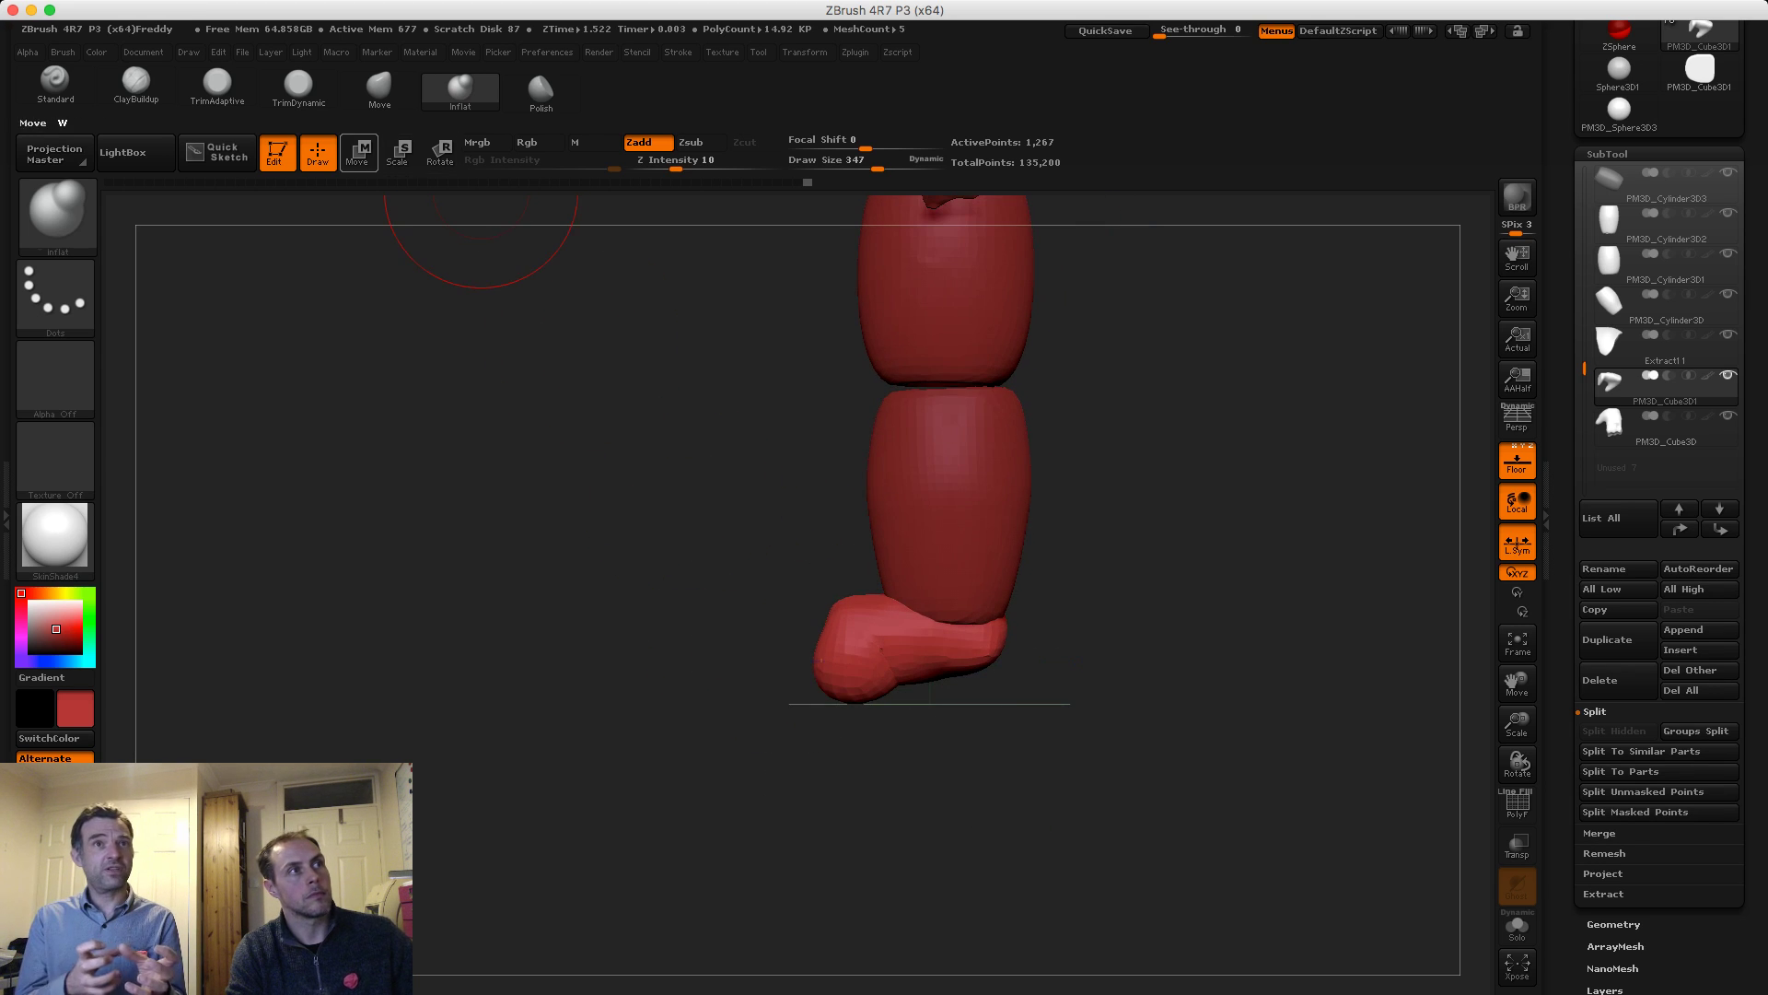
Reshape the foot with the Move brush, raising its sole and adjusting the toe and the protruding thumb
{"action": "left_click", "coordinate": [379, 91]}
{"action": "left_click_drag", "start_coordinate": [868, 691], "coordinate": [862, 670]}
{"action": "left_click_drag", "start_coordinate": [718, 746], "coordinate": [930, 744]}
{"action": "left_click_drag", "start_coordinate": [807, 694], "coordinate": [805, 679]}
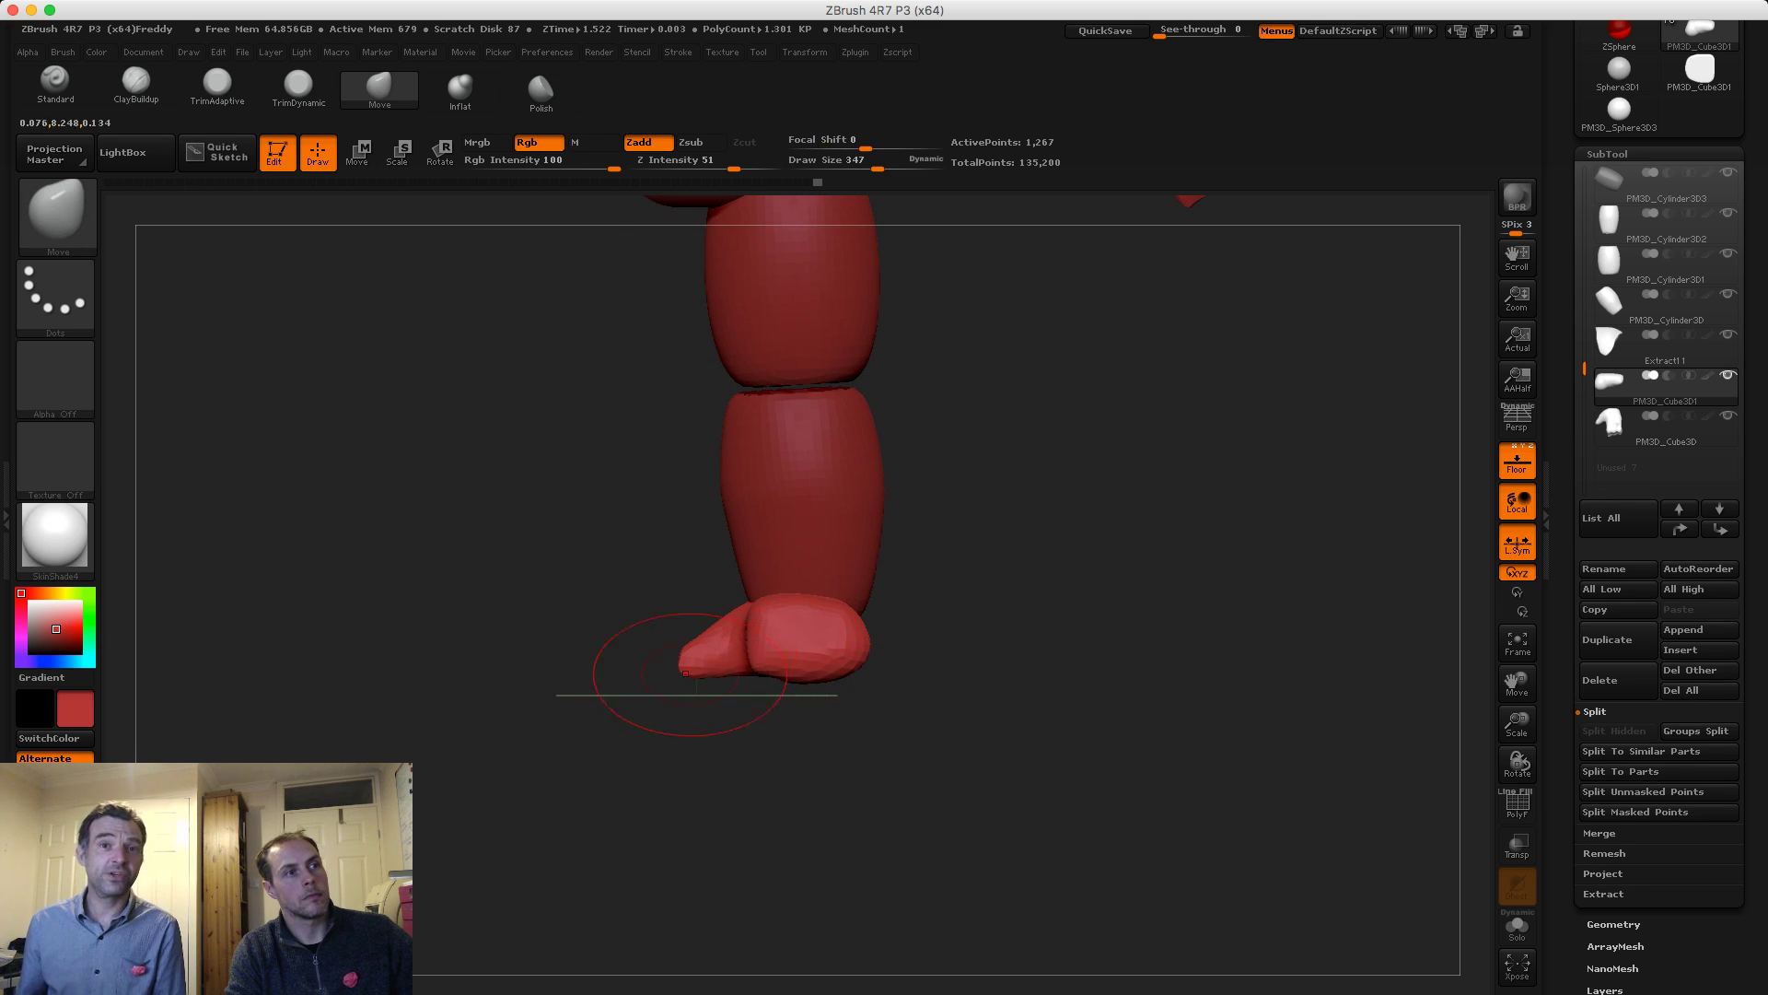
{"action": "mouse_move", "coordinate": [685, 673]}
{"action": "left_mouse_down"}
{"action": "mouse_move", "coordinate": [727, 677]}
{"action": "mouse_move", "coordinate": [656, 656]}
{"action": "mouse_move", "coordinate": [616, 610]}
{"action": "mouse_move", "coordinate": [606, 655]}
{"action": "mouse_move", "coordinate": [647, 658]}
{"action": "left_mouse_up"}
{"action": "left_click_drag", "start_coordinate": [758, 665], "coordinate": [772, 667]}
Remesh the foot with DynaMesh and smooth its side and underside
{"action": "left_click_drag", "start_coordinate": [883, 594], "coordinate": [900, 637], "text": "ctrl"}
{"action": "left_click_drag", "start_coordinate": [745, 654], "coordinate": [757, 665], "text": "shift"}
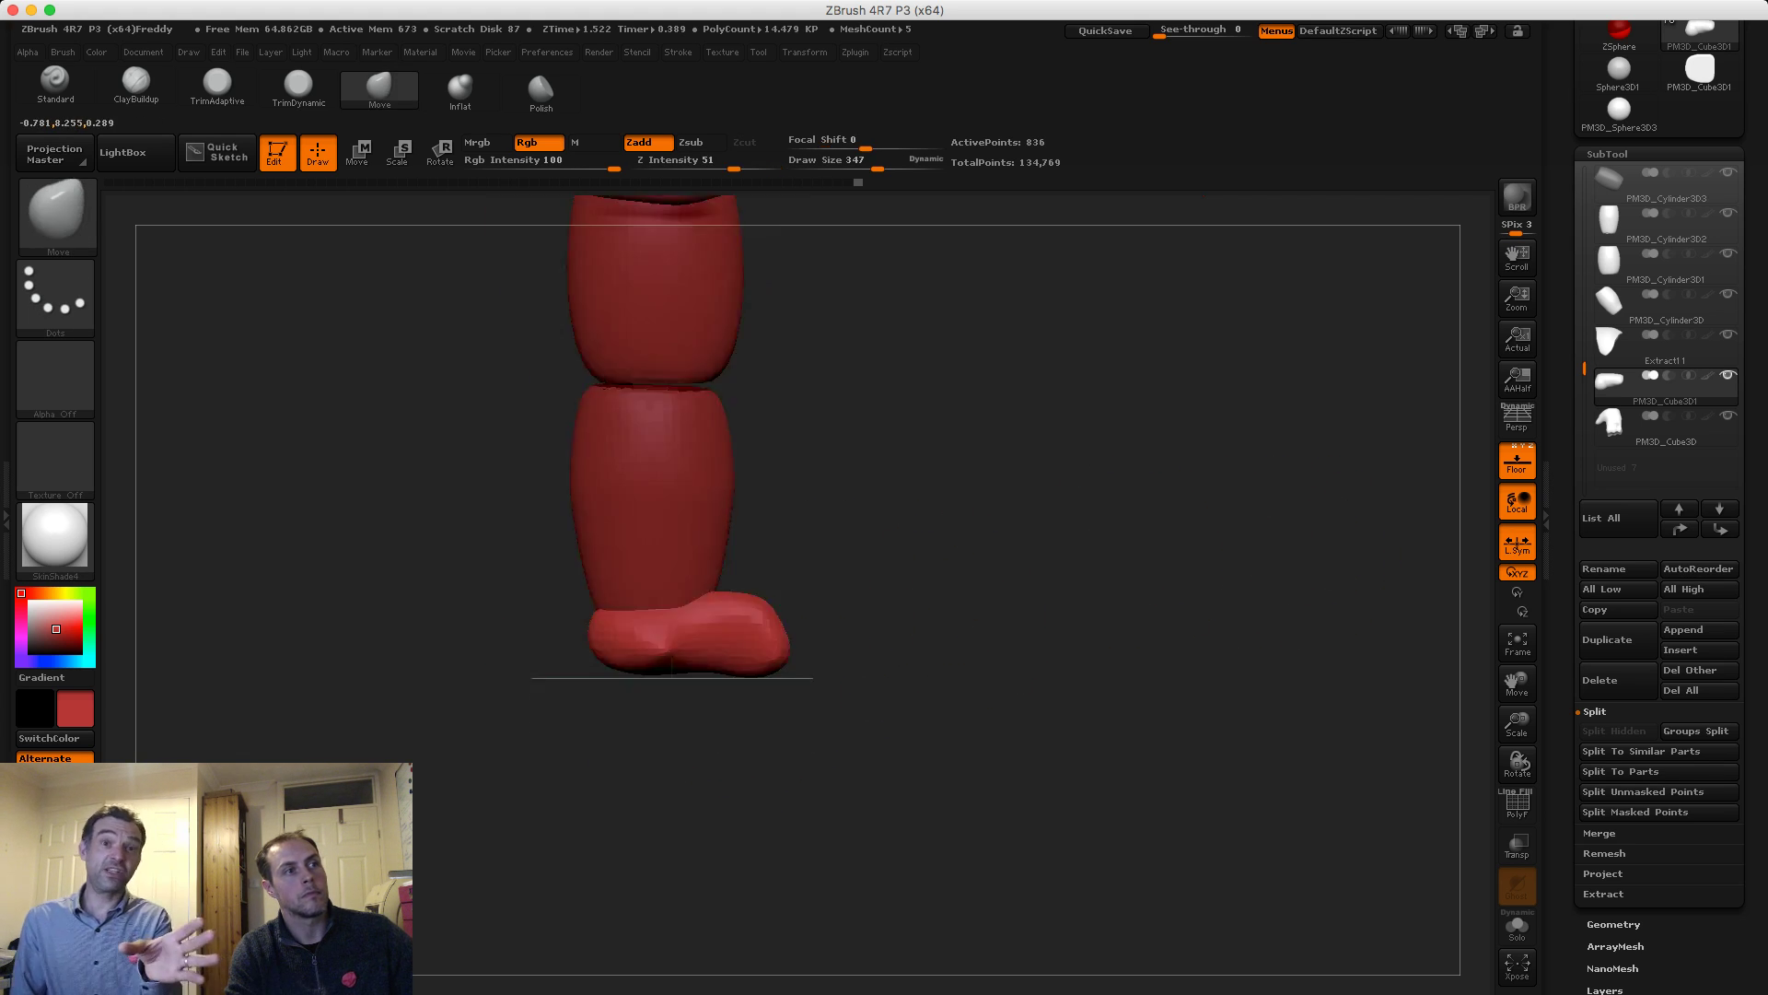
{"action": "left_click_drag", "start_coordinate": [856, 728], "coordinate": [847, 544]}
{"action": "mouse_move", "coordinate": [644, 665]}
{"action": "left_mouse_down", "text": "shift"}
{"action": "mouse_move", "coordinate": [628, 672]}
{"action": "mouse_move", "coordinate": [710, 666]}
{"action": "mouse_move", "coordinate": [650, 674]}
{"action": "left_mouse_up", "text": "shift"}
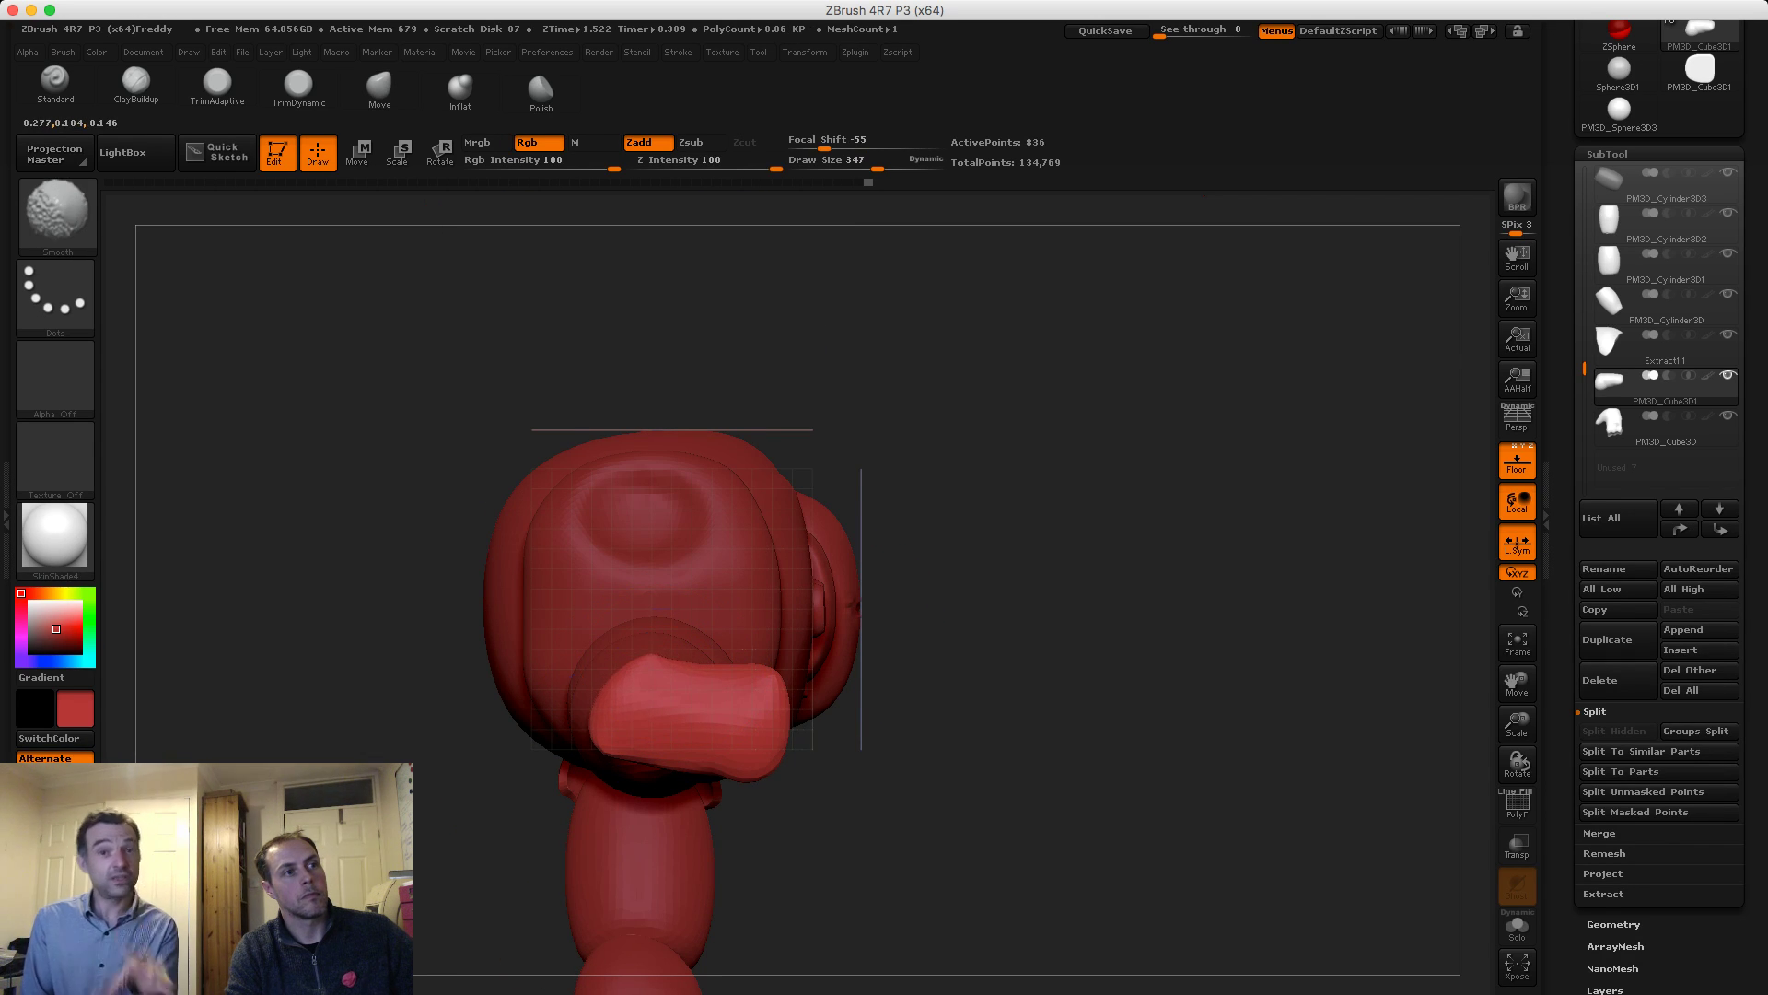
Even out the foot's top and toe with the Move brush at draw size 347, working from the front and side
{"action": "left_click_drag", "start_coordinate": [463, 660], "coordinate": [554, 521], "text": "alt"}
{"action": "mouse_move", "coordinate": [716, 555]}
{"action": "left_mouse_down"}
{"action": "mouse_move", "coordinate": [704, 608]}
{"action": "mouse_move", "coordinate": [729, 620]}
{"action": "mouse_move", "coordinate": [752, 528]}
{"action": "left_mouse_up"}
{"action": "mouse_move", "coordinate": [999, 479]}
{"action": "left_mouse_down"}
{"action": "mouse_move", "coordinate": [990, 590]}
{"action": "mouse_move", "coordinate": [884, 590]}
{"action": "mouse_move", "coordinate": [810, 561]}
{"action": "left_mouse_up"}
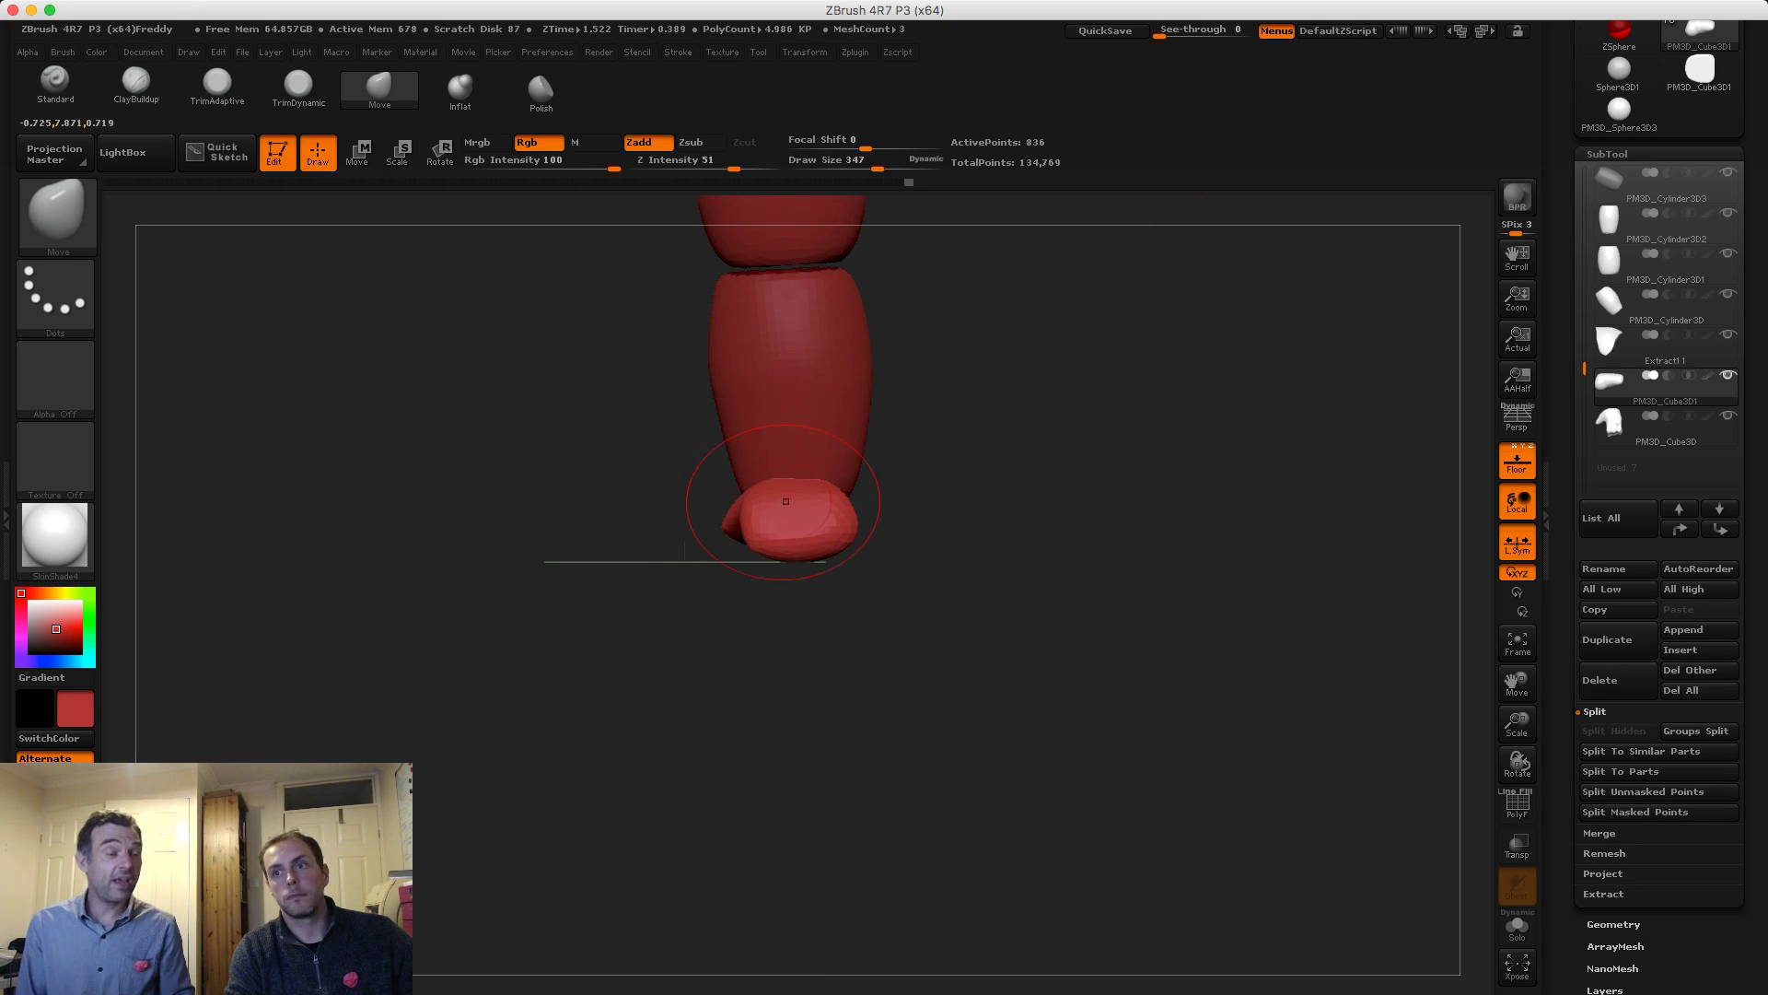
{"action": "mouse_move", "coordinate": [828, 492]}
{"action": "left_mouse_down"}
{"action": "mouse_move", "coordinate": [825, 509]}
{"action": "mouse_move", "coordinate": [783, 503]}
{"action": "left_mouse_up"}
{"action": "left_click_drag", "start_coordinate": [884, 636], "coordinate": [1119, 636]}
{"action": "left_click_drag", "start_coordinate": [831, 547], "coordinate": [875, 558]}
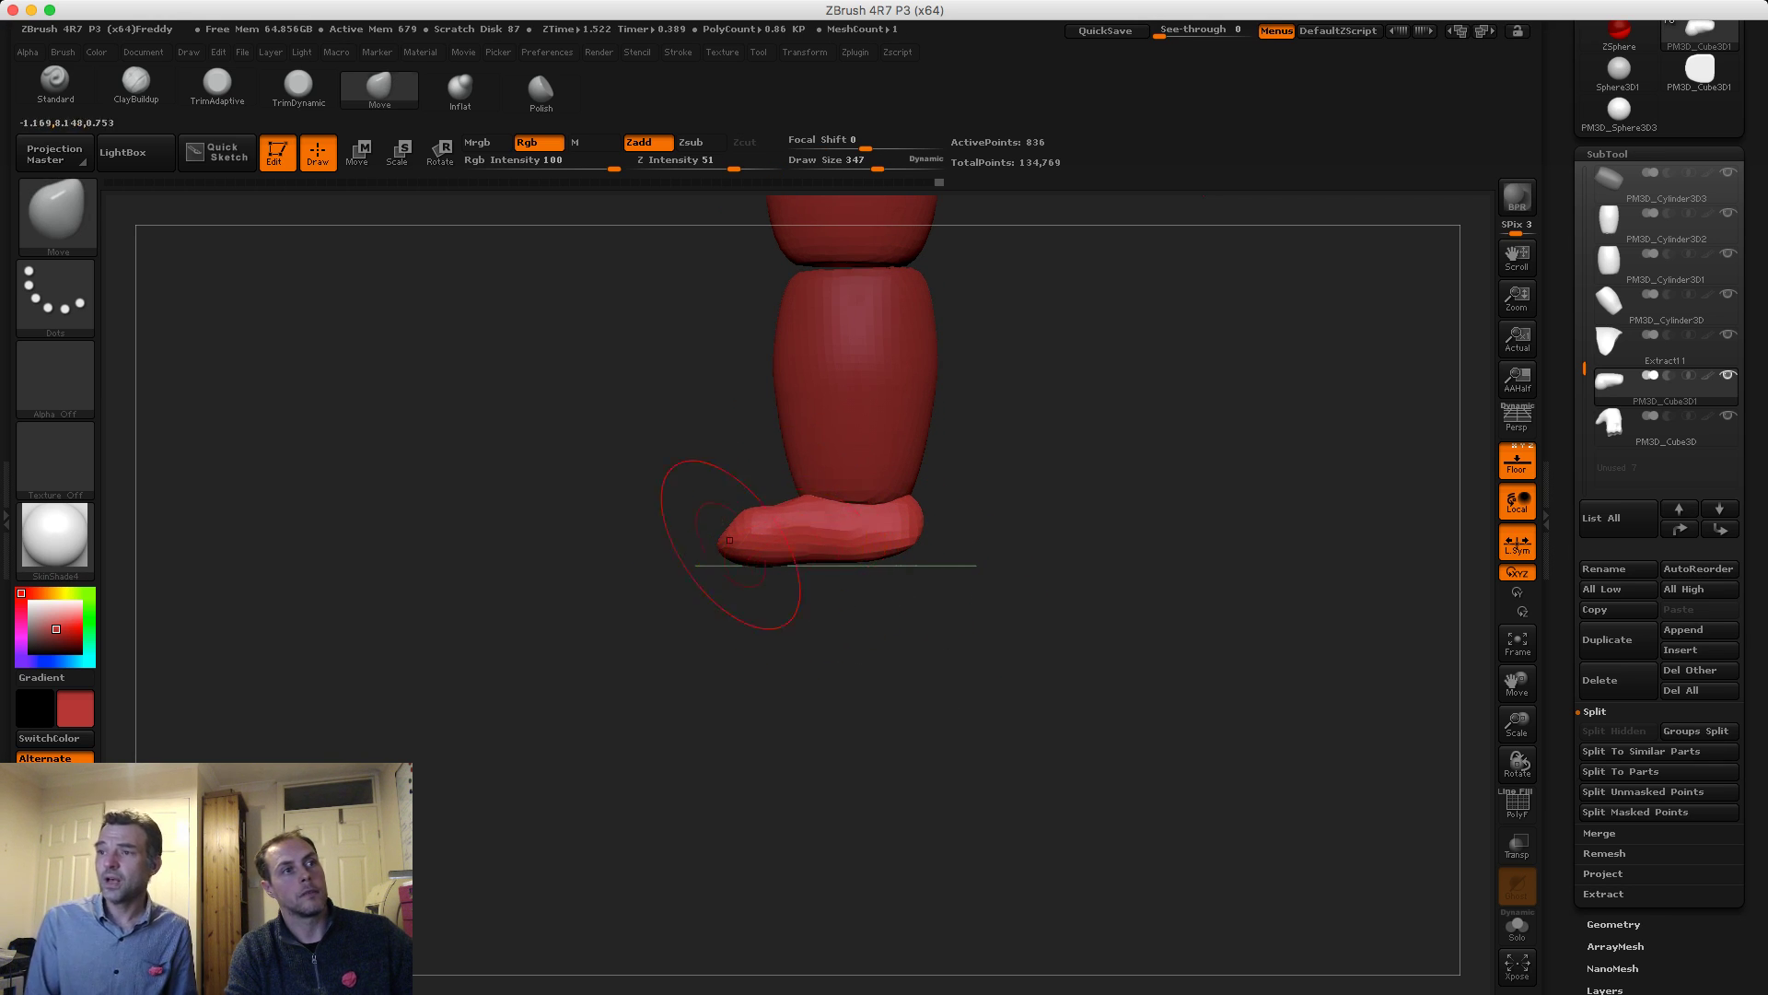
Change the masking stroke to Lasso and mask the upper part of the foot, leaving the sole unmasked
{"action": "key", "text": "ctrl"}
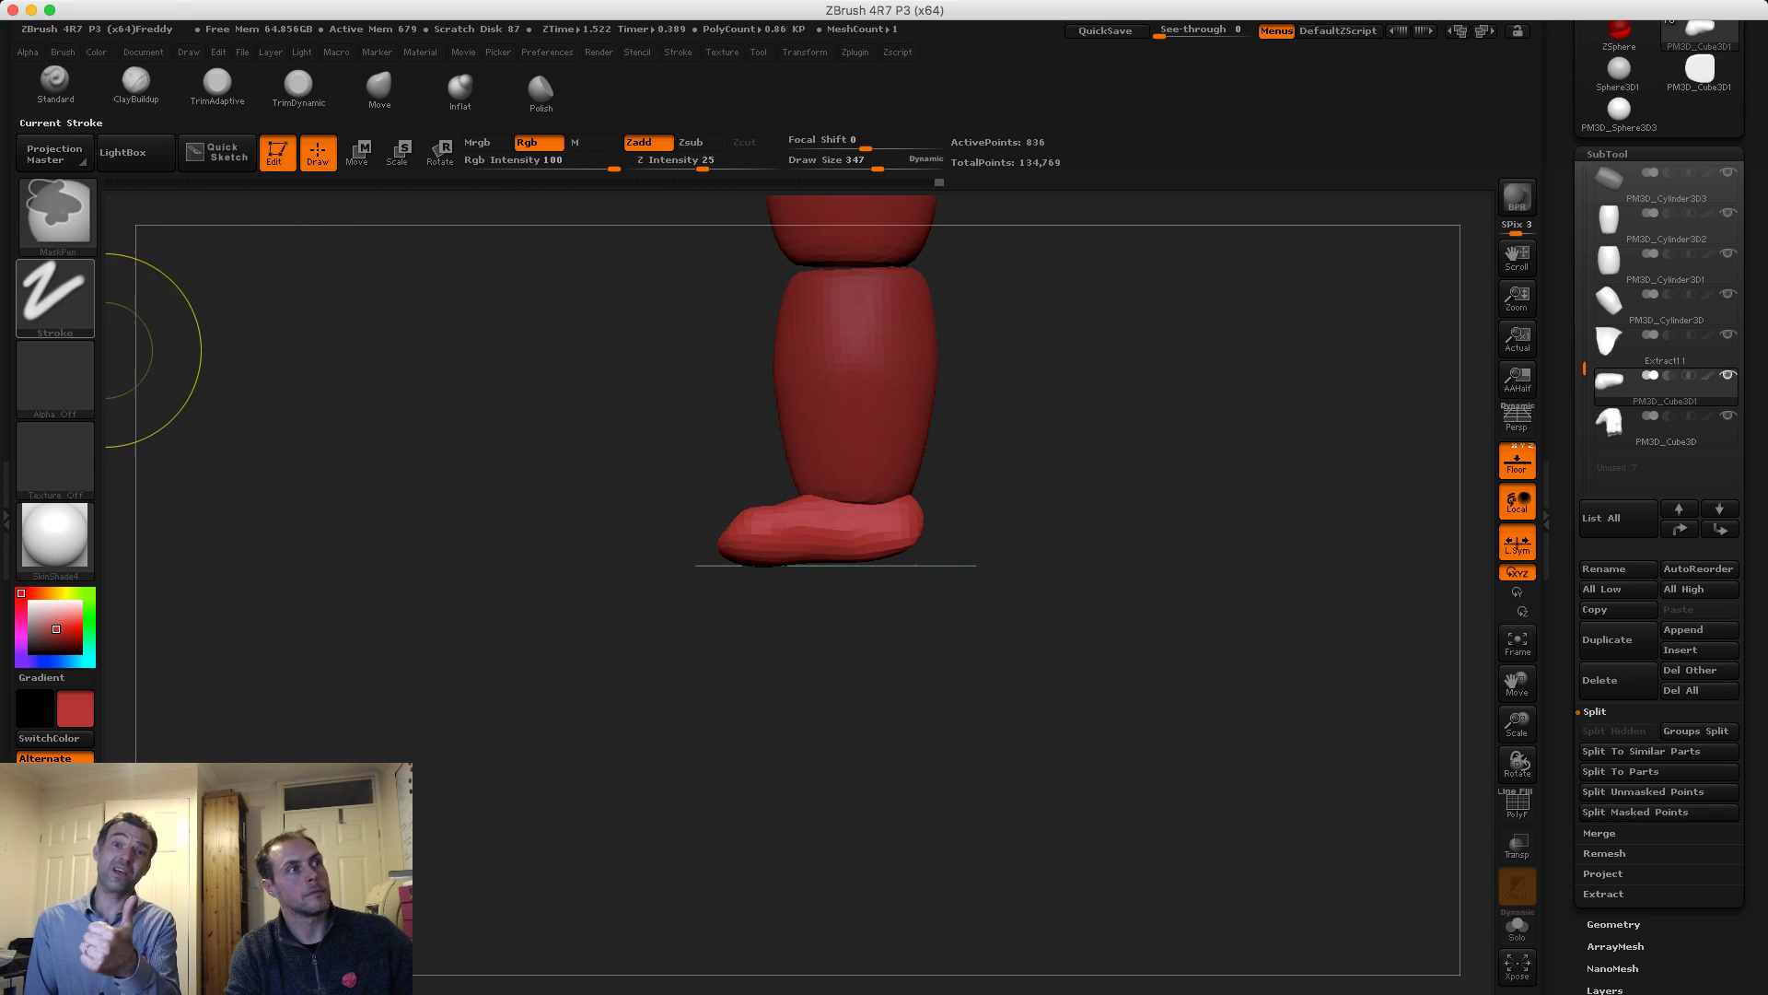
{"action": "left_click", "coordinate": [55, 295], "text": "ctrl"}
{"action": "left_click", "coordinate": [324, 348], "text": "ctrl"}
{"action": "mouse_move", "coordinate": [645, 536]}
{"action": "left_mouse_down", "text": "ctrl"}
{"action": "mouse_move", "coordinate": [1059, 580]}
{"action": "mouse_move", "coordinate": [556, 541]}
{"action": "left_mouse_up", "text": "ctrl"}
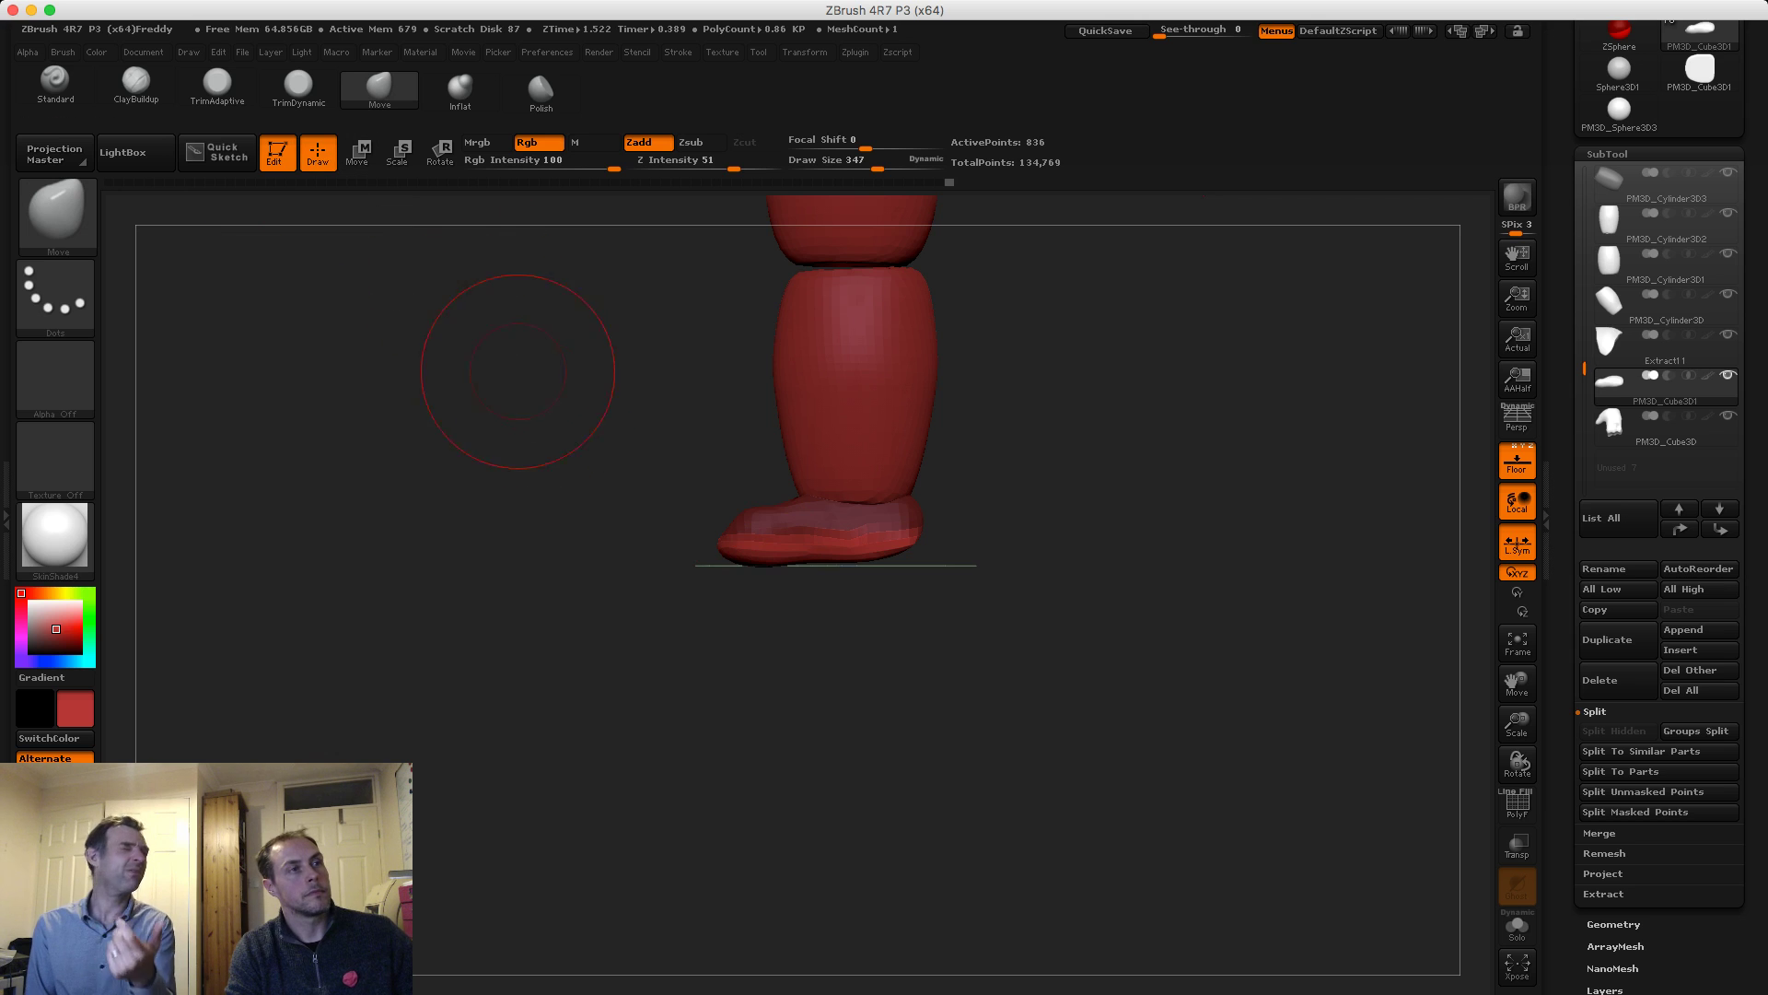
Pull the unmasked sole downward with the Move brush at draw size 568 to thicken the foot
{"action": "mouse_move", "coordinate": [805, 598]}
{"action": "left_mouse_down"}
{"action": "mouse_move", "coordinate": [852, 612]}
{"action": "mouse_move", "coordinate": [811, 607]}
{"action": "mouse_move", "coordinate": [867, 560]}
{"action": "left_mouse_up"}
{"action": "key", "text": "s"}
{"action": "left_click_drag", "start_coordinate": [843, 558], "coordinate": [849, 589]}
{"action": "mouse_move", "coordinate": [675, 574]}
{"action": "left_mouse_down", "text": "alt"}
{"action": "mouse_move", "coordinate": [678, 614]}
{"action": "mouse_move", "coordinate": [628, 506]}
{"action": "mouse_move", "coordinate": [650, 564]}
{"action": "left_mouse_up", "text": "alt"}
{"action": "mouse_move", "coordinate": [747, 615]}
{"action": "left_mouse_down"}
{"action": "mouse_move", "coordinate": [750, 635]}
{"action": "mouse_move", "coordinate": [832, 633]}
{"action": "left_mouse_up"}
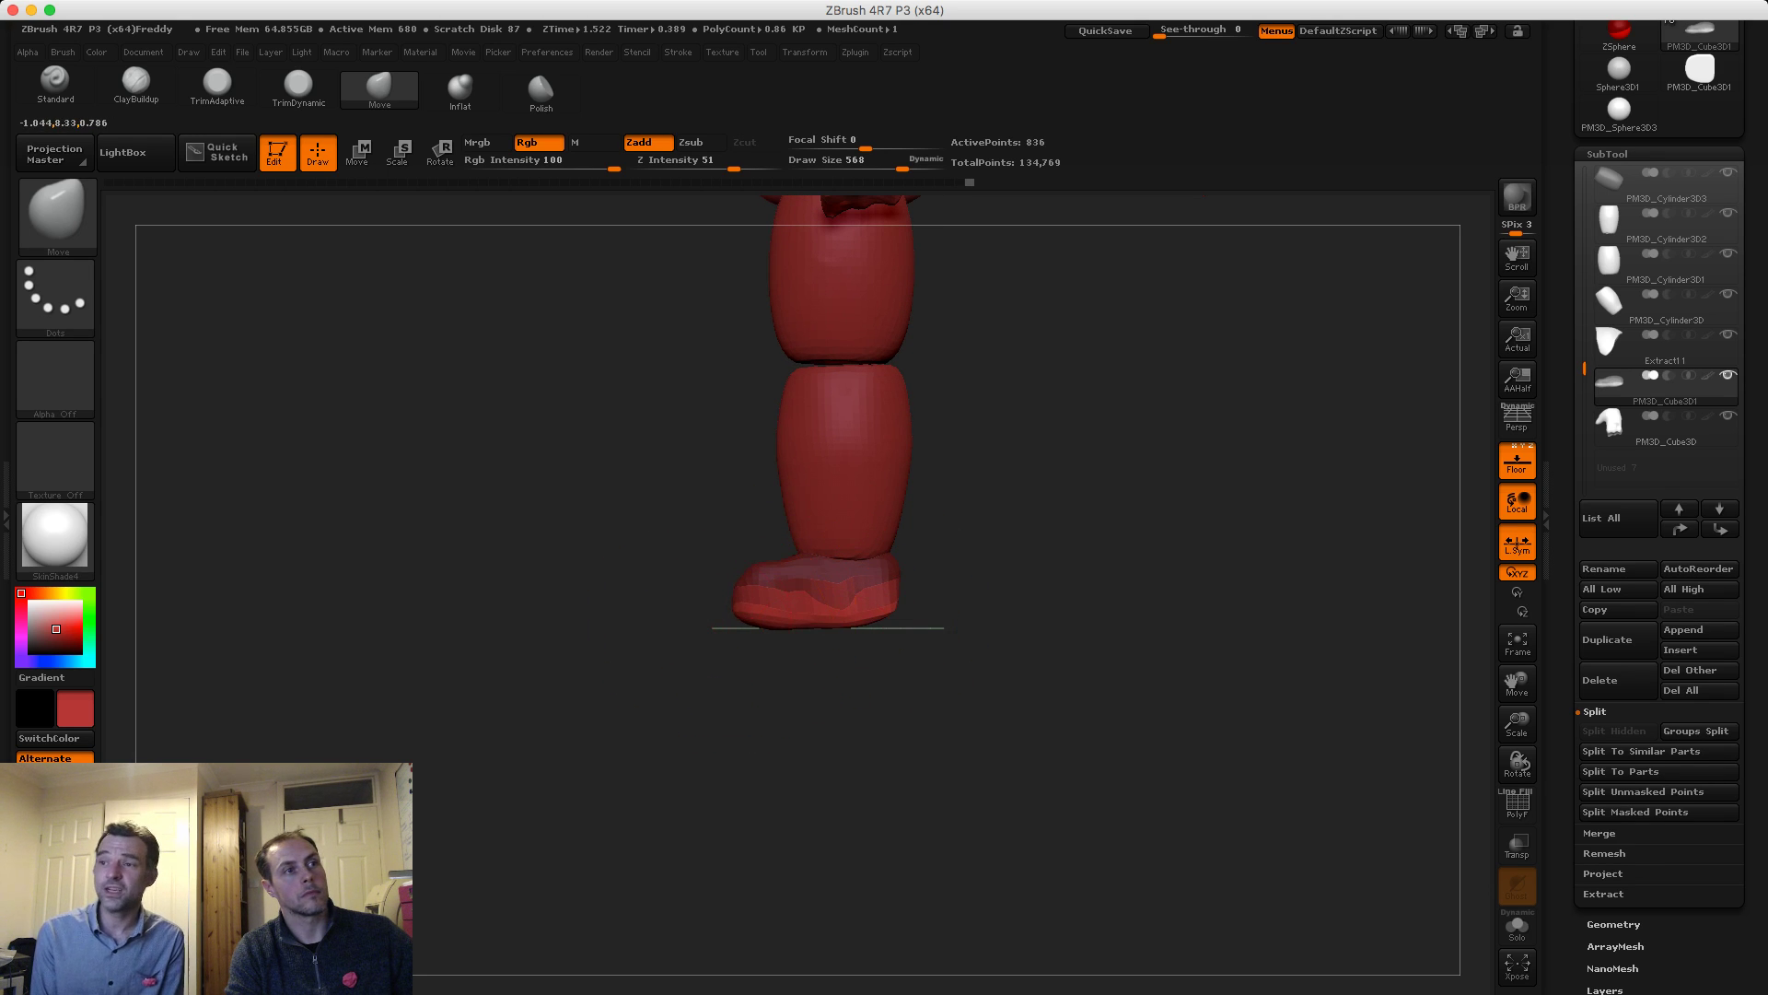
{"action": "mouse_move", "coordinate": [479, 599]}
{"action": "left_mouse_down"}
{"action": "mouse_move", "coordinate": [649, 608]}
{"action": "mouse_move", "coordinate": [484, 659]}
{"action": "left_mouse_up"}
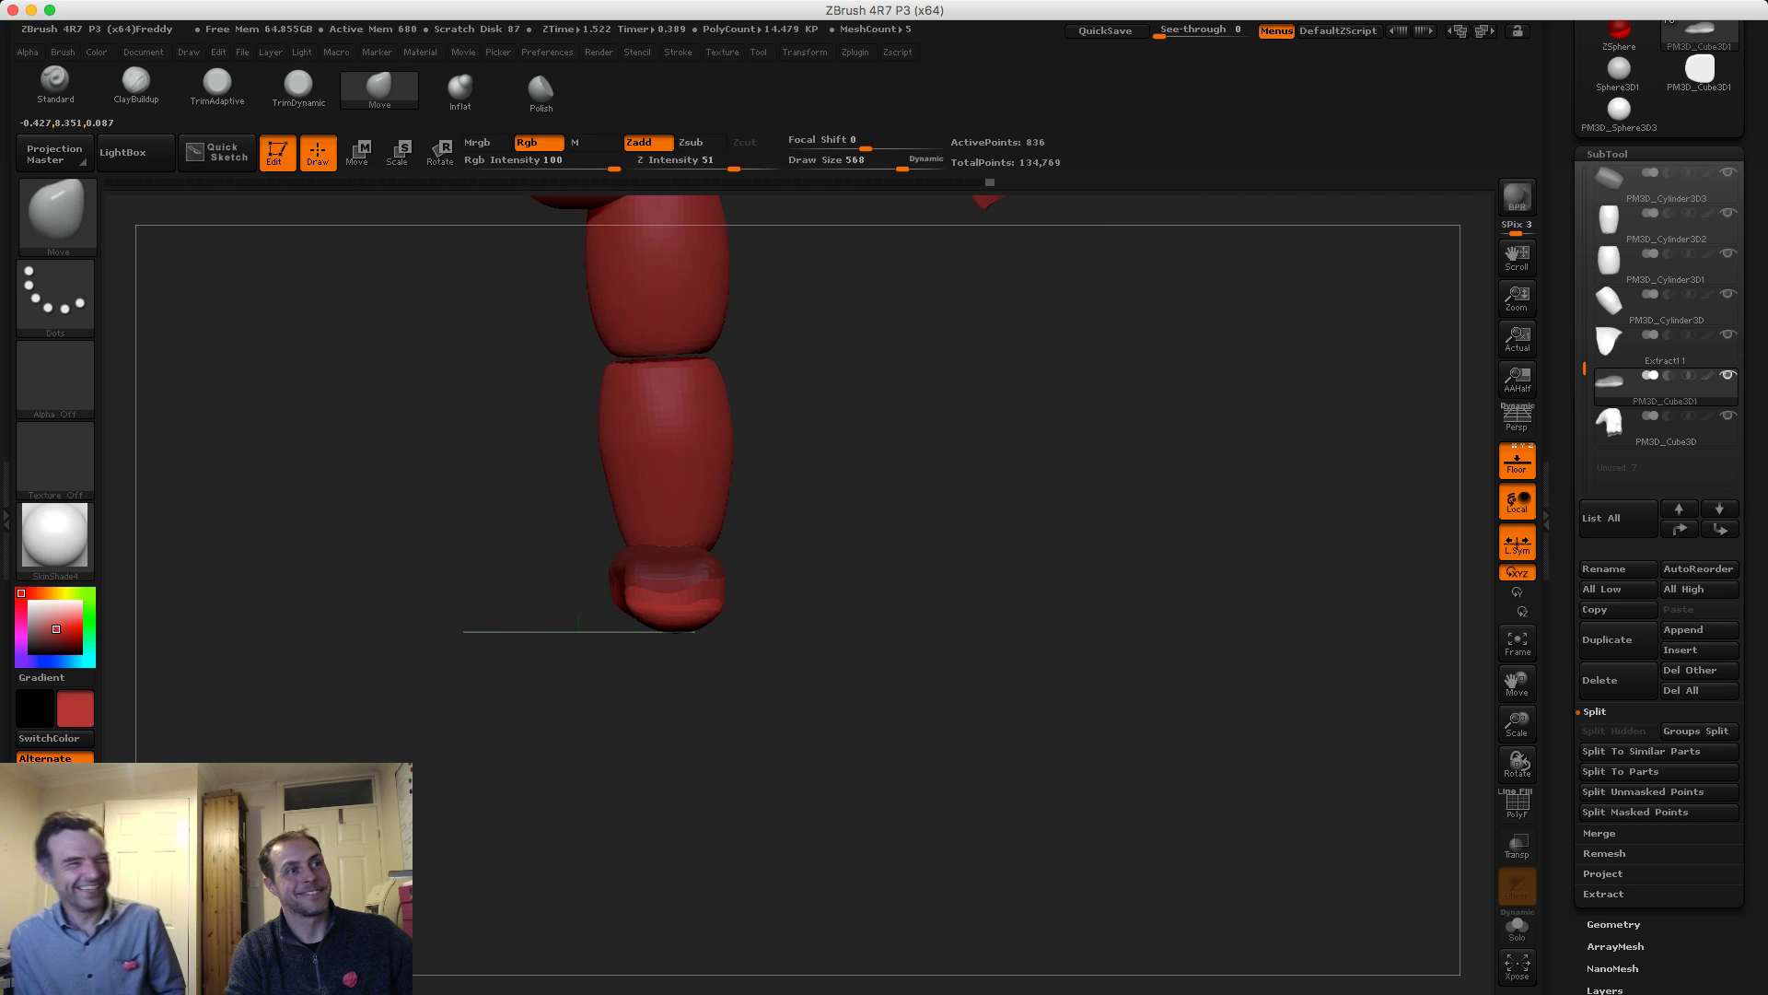
{"action": "mouse_move", "coordinate": [600, 608]}
{"action": "left_mouse_down", "text": "alt"}
{"action": "mouse_move", "coordinate": [594, 460]}
{"action": "mouse_move", "coordinate": [663, 590]}
{"action": "mouse_move", "coordinate": [561, 667]}
{"action": "mouse_move", "coordinate": [473, 624]}
{"action": "mouse_move", "coordinate": [544, 508]}
{"action": "left_mouse_up", "text": "alt"}
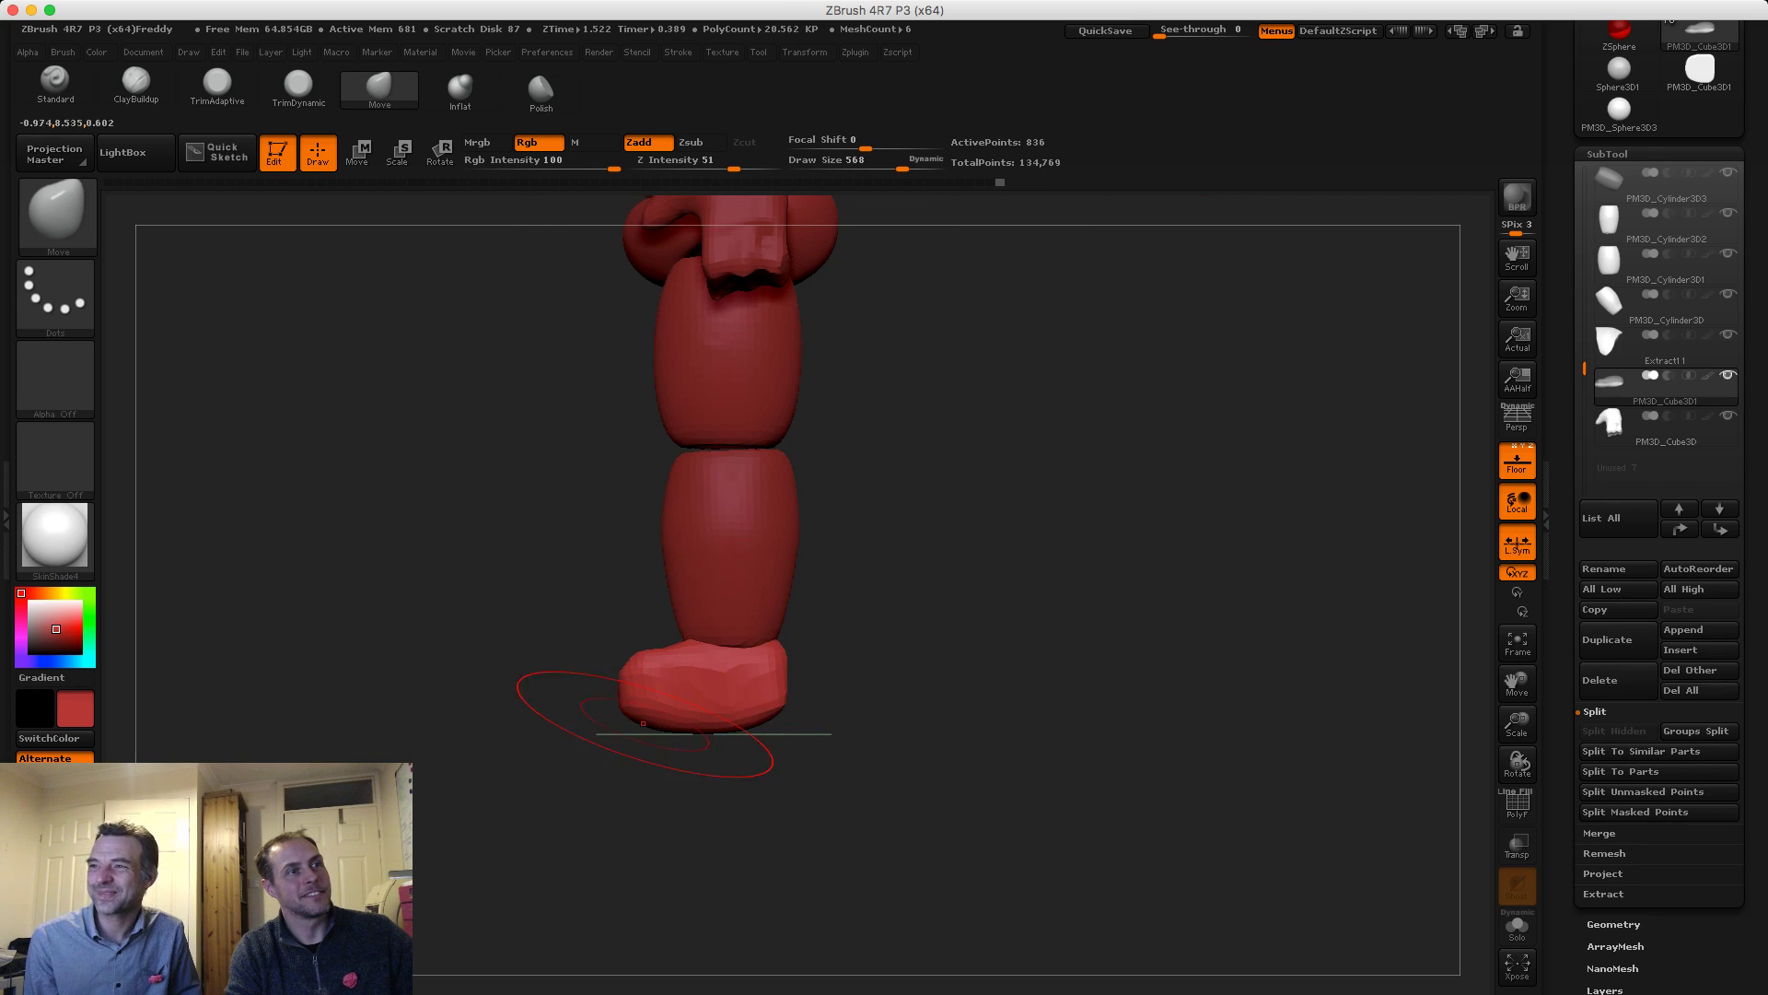
Remesh the foot with DynaMesh, then smooth it and reshape its side with the Move brush at draw size 318
{"action": "mouse_move", "coordinate": [492, 575]}
{"action": "left_mouse_down", "text": "ctrl"}
{"action": "mouse_move", "coordinate": [534, 627]}
{"action": "mouse_move", "coordinate": [605, 652]}
{"action": "left_mouse_up", "text": "ctrl"}
{"action": "key", "text": "s"}
{"action": "mouse_move", "coordinate": [617, 651]}
{"action": "left_mouse_down"}
{"action": "mouse_move", "coordinate": [640, 655]}
{"action": "mouse_move", "coordinate": [599, 658]}
{"action": "left_mouse_up"}
{"action": "key", "text": "s"}
{"action": "left_click_drag", "start_coordinate": [605, 661], "coordinate": [637, 667]}
{"action": "left_click_drag", "start_coordinate": [596, 744], "coordinate": [718, 737]}
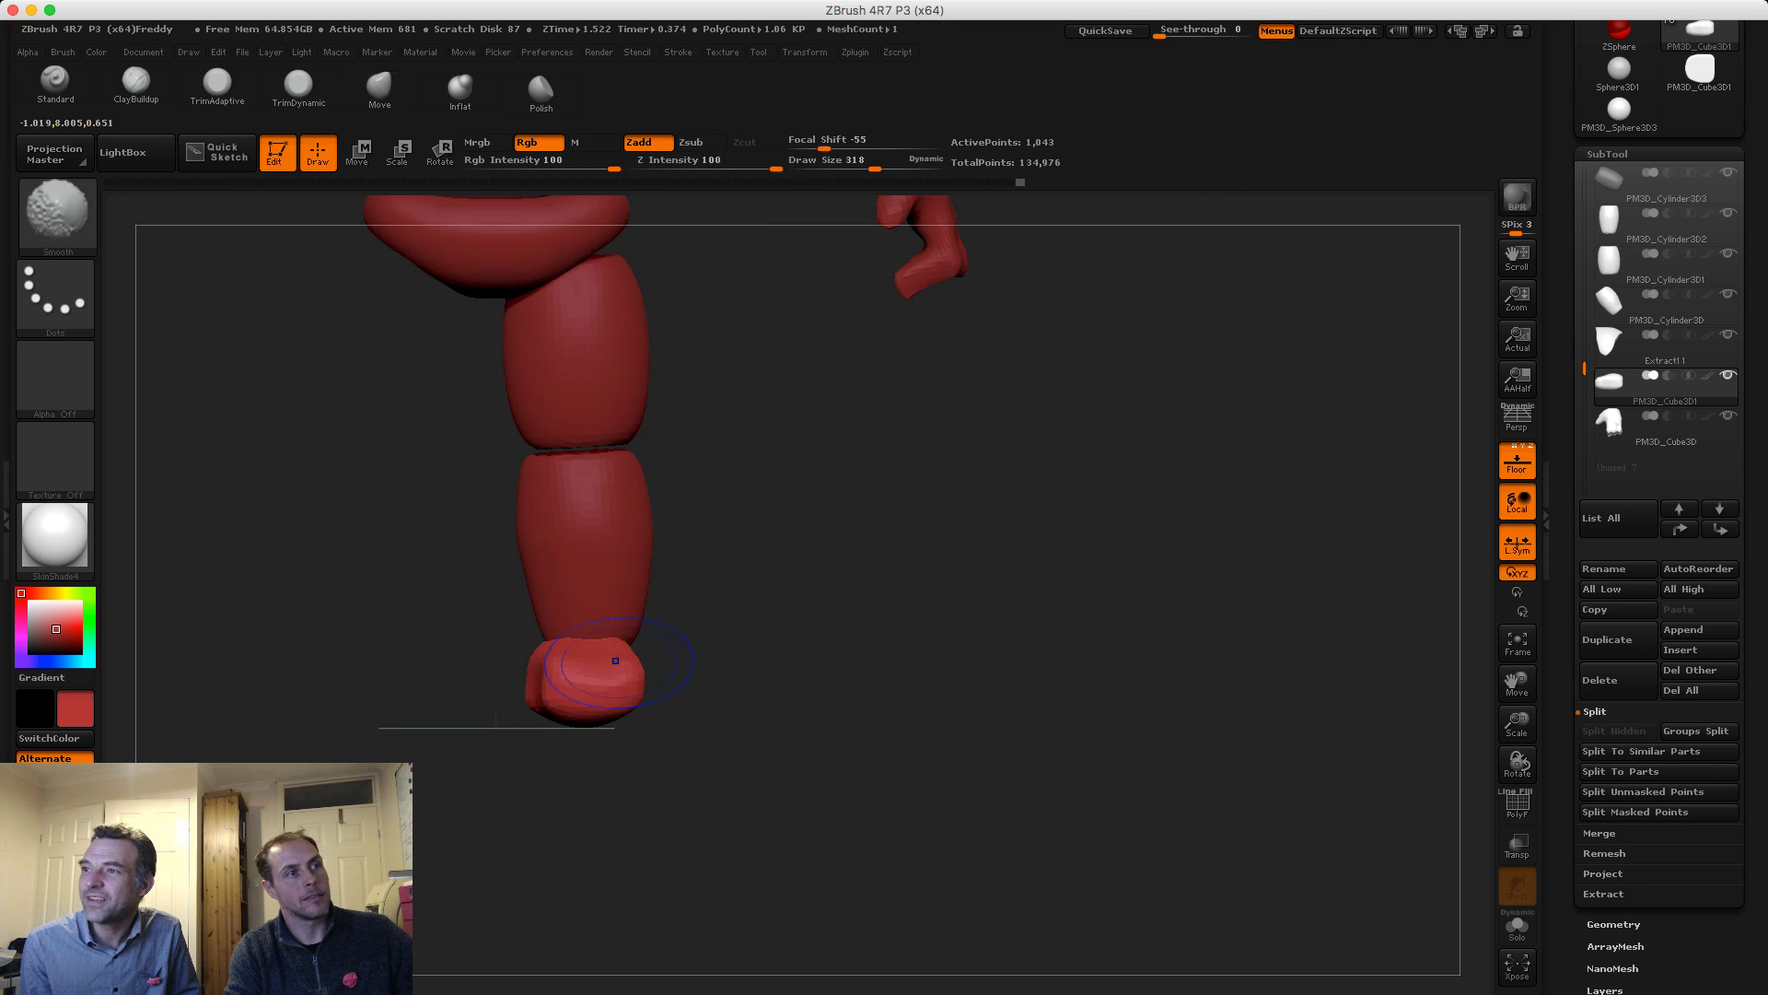
{"action": "mouse_move", "coordinate": [573, 661]}
{"action": "left_mouse_down"}
{"action": "mouse_move", "coordinate": [553, 694]}
{"action": "mouse_move", "coordinate": [624, 701]}
{"action": "left_mouse_up"}
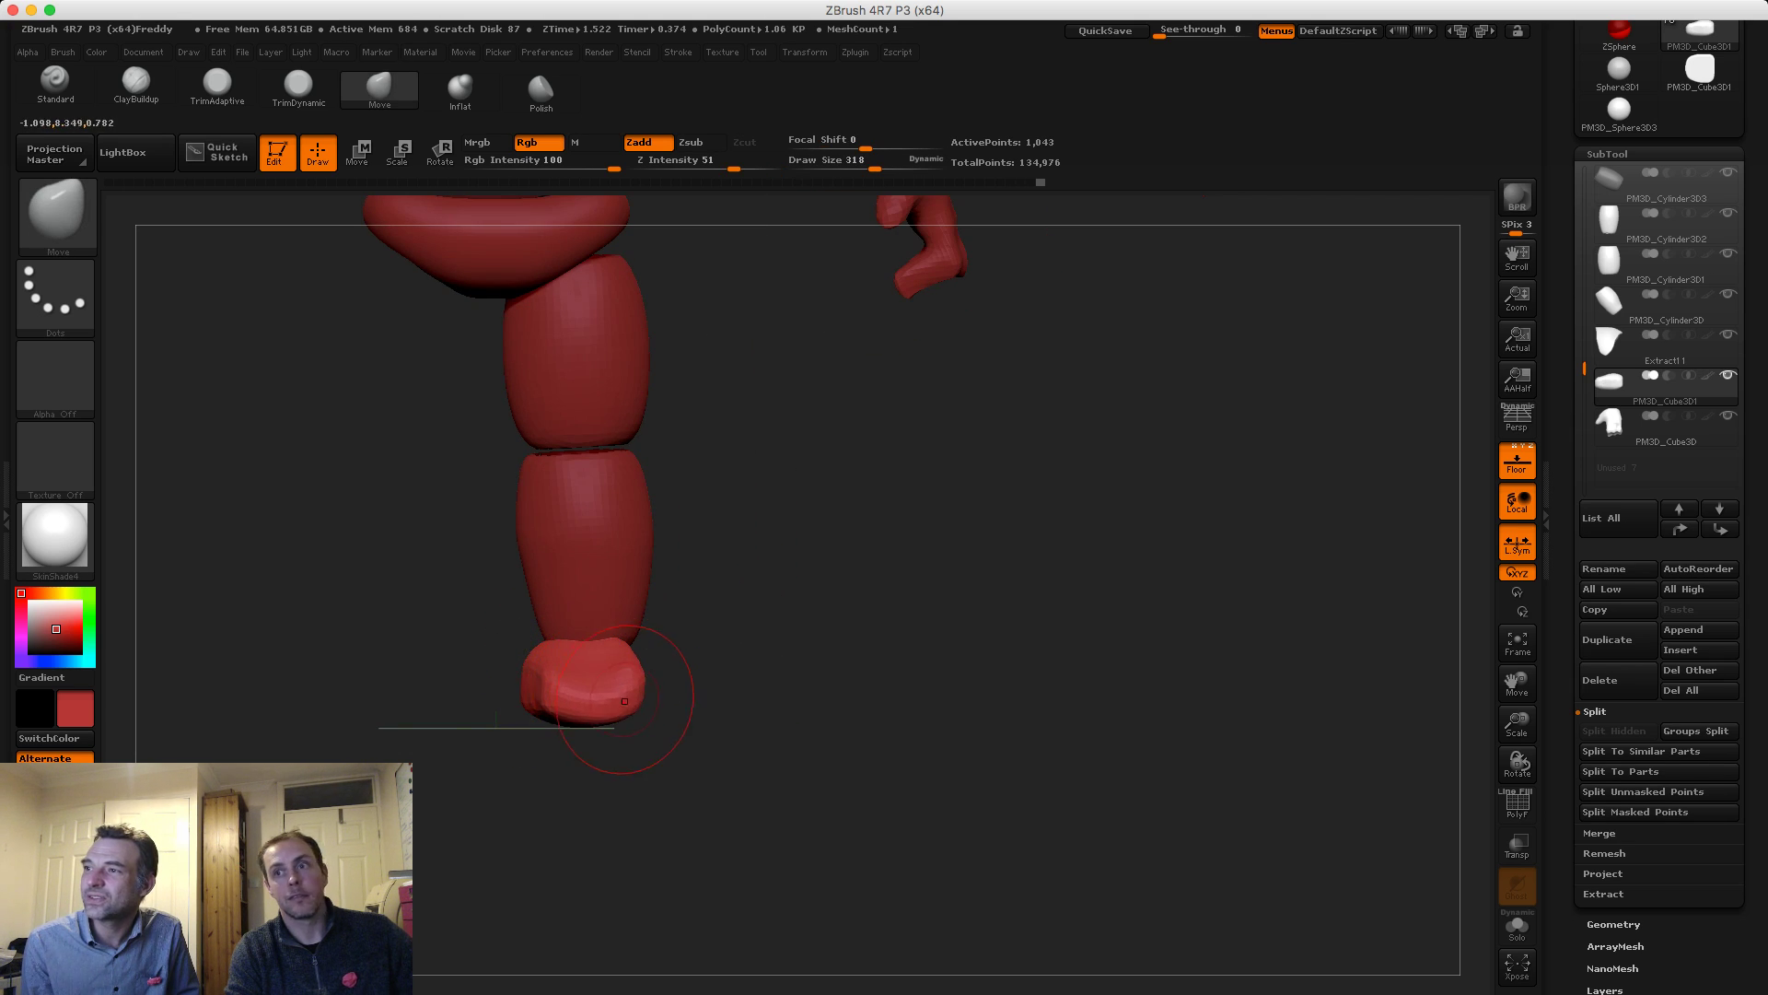
Reshape the sole's outline and heel from below with the Move brush at Z Intensity 33
{"action": "left_click_drag", "start_coordinate": [728, 727], "coordinate": [736, 488]}
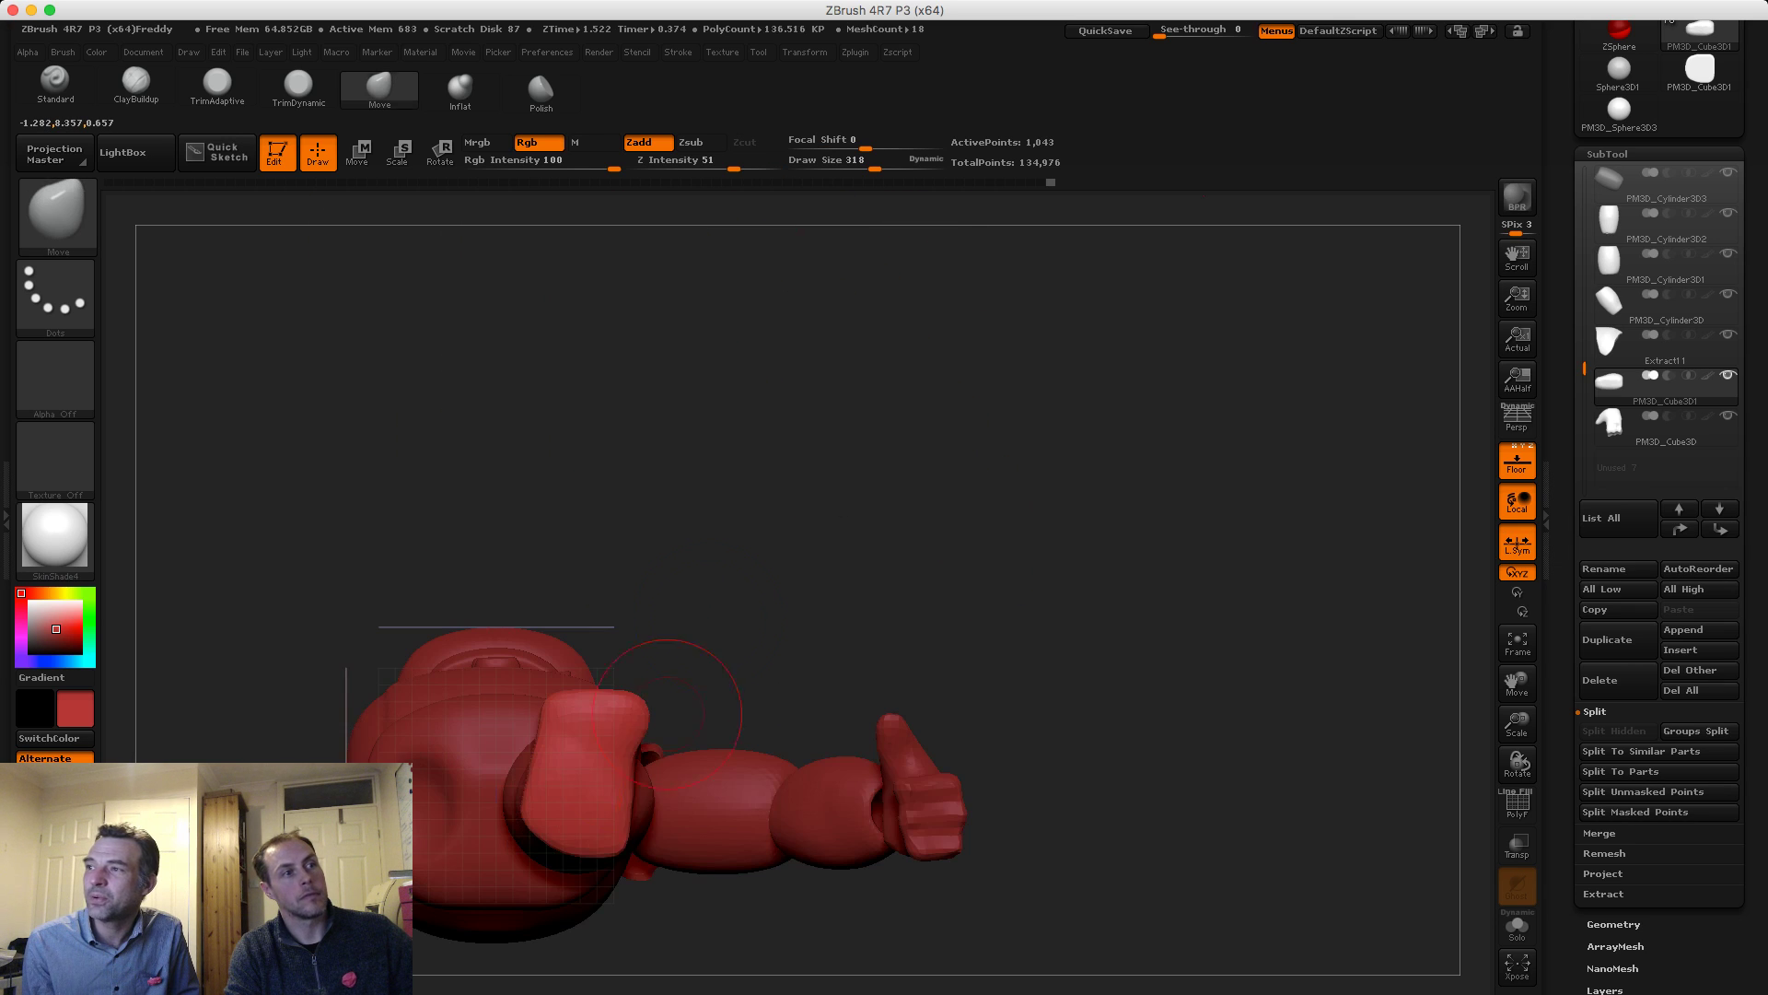
{"action": "mouse_move", "coordinate": [630, 788]}
{"action": "left_mouse_down"}
{"action": "mouse_move", "coordinate": [650, 790]}
{"action": "mouse_move", "coordinate": [634, 837]}
{"action": "left_mouse_up"}
{"action": "left_click_drag", "start_coordinate": [531, 782], "coordinate": [537, 818]}
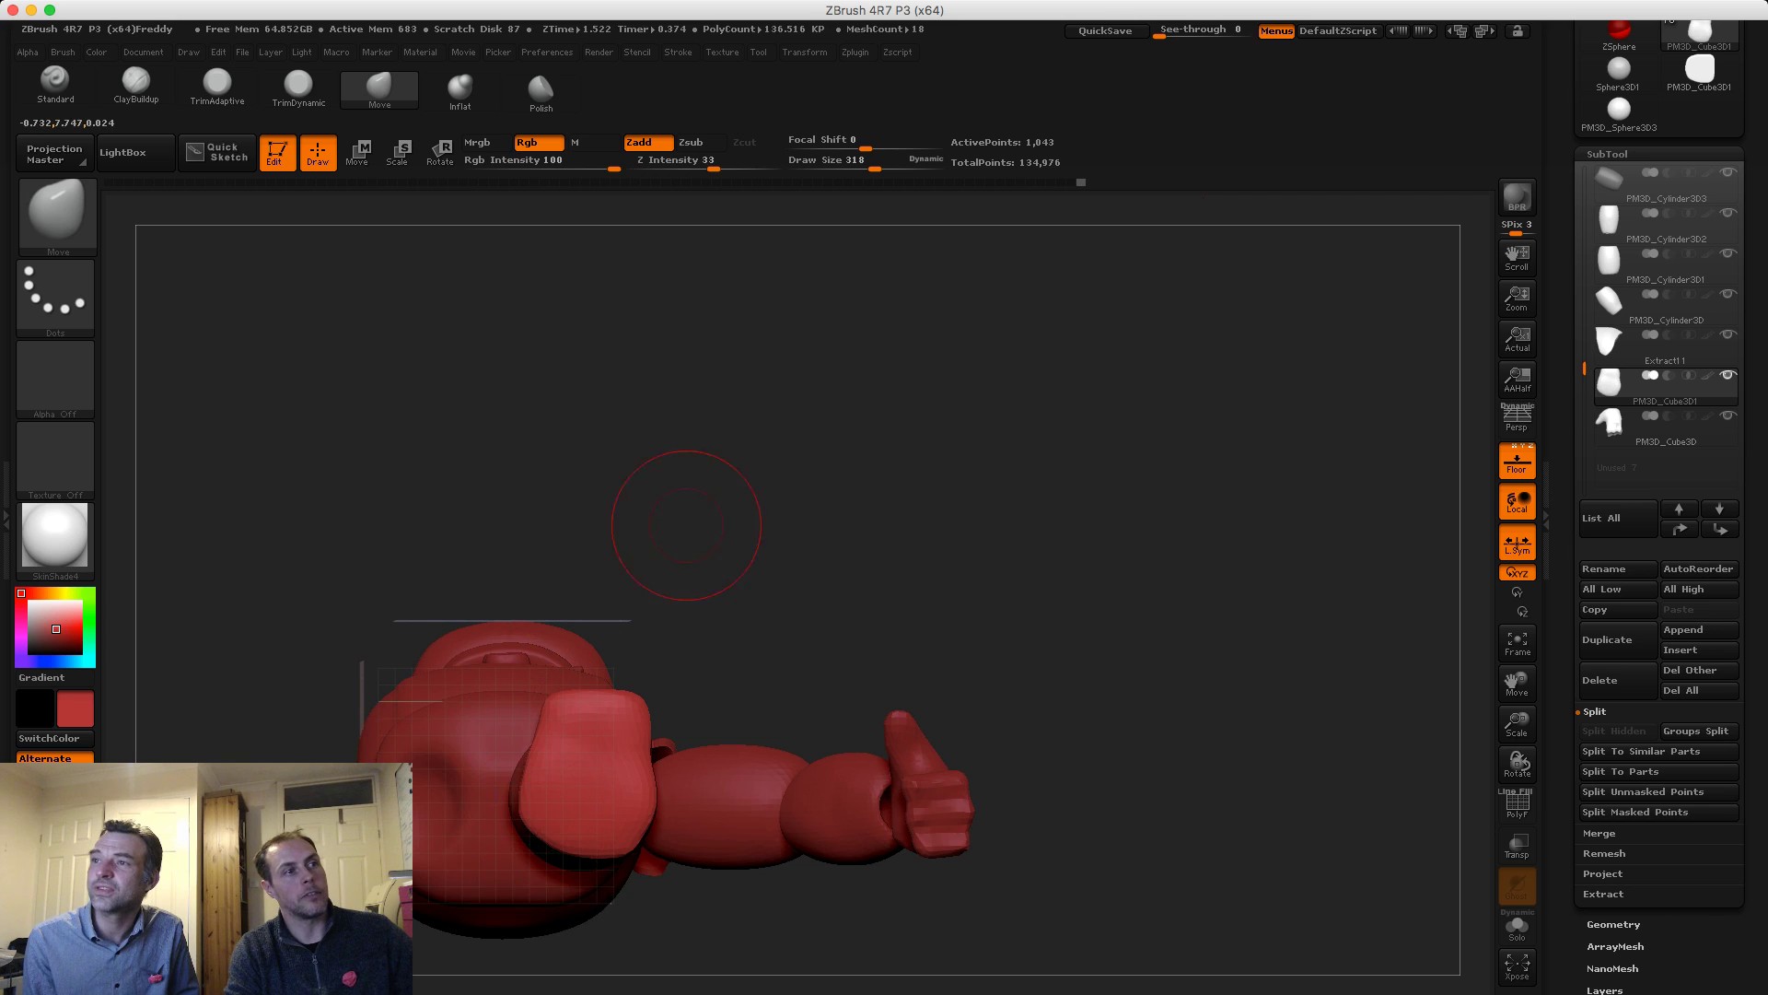
{"action": "left_click_drag", "start_coordinate": [687, 526], "coordinate": [793, 463], "text": "alt"}
{"action": "left_click_drag", "start_coordinate": [636, 777], "coordinate": [649, 783]}
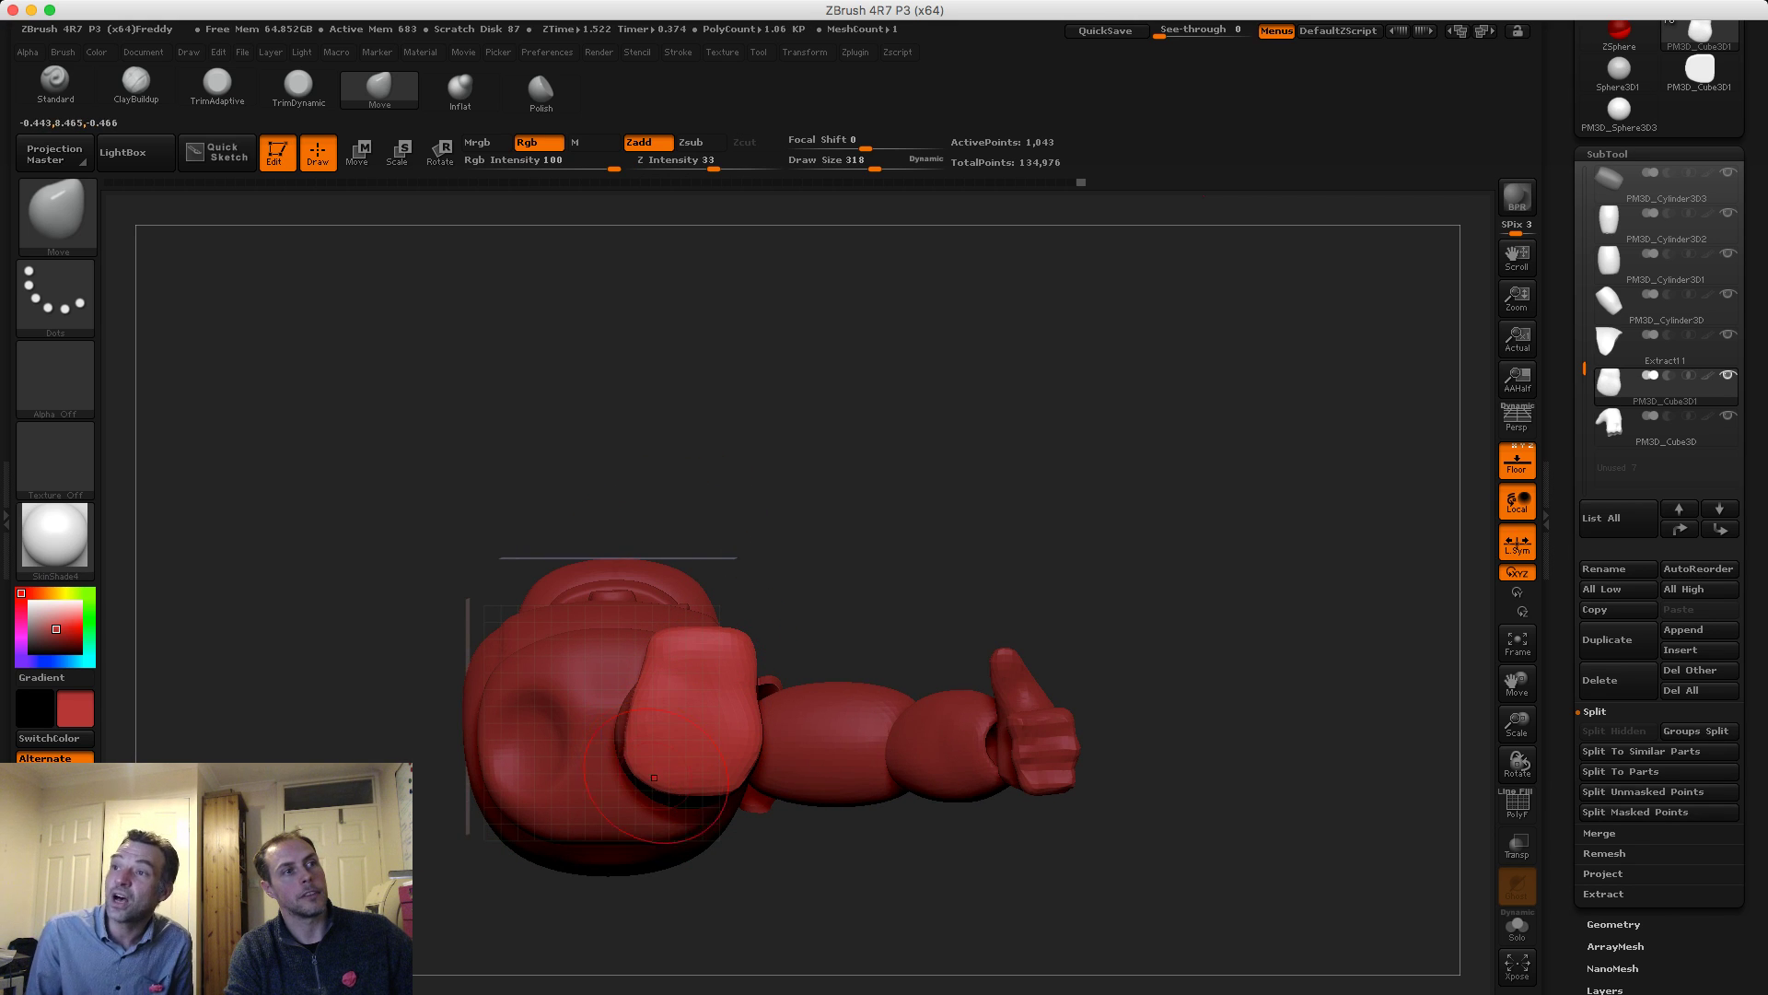
Refine the foot's profile with the Move brush so the instep slopes down to the toe and the sides flare out
{"action": "left_click_drag", "start_coordinate": [811, 829], "coordinate": [811, 930]}
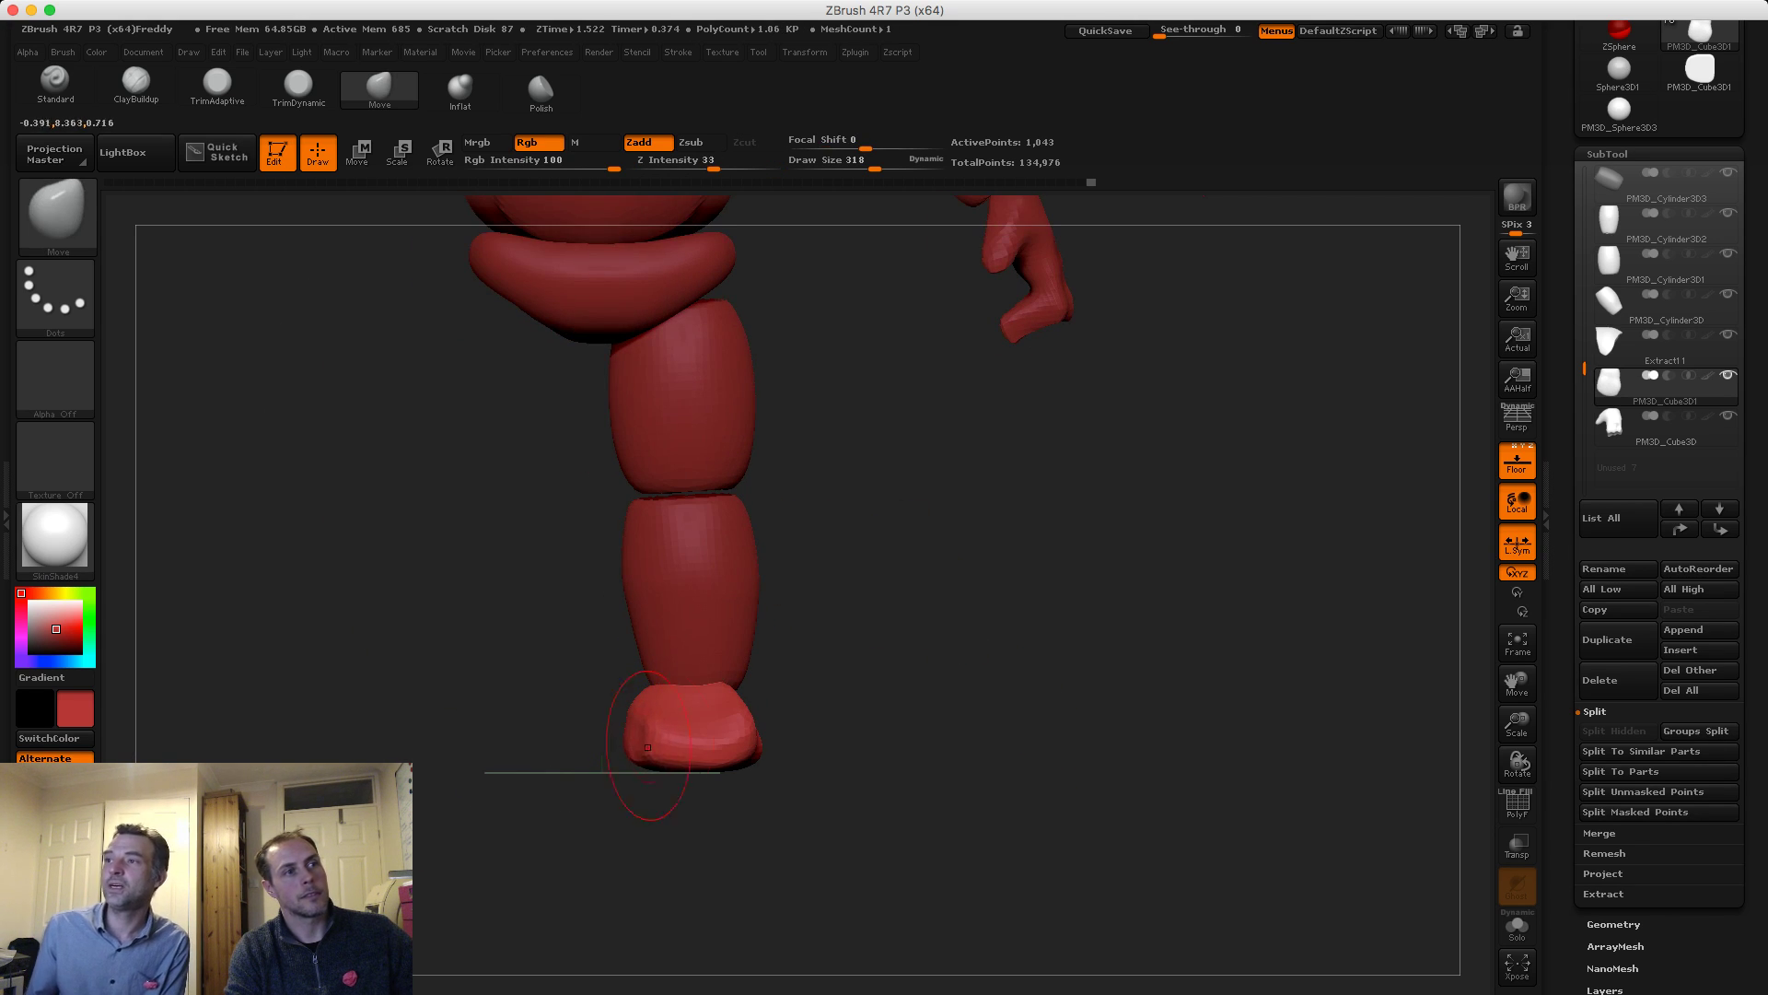
{"action": "left_click_drag", "start_coordinate": [809, 715], "coordinate": [663, 715], "text": "shift"}
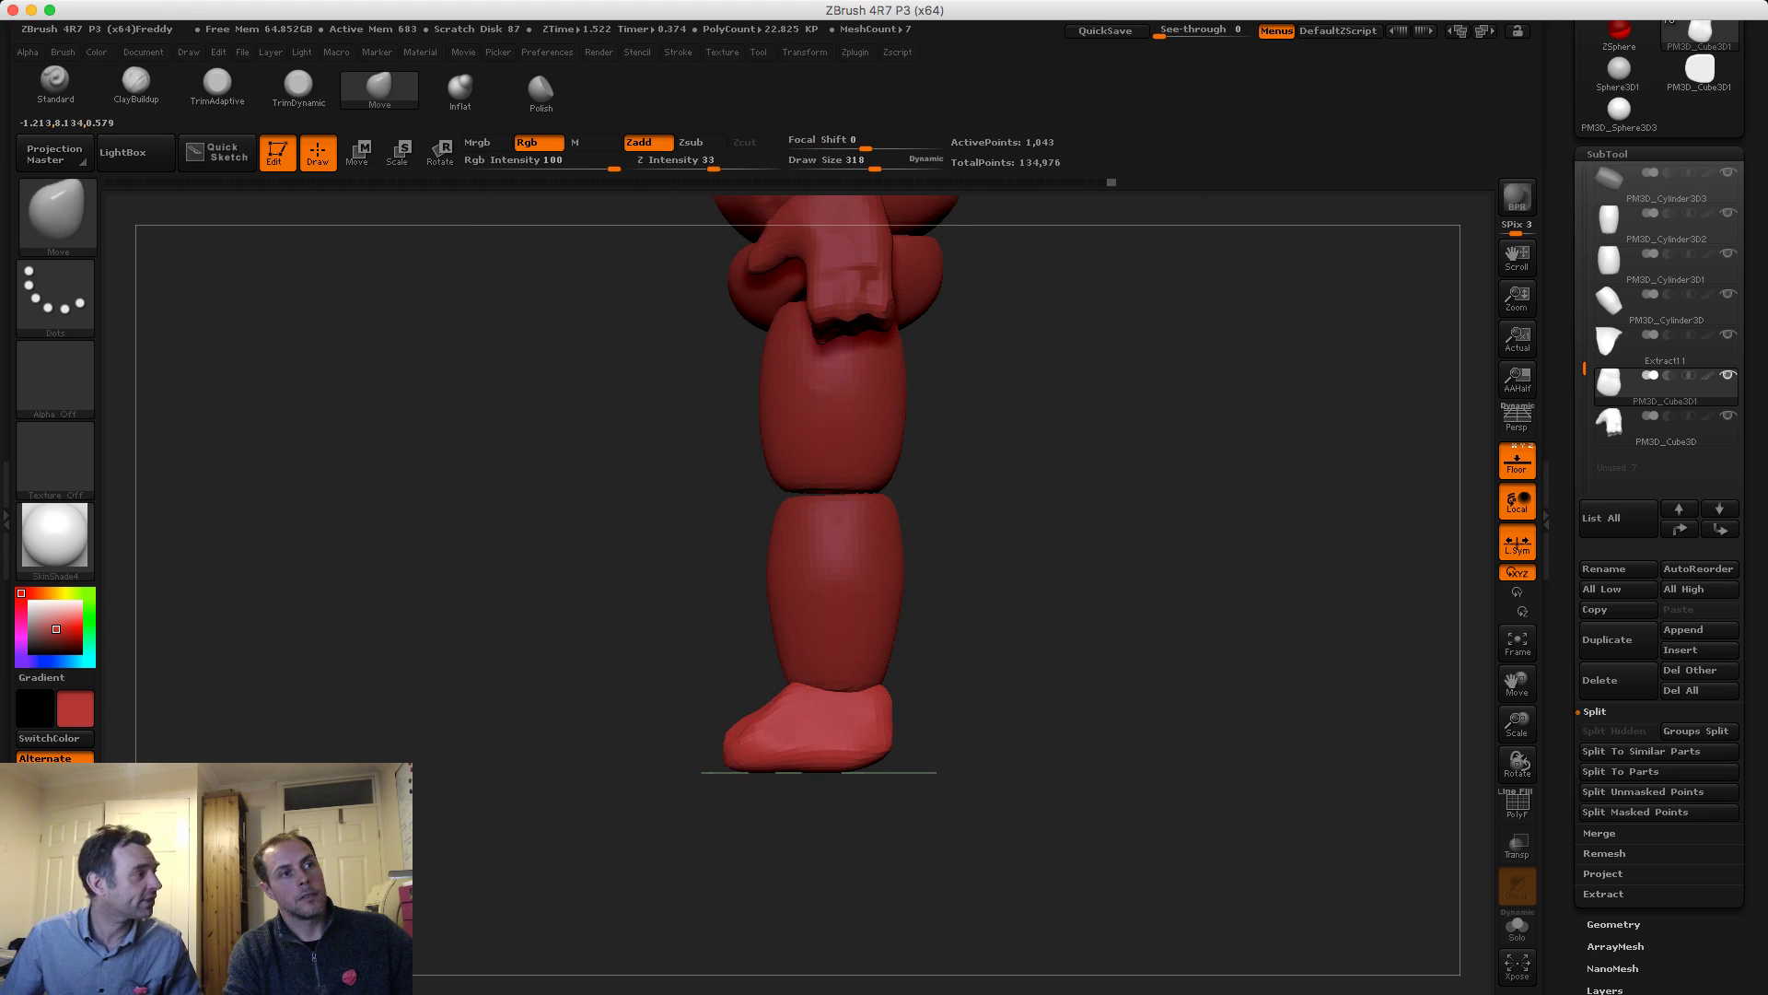
{"action": "mouse_move", "coordinate": [668, 730]}
{"action": "left_mouse_down"}
{"action": "mouse_move", "coordinate": [757, 750]}
{"action": "mouse_move", "coordinate": [644, 730]}
{"action": "left_mouse_up"}
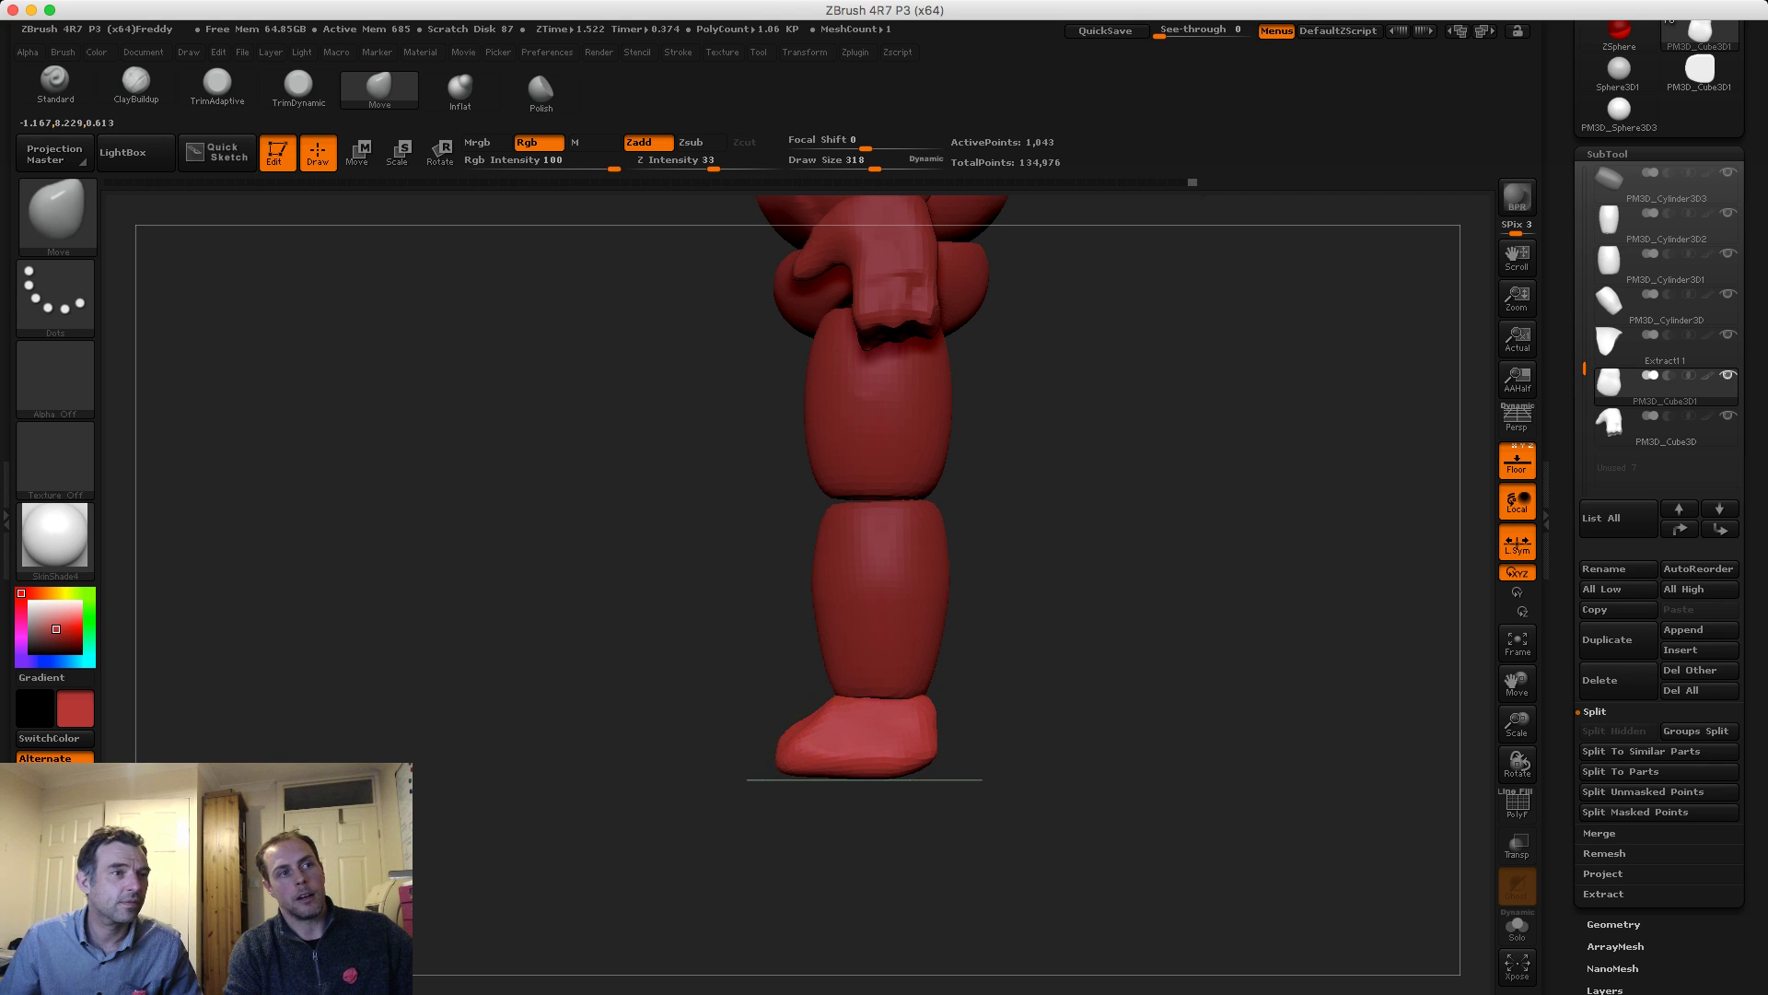
{"action": "left_click_drag", "start_coordinate": [714, 834], "coordinate": [742, 733]}
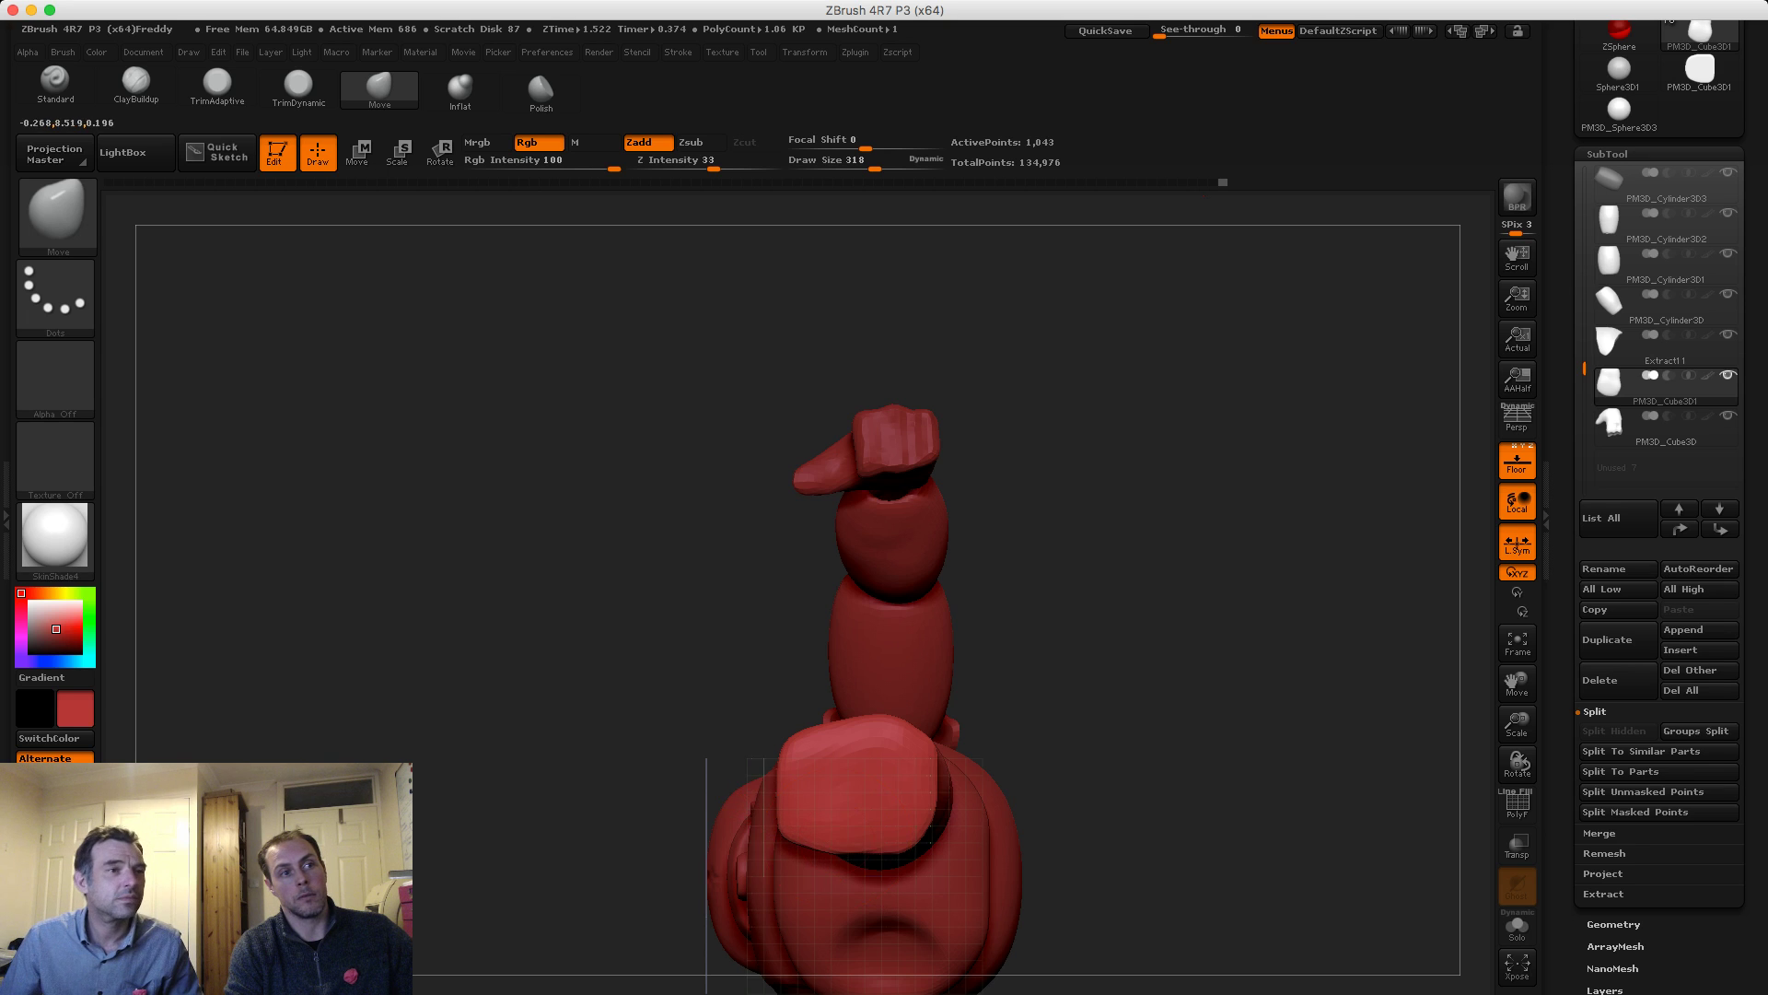
{"action": "left_click_drag", "start_coordinate": [689, 800], "coordinate": [711, 907]}
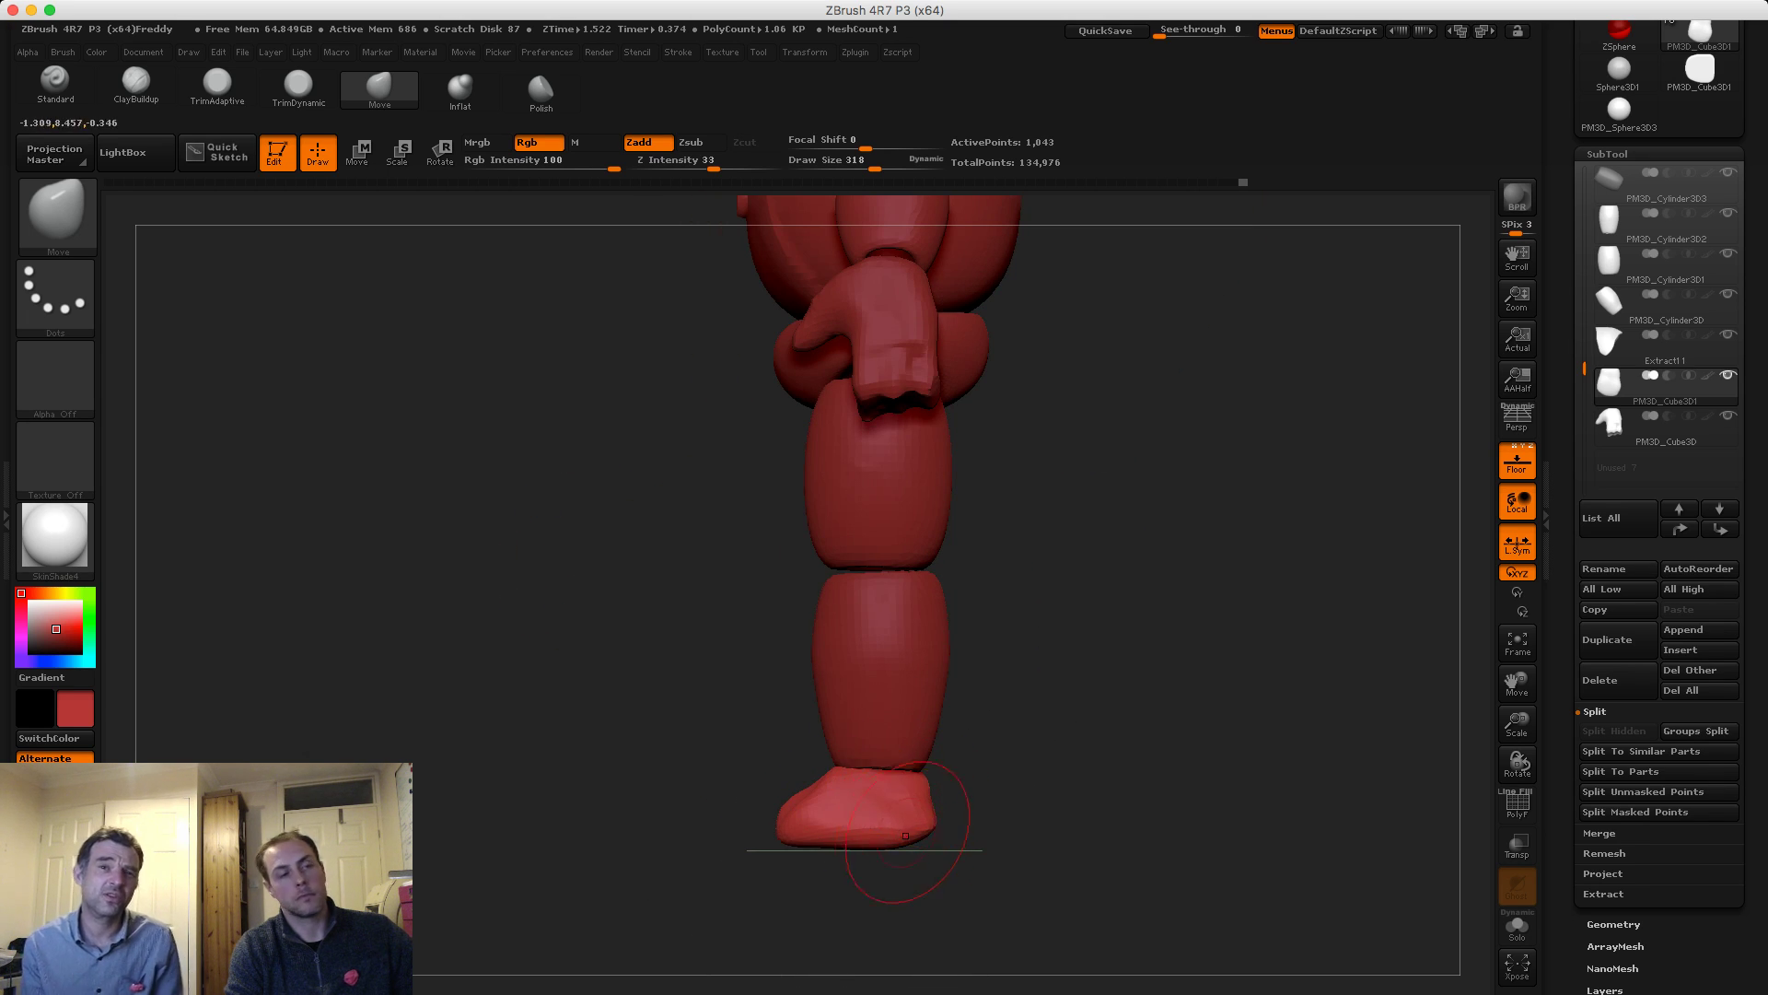
{"action": "left_click_drag", "start_coordinate": [635, 802], "coordinate": [884, 821]}
{"action": "left_click_drag", "start_coordinate": [775, 798], "coordinate": [781, 823], "text": "shift"}
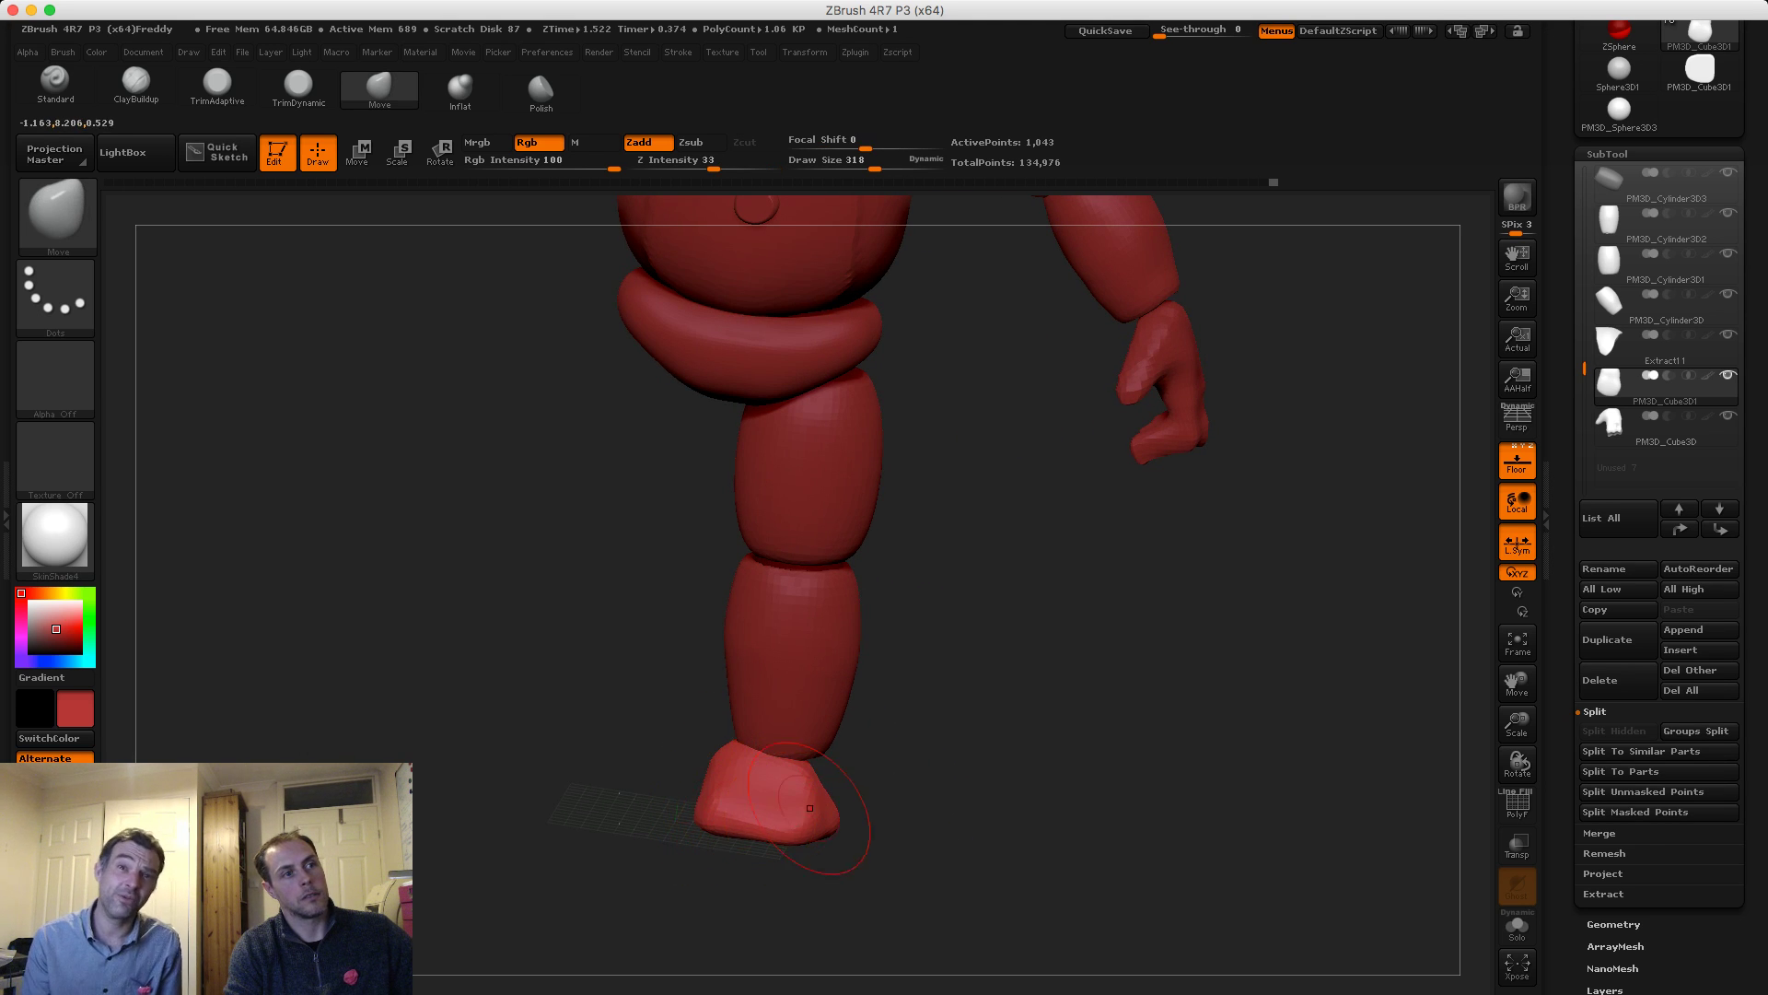
Flatten the front of the foot with the TrimDynamic brush
{"action": "left_click_drag", "start_coordinate": [889, 834], "coordinate": [976, 783]}
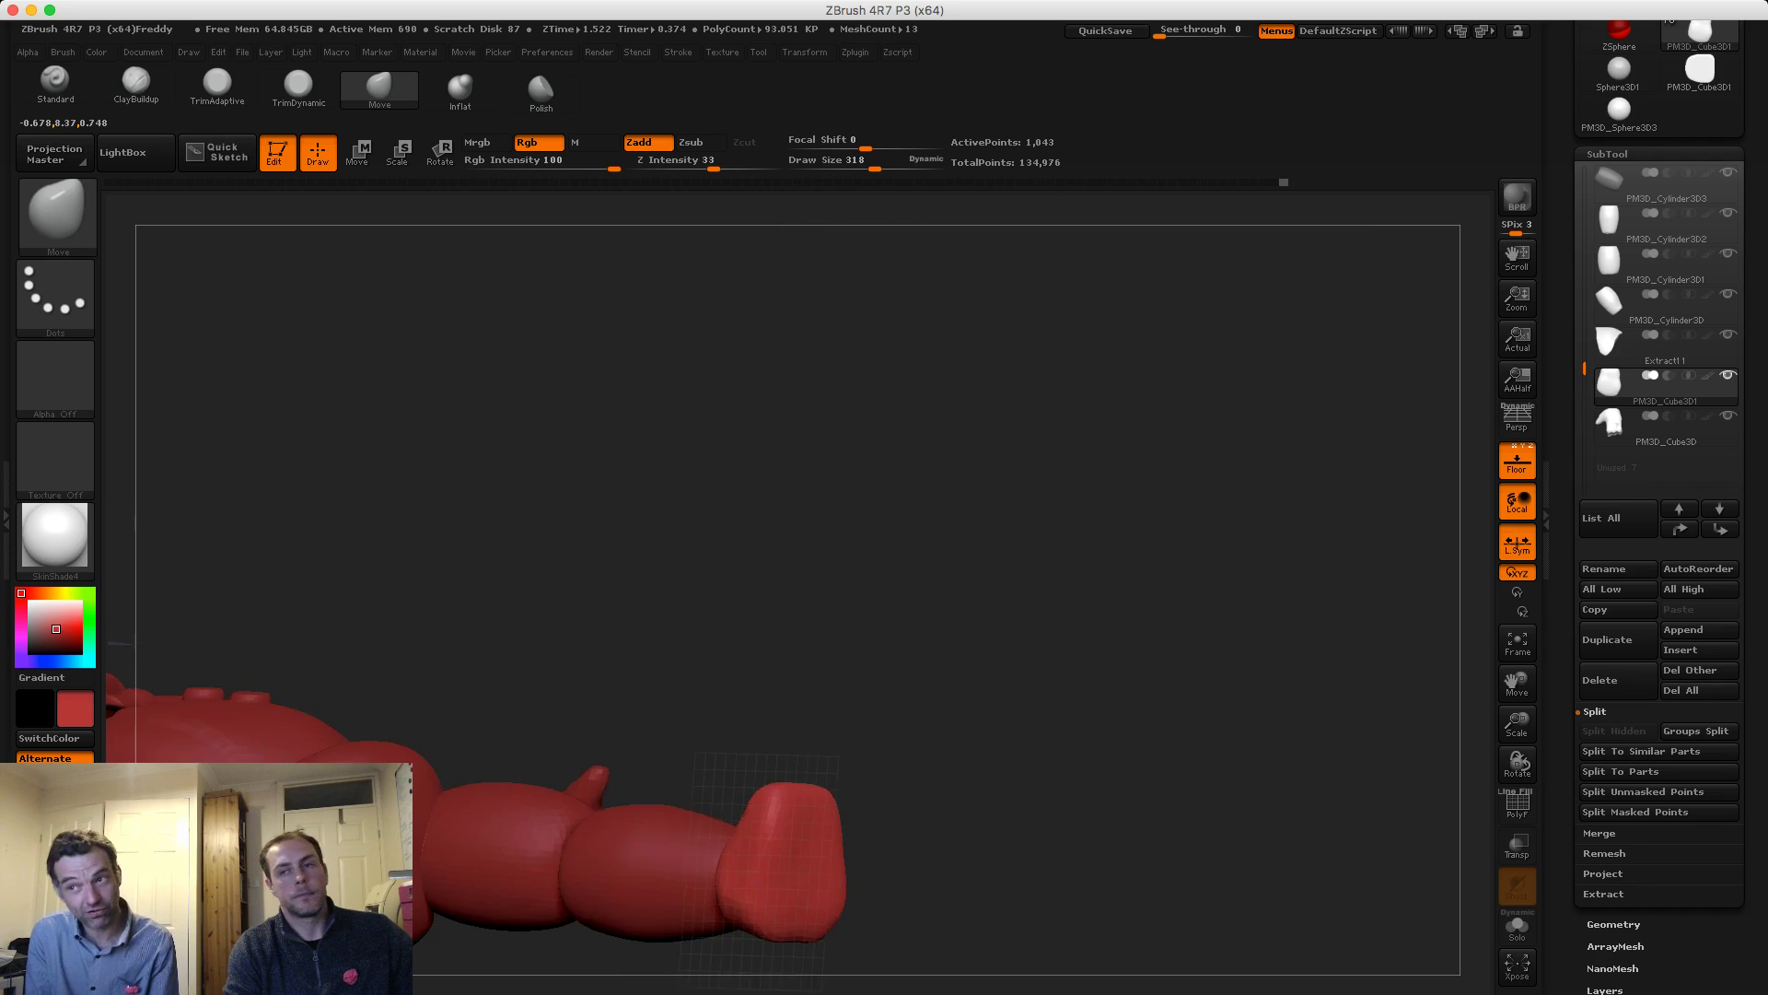
{"action": "left_click_drag", "start_coordinate": [958, 911], "coordinate": [1023, 718]}
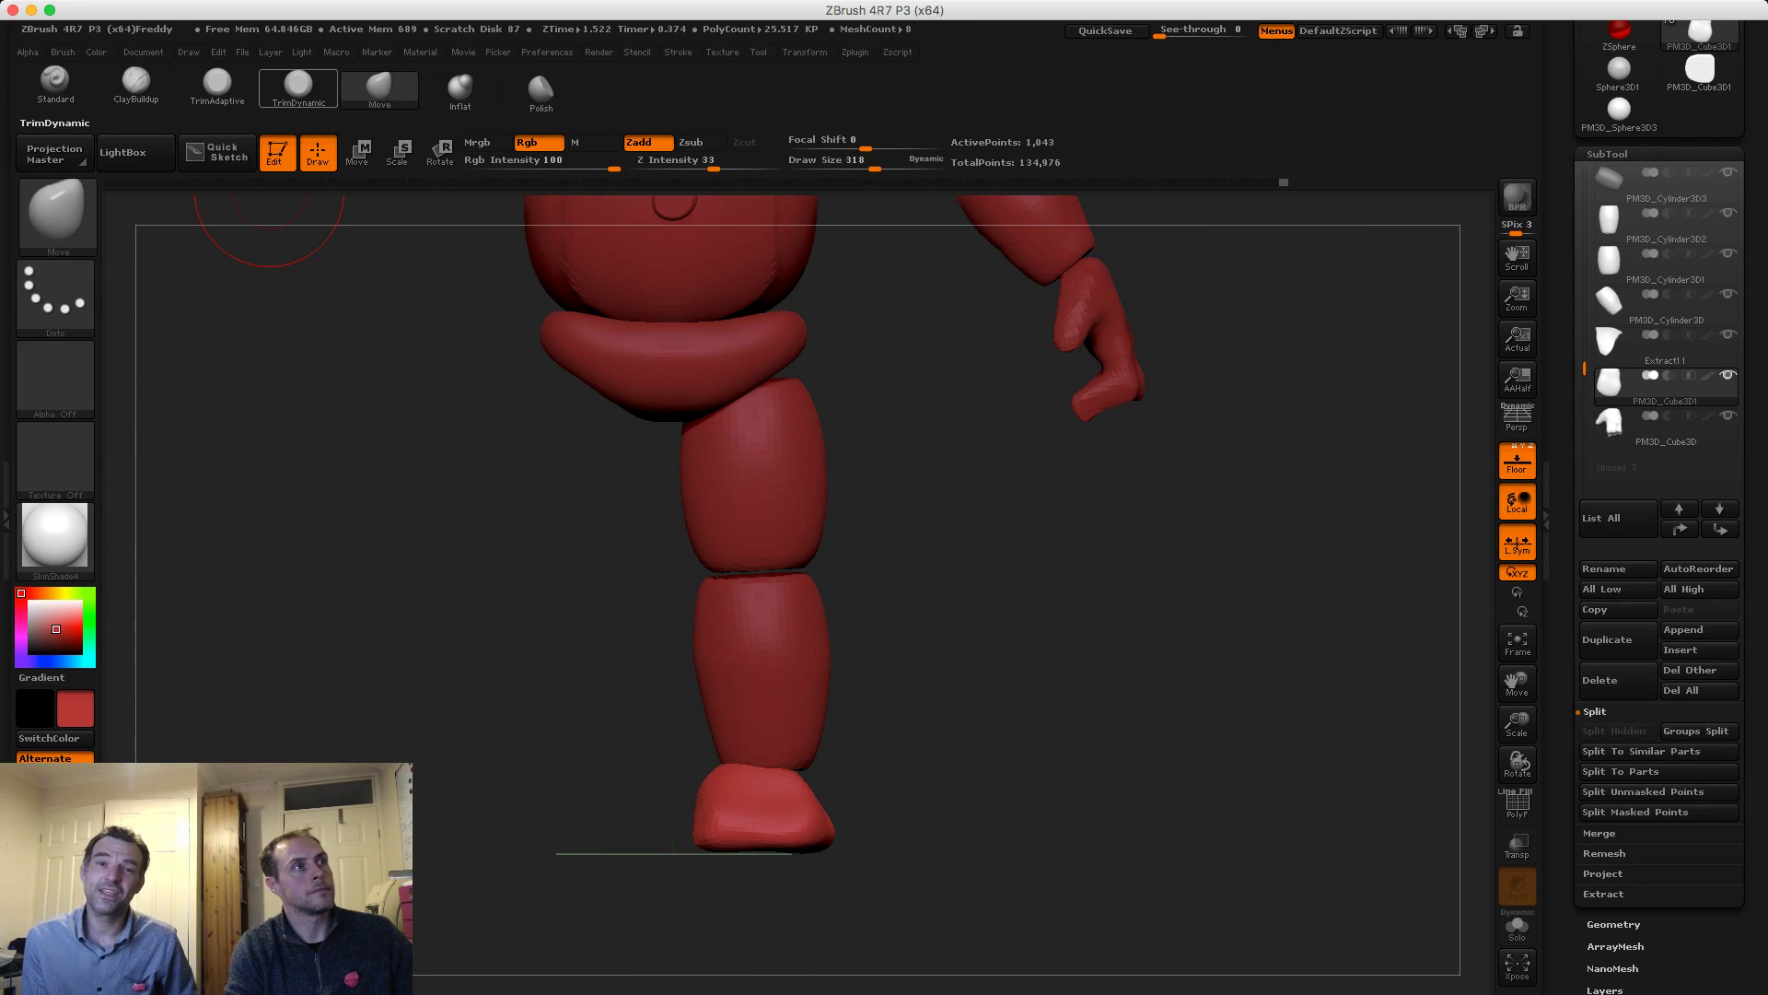
{"action": "left_click", "coordinate": [298, 86]}
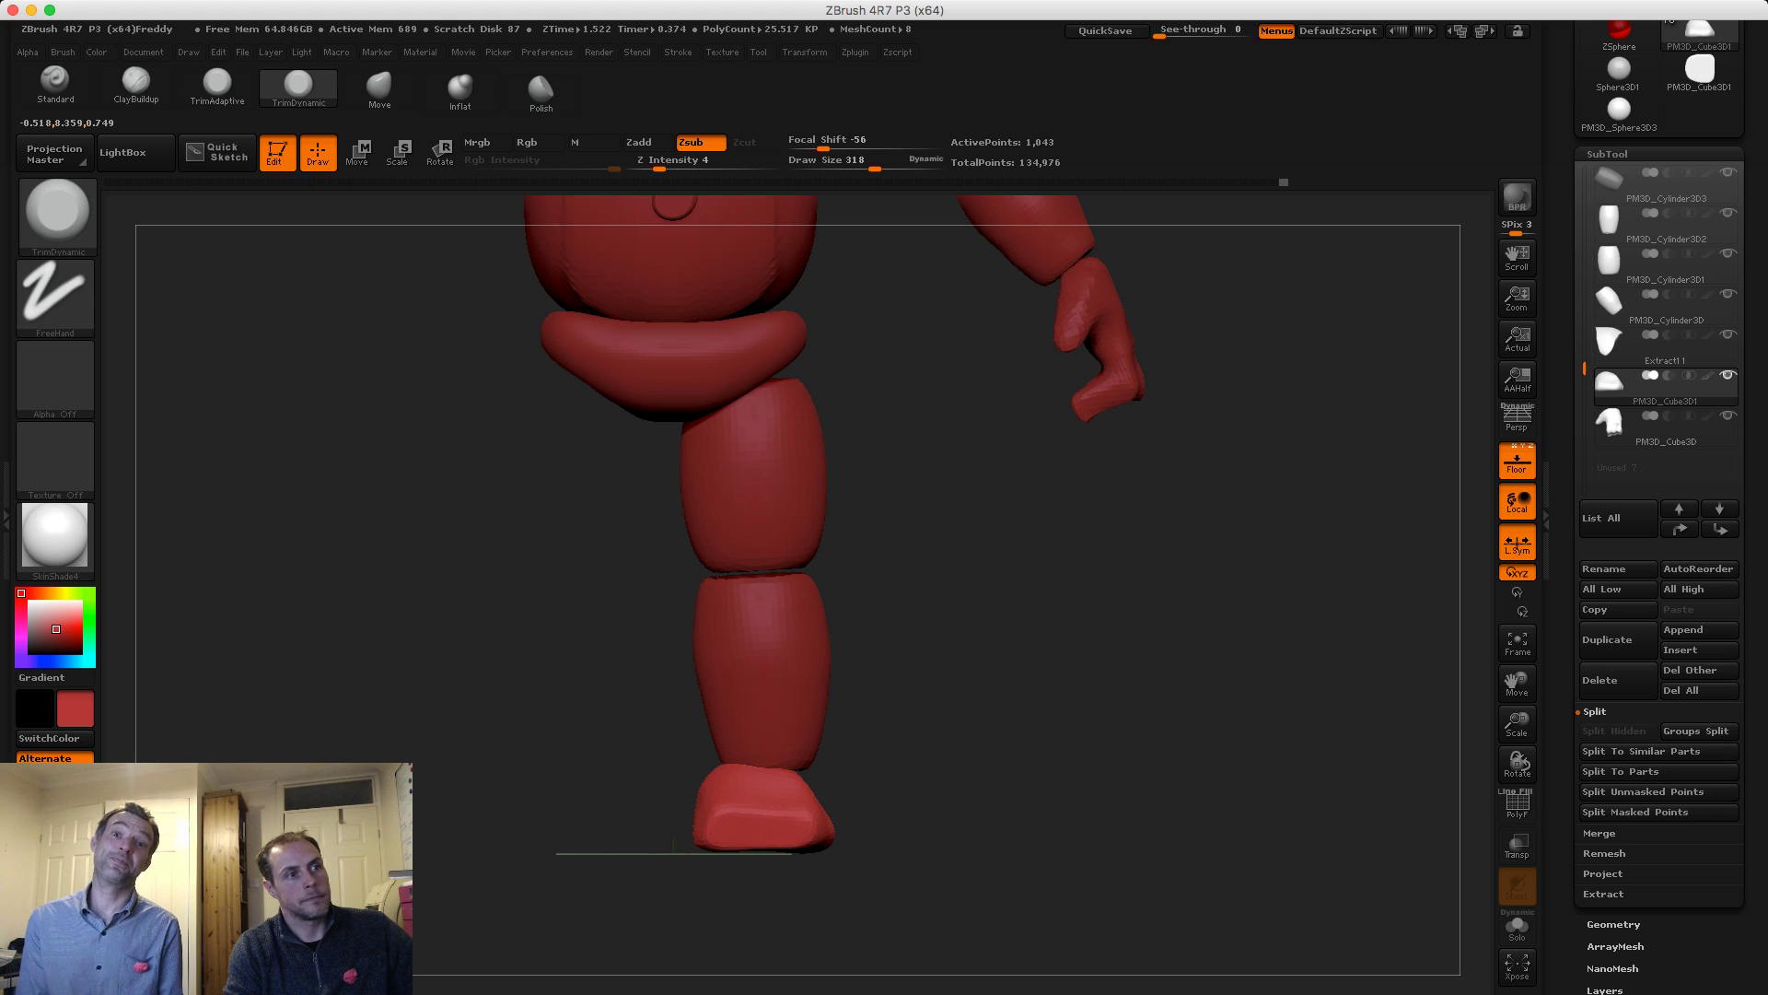
{"action": "left_click_drag", "start_coordinate": [921, 737], "coordinate": [589, 740]}
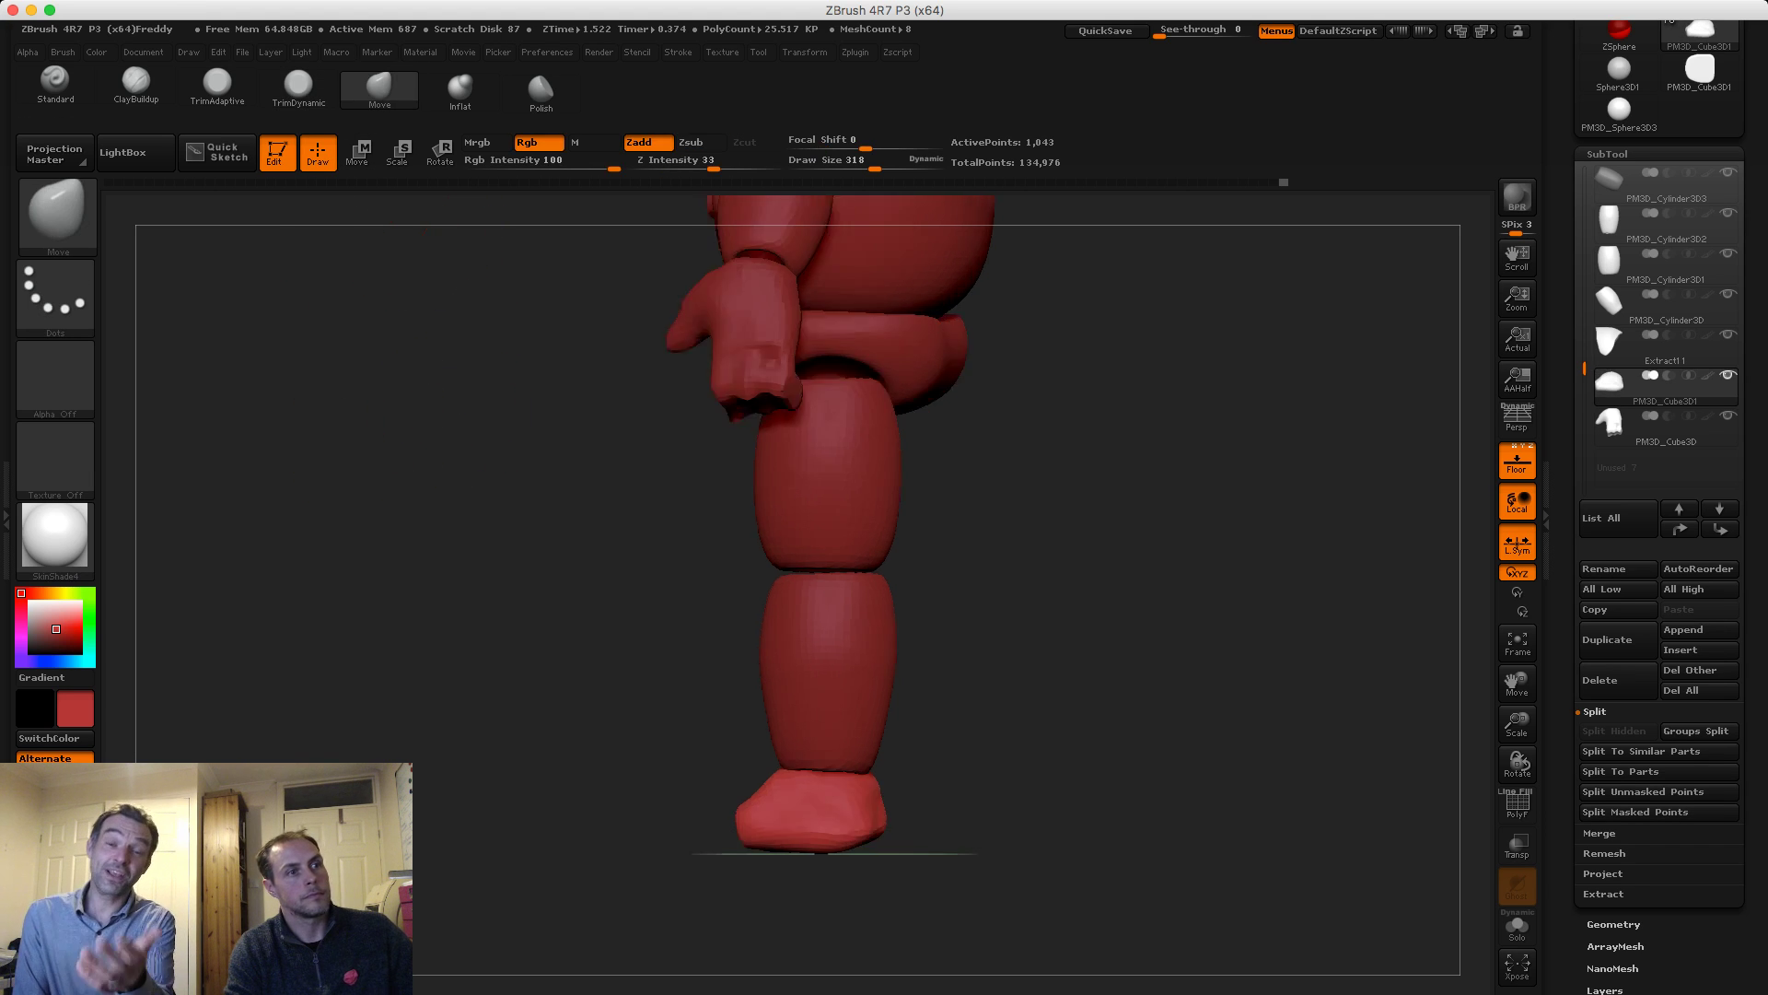
Adjust the foot's heel and inner side with the Move brush, and check its proportions against the whole figure
{"action": "left_click_drag", "start_coordinate": [387, 489], "coordinate": [327, 489]}
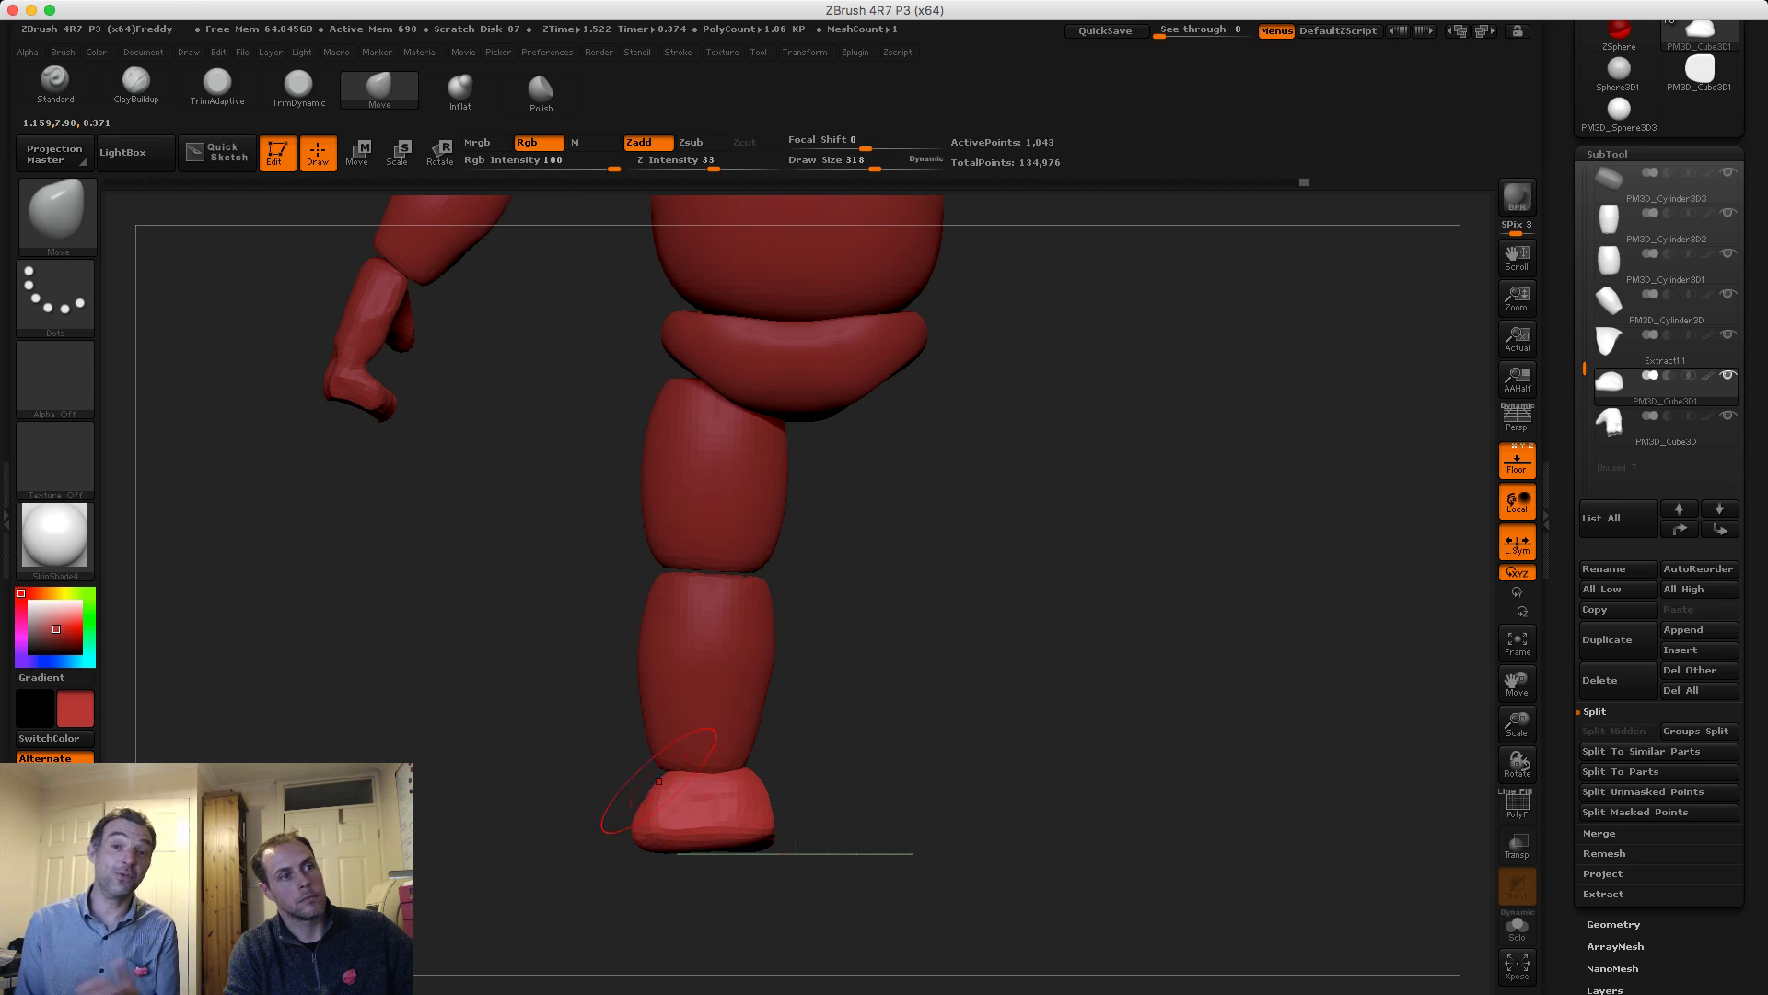
{"action": "left_click_drag", "start_coordinate": [995, 718], "coordinate": [1013, 470]}
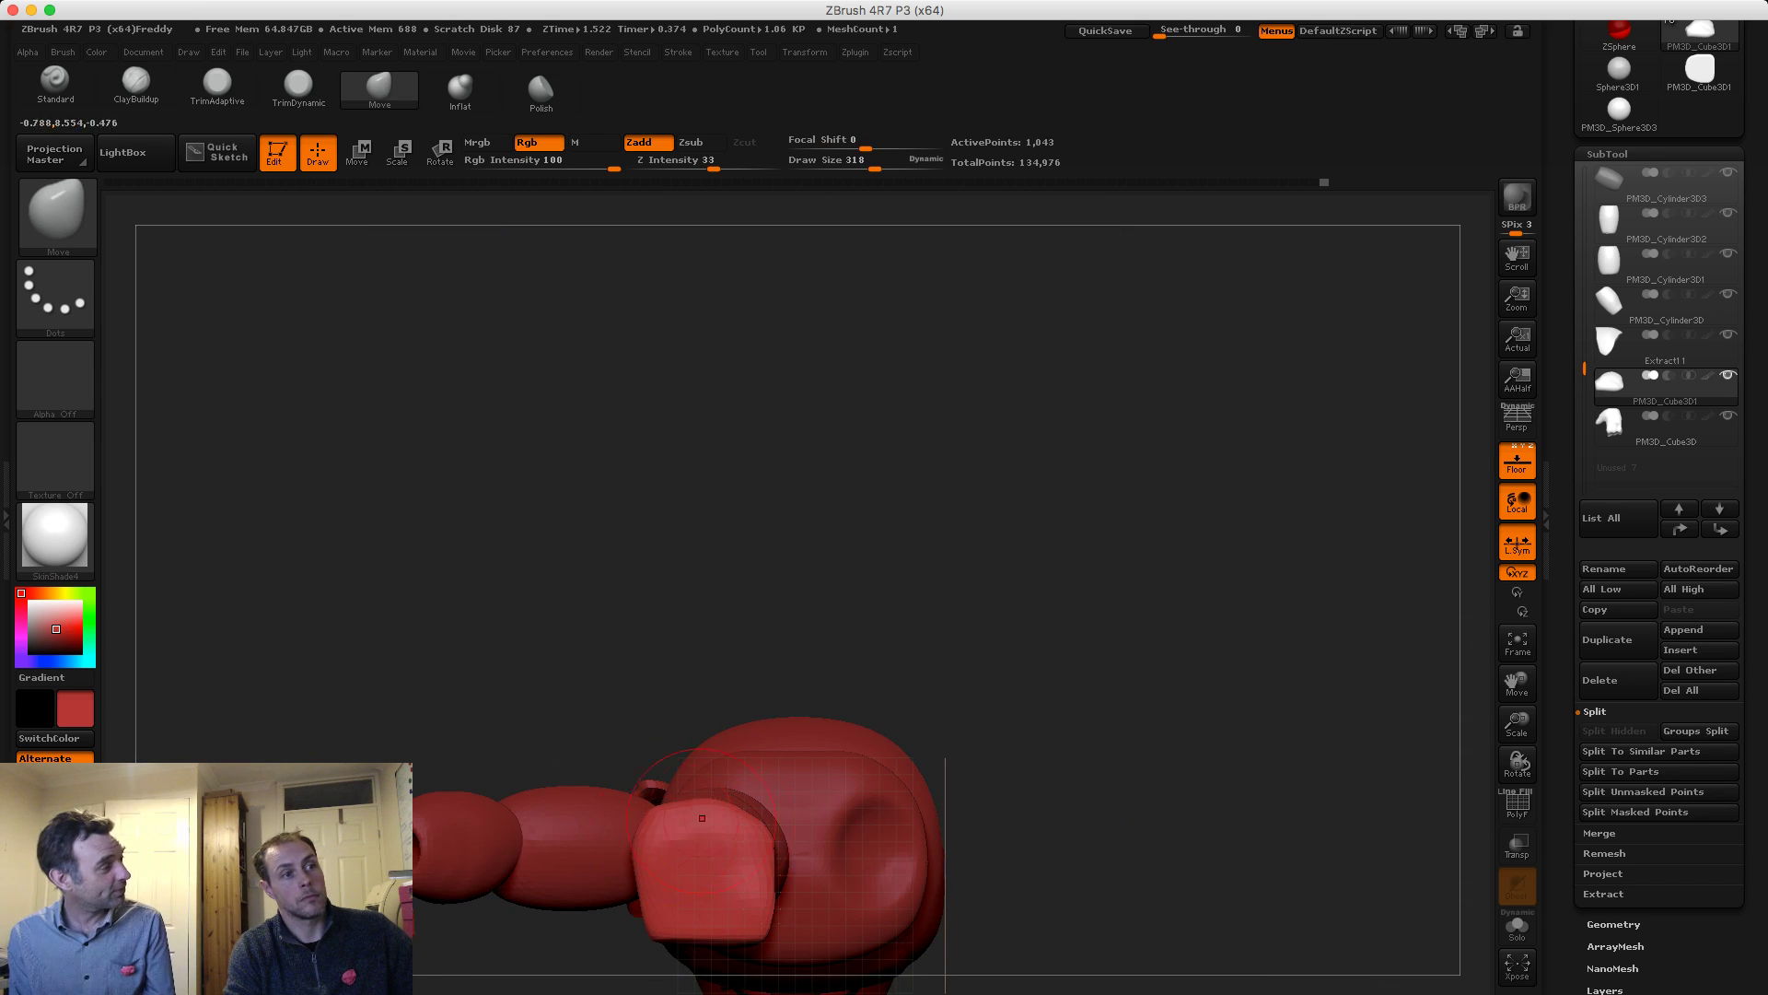
{"action": "mouse_move", "coordinate": [664, 628]}
{"action": "left_mouse_down"}
{"action": "mouse_move", "coordinate": [636, 772]}
{"action": "mouse_move", "coordinate": [745, 783]}
{"action": "left_mouse_up"}
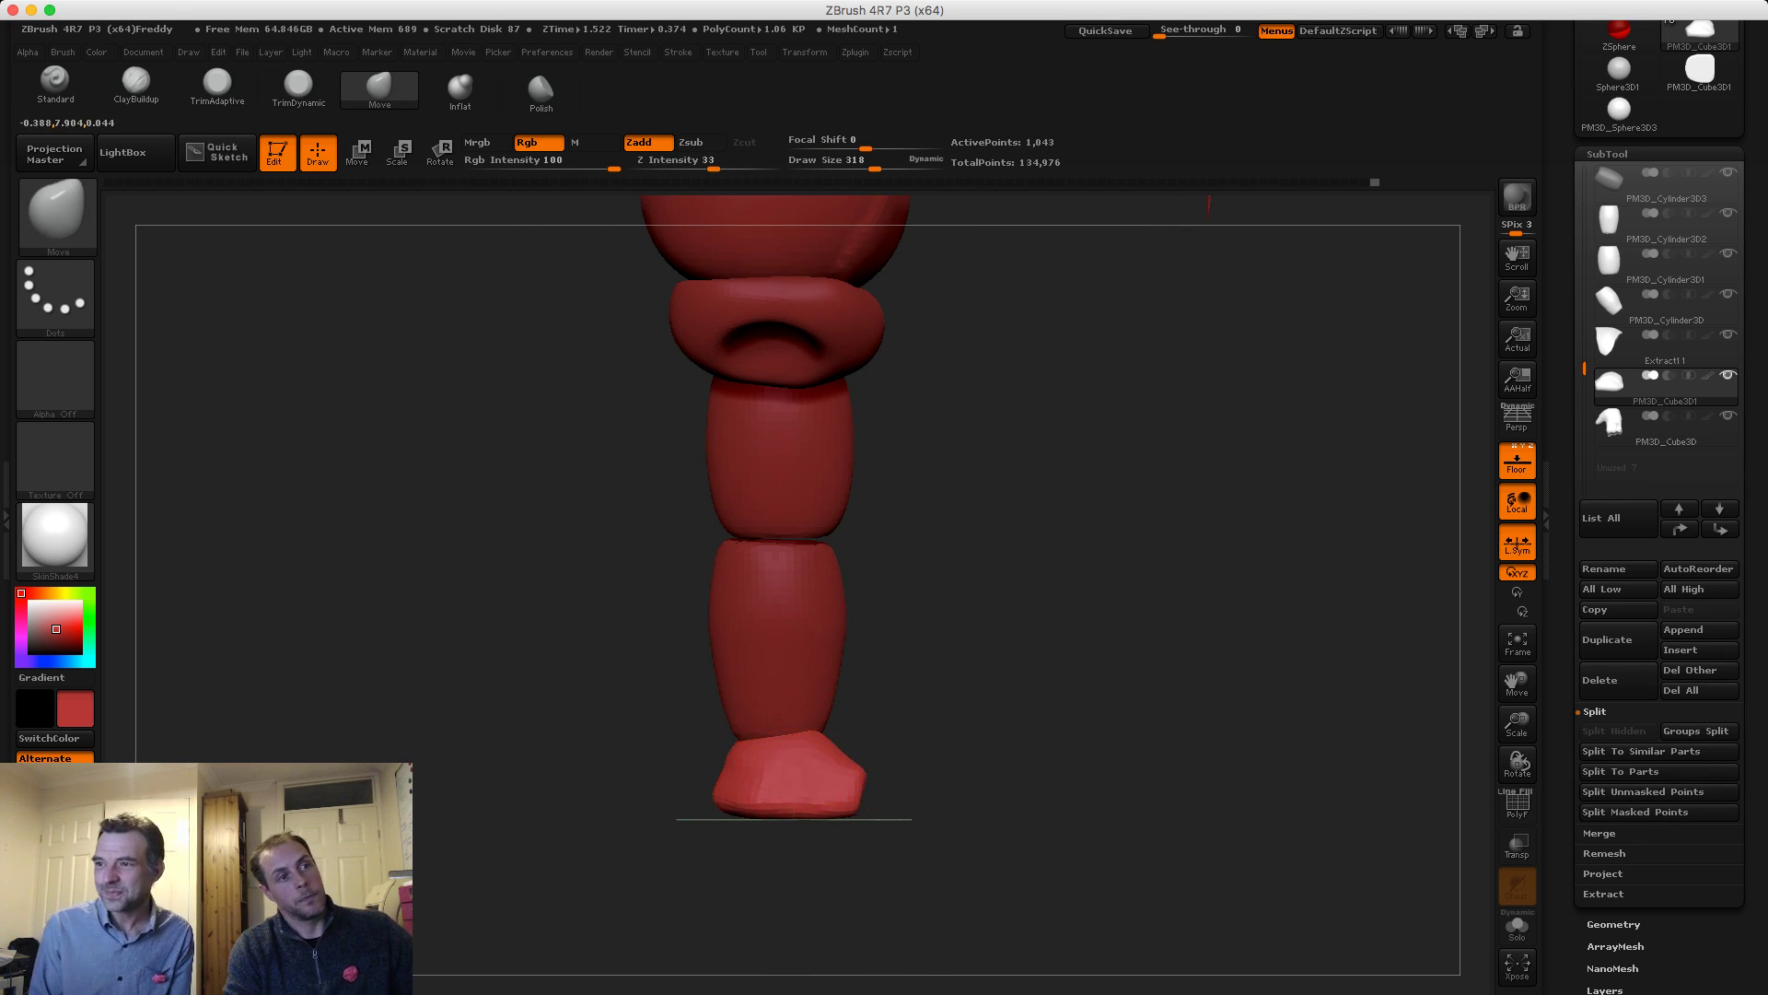
{"action": "left_click_drag", "start_coordinate": [858, 767], "coordinate": [792, 756]}
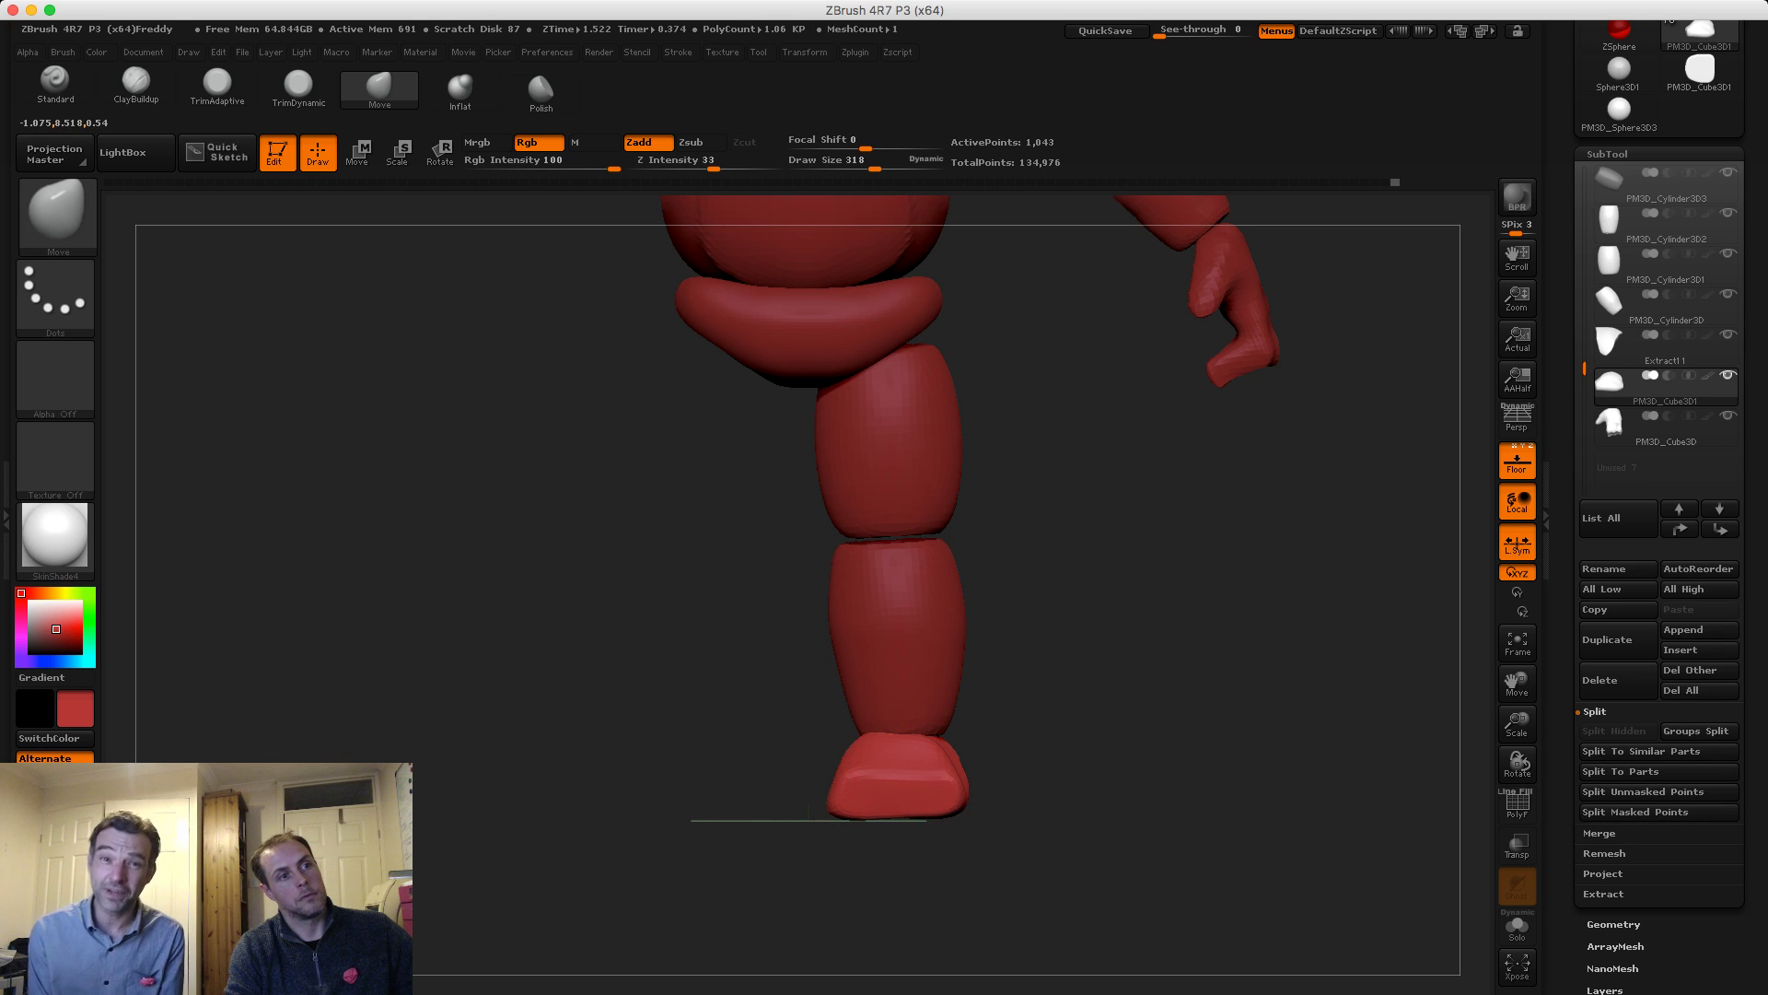
{"action": "mouse_move", "coordinate": [852, 797]}
{"action": "left_mouse_down", "text": "alt"}
{"action": "mouse_move", "coordinate": [854, 739]}
{"action": "mouse_move", "coordinate": [871, 908]}
{"action": "mouse_move", "coordinate": [852, 792]}
{"action": "left_mouse_up", "text": "alt"}
{"action": "left_click_drag", "start_coordinate": [710, 544], "coordinate": [710, 631], "text": "alt"}
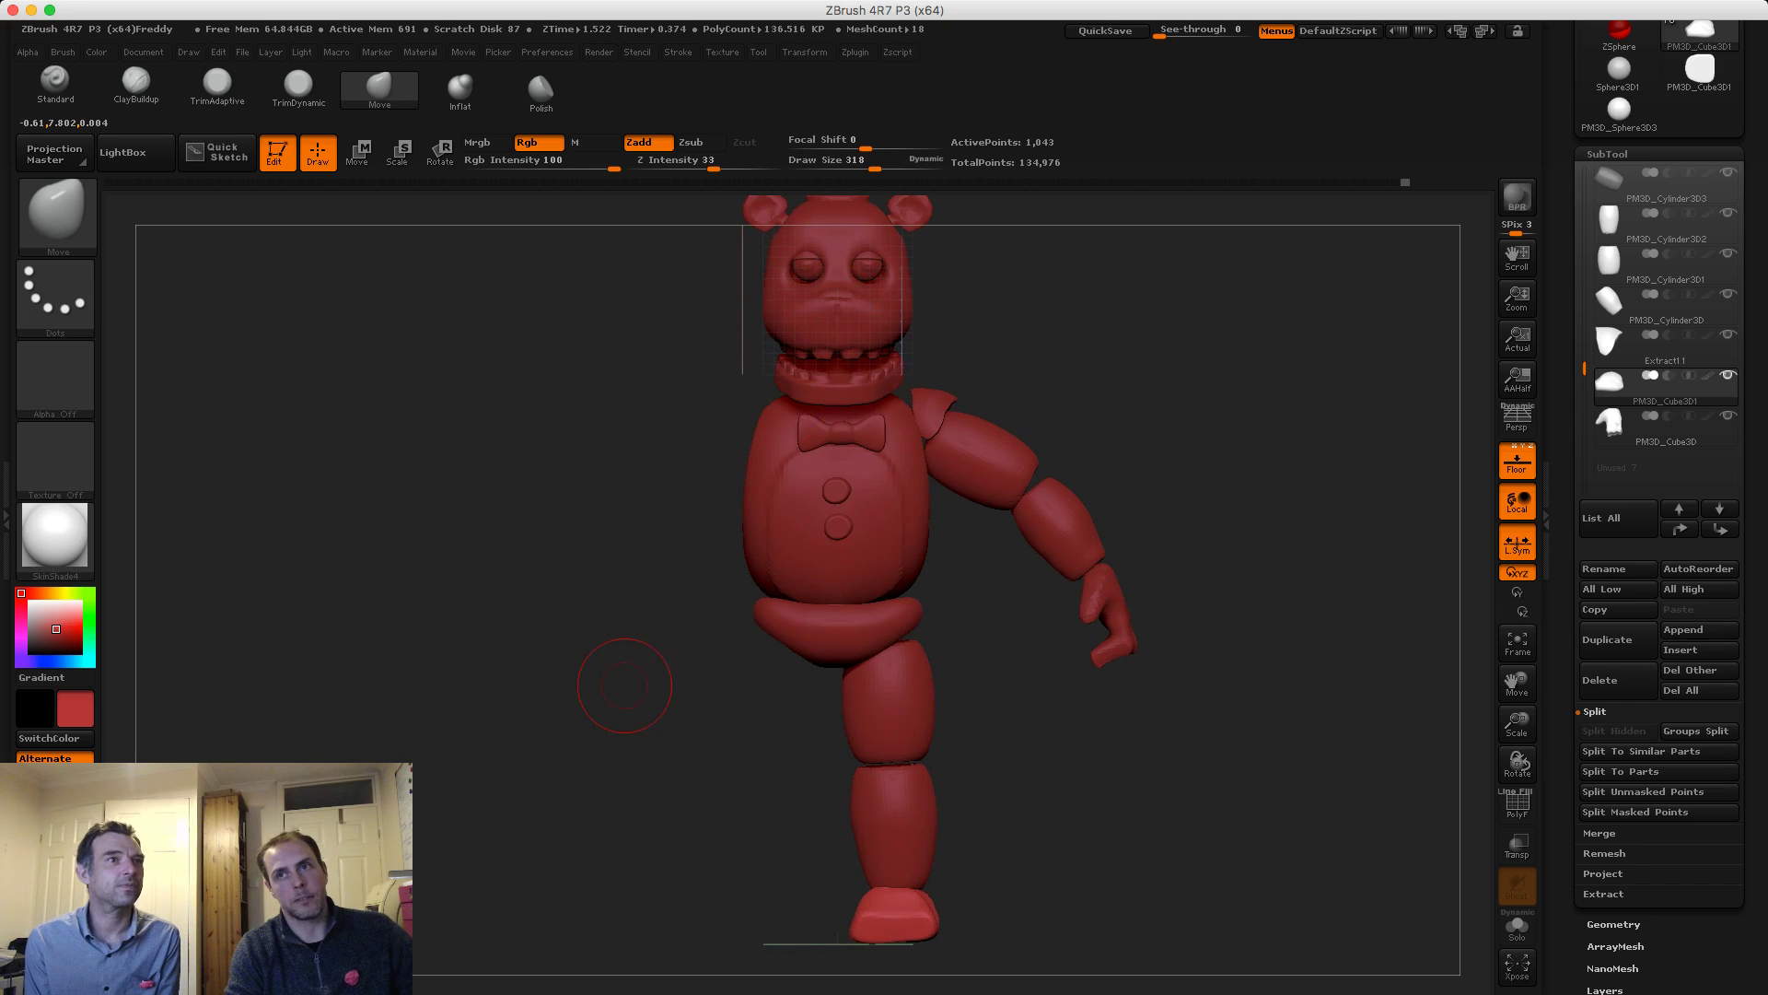
{"action": "mouse_move", "coordinate": [624, 685]}
{"action": "left_mouse_down", "text": "alt"}
{"action": "mouse_move", "coordinate": [620, 588]}
{"action": "mouse_move", "coordinate": [622, 681]}
{"action": "left_mouse_up", "text": "alt"}
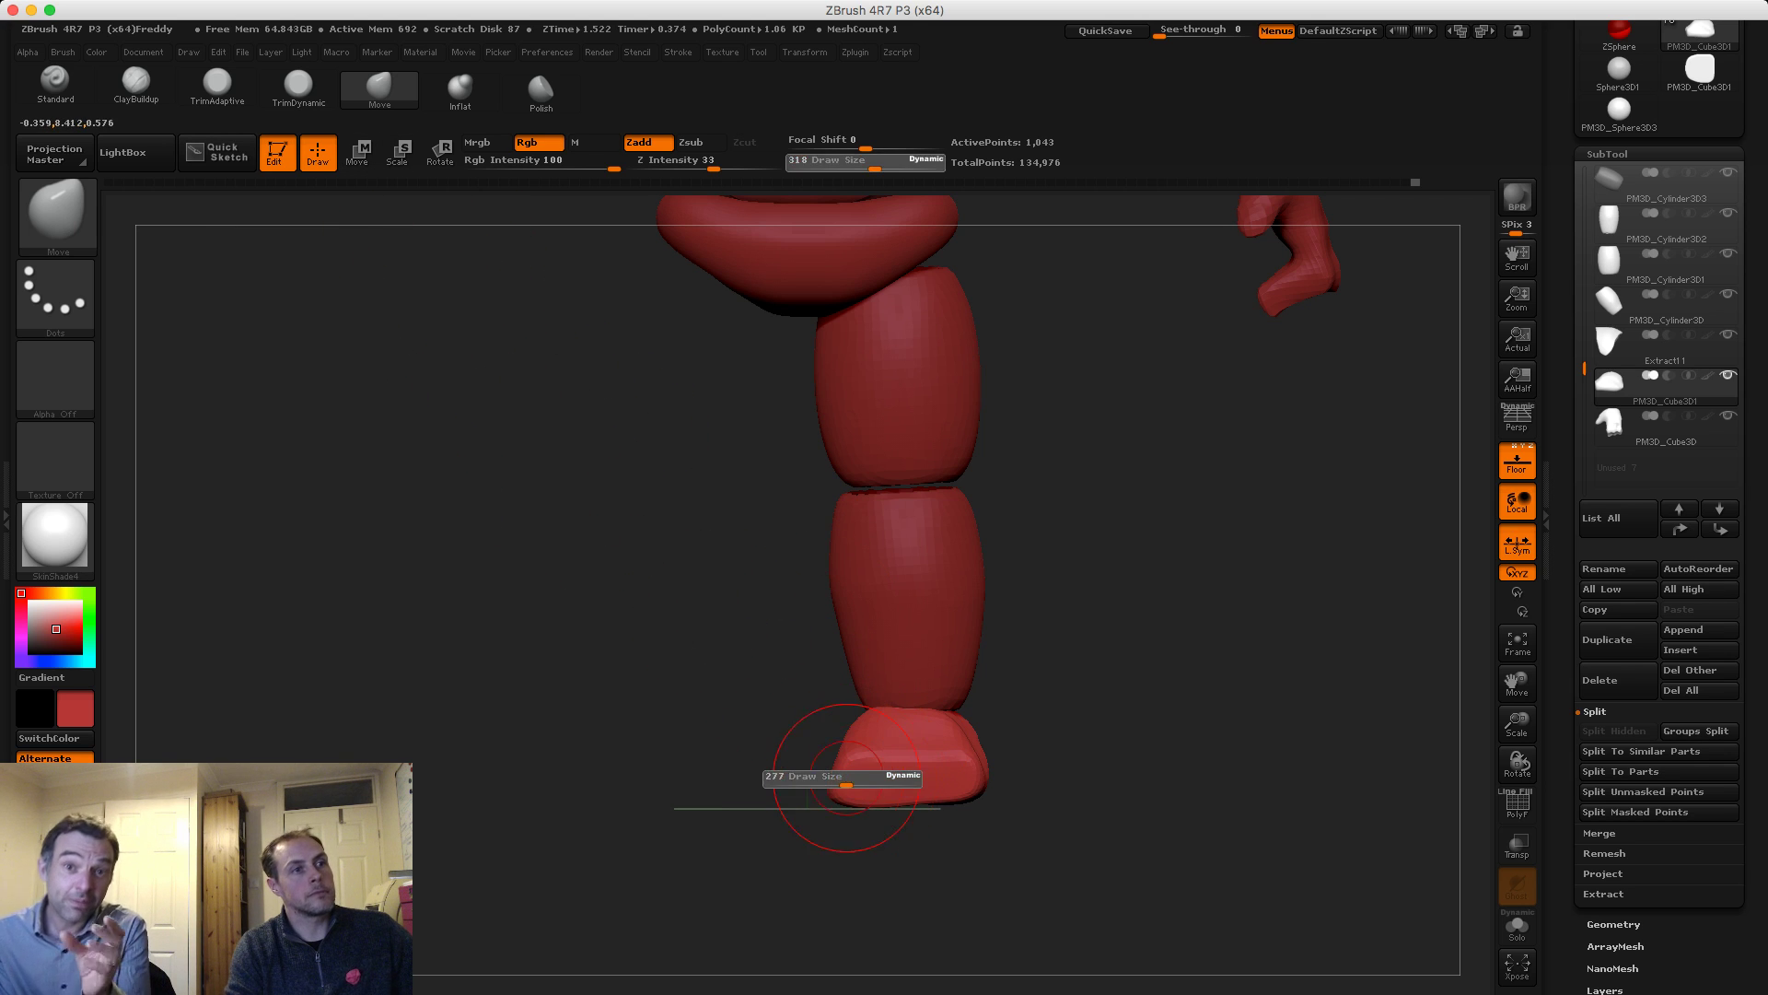
Change the masking stroke to FreeHand, paint toe shapes on the foot's front at a smaller draw size, and invert the mask
{"action": "key", "text": "ctrl"}
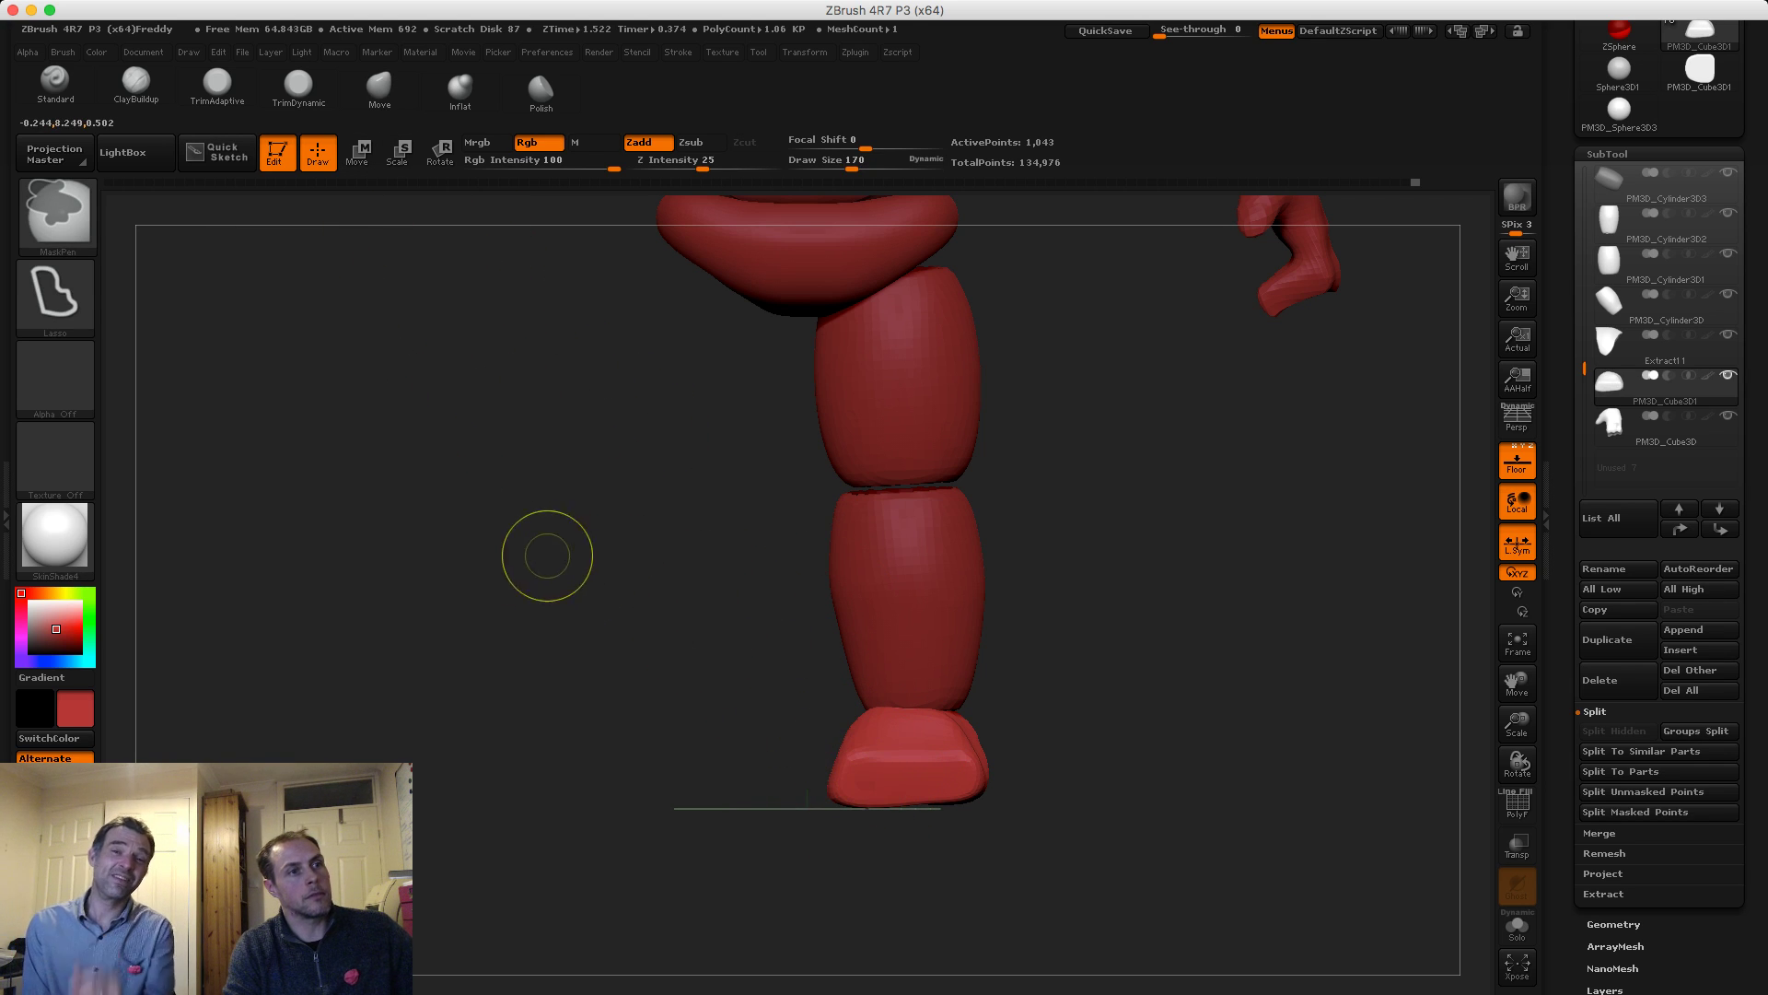
{"action": "left_click", "coordinate": [55, 293]}
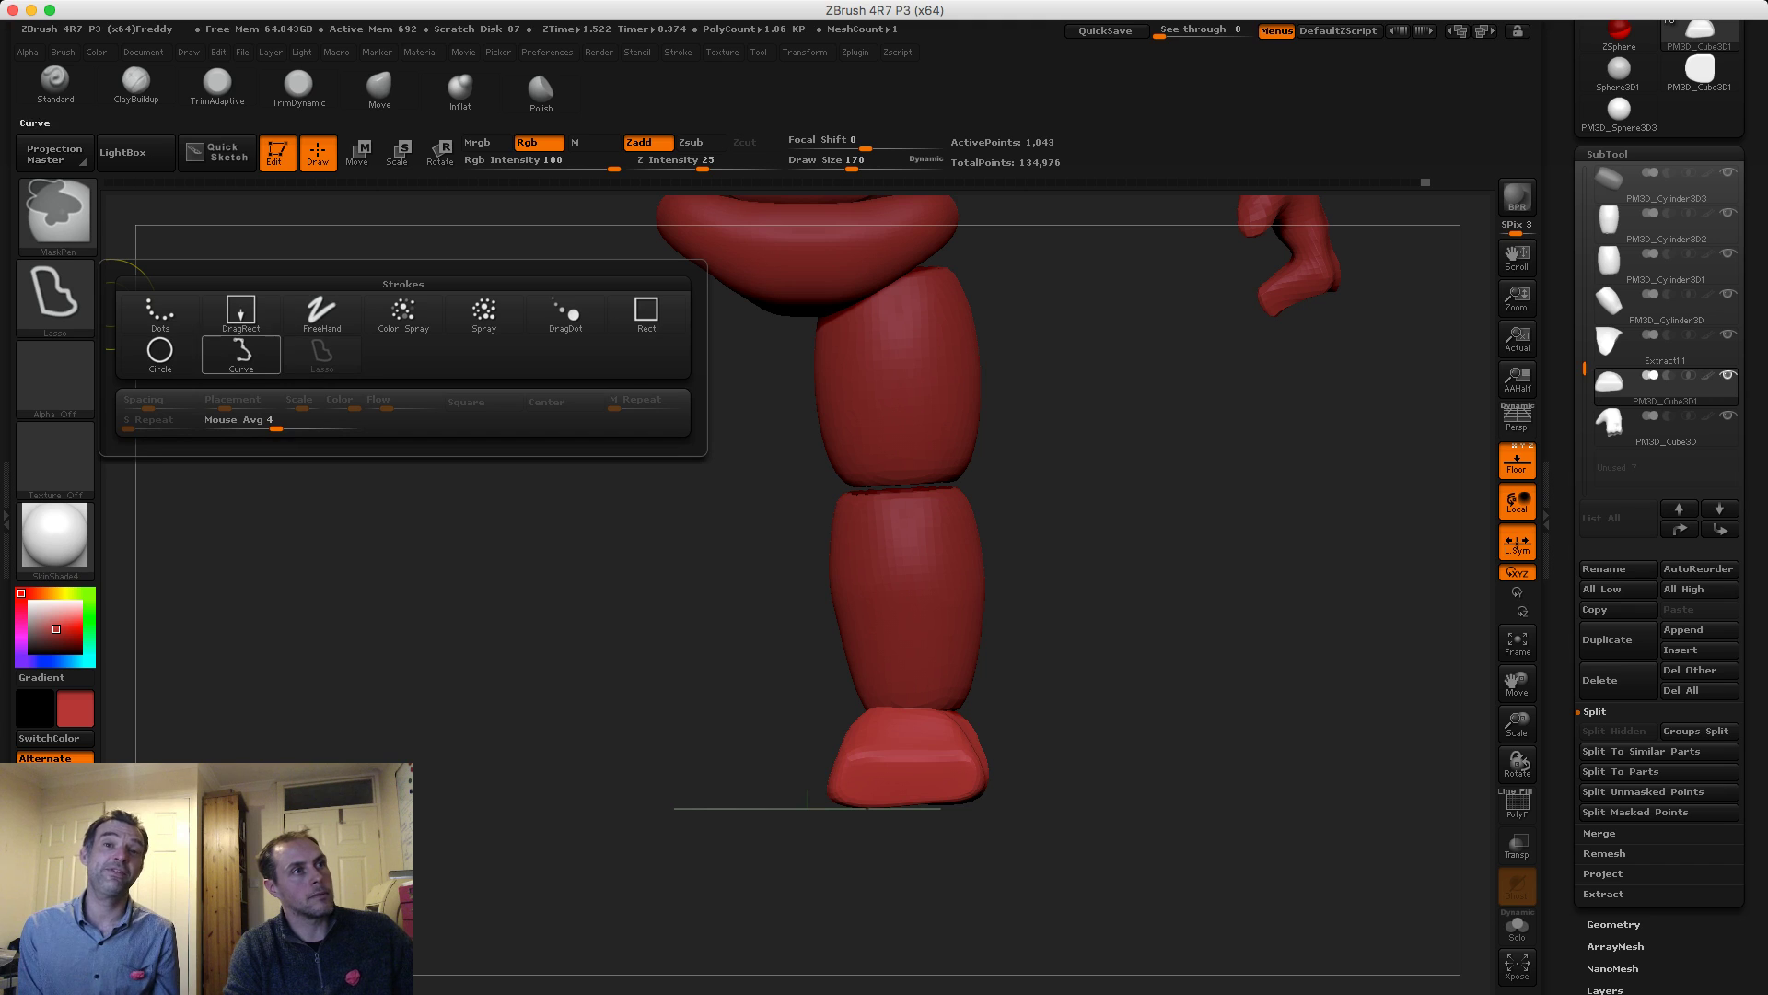
{"action": "left_click", "coordinate": [322, 313]}
{"action": "mouse_move", "coordinate": [855, 785]}
{"action": "left_mouse_down", "text": "ctrl"}
{"action": "mouse_move", "coordinate": [959, 780]}
{"action": "mouse_move", "coordinate": [1041, 690]}
{"action": "mouse_move", "coordinate": [1034, 453]}
{"action": "mouse_move", "coordinate": [1105, 544]}
{"action": "left_mouse_up", "text": "ctrl"}
{"action": "key", "text": "s"}
{"action": "left_click", "coordinate": [1109, 549], "text": "ctrl"}
{"action": "left_click_drag", "start_coordinate": [777, 572], "coordinate": [613, 443], "text": "shift"}
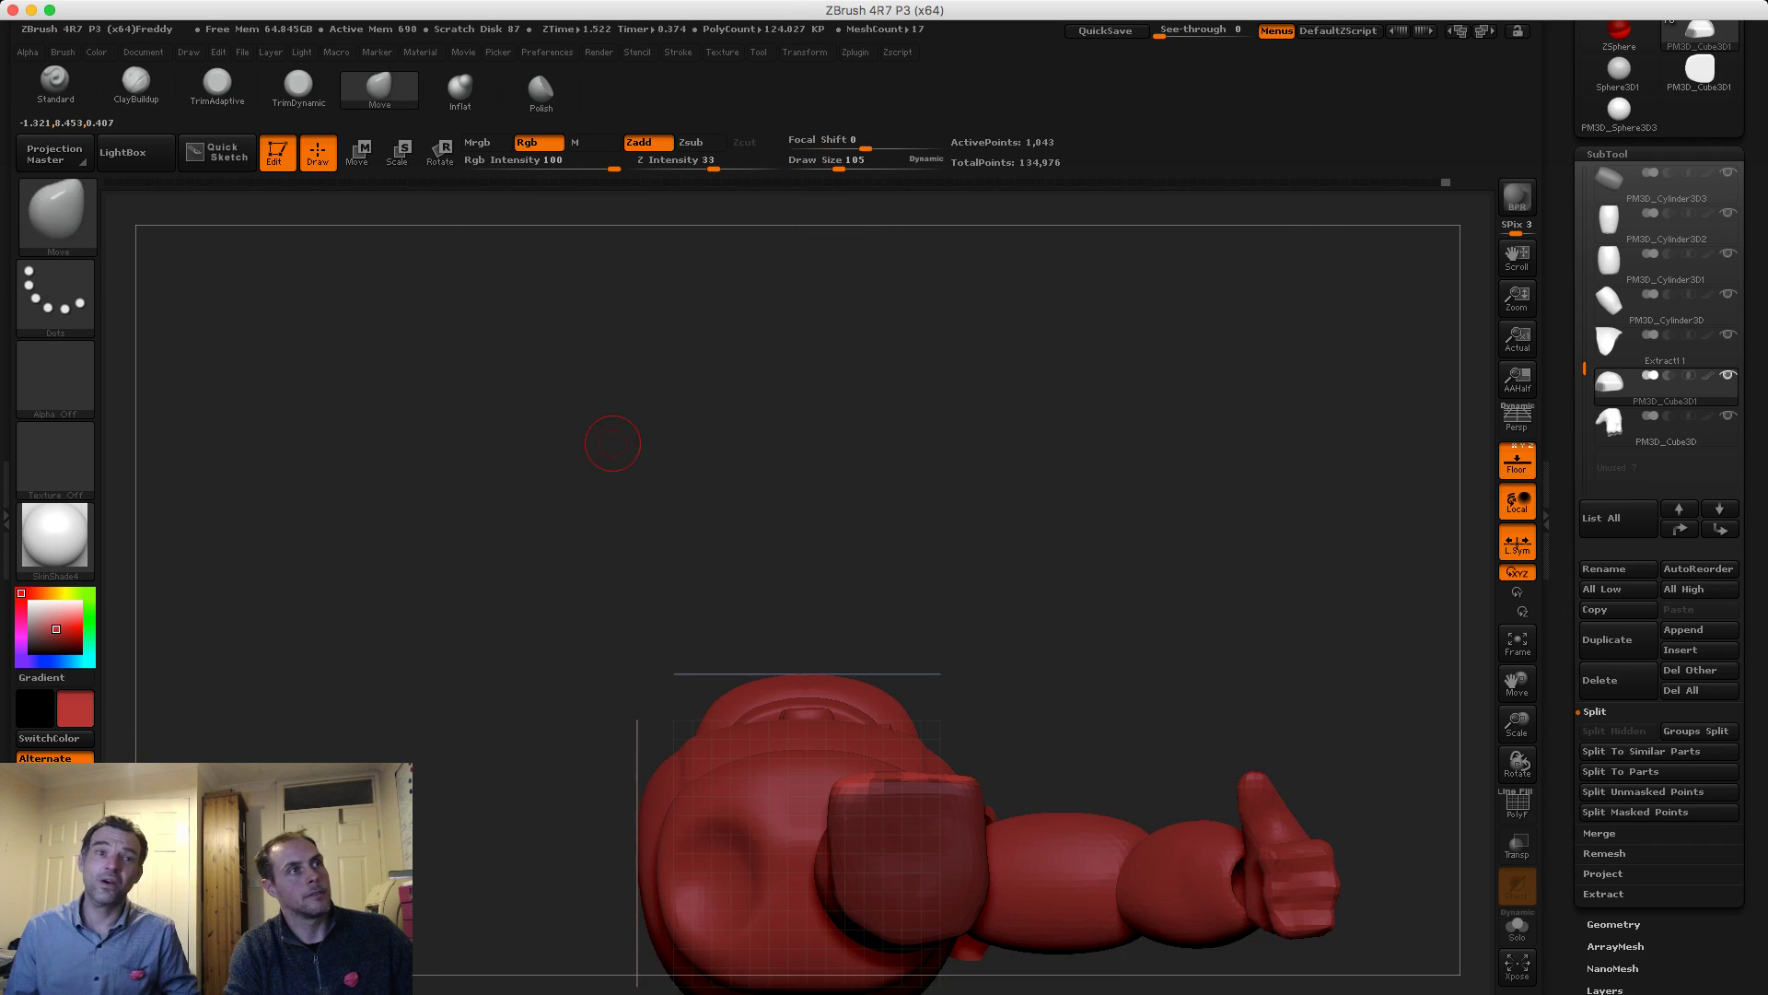
Pull the unmasked toes forward with Transpose Move, clear the mask and remesh the foot with DynaMesh
{"action": "key", "text": "w"}
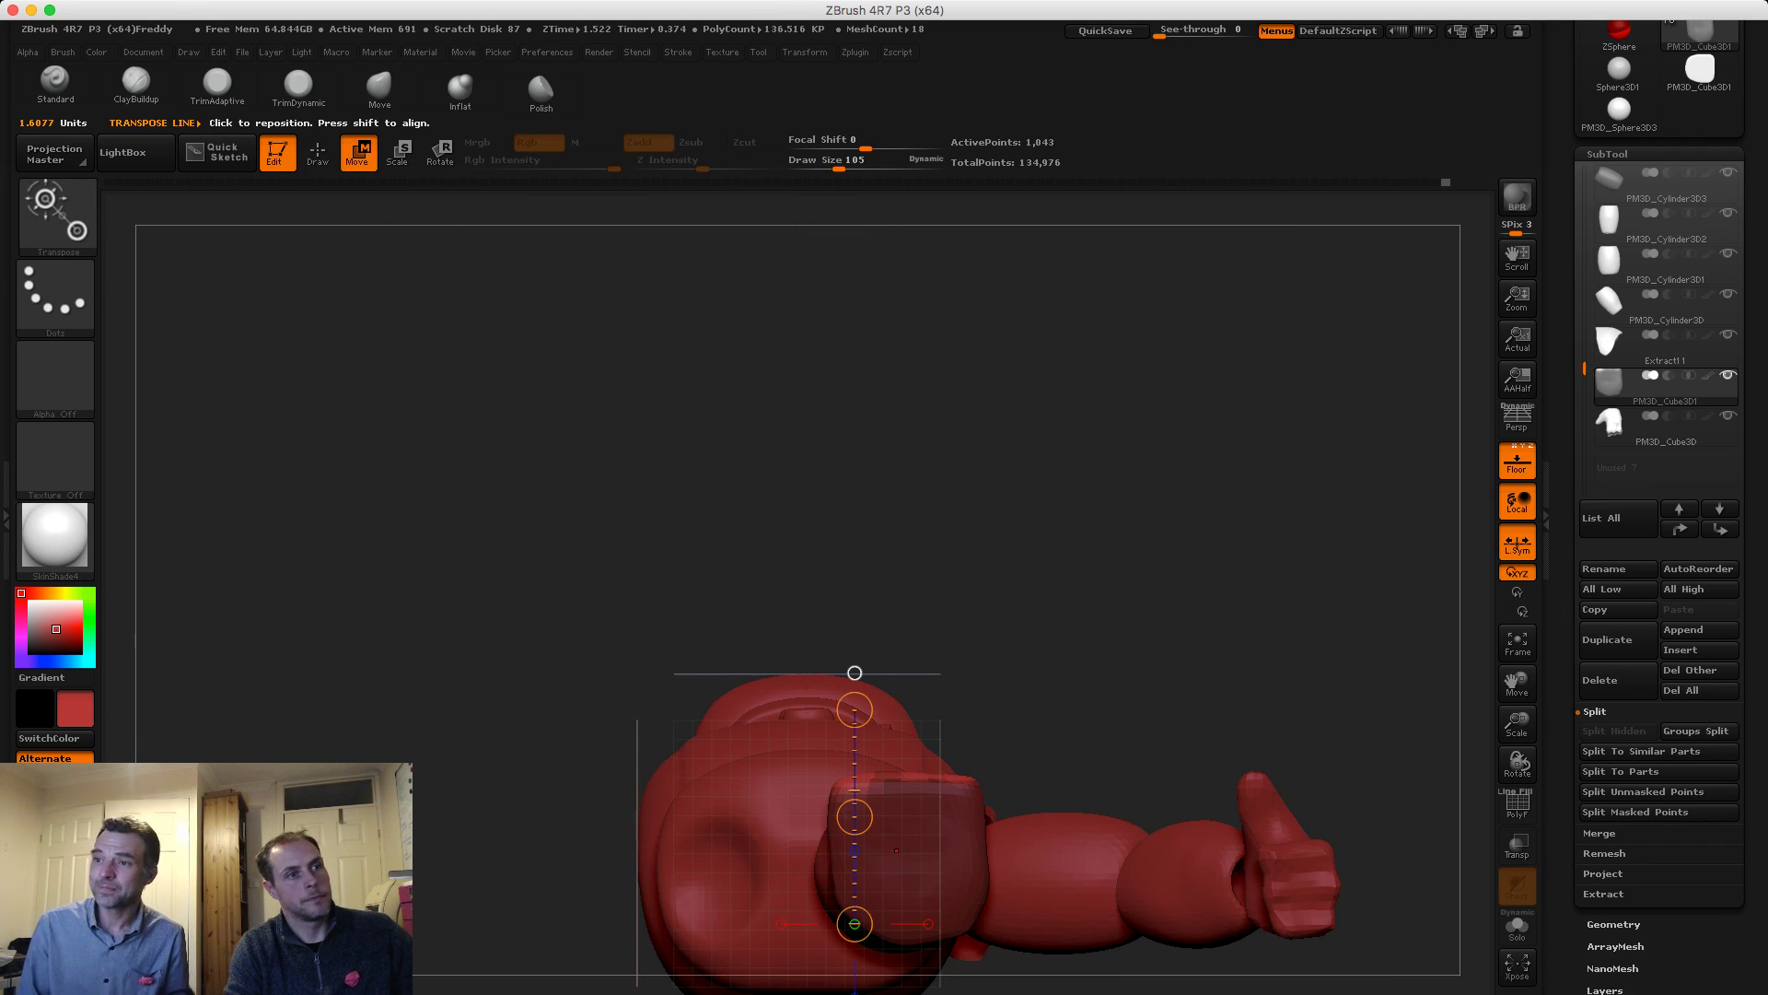
{"action": "left_click_drag", "start_coordinate": [855, 841], "coordinate": [873, 795]}
{"action": "left_click_drag", "start_coordinate": [874, 772], "coordinate": [874, 684]}
{"action": "left_click_drag", "start_coordinate": [1059, 479], "coordinate": [1078, 710]}
{"action": "right_click_drag", "start_coordinate": [895, 721], "coordinate": [850, 860]}
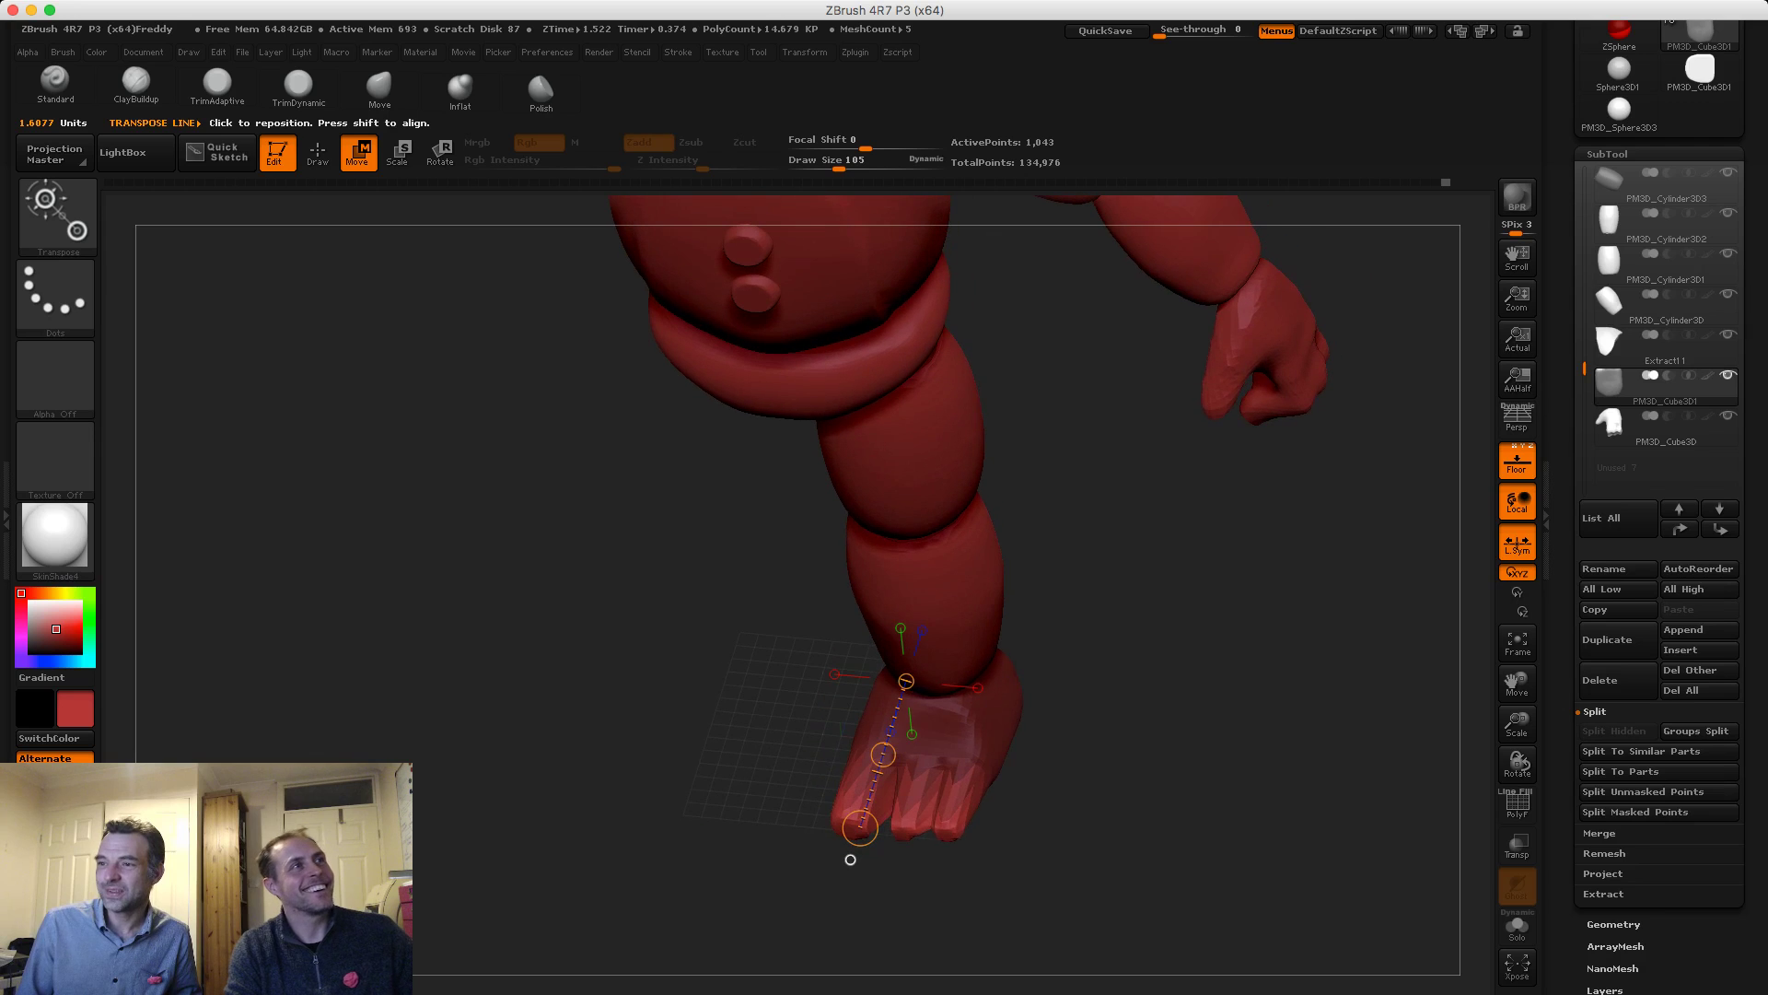
{"action": "left_click_drag", "start_coordinate": [492, 470], "coordinate": [508, 544], "text": "ctrl"}
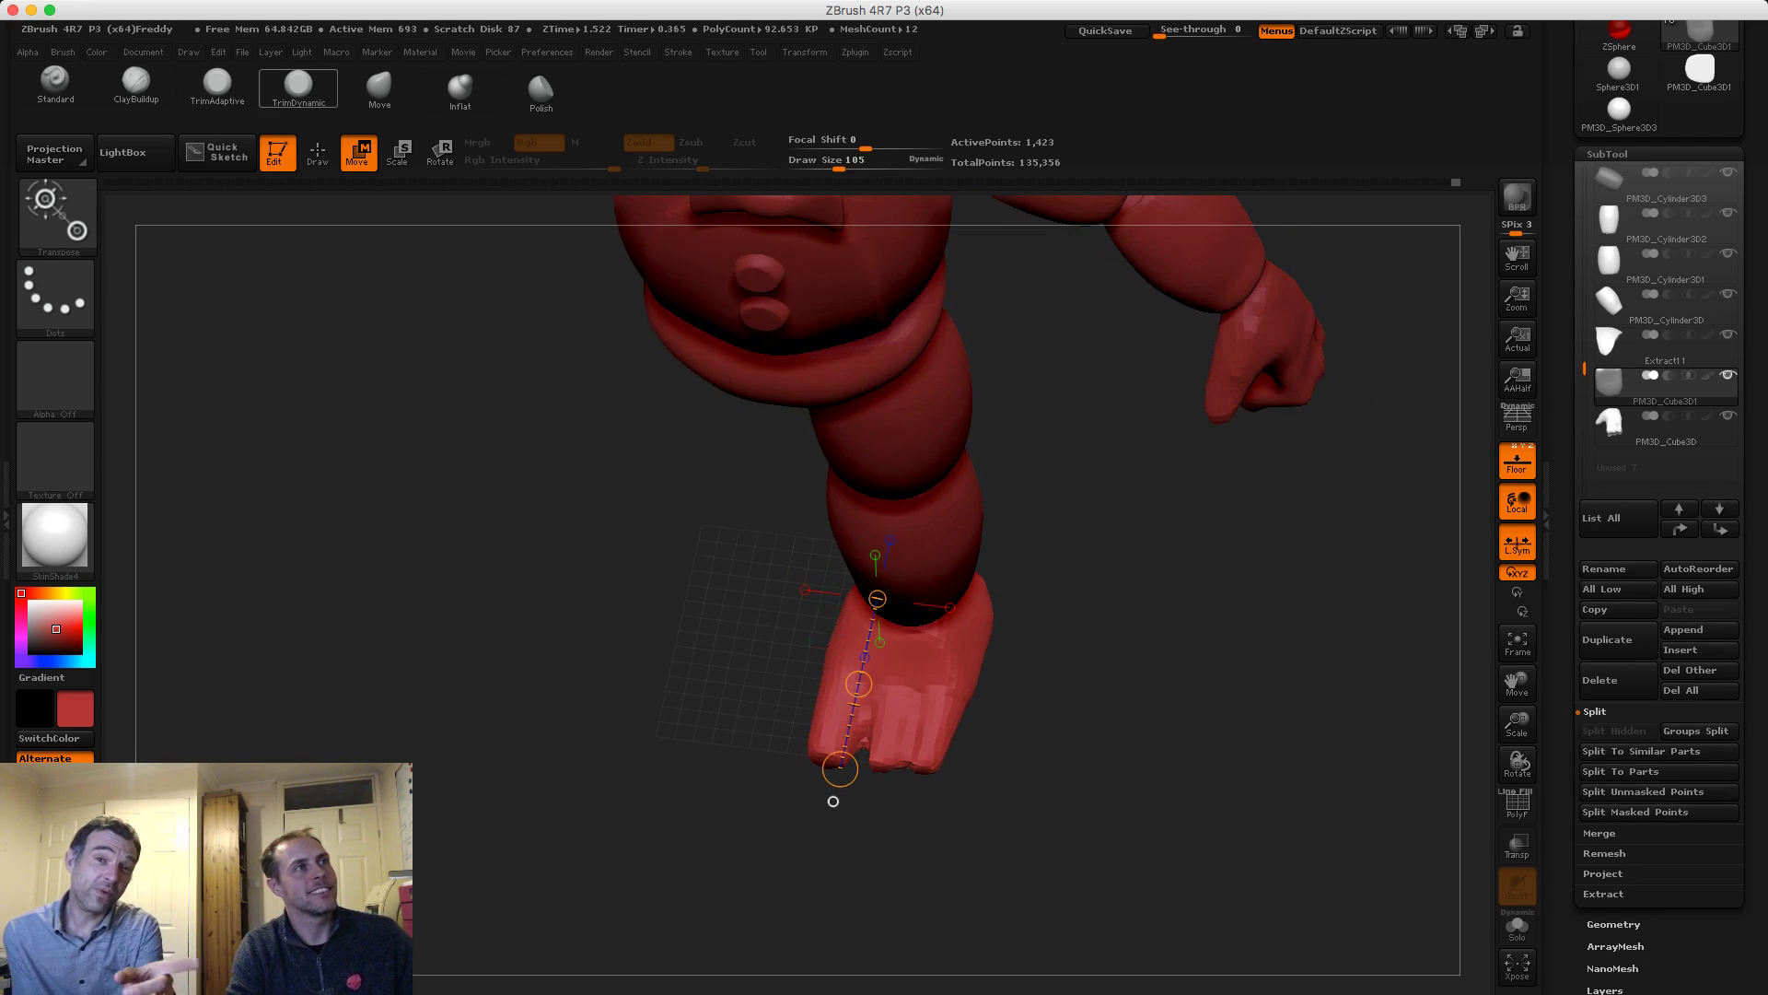
{"action": "mouse_move", "coordinate": [833, 802]}
{"action": "left_mouse_down"}
{"action": "mouse_move", "coordinate": [869, 818]}
{"action": "mouse_move", "coordinate": [855, 777]}
{"action": "left_mouse_up"}
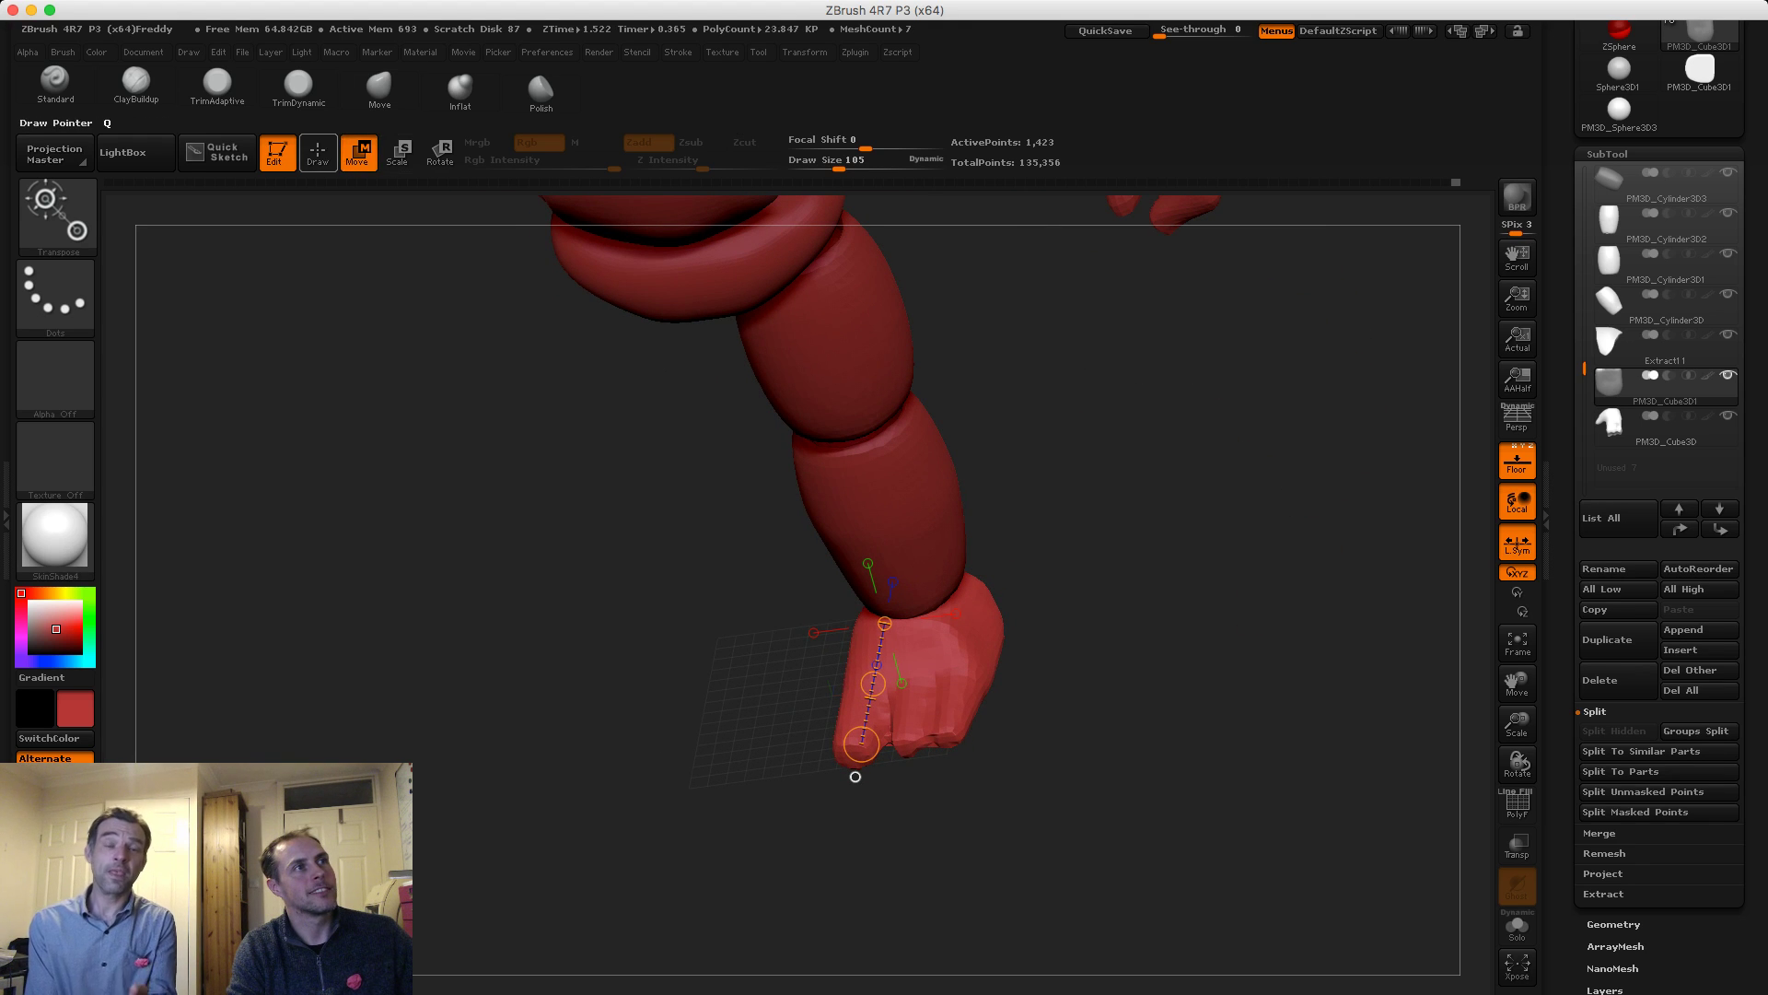
Puff up the ends of the toes with the Inflat brush at a larger draw size
{"action": "left_click", "coordinate": [317, 152]}
{"action": "left_click", "coordinate": [460, 87]}
{"action": "key", "text": "s"}
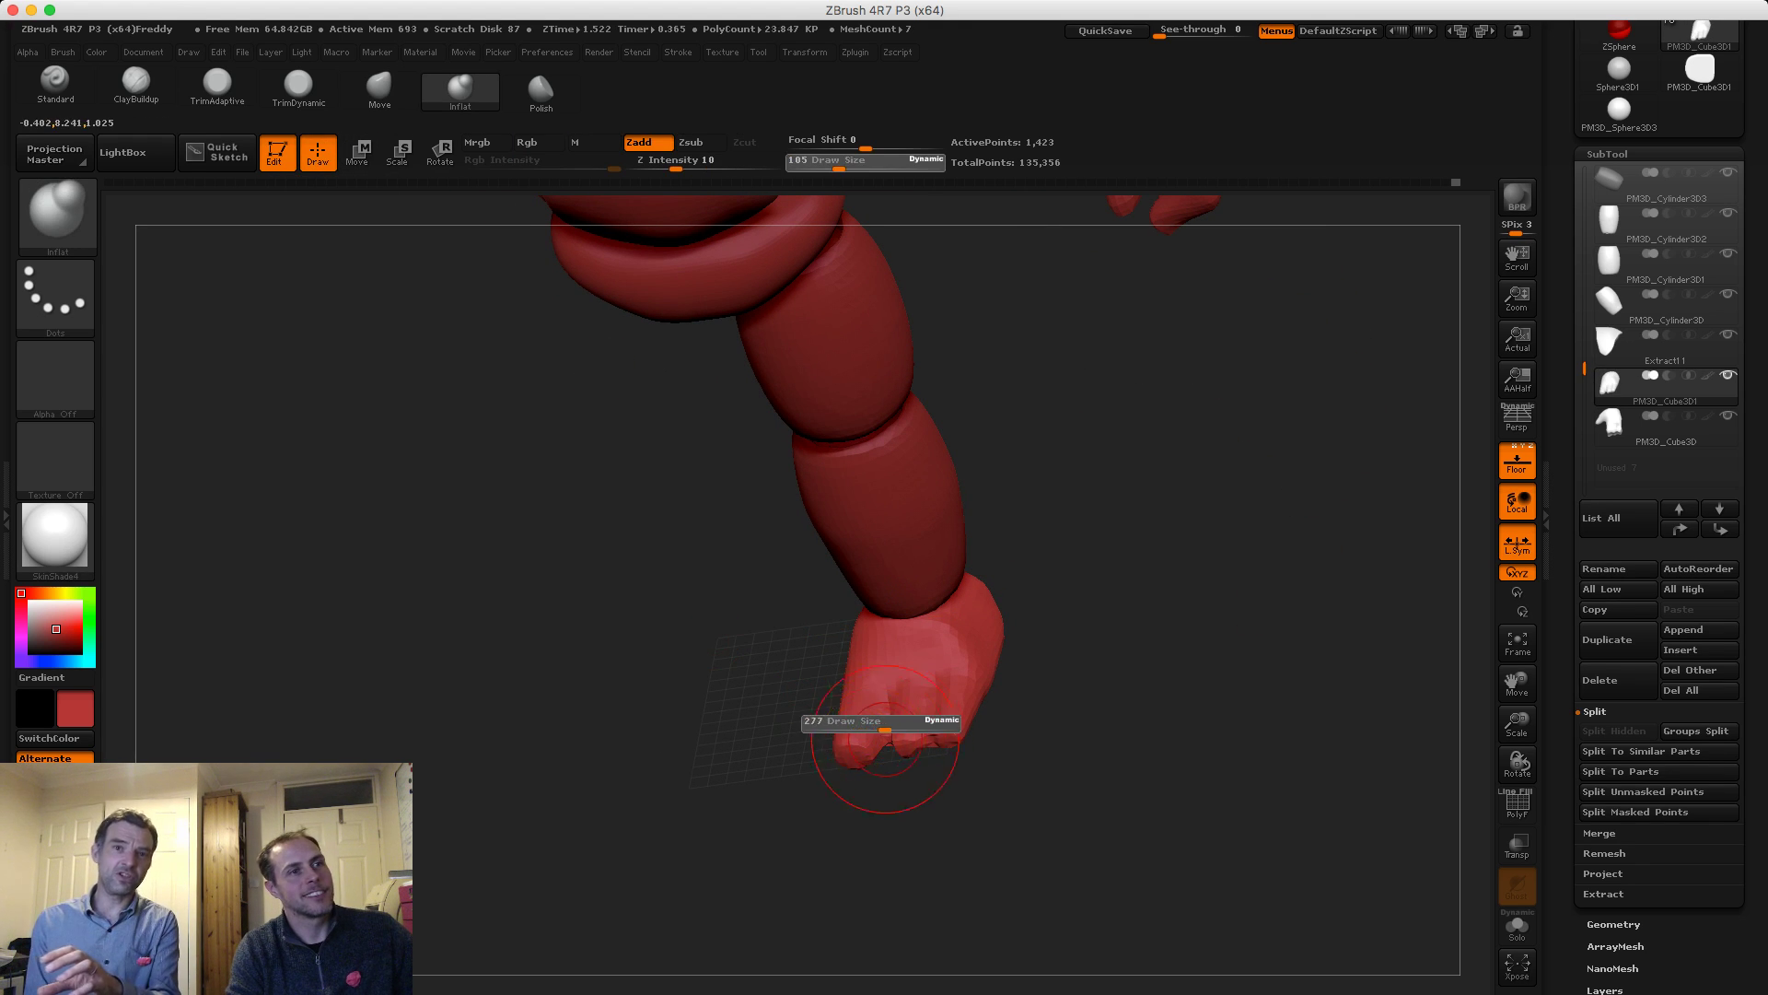
{"action": "left_click_drag", "start_coordinate": [885, 738], "coordinate": [891, 739]}
{"action": "mouse_move", "coordinate": [855, 739]}
{"action": "left_mouse_down"}
{"action": "mouse_move", "coordinate": [857, 833]}
{"action": "mouse_move", "coordinate": [781, 834]}
{"action": "left_mouse_up"}
{"action": "key", "text": "s"}
{"action": "left_click_drag", "start_coordinate": [907, 737], "coordinate": [955, 733]}
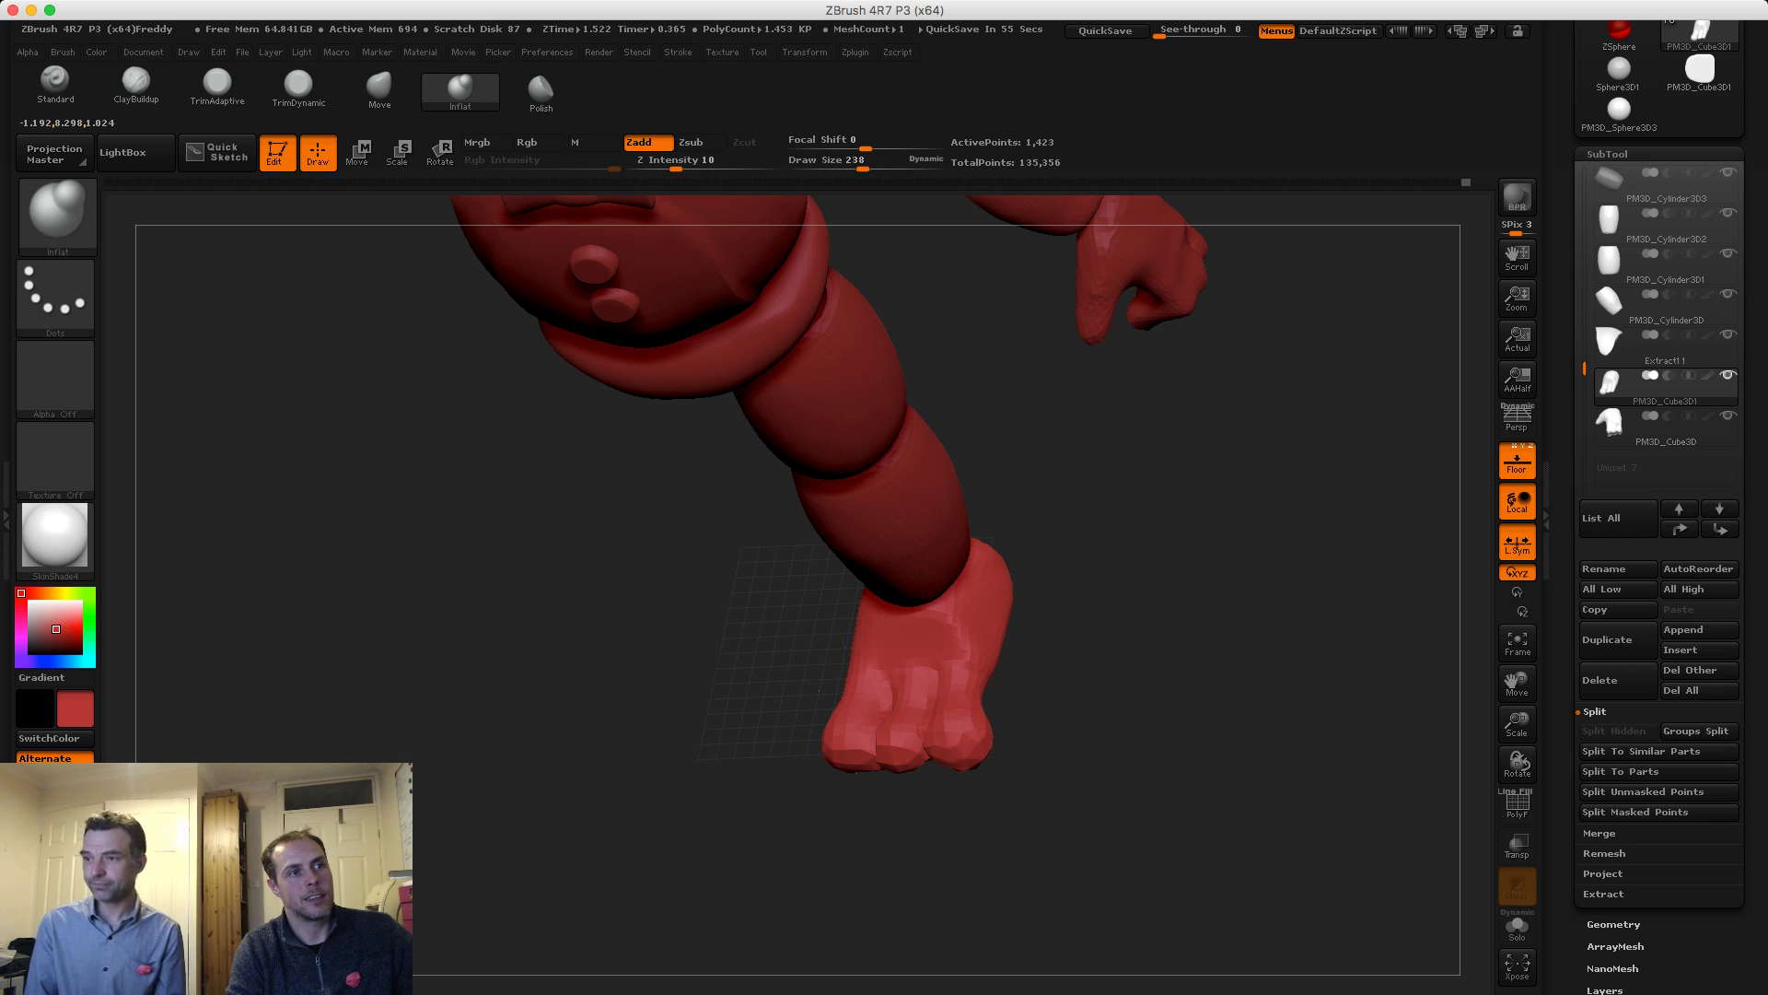
Remesh the foot with DynaMesh and inflate the front of the toes further
{"action": "left_click_drag", "start_coordinate": [783, 834], "coordinate": [516, 737], "text": "shift"}
{"action": "left_click_drag", "start_coordinate": [644, 700], "coordinate": [640, 732], "text": "alt"}
{"action": "left_click_drag", "start_coordinate": [930, 737], "coordinate": [900, 683], "text": "alt"}
{"action": "mouse_move", "coordinate": [825, 612]}
{"action": "left_mouse_down", "text": "ctrl"}
{"action": "mouse_move", "coordinate": [837, 654]}
{"action": "mouse_move", "coordinate": [942, 707]}
{"action": "left_mouse_up", "text": "ctrl"}
{"action": "left_click_drag", "start_coordinate": [861, 643], "coordinate": [898, 671]}
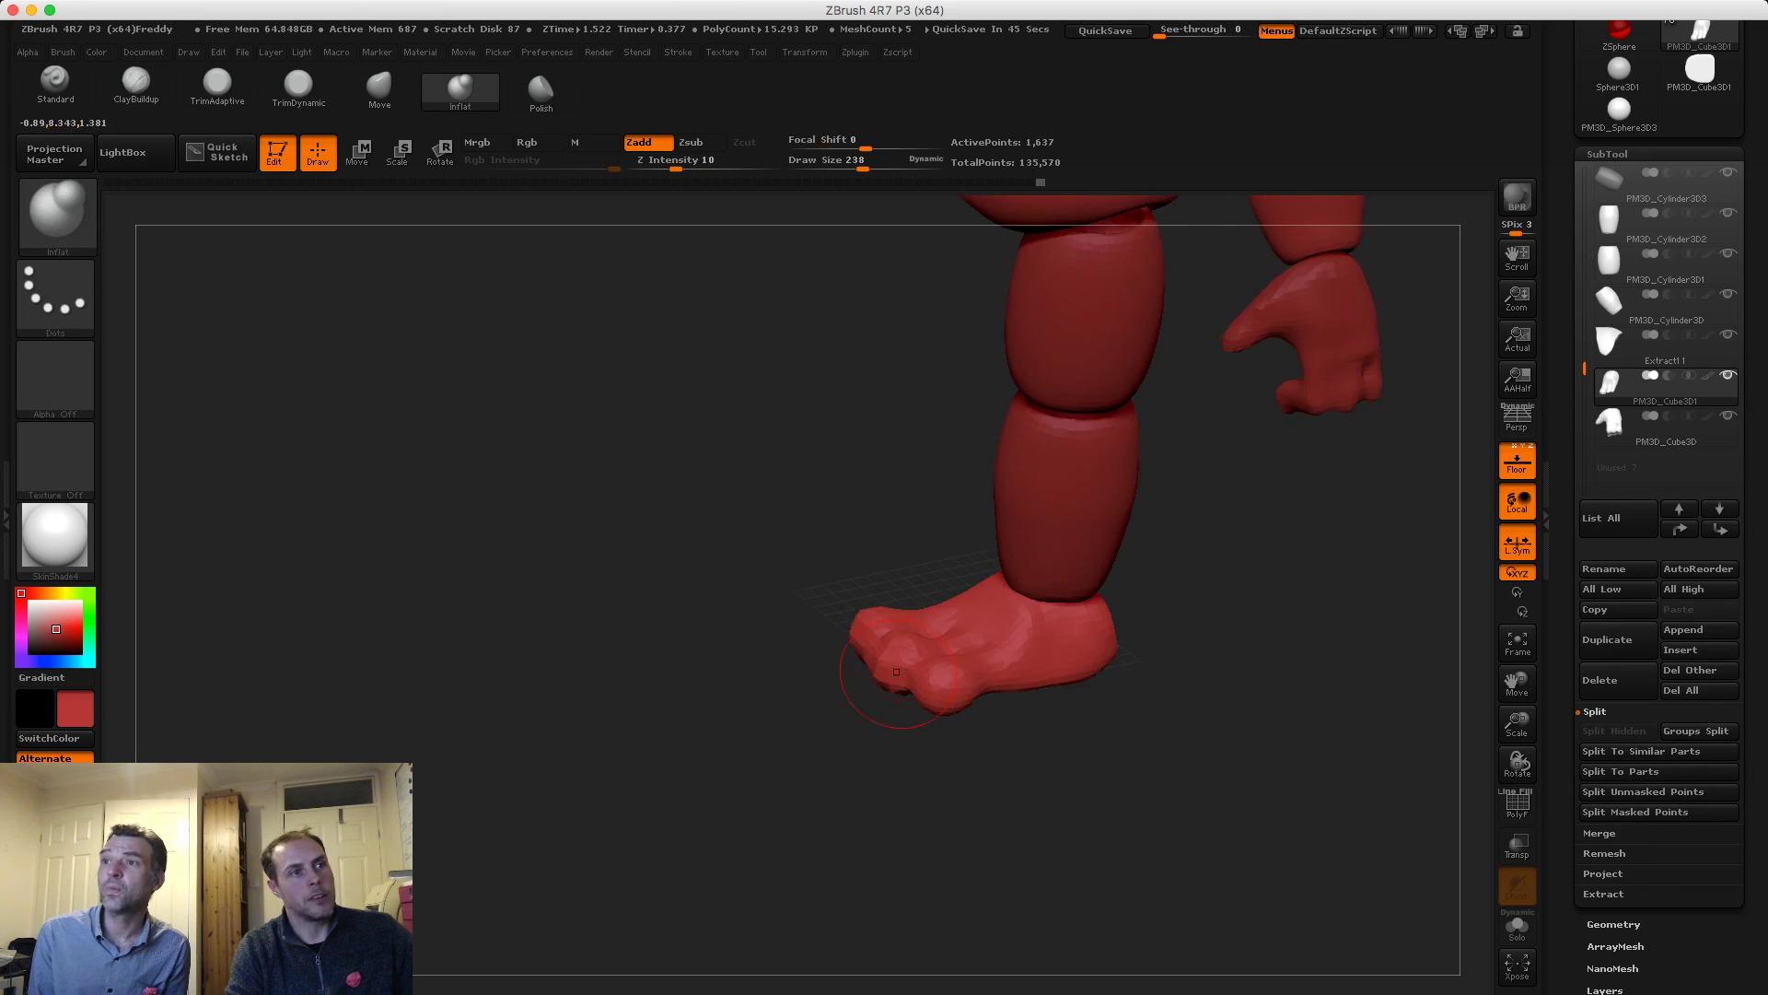
Mask the upper part of the foot in side view, thicken the sole downward with Transpose Move, clear the mask and remesh
{"action": "mouse_move", "coordinate": [719, 571]}
{"action": "left_mouse_down"}
{"action": "mouse_move", "coordinate": [655, 663]}
{"action": "mouse_move", "coordinate": [700, 516]}
{"action": "mouse_move", "coordinate": [725, 544]}
{"action": "left_mouse_up"}
{"action": "key", "text": "ctrl"}
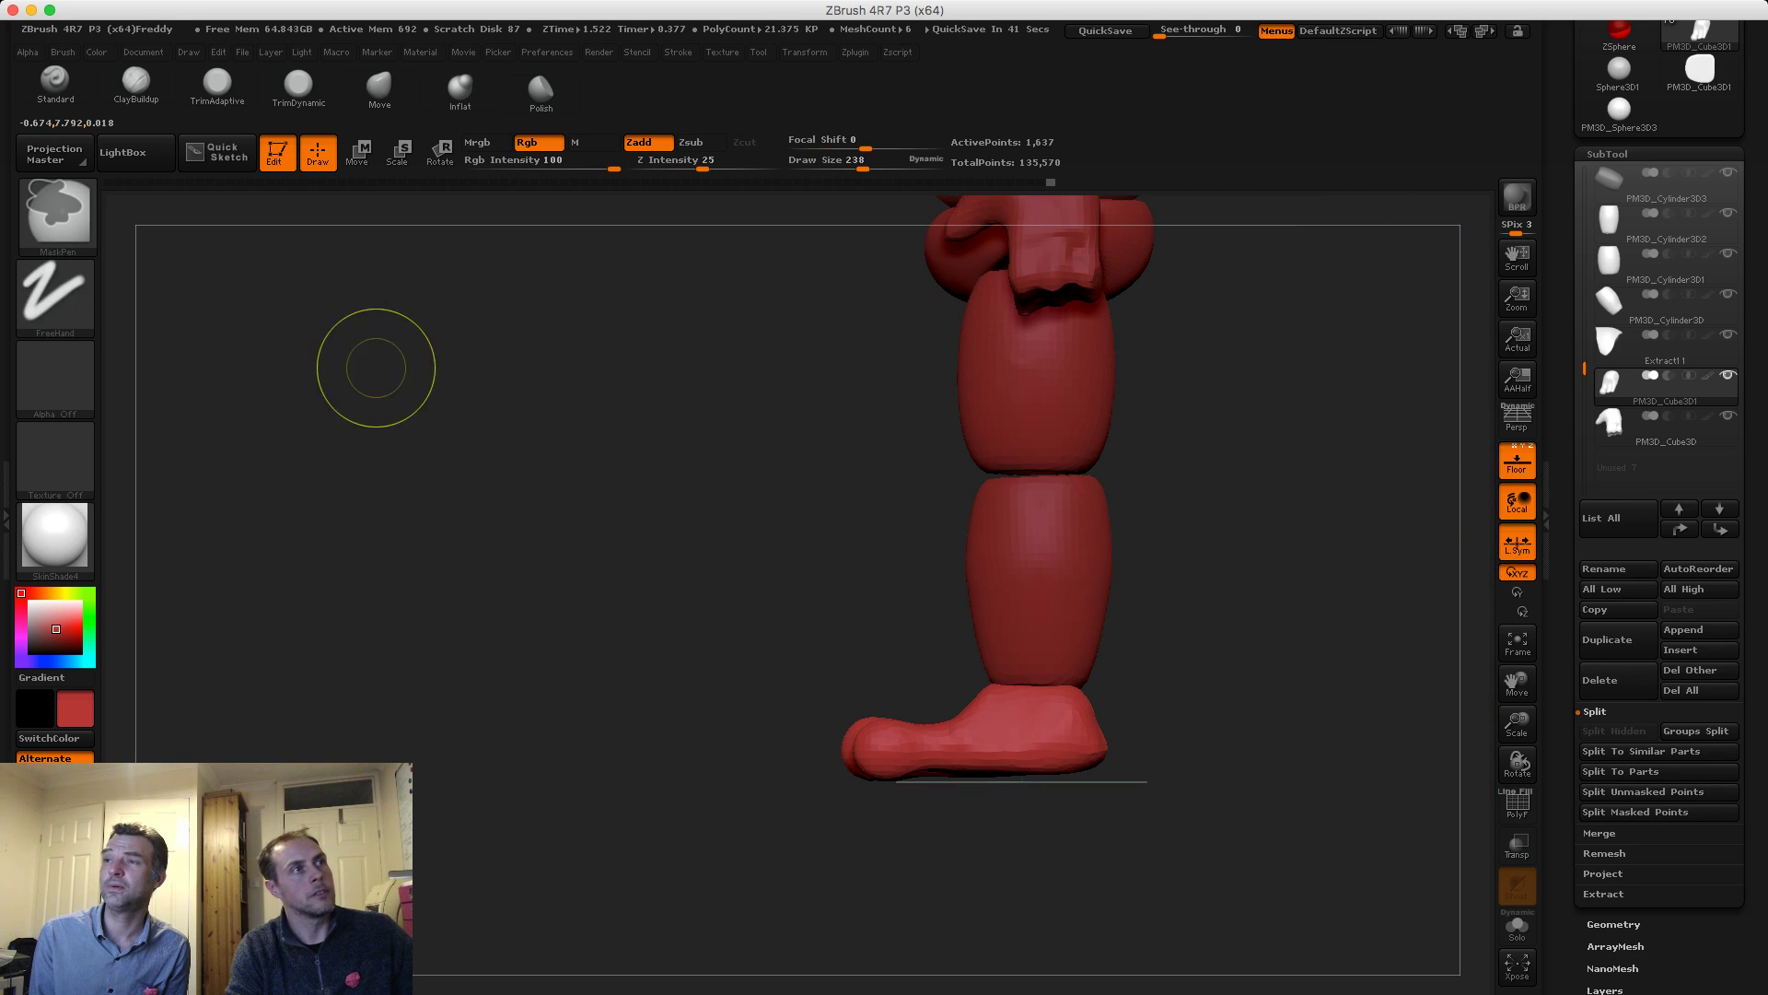
{"action": "mouse_move", "coordinate": [755, 746]}
{"action": "left_mouse_down", "text": "ctrl"}
{"action": "mouse_move", "coordinate": [908, 748]}
{"action": "mouse_move", "coordinate": [1293, 934]}
{"action": "left_mouse_up", "text": "ctrl"}
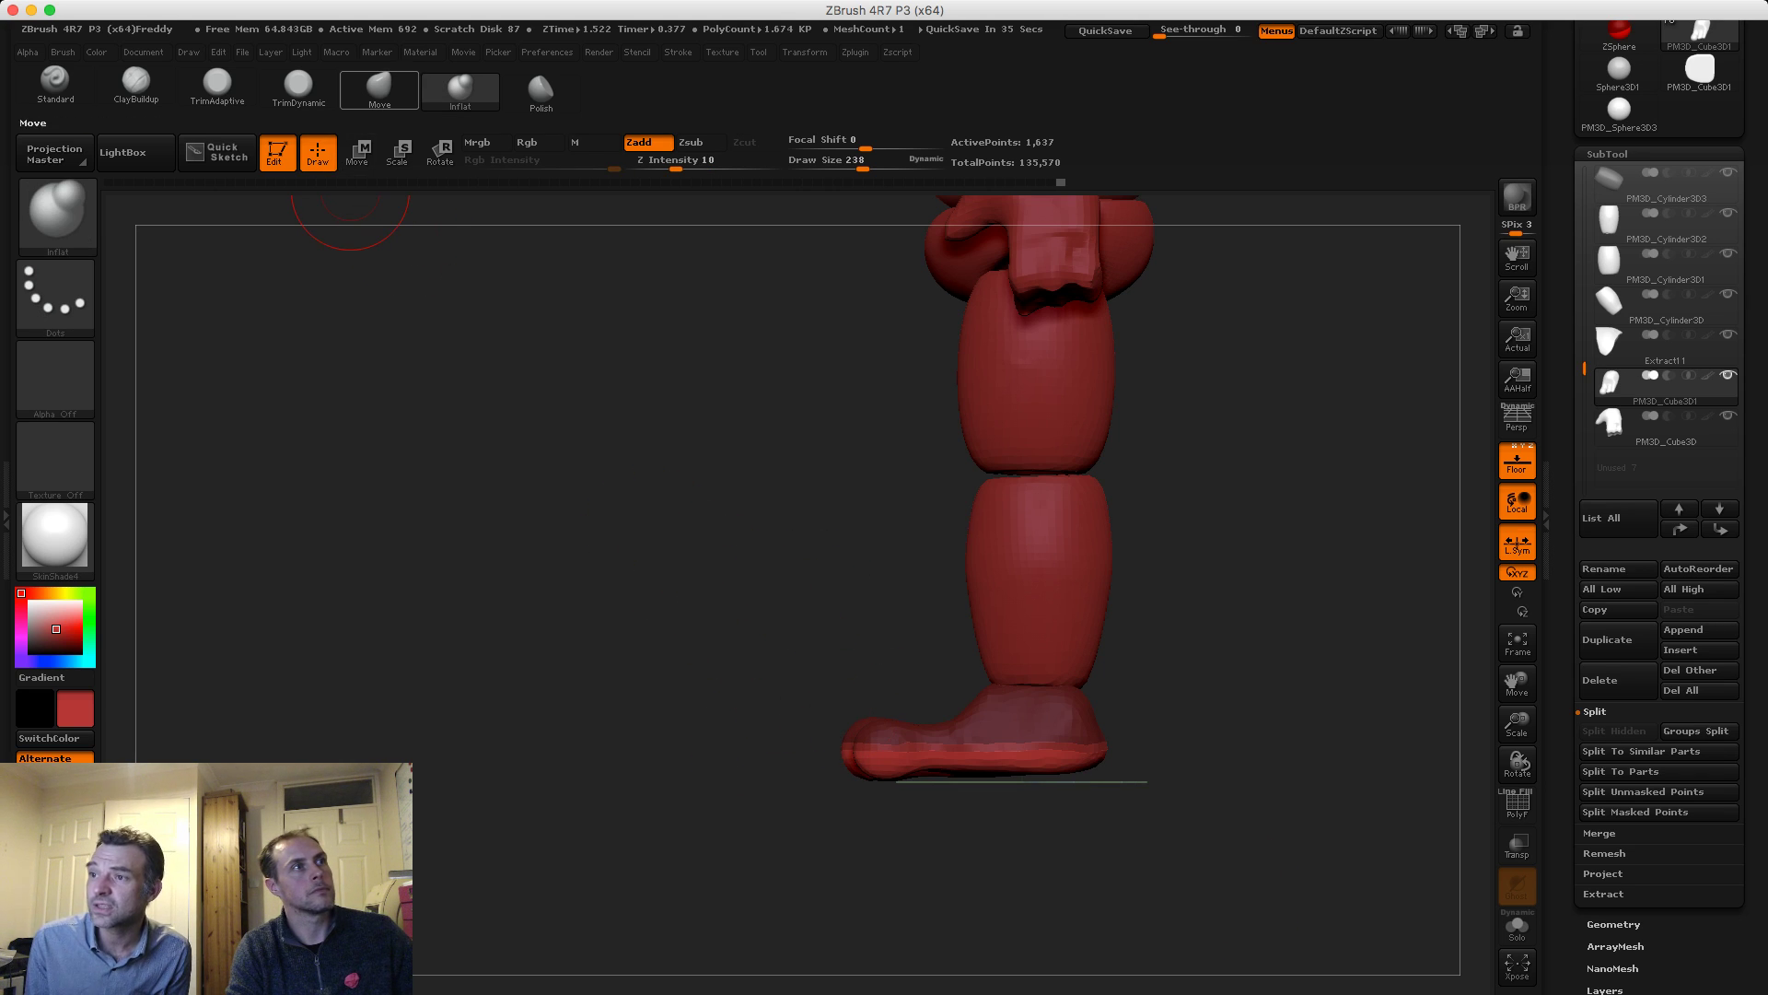
{"action": "key", "text": "w"}
{"action": "left_click_drag", "start_coordinate": [961, 719], "coordinate": [944, 774]}
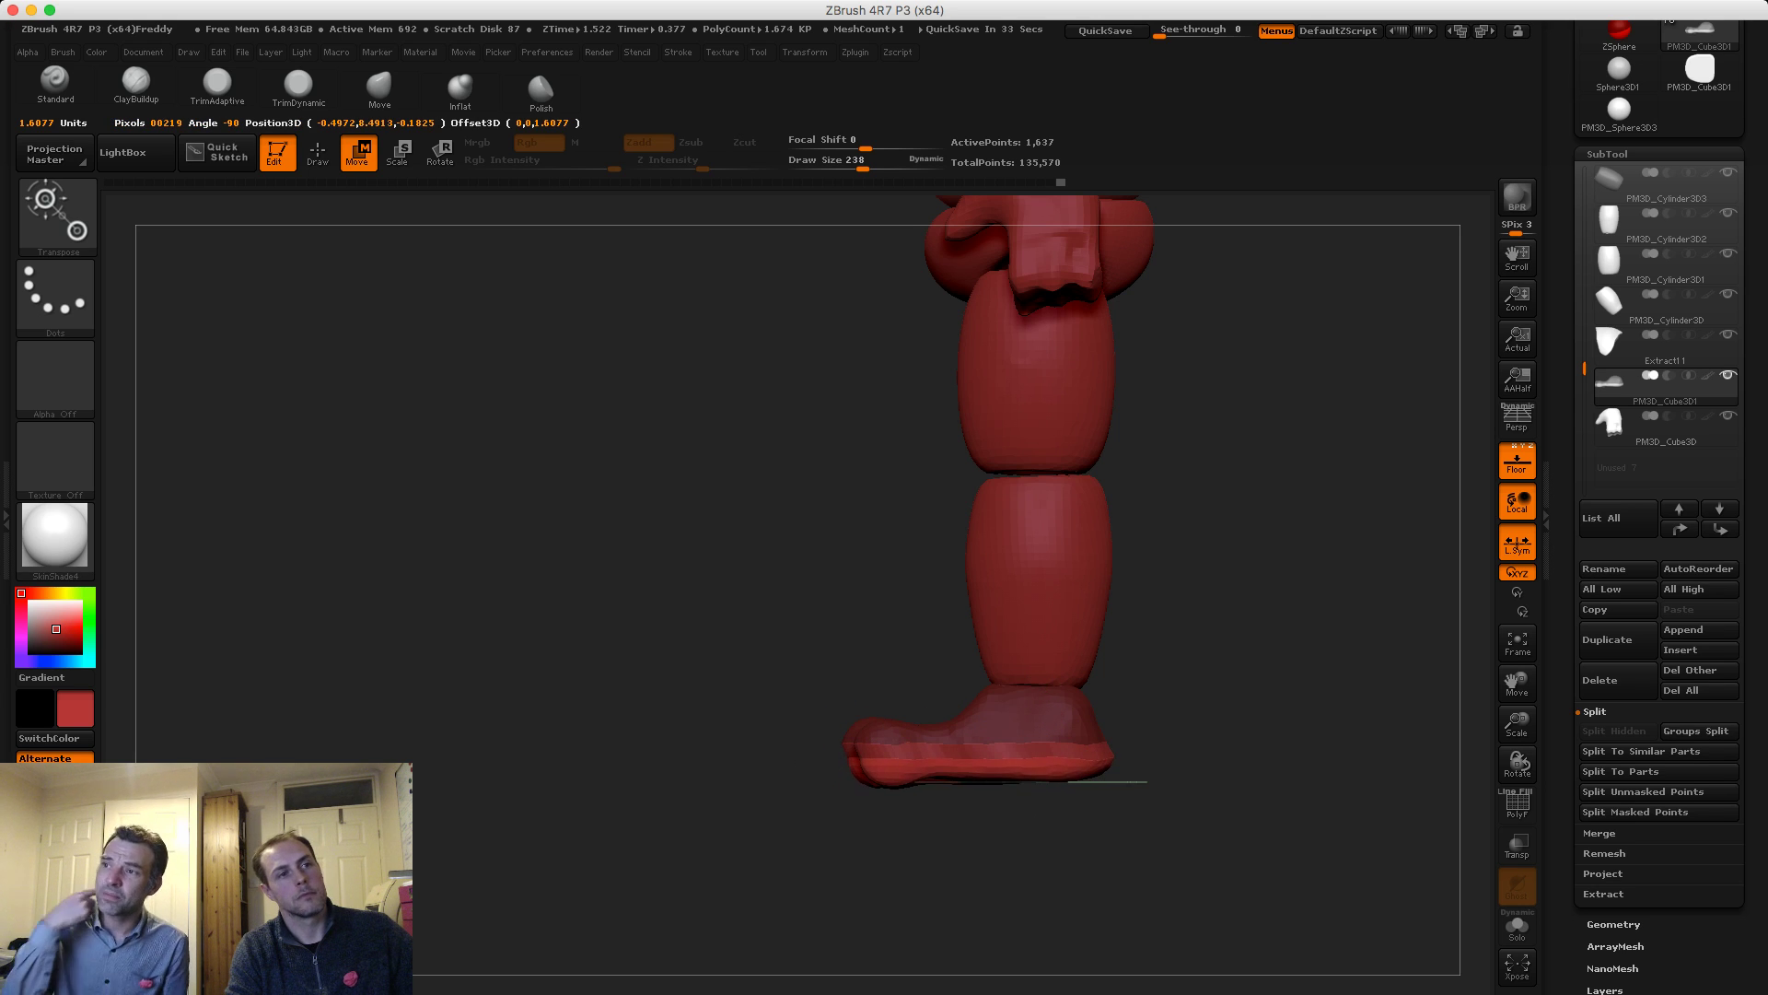
{"action": "left_click_drag", "start_coordinate": [949, 843], "coordinate": [990, 875], "text": "ctrl"}
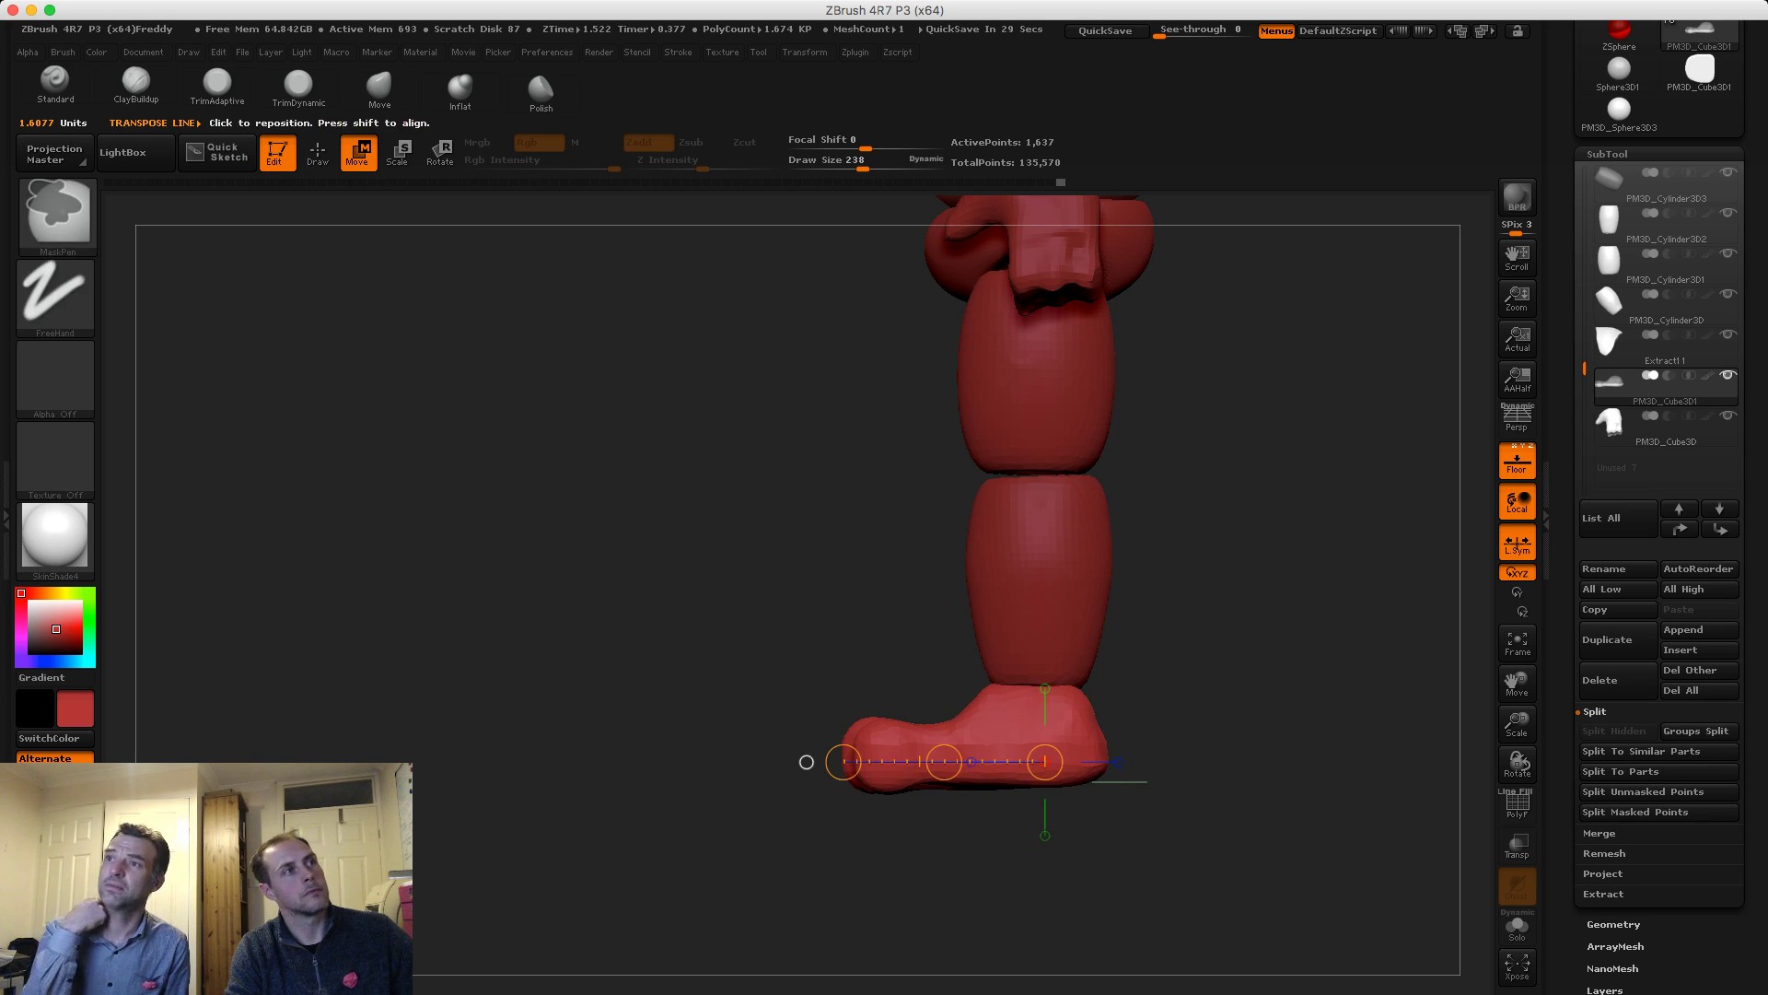
{"action": "key", "text": "q"}
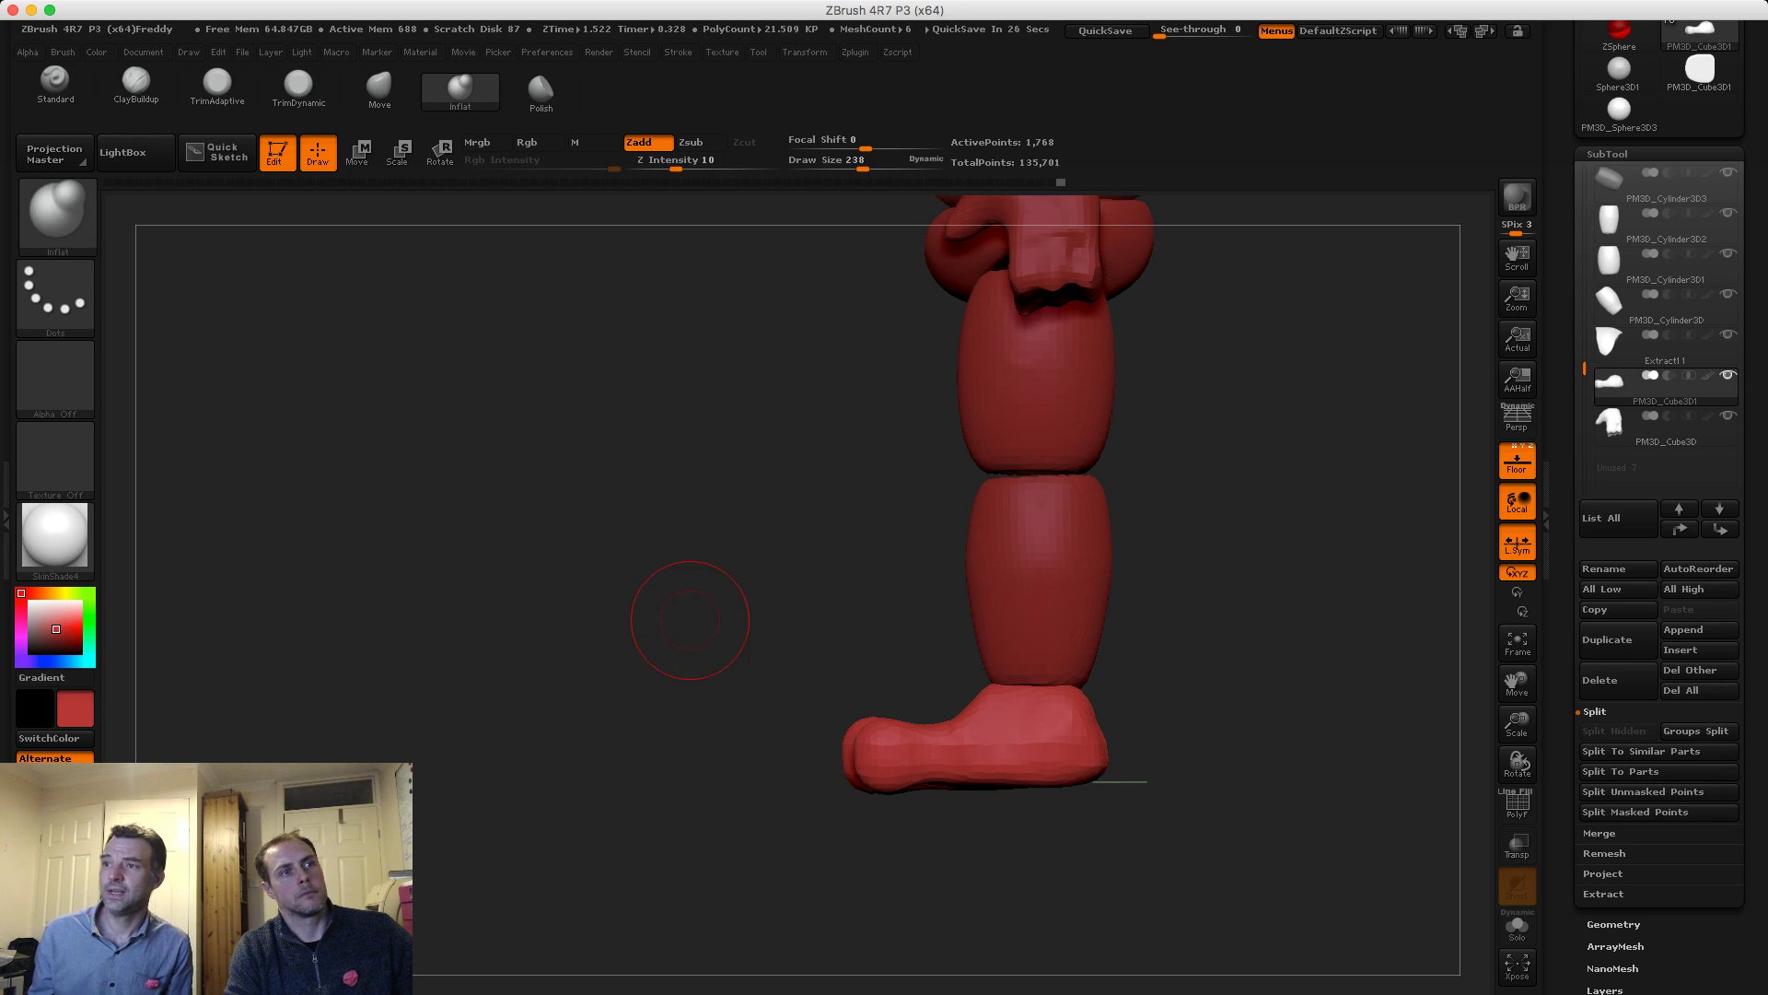
Smooth the top of the foot behind the toes and inspect it from the front
{"action": "mouse_move", "coordinate": [689, 619]}
{"action": "left_mouse_down"}
{"action": "mouse_move", "coordinate": [751, 600]}
{"action": "mouse_move", "coordinate": [737, 650]}
{"action": "left_mouse_up"}
{"action": "left_click_drag", "start_coordinate": [911, 696], "coordinate": [919, 709], "text": "shift"}
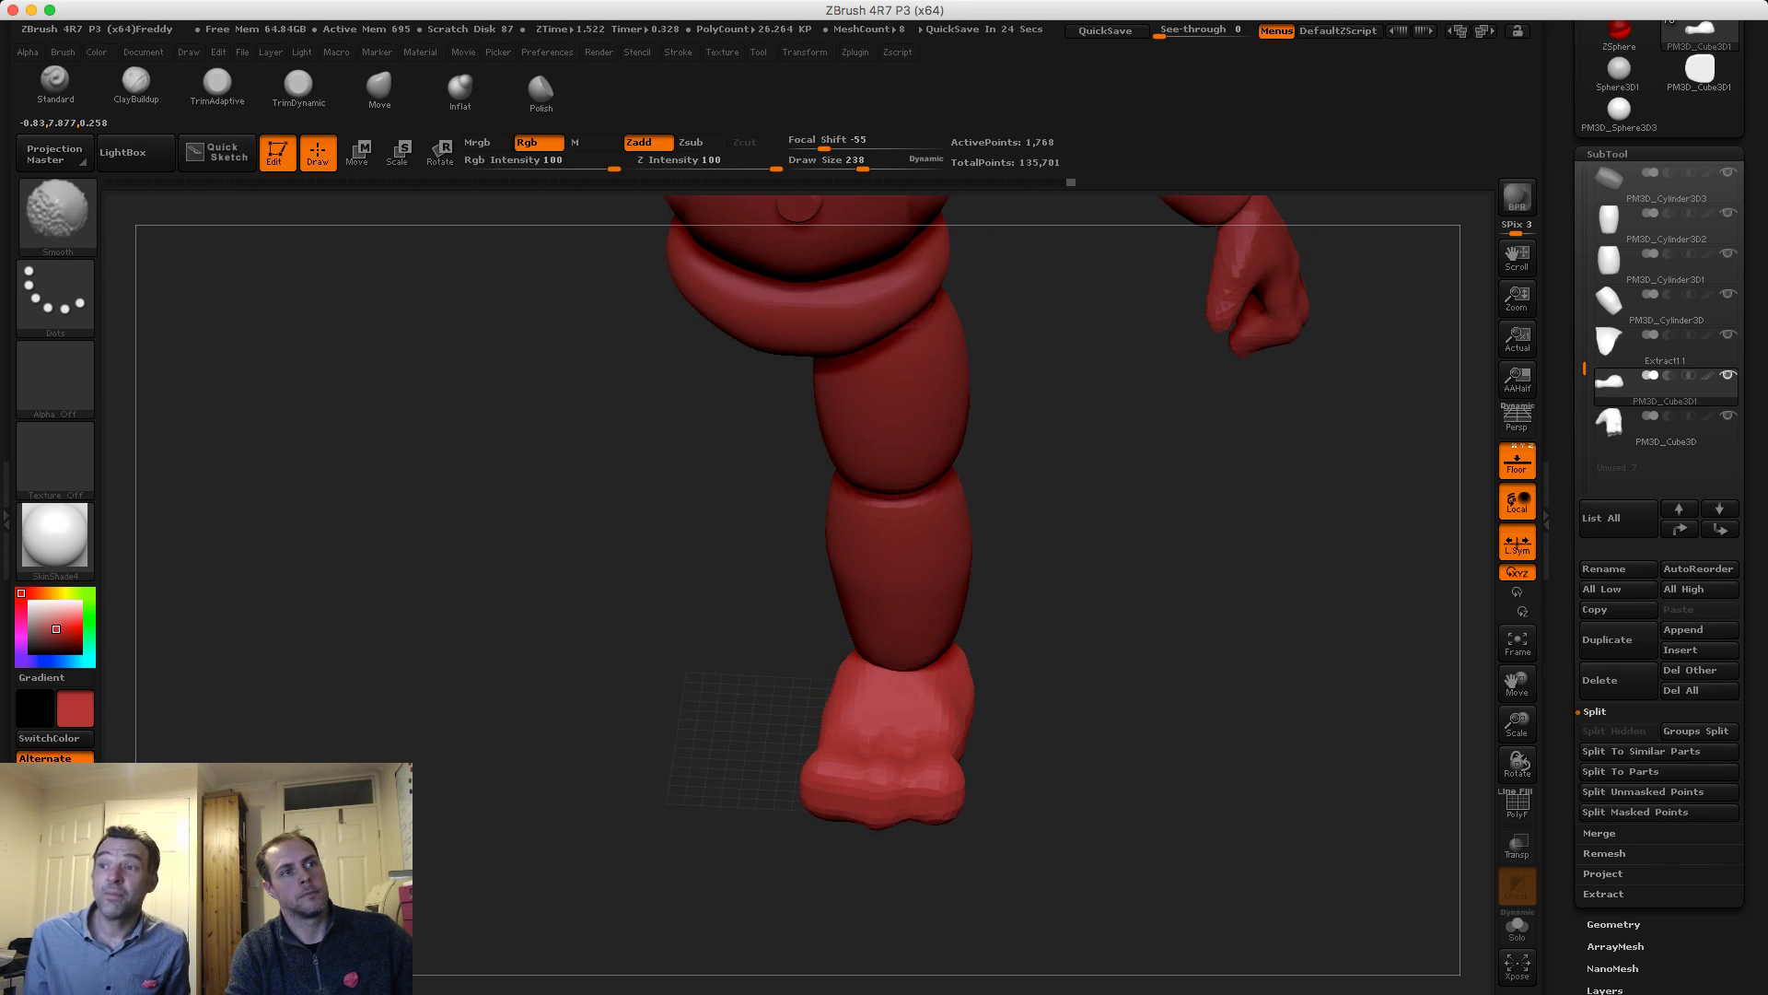
{"action": "mouse_move", "coordinate": [663, 728]}
{"action": "left_mouse_down"}
{"action": "mouse_move", "coordinate": [769, 686]}
{"action": "mouse_move", "coordinate": [793, 737]}
{"action": "left_mouse_up"}
{"action": "left_click_drag", "start_coordinate": [736, 728], "coordinate": [636, 760]}
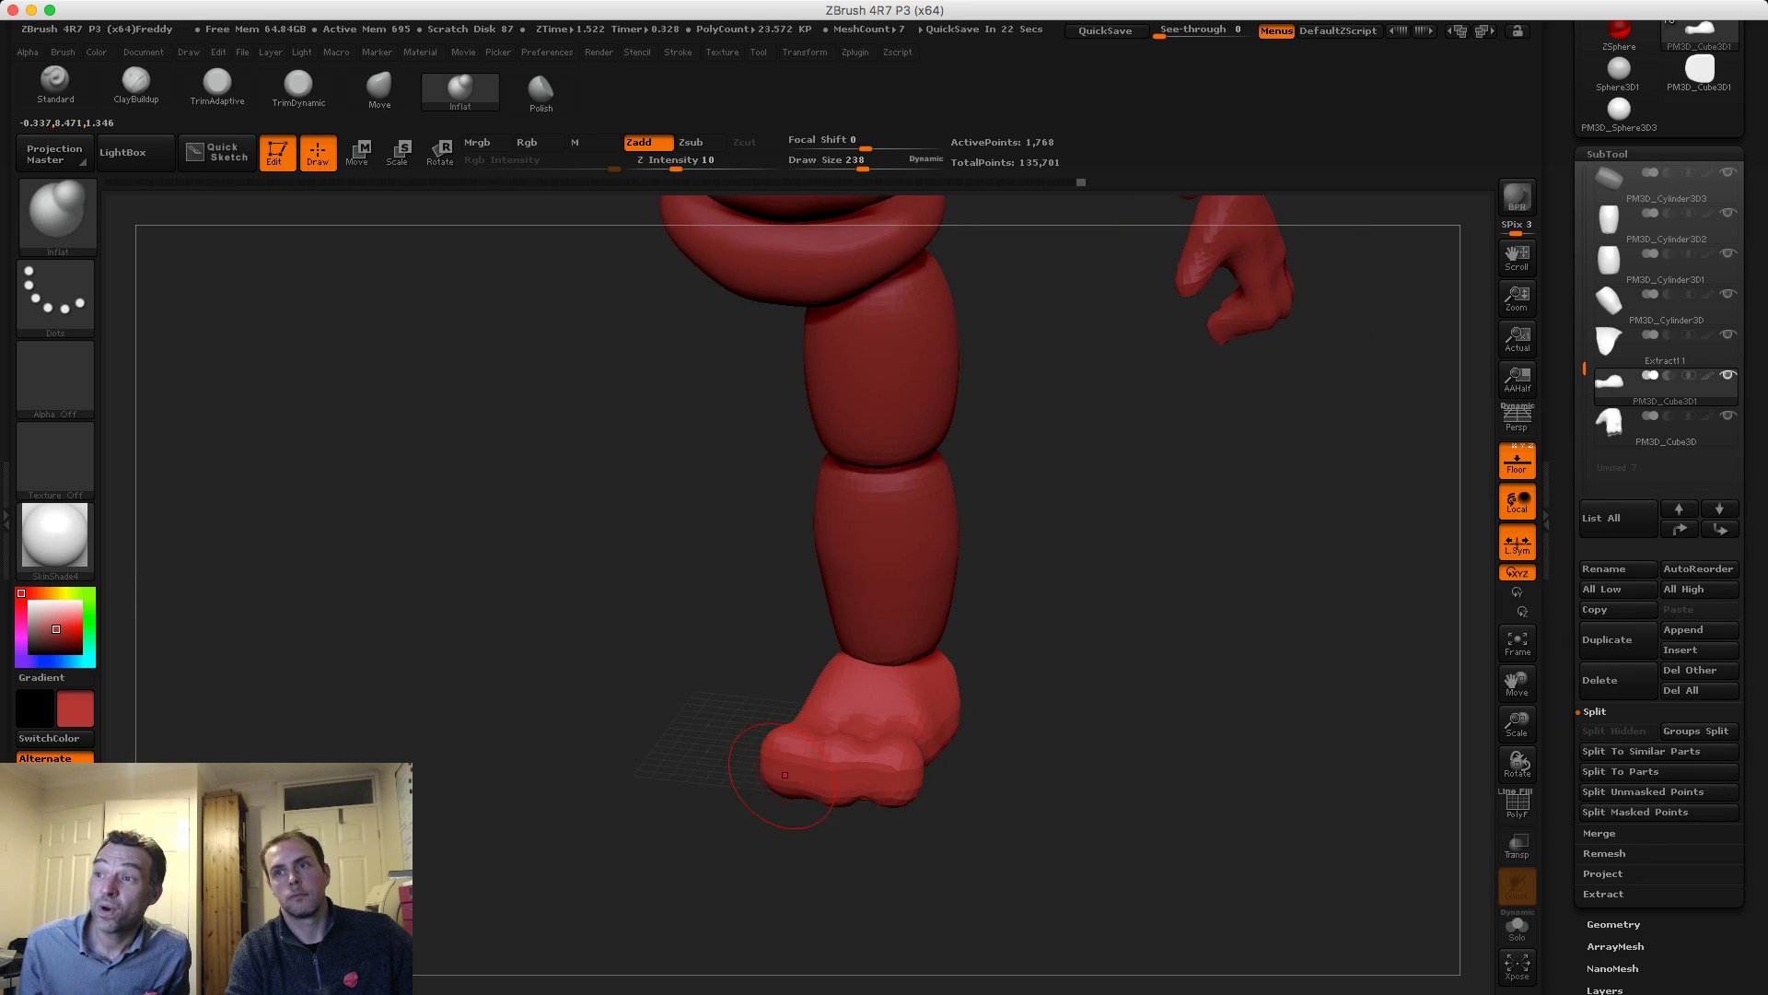
Carve the separations between the toes with the Dam_Standard brush at draw size 197
{"action": "mouse_move", "coordinate": [637, 692]}
{"action": "left_mouse_down", "text": "alt"}
{"action": "mouse_move", "coordinate": [691, 621]}
{"action": "mouse_move", "coordinate": [715, 648]}
{"action": "left_mouse_up", "text": "alt"}
{"action": "key", "text": "b"}
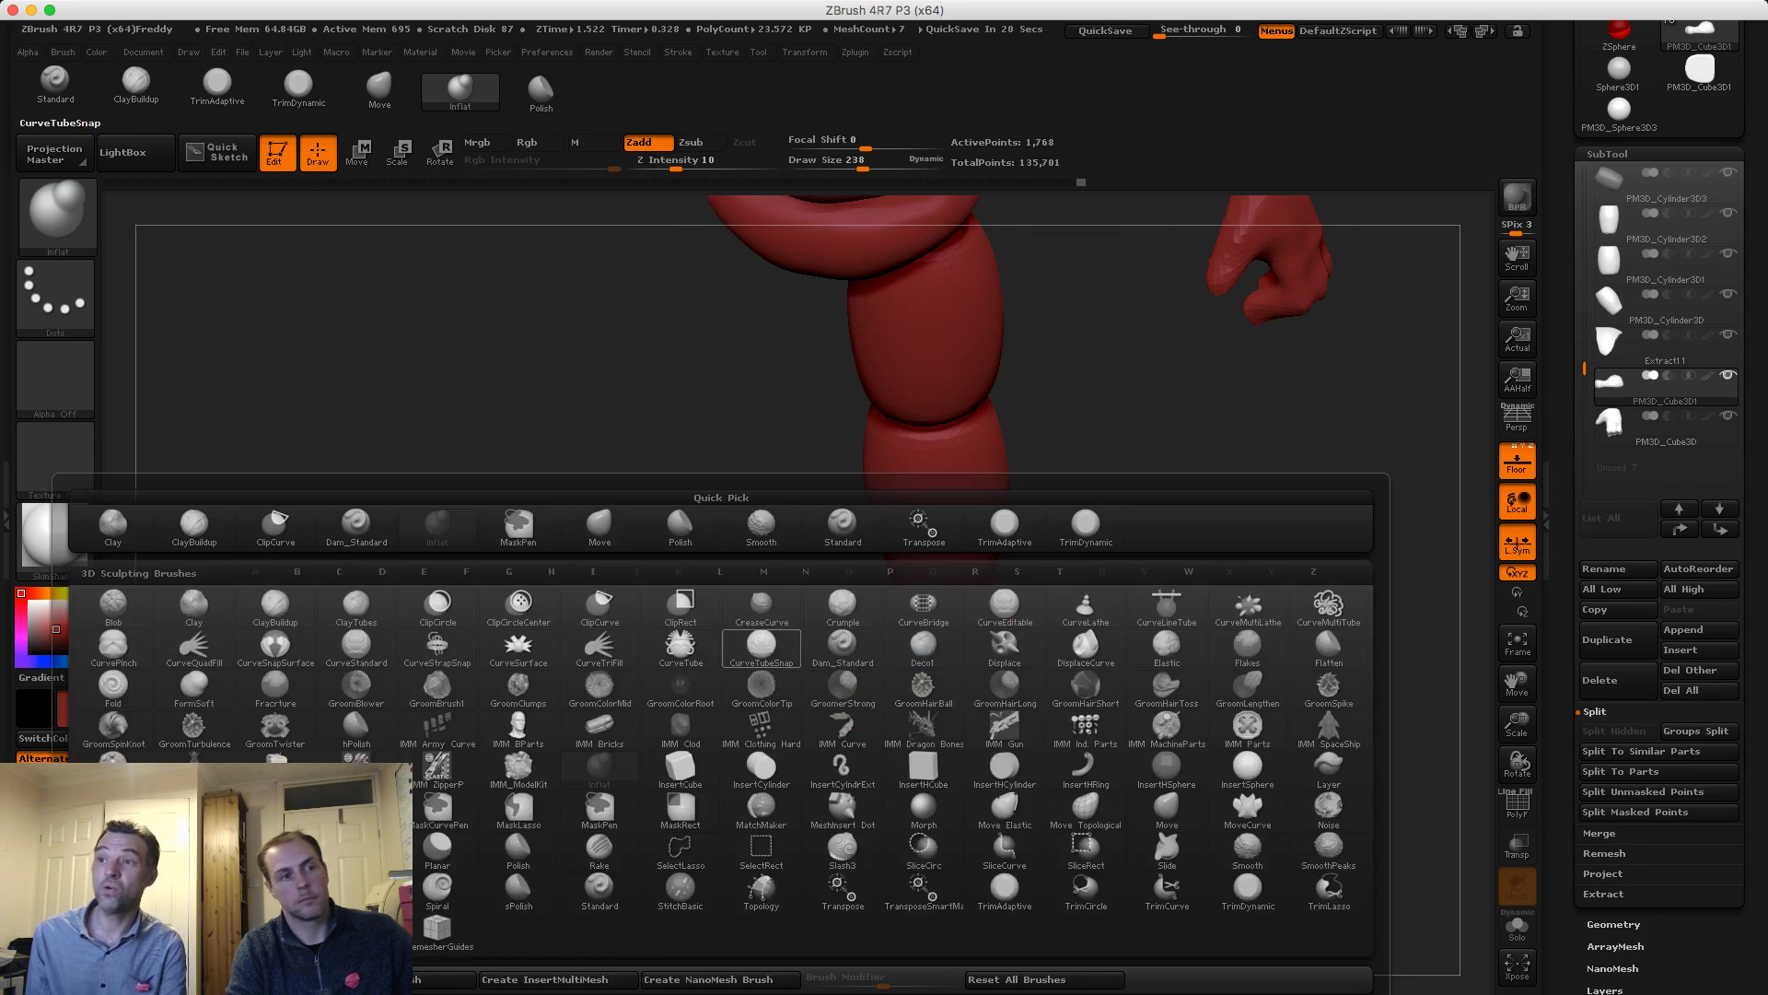
{"action": "key", "text": "d"}
{"action": "key", "text": "s"}
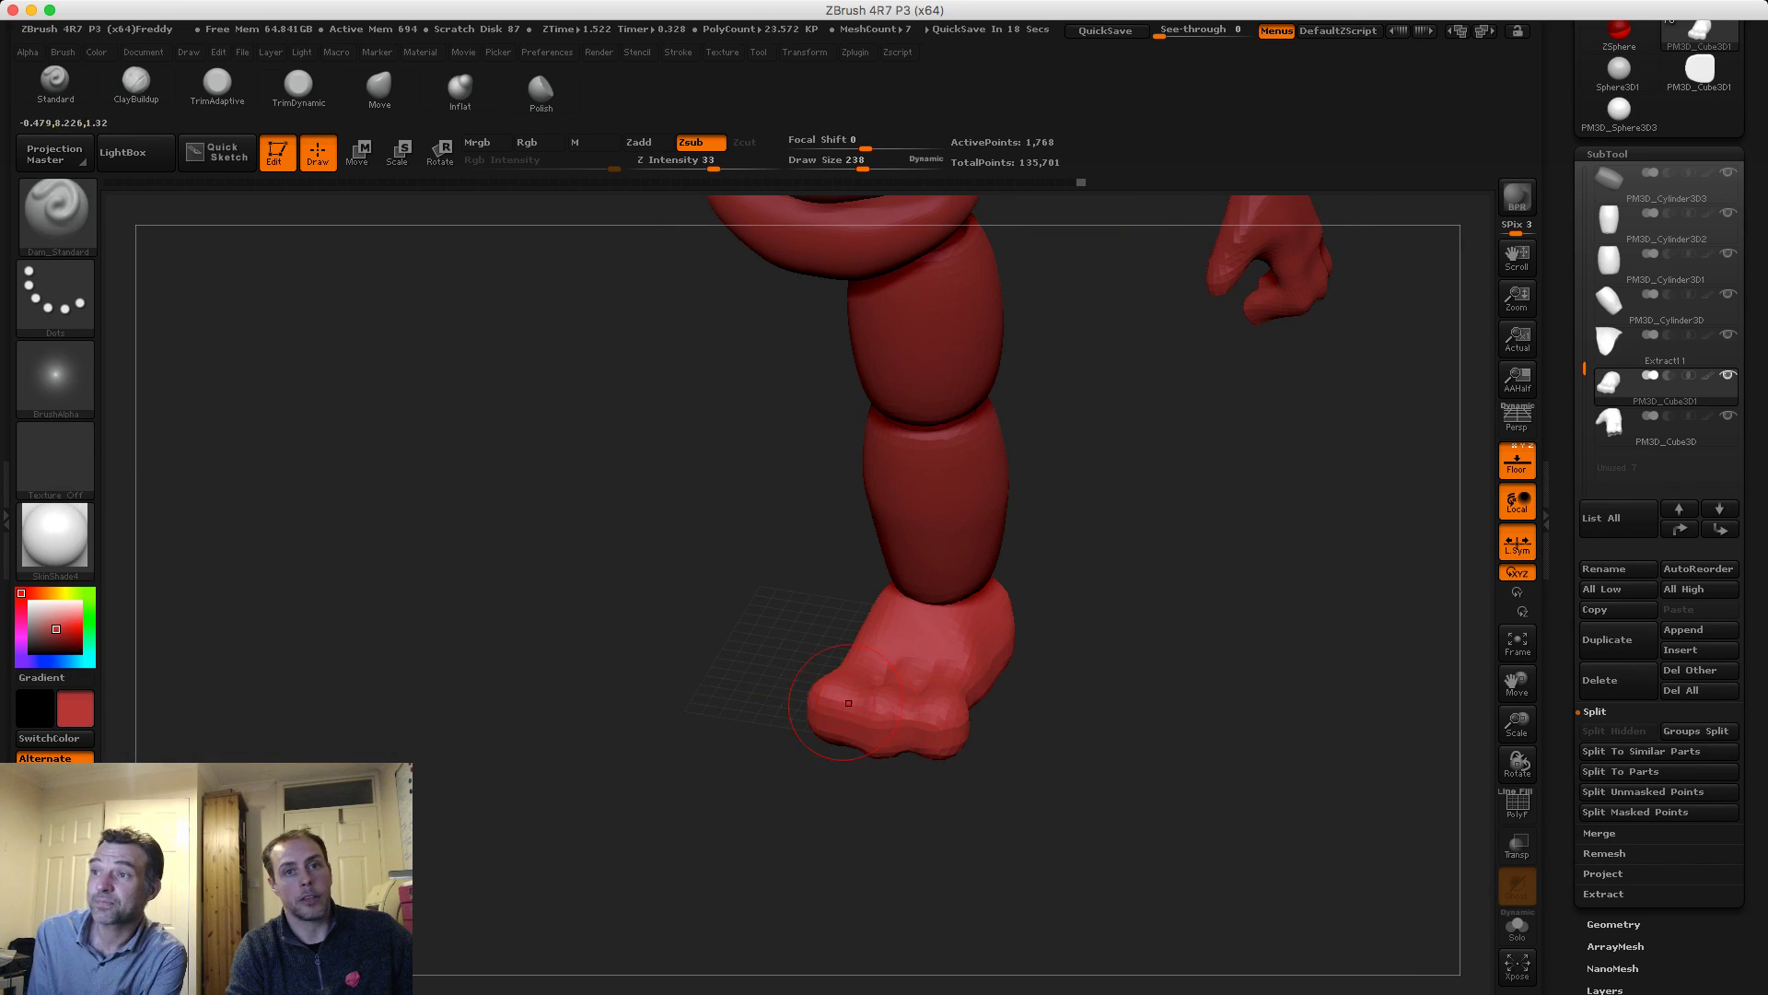
{"action": "key", "text": "s"}
{"action": "left_click_drag", "start_coordinate": [849, 707], "coordinate": [860, 683]}
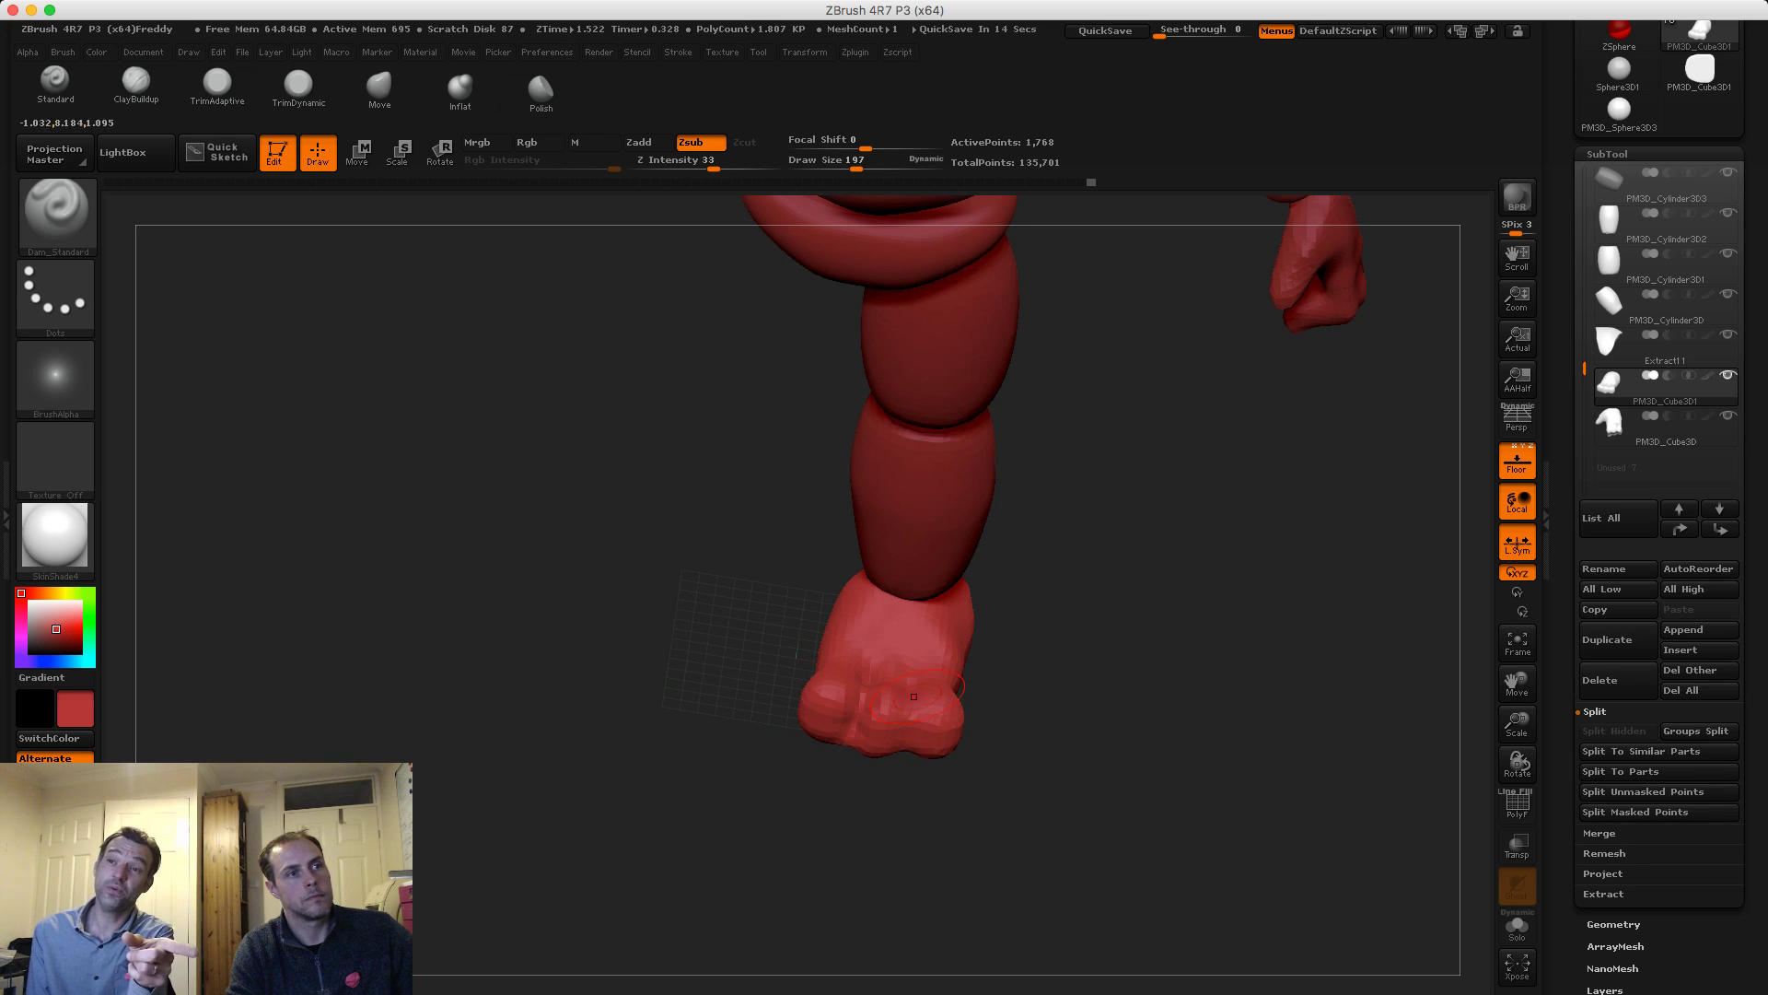
Reshape the middle toe from the front with the Move brush at draw size 244
{"action": "left_click_drag", "start_coordinate": [960, 812], "coordinate": [890, 744]}
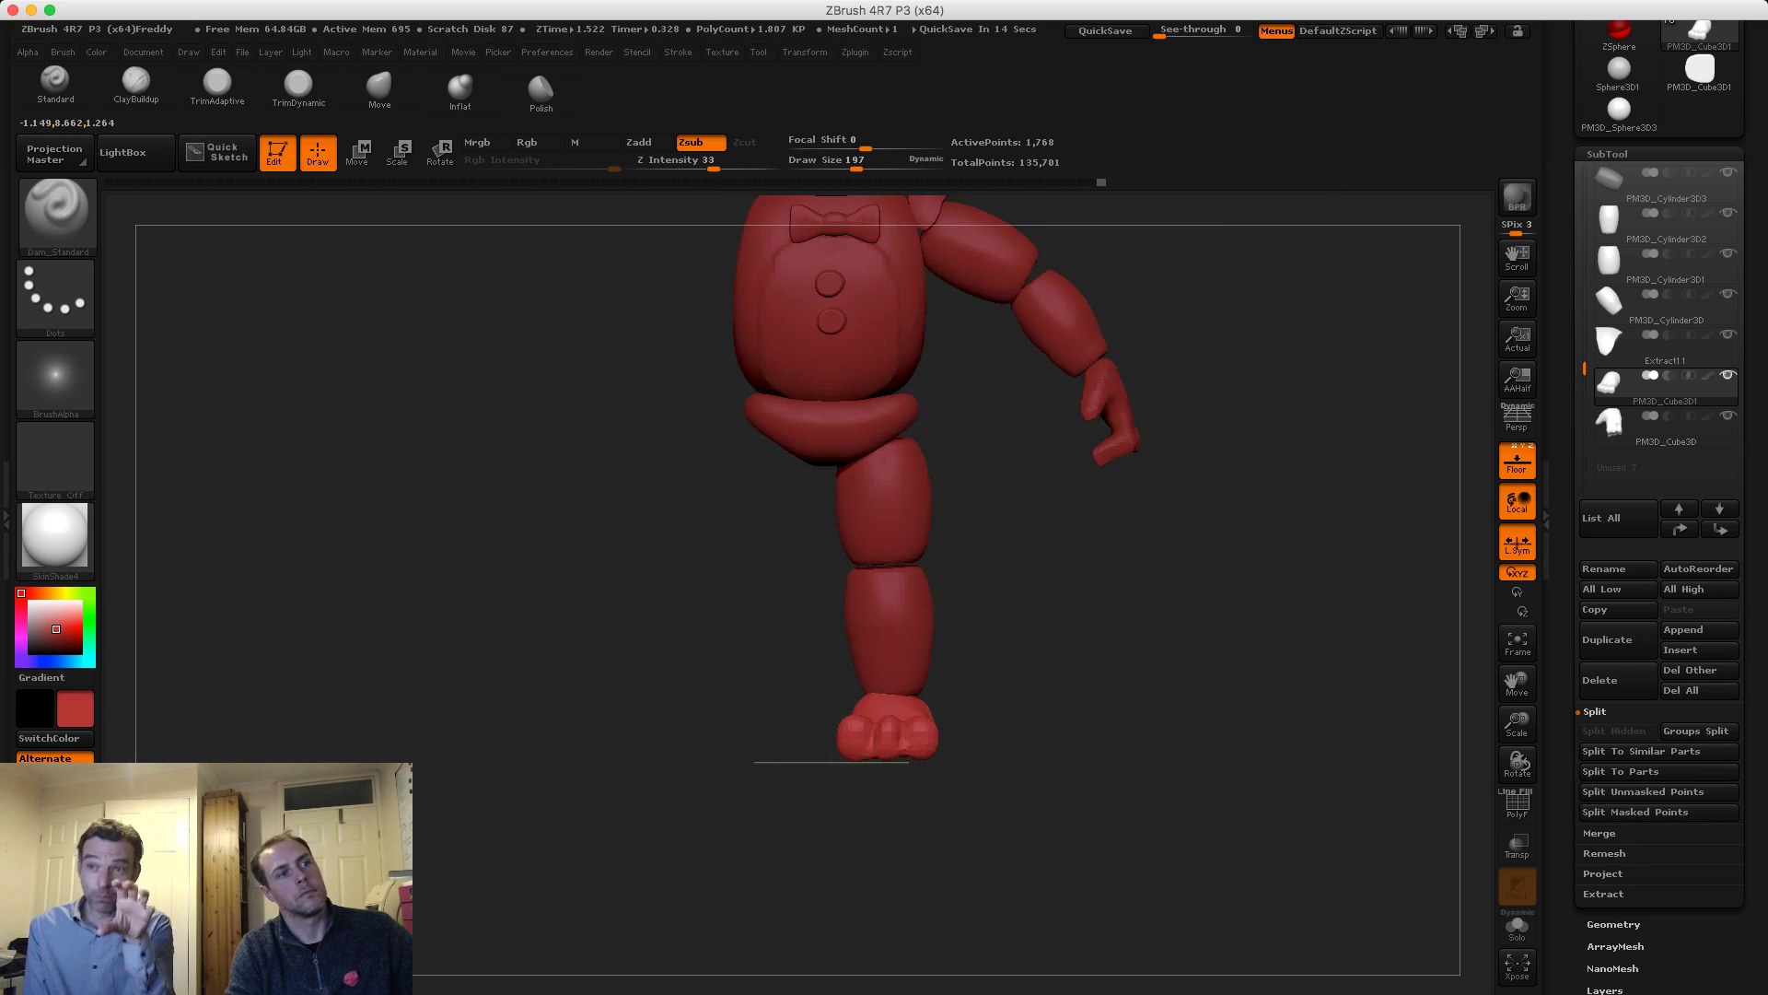
{"action": "right_click_drag", "start_coordinate": [890, 744], "coordinate": [892, 794], "text": "ctrl"}
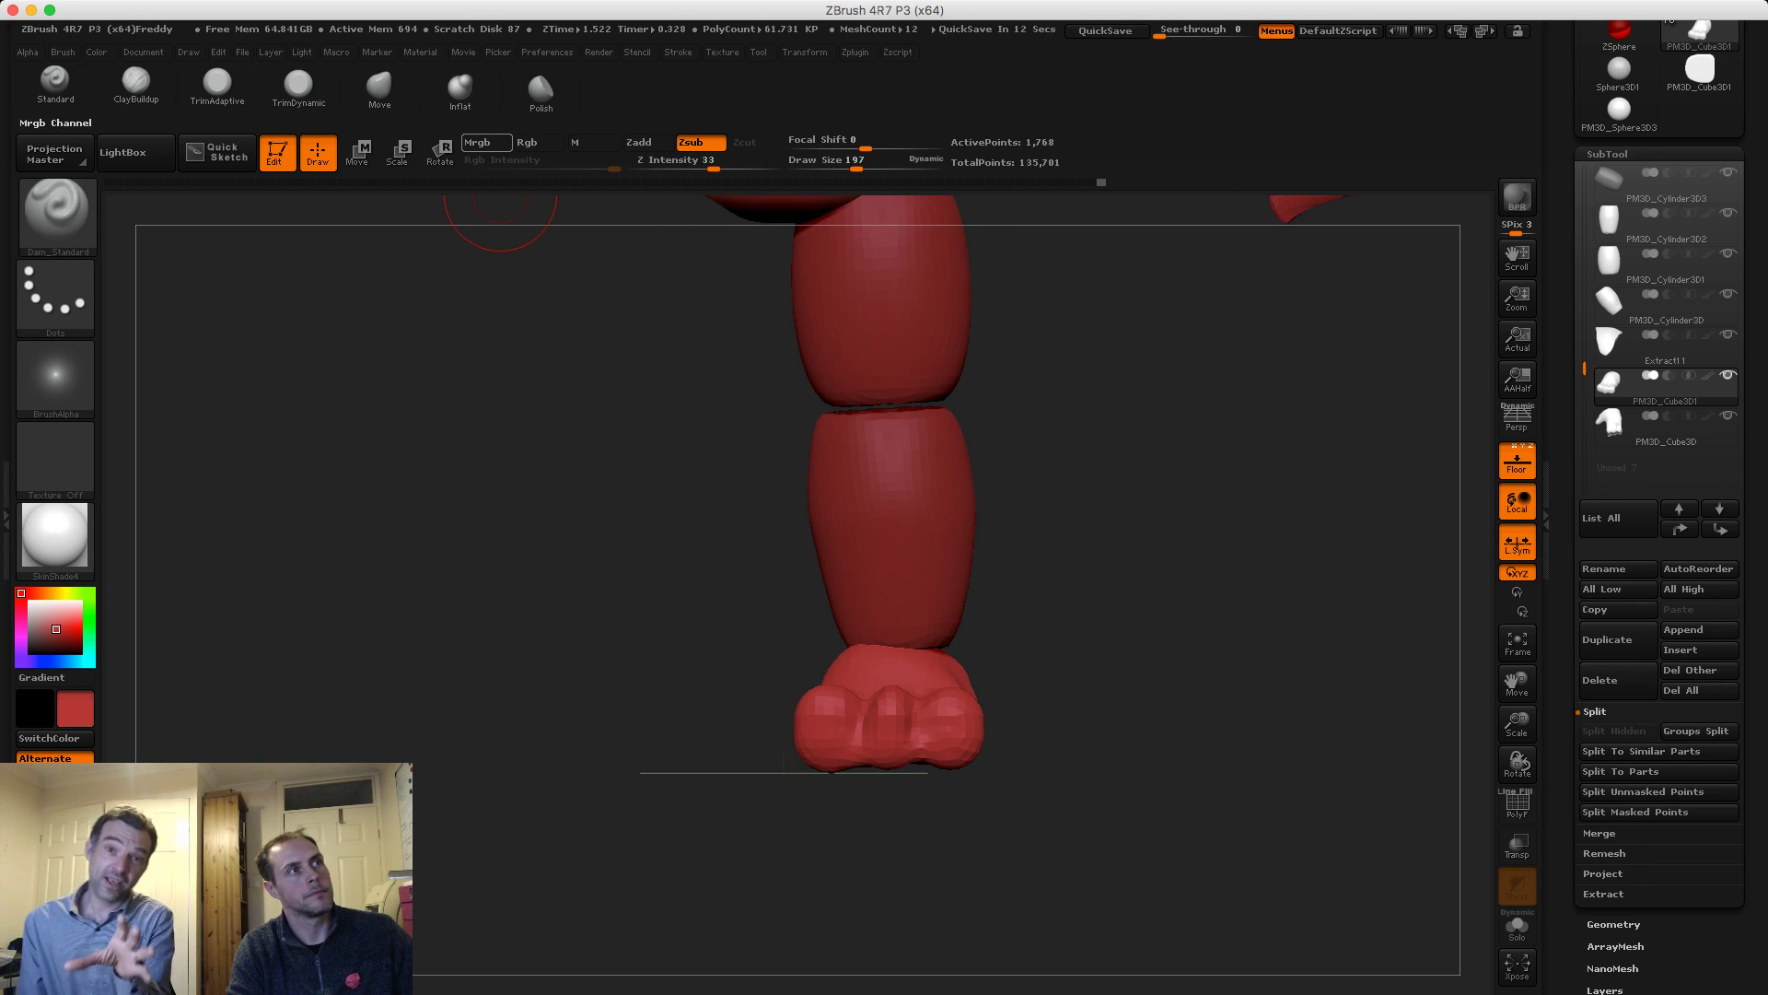
{"action": "left_click", "coordinate": [380, 90]}
{"action": "key", "text": "s"}
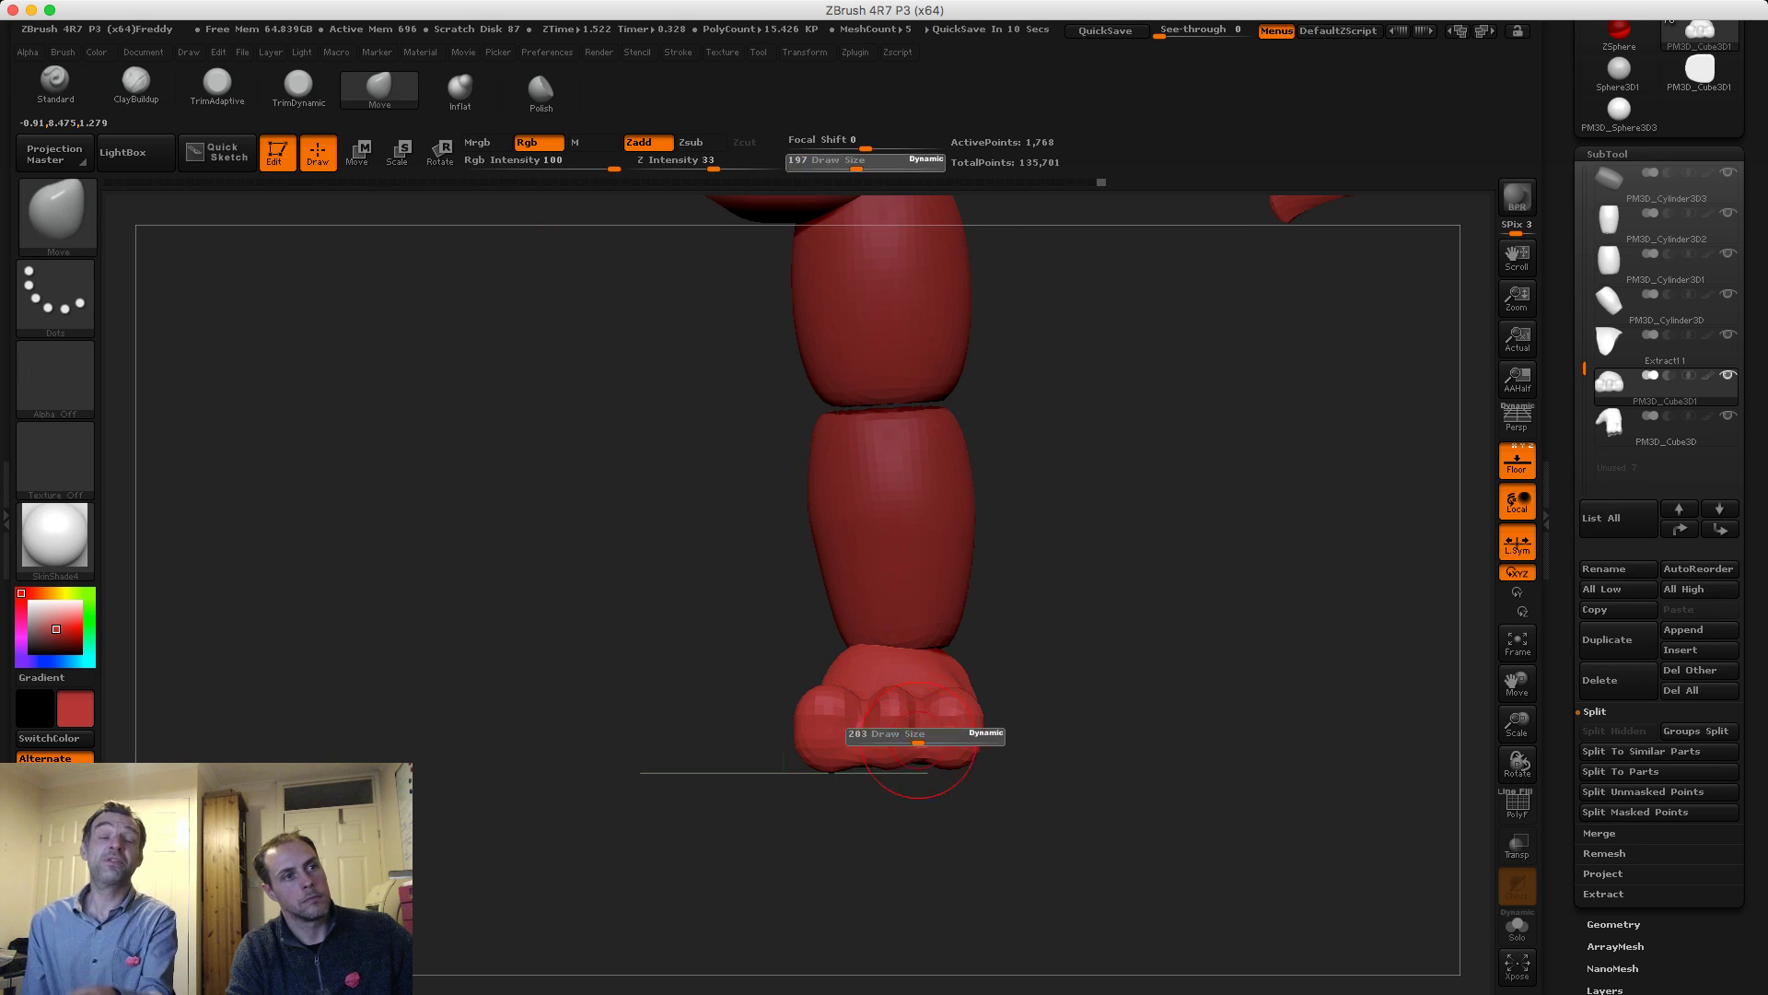
{"action": "left_click_drag", "start_coordinate": [918, 737], "coordinate": [924, 738]}
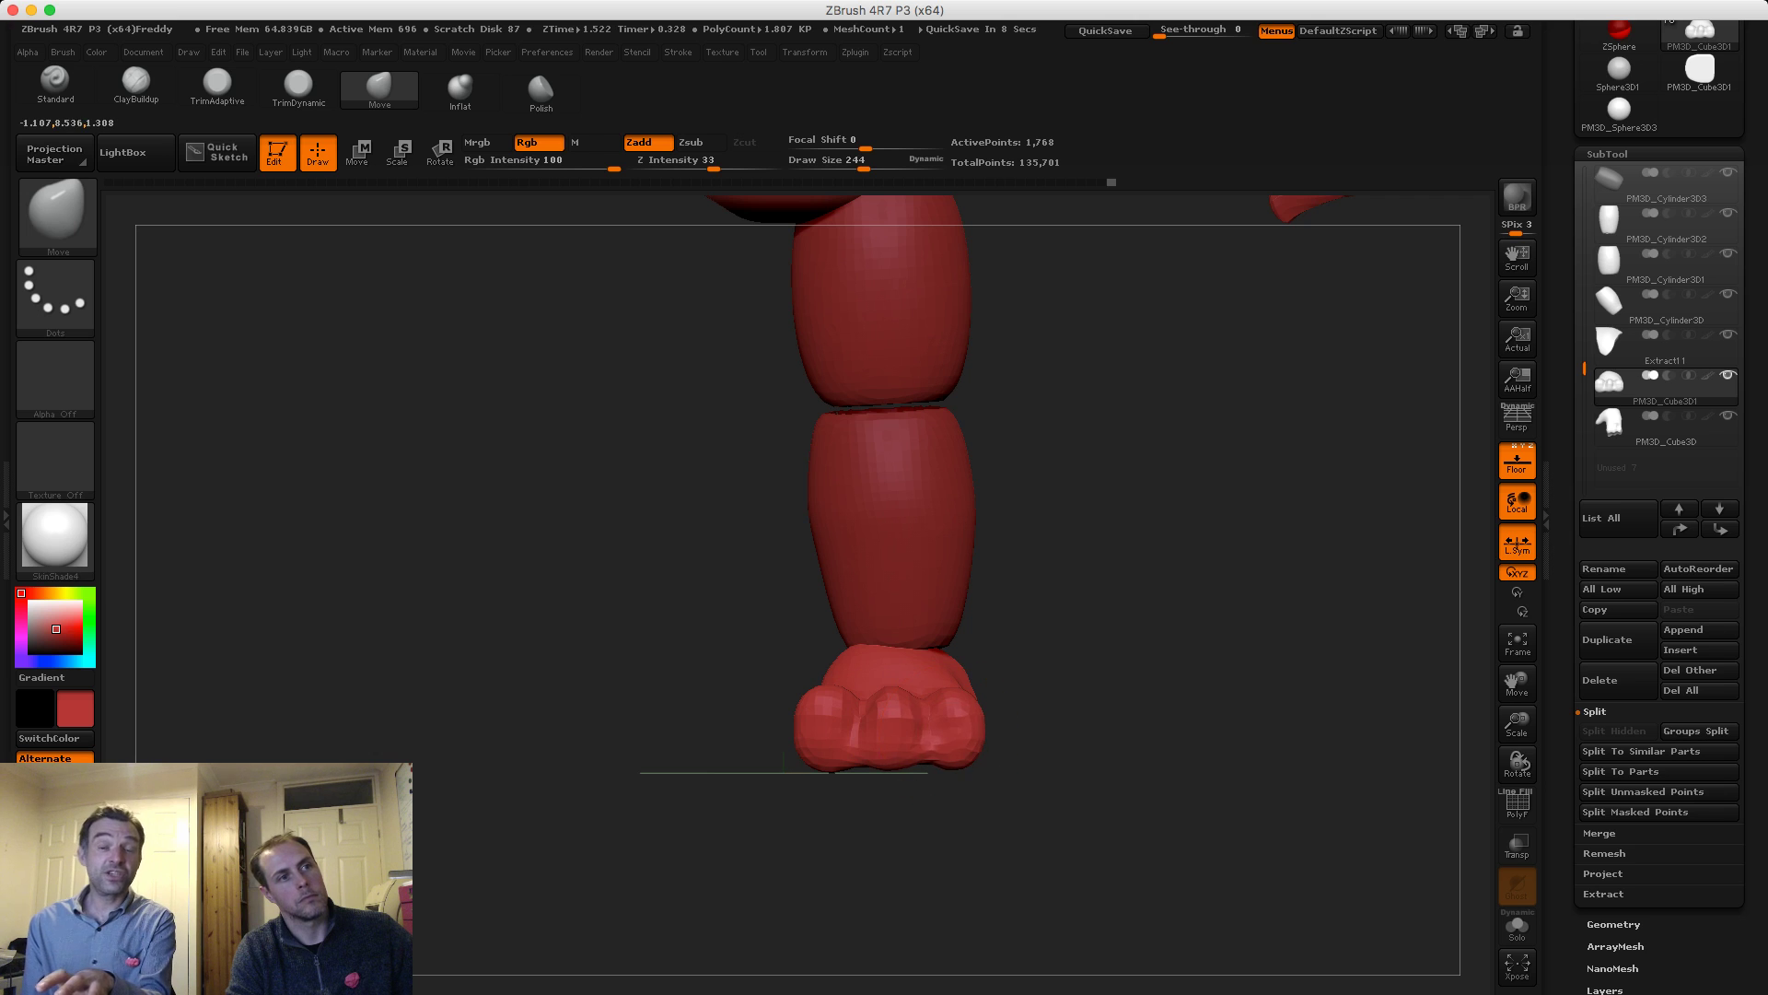
Pick the ClipRect and ClipCurve brushes and clip the underside of the foot flat in side view, redoing the first cut
{"action": "left_click_drag", "start_coordinate": [1073, 799], "coordinate": [968, 794]}
{"action": "right_click_drag", "start_coordinate": [972, 793], "coordinate": [981, 748], "text": "ctrl"}
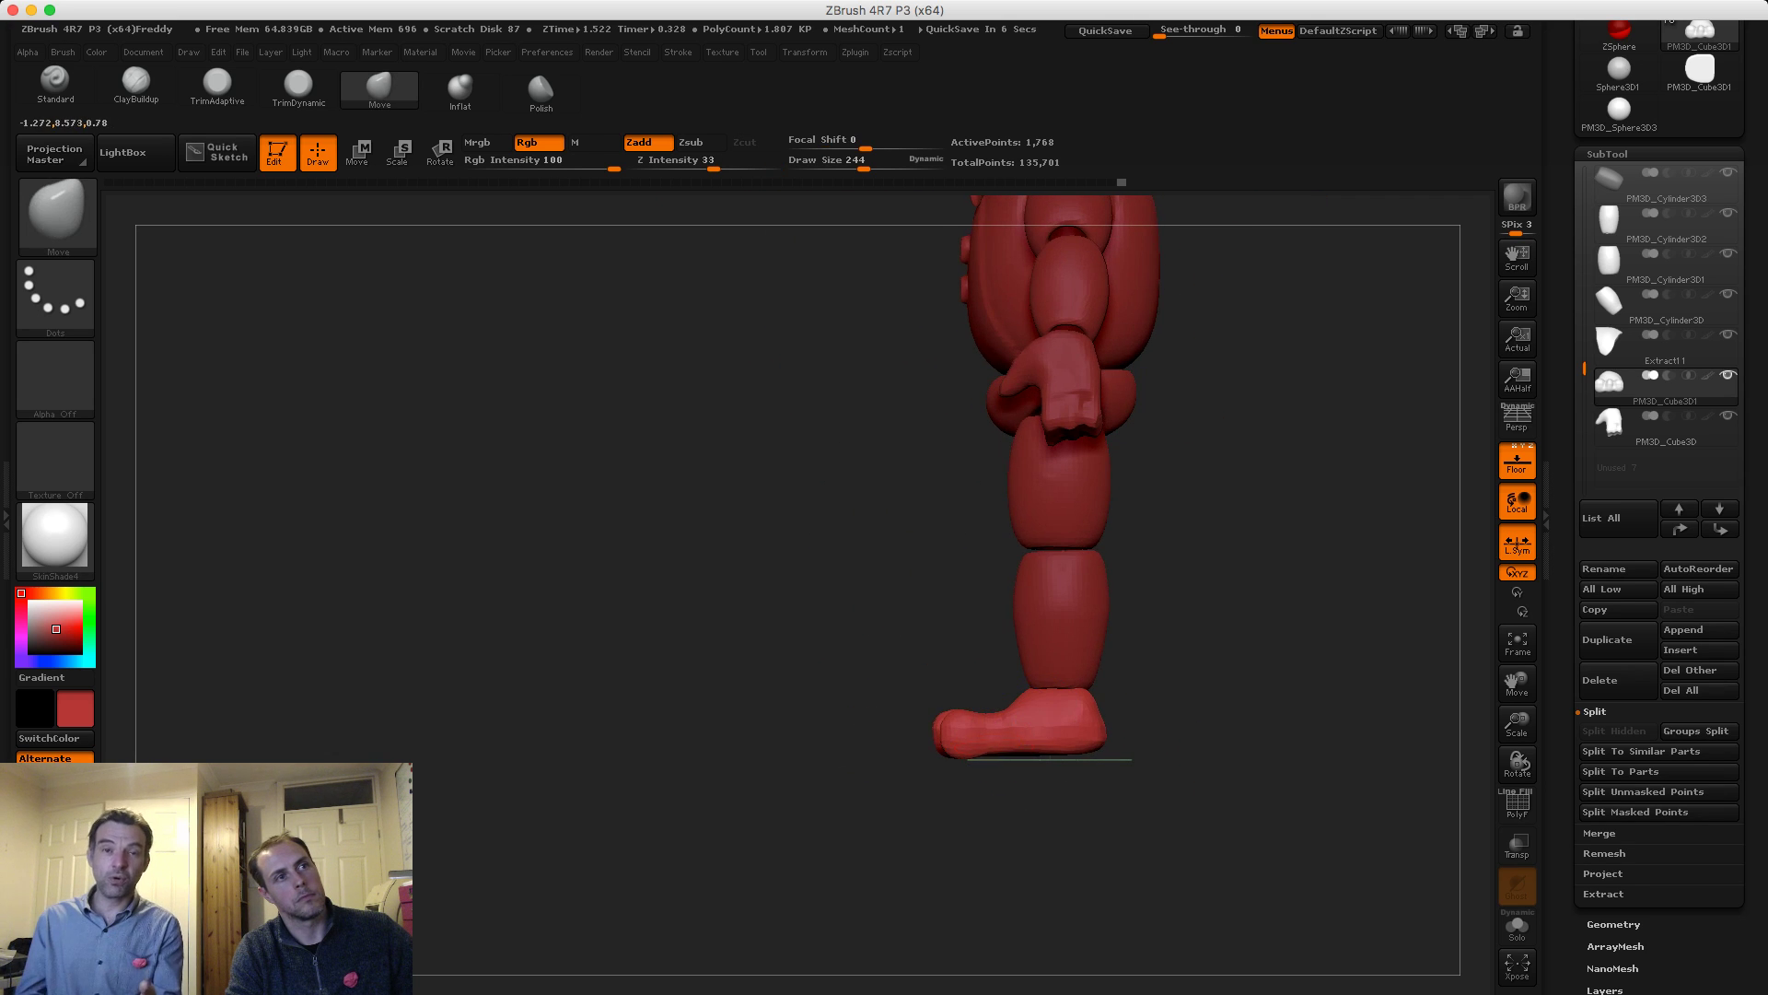
{"action": "right_click_drag", "start_coordinate": [867, 611], "coordinate": [882, 656], "text": "ctrl"}
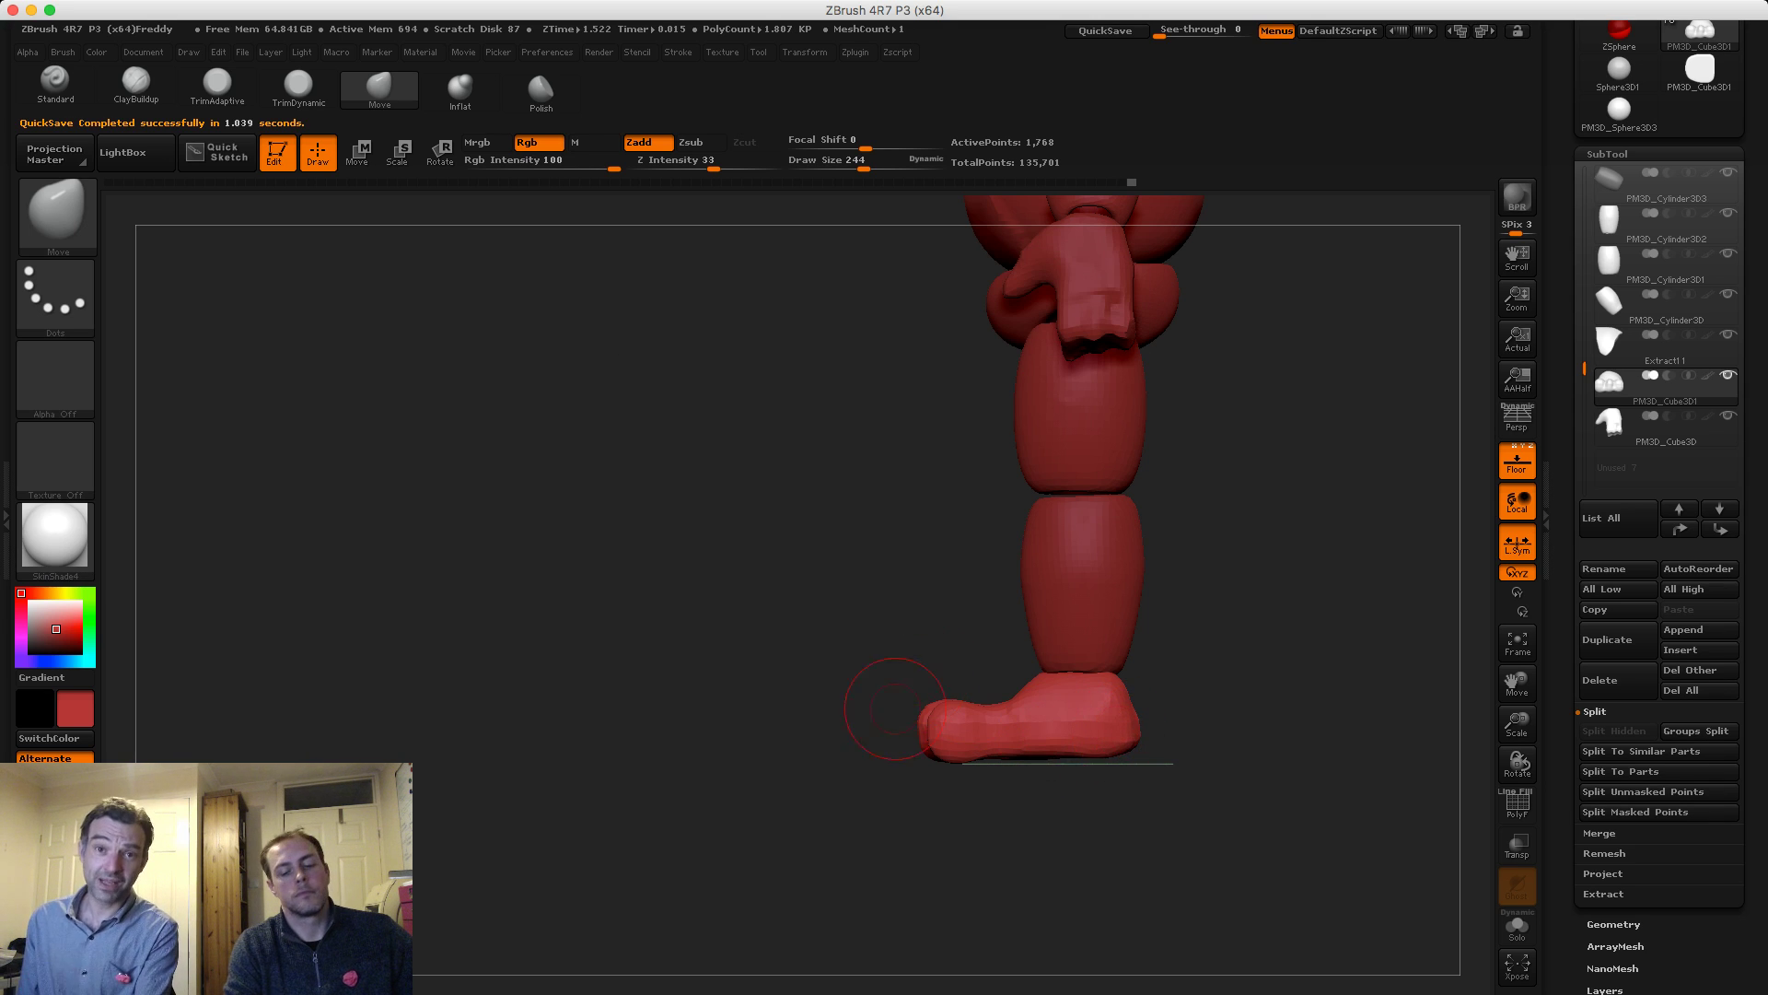
{"action": "key", "text": "b"}
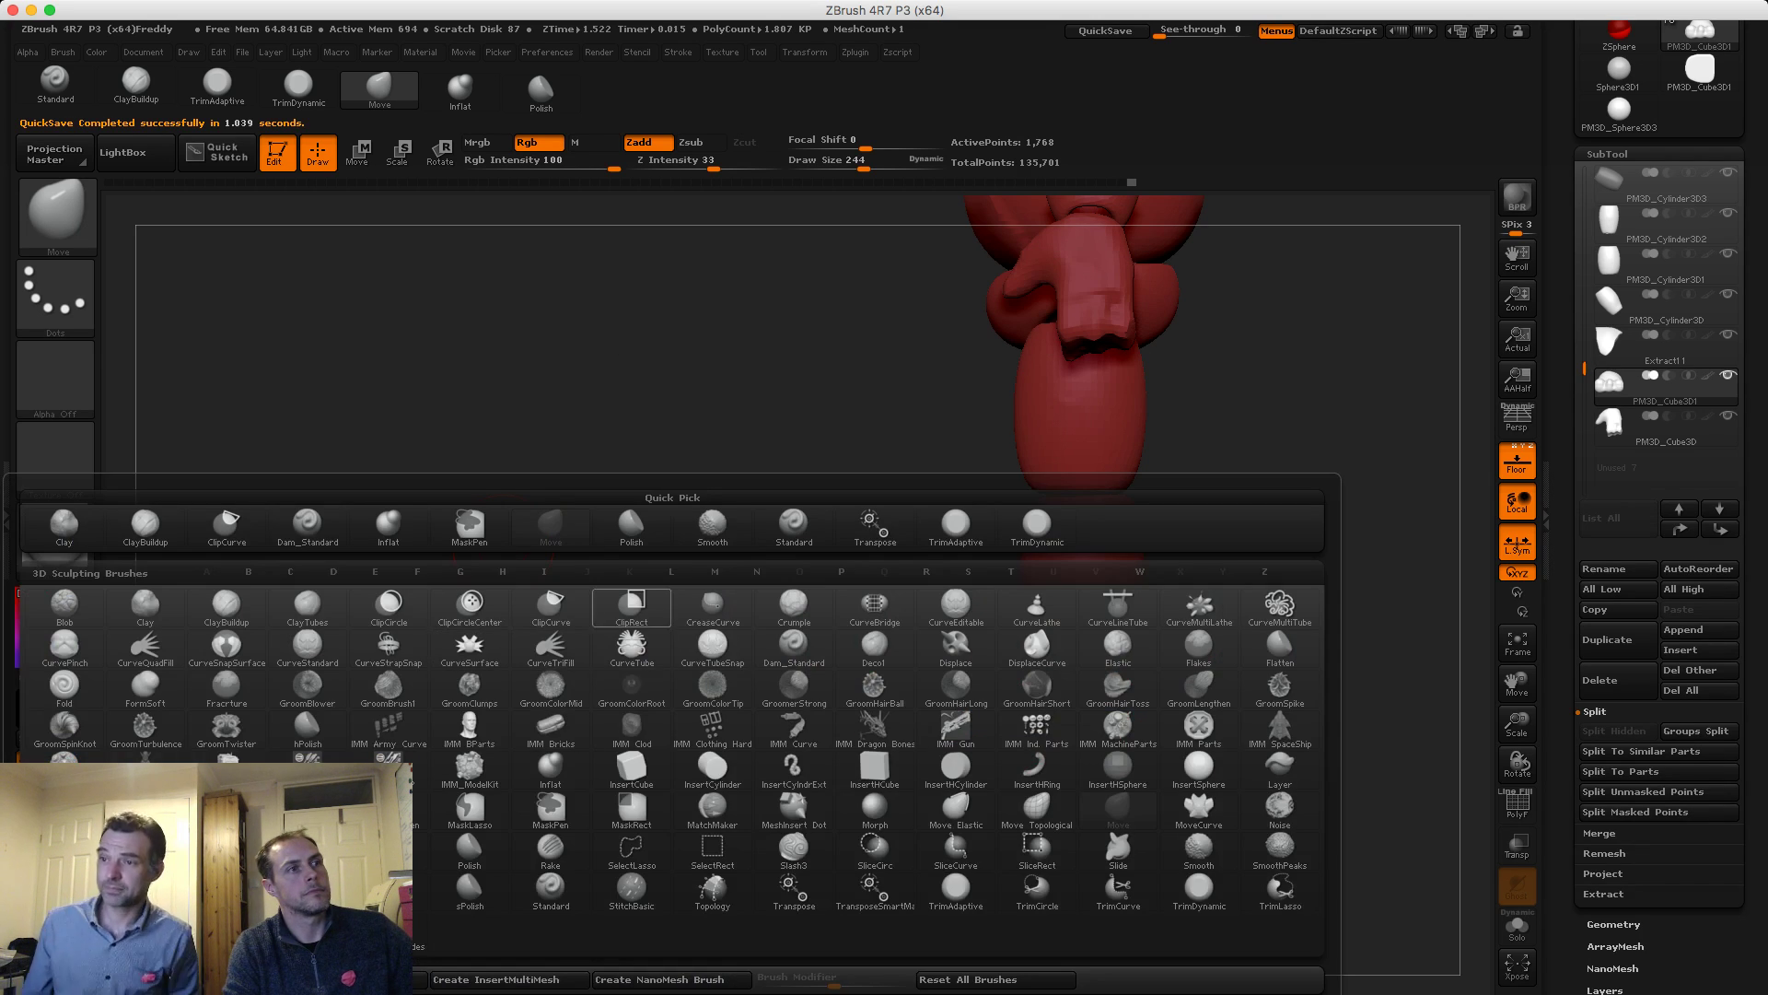
{"action": "left_click", "coordinate": [632, 609]}
{"action": "left_click", "coordinate": [566, 652]}
{"action": "key", "text": "b"}
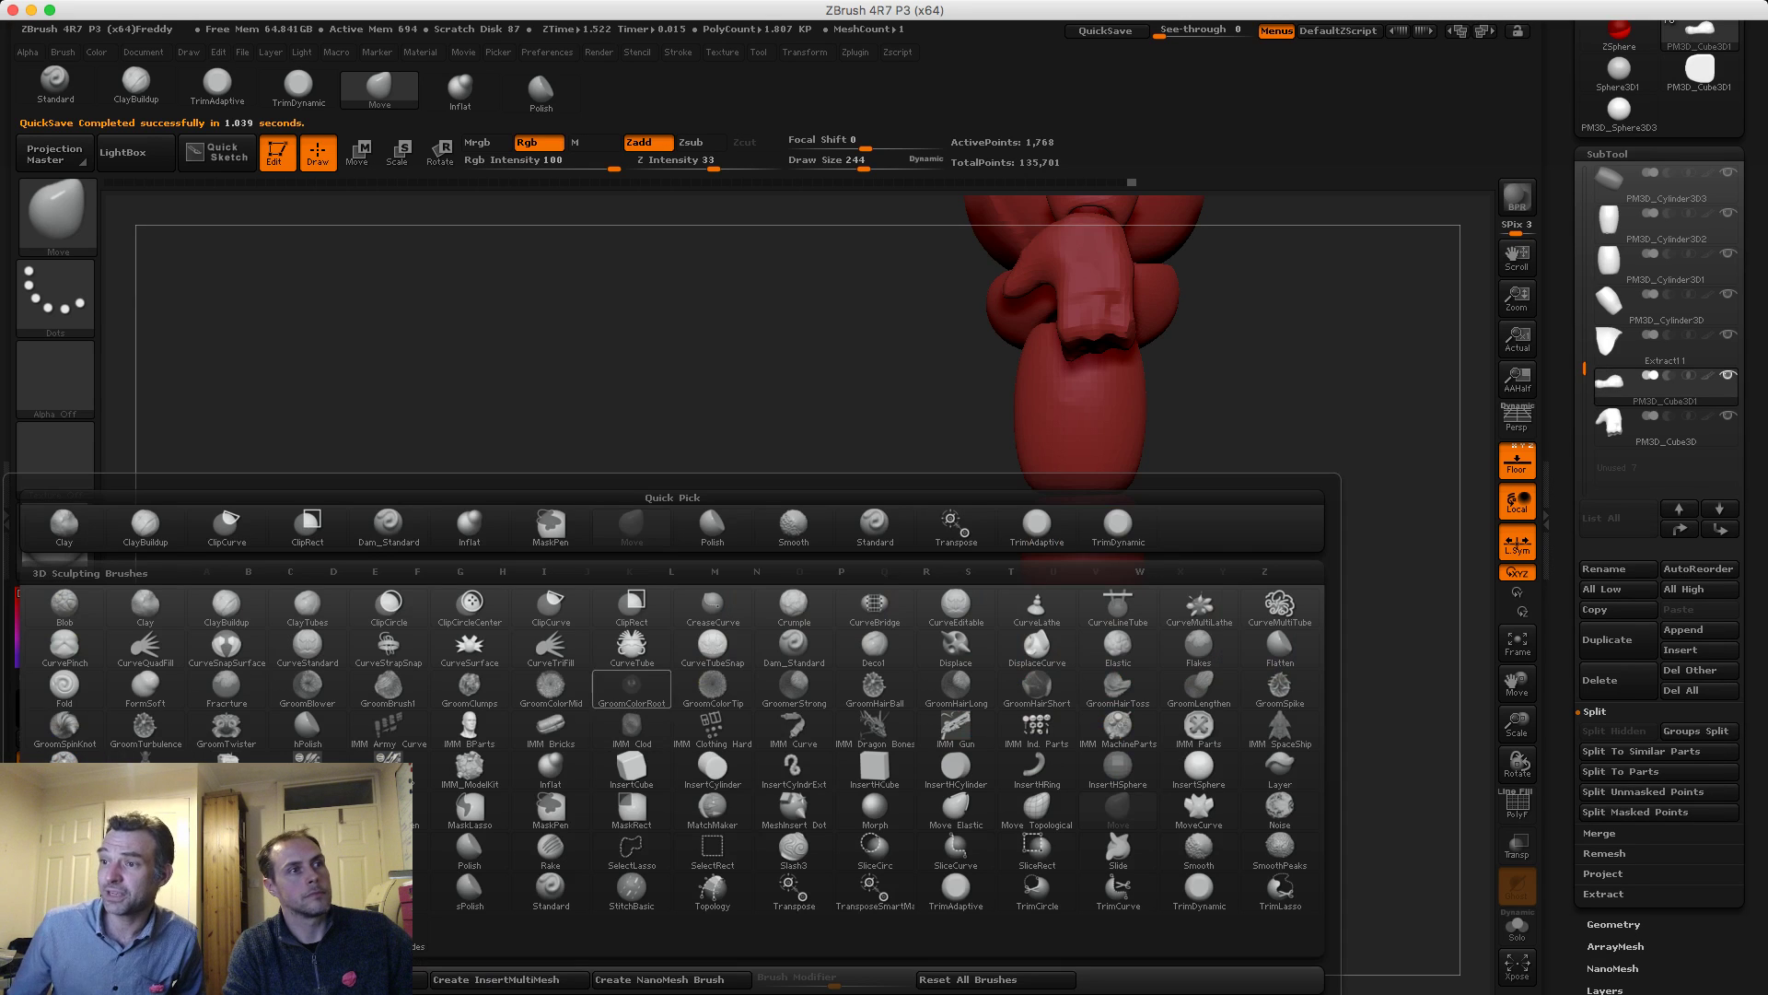
{"action": "left_click", "coordinate": [553, 629]}
{"action": "left_click", "coordinate": [492, 656]}
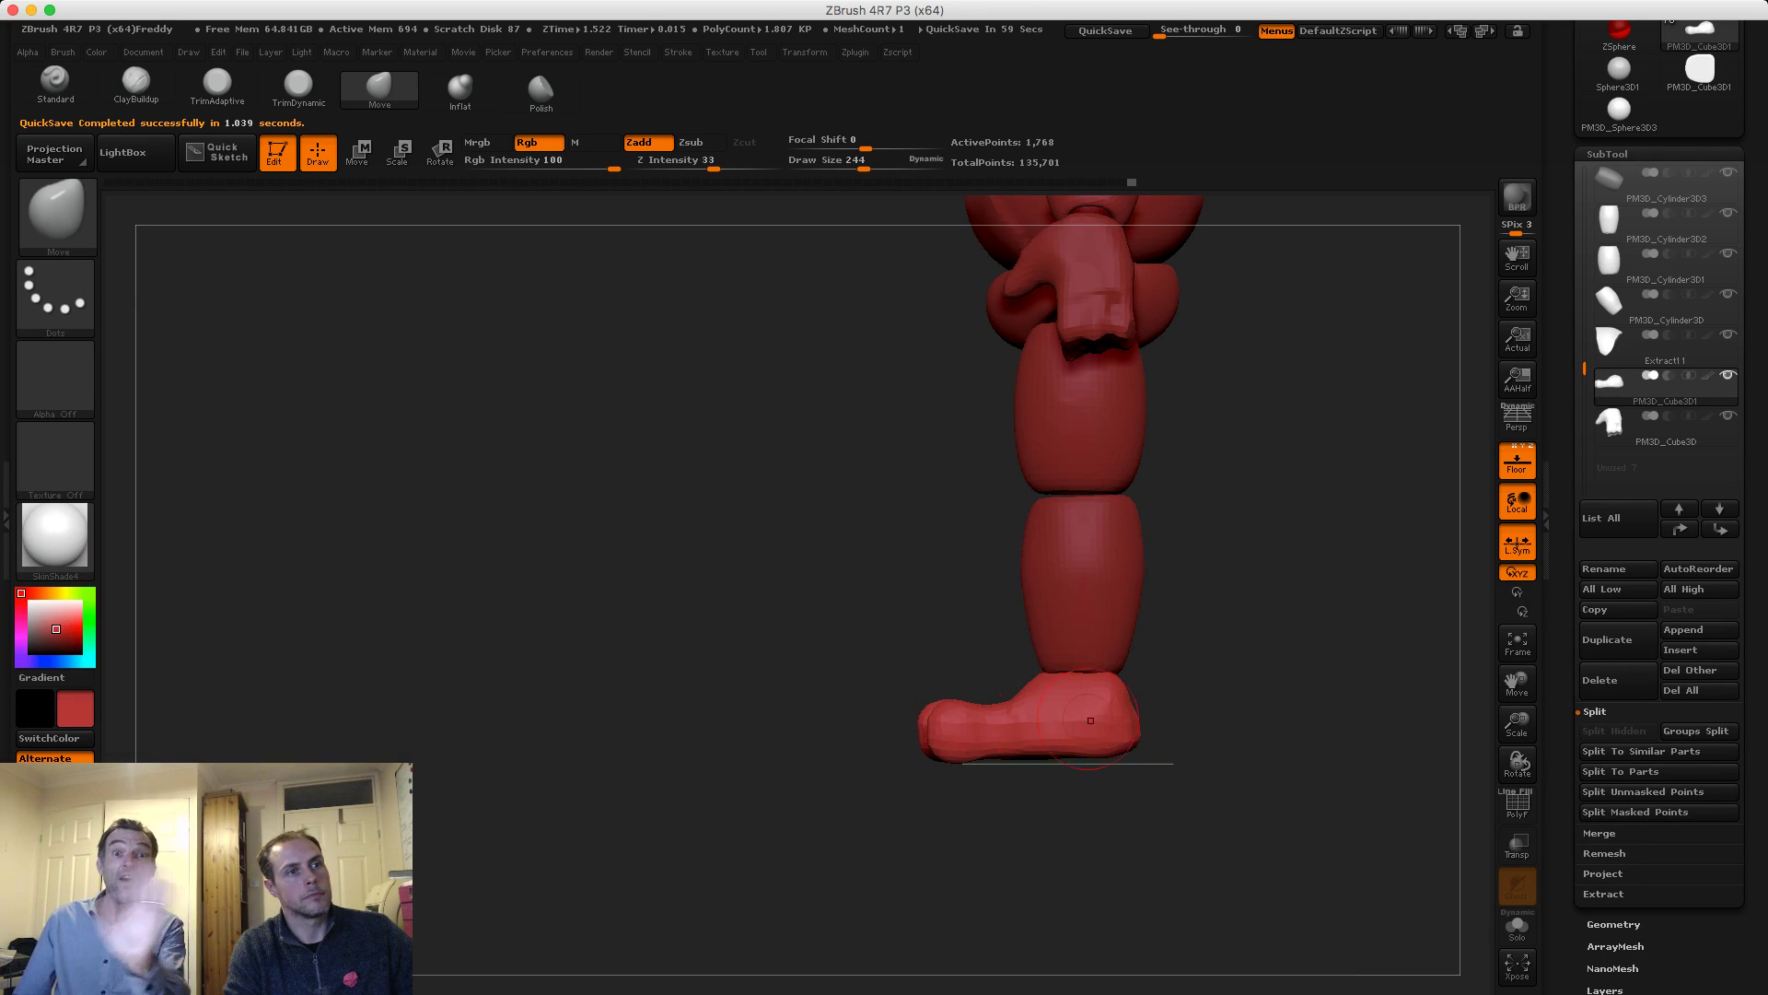
{"action": "mouse_move", "coordinate": [1202, 745]}
{"action": "left_mouse_down", "text": "ctrl+shift"}
{"action": "mouse_move", "coordinate": [790, 744]}
{"action": "mouse_move", "coordinate": [907, 716]}
{"action": "mouse_move", "coordinate": [757, 711]}
{"action": "left_mouse_up", "text": "ctrl+shift"}
{"action": "key", "text": "ctrl+z"}
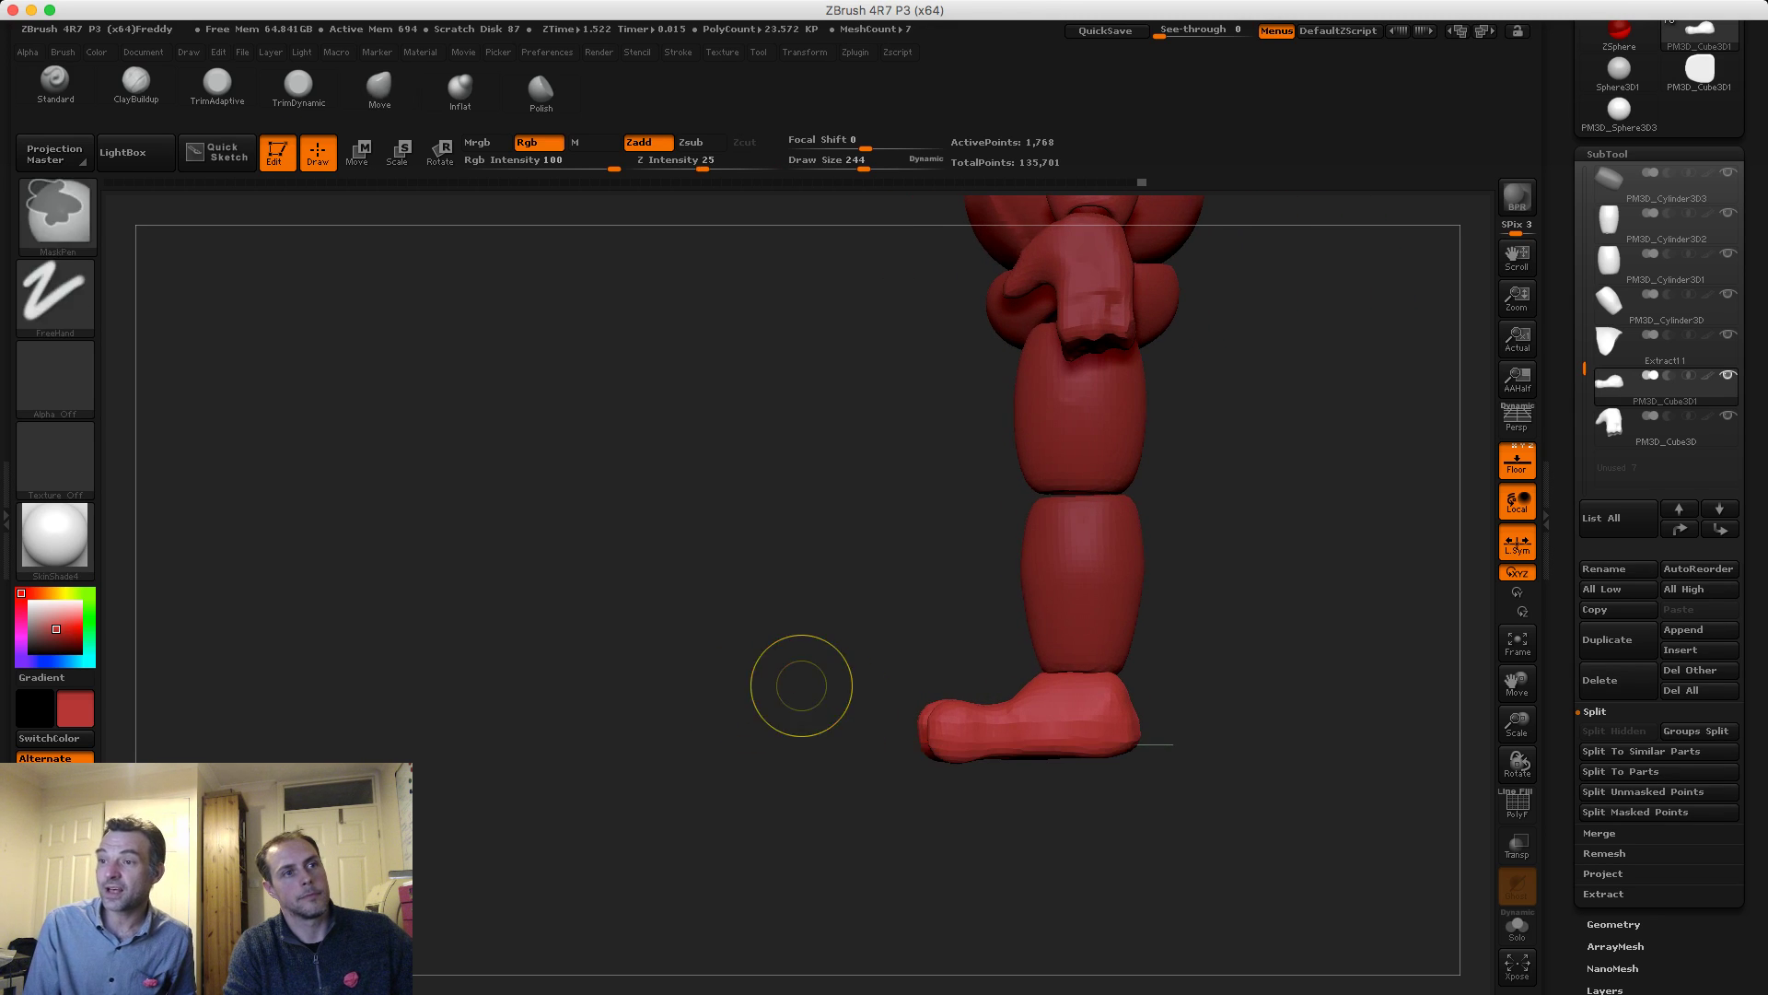
{"action": "left_click_drag", "start_coordinate": [1194, 750], "coordinate": [820, 636], "text": "ctrl+shift"}
Select the upper leg segment, duplicate it and mirror it to the character's other side
{"action": "left_click_drag", "start_coordinate": [836, 550], "coordinate": [758, 600]}
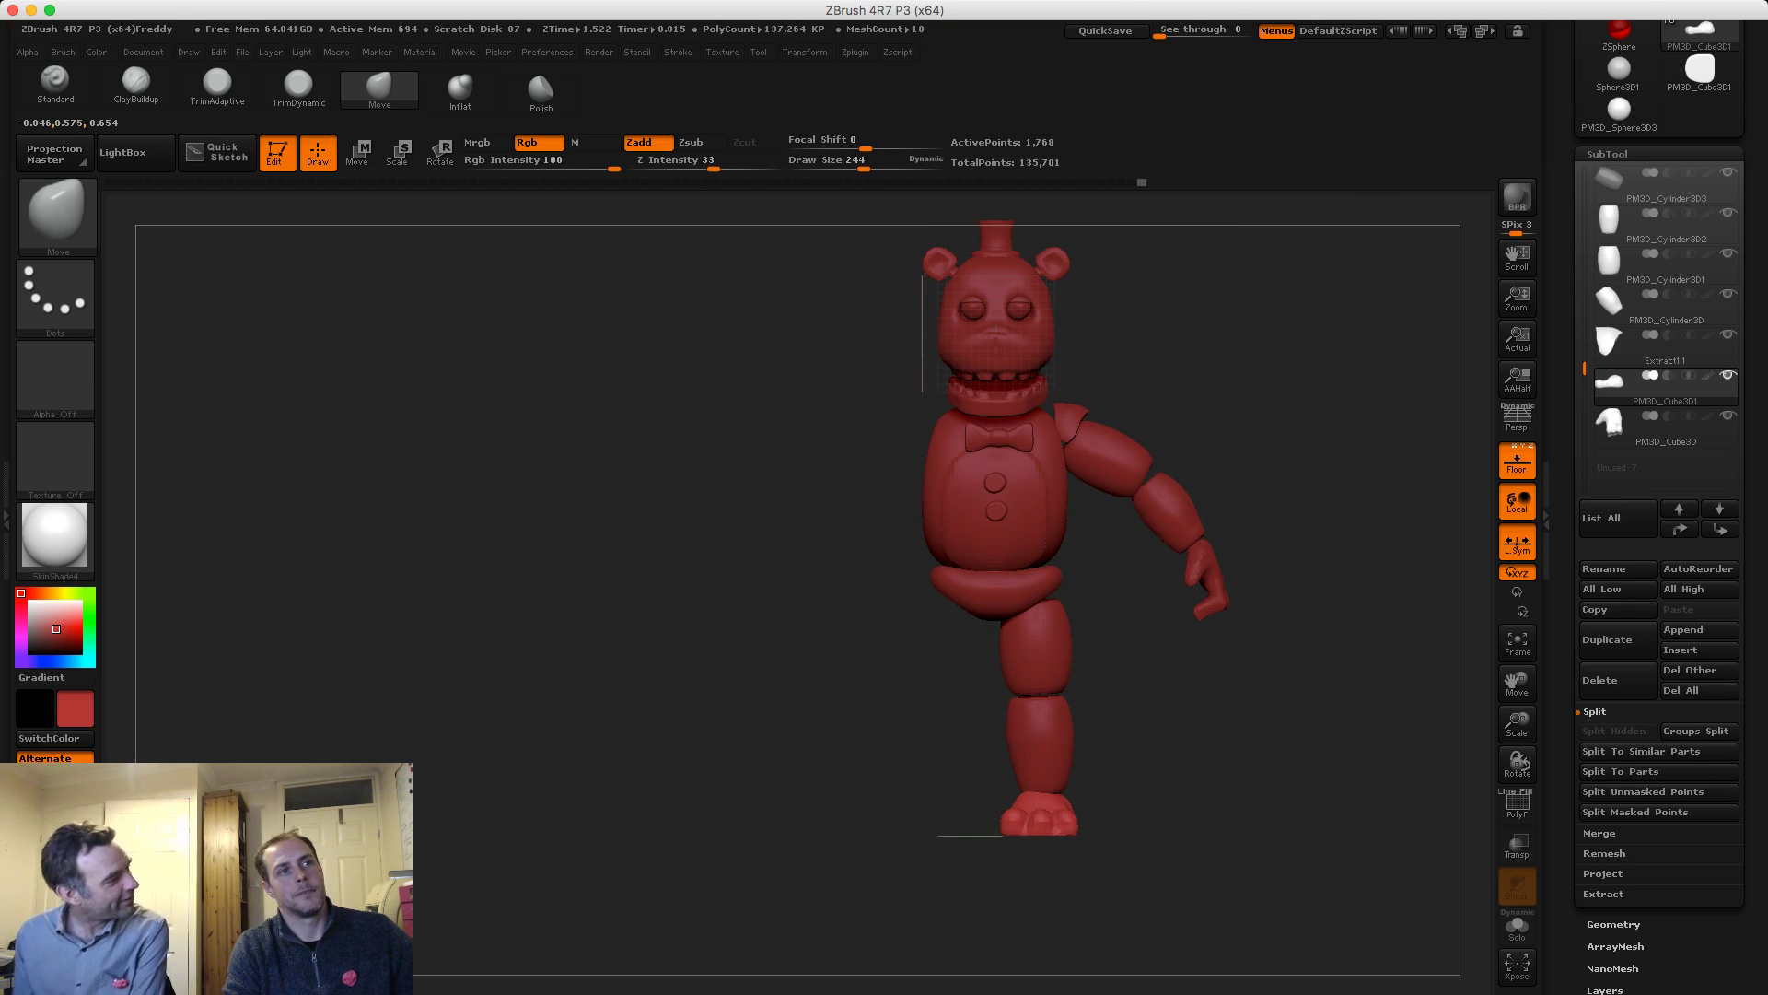
{"action": "left_click_drag", "start_coordinate": [741, 512], "coordinate": [707, 589], "text": "alt"}
{"action": "left_click", "coordinate": [930, 689], "text": "alt"}
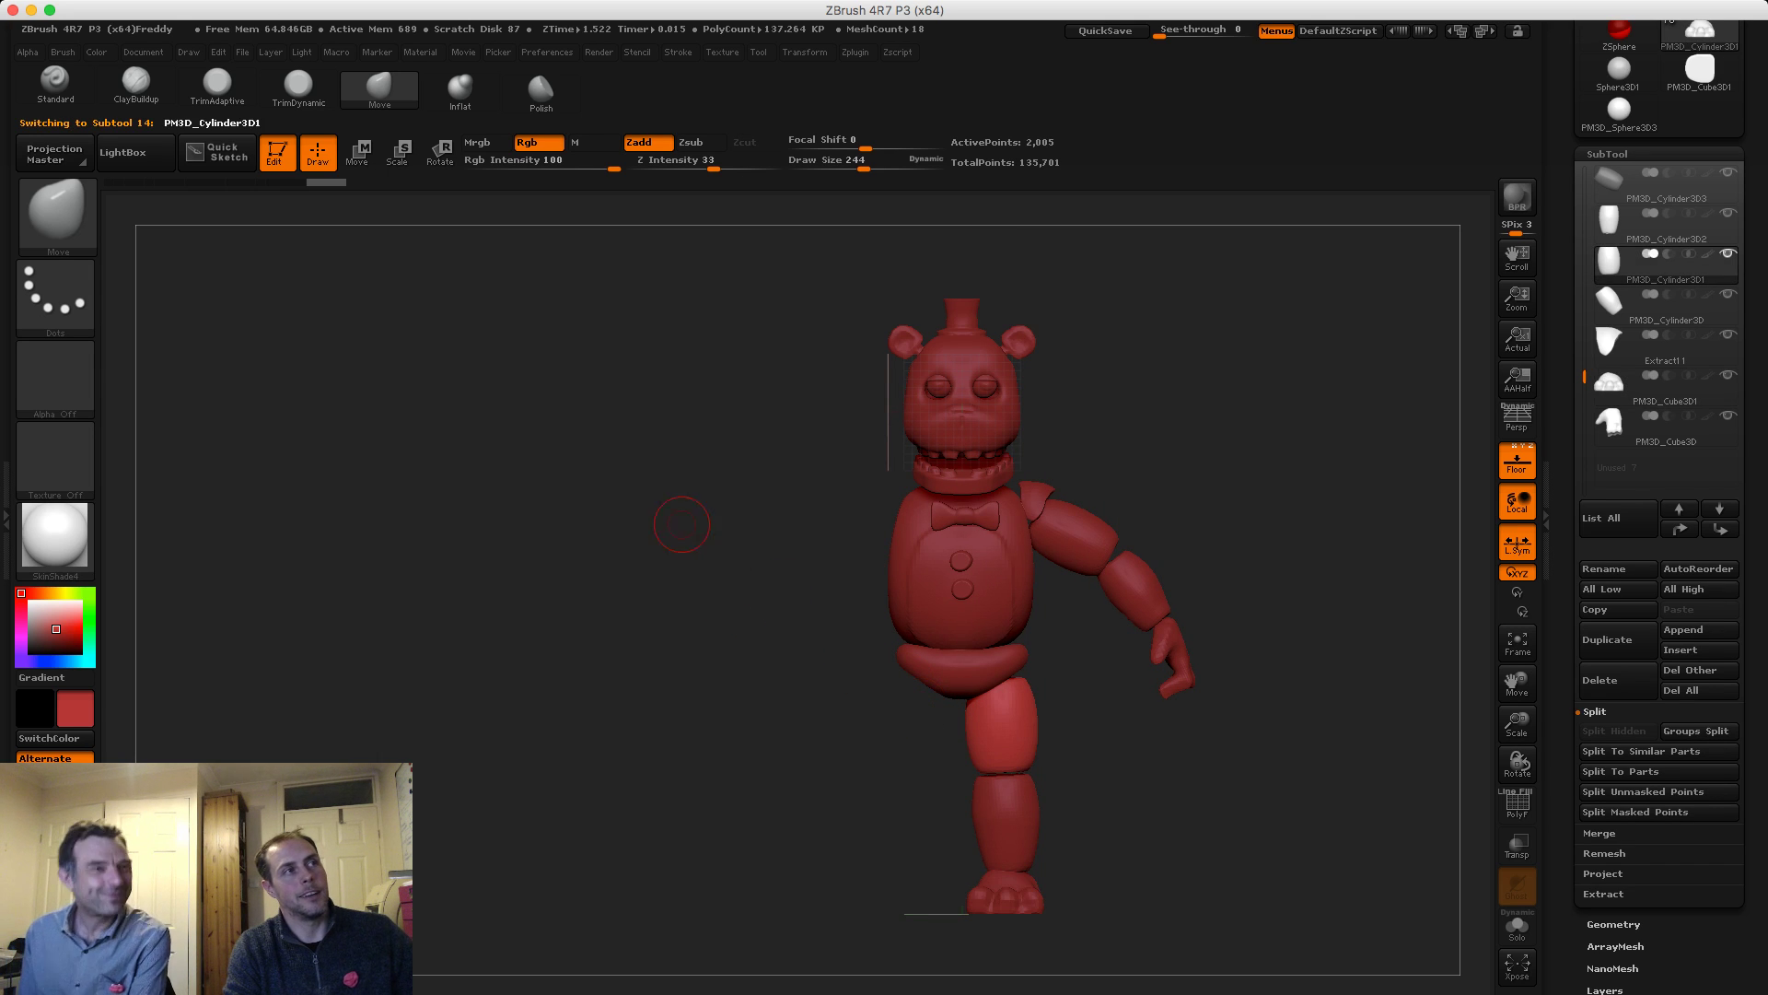
{"action": "left_click", "coordinate": [1607, 640]}
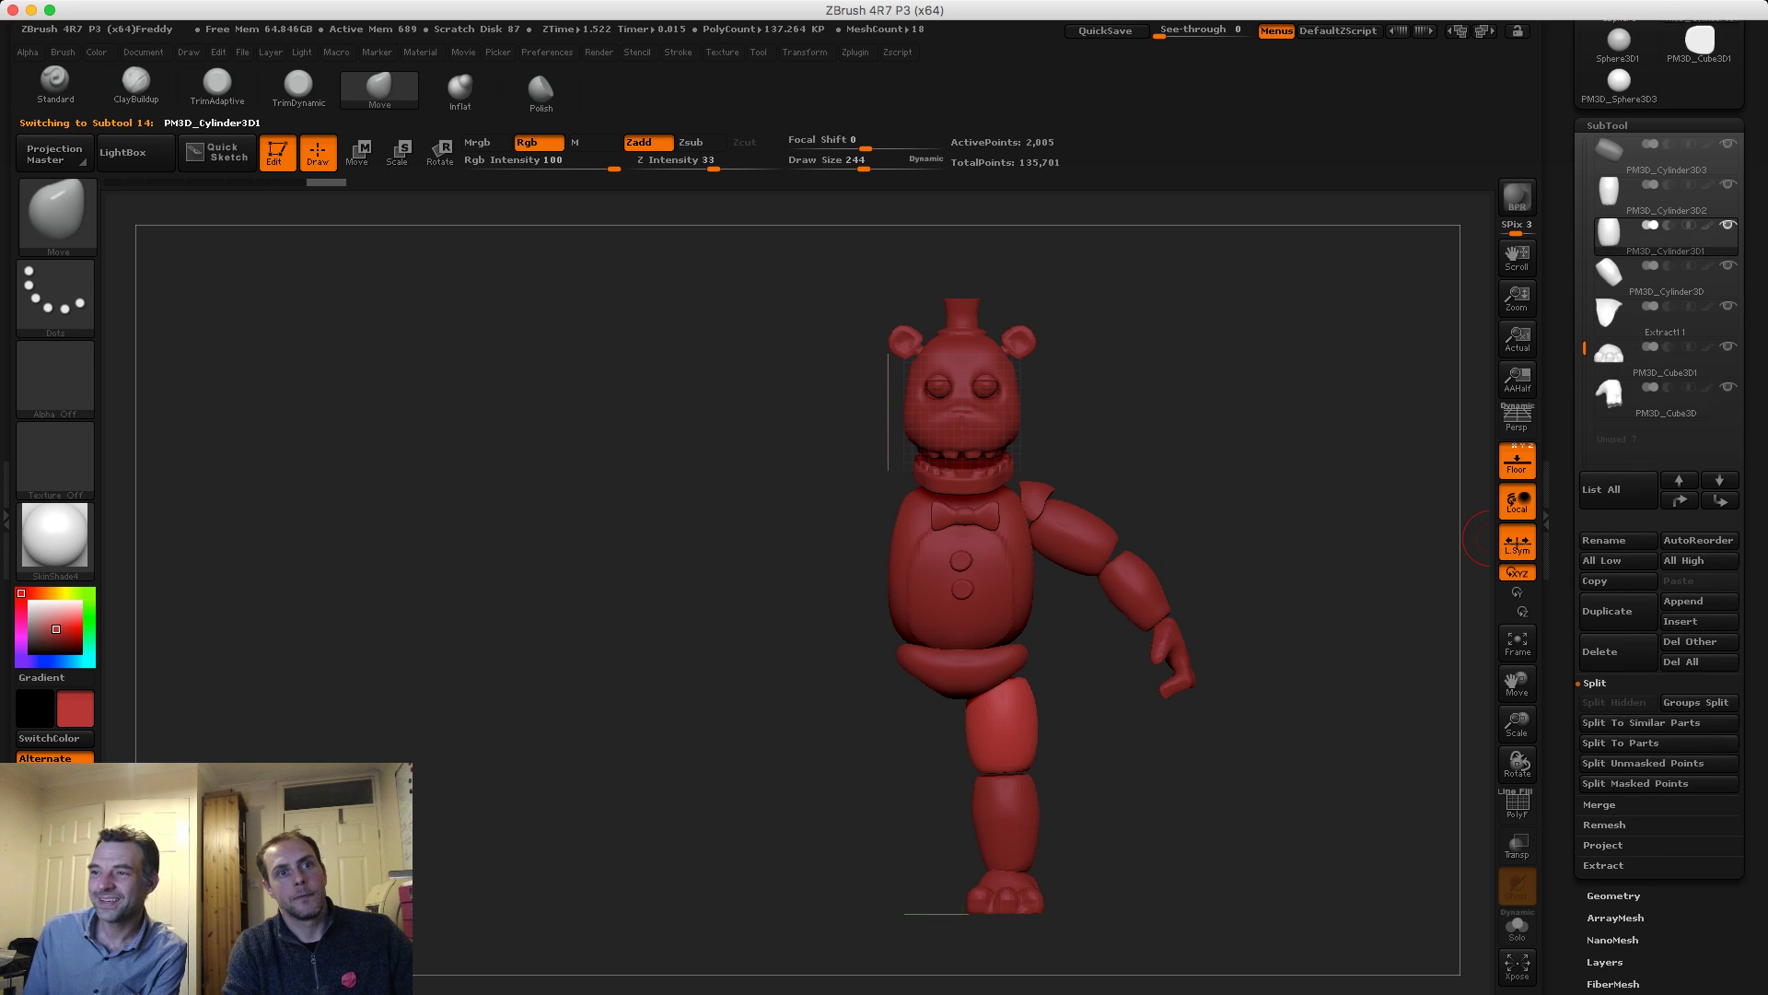
{"action": "left_click_drag", "start_coordinate": [1751, 645], "coordinate": [1751, 434]}
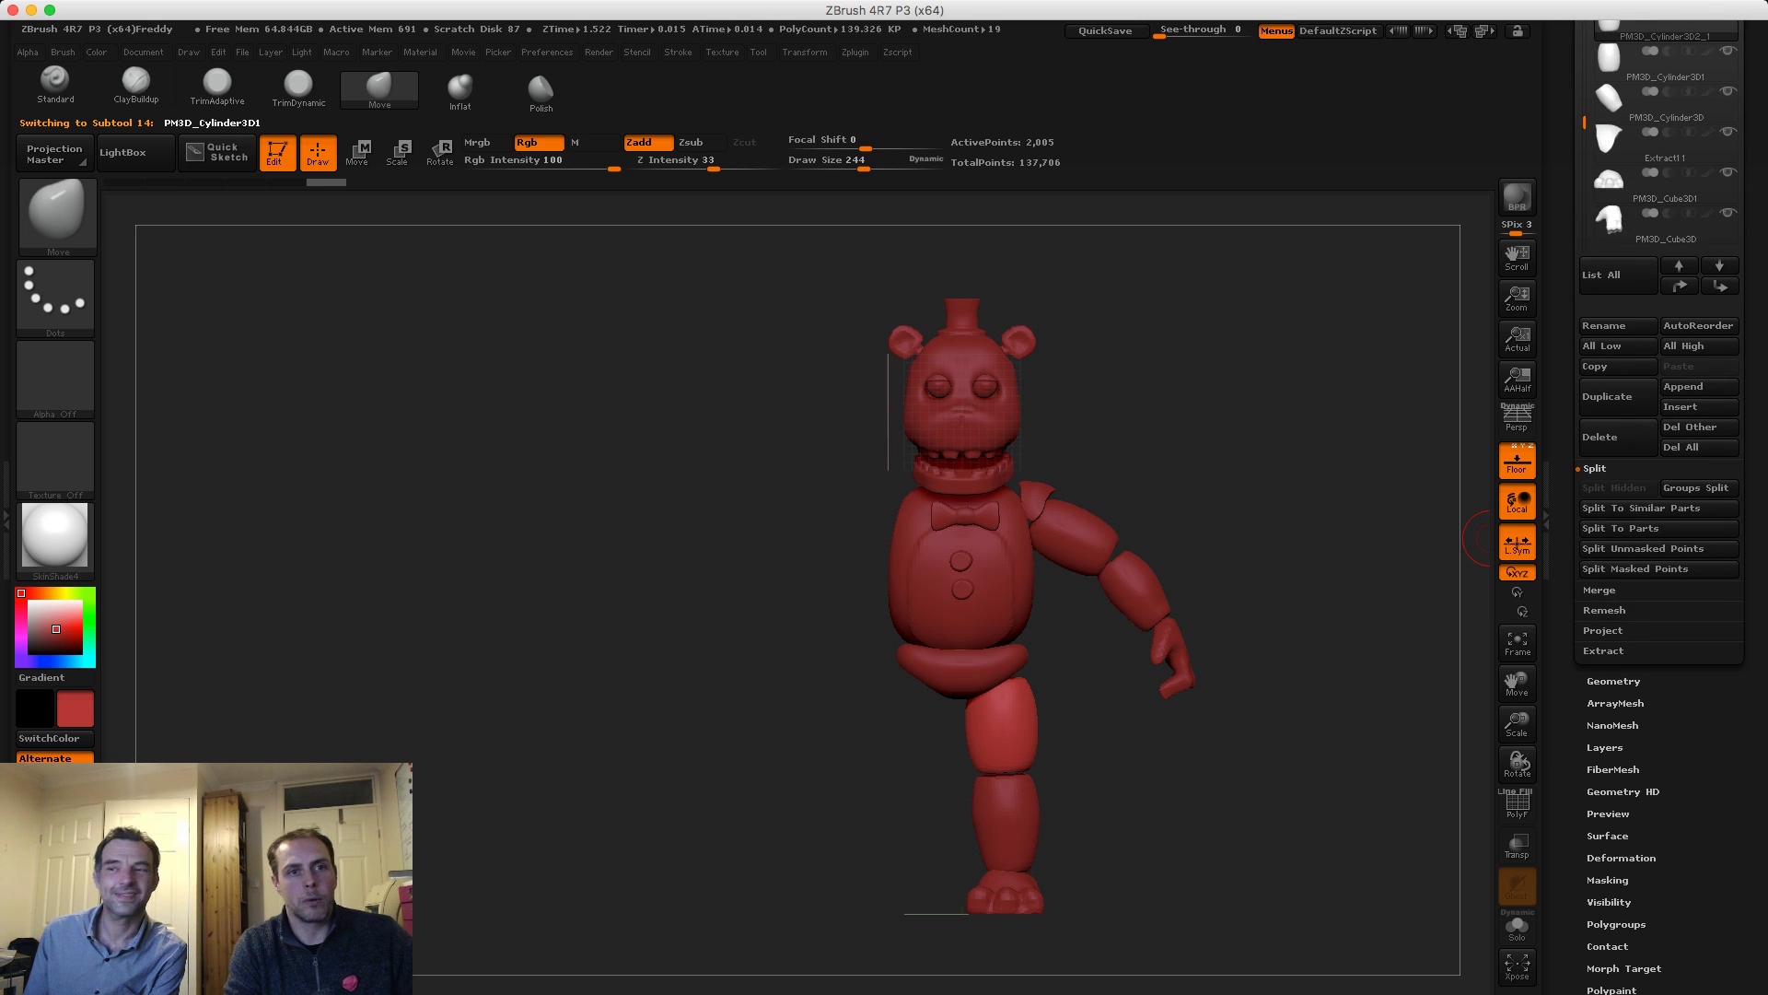
{"action": "left_click", "coordinate": [1622, 859]}
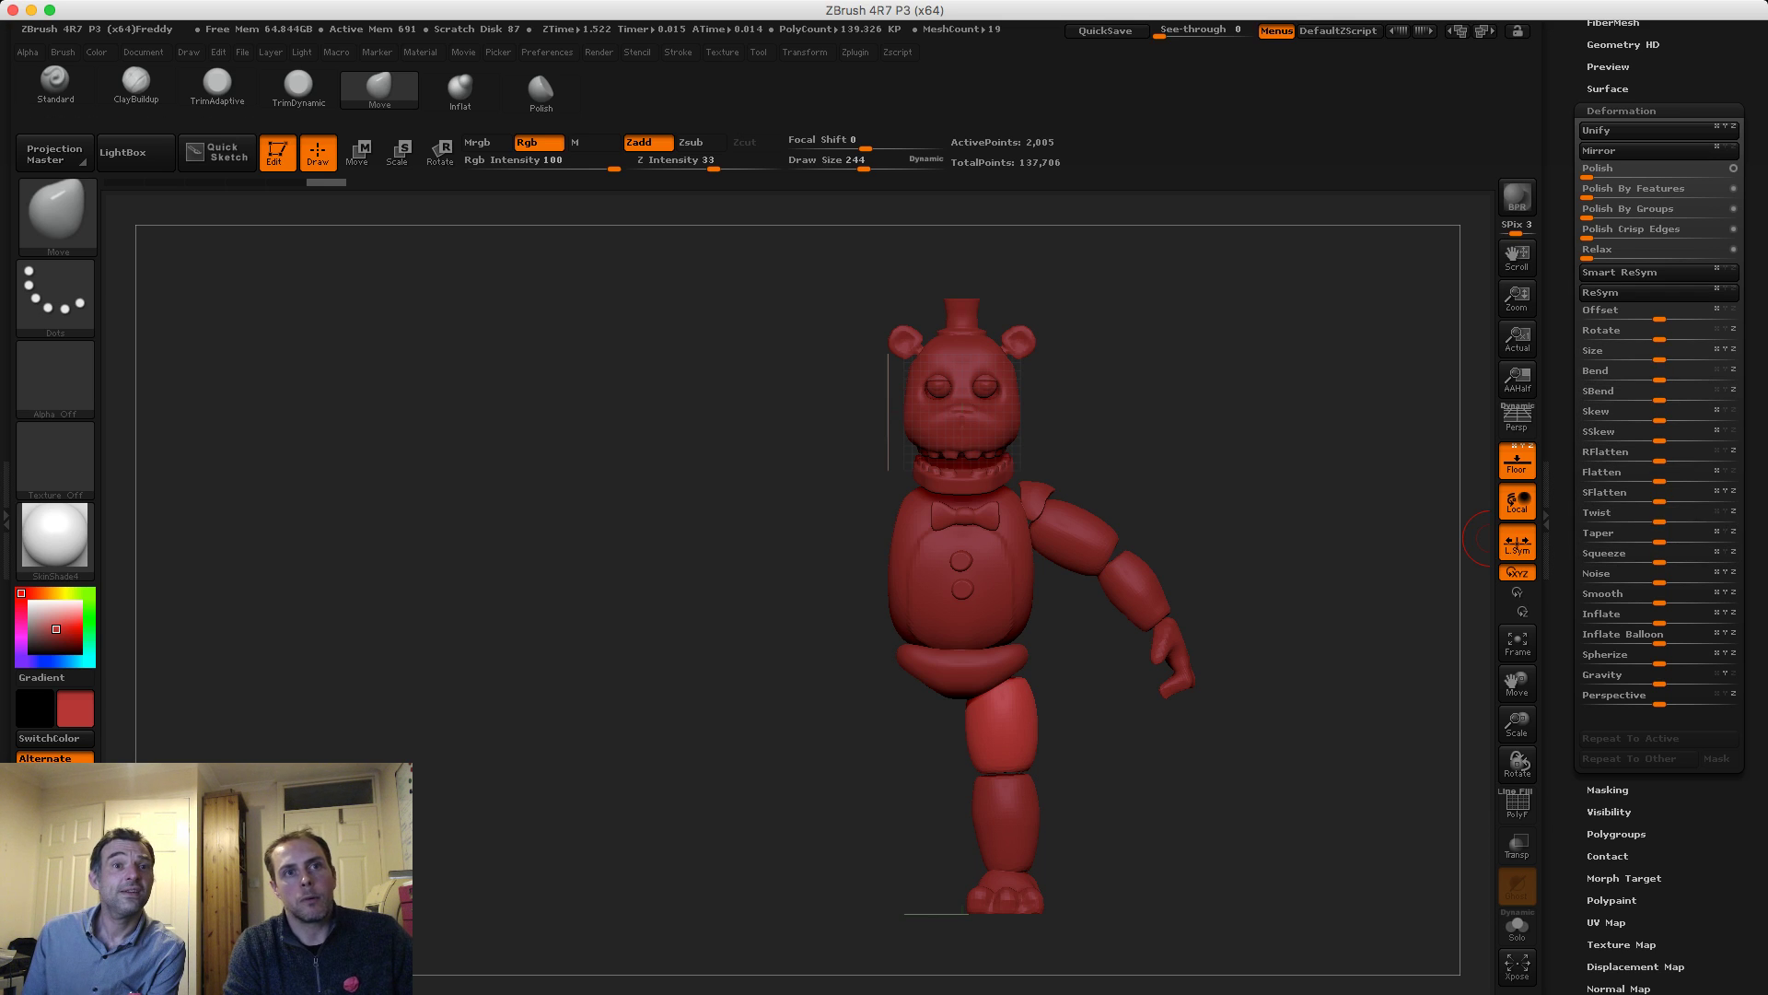
{"action": "left_click", "coordinate": [1611, 150]}
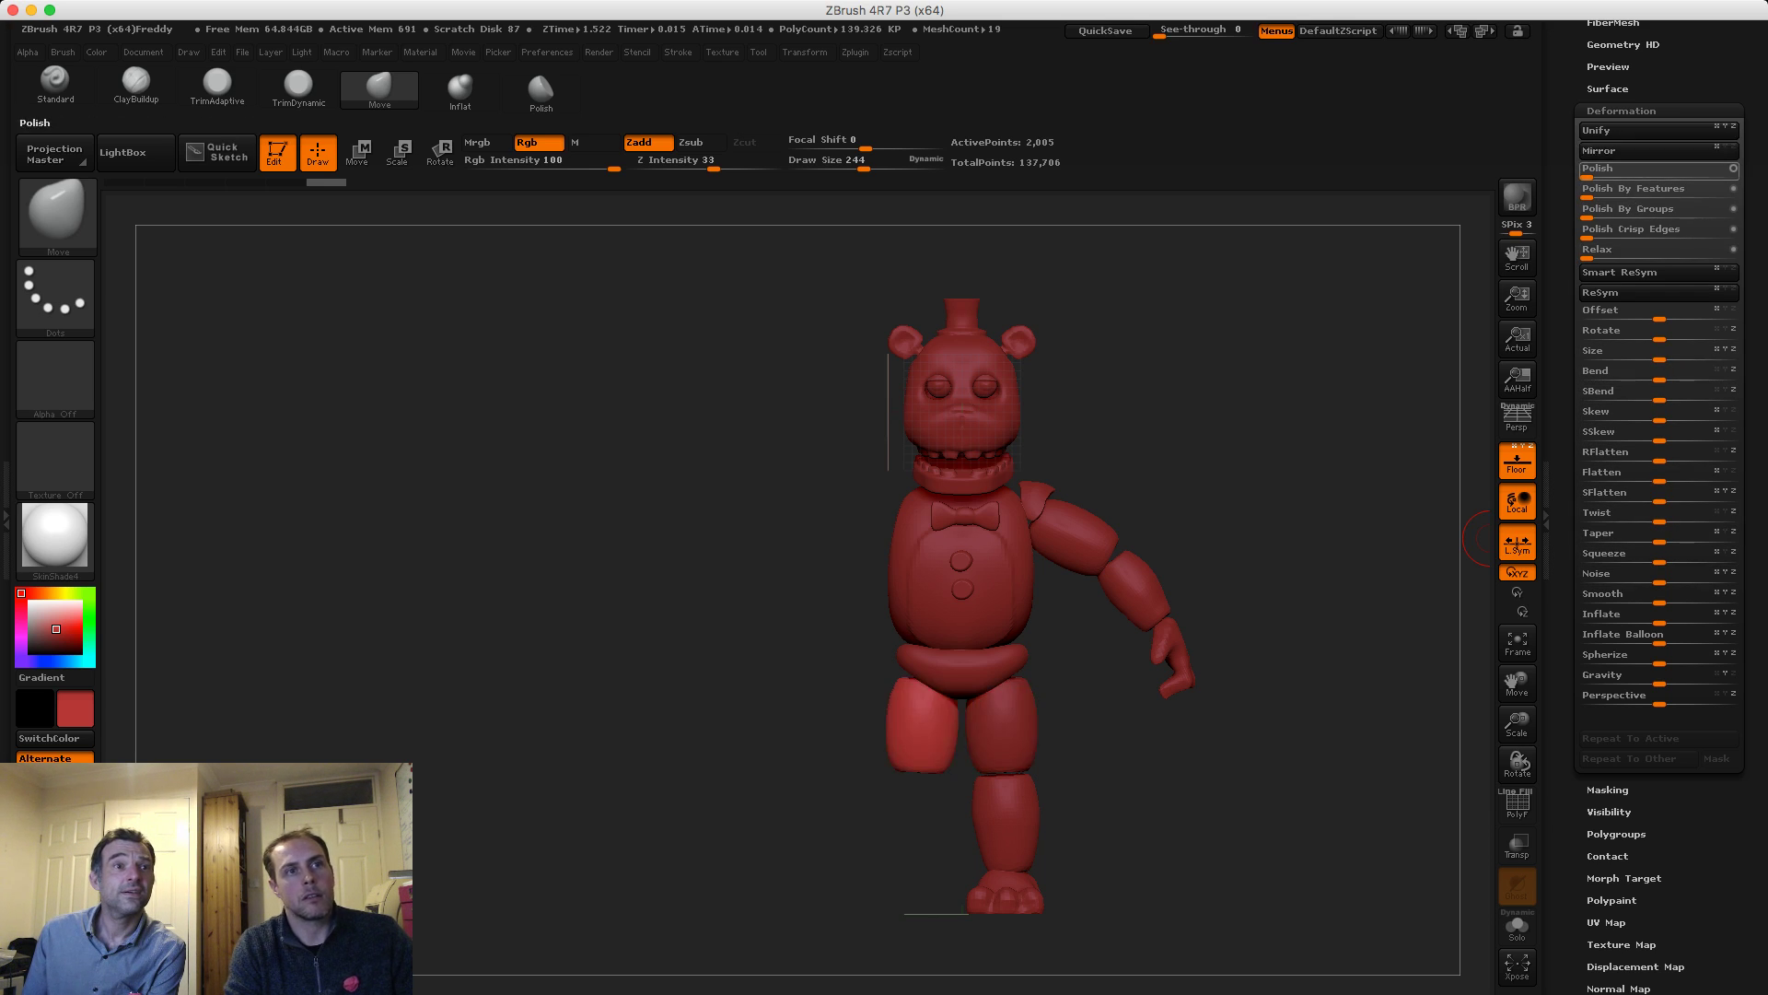
Select the lower leg segment, duplicate it and mirror the copy to the character's other side
{"action": "left_click", "coordinate": [1005, 818], "text": "alt"}
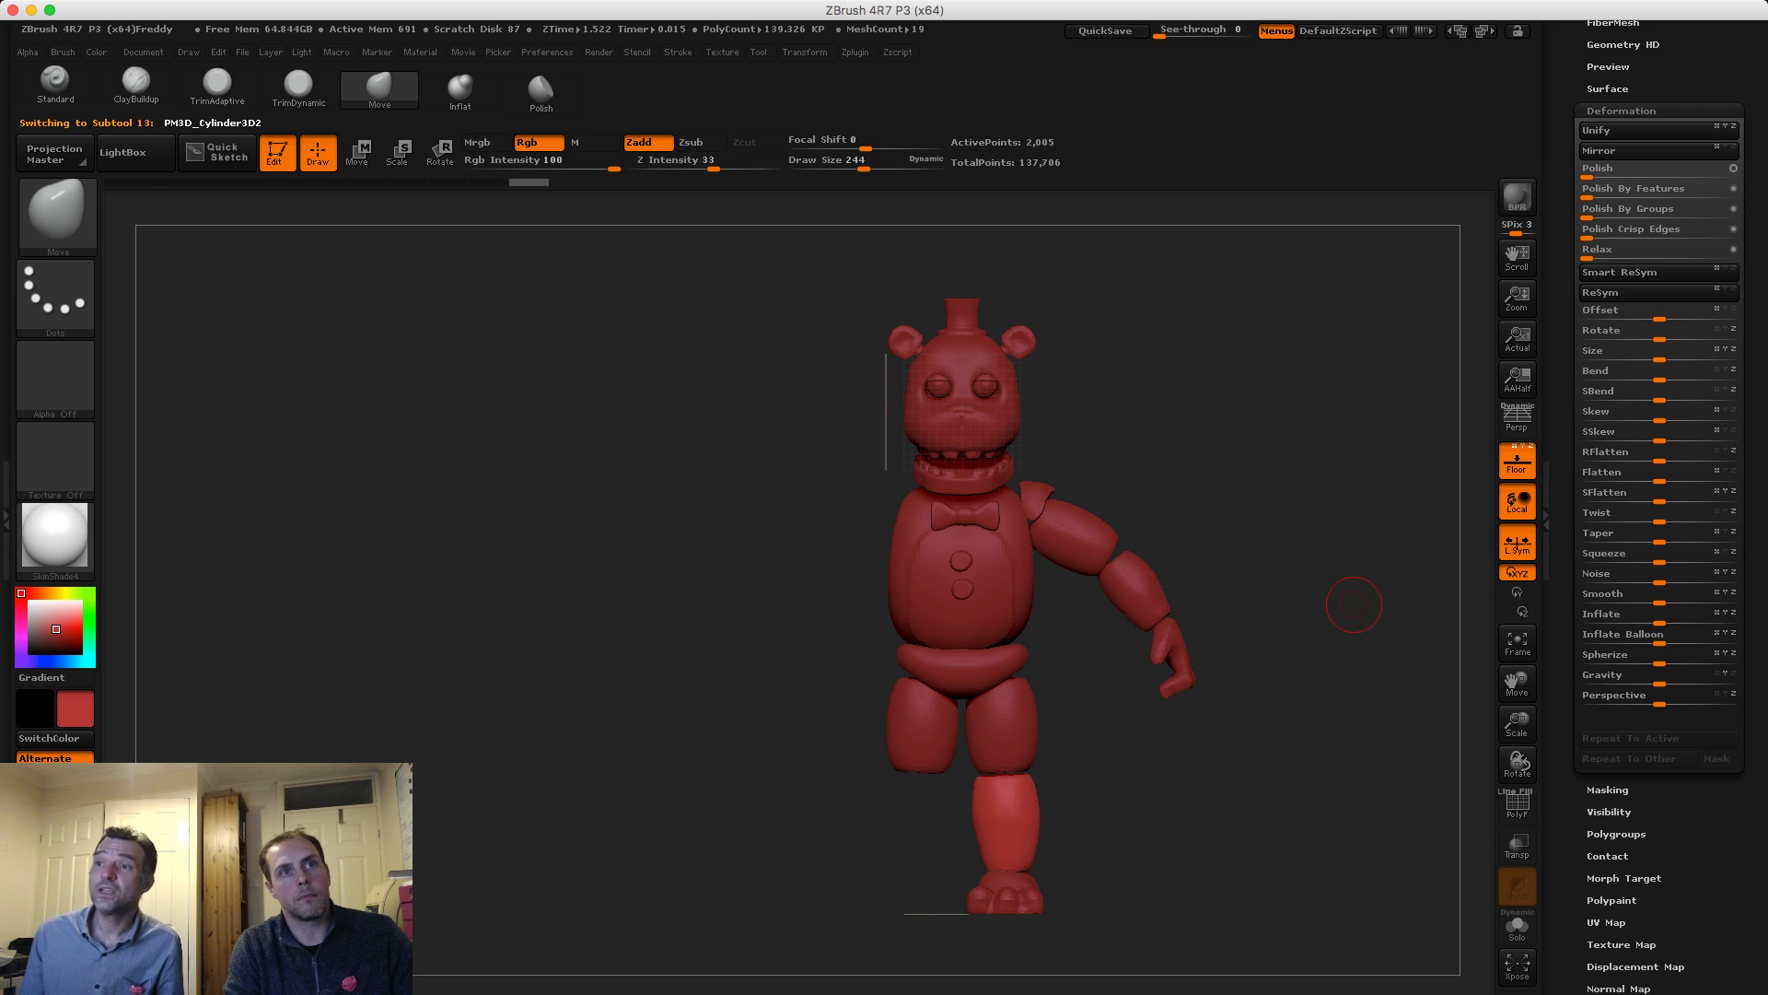
{"action": "scroll", "coordinate": [1658, 292], "scroll_direction": "up", "scroll_amount": 5}
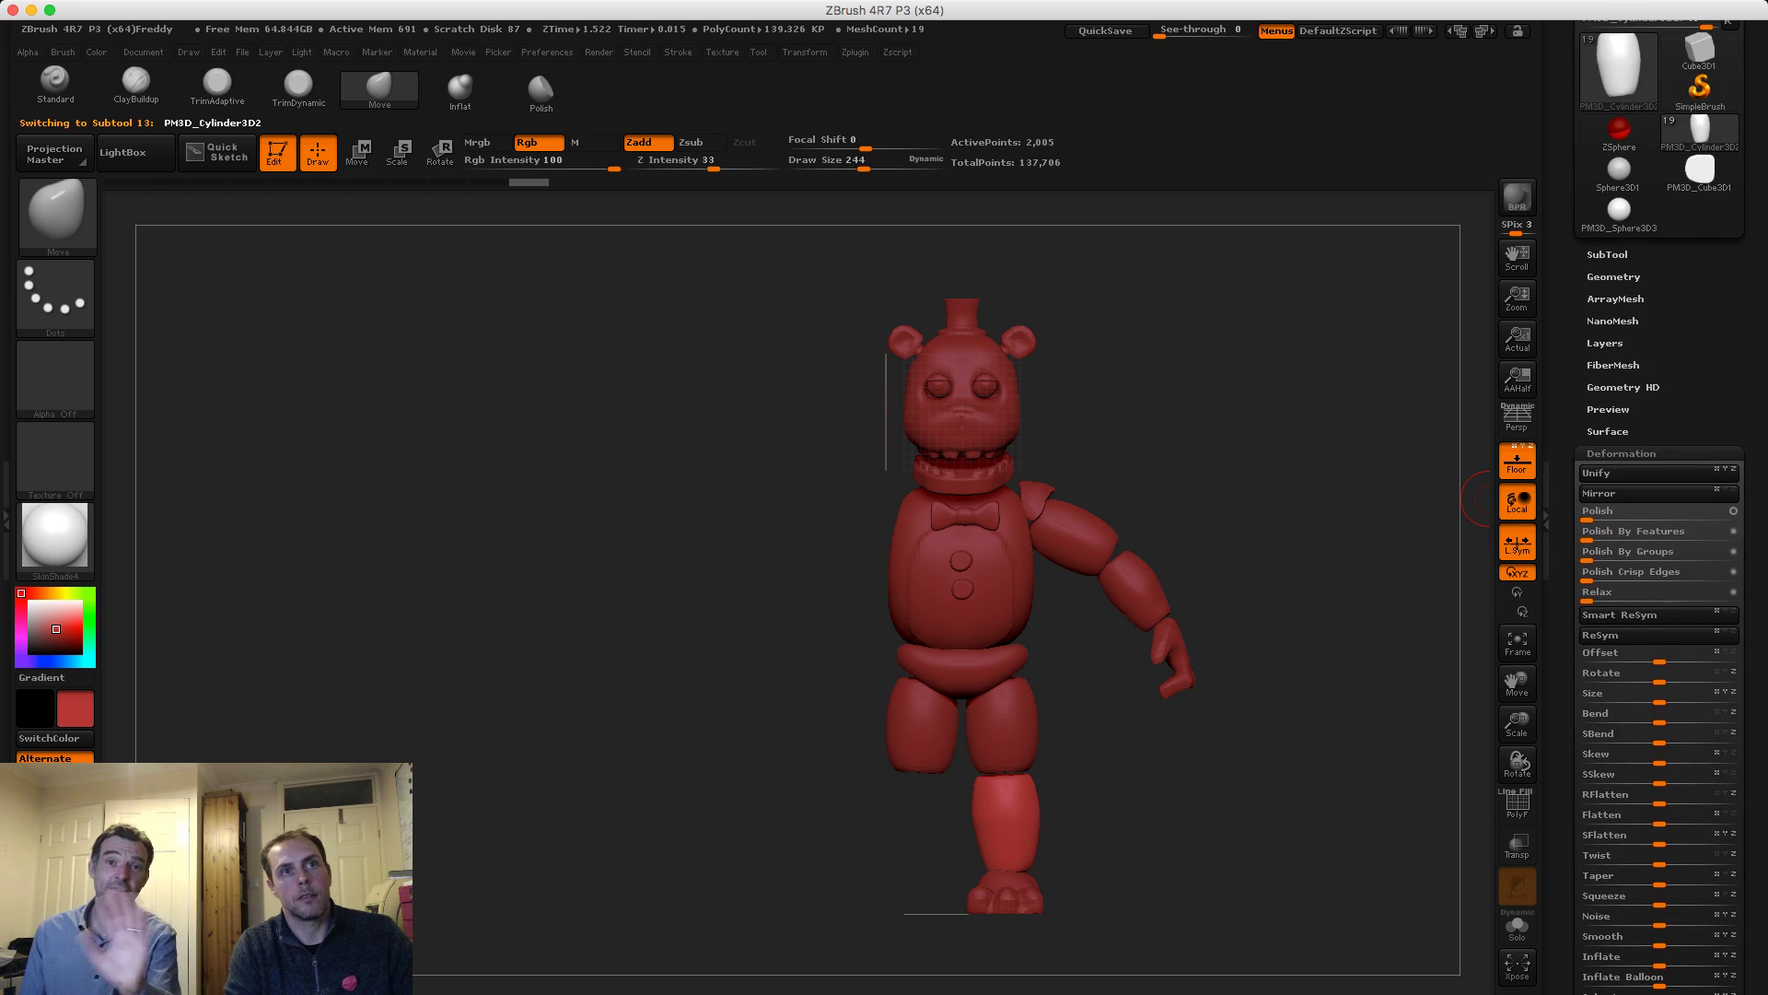
{"action": "left_click", "coordinate": [1614, 277]}
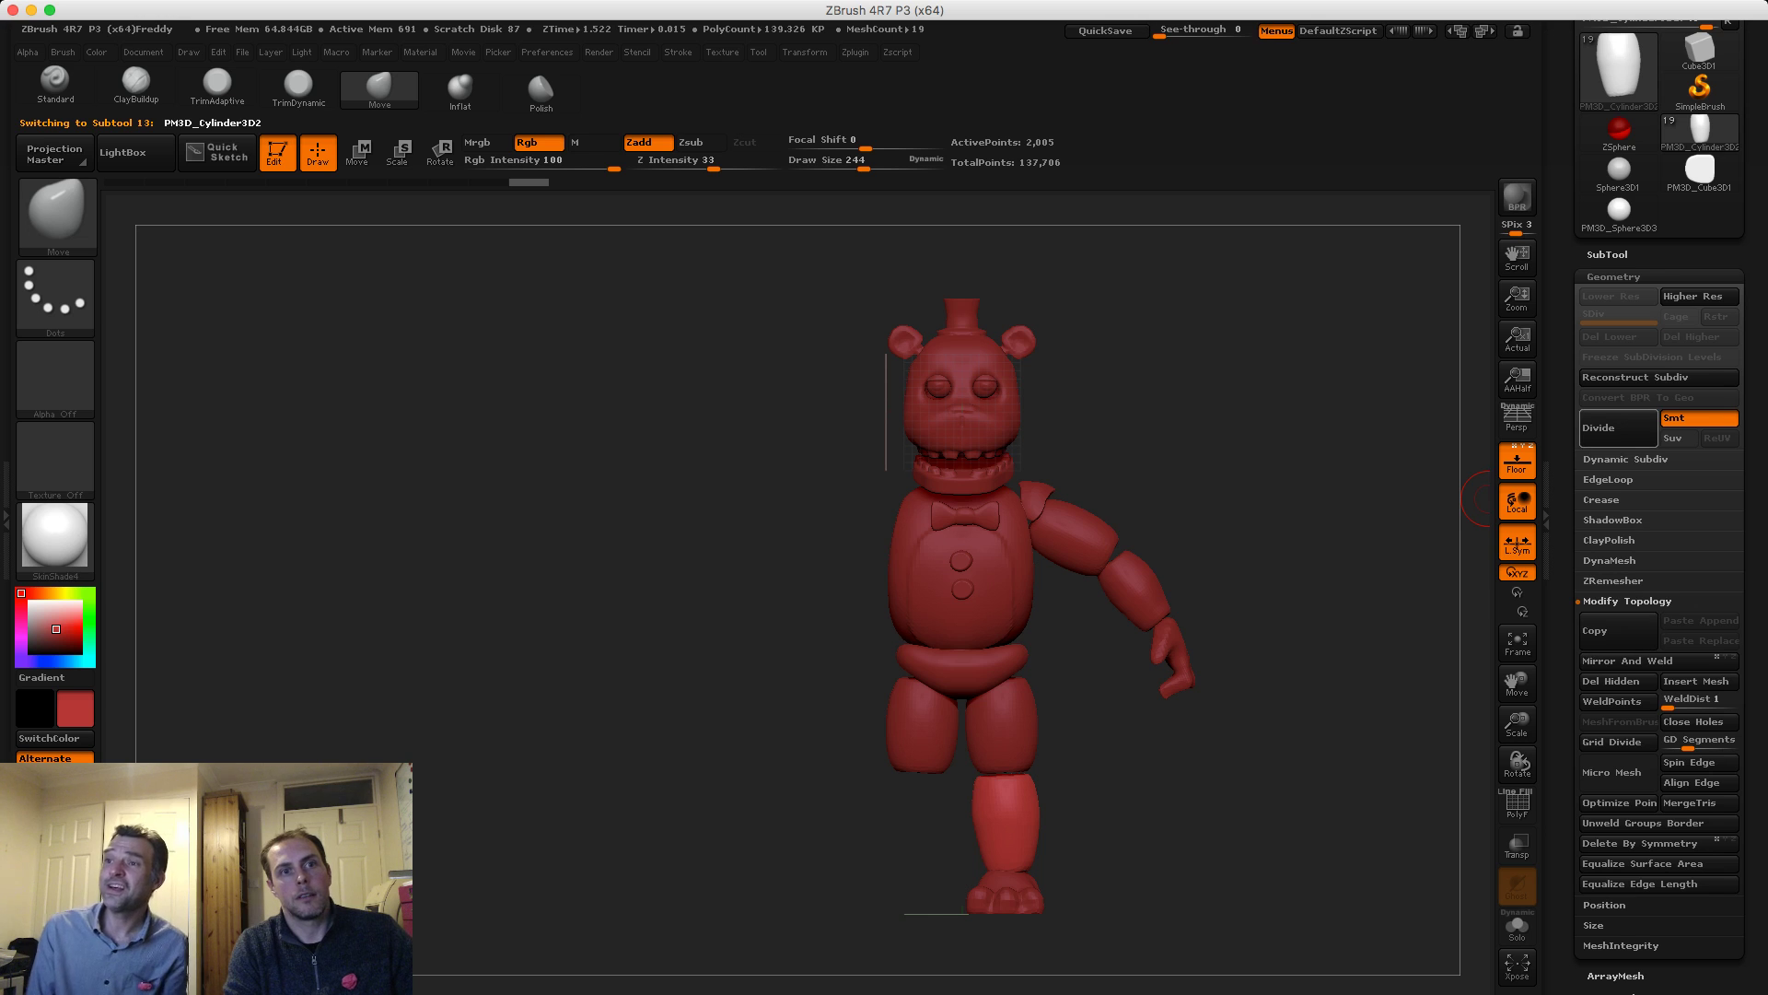
{"action": "left_click", "coordinate": [1607, 254]}
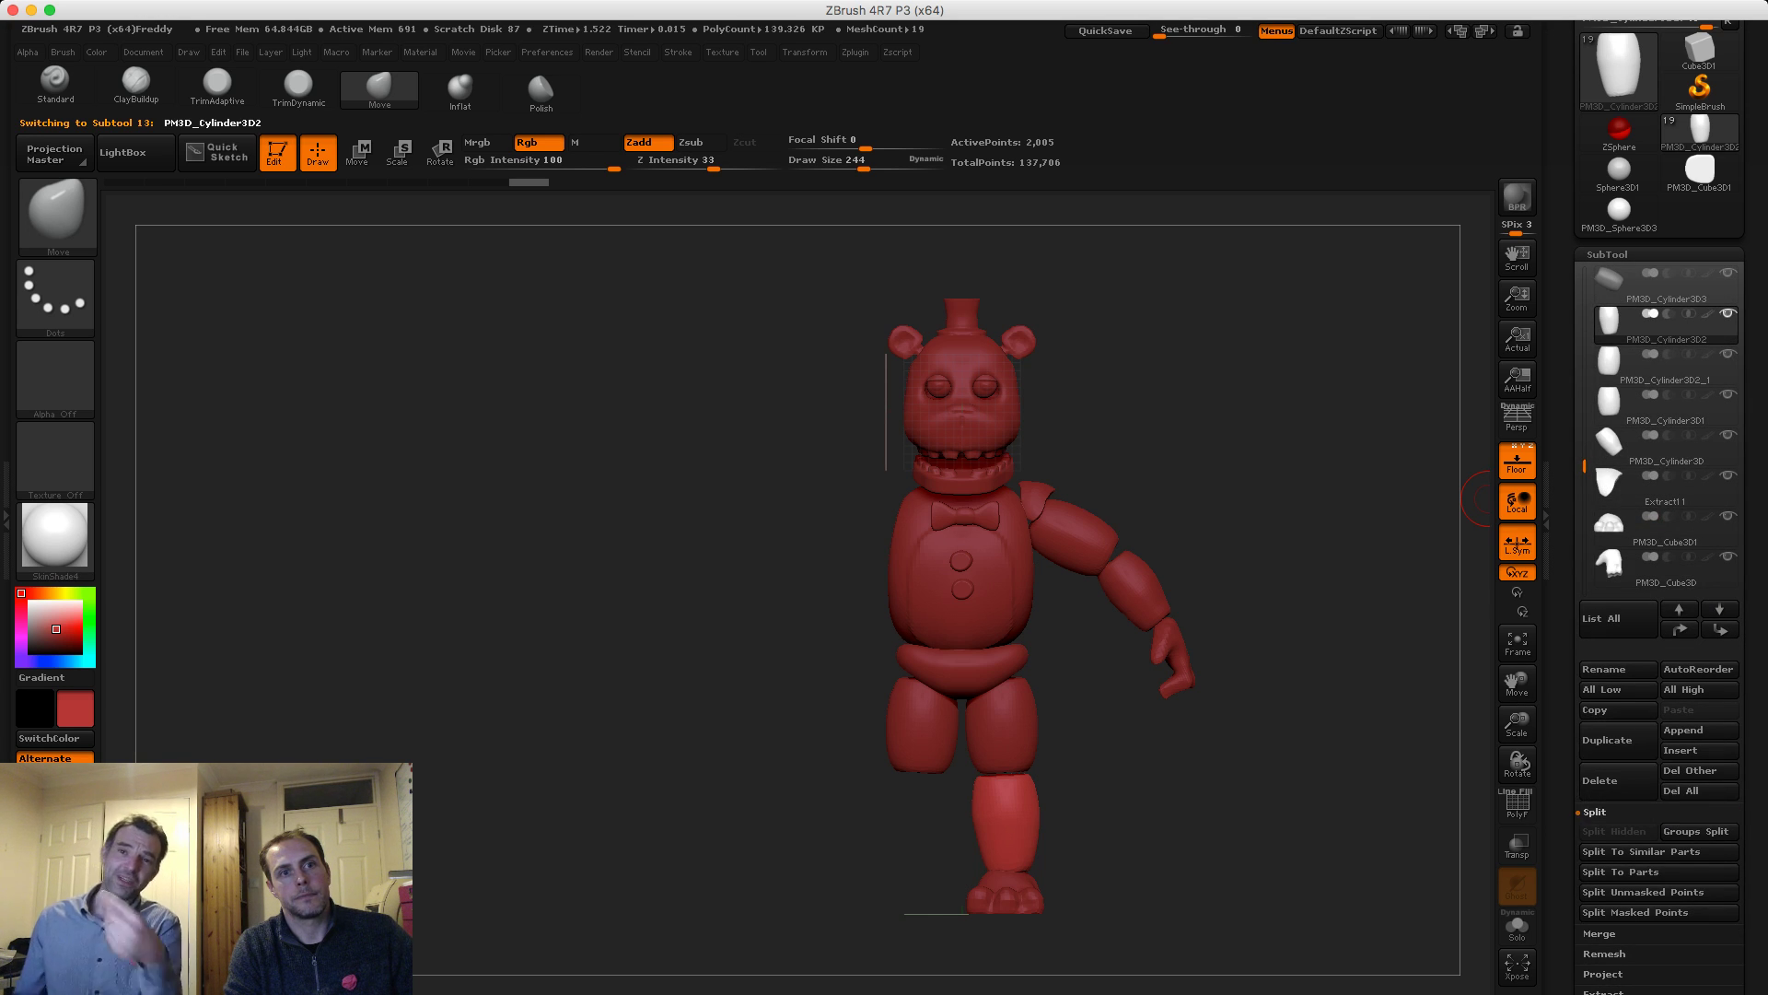
{"action": "left_click", "coordinate": [1619, 740]}
{"action": "left_click_drag", "start_coordinate": [1751, 737], "coordinate": [1751, 345]}
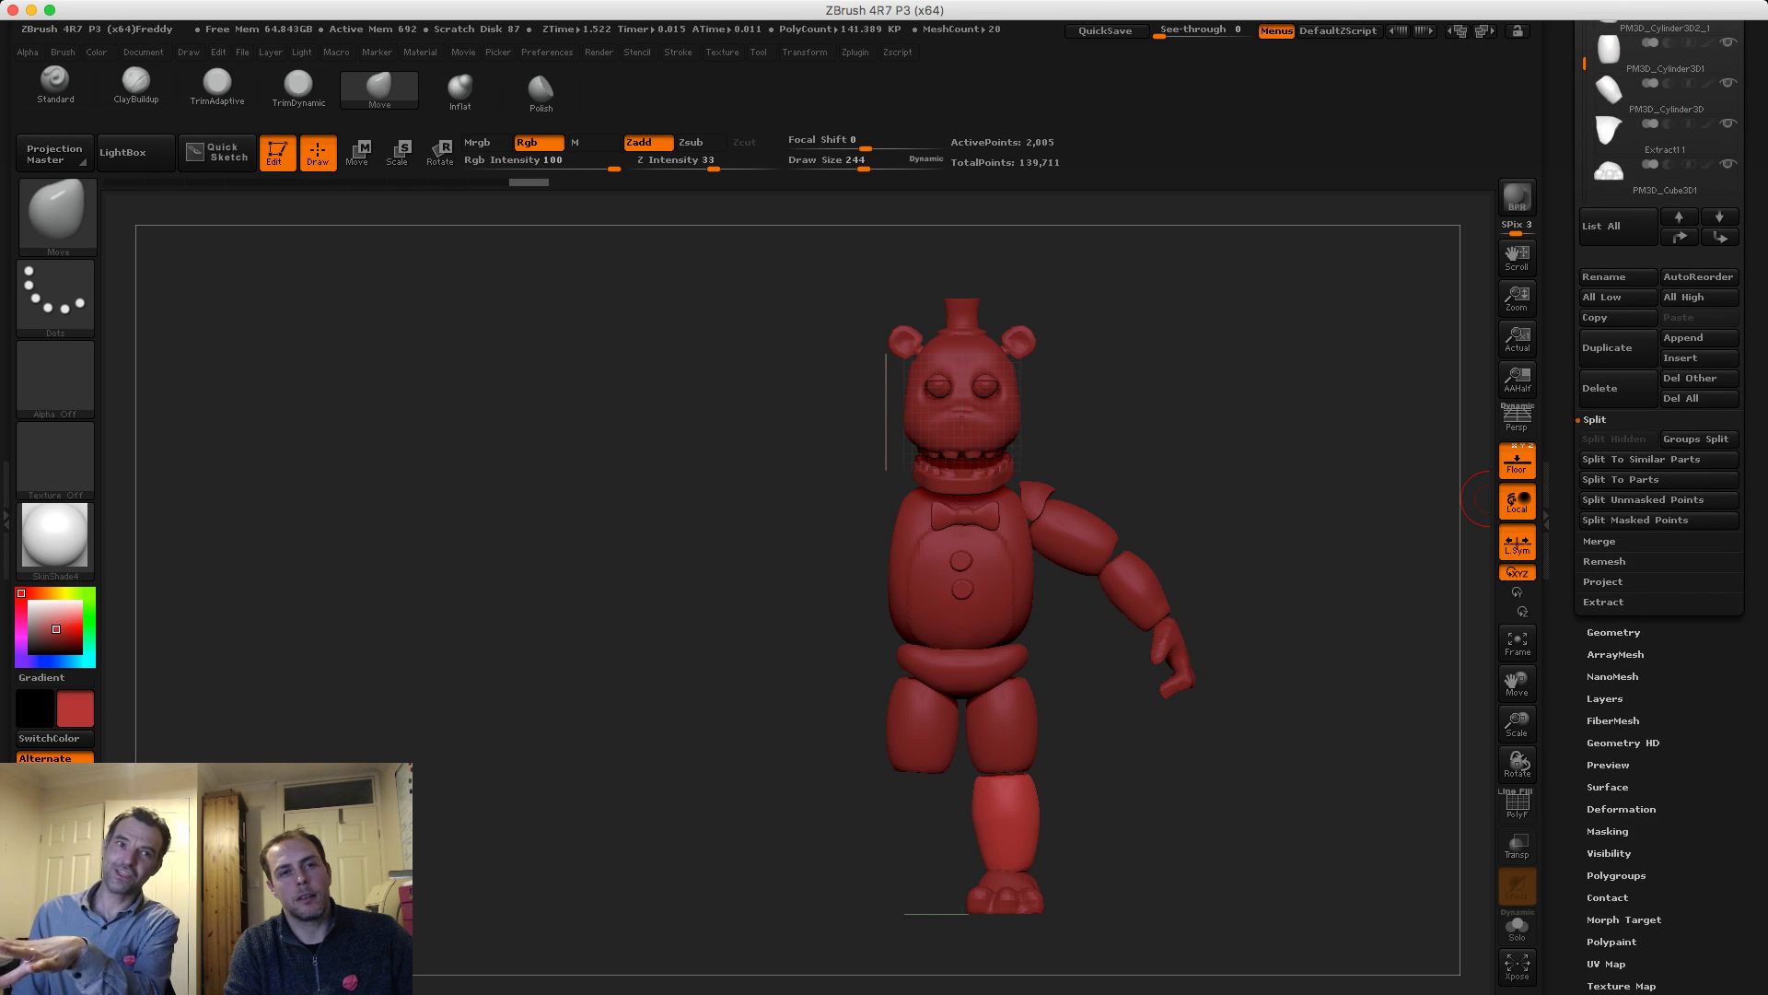
{"action": "left_click", "coordinate": [1621, 810]}
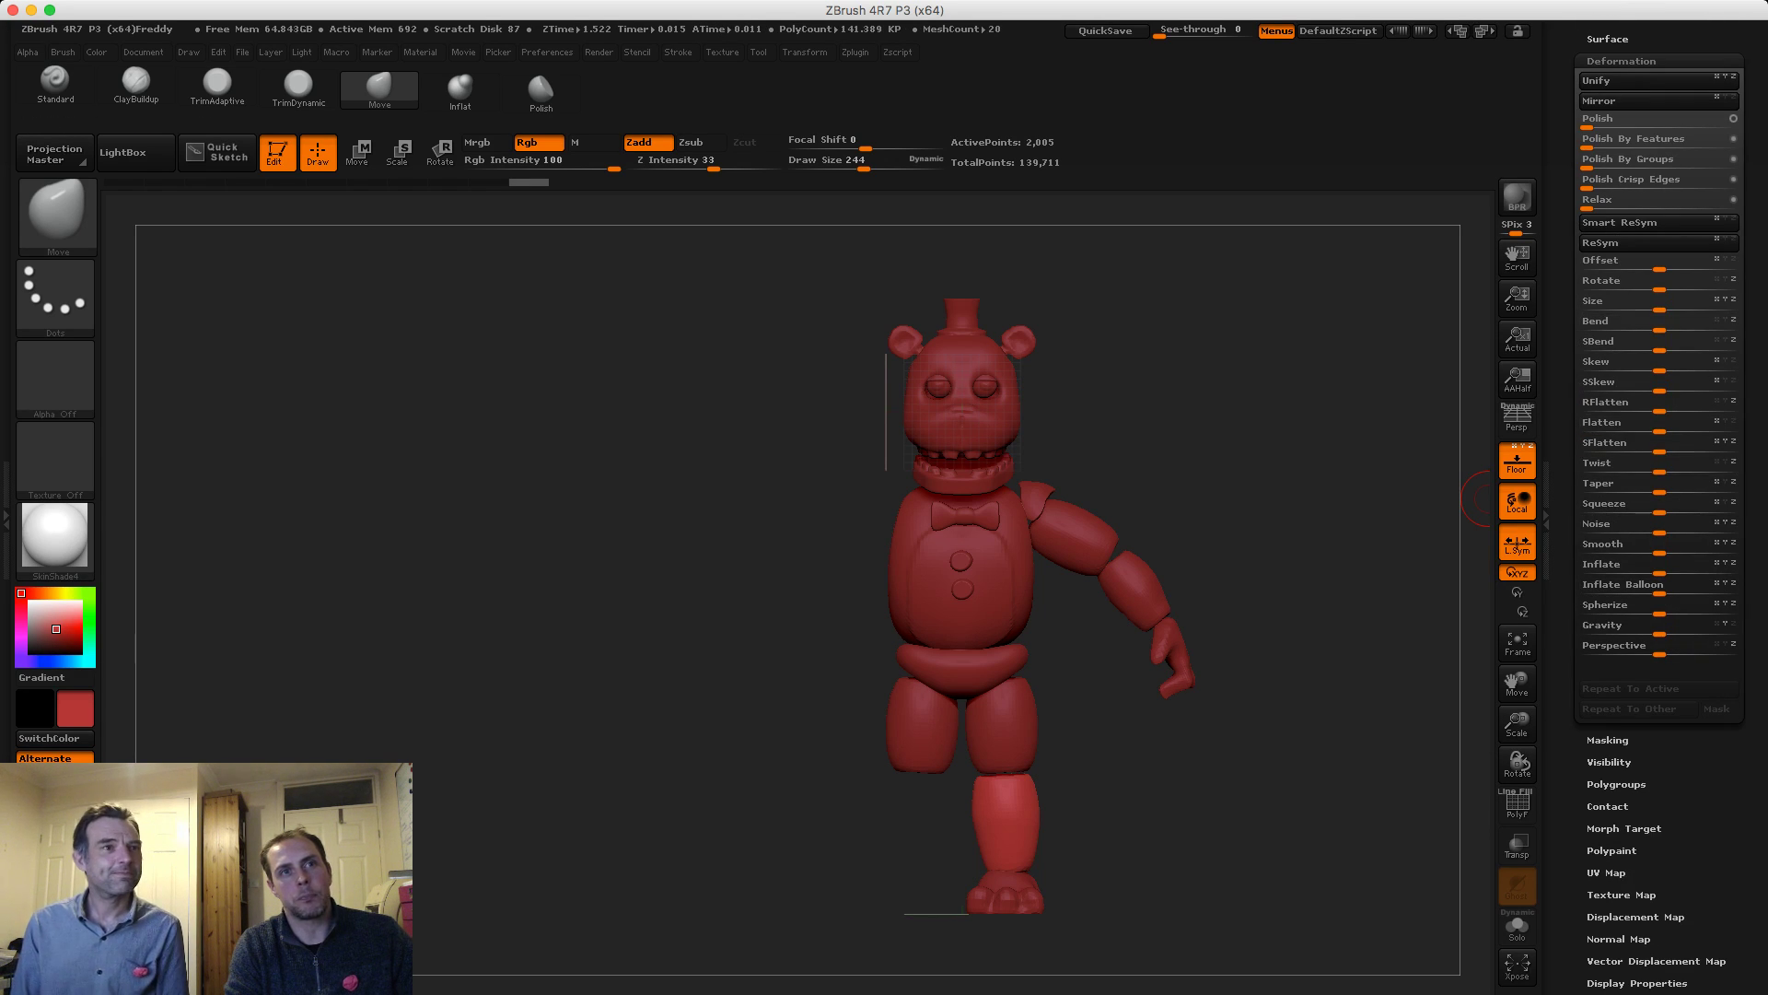
{"action": "left_click_drag", "start_coordinate": [1751, 152], "coordinate": [1751, 402]}
{"action": "left_click", "coordinate": [1644, 352]}
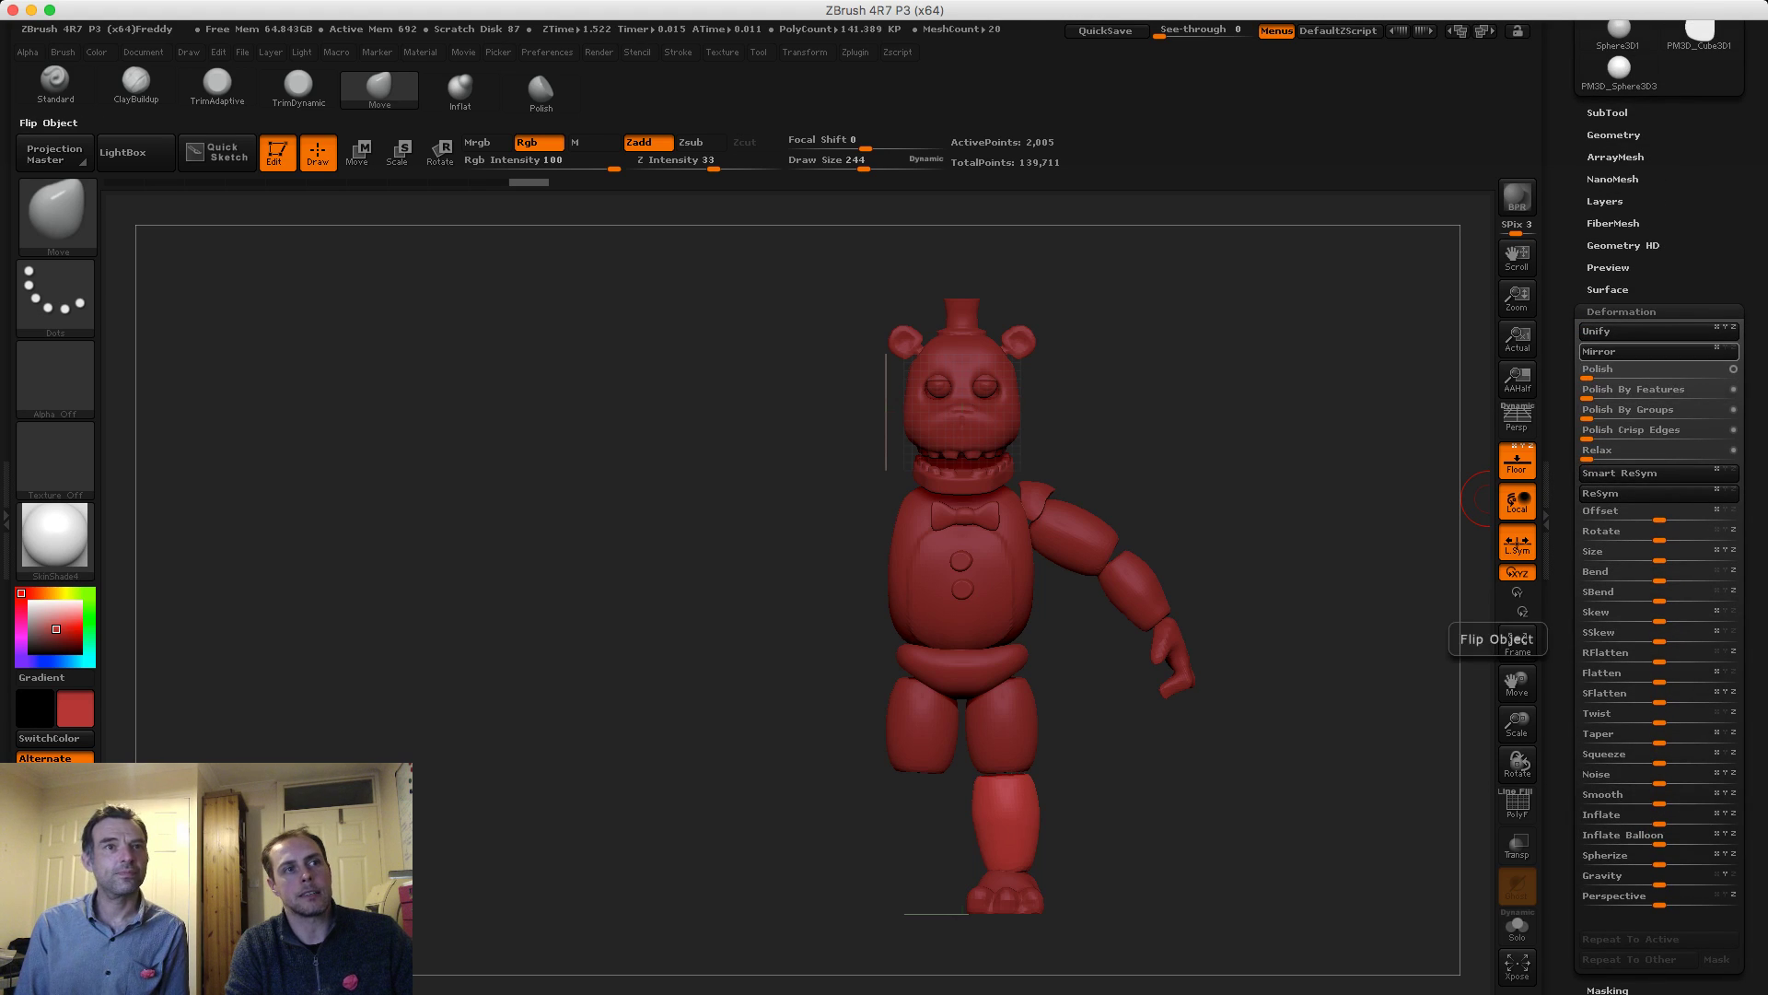
Select the toed foot, duplicate it and mirror the copy under the other leg
{"action": "left_click", "coordinate": [1004, 889], "text": "alt"}
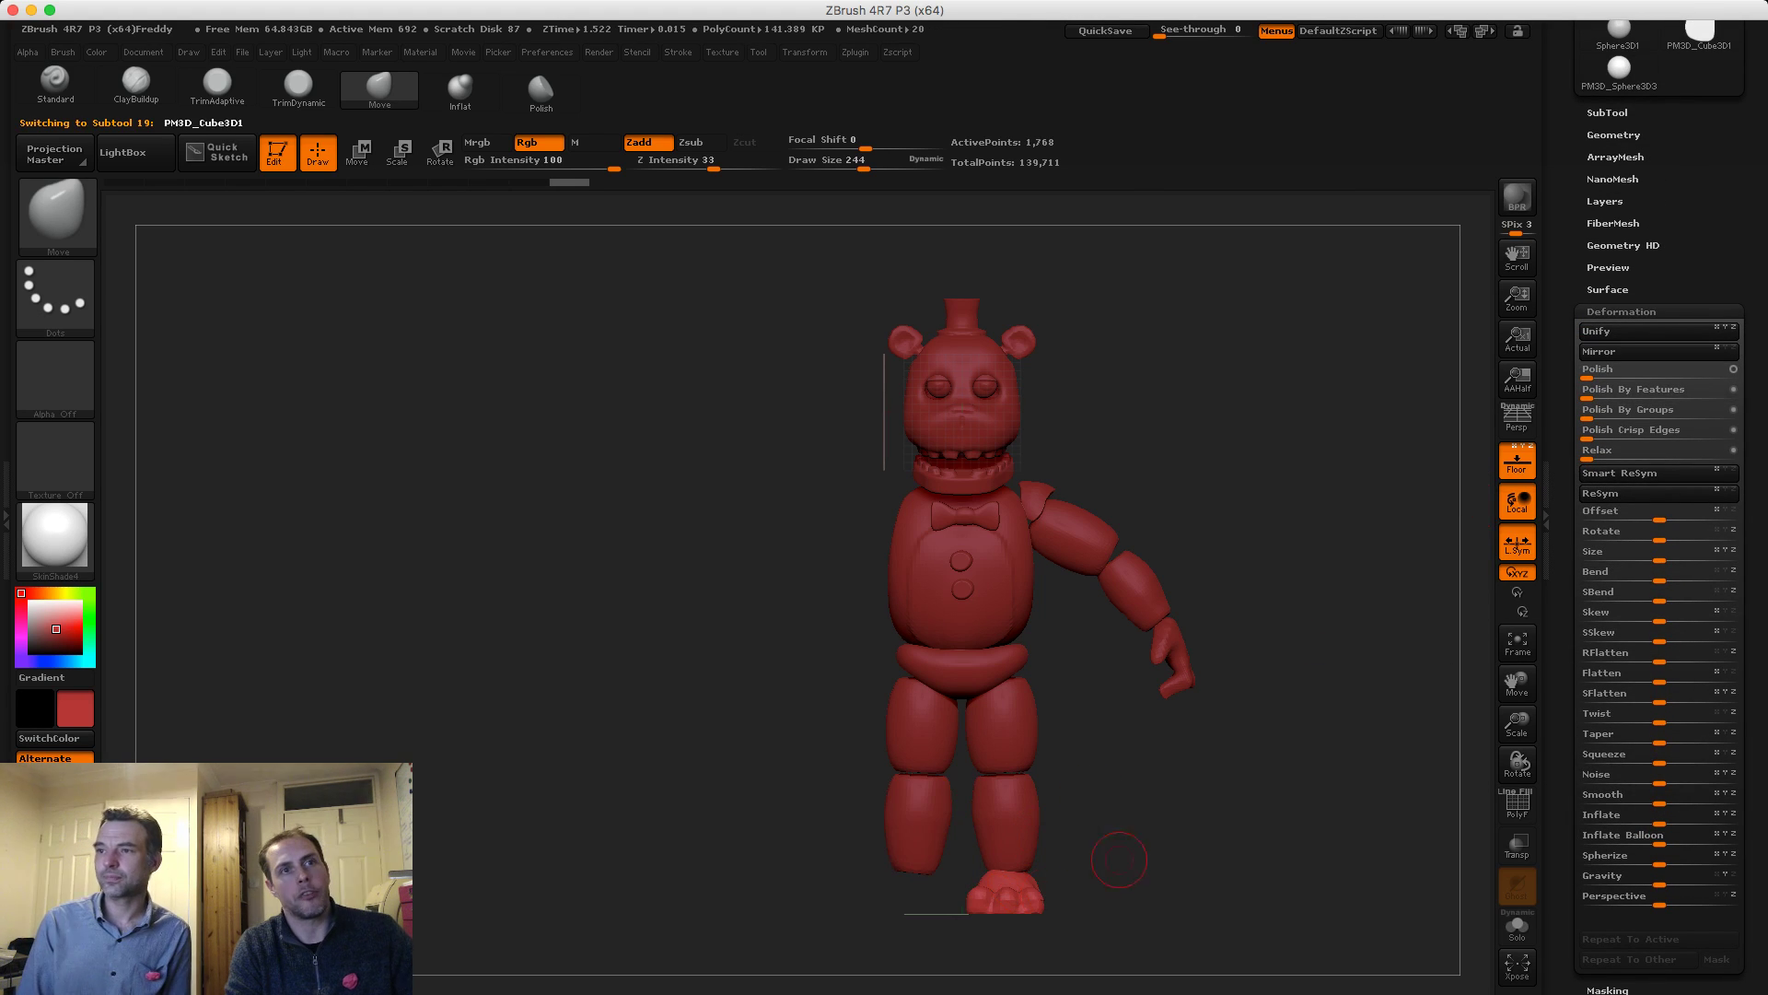
{"action": "scroll", "coordinate": [1658, 506], "scroll_direction": "up", "scroll_amount": 6}
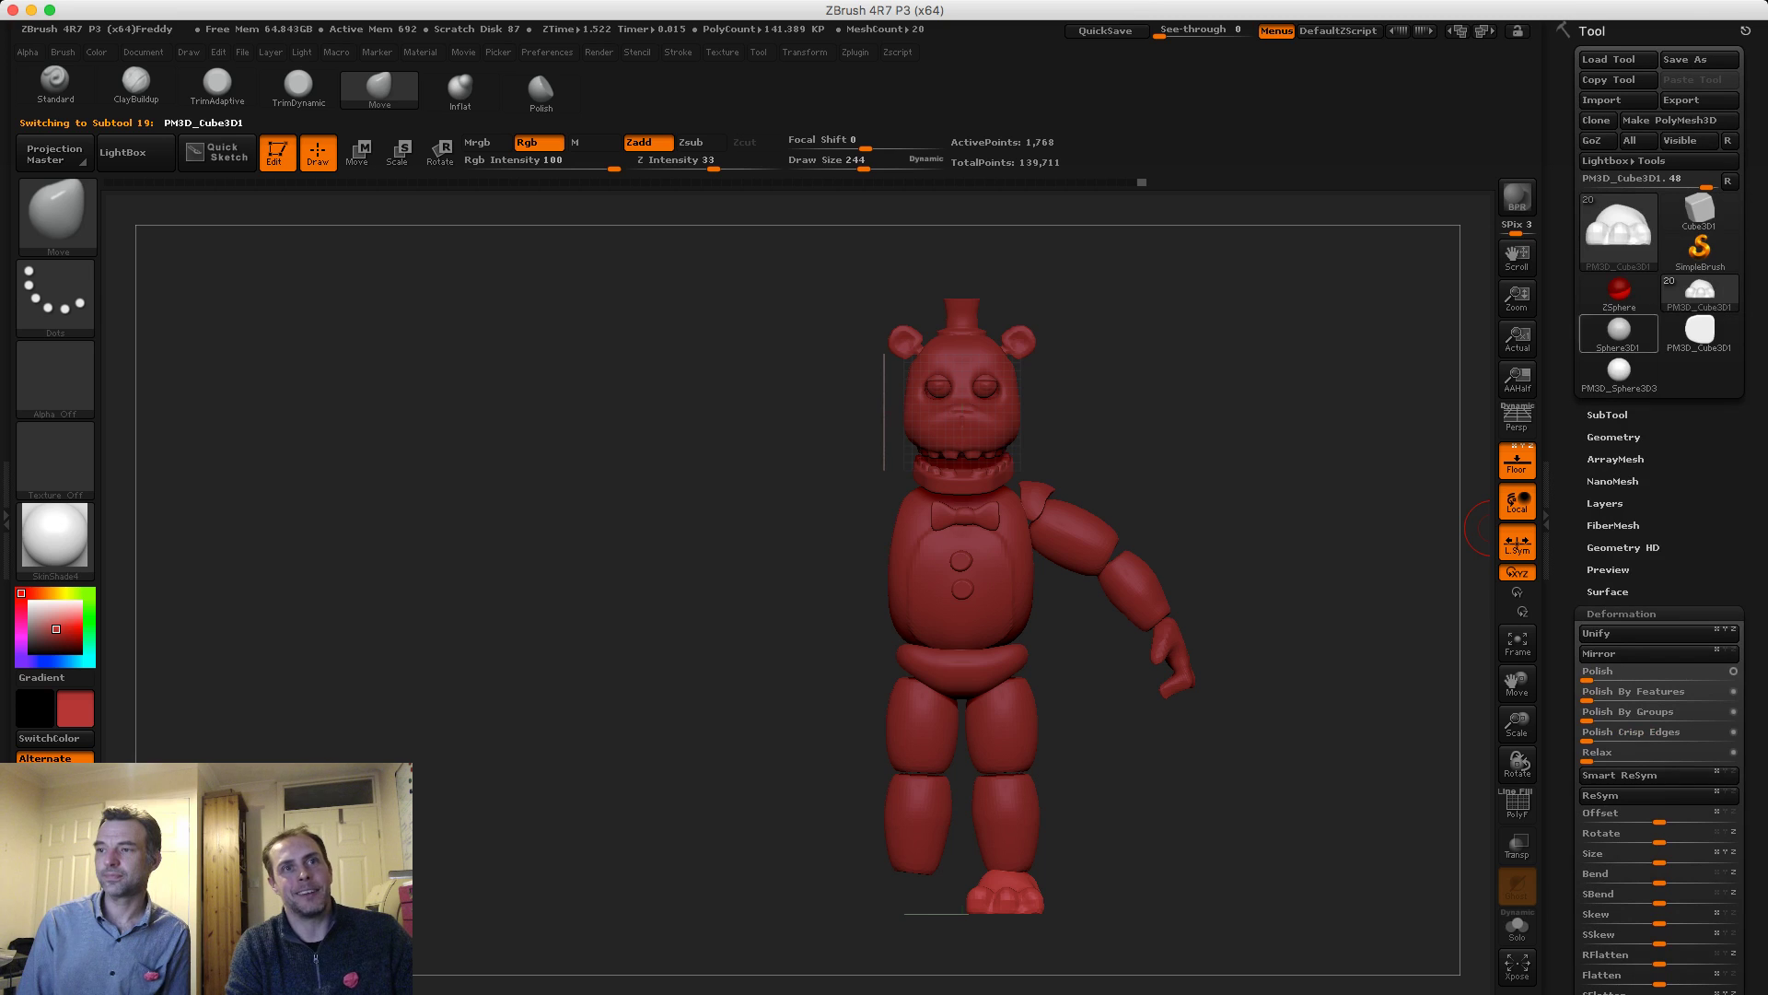
{"action": "left_click", "coordinate": [1608, 414]}
{"action": "scroll", "coordinate": [1658, 506], "scroll_direction": "down", "scroll_amount": 4}
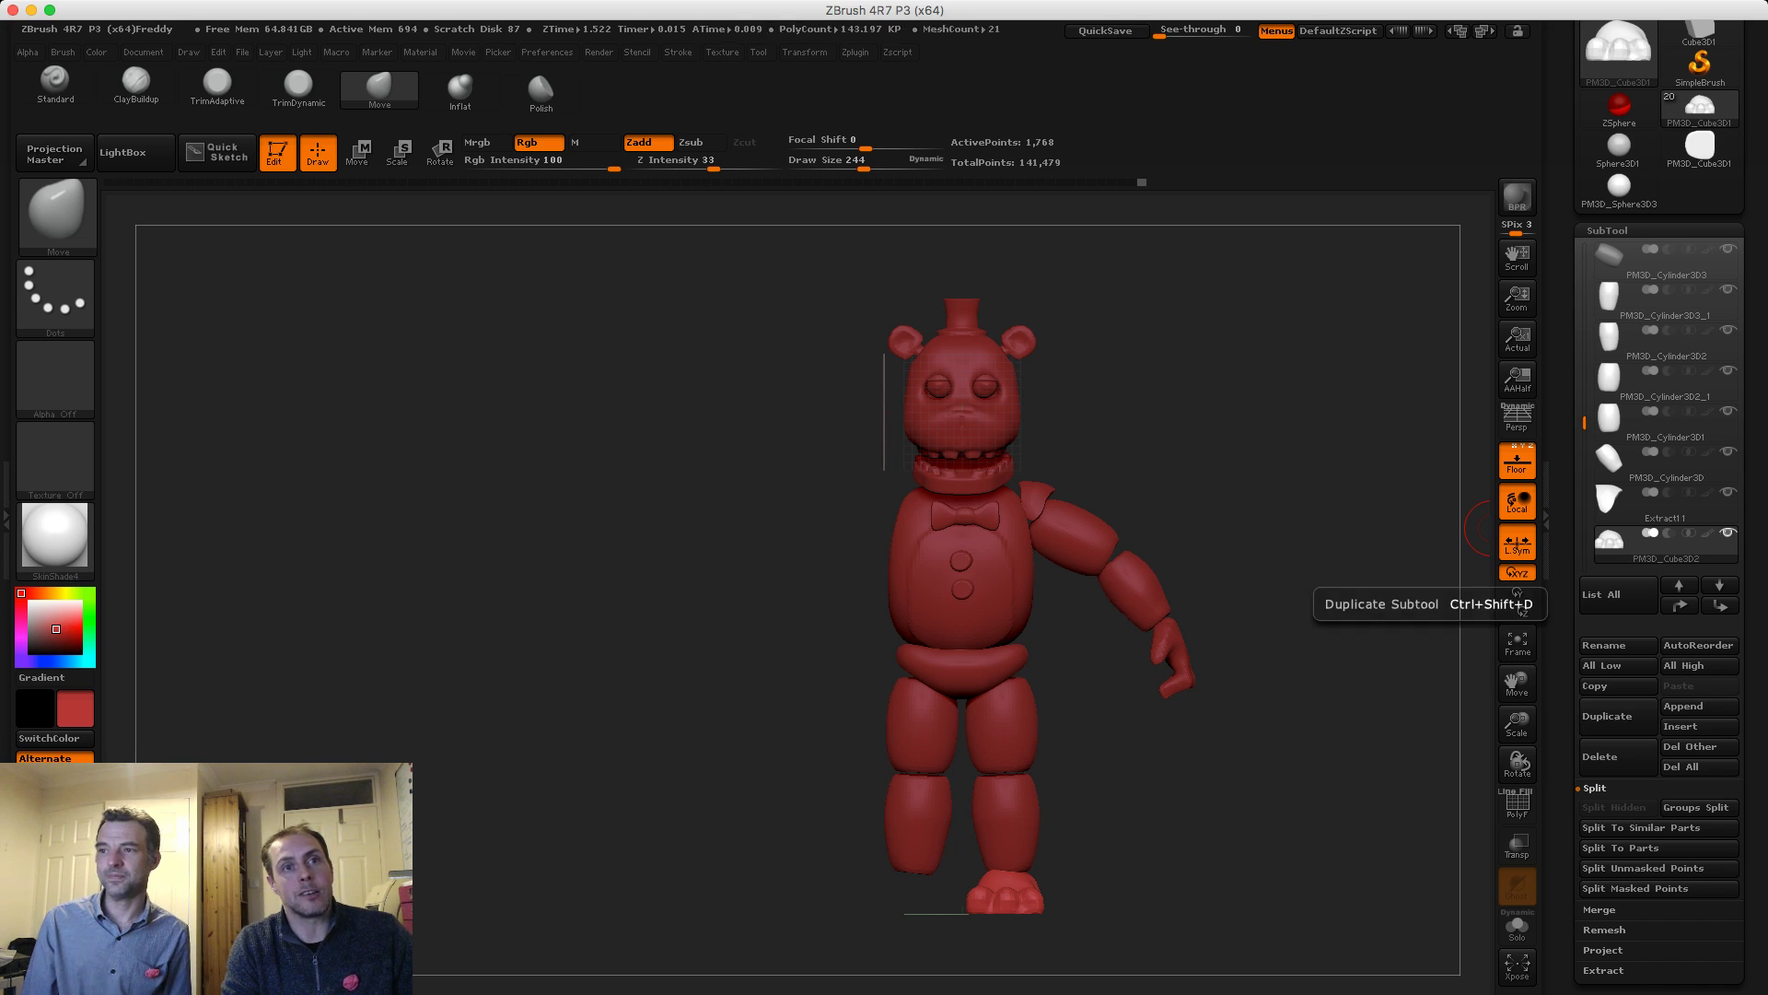
{"action": "left_click", "coordinate": [1607, 715]}
{"action": "left_click_drag", "start_coordinate": [1584, 431], "coordinate": [1584, 456]}
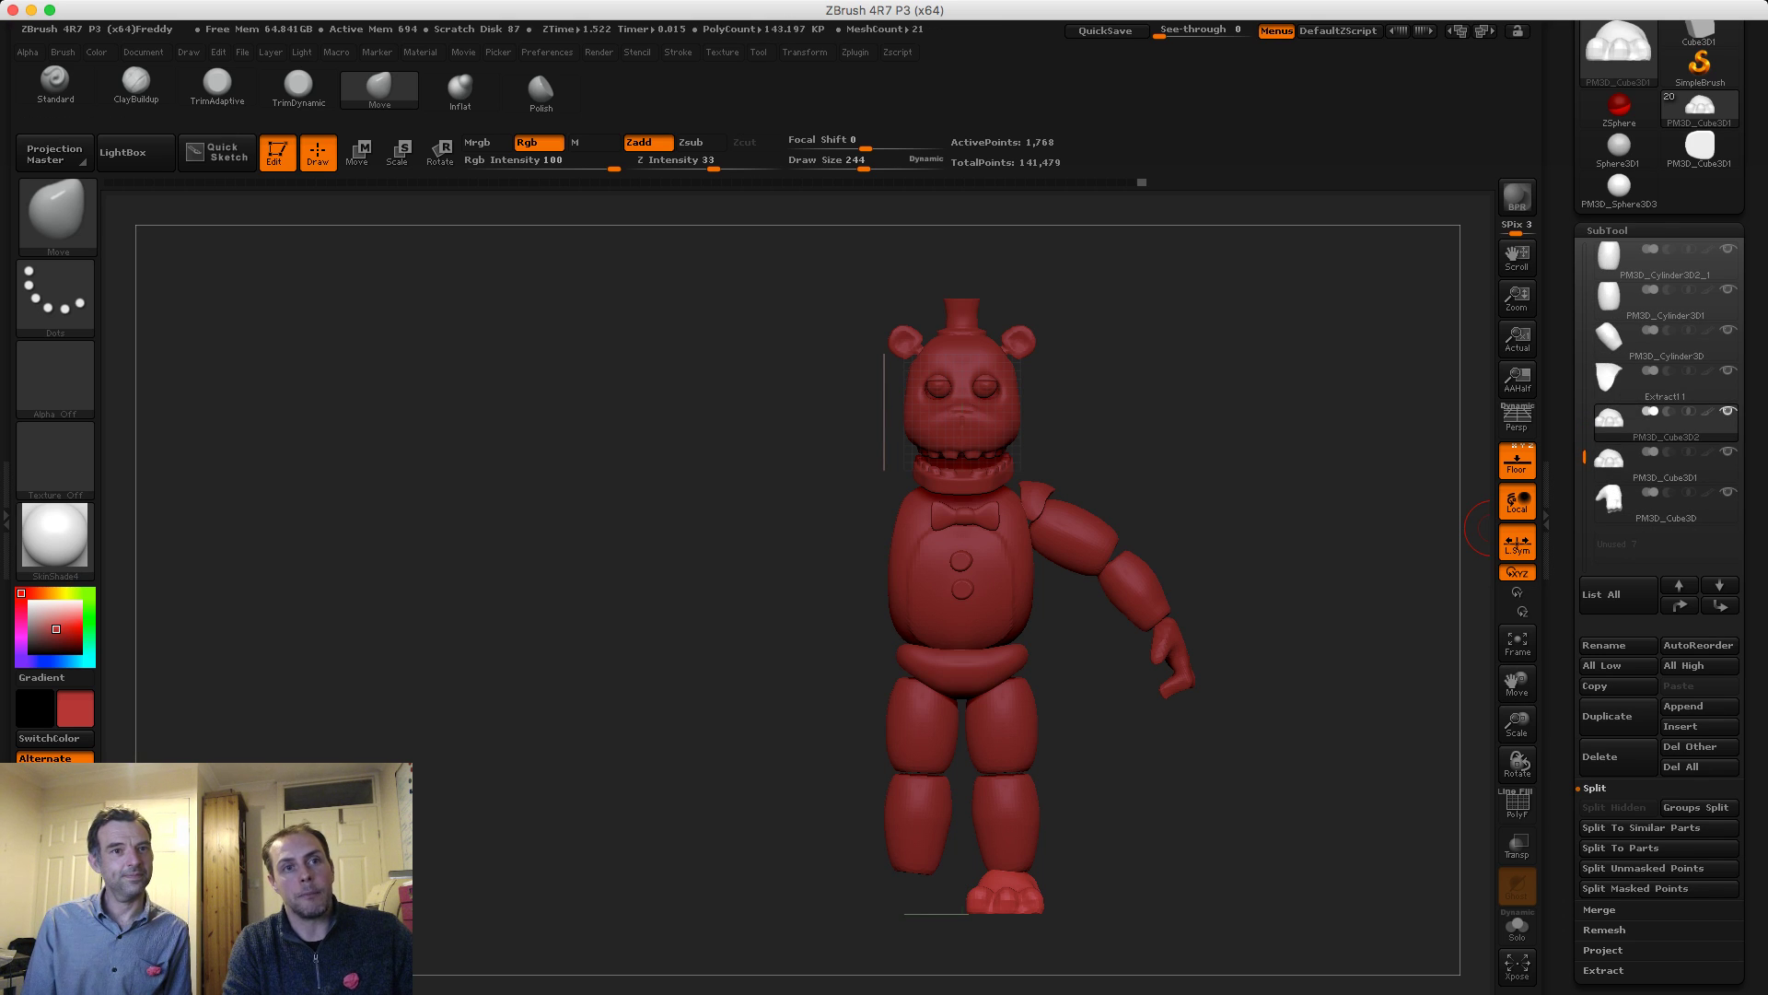
{"action": "left_click_drag", "start_coordinate": [1569, 865], "coordinate": [1569, 668]}
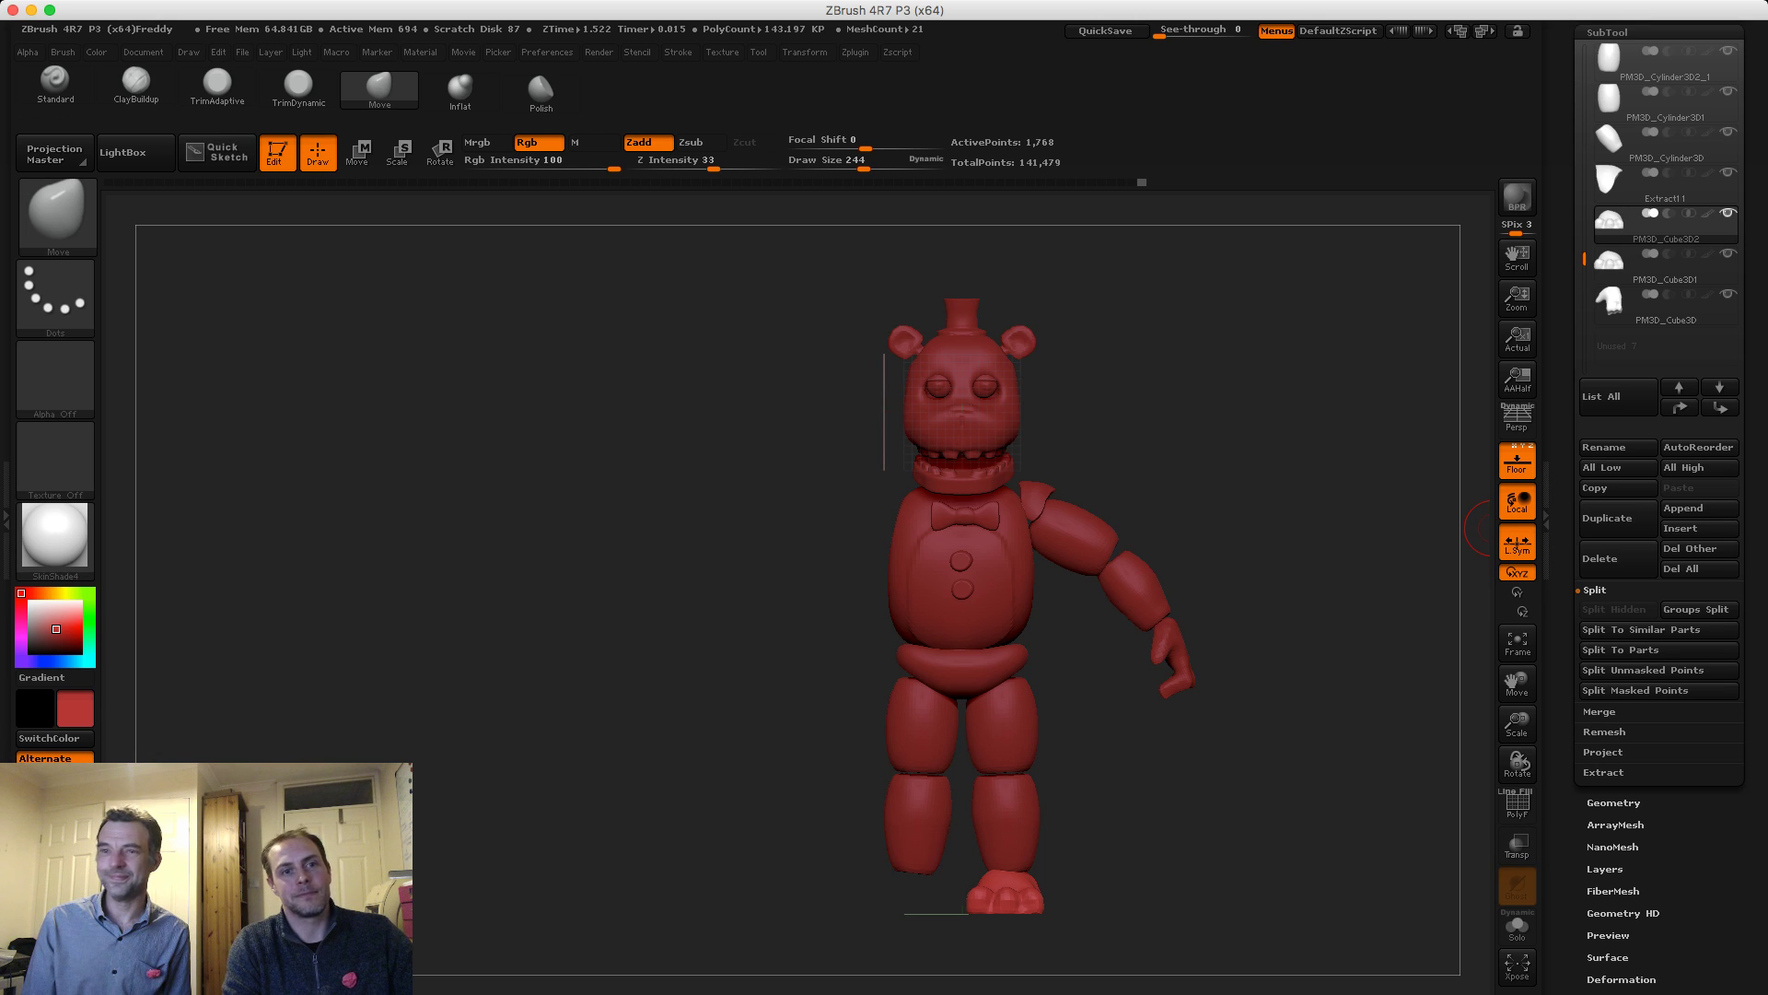
{"action": "left_click", "coordinate": [1621, 979]}
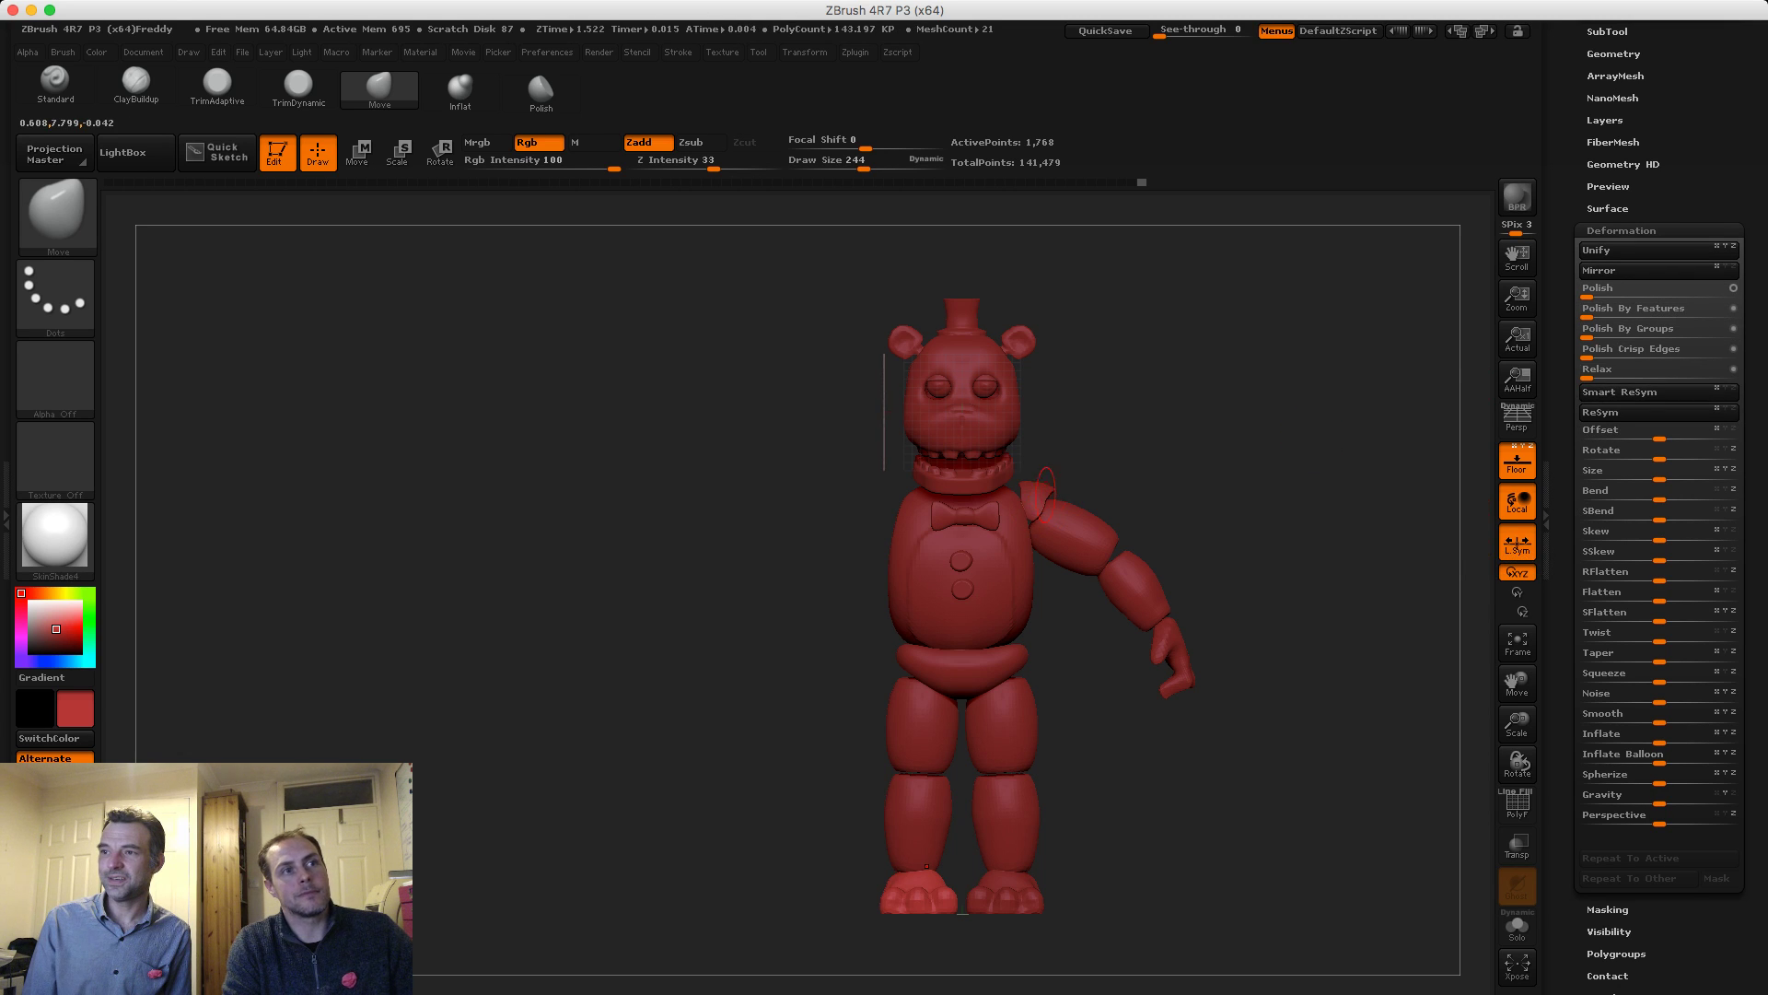
Select the shoulder piece, duplicate it and mirror the copy onto the opposite shoulder
{"action": "left_click", "coordinate": [1044, 488], "text": "alt"}
{"action": "left_click_drag", "start_coordinate": [1567, 396], "coordinate": [1567, 720]}
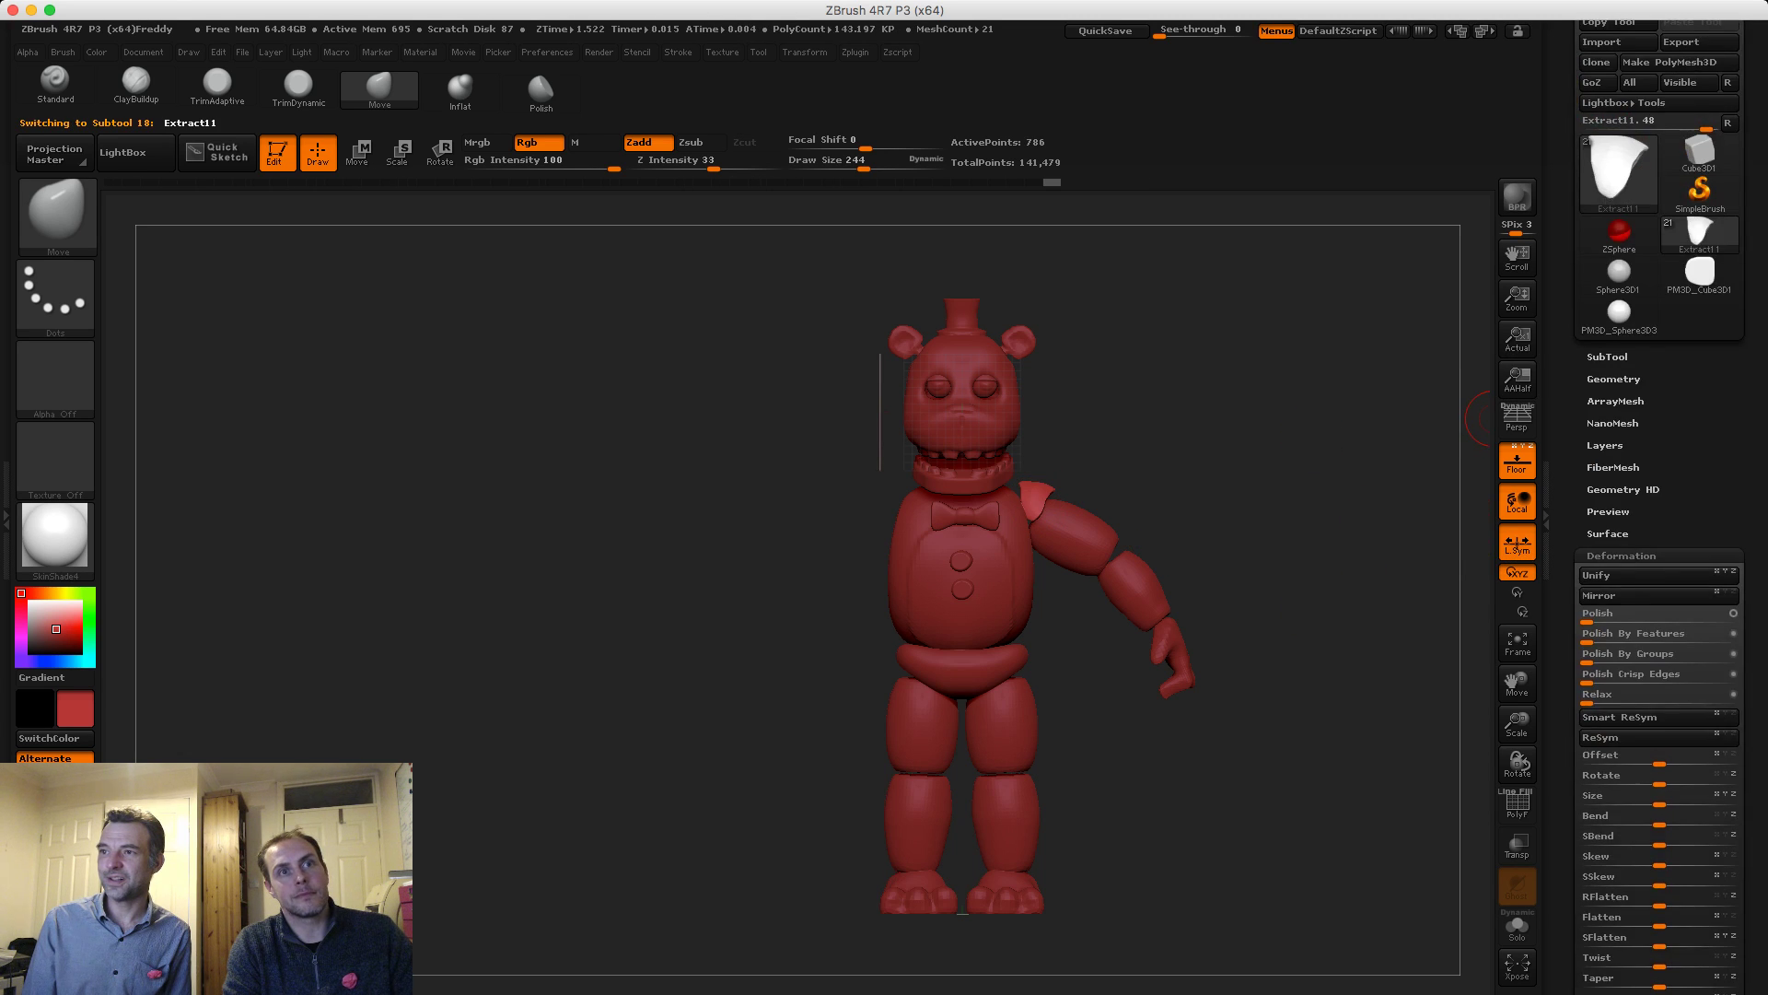
{"action": "left_click", "coordinate": [1614, 379]}
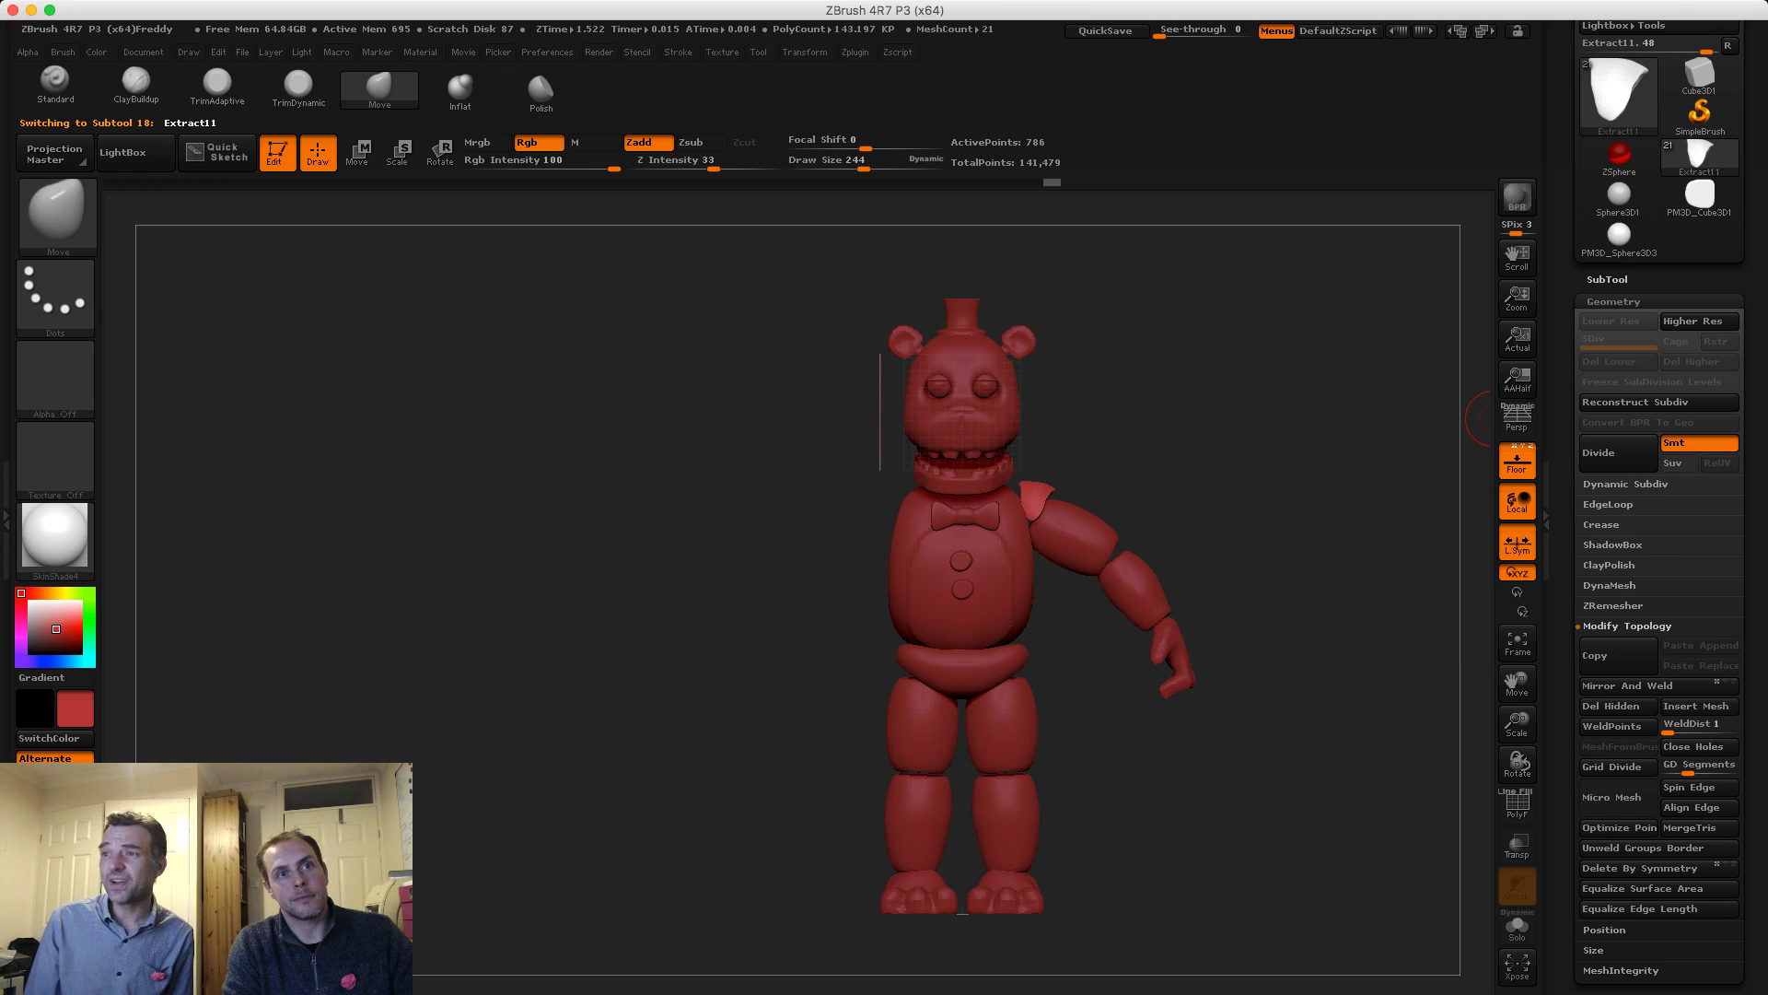
{"action": "mouse_move", "coordinate": [1566, 402]}
{"action": "left_mouse_down"}
{"action": "mouse_move", "coordinate": [1567, 363]}
{"action": "mouse_move", "coordinate": [1566, 398]}
{"action": "left_mouse_up"}
{"action": "left_click", "coordinate": [1607, 276]}
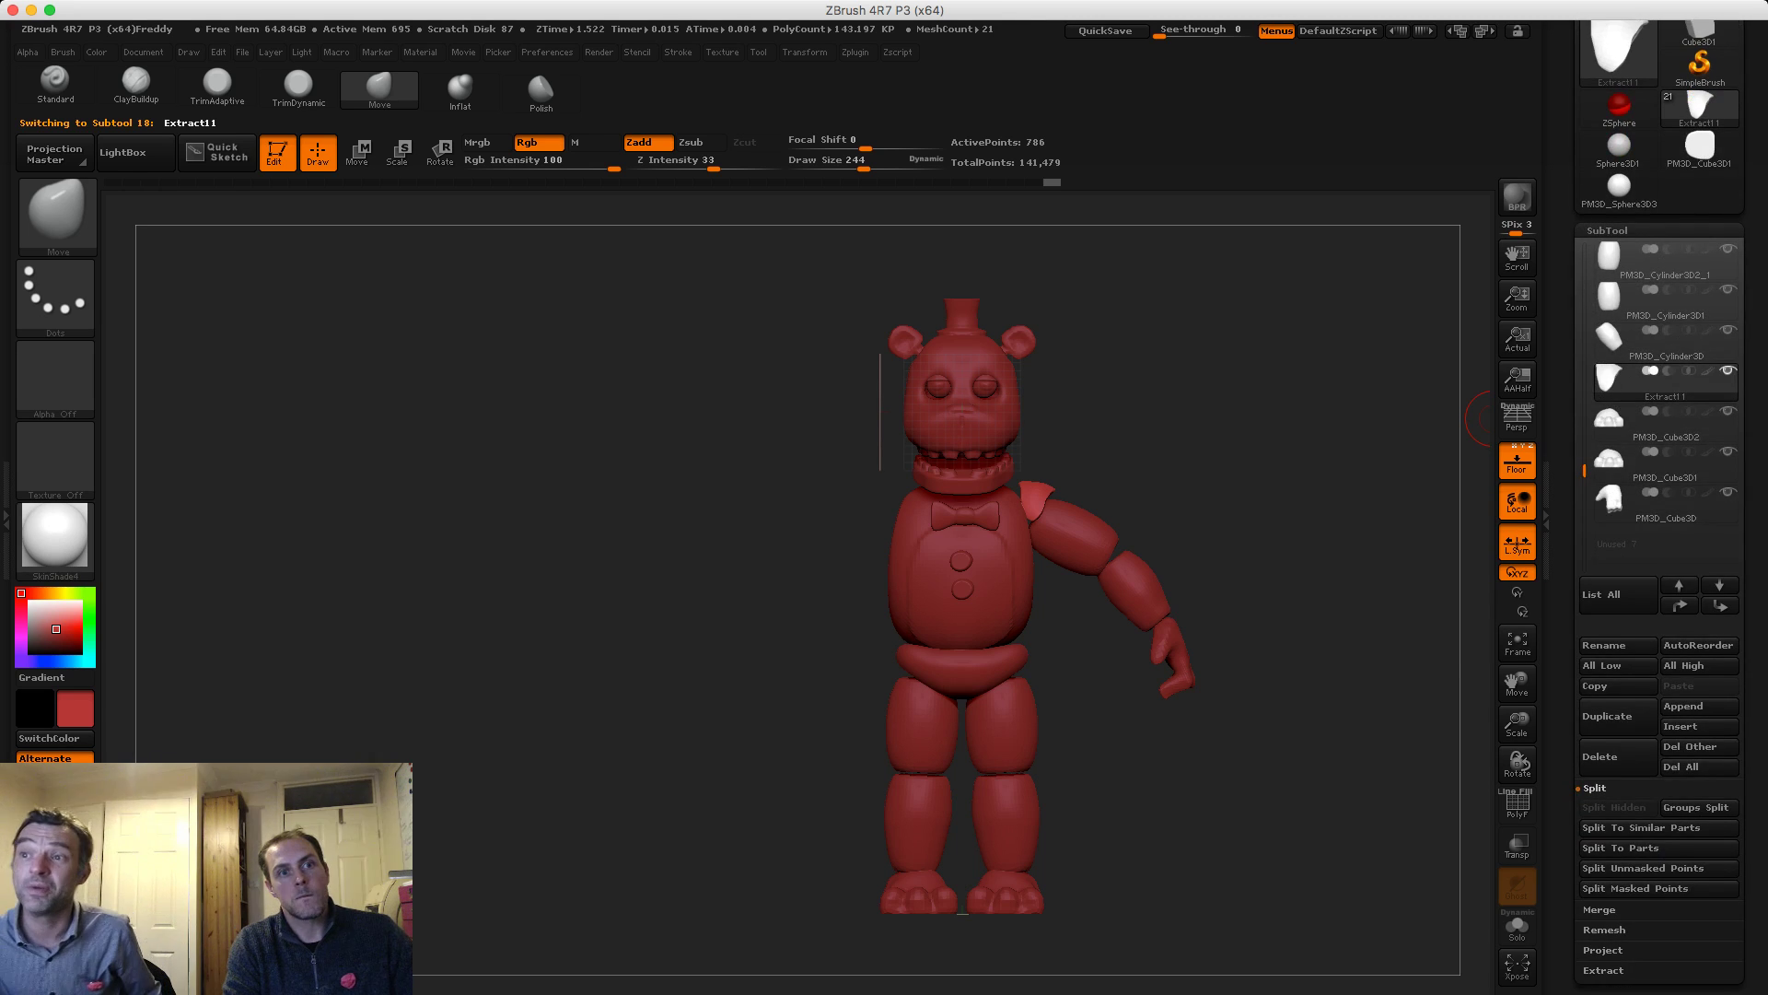
{"action": "left_click", "coordinate": [1619, 717]}
{"action": "left_click_drag", "start_coordinate": [1567, 737], "coordinate": [1567, 219]}
{"action": "left_click", "coordinate": [1621, 659]}
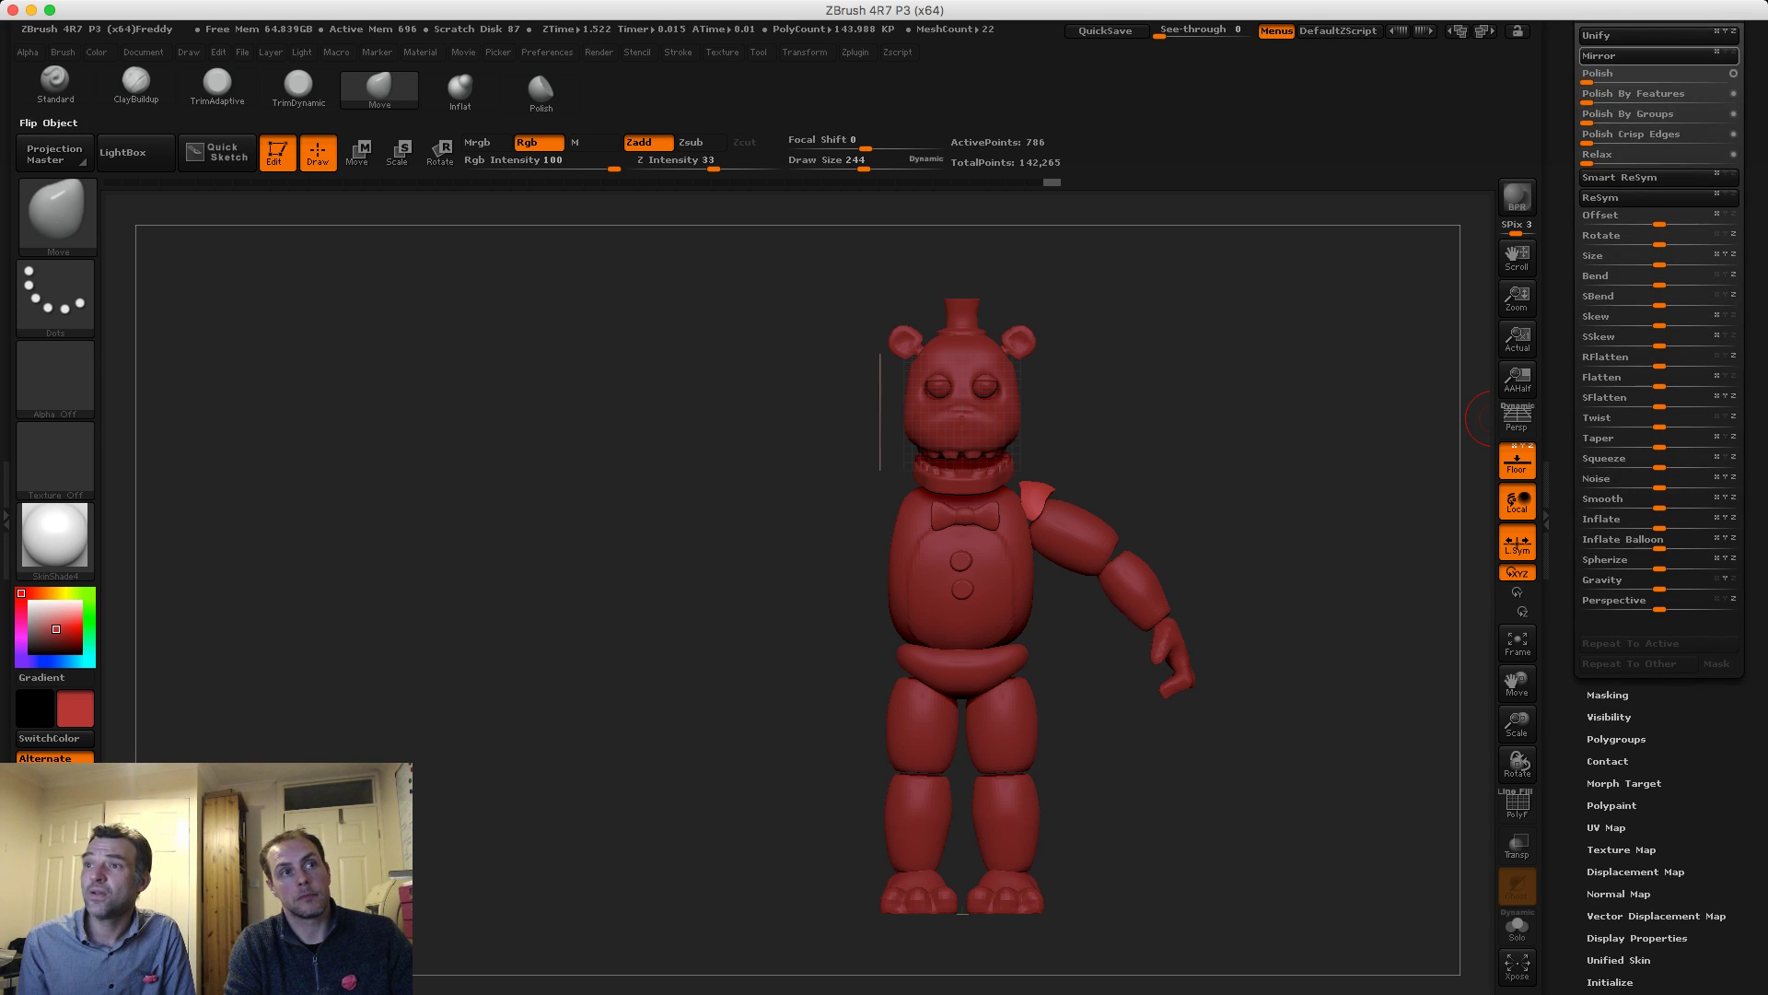
{"action": "left_click", "coordinate": [1621, 56]}
Select the masked upper arm segment and duplicate it
{"action": "left_click_drag", "start_coordinate": [1567, 218], "coordinate": [1566, 813]}
{"action": "left_click", "coordinate": [1614, 437]}
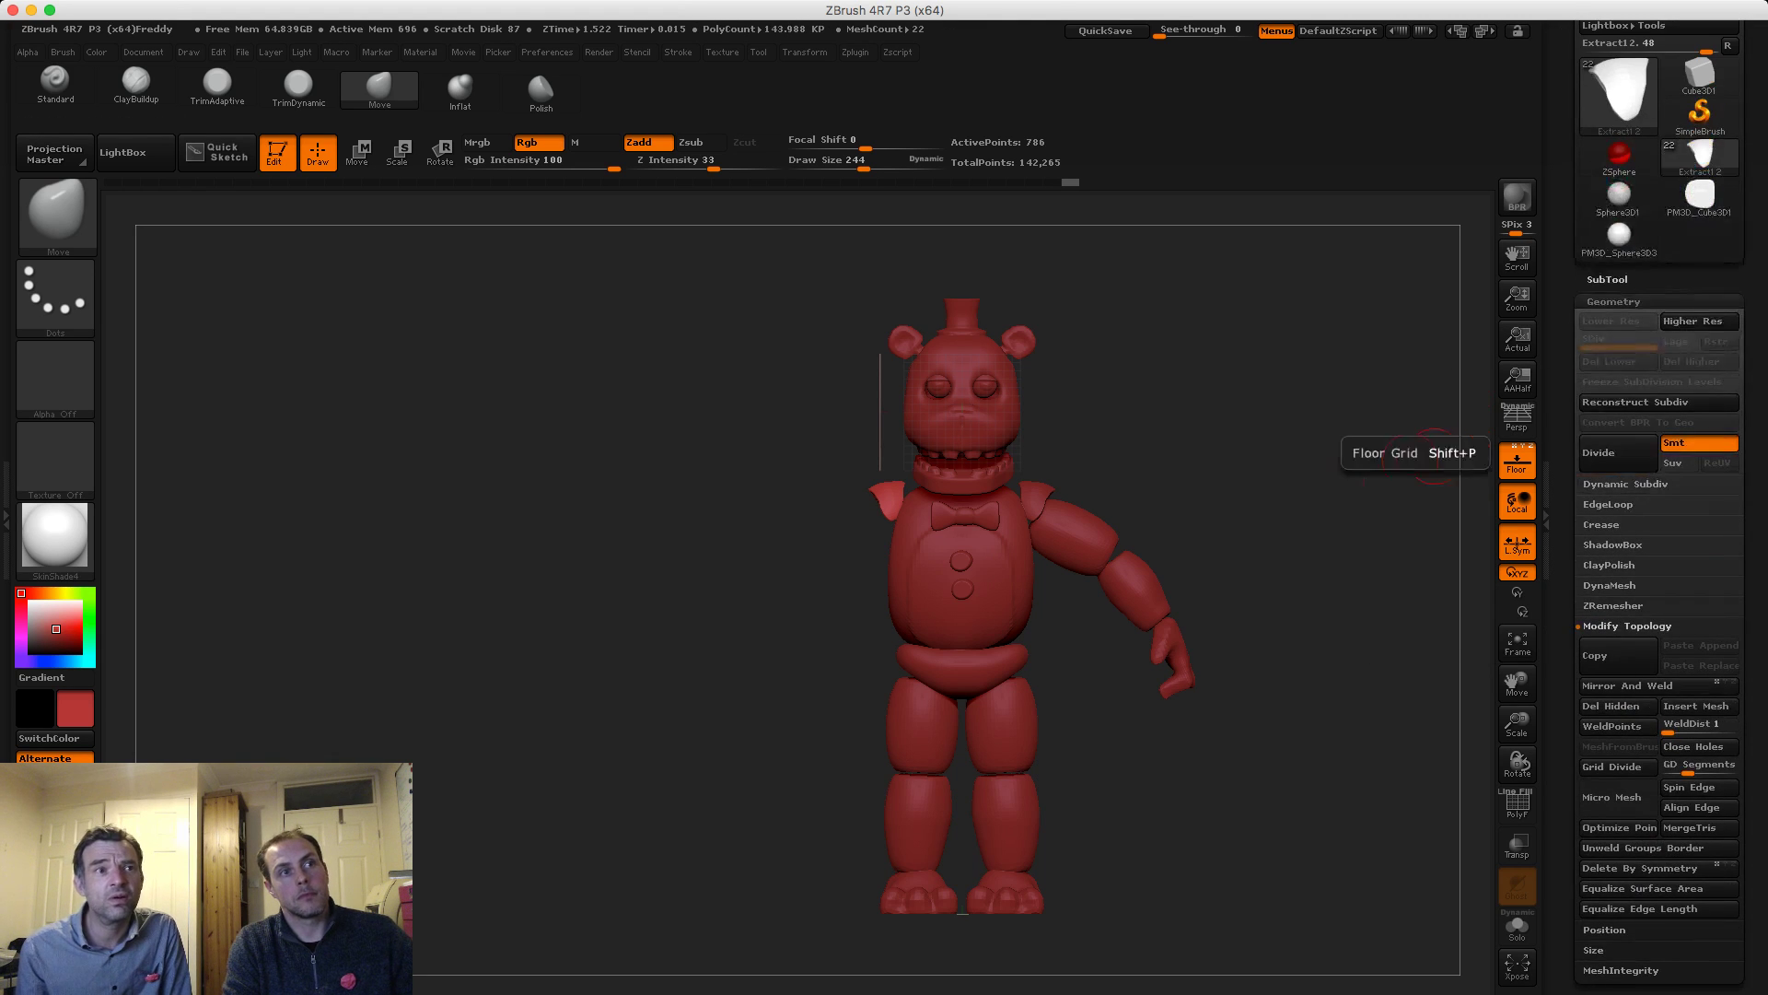
{"action": "left_click", "coordinate": [1074, 537], "text": "alt"}
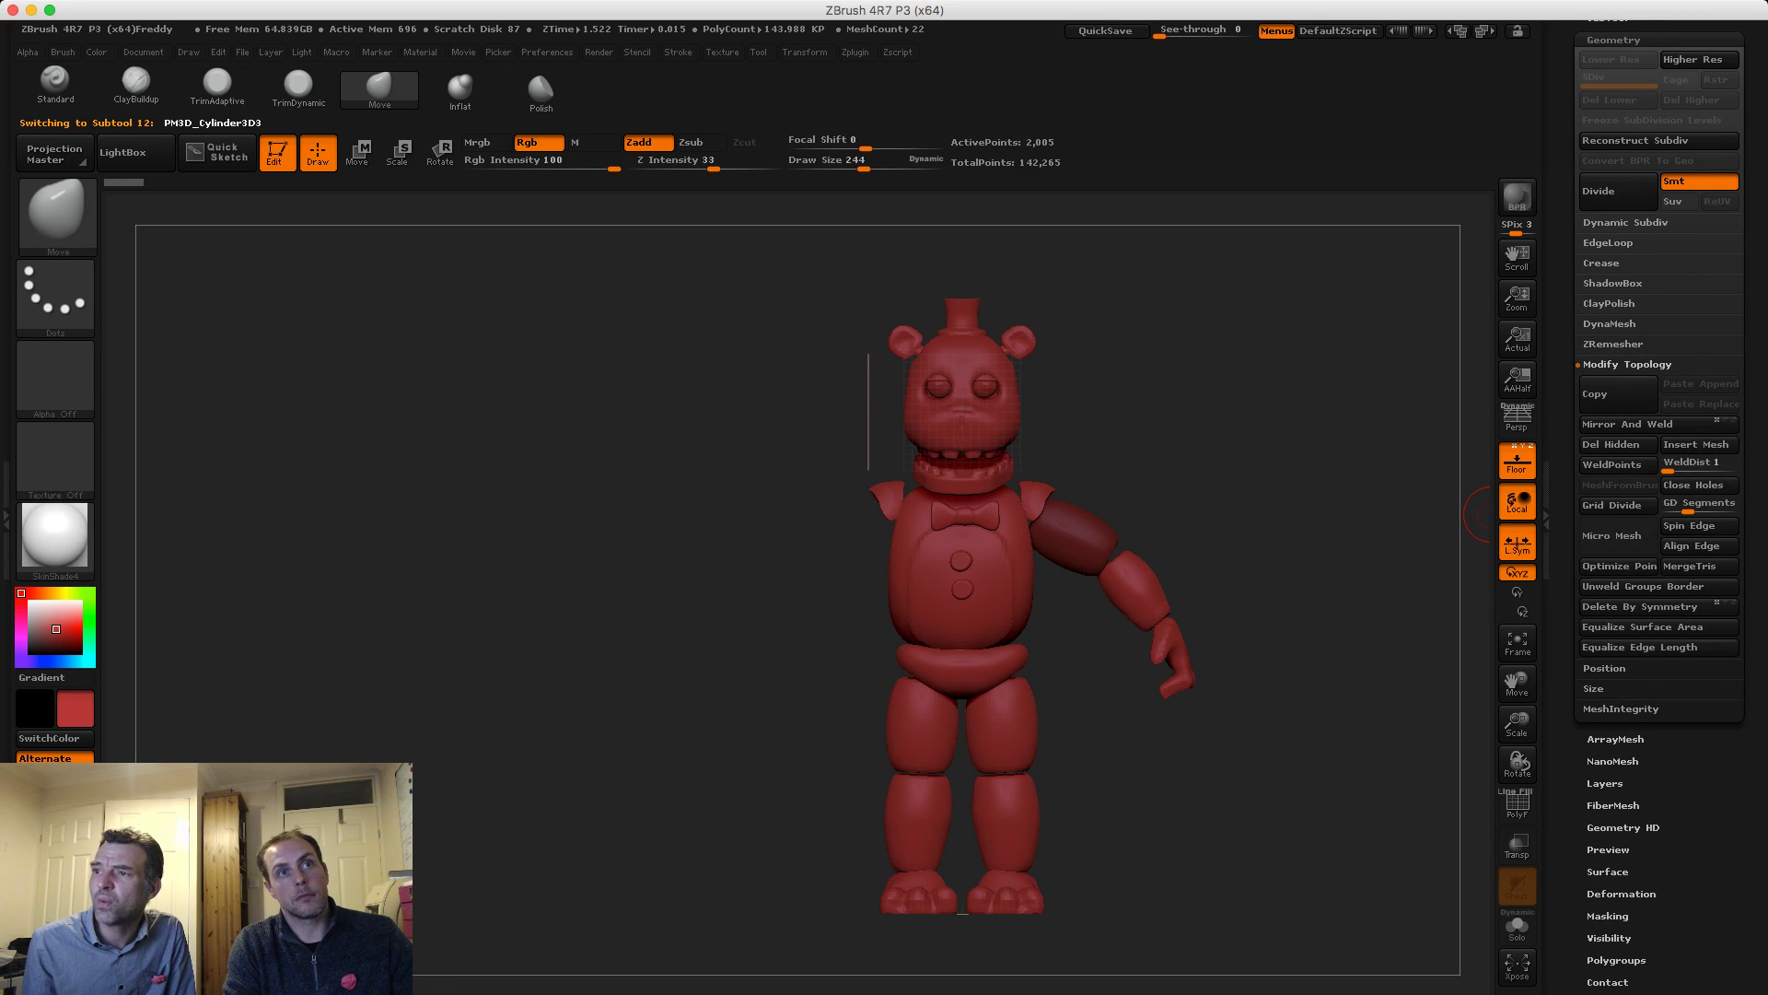
{"action": "left_click_drag", "start_coordinate": [1567, 442], "coordinate": [1566, 723]}
{"action": "left_click", "coordinate": [1607, 299]}
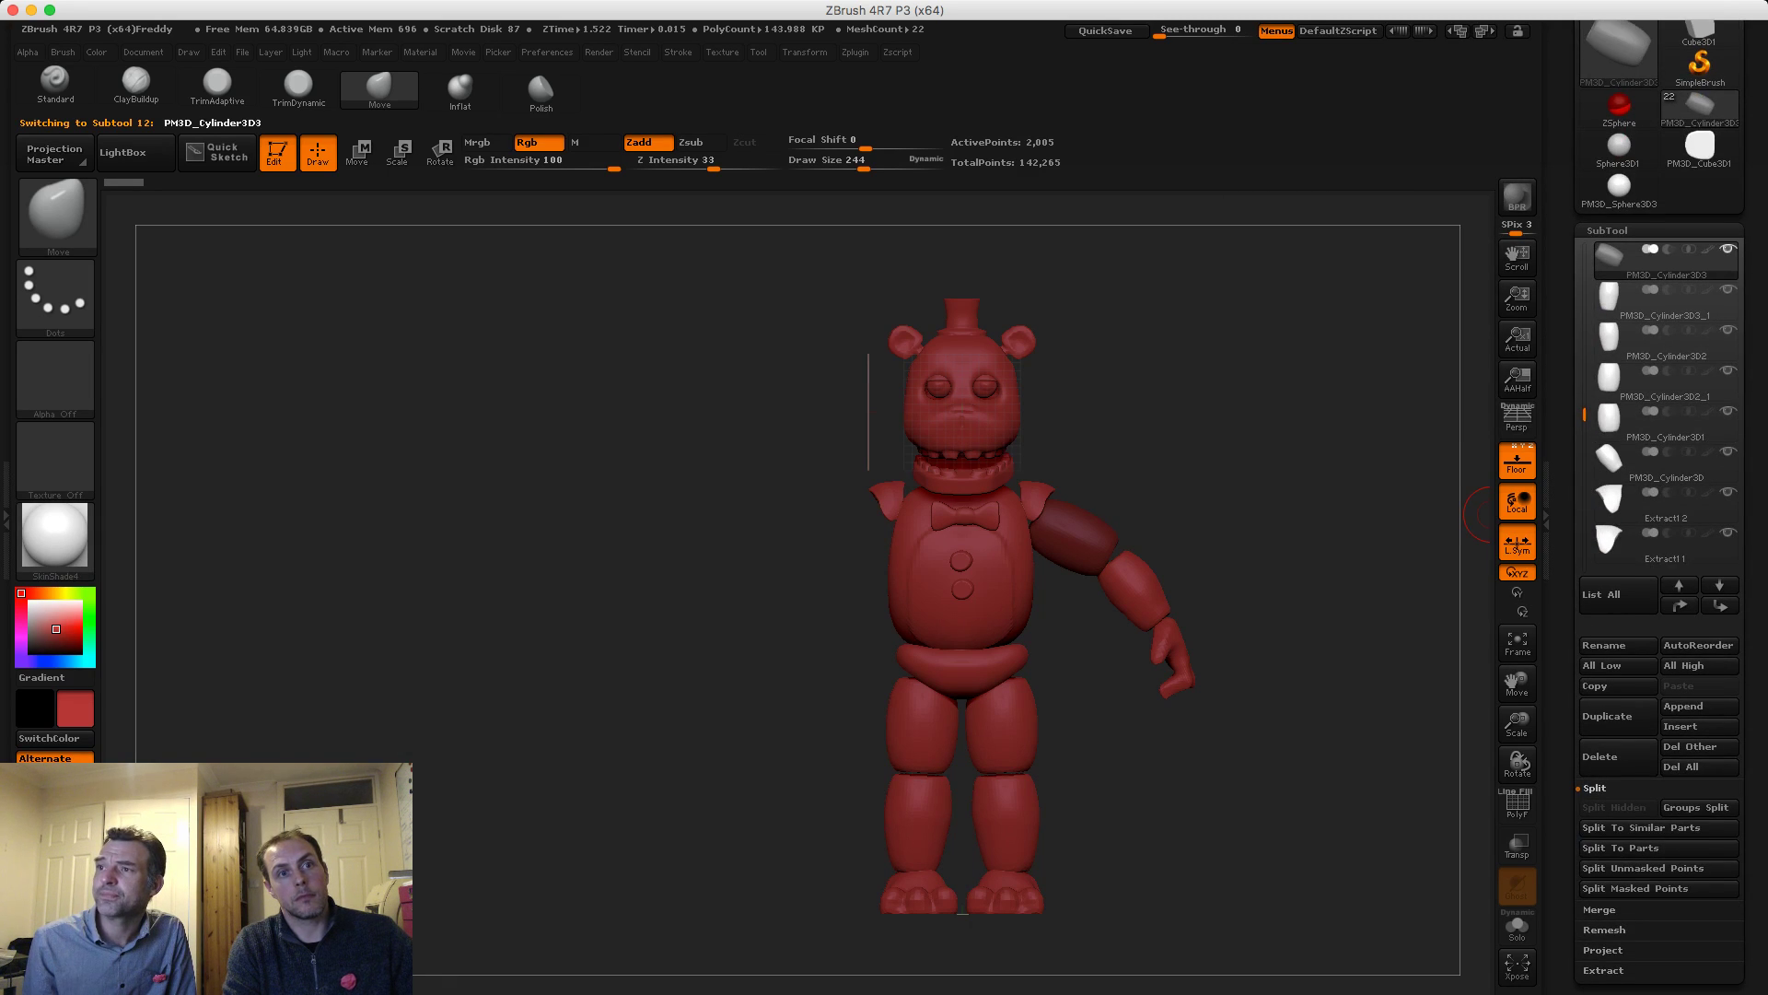
{"action": "left_click", "coordinate": [1607, 715]}
Clear the mask from the duplicated upper arm and mirror it to the character's other side
{"action": "scroll", "coordinate": [1658, 553], "scroll_direction": "down", "scroll_amount": 5}
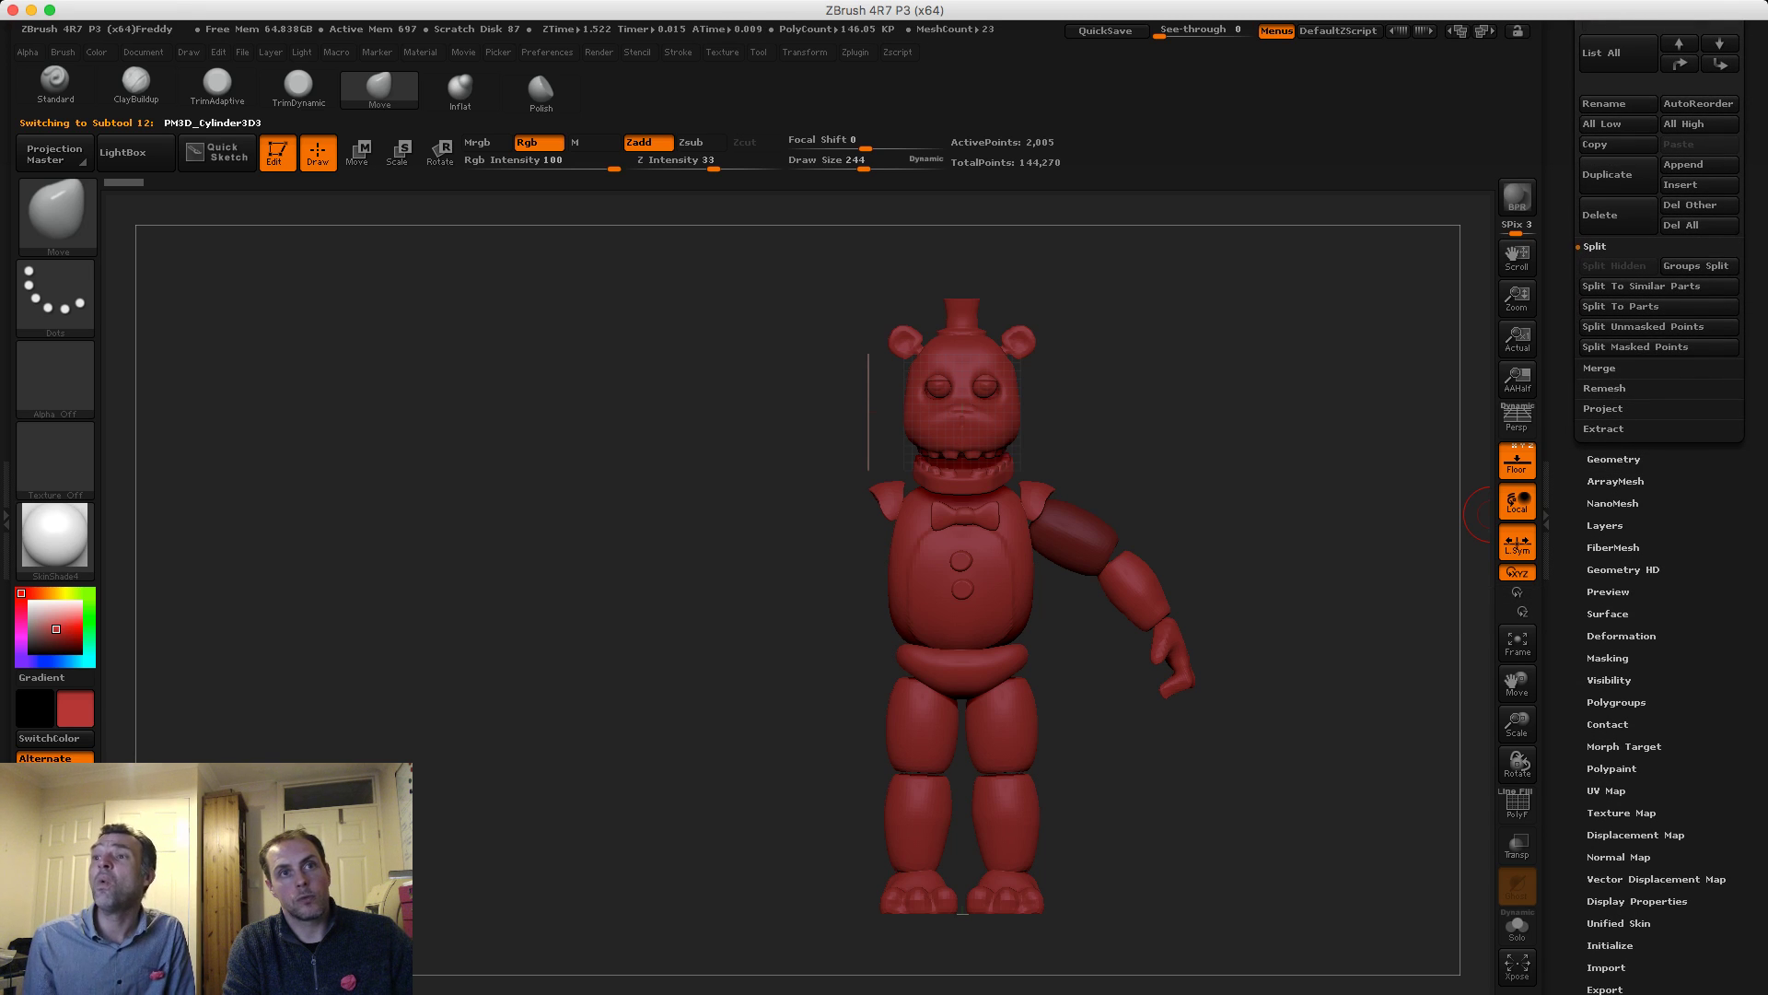
{"action": "left_click", "coordinate": [1621, 637]}
{"action": "left_click", "coordinate": [1625, 69]}
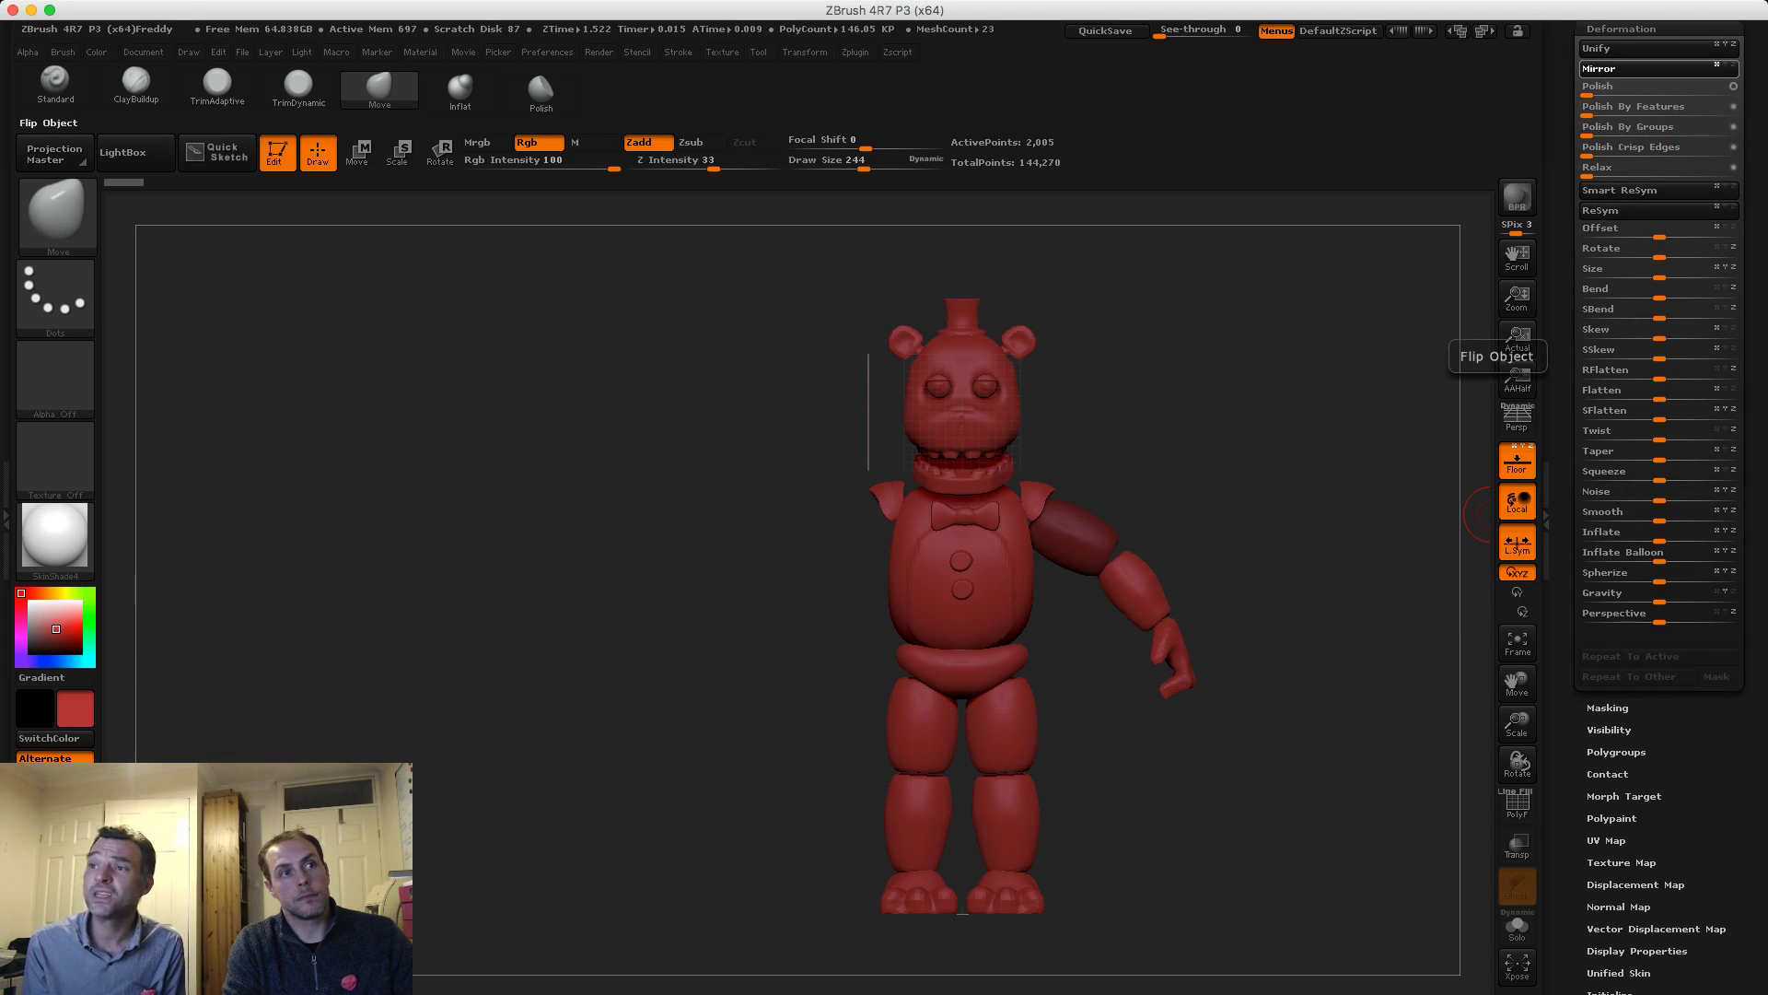
{"action": "left_click", "coordinate": [1625, 69]}
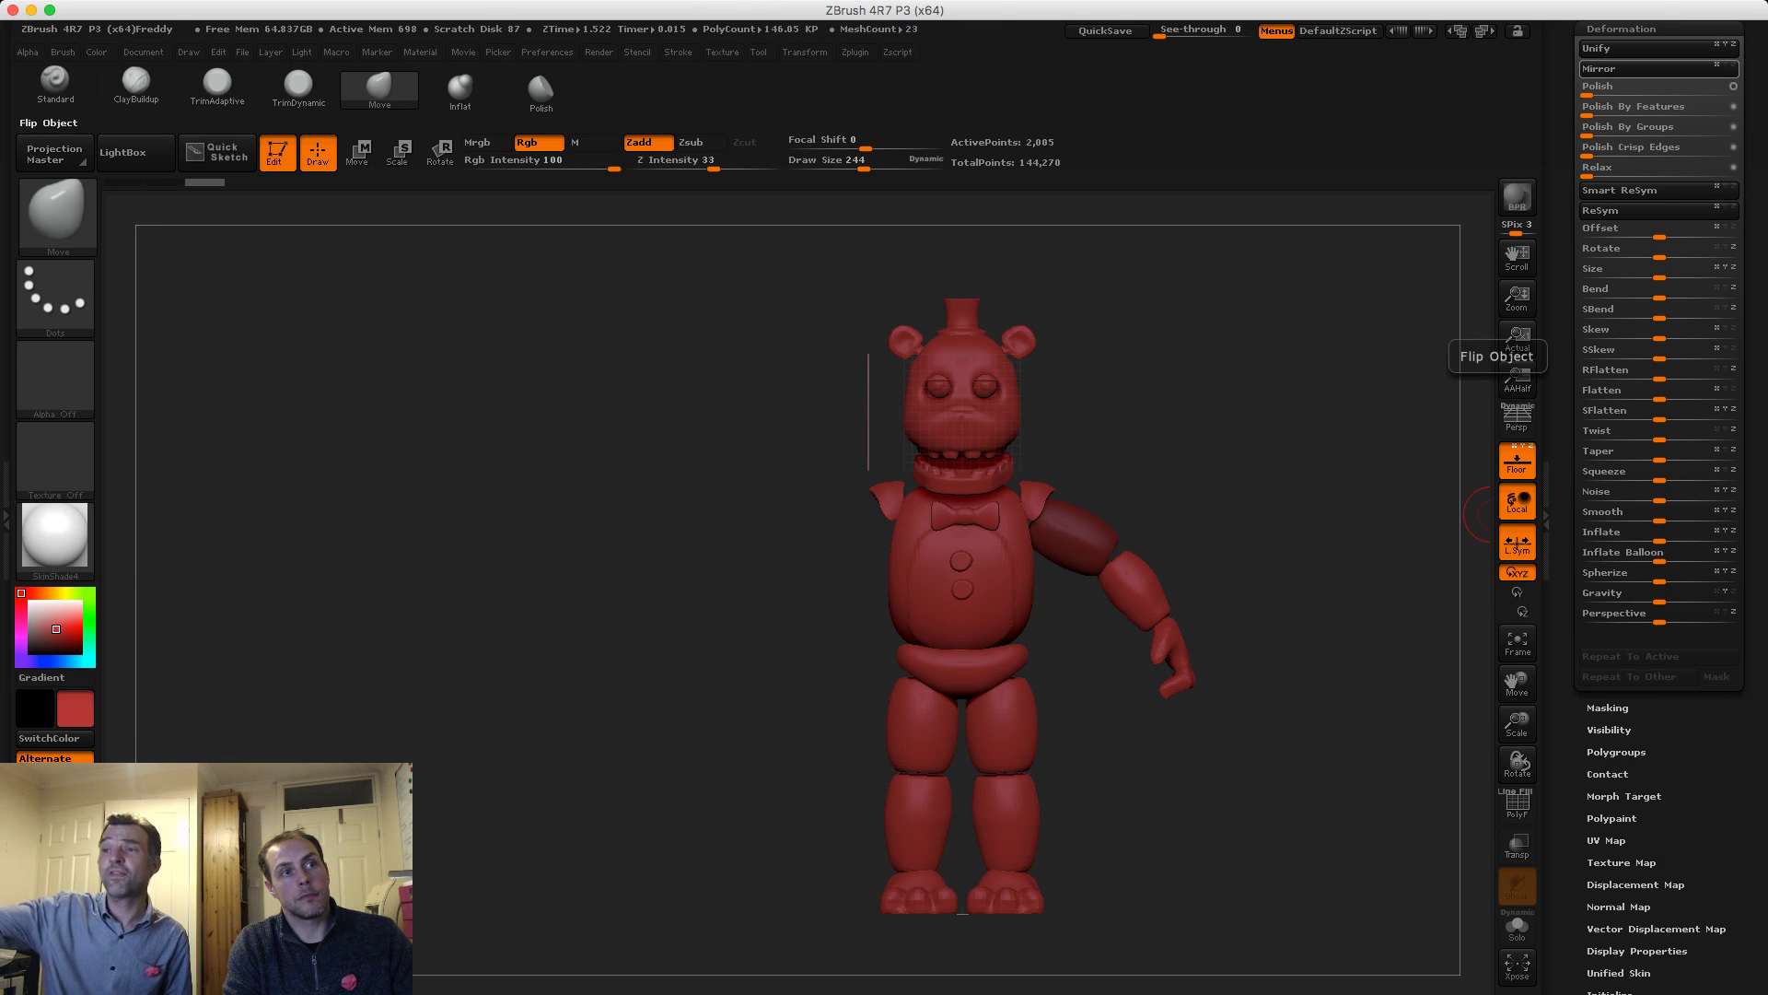
{"action": "left_click", "coordinate": [1626, 69]}
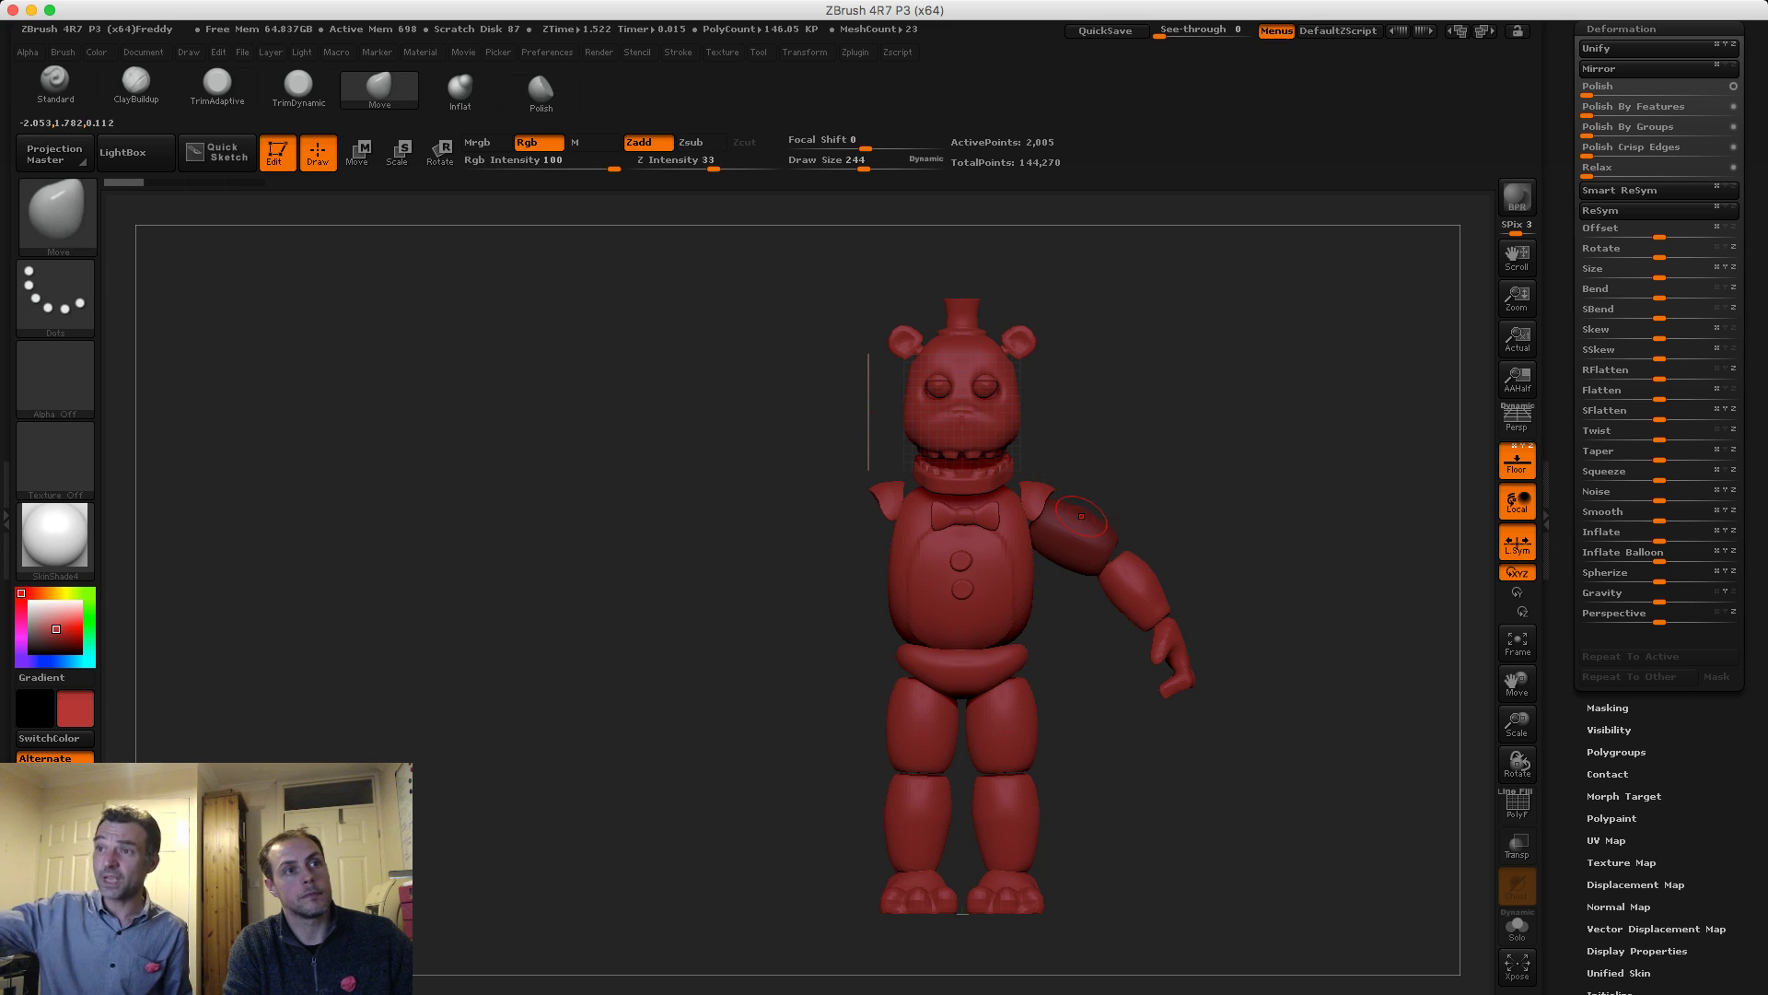
{"action": "left_click_drag", "start_coordinate": [1752, 249], "coordinate": [1751, 834]}
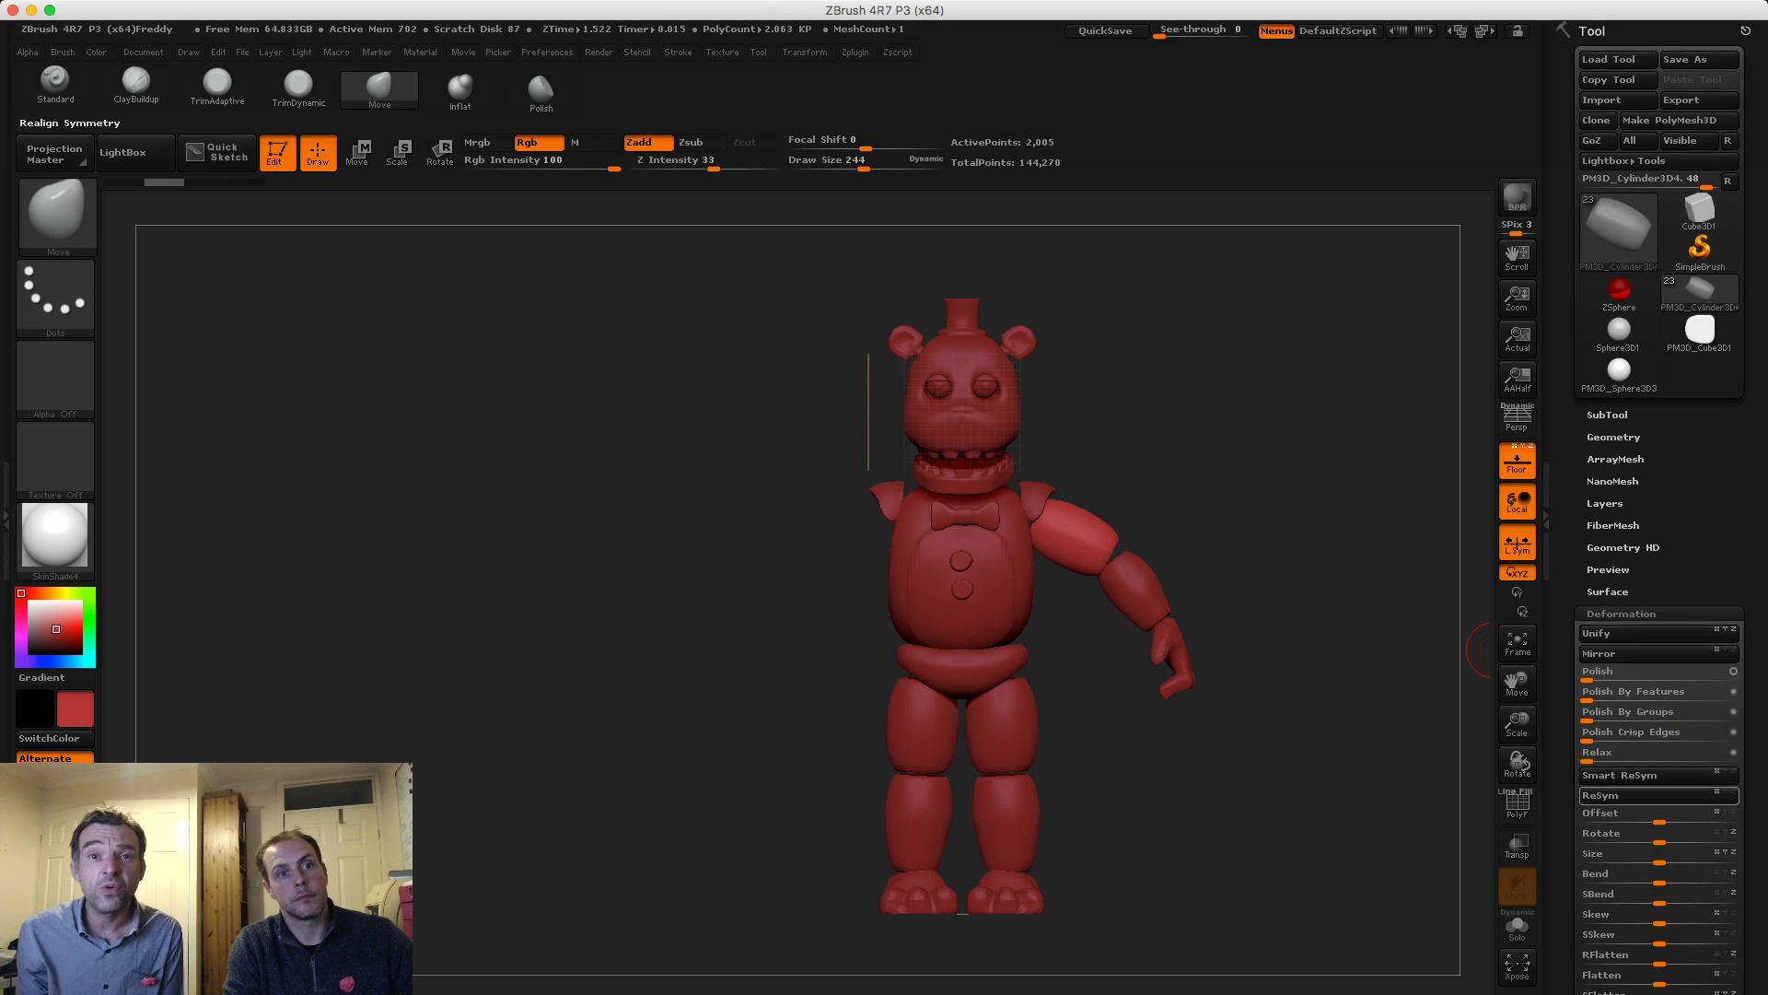
{"action": "left_click", "coordinate": [1599, 653]}
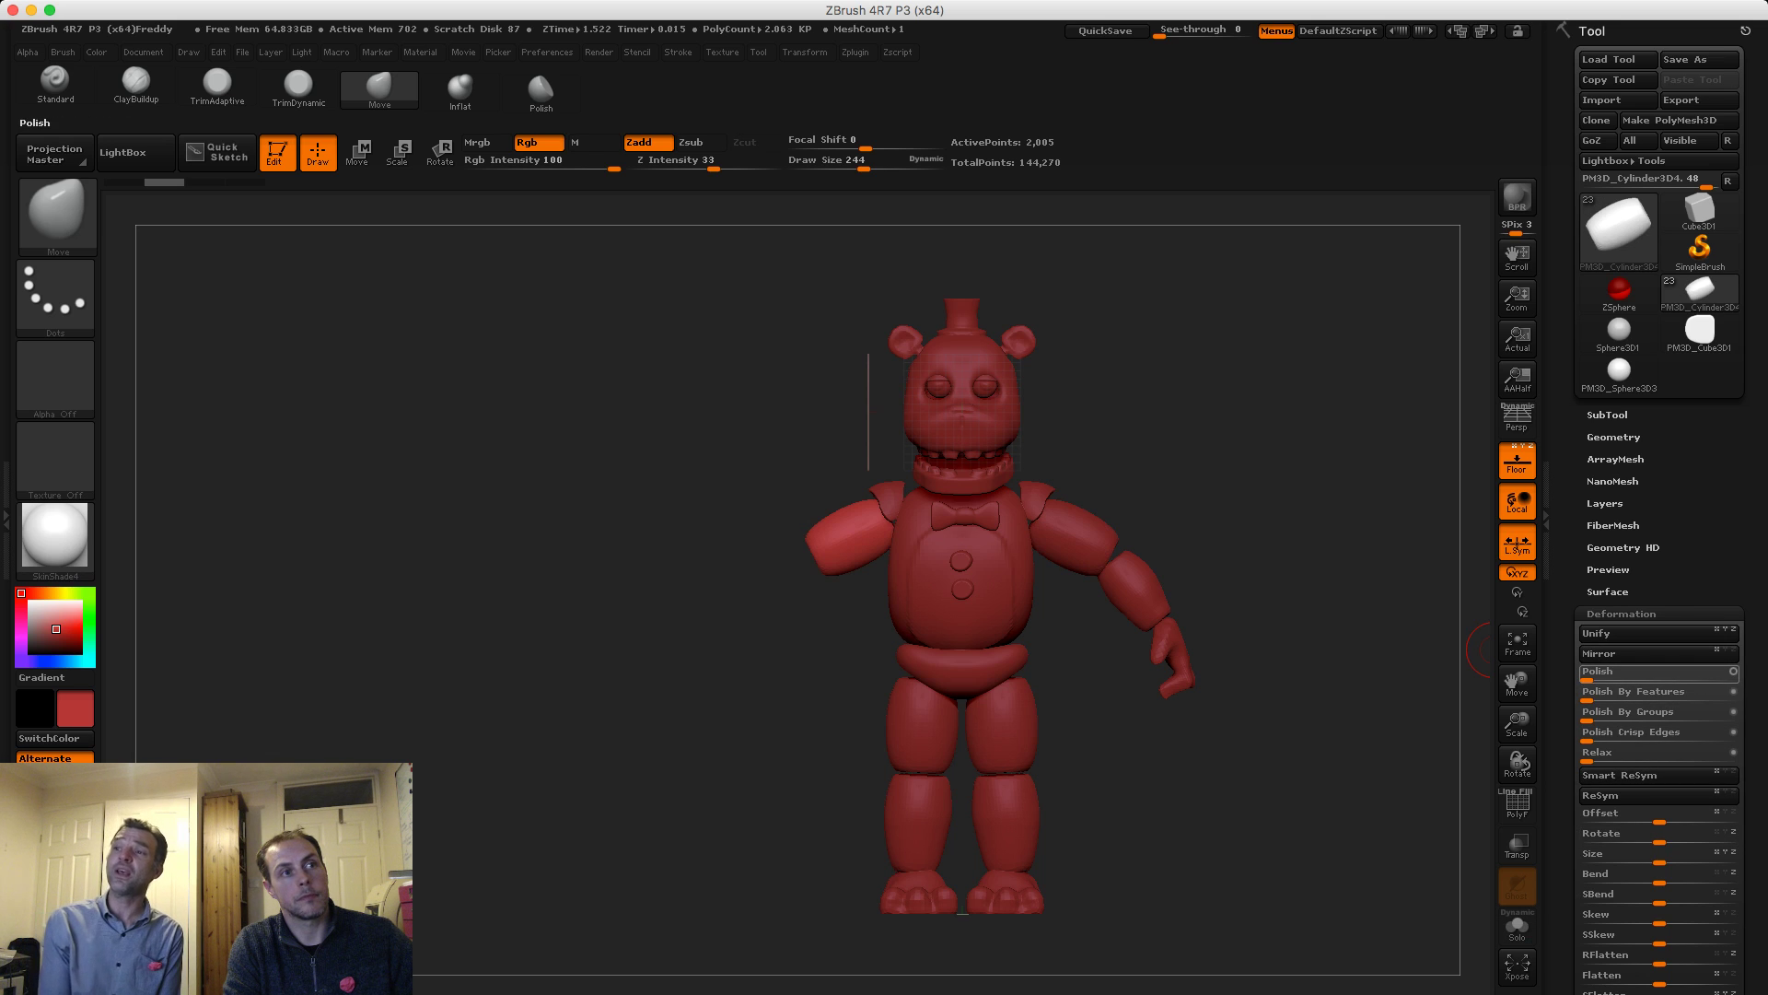
Select the forearm segment, duplicate it and mirror the copy to the opposite arm
{"action": "left_click", "coordinate": [1140, 590], "text": "alt"}
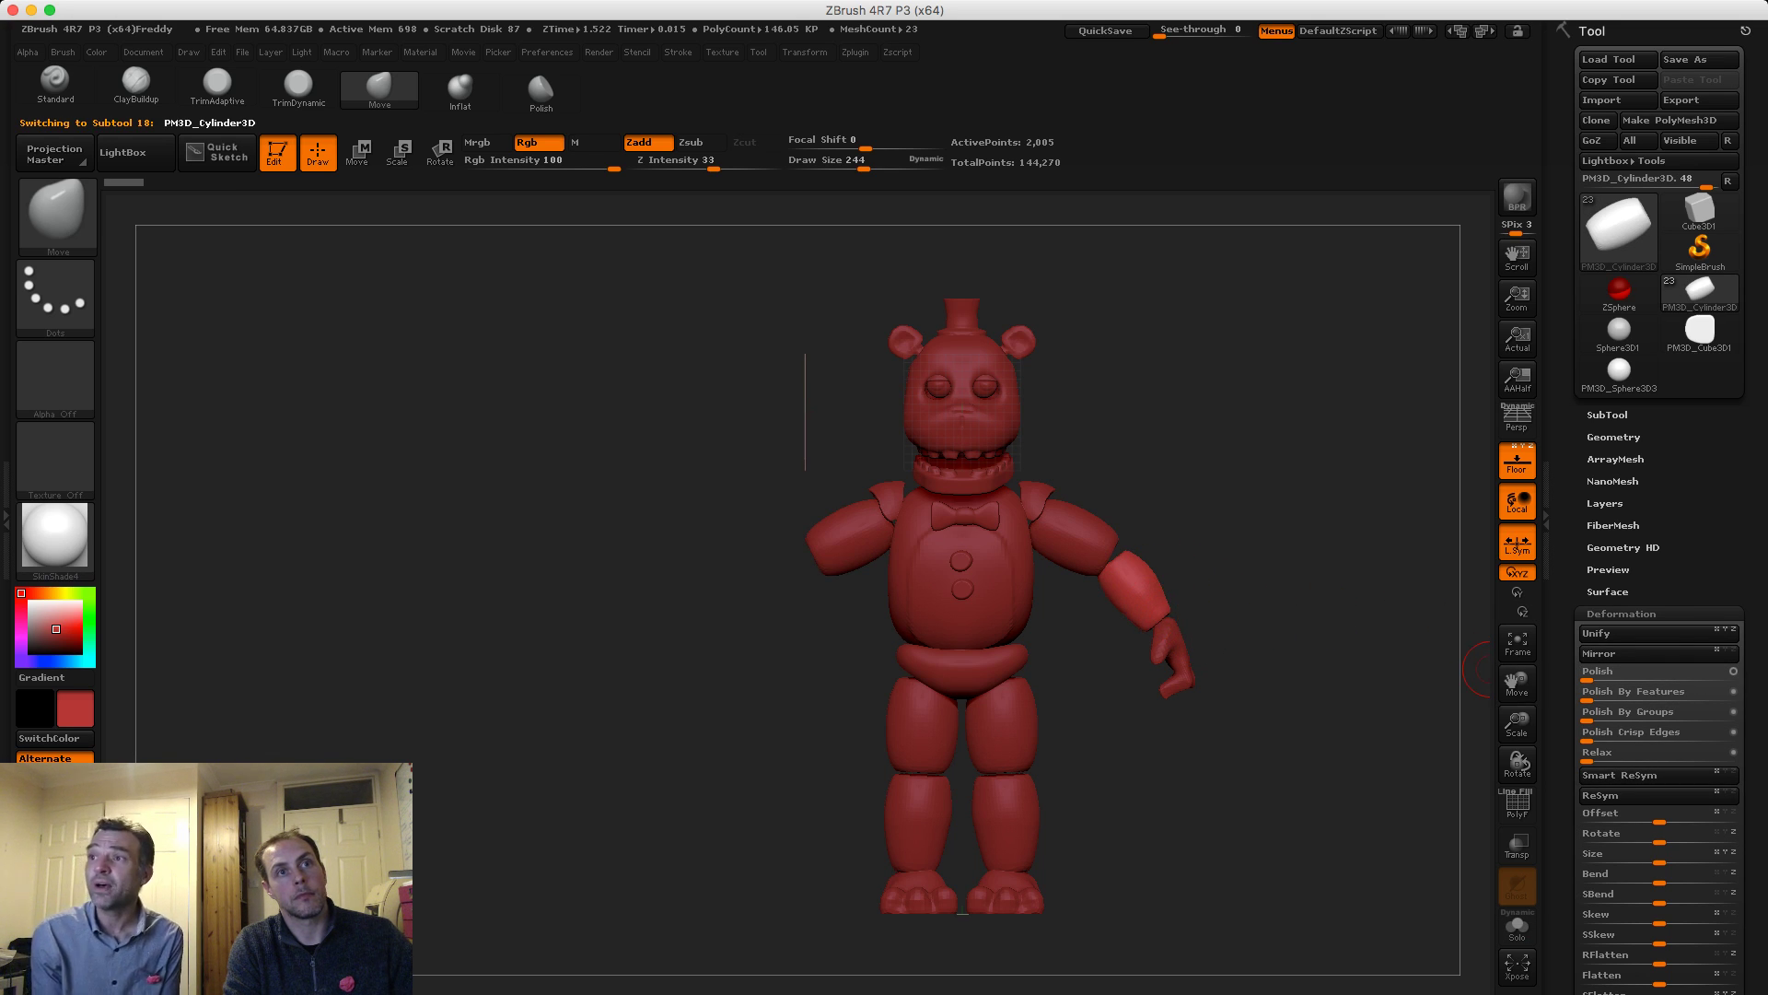
{"action": "left_click", "coordinate": [1607, 414]}
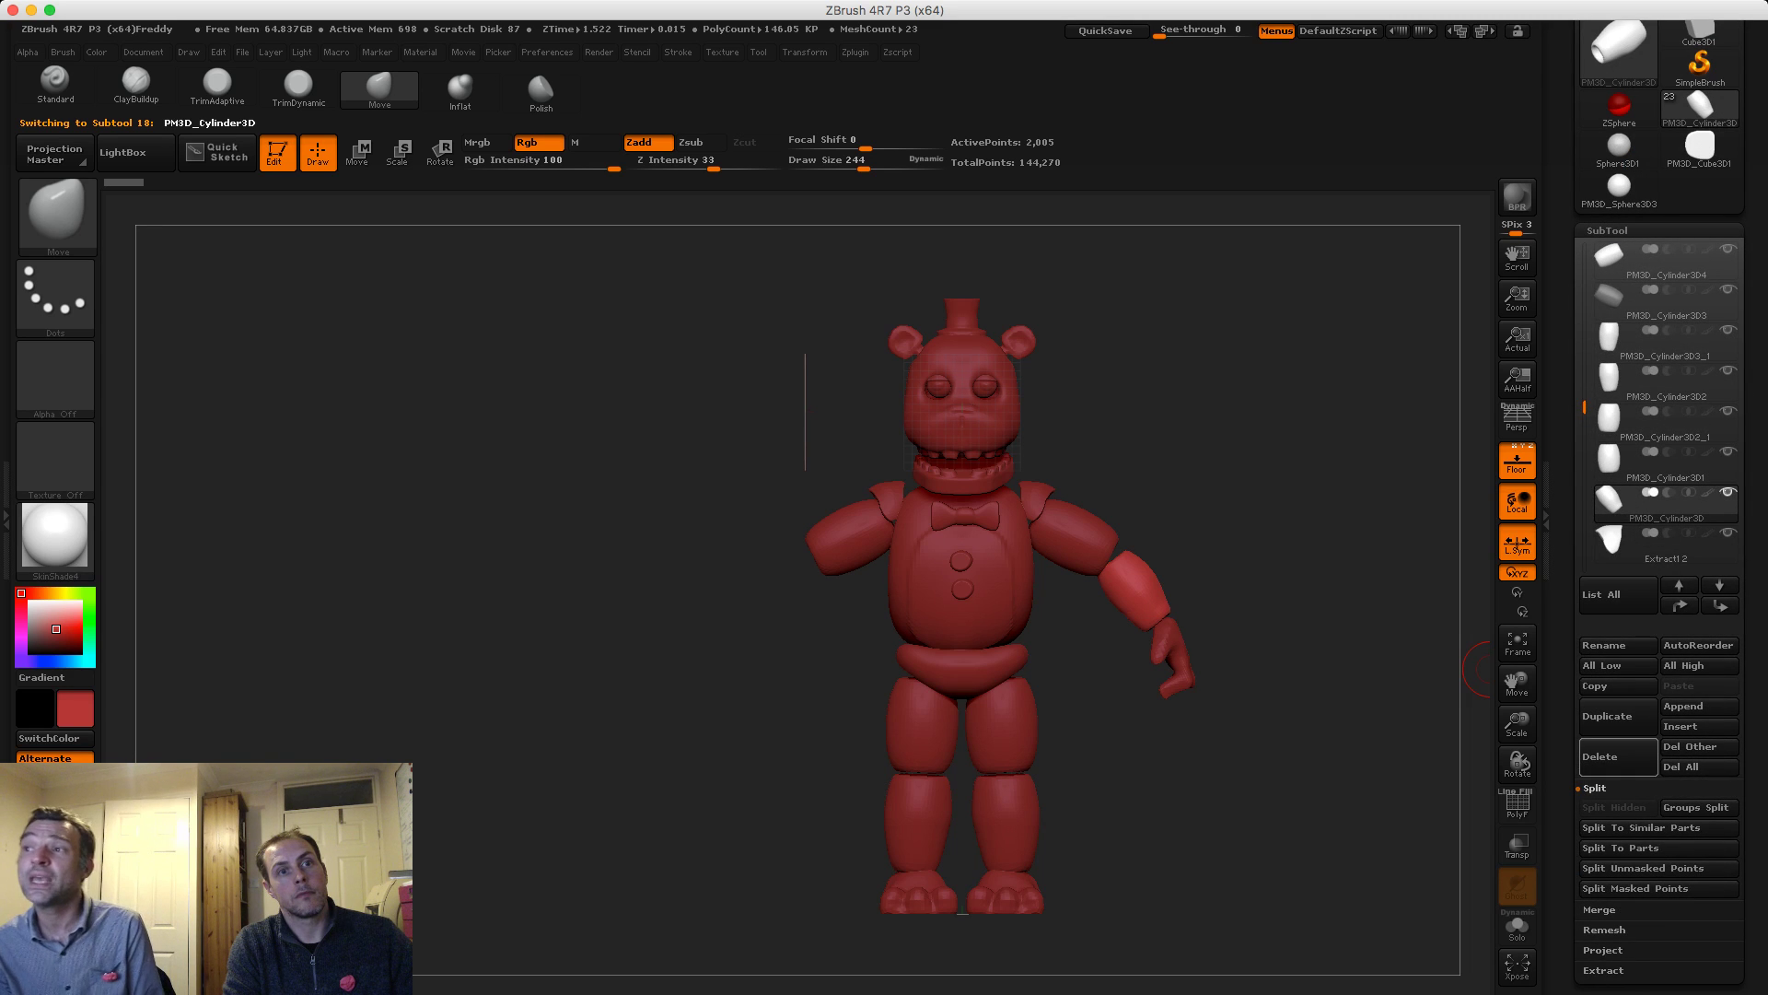
{"action": "left_click", "coordinate": [1607, 715]}
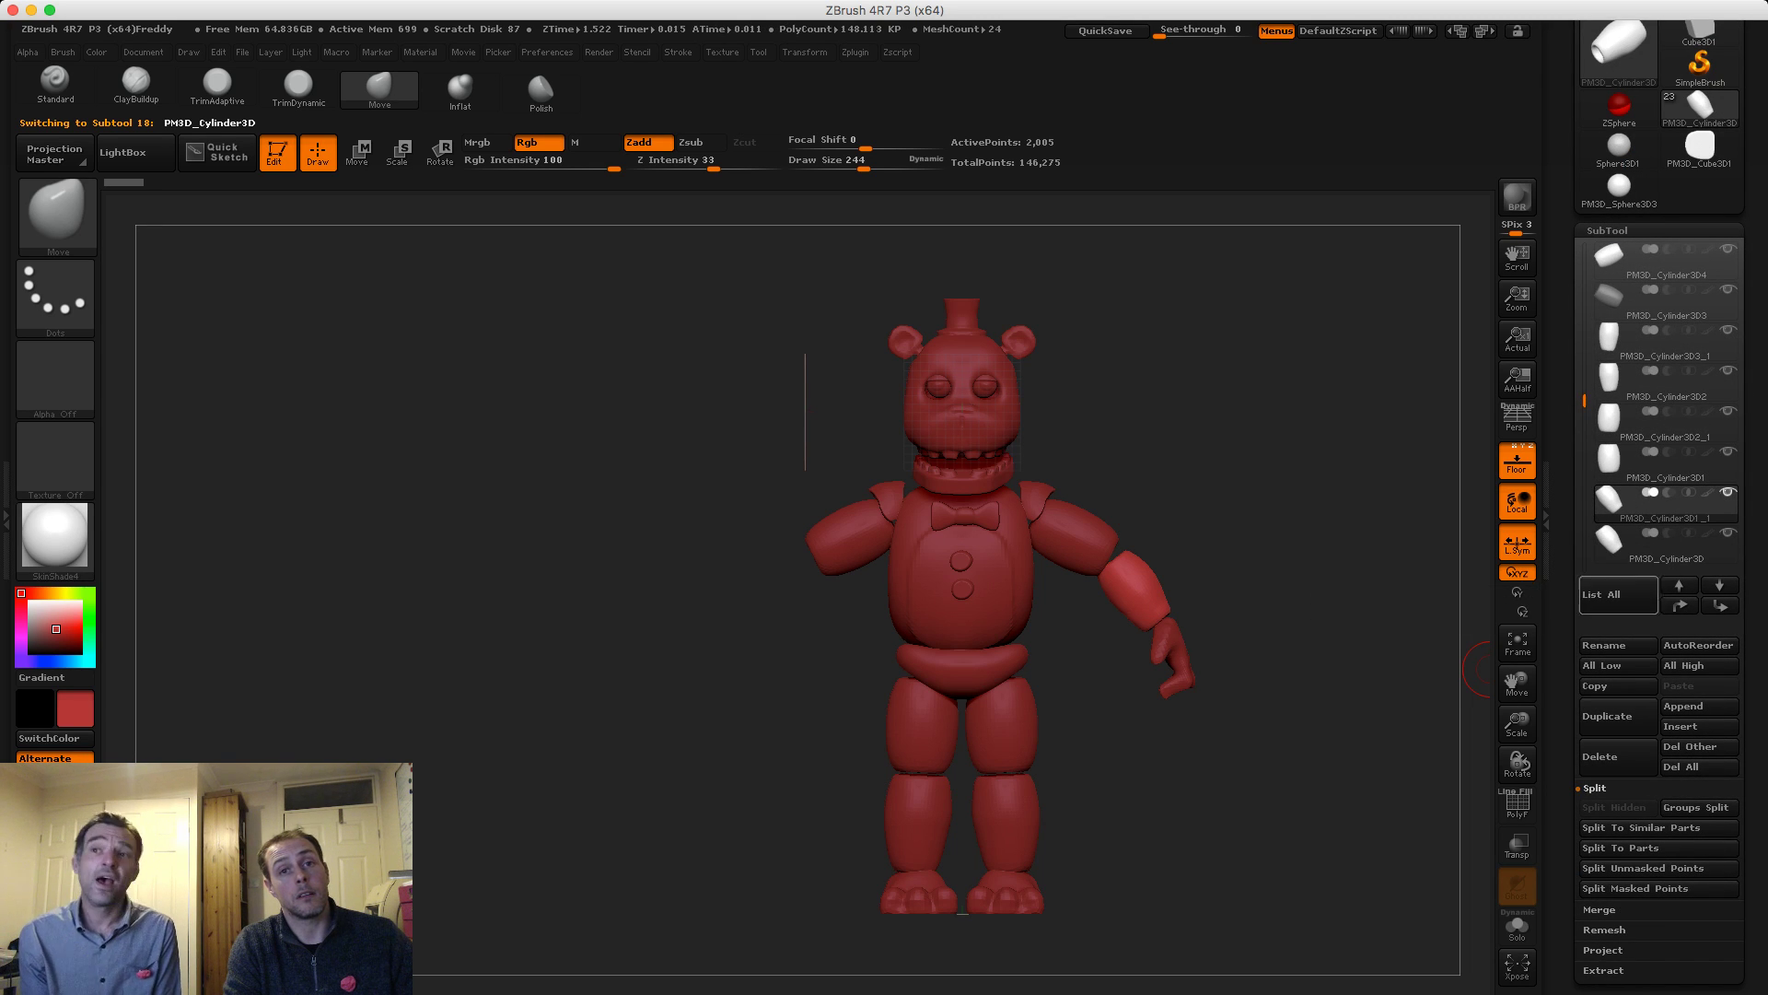
{"action": "left_click_drag", "start_coordinate": [1570, 571], "coordinate": [1570, 521]}
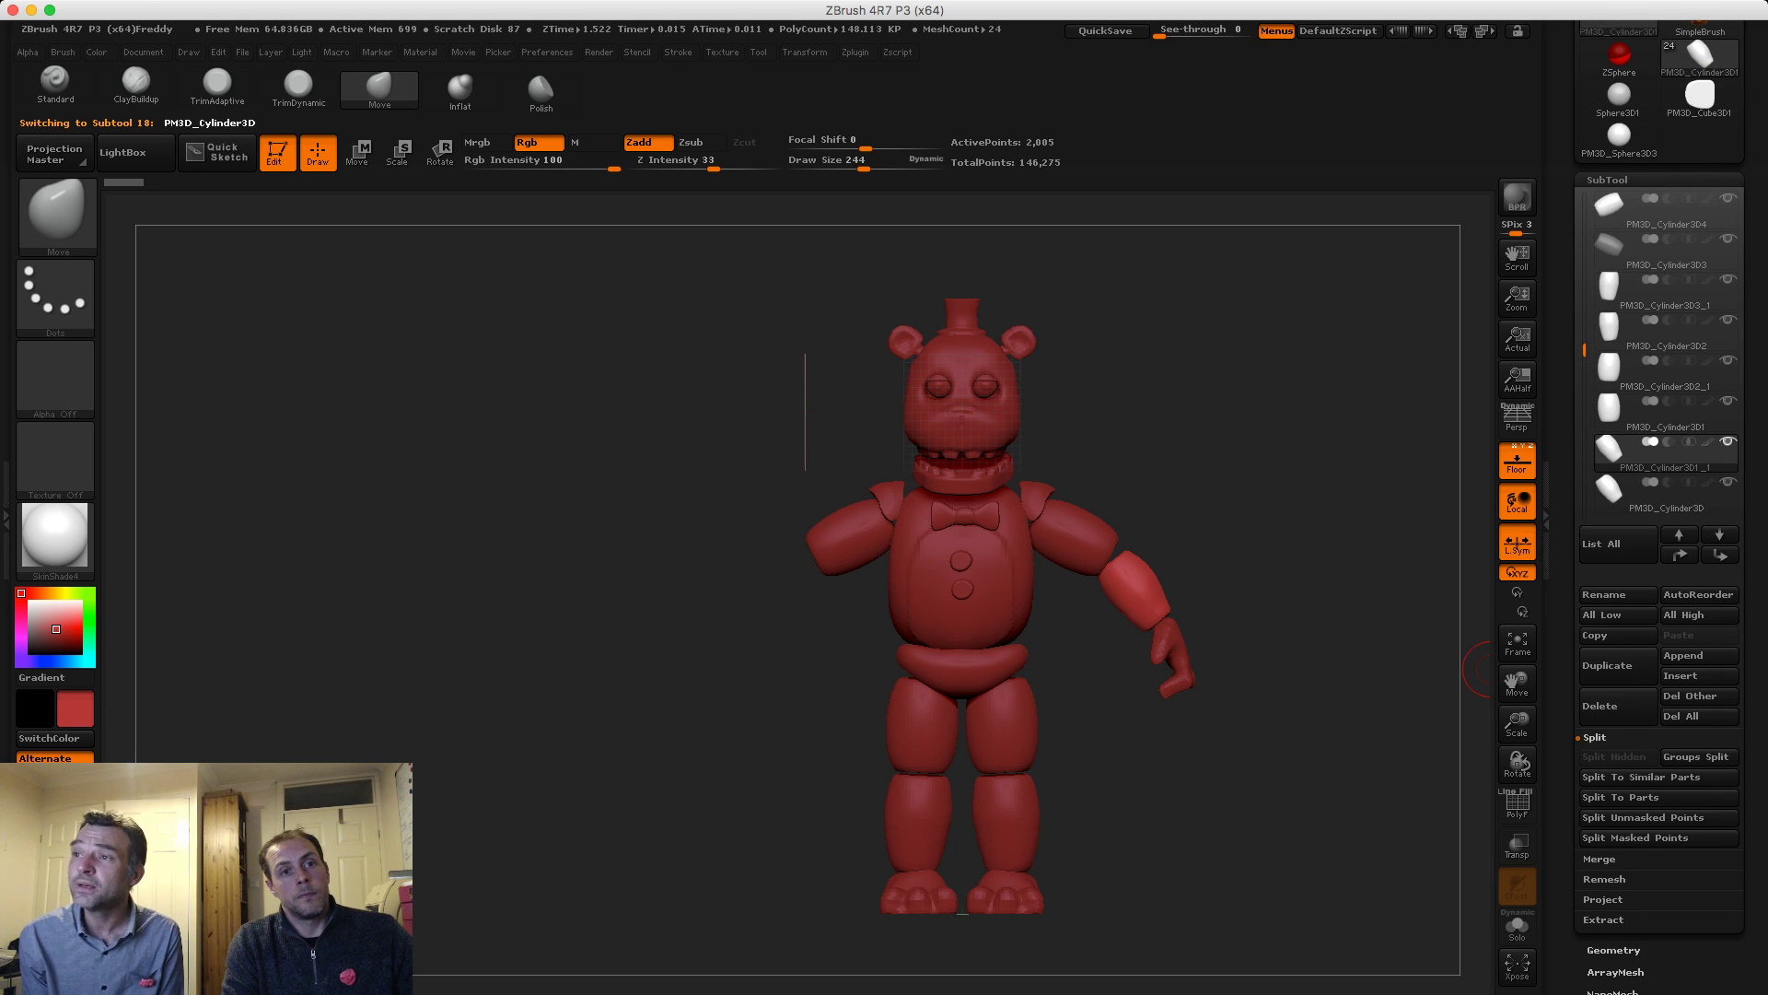
{"action": "scroll", "coordinate": [1657, 552], "scroll_direction": "down", "scroll_amount": 5}
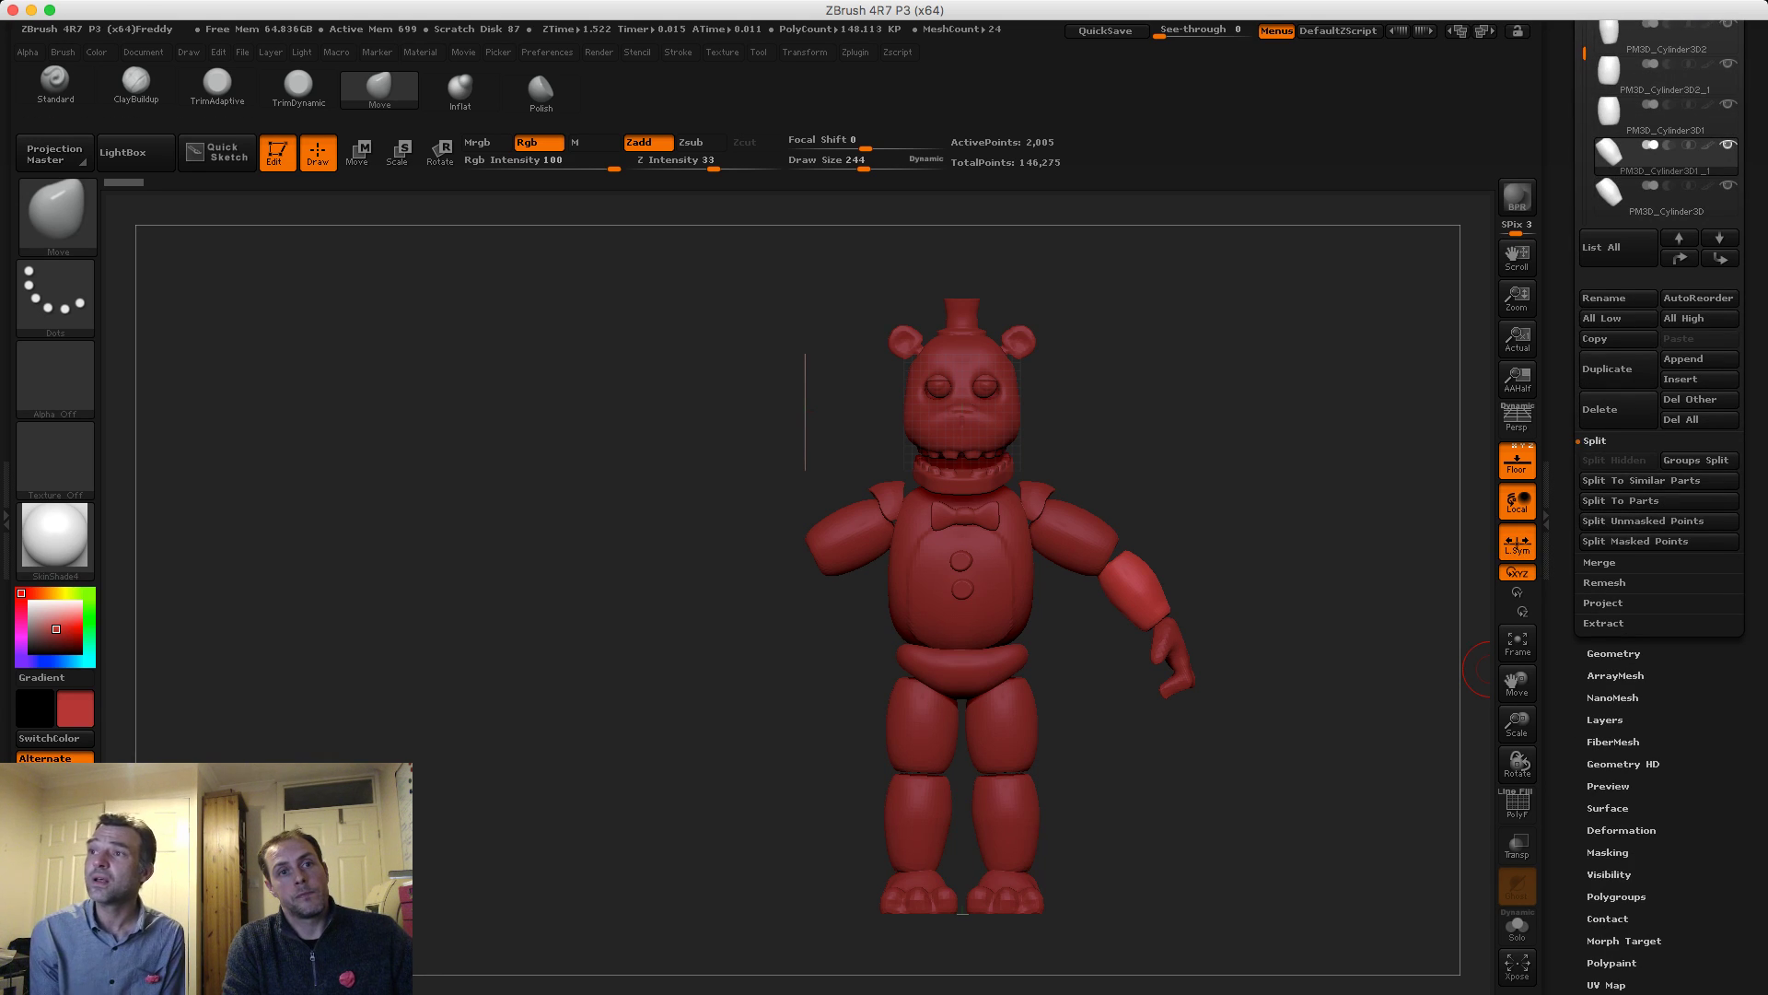
{"action": "left_click", "coordinate": [1621, 830]}
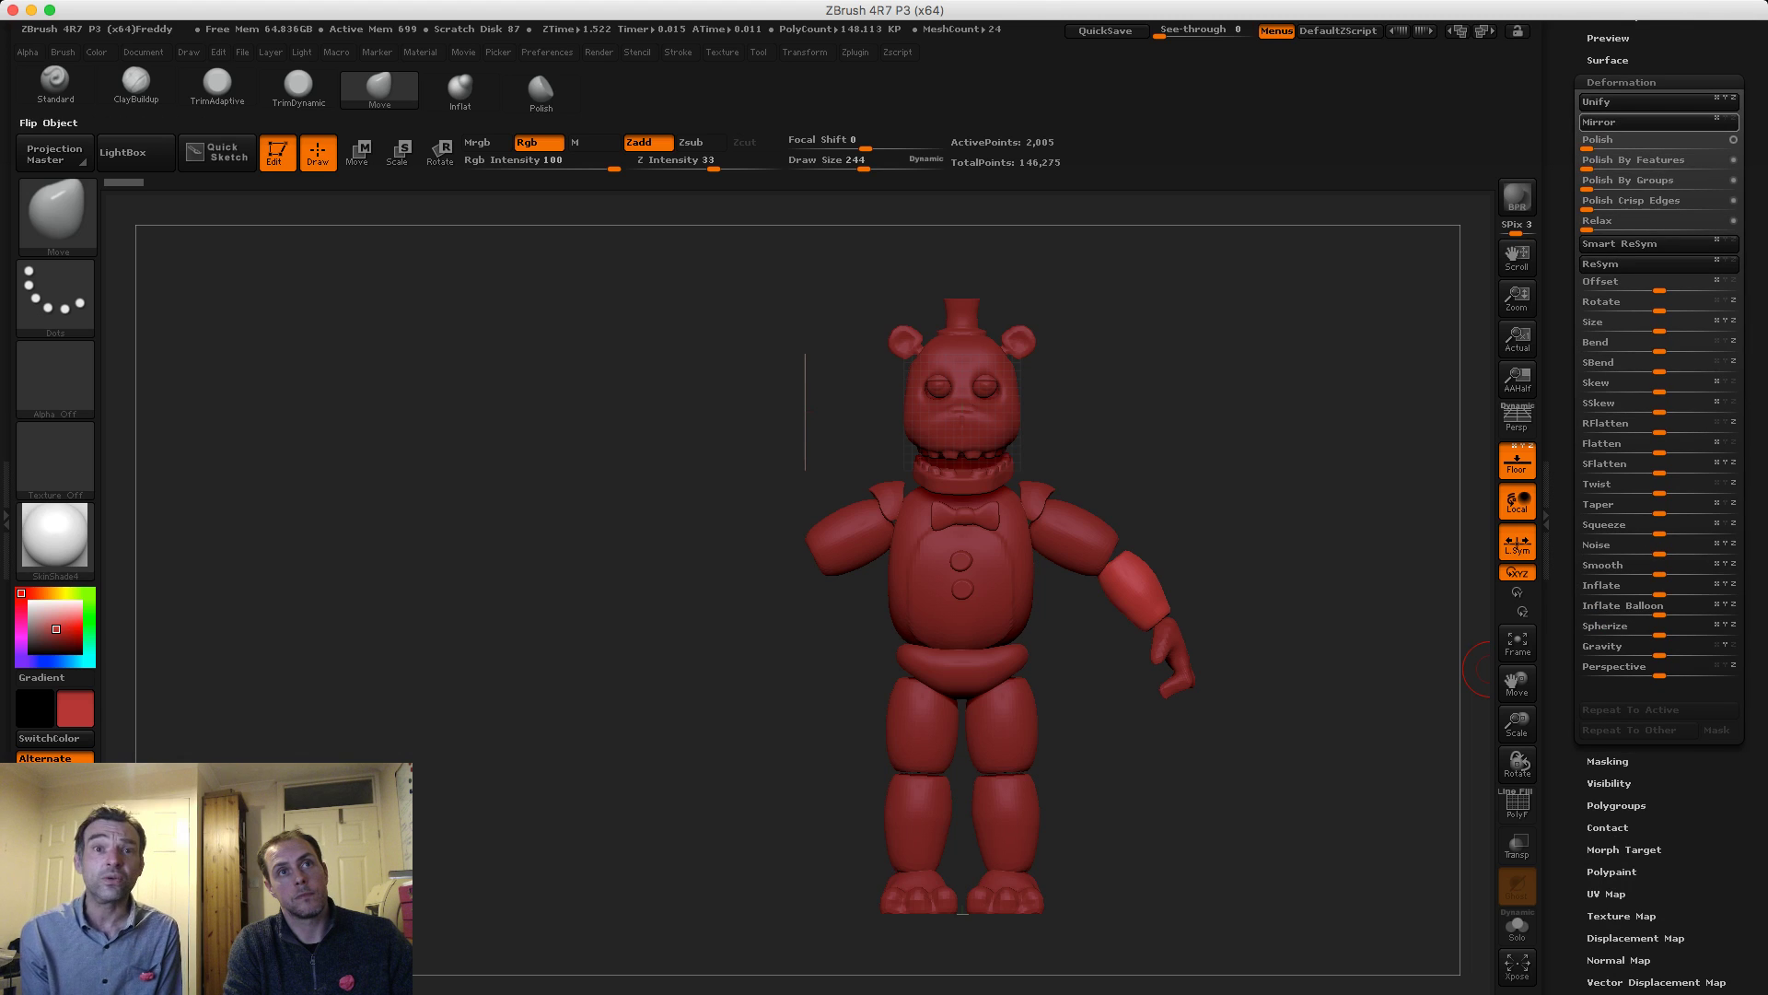
{"action": "left_click", "coordinate": [1621, 121]}
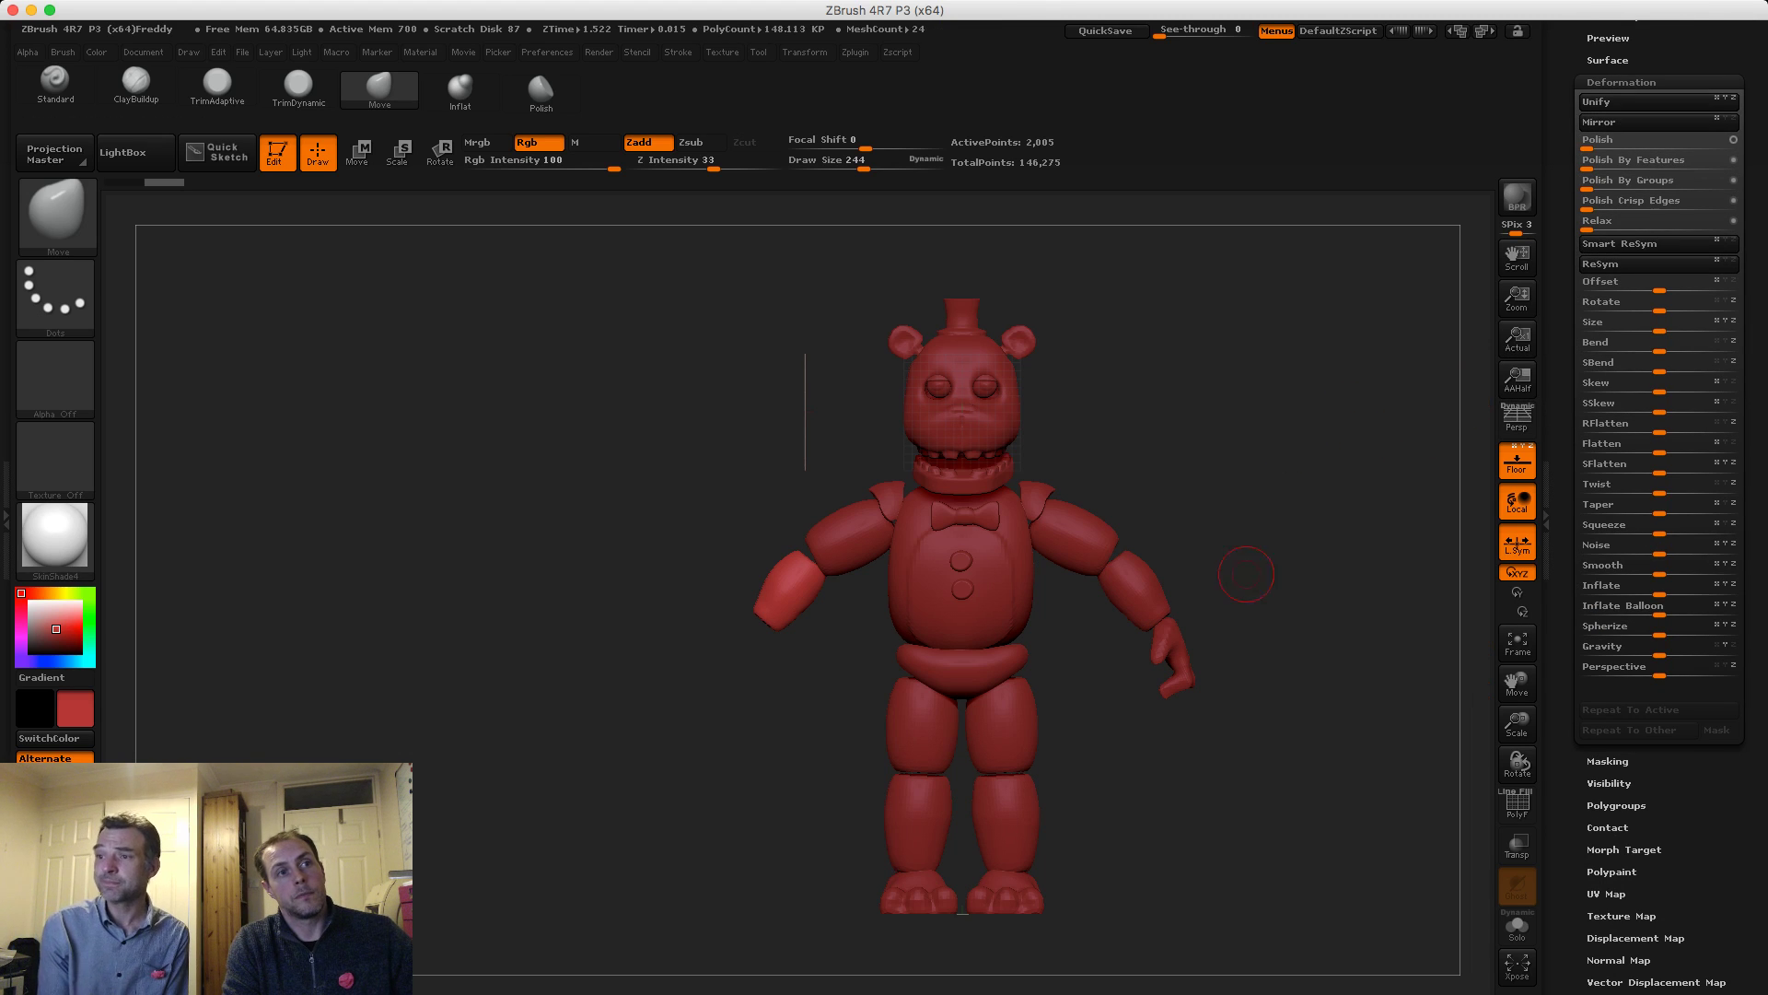
Select the hand, duplicate it and mirror the copy onto the opposite arm
{"action": "left_click", "coordinate": [1172, 643], "text": "alt"}
{"action": "left_click_drag", "start_coordinate": [1751, 423], "coordinate": [1751, 762]}
{"action": "left_click", "coordinate": [1613, 244]}
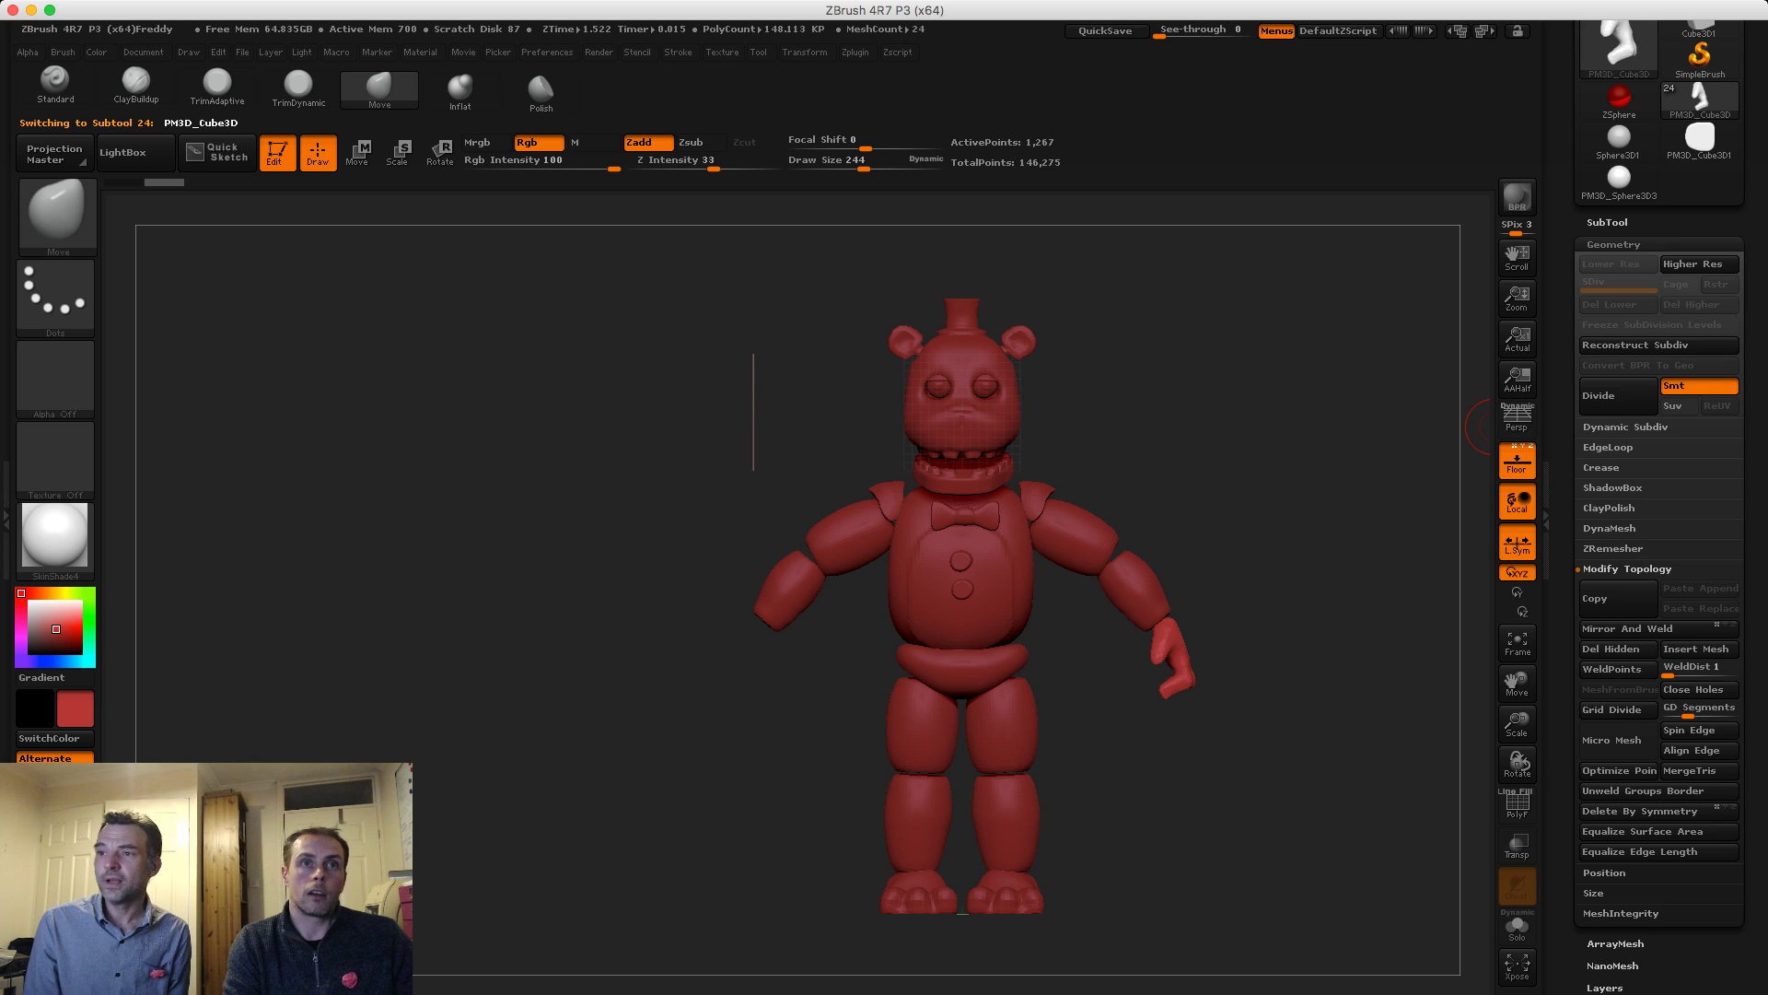
{"action": "left_click", "coordinate": [1608, 222]}
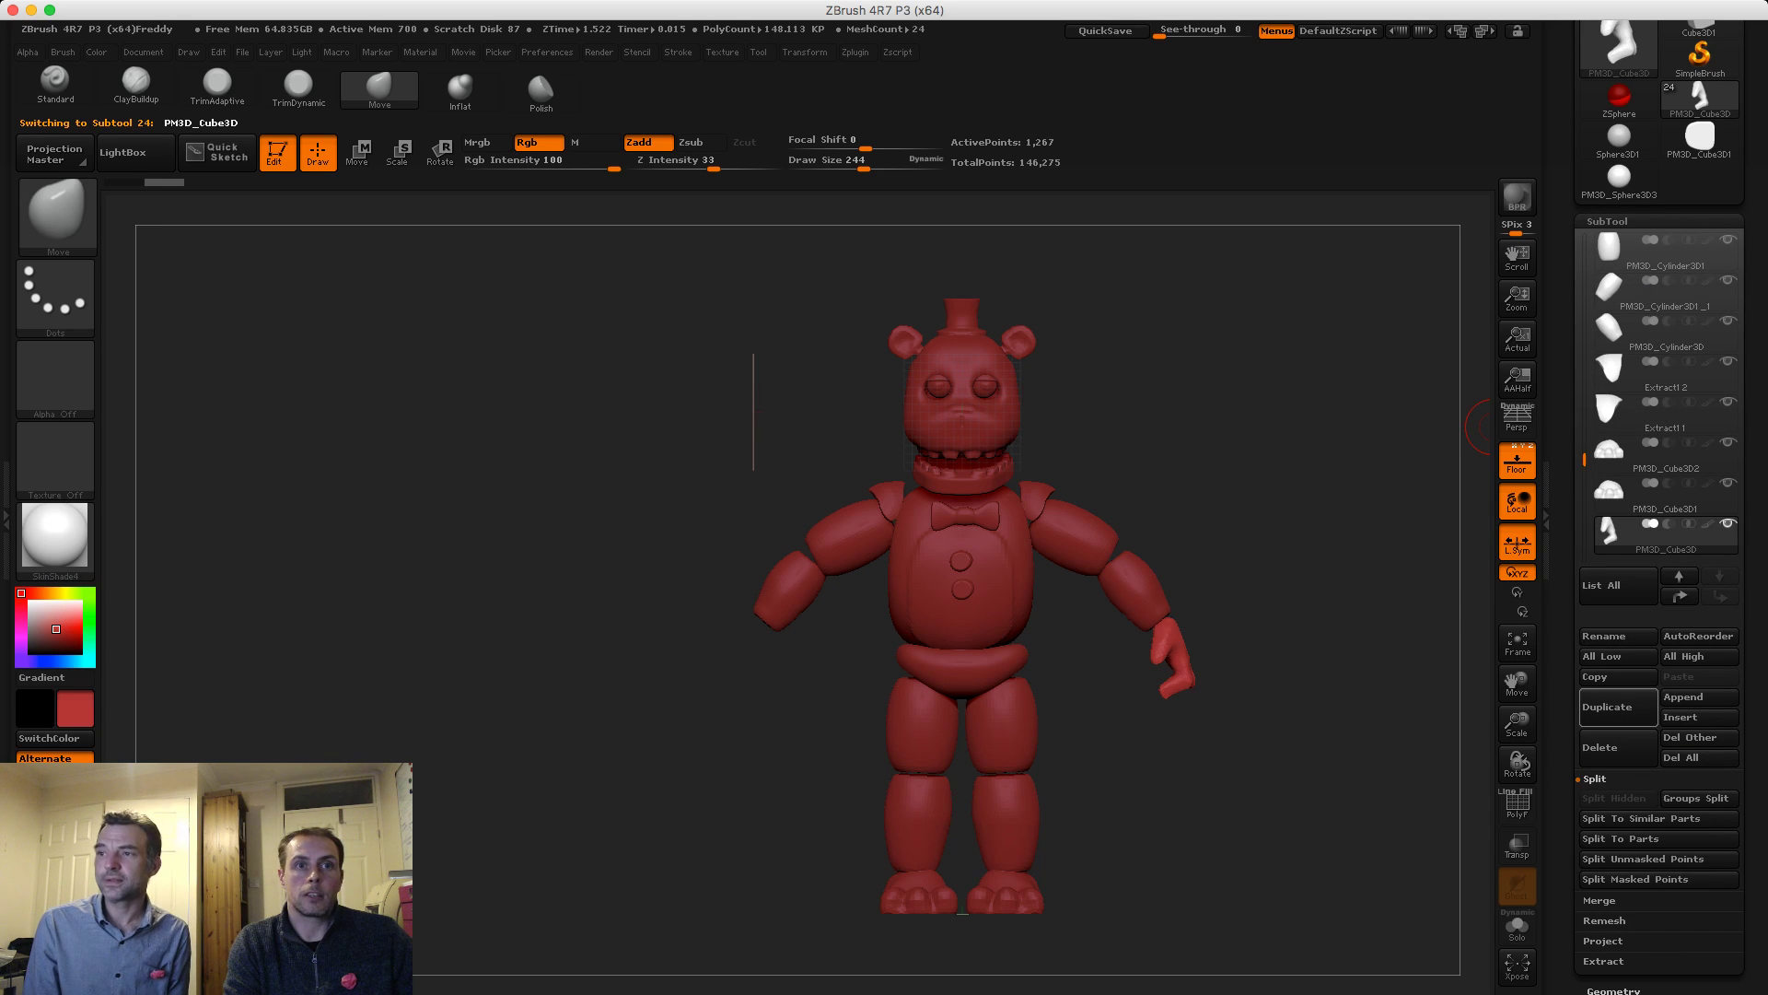
{"action": "left_click", "coordinate": [1607, 707]}
{"action": "scroll", "coordinate": [1607, 706], "scroll_direction": "down", "scroll_amount": 5}
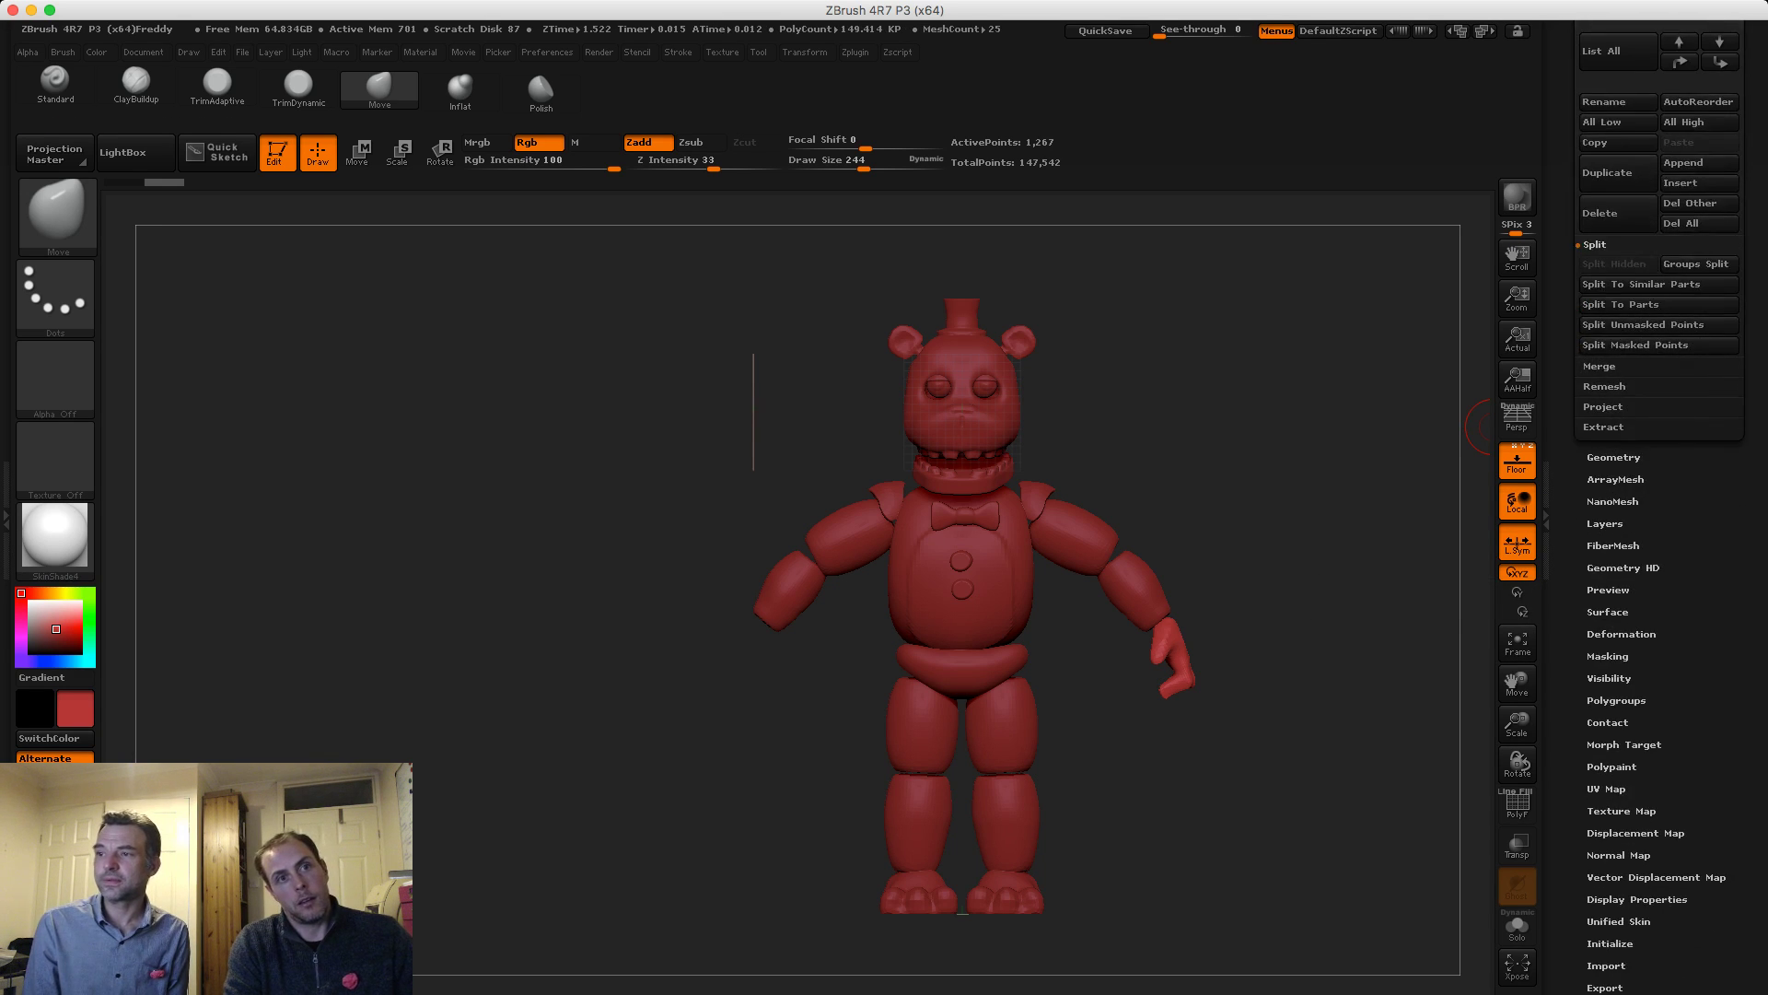
{"action": "left_click", "coordinate": [1621, 634]}
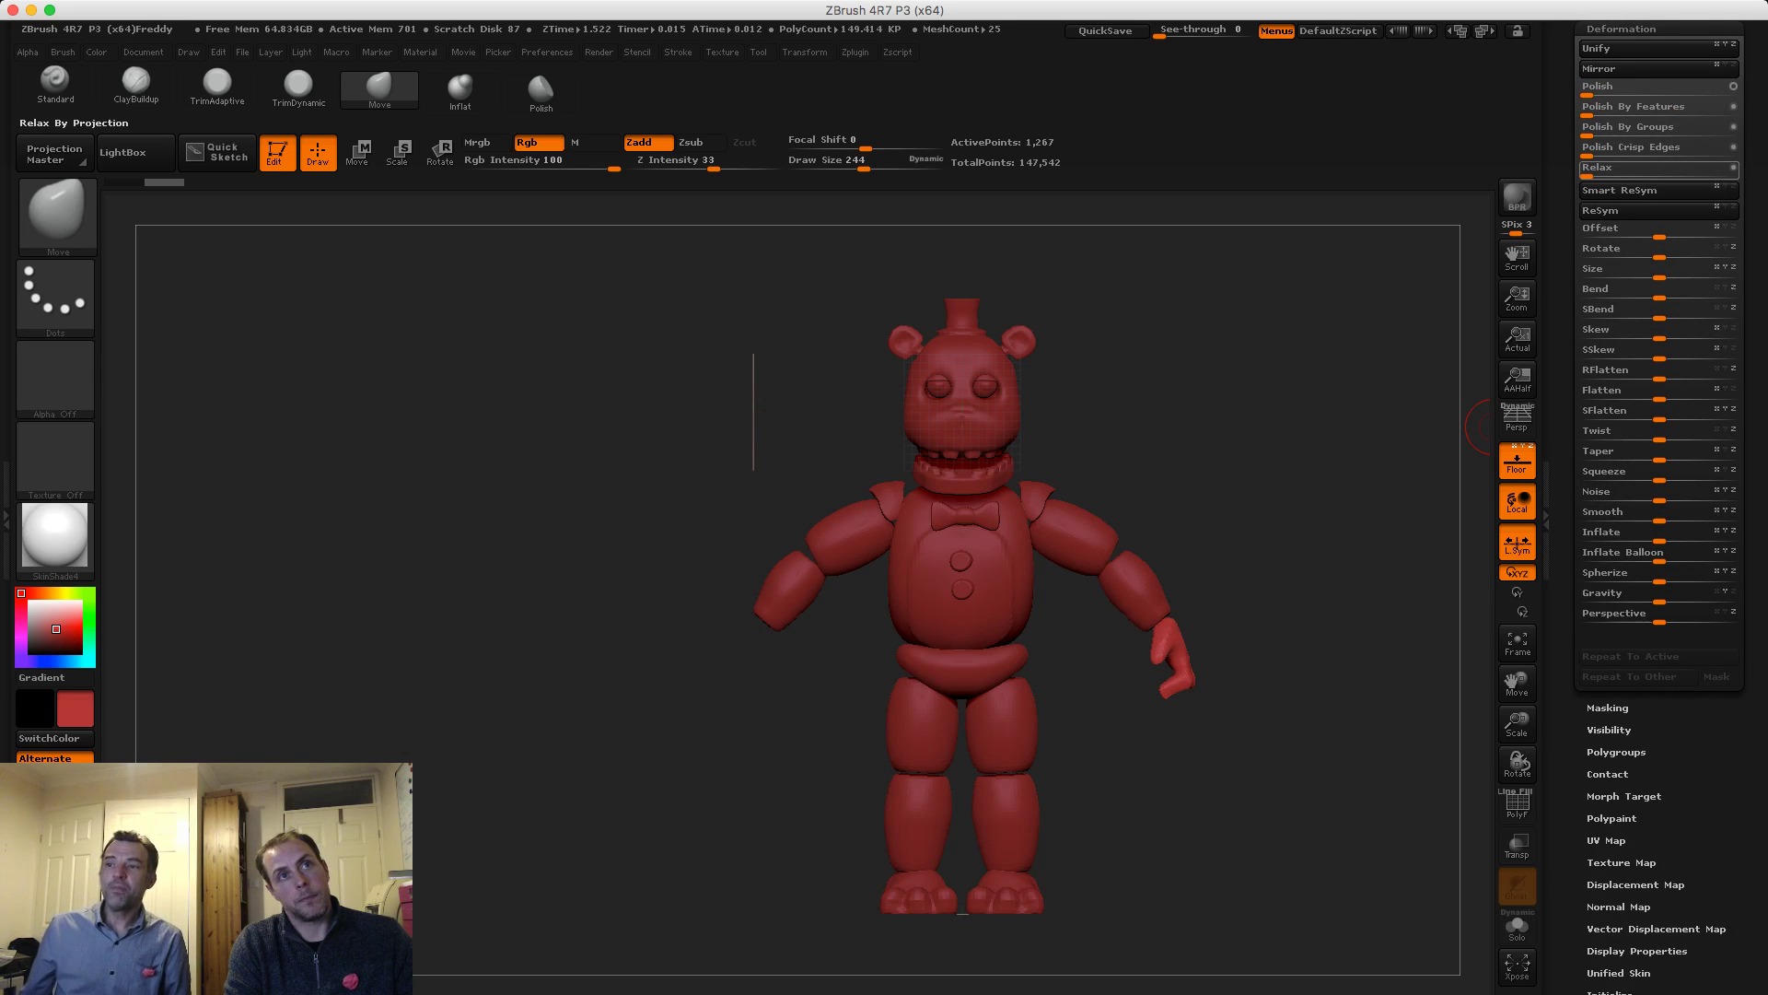
{"action": "left_click", "coordinate": [1612, 70]}
{"action": "mouse_move", "coordinate": [1190, 543]}
{"action": "left_mouse_down", "text": "alt"}
{"action": "mouse_move", "coordinate": [1192, 470]}
{"action": "mouse_move", "coordinate": [1198, 552]}
{"action": "mouse_move", "coordinate": [1310, 543]}
{"action": "mouse_move", "coordinate": [1262, 465]}
{"action": "left_mouse_up", "text": "alt"}
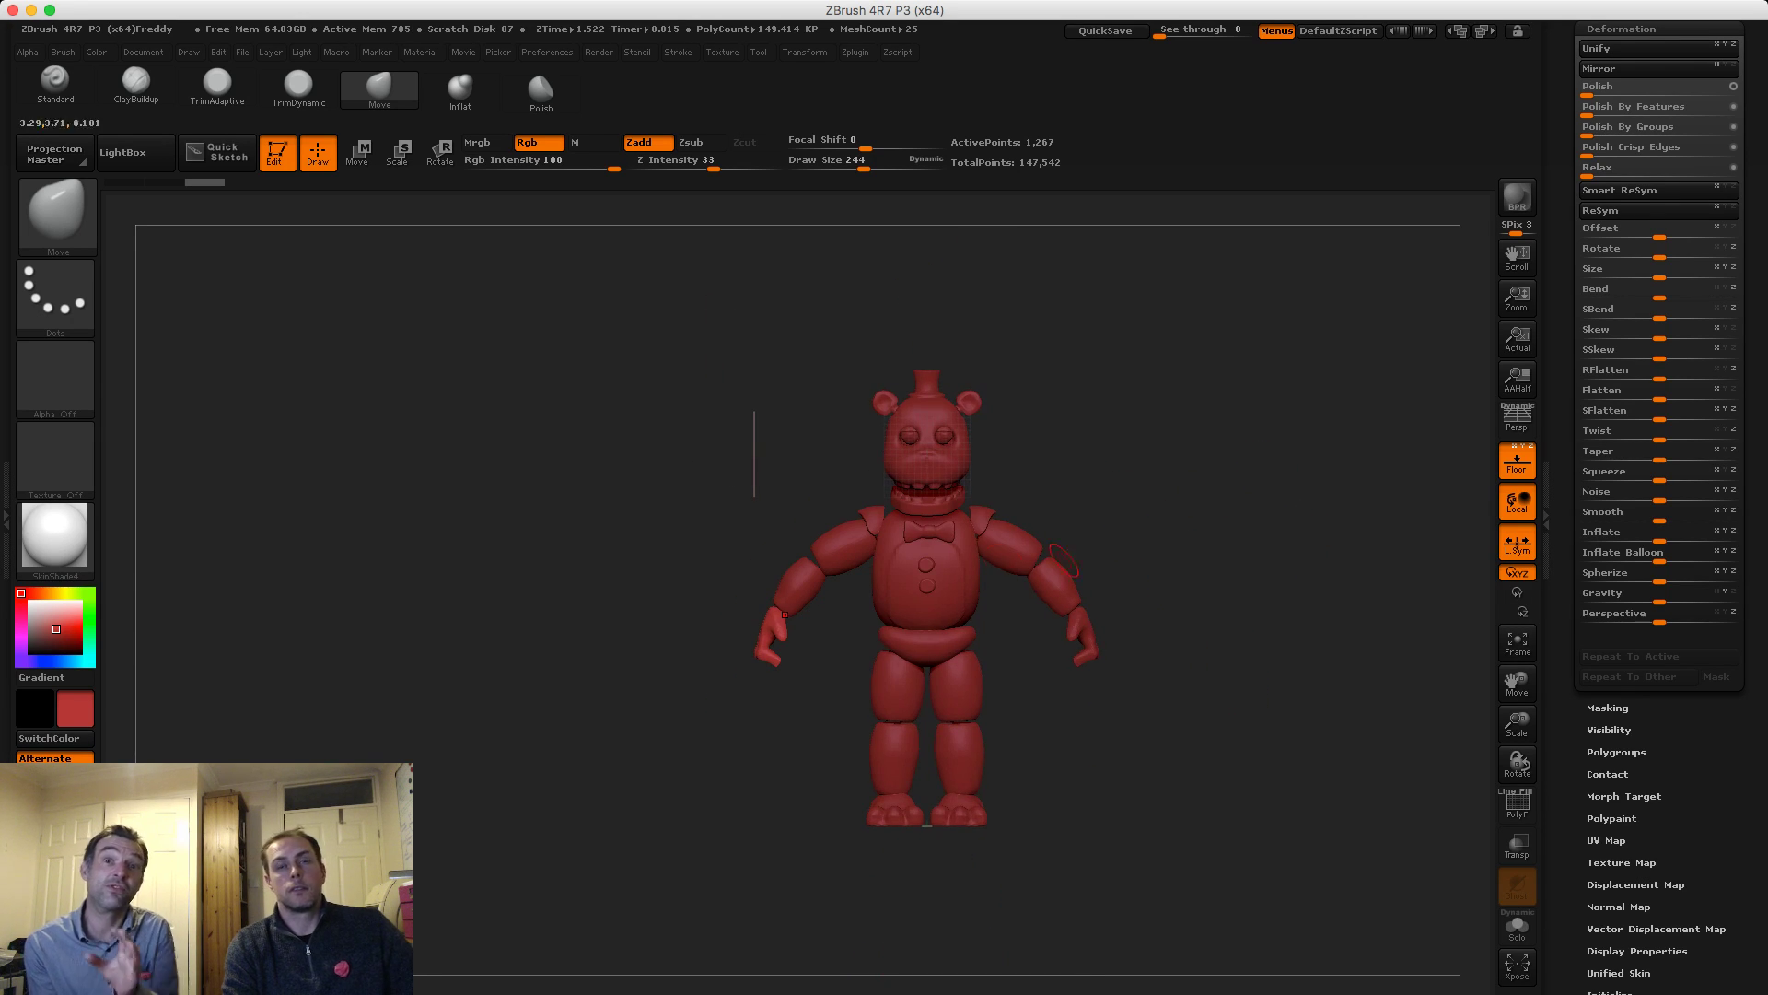
{"action": "left_click_drag", "start_coordinate": [845, 445], "coordinate": [845, 500], "text": "alt"}
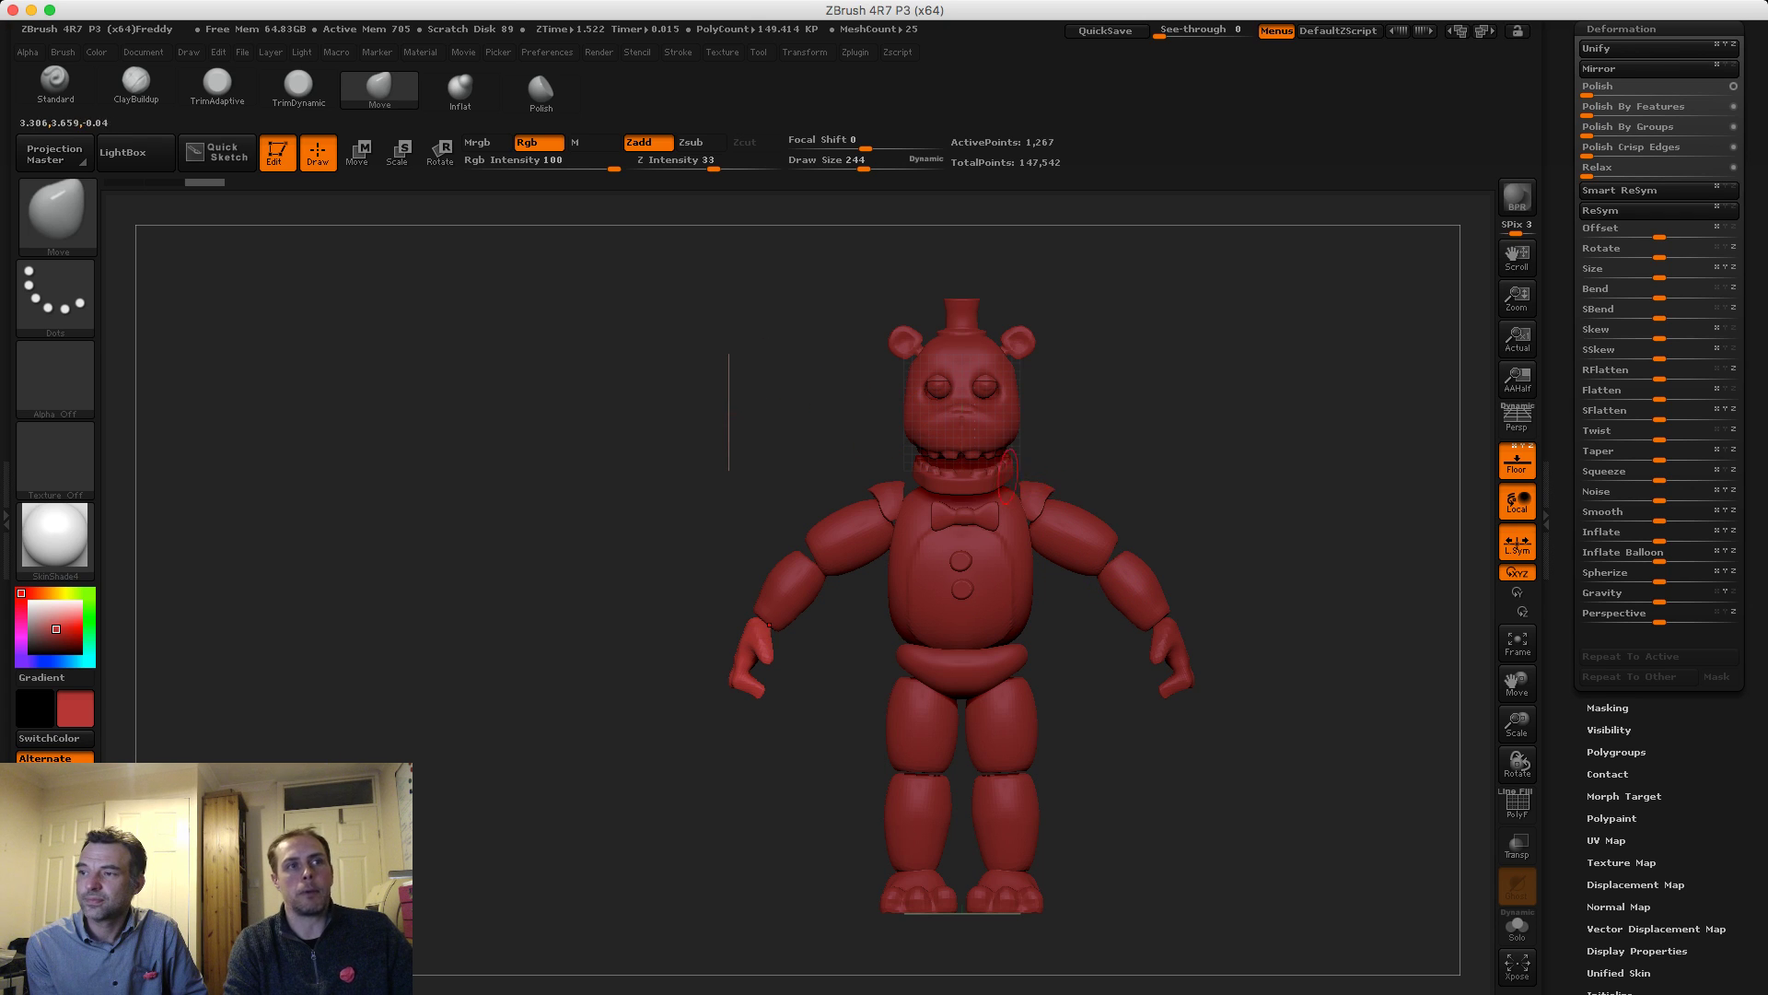
{"action": "left_click_drag", "start_coordinate": [791, 435], "coordinate": [789, 423], "text": "alt"}
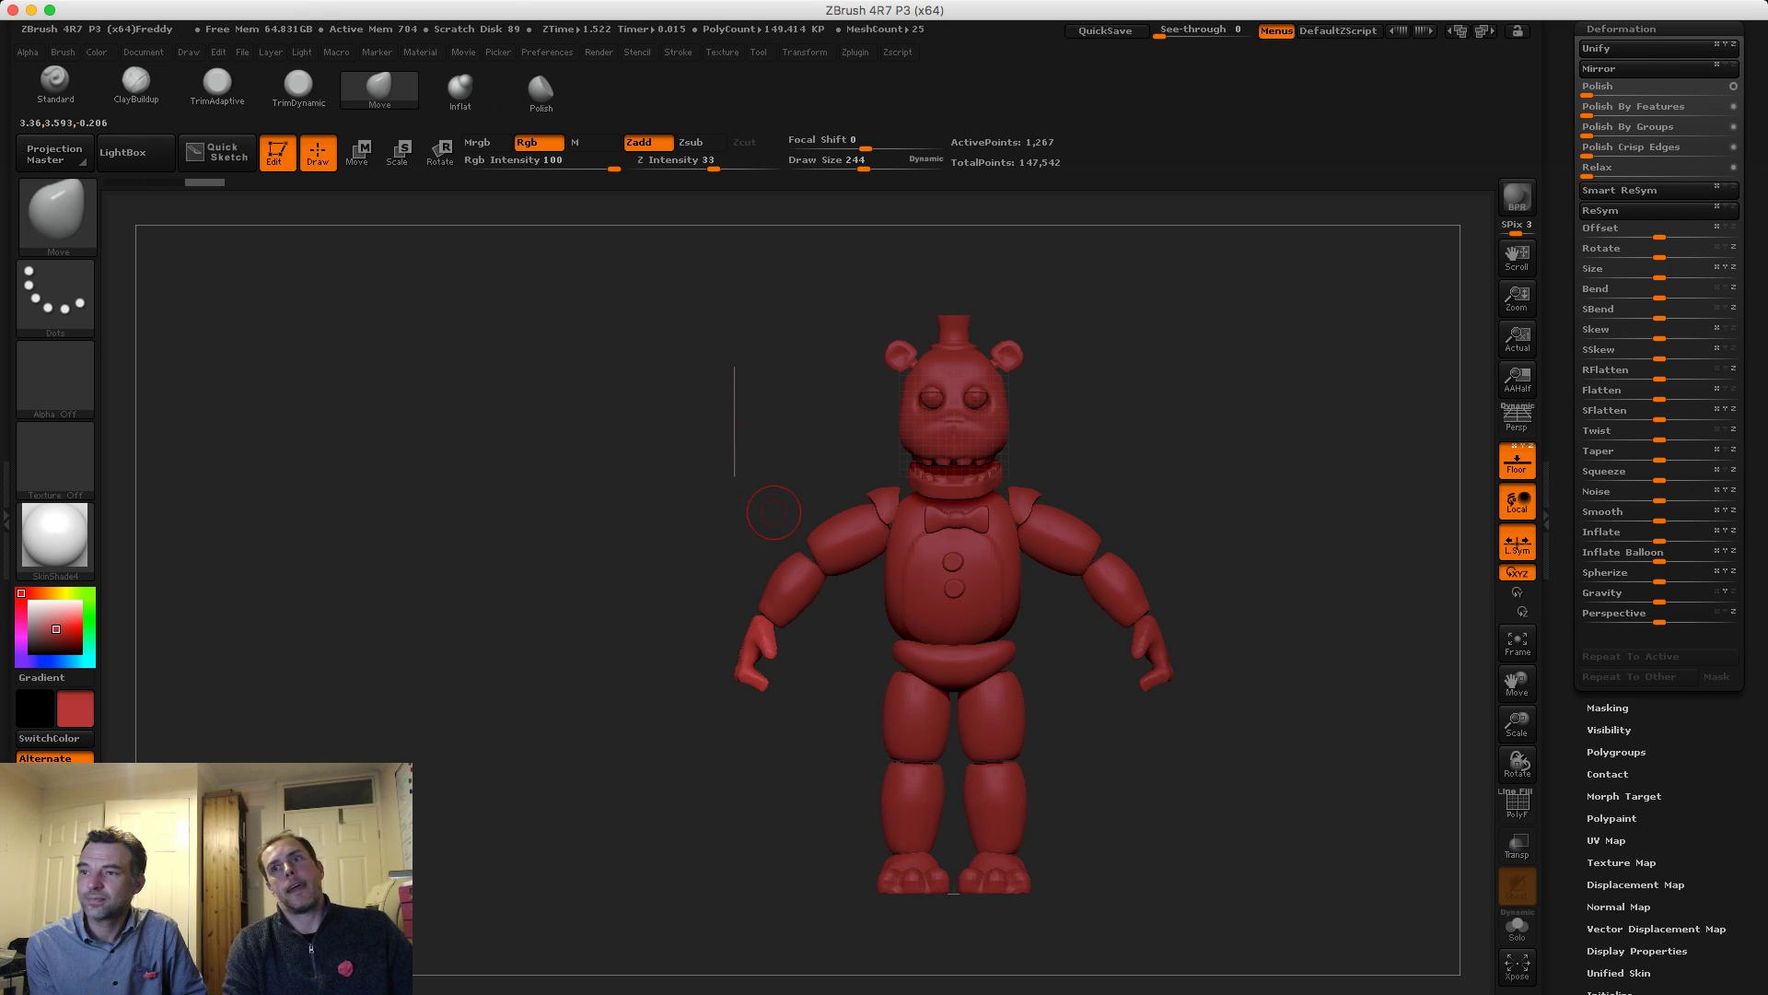
Merge the two foot subtools into one using Merge Down
{"action": "left_click", "coordinate": [960, 878], "text": "alt"}
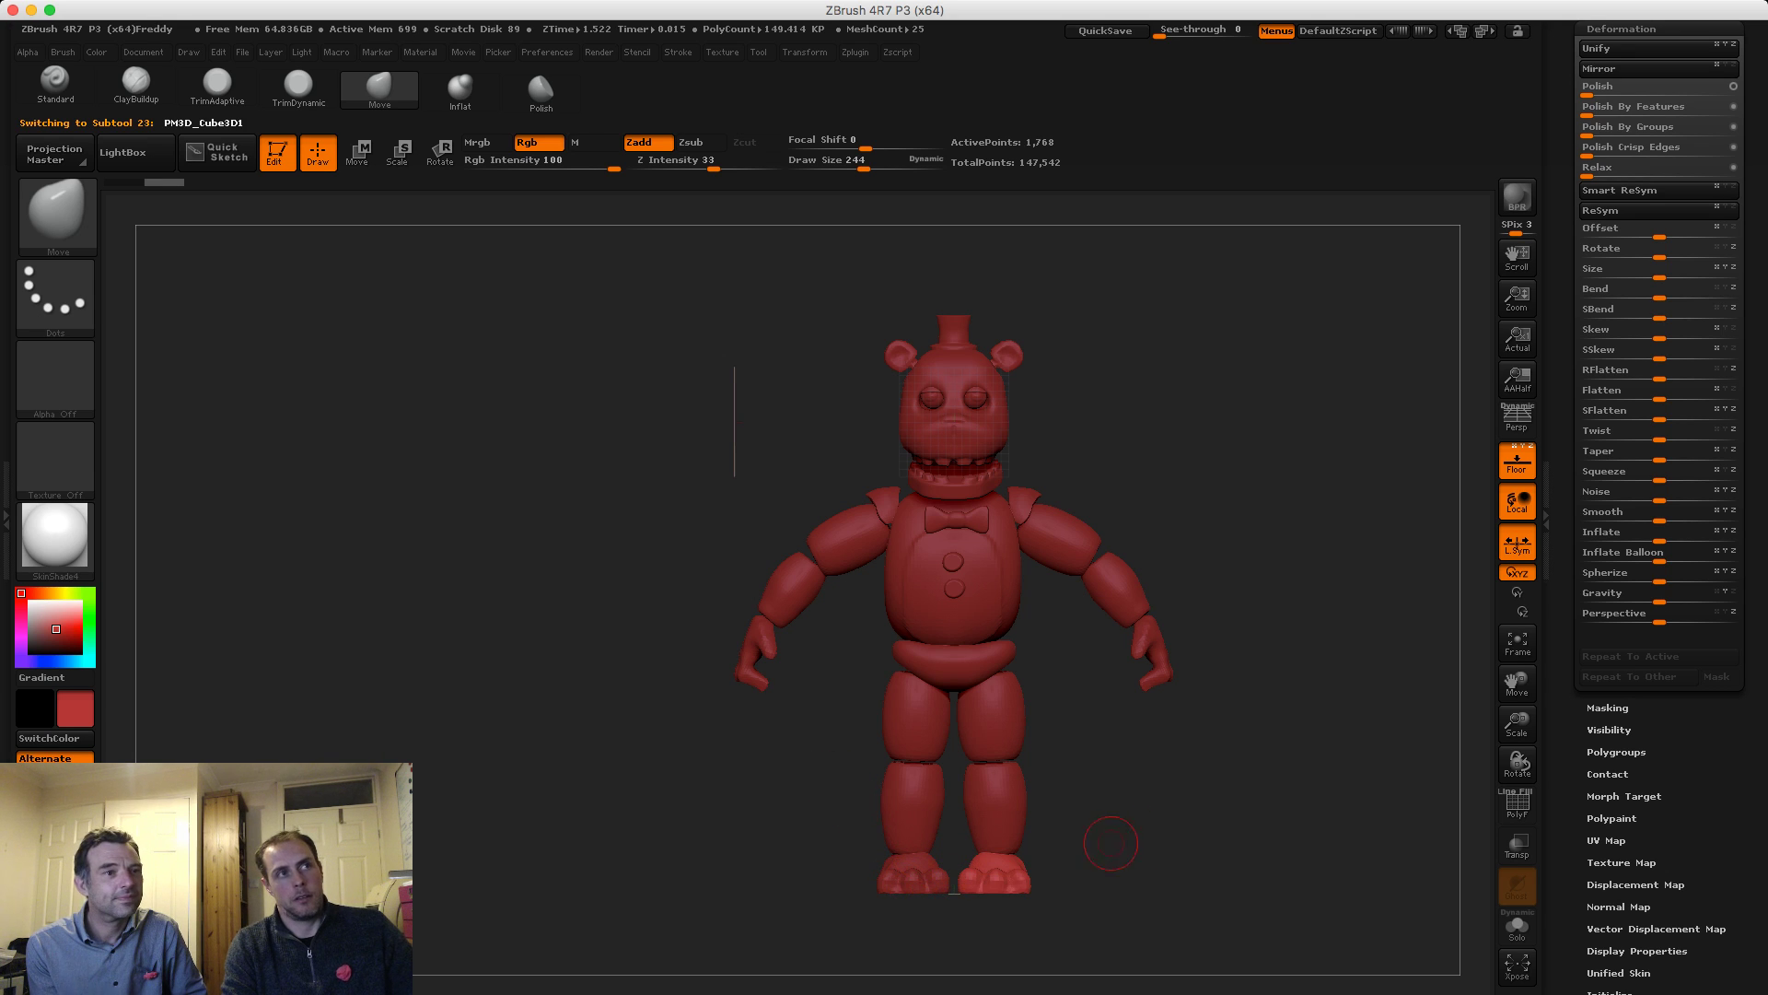
{"action": "mouse_move", "coordinate": [1478, 530]}
{"action": "left_mouse_down", "text": "alt"}
{"action": "mouse_move", "coordinate": [1547, 637]}
{"action": "mouse_move", "coordinate": [1488, 535]}
{"action": "left_mouse_up", "text": "alt"}
{"action": "left_click_drag", "start_coordinate": [1569, 369], "coordinate": [1570, 786]}
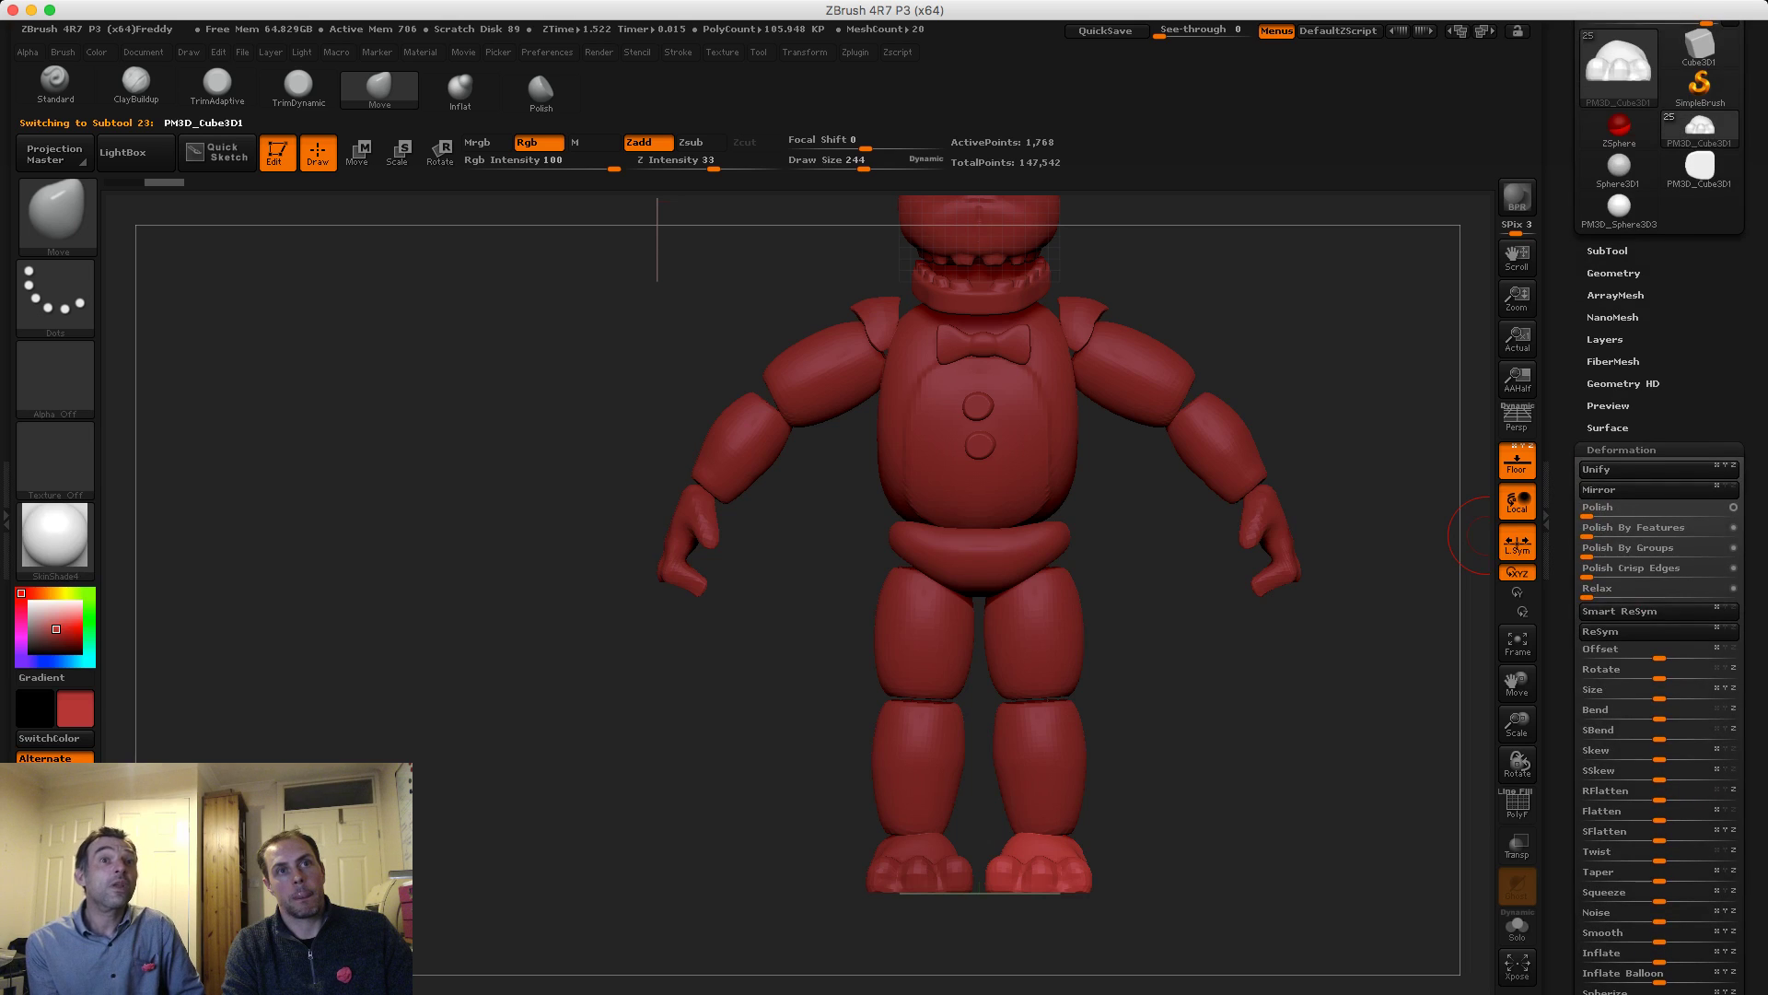
{"action": "left_click", "coordinate": [1607, 250]}
{"action": "key", "text": "Up"}
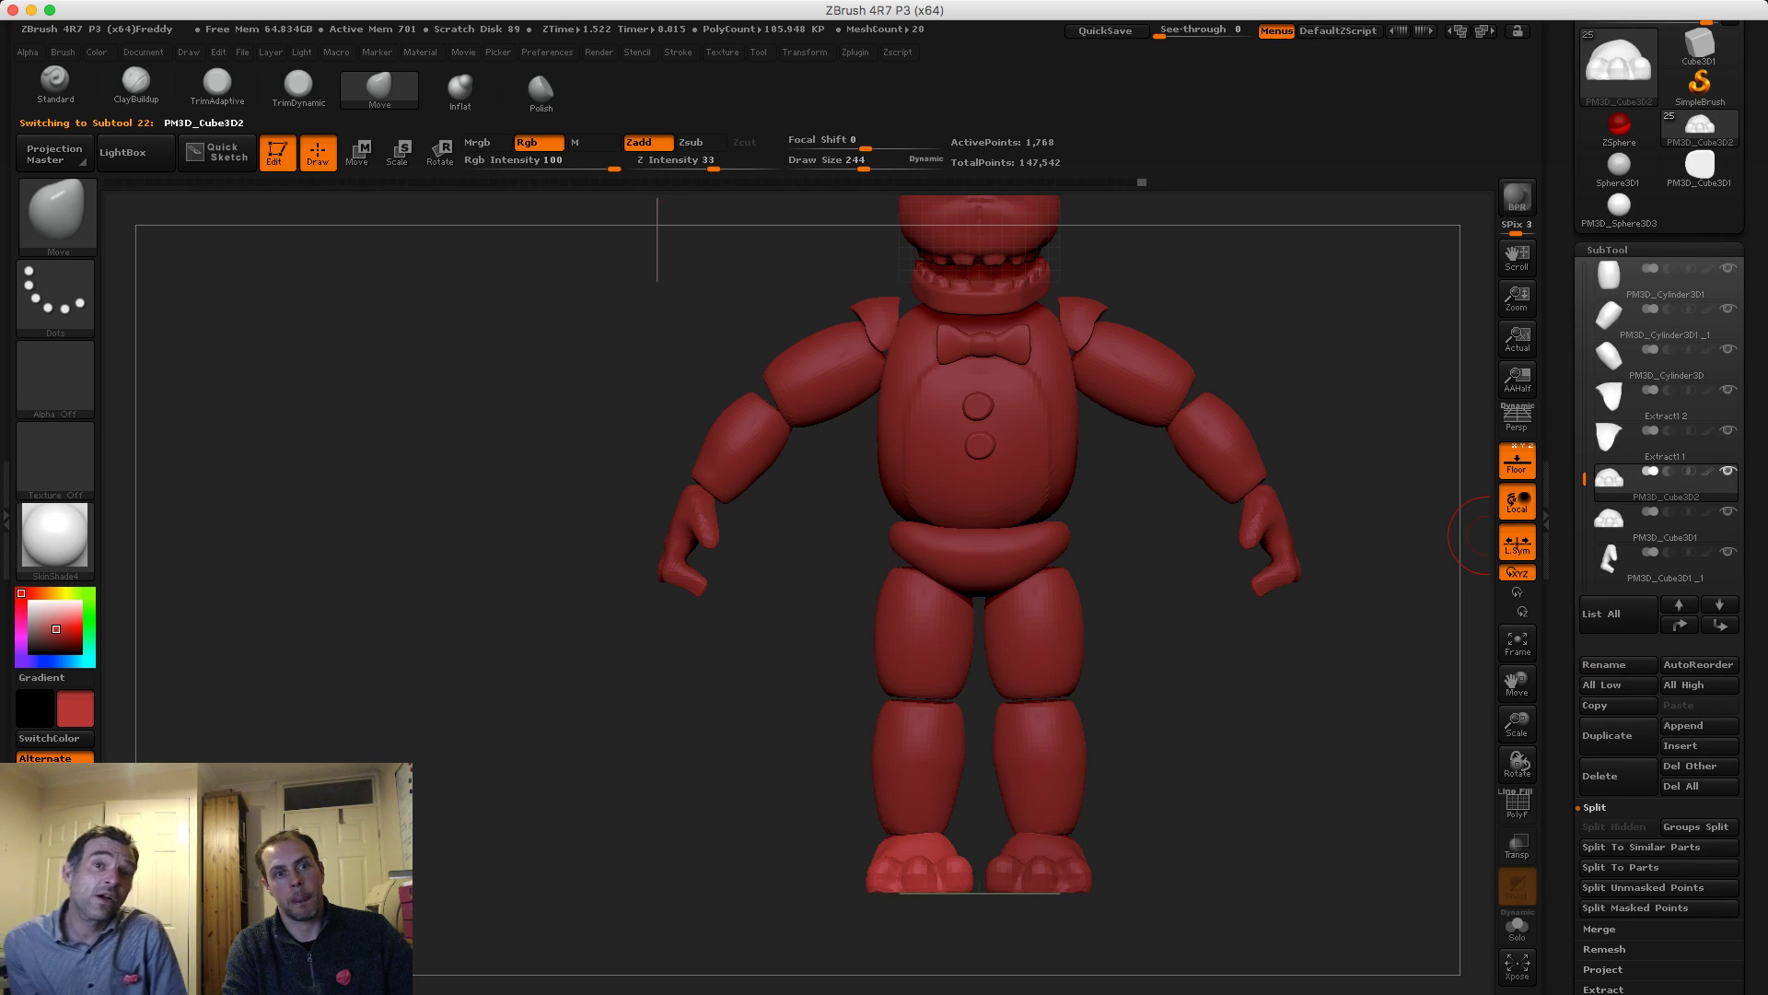
{"action": "left_click_drag", "start_coordinate": [1570, 765], "coordinate": [1569, 760]}
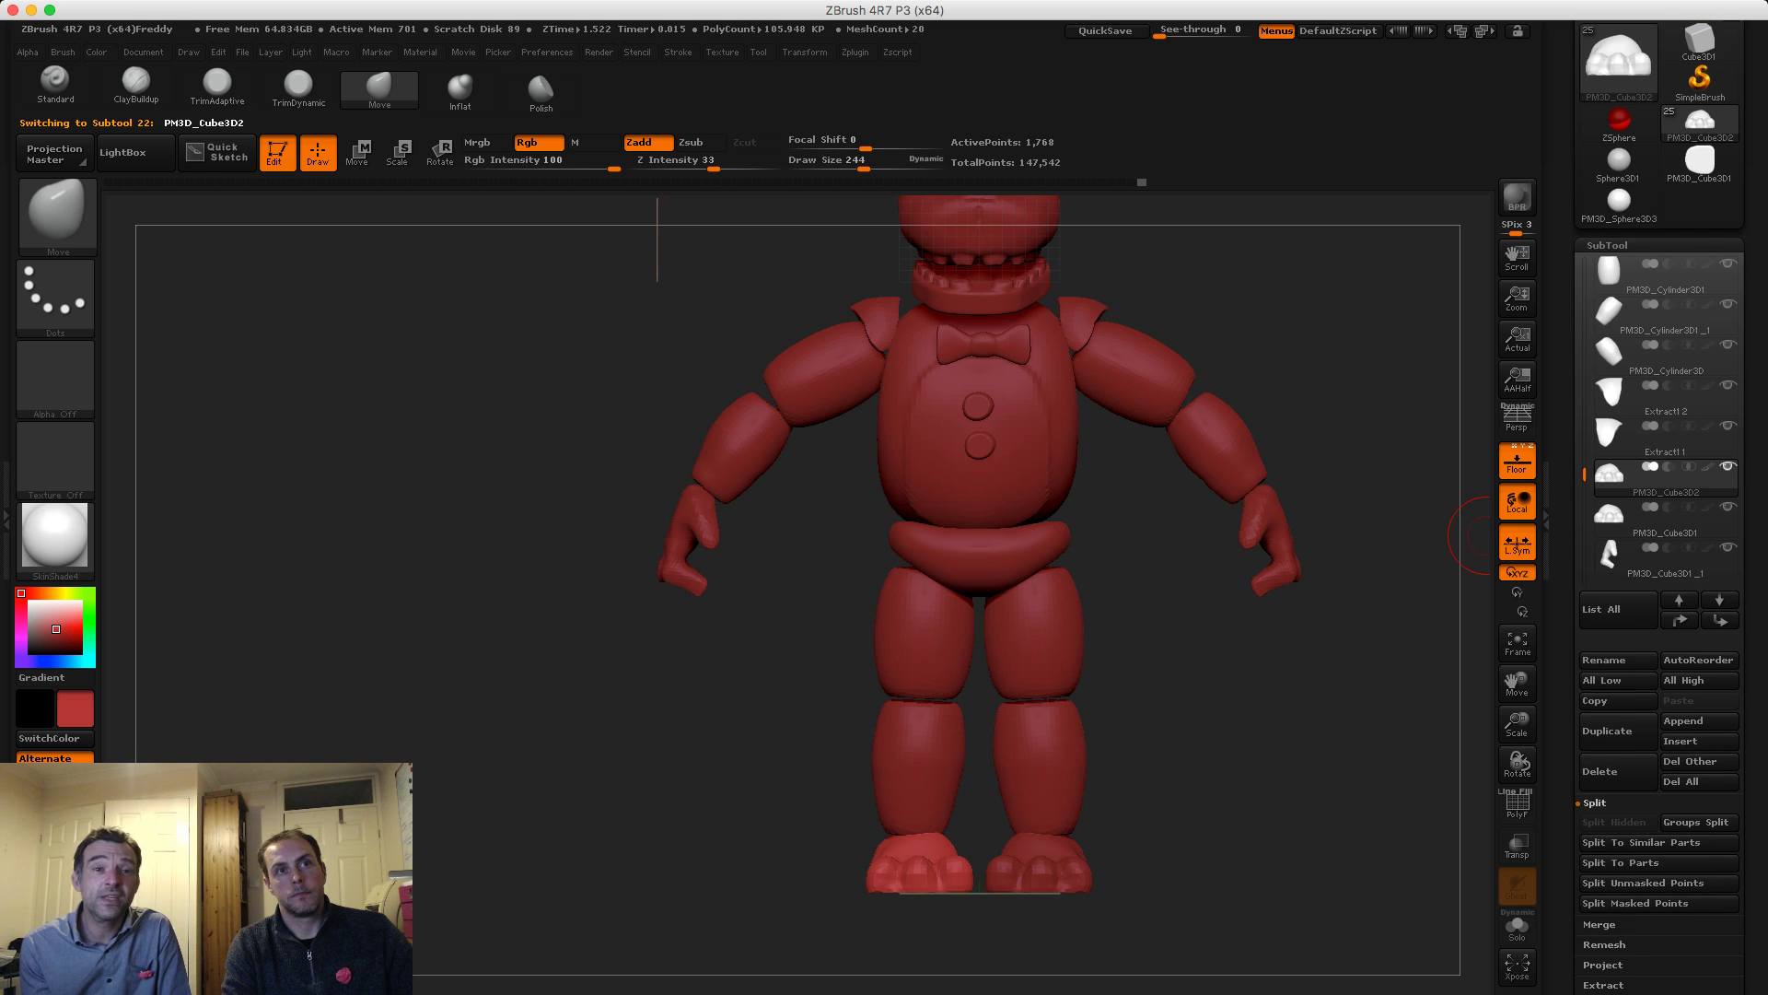
{"action": "scroll", "coordinate": [1658, 507], "scroll_direction": "down", "scroll_amount": 8}
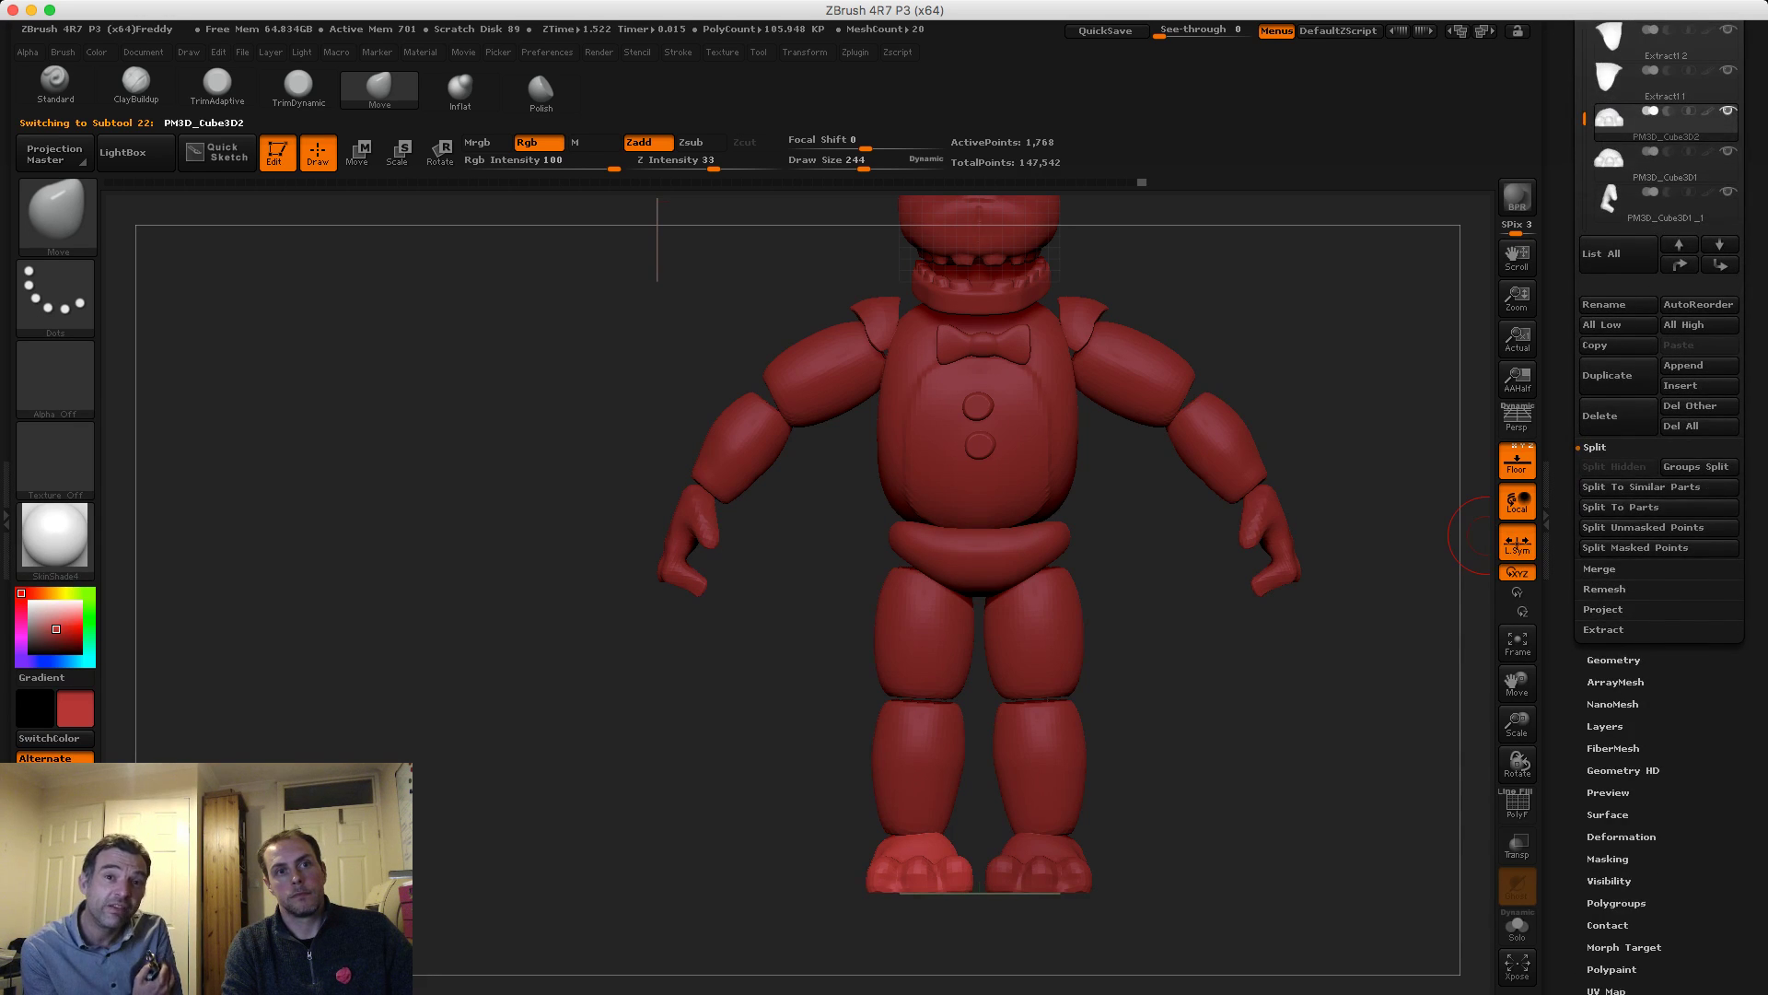
{"action": "left_click", "coordinate": [1613, 661]}
{"action": "scroll", "coordinate": [1658, 506], "scroll_direction": "up", "scroll_amount": 5}
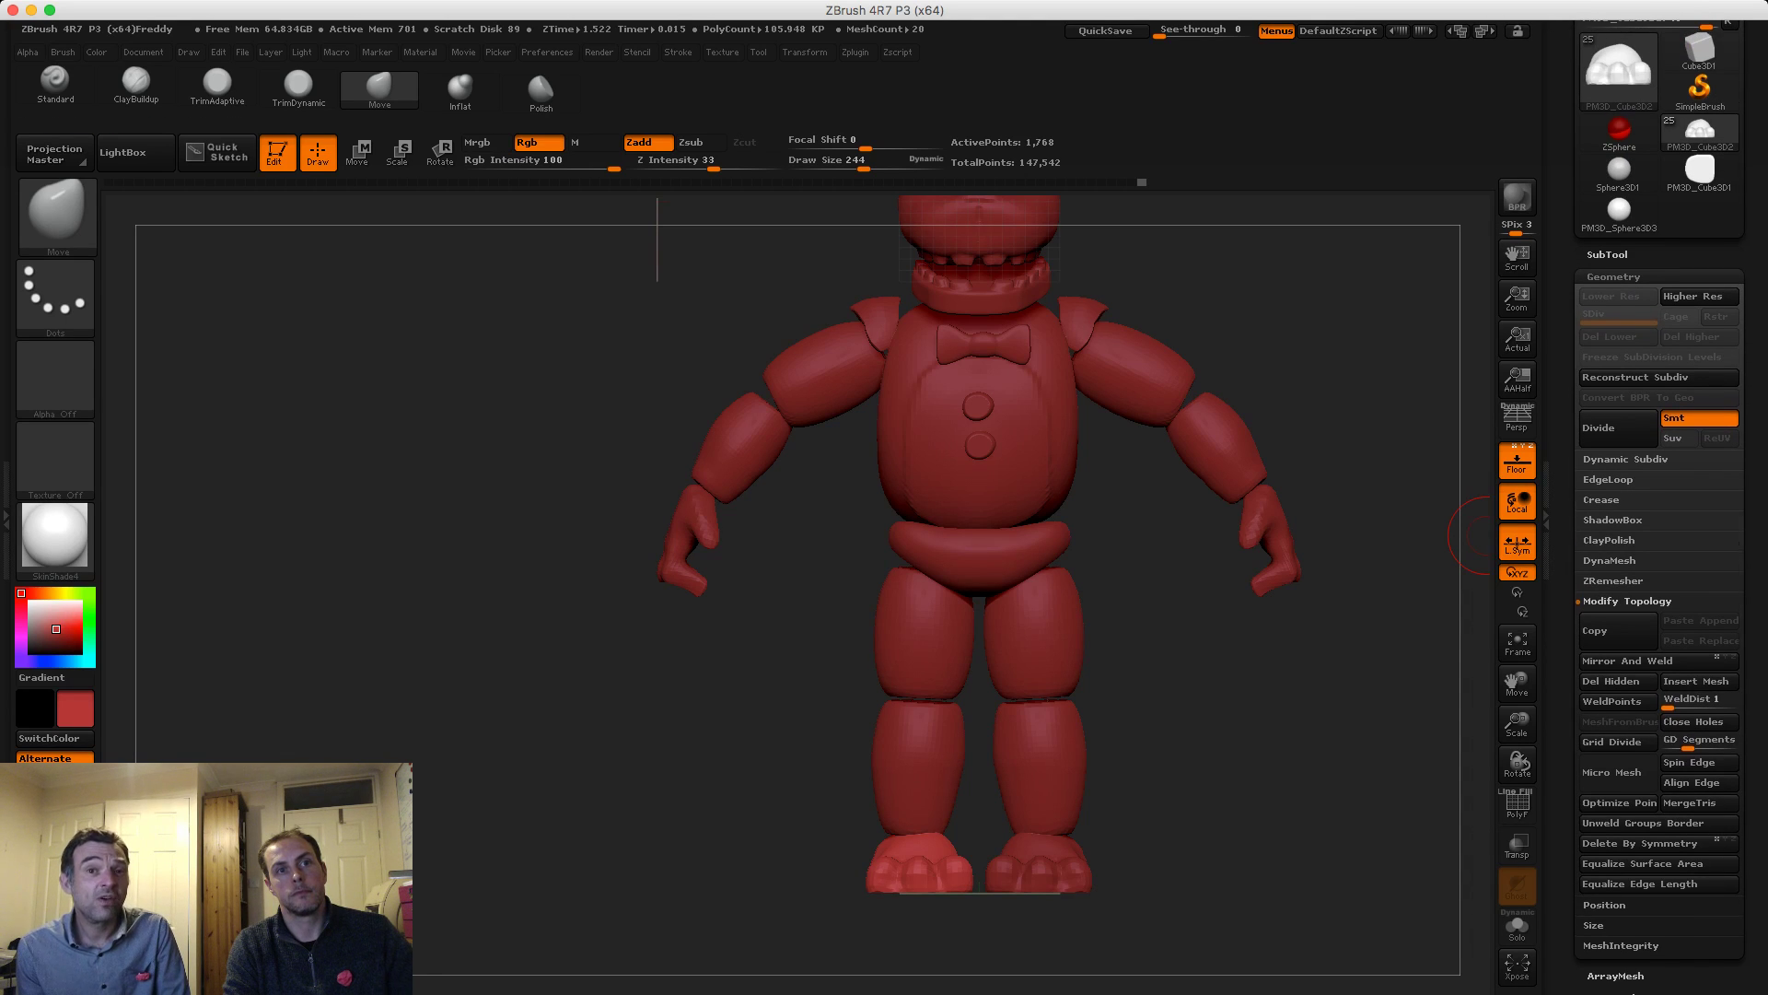
{"action": "left_click", "coordinate": [1607, 254]}
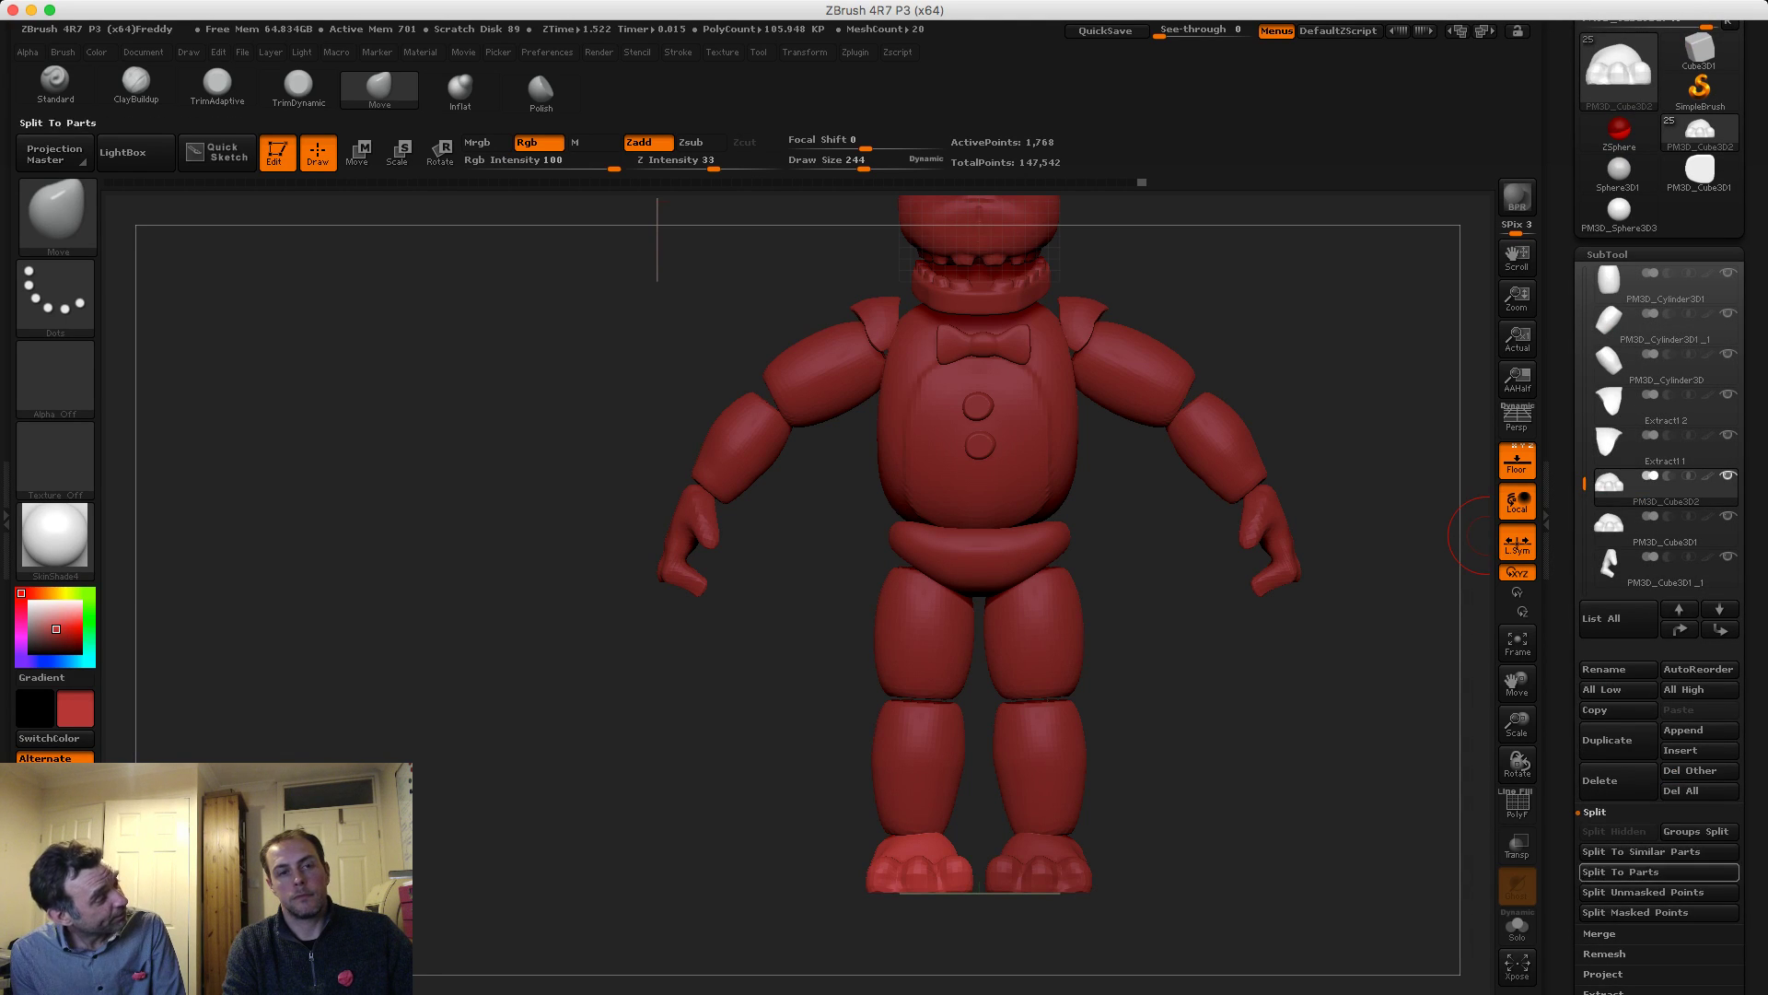
{"action": "left_click", "coordinate": [1600, 933]}
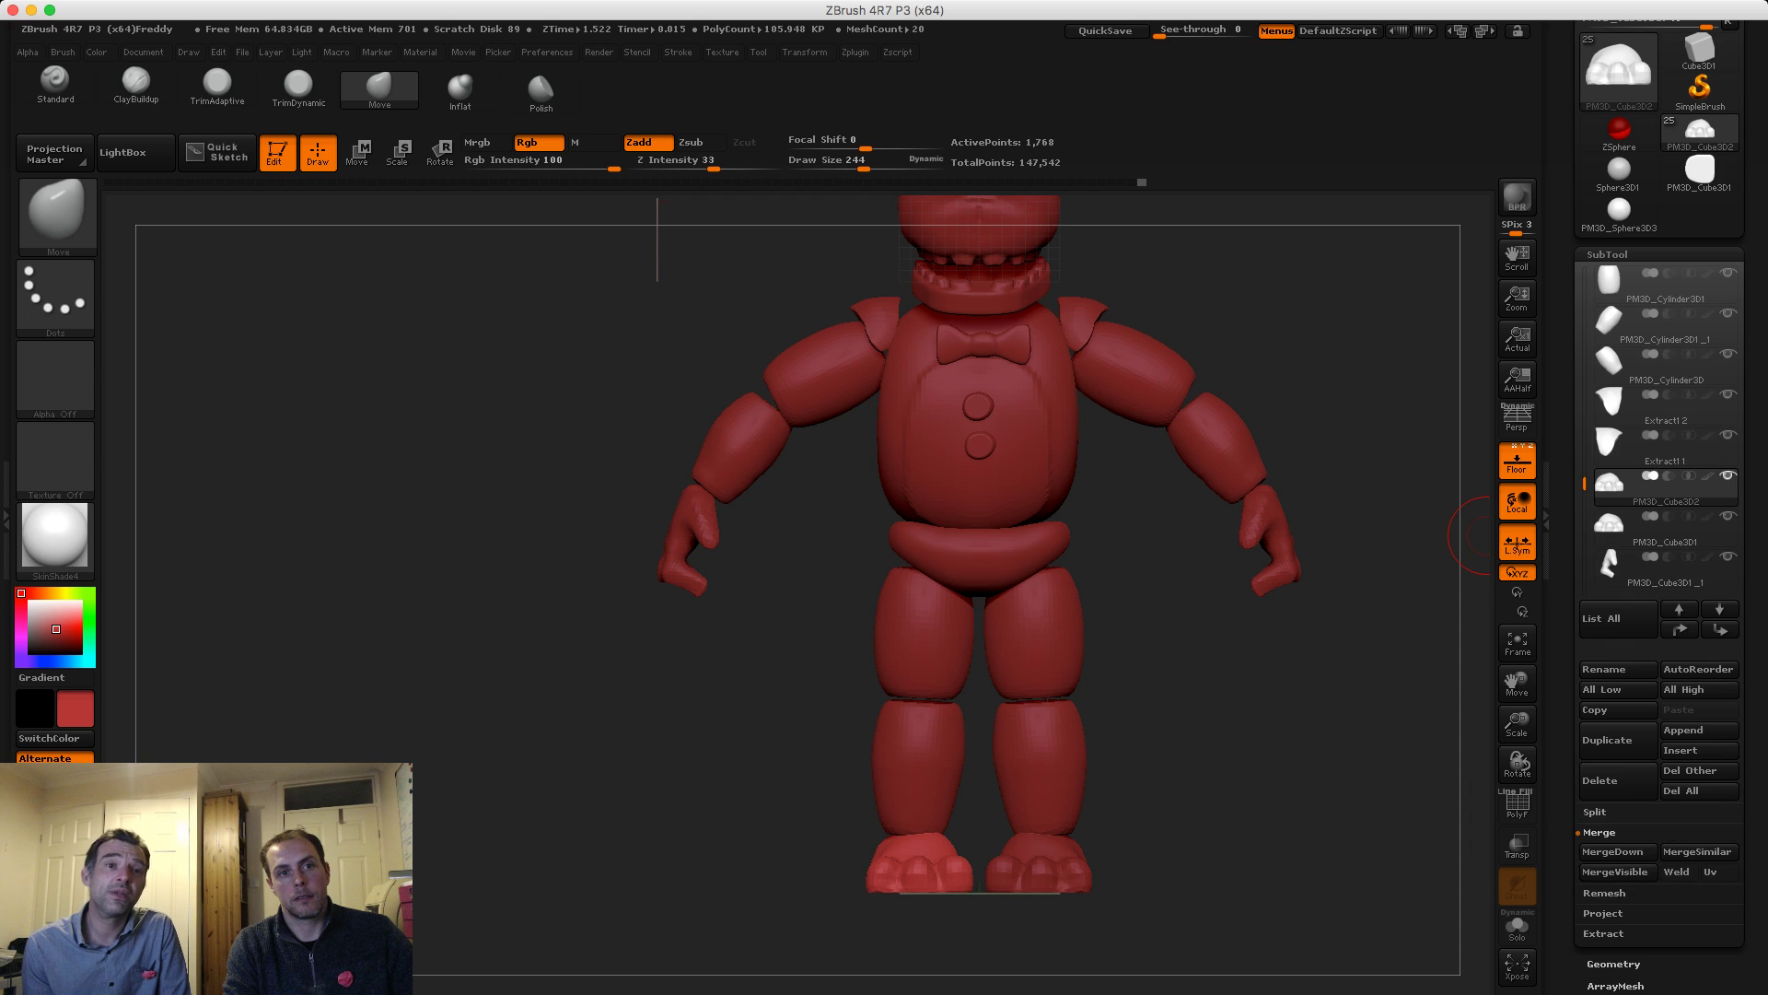
{"action": "left_click", "coordinate": [1612, 851]}
{"action": "left_click", "coordinate": [1419, 891]}
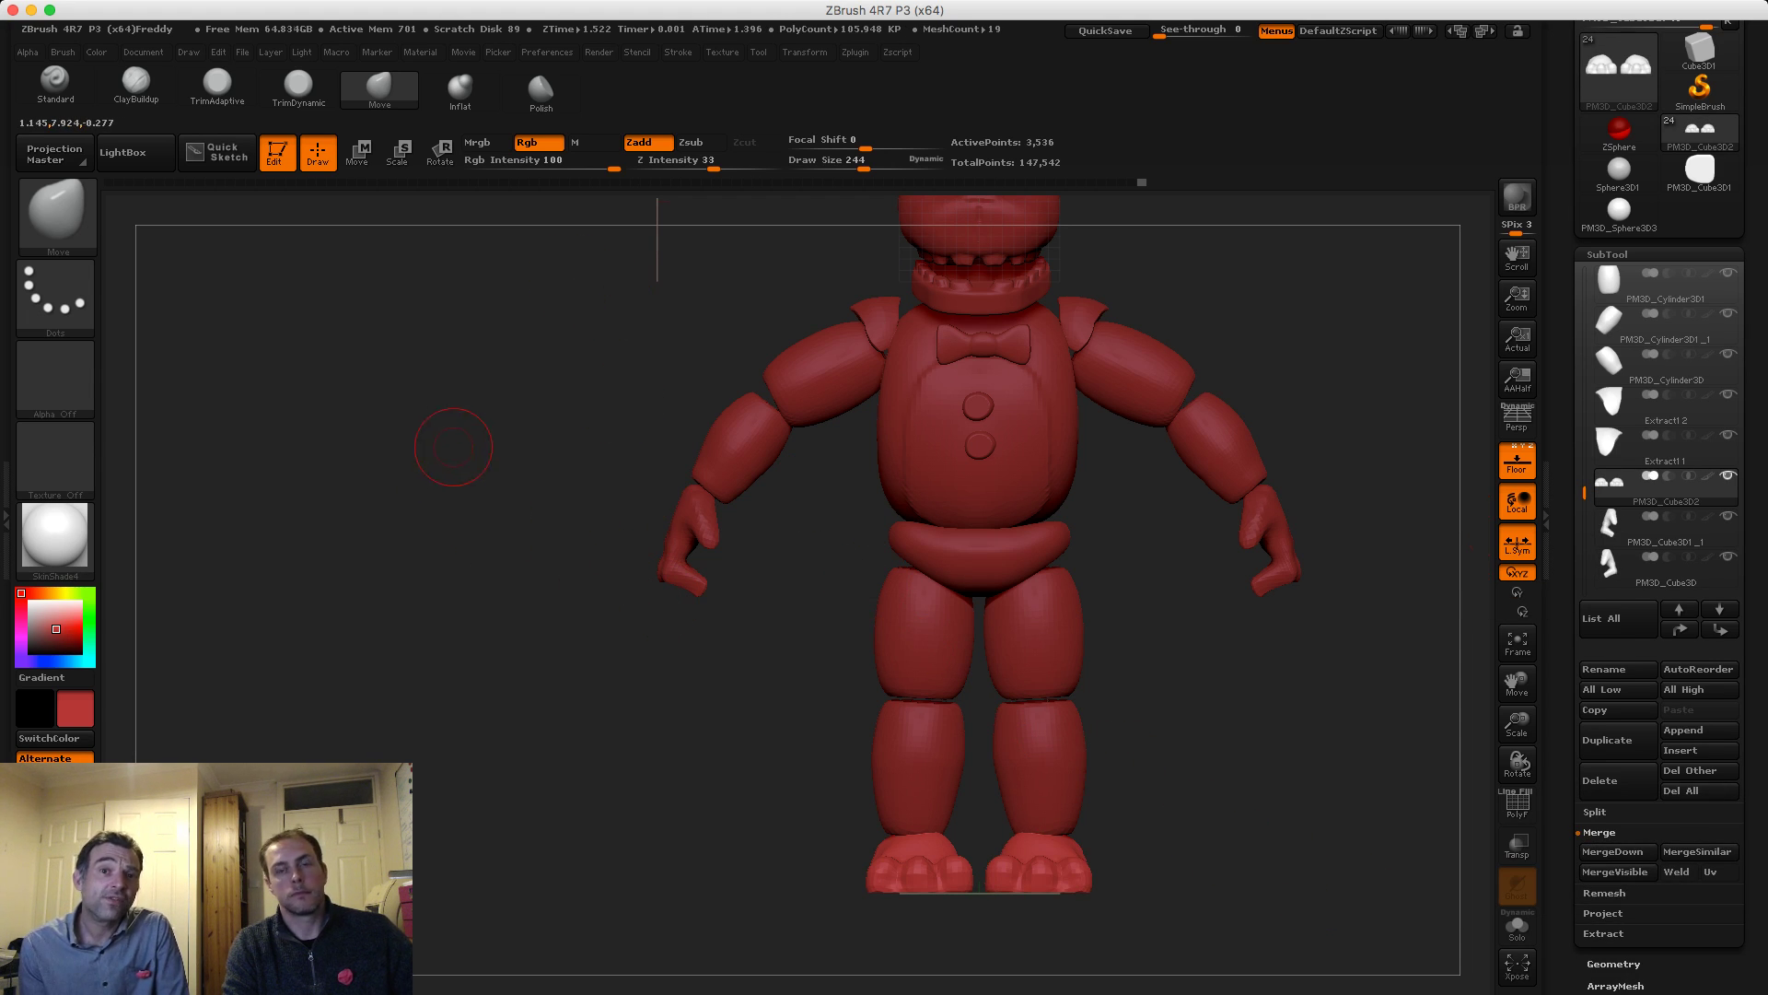
Widen the toe end of both feet from below with the Move brush at draw size 426
{"action": "left_click_drag", "start_coordinate": [433, 415], "coordinate": [478, 203]}
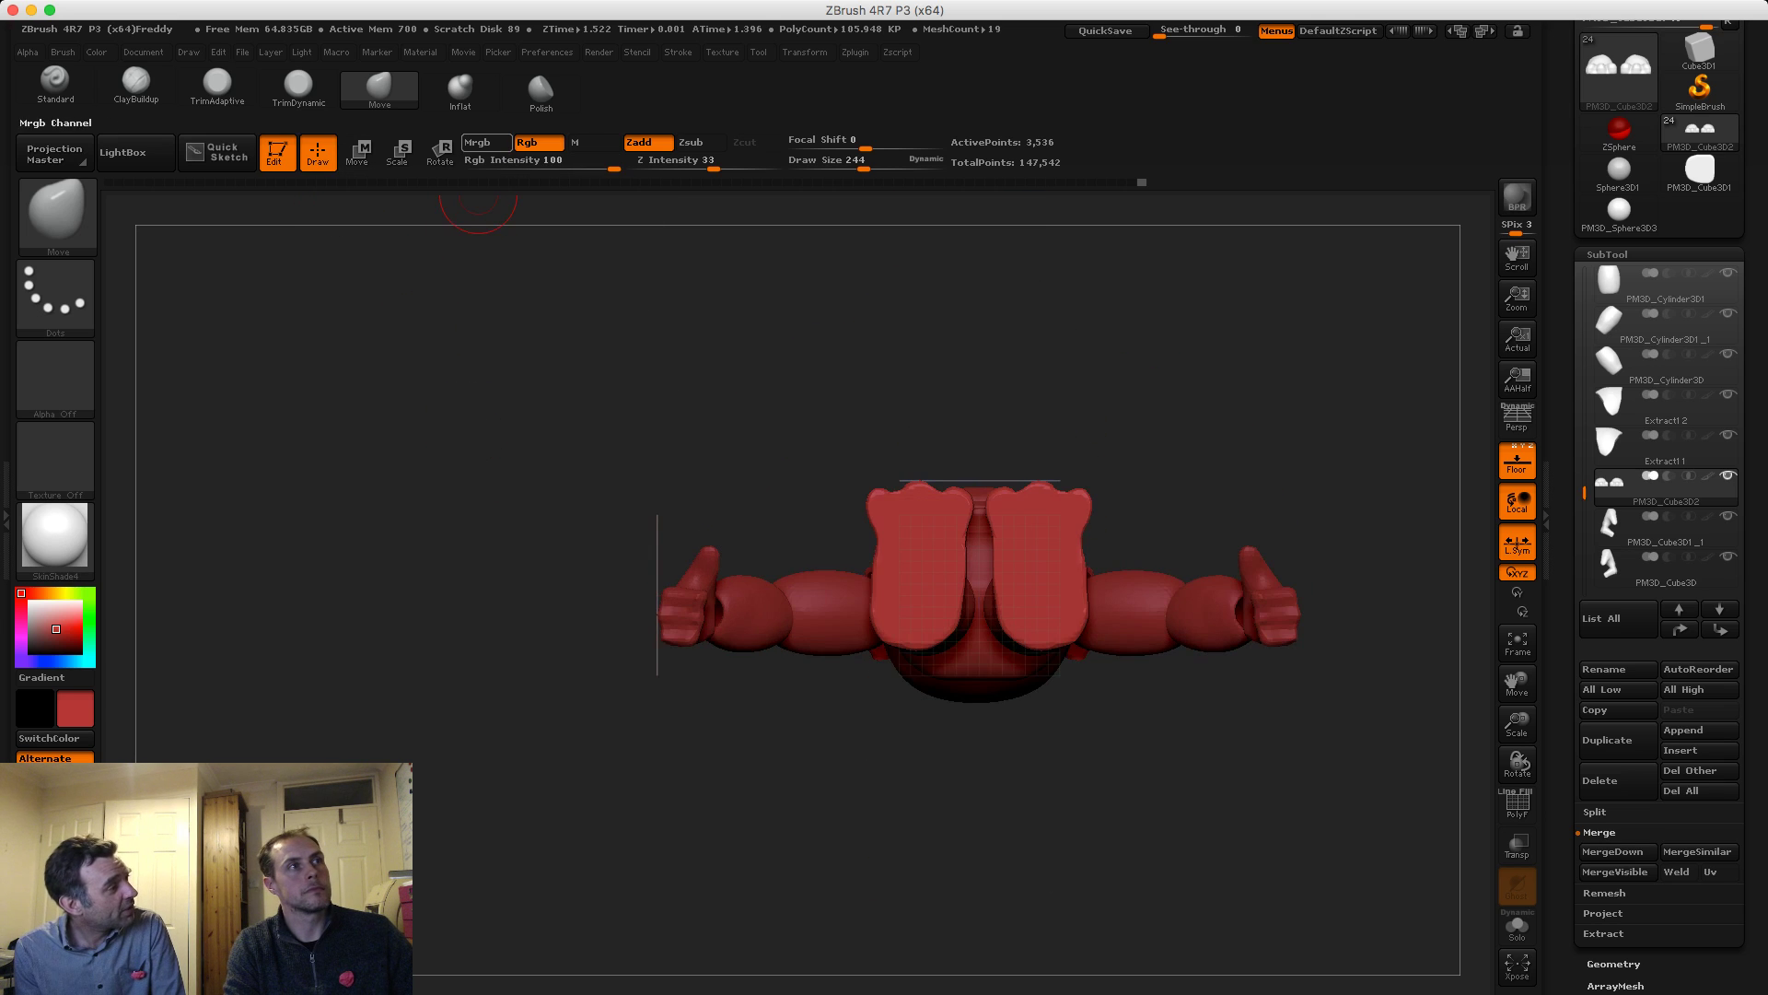
{"action": "key", "text": "s"}
{"action": "left_click_drag", "start_coordinate": [1109, 513], "coordinate": [1133, 513]}
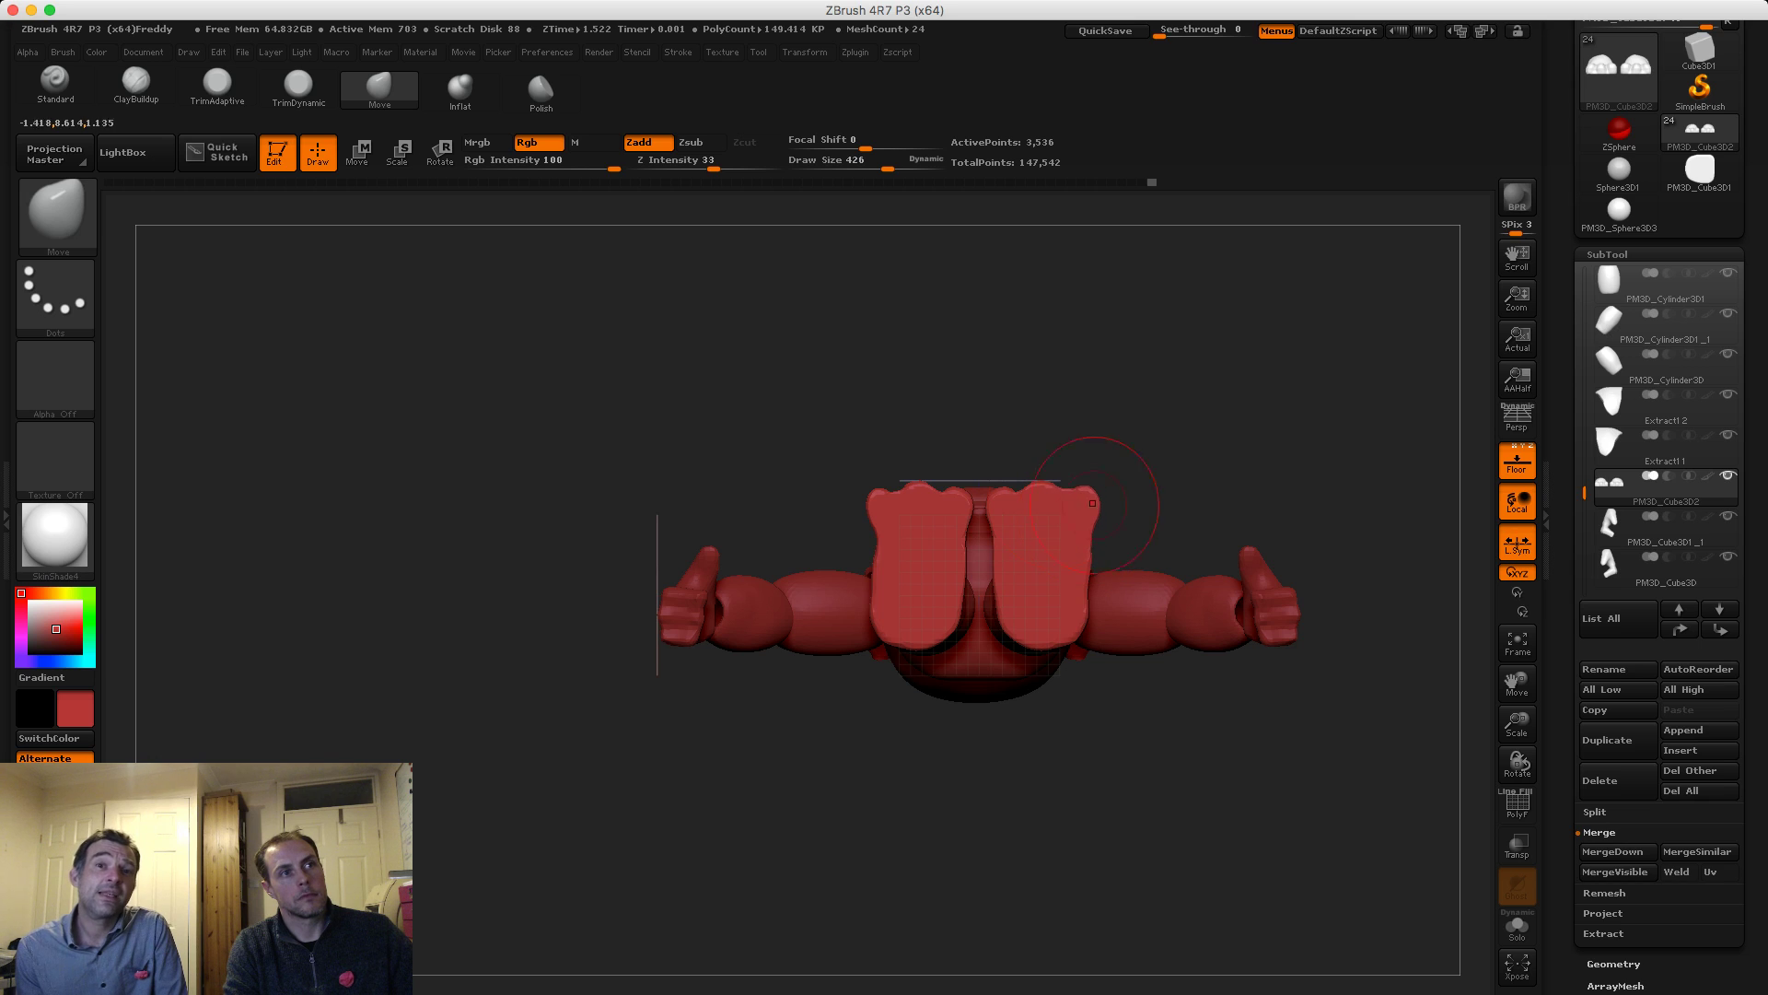
{"action": "left_click_drag", "start_coordinate": [1013, 517], "coordinate": [1091, 522]}
{"action": "key", "text": "ctrl+z"}
{"action": "left_click_drag", "start_coordinate": [874, 543], "coordinate": [892, 488]}
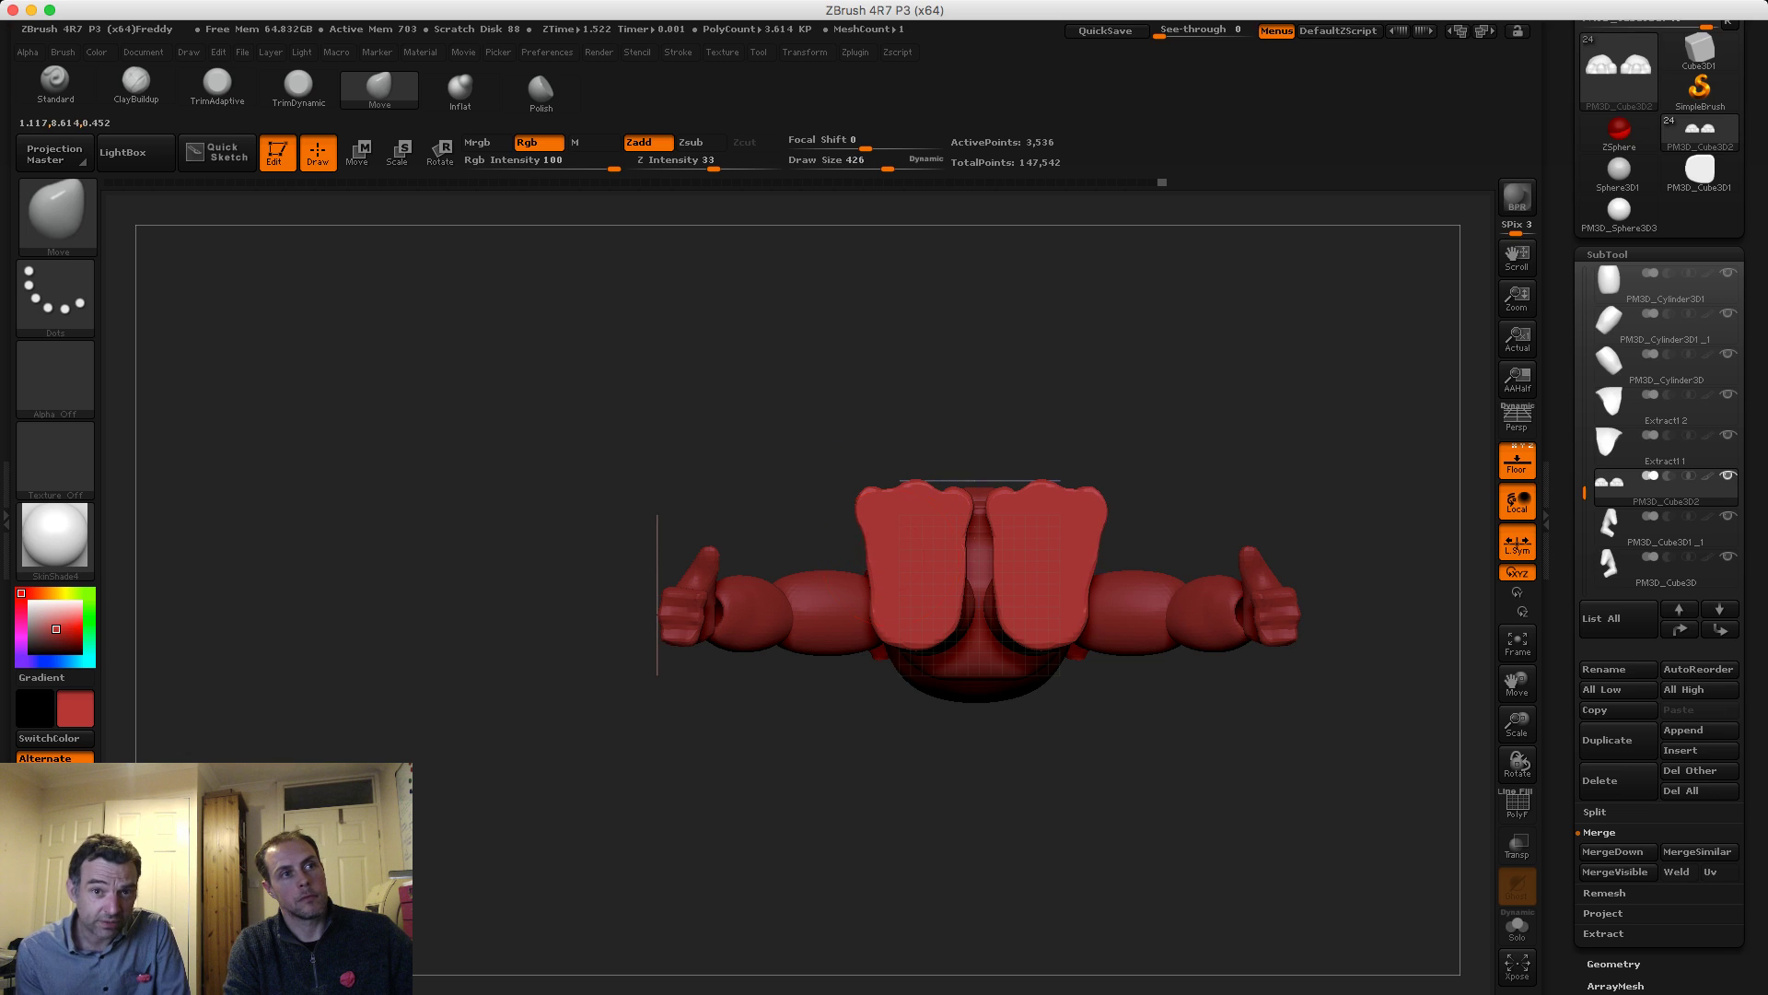
{"action": "left_click_drag", "start_coordinate": [1074, 559], "coordinate": [1085, 590]}
{"action": "left_click_drag", "start_coordinate": [1188, 406], "coordinate": [1190, 608]}
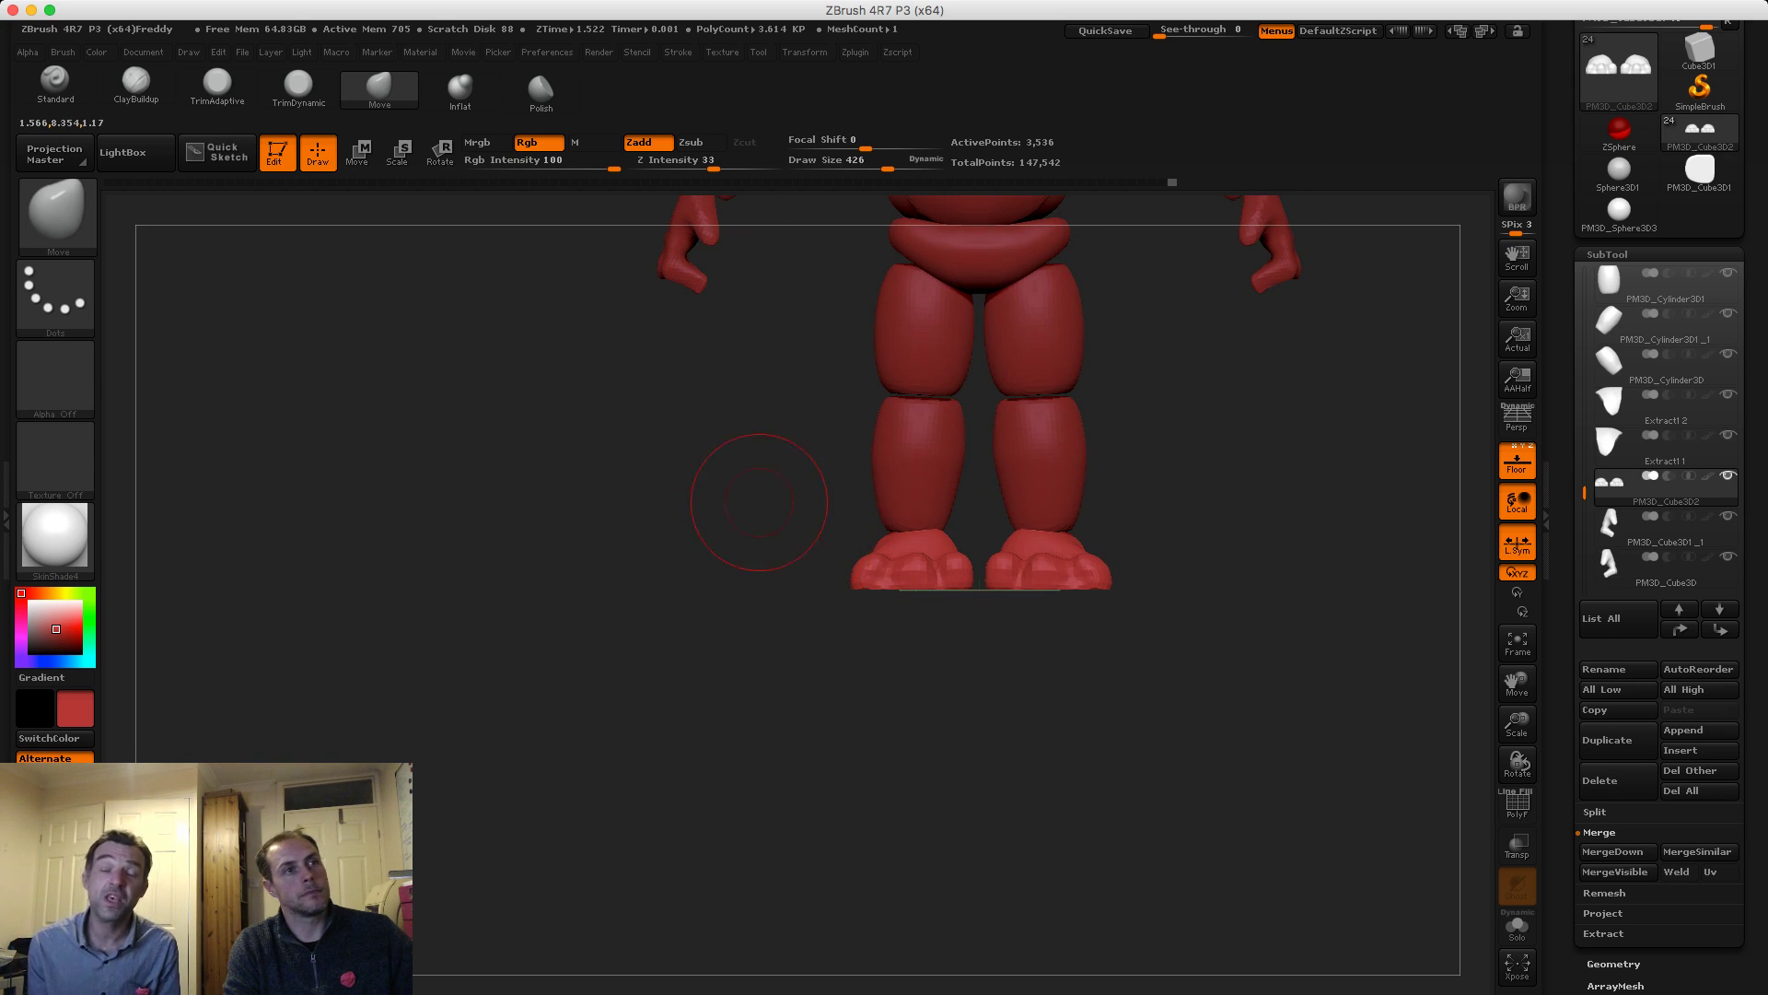
Set the mask stroke to Lasso, mask the outer toe on both feet and invert the mask
{"action": "mouse_move", "coordinate": [751, 502]}
{"action": "left_mouse_down"}
{"action": "mouse_move", "coordinate": [691, 566]}
{"action": "mouse_move", "coordinate": [803, 541]}
{"action": "left_mouse_up"}
{"action": "key", "text": "ctrl"}
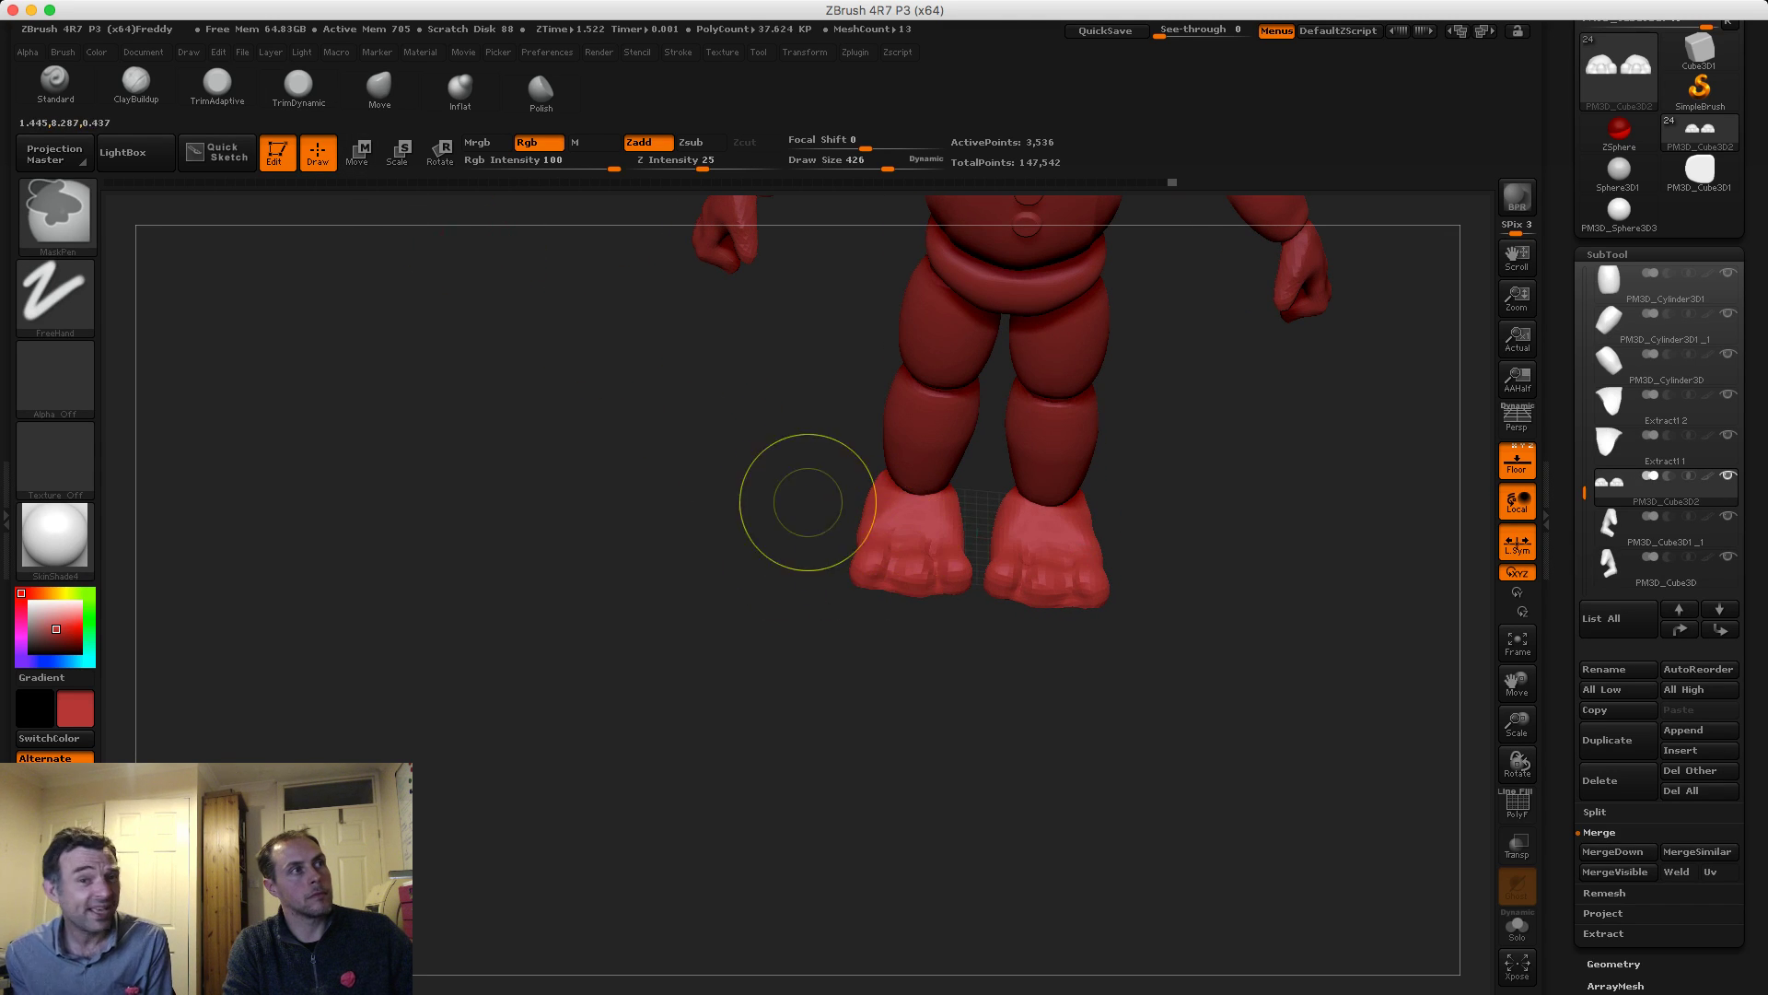
{"action": "left_click", "coordinate": [56, 295], "text": "ctrl"}
{"action": "left_click", "coordinate": [317, 350], "text": "ctrl"}
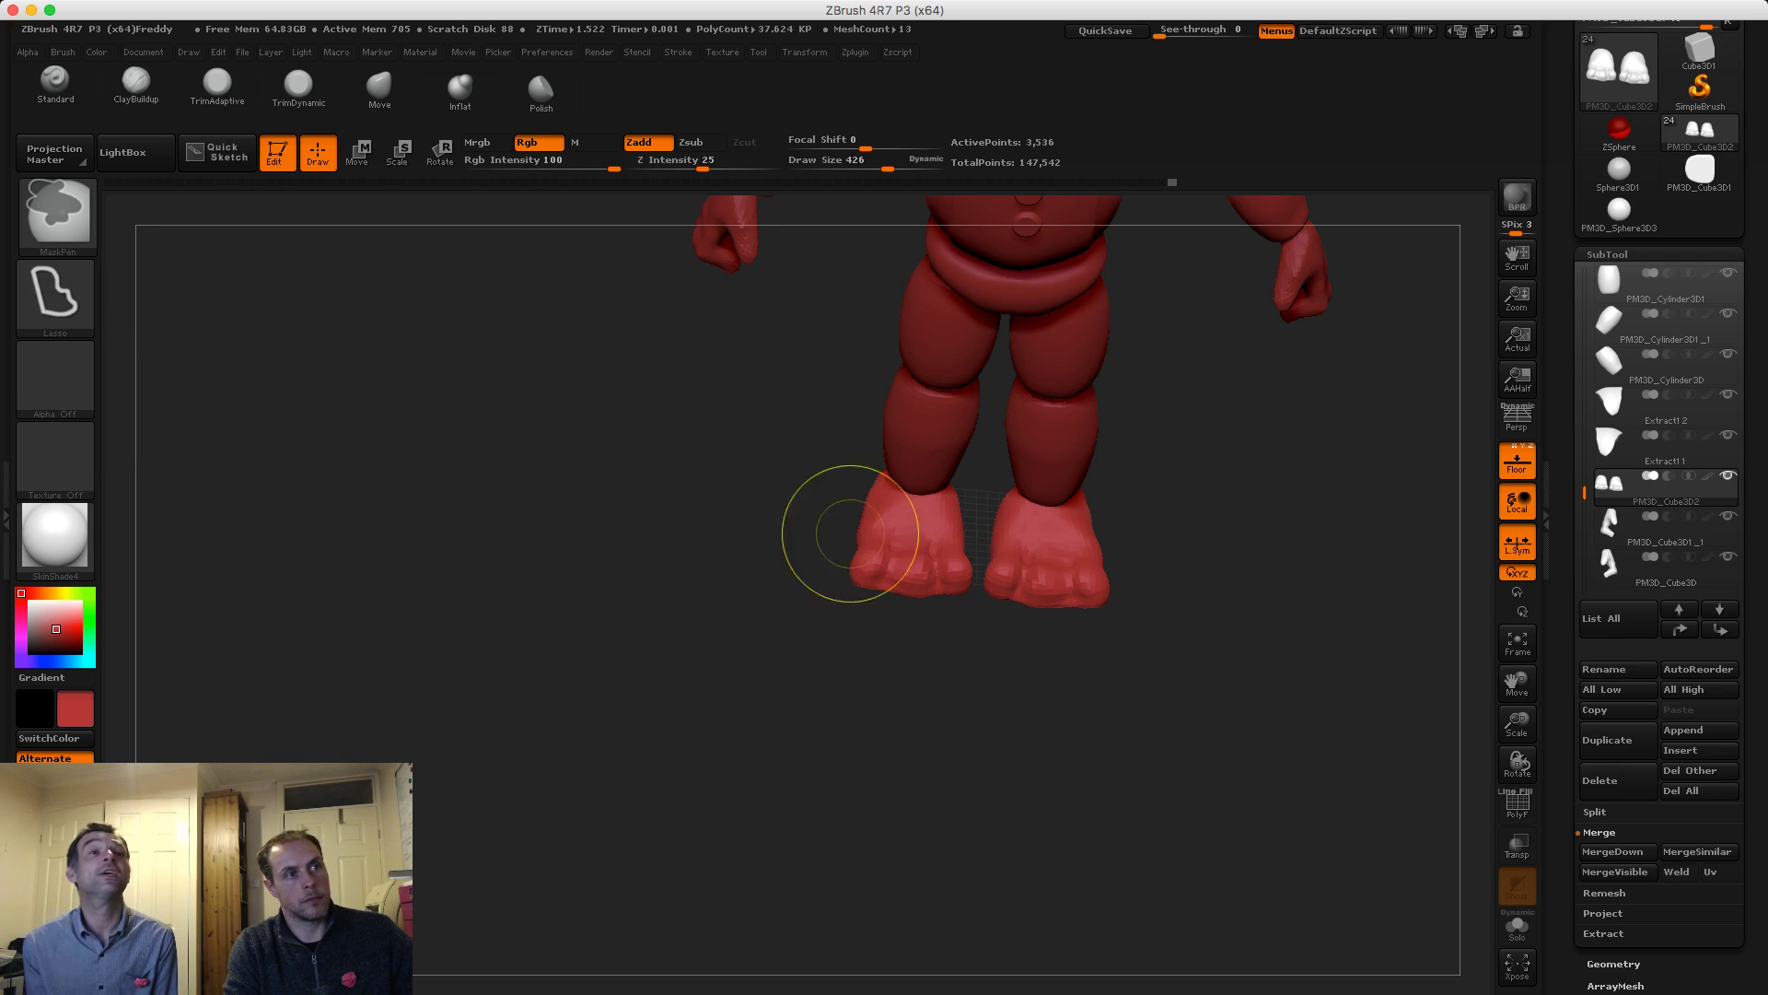
{"action": "mouse_move", "coordinate": [871, 522]}
{"action": "left_mouse_down", "text": "ctrl"}
{"action": "mouse_move", "coordinate": [861, 612]}
{"action": "mouse_move", "coordinate": [805, 536]}
{"action": "mouse_move", "coordinate": [753, 517]}
{"action": "left_mouse_up", "text": "ctrl"}
{"action": "left_click", "coordinate": [754, 516], "text": "ctrl"}
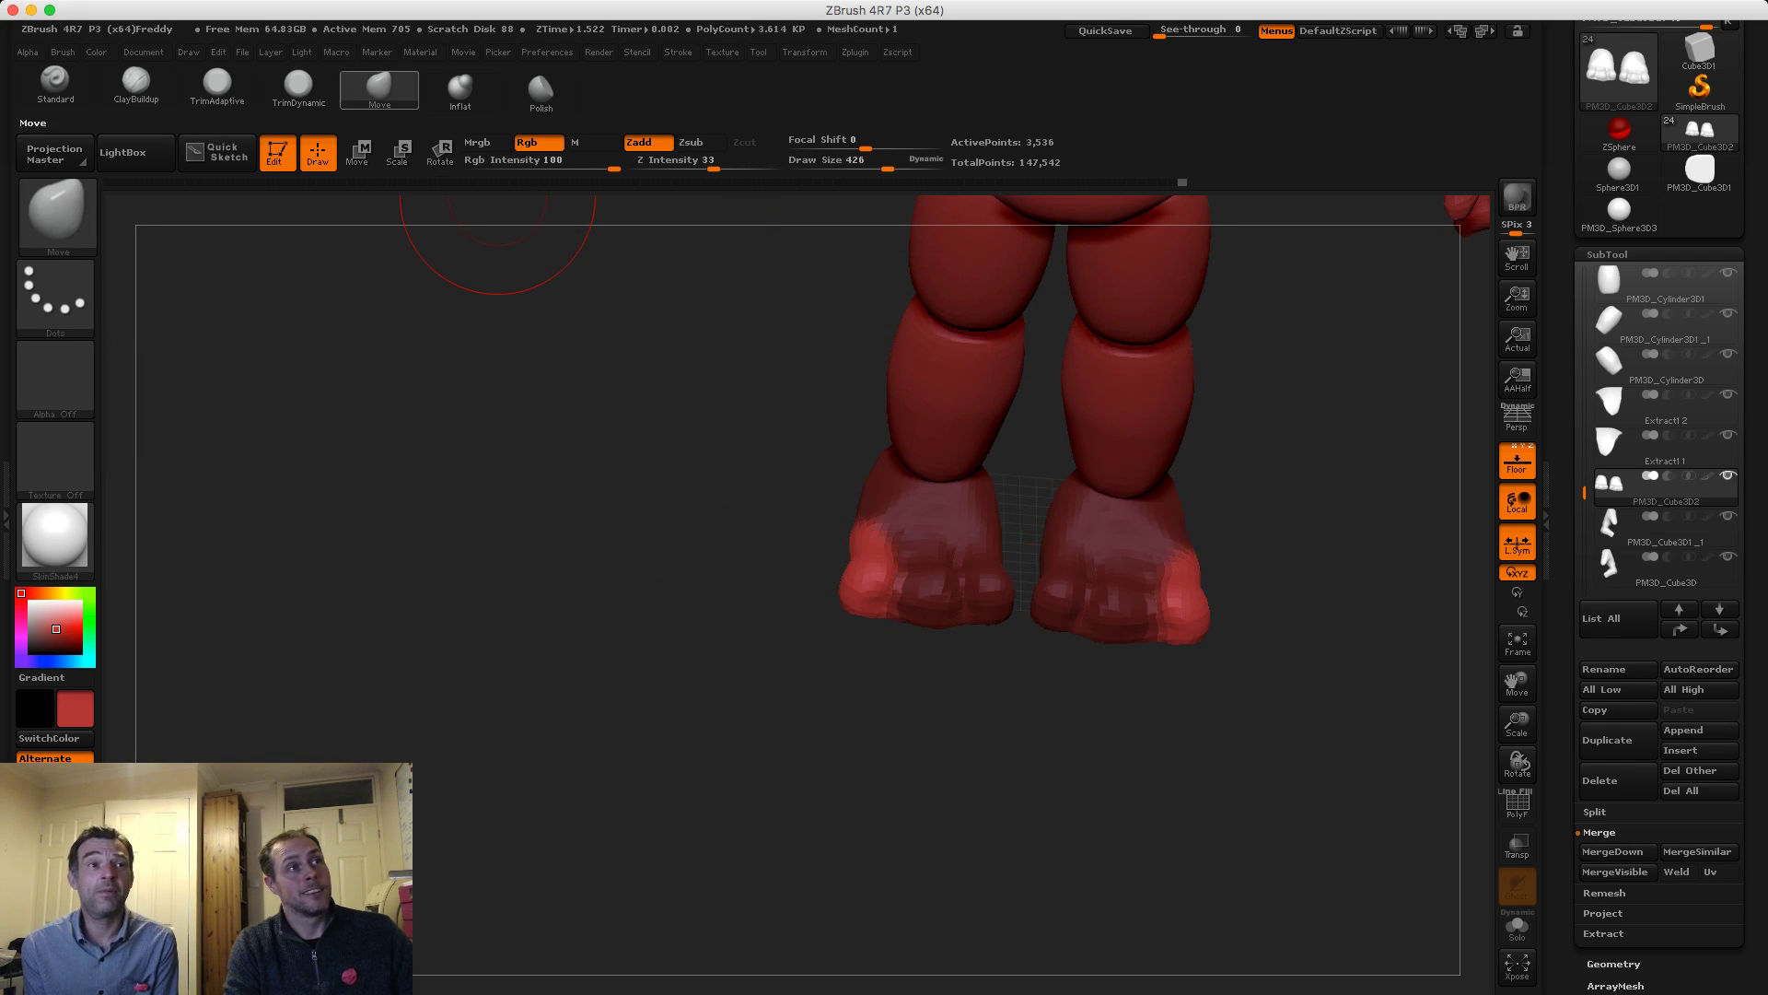
Enlarge the unmasked outer toes with the Inflat brush and clear the mask
{"action": "left_click", "coordinate": [460, 89]}
{"action": "left_click_drag", "start_coordinate": [862, 583], "coordinate": [868, 599]}
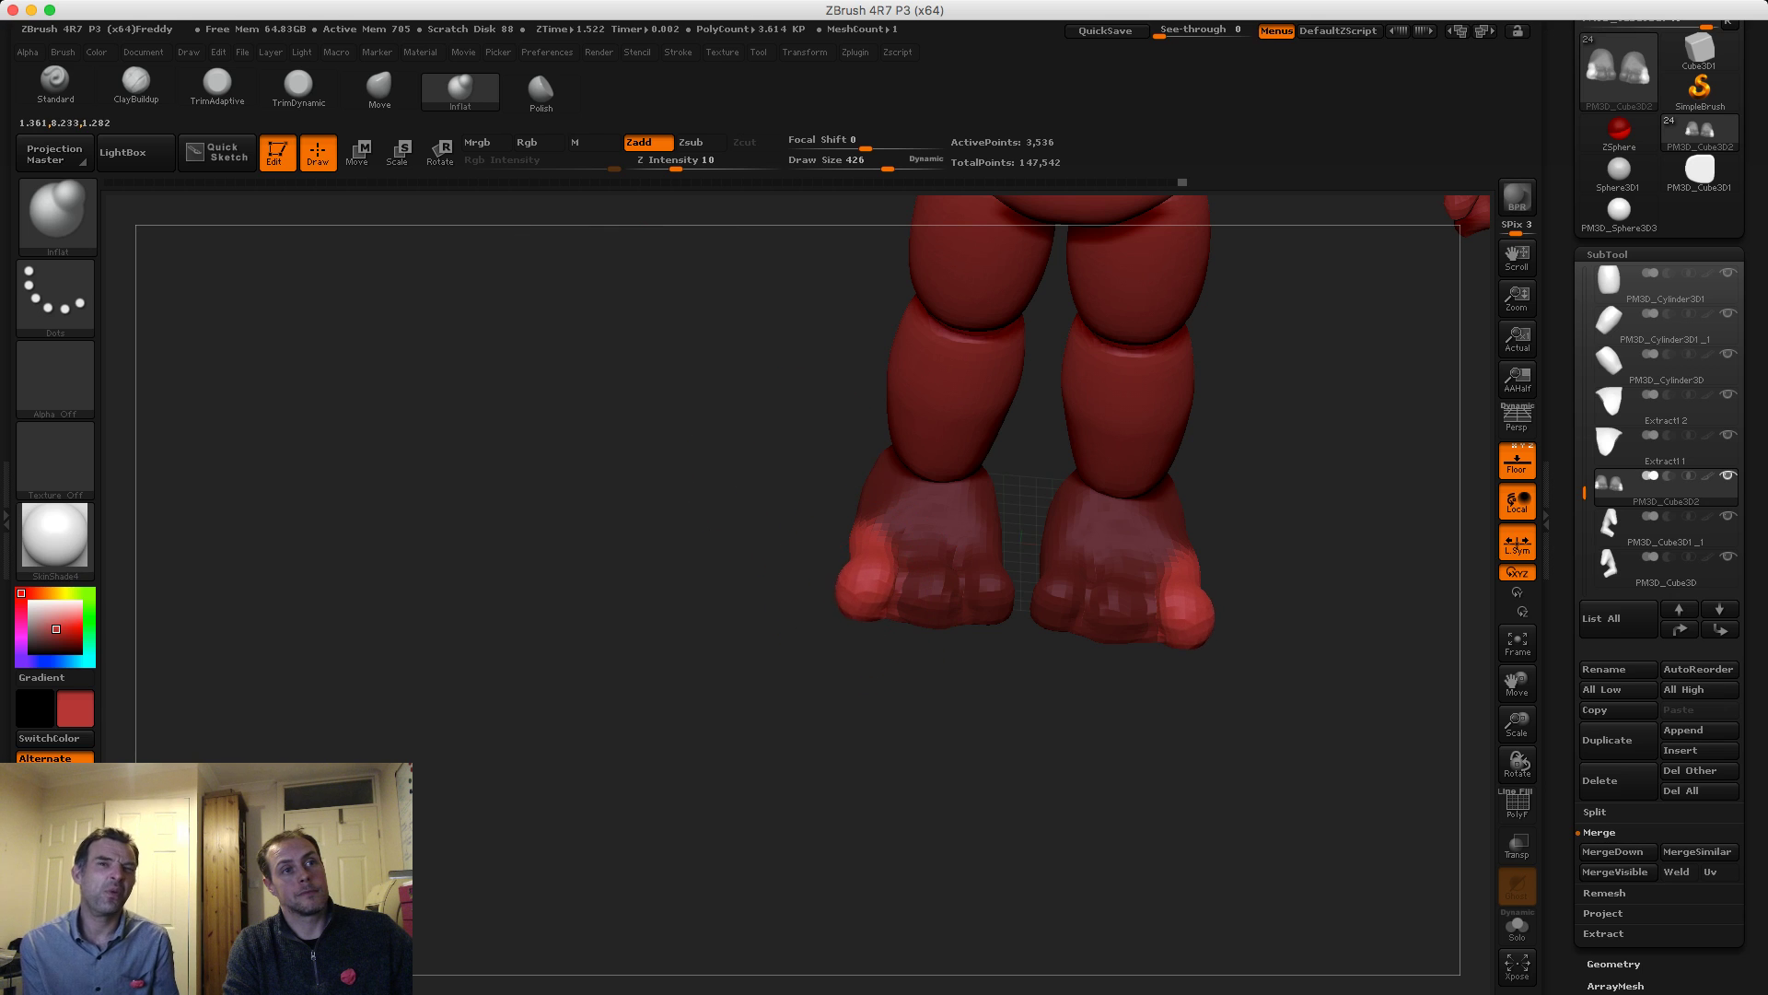
{"action": "mouse_move", "coordinate": [779, 544]}
{"action": "left_mouse_down"}
{"action": "mouse_move", "coordinate": [741, 580]}
{"action": "mouse_move", "coordinate": [772, 540]}
{"action": "left_mouse_up"}
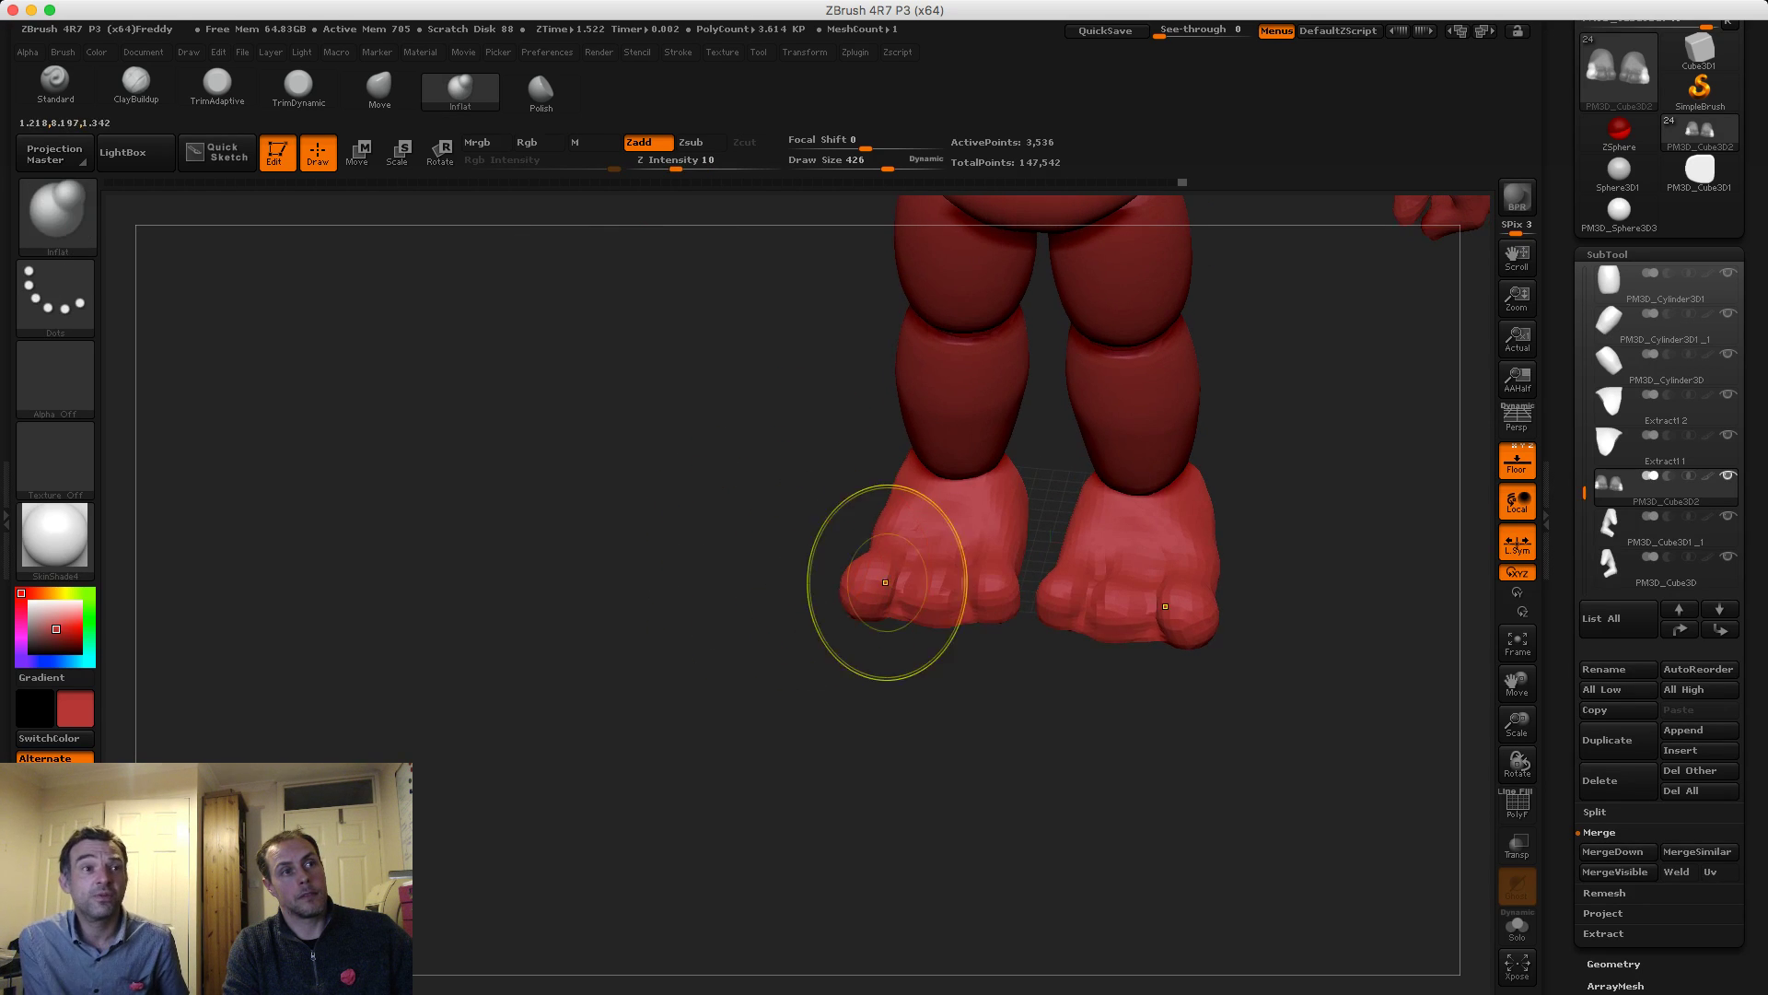
Isolate the middle toes of both feet with an inverted lasso mask, inflate them and clear the mask
{"action": "mouse_move", "coordinate": [908, 562]}
{"action": "left_mouse_down", "text": "ctrl"}
{"action": "mouse_move", "coordinate": [897, 615]}
{"action": "mouse_move", "coordinate": [961, 630]}
{"action": "mouse_move", "coordinate": [954, 516]}
{"action": "left_mouse_up", "text": "ctrl"}
{"action": "left_click", "coordinate": [805, 525], "text": "ctrl"}
{"action": "left_click_drag", "start_coordinate": [930, 586], "coordinate": [934, 597]}
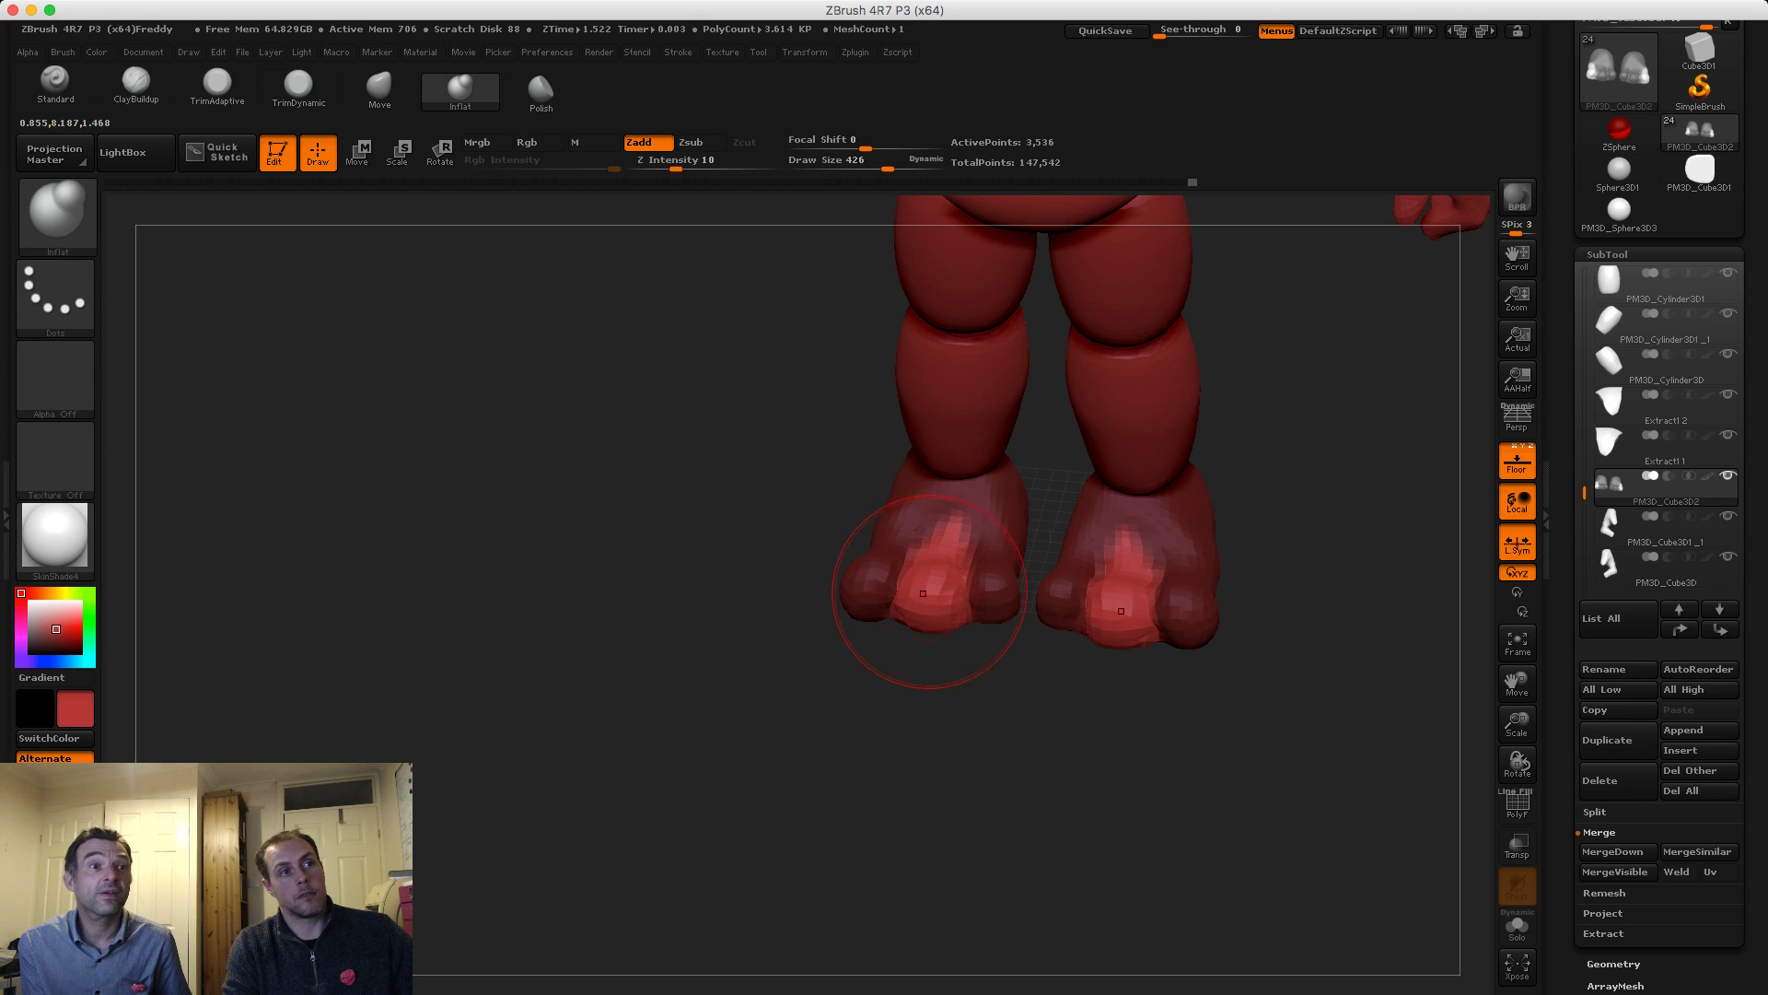
{"action": "left_click_drag", "start_coordinate": [778, 517], "coordinate": [771, 545], "text": "ctrl"}
Isolate the inner toes of both feet with an inverted lasso mask, inflate them and clear the mask
{"action": "mouse_move", "coordinate": [967, 562]}
{"action": "left_mouse_down", "text": "ctrl"}
{"action": "mouse_move", "coordinate": [990, 630]}
{"action": "mouse_move", "coordinate": [1041, 560]}
{"action": "mouse_move", "coordinate": [993, 560]}
{"action": "left_mouse_up", "text": "ctrl"}
{"action": "left_click", "coordinate": [784, 514], "text": "ctrl"}
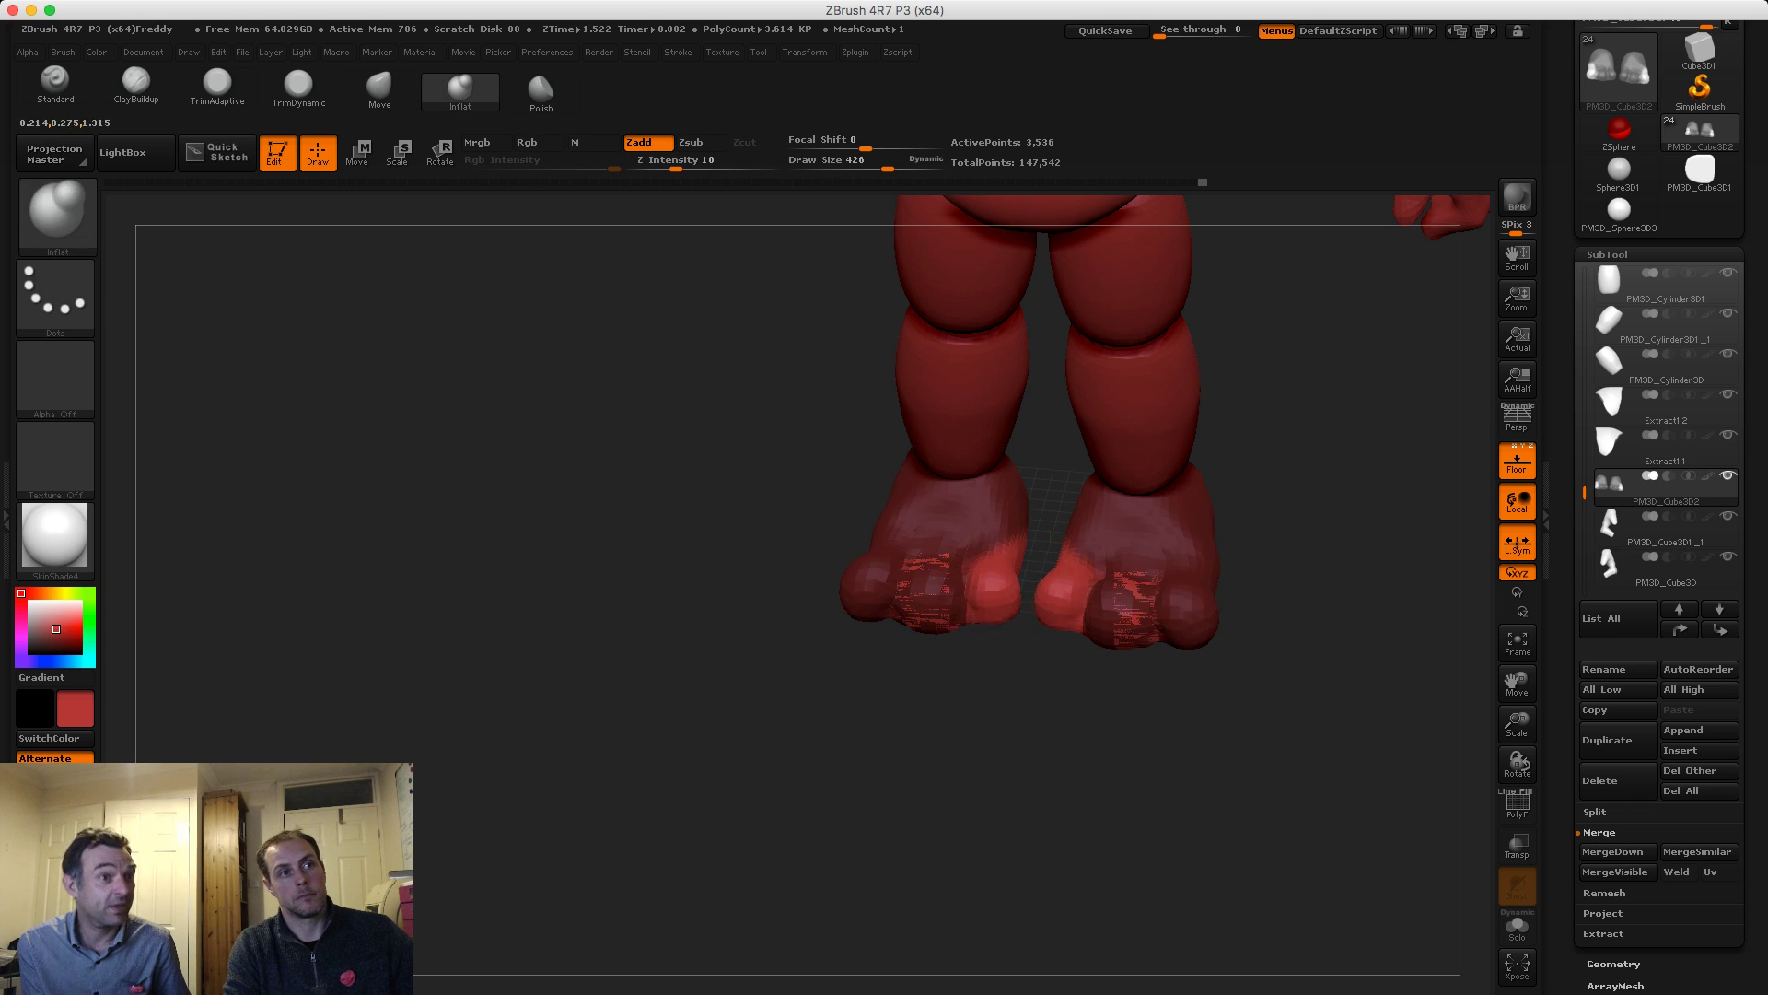
{"action": "left_click_drag", "start_coordinate": [949, 711], "coordinate": [852, 704], "text": "shift"}
{"action": "mouse_move", "coordinate": [719, 620]}
{"action": "left_mouse_down", "text": "alt"}
{"action": "mouse_move", "coordinate": [717, 562]}
{"action": "mouse_move", "coordinate": [603, 552]}
{"action": "mouse_move", "coordinate": [703, 543]}
{"action": "left_mouse_up", "text": "alt"}
{"action": "mouse_move", "coordinate": [703, 543]}
{"action": "left_mouse_down", "text": "ctrl"}
{"action": "mouse_move", "coordinate": [728, 576]}
{"action": "mouse_move", "coordinate": [679, 580]}
{"action": "mouse_move", "coordinate": [774, 470]}
{"action": "mouse_move", "coordinate": [706, 564]}
{"action": "mouse_move", "coordinate": [1212, 506]}
{"action": "left_mouse_up", "text": "ctrl"}
Merge the two hand subtools into one using Merge Down
{"action": "left_click", "coordinate": [1179, 538], "text": "alt"}
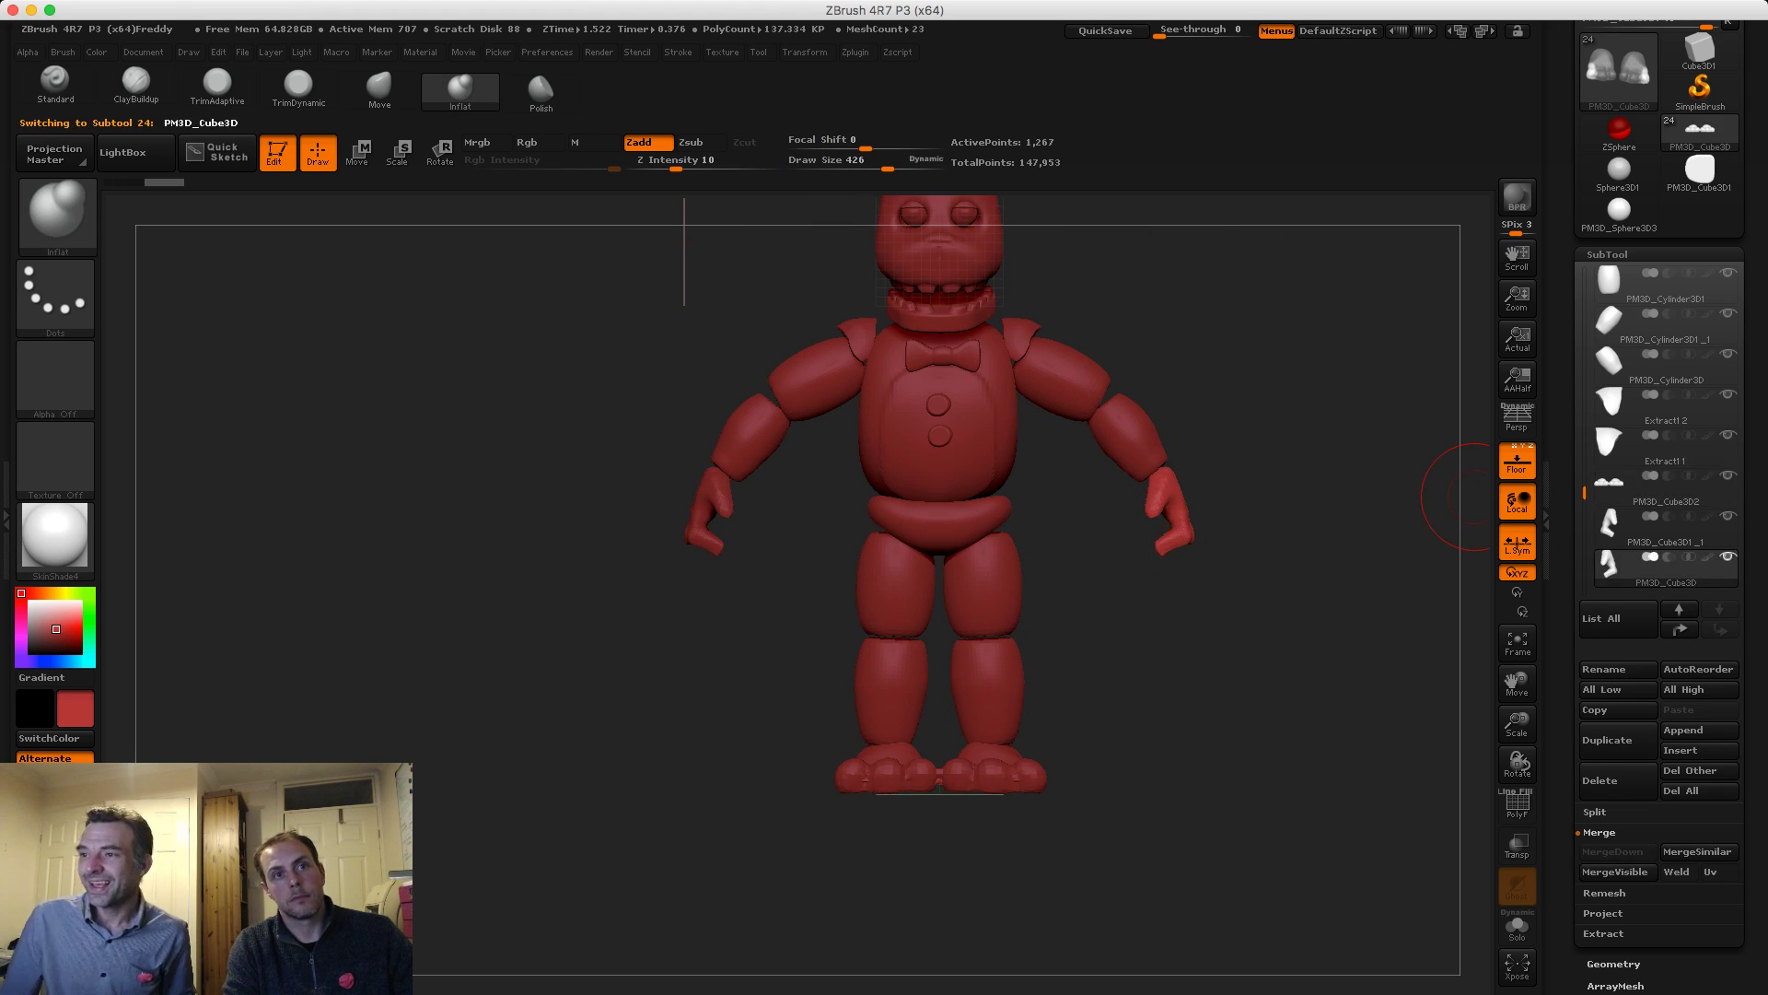
{"action": "left_click", "coordinate": [1649, 532]}
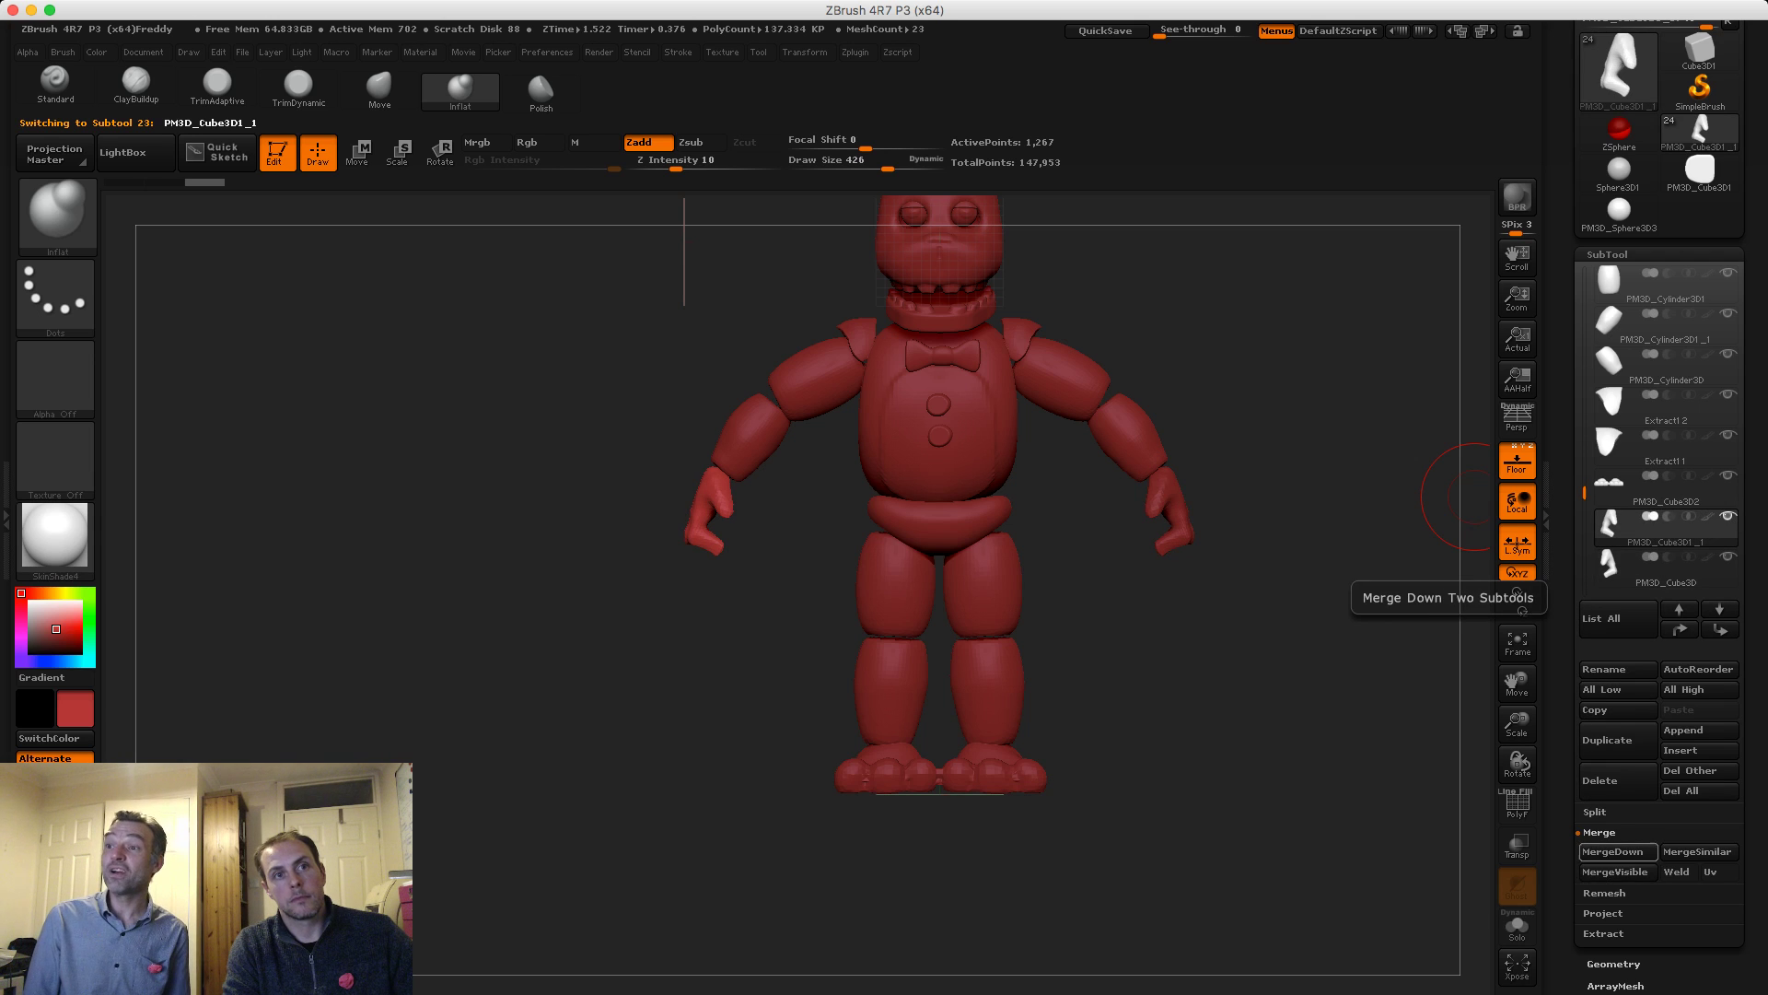
{"action": "left_click", "coordinate": [1612, 851]}
{"action": "left_click", "coordinate": [1420, 888]}
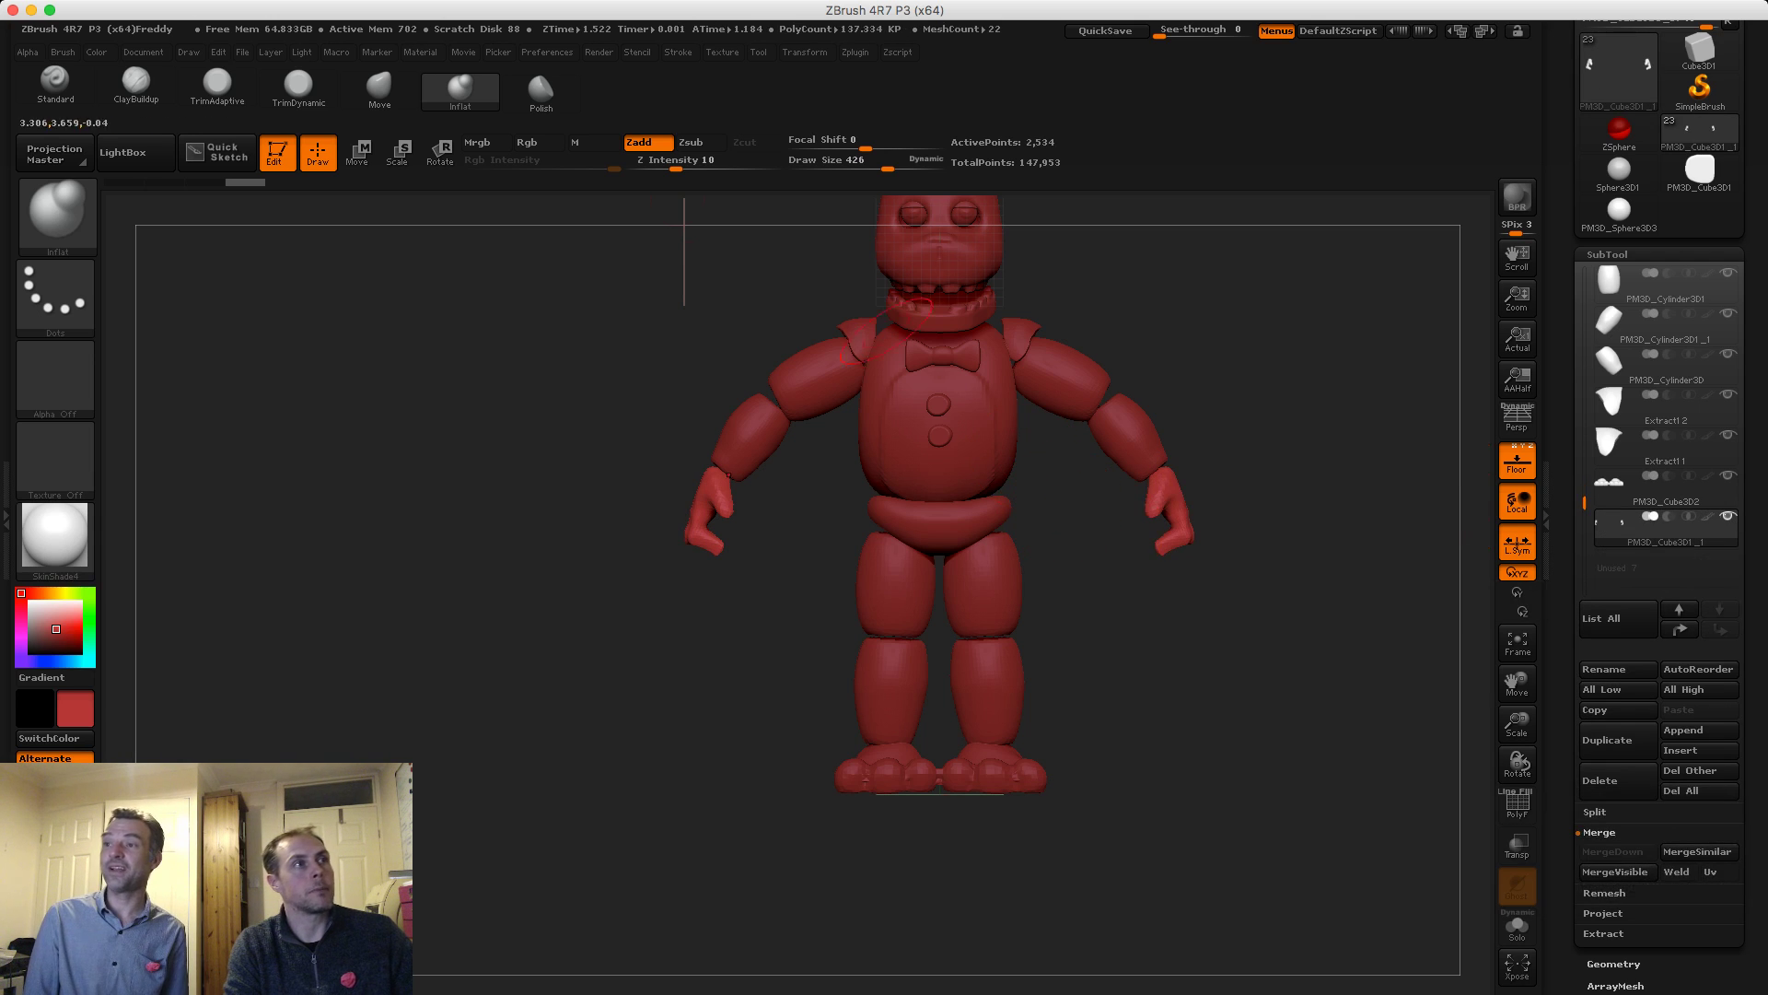
Scale up the merged hands with a Transpose line drawn along the forearm and hand, and return to Draw mode
{"action": "left_click", "coordinate": [397, 152]}
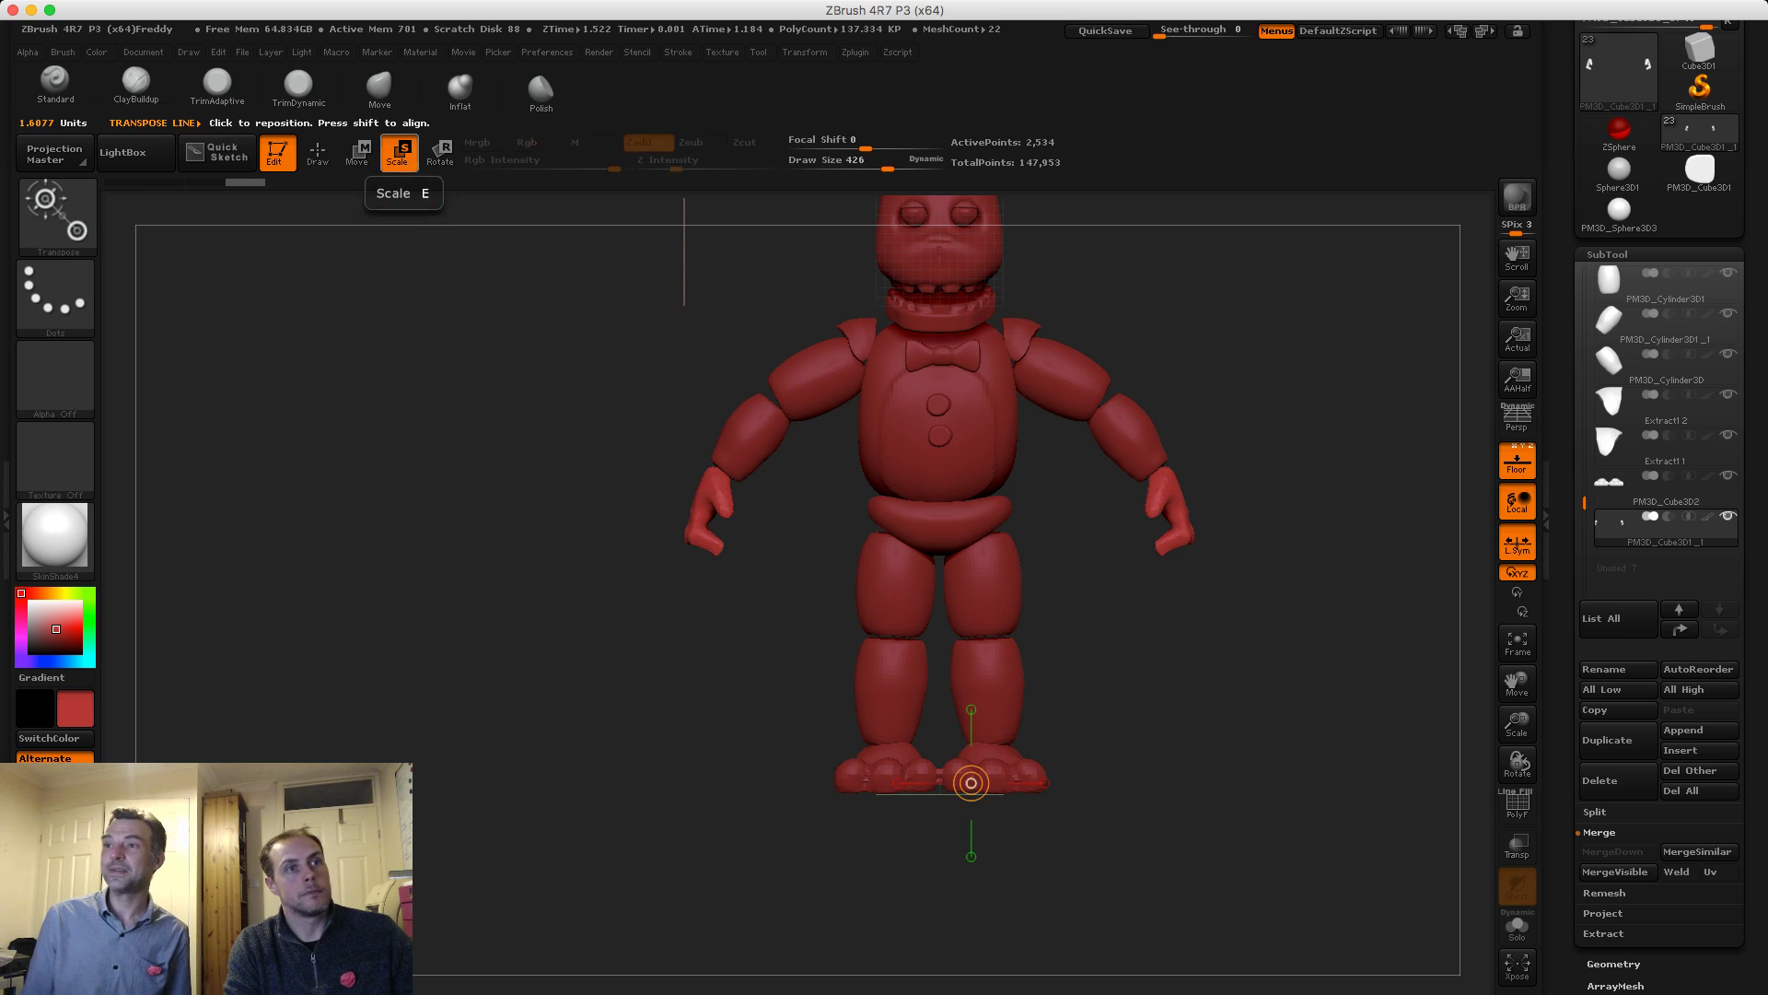
{"action": "mouse_move", "coordinate": [1161, 539]}
{"action": "left_mouse_down"}
{"action": "mouse_move", "coordinate": [1106, 407]}
{"action": "mouse_move", "coordinate": [1175, 572]}
{"action": "left_mouse_up"}
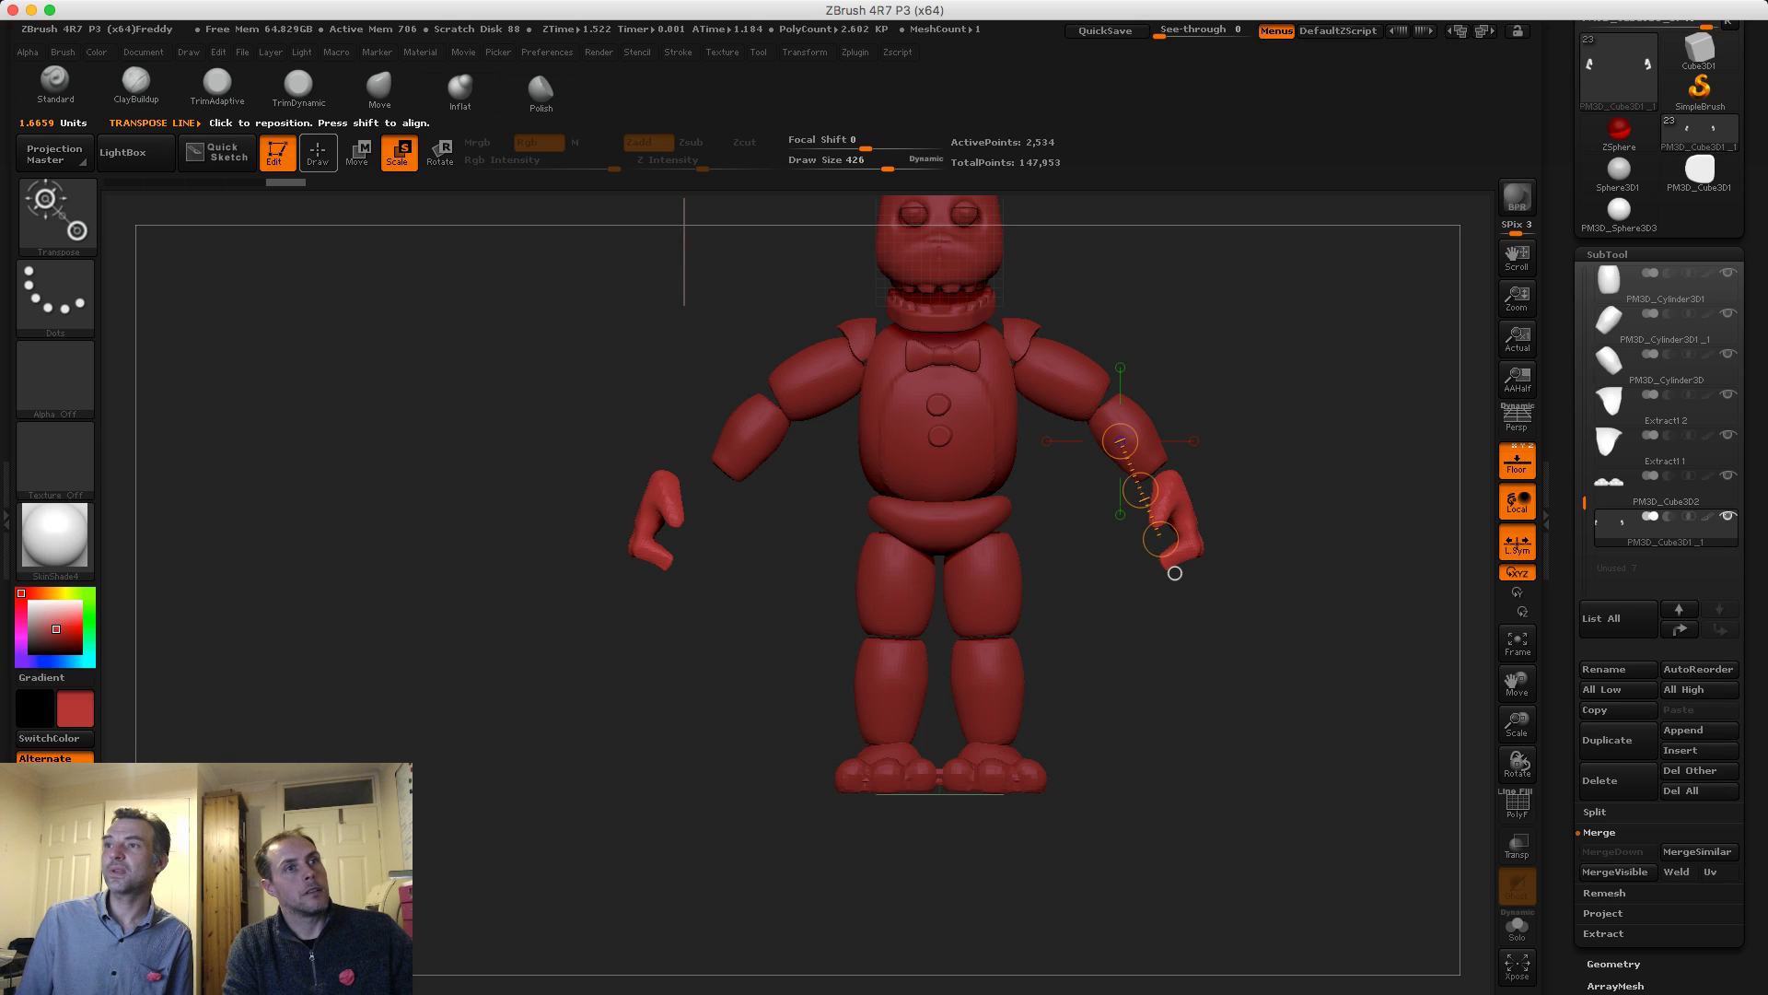
{"action": "key", "text": "q"}
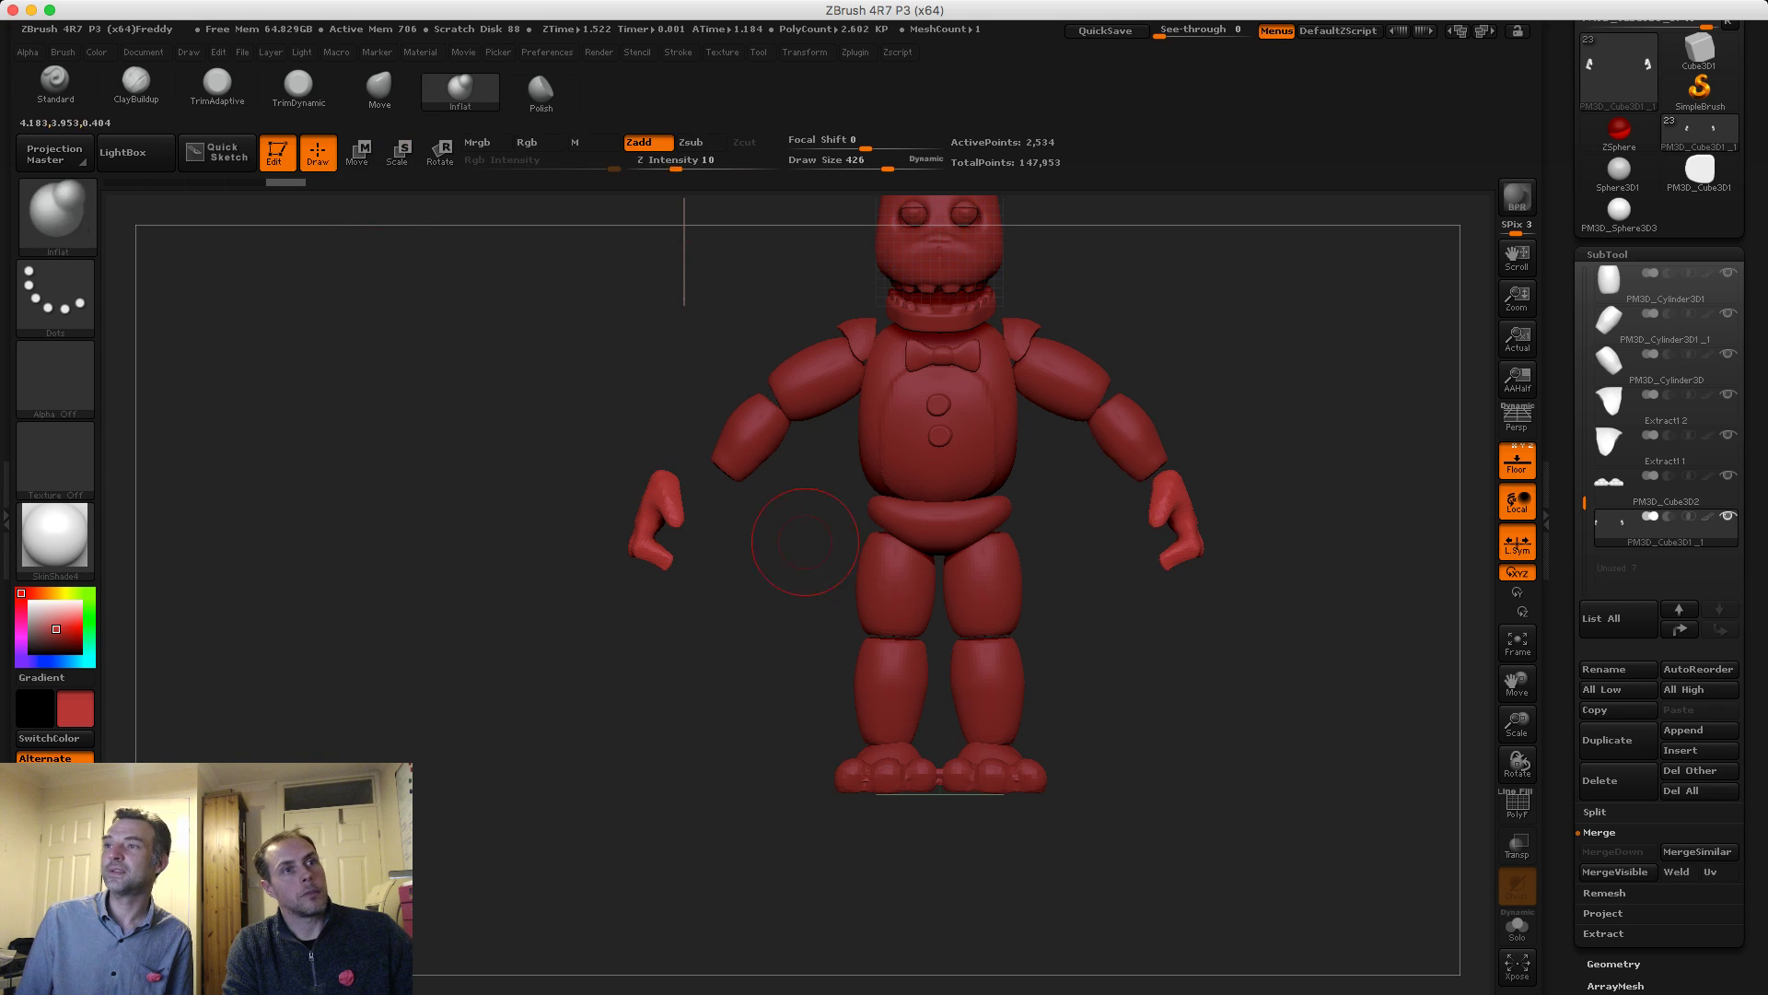
Mask the hand beside its forearm and move the detached hand back onto its wrist with a Transpose line
{"action": "left_click_drag", "start_coordinate": [1053, 475], "coordinate": [1059, 379], "text": "ctrl"}
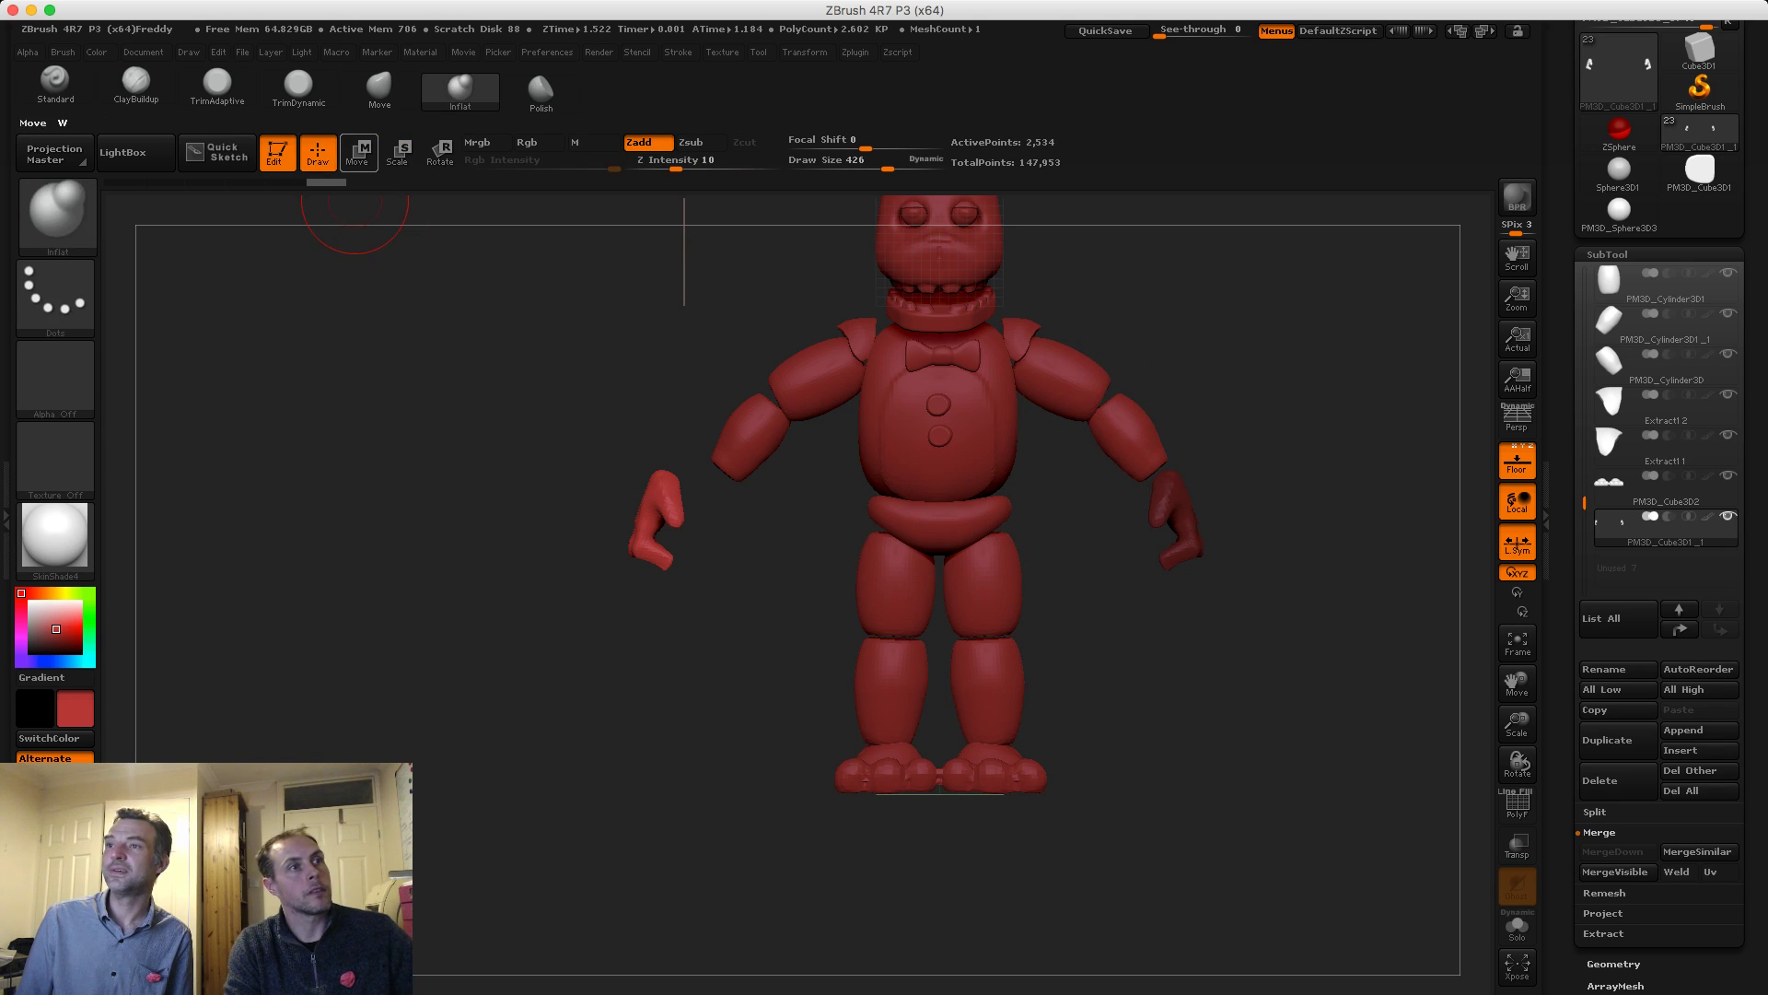
{"action": "left_click", "coordinate": [355, 157]}
{"action": "mouse_move", "coordinate": [516, 368]}
{"action": "left_mouse_down"}
{"action": "mouse_move", "coordinate": [700, 373]}
{"action": "mouse_move", "coordinate": [304, 383]}
{"action": "mouse_move", "coordinate": [516, 382]}
{"action": "left_mouse_up"}
{"action": "left_click_drag", "start_coordinate": [666, 505], "coordinate": [676, 469], "text": "shift"}
{"action": "left_click_drag", "start_coordinate": [553, 497], "coordinate": [554, 422], "text": "alt"}
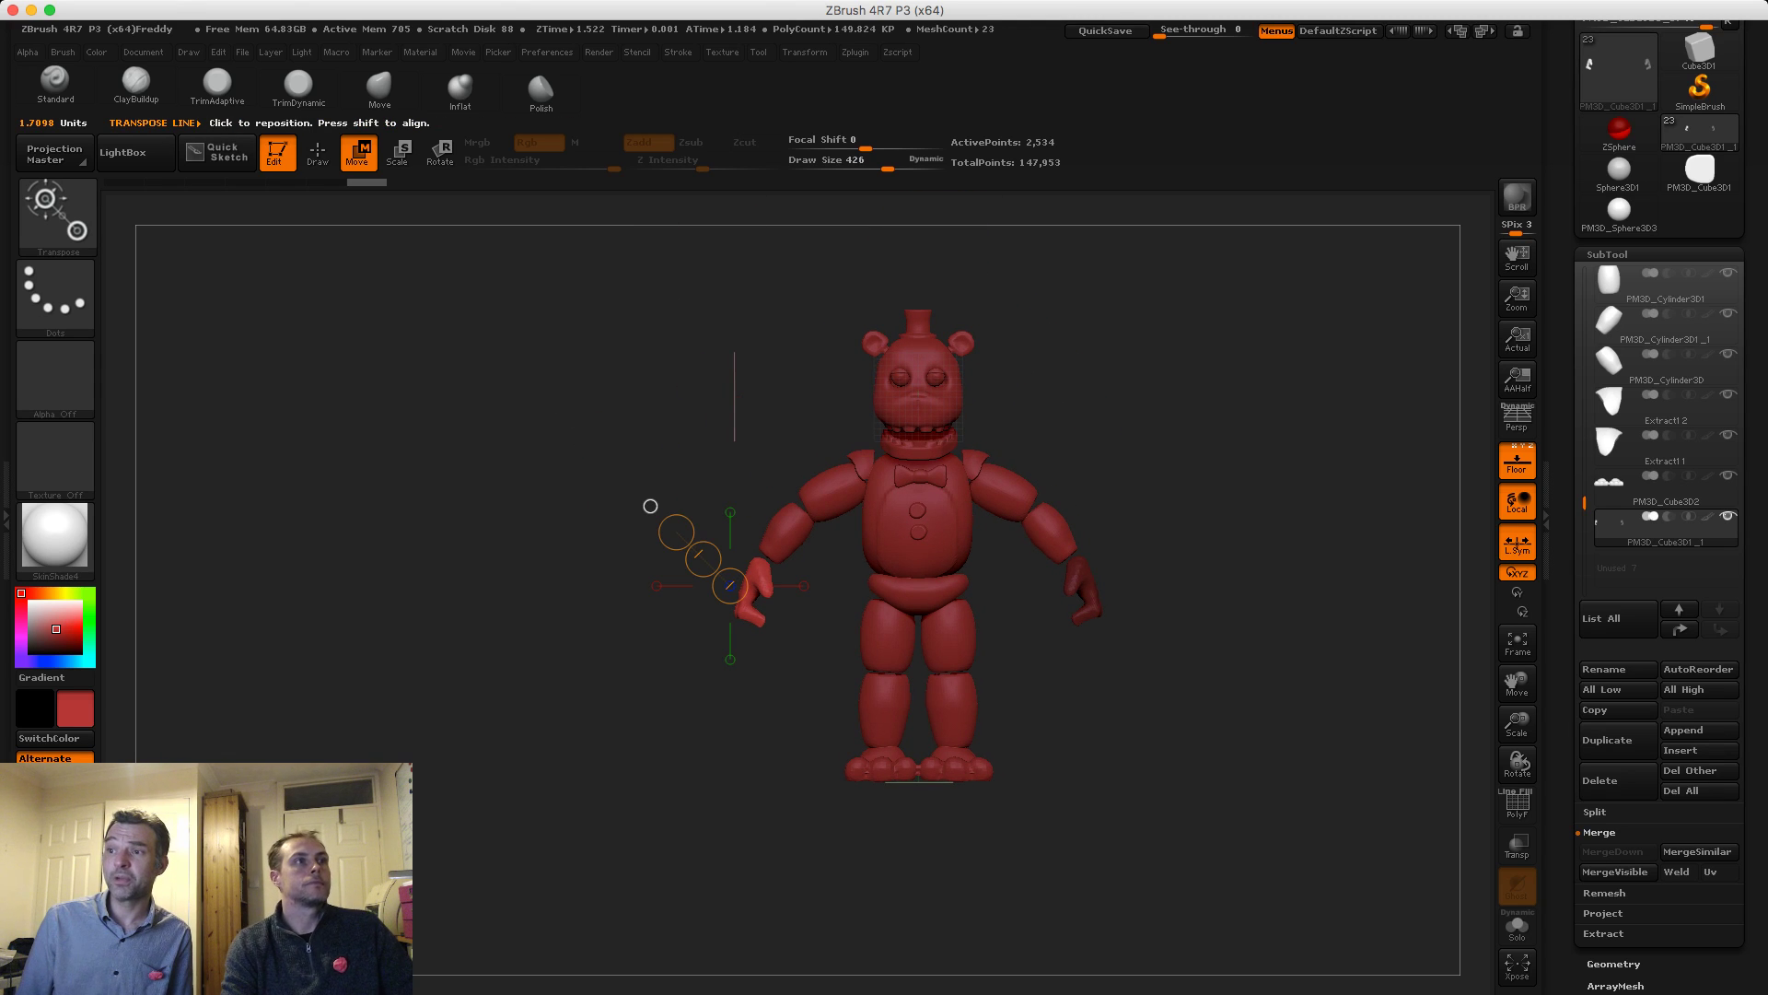
Select the character's left forearm and sculpt rough surface damage near its elbow end with the ClayBuildup brush at draw size 131
{"action": "key", "text": "q"}
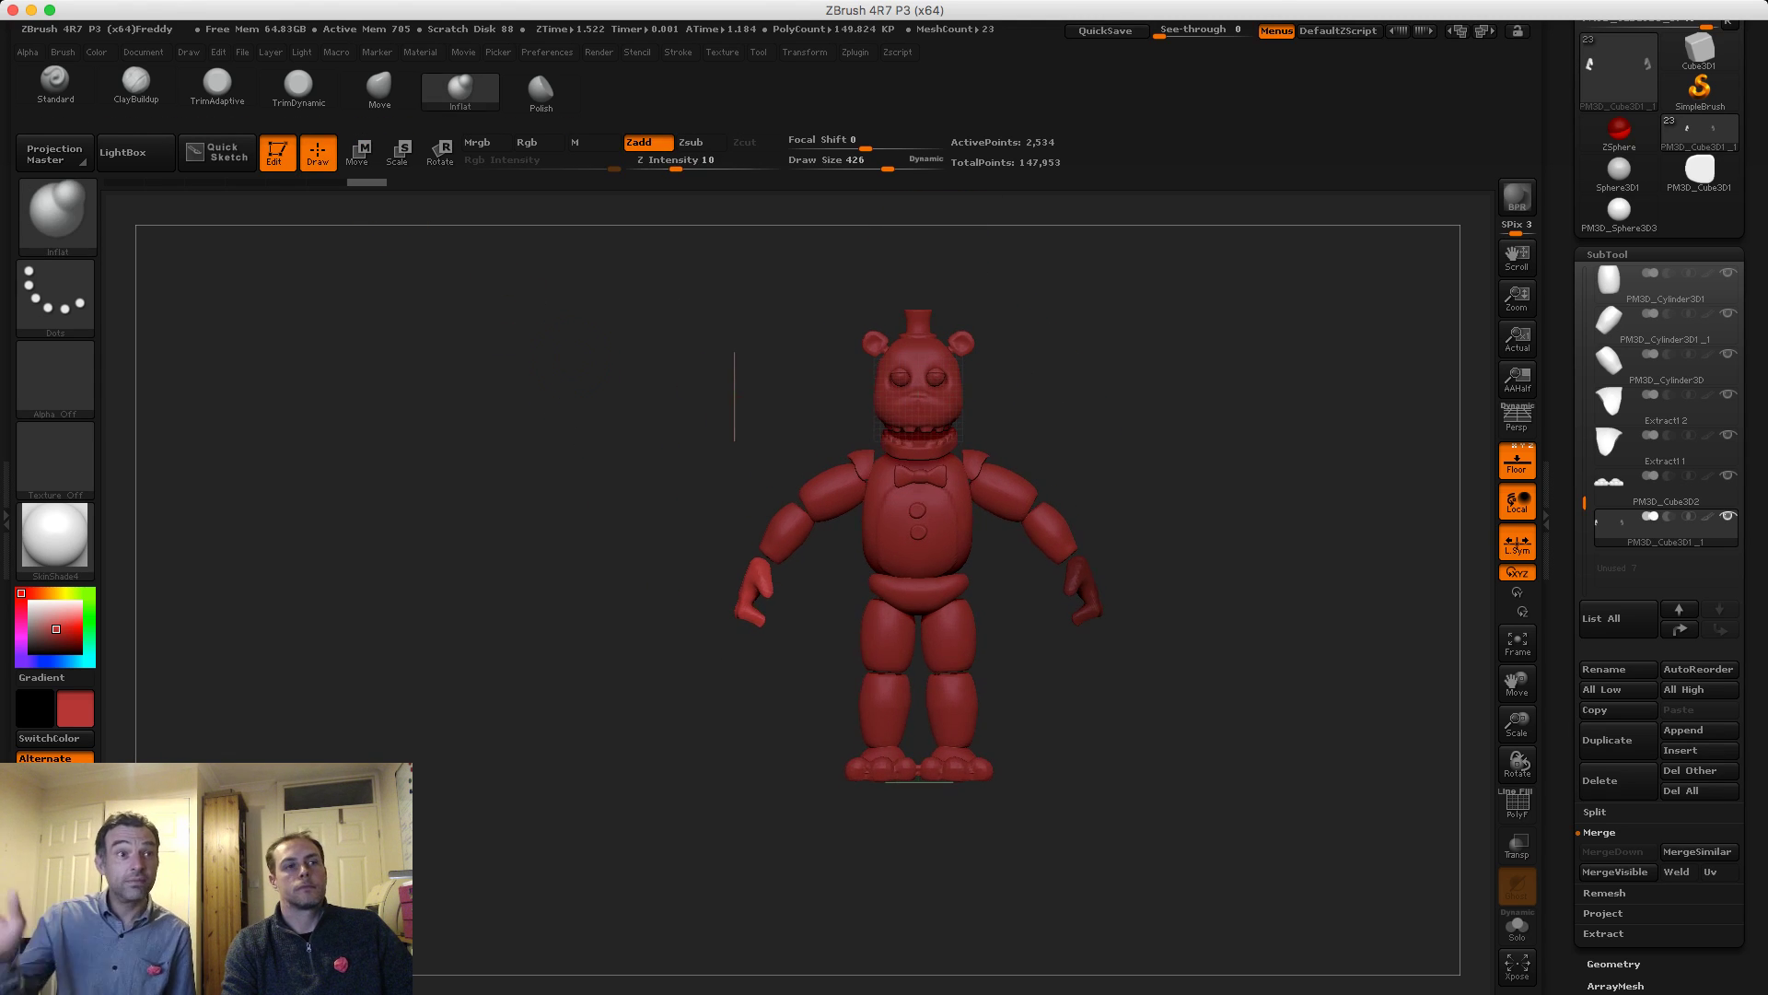
{"action": "left_click_drag", "start_coordinate": [583, 358], "coordinate": [603, 460], "text": "alt"}
{"action": "left_click_drag", "start_coordinate": [1137, 764], "coordinate": [1105, 700], "text": "alt"}
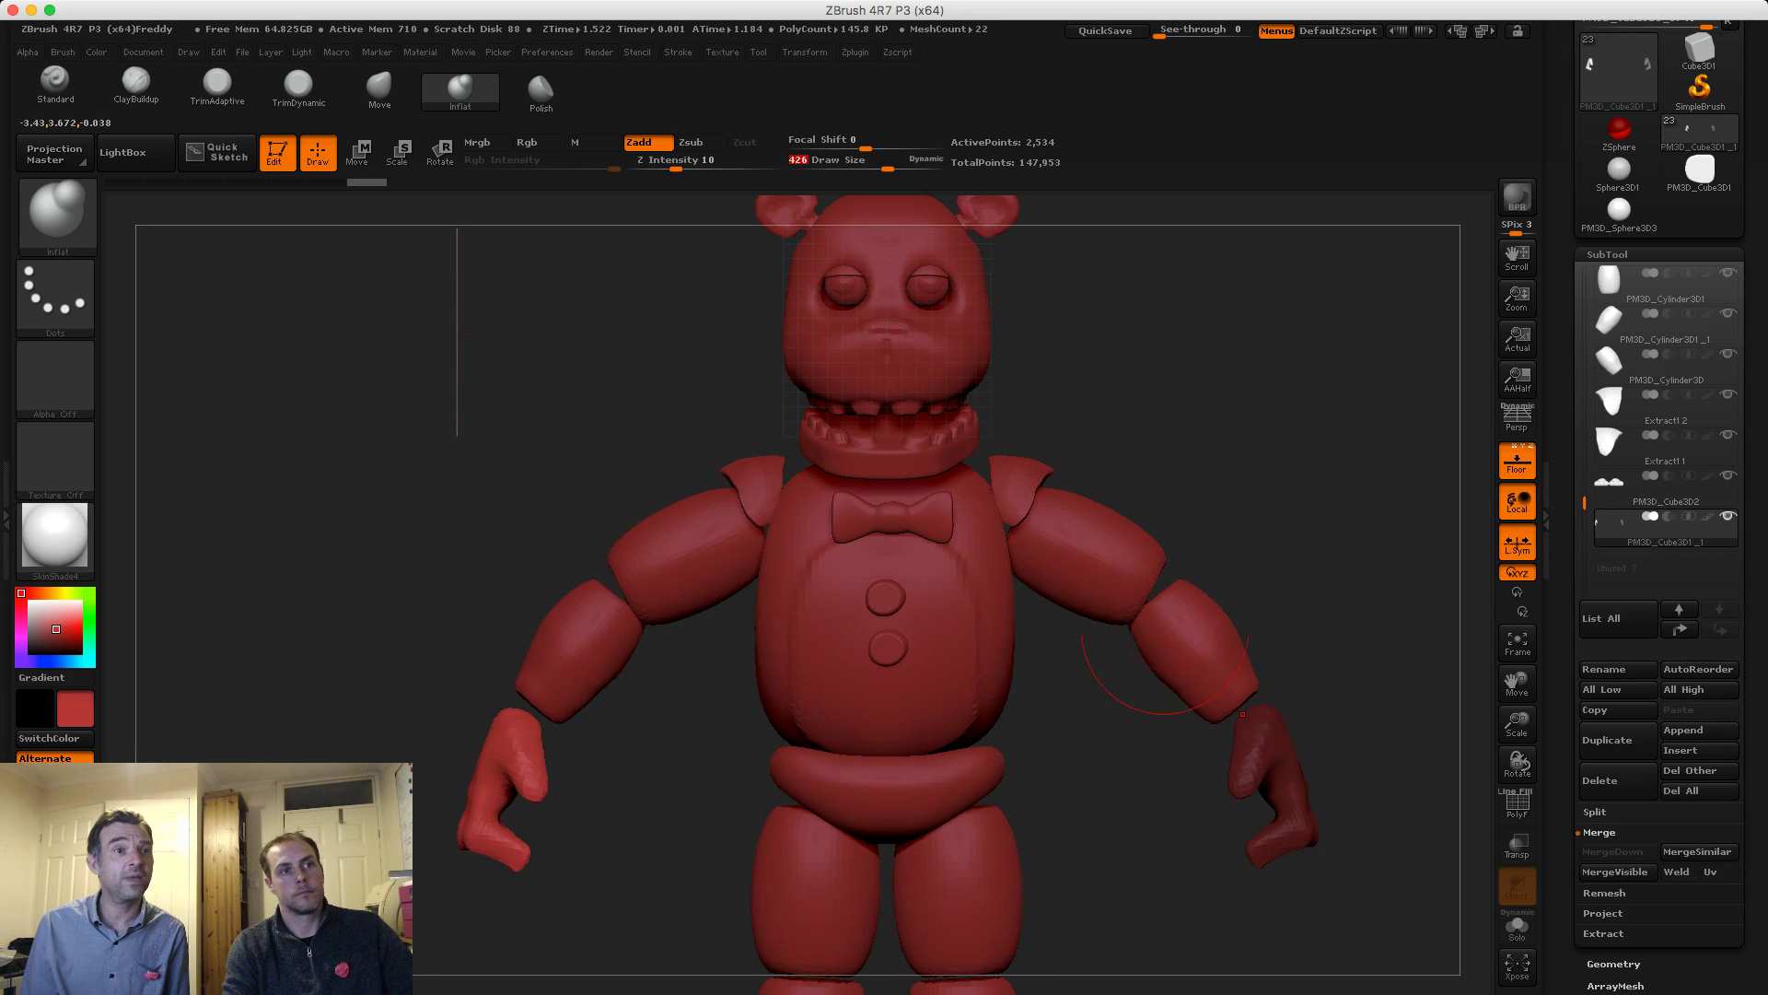
{"action": "left_click", "coordinate": [1186, 633], "text": "alt"}
{"action": "mouse_move", "coordinate": [1312, 521]}
{"action": "left_mouse_down"}
{"action": "mouse_move", "coordinate": [1274, 517]}
{"action": "mouse_move", "coordinate": [1280, 580]}
{"action": "left_mouse_up"}
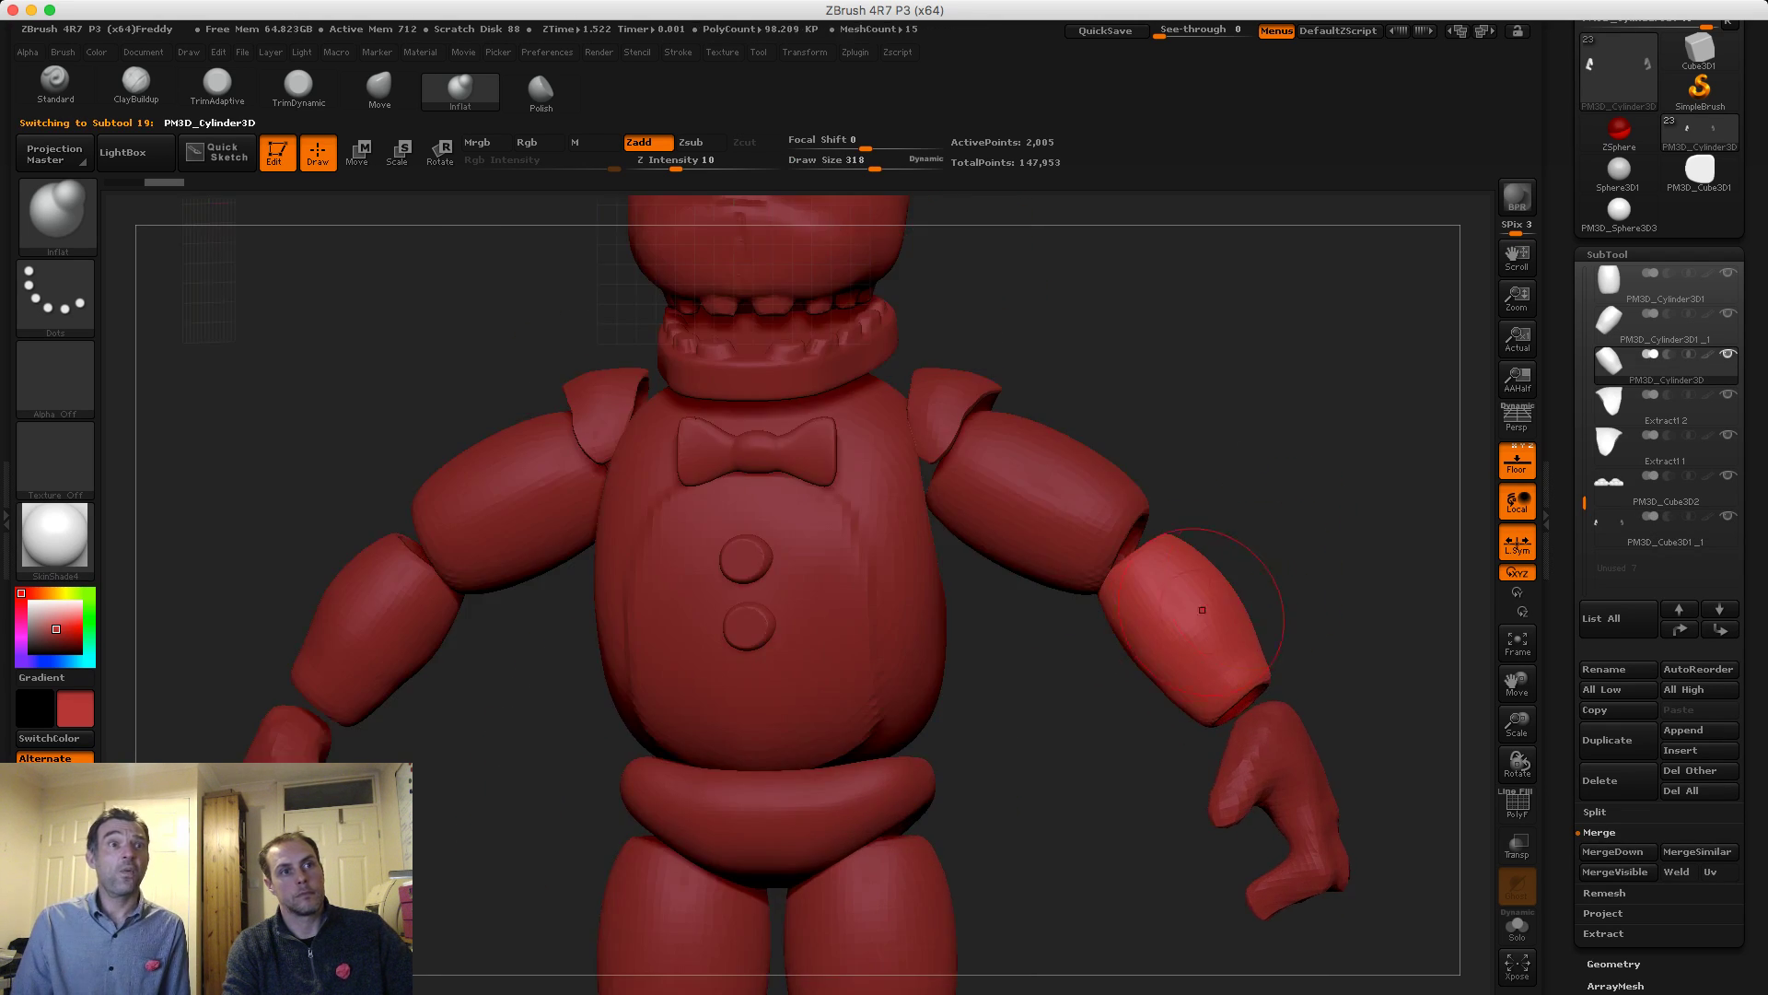
{"action": "key", "text": "s"}
{"action": "left_click_drag", "start_coordinate": [1167, 594], "coordinate": [1146, 594]}
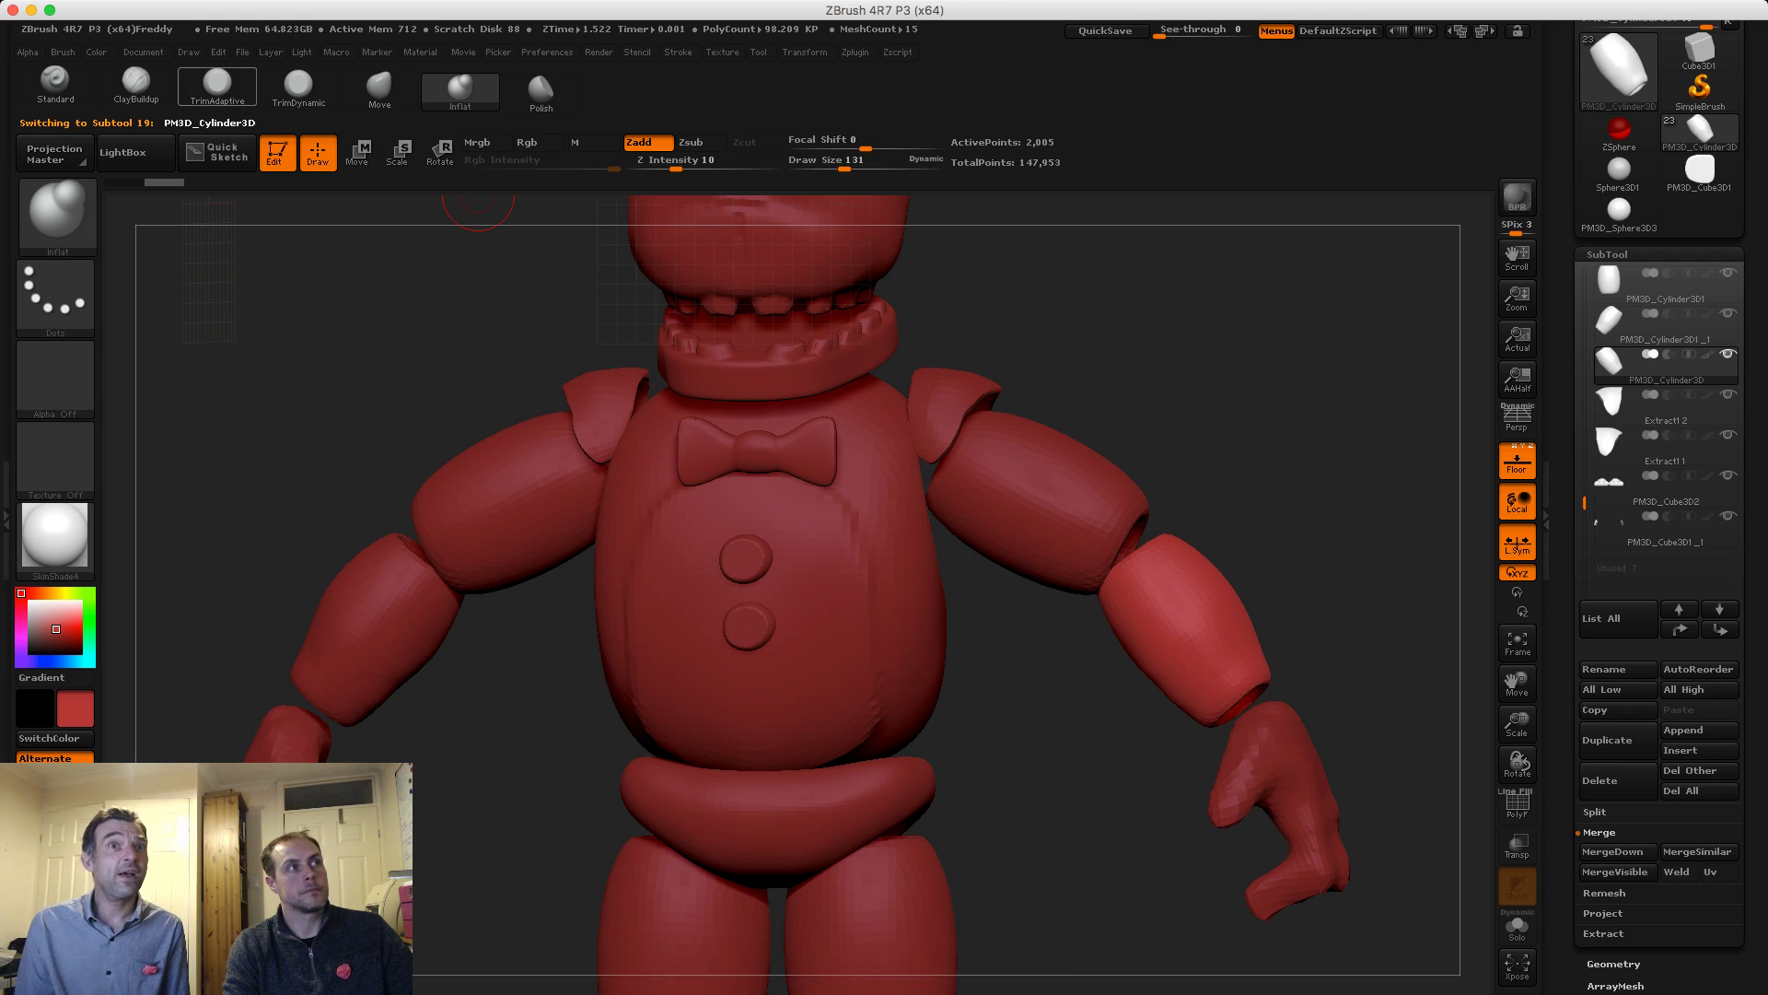
{"action": "left_click", "coordinate": [137, 81]}
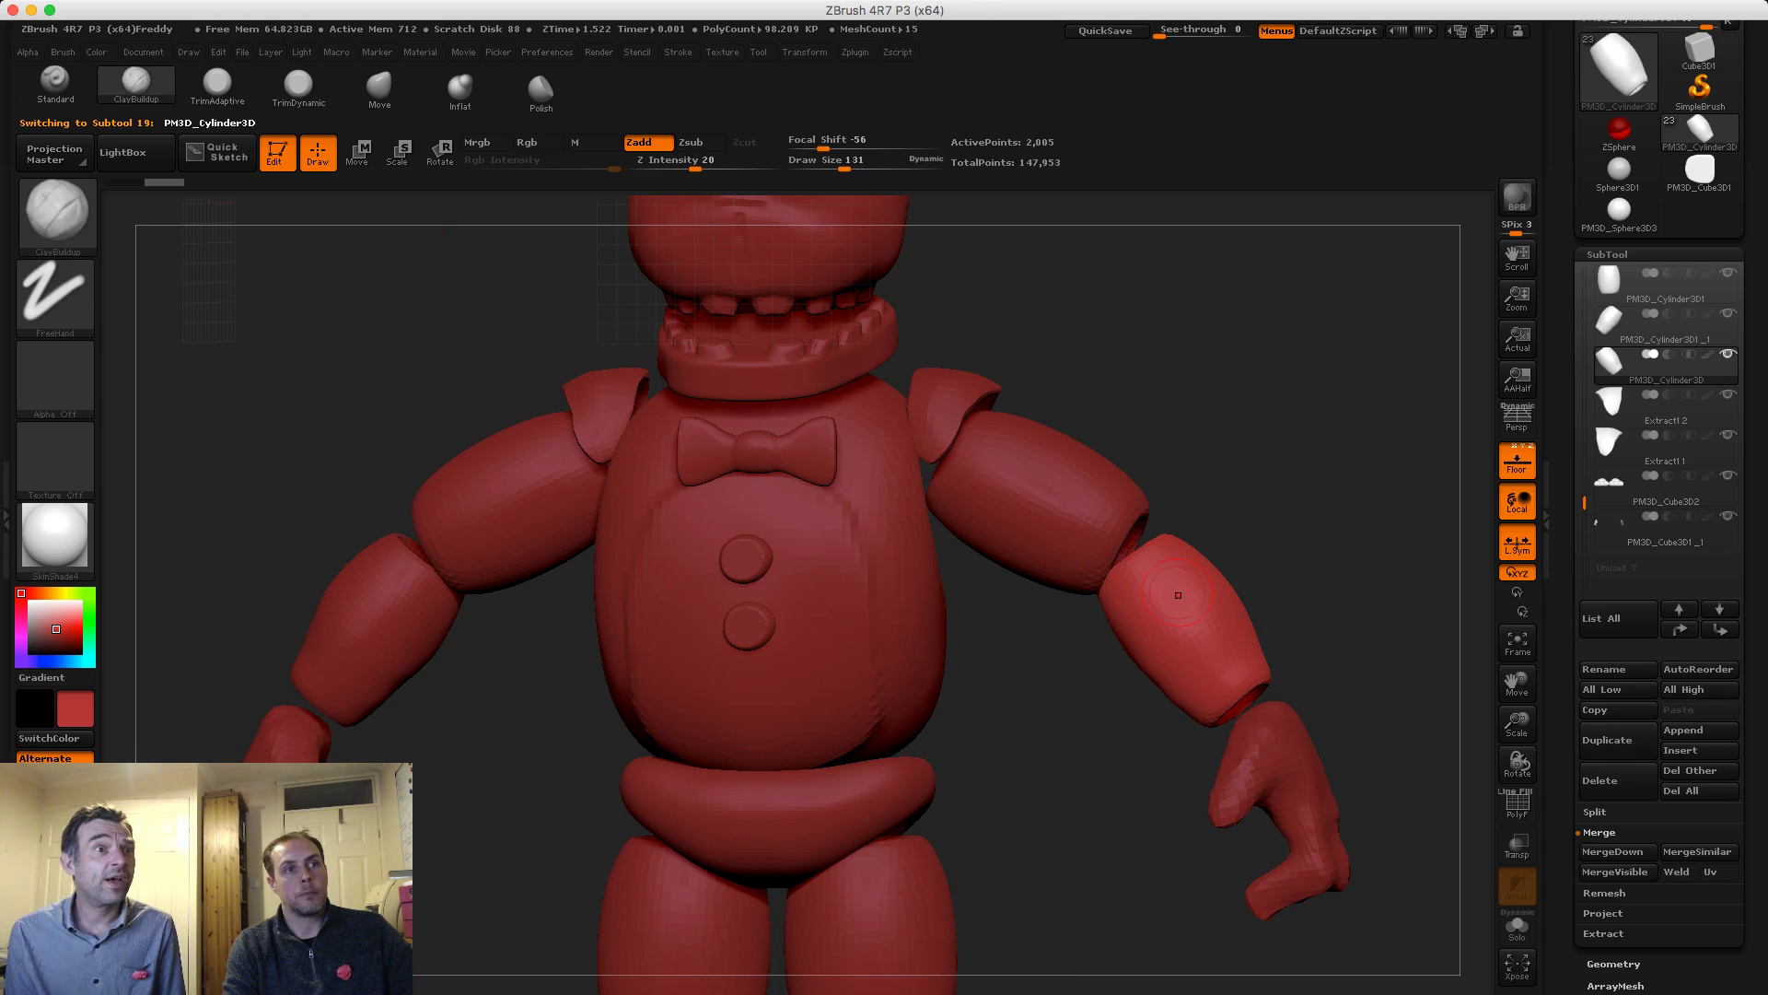
{"action": "mouse_move", "coordinate": [1219, 490]}
{"action": "left_mouse_down"}
{"action": "mouse_move", "coordinate": [1151, 585]}
{"action": "mouse_move", "coordinate": [1179, 579]}
{"action": "left_mouse_up"}
Carve sharp creases into the rough patch on the left forearm with the Dam_Standard brush and inspect the whole figure
{"action": "key", "text": "b"}
{"action": "key", "text": "d"}
{"action": "key", "text": "s"}
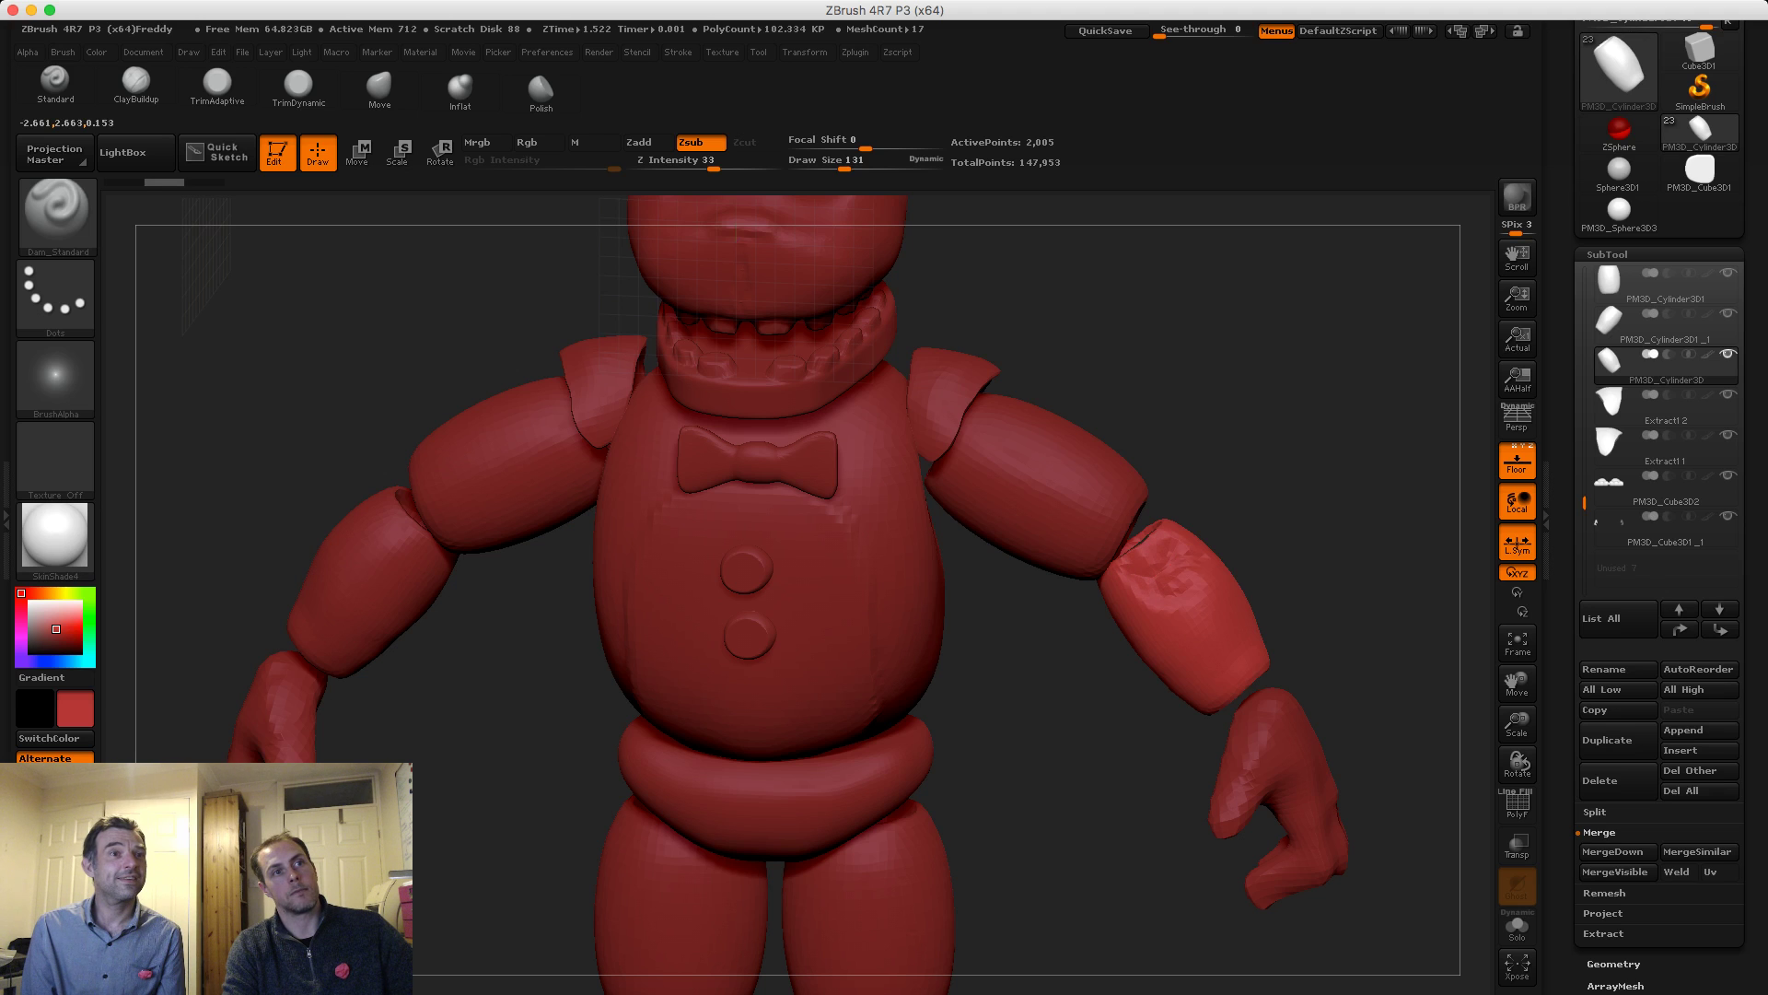
{"action": "left_click_drag", "start_coordinate": [1283, 501], "coordinate": [1243, 479], "text": "alt"}
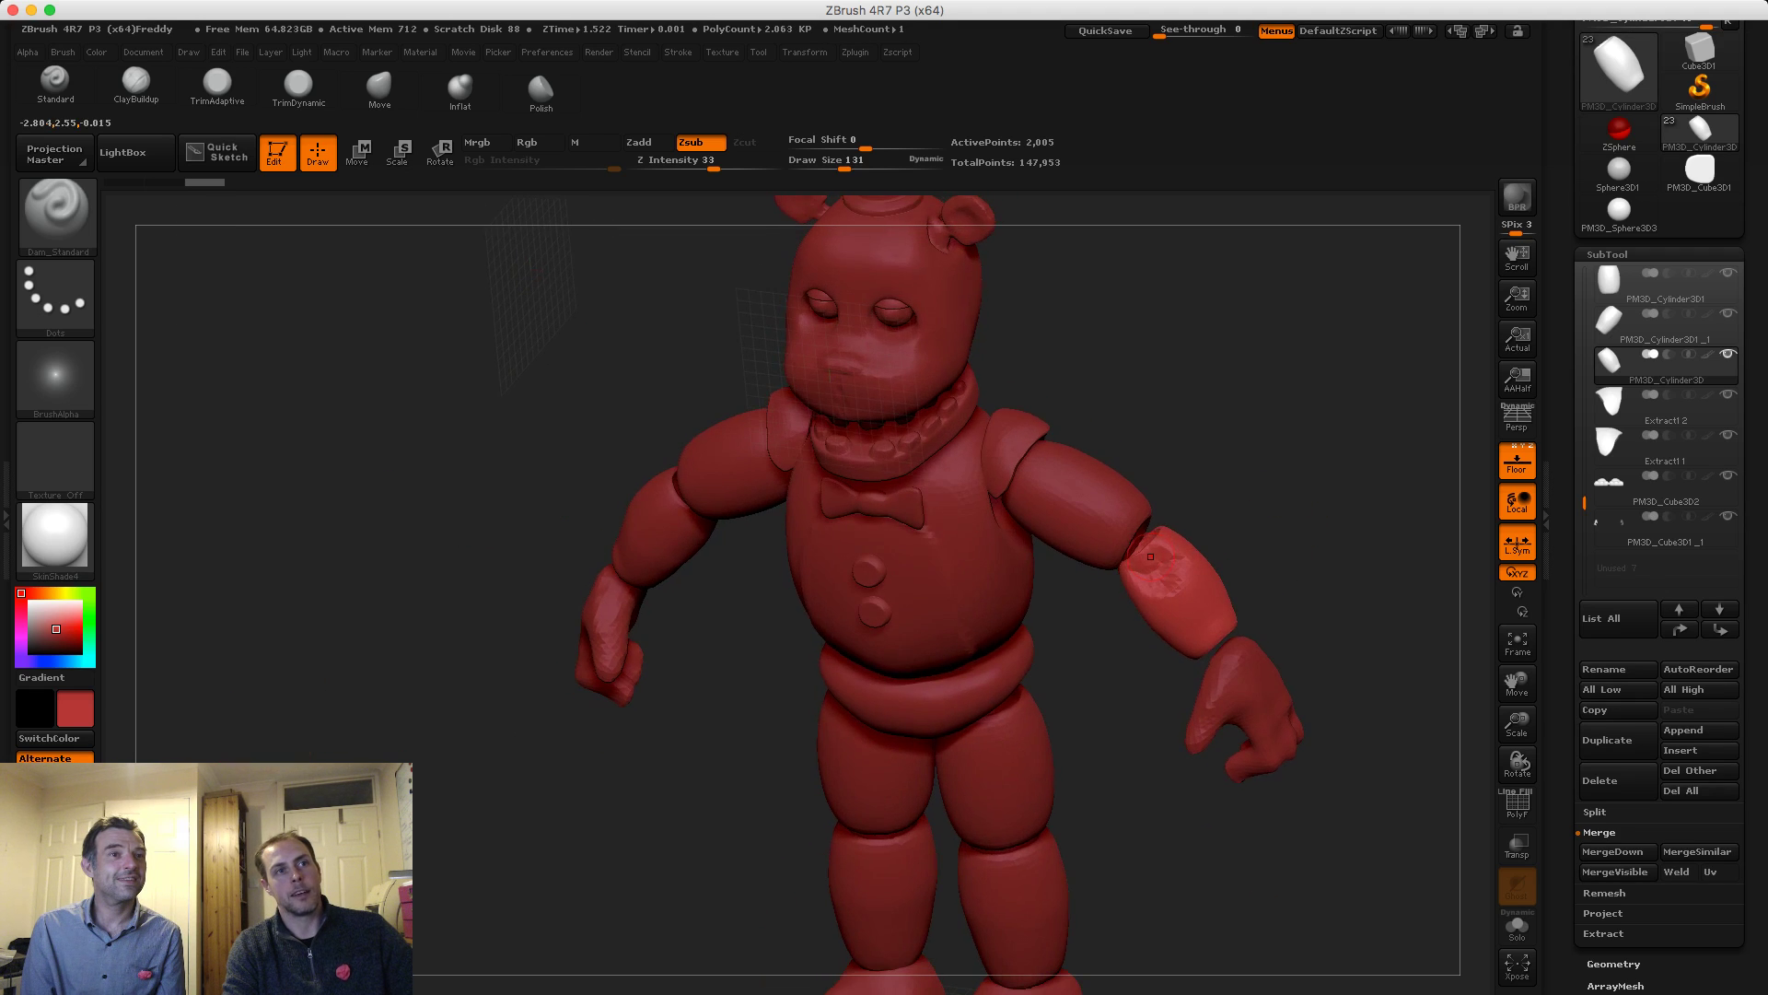
{"action": "mouse_move", "coordinate": [1183, 598]}
{"action": "left_mouse_down"}
{"action": "mouse_move", "coordinate": [1142, 568]}
{"action": "mouse_move", "coordinate": [1268, 454]}
{"action": "left_mouse_up"}
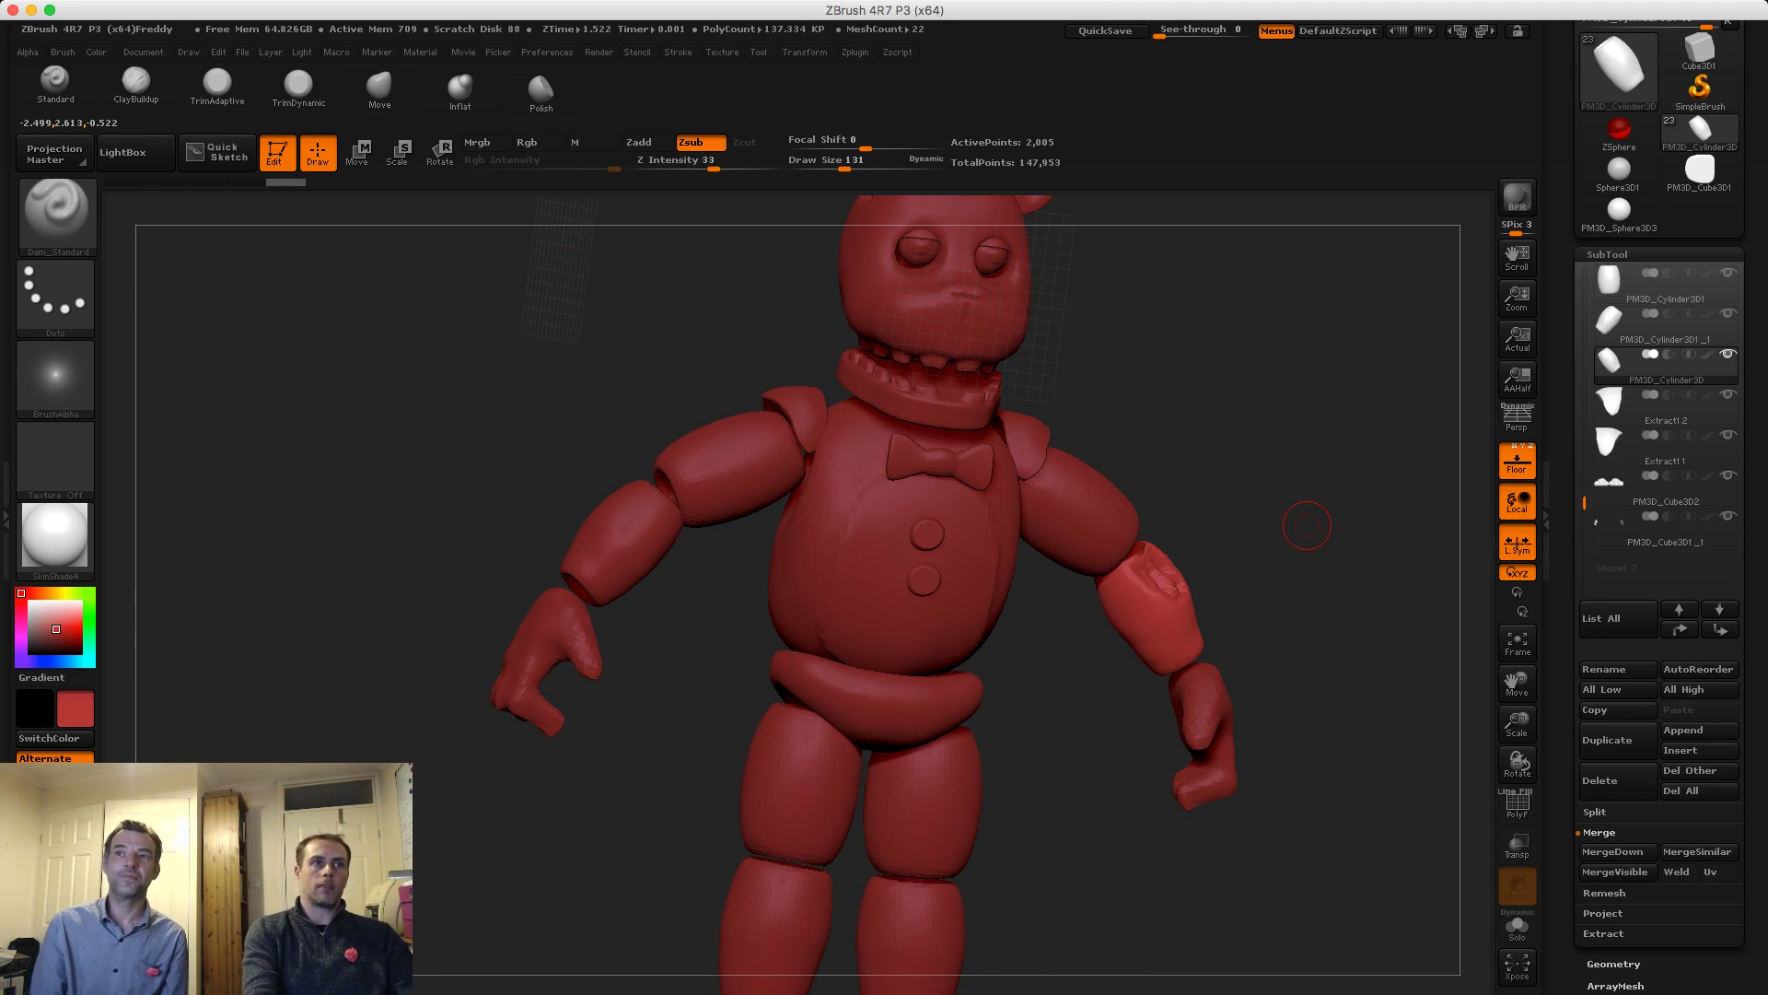
{"action": "left_click_drag", "start_coordinate": [1307, 526], "coordinate": [1322, 491]}
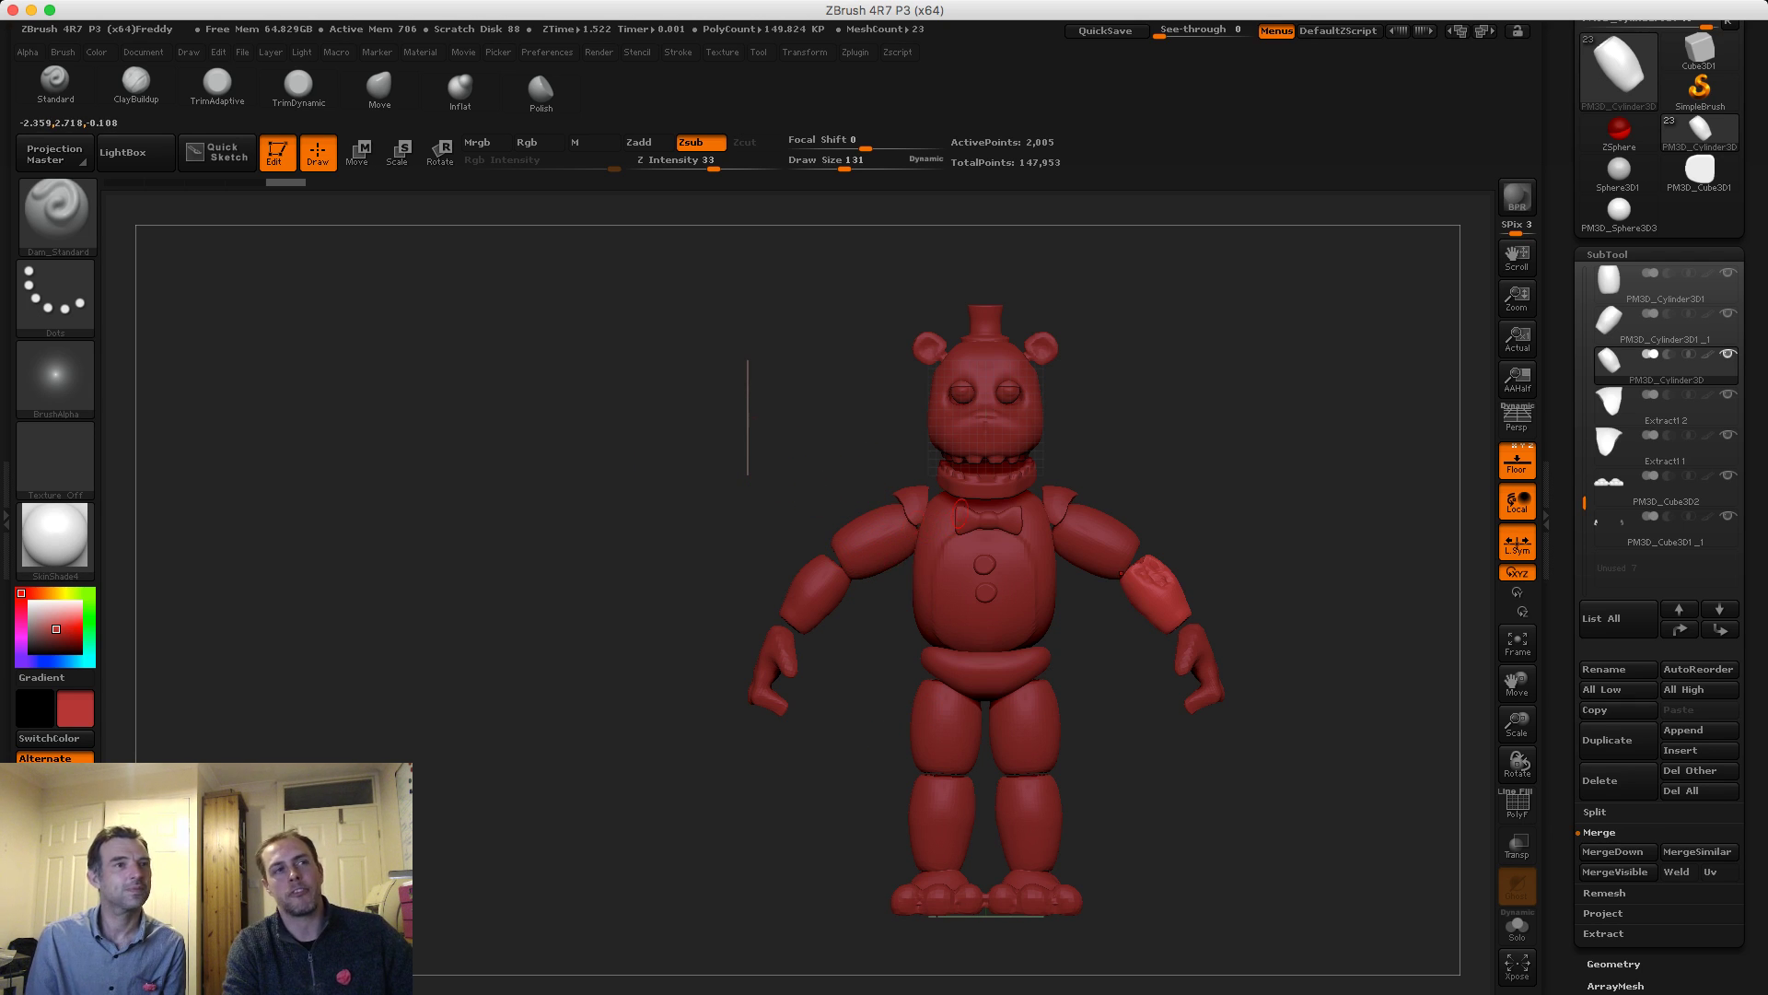
{"action": "left_click_drag", "start_coordinate": [806, 430], "coordinate": [809, 489], "text": "alt"}
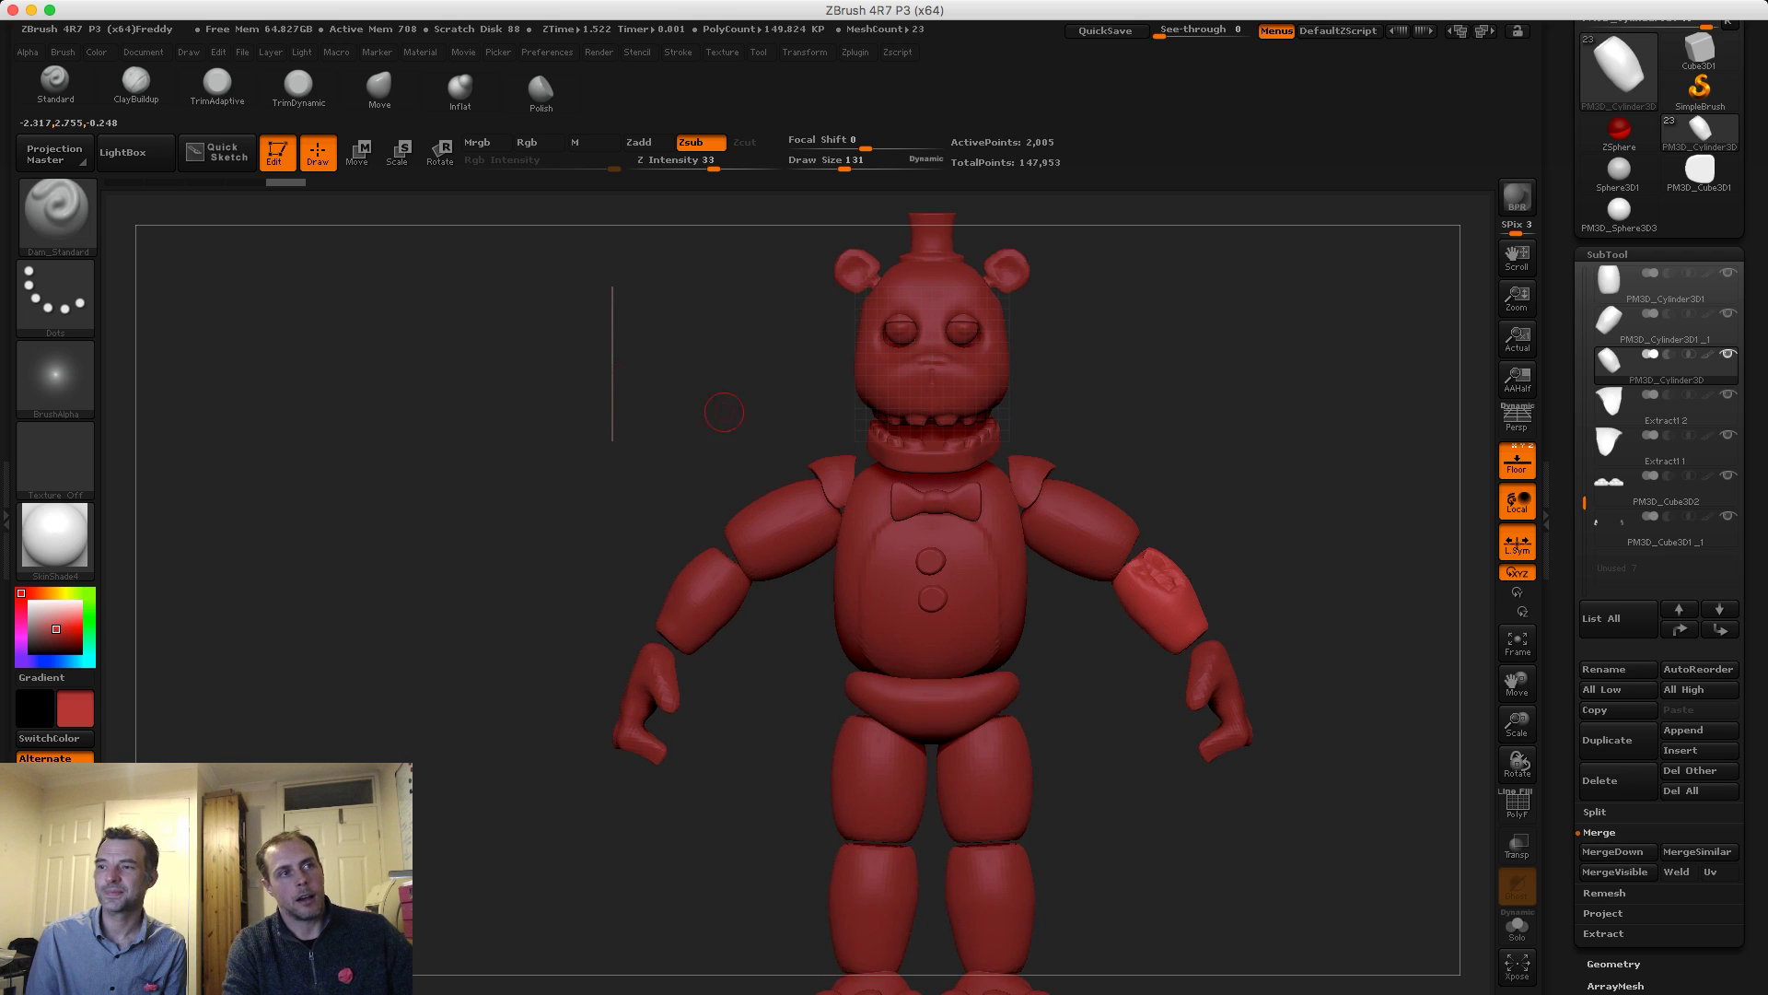
{"action": "scroll", "coordinate": [722, 411], "scroll_direction": "down", "scroll_amount": 3}
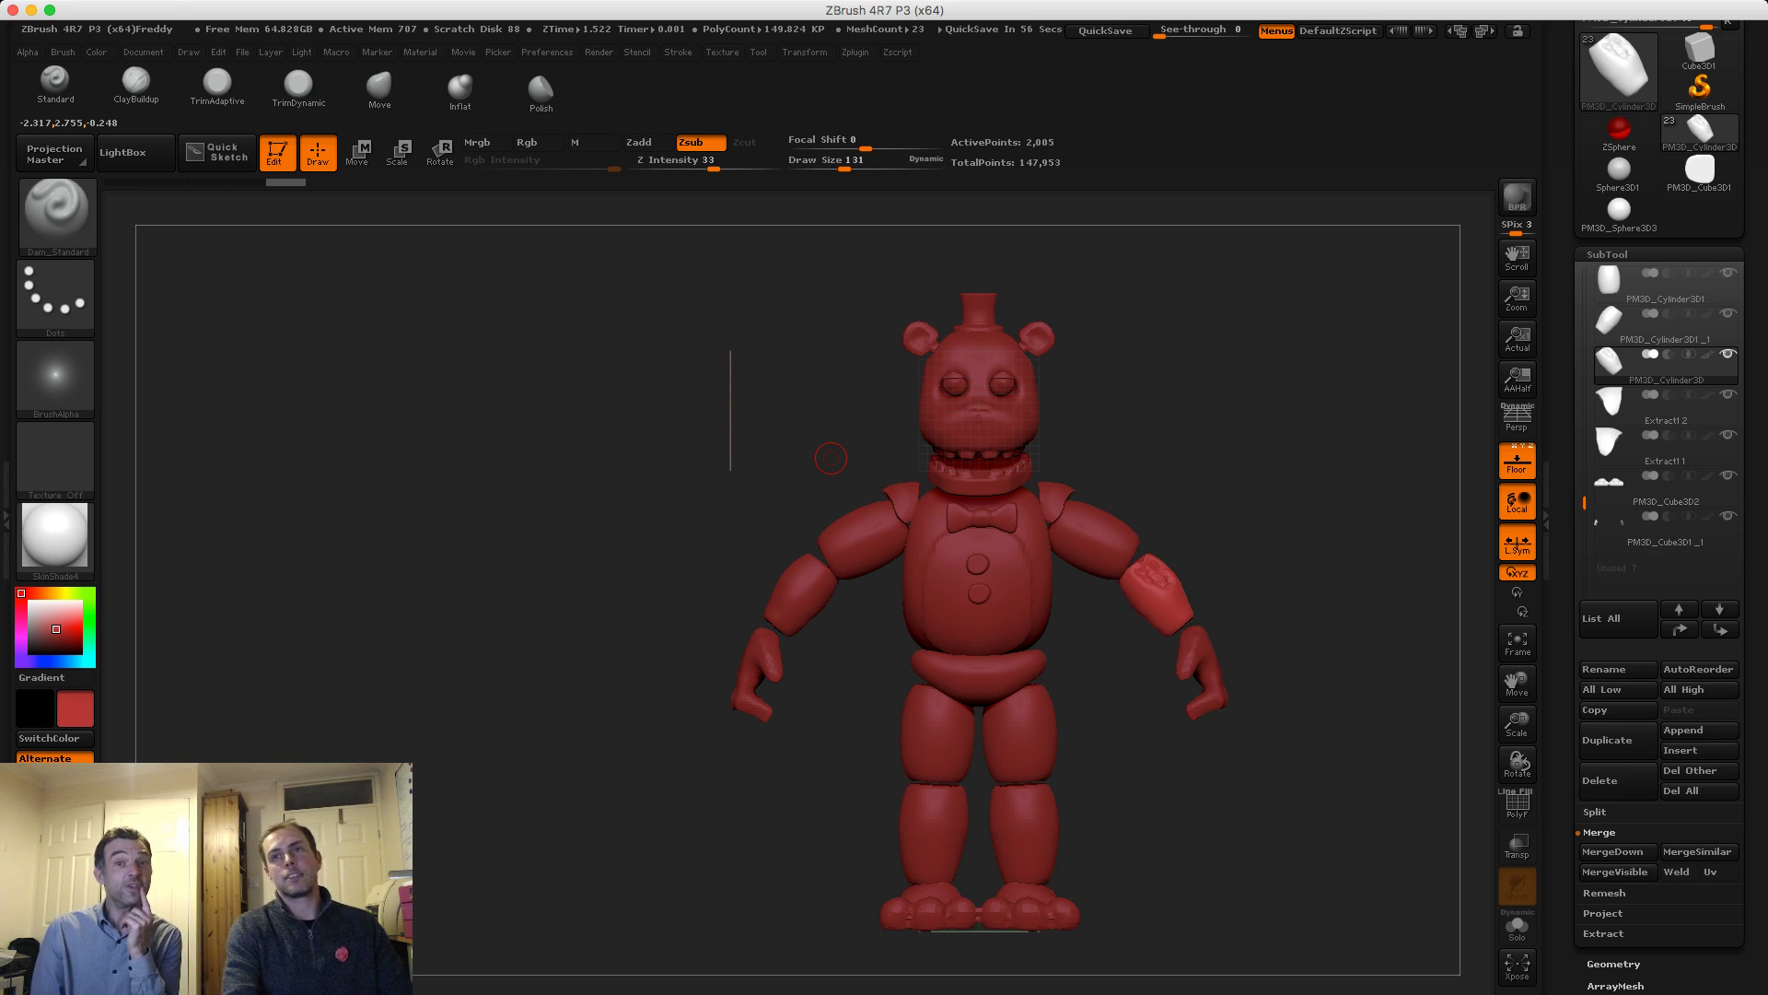
Select the top hat subtool and draw a vertical Transpose scale line upward from the hat's base
{"action": "left_click", "coordinate": [978, 311], "text": "alt"}
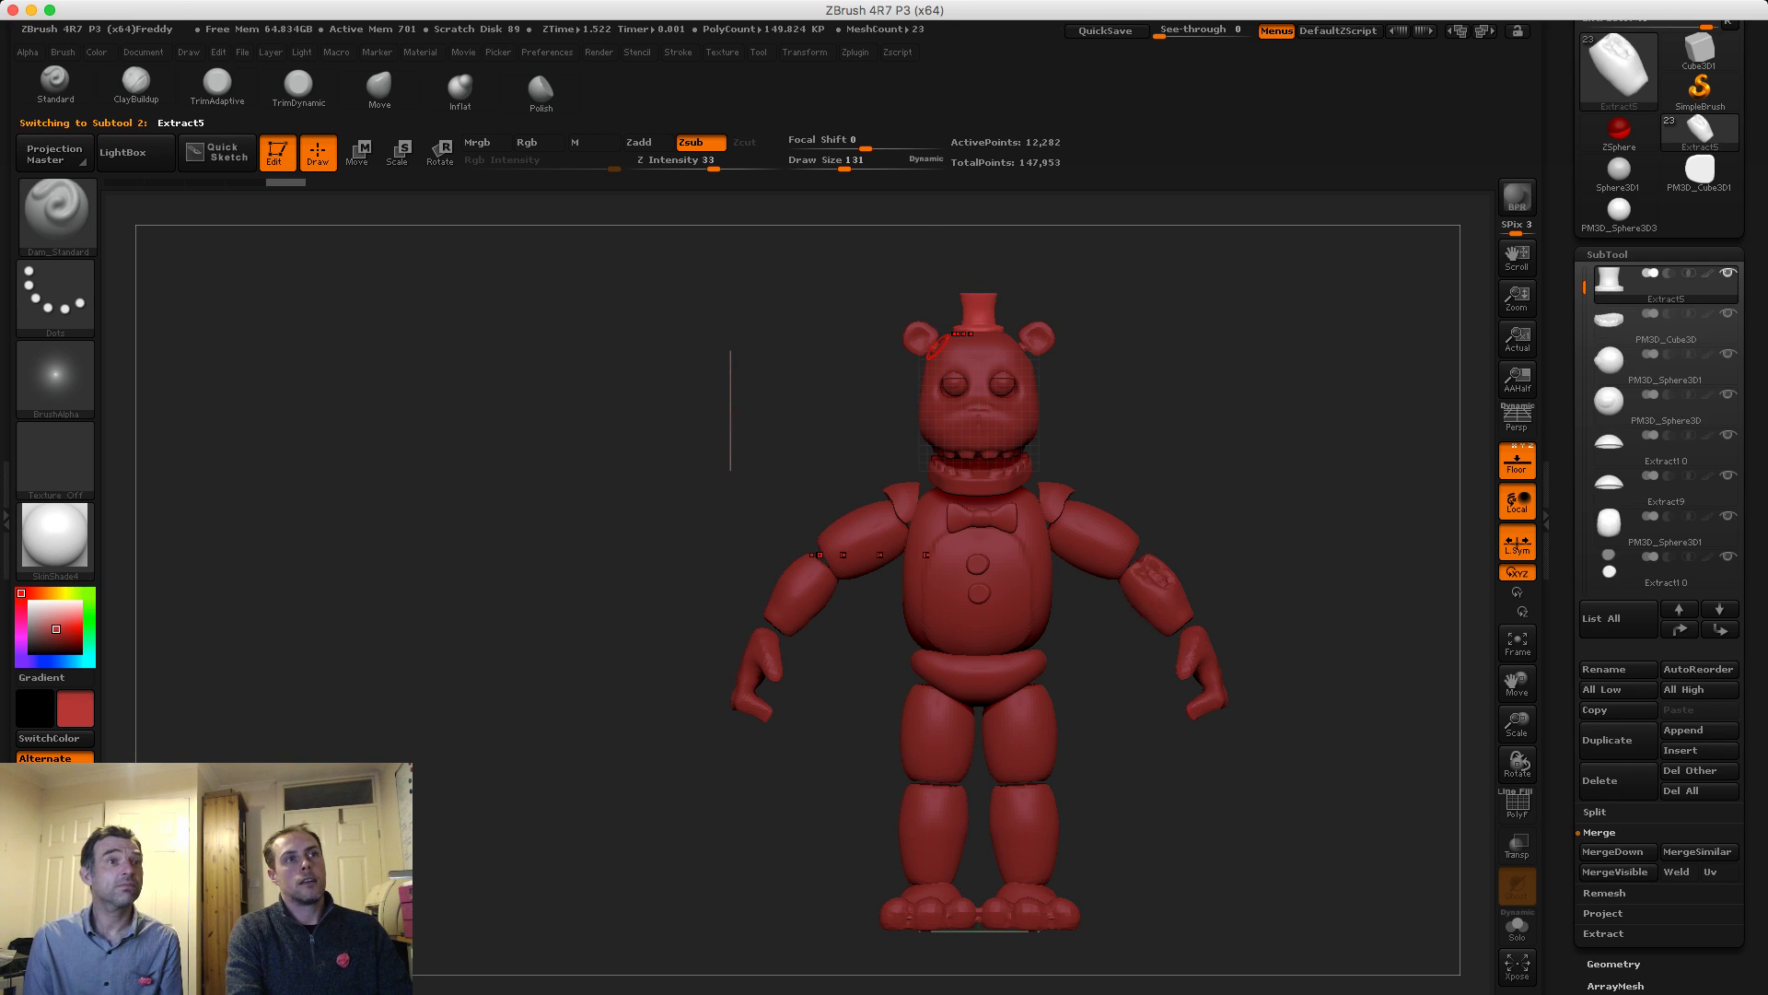
{"action": "mouse_move", "coordinate": [786, 296]}
{"action": "left_mouse_down", "text": "alt"}
{"action": "mouse_move", "coordinate": [627, 296]}
{"action": "mouse_move", "coordinate": [654, 306]}
{"action": "mouse_move", "coordinate": [544, 267]}
{"action": "left_mouse_up", "text": "alt"}
{"action": "left_click", "coordinate": [398, 154]}
{"action": "left_click_drag", "start_coordinate": [372, 575], "coordinate": [407, 665], "text": "alt"}
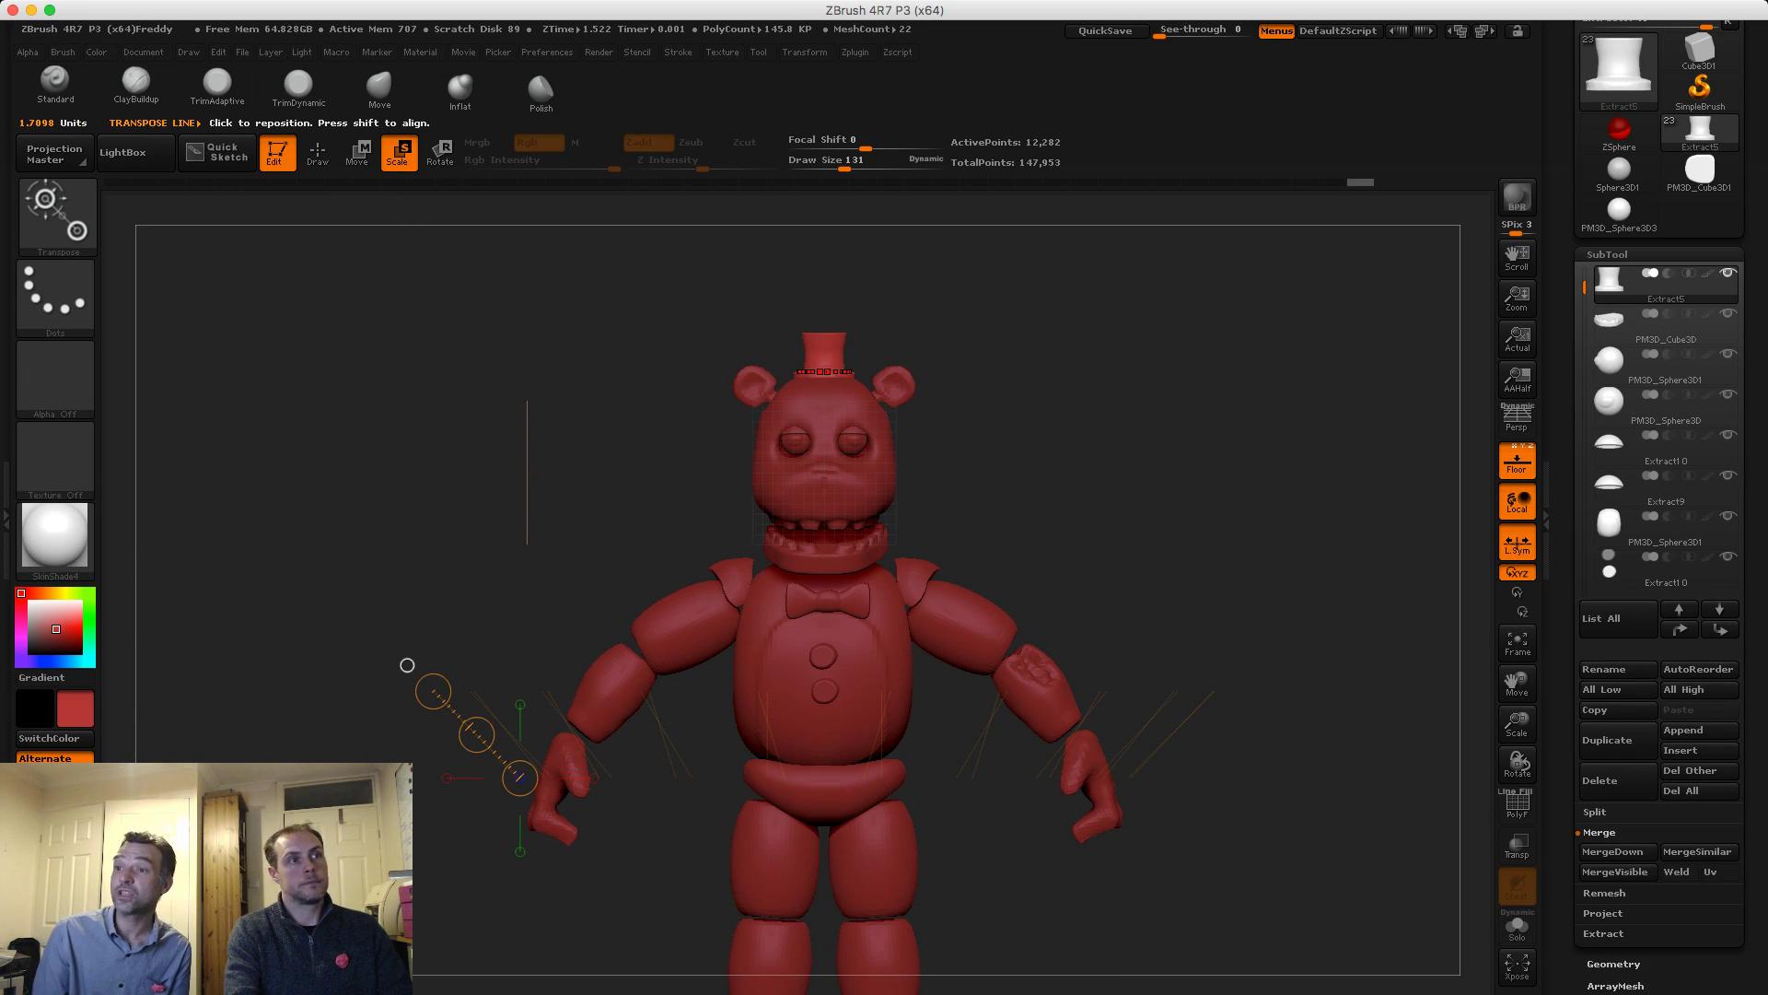
{"action": "left_click_drag", "start_coordinate": [822, 363], "coordinate": [822, 265]}
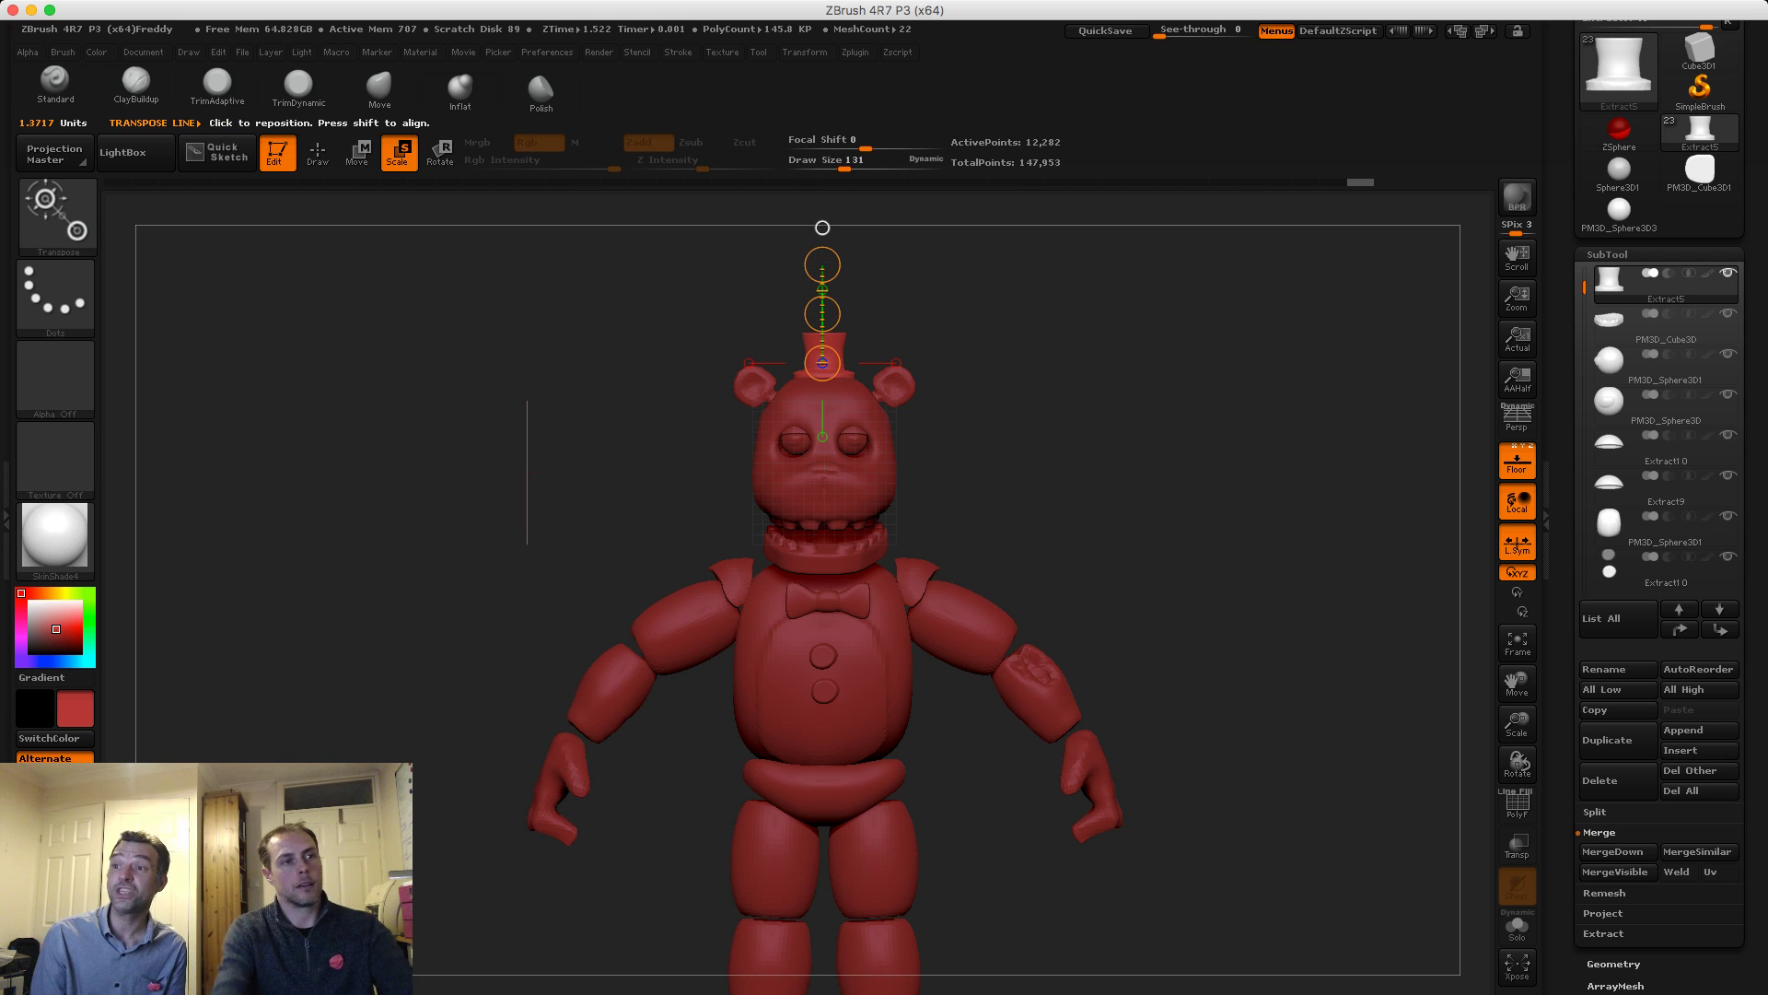